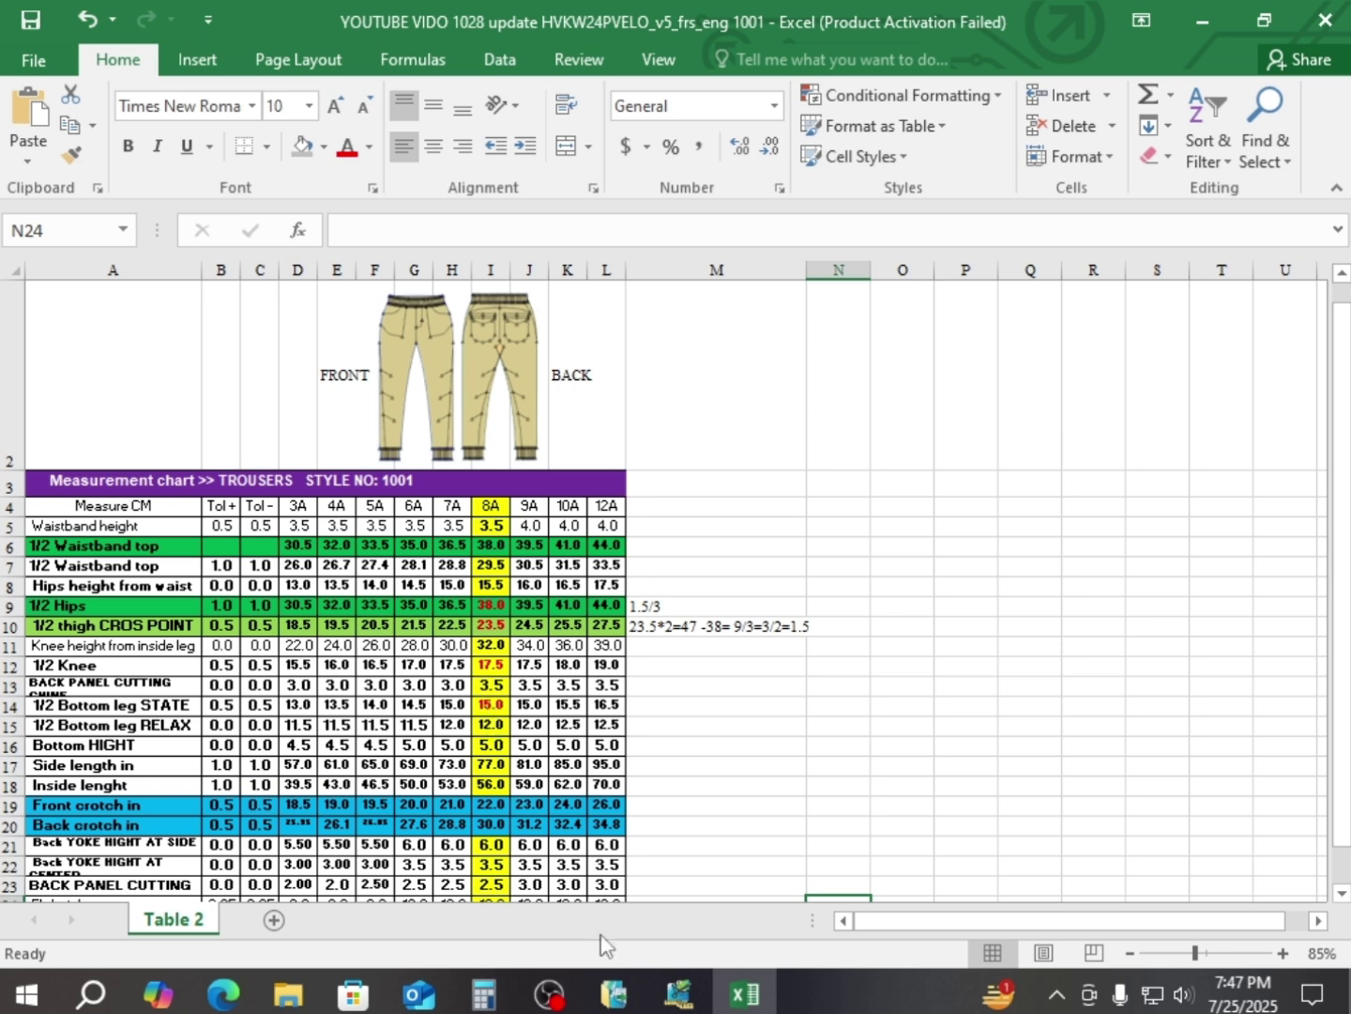
- Switch to Pattern Design and reposition the upper and lower trouser leg panels in the work area
click(678, 993)
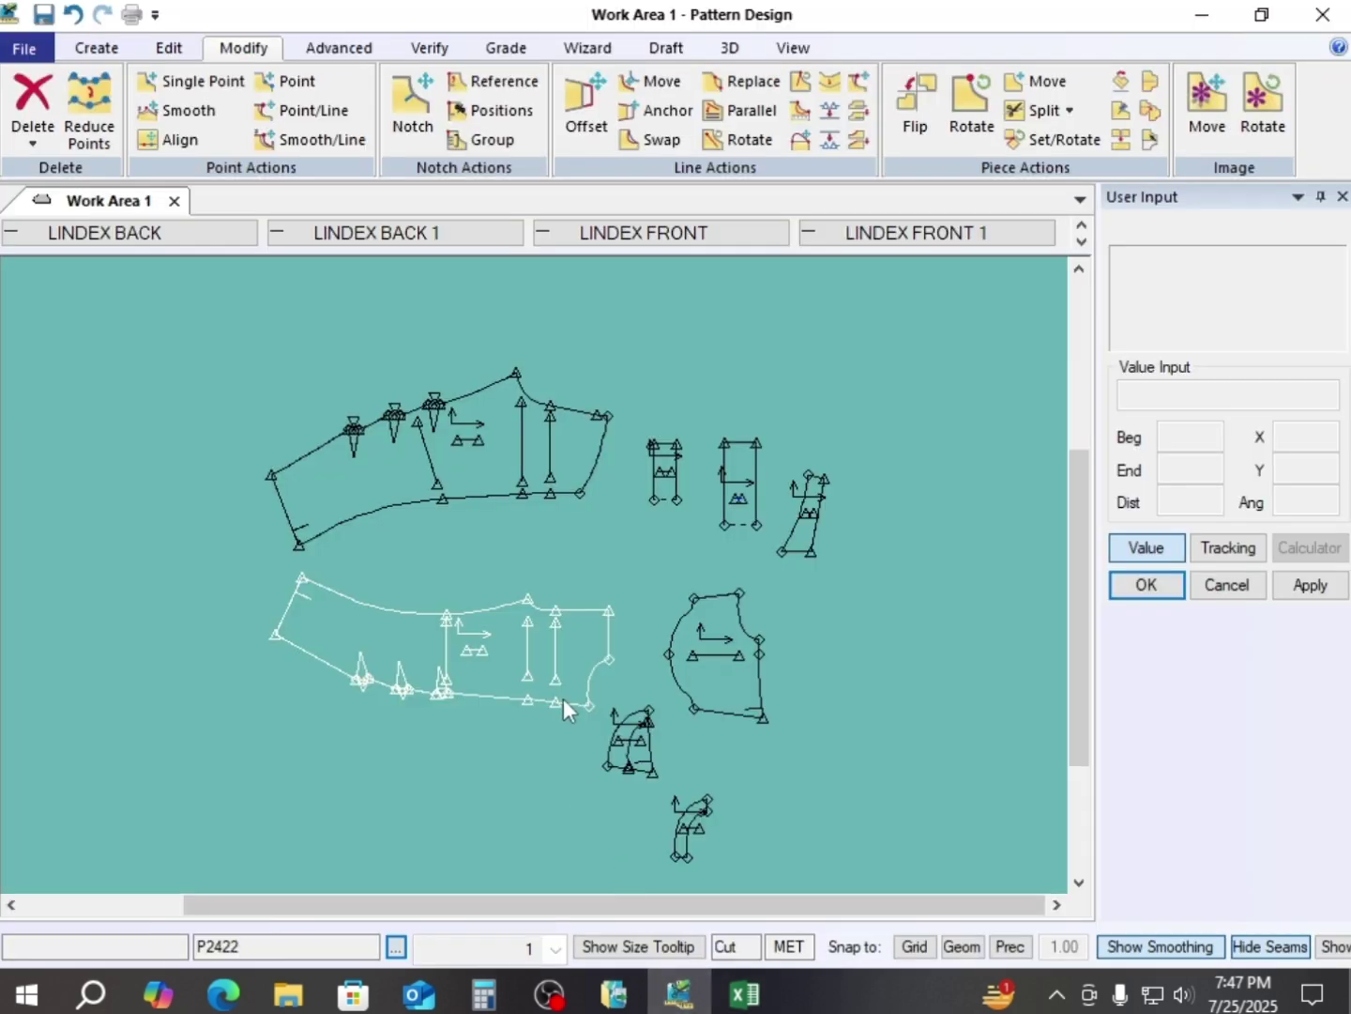
click(479, 452)
drag(479, 453, 500, 453)
click(511, 645)
drag(510, 646, 535, 625)
drag(477, 472, 505, 457)
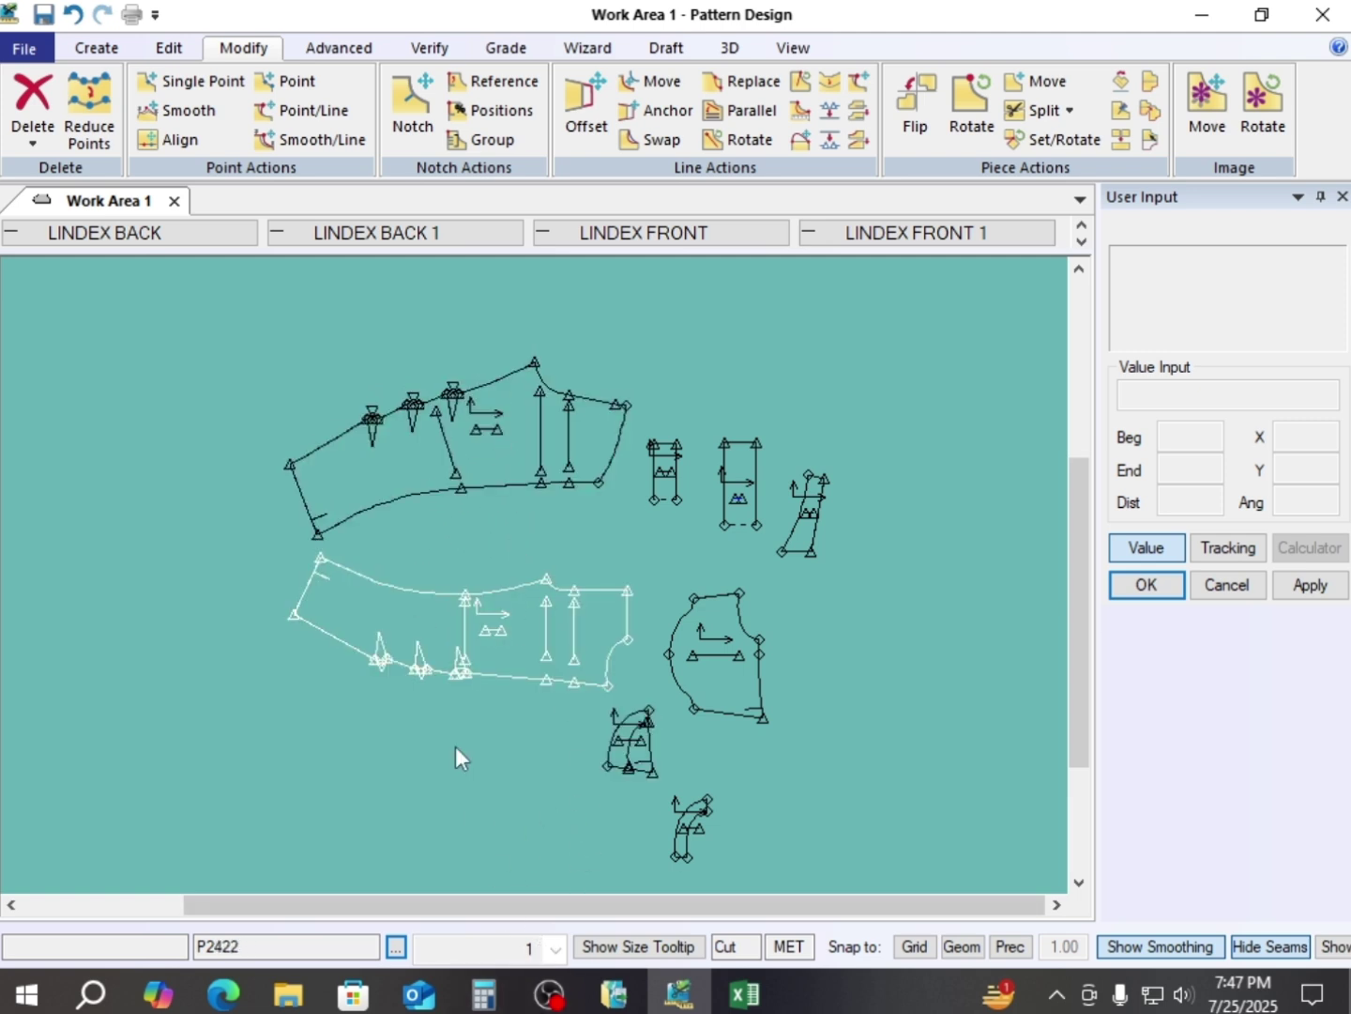
drag(489, 623, 491, 638)
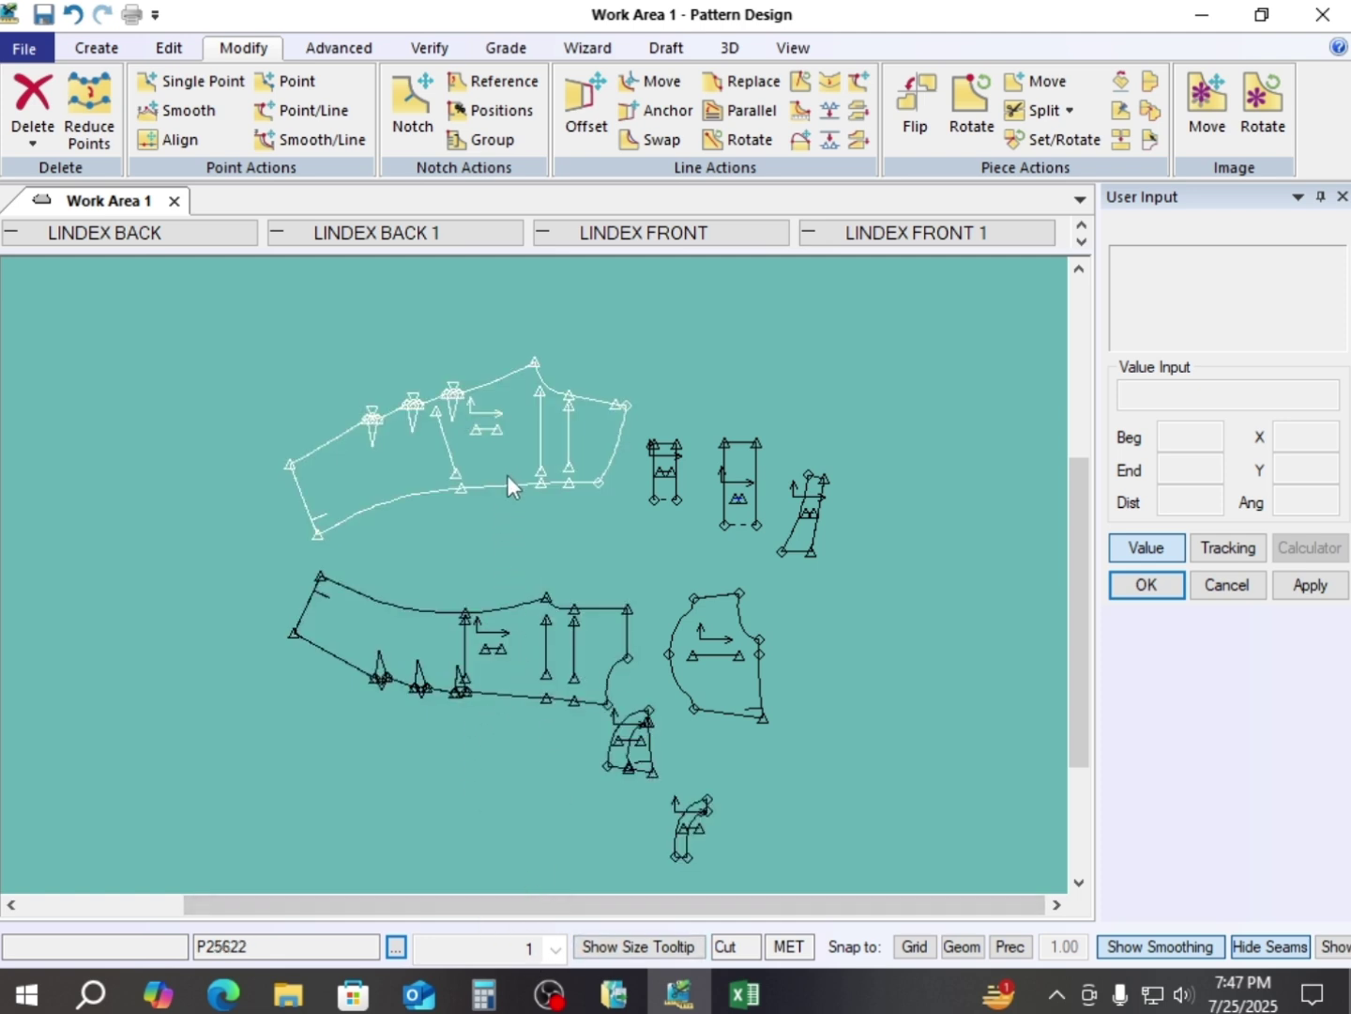
drag(509, 622, 509, 608)
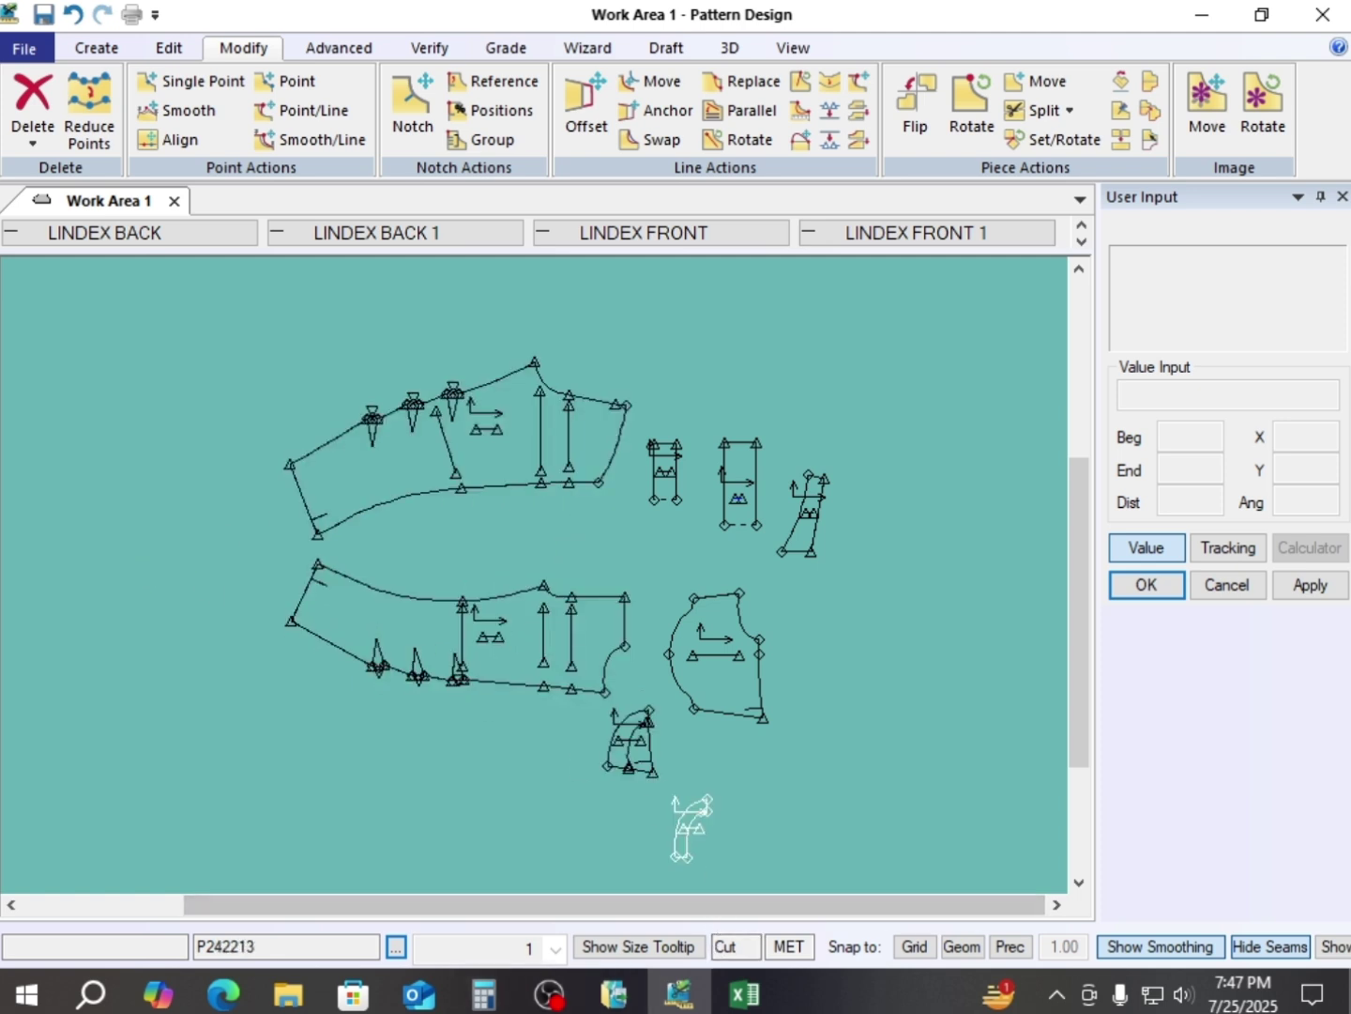
- Consult the trouser measurement chart in Excel and return to Pattern Design
click(765, 999)
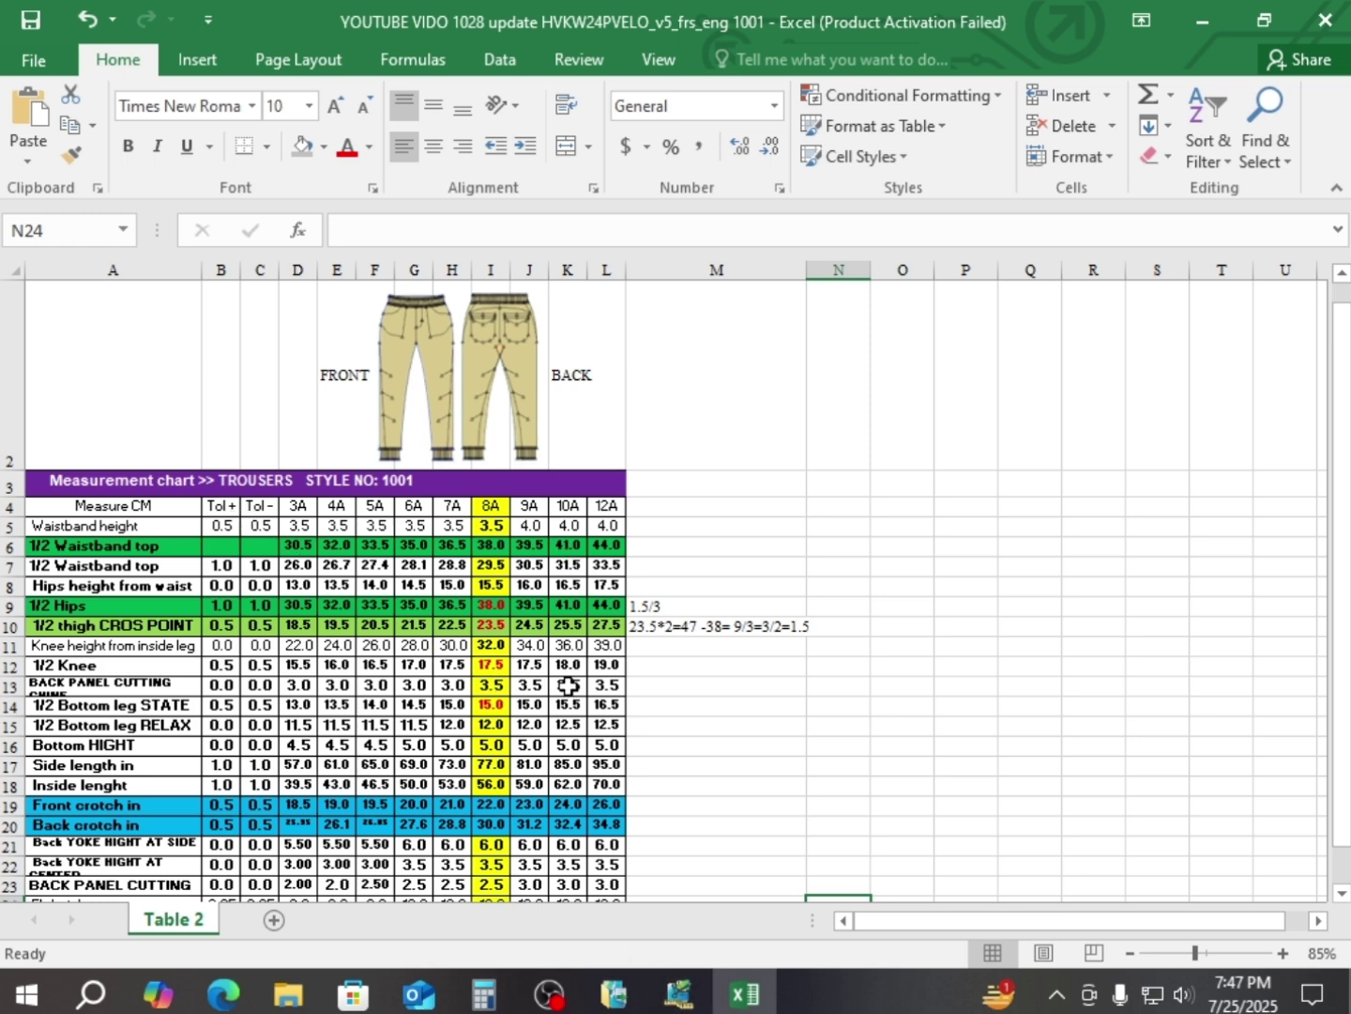
click(740, 1001)
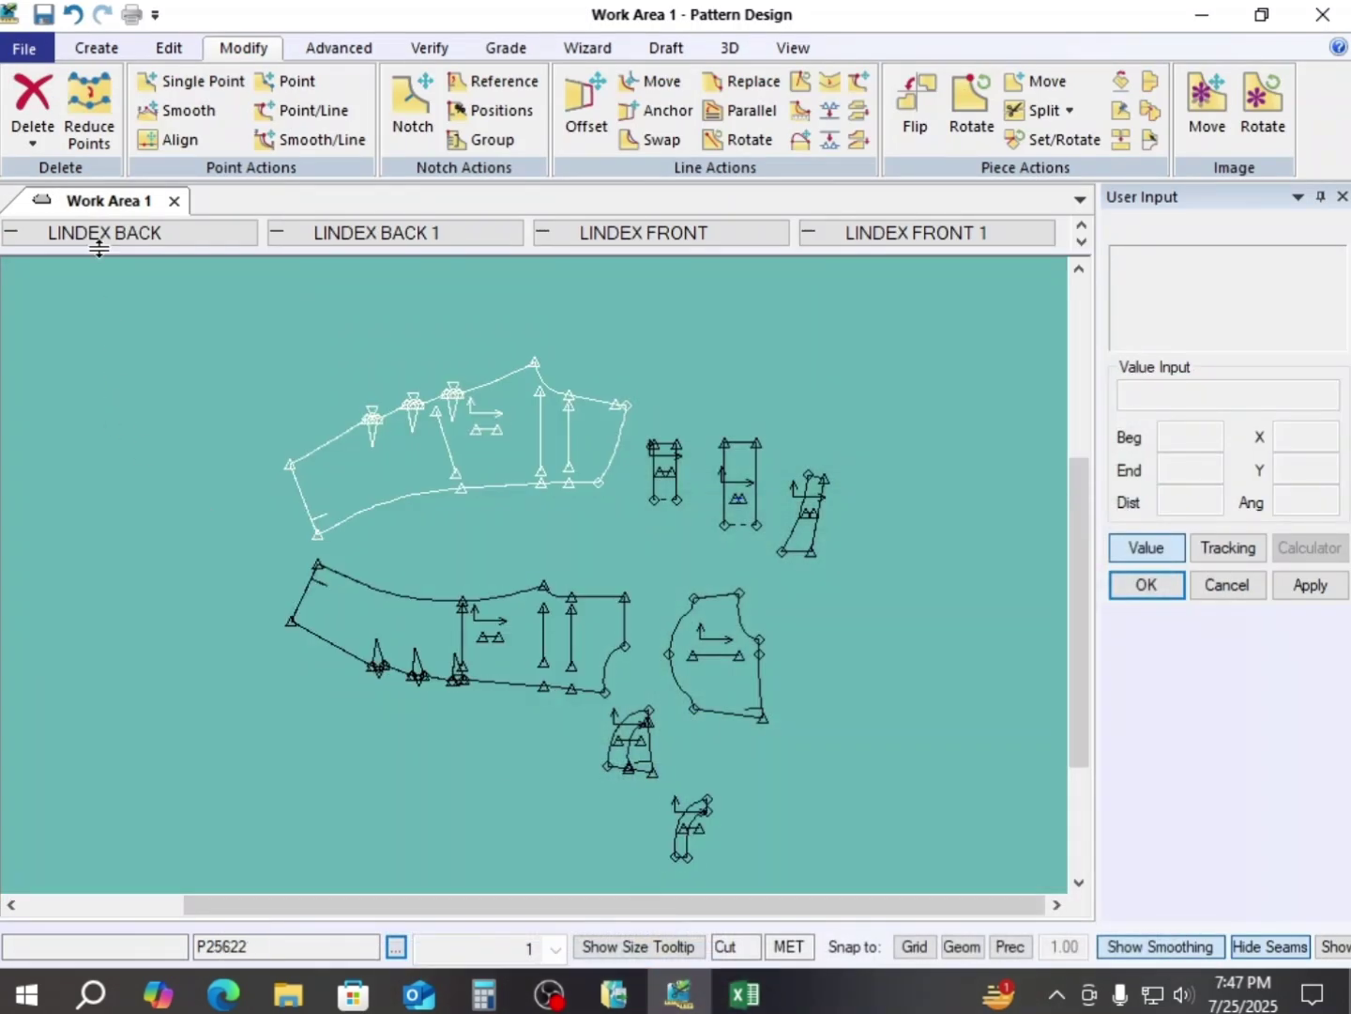
- Assign the 3A-8A-12A rule table from the LINDEX path to all pieces and check the size list
click(513, 54)
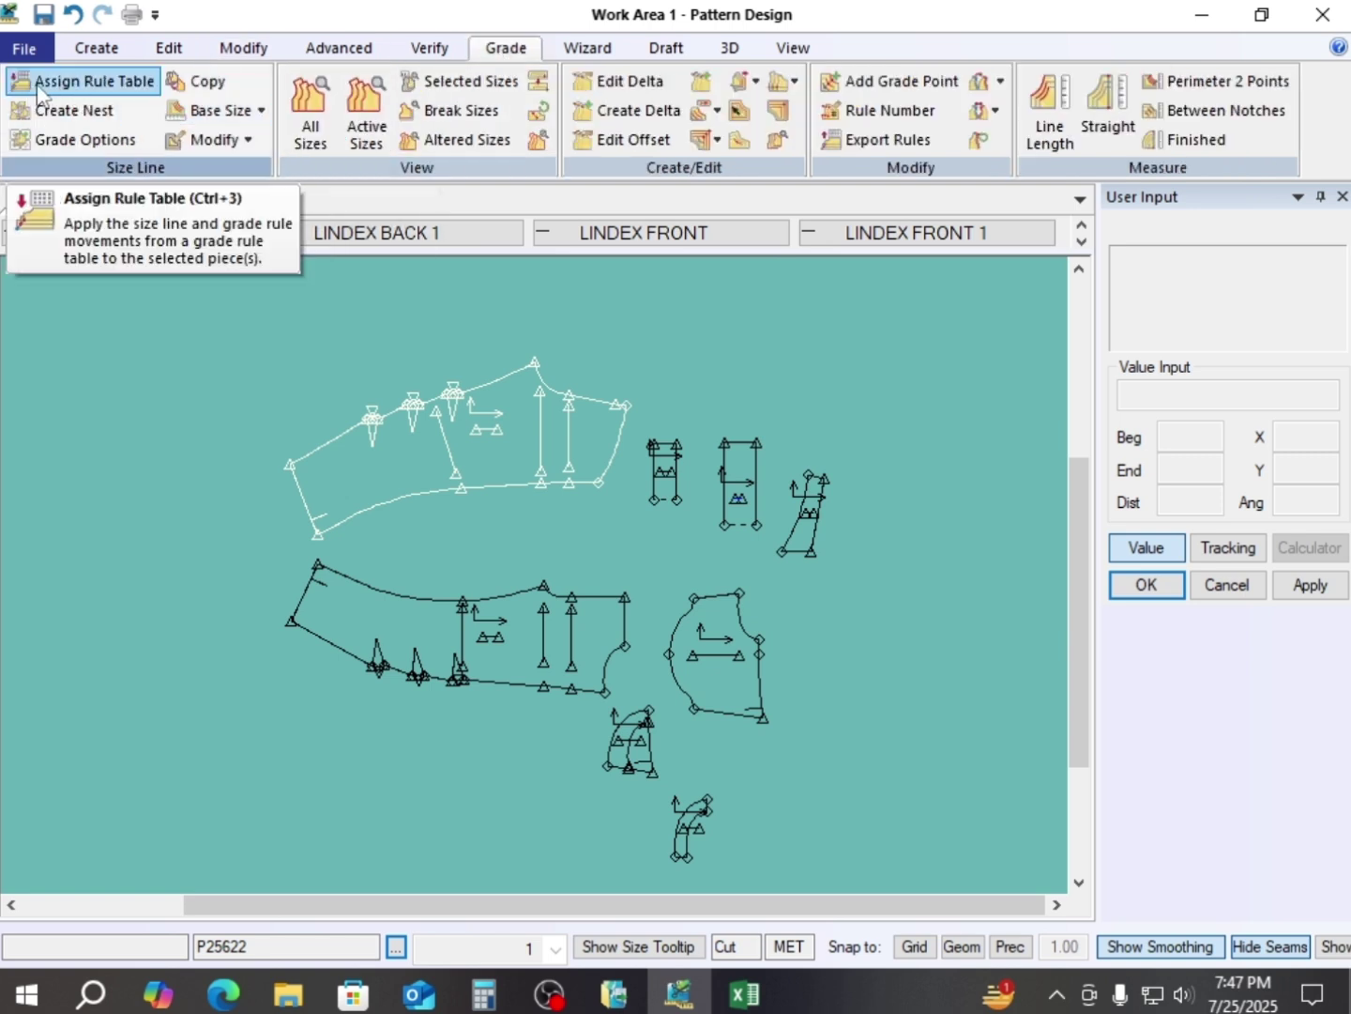
click(93, 85)
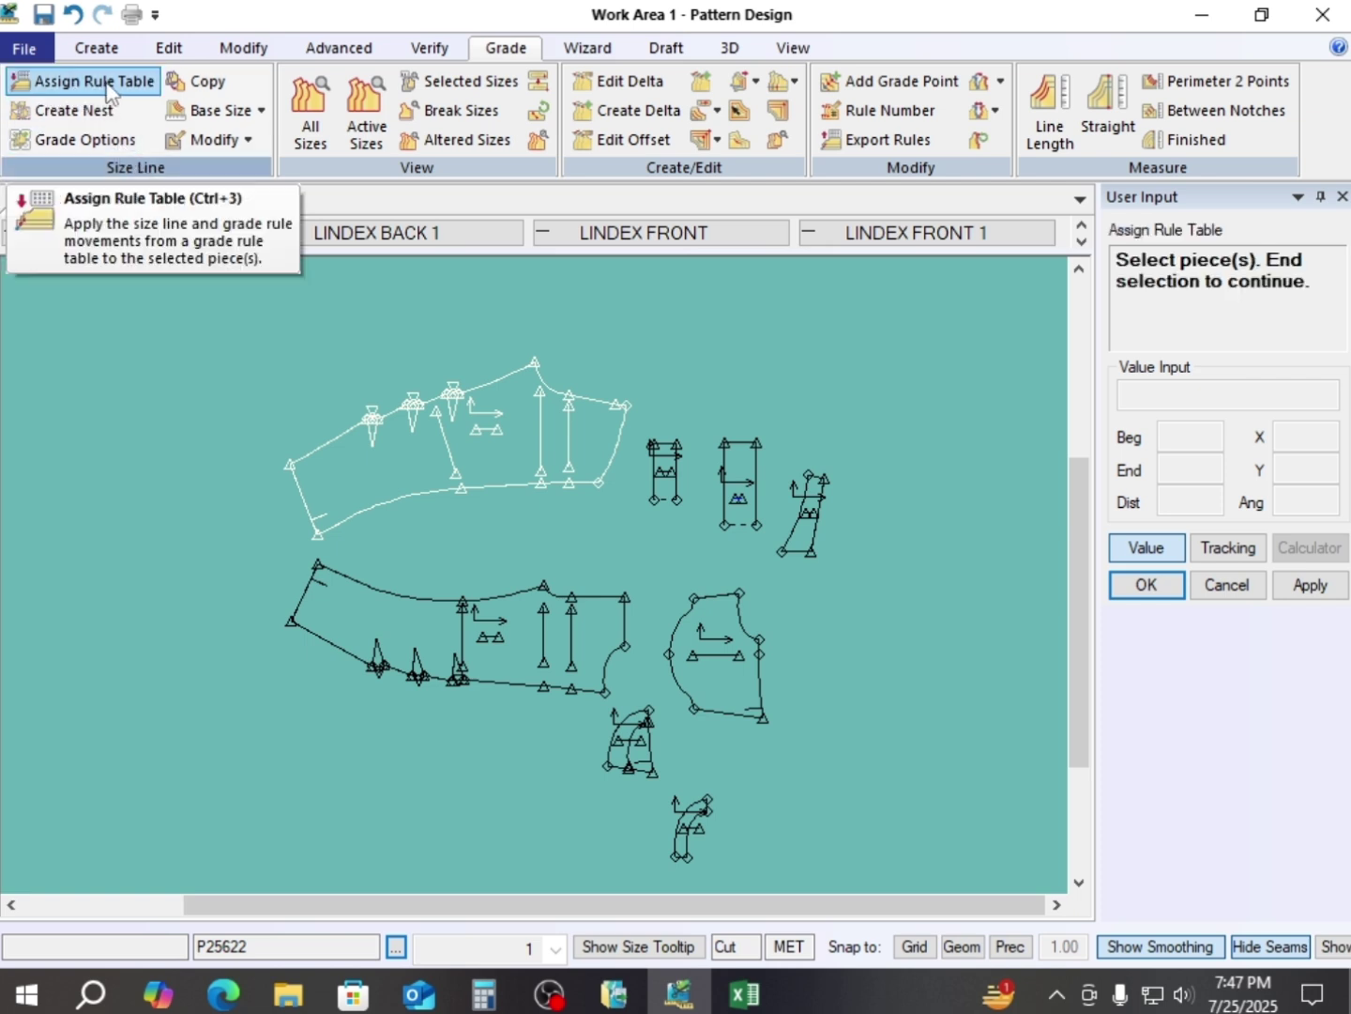
click(526, 422)
right_click(544, 437)
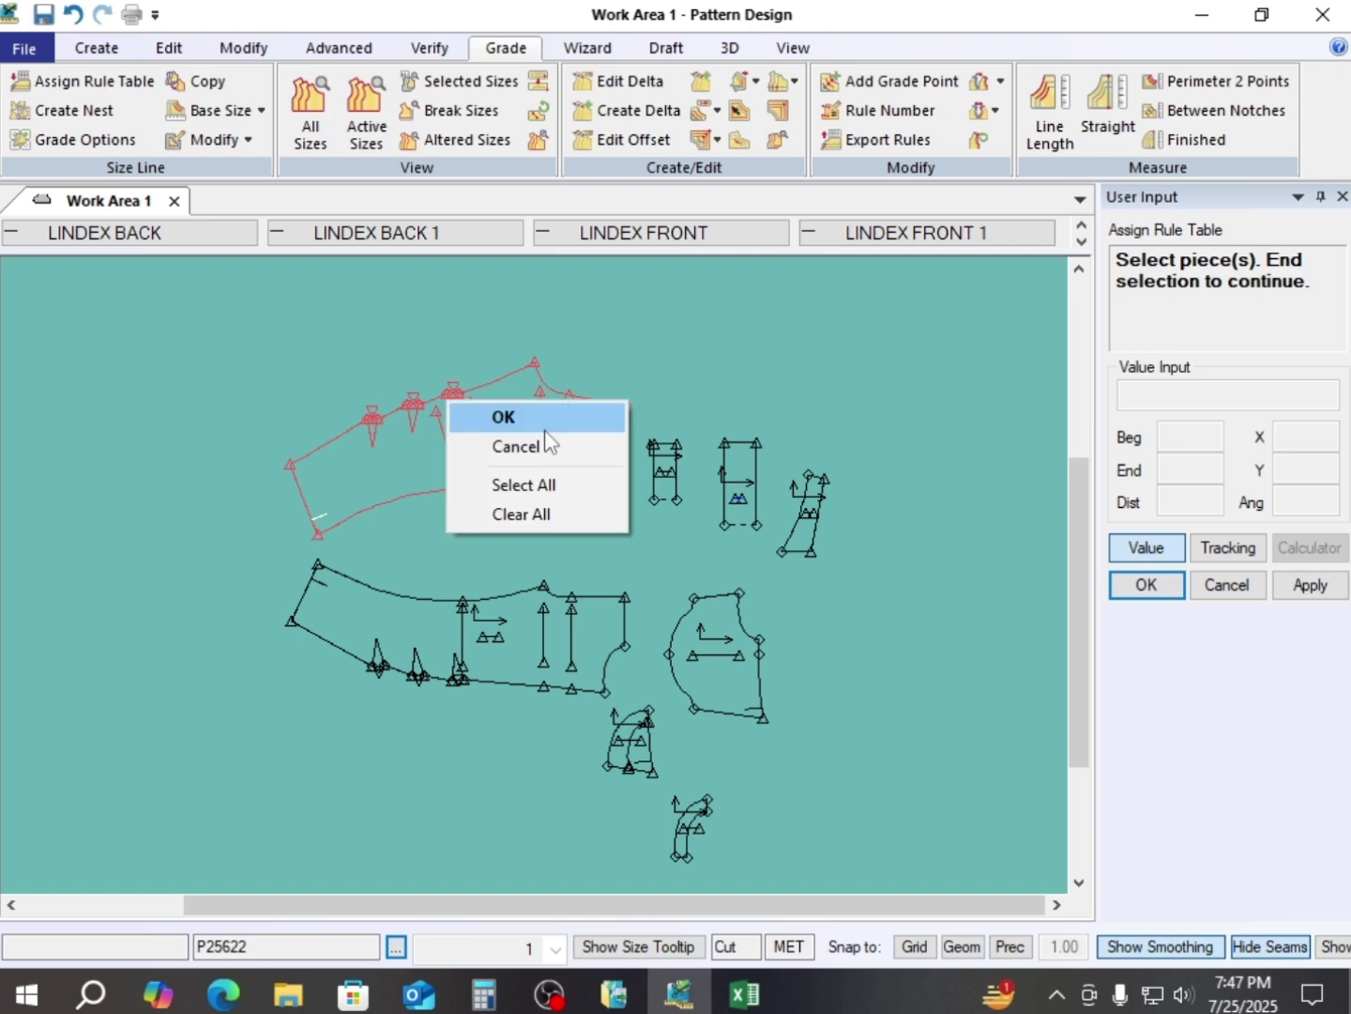
click(567, 478)
right_click(558, 414)
click(557, 416)
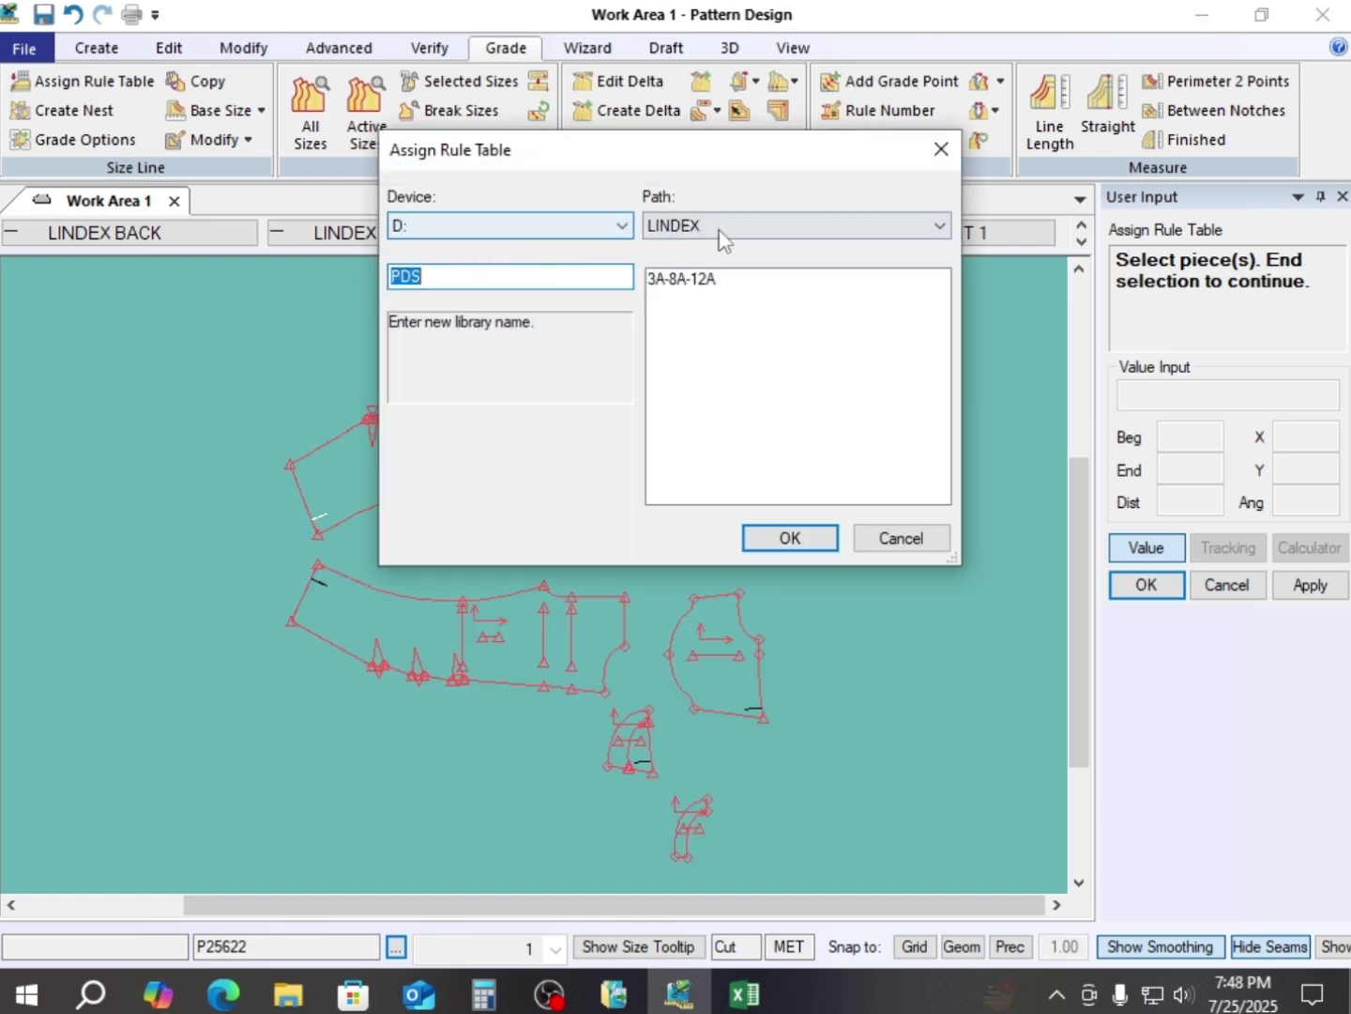
click(691, 282)
click(790, 537)
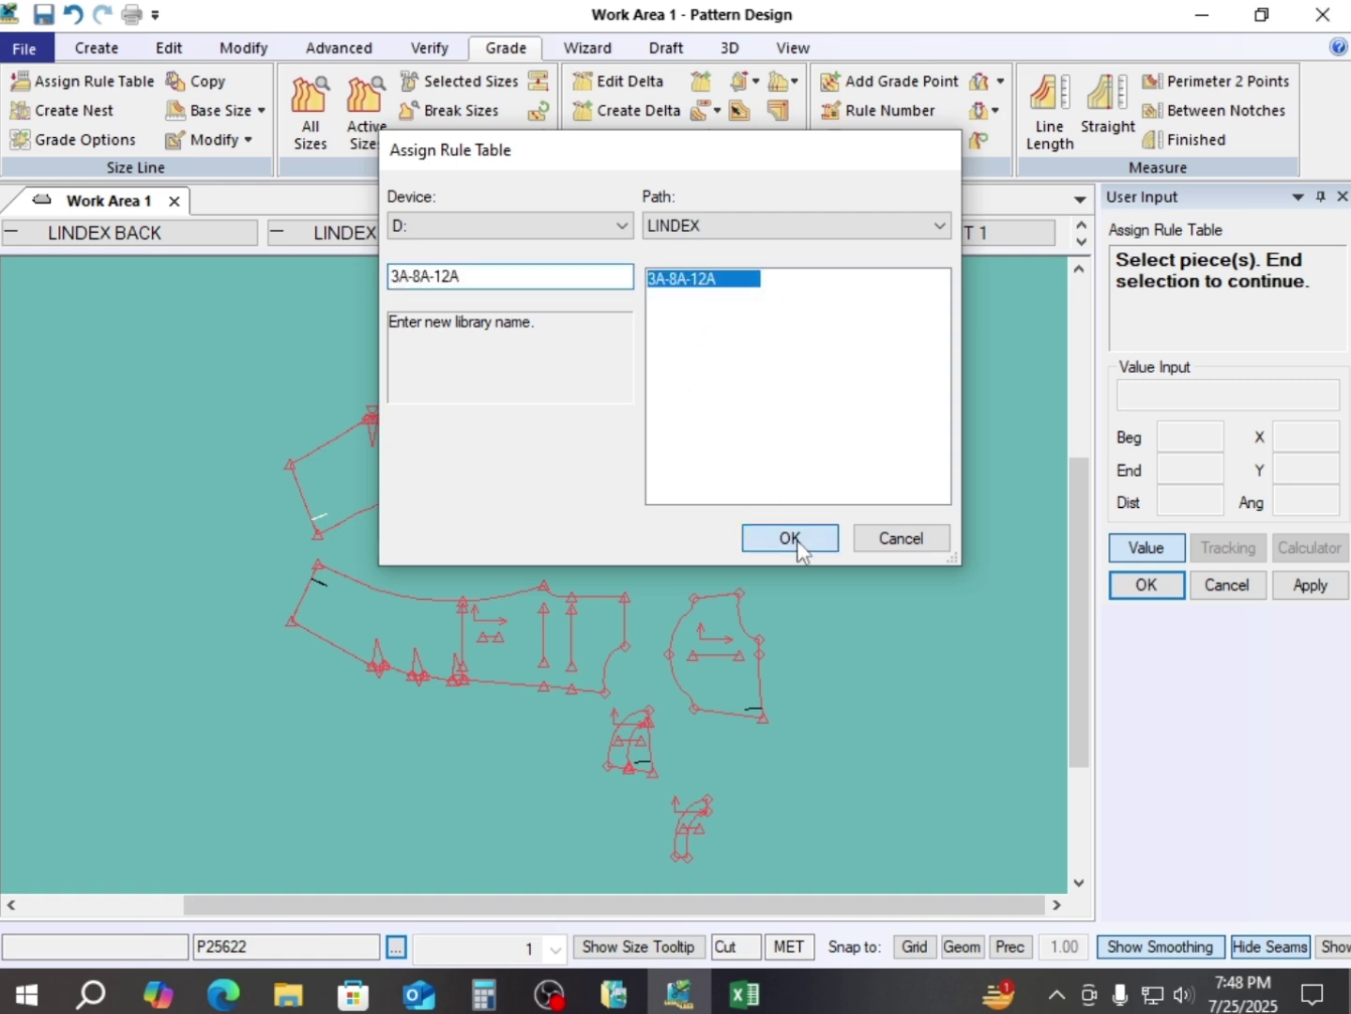
click(869, 550)
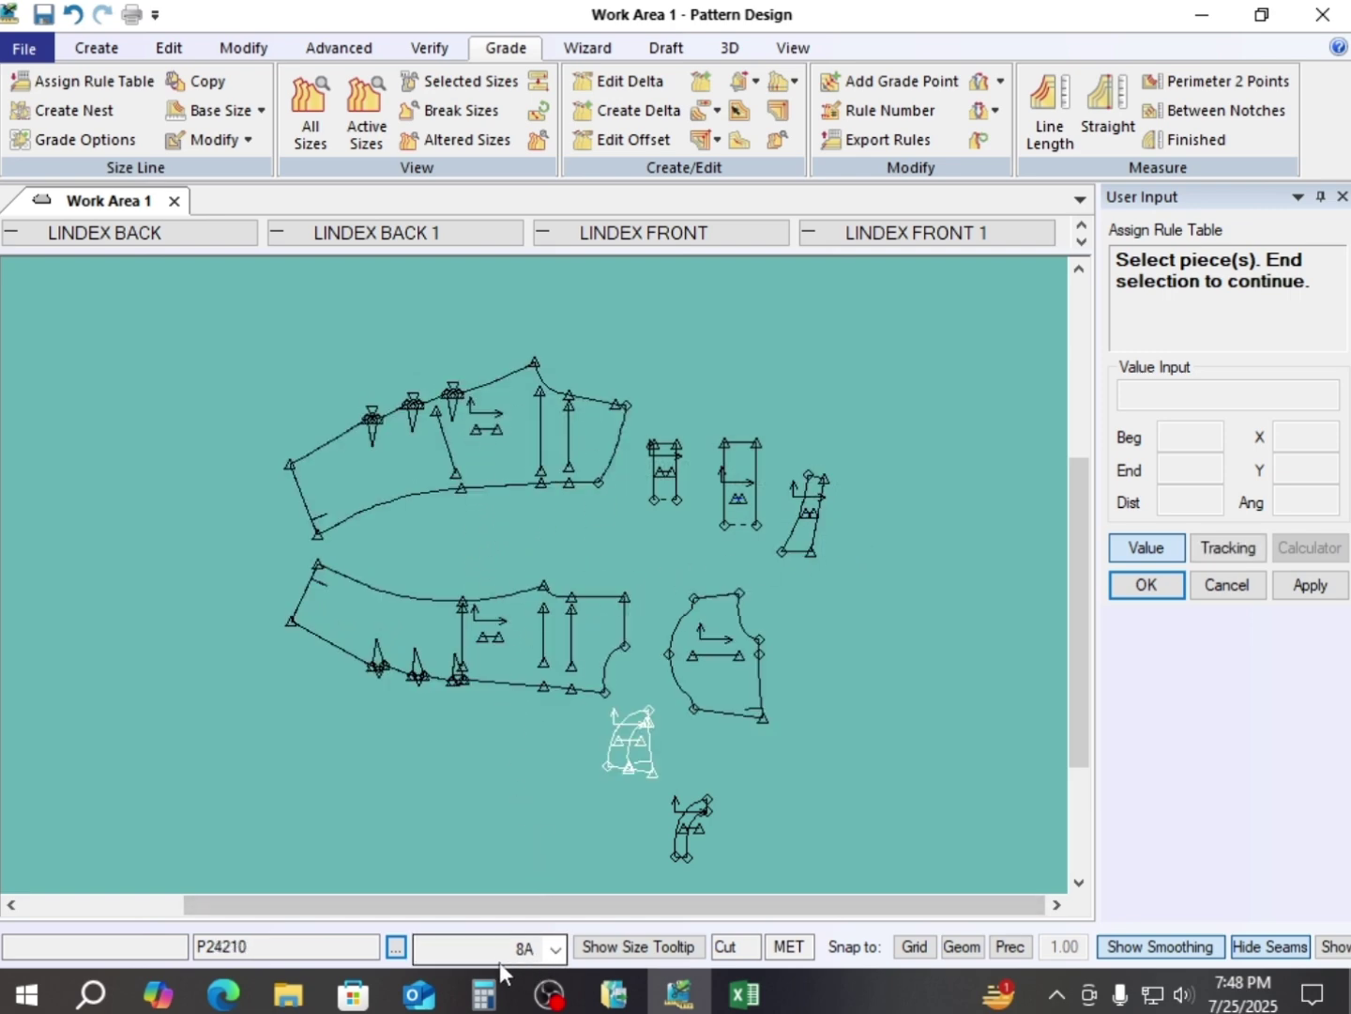
click(556, 950)
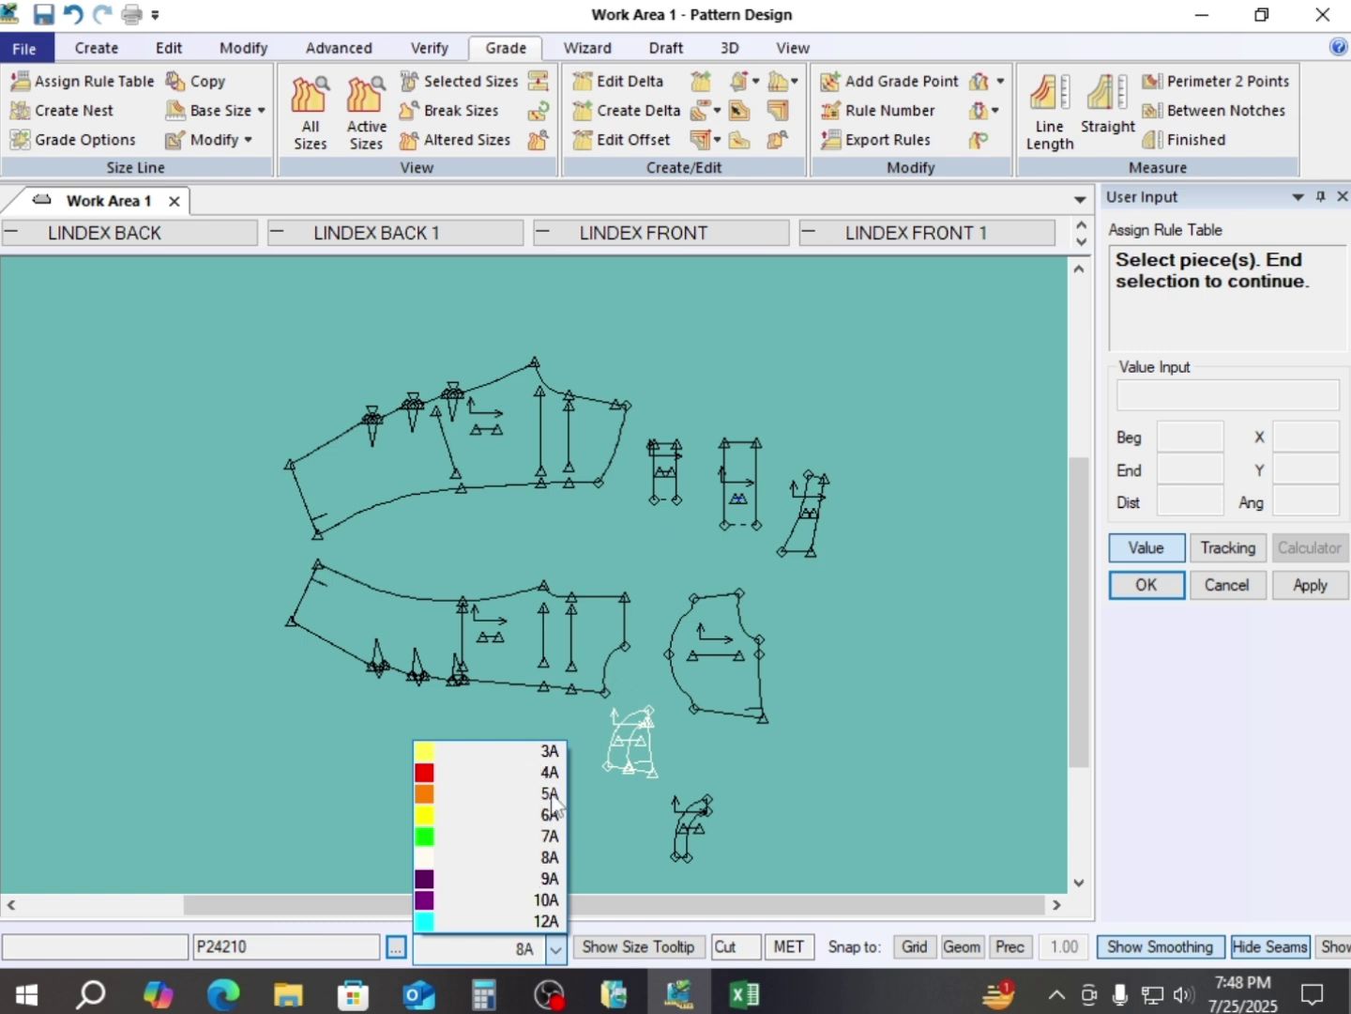
click(510, 460)
click(499, 458)
right_click(497, 444)
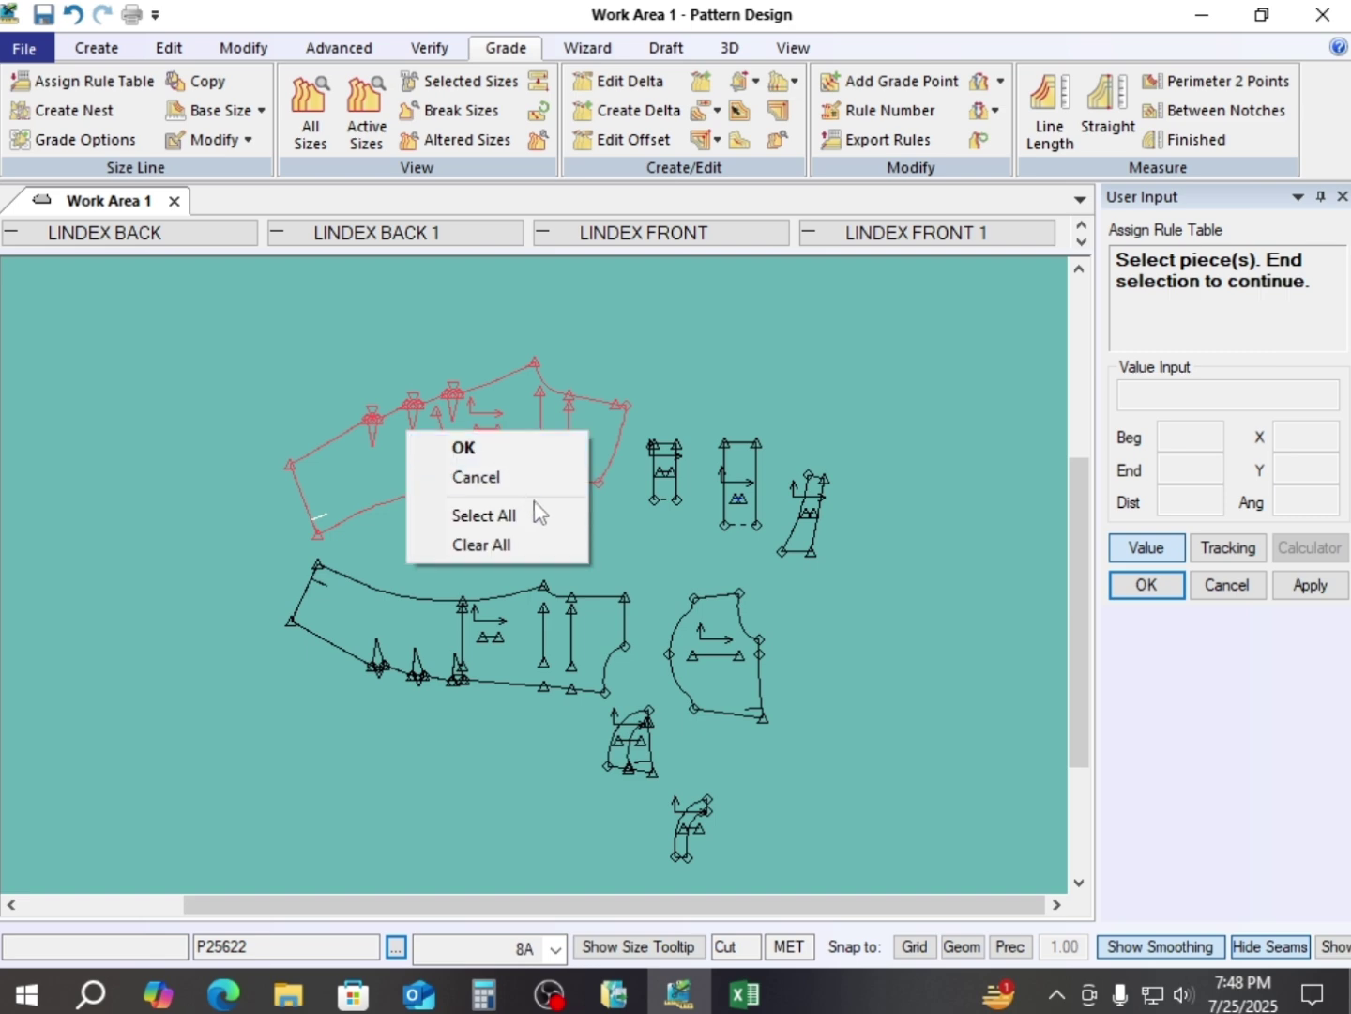
click(537, 514)
right_click(516, 462)
click(515, 463)
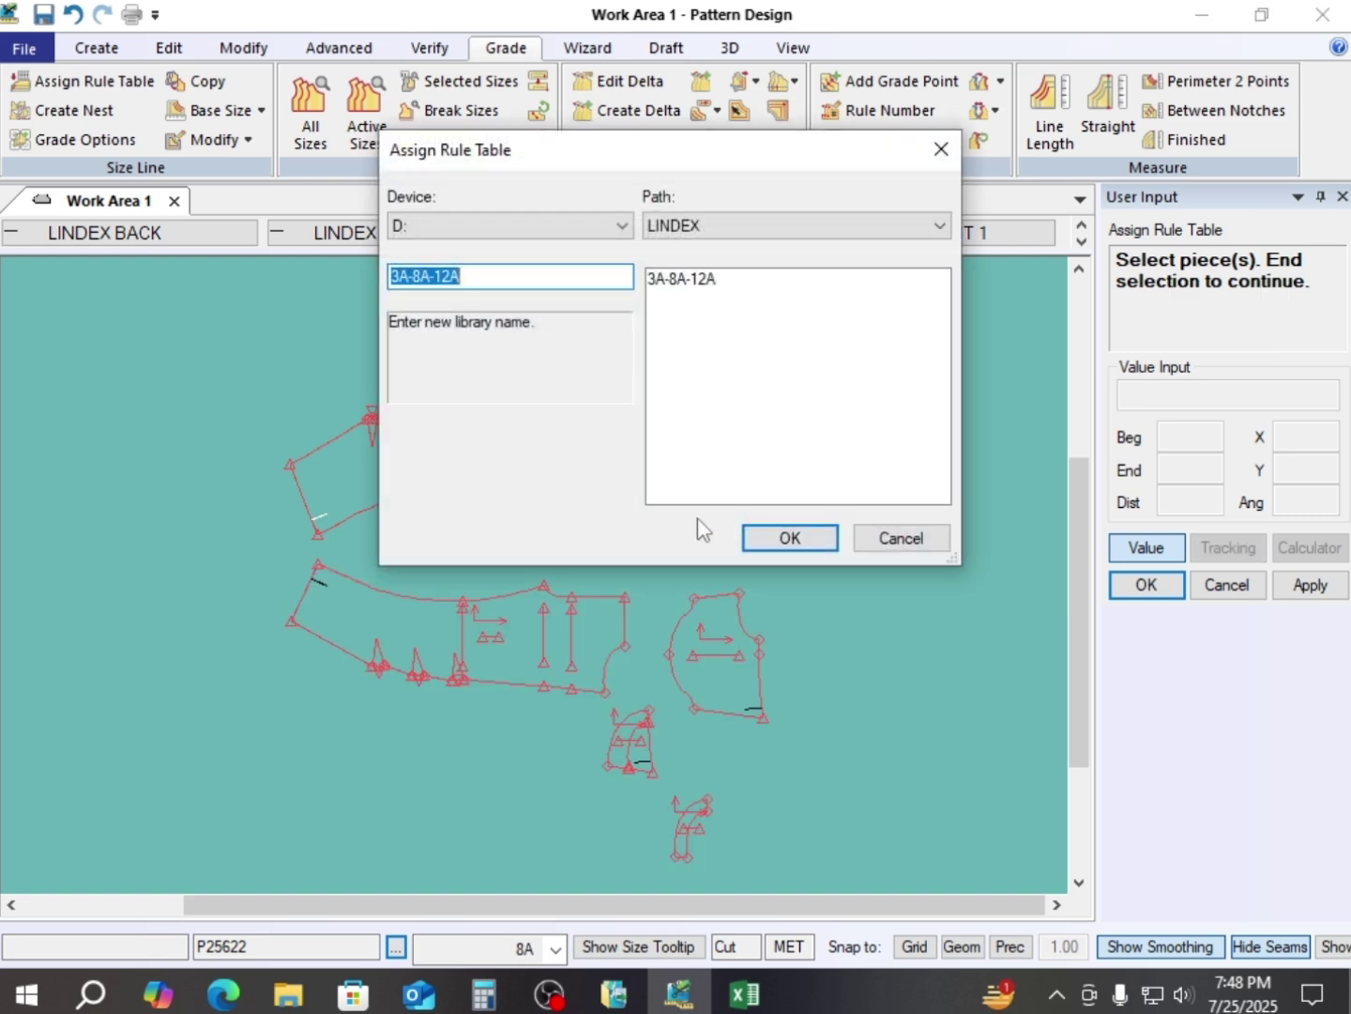
click(907, 542)
- Shift both trouser leg panels slightly upward in the work area and save all pieces
drag(503, 452, 518, 420)
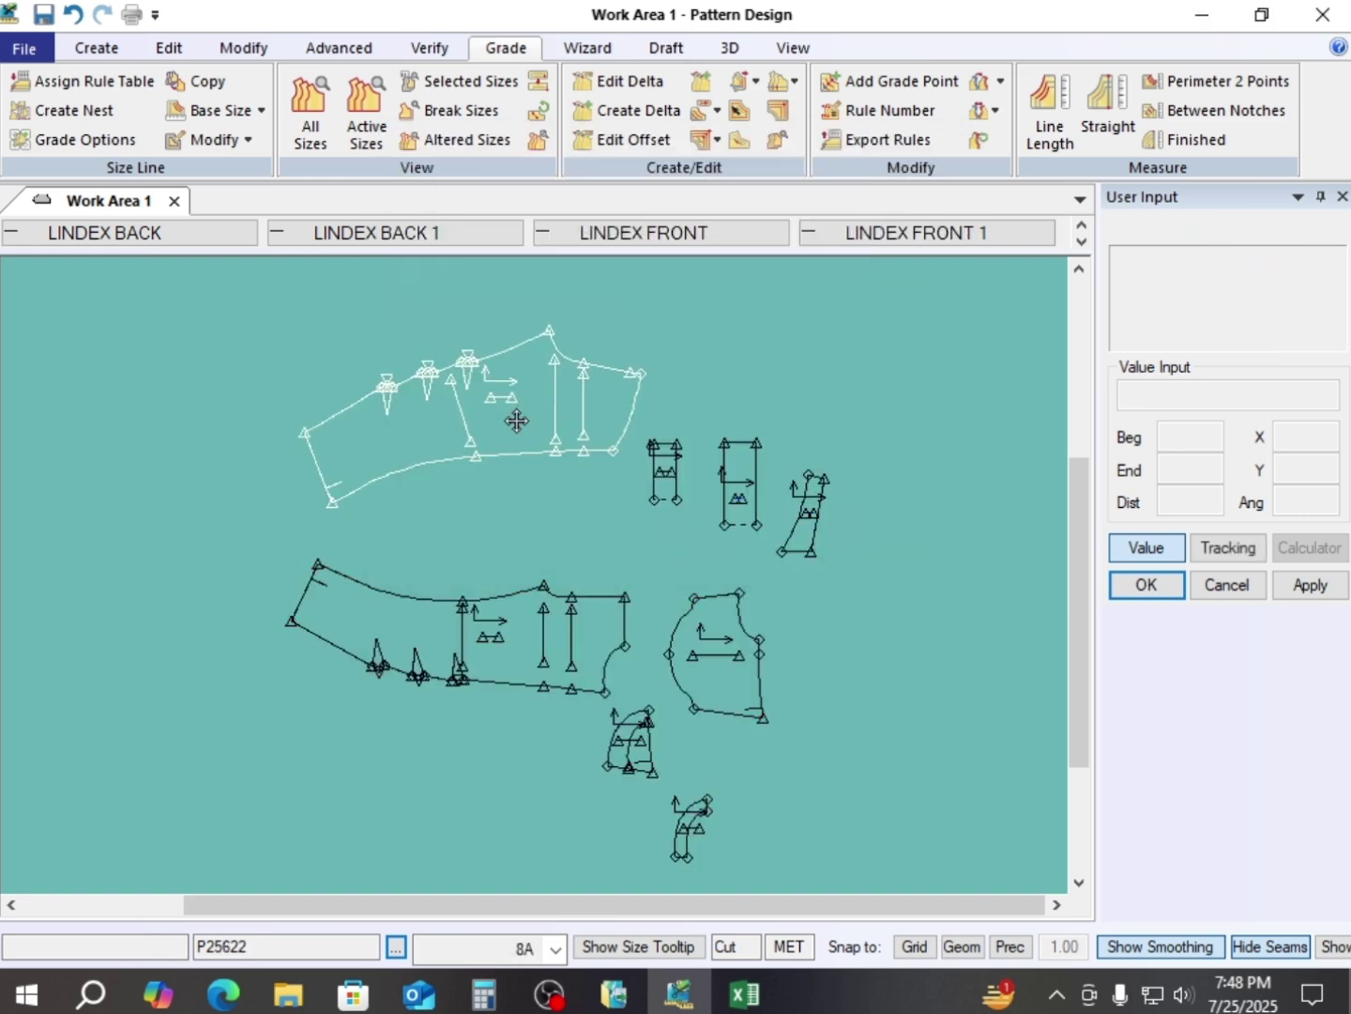
drag(536, 577, 548, 546)
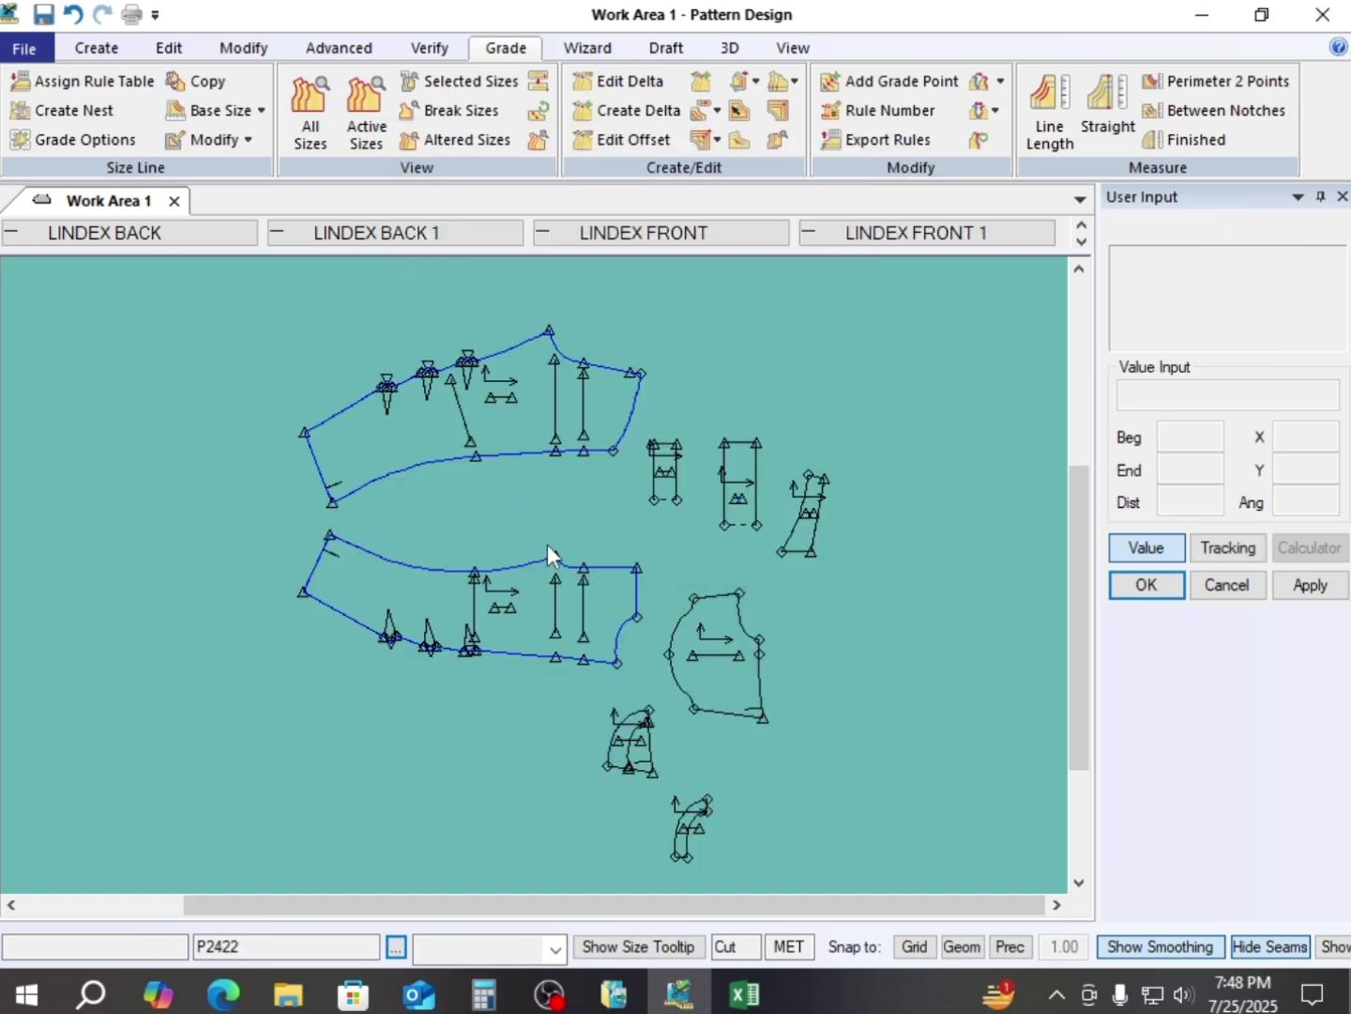
click(43, 14)
click(507, 367)
right_click(511, 376)
click(512, 450)
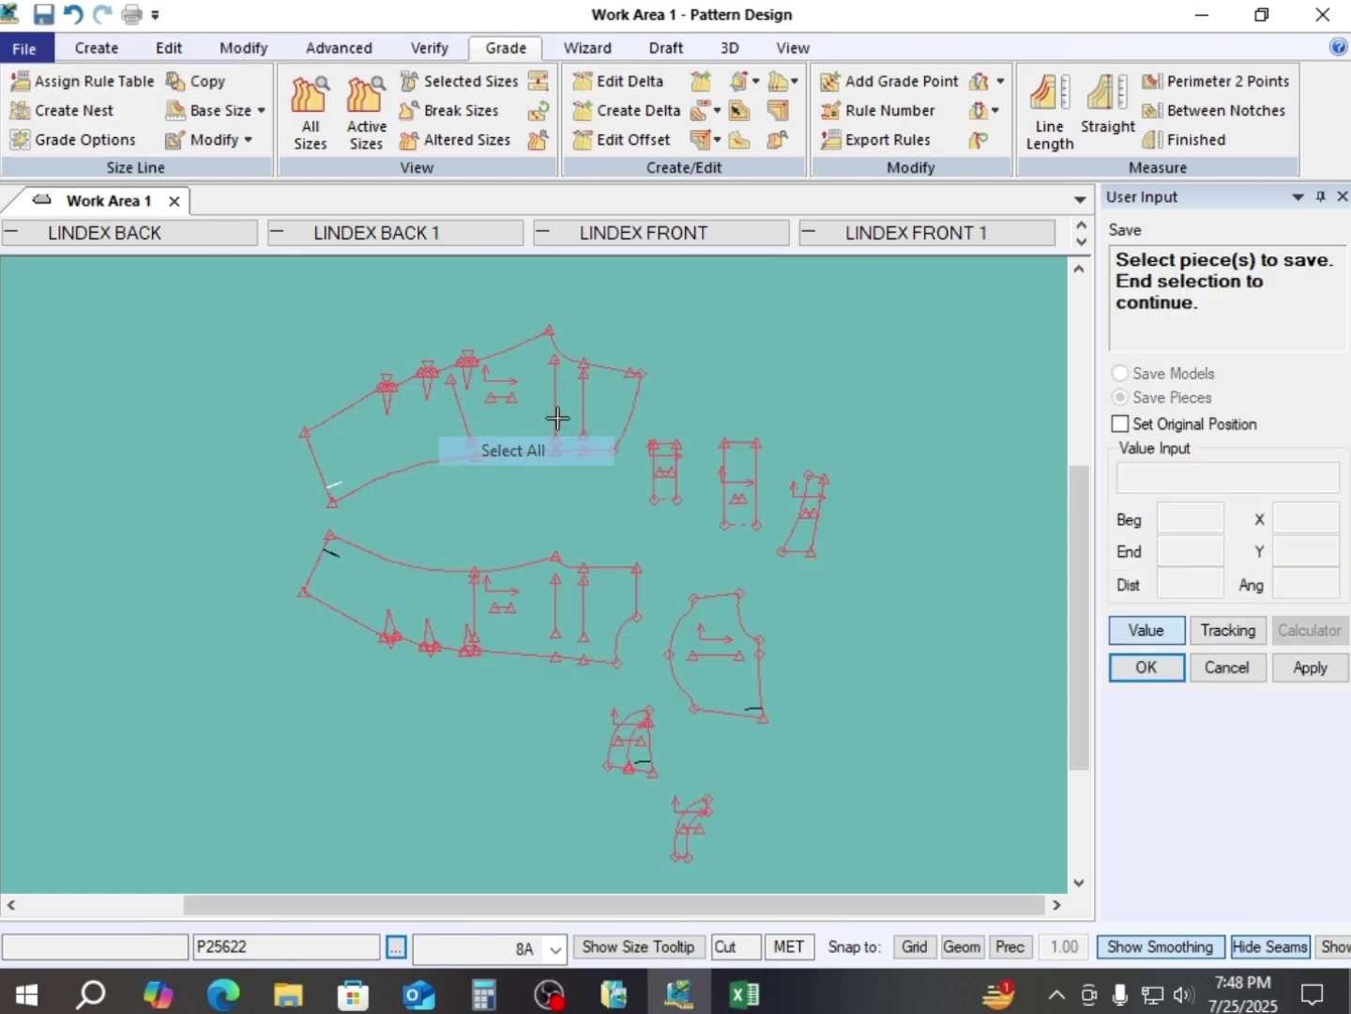
right_click(544, 378)
click(545, 383)
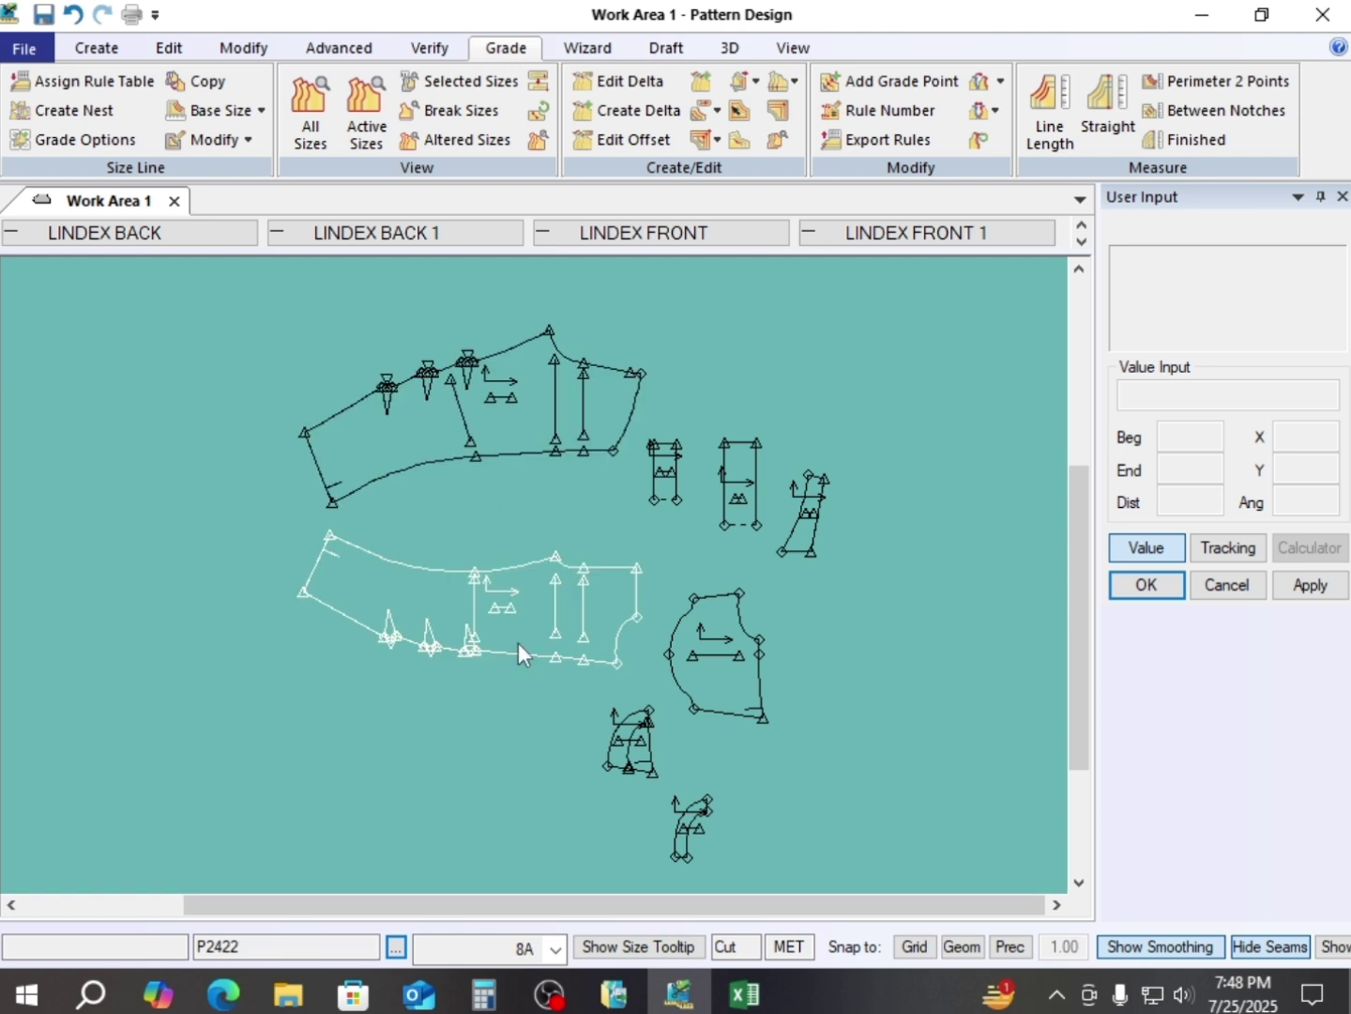
- Move both trouser leg panels away from the small pieces, keeping the upper panel above the lower one
drag(518, 642, 495, 629)
mouse_move(507, 401)
mouse_down()
mouse_move(468, 419)
mouse_move(507, 429)
mouse_up()
drag(512, 575, 512, 594)
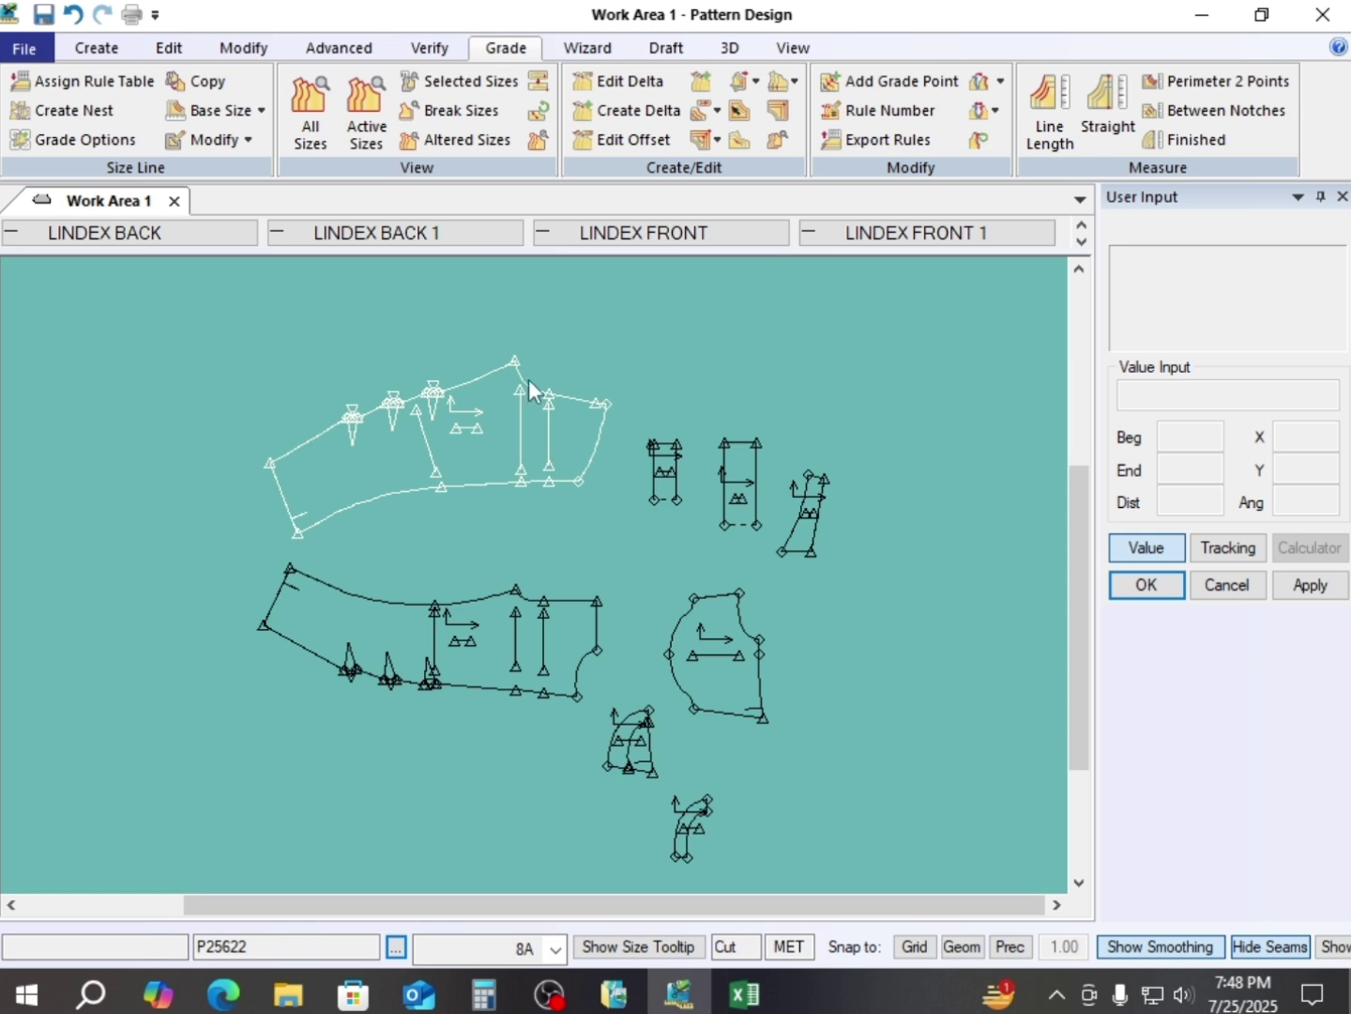
- Add a grade point at the pointed crotch corner of the upper leg panel
click(857, 88)
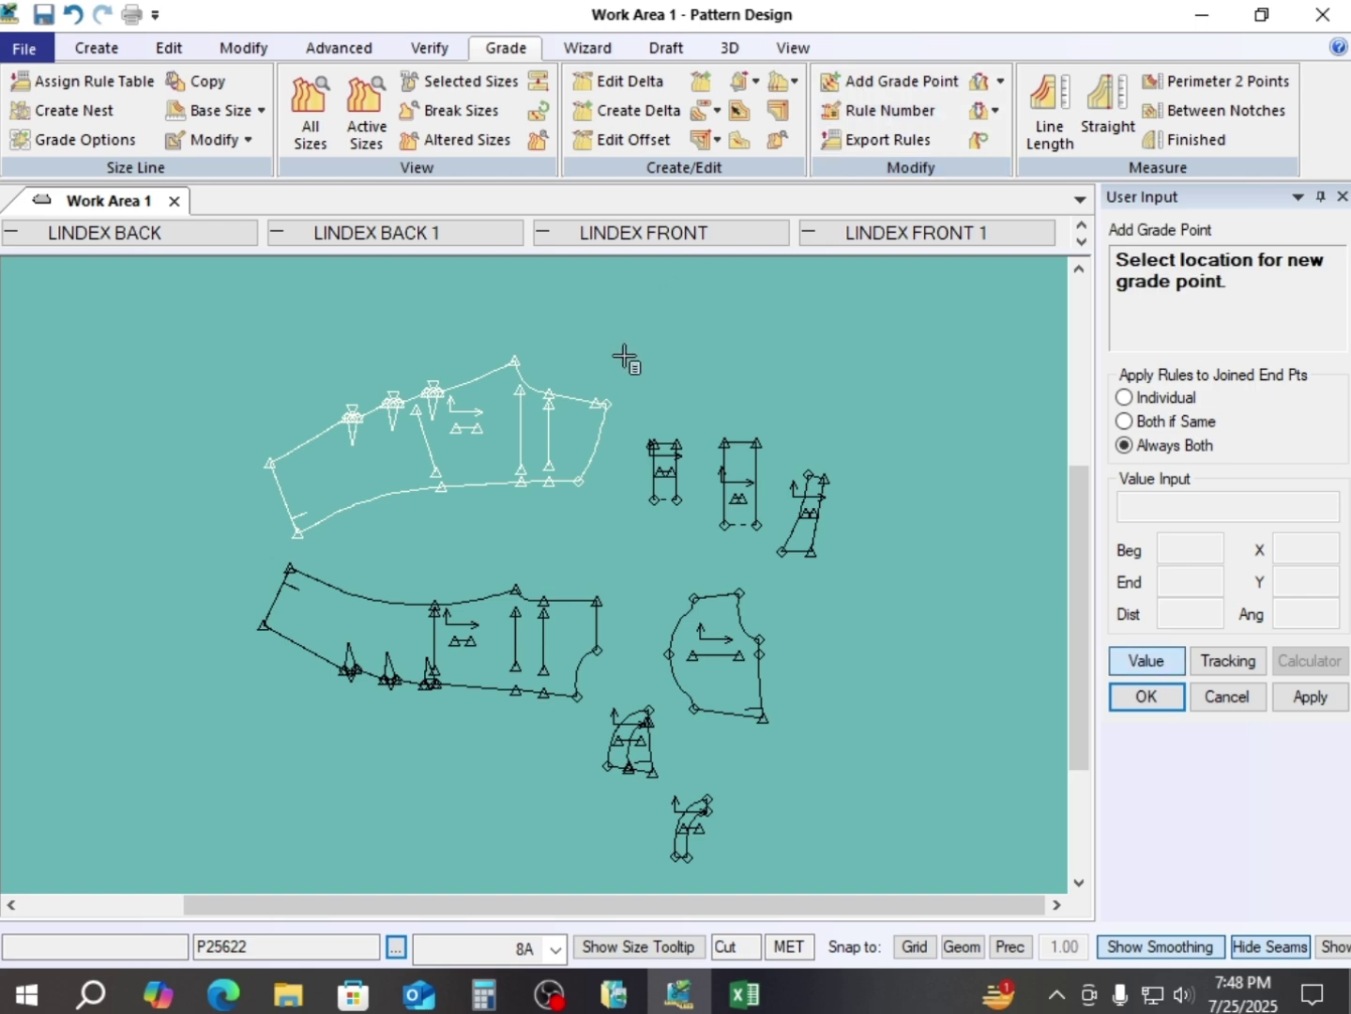
scroll(540, 401, up, 5)
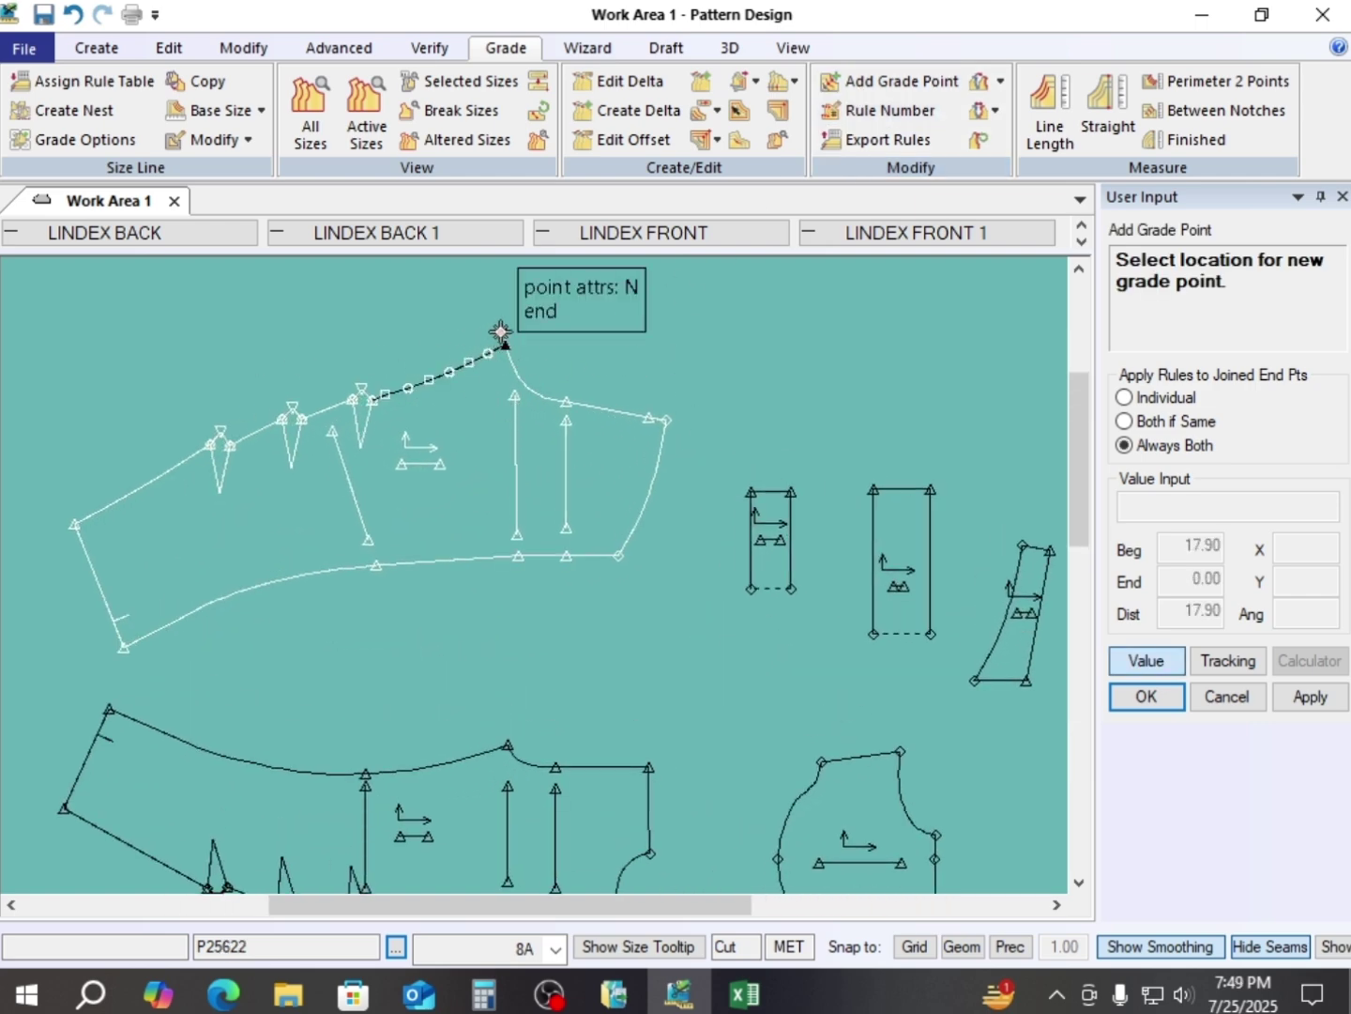
click(500, 332)
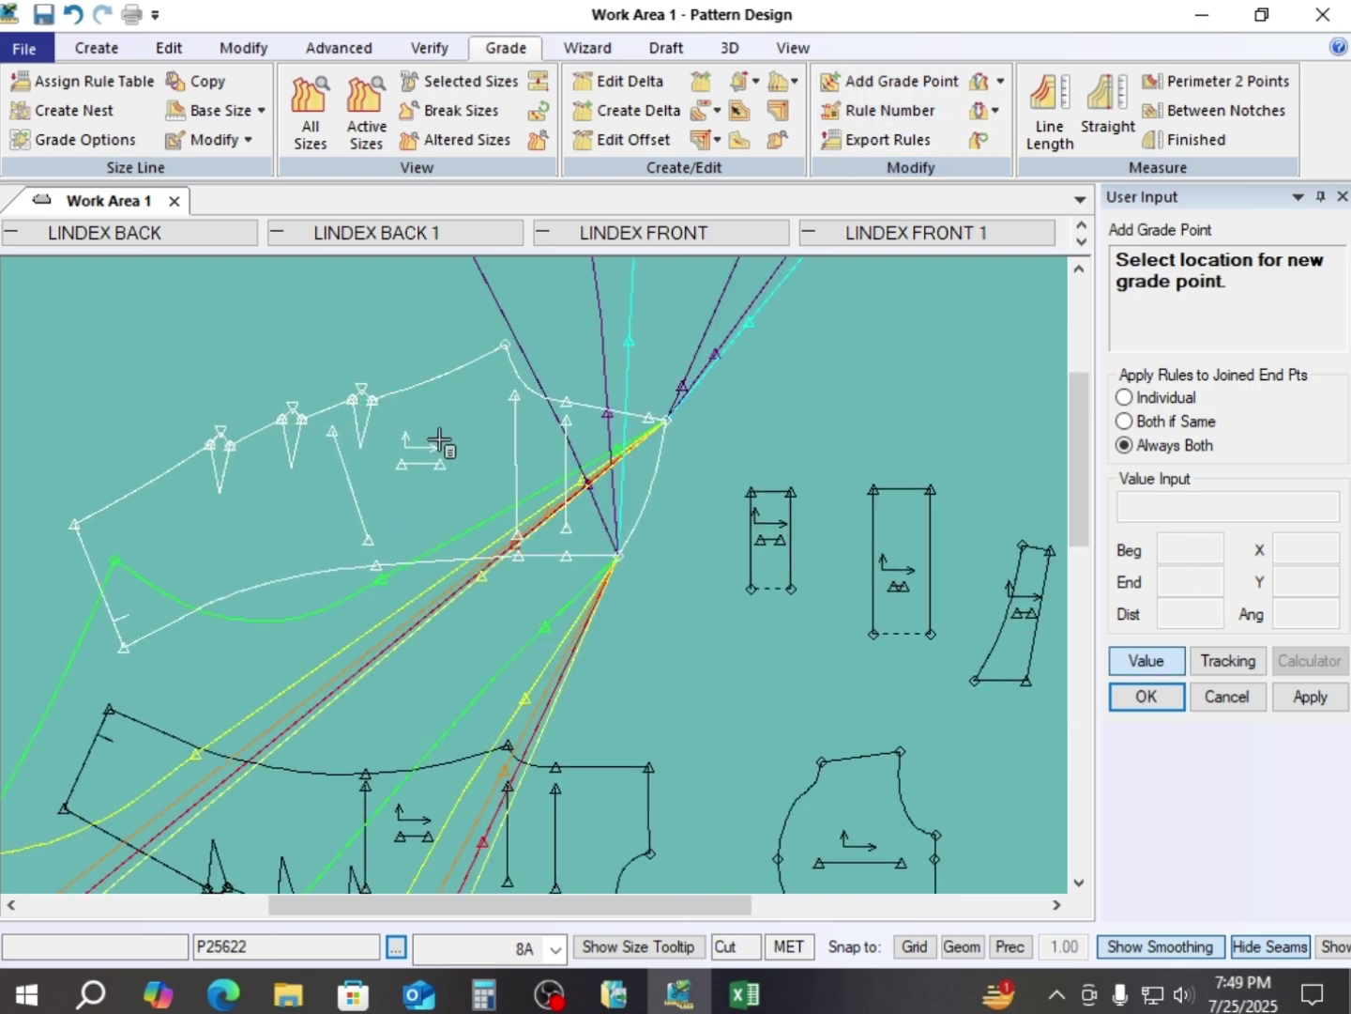
right_click(341, 357)
click(367, 375)
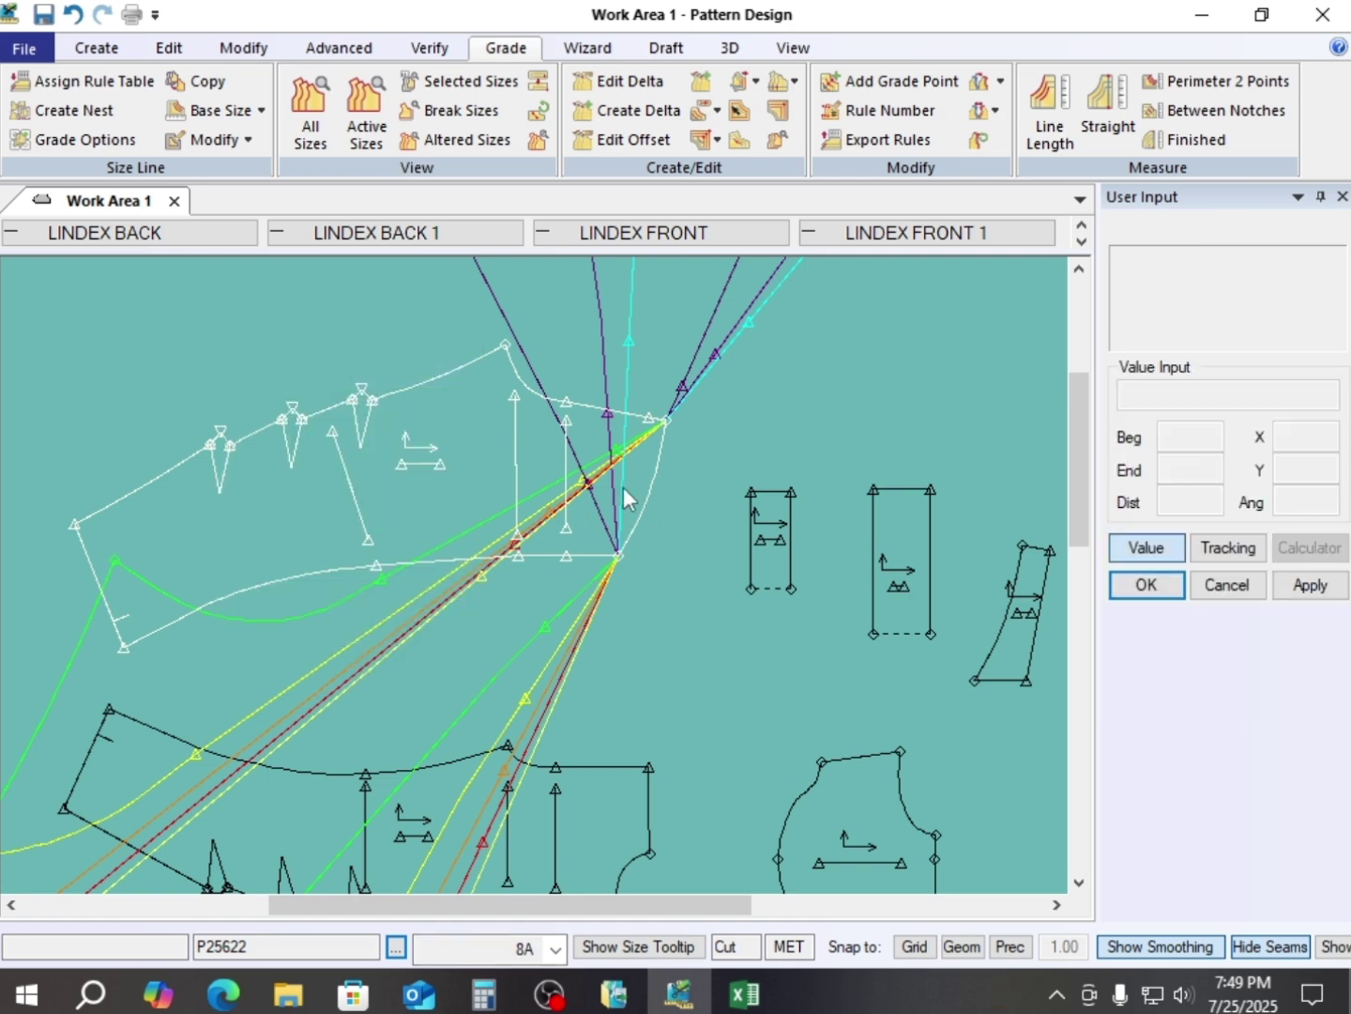
- Spread the pieces apart, moving the lower leg panel beside the small pieces and the upper panel away from them
scroll(623, 487, down, 5)
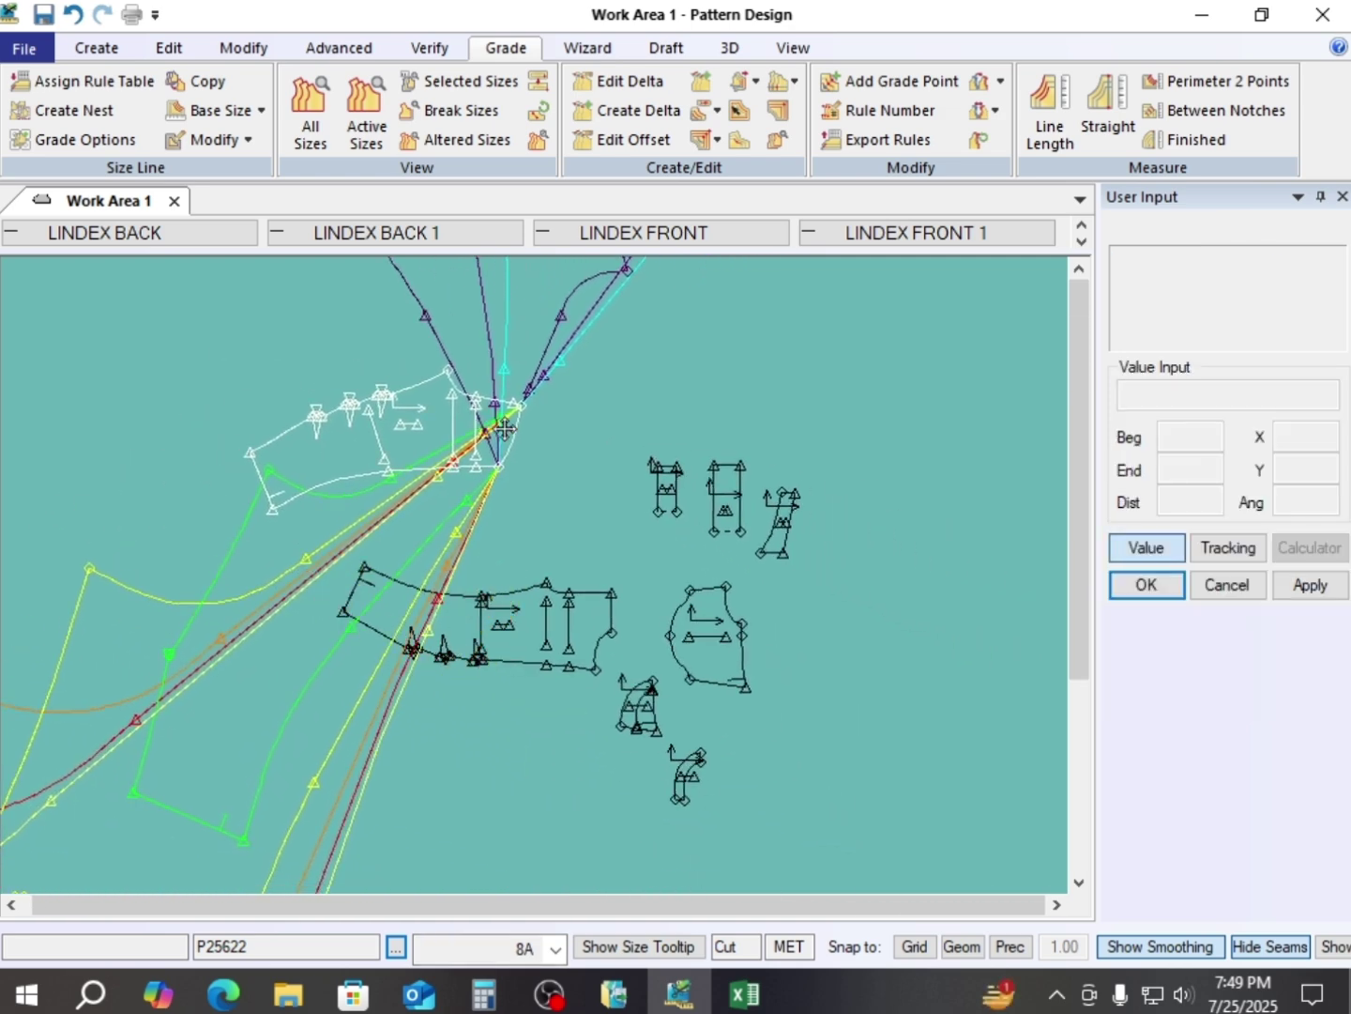
drag(530, 606, 883, 745)
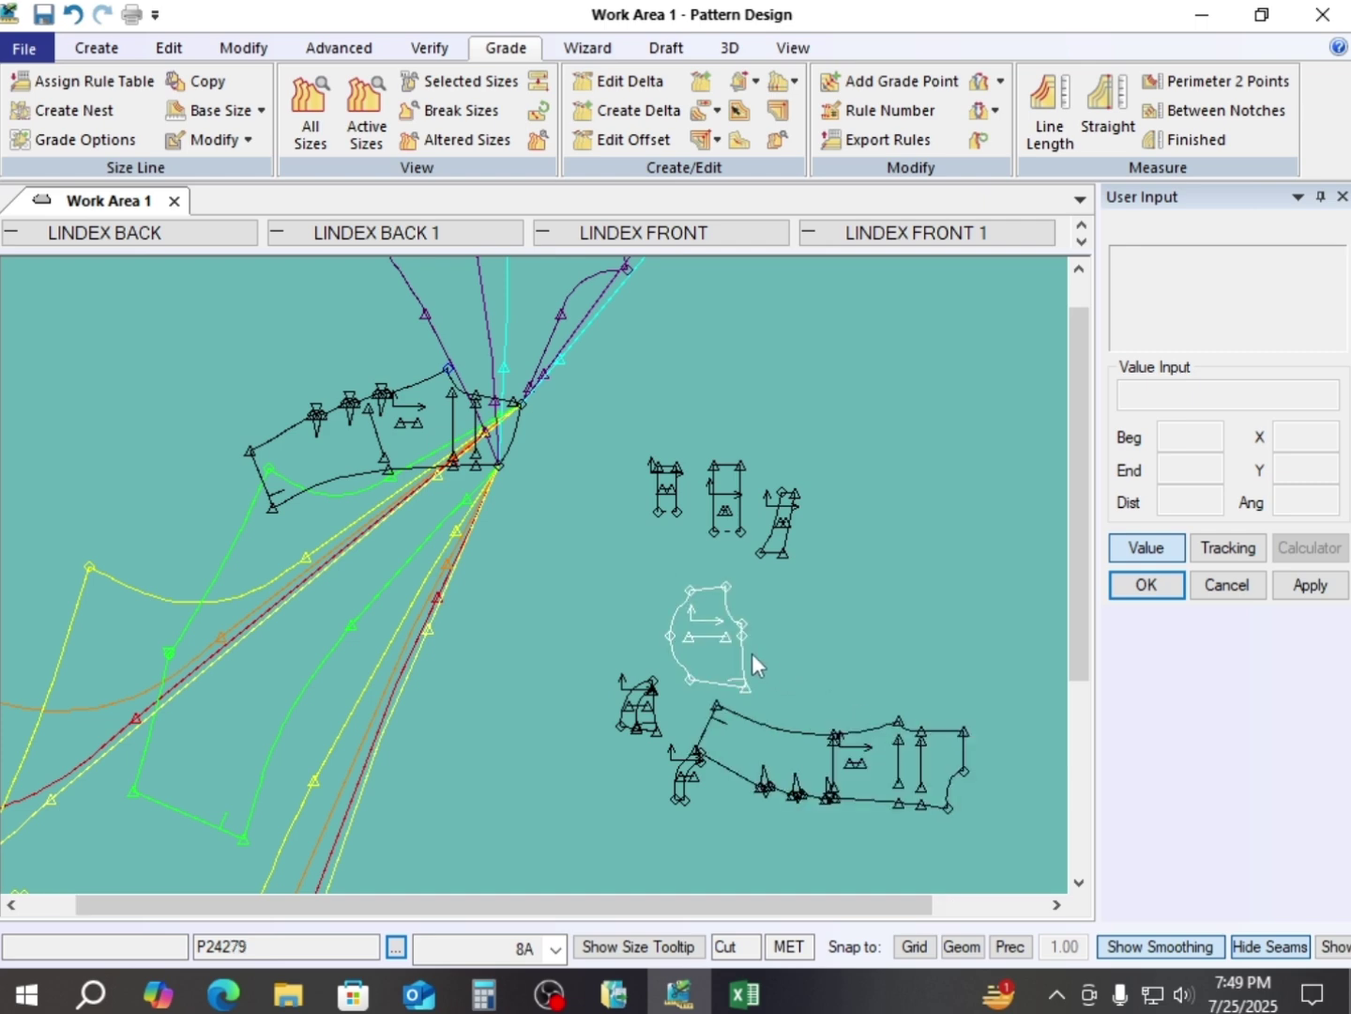
drag(753, 655, 745, 648)
drag(451, 419, 362, 468)
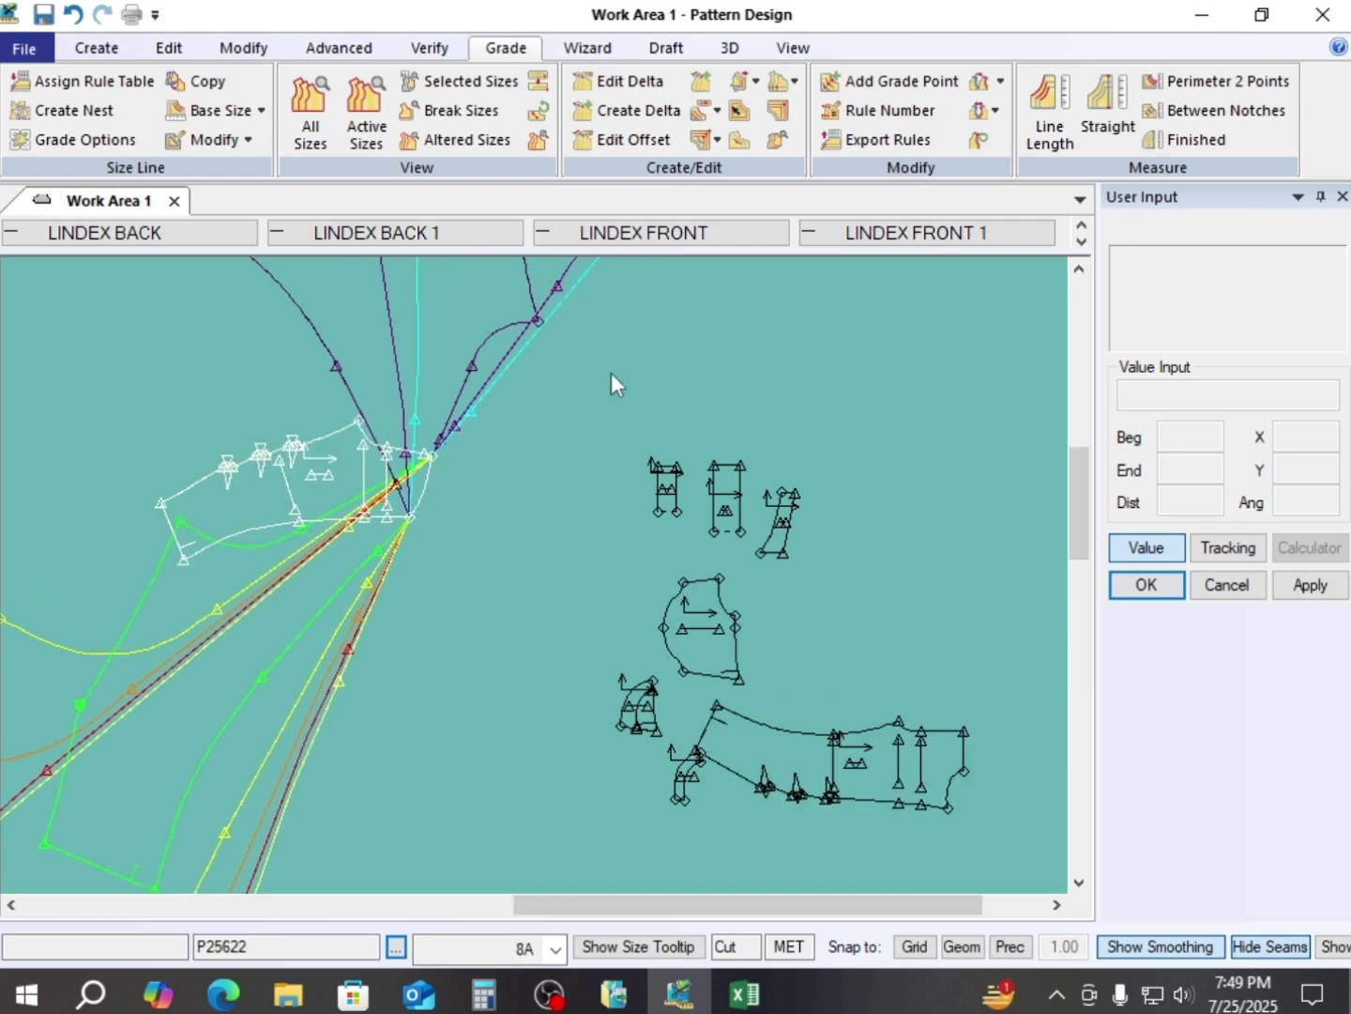
- Set the grade rule of all points on the upper leg panel to -1 through Edit Point Info
right_click(675, 333)
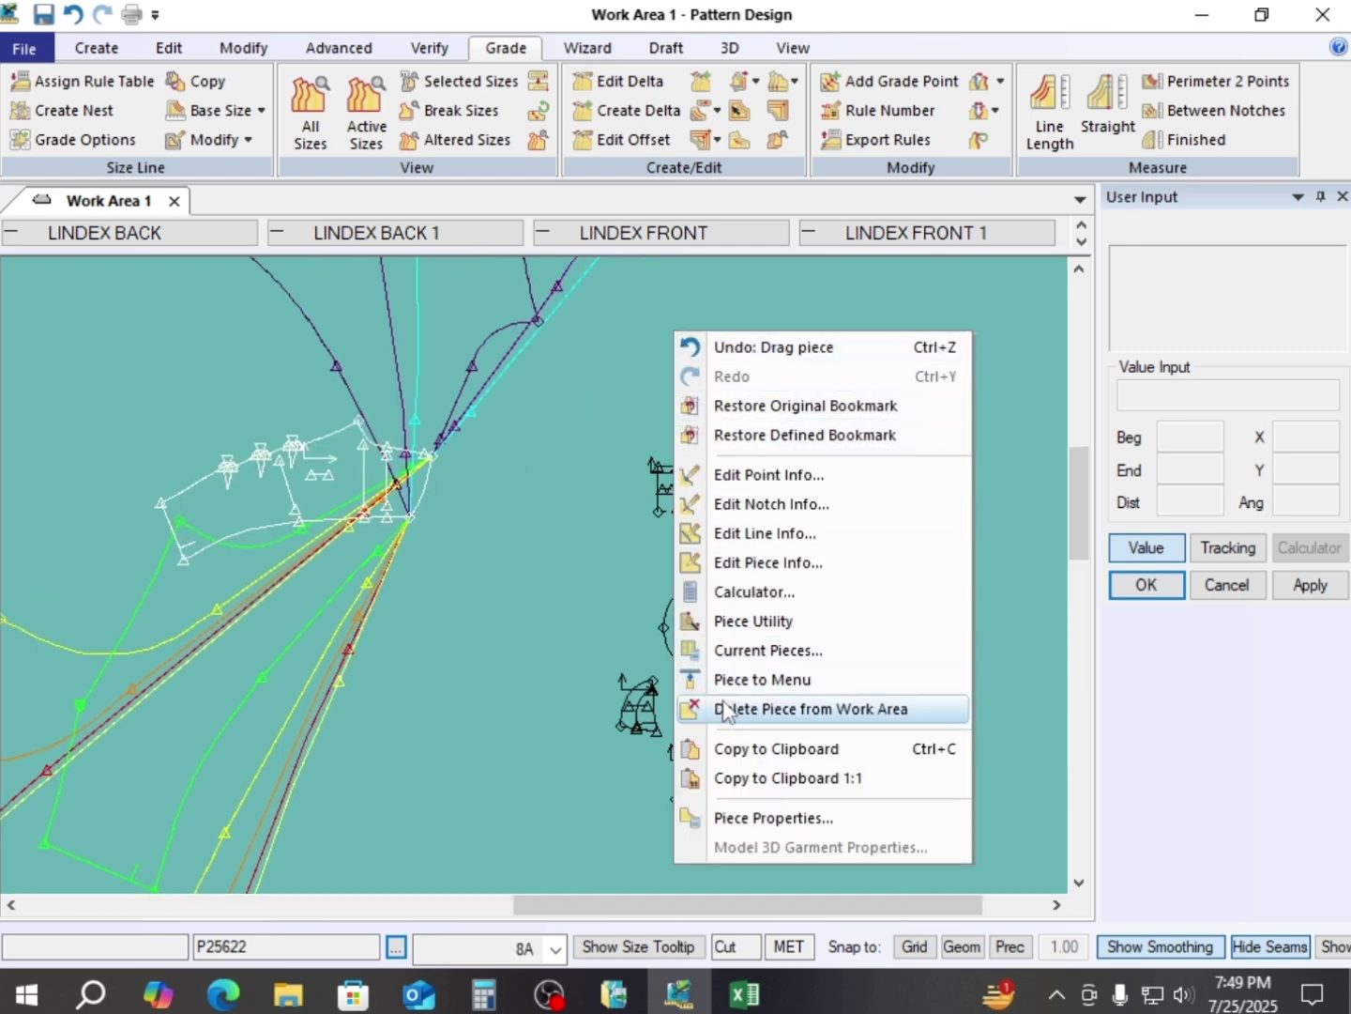
click(775, 476)
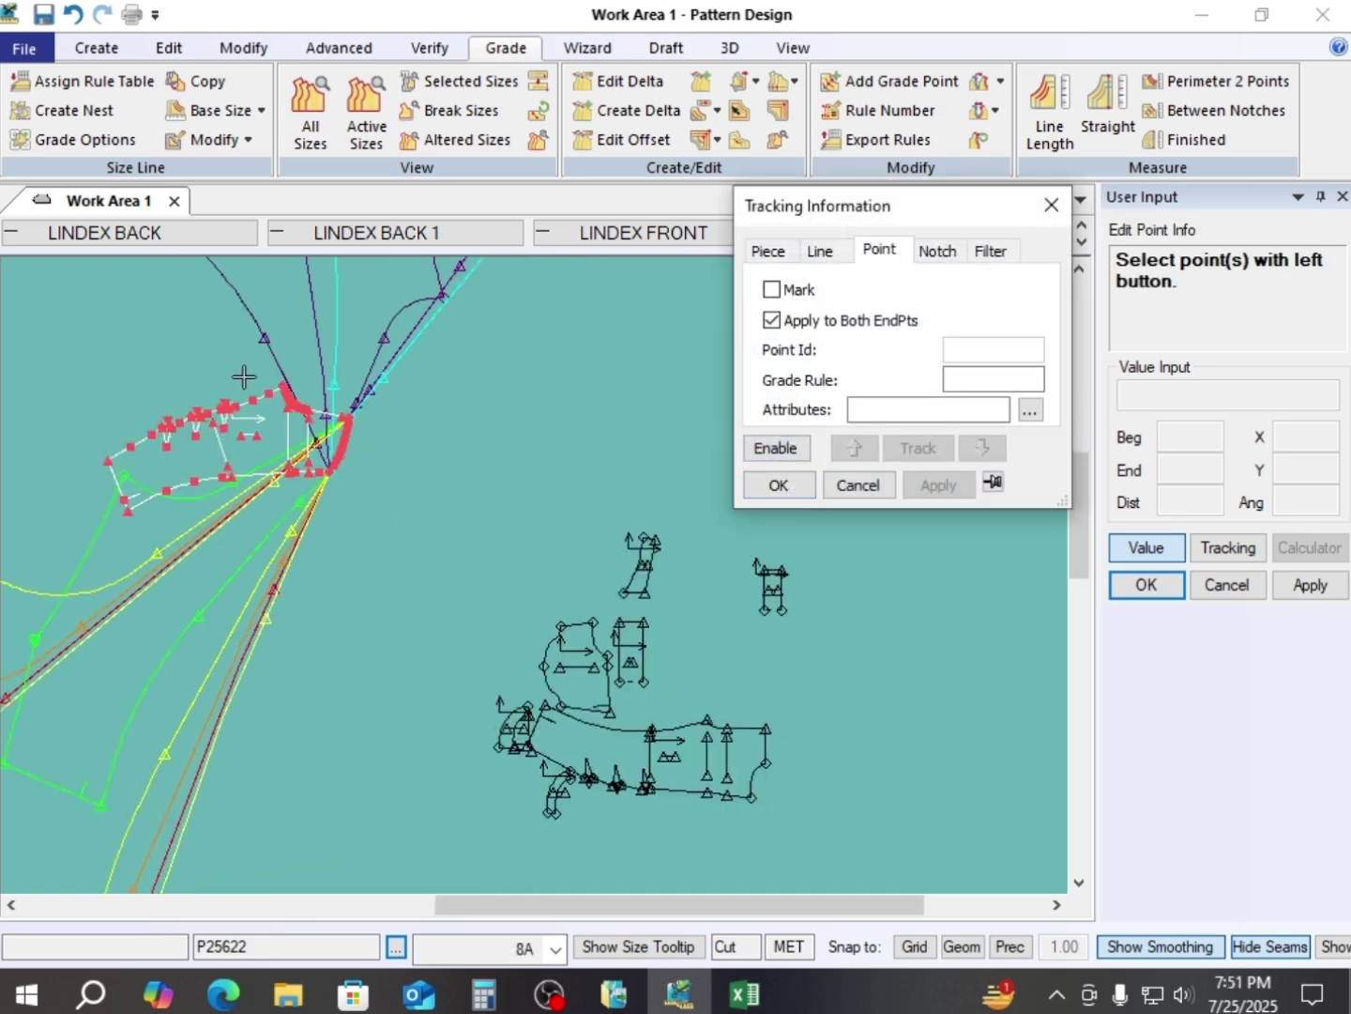
click(968, 379)
text(-1)
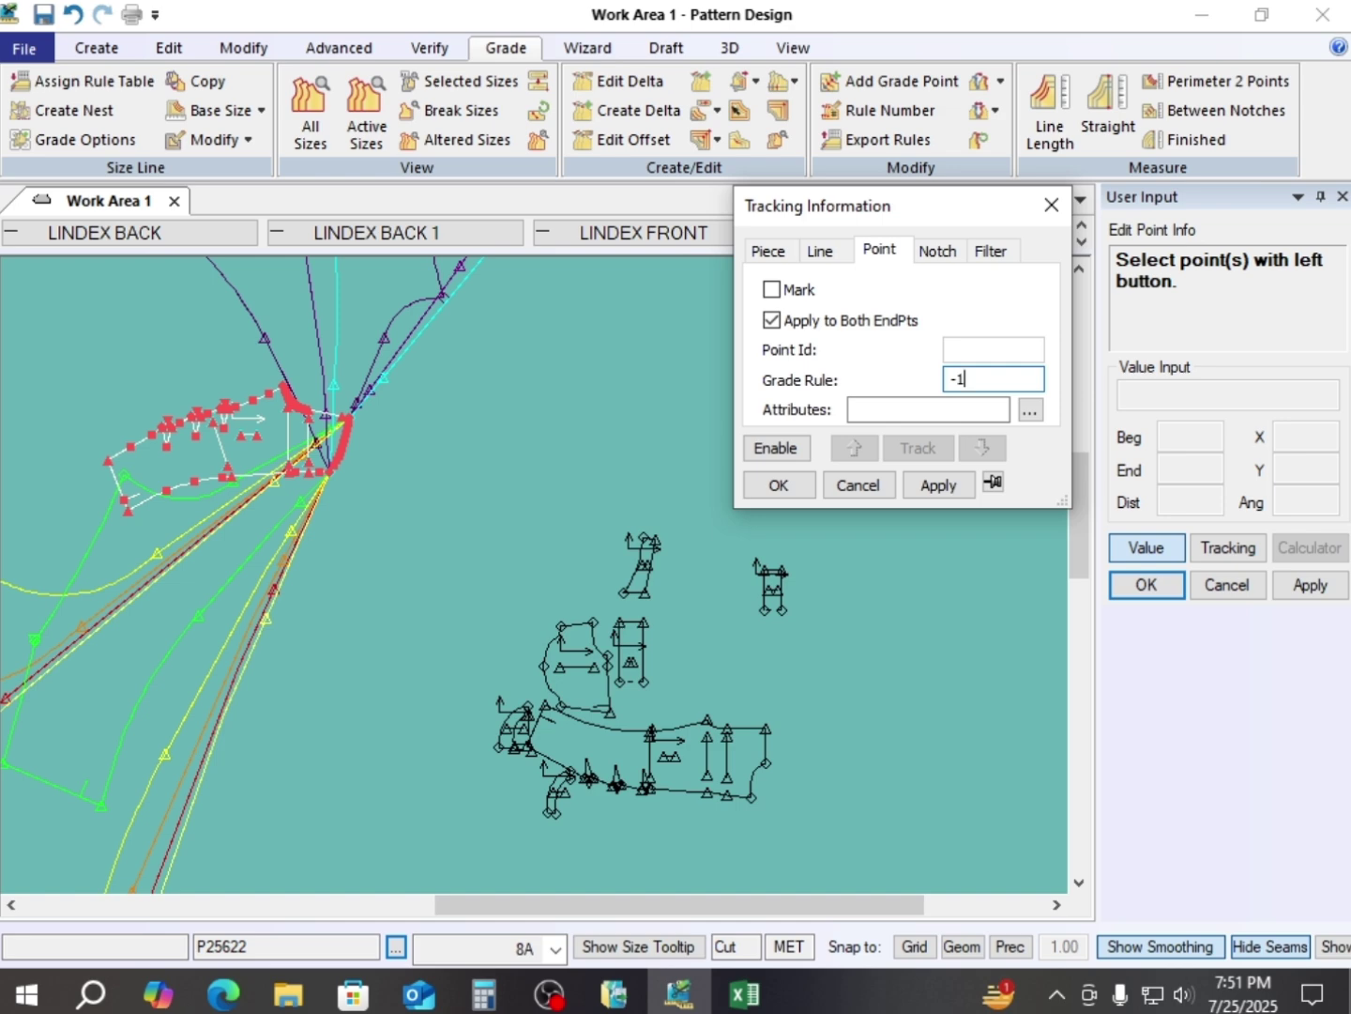
click(903, 496)
click(780, 485)
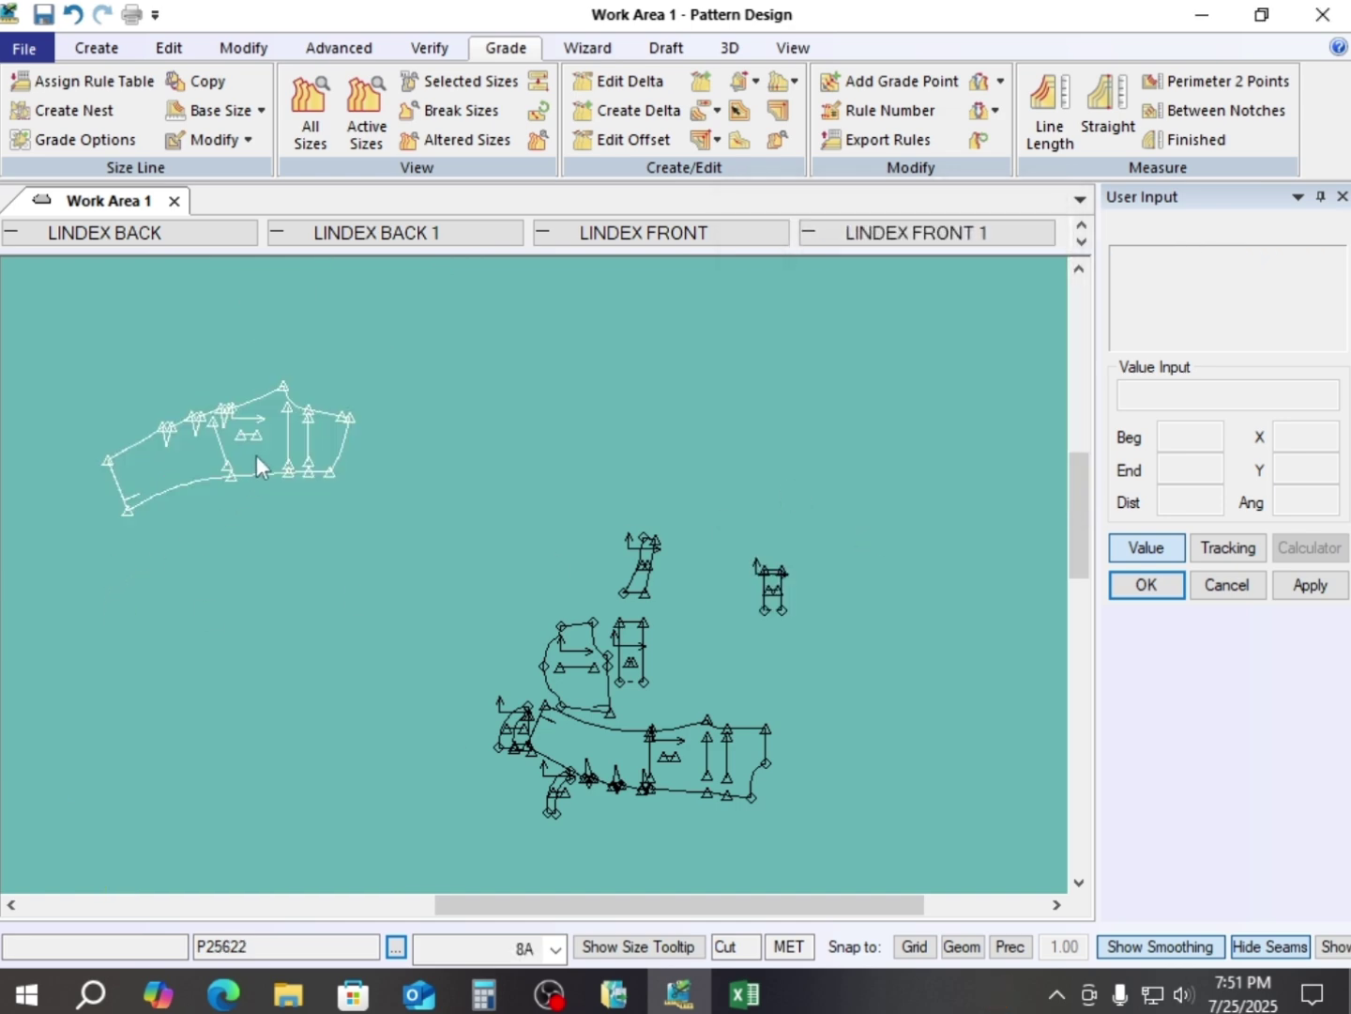
- Reposition the upper leg panel in open space for close work on its outline
drag(257, 455, 366, 475)
scroll(404, 475, up, 2)
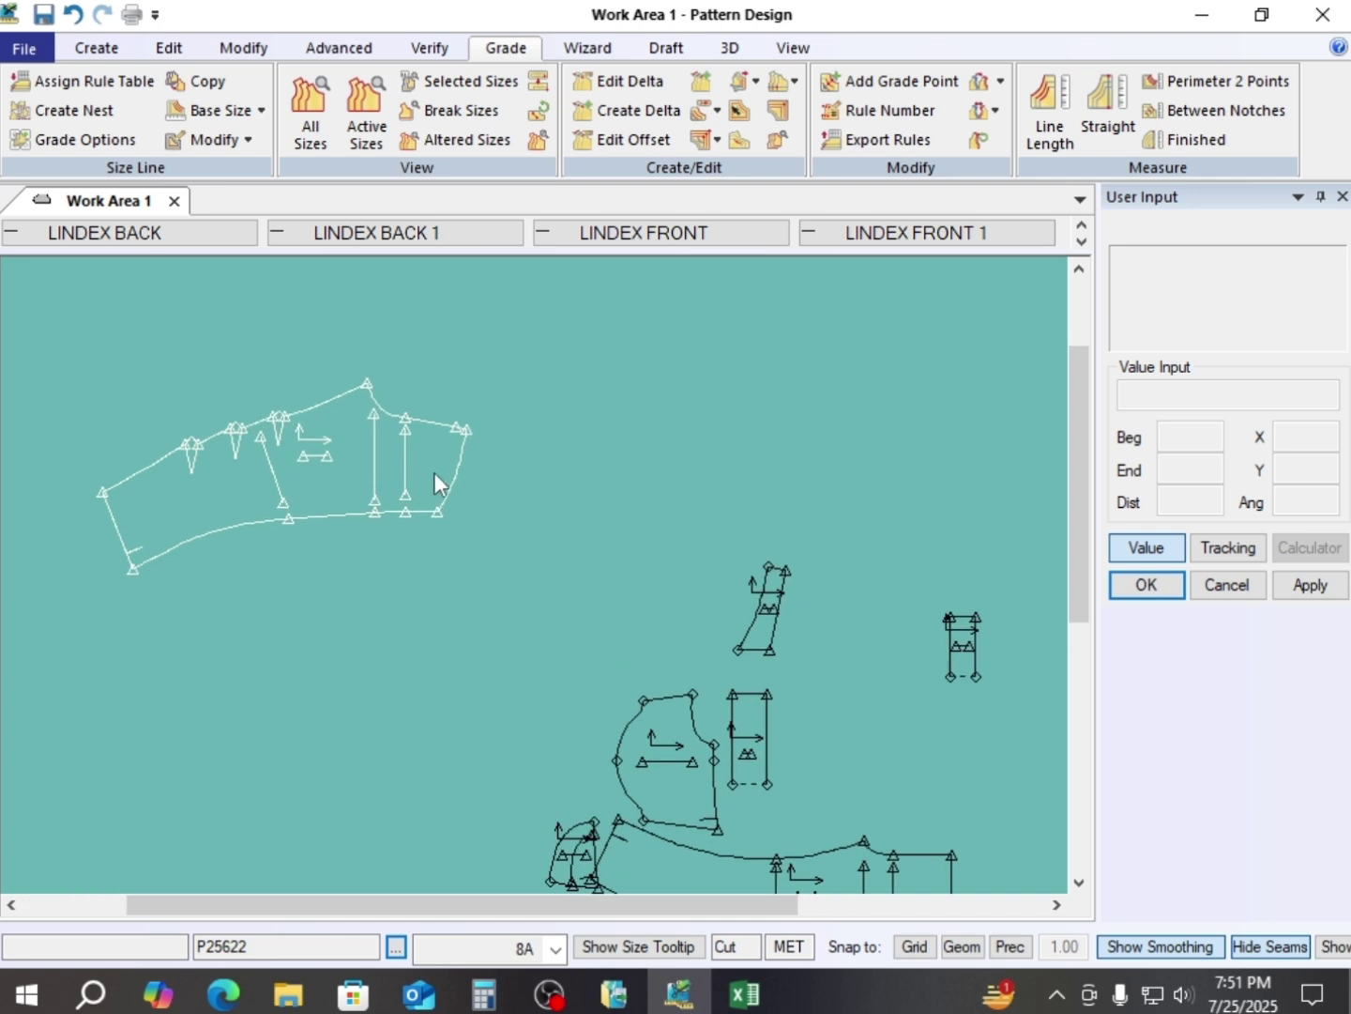
scroll(520, 483, up, 2)
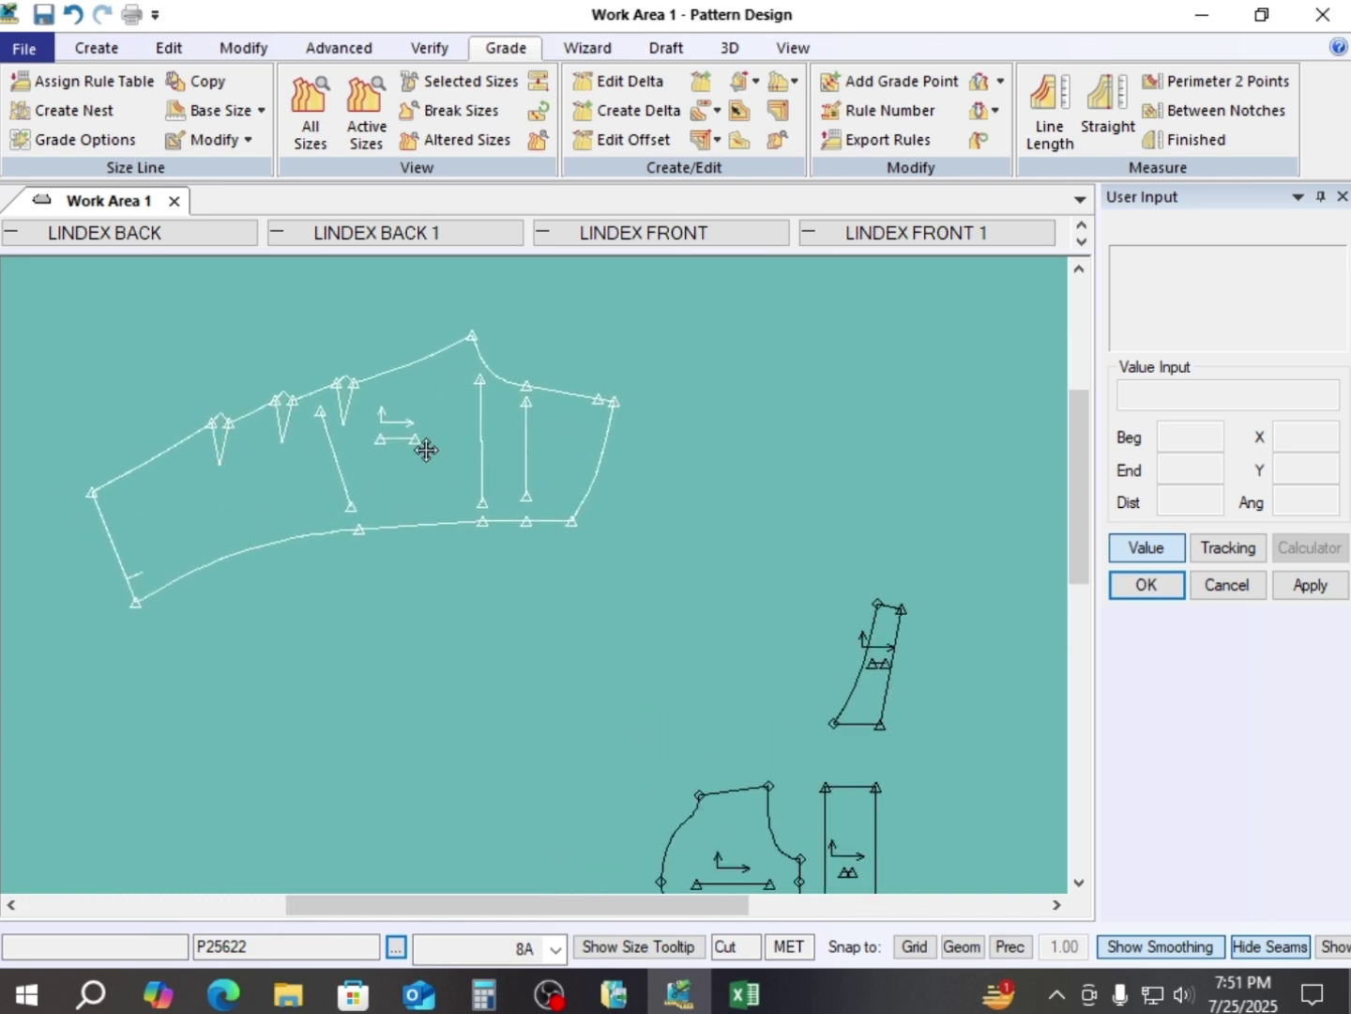
drag(425, 445, 433, 451)
scroll(586, 434, up, 2)
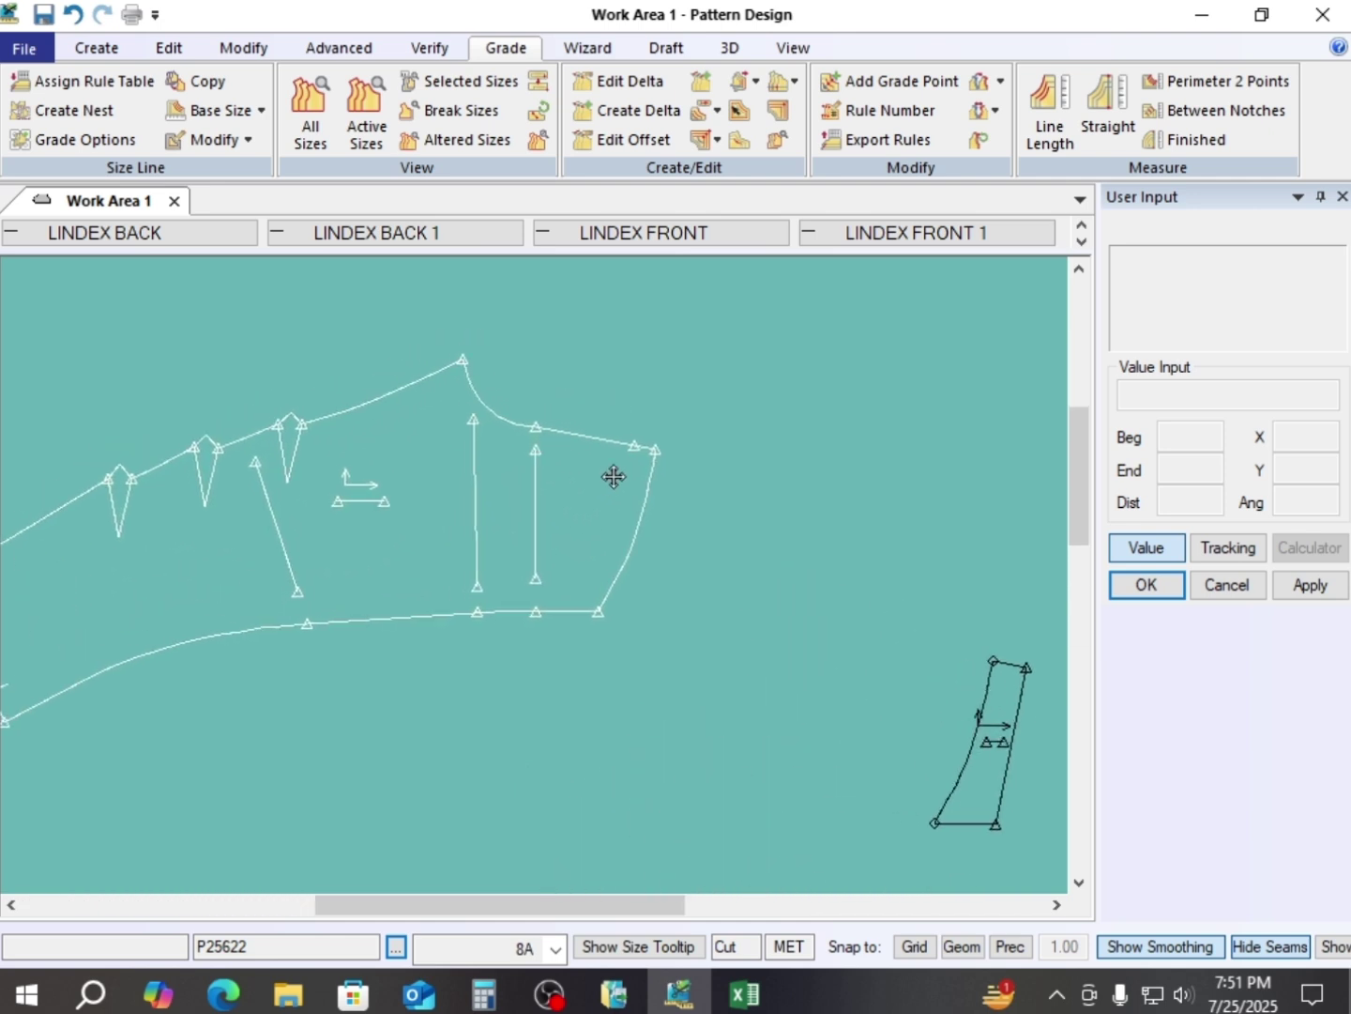
drag(628, 444, 608, 436)
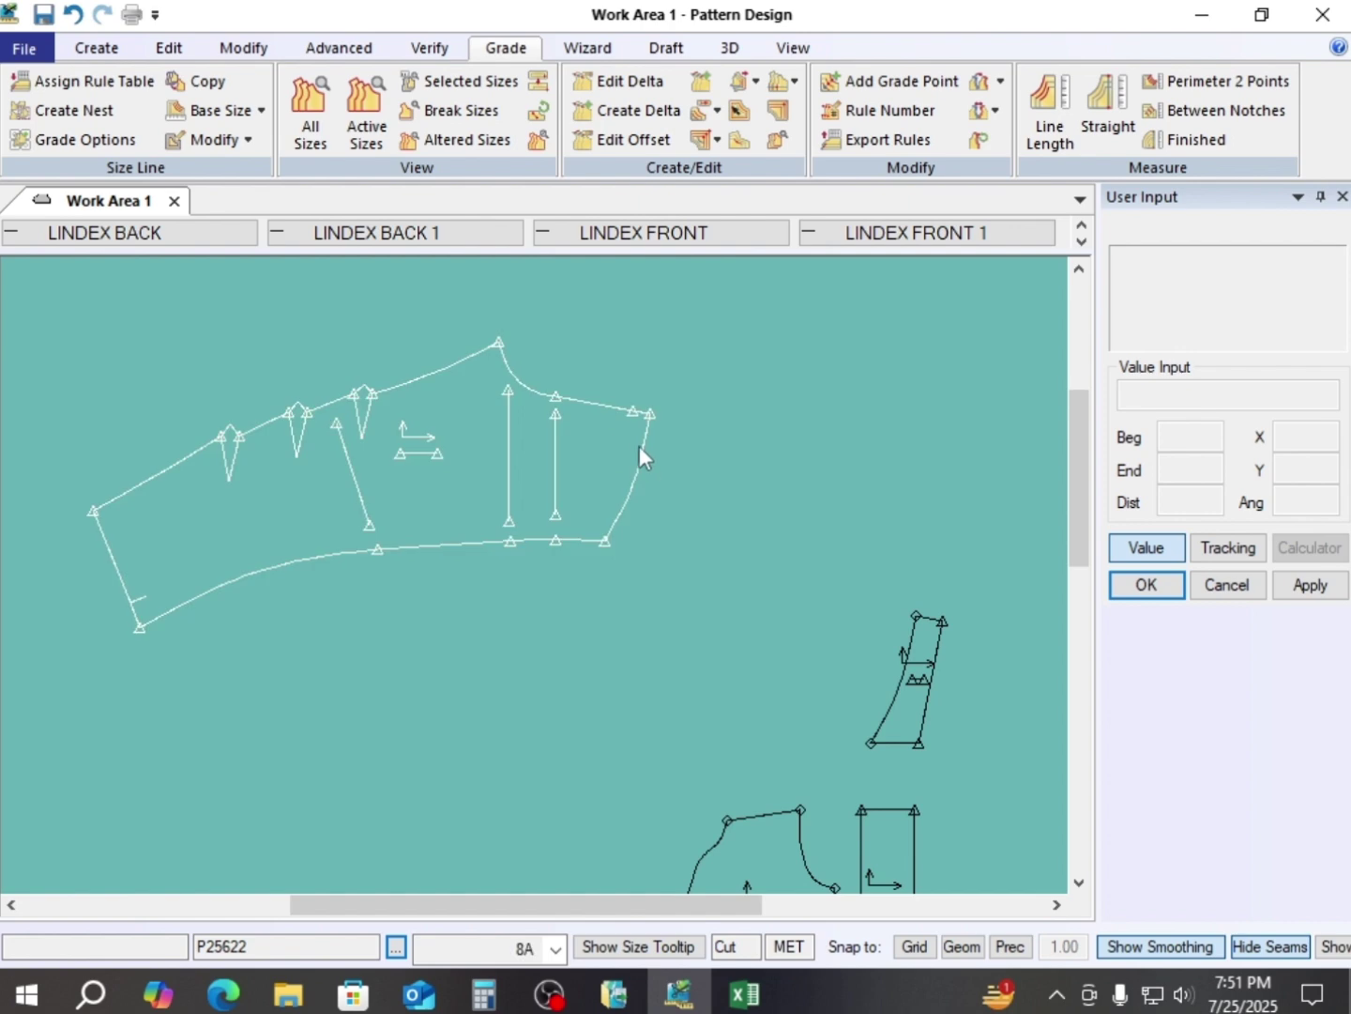
- Merge the centre seam line above the crotch curve with the short segment at the waist corner of the upper leg panel
scroll(635, 416, up, 1)
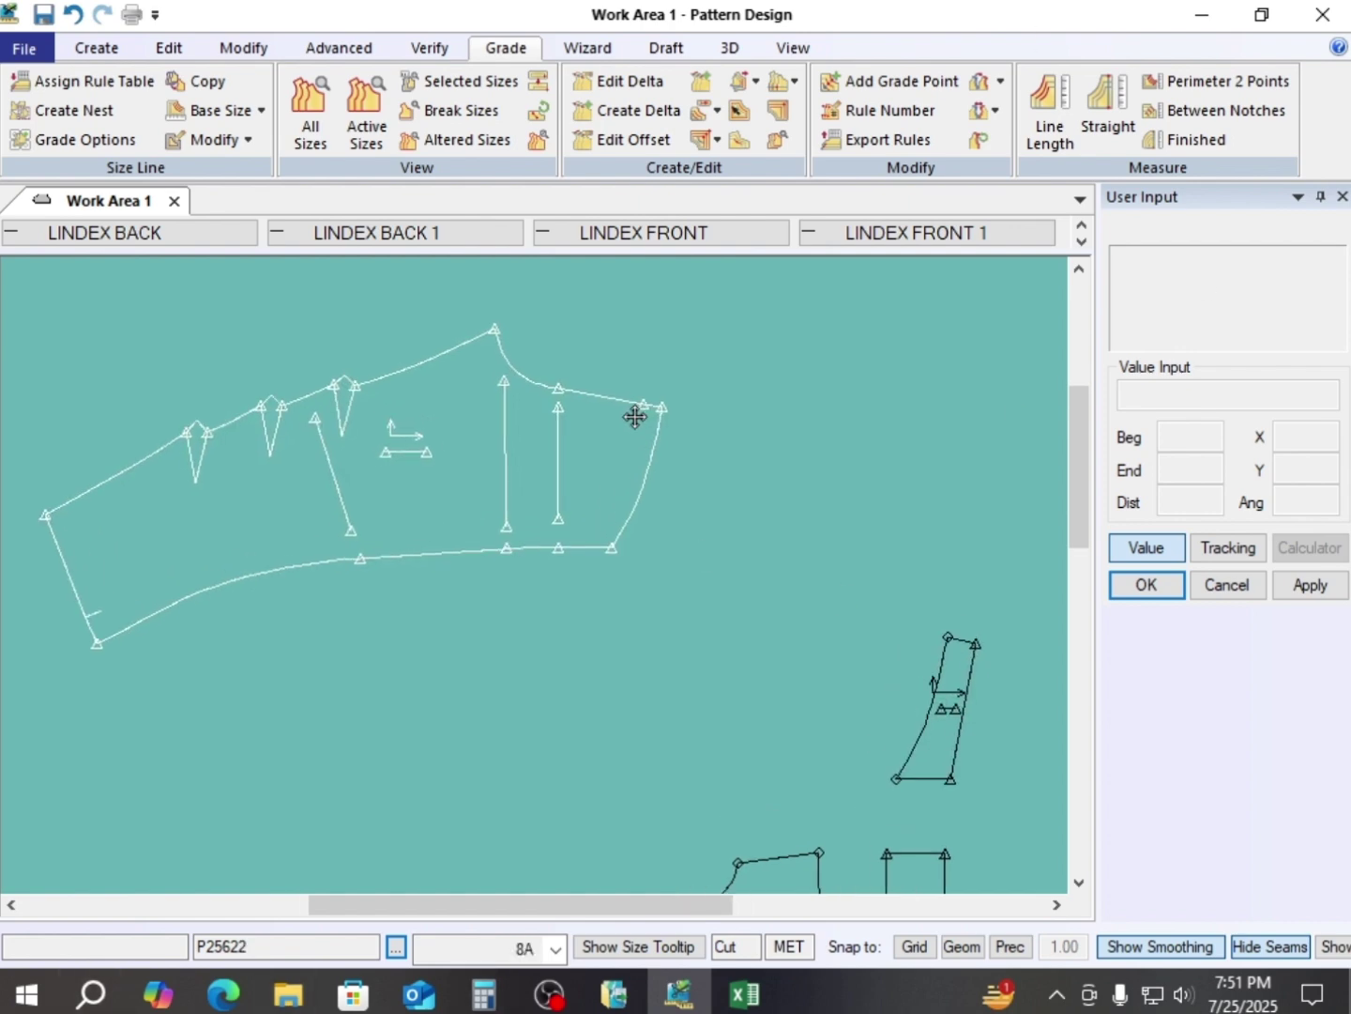
scroll(635, 417, up, 2)
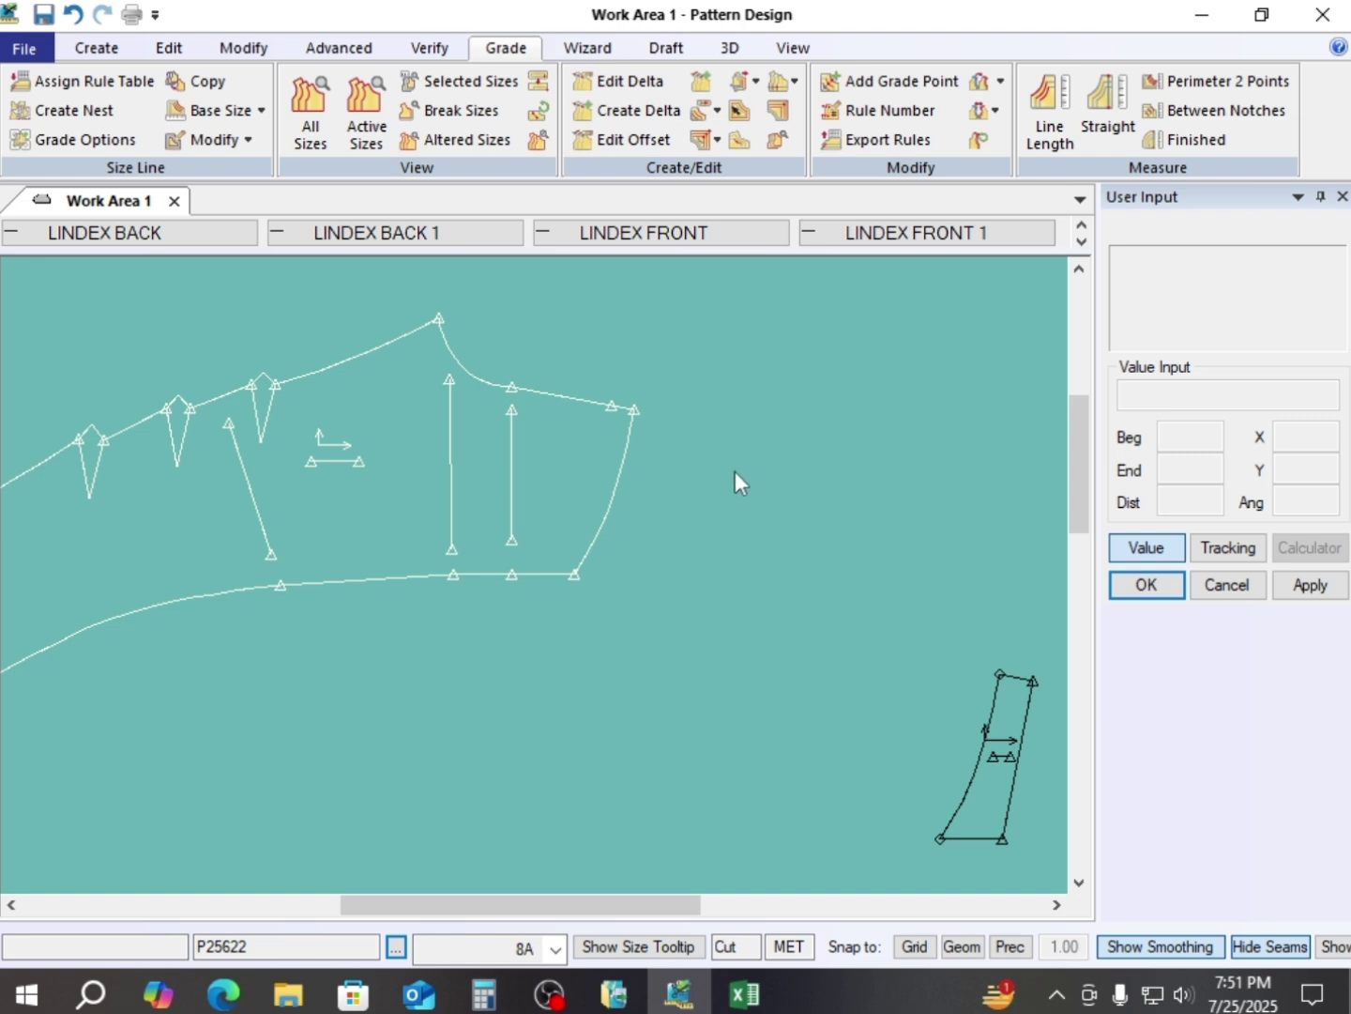
key(ctrl+m)
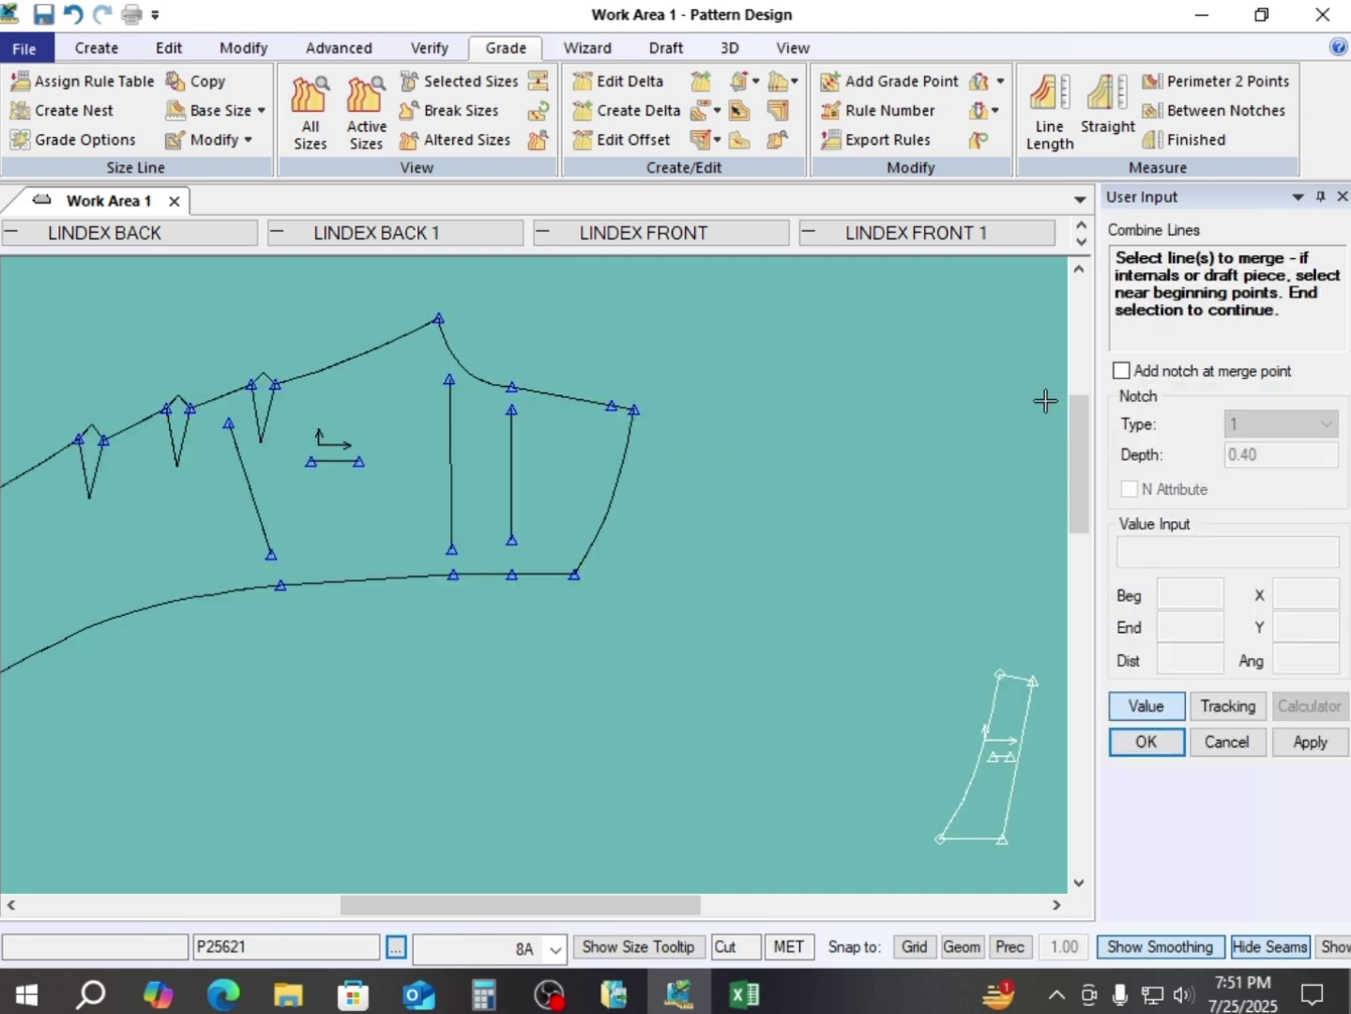
click(590, 405)
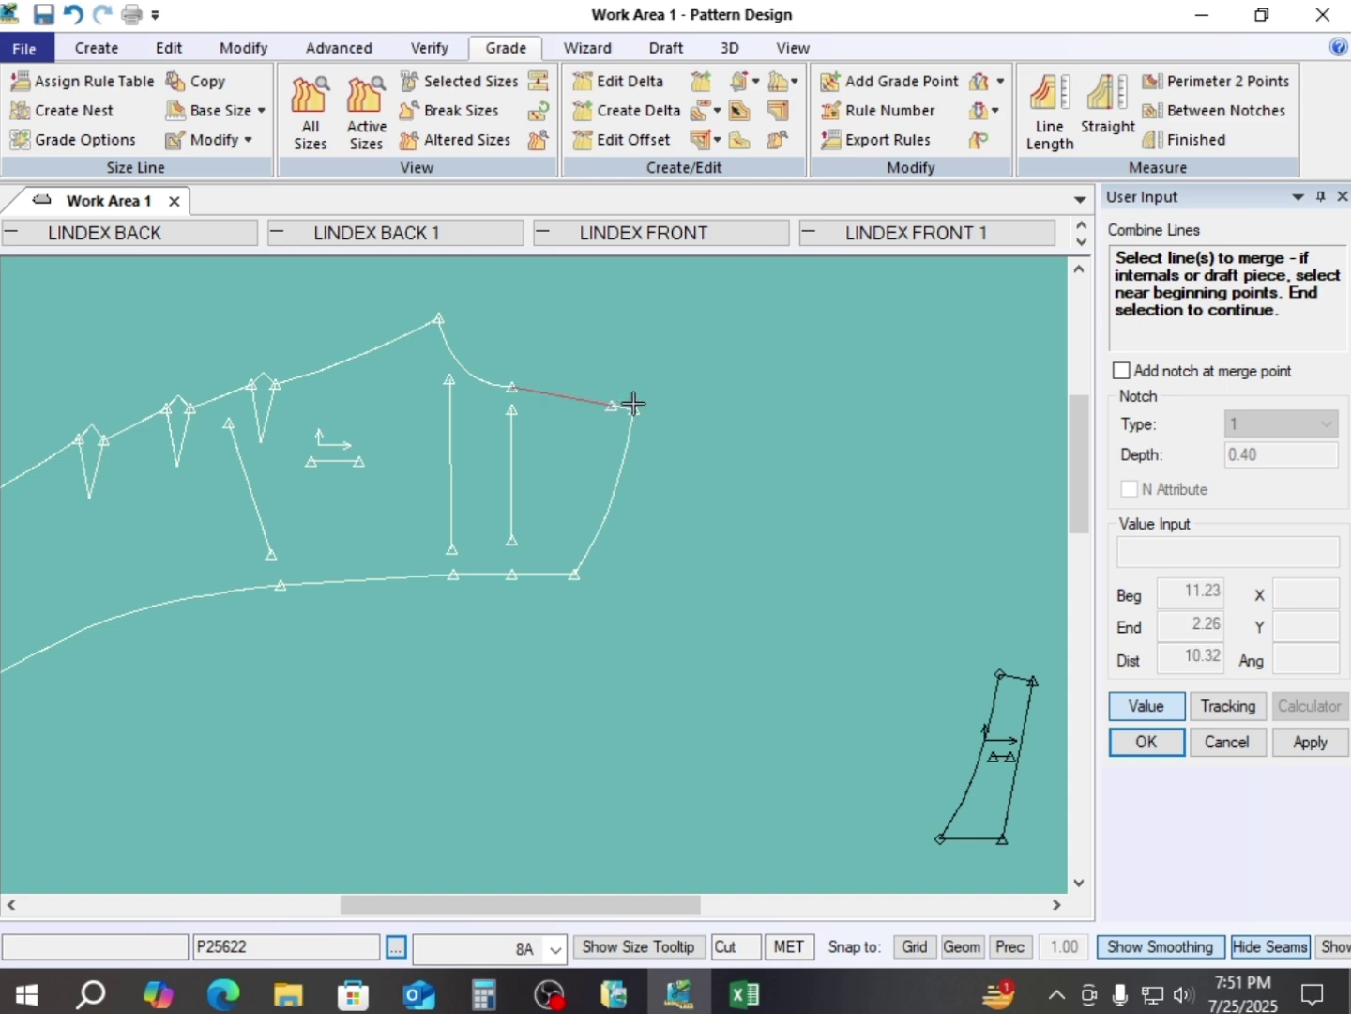
click(628, 410)
right_click(700, 360)
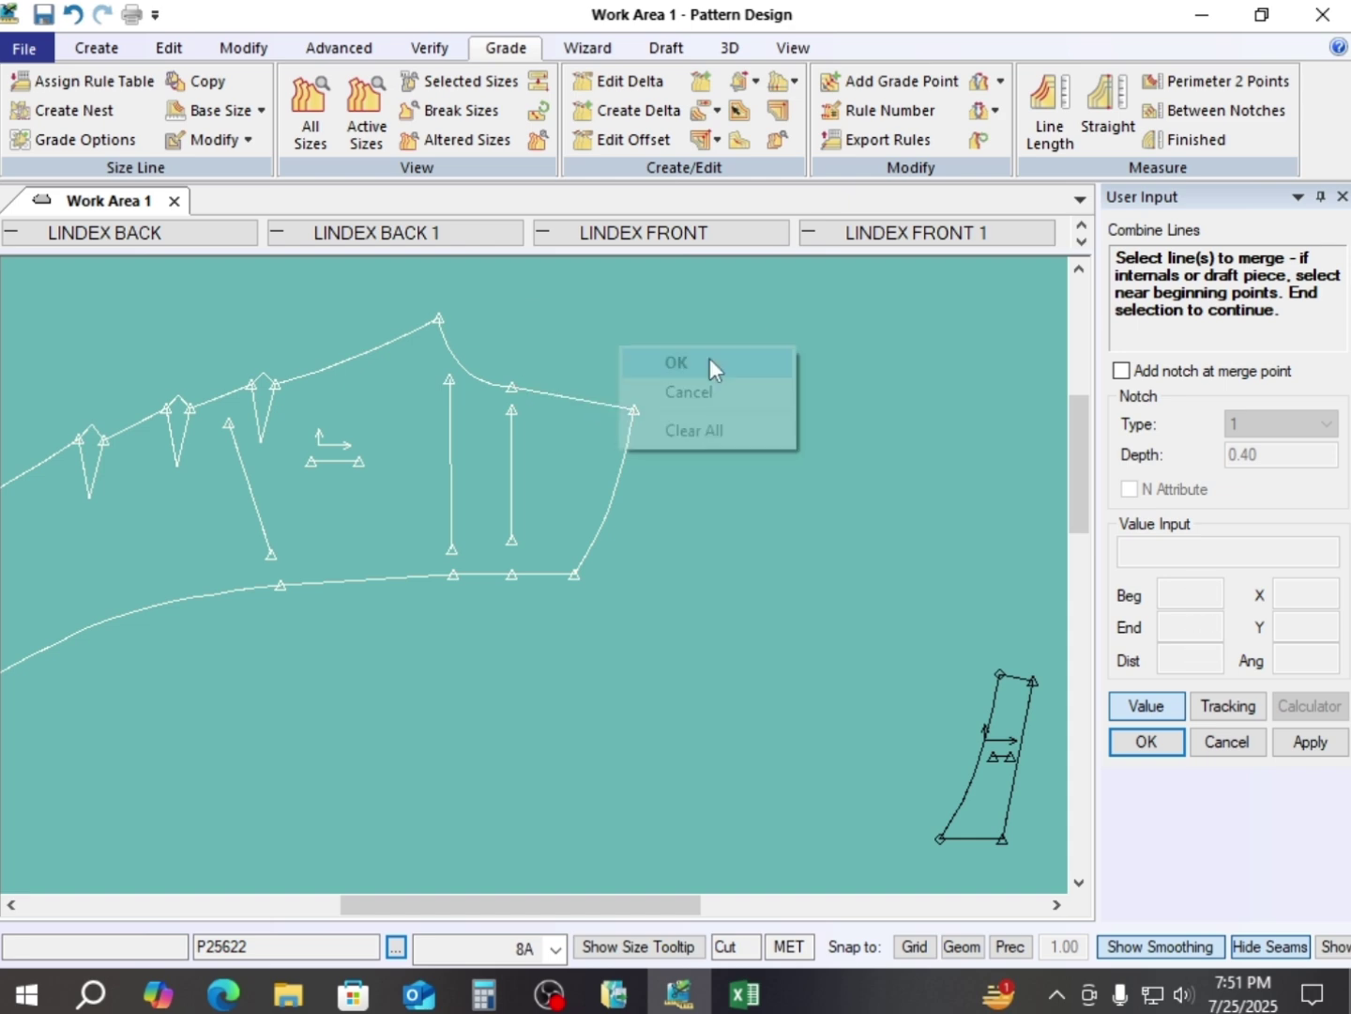
click(710, 358)
- Add grade points at the crotch tip, the end of the crotch curve, both waist corners and the side seam opposite the curve's end
scroll(423, 435, down, 3)
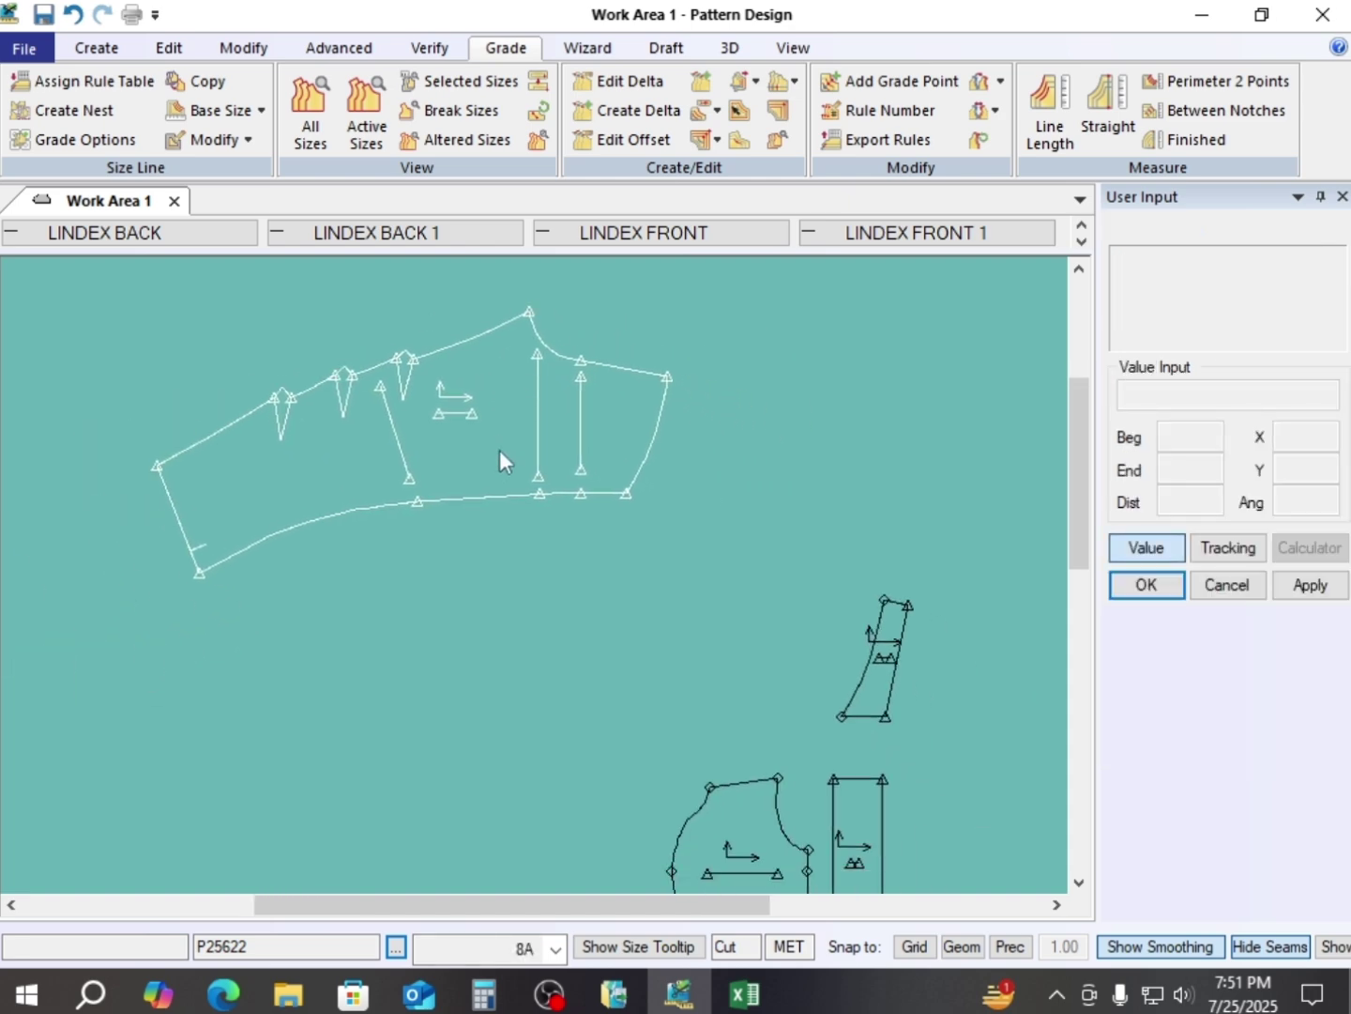
middle_drag(501, 459, 481, 461)
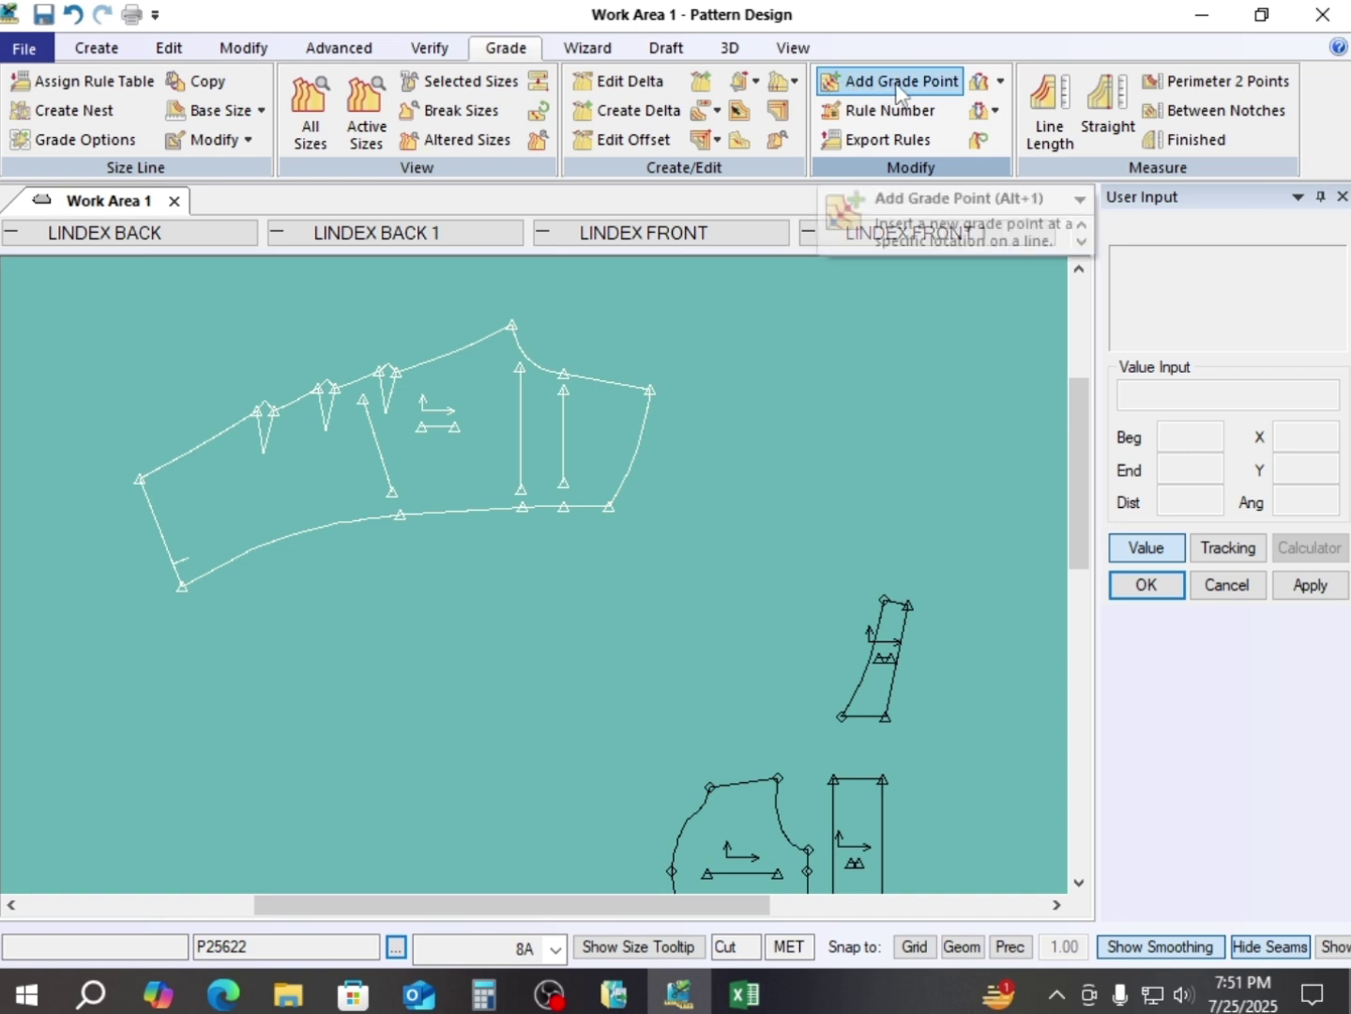
click(925, 84)
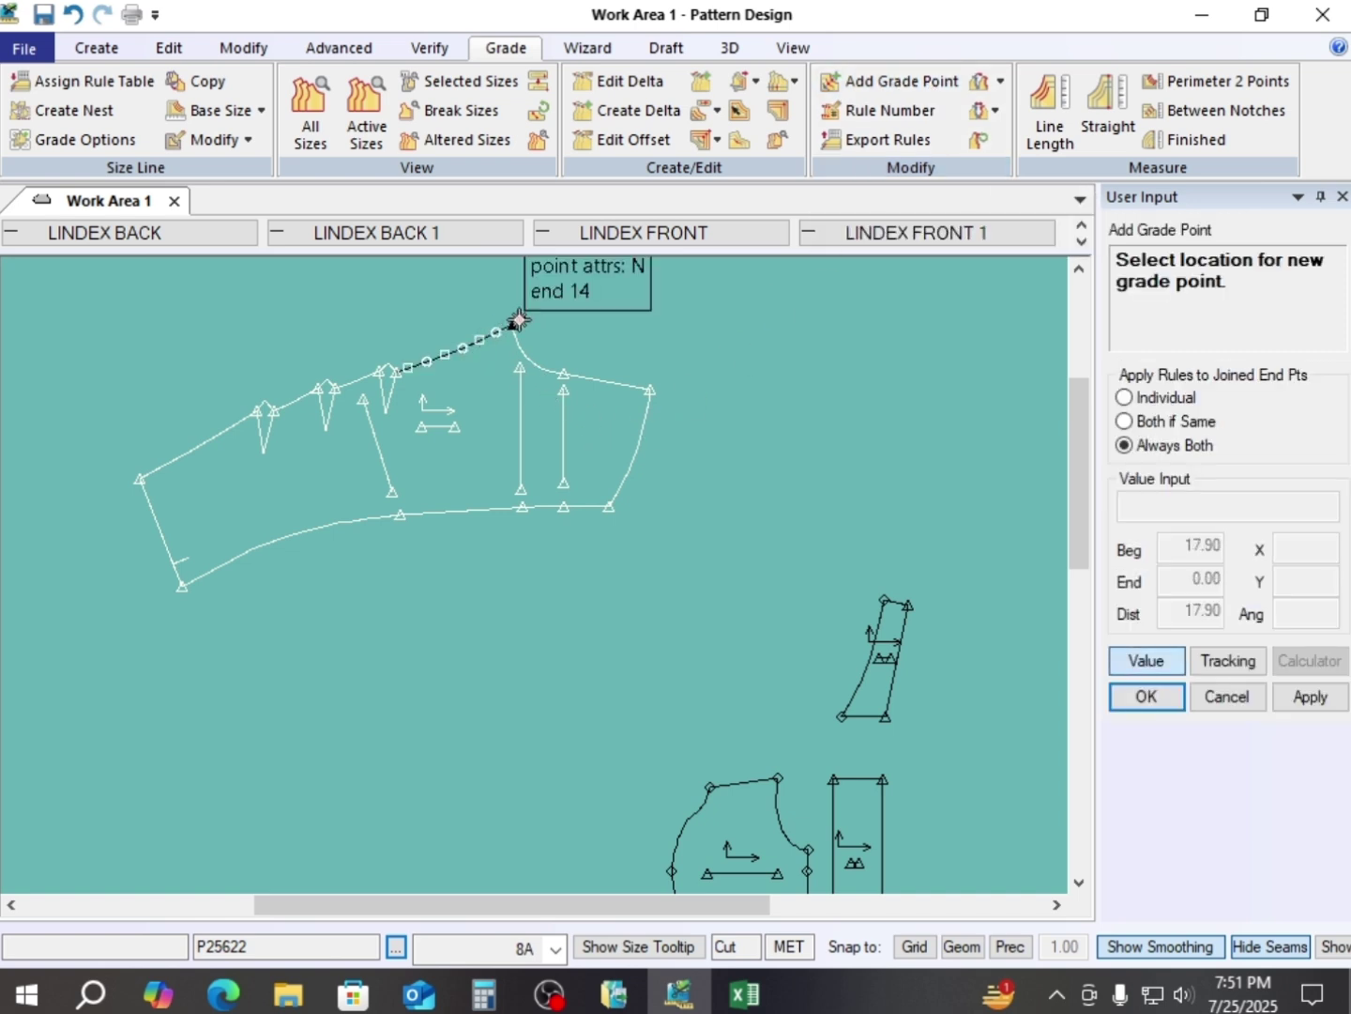
scroll(483, 319, up, 3)
scroll(551, 341, up, 4)
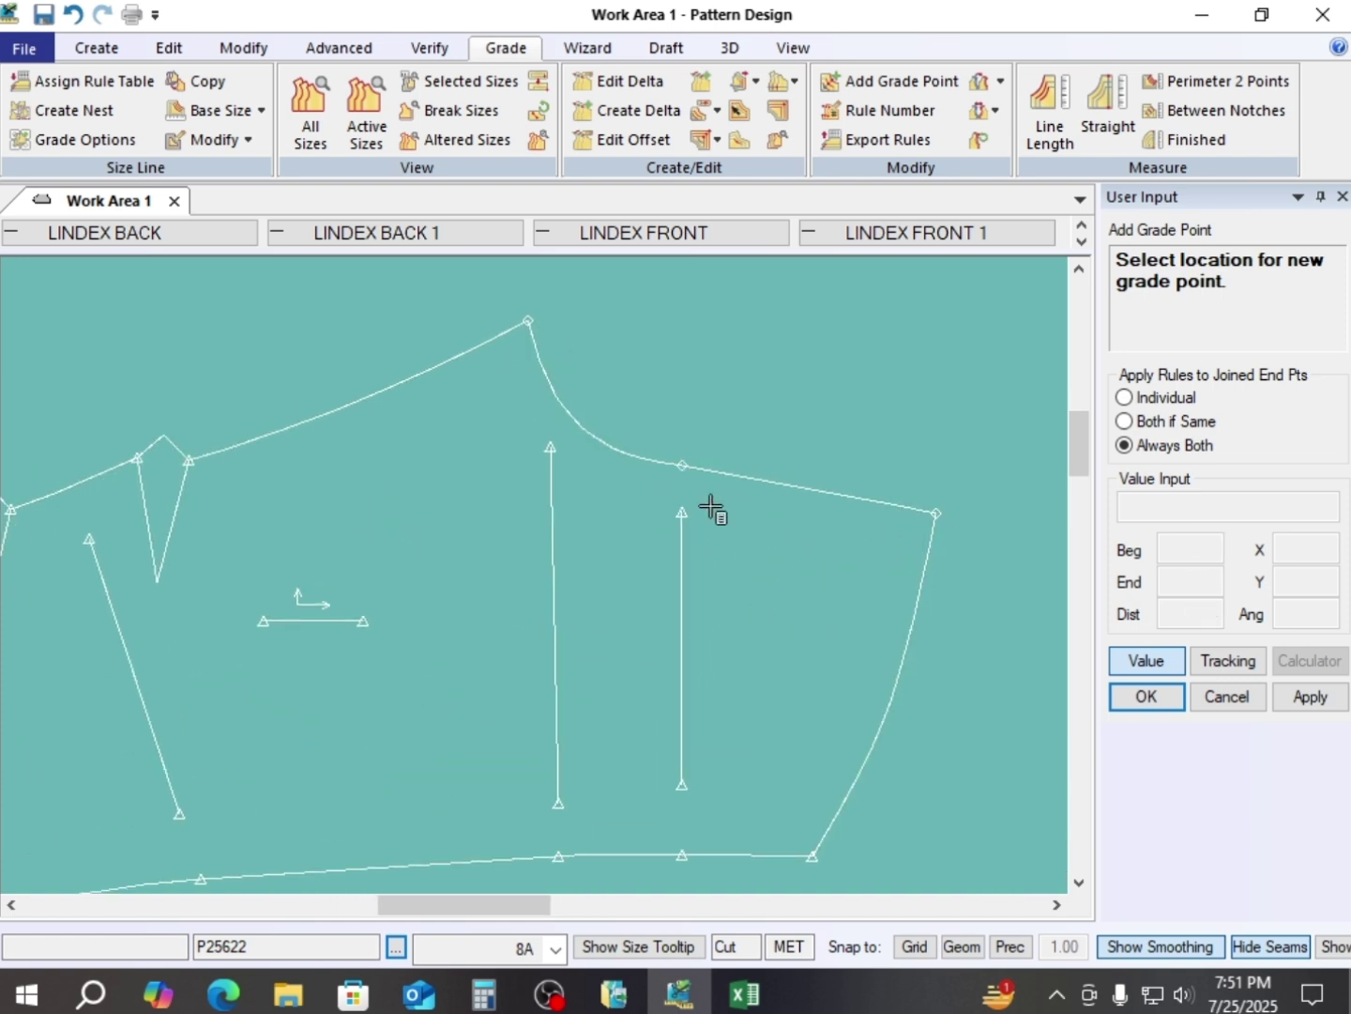
scroll(711, 507, down, 1)
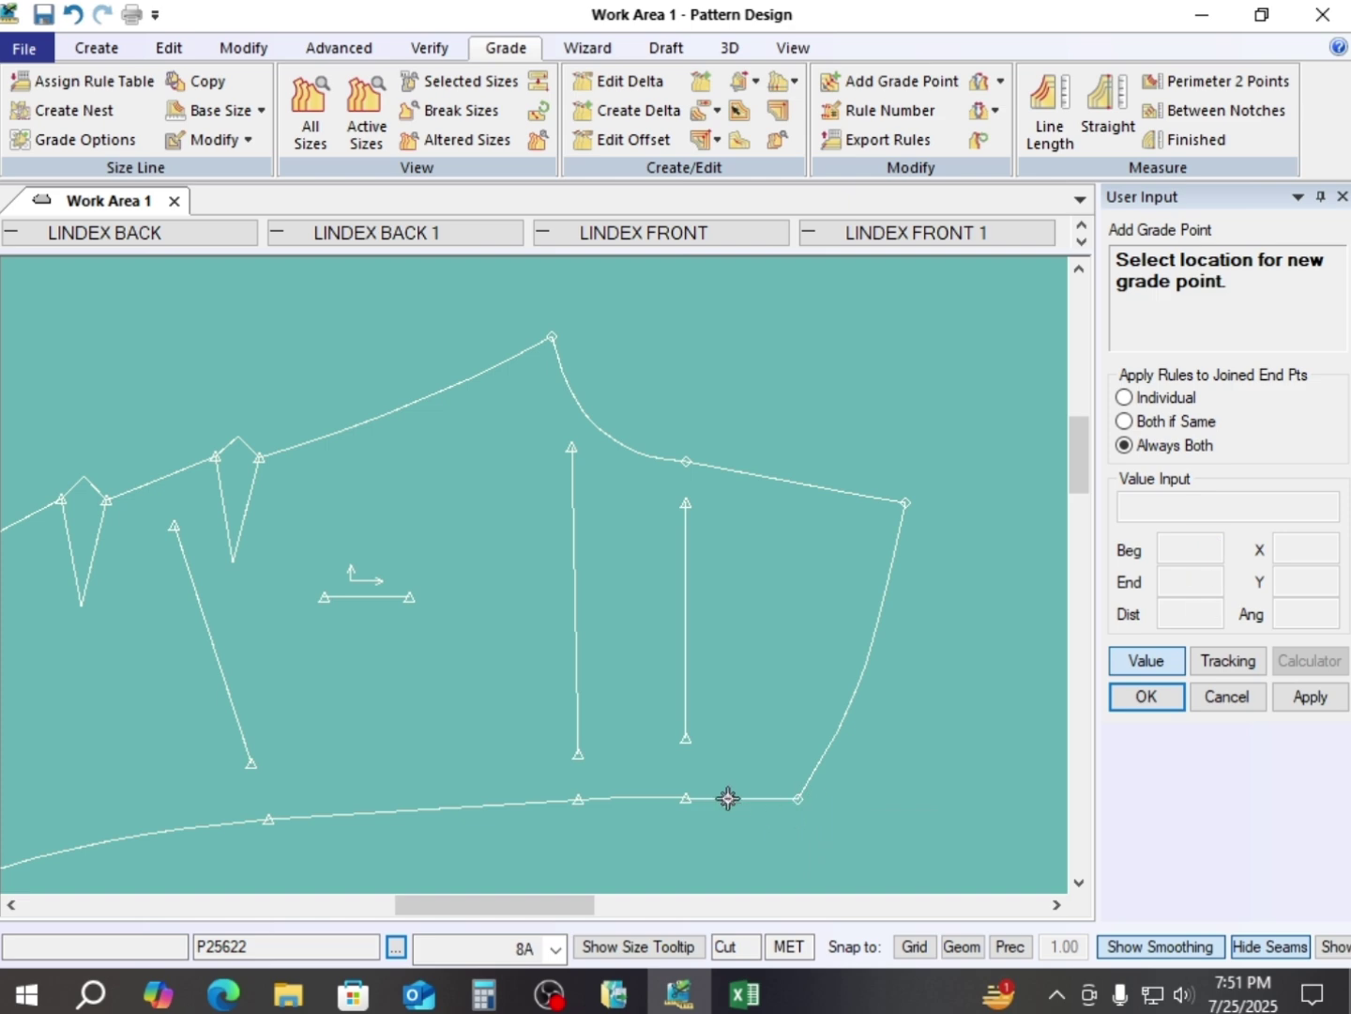
- Try to add a grade point on the side seam below the longest internal line, undo the misplaced point and place it again
click(572, 798)
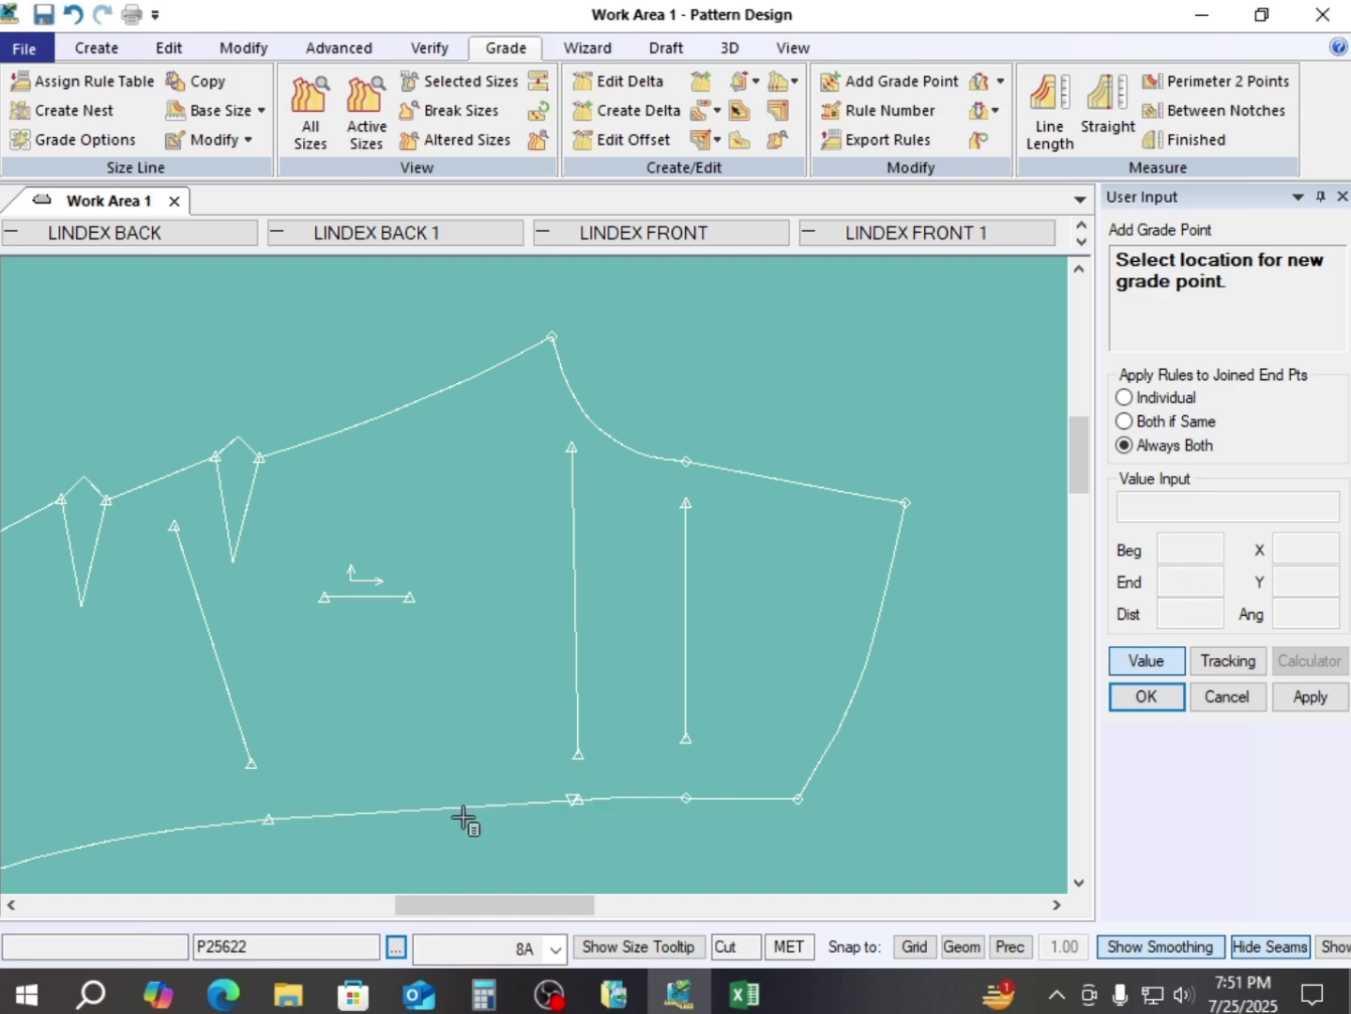
click(73, 14)
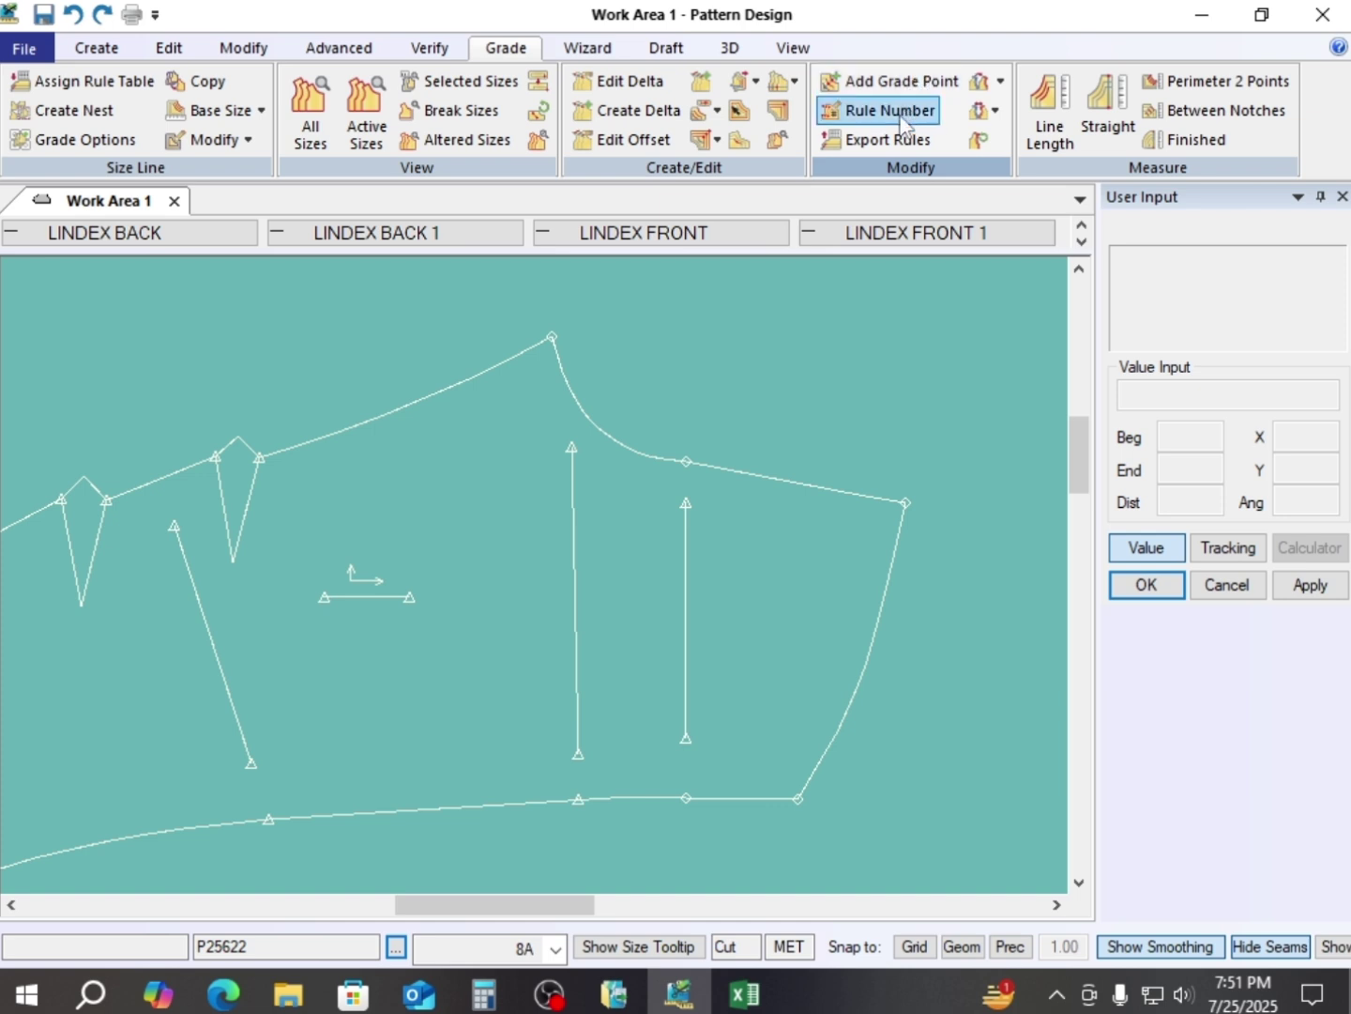
click(890, 82)
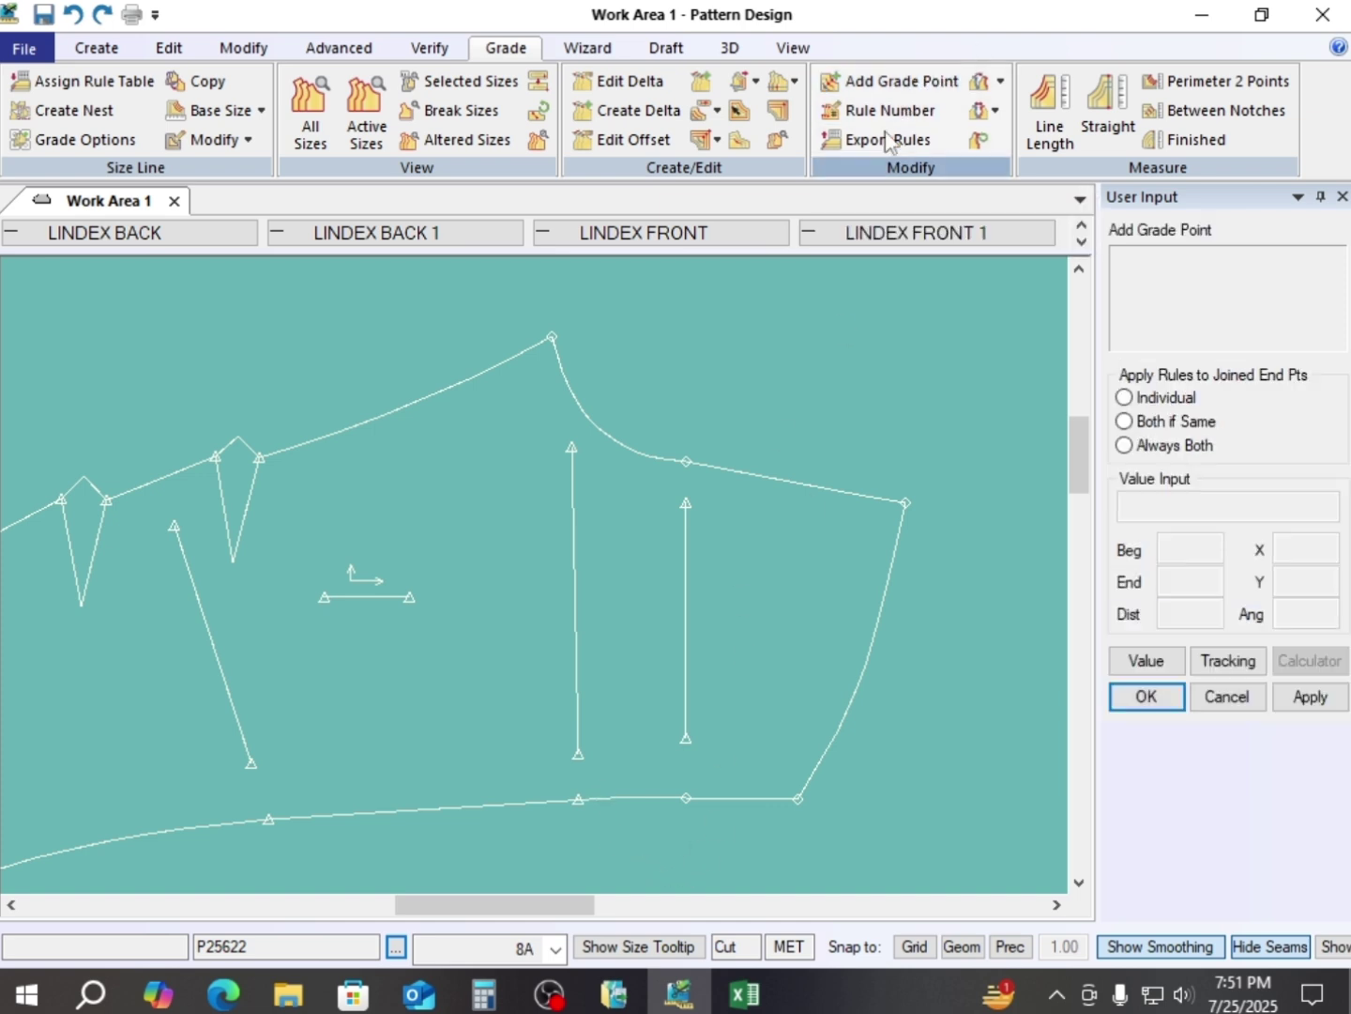
click(580, 803)
scroll(578, 823, up, 3)
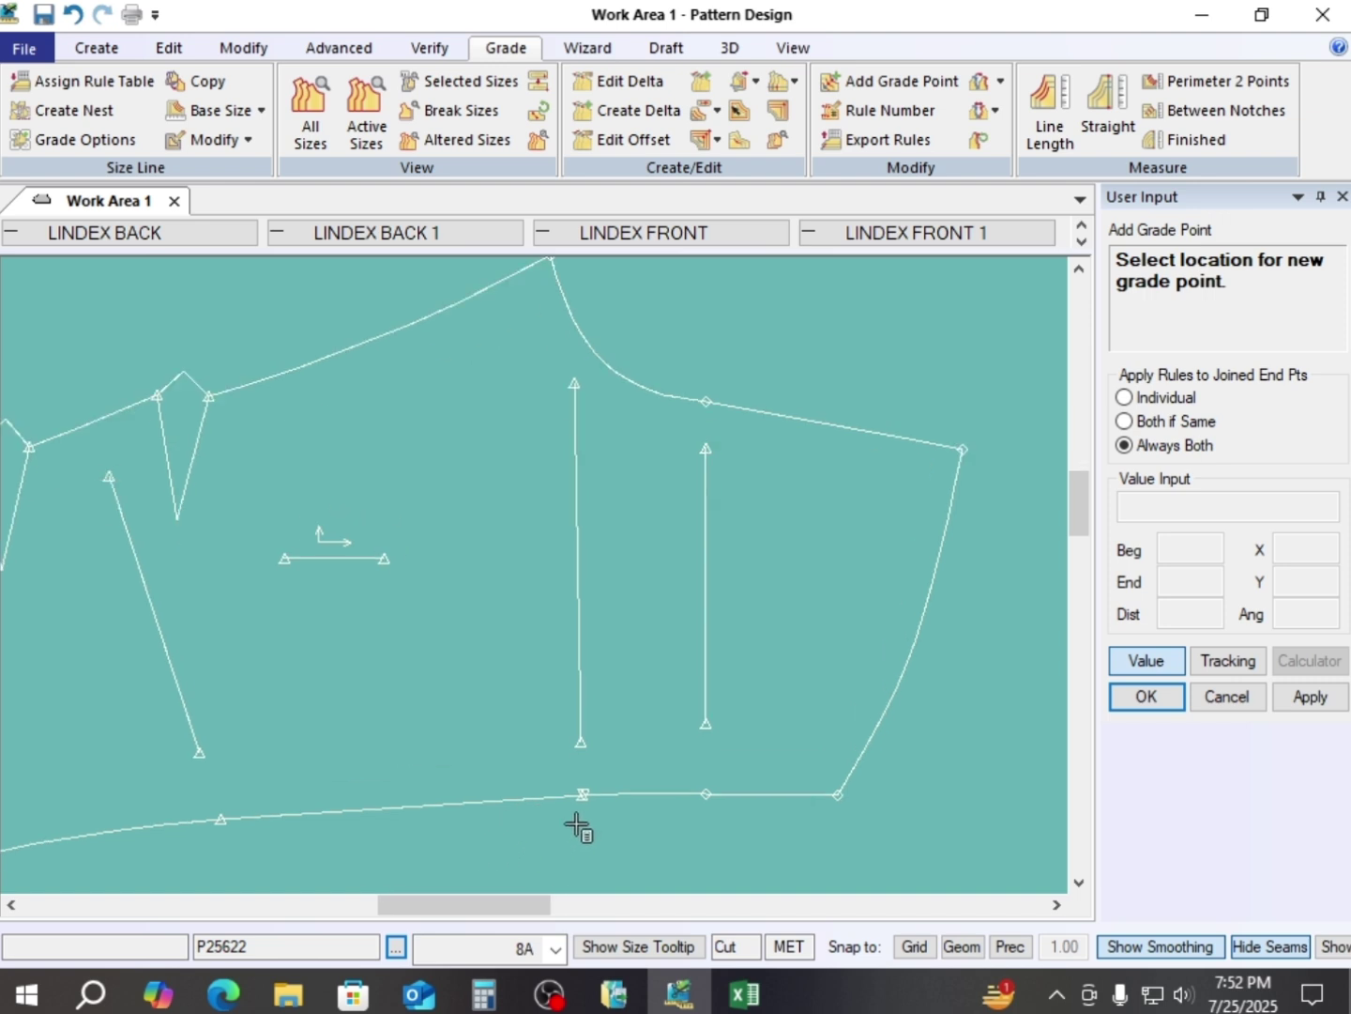
scroll(586, 824, down, 4)
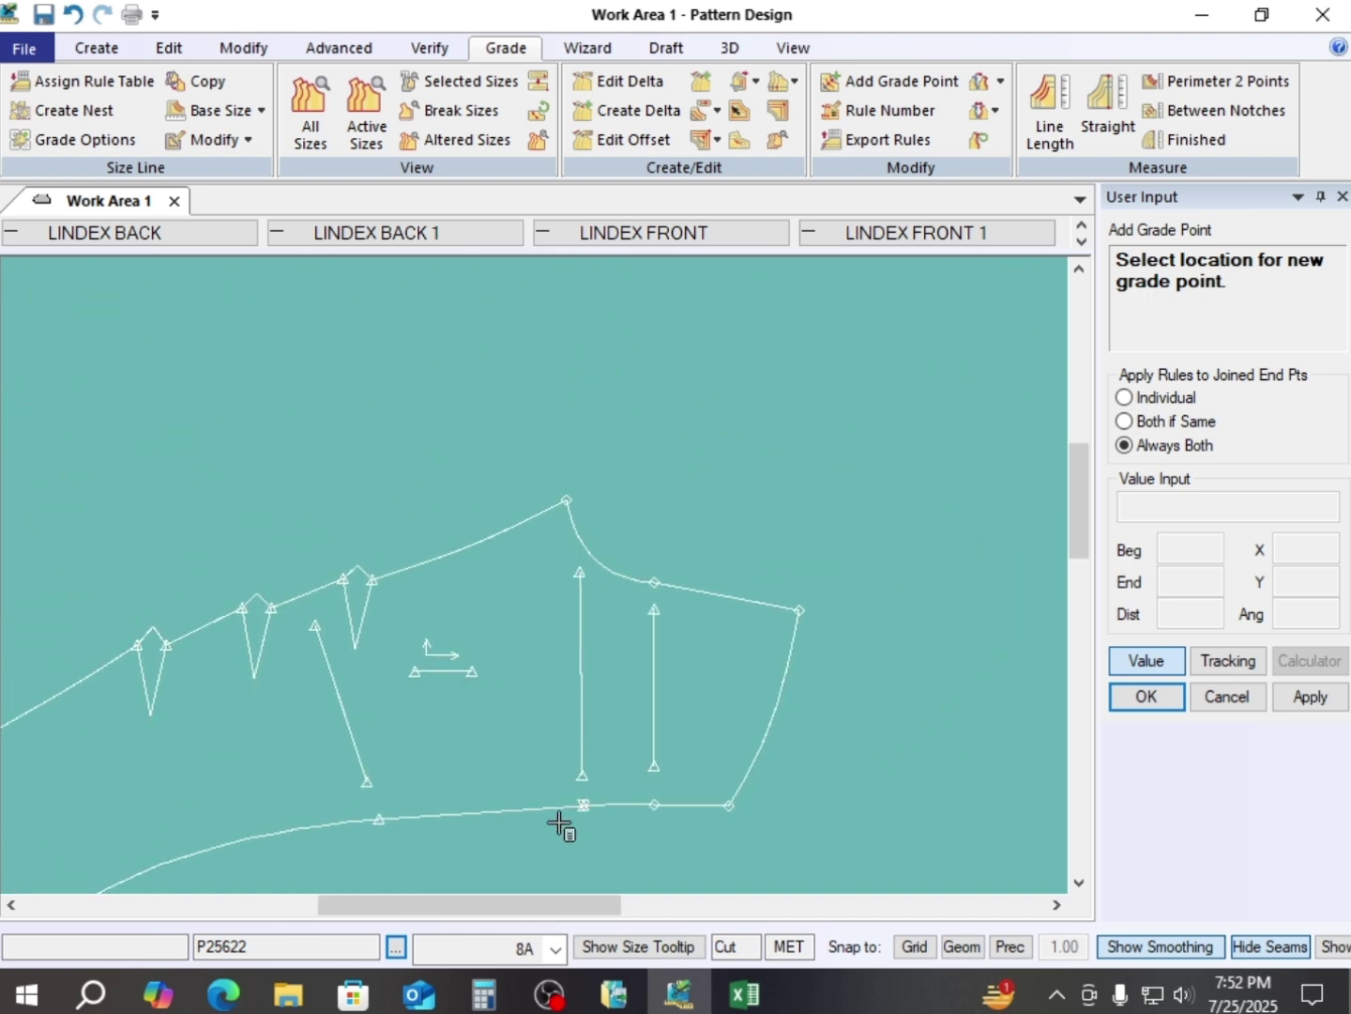
scroll(590, 828, up, 3)
scroll(590, 828, up, 4)
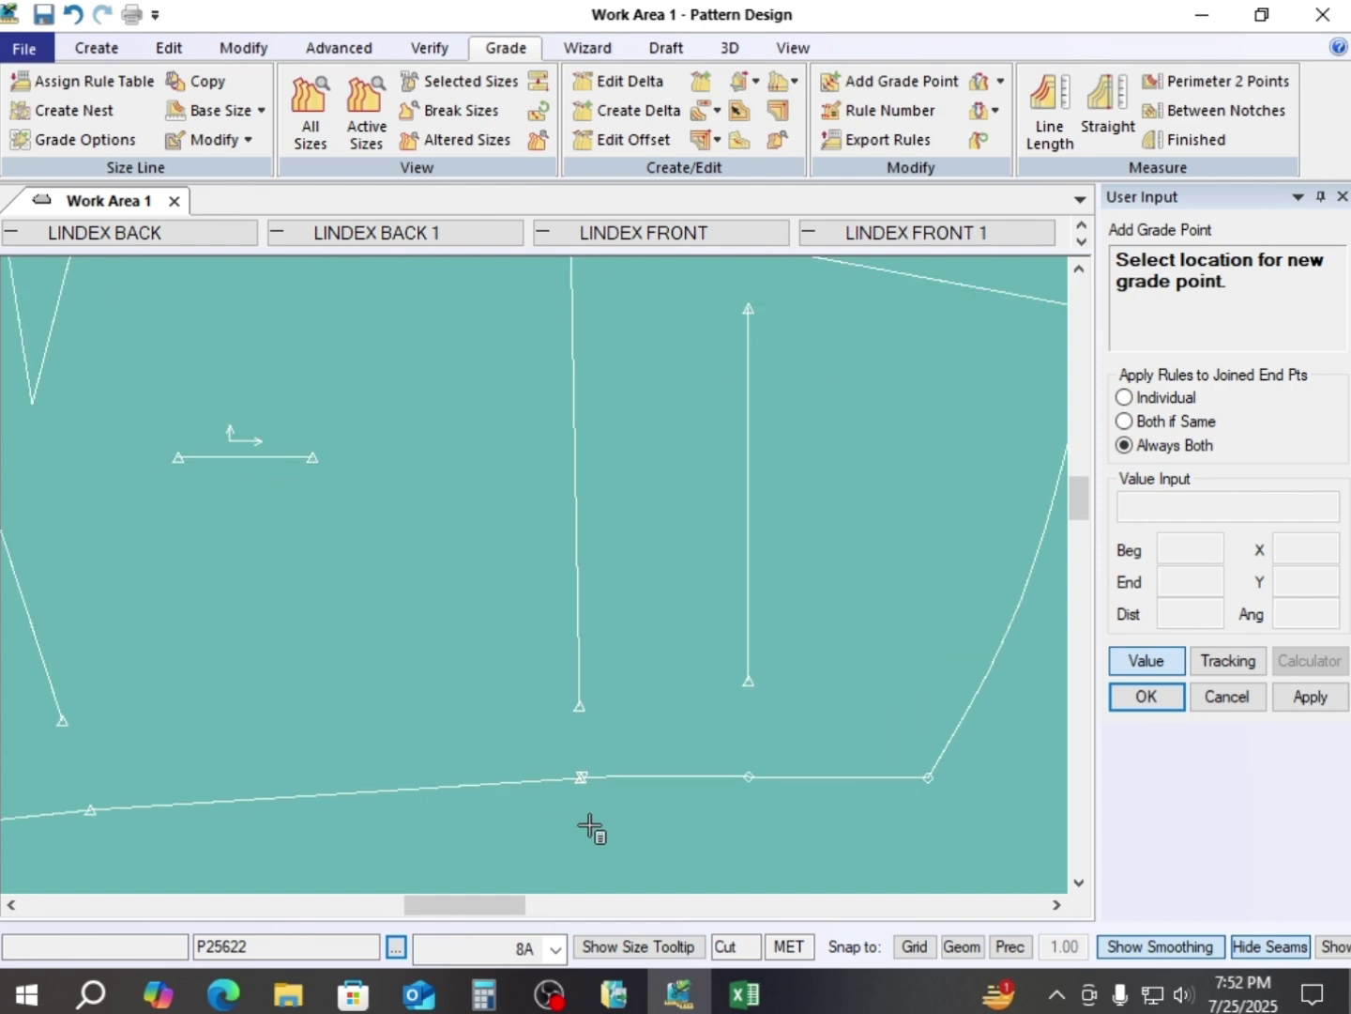
scroll(591, 790, up, 4)
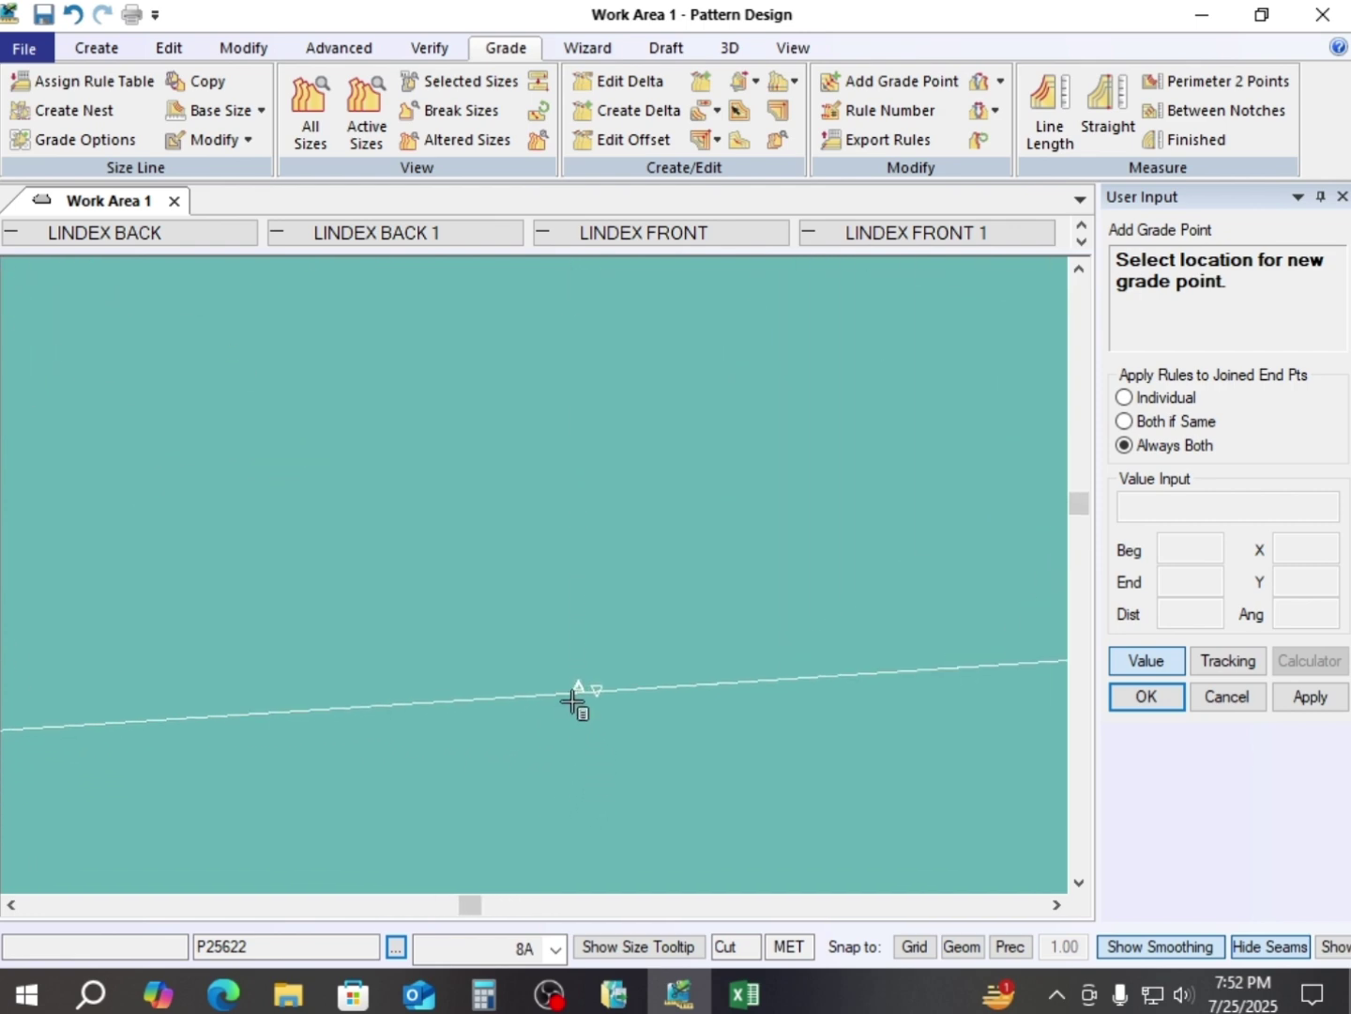
scroll(578, 708, up, 3)
right_click(699, 532)
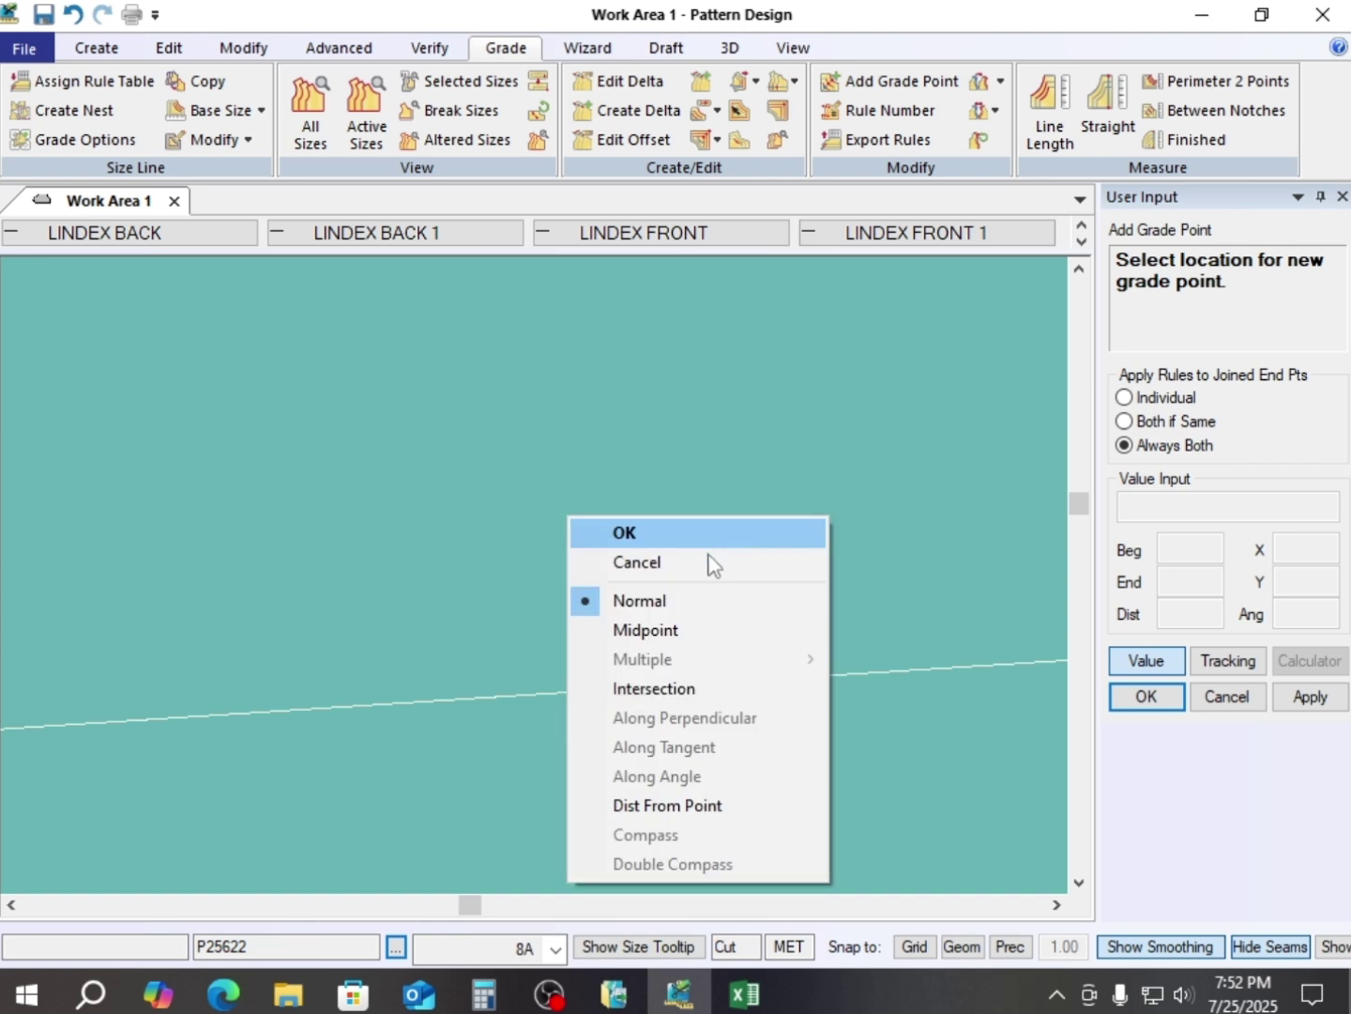
click(714, 561)
- Pull one end of the tiny stray internal line away from the side seam and delete that line
middle_drag(635, 705, 635, 713)
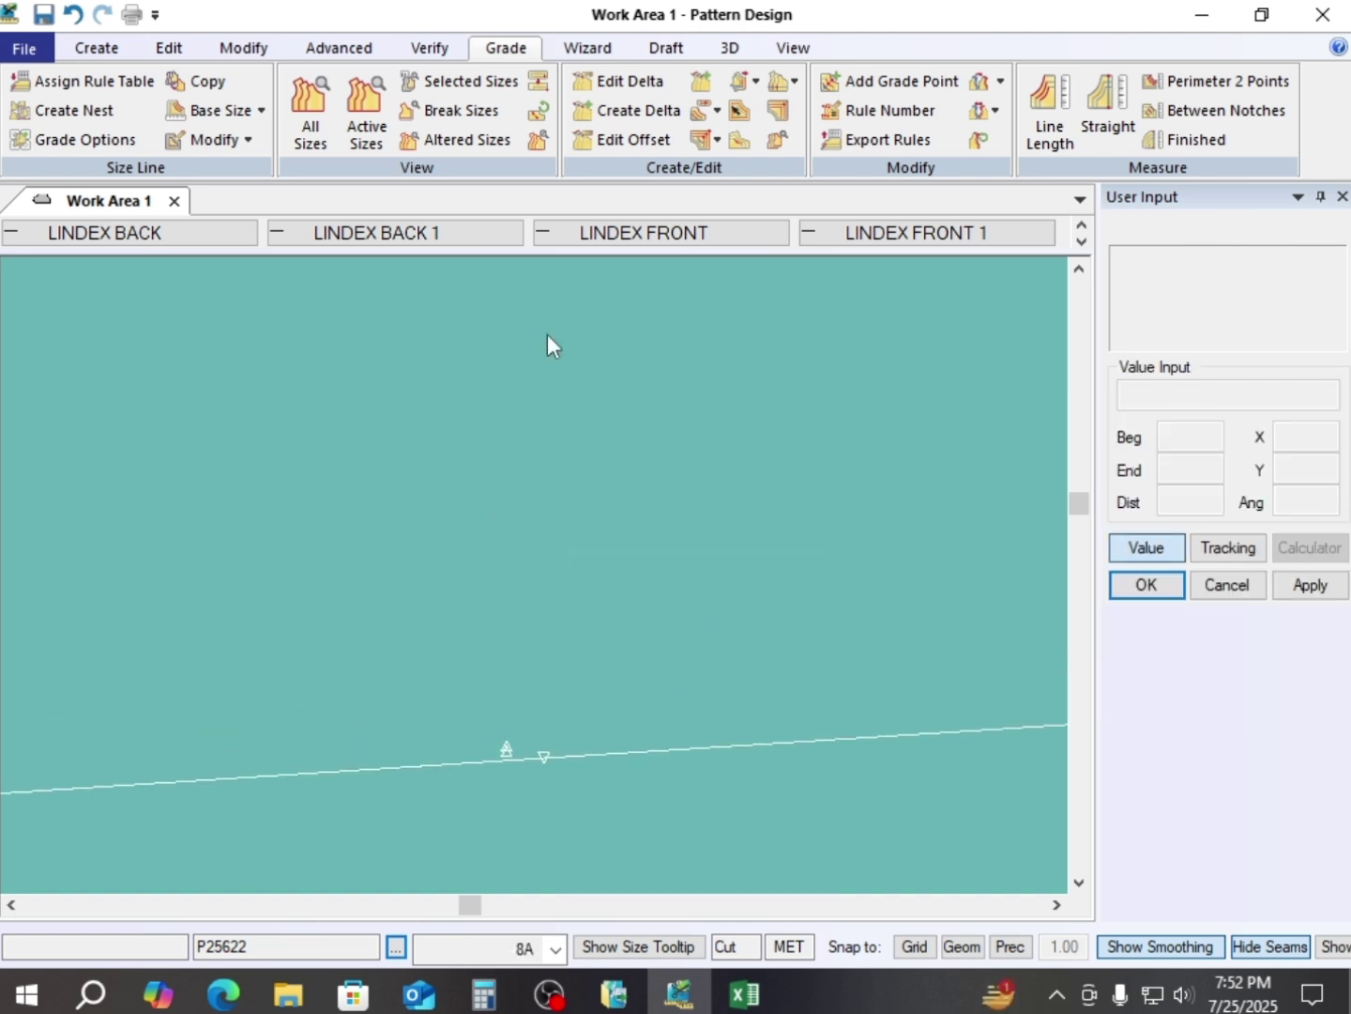
key(alt+m)
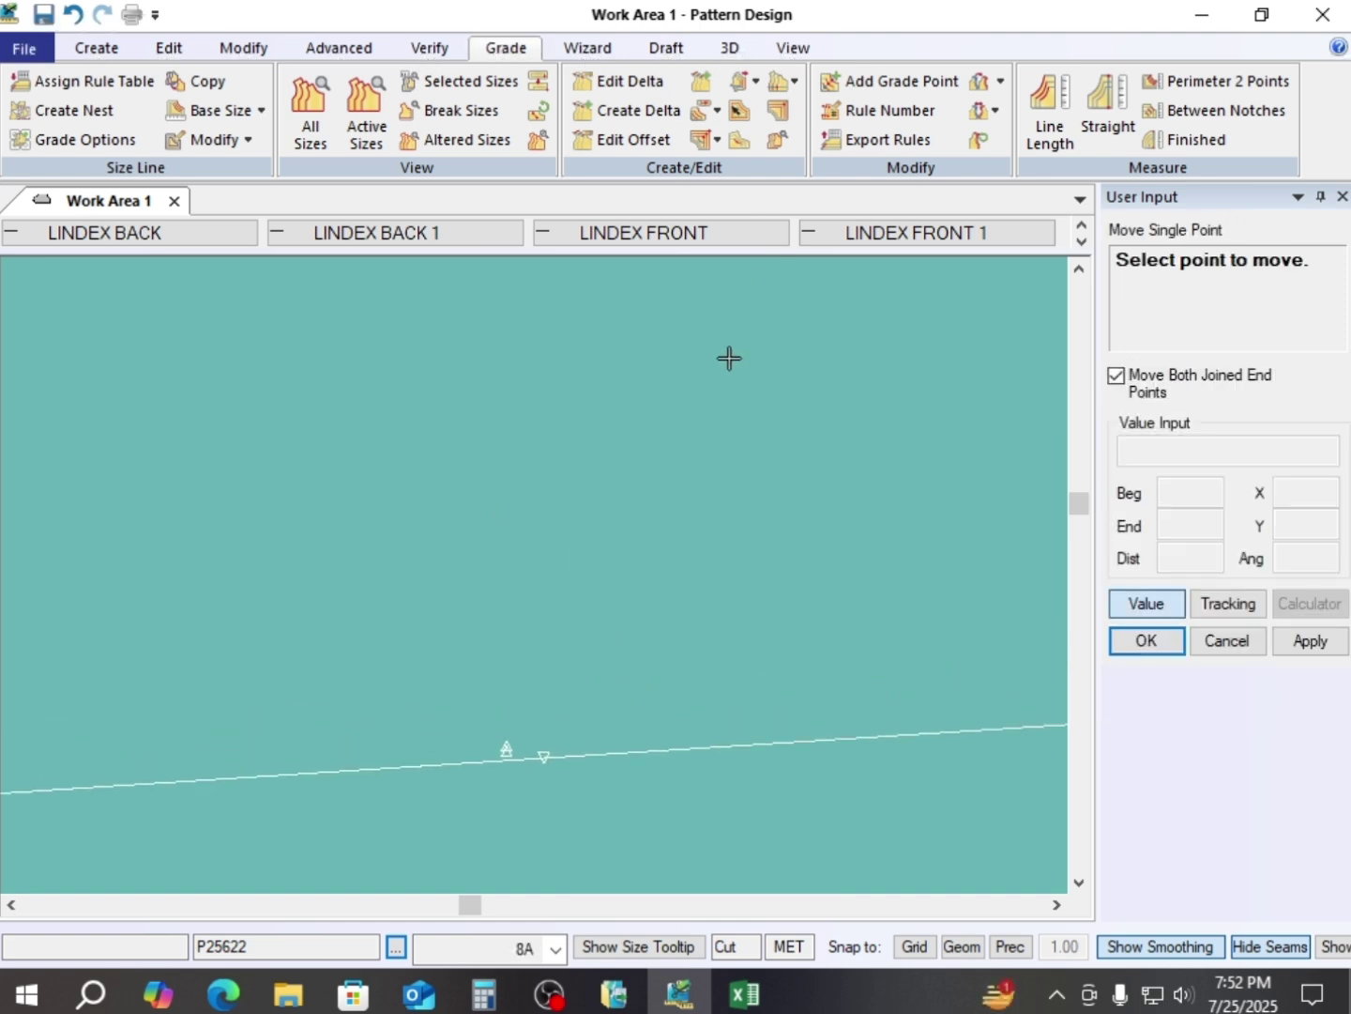
click(510, 740)
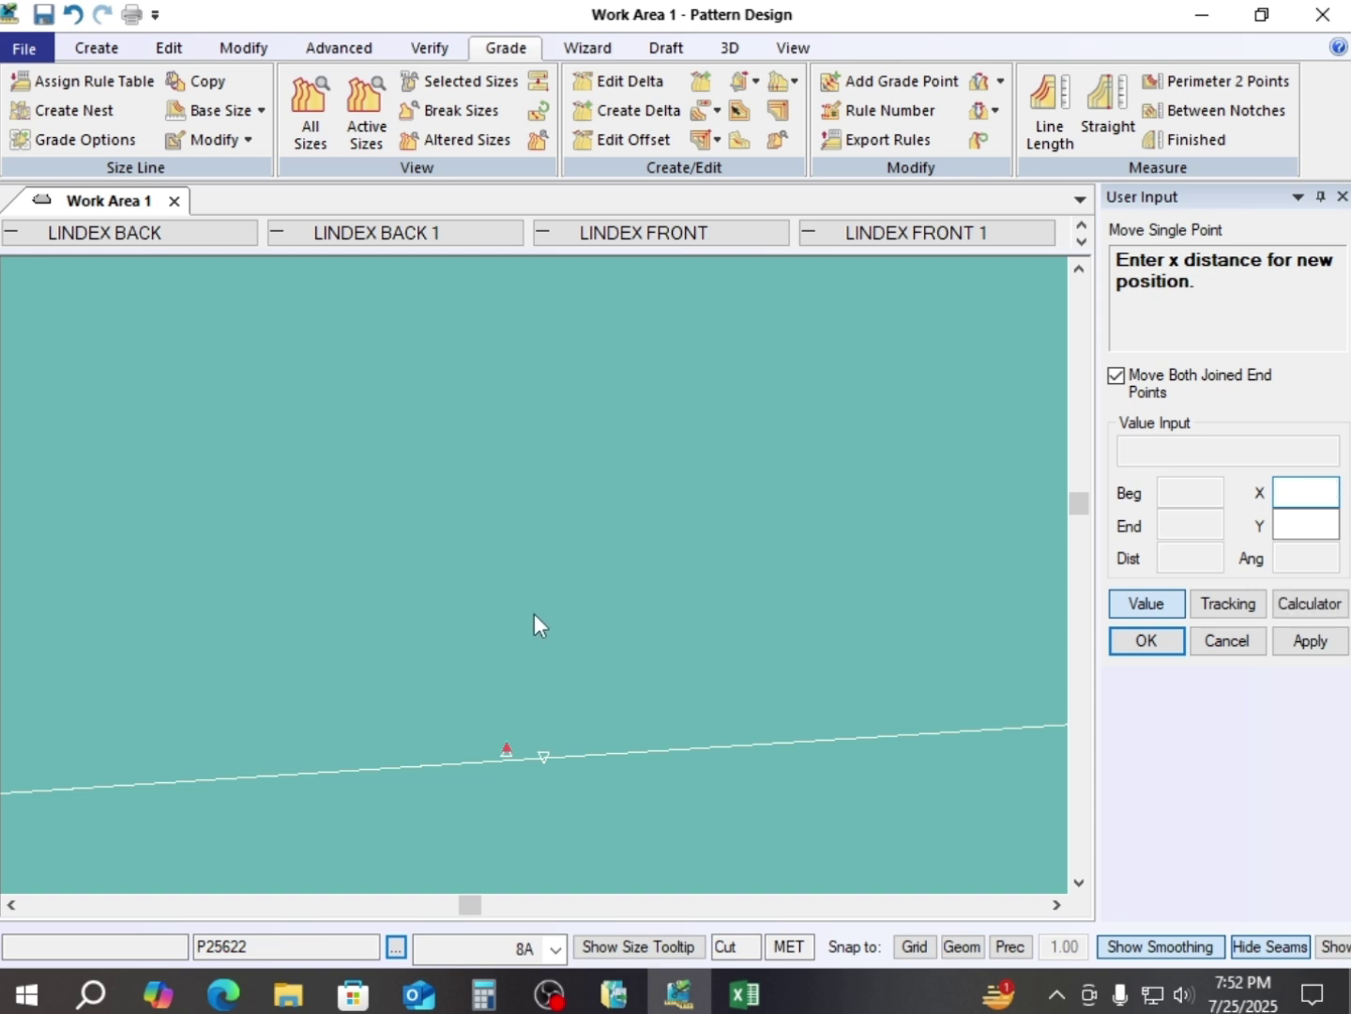
key(F9)
click(502, 478)
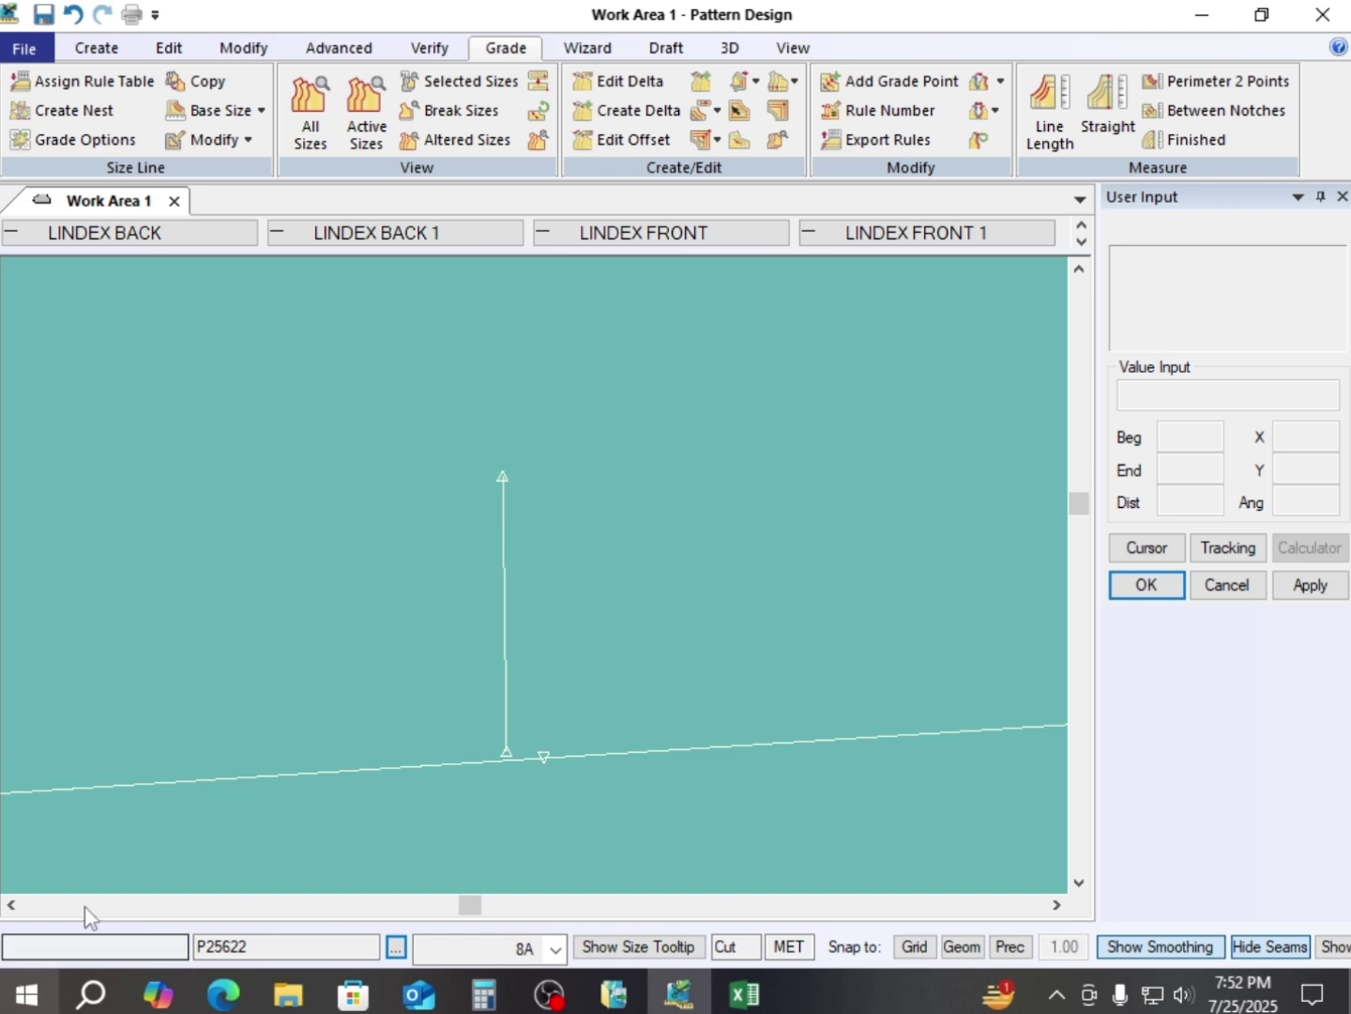
key(Delete)
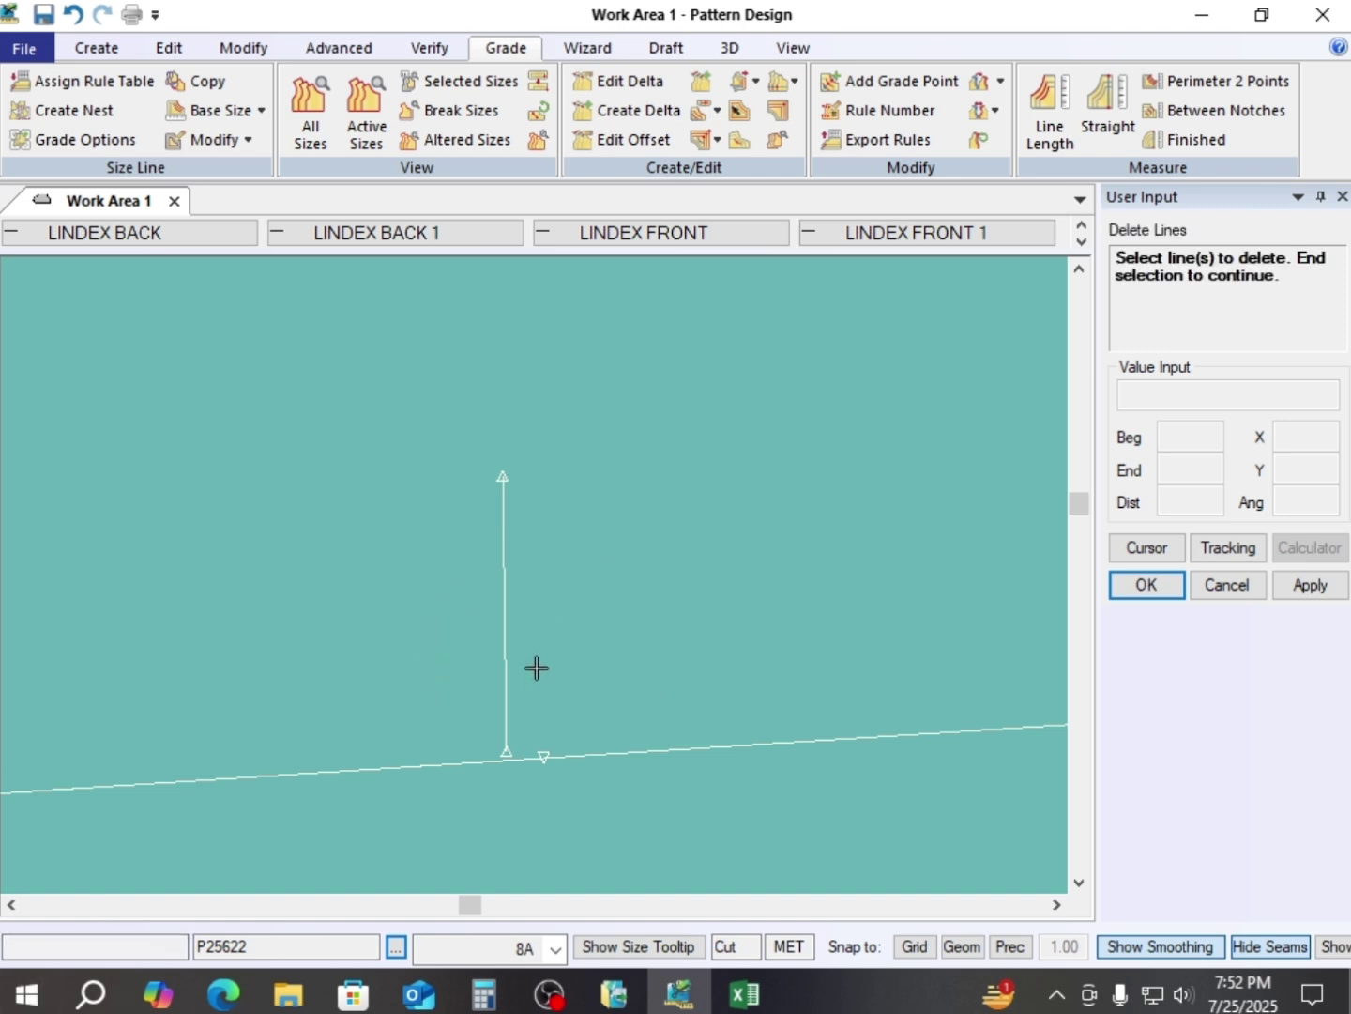
click(506, 569)
right_click(507, 575)
click(507, 577)
right_click(629, 537)
click(631, 542)
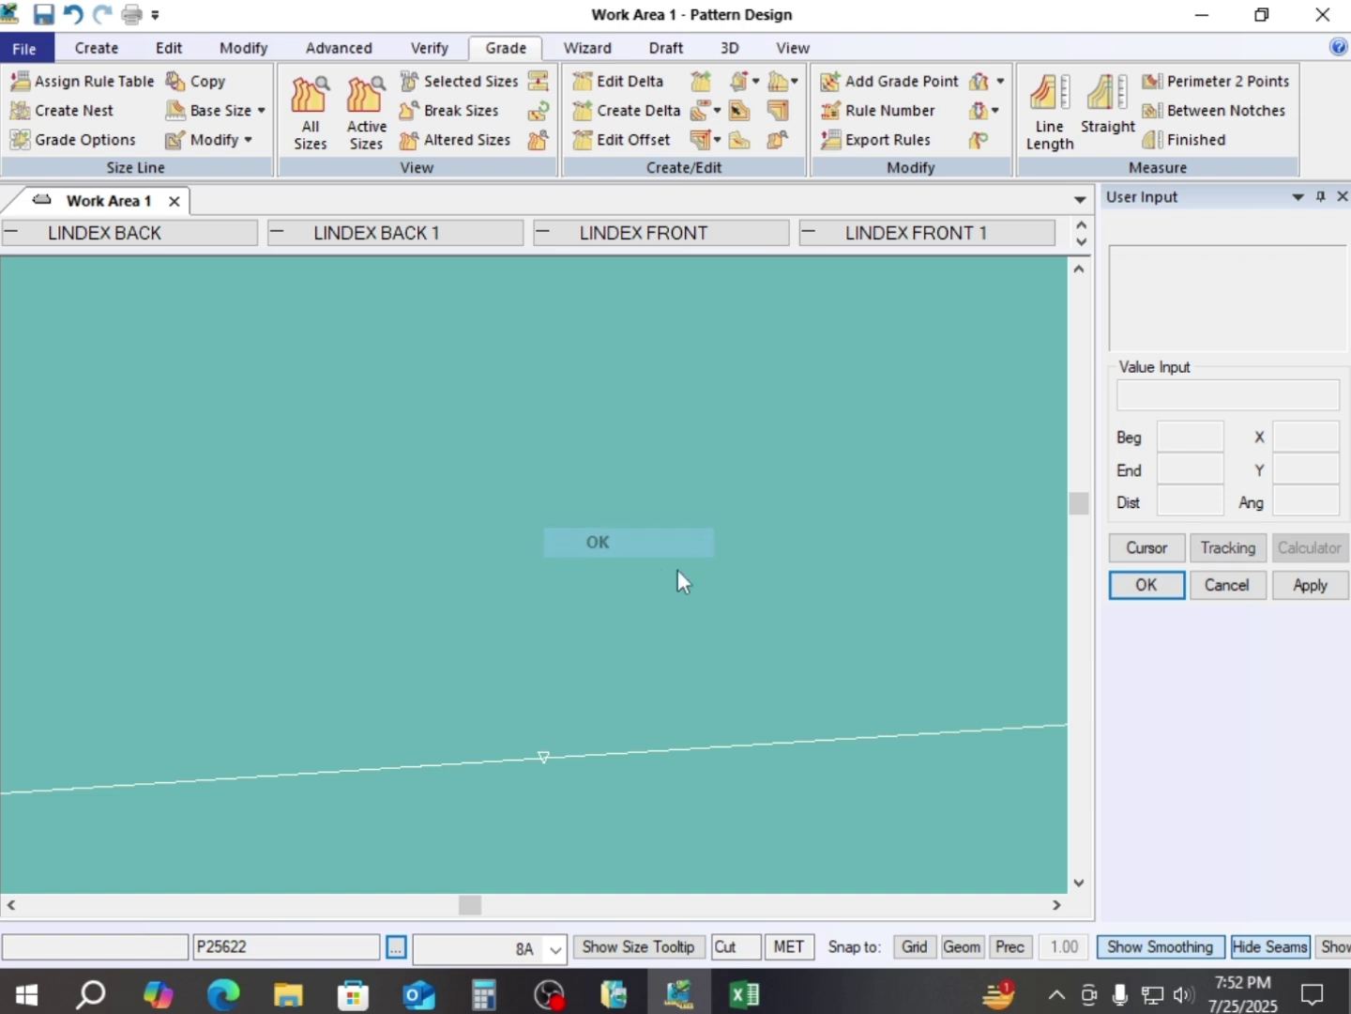
- Delete the extra grade point left on the side seam near the longest internal line
middle_drag(661, 638, 634, 550)
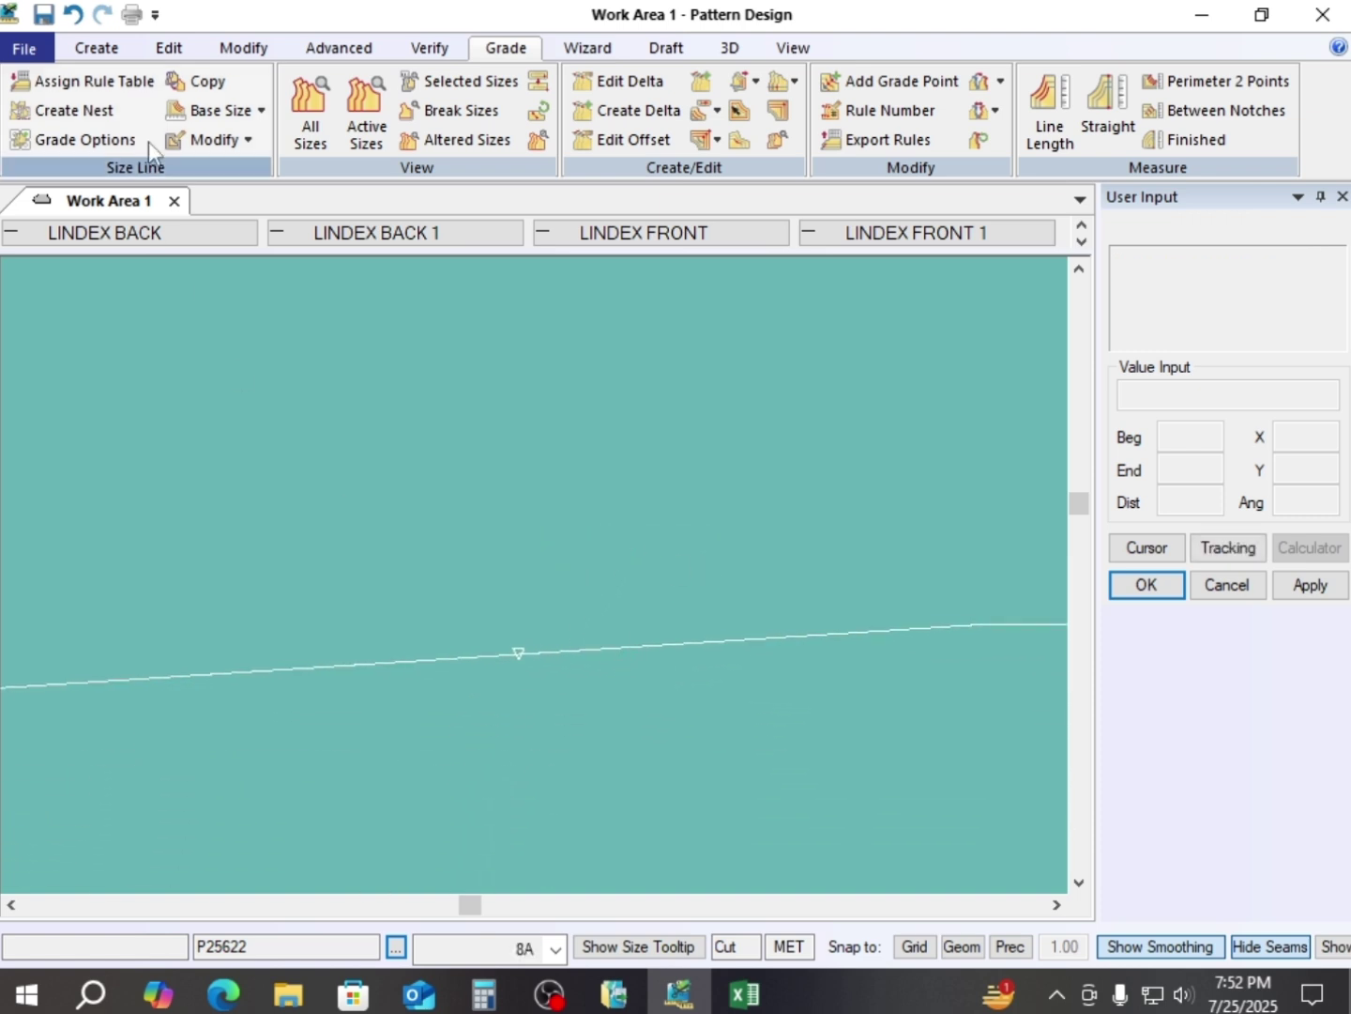
click(243, 47)
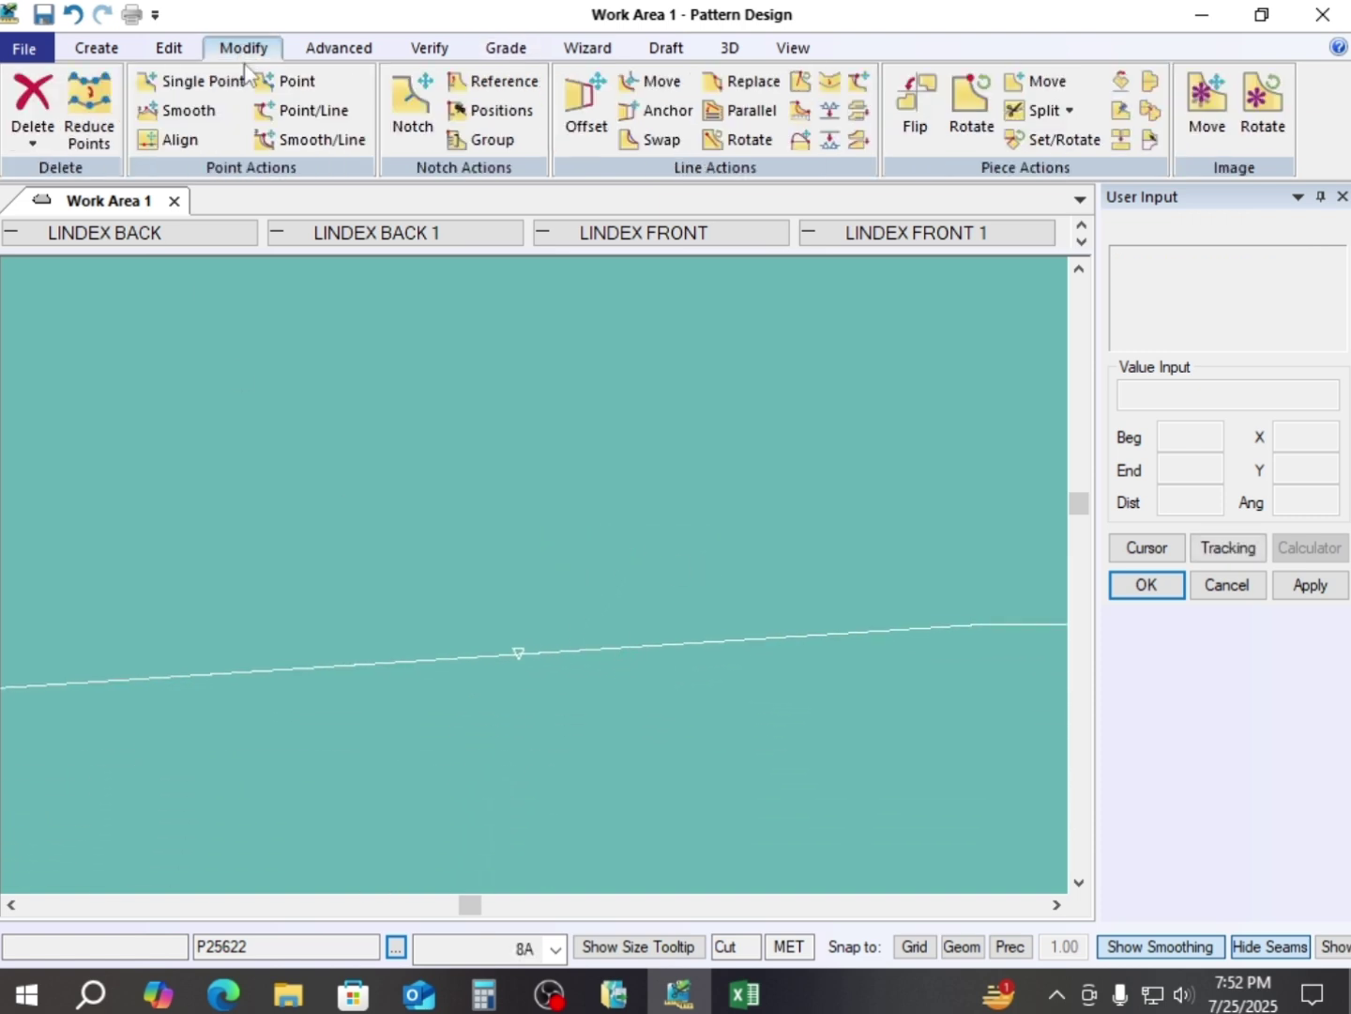
click(32, 141)
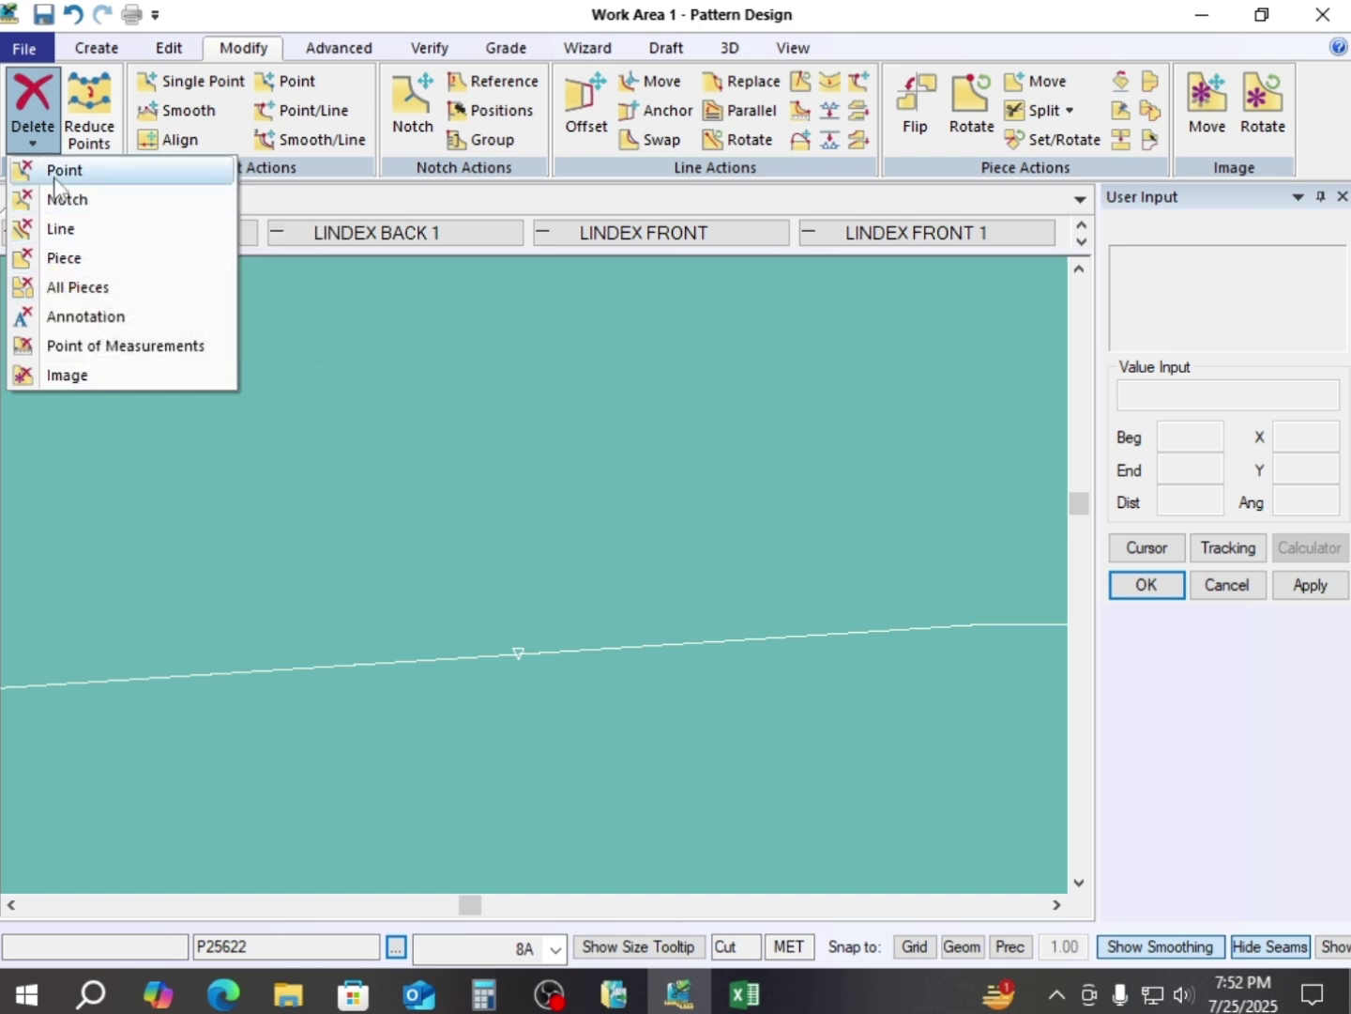
click(61, 172)
click(515, 658)
right_click(511, 528)
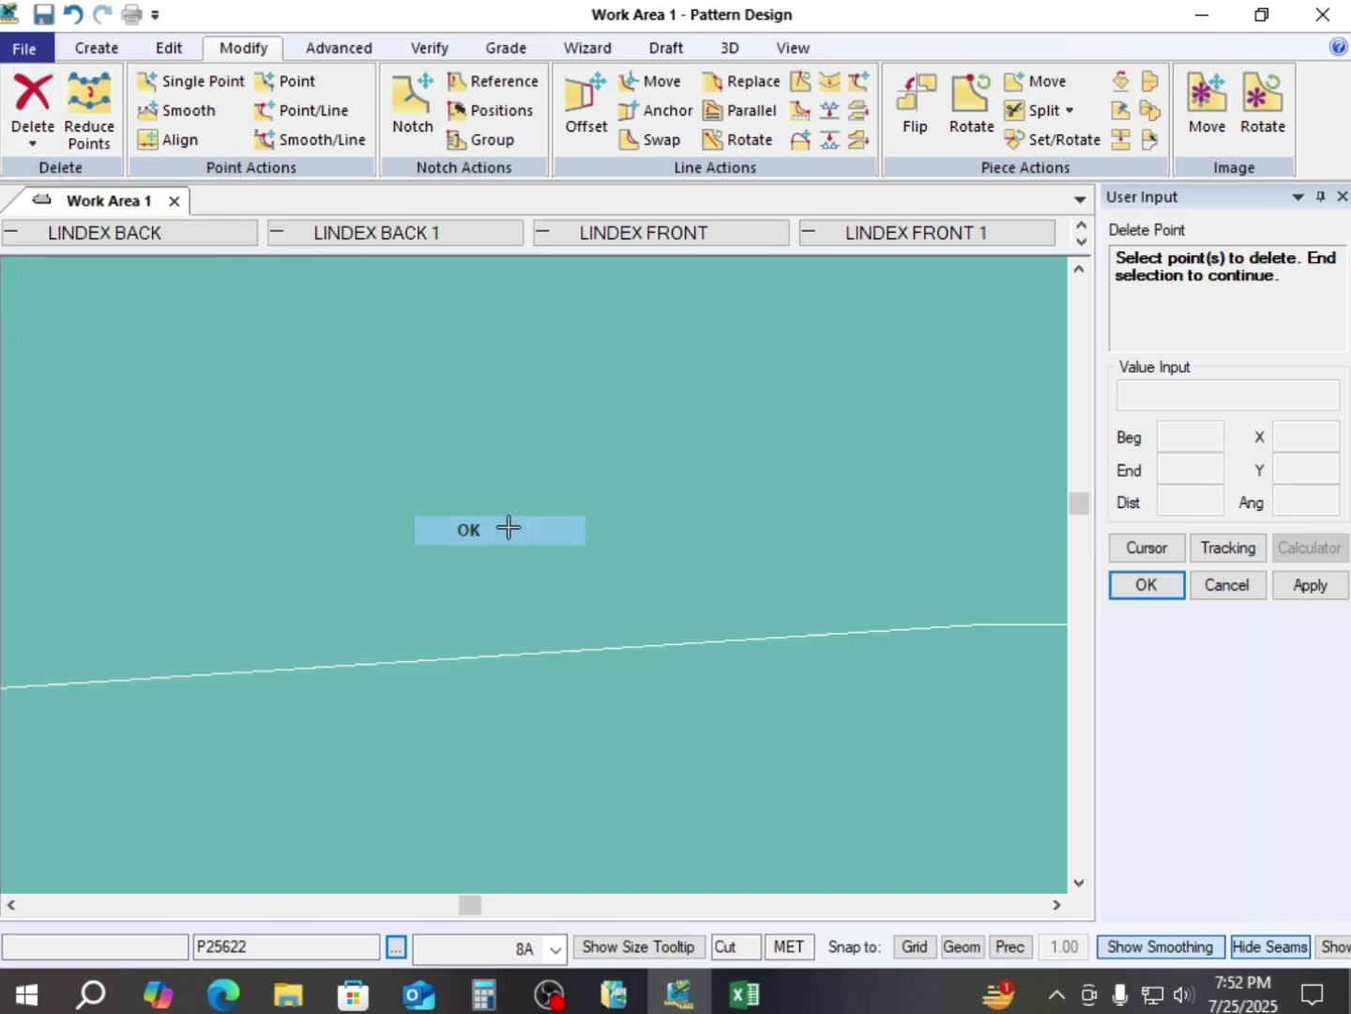
click(536, 531)
- Split the side seam at its intersection with the longest internal line and return to normal point selection
scroll(498, 614, down, 5)
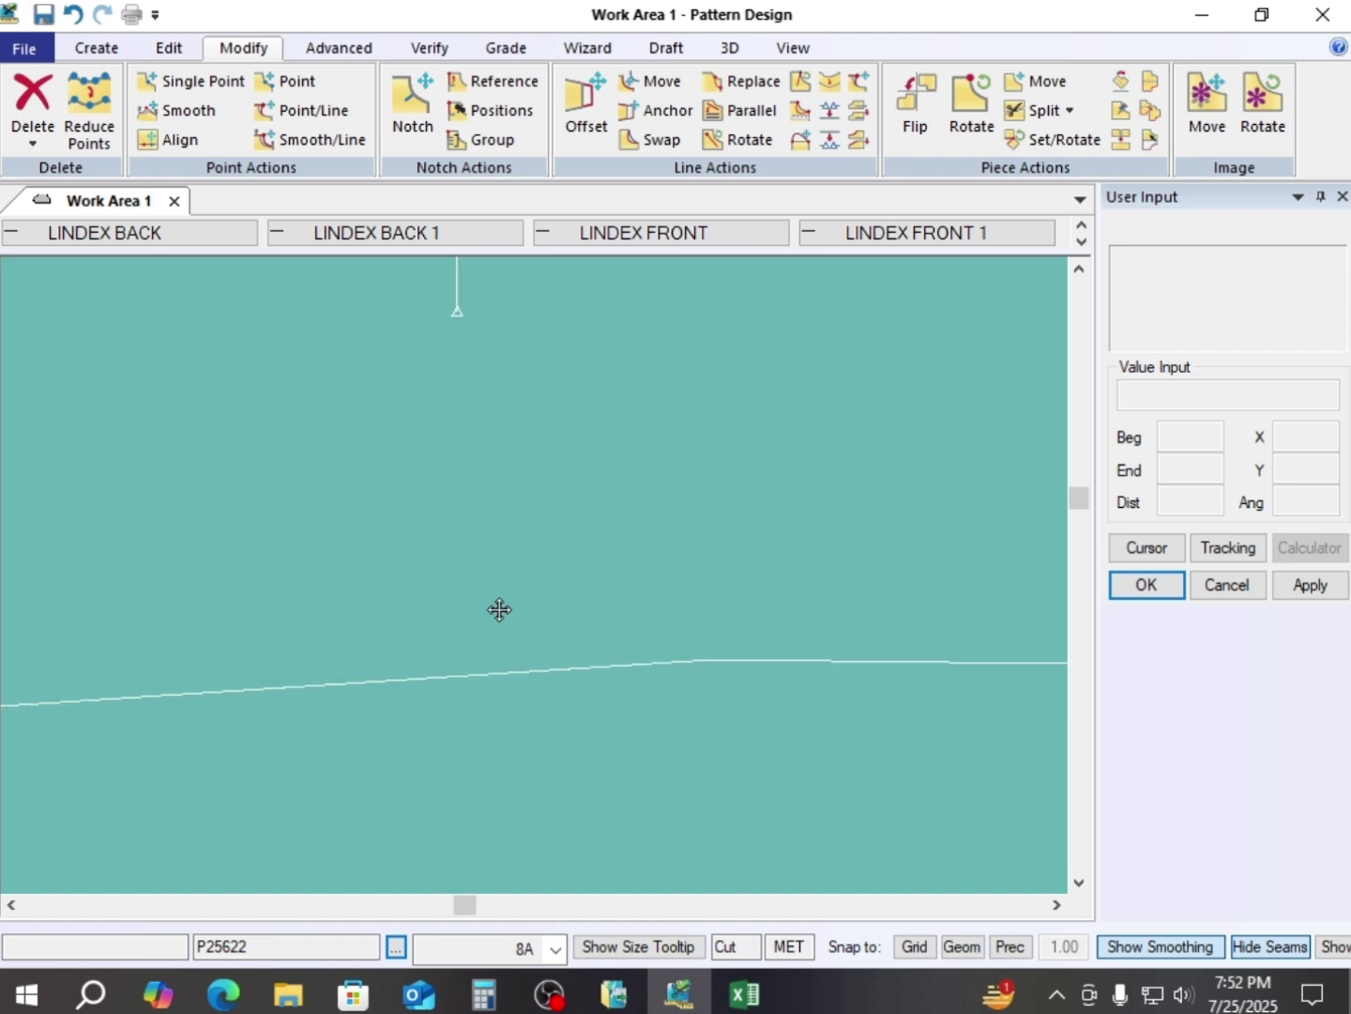
scroll(476, 630, down, 6)
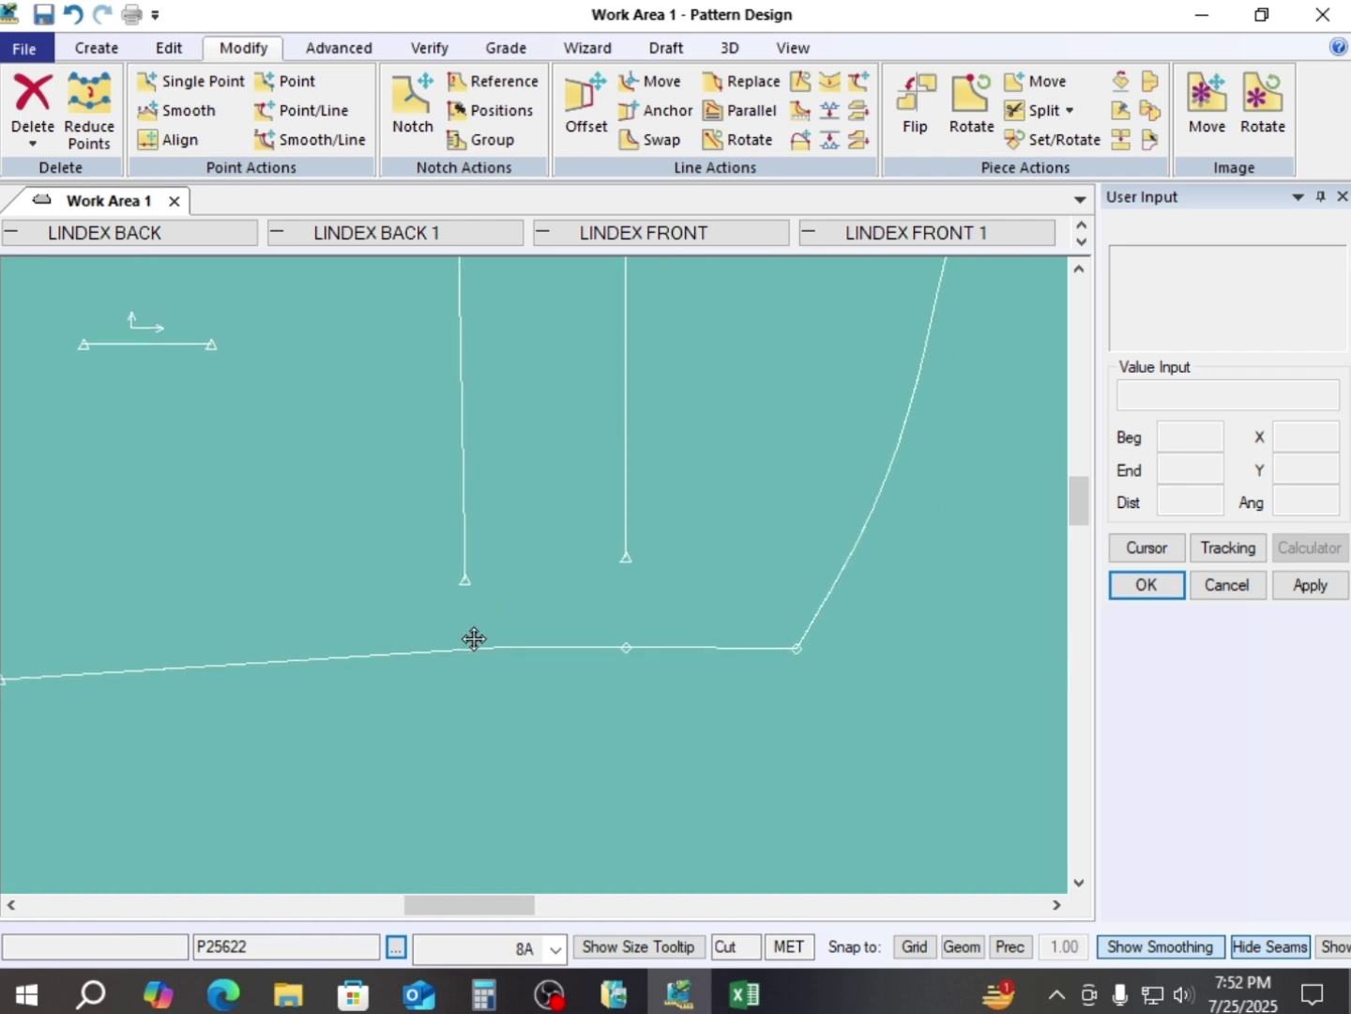
scroll(488, 654, up, 3)
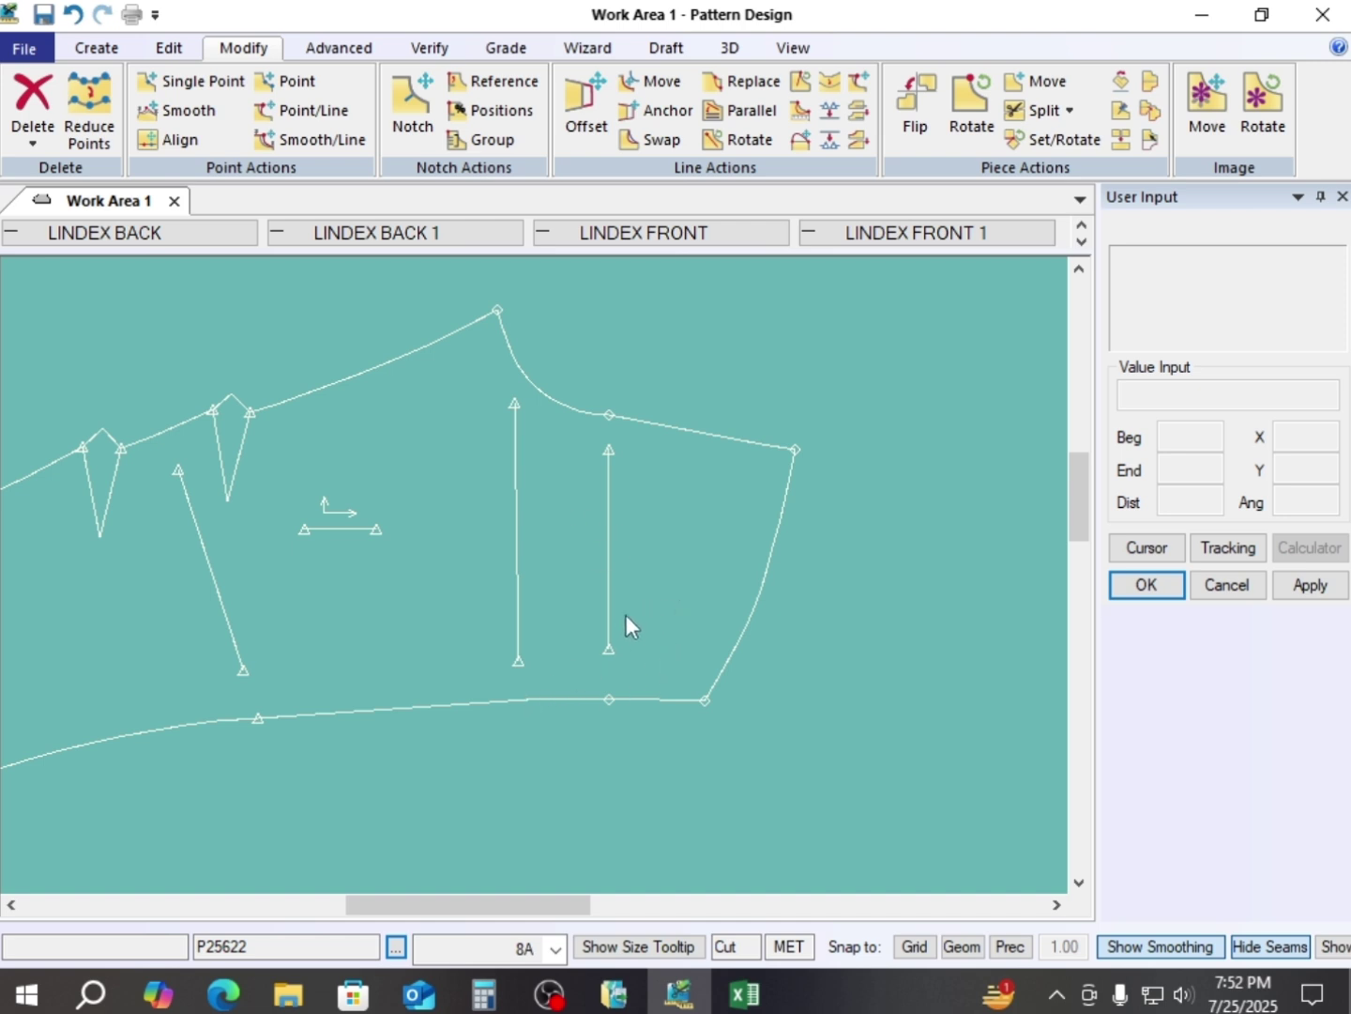
middle_drag(627, 615, 582, 621)
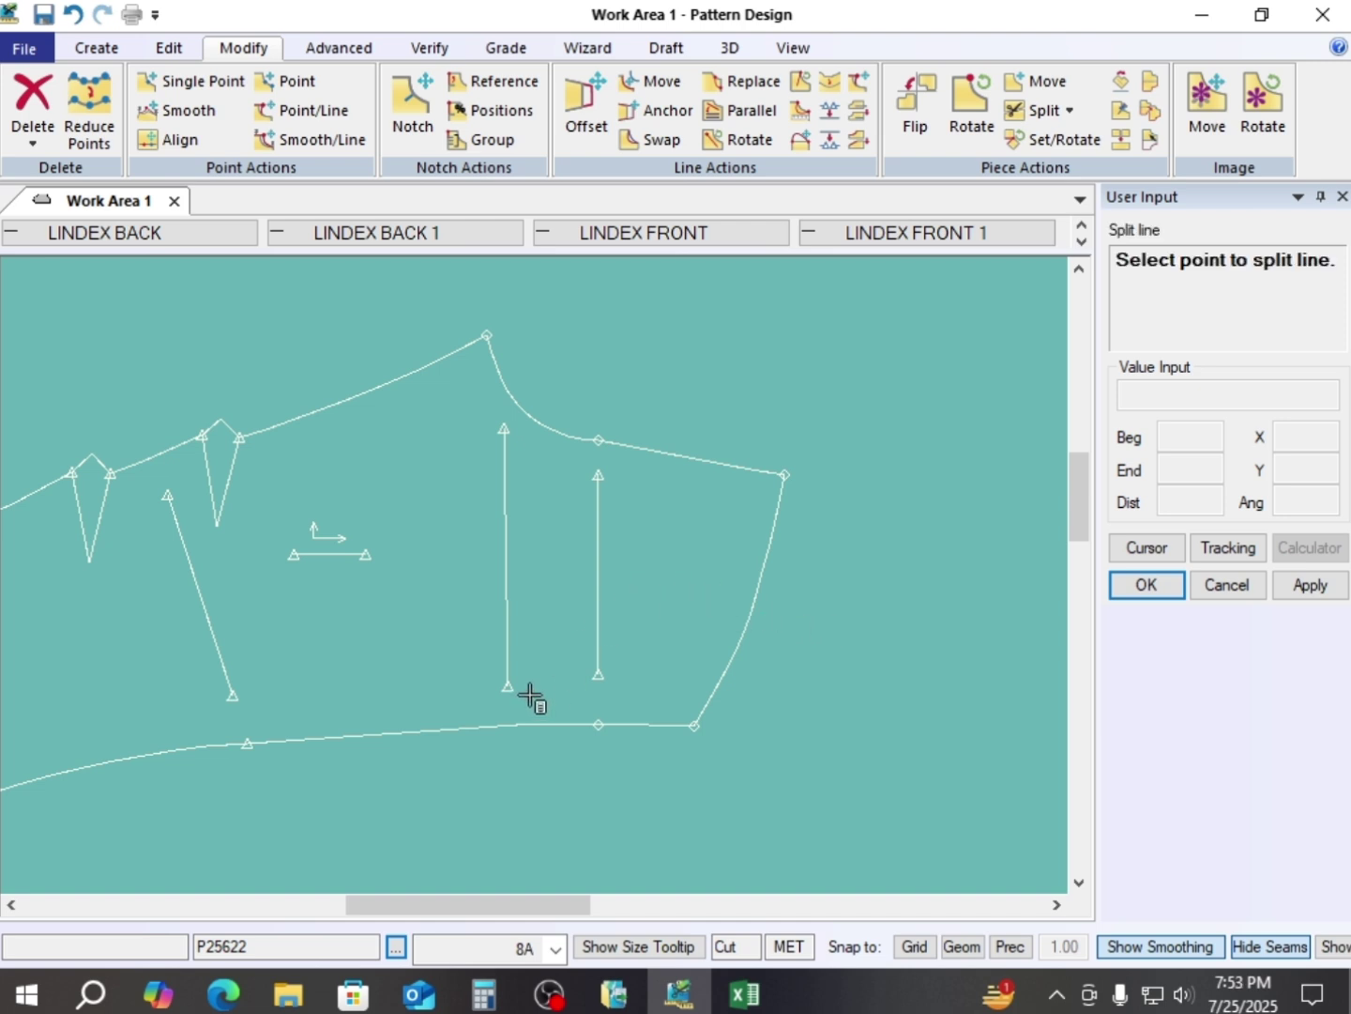
right_click(826, 494)
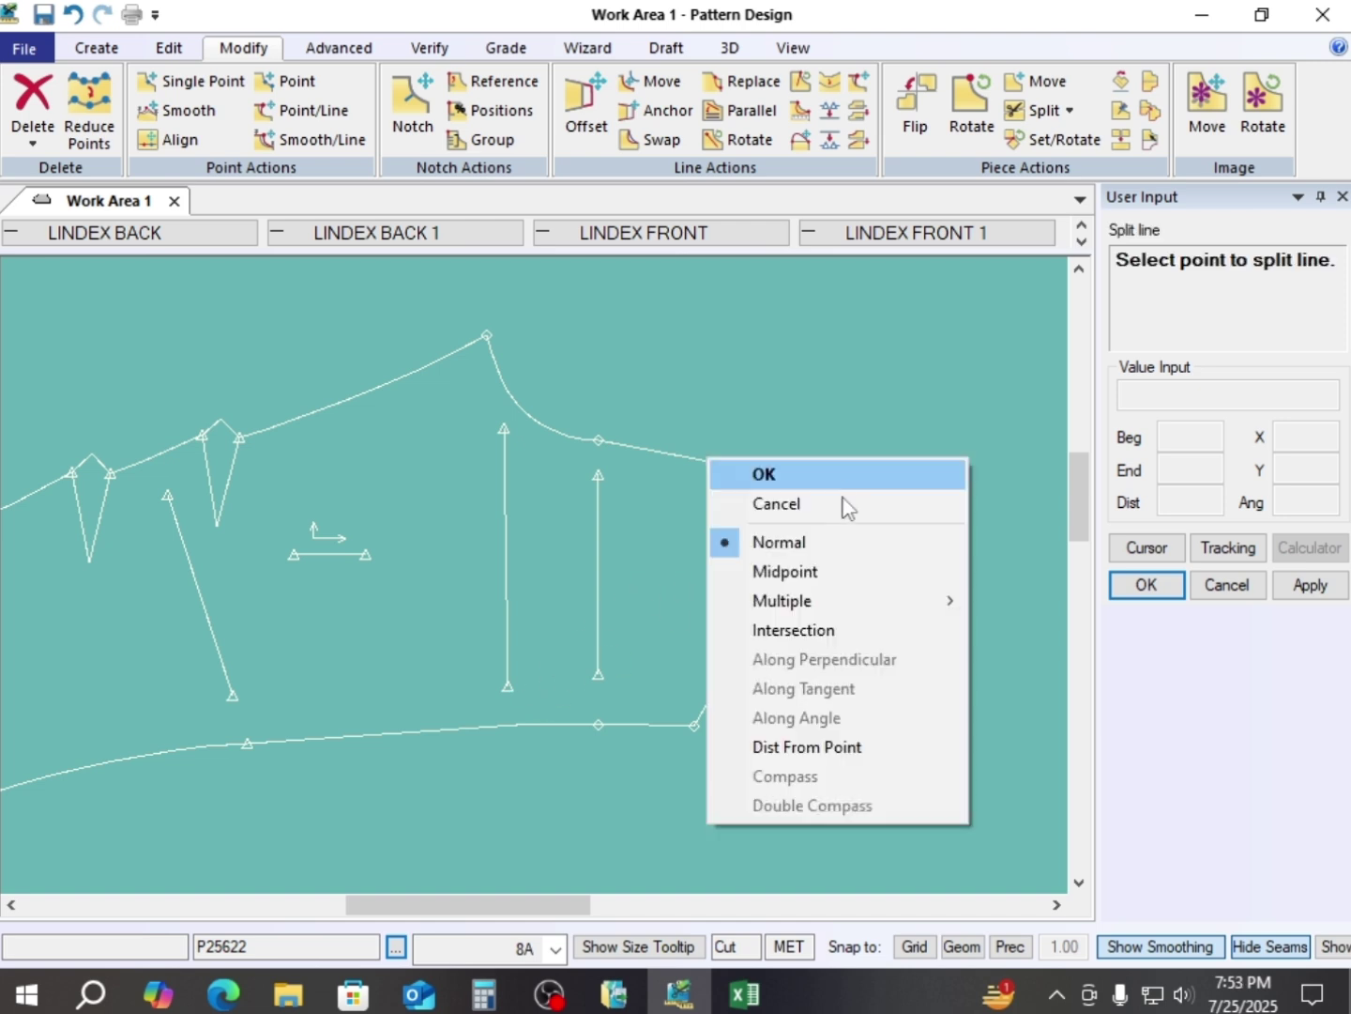
click(793, 630)
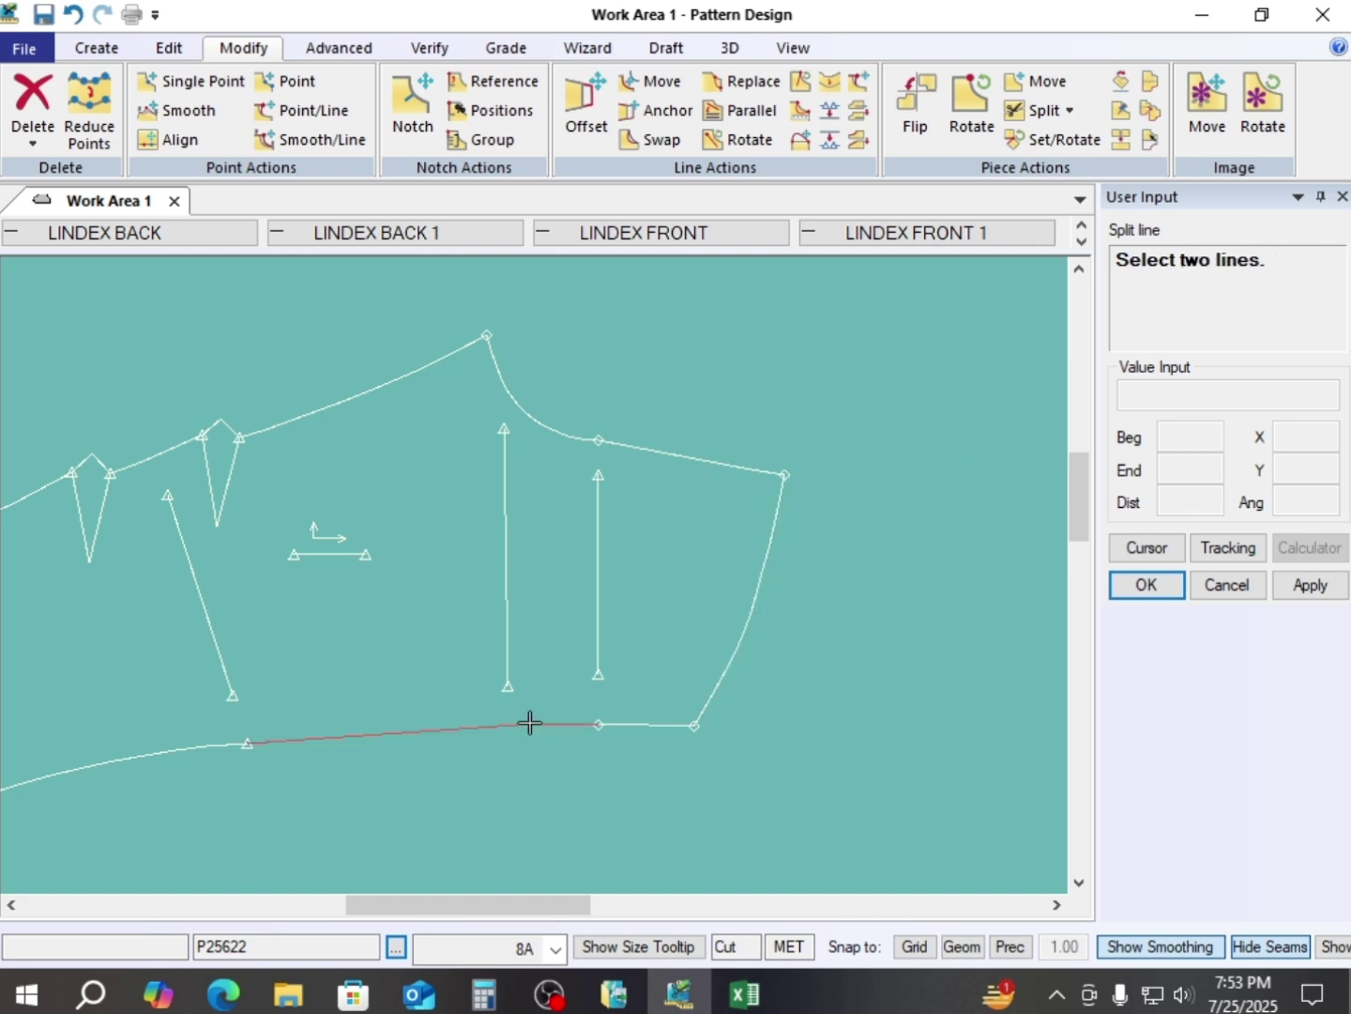
click(505, 638)
right_click(437, 625)
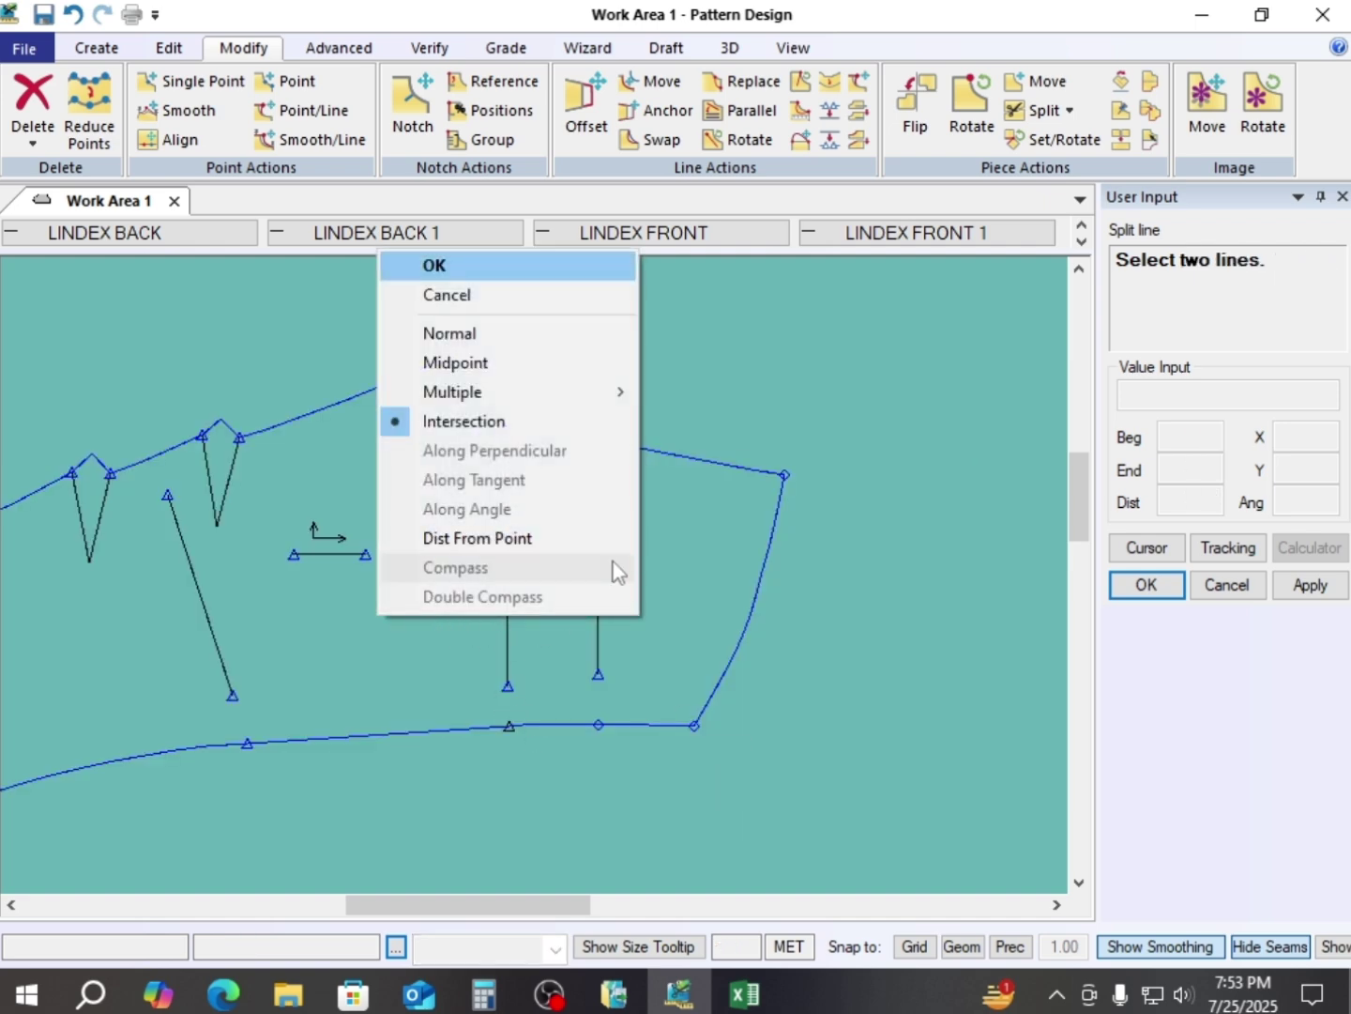
click(464, 333)
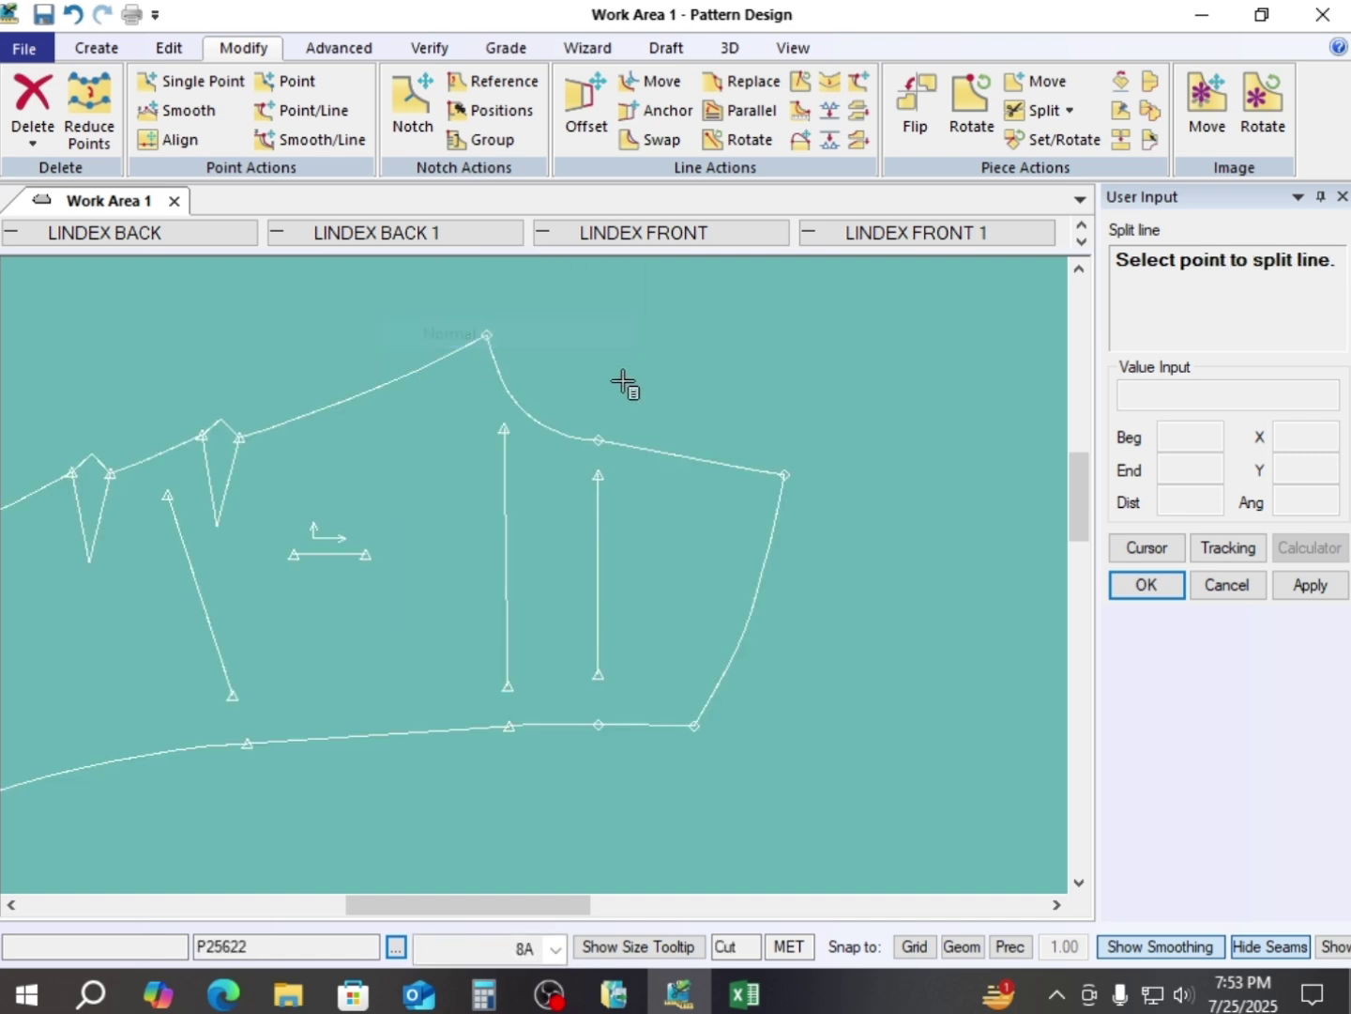
right_click(701, 366)
click(702, 366)
- Add grade points at the side seam split, the next seam point towards the hem and both hem corners
middle_drag(425, 562, 588, 541)
scroll(587, 539, down, 7)
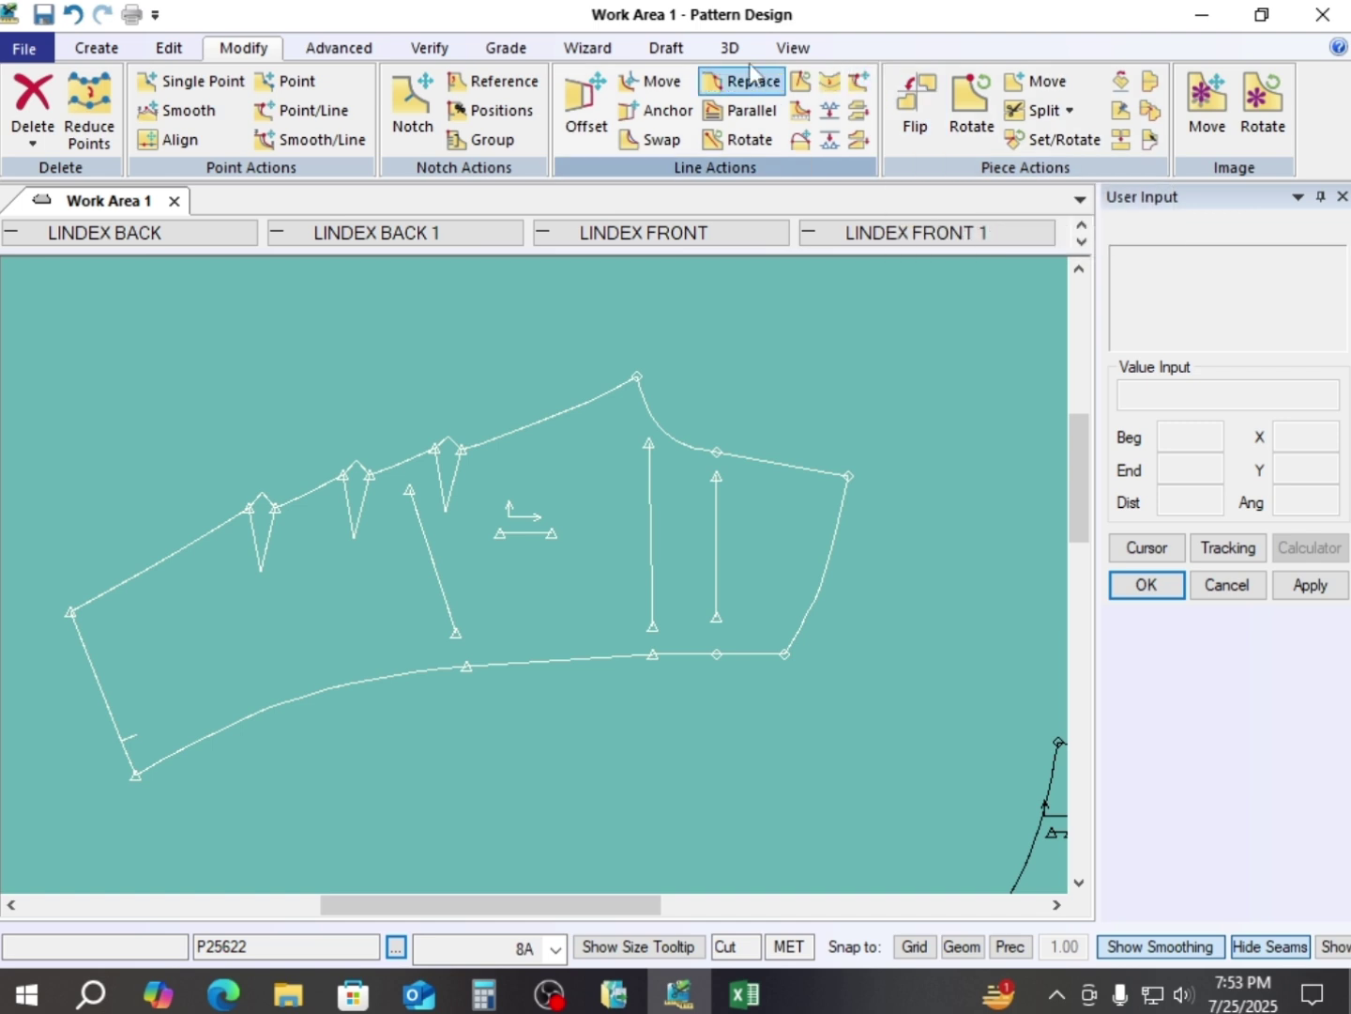
click(510, 46)
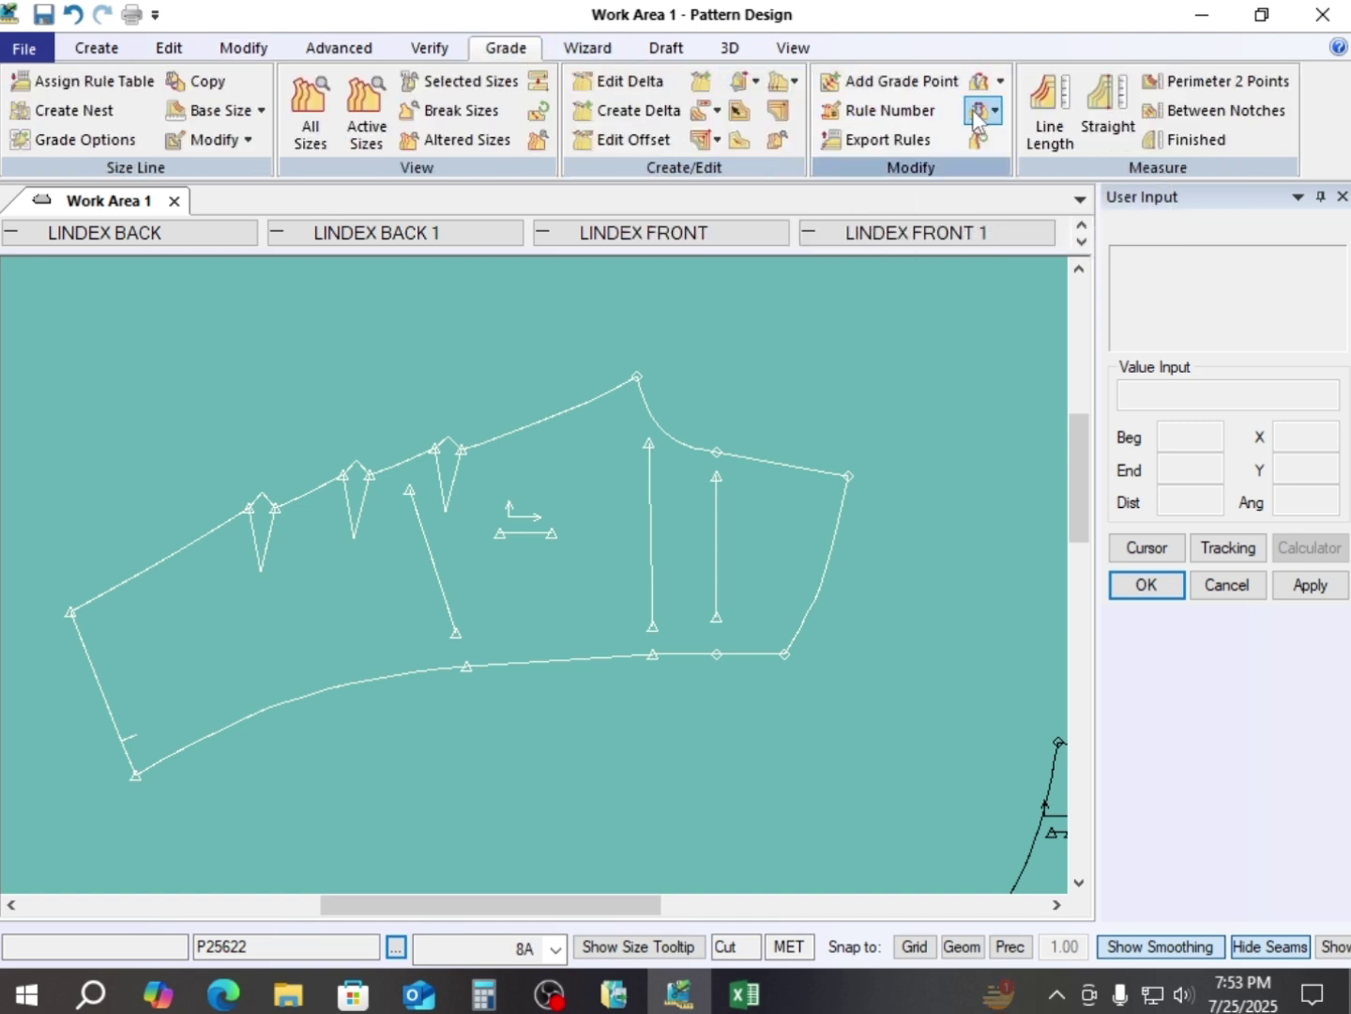
click(899, 91)
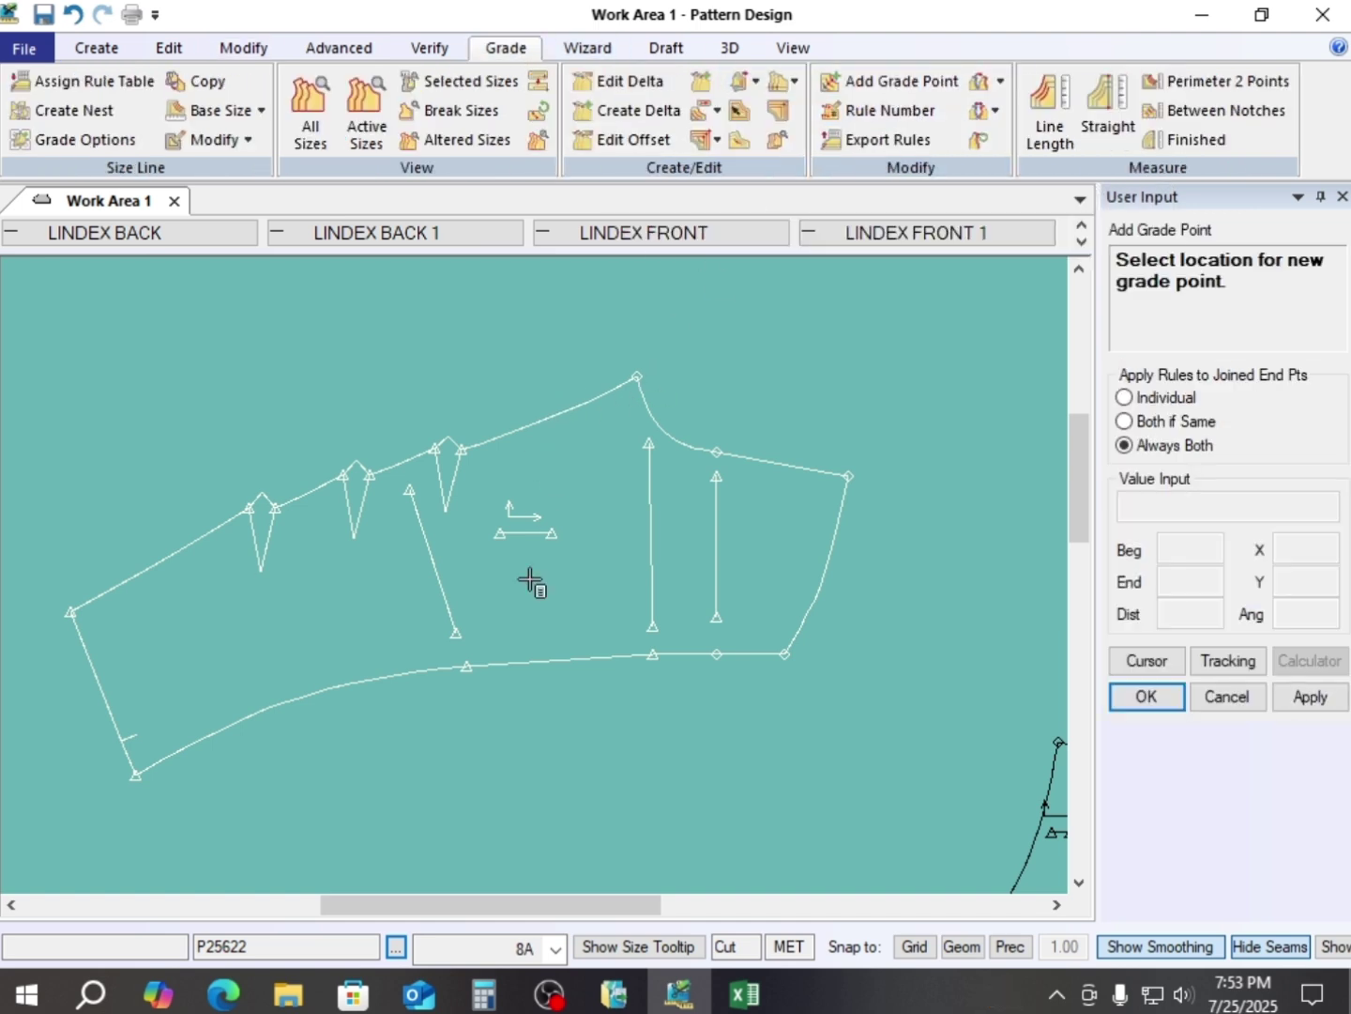
scroll(479, 520, up, 3)
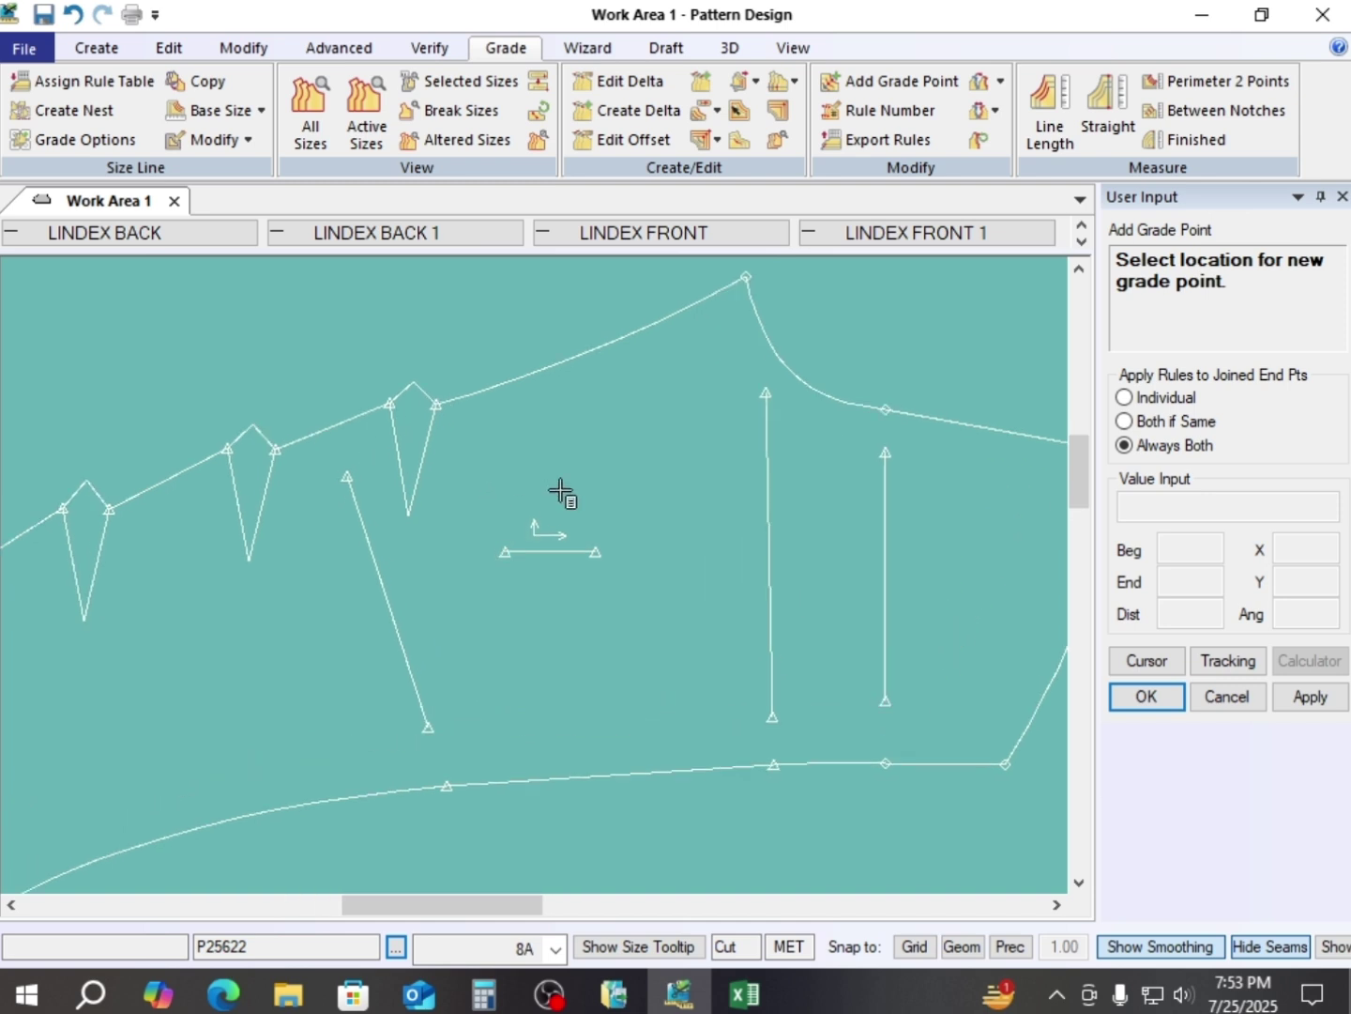
scroll(583, 479, down, 2)
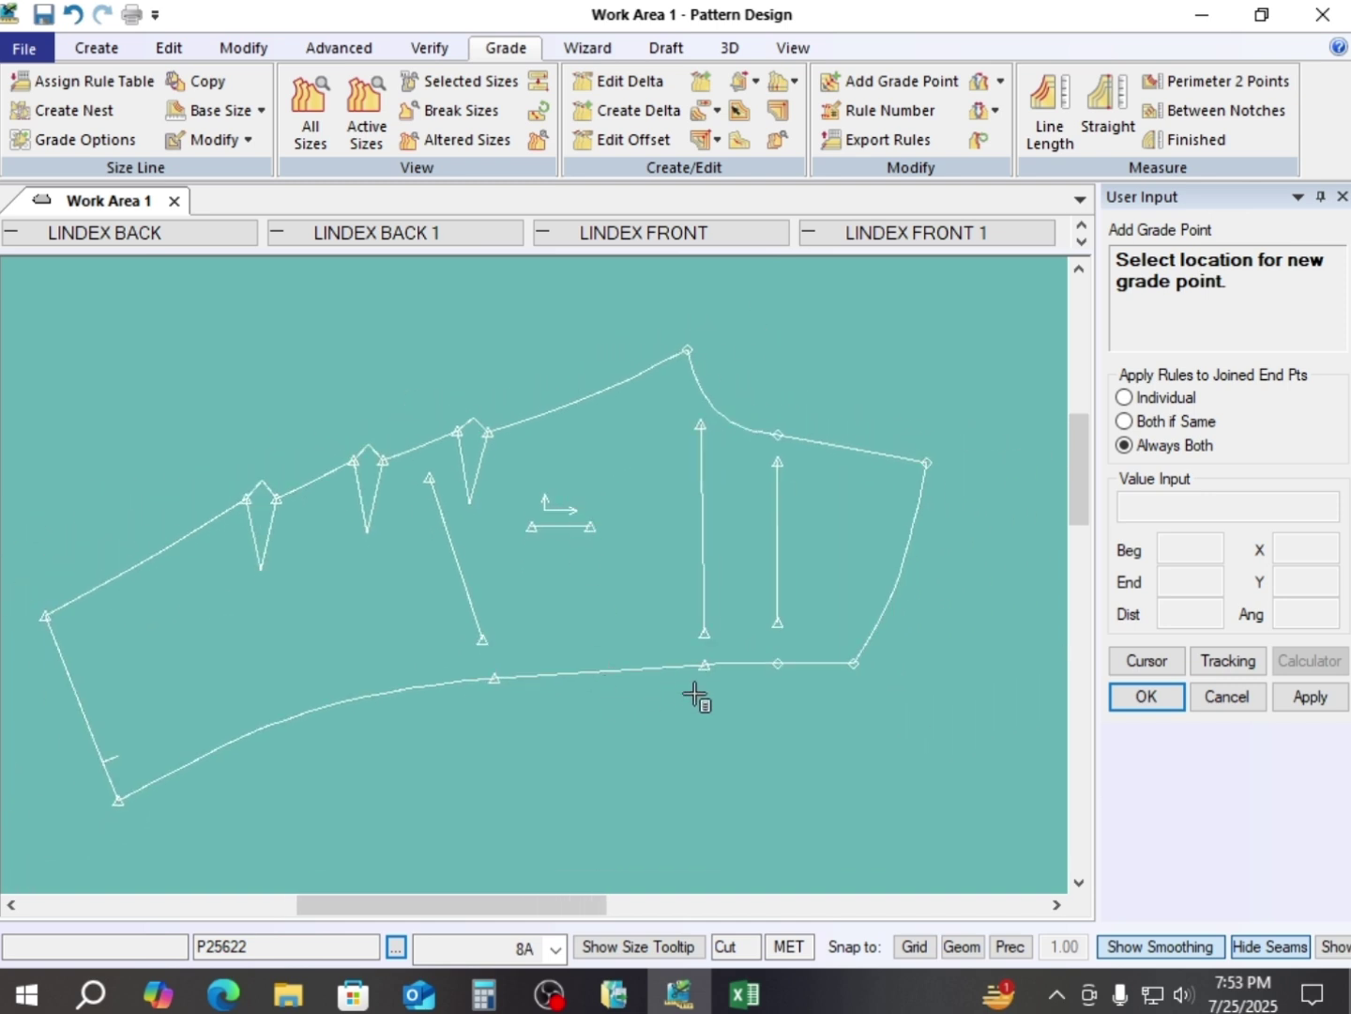
click(670, 669)
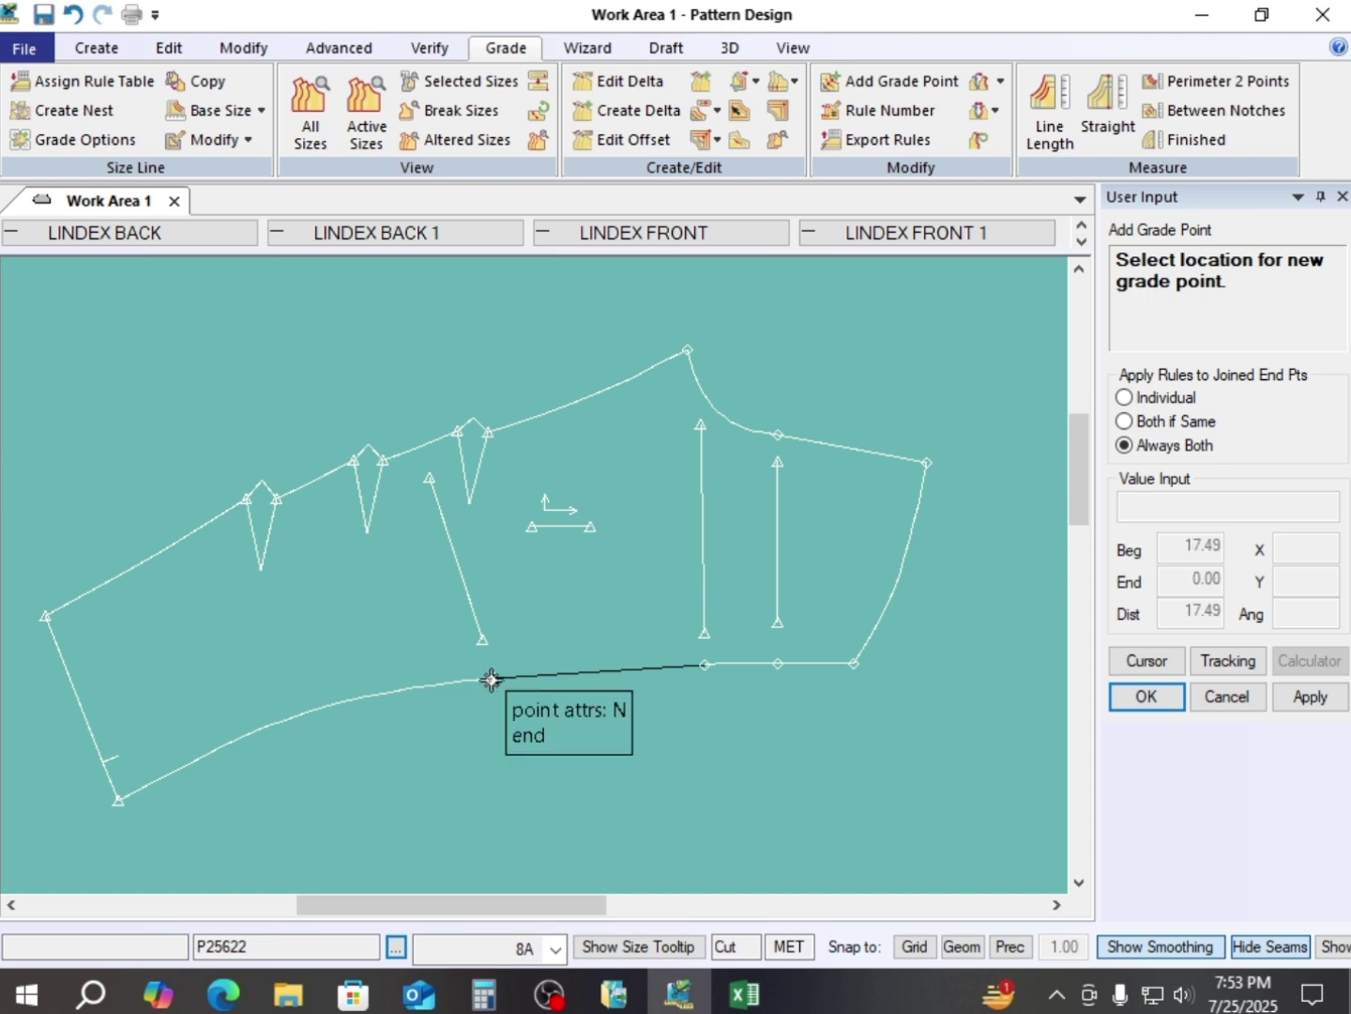
click(495, 695)
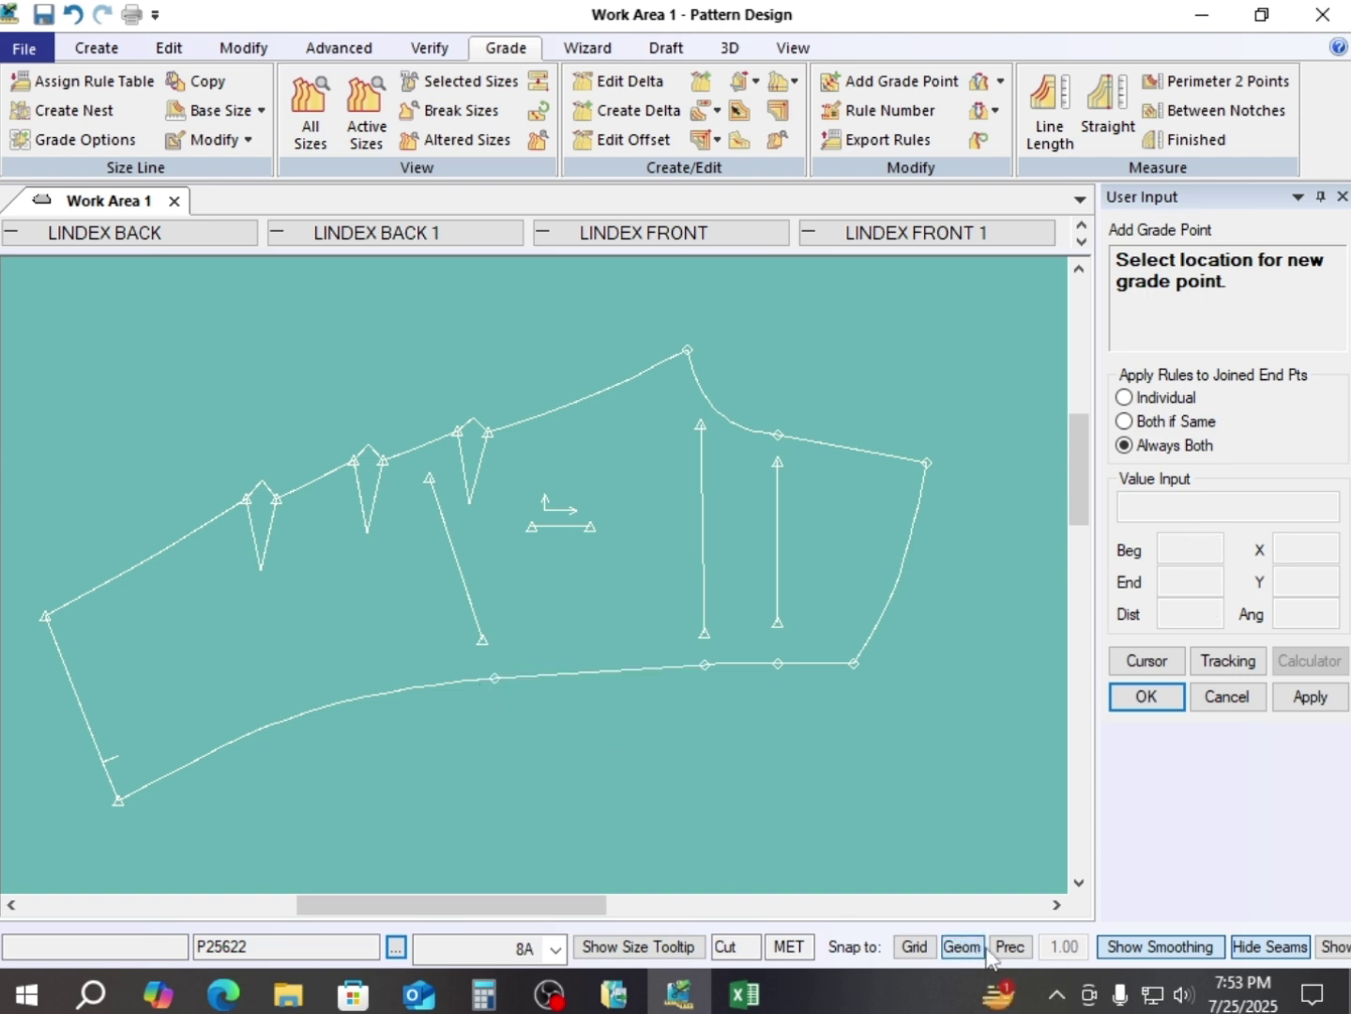
click(124, 803)
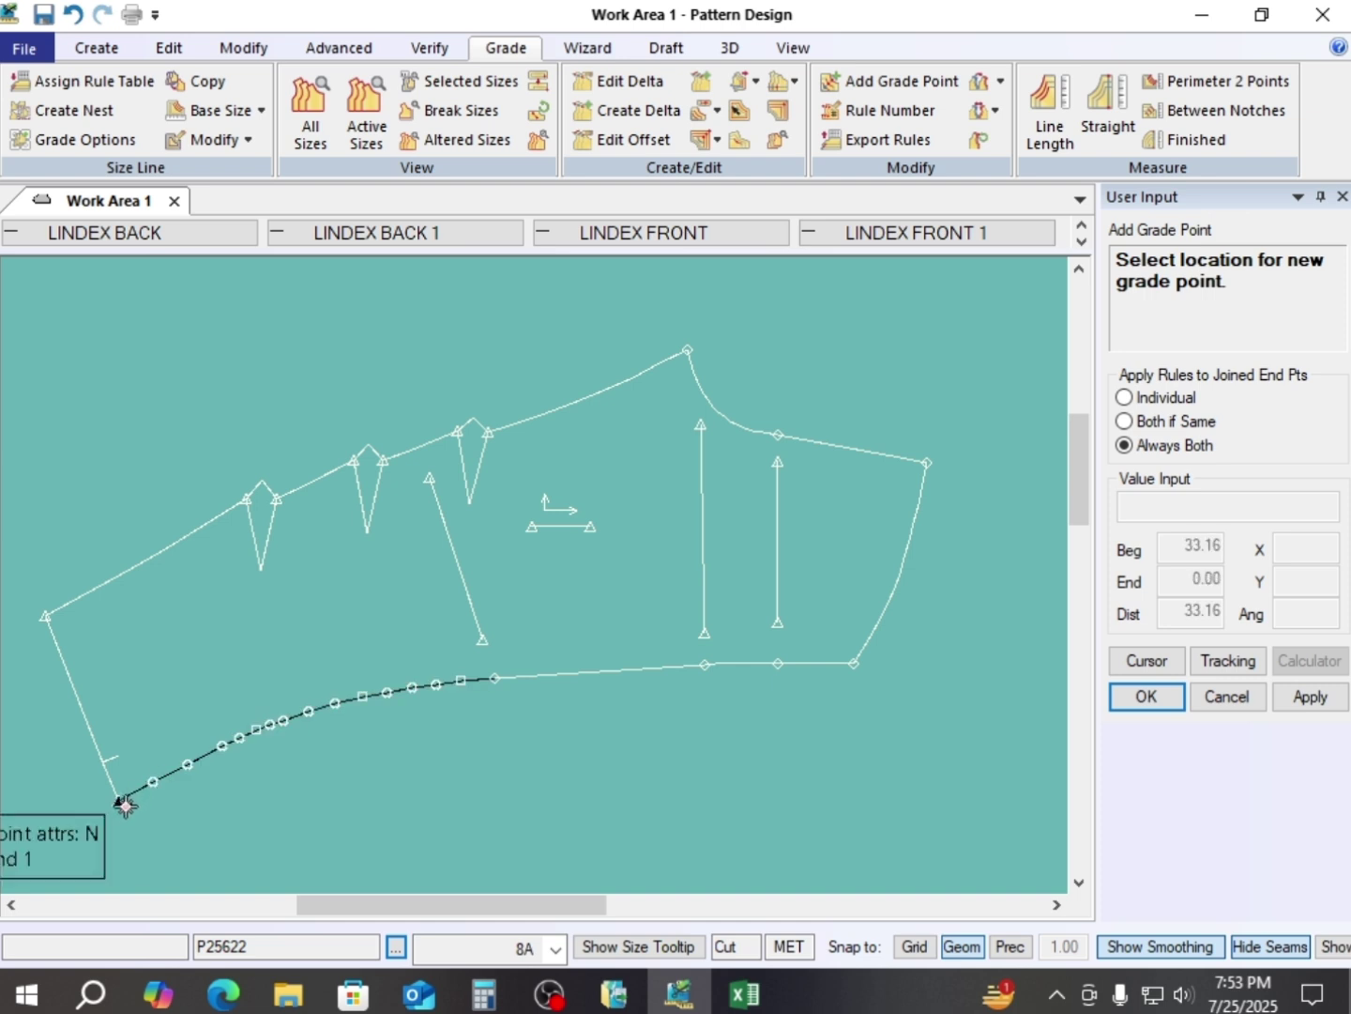
click(124, 804)
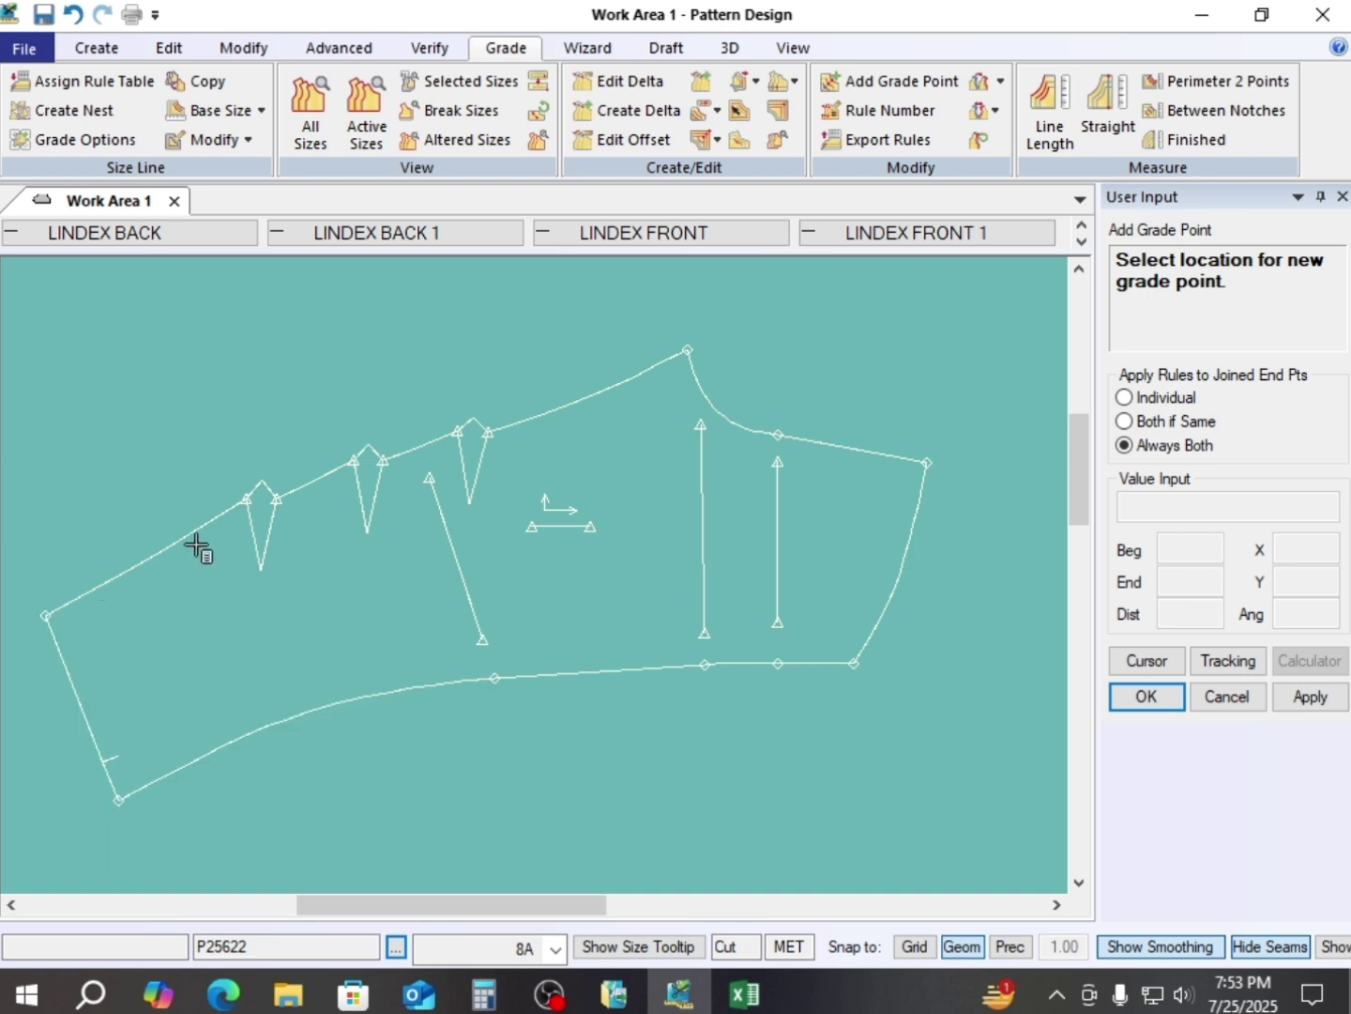
- Add grade points at both leg ends of the three darts along the inseam
click(254, 494)
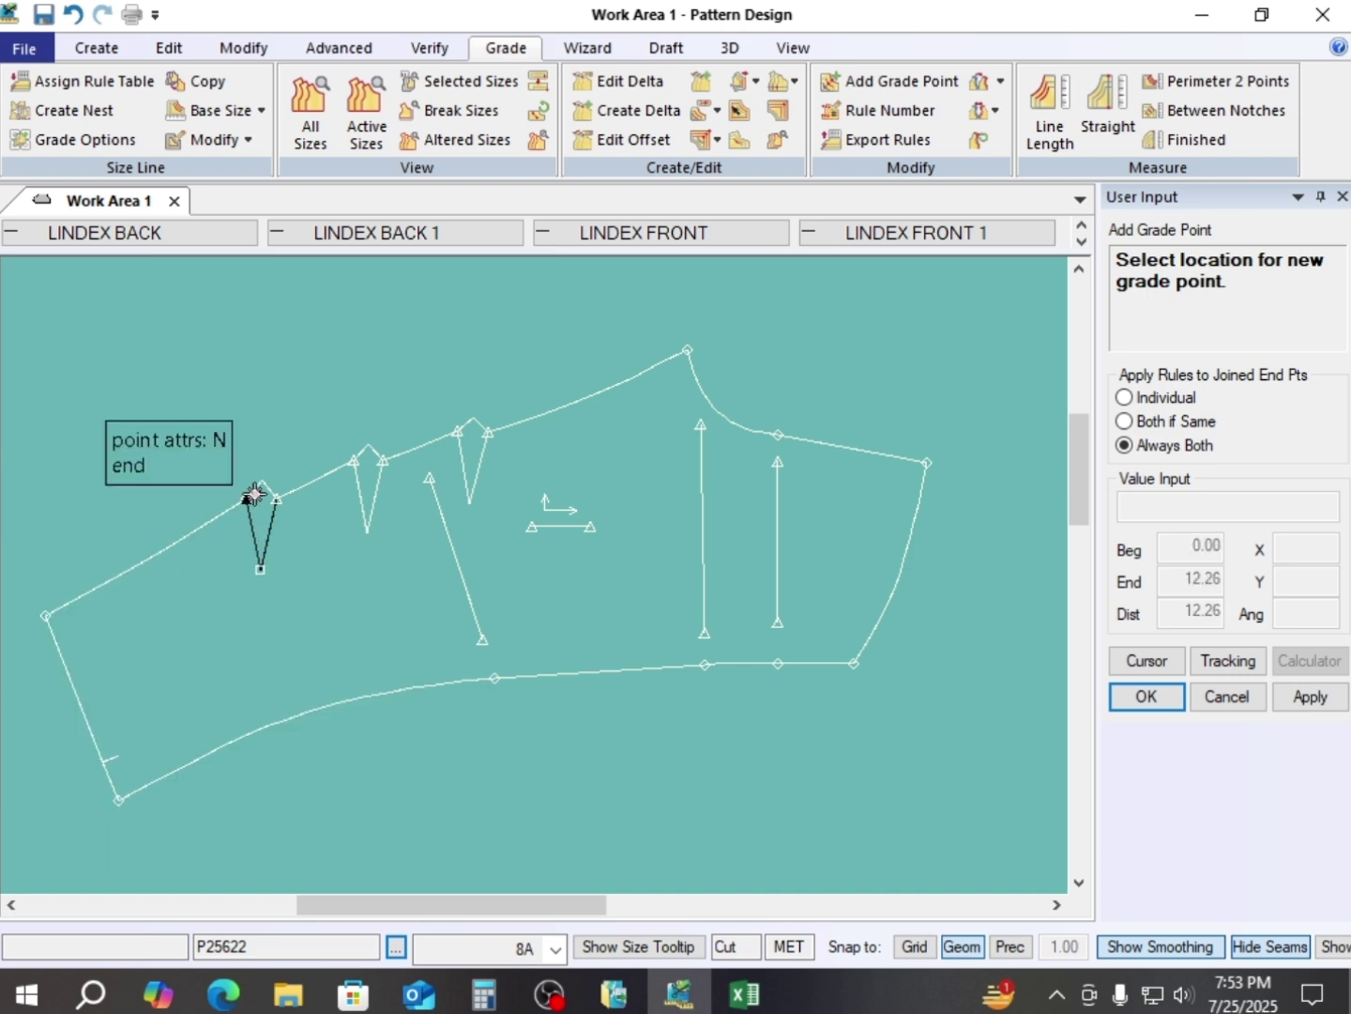
click(254, 493)
click(274, 497)
click(277, 499)
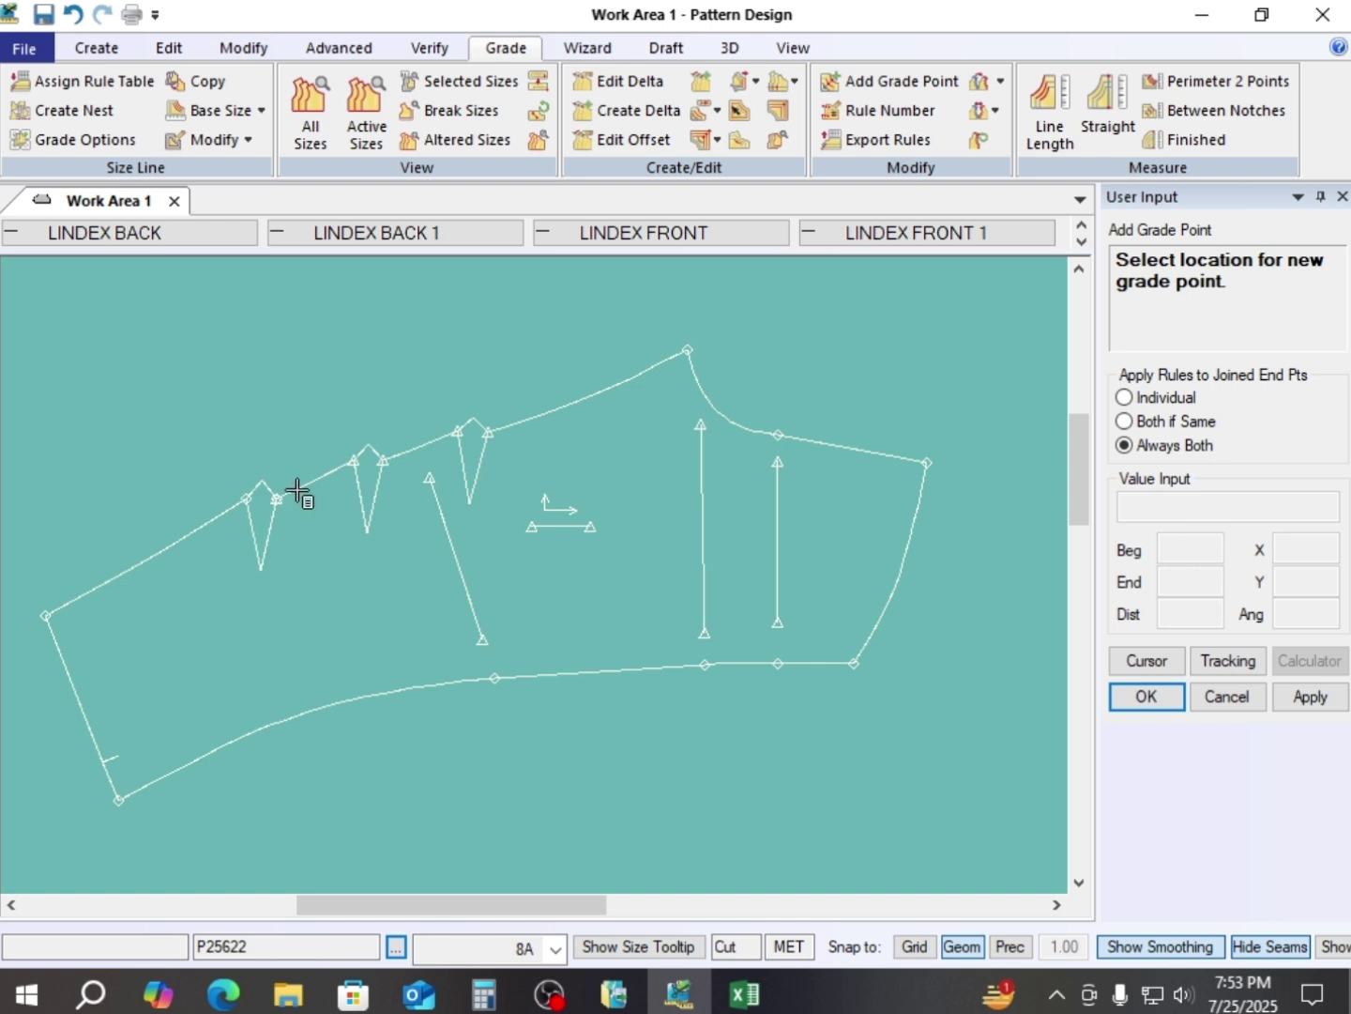
click(273, 502)
click(274, 502)
click(354, 461)
click(353, 460)
click(356, 461)
drag(379, 480, 481, 436)
drag(484, 454, 483, 452)
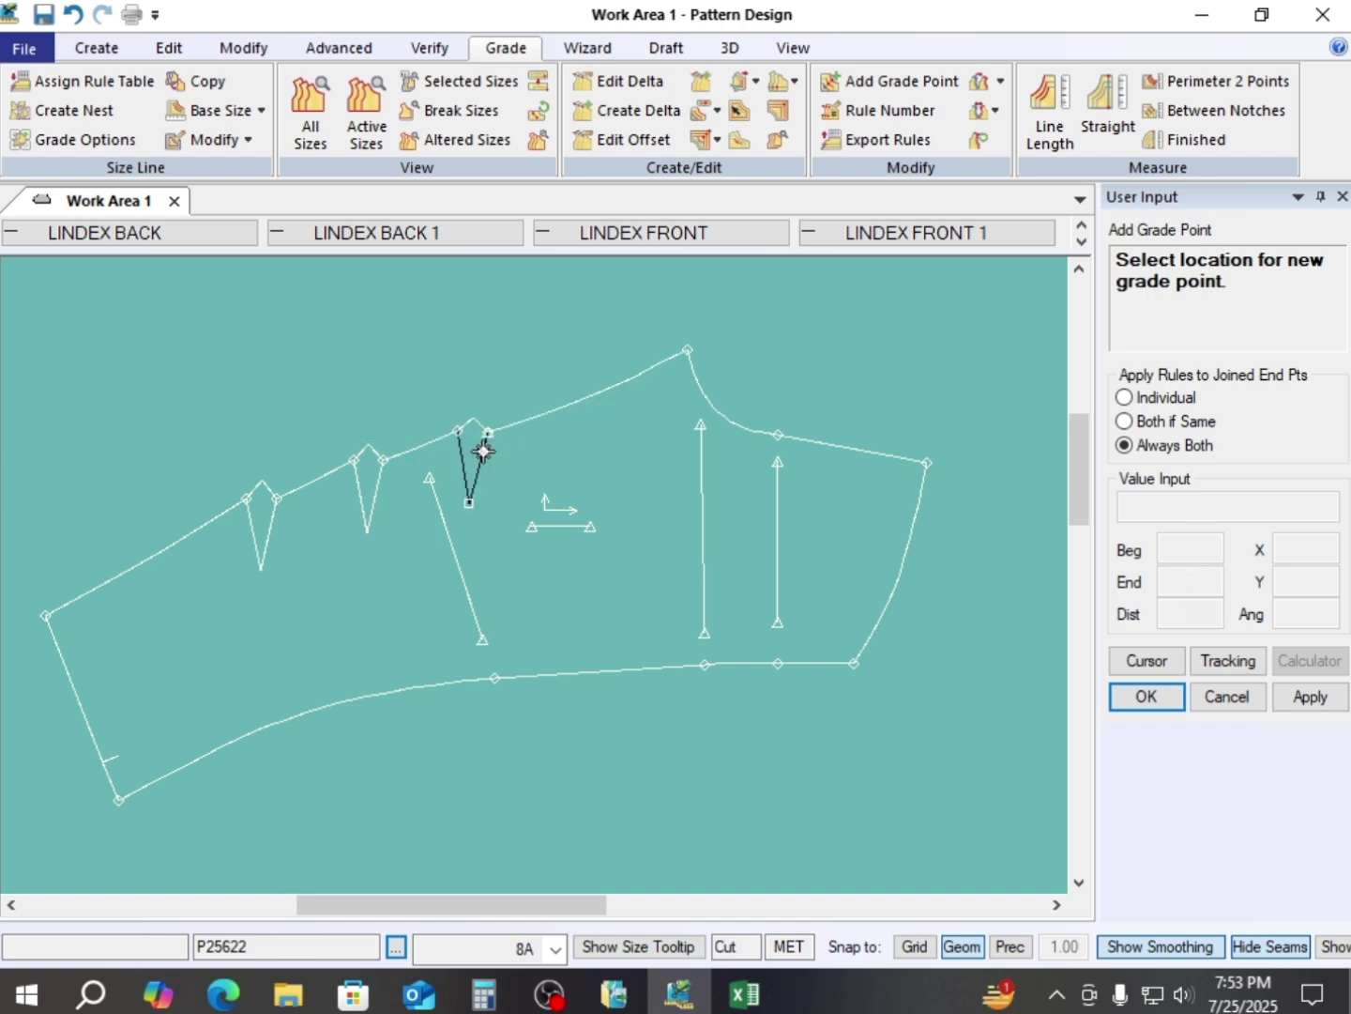
- Move the rounded piece closer to the trouser pieces, the small rectangle below the small curved pieces, and shift the lower trouser piece slightly
scroll(511, 539, down, 1)
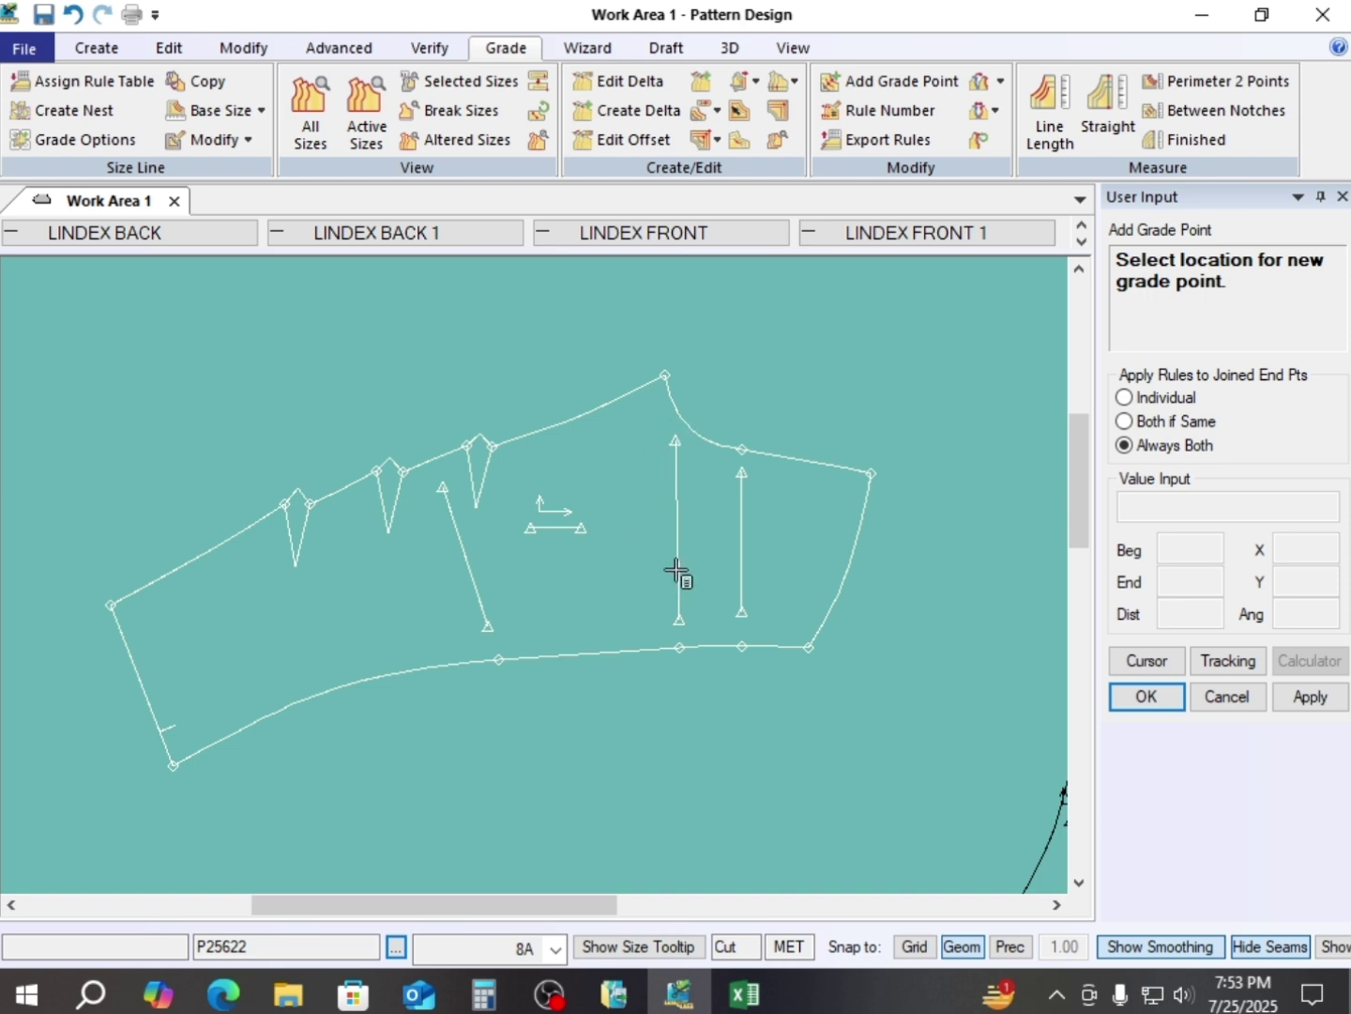
scroll(545, 527, down, 1)
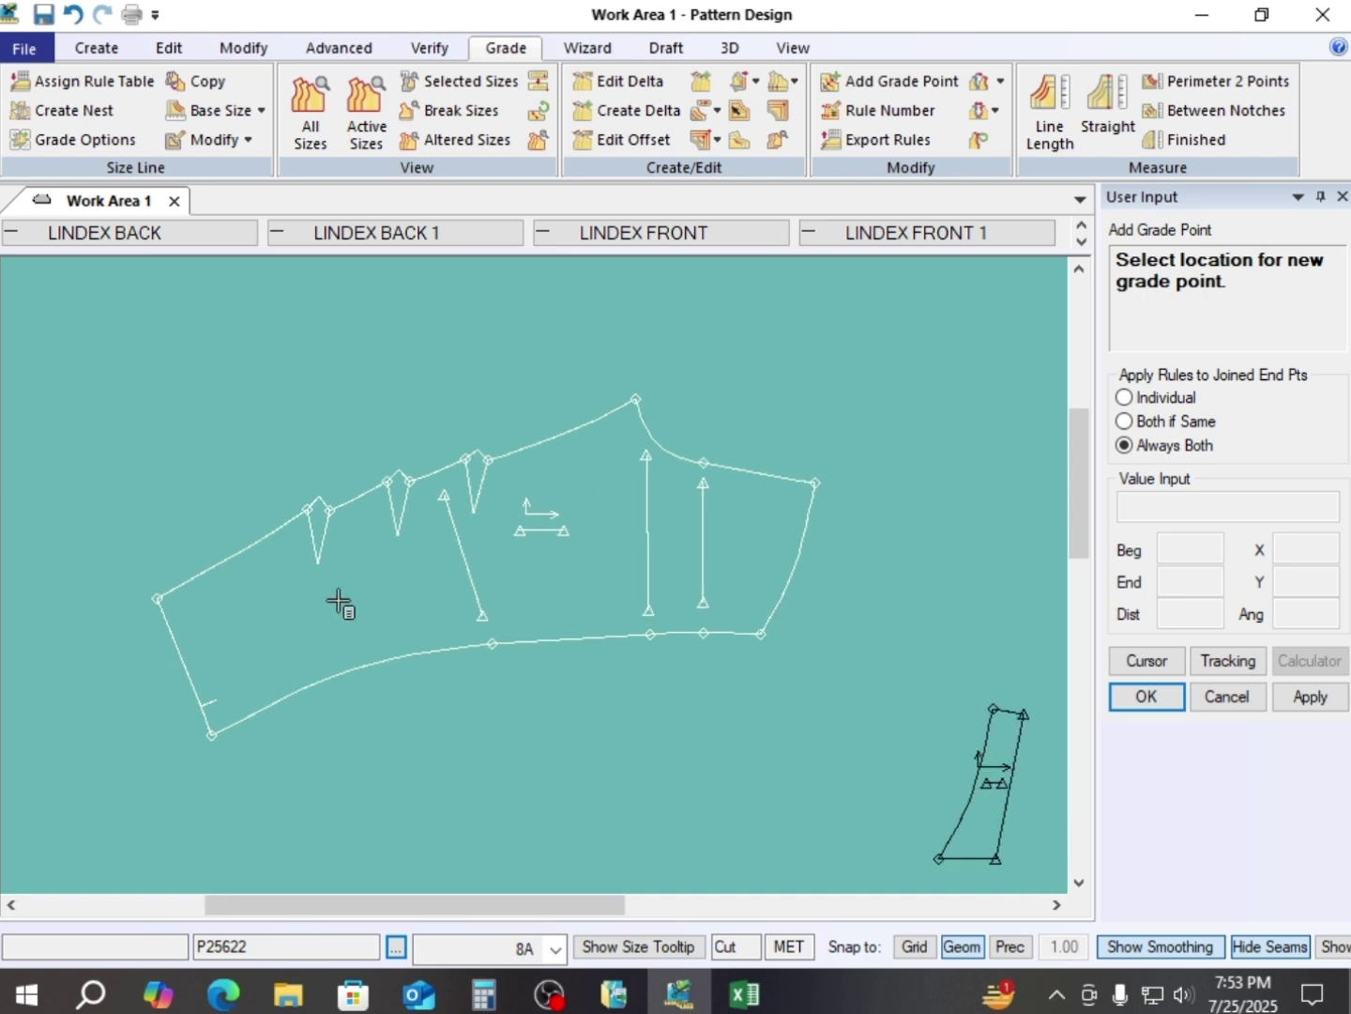
scroll(558, 553, down, 2)
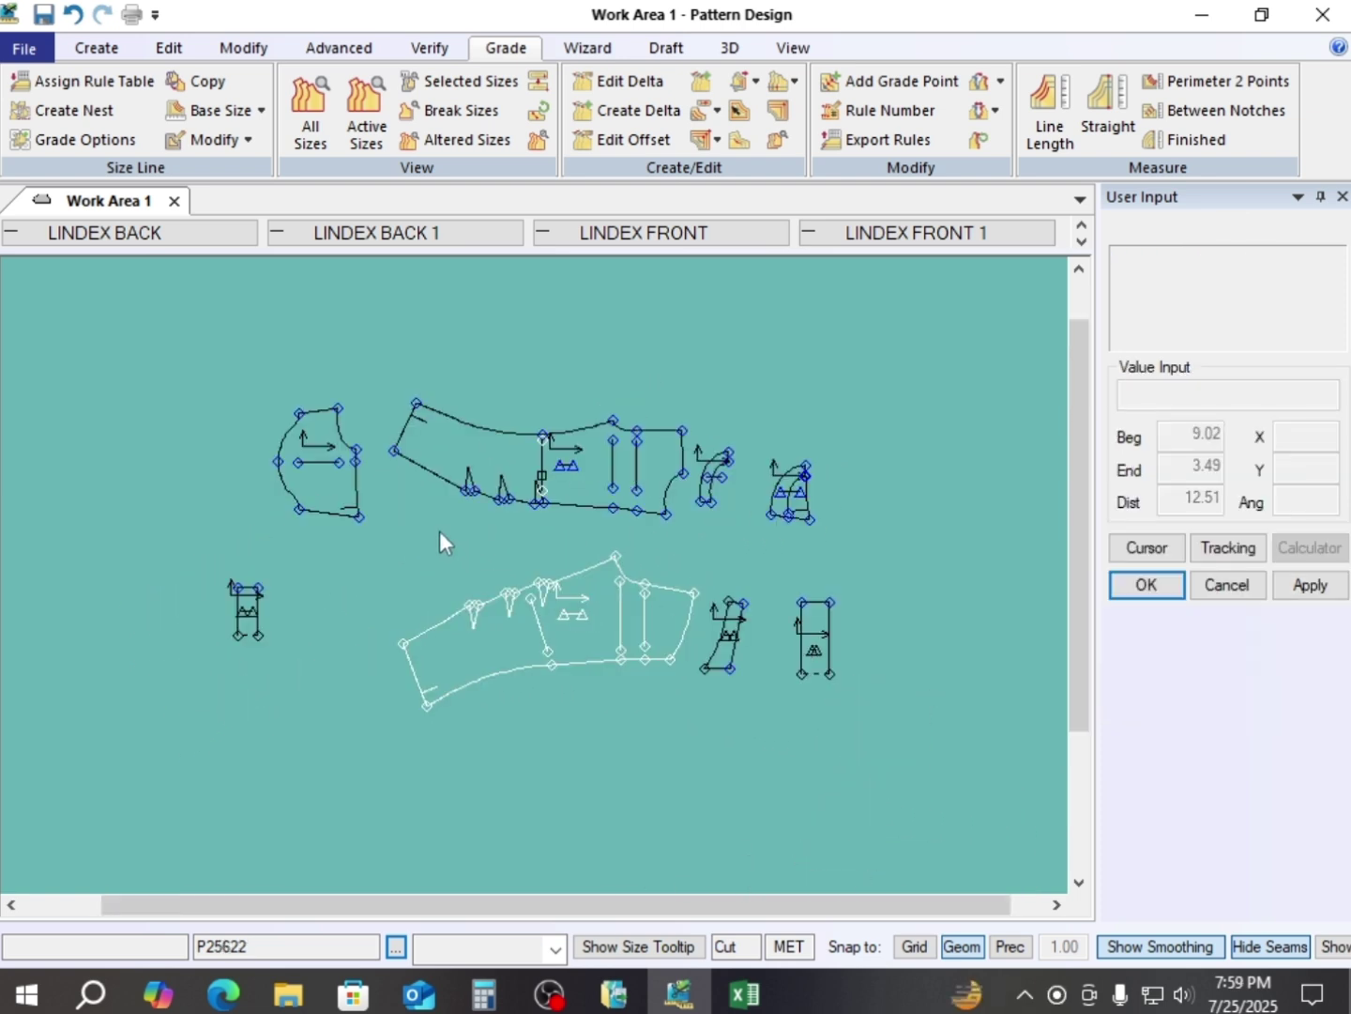
click(540, 480)
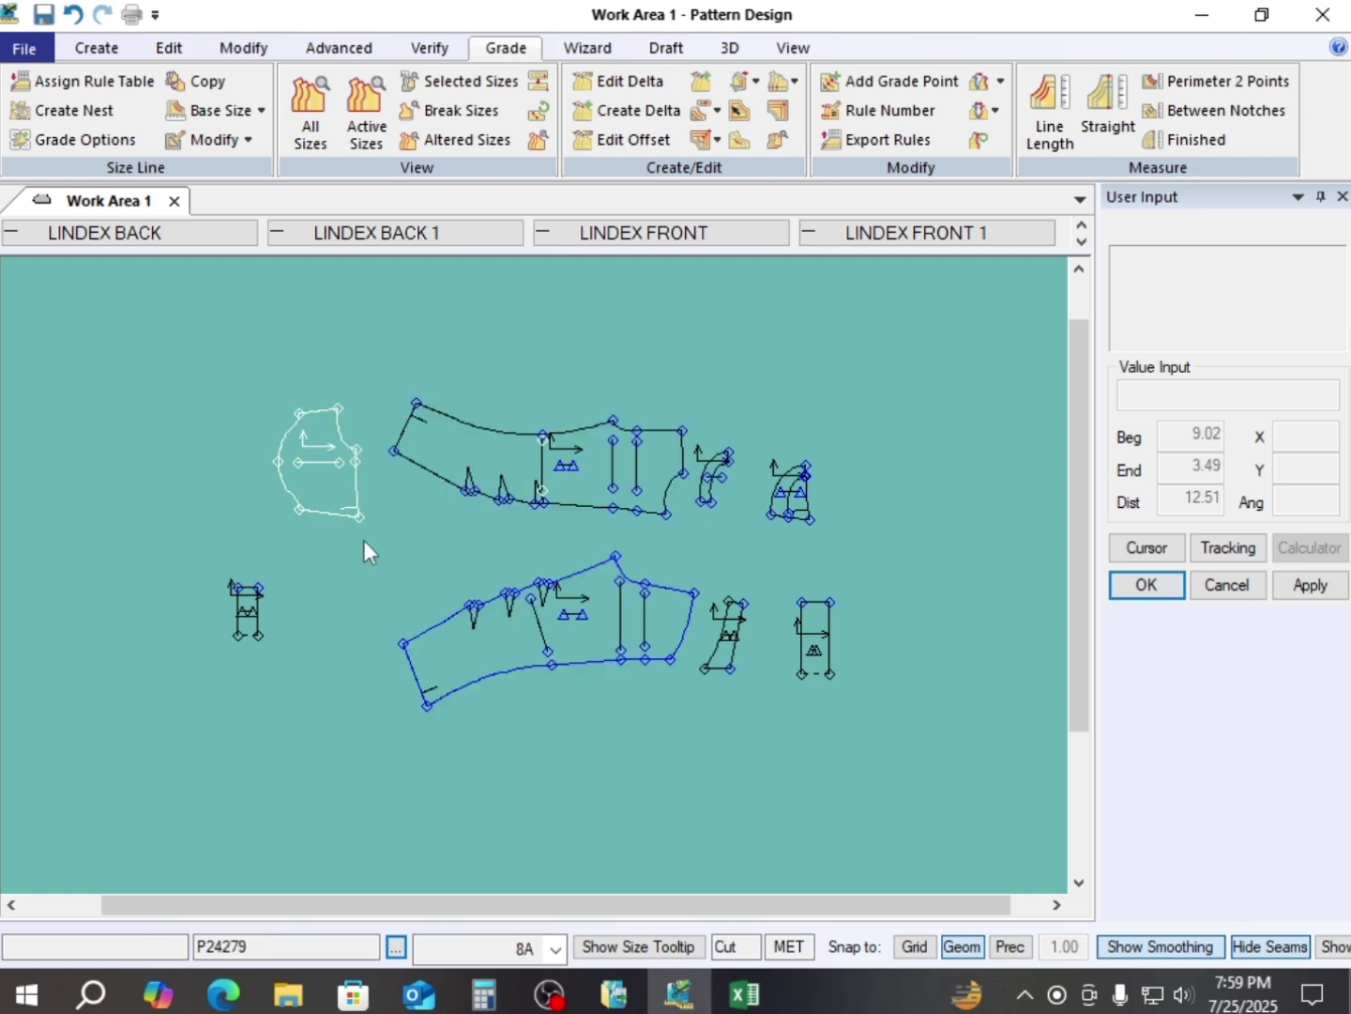
drag(344, 485, 405, 559)
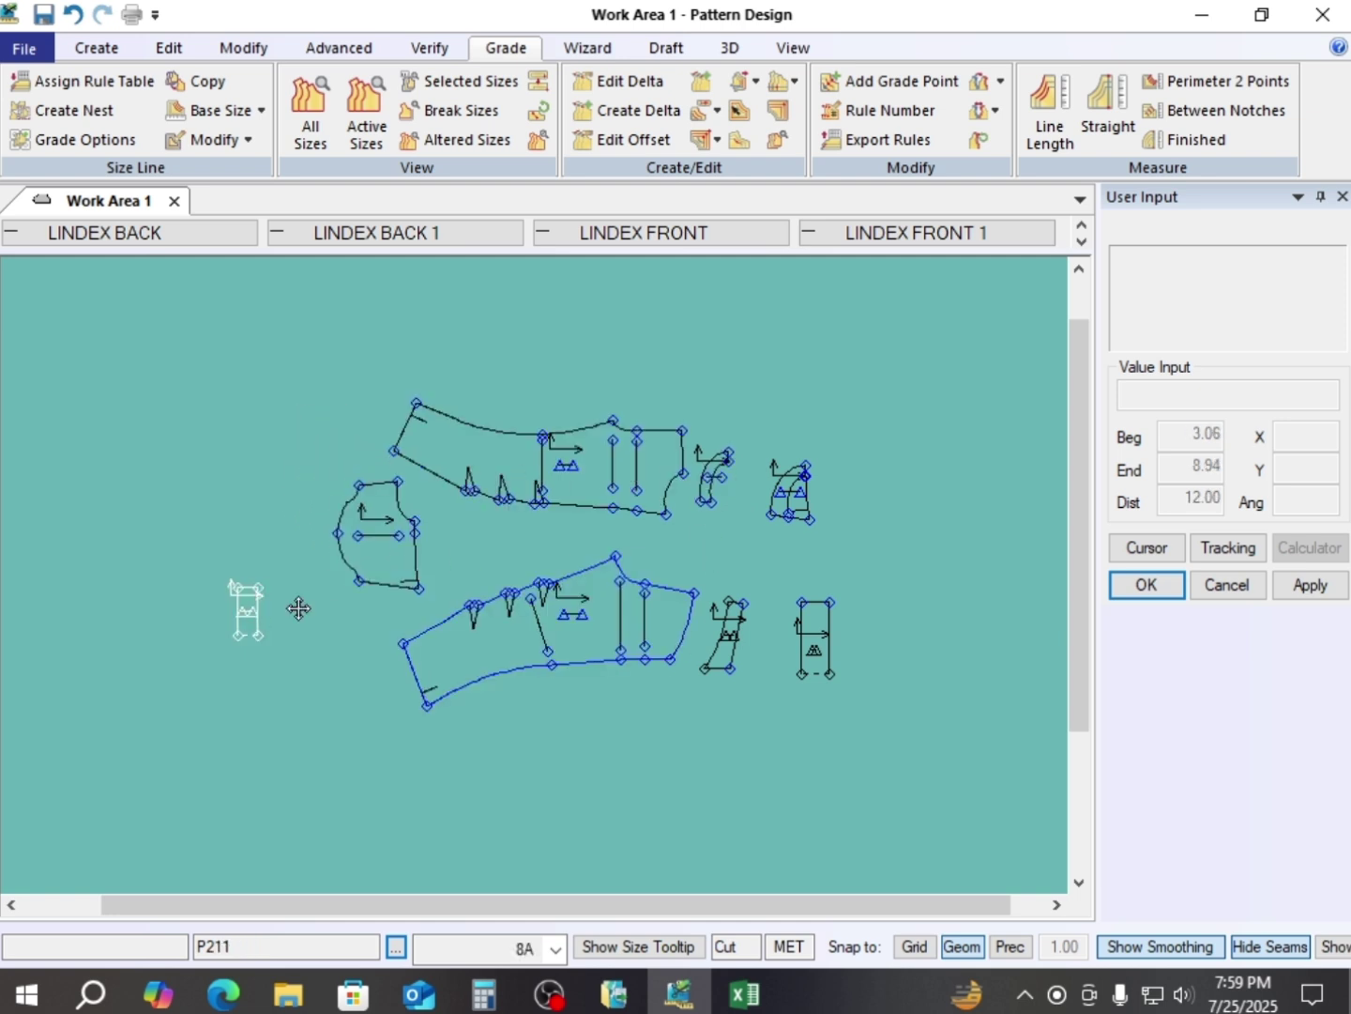
drag(299, 608, 741, 537)
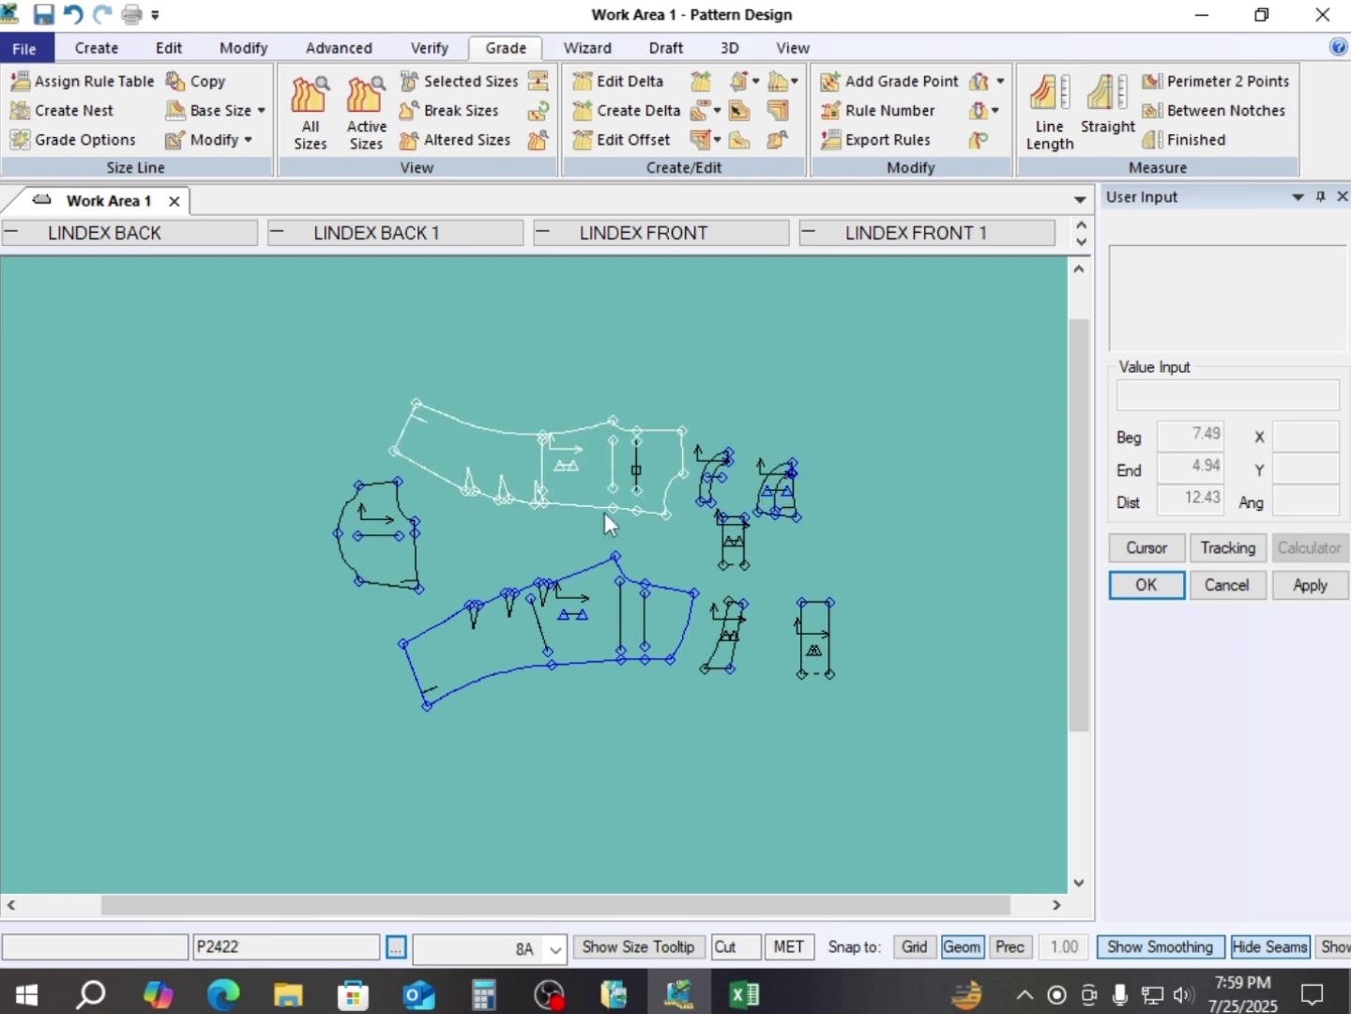
drag(615, 555, 627, 546)
- Save all the pattern pieces, overwriting the already saved piece data
click(44, 14)
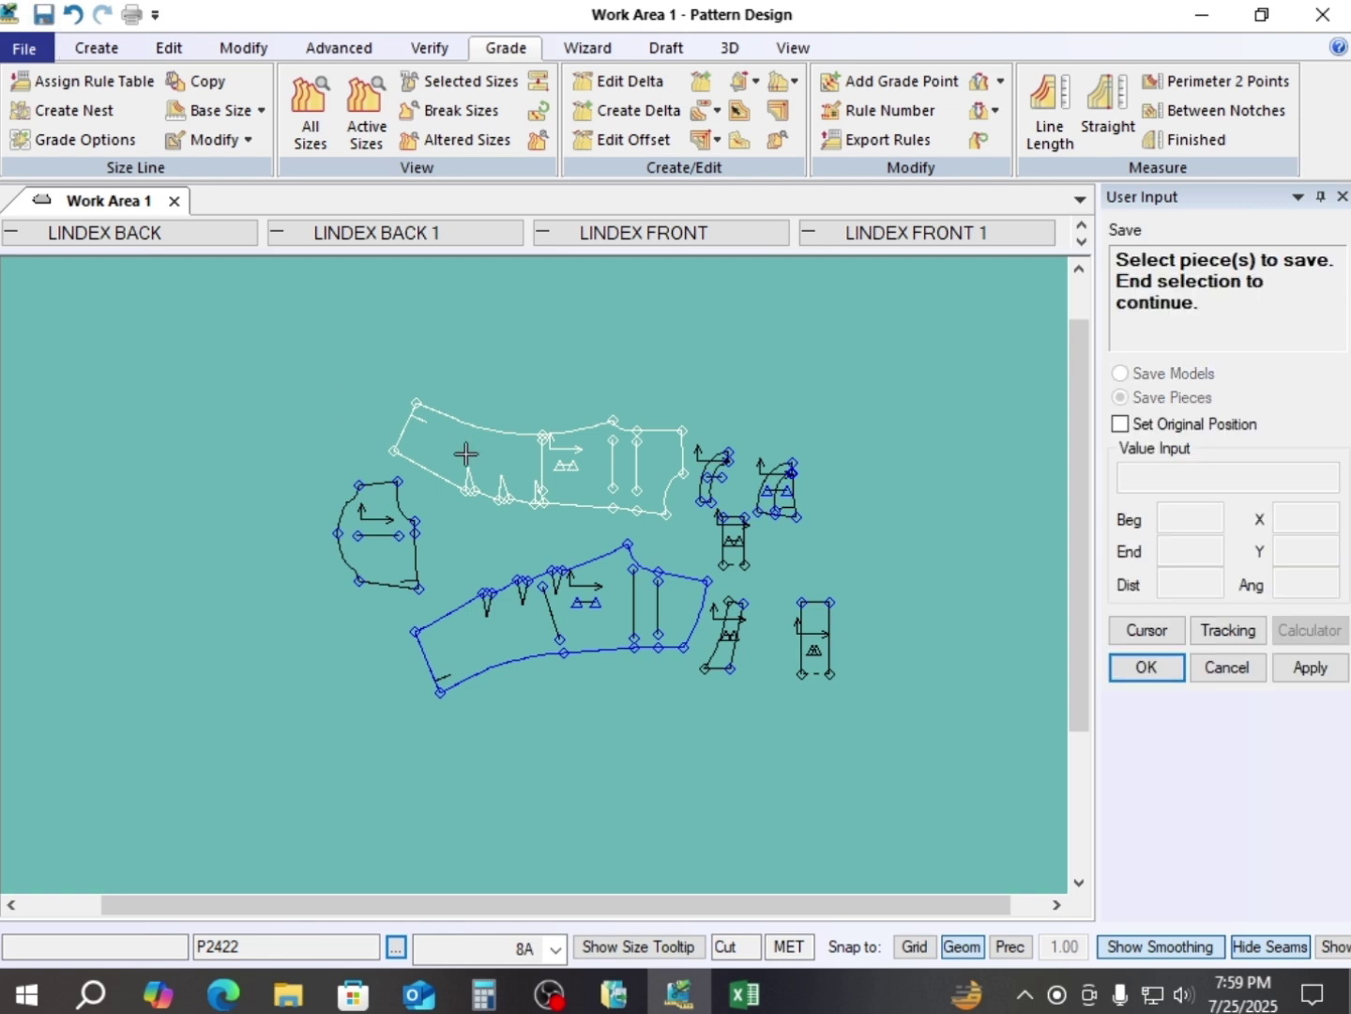
click(483, 455)
right_click(513, 498)
click(537, 537)
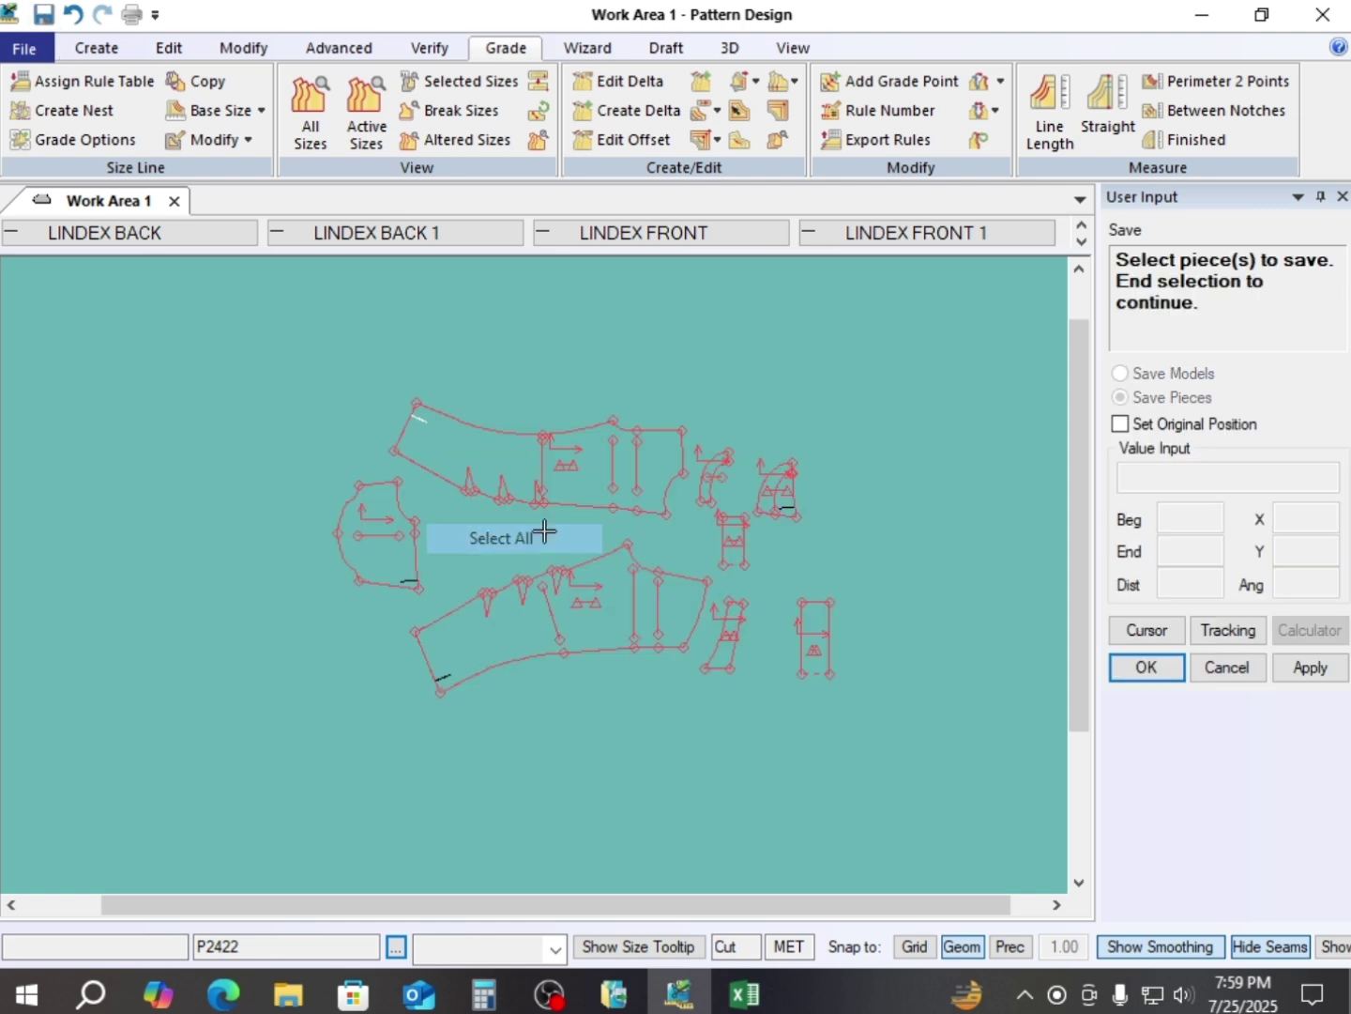
right_click(519, 459)
click(525, 469)
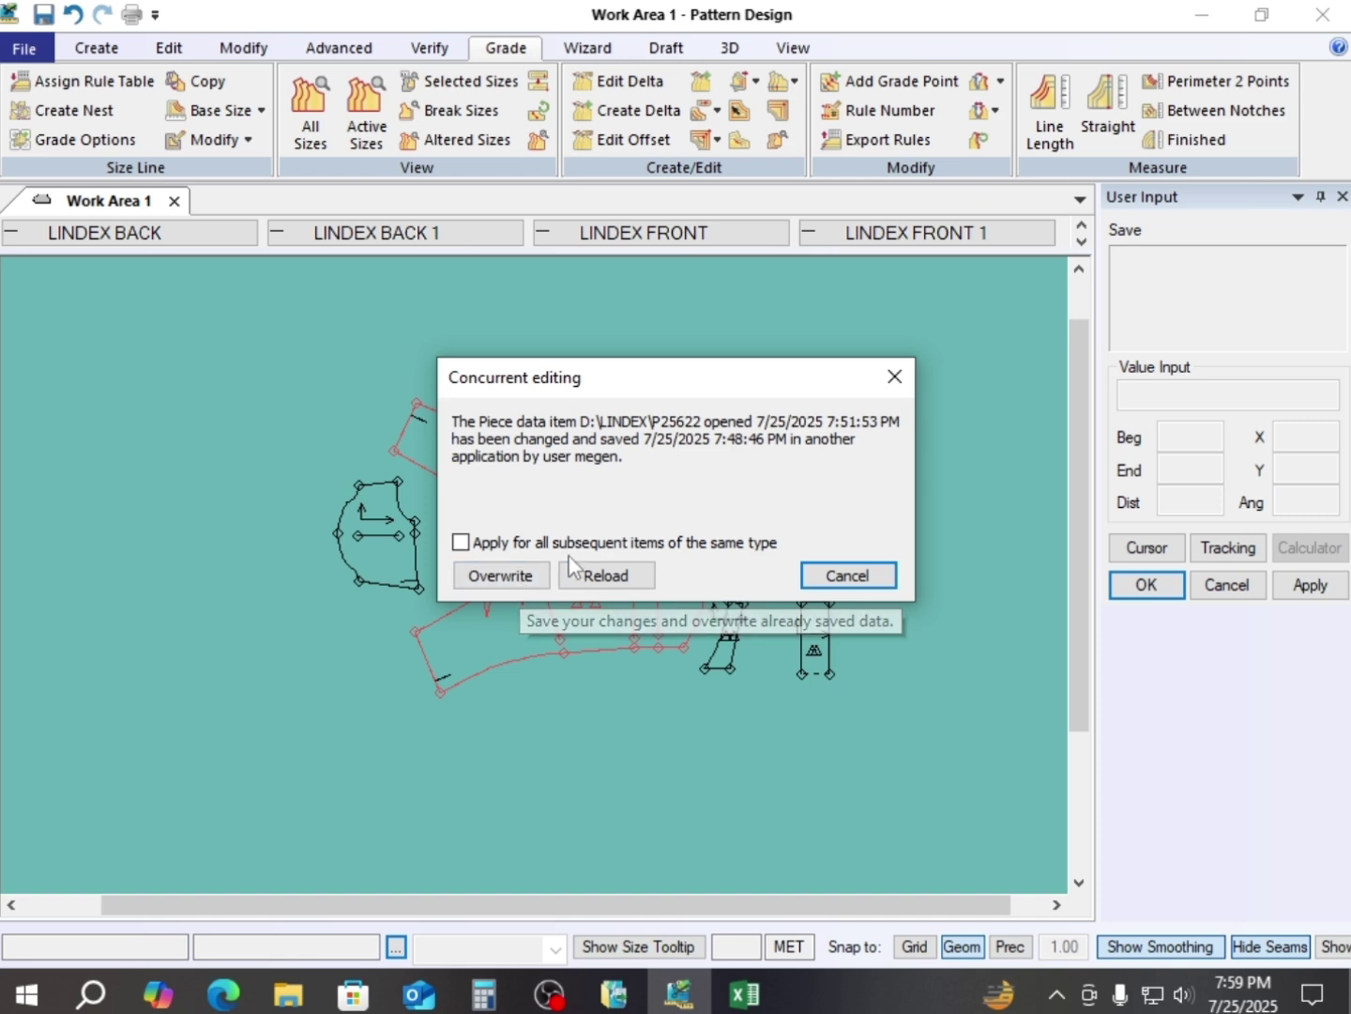
click(519, 577)
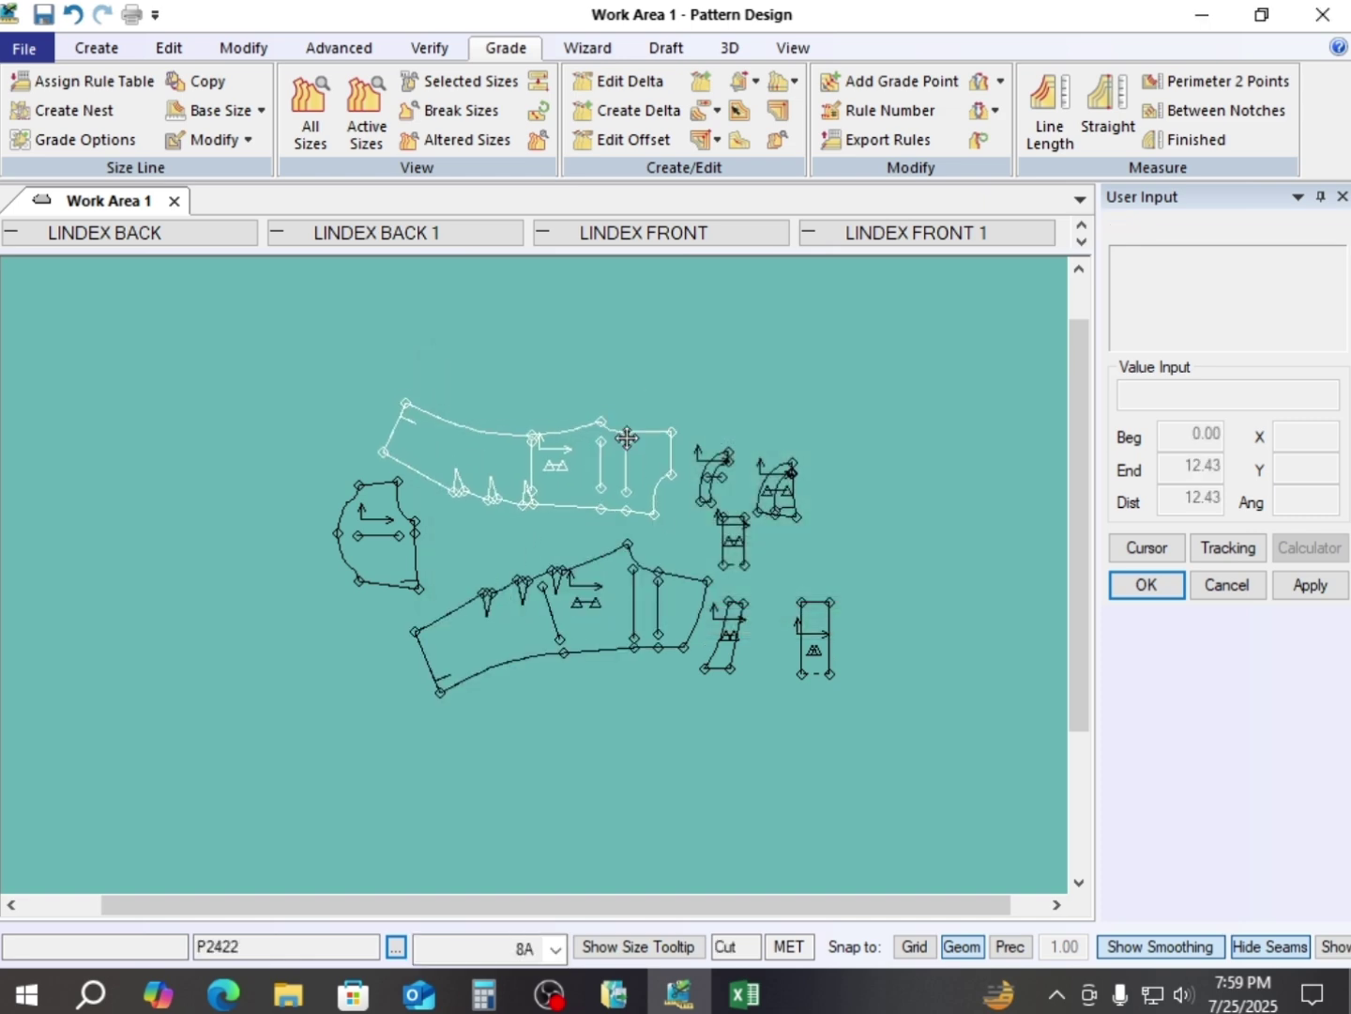
- Move the rounded piece to the waist end above the small curved pieces and shift both trouser pieces away from them
drag(404, 528, 875, 398)
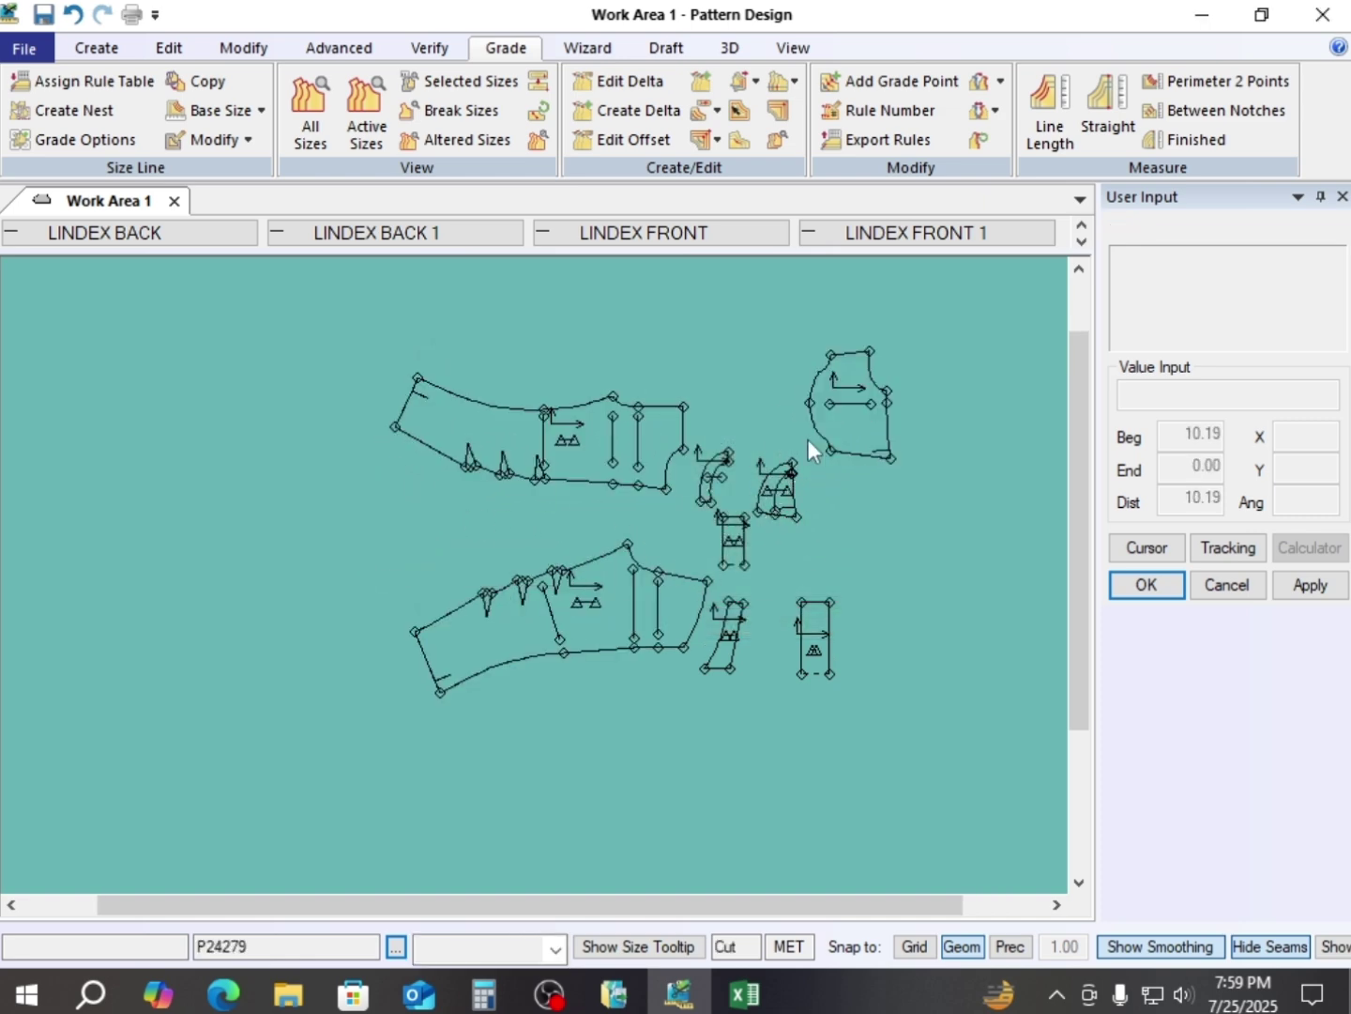
drag(620, 550, 564, 564)
drag(564, 437, 502, 452)
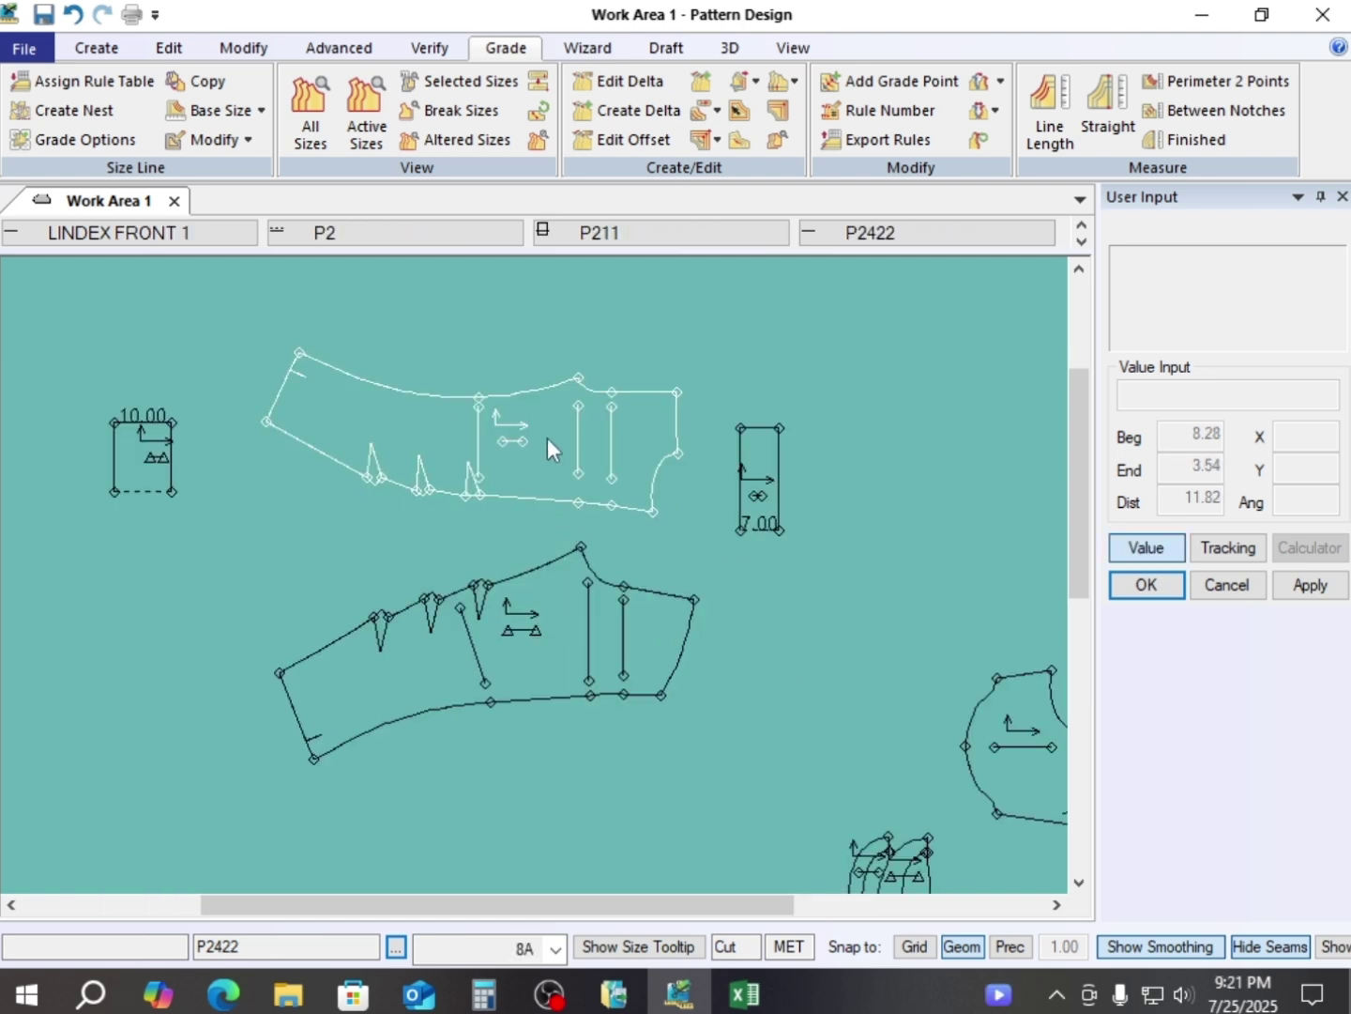
- Reposition the two large trouser pieces one above the other between the small rectangular pieces
drag(553, 444, 532, 437)
drag(553, 619, 564, 600)
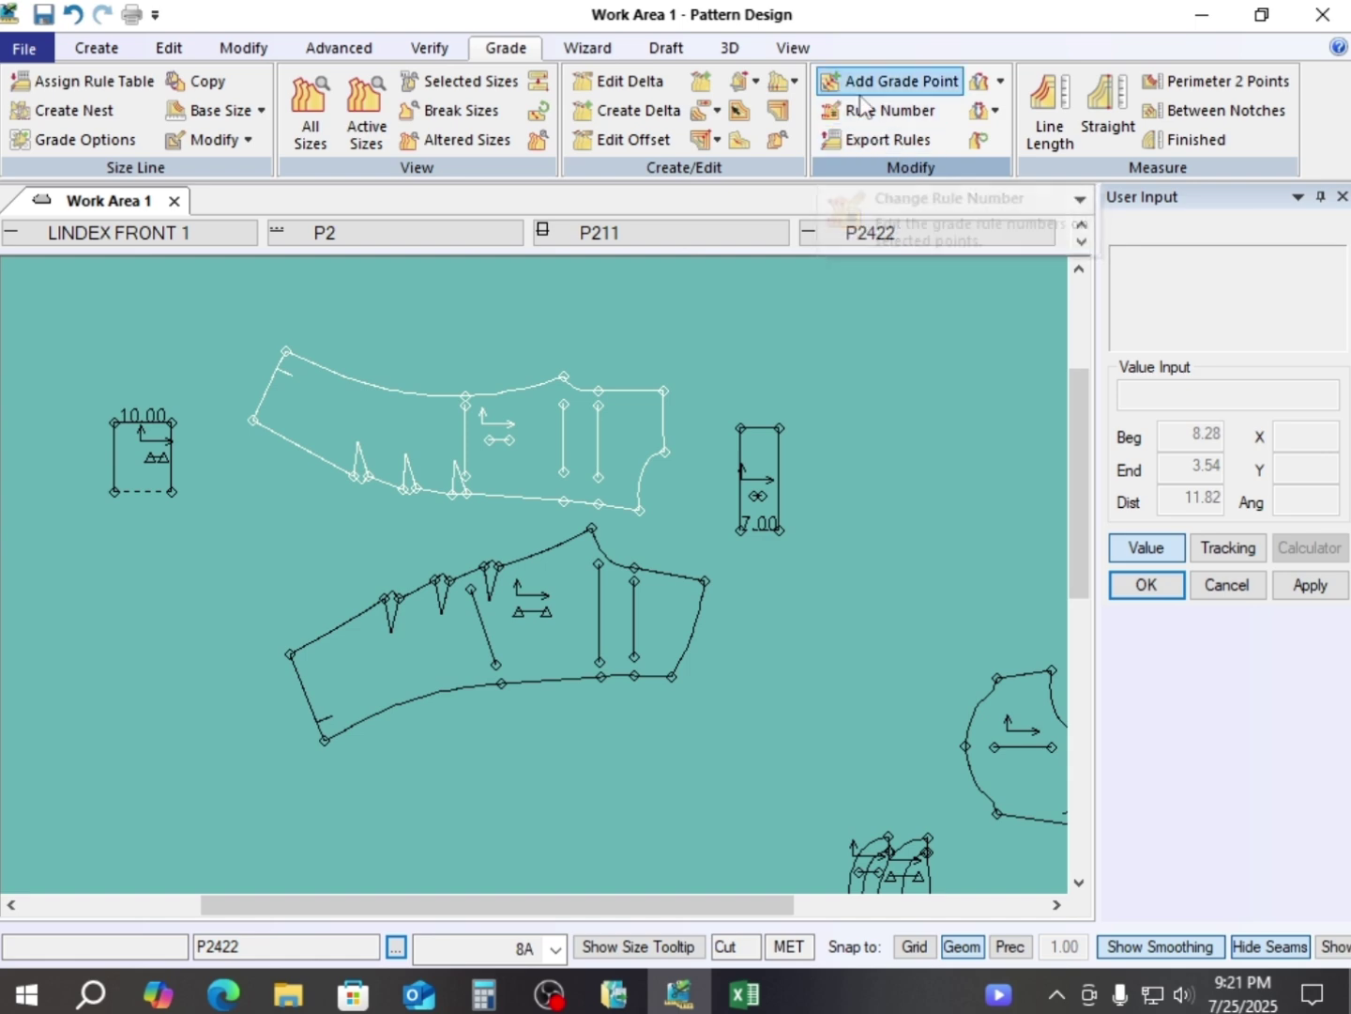
drag(554, 570, 578, 564)
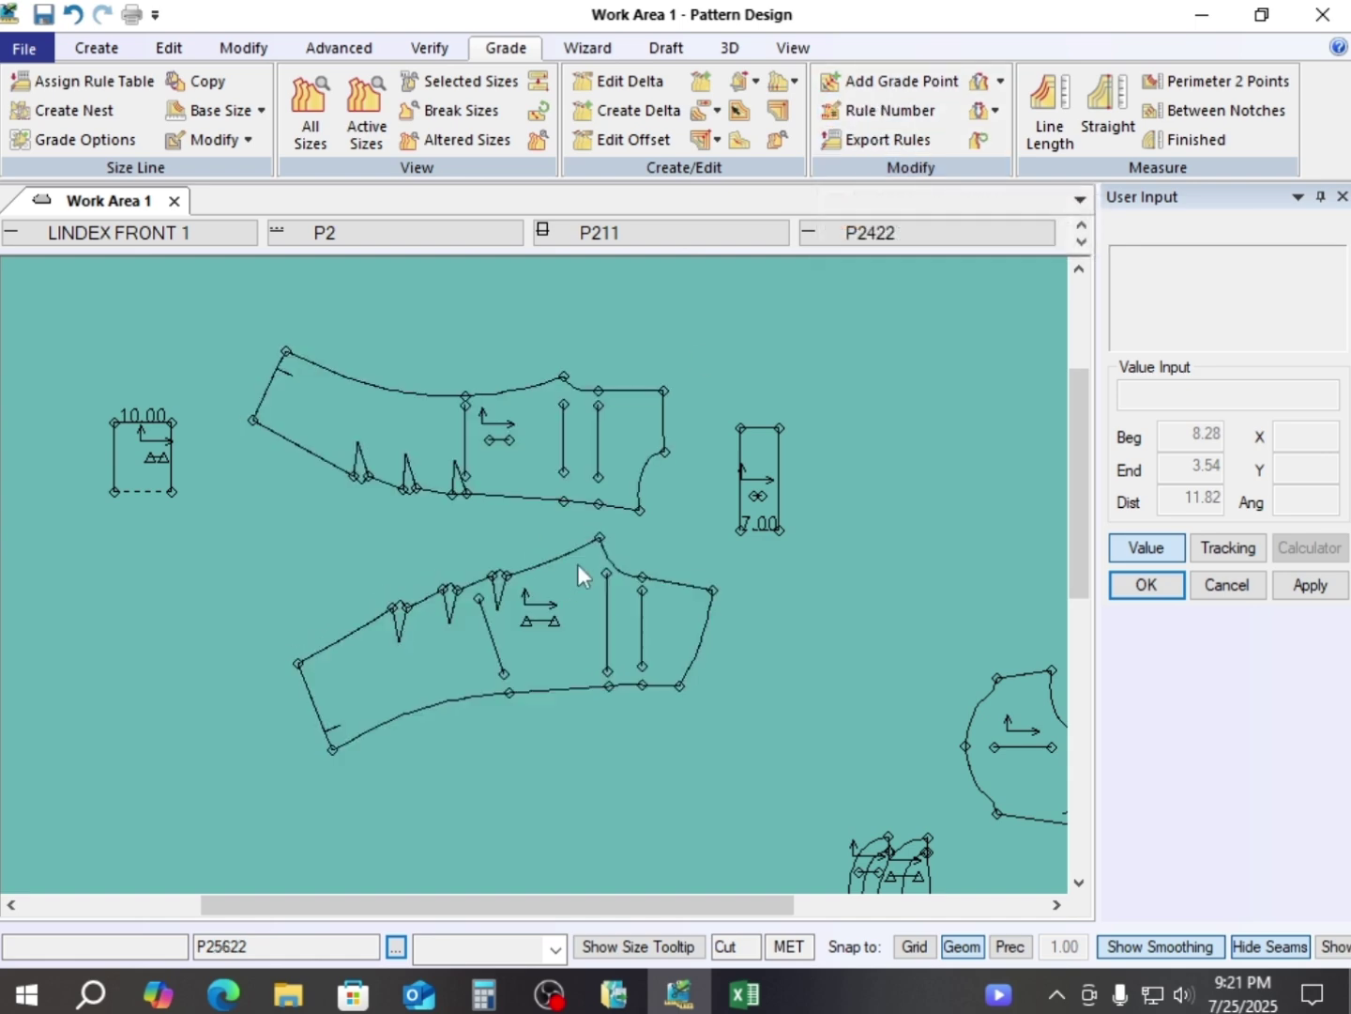
scroll(463, 528, down, 1)
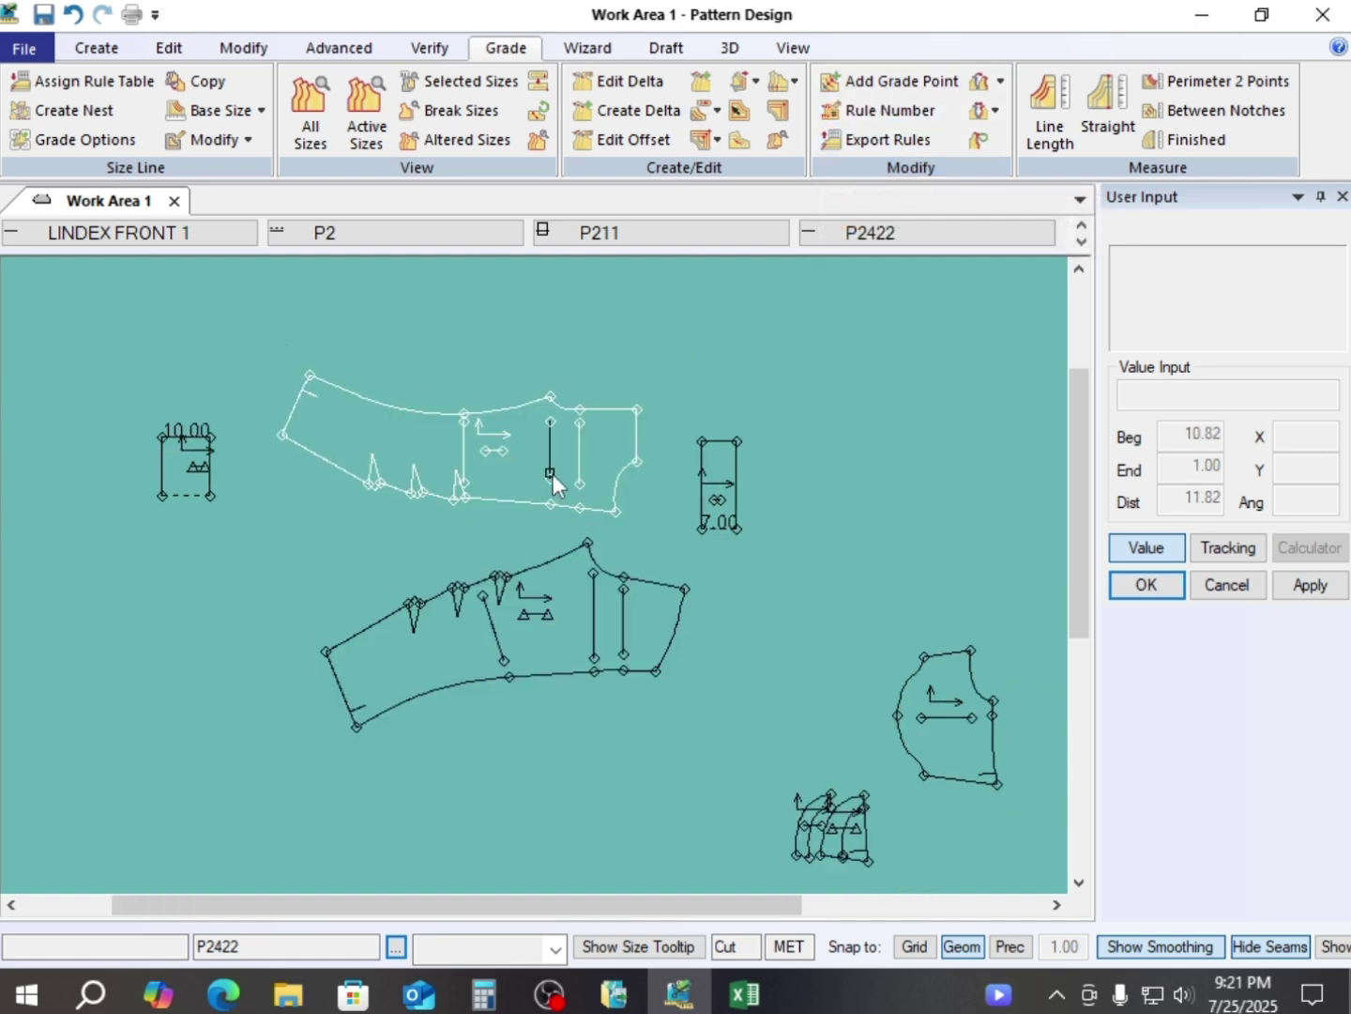
- Switch to Excel and examine the hip and thigh measurements per size in the style 1001 chart
drag(552, 474, 564, 488)
click(741, 996)
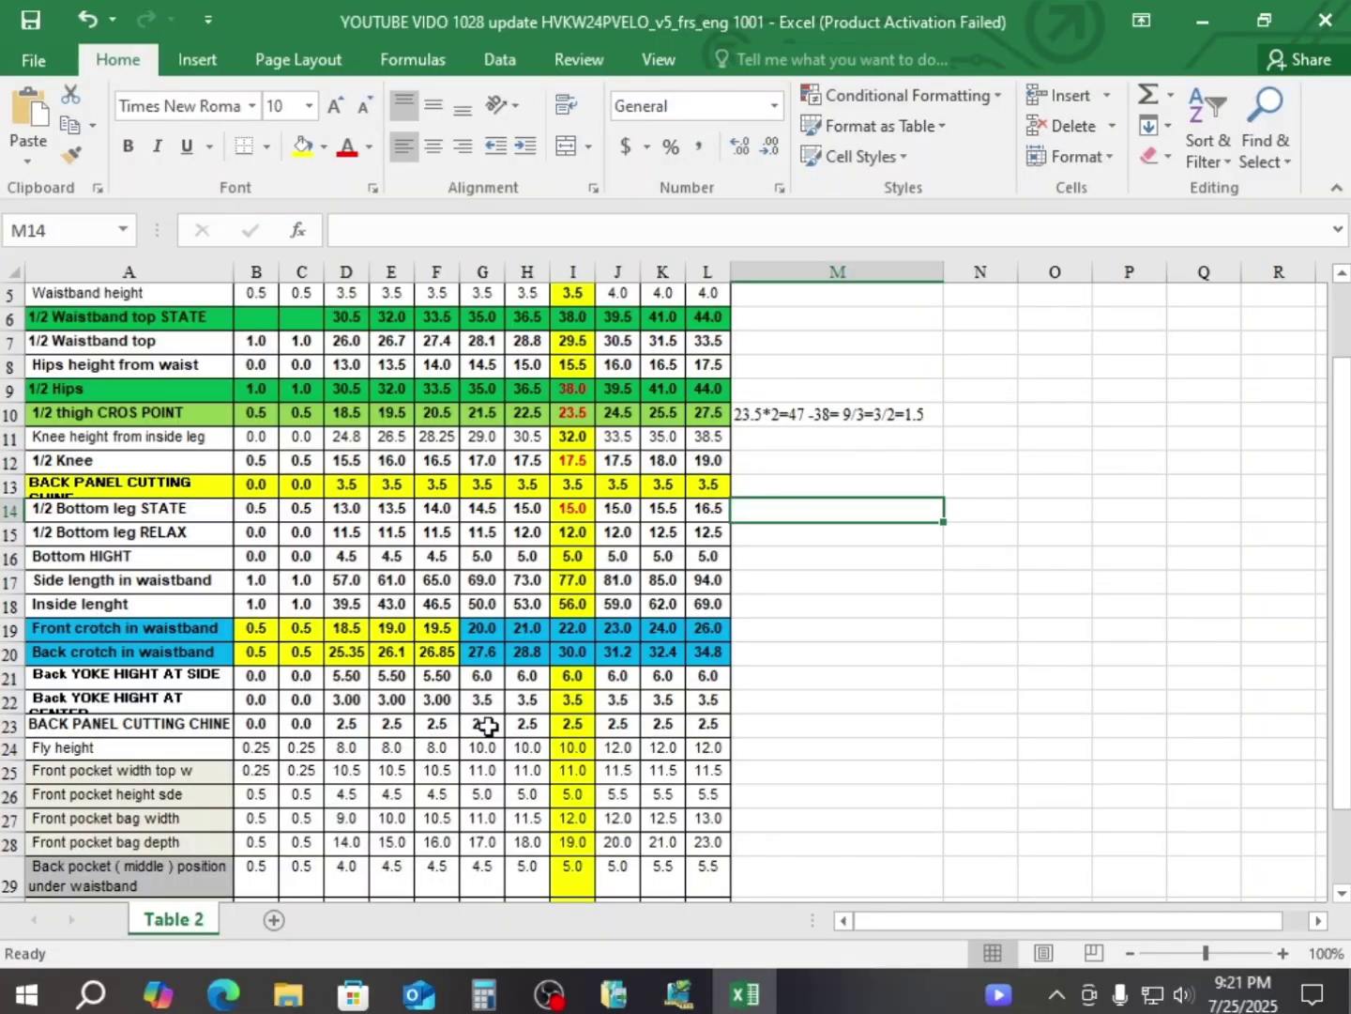
scroll(366, 524, up, 2)
scroll(375, 533, down, 2)
scroll(376, 533, up, 2)
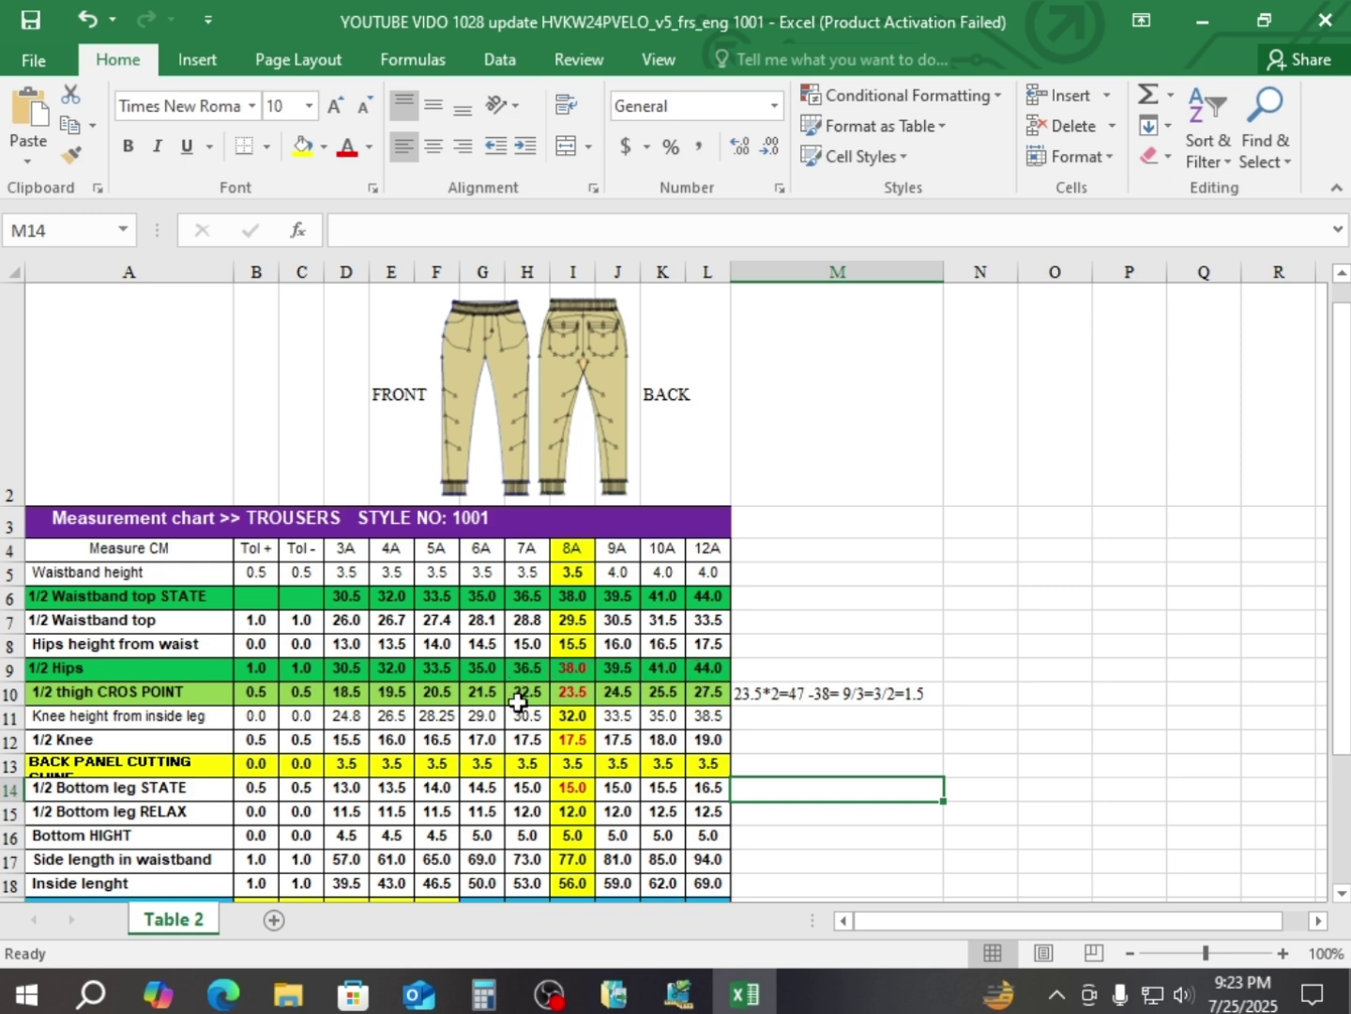
- Switch back to Pattern Design, spread the two large trouser pieces further apart and nudge the 7.00 rectangle away from them
click(678, 997)
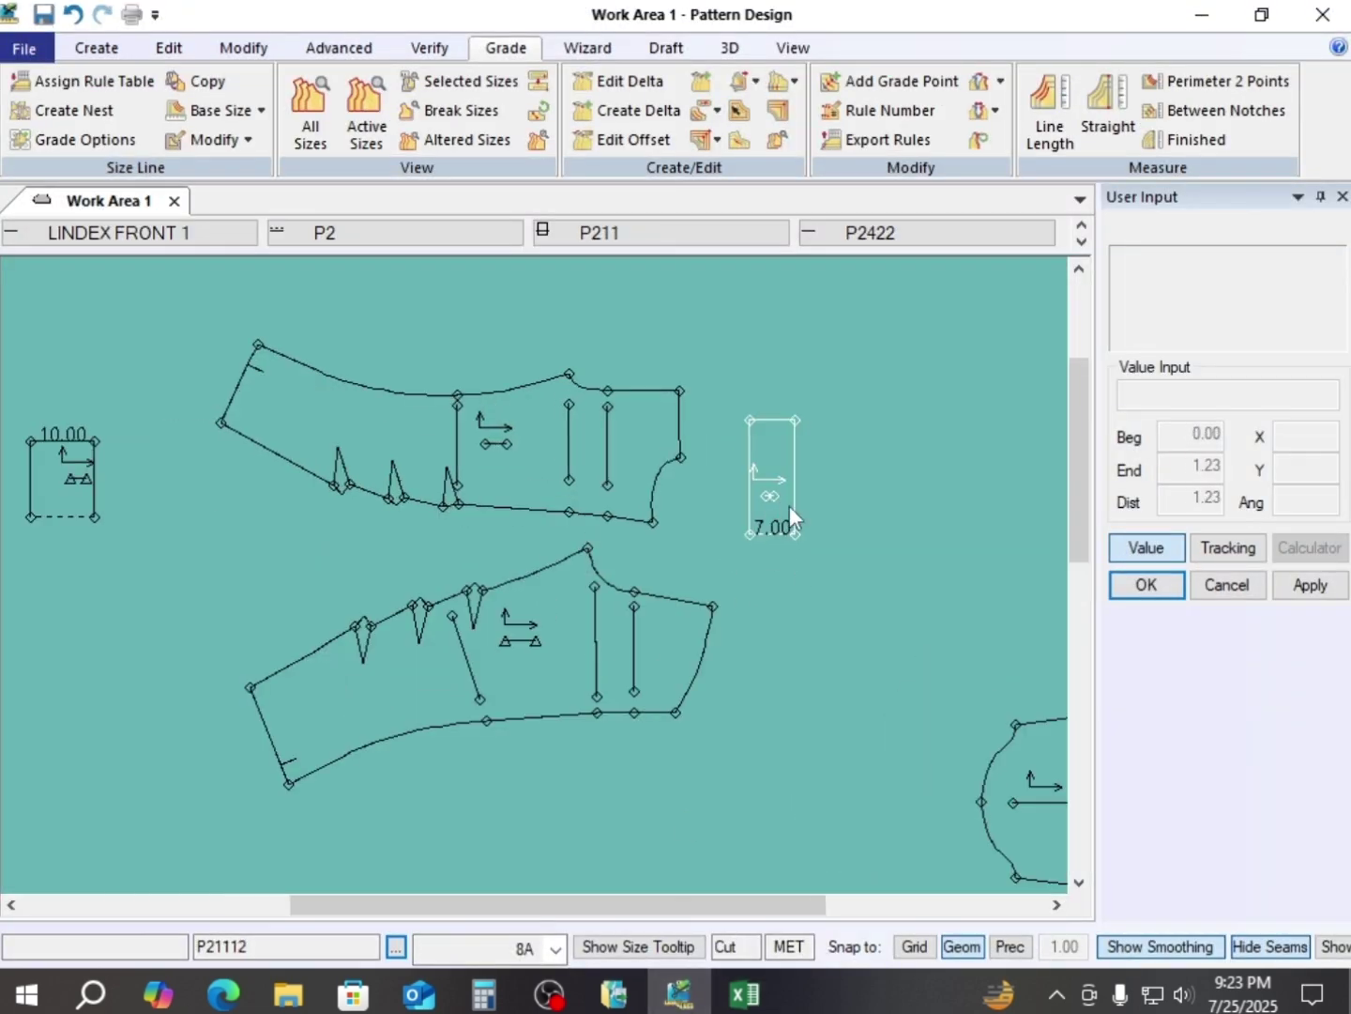
click(571, 458)
click(578, 463)
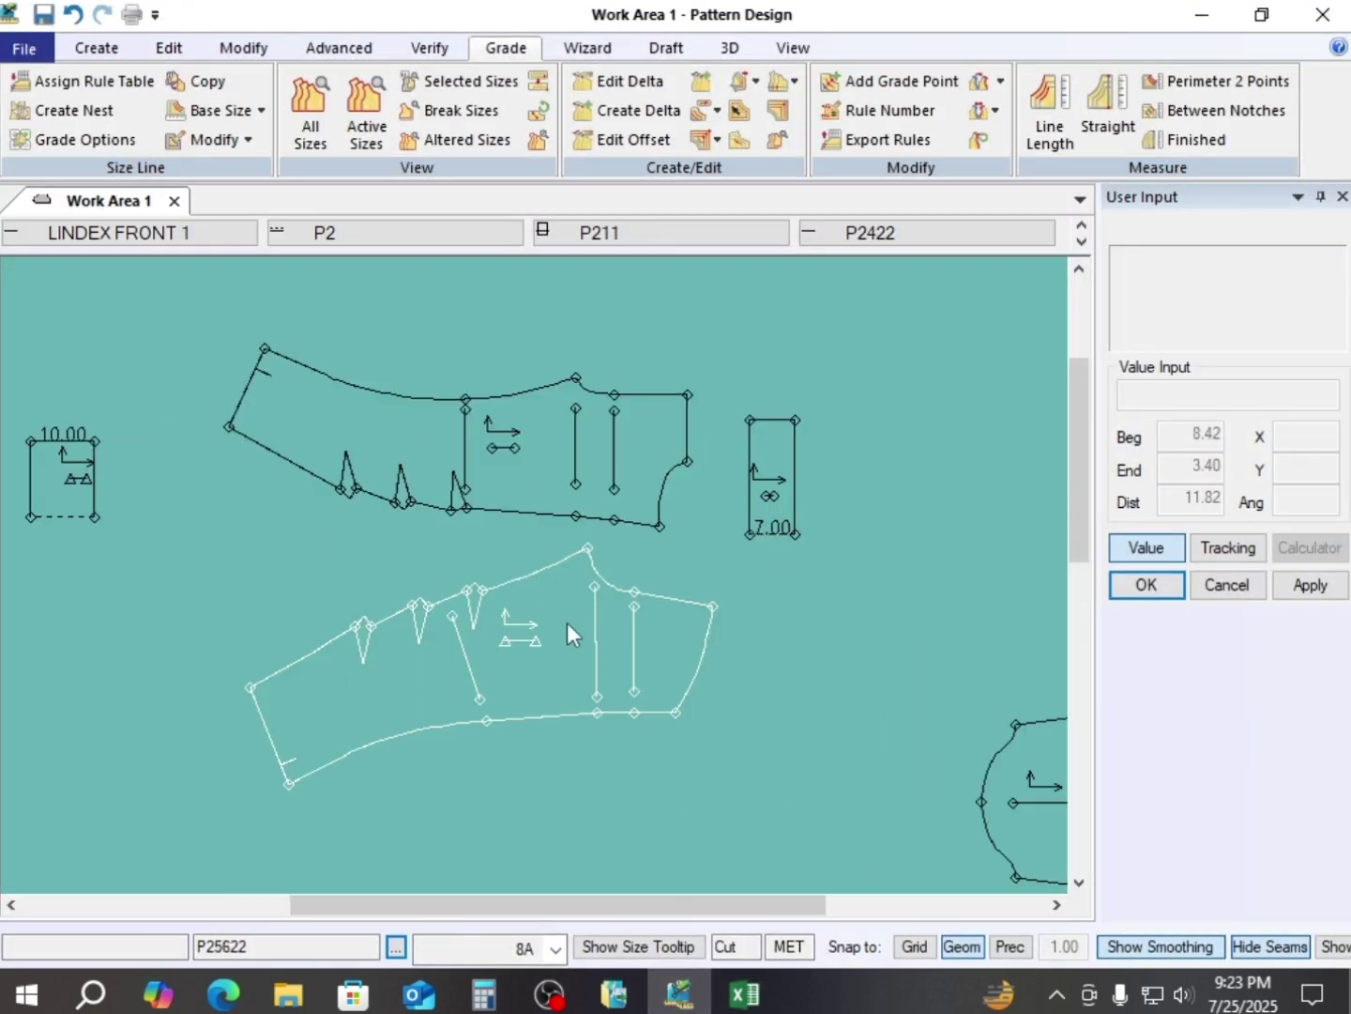
drag(570, 634, 577, 681)
scroll(583, 460, up, 2)
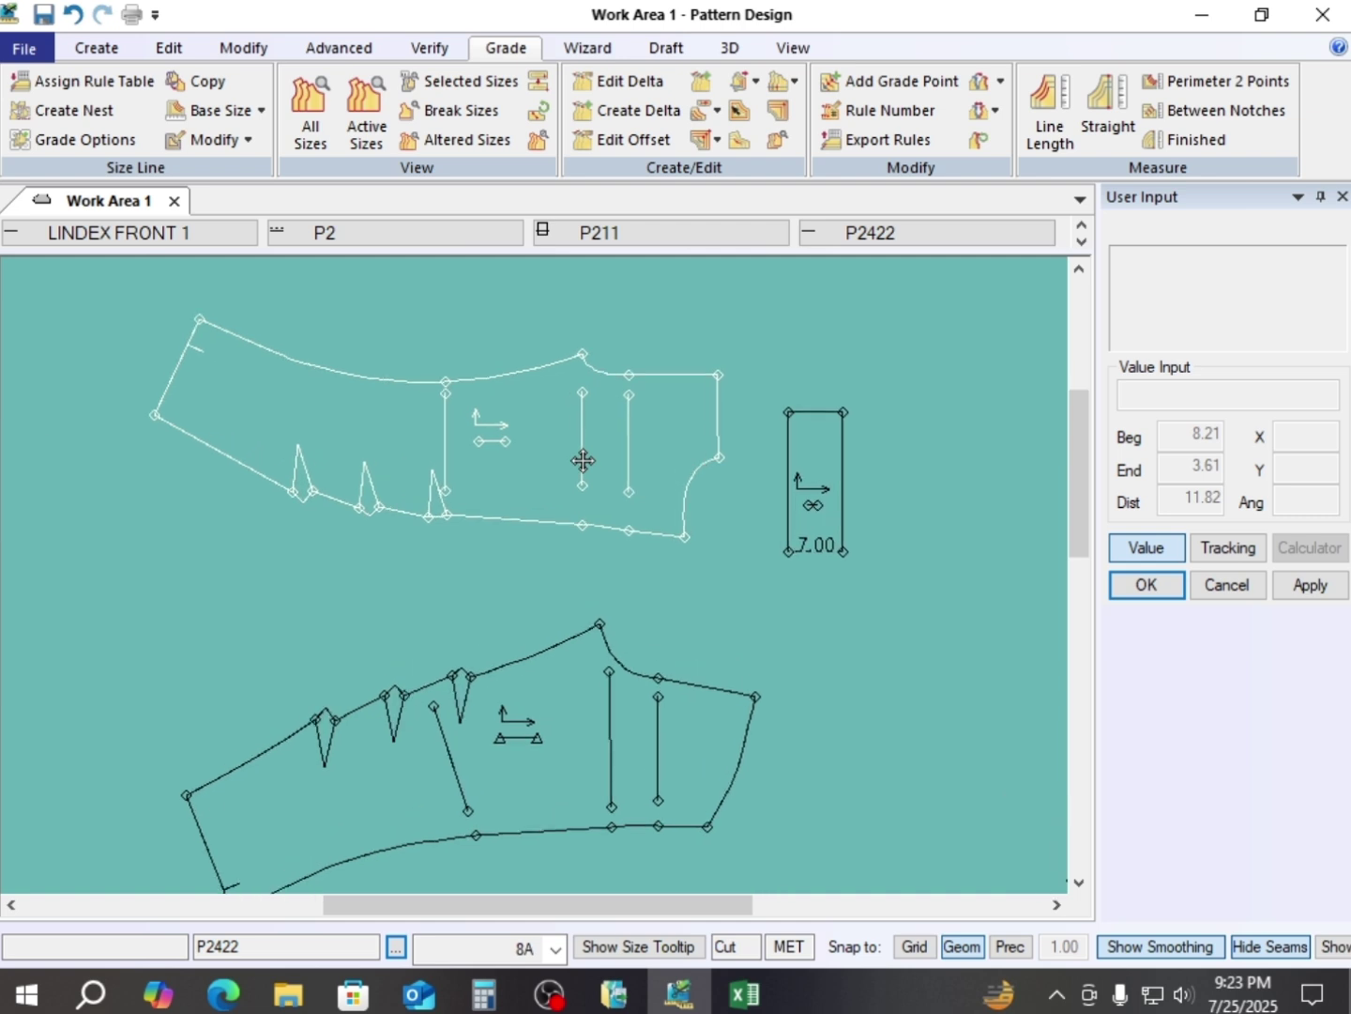
drag(583, 459, 575, 468)
drag(812, 495, 819, 485)
drag(643, 516, 643, 499)
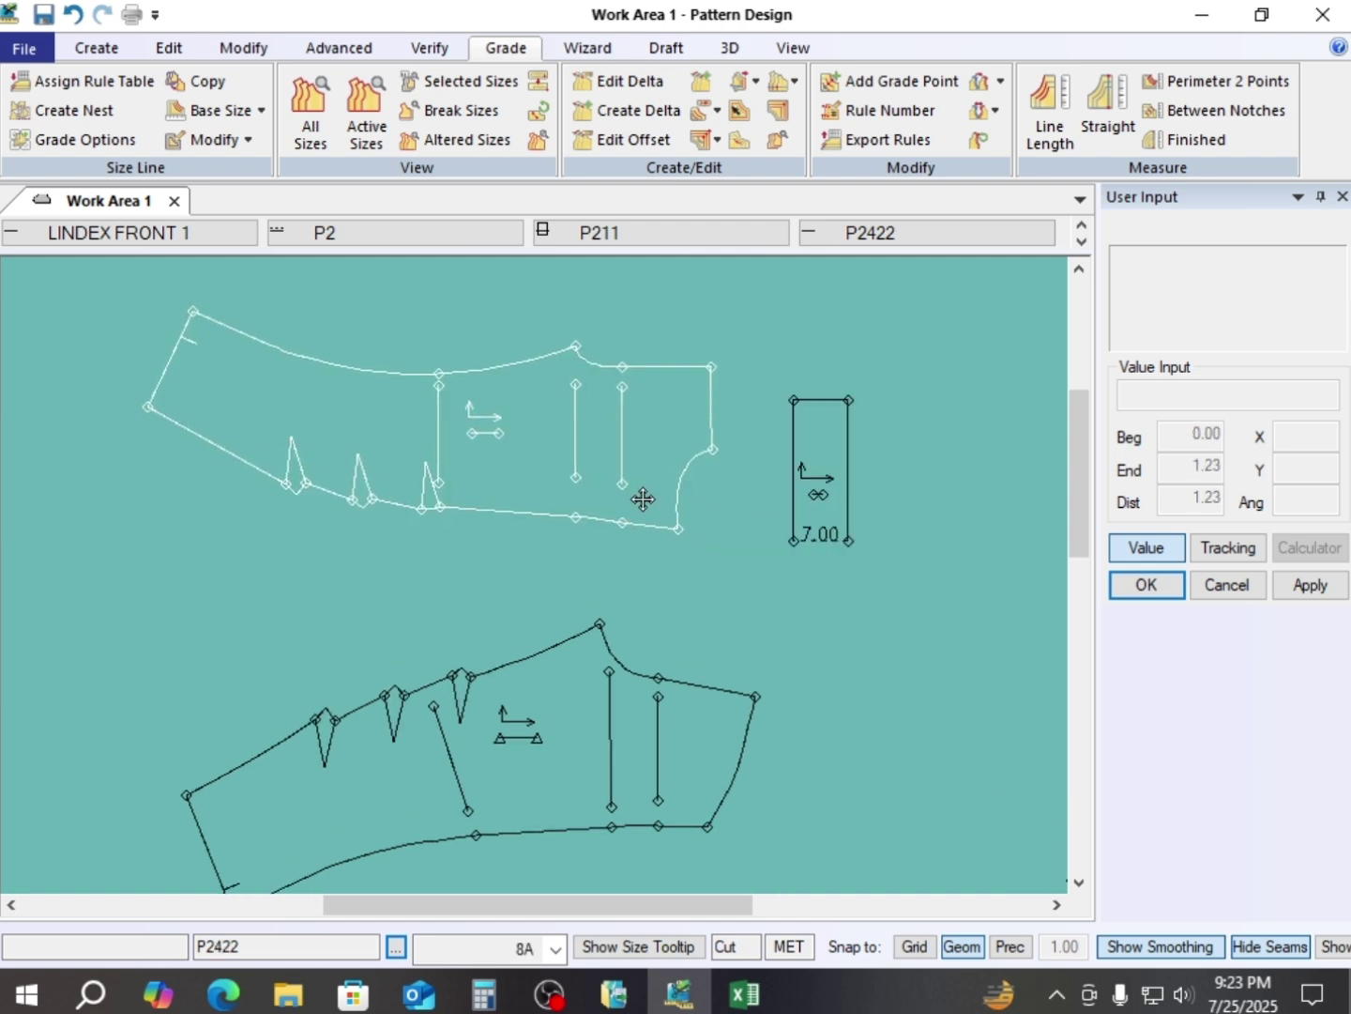
- Use Edit Delta on piece P2422's three lower-edge grade points at the waist end, setting Delta Y to -1.5/4 for every size break
click(643, 81)
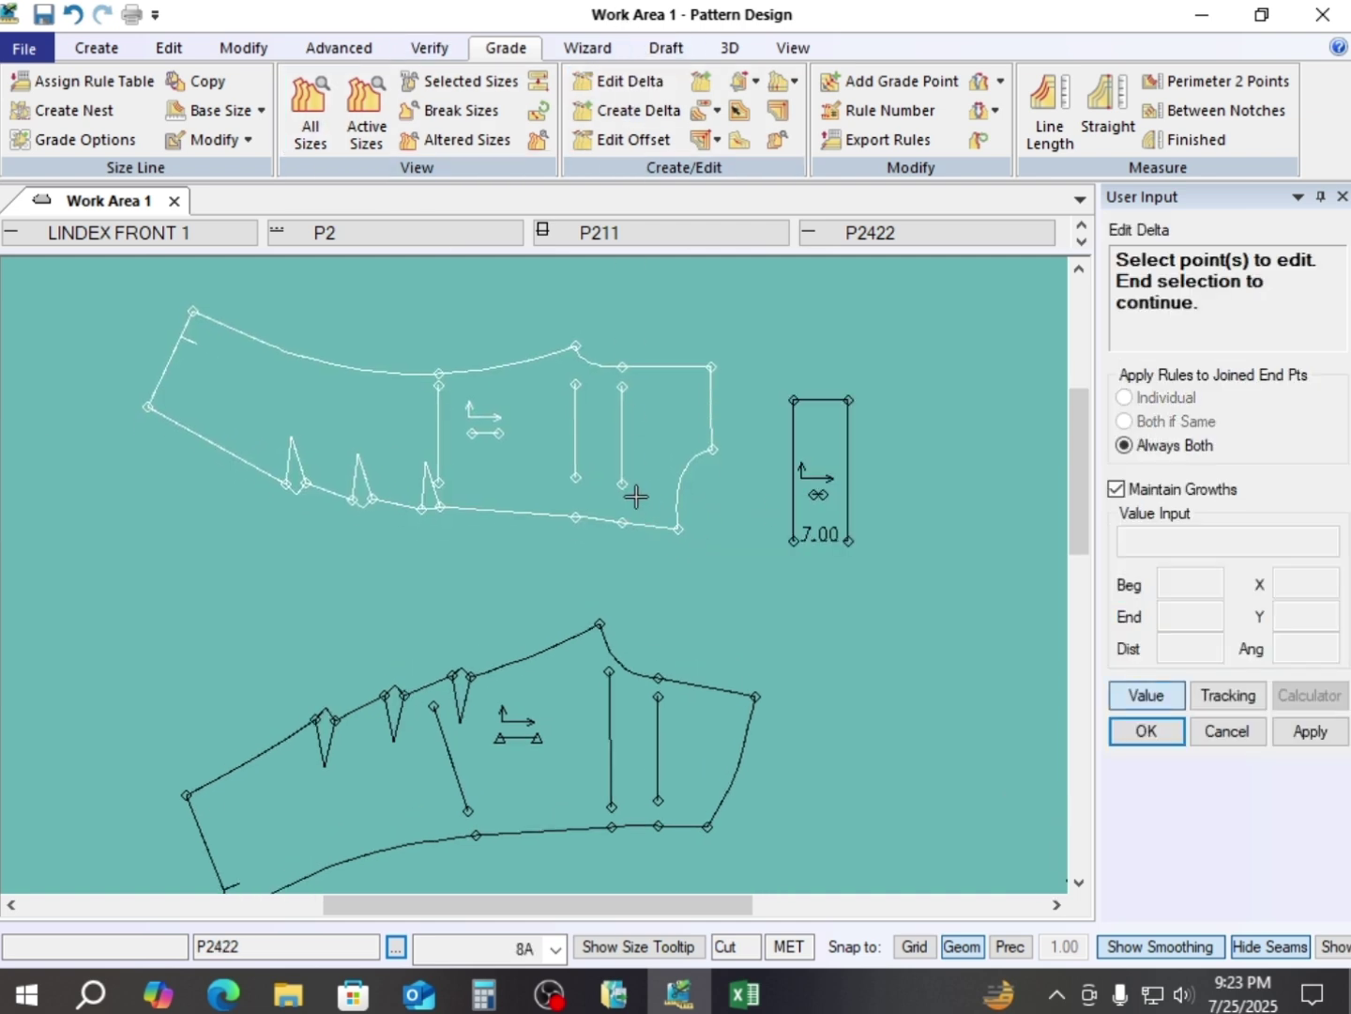
click(575, 518)
click(624, 521)
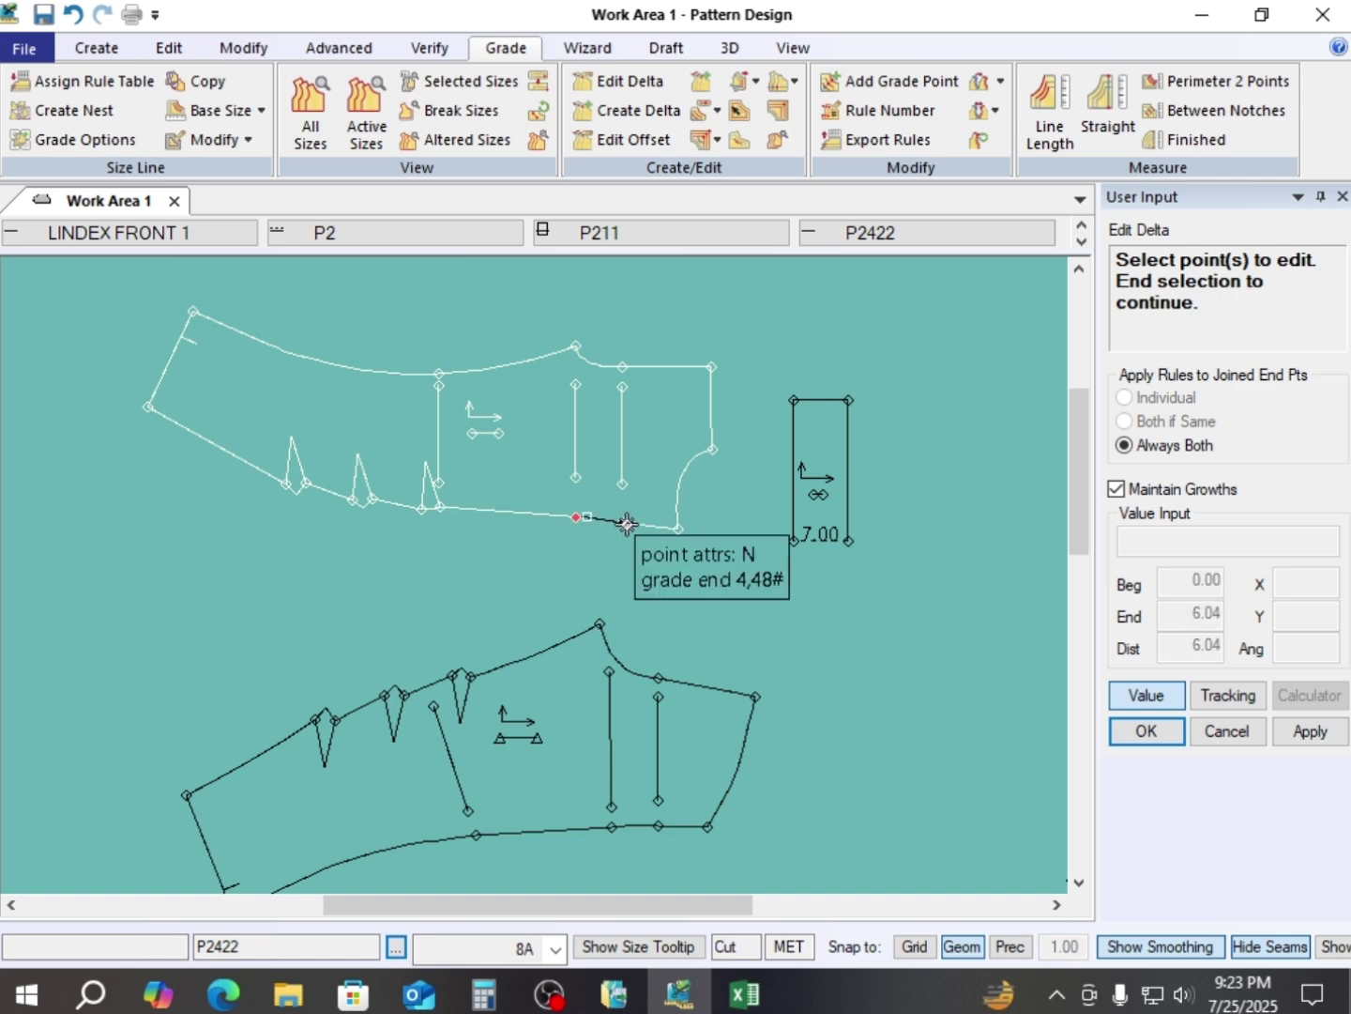
click(680, 533)
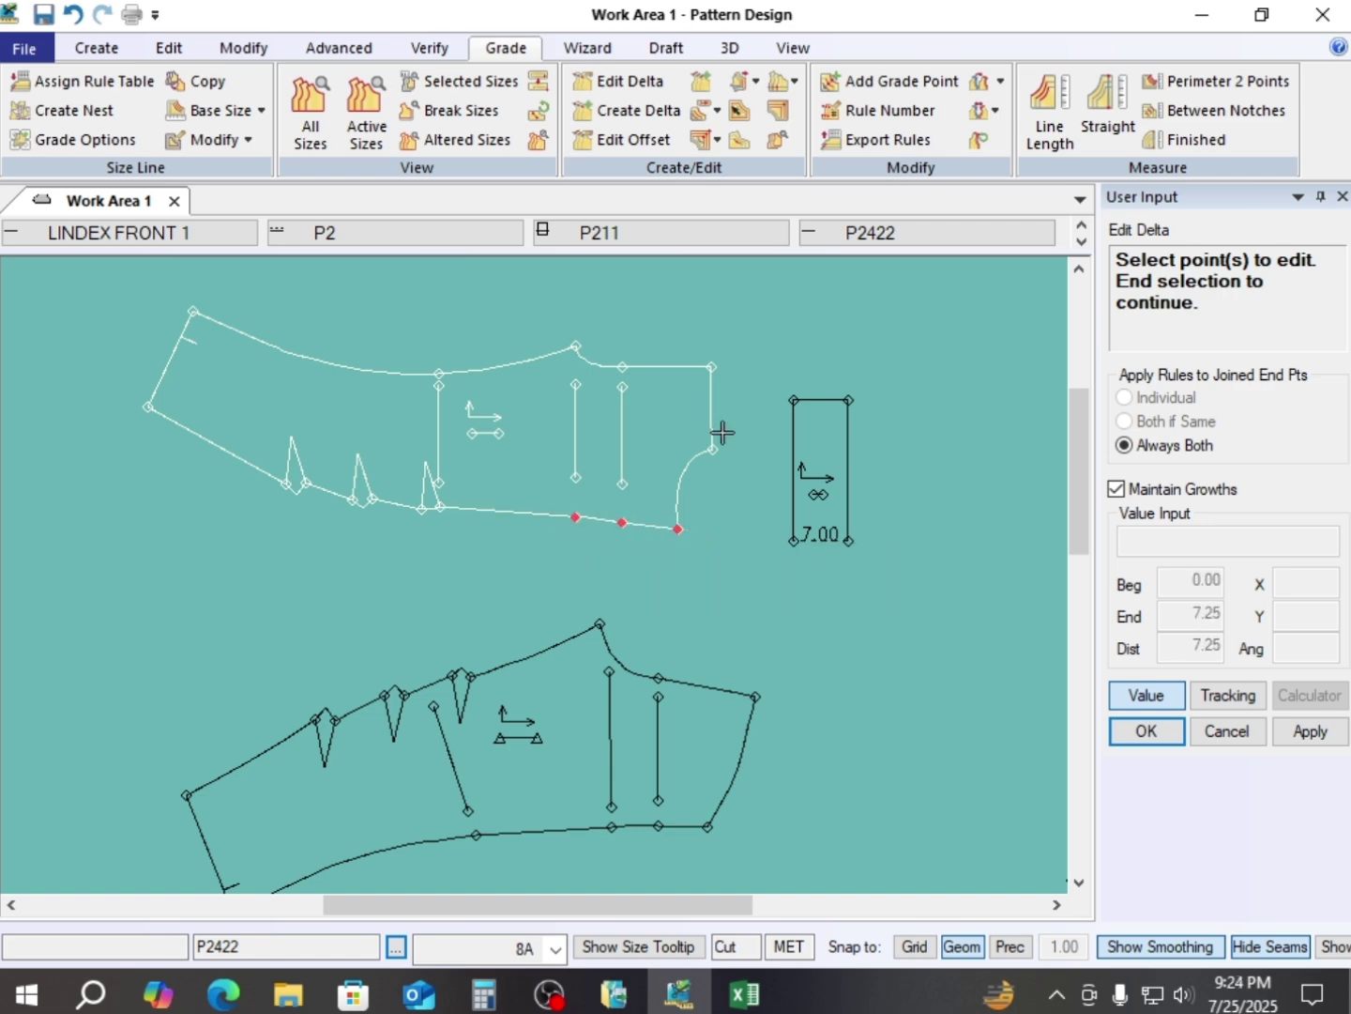
right_click(748, 356)
click(747, 357)
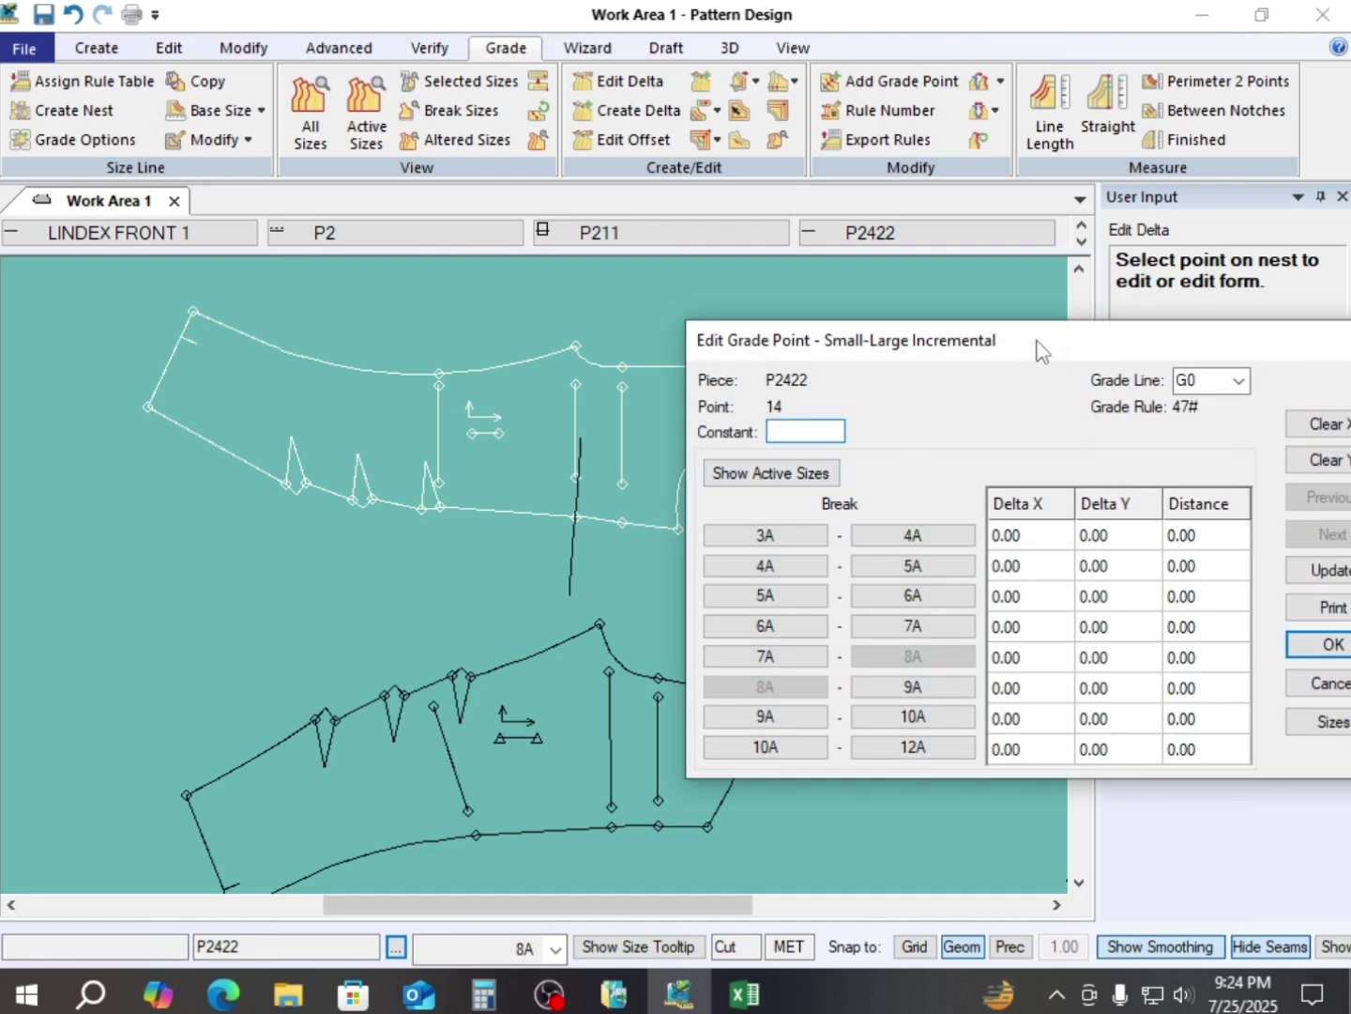
drag(1071, 355, 387, 37)
click(658, 143)
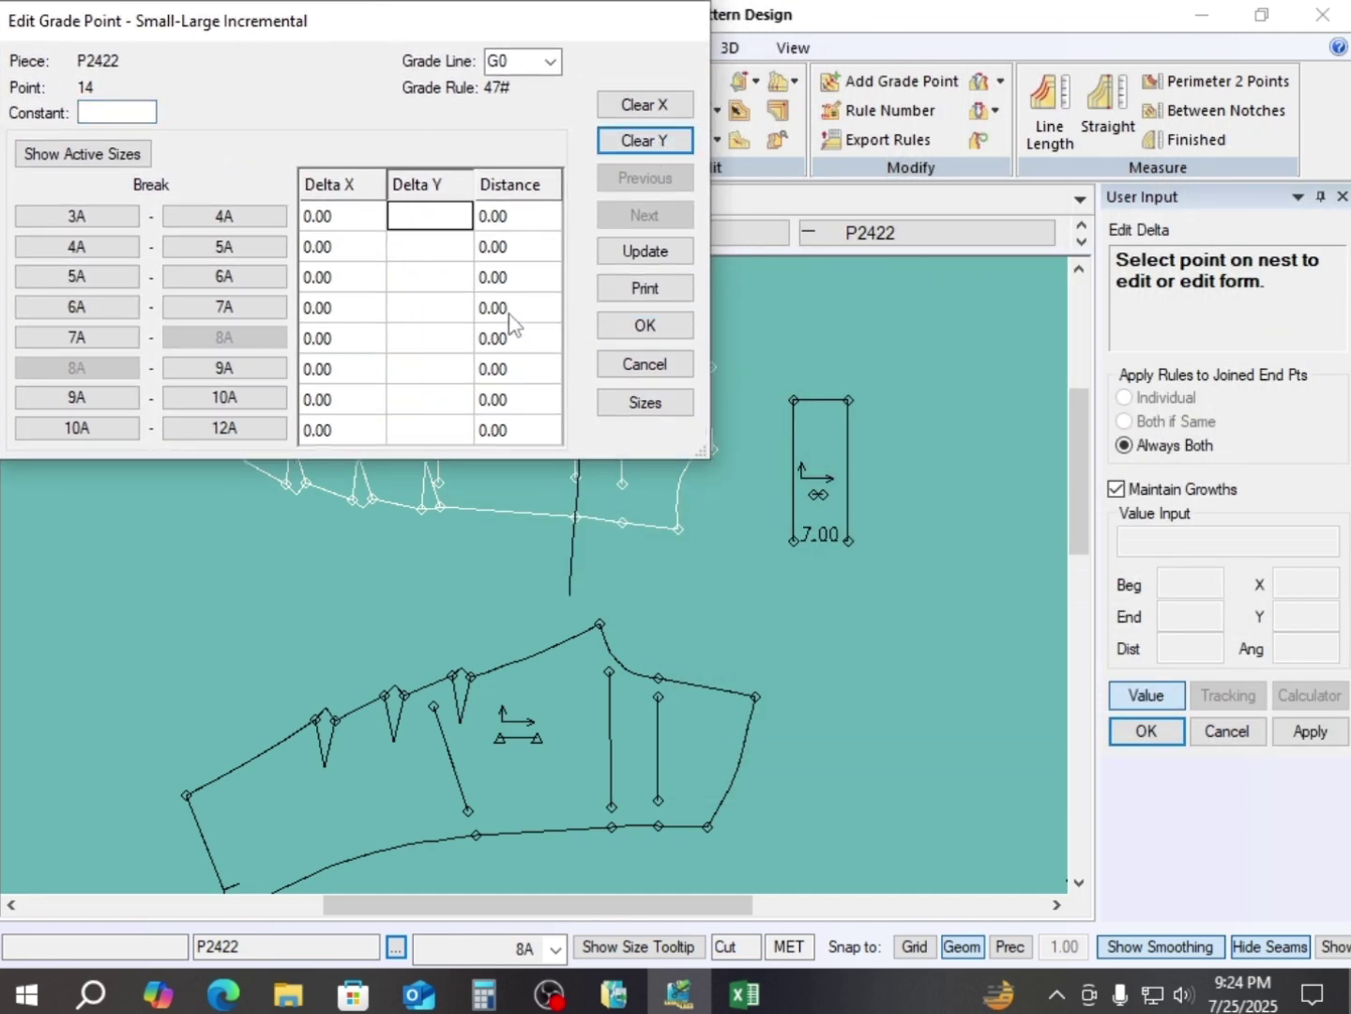
click(428, 230)
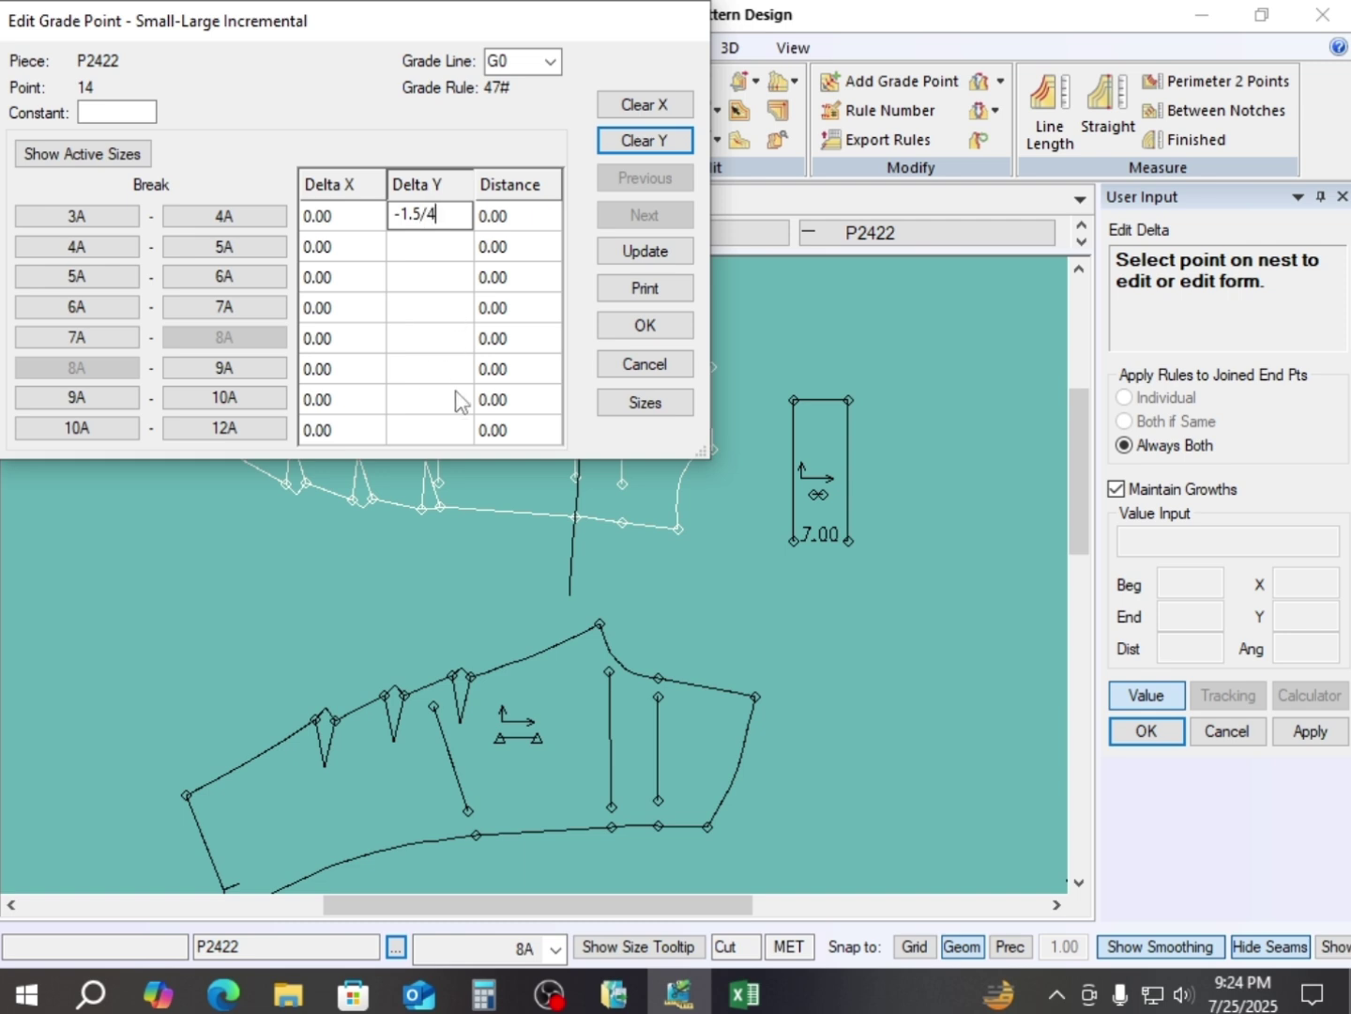
click(644, 252)
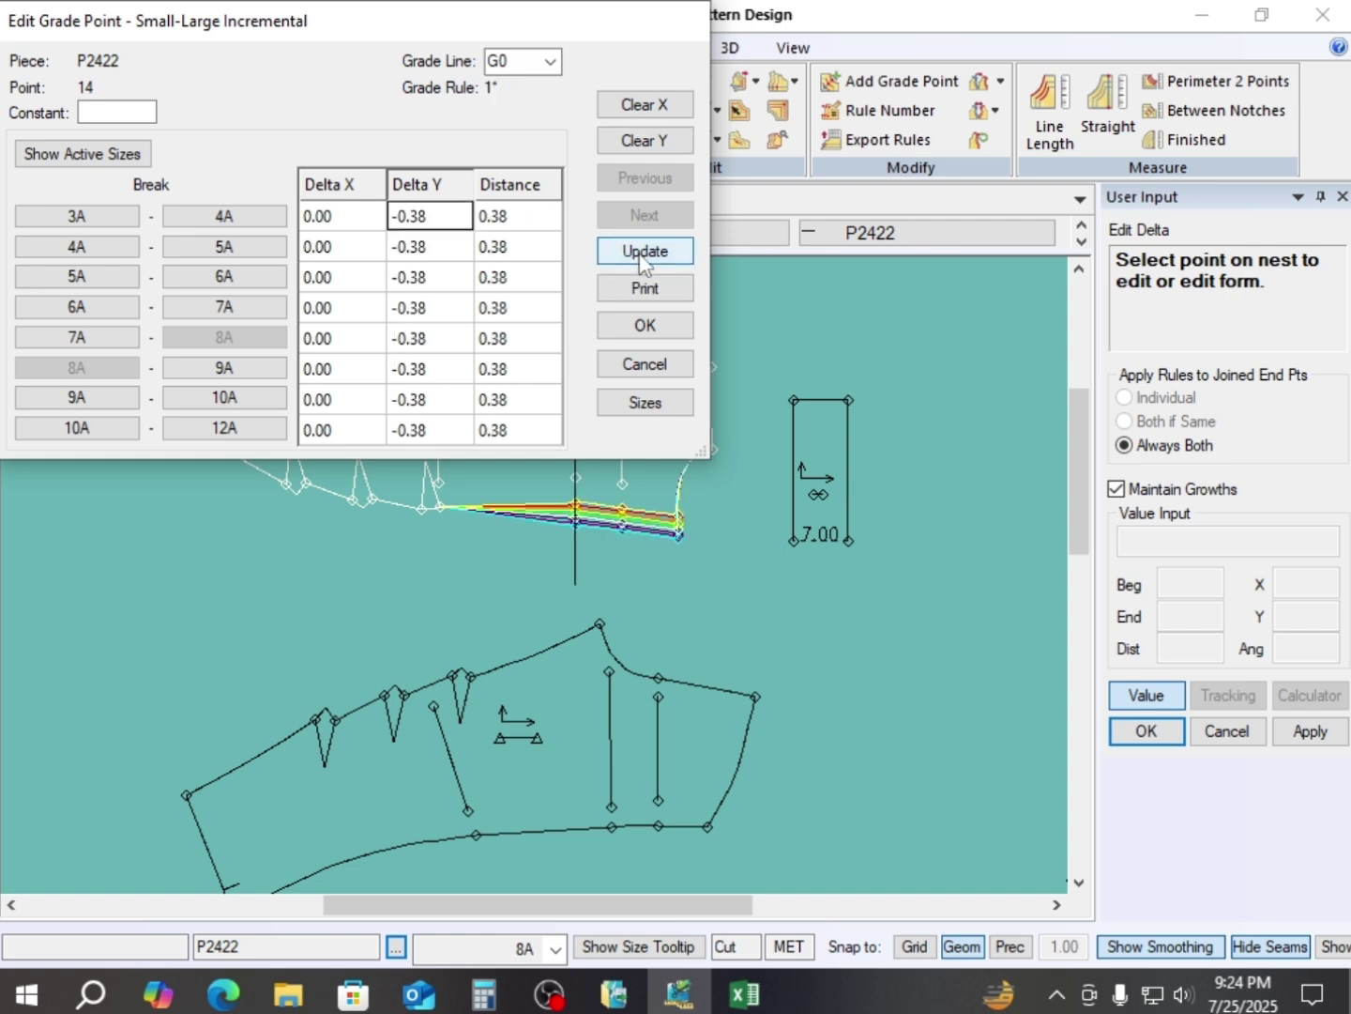
- Set the 10A-12A Delta Y of the lower-edge points to -0.38*2 and apply the grading
click(429, 432)
click(429, 432)
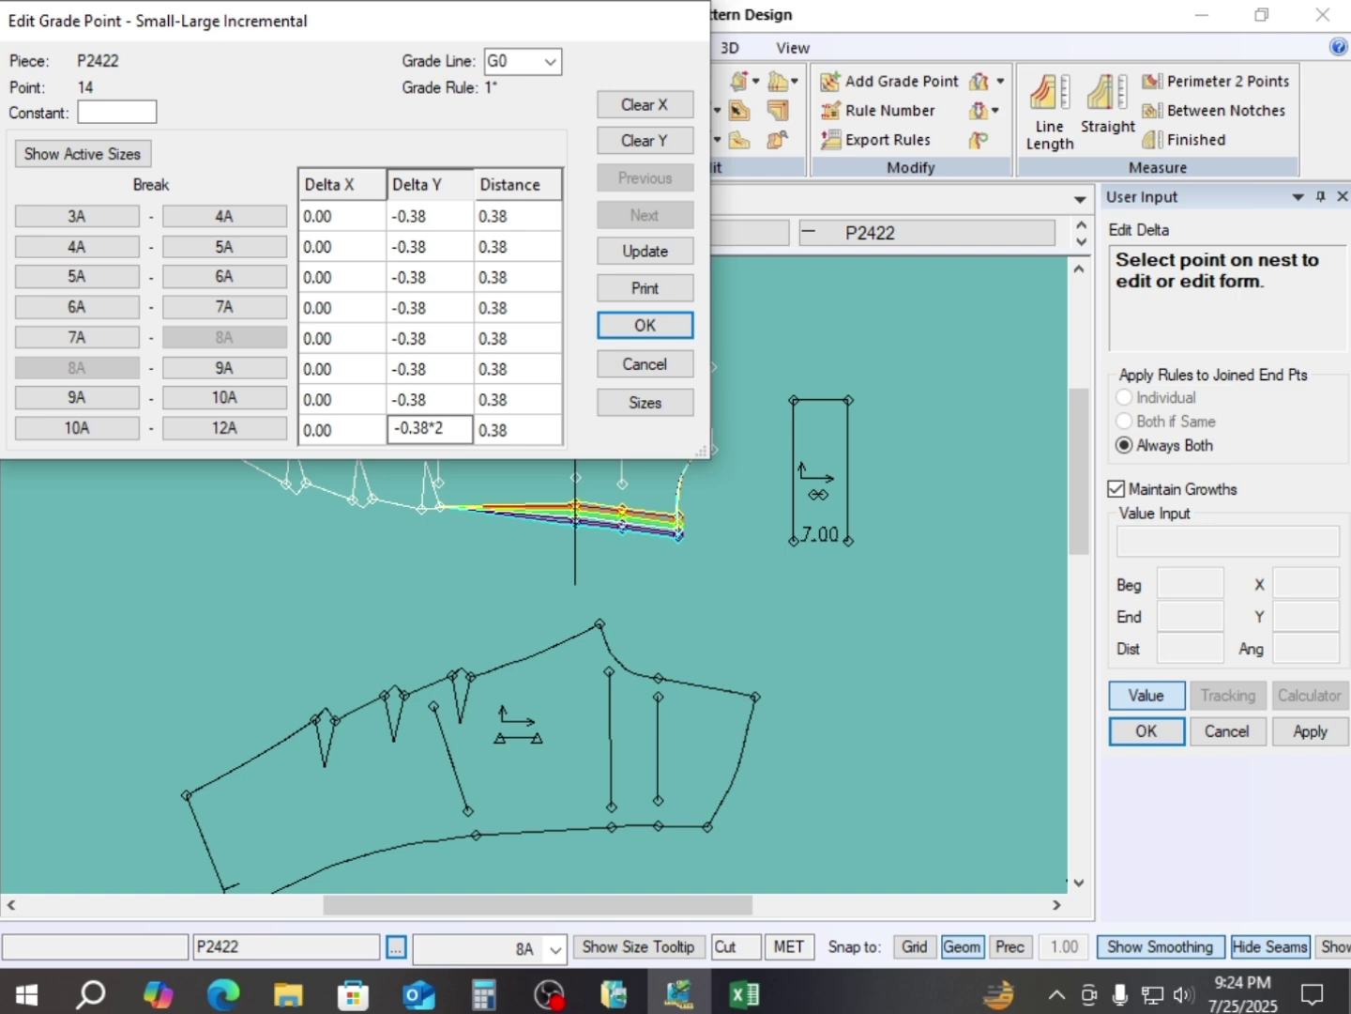
click(645, 325)
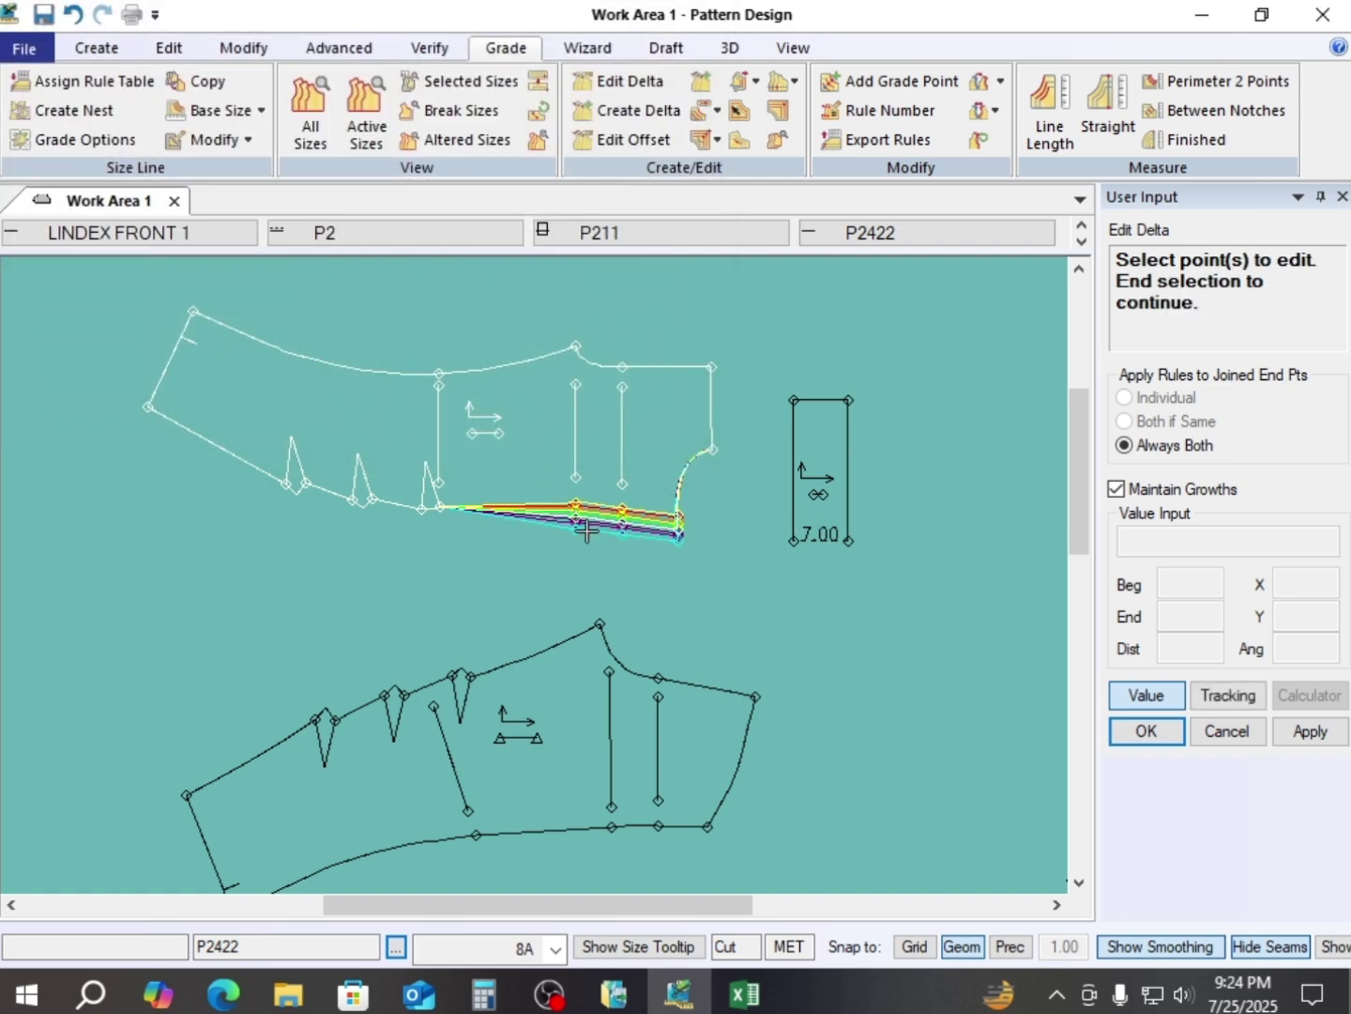
- Grade P2422's upper crotch tip, the point beyond the crotch curve and the upper waist corner with Delta Y 1.5/4 for every size break
scroll(657, 497, up, 3)
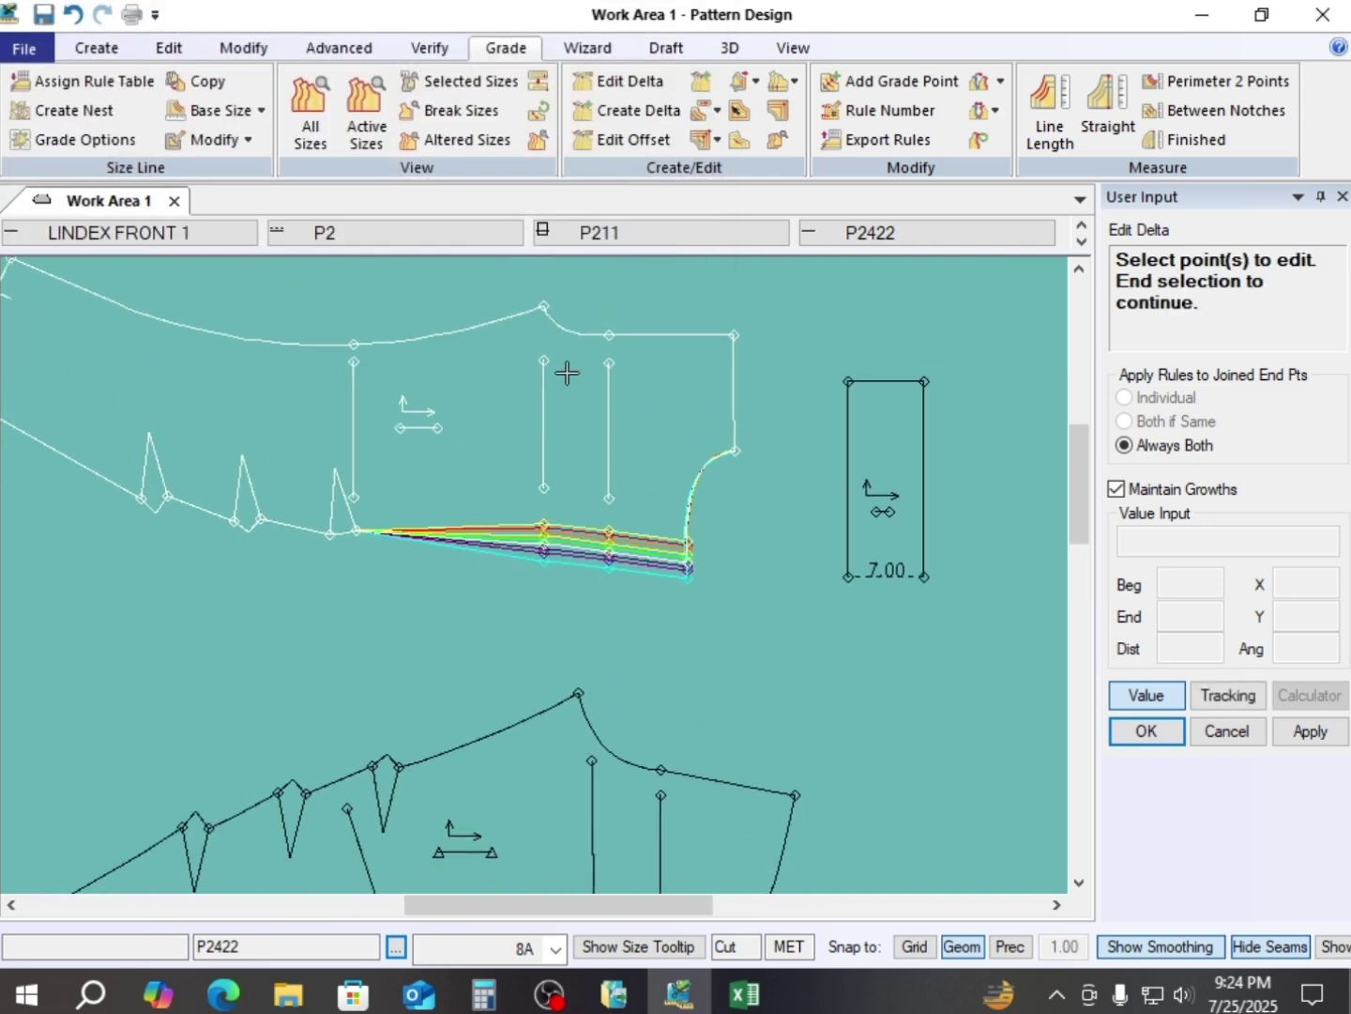
scroll(566, 368, up, 4)
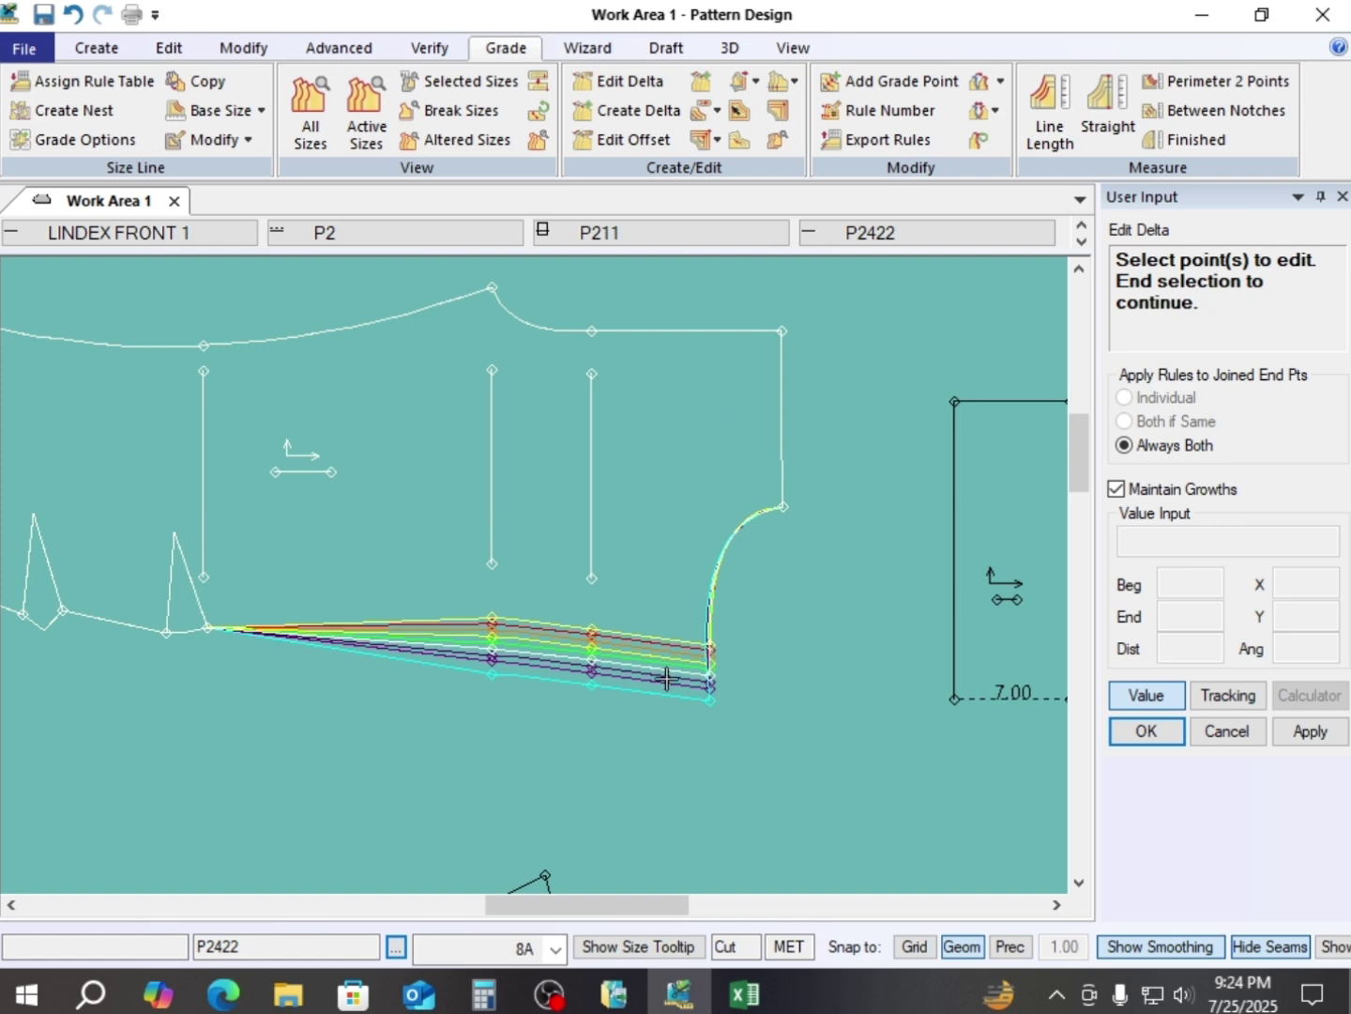
scroll(661, 676, up, 1)
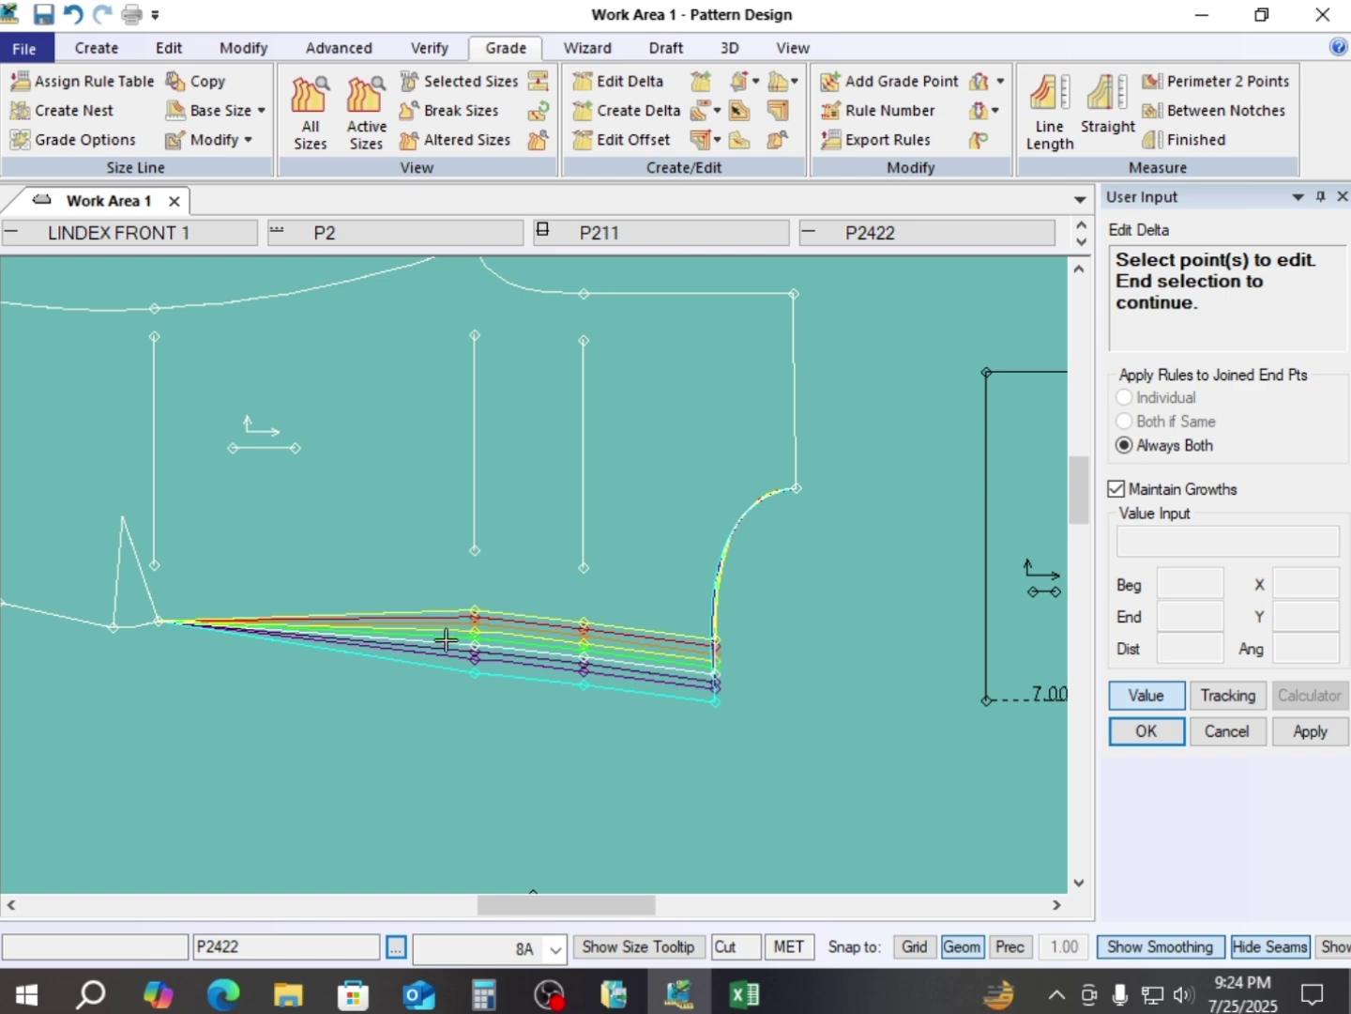
scroll(564, 589, down, 3)
scroll(507, 325, up, 2)
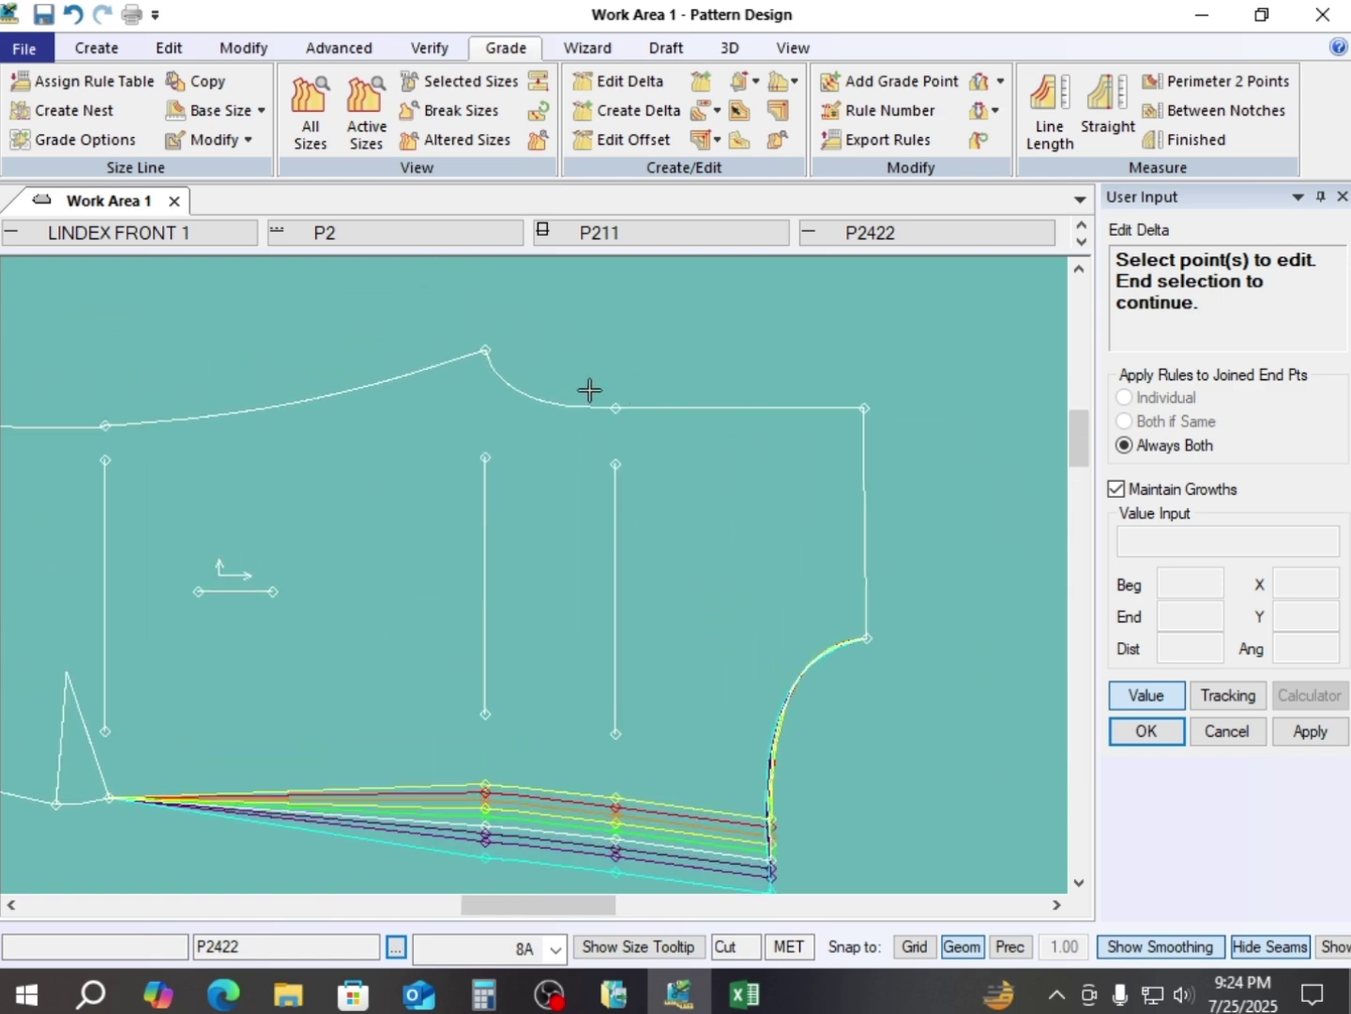
click(492, 347)
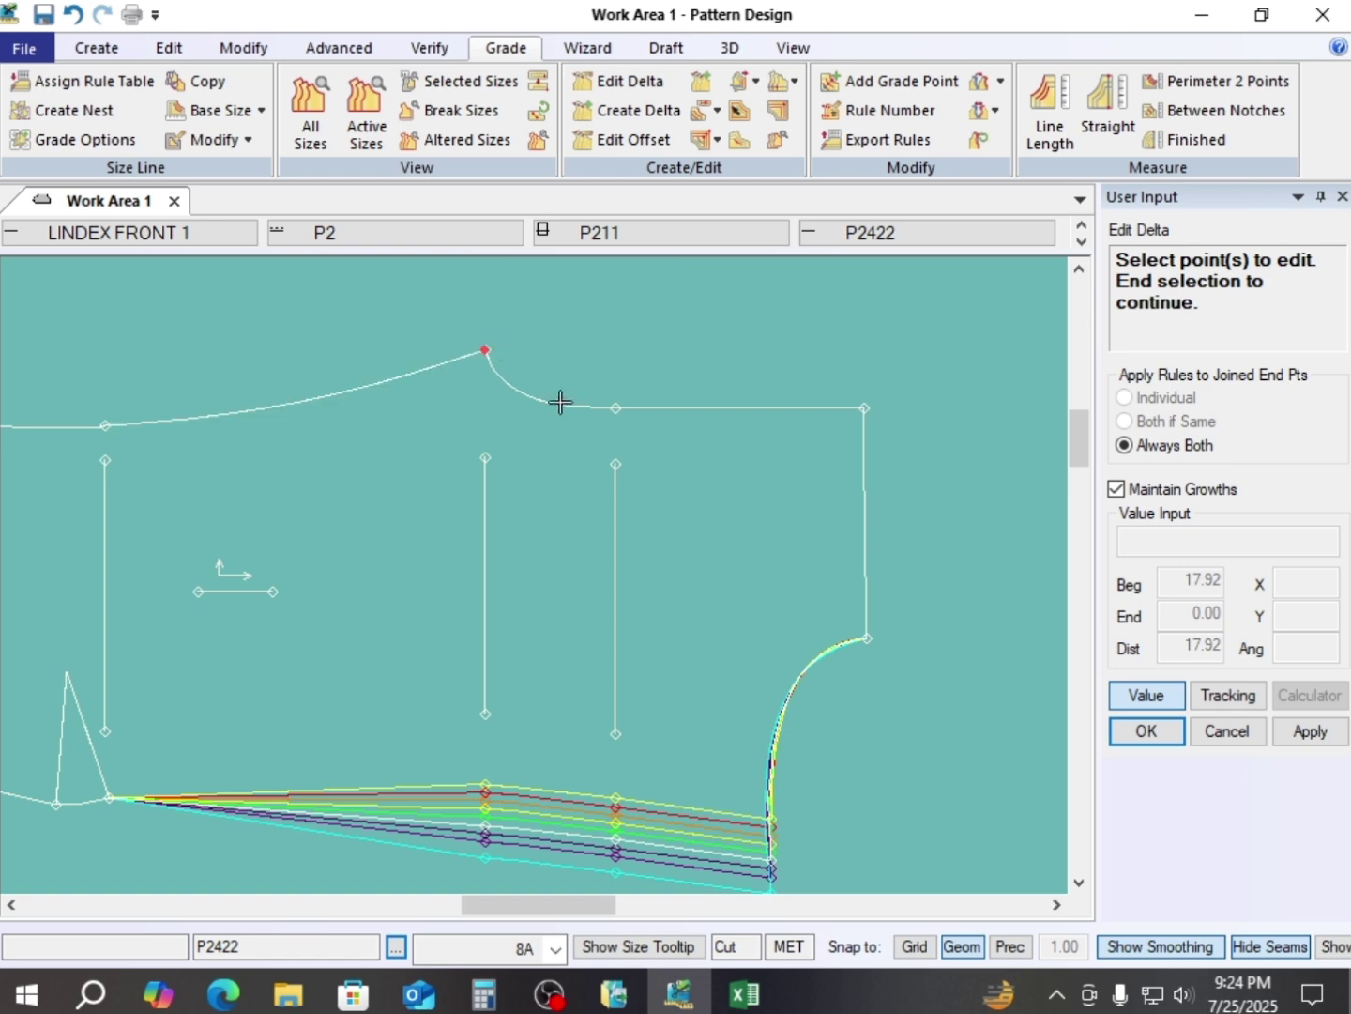
click(617, 405)
click(866, 409)
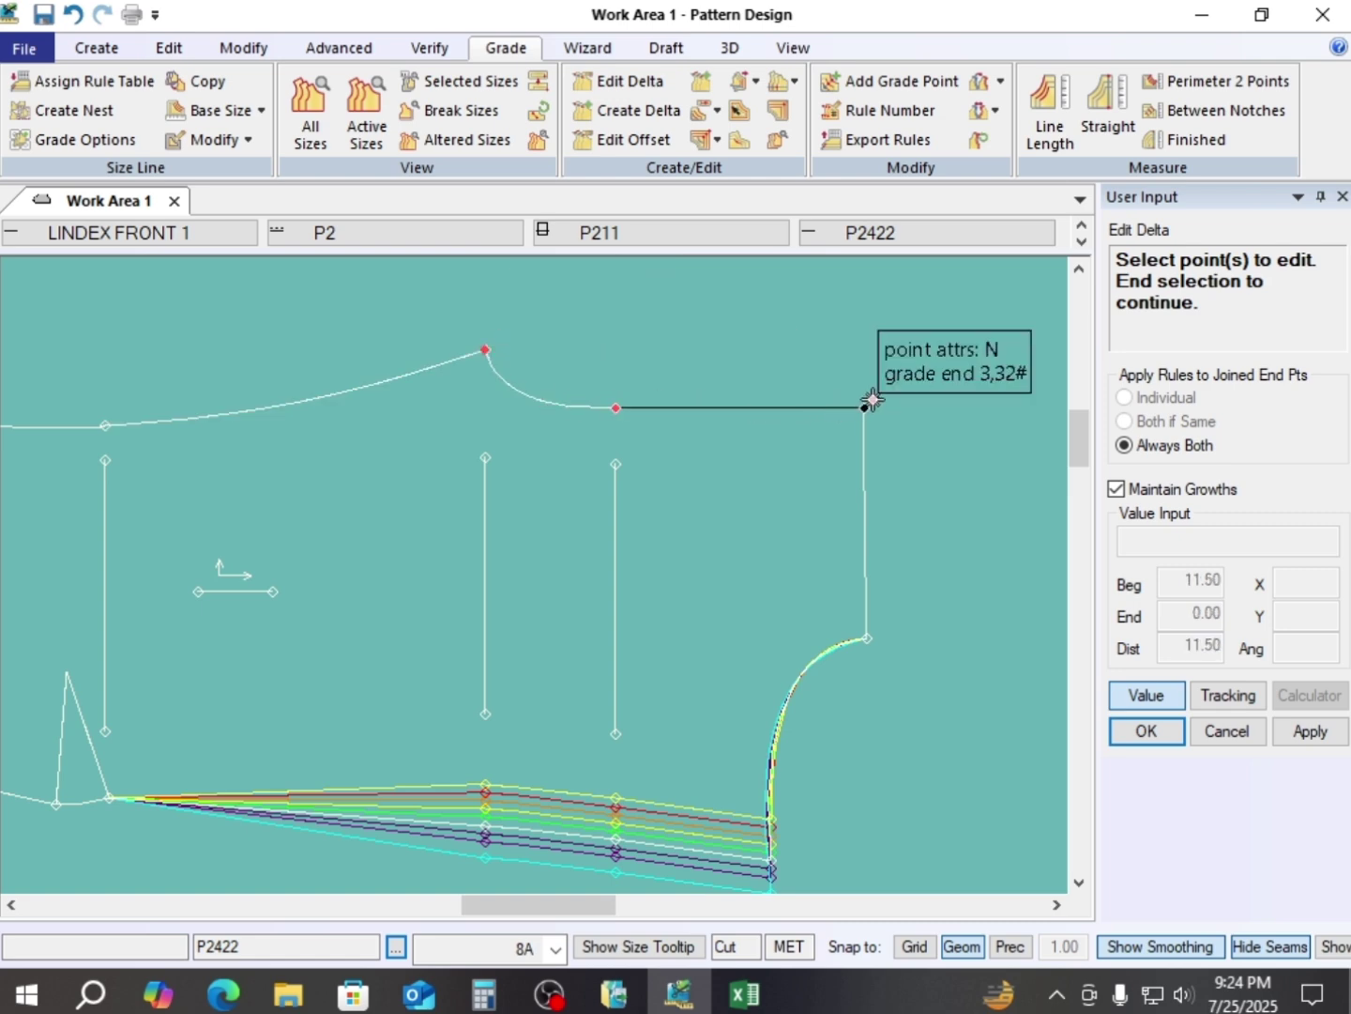
right_click(928, 341)
click(940, 348)
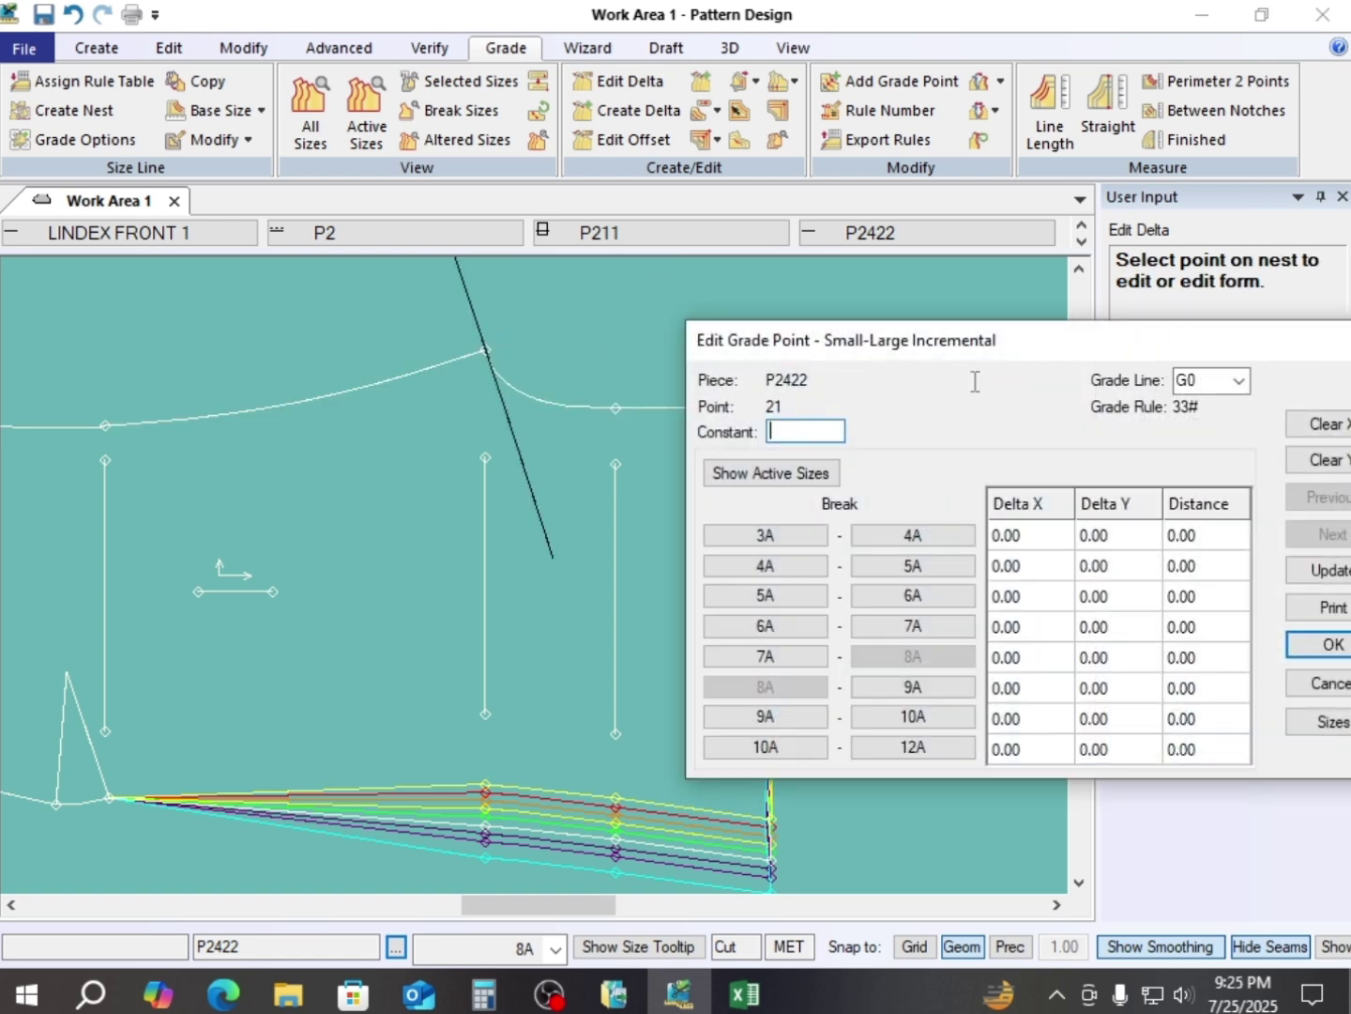
drag(1080, 337, 824, 20)
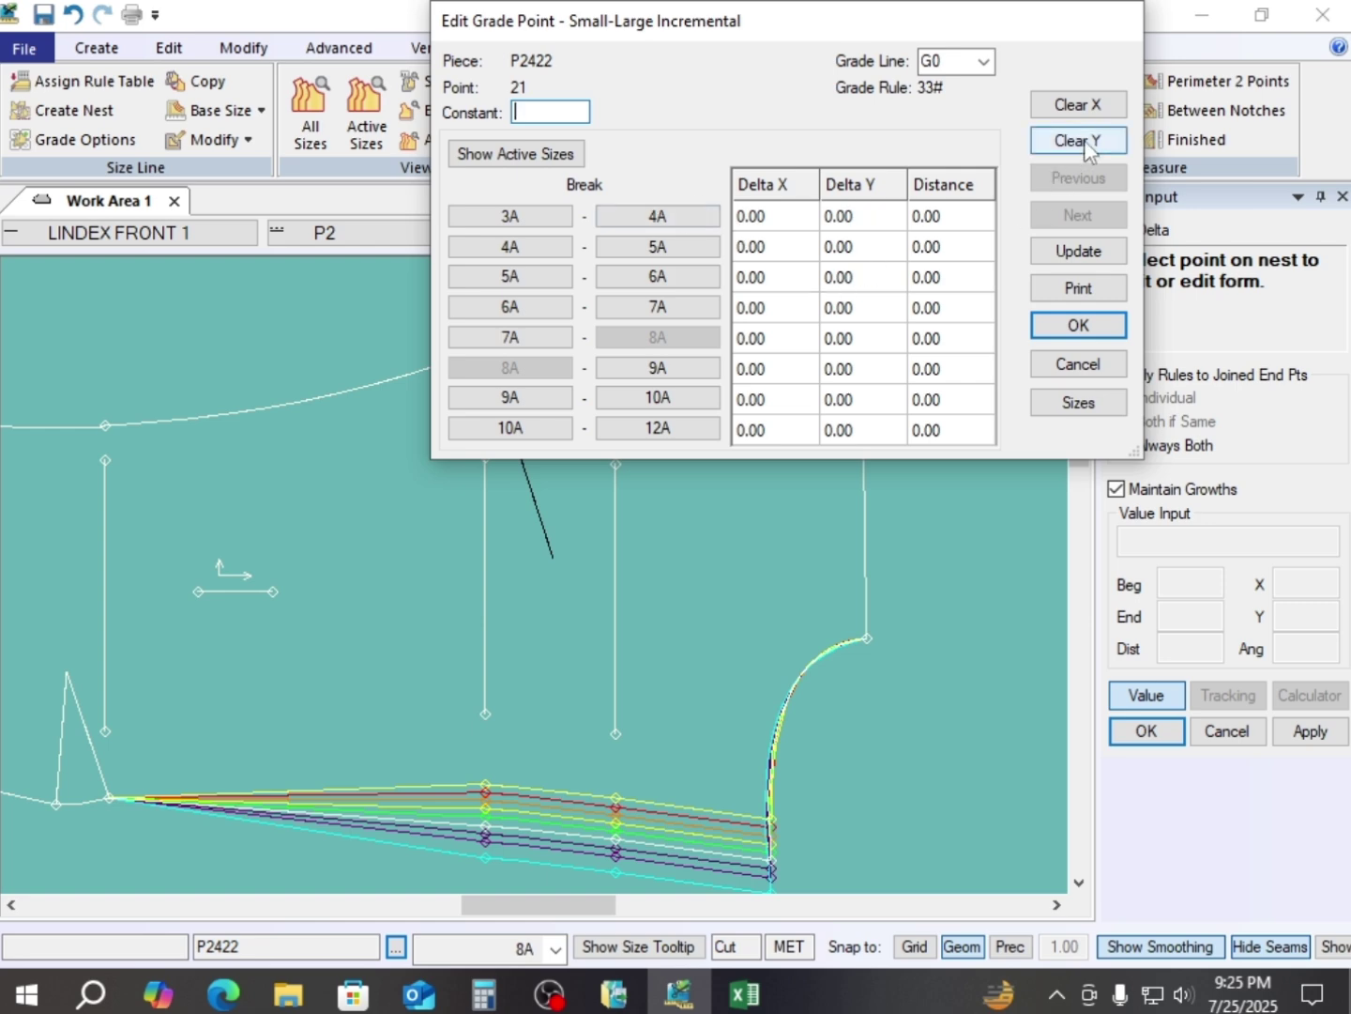
click(1086, 151)
click(863, 220)
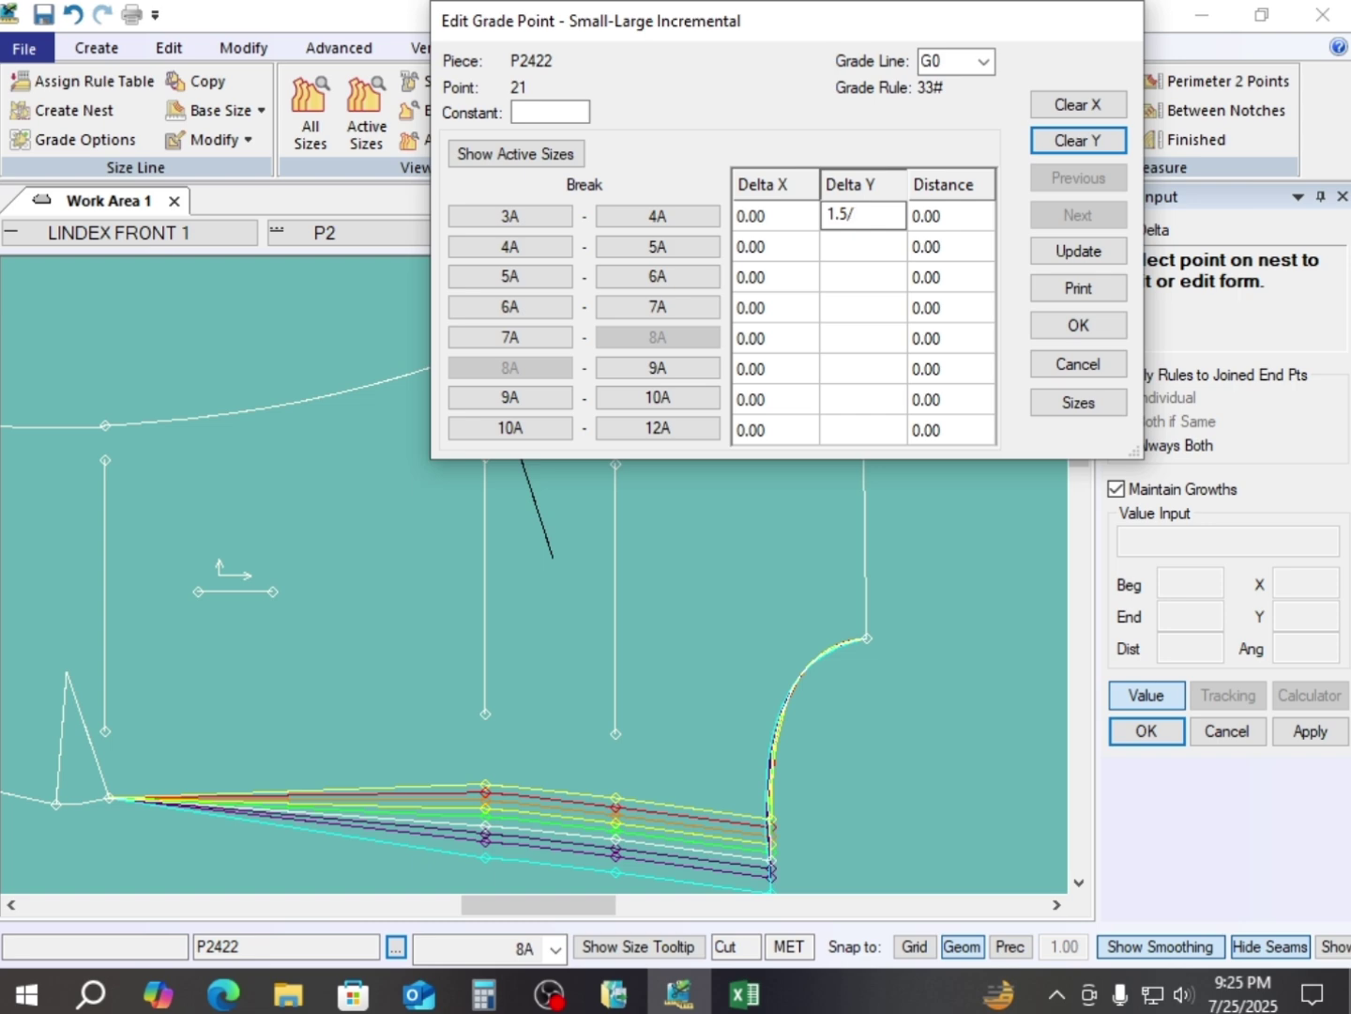
text(4)
click(1078, 250)
- Set the 10A-12A Delta Y of the upper-edge points to 0.38*2, apply the grading and end Edit Delta
click(866, 427)
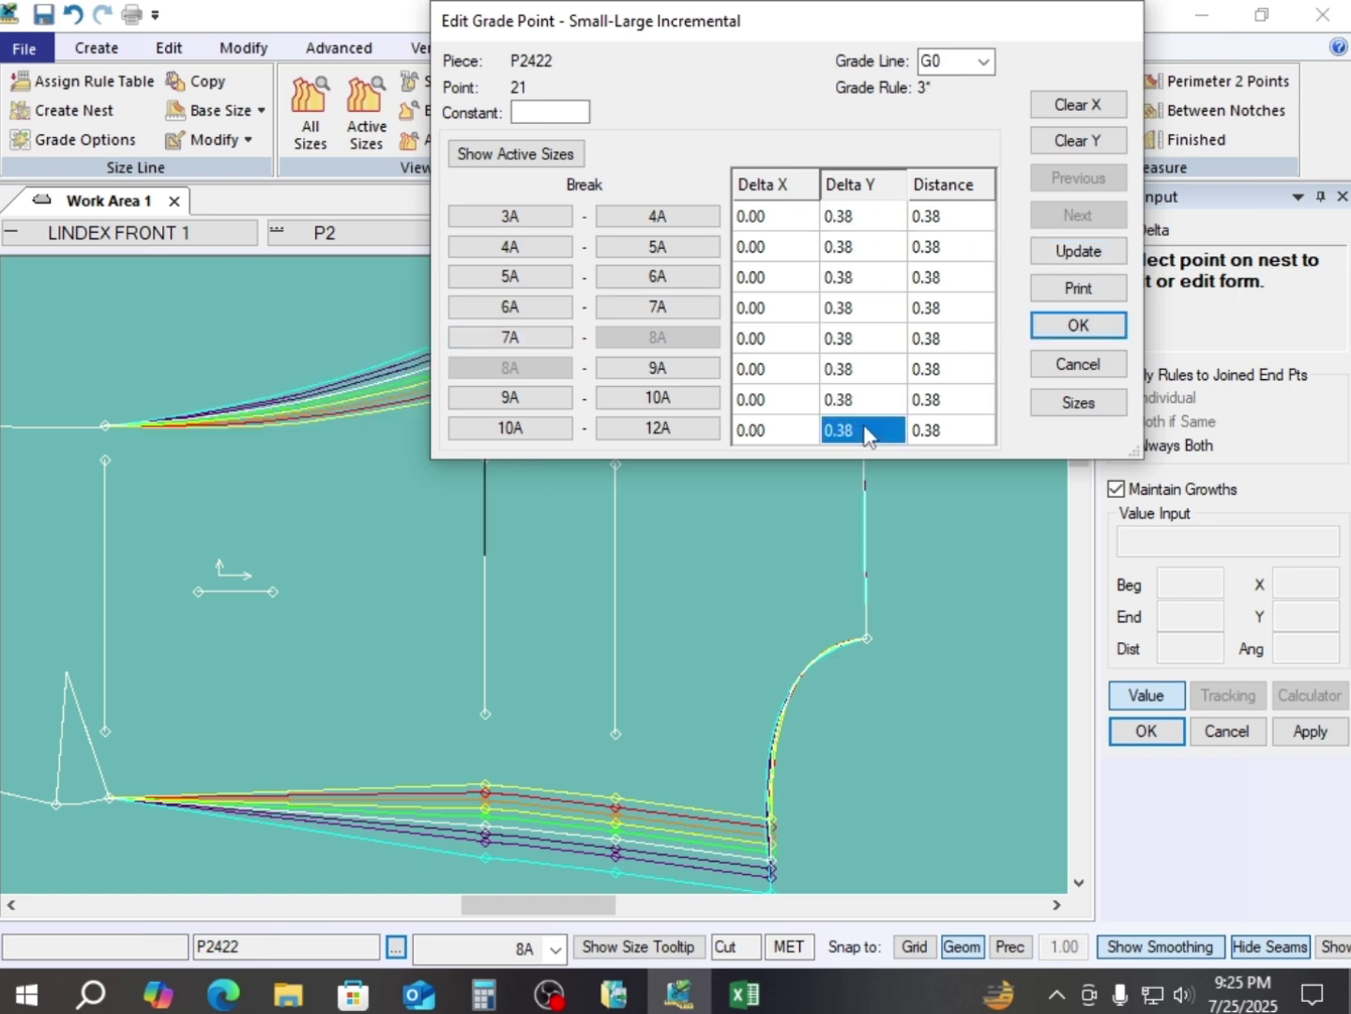
click(868, 429)
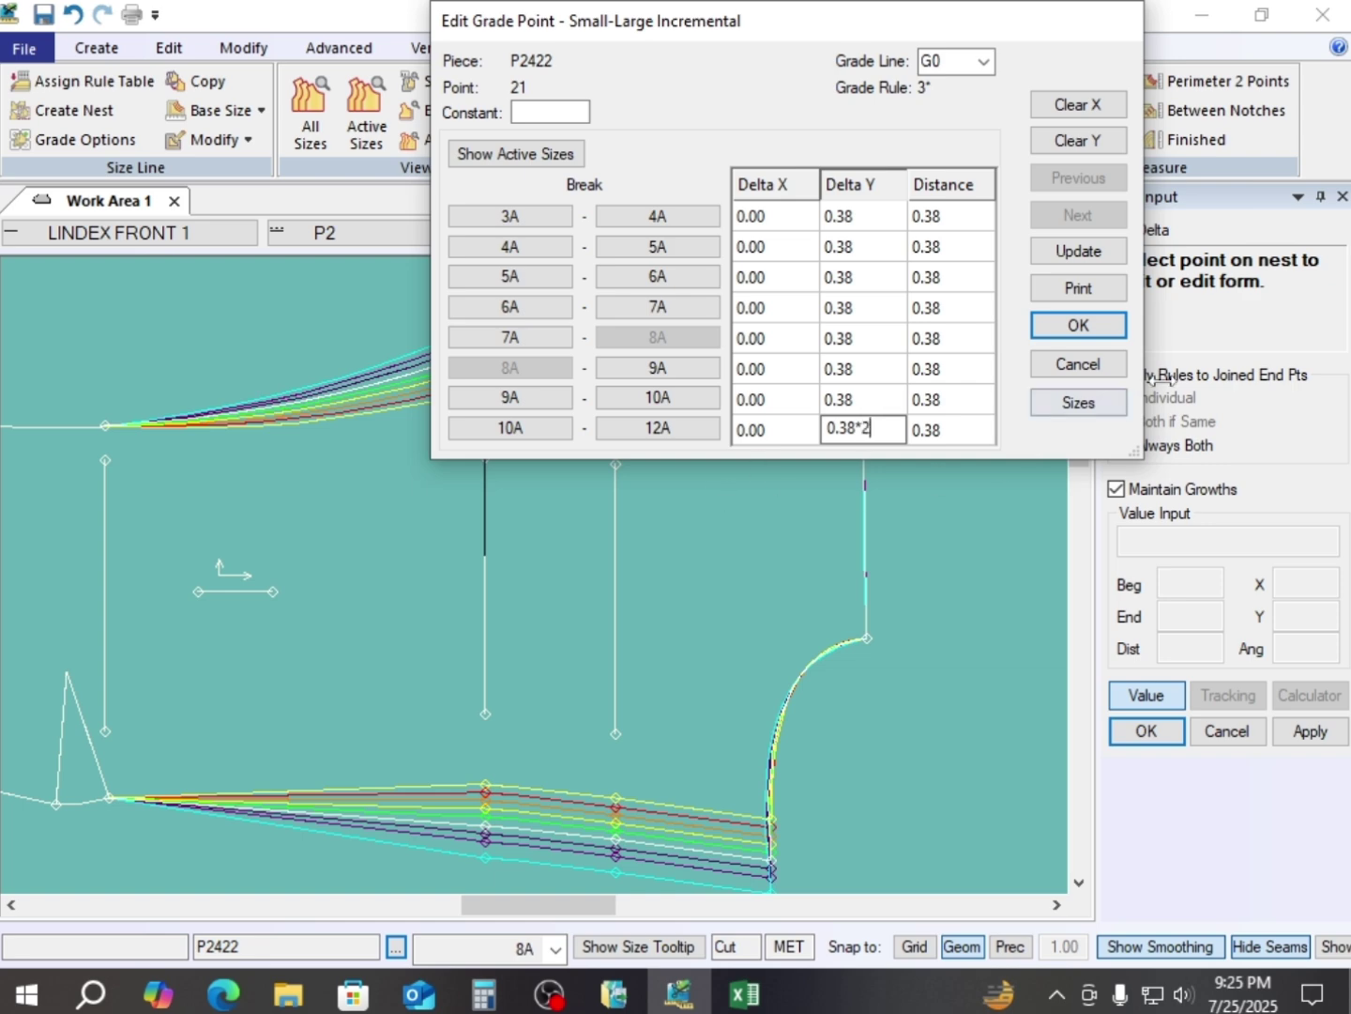
click(1115, 329)
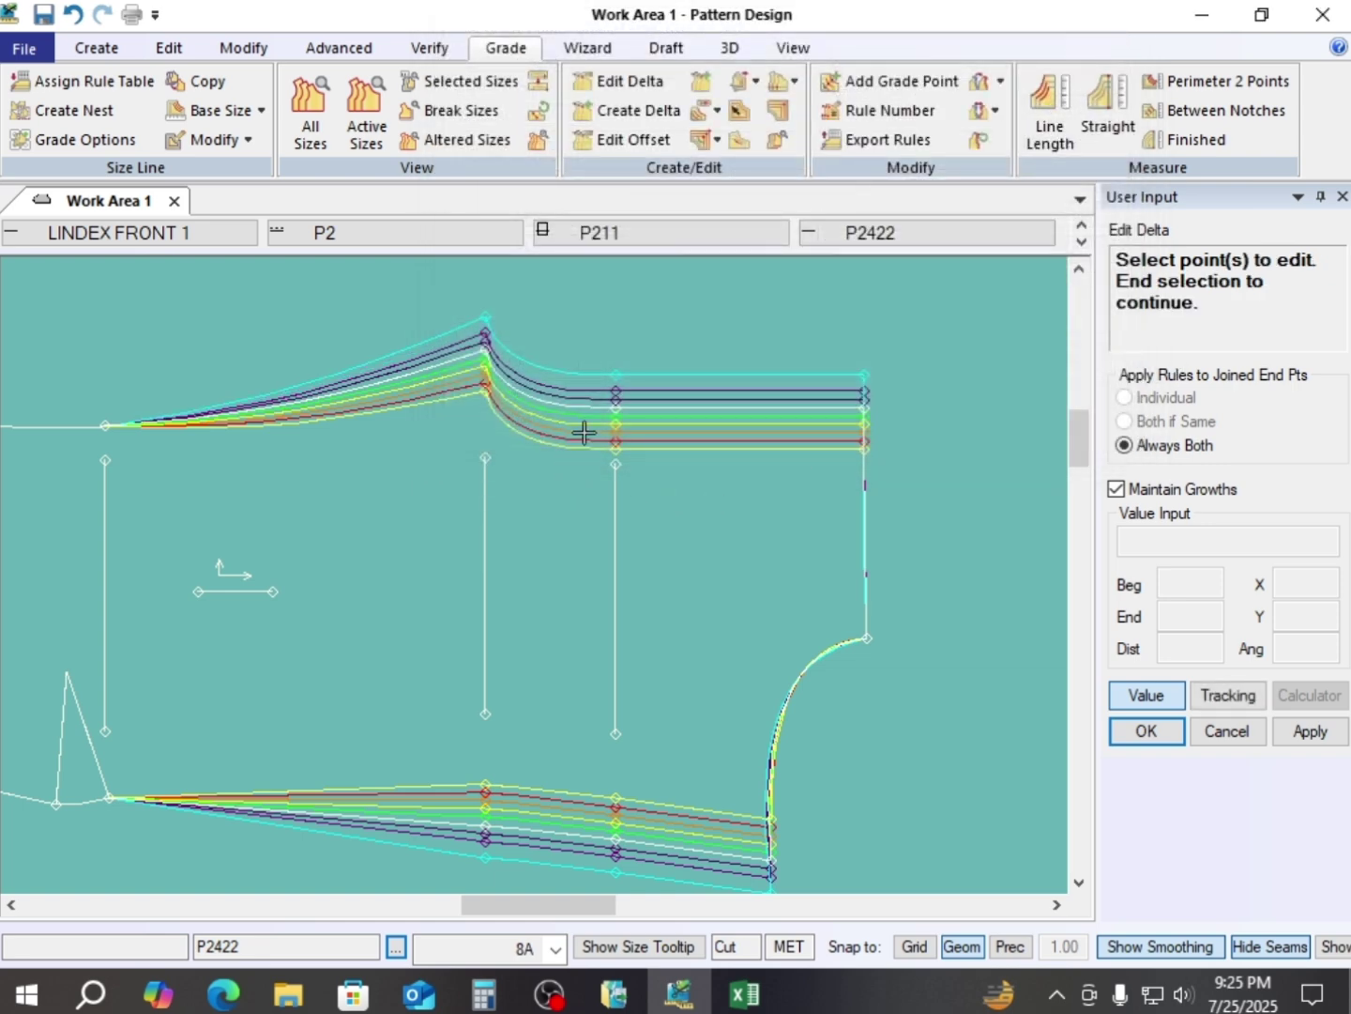
right_click(668, 320)
click(668, 322)
- Shift the graded trouser piece P2422 slightly up and towards the 7.00 rectangle
scroll(660, 494, down, 2)
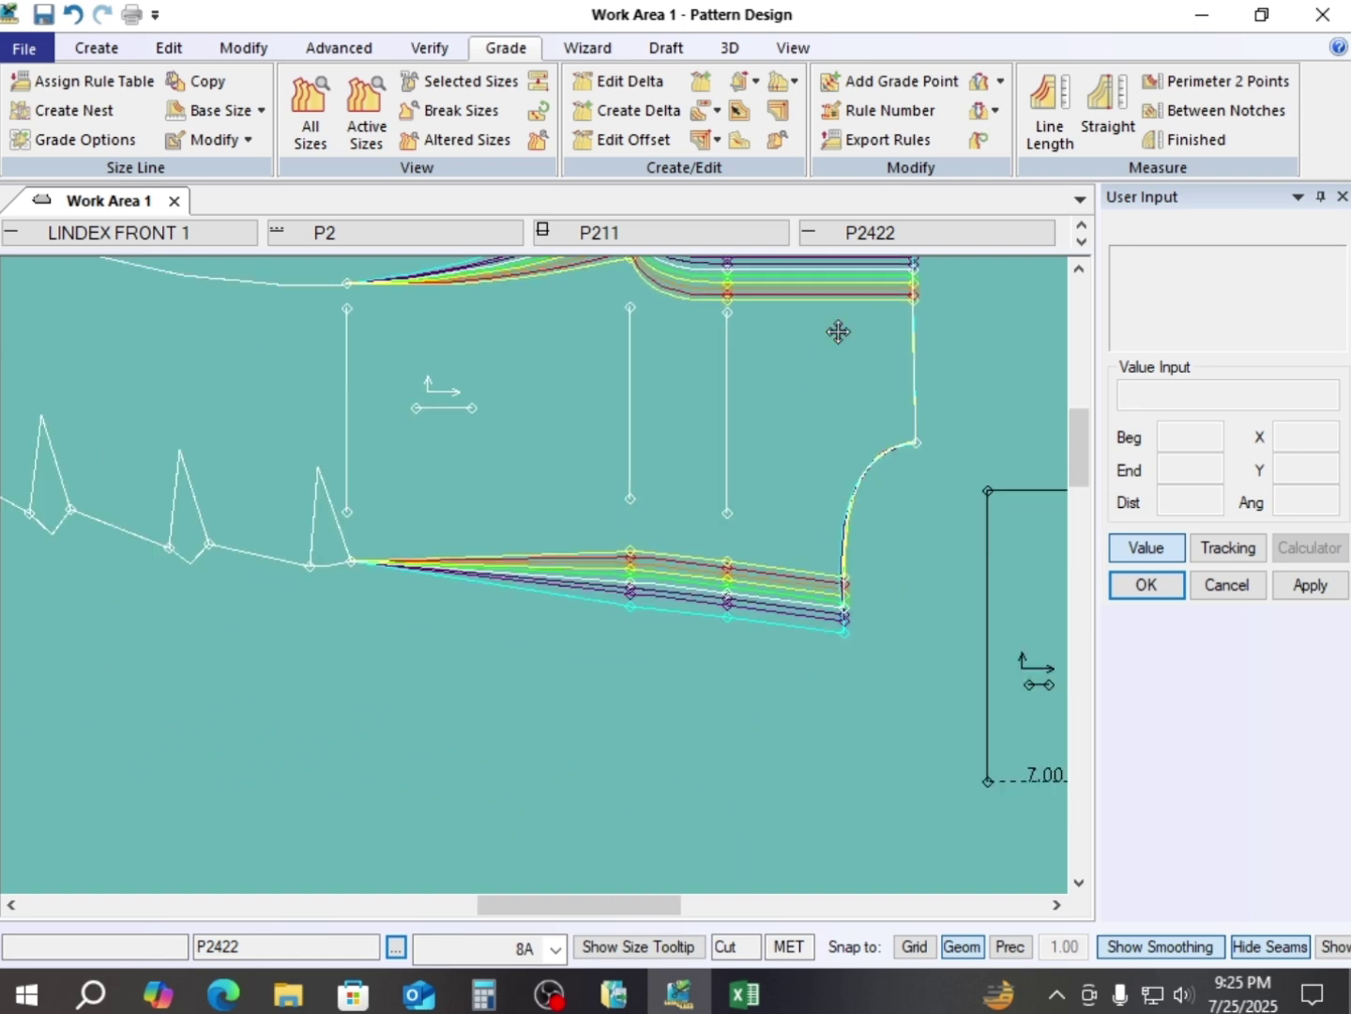
scroll(722, 492, down, 1)
click(790, 446)
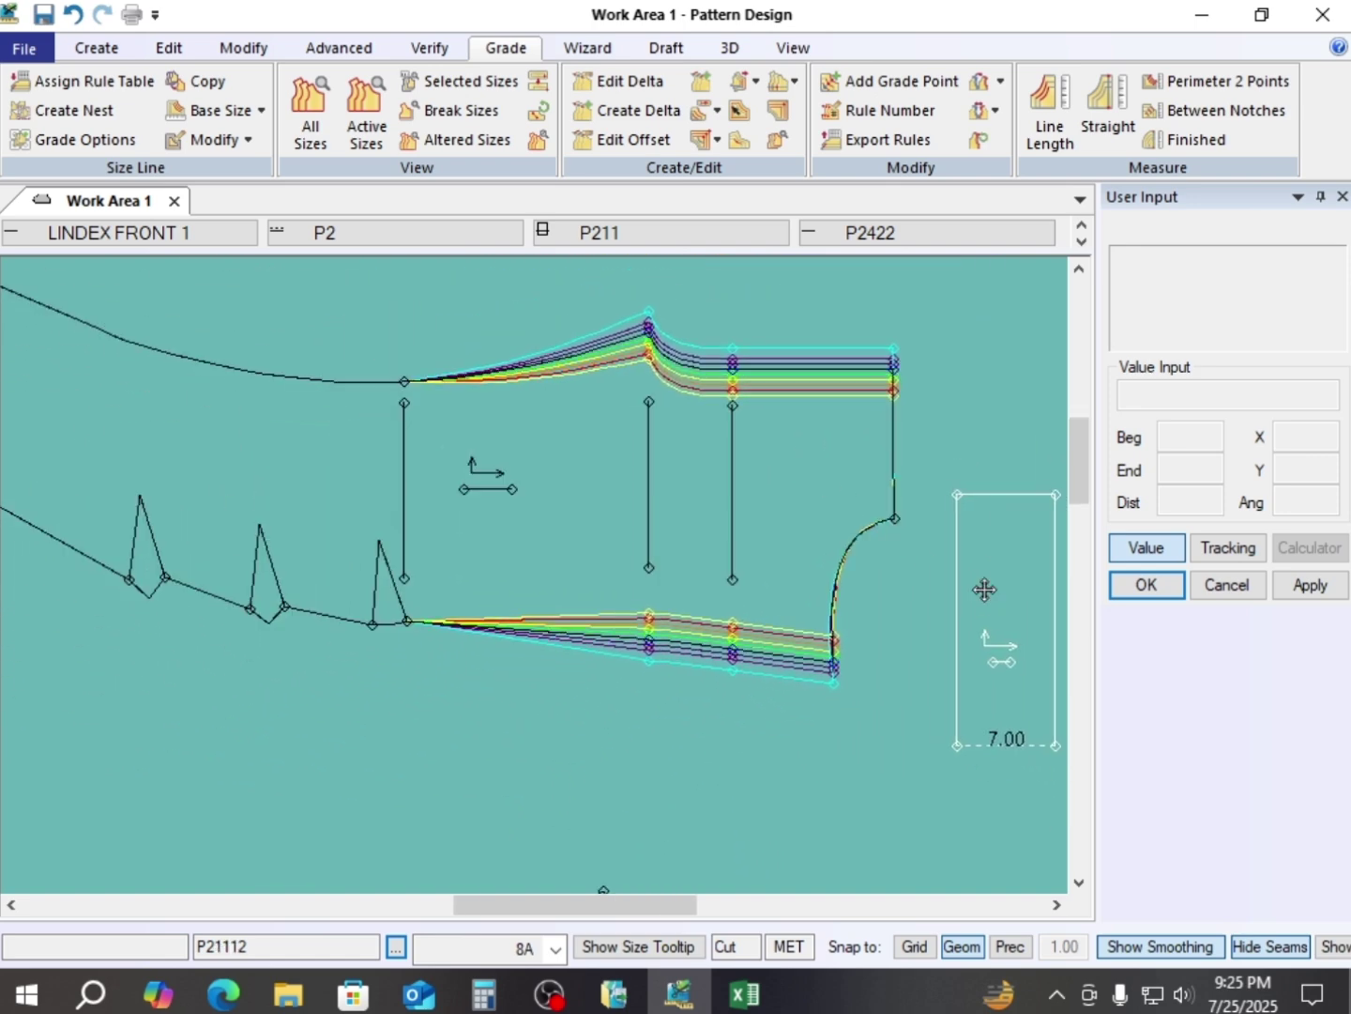
click(574, 516)
click(604, 492)
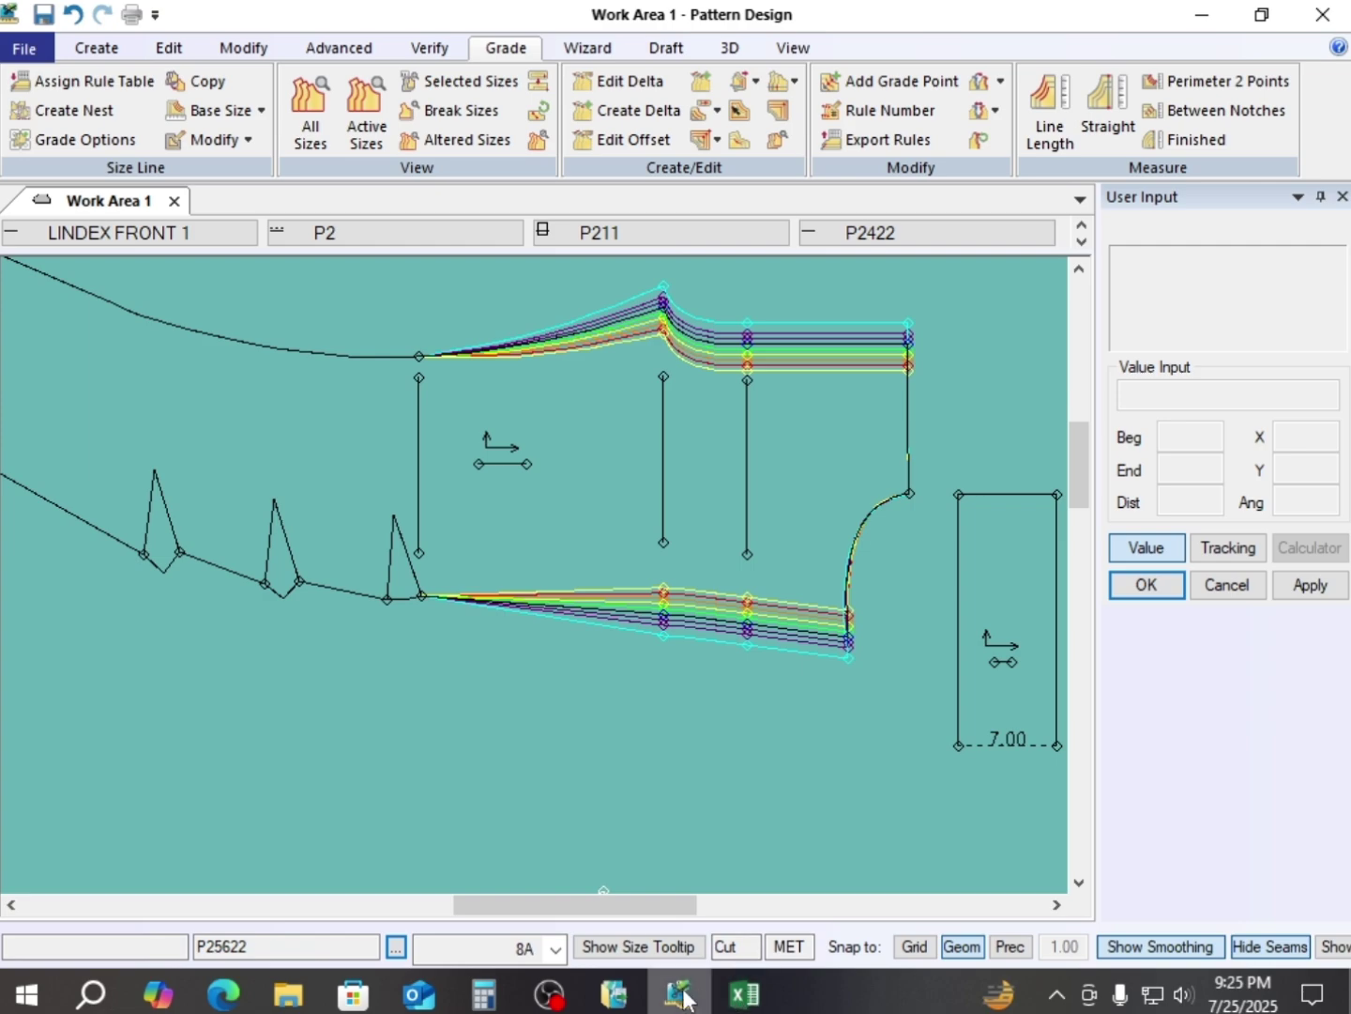
- Switch to Excel, examine the measurement chart and select the 3A value of Knee height from inside leg
click(744, 994)
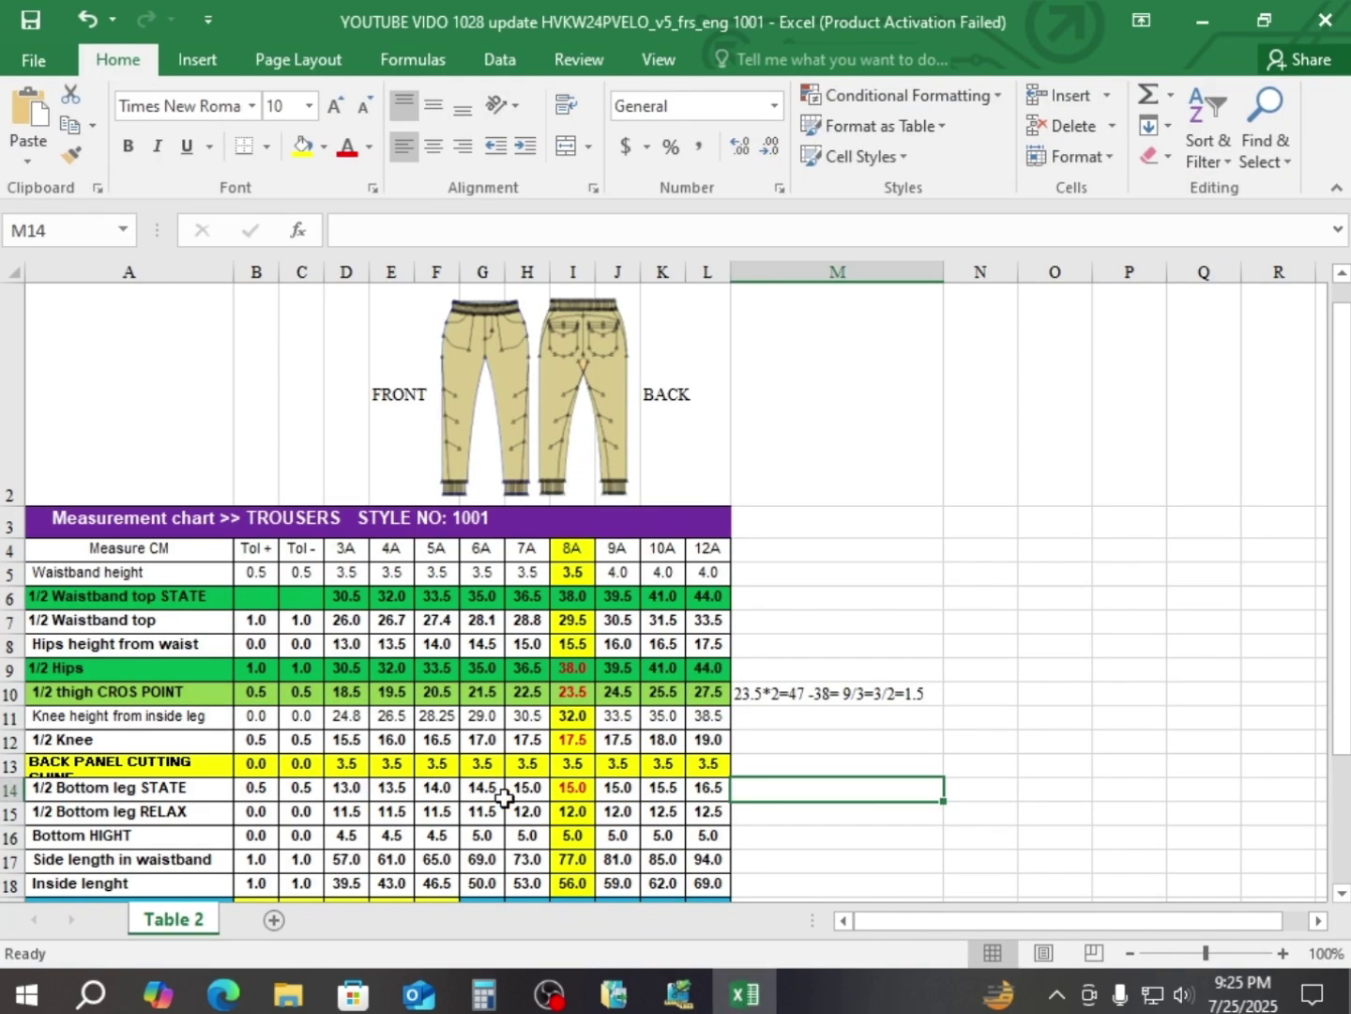
scroll(440, 689, down, 1)
scroll(442, 688, up, 2)
scroll(217, 520, down, 2)
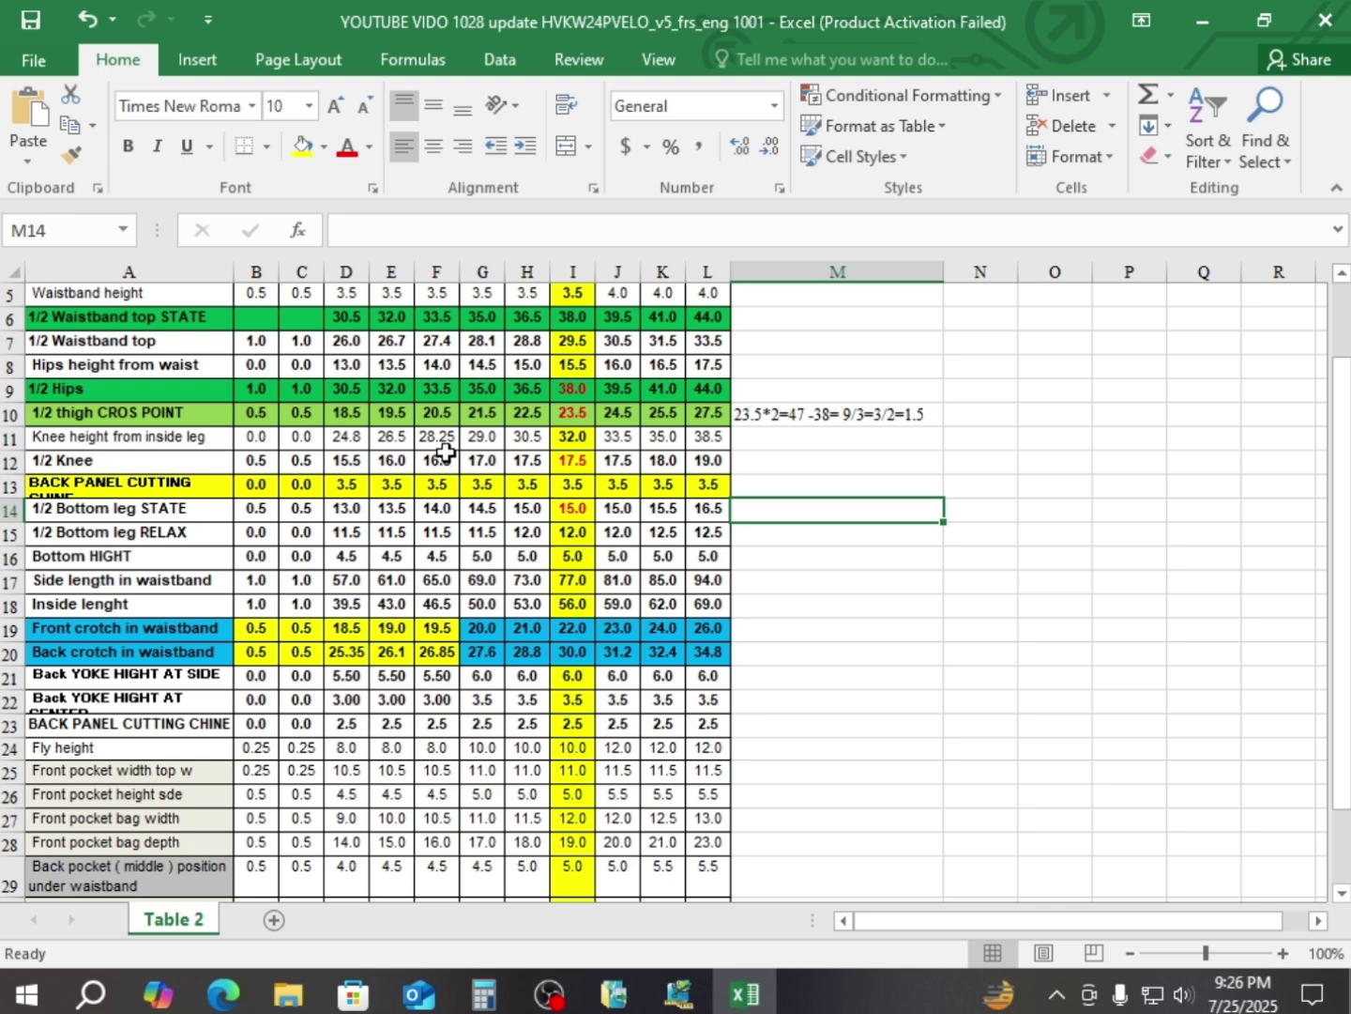
click(354, 445)
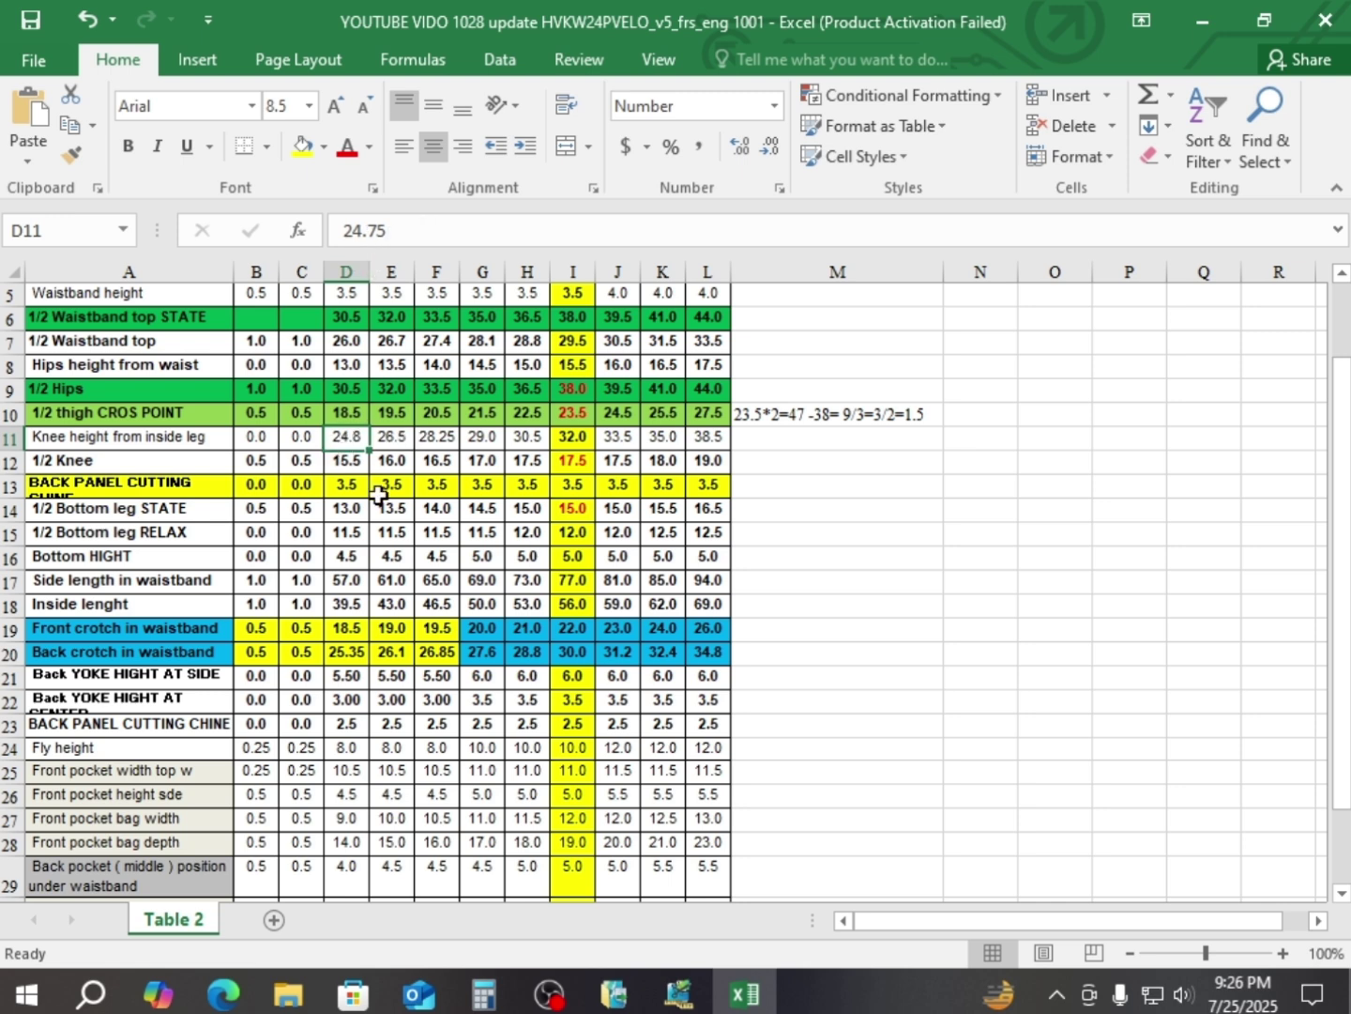
- Switch back to Pattern Design and move the graded trouser piece so its whole hem end and darts are in view
click(682, 1005)
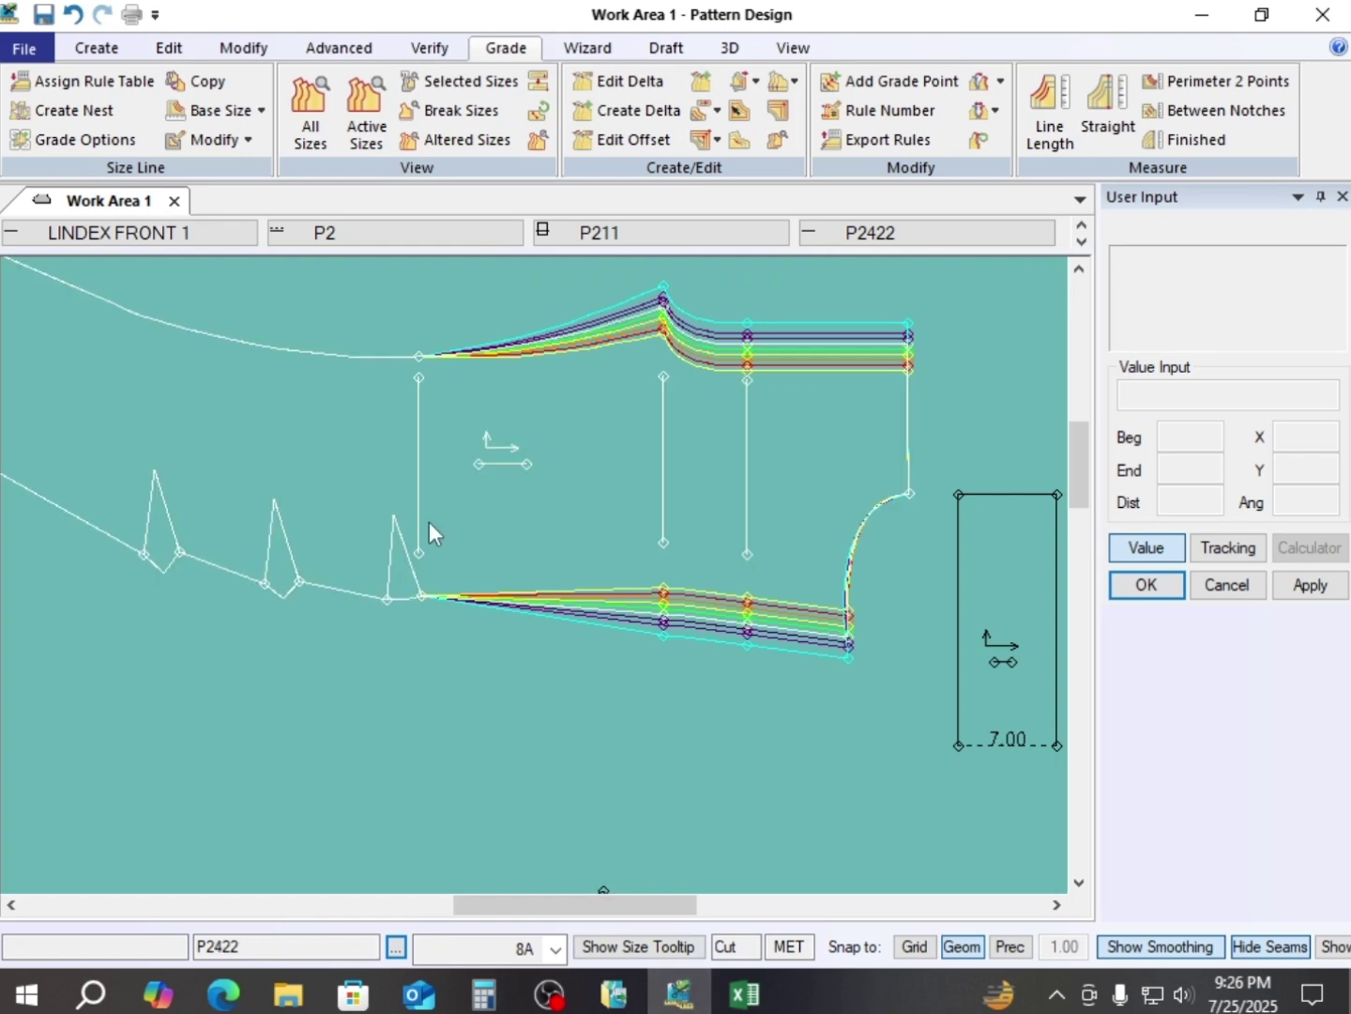
drag(442, 384, 606, 410)
scroll(600, 420, up, 2)
scroll(604, 420, down, 1)
drag(471, 429, 480, 472)
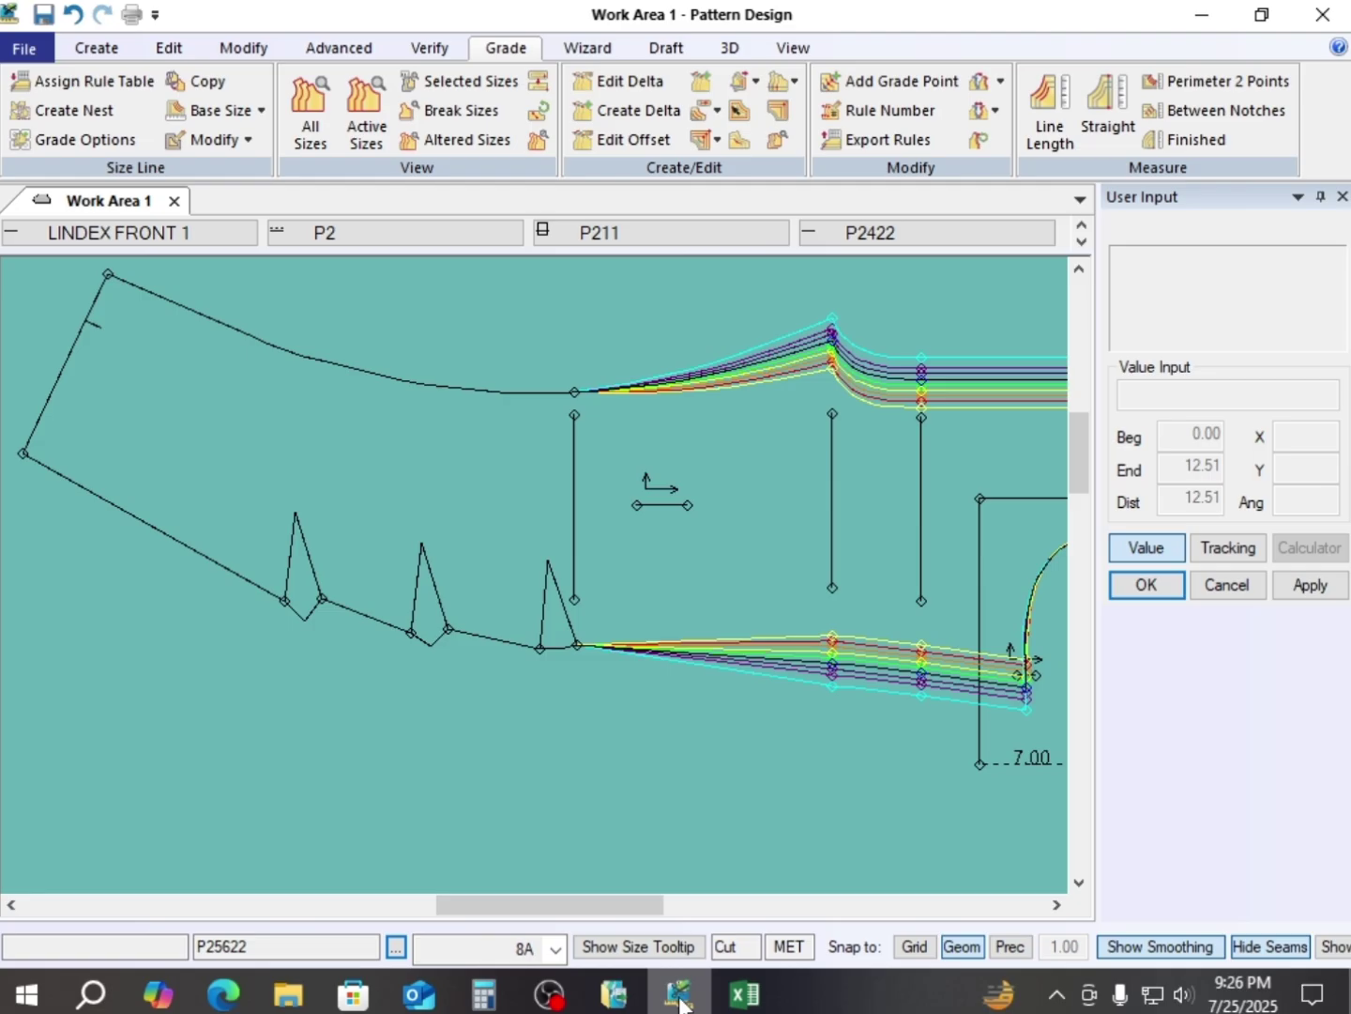
- Consult the measurement chart in Excel, return to Pattern Design and shift the graded trouser piece P2422 slightly down towards the 7.00 rectangle
click(744, 994)
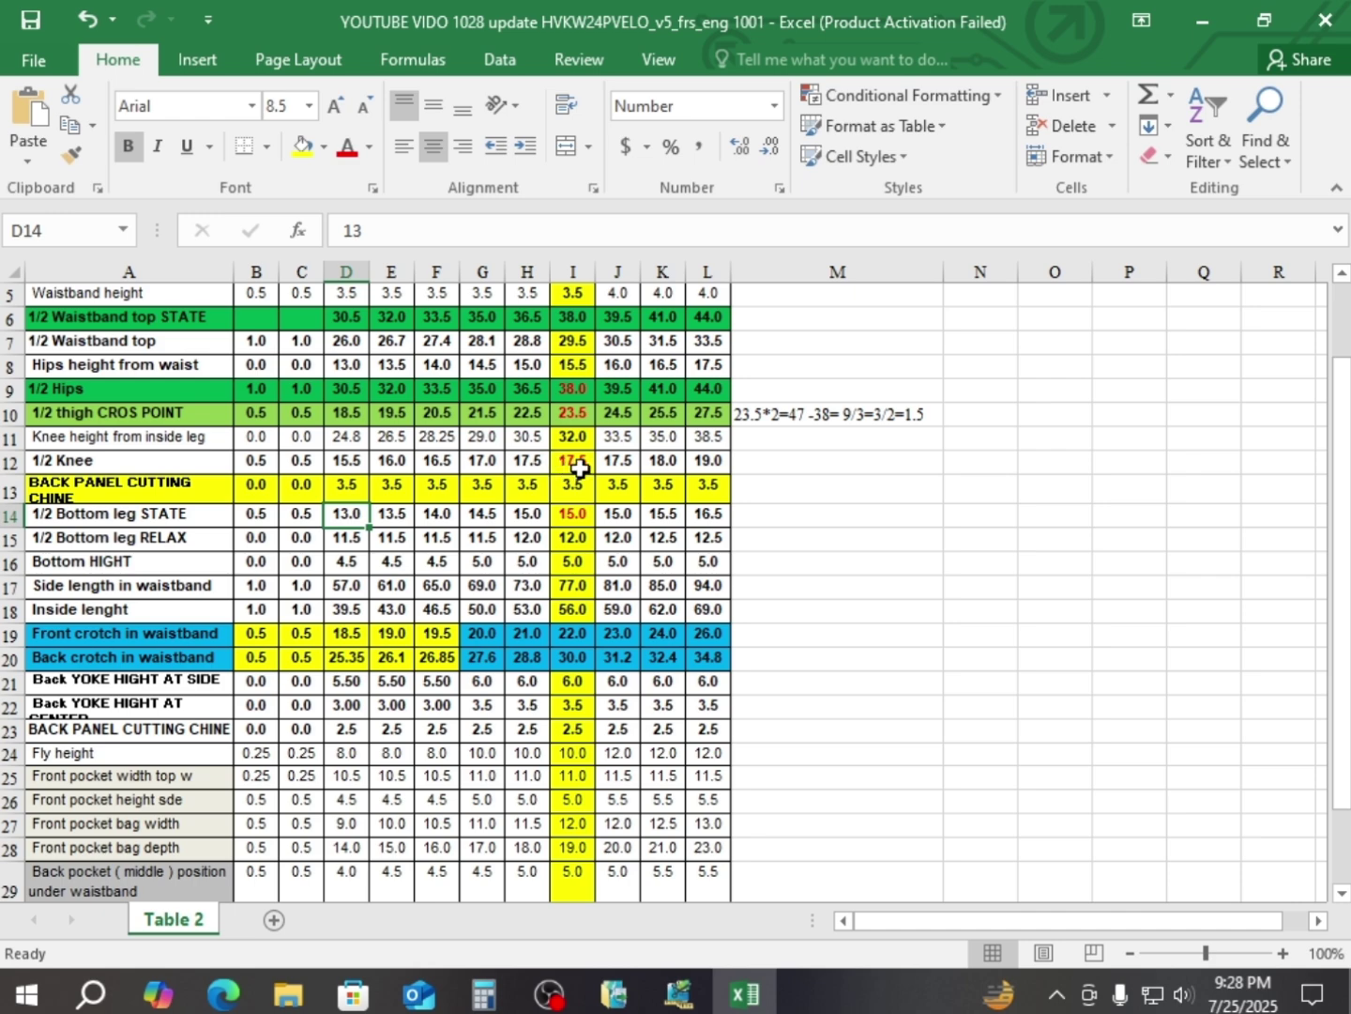
click(678, 1000)
mouse_move(479, 445)
mouse_down()
mouse_move(533, 492)
mouse_move(496, 472)
mouse_up()
click(534, 490)
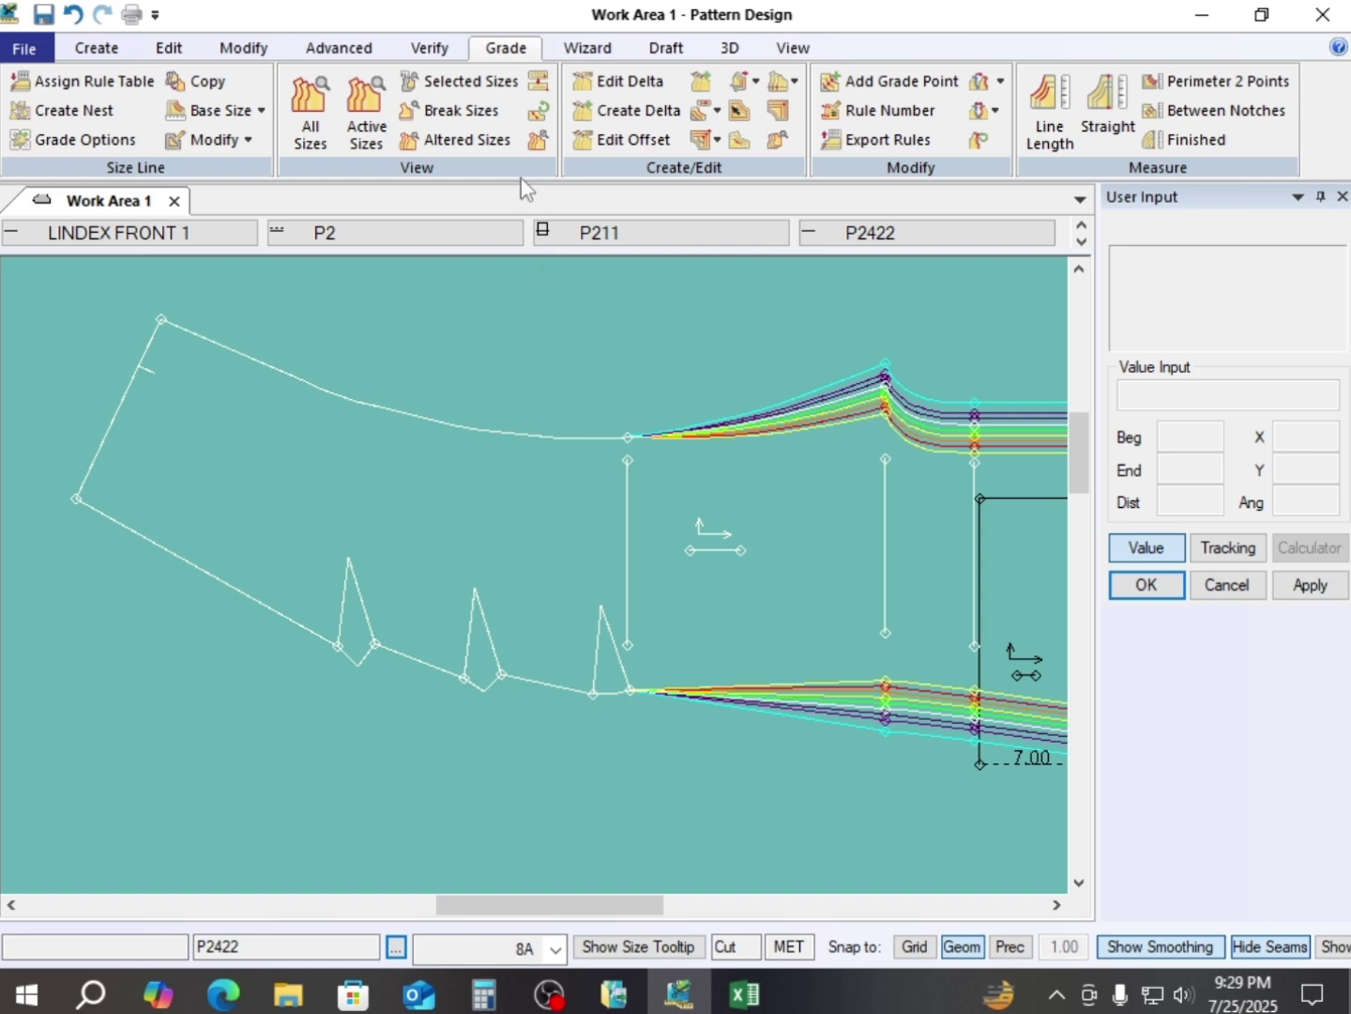
- Use Edit Delta on the upper-edge knee point and upper hem corner of P2422, setting Delta Y to 0.25 for all size breaks
click(628, 81)
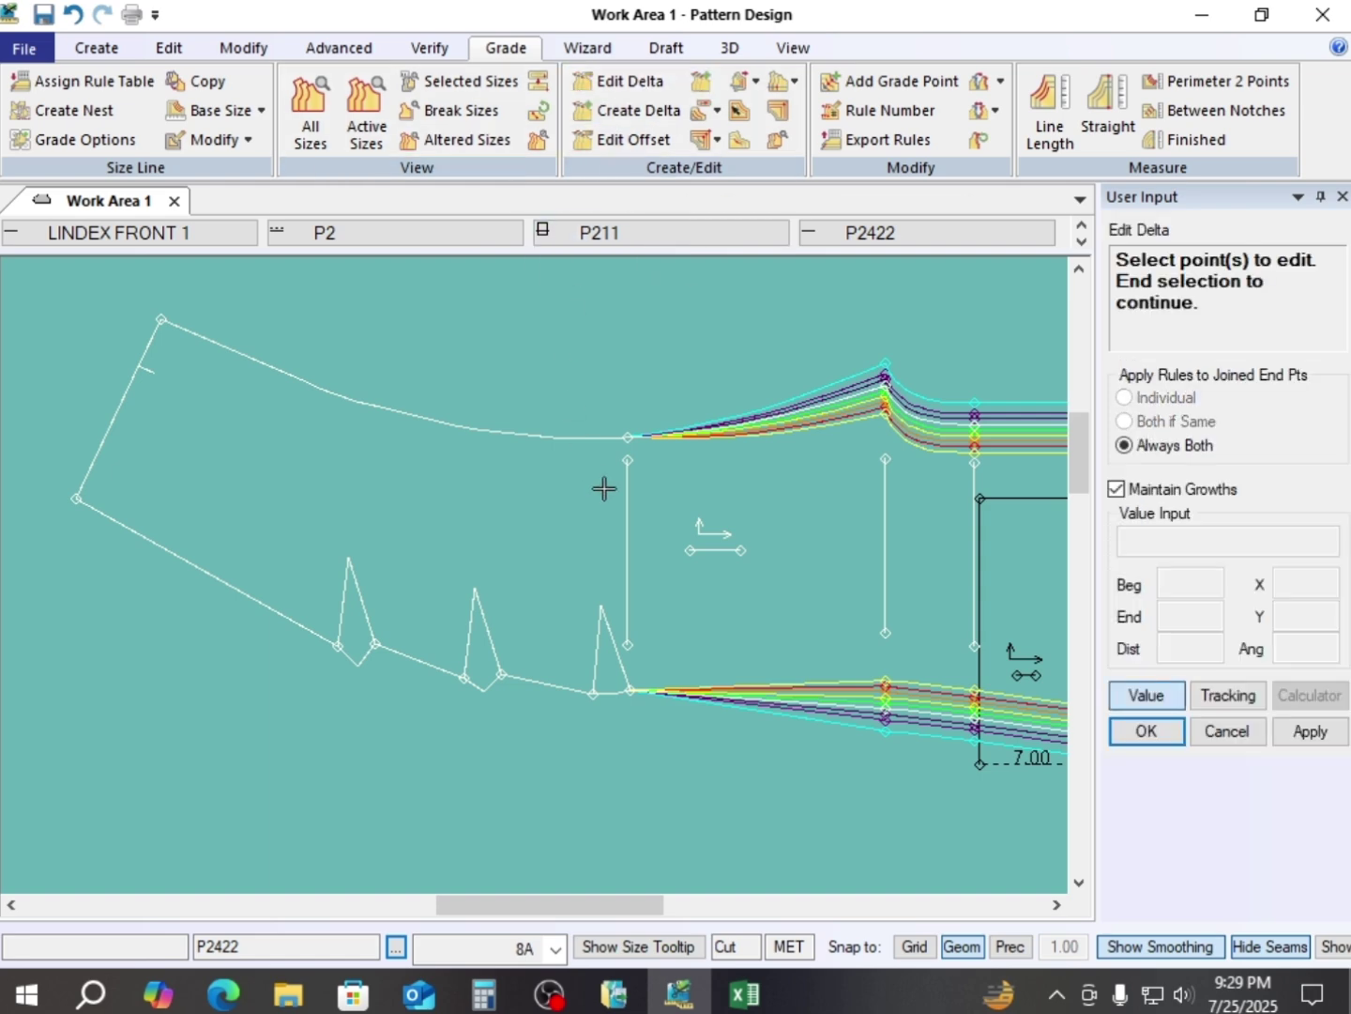
click(622, 434)
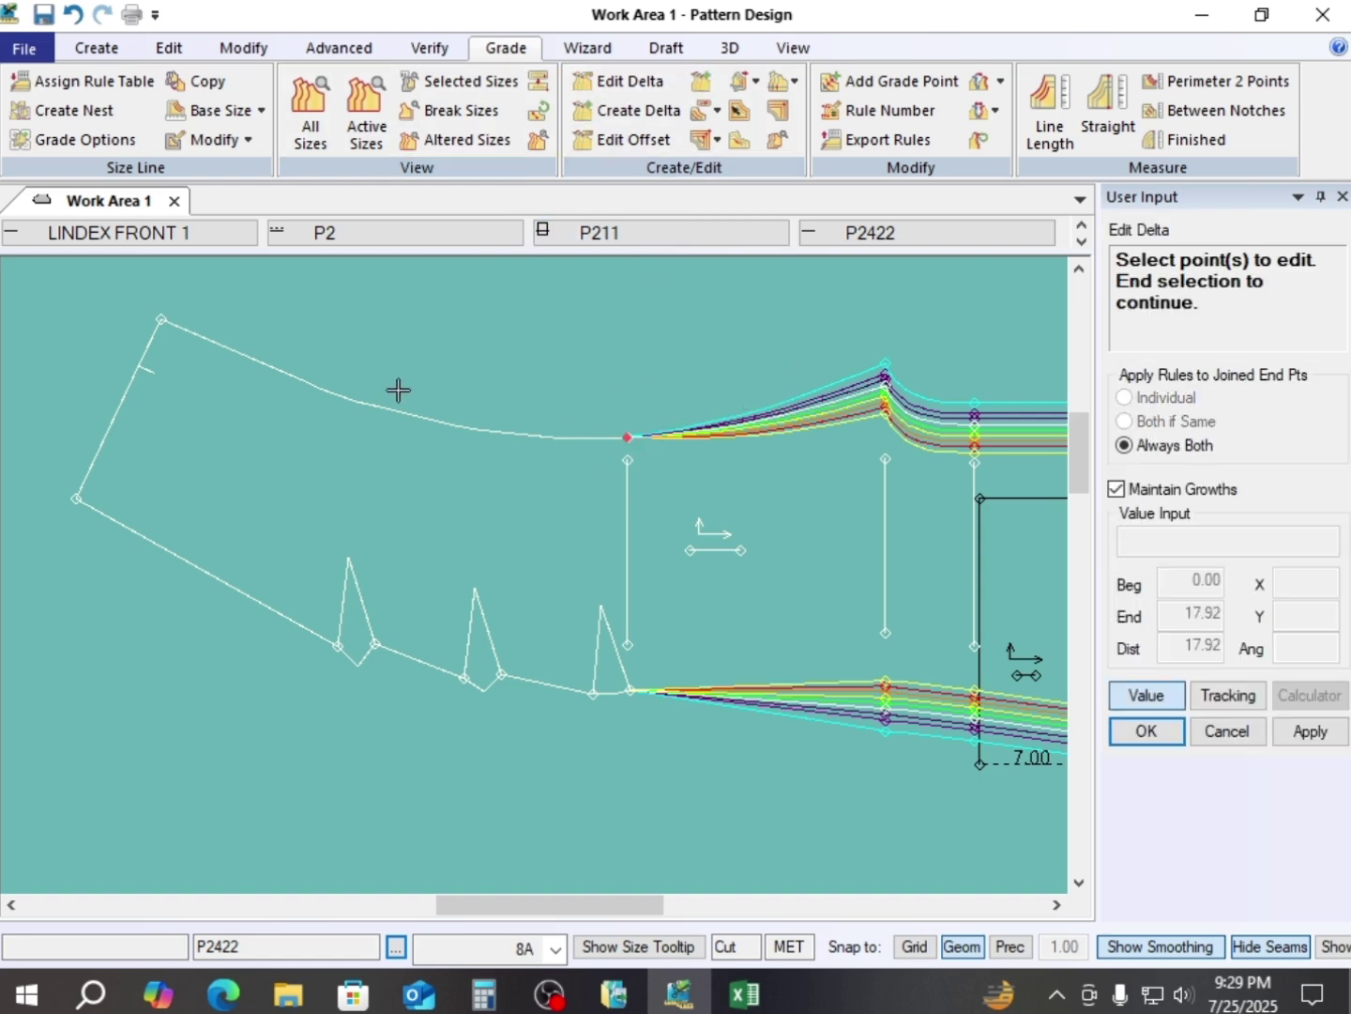
click(164, 320)
right_click(565, 324)
click(567, 332)
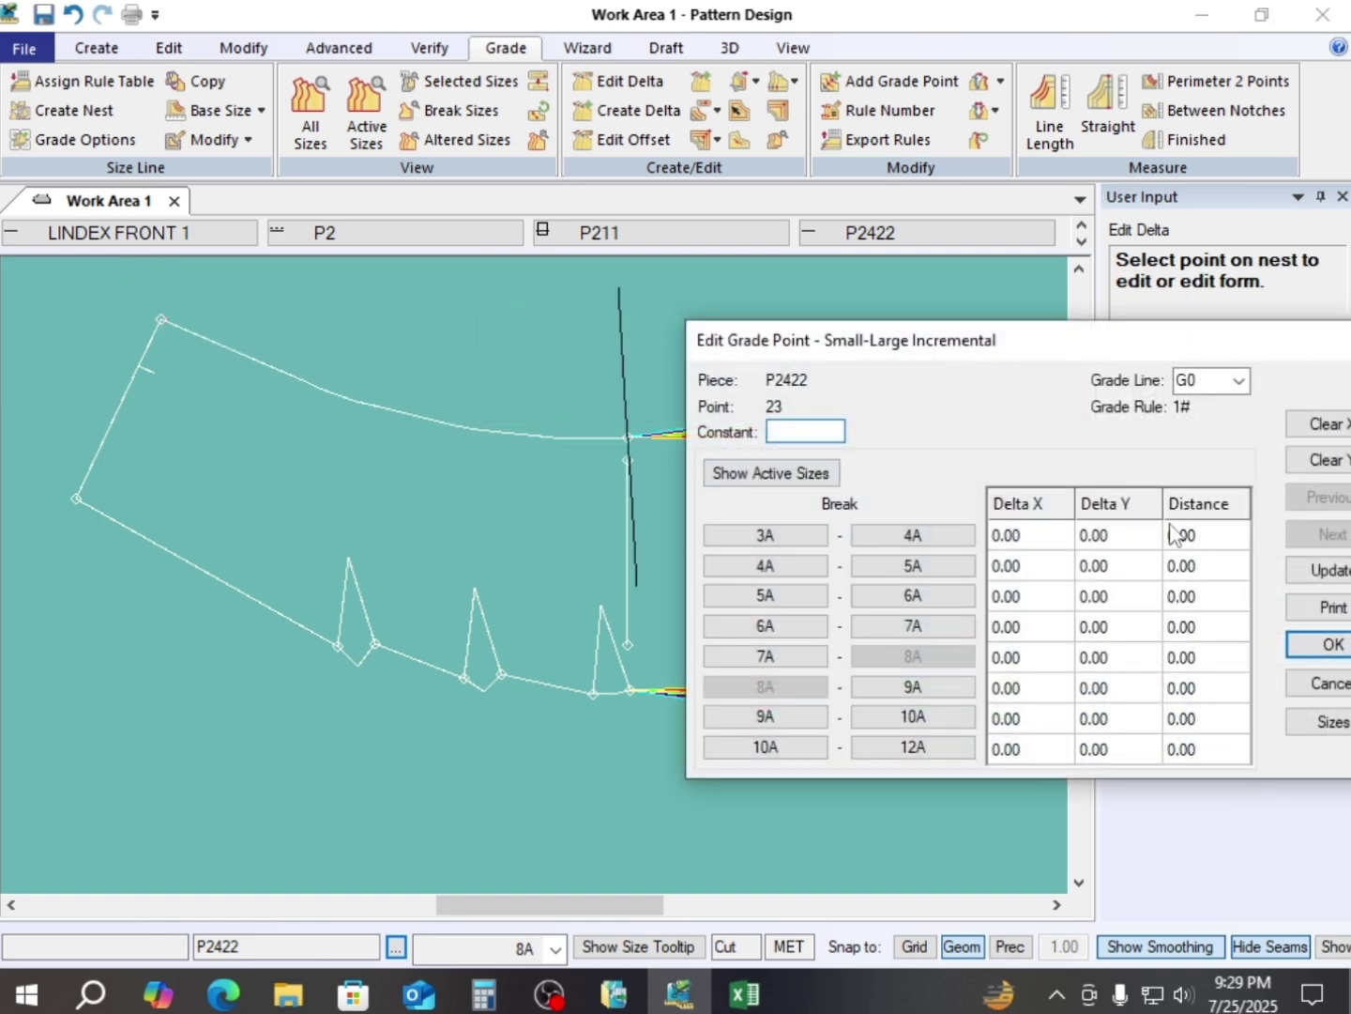
click(1331, 460)
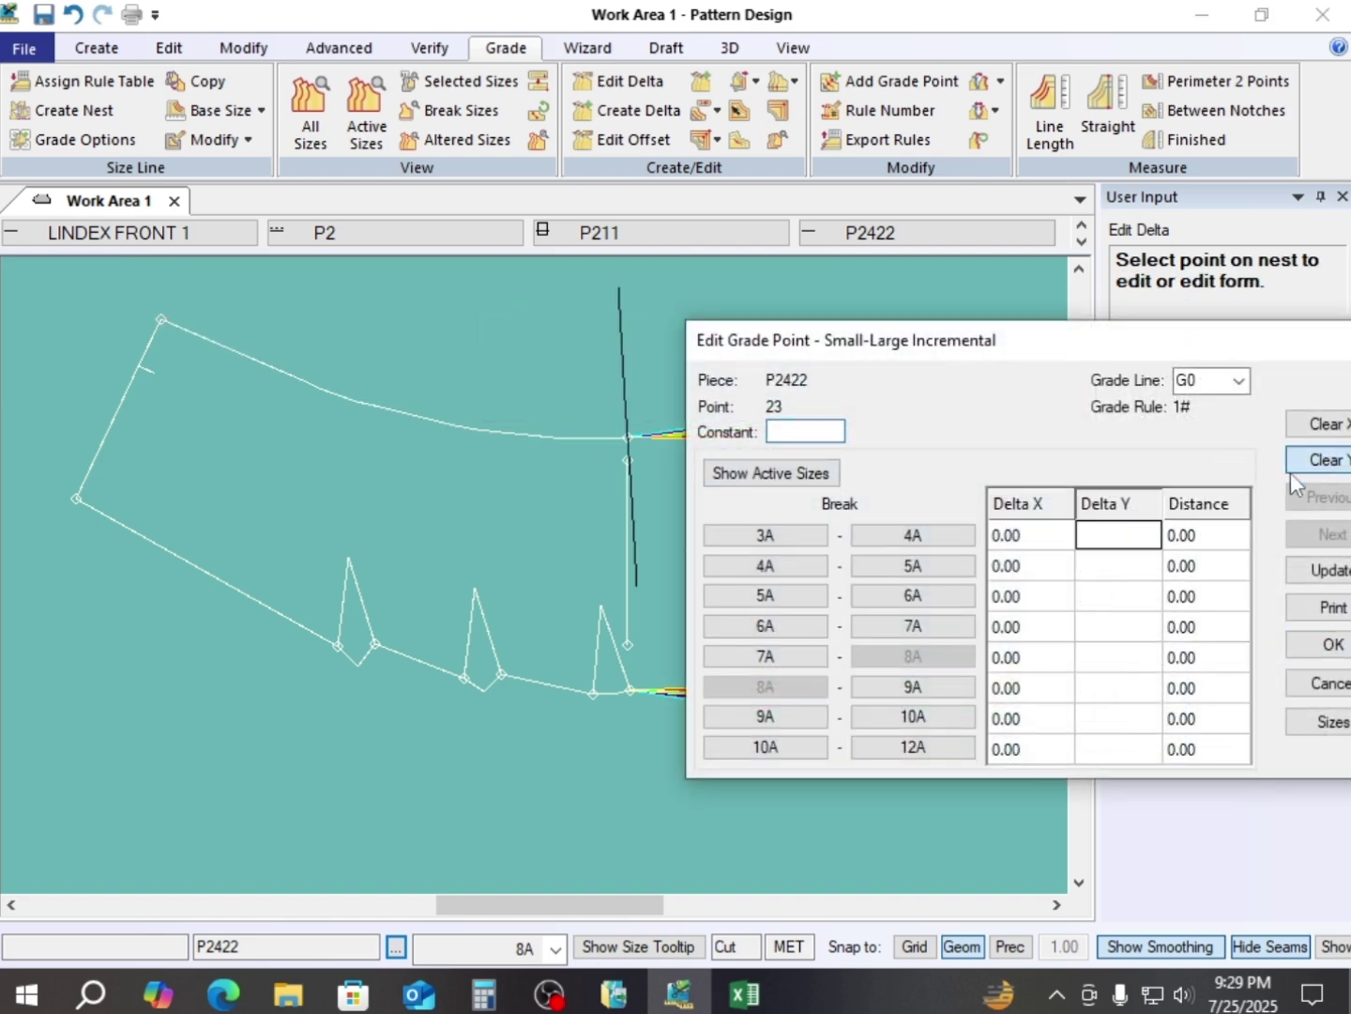
click(1114, 545)
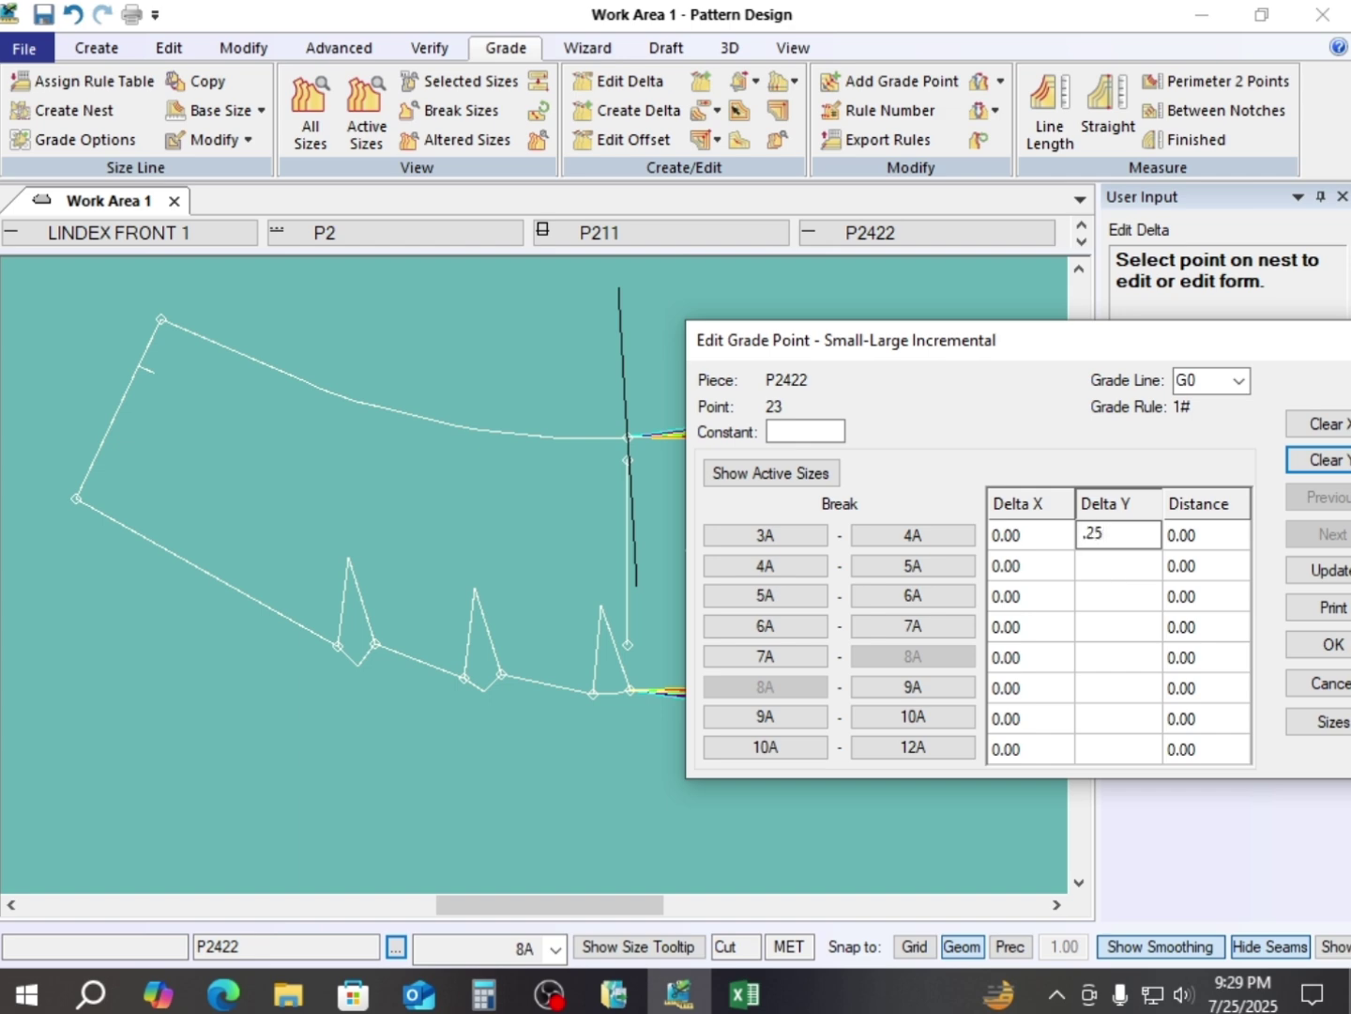
click(1325, 569)
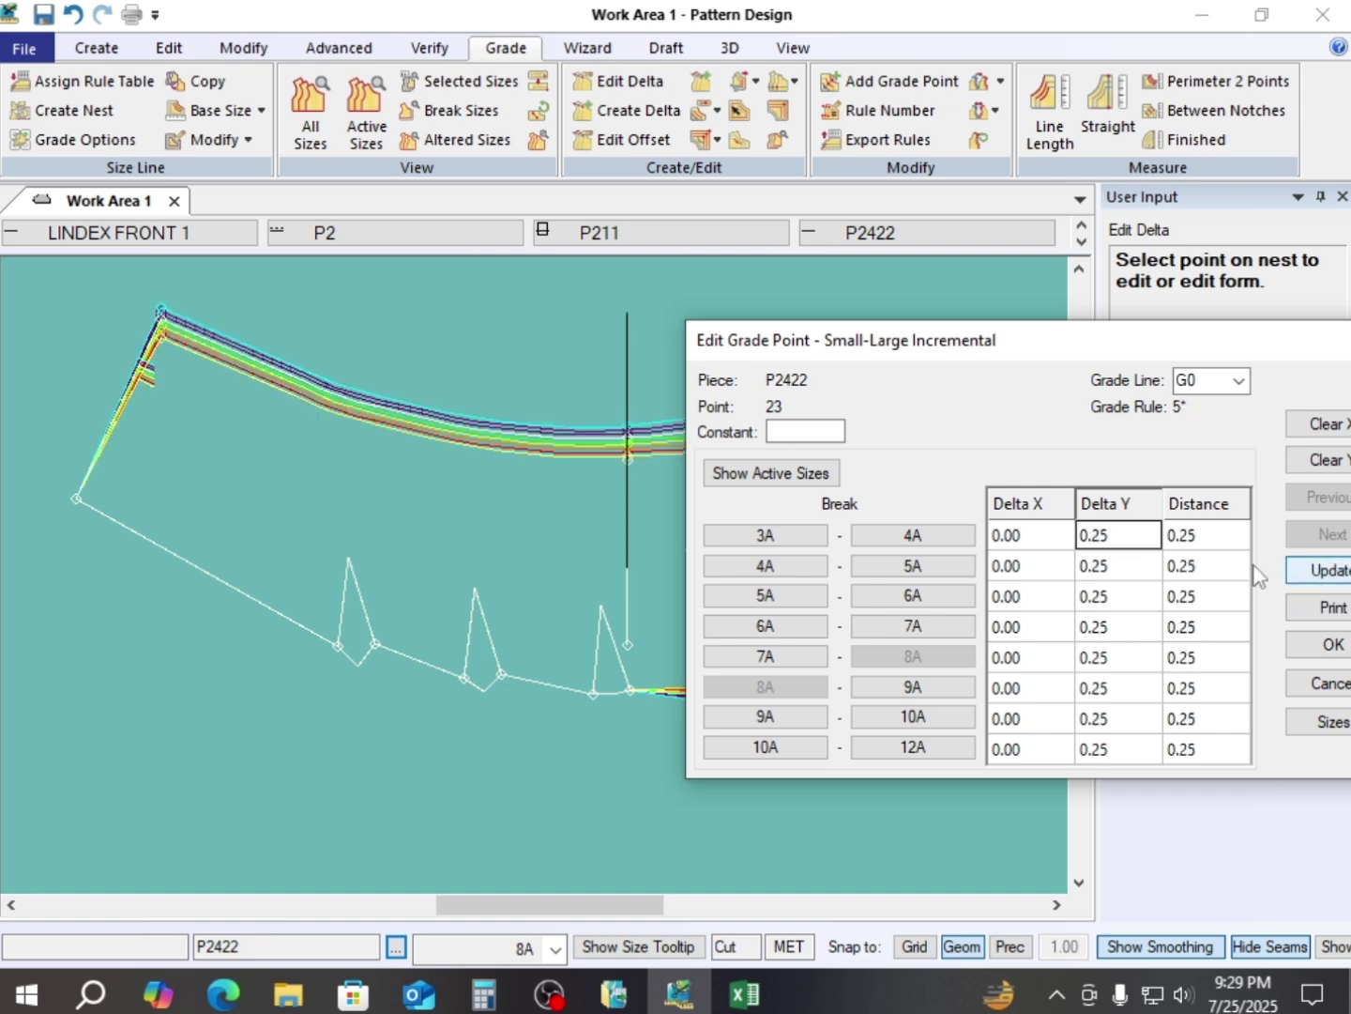
- Set the 10A-12A Delta Y of the upper knee and hem points to 0.25*2 and apply the grading
drag(1085, 333, 841, 73)
click(862, 469)
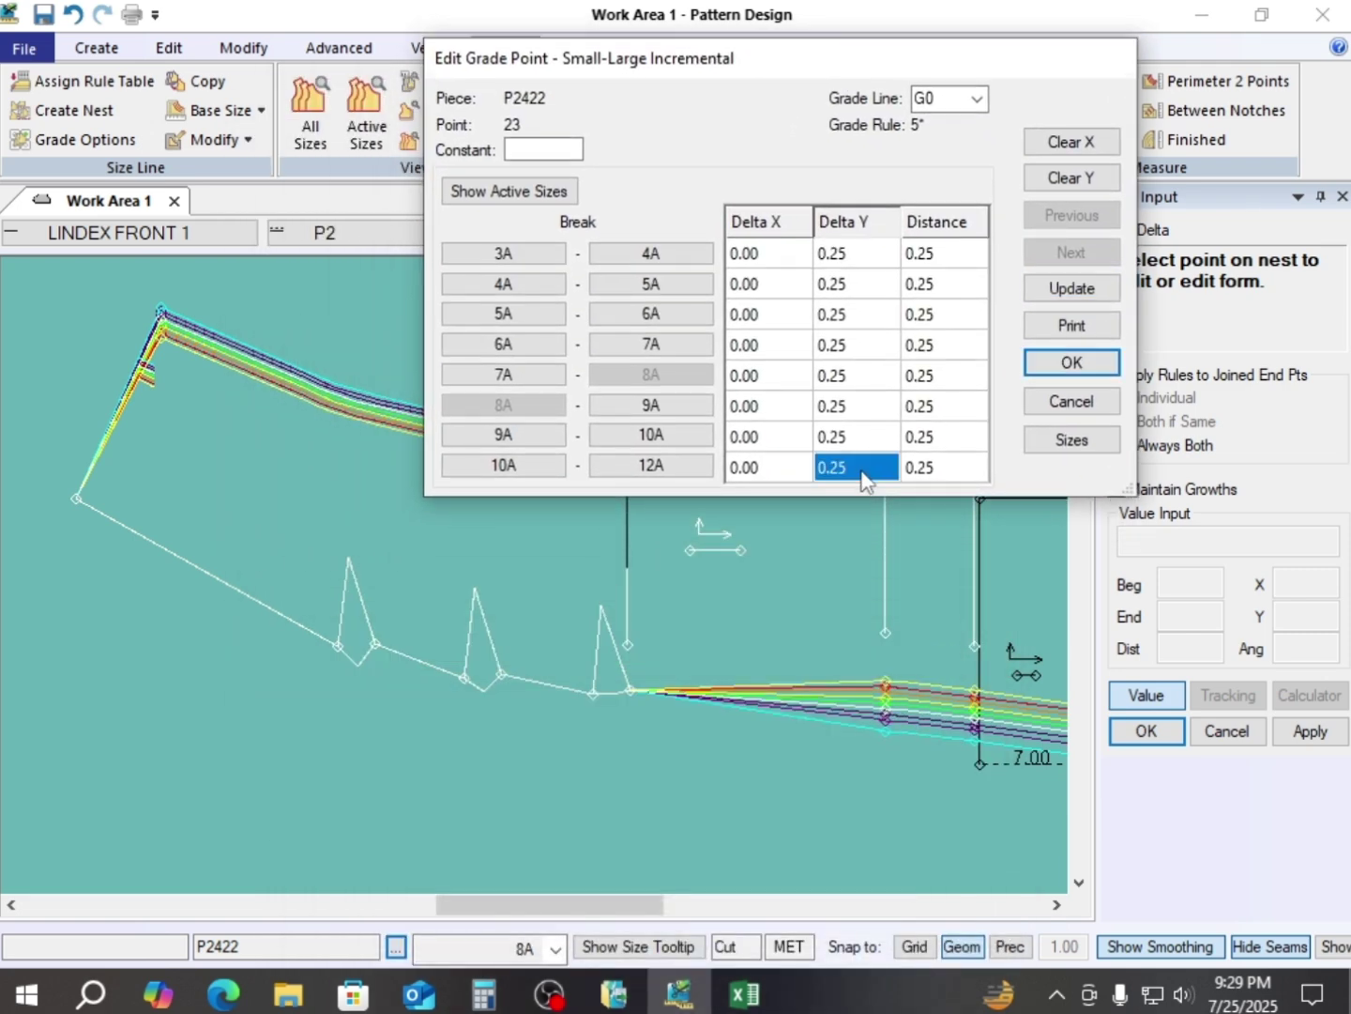
click(862, 469)
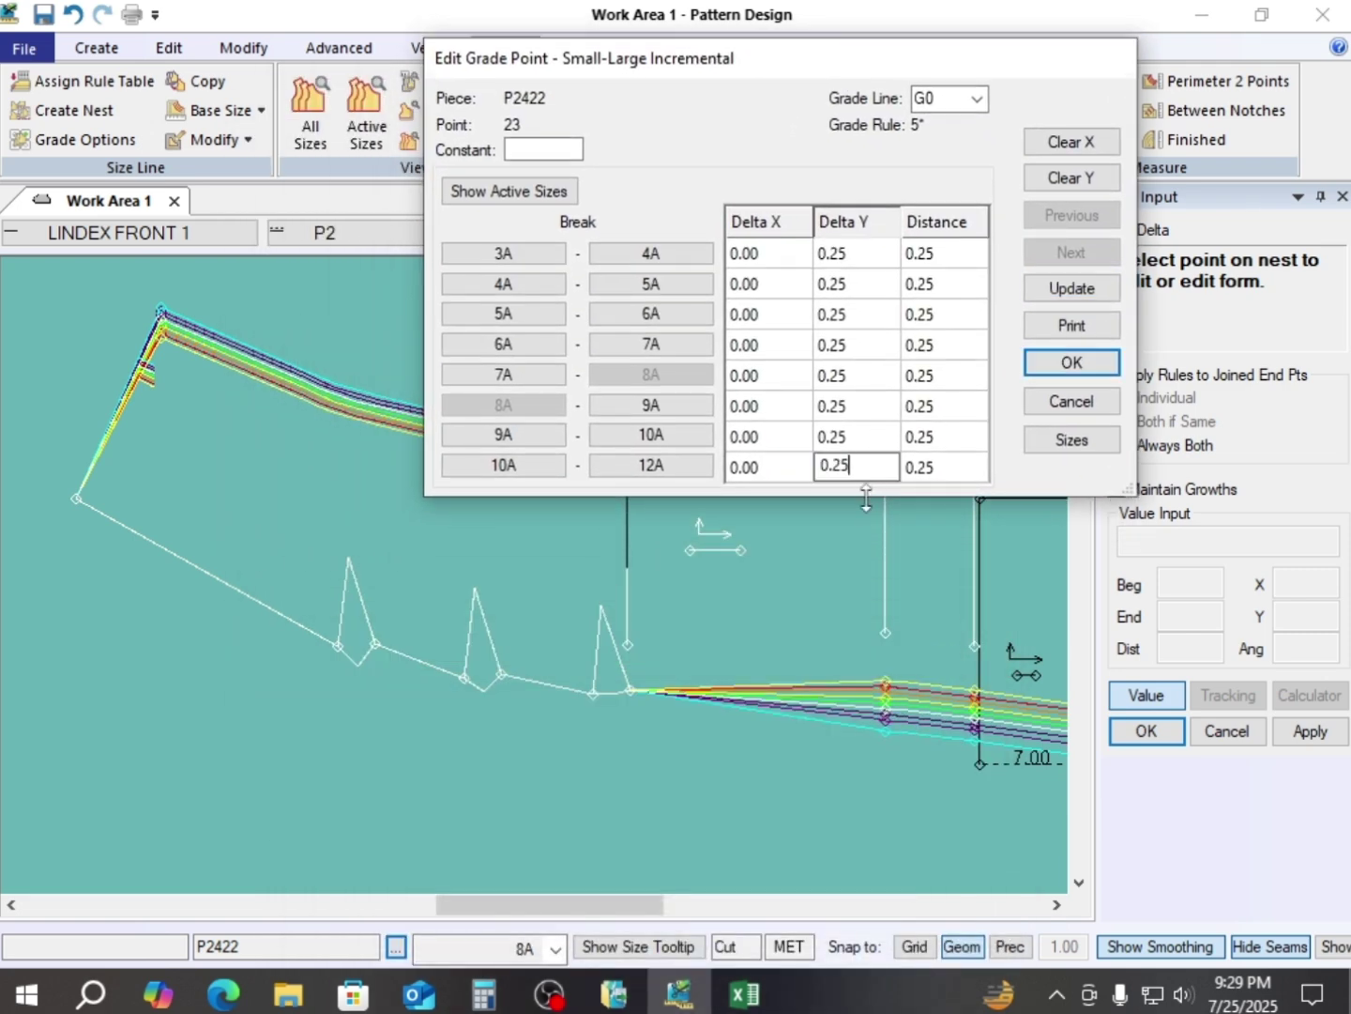
text(*2)
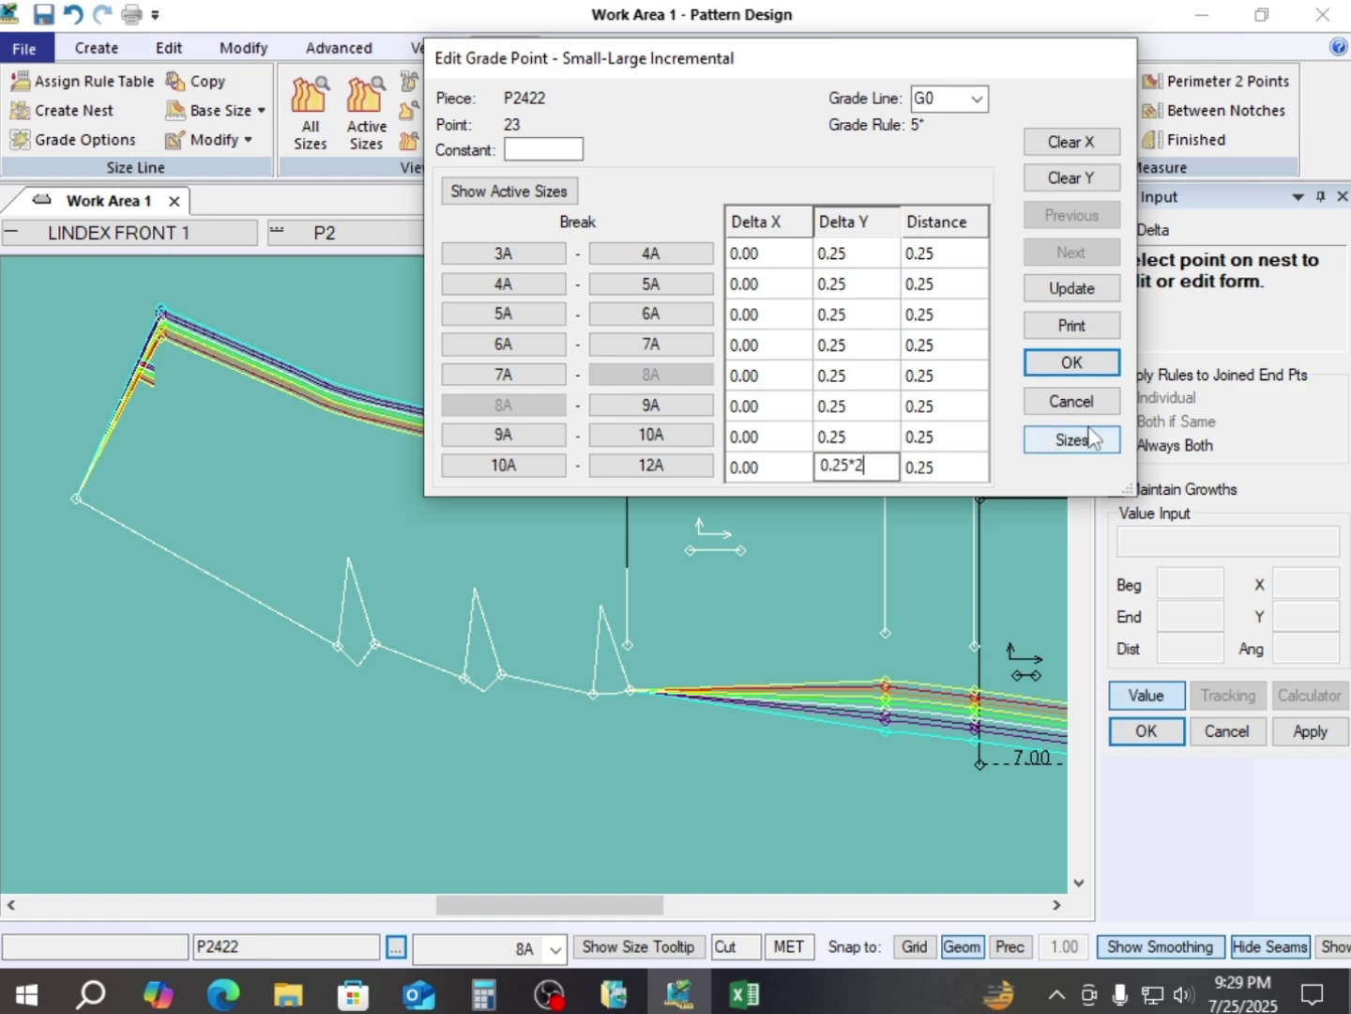
click(1072, 362)
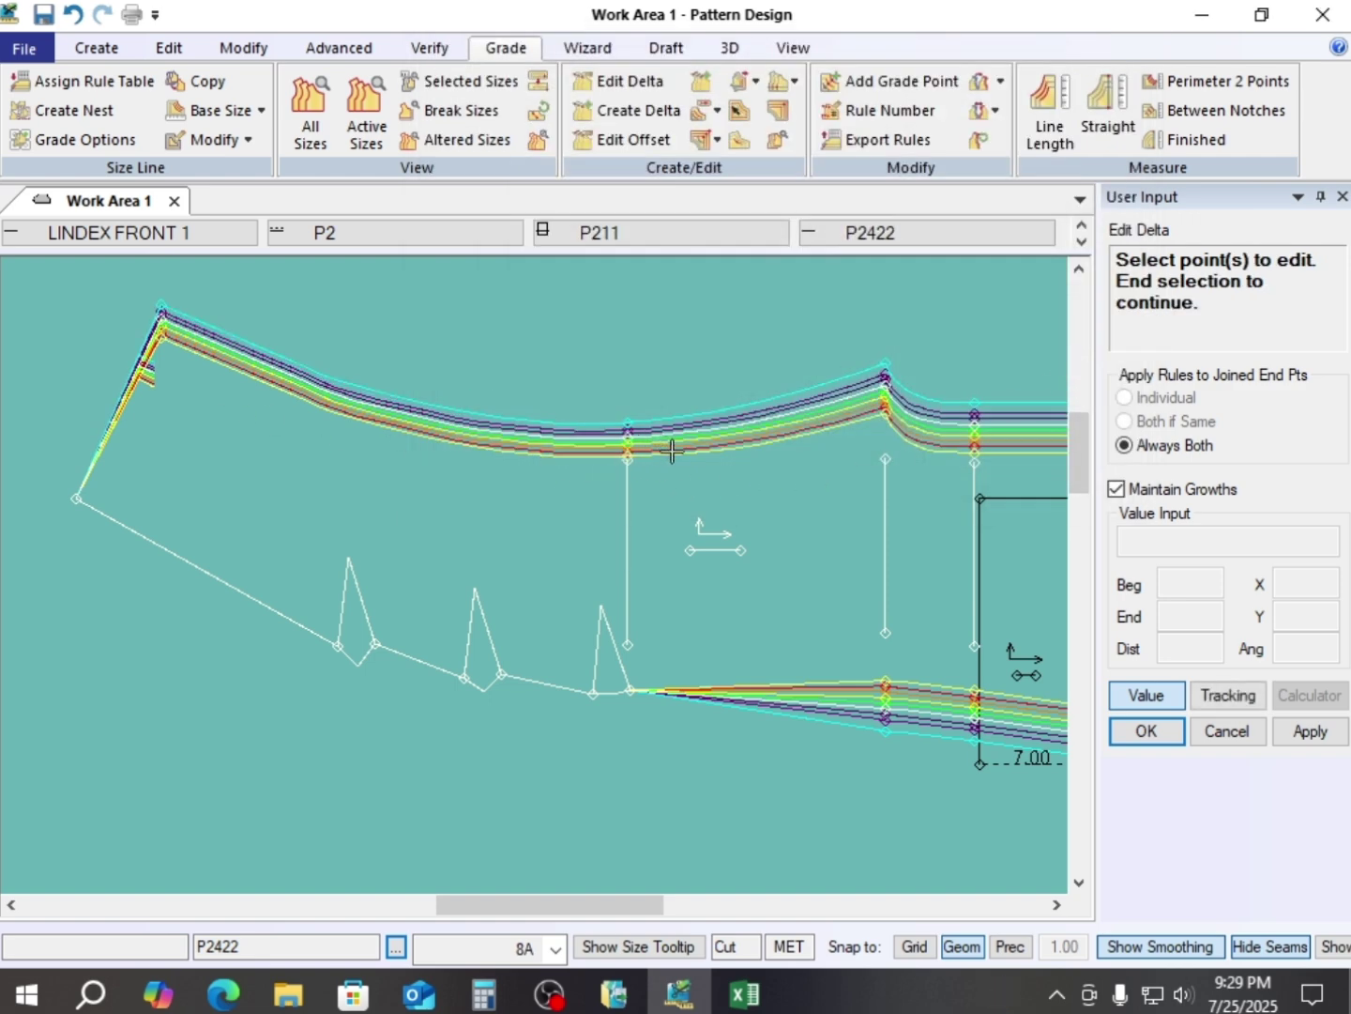
- Review the size-break Delta values of the upper-edge knee point in Edit Delta and close its form
scroll(657, 456, up, 2)
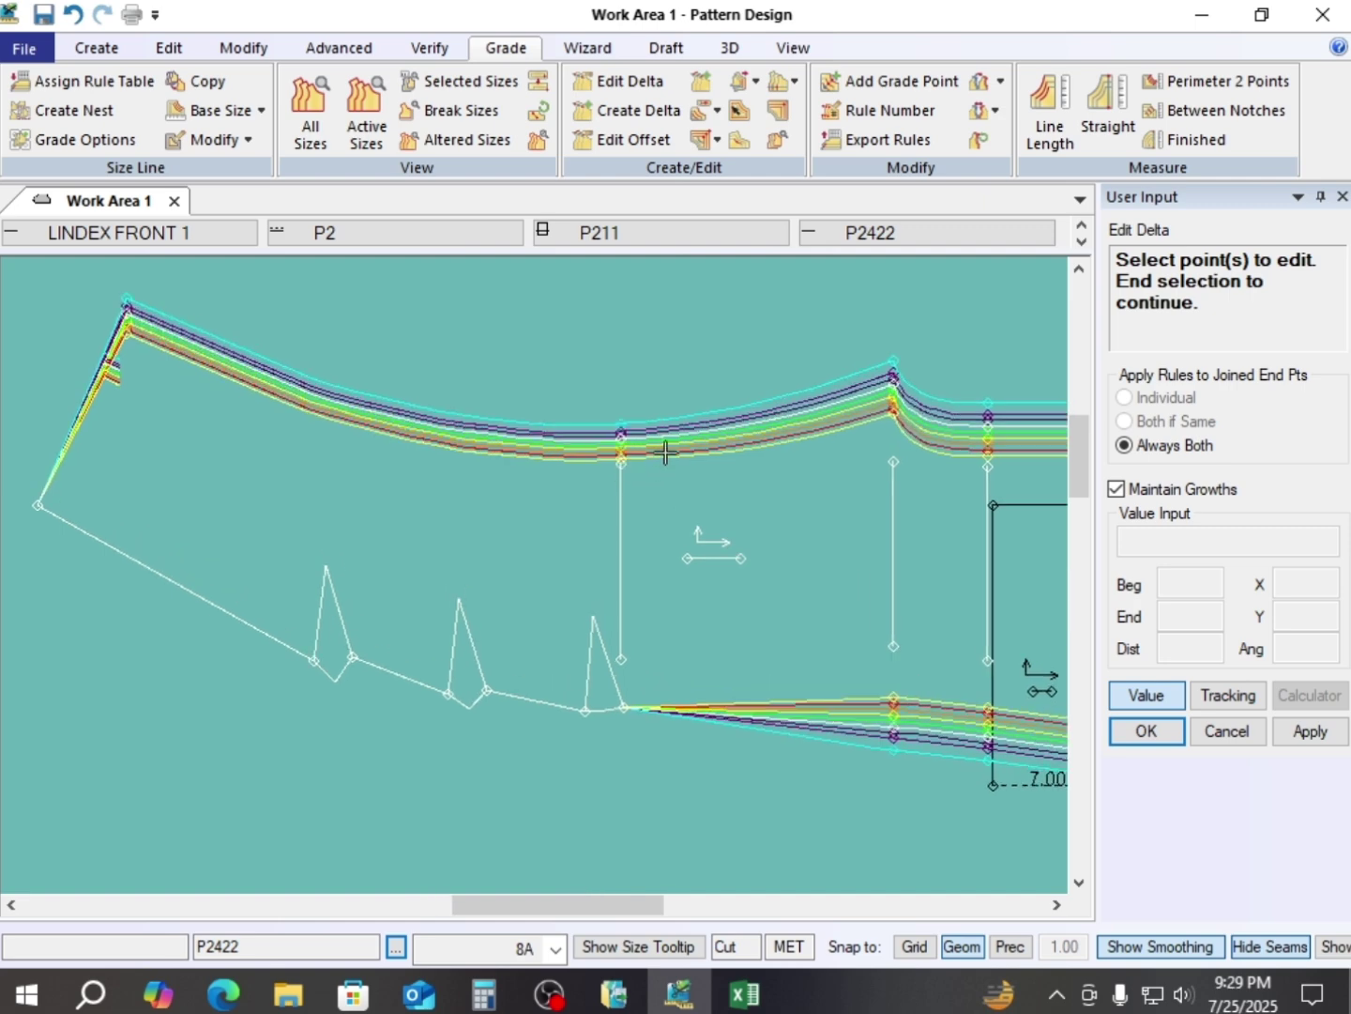
scroll(664, 452, down, 1)
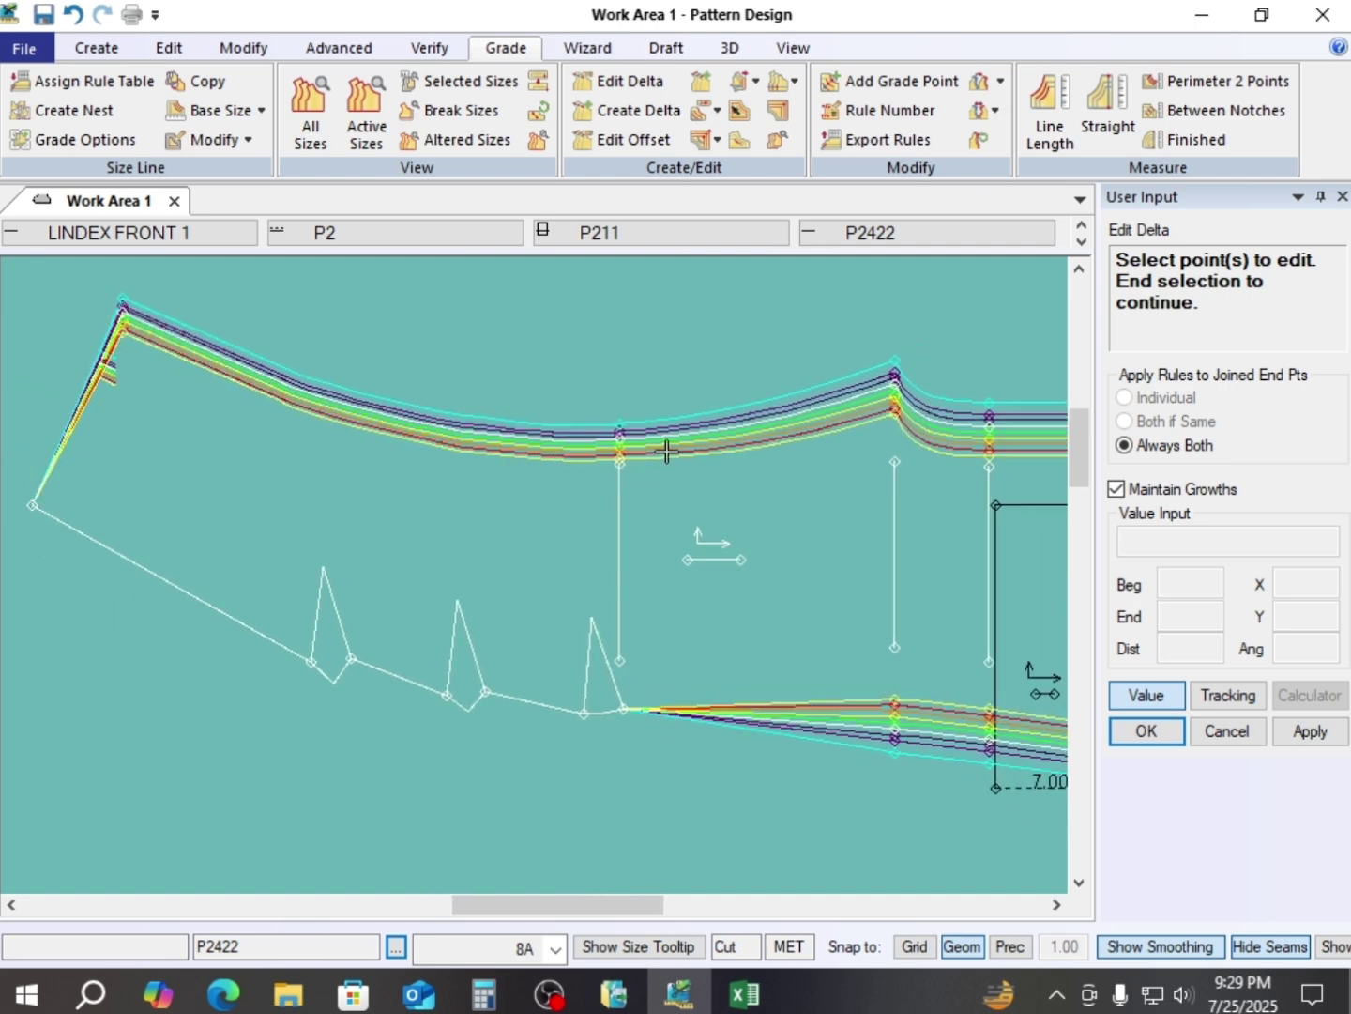
scroll(666, 453, up, 1)
scroll(666, 451, down, 2)
scroll(629, 474, up, 1)
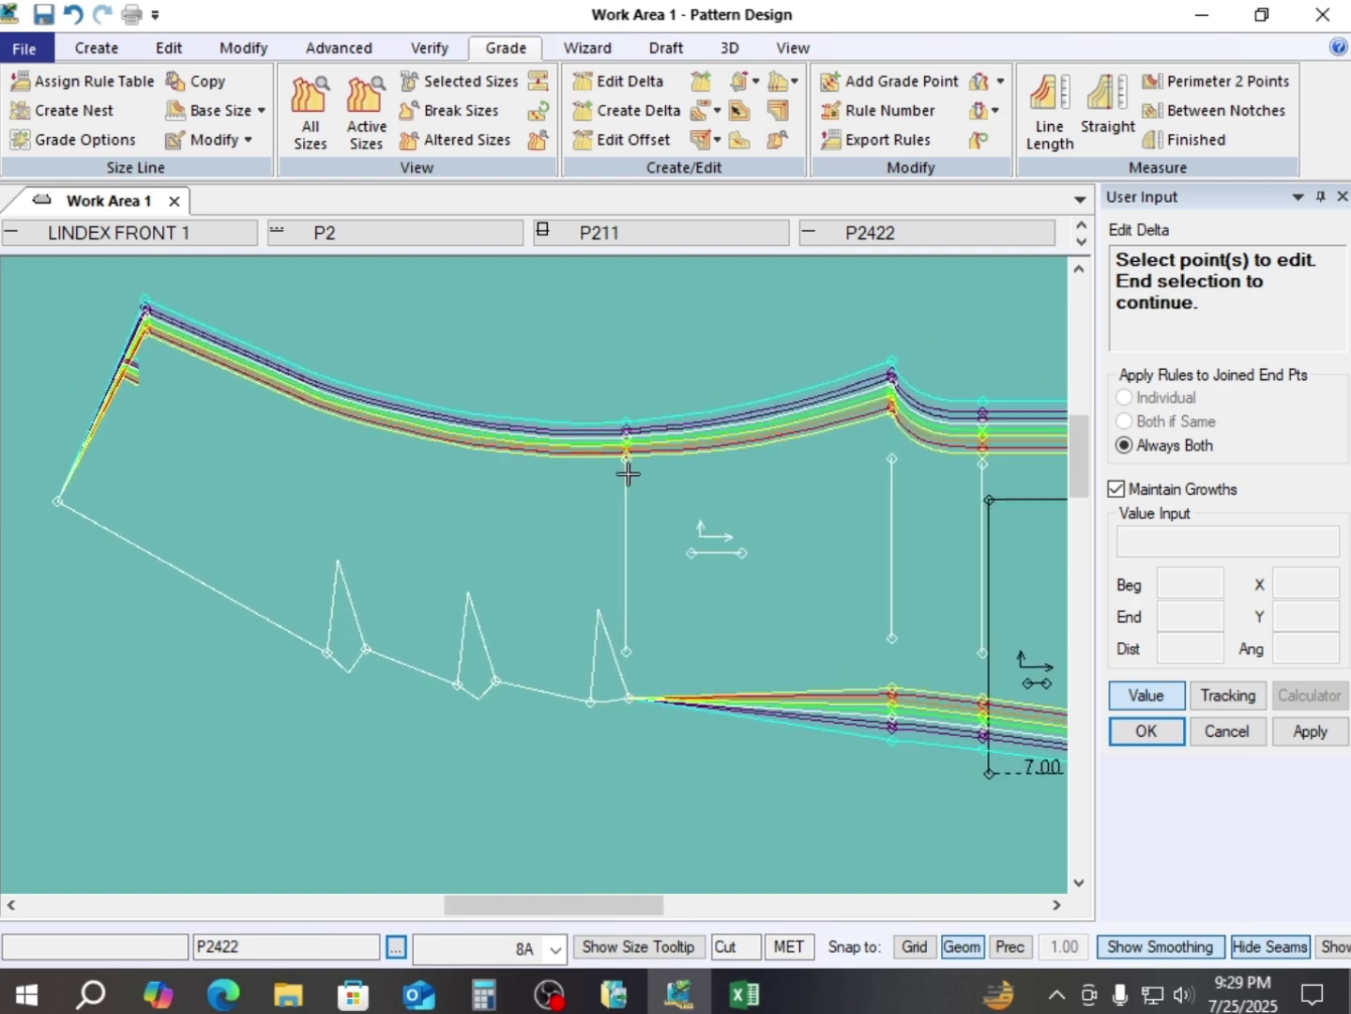
scroll(630, 474, up, 2)
click(621, 418)
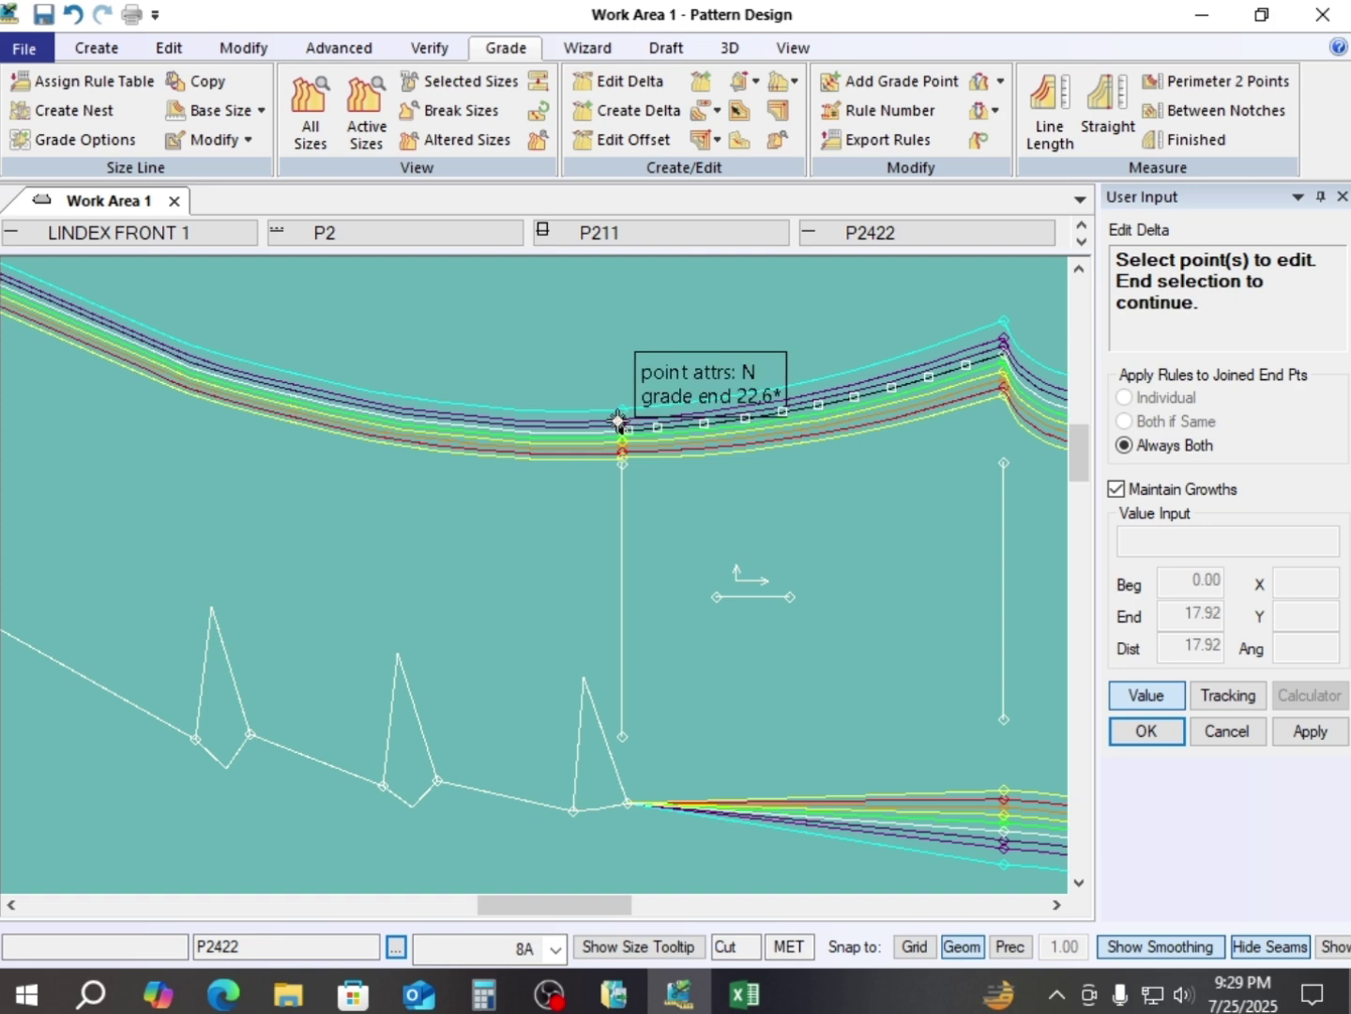
right_click(655, 352)
click(656, 354)
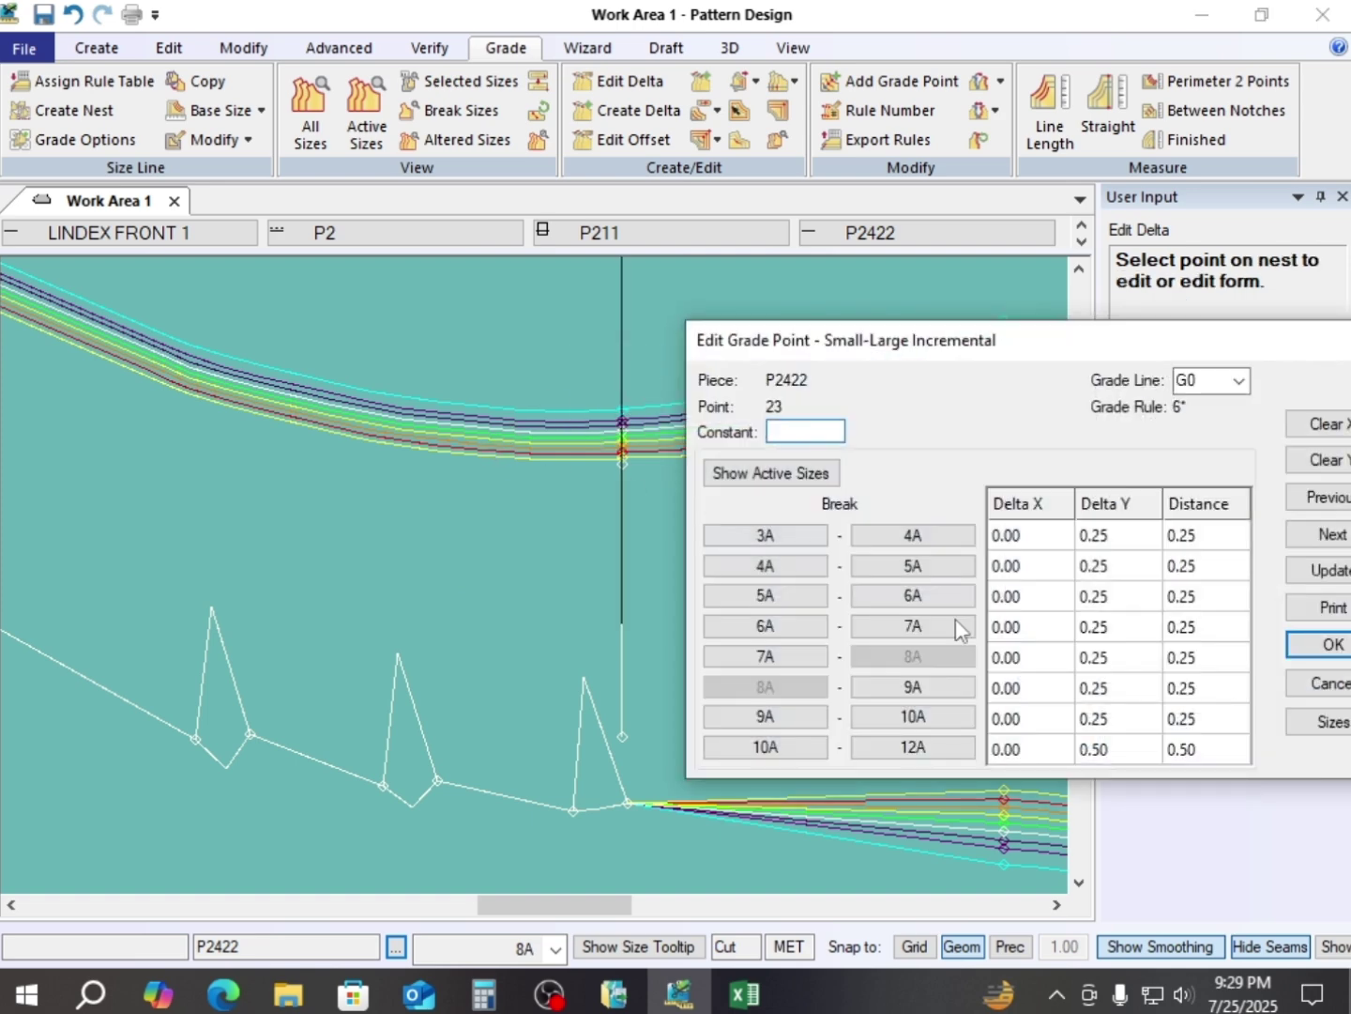
drag(1097, 351, 756, 284)
click(990, 572)
- Review the size-break Delta values of the upper hem corner in Edit Delta and close its form
scroll(808, 512, down, 2)
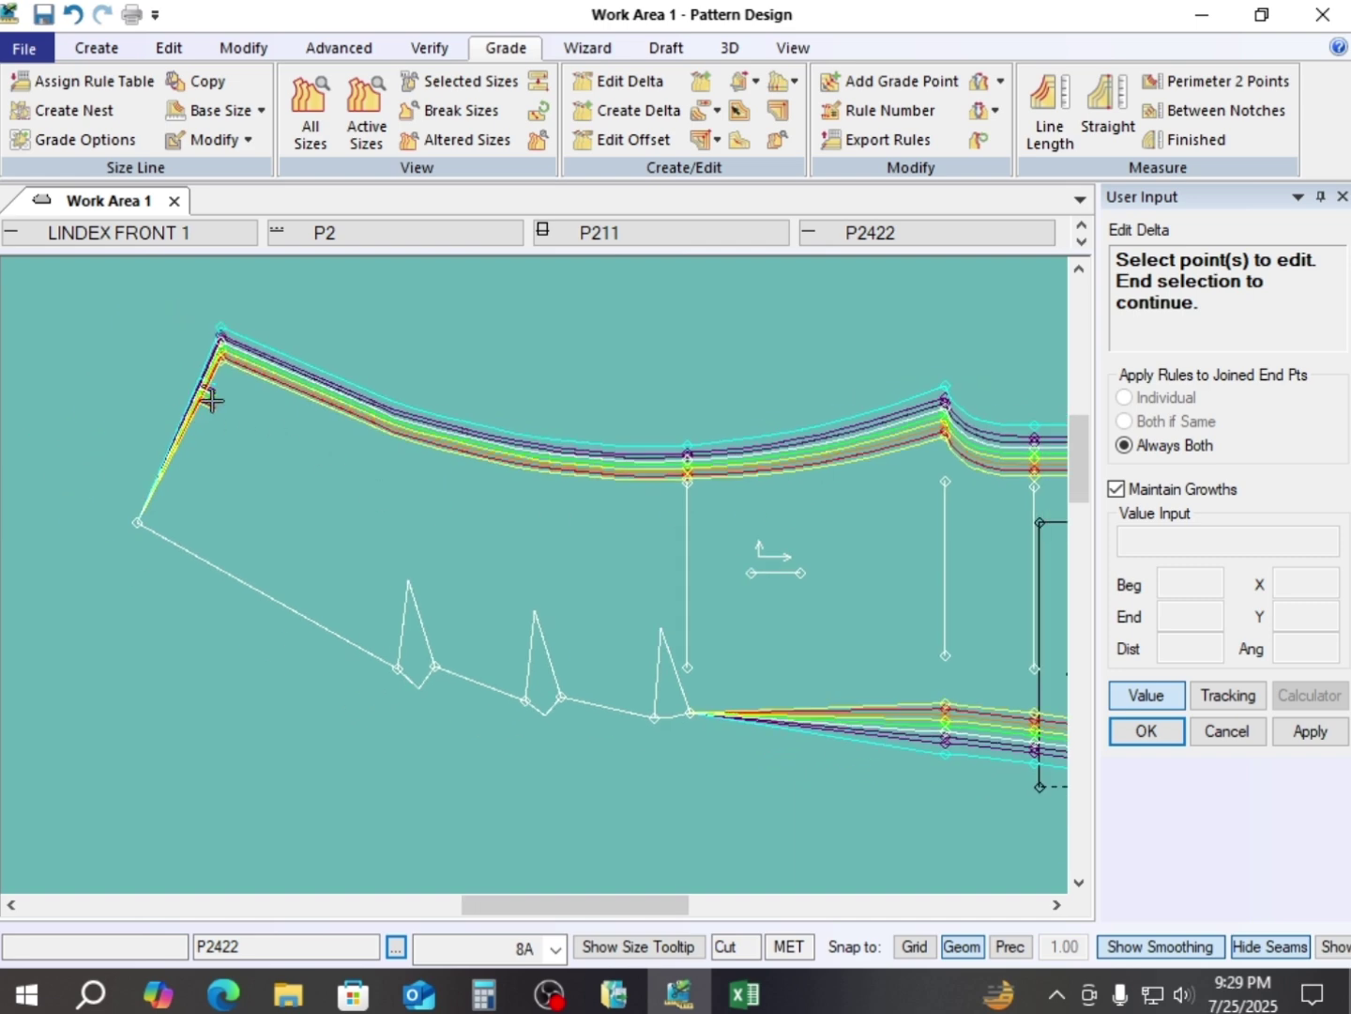
click(215, 338)
right_click(341, 324)
click(357, 334)
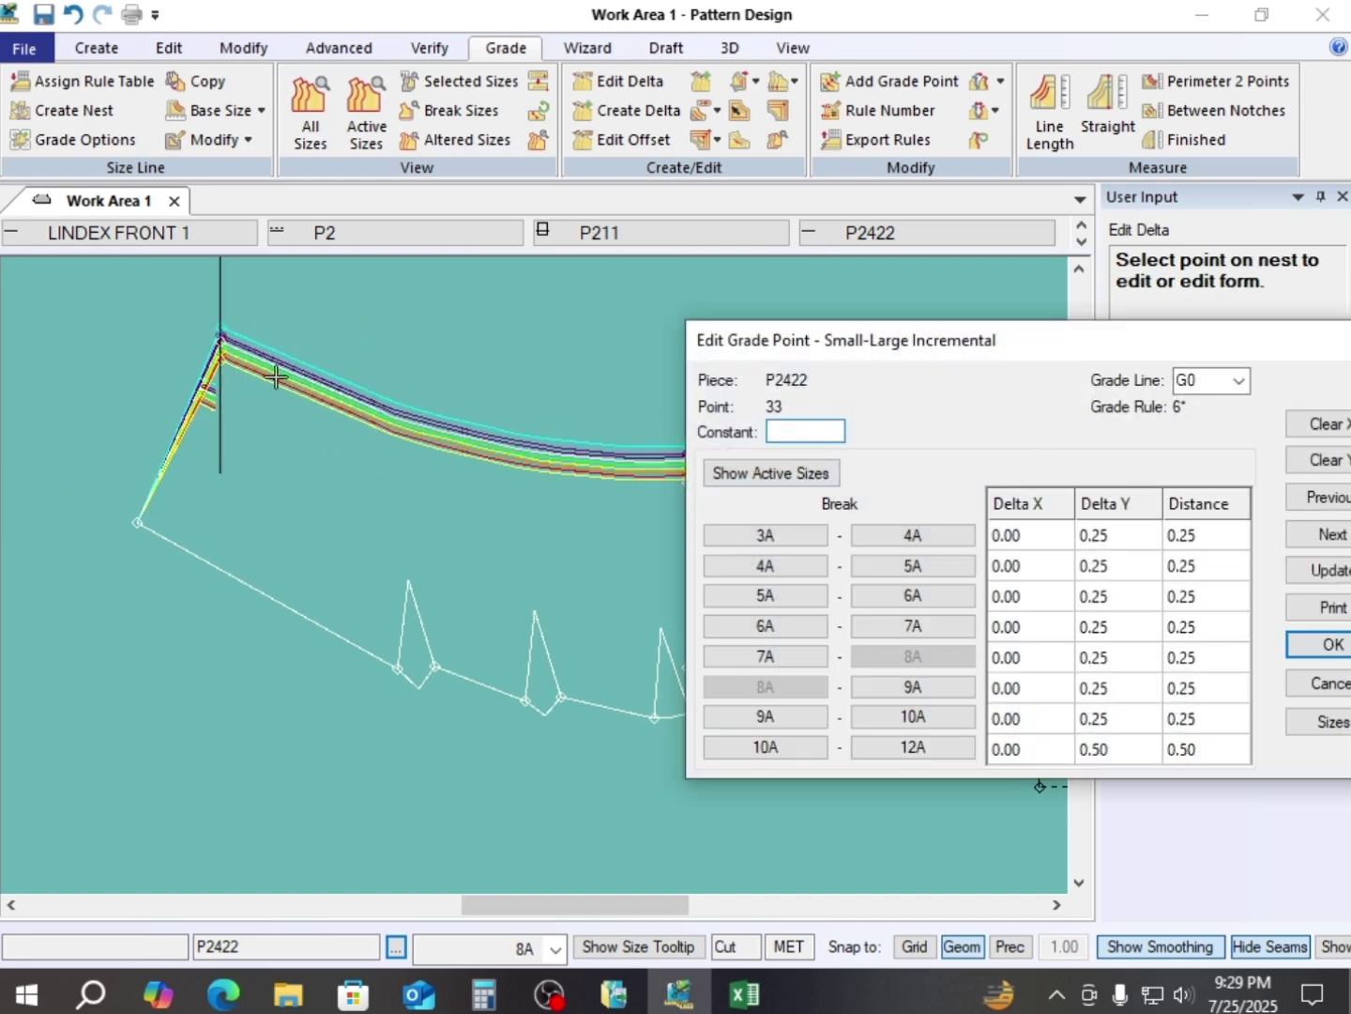
drag(1136, 351, 845, 156)
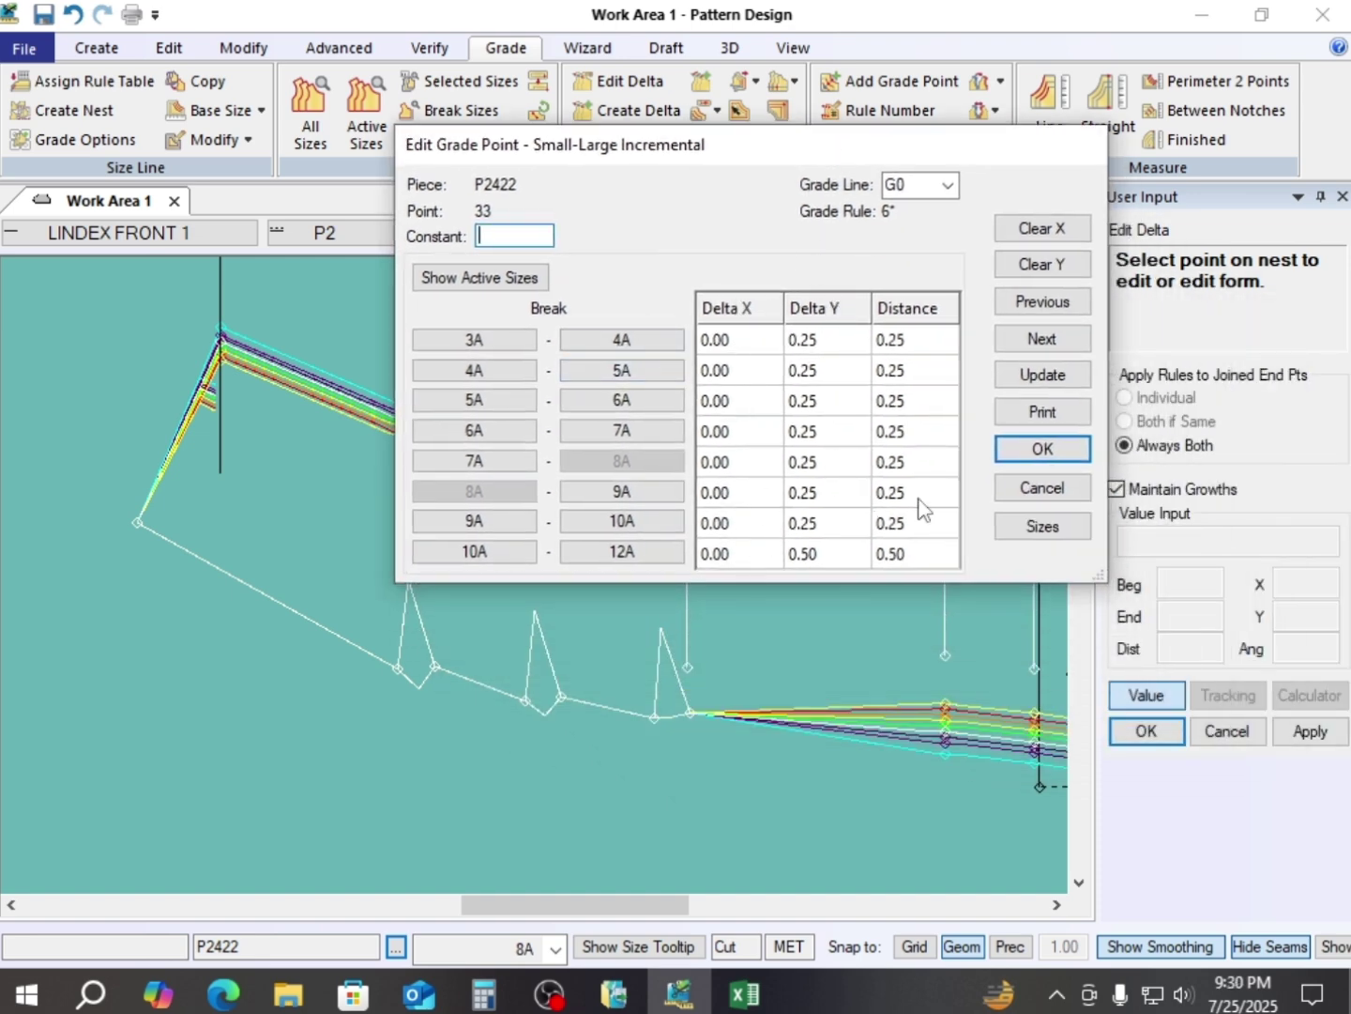
click(1044, 449)
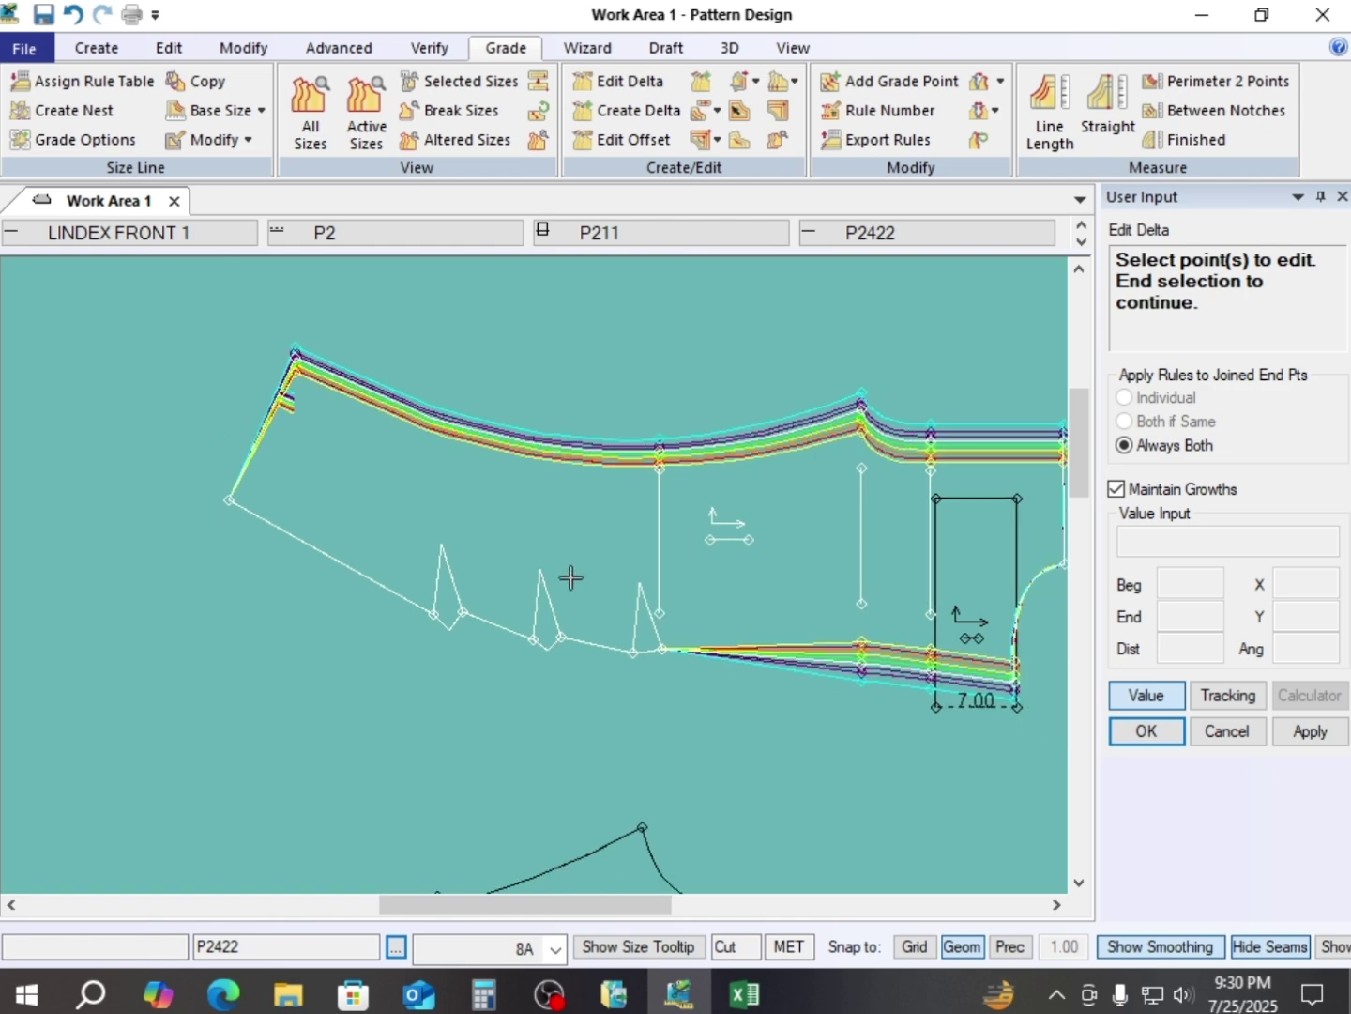
- Select the lower-edge knee point, the remaining dart leg points and the lower hem corner of P2422, and open their grade values for editing
scroll(613, 645, up, 2)
click(681, 650)
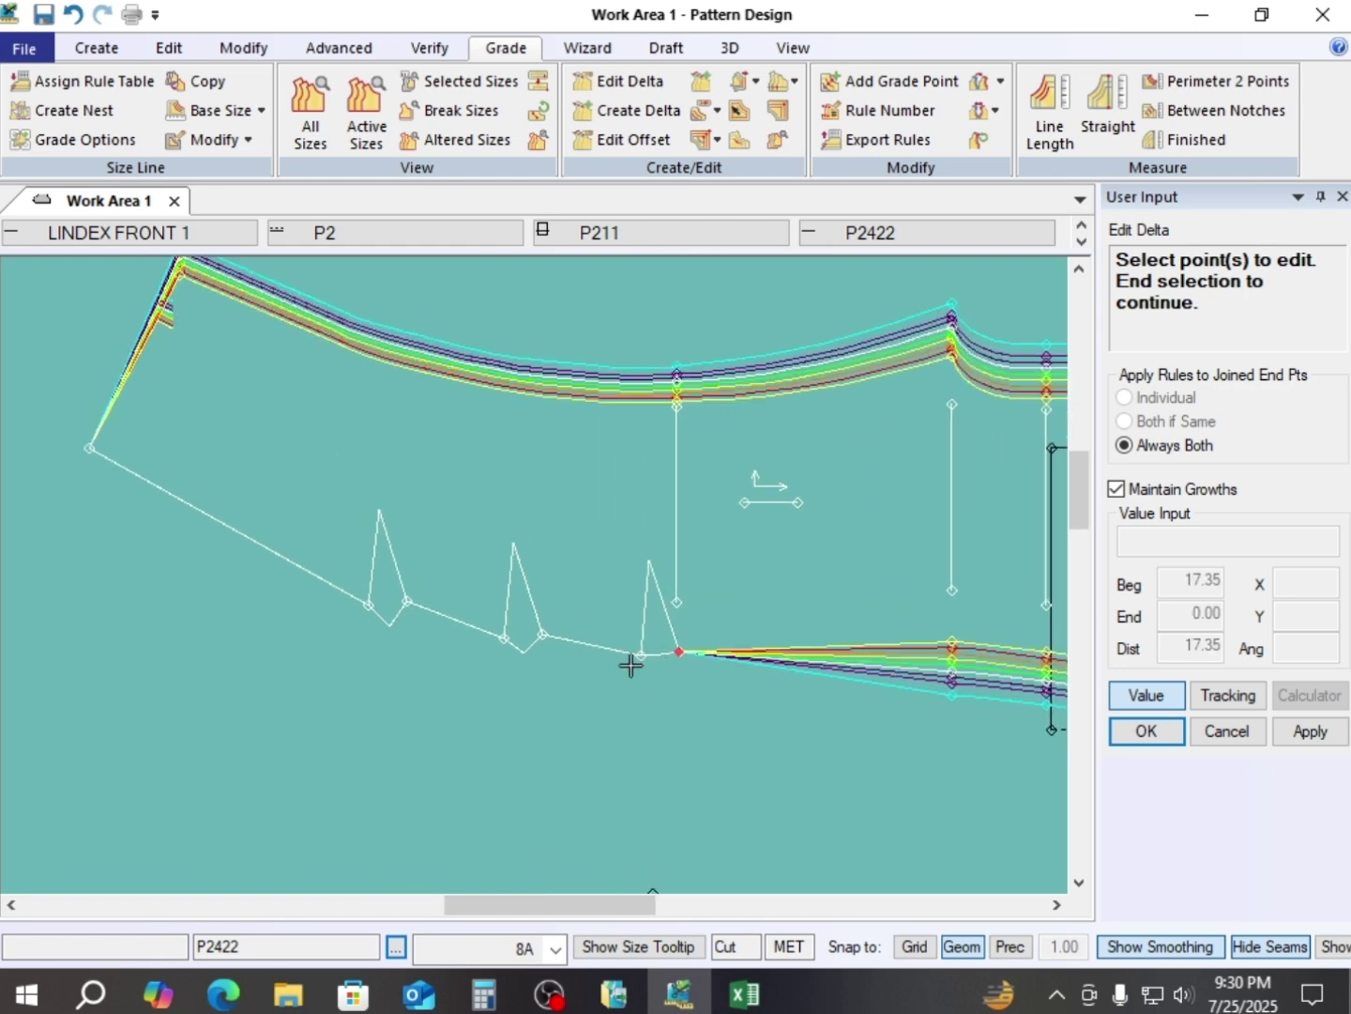
scroll(578, 672, up, 2)
click(664, 647)
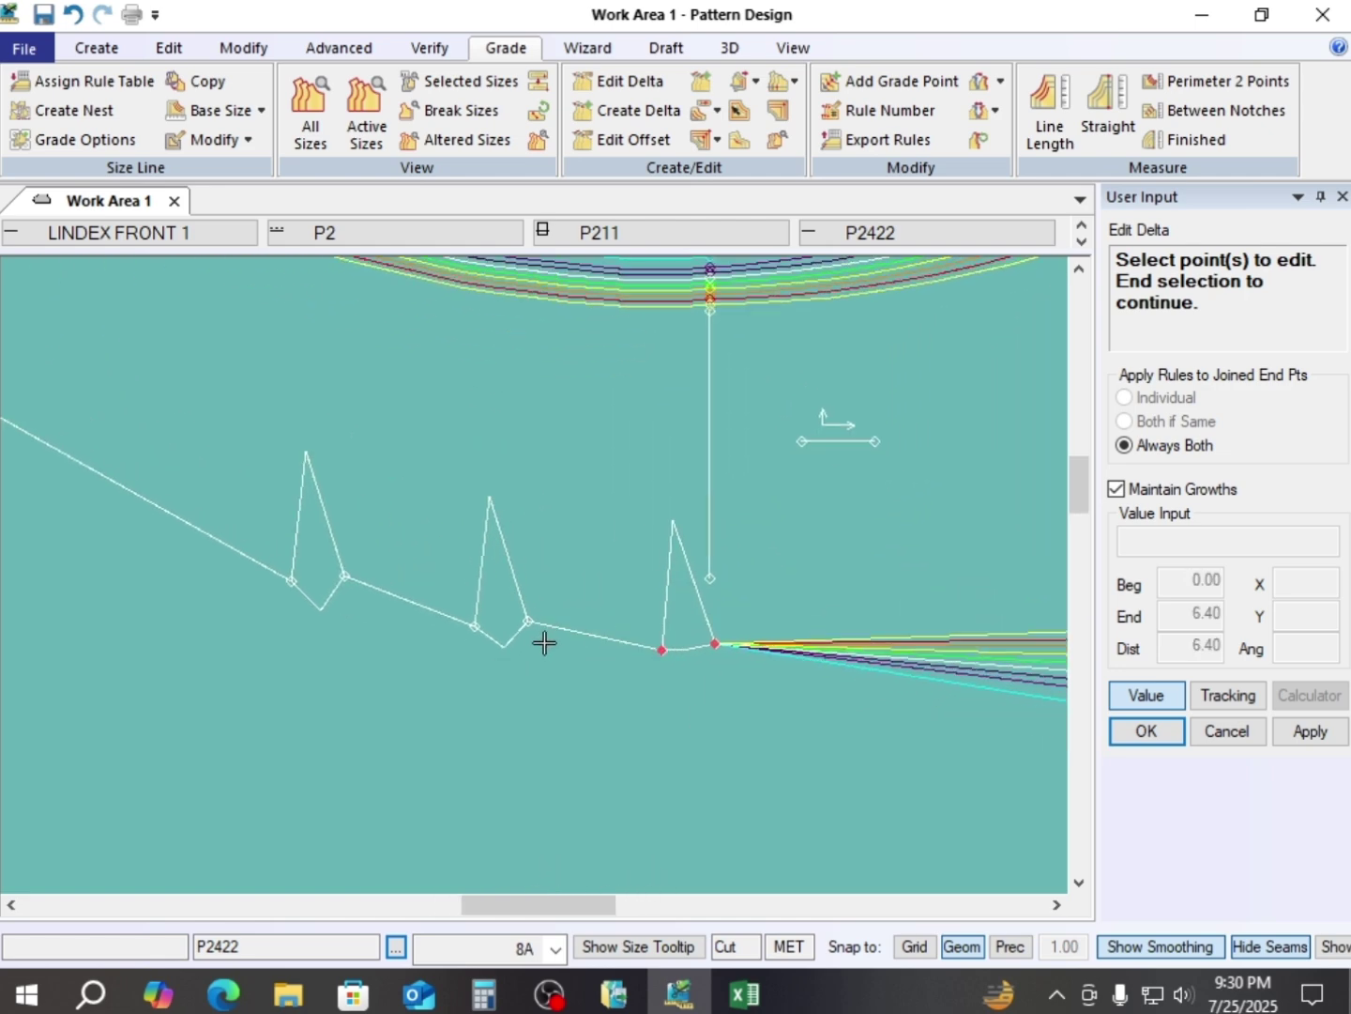
click(530, 618)
click(477, 625)
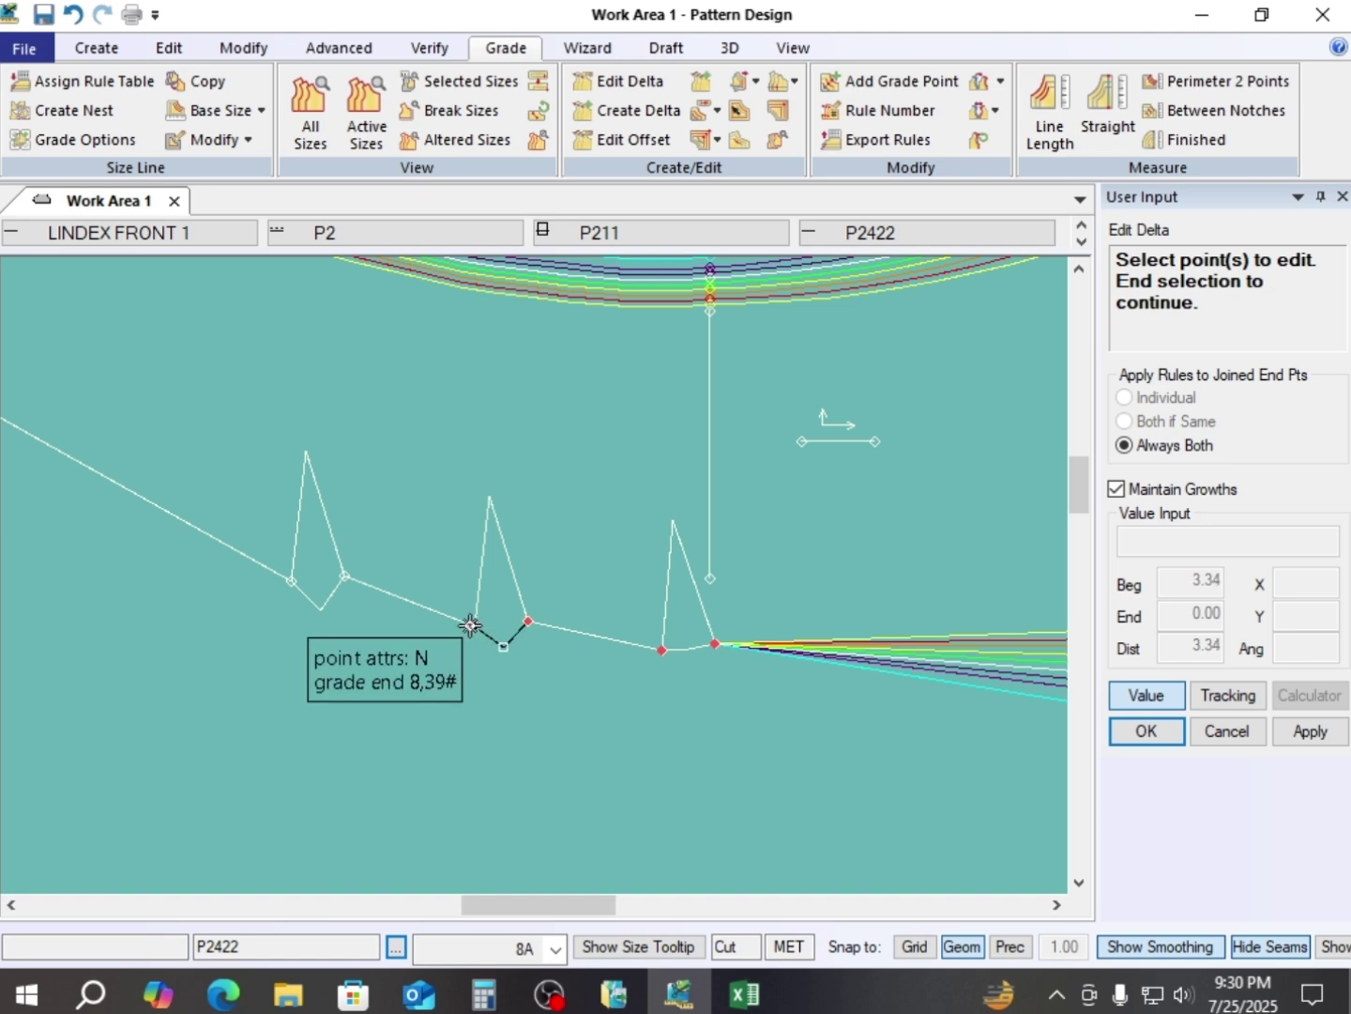
click(342, 575)
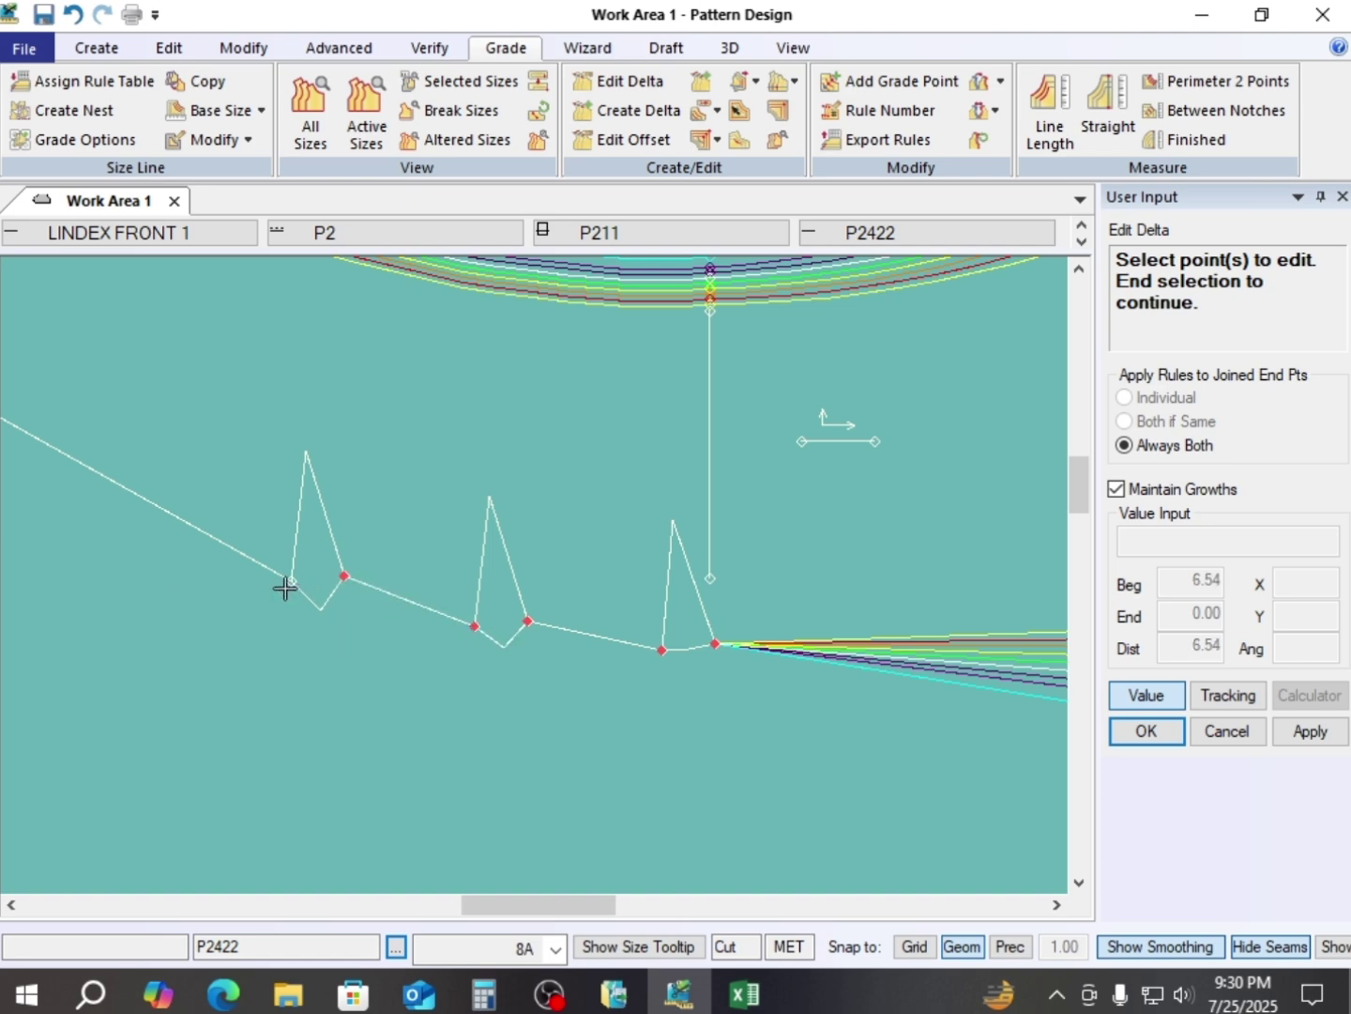
click(292, 582)
scroll(607, 539, down, 2)
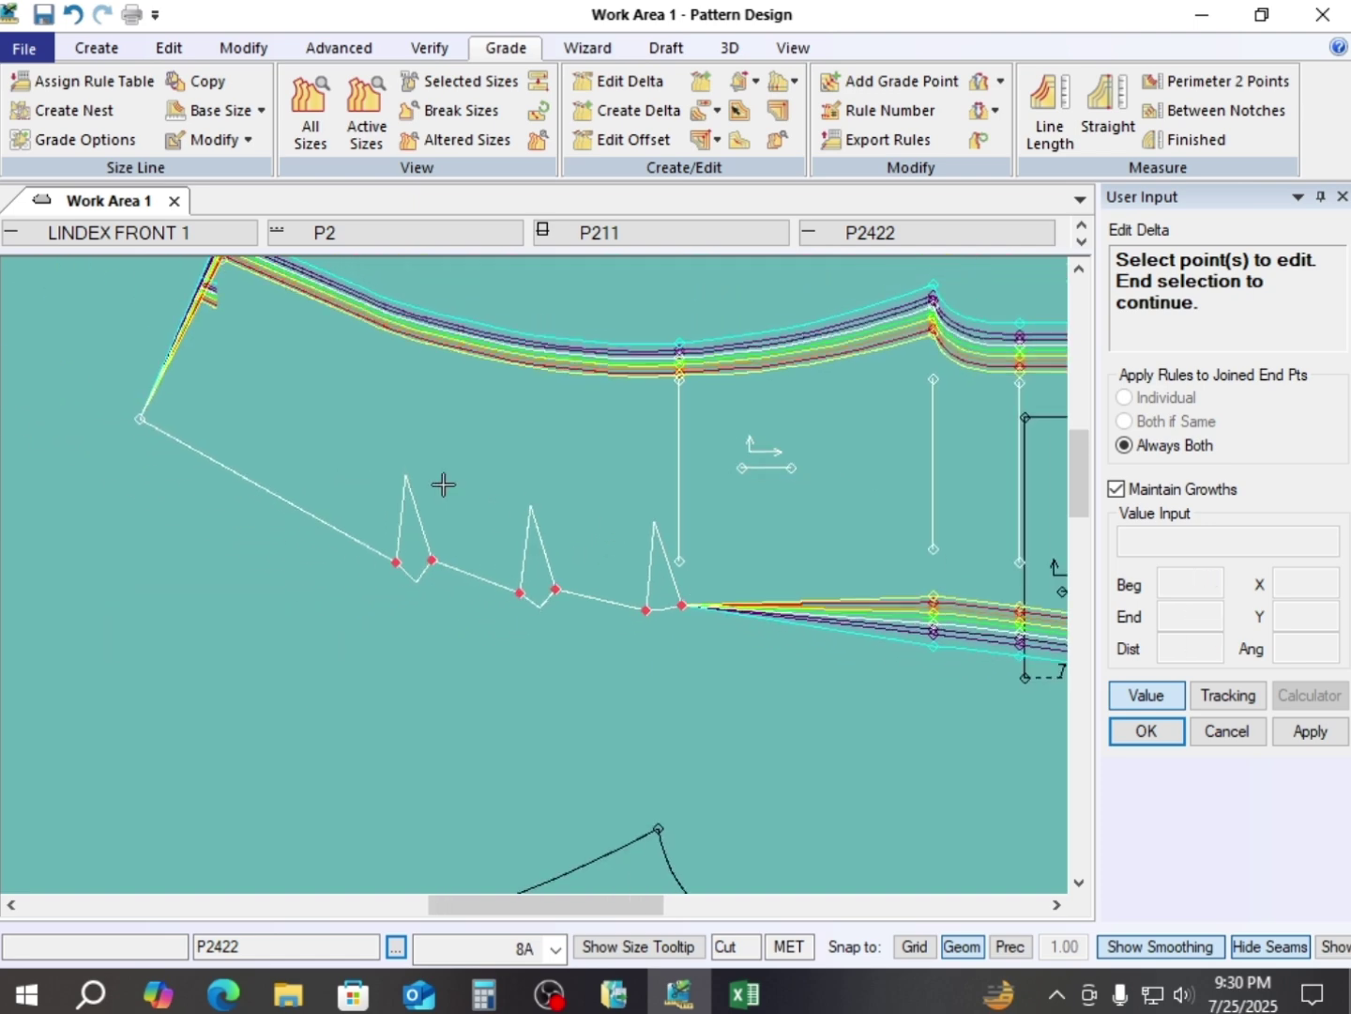
click(140, 420)
scroll(195, 475, down, 2)
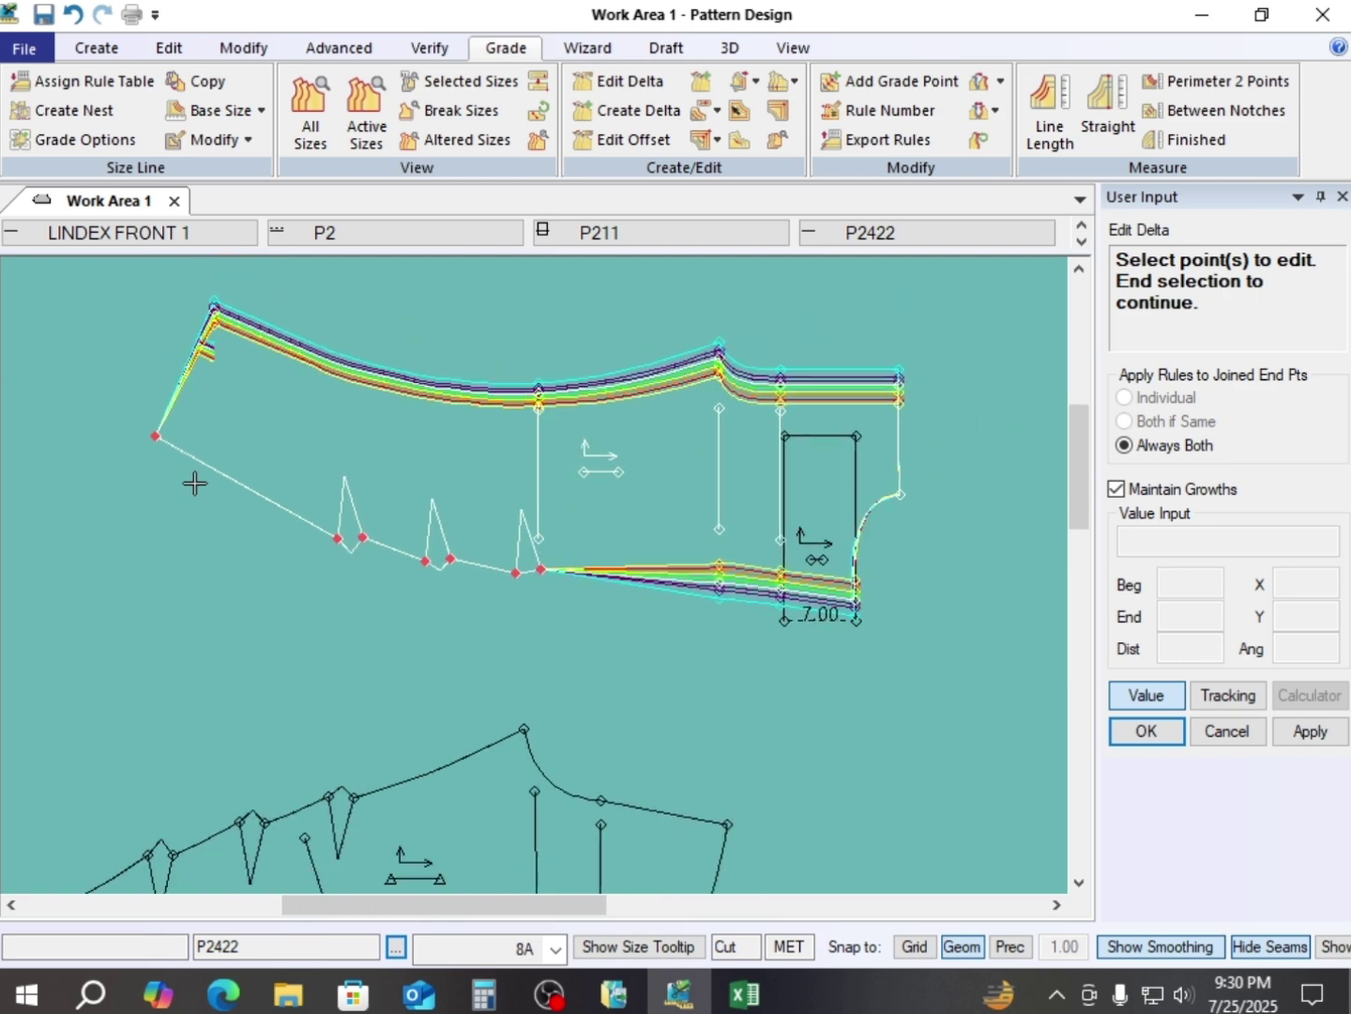
right_click(603, 426)
click(603, 427)
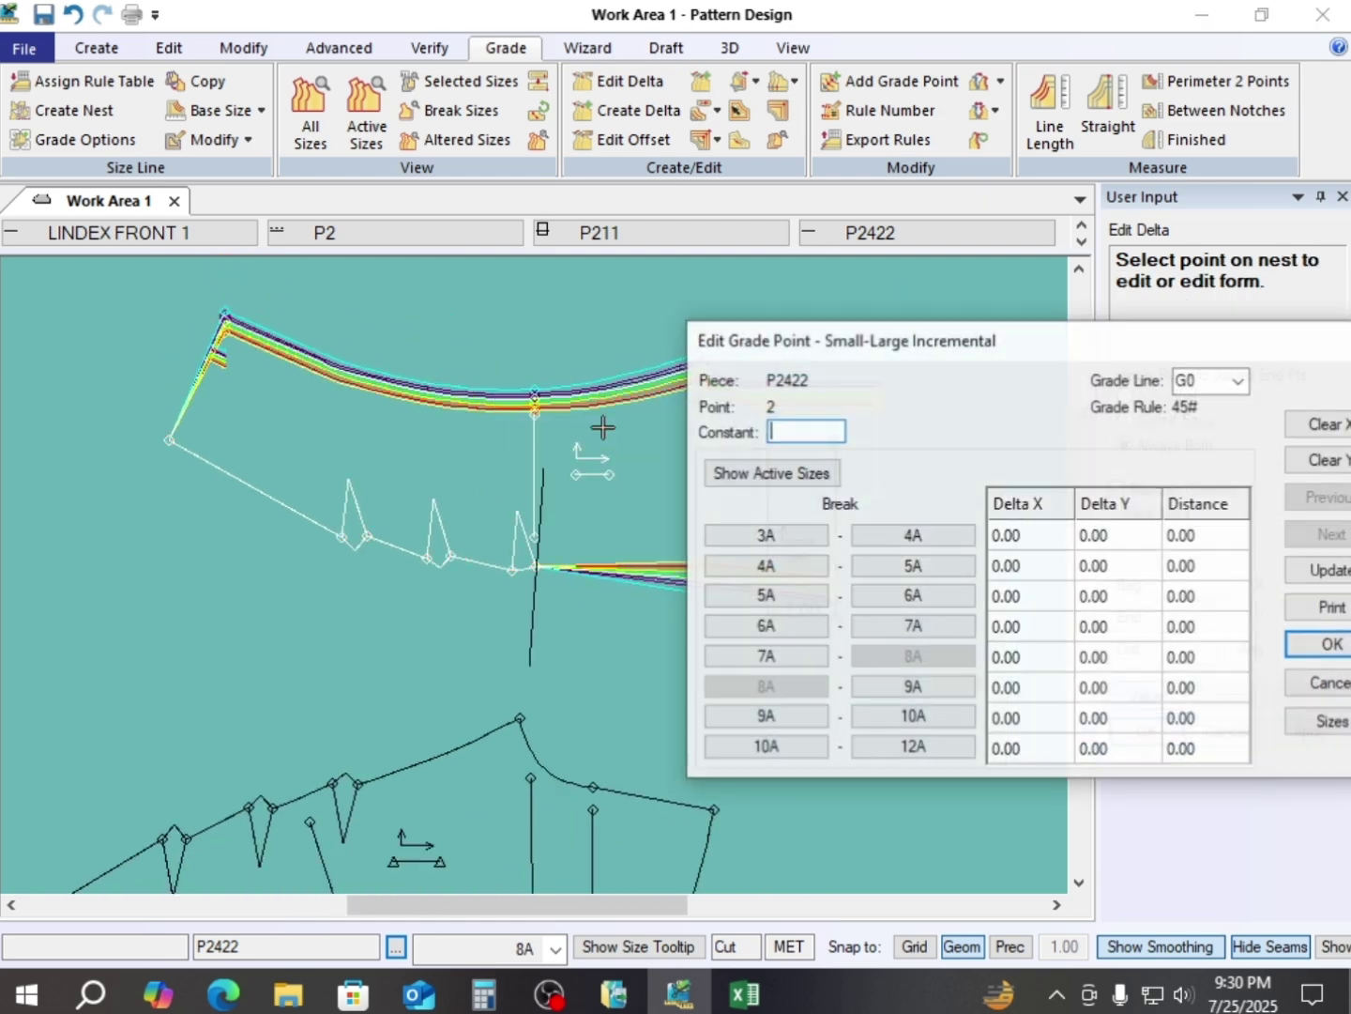
- Replace the Delta Y of the selected lower-edge points with -0.25 for all size breaks and update the nest
drag(1098, 343, 975, 130)
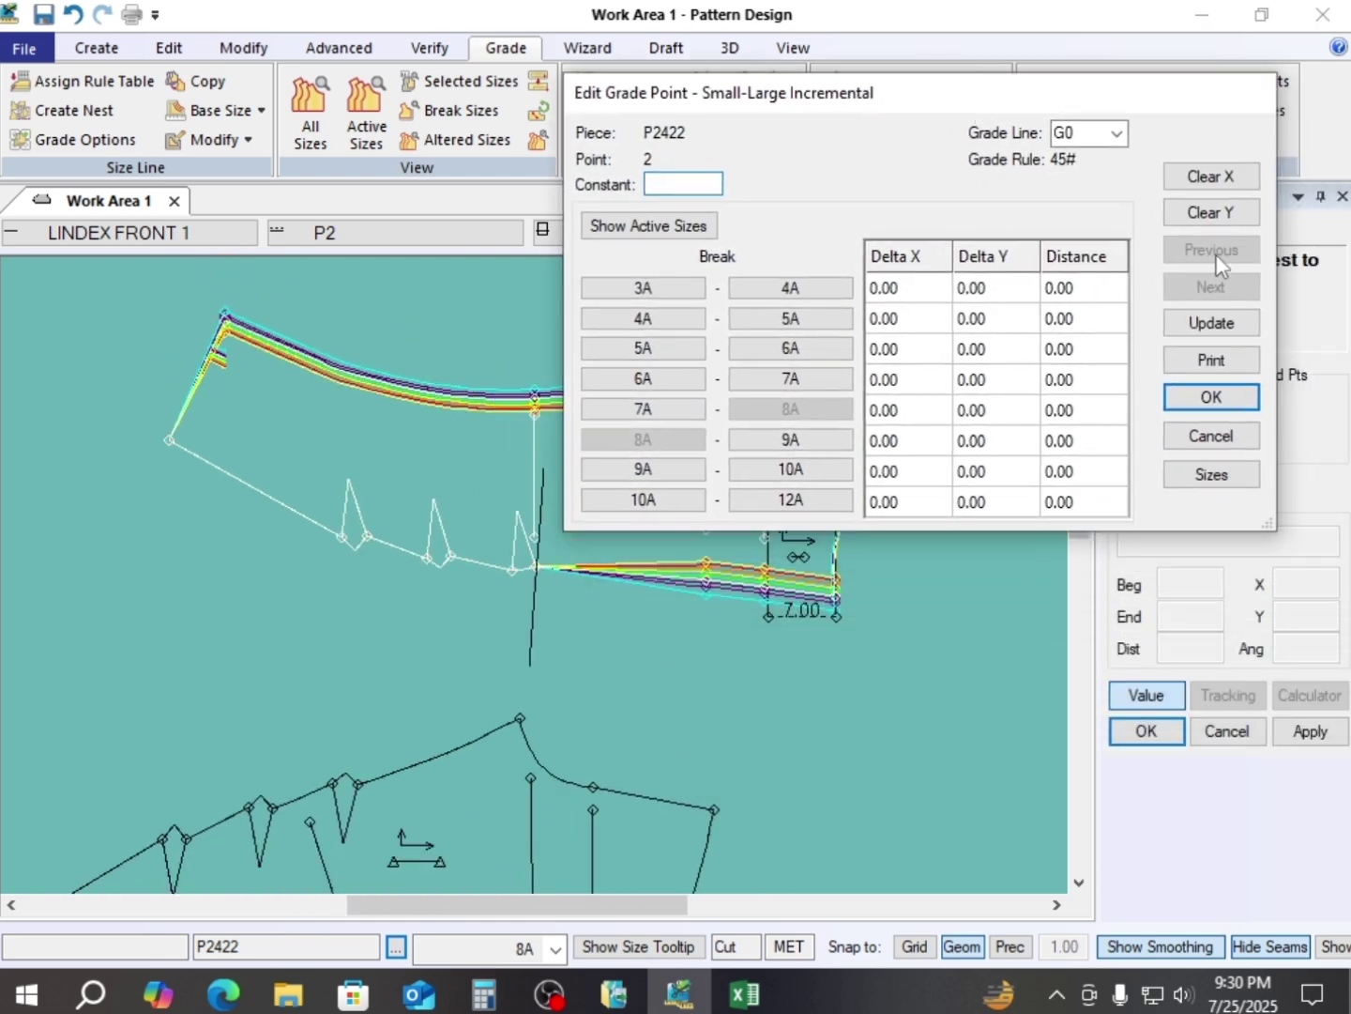
click(1212, 214)
click(996, 292)
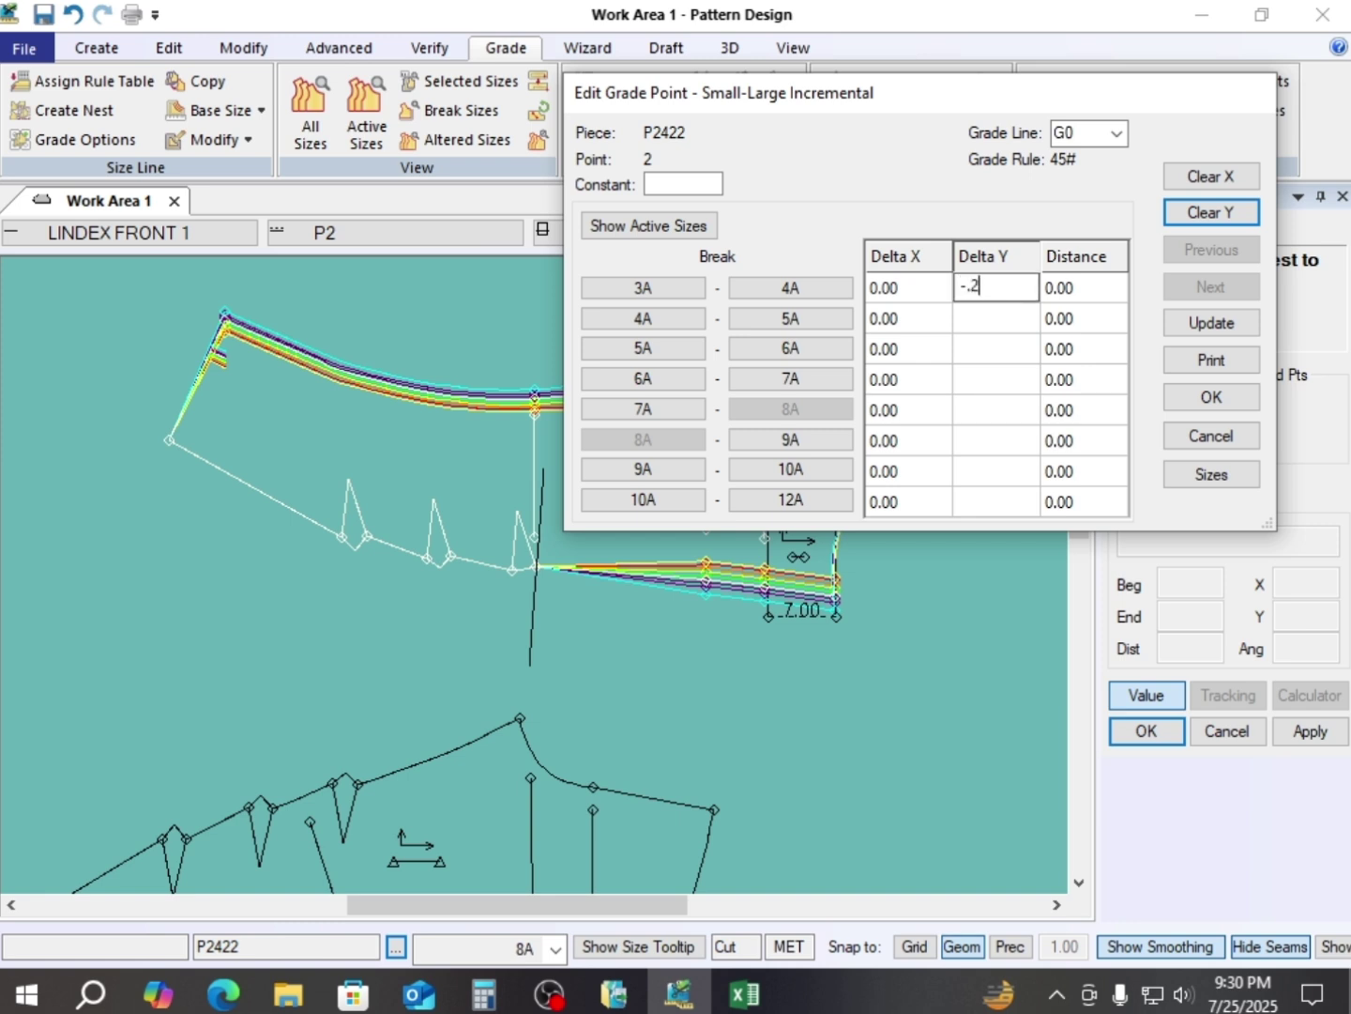
text(-.25)
click(1208, 324)
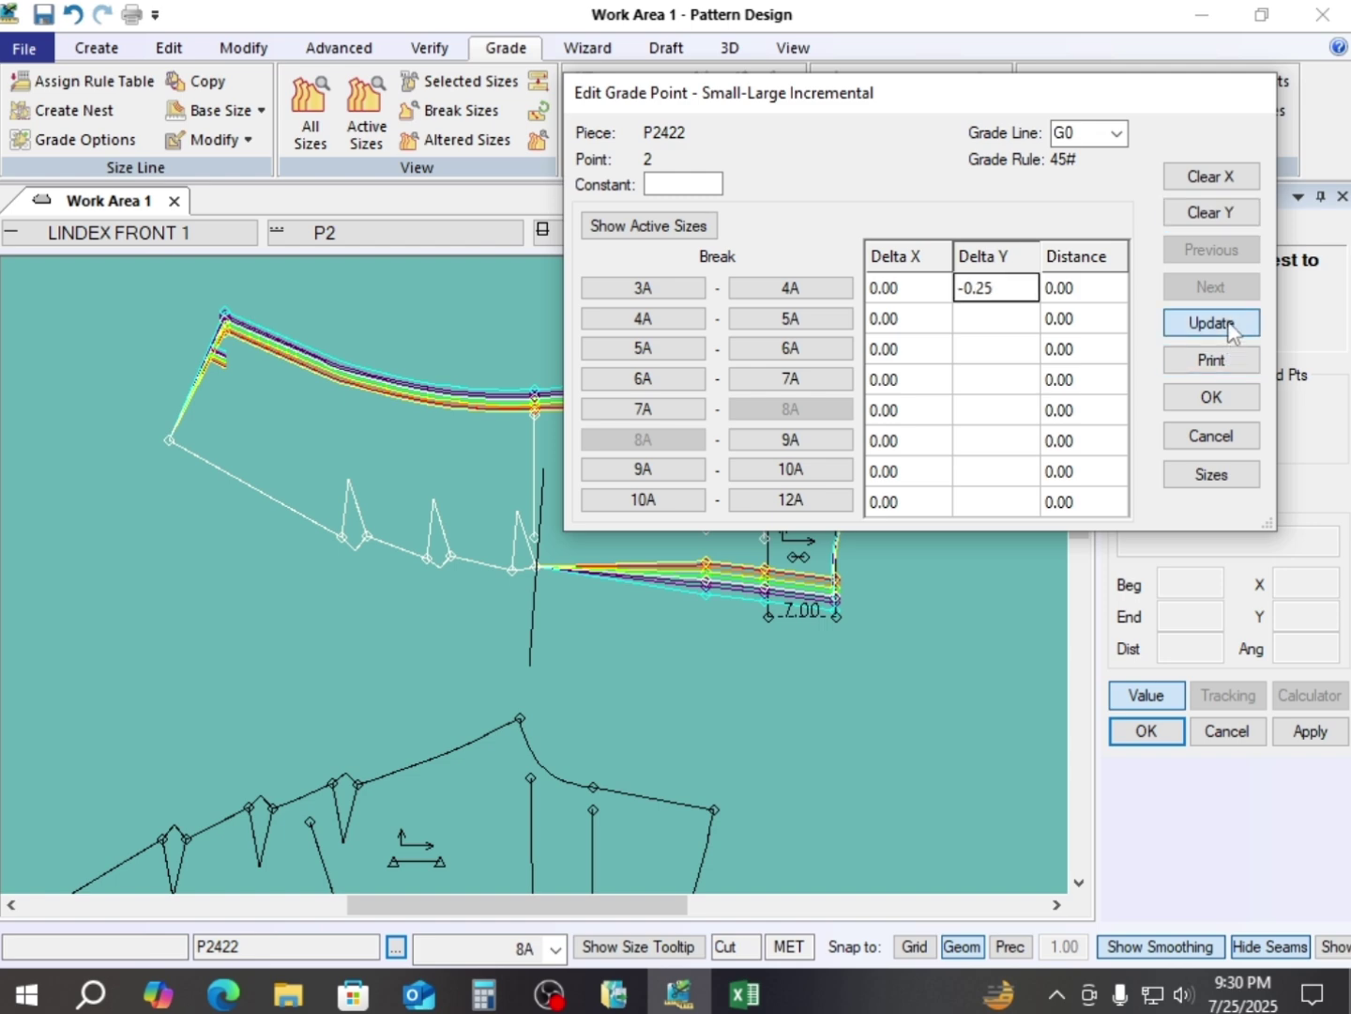
- Set the 10A-12A Delta Y of the lower-edge points to -0.25*2, apply the grading and inspect the nested piece
click(1009, 512)
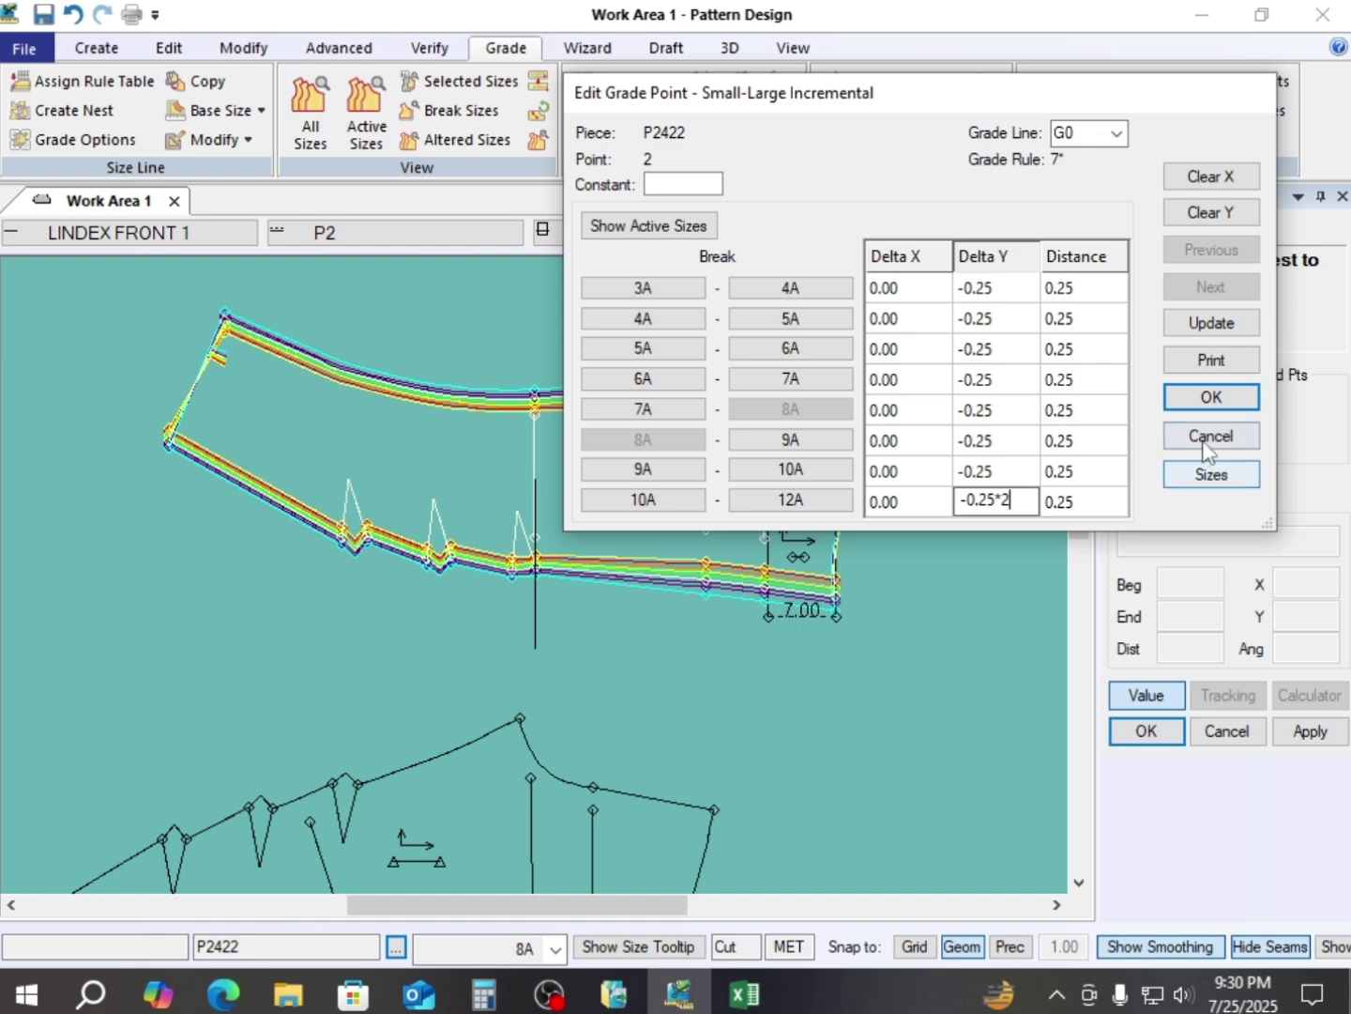
click(1213, 396)
scroll(536, 545, up, 4)
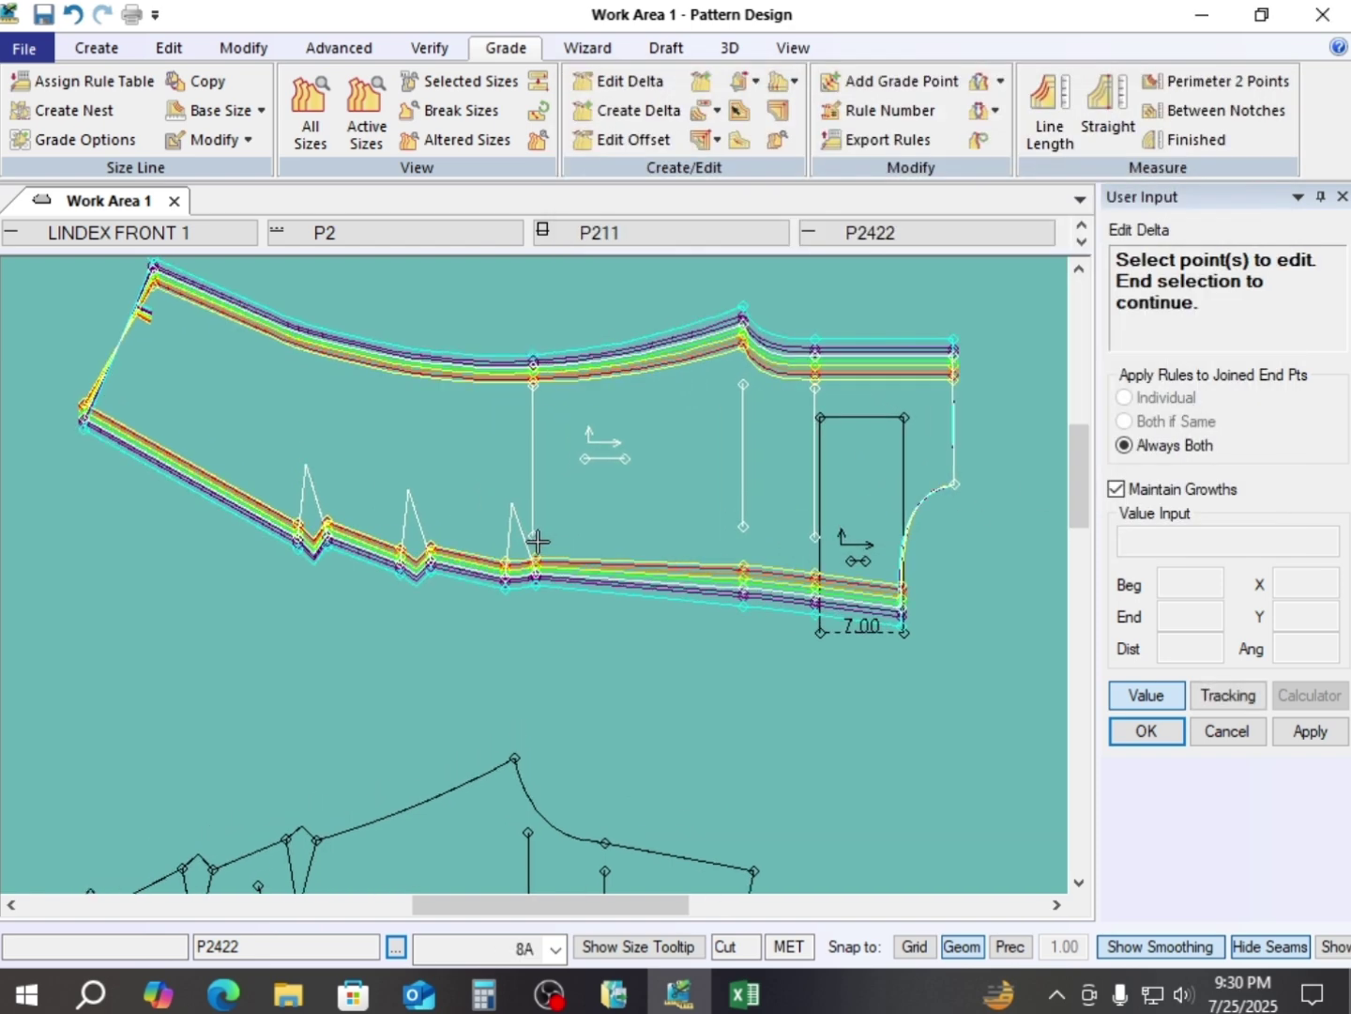
scroll(307, 562, down, 3)
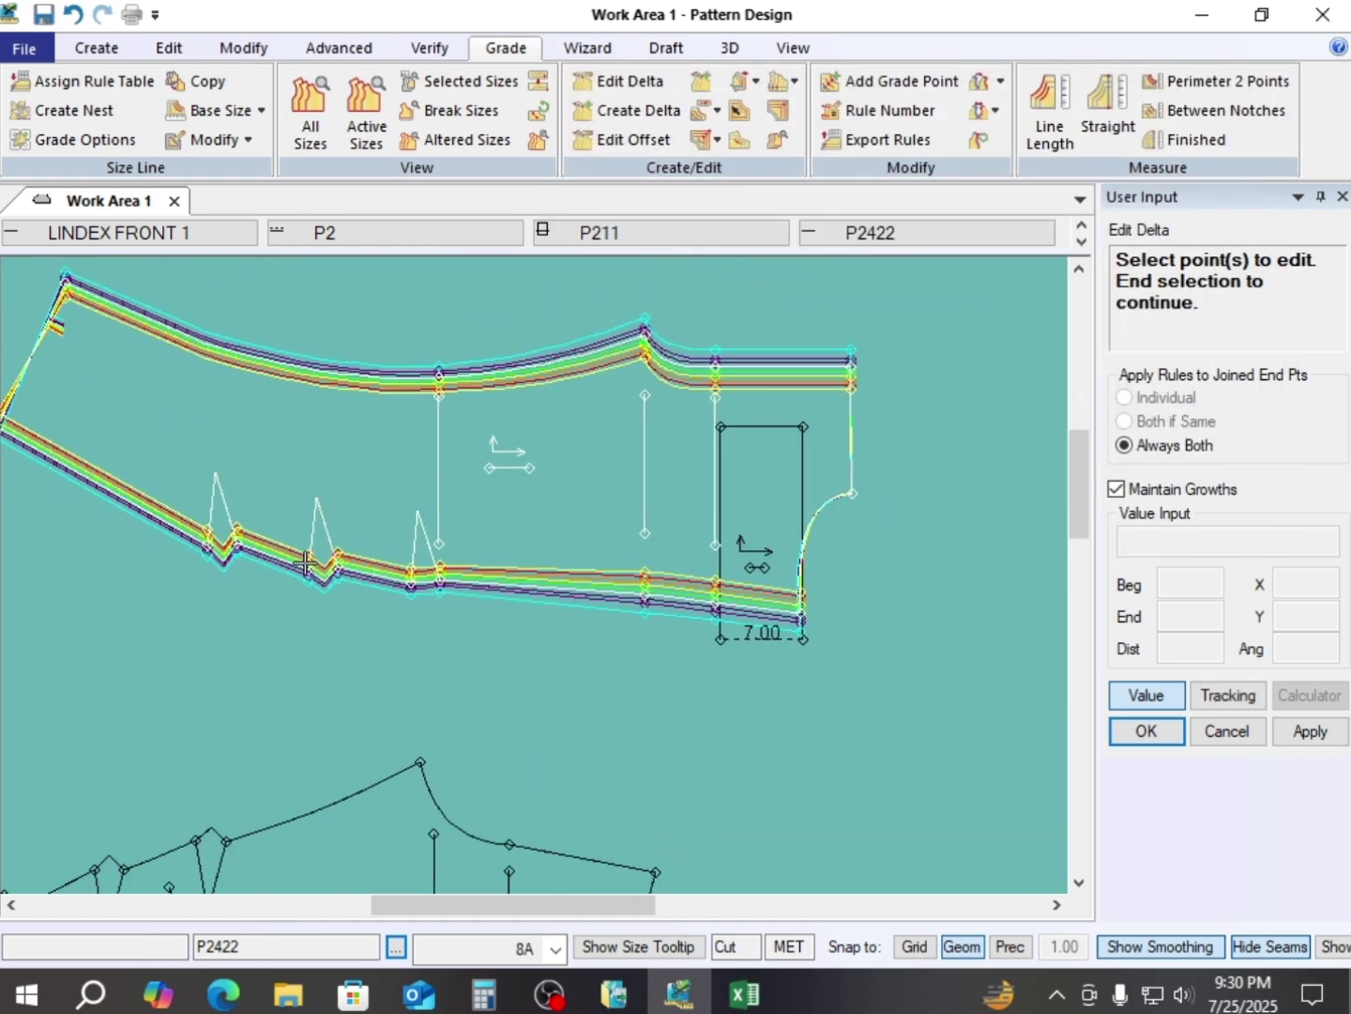
scroll(468, 482, up, 2)
scroll(493, 481, down, 1)
scroll(558, 506, down, 1)
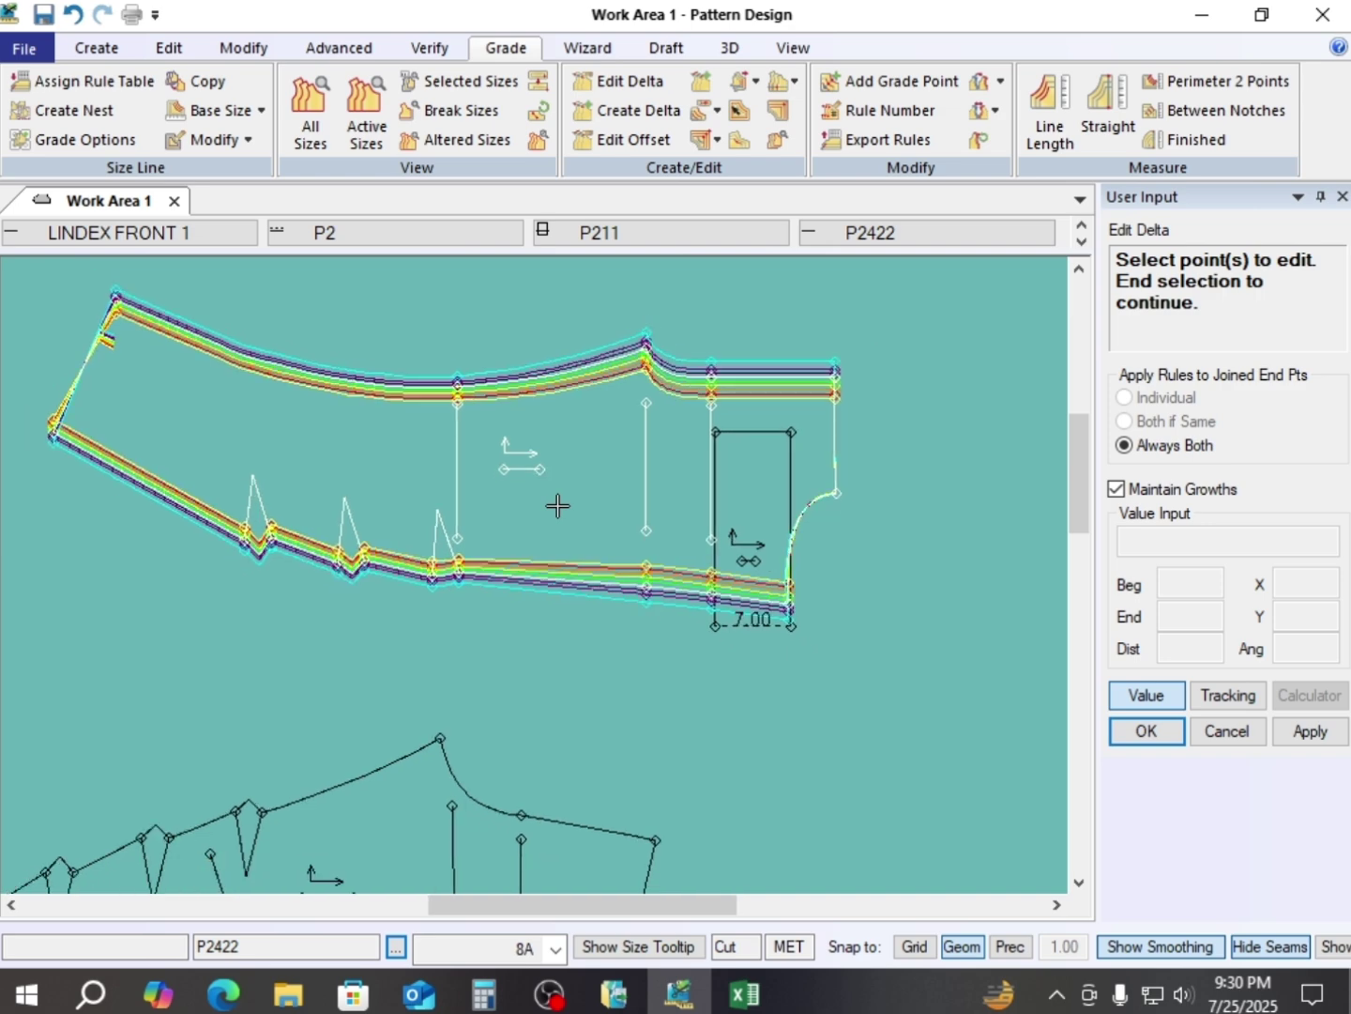
- Switch to Excel and review the style 1001 trouser measurement chart across sizes 3A to 12A
scroll(501, 459, down, 2)
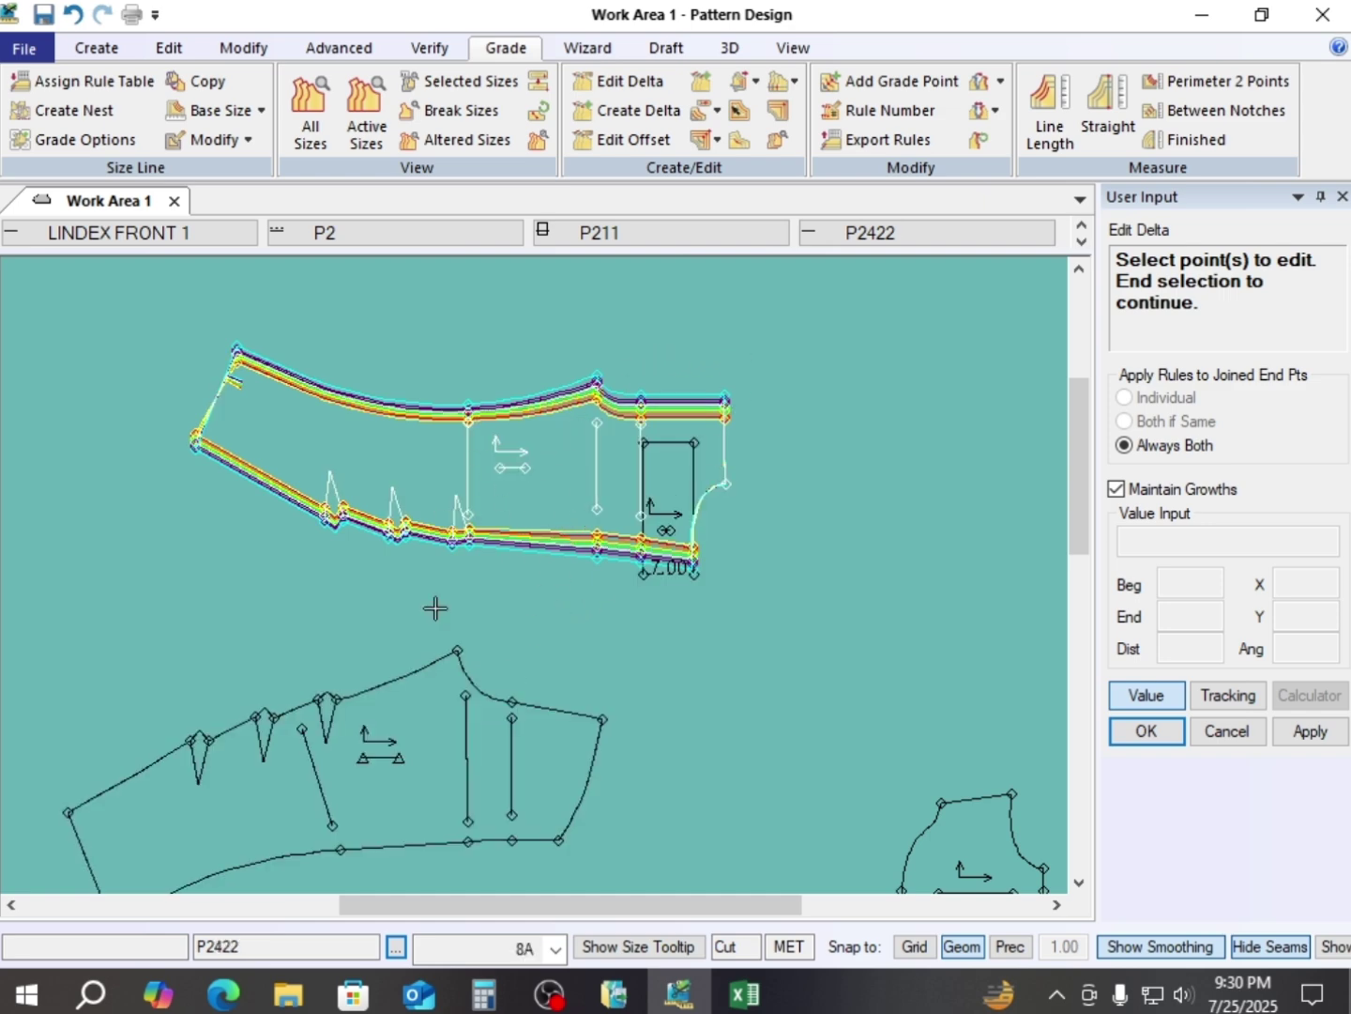
scroll(432, 600, down, 2)
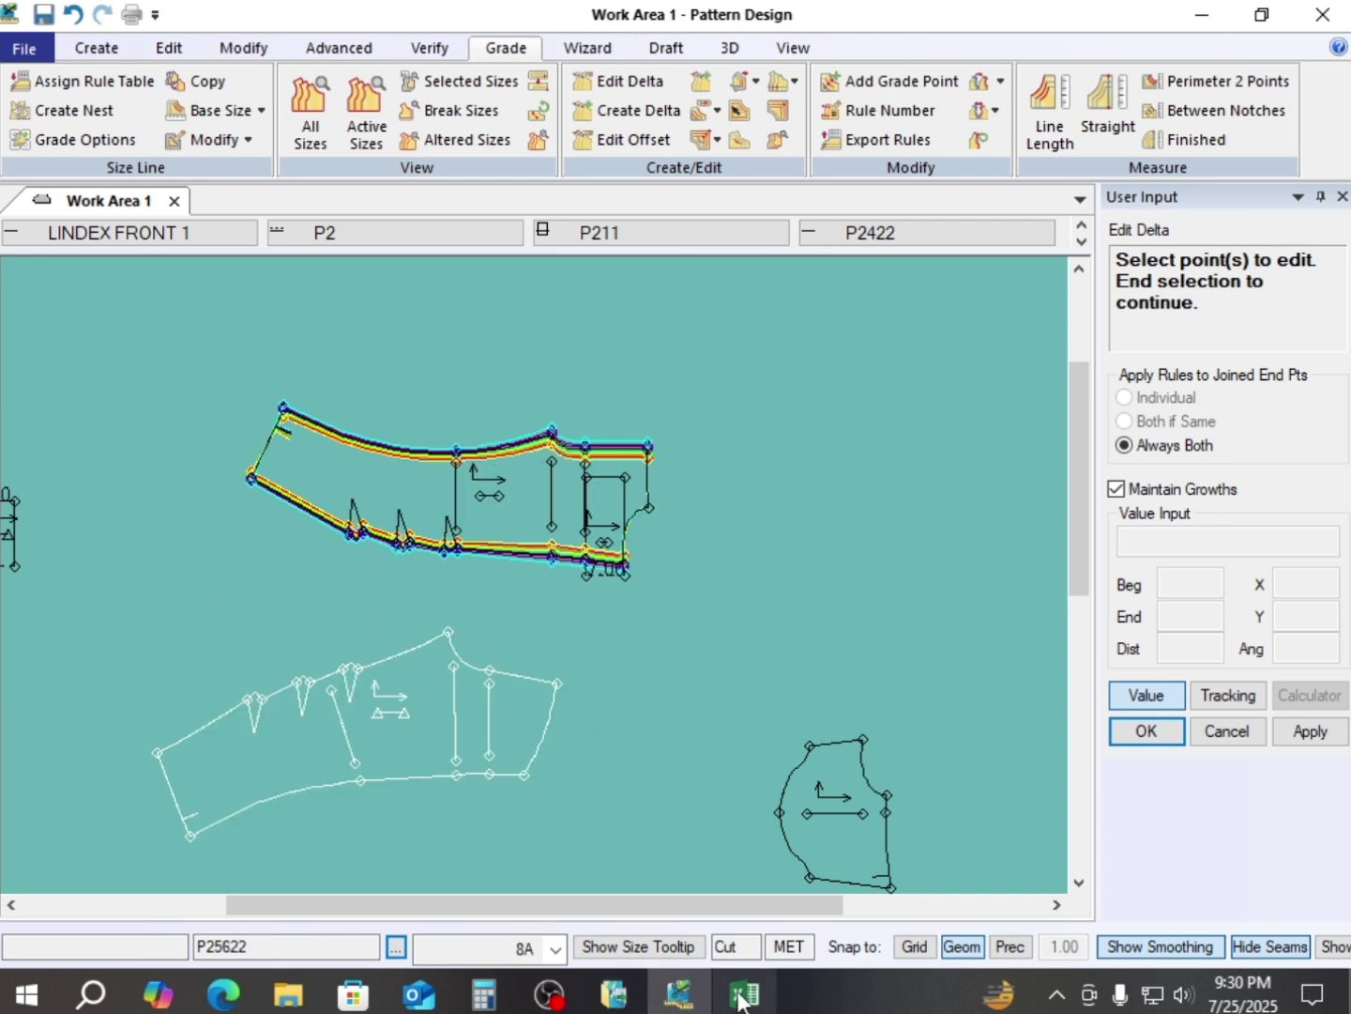
mouse_move(745, 994)
click(659, 929)
scroll(494, 644, up, 2)
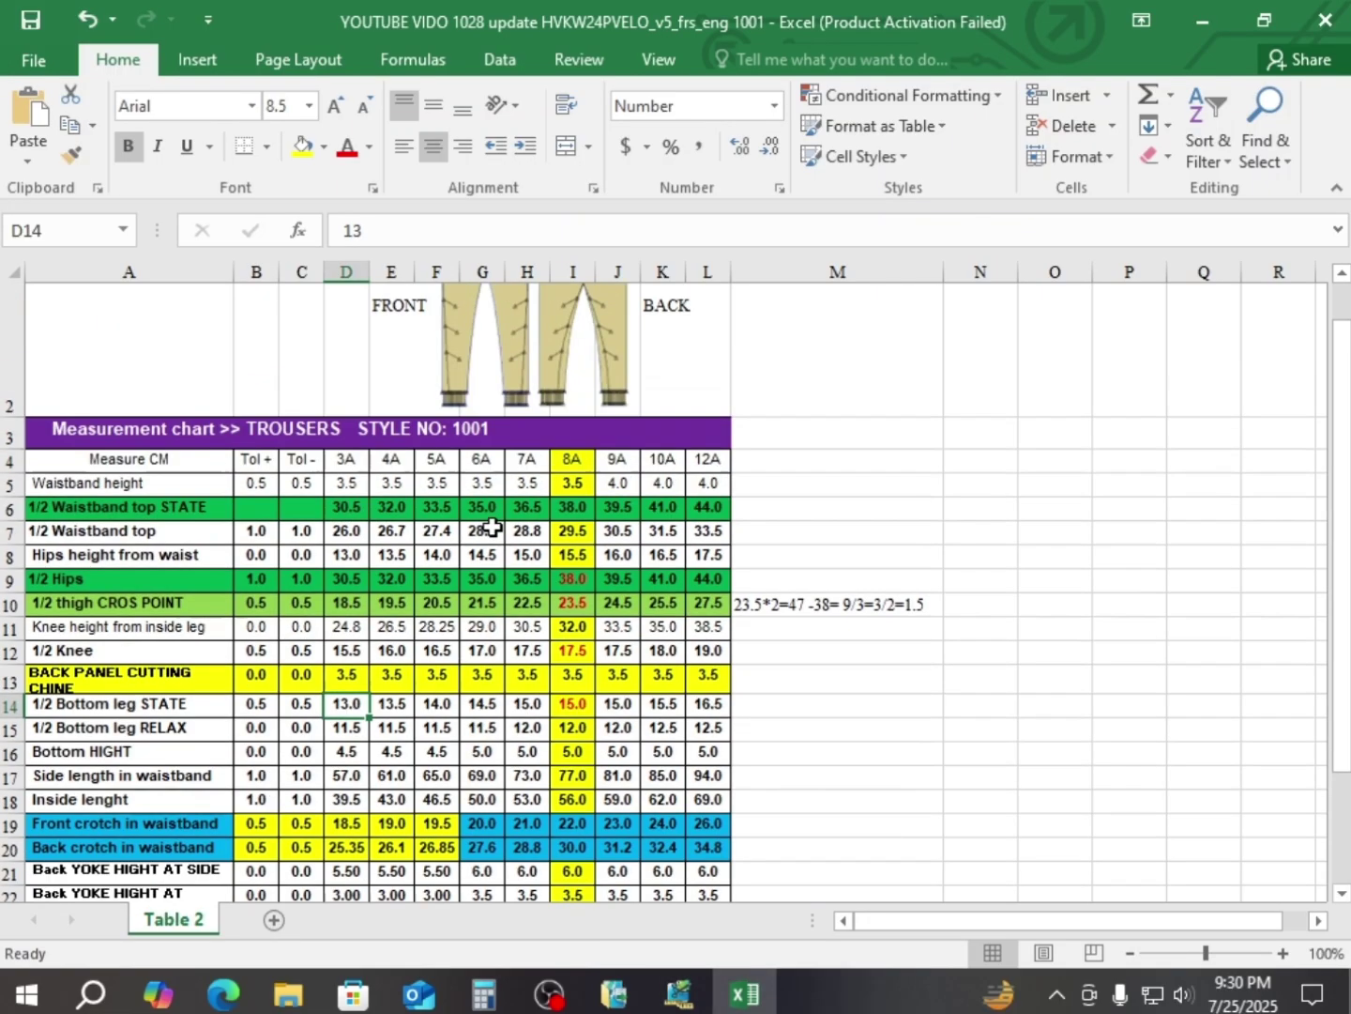
scroll(423, 619, down, 4)
scroll(451, 610, up, 2)
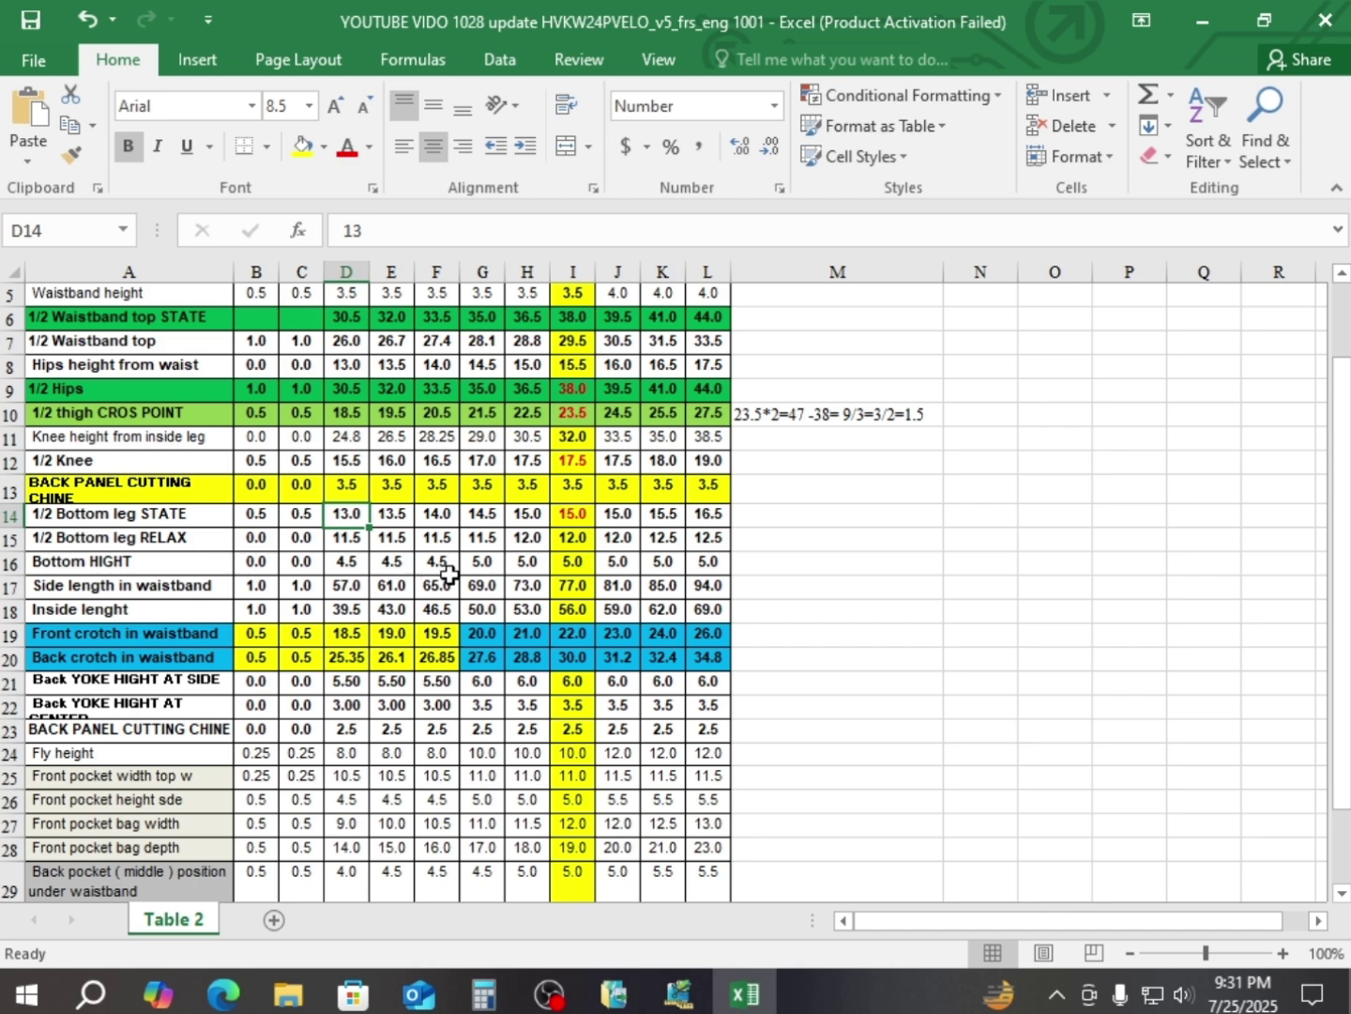
scroll(426, 601, up, 3)
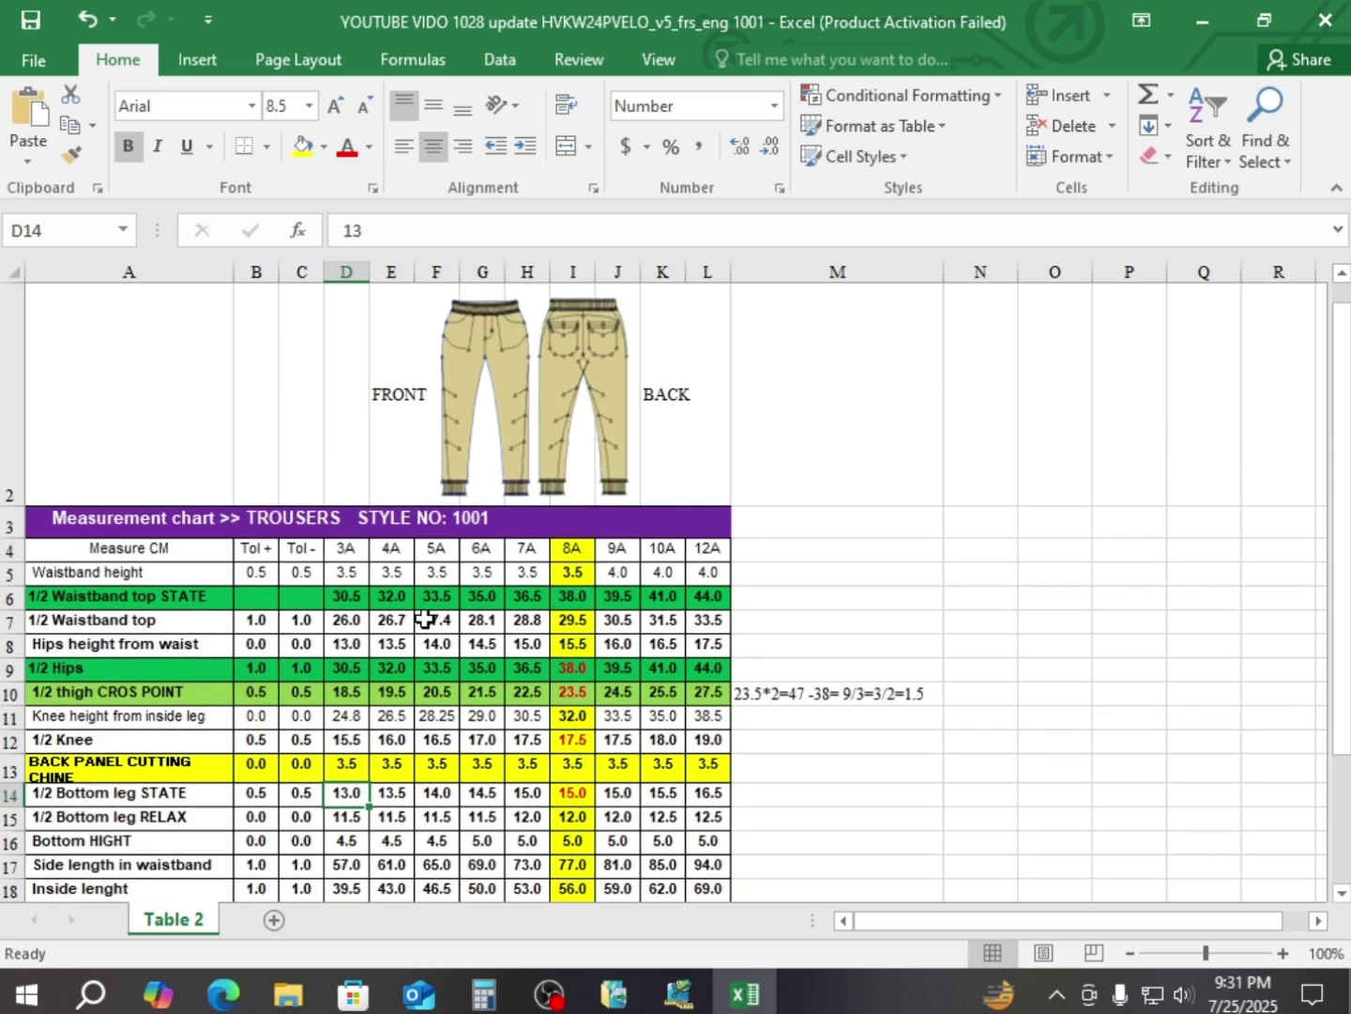
scroll(432, 636, down, 3)
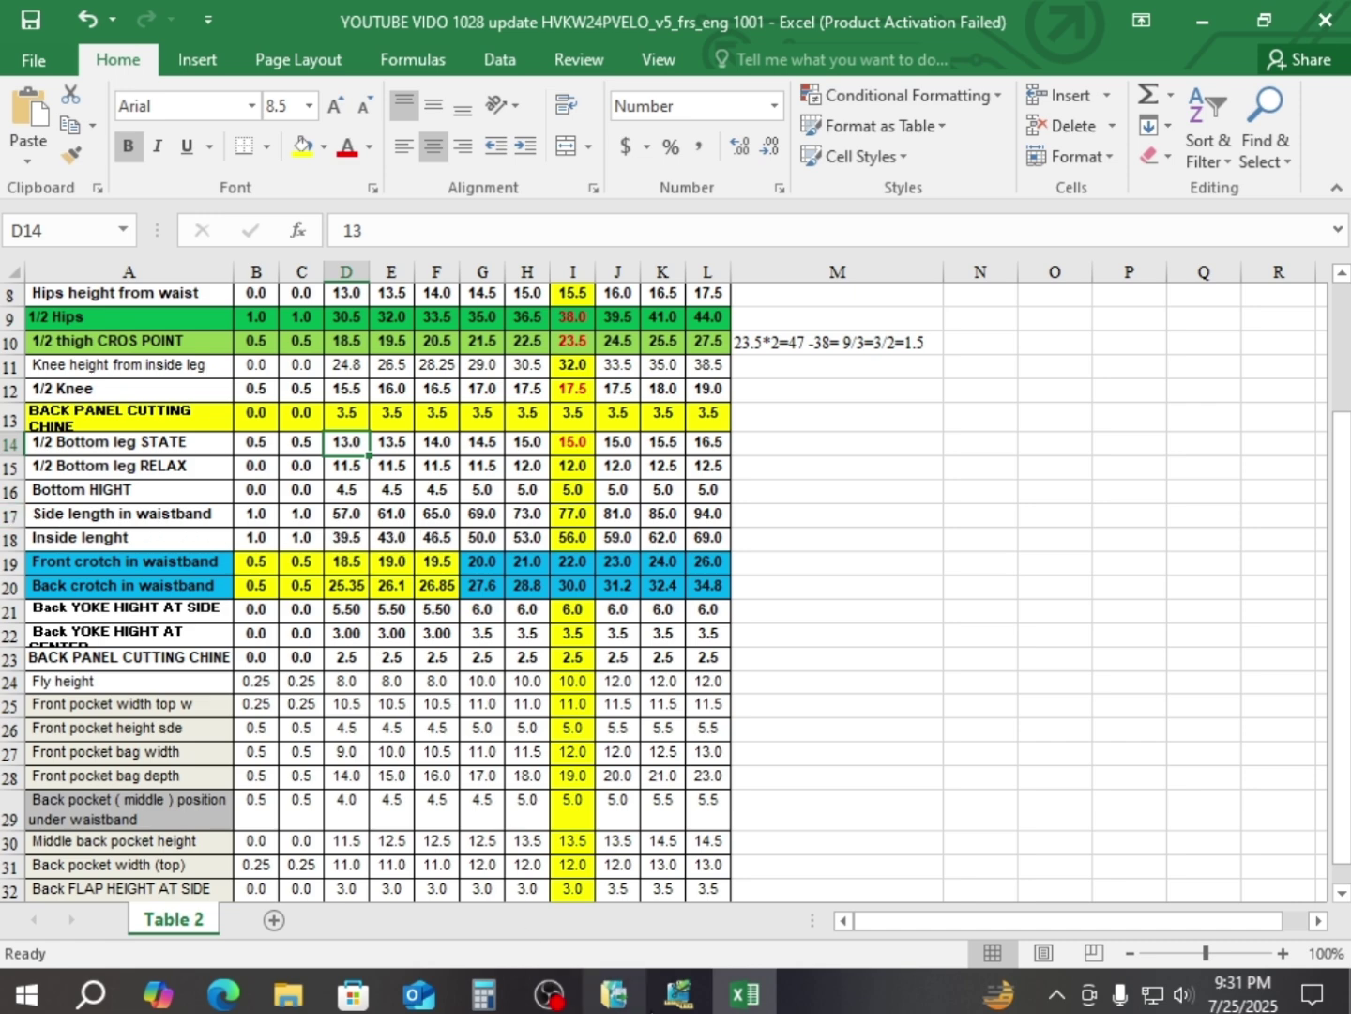
- Switch back to Pattern Design, end Edit Delta and reposition the back piece P25622 just below the nested piece P2422
click(681, 998)
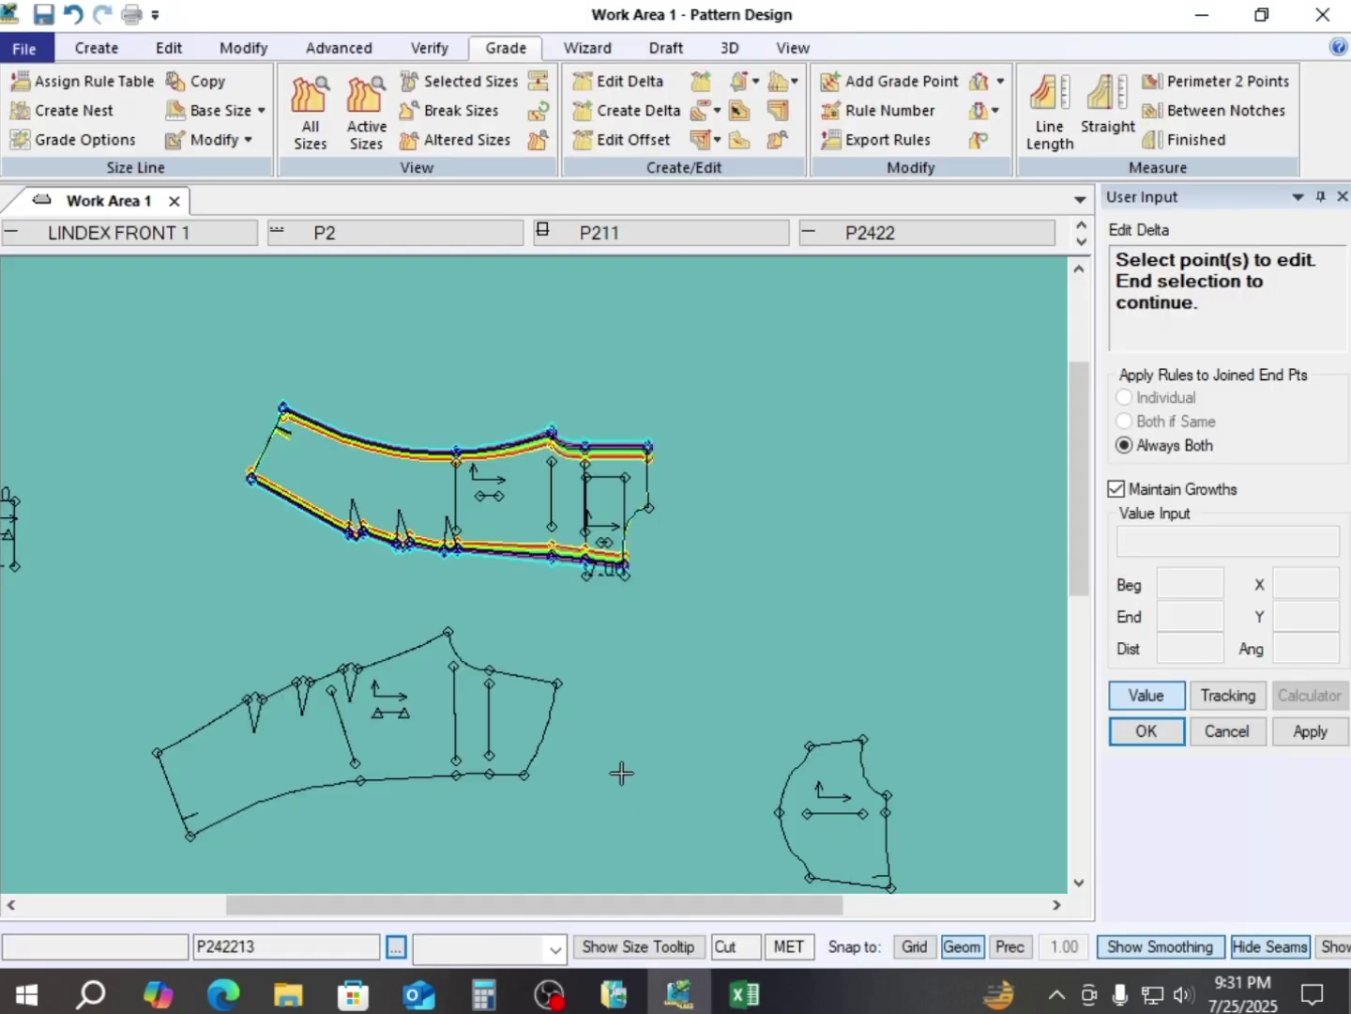
scroll(394, 492, down, 5)
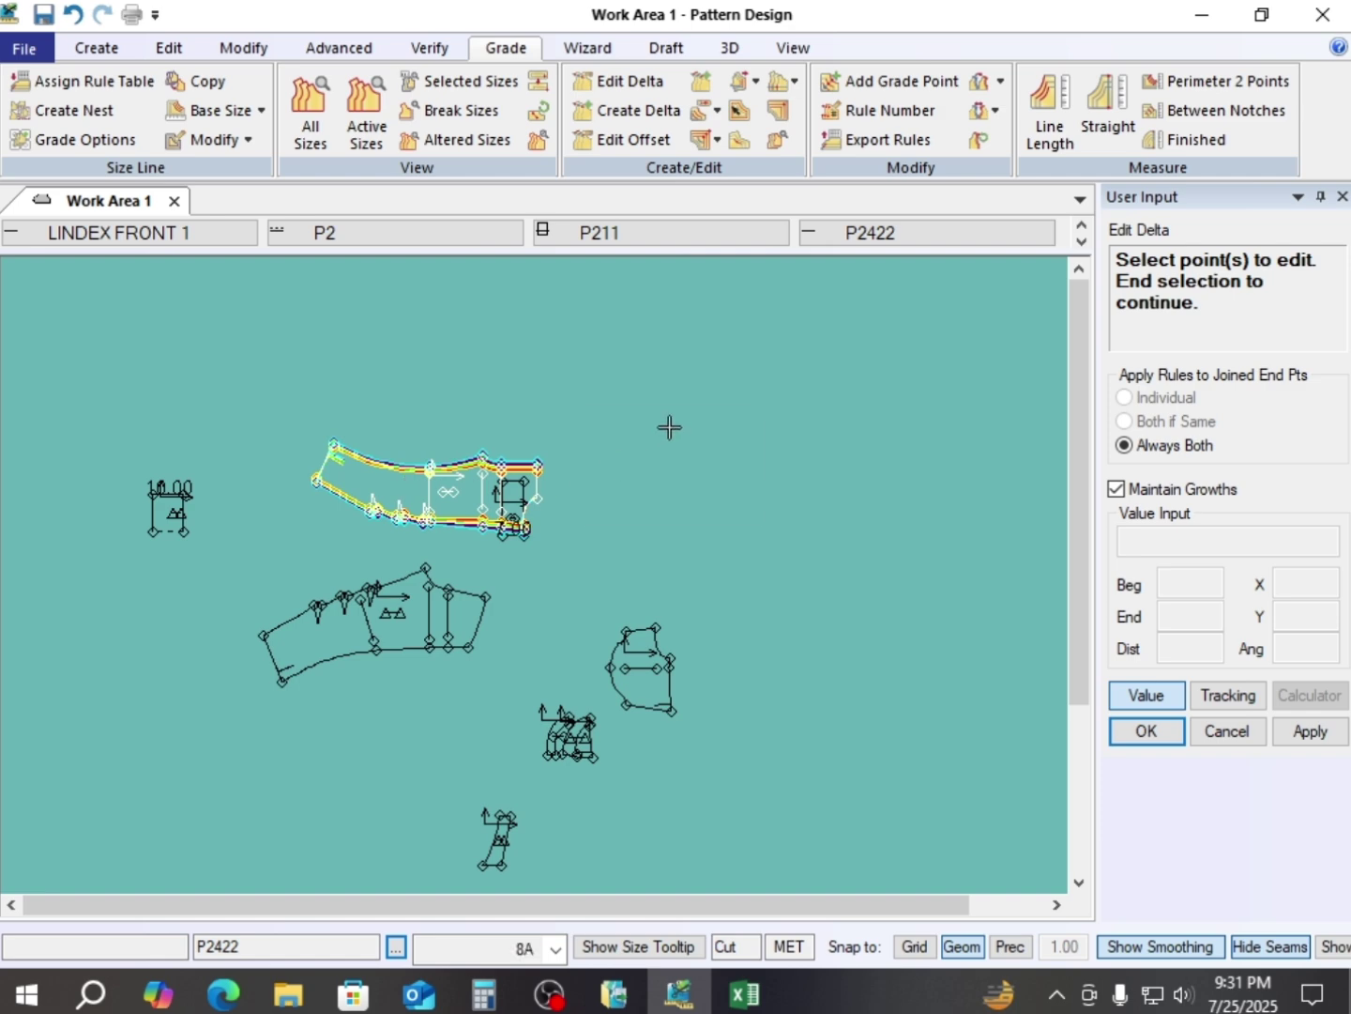
right_click(579, 414)
click(689, 436)
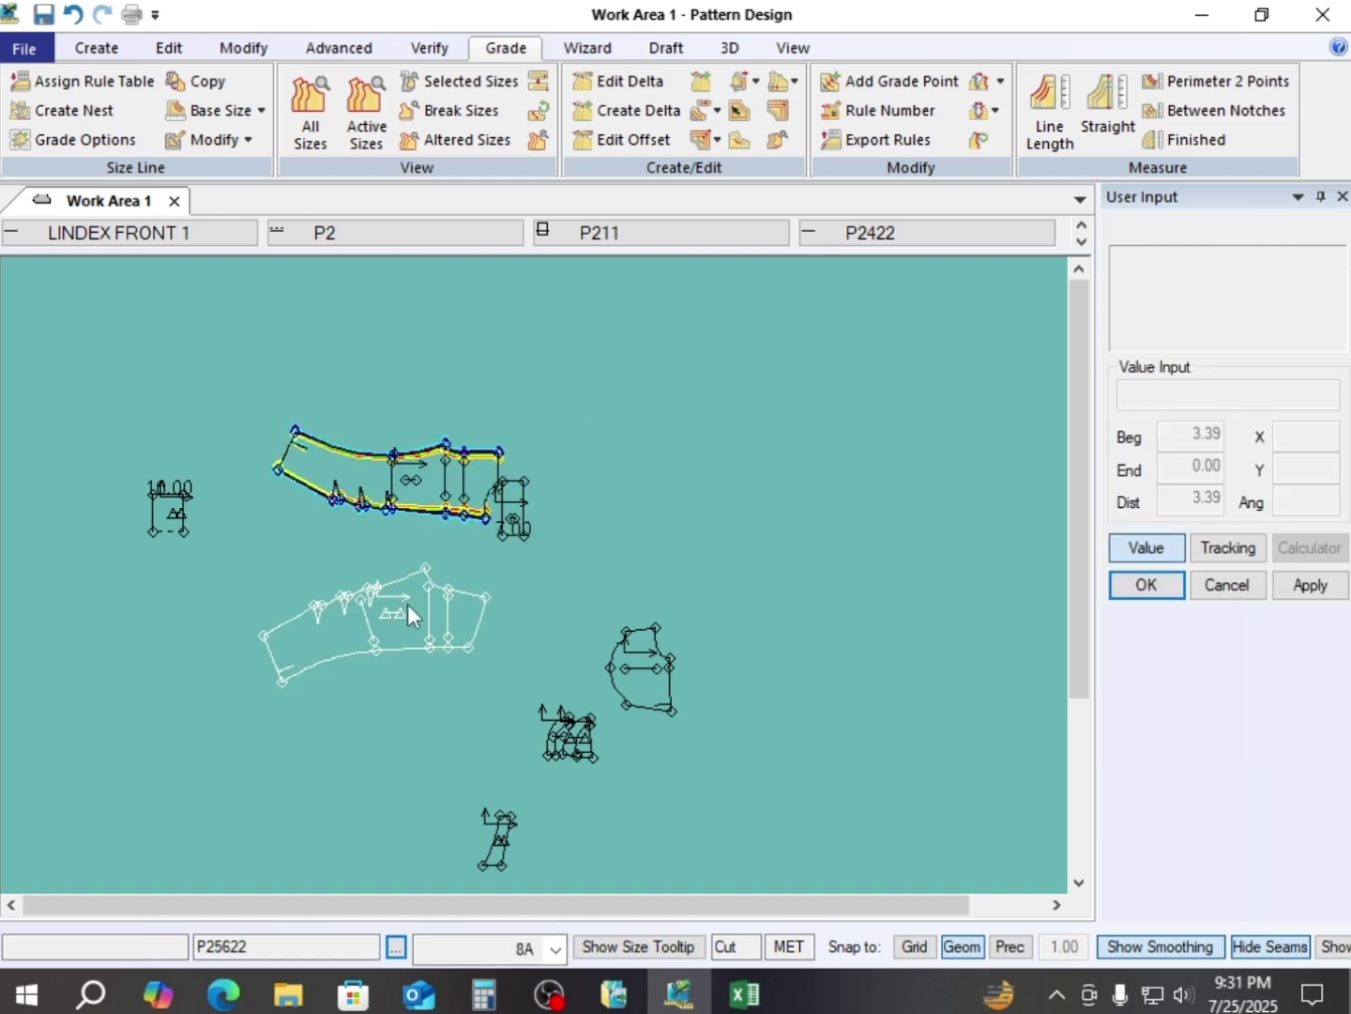
drag(407, 607, 429, 584)
- Place the rectangular piece P211 beside the slanted narrow end of the nested piece P2422
drag(167, 497, 248, 441)
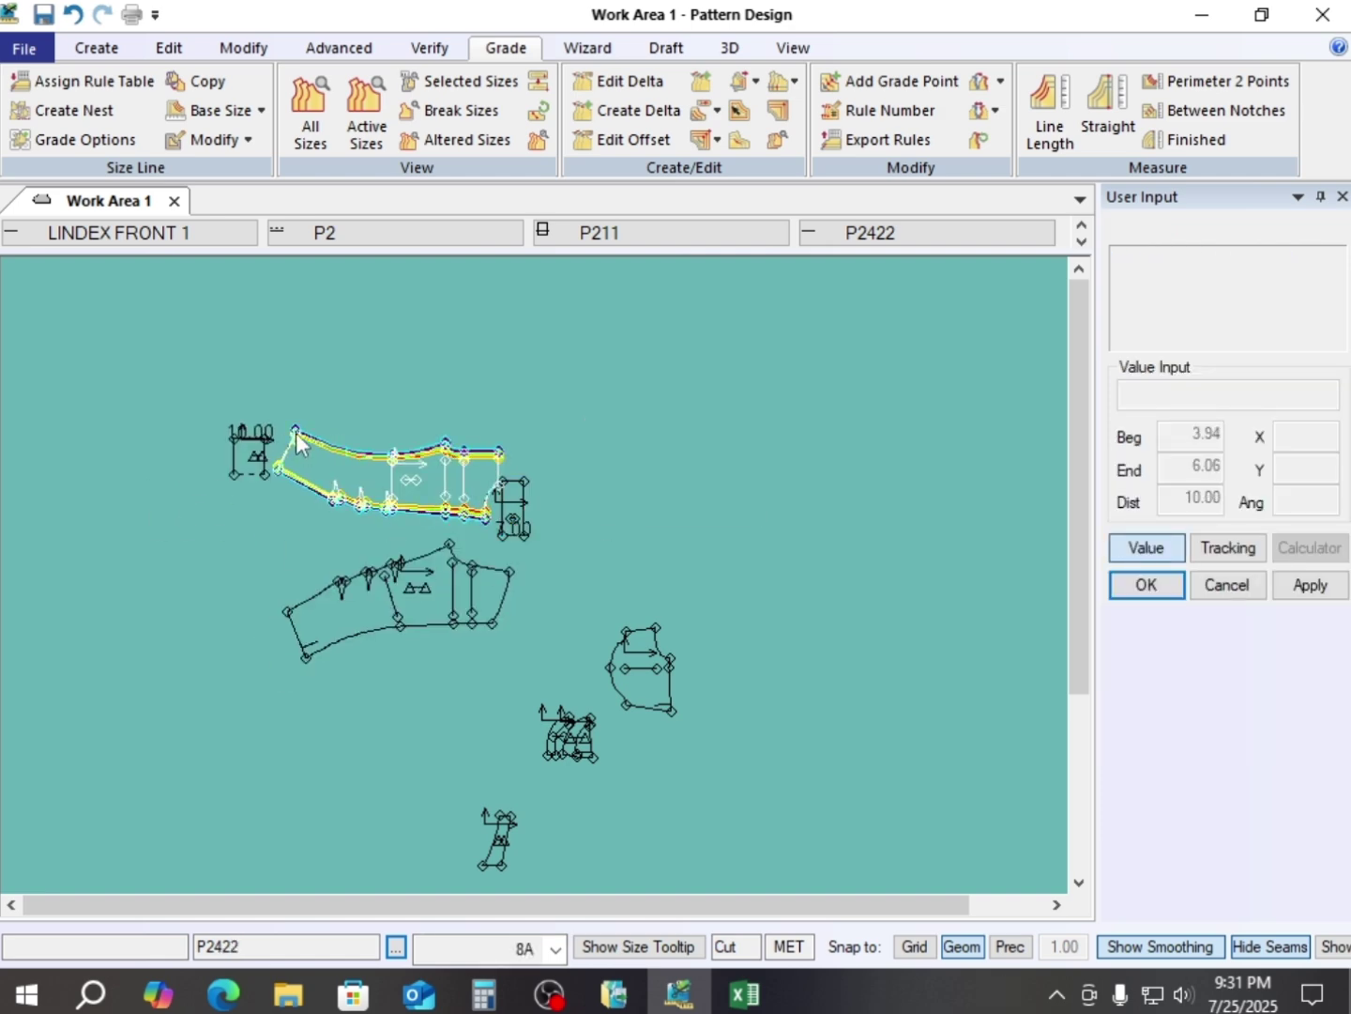
scroll(263, 438, up, 5)
drag(165, 506, 144, 458)
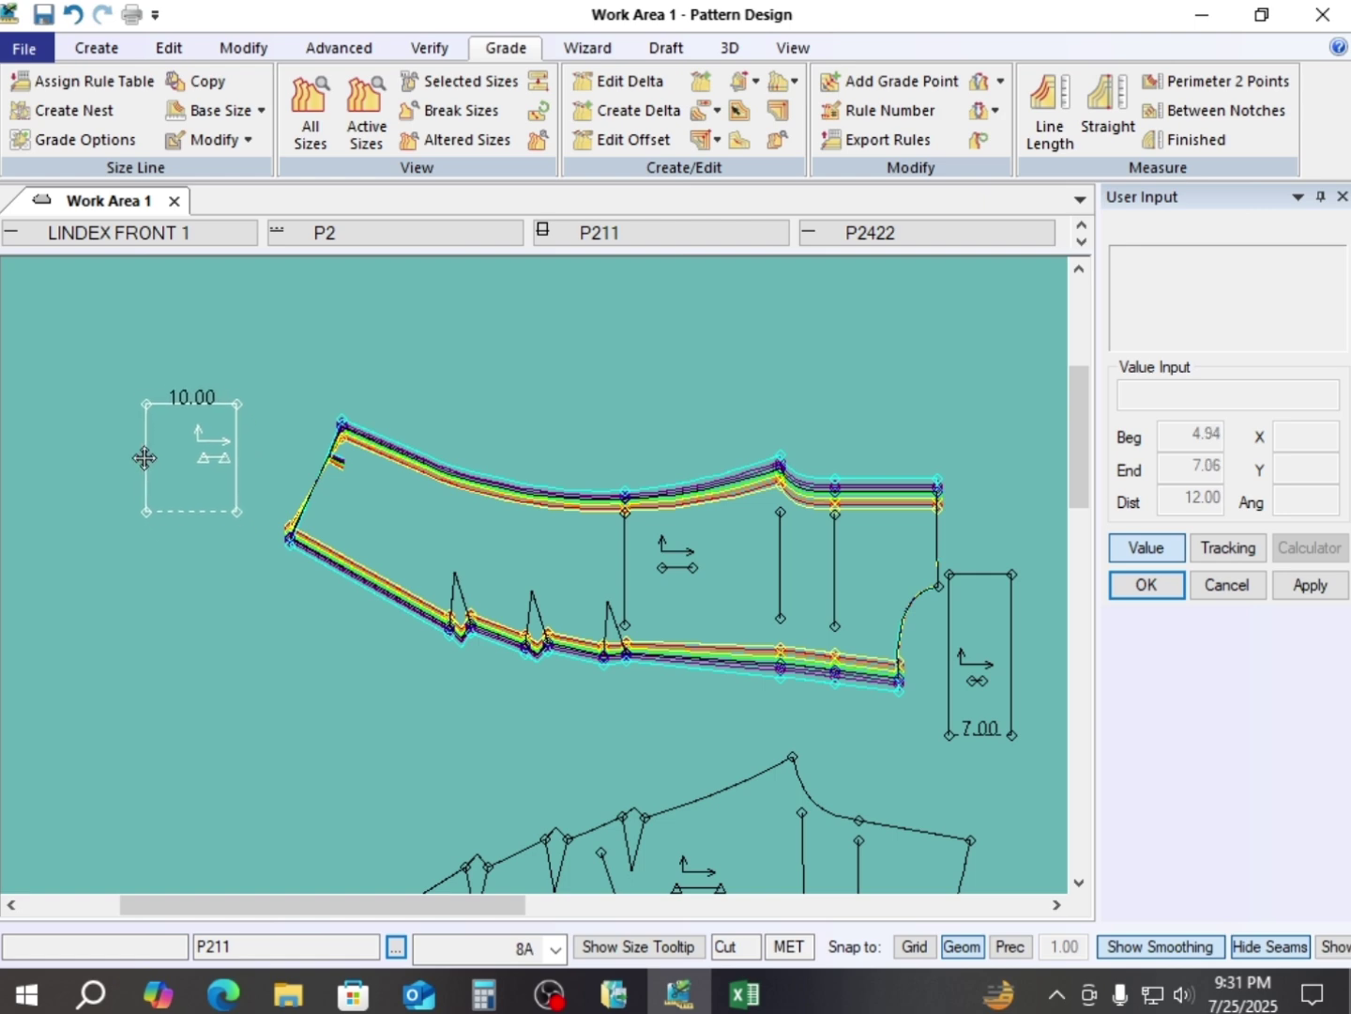
click(366, 514)
scroll(287, 558, up, 4)
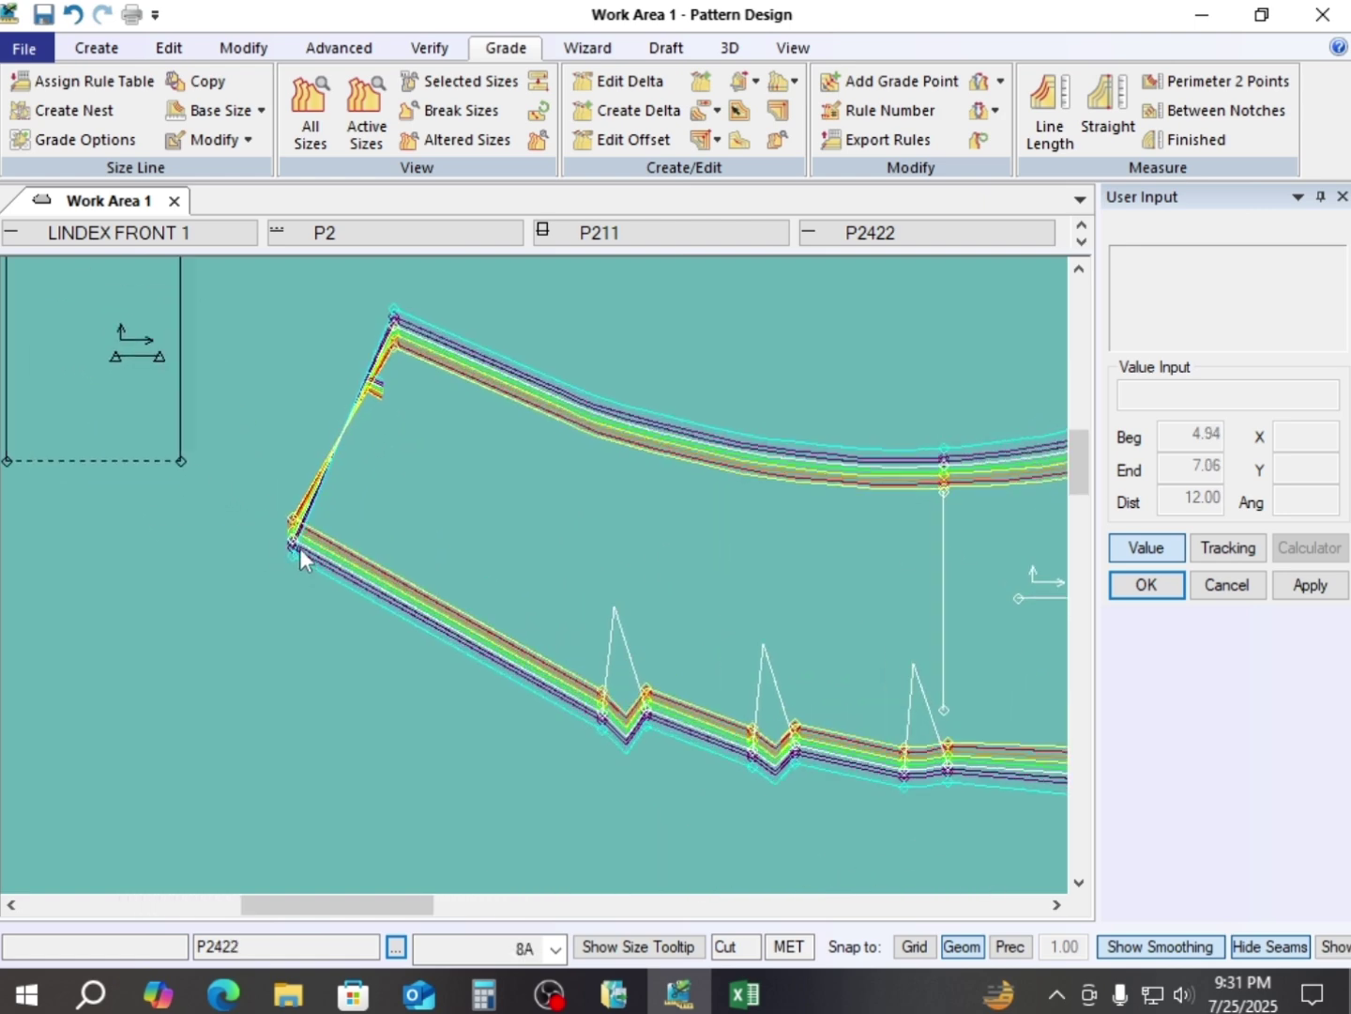
scroll(300, 548, up, 1)
scroll(304, 553, down, 1)
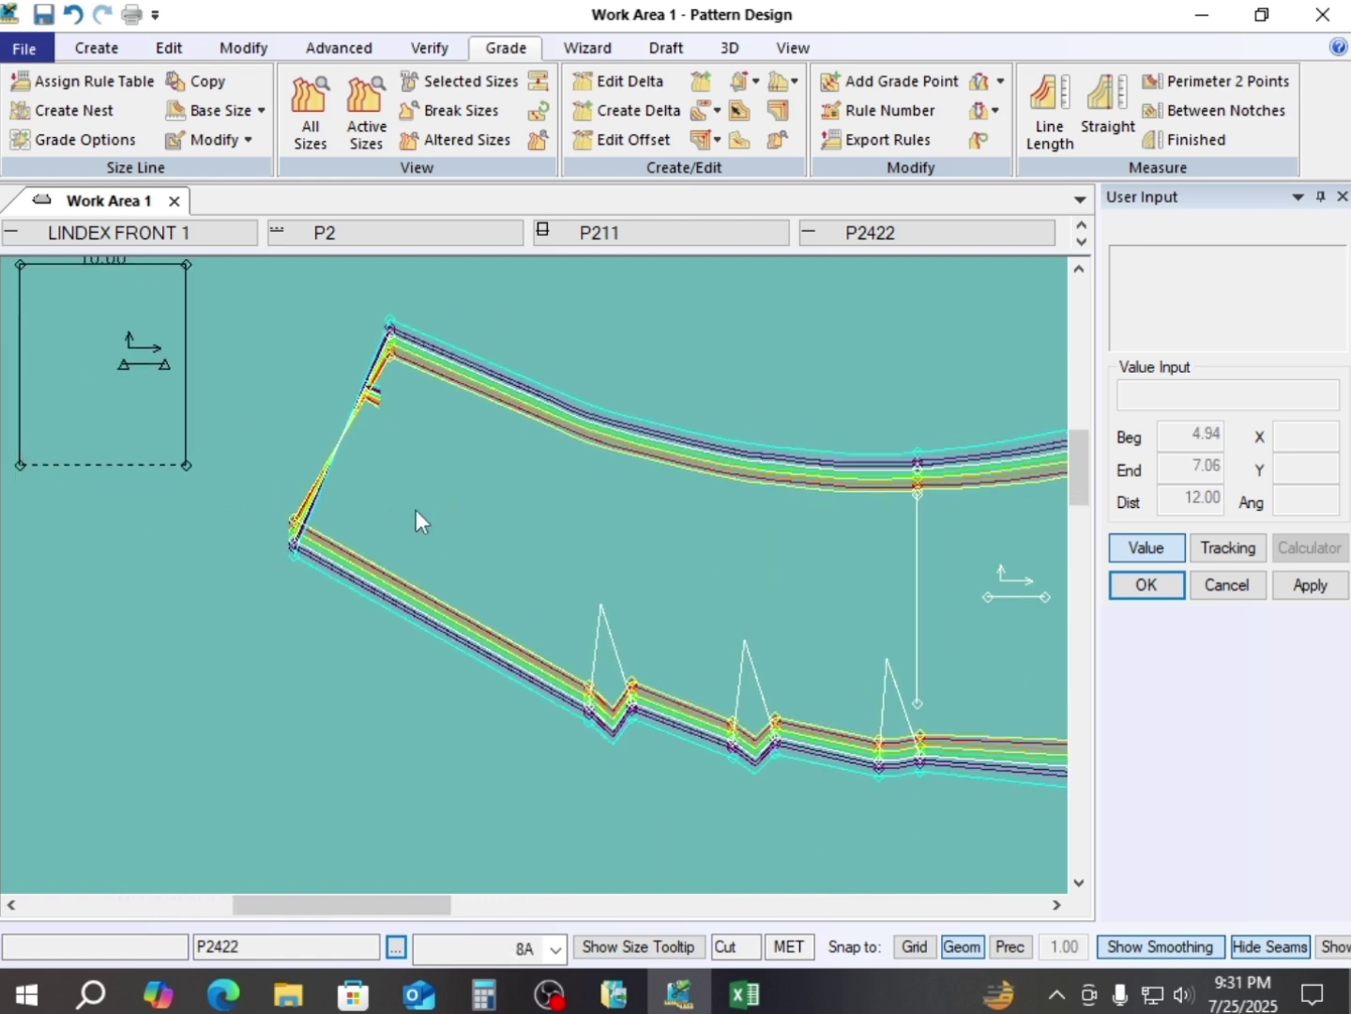
scroll(403, 508, up, 1)
scroll(404, 516, down, 2)
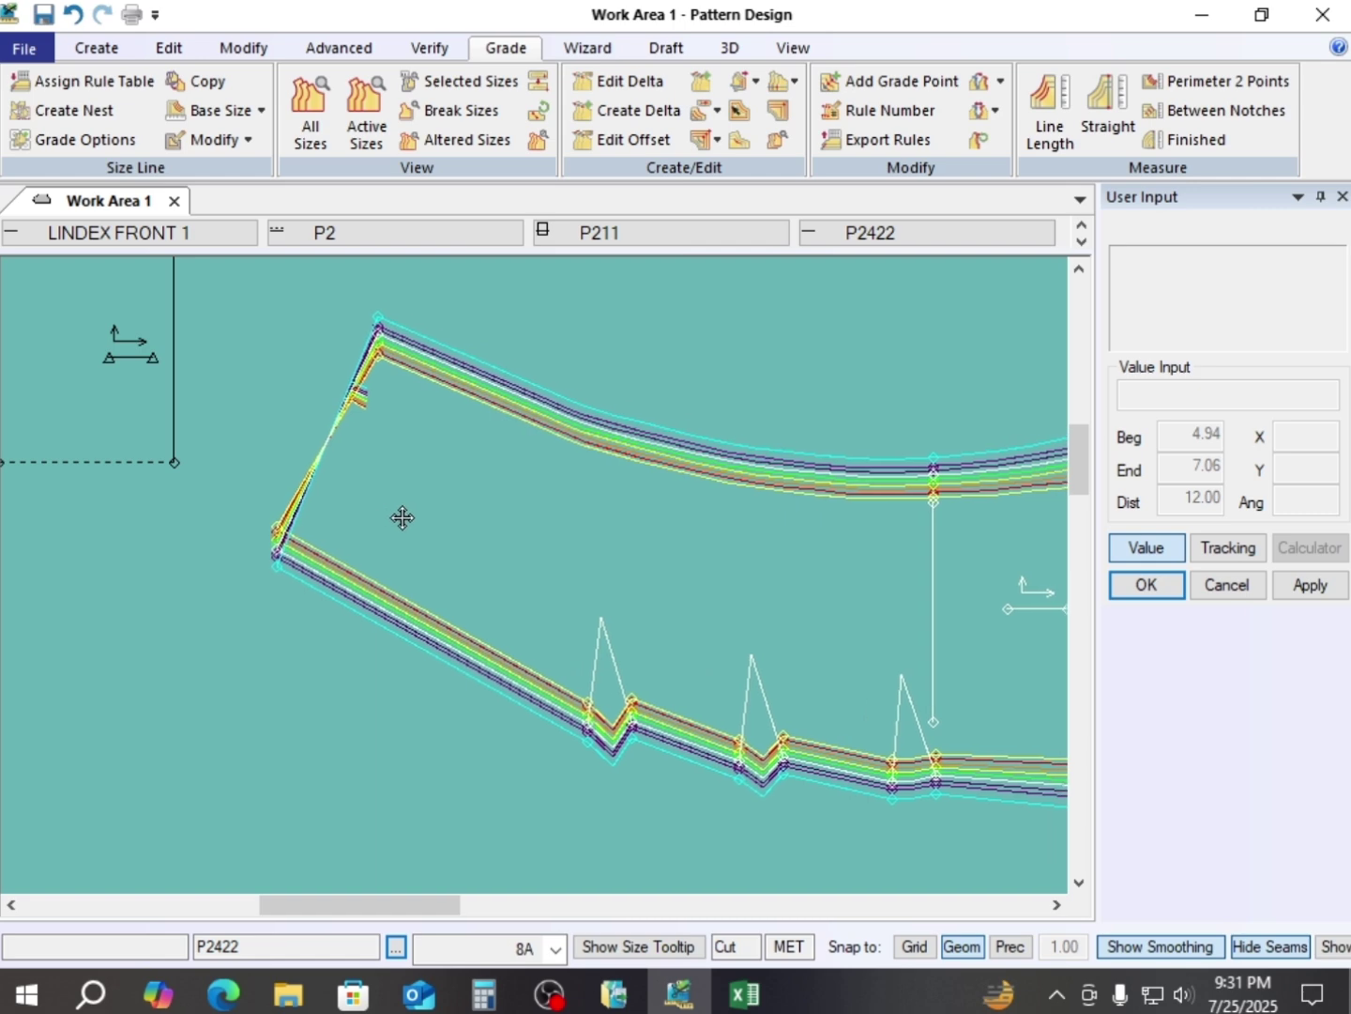
scroll(406, 536, down, 1)
drag(109, 392, 131, 419)
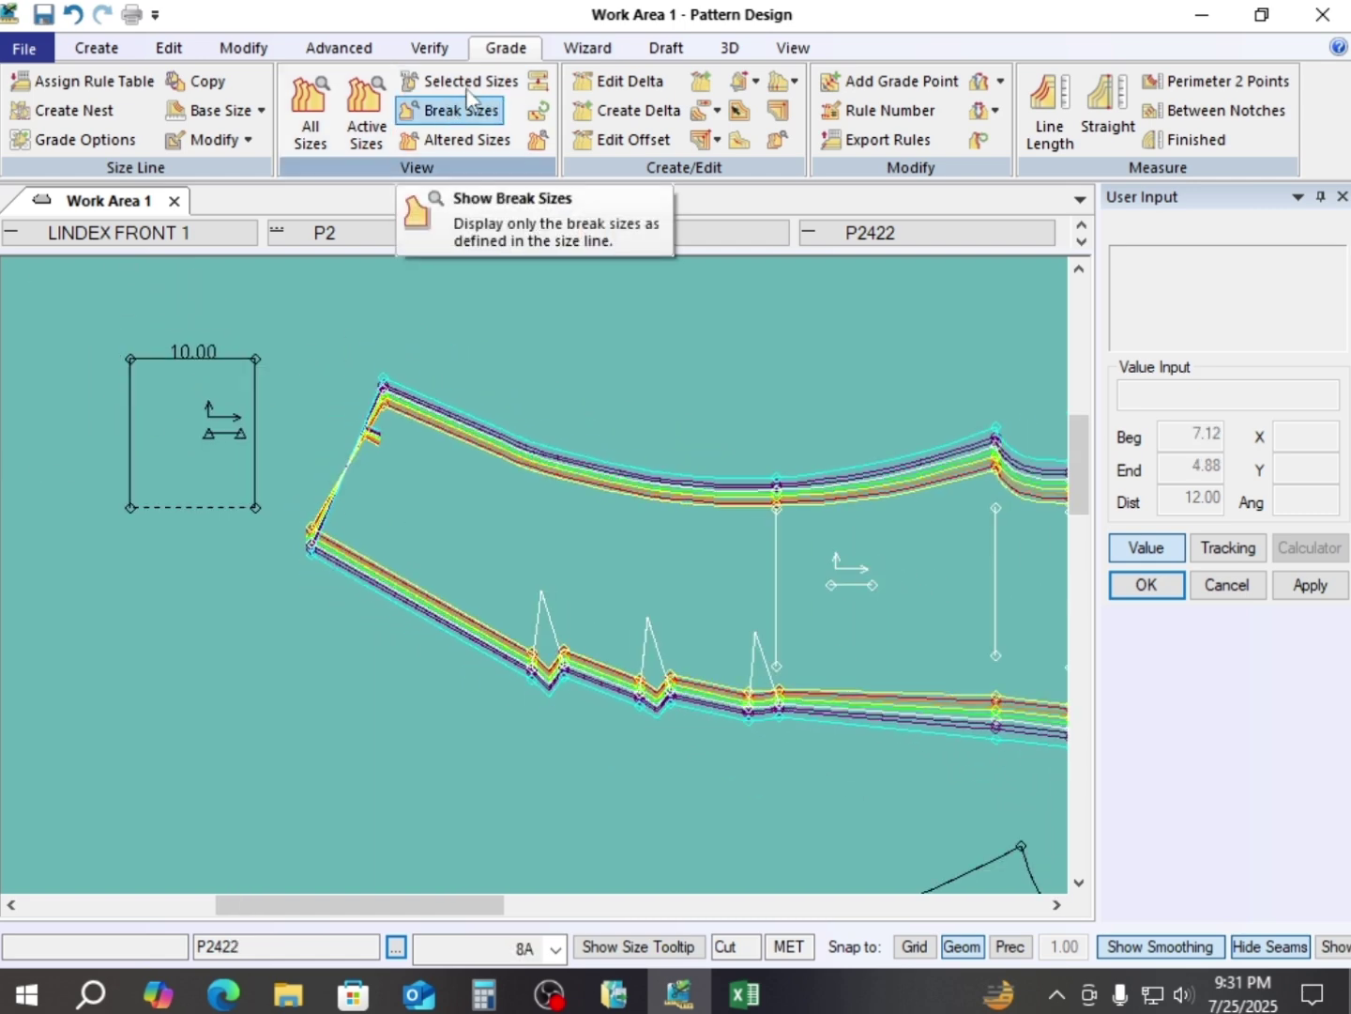
- Use Edit Delta on both upper corners of P211 to set Delta Y to 0.50 for all size breaks and update the nest
click(619, 82)
click(124, 373)
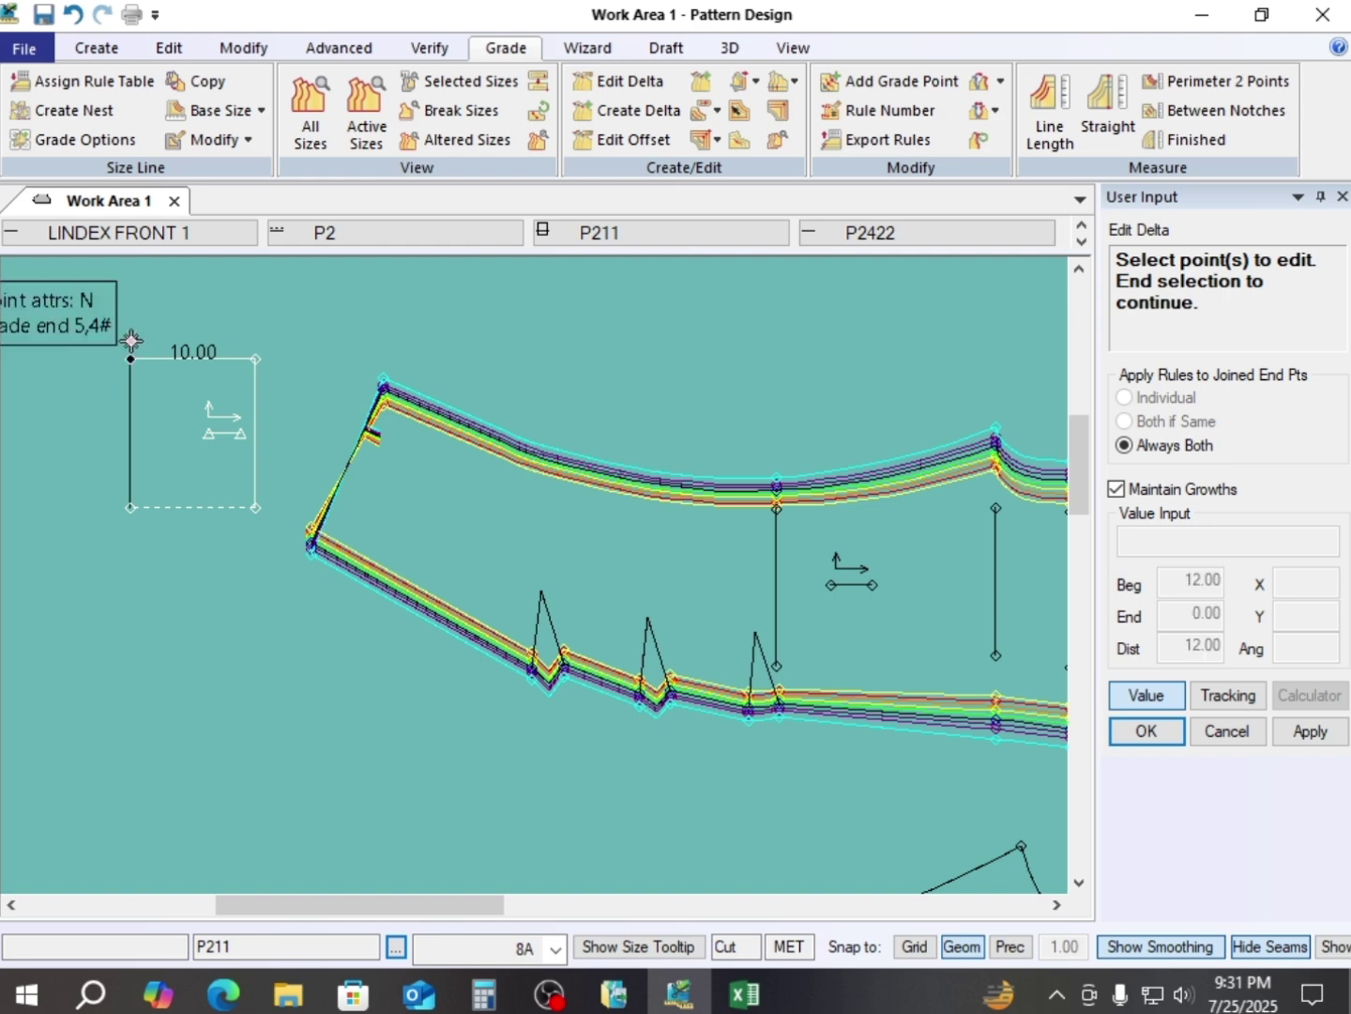
click(249, 351)
click(246, 346)
right_click(375, 339)
click(376, 341)
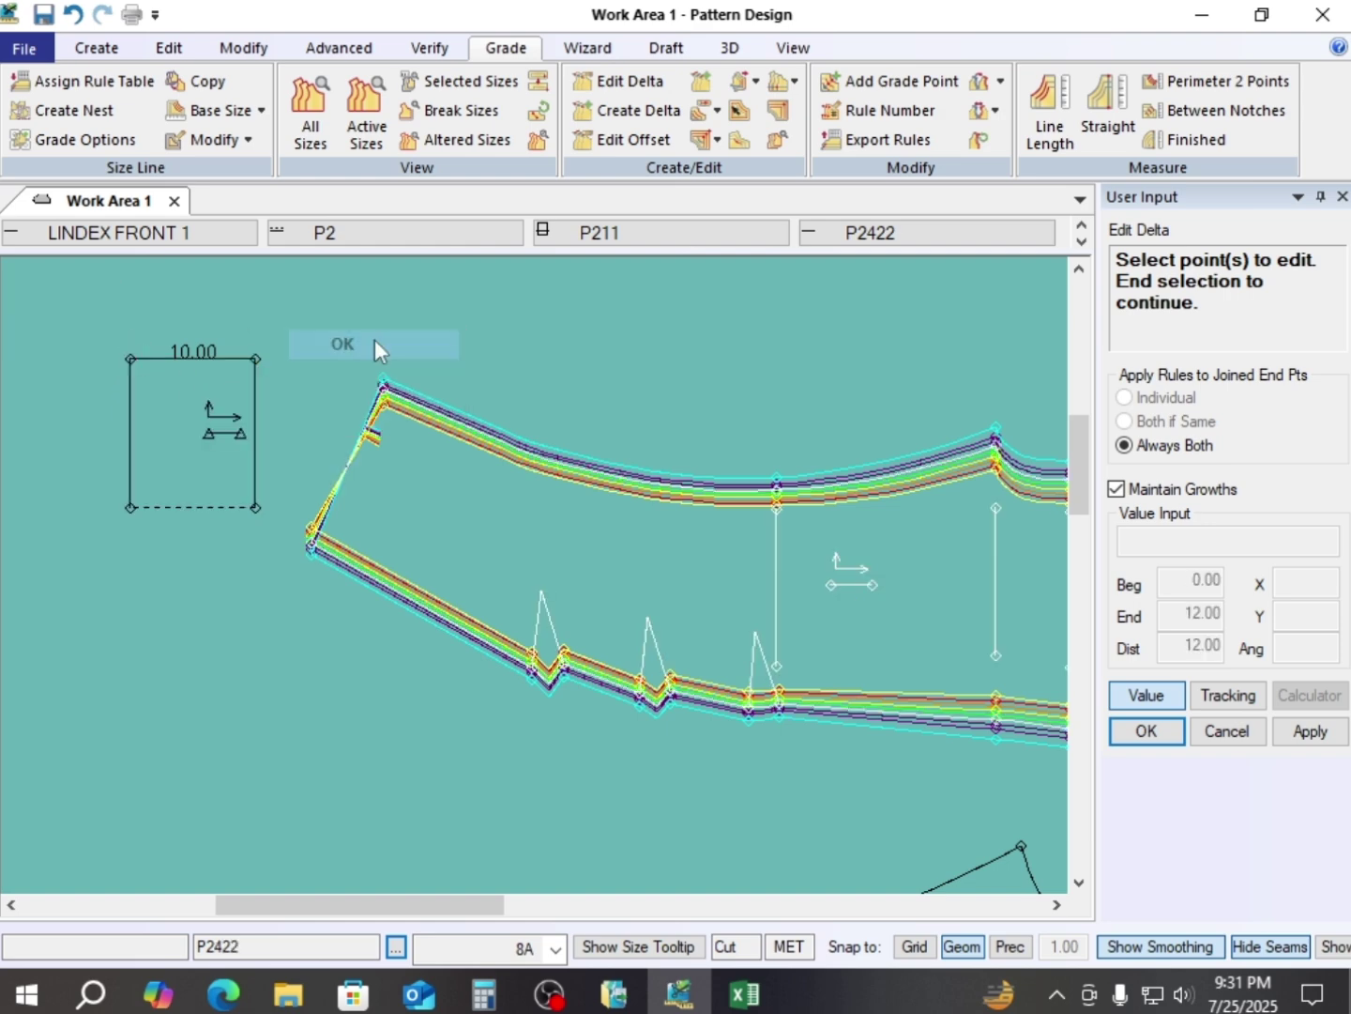
drag(1048, 355, 696, 101)
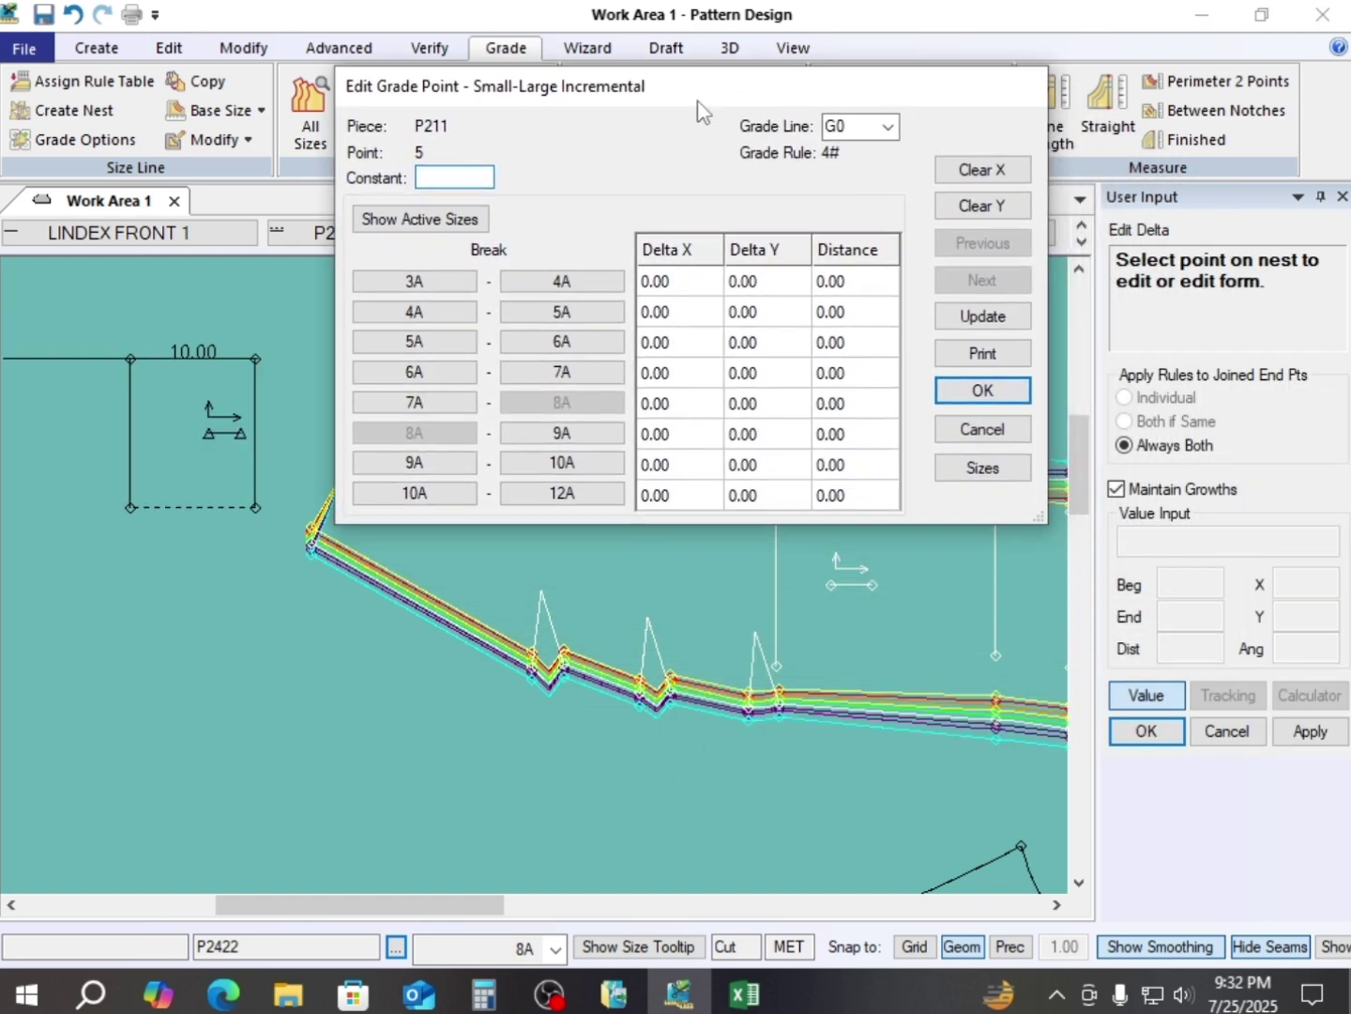
click(984, 207)
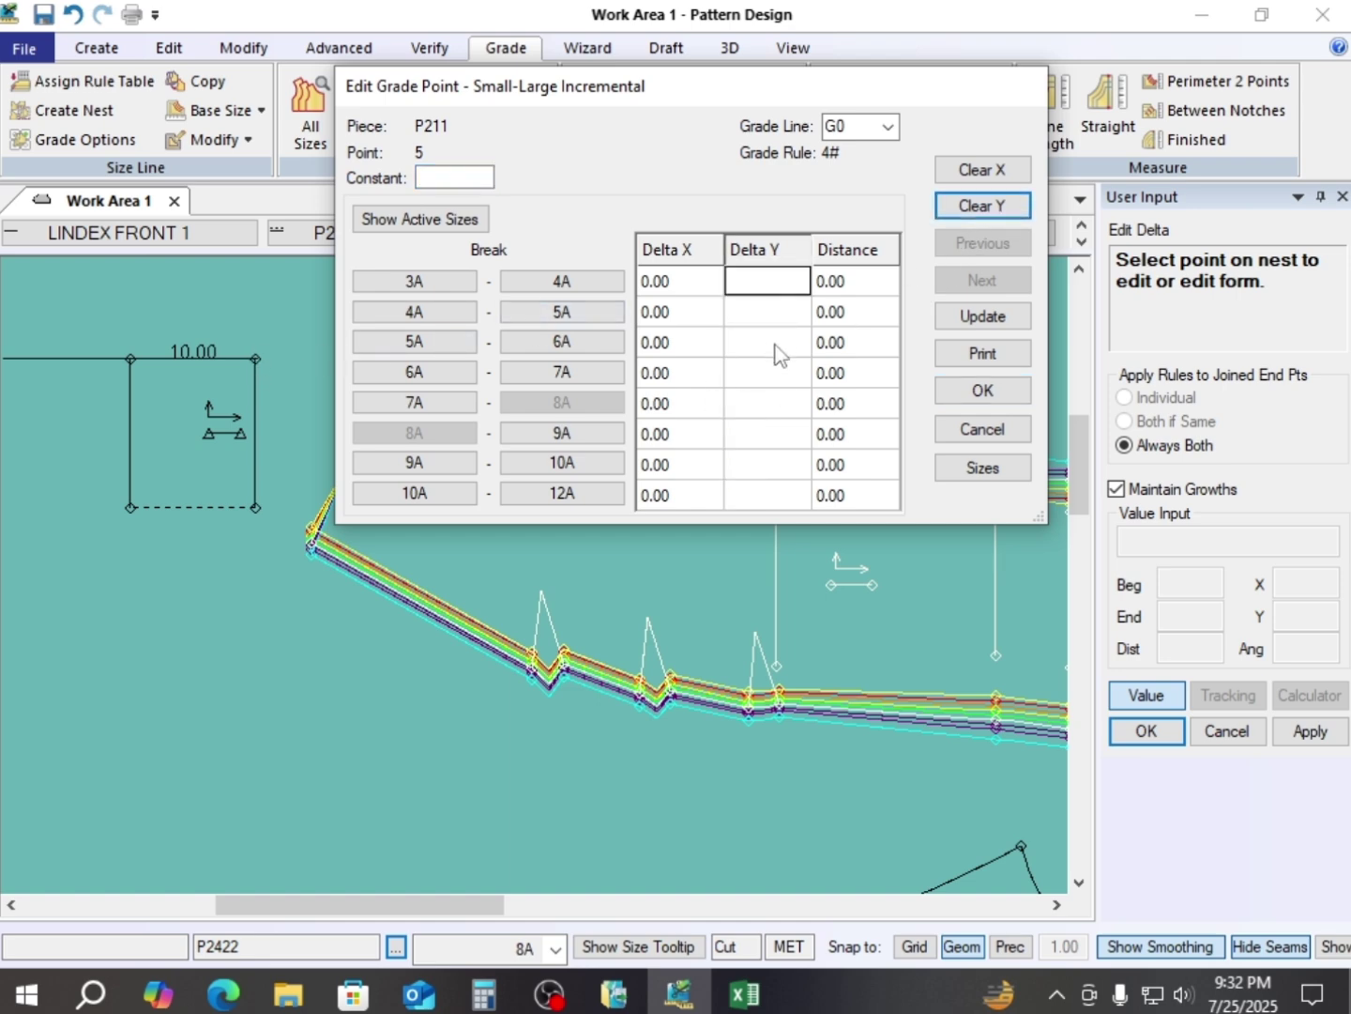
text(-)
click(984, 314)
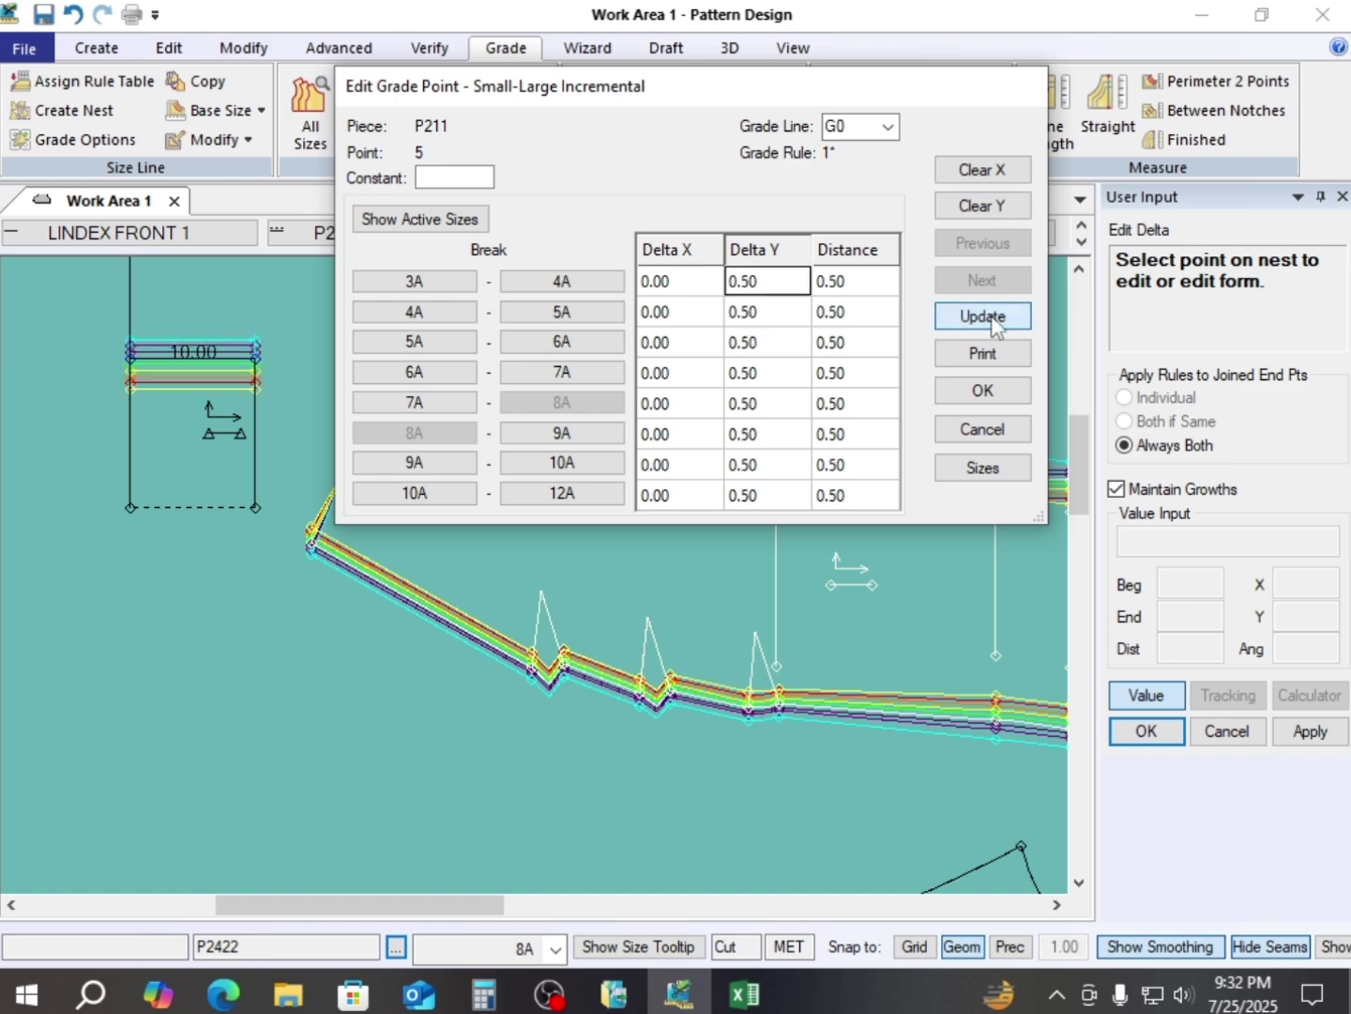
click(996, 399)
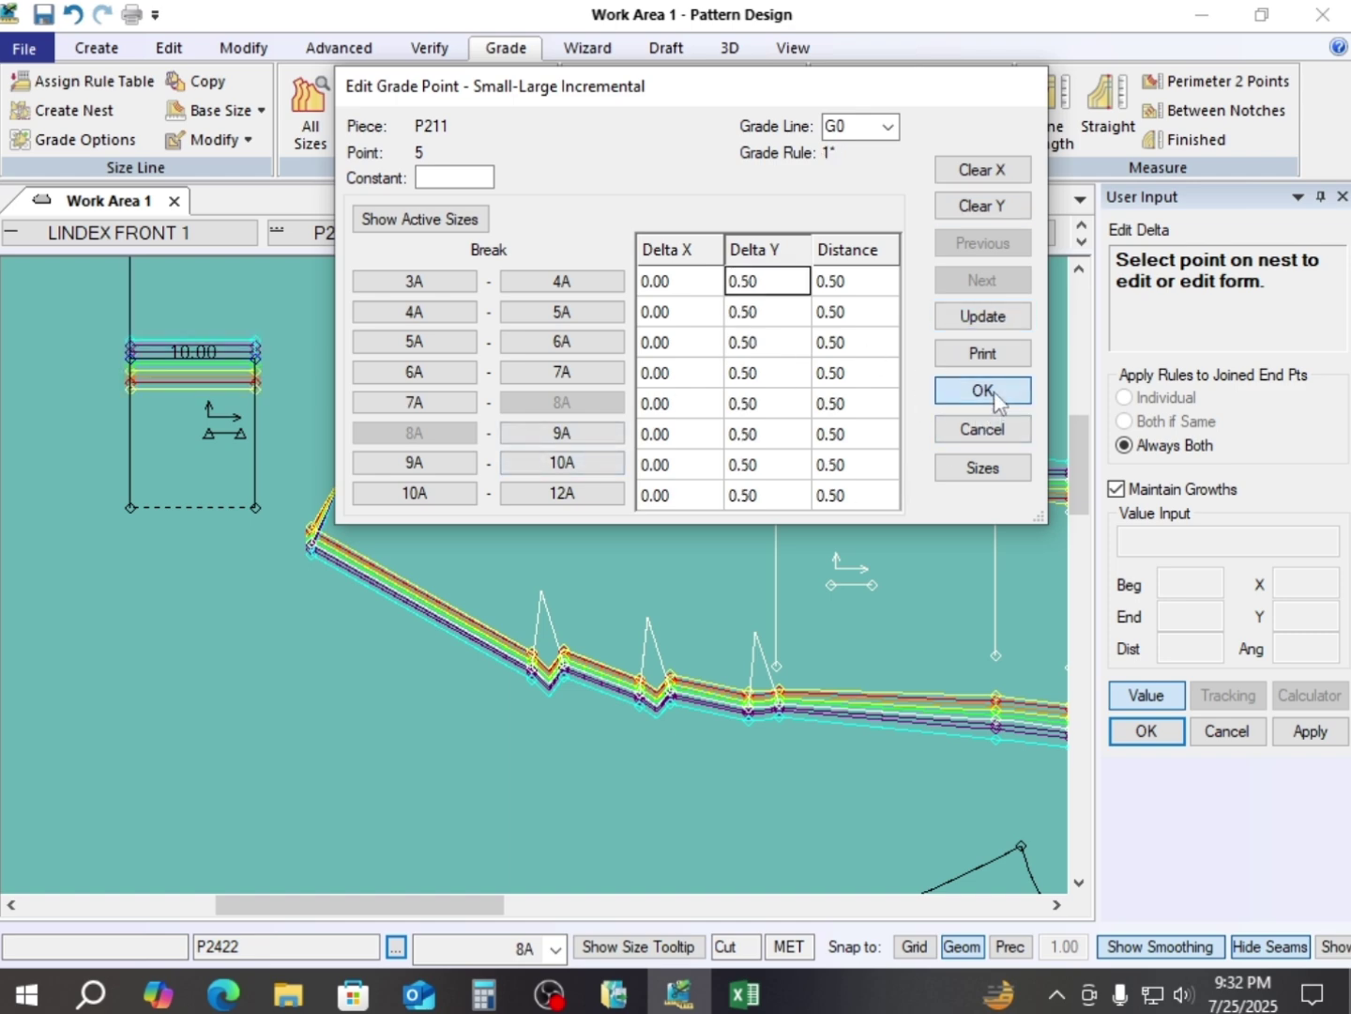
- Set the 10A-12A Delta Y of P211's upper corners to 0.50*2 and apply the grading
double_click(765, 493)
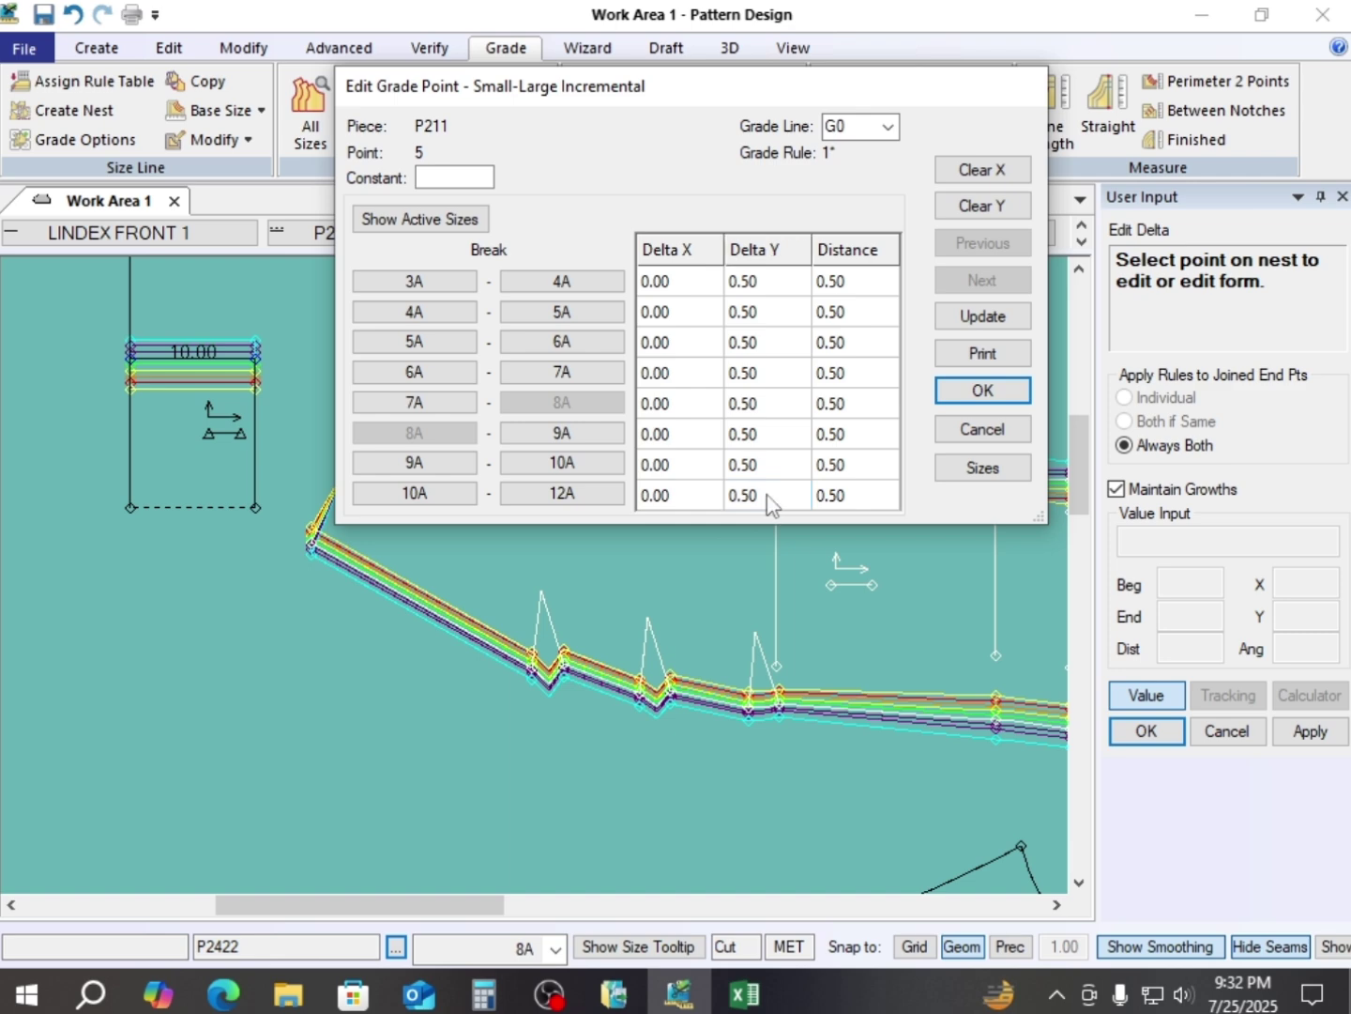
click(769, 503)
click(765, 497)
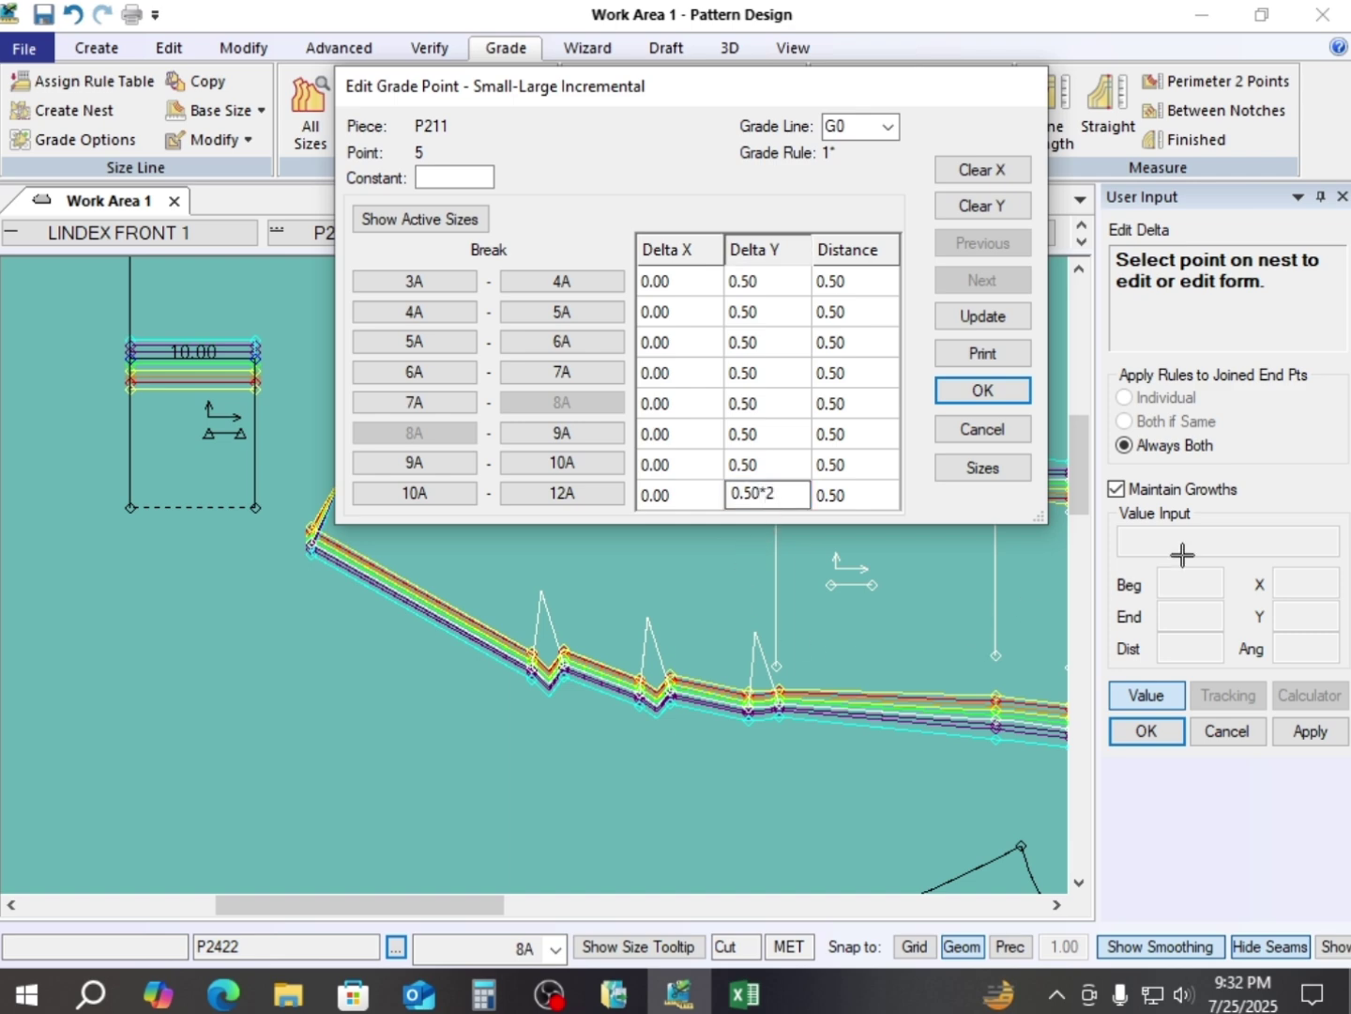
click(988, 390)
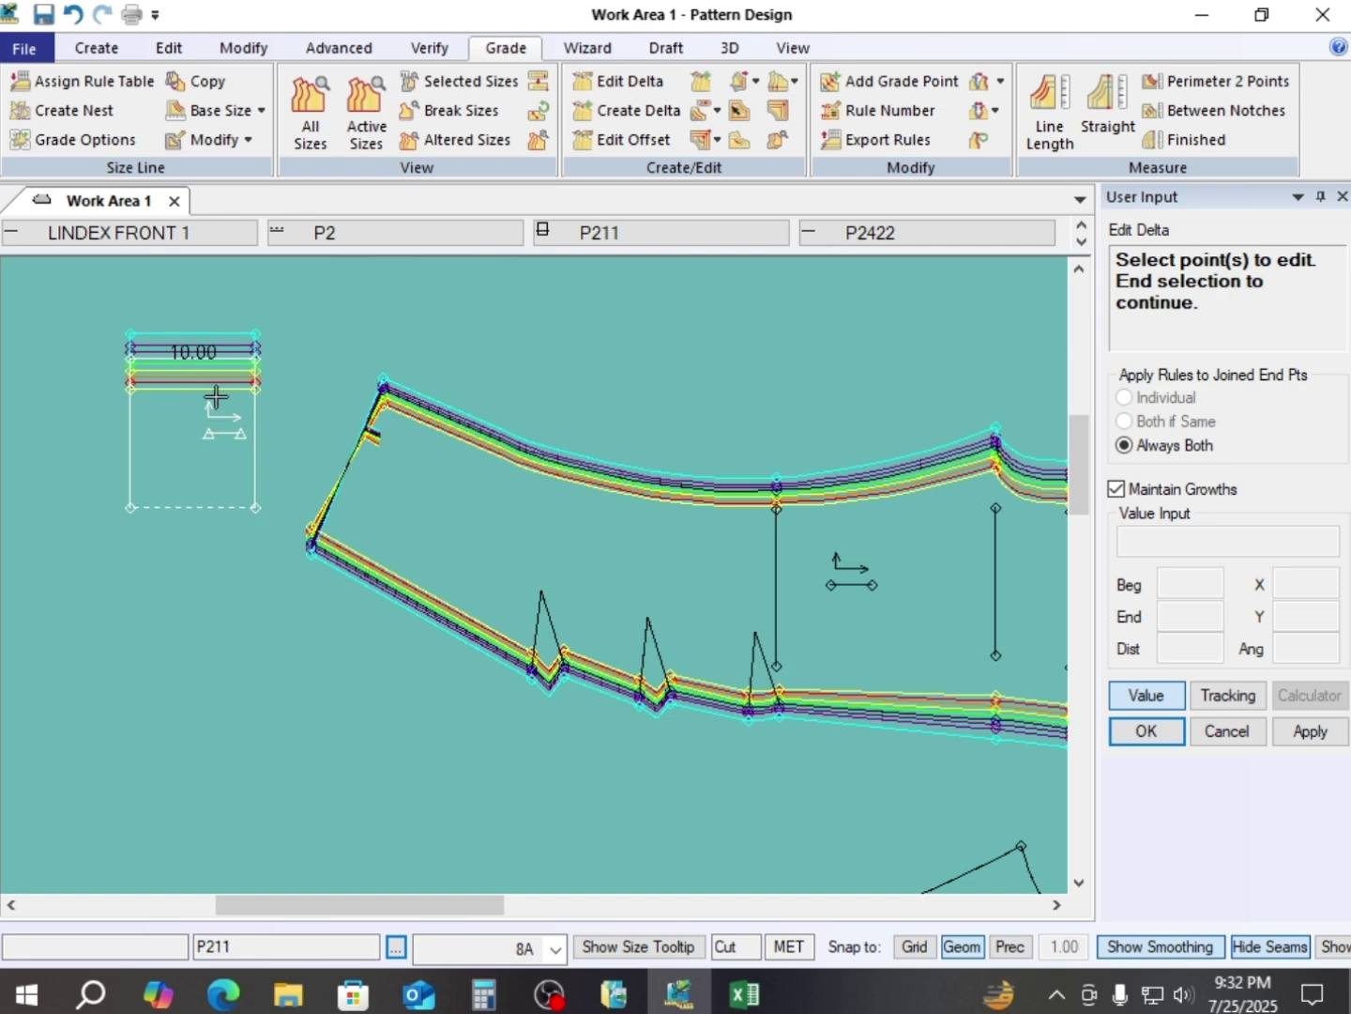
- Set the 5A-6A Delta X of the upper and lower corners on P211's right edge to 1 and close the form
scroll(215, 393, up, 3)
click(292, 329)
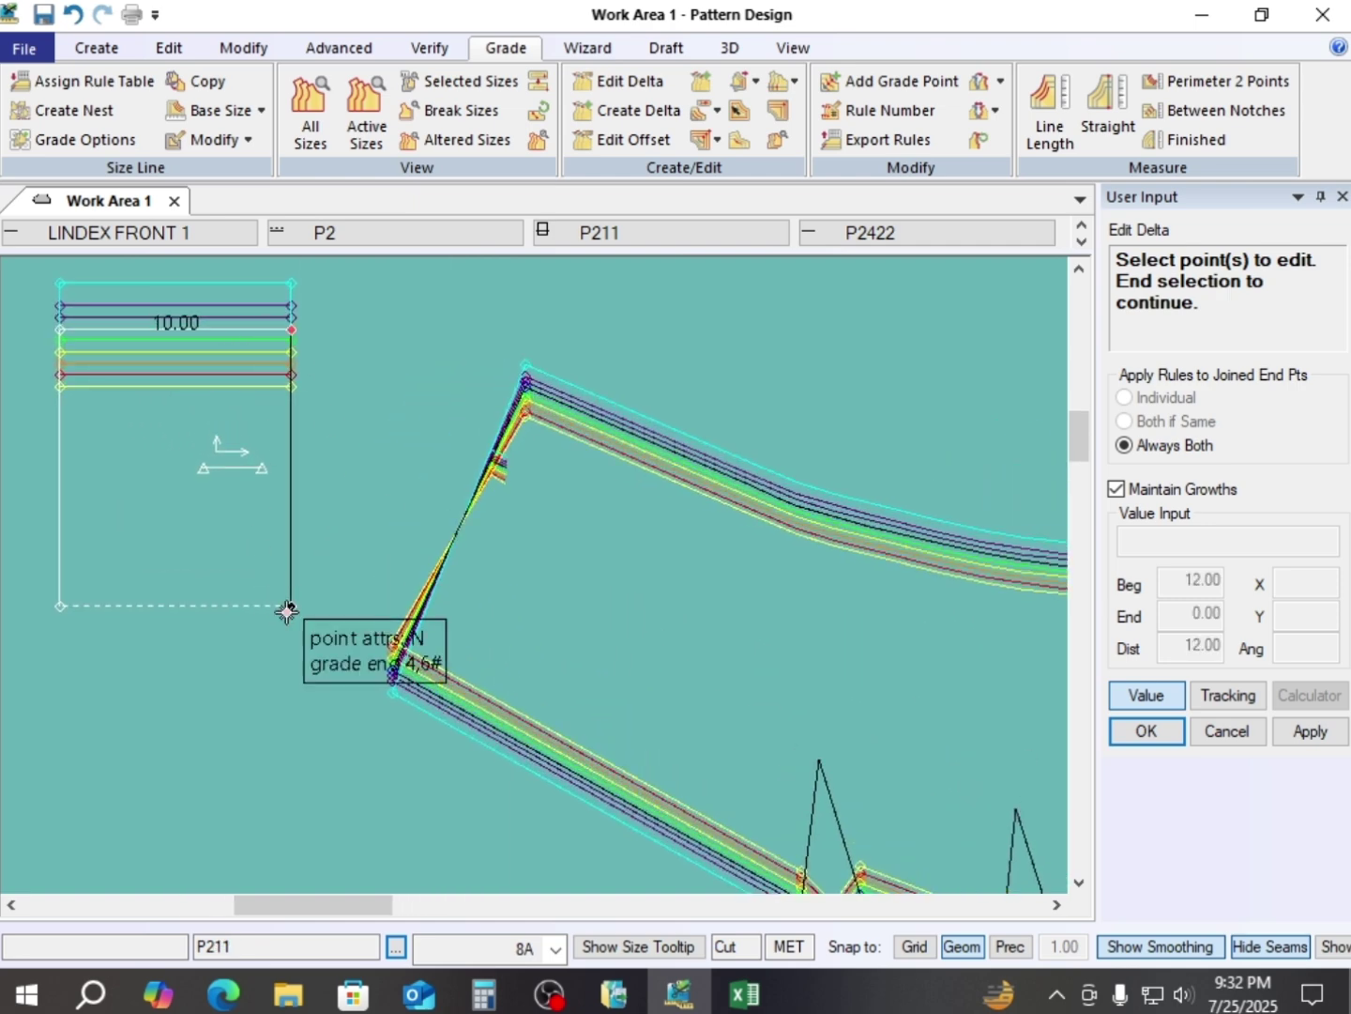
right_click(255, 420)
click(342, 436)
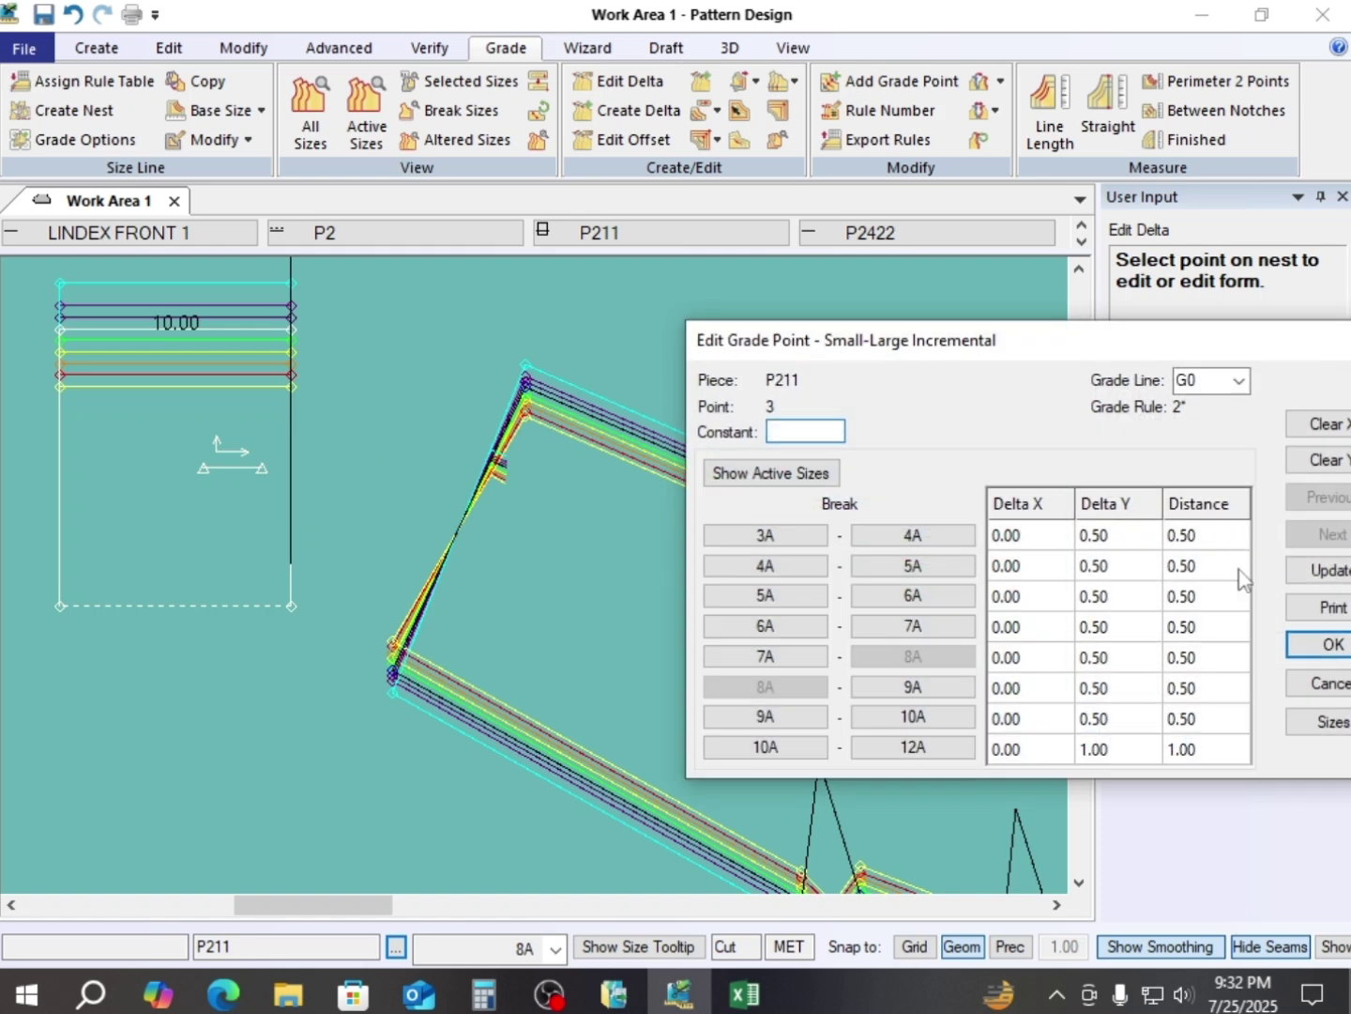
drag(1098, 352, 936, 161)
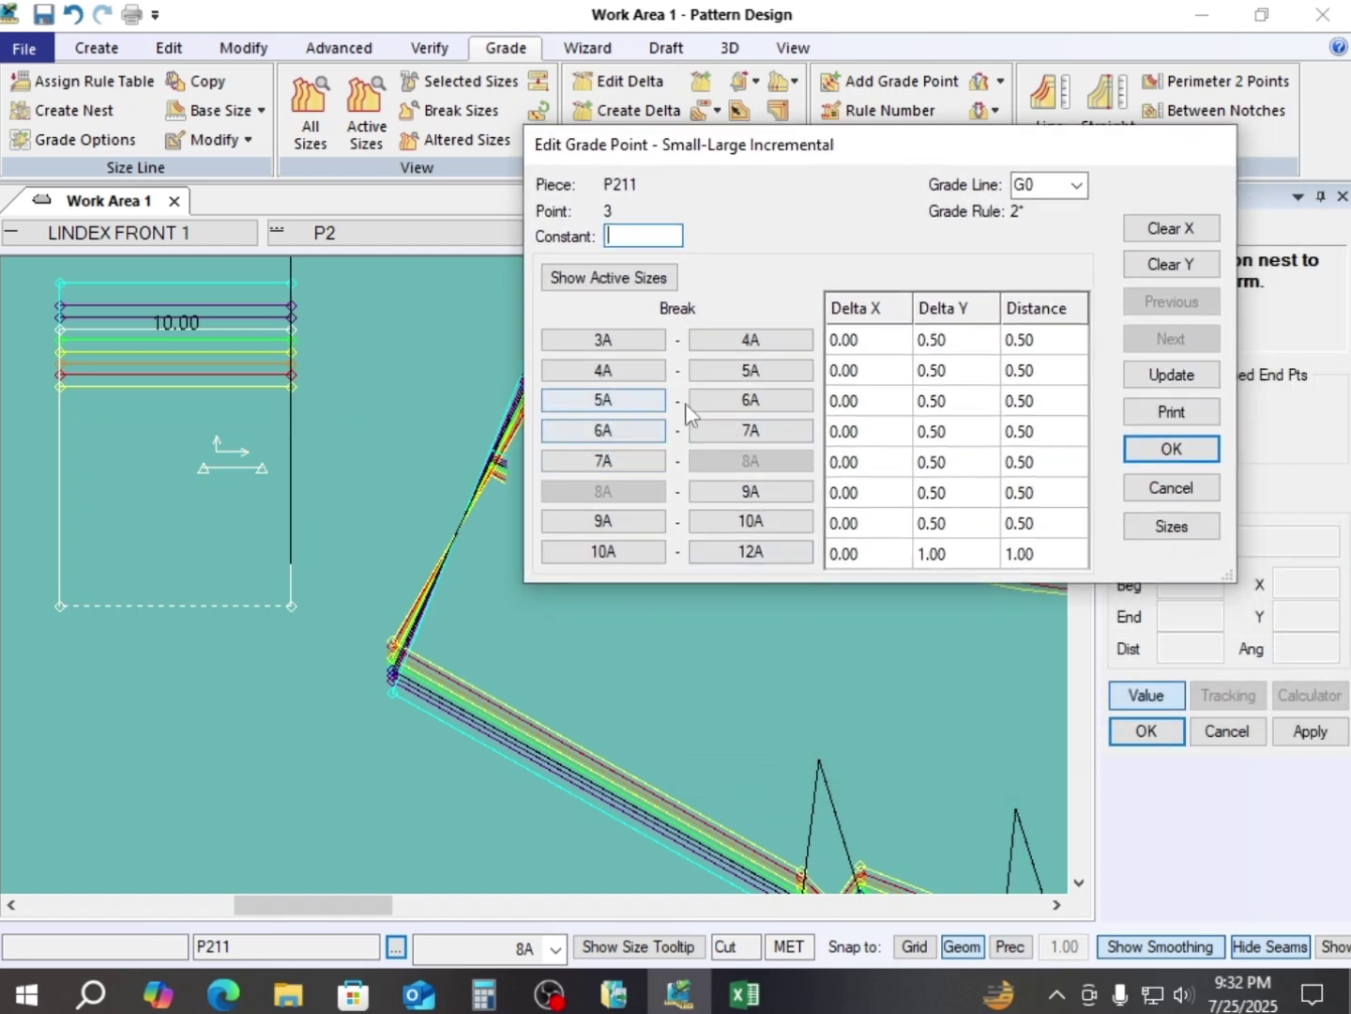
click(891, 415)
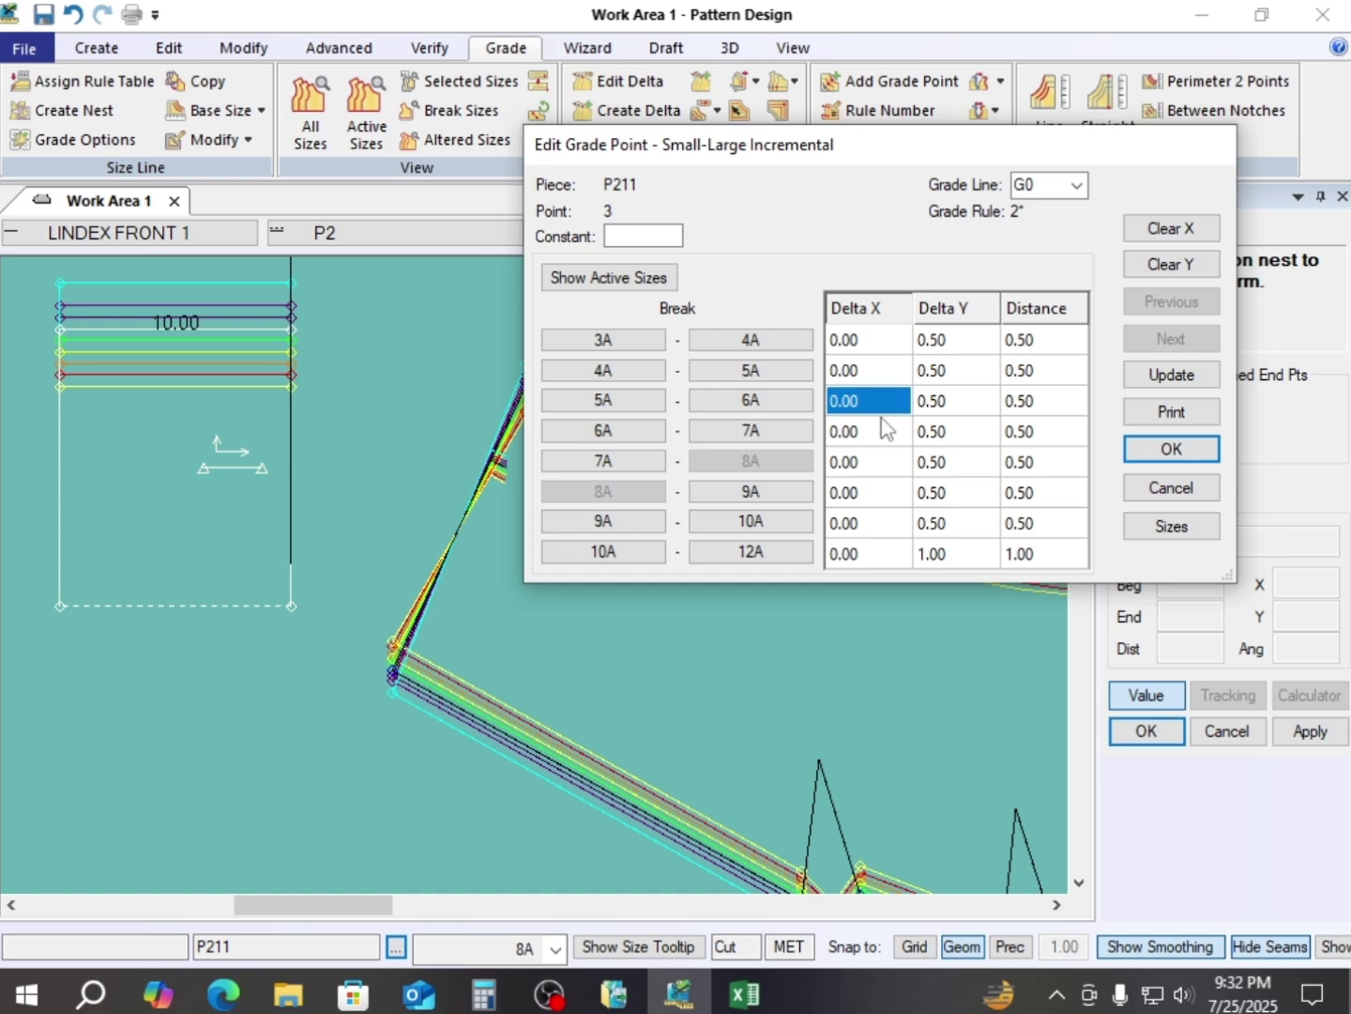
text(1)
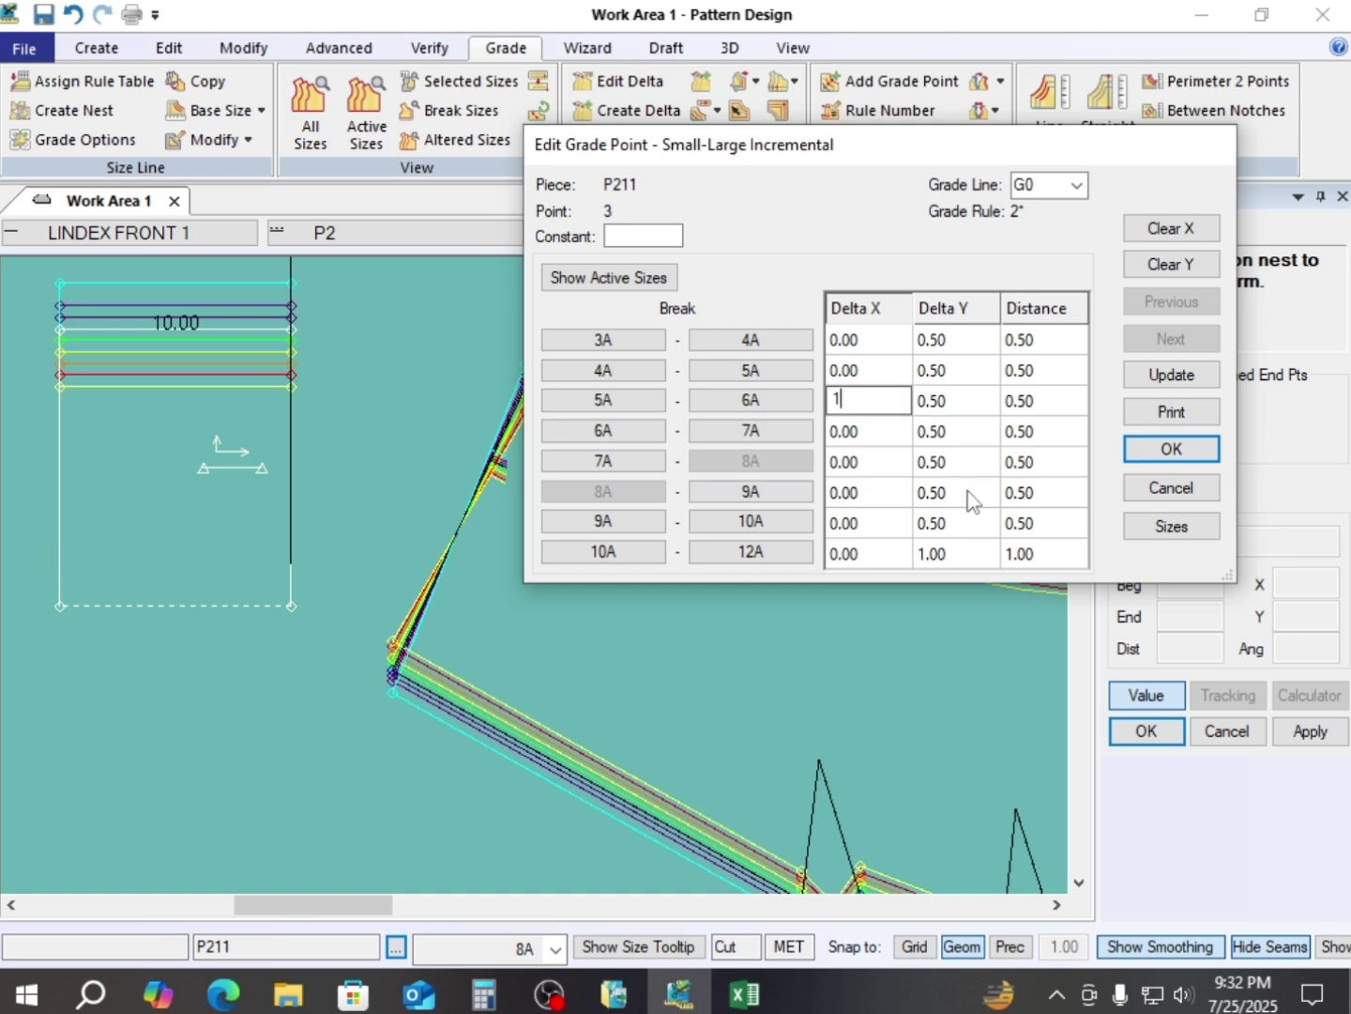
click(880, 436)
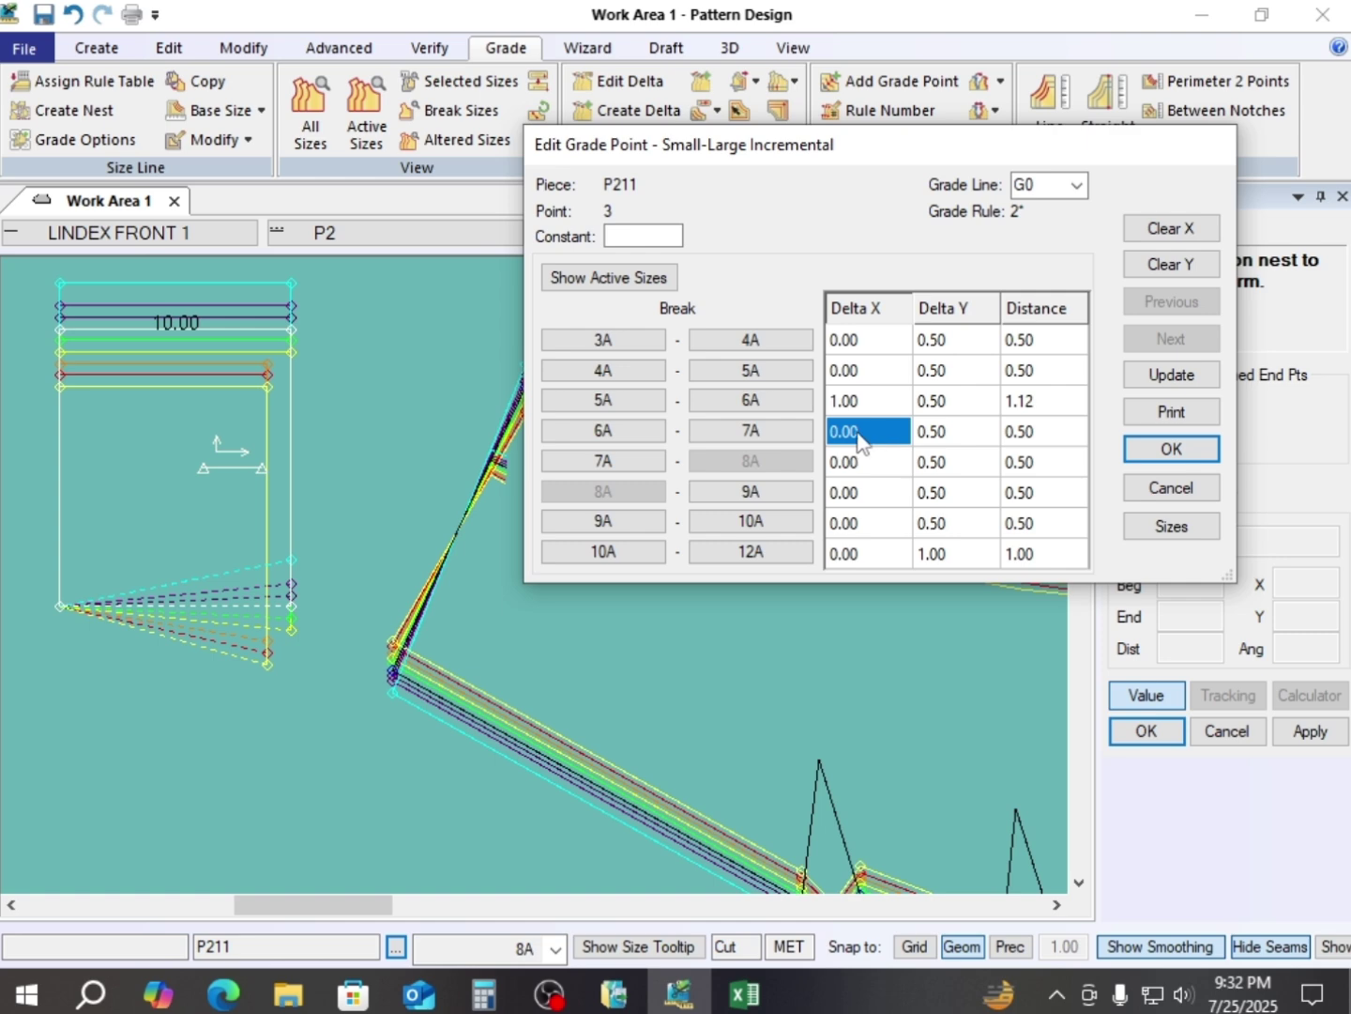
click(1170, 487)
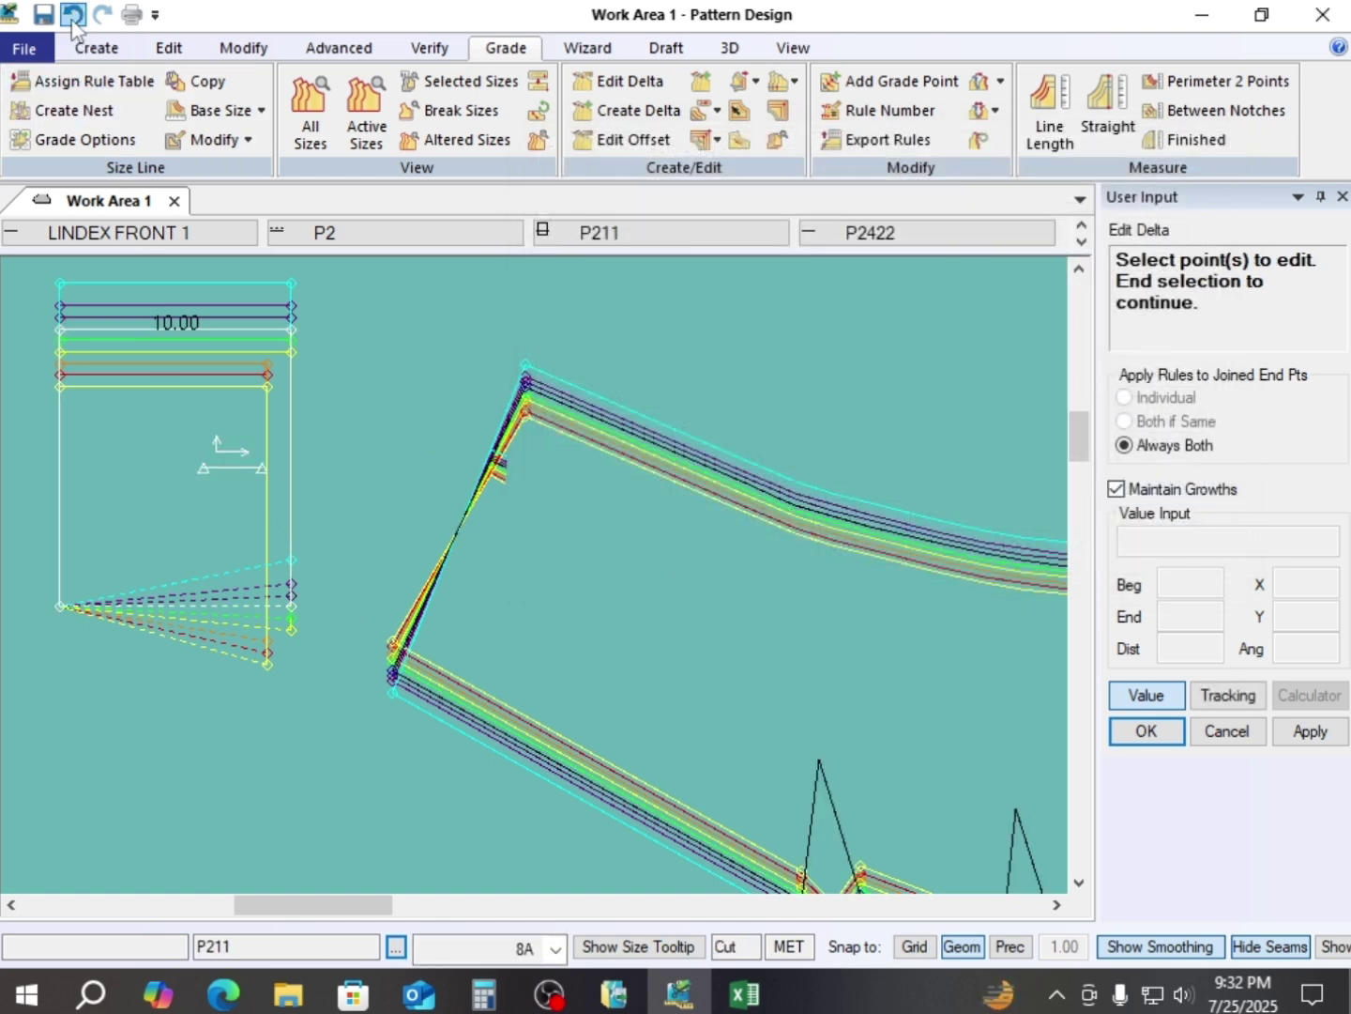
click(73, 14)
click(190, 469)
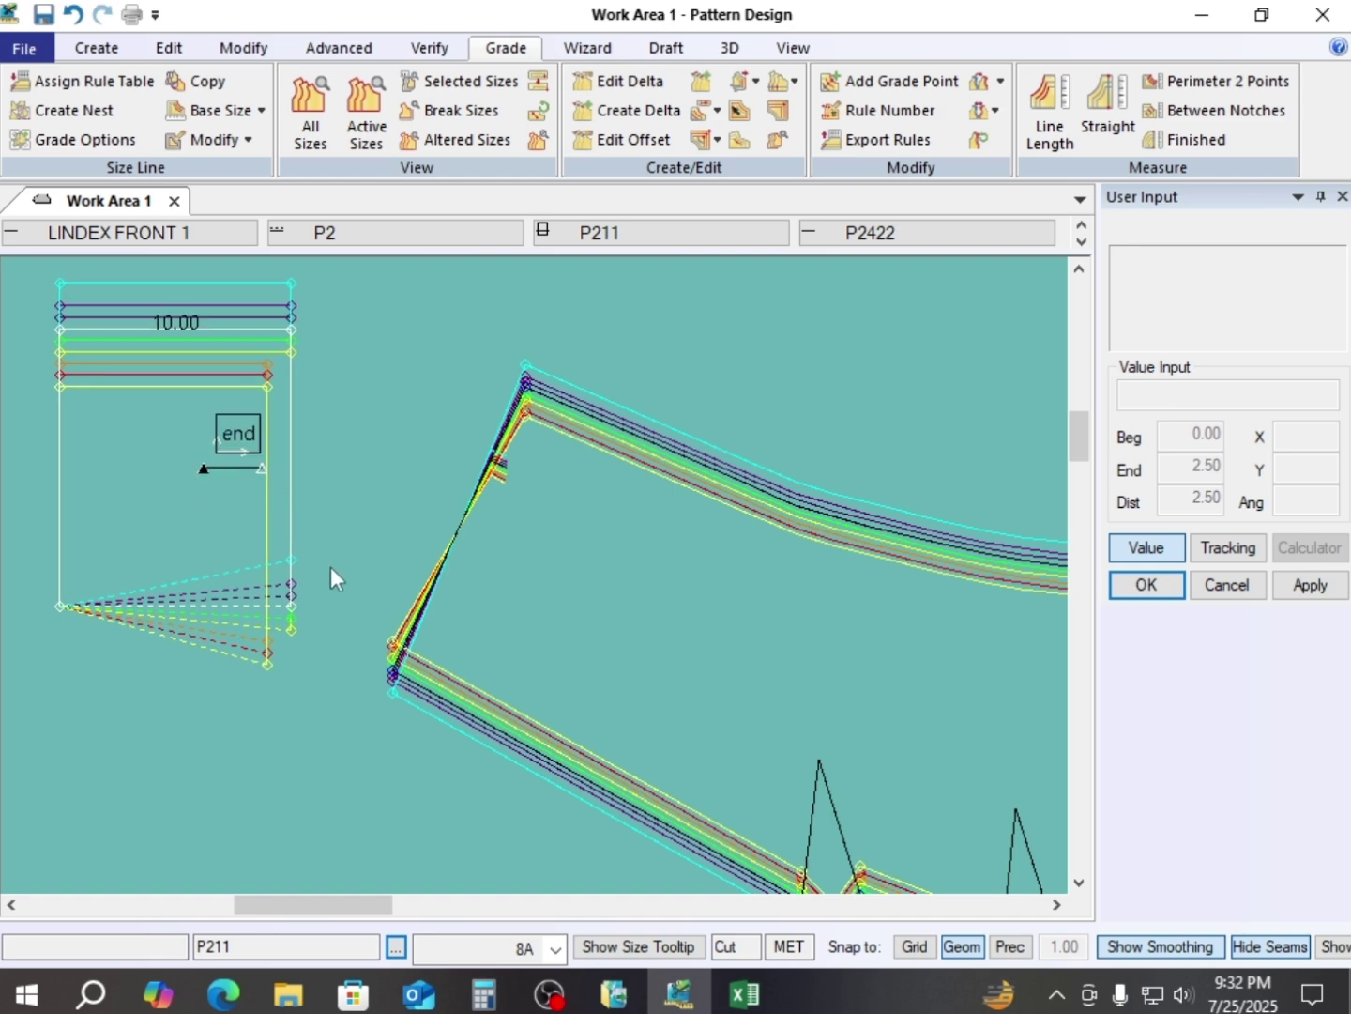
key(Return)
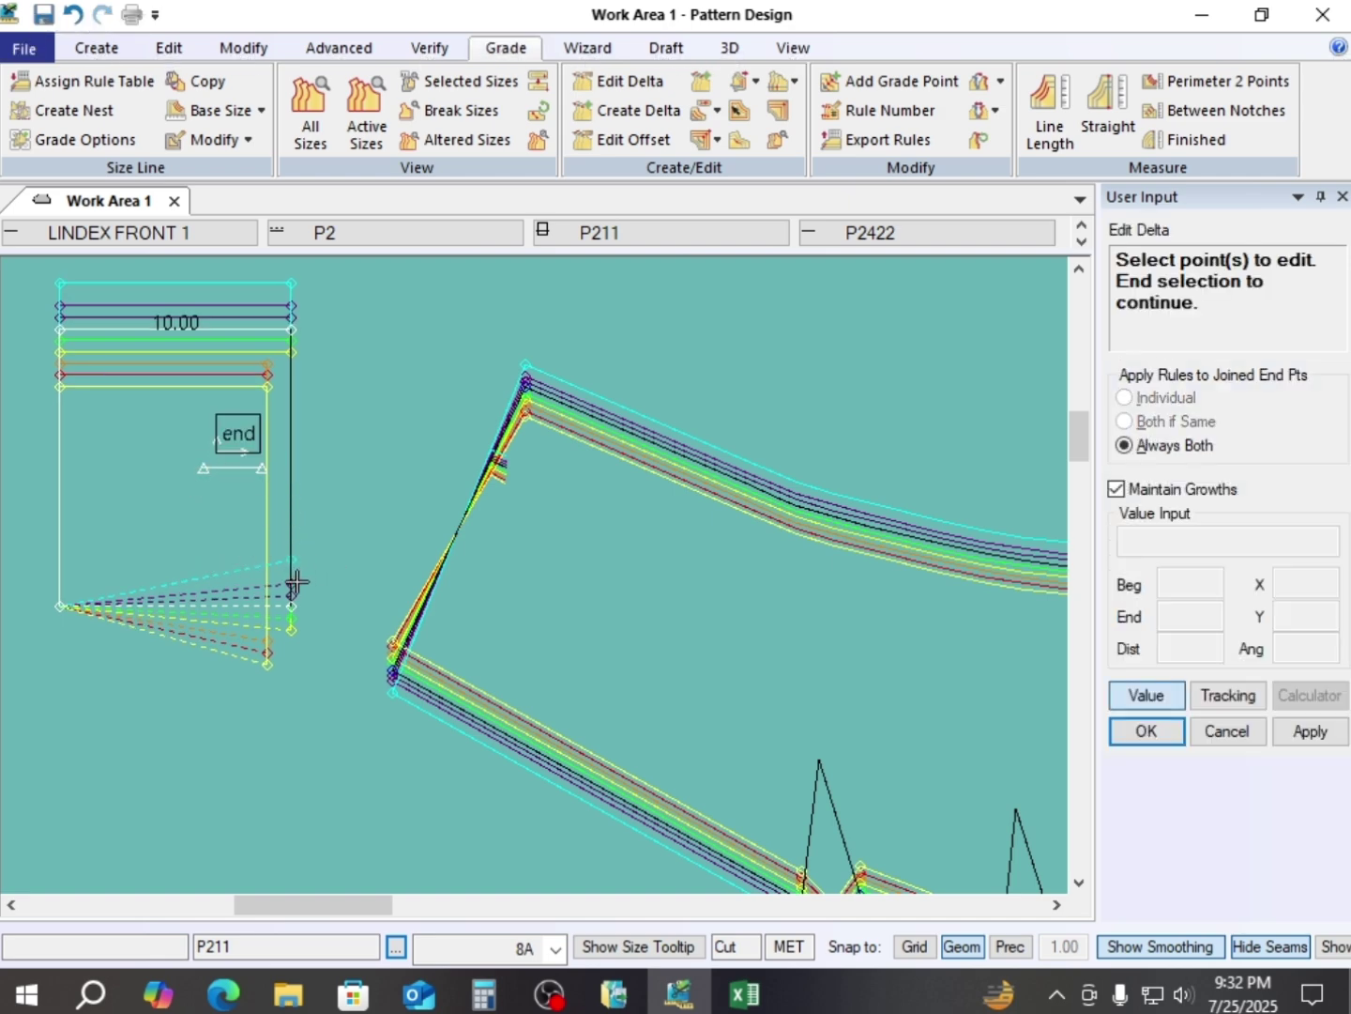
click(292, 604)
right_click(359, 390)
click(362, 396)
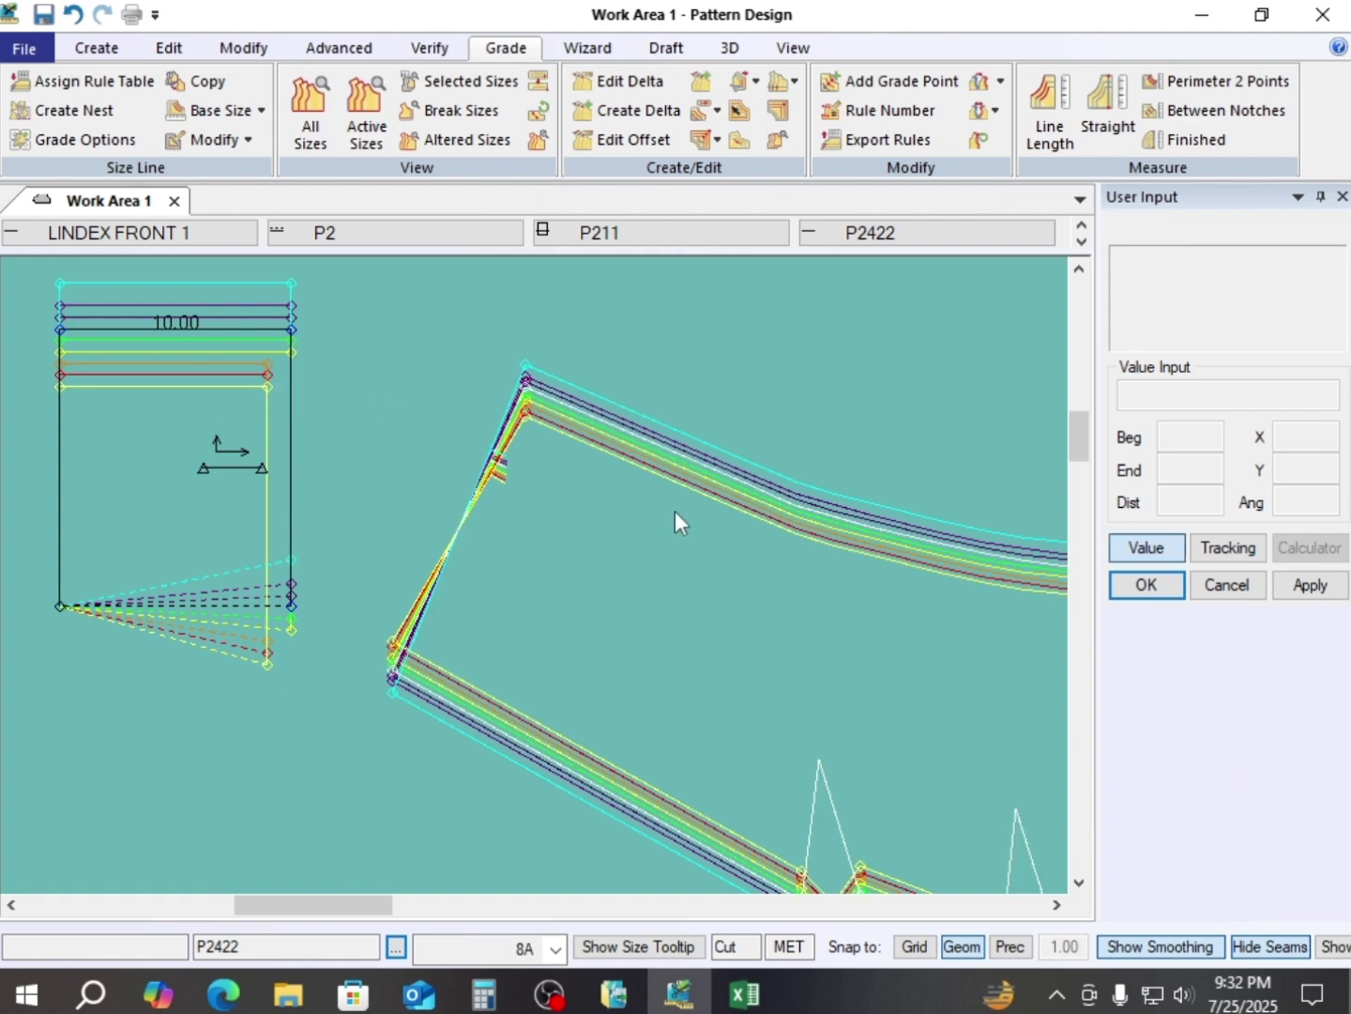
- Use Edit Delta on P211's lower right corner to clear its Delta Y for all size breaks and update the nest
click(623, 82)
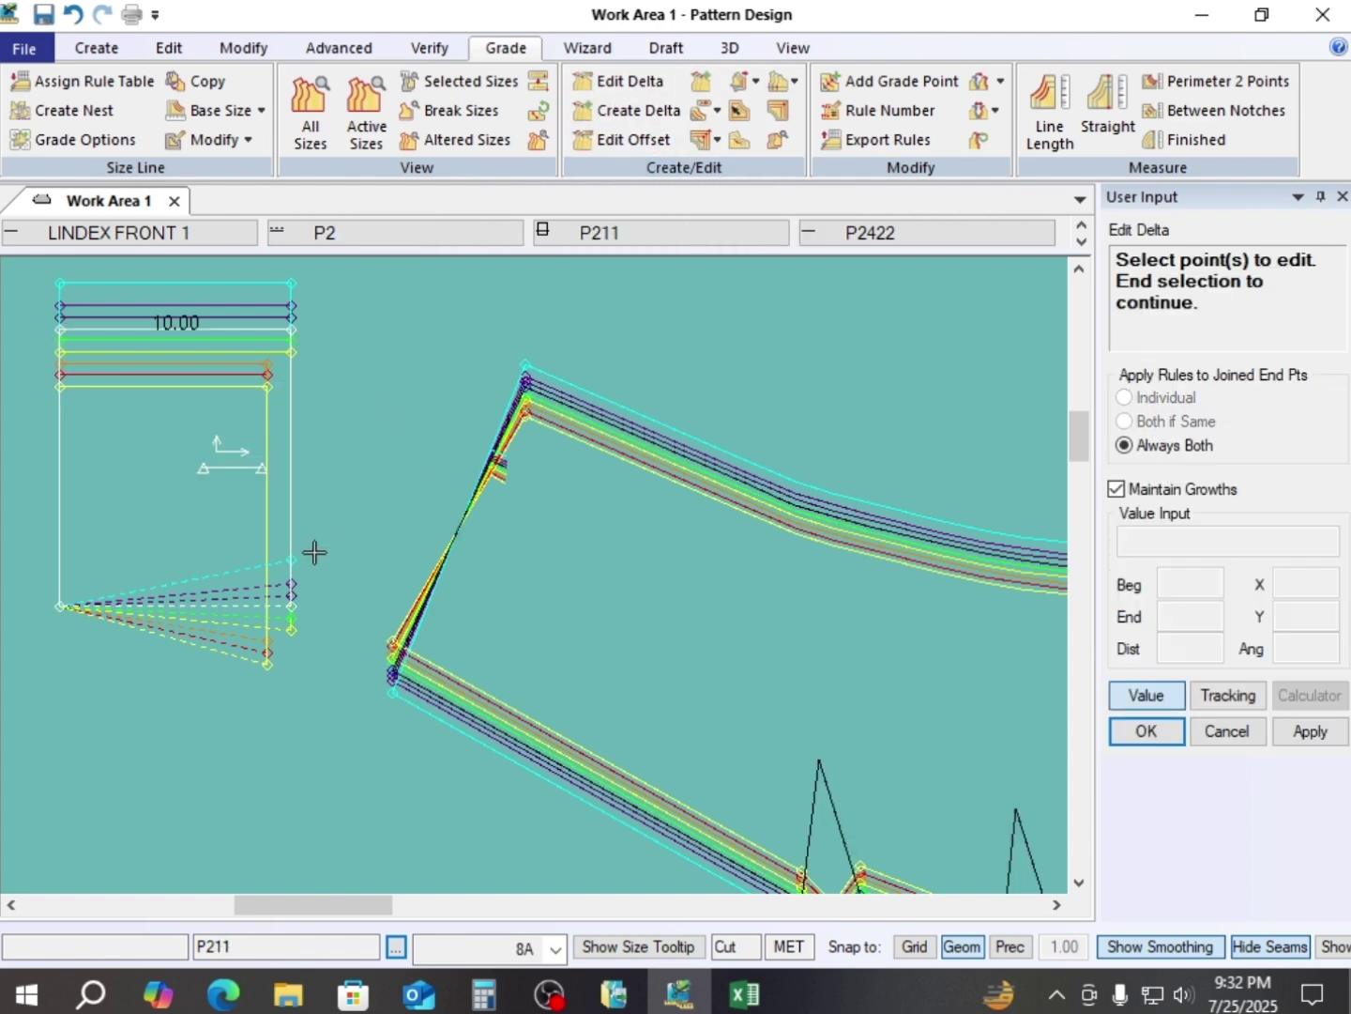
click(291, 598)
right_click(367, 484)
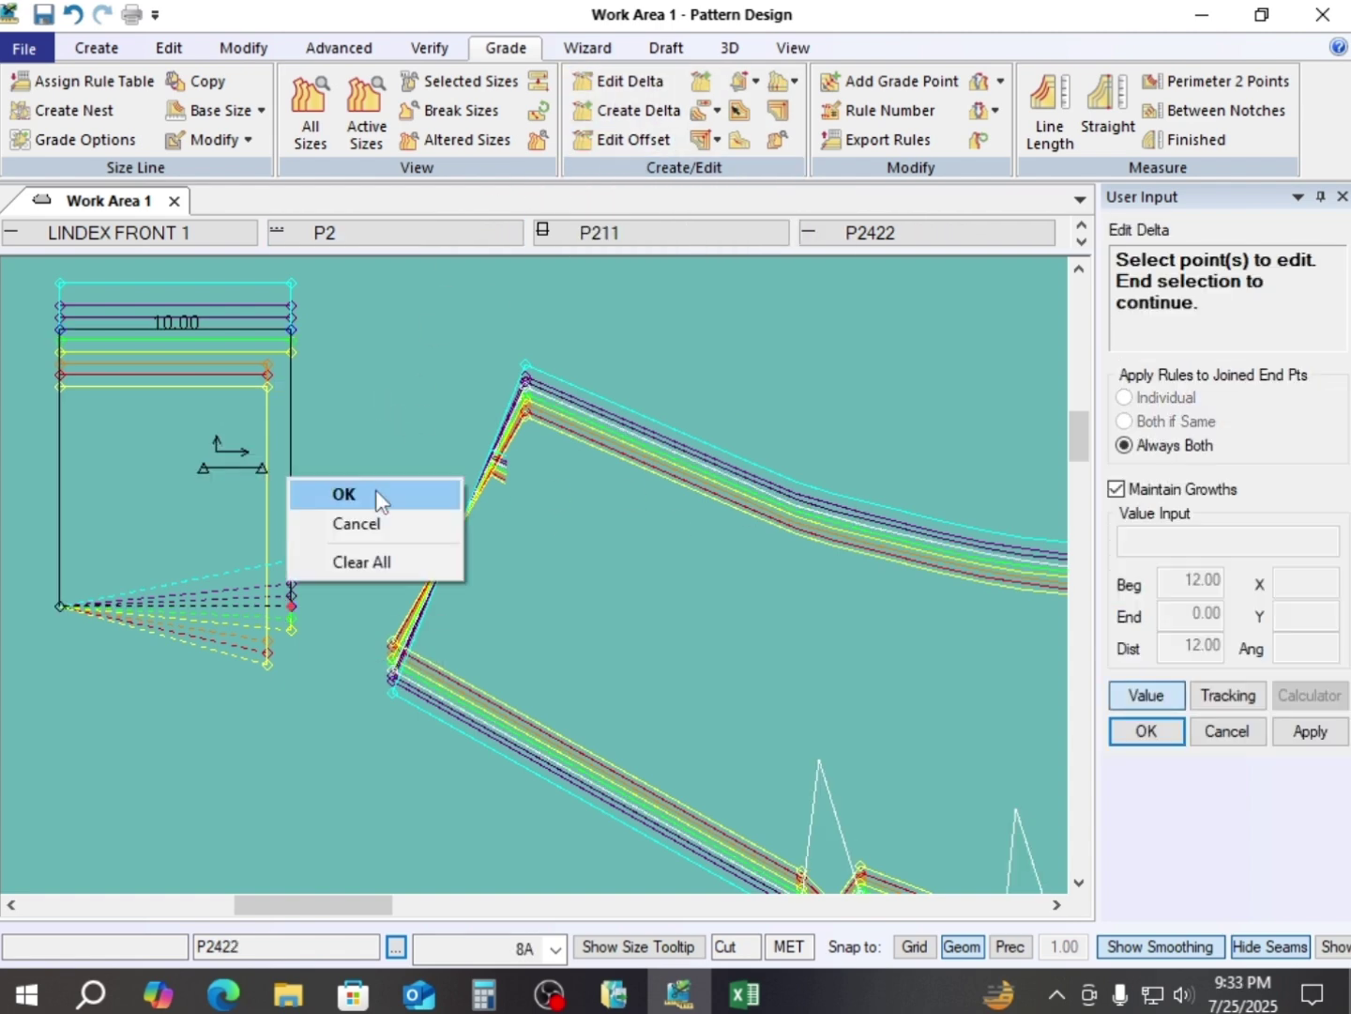
click(351, 493)
drag(1086, 354, 799, 148)
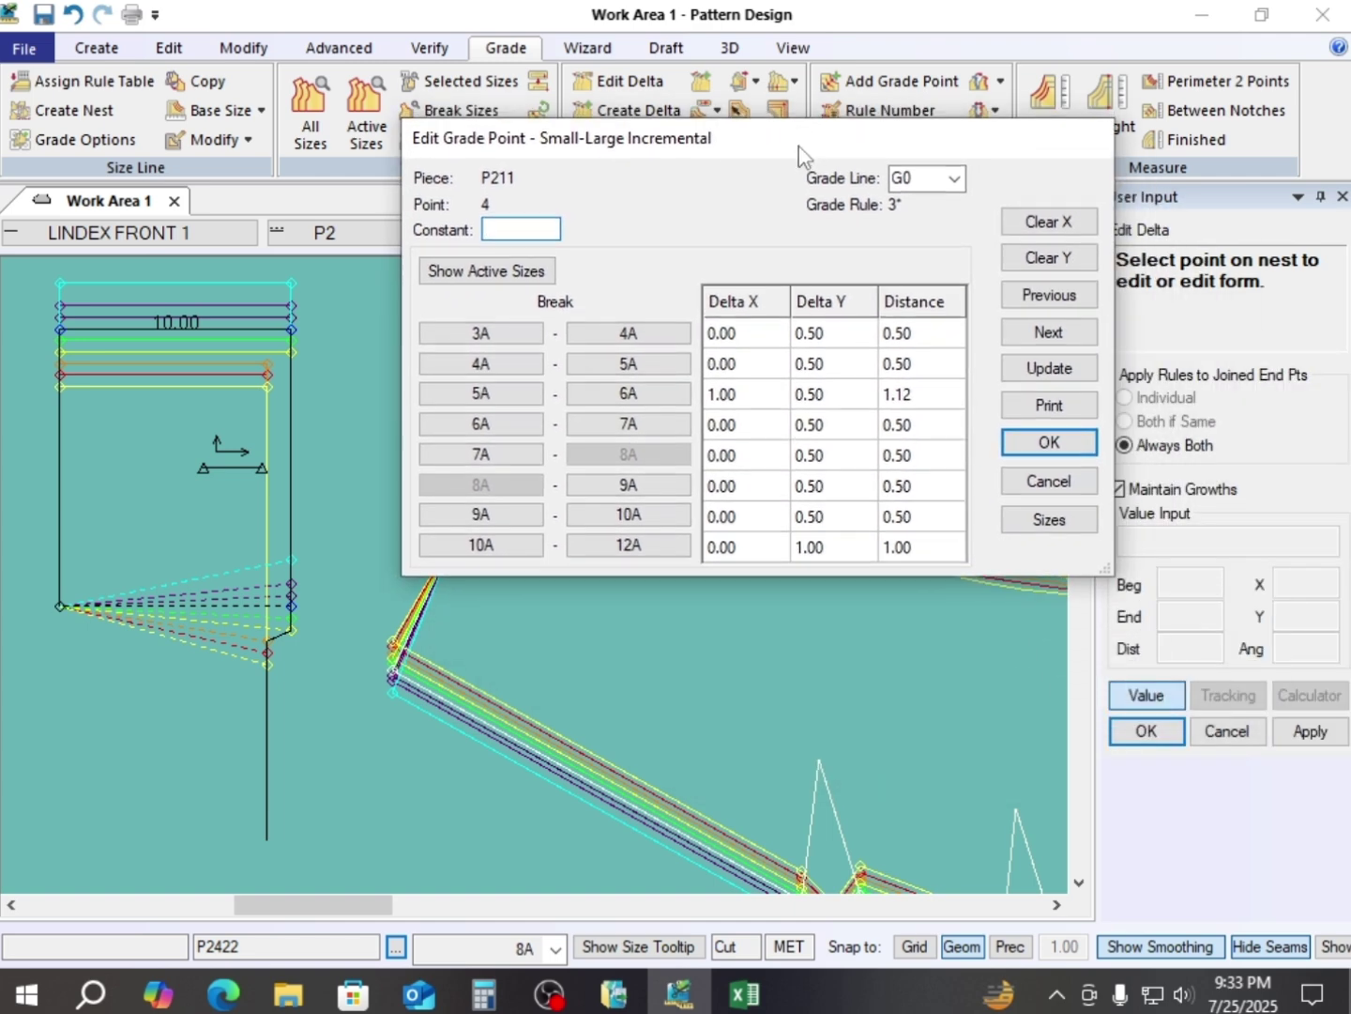
click(1062, 262)
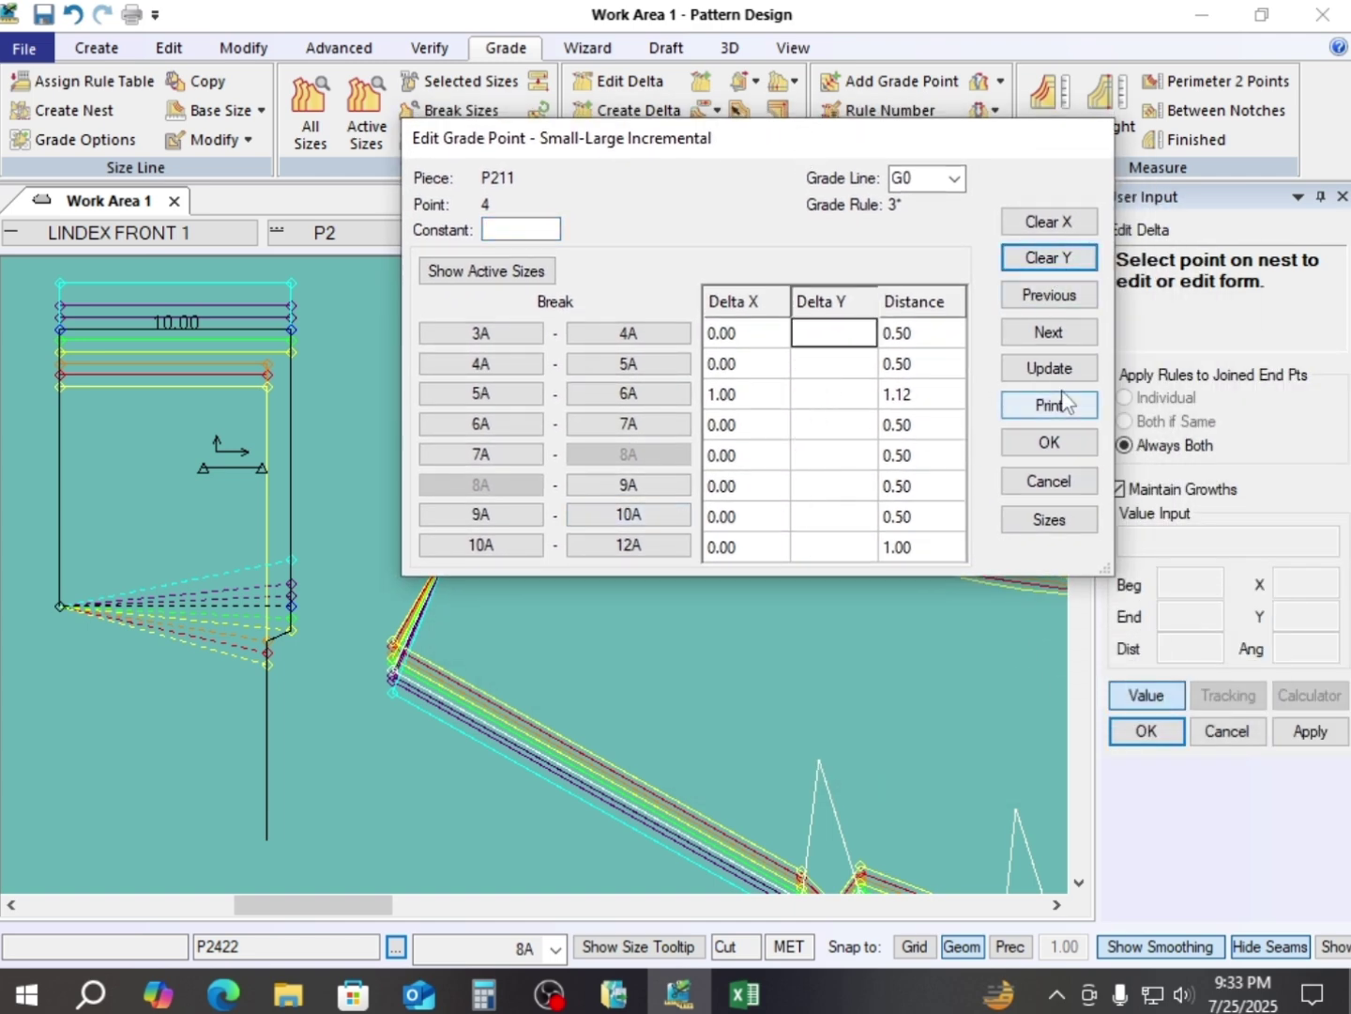
click(1049, 367)
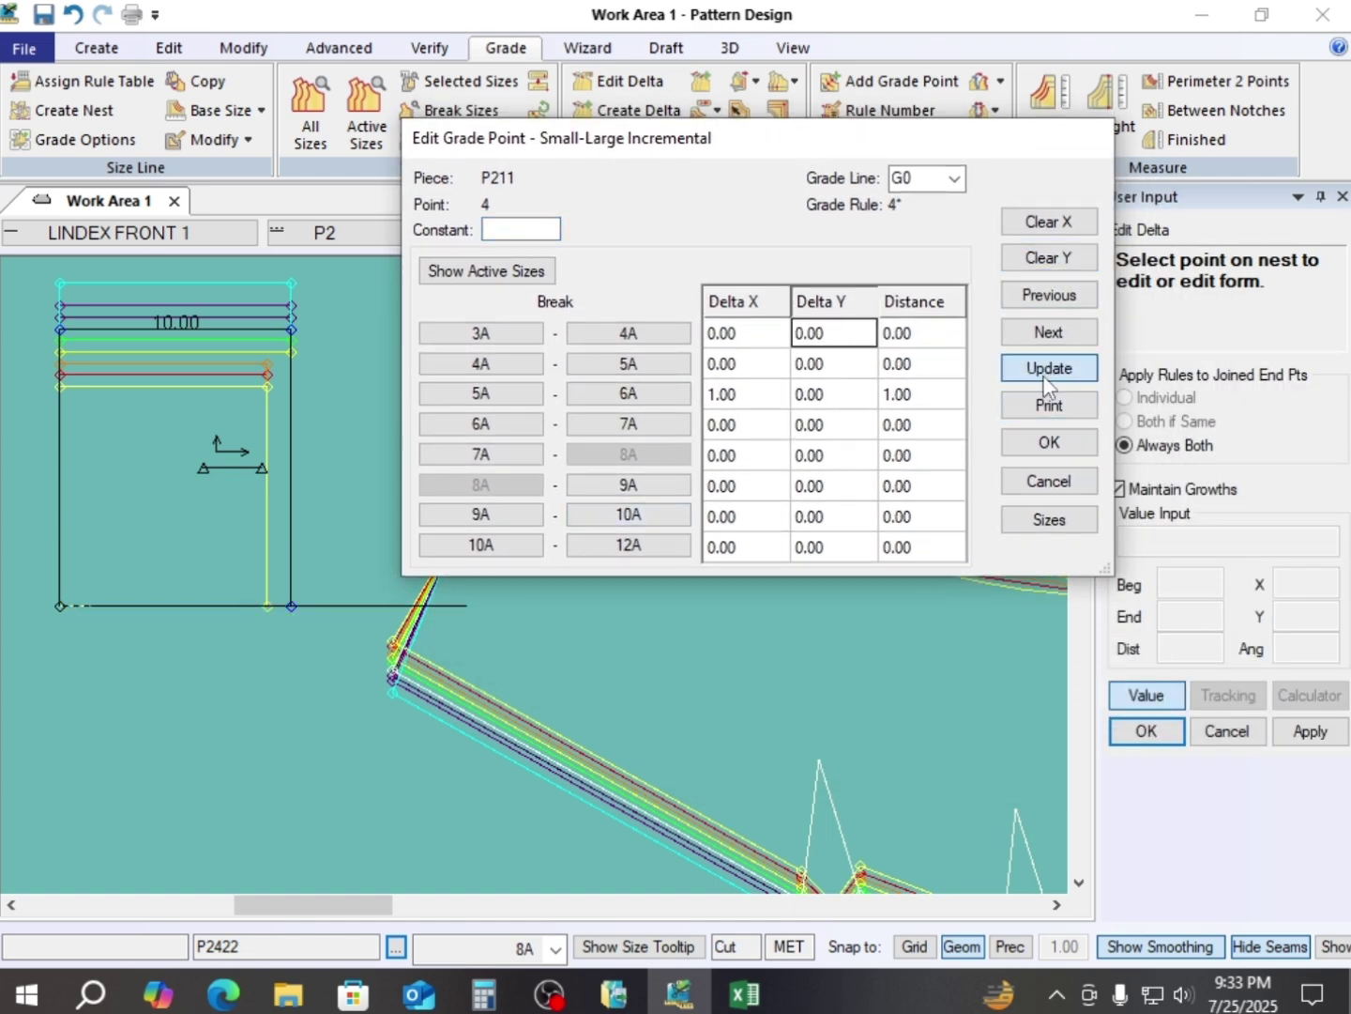
click(1053, 447)
right_click(287, 420)
click(382, 428)
- Reposition the nested pieces P2422 and P211 so they sit side by side in the work area
scroll(208, 553, down, 1)
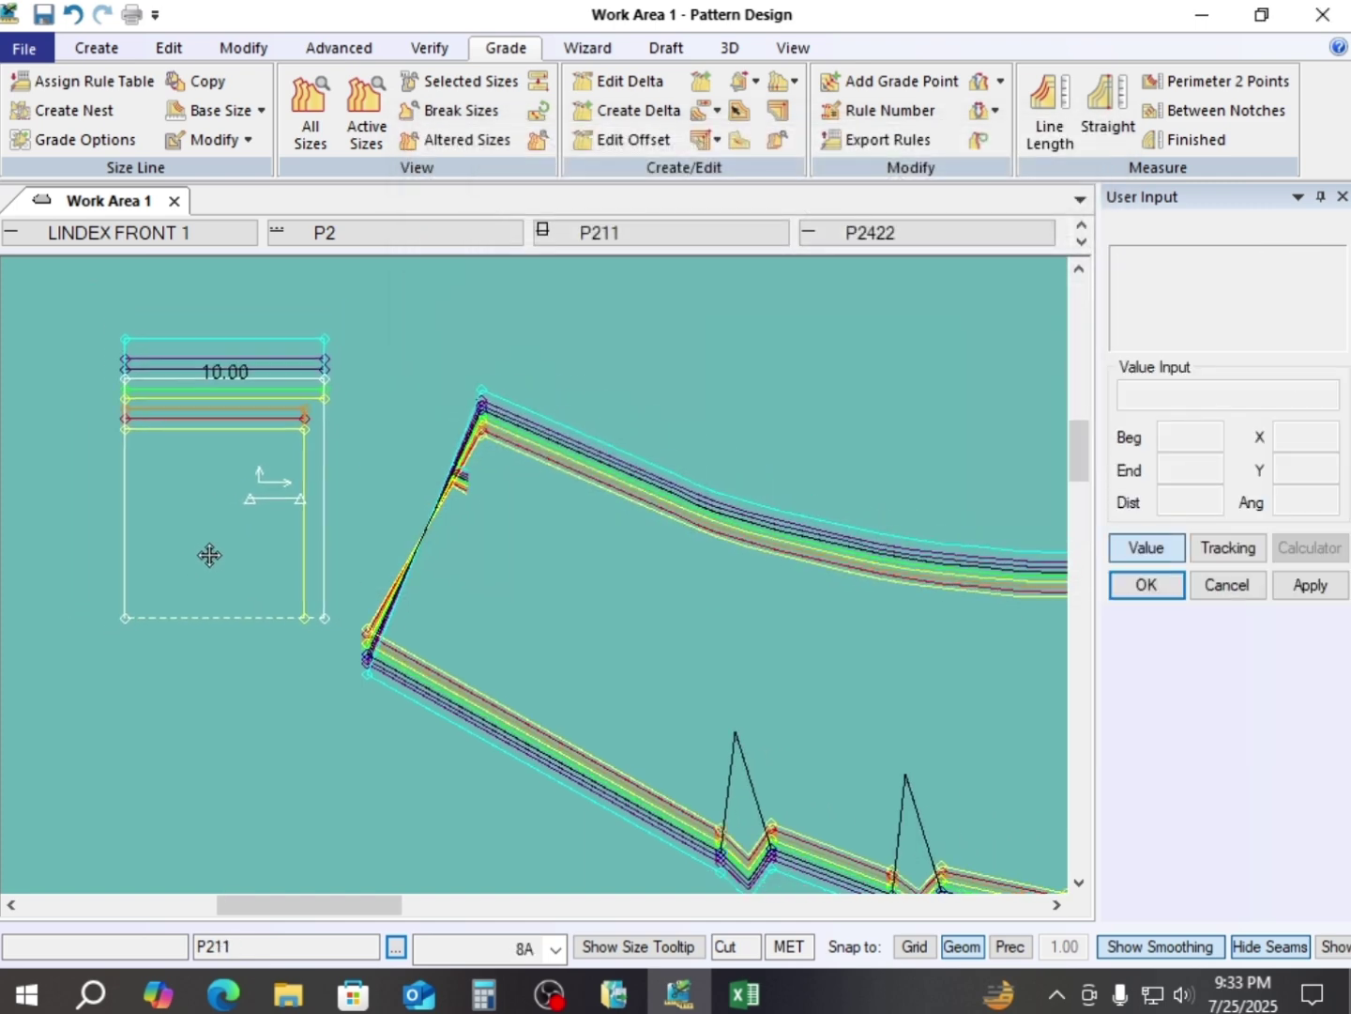
scroll(201, 542, down, 3)
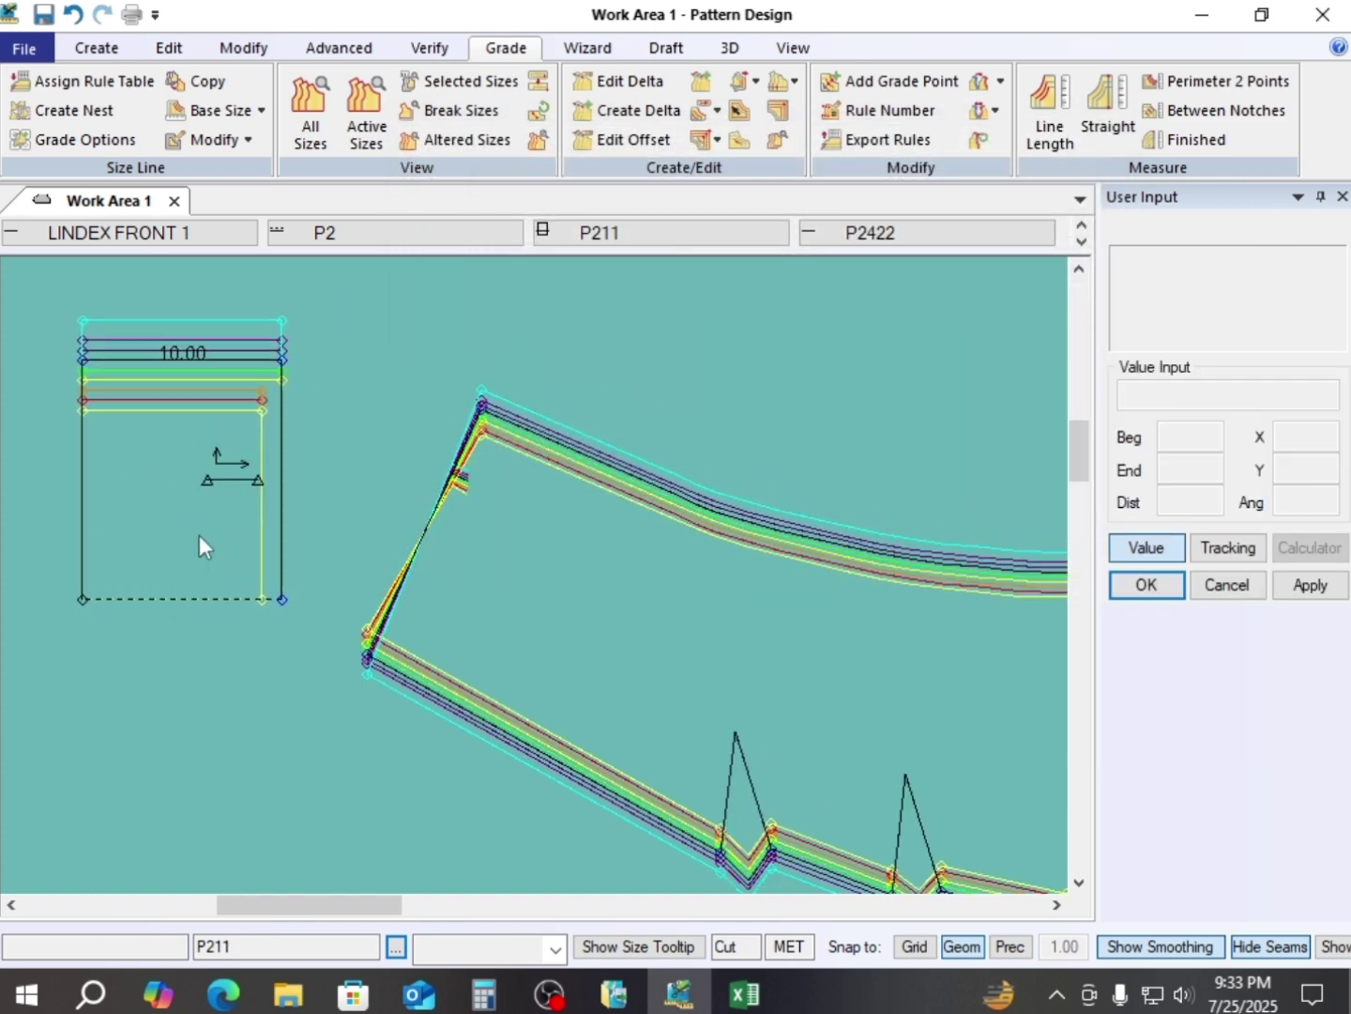
drag(668, 621, 626, 561)
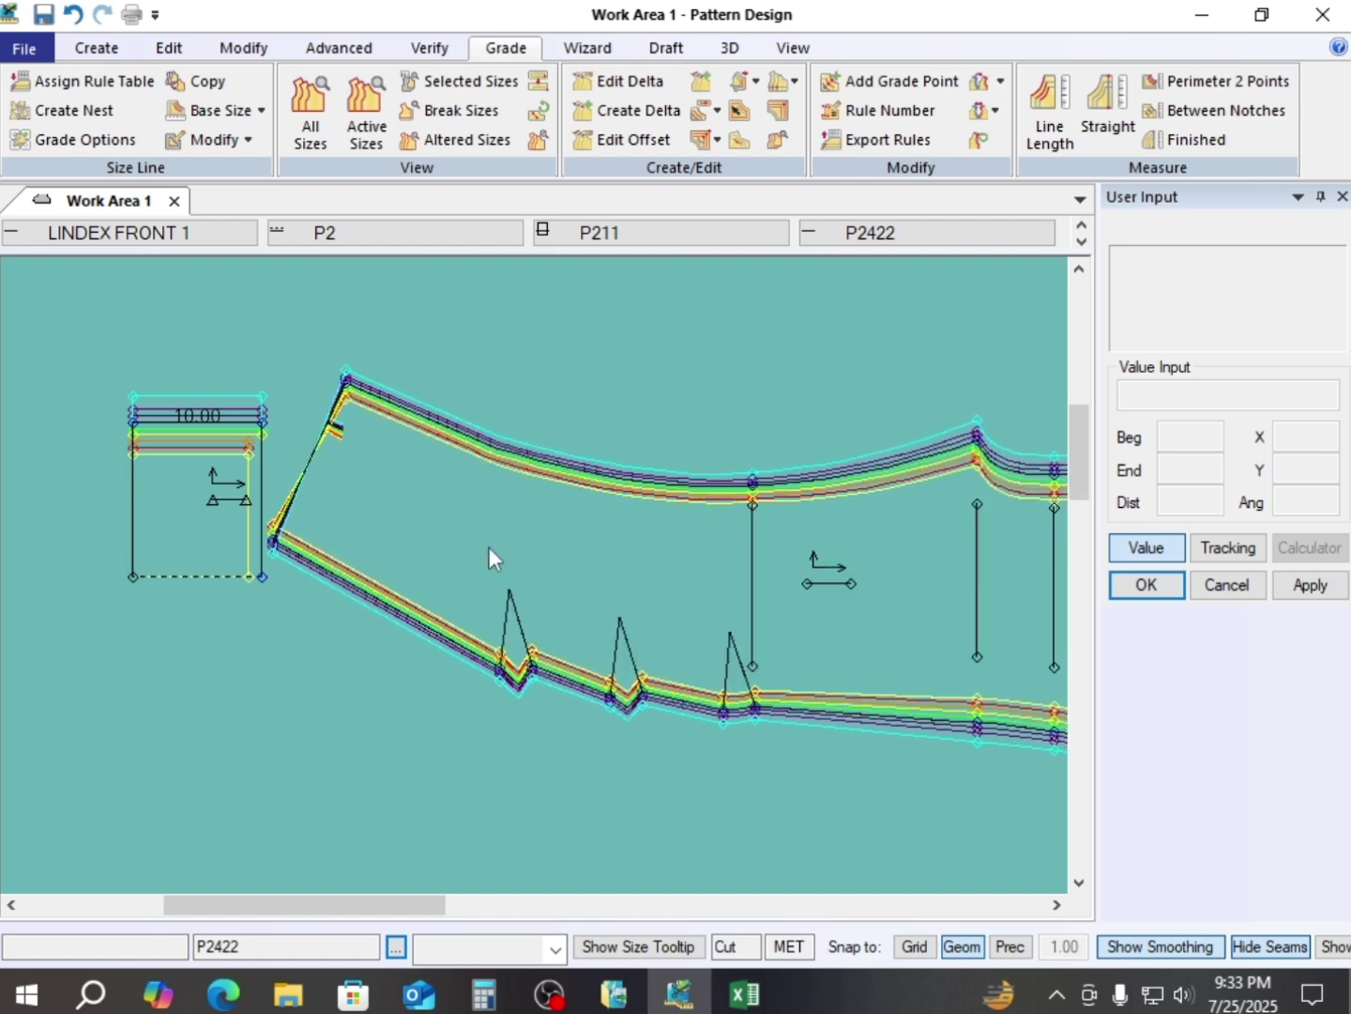
drag(177, 522, 62, 512)
drag(639, 559, 571, 502)
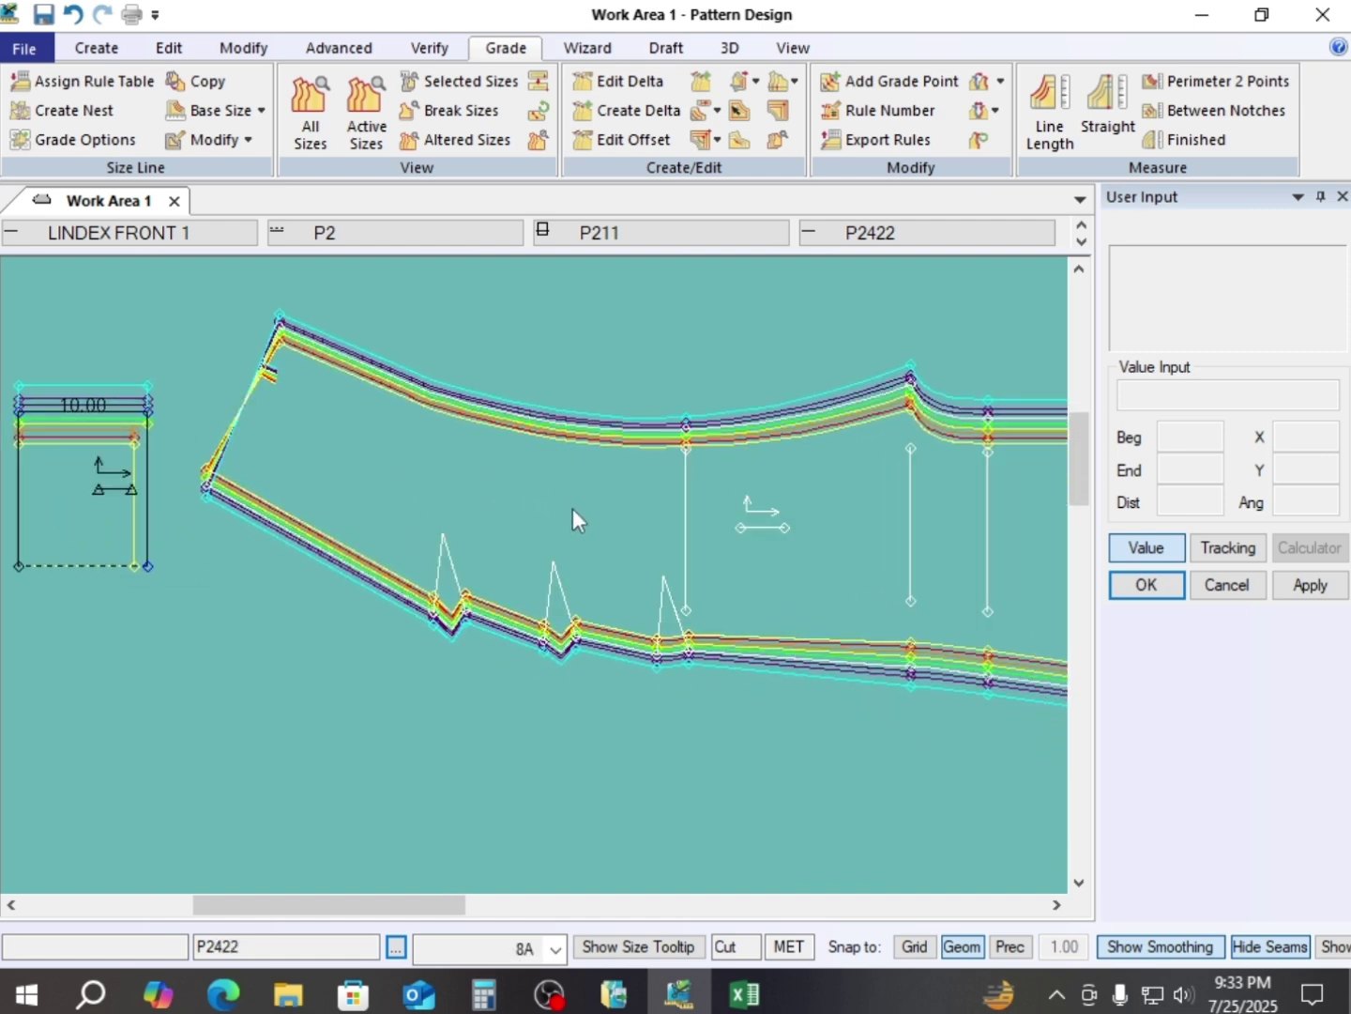
scroll(573, 516, down, 3)
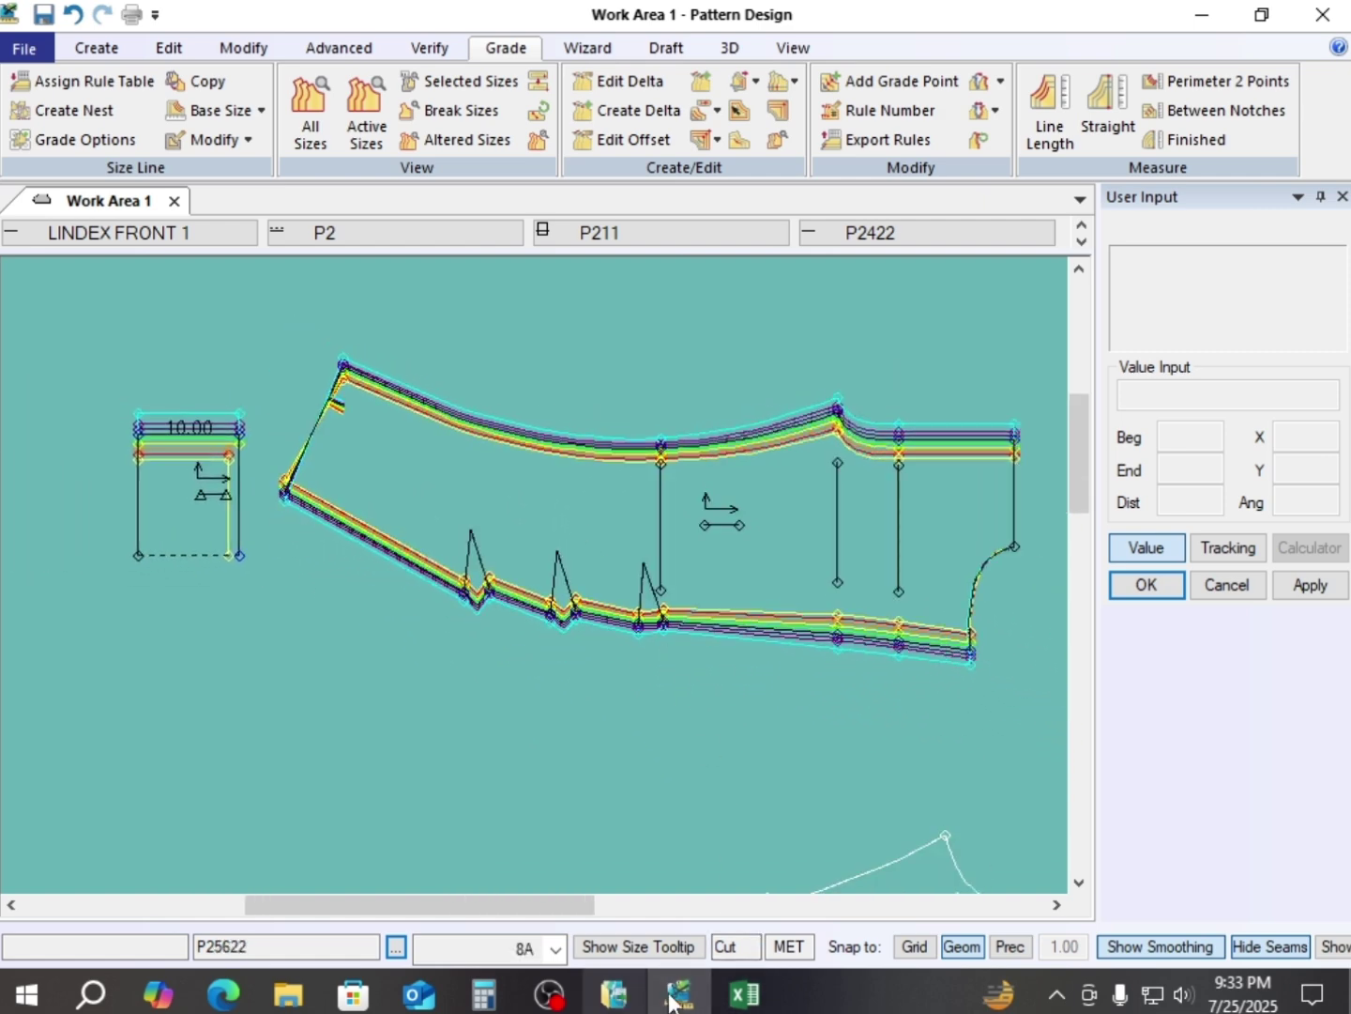
- Check the inside length values for all sizes in the Excel chart and return to Pattern Design
click(744, 992)
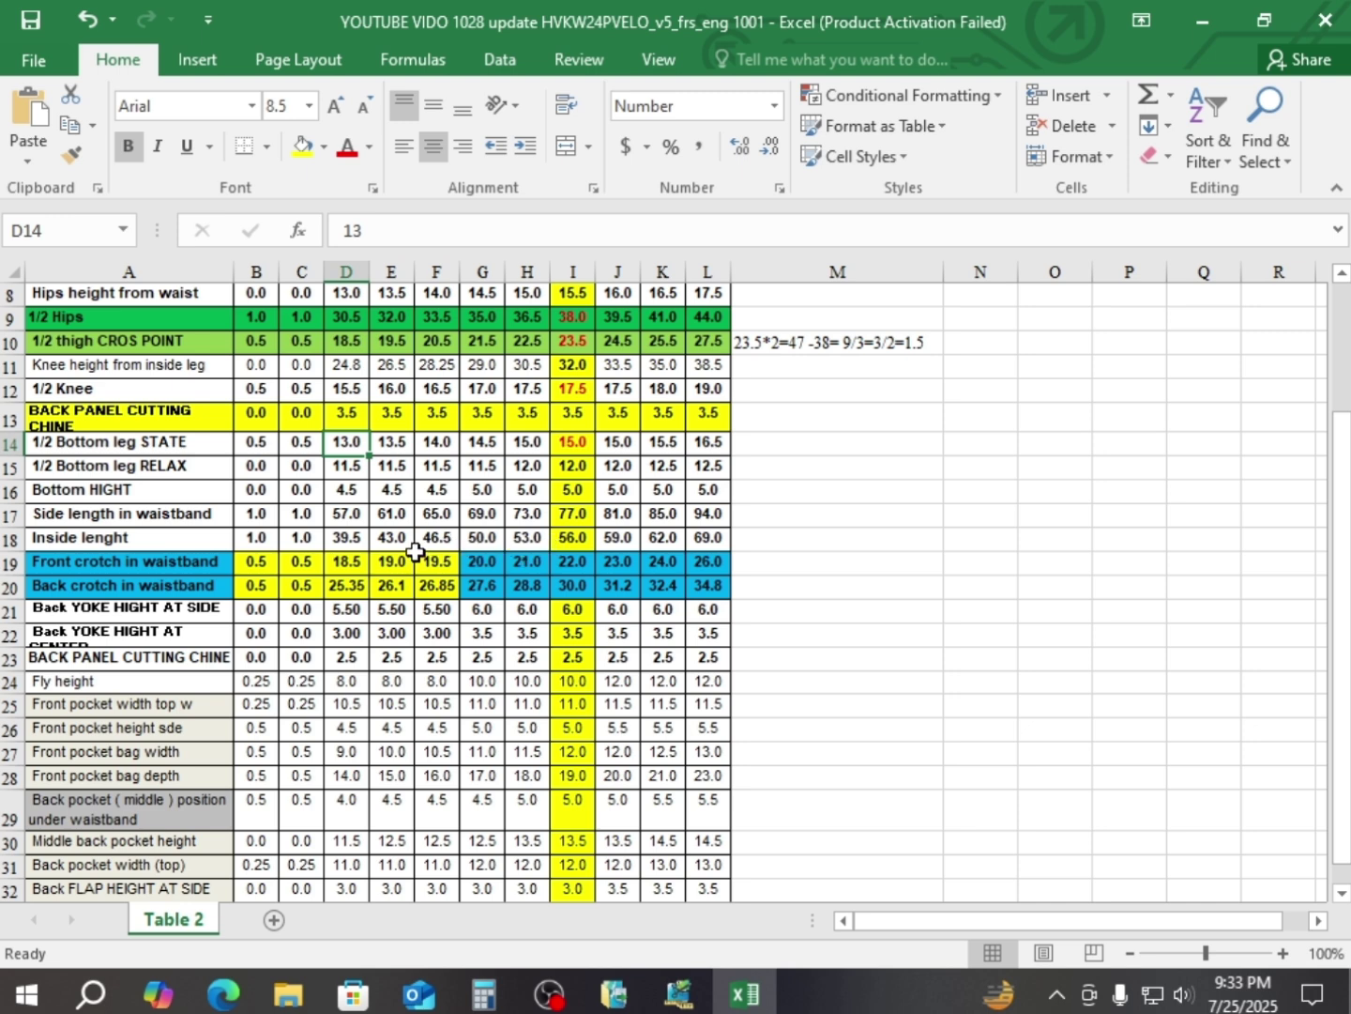
click(350, 540)
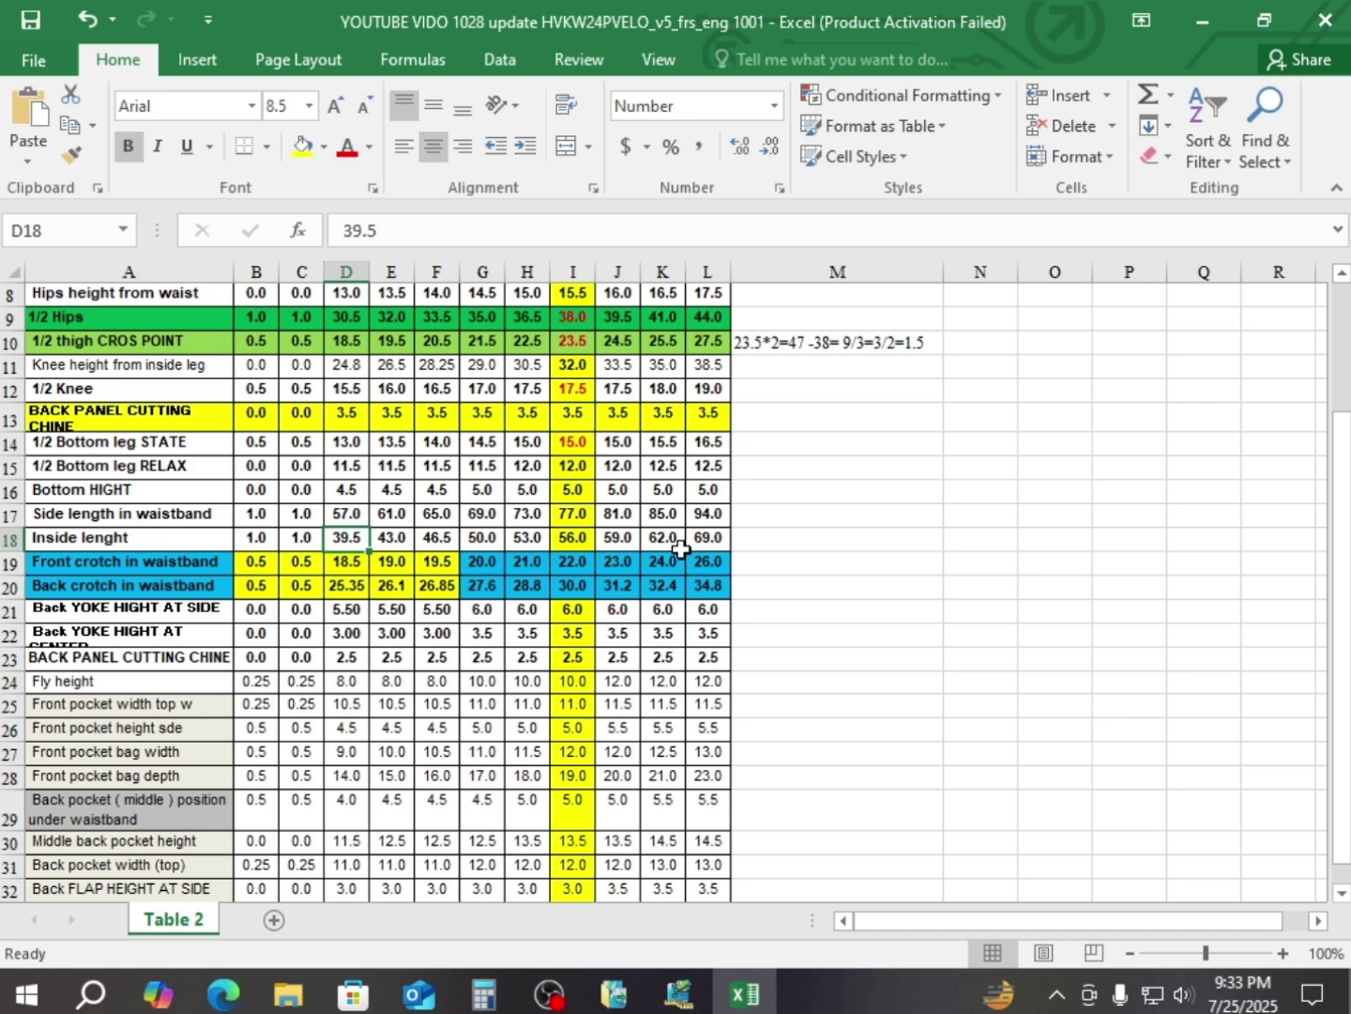
click(679, 1000)
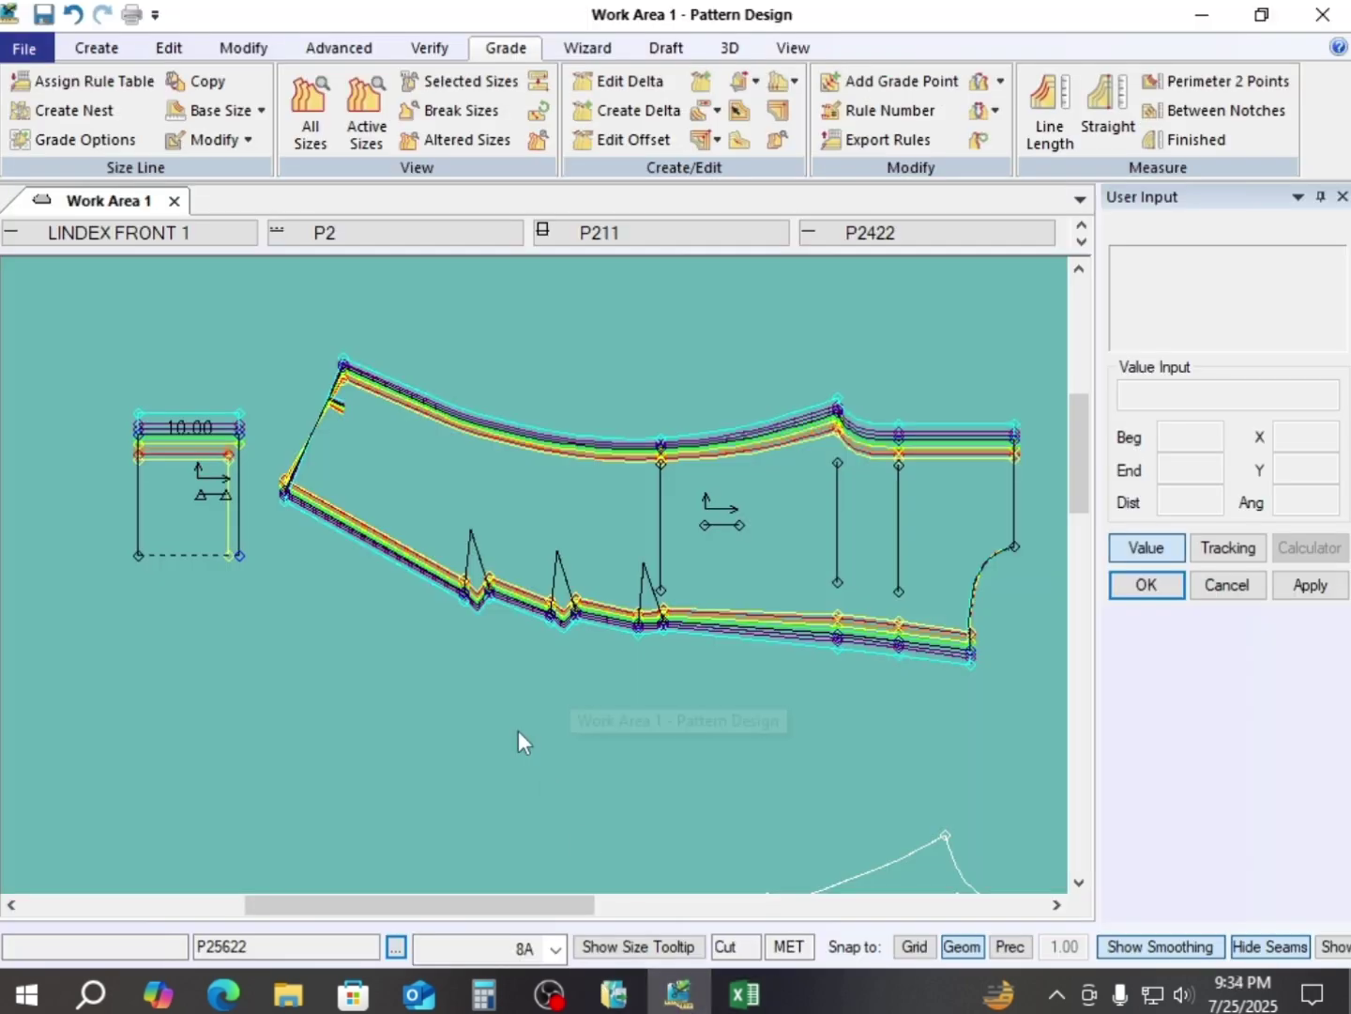
- Use Edit Delta on the upper corner of P2422's slanted narrow end and set the 5A-6A Delta X to -3.5
click(222, 532)
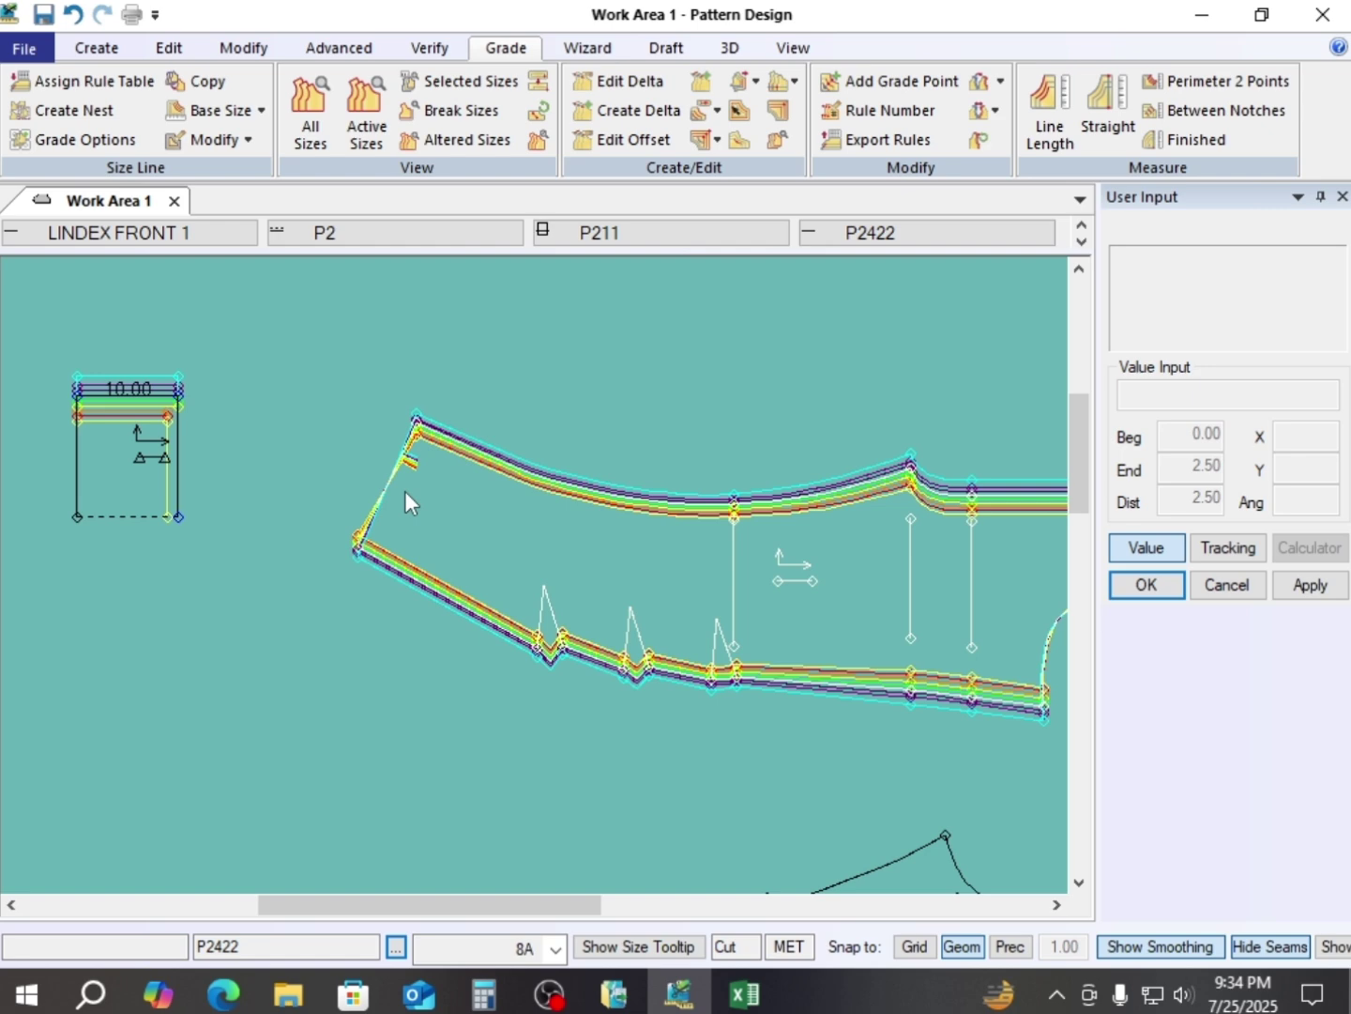
click(622, 82)
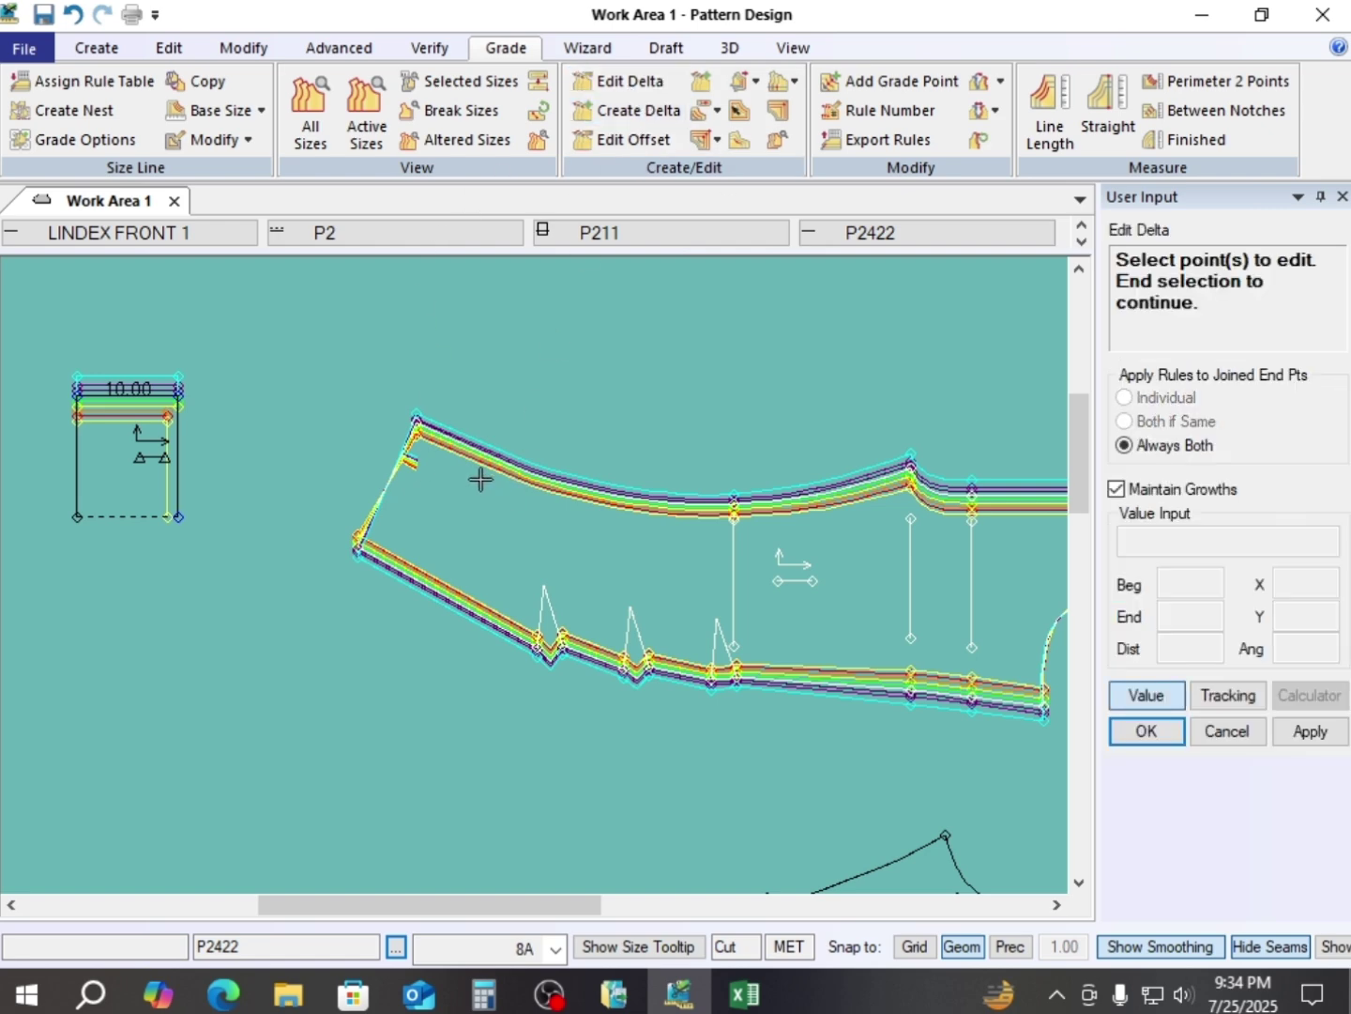
click(417, 418)
right_click(465, 357)
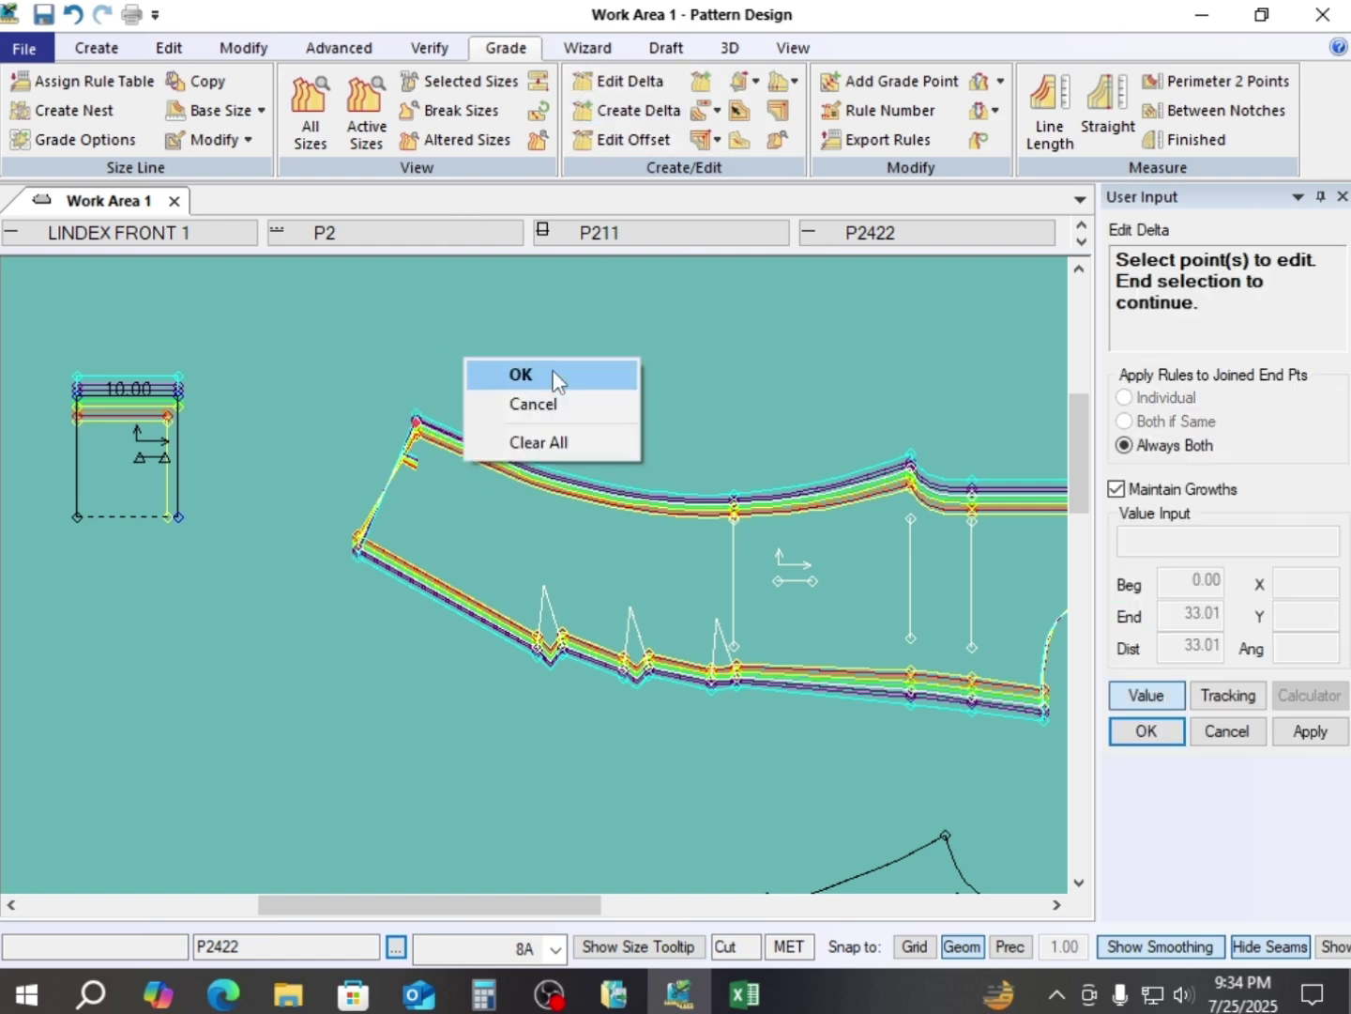
click(553, 369)
drag(1094, 350, 879, 73)
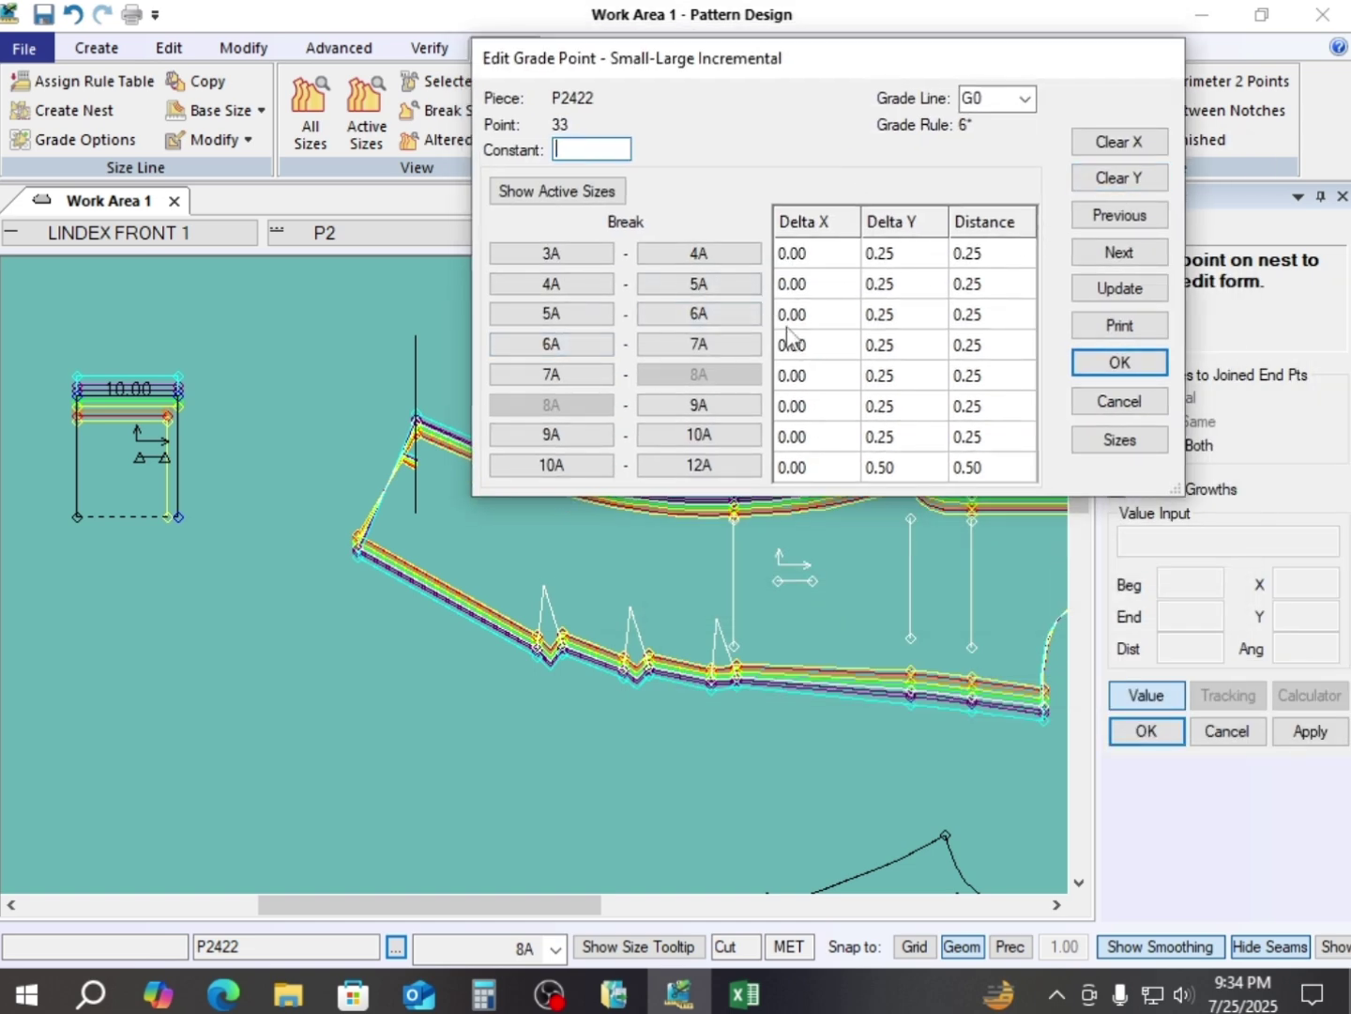
click(820, 263)
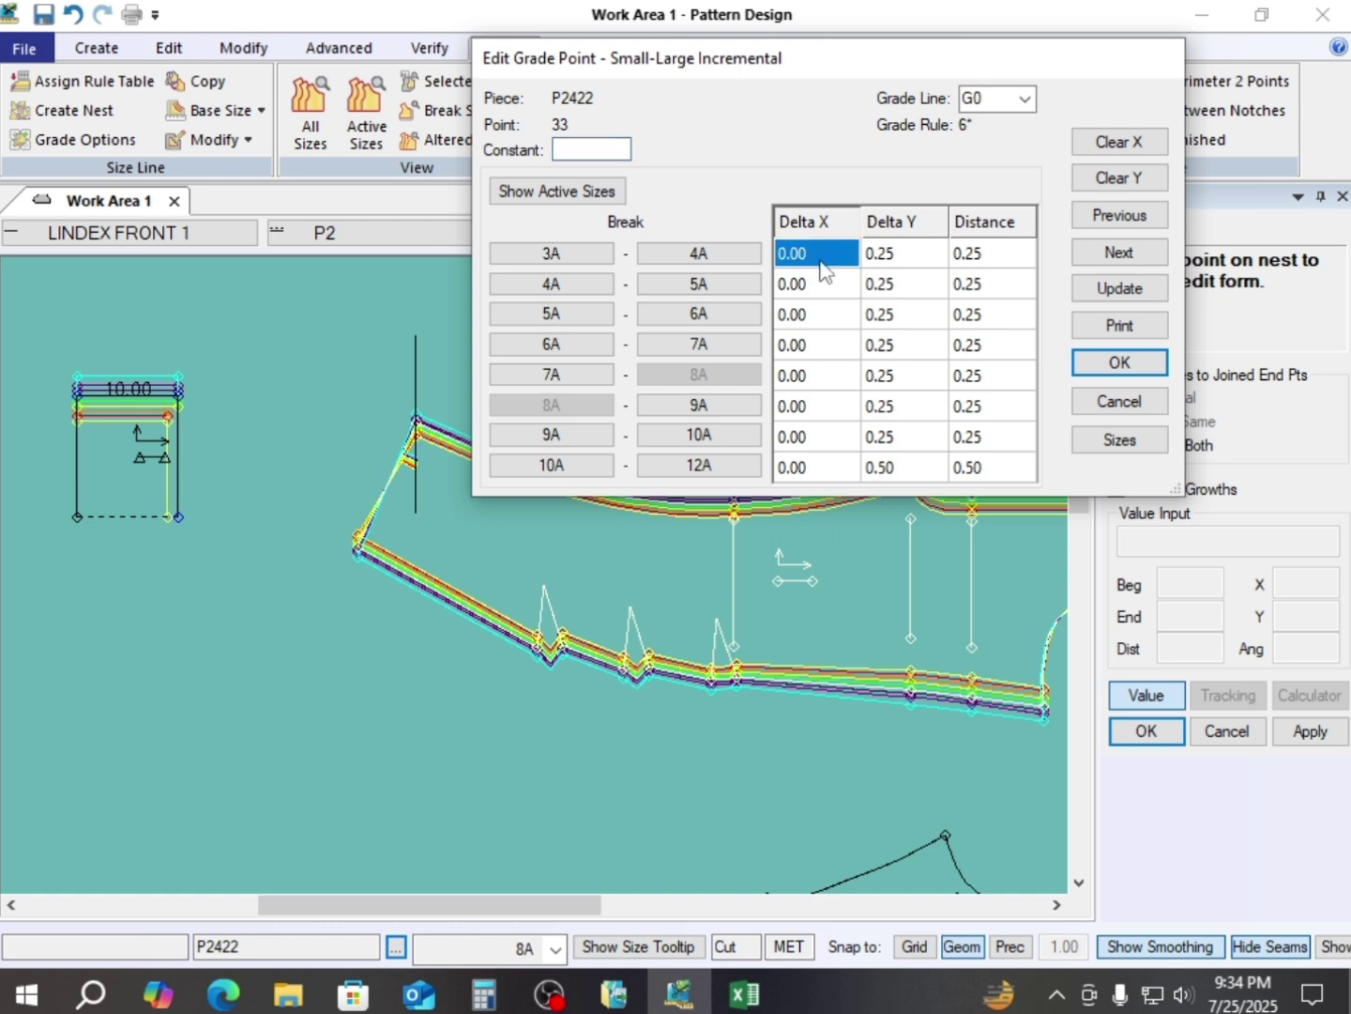
click(820, 318)
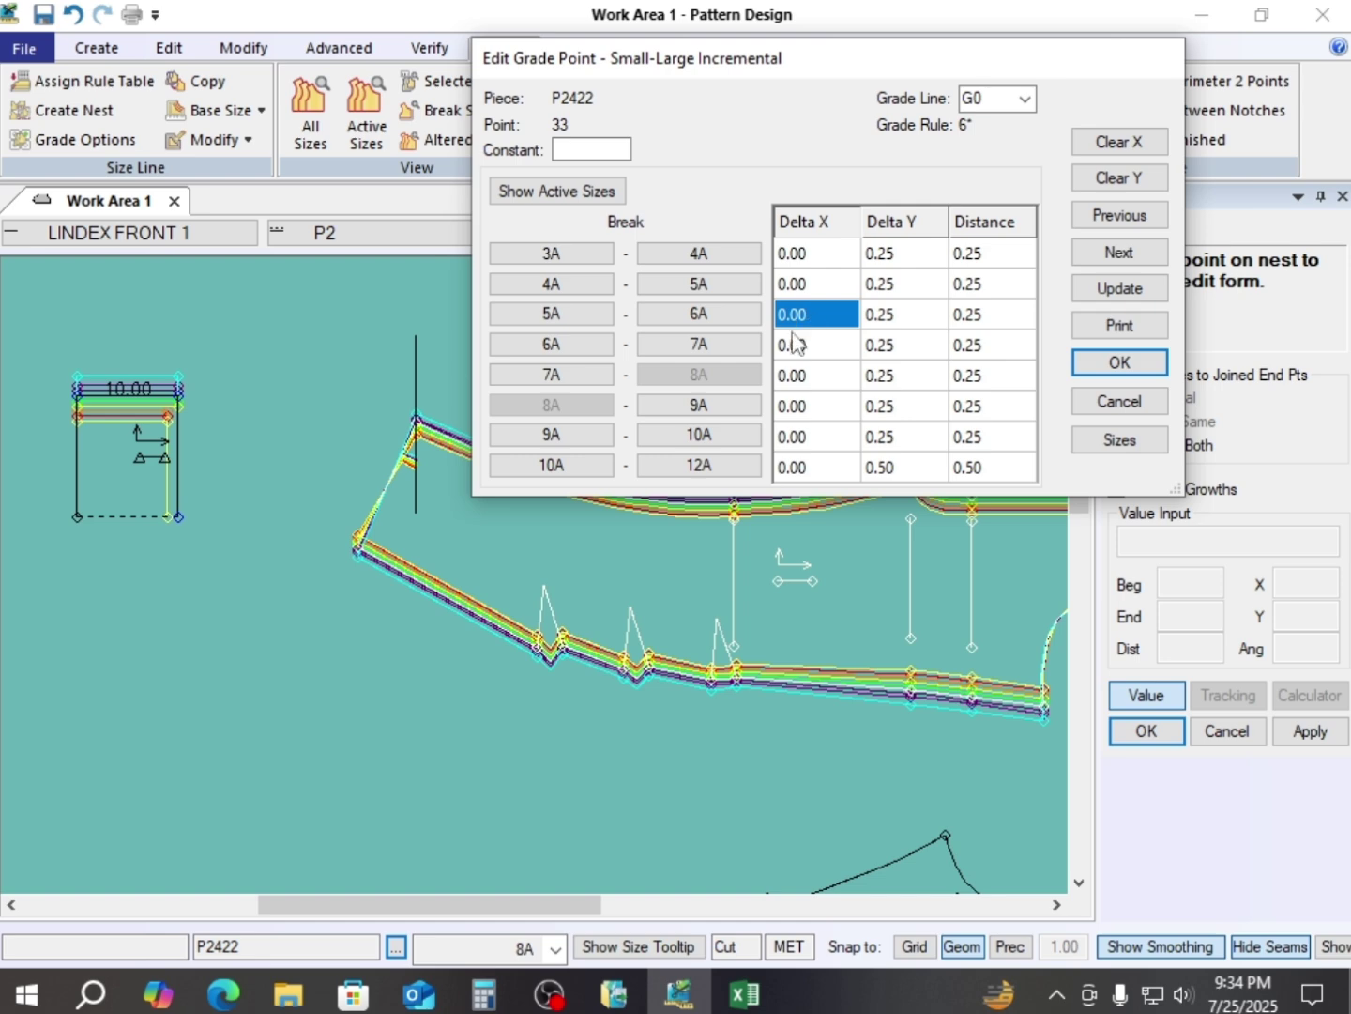
text(-)
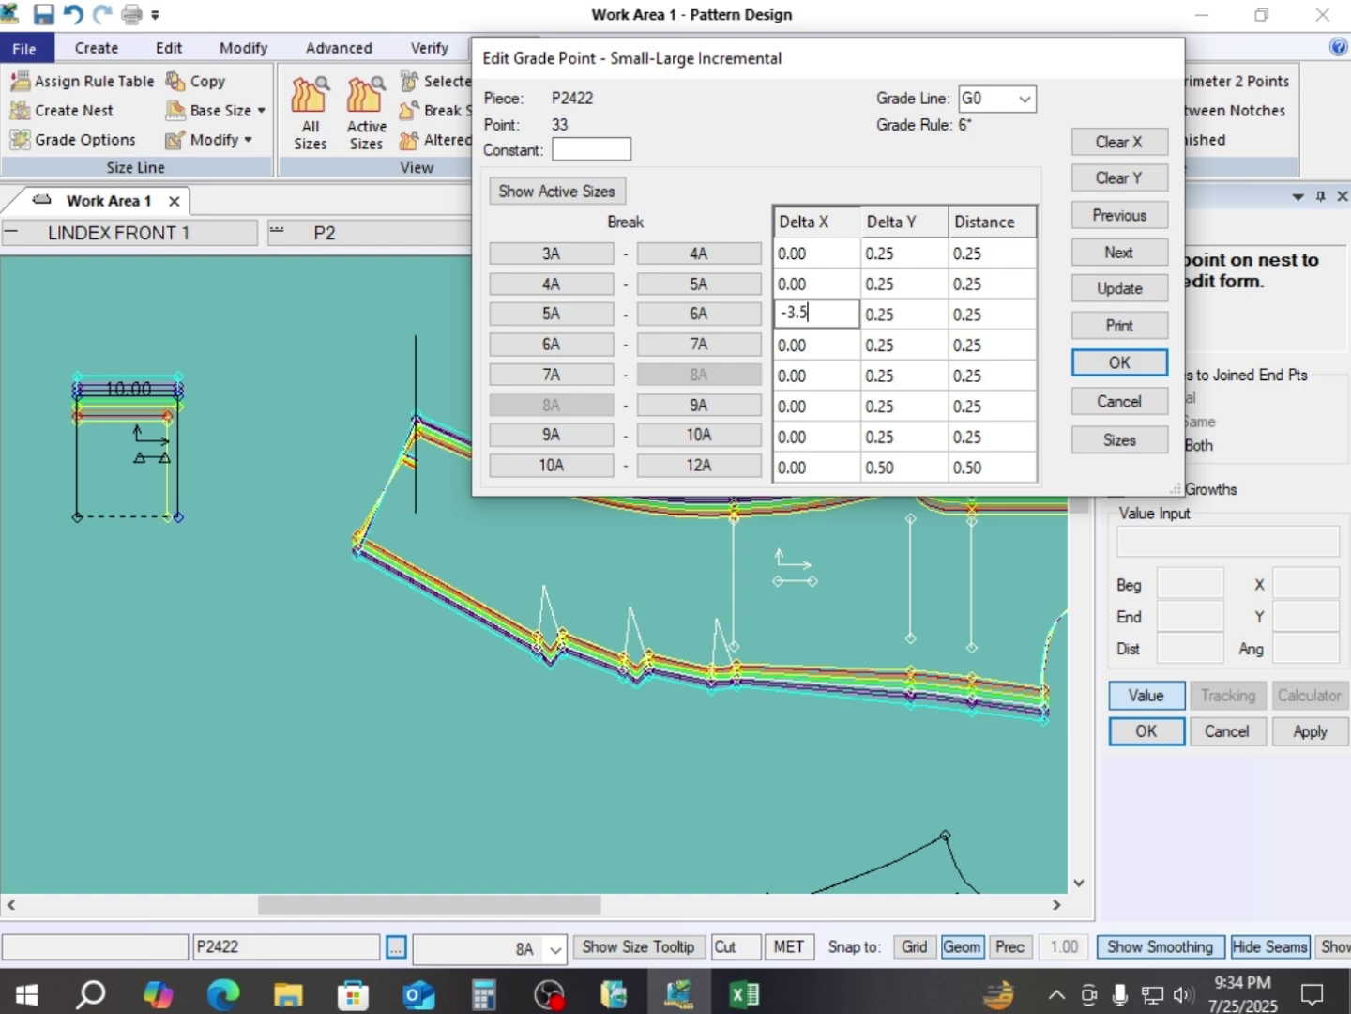
text(3.5)
- Set the Delta X of P2422's upper slanted-end corner to -3.5 for 4A-5A and -.35 for 3A-4A
click(820, 290)
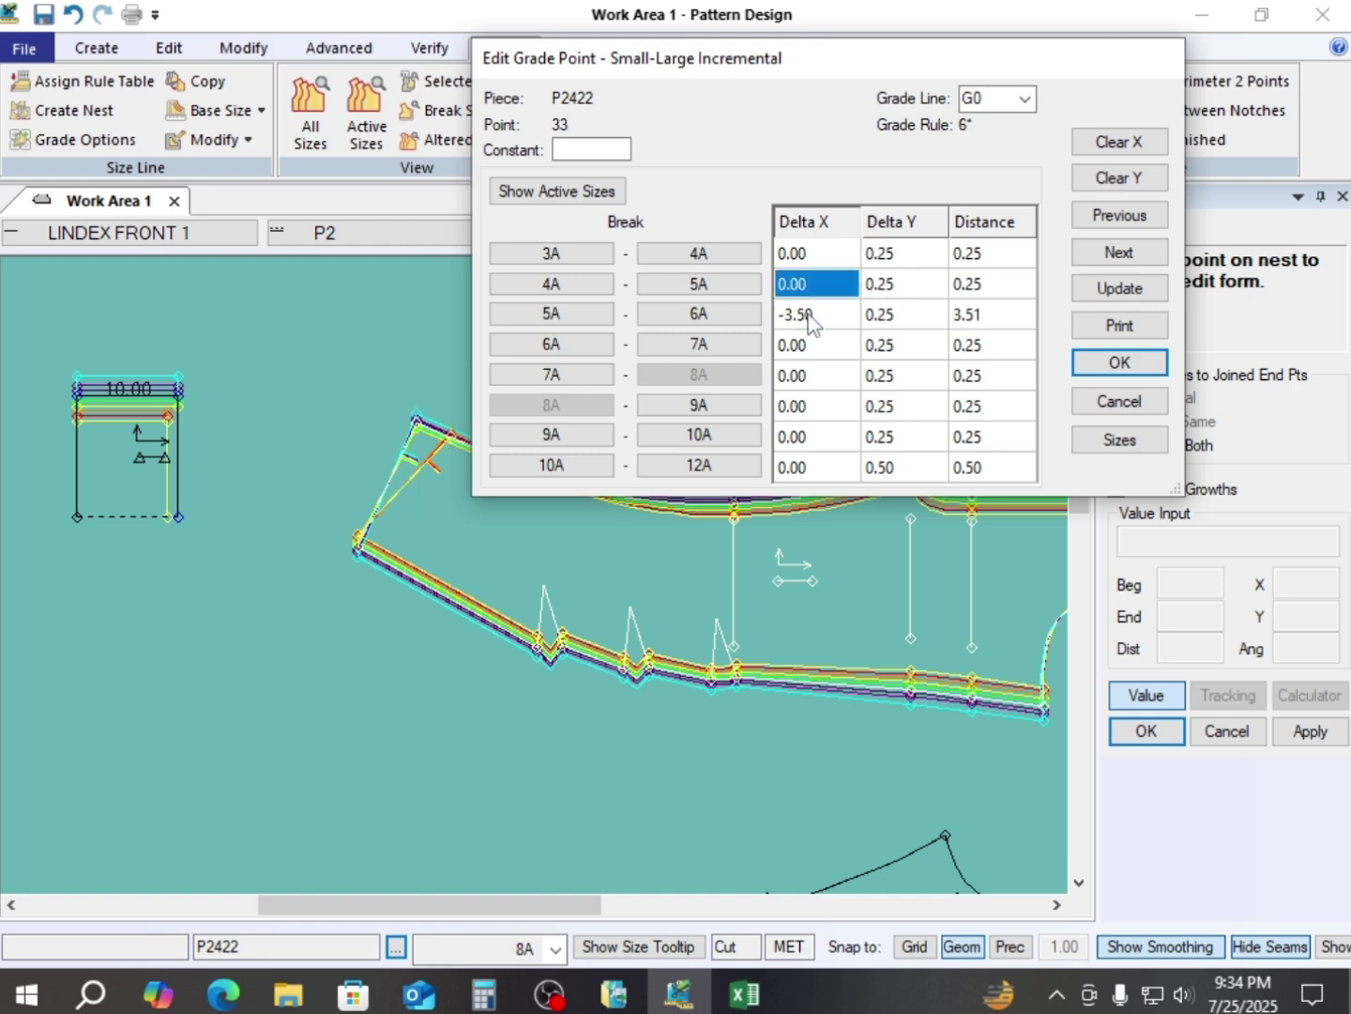
text(-)
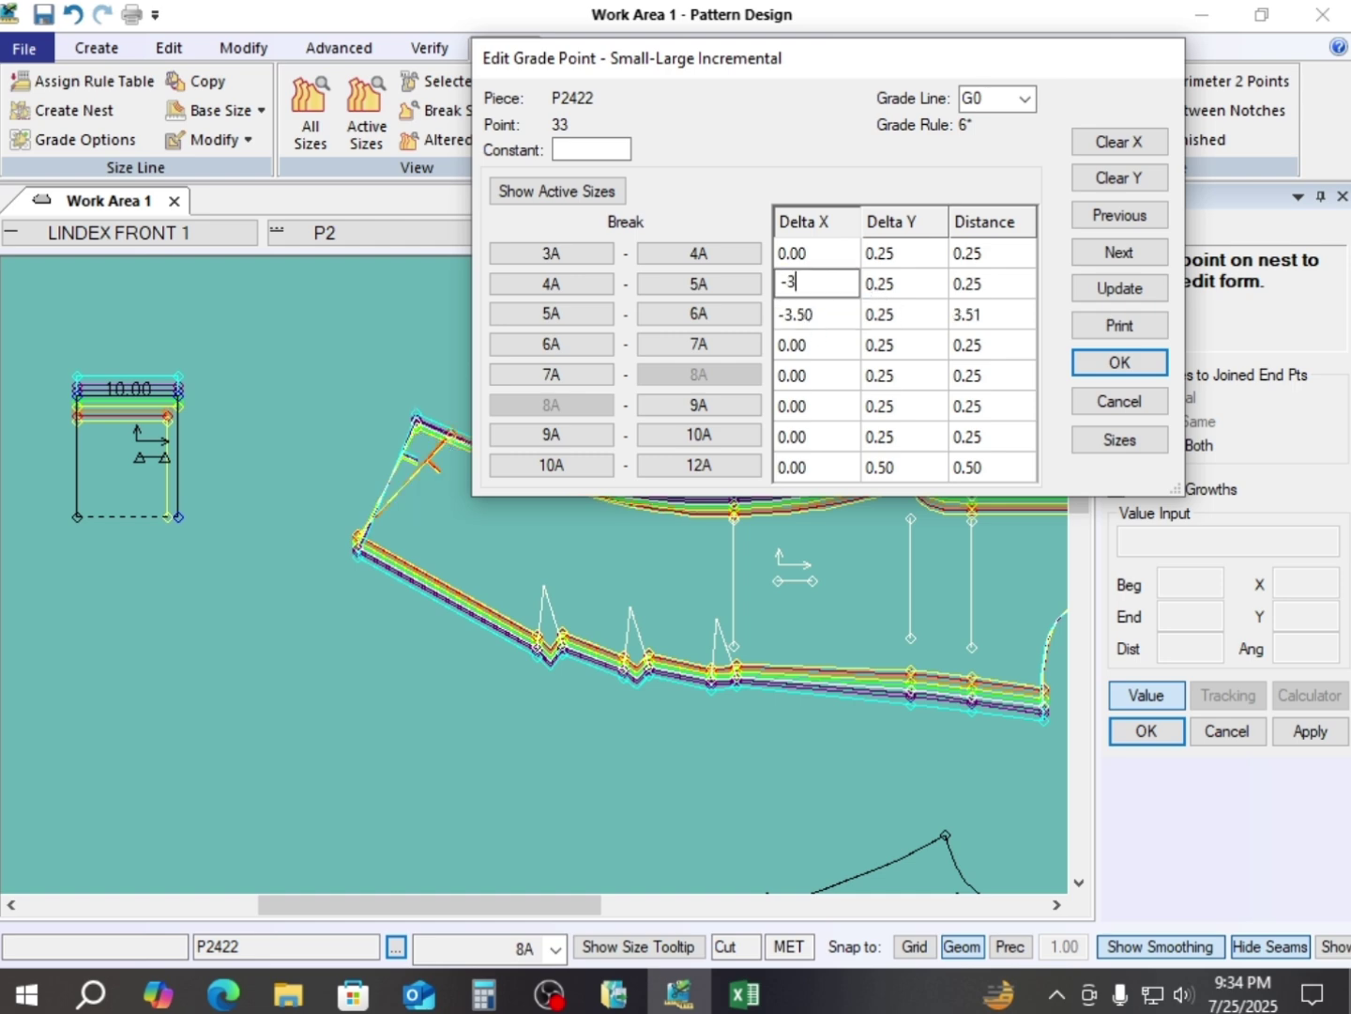
text(3.5)
click(818, 265)
text(-.35)
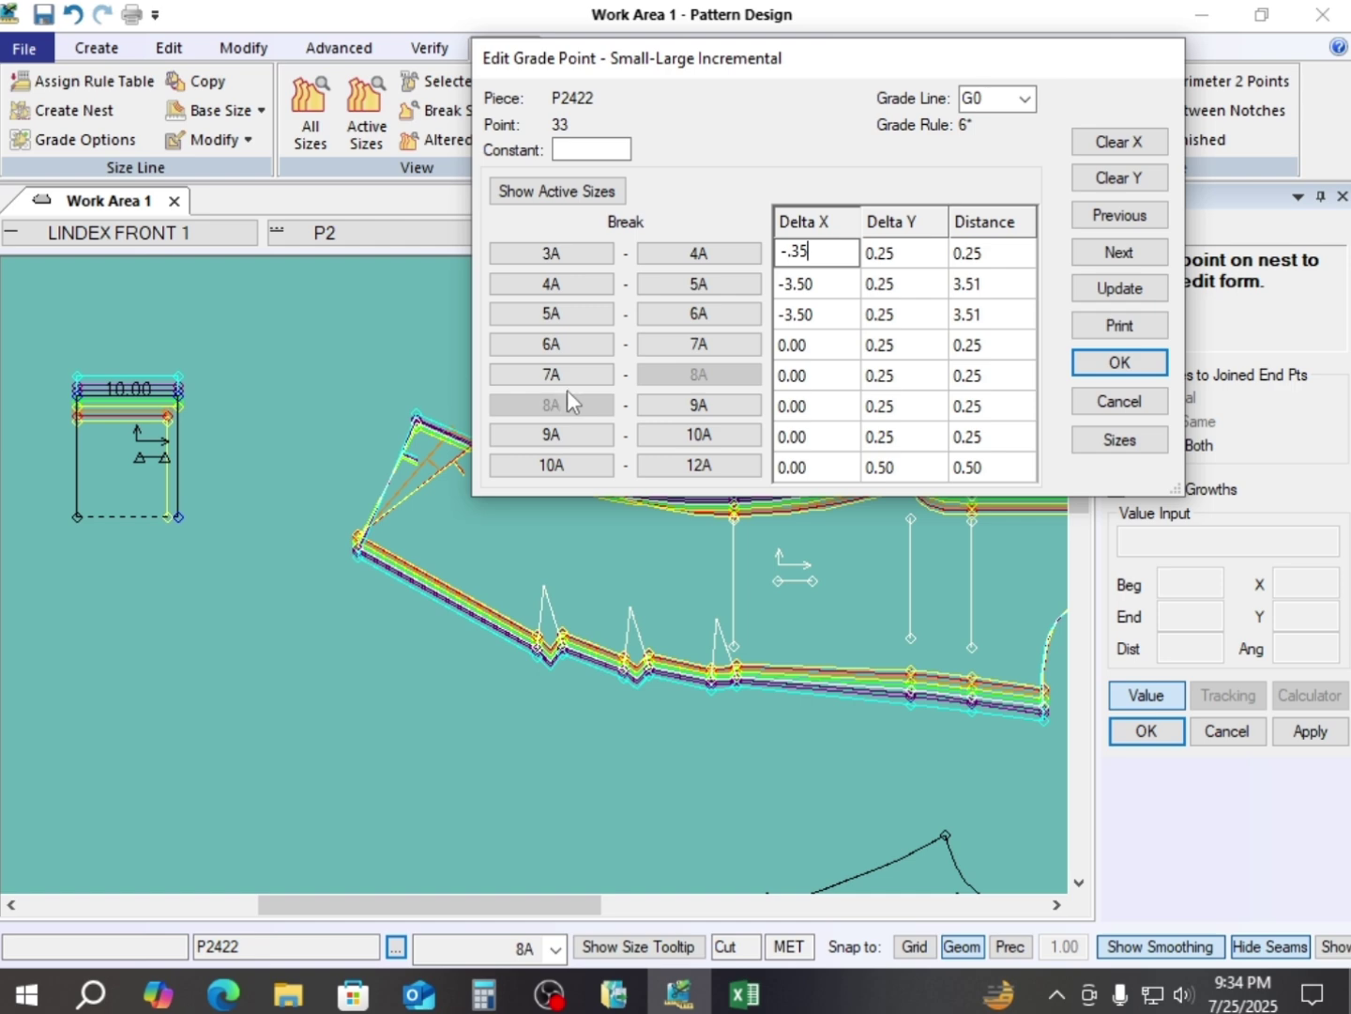
- Set the 7A-8A and 6A-7A Delta X of P2422's upper slanted-end corner to -3
click(828, 384)
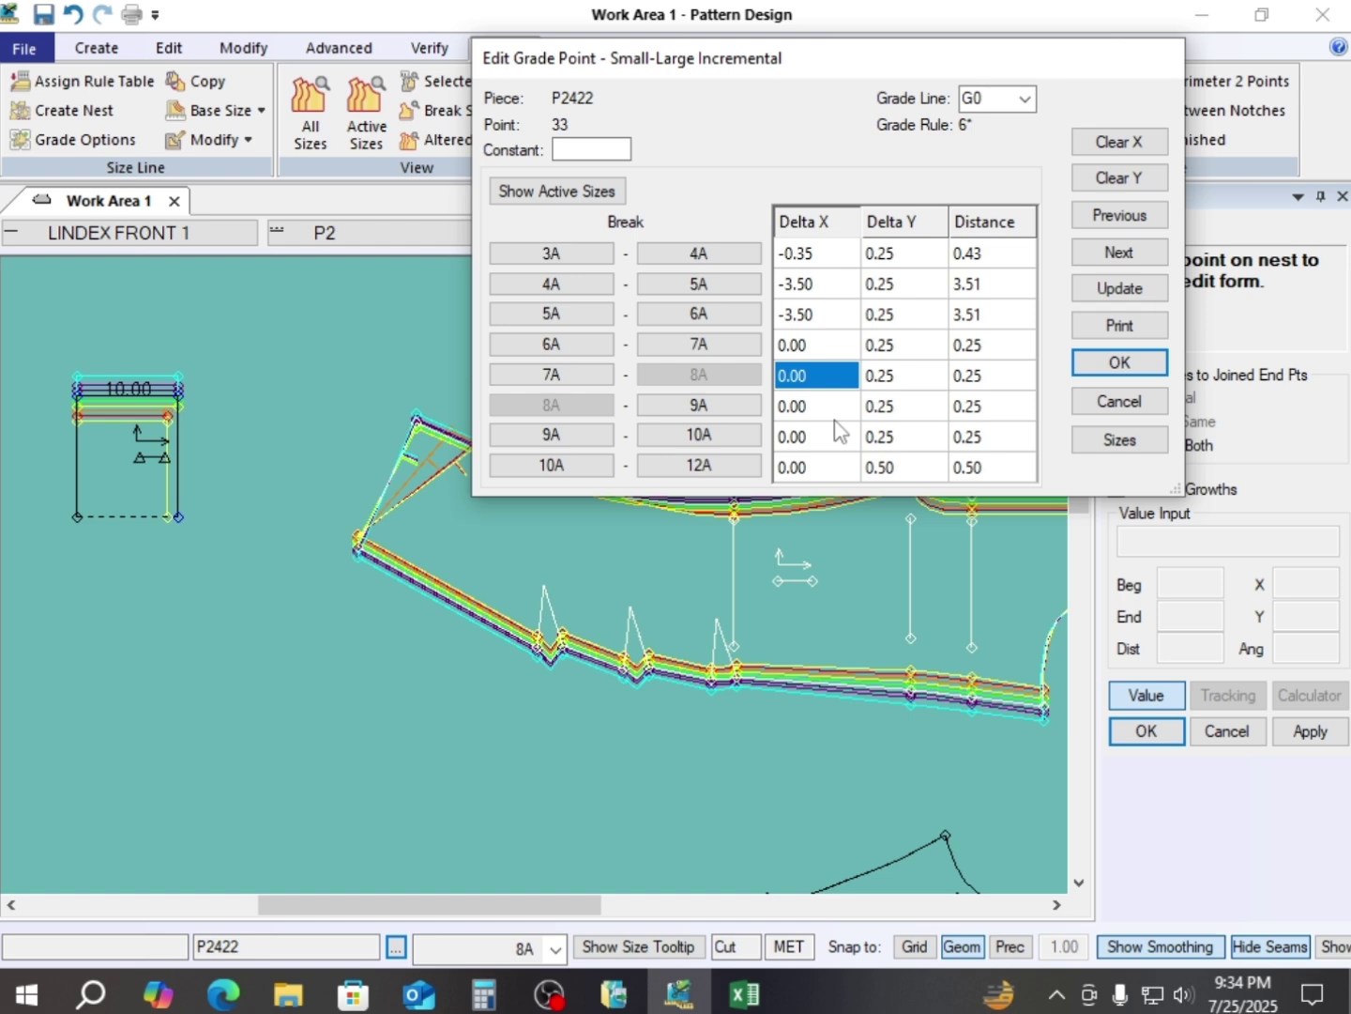
text(-)
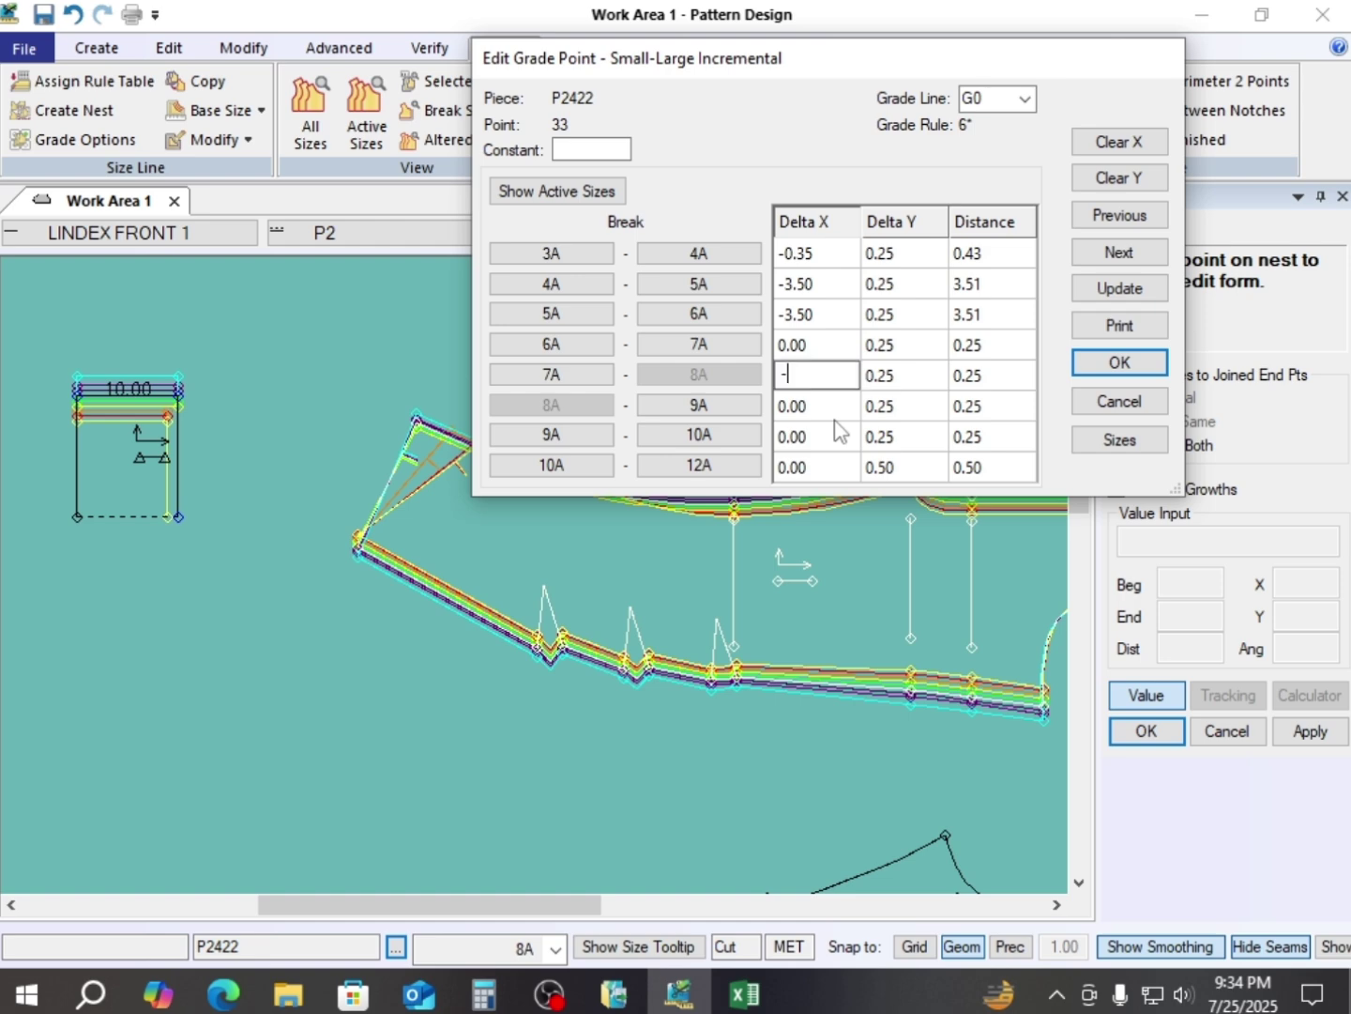
text(3)
click(829, 347)
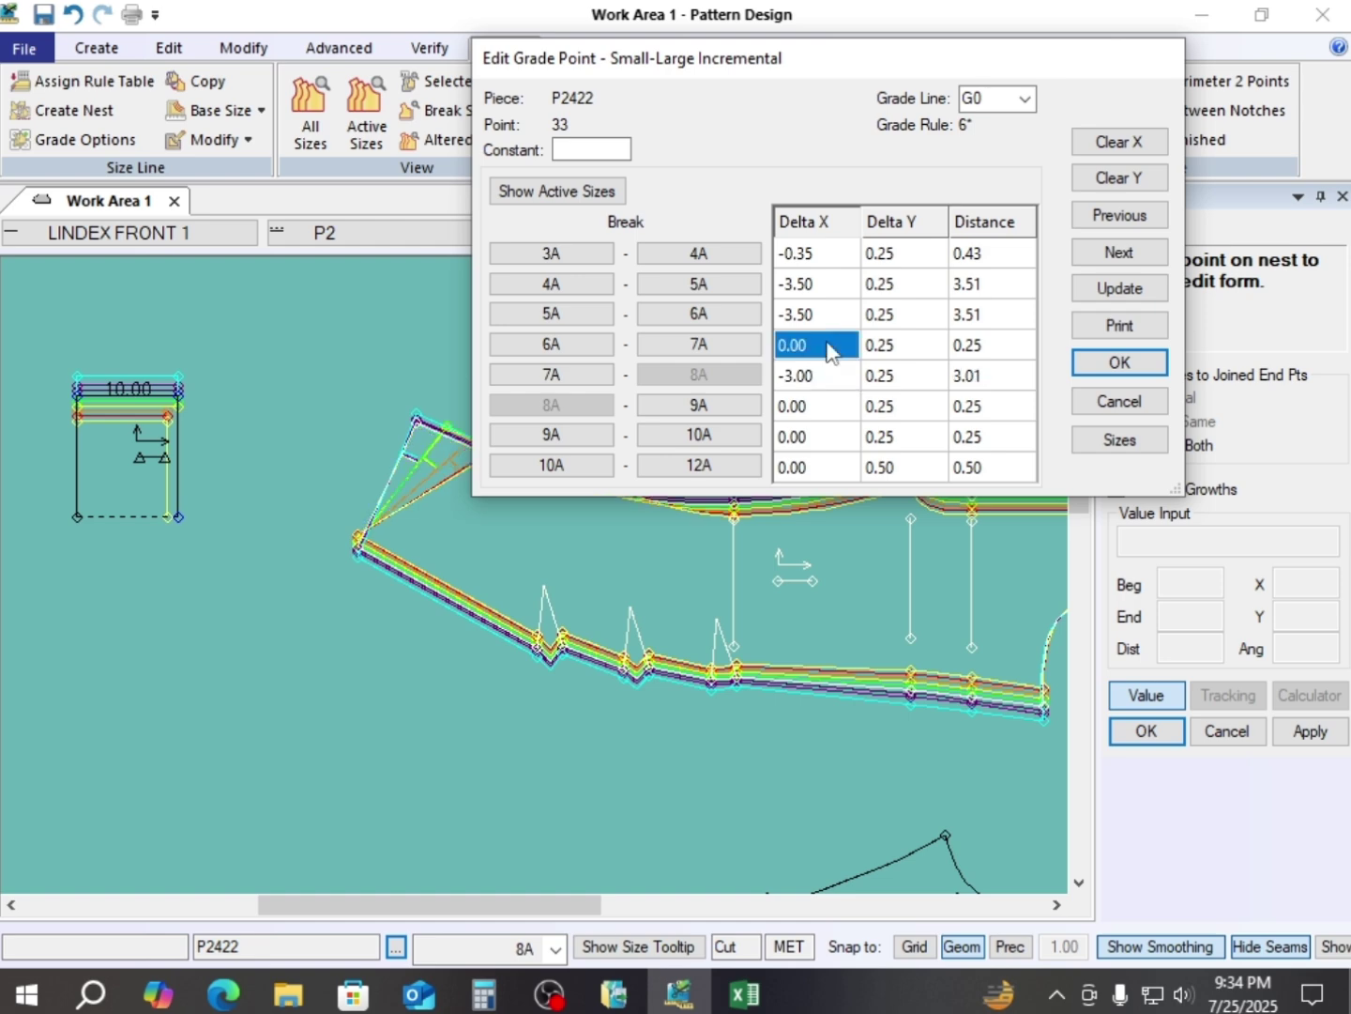
text(-3)
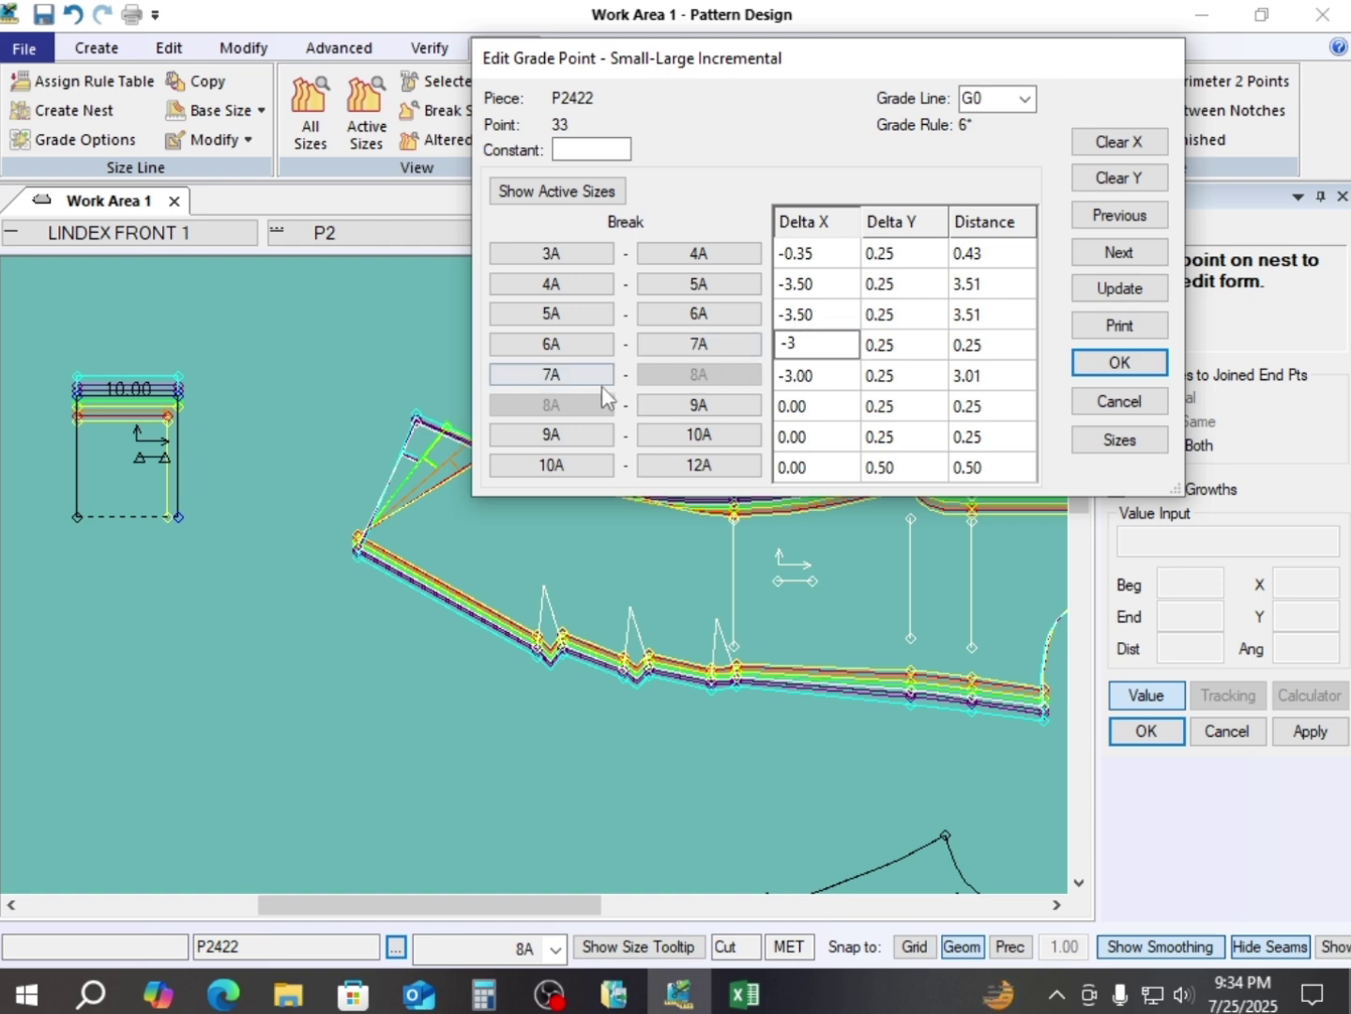
click(832, 380)
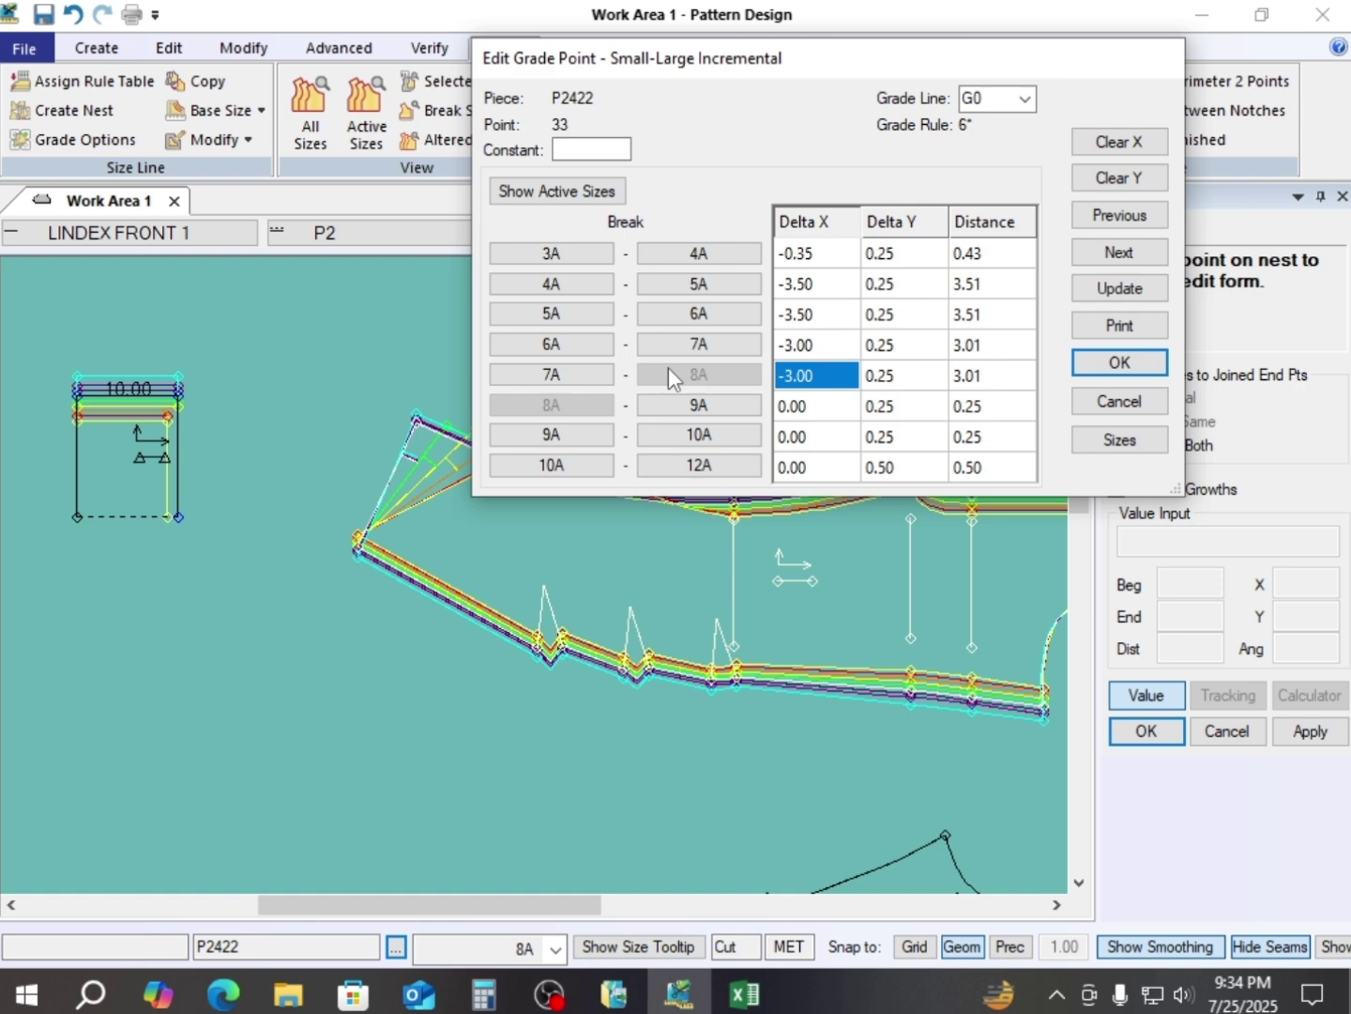
- Set the Delta X of P2422's upper slanted-end corner to -3 for 8A-9A and 9A-10A, and -7 for 10A-12A
click(826, 413)
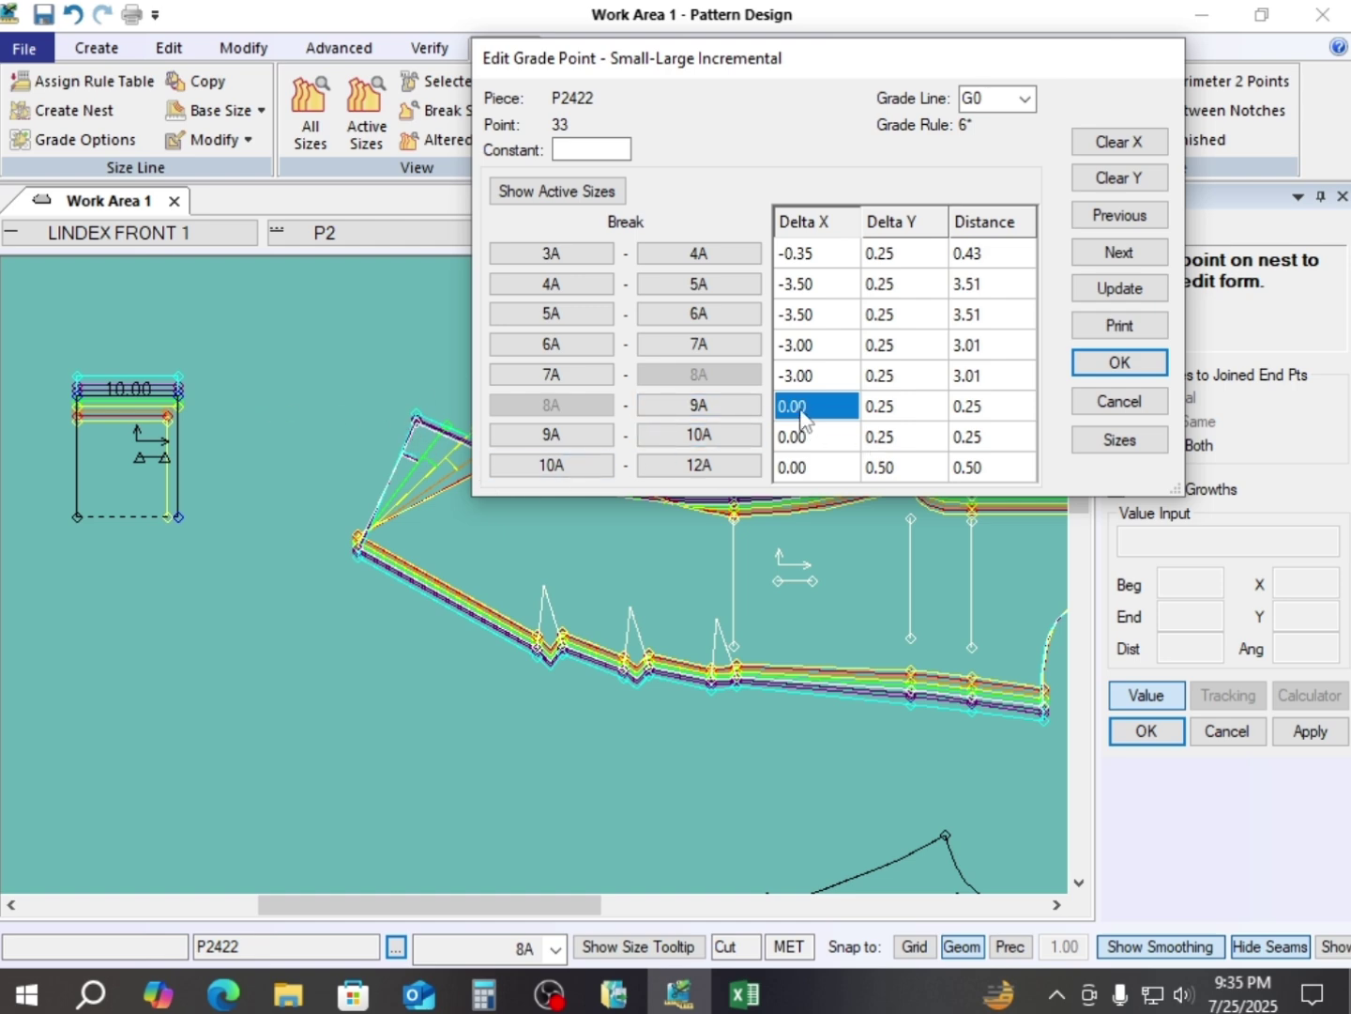
text(-)
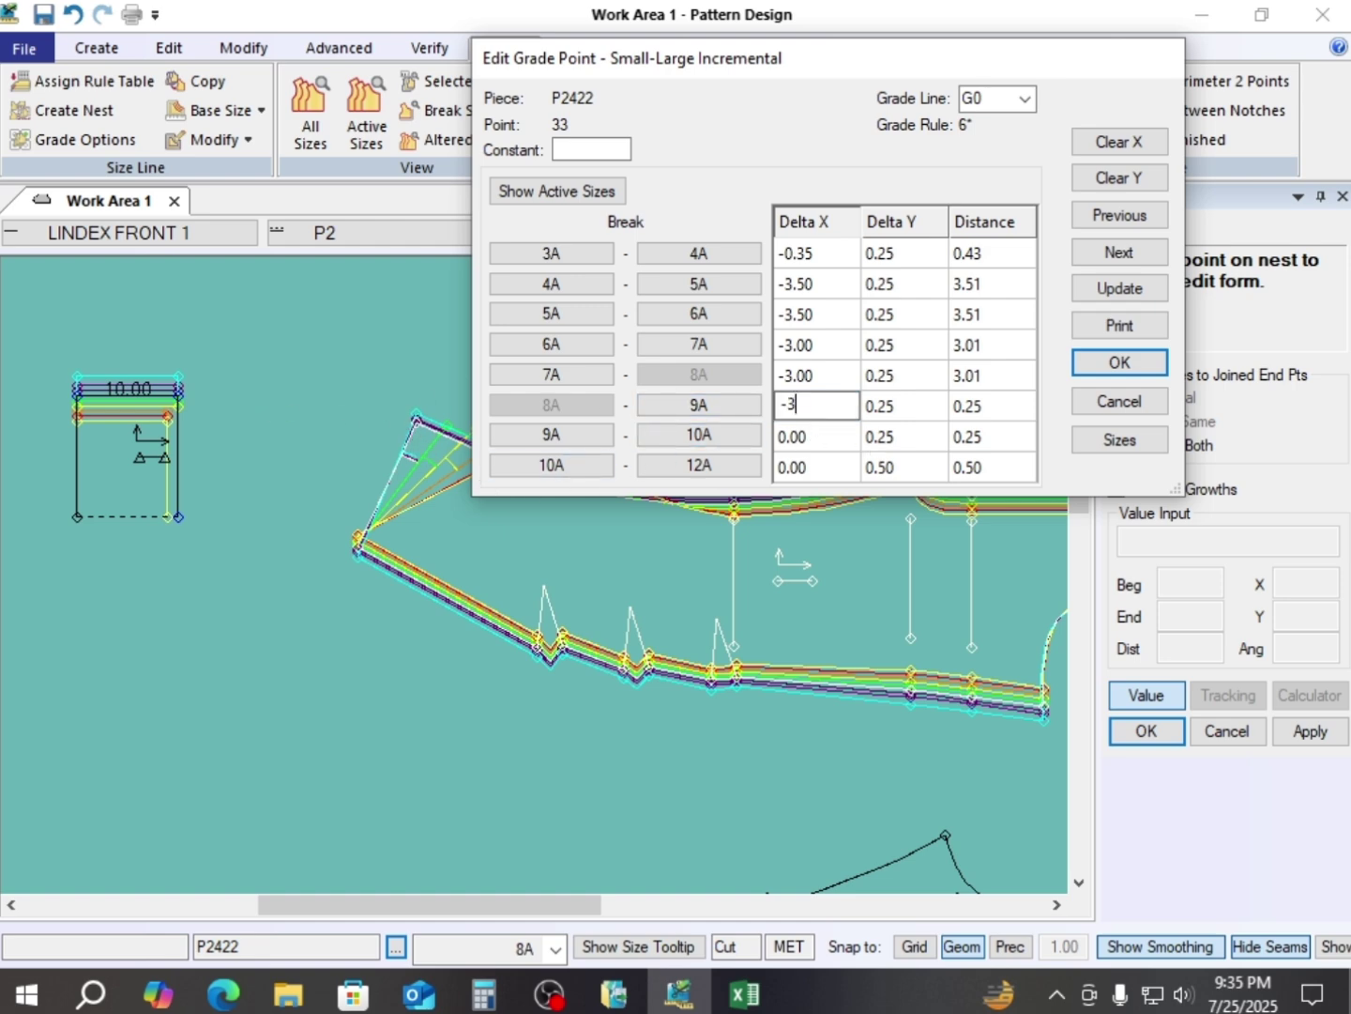
text(3)
key(Return)
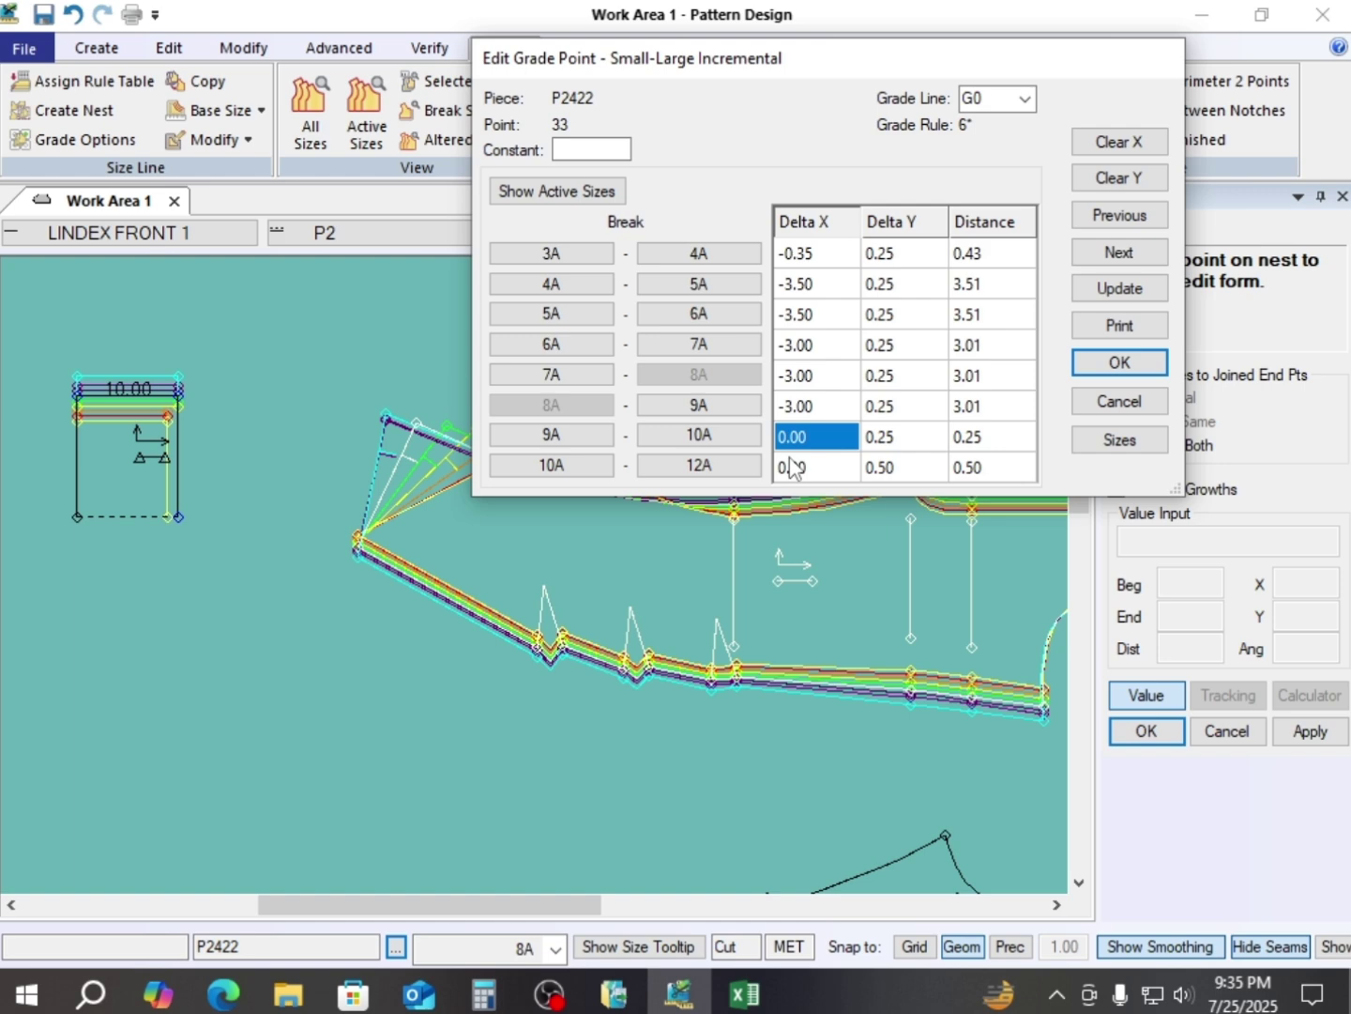
text(-3)
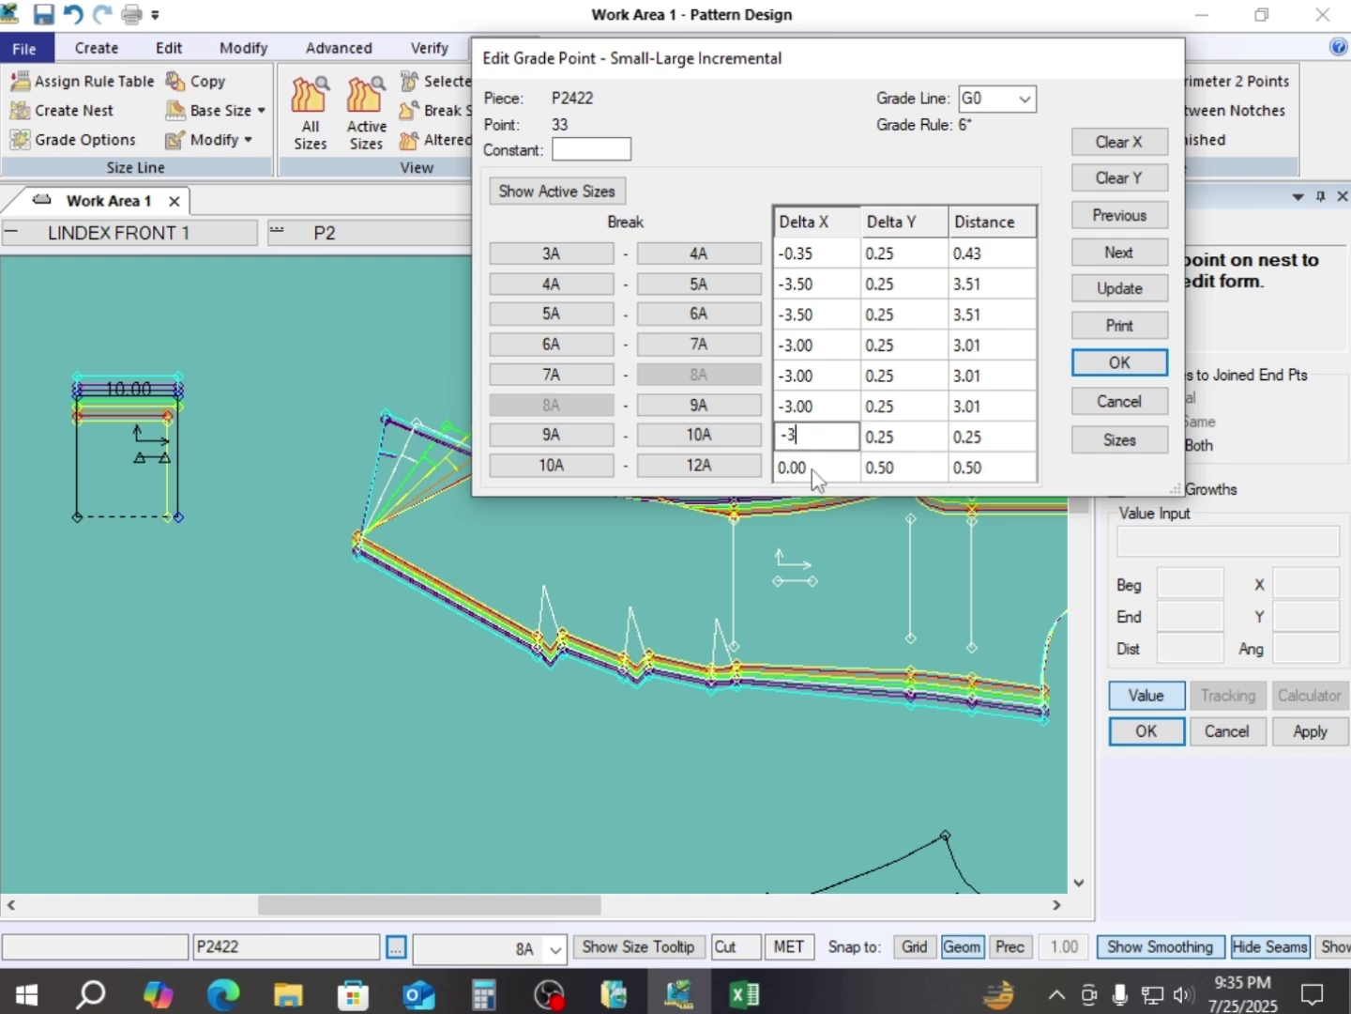
key(Return)
text(-7)
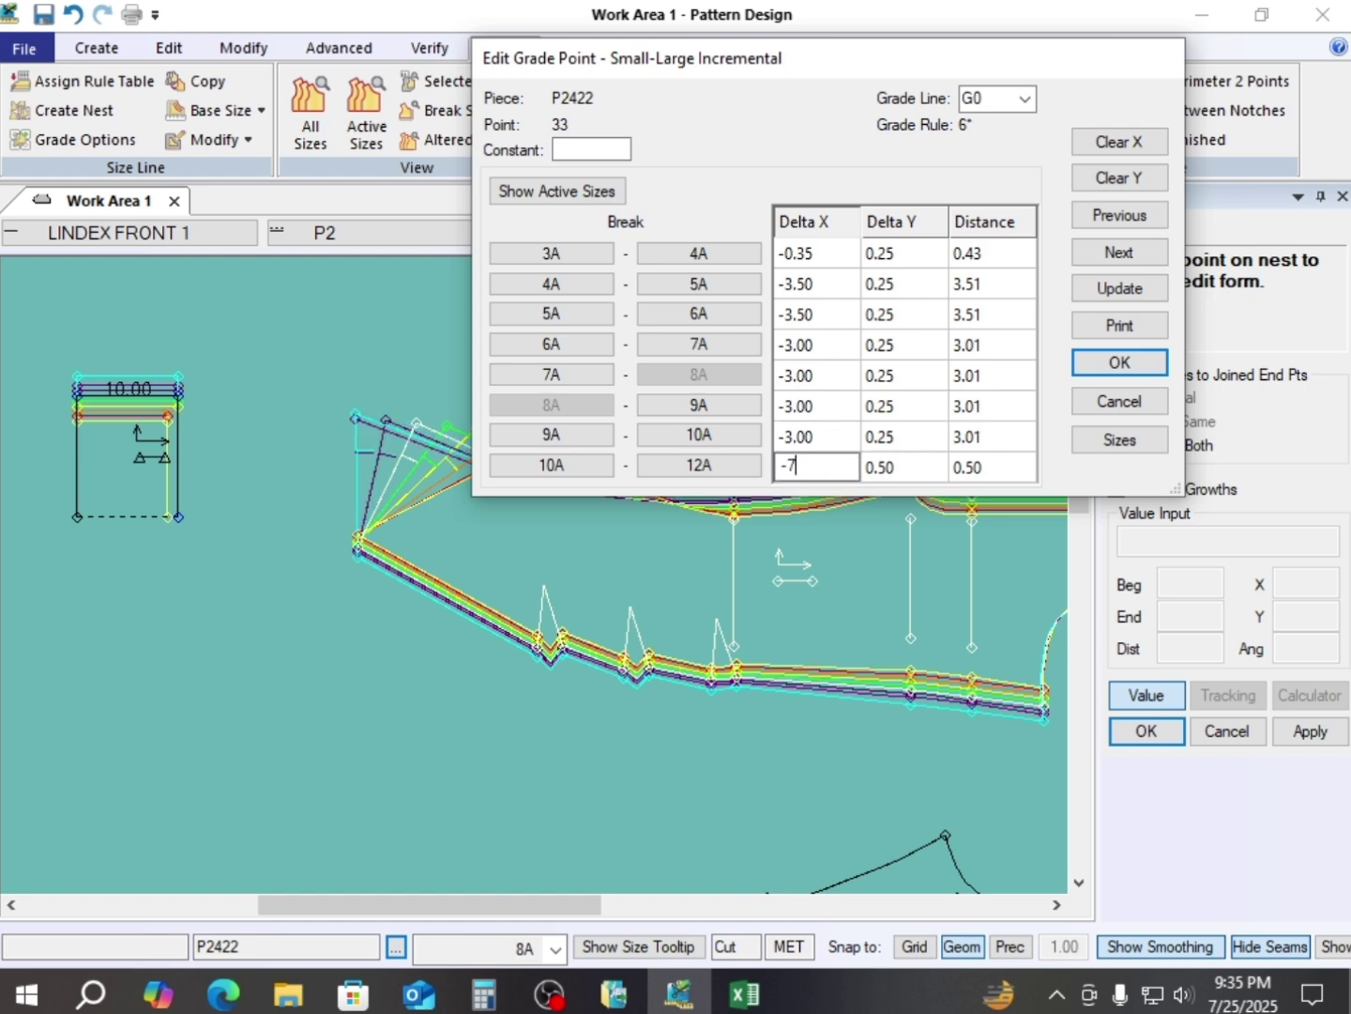
click(1122, 362)
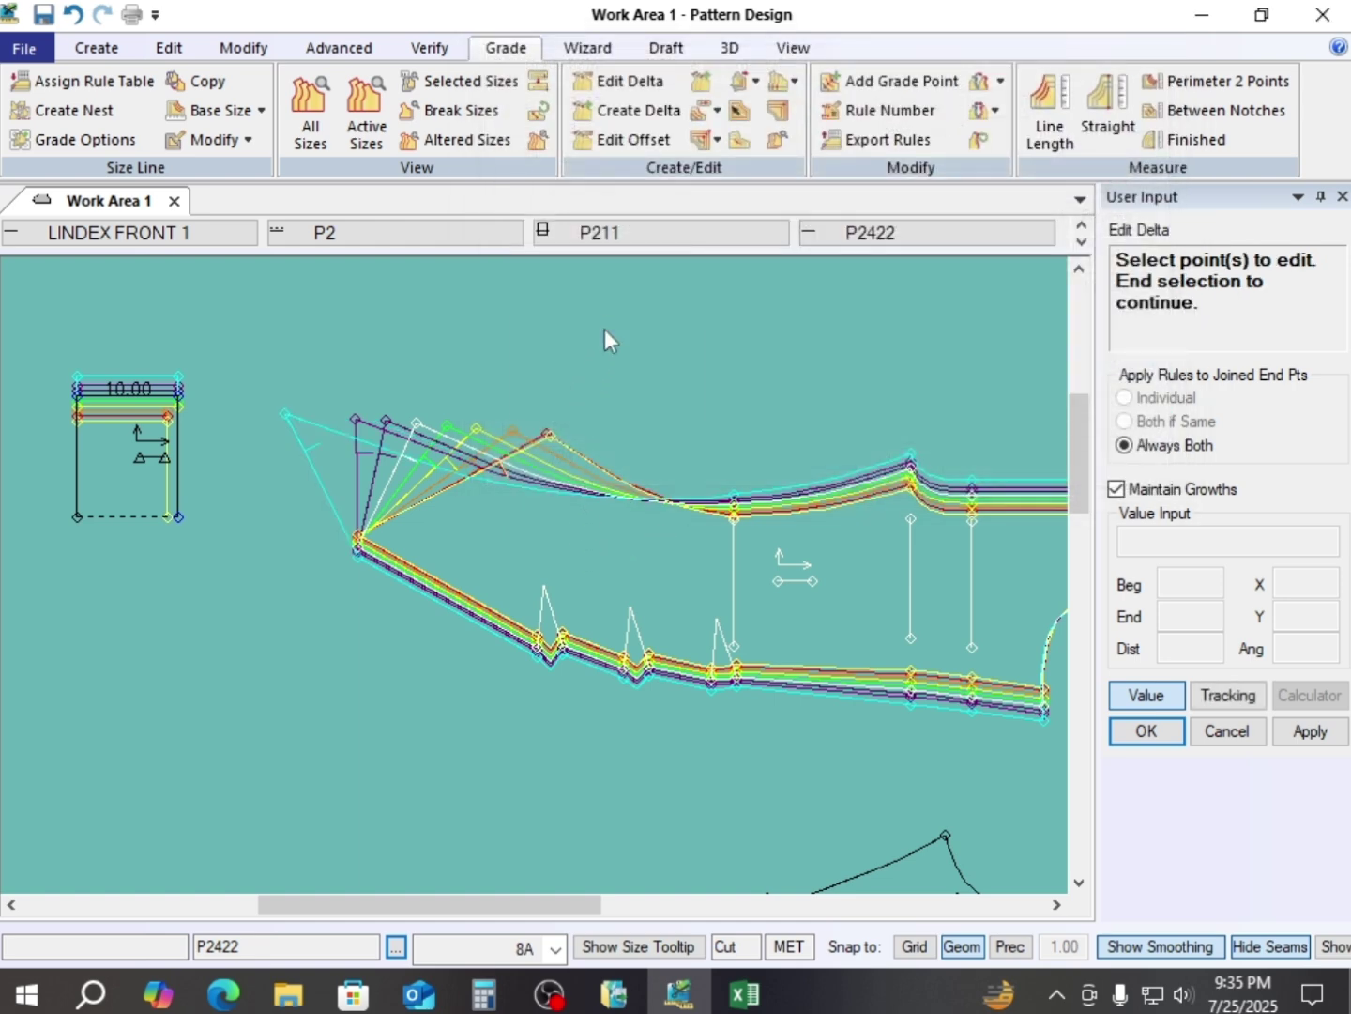
right_click(604, 328)
click(602, 338)
scroll(573, 534, down, 3)
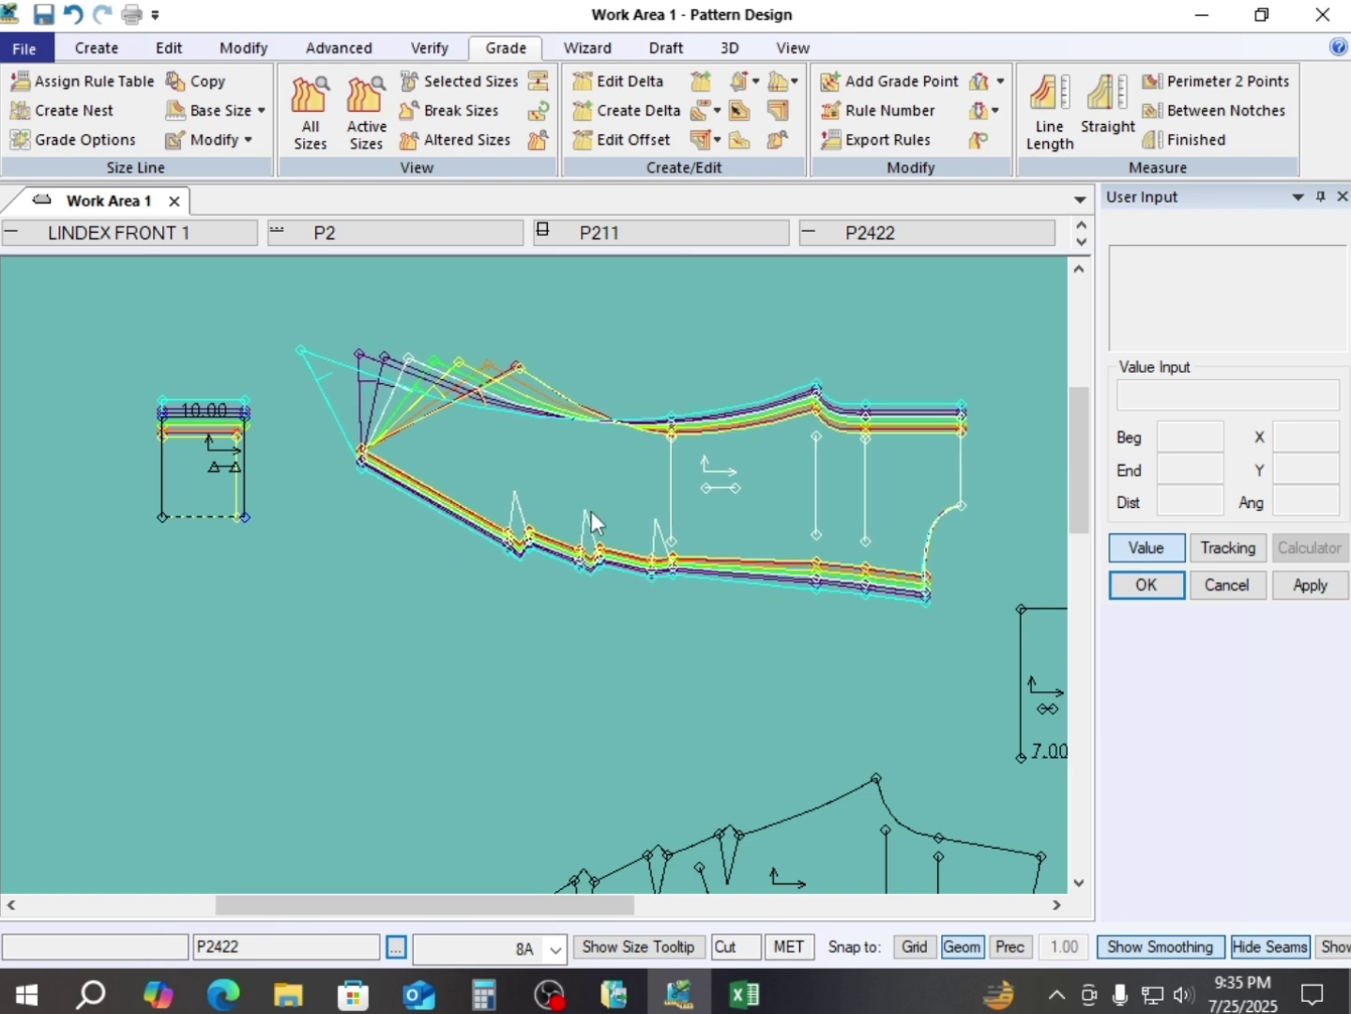
- Measure the graded length of P2422's two upper edge lines from the slanted end and review the differences between sizes
drag(747, 509, 764, 511)
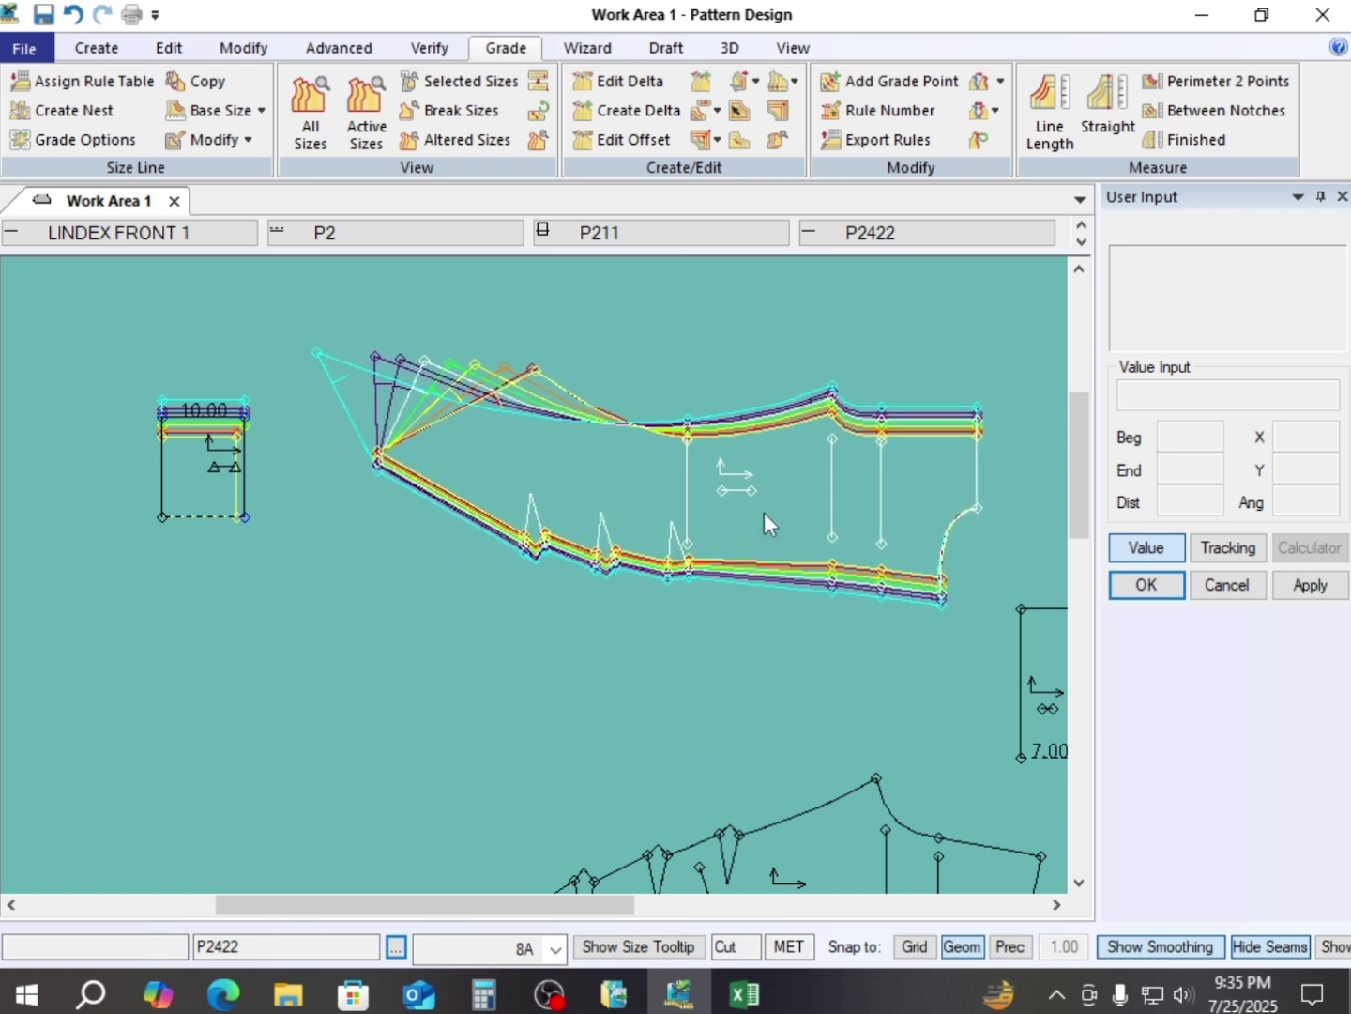
key(l)
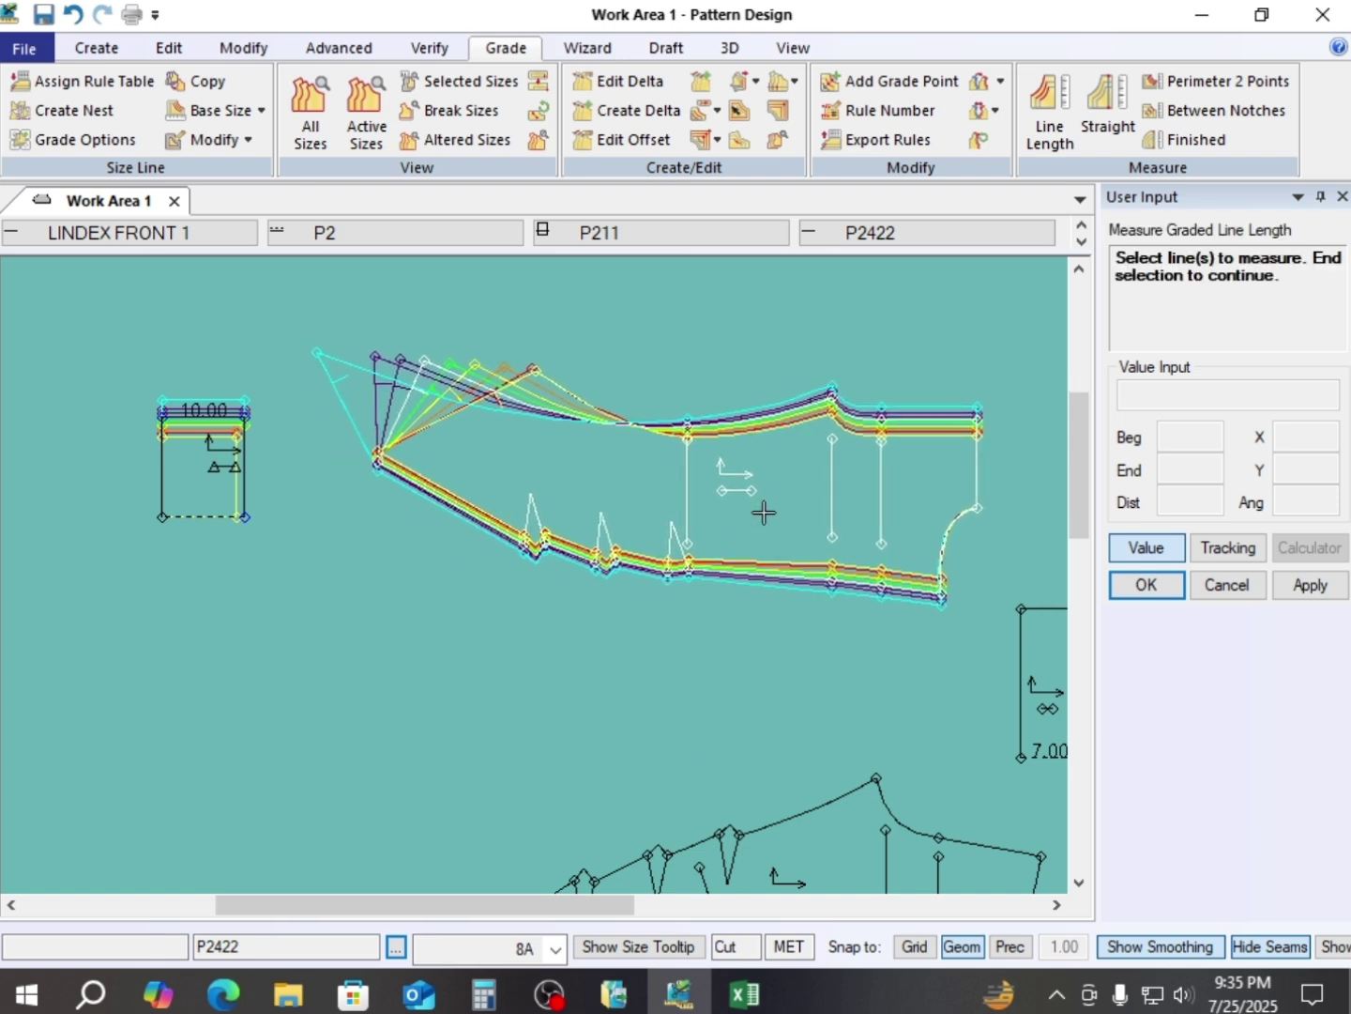
click(622, 424)
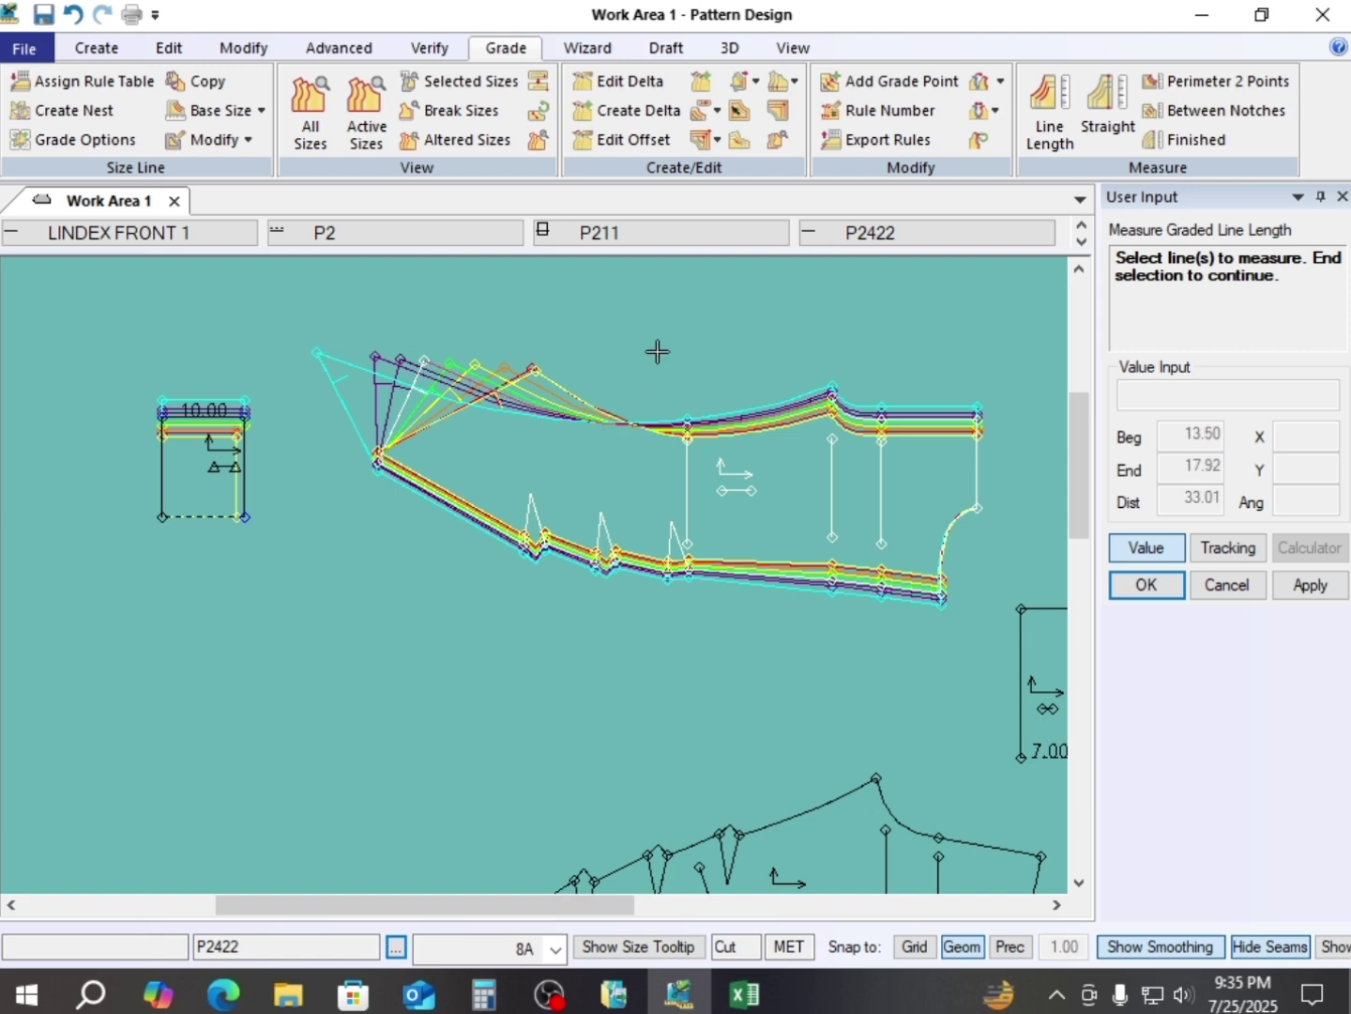
right_click(658, 352)
click(664, 352)
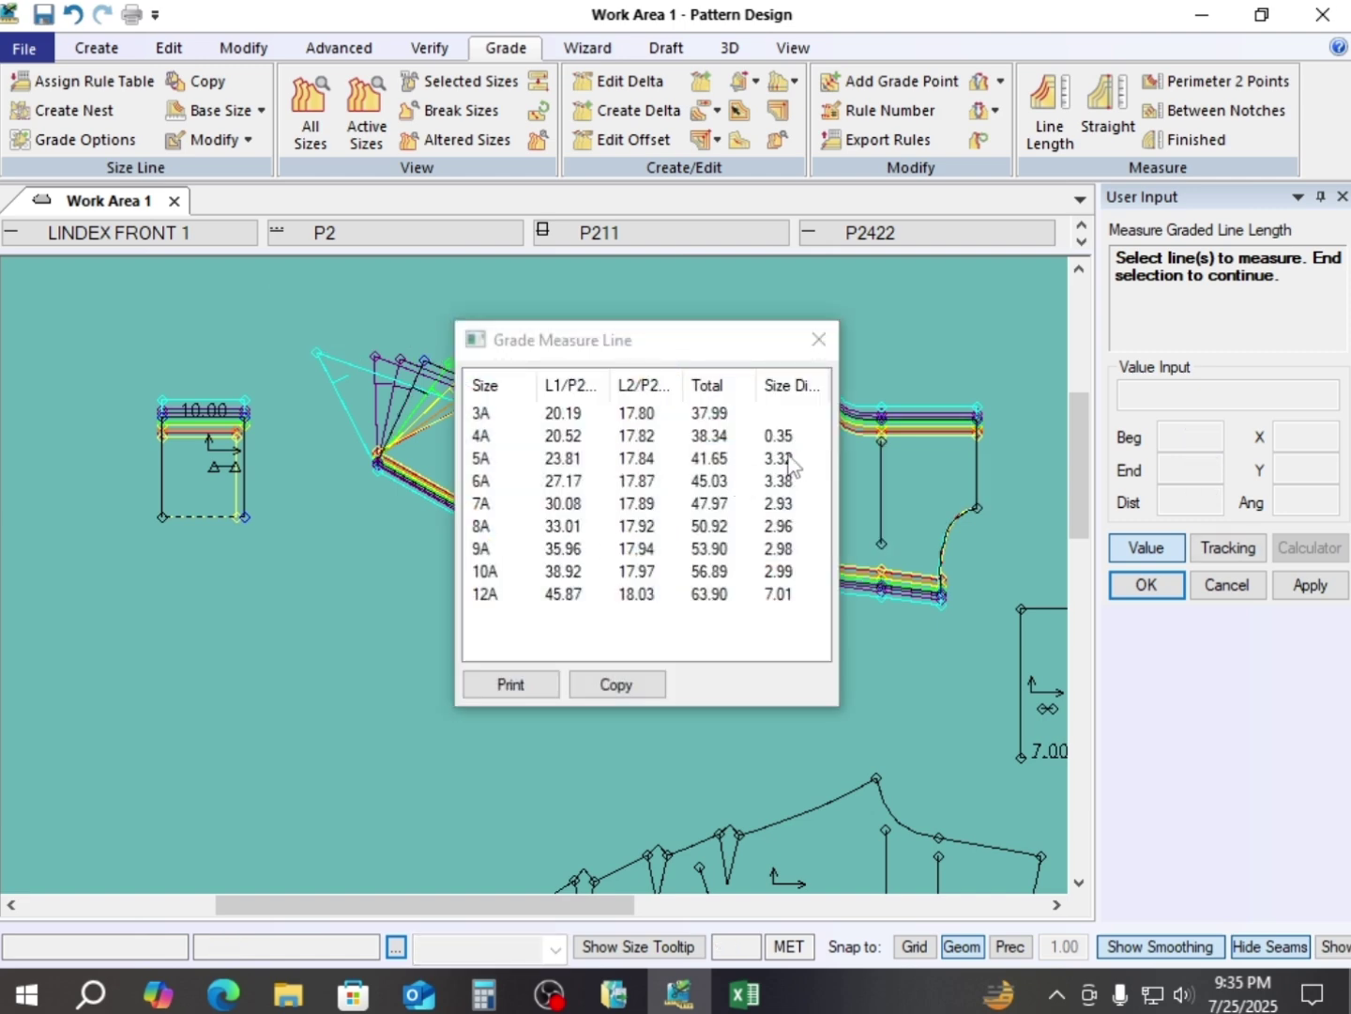
drag(732, 354, 786, 460)
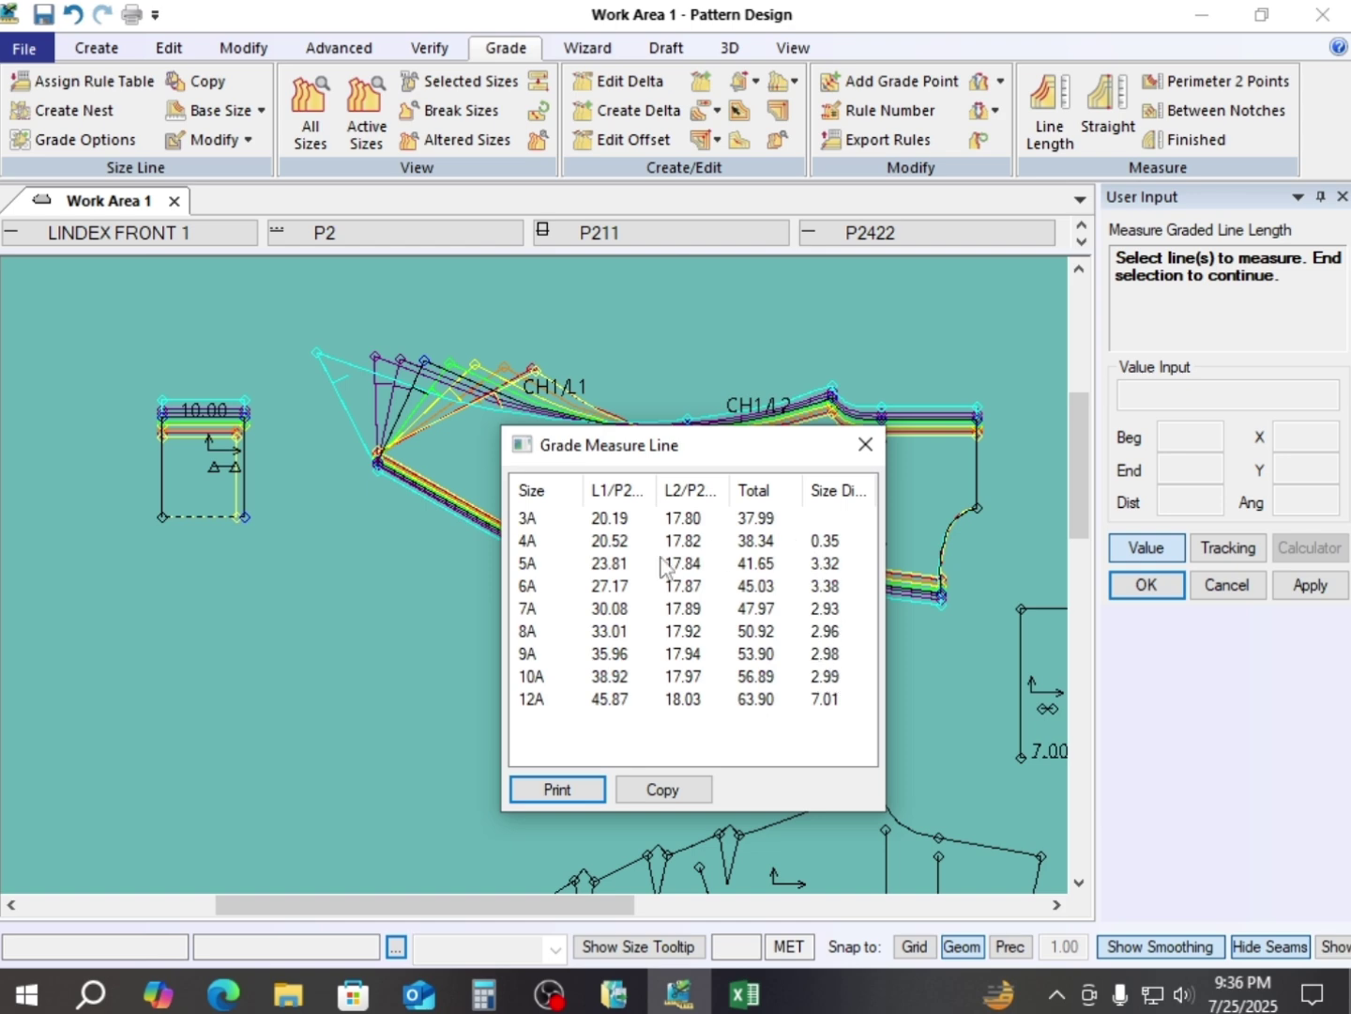
click(865, 444)
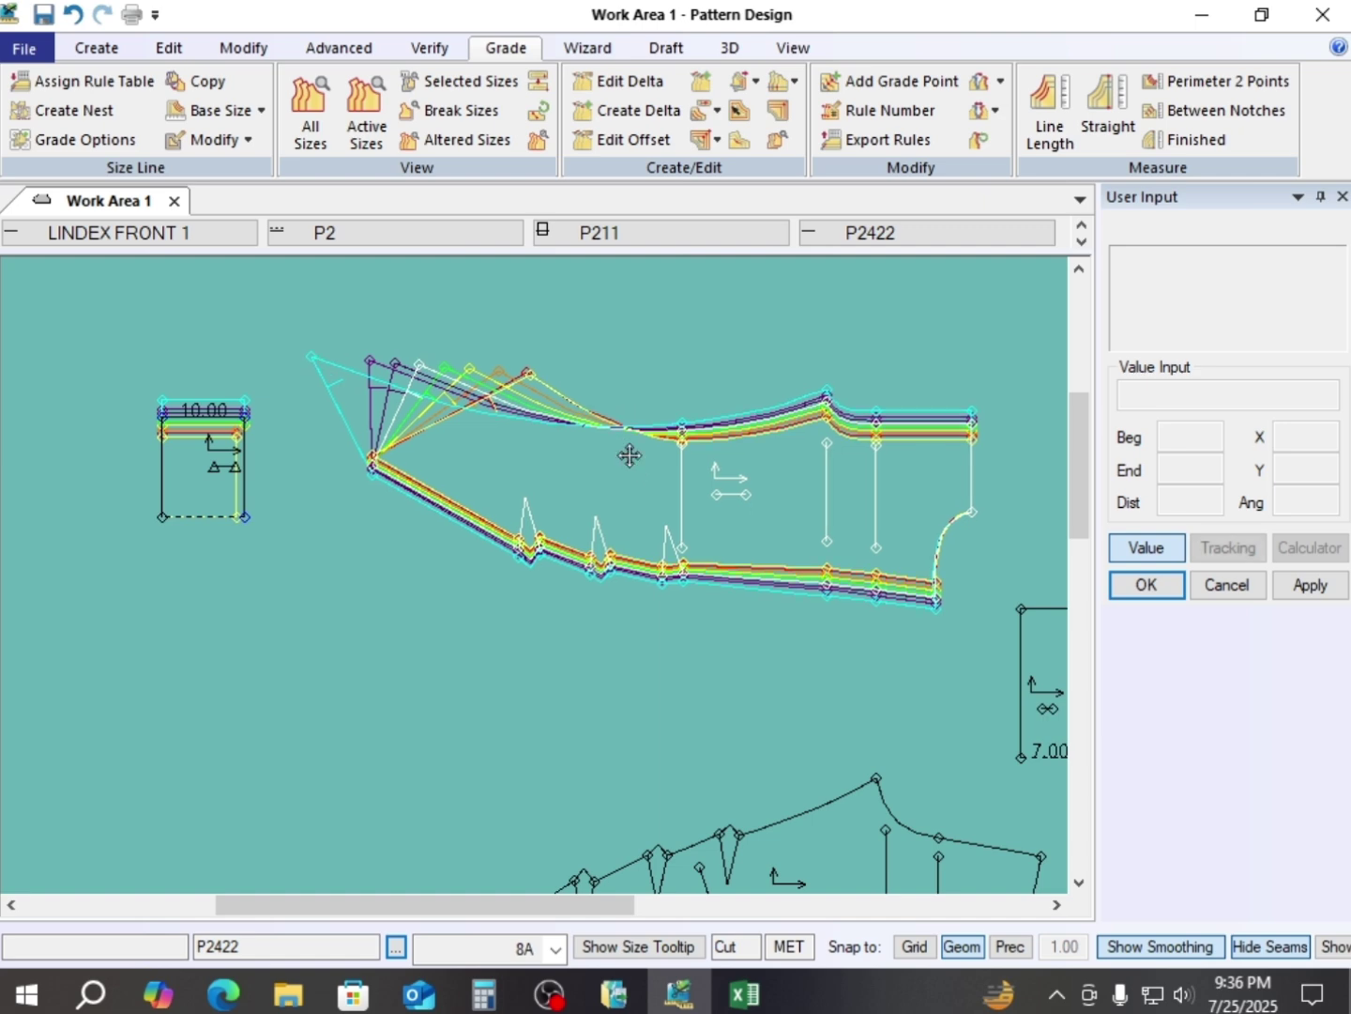
- Use Edit Delta on P2422's upper slanted-end corner to set the 3A-4A Delta X to -3.5
scroll(619, 458, up, 3)
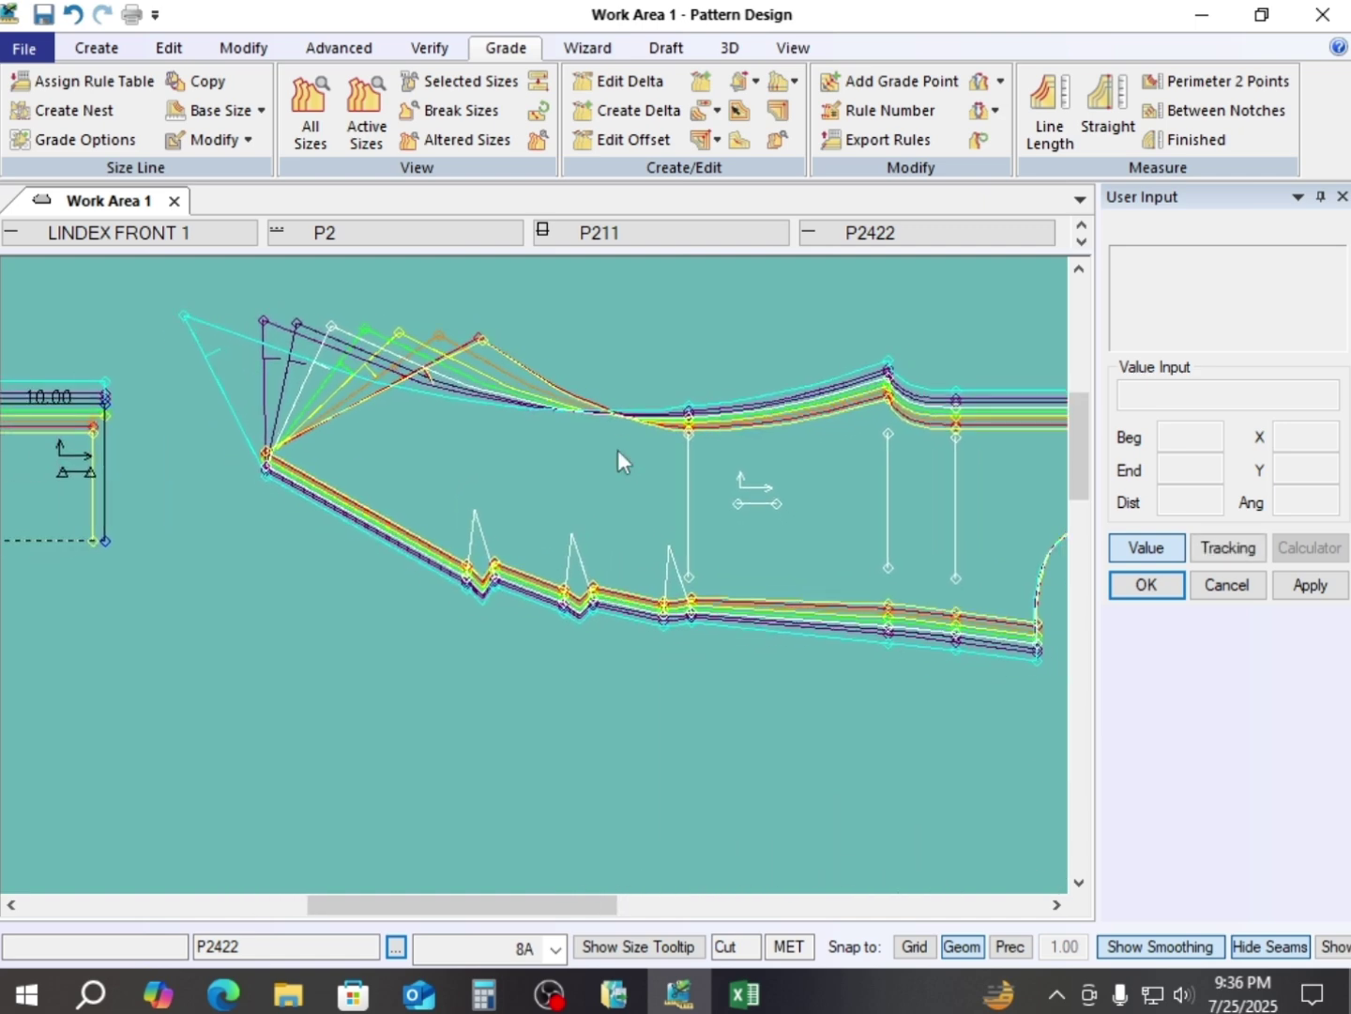
key(alt+e)
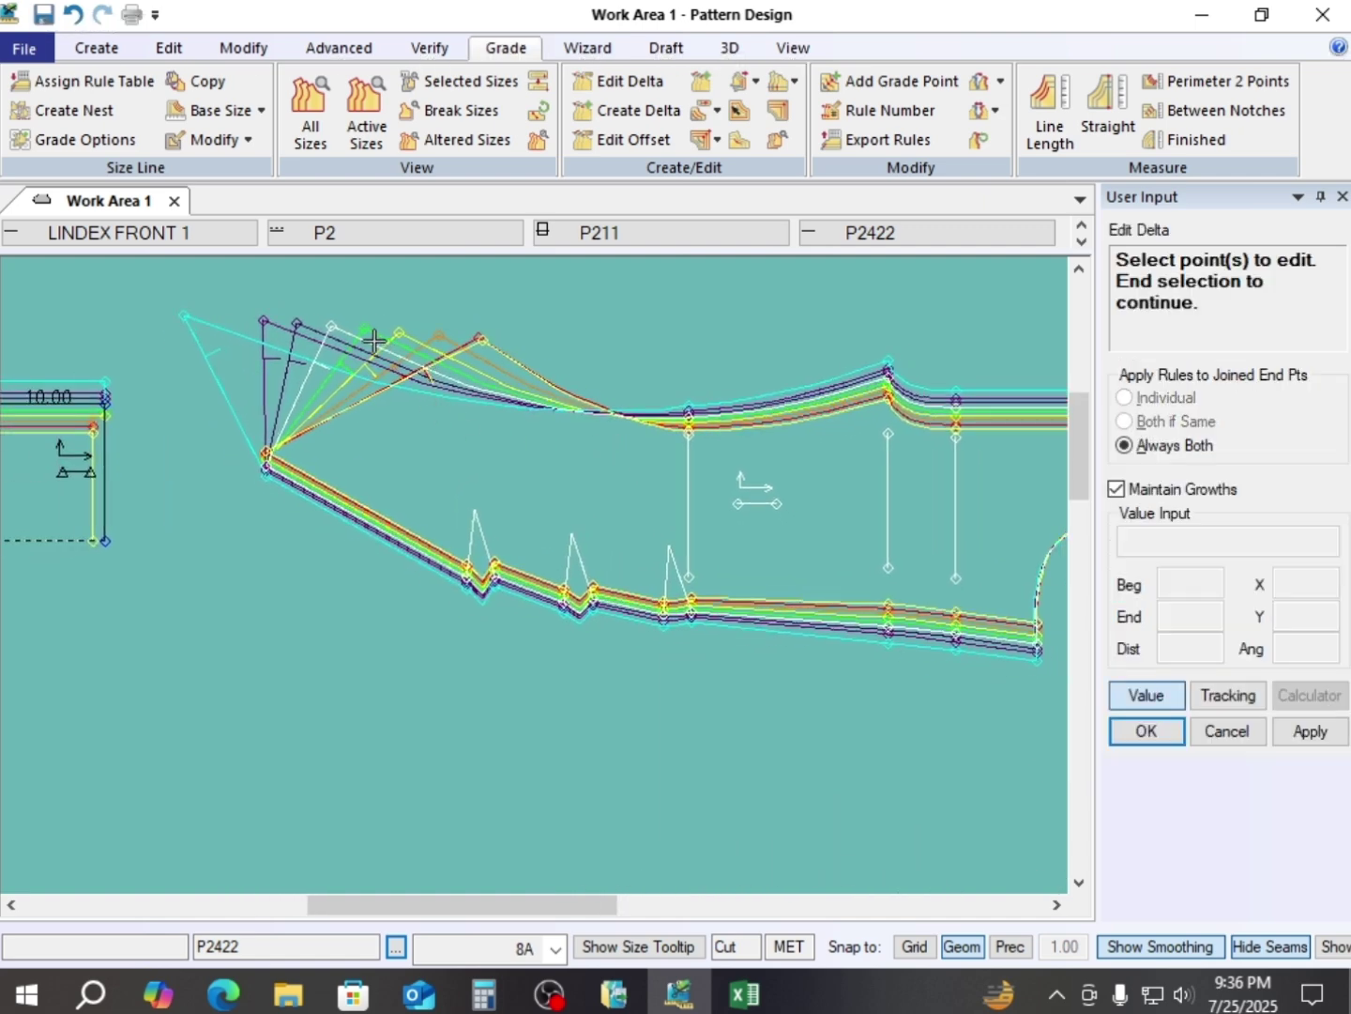
click(331, 325)
right_click(495, 314)
click(534, 324)
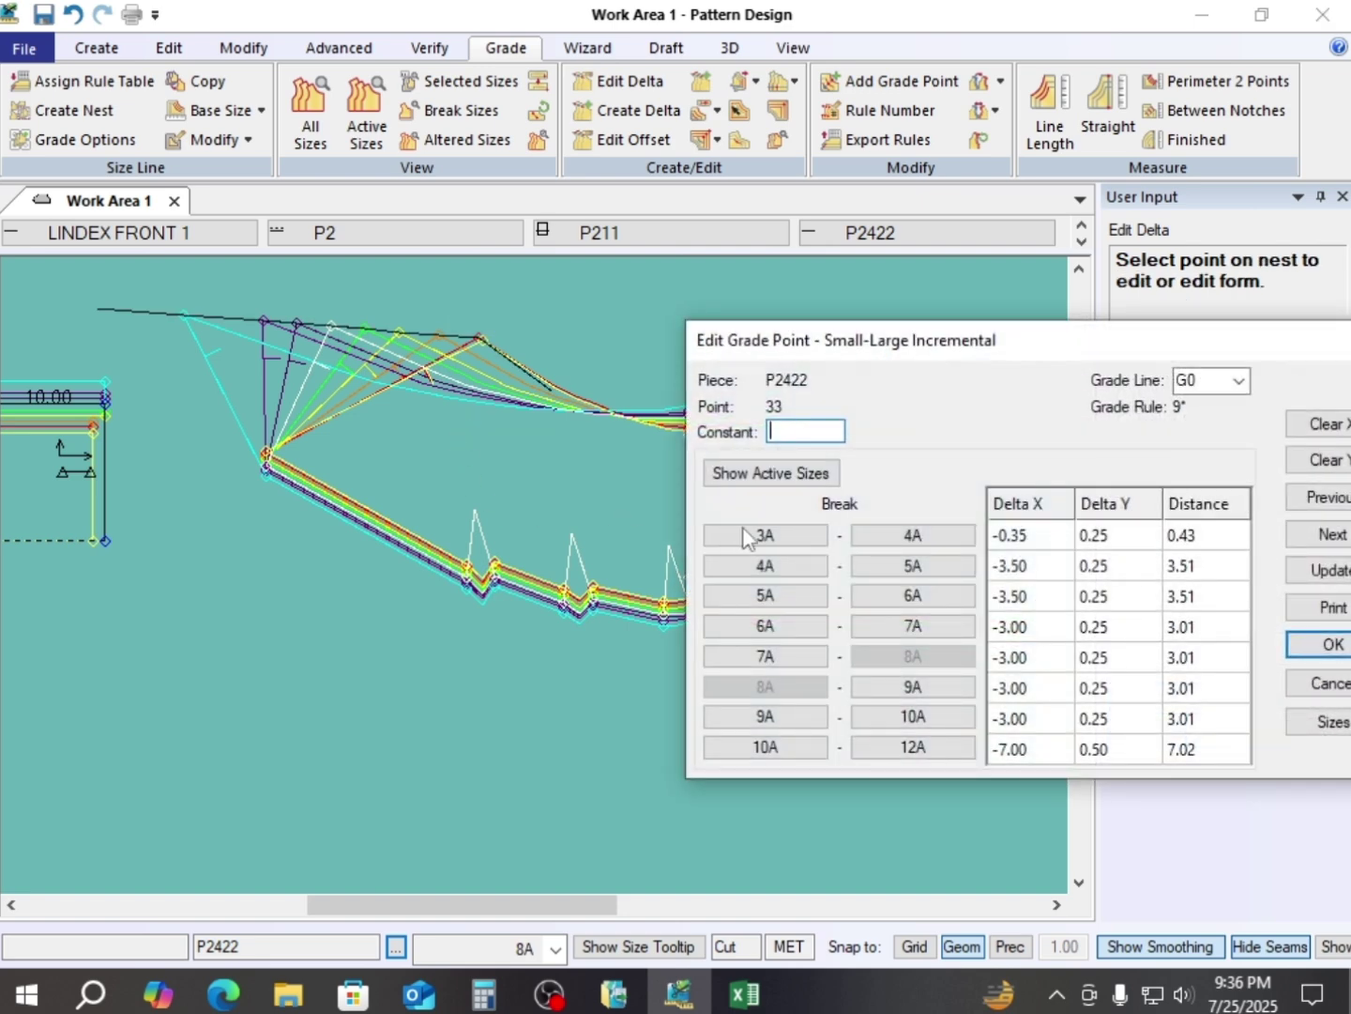
drag(1096, 345, 950, 178)
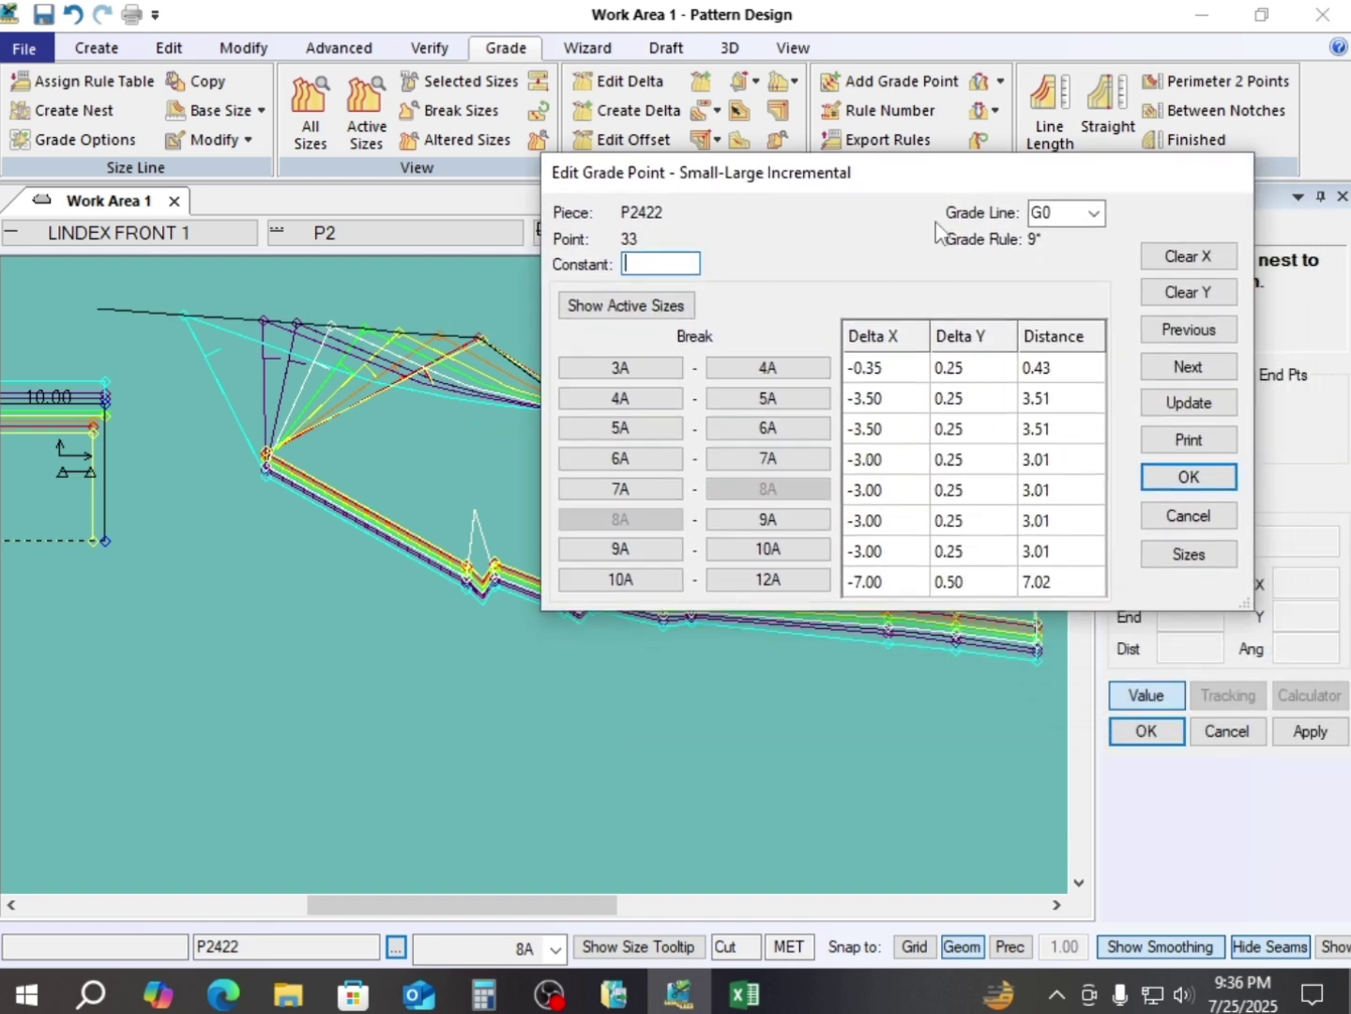
click(881, 367)
click(899, 378)
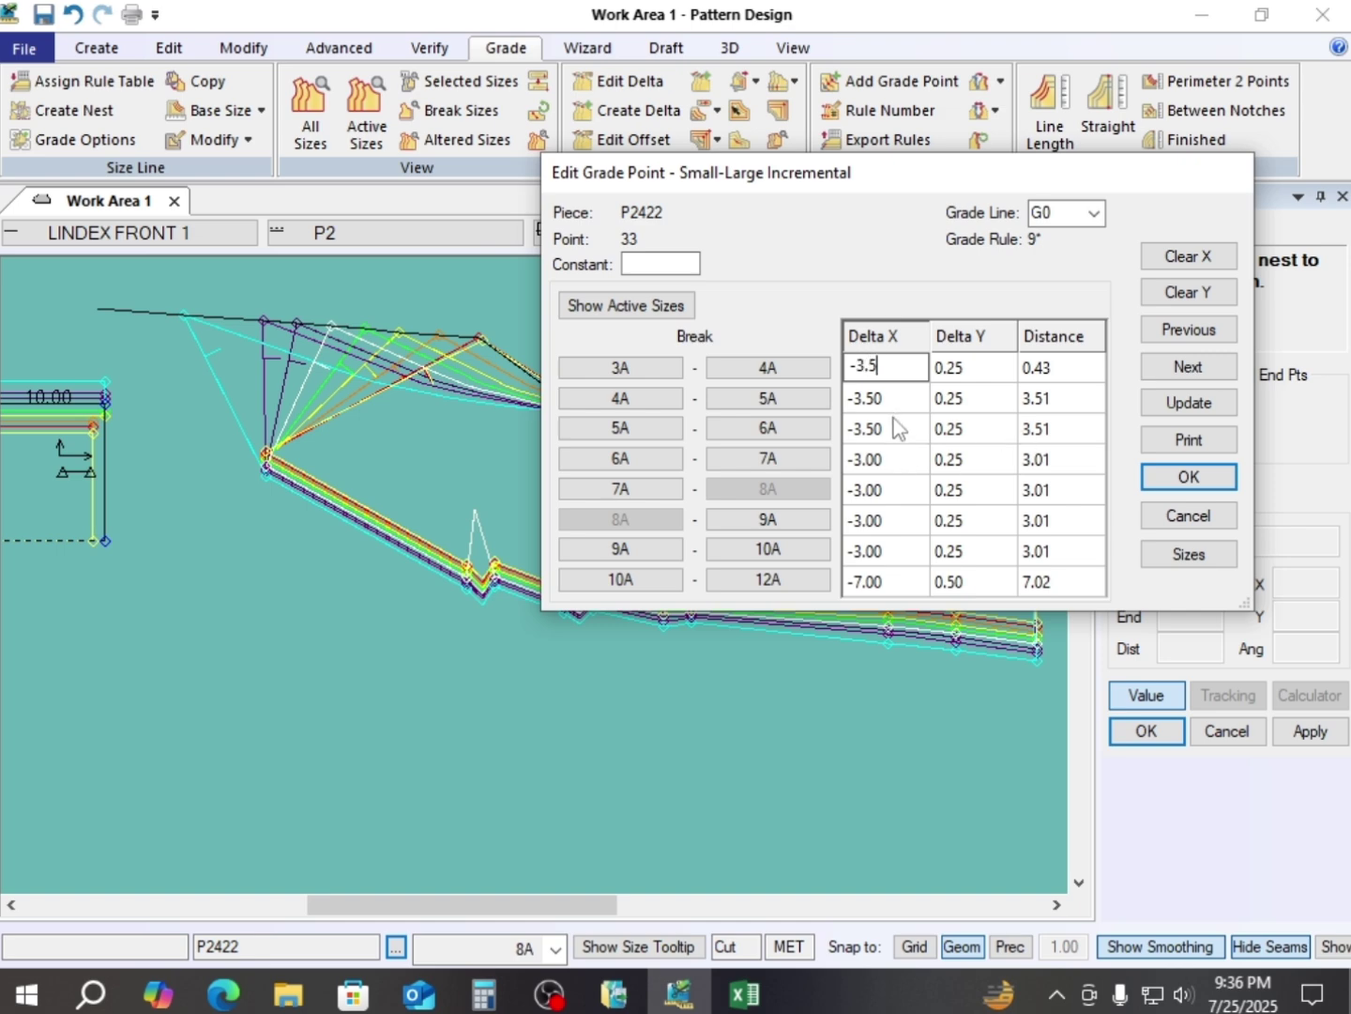
click(1189, 480)
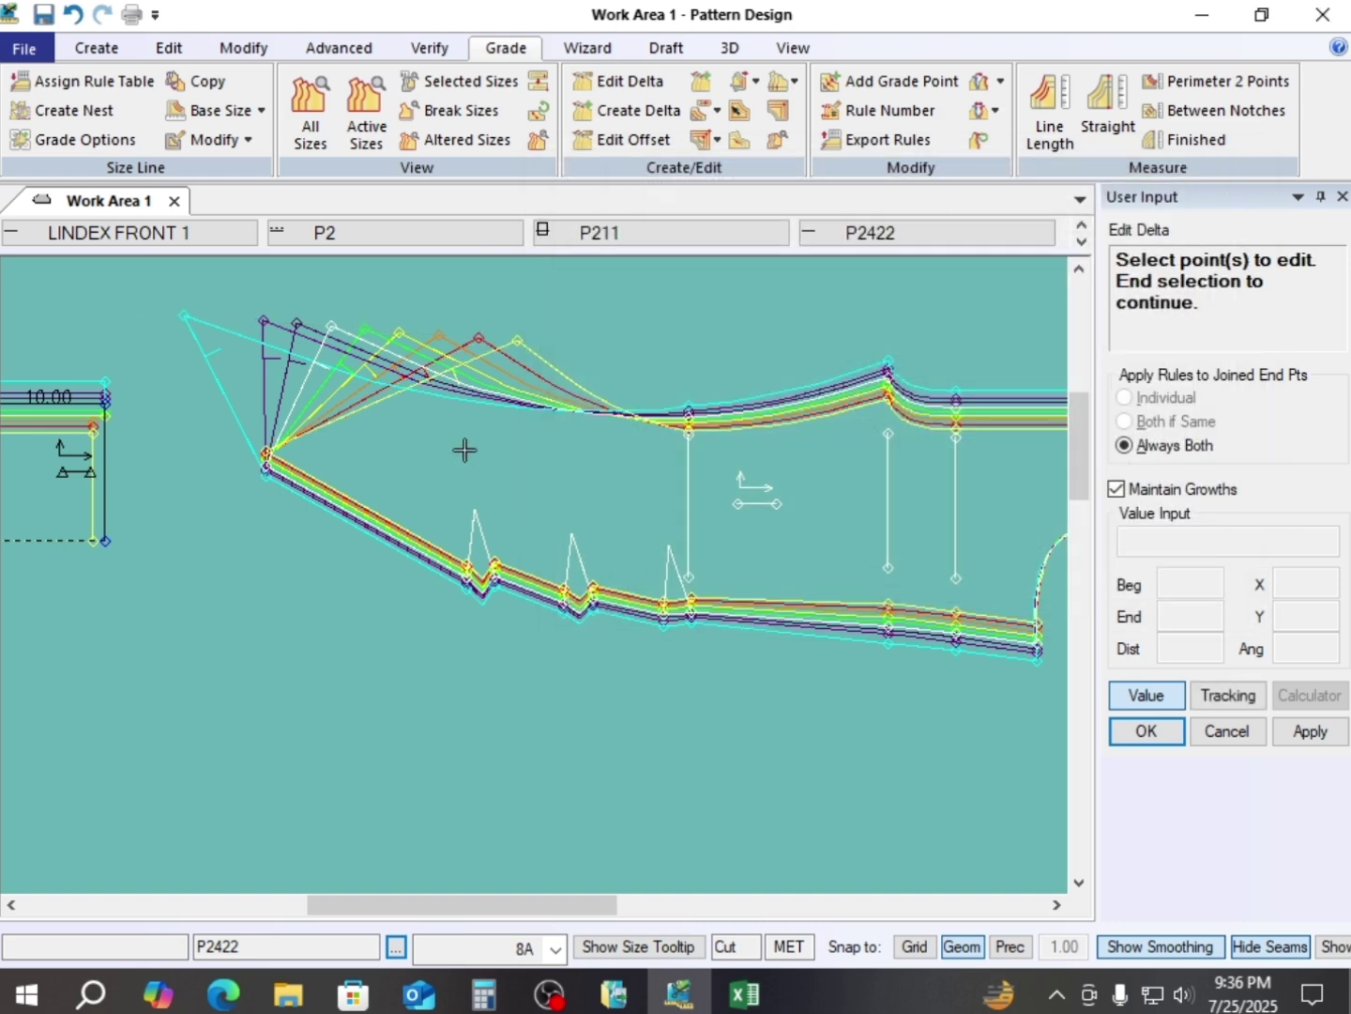
- Review the Delta X values of P2422's upper slanted-end corner for all size breaks in Edit Delta
click(331, 327)
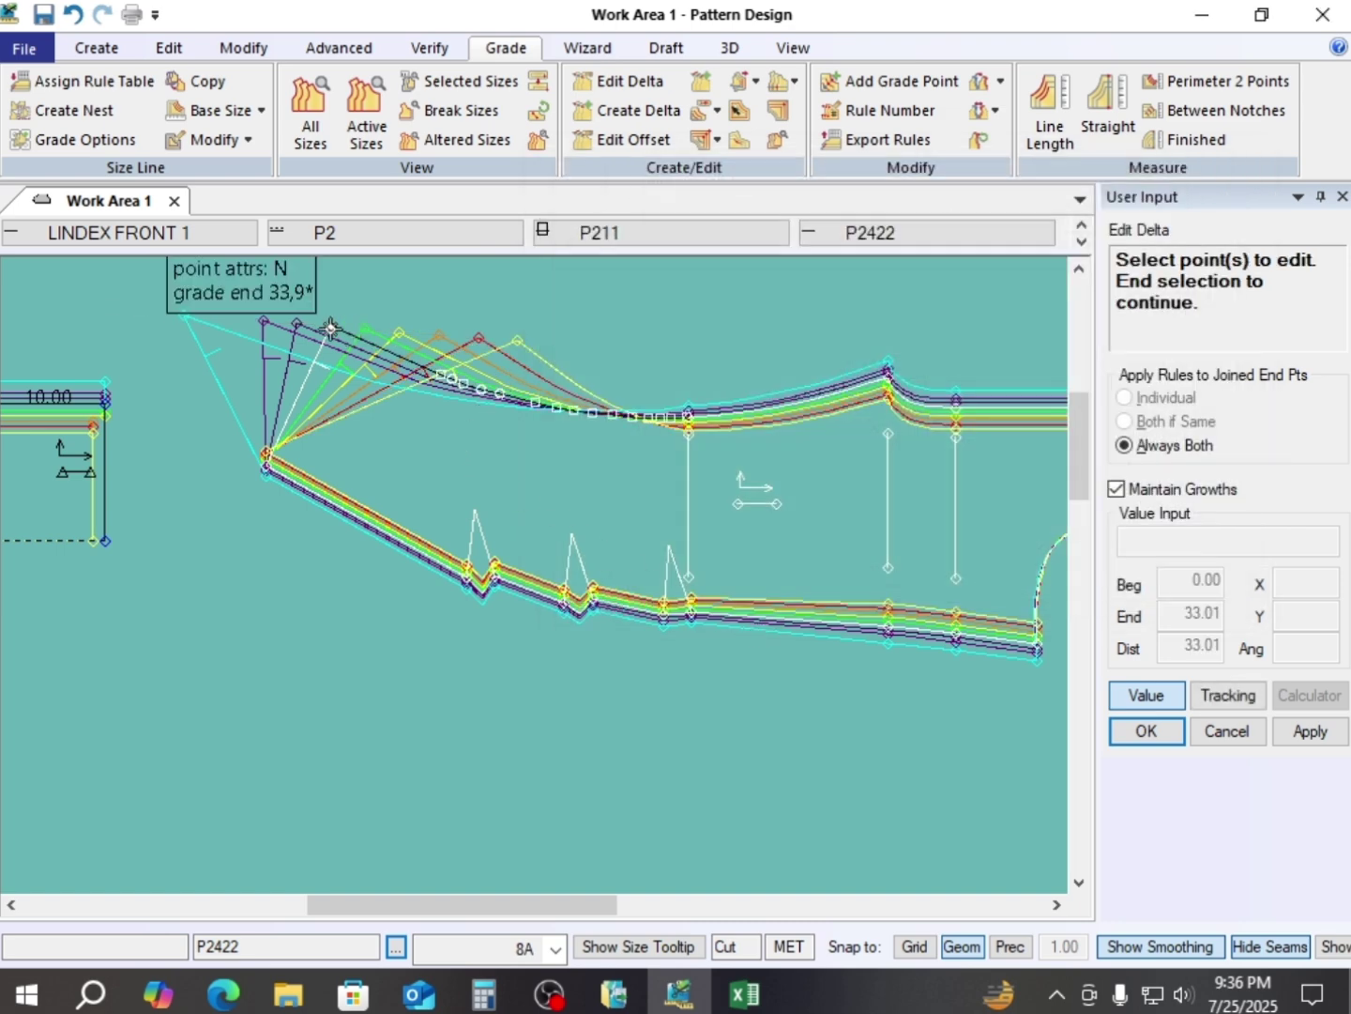
right_click(461, 318)
click(466, 323)
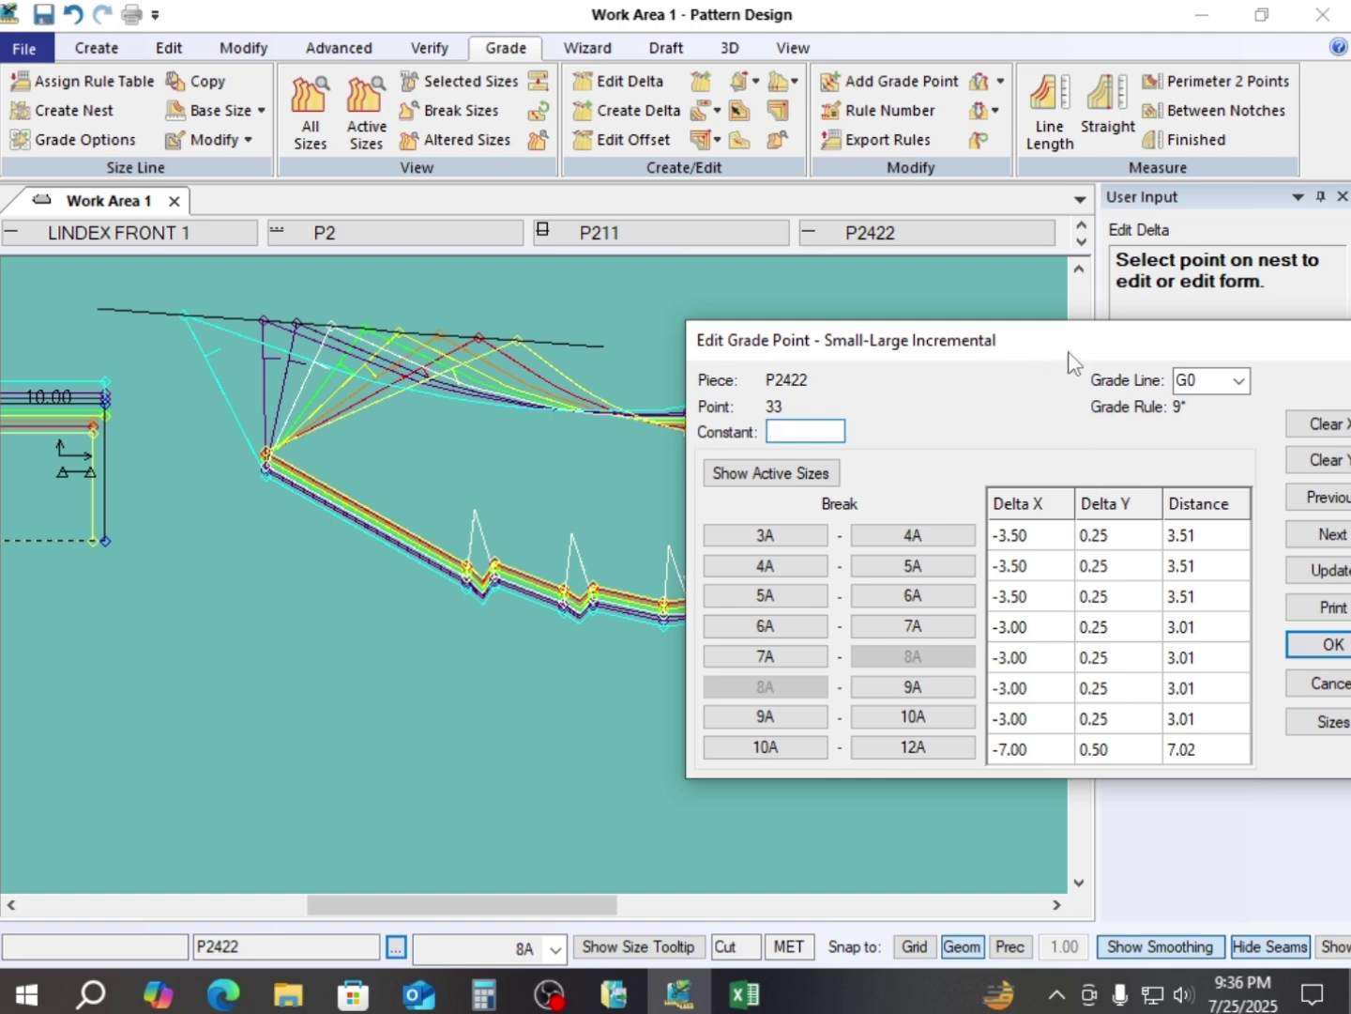
drag(1073, 356, 821, 286)
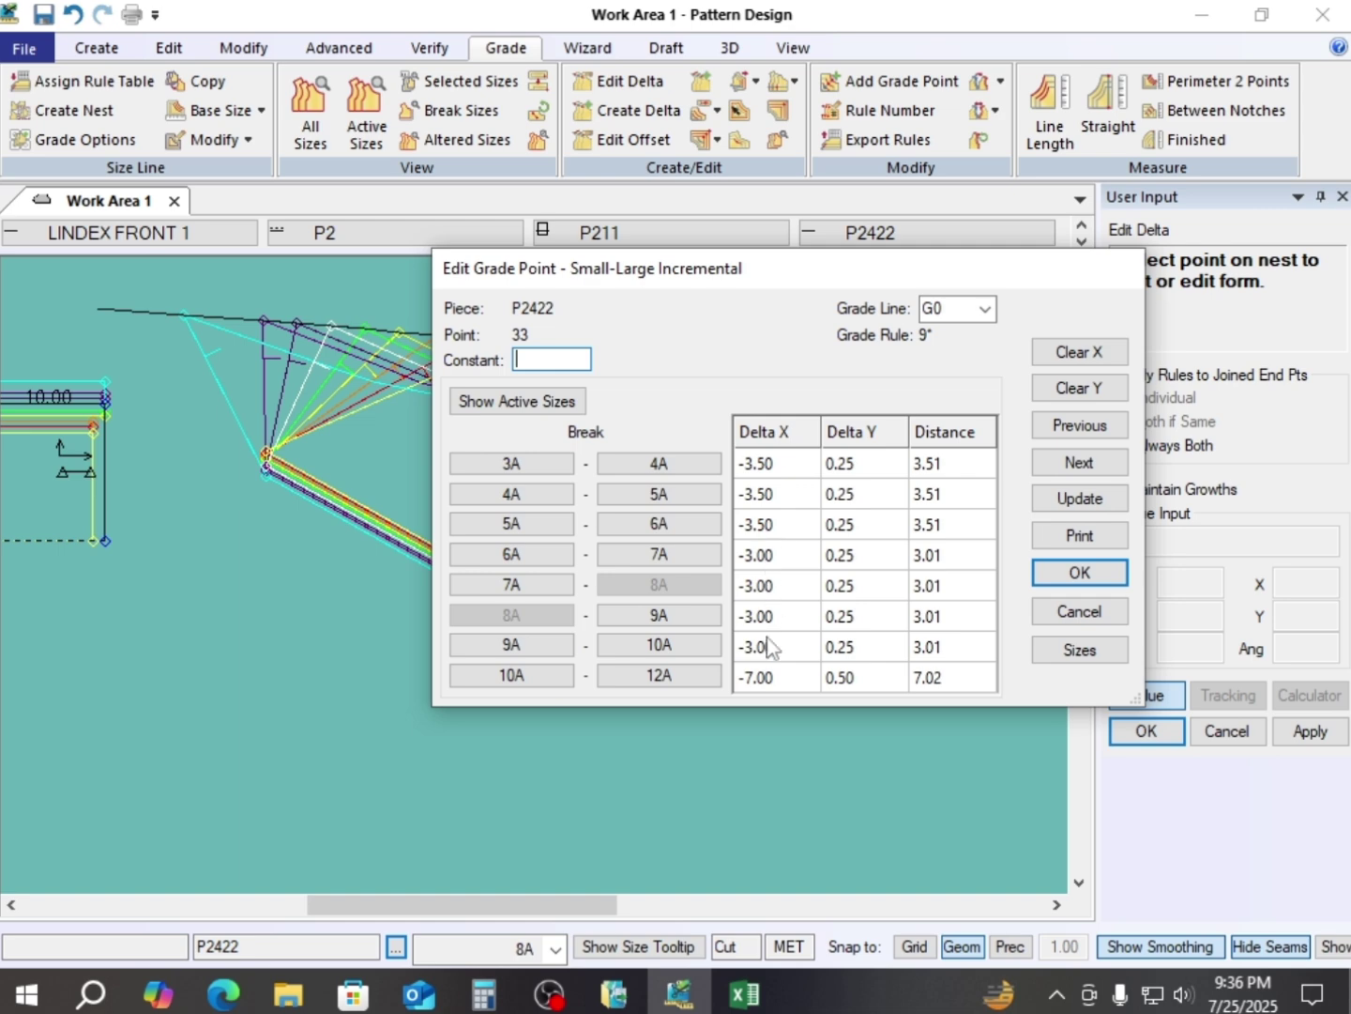
click(1079, 573)
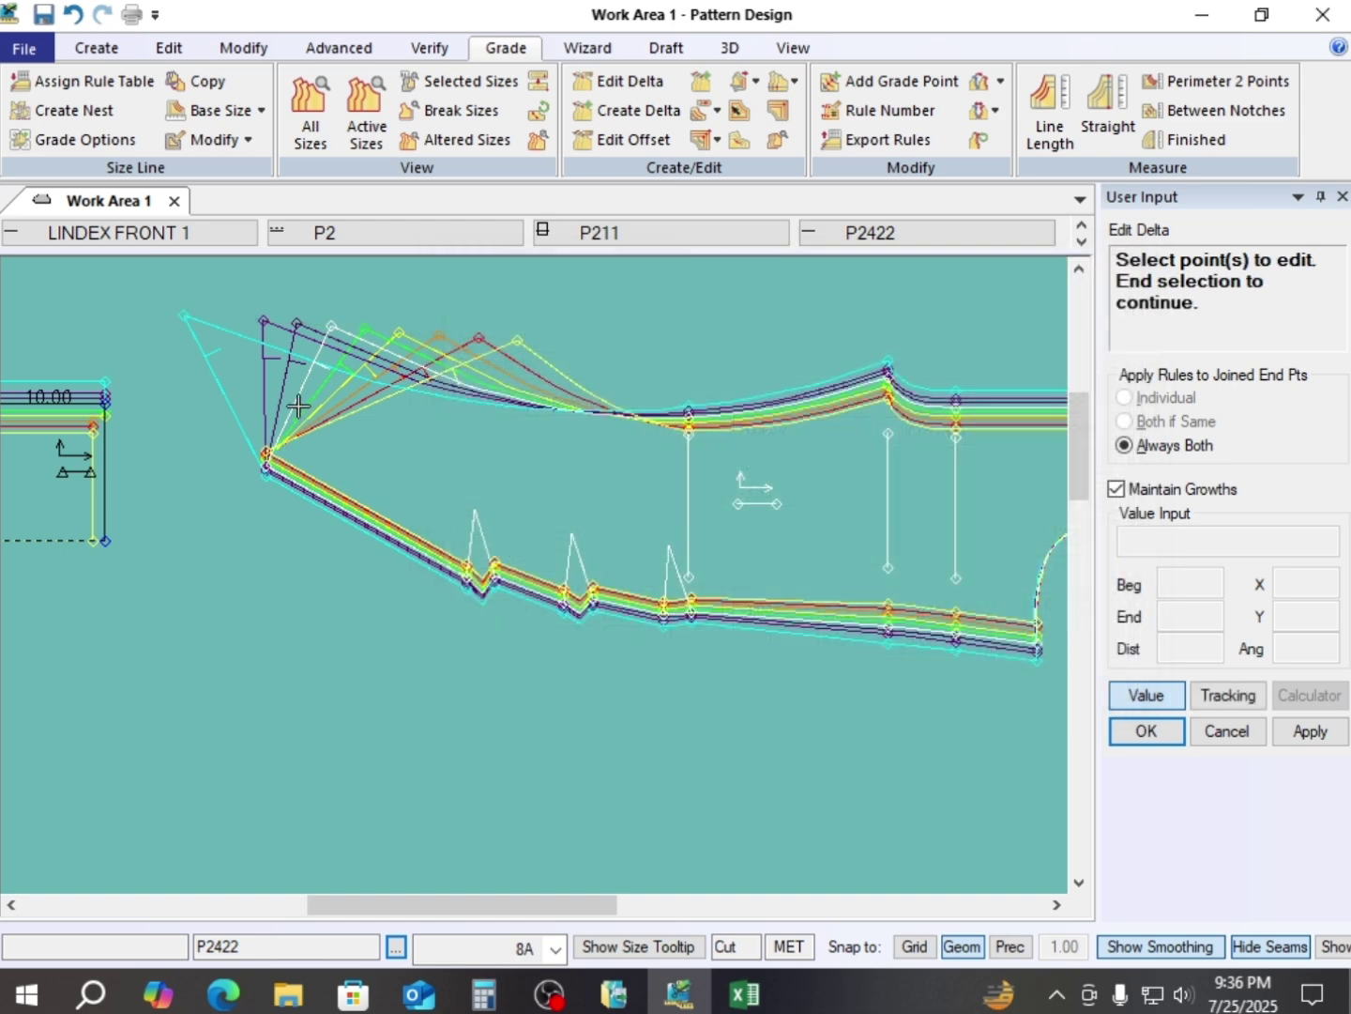
click(267, 458)
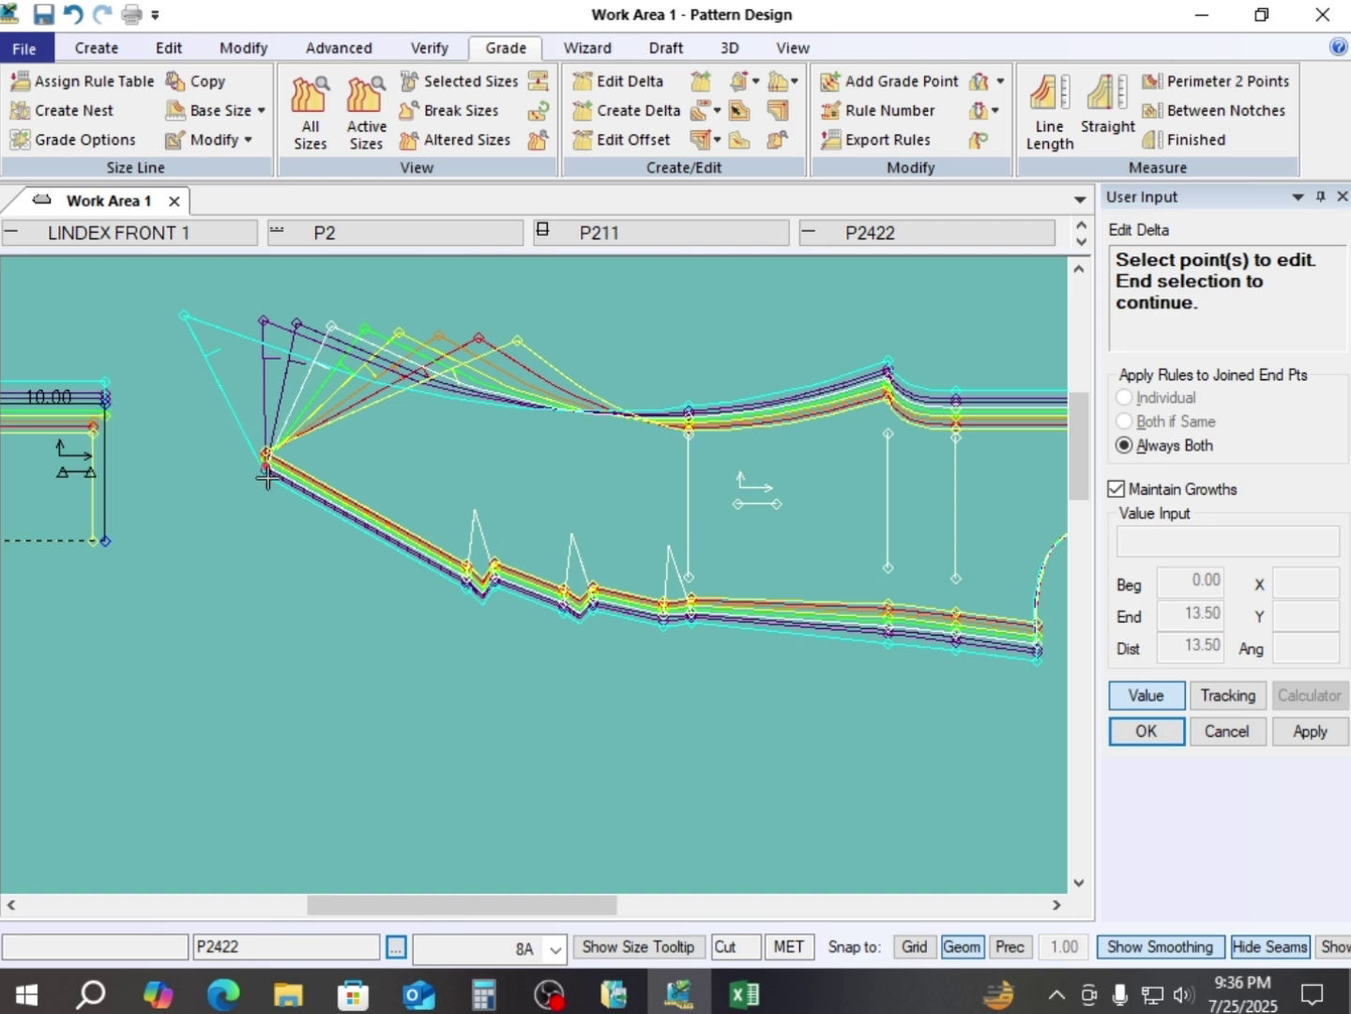
right_click(649, 307)
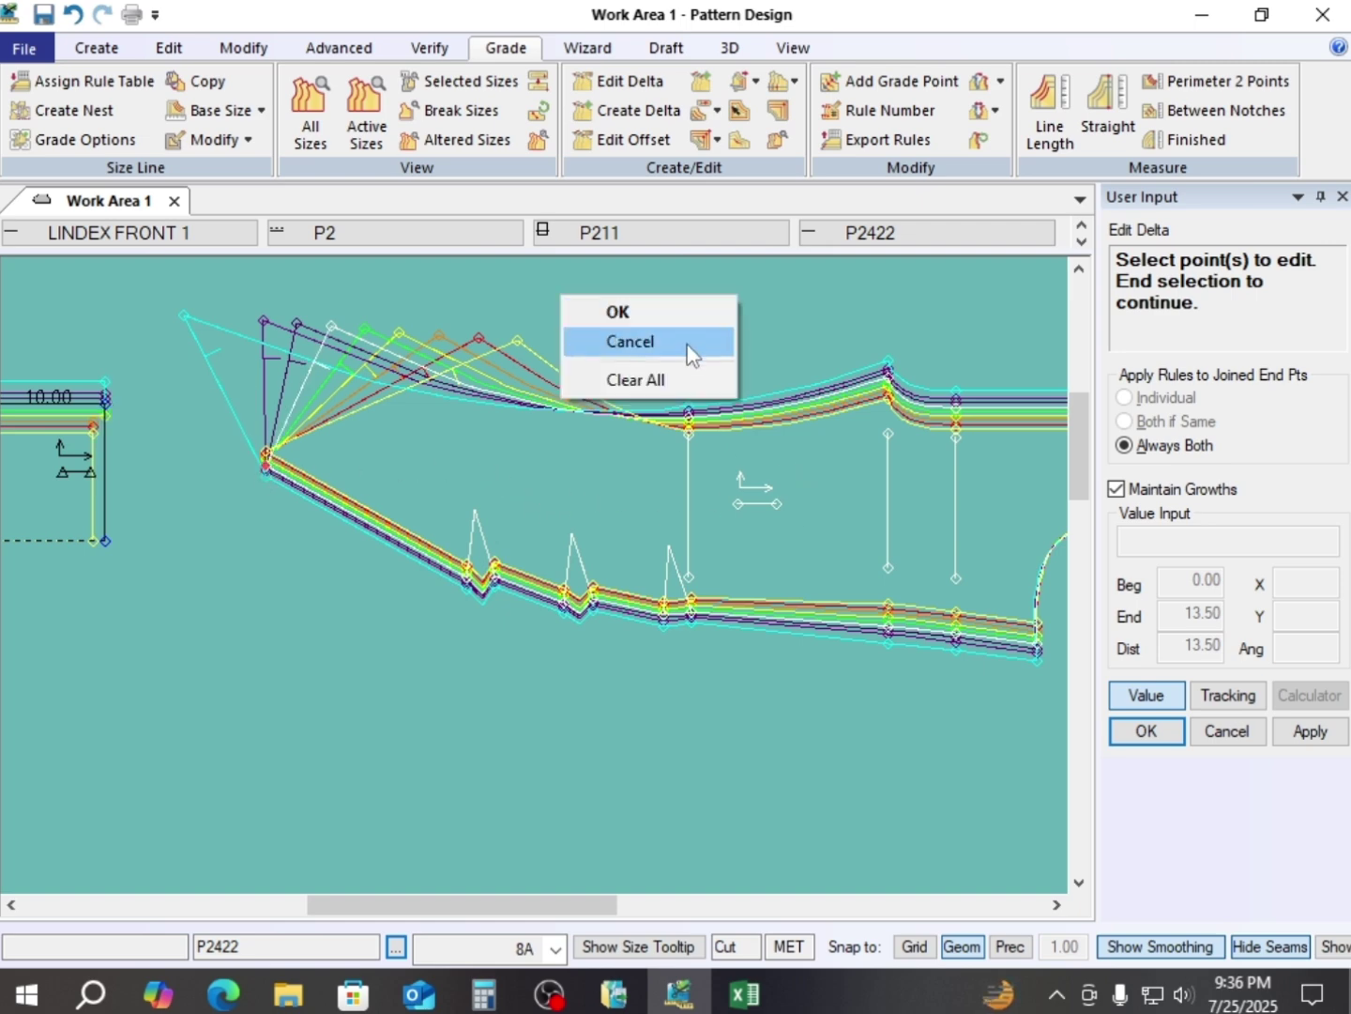
click(691, 353)
- Use Copy X Rule to apply the upper slanted-end corner's X grading to P2422's lower slanted-end corner
scroll(860, 537, down, 2)
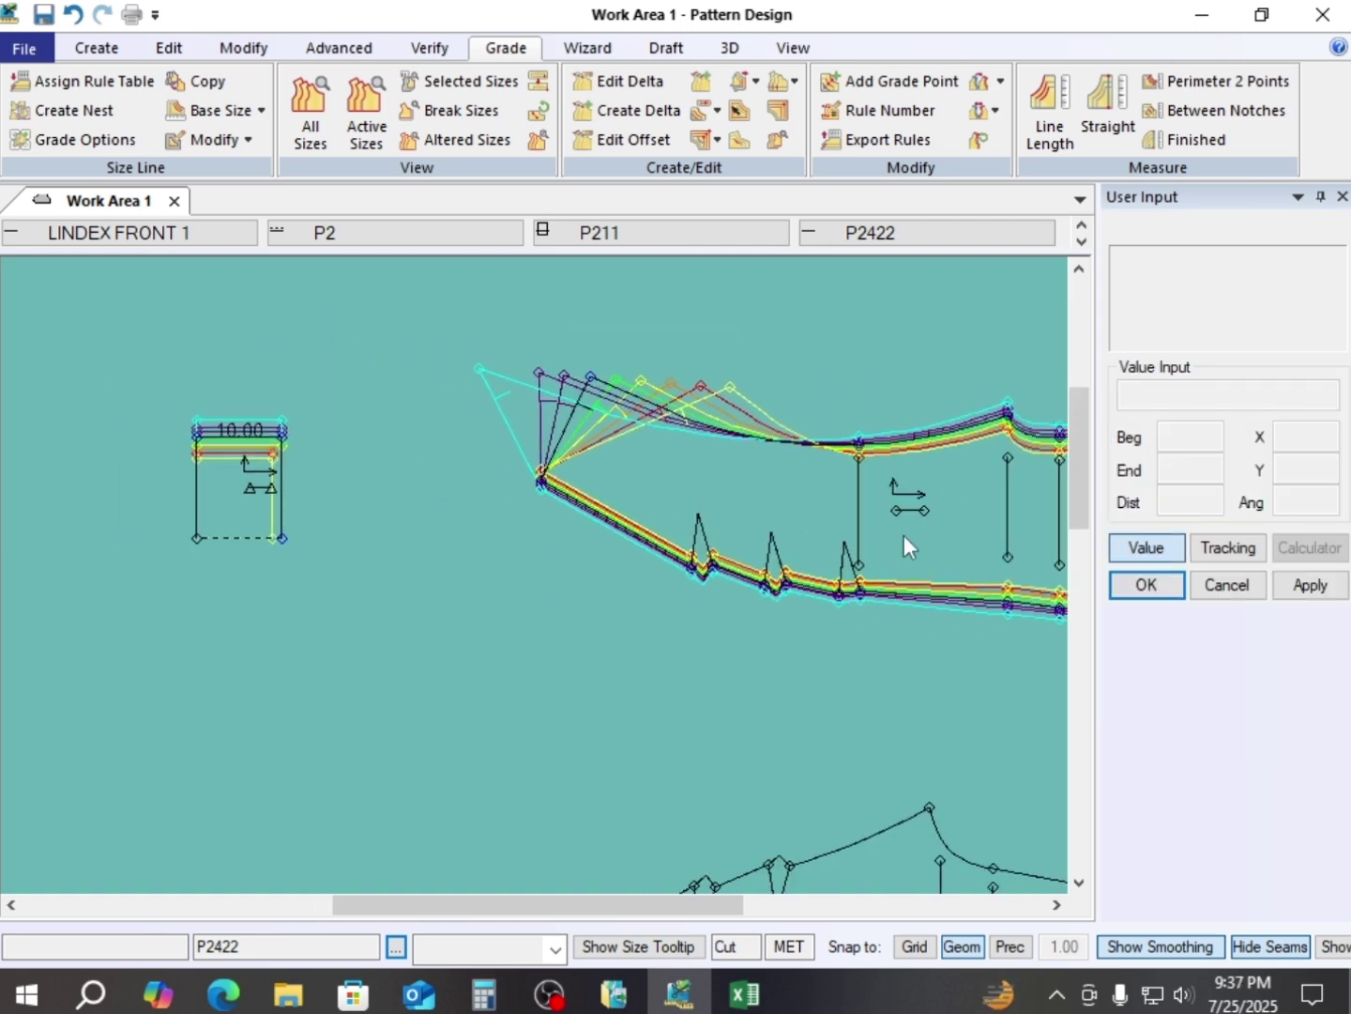
click(999, 82)
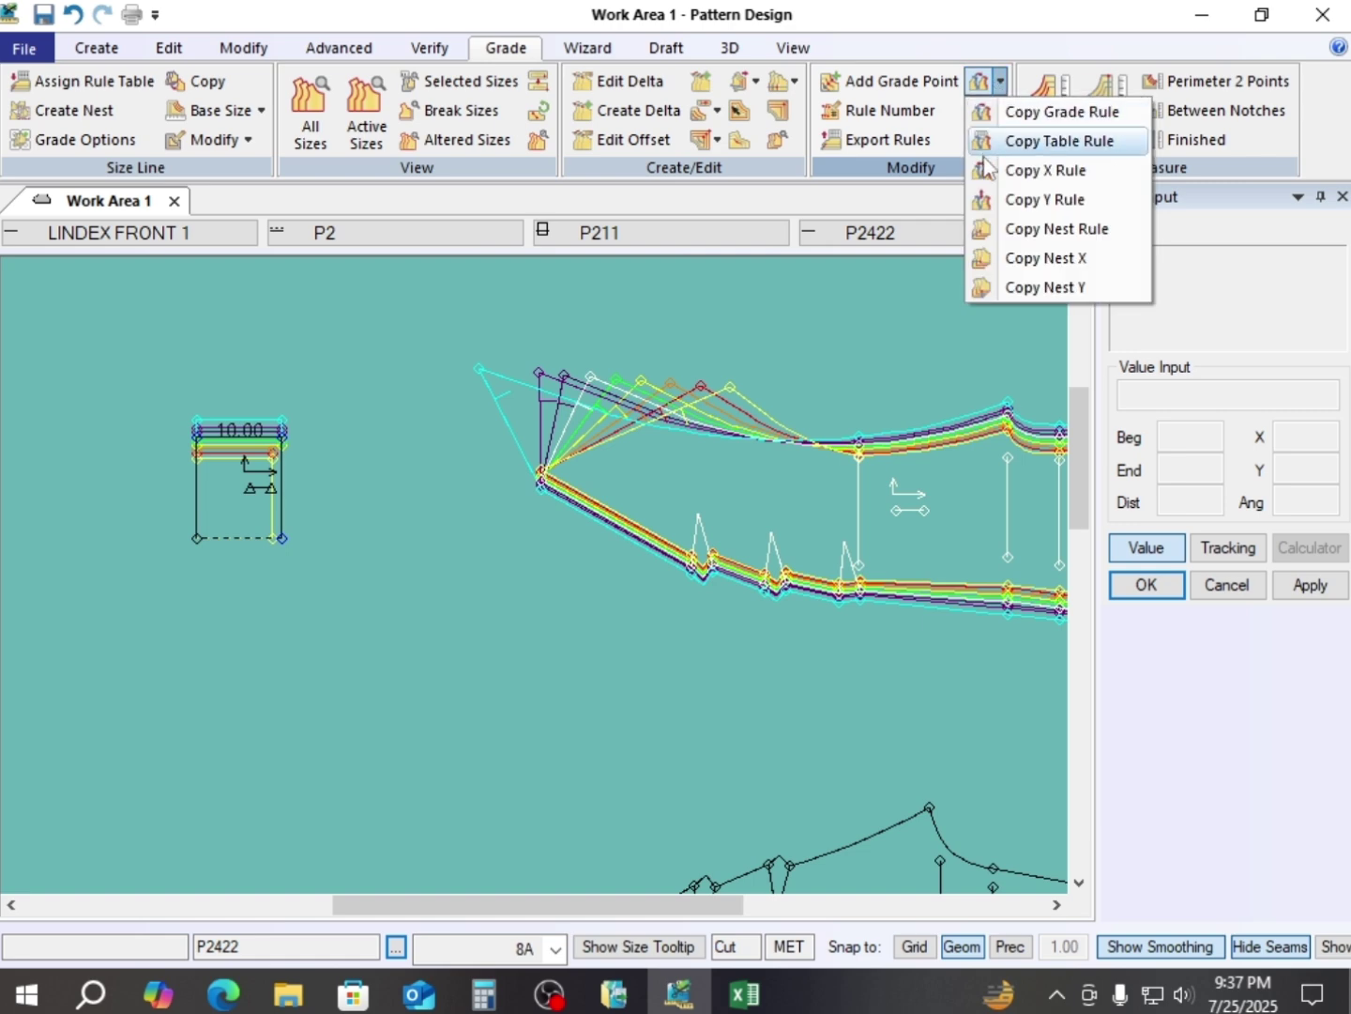
click(1044, 170)
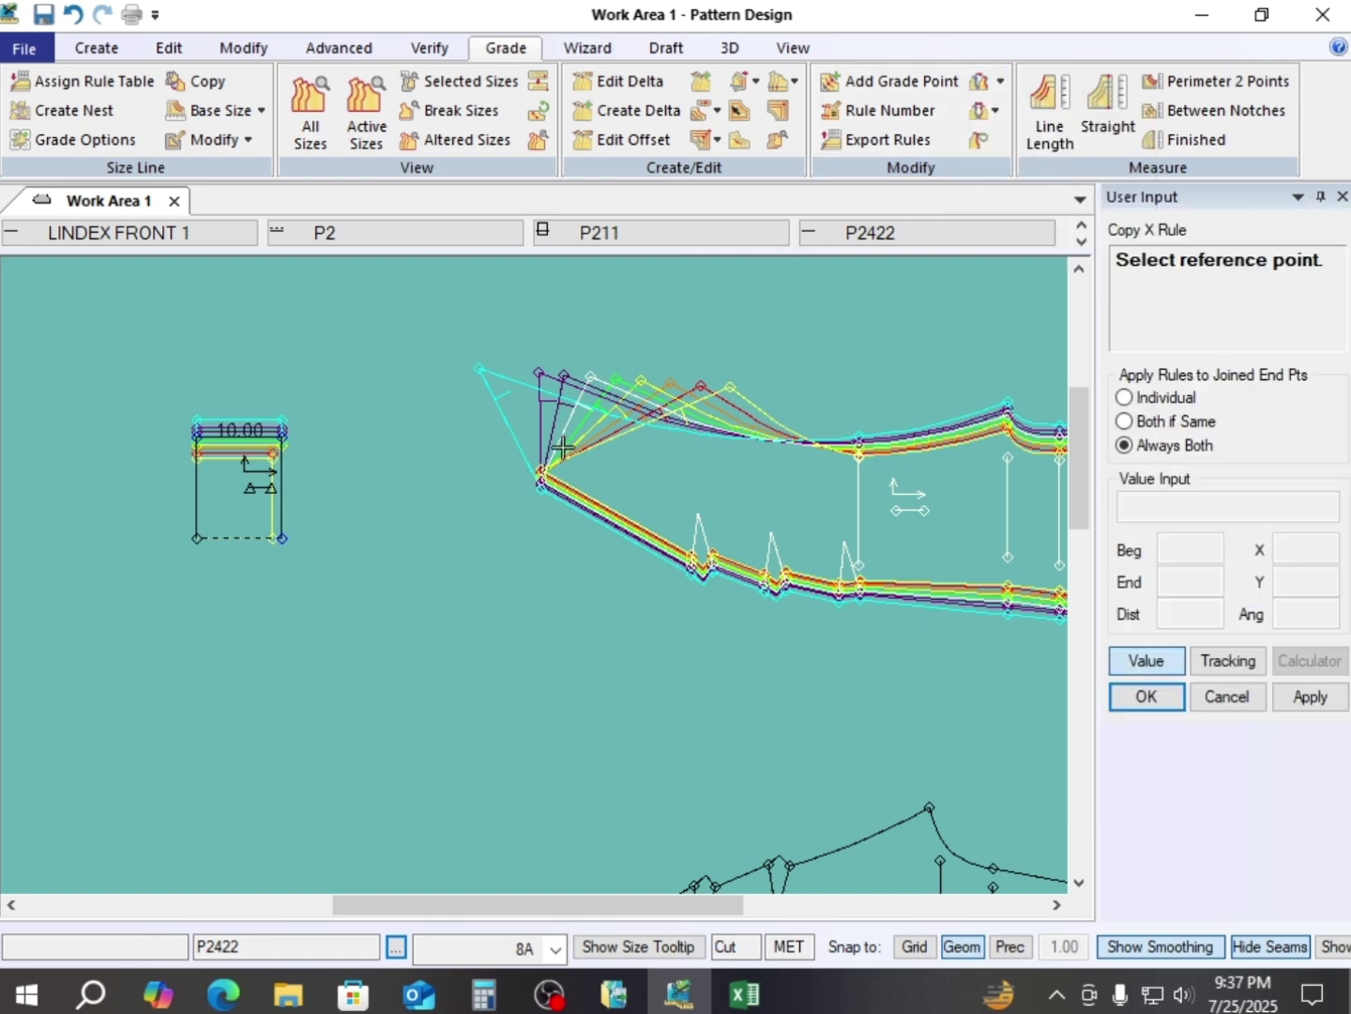
click(588, 376)
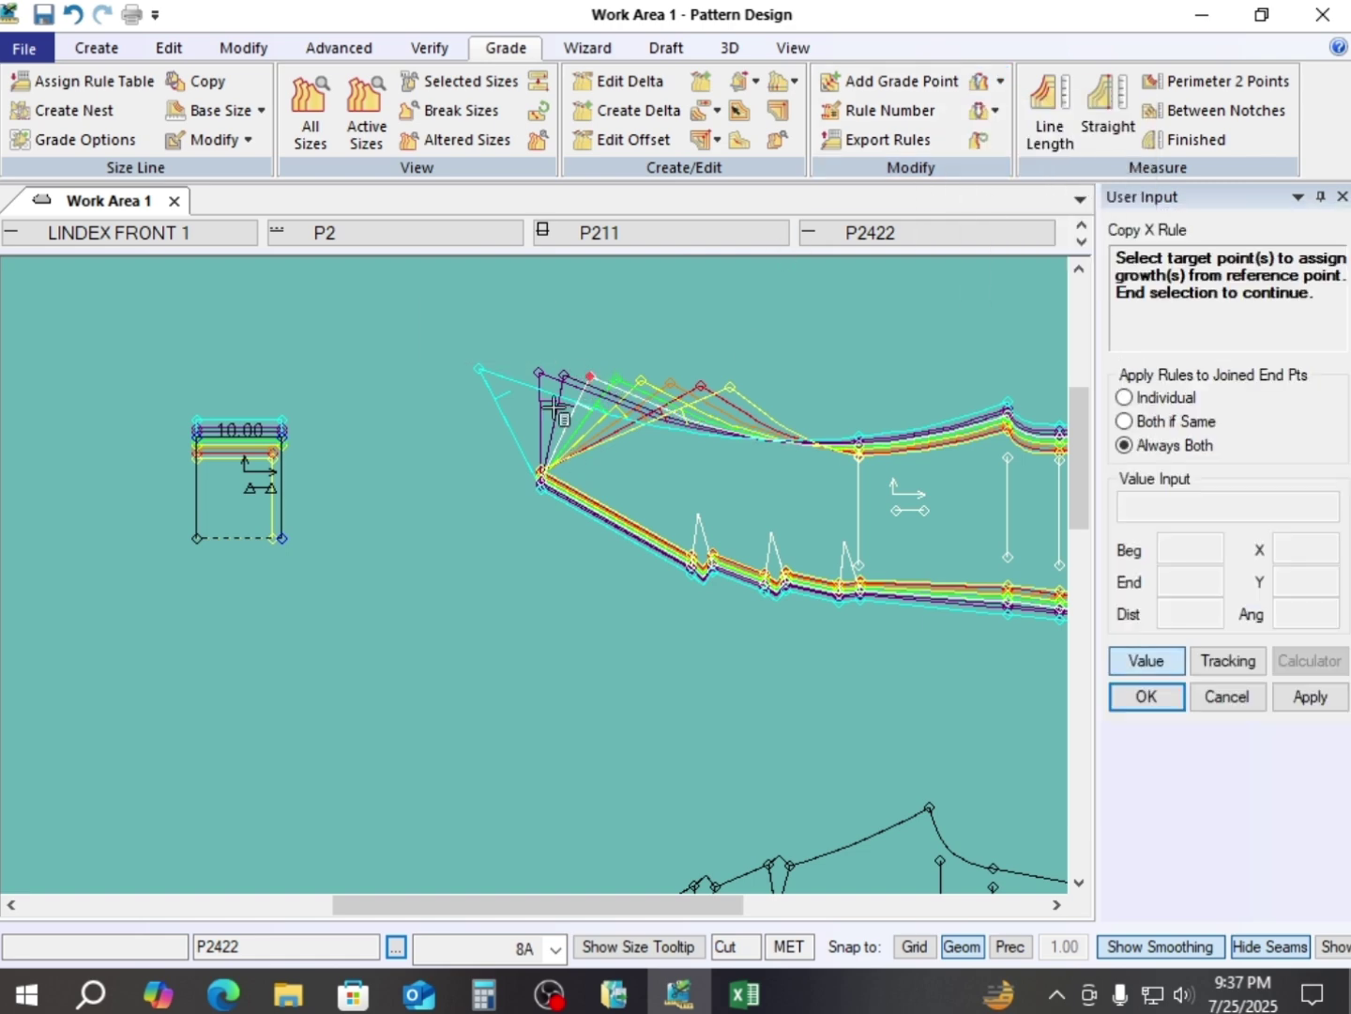
click(536, 474)
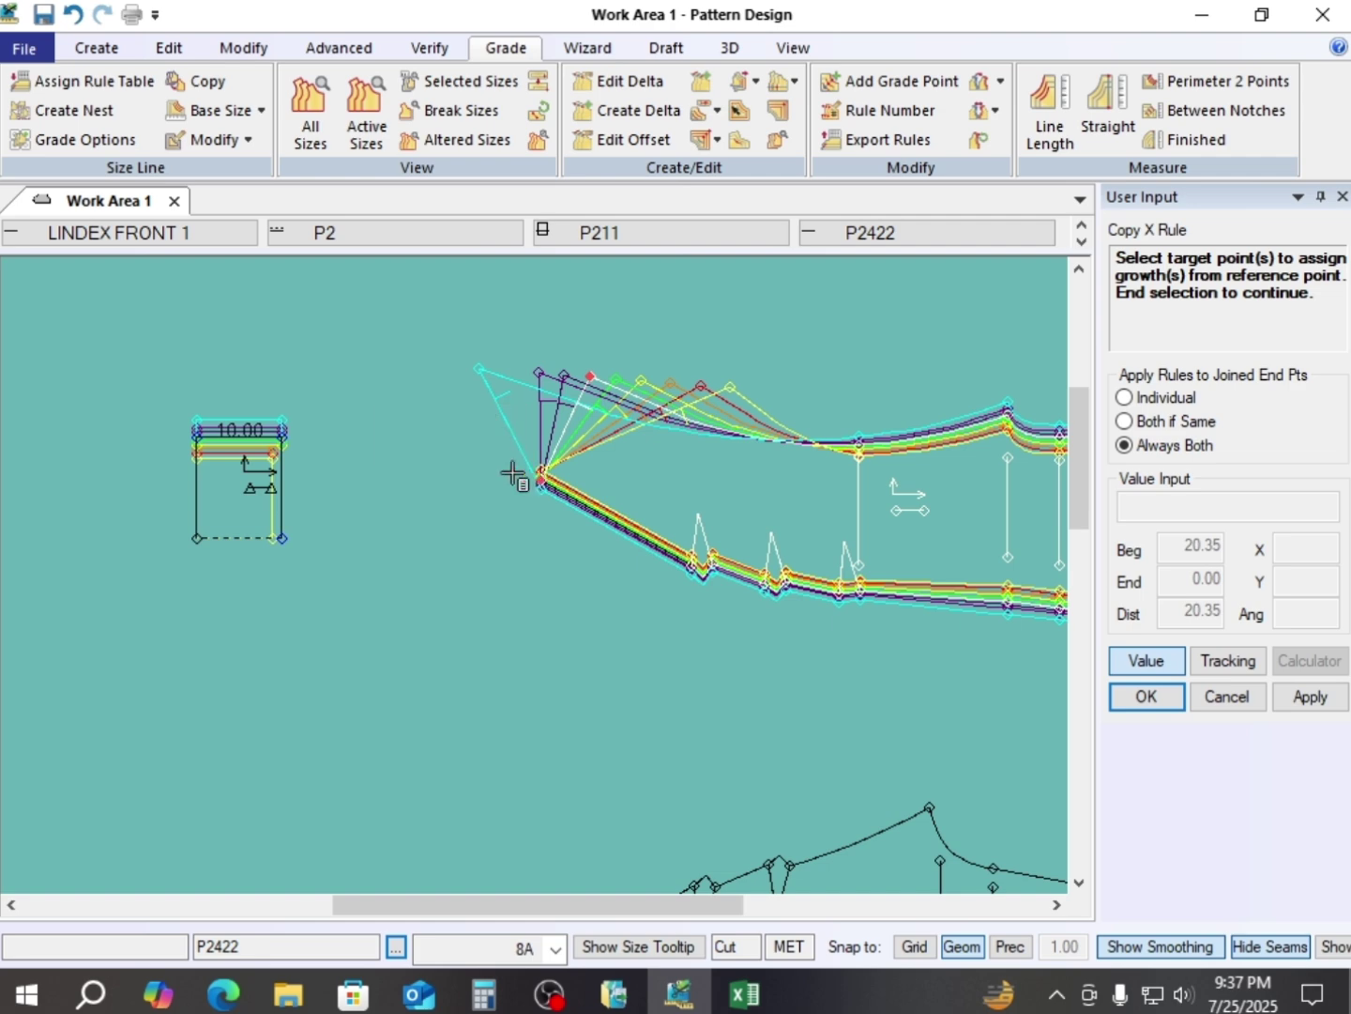
right_click(451, 407)
click(451, 407)
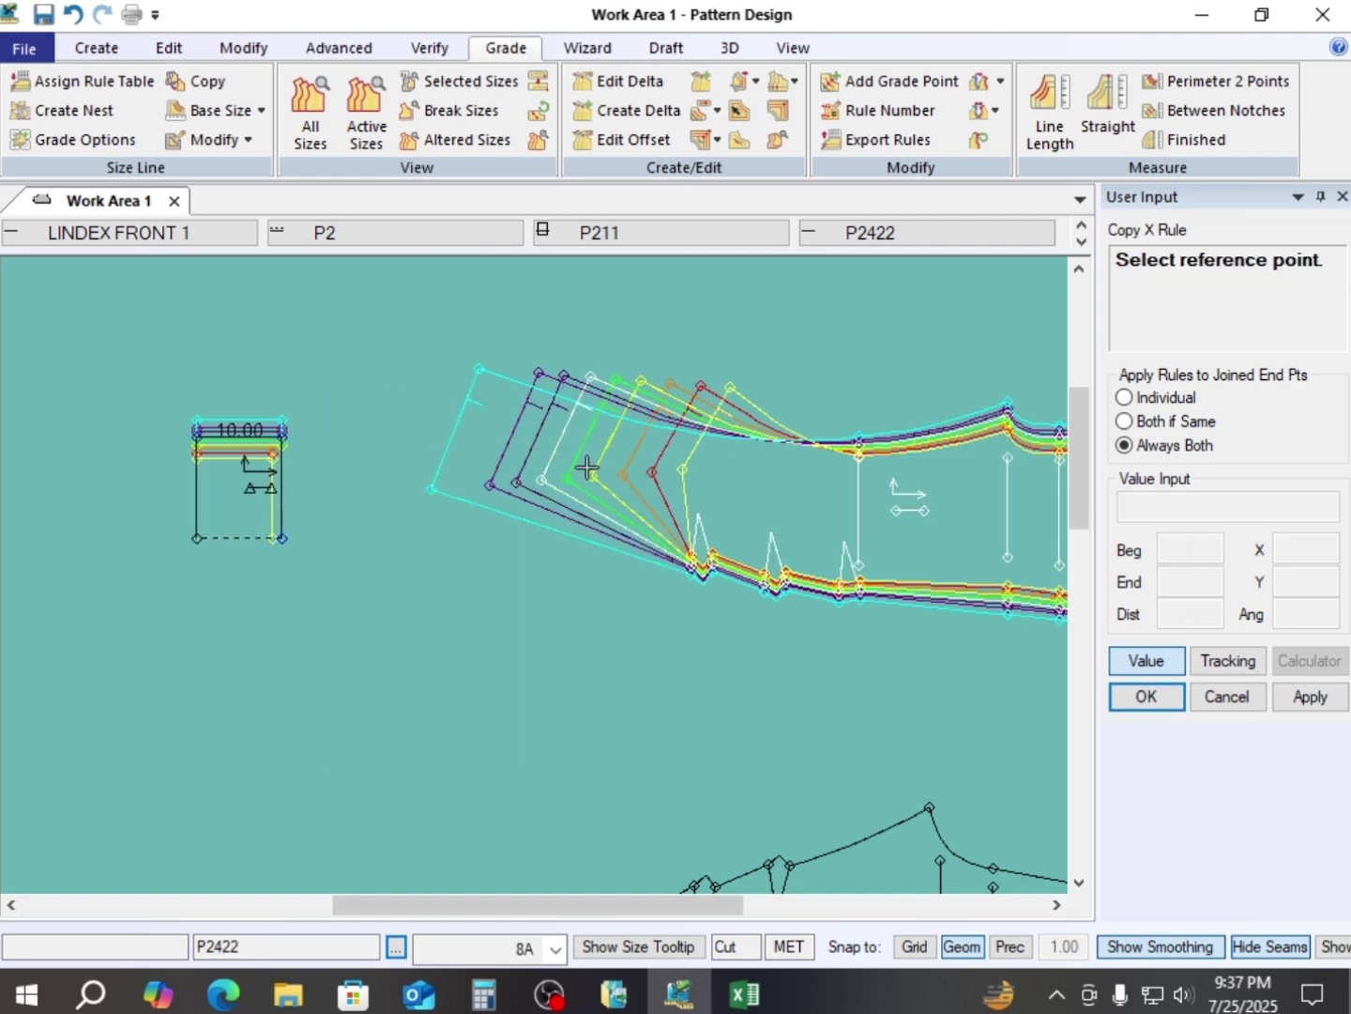
- Switch to Excel, check the knee height and inside length rows across the sizes in the chart, and return to Pattern Design
scroll(353, 458, down, 1)
scroll(715, 507, up, 3)
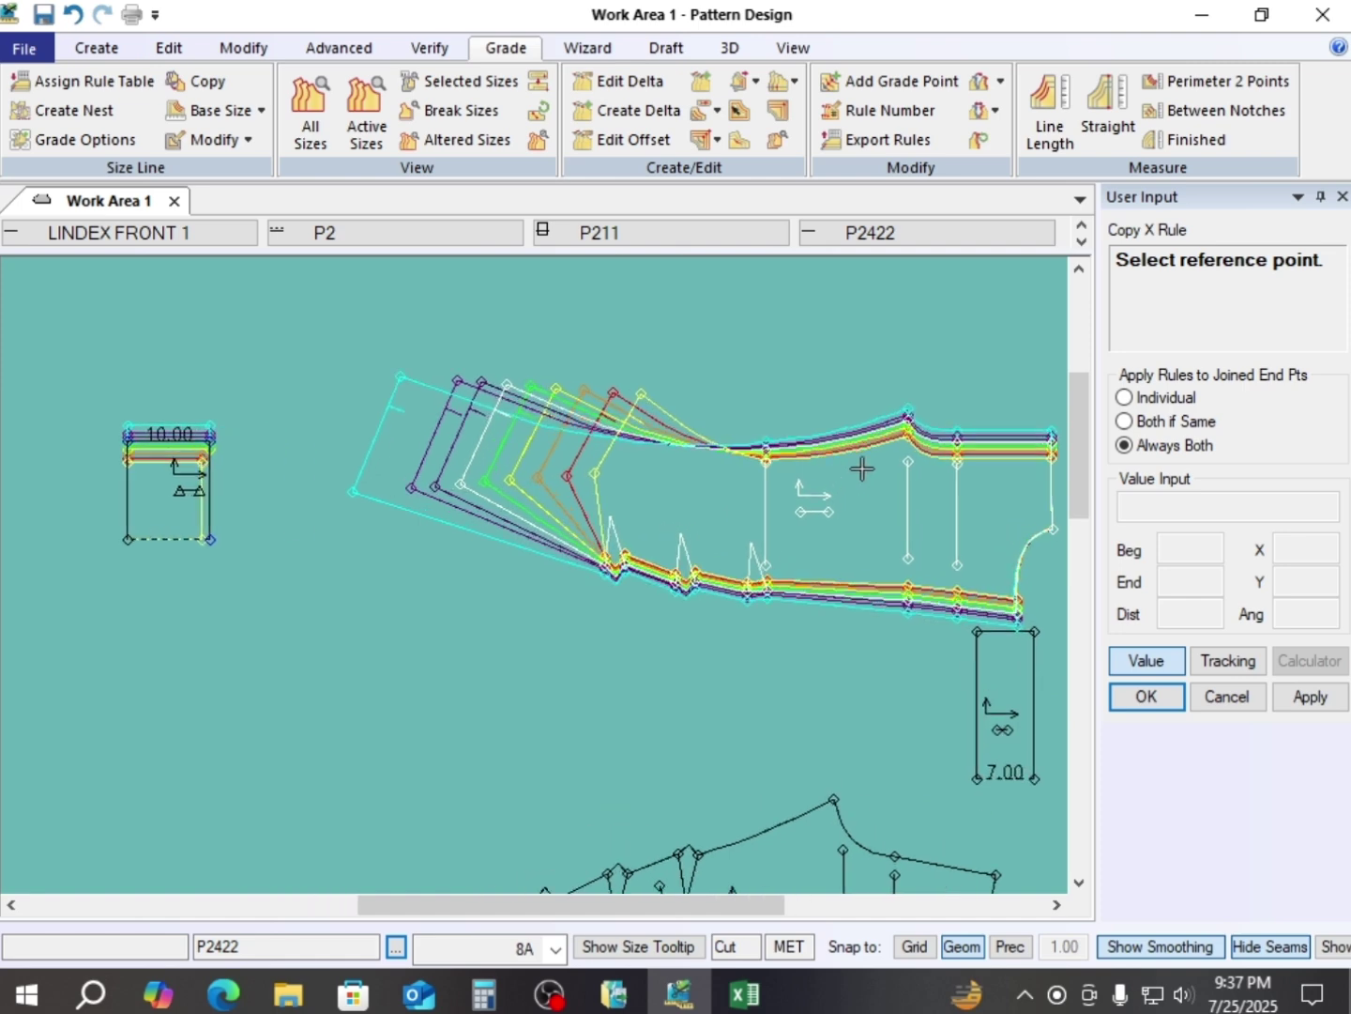
scroll(713, 469, up, 1)
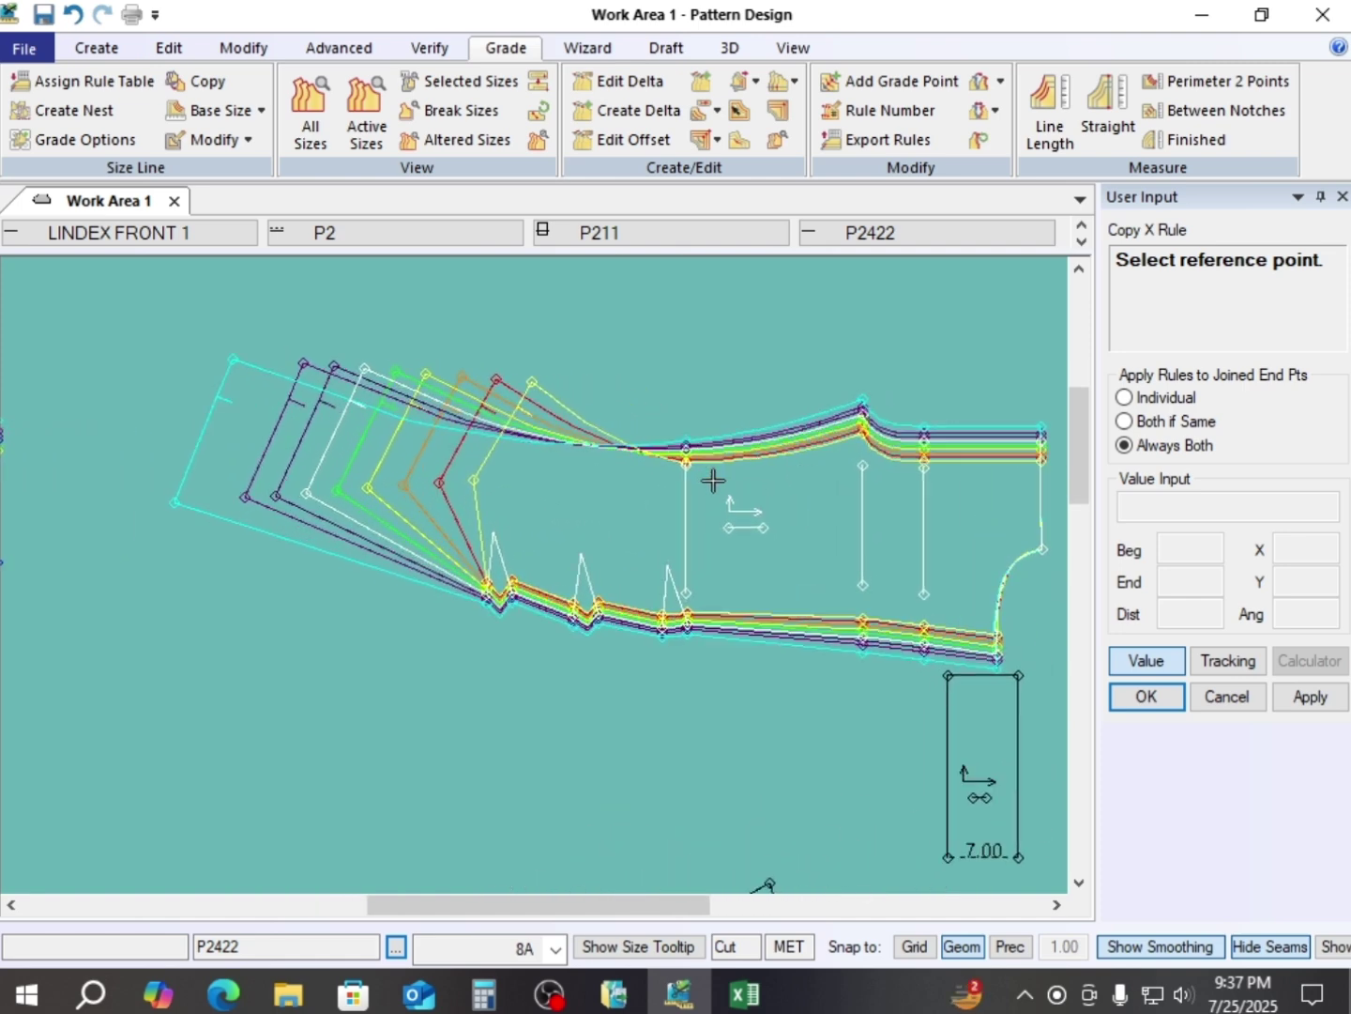
scroll(682, 518, up, 1)
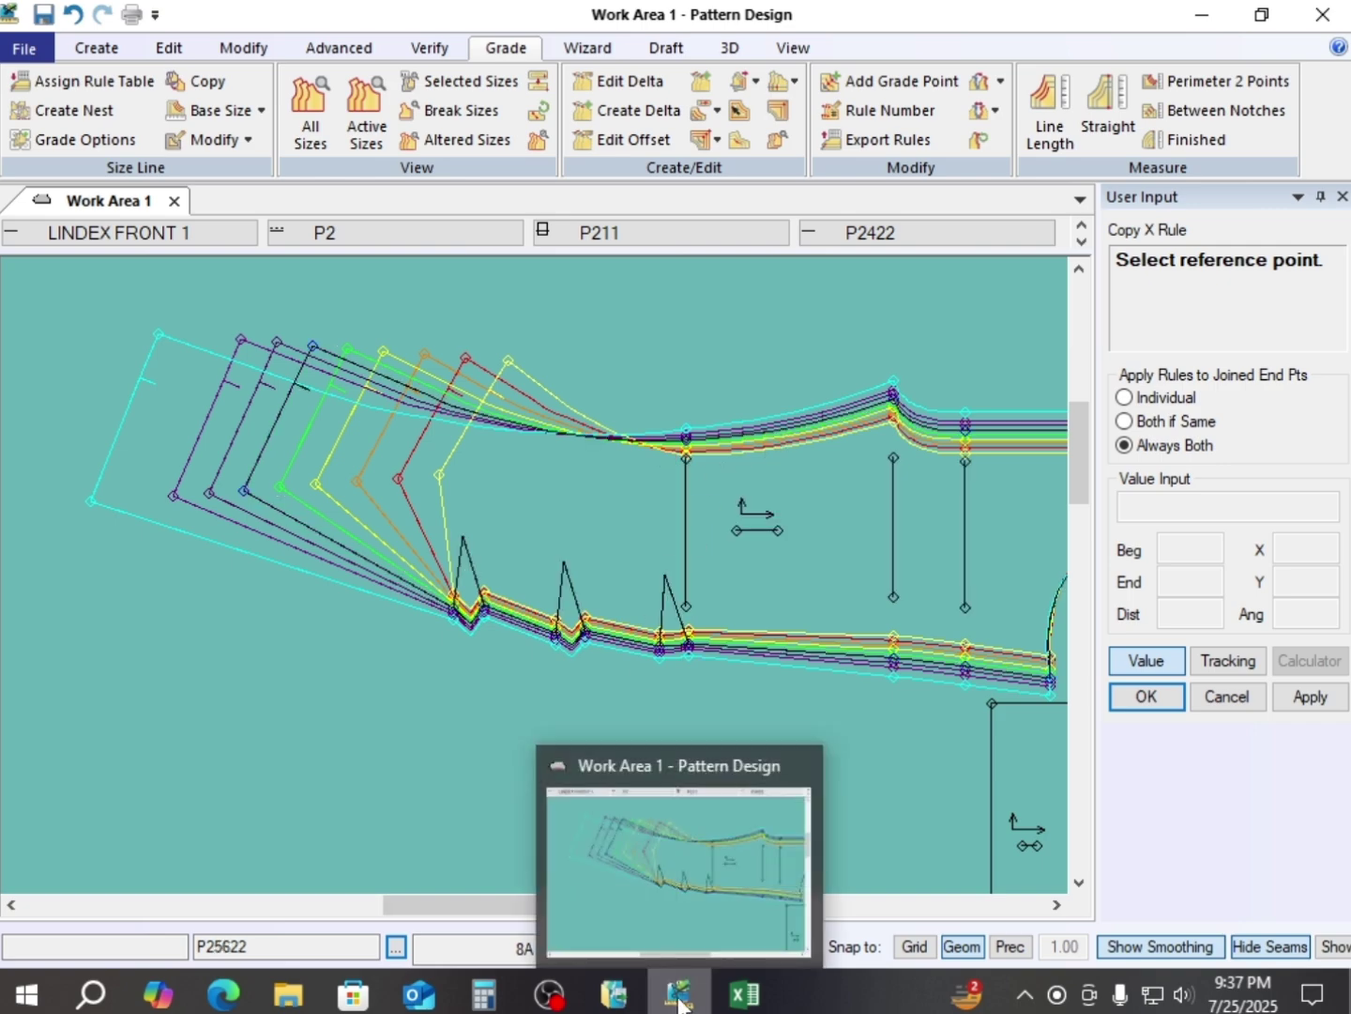
click(744, 992)
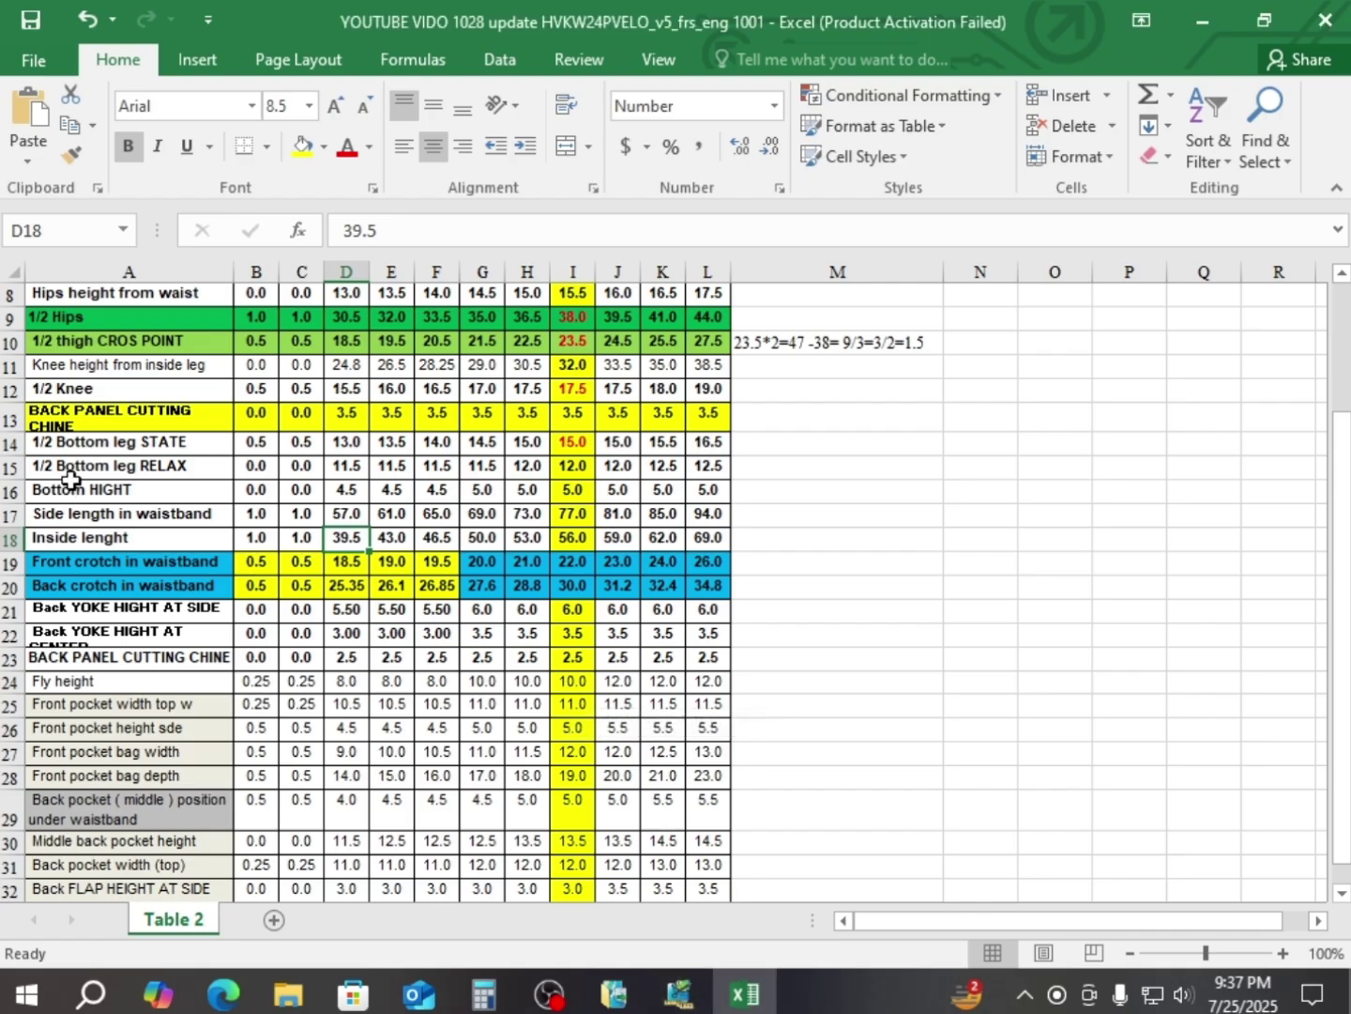
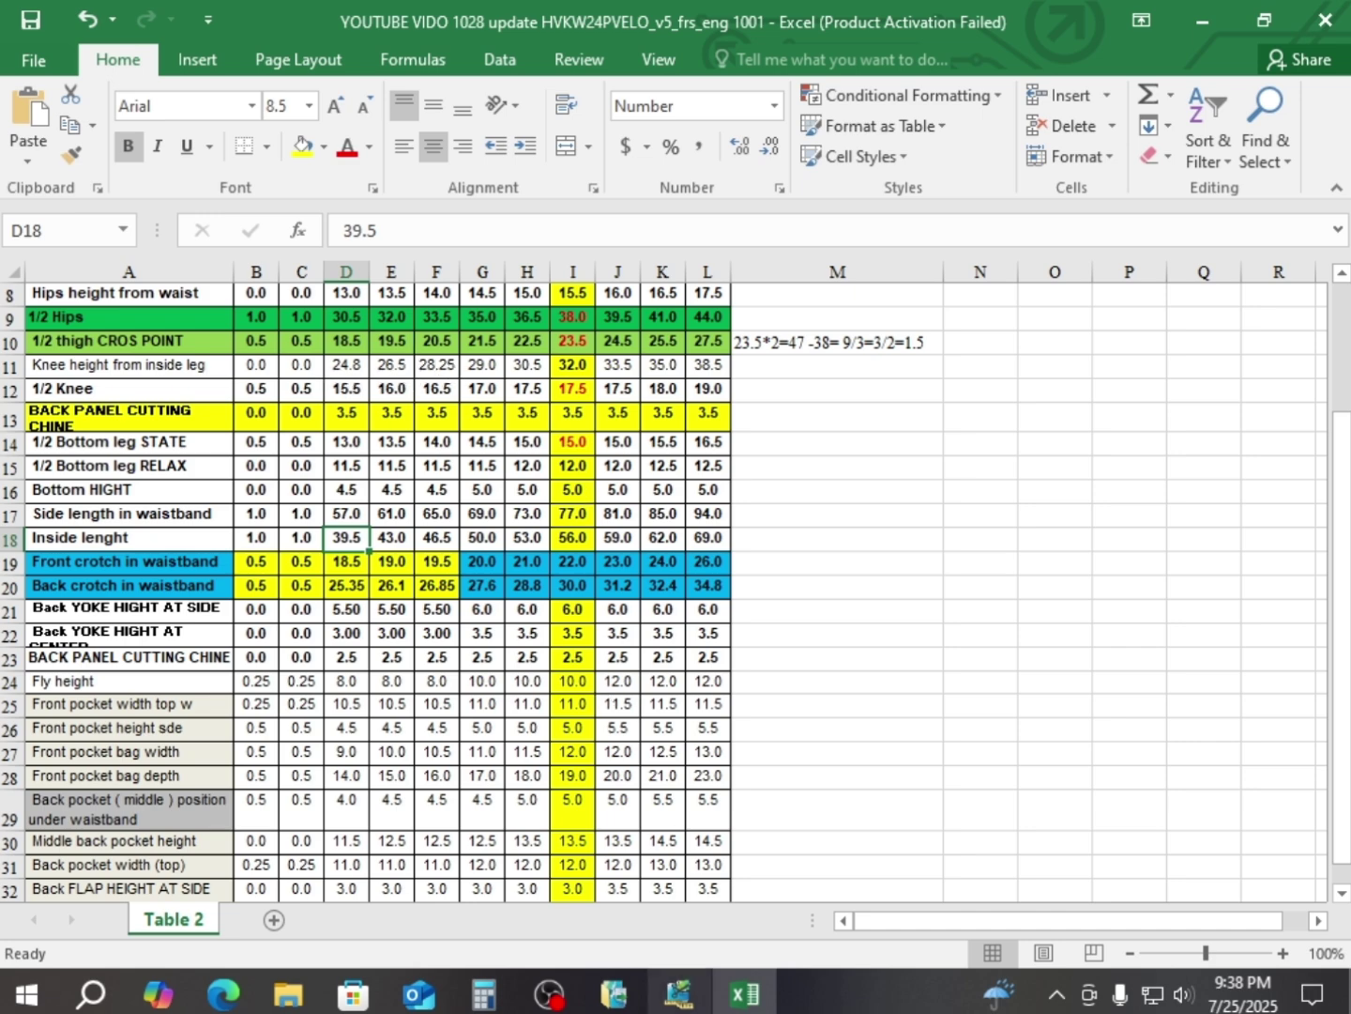
click(679, 993)
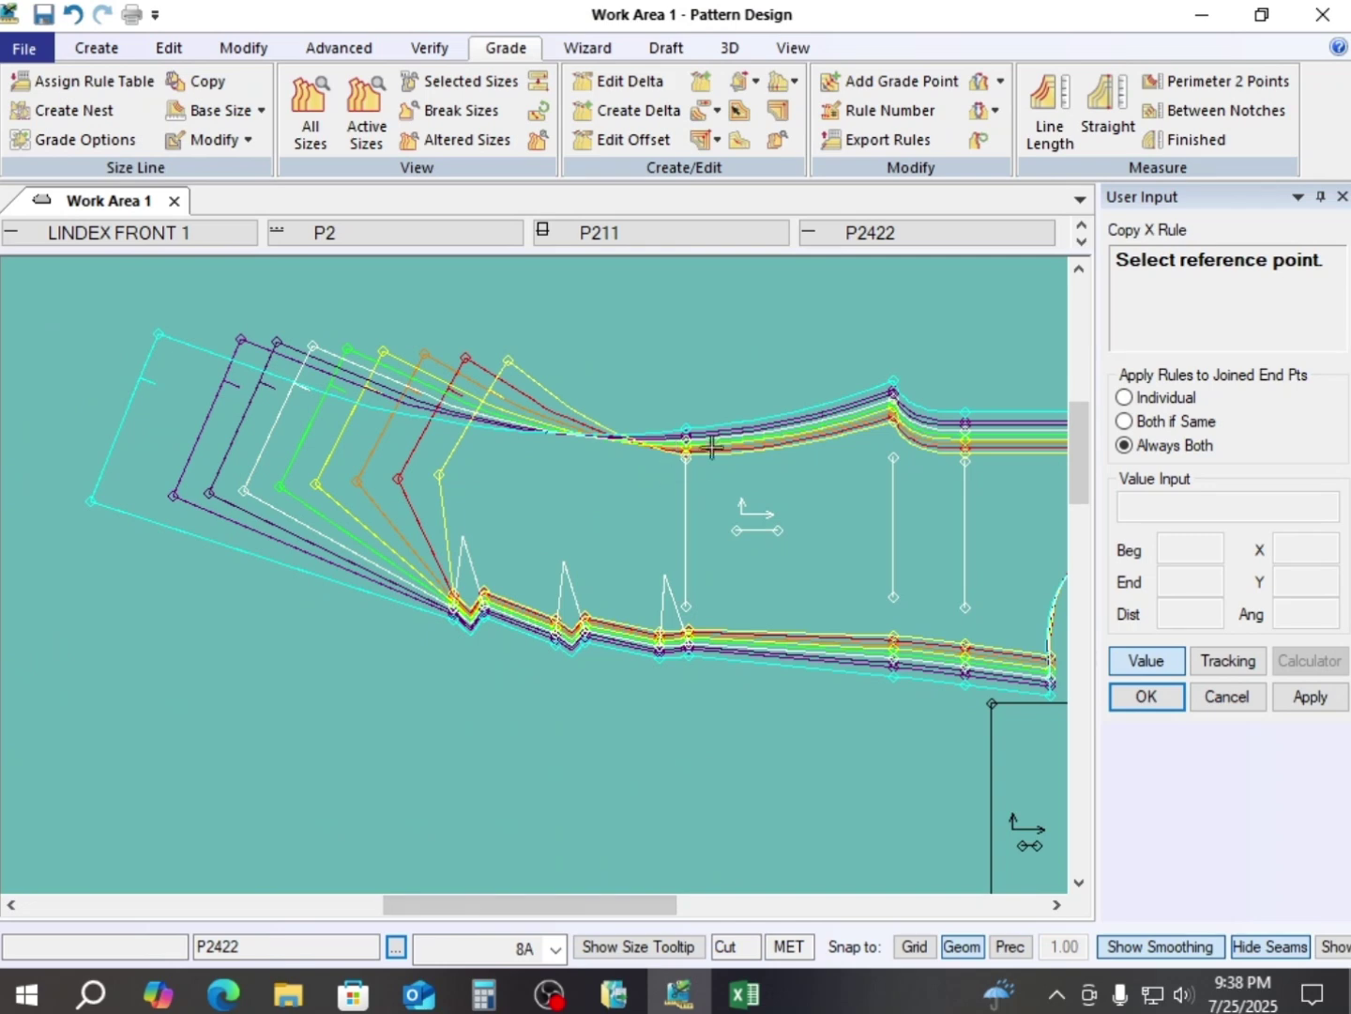
scroll(686, 471, up, 2)
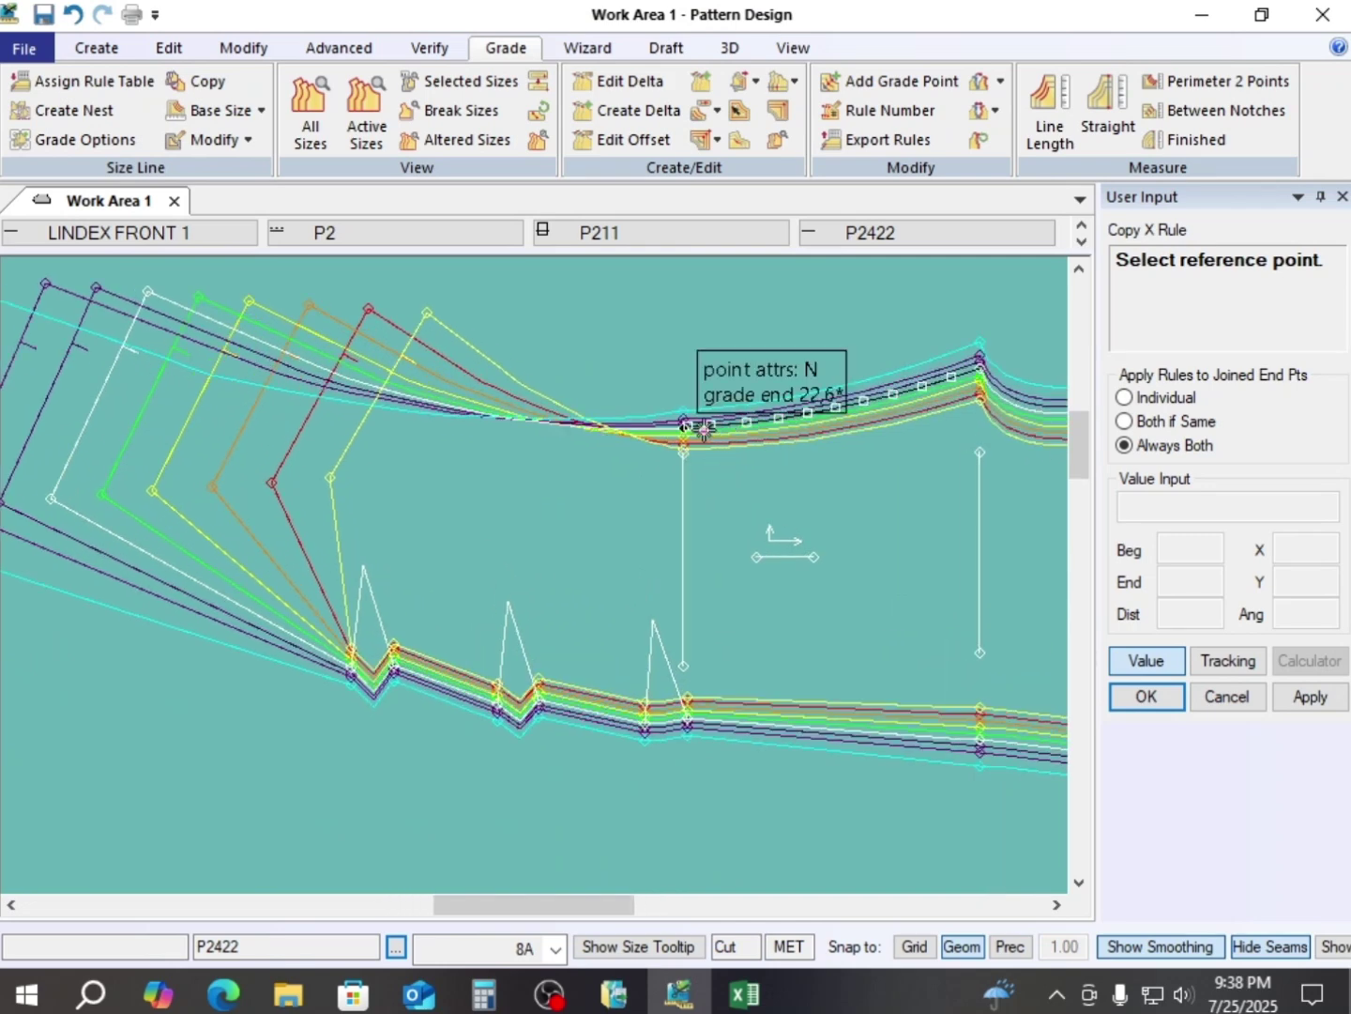
click(694, 430)
scroll(272, 408, down, 3)
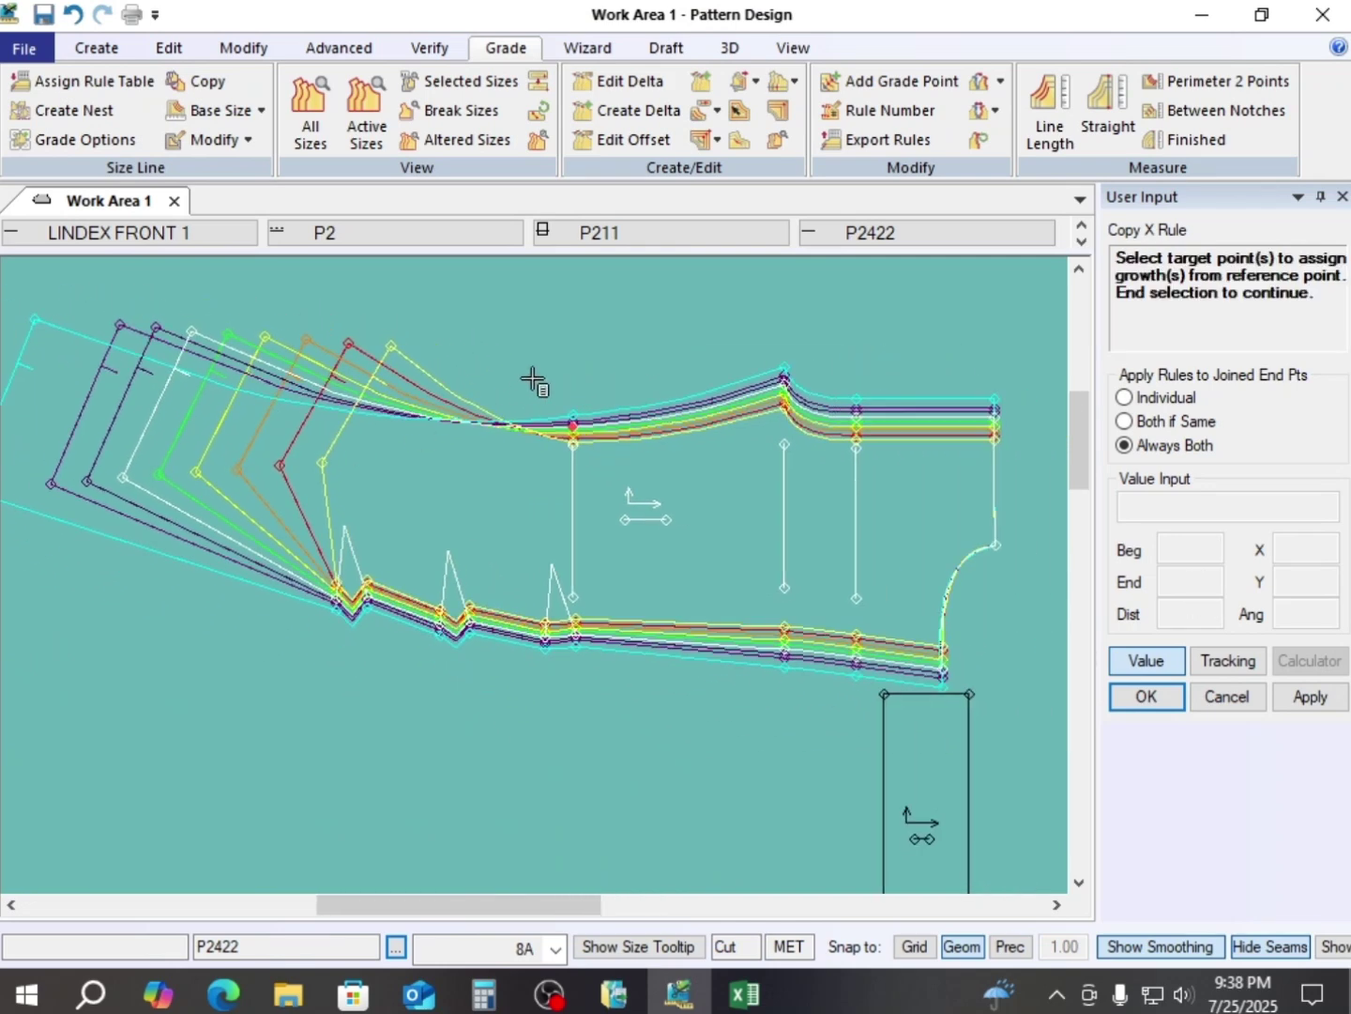
right_click(543, 342)
click(553, 353)
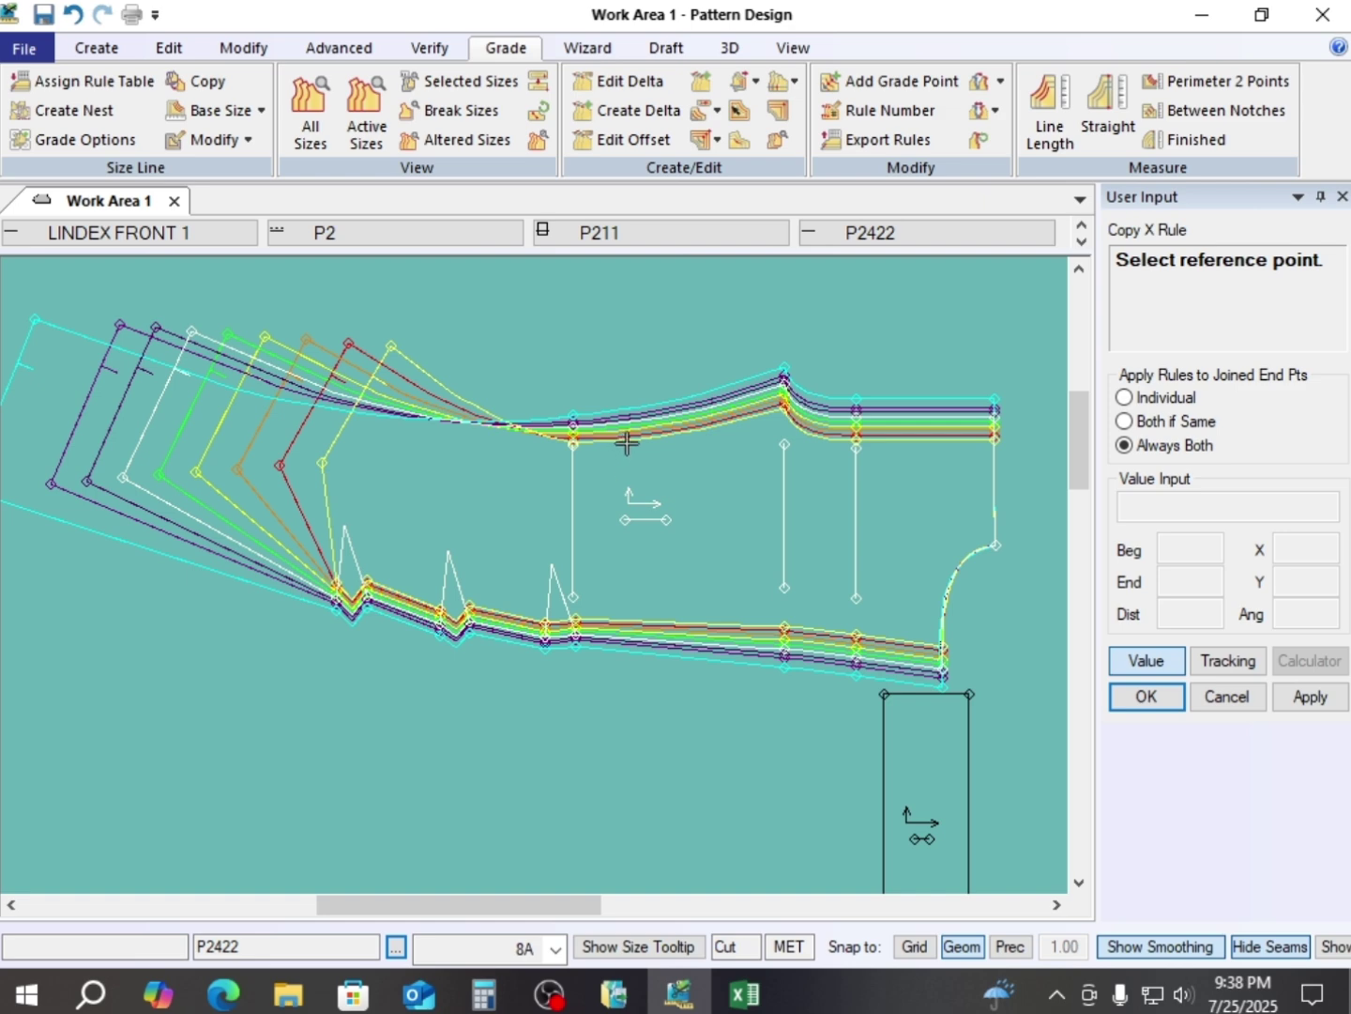
- Use Edit Delta on P2422's upper knee-line point to set Delta X to 1.5 for 8A-9A and 9A-10A and 3.5 for 10A-12A
click(606, 82)
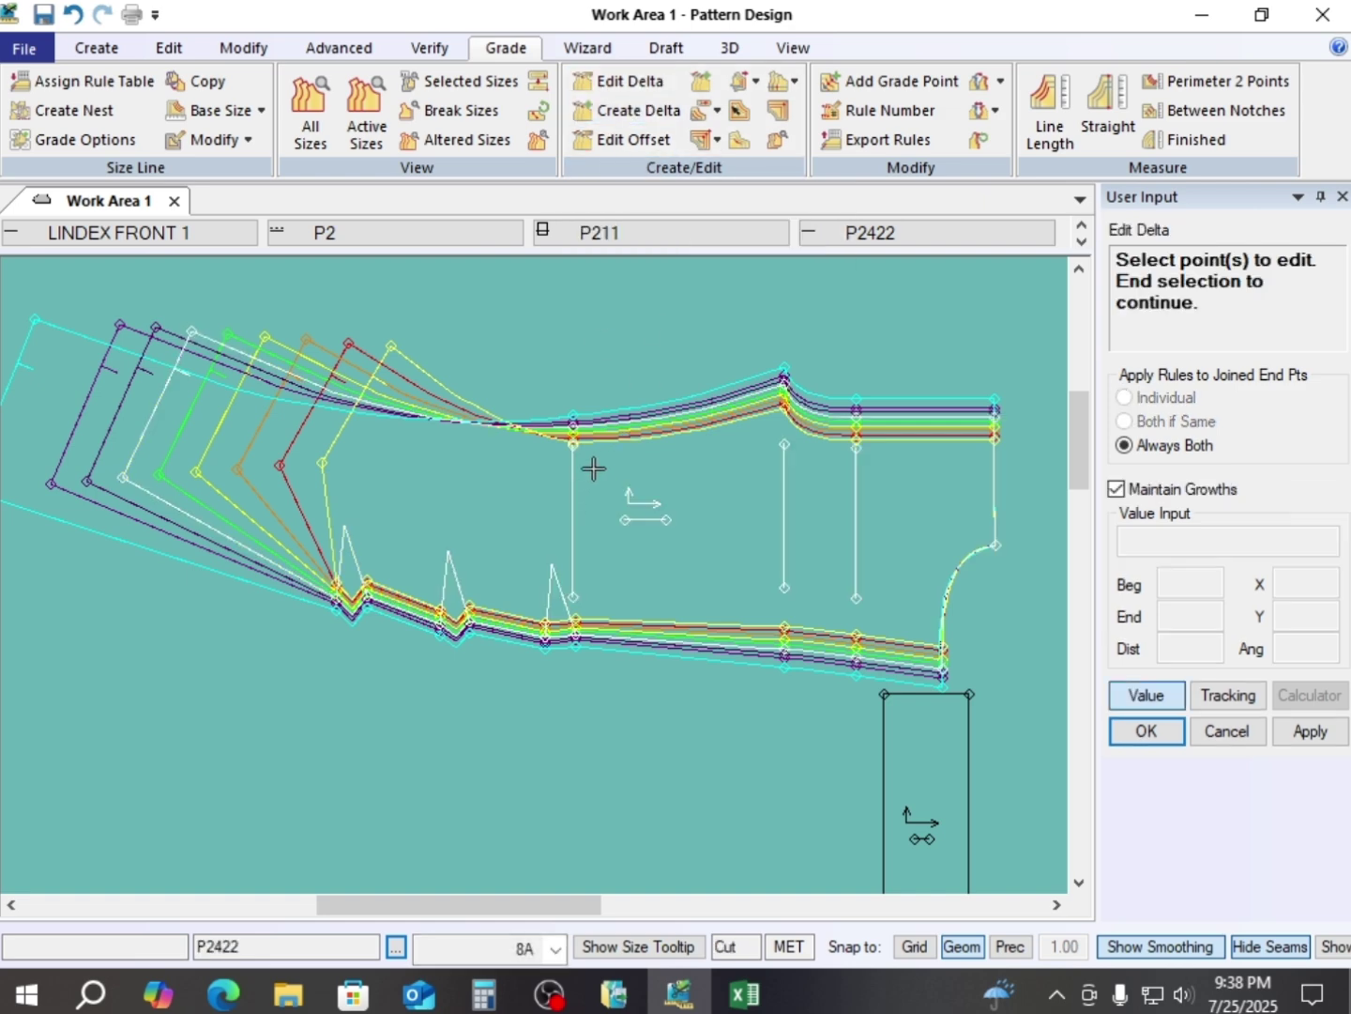
click(574, 424)
right_click(630, 361)
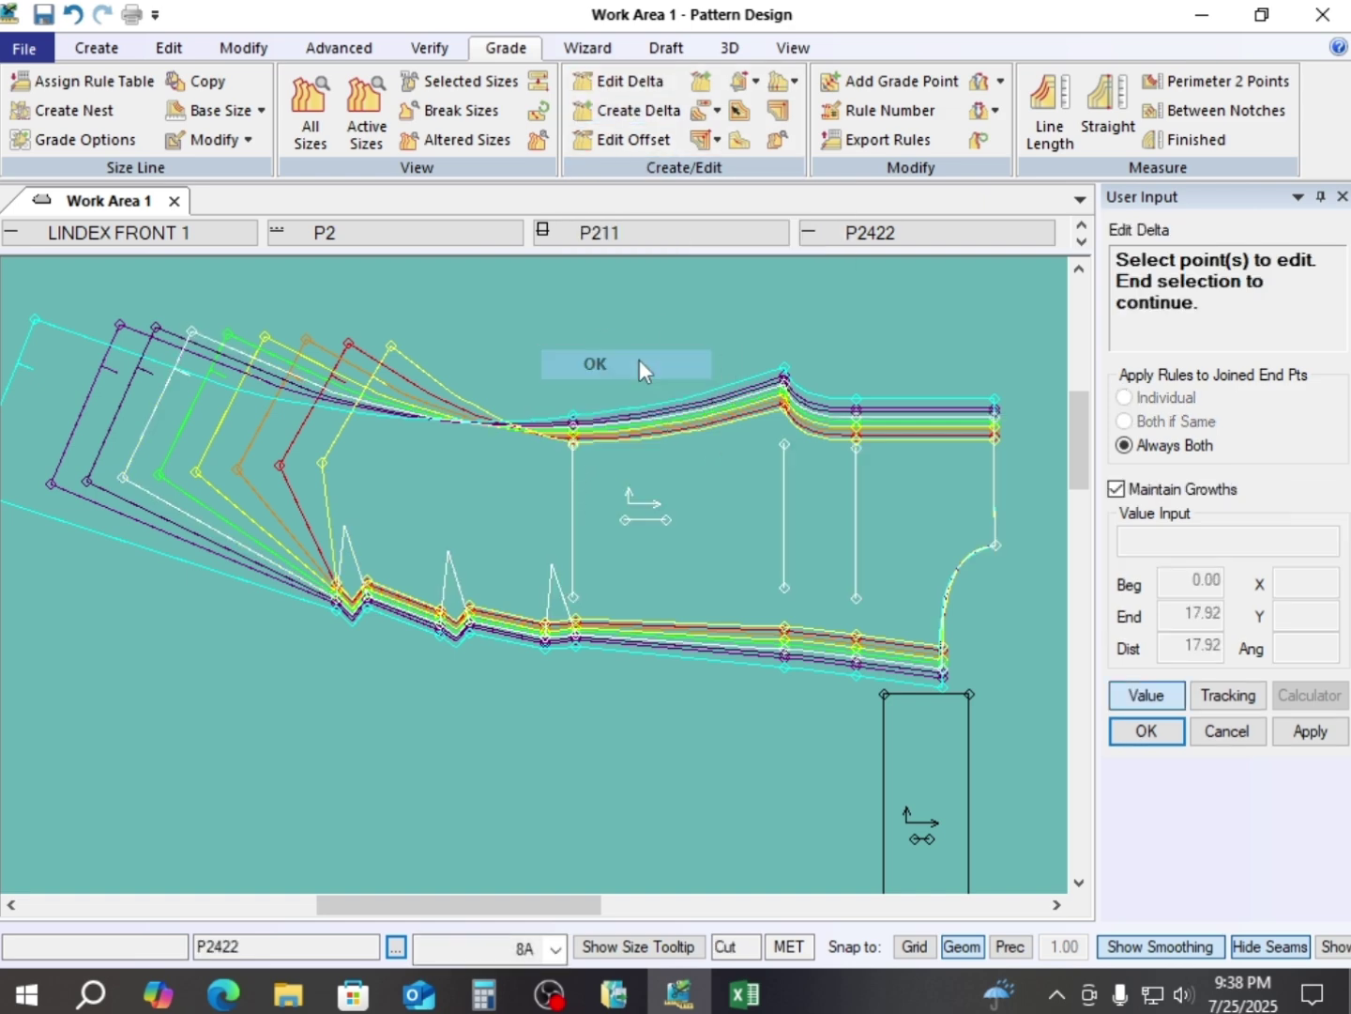
click(641, 365)
drag(1074, 361, 363, 52)
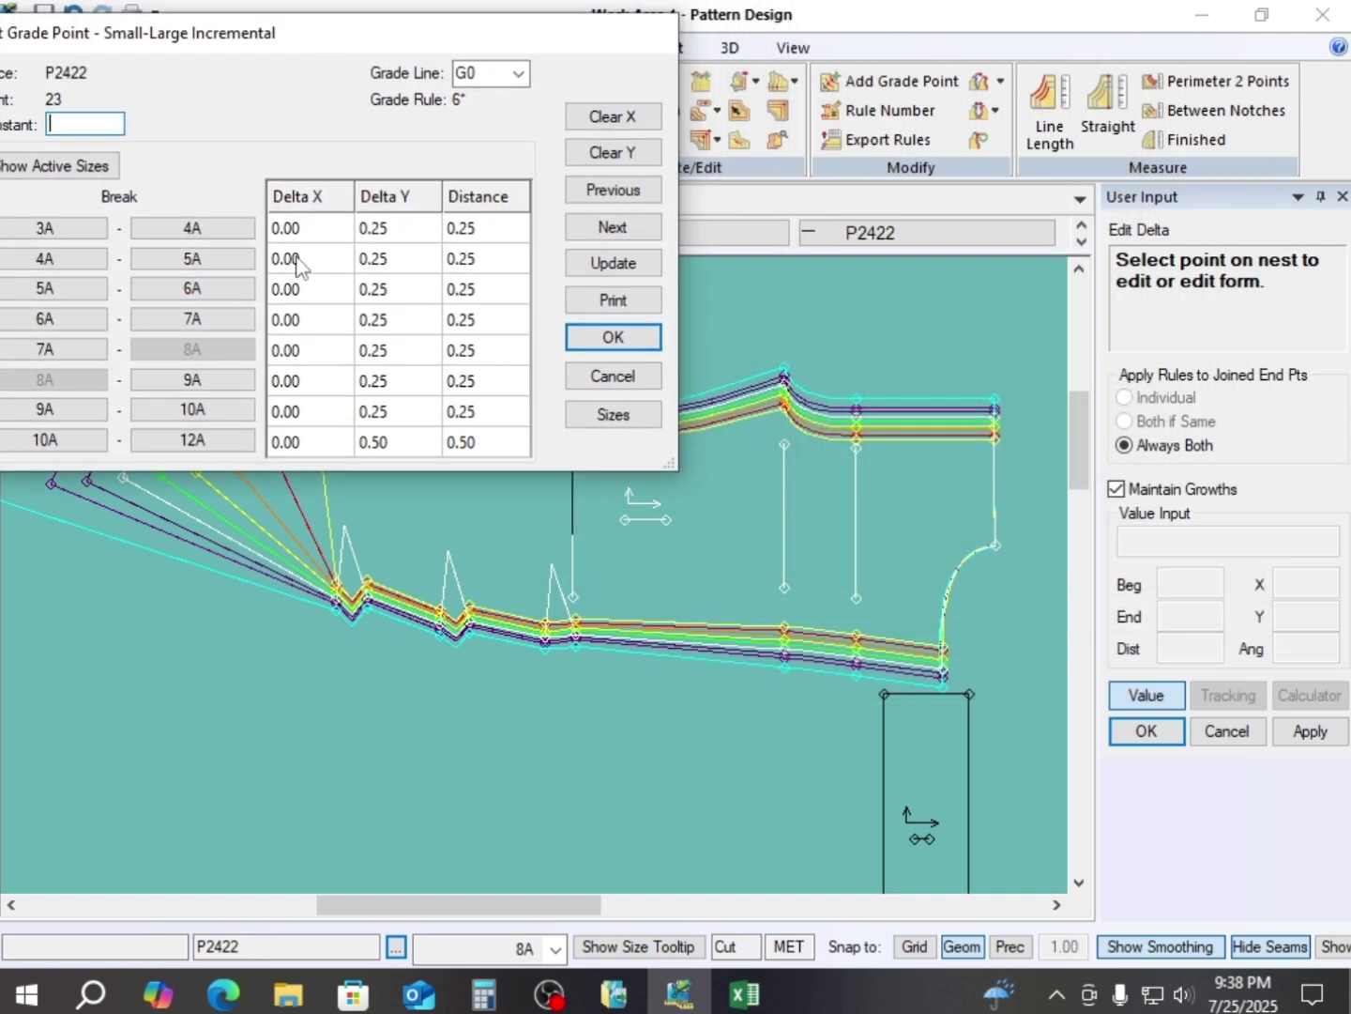
click(331, 236)
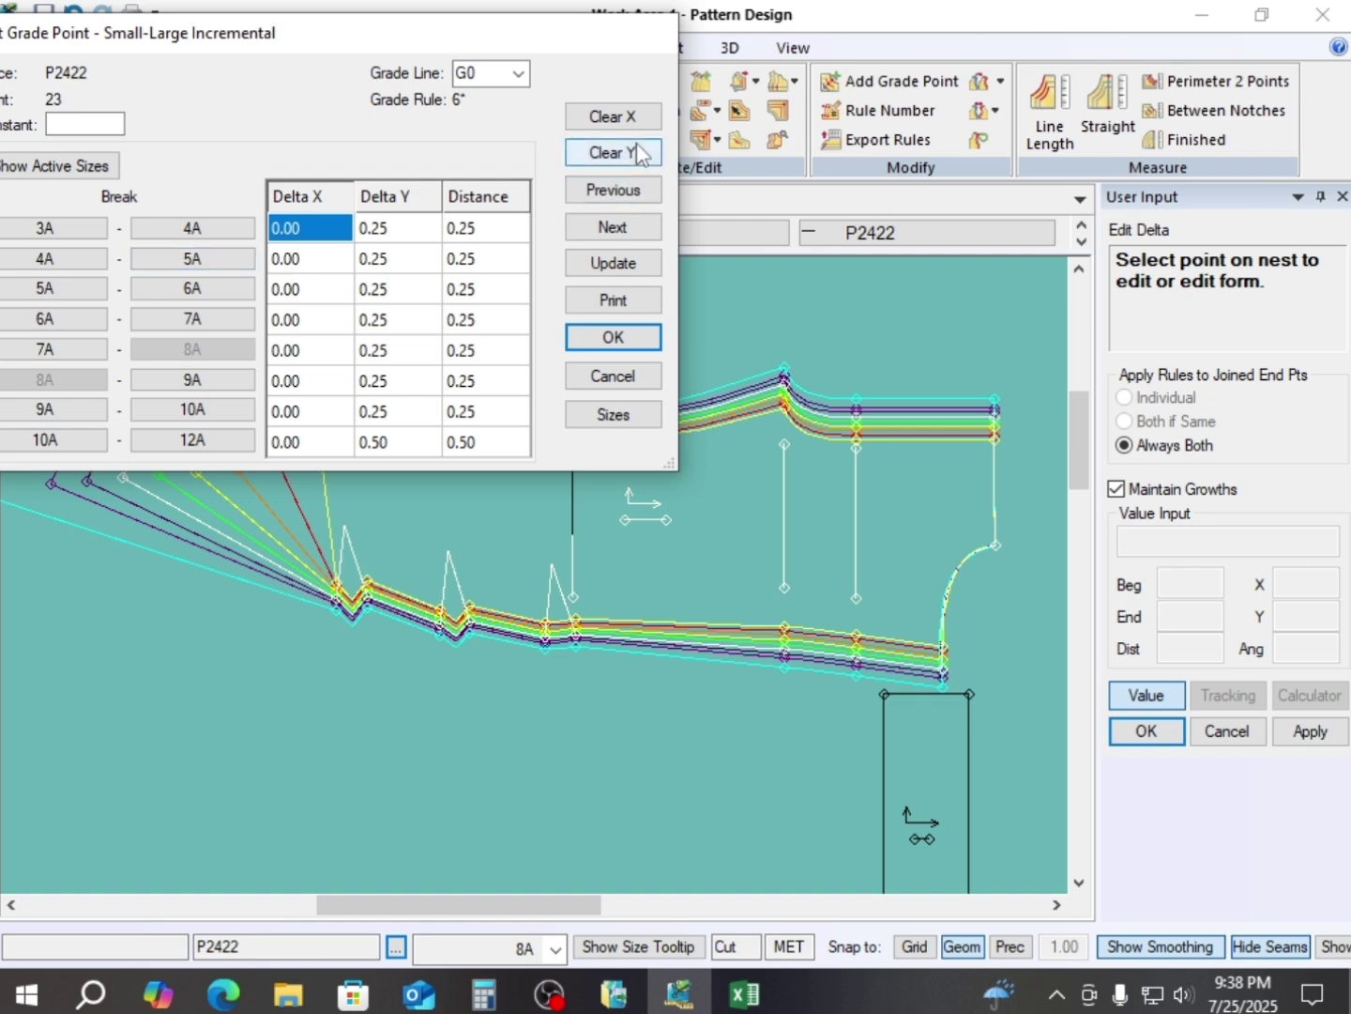
click(310, 232)
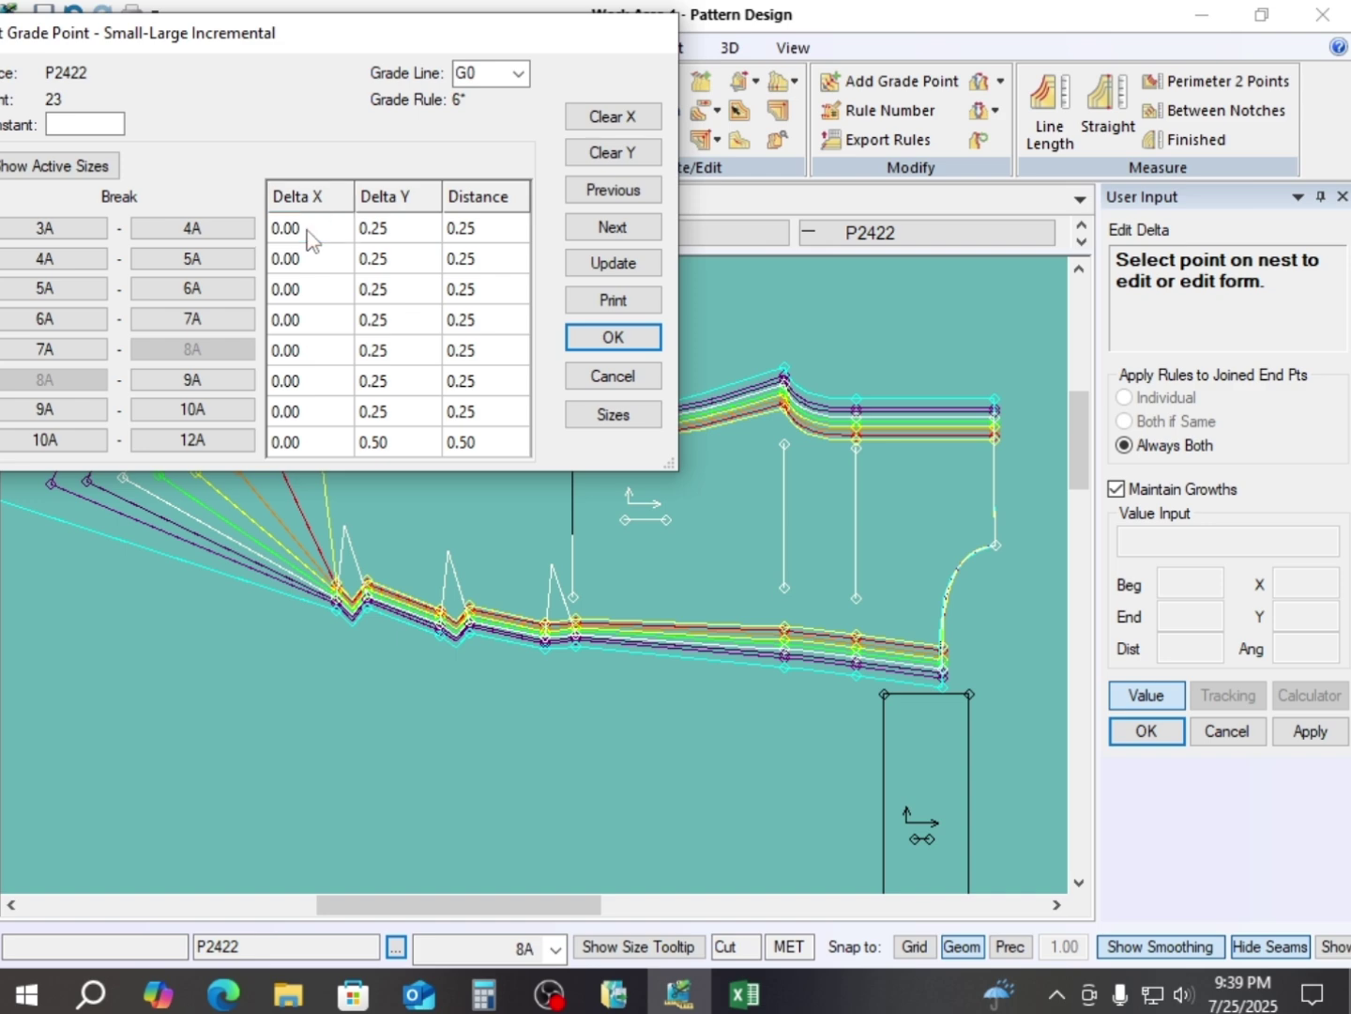
drag(309, 233, 260, 233)
click(309, 233)
click(307, 300)
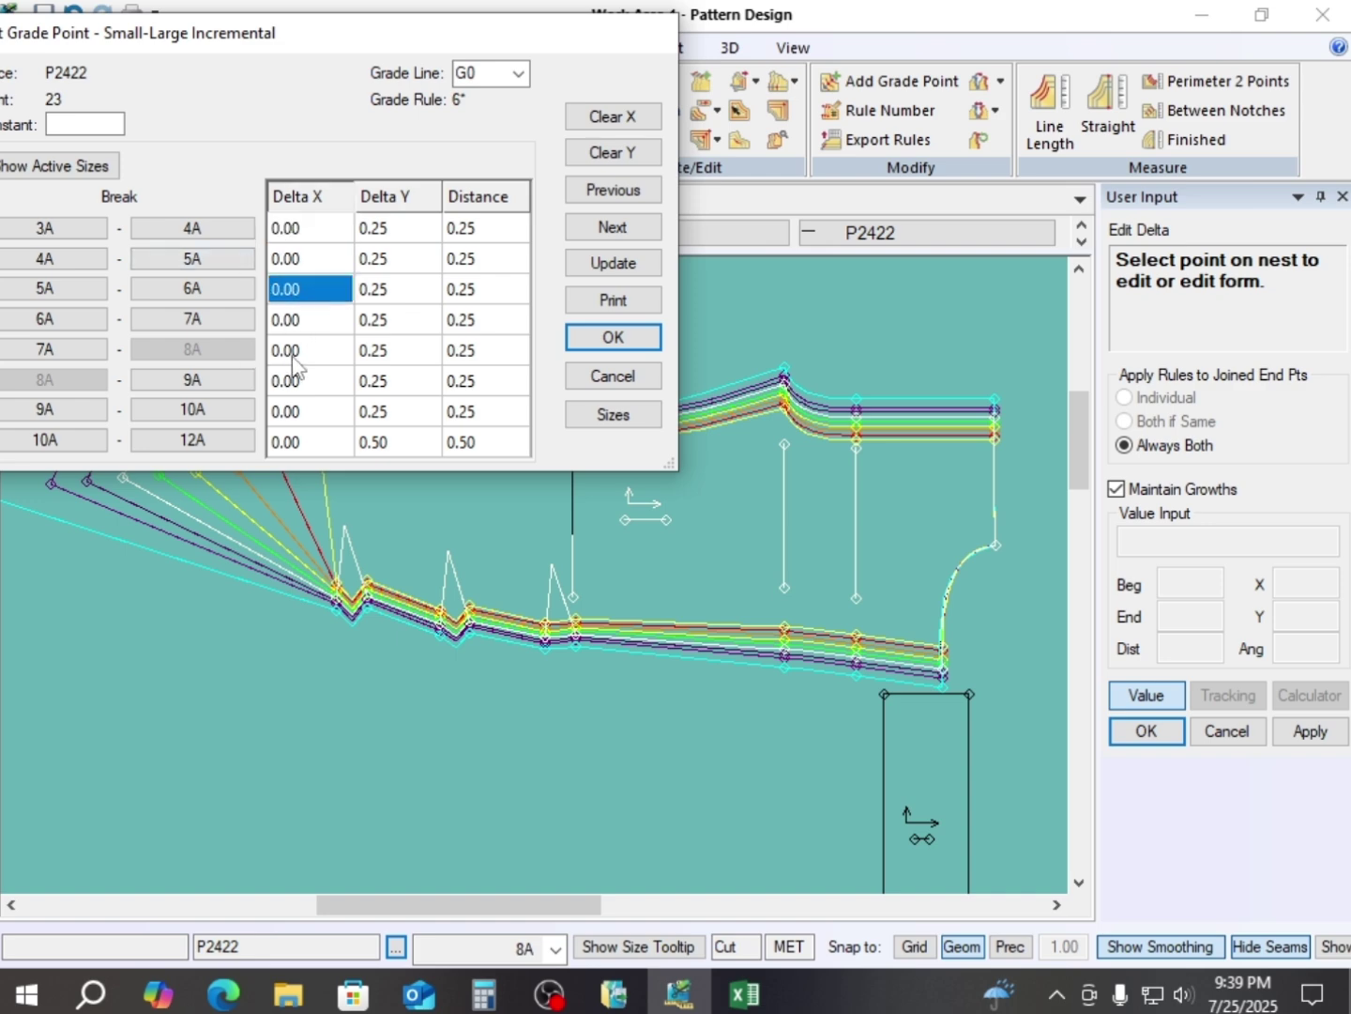
click(321, 385)
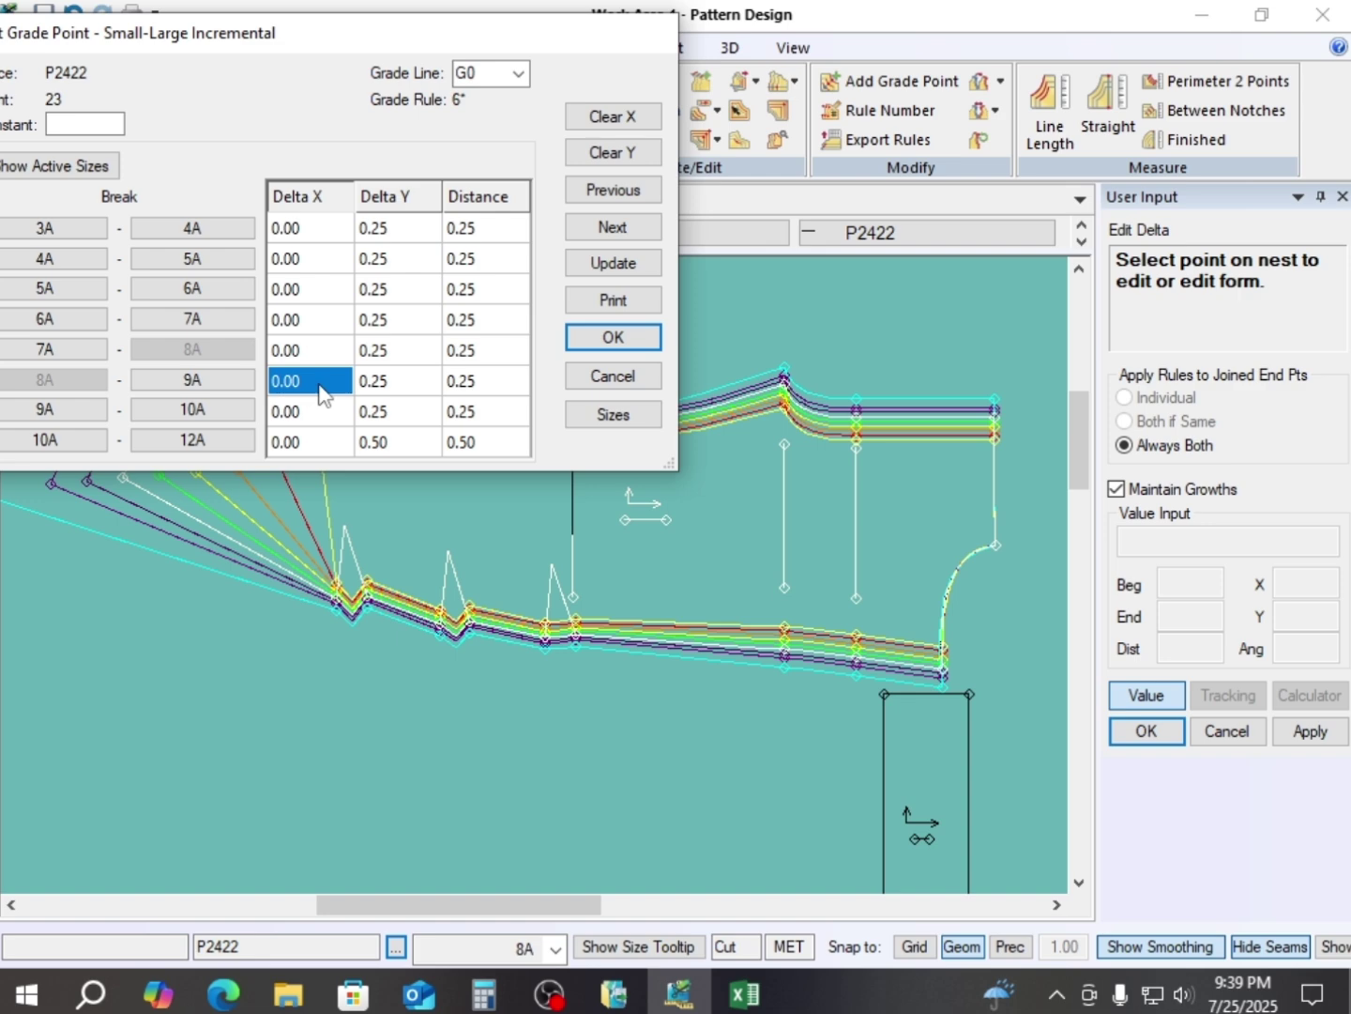
text(1.5)
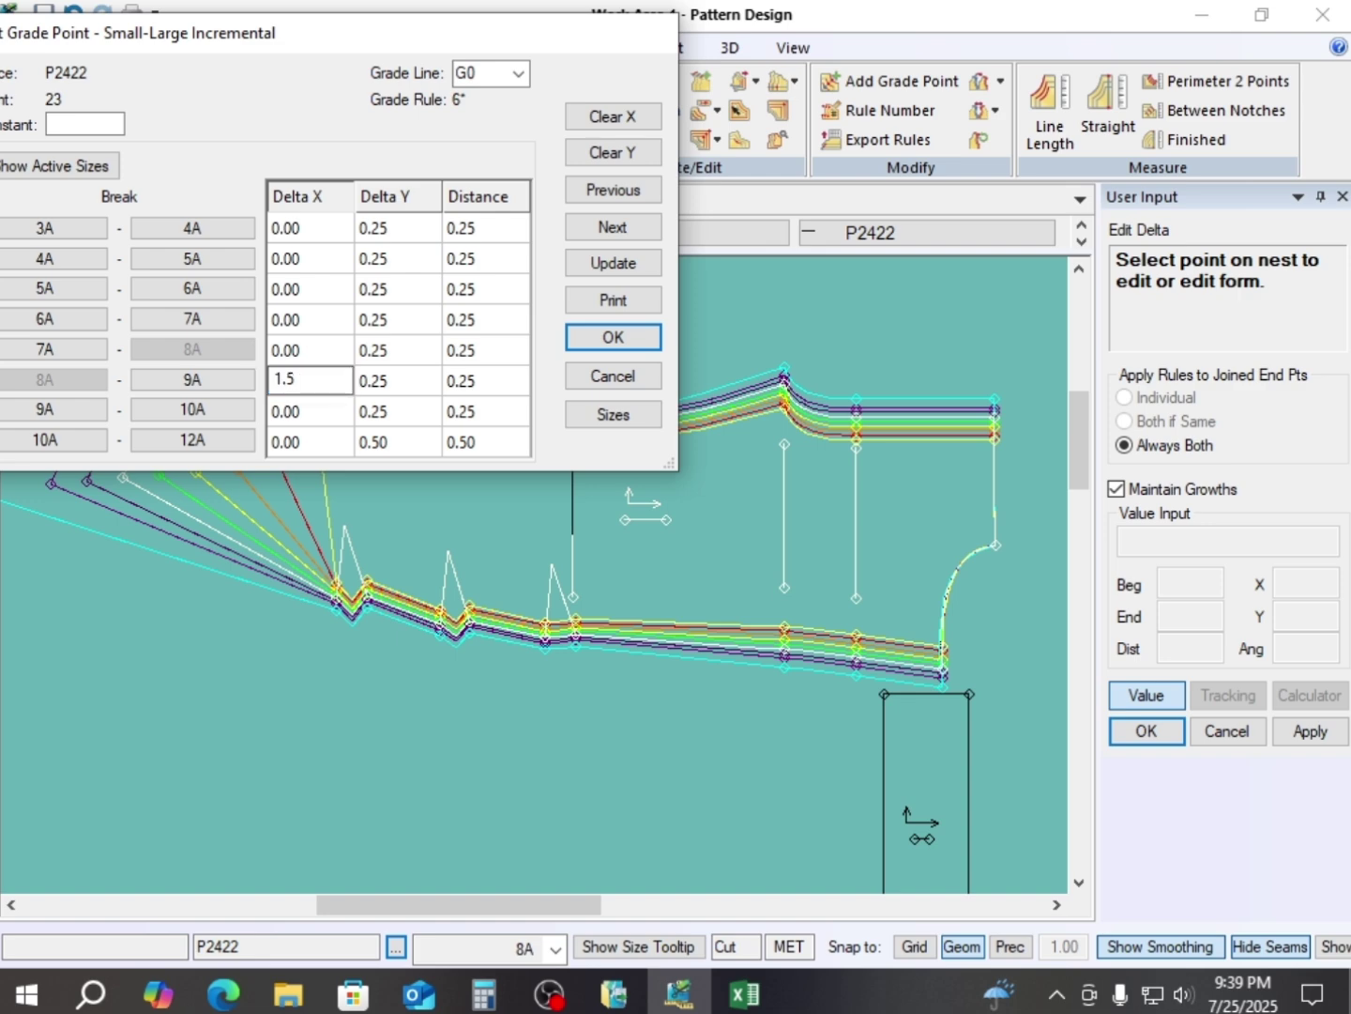
click(334, 413)
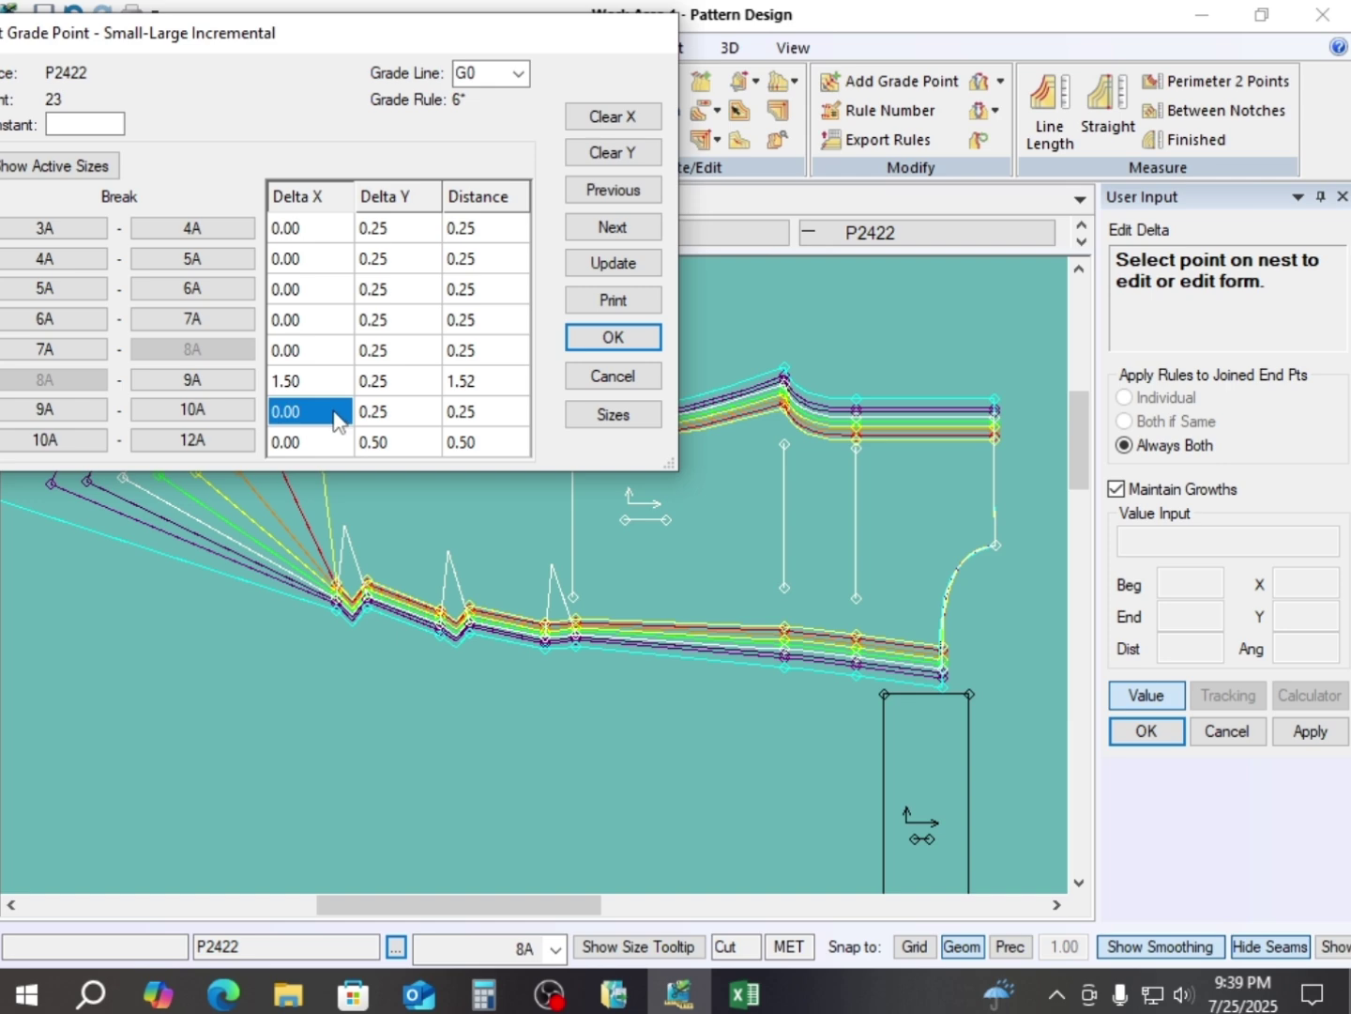
text(1.5)
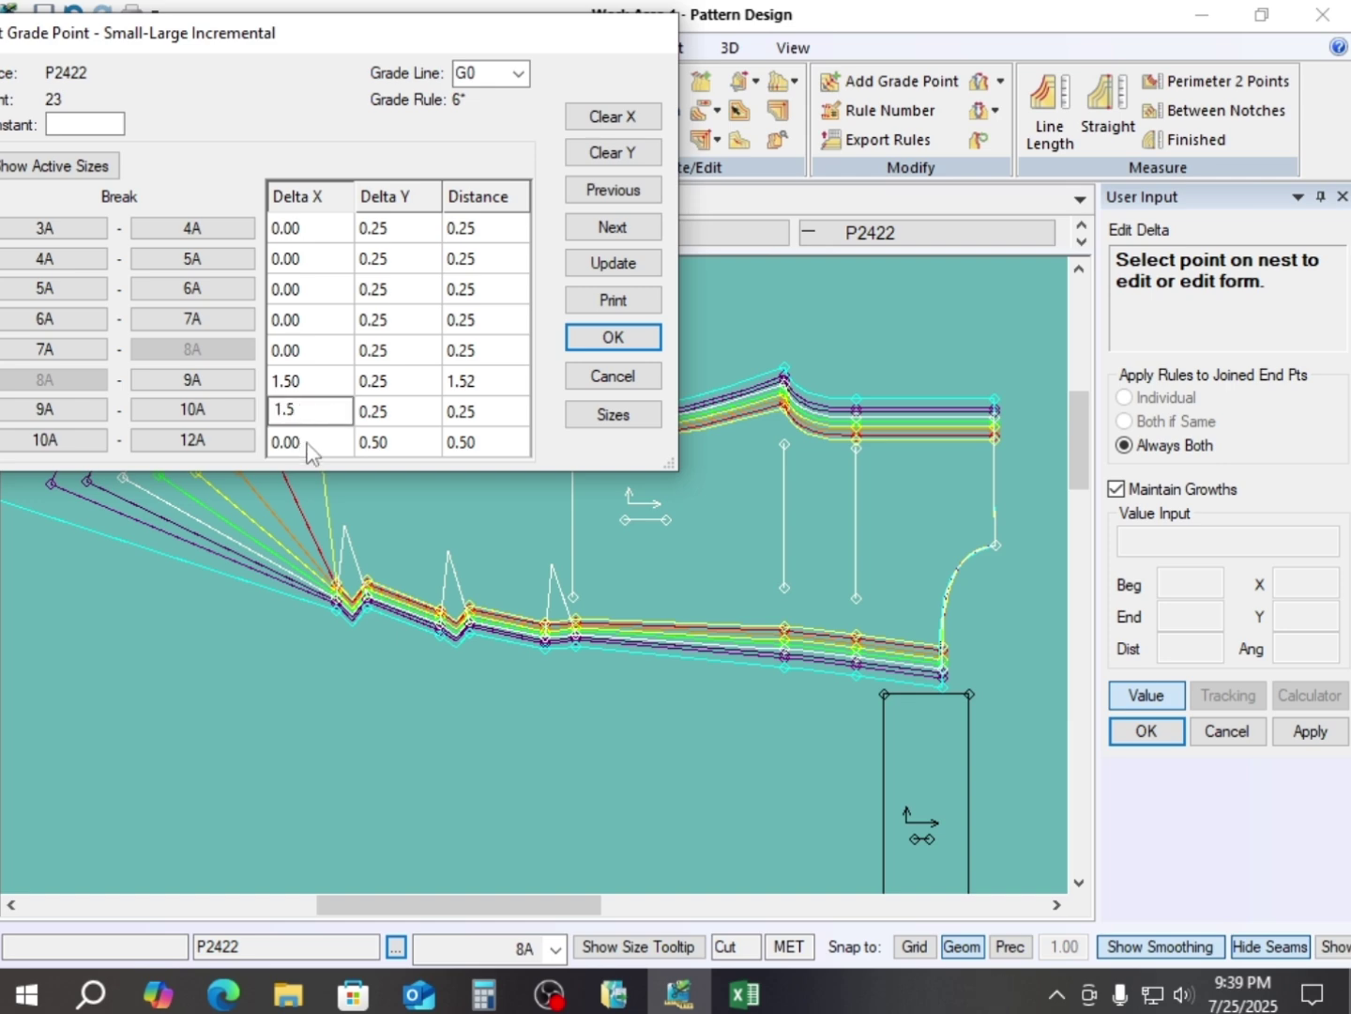
click(311, 449)
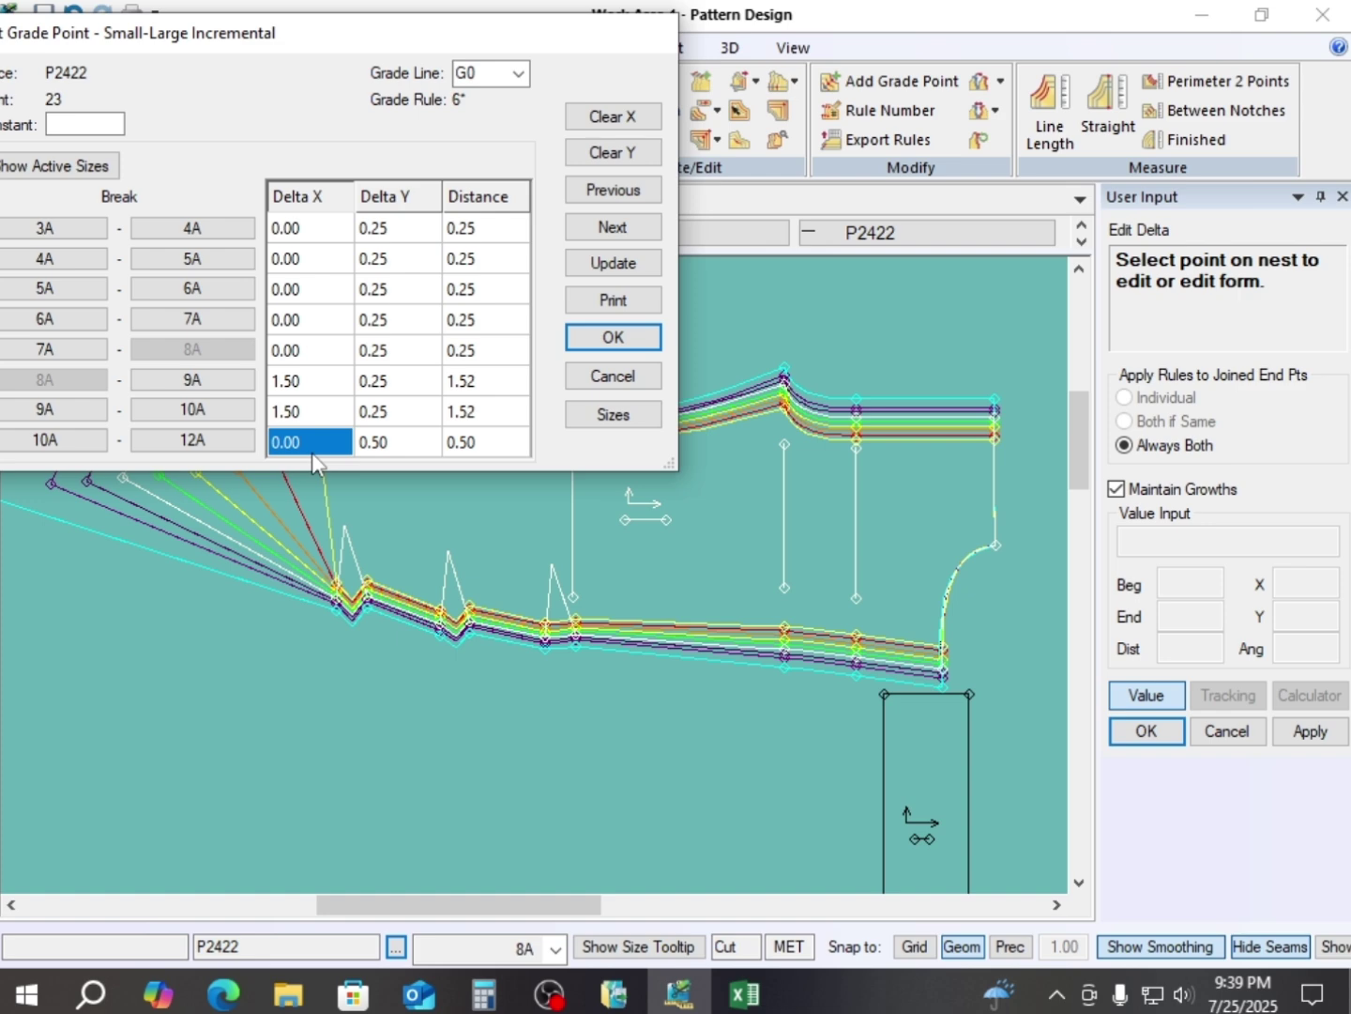
text(3.5)
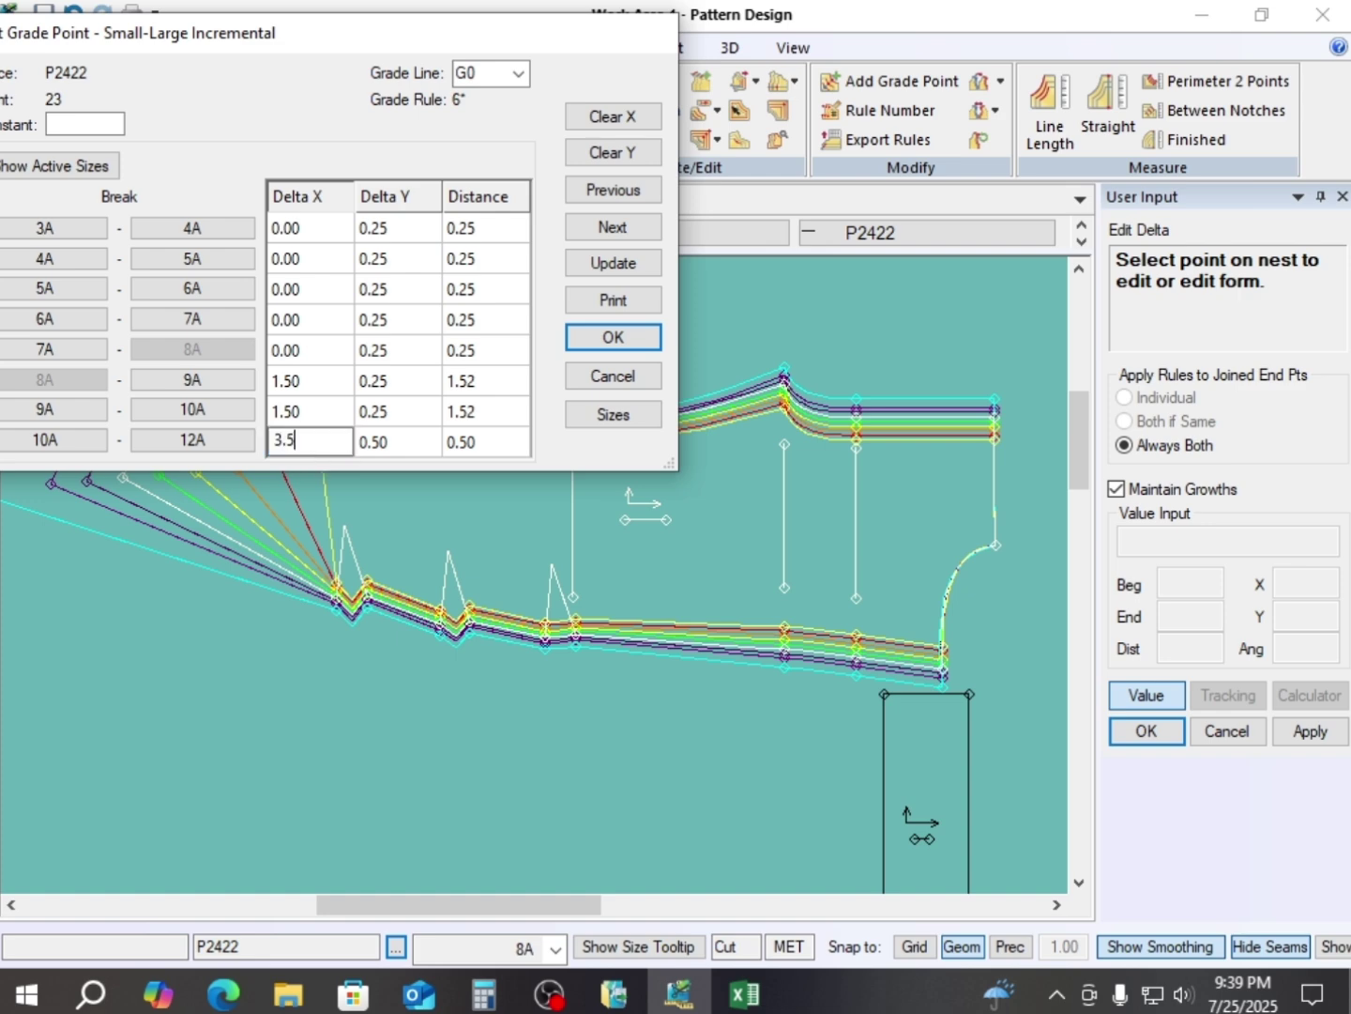
- Set the upper knee-line point's Delta X to 1.5 for the 7A-8A and 6A-7A size breaks
click(283, 350)
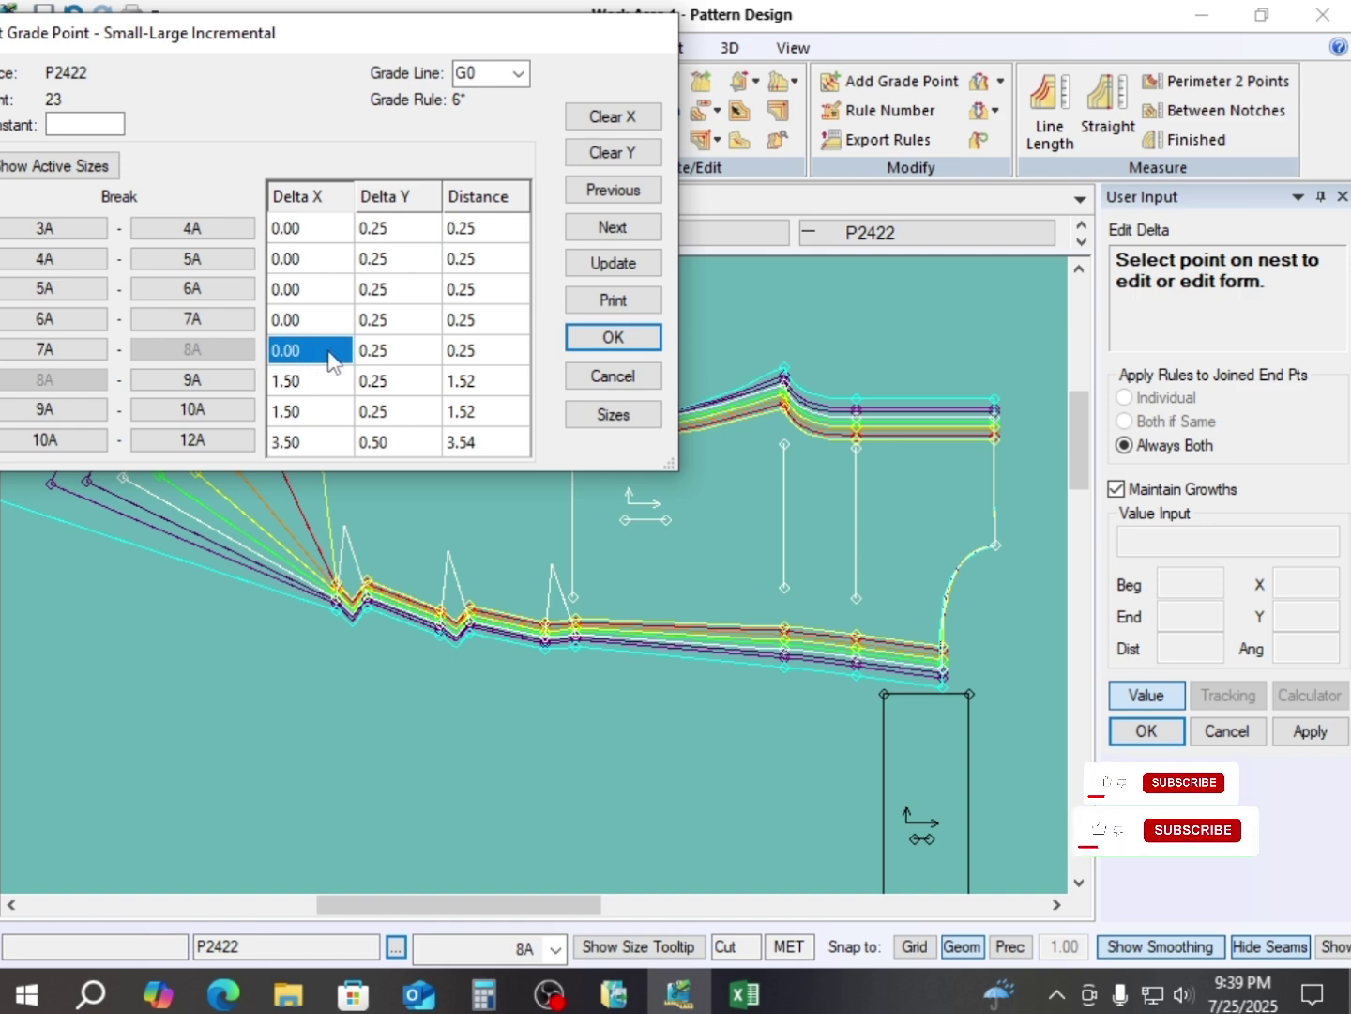
text(1.5)
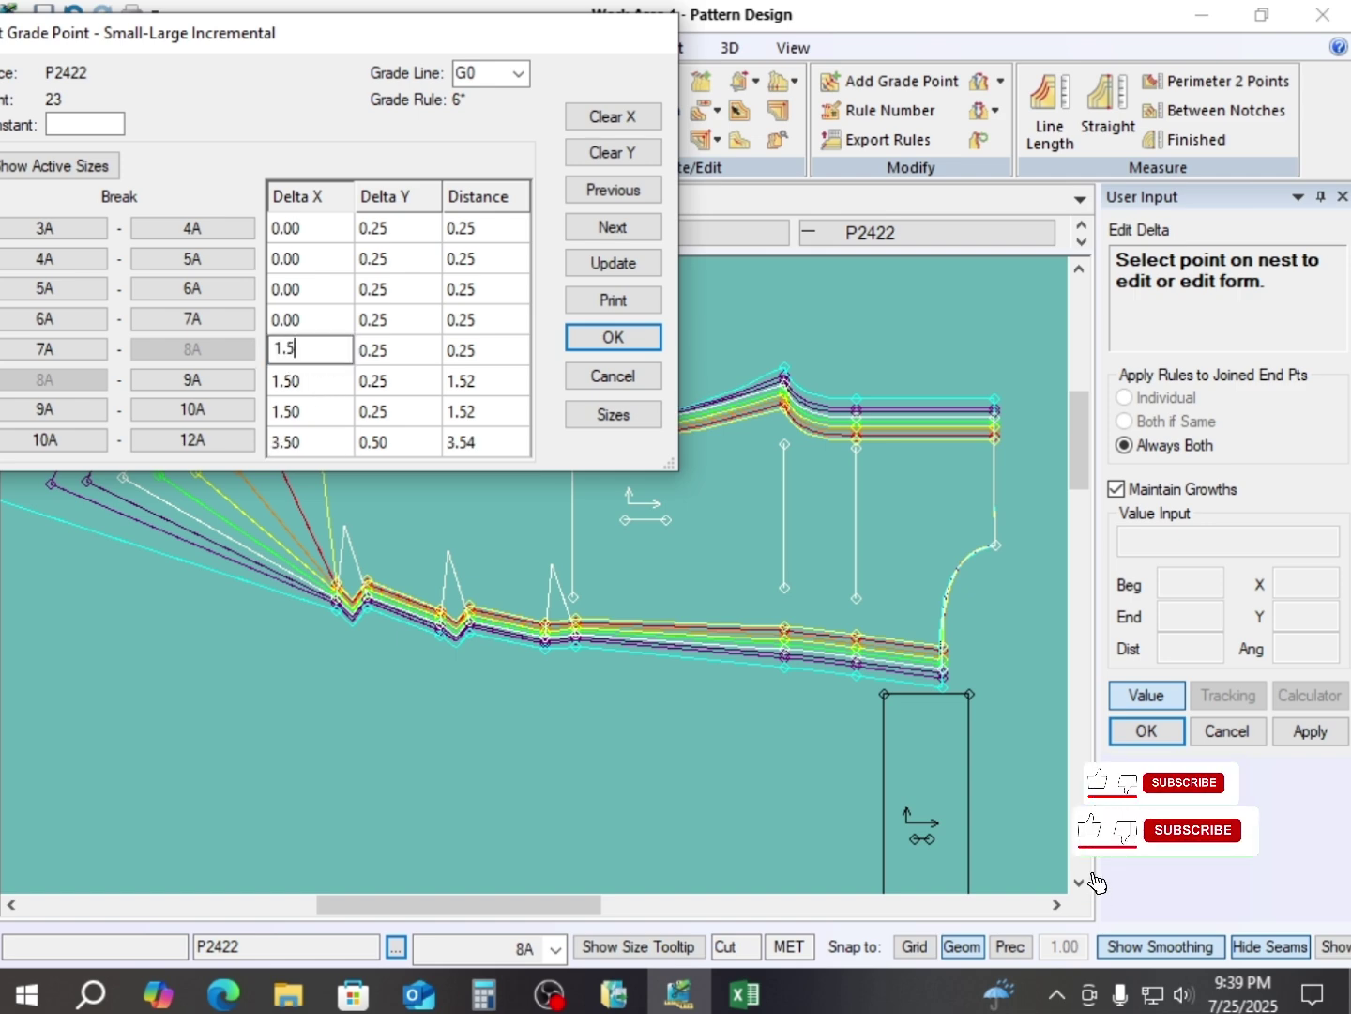
click(308, 321)
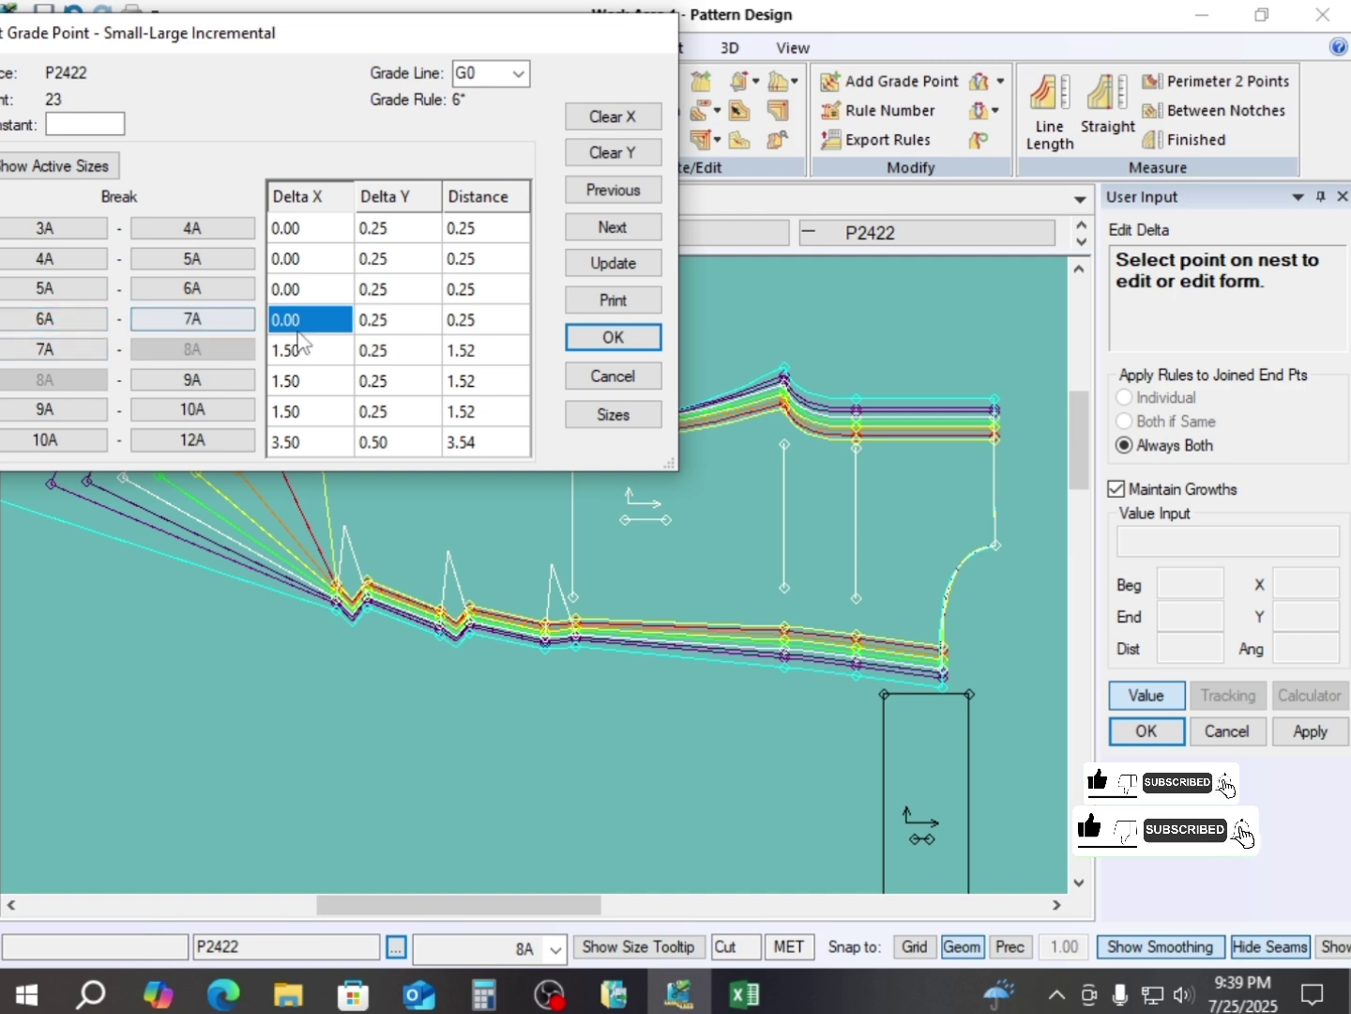
text(1.5)
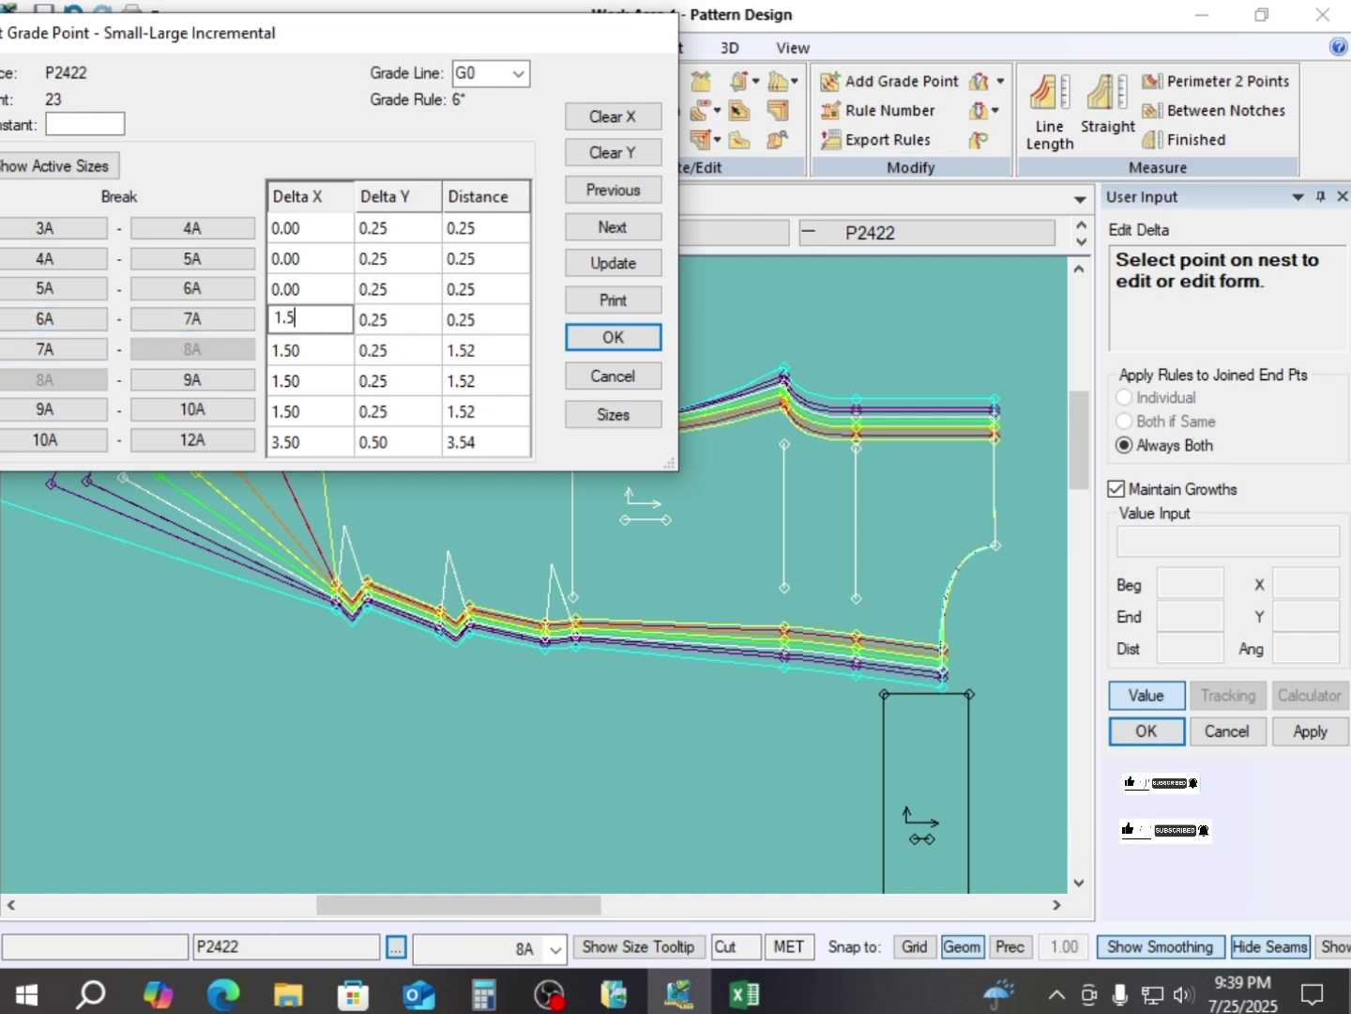
- Set the upper knee-line point's Delta X to 1.75 for 5A-6A, 4A-5A and 3A-4A and apply the grading
click(314, 291)
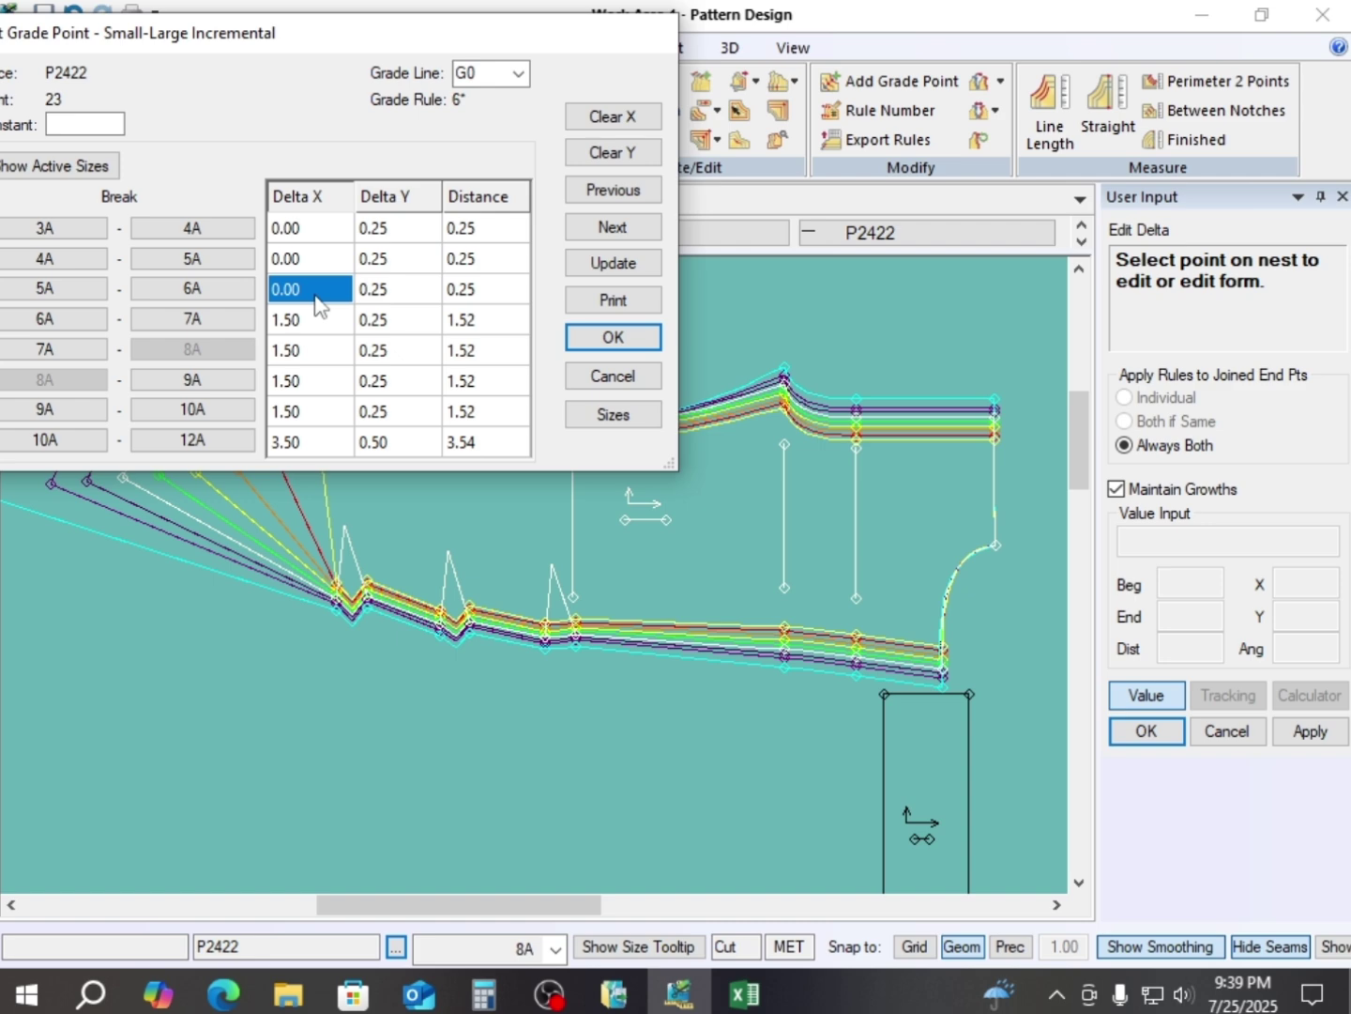
text(1.75)
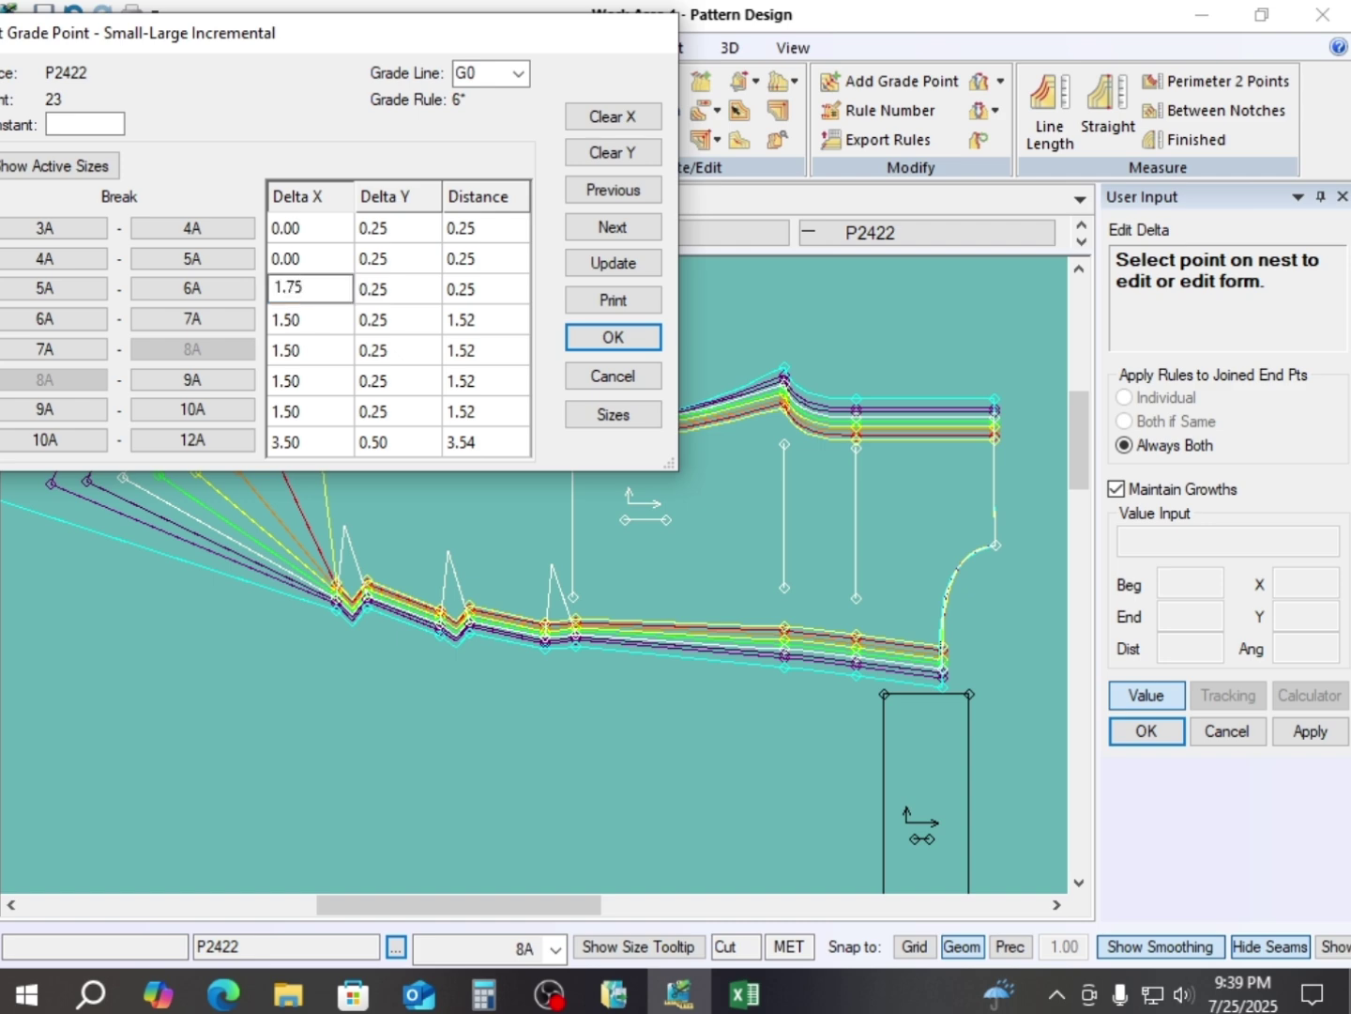
click(306, 261)
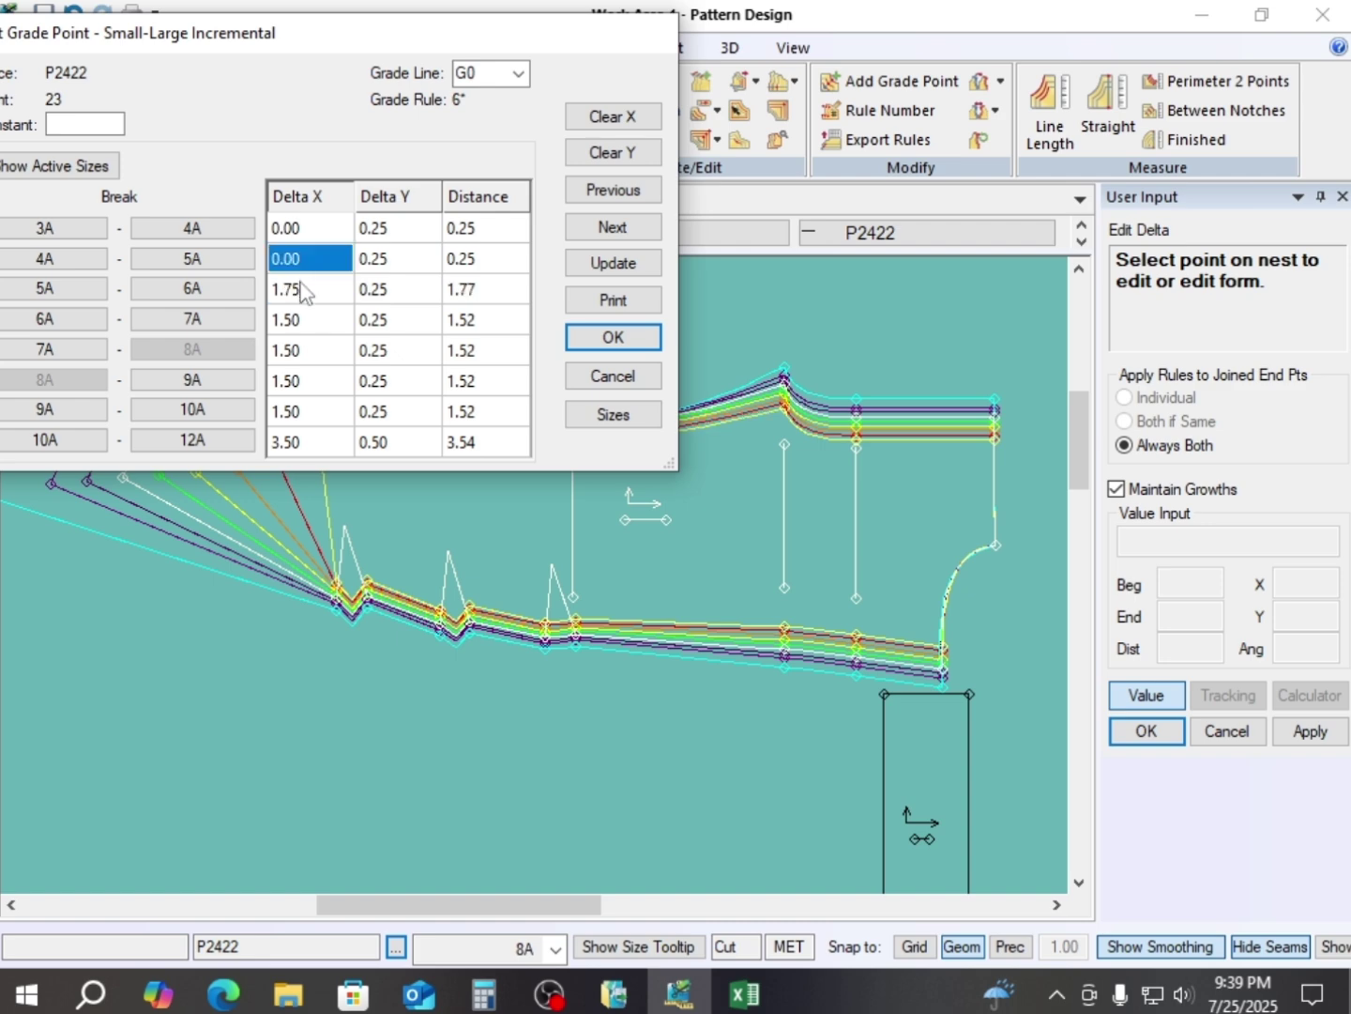
text(1.75)
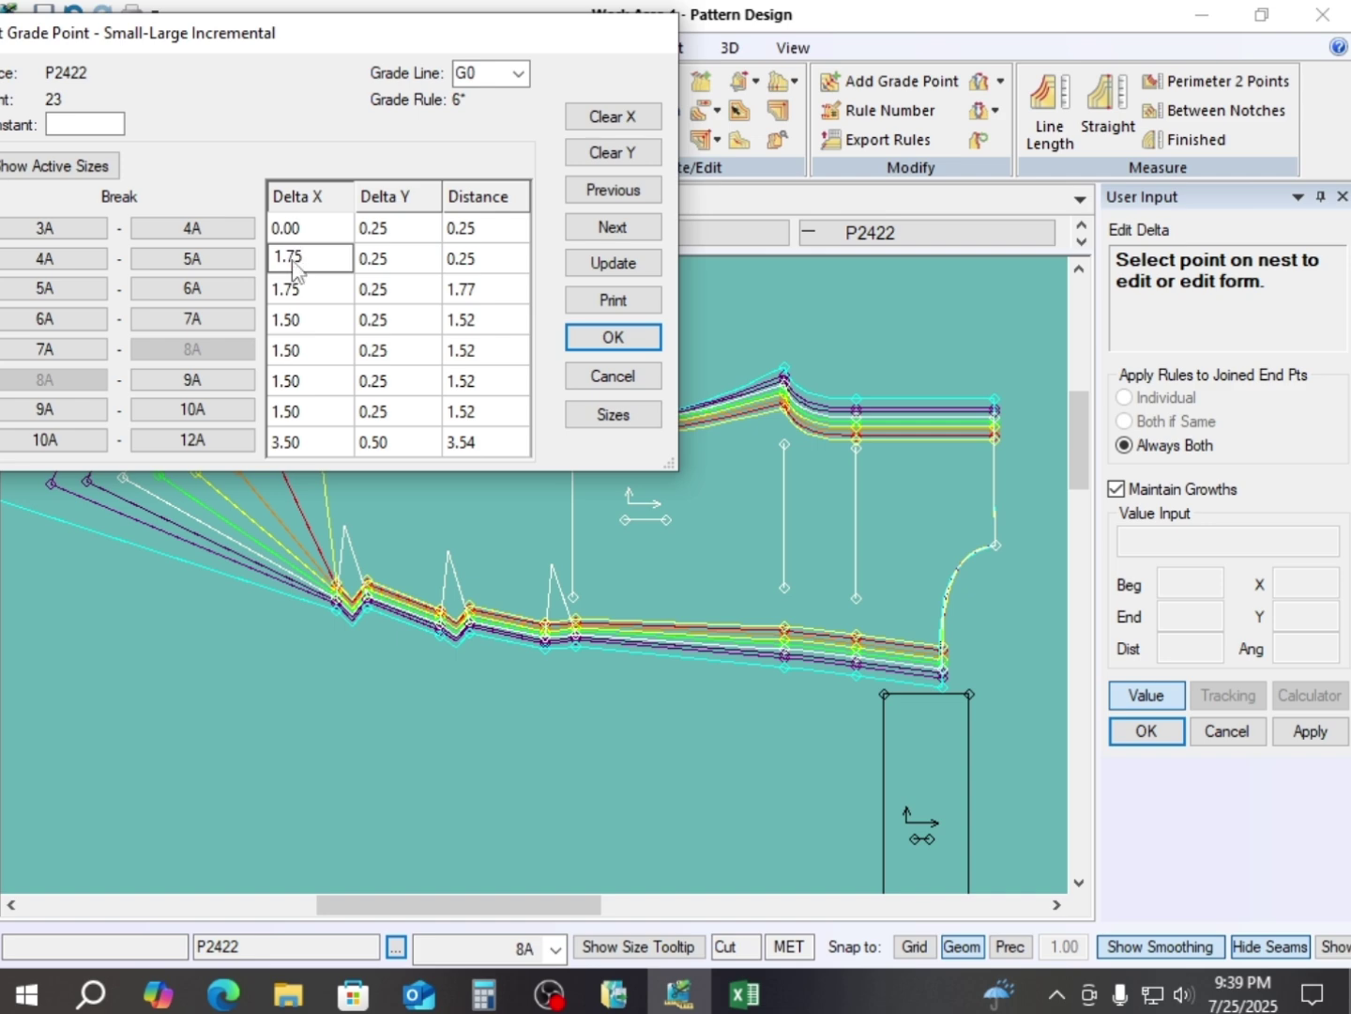
click(309, 229)
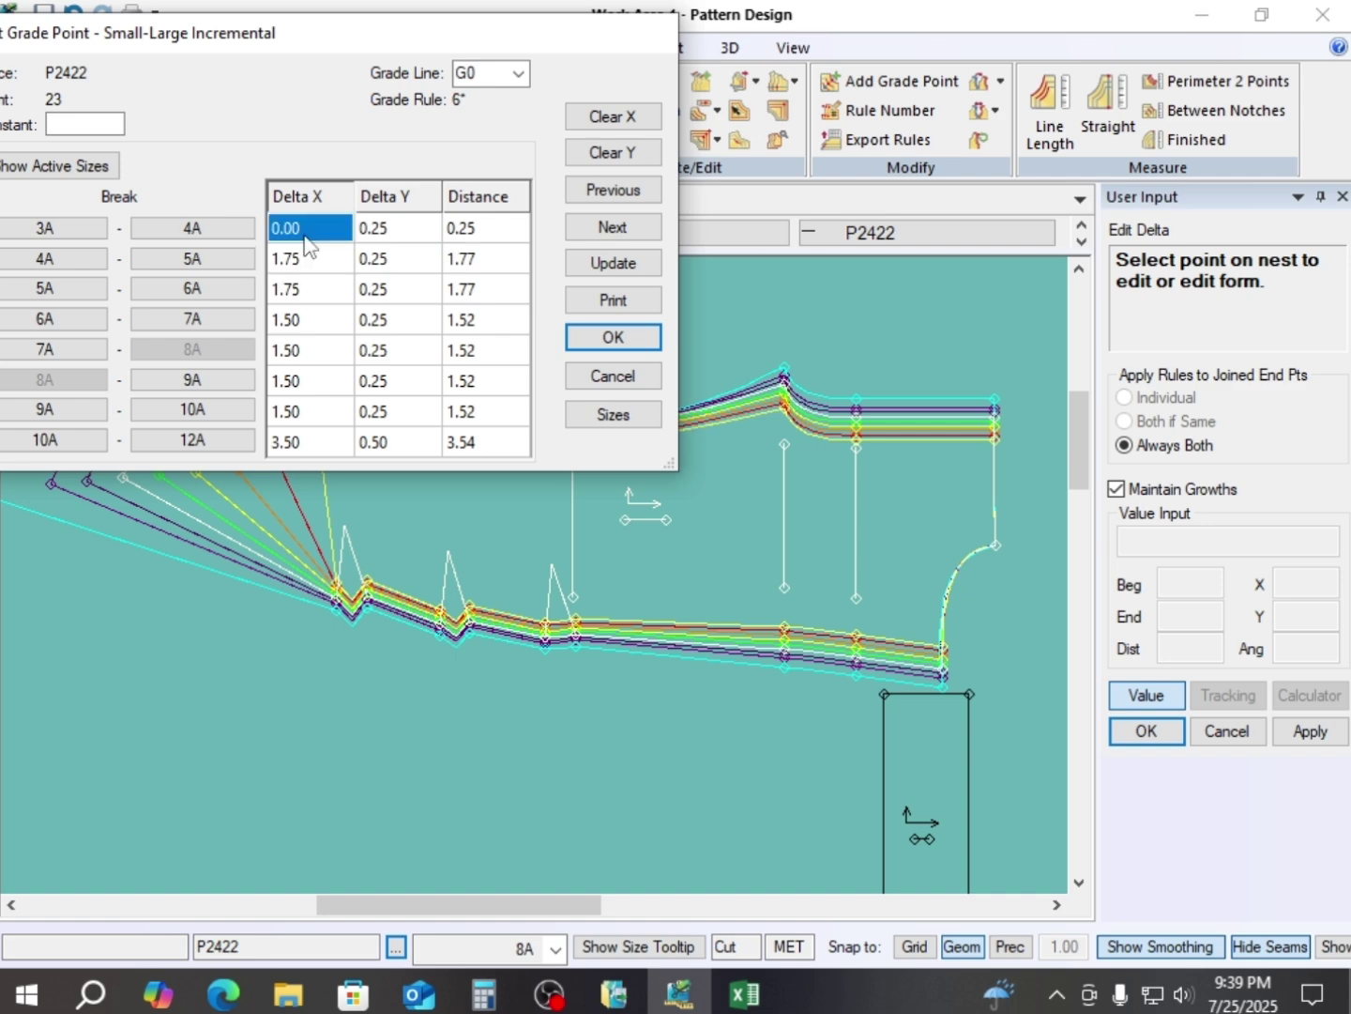
text(1.75)
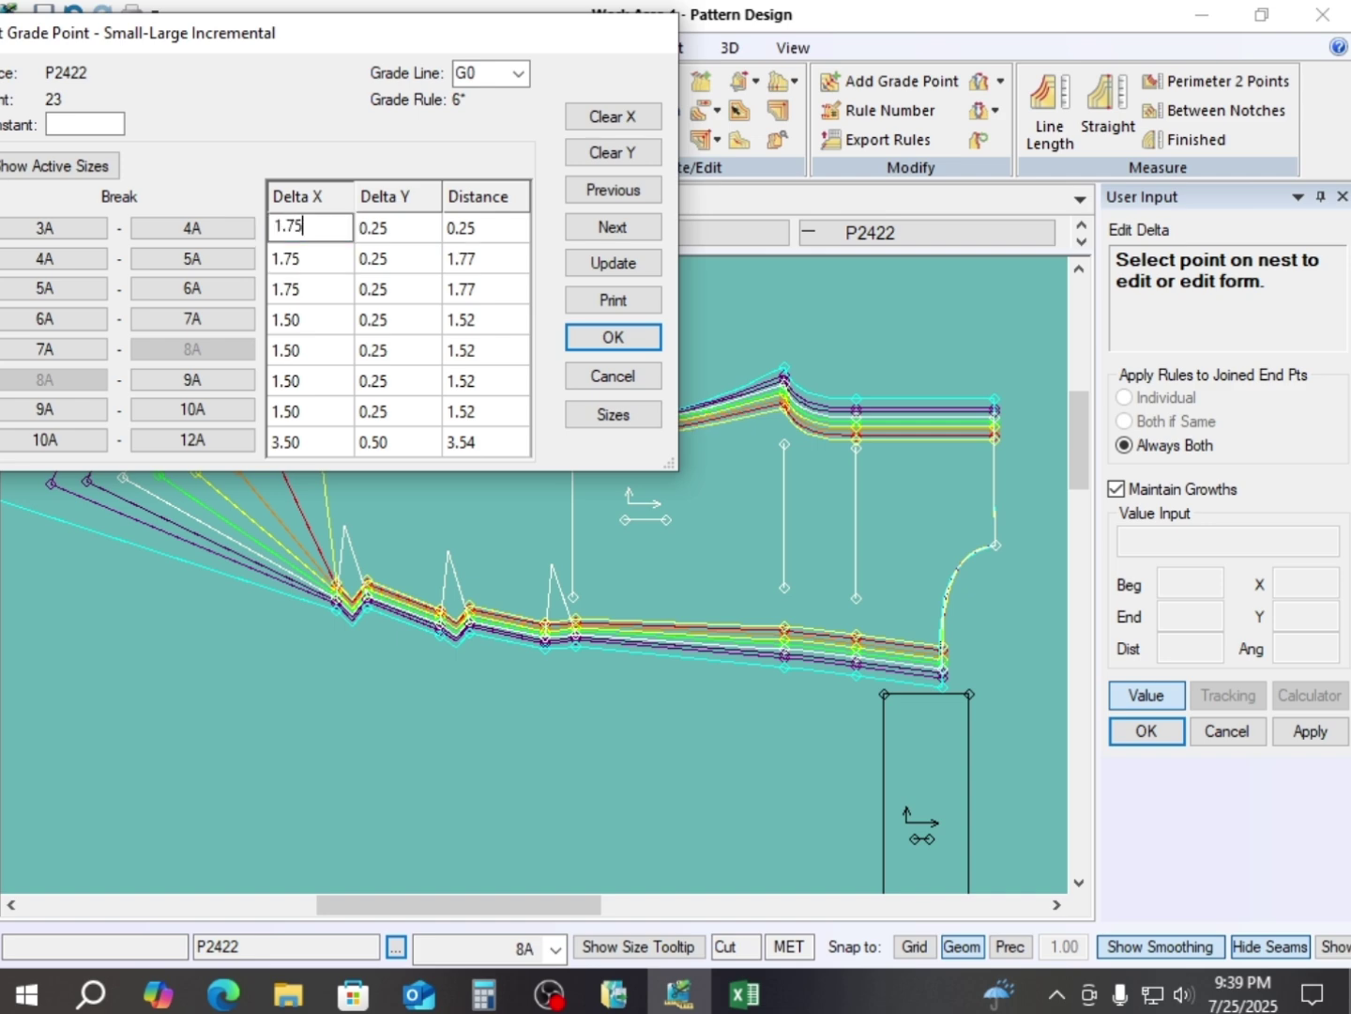
click(612, 335)
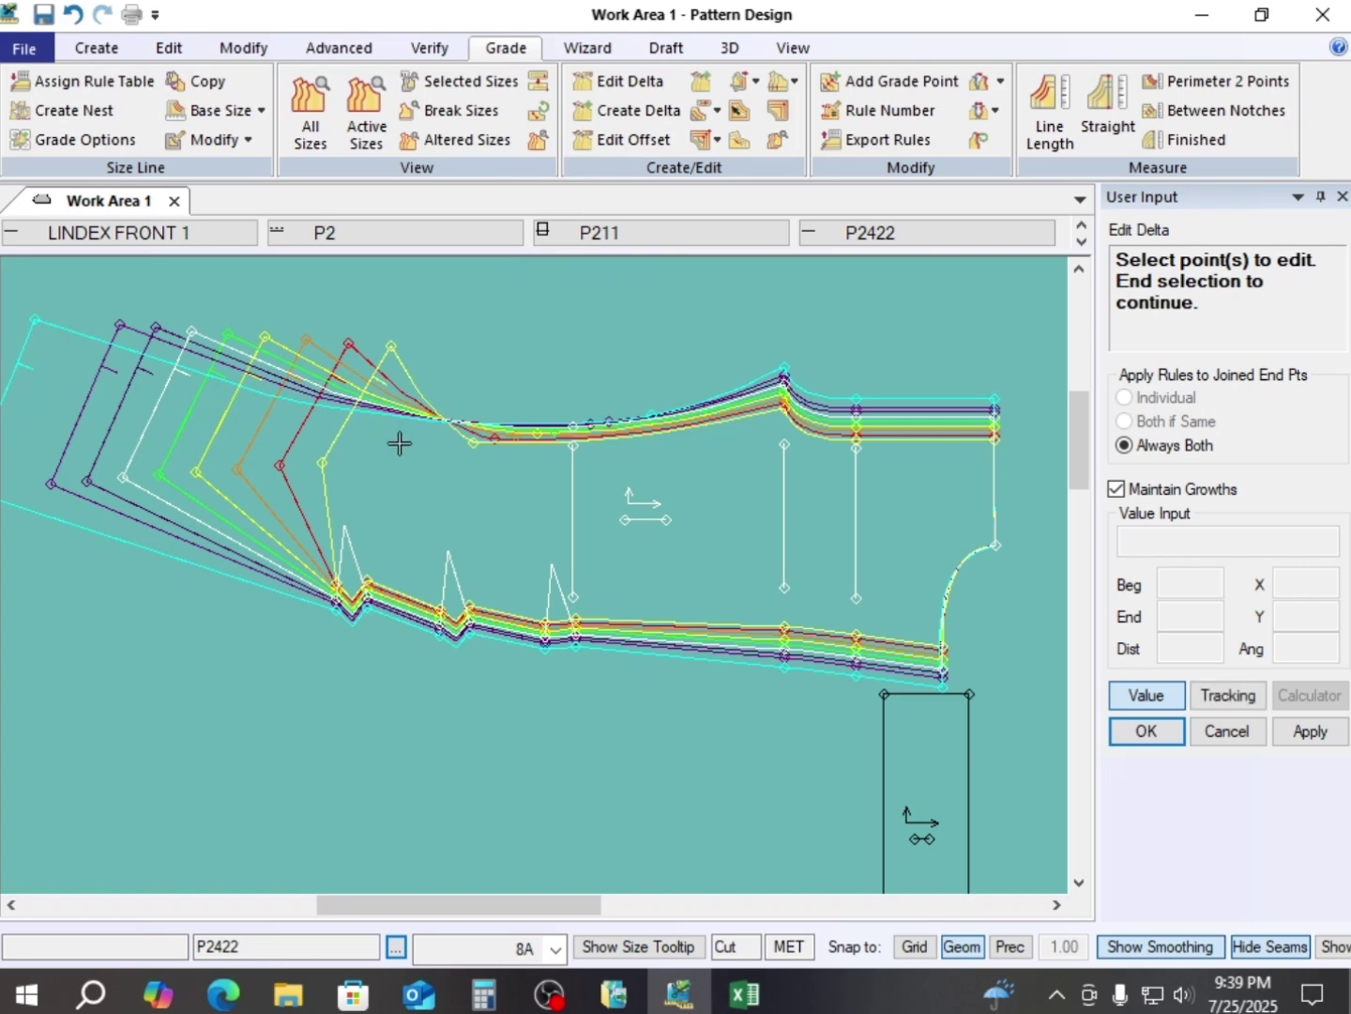
scroll(600, 435, up, 2)
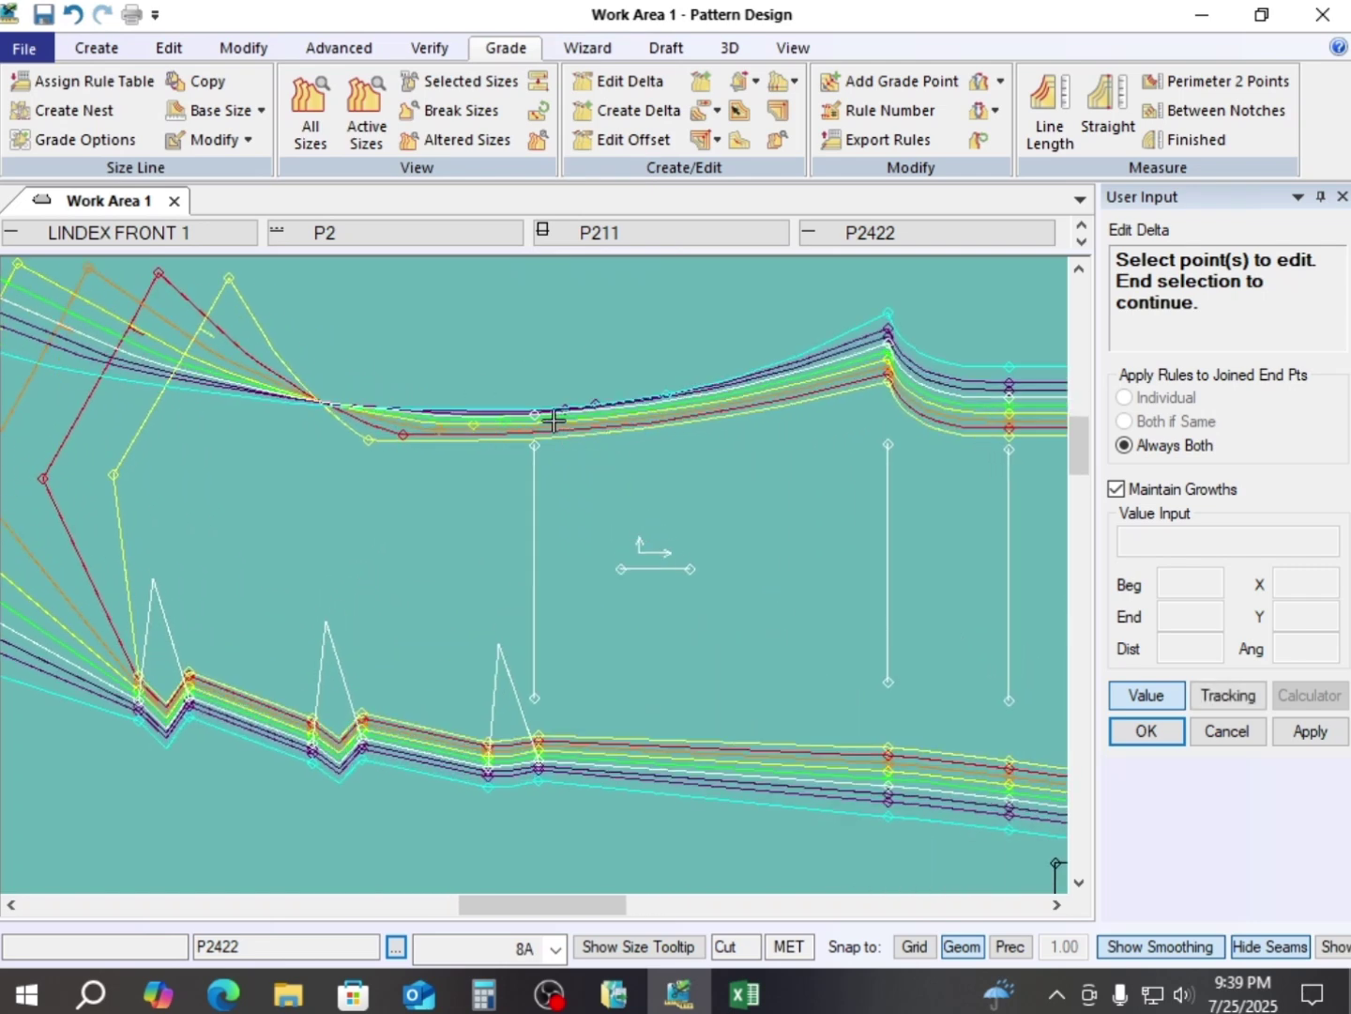
scroll(547, 414, up, 1)
scroll(520, 437, up, 1)
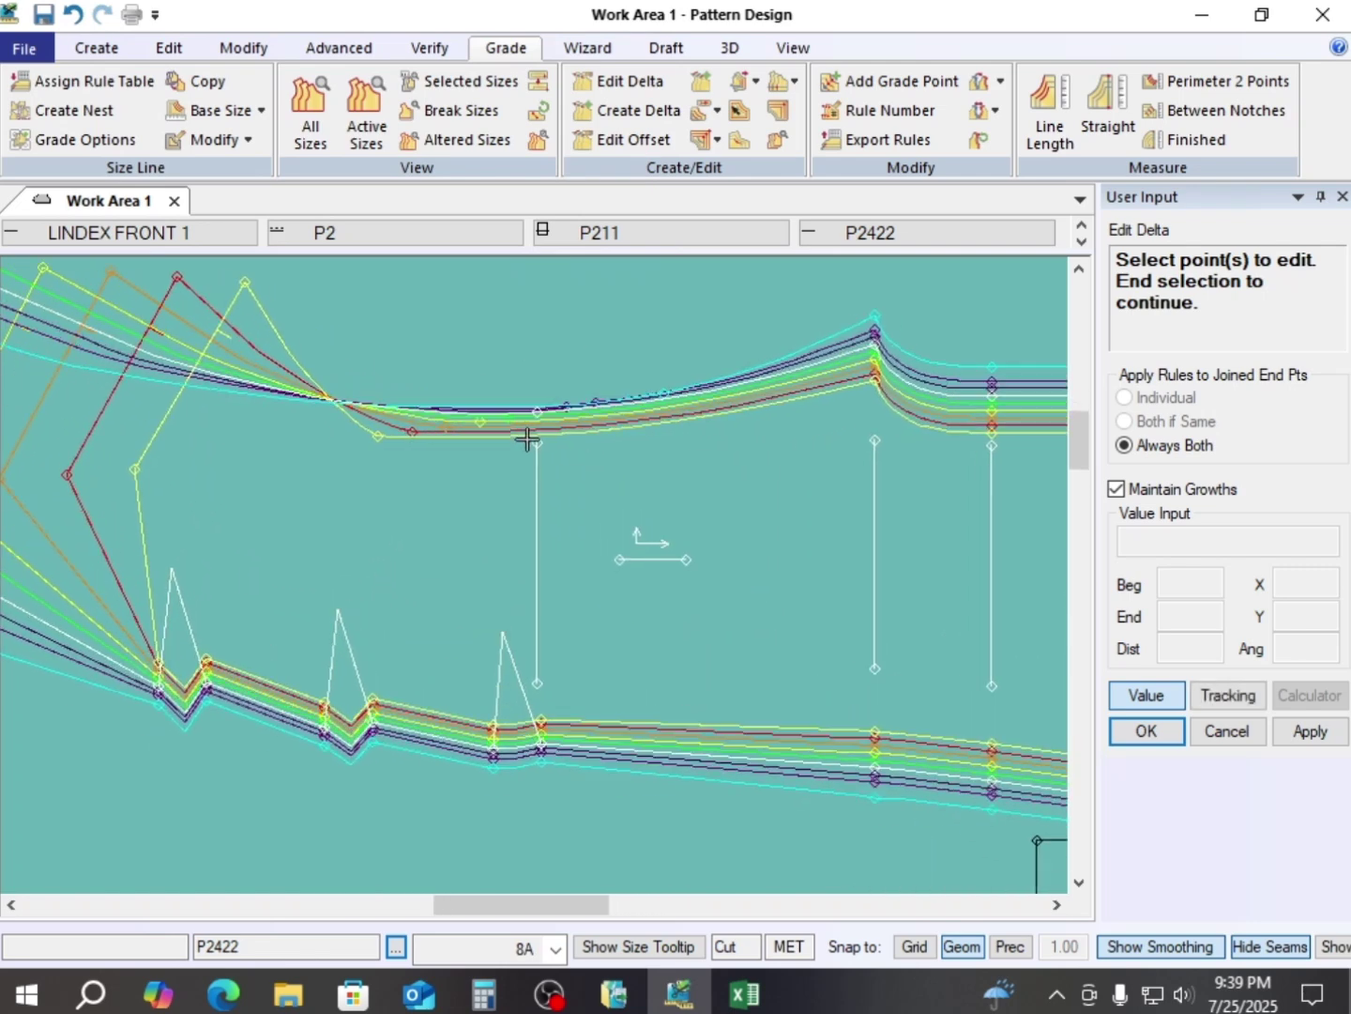
scroll(610, 401, up, 2)
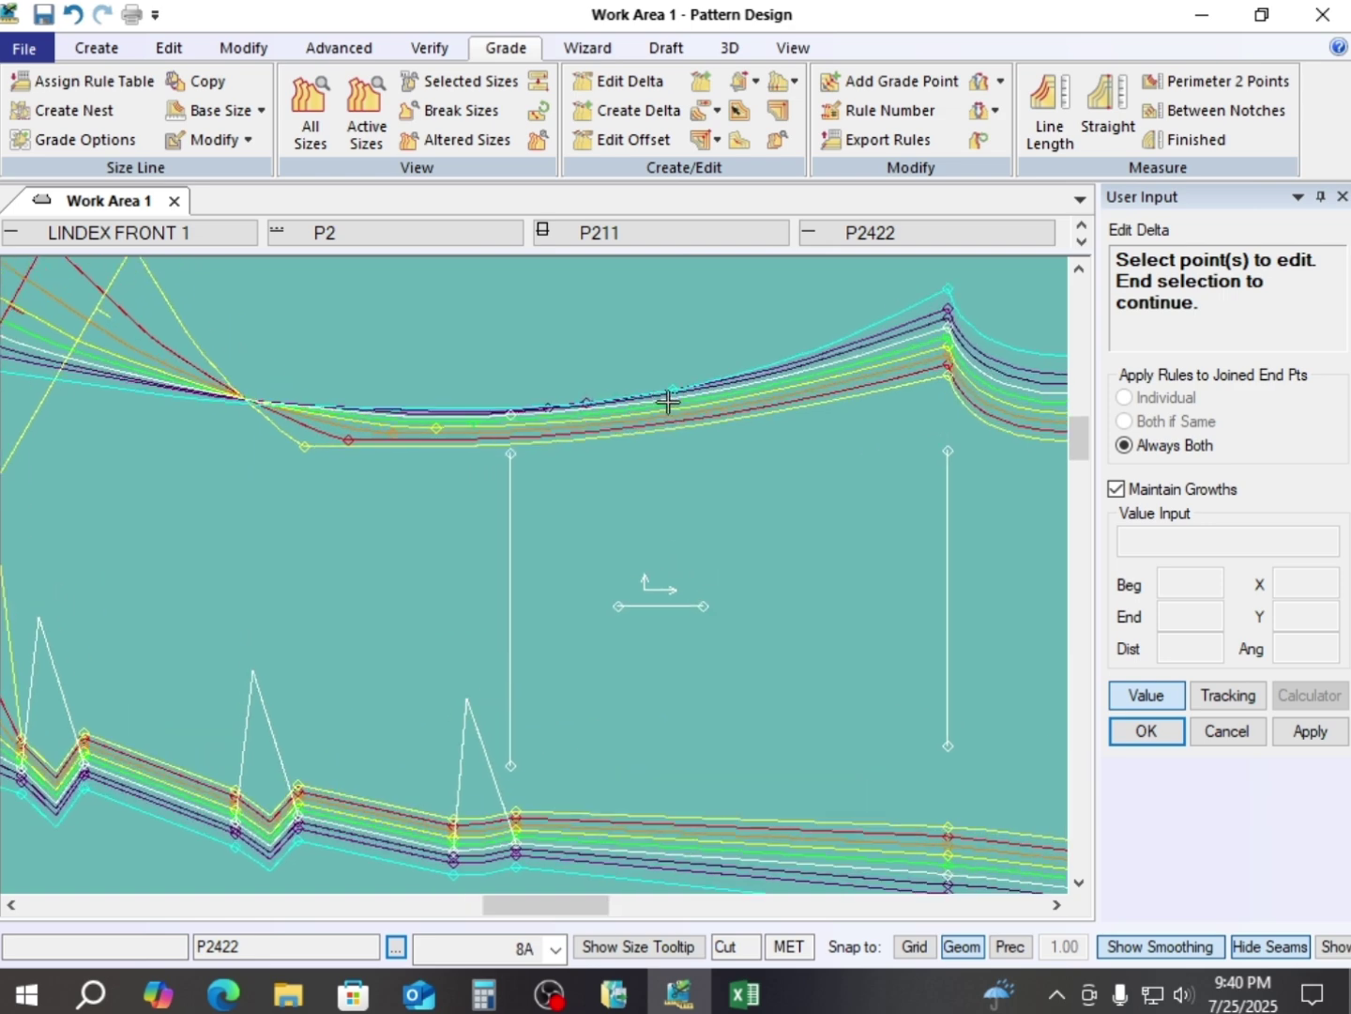
- Flip the X rule of P2422's upper knee-line grade point and finish the command
scroll(668, 400, down, 2)
scroll(667, 402, down, 2)
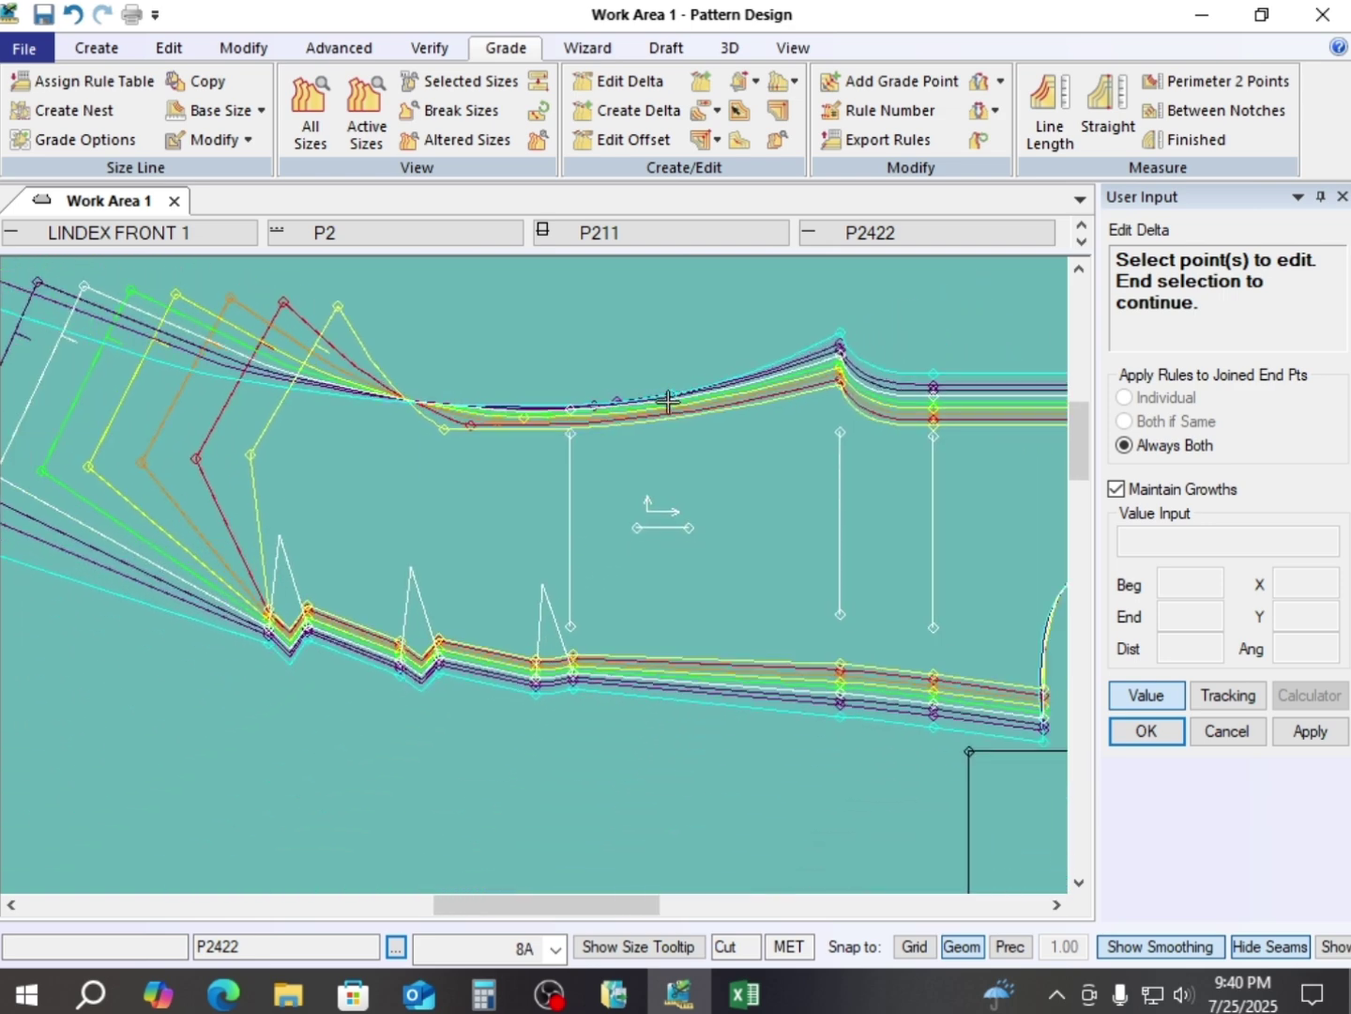
scroll(568, 465, down, 2)
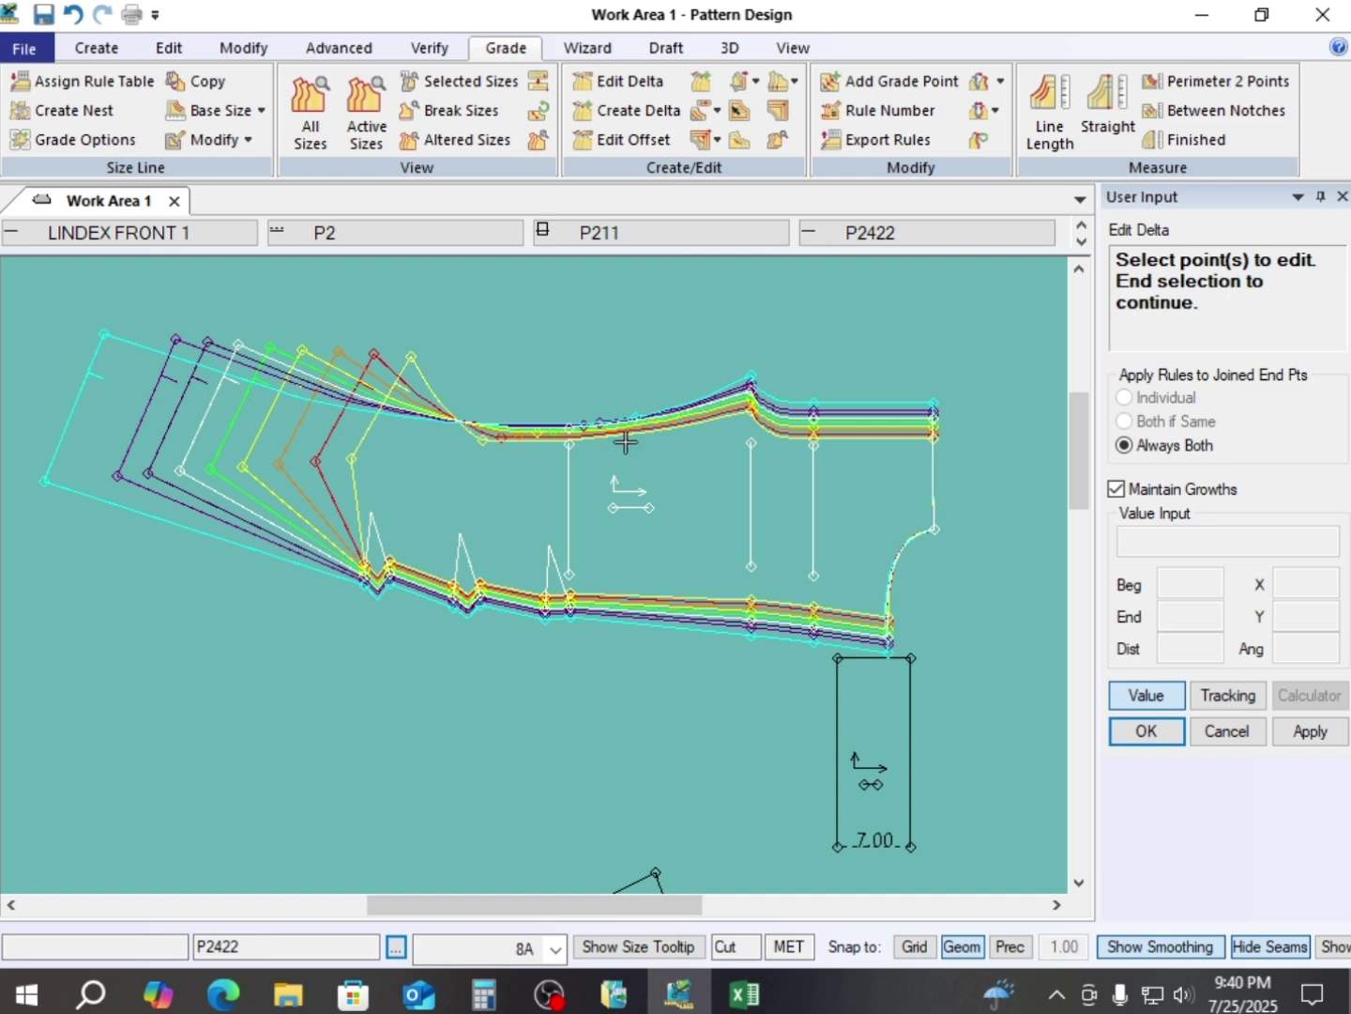
scroll(610, 418, up, 3)
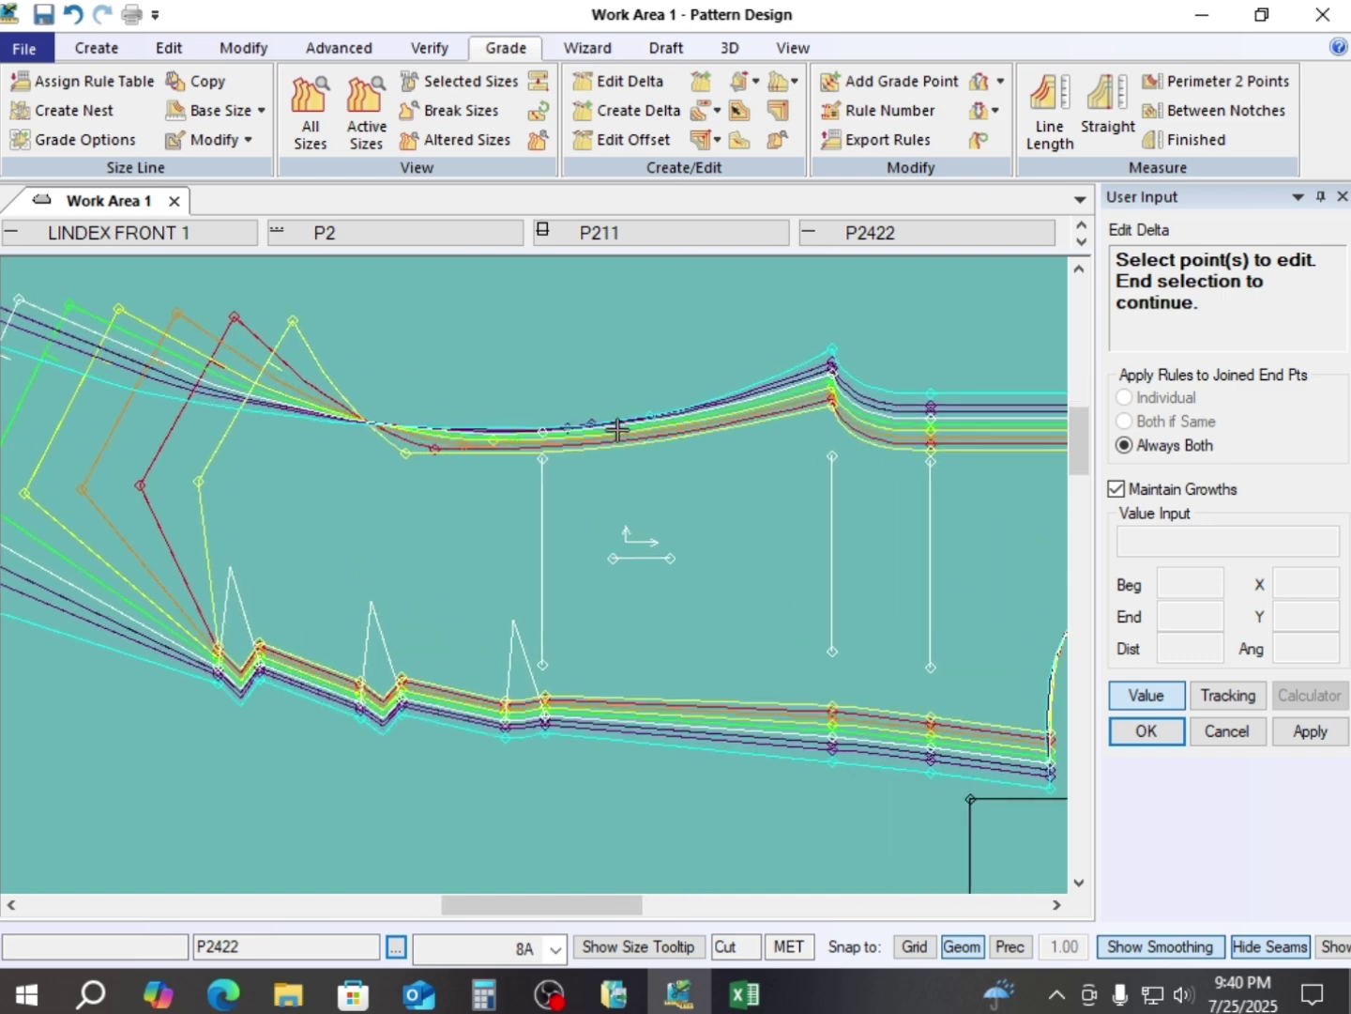
click(985, 111)
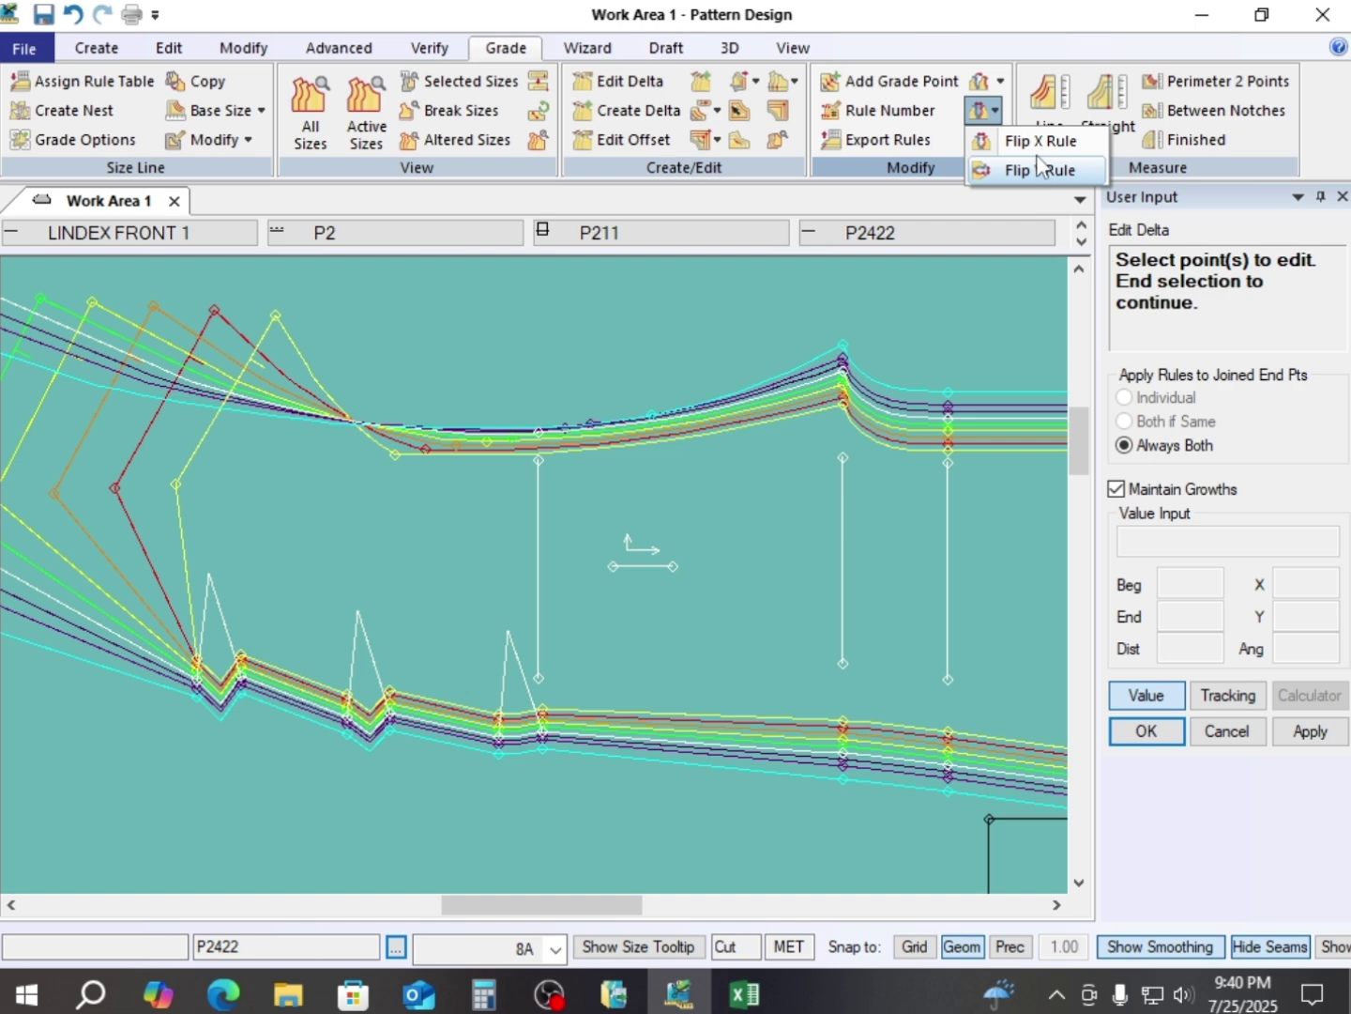
click(1039, 142)
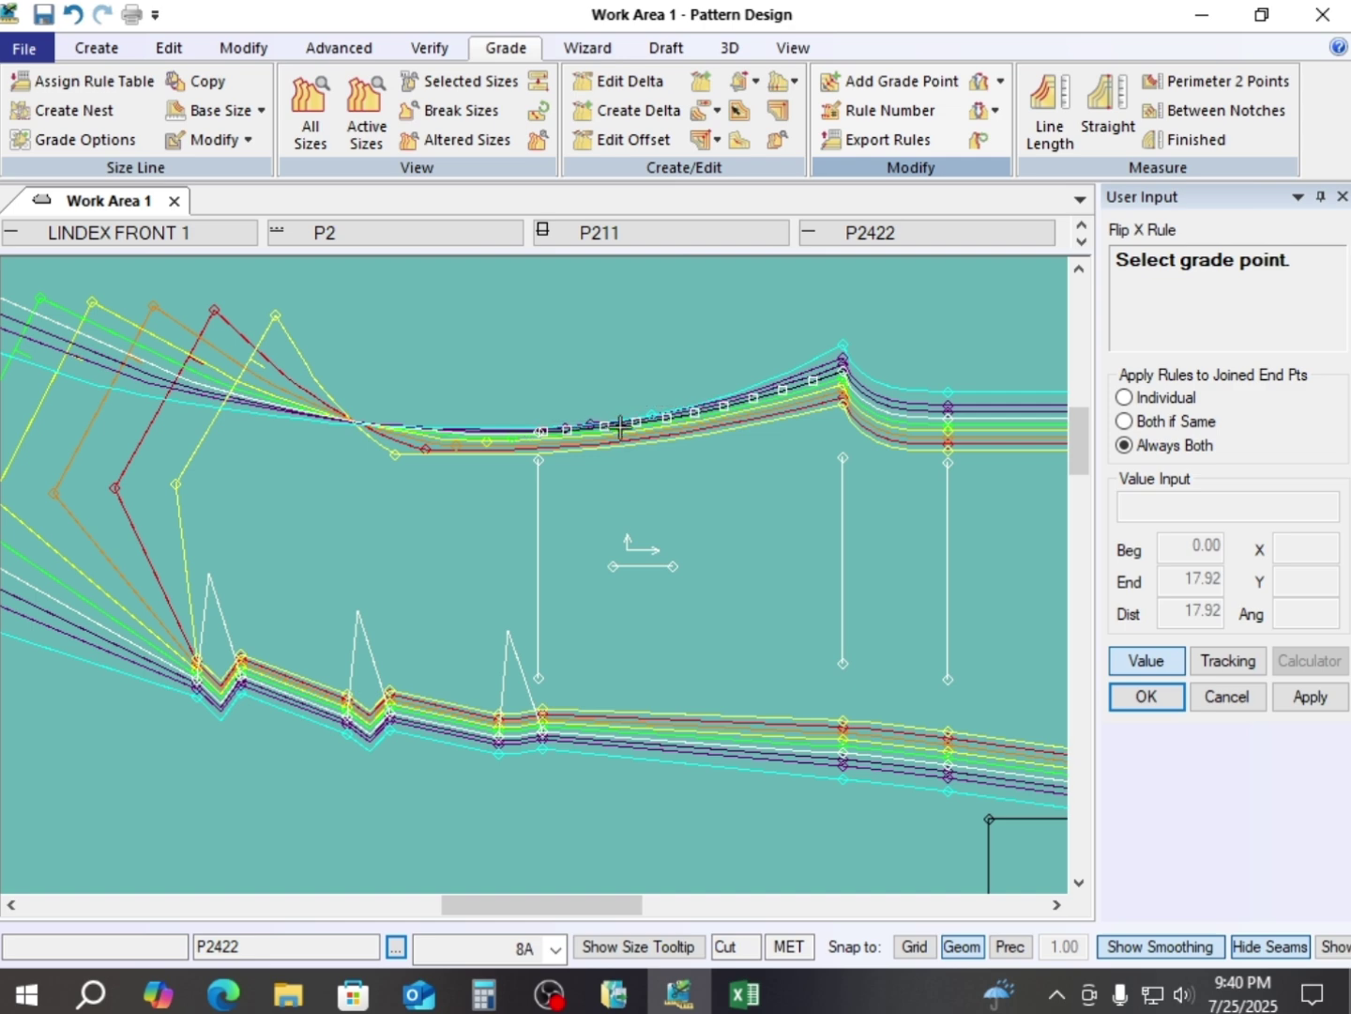
scroll(544, 419, down, 3)
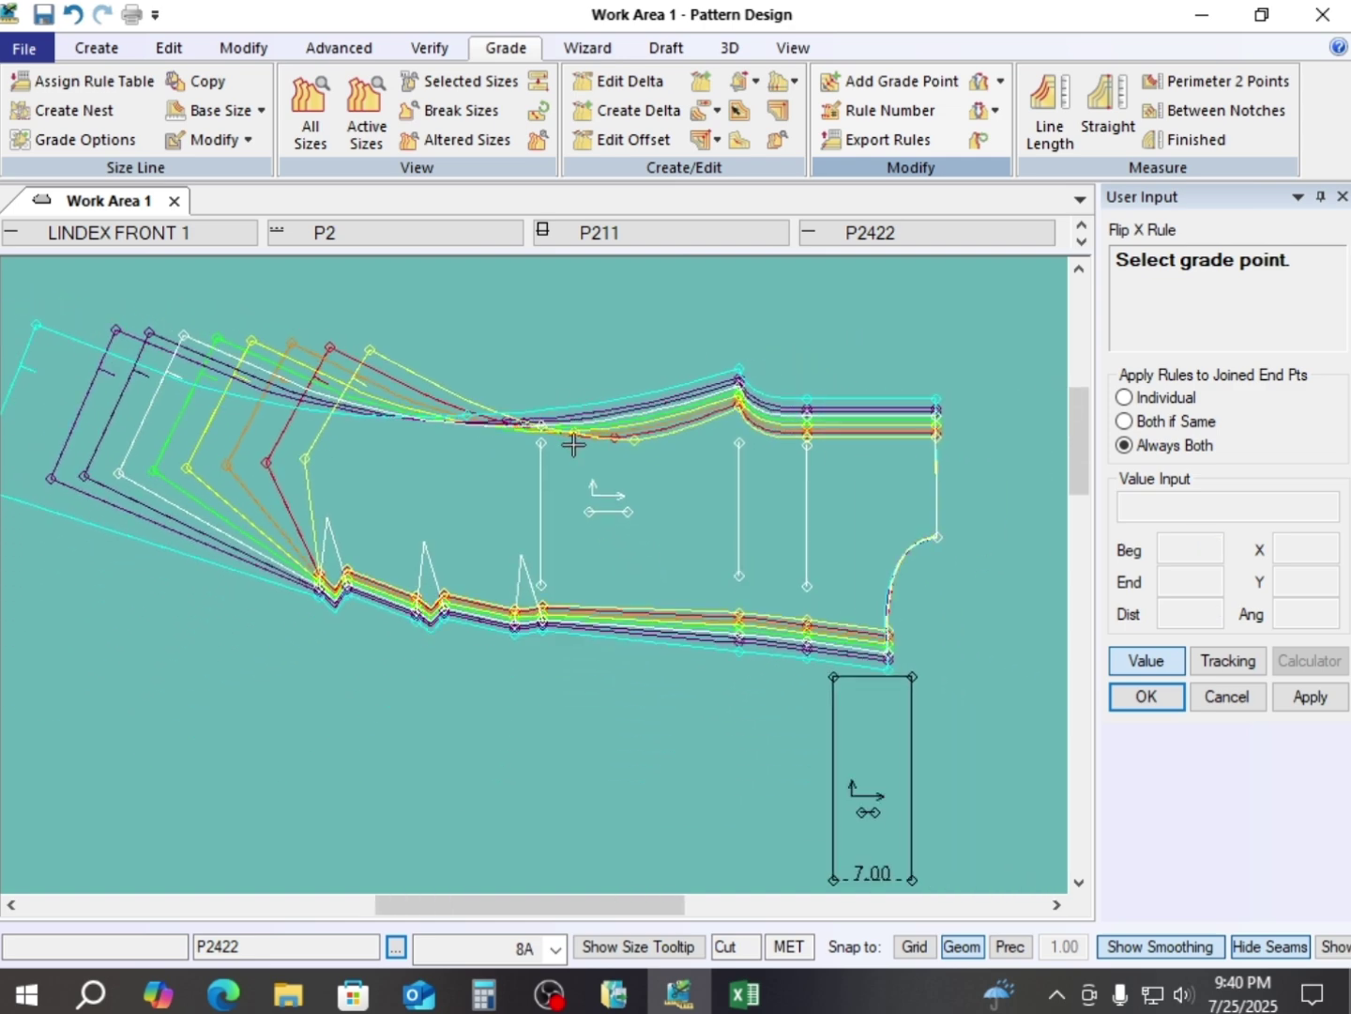
scroll(574, 443, up, 2)
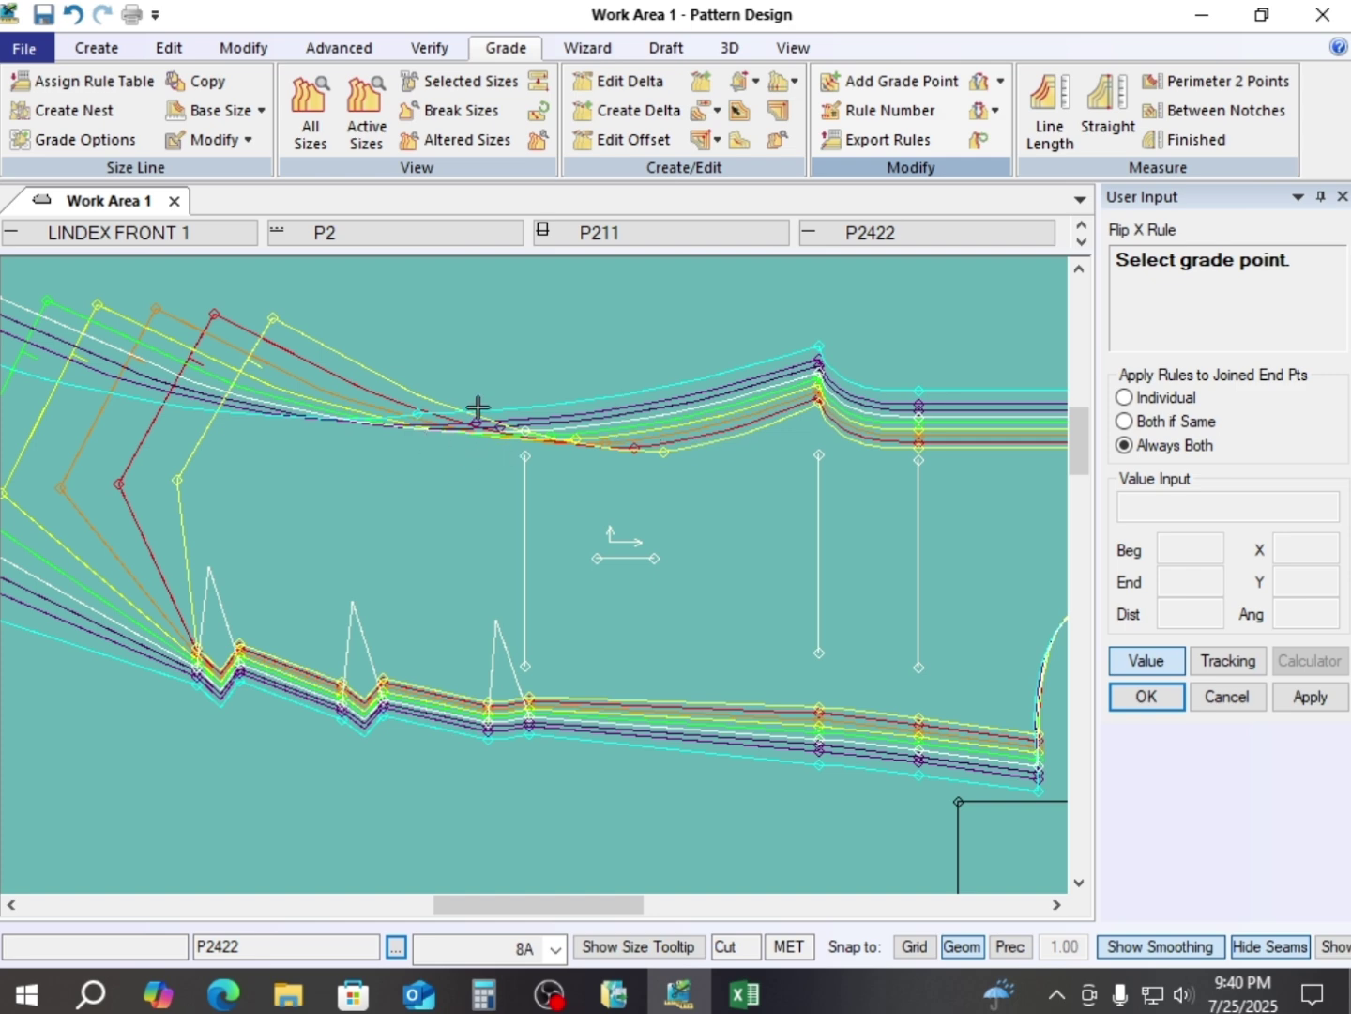
scroll(477, 407, down, 3)
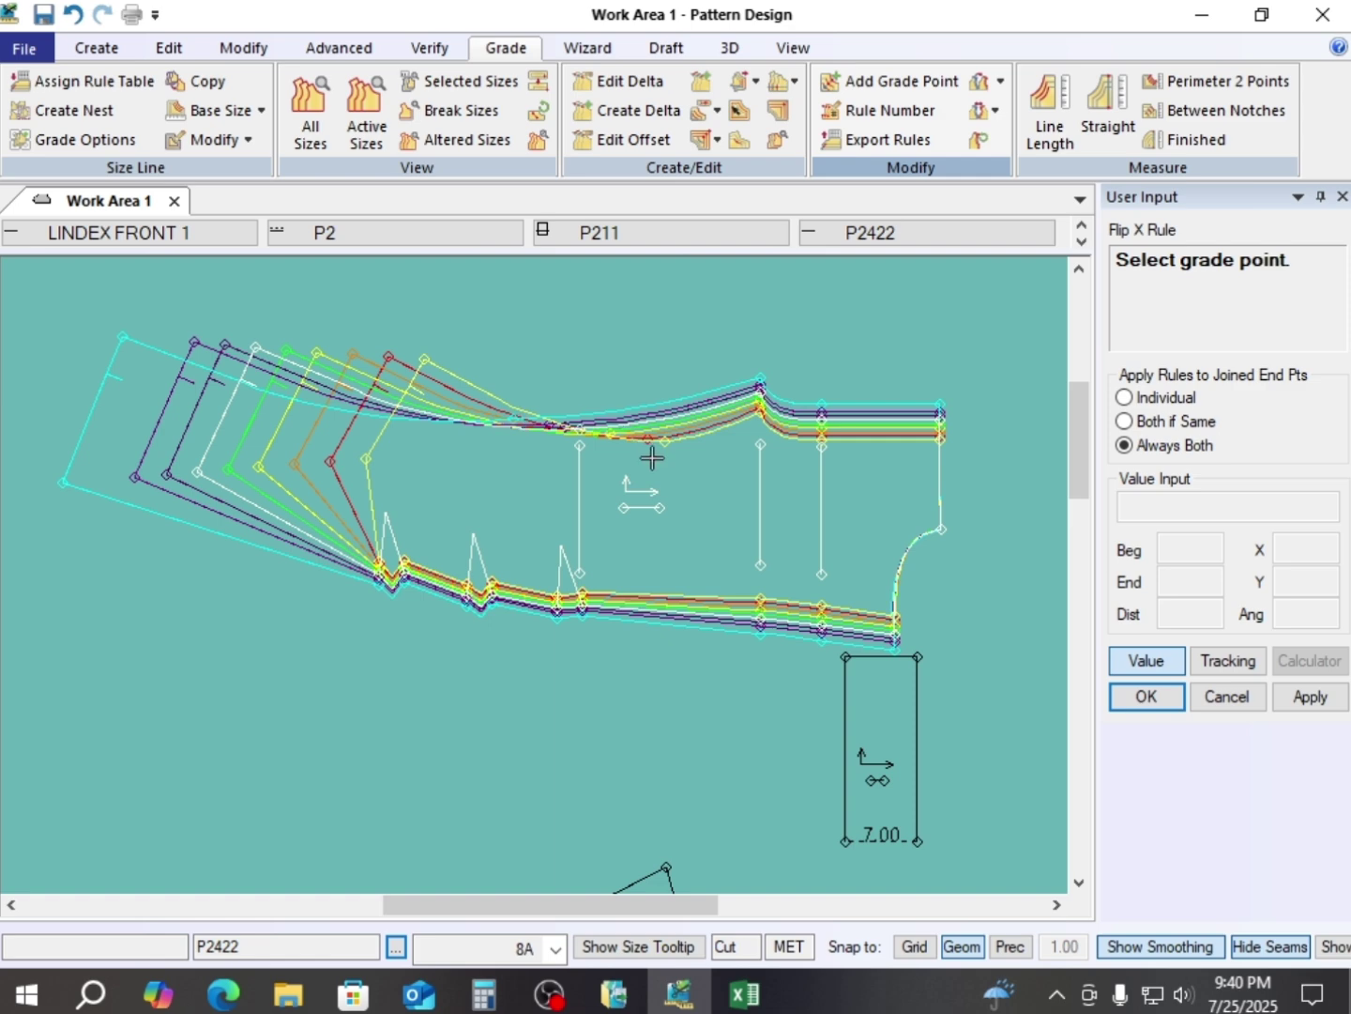
scroll(657, 447, up, 3)
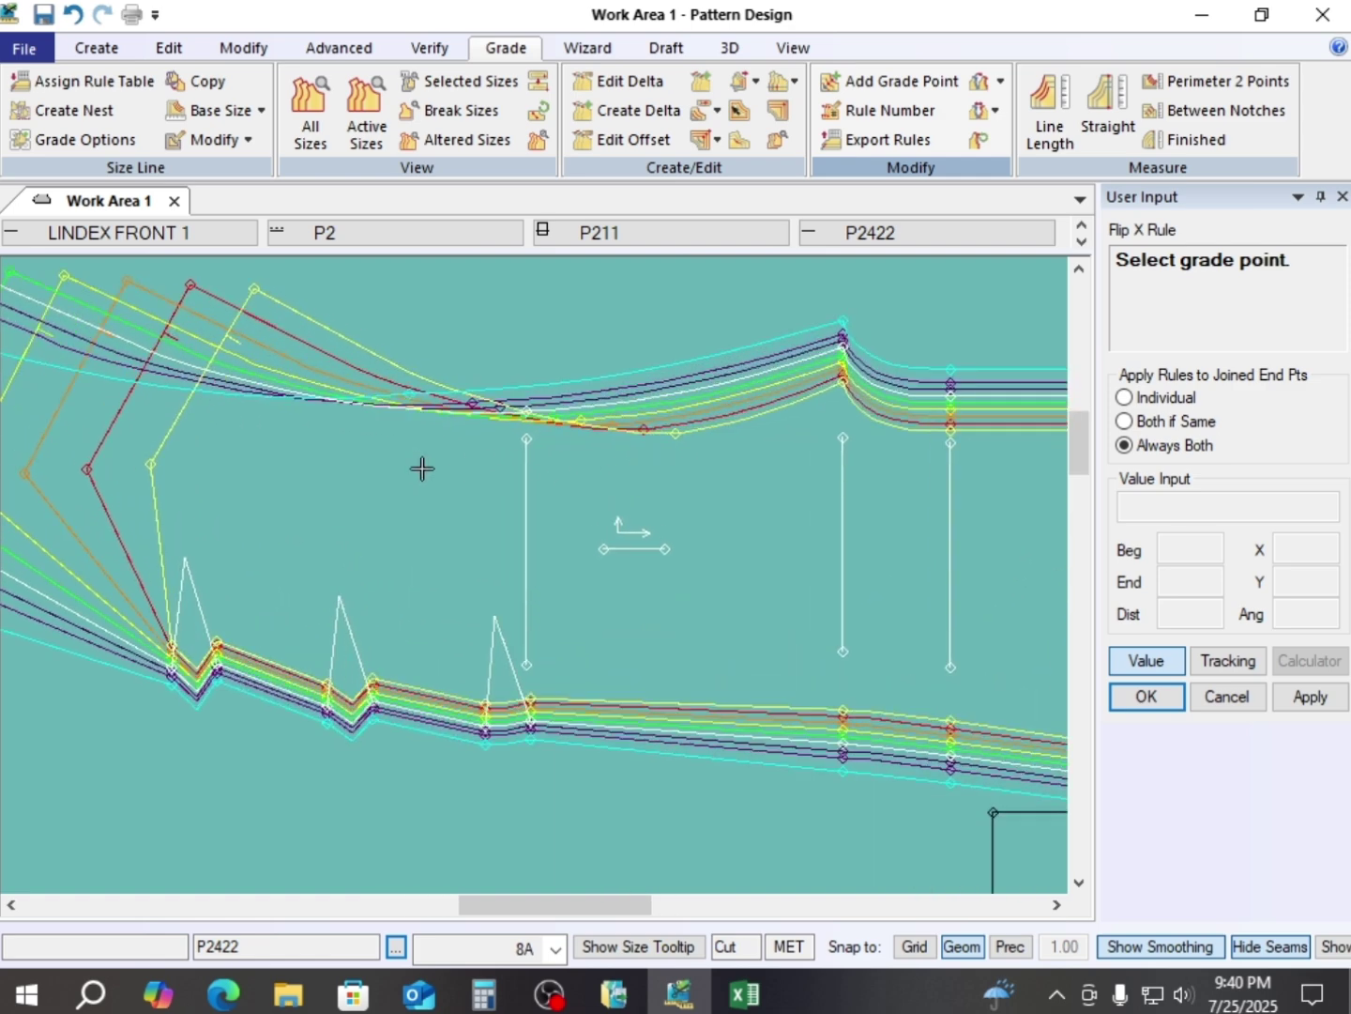
scroll(492, 440, down, 3)
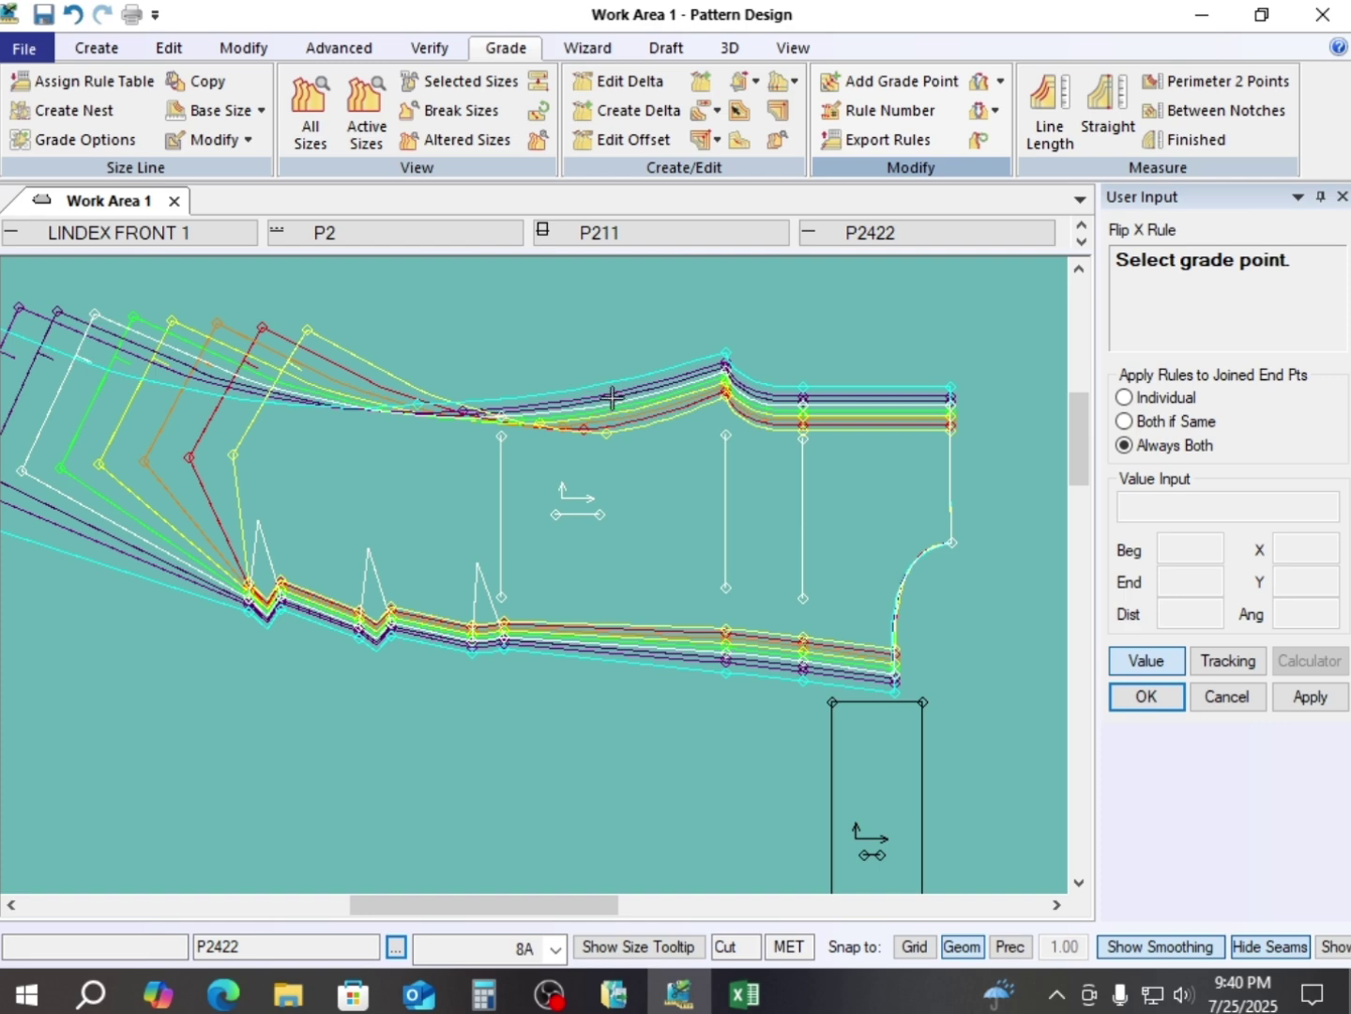
right_click(532, 321)
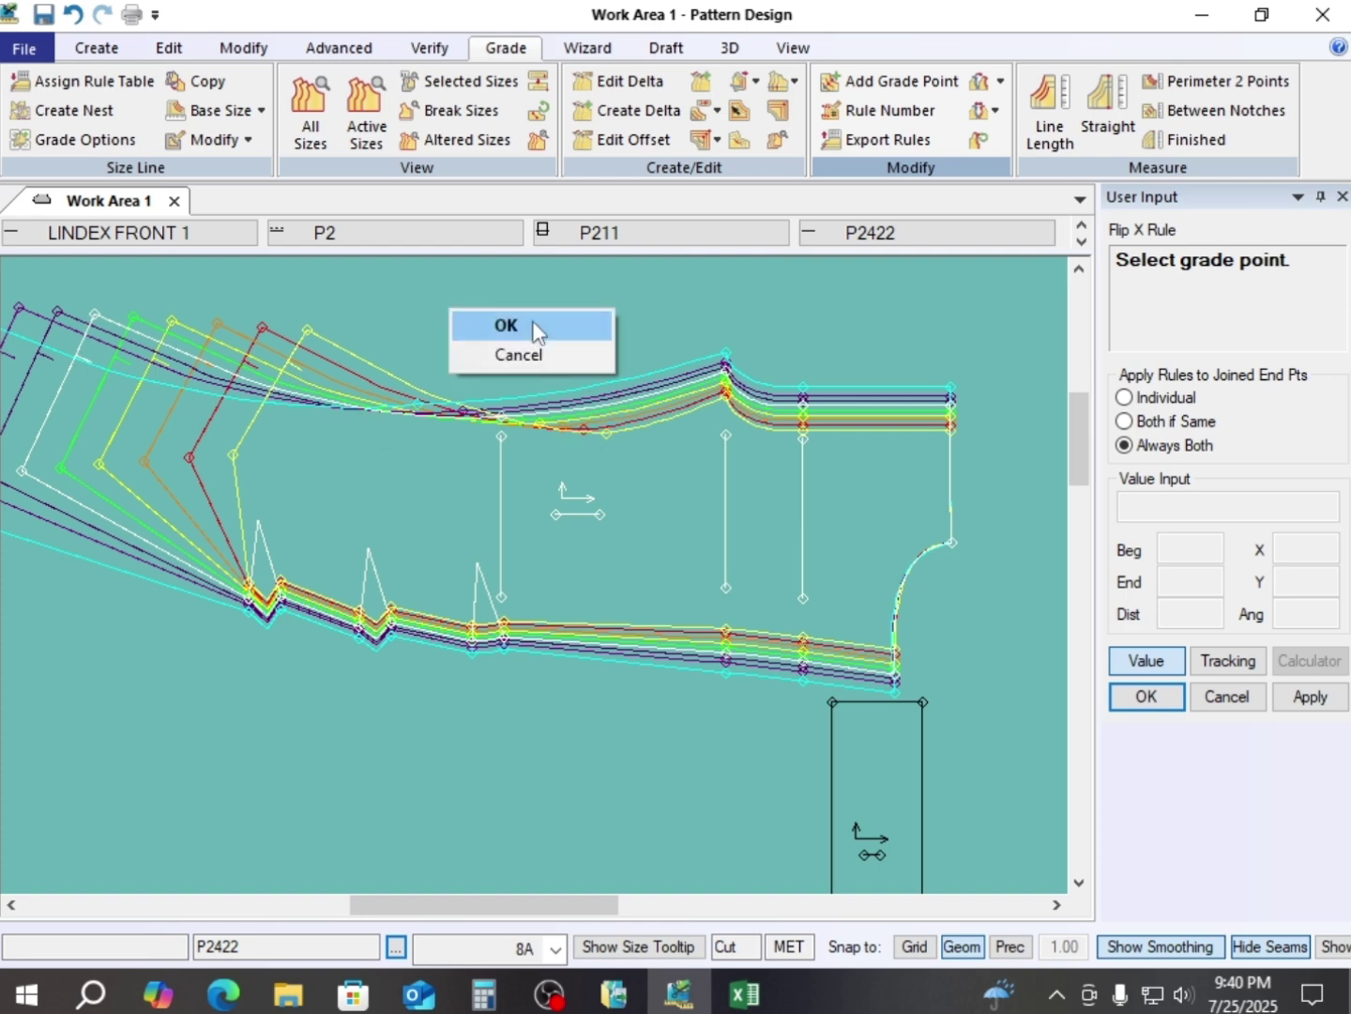
click(533, 326)
drag(621, 571, 739, 493)
scroll(490, 502, up, 4)
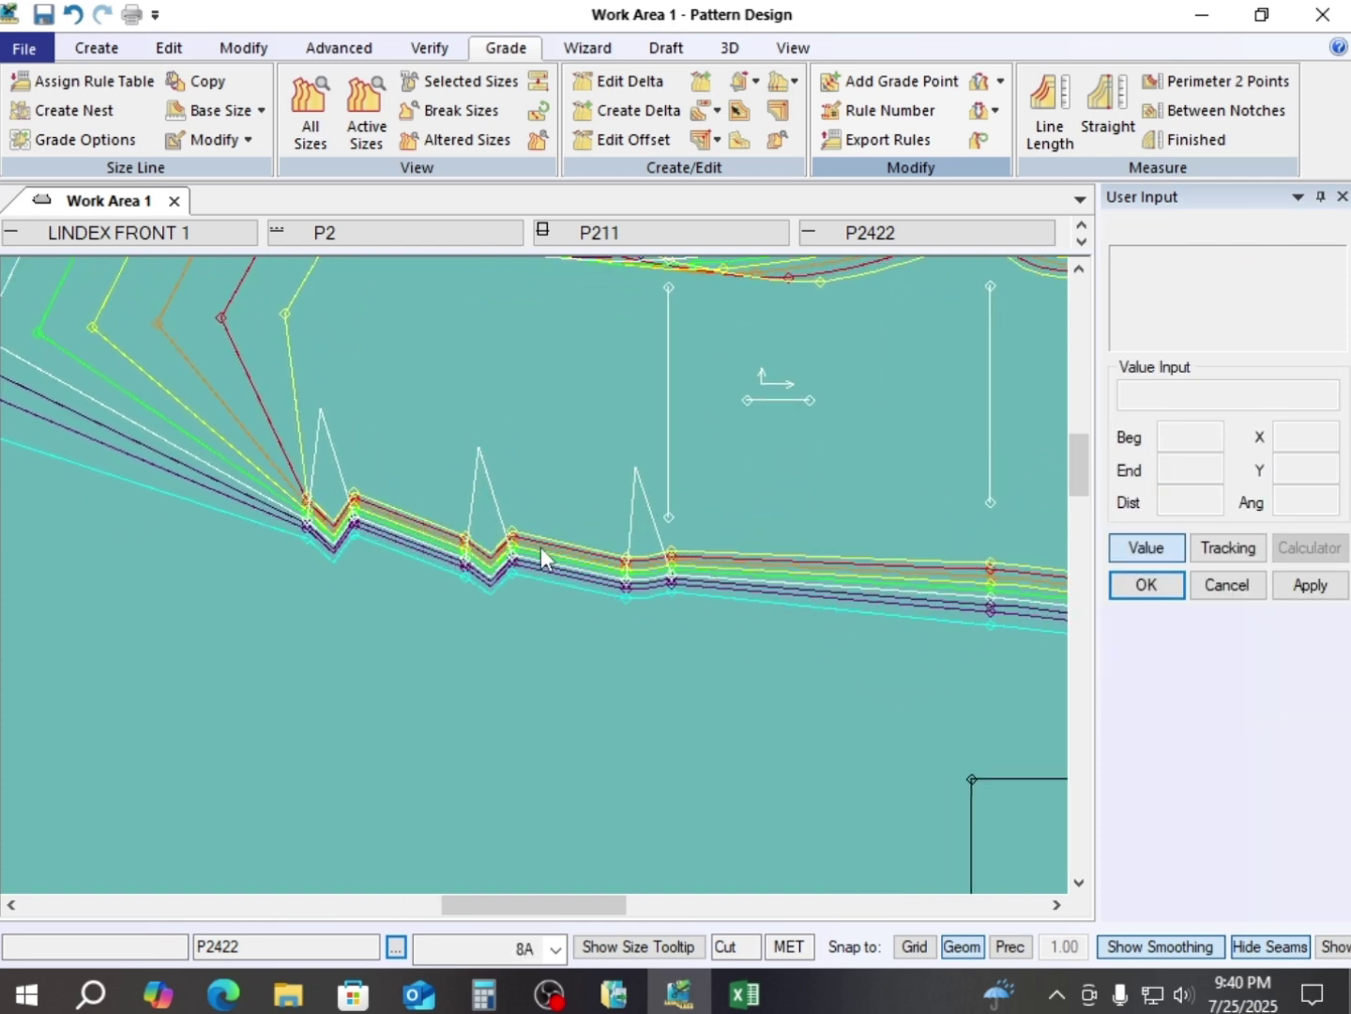
scroll(563, 556, down, 1)
drag(601, 427, 576, 532)
click(685, 367)
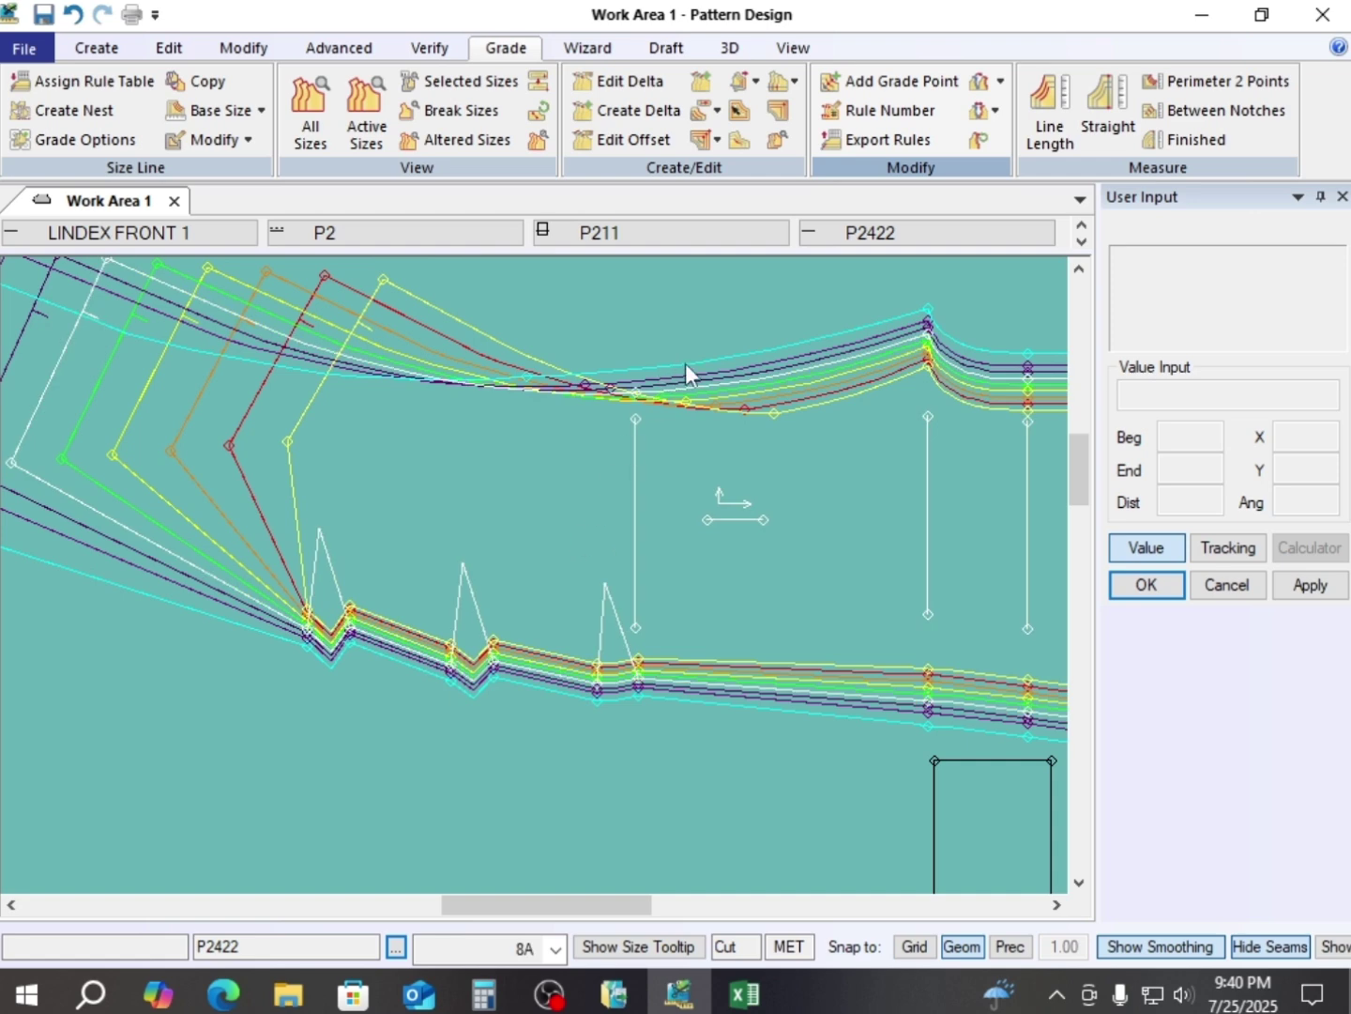
drag(703, 615, 658, 599)
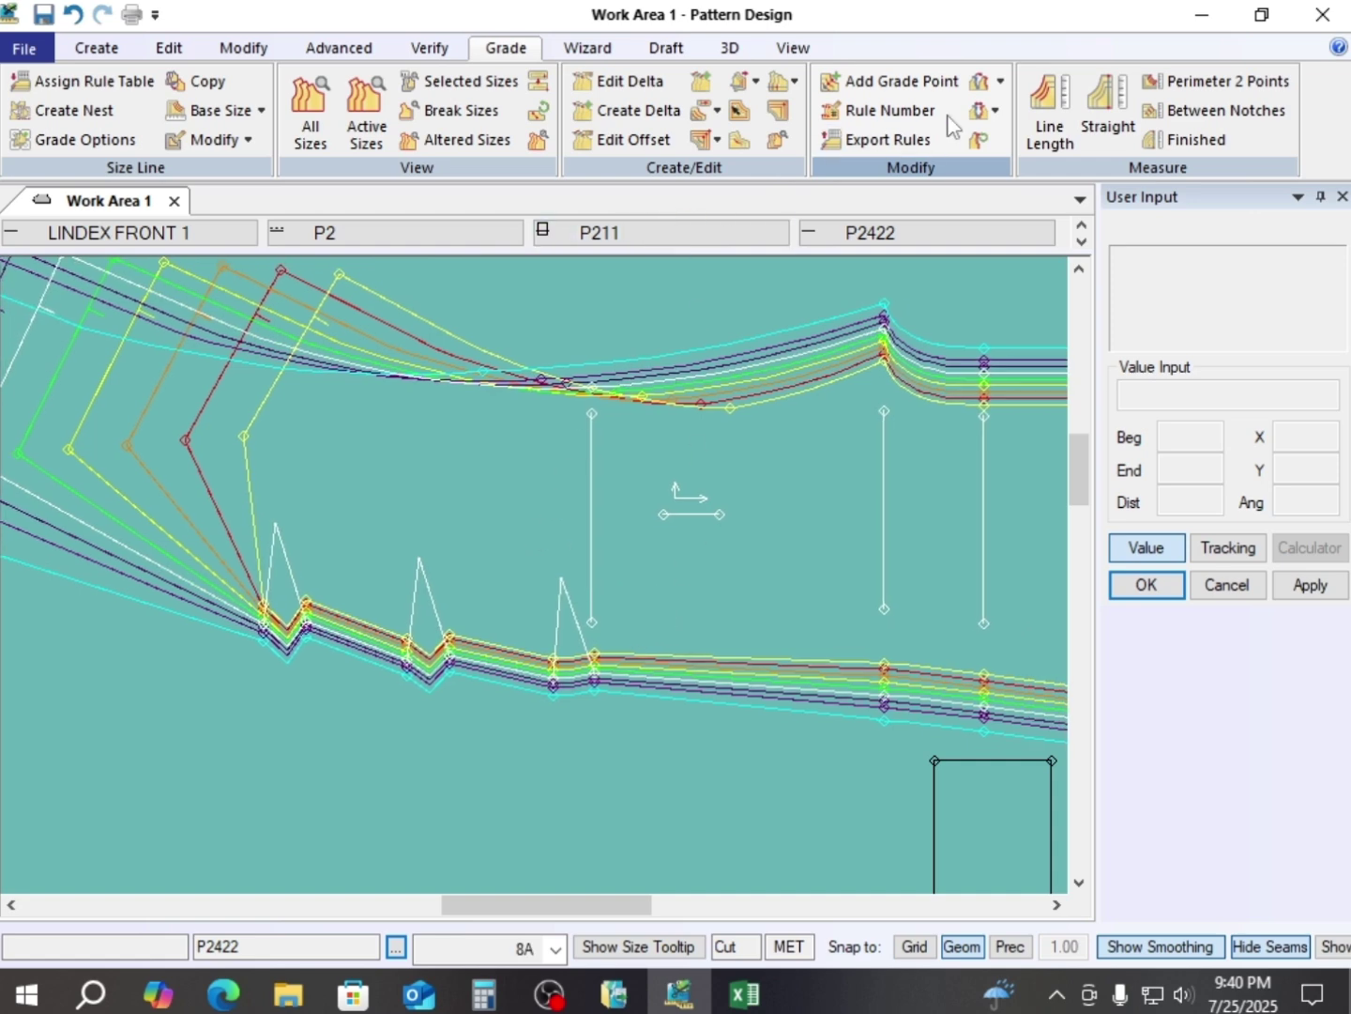
drag(652, 558, 750, 459)
scroll(458, 575, down, 1)
drag(656, 420, 654, 439)
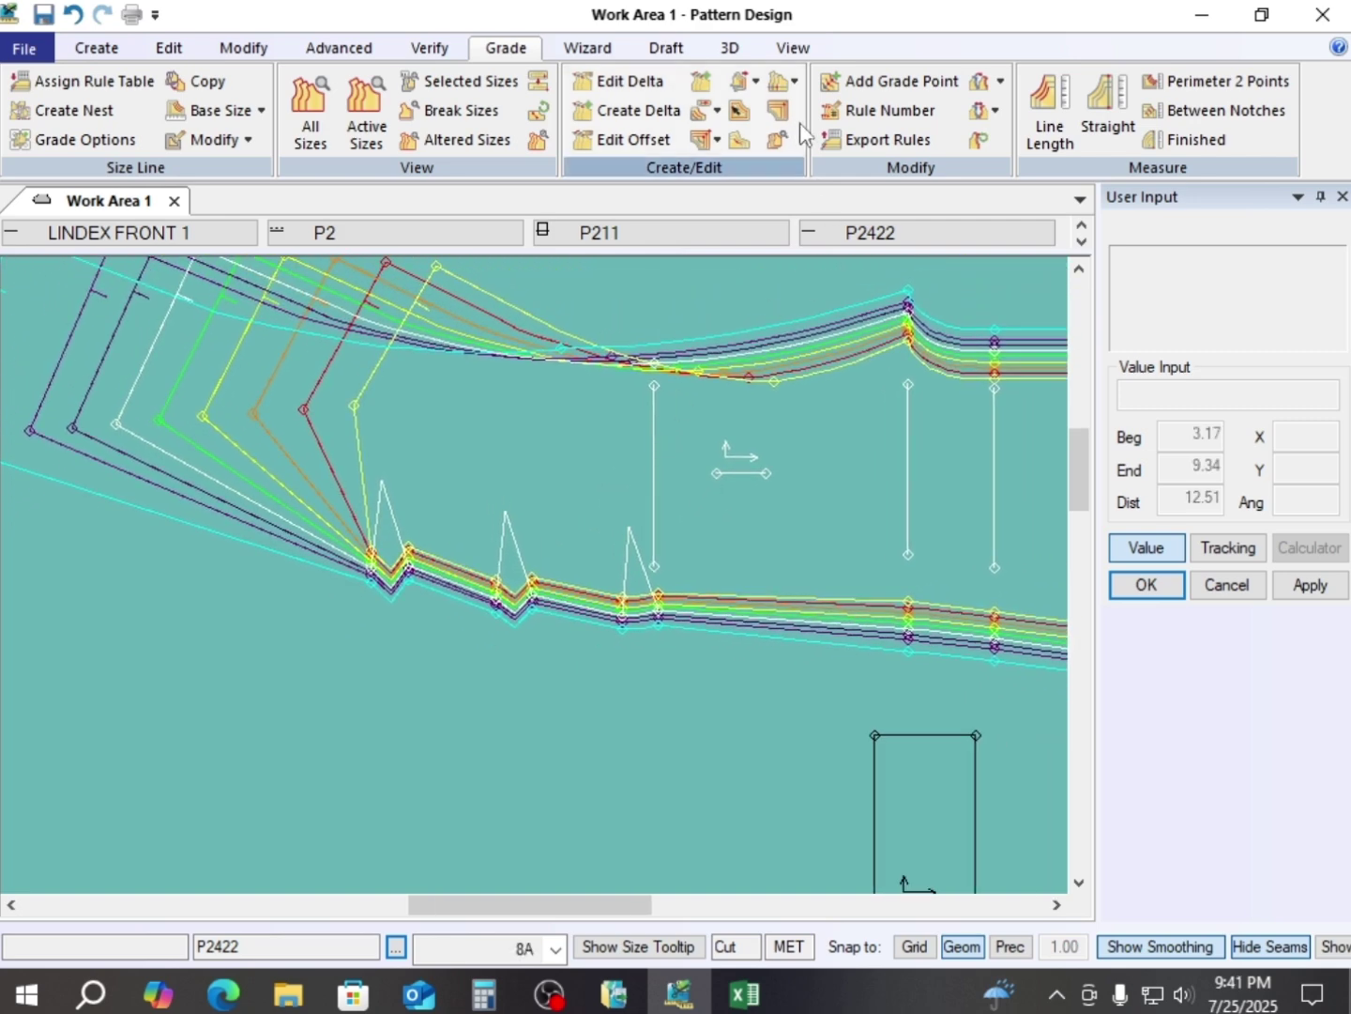
- Copy the X rule from P2422's upper knee-line point to the six leg points of the three darts along the lower edge
click(1001, 81)
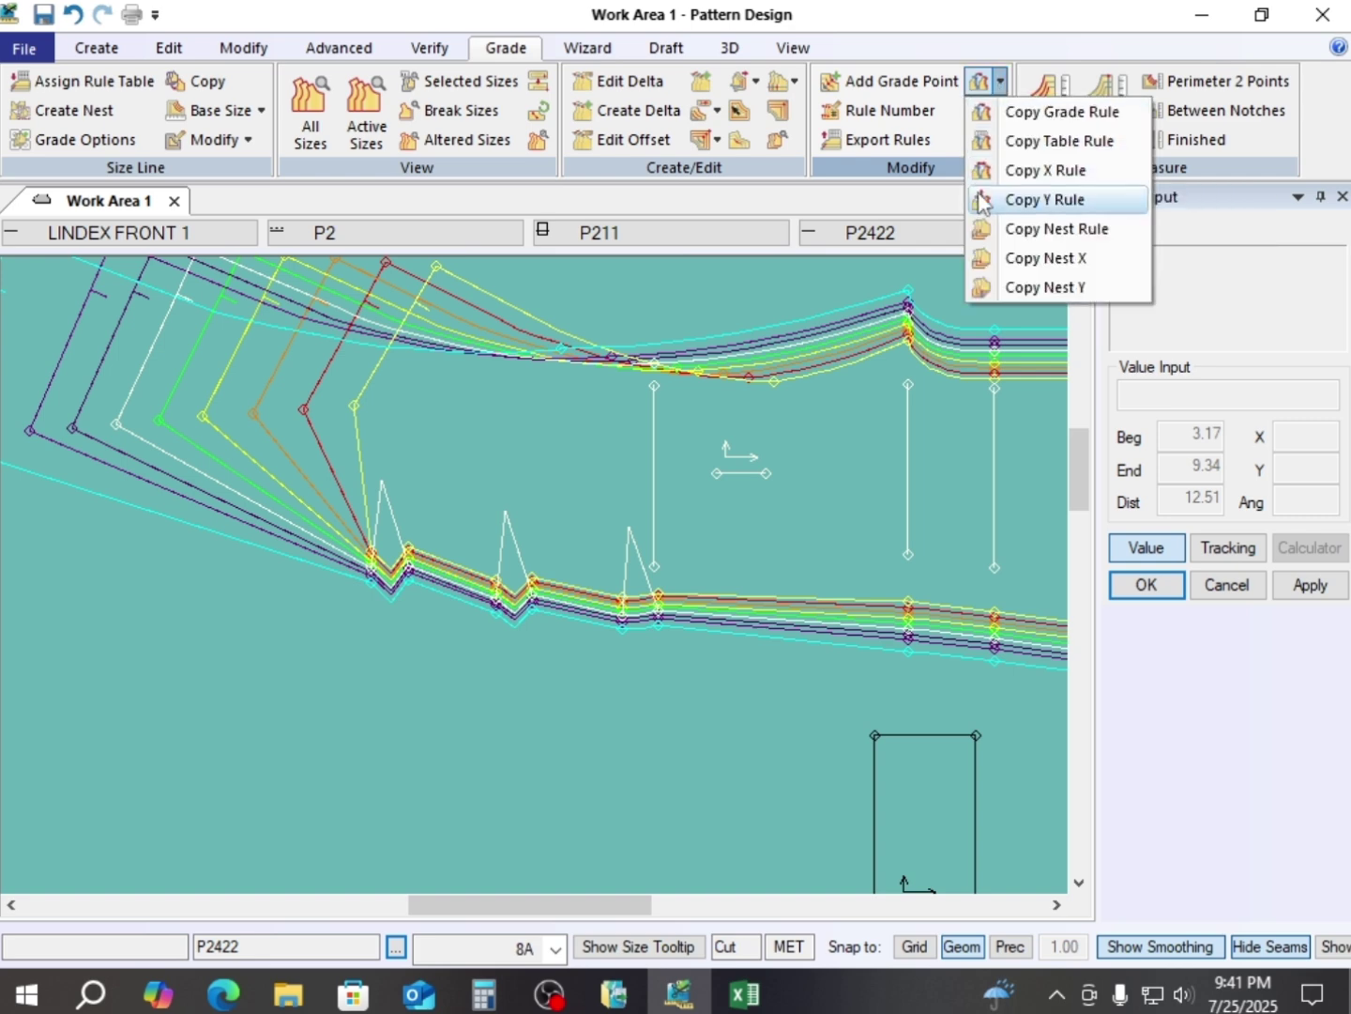
click(1059, 179)
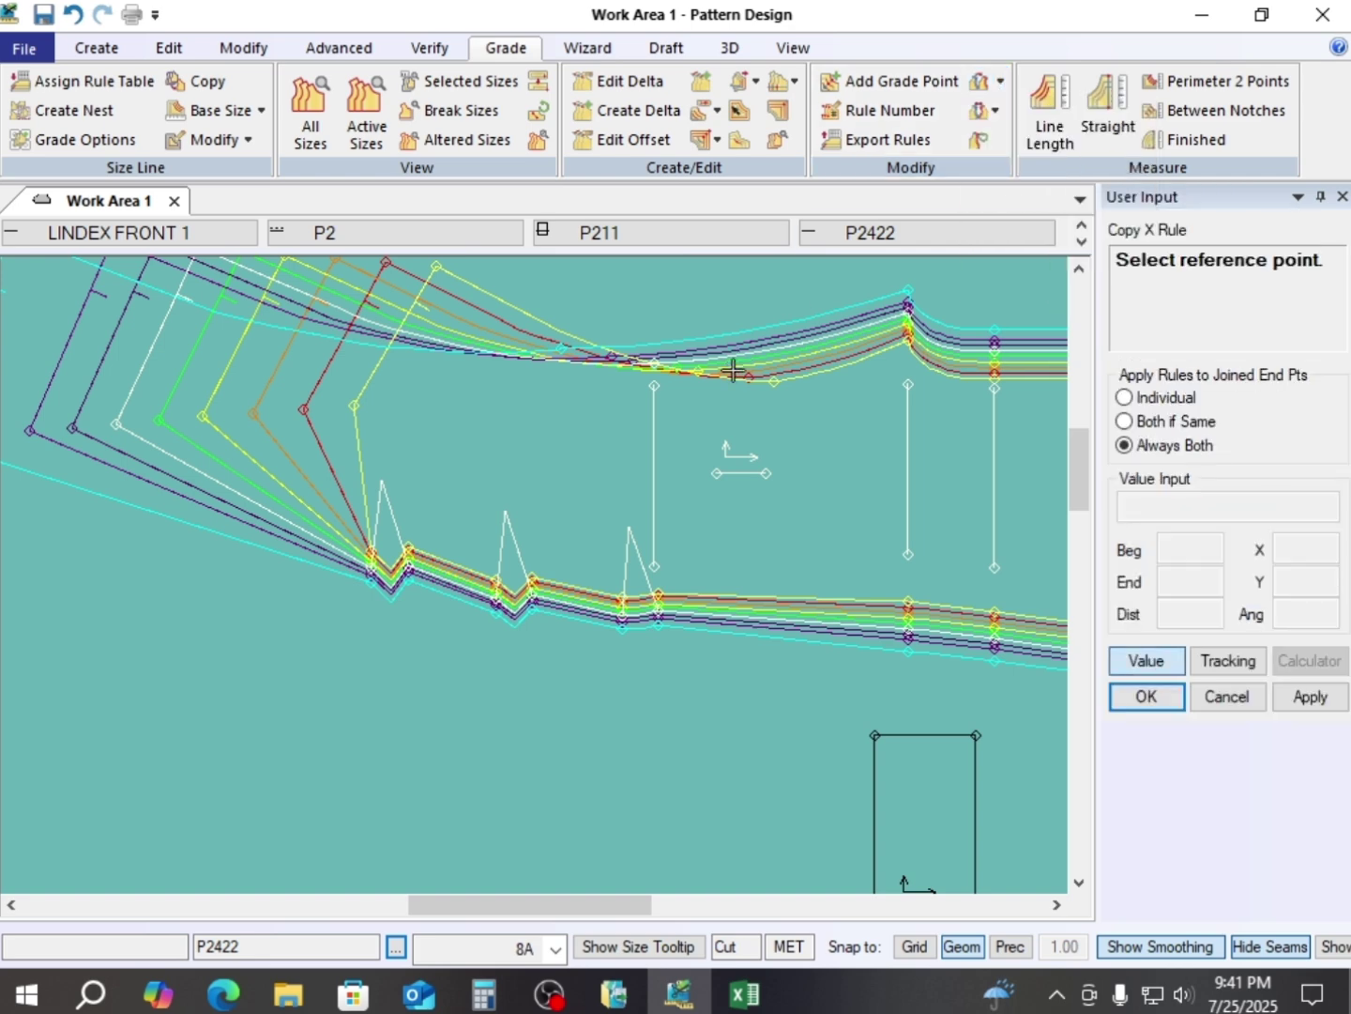
click(650, 364)
scroll(634, 648, up, 3)
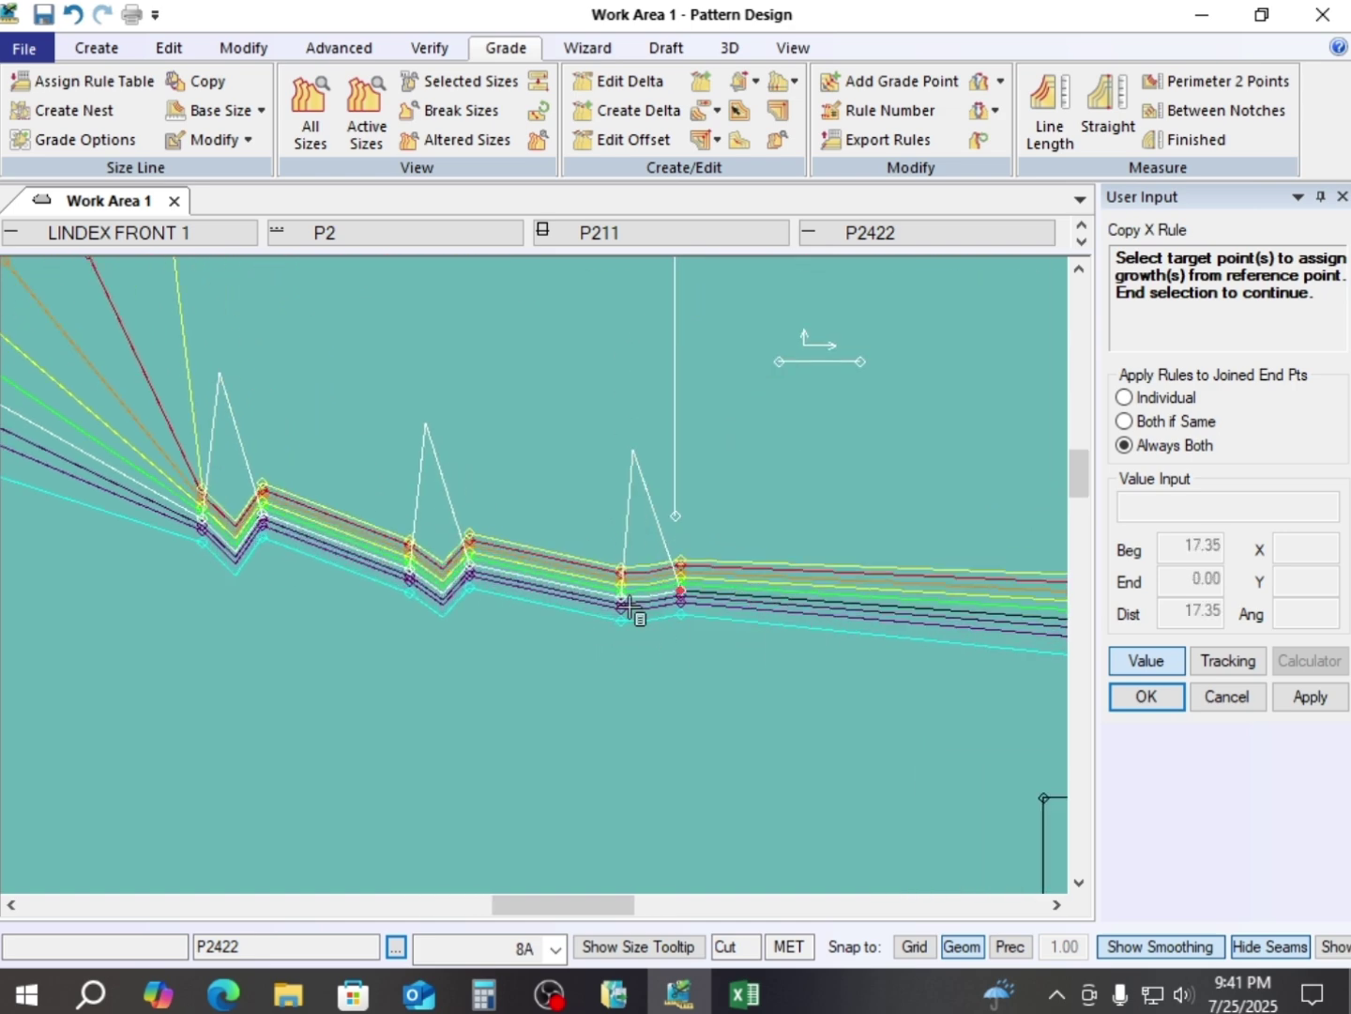
scroll(624, 615, up, 1)
scroll(619, 615, up, 1)
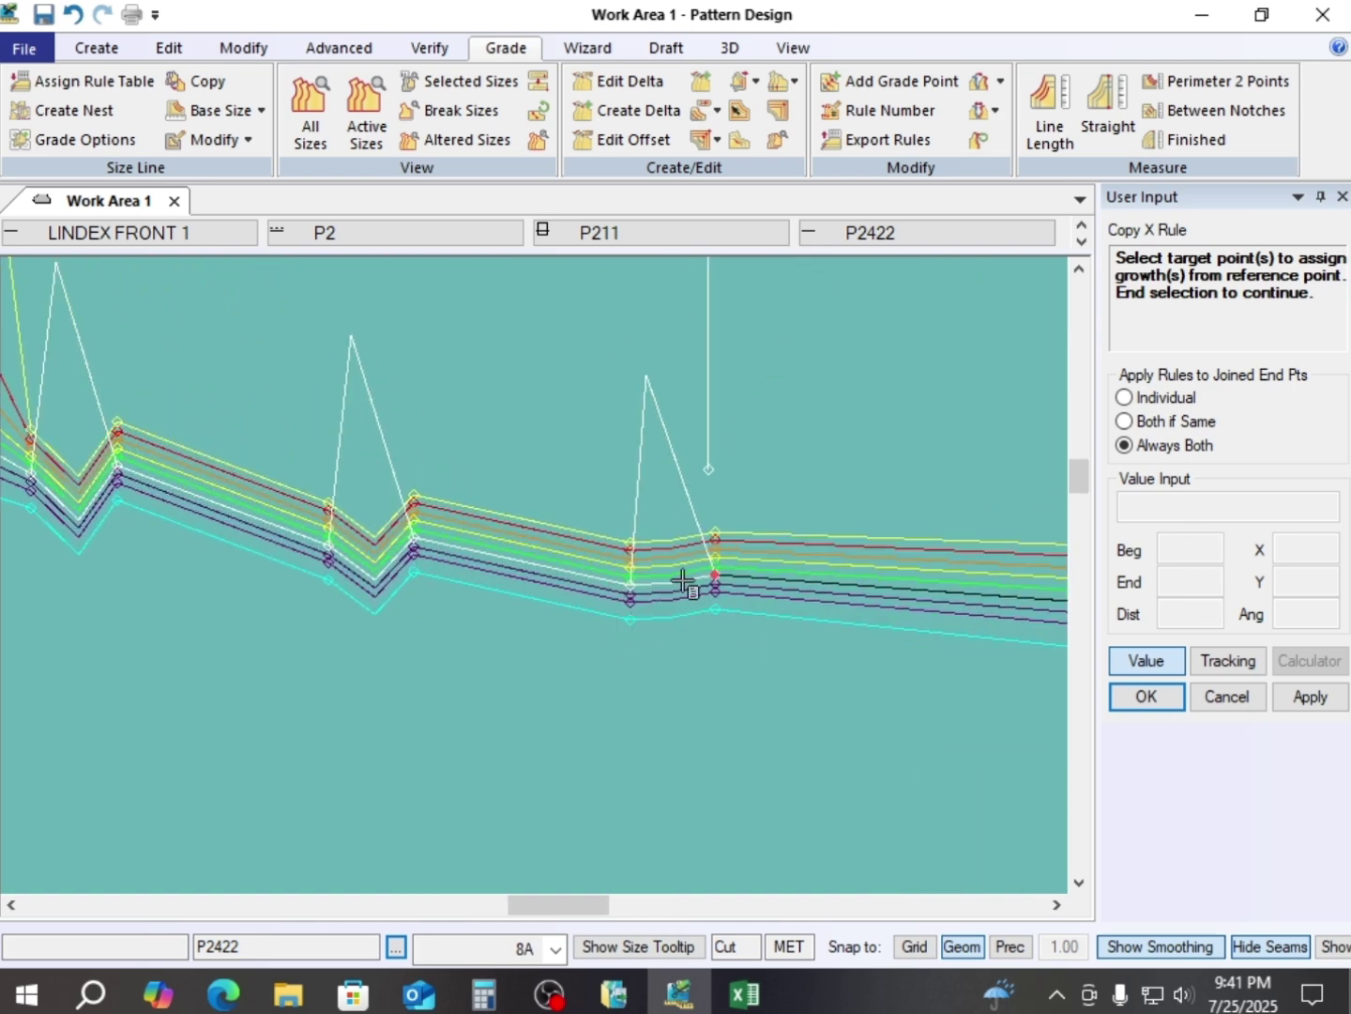
click(627, 582)
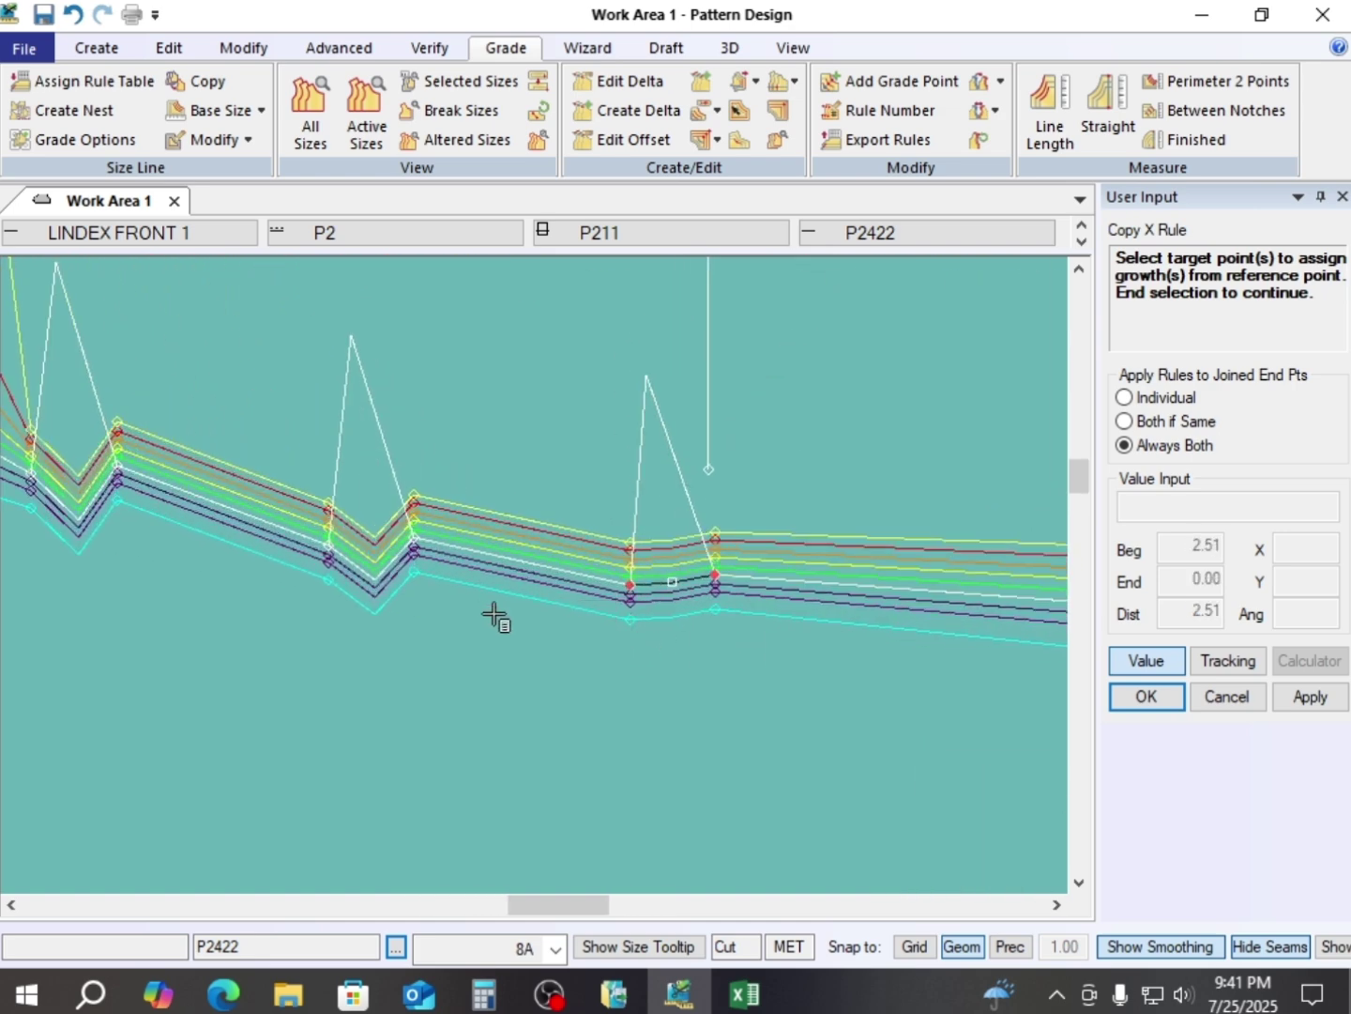
click(395, 533)
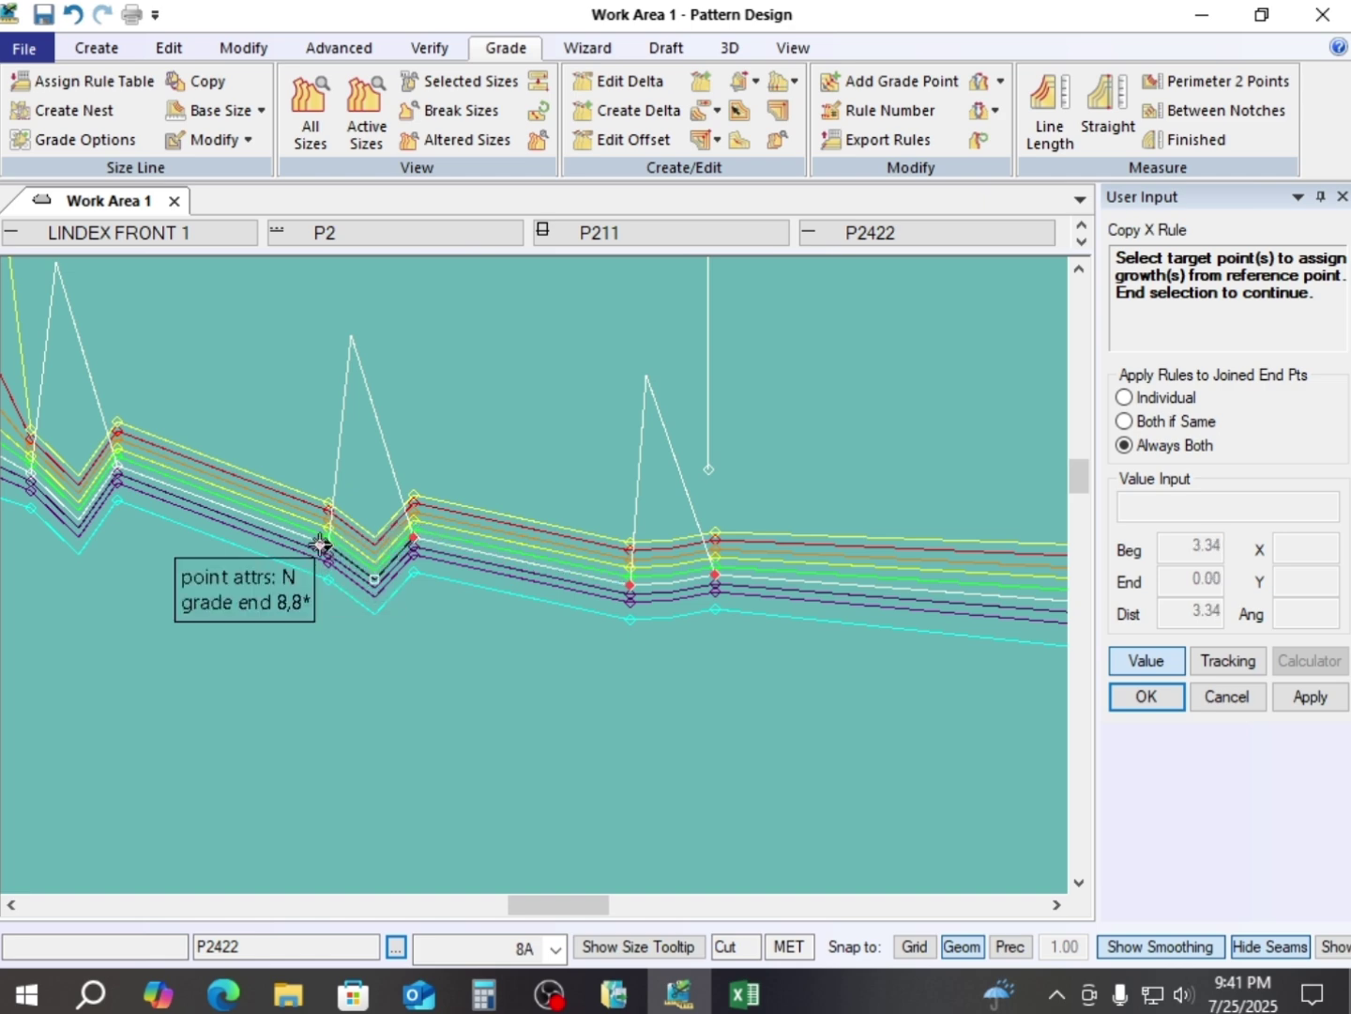
click(326, 553)
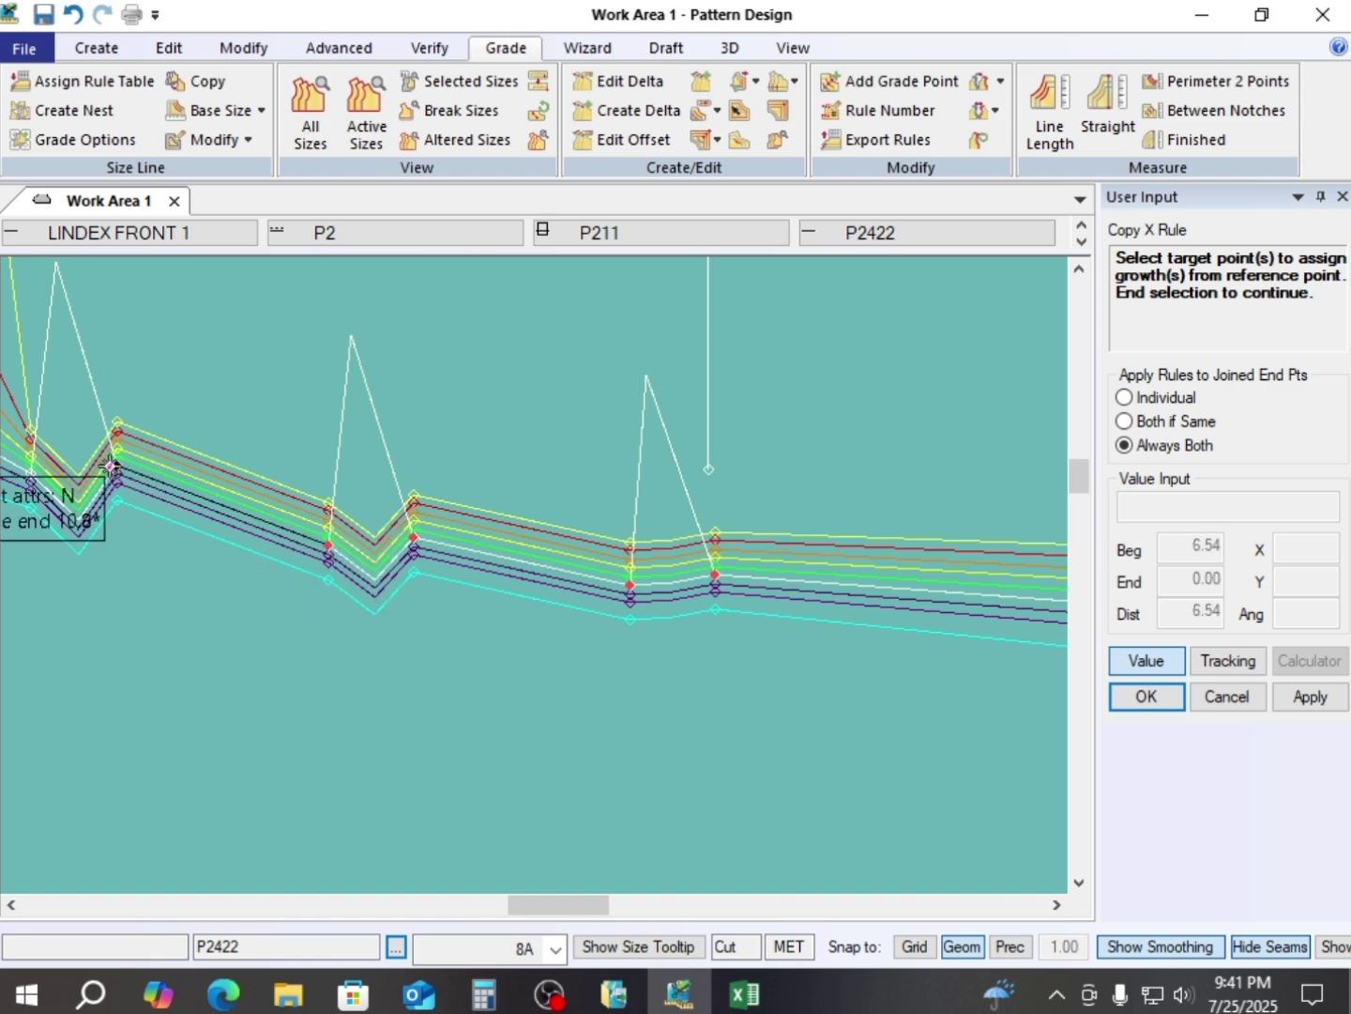
click(118, 466)
middle_drag(266, 516, 383, 538)
scroll(139, 445, up, 1)
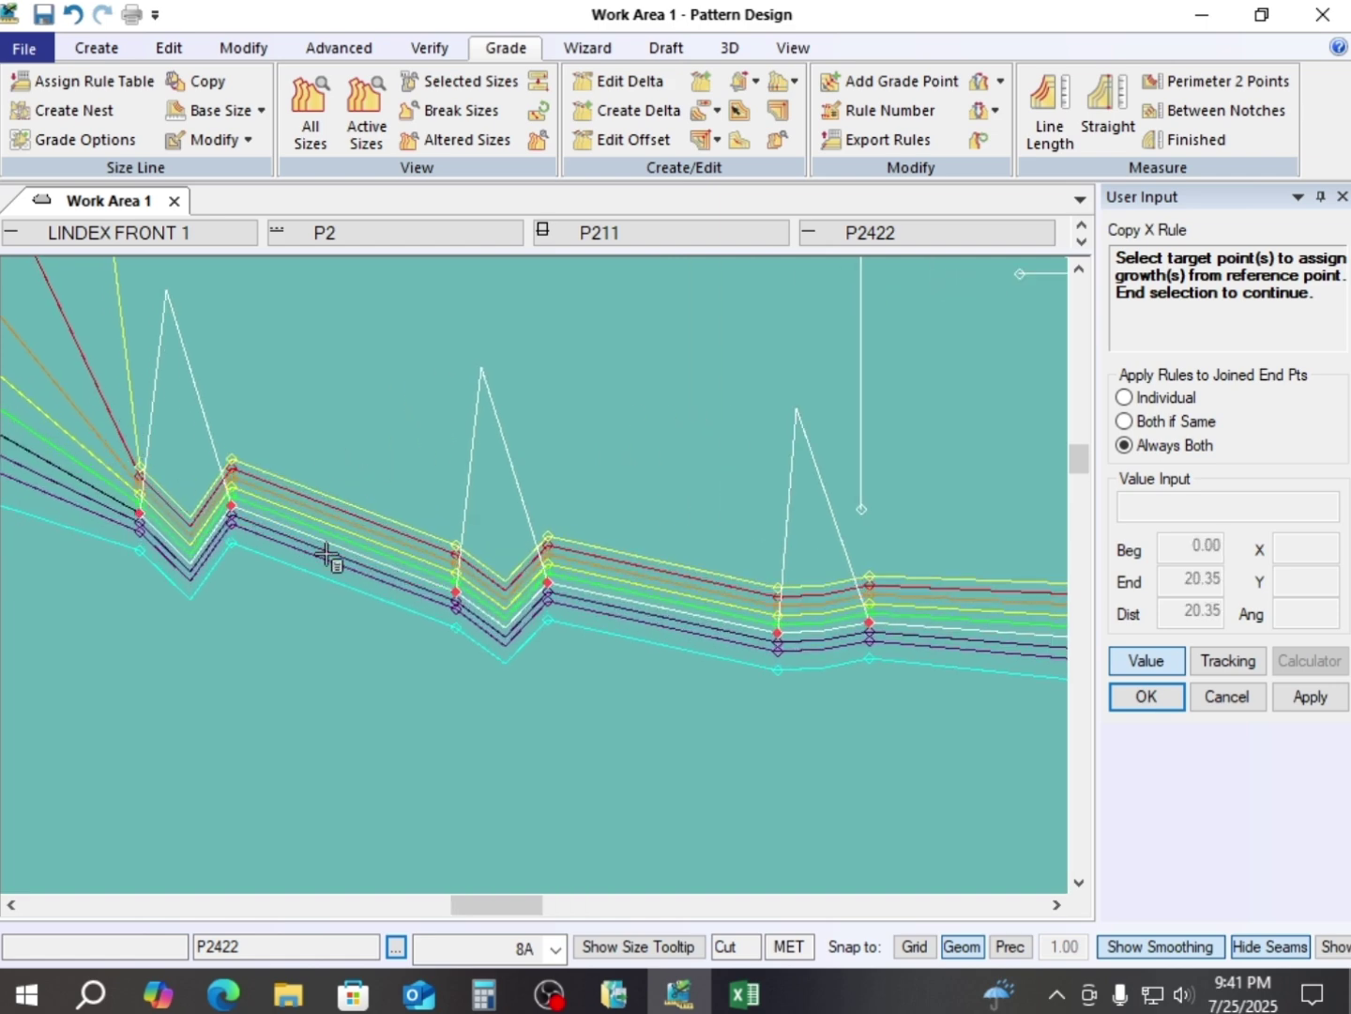
scroll(325, 563, down, 2)
scroll(324, 563, down, 3)
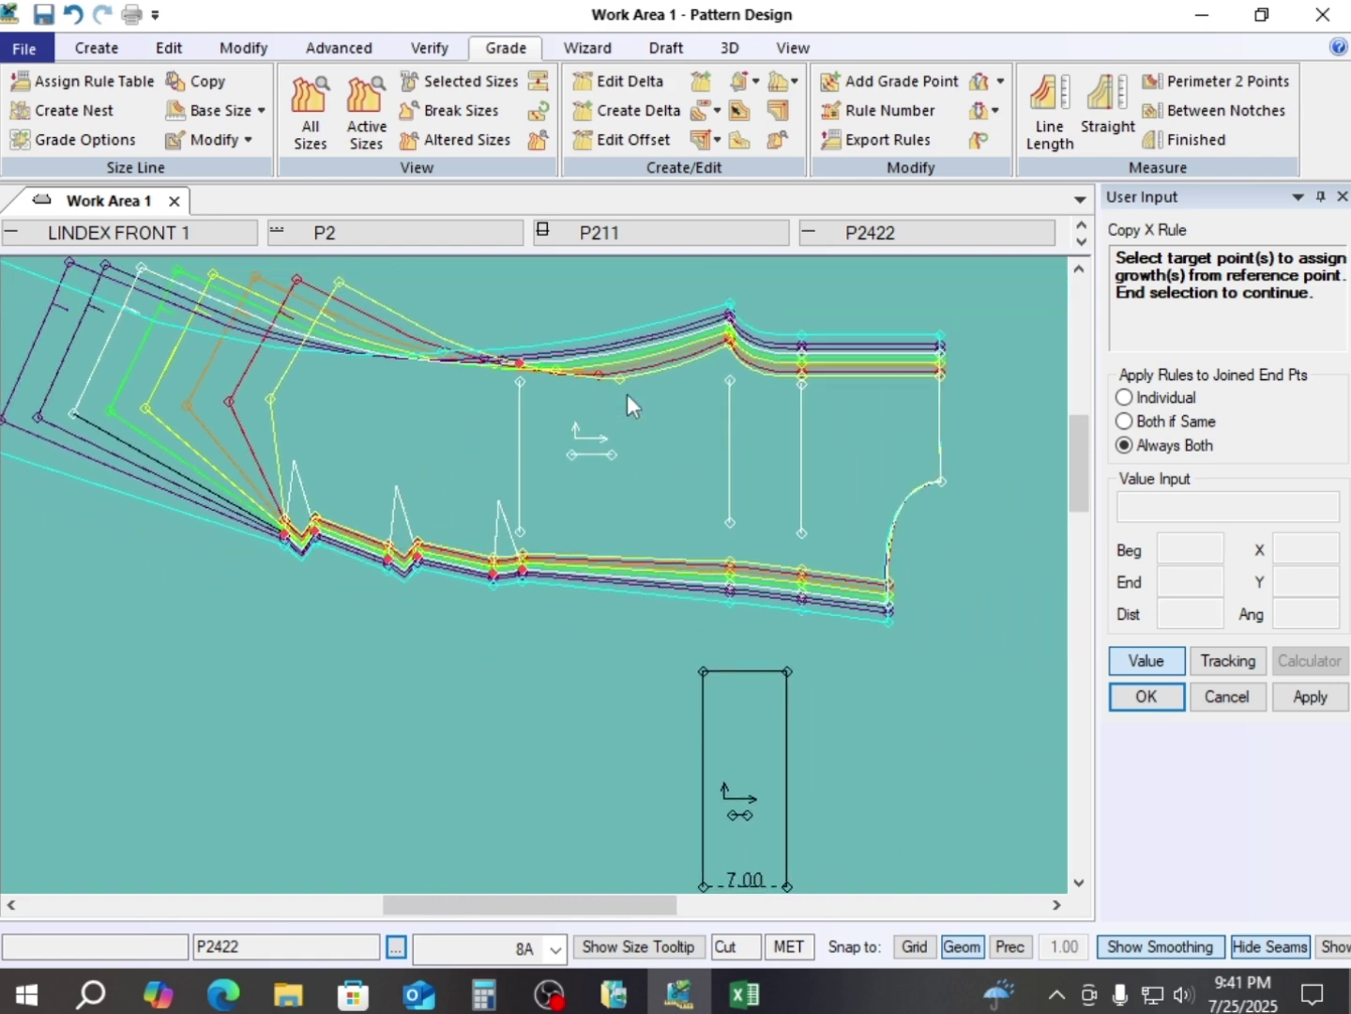
right_click(627, 400)
click(627, 399)
- Examine P2422's graded nest around the three darts, the knee line and the bottom leg, and finish Copy X Rule
scroll(568, 446, up, 2)
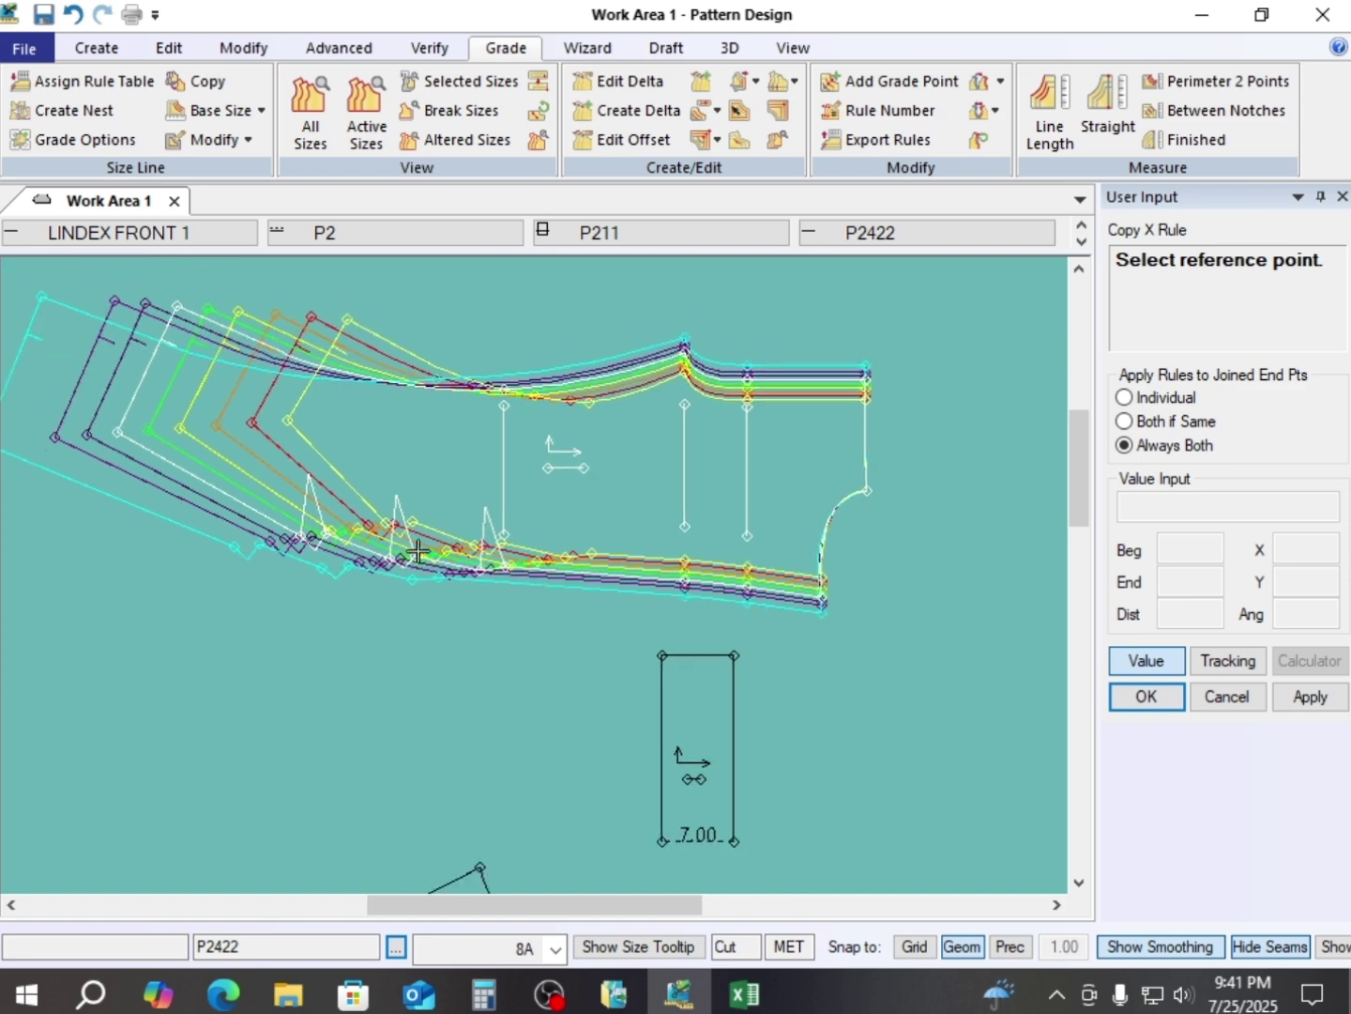
scroll(573, 455, up, 1)
scroll(601, 434, up, 1)
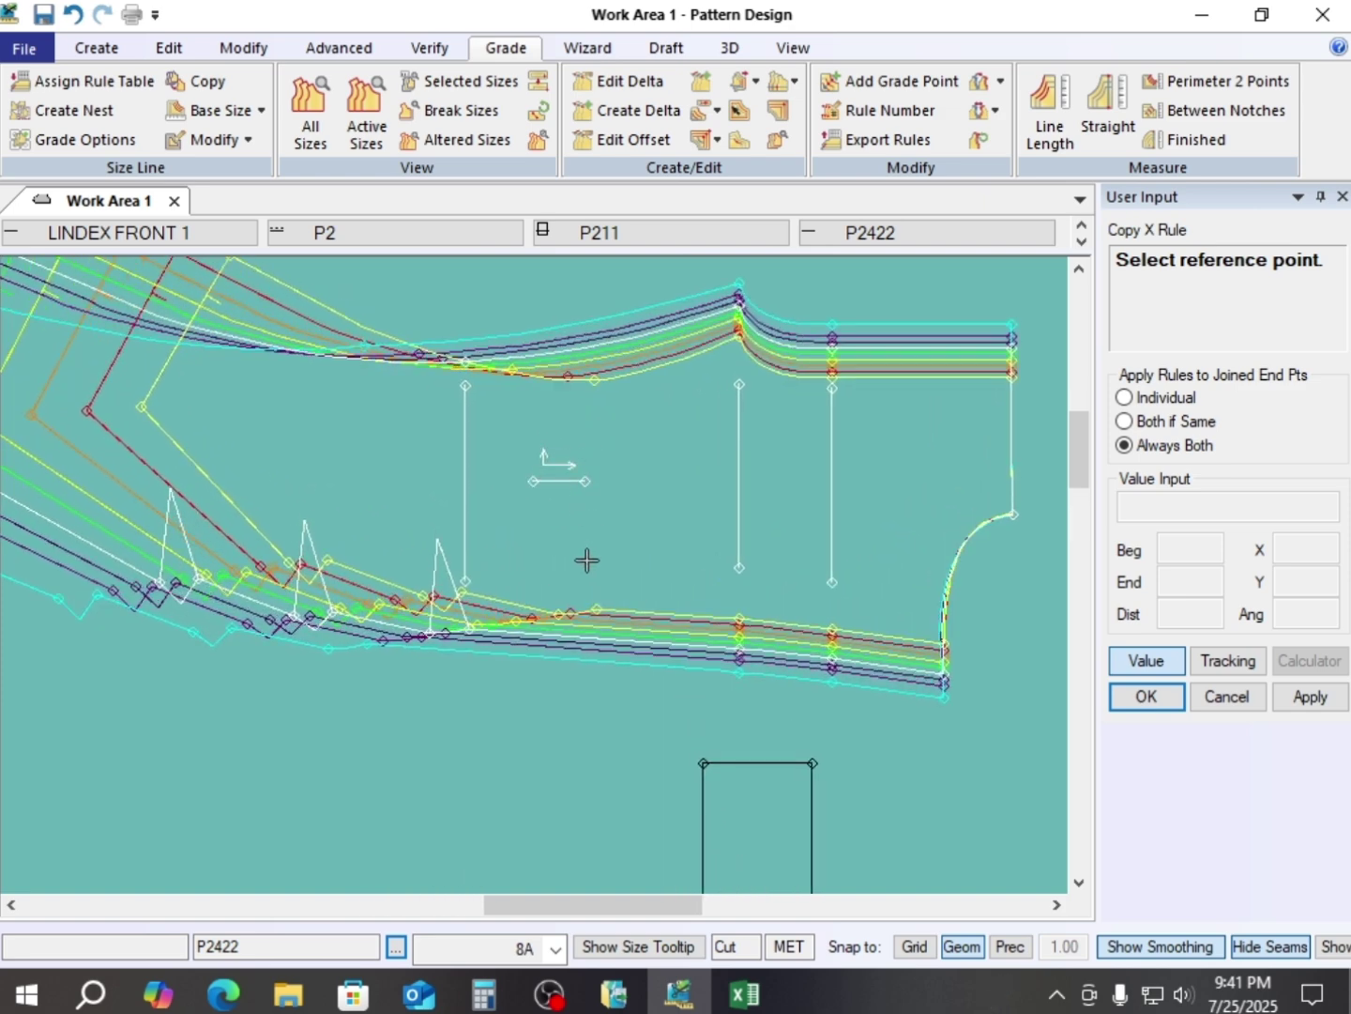
scroll(595, 479, down, 2)
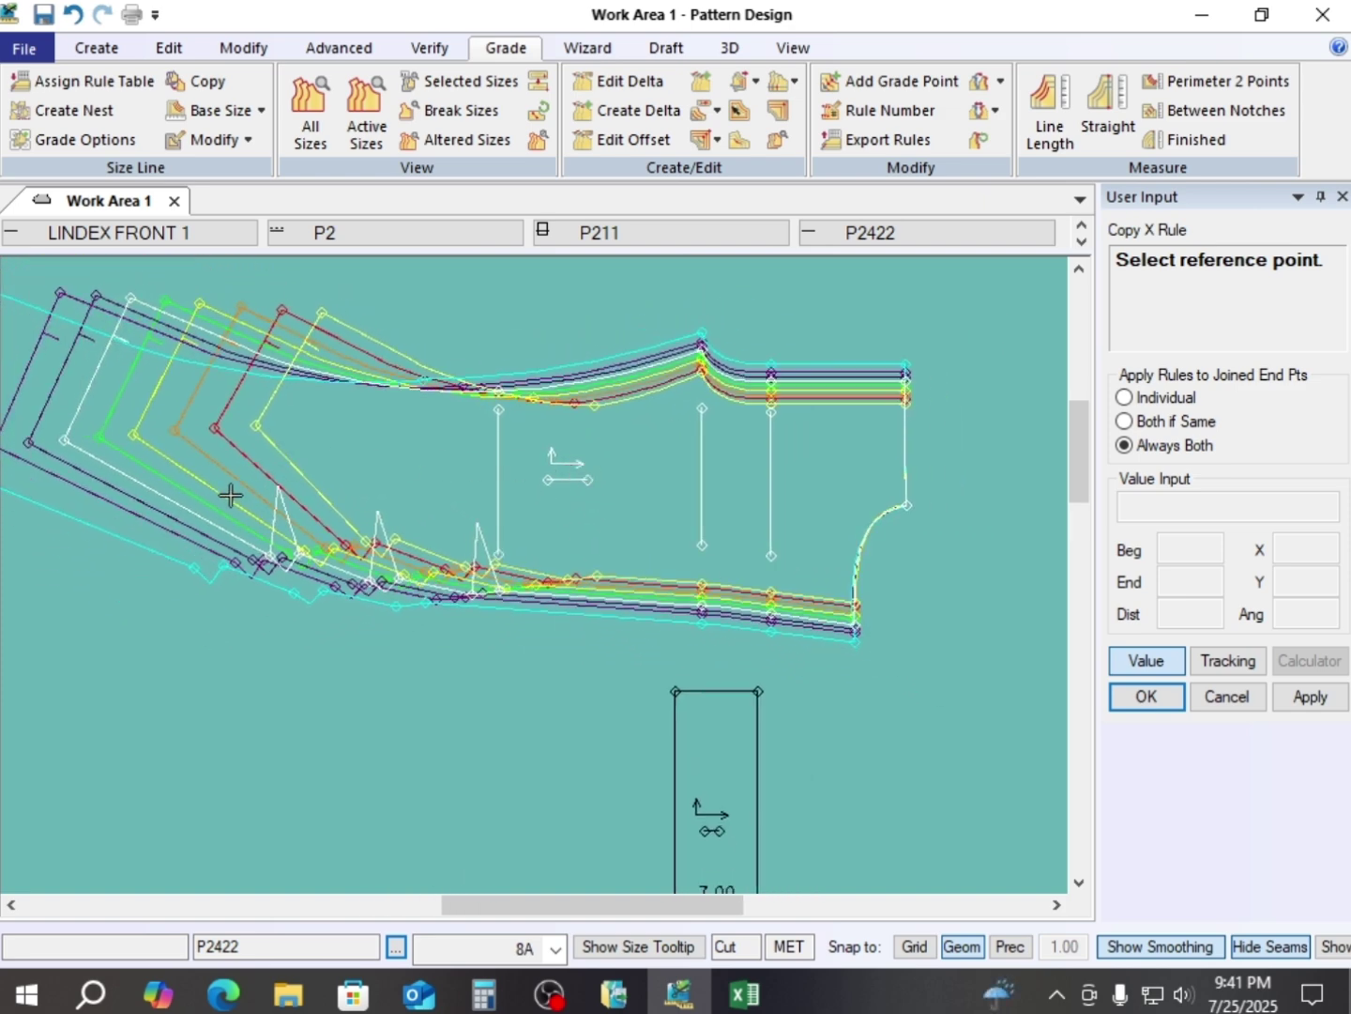
scroll(615, 489, down, 2)
scroll(322, 432, up, 3)
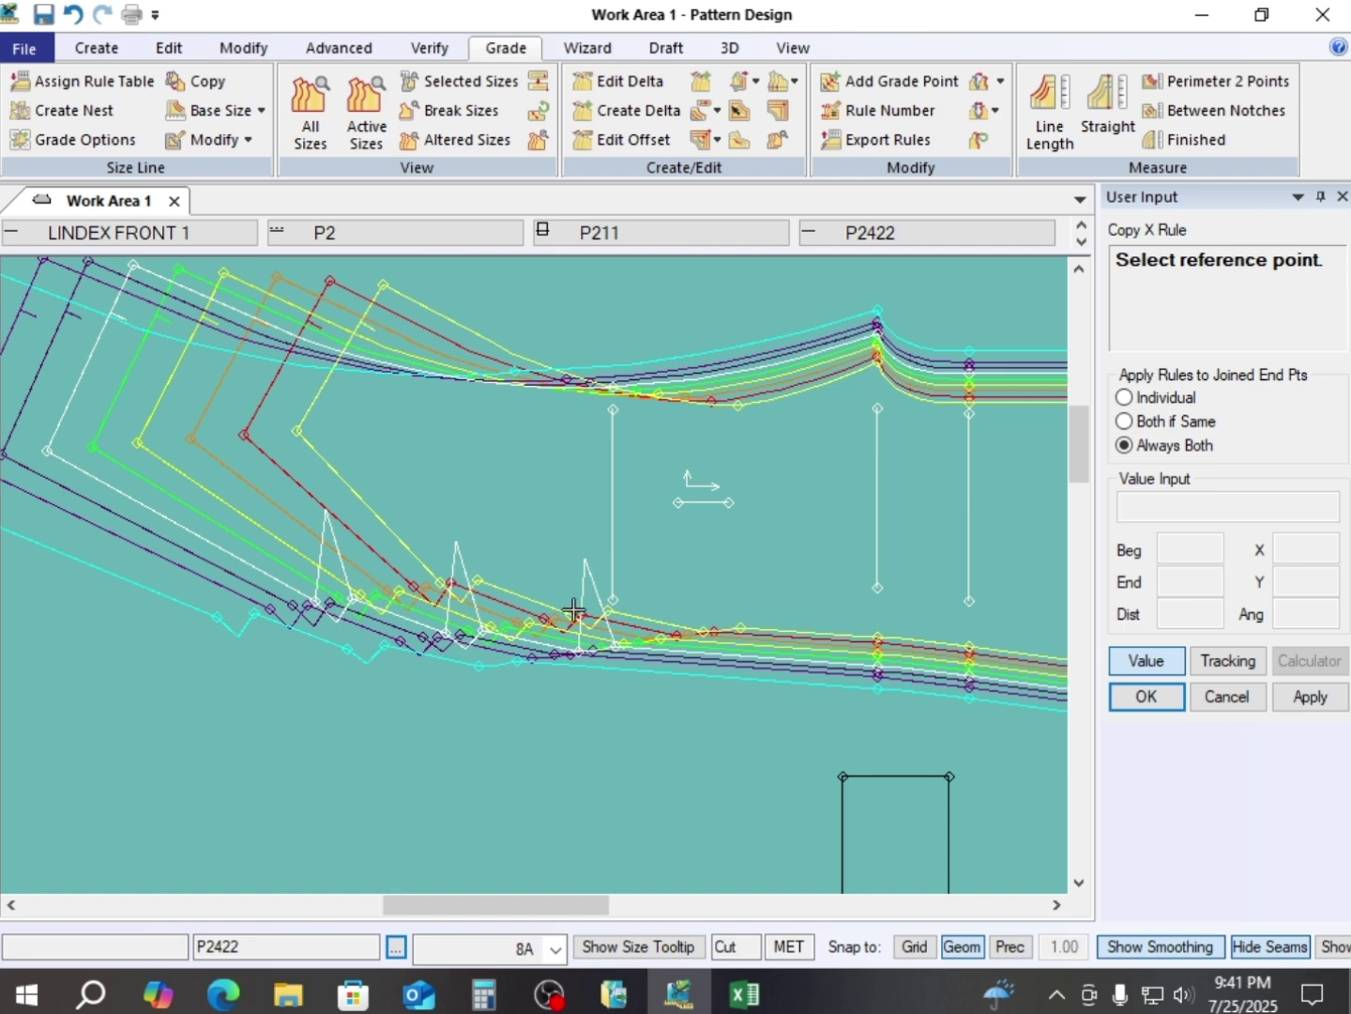
scroll(336, 613, down, 1)
scroll(336, 612, down, 2)
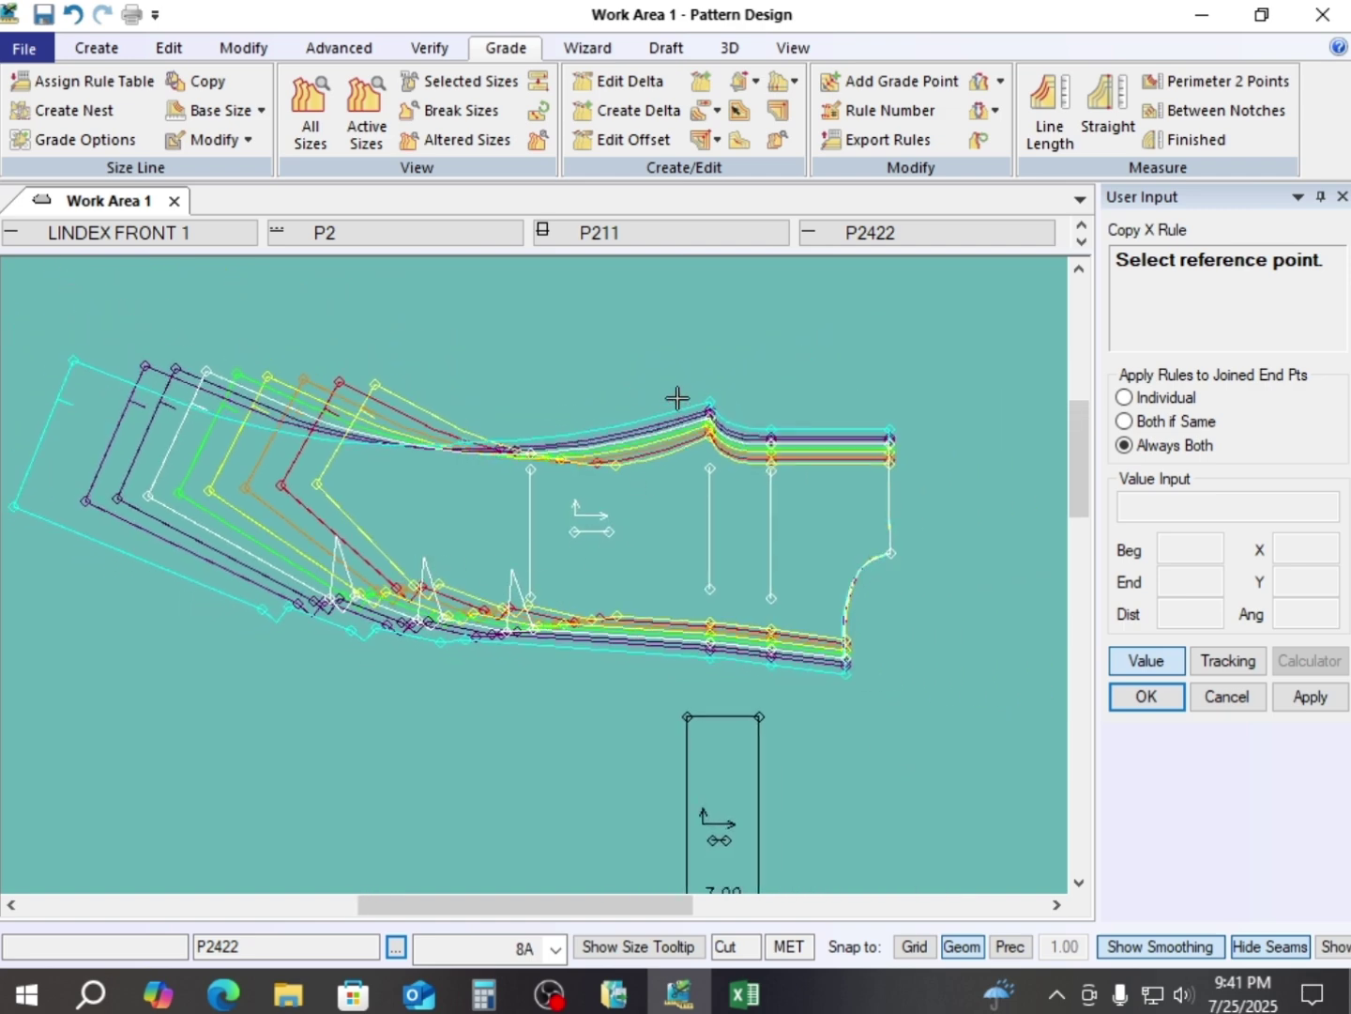
scroll(480, 480, up, 3)
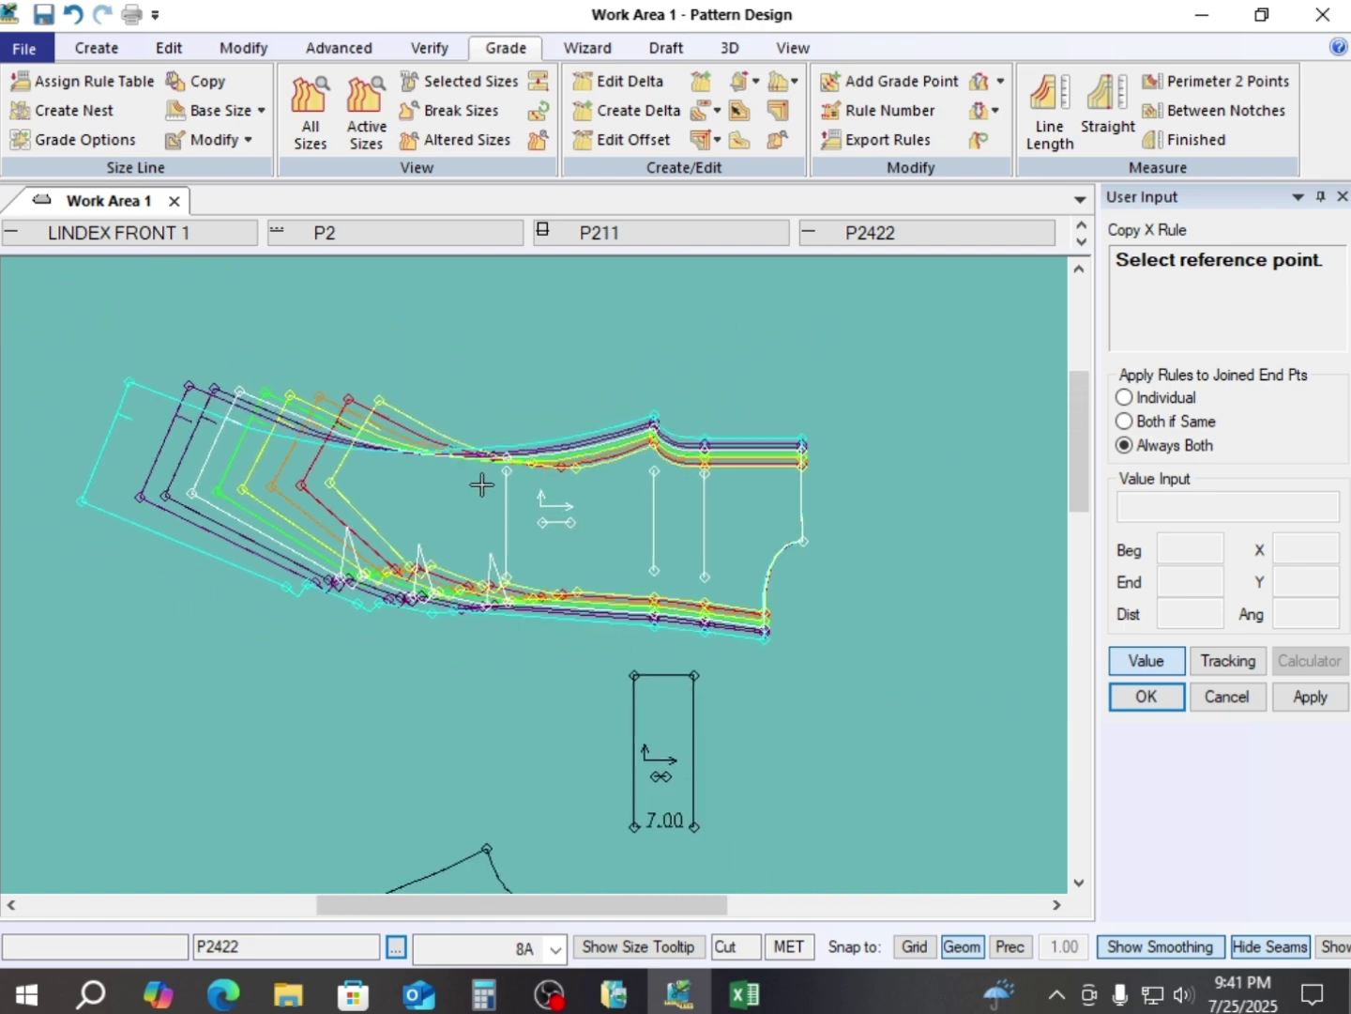
right_click(765, 340)
click(765, 340)
- Switch to Excel, check the measurement chart for the next grading values, and return to Pattern Design
drag(643, 482, 594, 417)
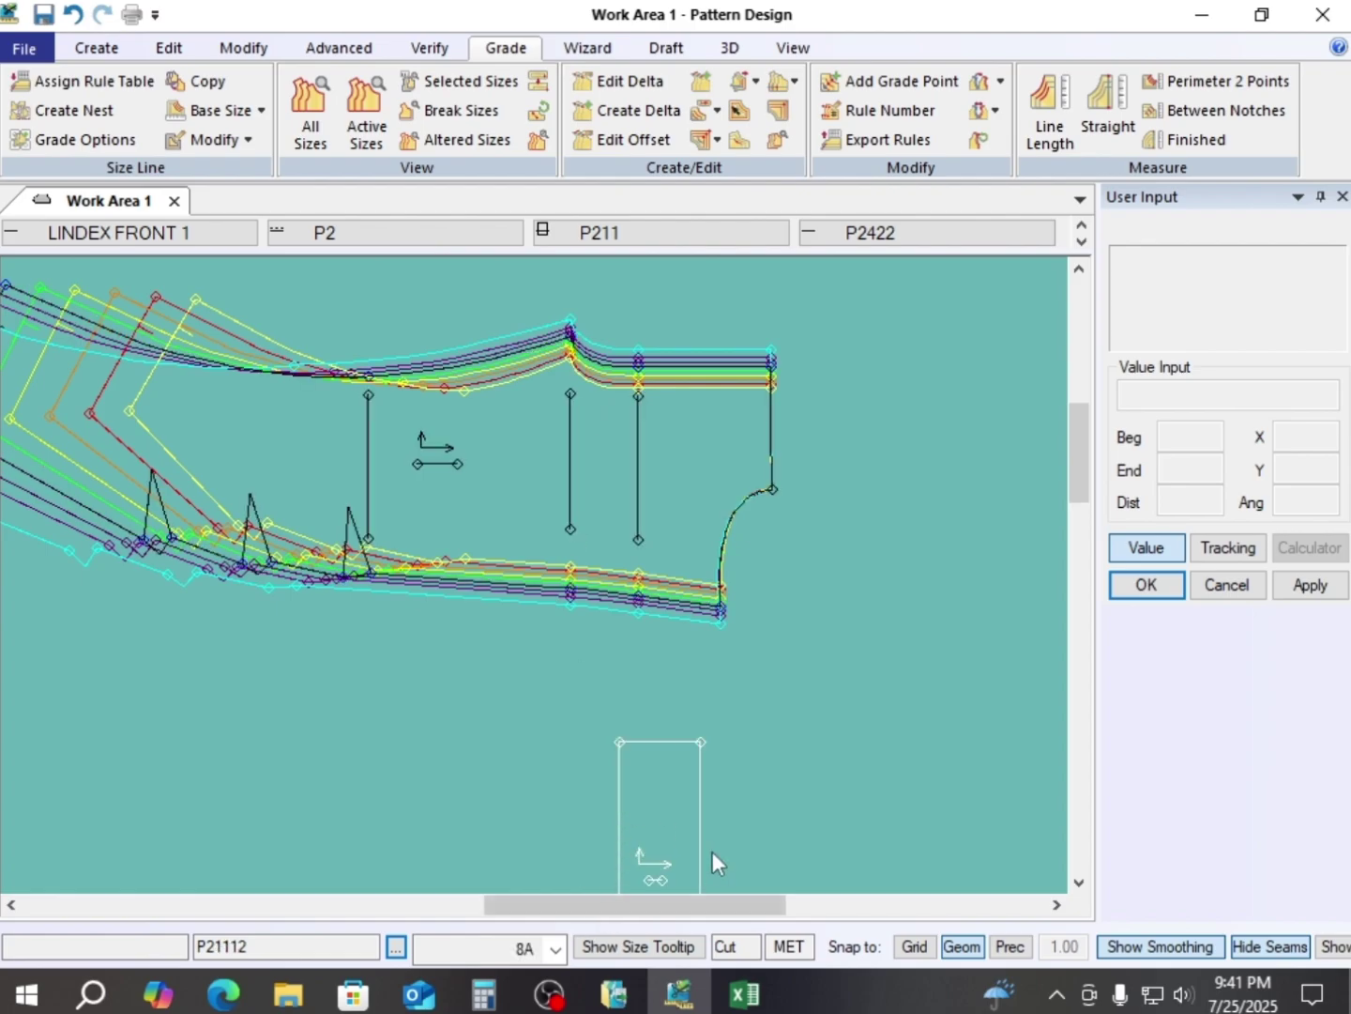
click(747, 1002)
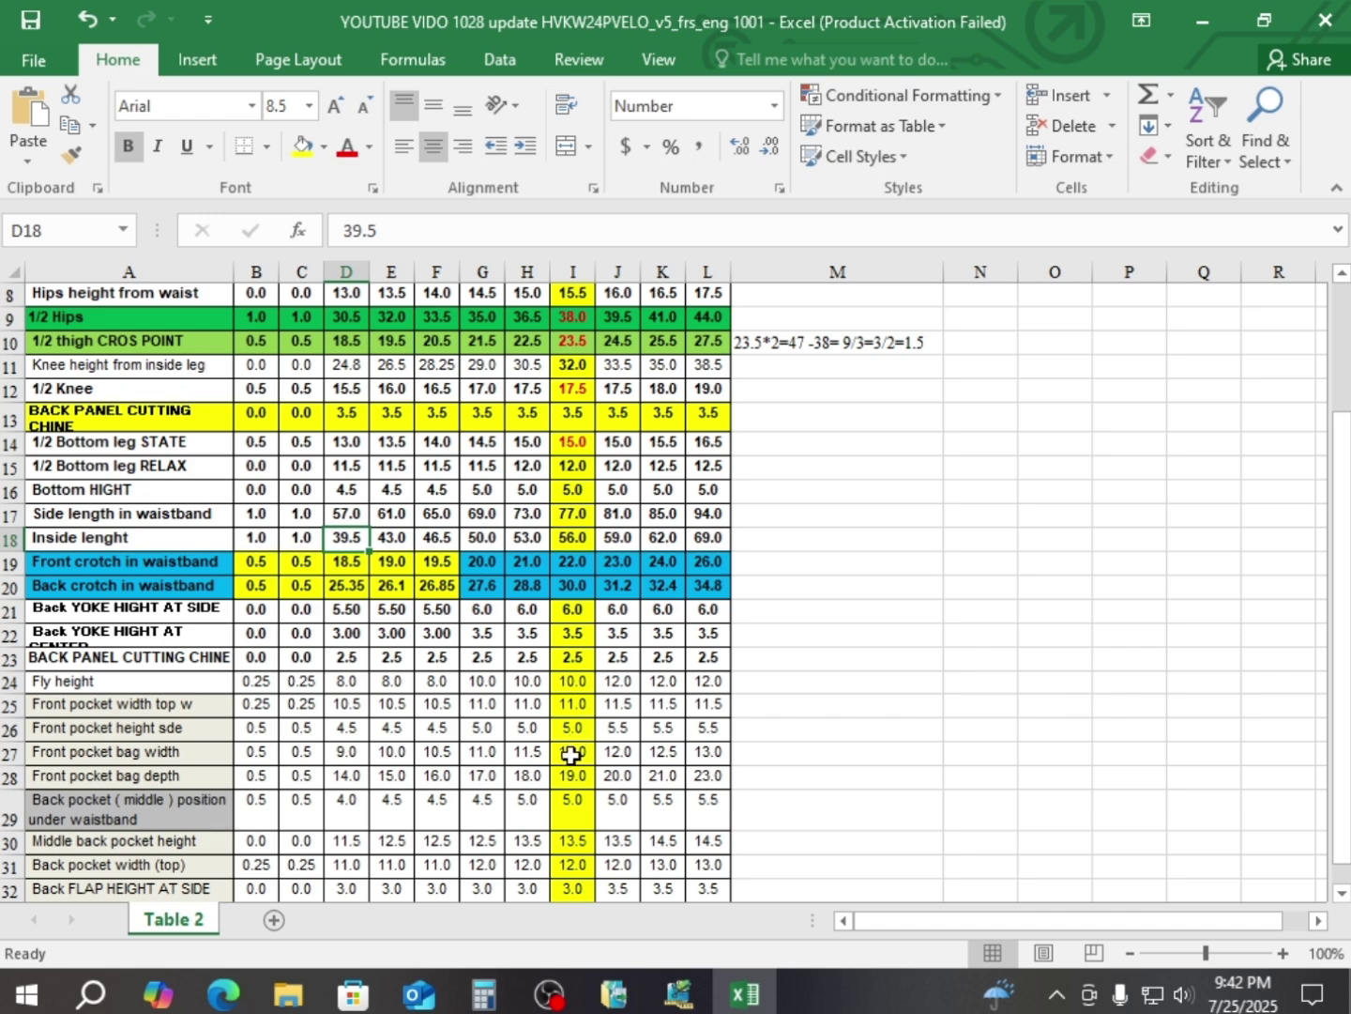
click(680, 994)
- Move the rectangular piece P21112 from below P2422 to just beside its waist end
drag(559, 498, 624, 492)
scroll(632, 537, down, 4)
drag(648, 739, 793, 464)
scroll(237, 625, down, 1)
scroll(647, 489, up, 2)
drag(646, 486, 584, 432)
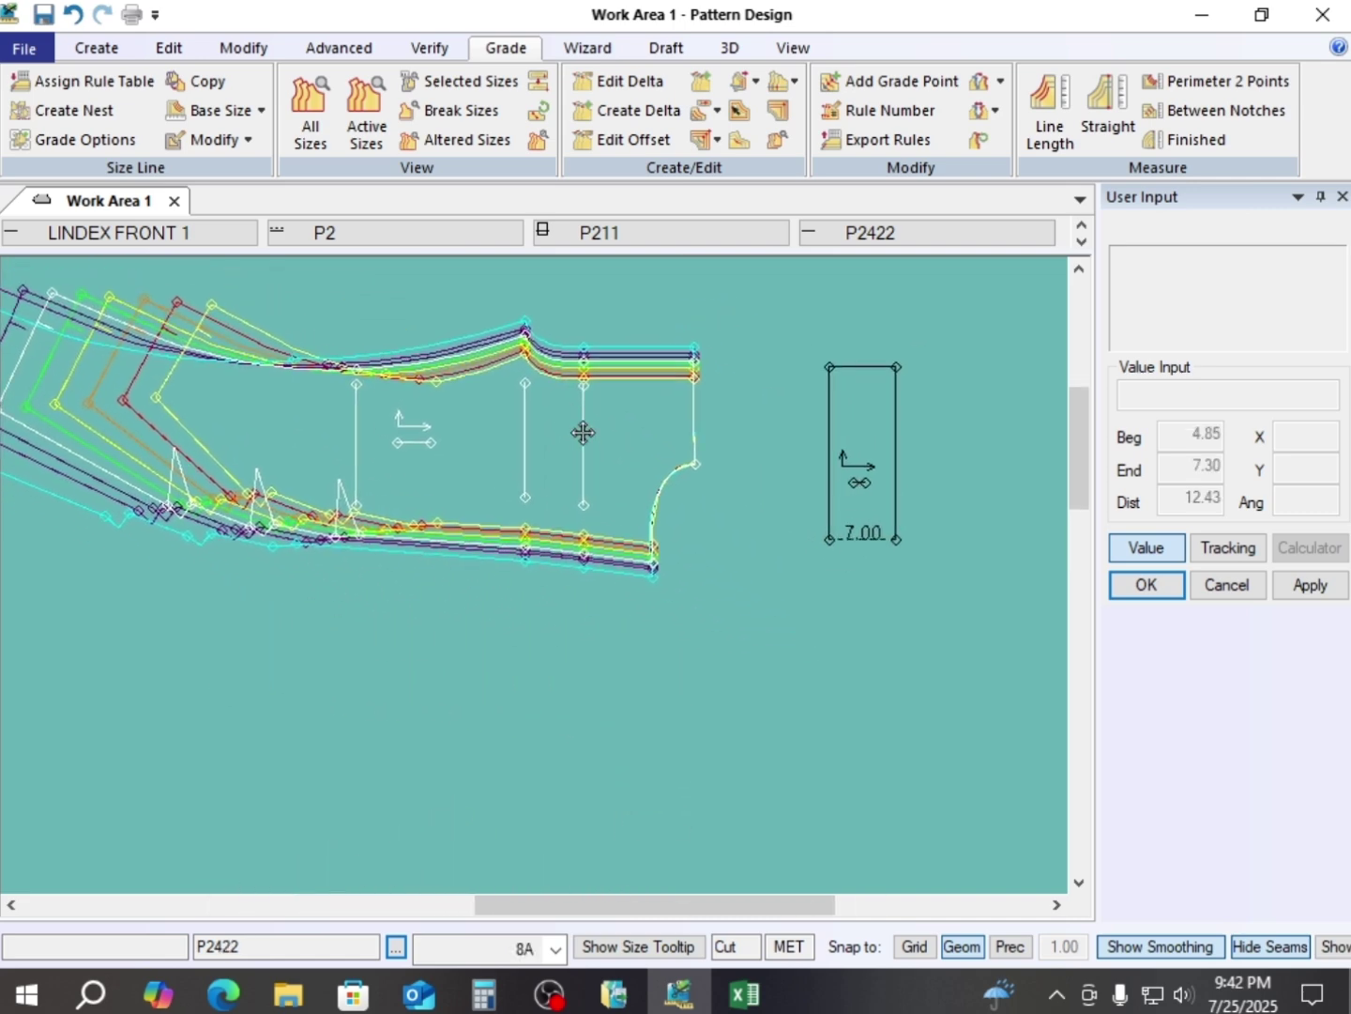
drag(860, 483, 791, 486)
scroll(774, 344, up, 1)
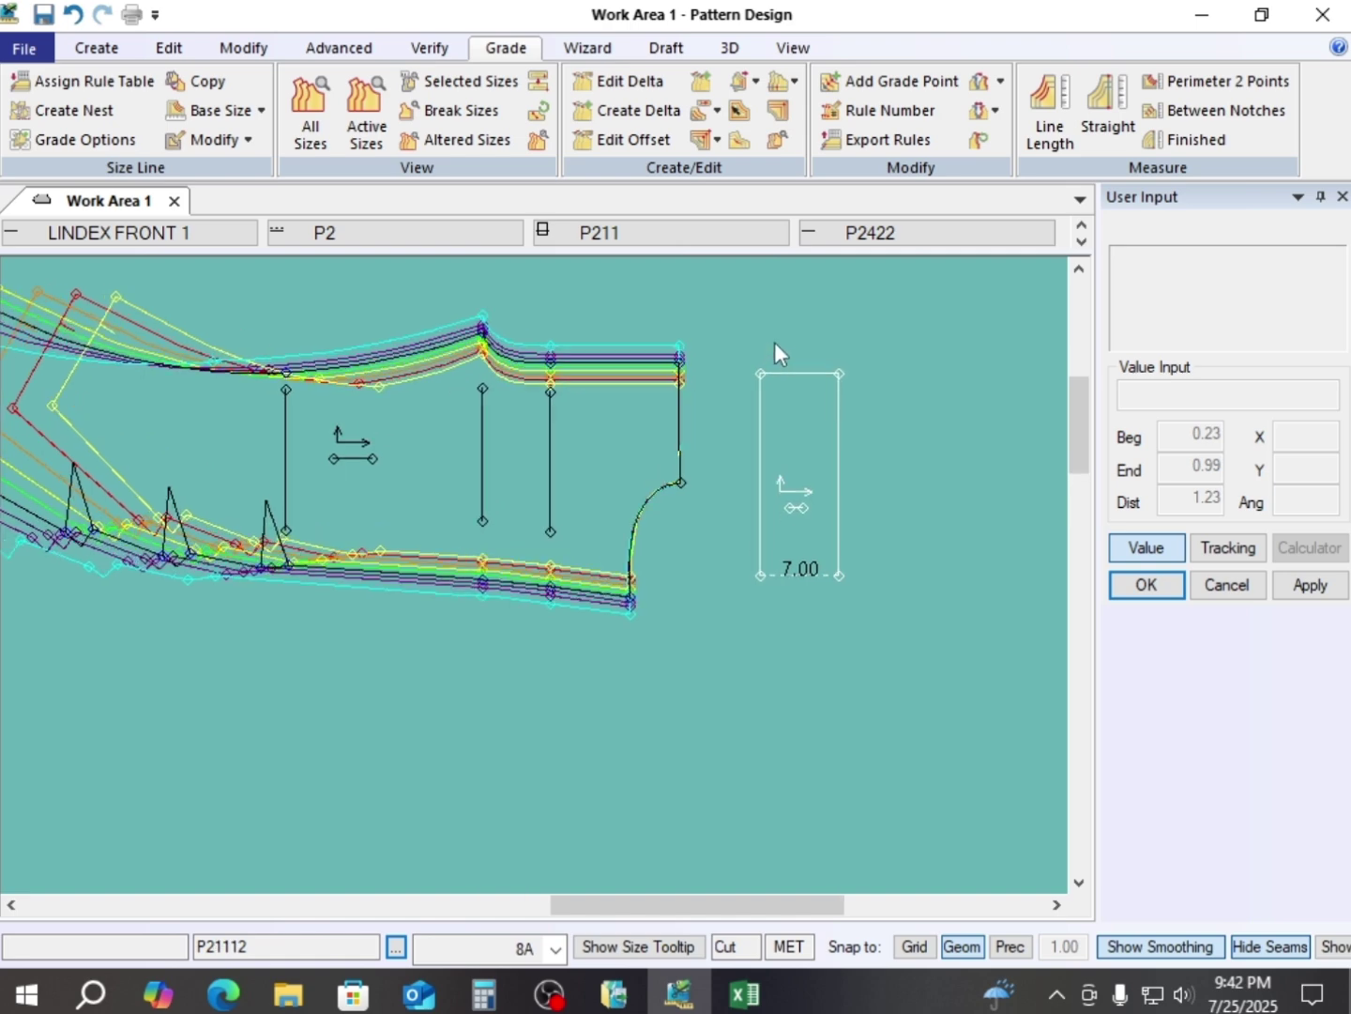
scroll(751, 359, up, 2)
drag(795, 417, 787, 378)
drag(614, 410, 613, 415)
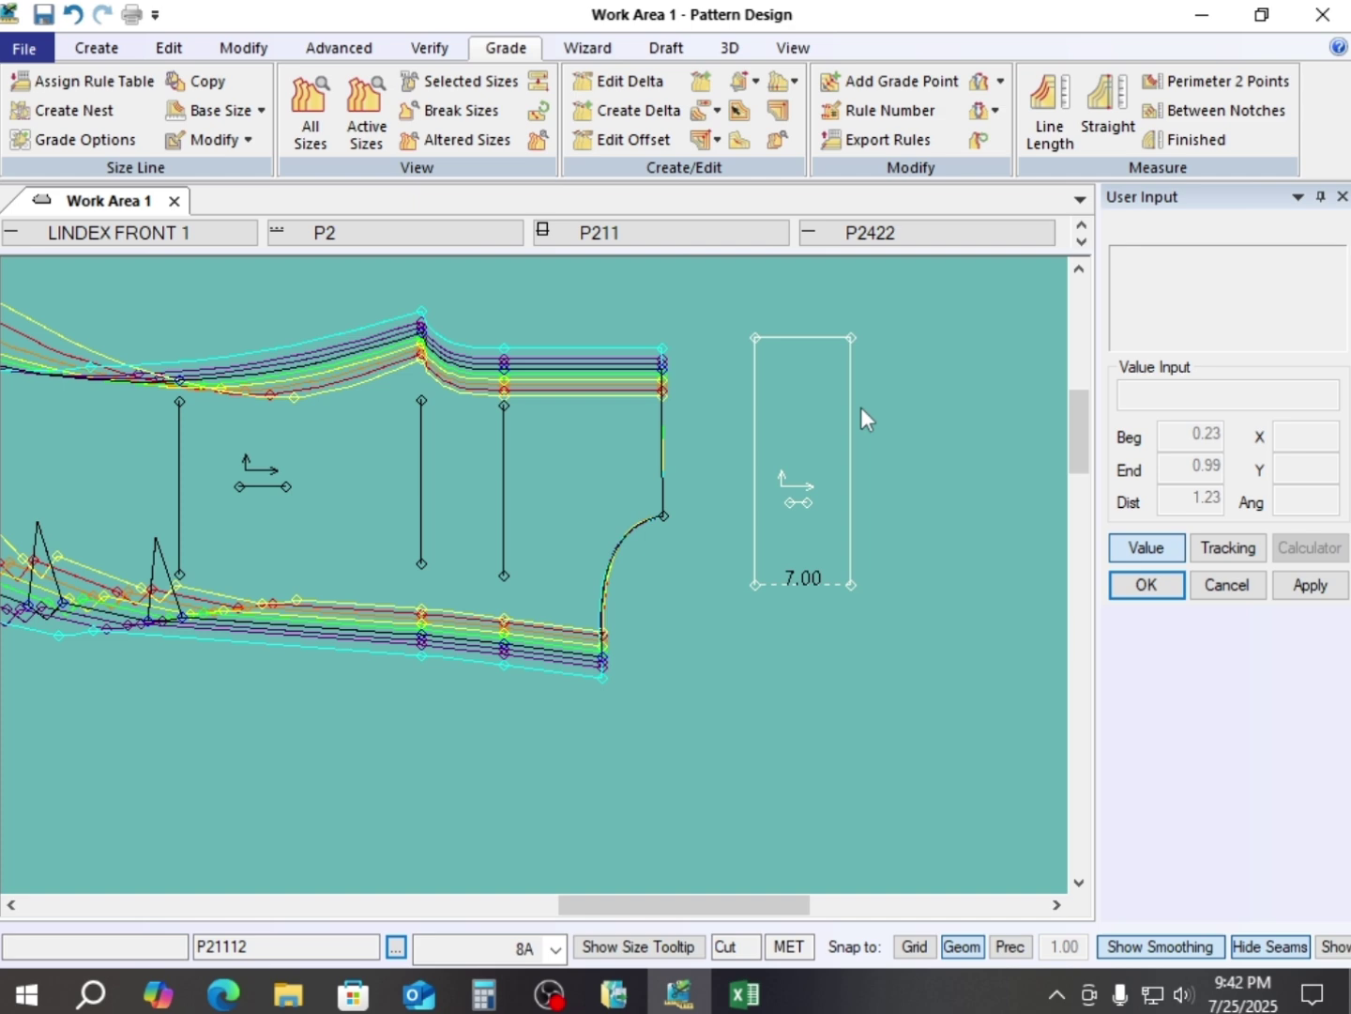
- Edit the grade delta of P21112's two upper corners, setting Delta Y to 1.50 for every size break from 3A to 12A
key(ctrl+e)
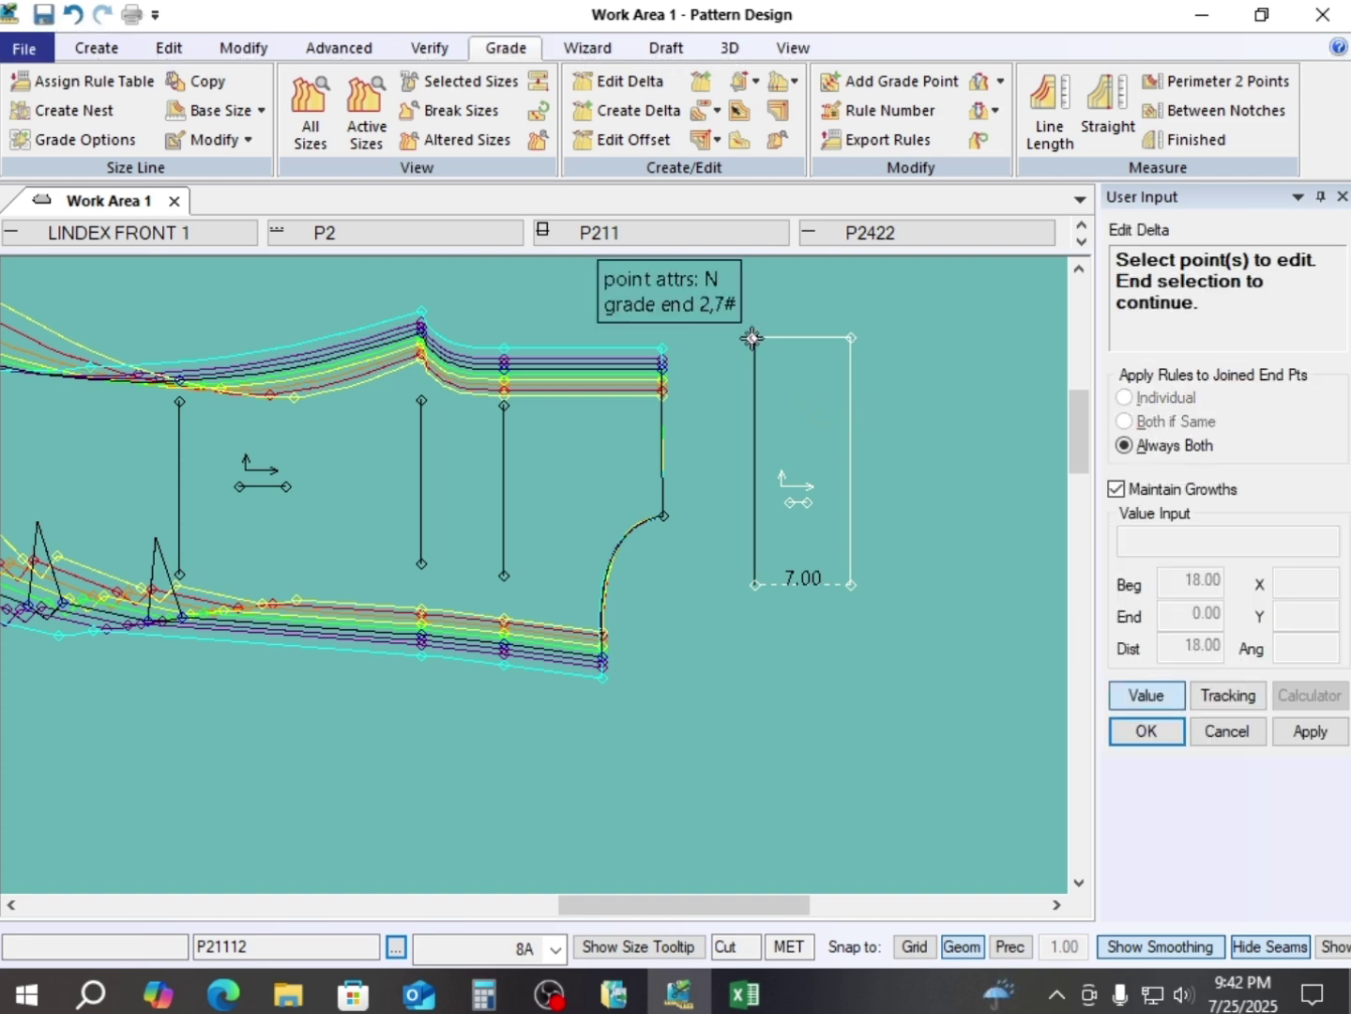
click(850, 338)
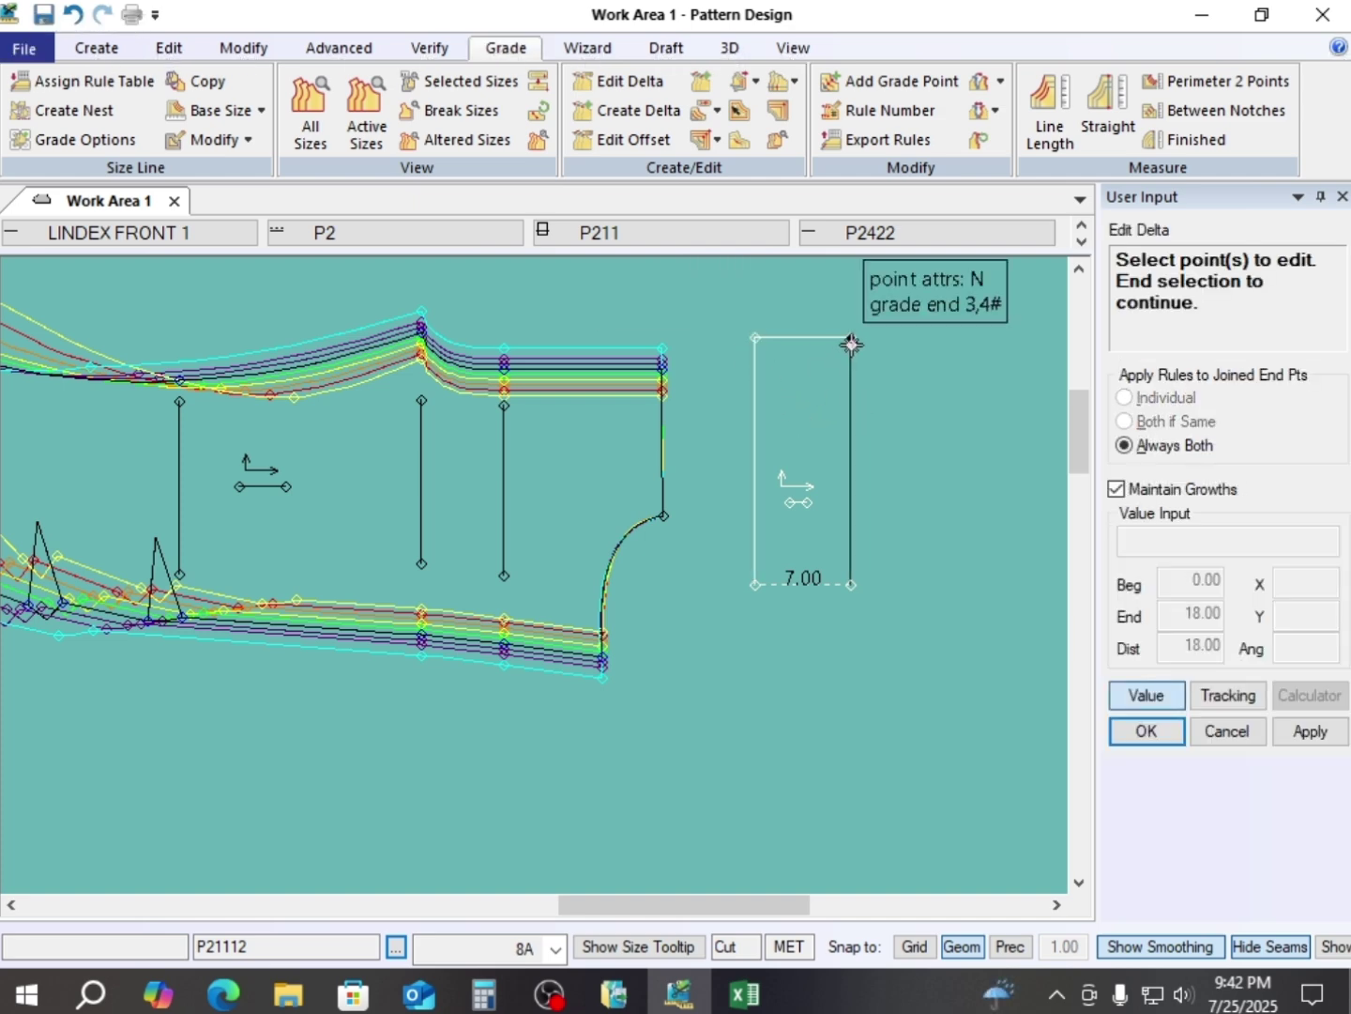
click(756, 337)
right_click(922, 355)
click(962, 375)
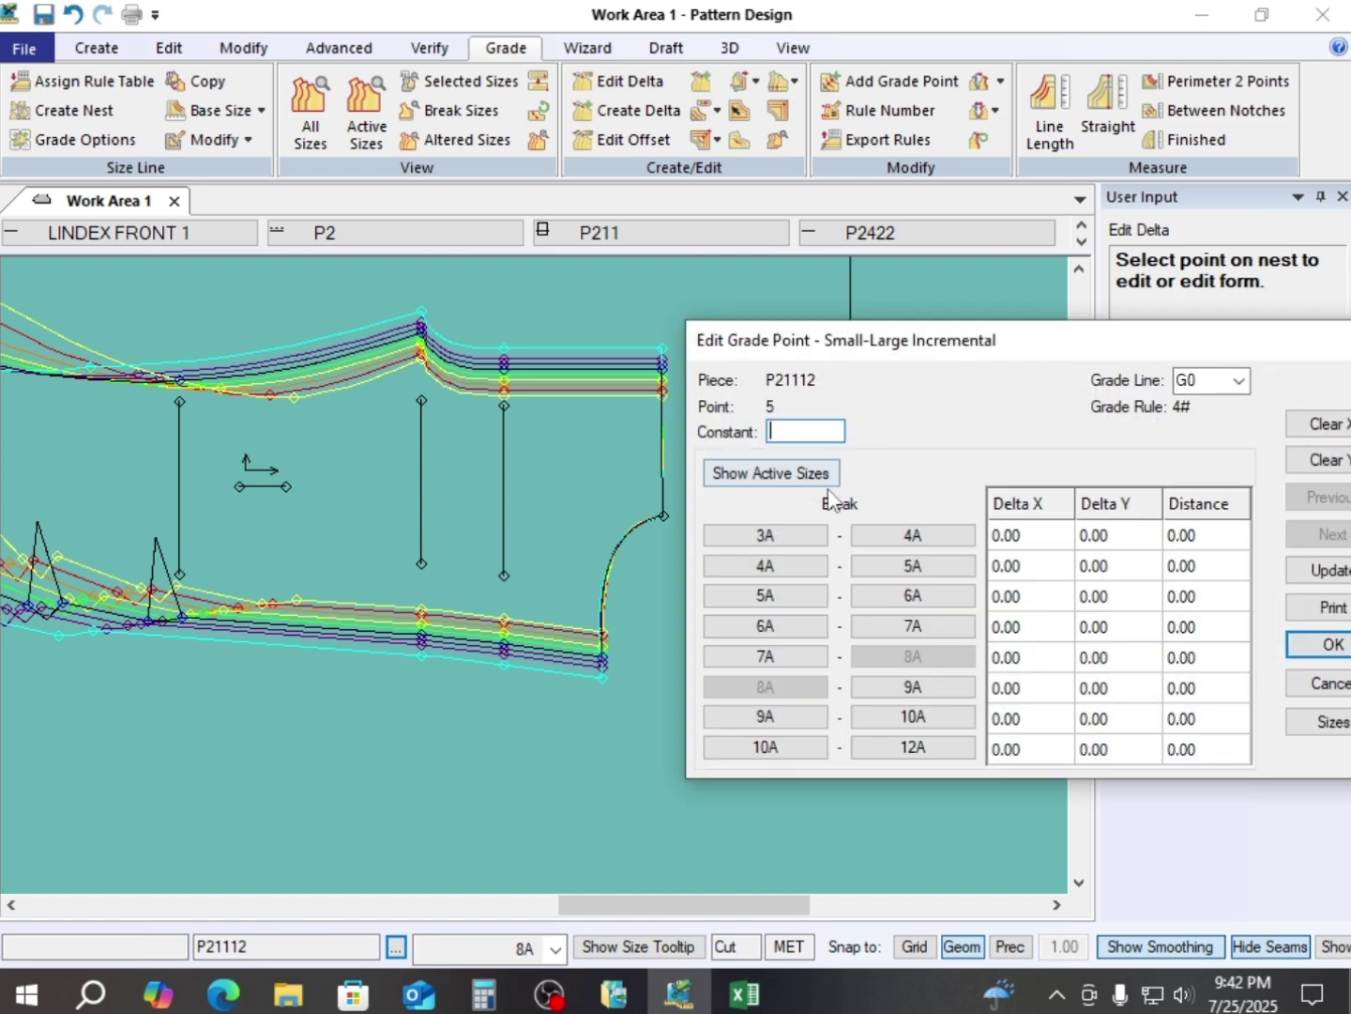
drag(1072, 355, 389, 234)
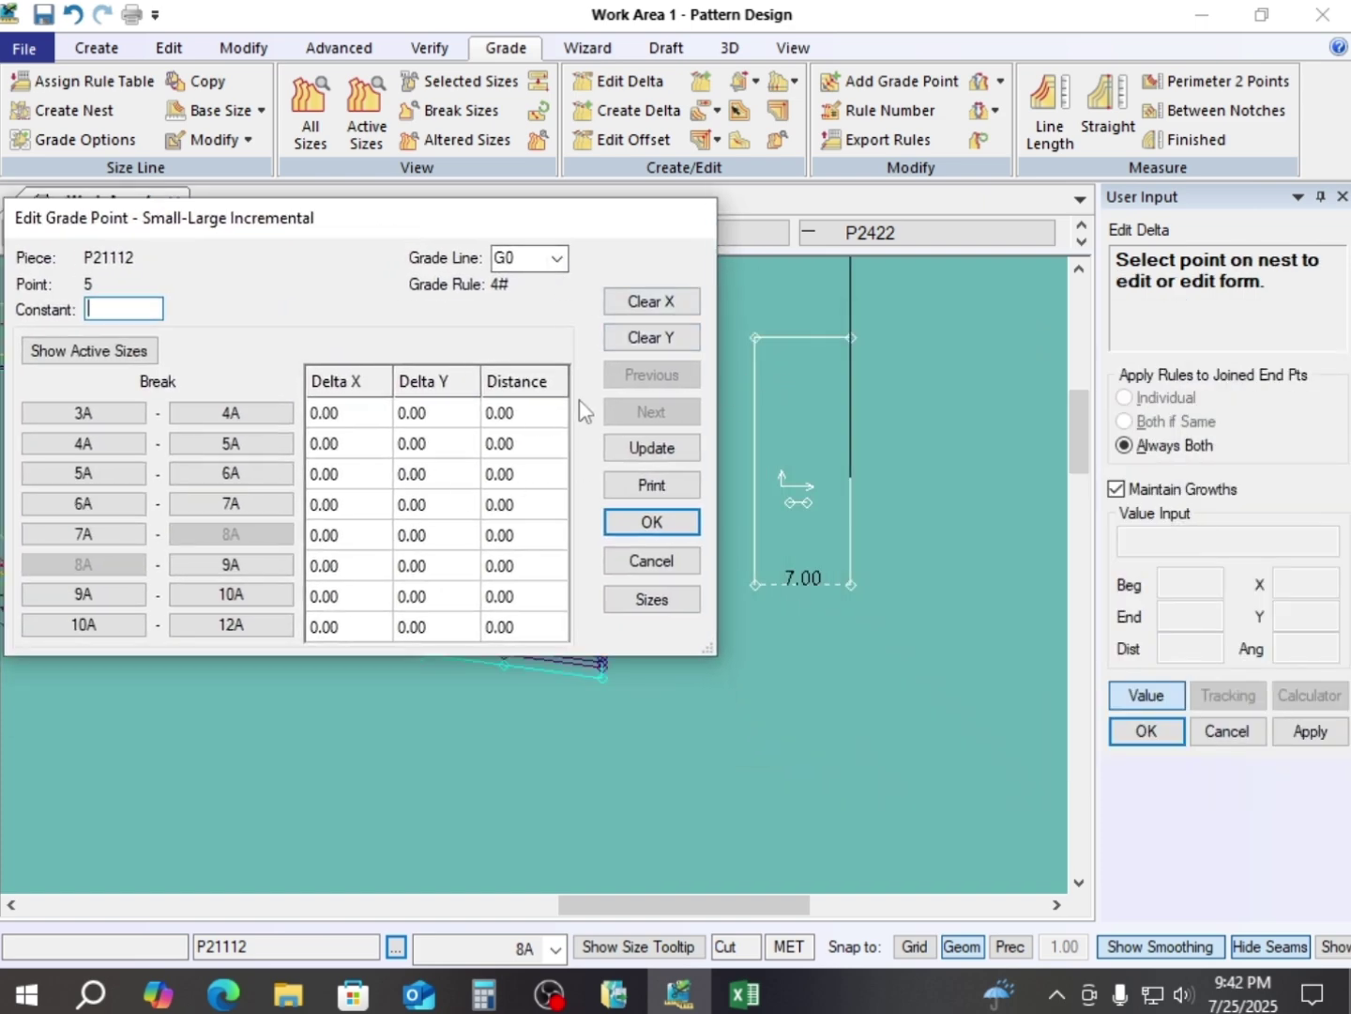
click(646, 341)
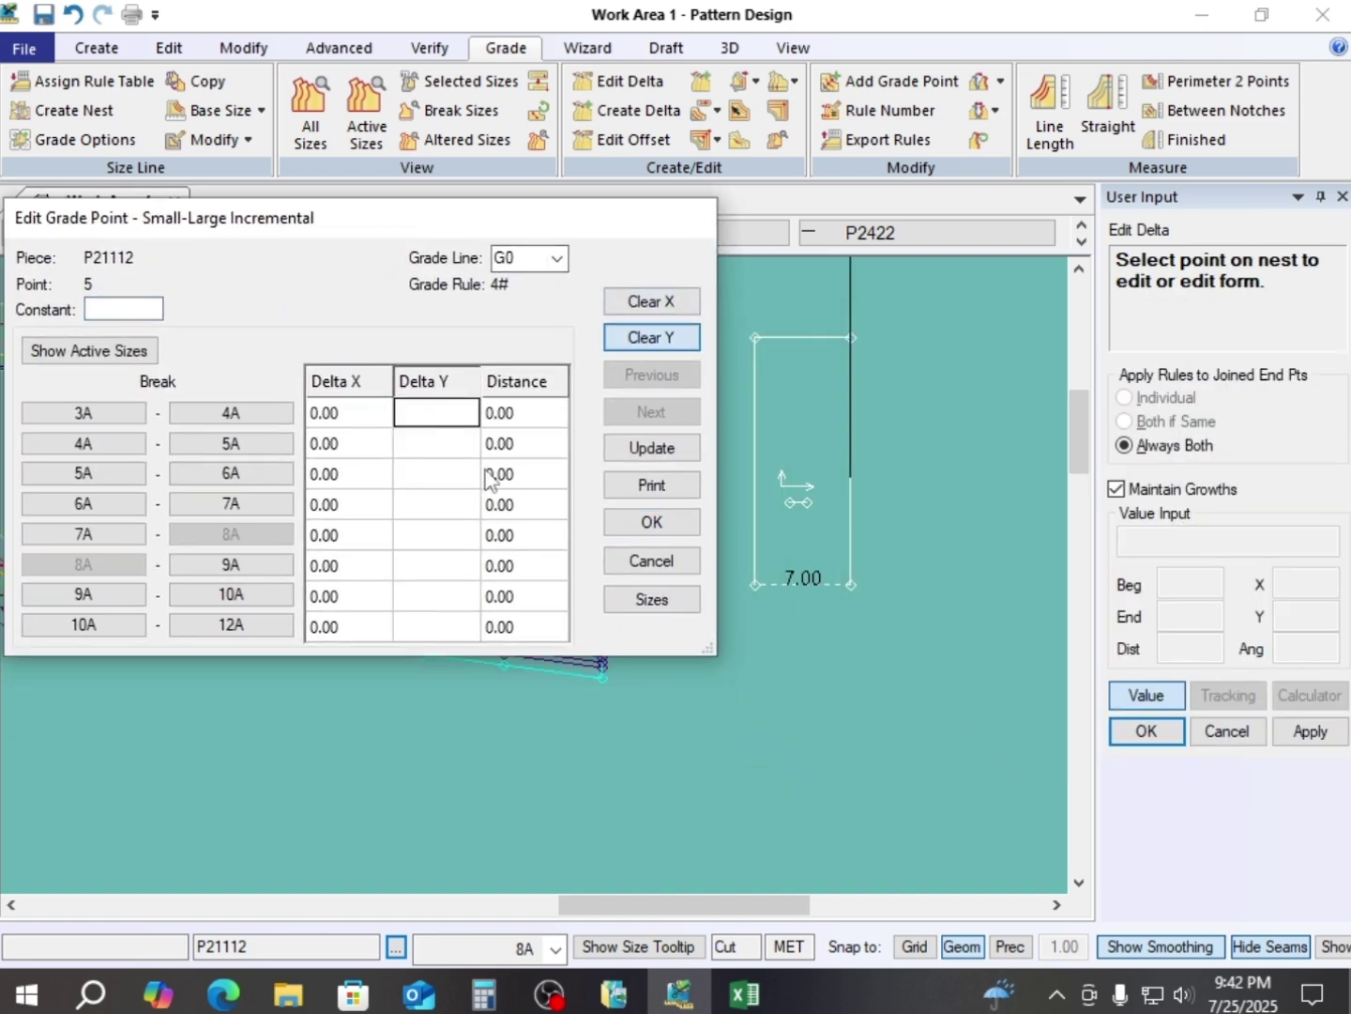
click(435, 413)
text(1.5)
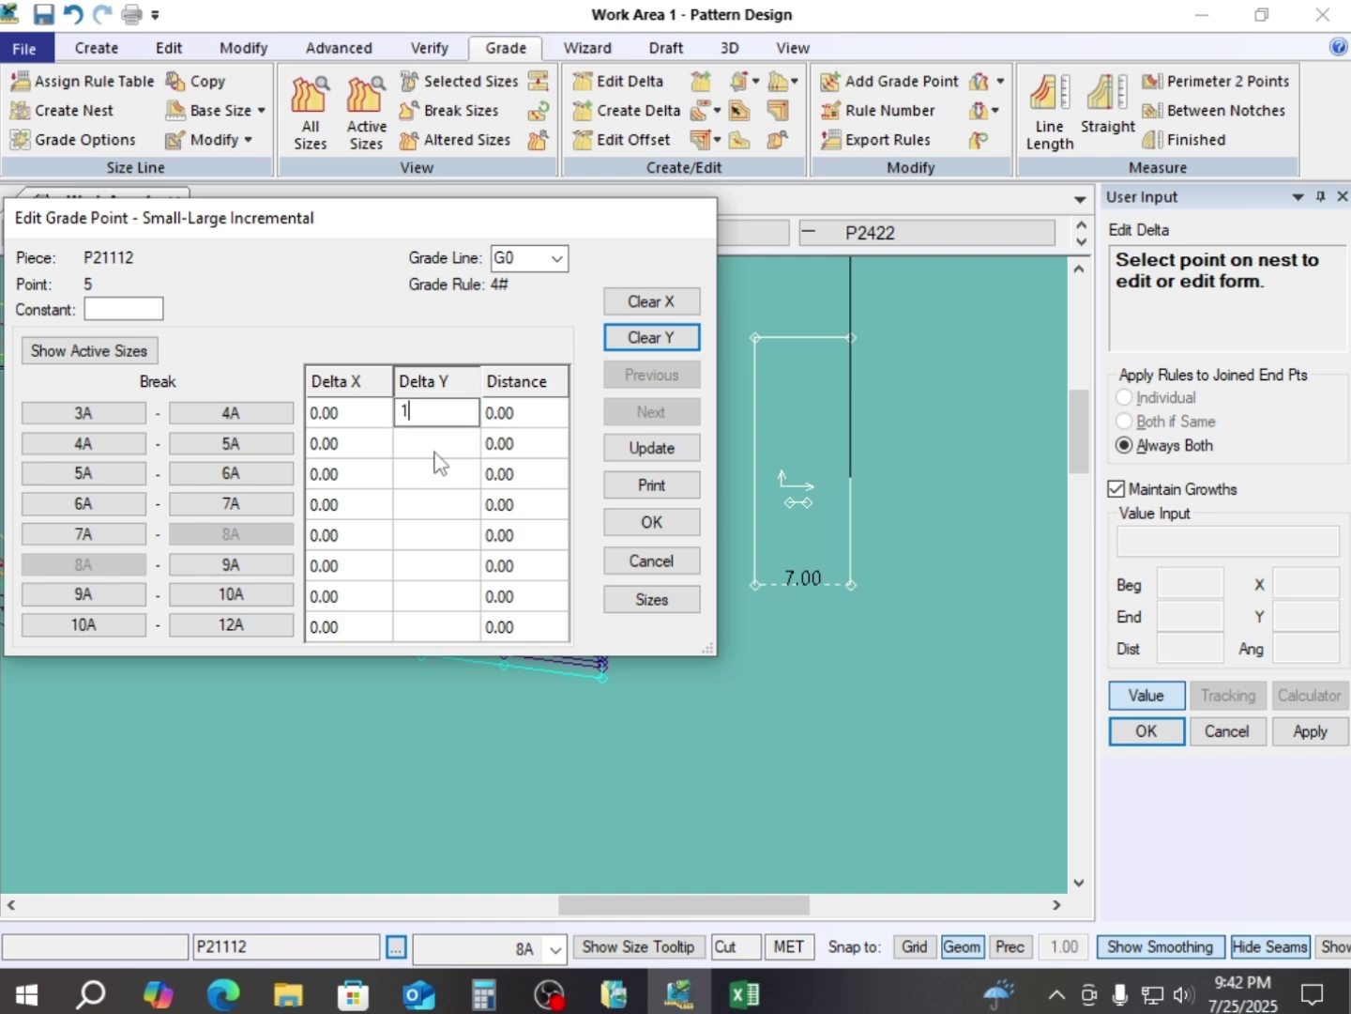
click(657, 449)
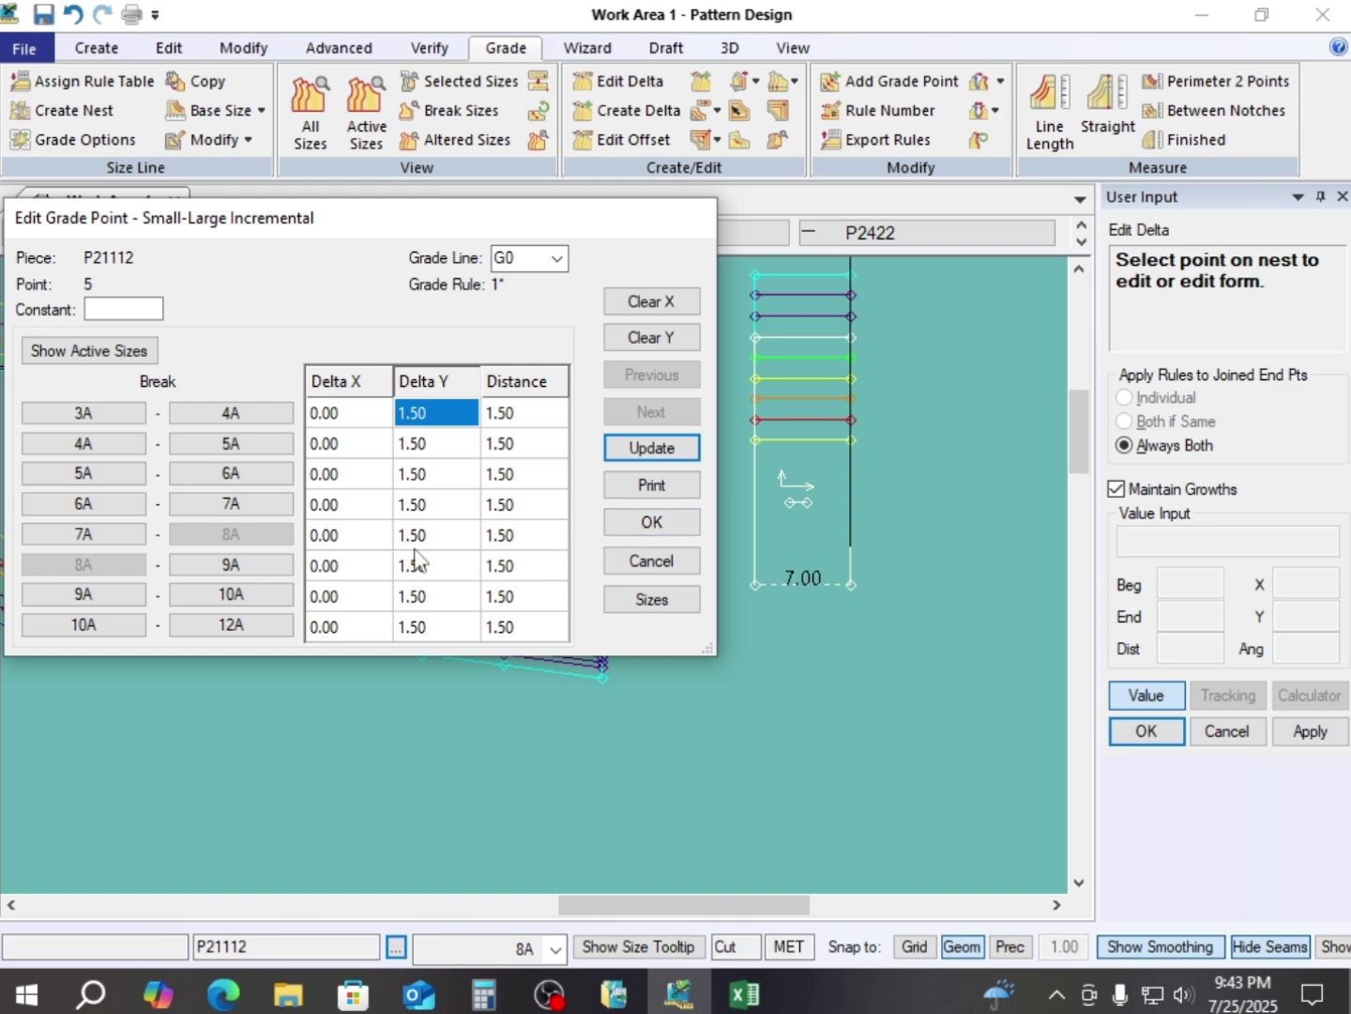
click(651, 519)
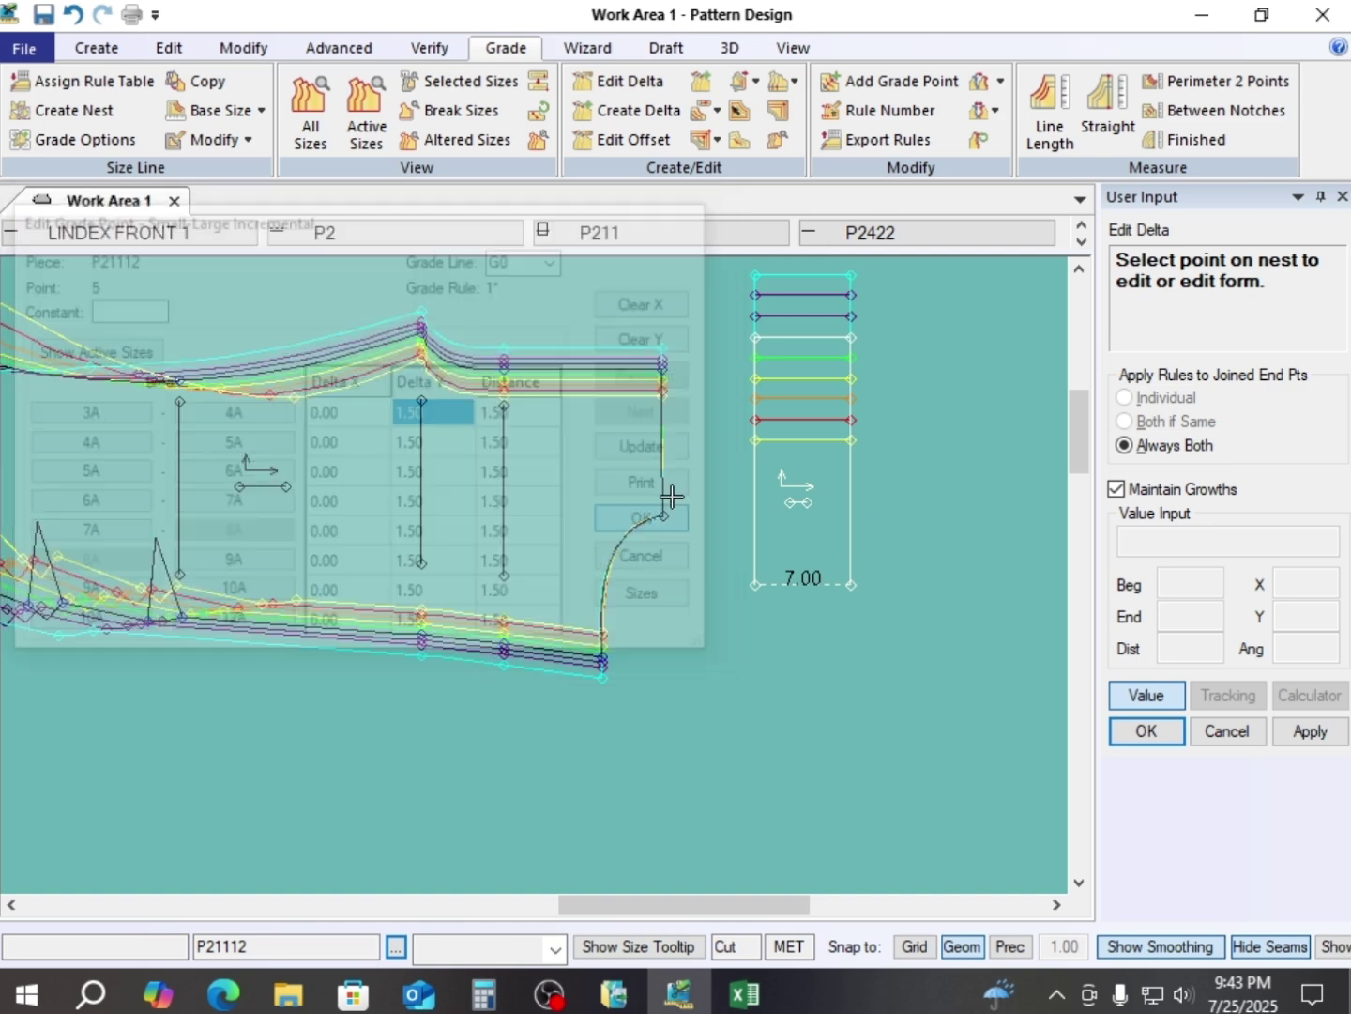
right_click(732, 367)
click(739, 372)
- Arrange P21112 beside P2422's waist end and the small graded piece level with P2422's bottom leg
drag(781, 436, 806, 511)
scroll(809, 510, down, 1)
drag(594, 450, 571, 418)
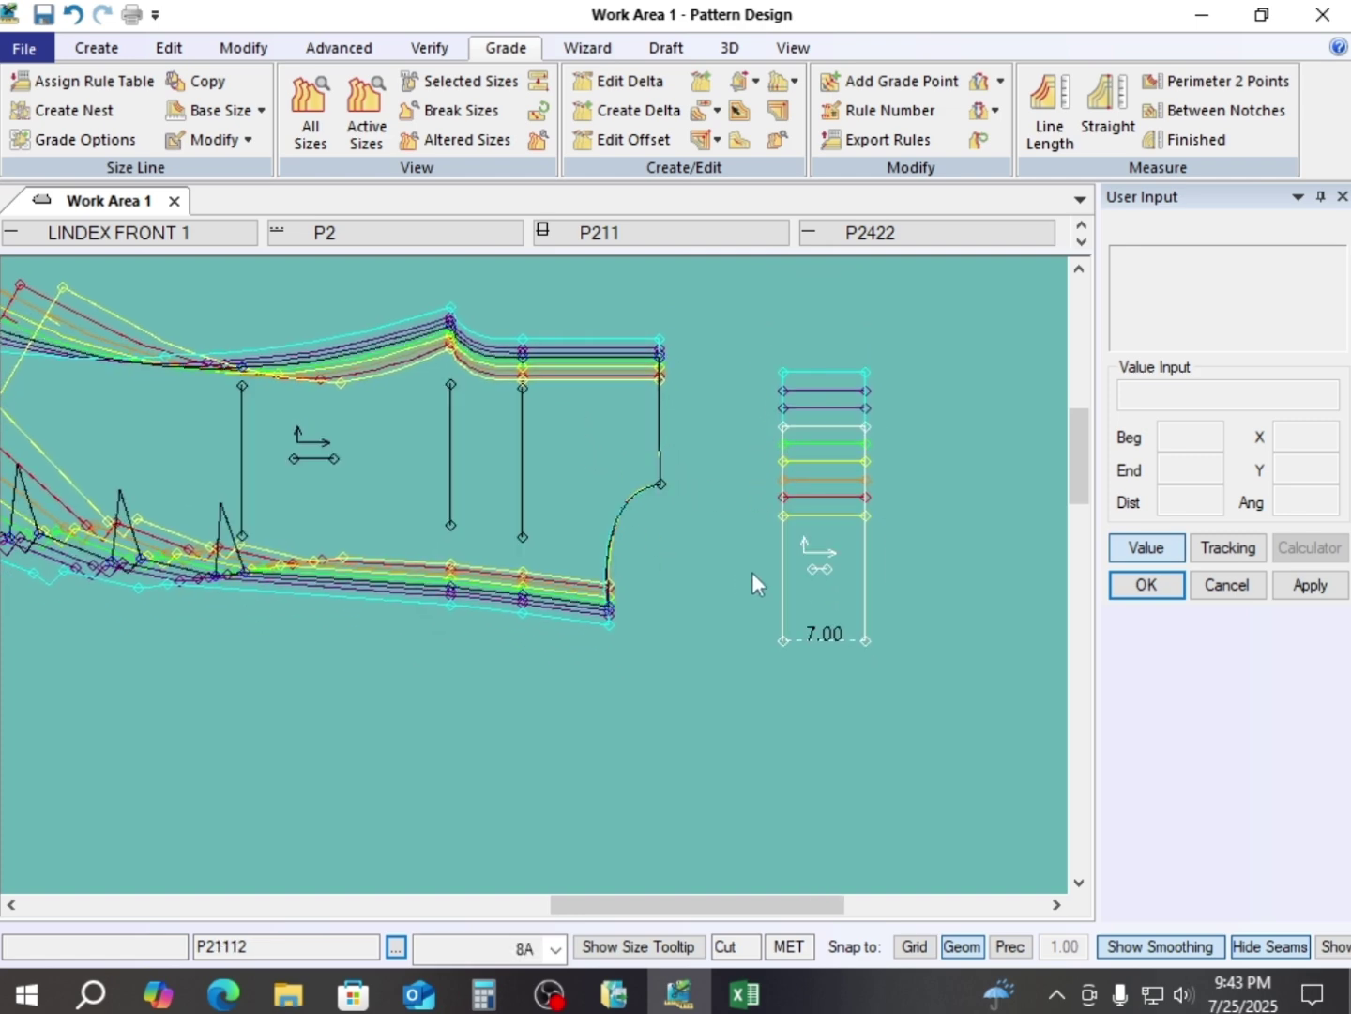
drag(783, 567, 730, 532)
scroll(730, 531, down, 6)
scroll(731, 528, down, 5)
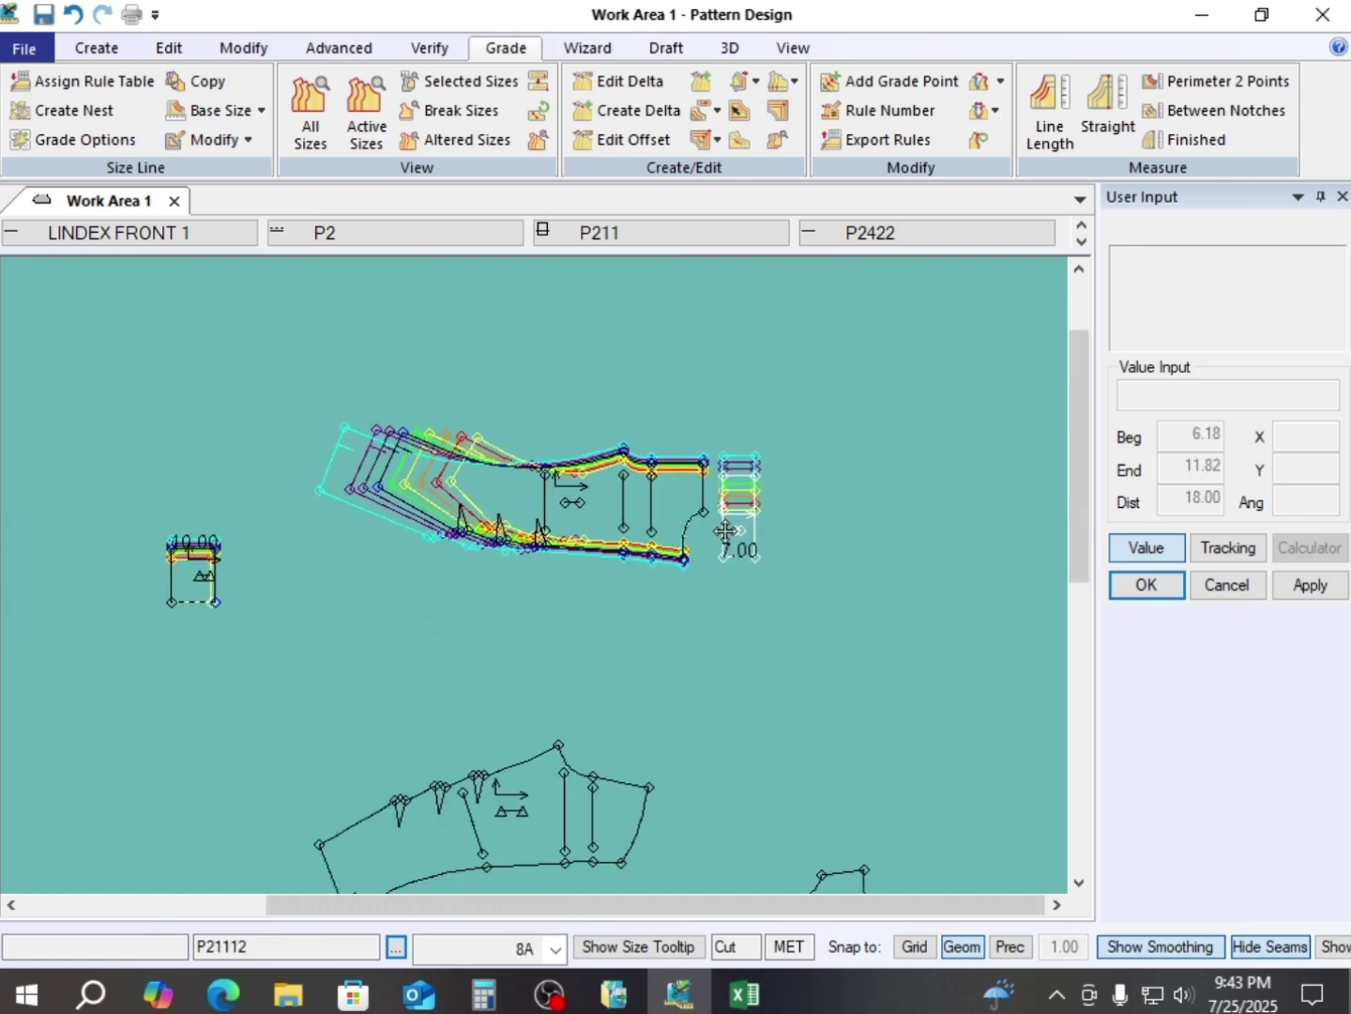
drag(201, 584, 250, 504)
scroll(654, 508, up, 5)
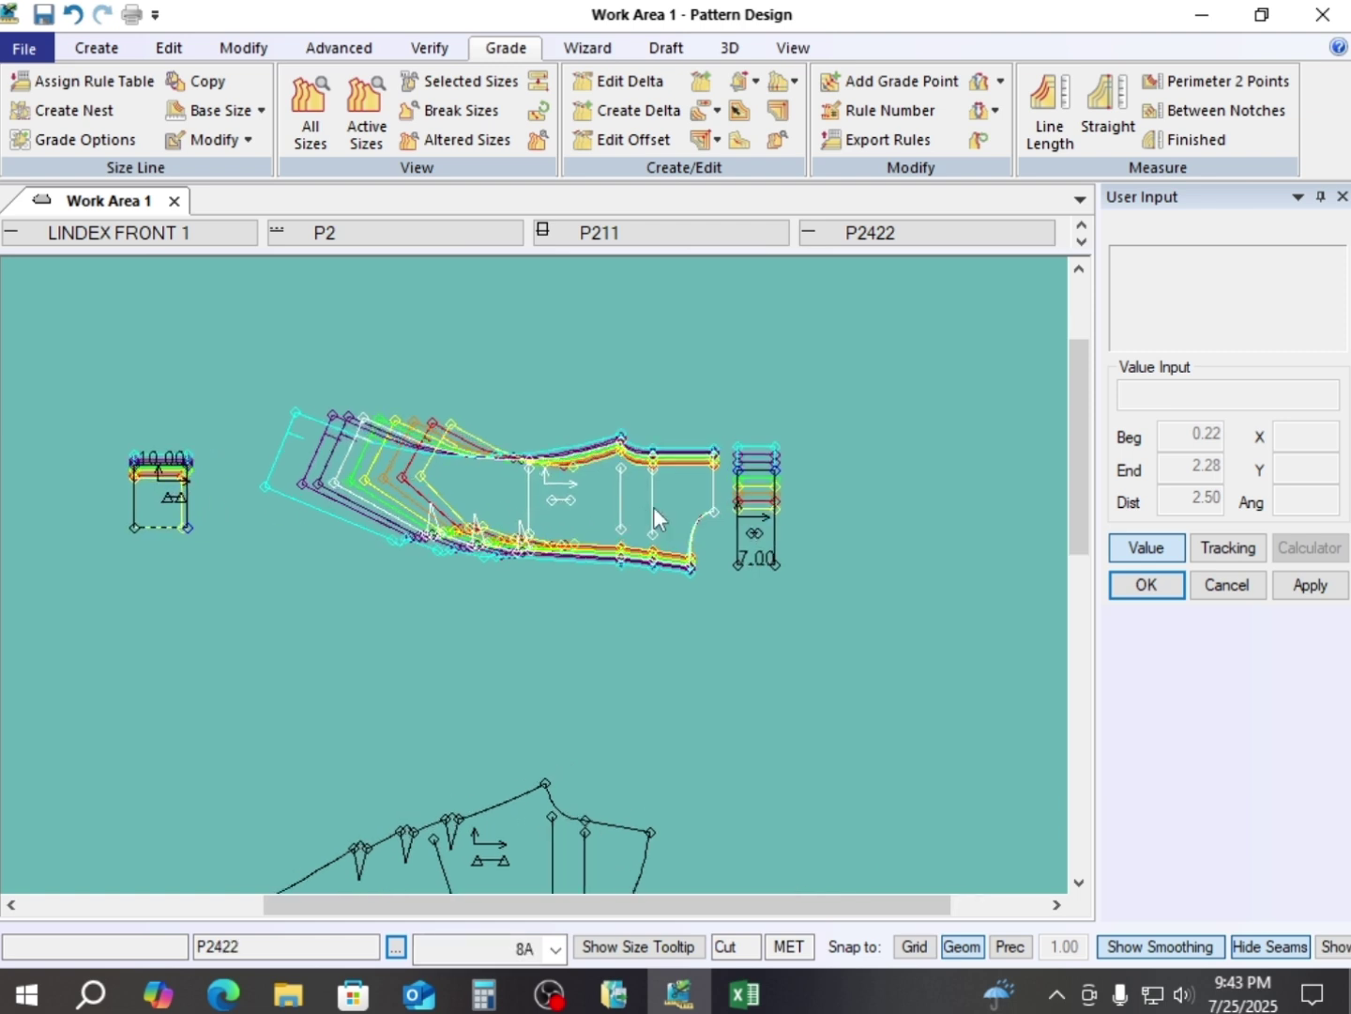
scroll(773, 555, up, 3)
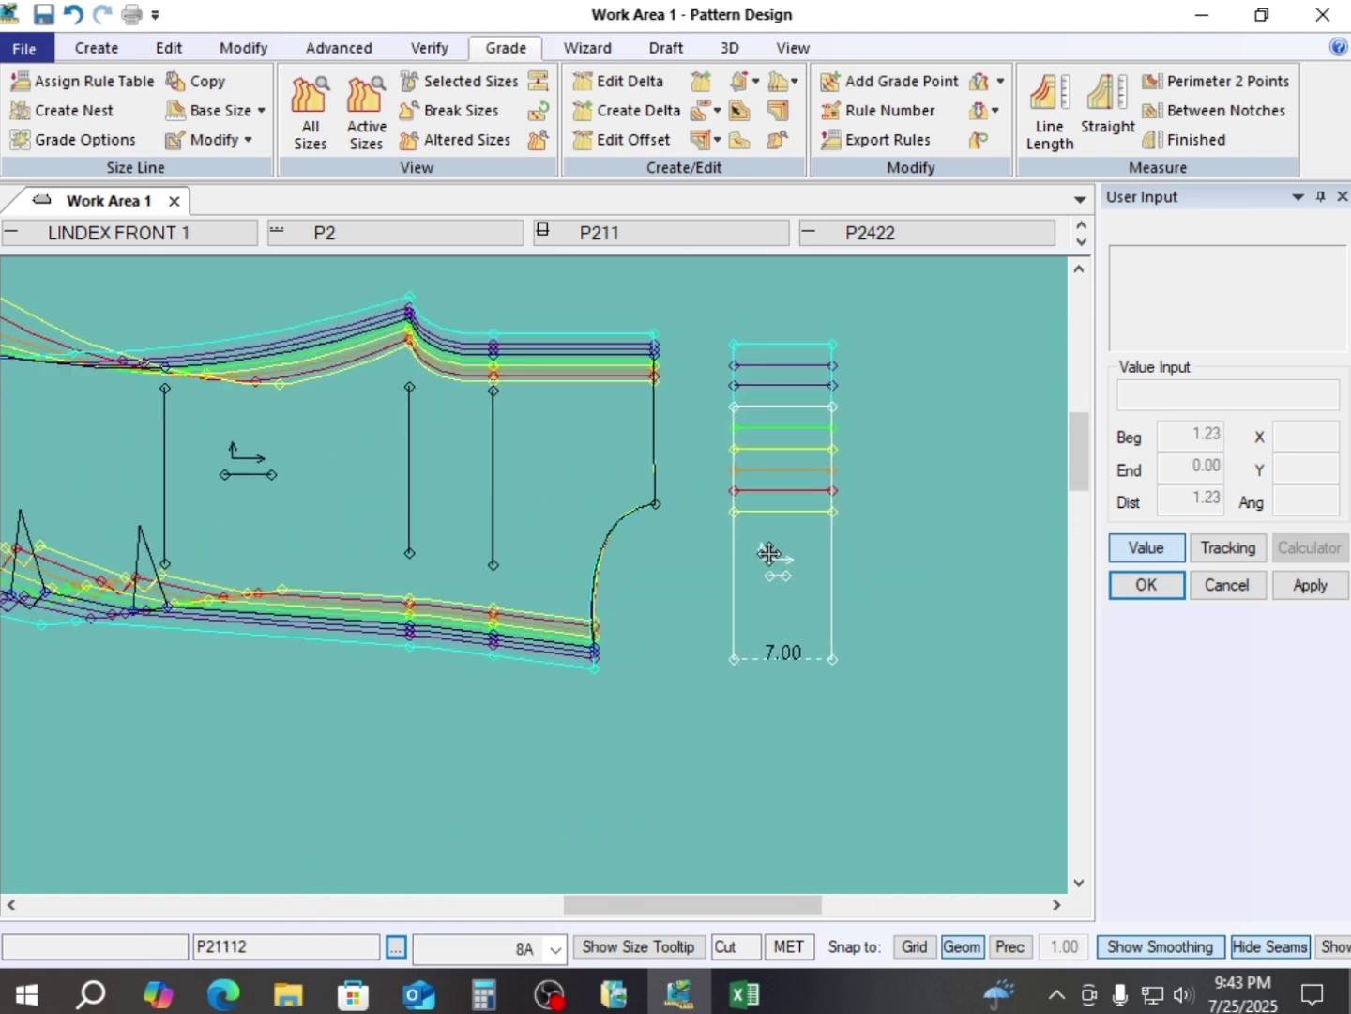
- Switch to Excel, check the waistband rows of style 1001's measurement chart, and return to Pattern Design
click(743, 991)
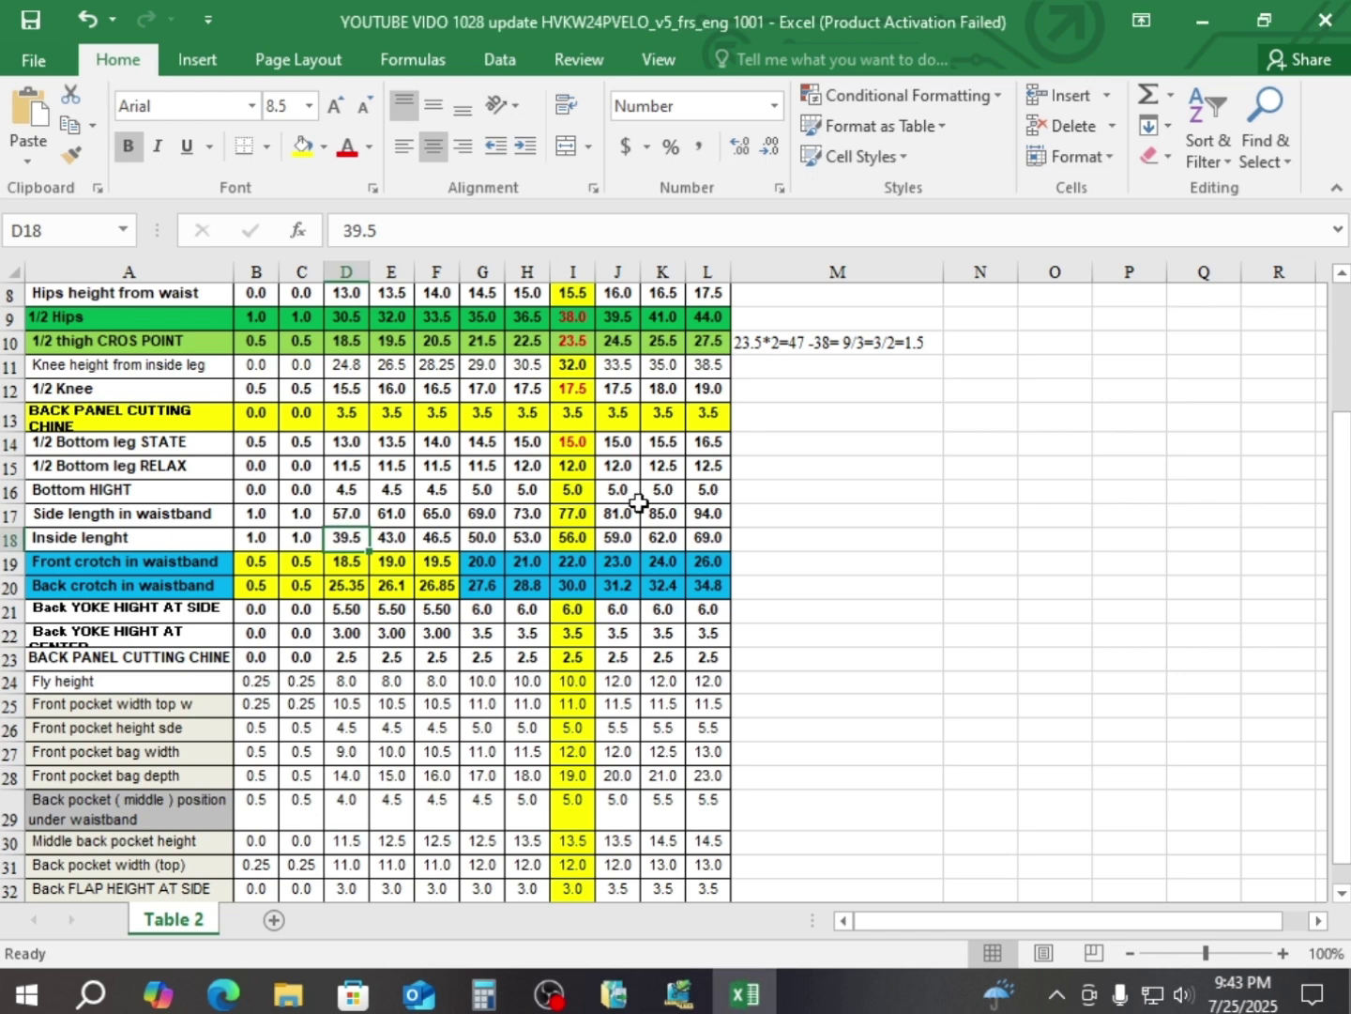
scroll(554, 504, up, 2)
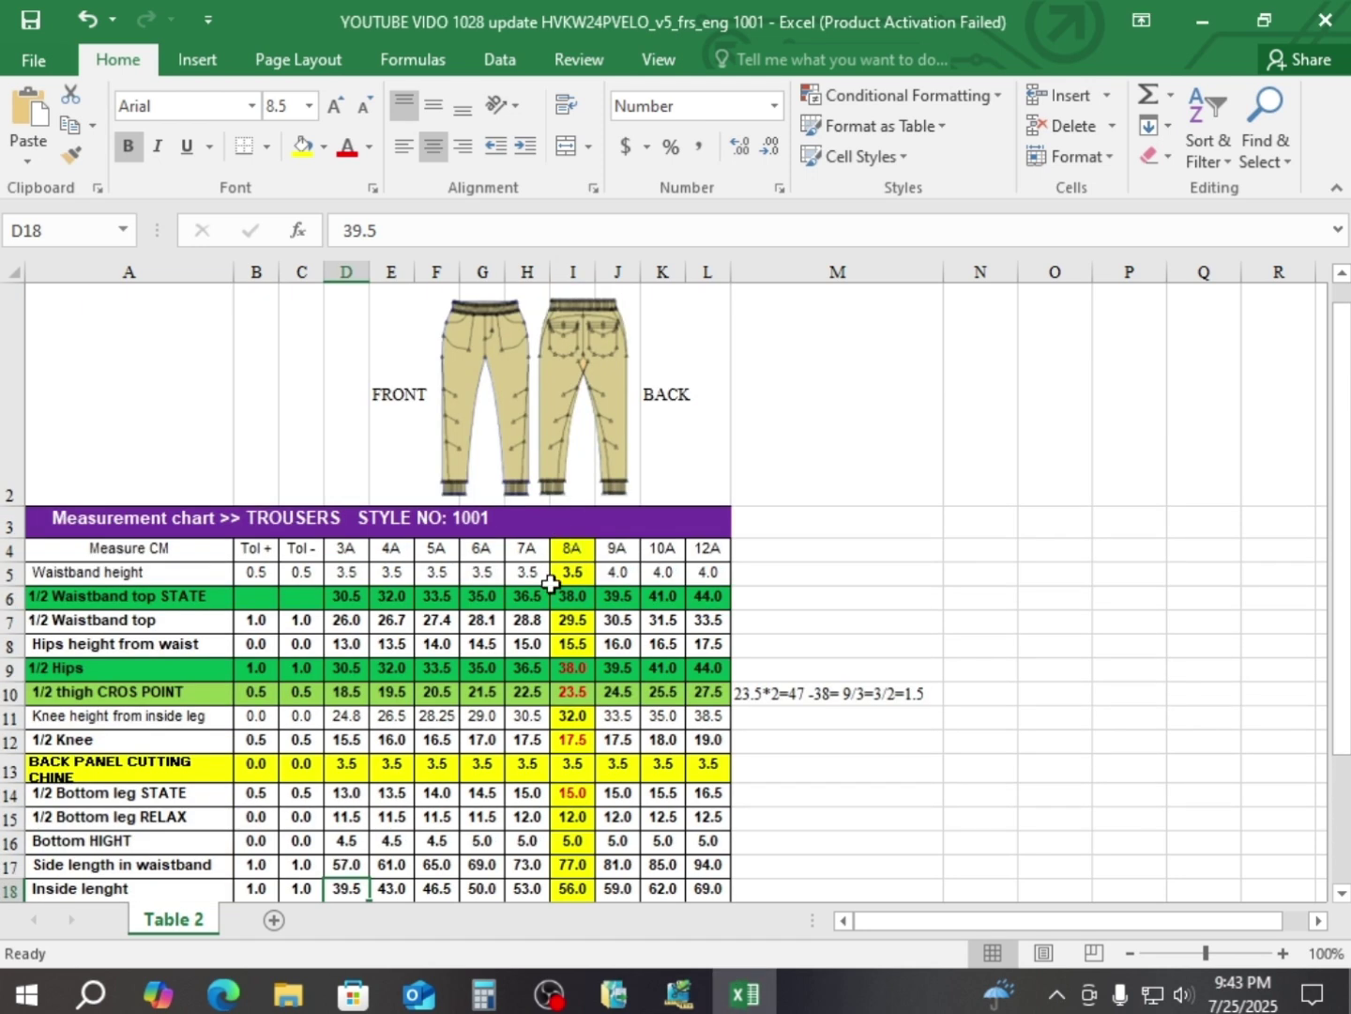
click(680, 993)
scroll(790, 509, up, 1)
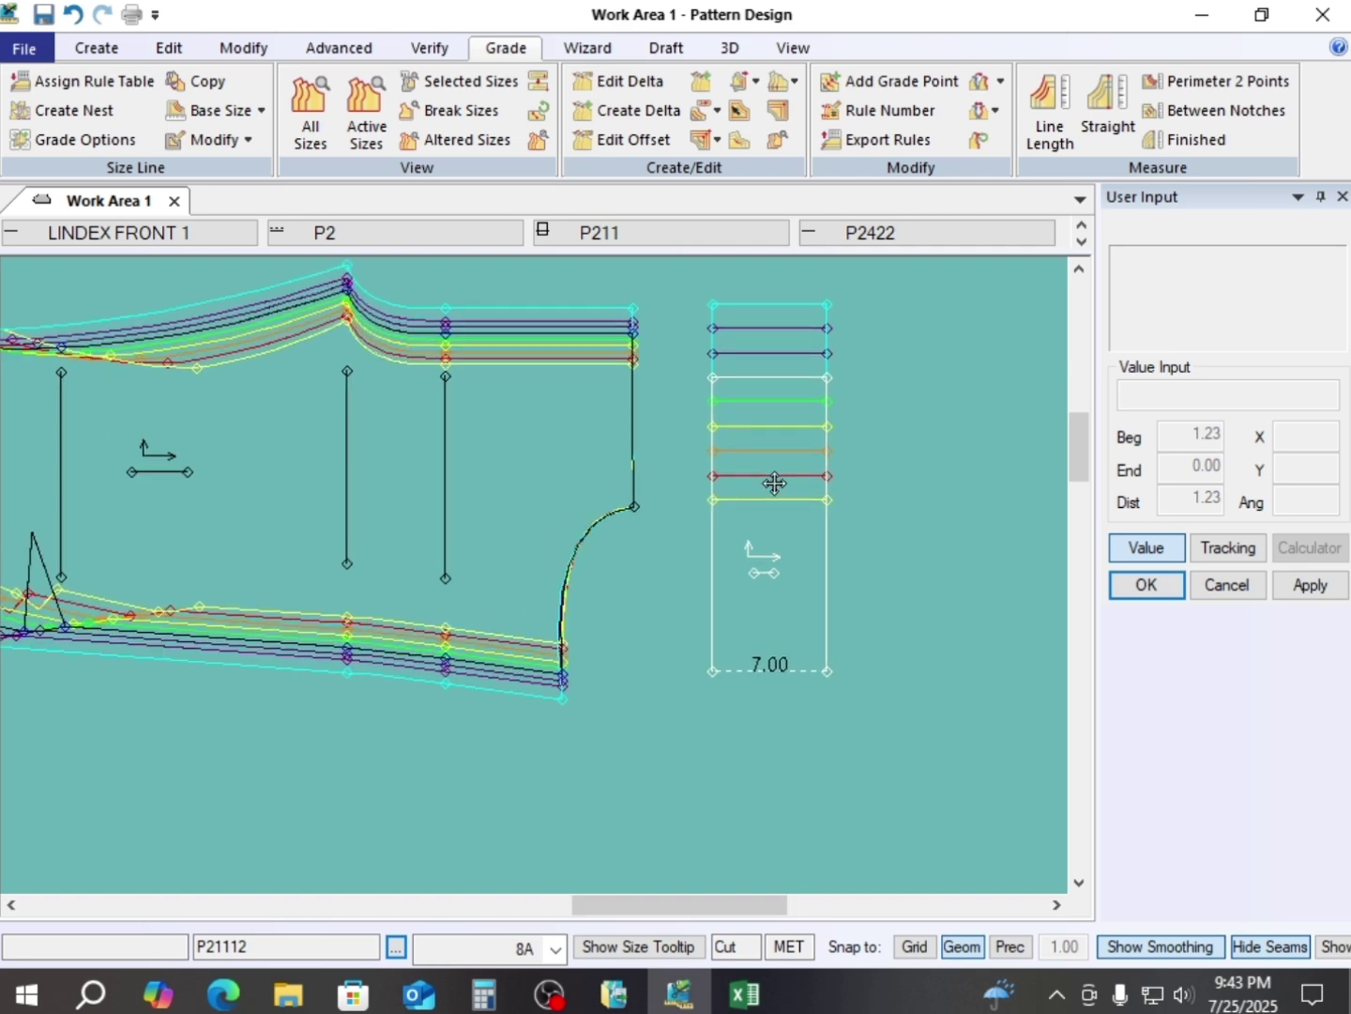
click(628, 140)
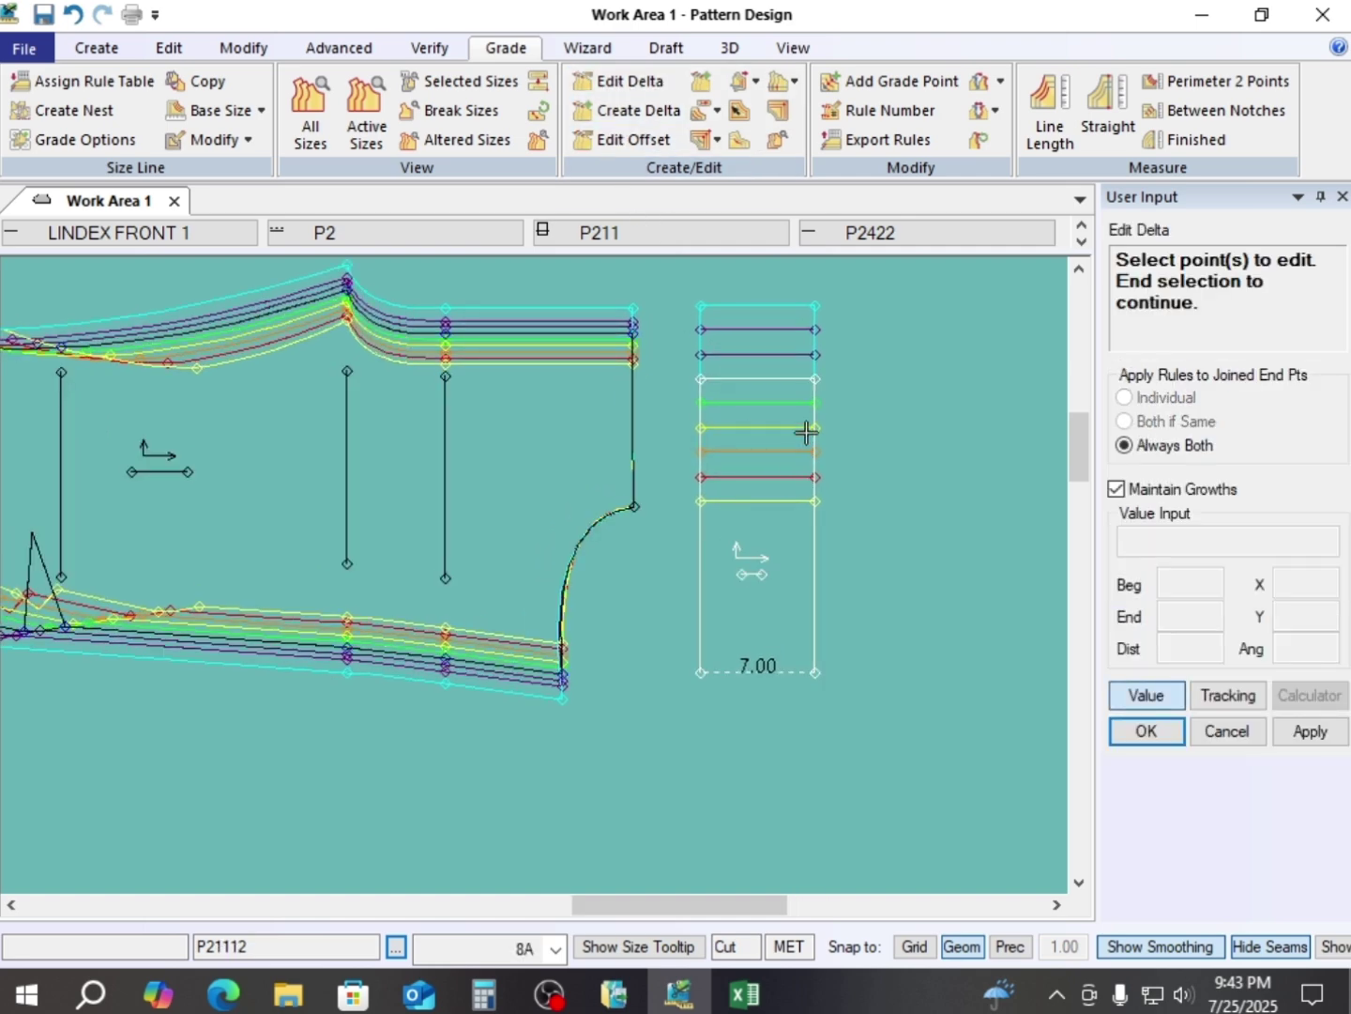
click(816, 380)
click(814, 672)
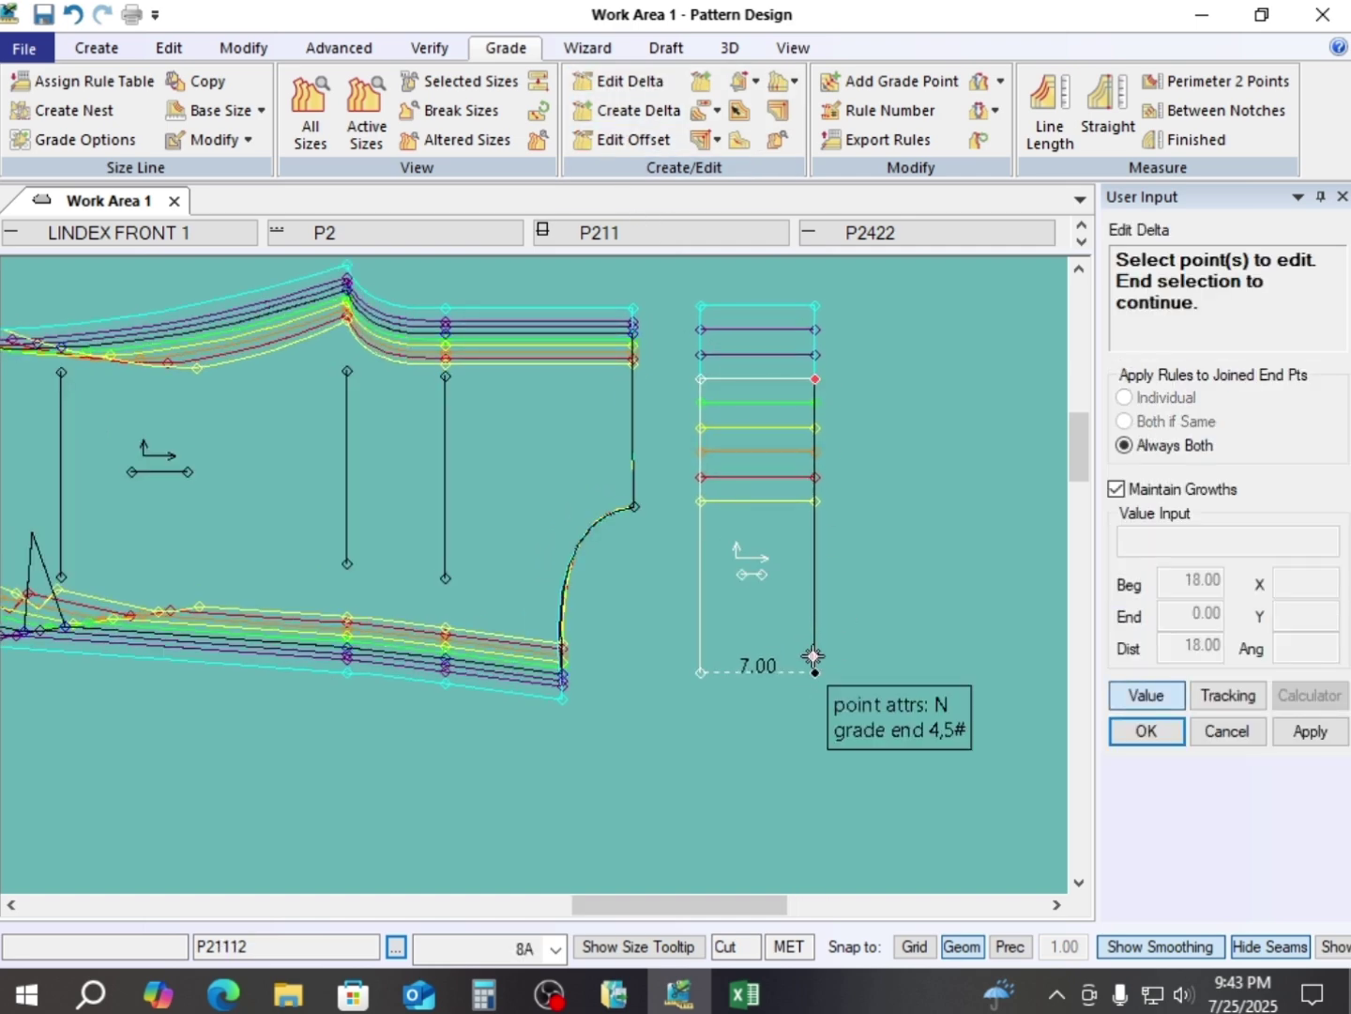
right_click(884, 553)
click(886, 553)
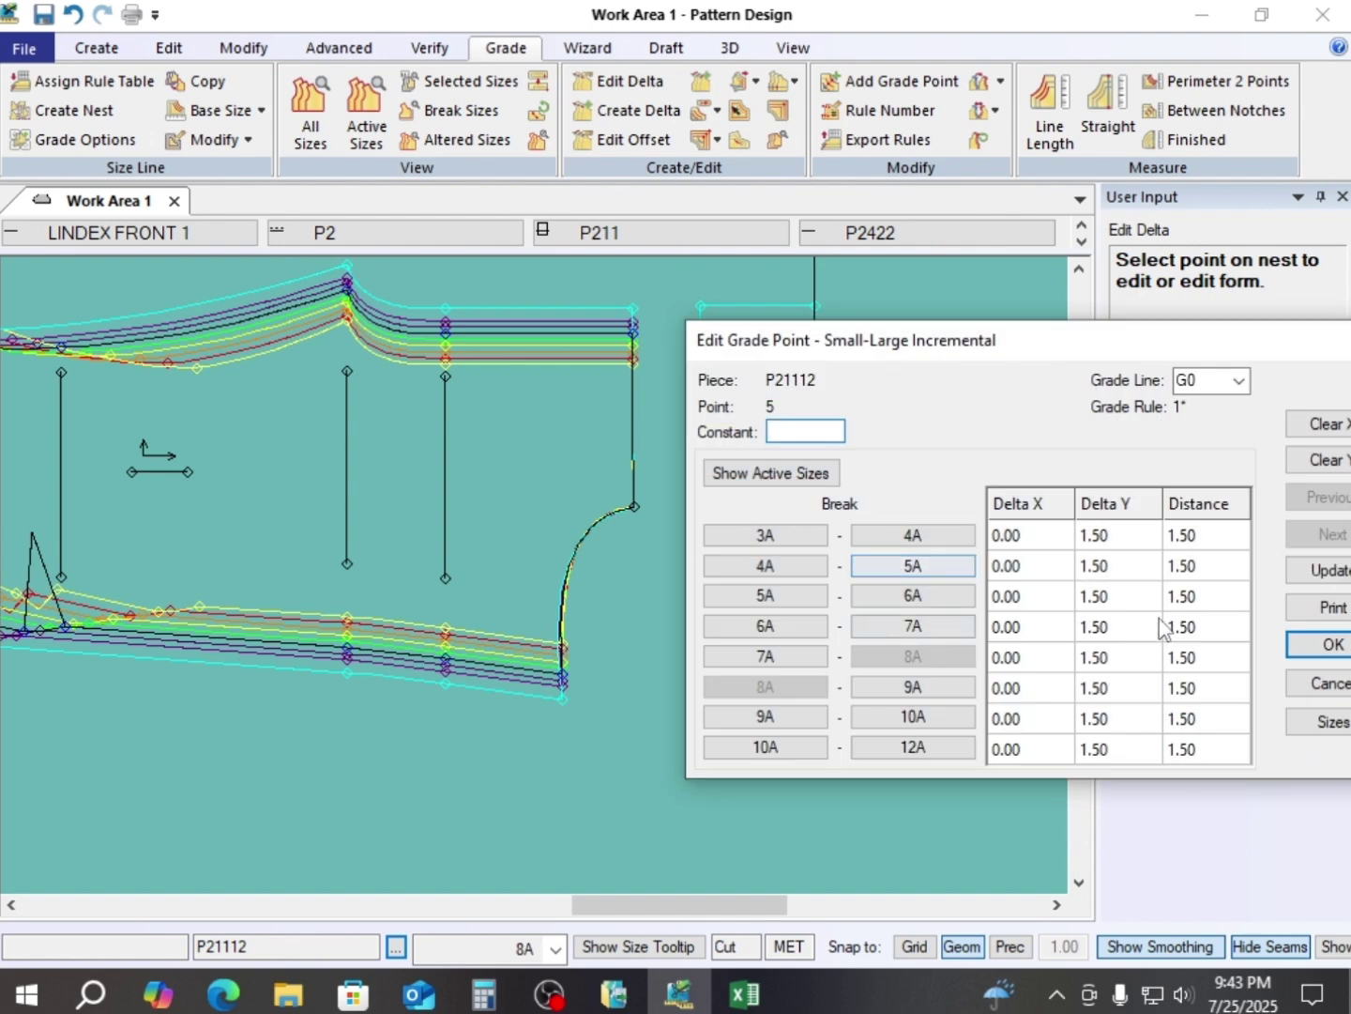
drag(1140, 340, 486, 286)
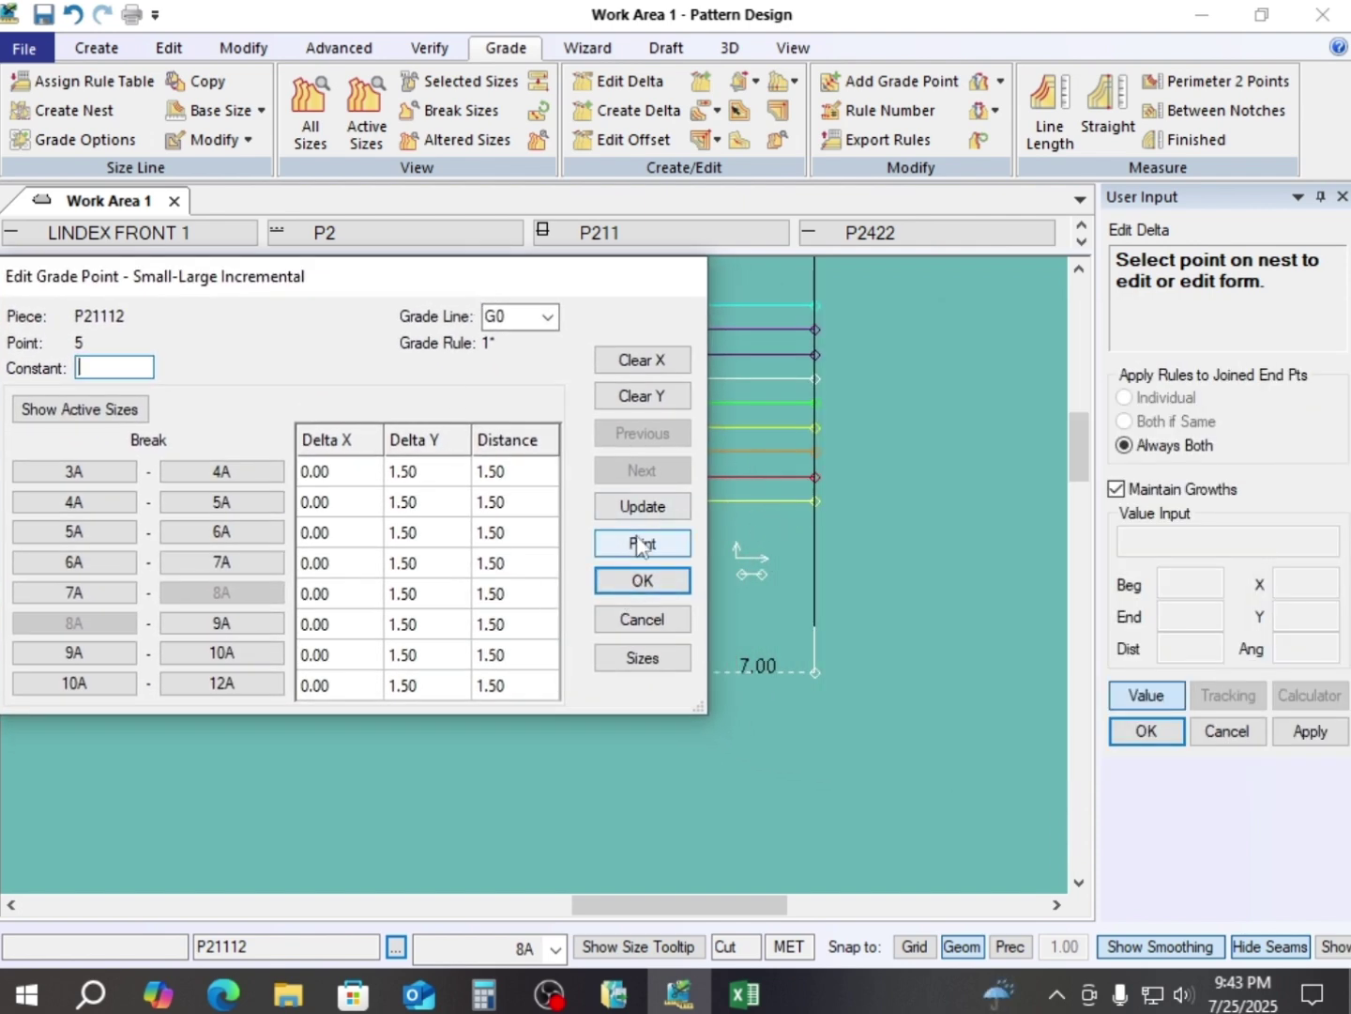
click(672, 619)
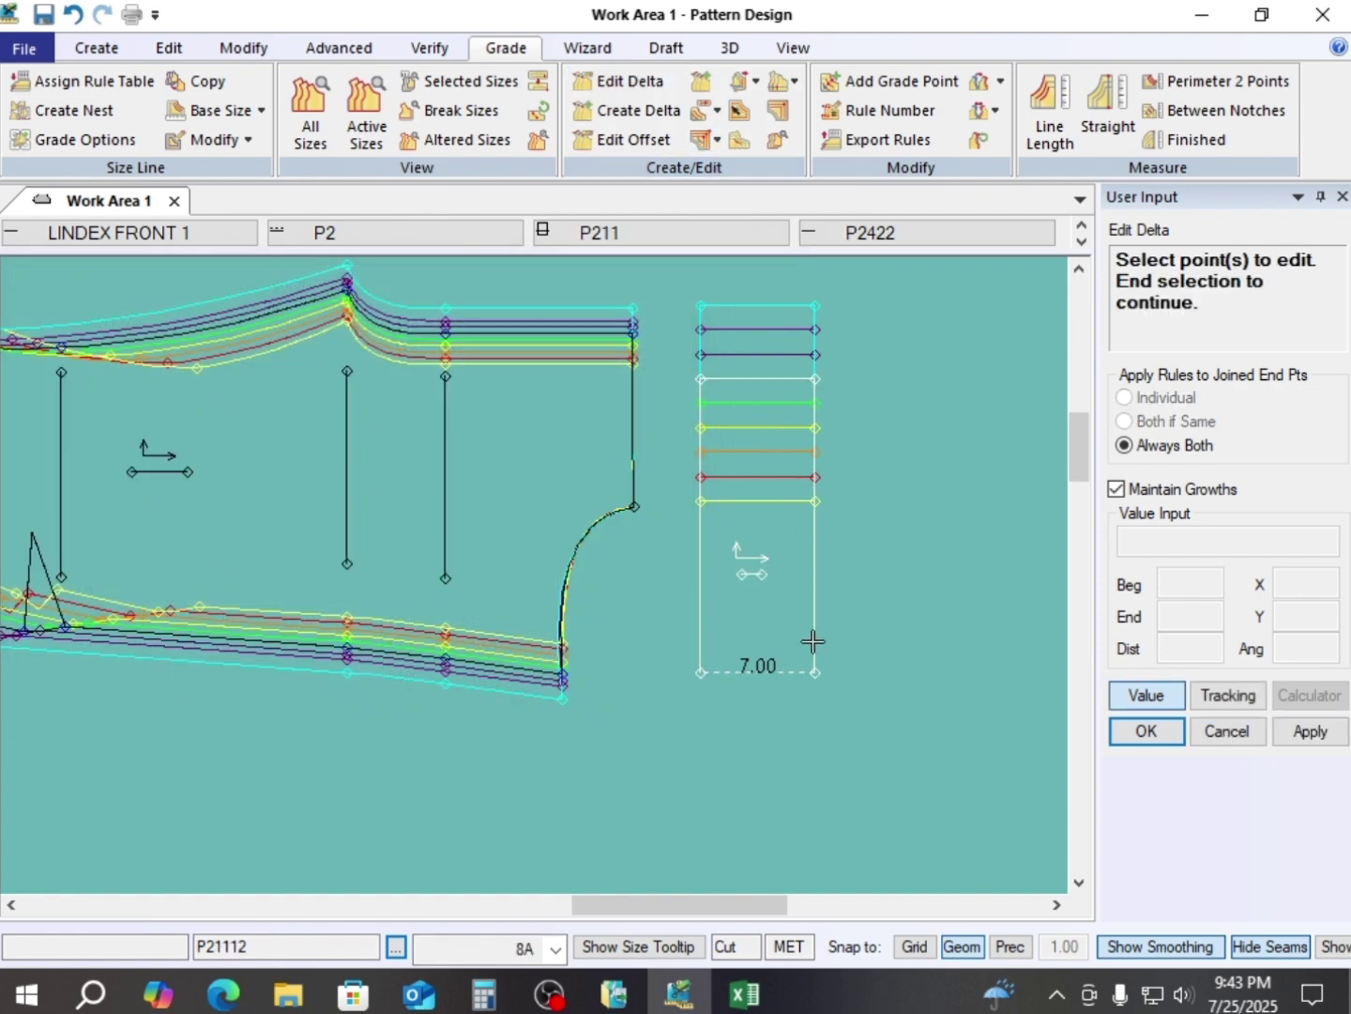
- Edit the delta of P21112's upper corner farthest from P2422, setting Delta X to -1 for the 8A–9A break
click(815, 380)
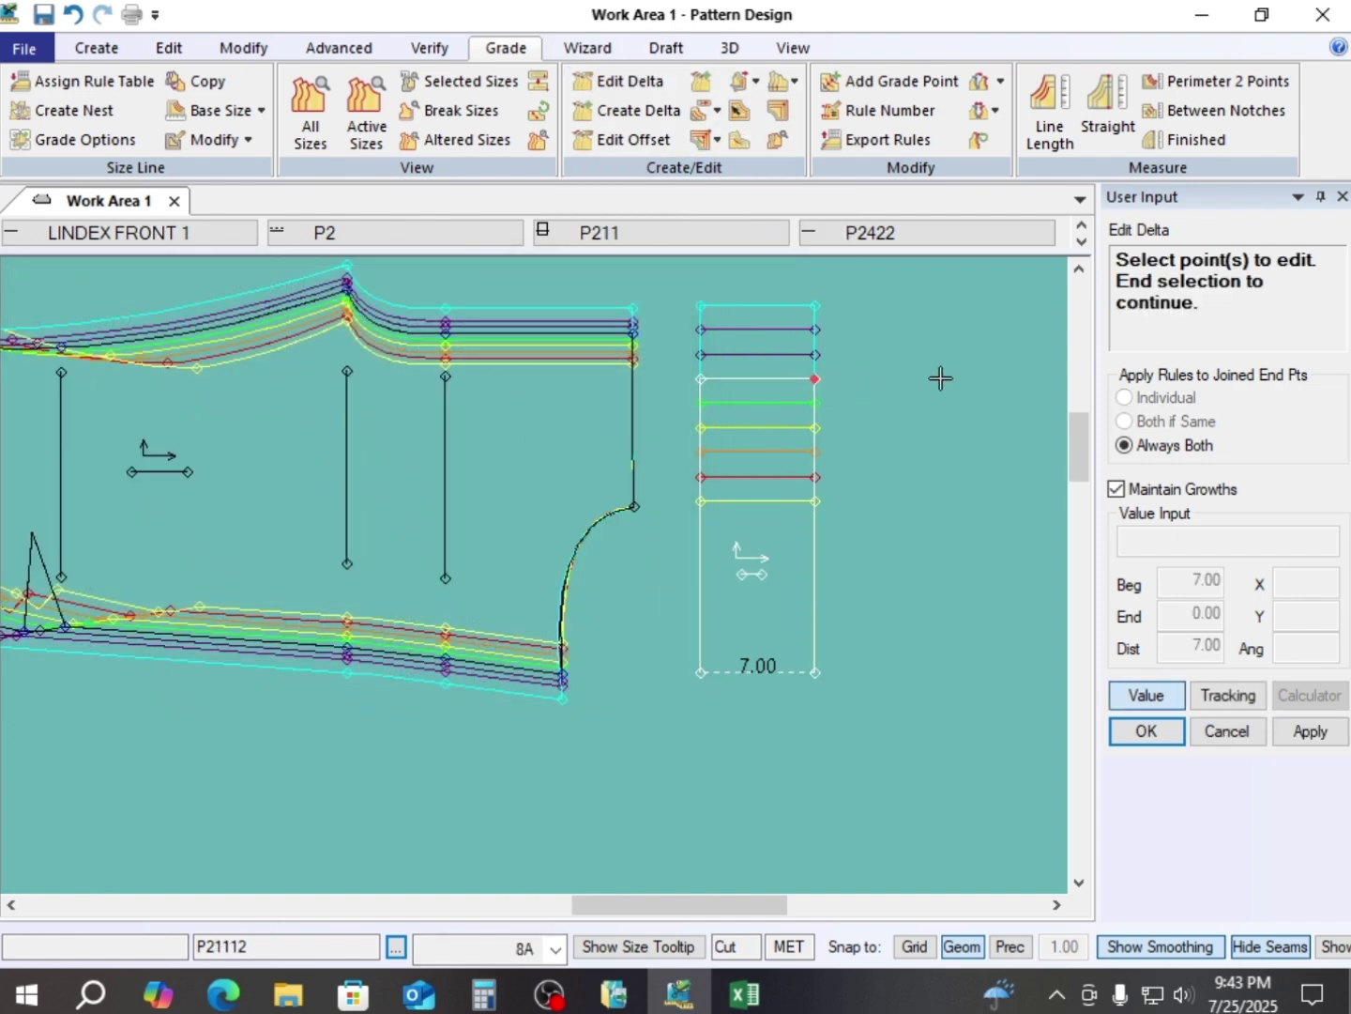
right_click(939, 379)
click(940, 382)
drag(1123, 353, 400, 201)
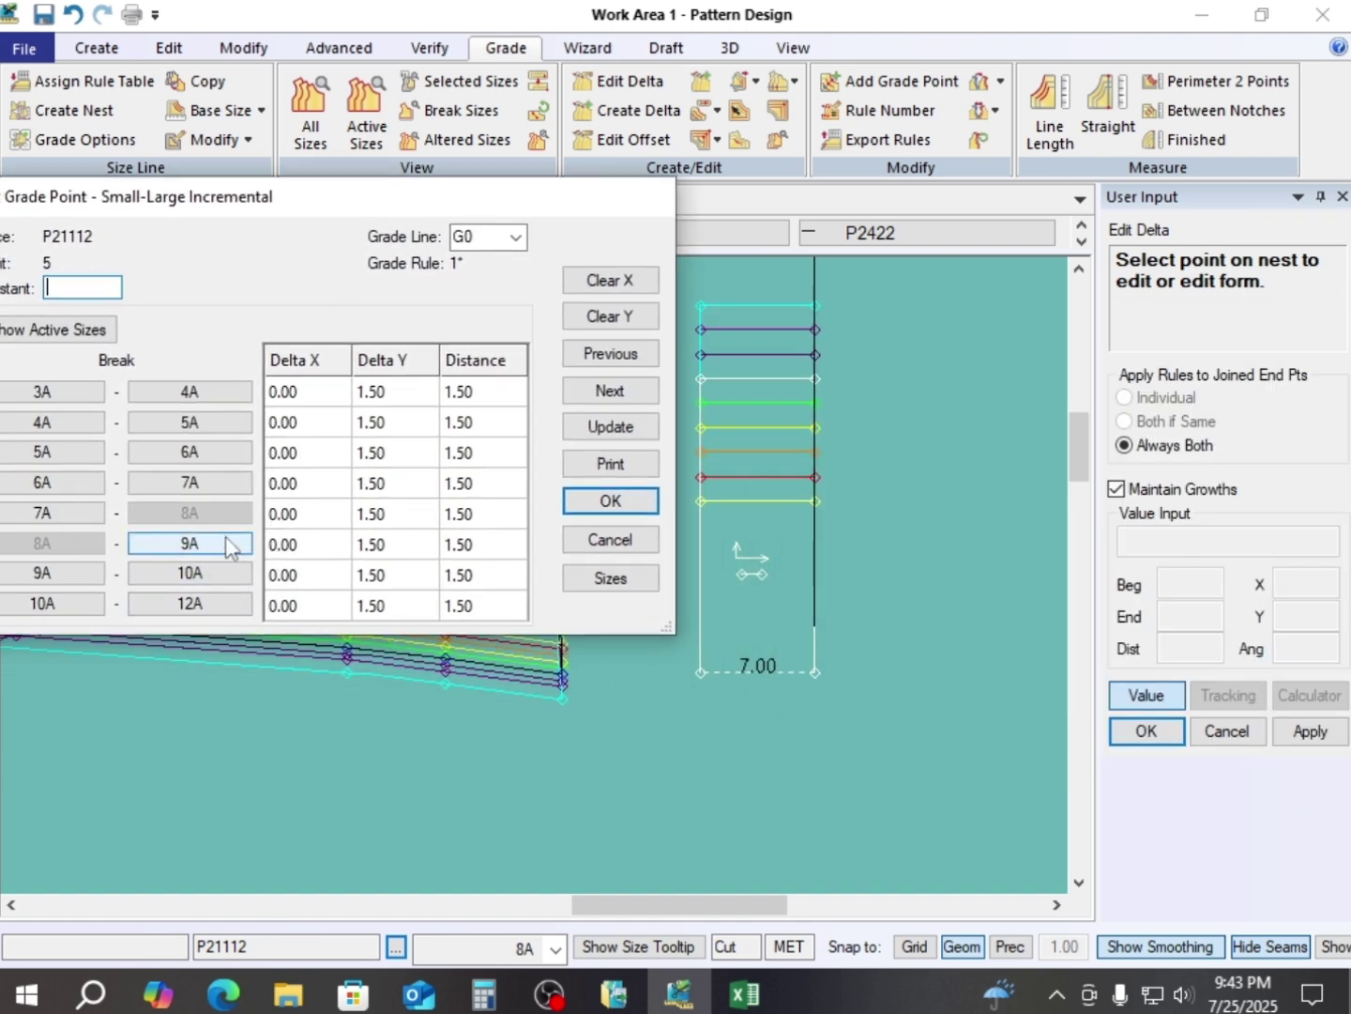
click(328, 552)
click(333, 547)
click(333, 548)
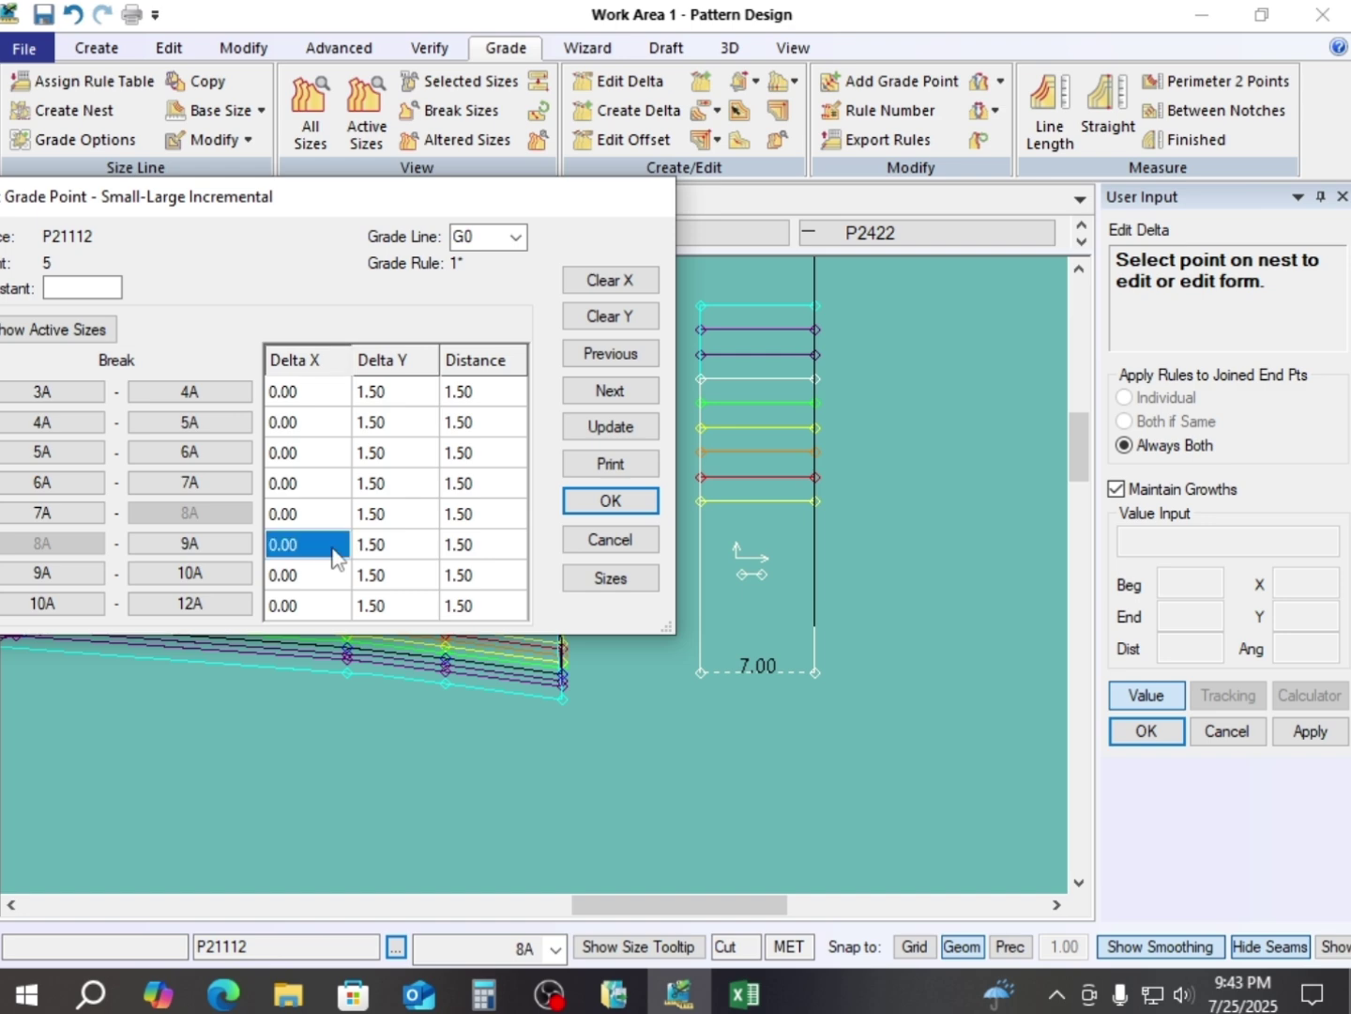
text(-1)
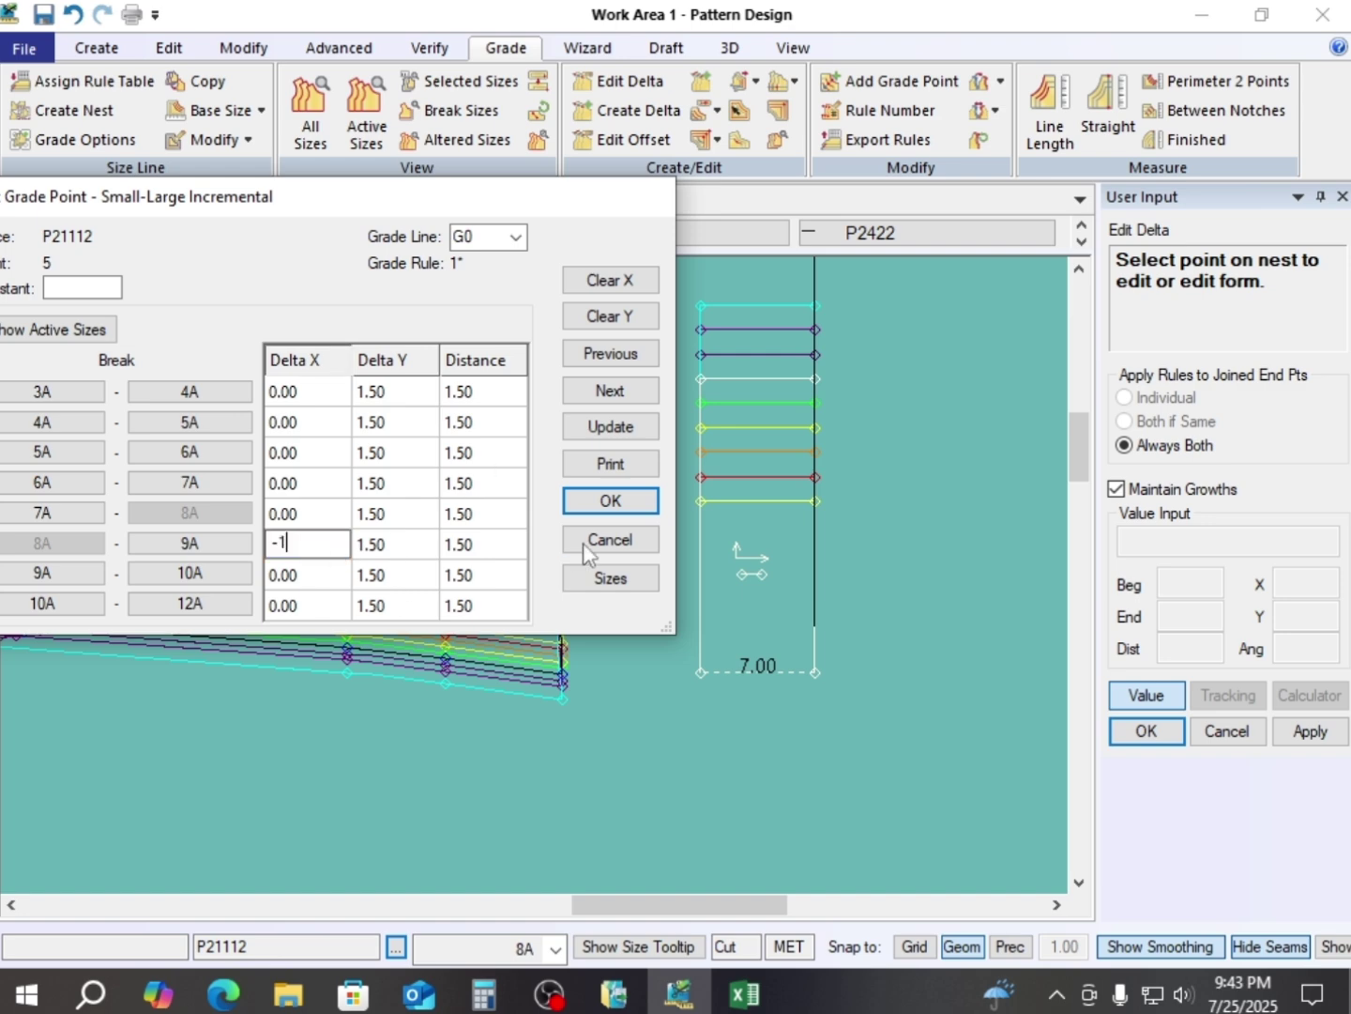
click(612, 501)
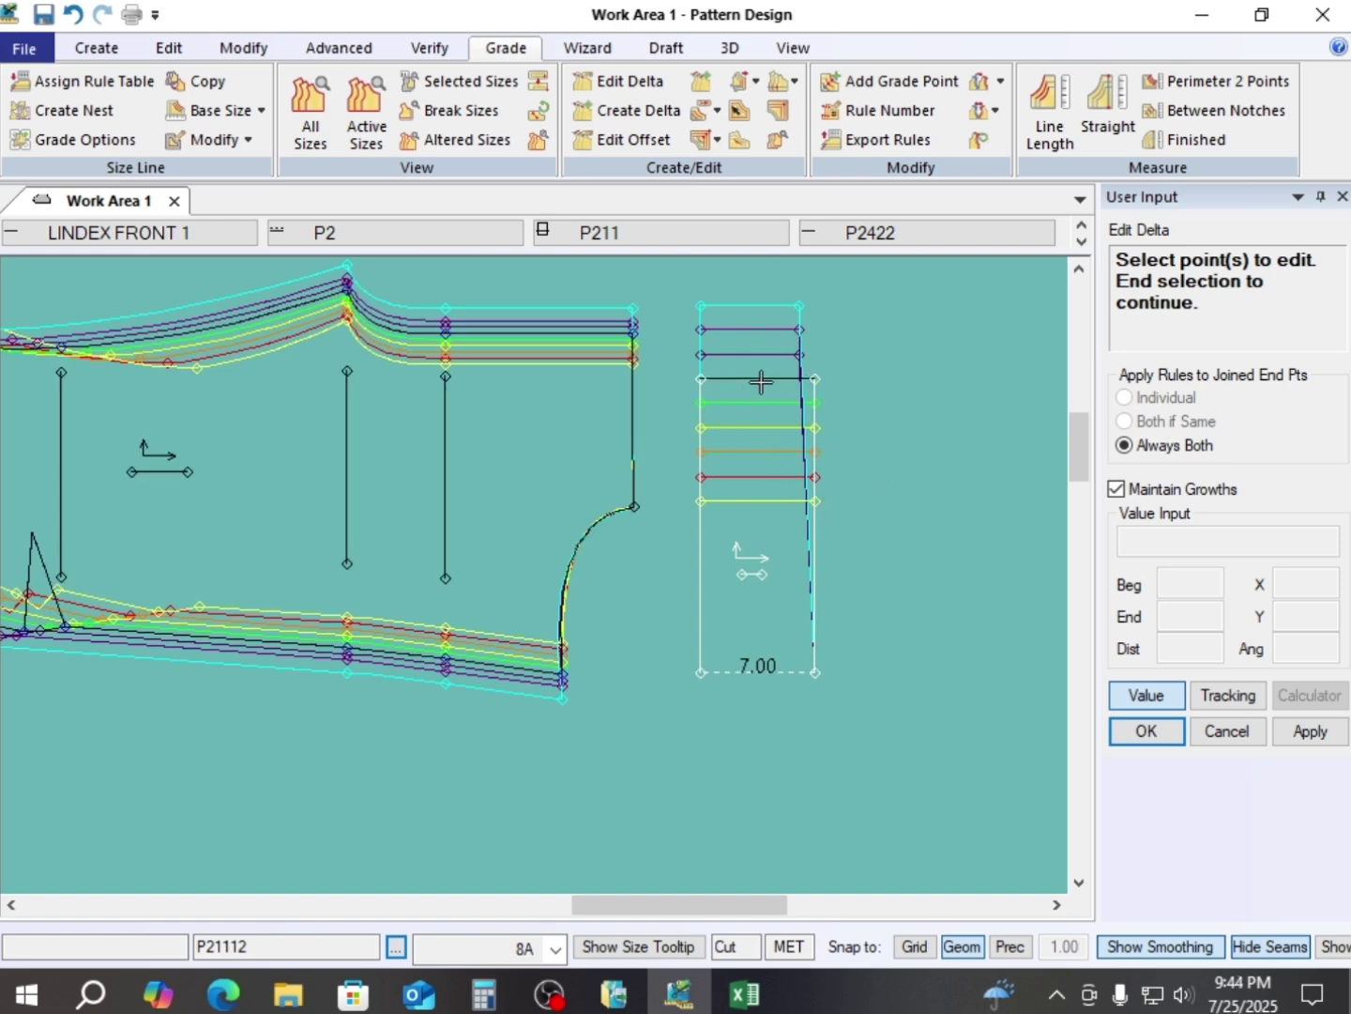
- Change the 8A–9A Delta X of P21112's upper corner farthest from P2422 to 1
click(815, 379)
right_click(908, 333)
click(912, 334)
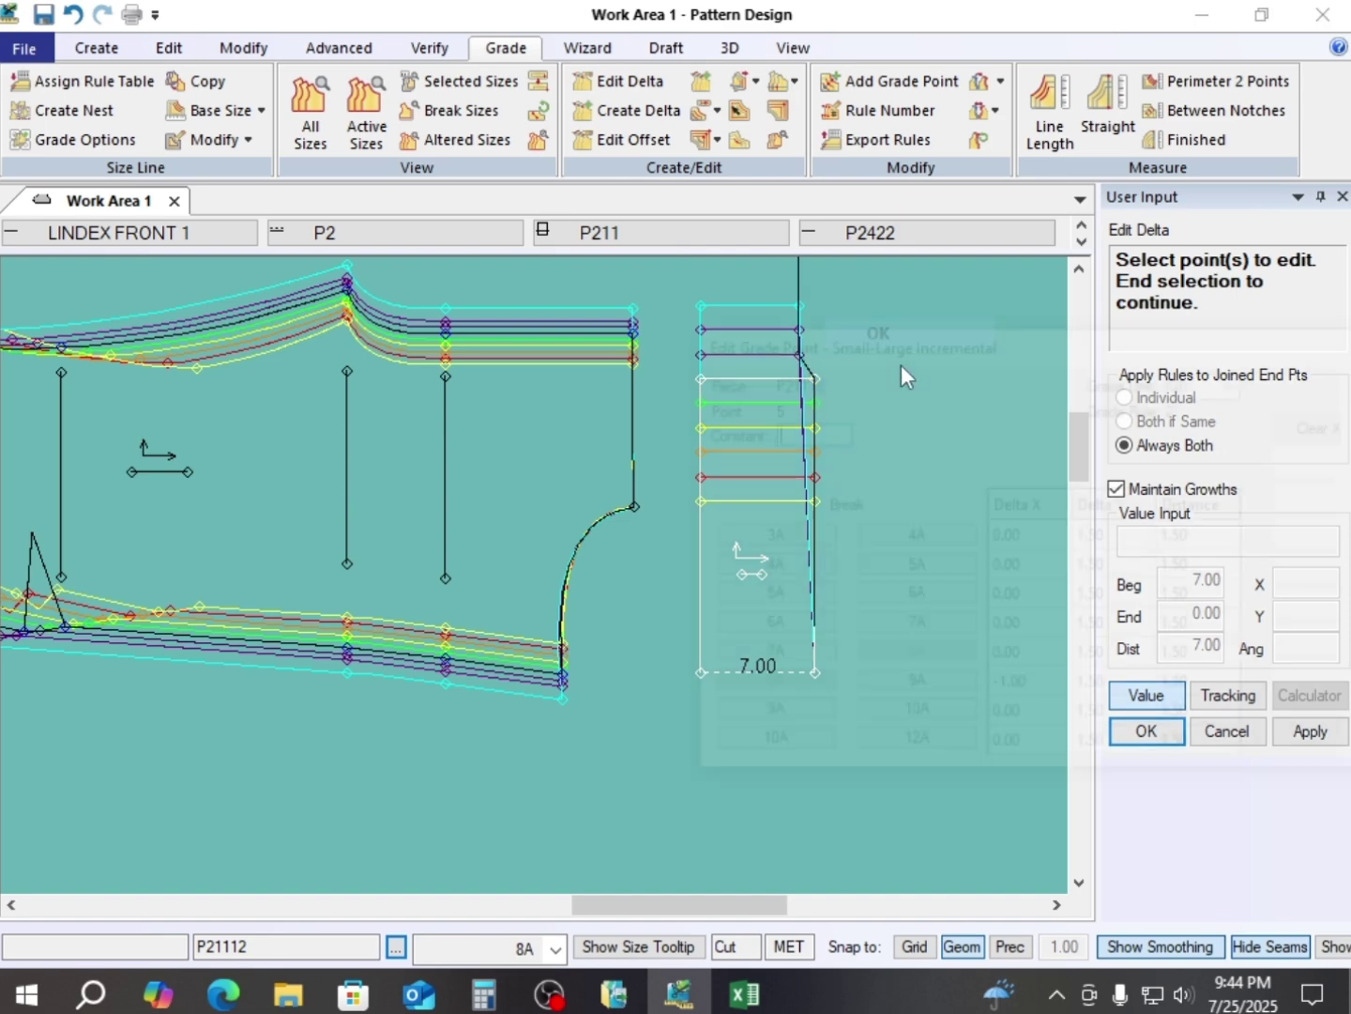
drag(1035, 354, 304, 256)
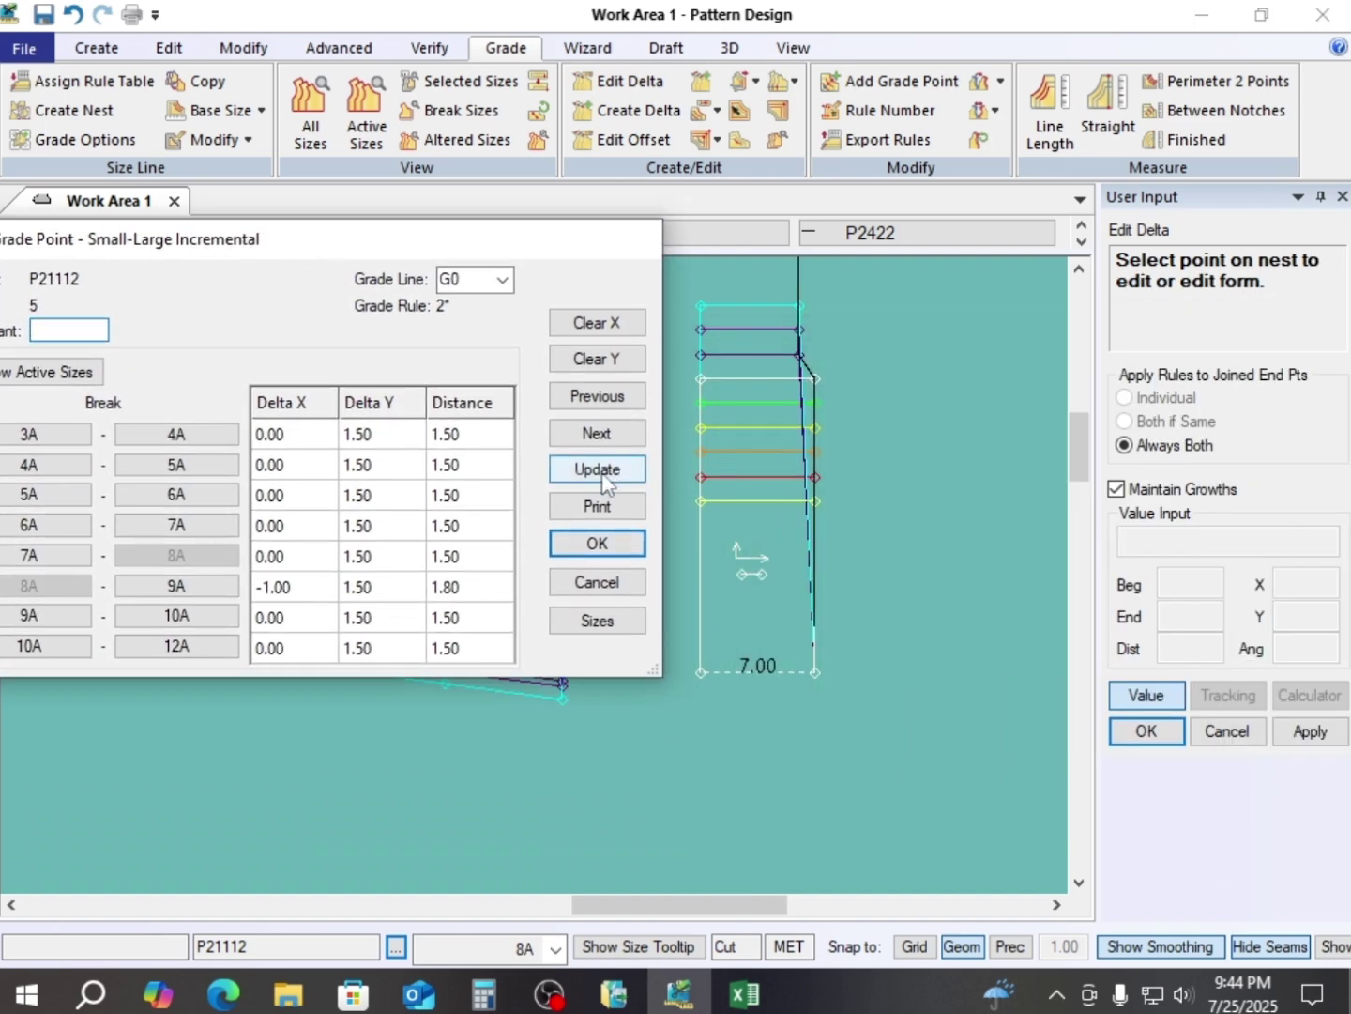
click(291, 593)
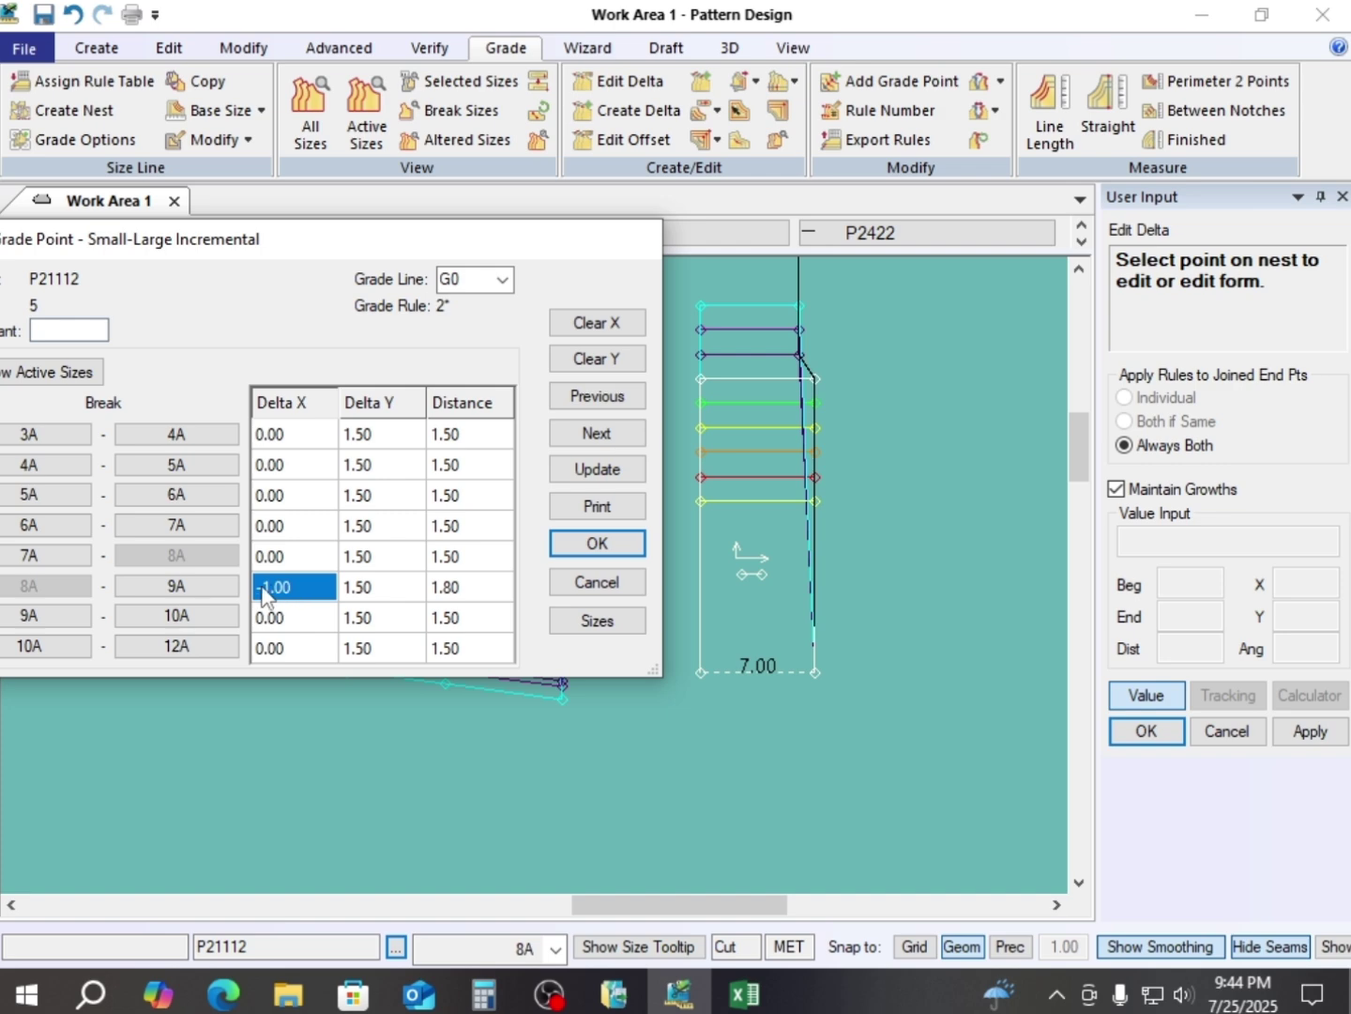
text(1)
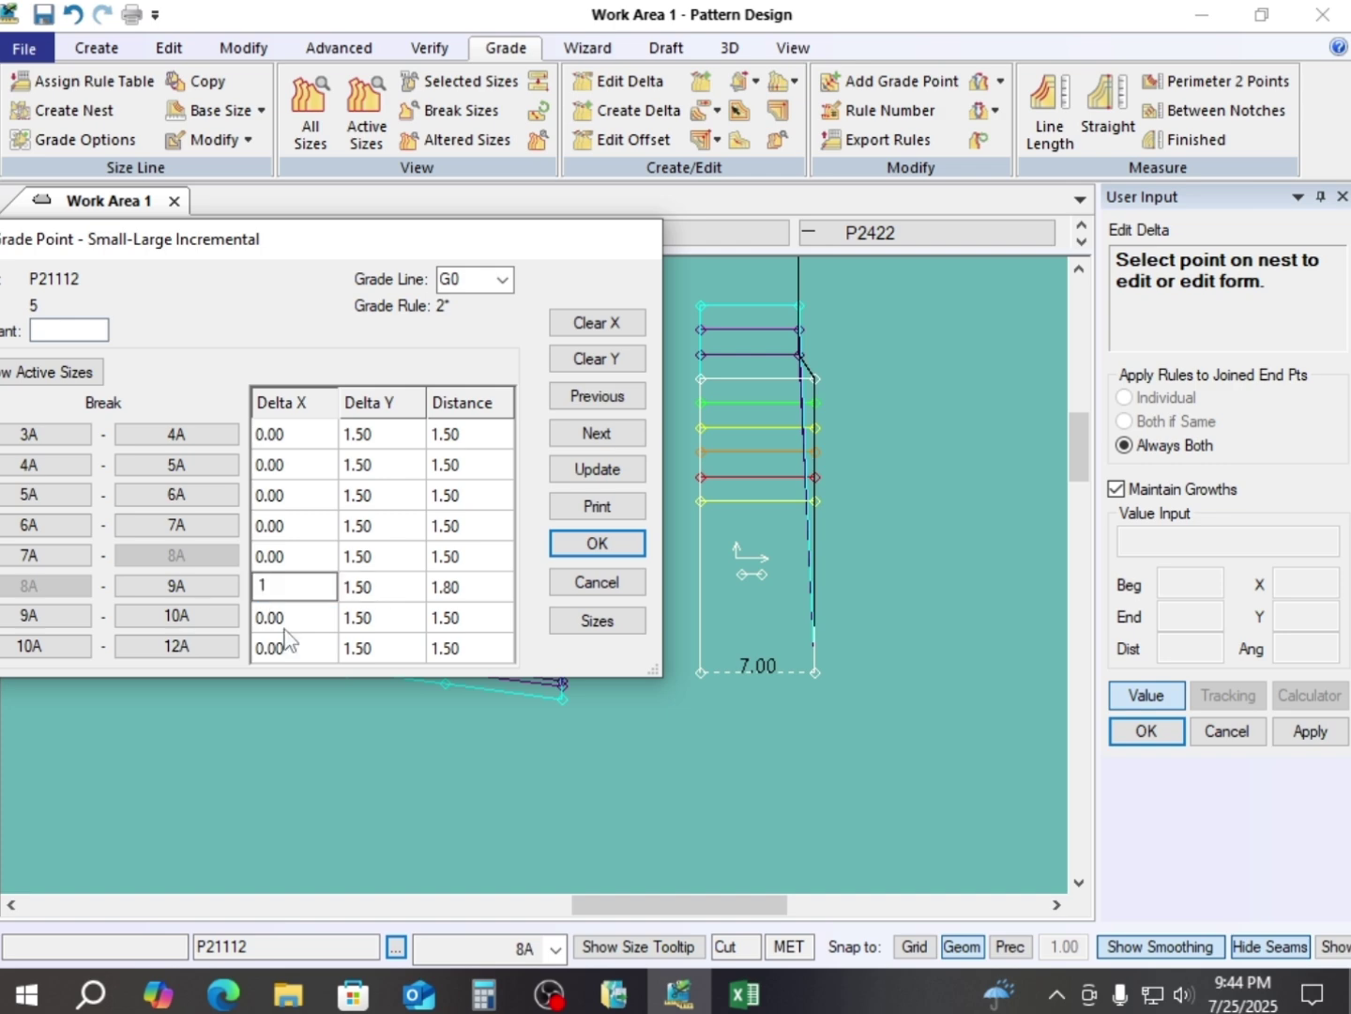
click(596, 542)
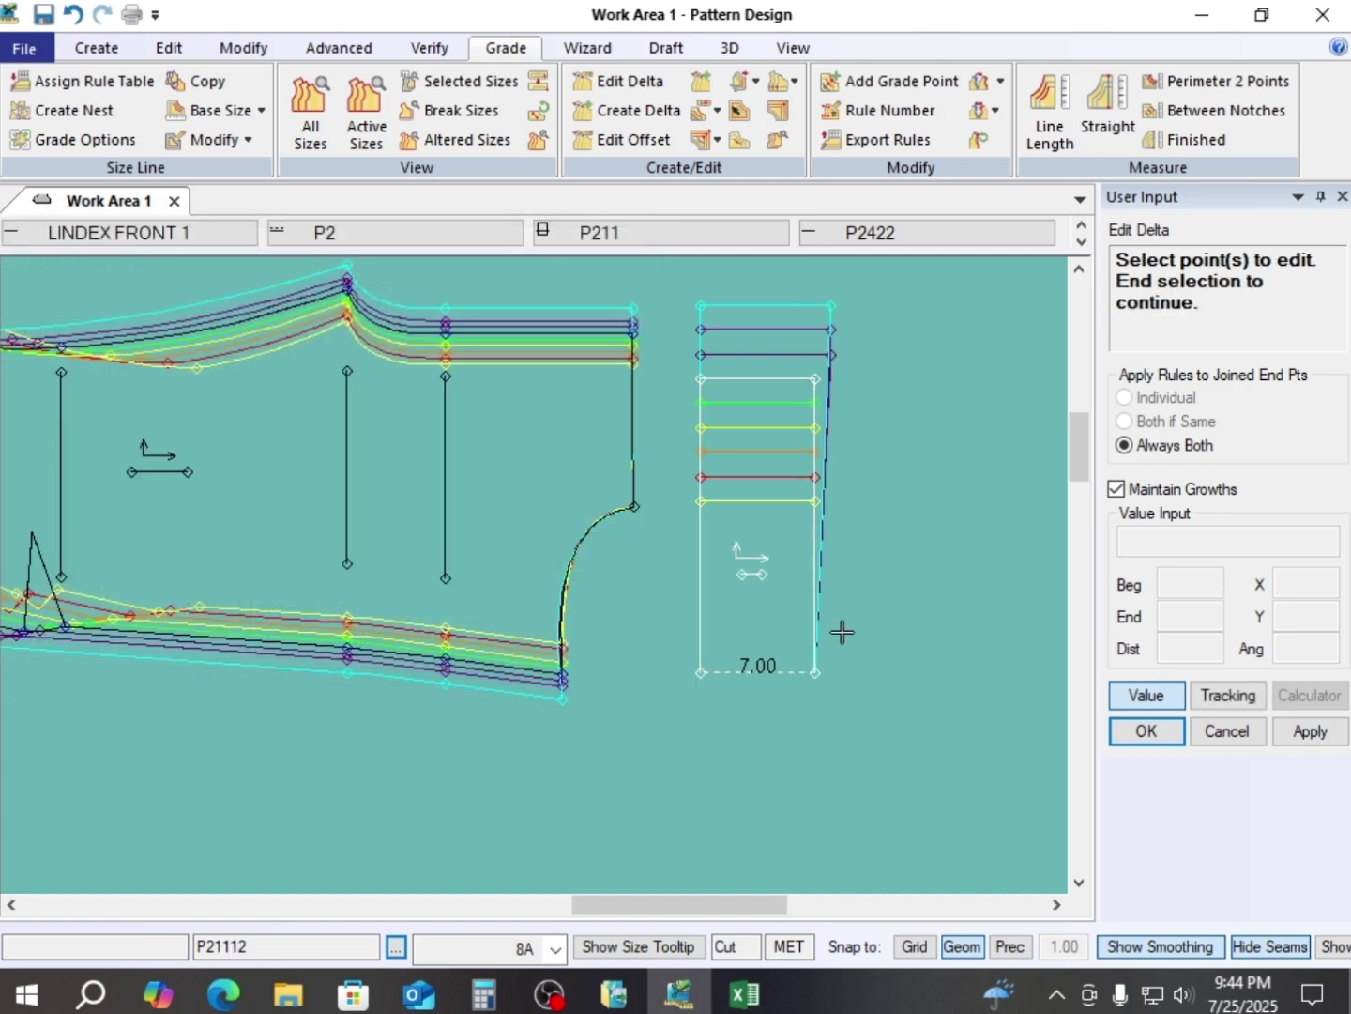
- Edit the delta of P21112's lower corner farthest from P2422, setting Delta X to 1 for the 8A–9A break
click(816, 668)
right_click(790, 628)
click(899, 646)
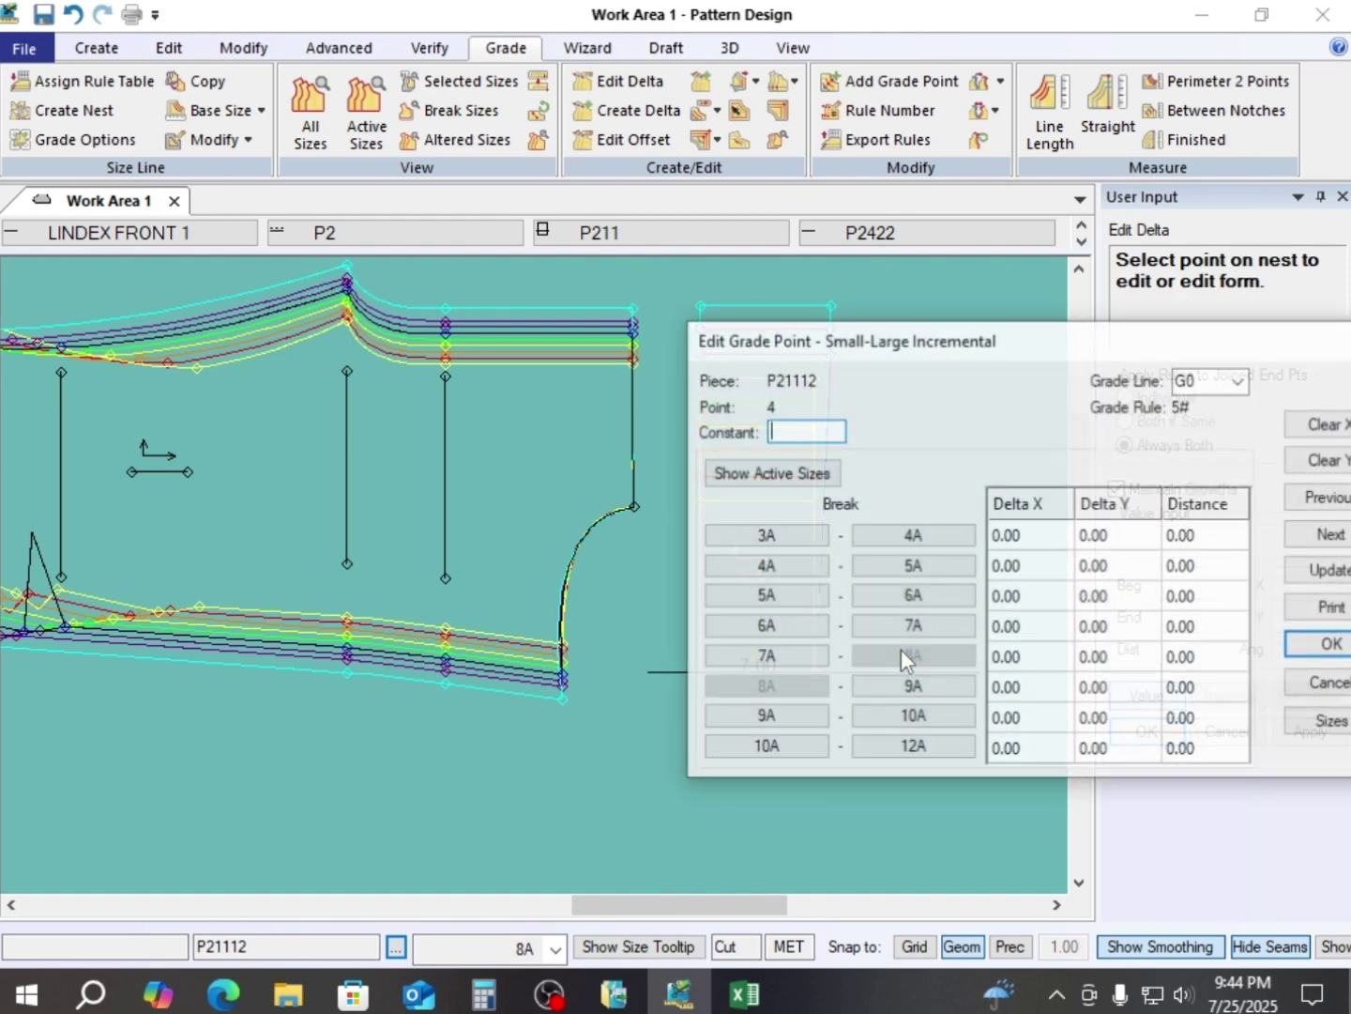
drag(1051, 342, 332, 229)
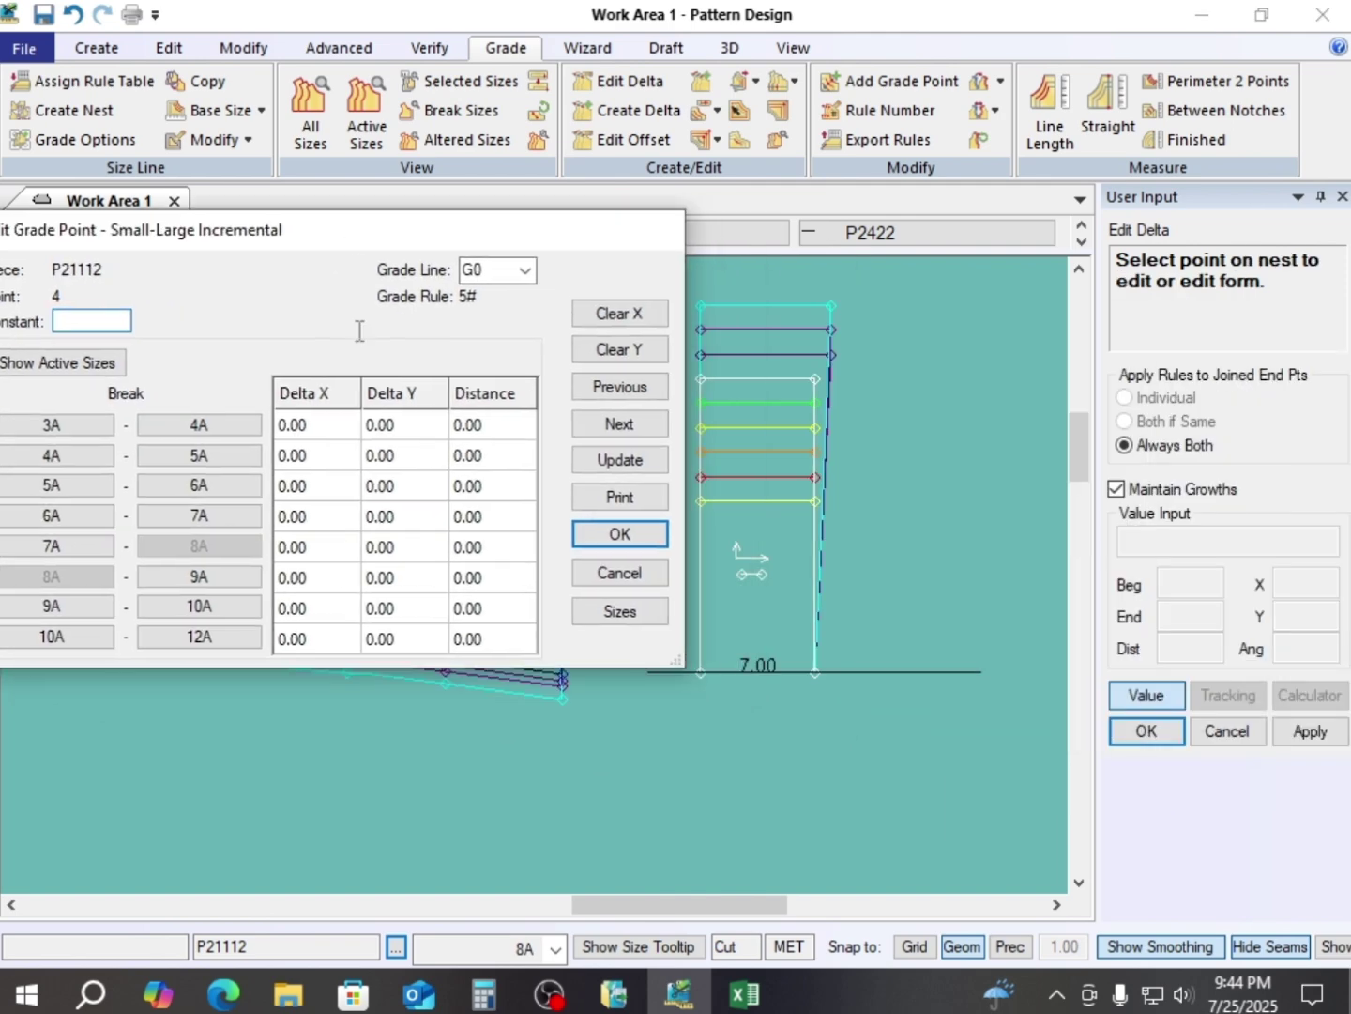
click(319, 582)
text(1)
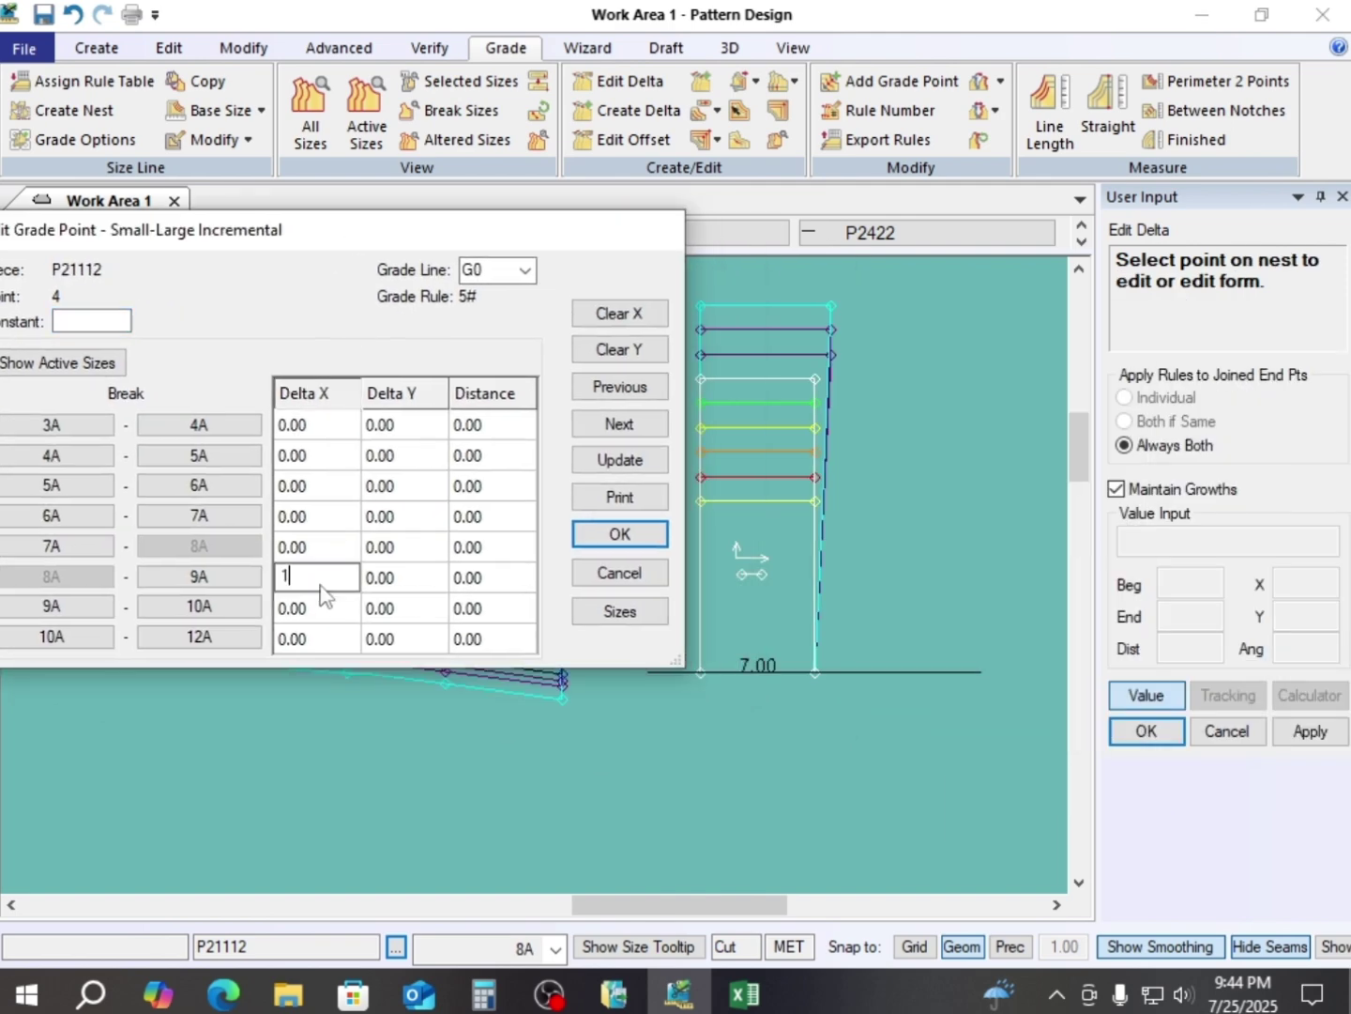
key(Return)
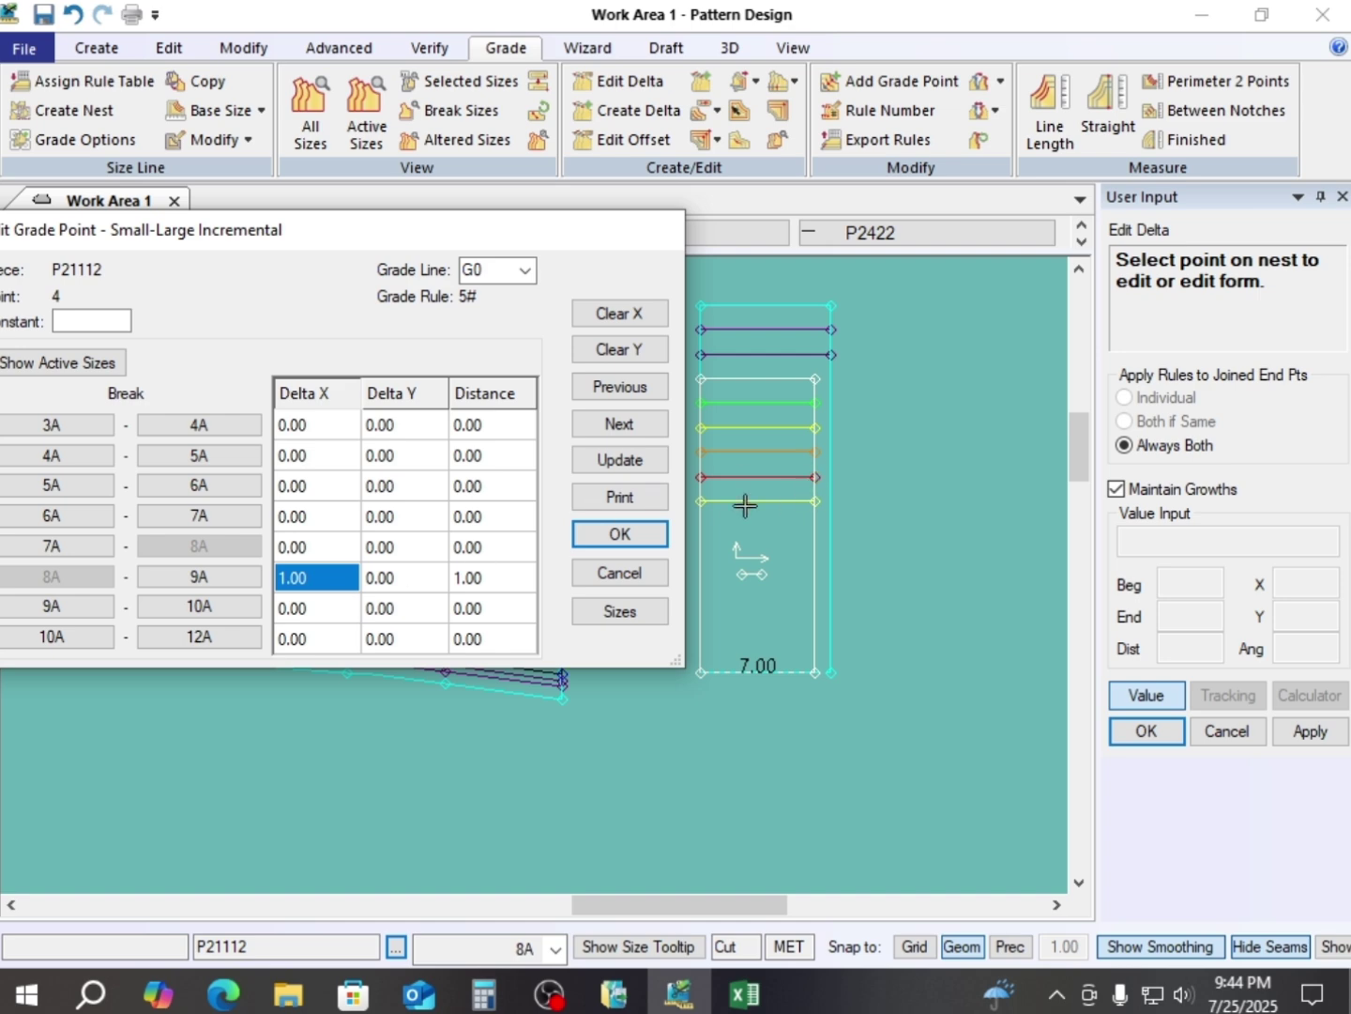
- Accept the grade point changes on piece P21112 and end the delta editing
click(657, 541)
right_click(904, 398)
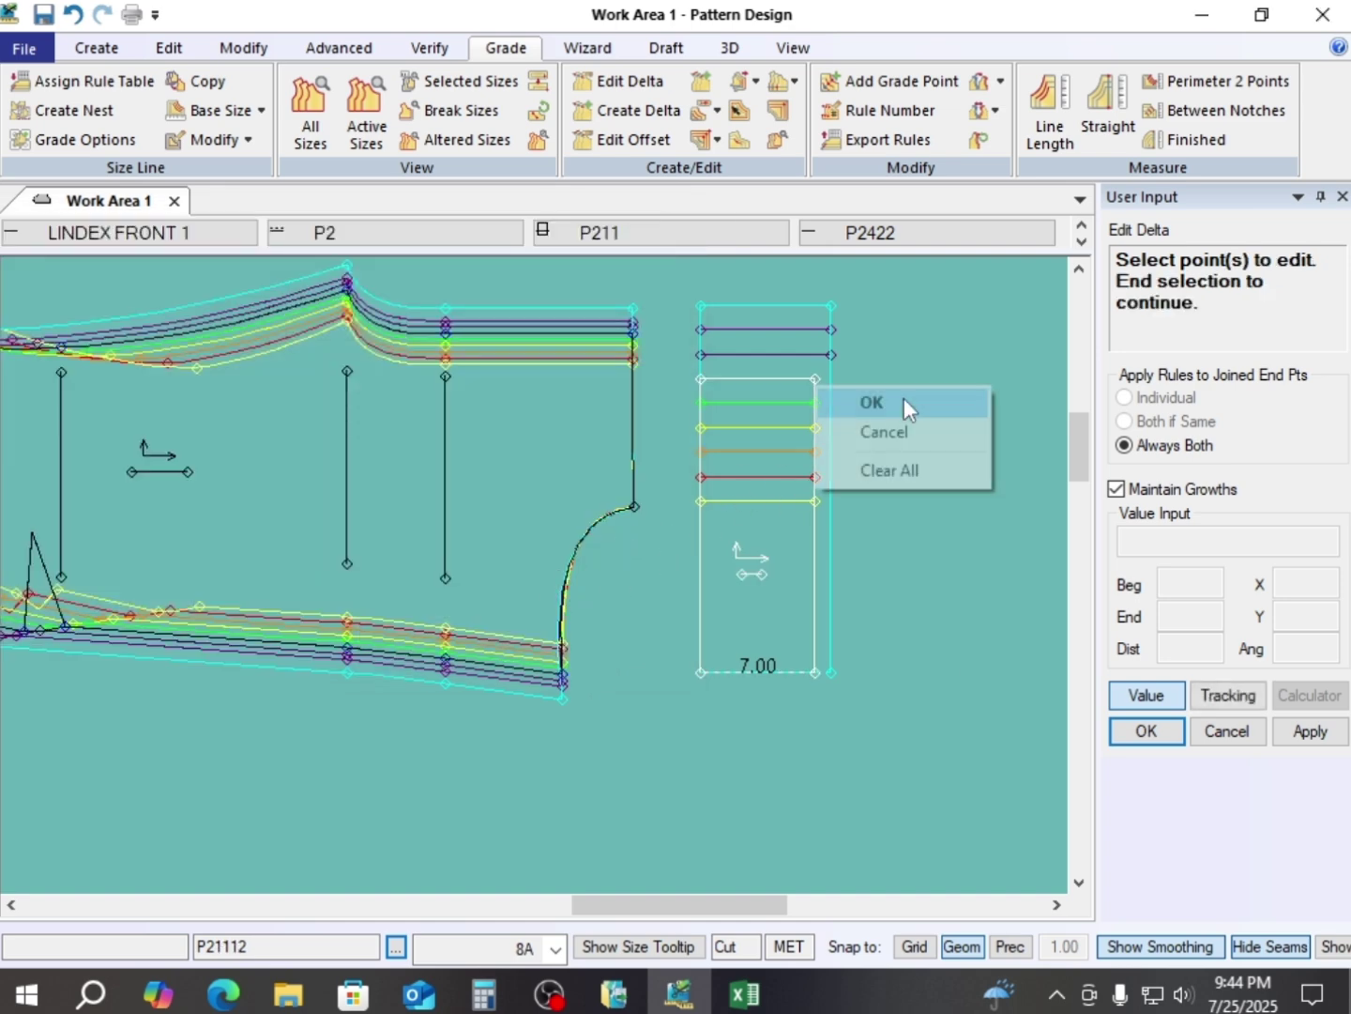
click(904, 398)
- Switch to the Excel measurement chart and examine the front and back crotch values across all sizes
scroll(544, 554, down, 2)
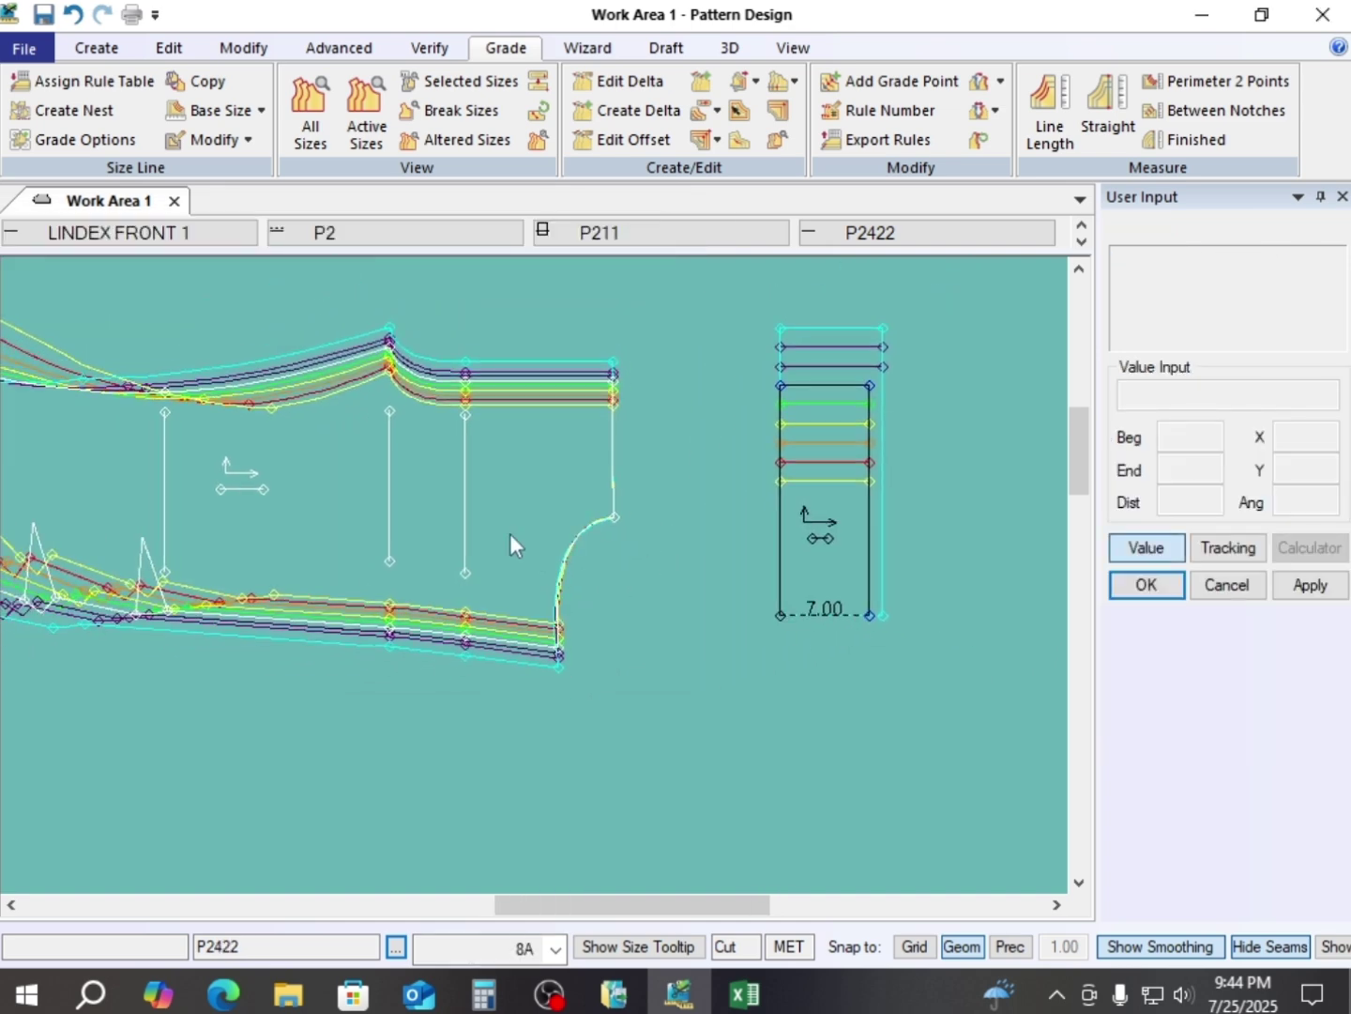
scroll(573, 498, down, 4)
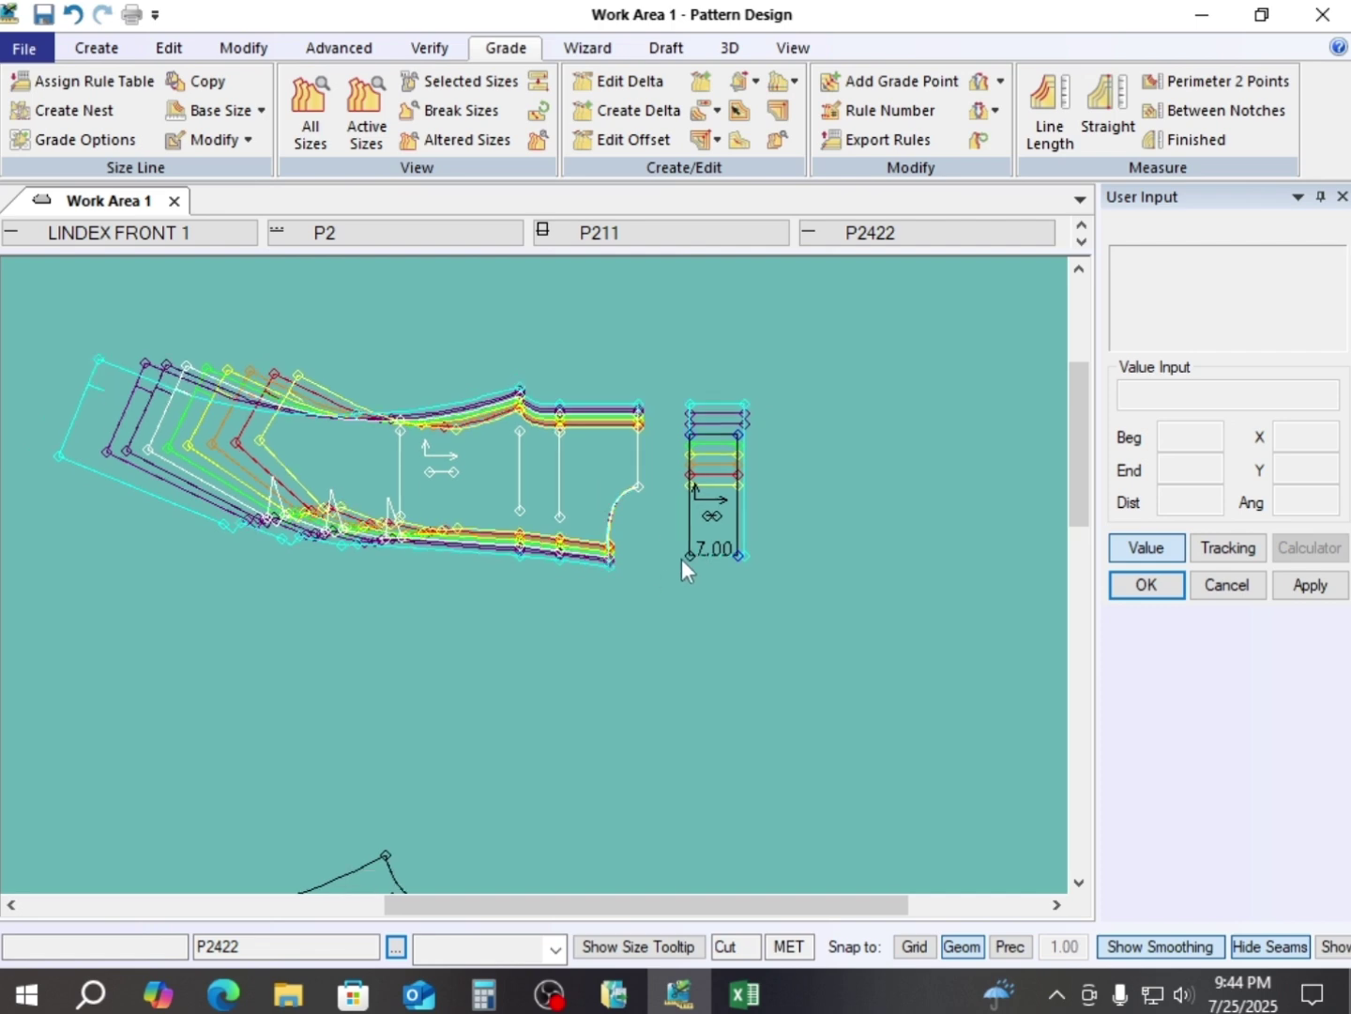
scroll(571, 494, up, 3)
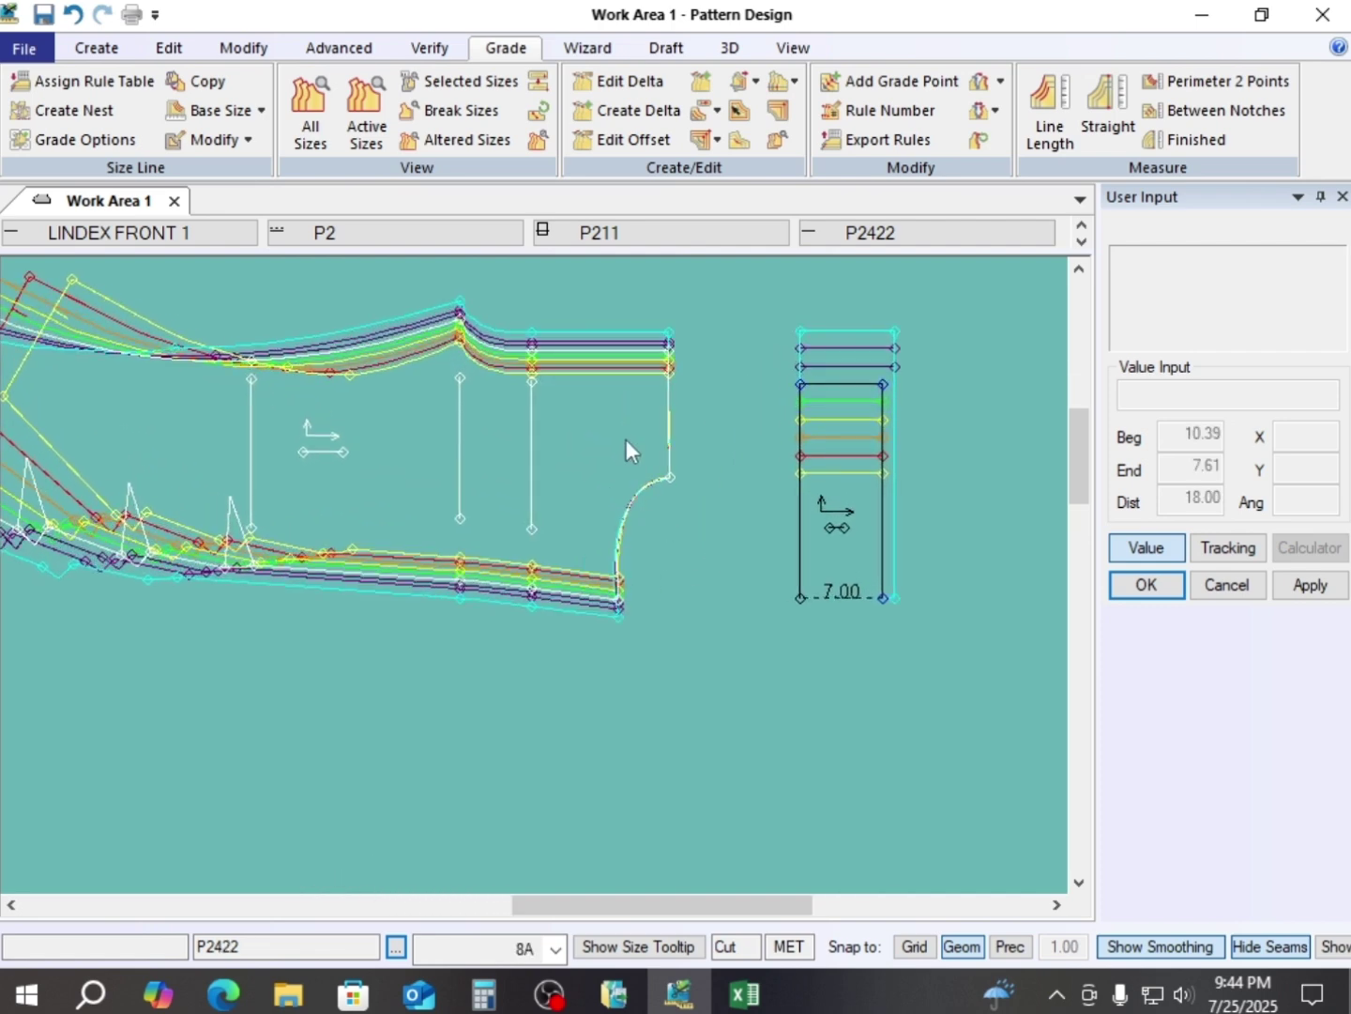
scroll(626, 439, up, 2)
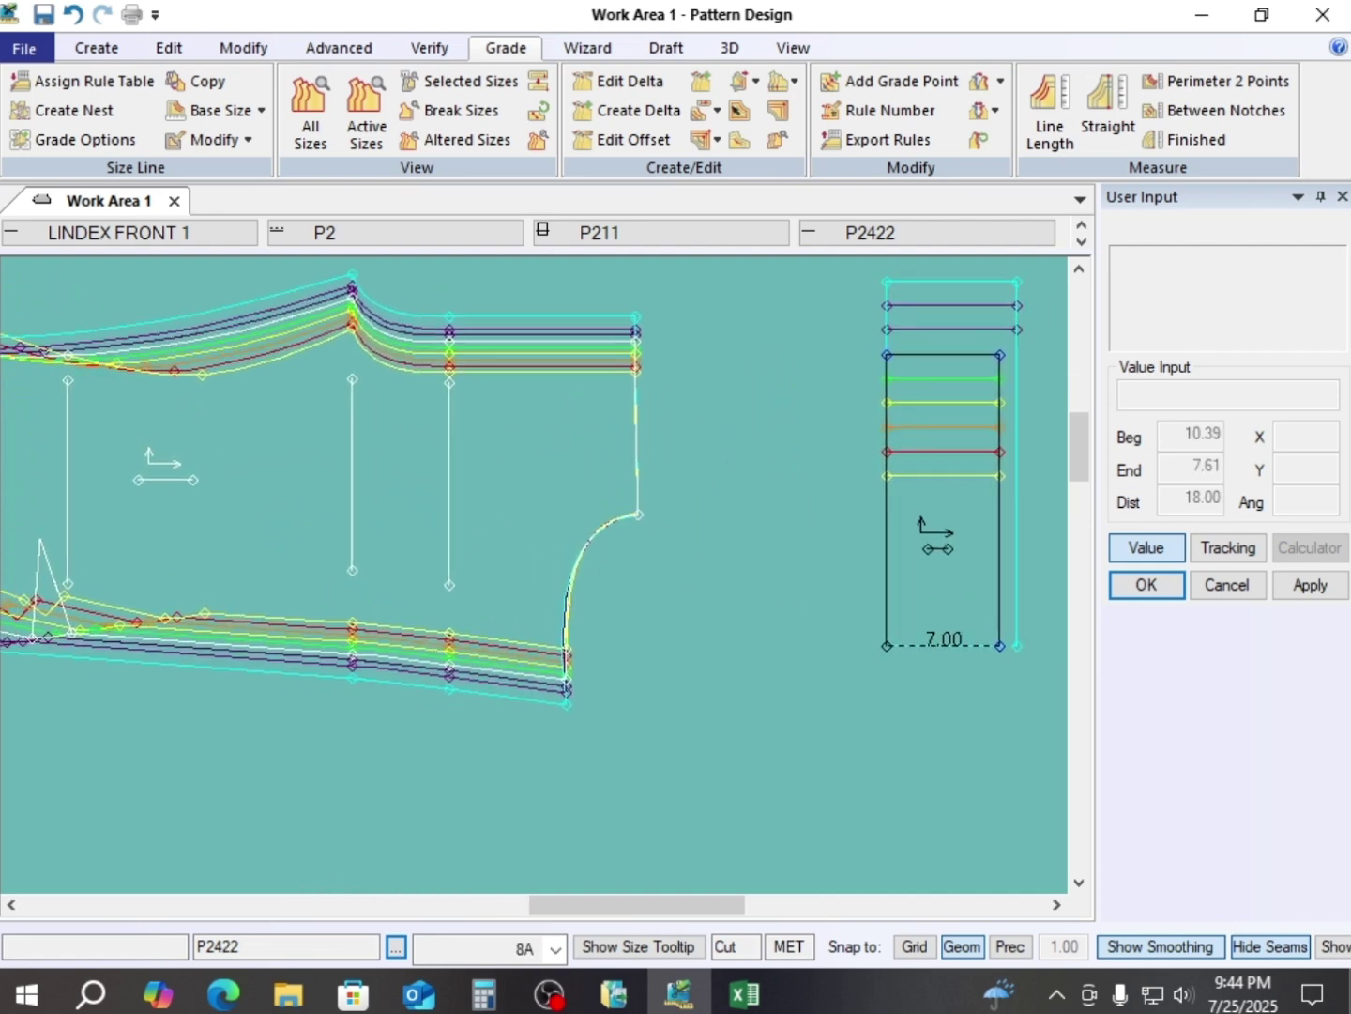
click(744, 992)
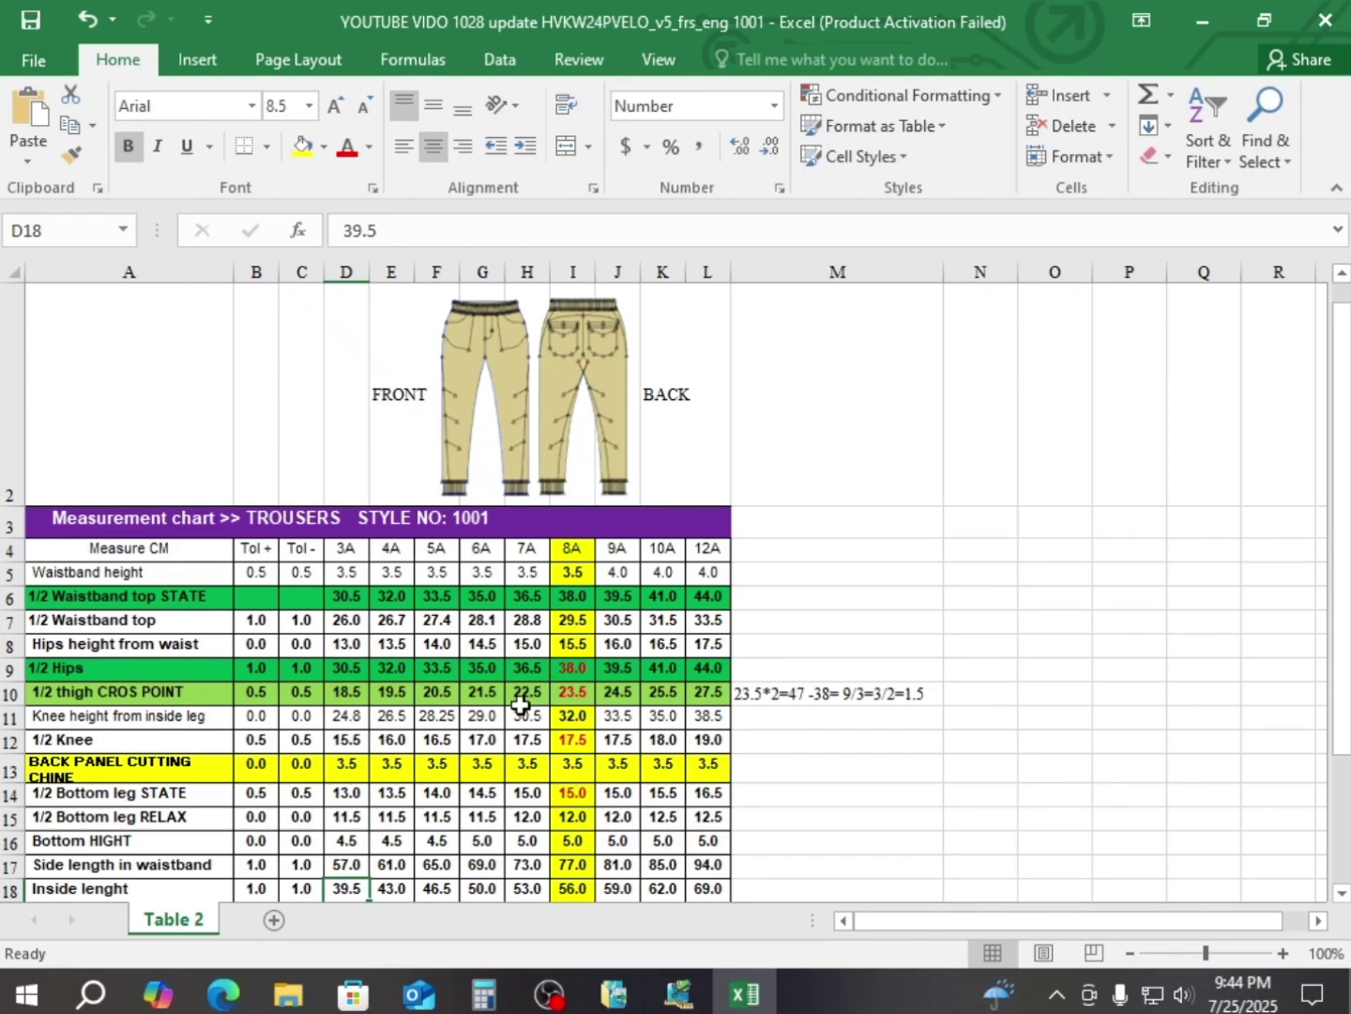
scroll(470, 751, down, 4)
scroll(444, 756, up, 1)
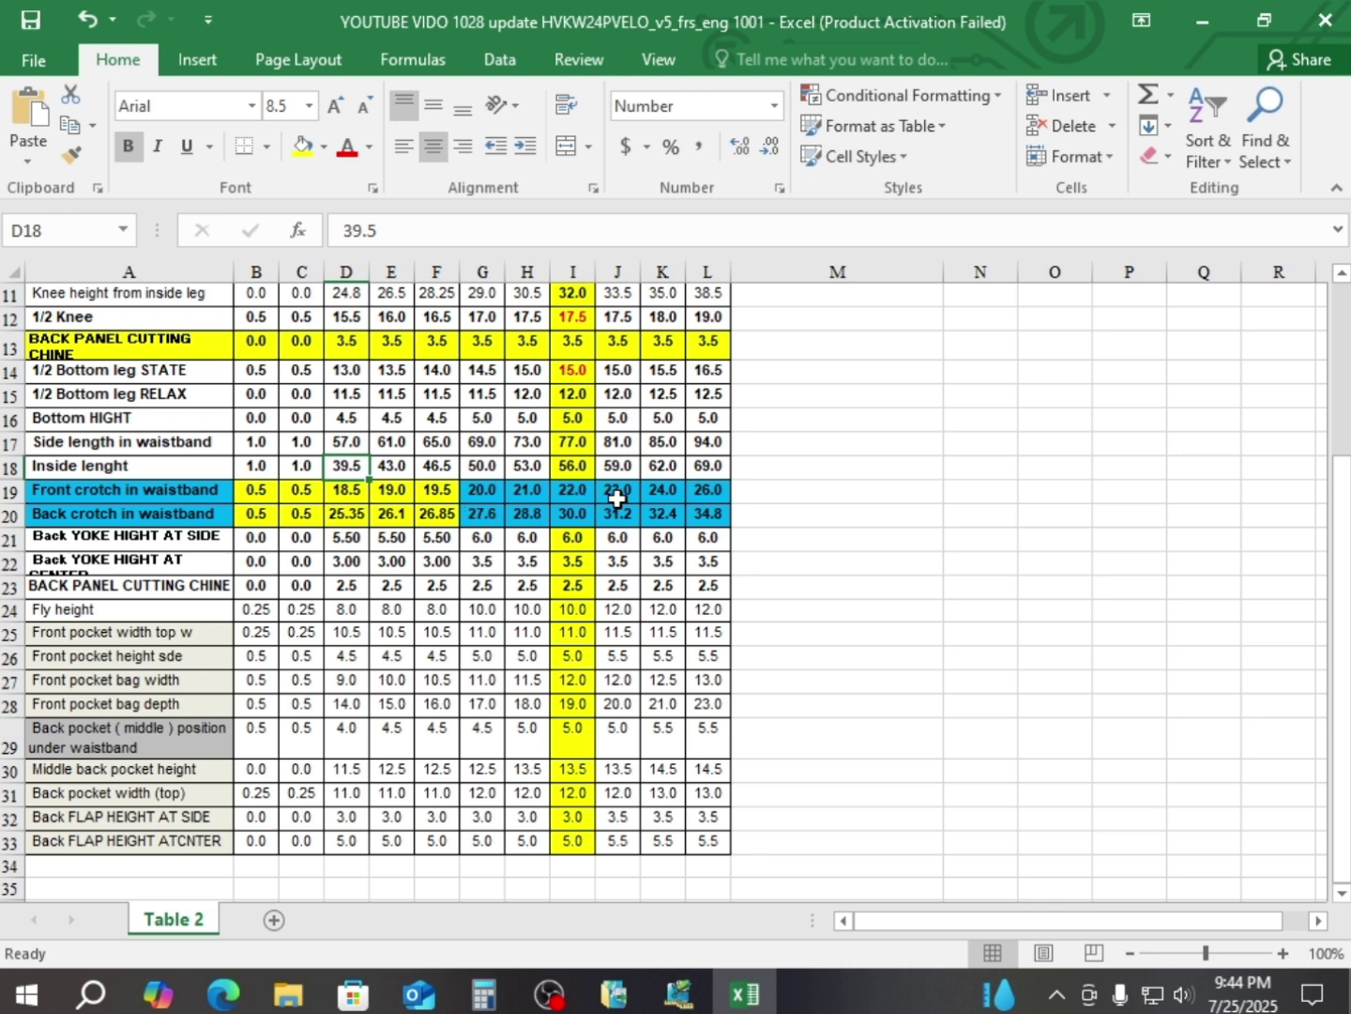
- Return to Pattern Design and open Edit Delta for point 3, the waist corner above the crotch curve on P2422, keeping the nest in view
click(678, 994)
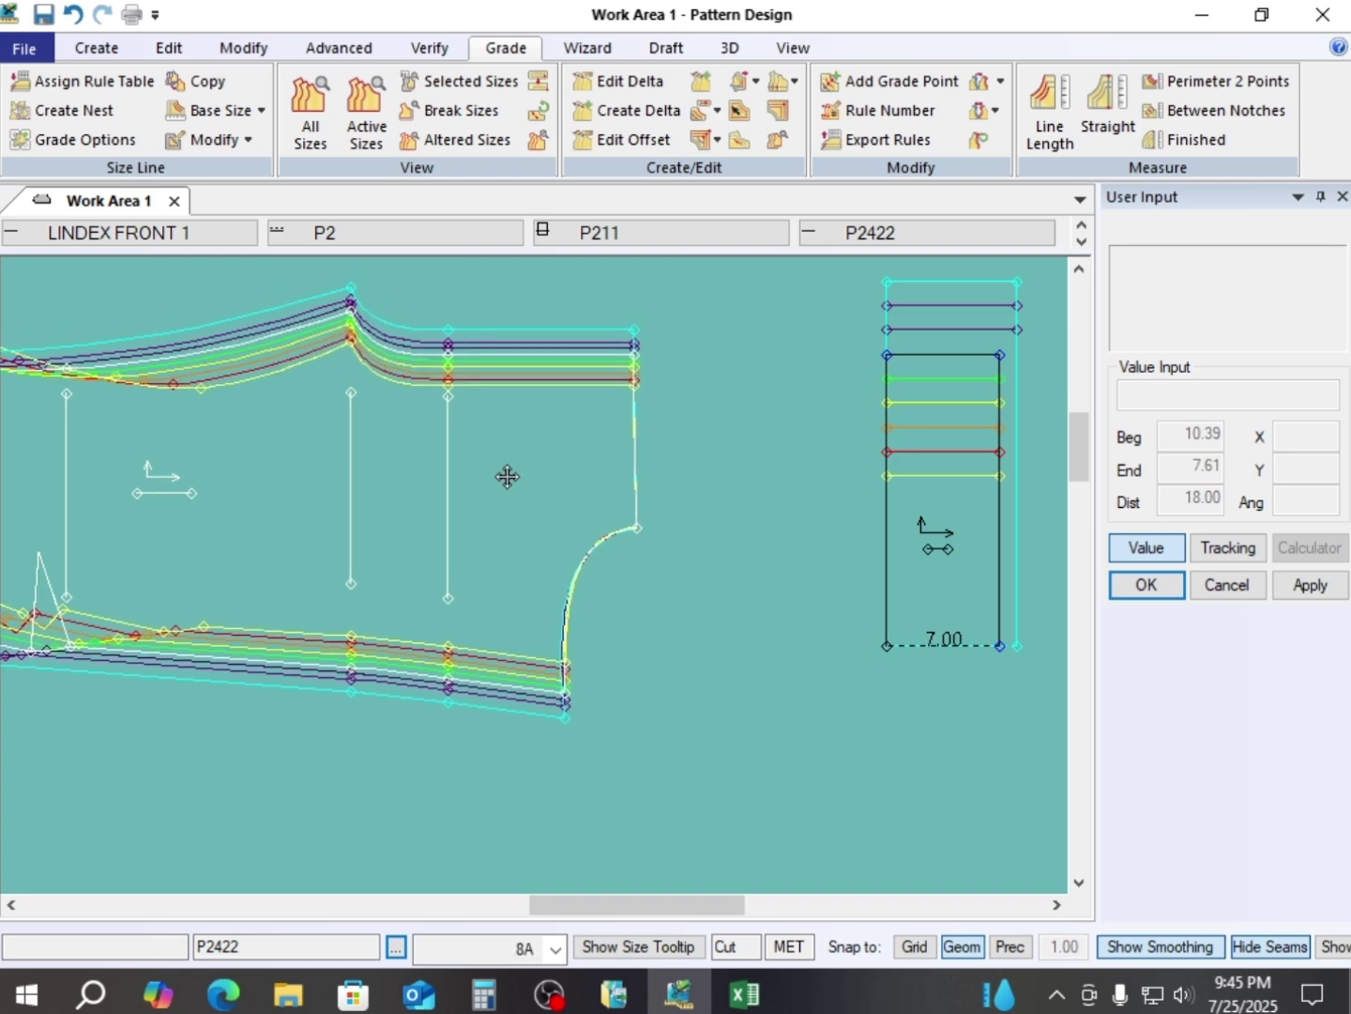
click(621, 81)
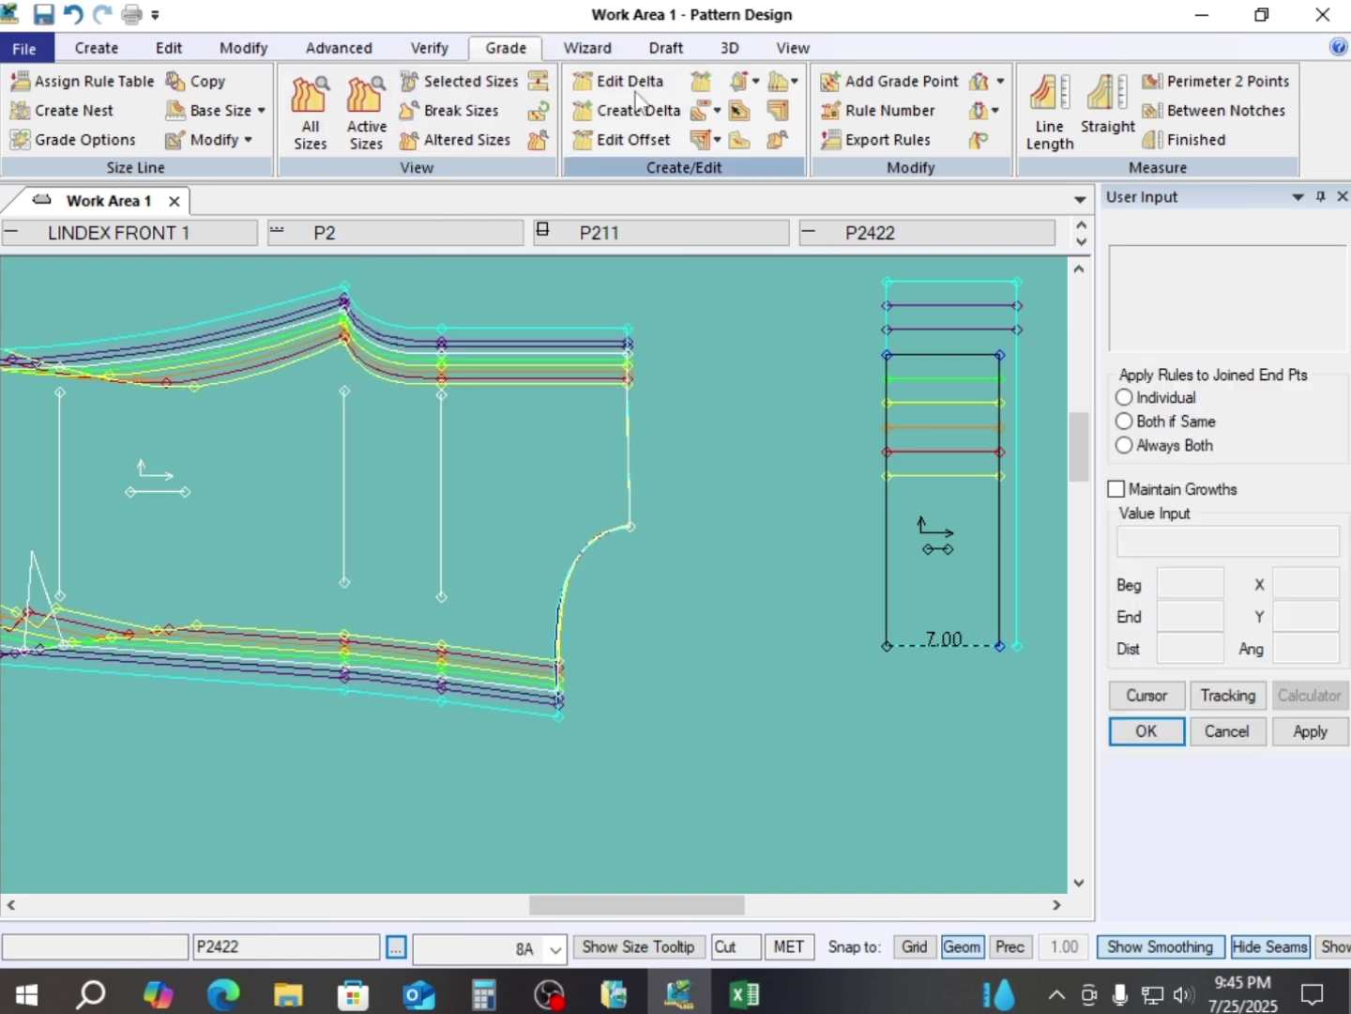
click(629, 350)
right_click(627, 349)
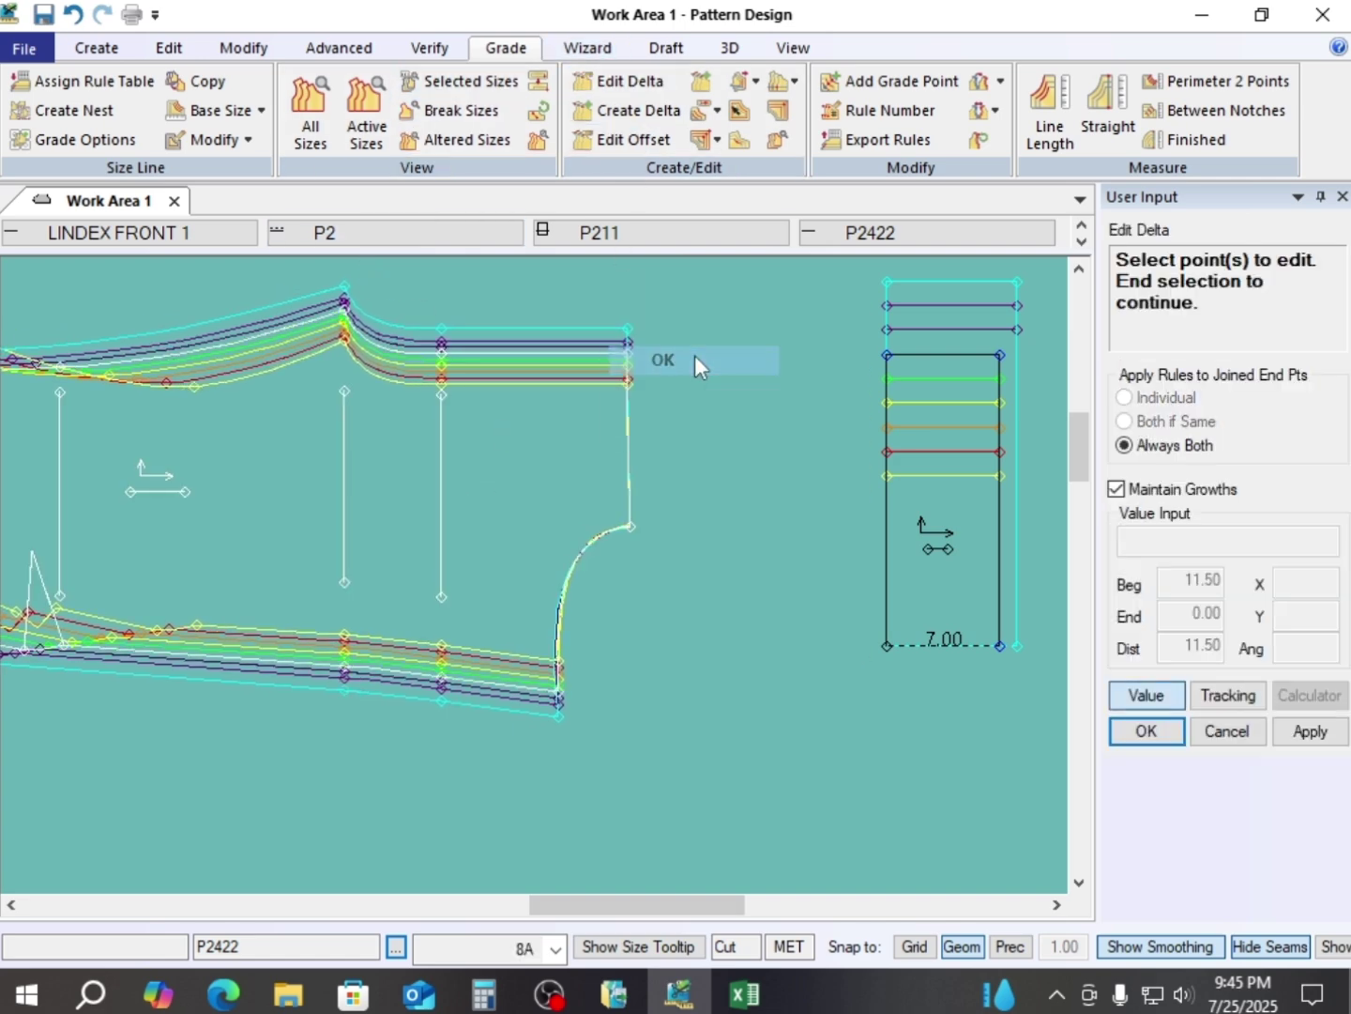
click(695, 360)
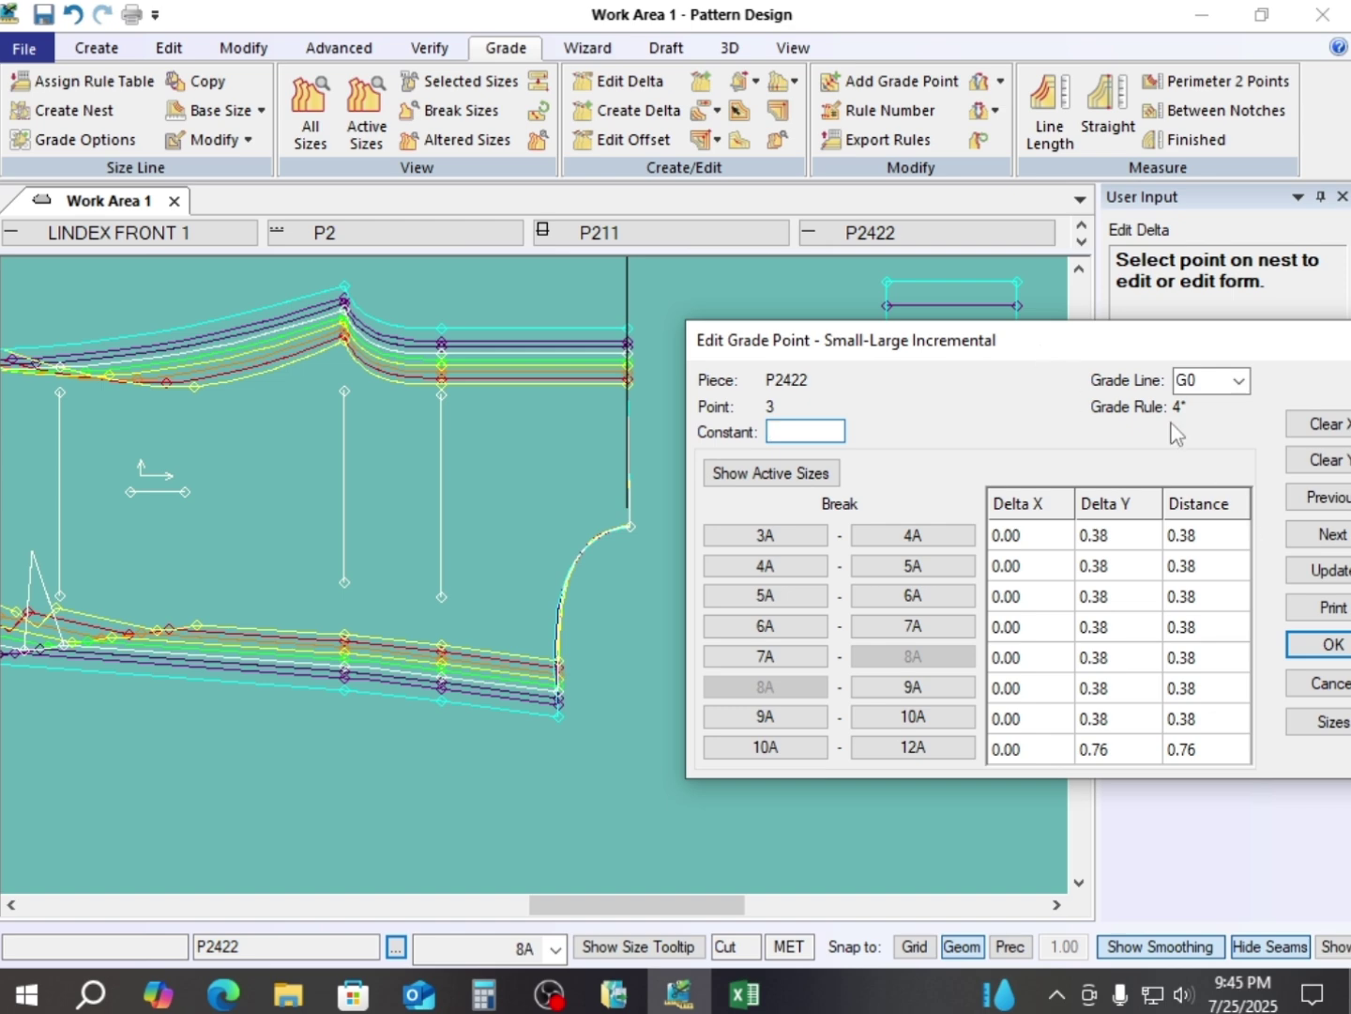
drag(1140, 352, 164, 377)
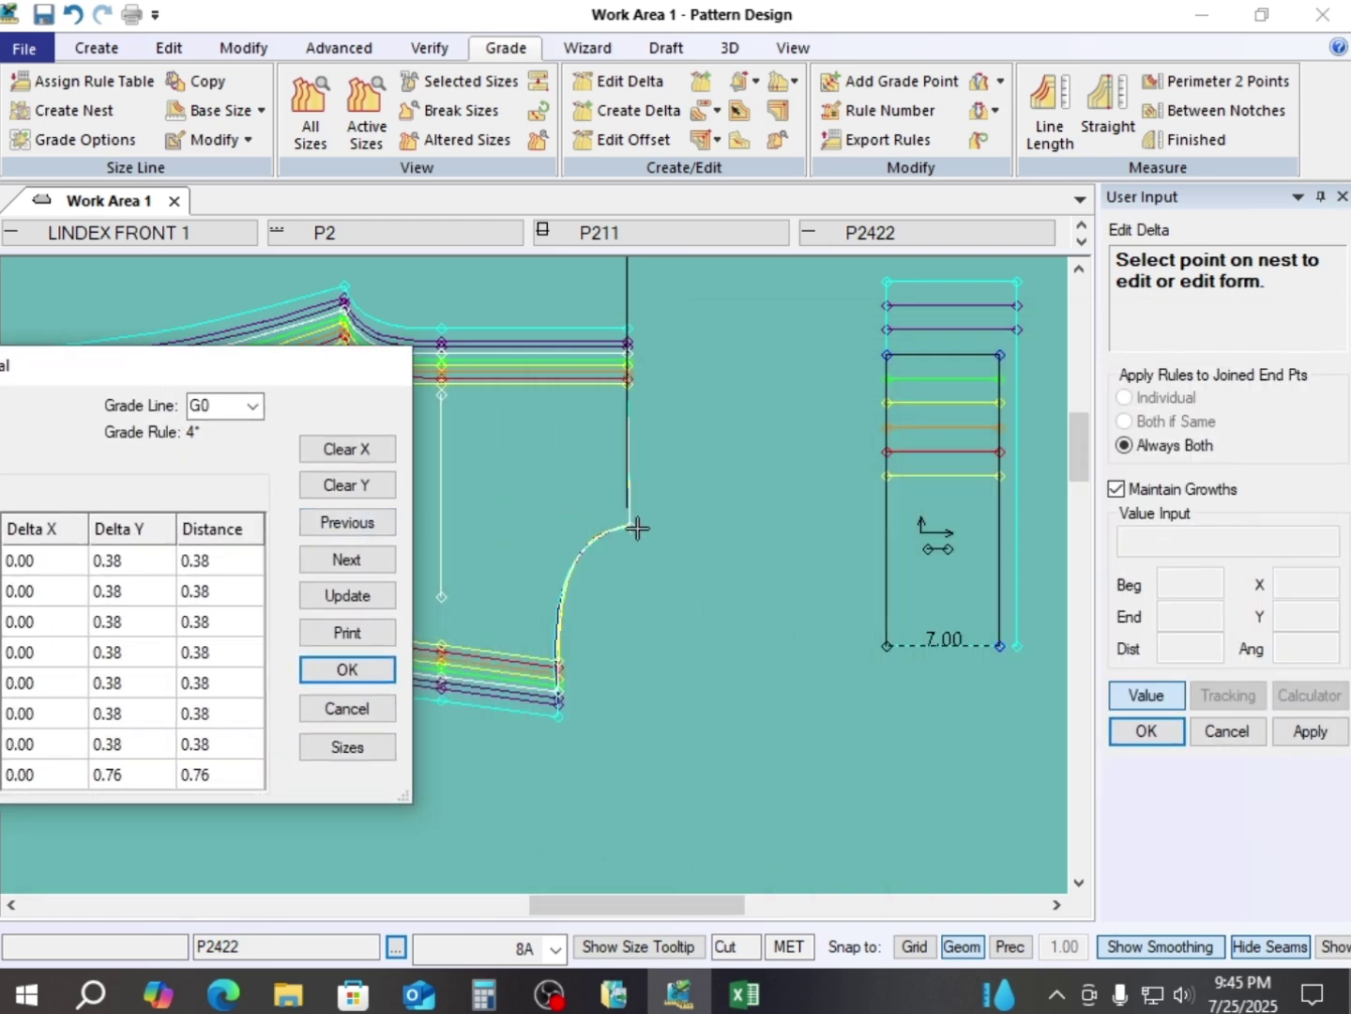
drag(237, 385, 316, 246)
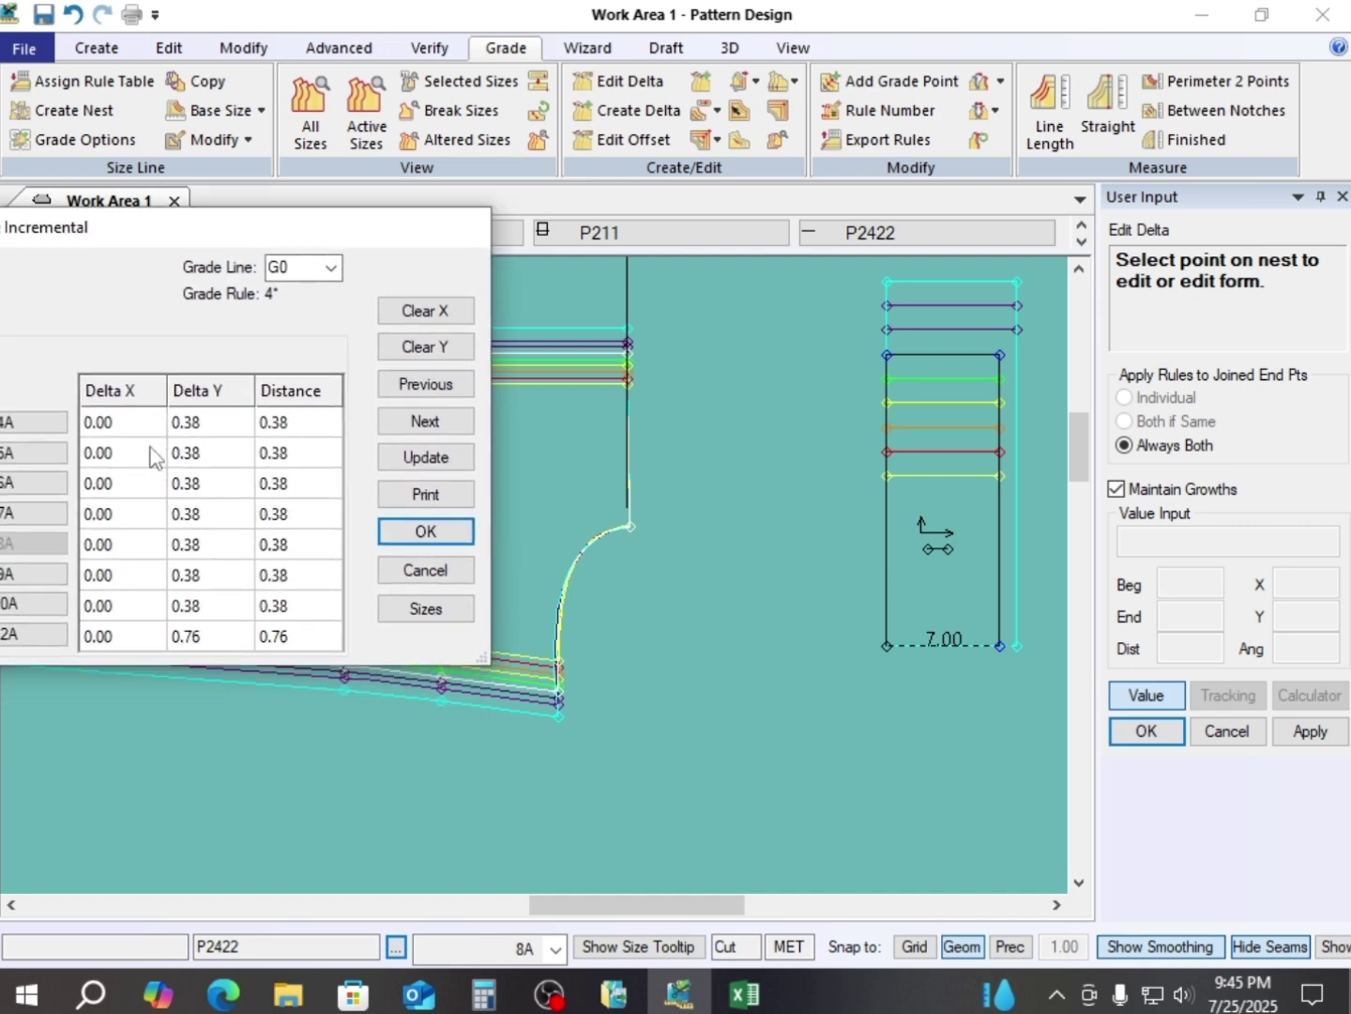
drag(361, 236, 1043, 123)
click(813, 324)
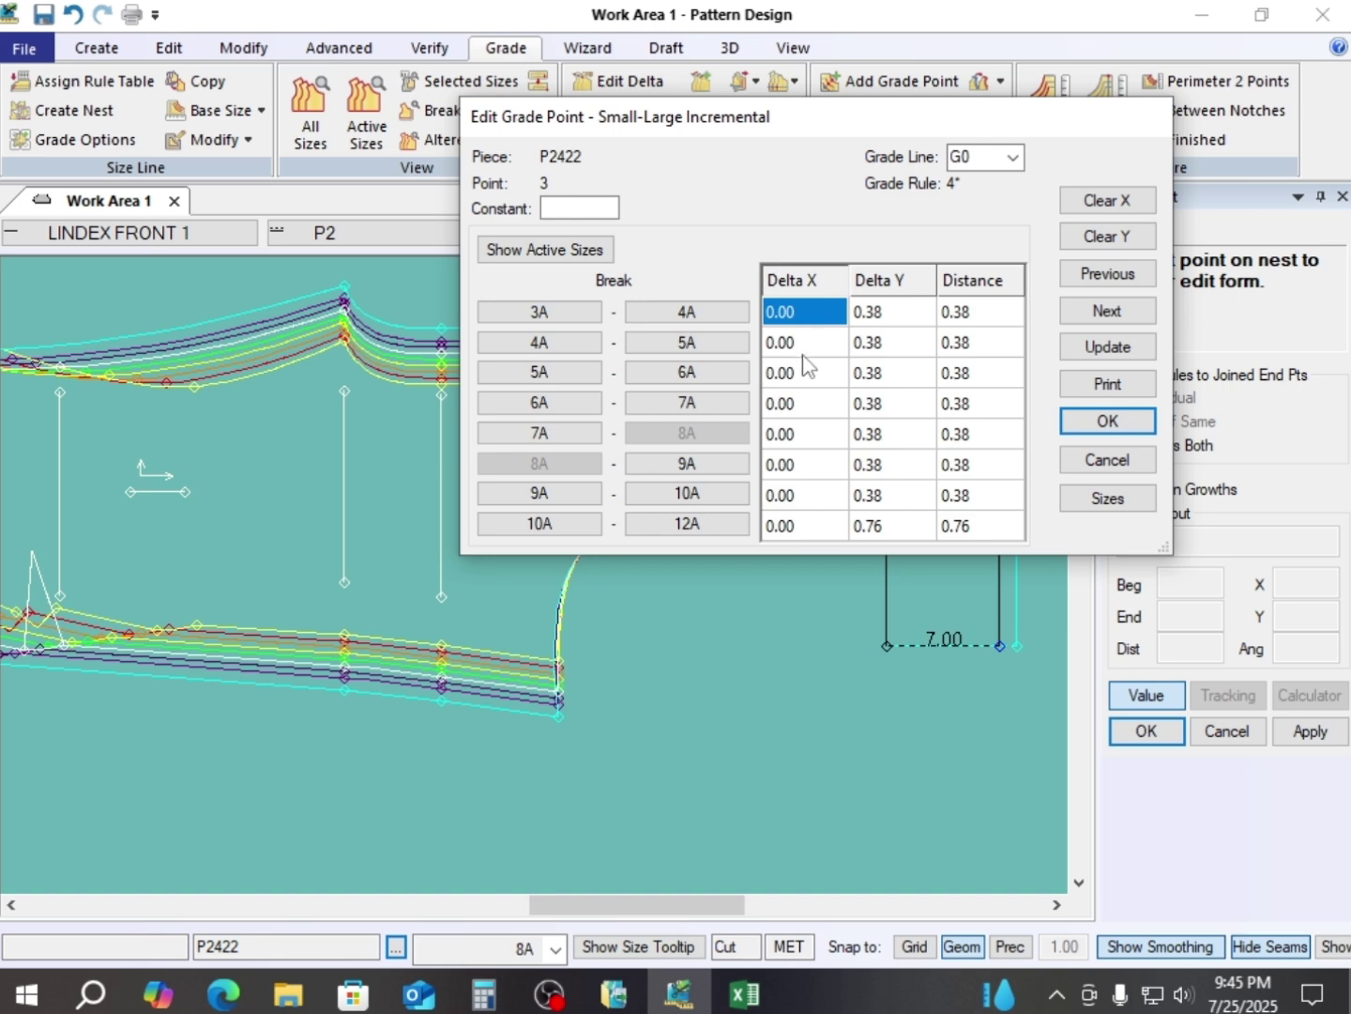
drag(848, 122, 1026, 121)
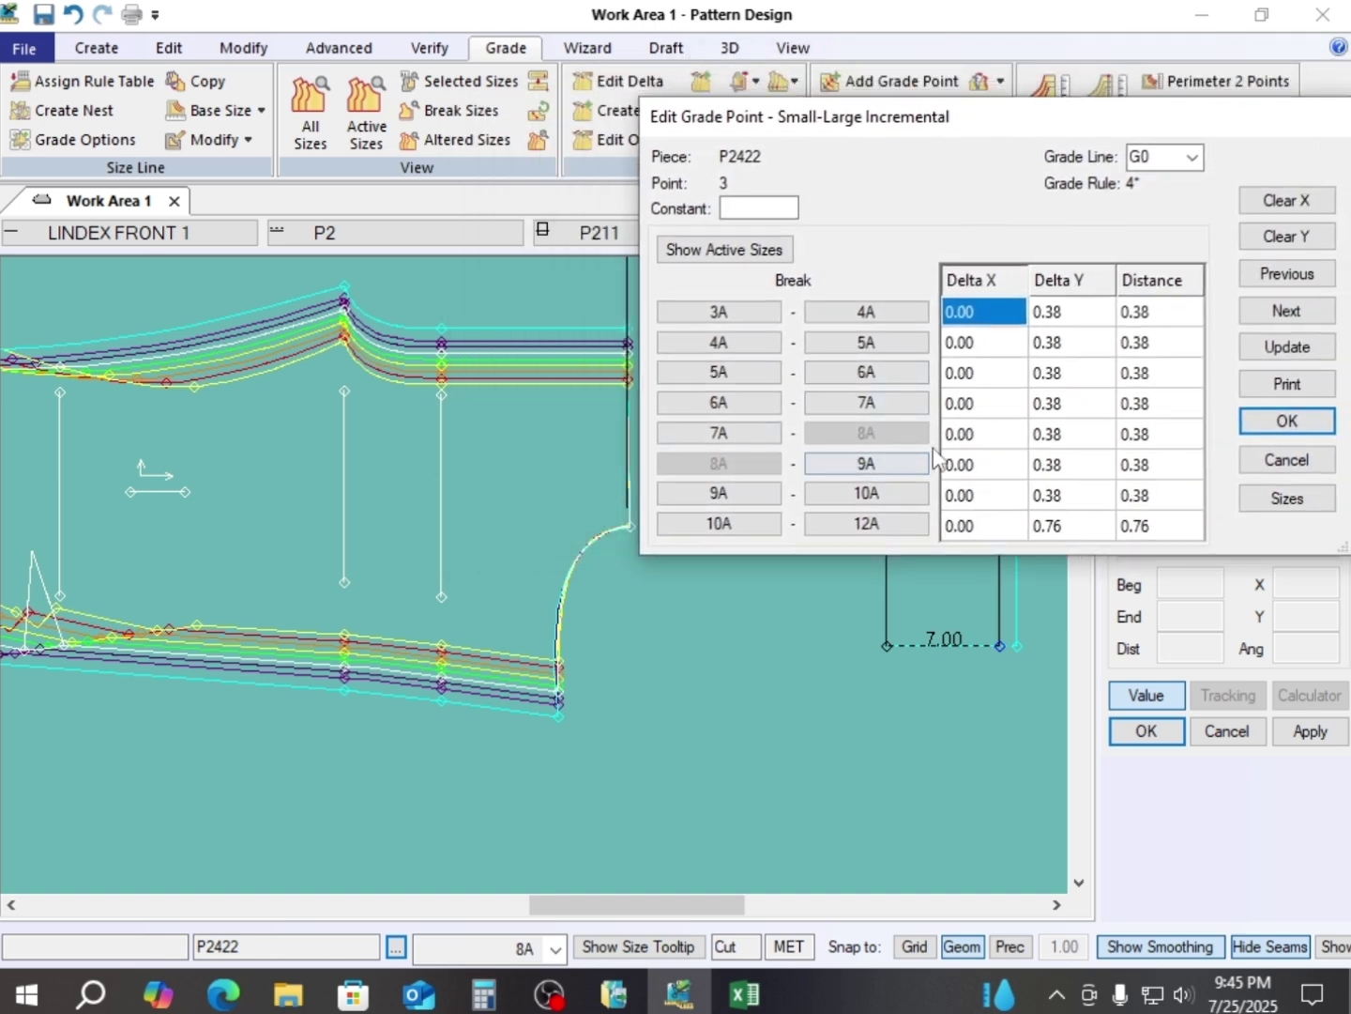
- Set Delta X to 1 for every size break from 6A-7A through 10A-12A at this waist corner
click(984, 466)
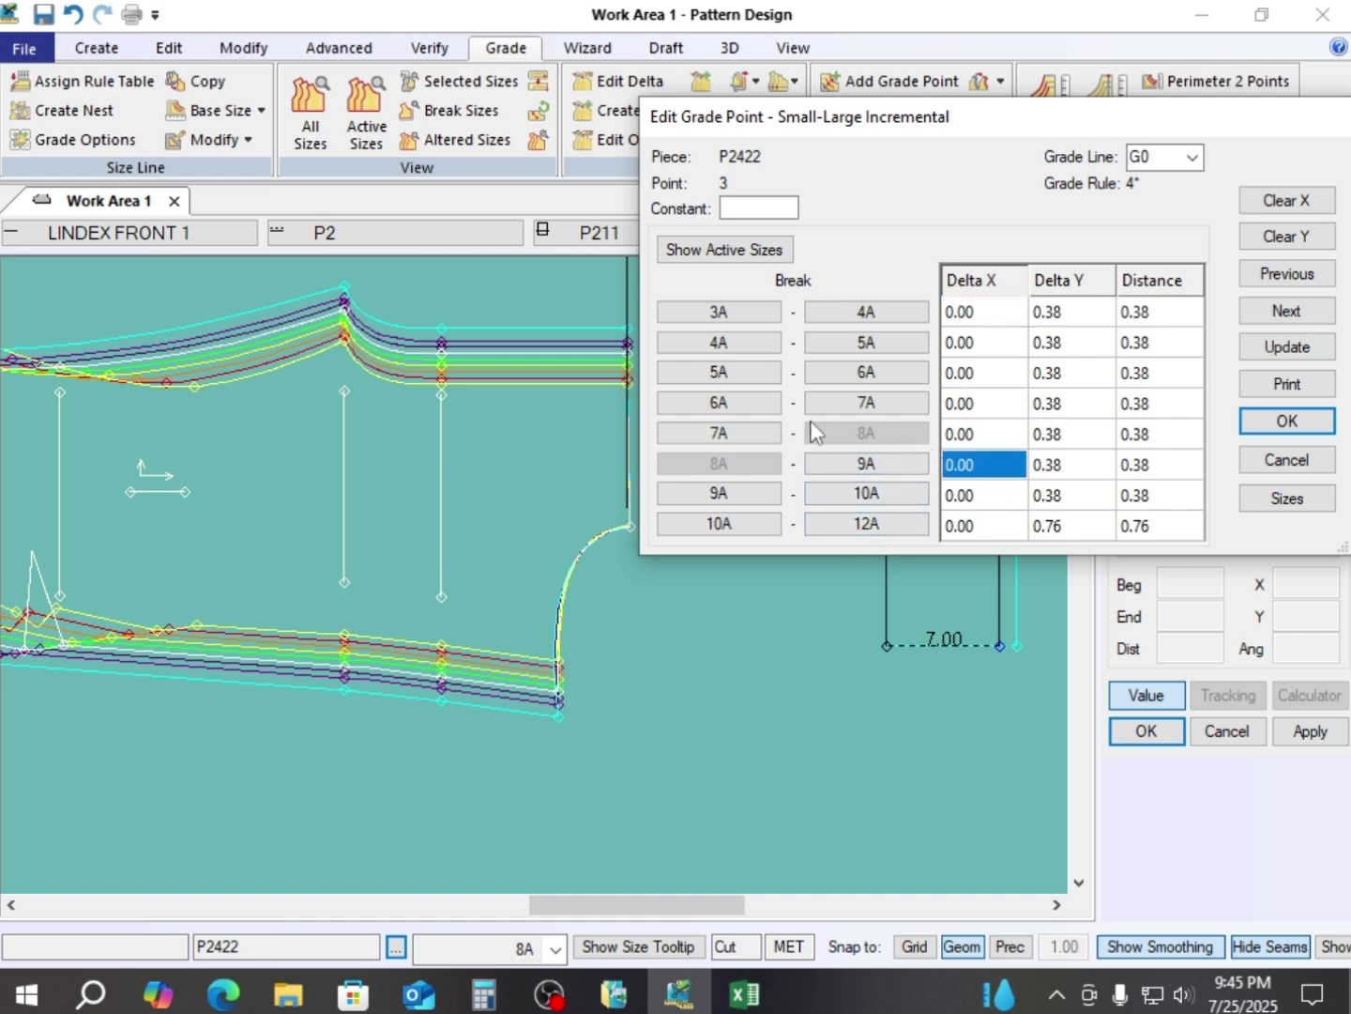
click(991, 410)
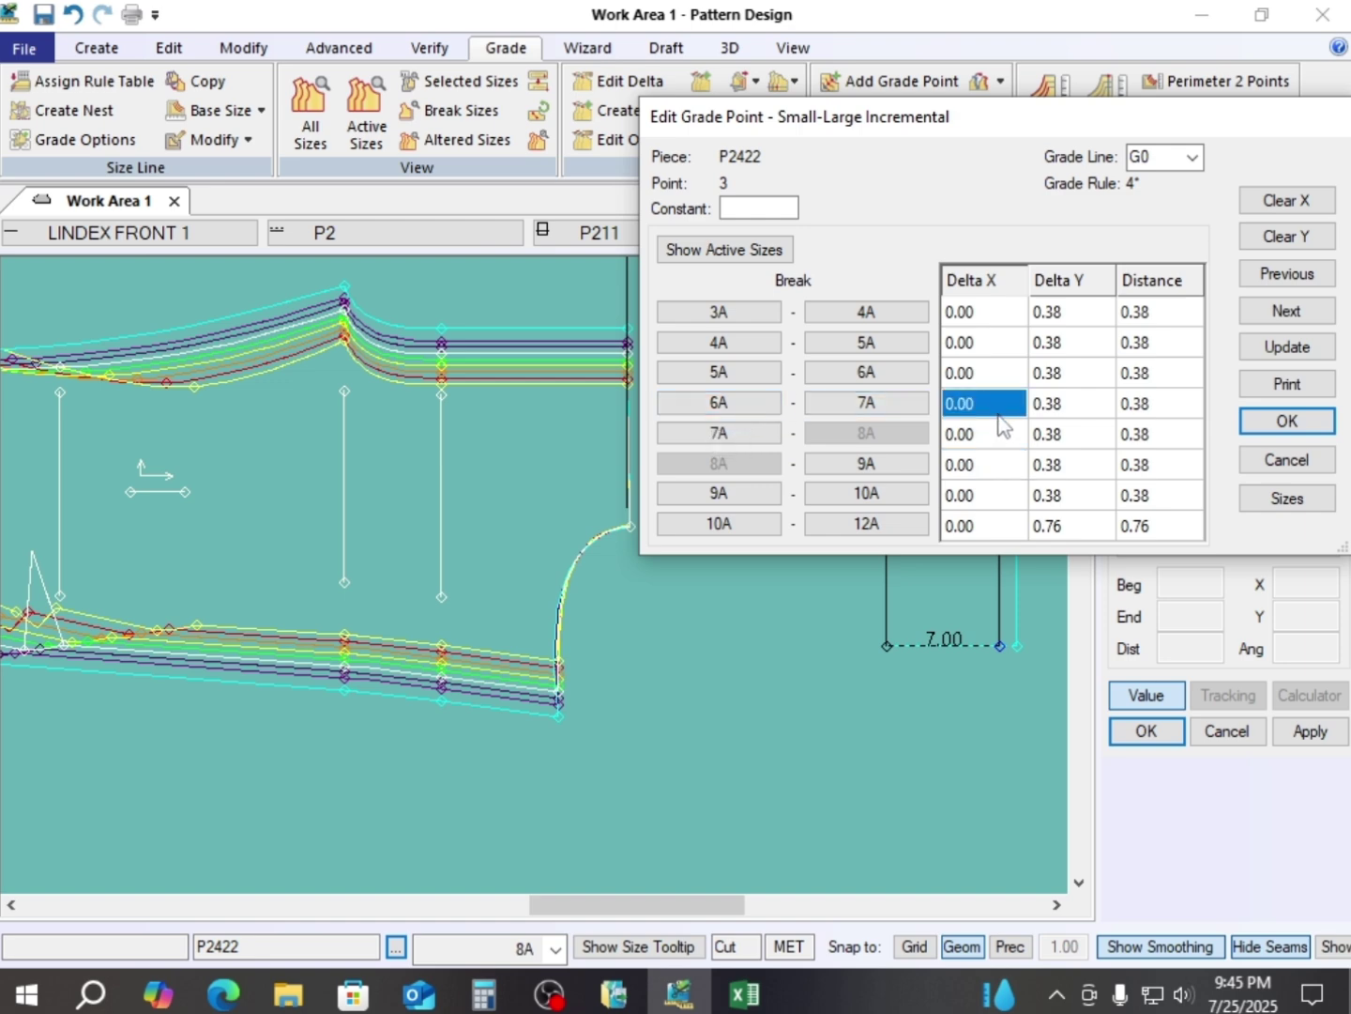
text(1)
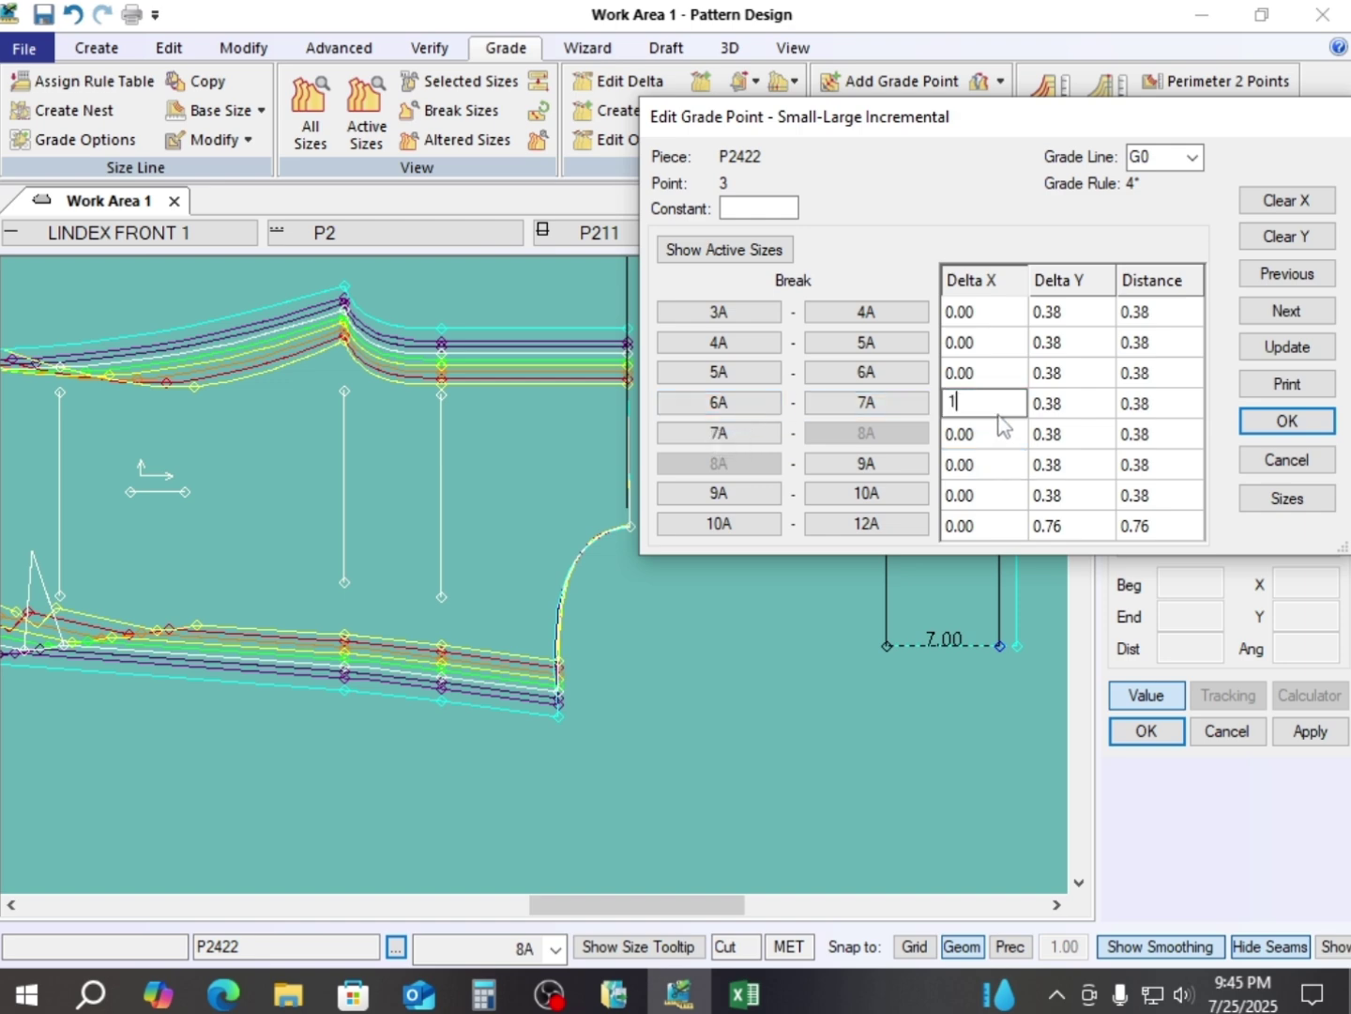
click(1007, 435)
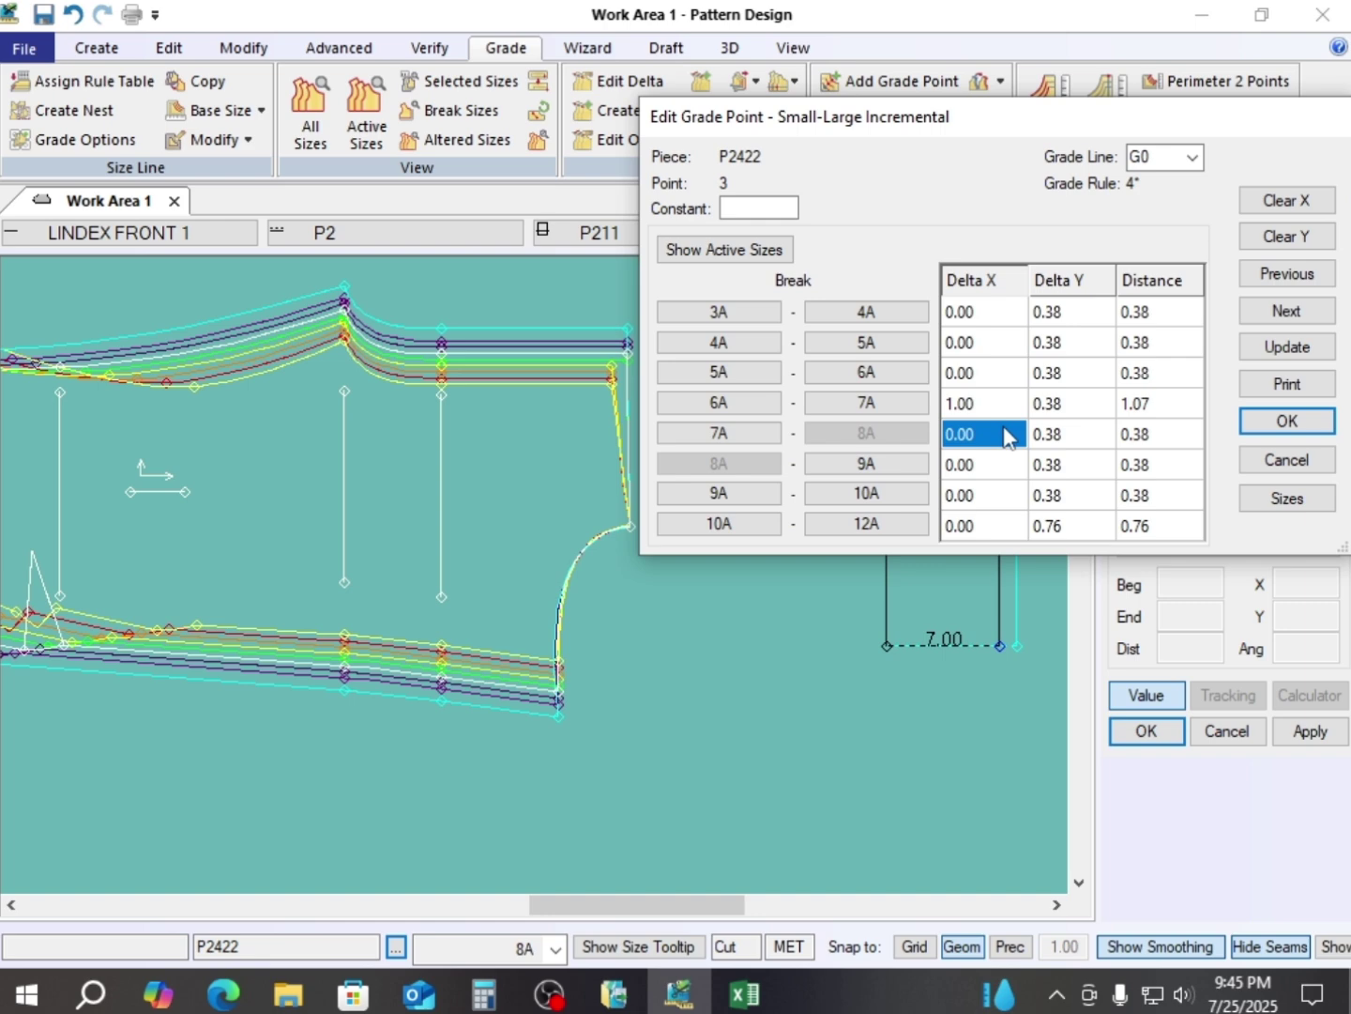
text(1)
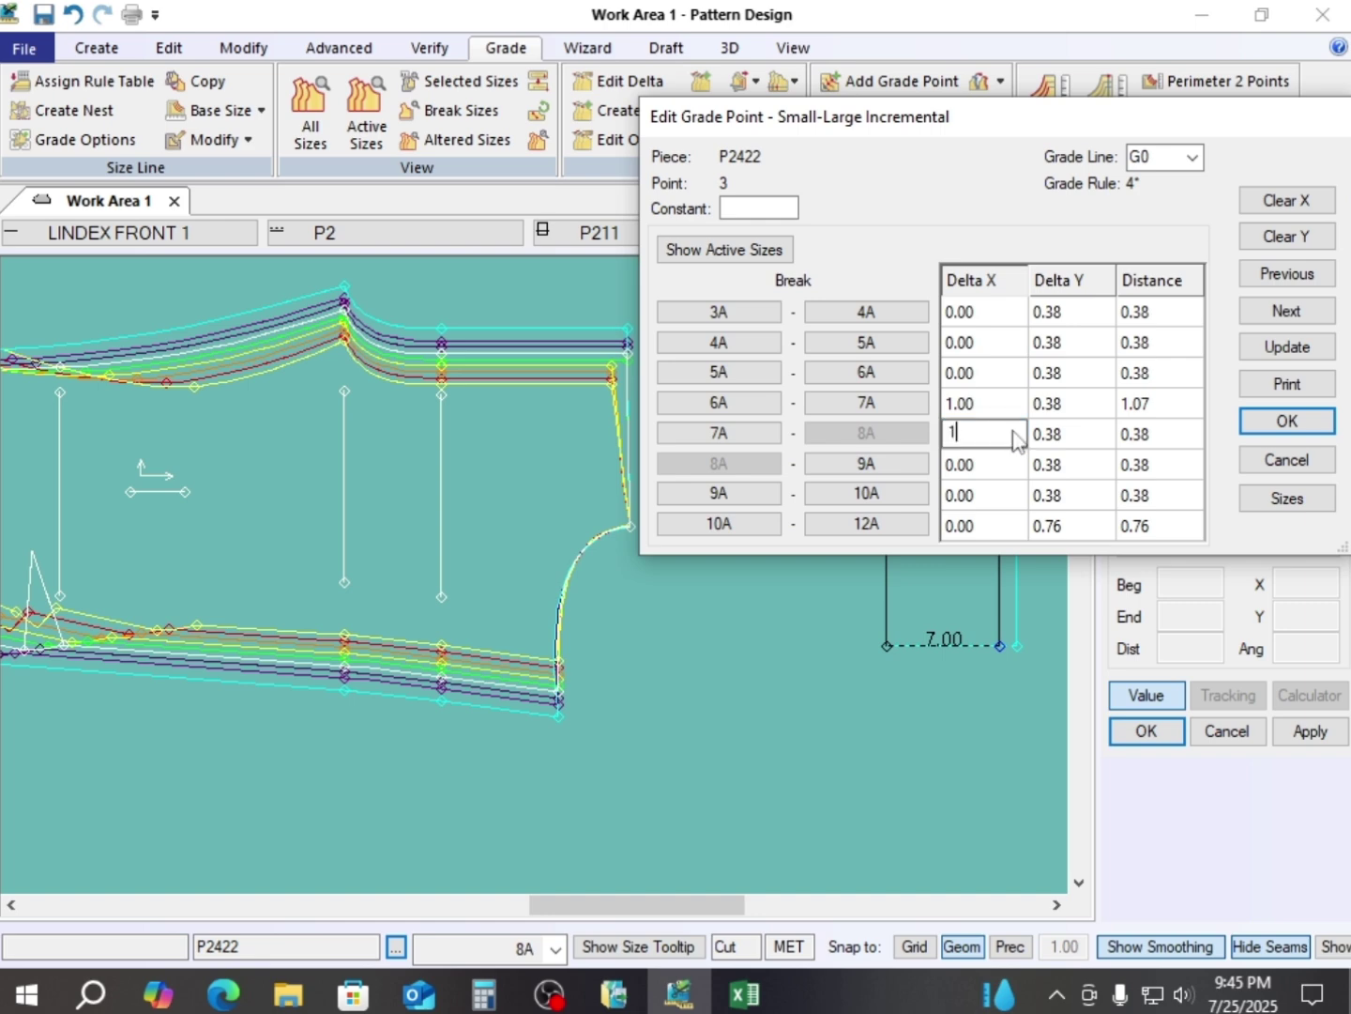
click(992, 465)
text(1)
click(995, 495)
text(1)
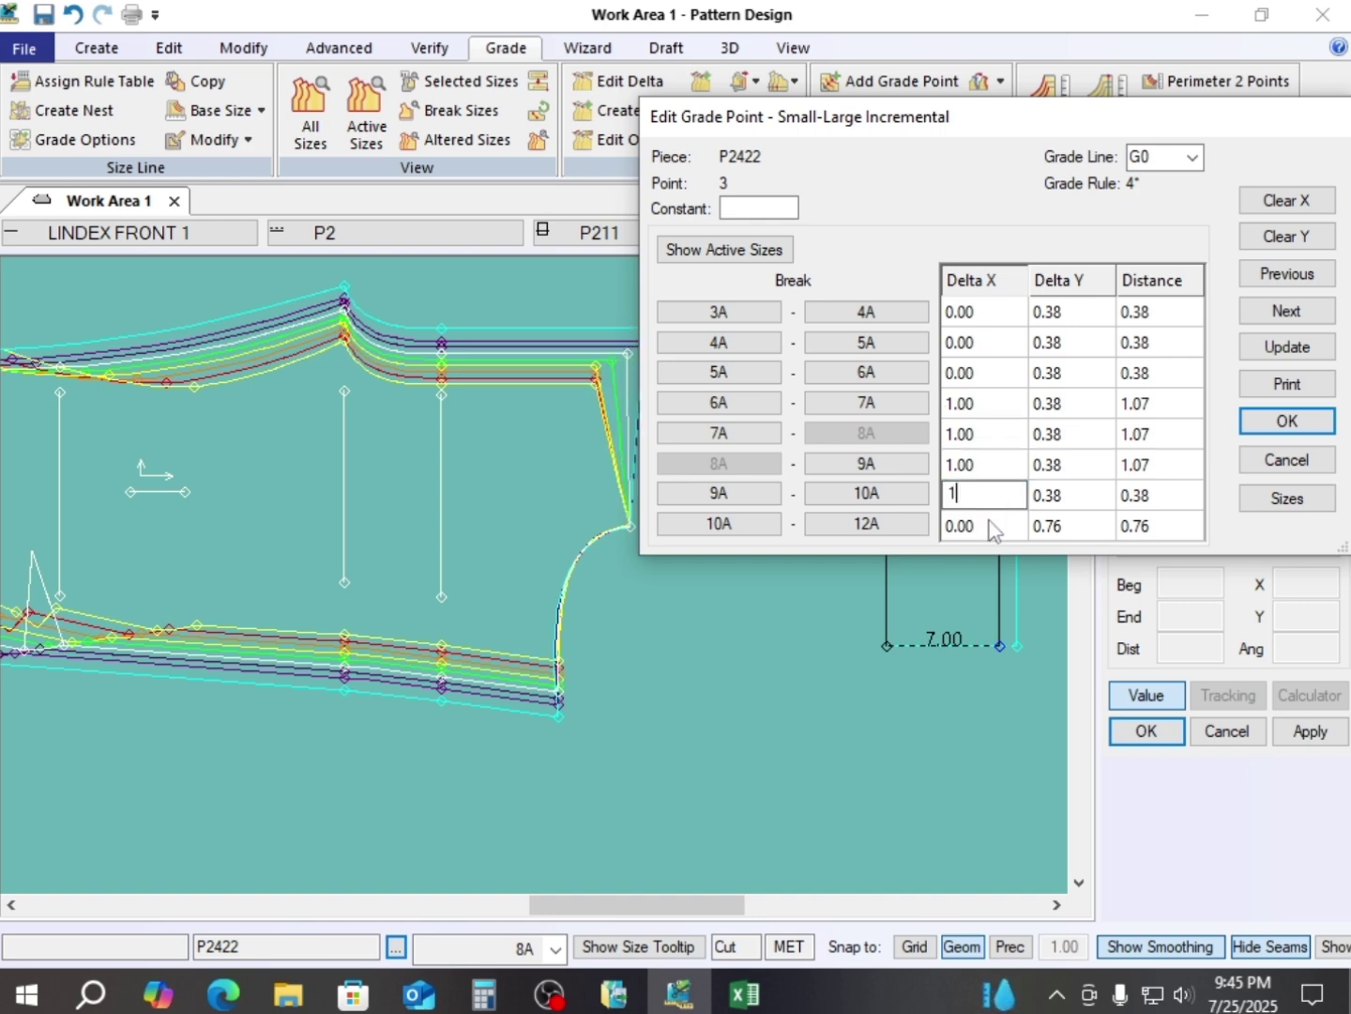
click(1012, 525)
text(1)
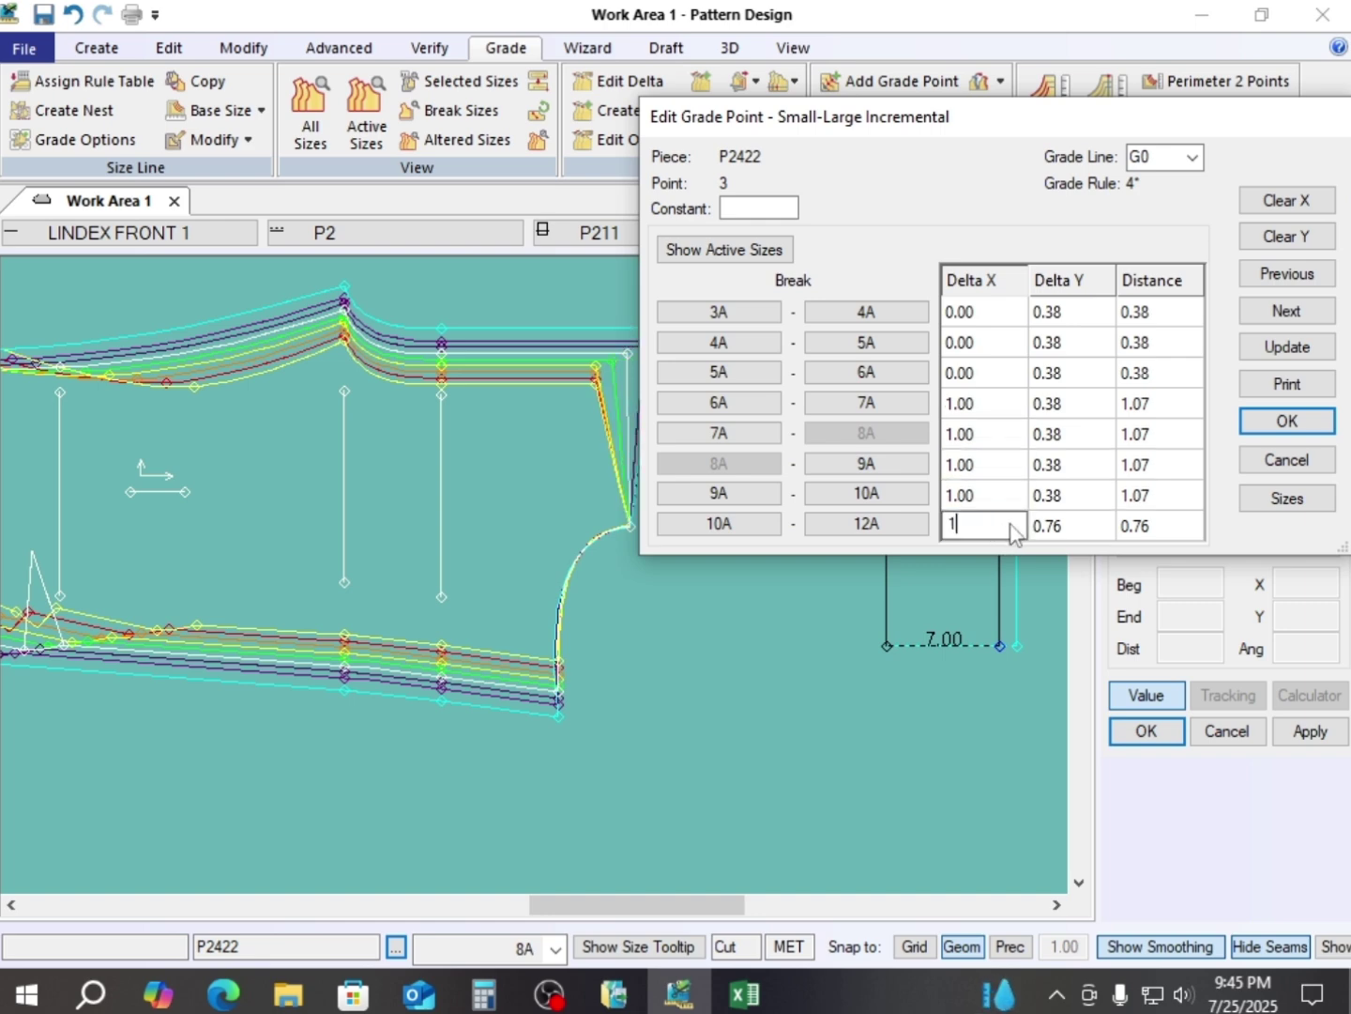
- Set Delta X to 0.5 for the 3A-4A, 4A-5A and 5A-6A size breaks
click(993, 317)
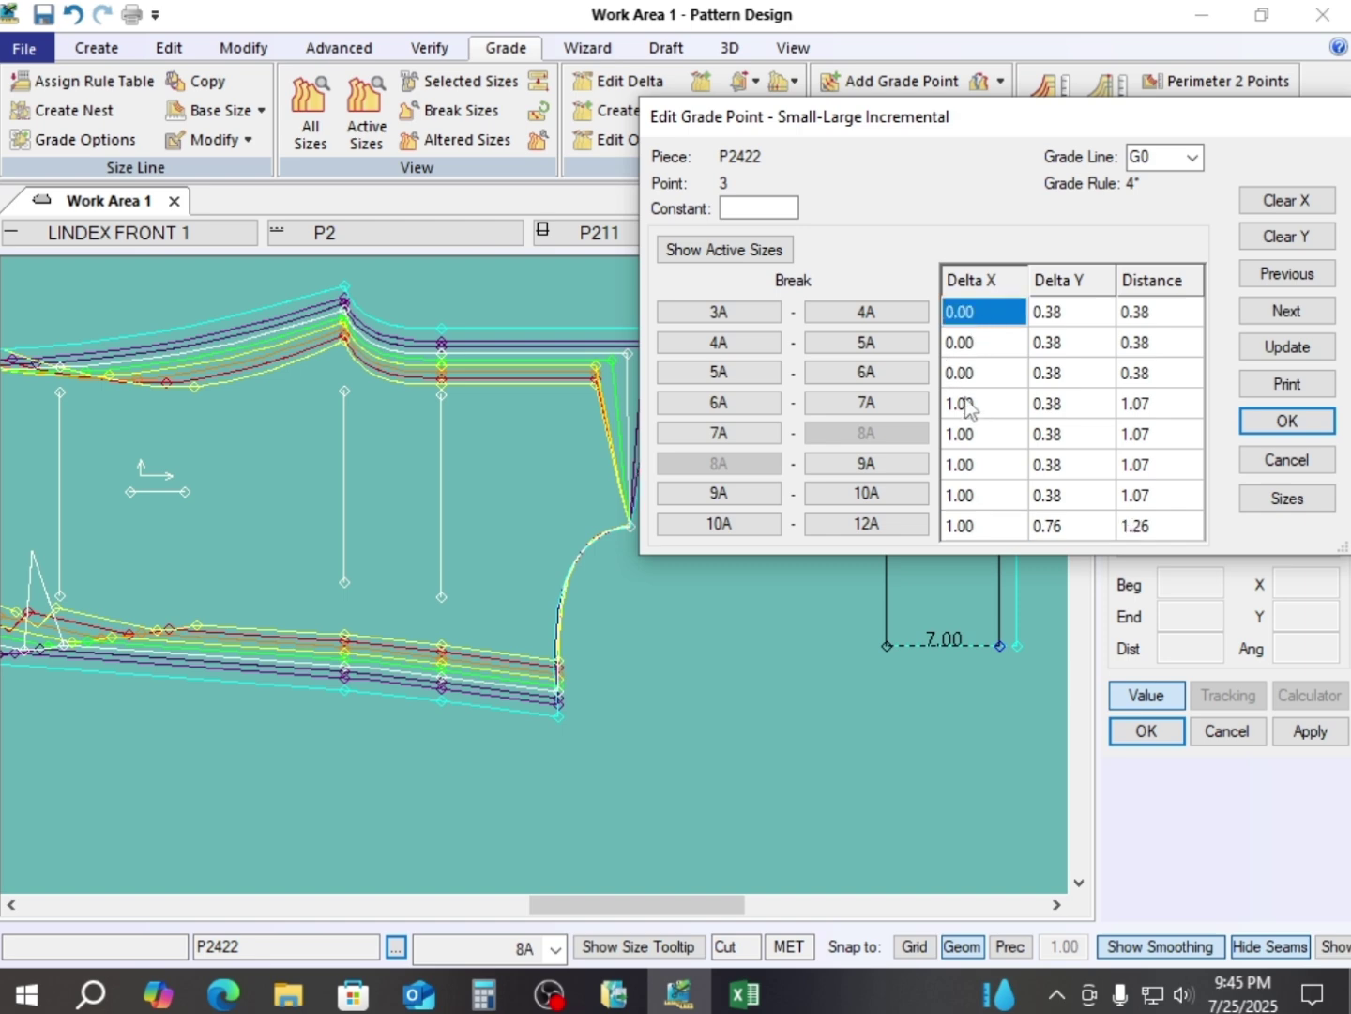
text(.5)
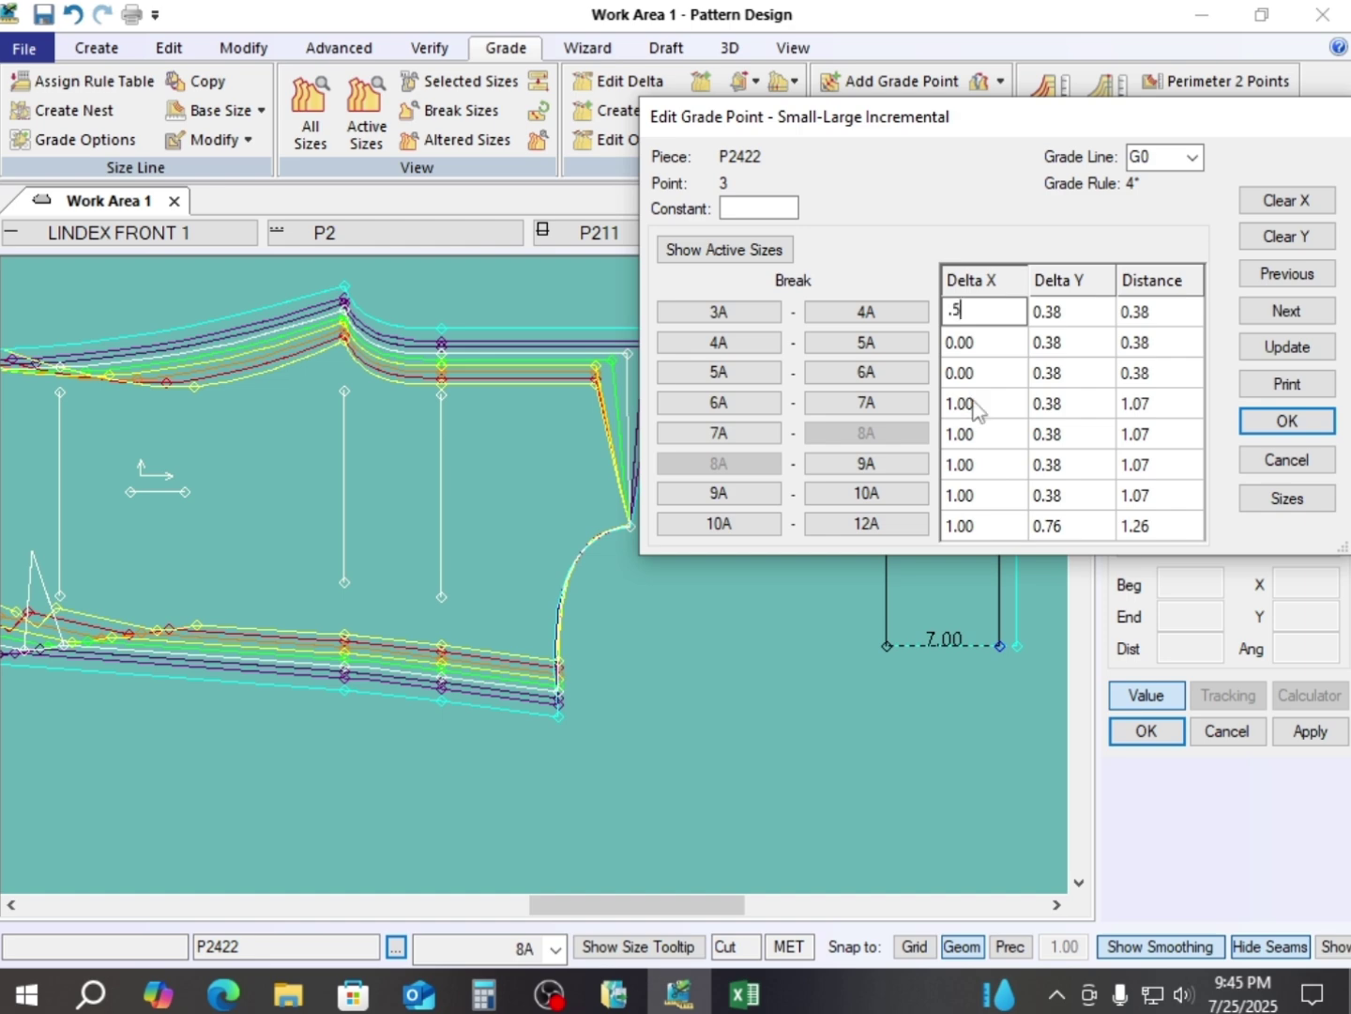
click(991, 343)
text(.5)
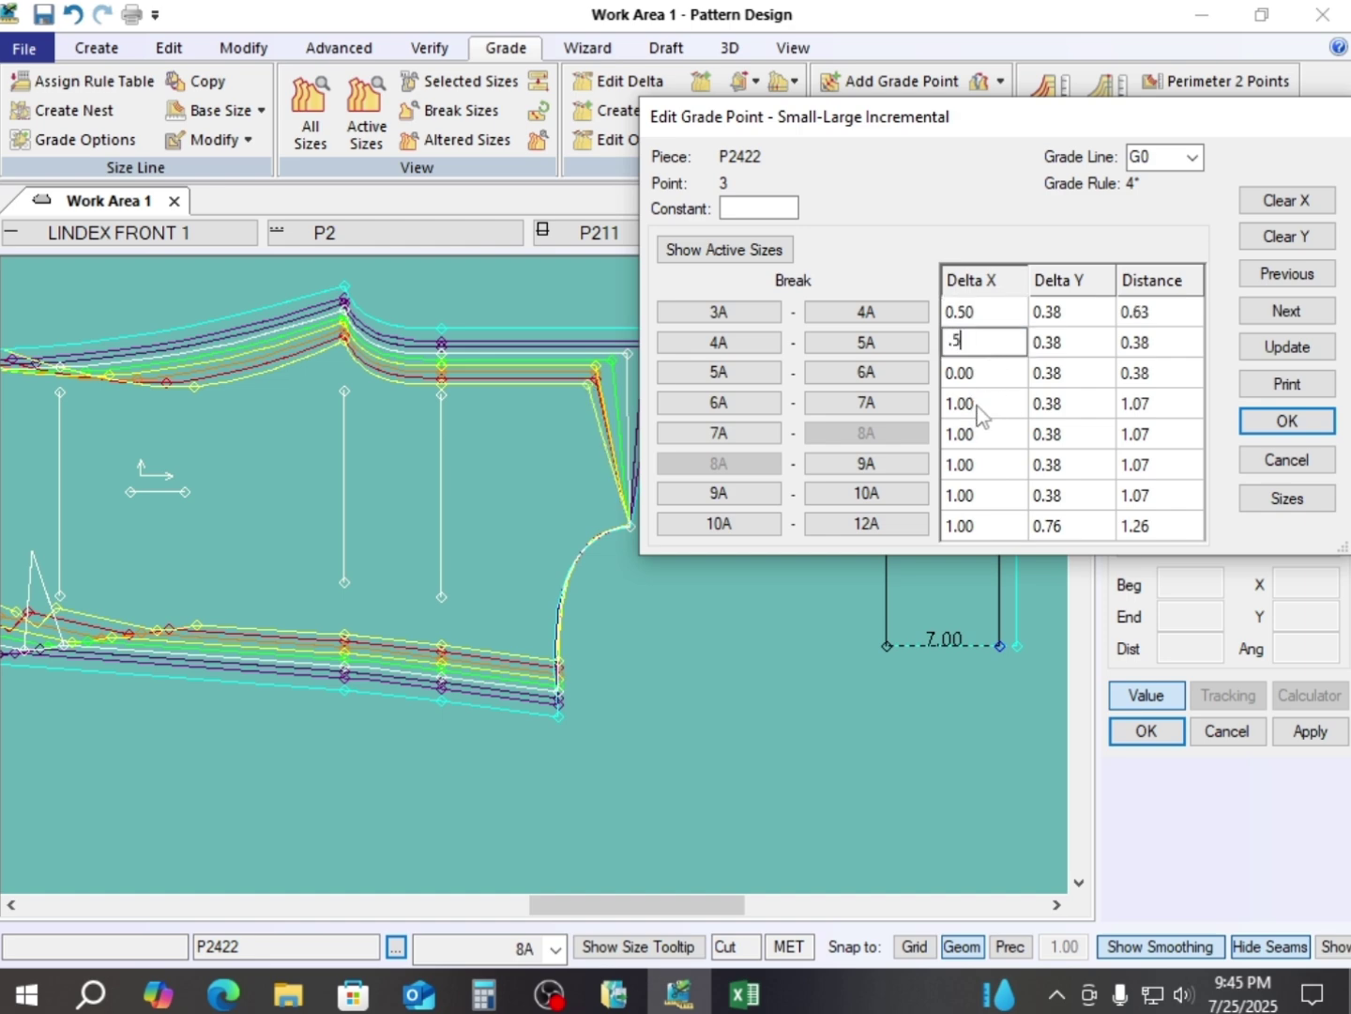
click(986, 378)
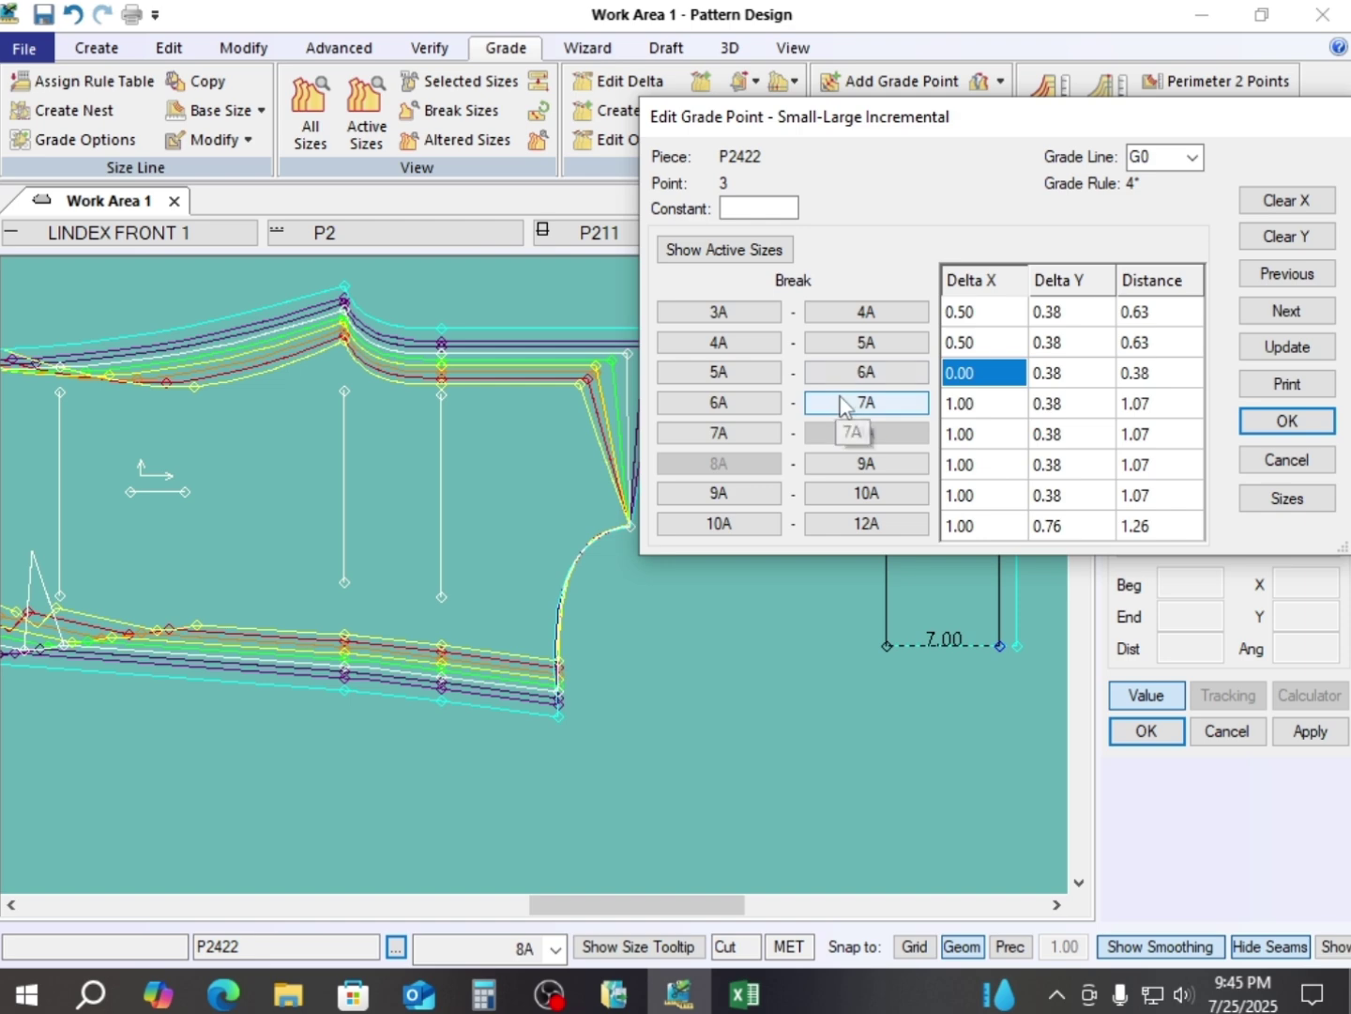
text(.5)
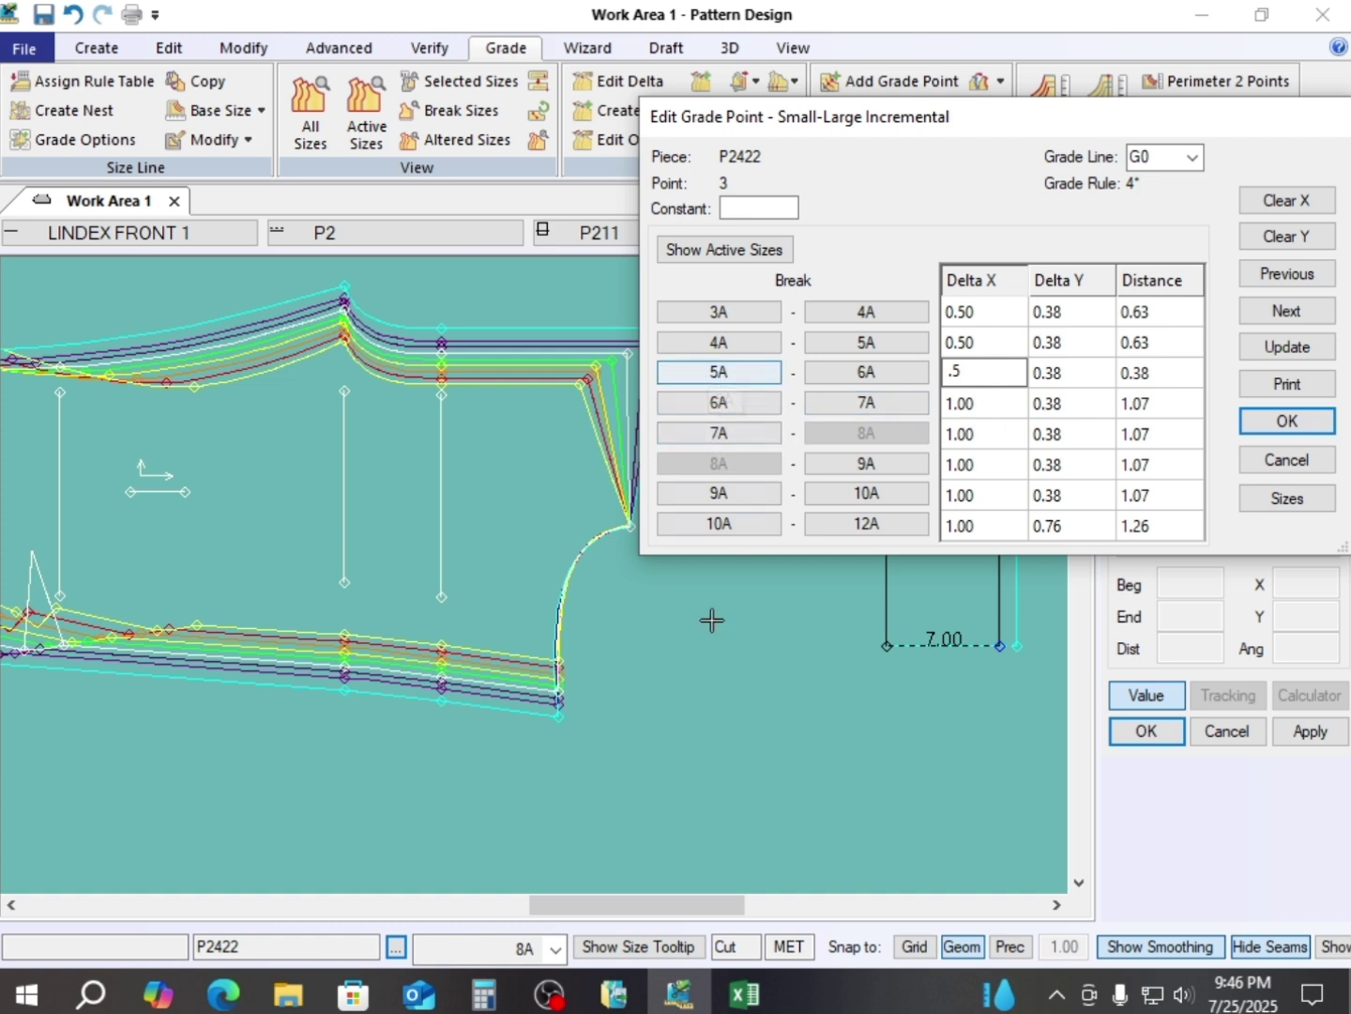
- Compare the entered increments with the crotch measurements of the smaller sizes in the Excel chart
click(741, 995)
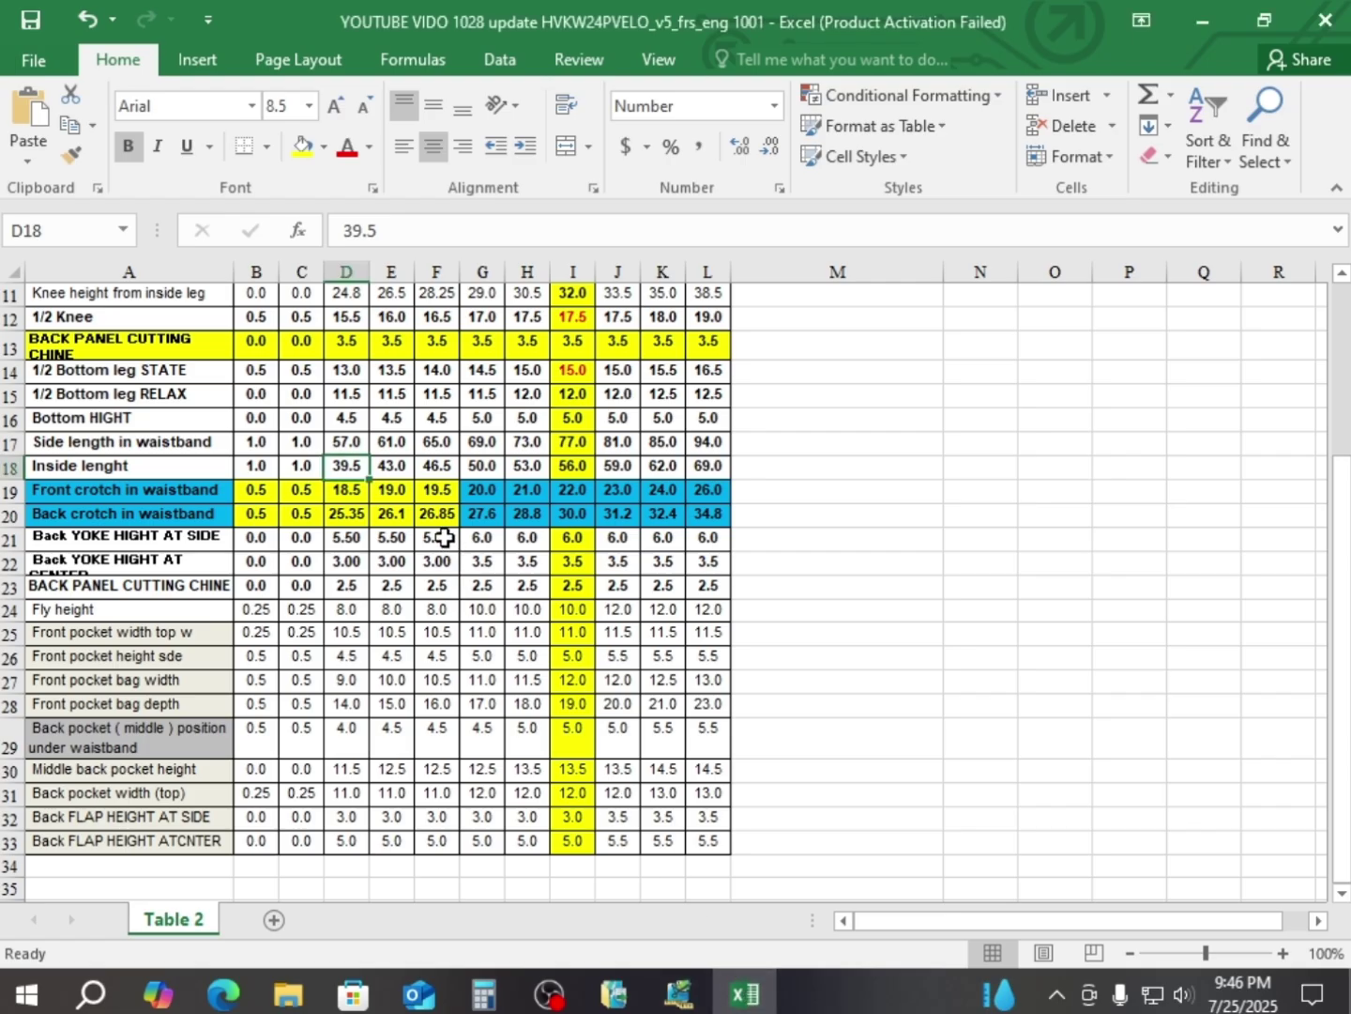
scroll(441, 558, up, 2)
scroll(456, 608, up, 2)
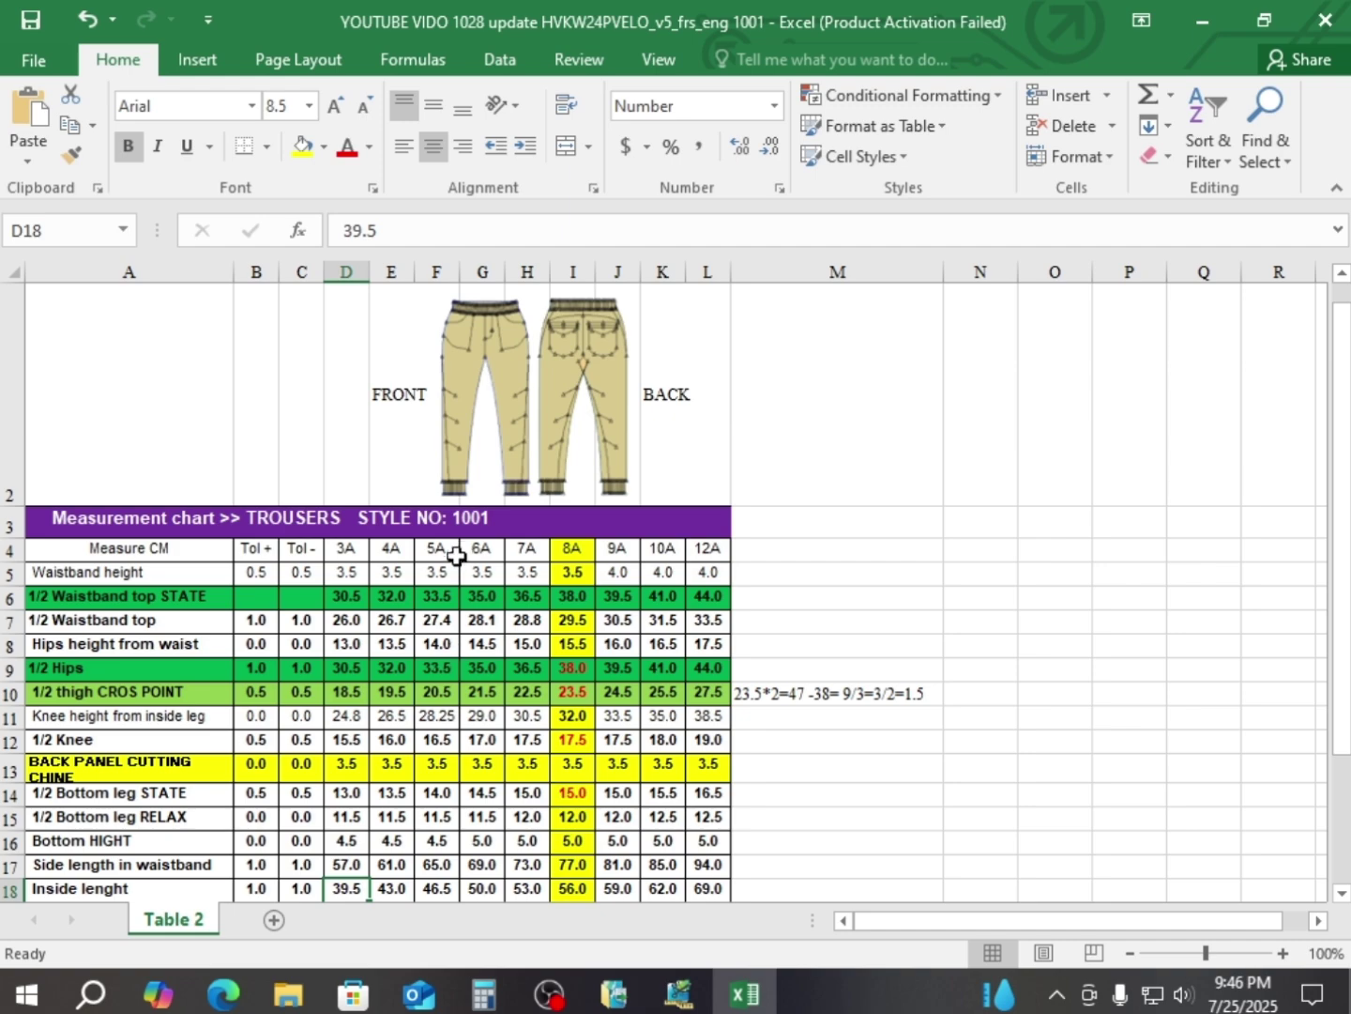
scroll(437, 604, down, 2)
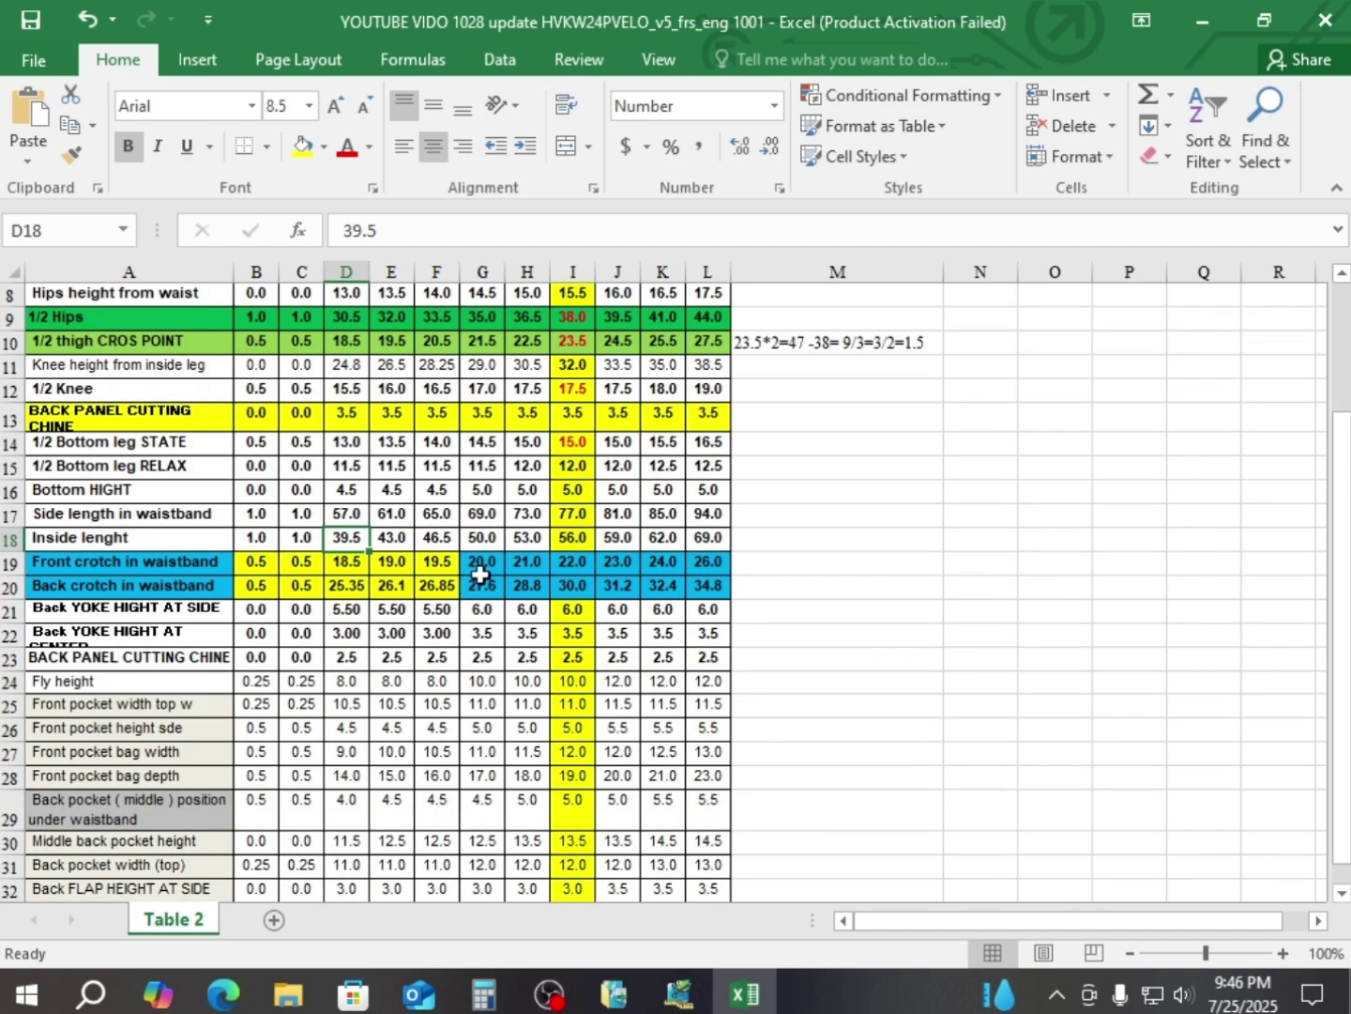
- Return to Pattern Design, accept the Delta X values for point 3 of P2422 and end Edit Delta
click(679, 993)
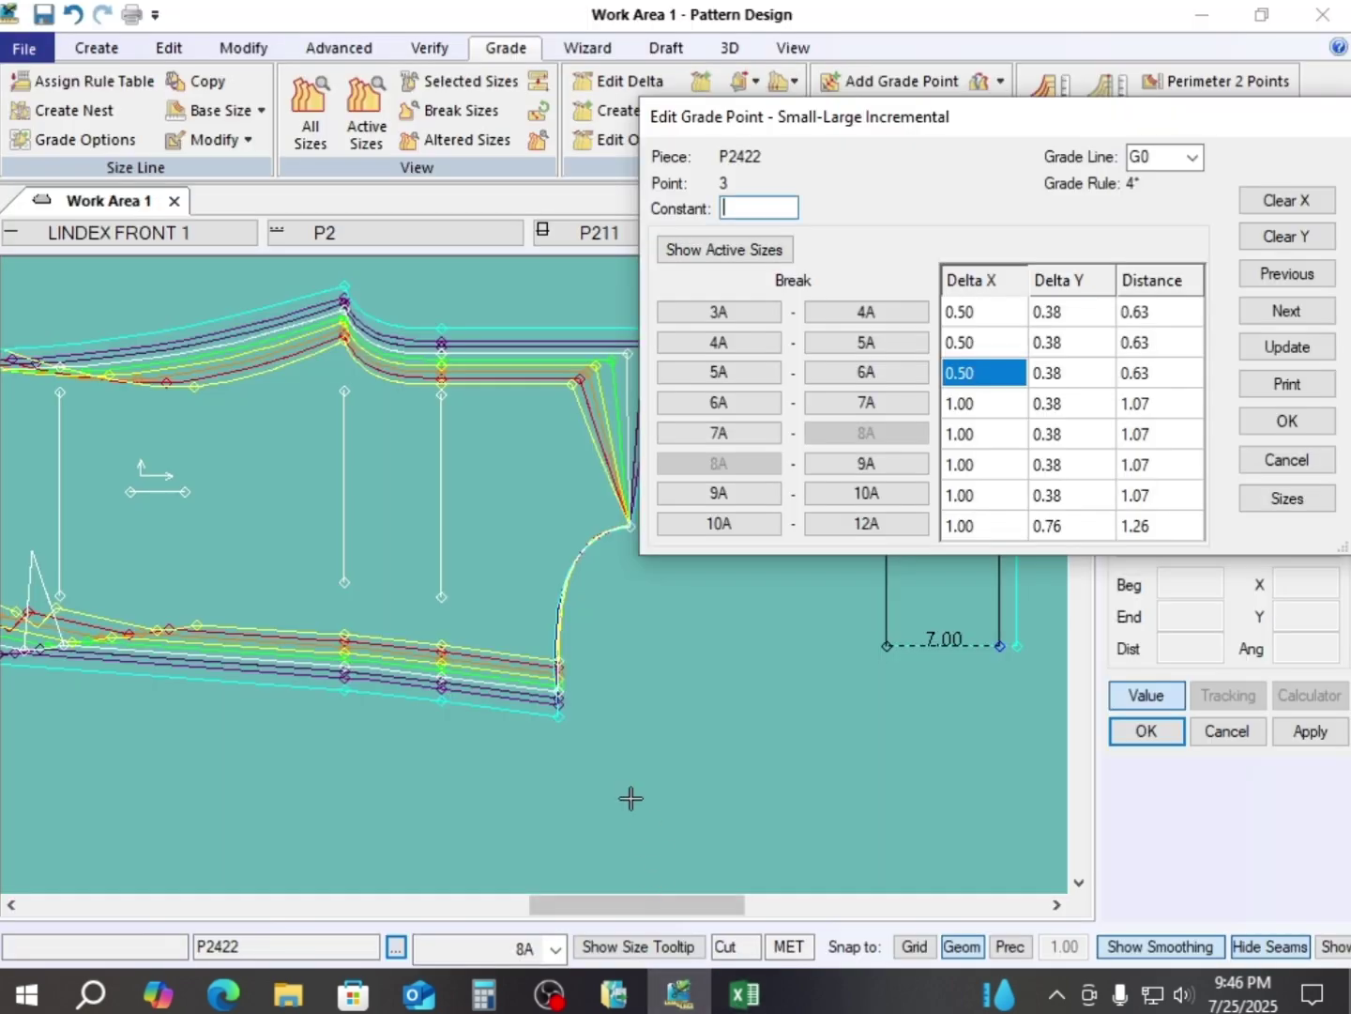
click(1289, 421)
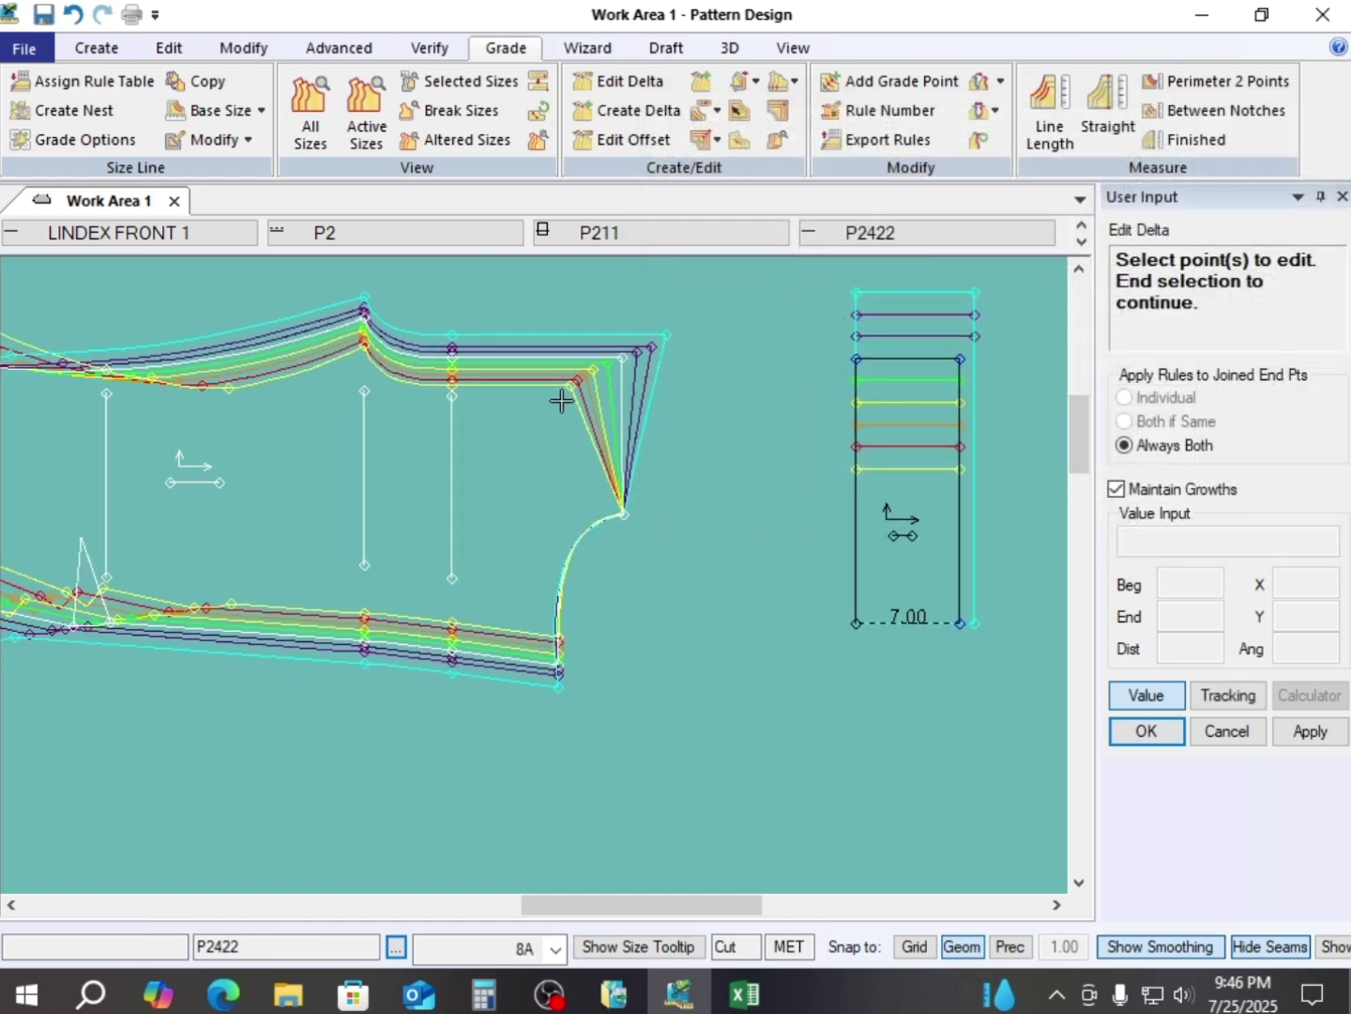
right_click(657, 282)
click(745, 298)
click(636, 420)
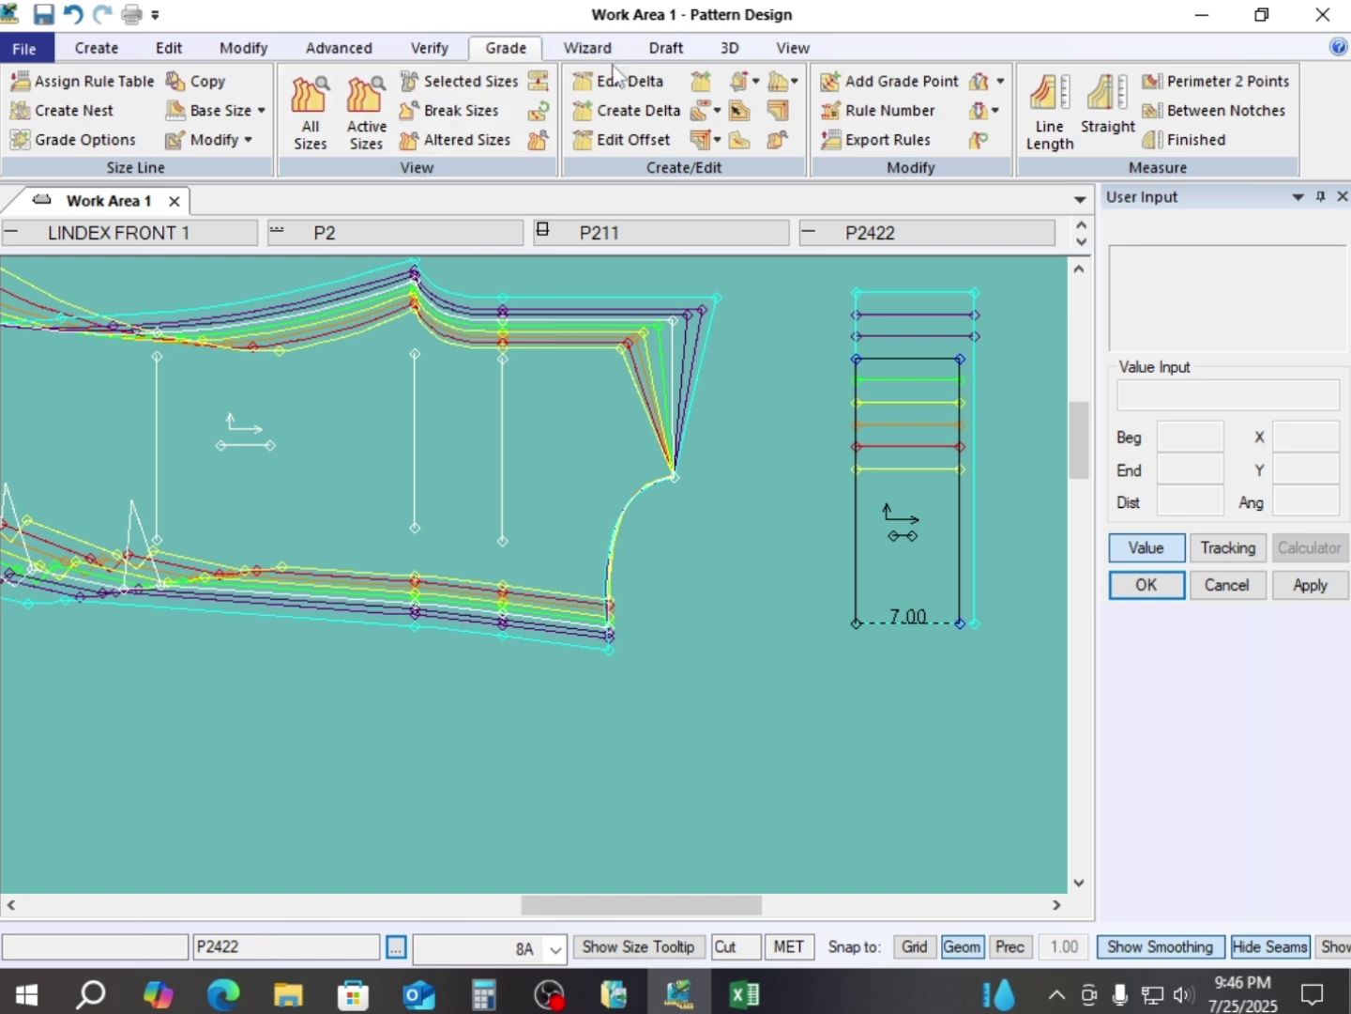
click(593, 449)
click(625, 480)
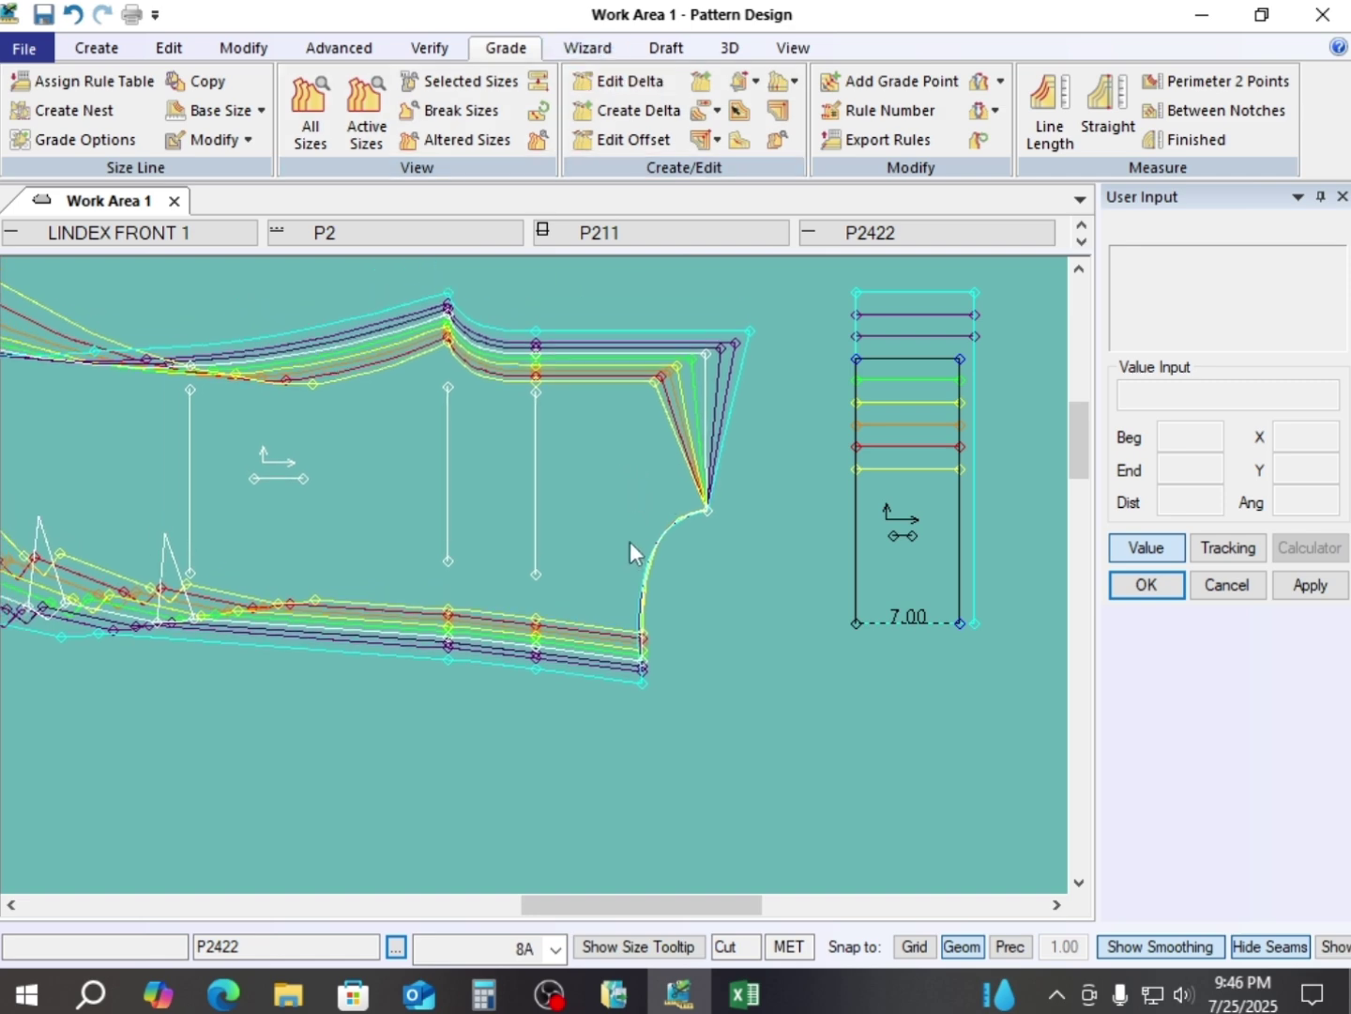
click(636, 469)
click(605, 456)
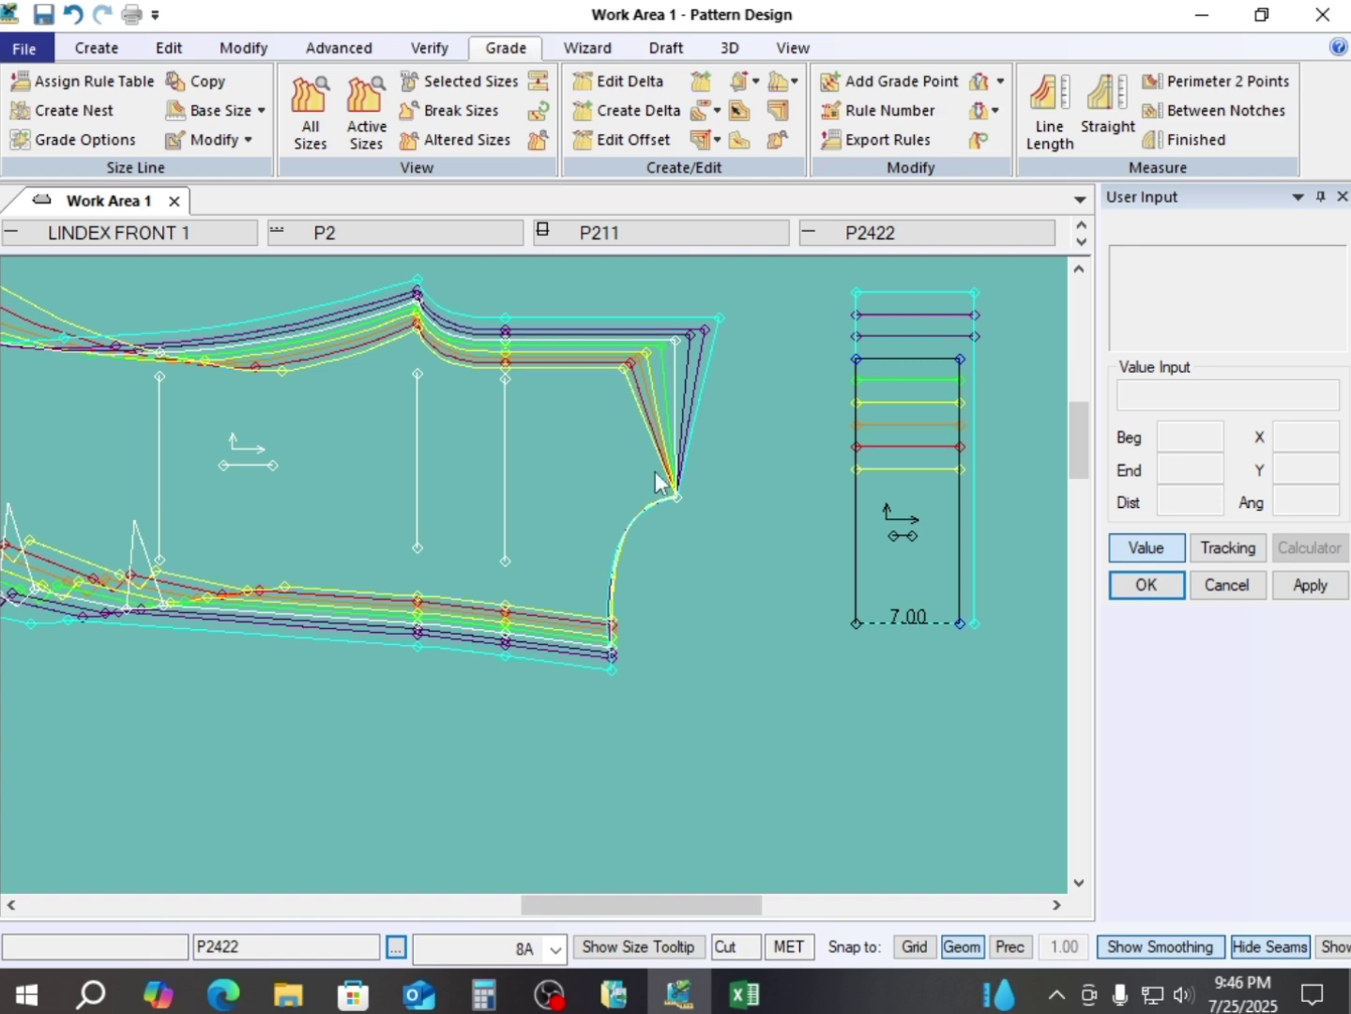
- Copy the X grade rule from P2422's center-front waist corner to both ends of the pocket opening curve and end the command
click(1002, 82)
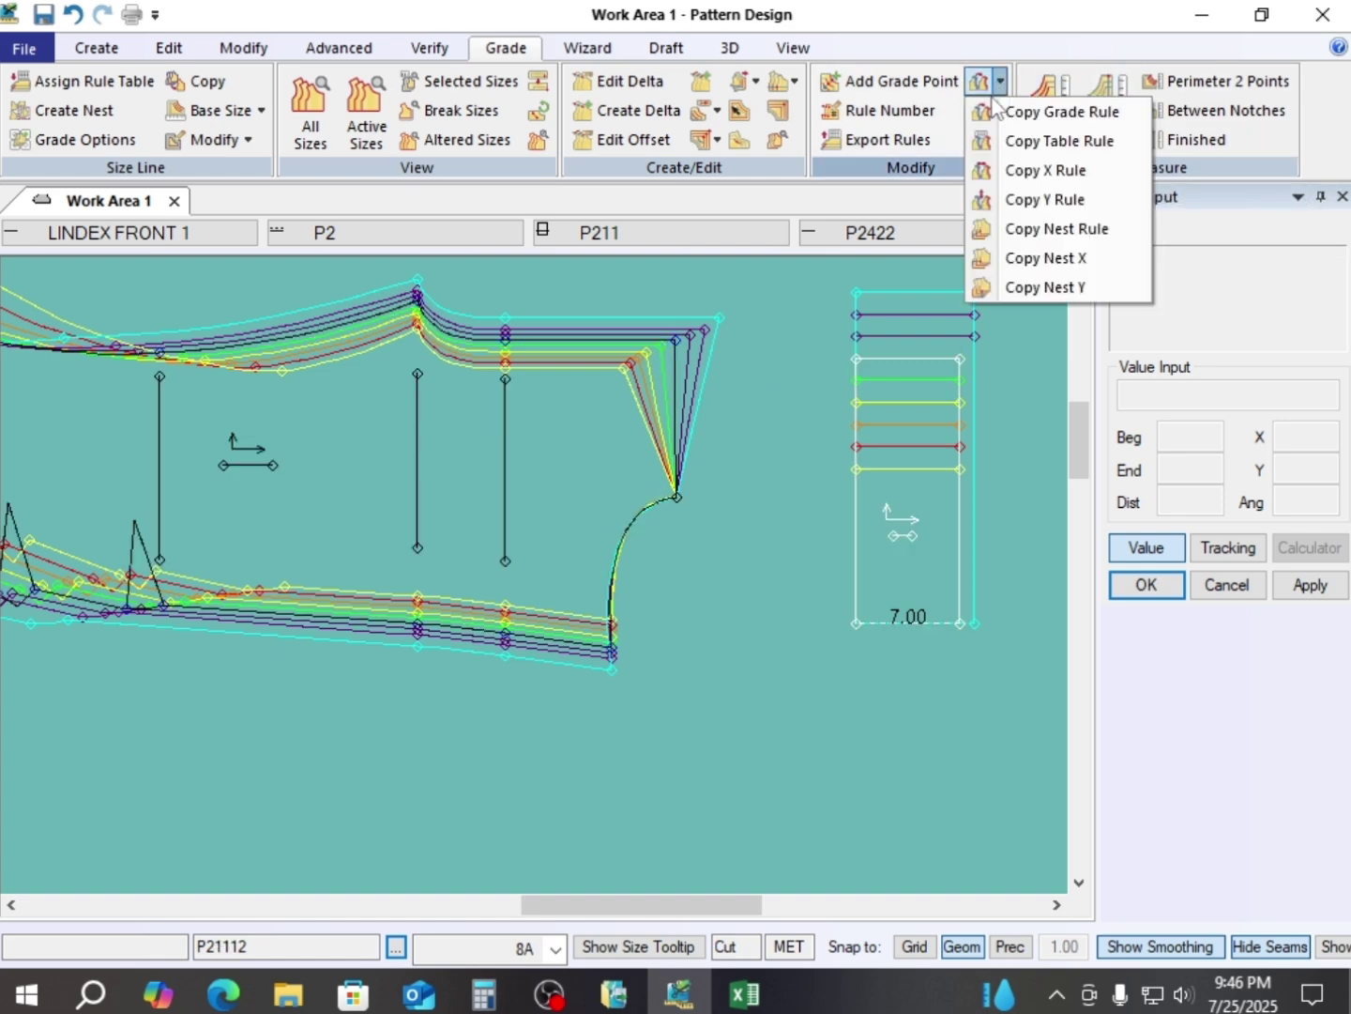
click(1070, 174)
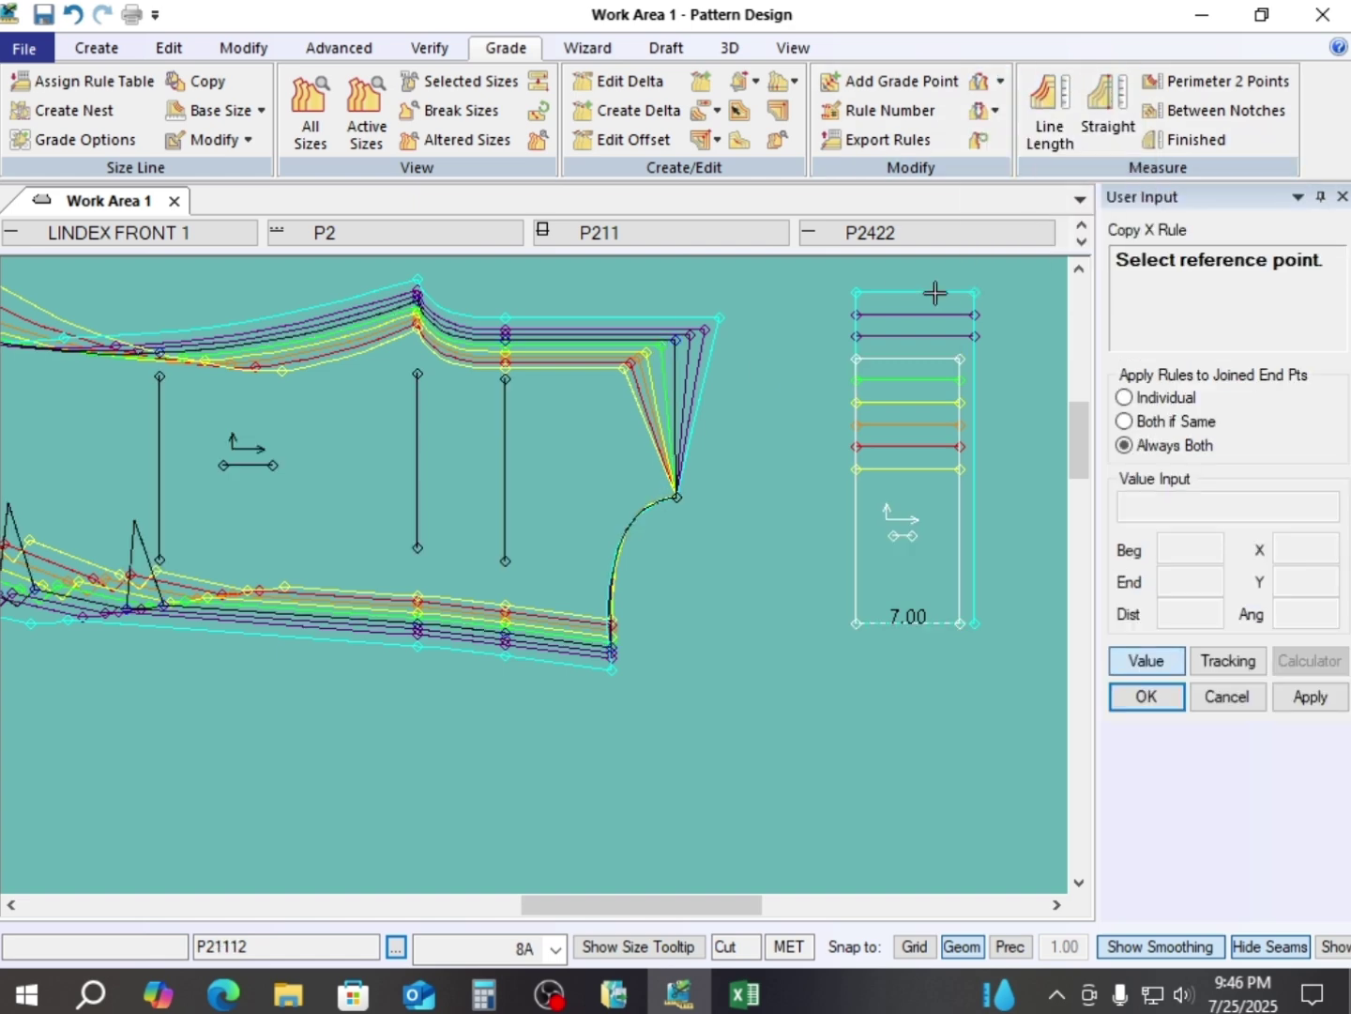
click(675, 339)
click(675, 495)
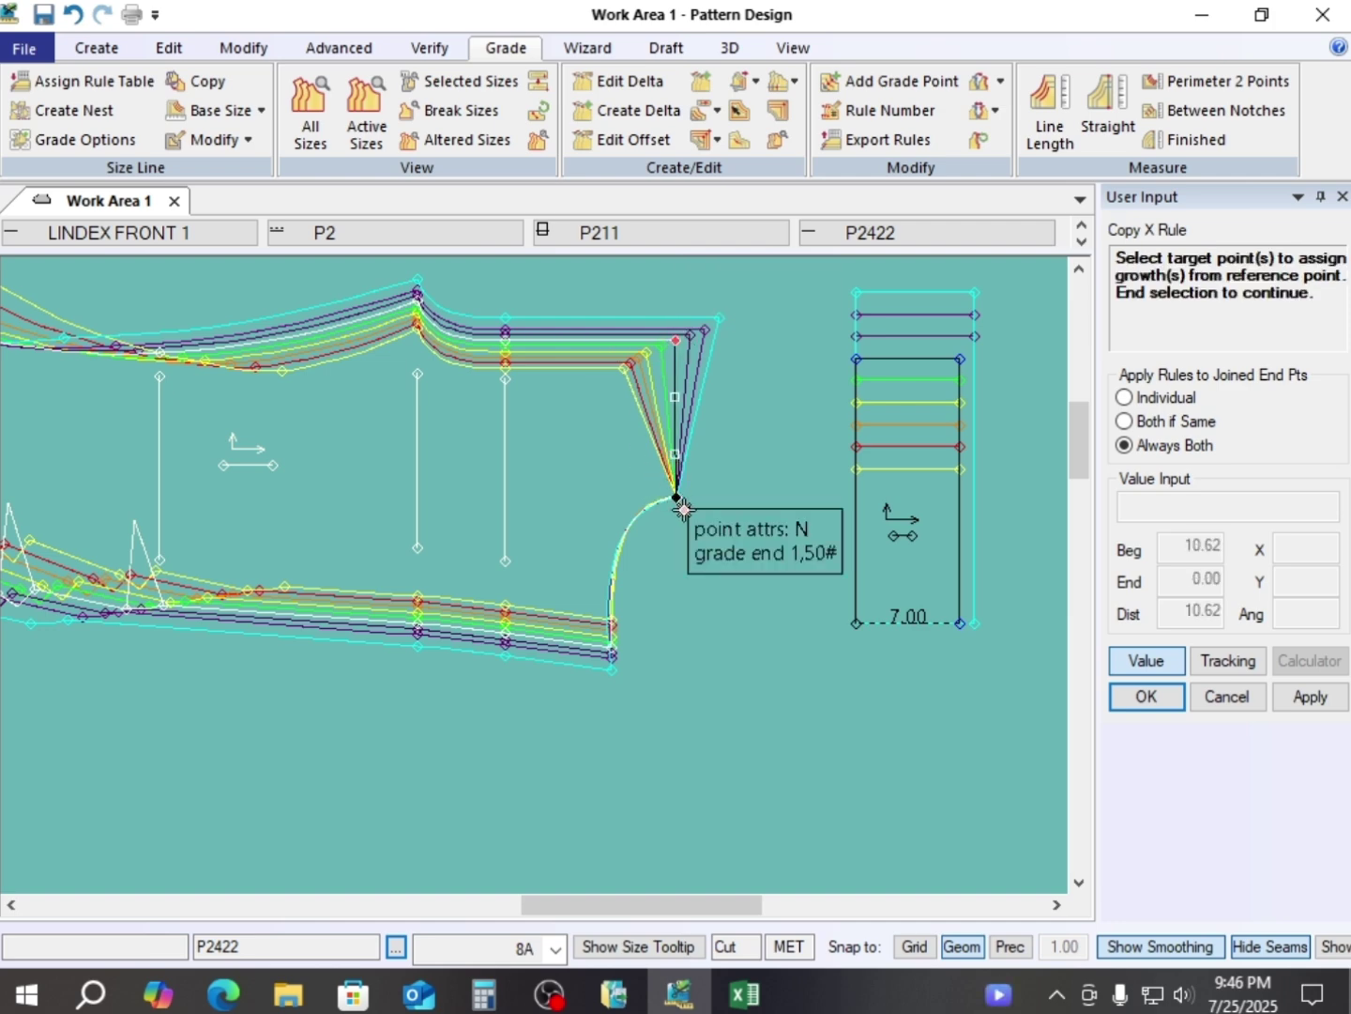
click(622, 650)
right_click(759, 559)
click(758, 558)
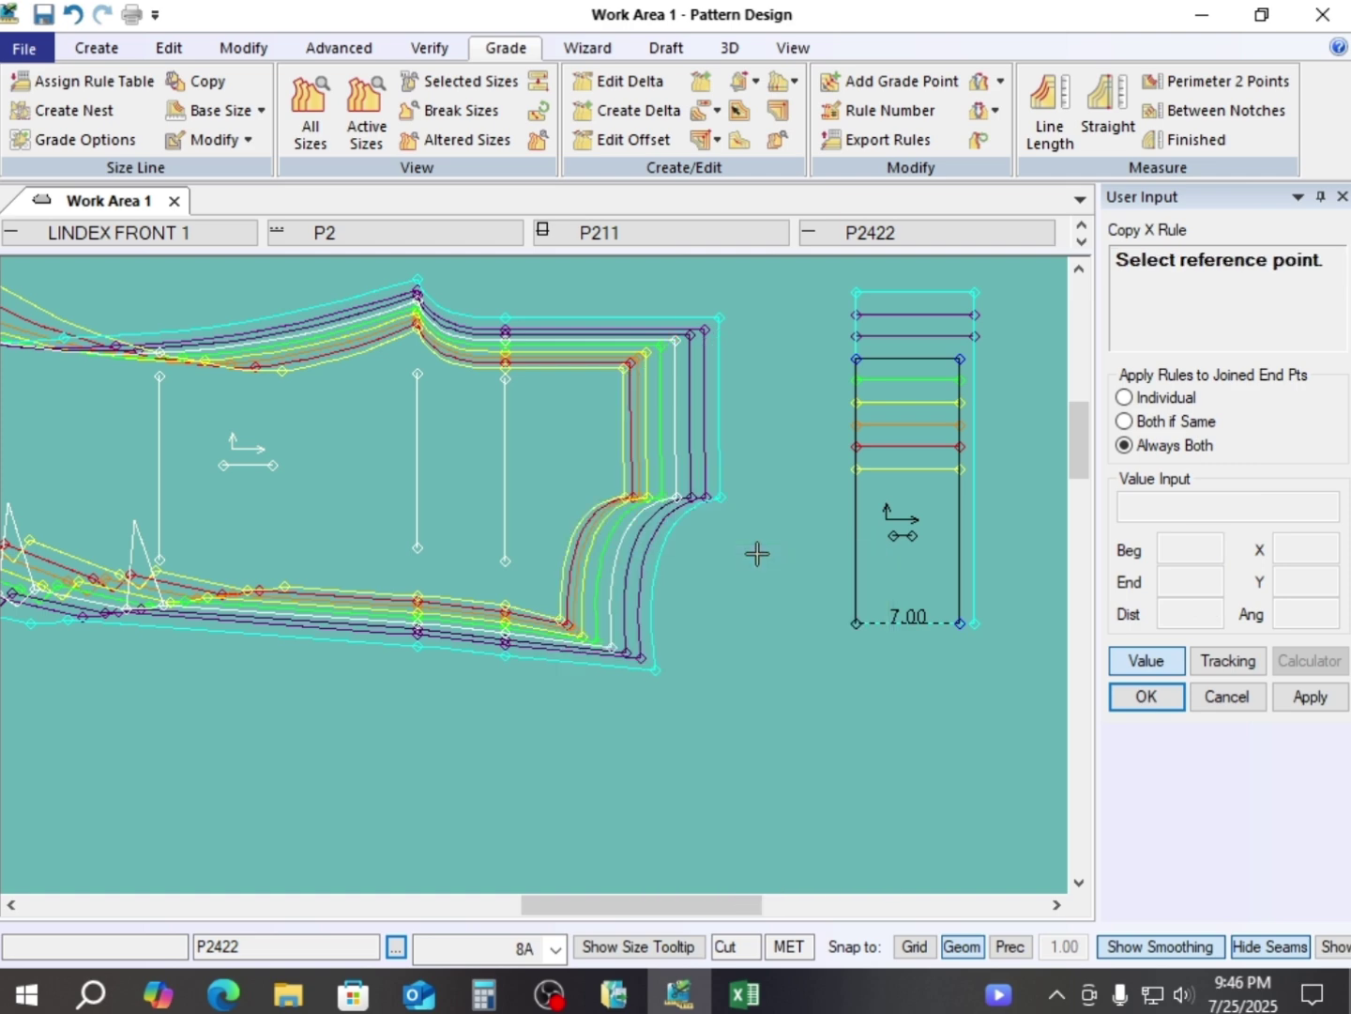
scroll(648, 506, down, 1)
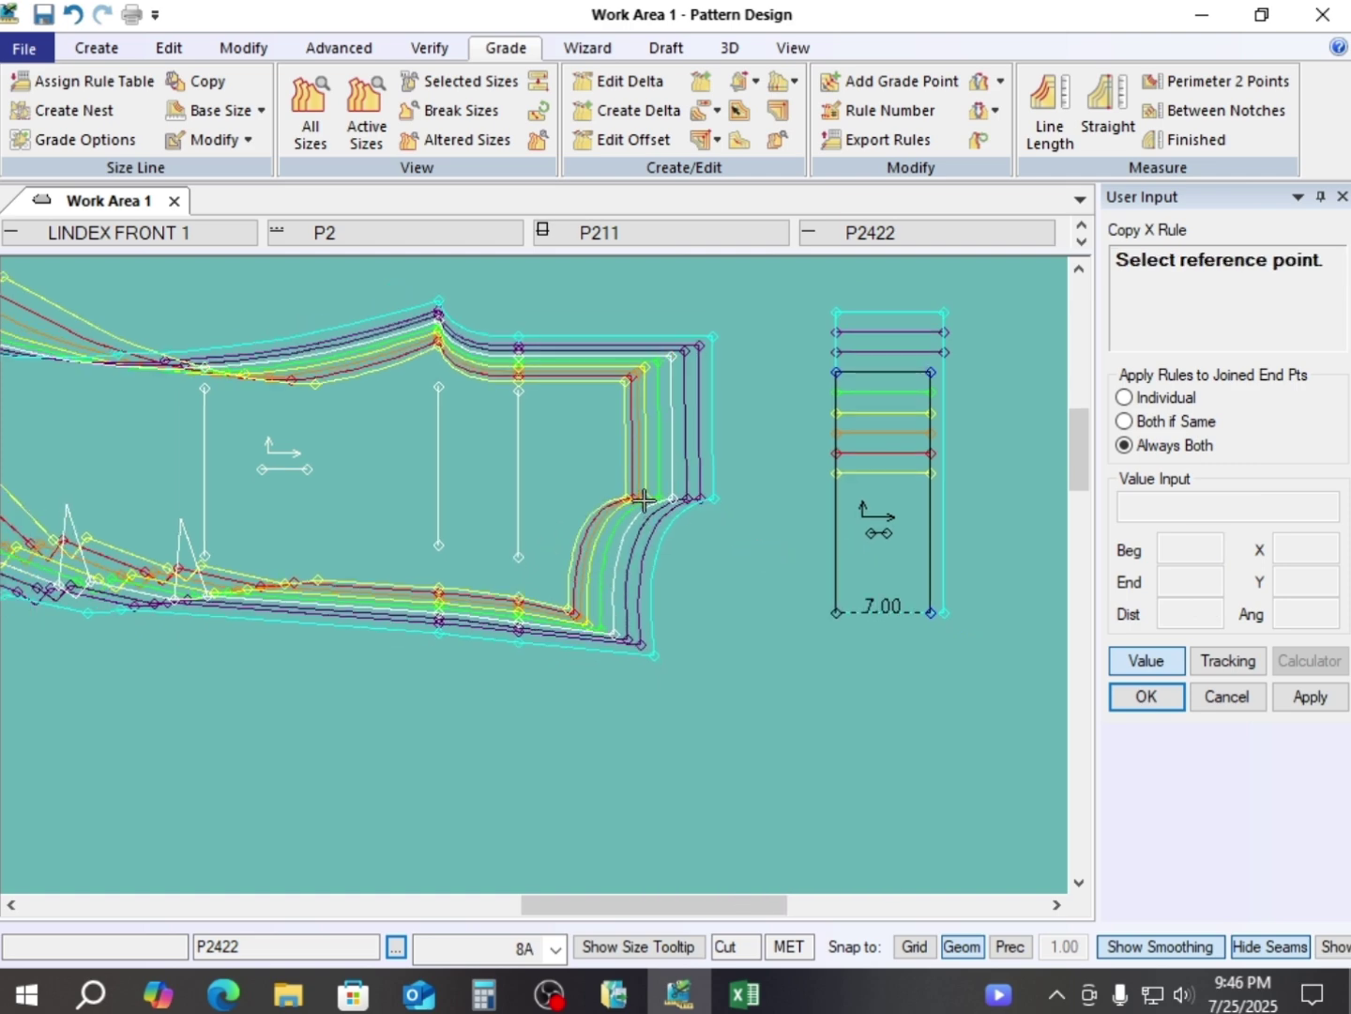
scroll(644, 500, down, 1)
scroll(537, 577, up, 3)
scroll(545, 378, up, 2)
scroll(537, 566, down, 4)
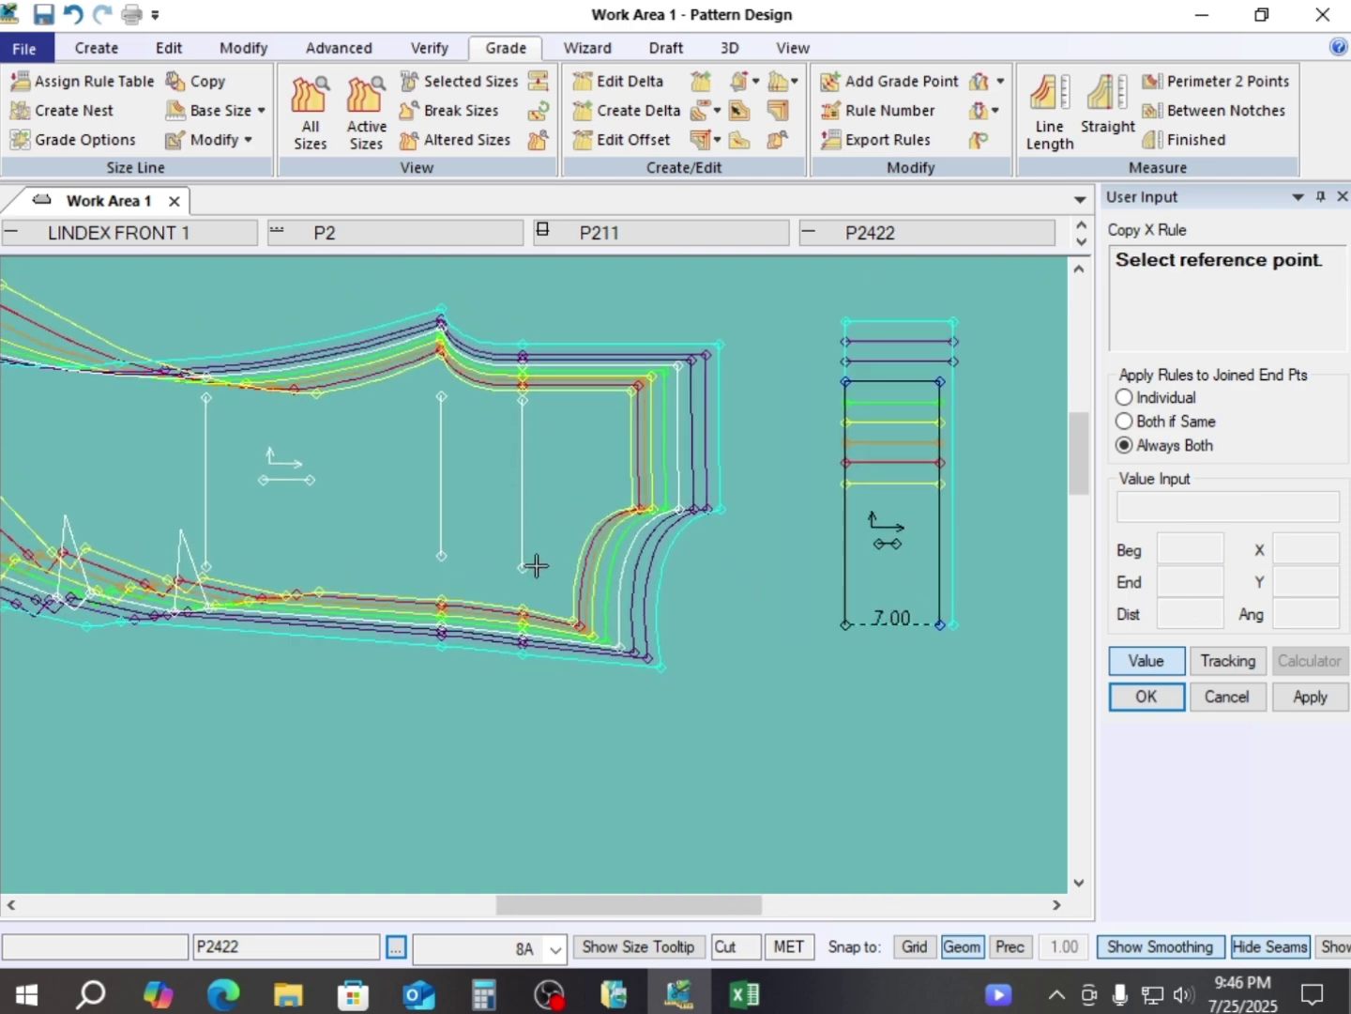
right_click(601, 308)
click(603, 307)
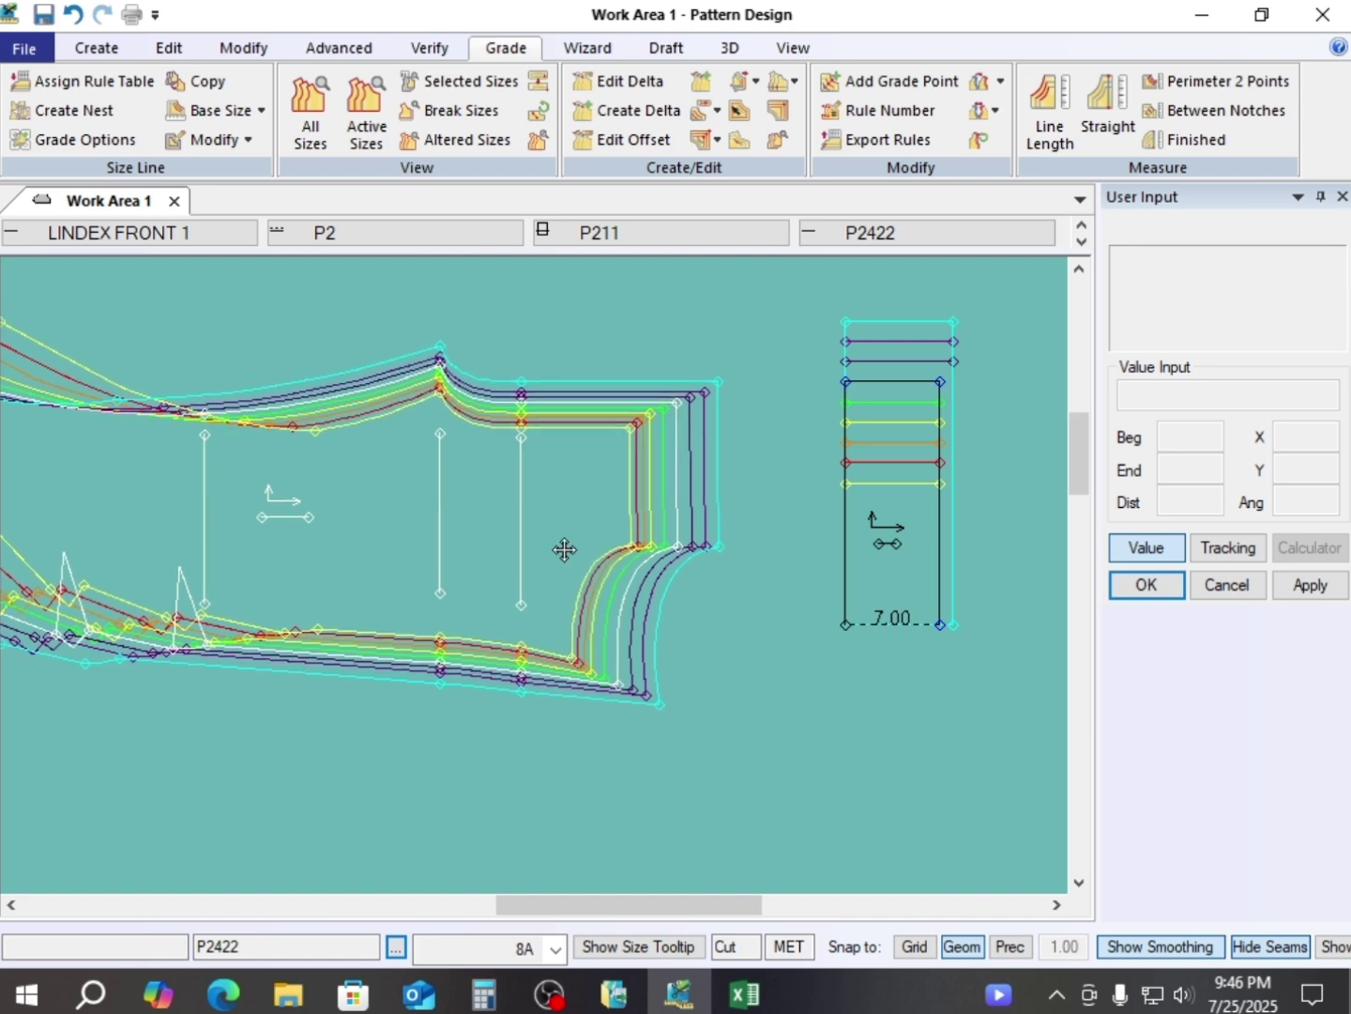
- Clear Delta X at point 20 on P2422's front rise and enter 0.5 from the 3A-4A size break with Edit Delta
scroll(532, 601, up, 4)
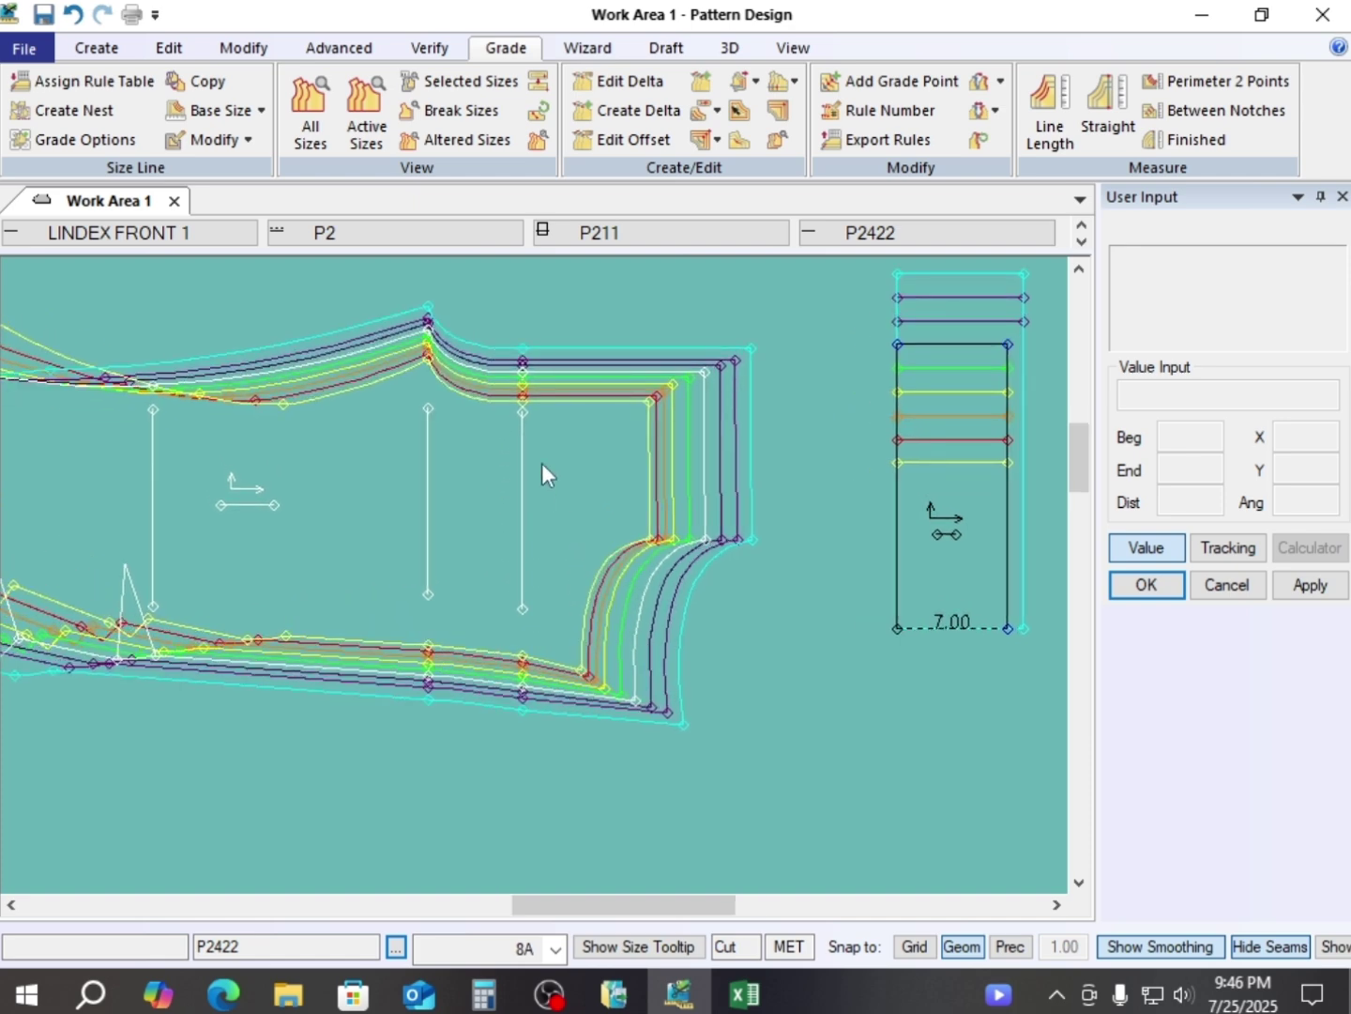
middle_drag(547, 463, 564, 480)
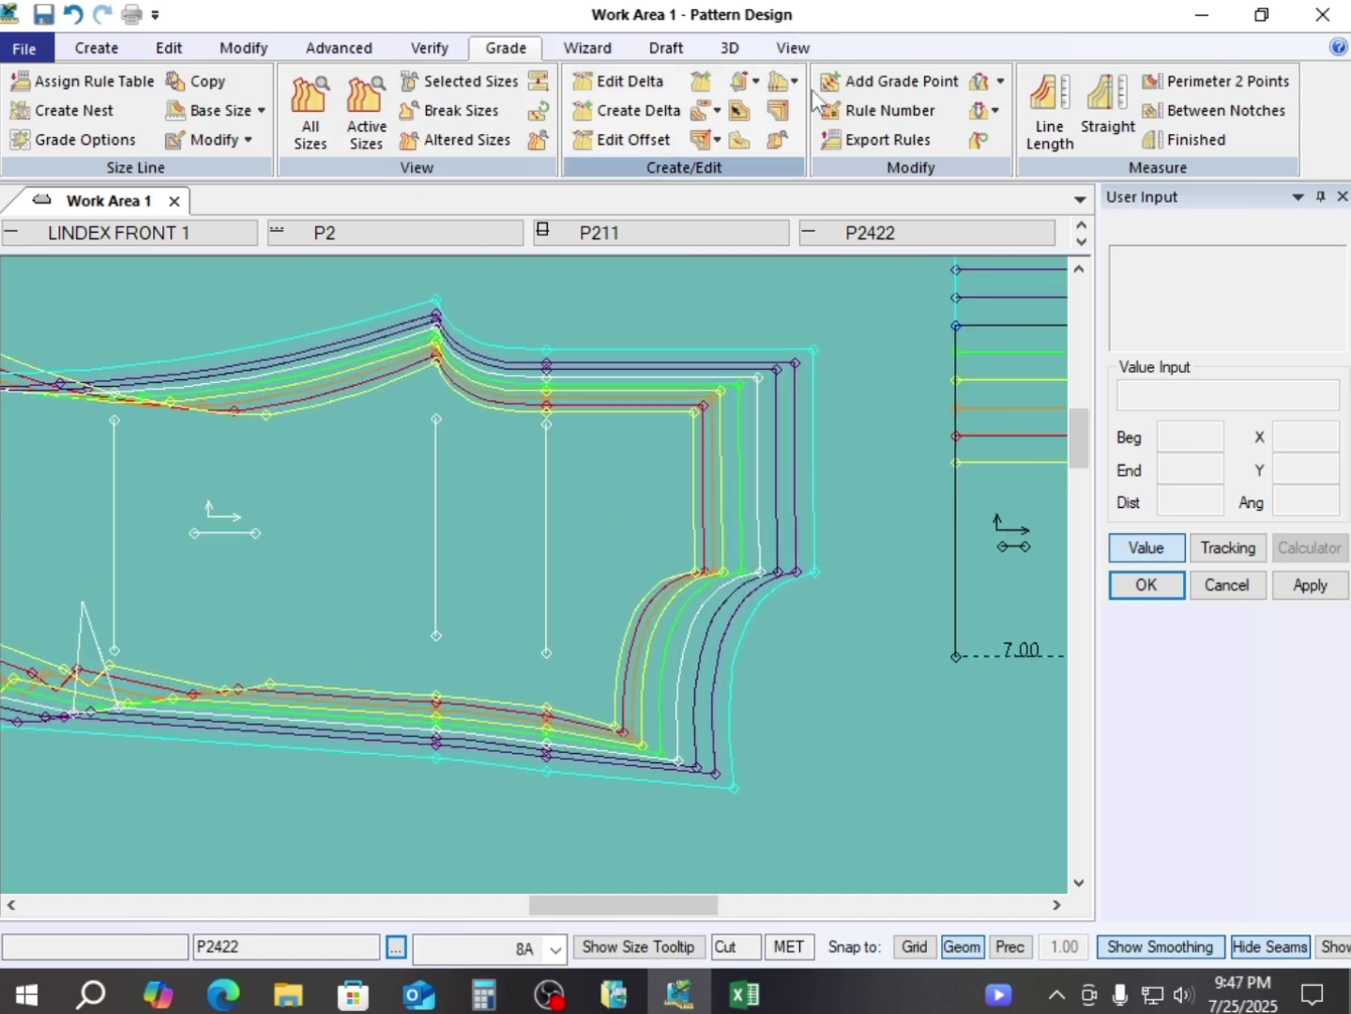
click(620, 81)
click(545, 379)
right_click(546, 379)
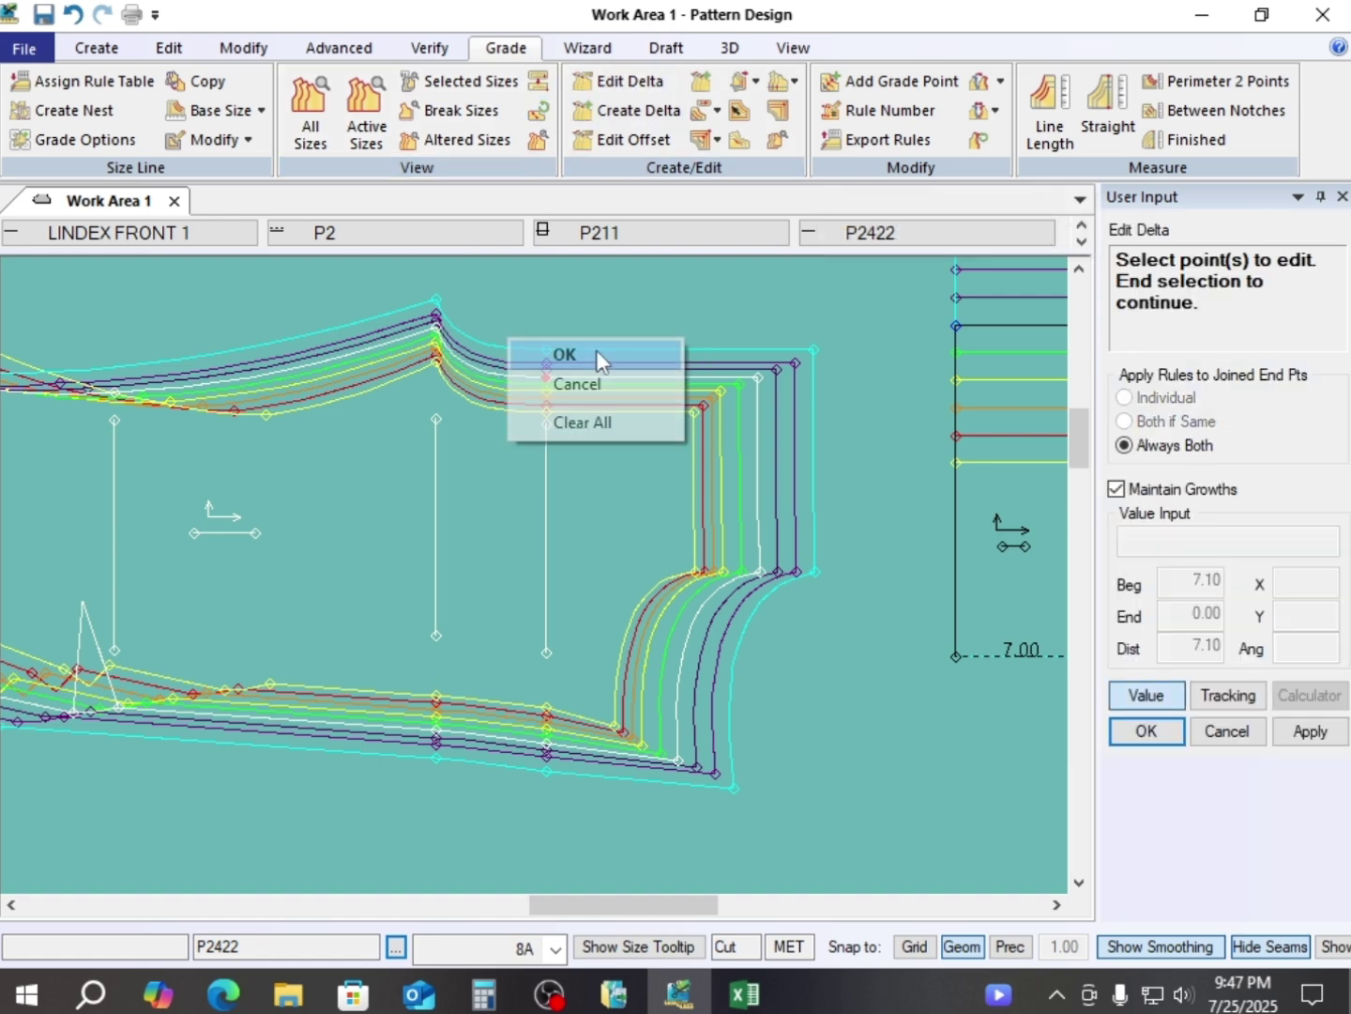
click(606, 353)
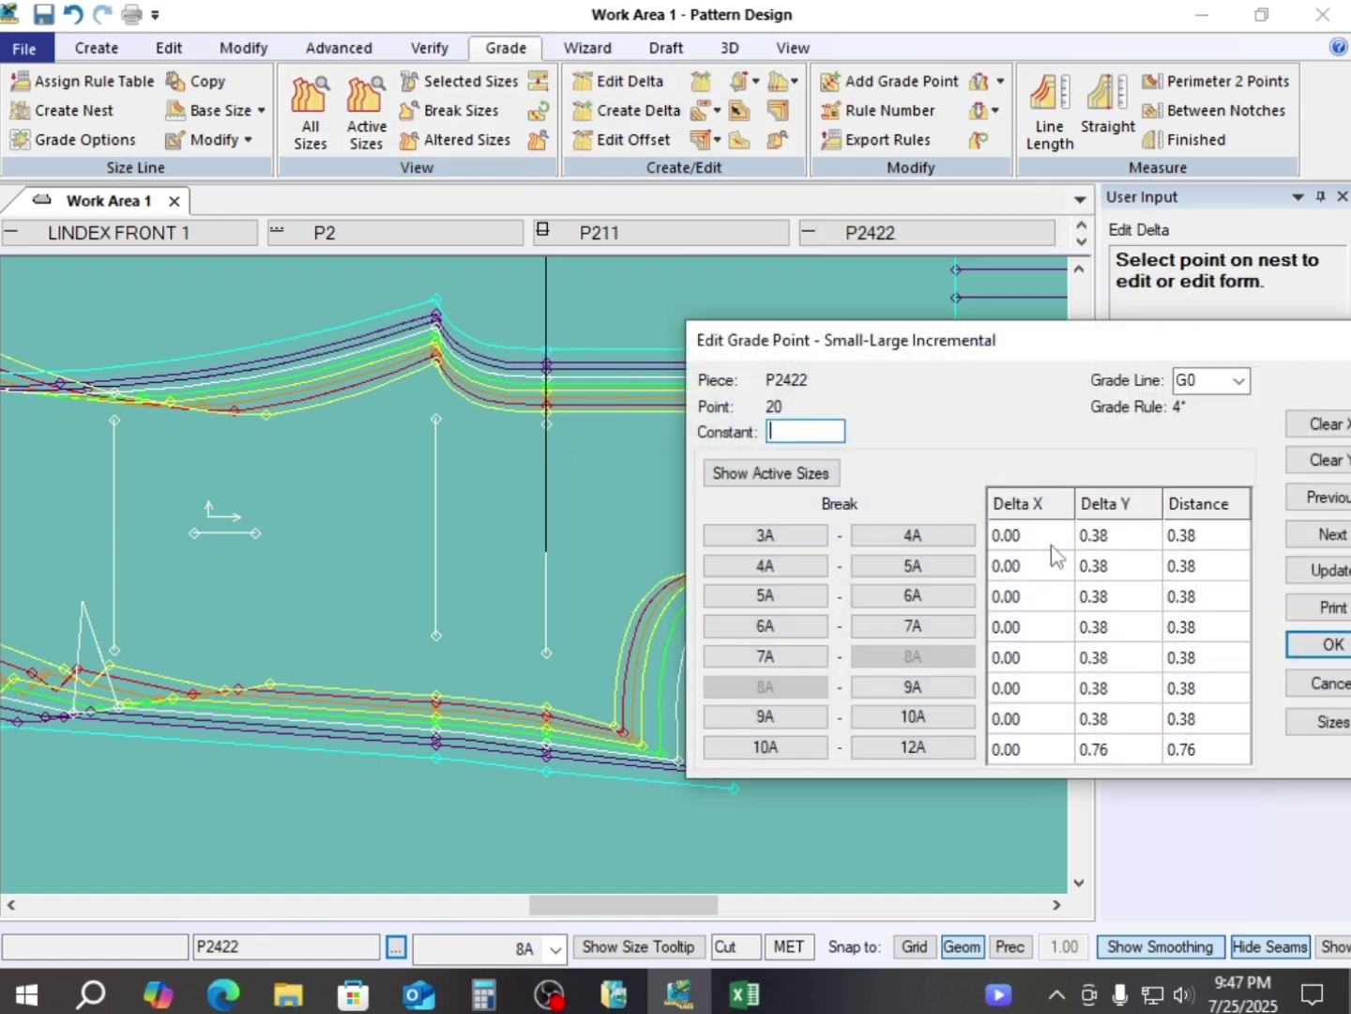
drag(1211, 340, 1144, 201)
click(1291, 283)
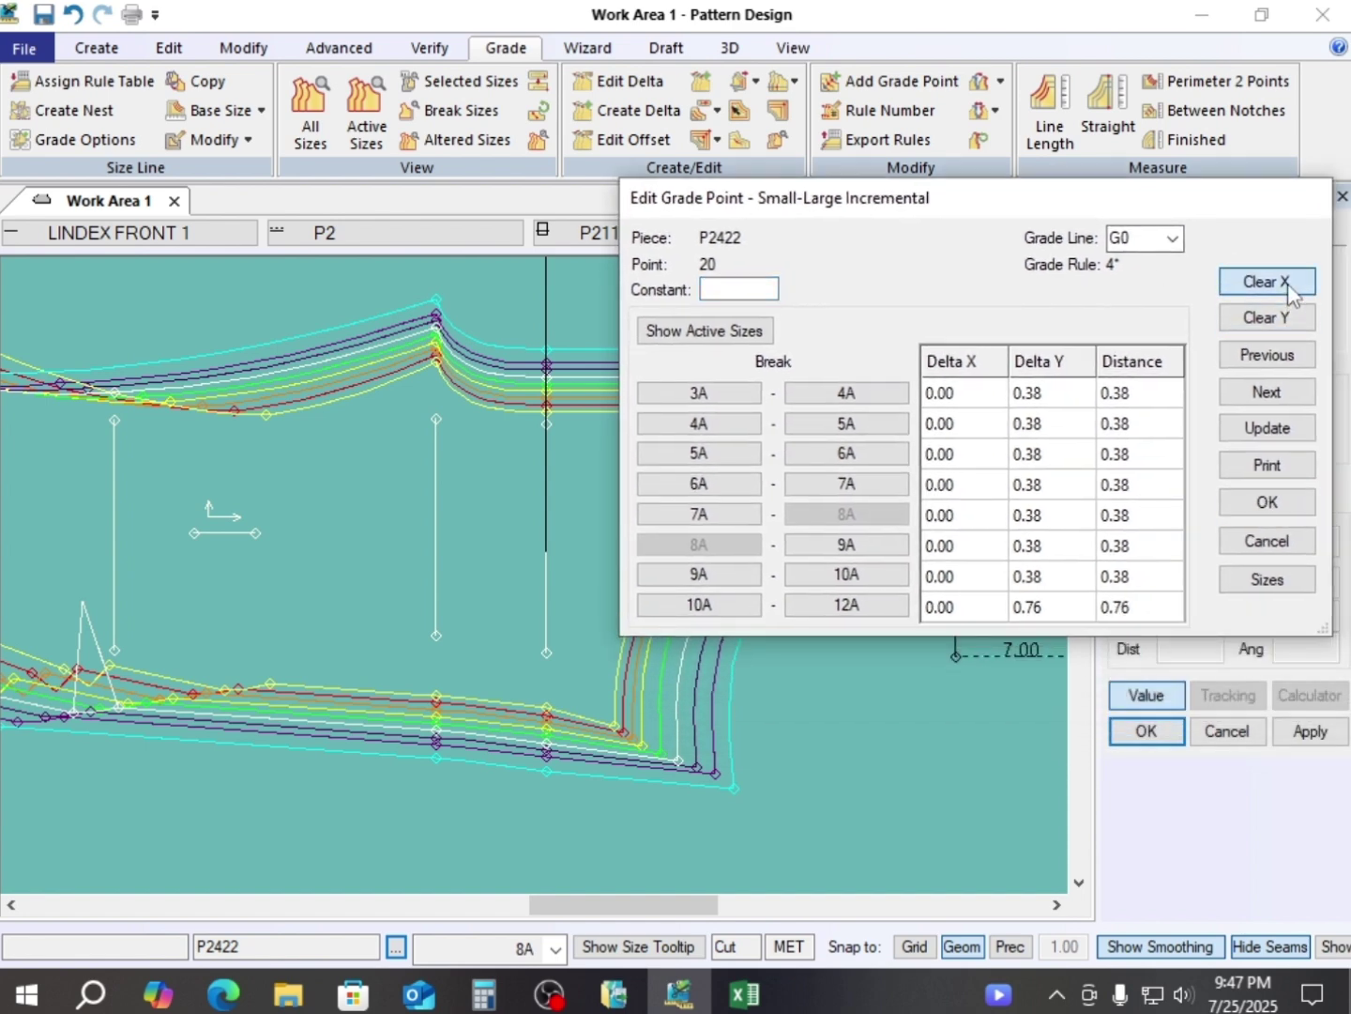
click(958, 410)
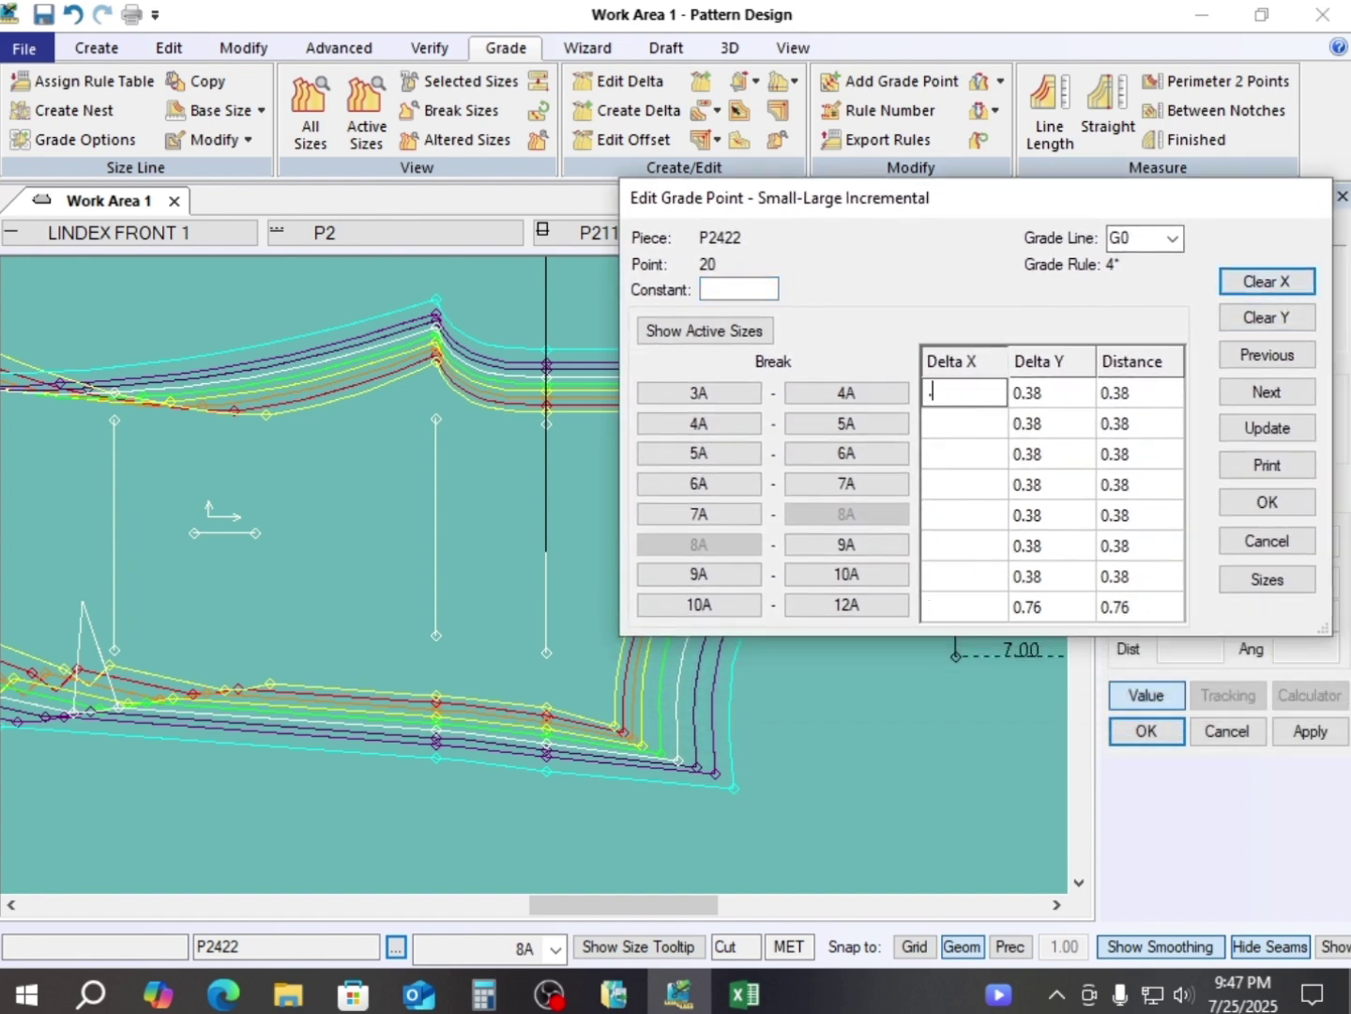
text(.5)
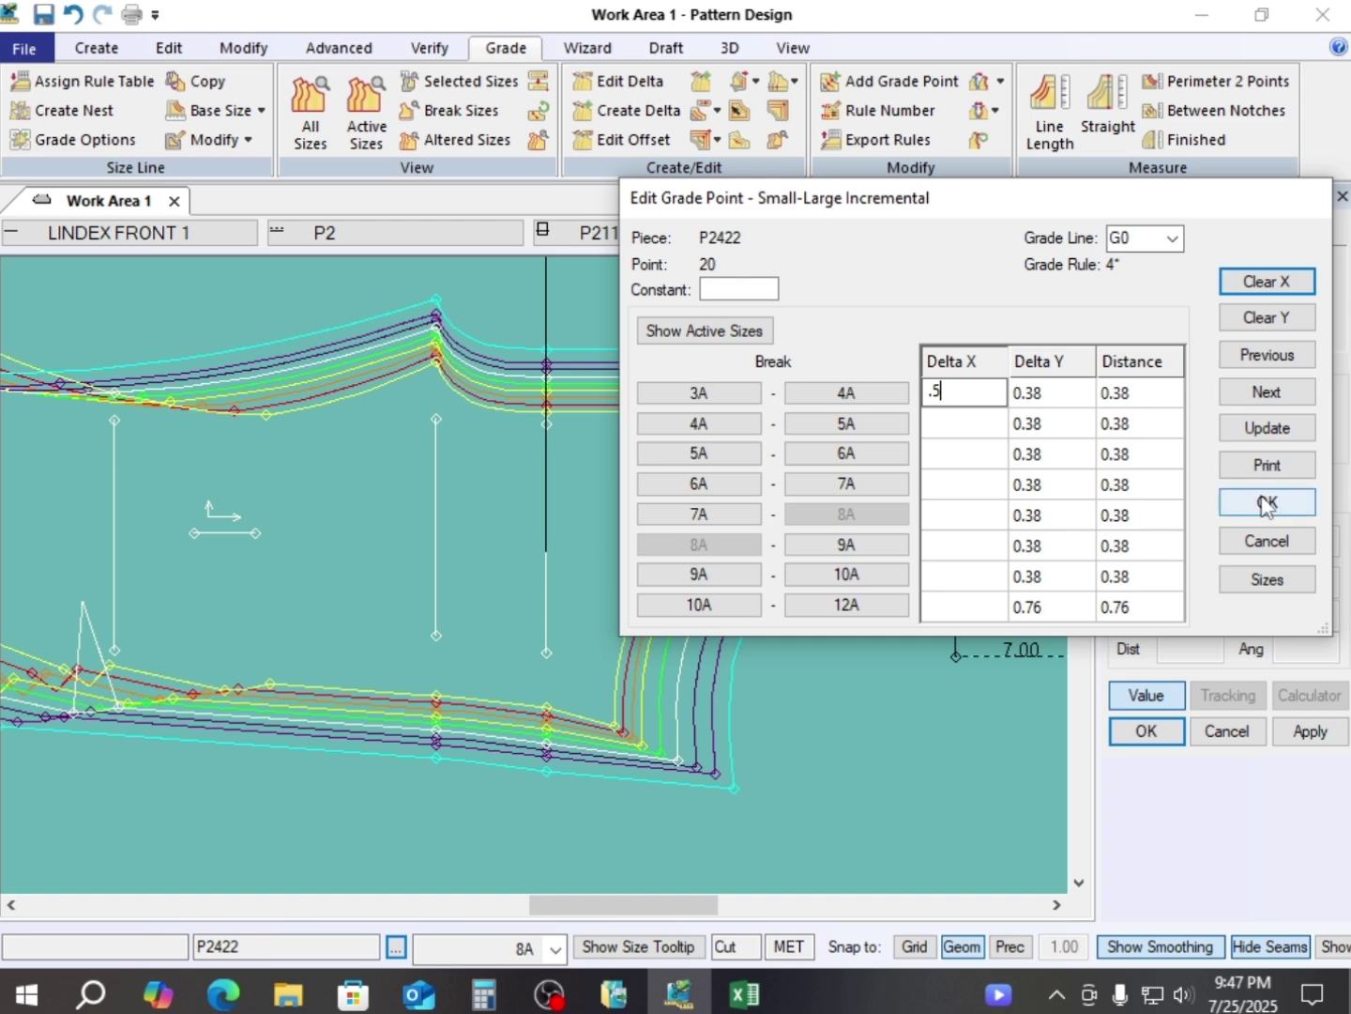
click(1268, 503)
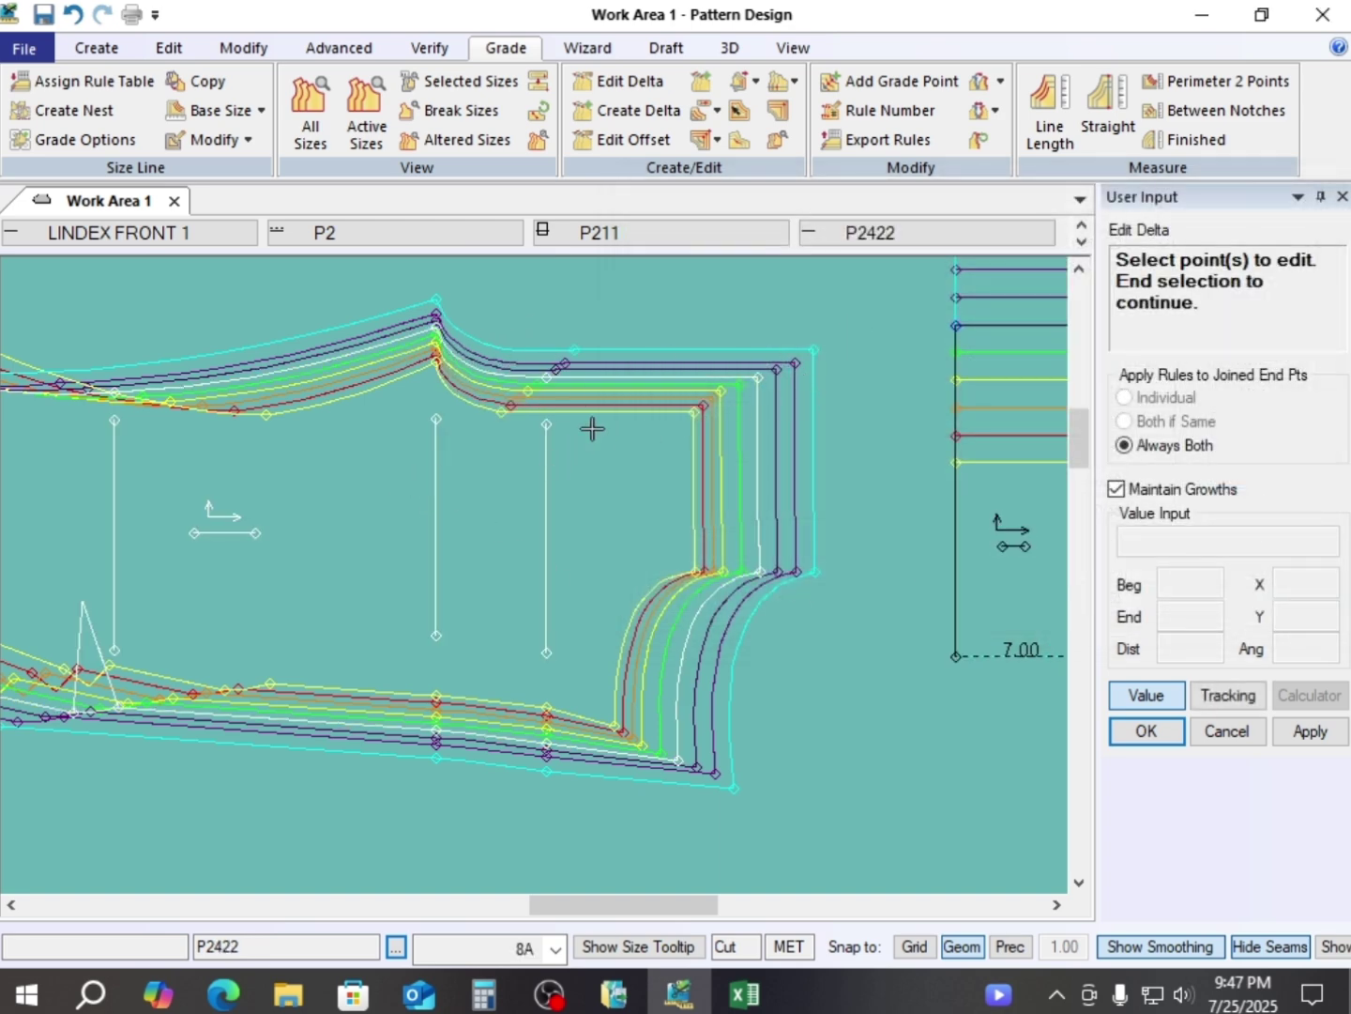
- Copy the X rule from point 20 on the front rise to the matching hip-line point on P2422's side seam
click(1001, 84)
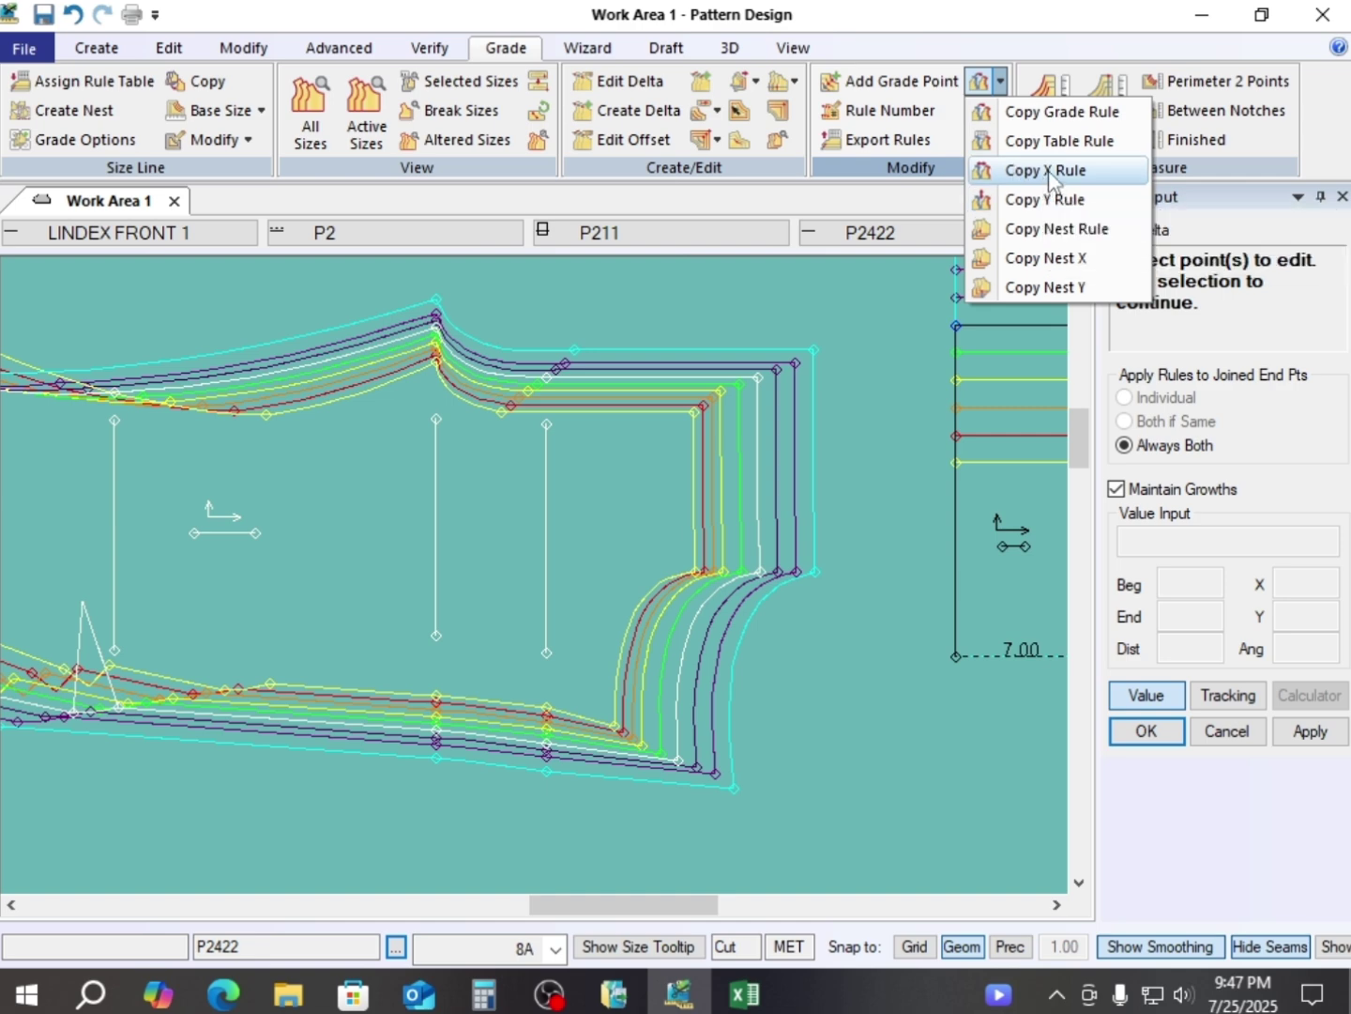
click(1020, 169)
click(548, 377)
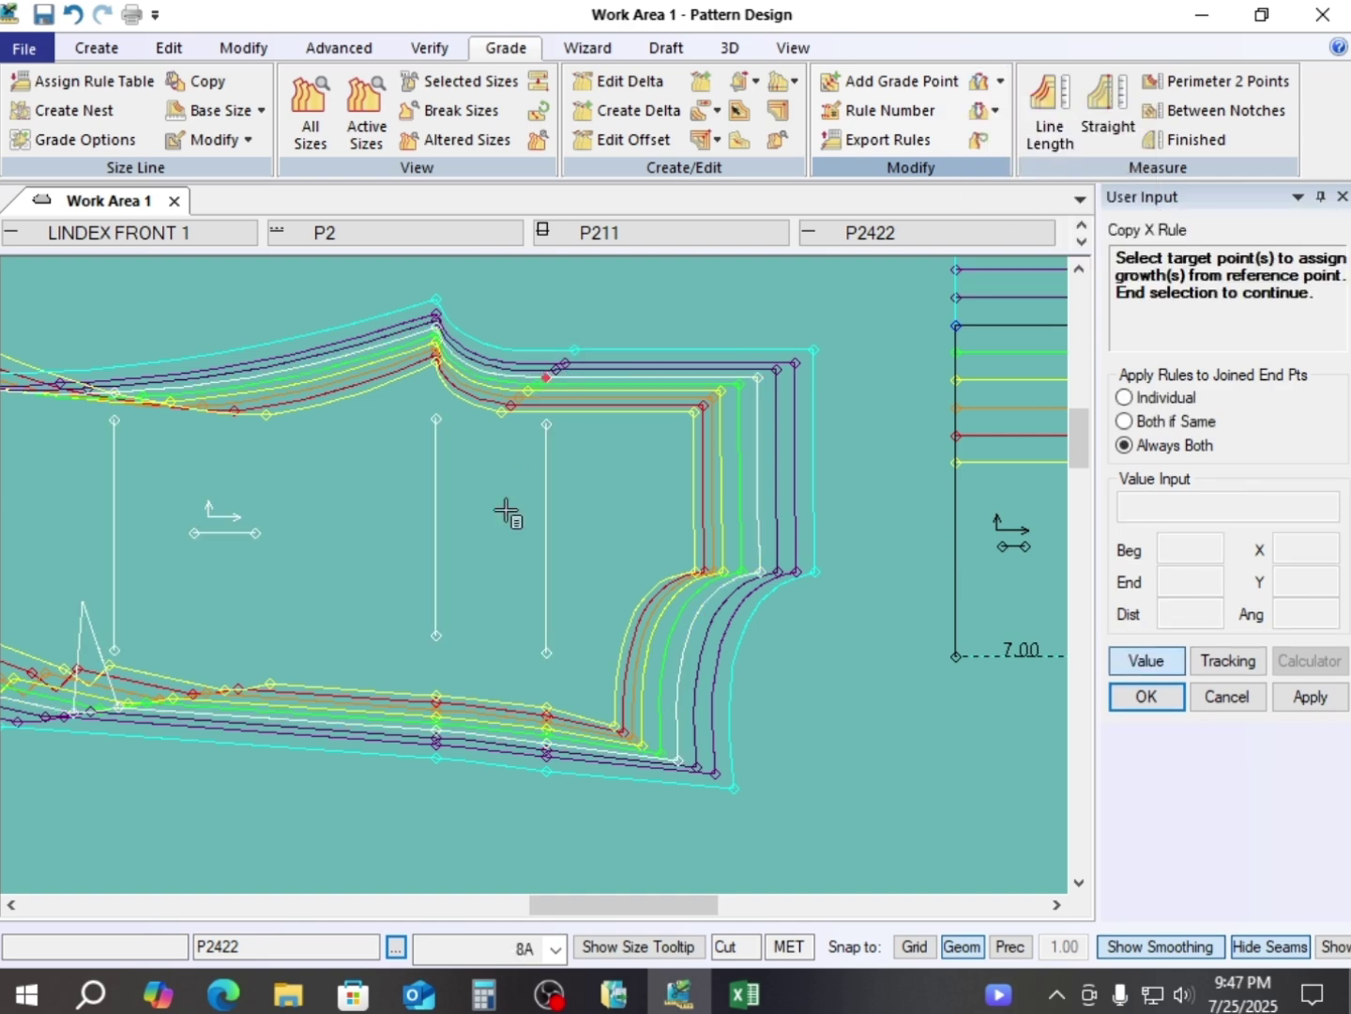
click(539, 757)
right_click(615, 529)
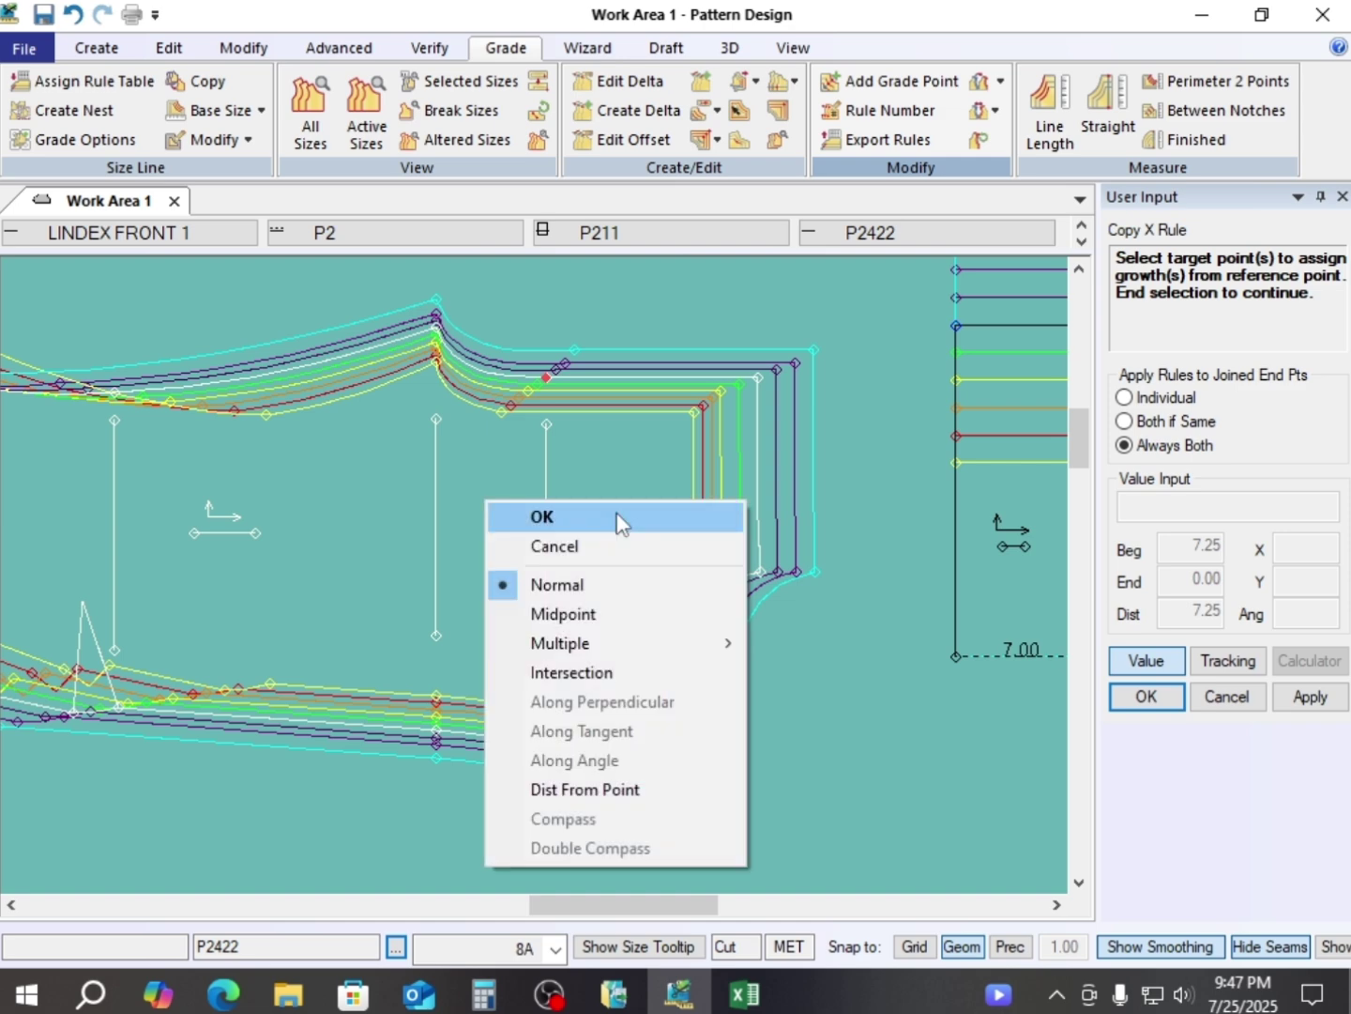
click(618, 517)
scroll(508, 742, down, 2)
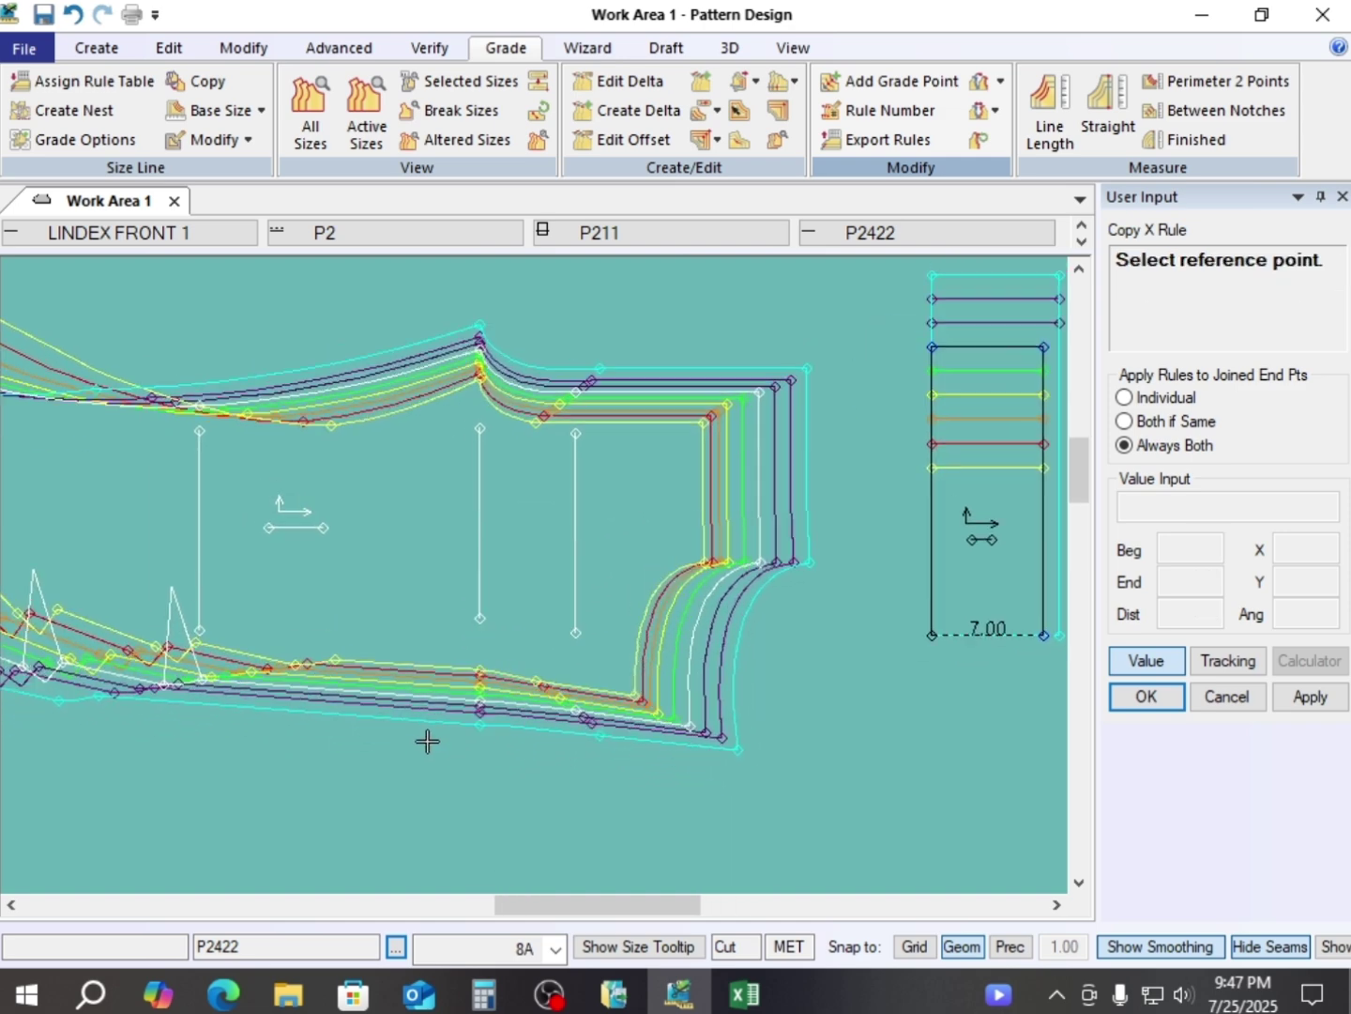
scroll(507, 709, down, 2)
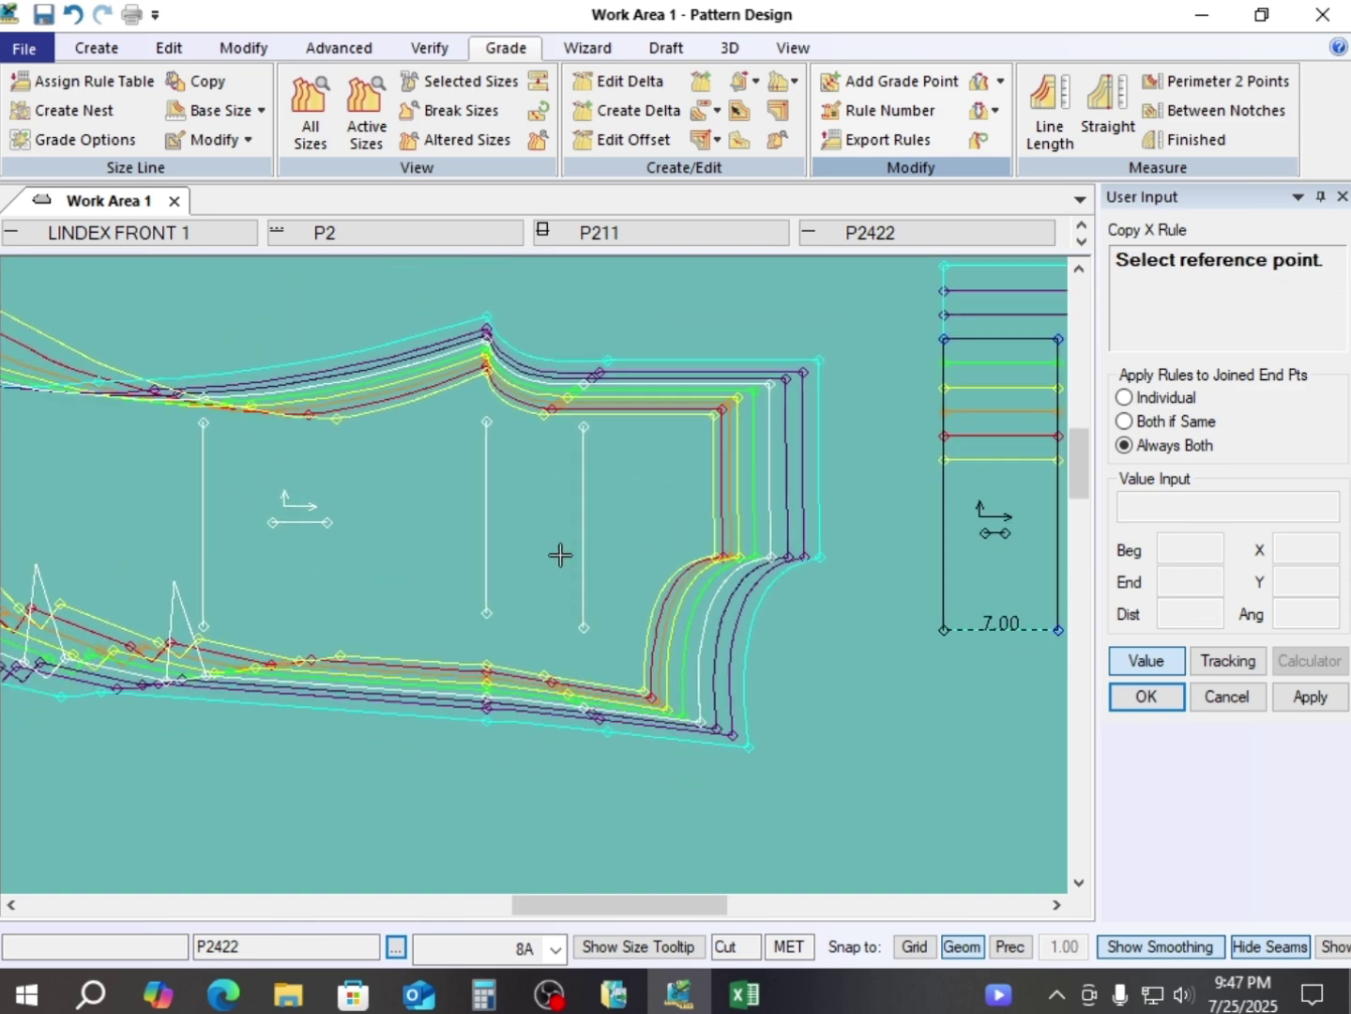
scroll(559, 371, up, 1)
scroll(506, 479, down, 2)
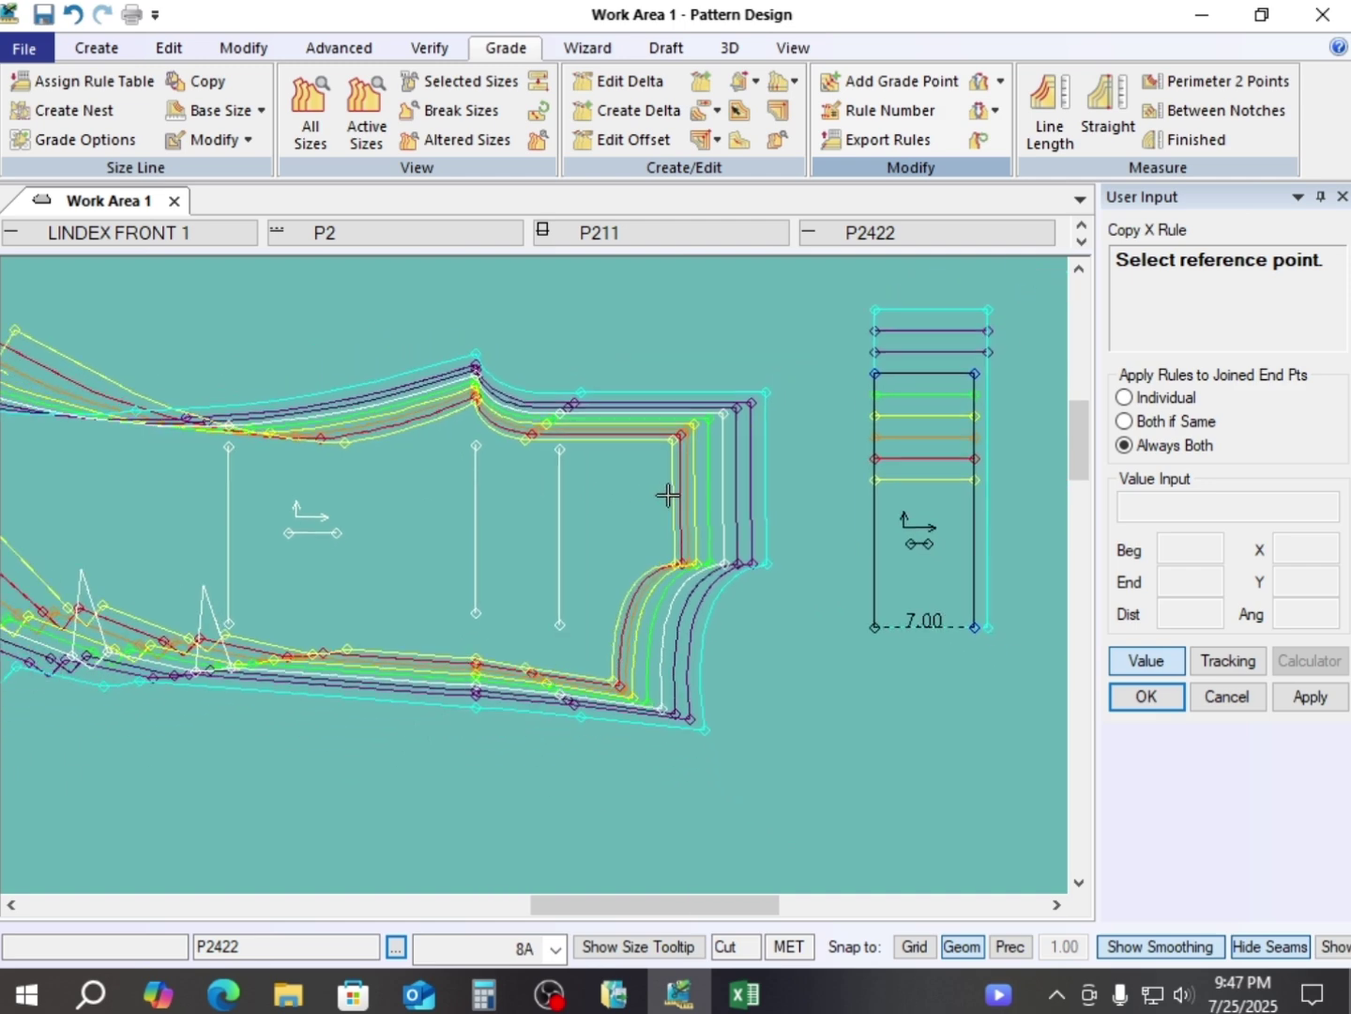
scroll(462, 510, down, 3)
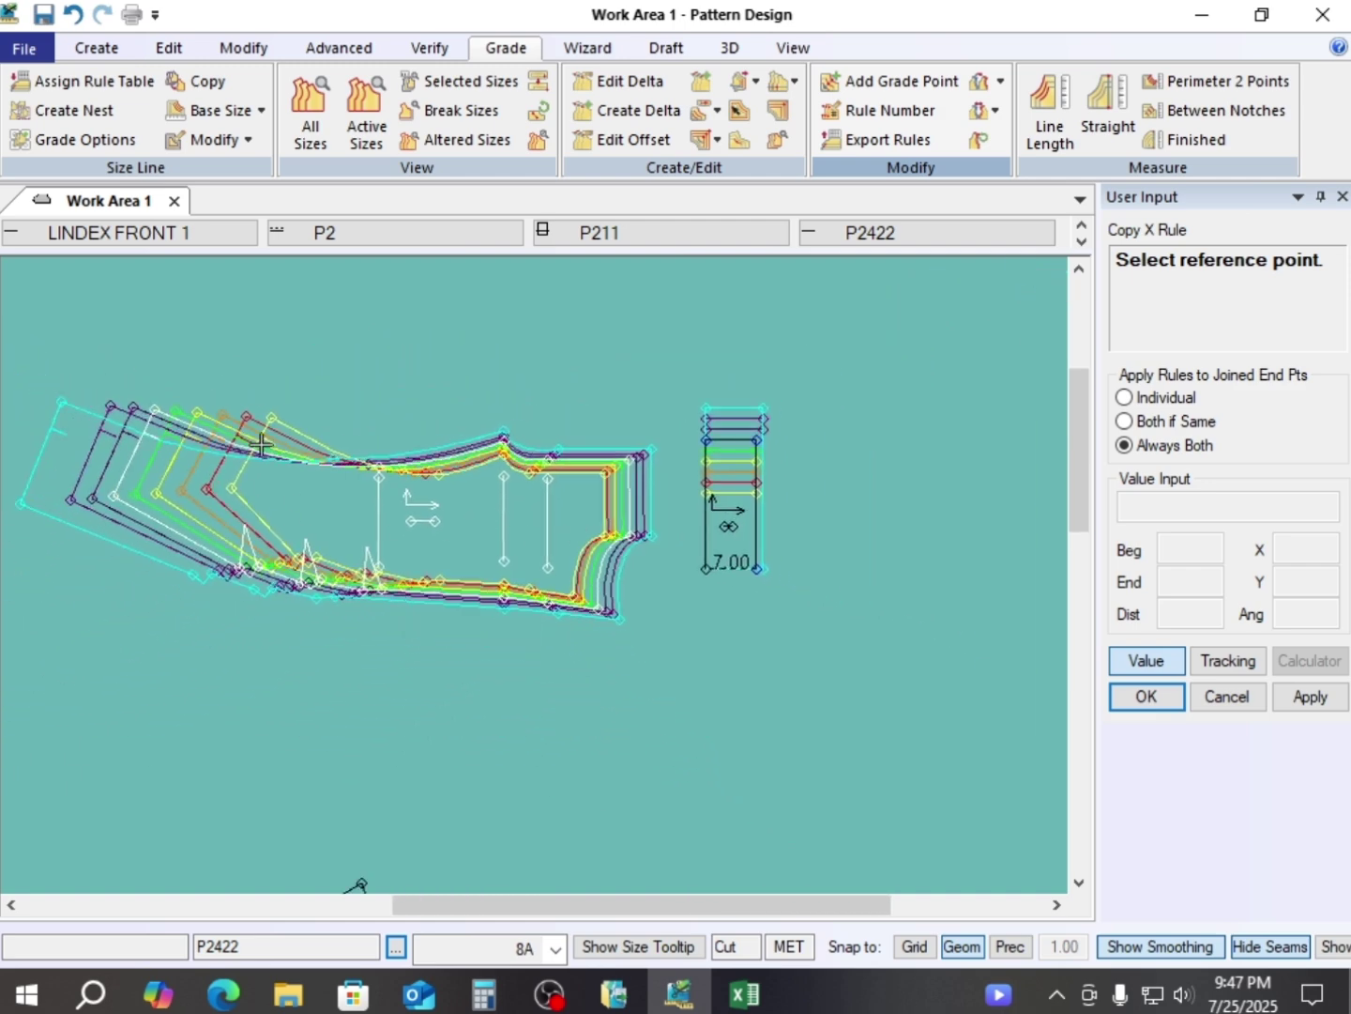
right_click(376, 350)
click(425, 355)
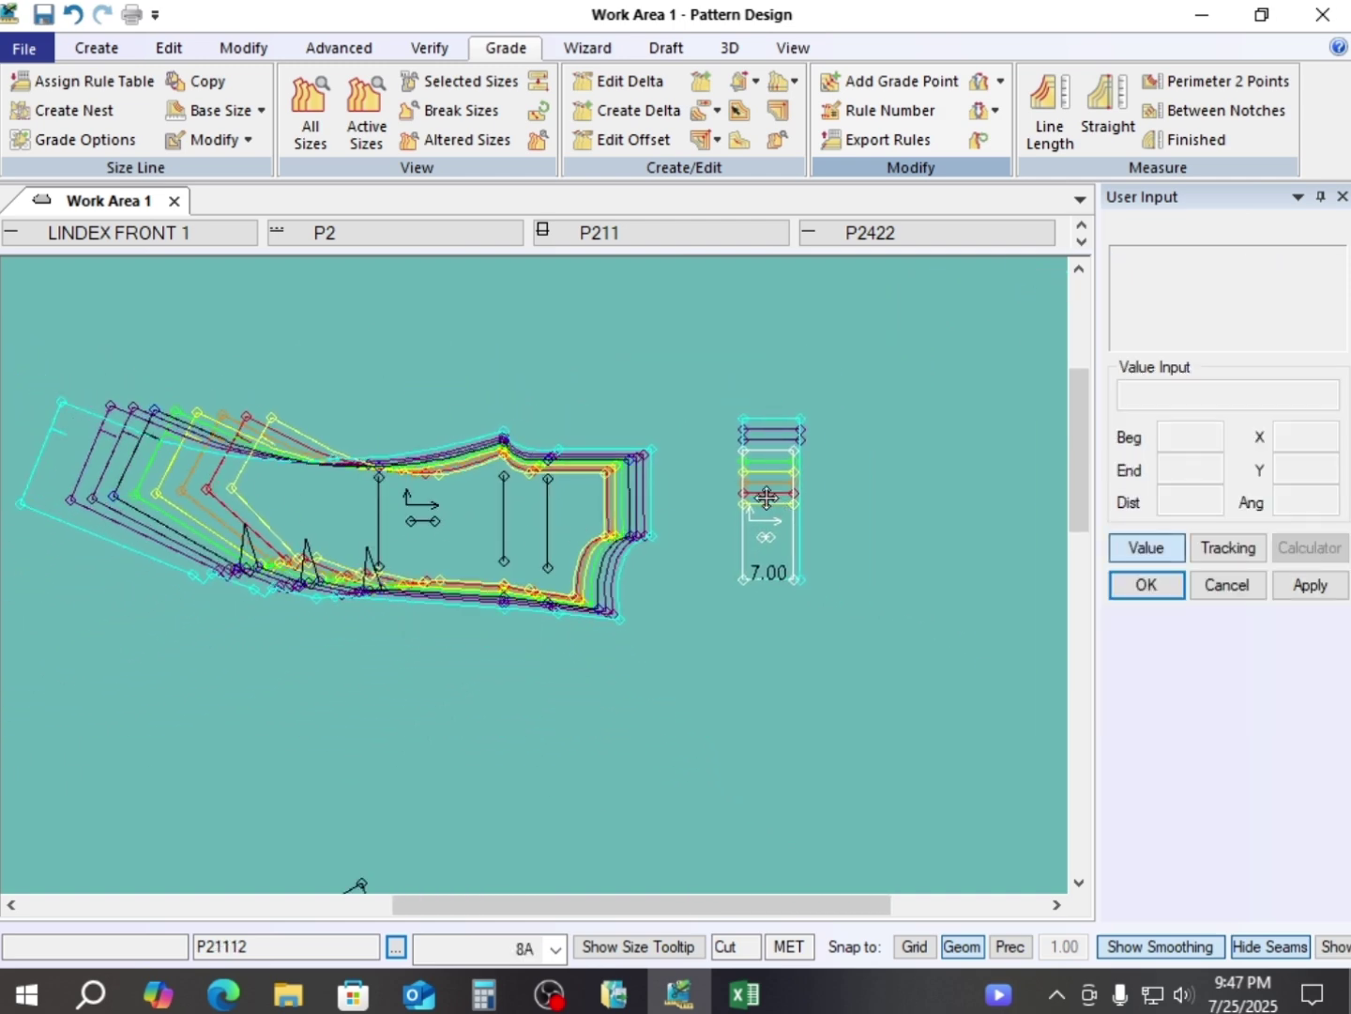
- Move the rectangular piece P21112 clear of the P2422 nest and reposition P2422 in the work area
scroll(564, 503, up, 3)
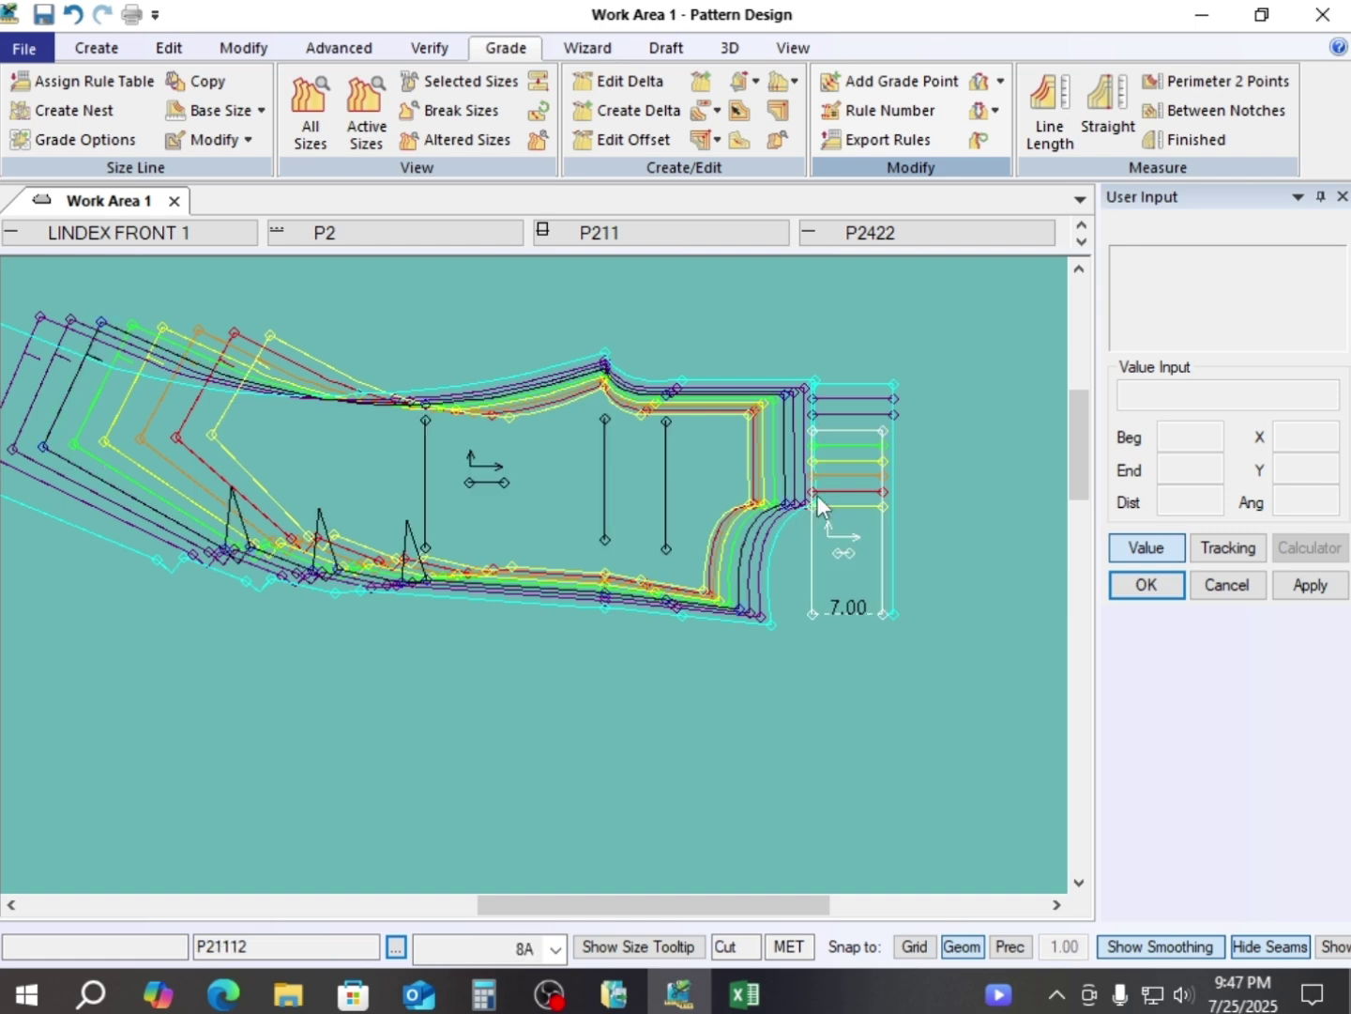
drag(817, 501, 902, 482)
drag(713, 532, 690, 539)
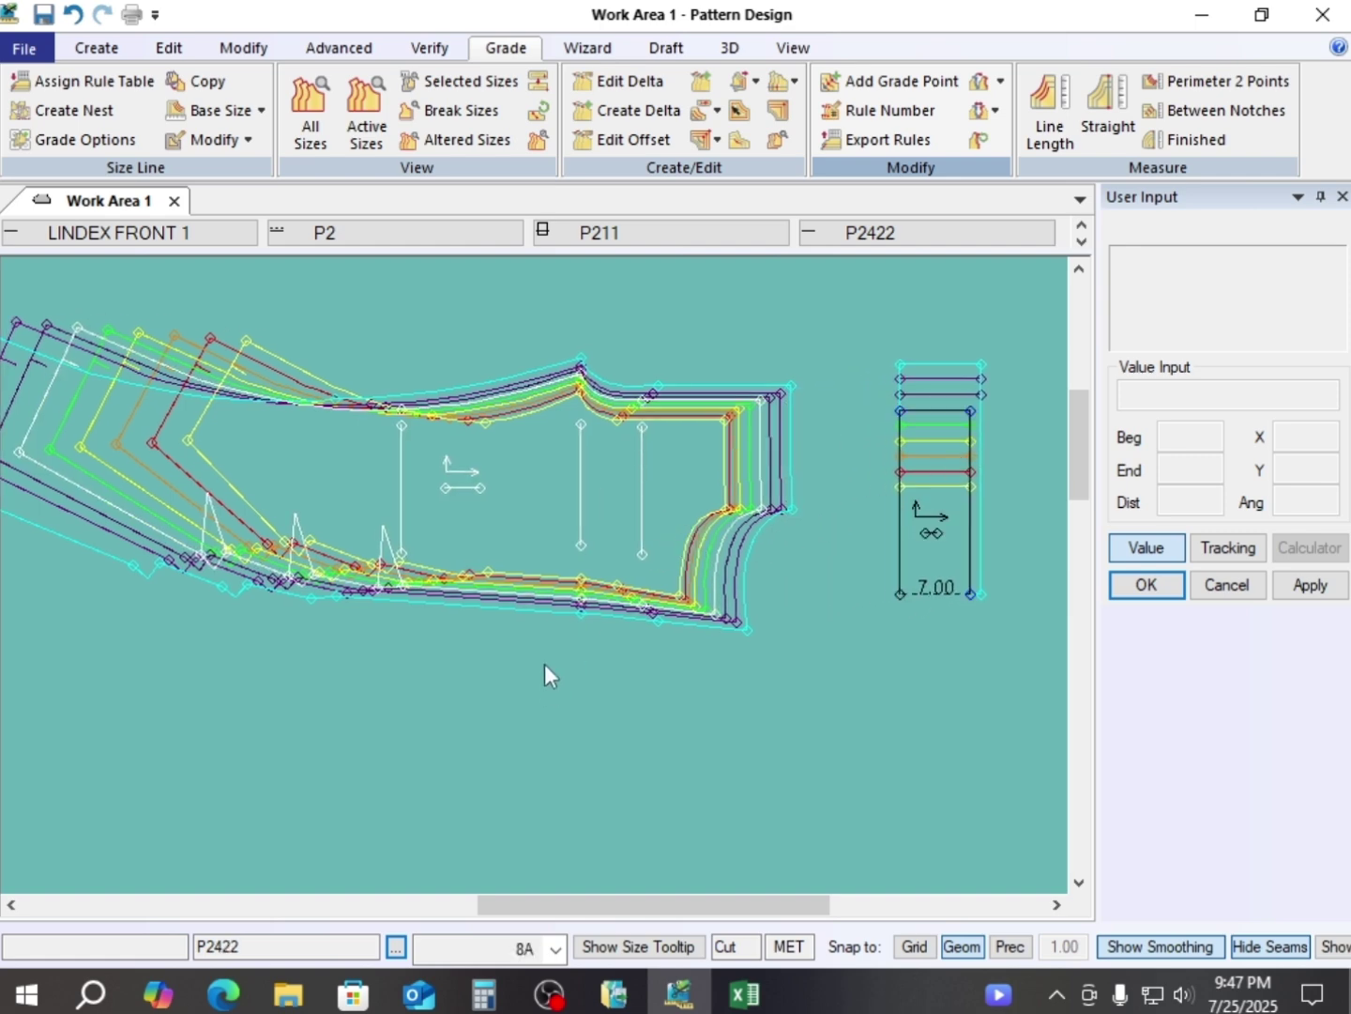
scroll(582, 516, up, 5)
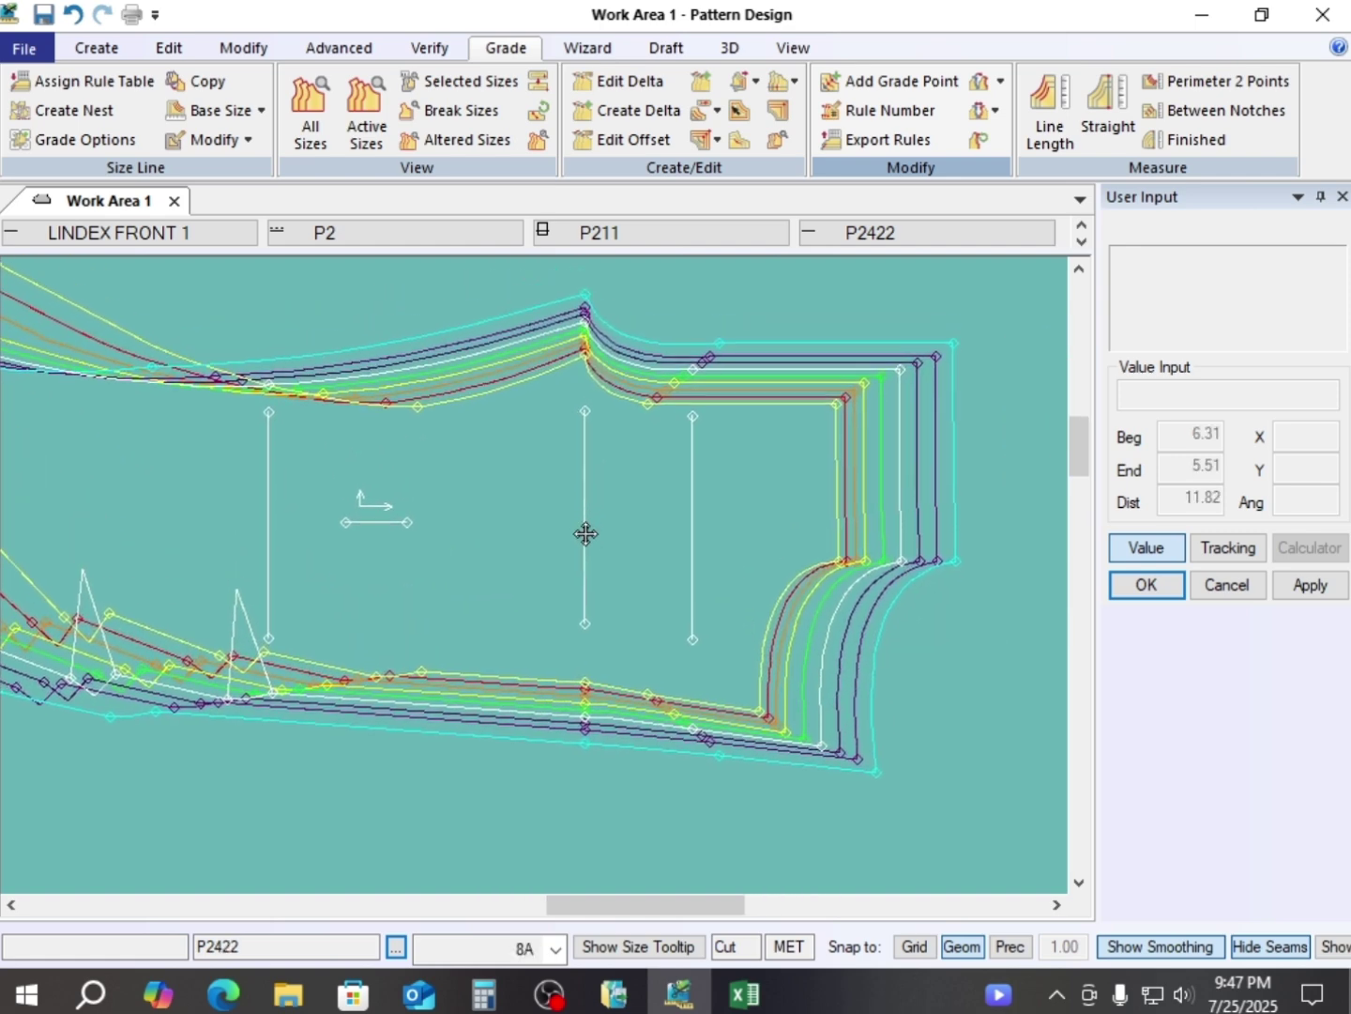
drag(736, 464, 729, 464)
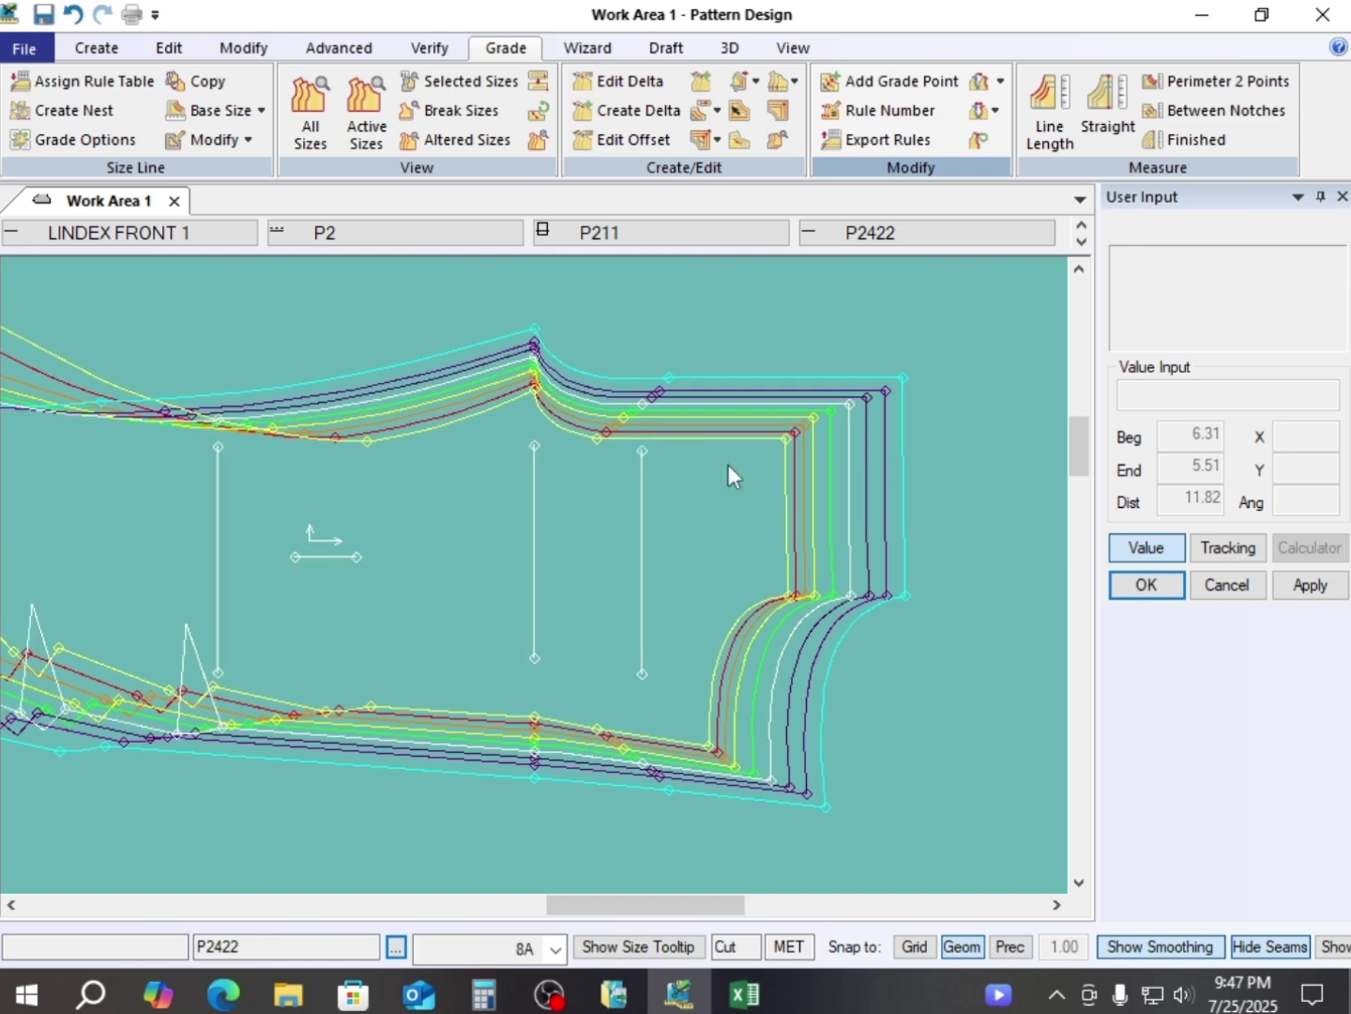
- Measure the graded length of P2422's front crotch curve and the straight rise line up to the waist across all sizes
key(l)
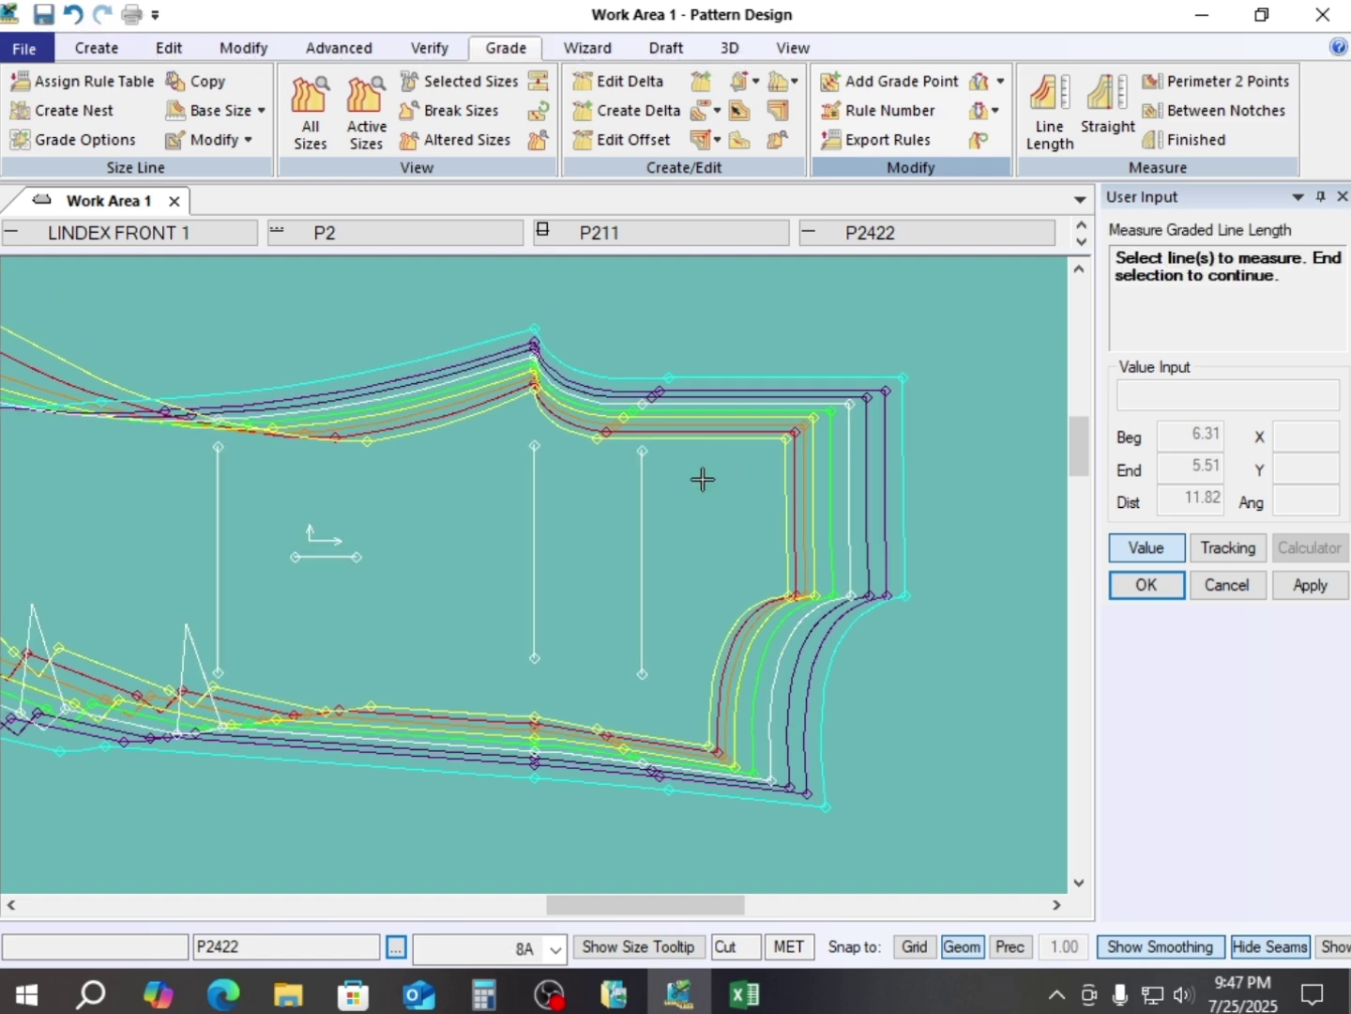
click(745, 404)
click(586, 395)
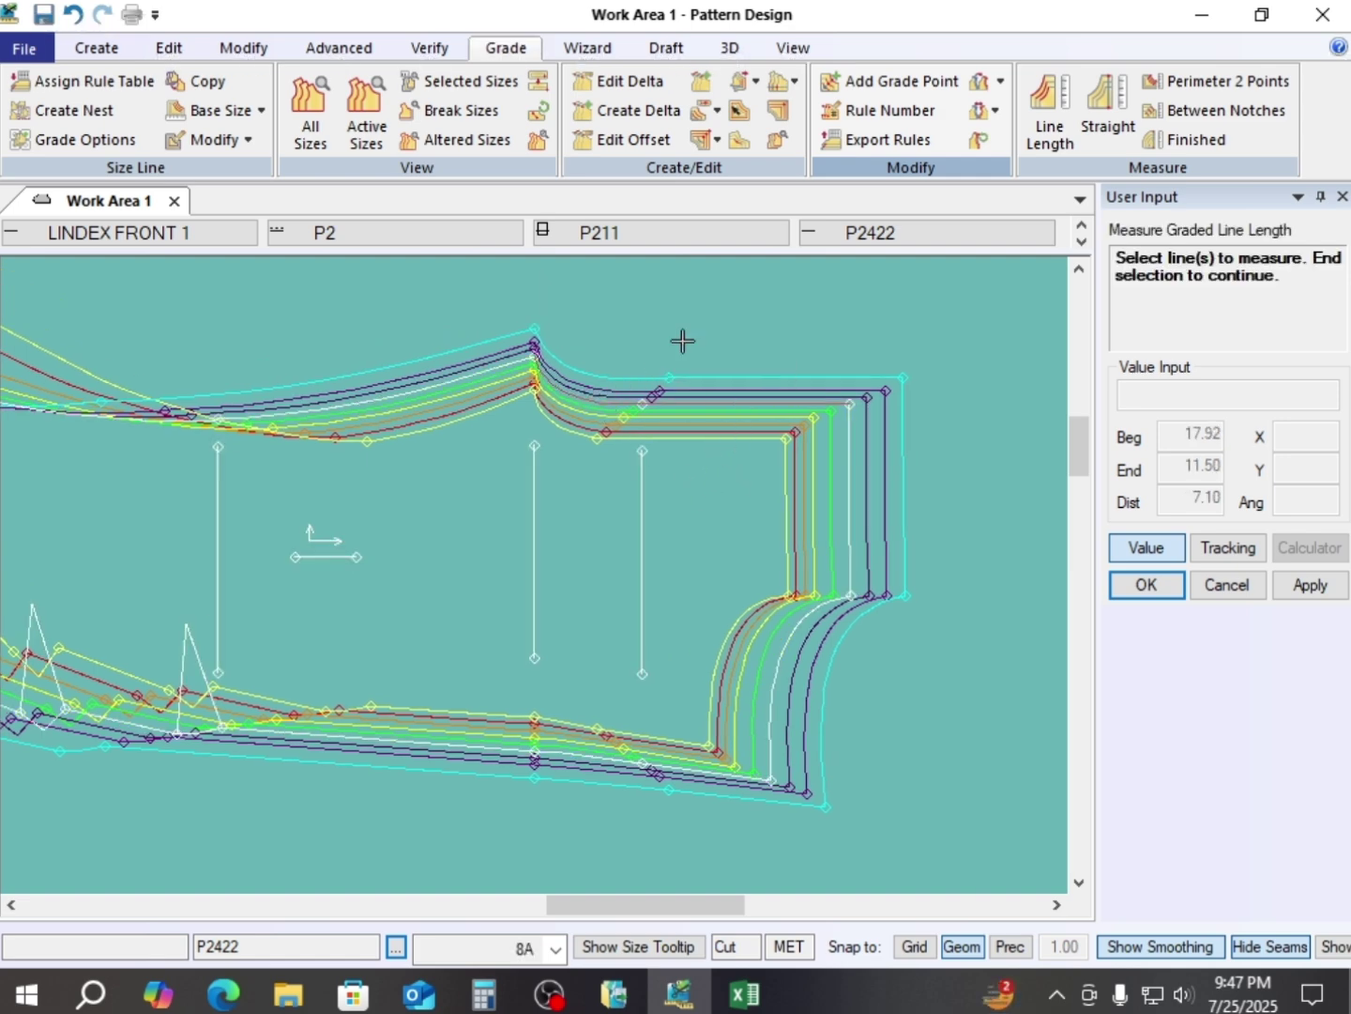
right_click(681, 338)
click(691, 341)
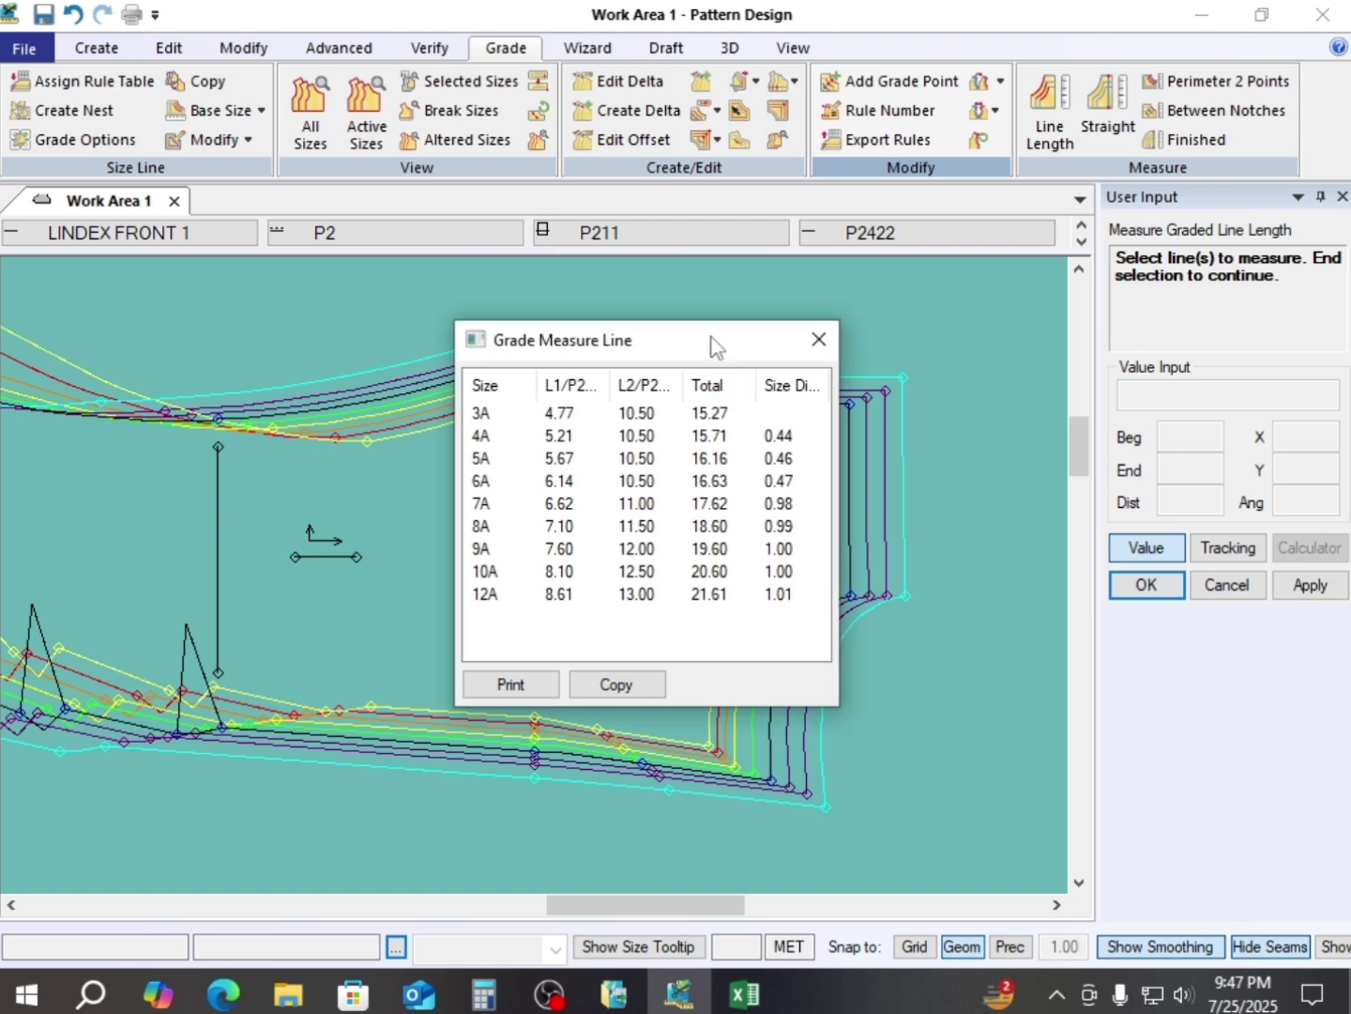
drag(713, 342, 333, 348)
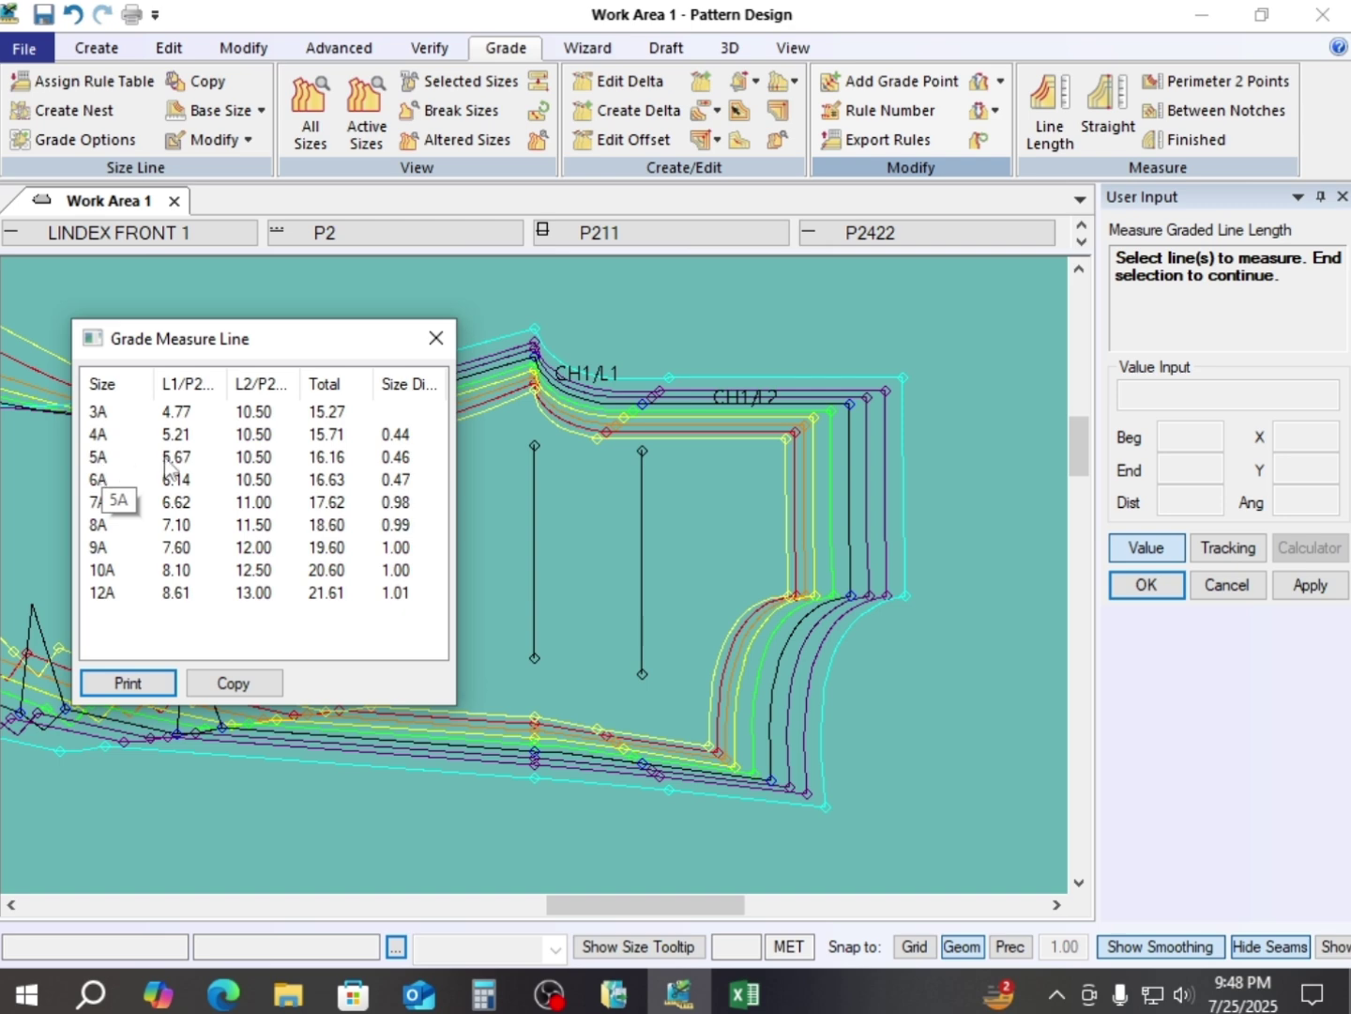
right_click(637, 307)
click(637, 307)
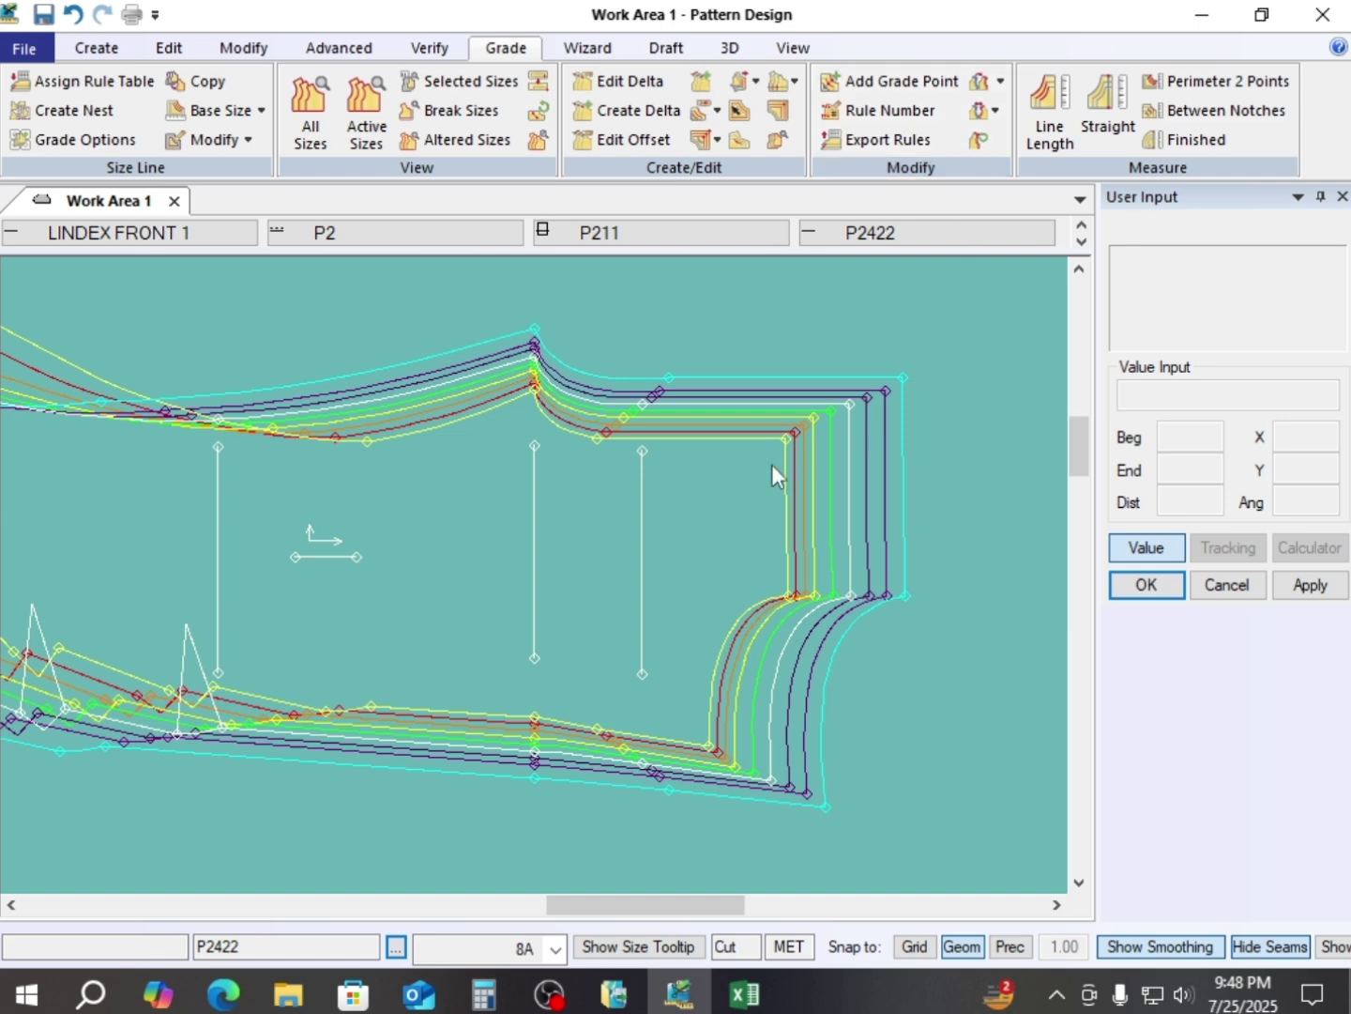
- Switch to Excel and review the crotch, hip and waistband rows of the measurement chart
middle_drag(774, 473, 562, 492)
scroll(573, 506, up, 2)
scroll(572, 506, down, 2)
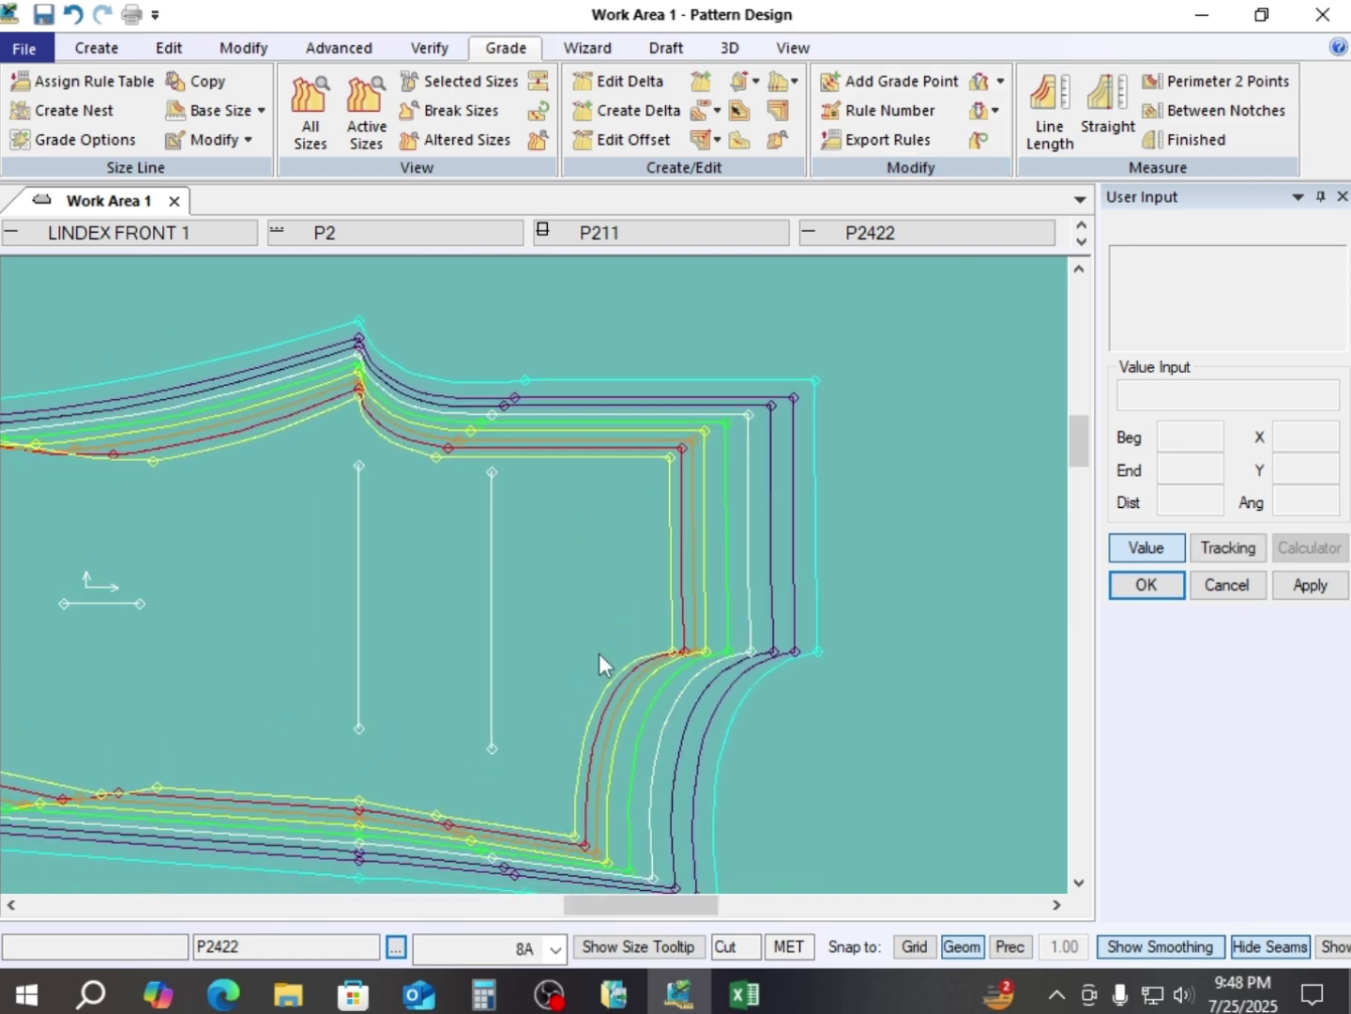
click(744, 993)
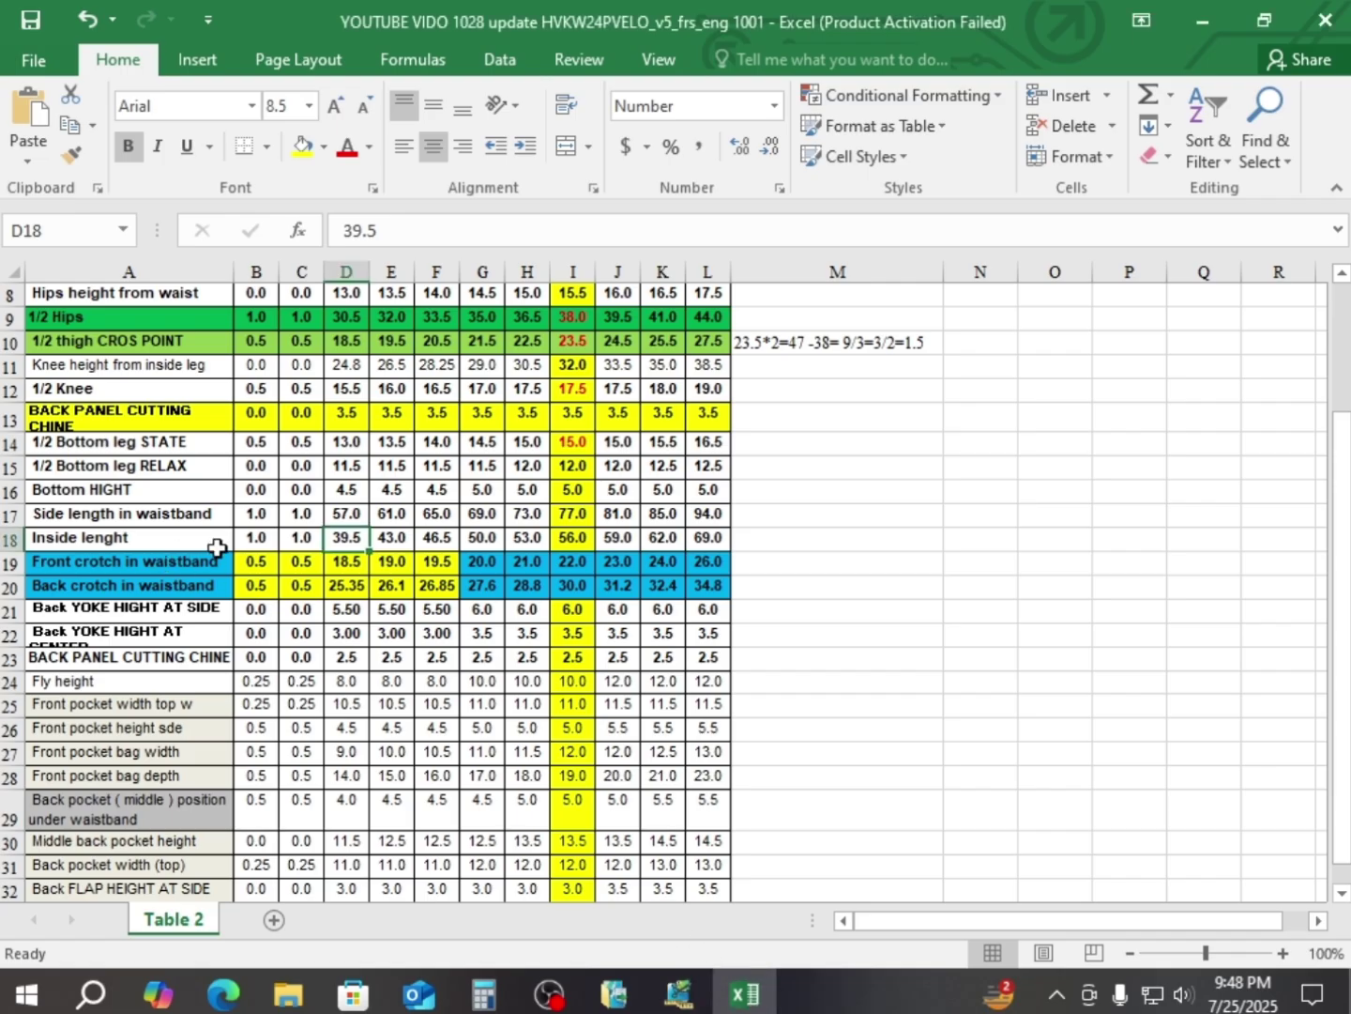
scroll(376, 528, up, 1)
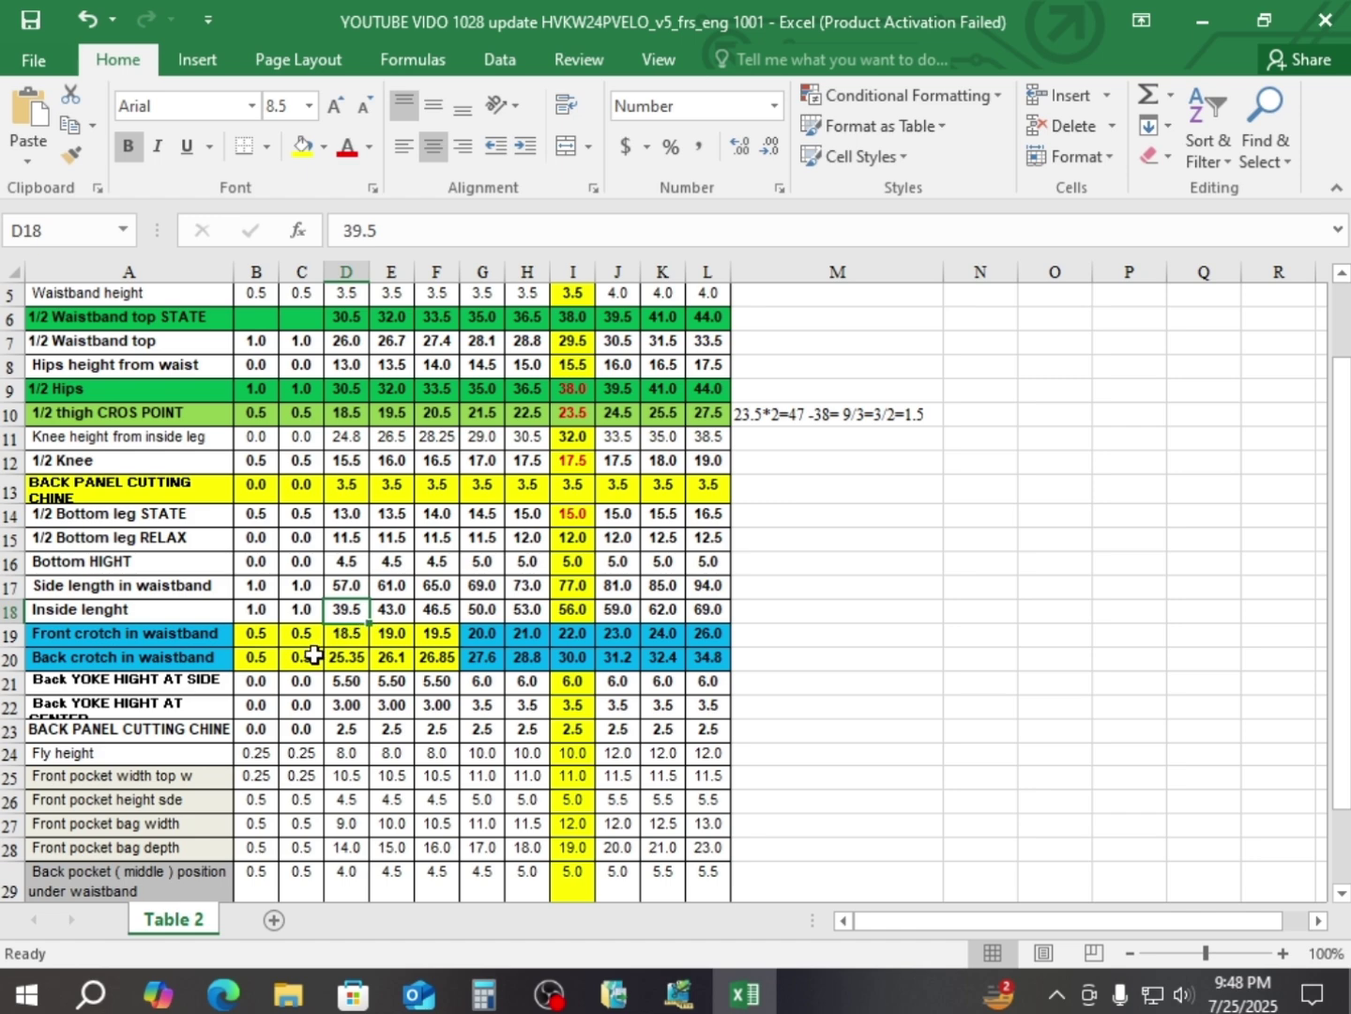
- Compare the waistband, hip, thigh and crotch rows of the trouser measurement chart across sizes 3A to 12A
scroll(401, 667, up, 2)
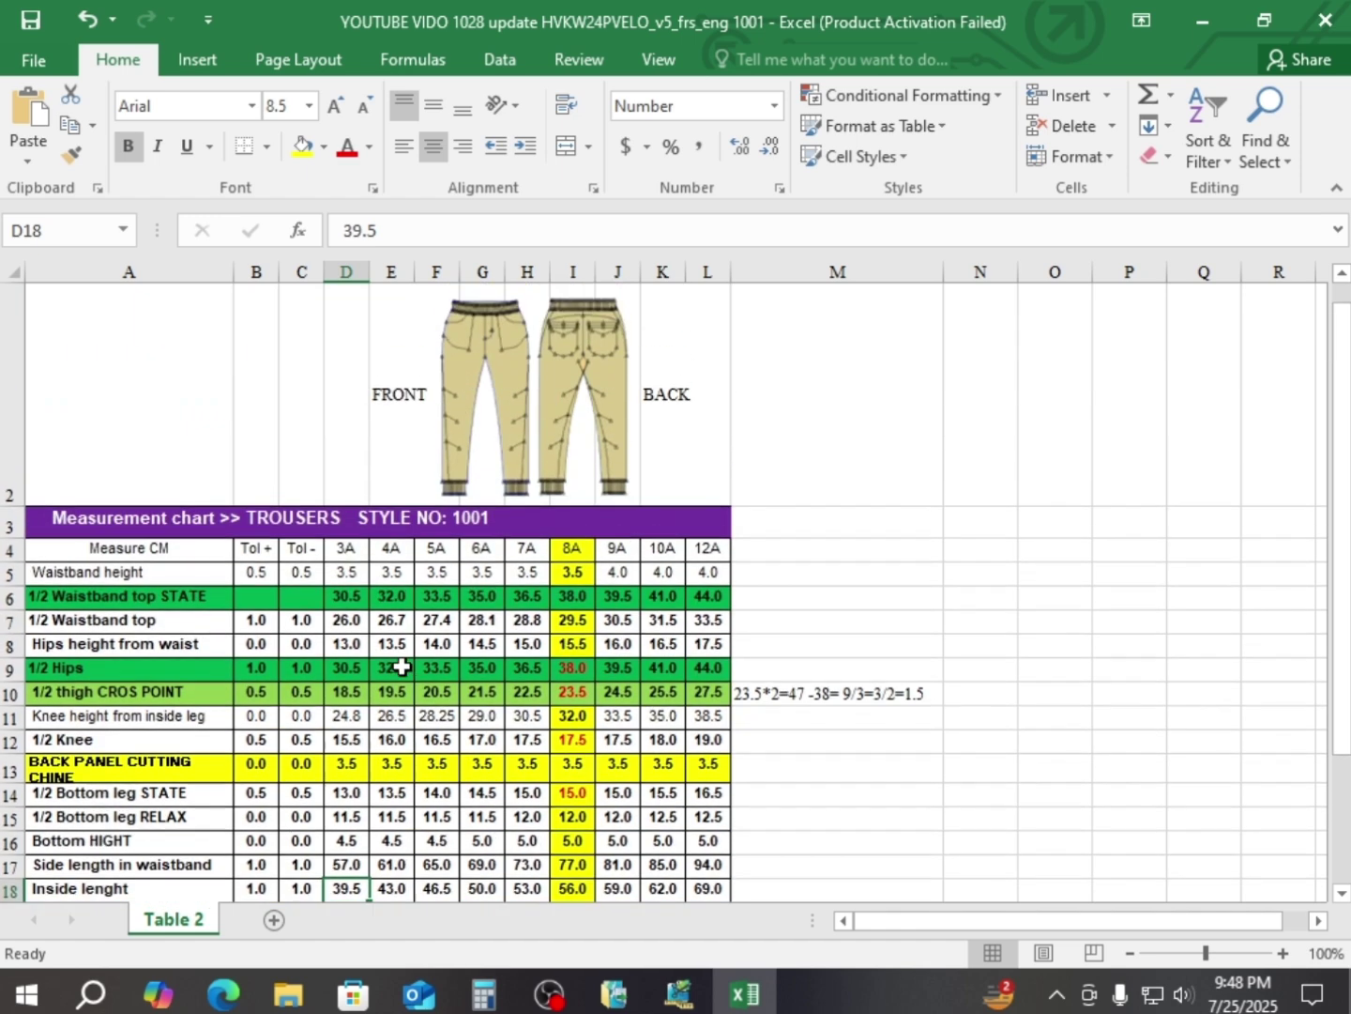
scroll(408, 606, down, 2)
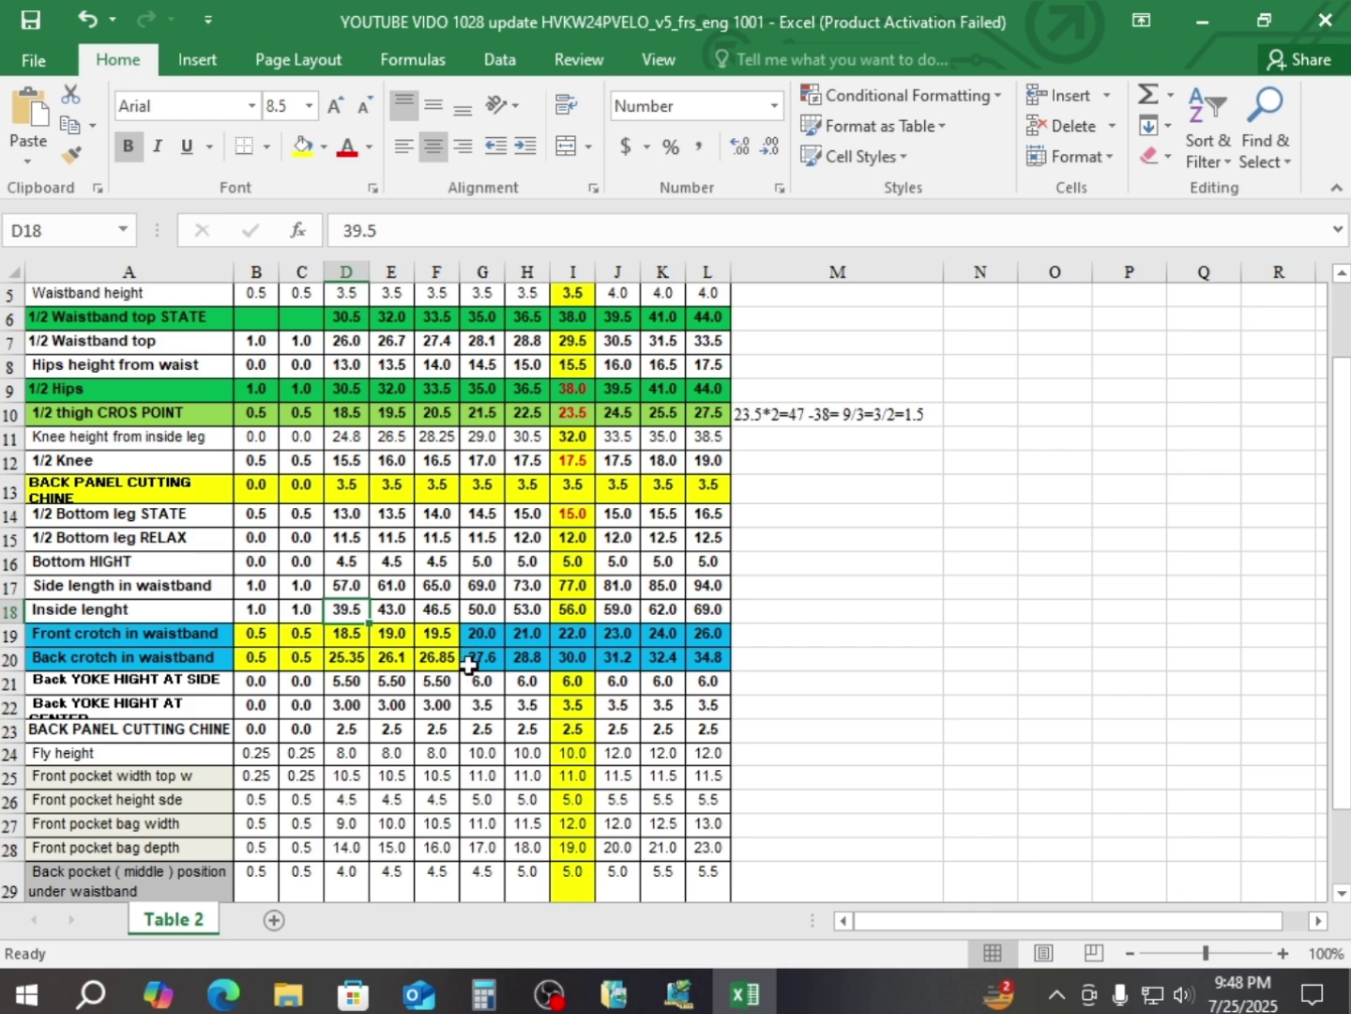
scroll(519, 676, up, 2)
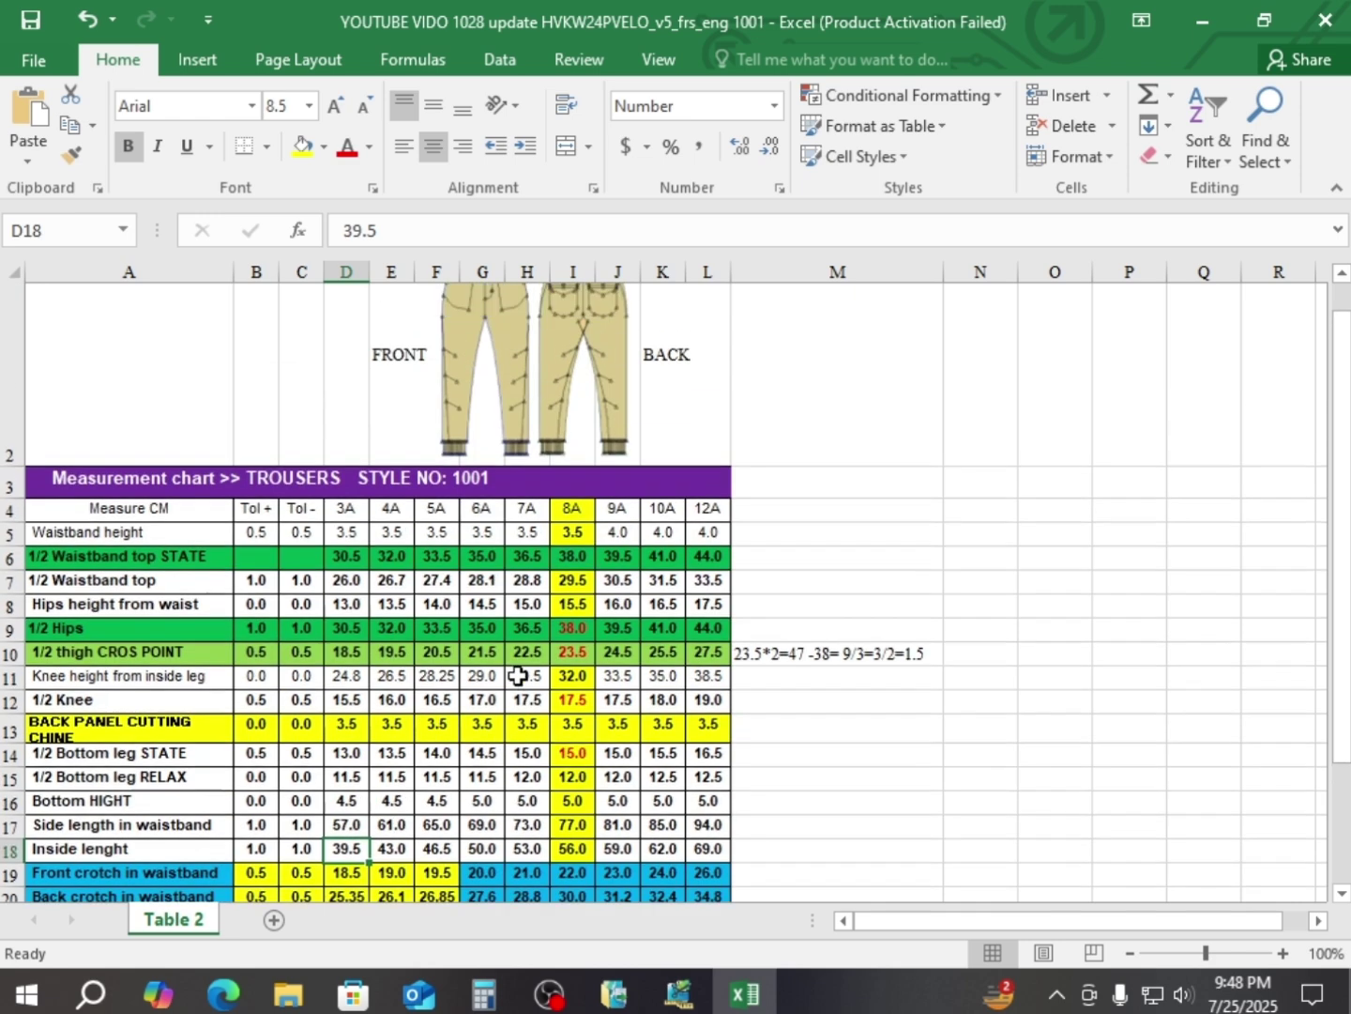
scroll(518, 676, down, 2)
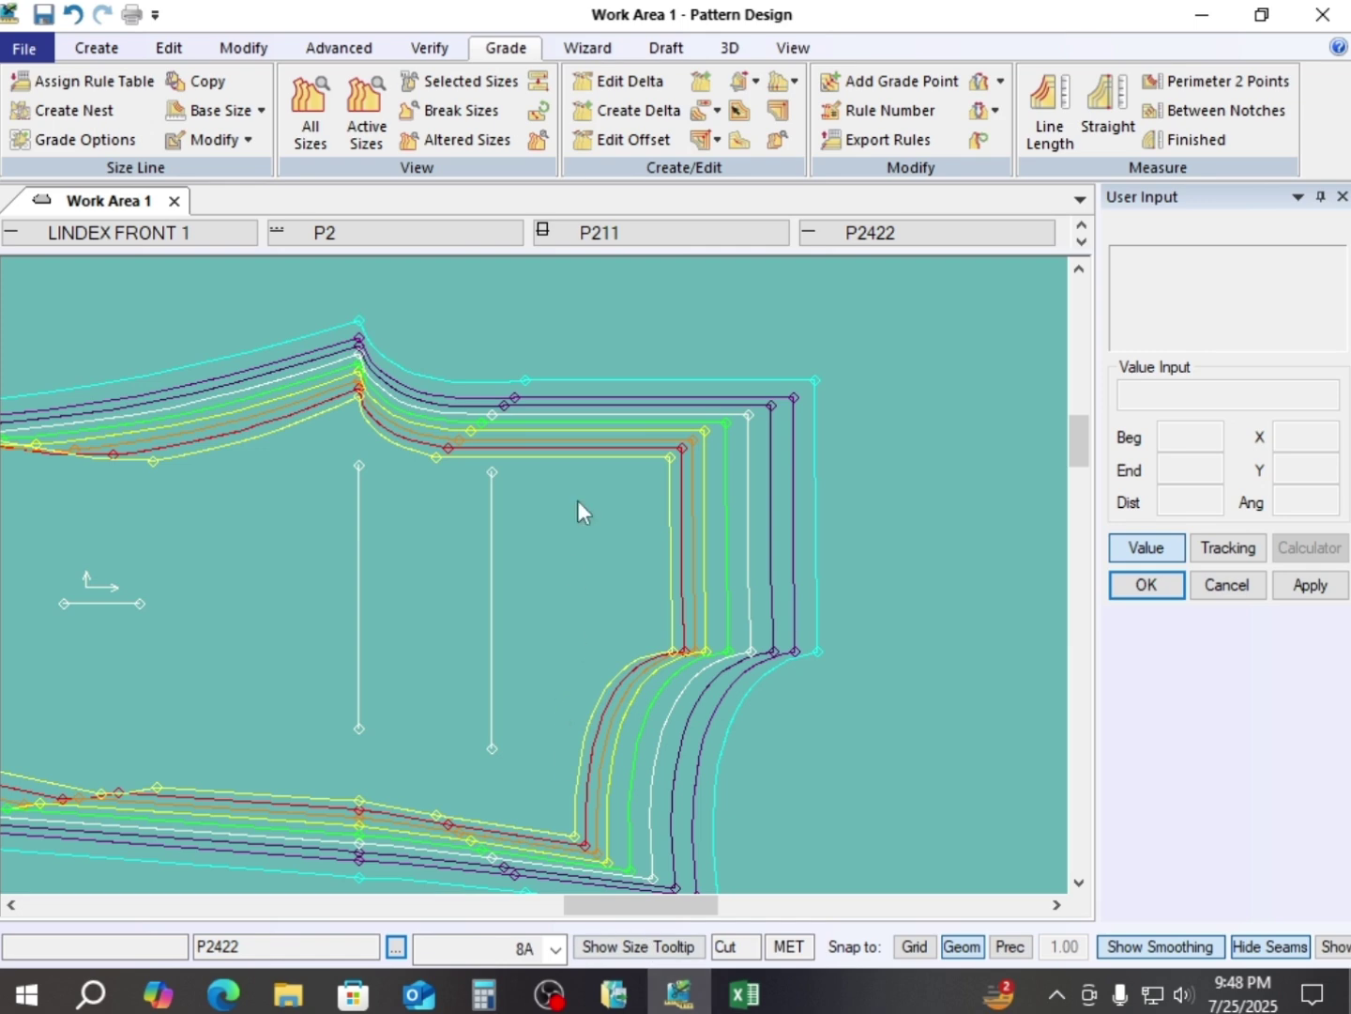
- Back in Pattern Design, measure the graded length of P2422's front crotch curve and straight rise line across all sizes
middle_drag(549, 501, 612, 476)
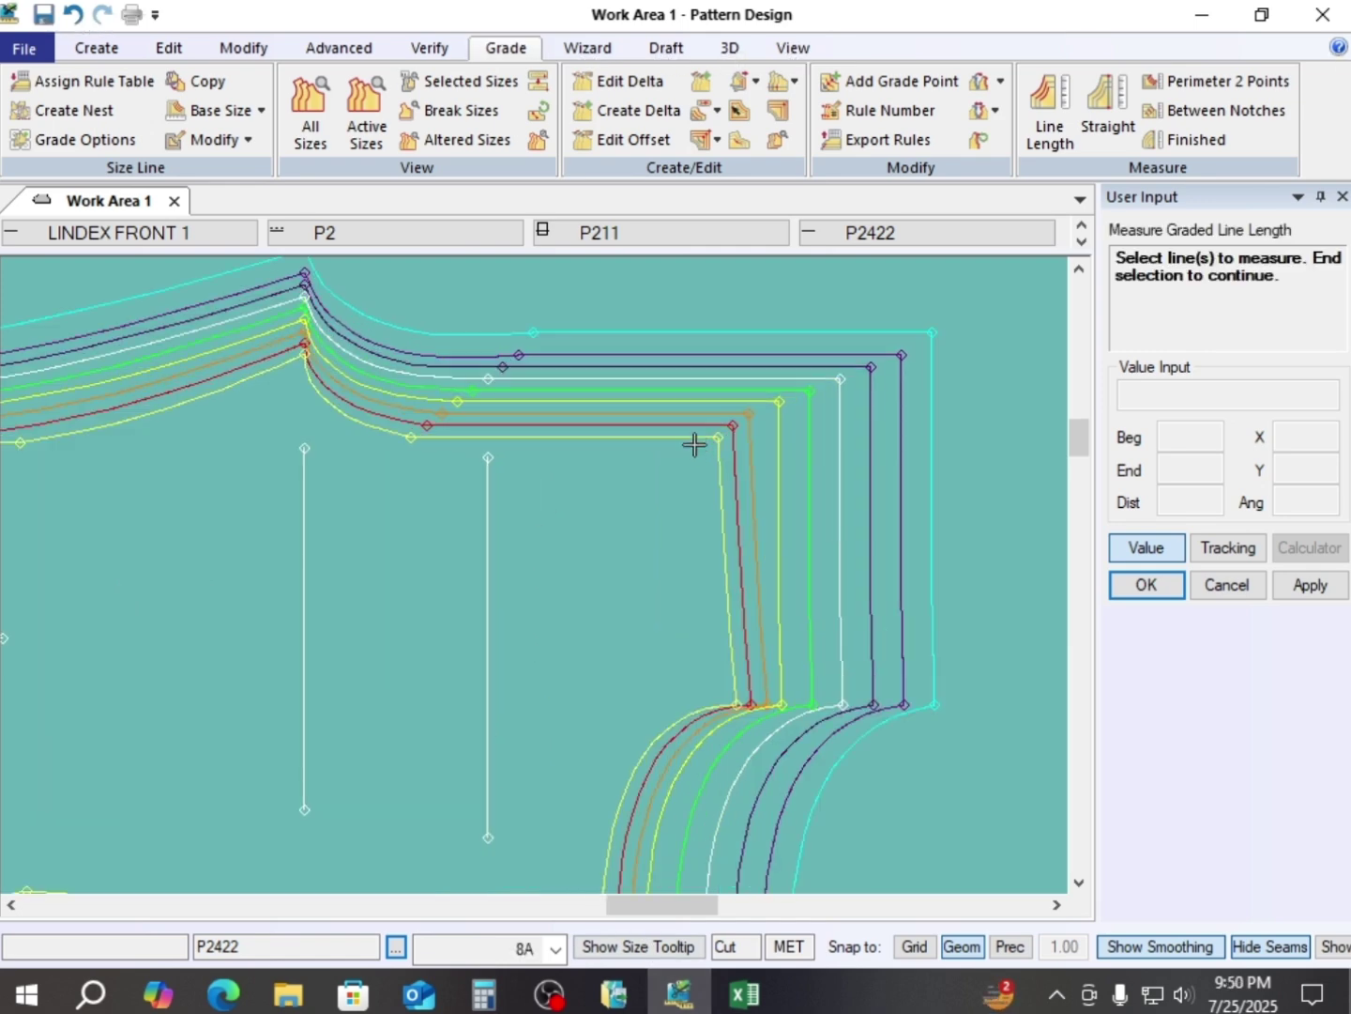
click(631, 392)
right_click(376, 372)
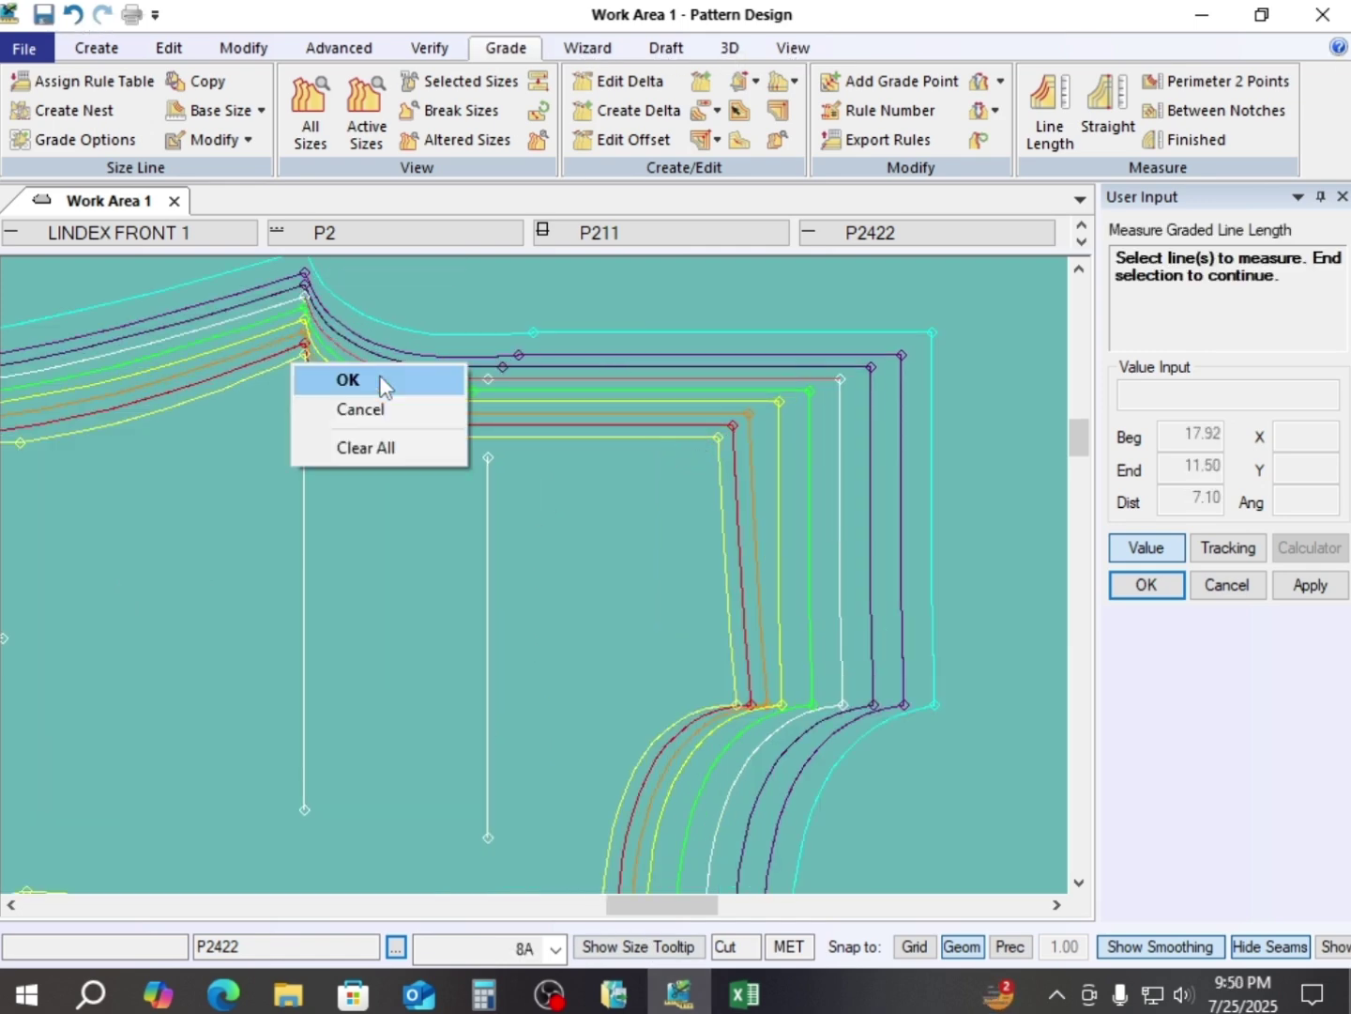
click(378, 377)
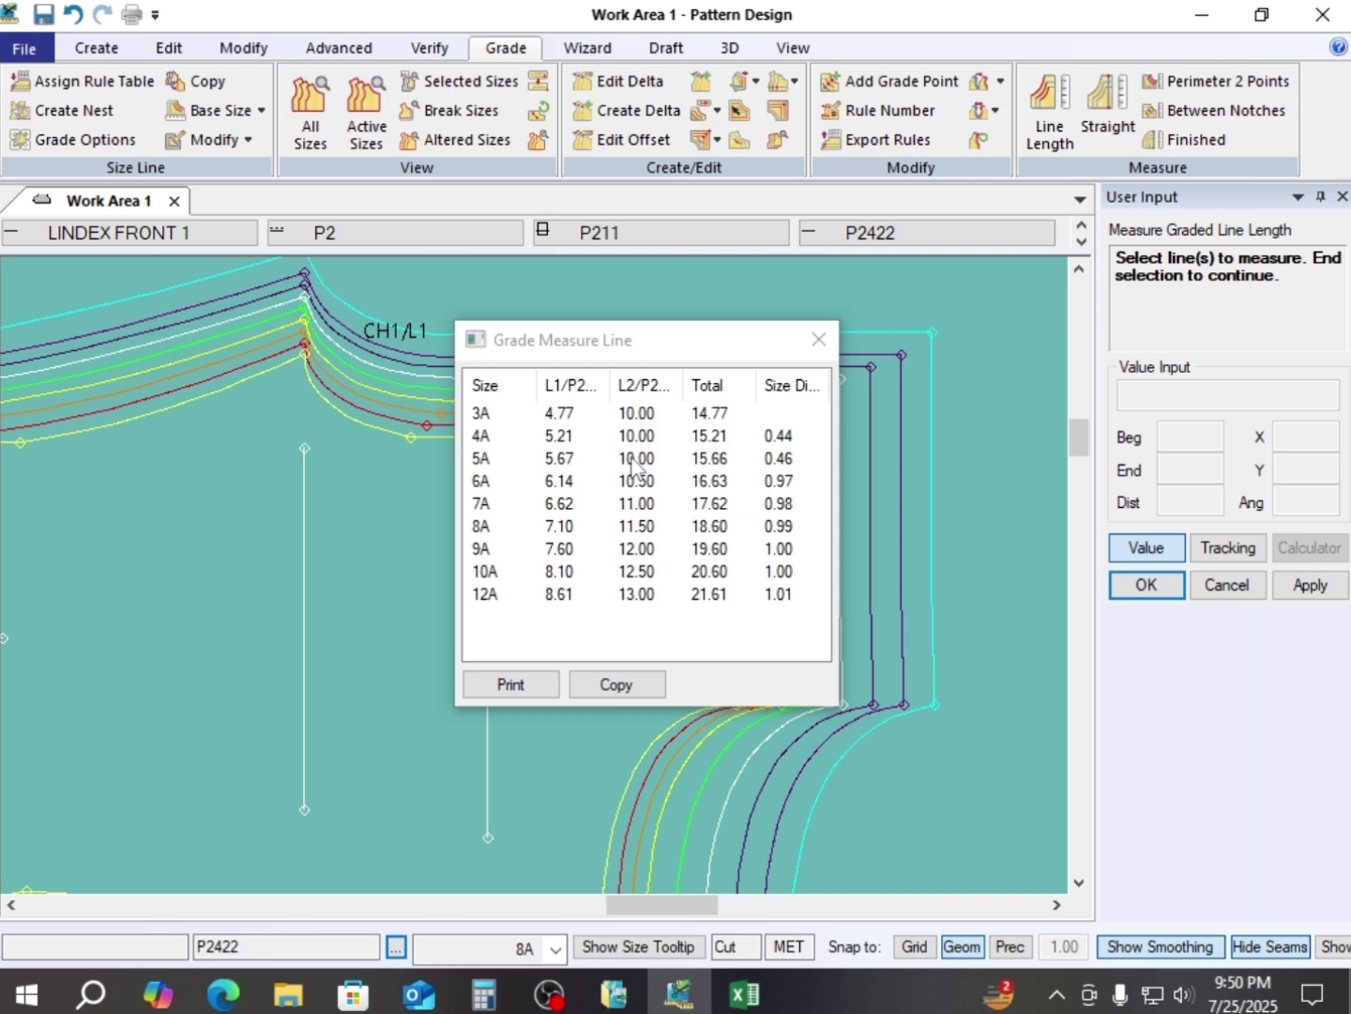
drag(665, 347, 432, 523)
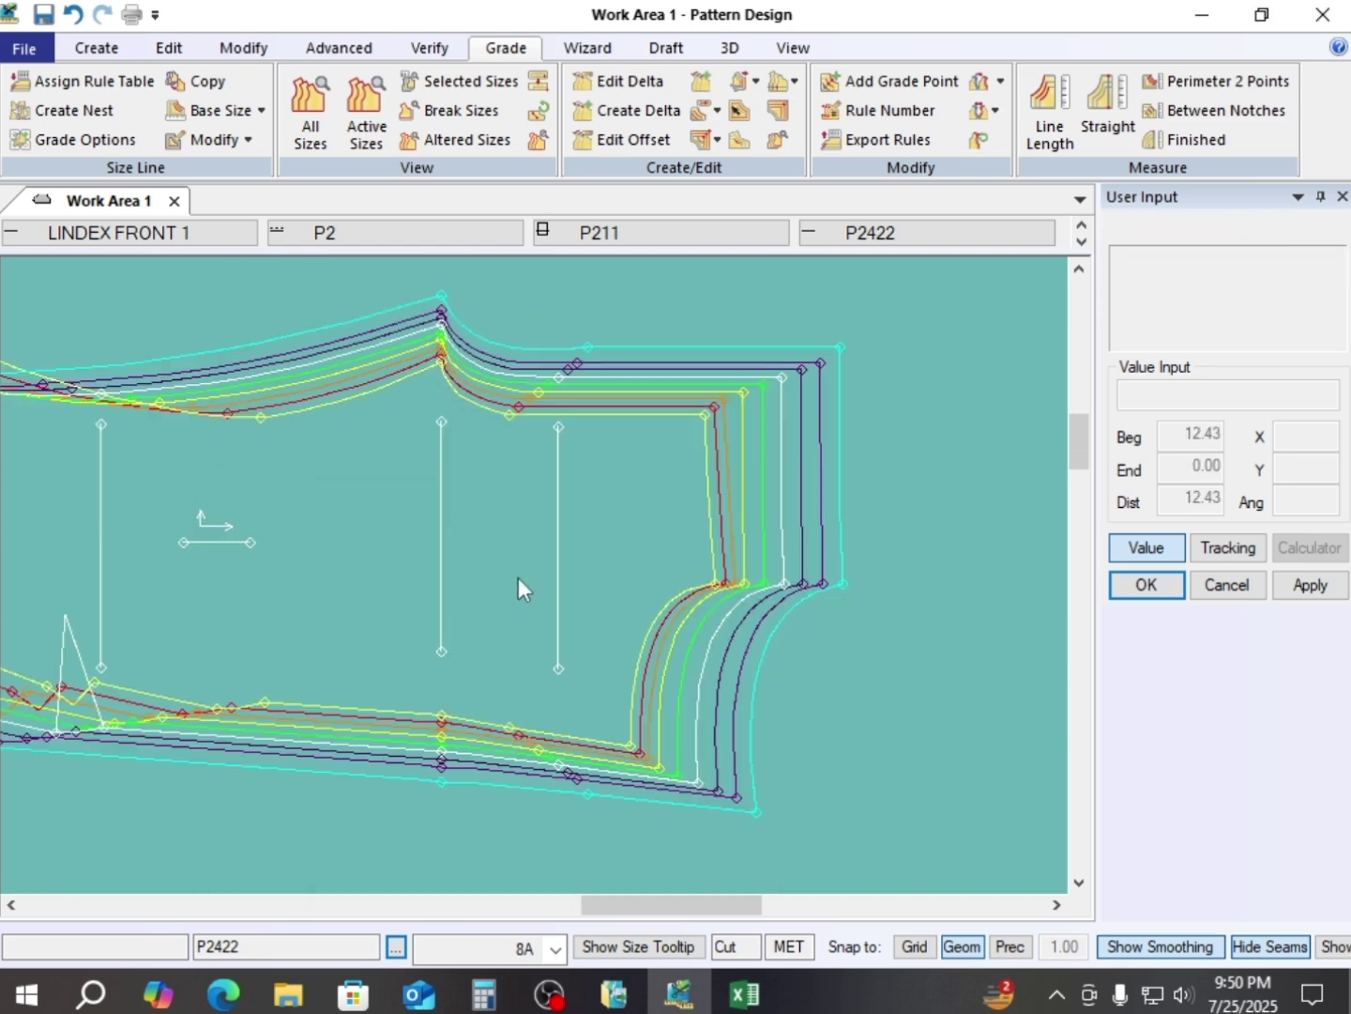
- Consult the measurement chart in Excel and return to the P2422 nest in Pattern Design
middle_drag(530, 583, 588, 566)
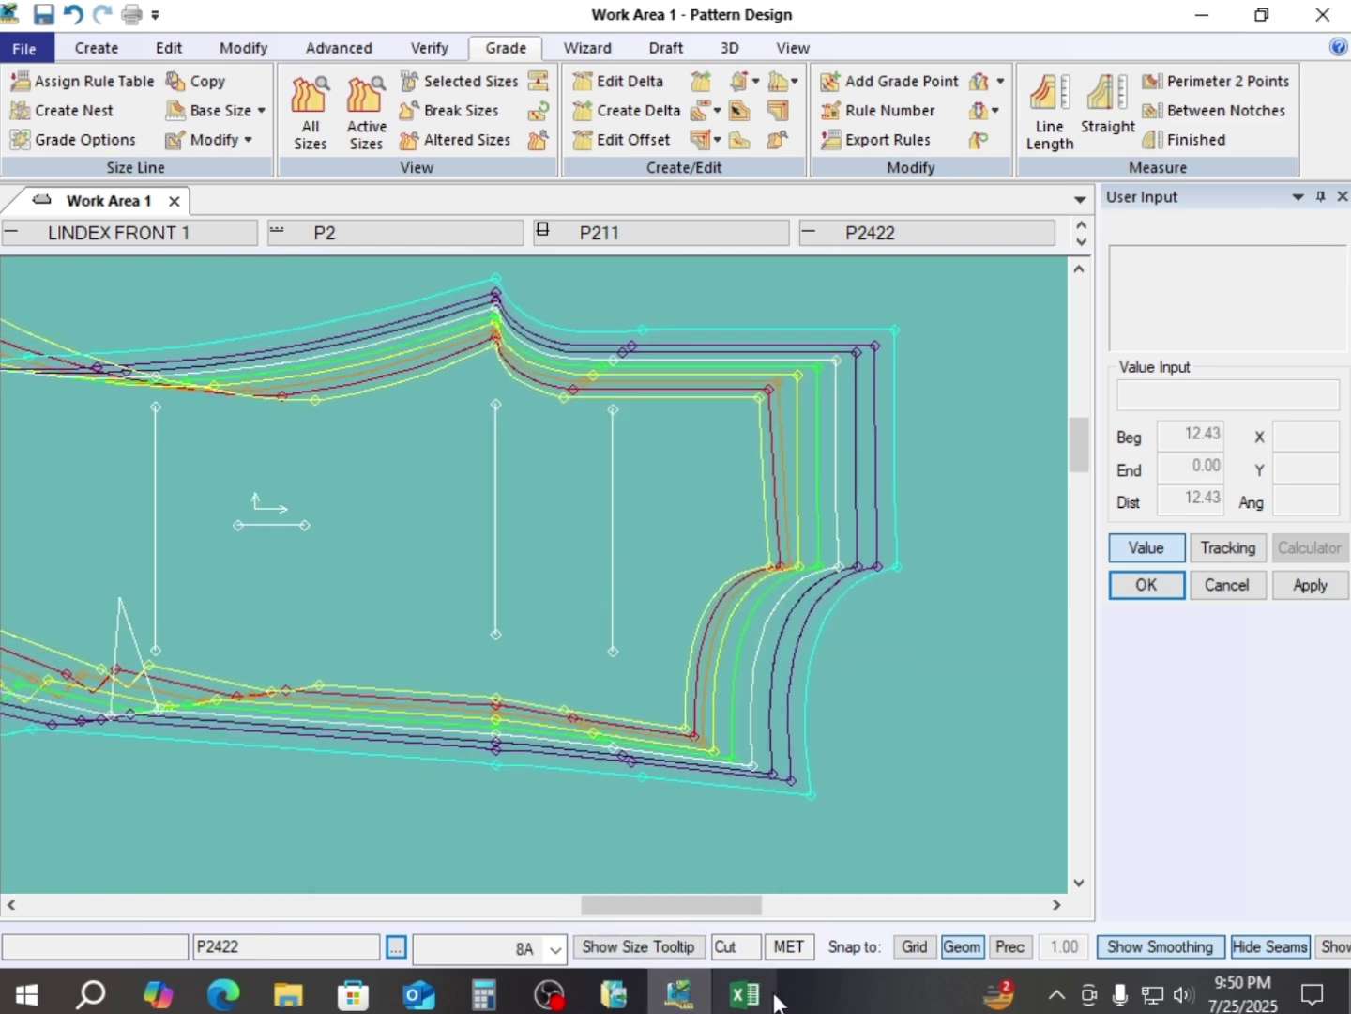
middle_drag(520, 449, 528, 461)
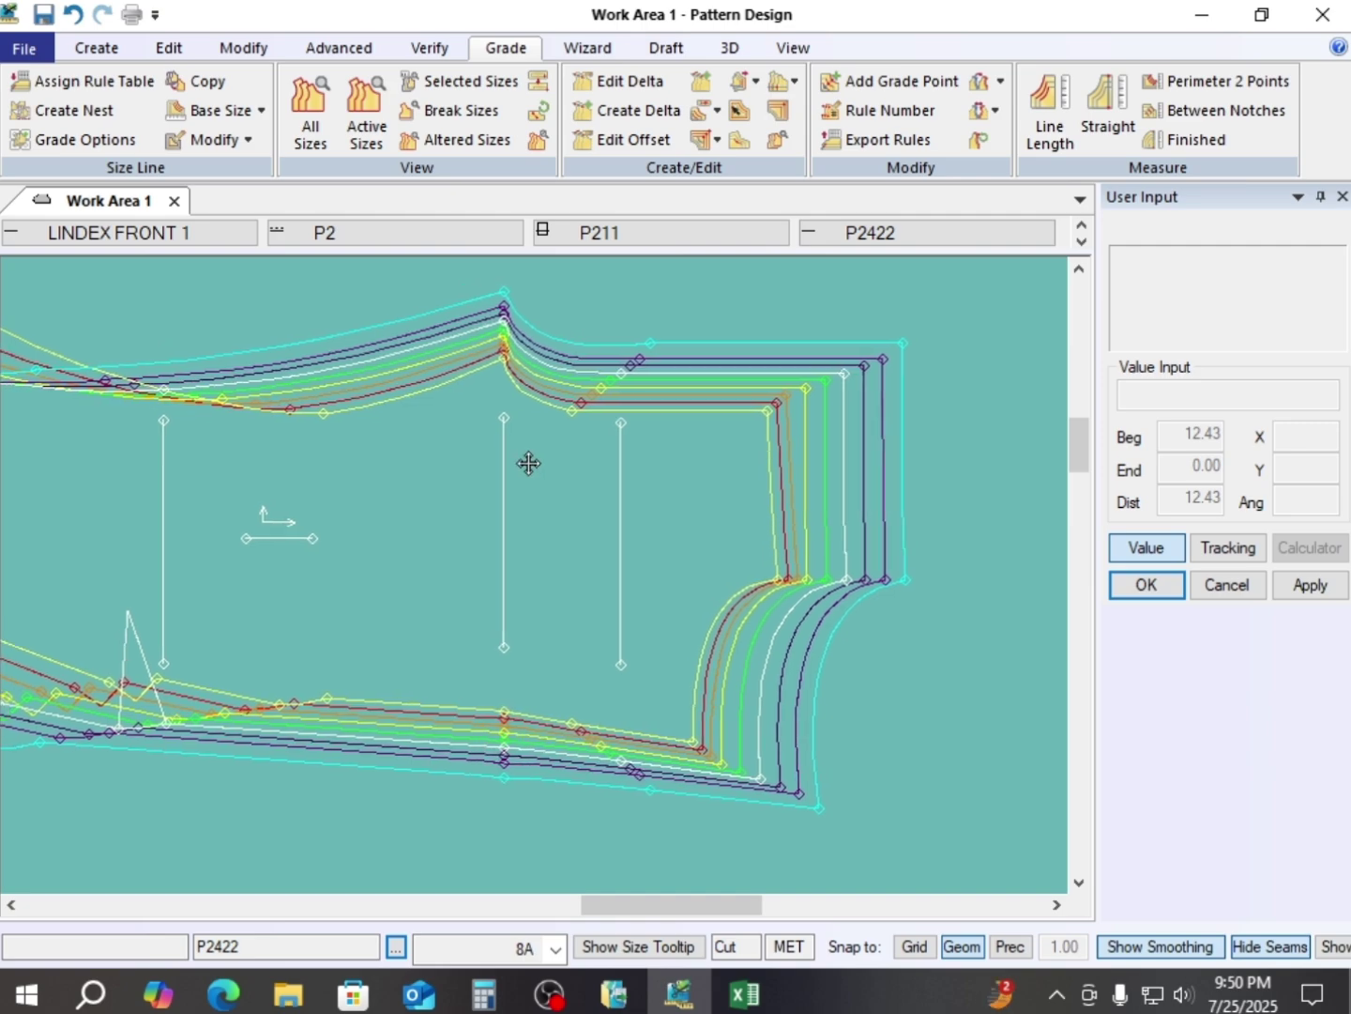
click(743, 993)
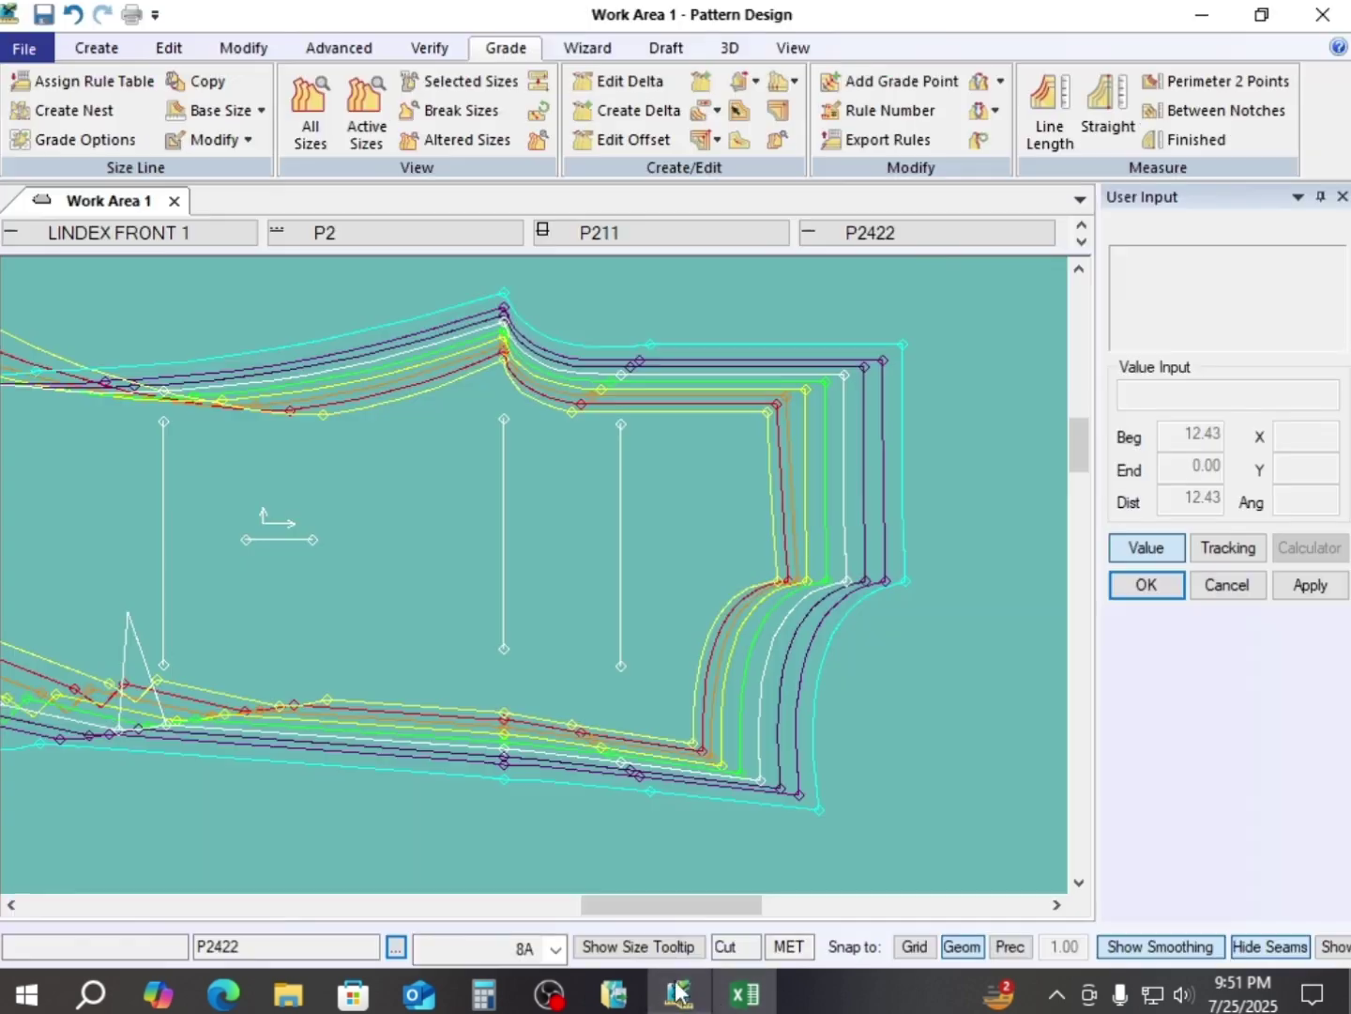
click(678, 993)
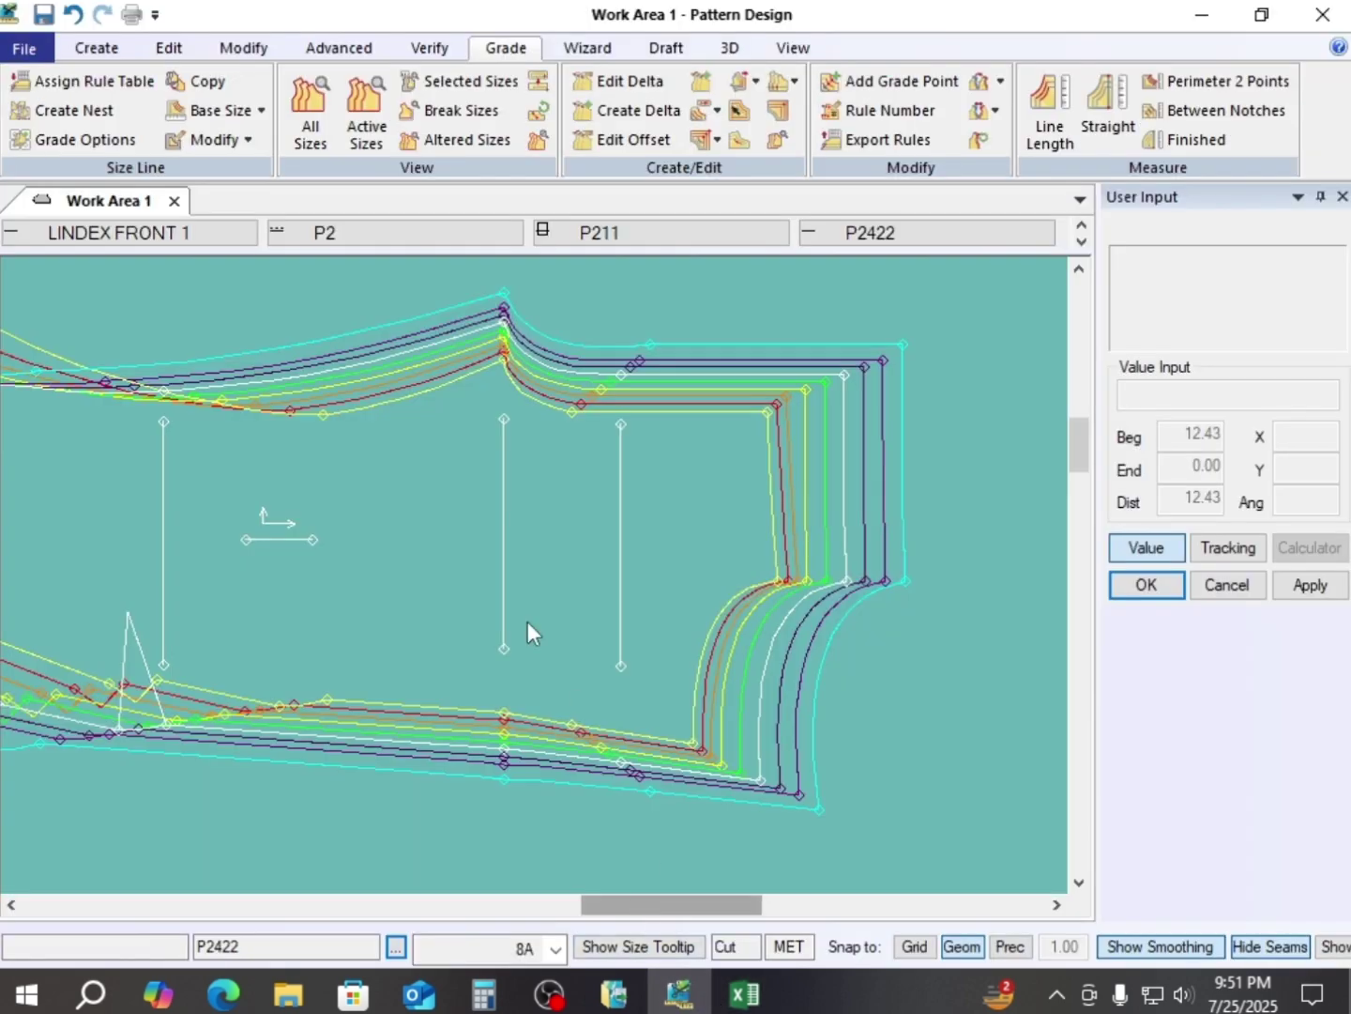
- Restack the P2422 graded nest on the side-seam point at the crotch line
middle_drag(469, 459, 540, 433)
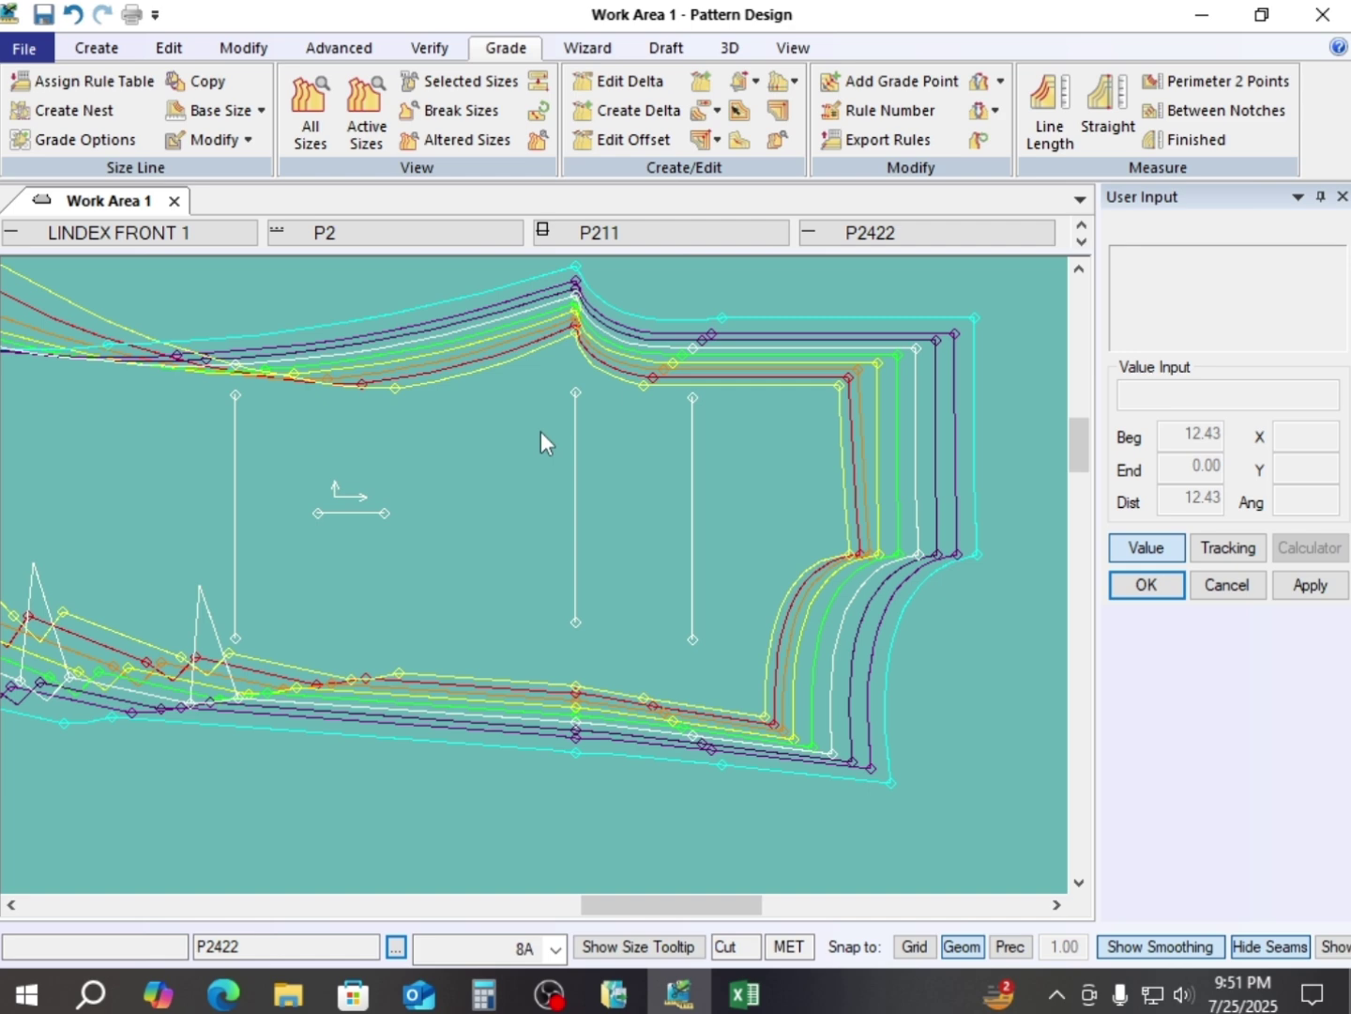
key(r)
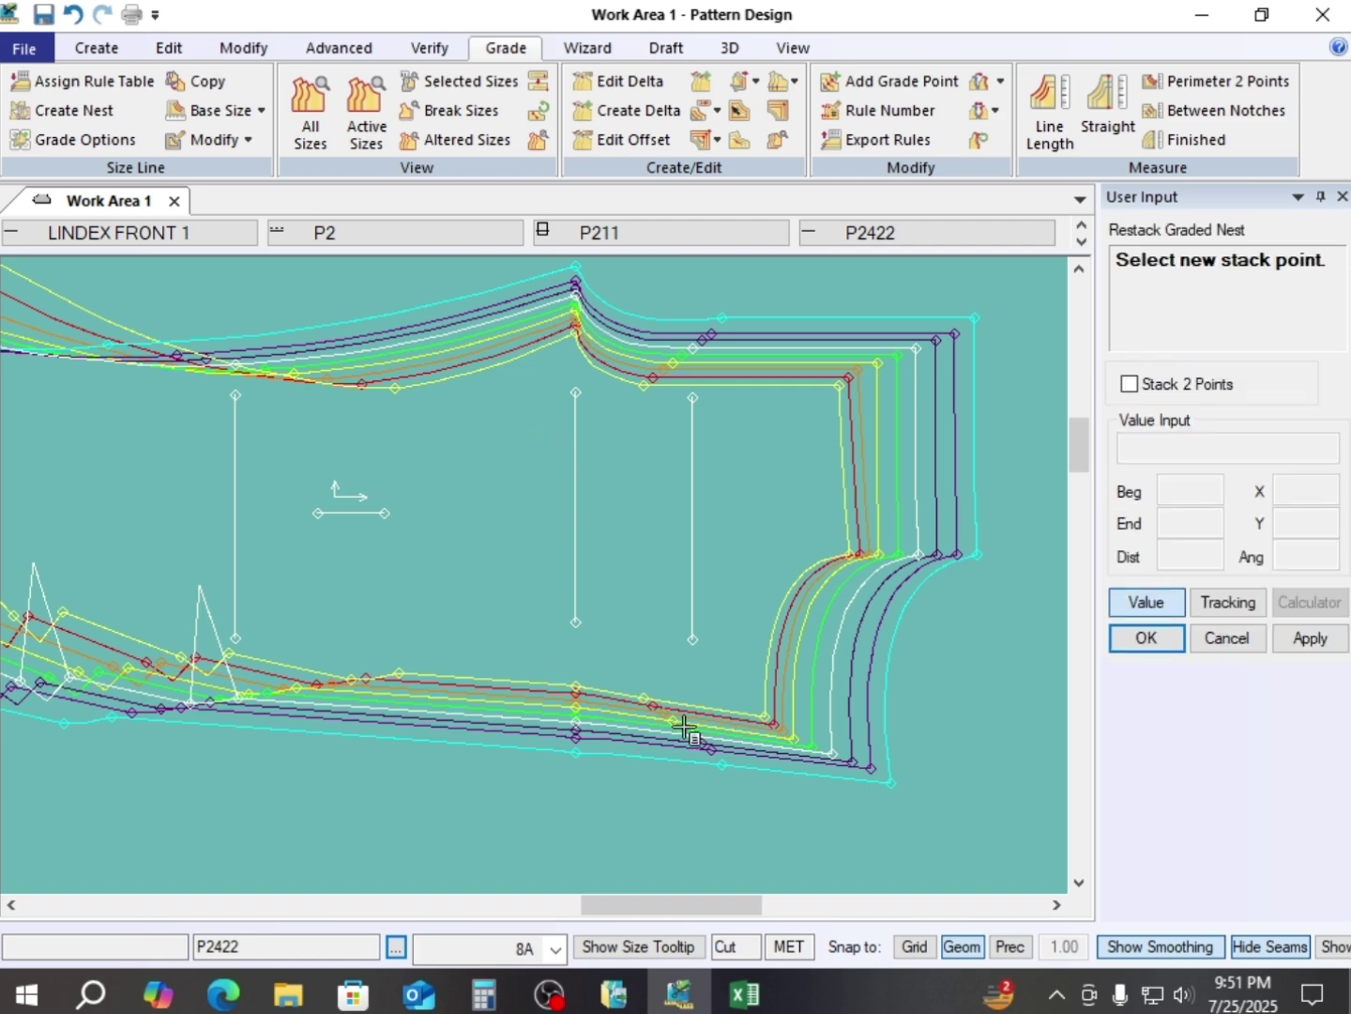
click(577, 718)
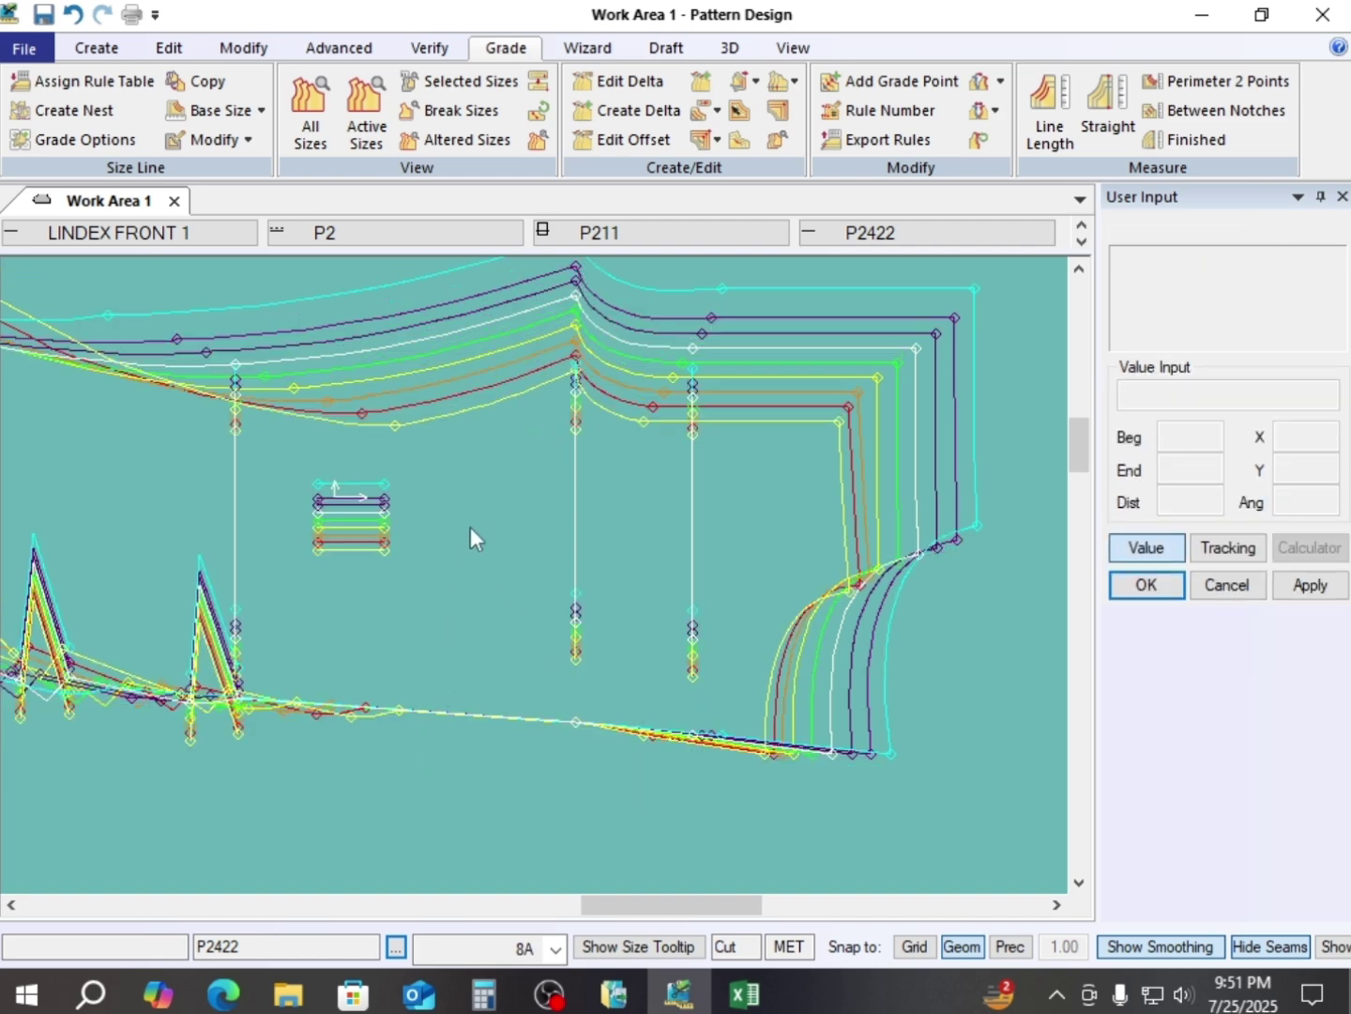
scroll(470, 527, down, 2)
scroll(537, 383, up, 1)
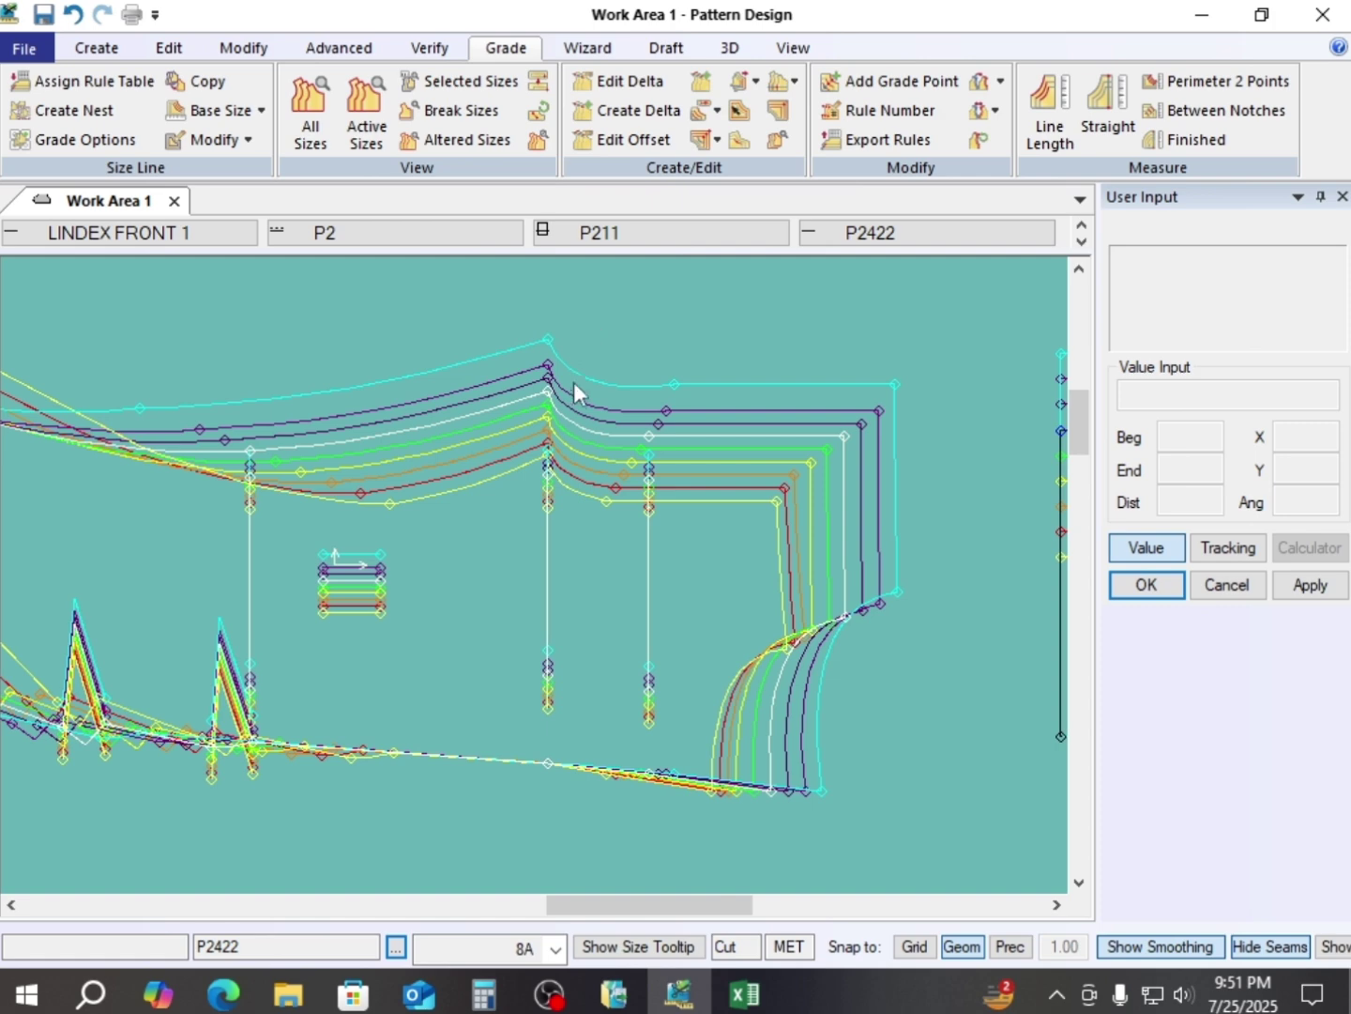
scroll(573, 383, up, 2)
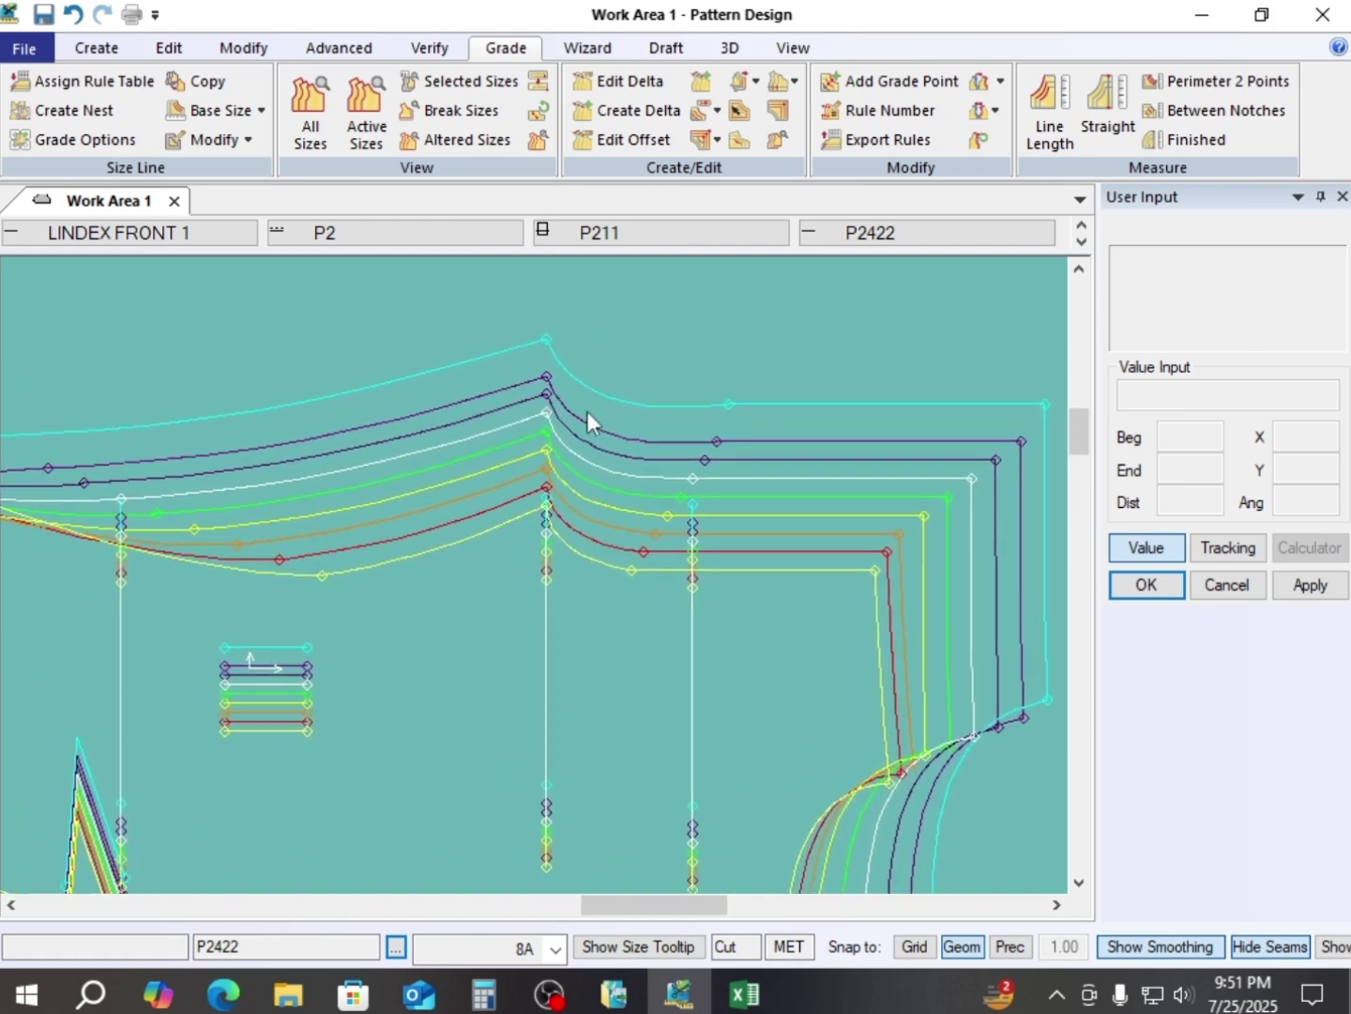
- Edit the grade rule of P2422's front crotch point 21, consulting the Excel chart, and set Delta Y to 1 for every size break
click(624, 82)
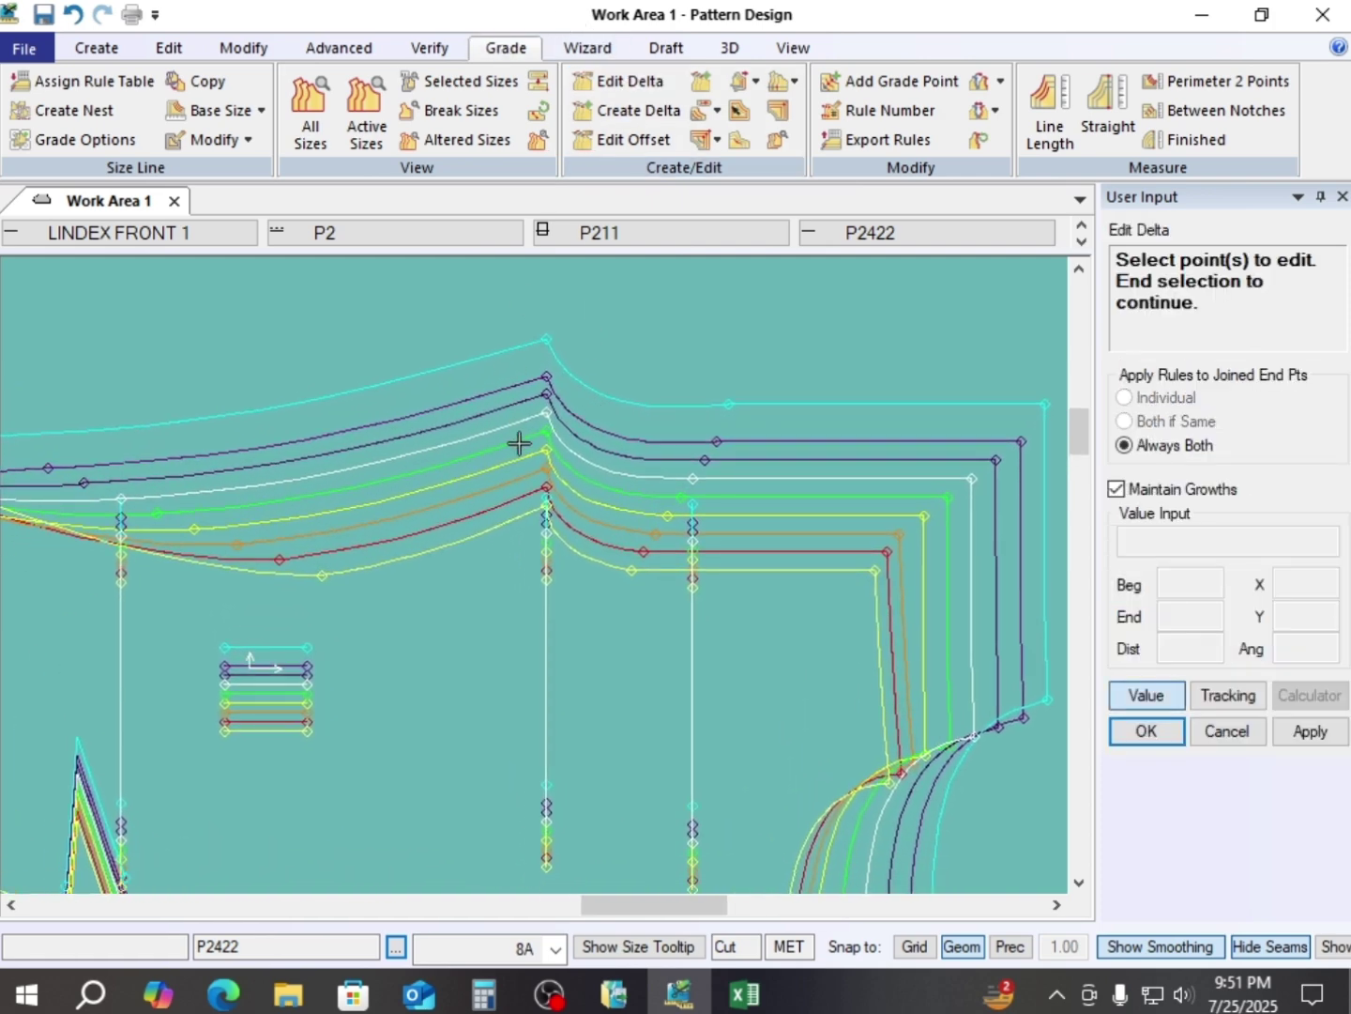
click(545, 377)
right_click(657, 316)
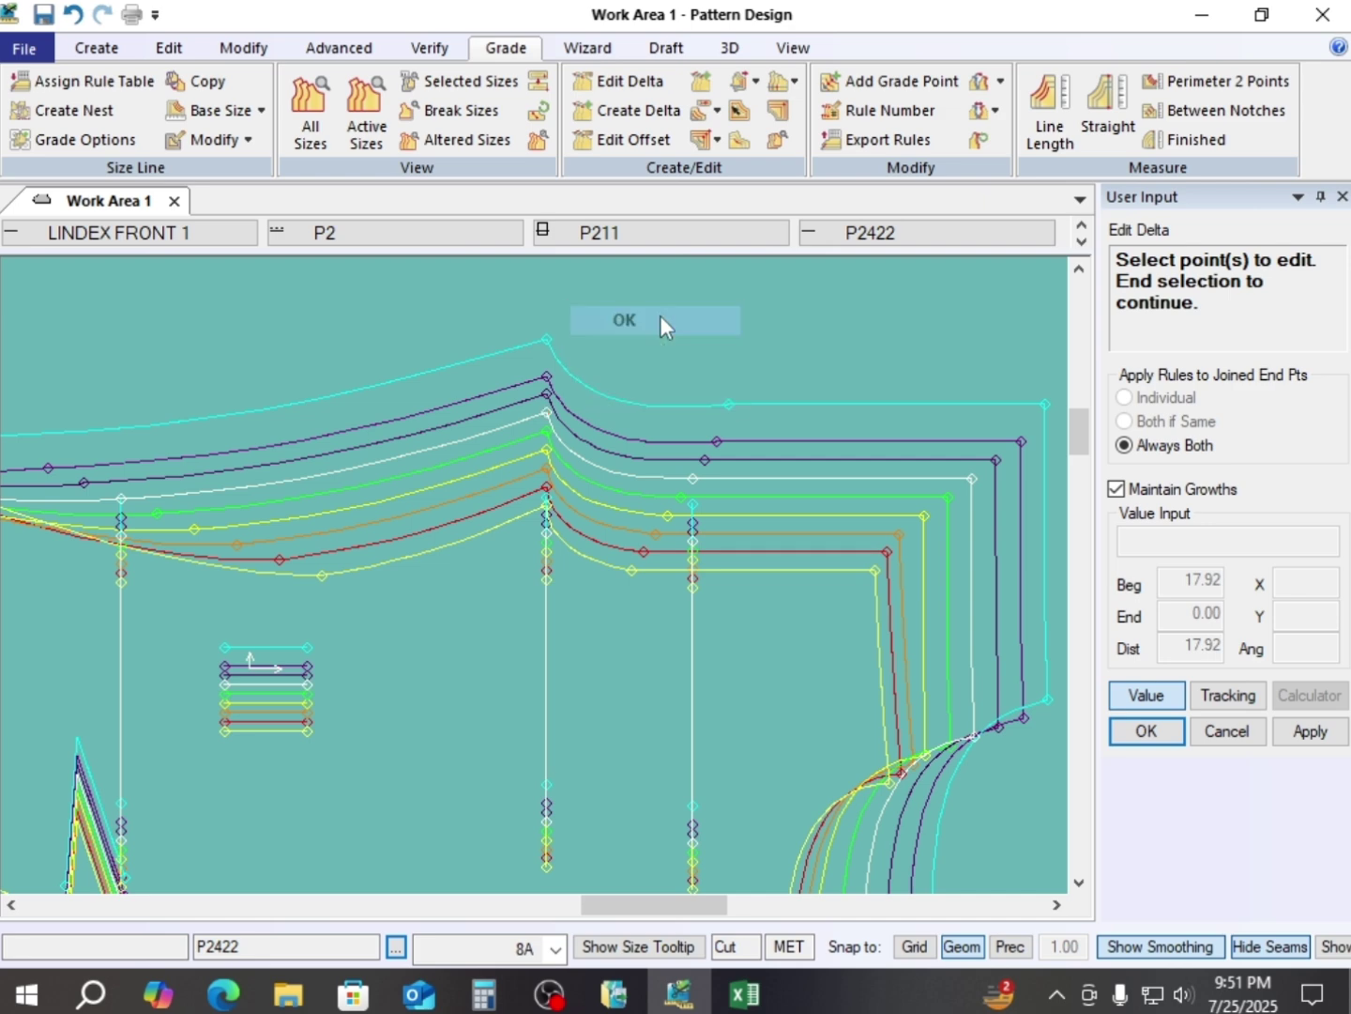
click(660, 316)
drag(1084, 353, 964, 54)
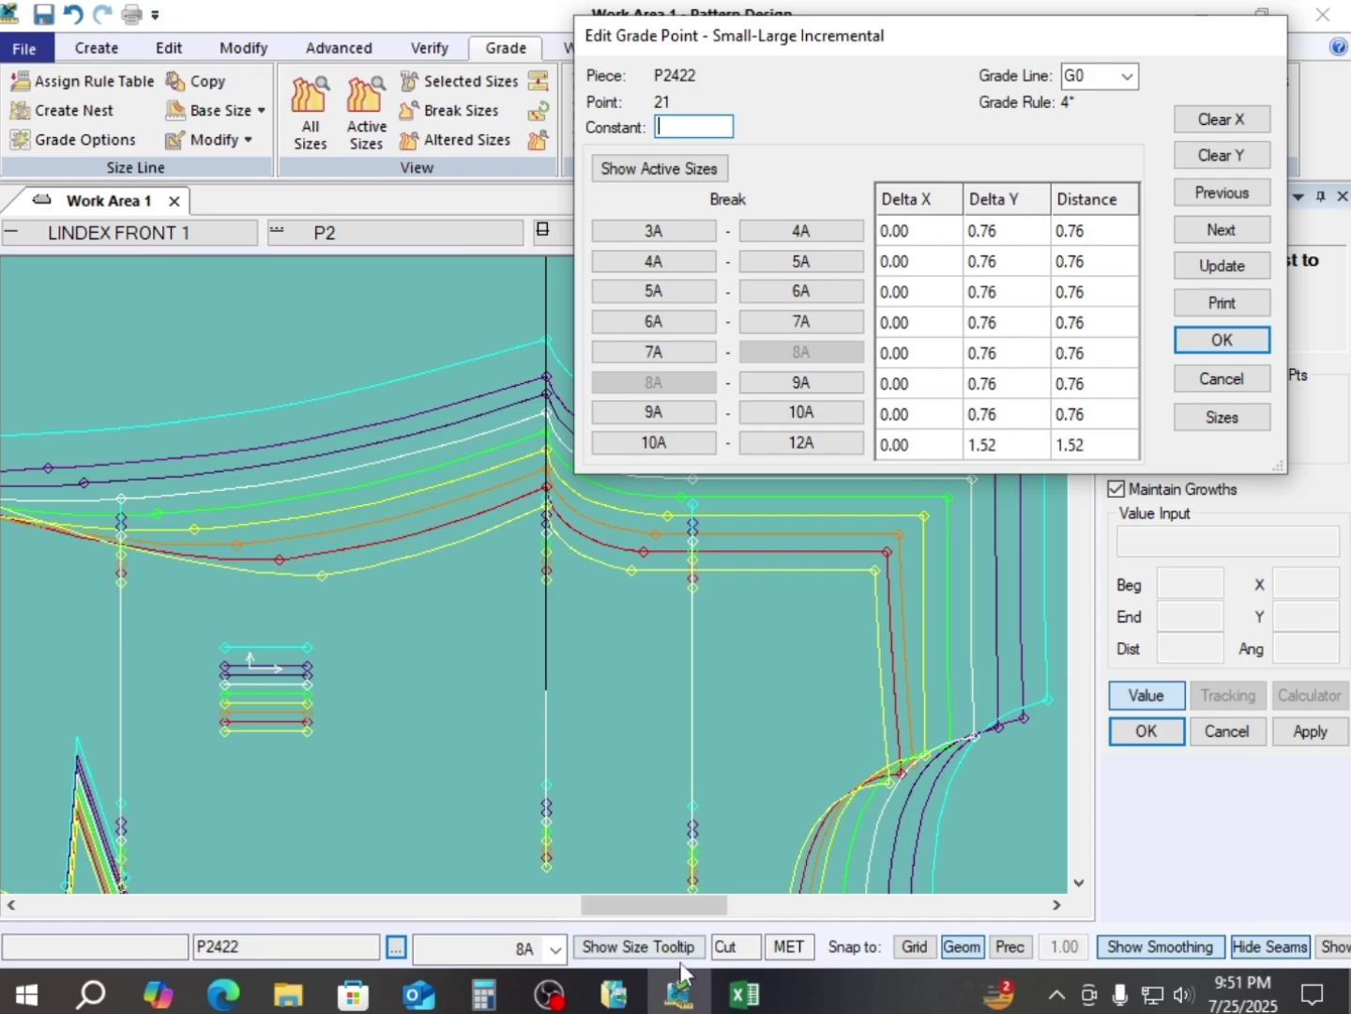
click(748, 992)
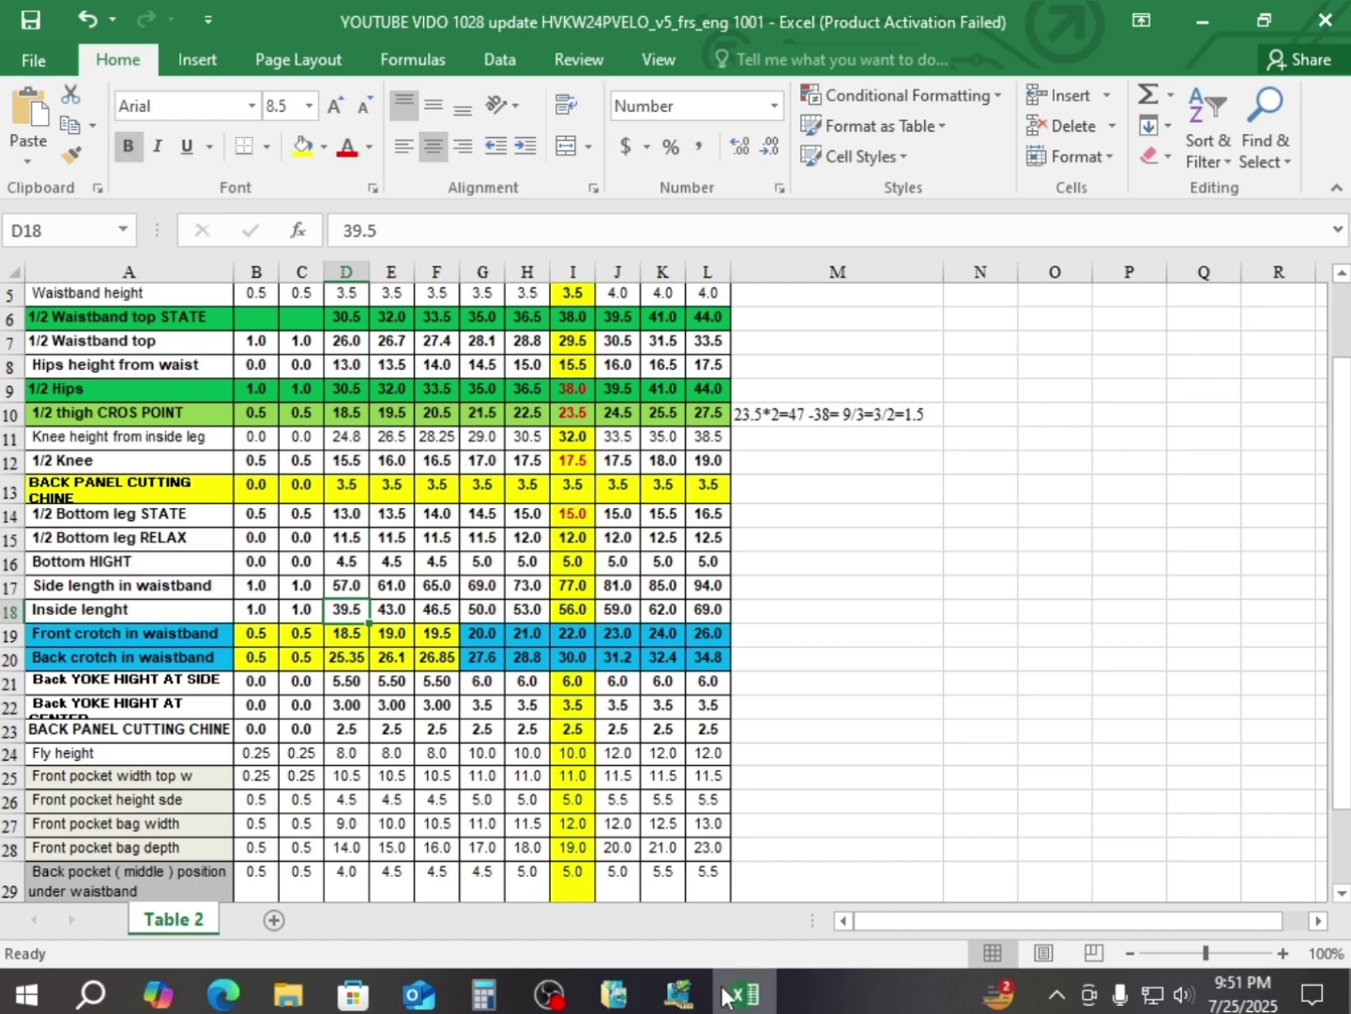
click(679, 992)
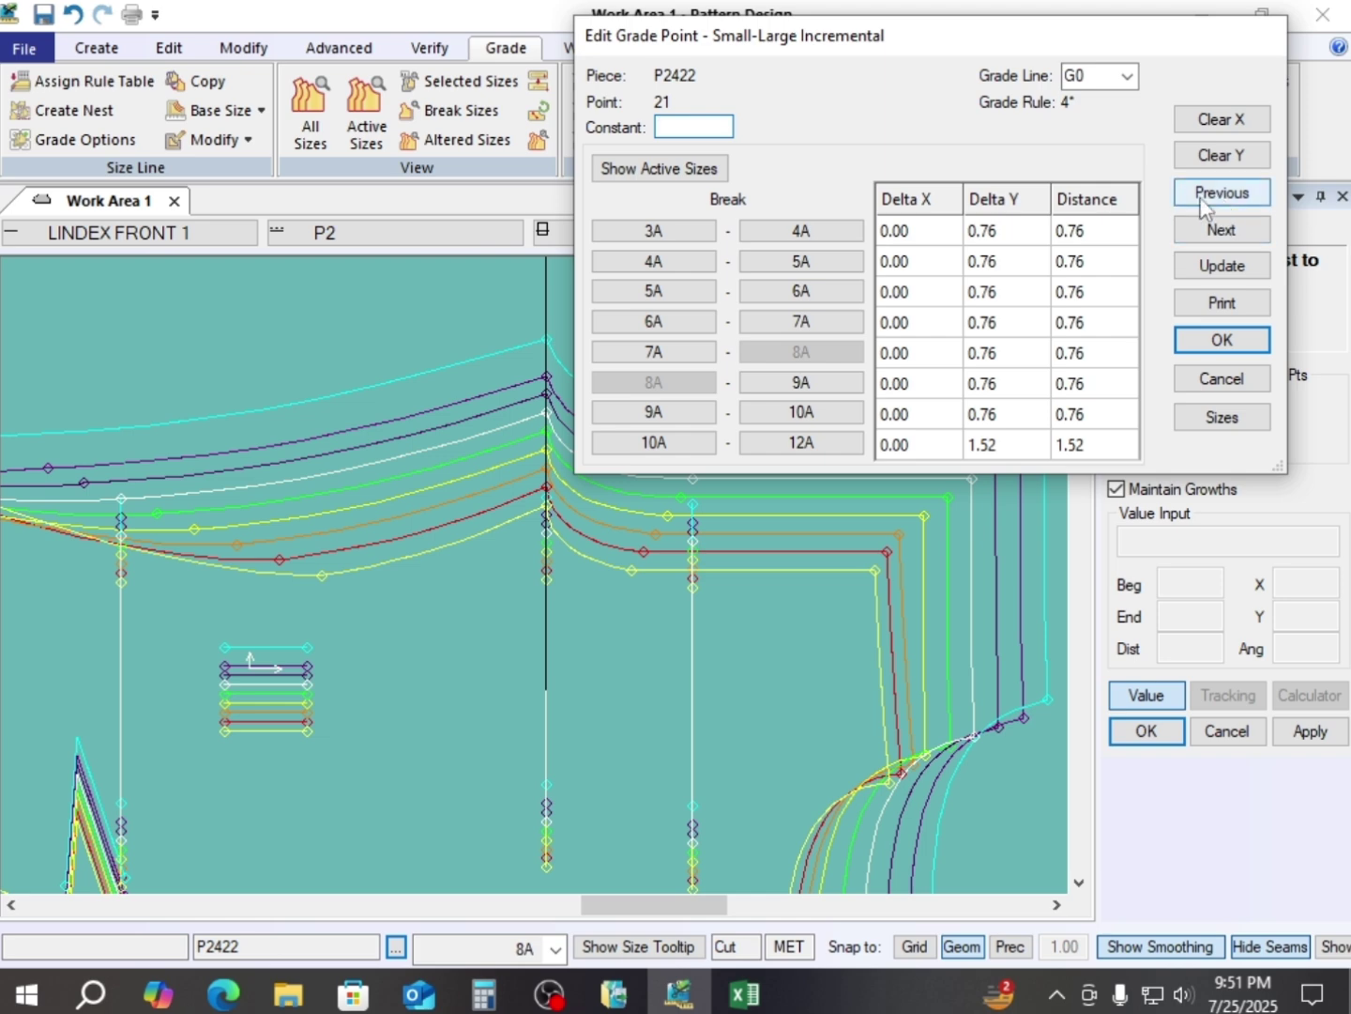
click(1217, 158)
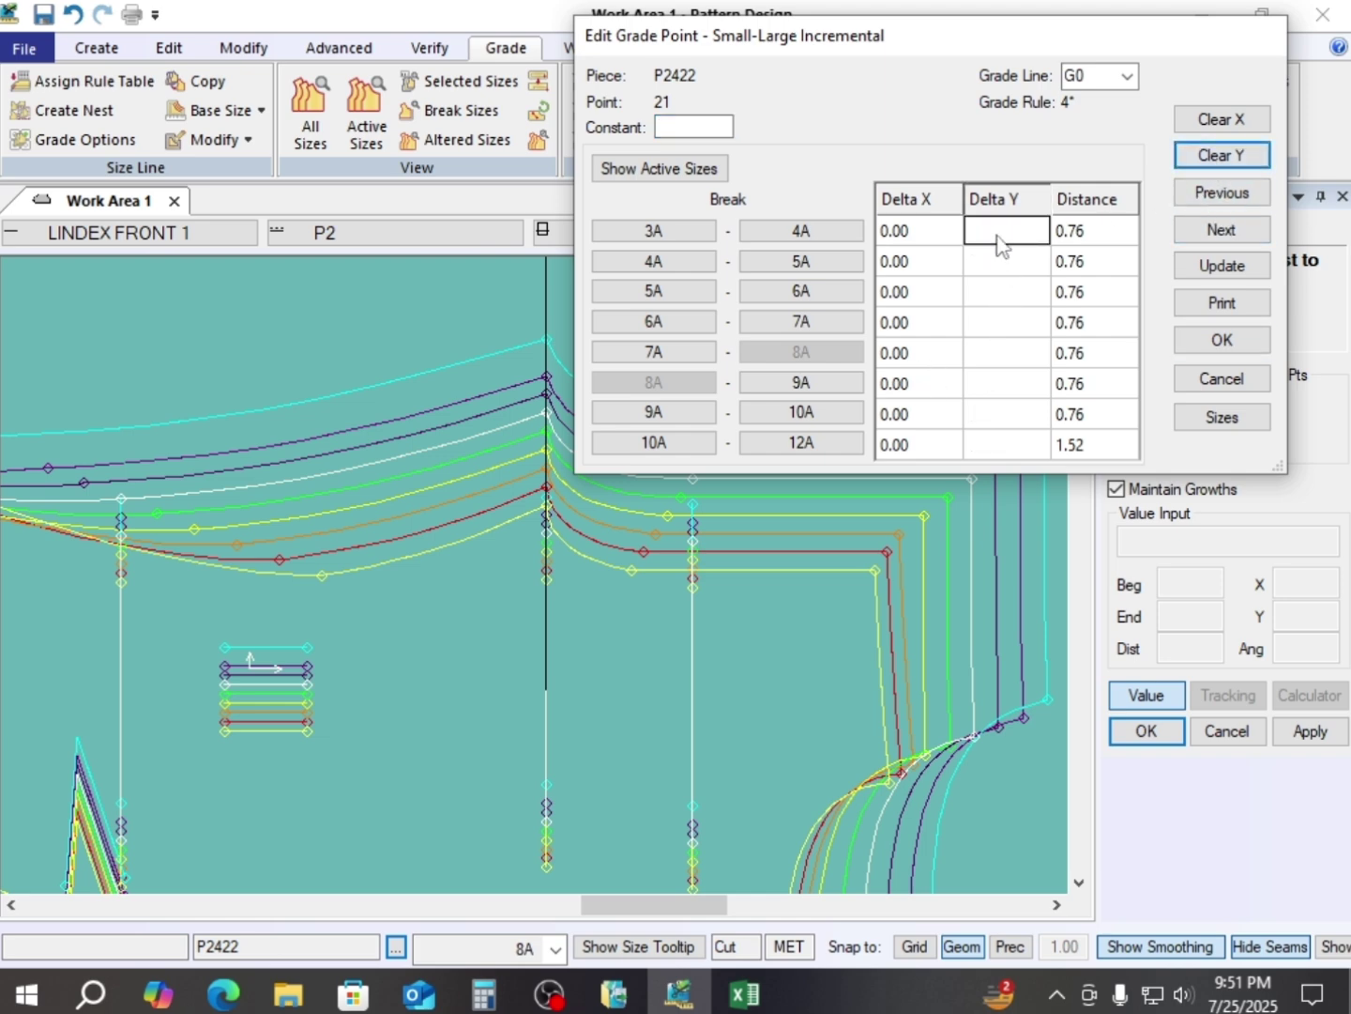
text(1)
click(1219, 265)
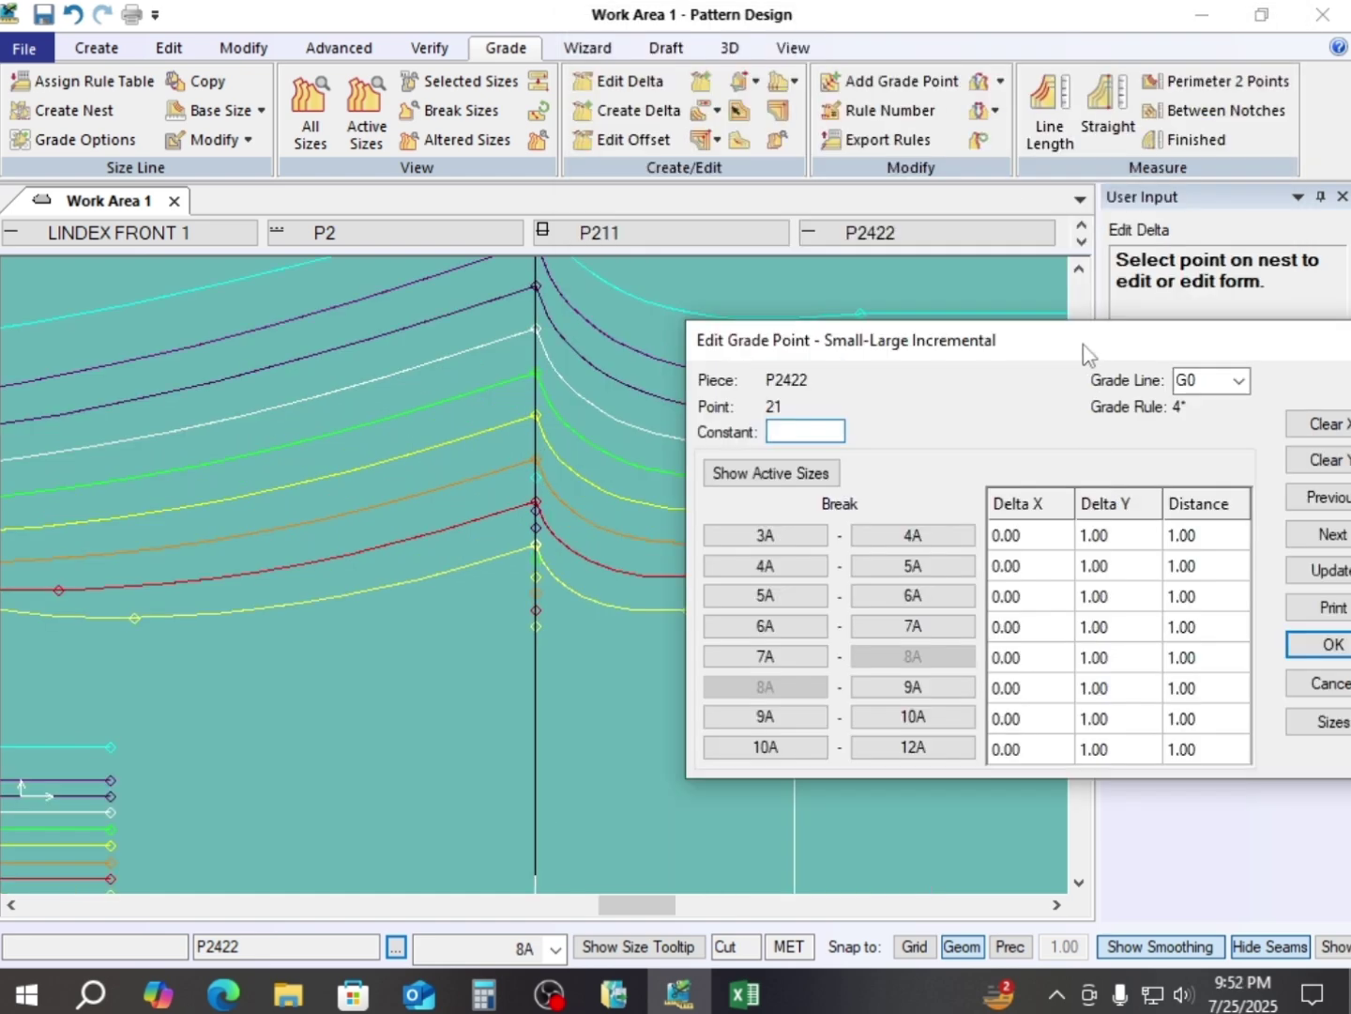
- Double point 21's Delta Y for the 10A–12A break by entering 1.00*2, and apply the rule
drag(1086, 355, 1021, 172)
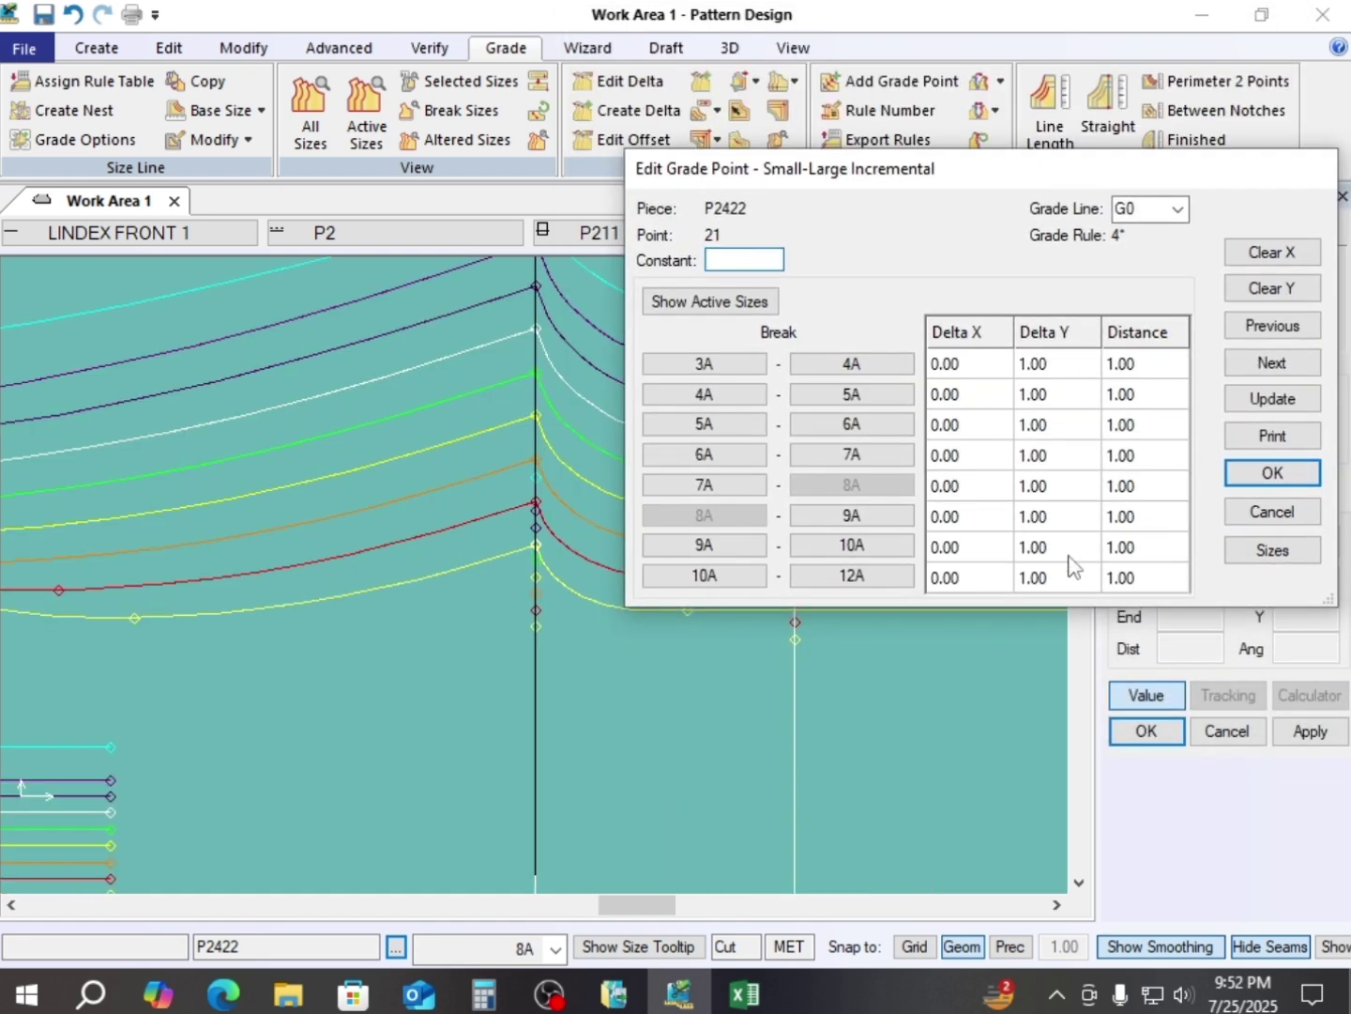
click(1056, 589)
click(1052, 587)
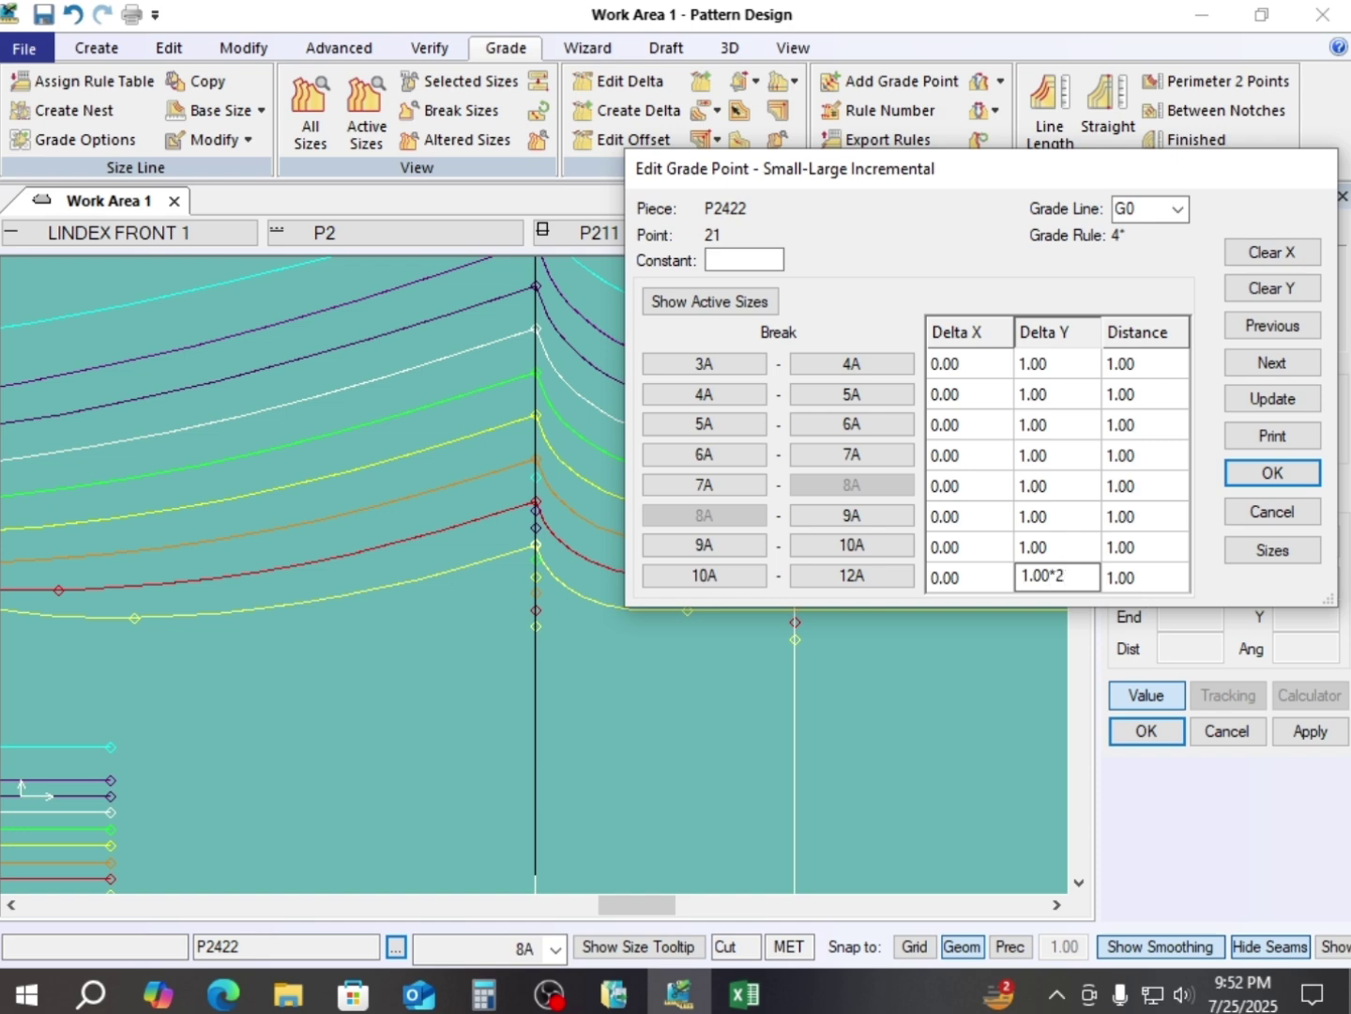
click(1275, 473)
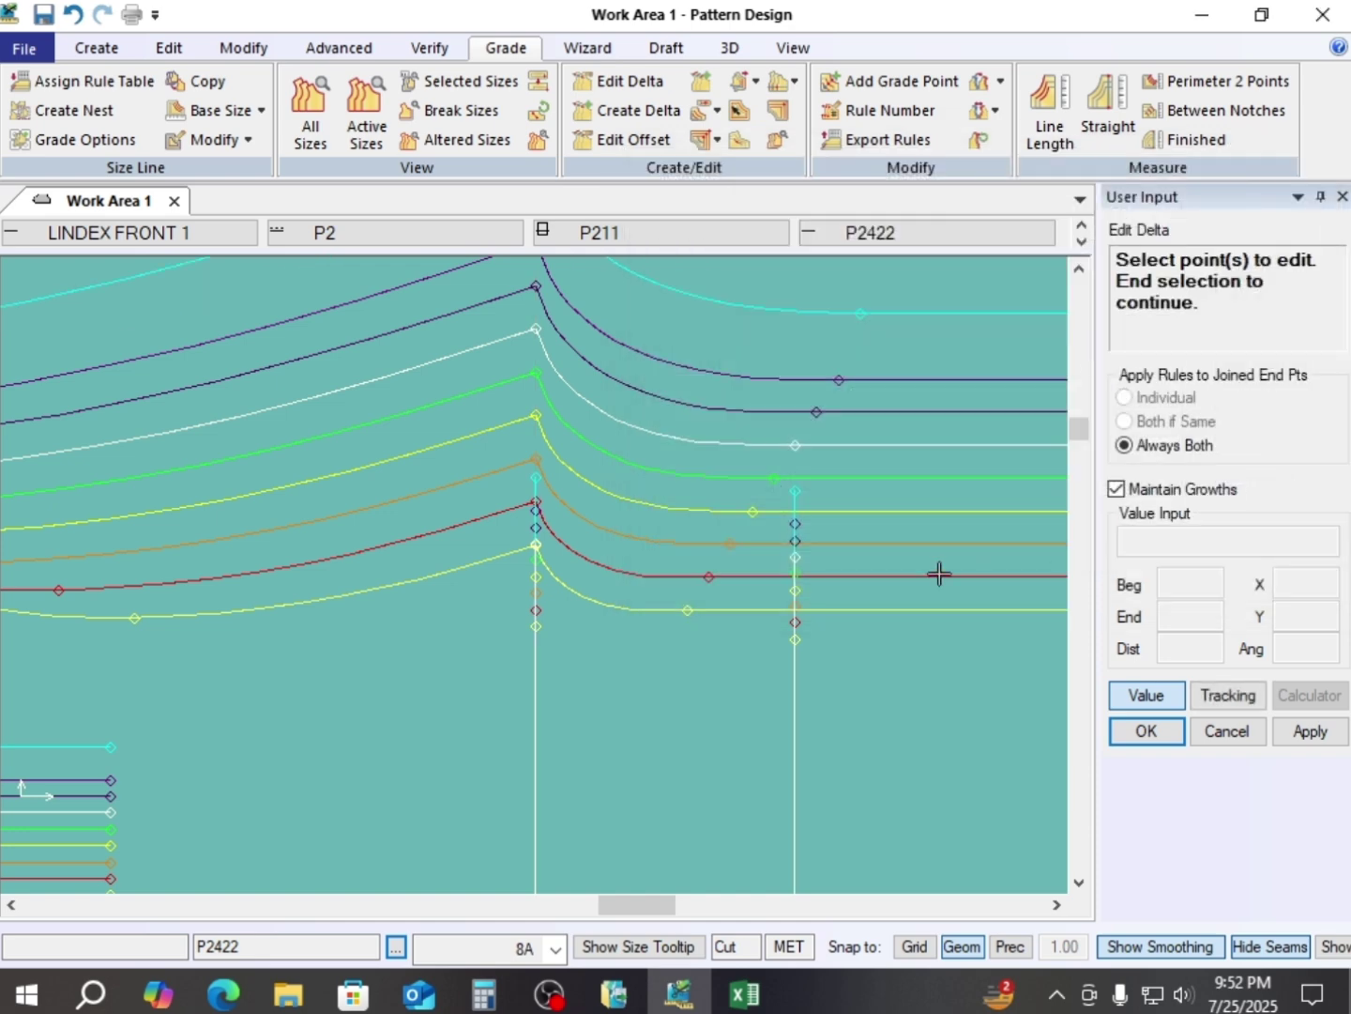
right_click(628, 409)
click(629, 410)
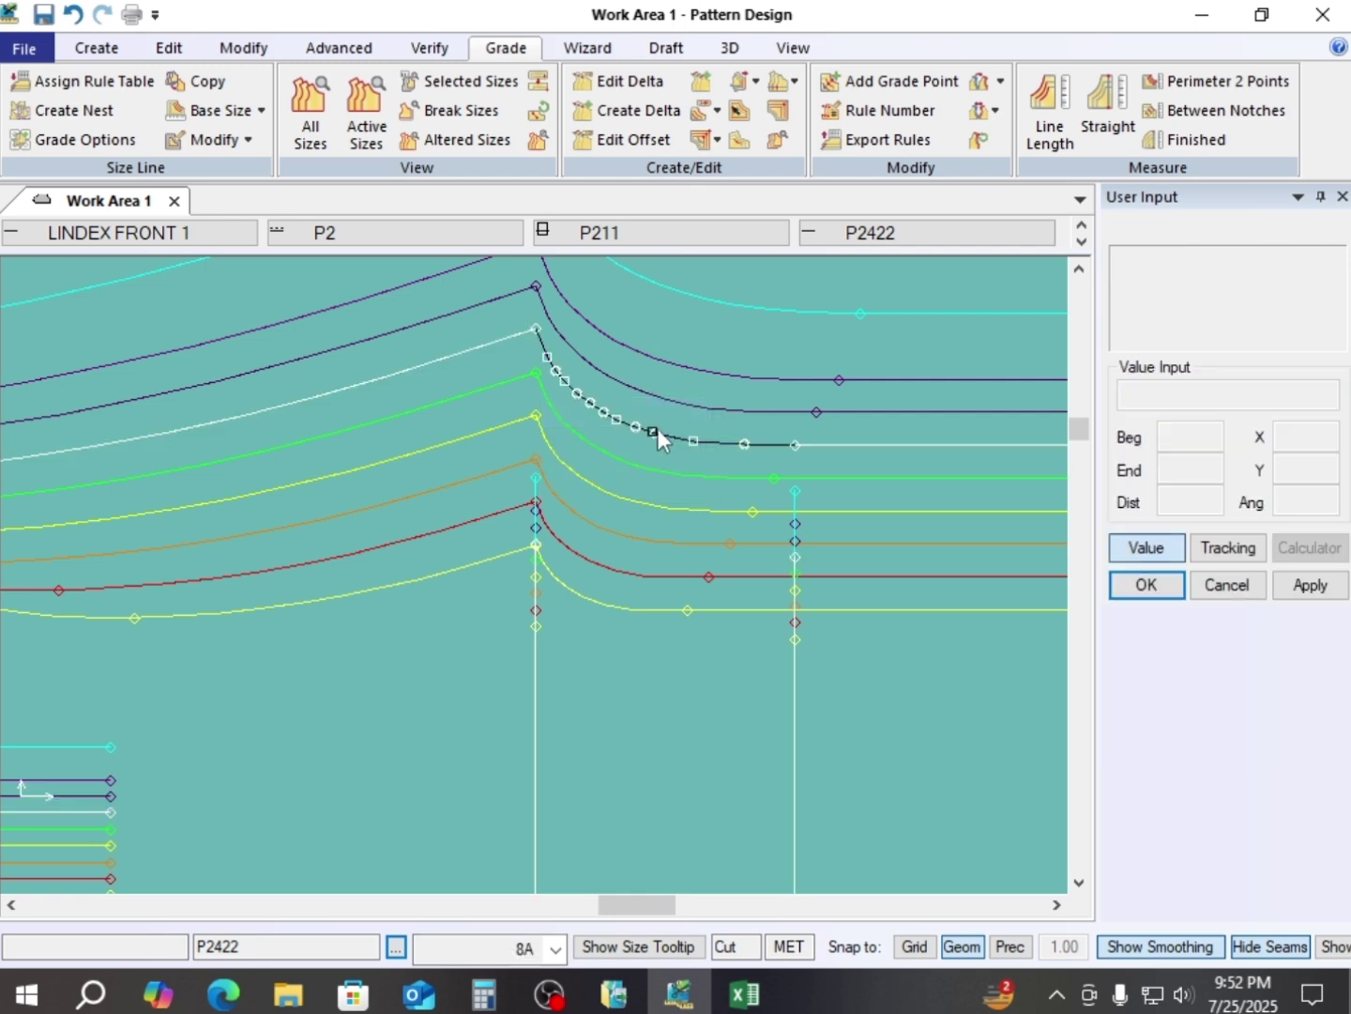
- Examine the graded front crotch curve, rise and waist of the restacked P2422 nest
scroll(373, 396, down, 2)
mouse_move(498, 394)
middle_down()
mouse_move(374, 396)
mouse_move(503, 410)
middle_up()
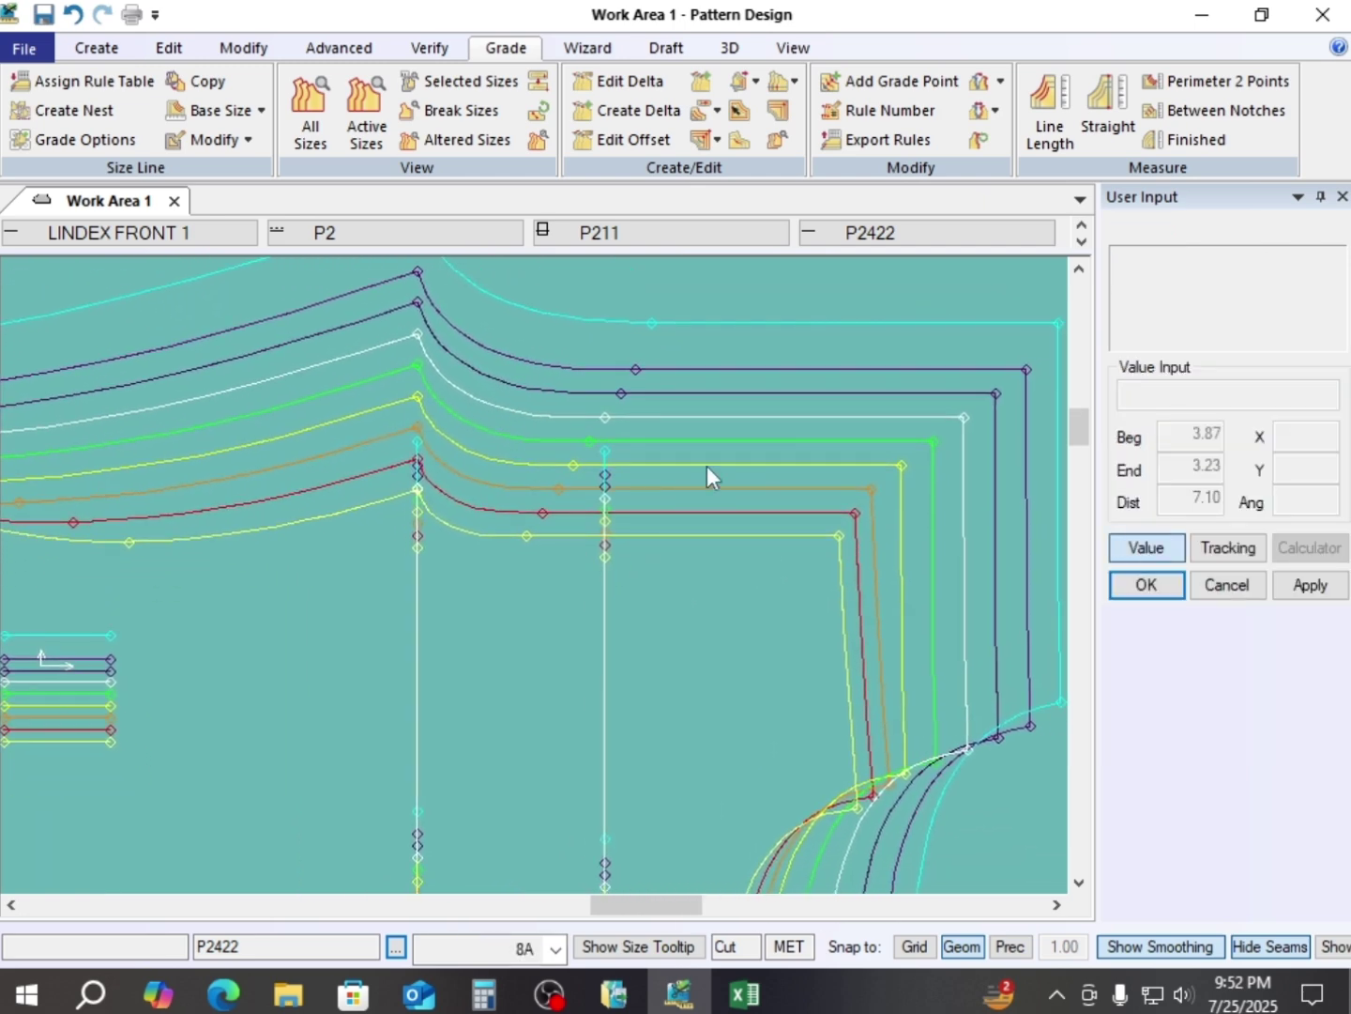
scroll(712, 451, down, 2)
scroll(474, 384, up, 4)
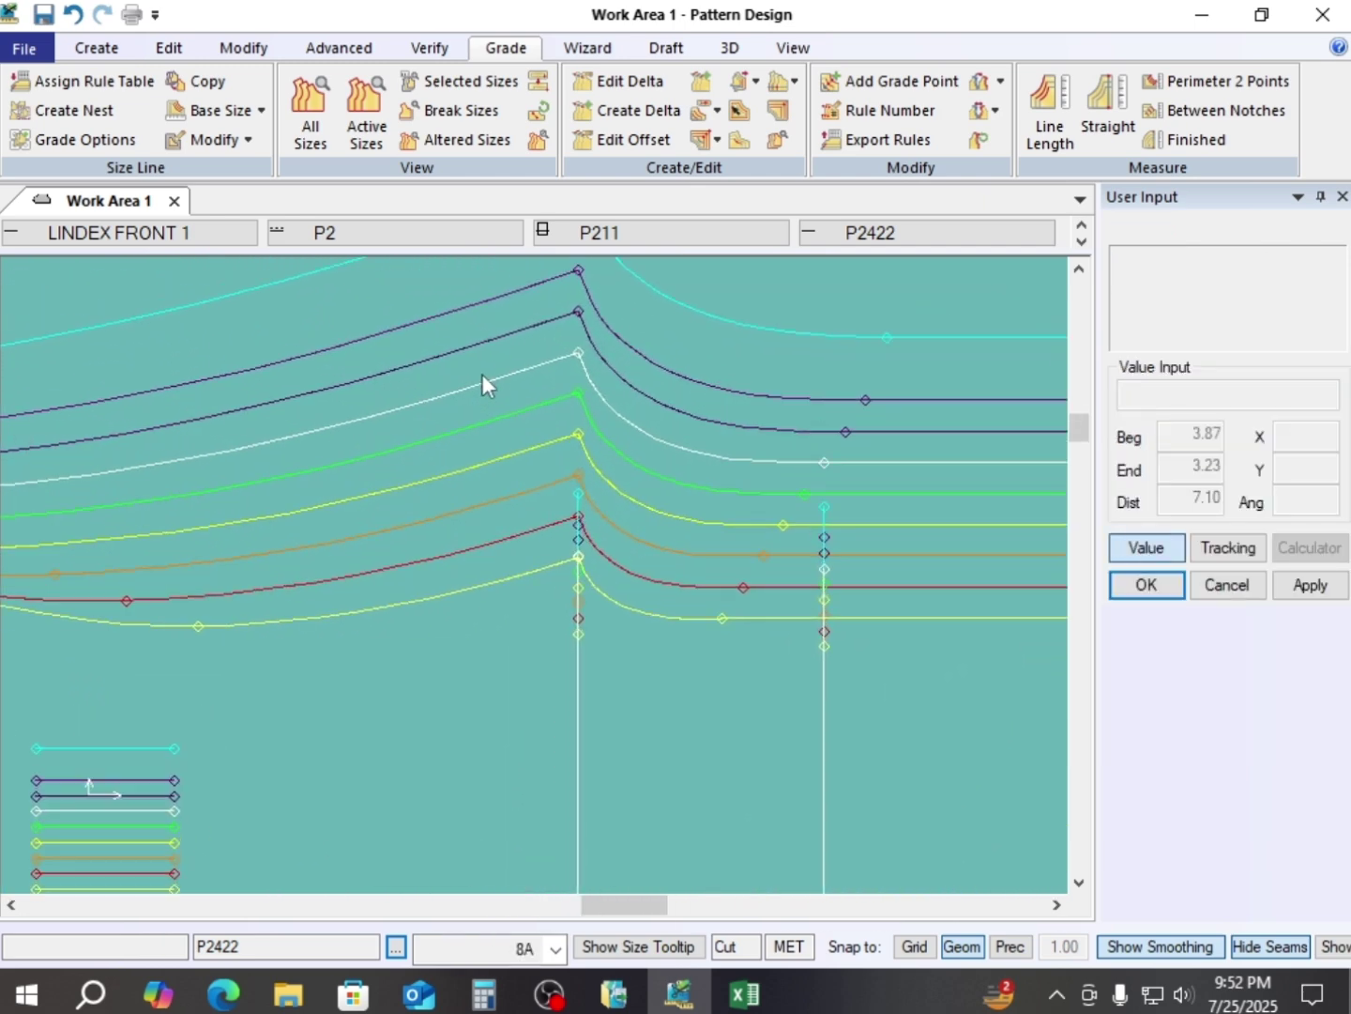
scroll(468, 452, down, 1)
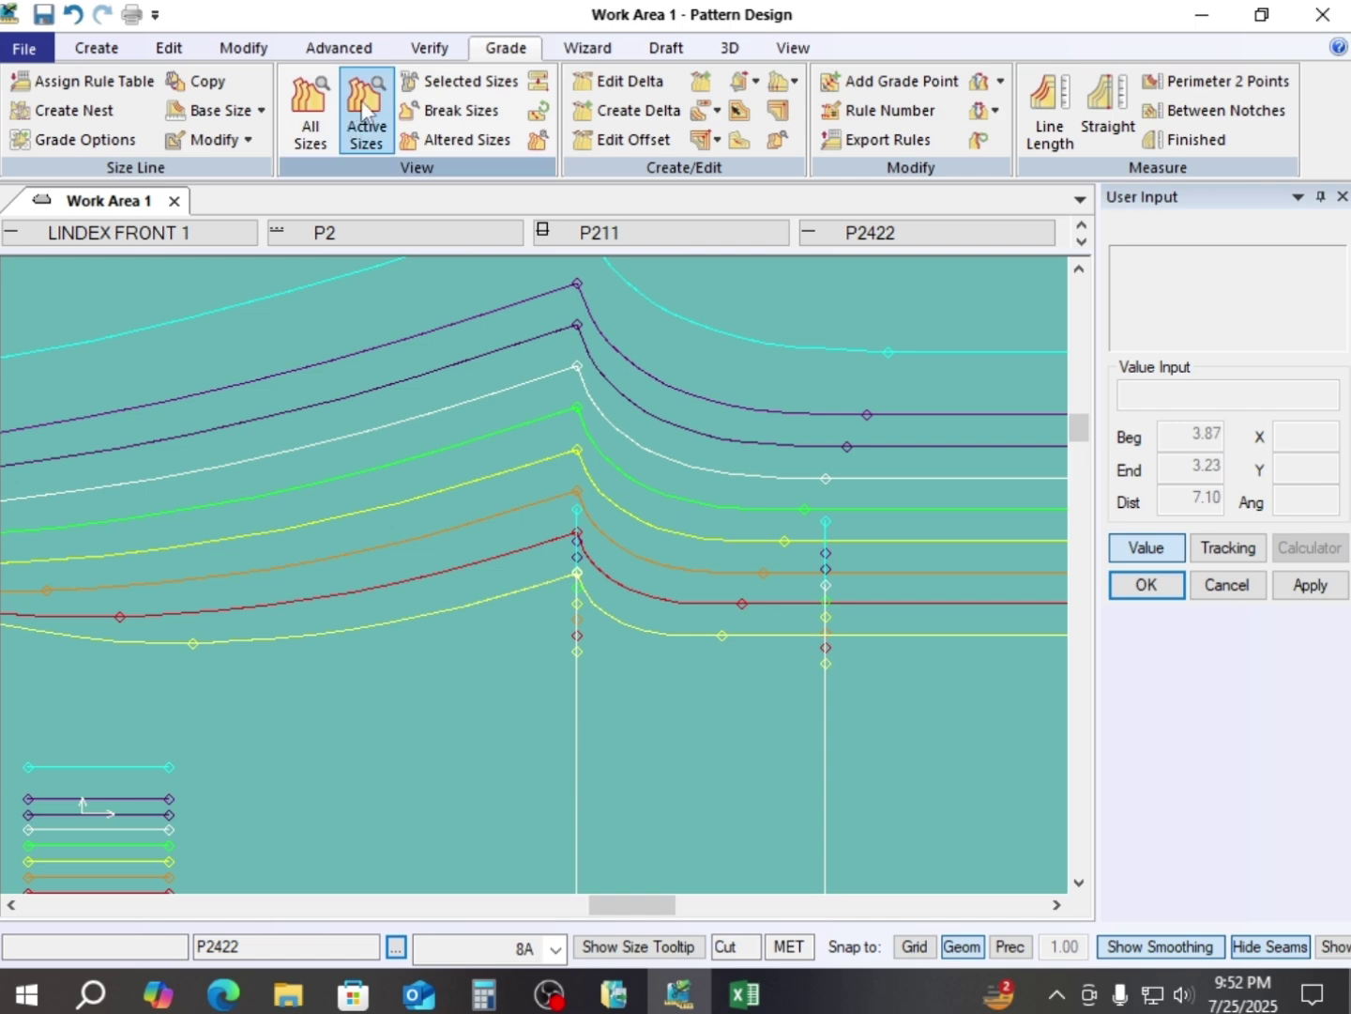
middle_drag(669, 633, 592, 496)
scroll(567, 589, down, 3)
scroll(591, 504, down, 3)
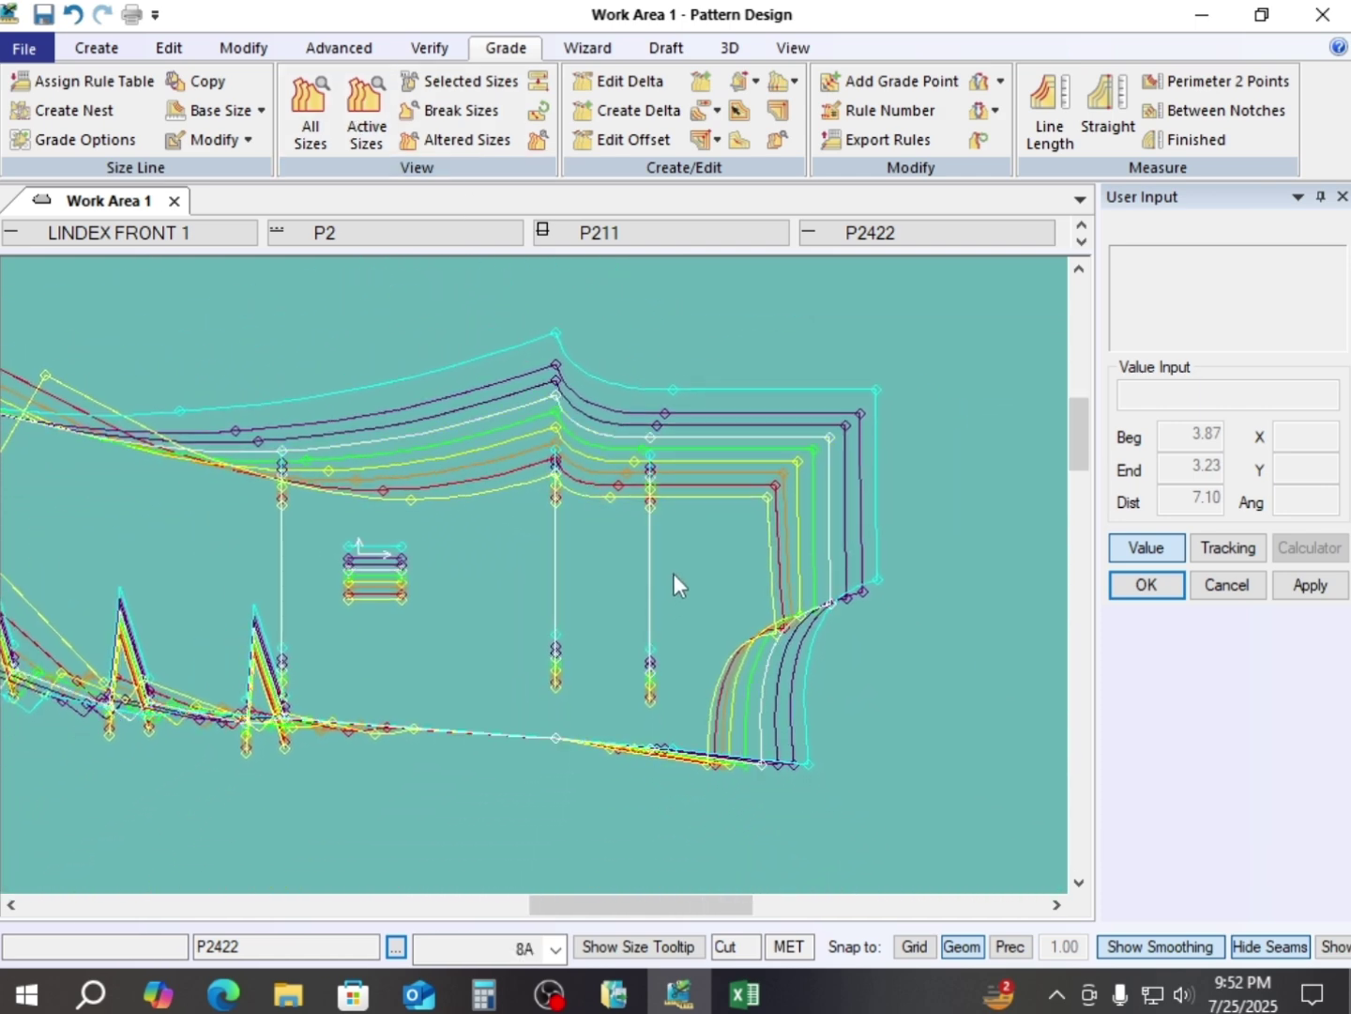
scroll(677, 478, up, 2)
scroll(678, 477, up, 1)
middle_drag(505, 438, 611, 503)
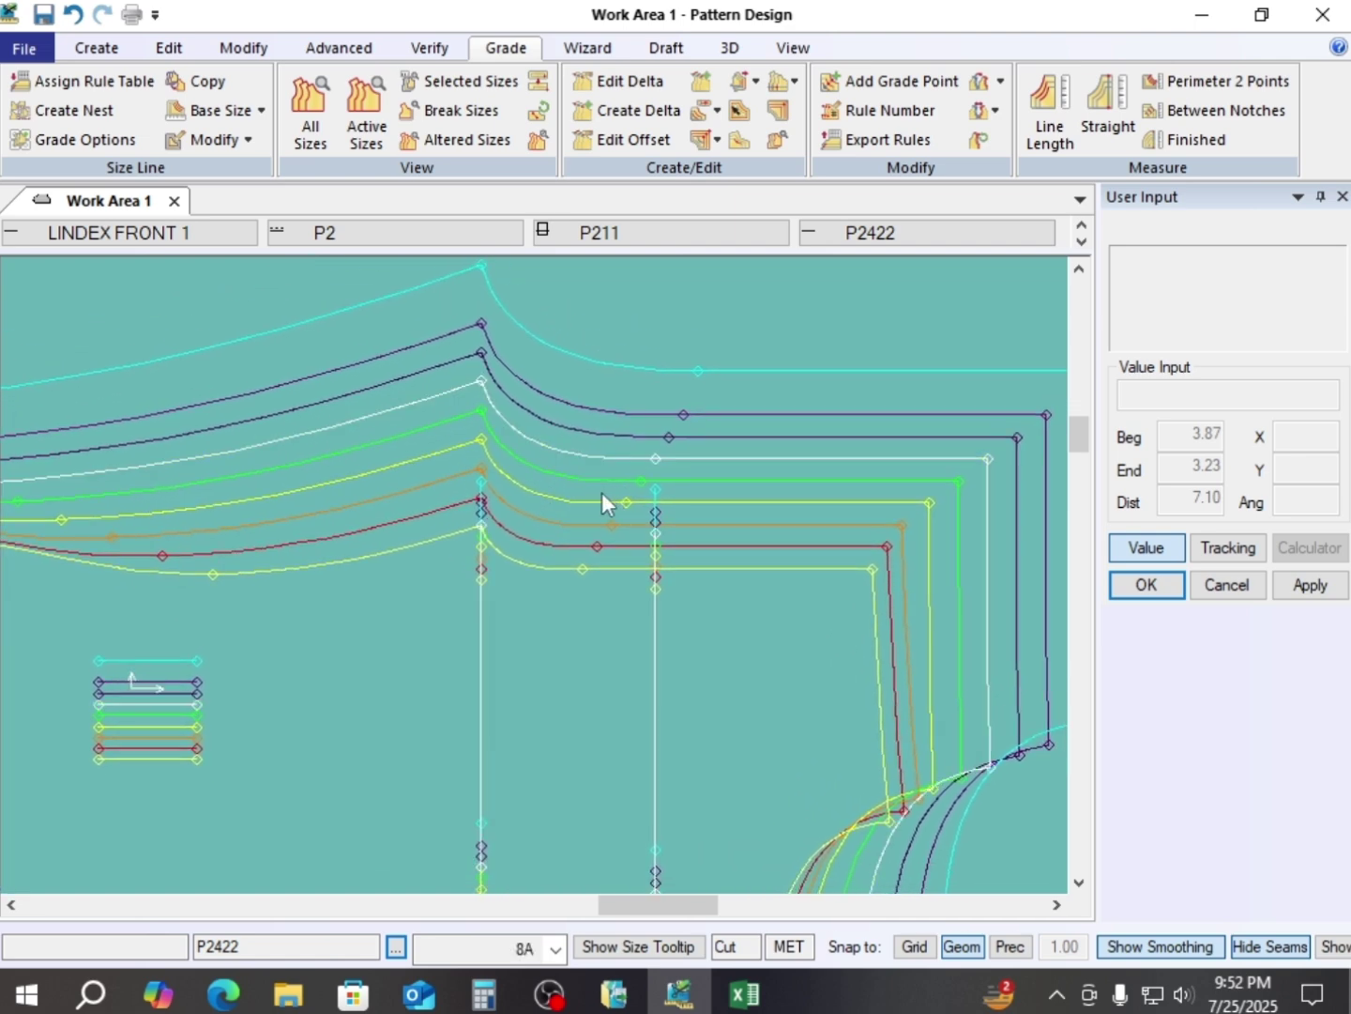
- Remeasure the graded length of P2422's front crotch curve together with the straight rise line across all sizes
key(ctrl+l)
click(583, 456)
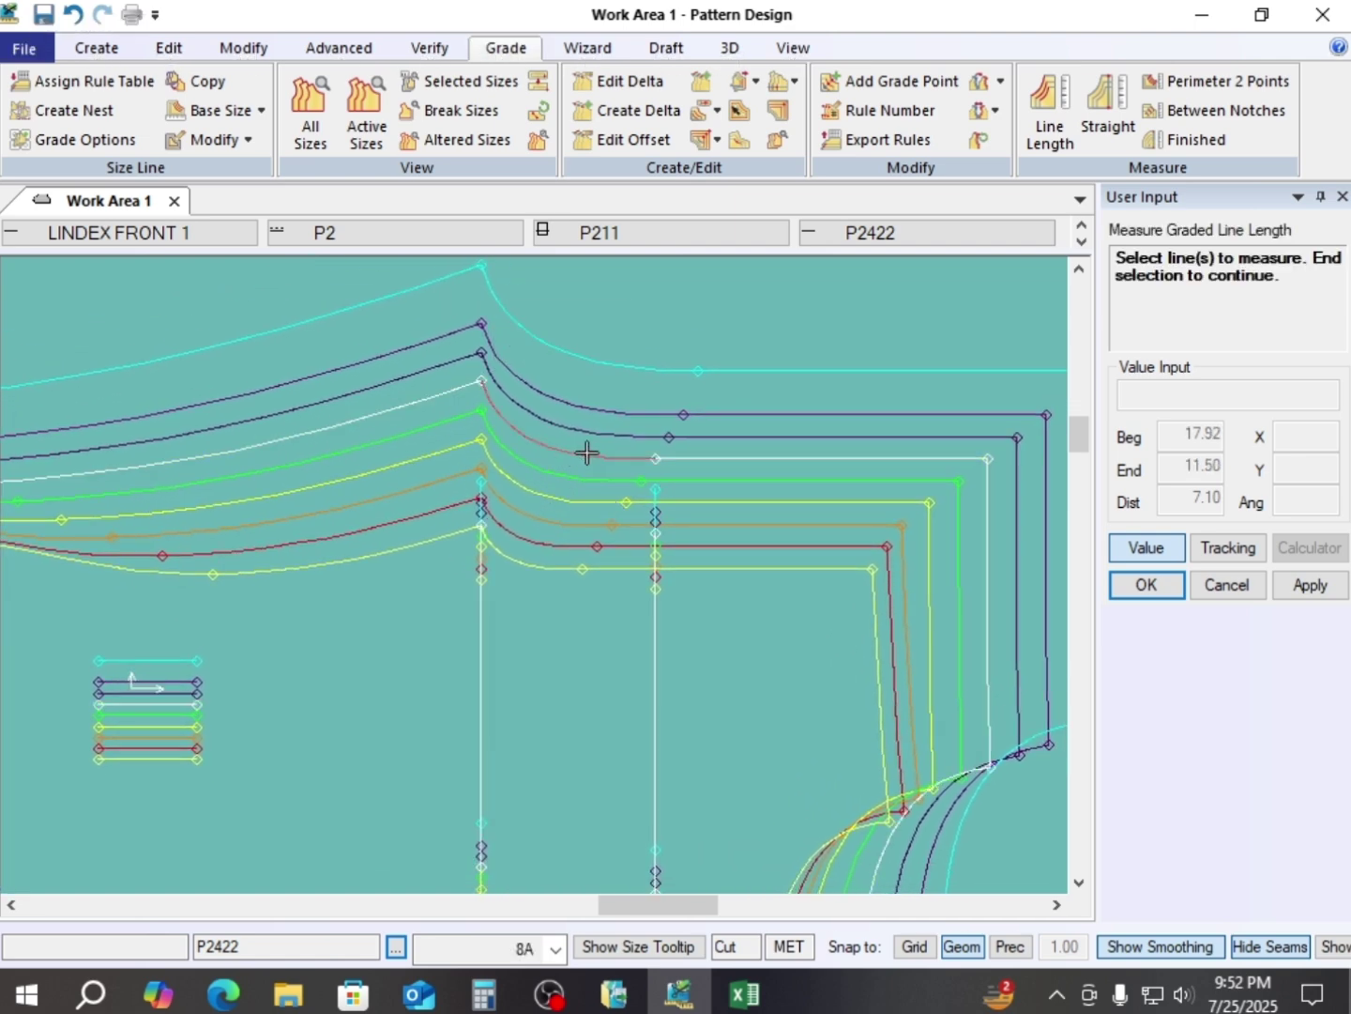
click(745, 457)
right_click(730, 375)
click(729, 377)
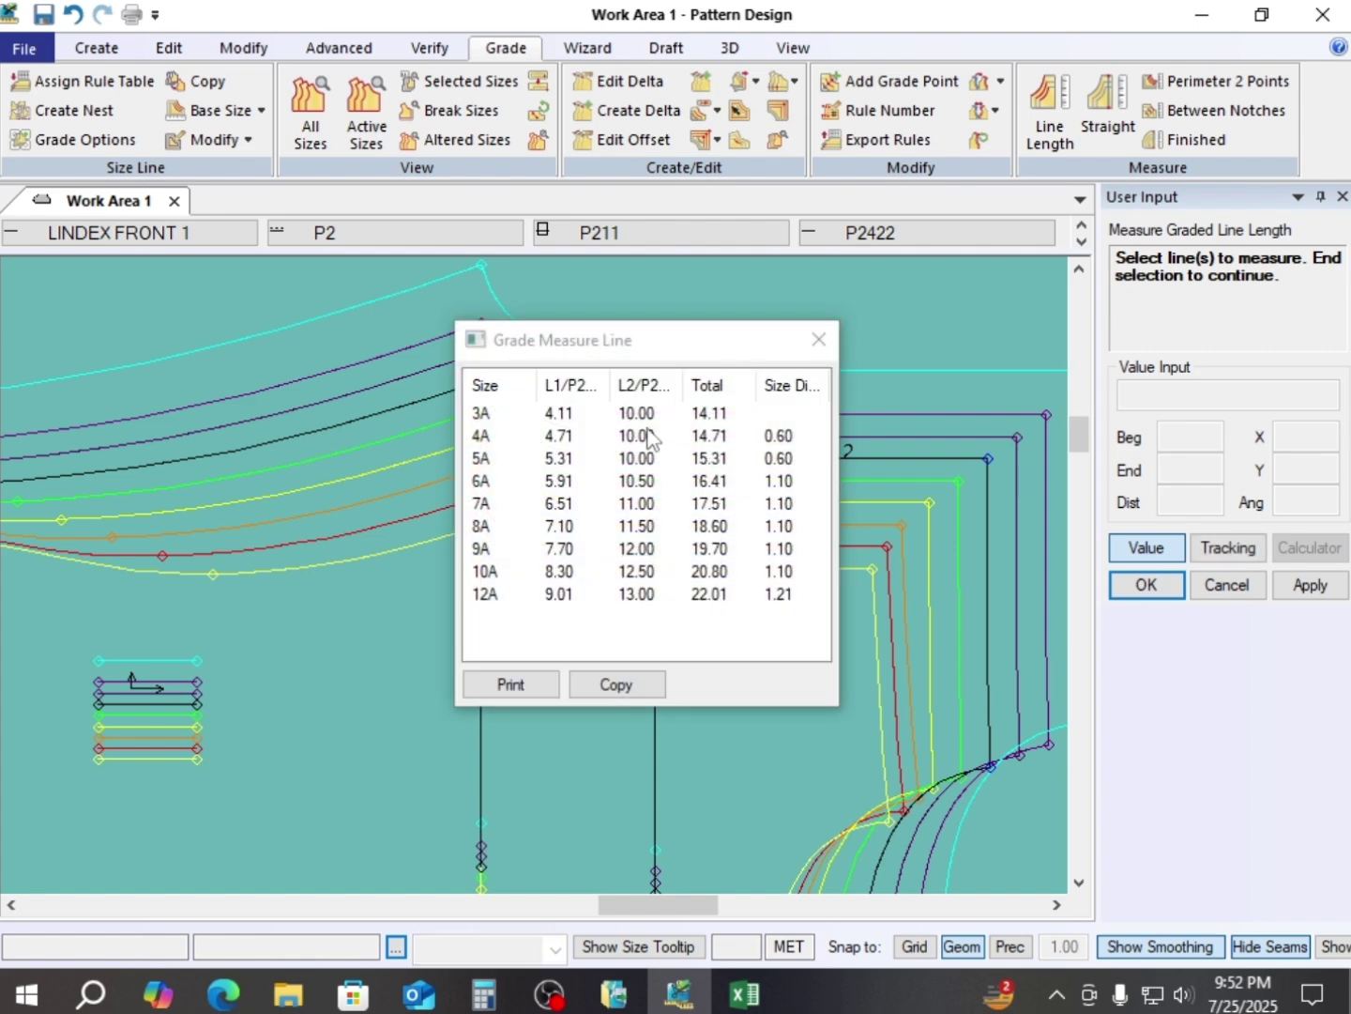
- Examine the graded crotch length table beside P2422's nest, and close the measurement results
drag(718, 367, 421, 363)
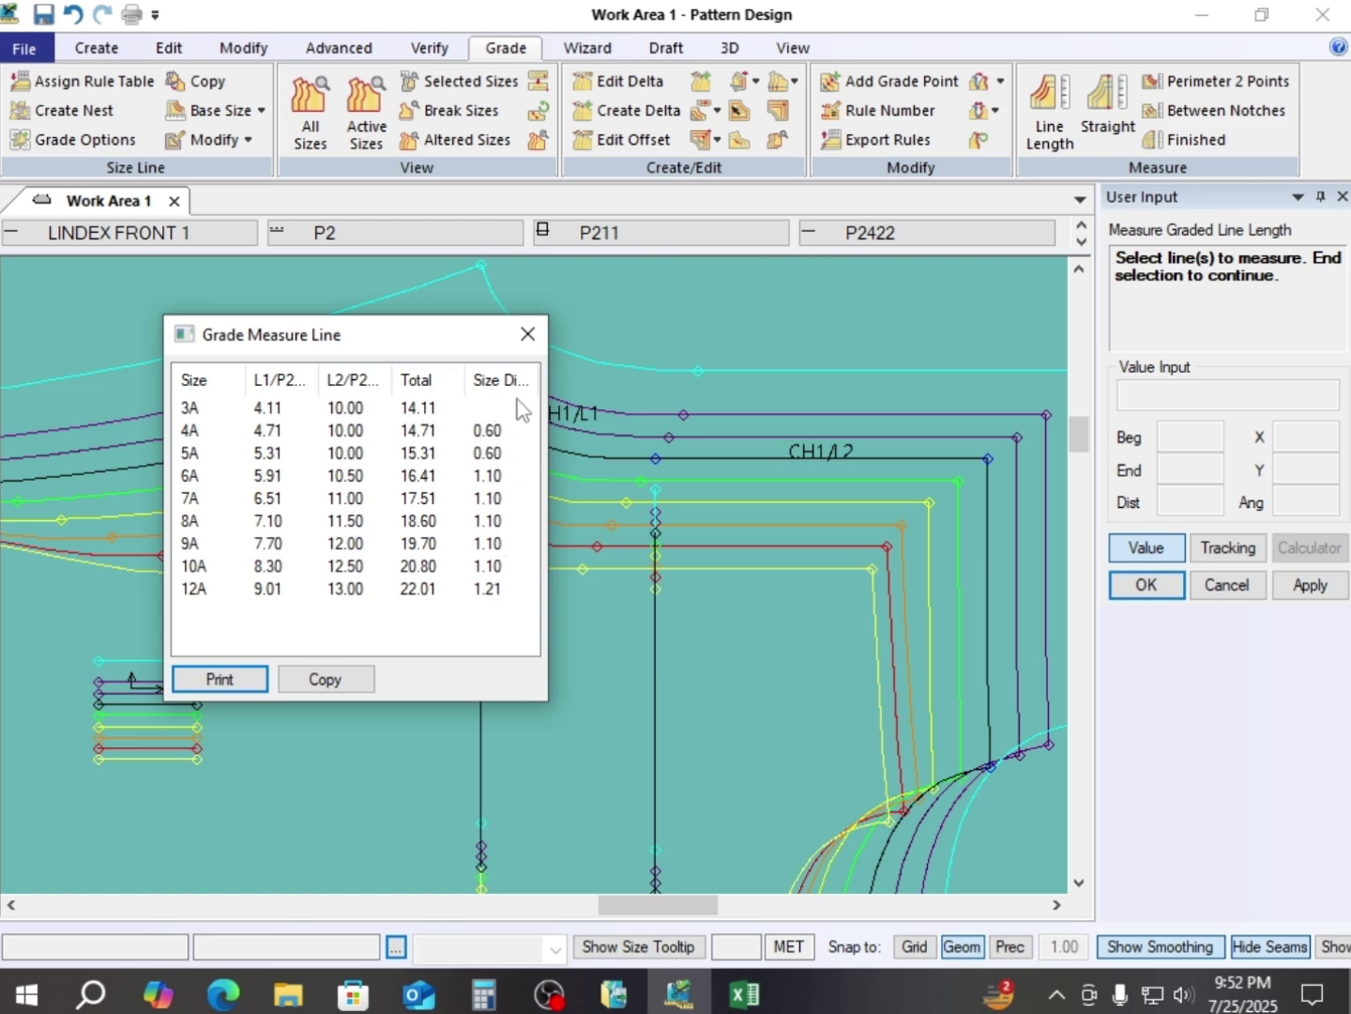
click(529, 334)
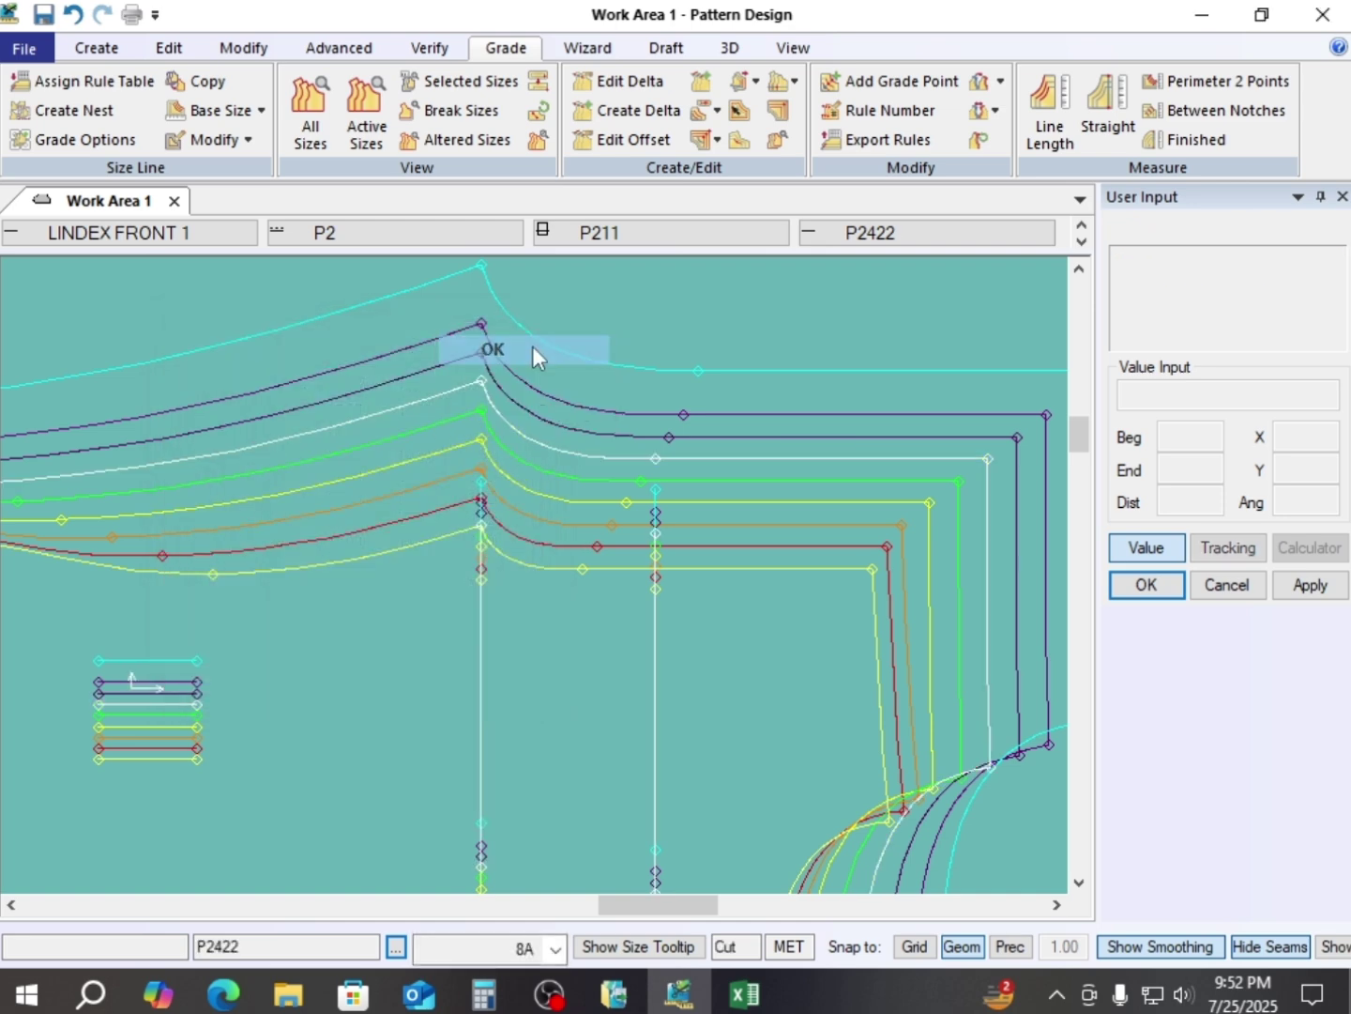
scroll(628, 618, down, 4)
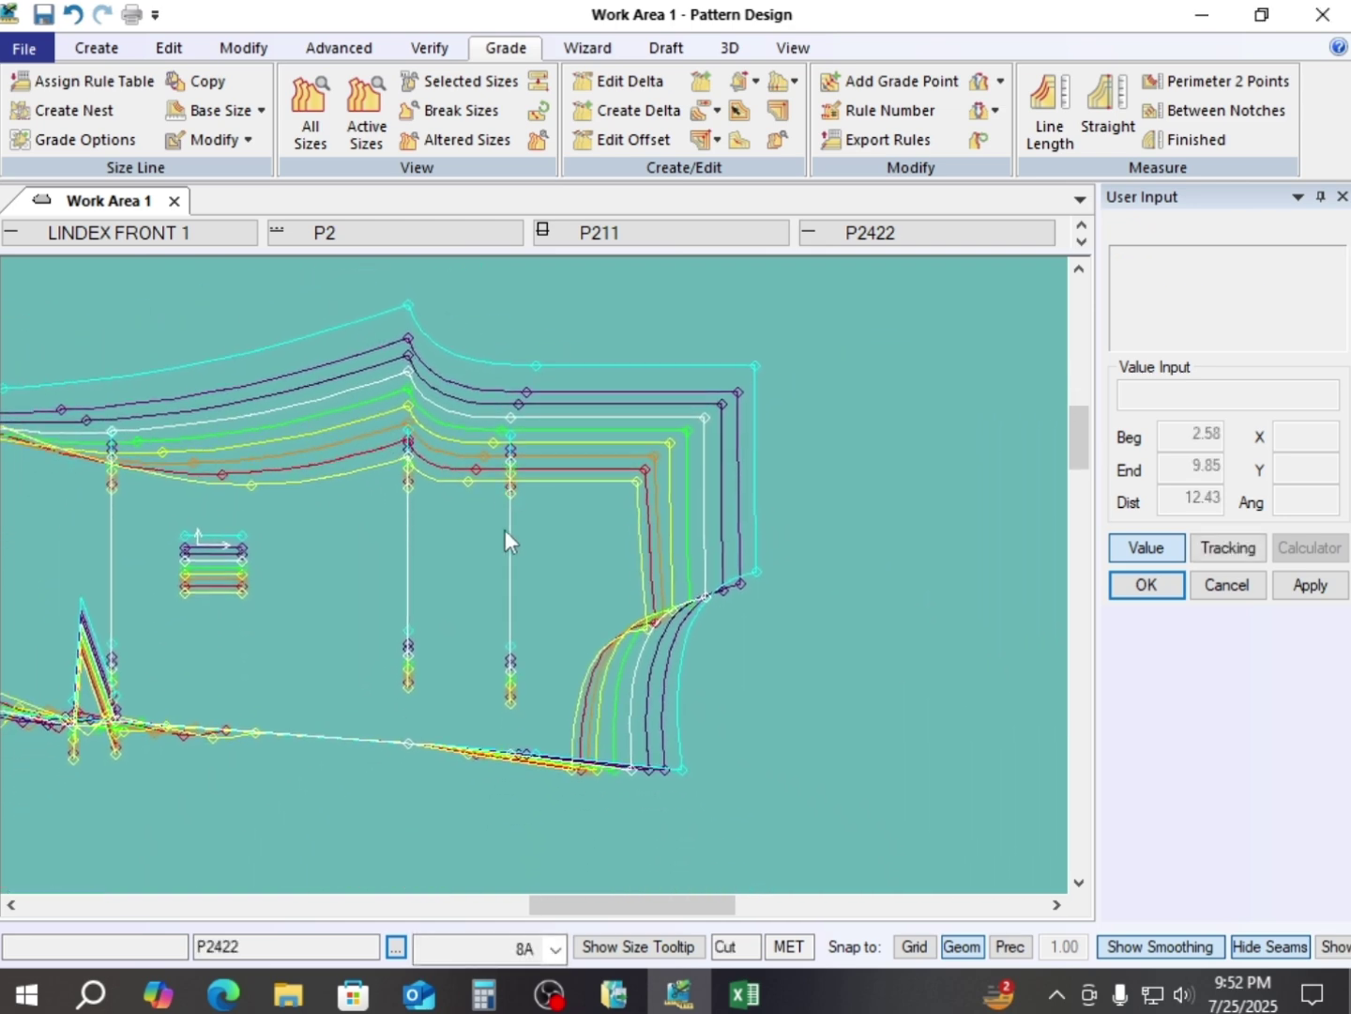
middle_drag(557, 525, 606, 512)
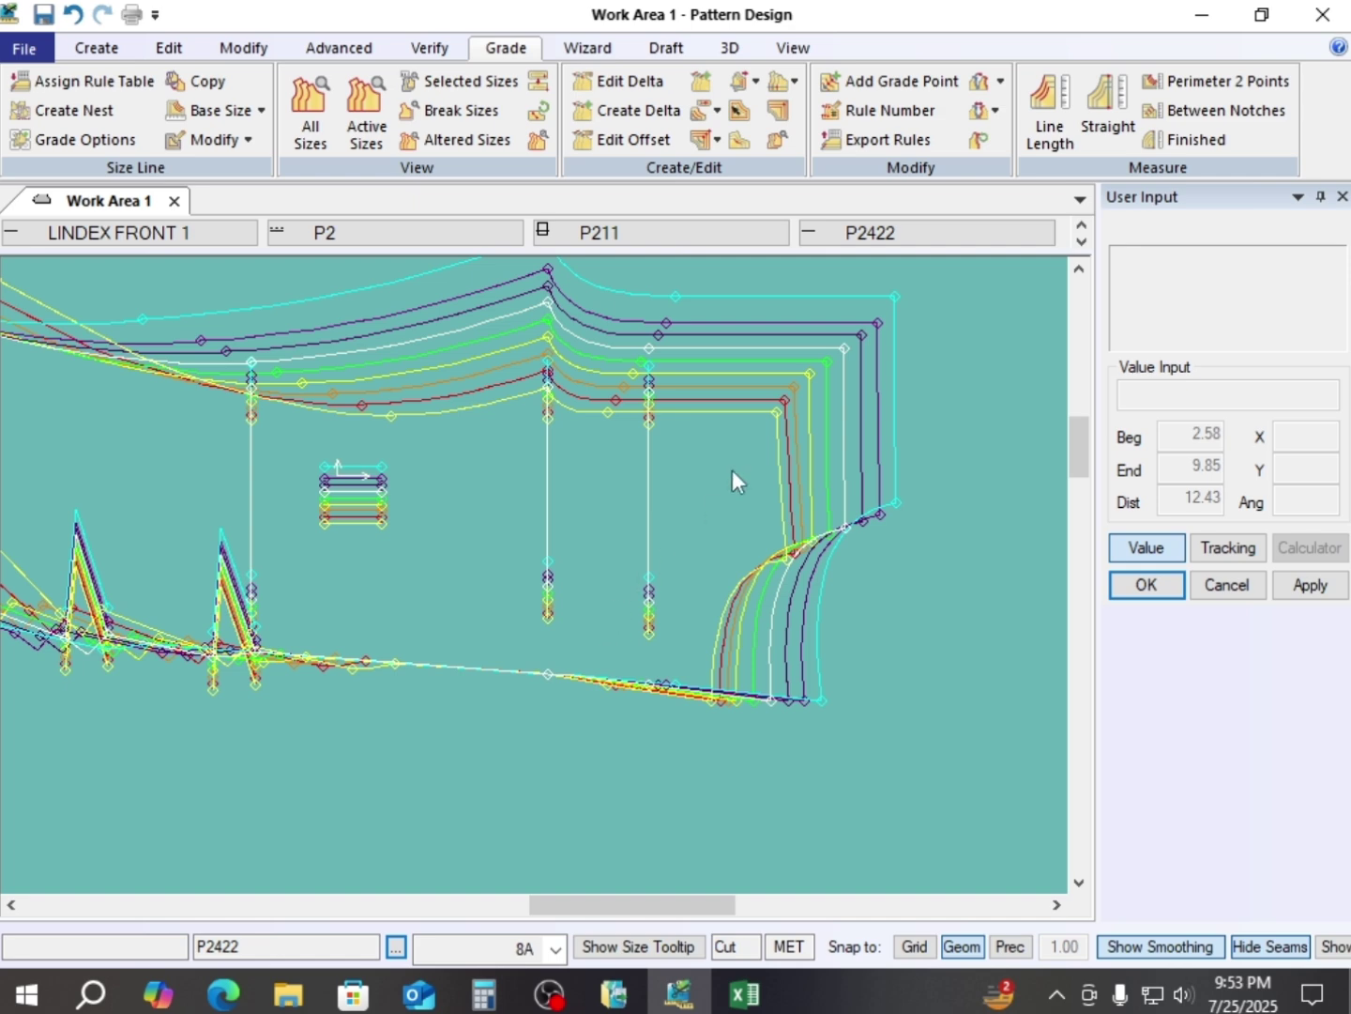
- Restack P2422's graded nest, picking the lower seam point level with the crotch and the grain line's end as stack points
key(r)
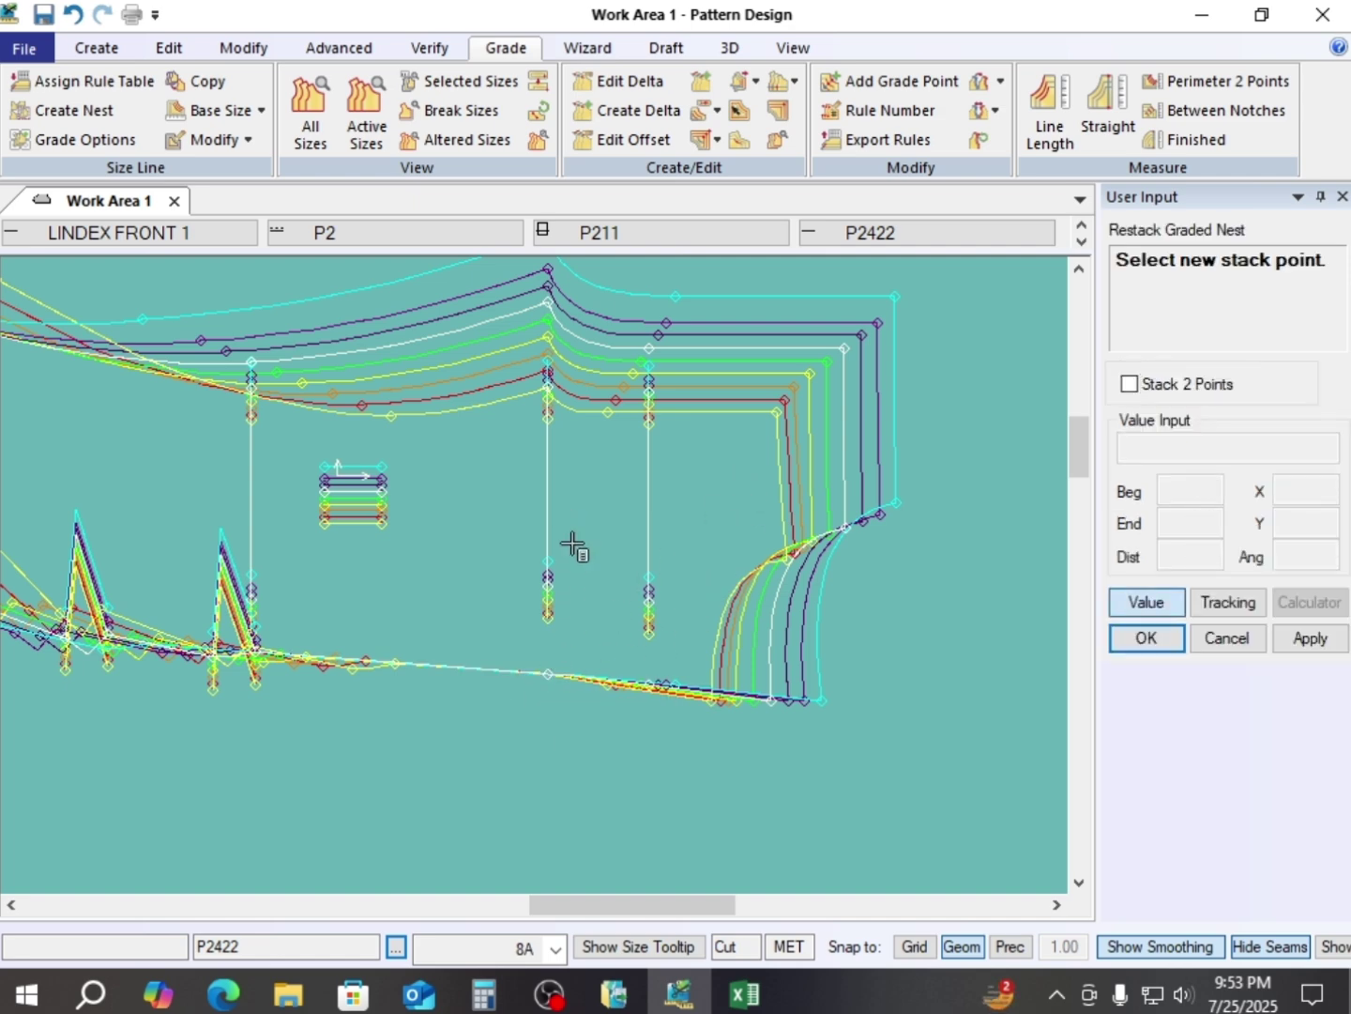
click(547, 674)
click(547, 672)
click(381, 479)
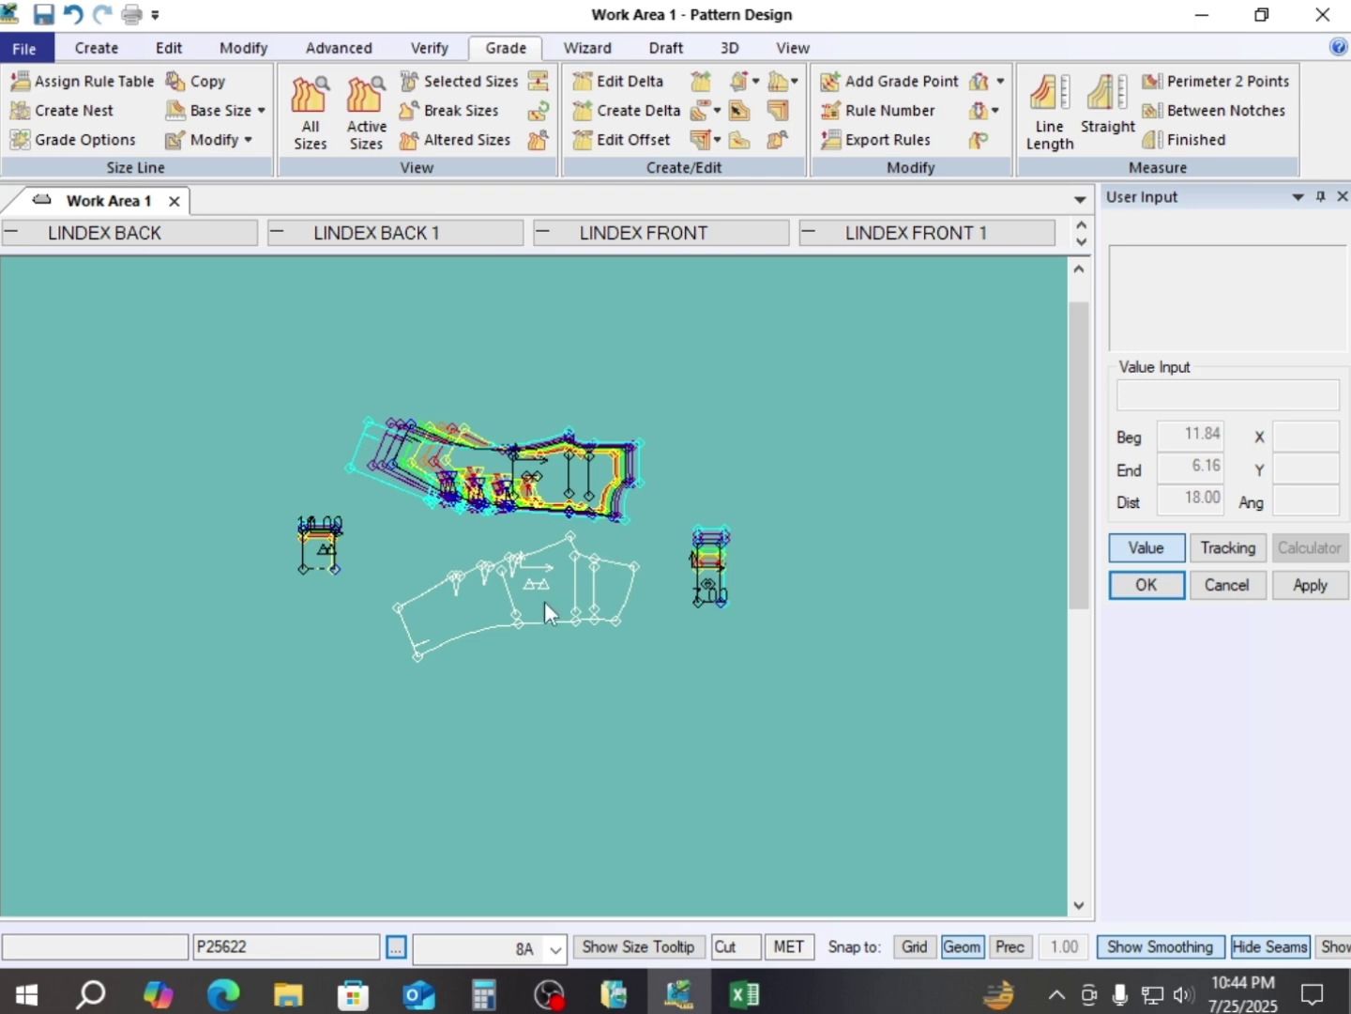
- Move P211 aside and place the graded P2422 nest above the ungraded P25622 piece
click(325, 550)
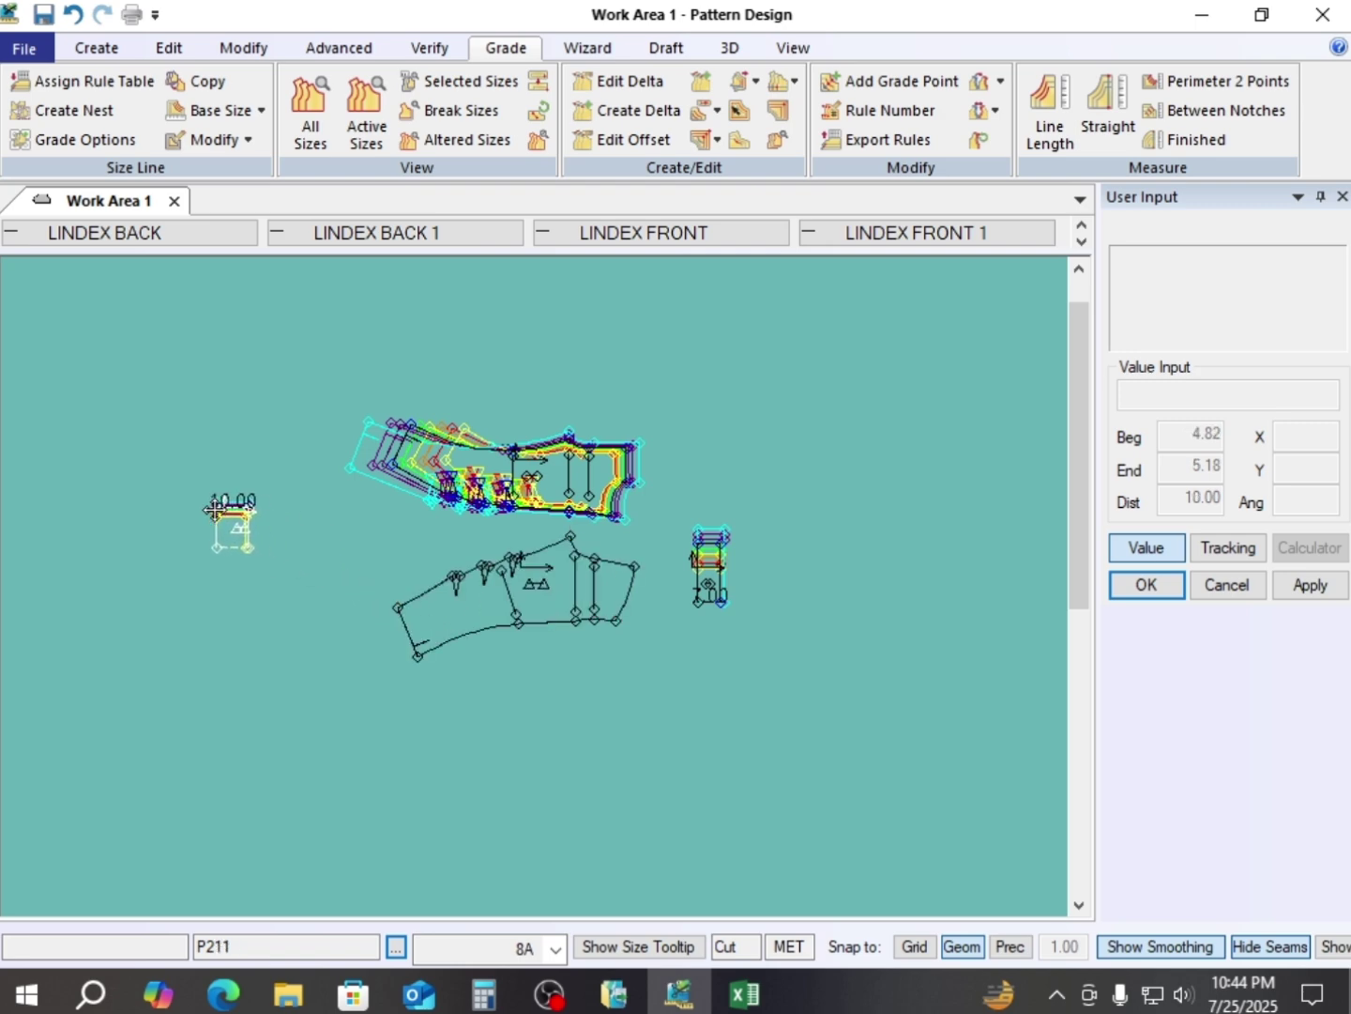
drag(536, 467, 544, 431)
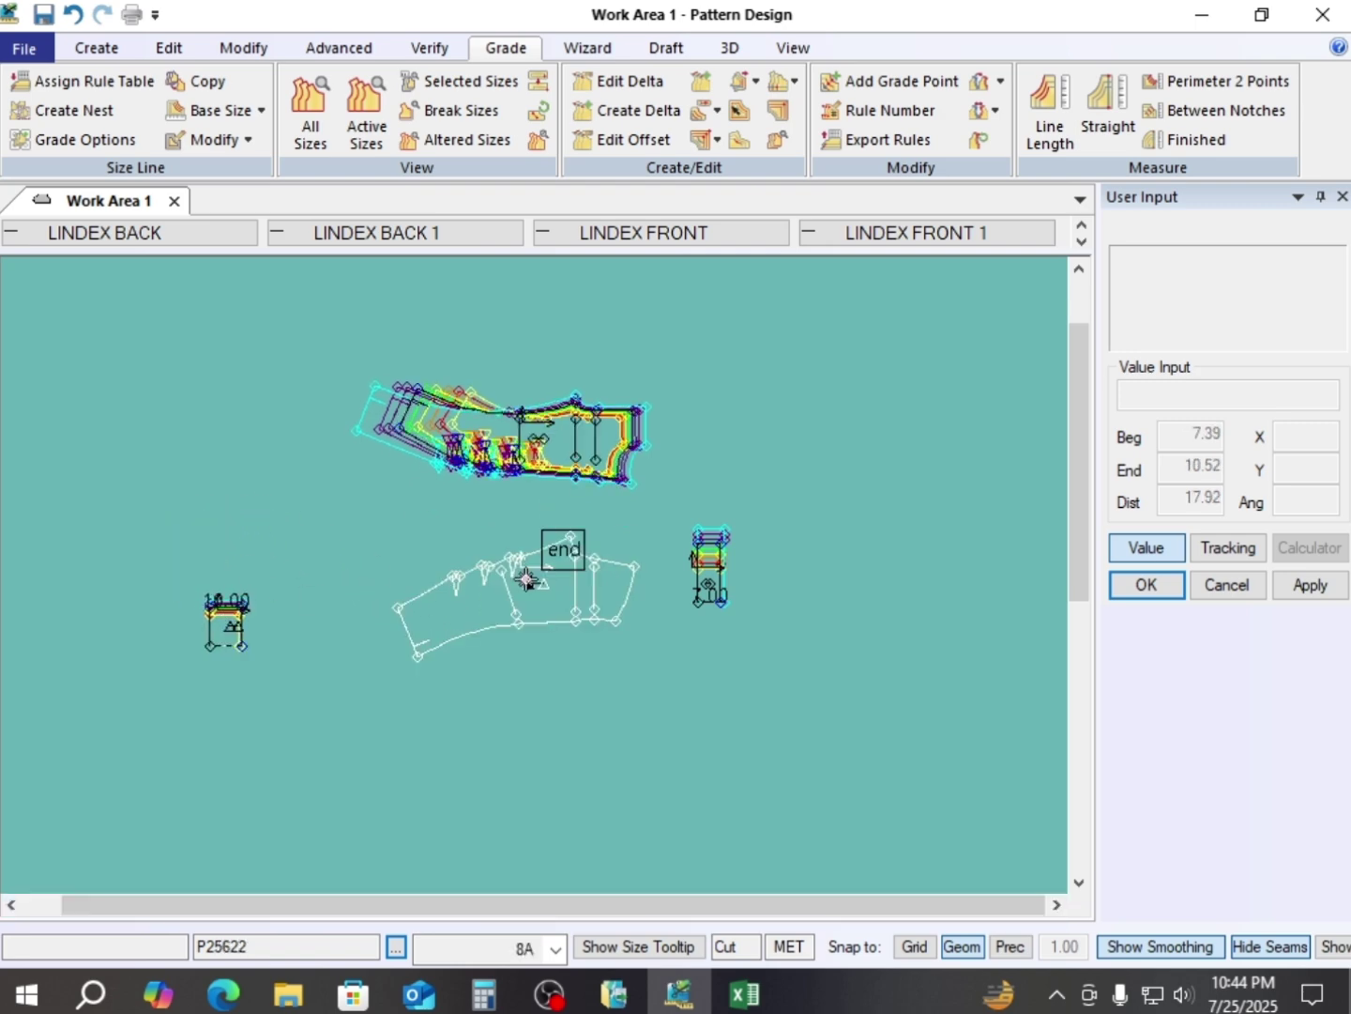
drag(529, 583, 516, 536)
scroll(520, 465, up, 4)
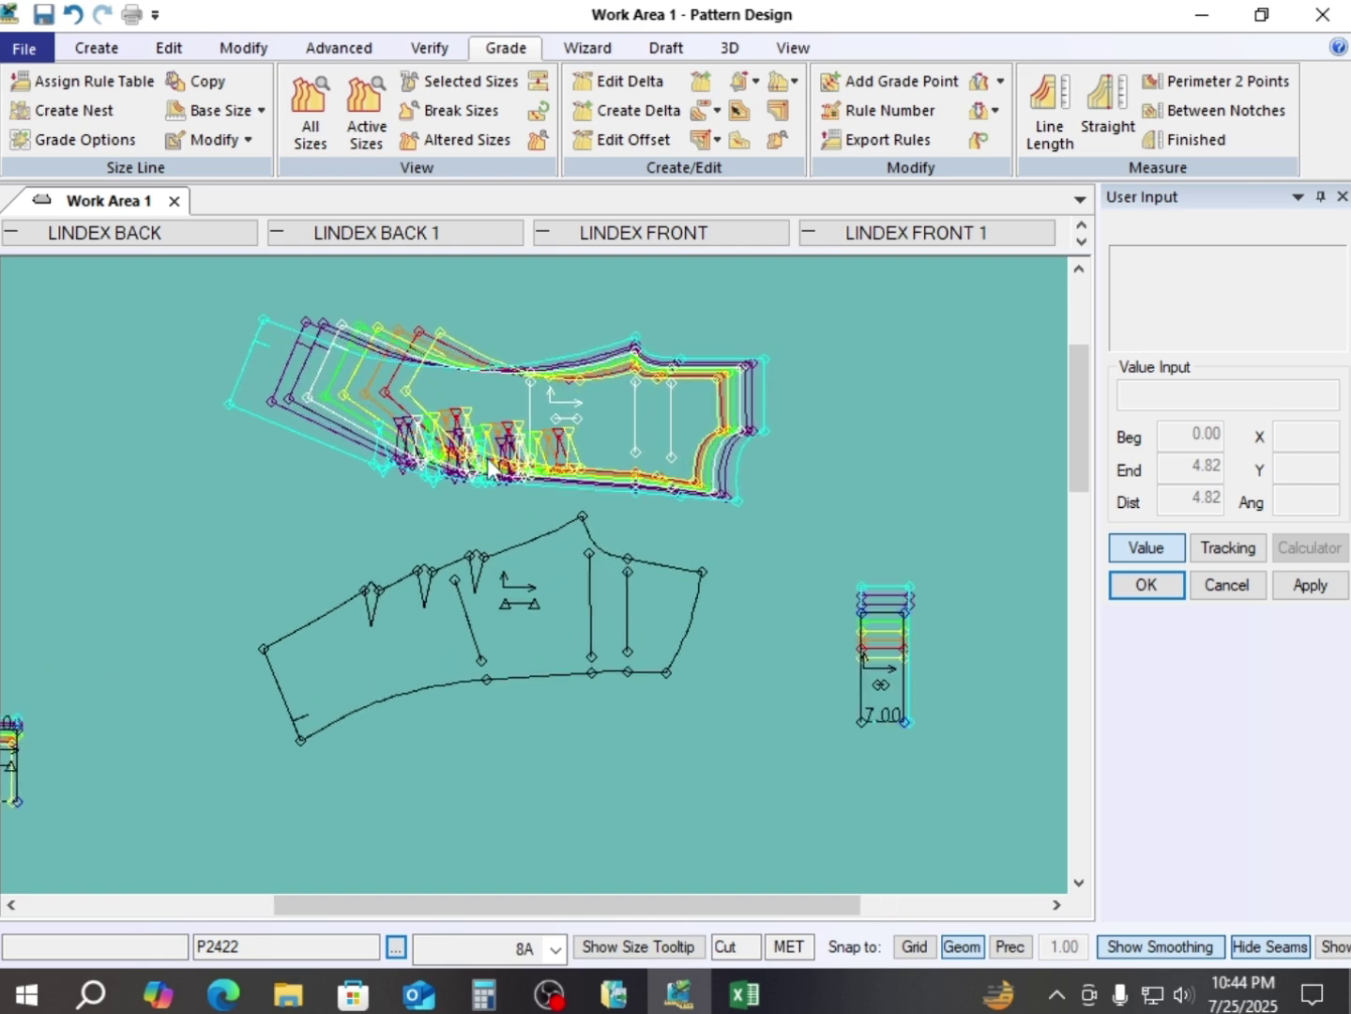
drag(605, 587, 652, 606)
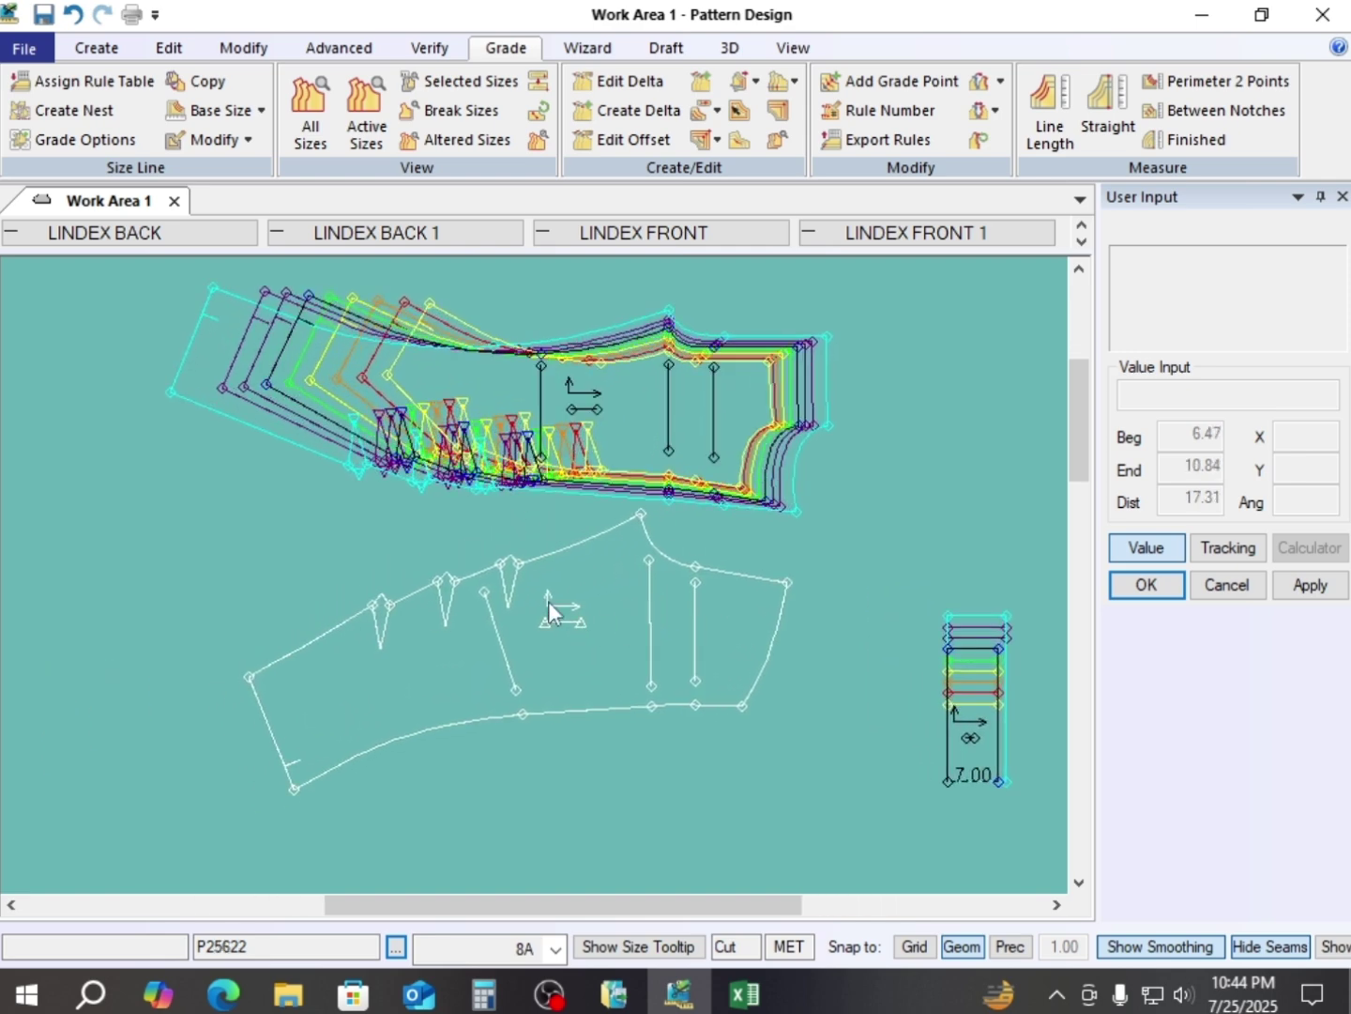
scroll(548, 600, down, 1)
drag(377, 470, 376, 468)
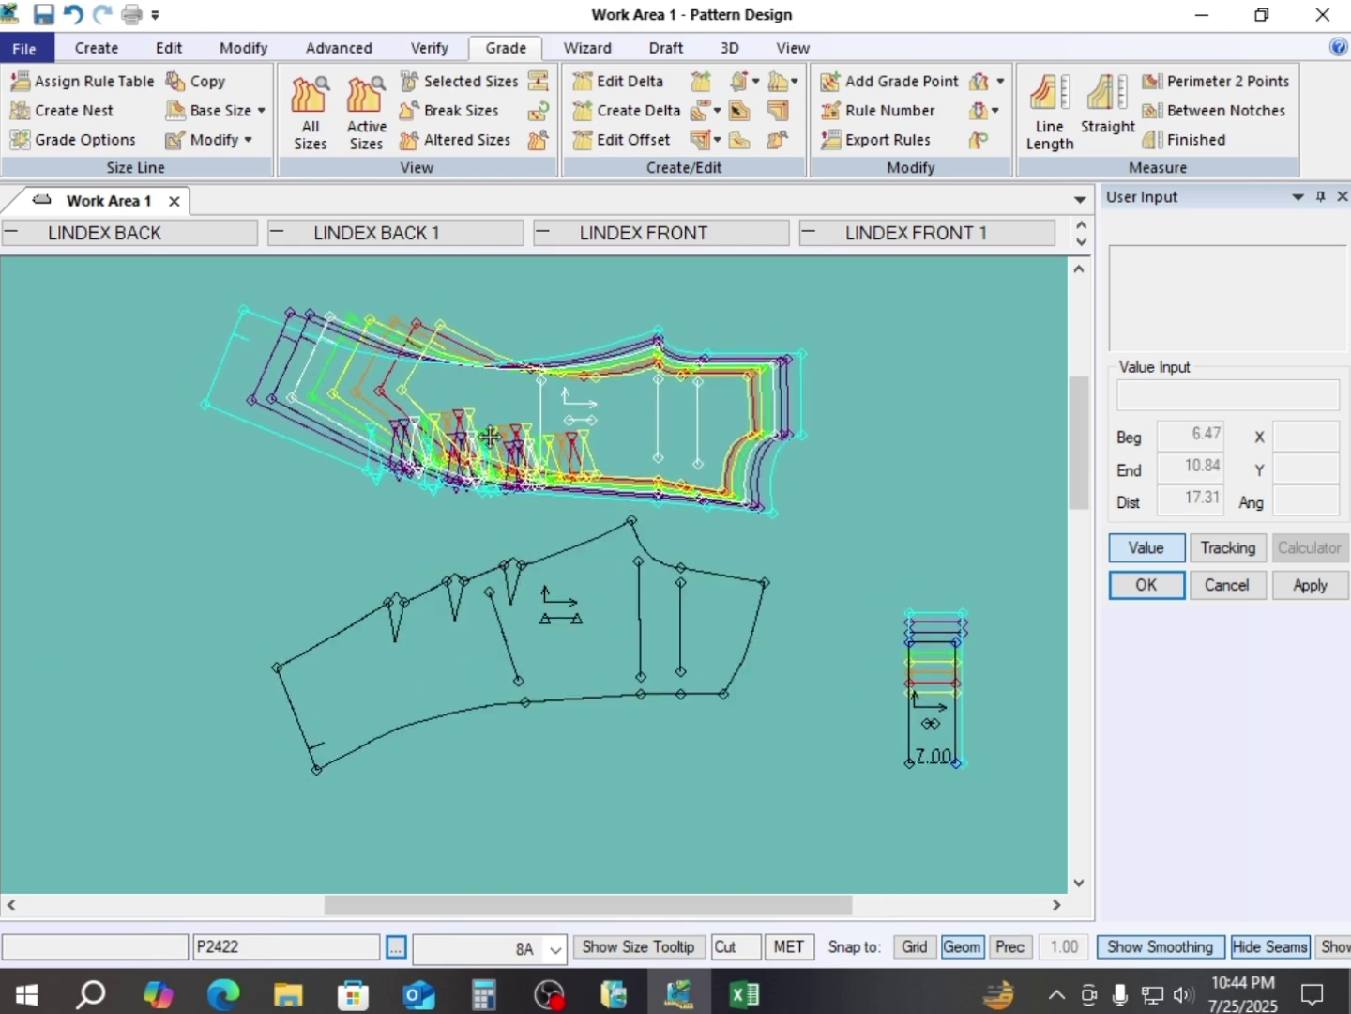
drag(507, 638, 502, 630)
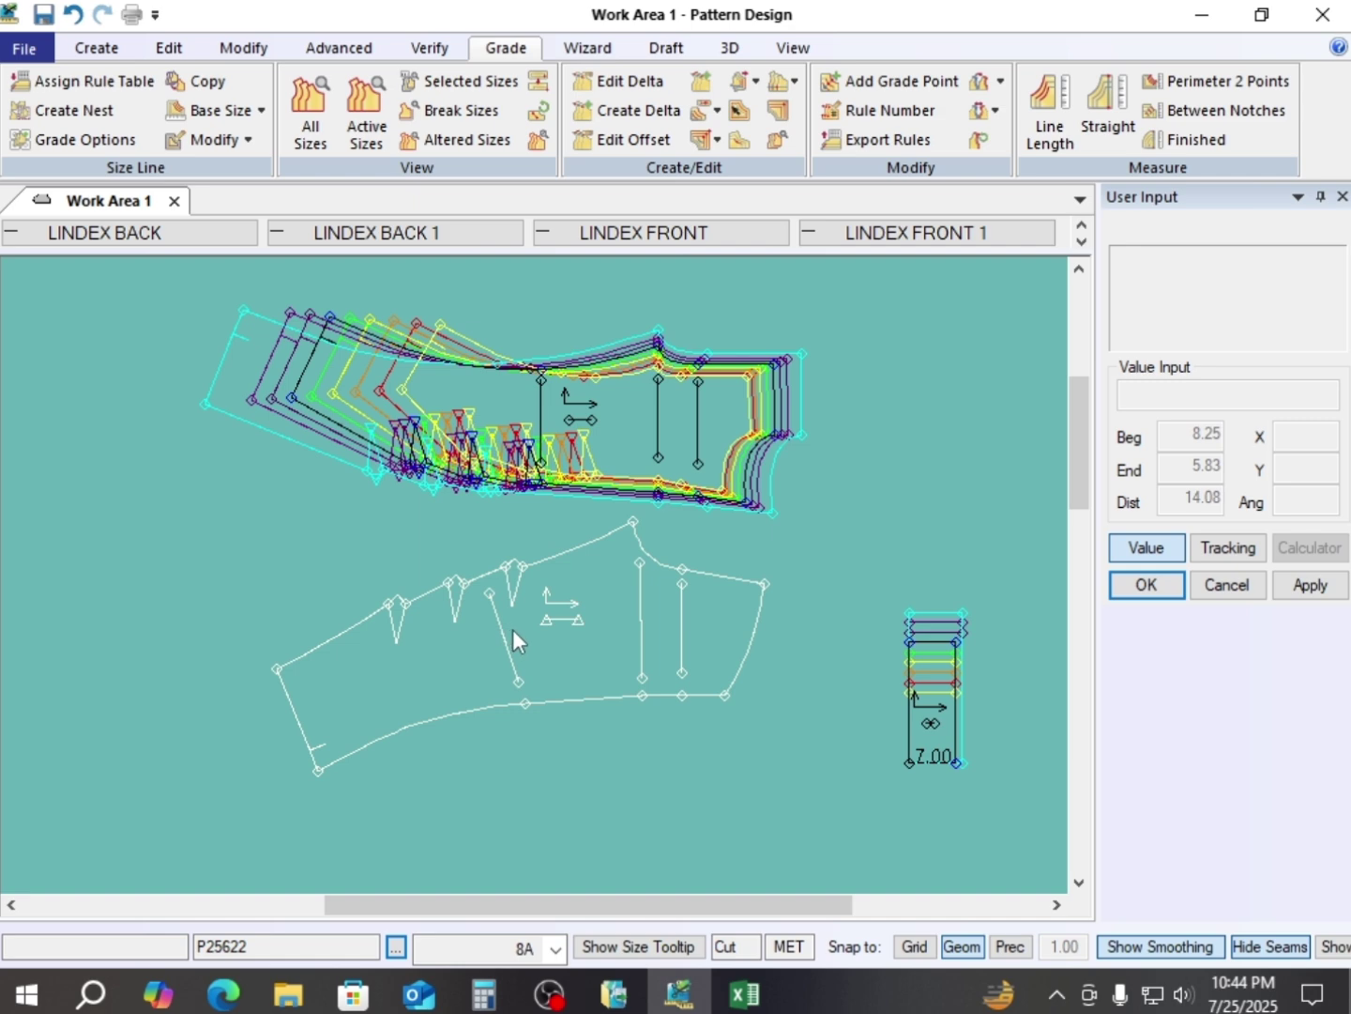
- Adjust the spacing between P2422 and P25622 so that both pieces can be compared one above the other
scroll(546, 394, up, 4)
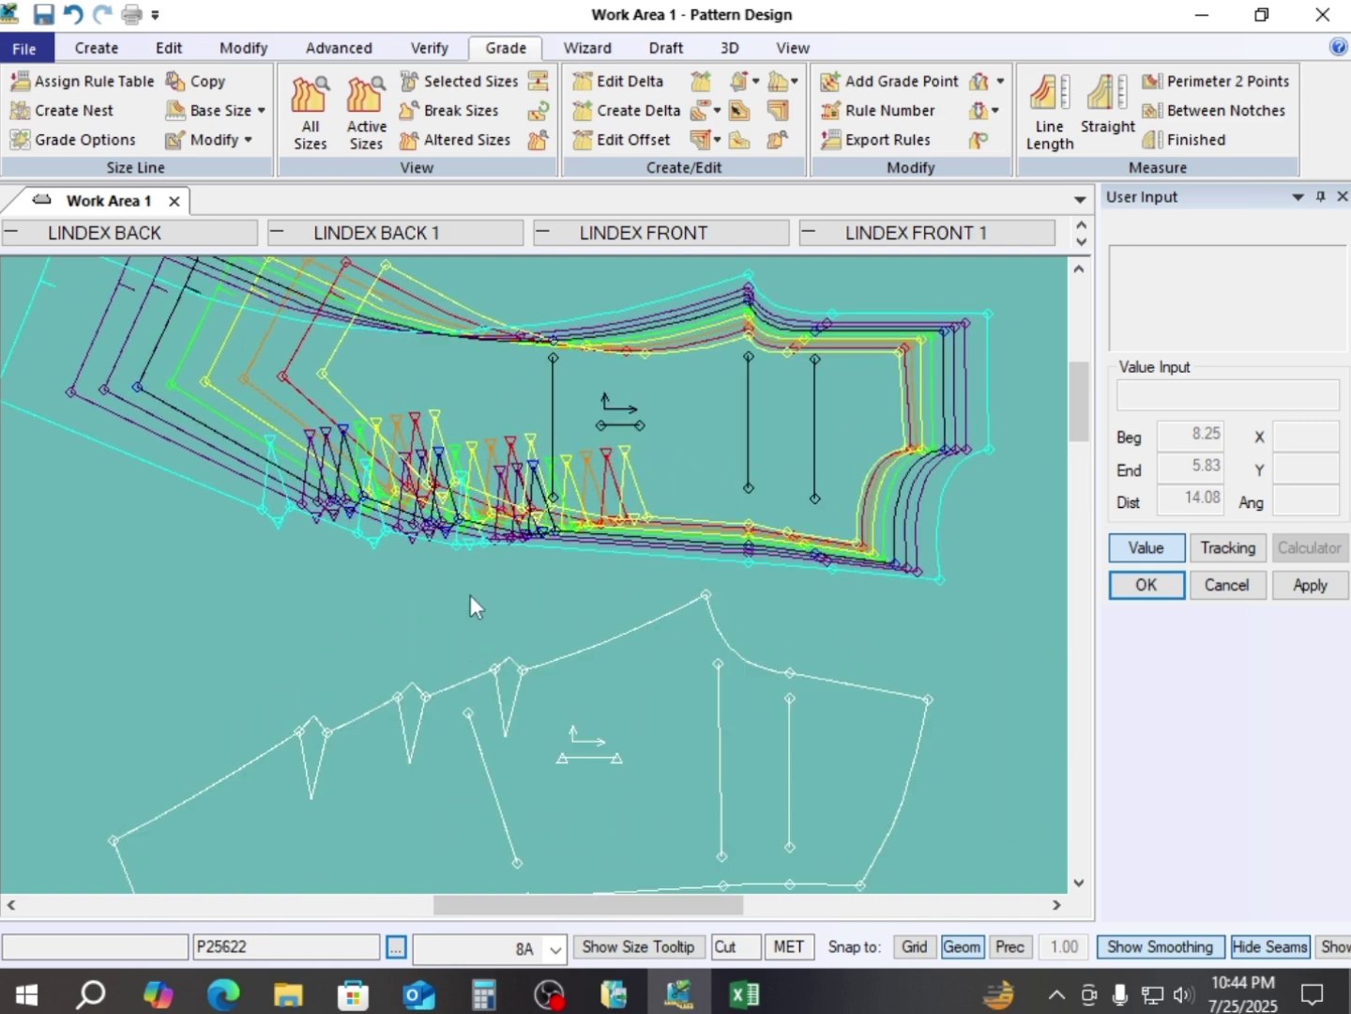
scroll(635, 449, down, 3)
mouse_move(687, 739)
mouse_down()
mouse_move(695, 413)
mouse_move(683, 795)
mouse_up()
drag(645, 402, 660, 435)
scroll(615, 443, up, 2)
scroll(624, 415, down, 3)
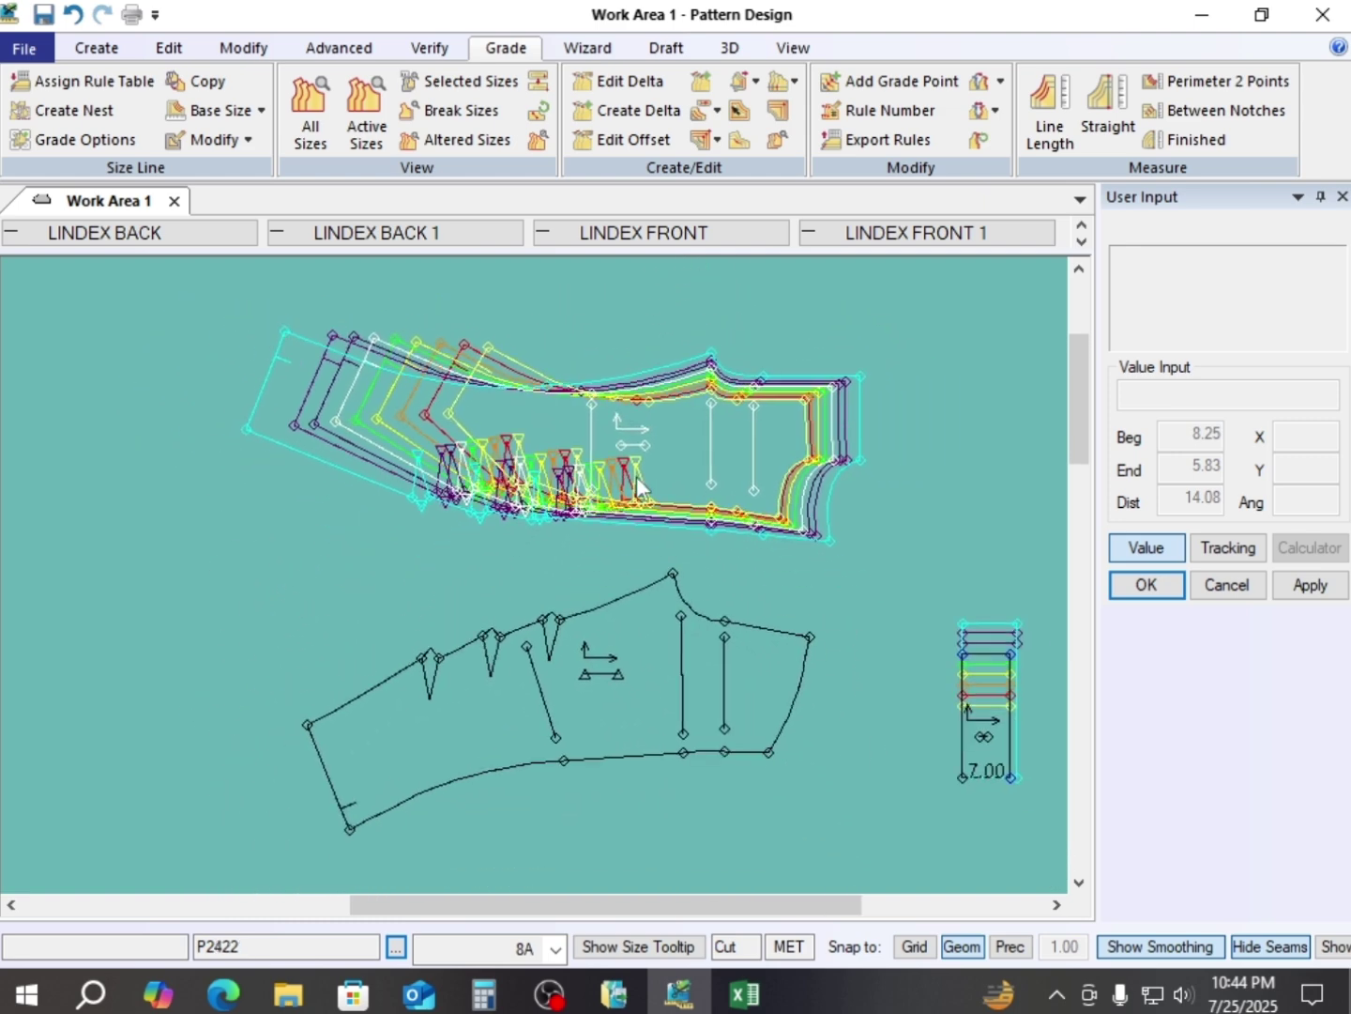
drag(695, 672, 739, 693)
scroll(767, 458, down, 1)
scroll(767, 458, up, 2)
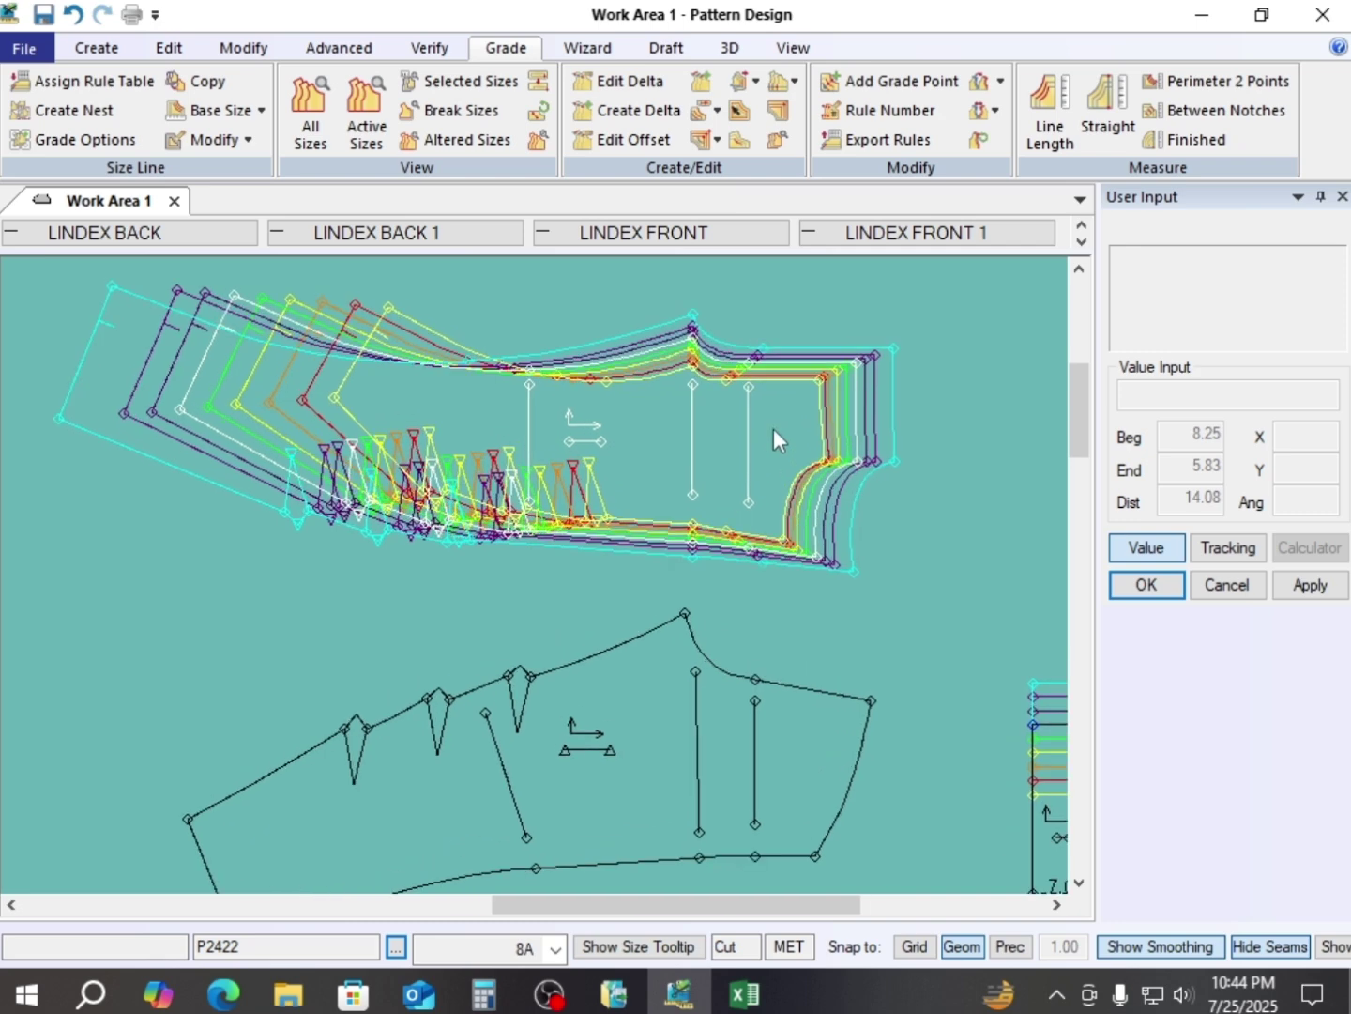
scroll(723, 418, down, 3)
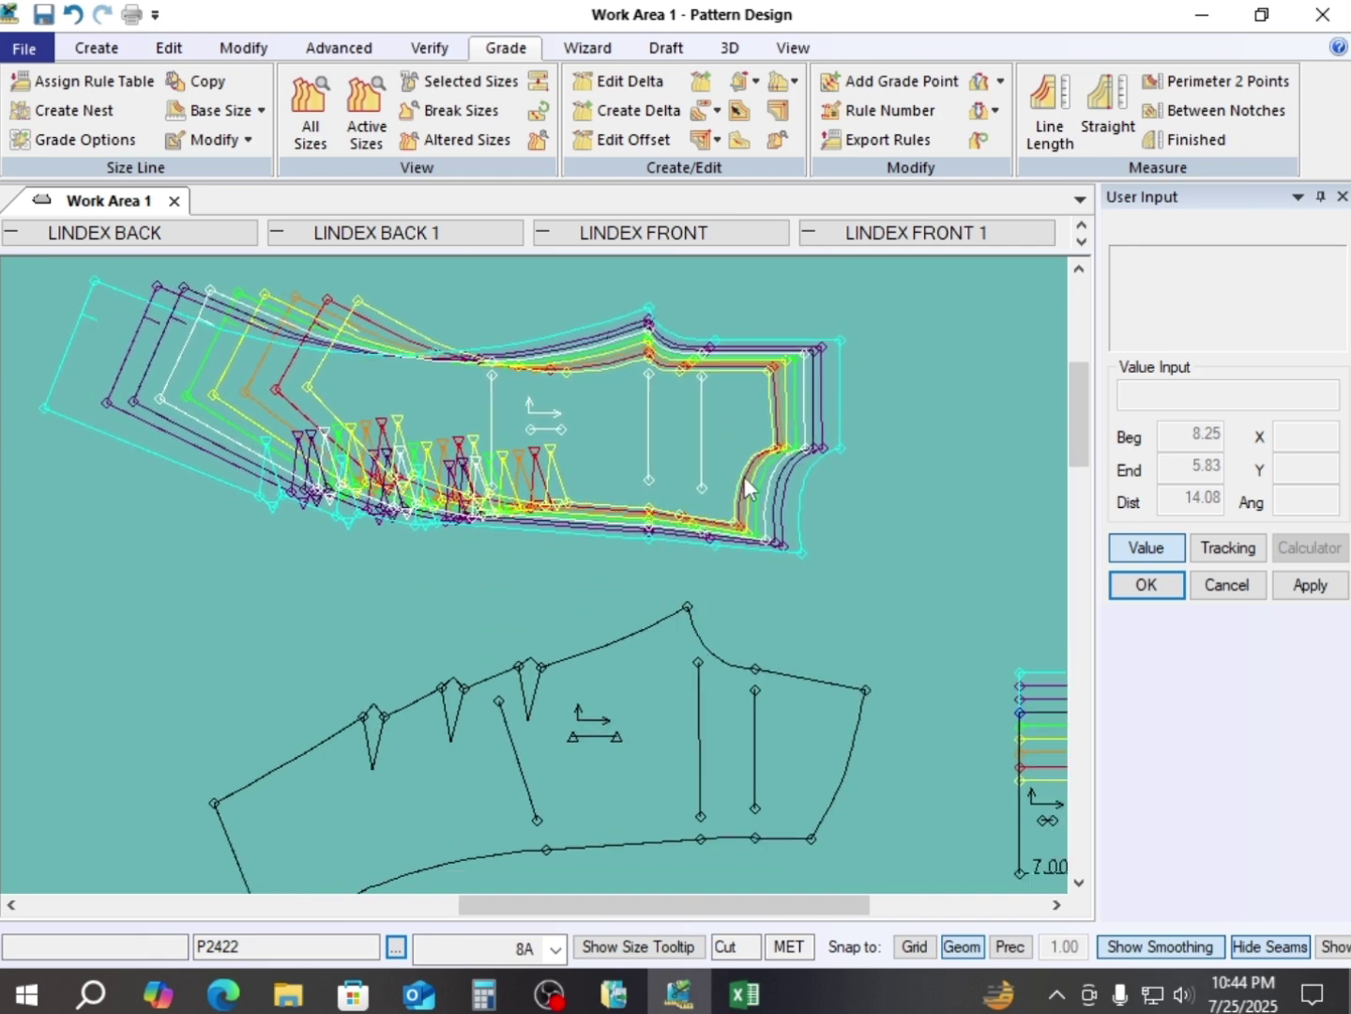
drag(629, 693, 603, 641)
scroll(644, 669, up, 3)
scroll(603, 641, down, 1)
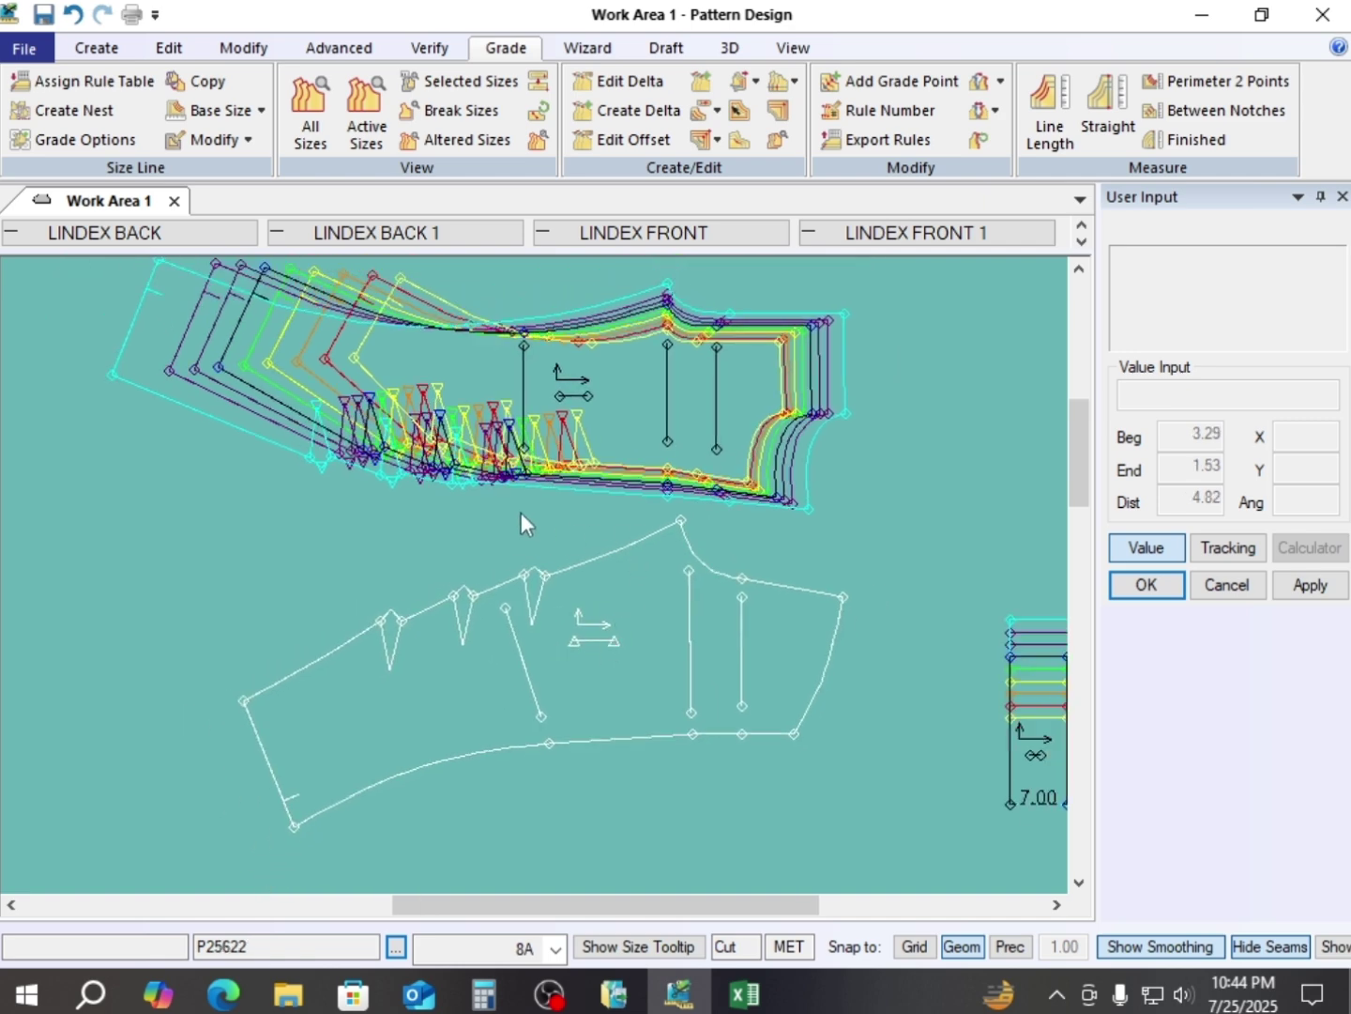
drag(574, 413, 644, 406)
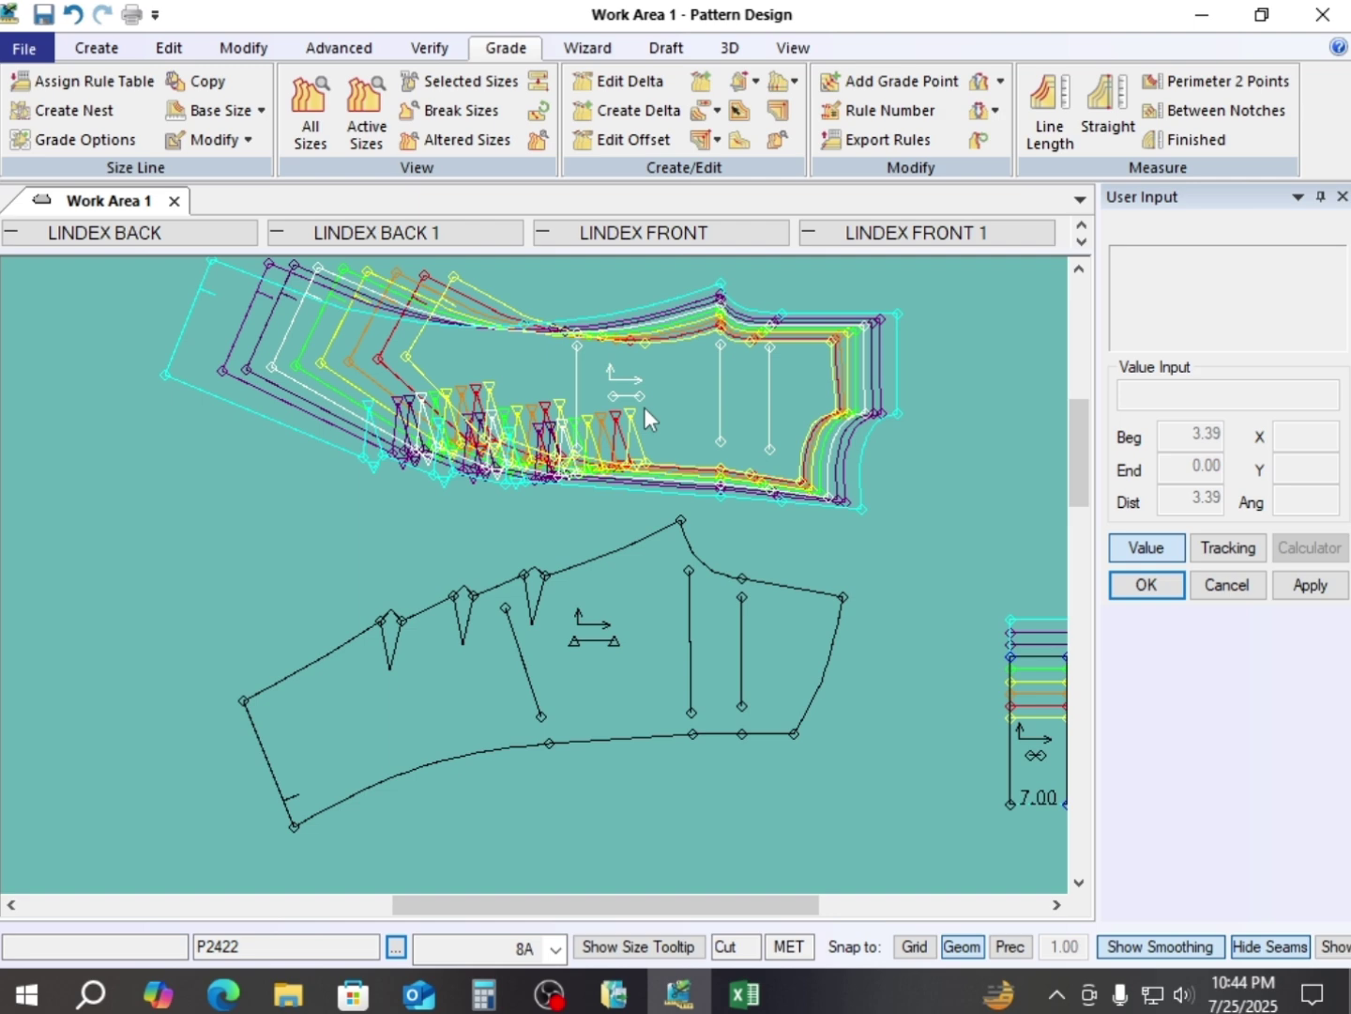
- Copy the X grade rule from P2422's centre-front waist corner to both upper-end corners of P25622 at the waist side
click(1001, 81)
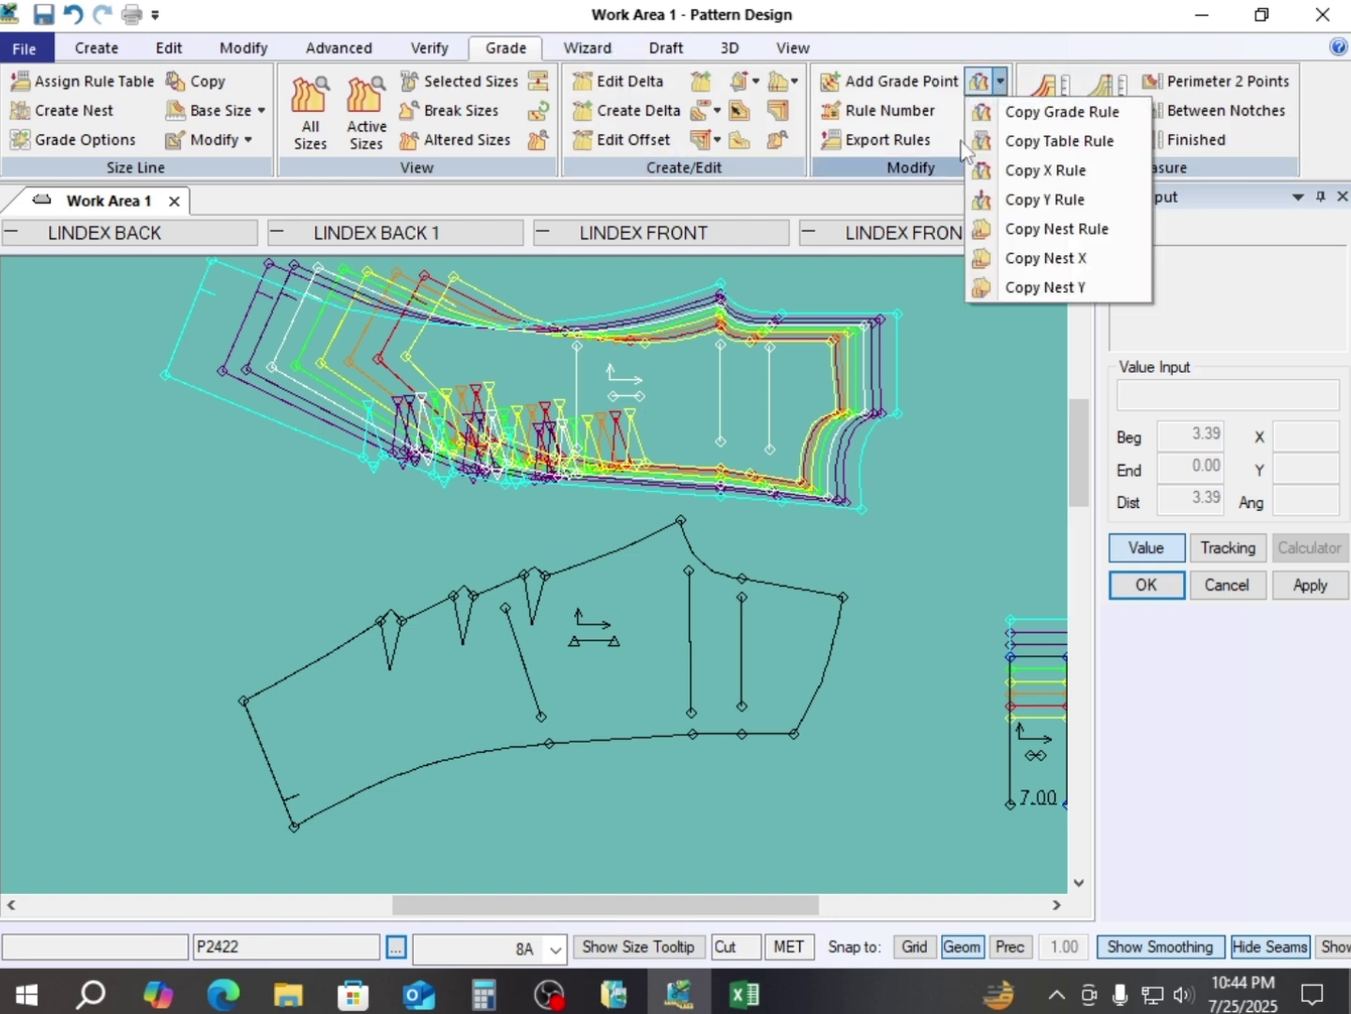
click(1076, 172)
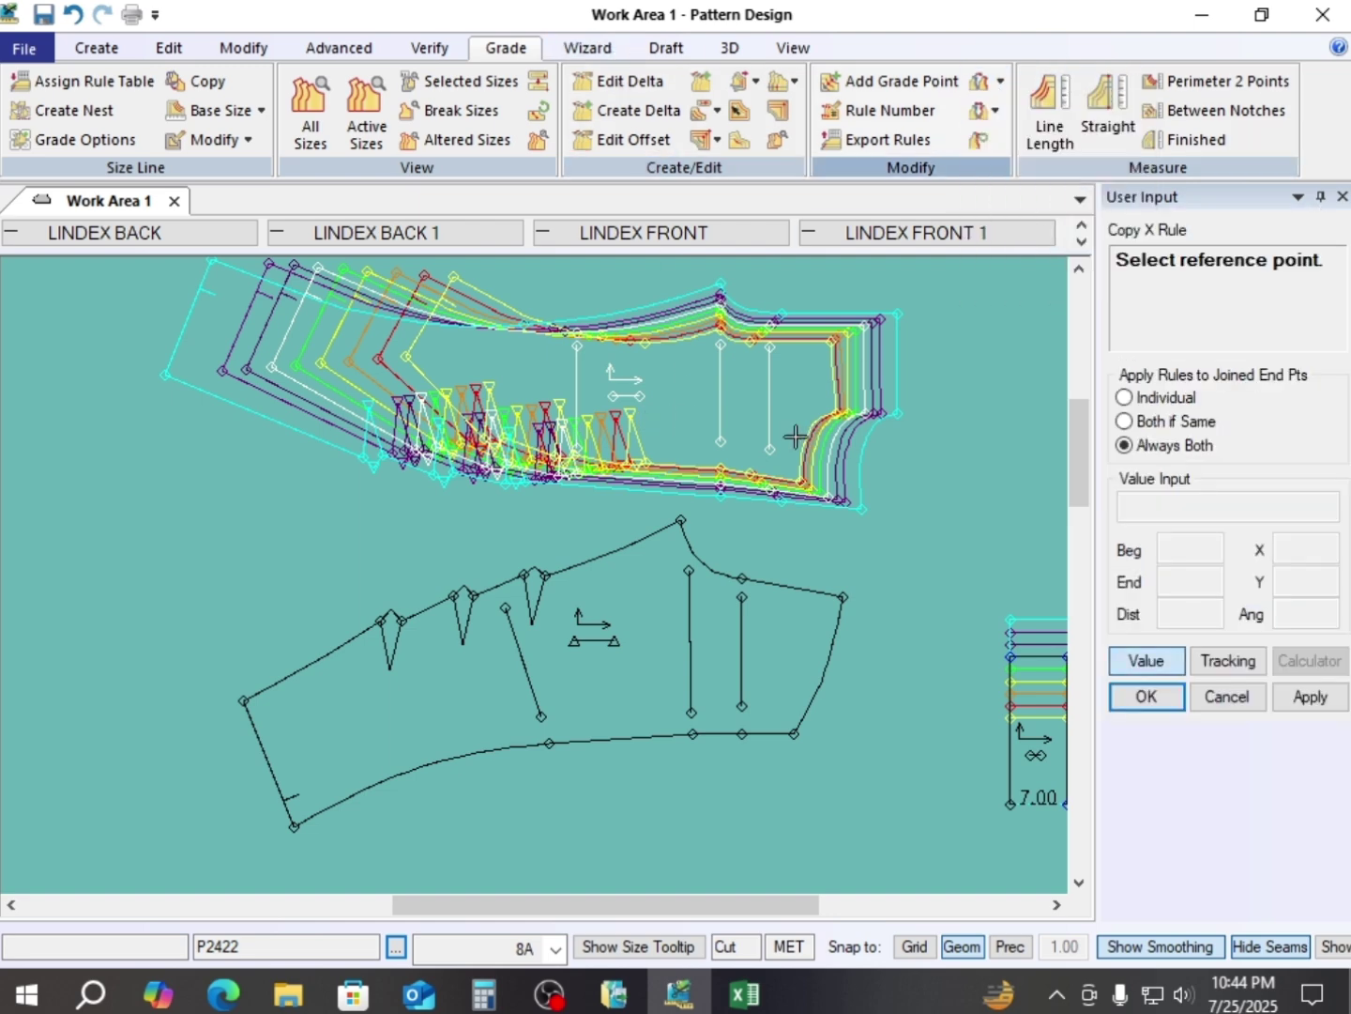
click(867, 330)
scroll(814, 580, up, 1)
click(857, 602)
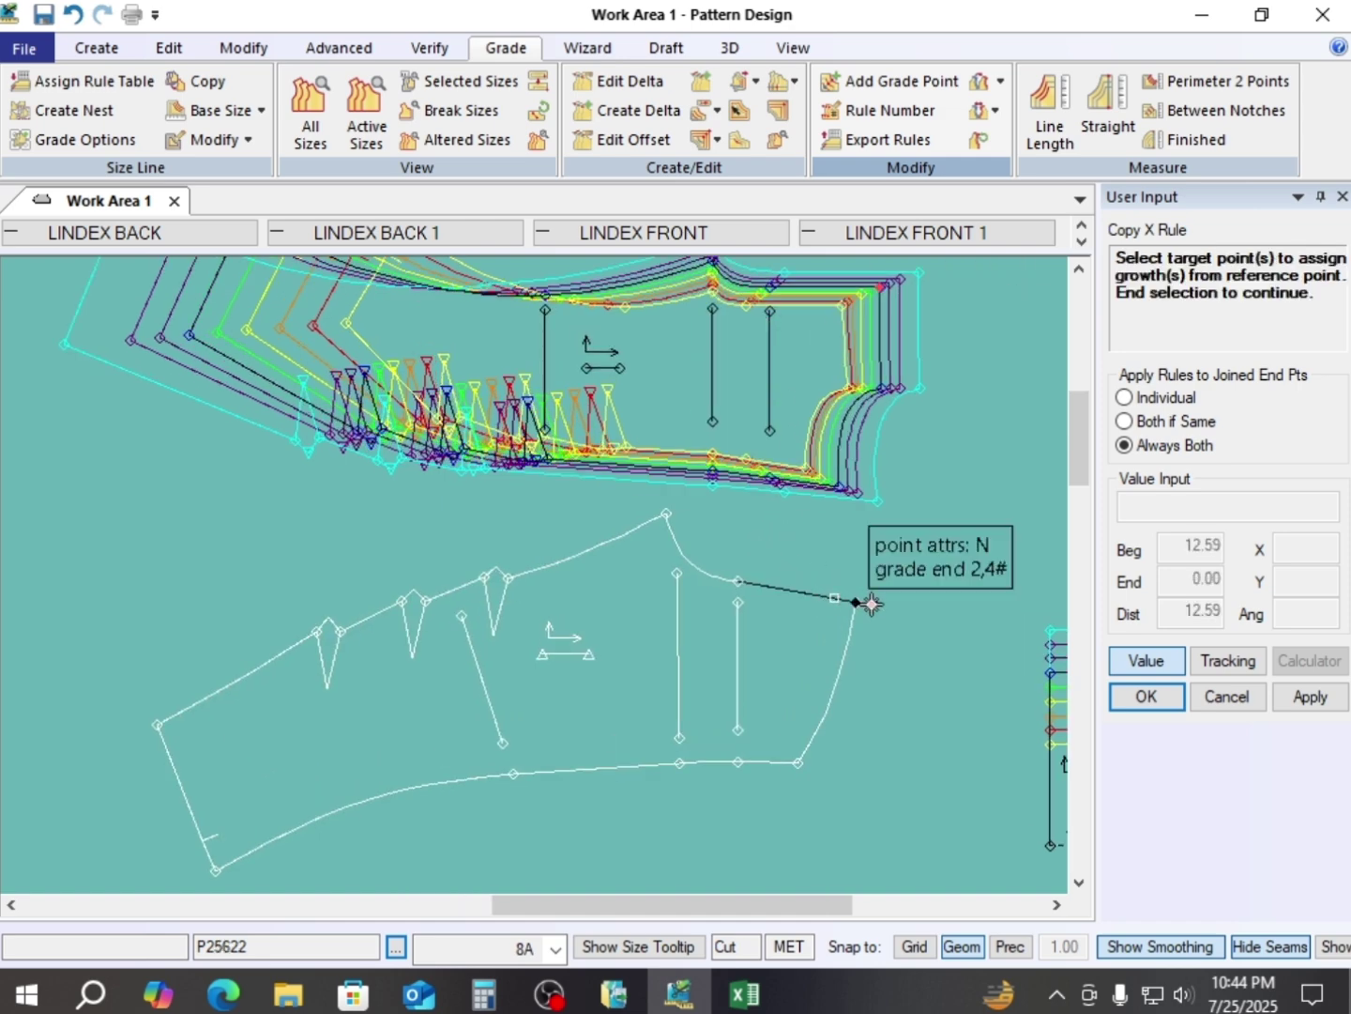
click(799, 763)
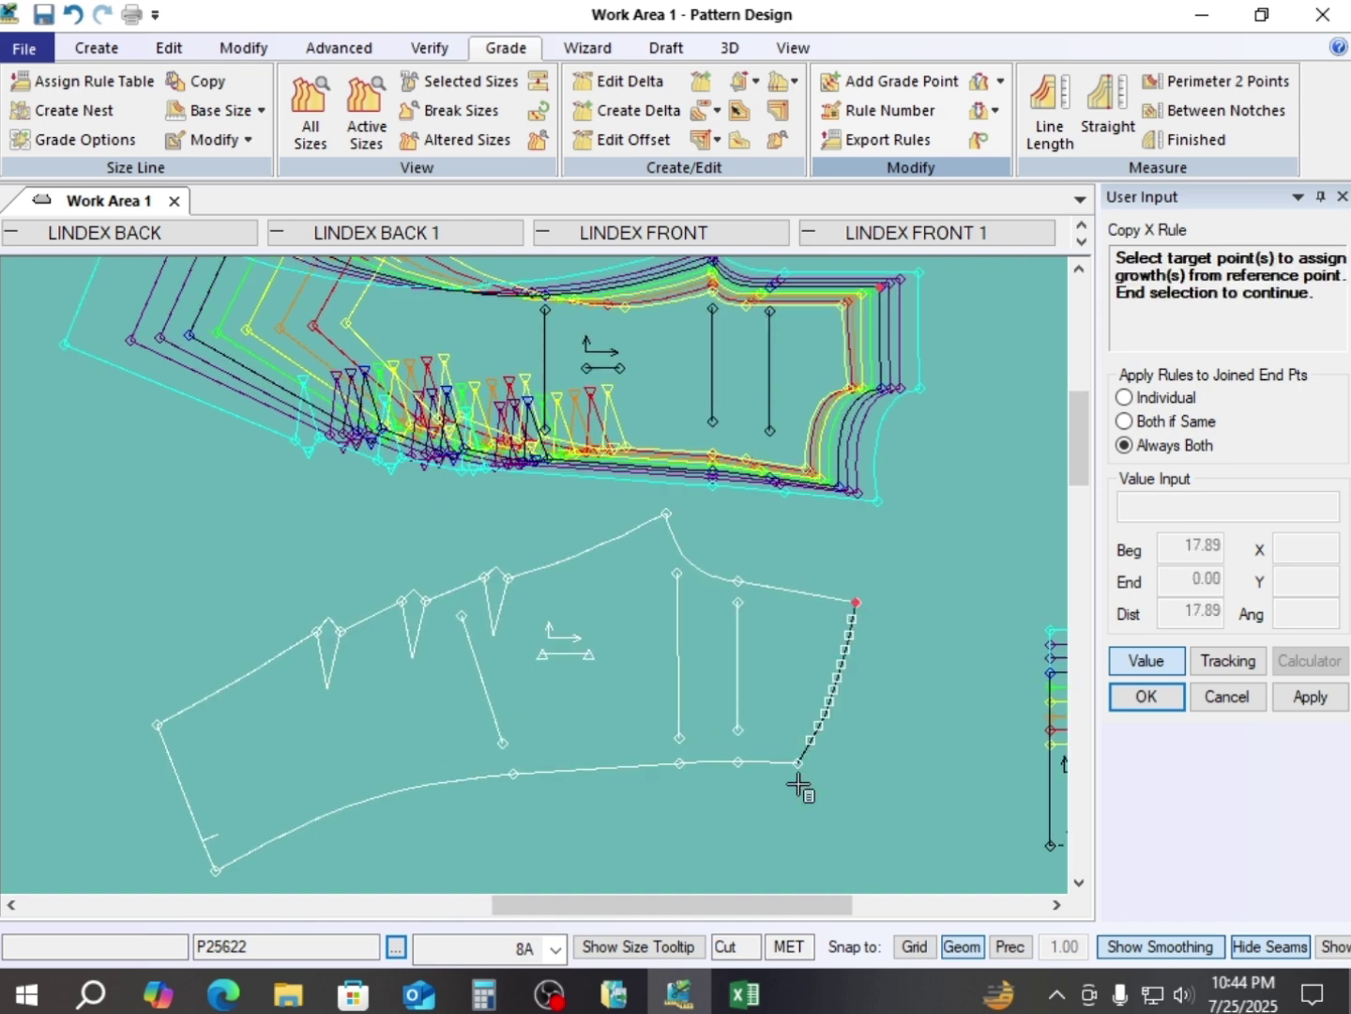
right_click(978, 466)
click(976, 467)
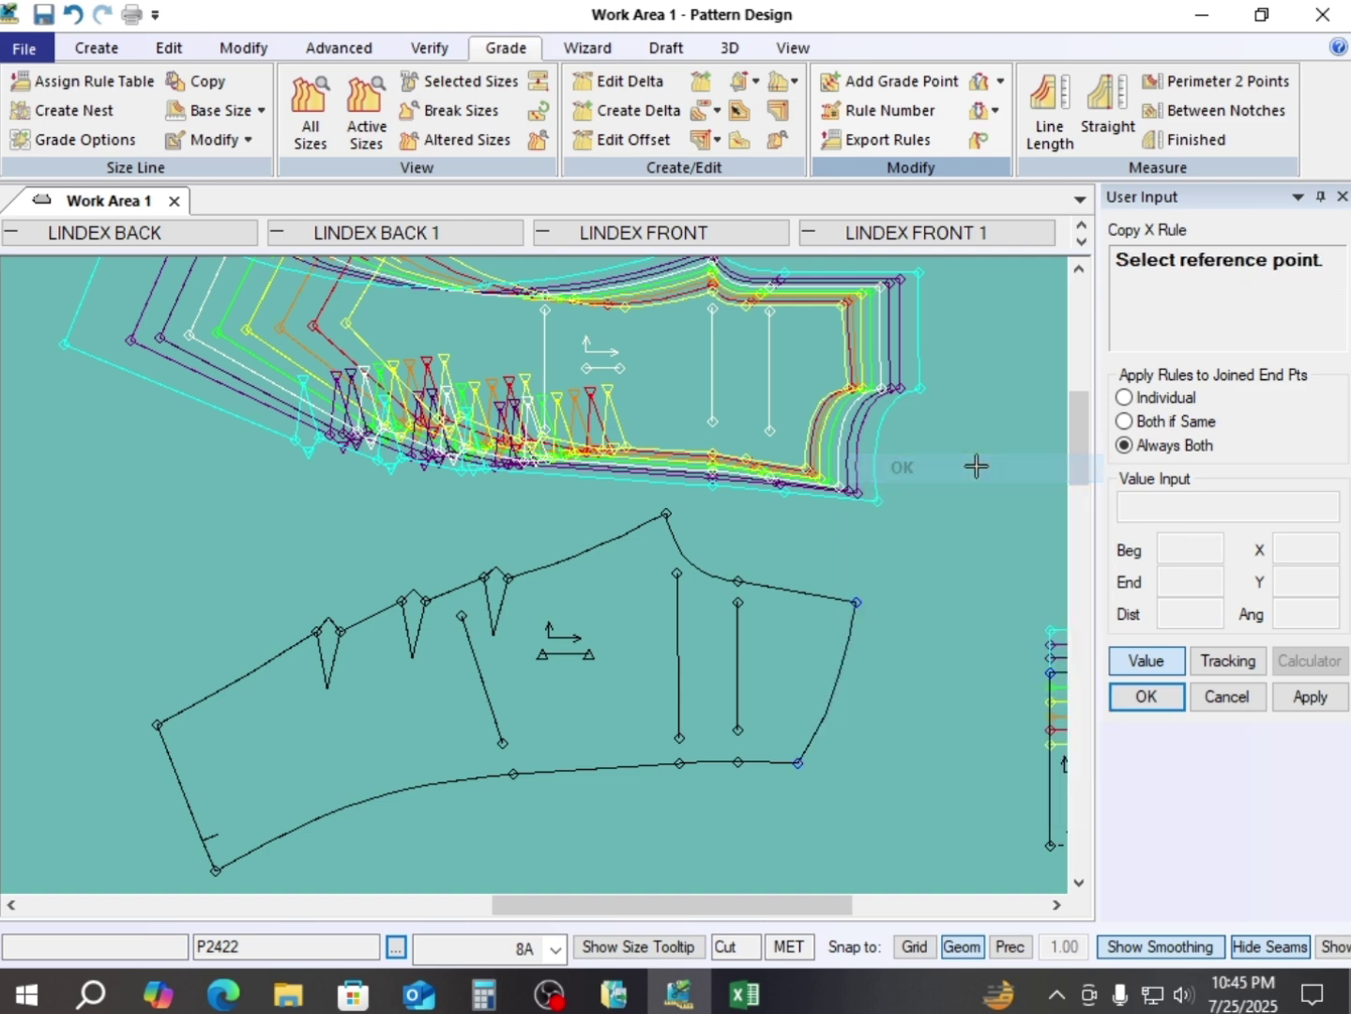
right_click(827, 535)
click(824, 538)
- Reposition P25622 below P2422 and display its graded nest in all sizes
click(703, 613)
key(n)
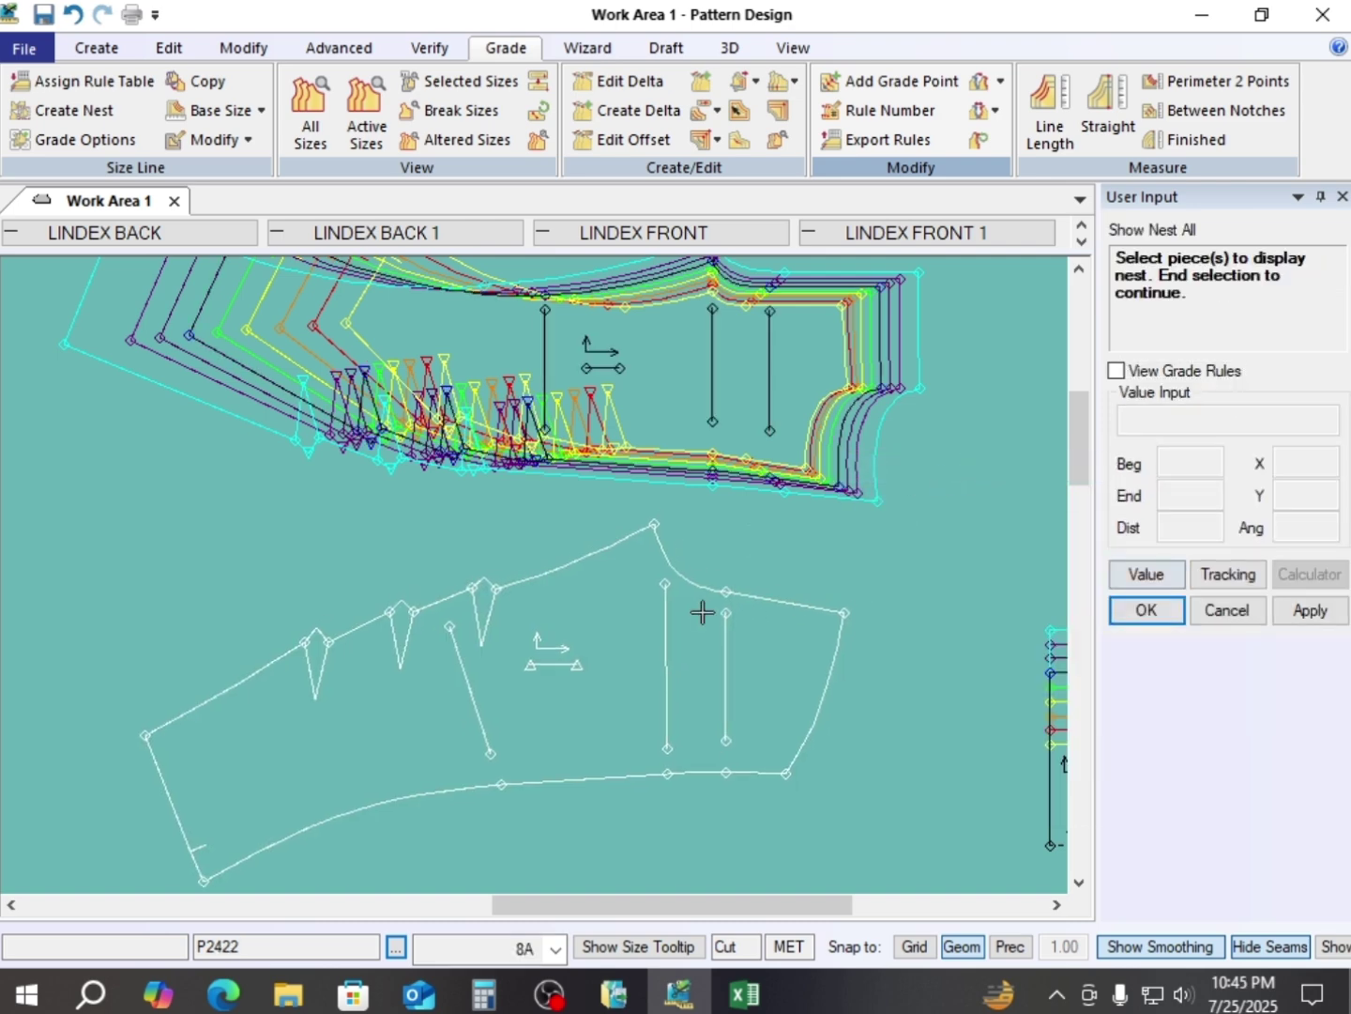
right_click(583, 609)
click(460, 652)
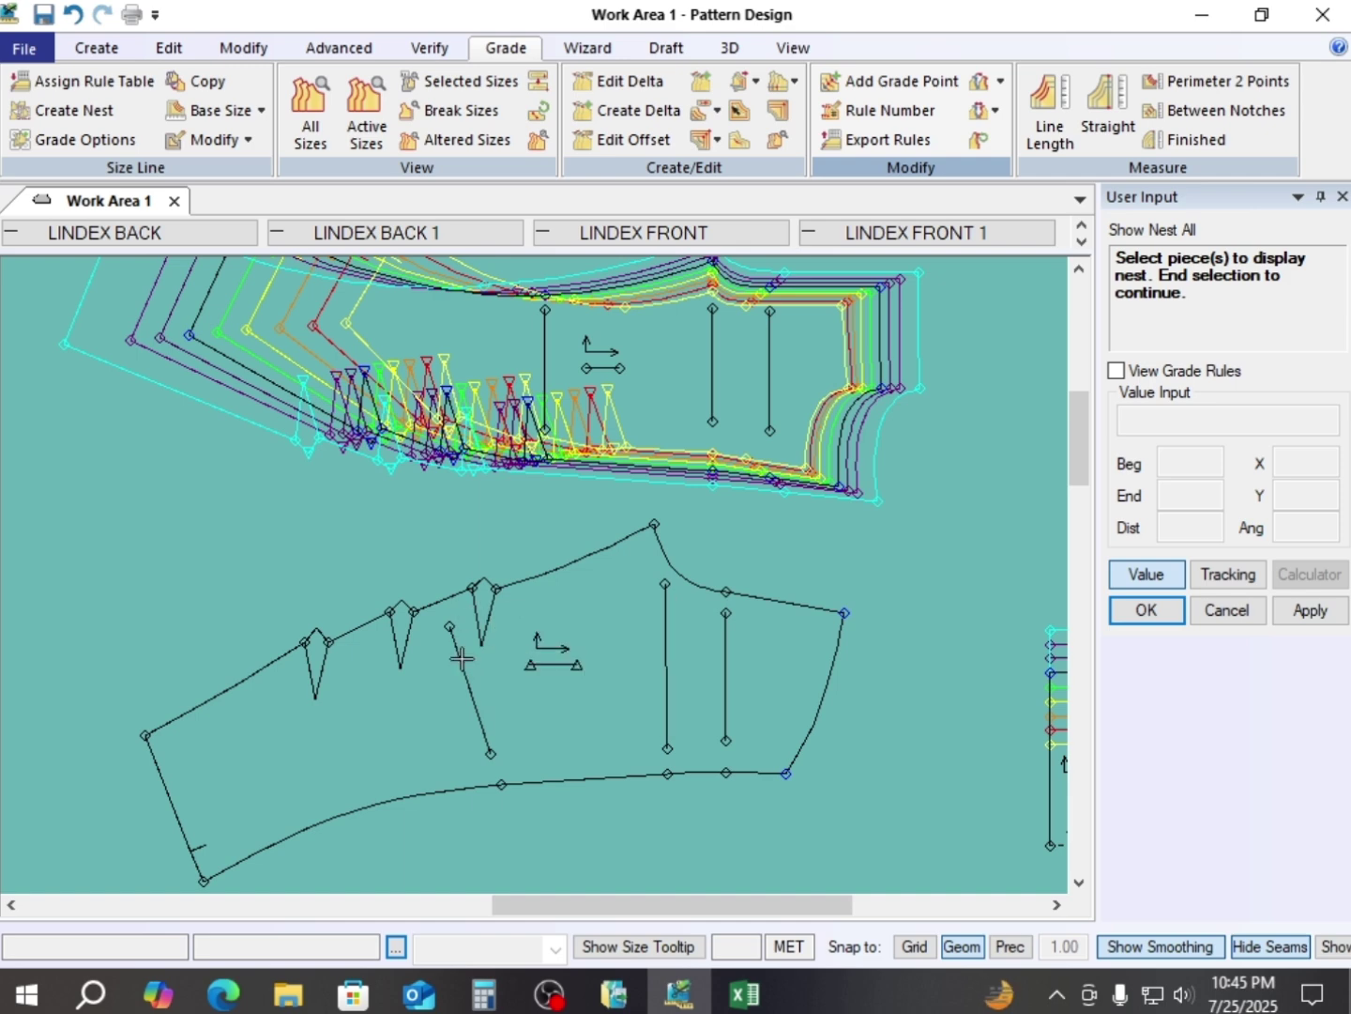
drag(570, 639, 615, 643)
right_click(605, 605)
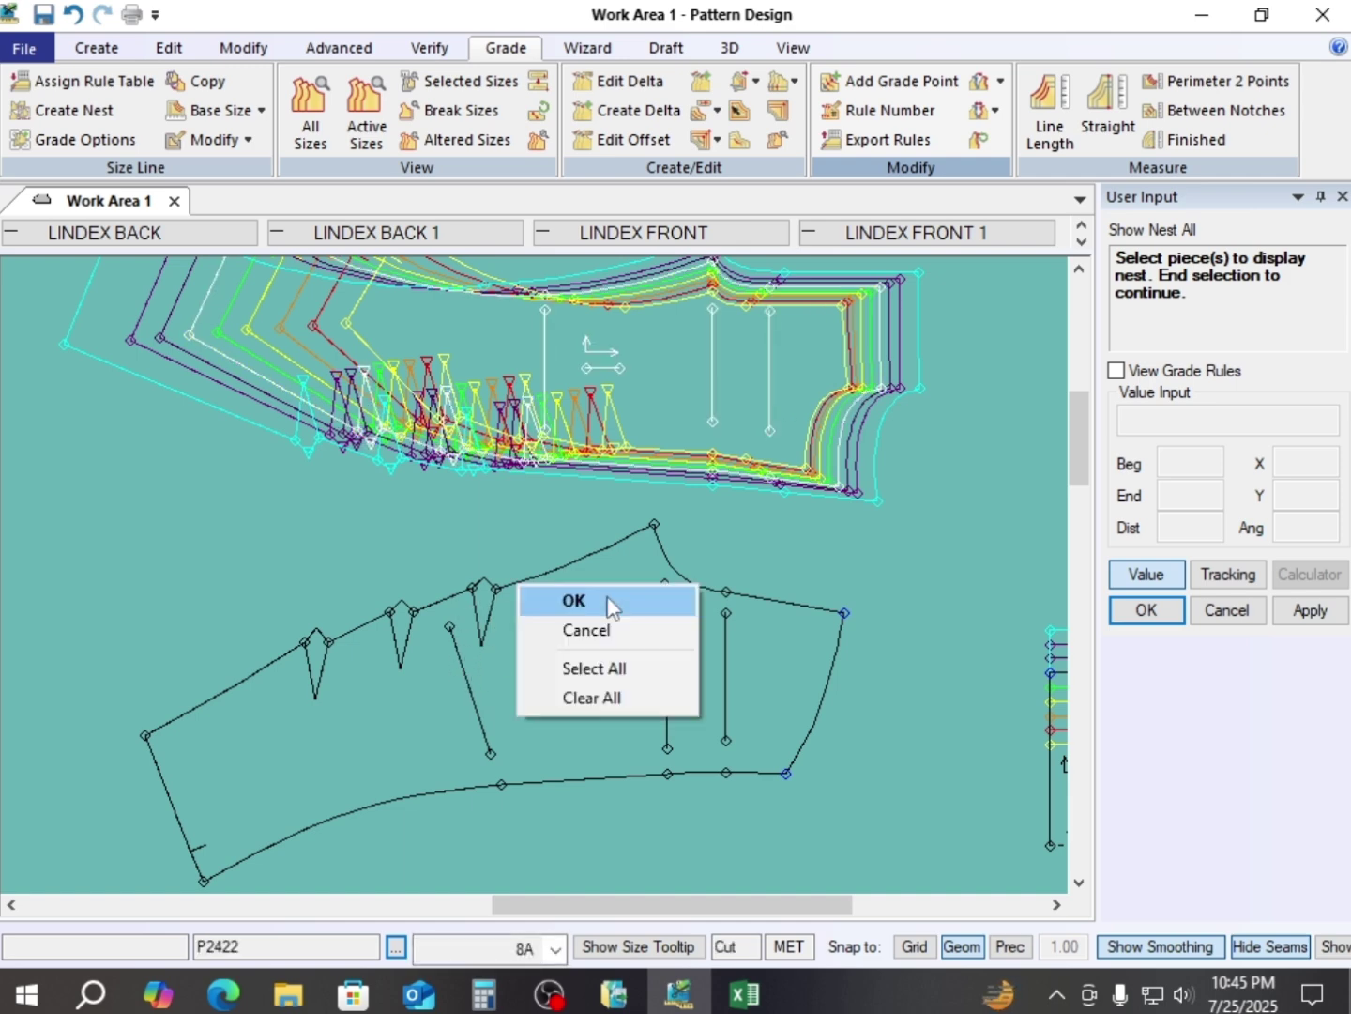
click(606, 605)
click(598, 655)
click(627, 672)
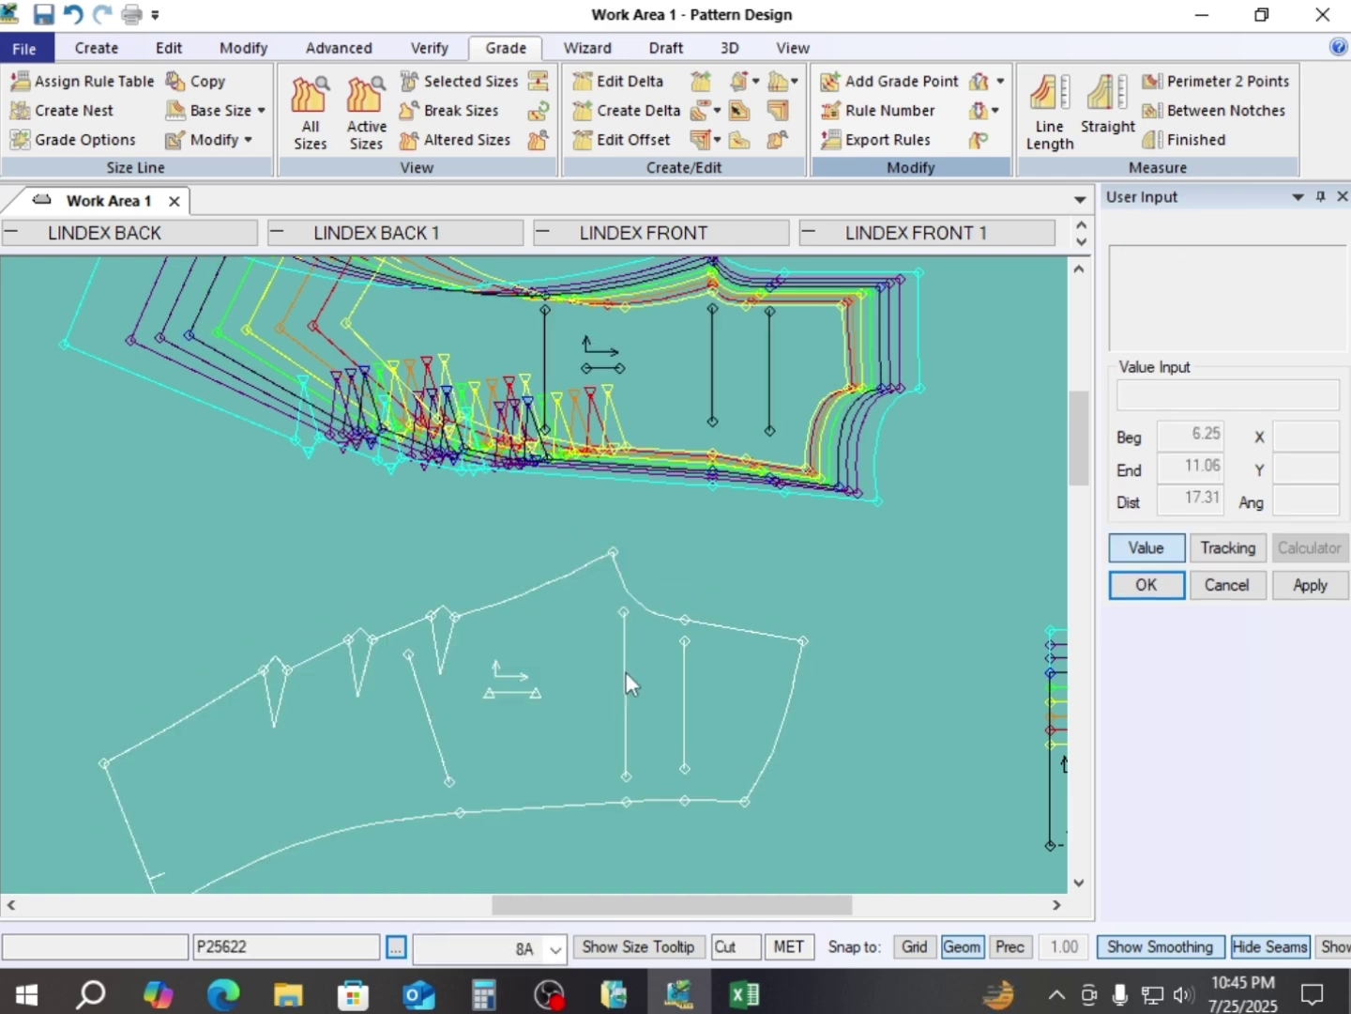
key(n)
click(549, 661)
right_click(552, 658)
click(557, 660)
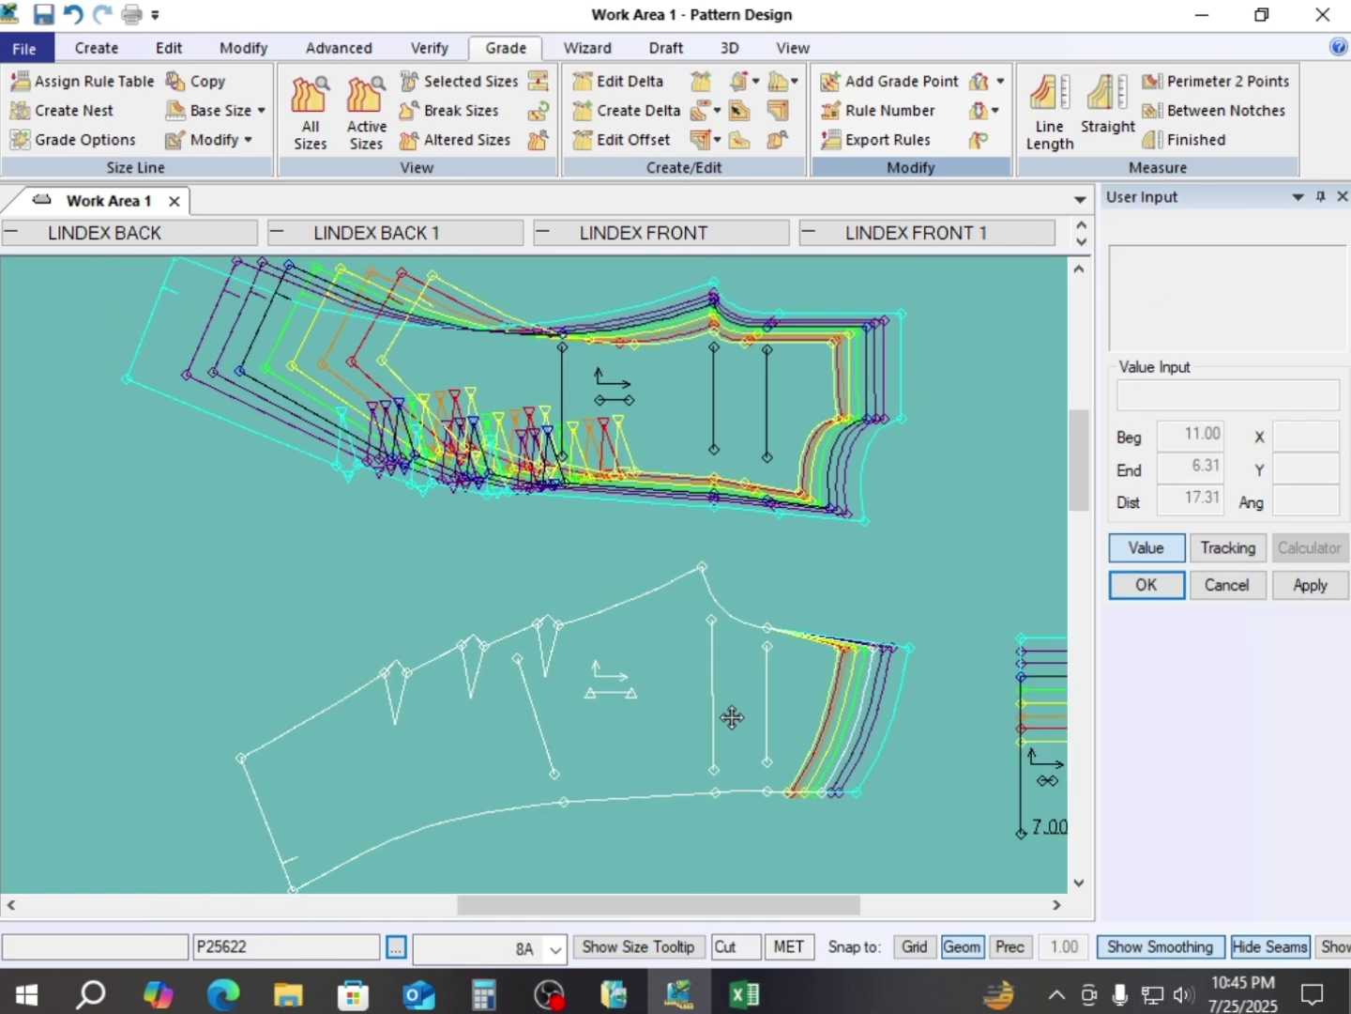
- Move P2422 clear of P25622, and copy the X grade rule from P2422's hem corner to both hem corners of P25622
click(618, 443)
click(647, 410)
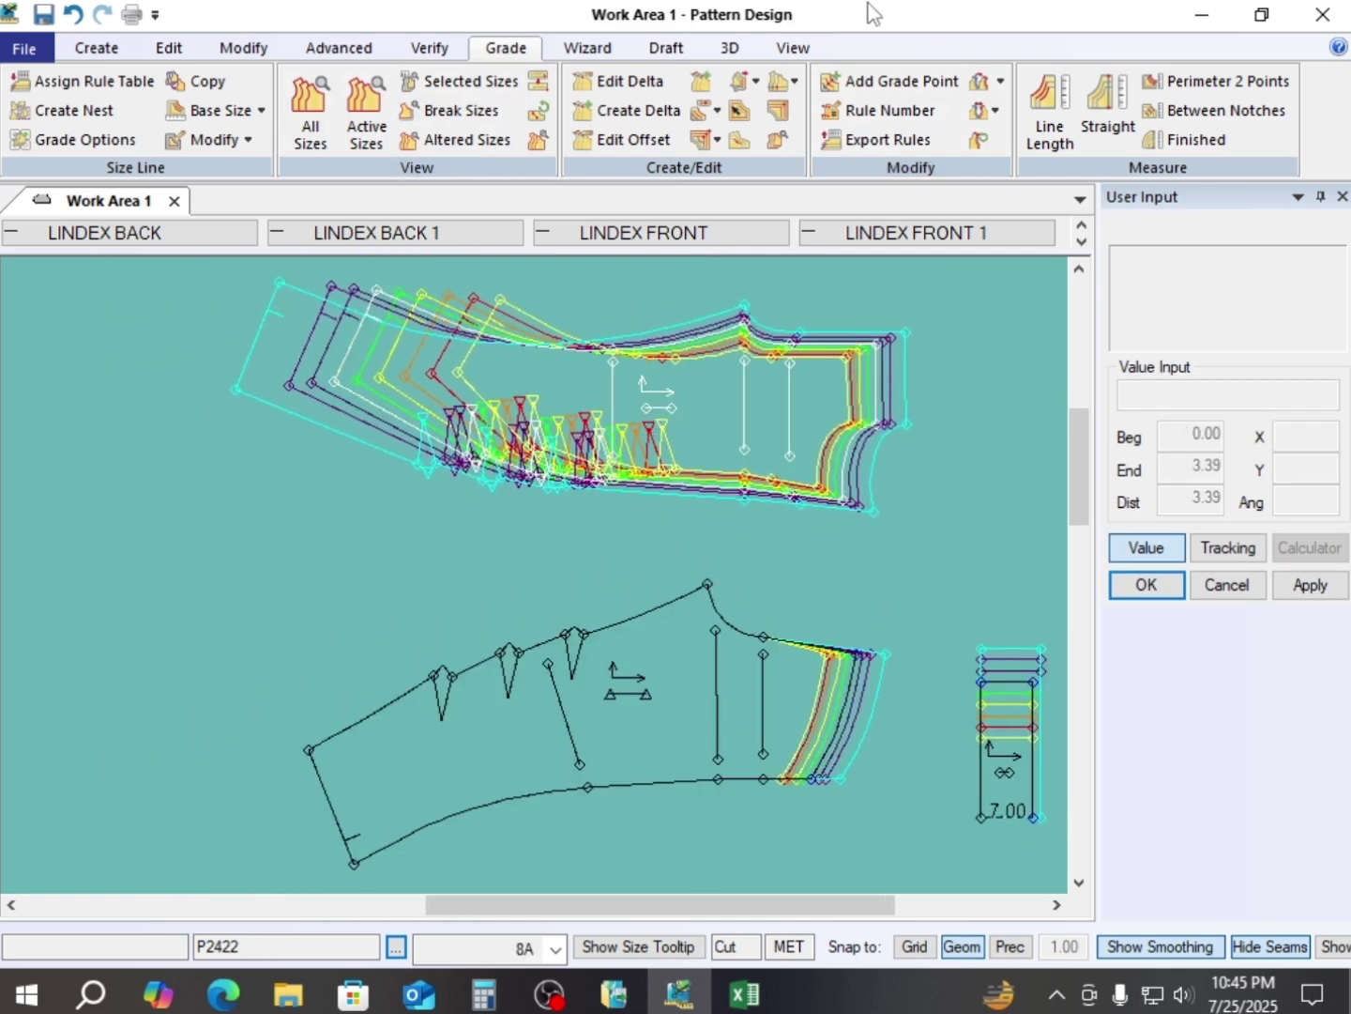
click(1001, 83)
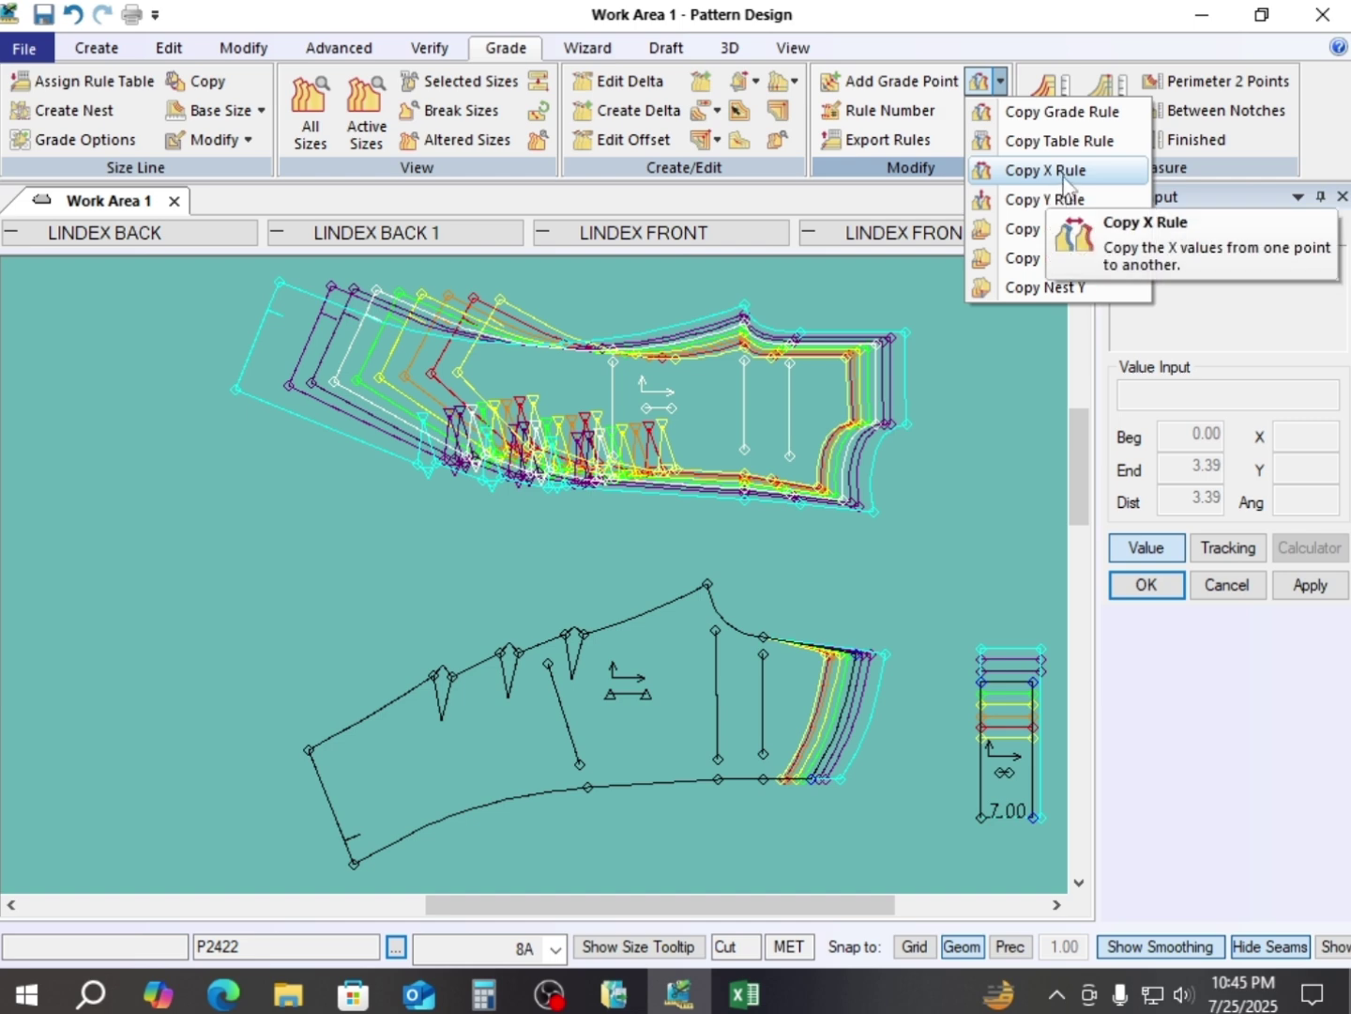
click(1050, 172)
click(335, 382)
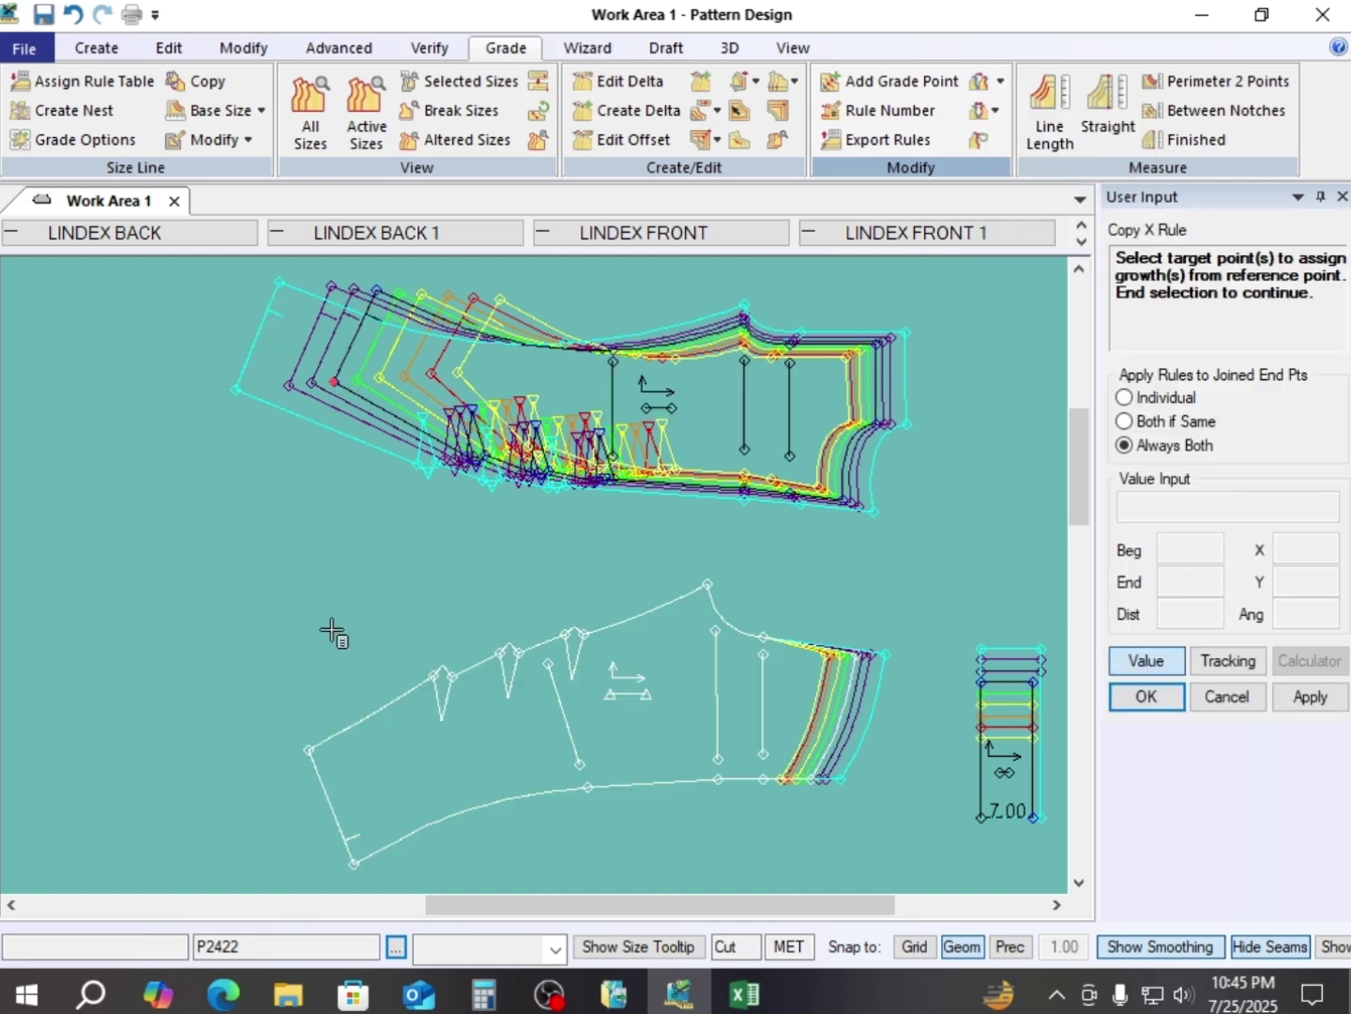
click(322, 750)
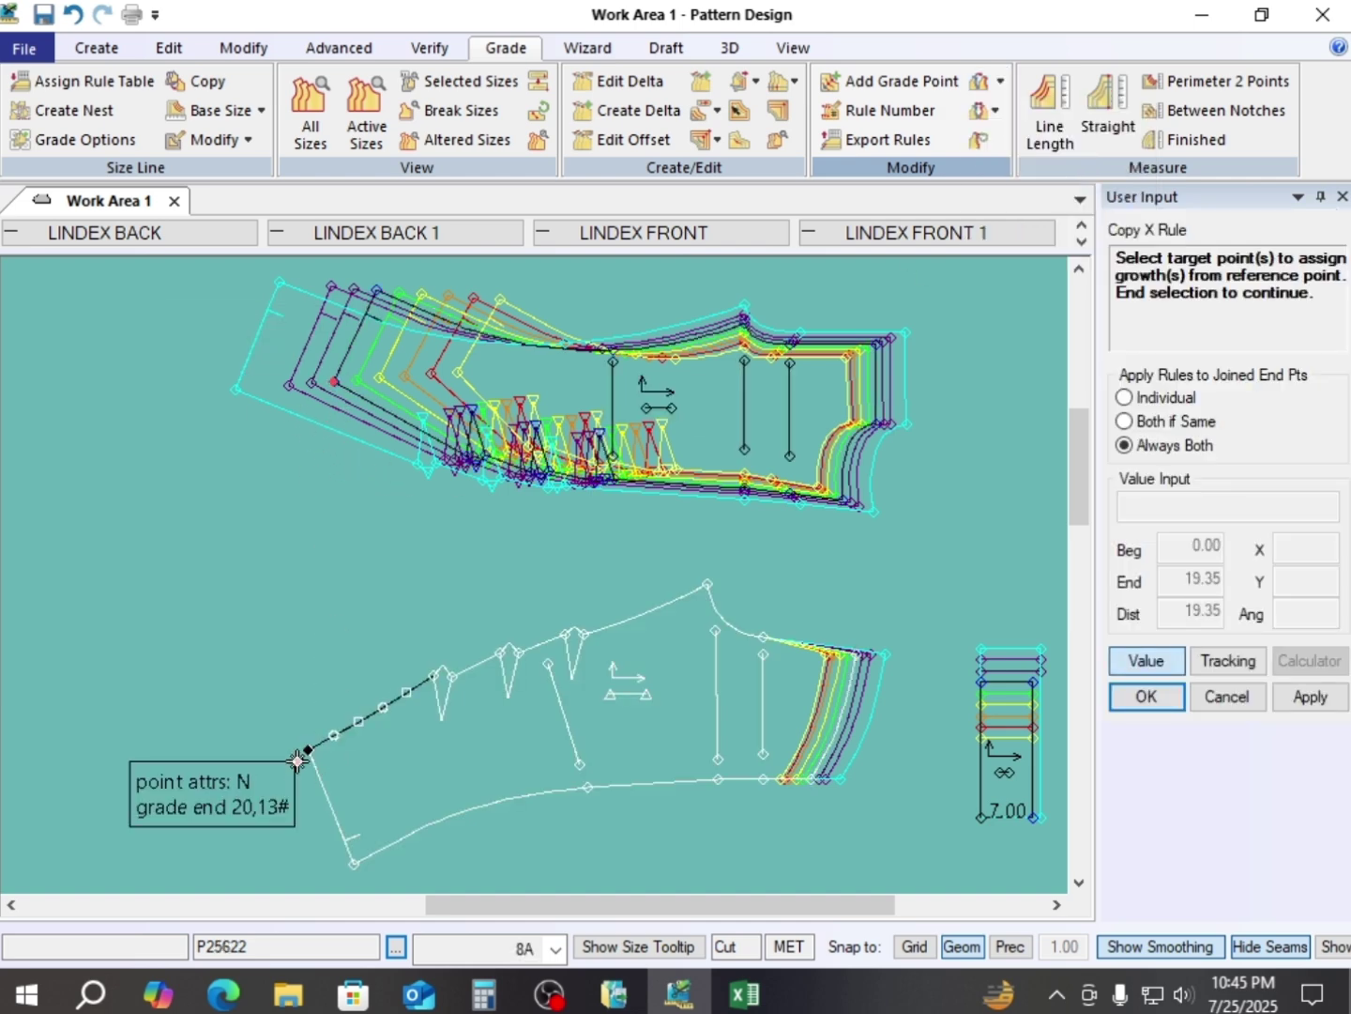
click(350, 863)
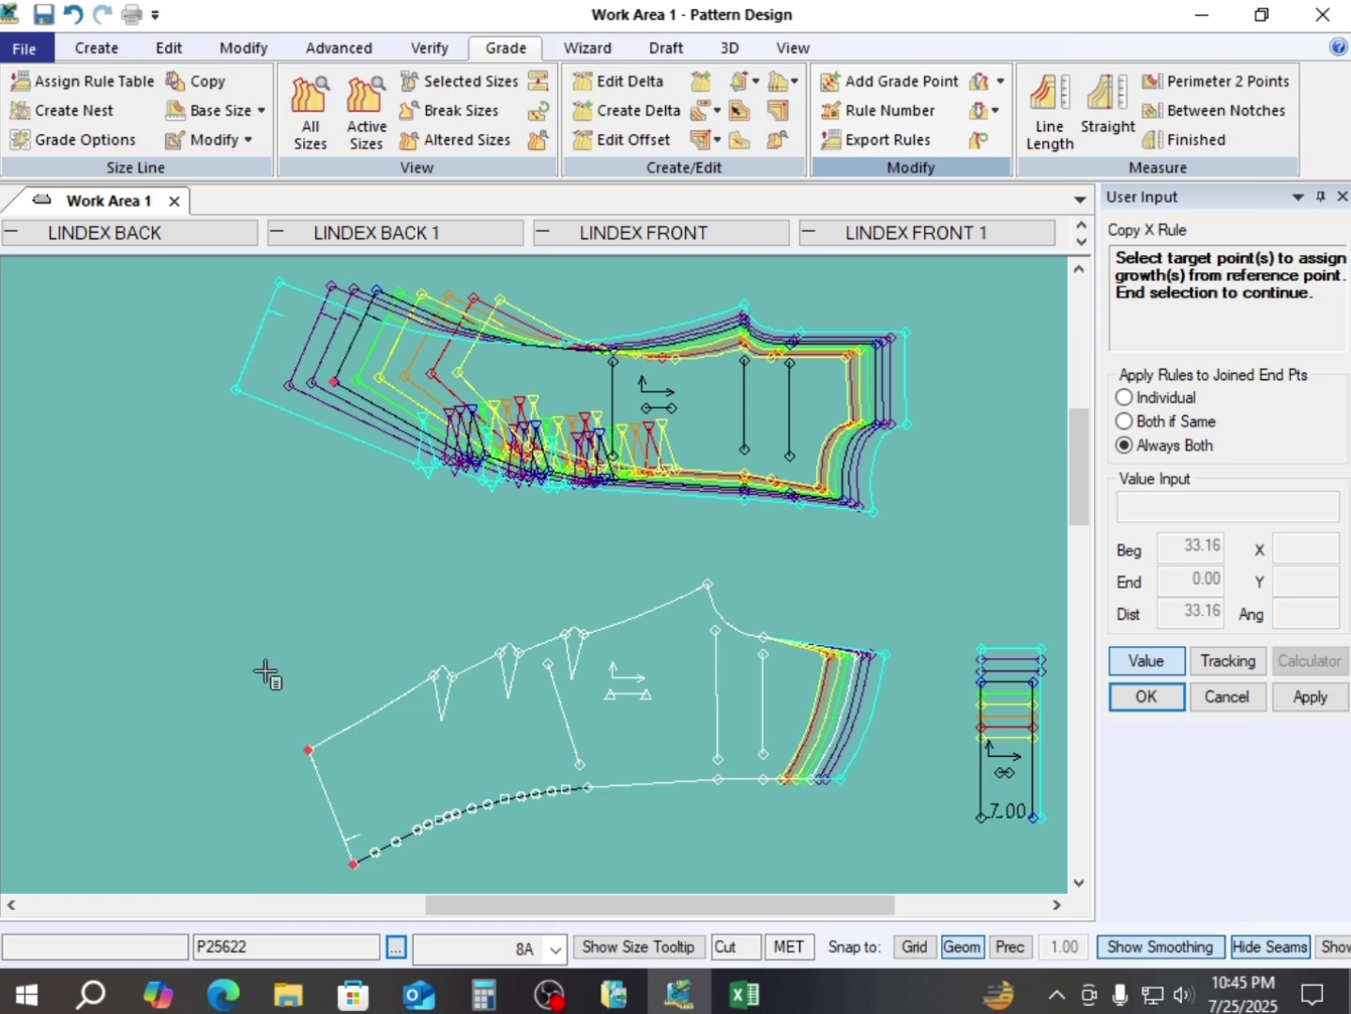
right_click(240, 610)
click(236, 606)
scroll(235, 609, down, 3)
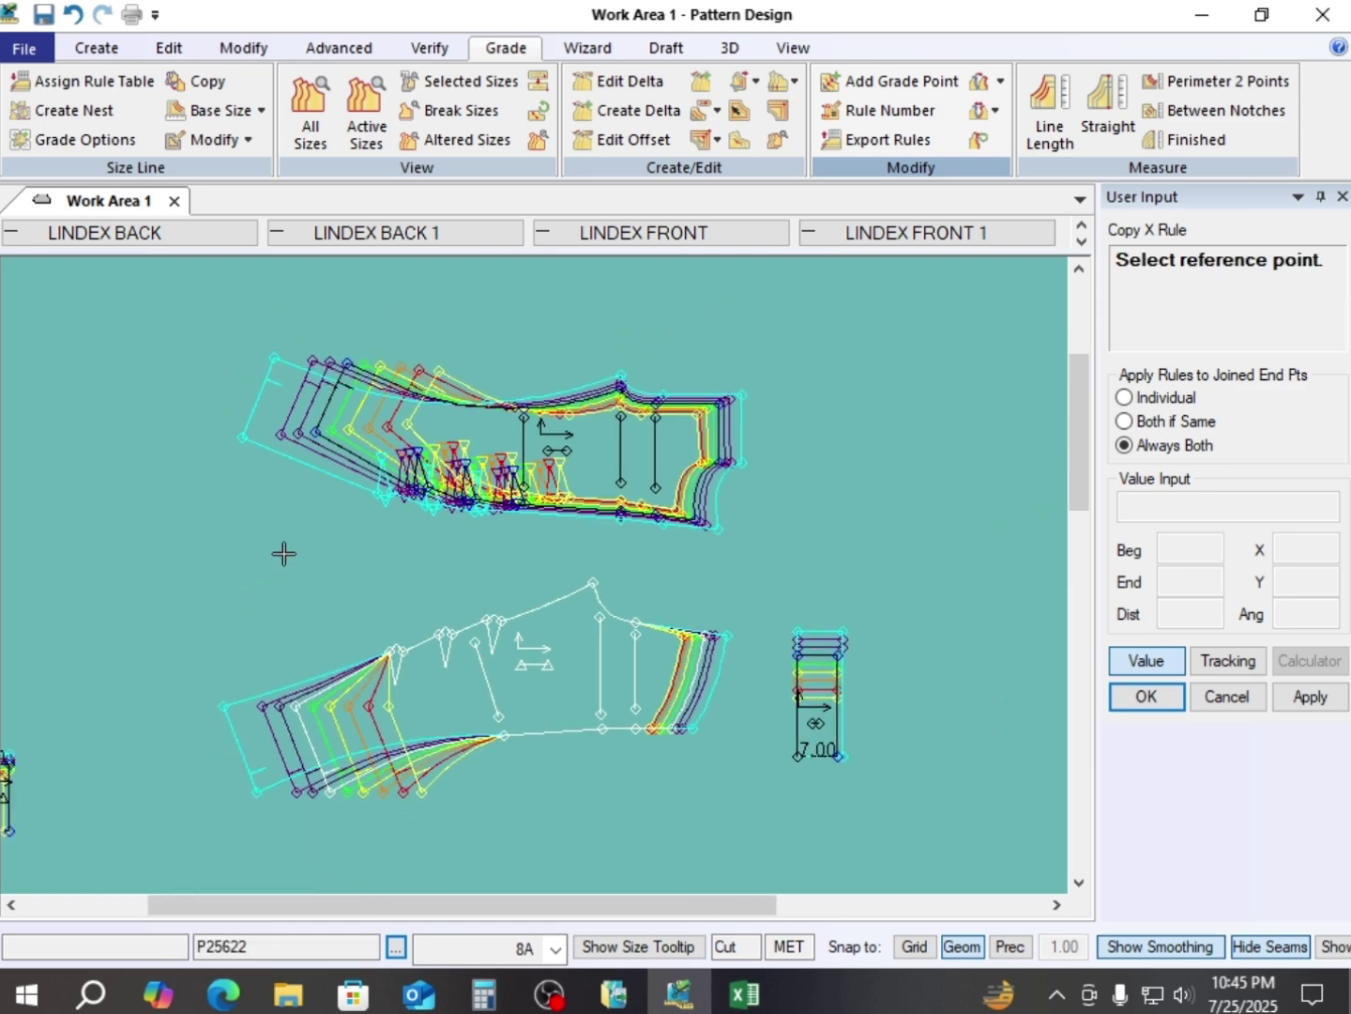
scroll(324, 567, up, 6)
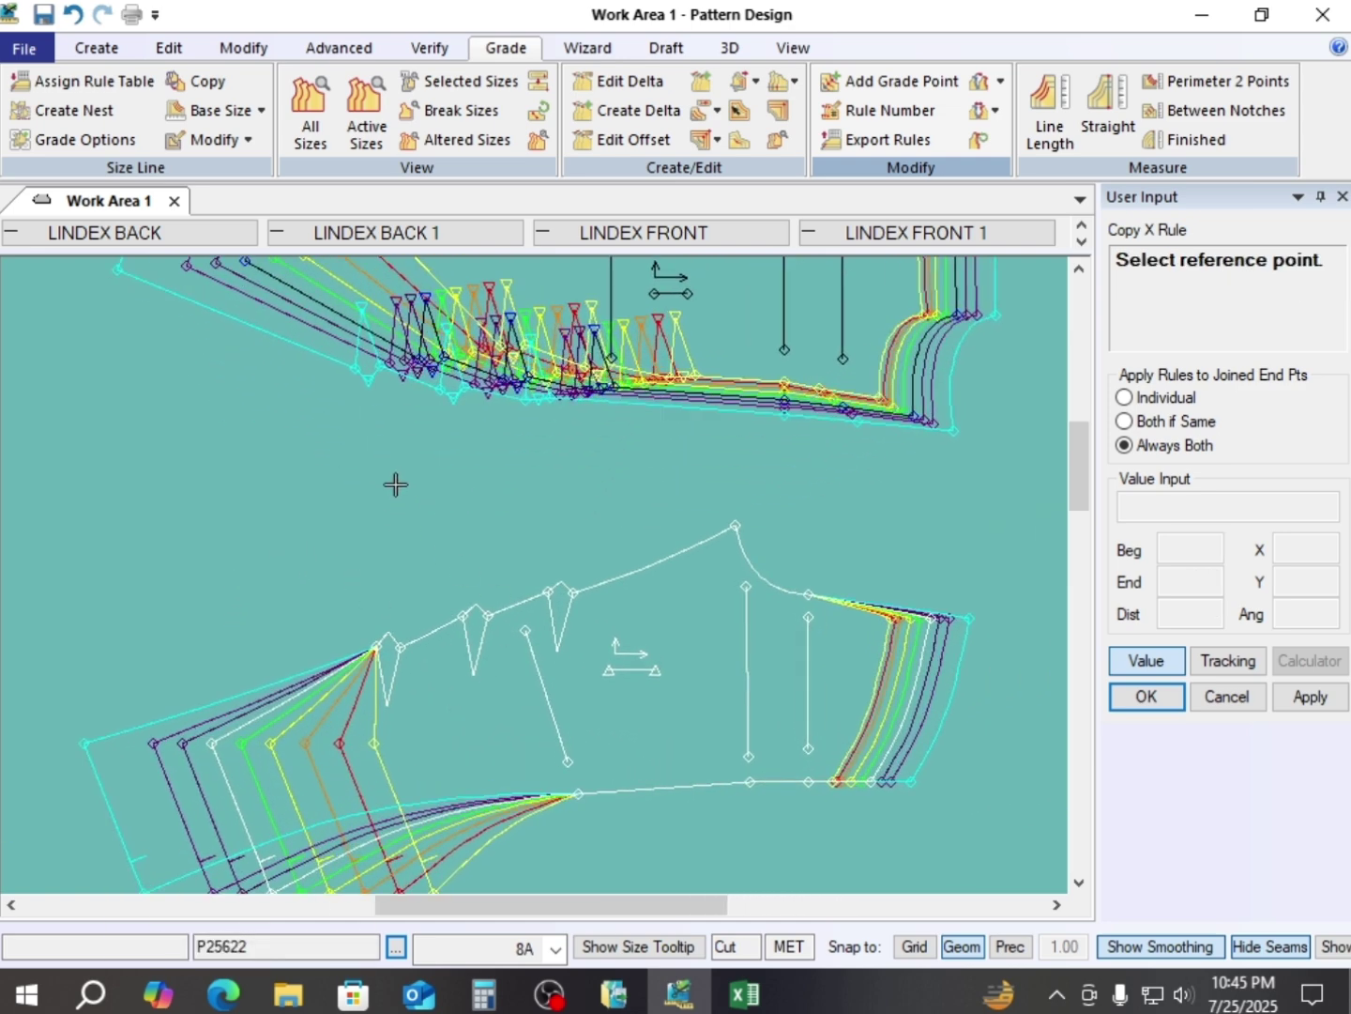
- Copy the X grade rule from P2422's knee-line point on the inseam to the six opening points of P25622's three darts
right_click(395, 485)
click(370, 480)
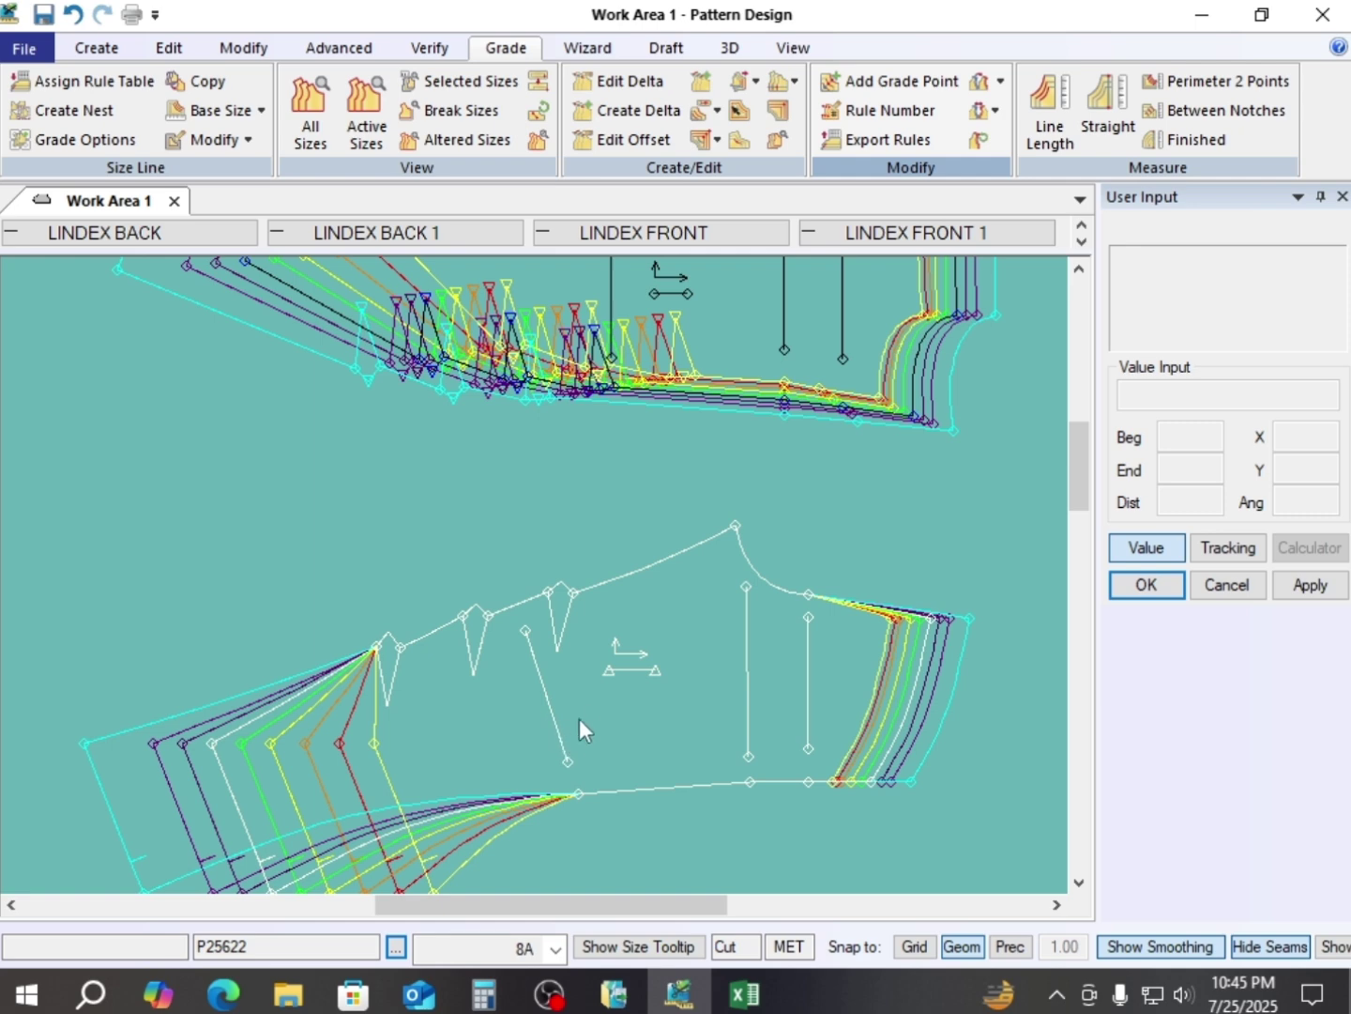
scroll(580, 716, down, 3)
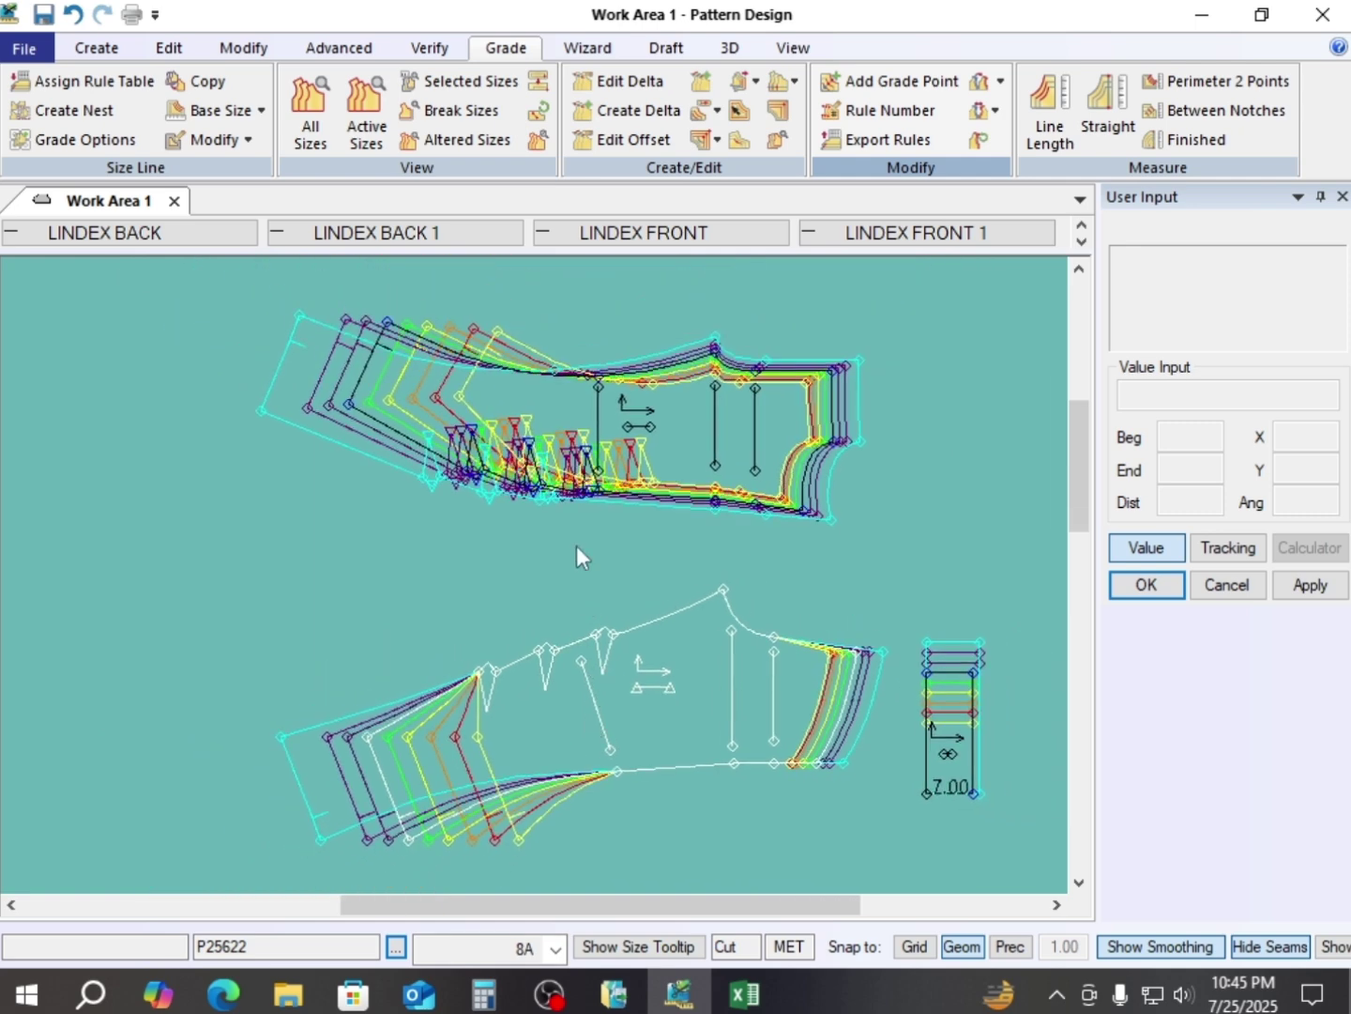
scroll(598, 431, up, 2)
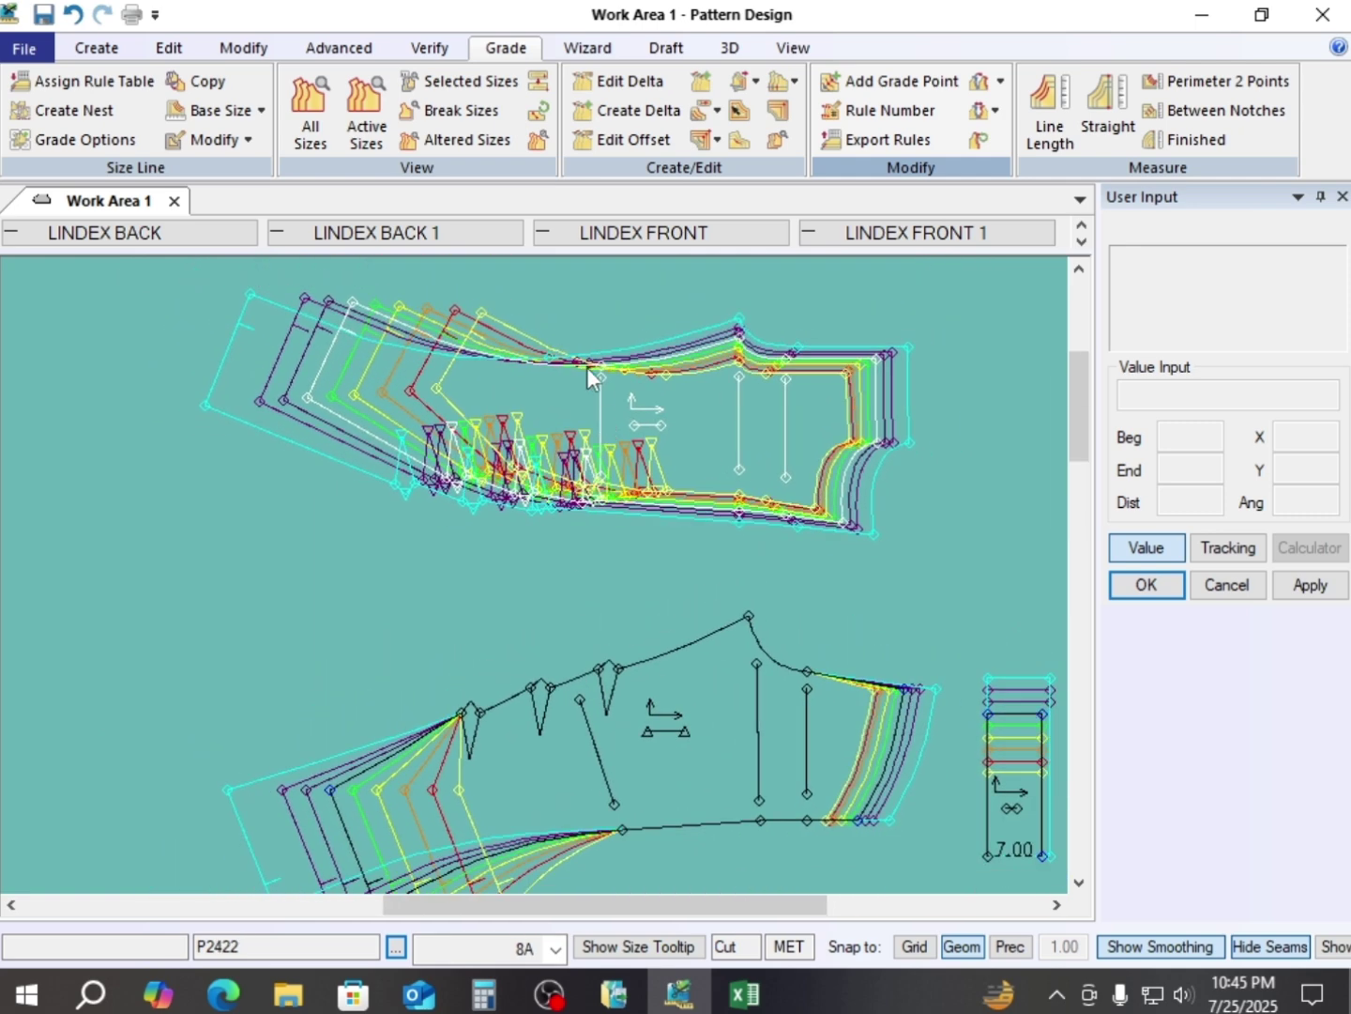
scroll(600, 373, up, 1)
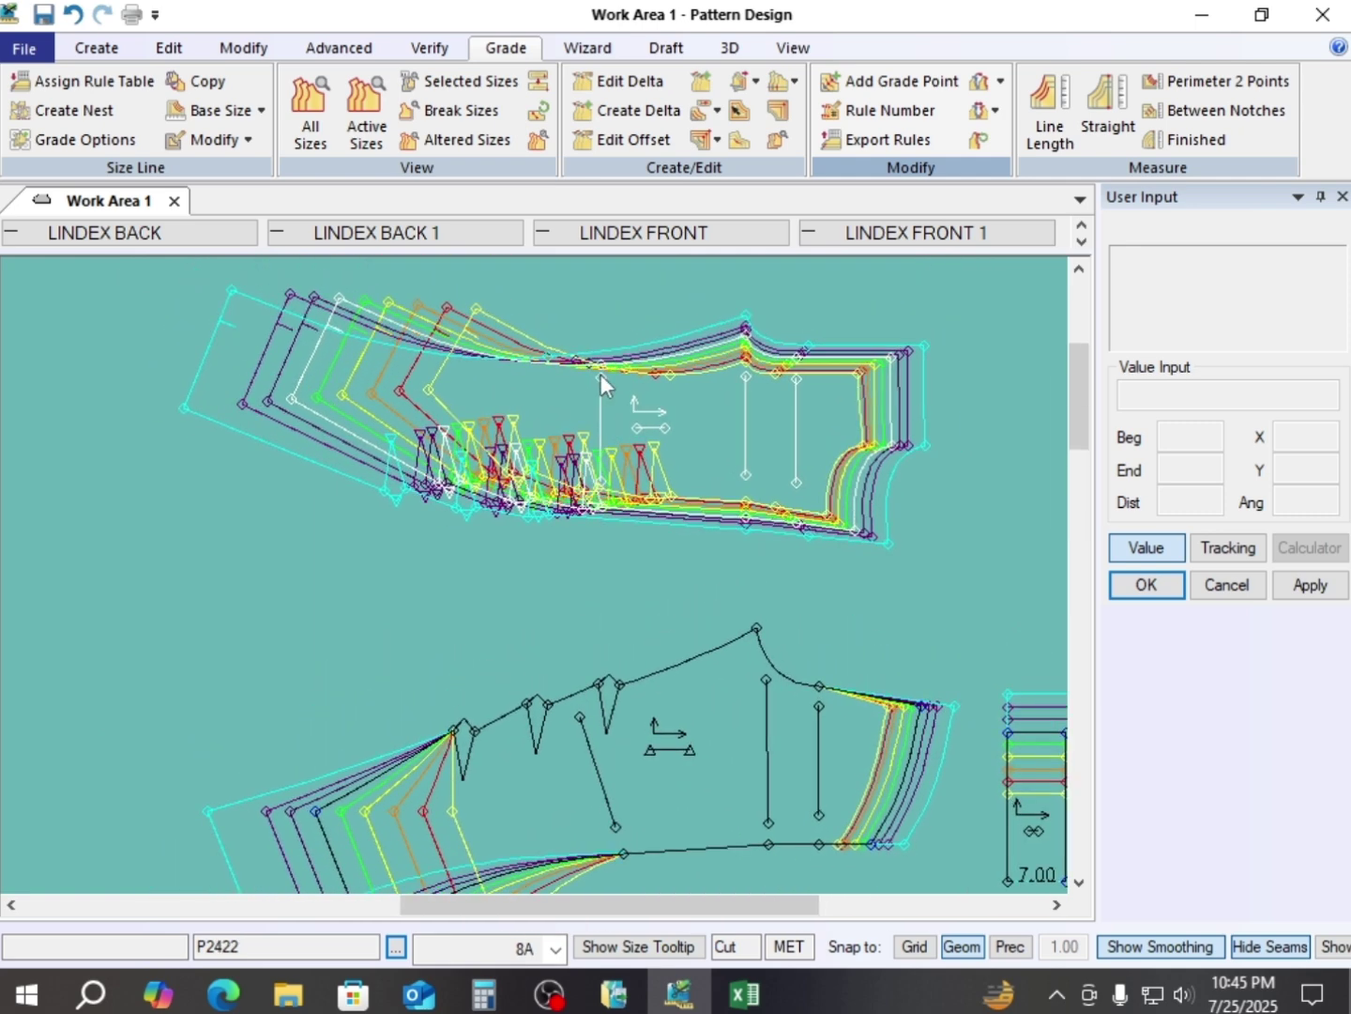
click(1001, 82)
click(1045, 170)
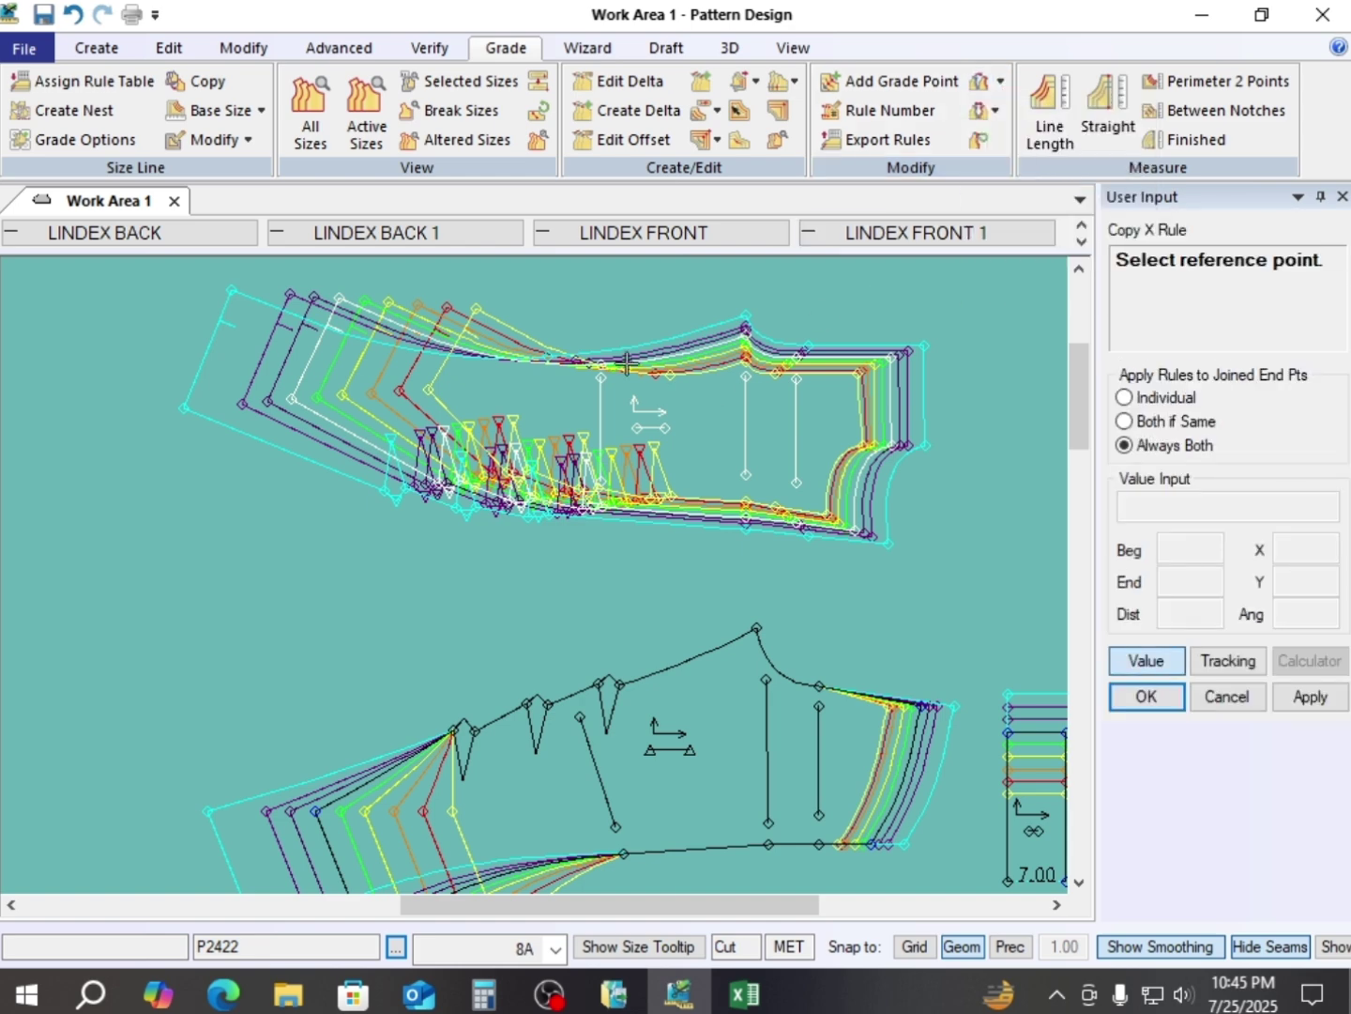
click(596, 372)
scroll(568, 562, up, 1)
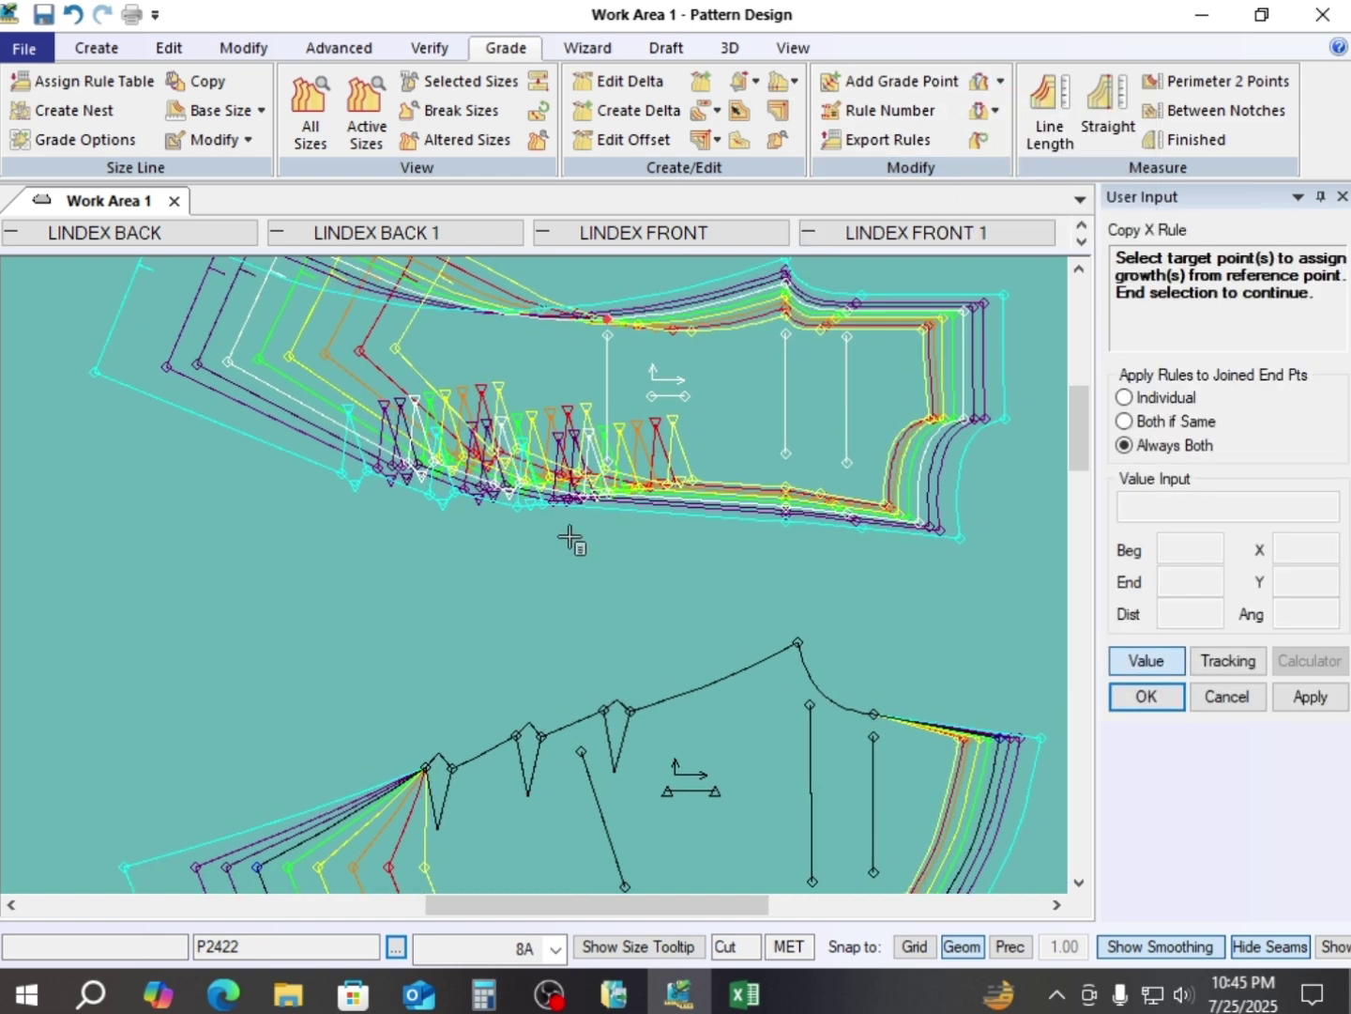
scroll(570, 537, down, 1)
scroll(497, 744, up, 4)
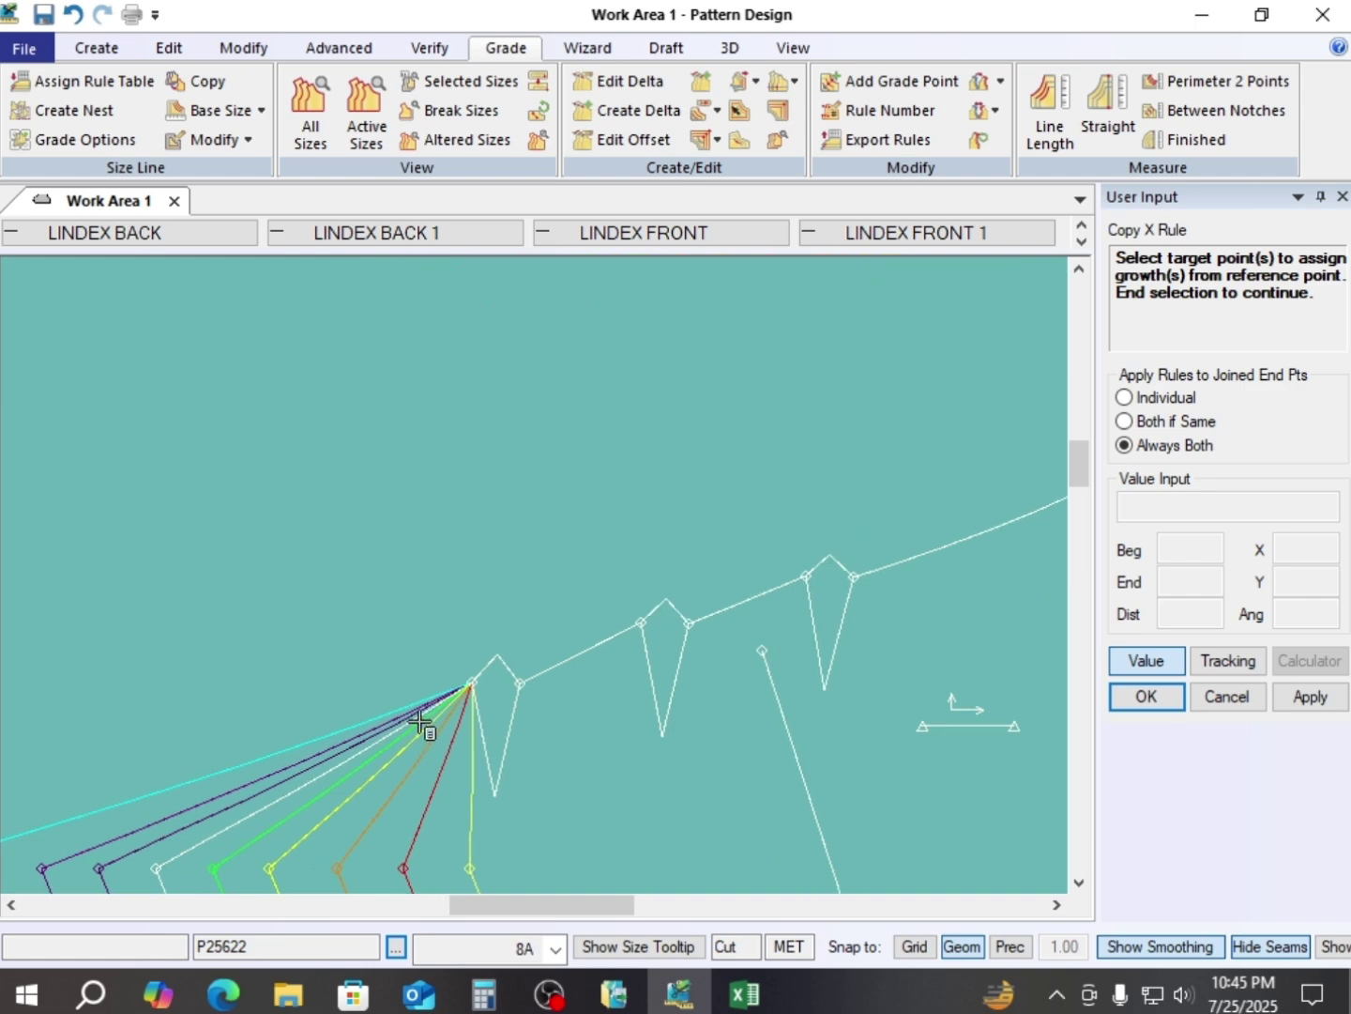
click(489, 679)
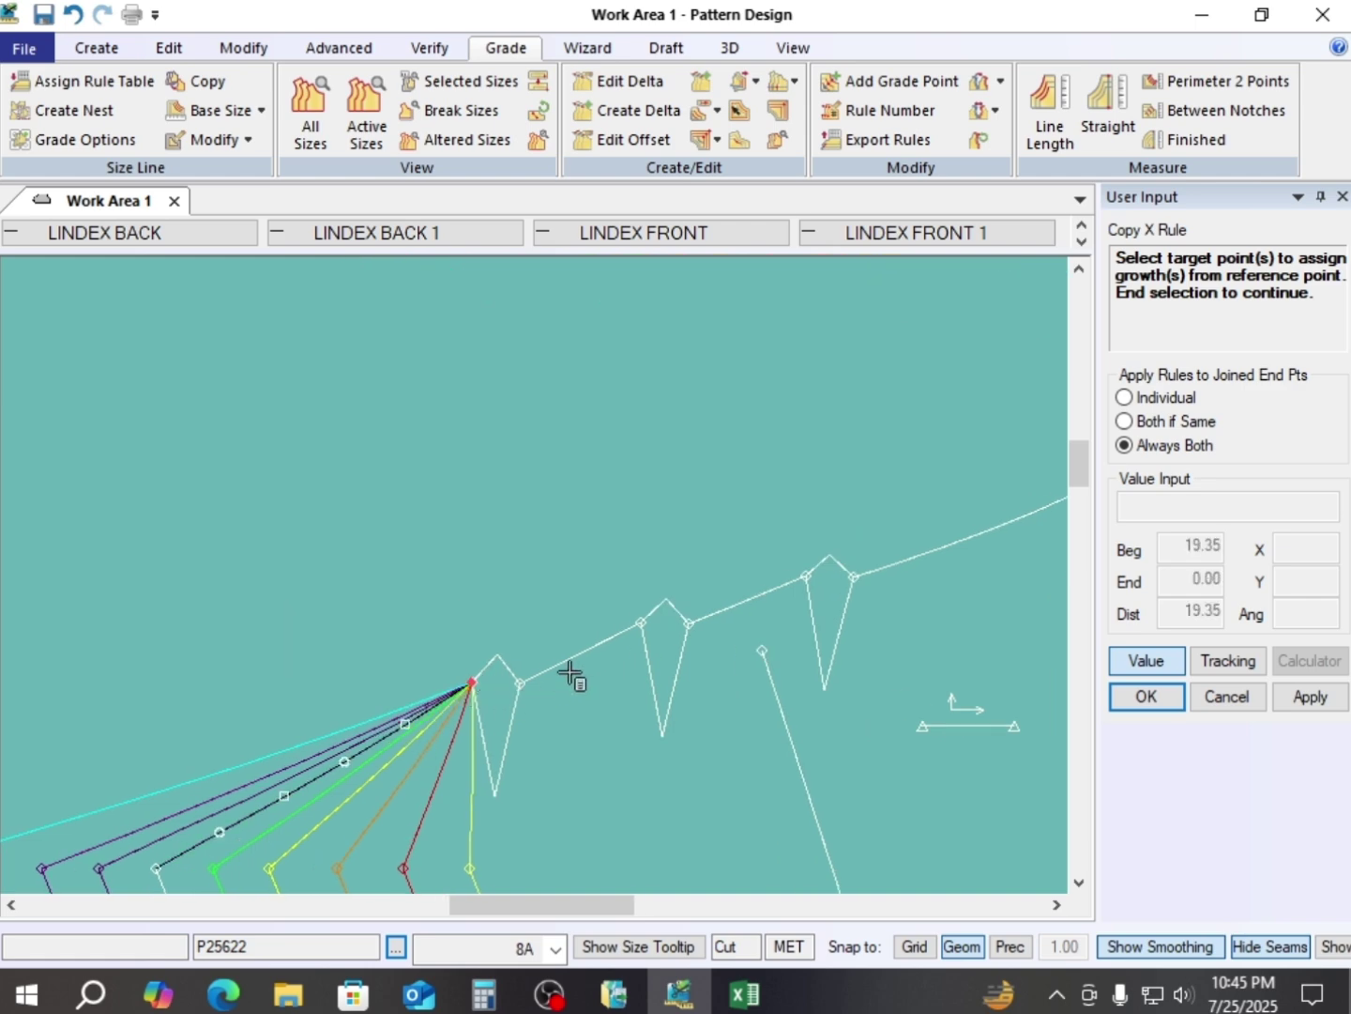
click(512, 691)
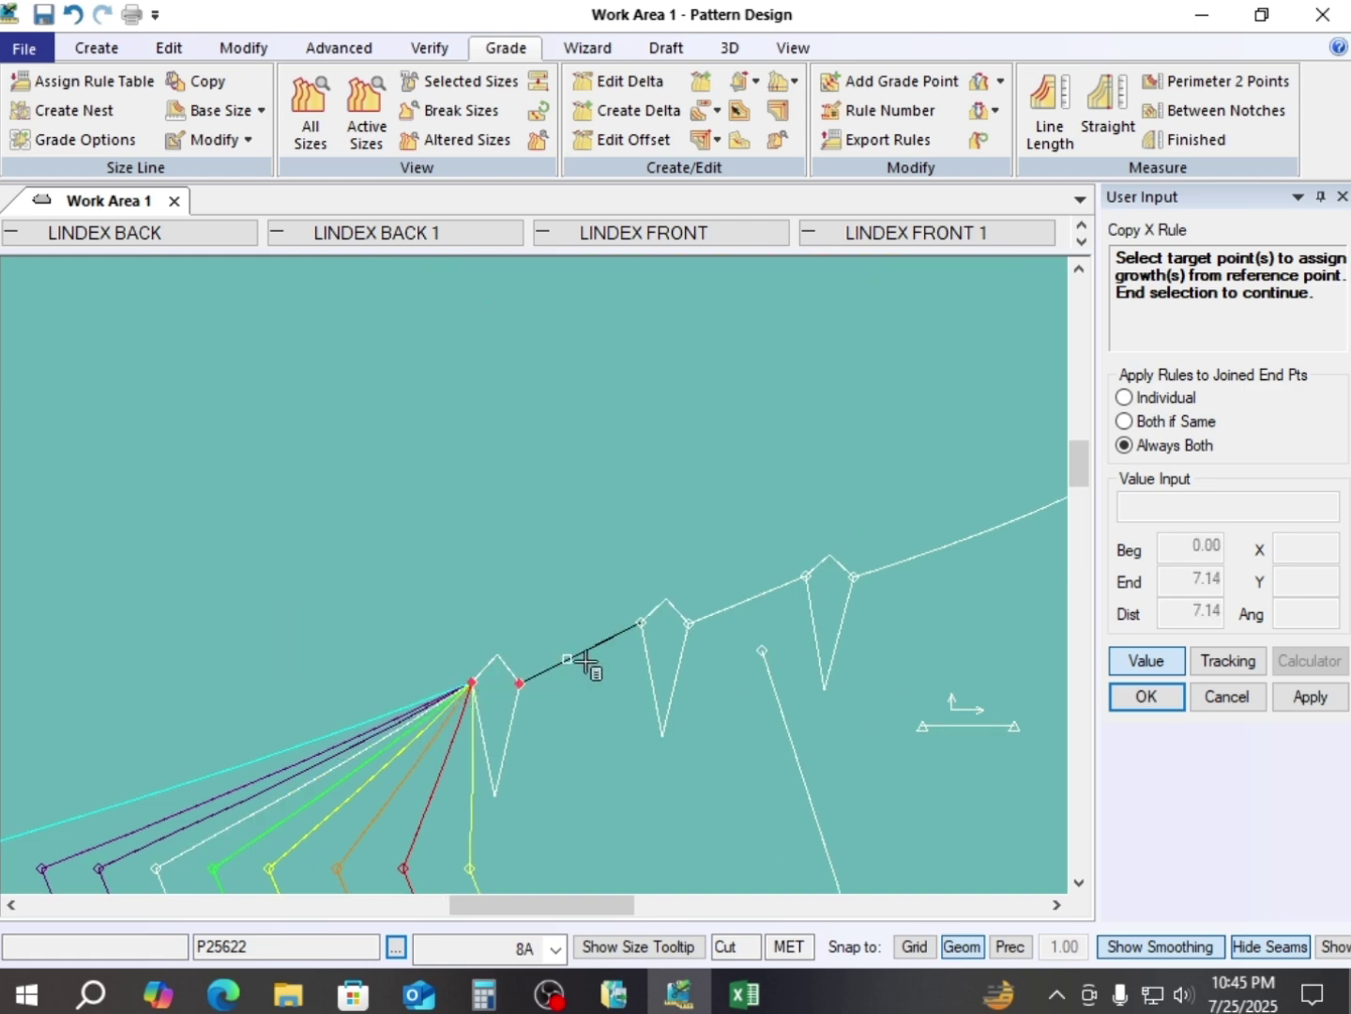
click(642, 621)
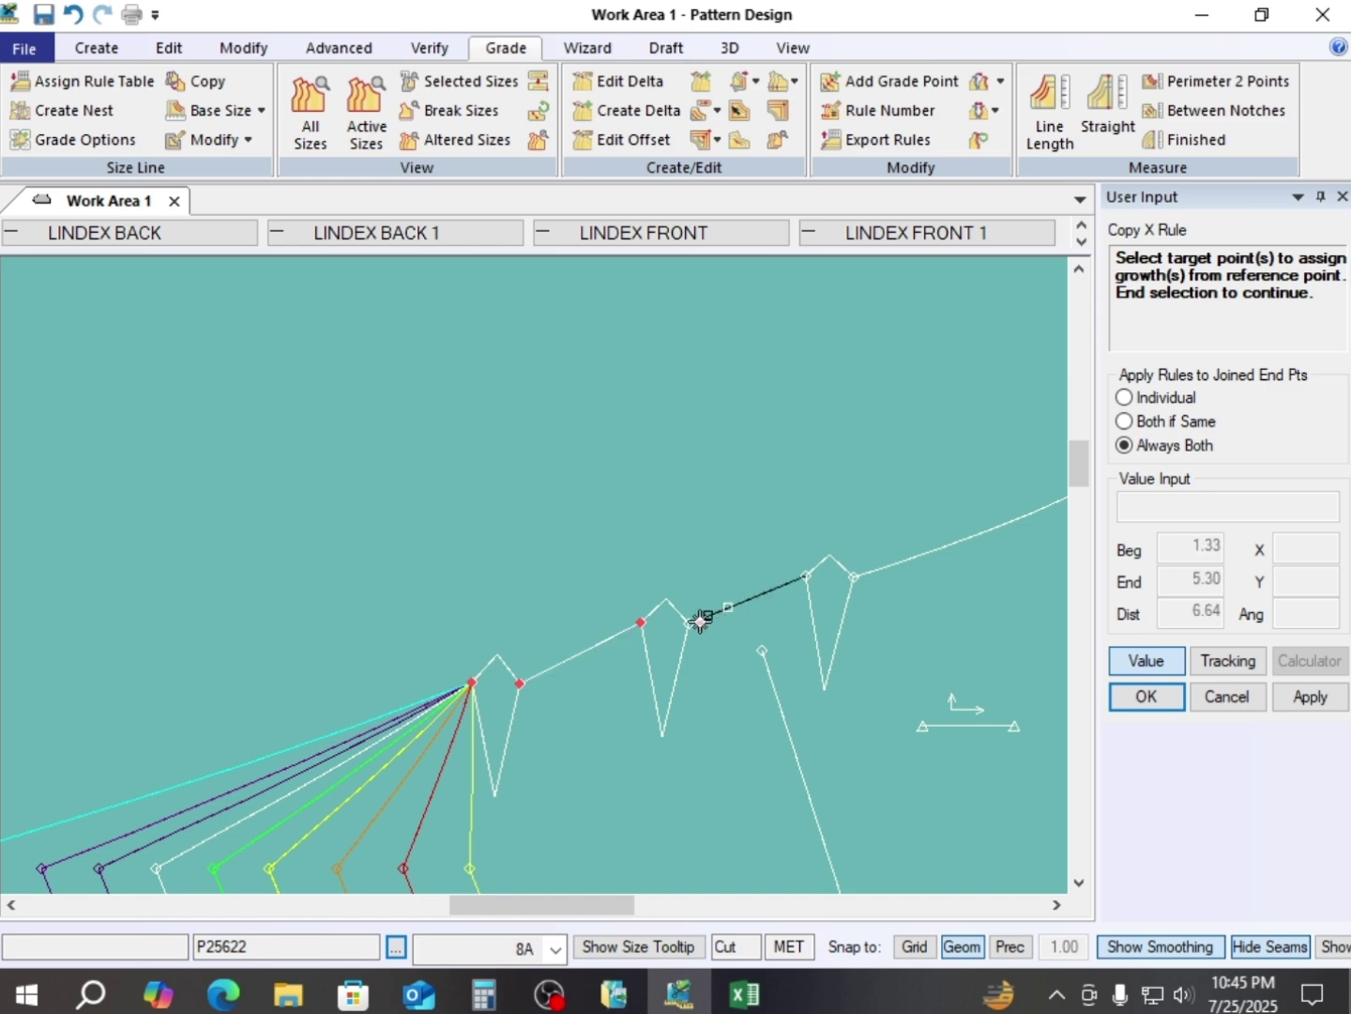
click(682, 631)
click(803, 579)
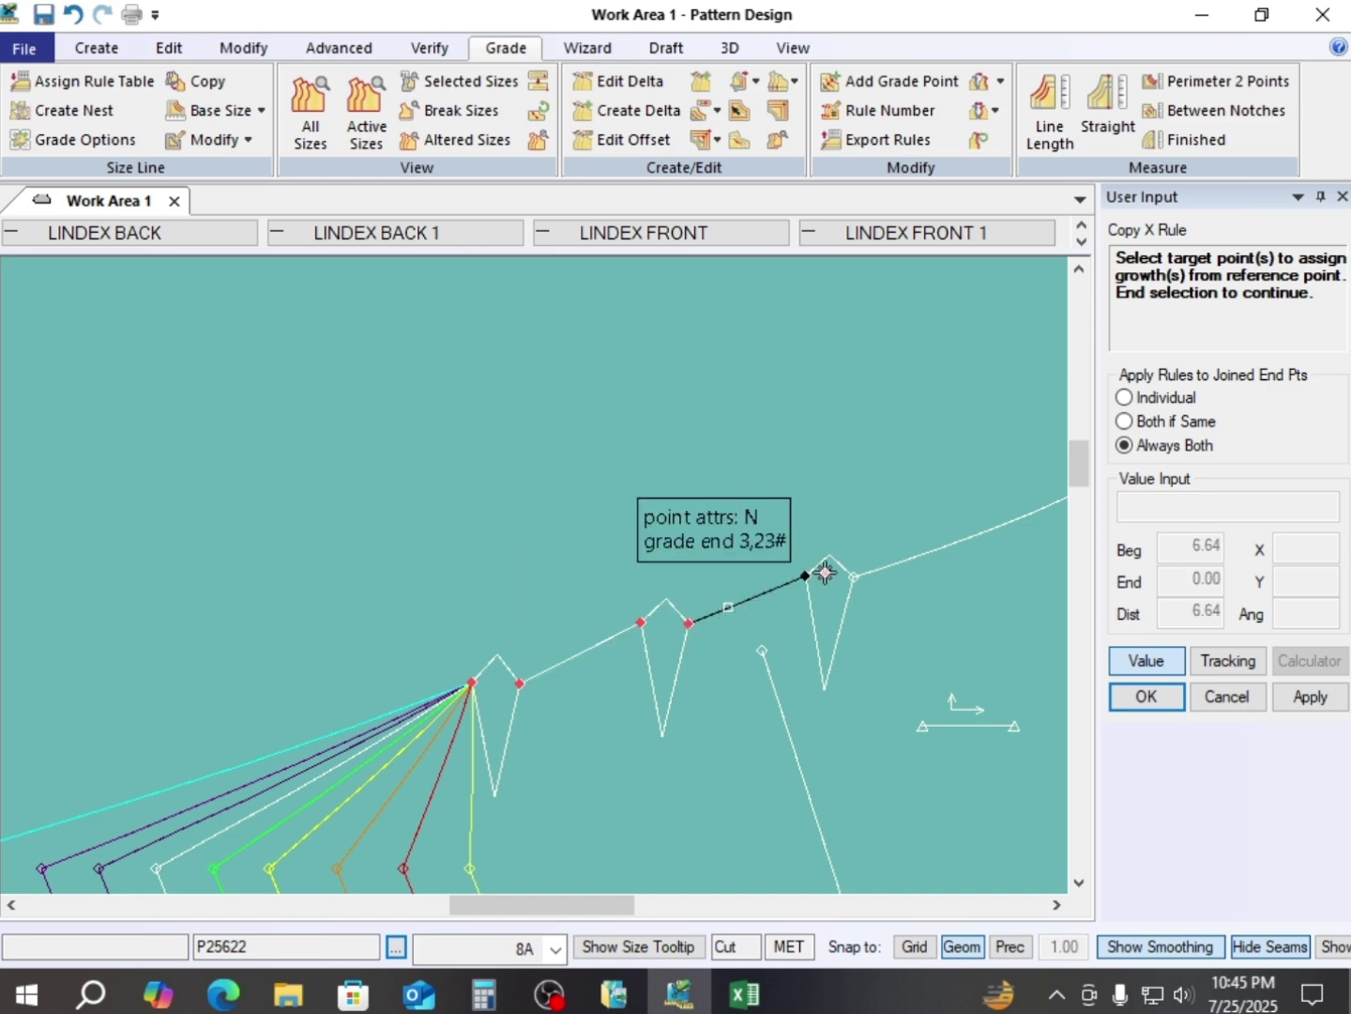
click(852, 575)
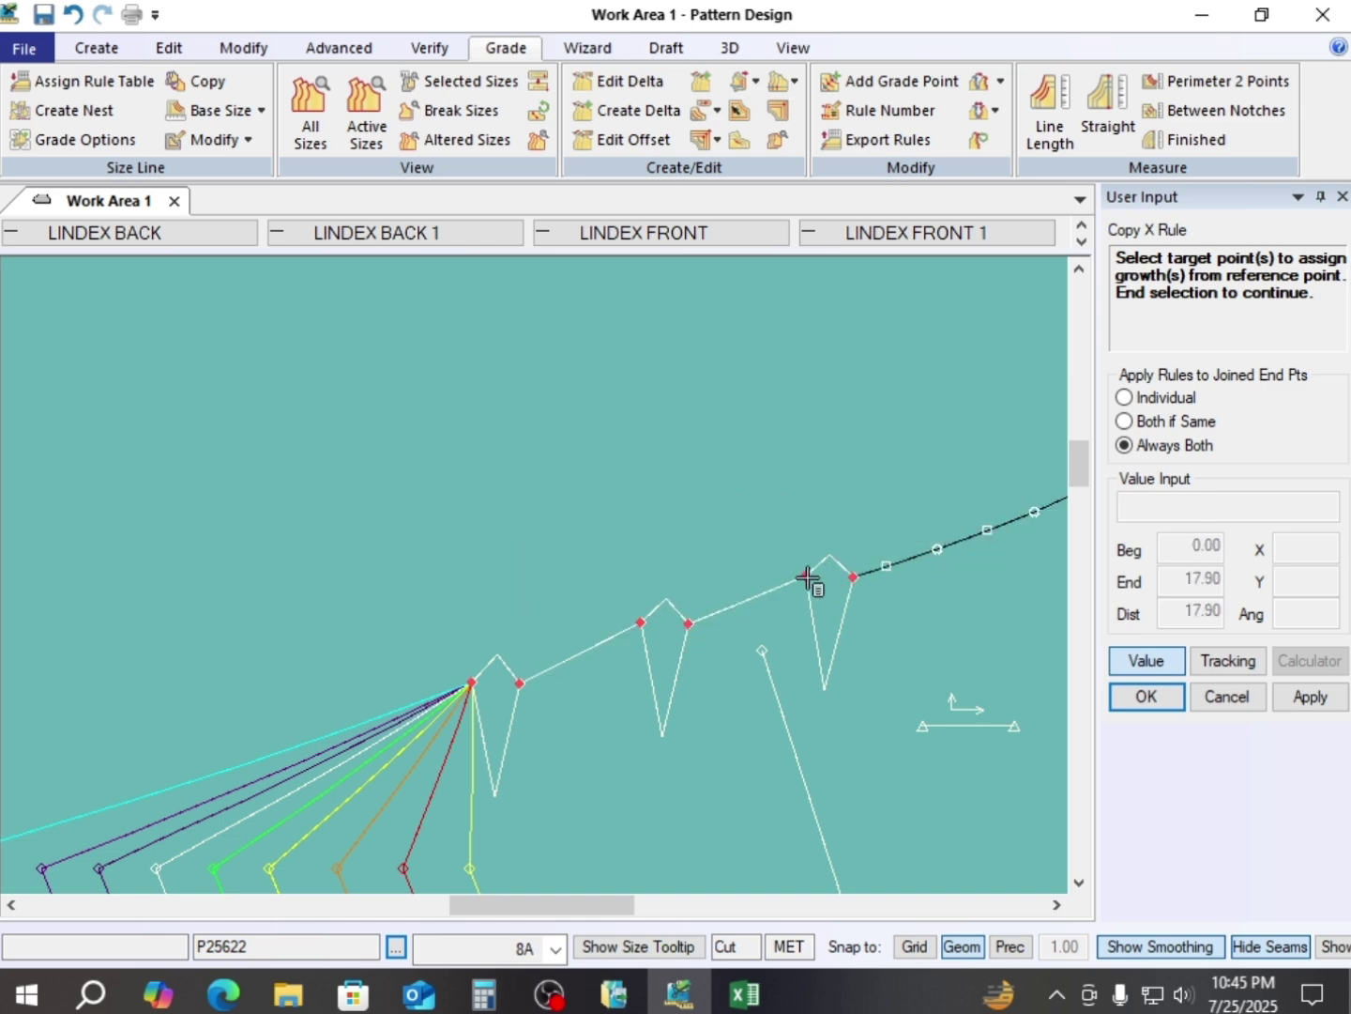
scroll(580, 533, down, 3)
right_click(593, 443)
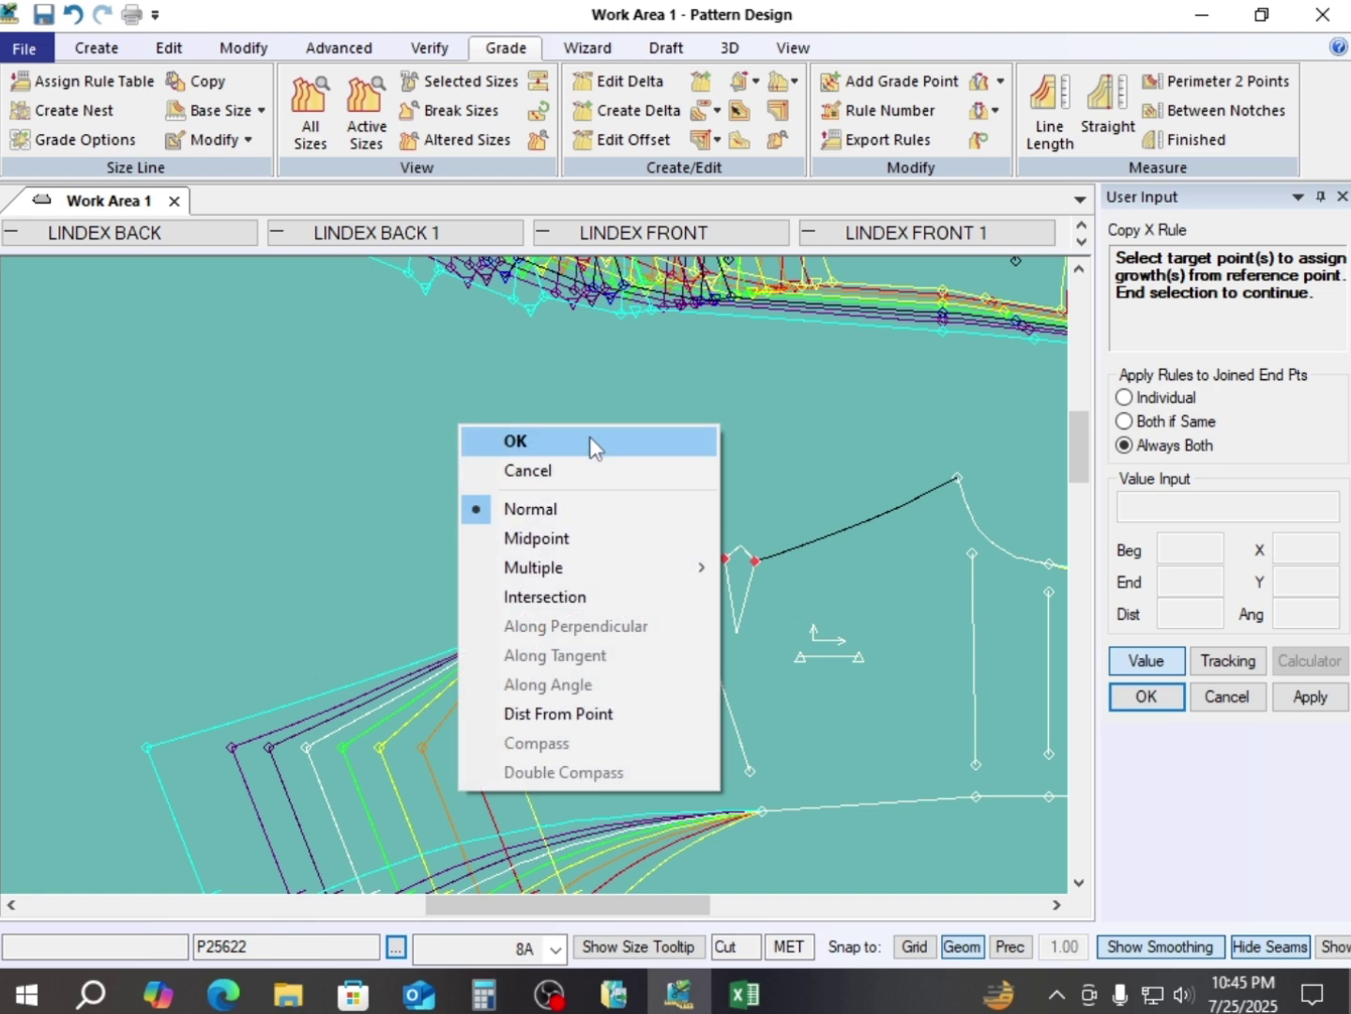
click(588, 444)
- Examine the graded dart points along P25622's upper edge and compare them with P2422's nest
scroll(557, 475, down, 1)
scroll(479, 482, down, 3)
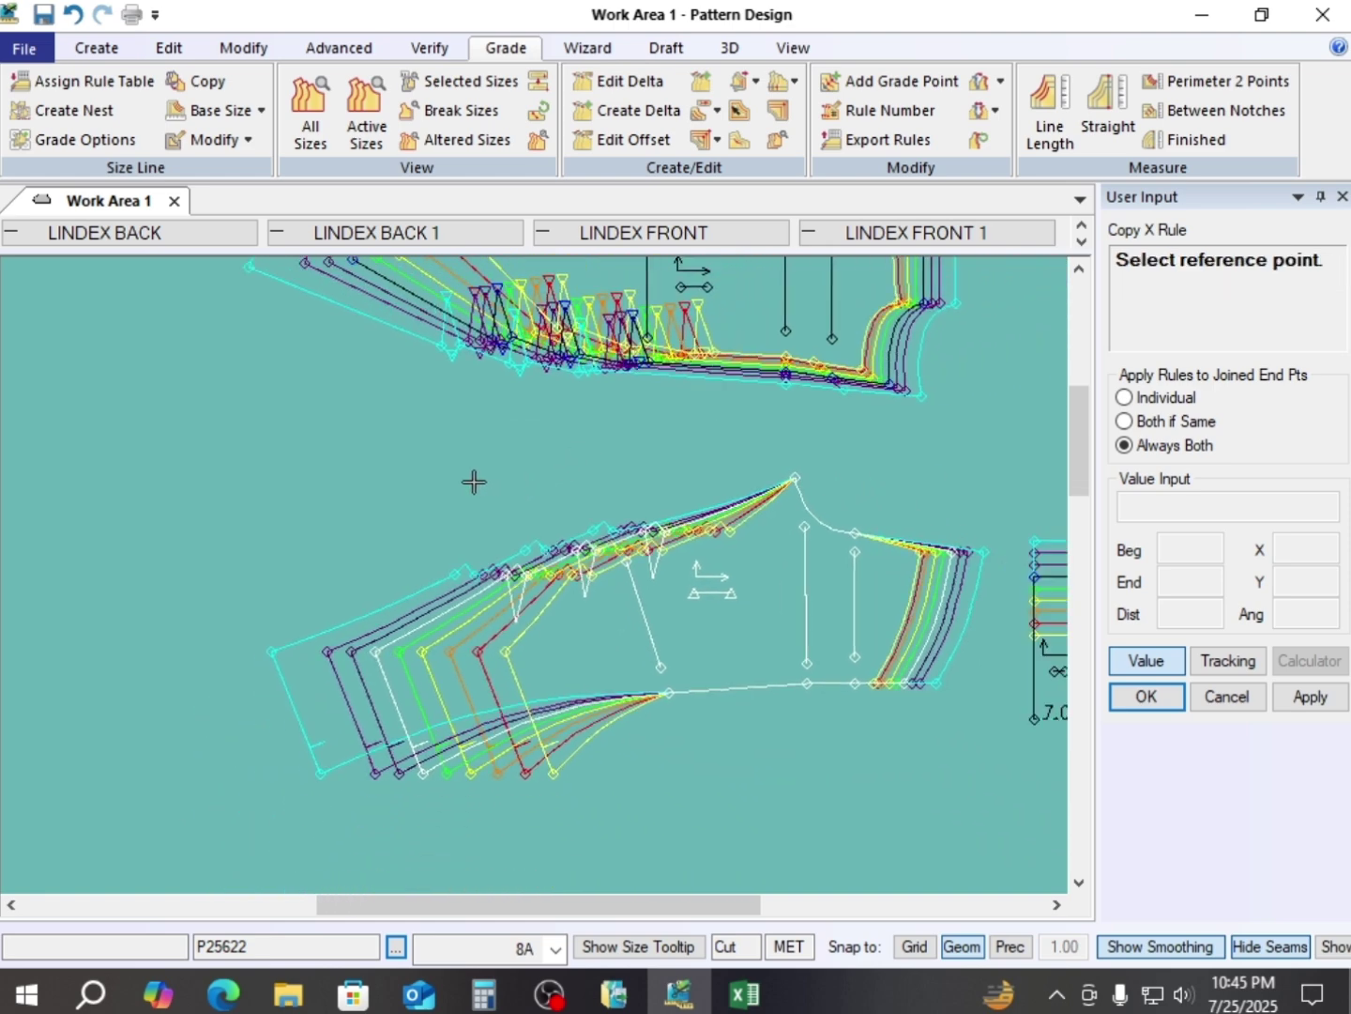
scroll(738, 545, up, 5)
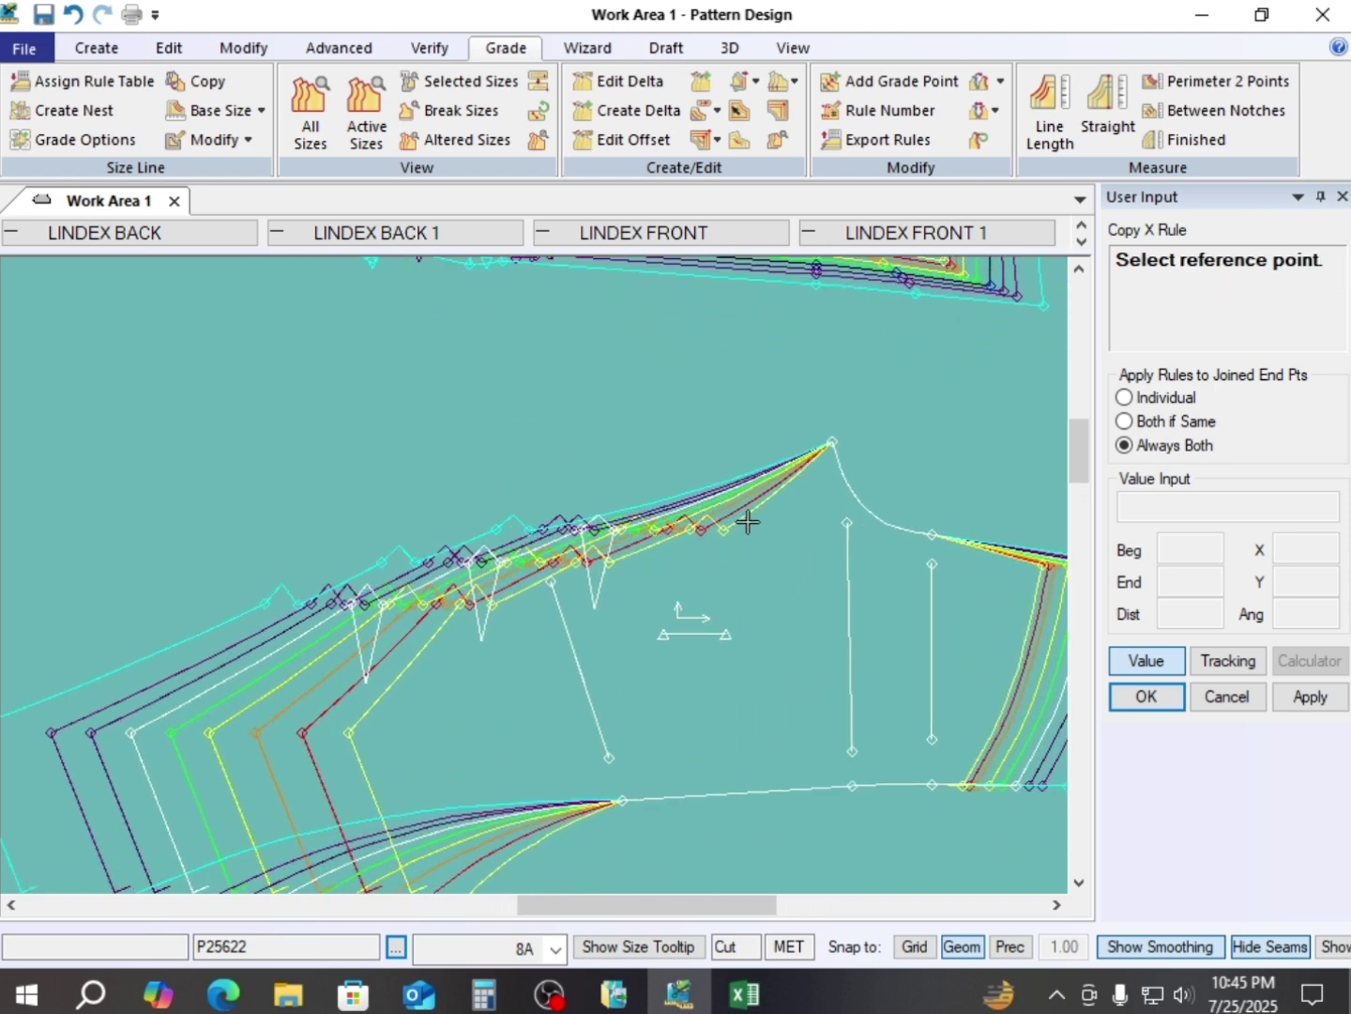
scroll(638, 557, down, 2)
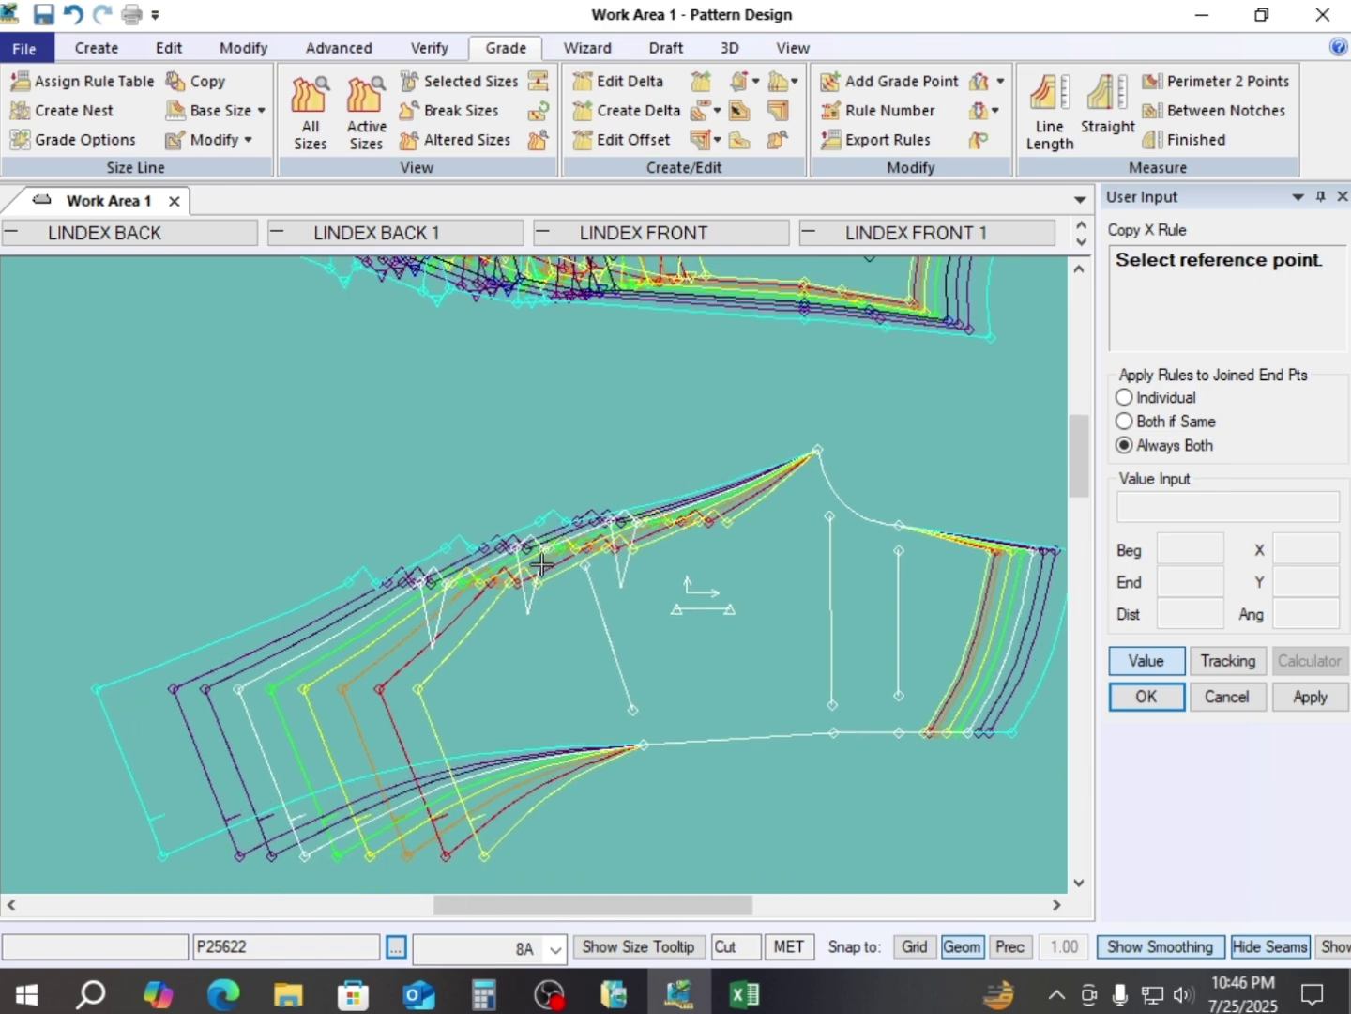
scroll(537, 574, down, 4)
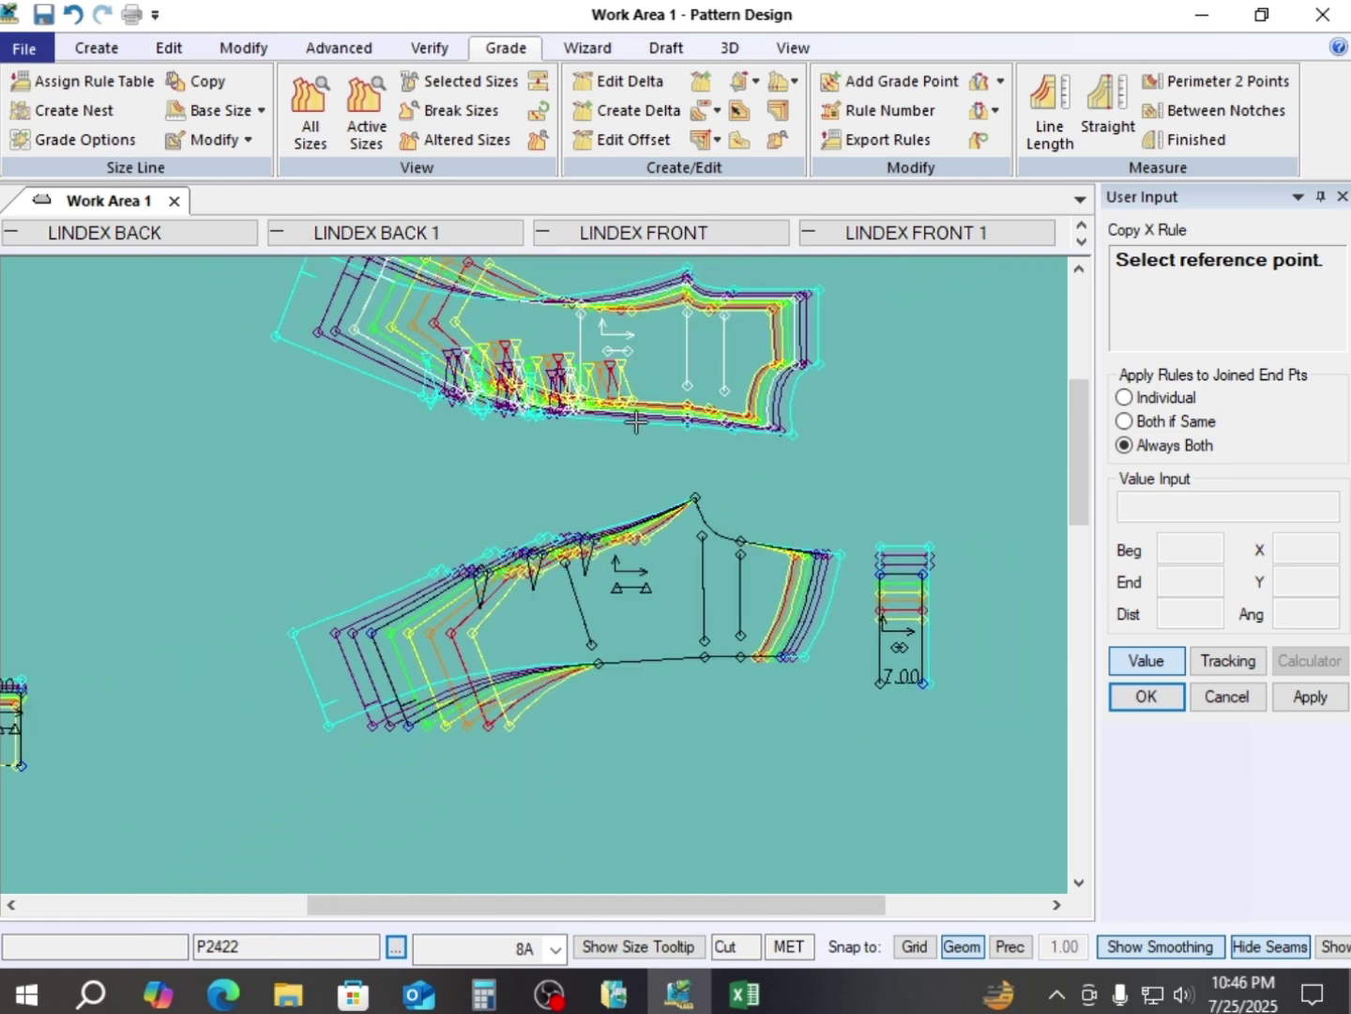
scroll(579, 534, up, 4)
scroll(567, 554, up, 3)
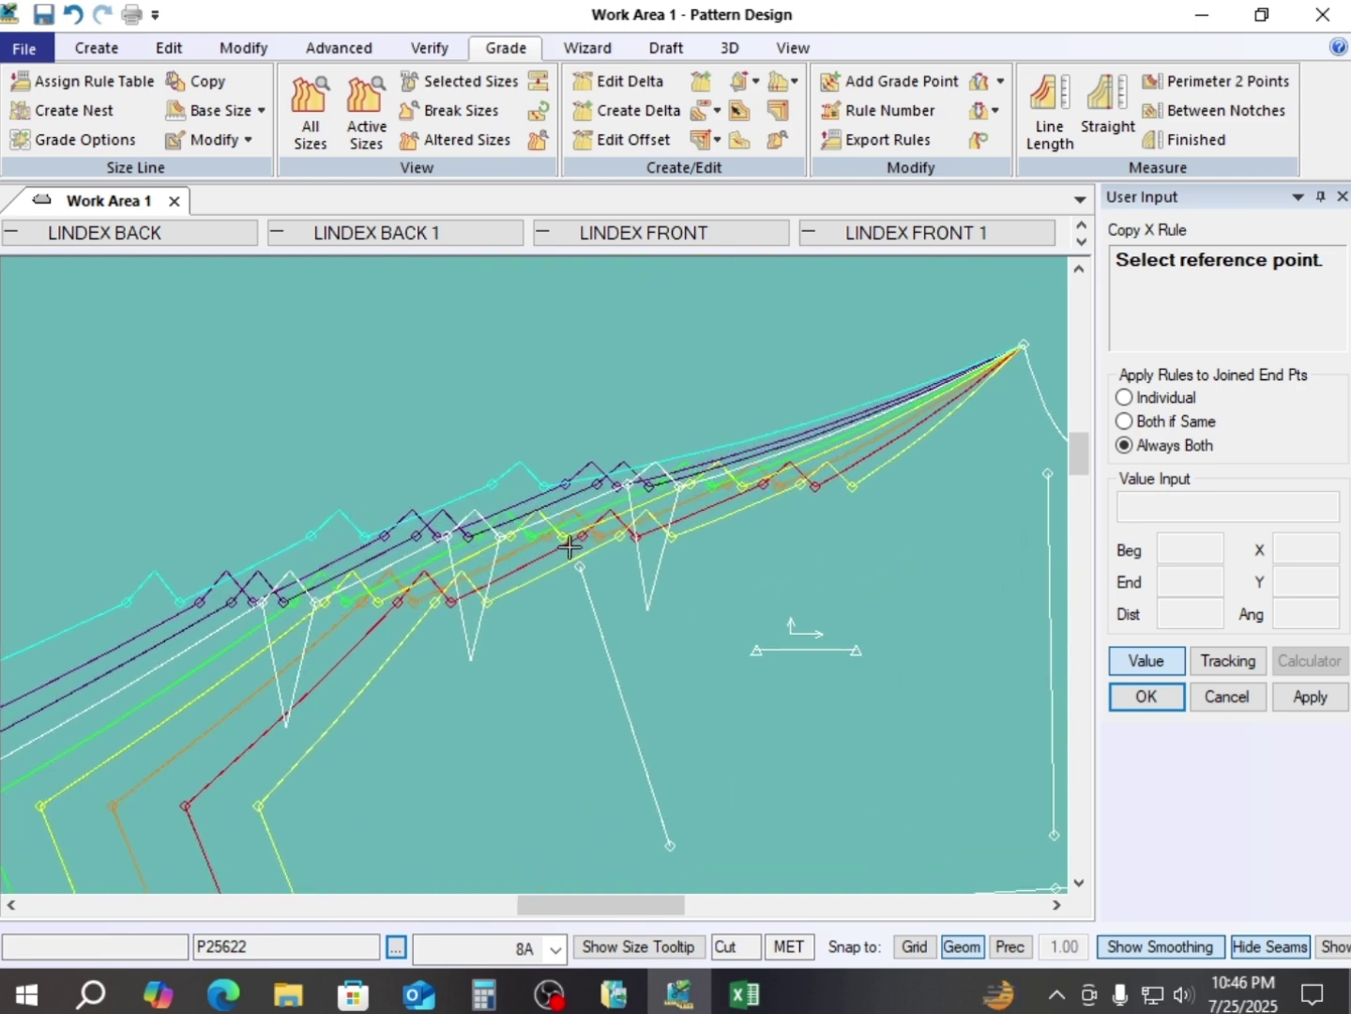
- Copy the Y grade rule from P2422's crotch point to P25622's crotch point
scroll(514, 537, down, 2)
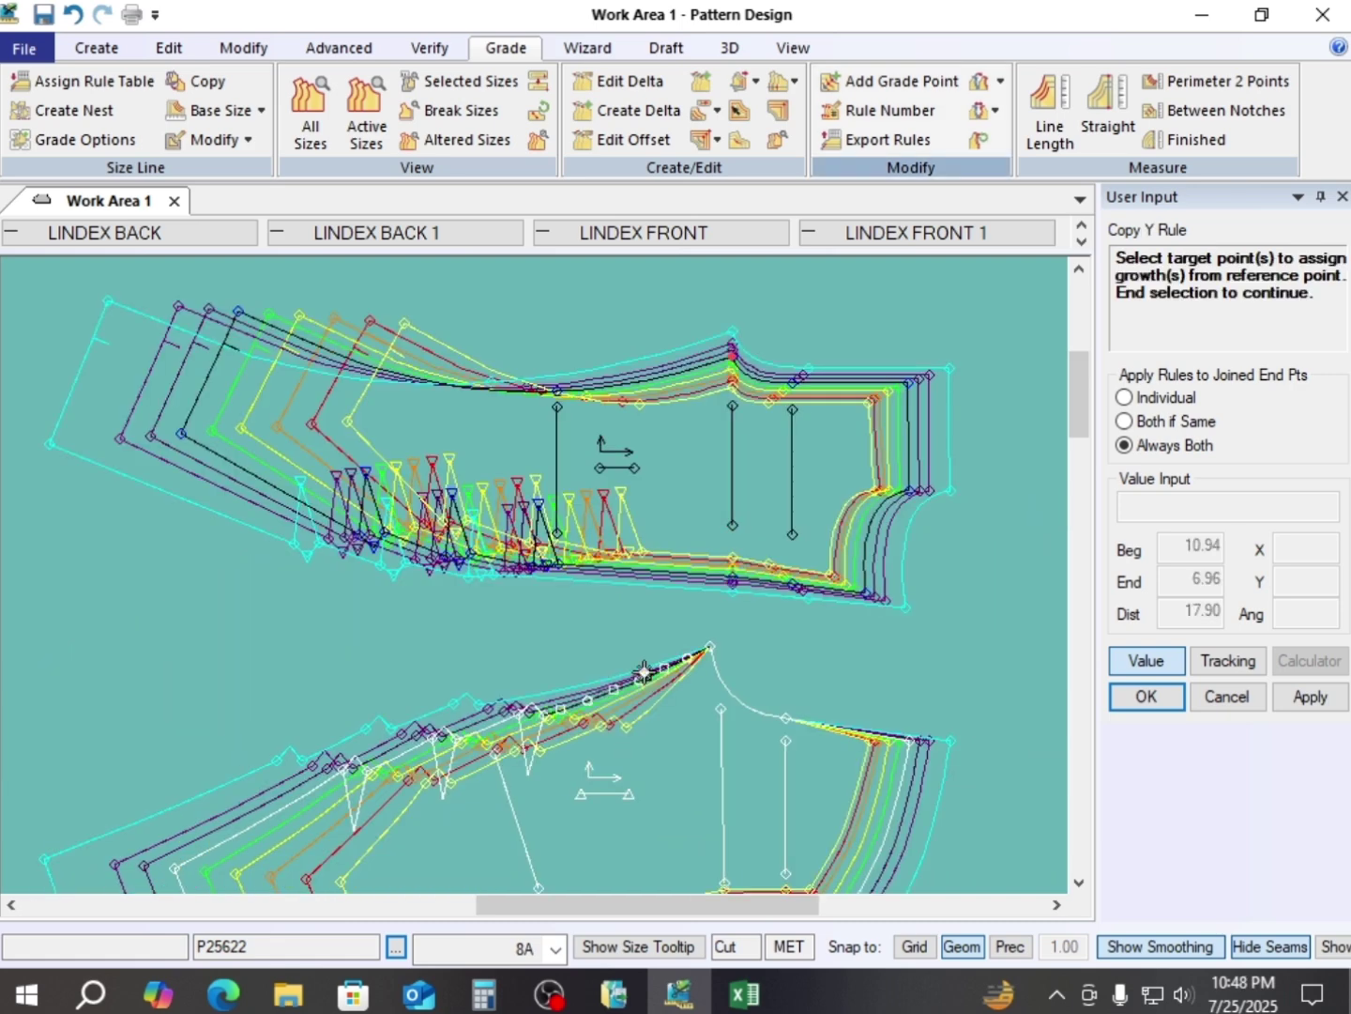
click(713, 639)
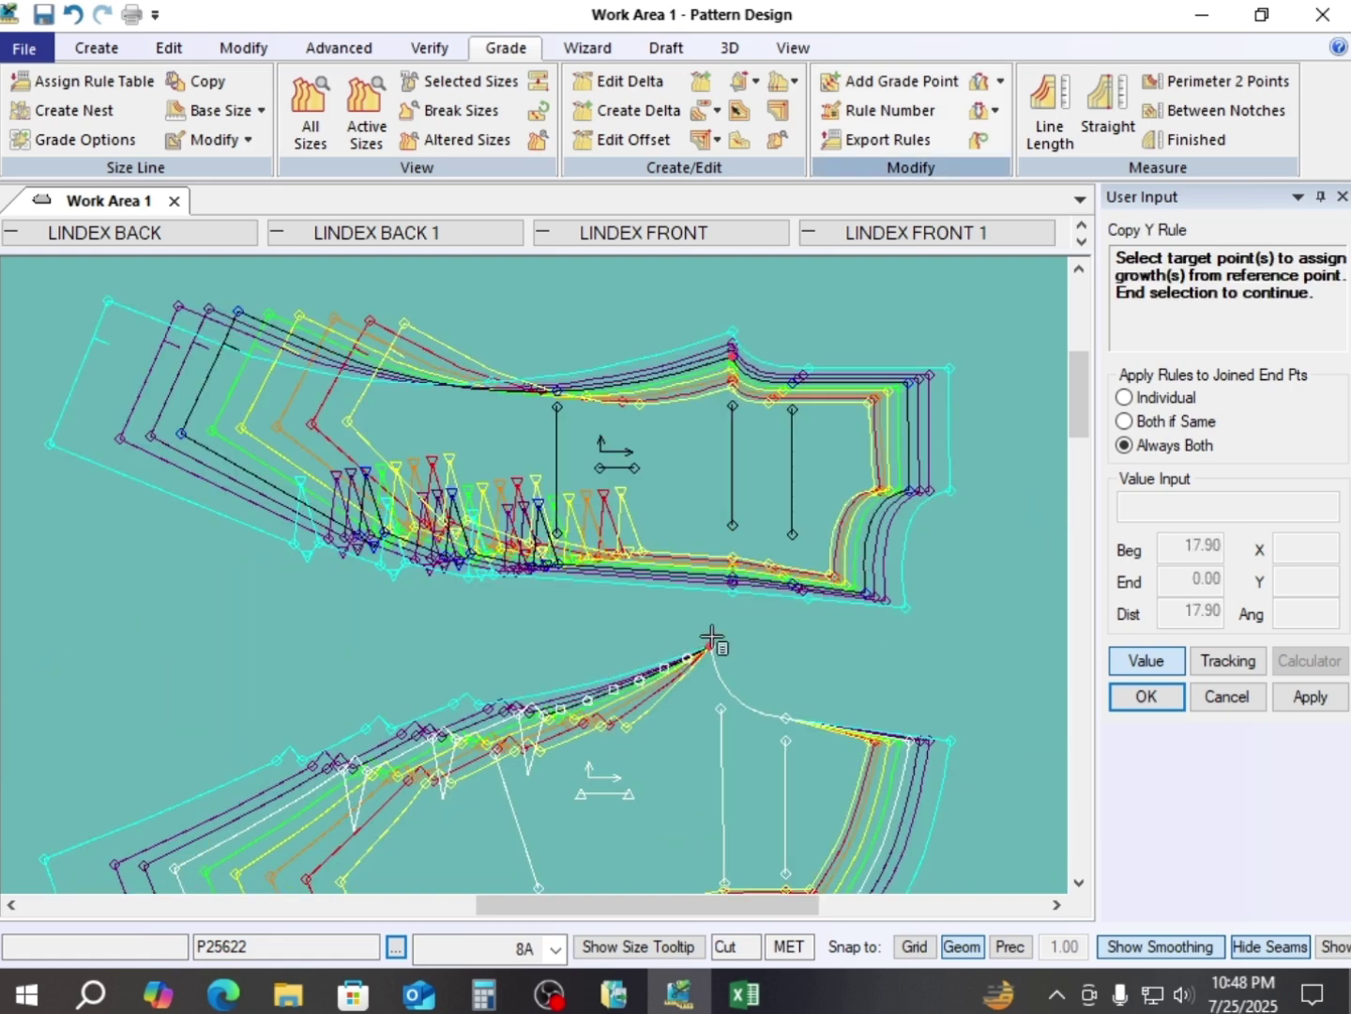
right_click(791, 467)
click(790, 468)
- Copy the Y grade rule from P2422's point at the end of the crotch curve to the matching point on P25622
scroll(659, 655, up, 1)
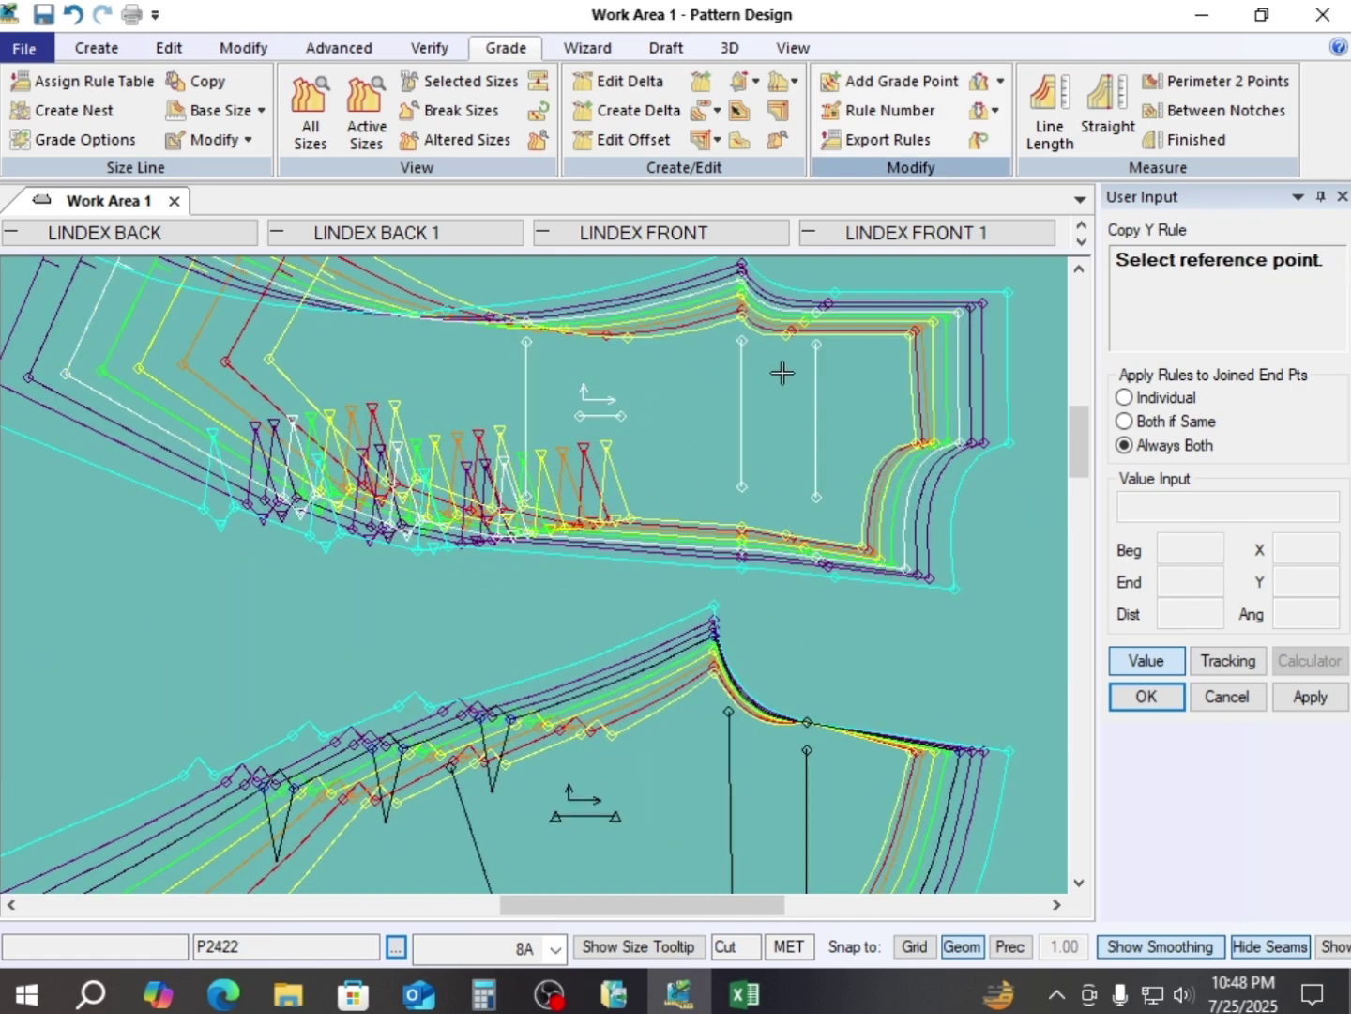
click(825, 306)
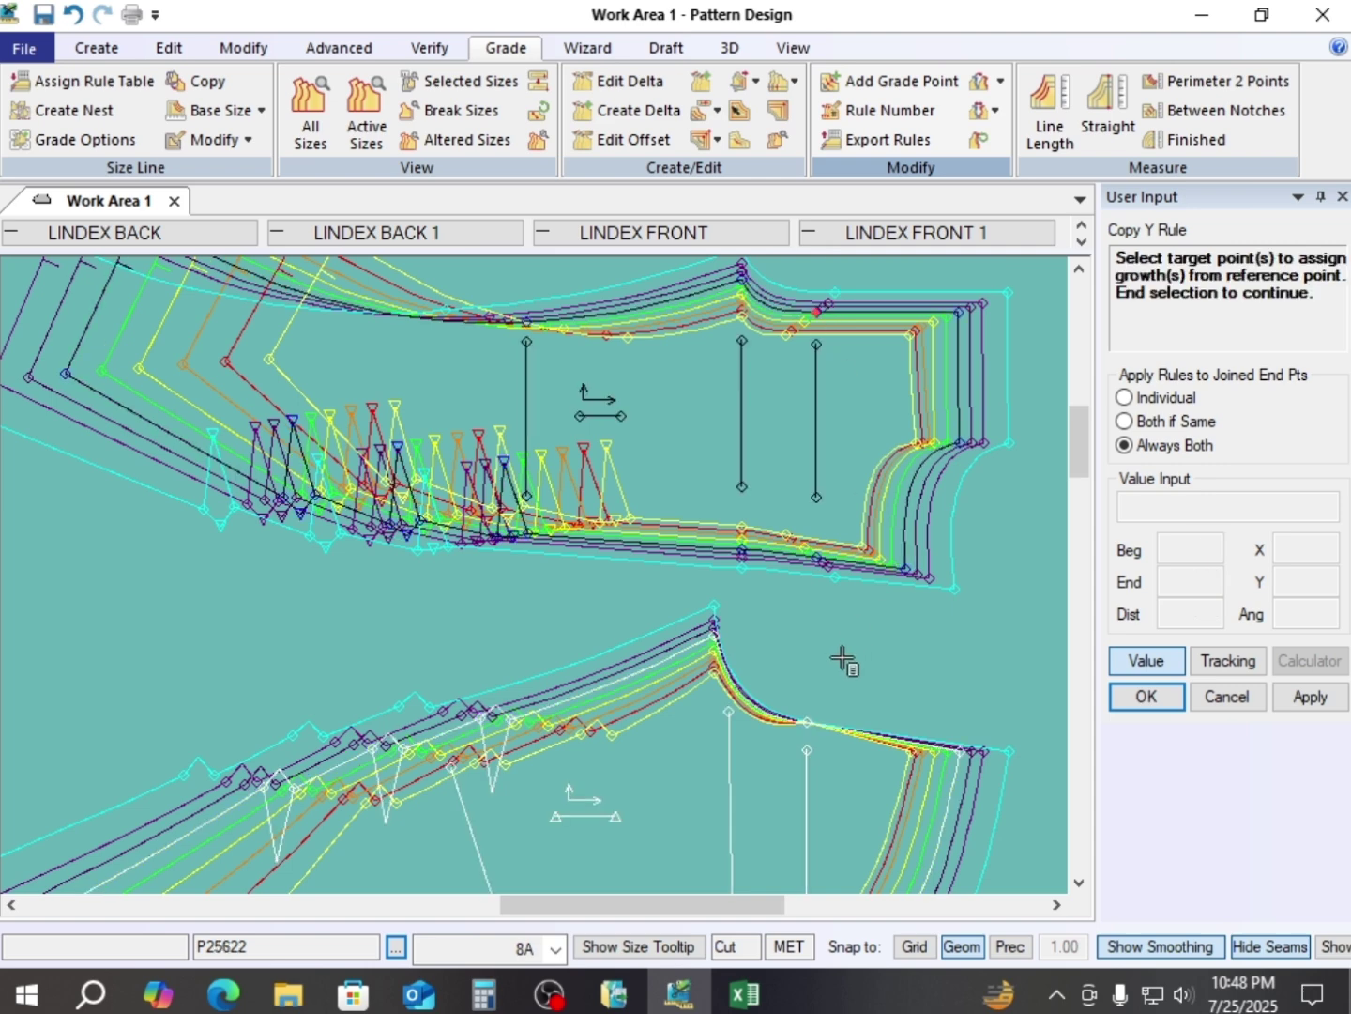
click(807, 722)
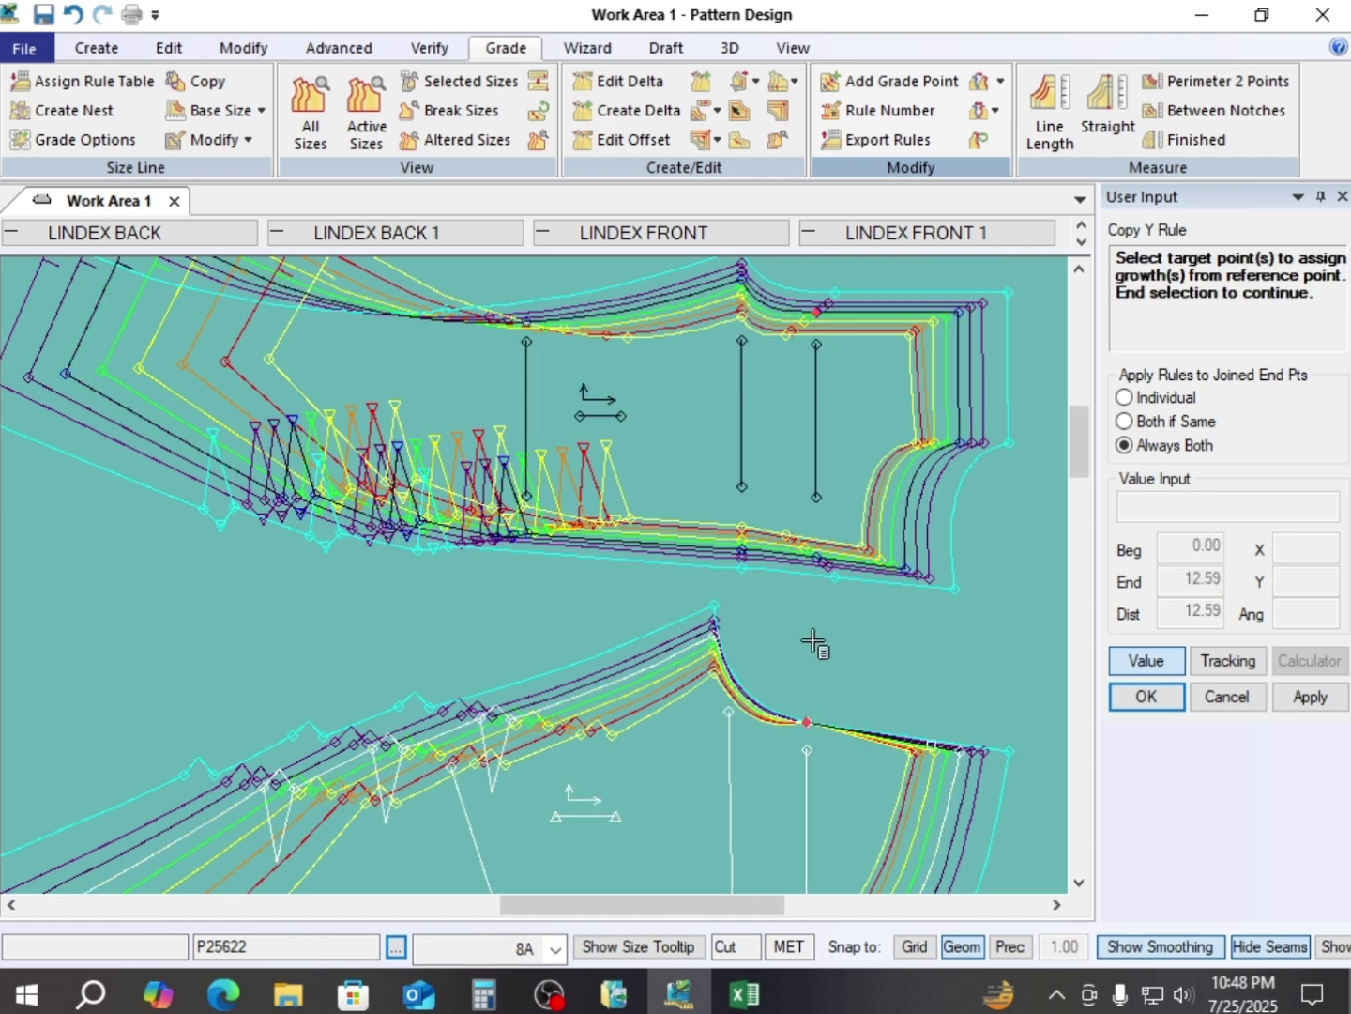
right_click(798, 621)
click(735, 275)
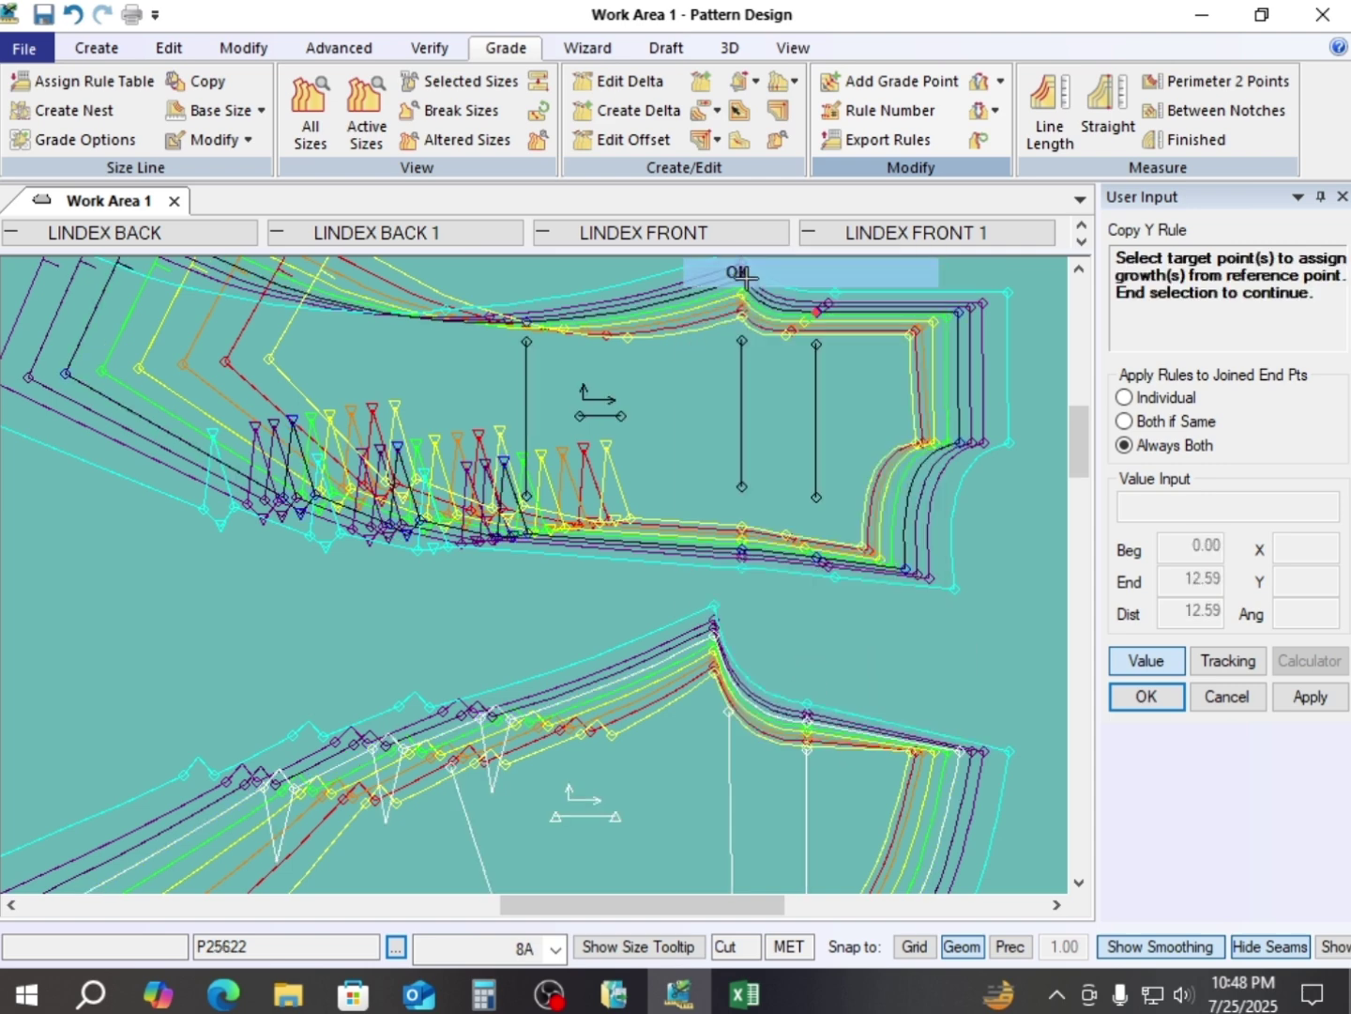
- Copy the Y grade rule from P2422's centre-front waist corner to P25622's waist corner on the crotch side
scroll(702, 506, down, 2)
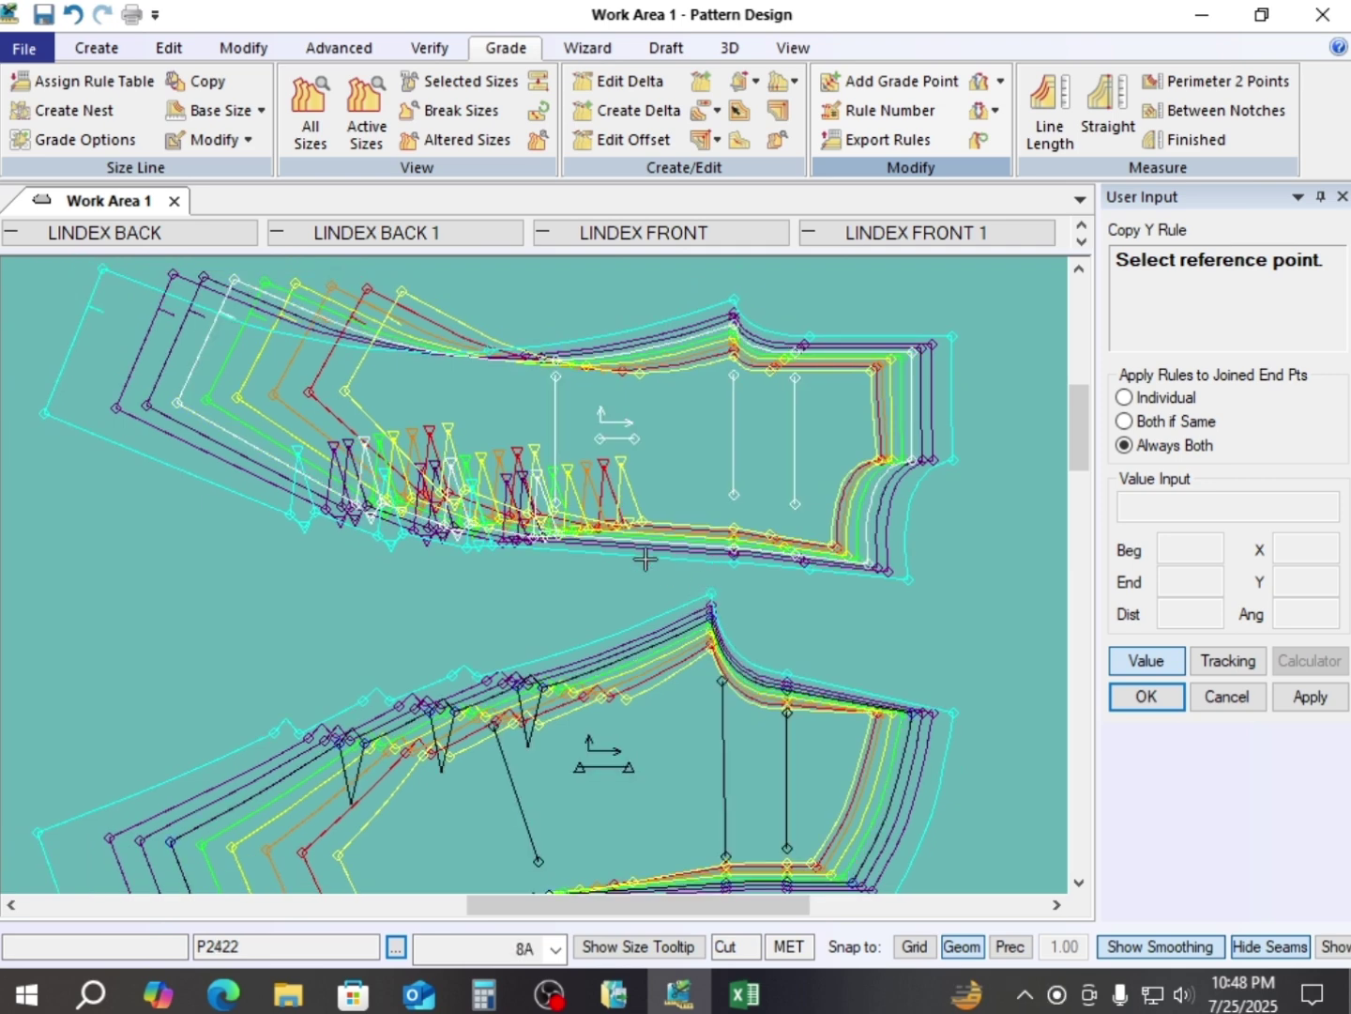
click(915, 351)
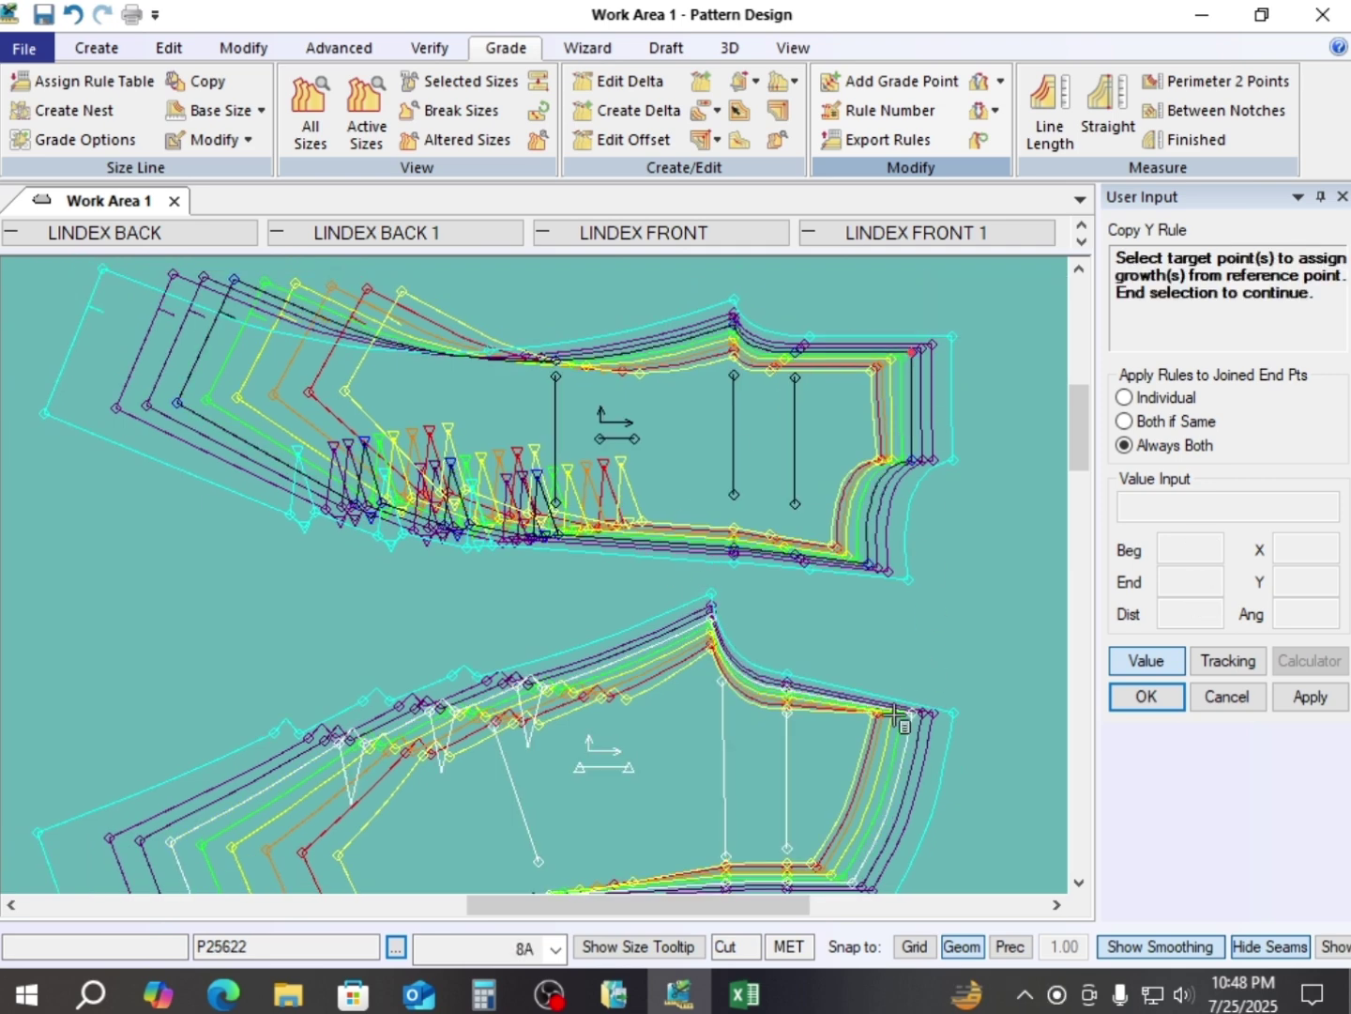
click(913, 713)
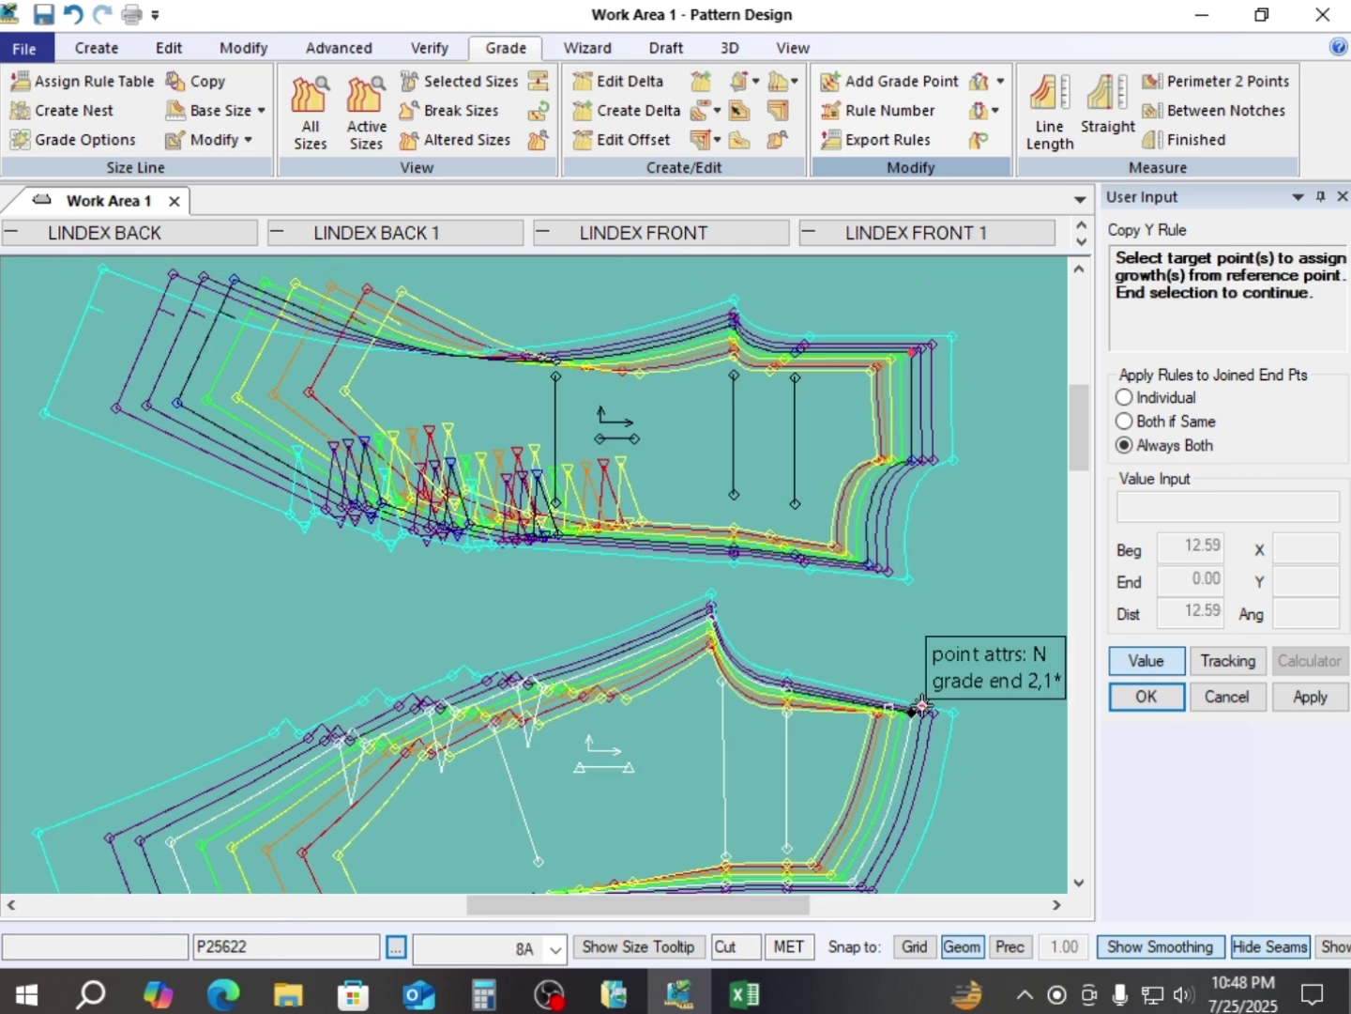
right_click(857, 385)
click(990, 401)
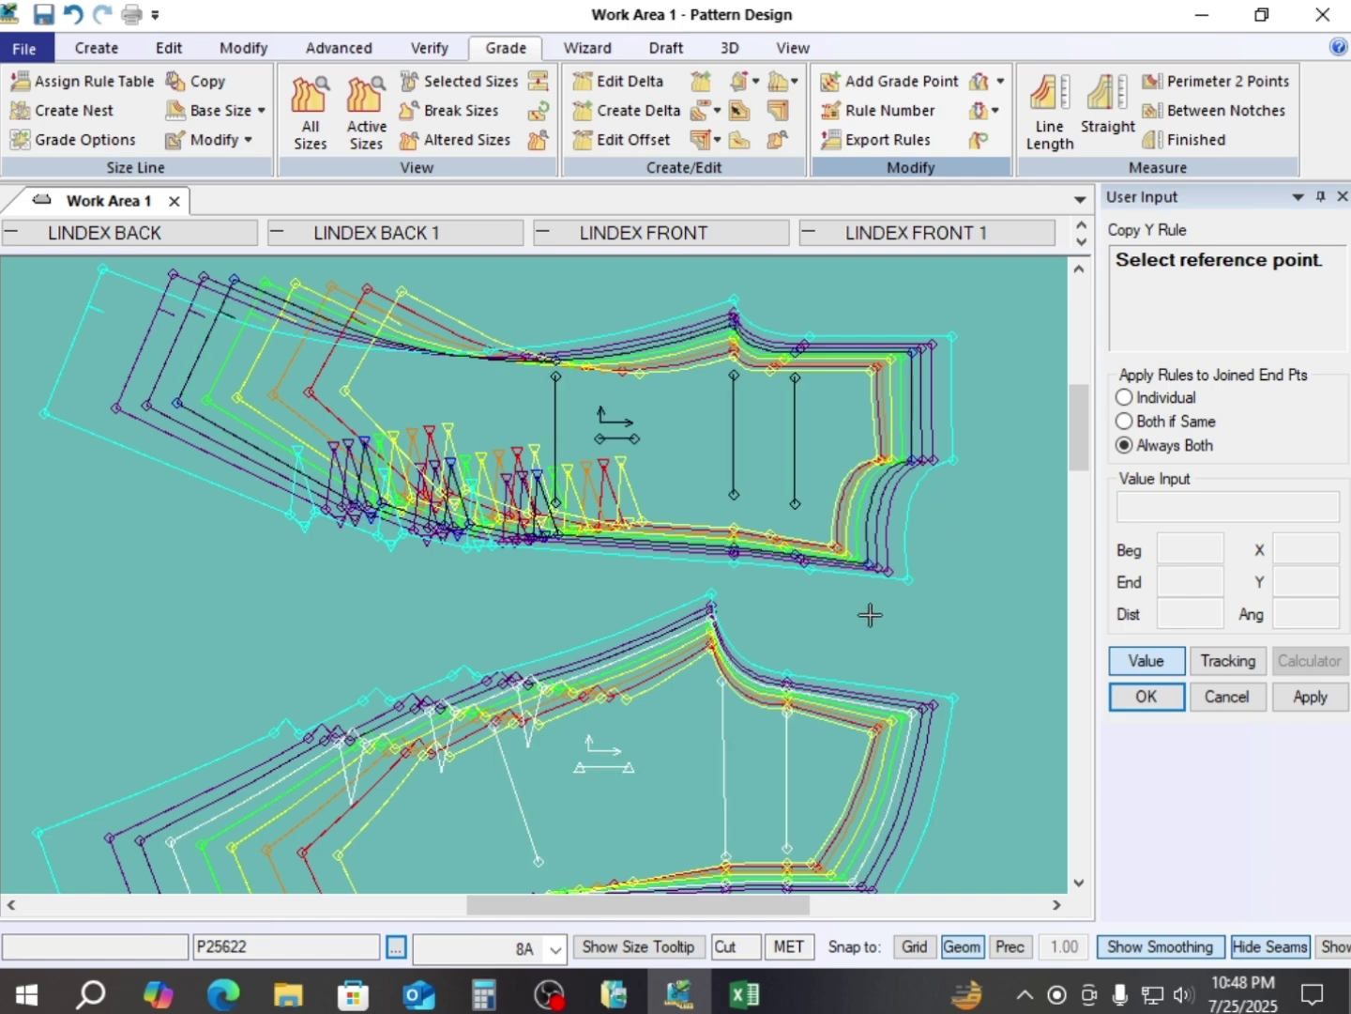
- End the Copy Y Rule command and move P2422 farther away from P25622
scroll(708, 488, down, 1)
scroll(818, 586, down, 1)
scroll(678, 693, up, 3)
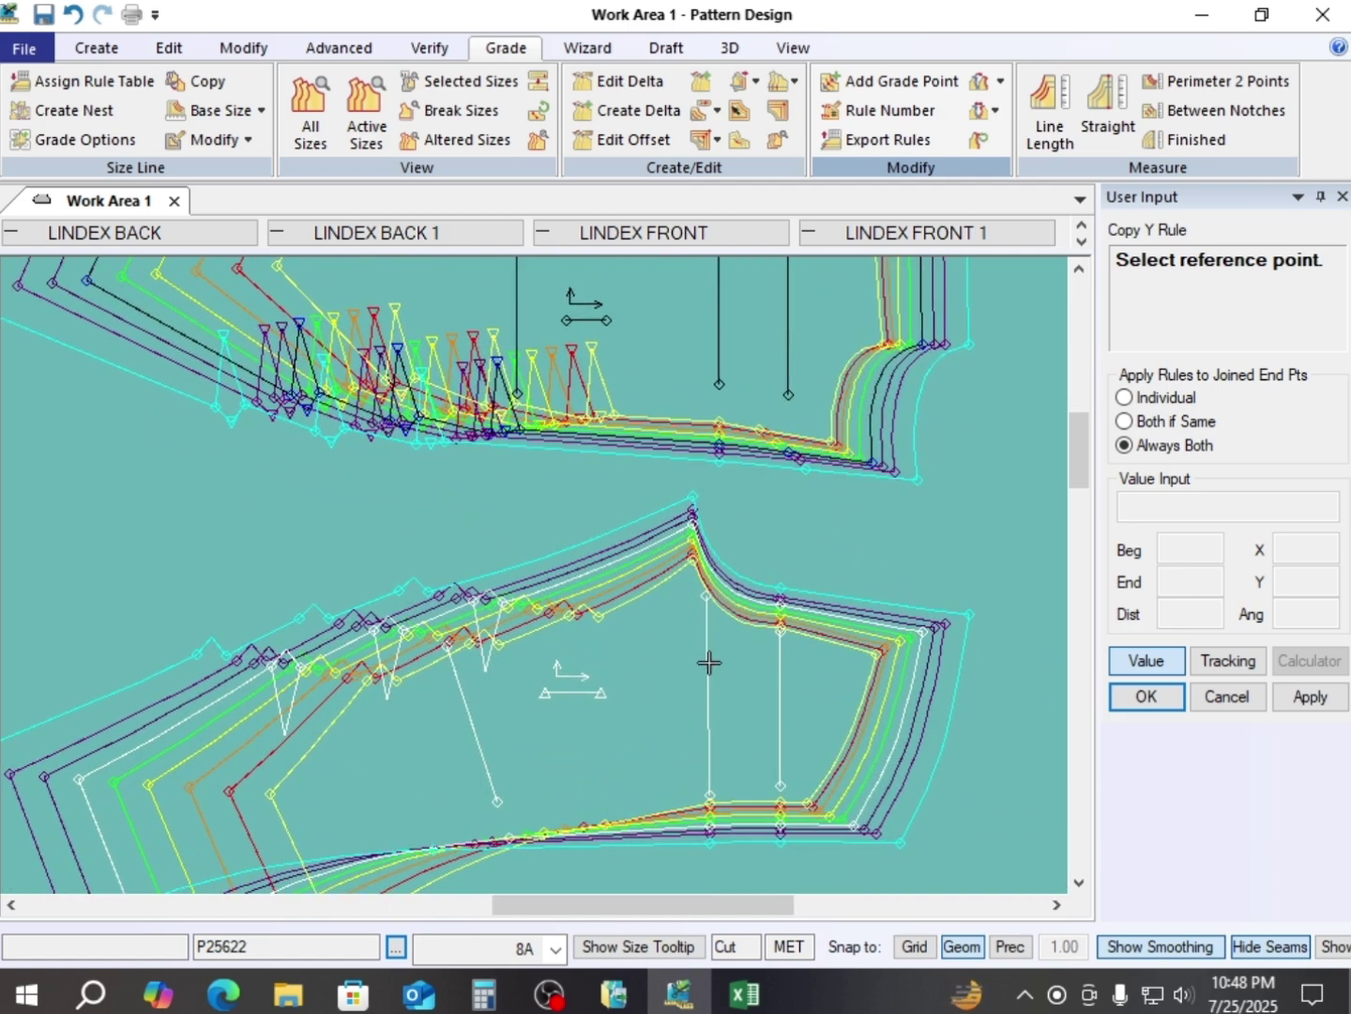
scroll(613, 651, down, 3)
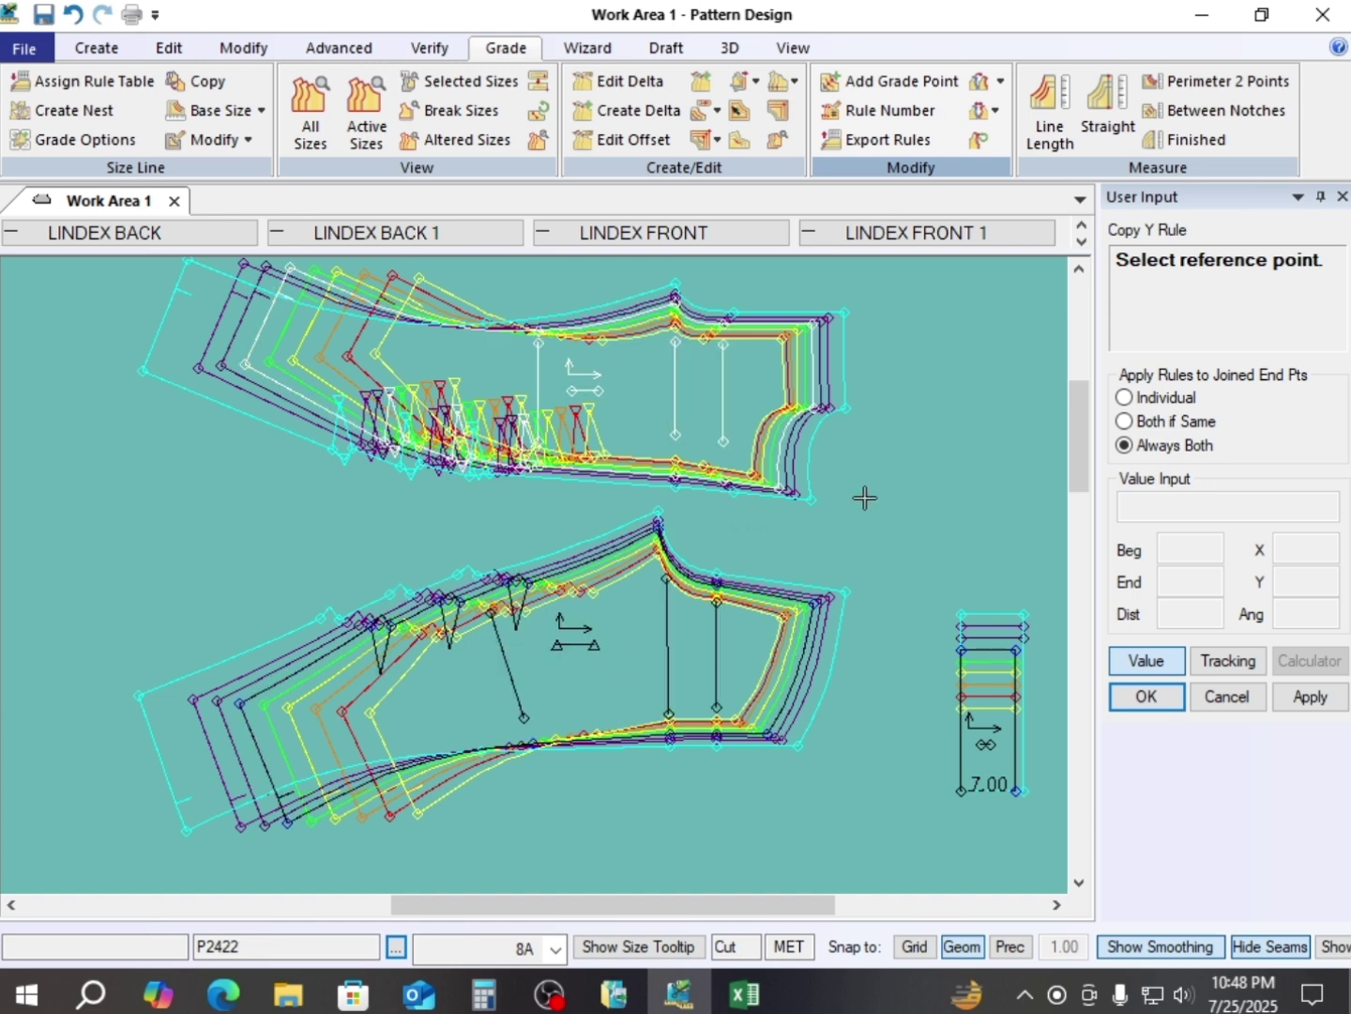
right_click(926, 345)
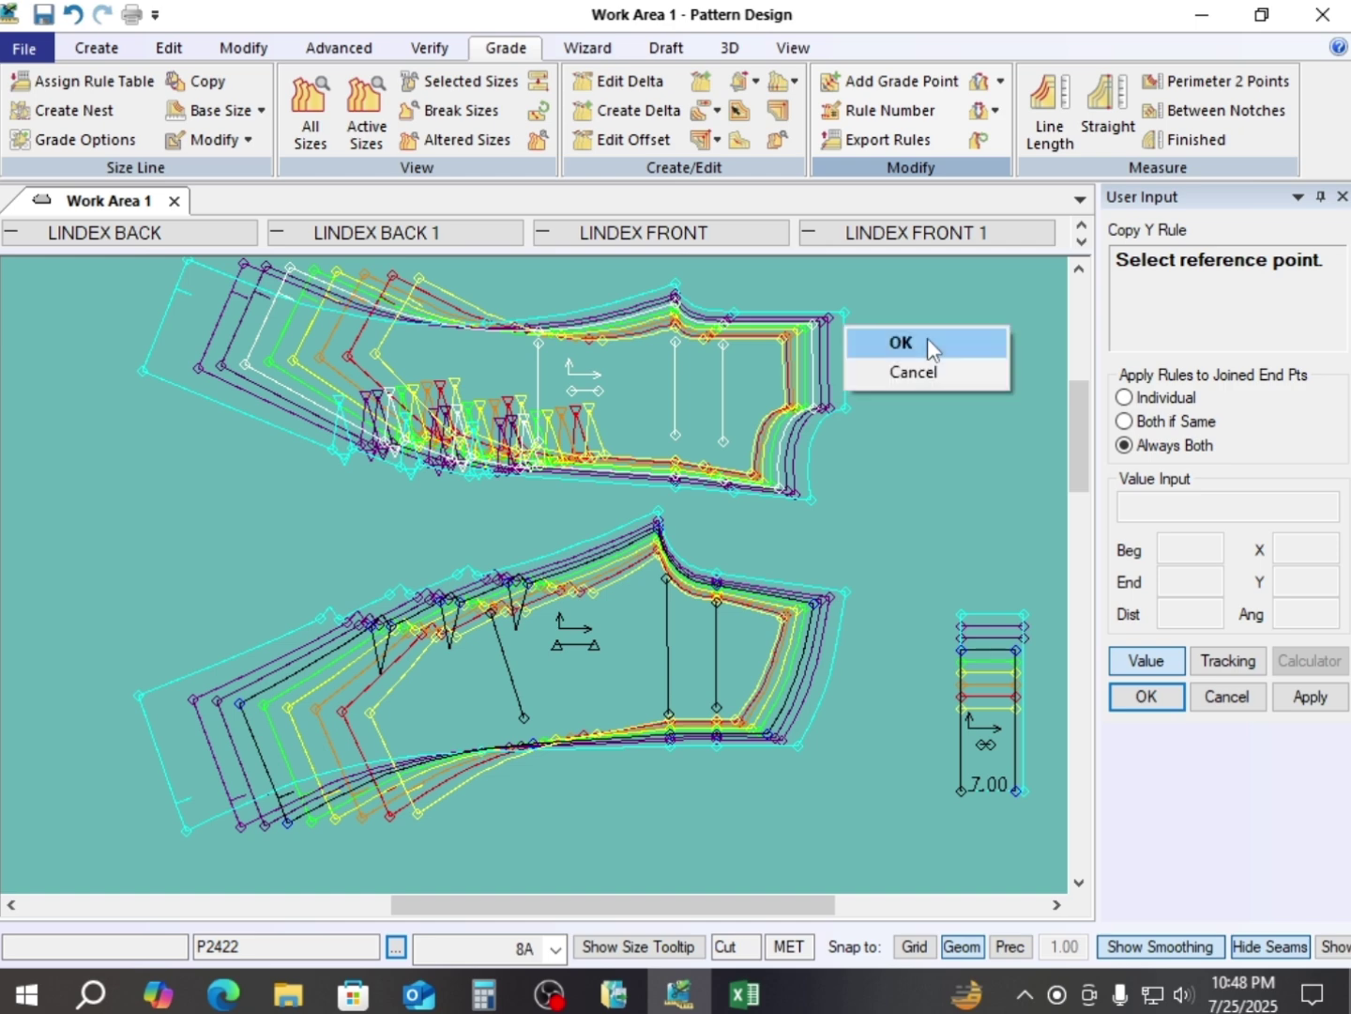
click(926, 343)
drag(614, 432, 553, 388)
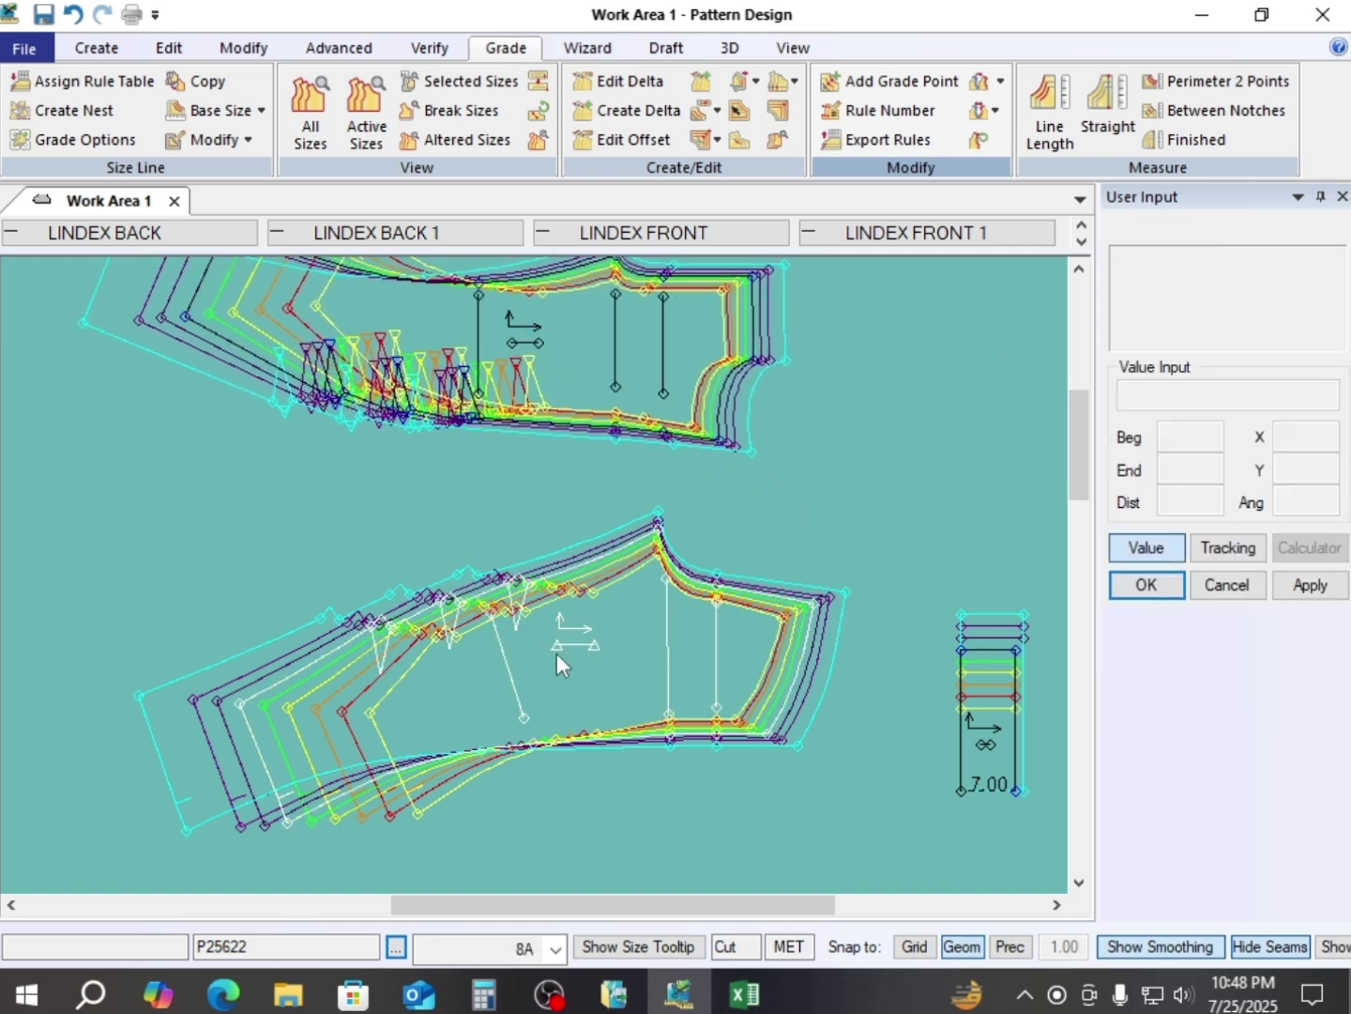
- Shift P25622 slightly toward its hem side to inspect its graded crotch, waist and dart edges
scroll(575, 673, up, 1)
scroll(576, 673, up, 4)
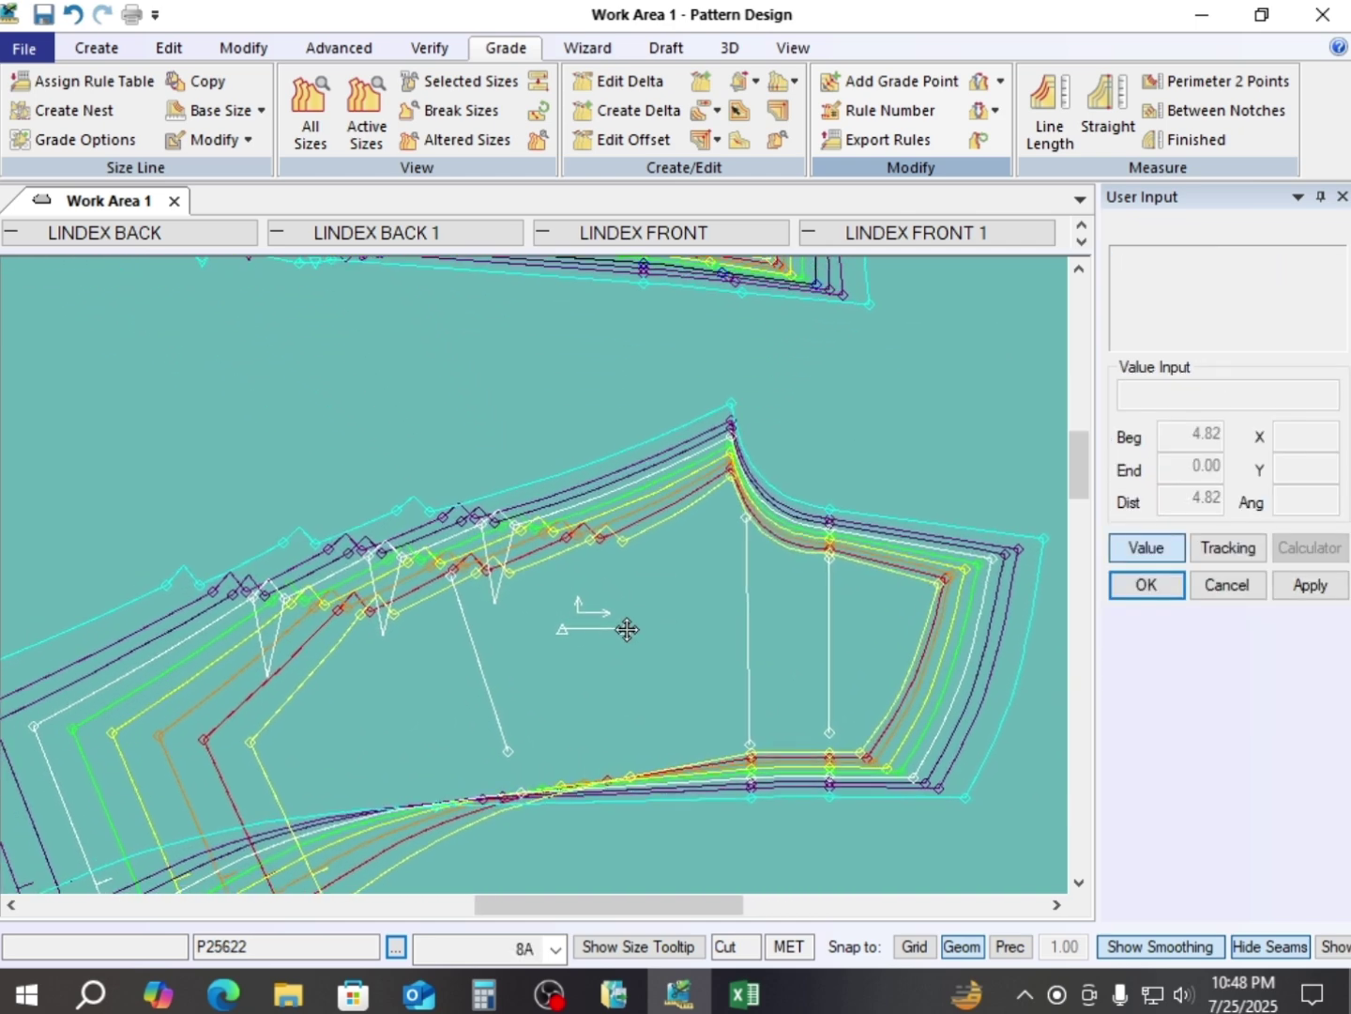
scroll(648, 474, up, 3)
scroll(617, 463, down, 3)
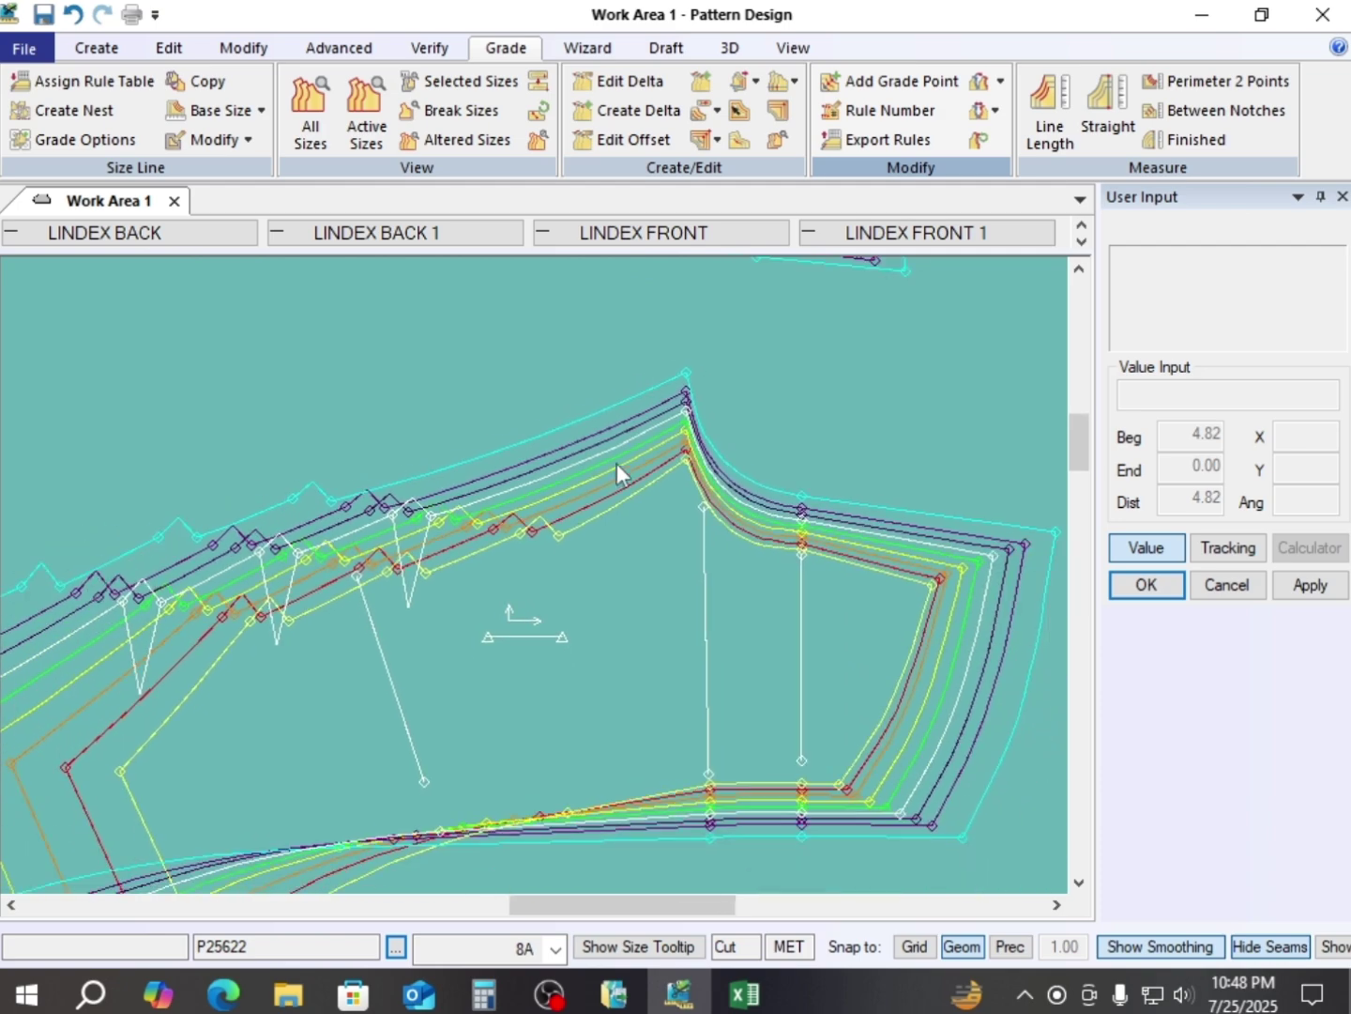
drag(775, 572, 680, 561)
scroll(691, 667, up, 1)
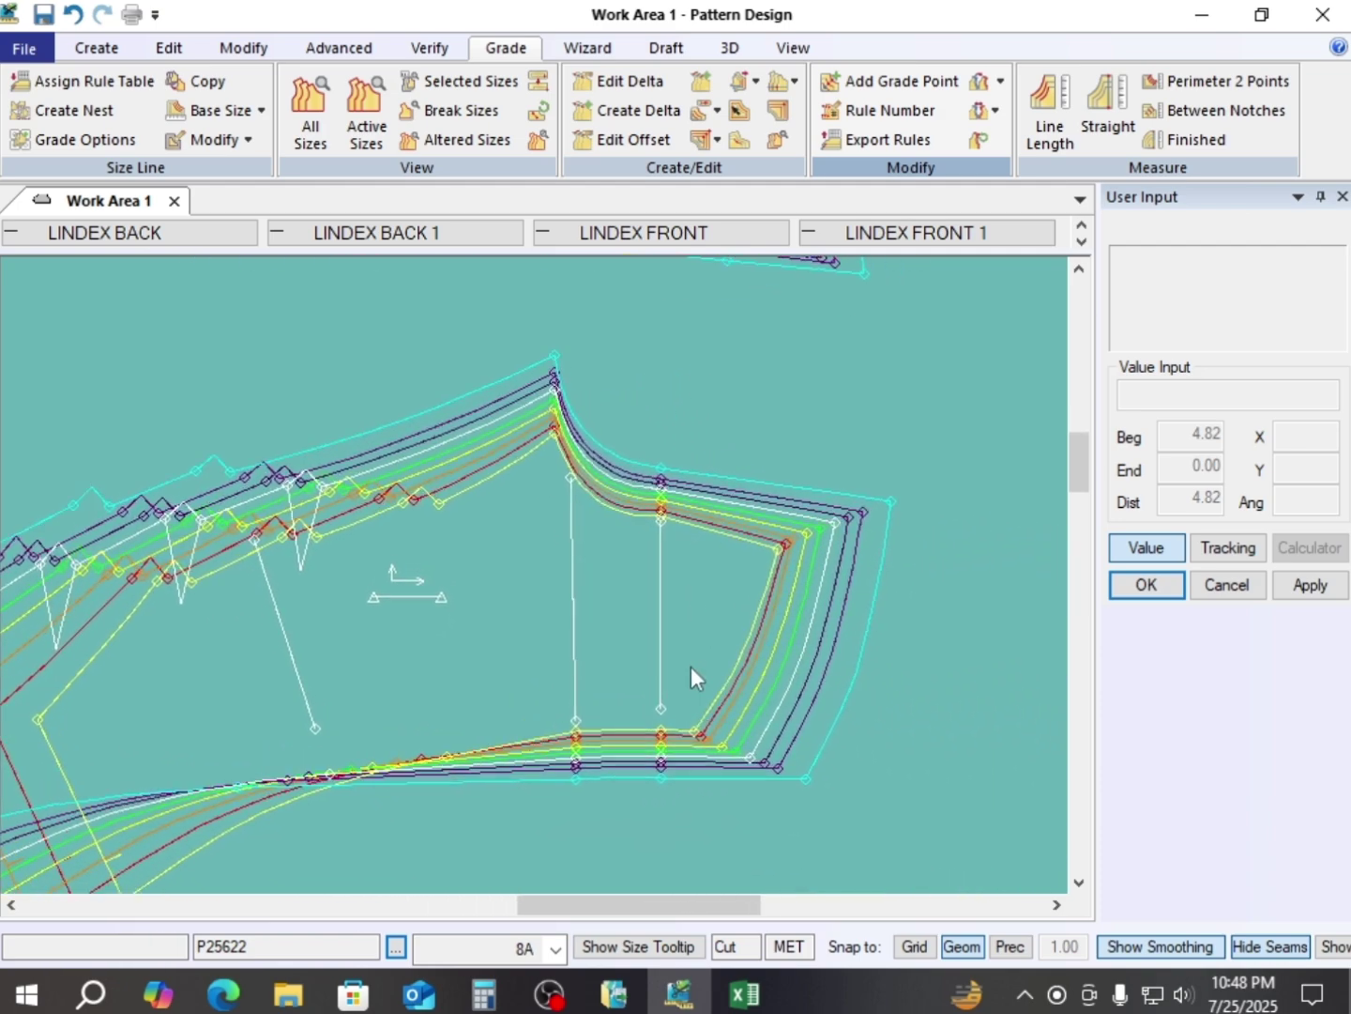
- Move the ungraded small pieces, including P25621, up toward the graded trouser nests
scroll(736, 654, down, 1)
scroll(414, 470, up, 3)
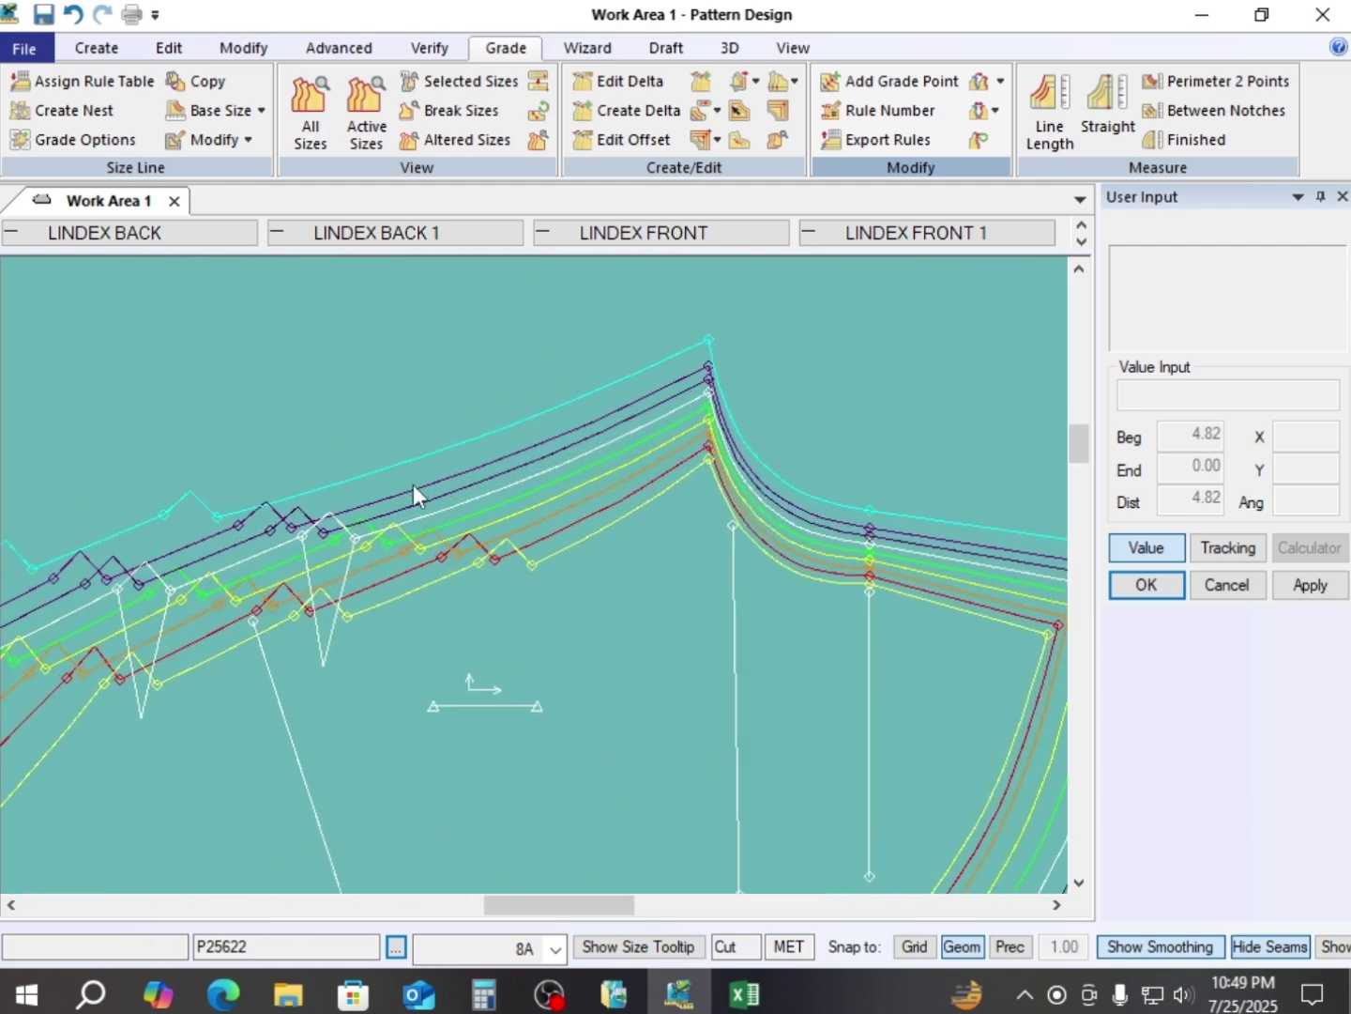
drag(561, 544, 364, 551)
scroll(365, 551, down, 4)
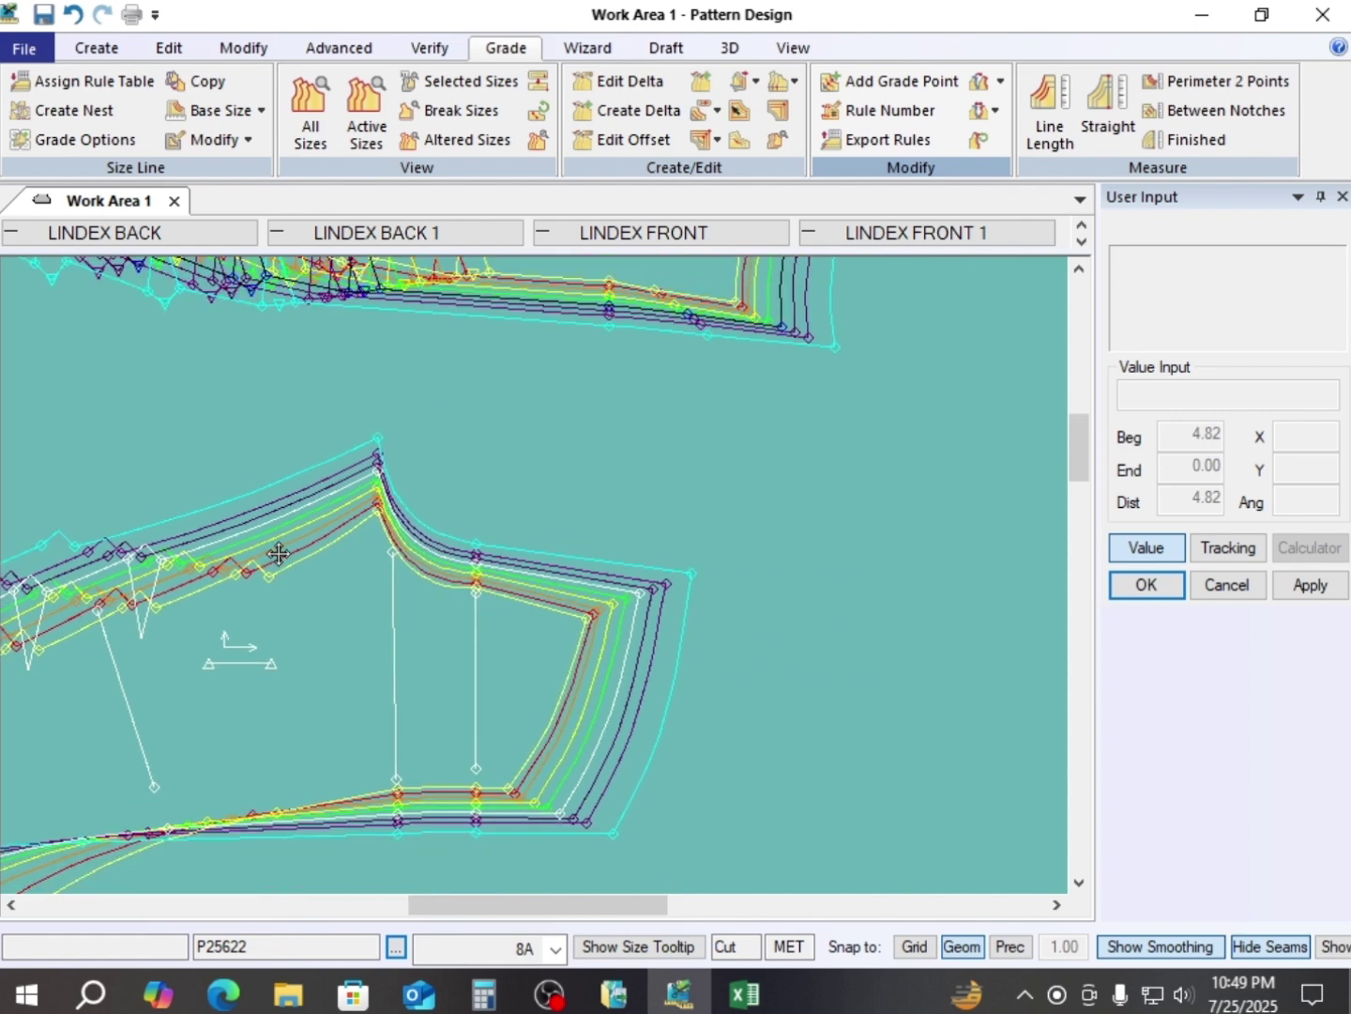
scroll(249, 587, down, 2)
scroll(266, 596, down, 5)
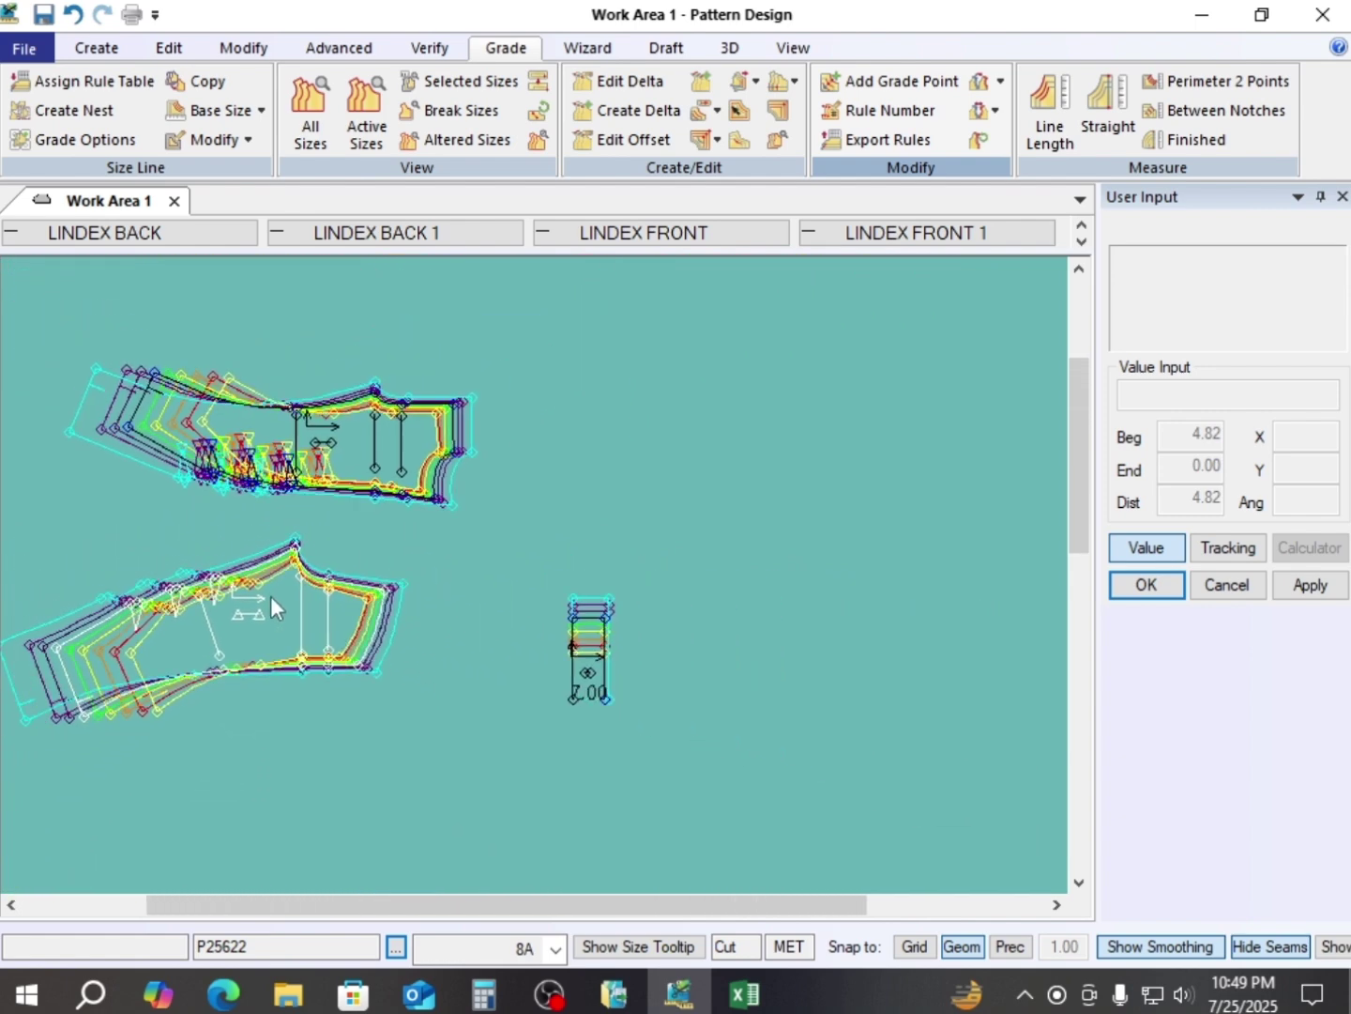
scroll(477, 601, down, 3)
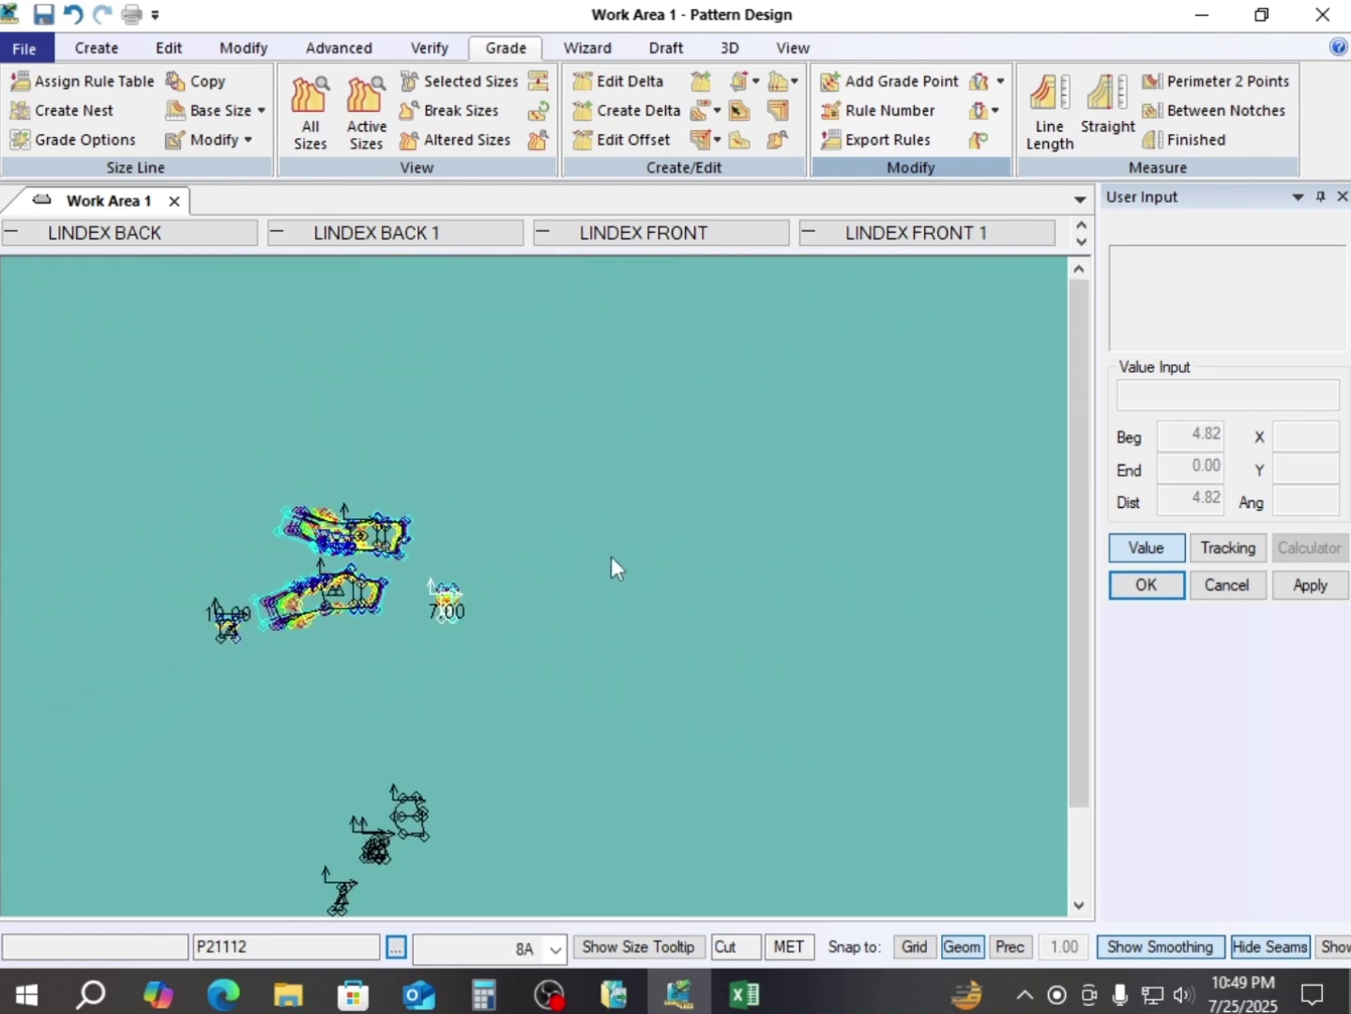
drag(375, 862, 416, 675)
drag(393, 831, 397, 680)
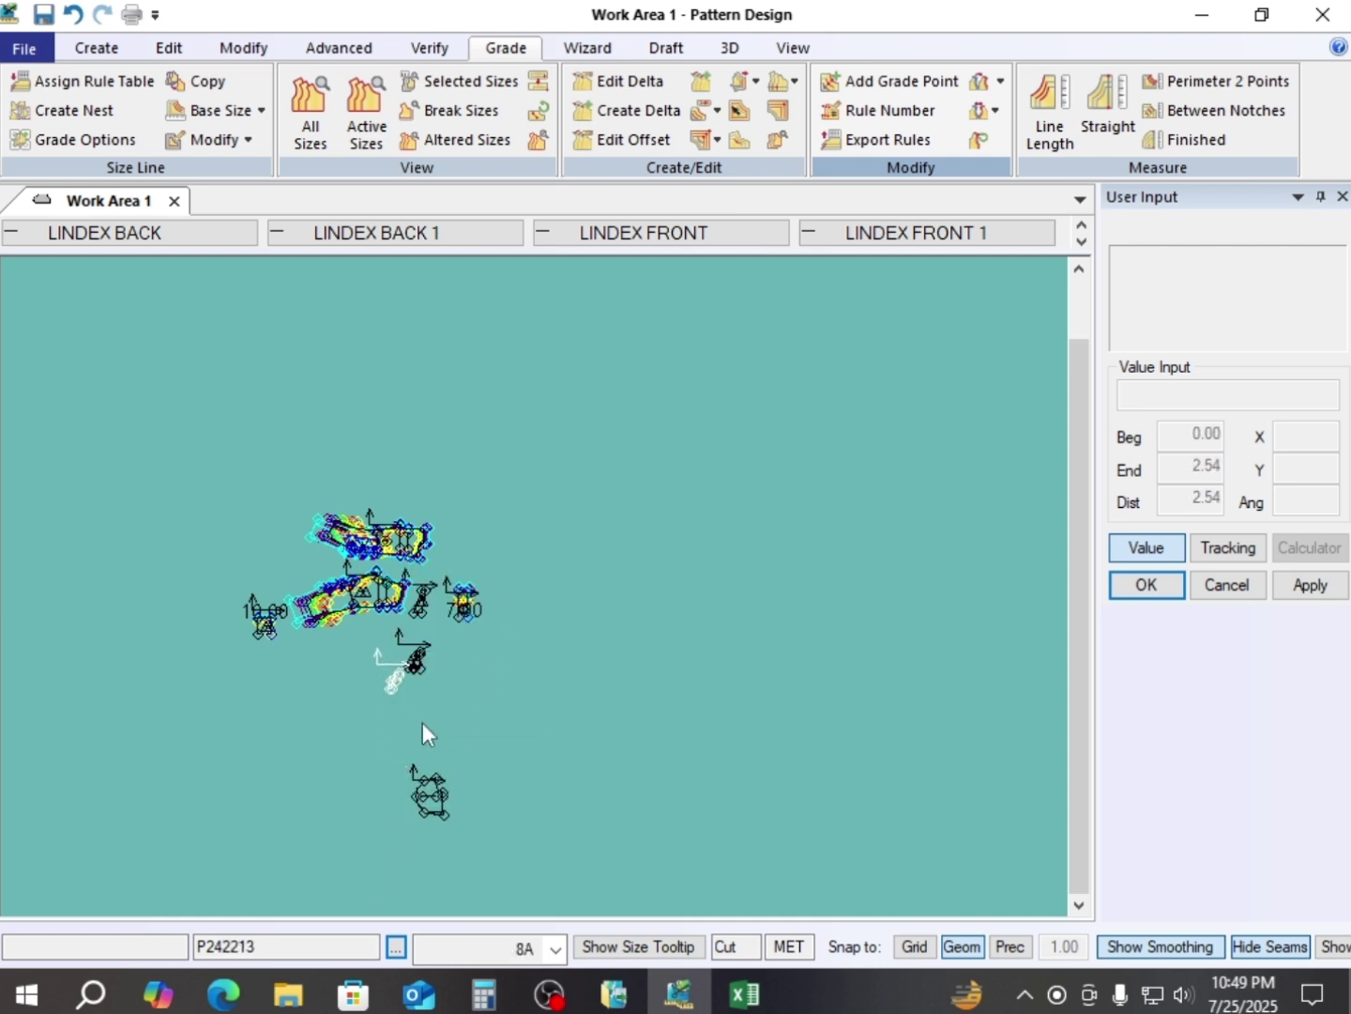
drag(439, 805, 422, 605)
- Arrange the two small curved pieces and the large rounded piece closer together below P25621
scroll(413, 601, up, 3)
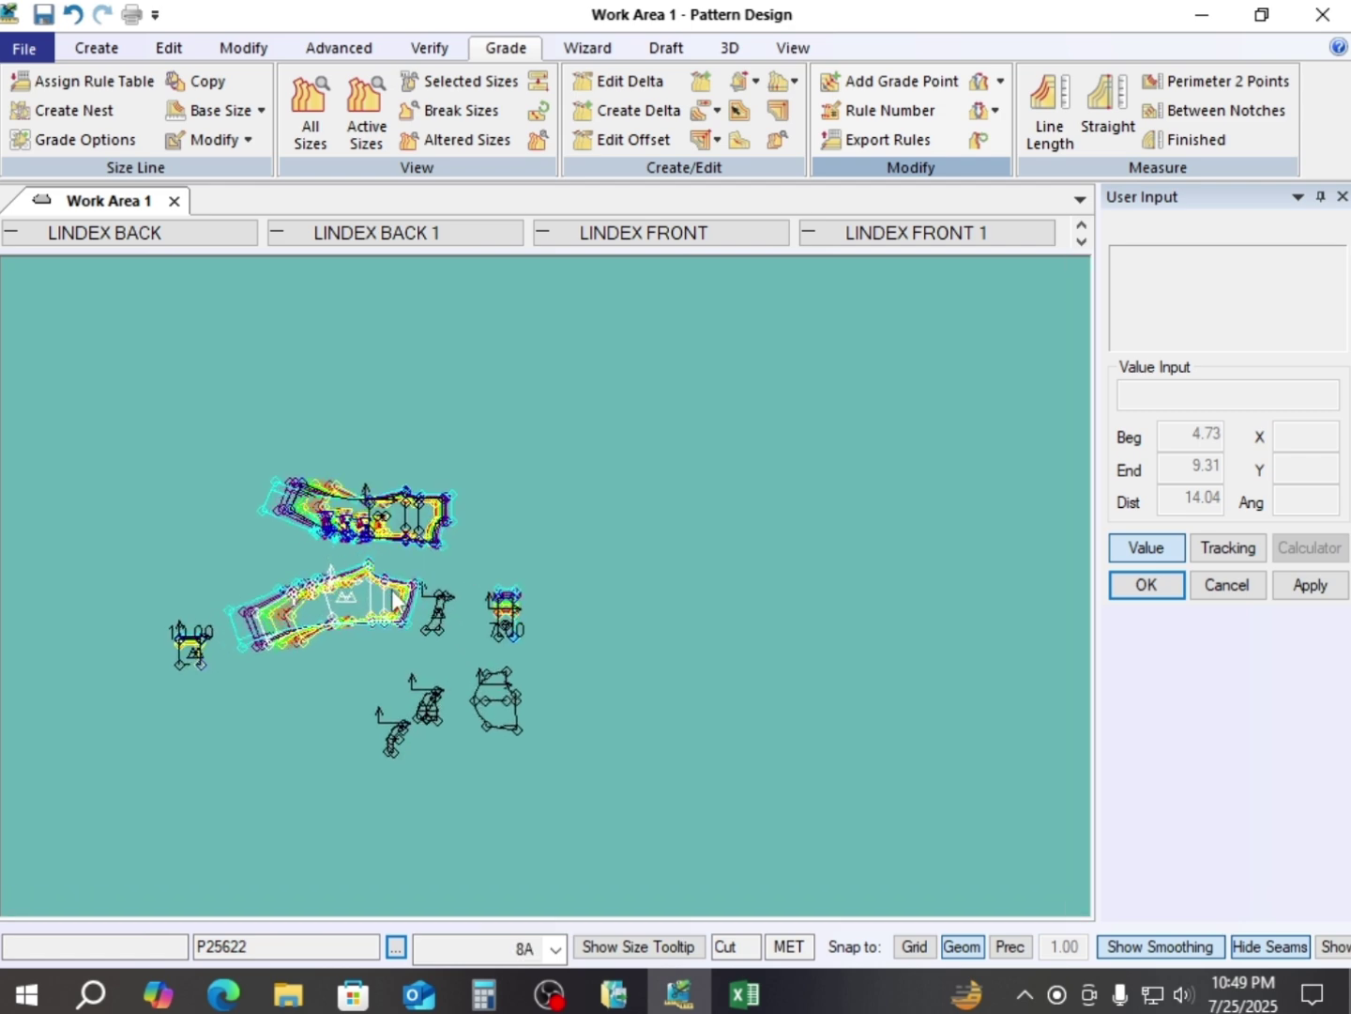
scroll(388, 615, up, 2)
drag(620, 621, 636, 596)
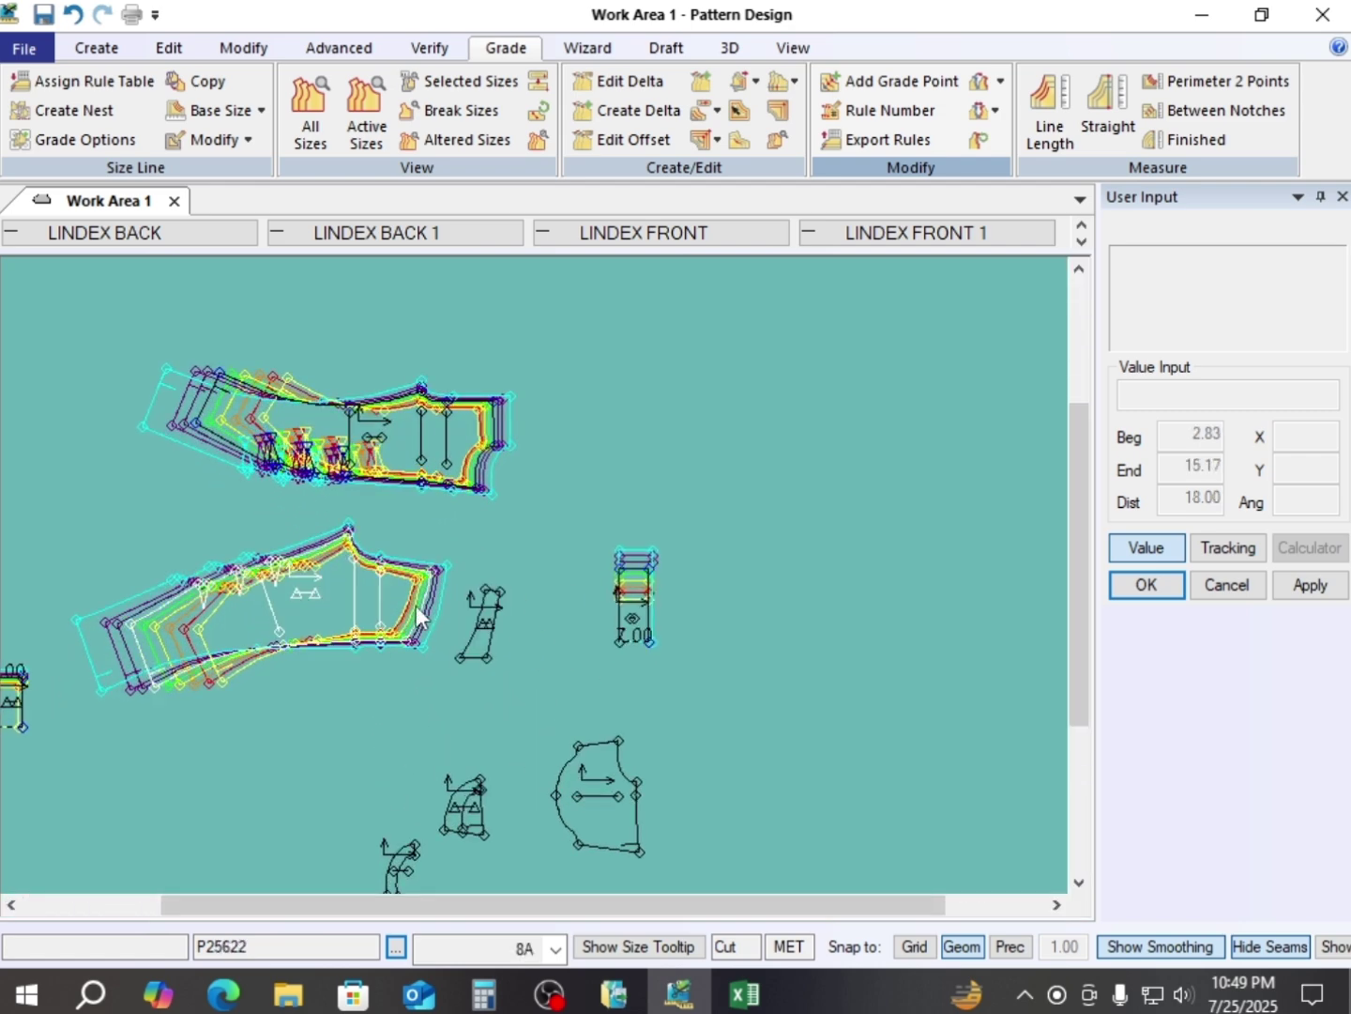
drag(445, 811, 481, 742)
drag(386, 859, 408, 723)
drag(542, 793, 520, 681)
scroll(373, 604, up, 3)
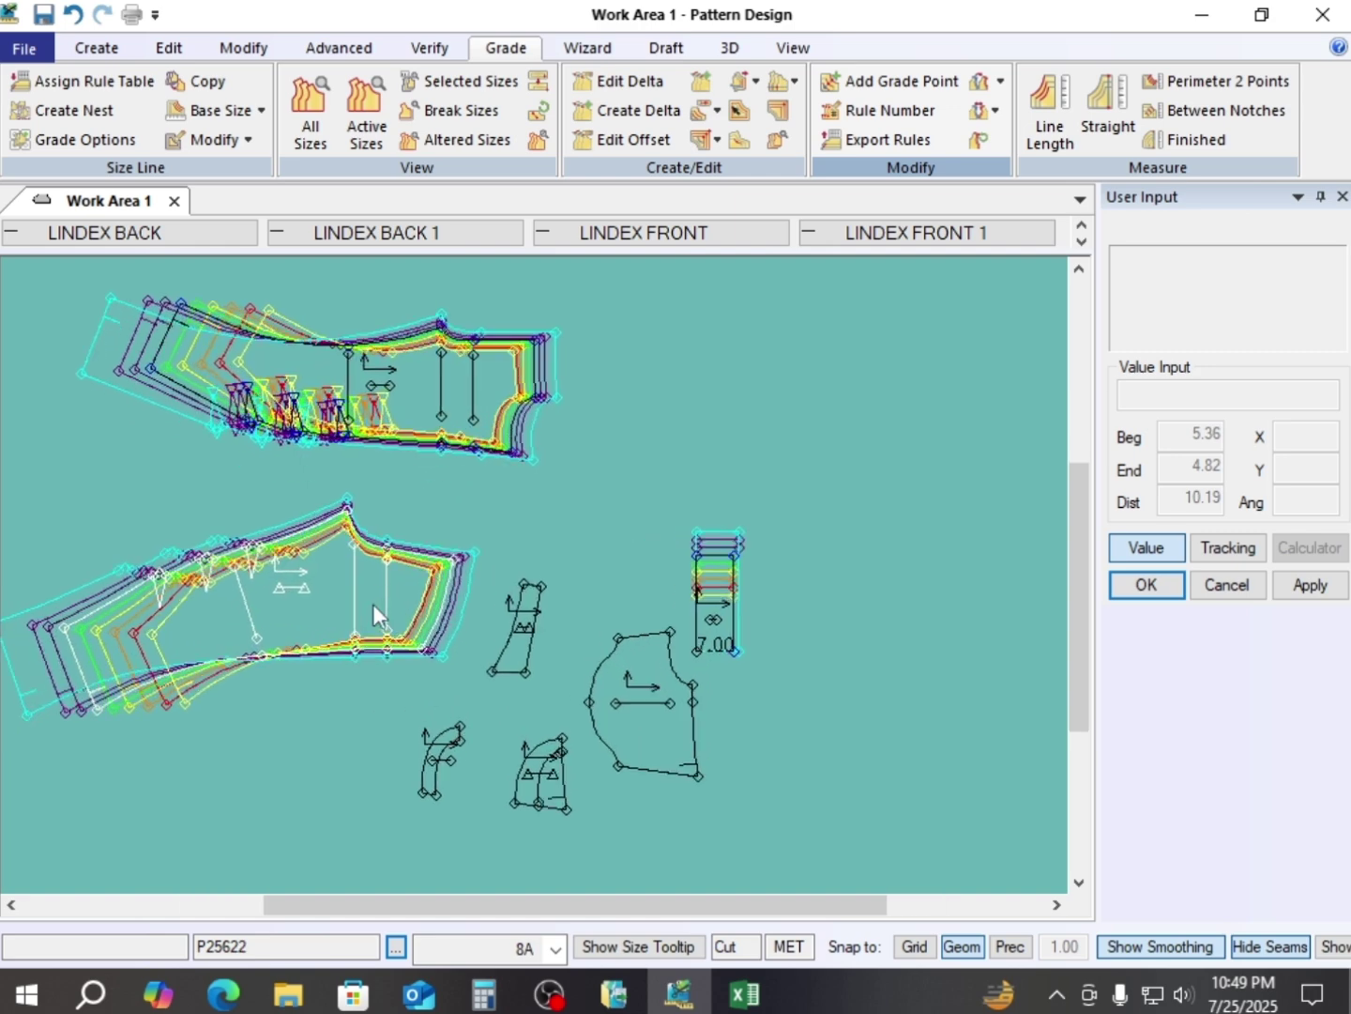
scroll(391, 600, up, 3)
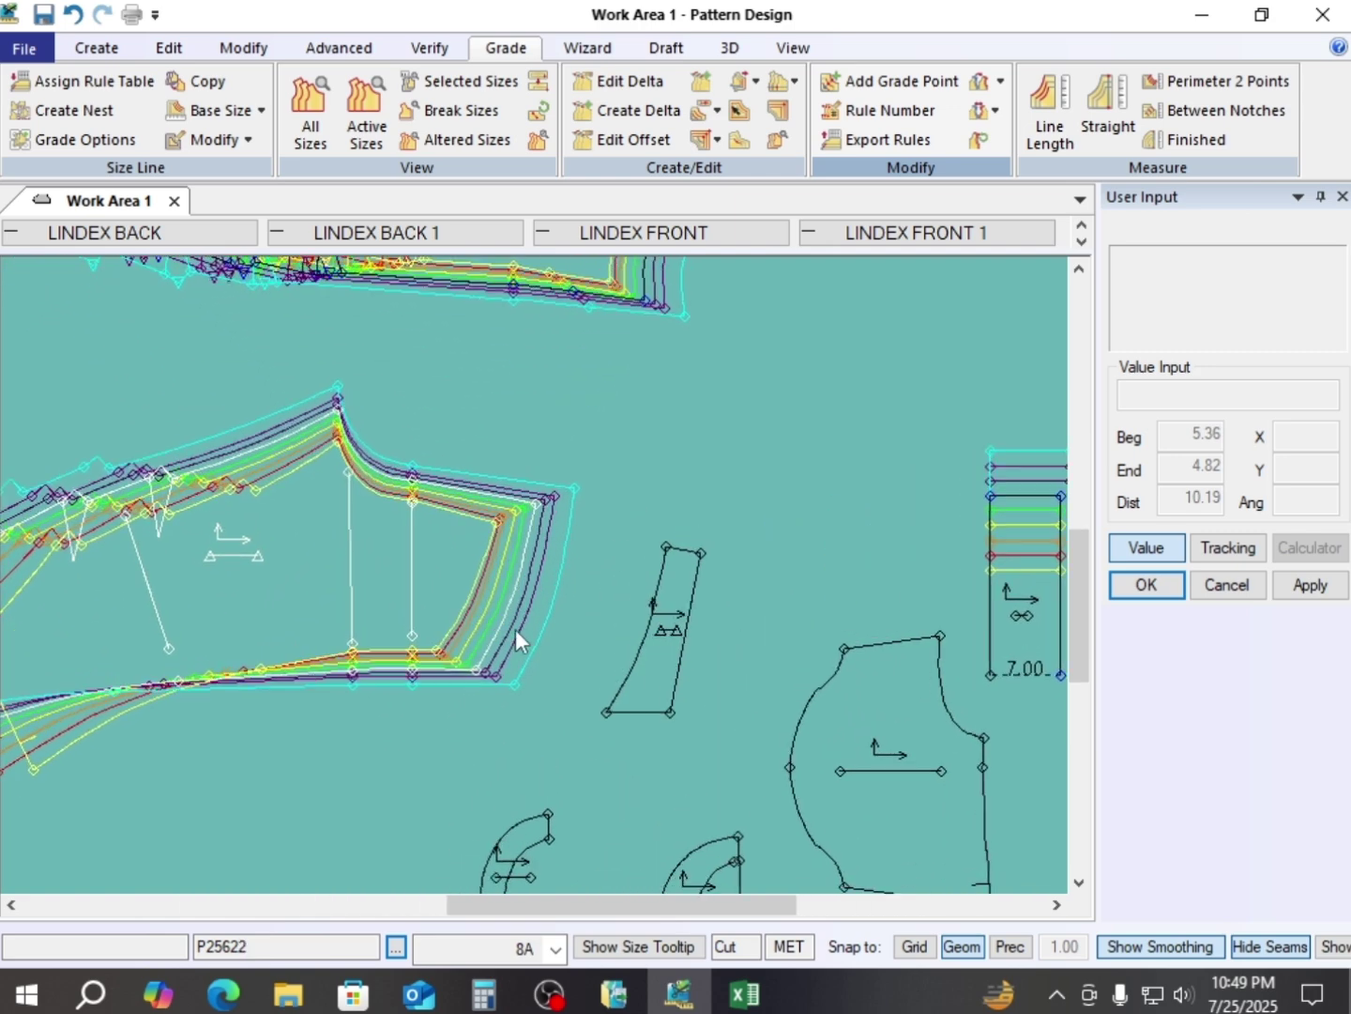
- Move P25621 nearer P25622's waist and measure the graded lengths of P25622's crotch curve and the adjoining edge to the waist
drag(674, 630, 629, 604)
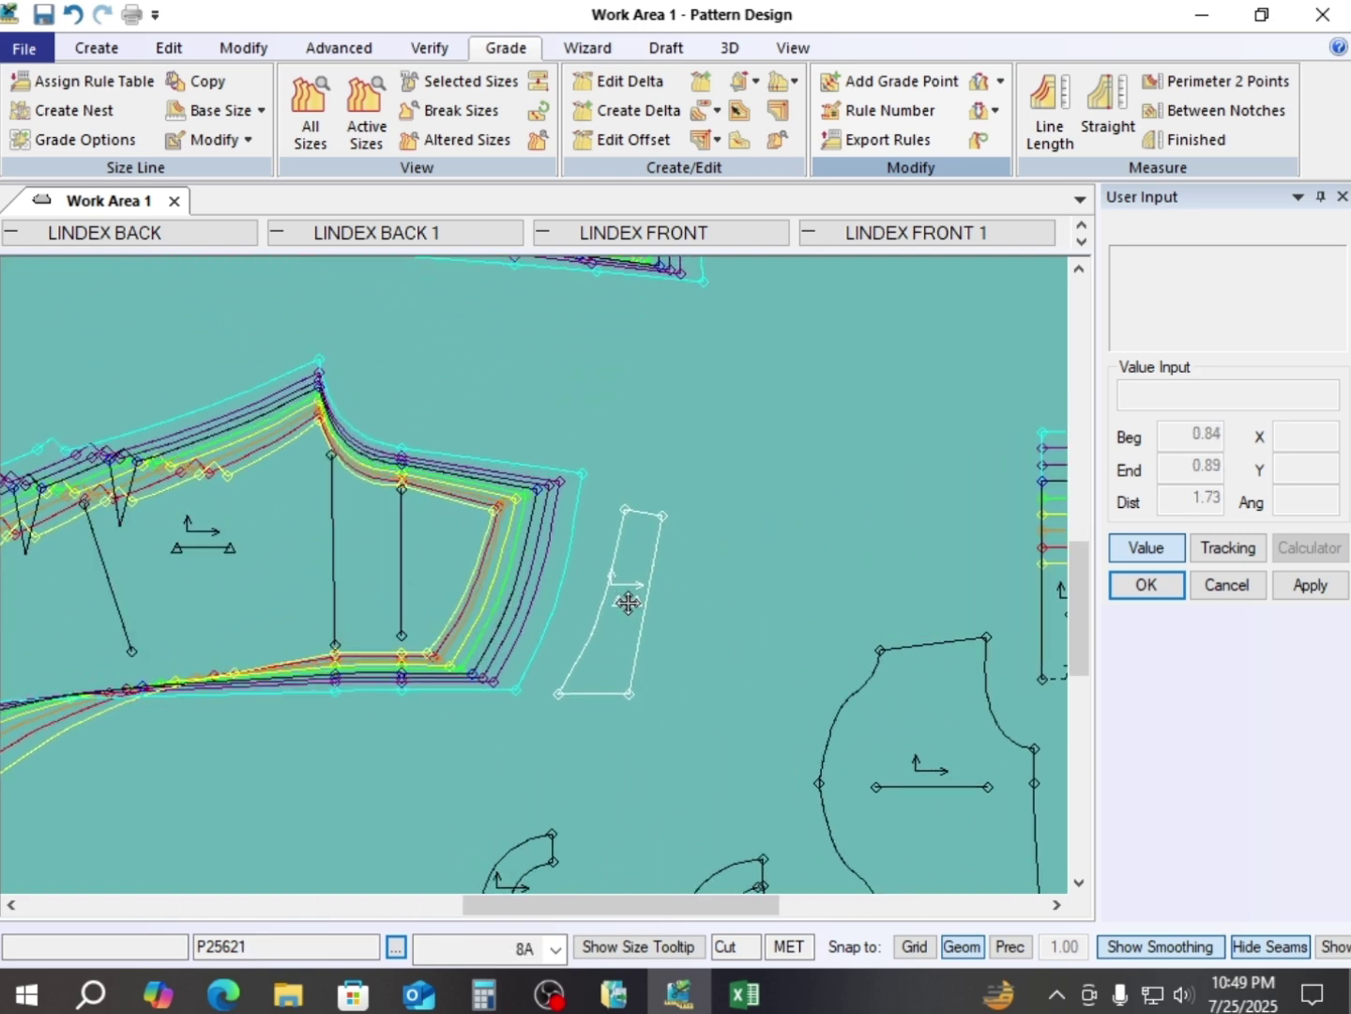
key(alt+g)
key(l)
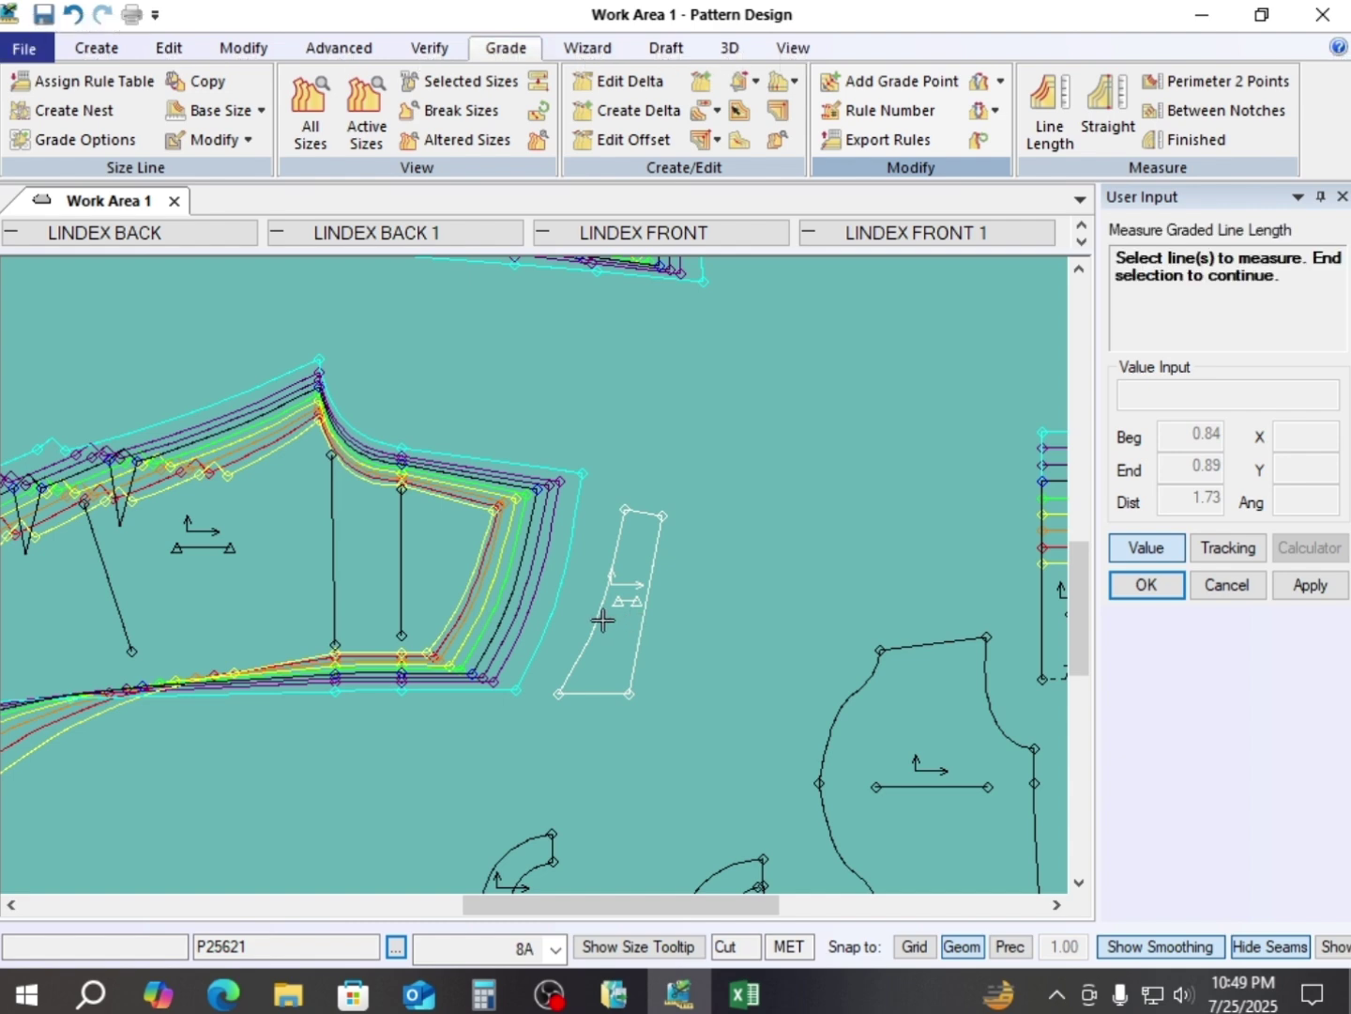
right_click(584, 427)
click(591, 437)
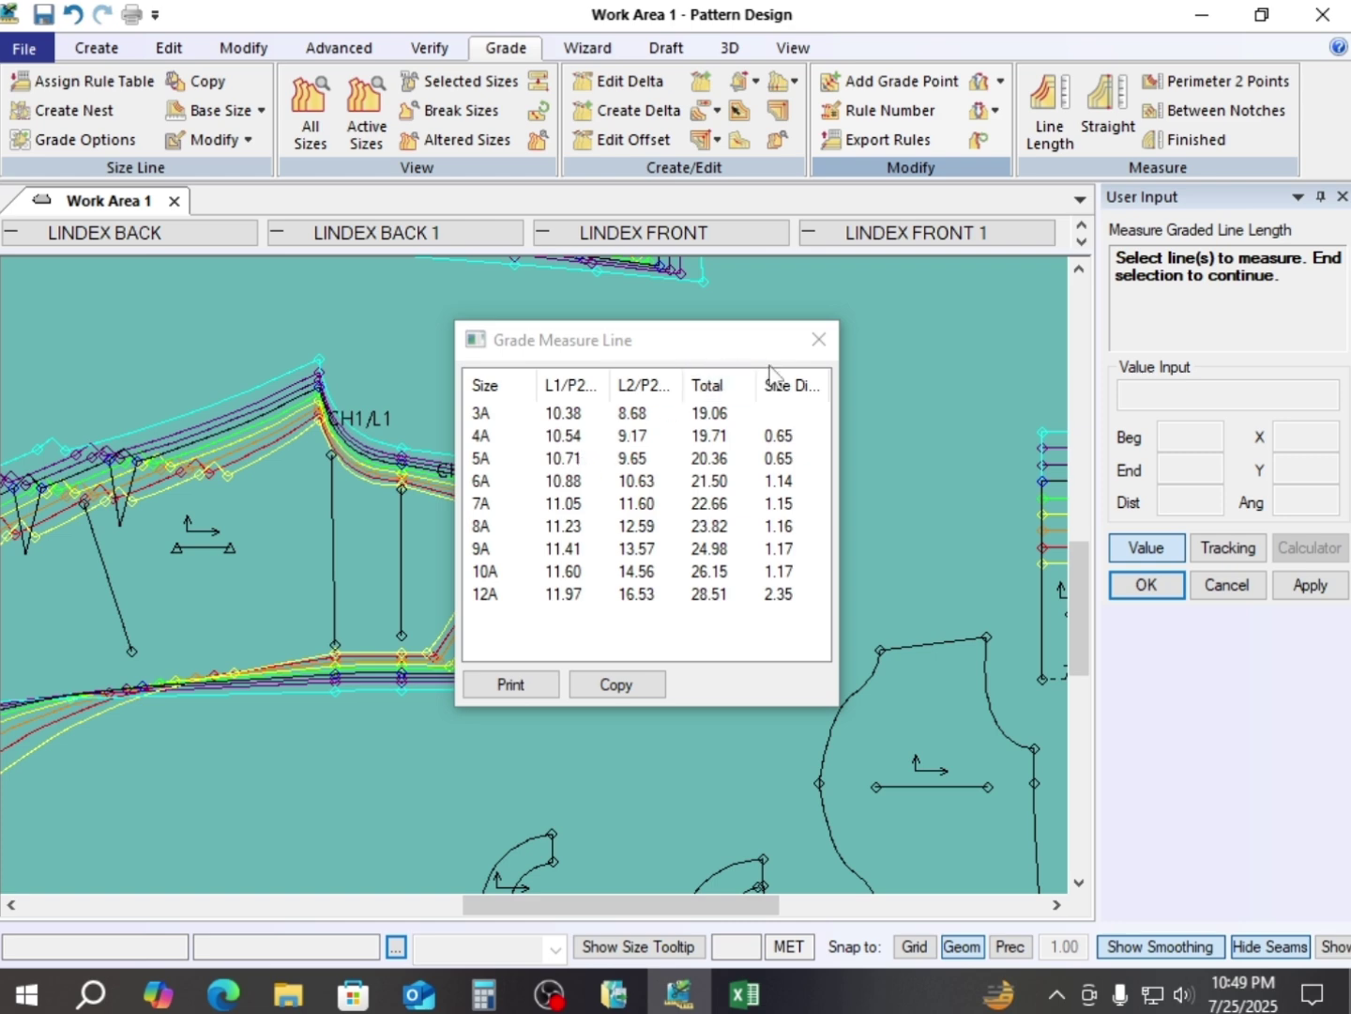
click(823, 345)
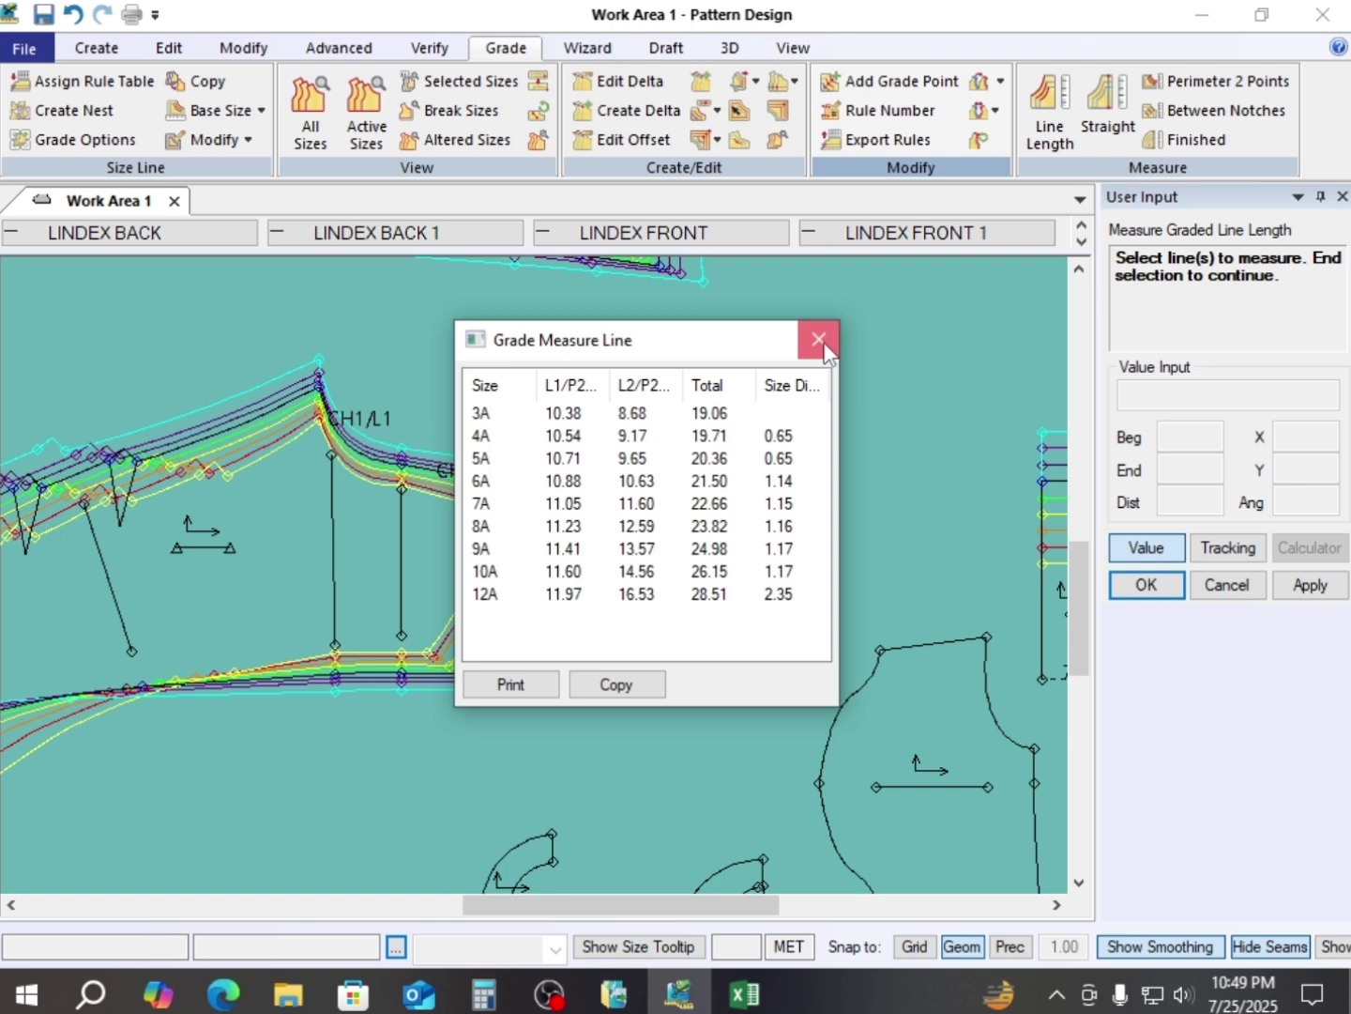
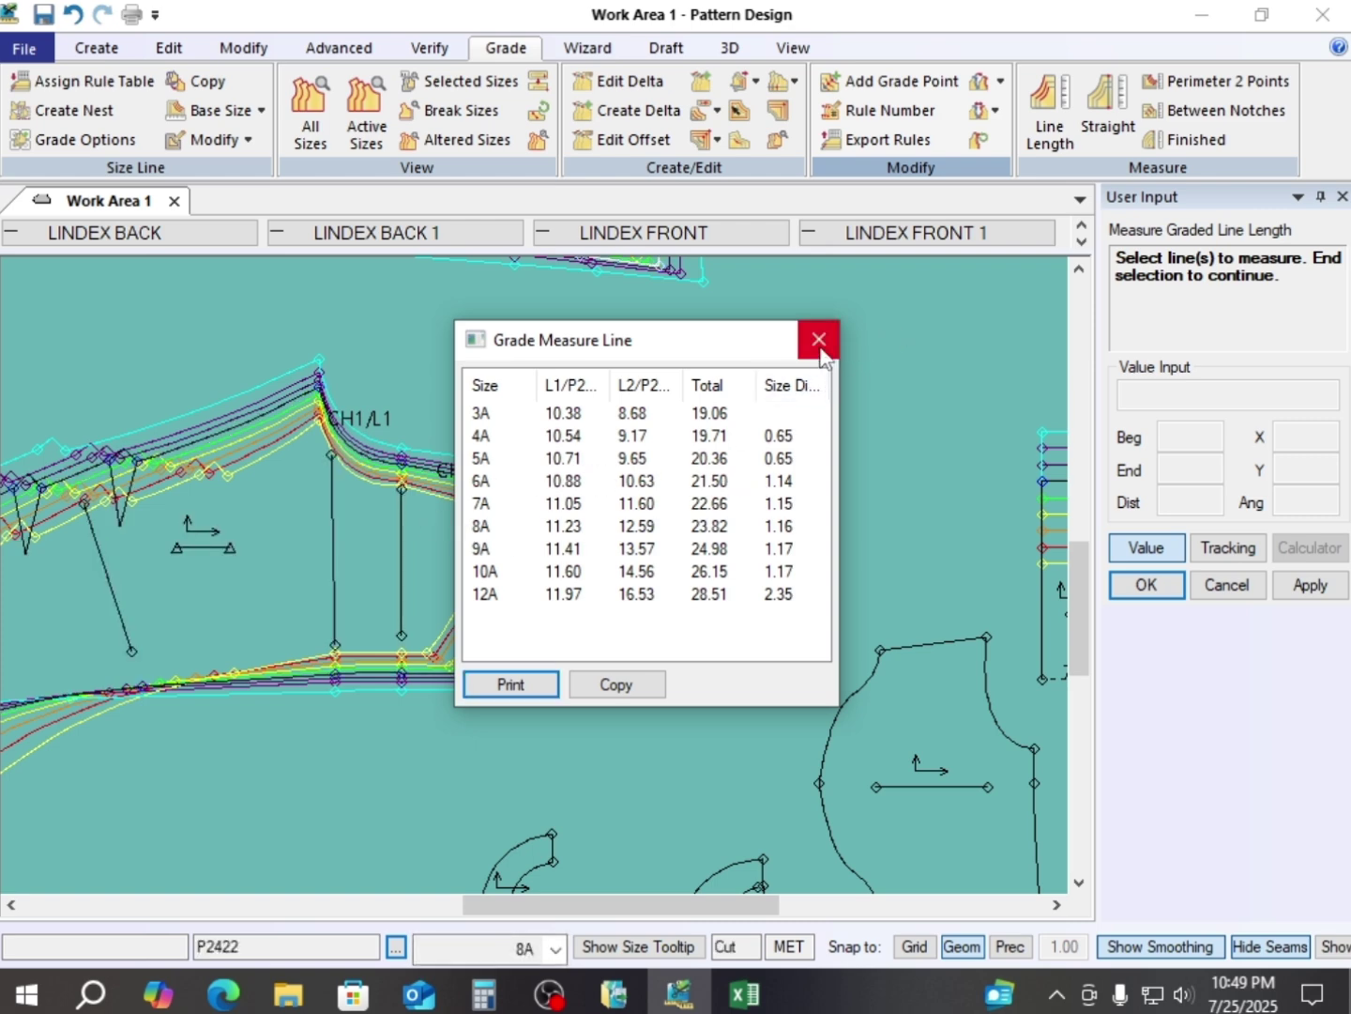
right_click(944, 336)
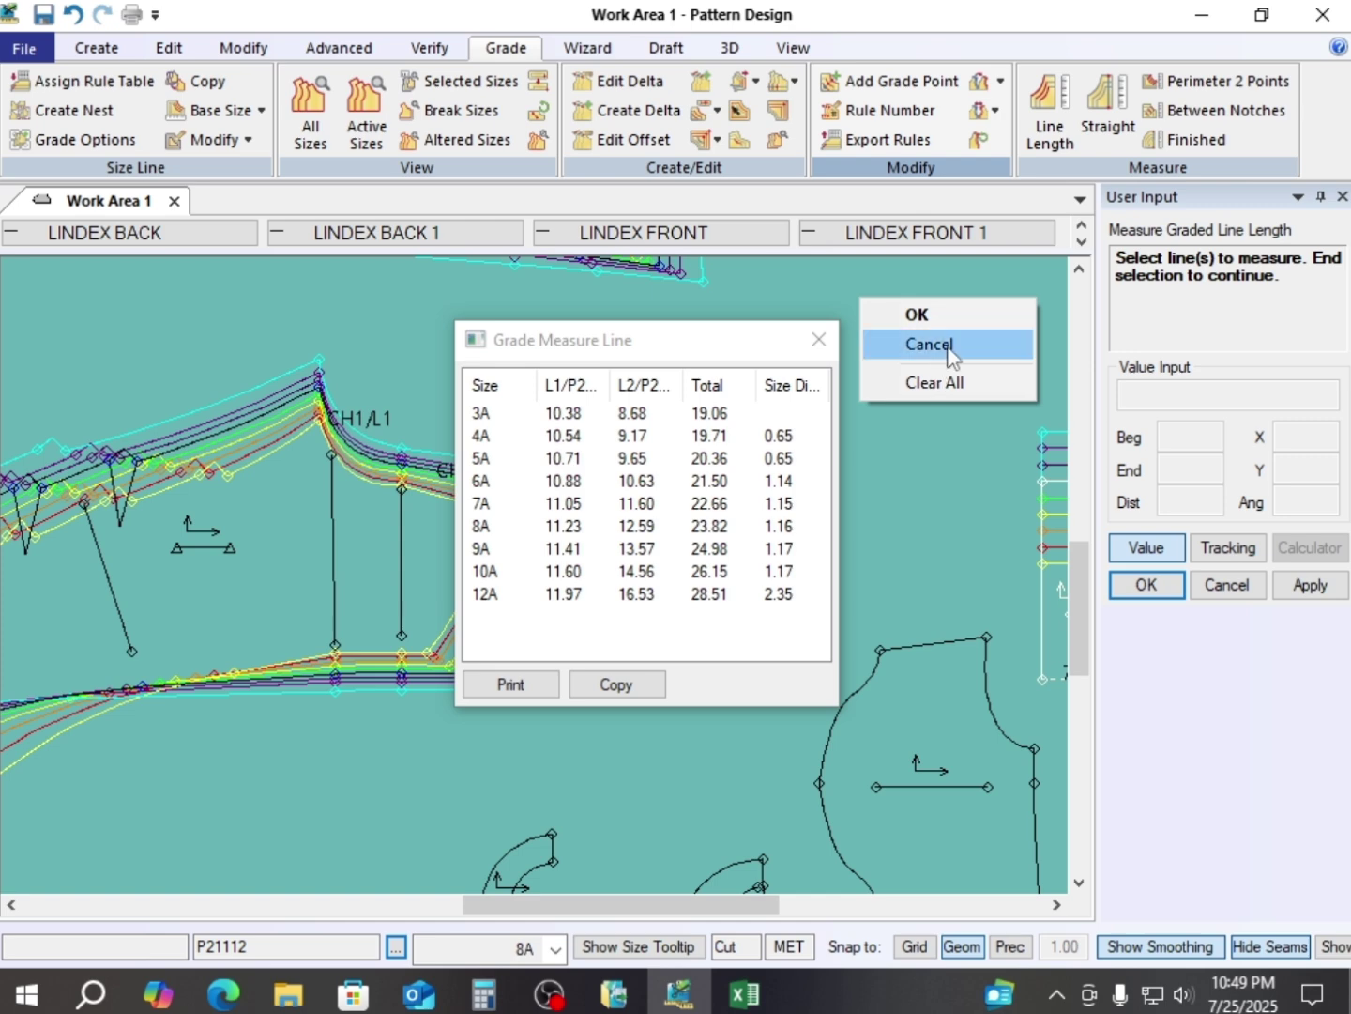
click(949, 347)
- Move P25621 clear of P25622's graded waist edge so the two pieces no longer overlap
scroll(353, 637, up, 5)
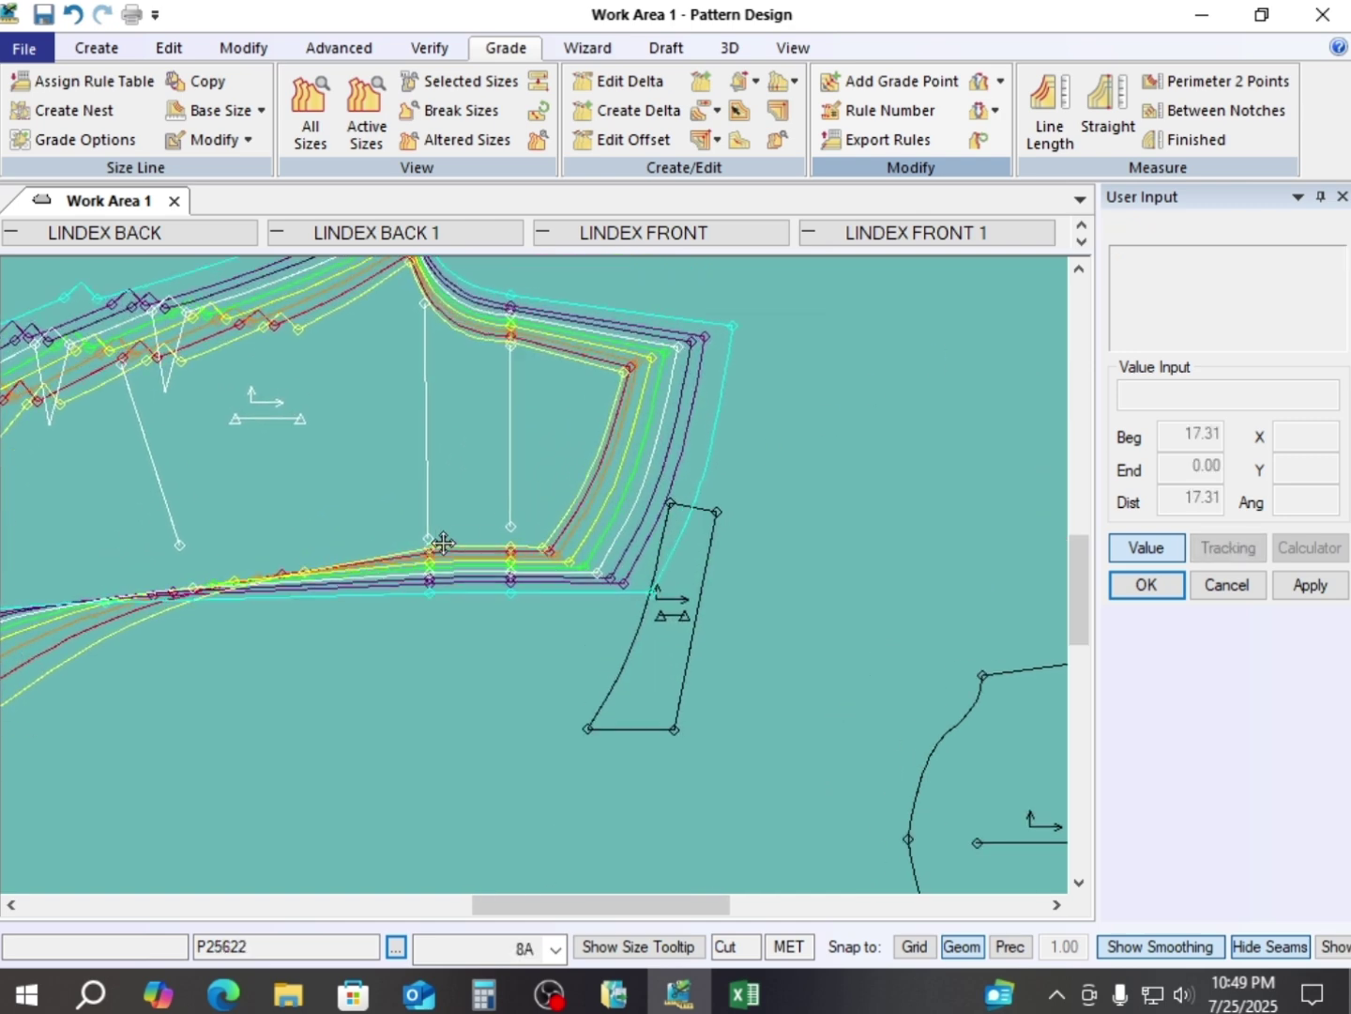
scroll(333, 697, down, 1)
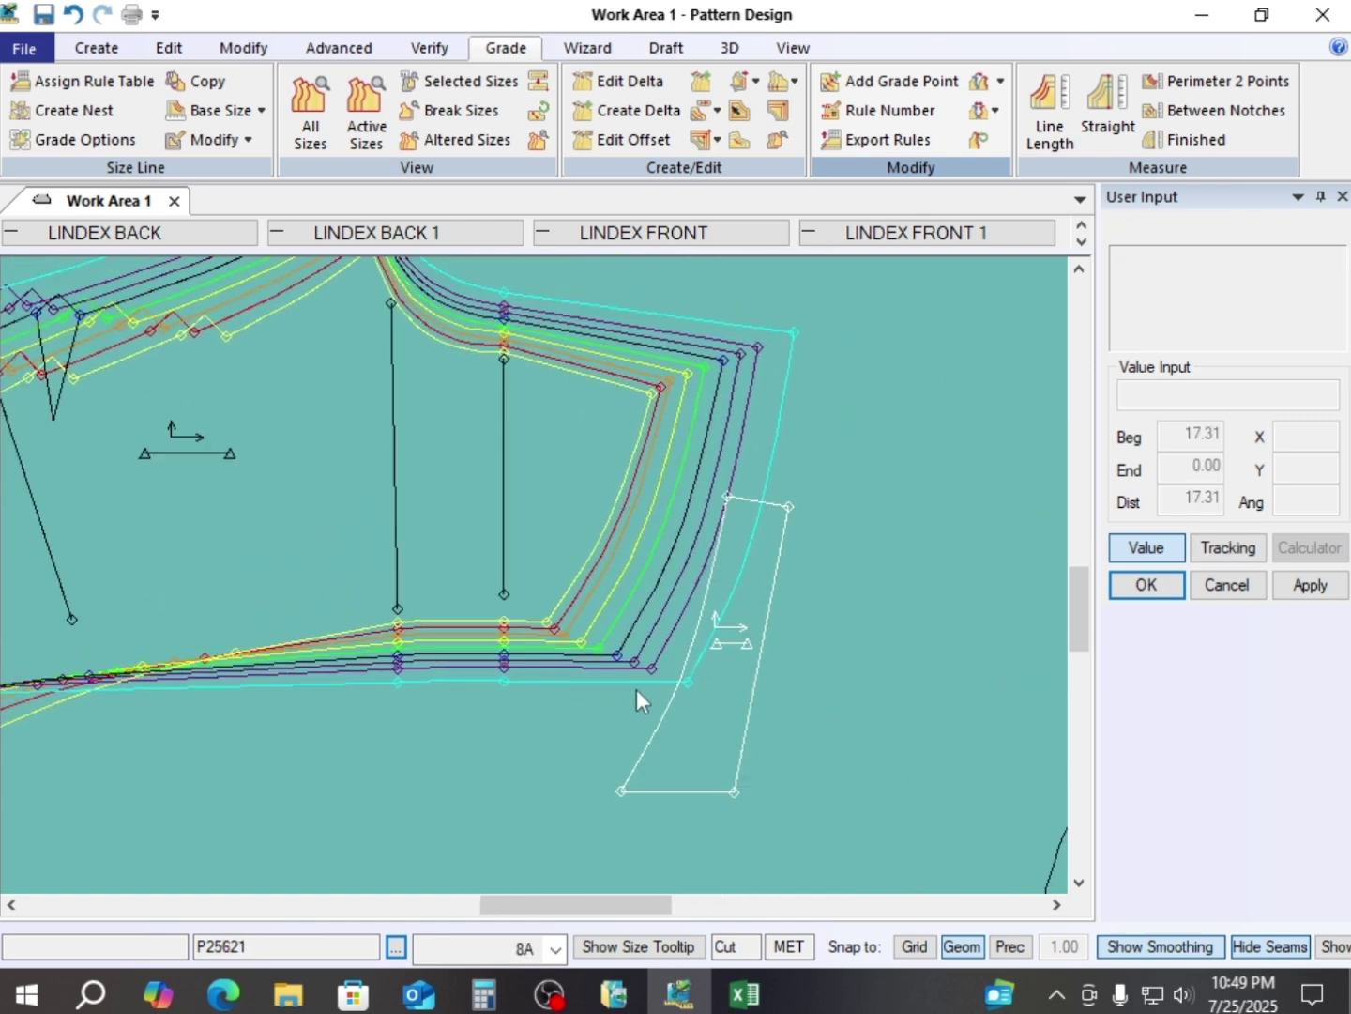
drag(639, 700, 797, 586)
scroll(483, 519, up, 2)
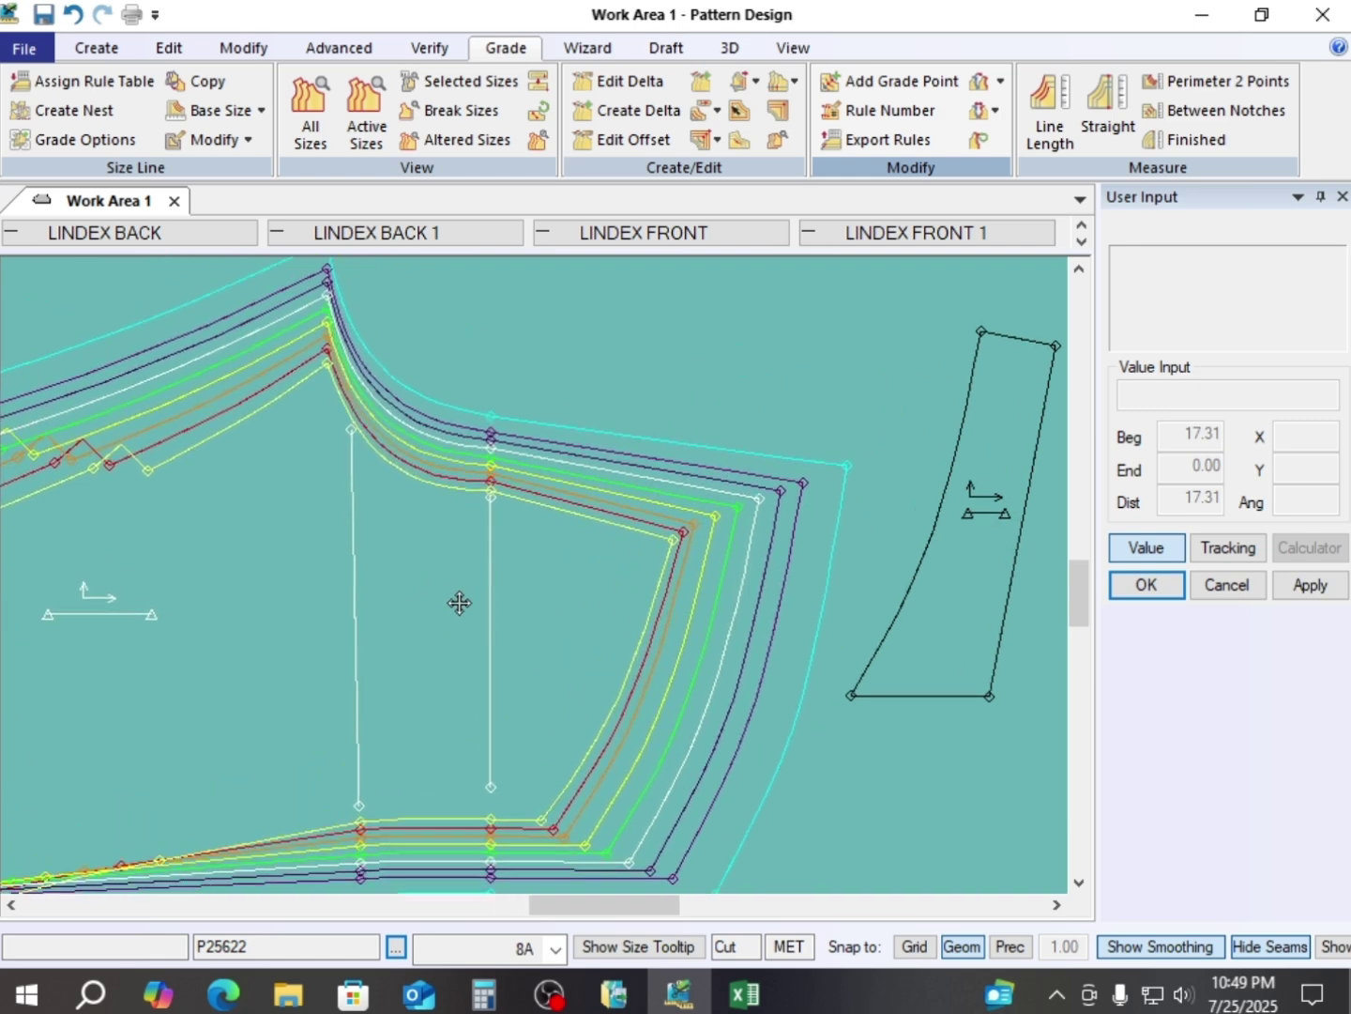
scroll(455, 558, down, 1)
drag(456, 561, 465, 559)
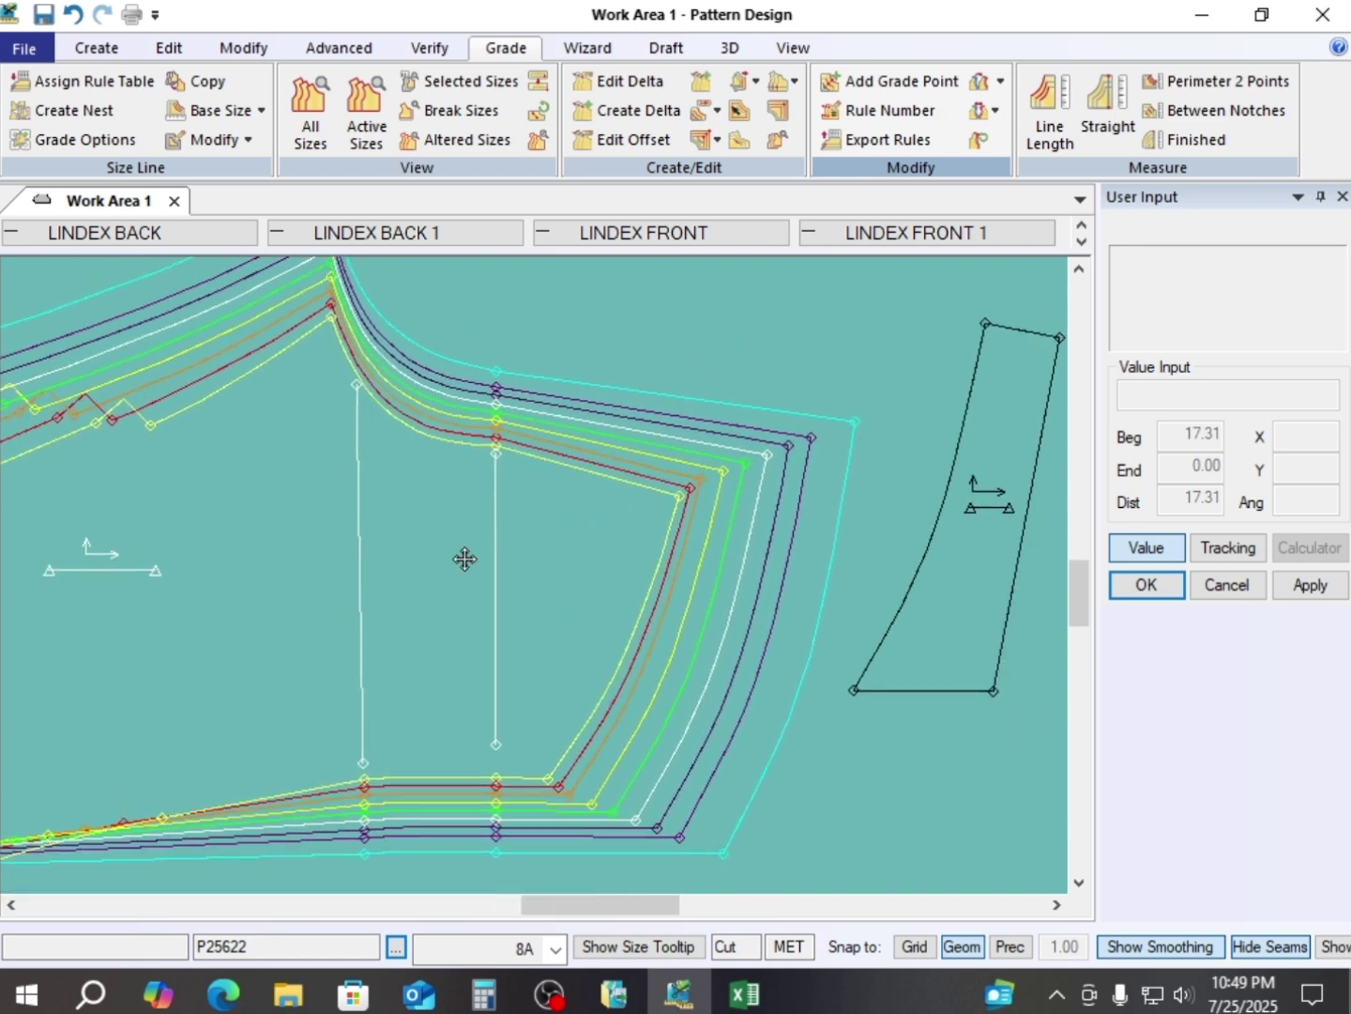
scroll(525, 513, down, 2)
click(507, 561)
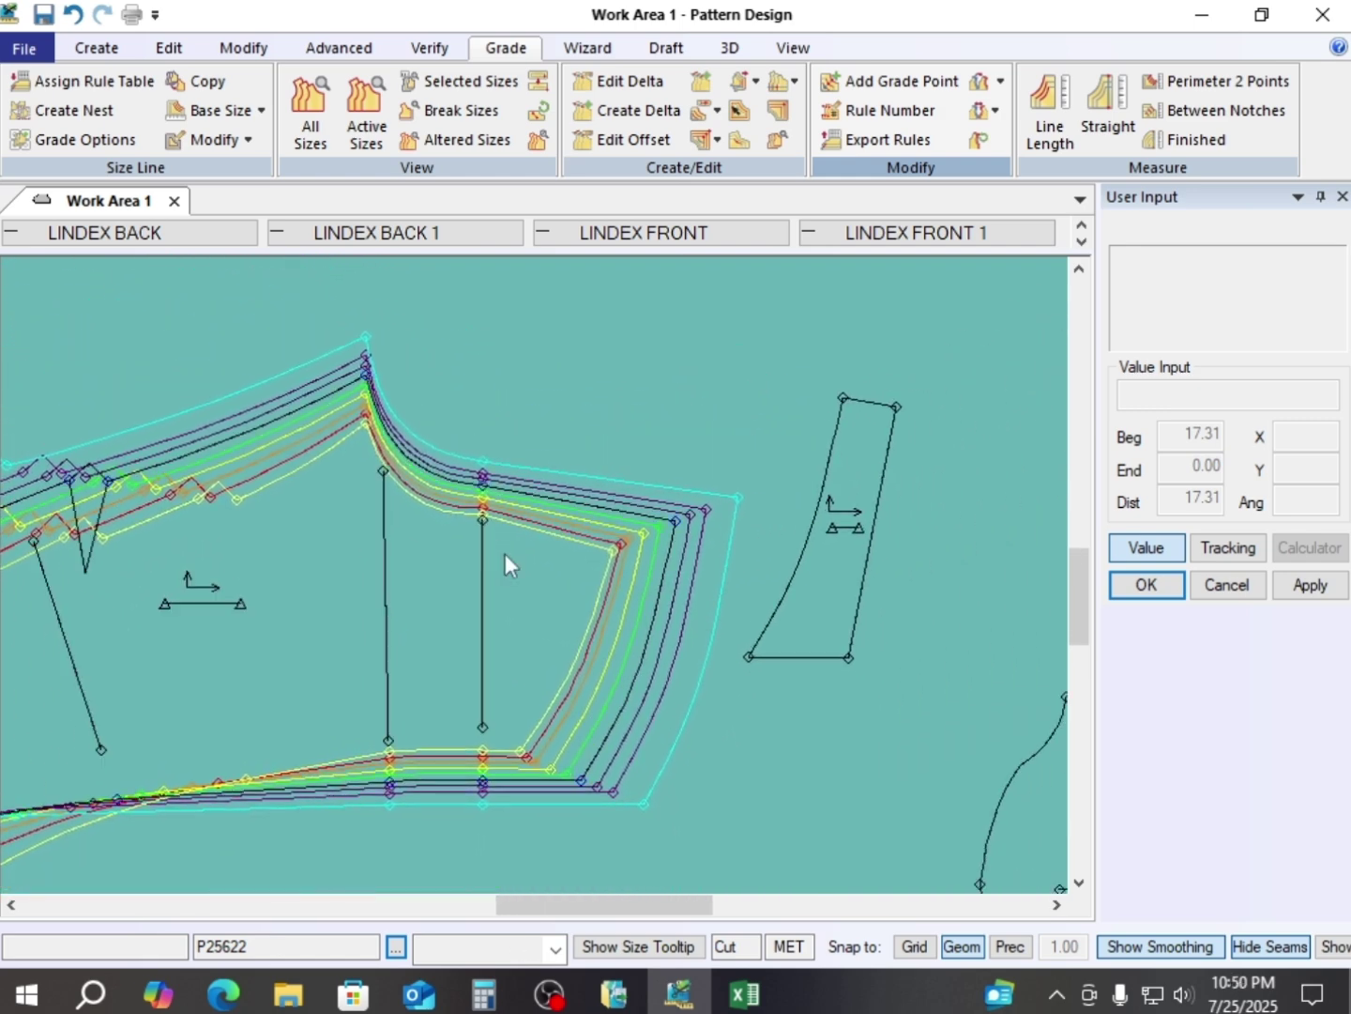
drag(821, 551, 879, 545)
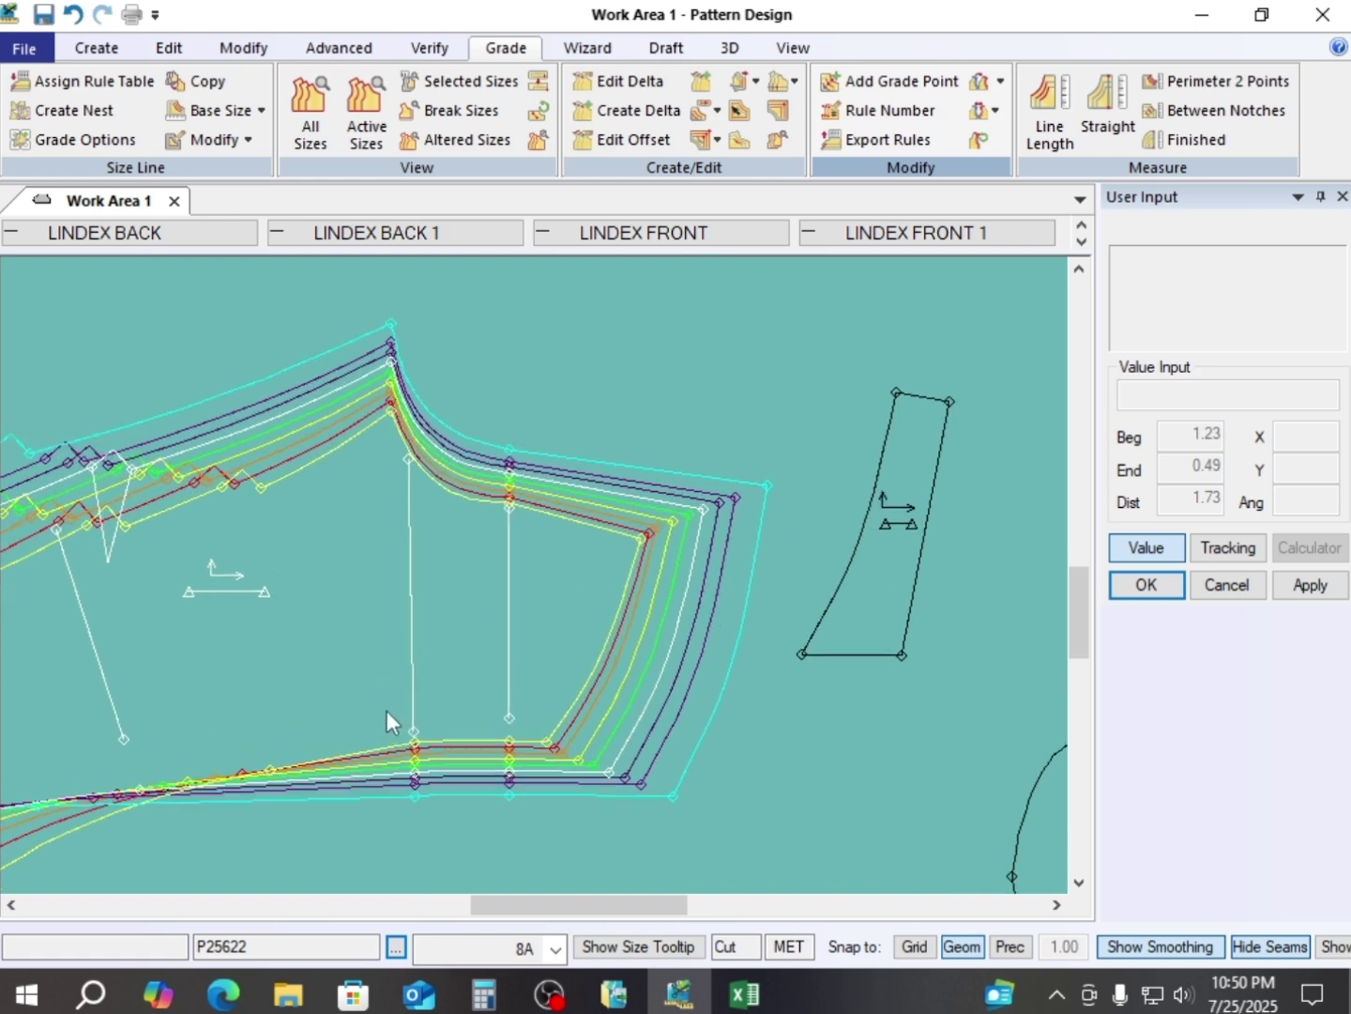
- Move P2422 closer to P25622 for copying grade rules between the two pieces
scroll(544, 542, down, 3)
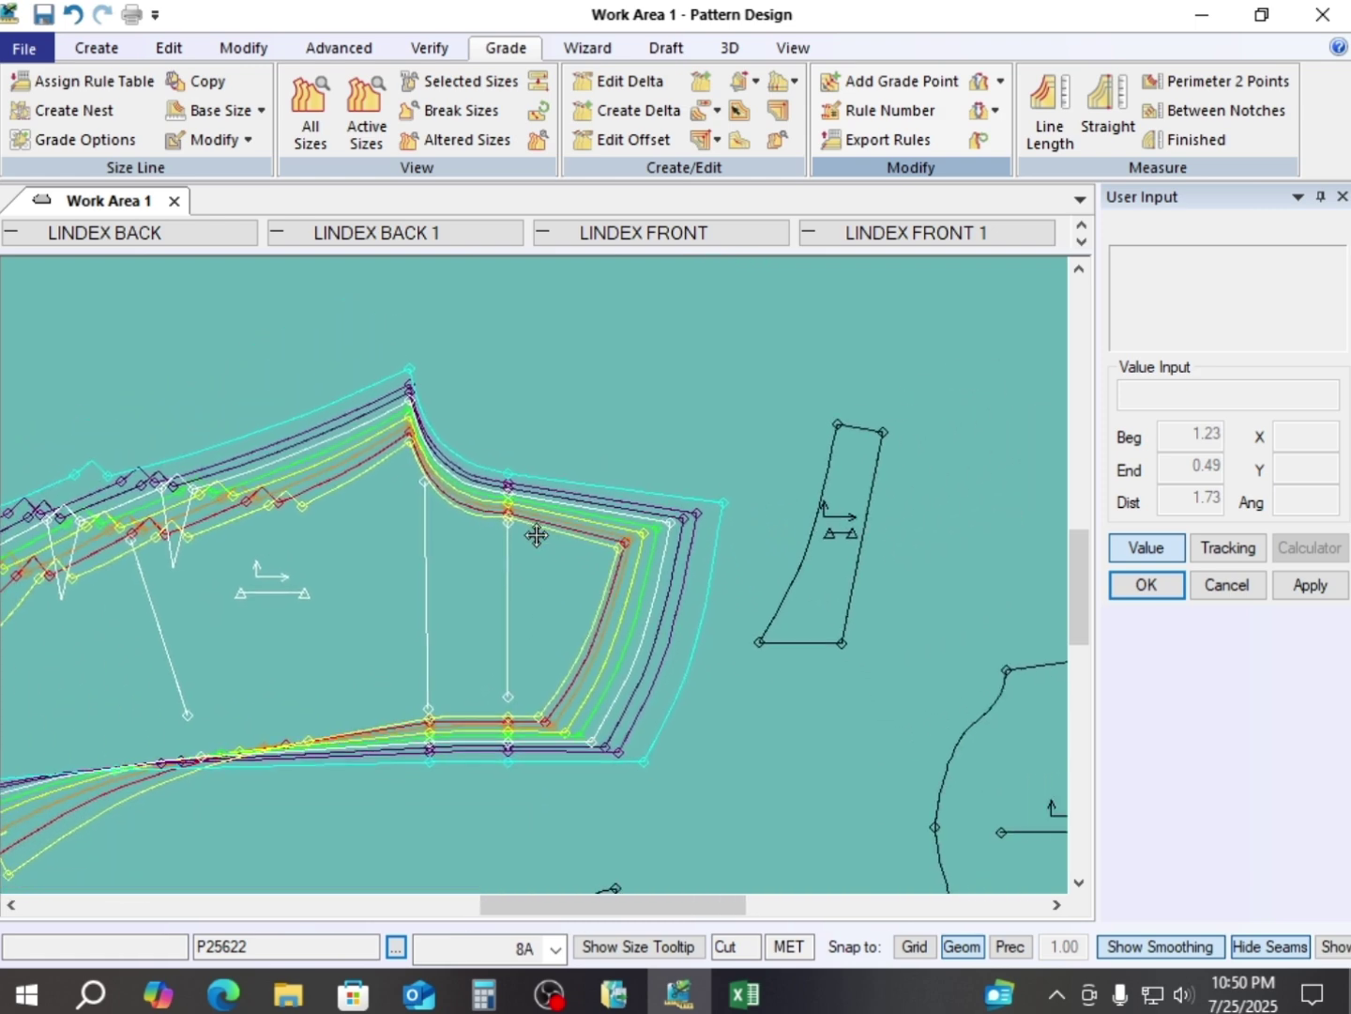
scroll(520, 587, down, 1)
drag(519, 587, 558, 540)
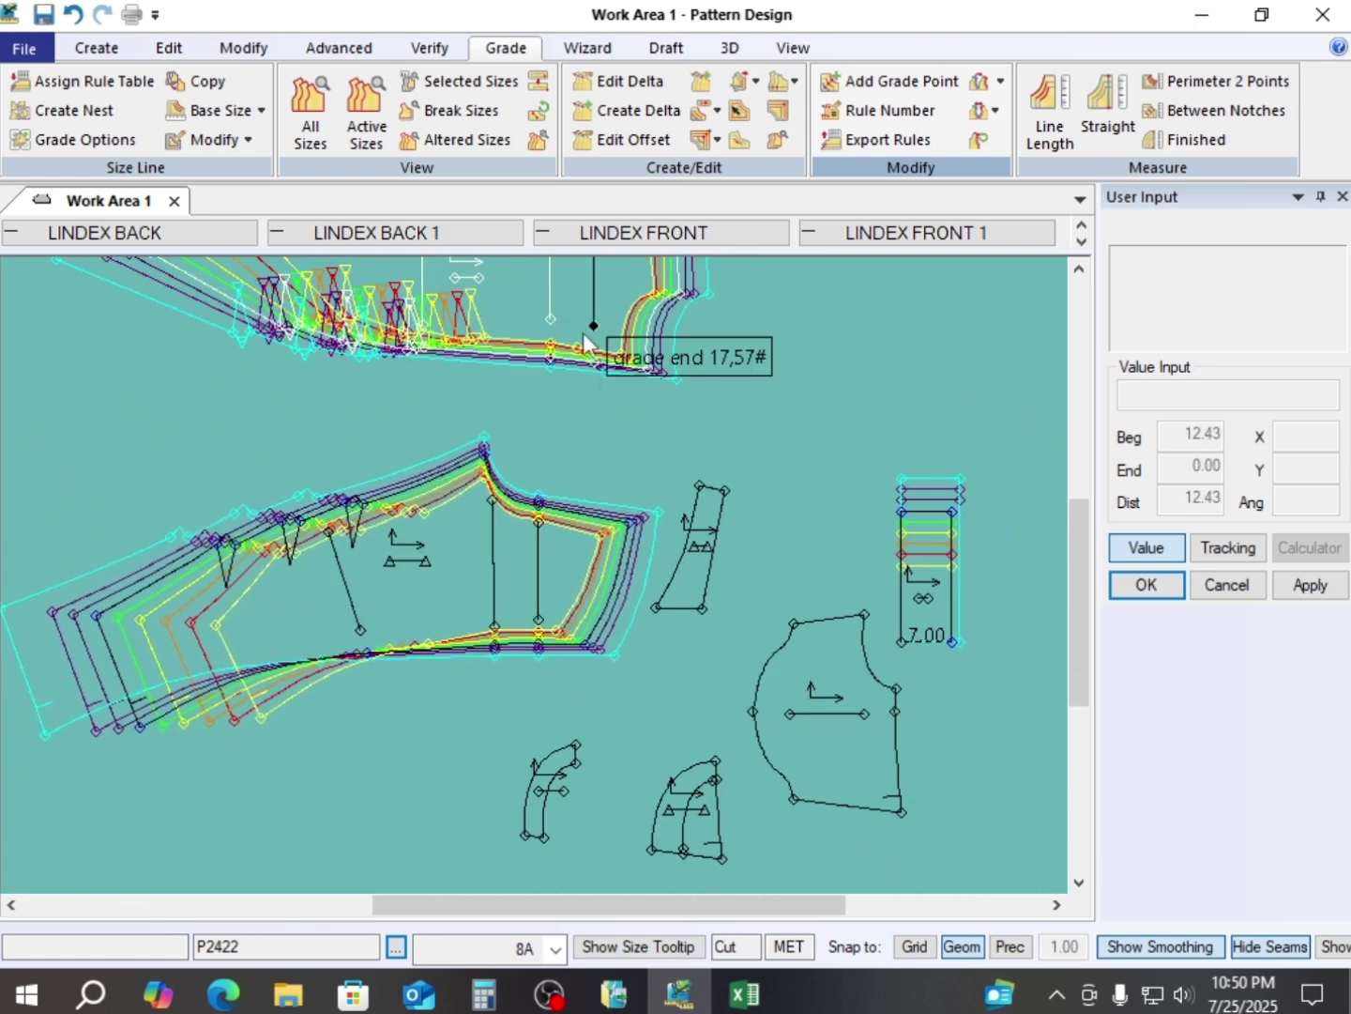
drag(588, 341, 586, 402)
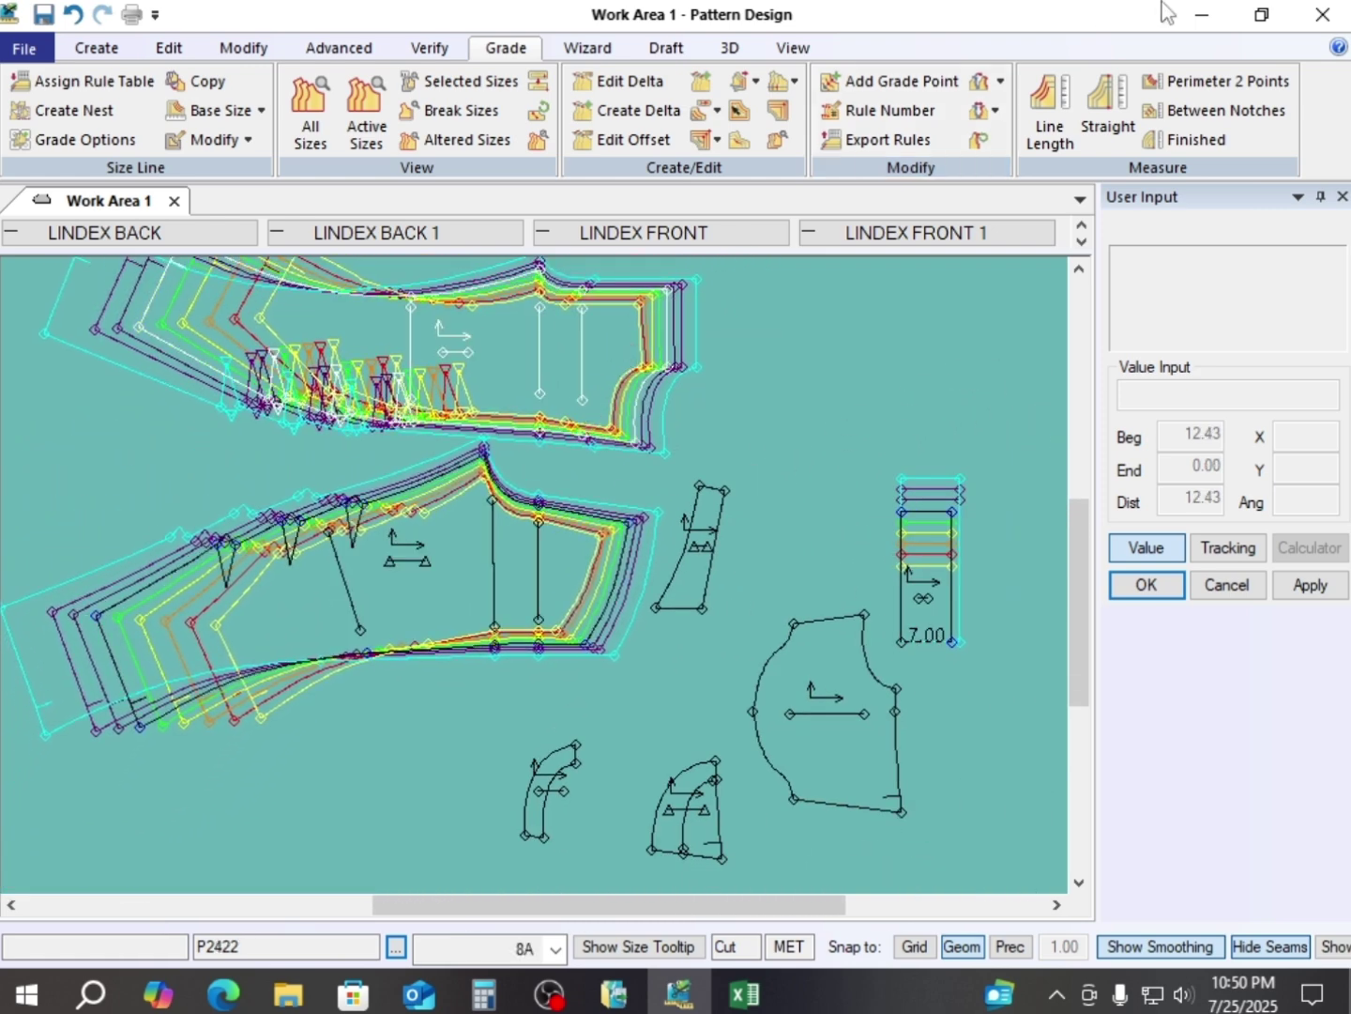
- Copy the X grade rule from P2422's side-edge point near the hip line to the end of P25622's crotch curve
click(1000, 82)
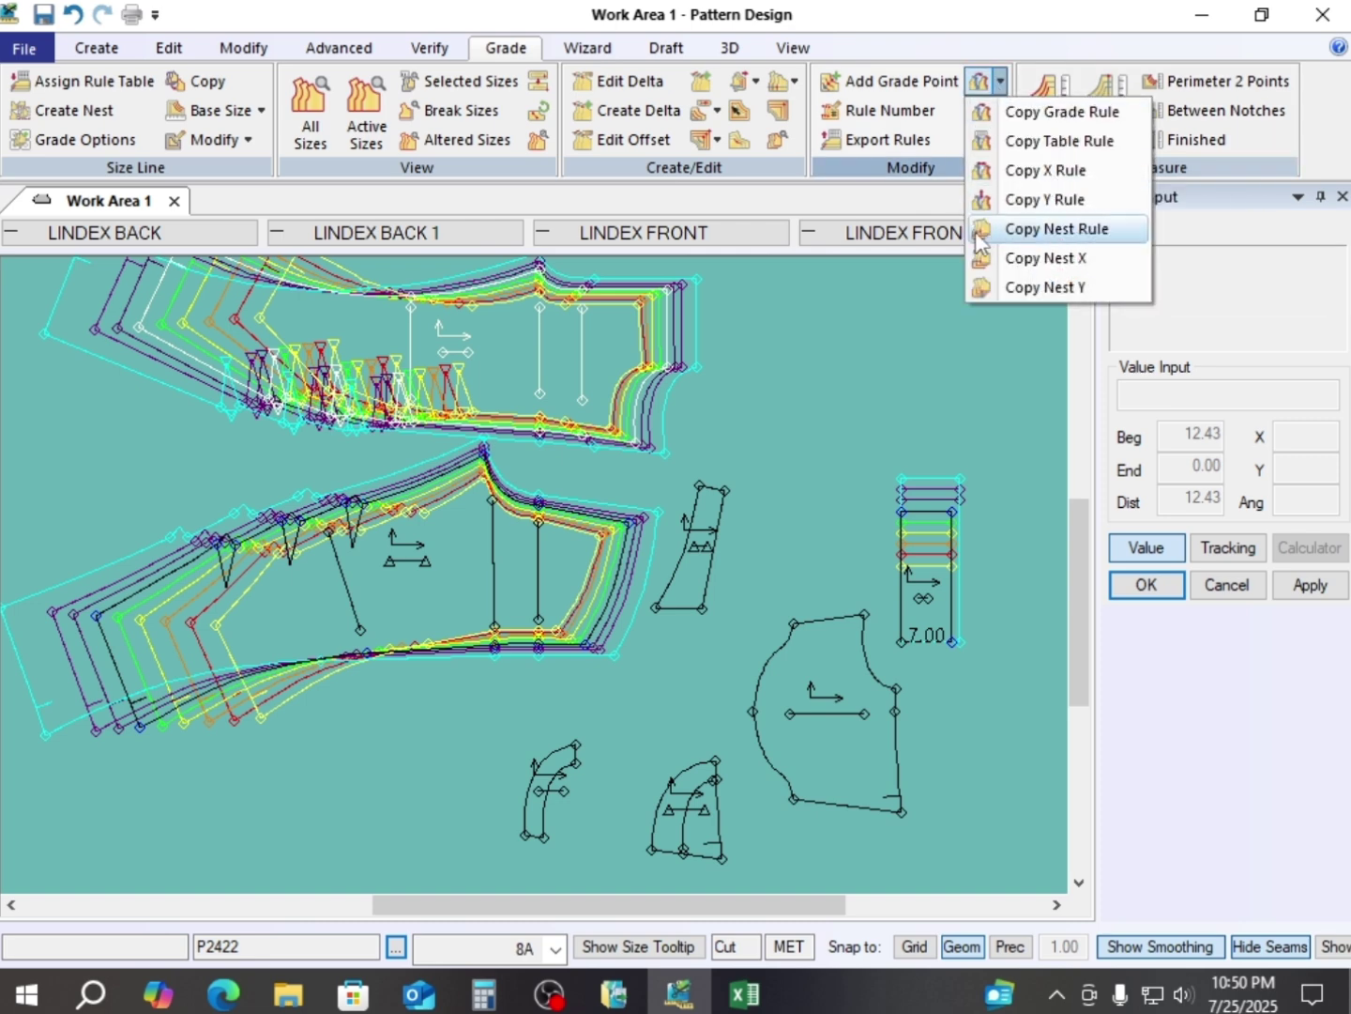
click(1060, 171)
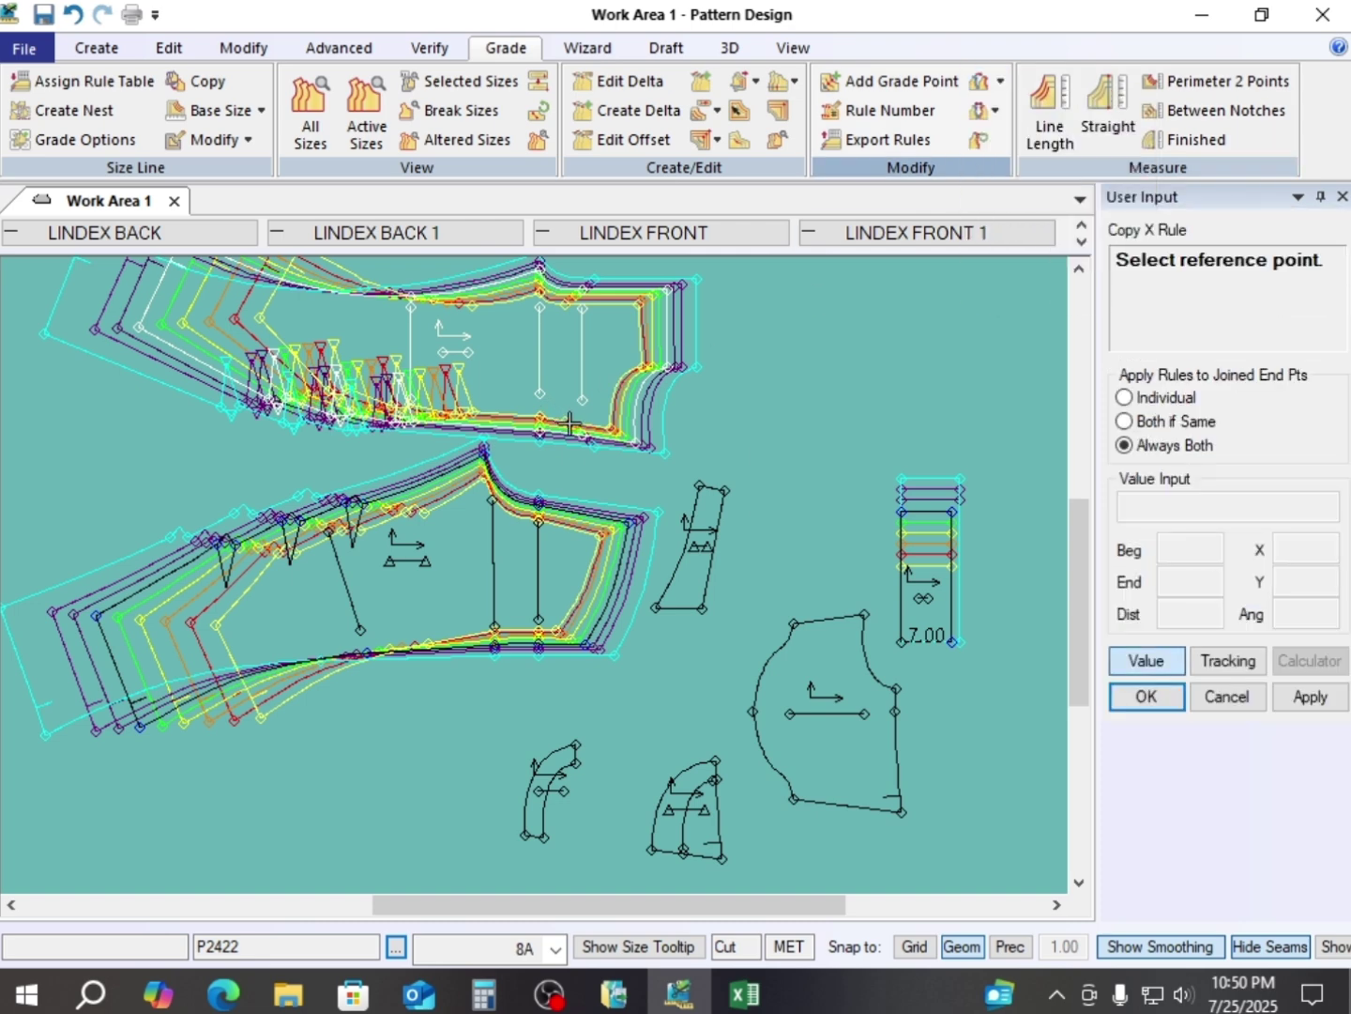
click(553, 514)
scroll(554, 518, up, 3)
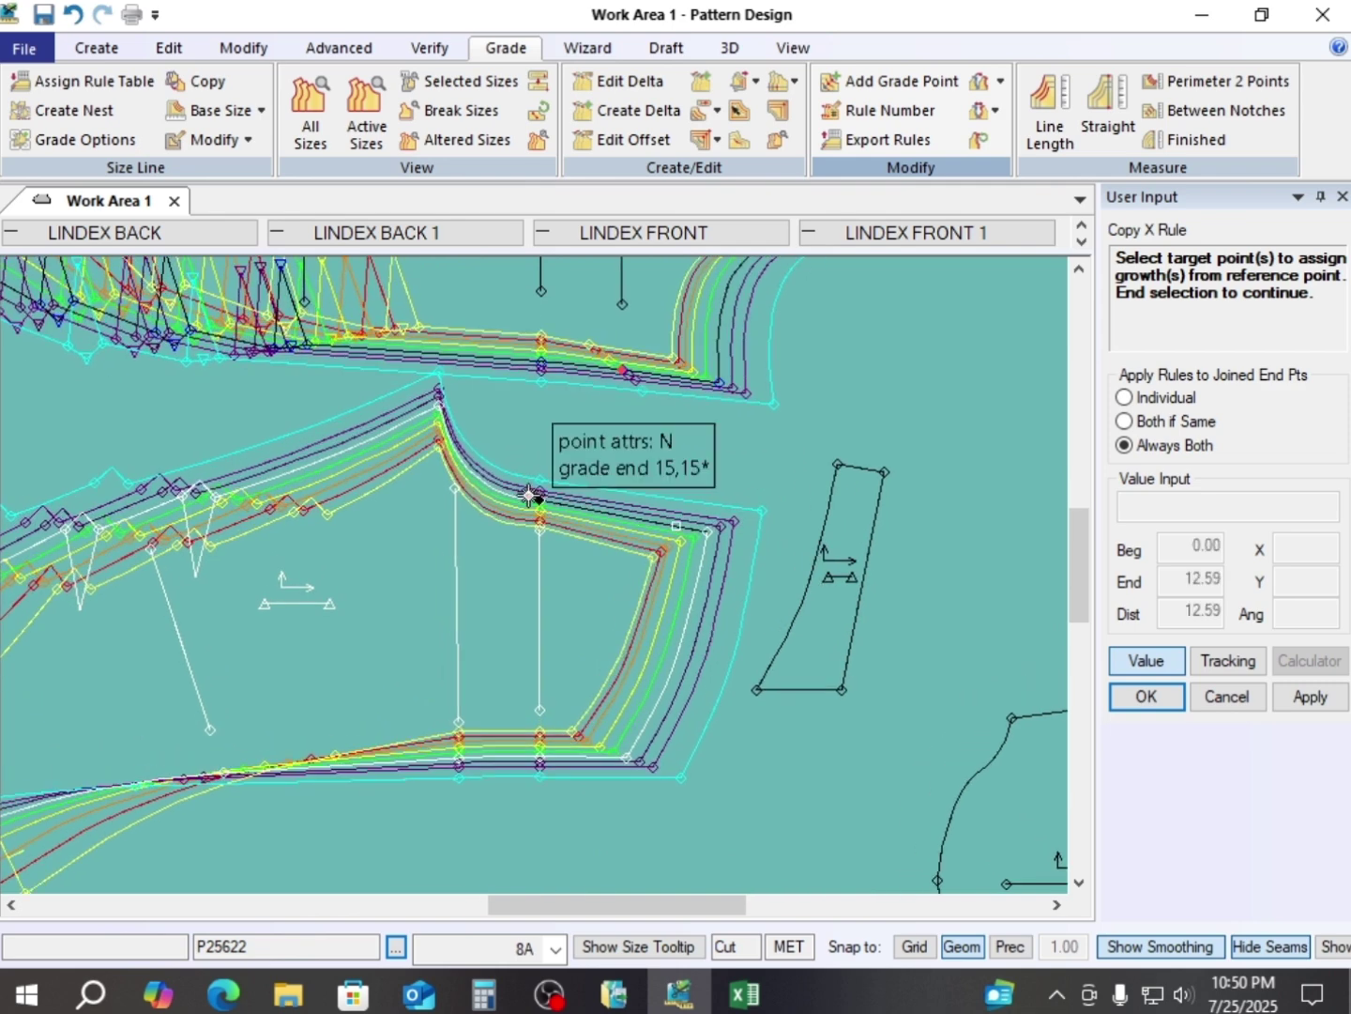
click(527, 494)
right_click(647, 447)
click(652, 443)
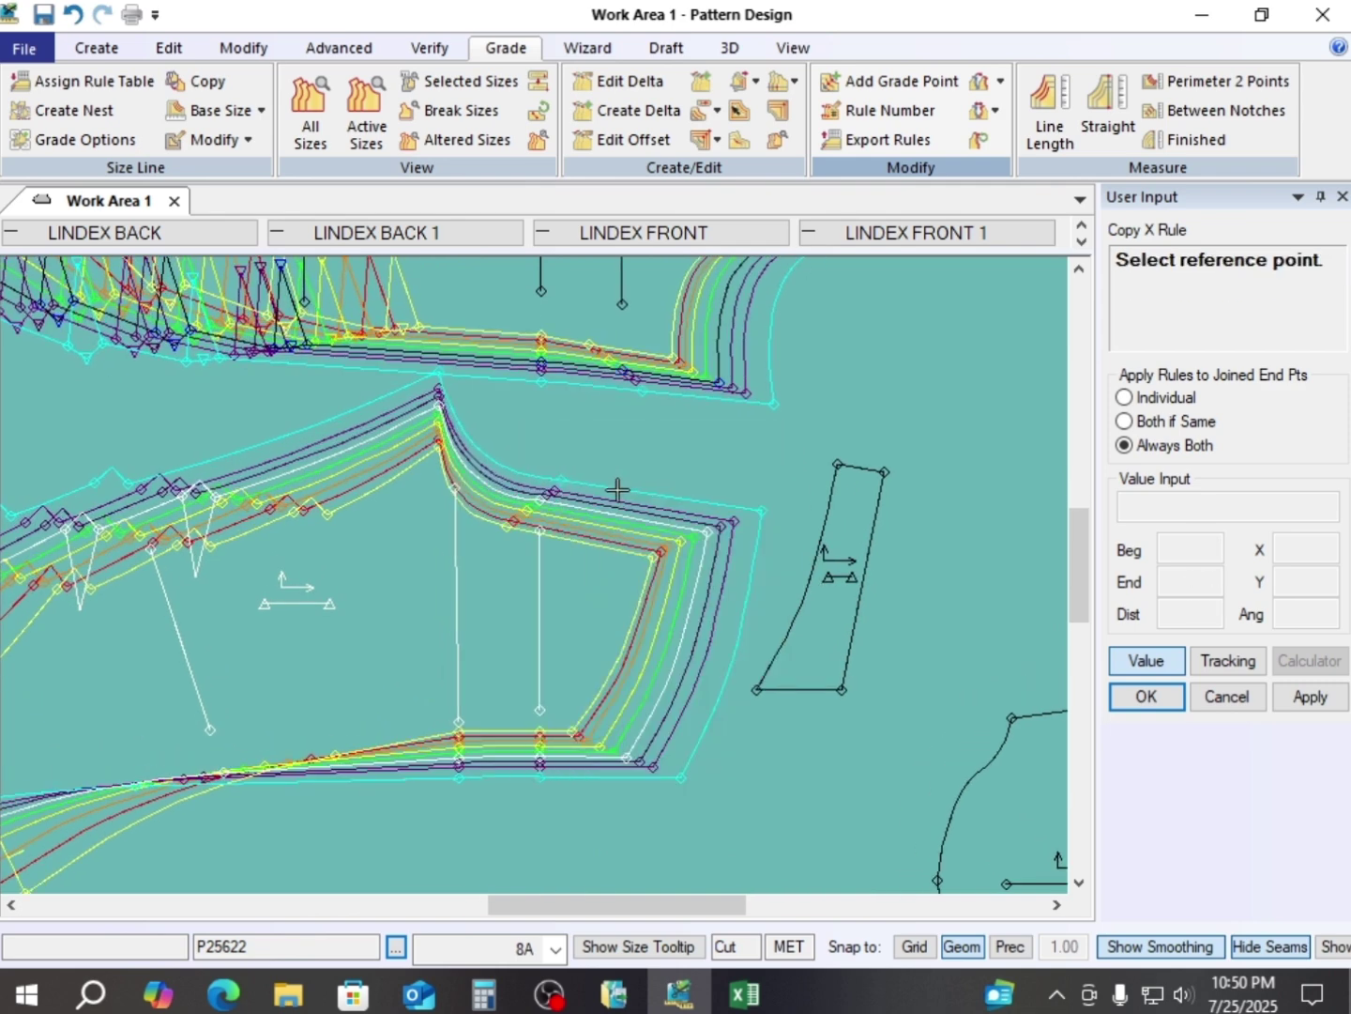
- Copy the X grade rule from the end of P25622's crotch curve to the matching point on its opposite edge, then end the command
scroll(611, 466, up, 2)
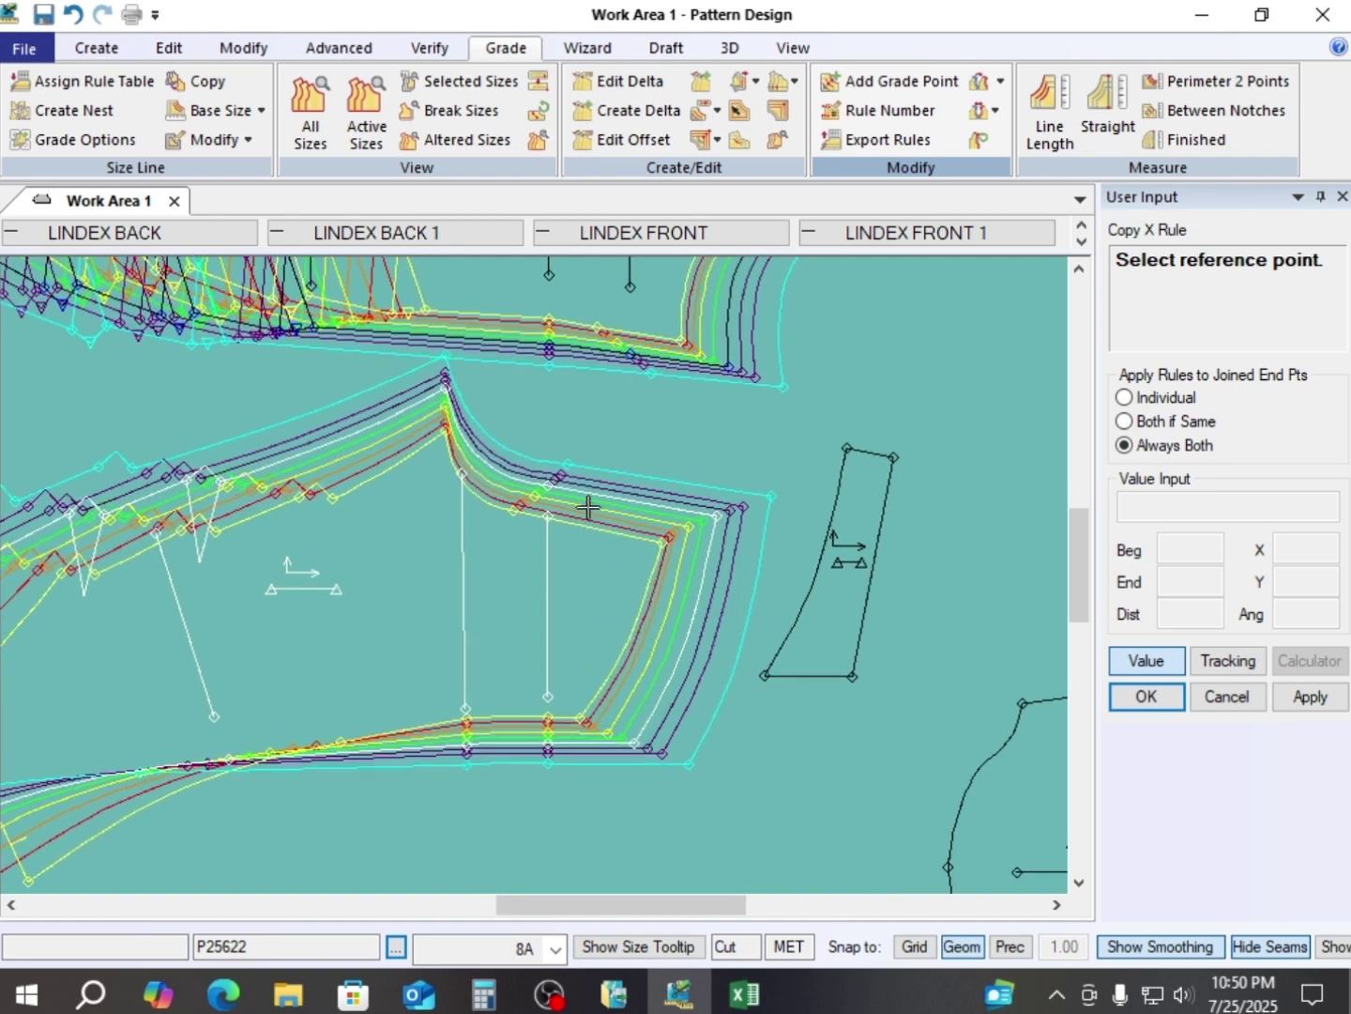
click(554, 479)
scroll(582, 823, up, 3)
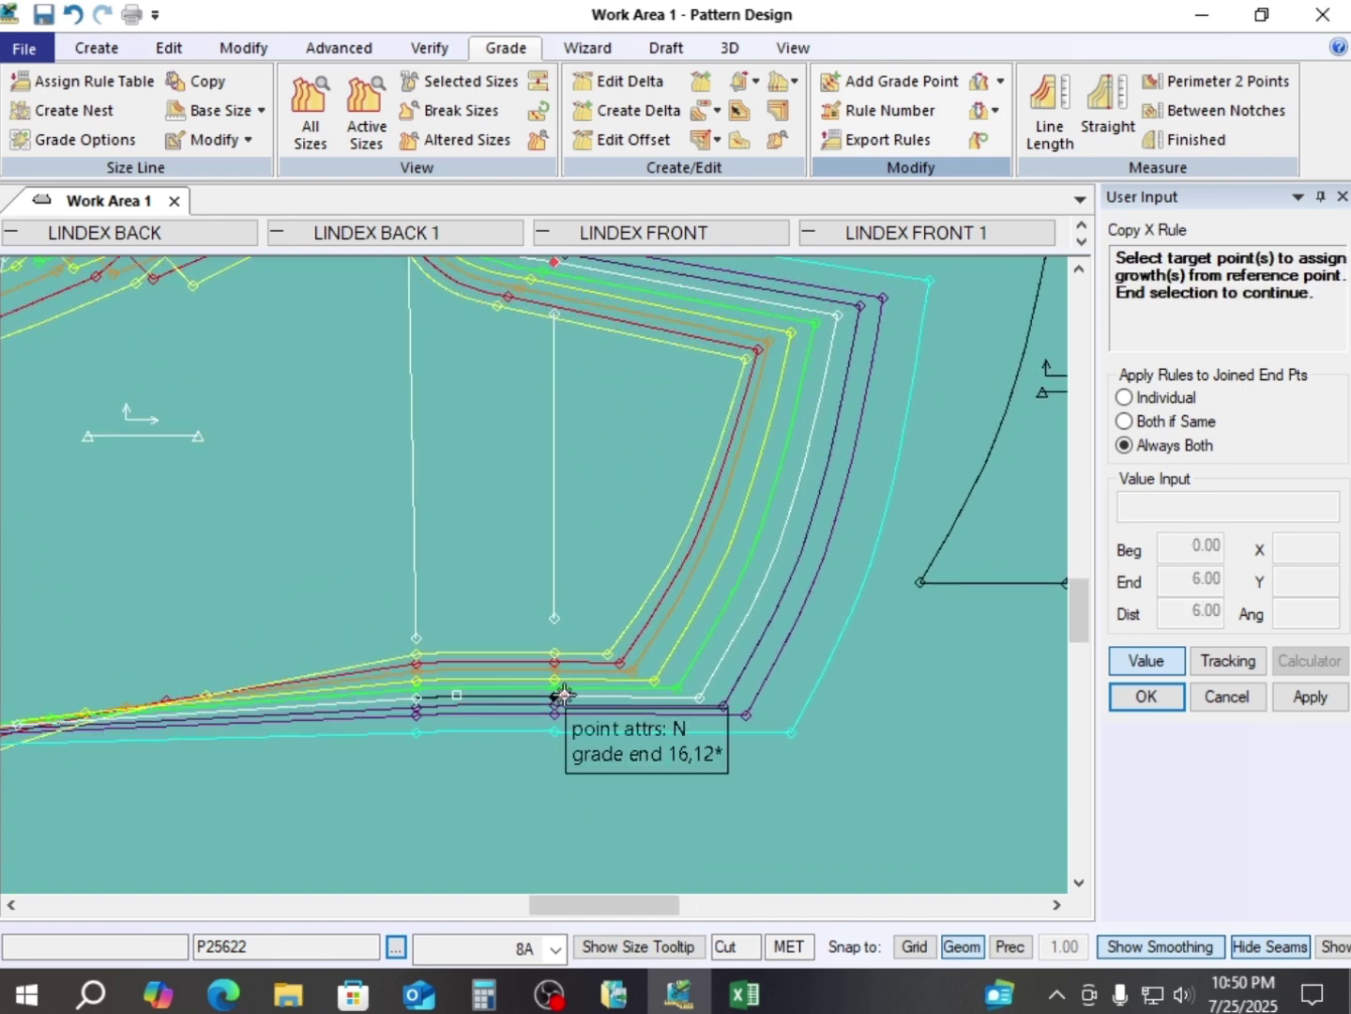
right_click(605, 447)
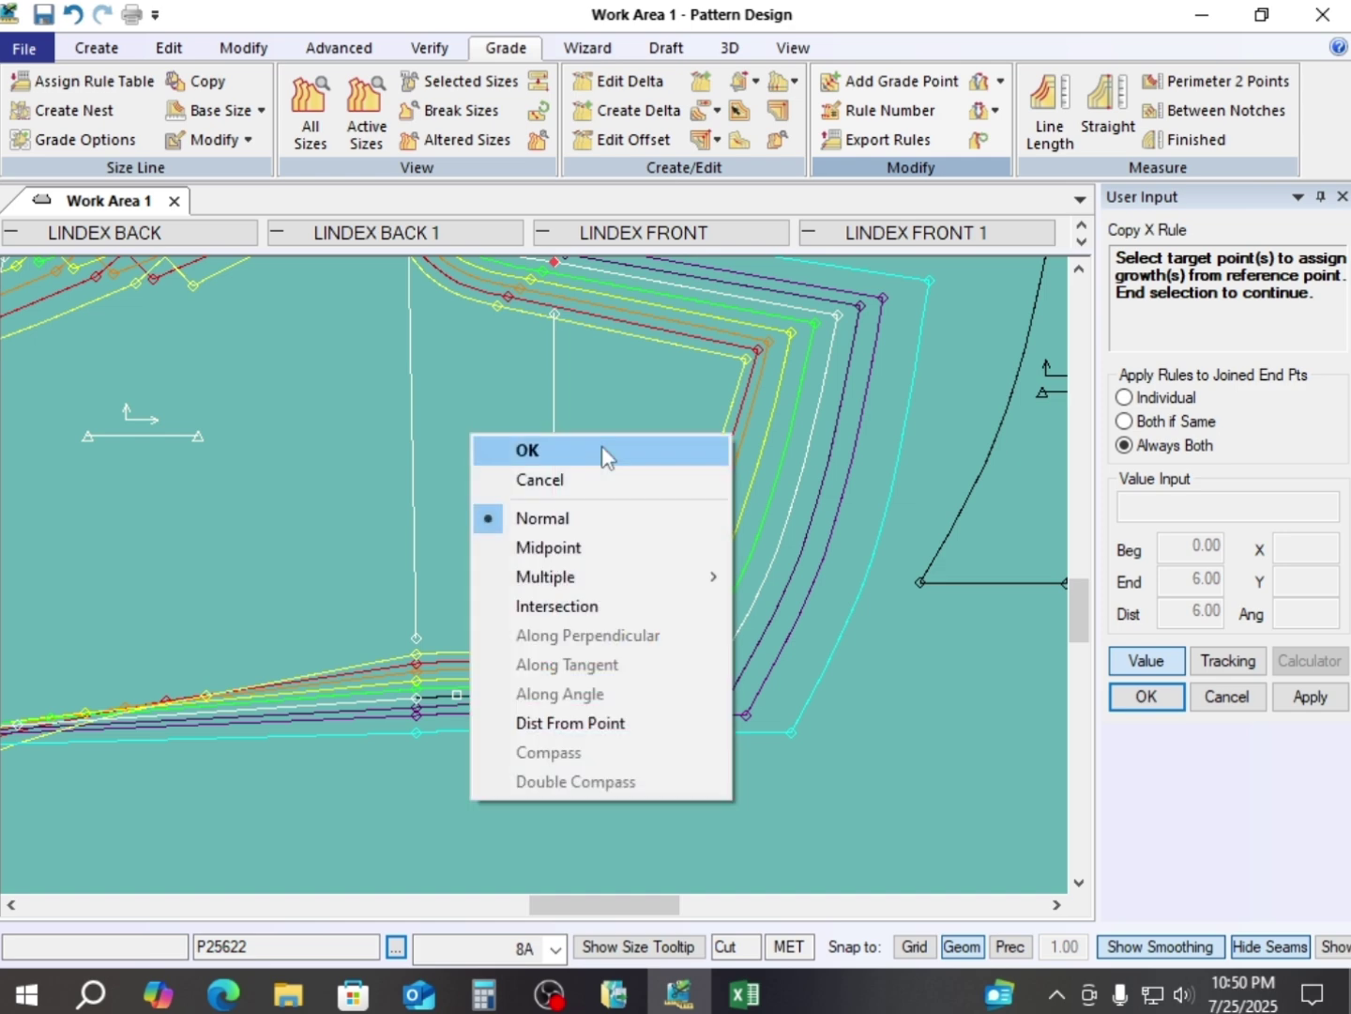
click(605, 452)
right_click(604, 451)
click(604, 449)
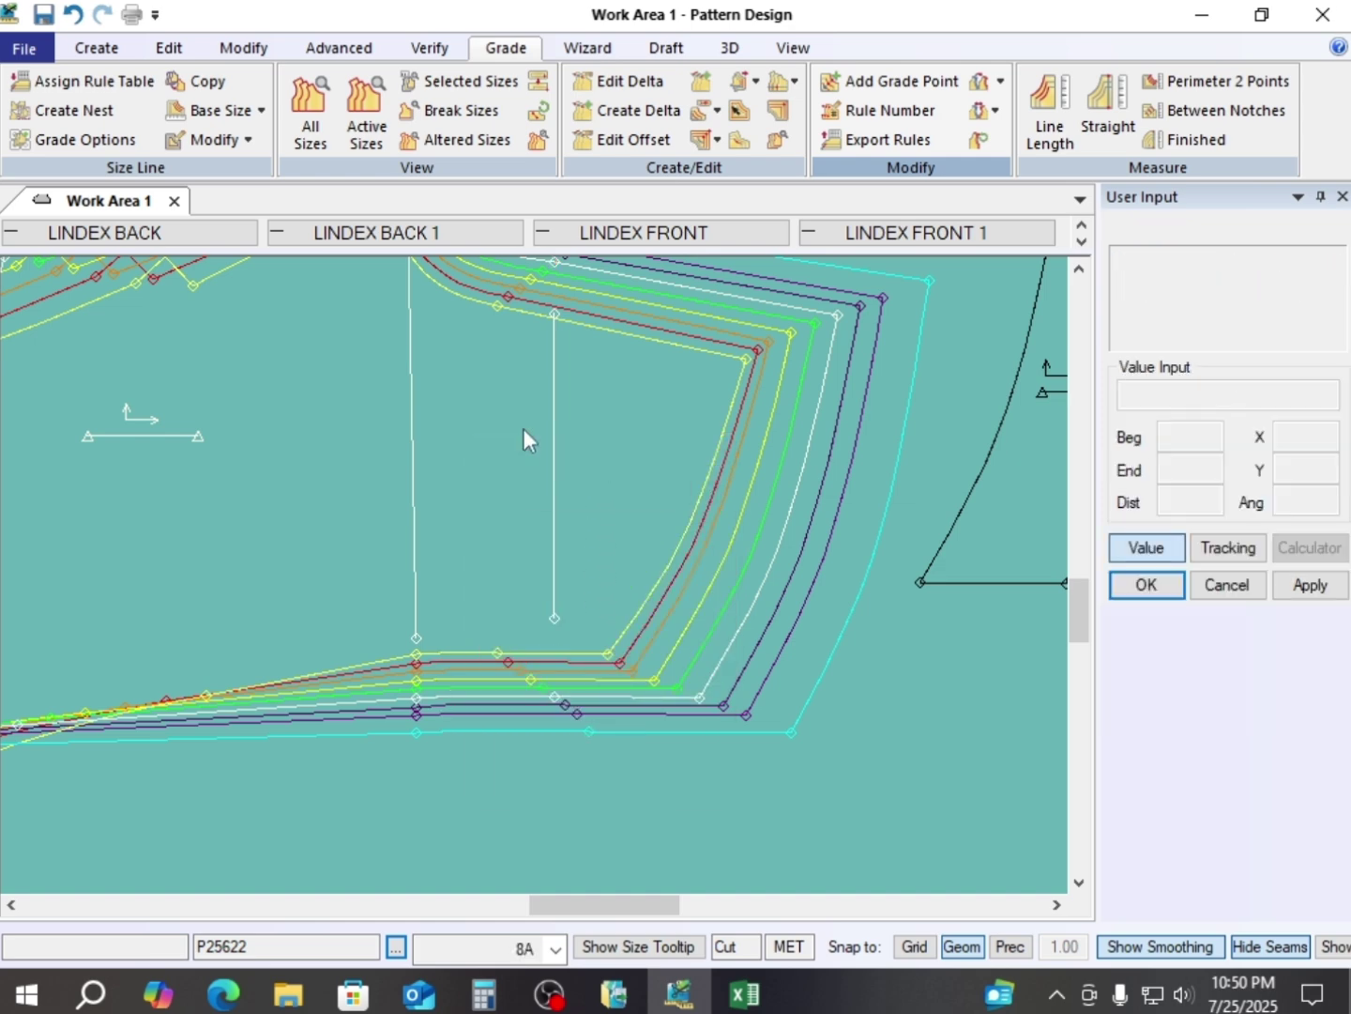
- Measure the graded length of P25622's crotch curve together with its adjoining rise line and review every size, then end the command
scroll(523, 428, down, 2)
middle_drag(523, 427, 483, 649)
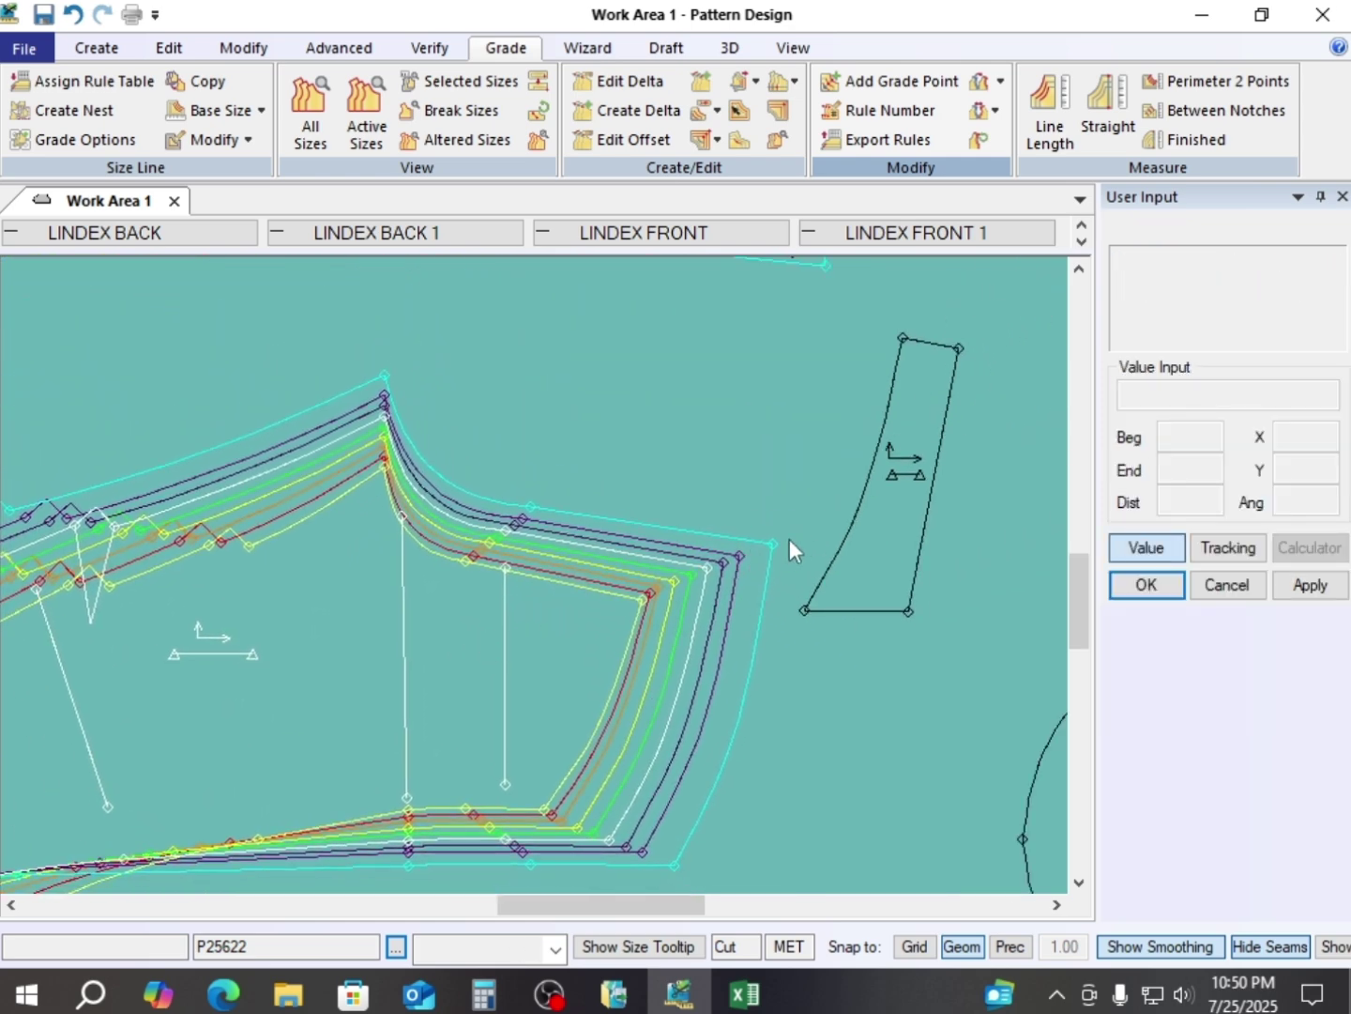
key(alt)
key(alt+l)
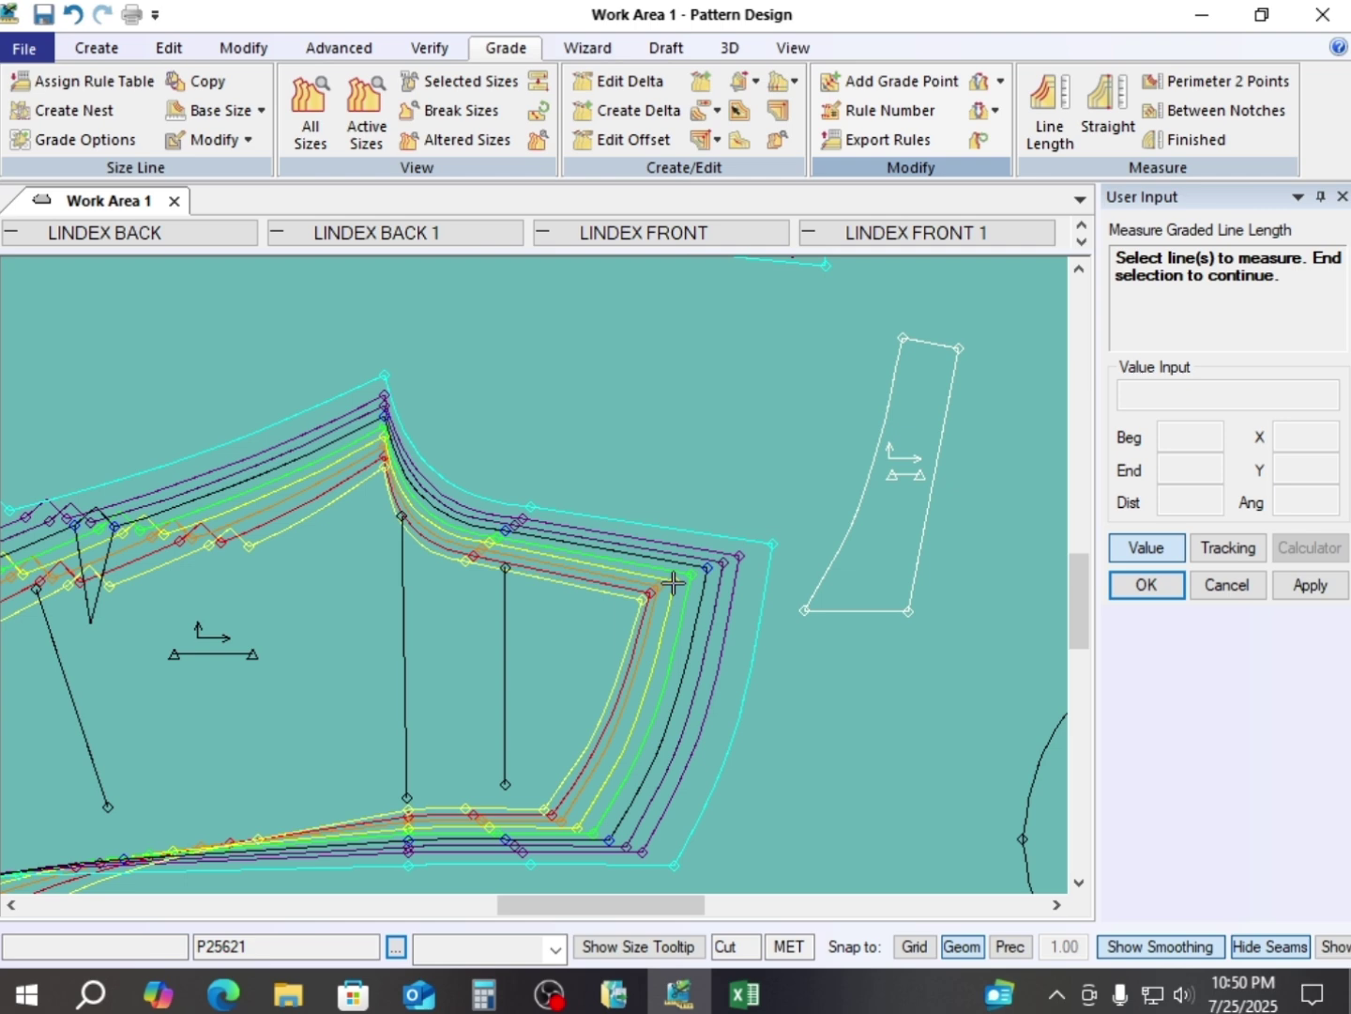
click(458, 518)
click(579, 538)
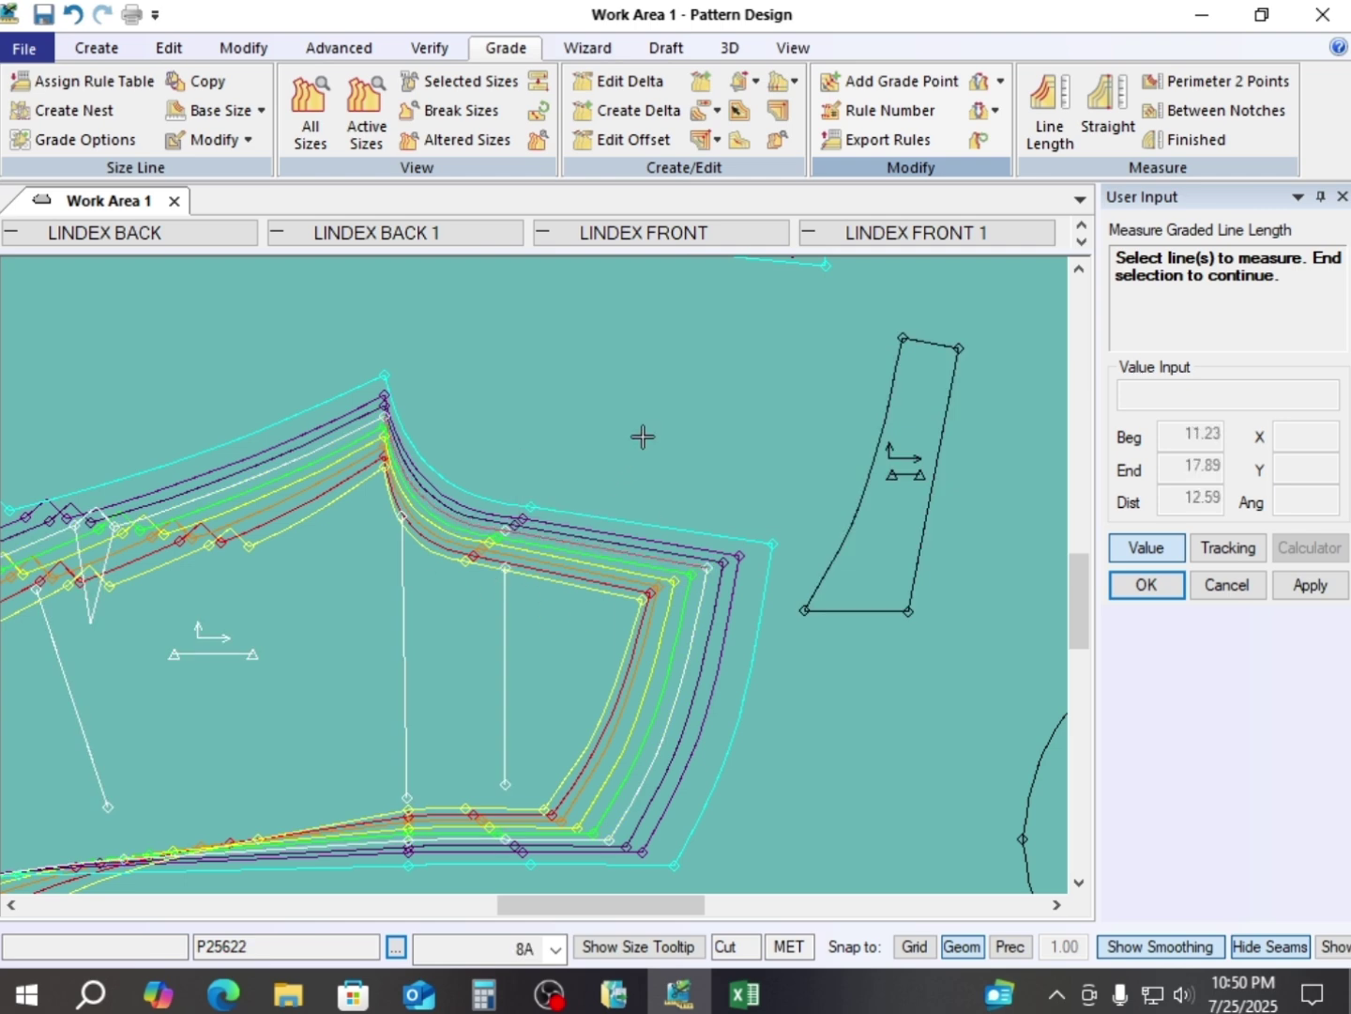
right_click(643, 435)
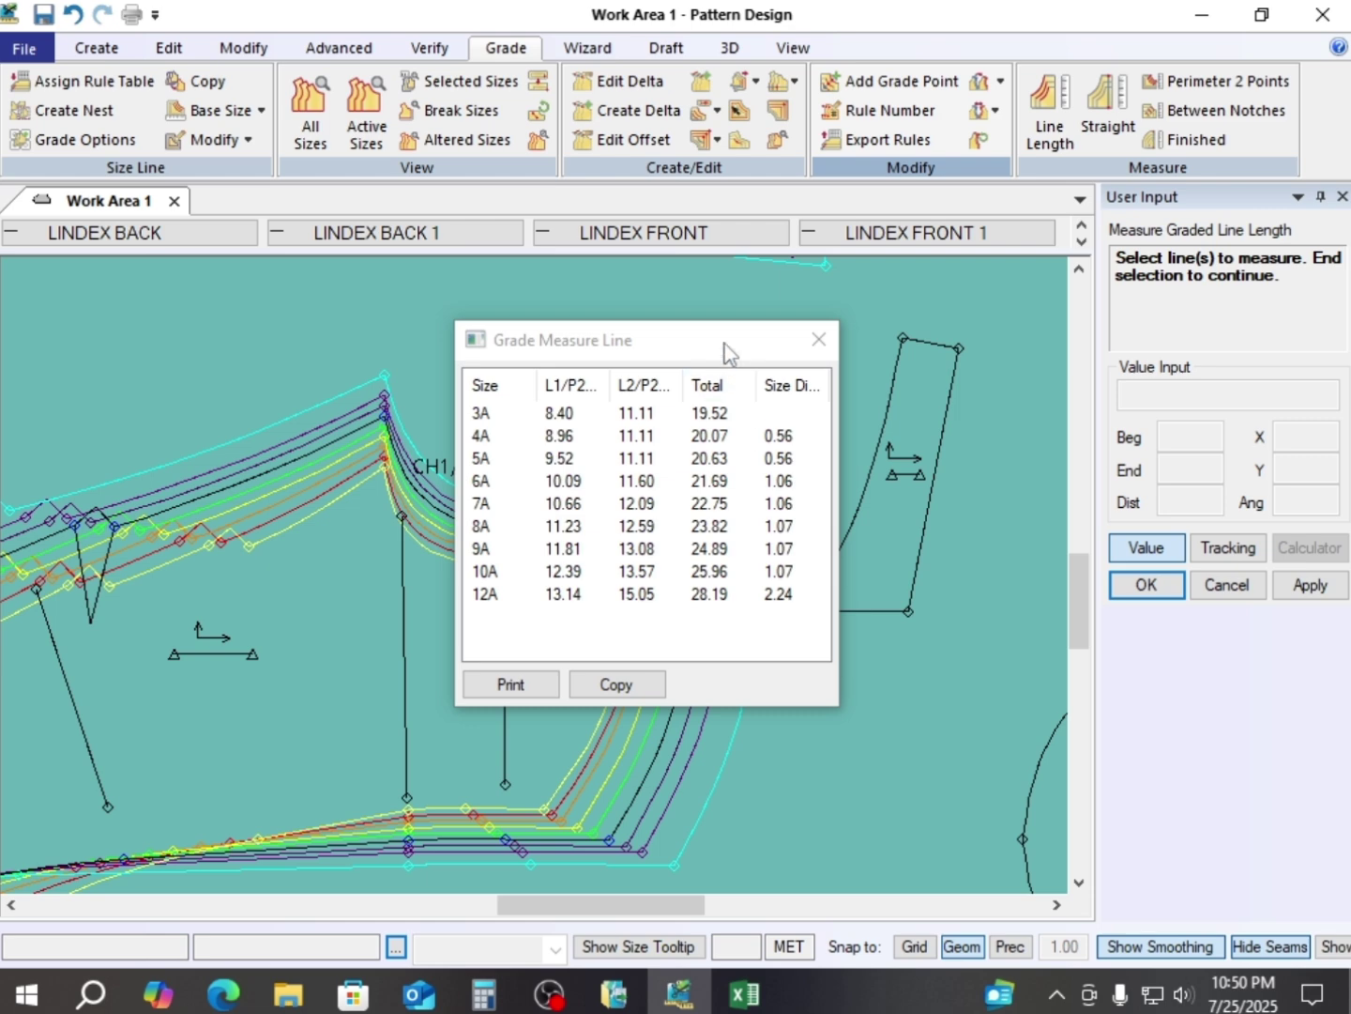
drag(727, 347, 924, 341)
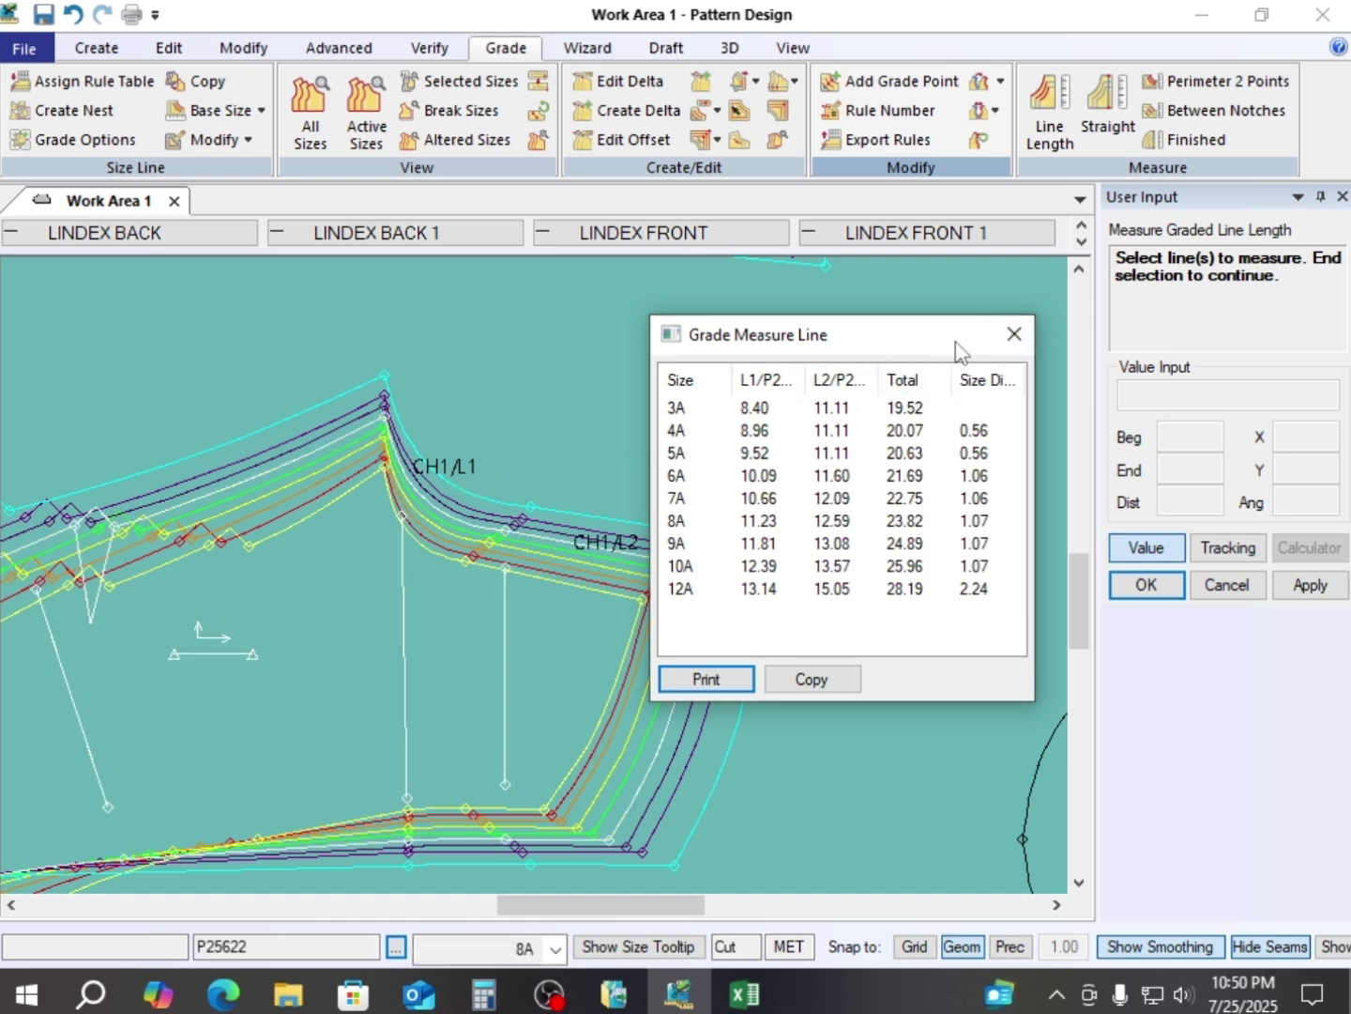
drag(946, 343, 1071, 334)
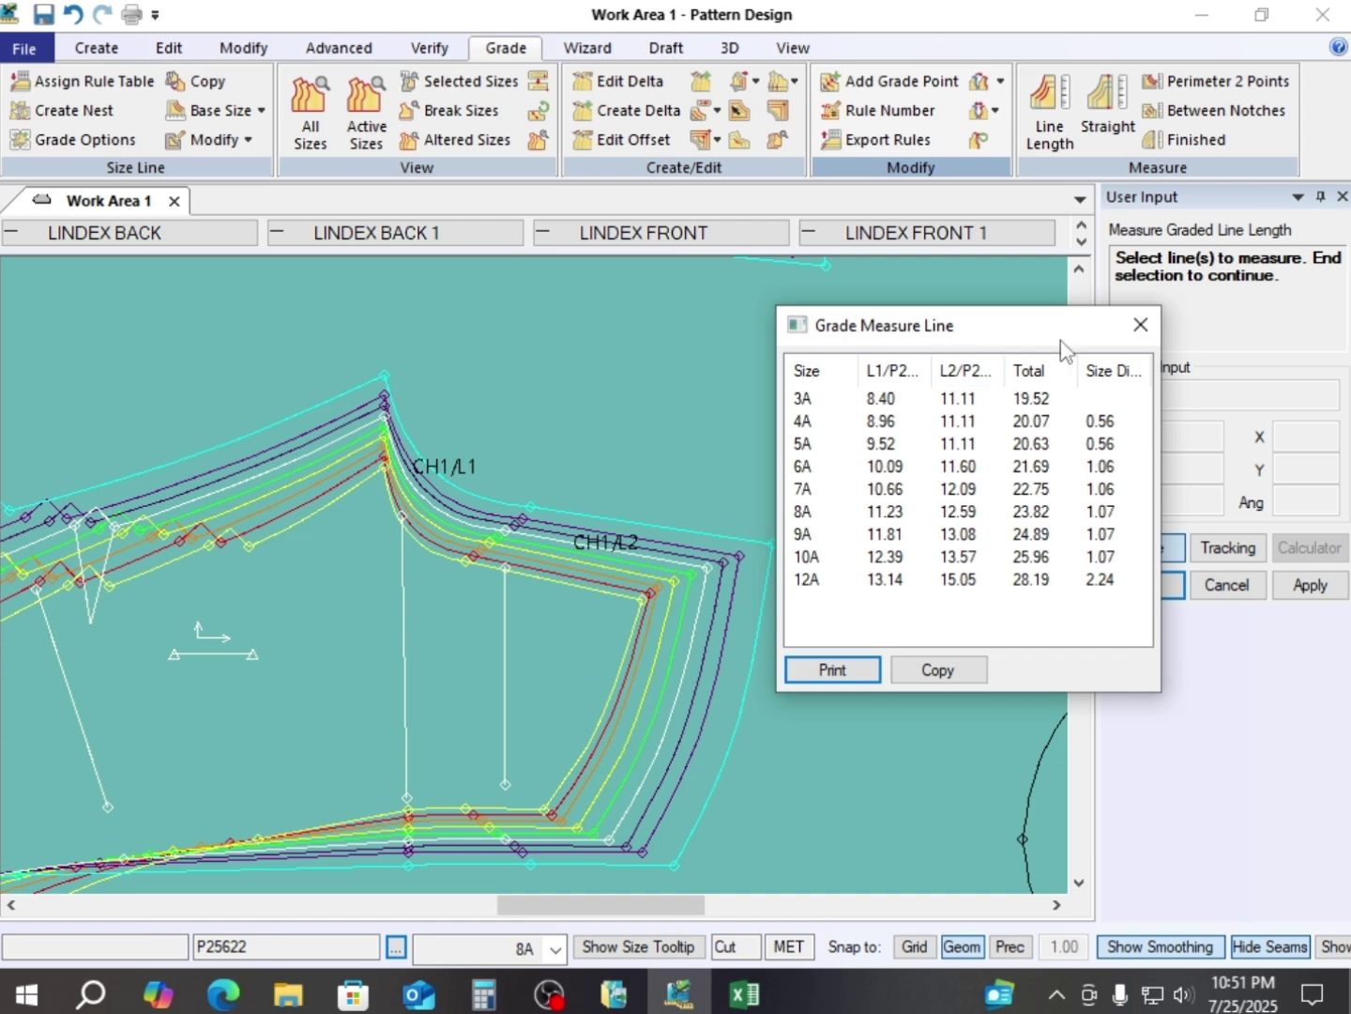
click(1132, 336)
right_click(759, 385)
click(758, 386)
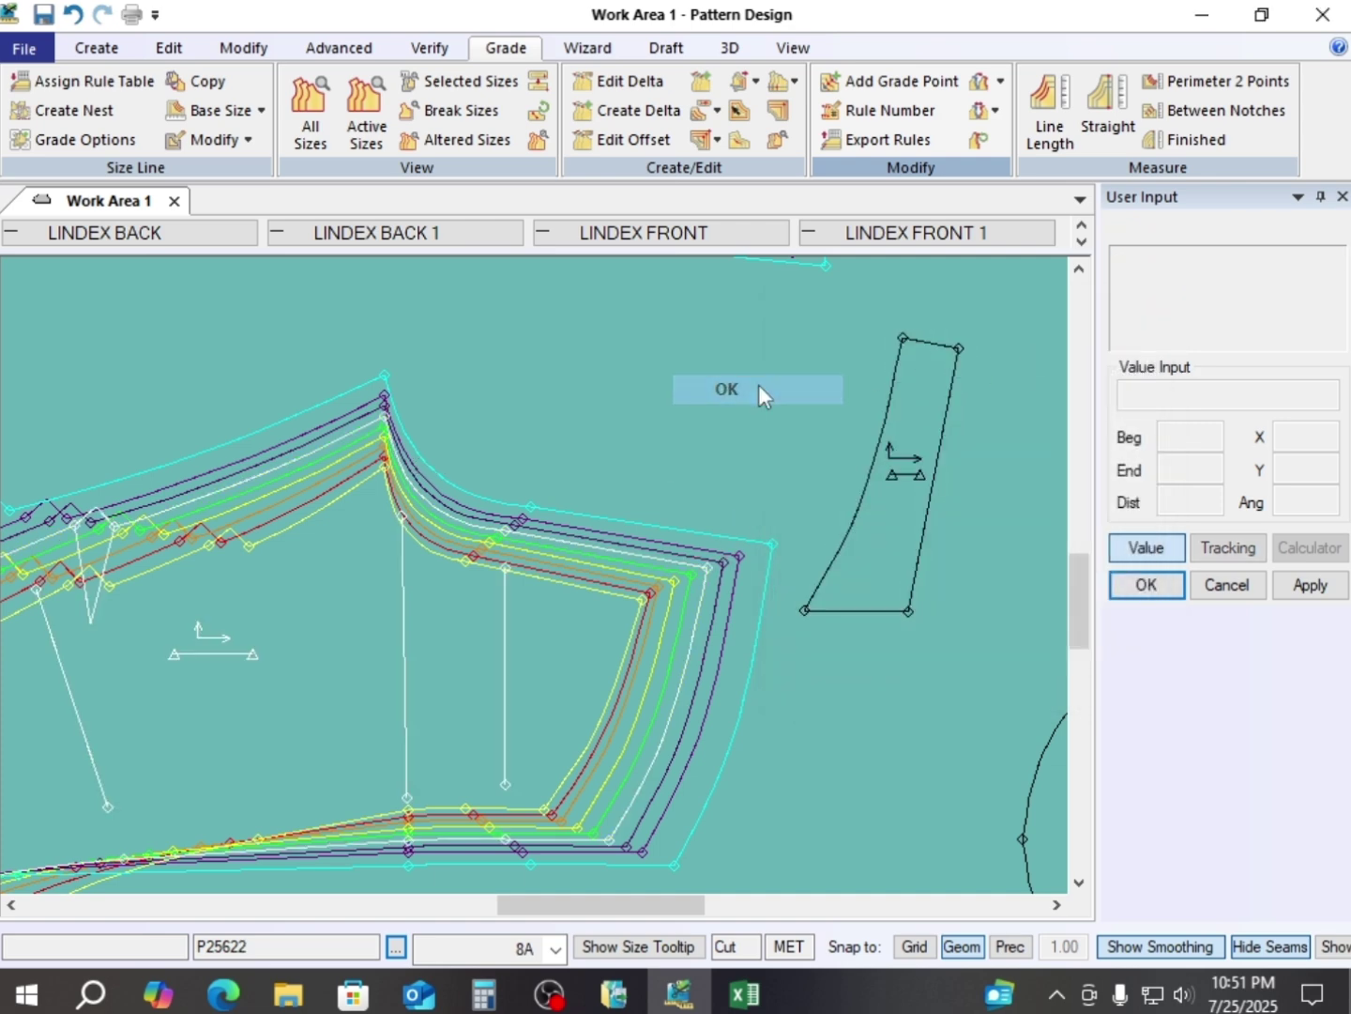
- Edit the grade point where P25622's rise line meets the waist edge, setting its Delta X for 3A-4A to 0.70
click(578, 629)
scroll(570, 562, up, 2)
scroll(577, 552, up, 2)
click(585, 540)
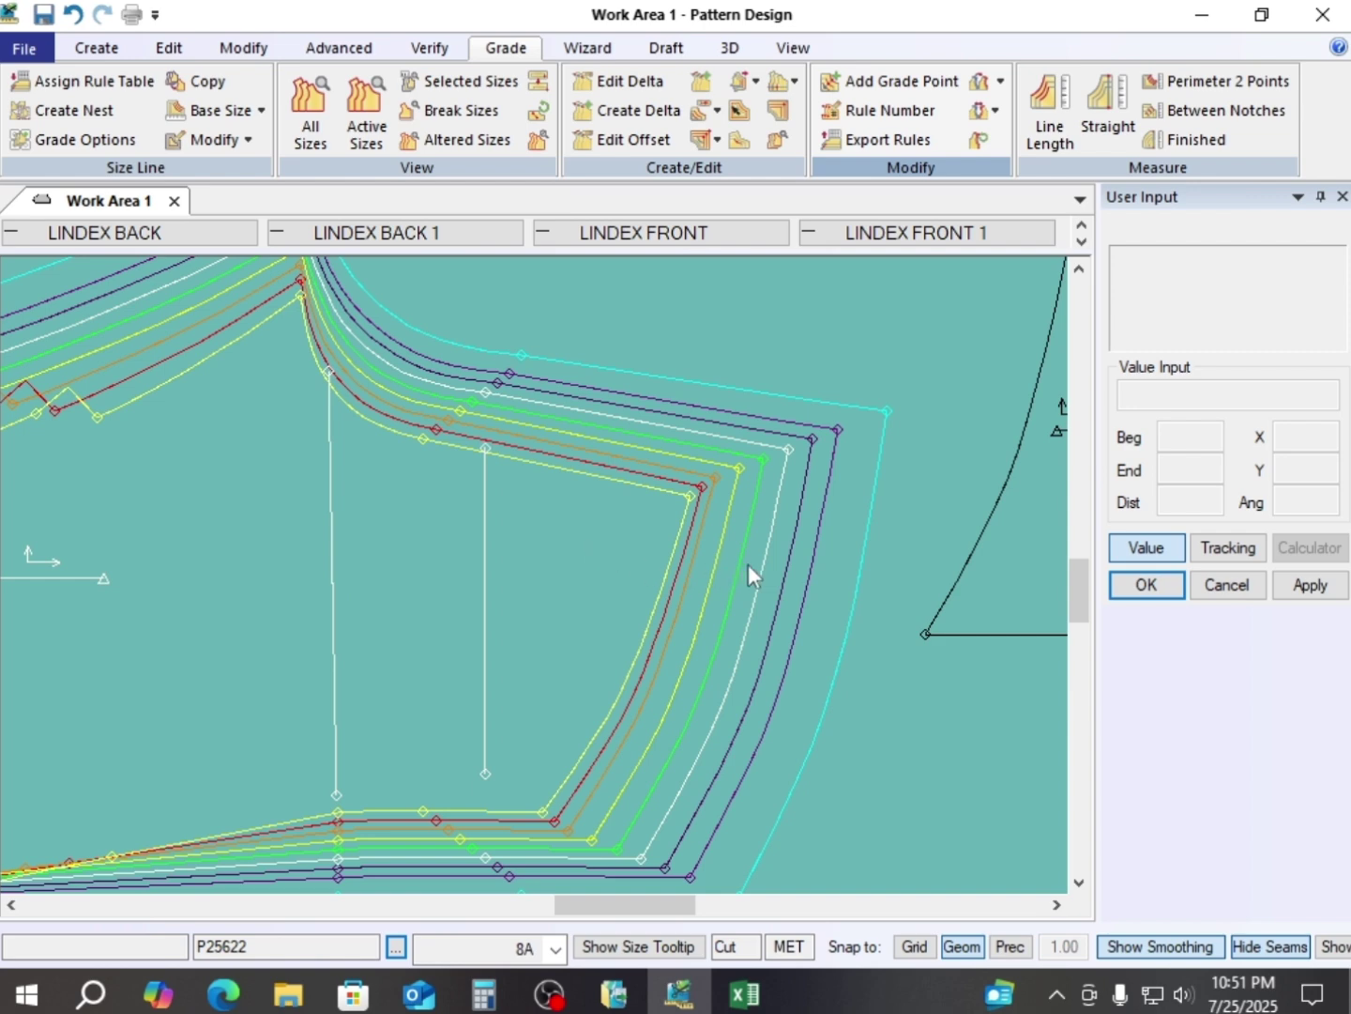
click(759, 568)
click(737, 563)
key(alt)
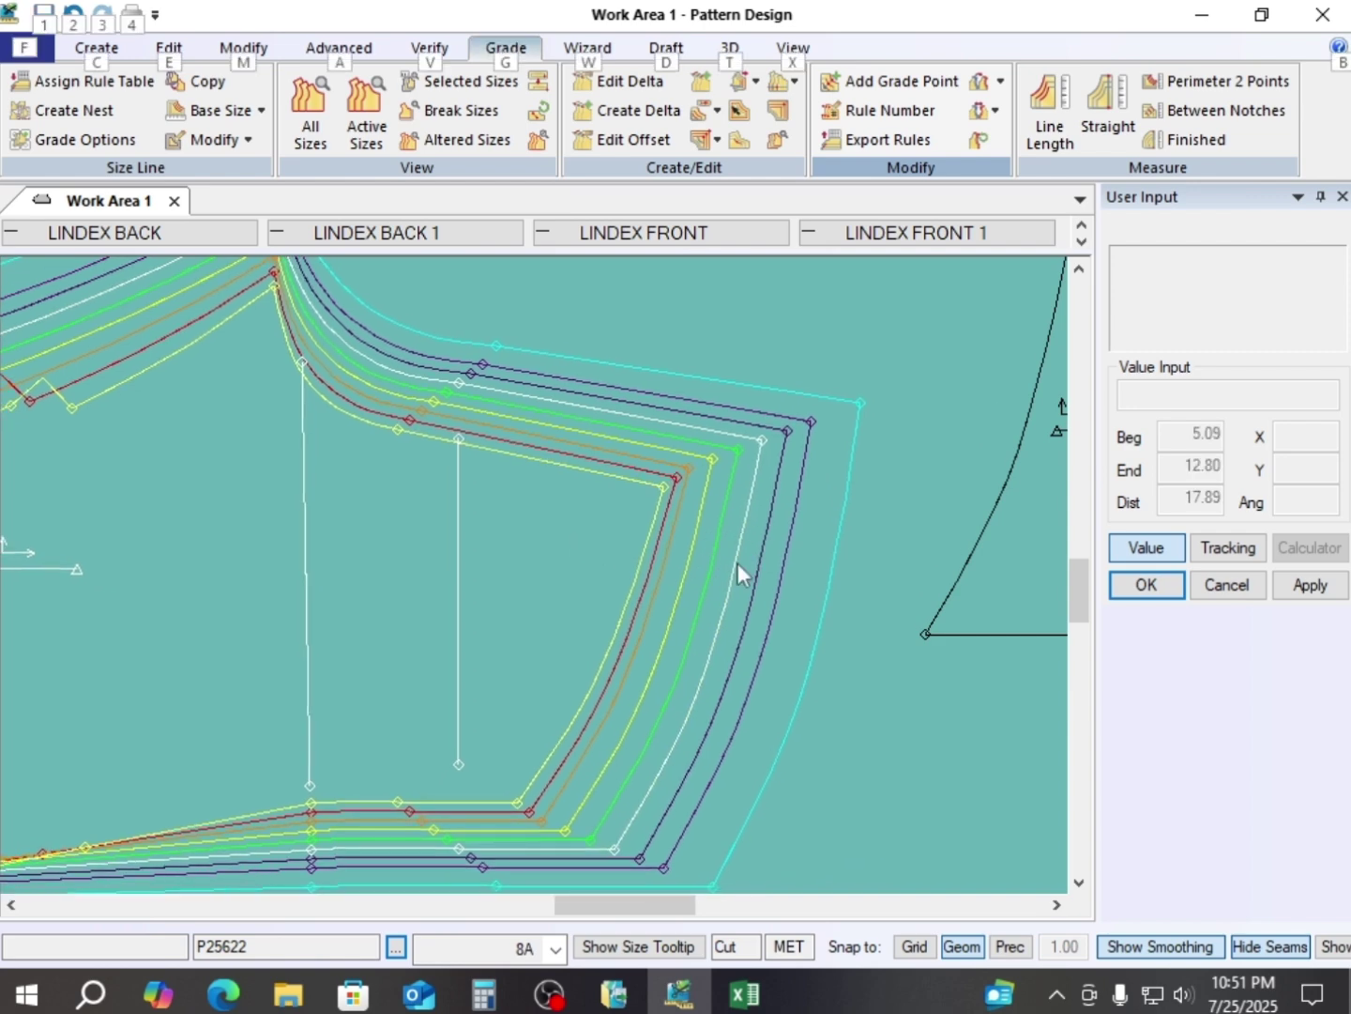
key(alt+e)
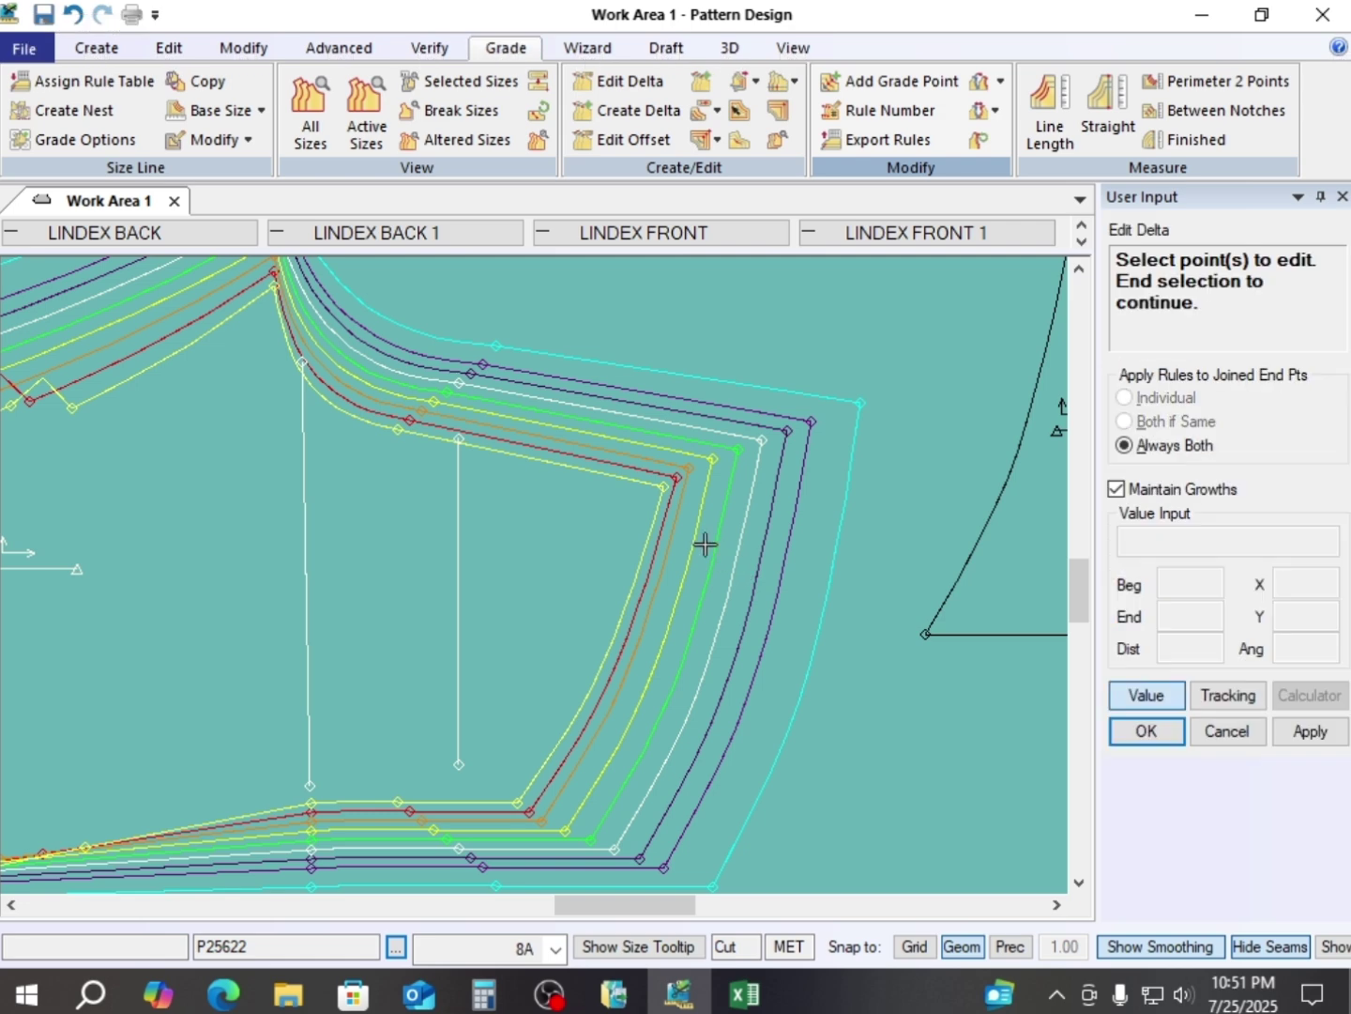
click(748, 435)
right_click(748, 436)
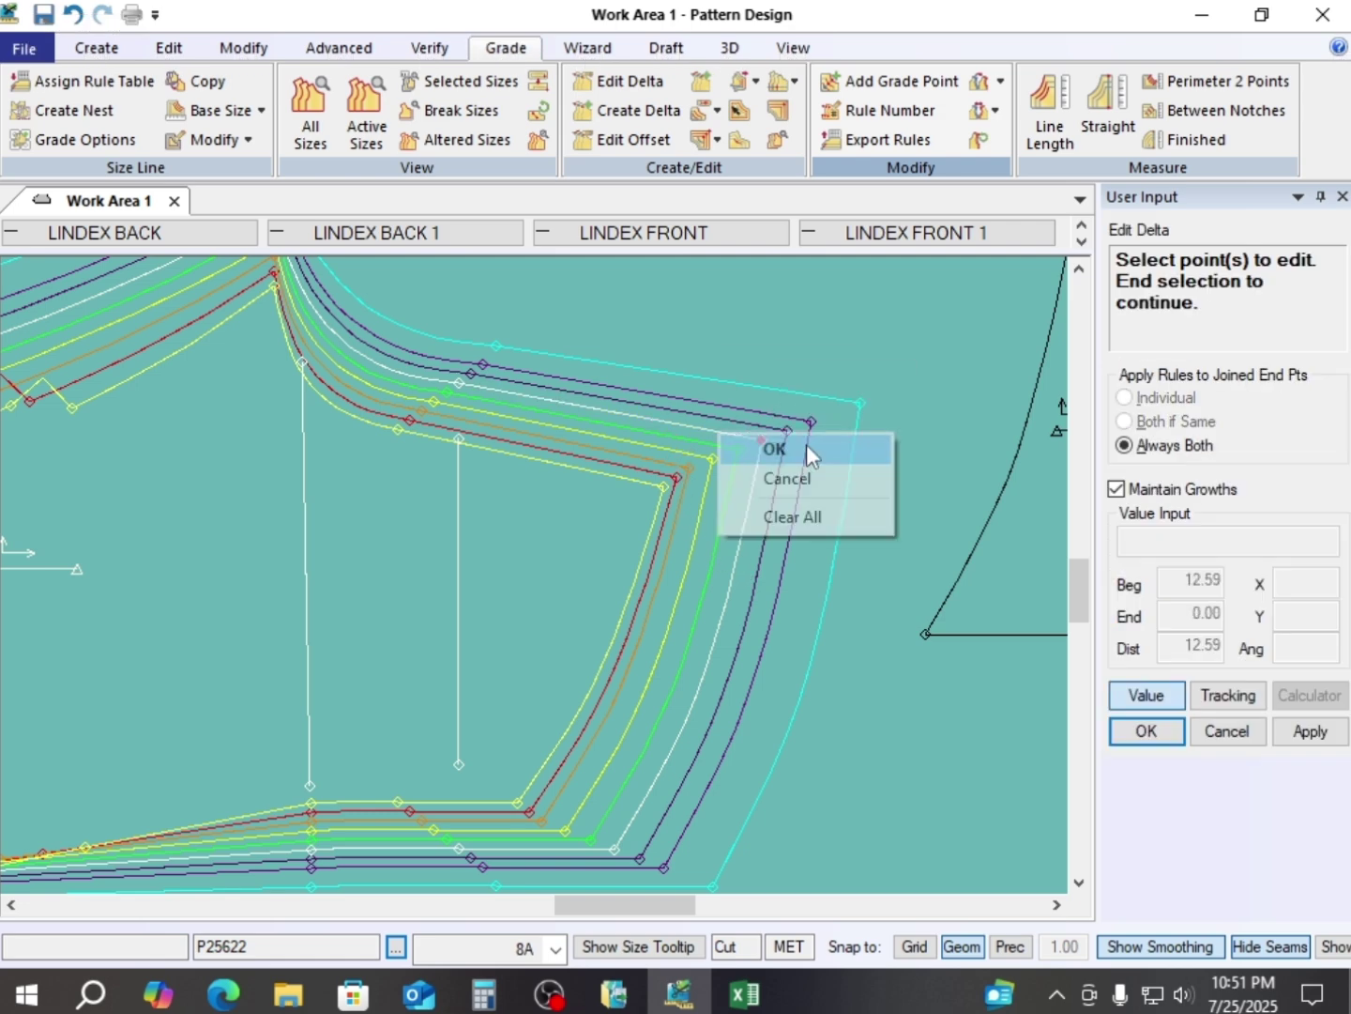
click(807, 443)
drag(1126, 351, 960, 5)
click(882, 221)
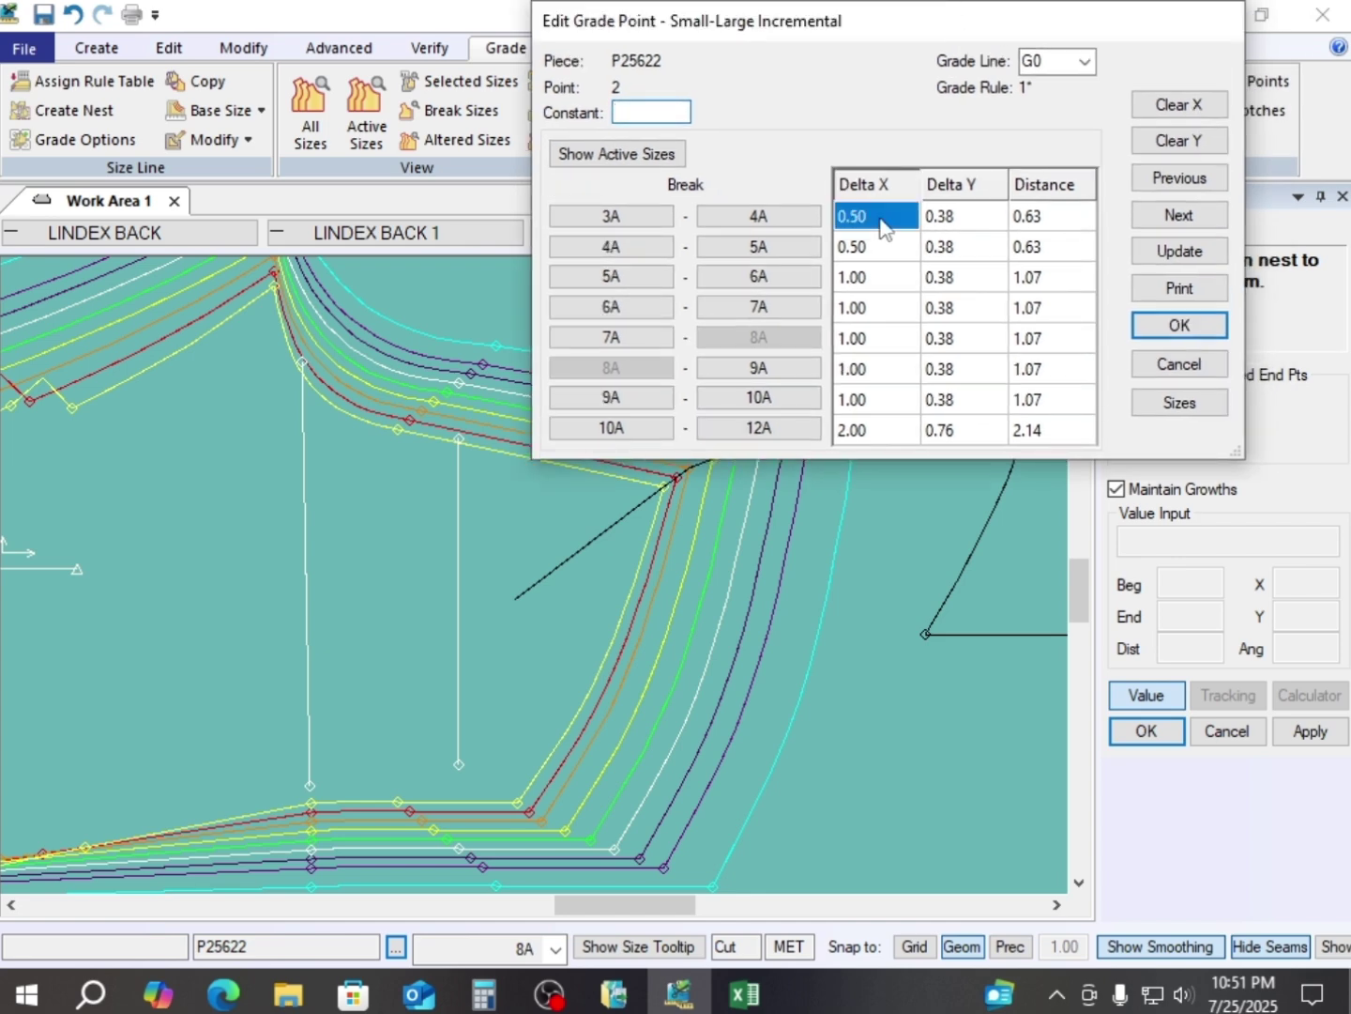
click(879, 224)
drag(881, 225, 845, 223)
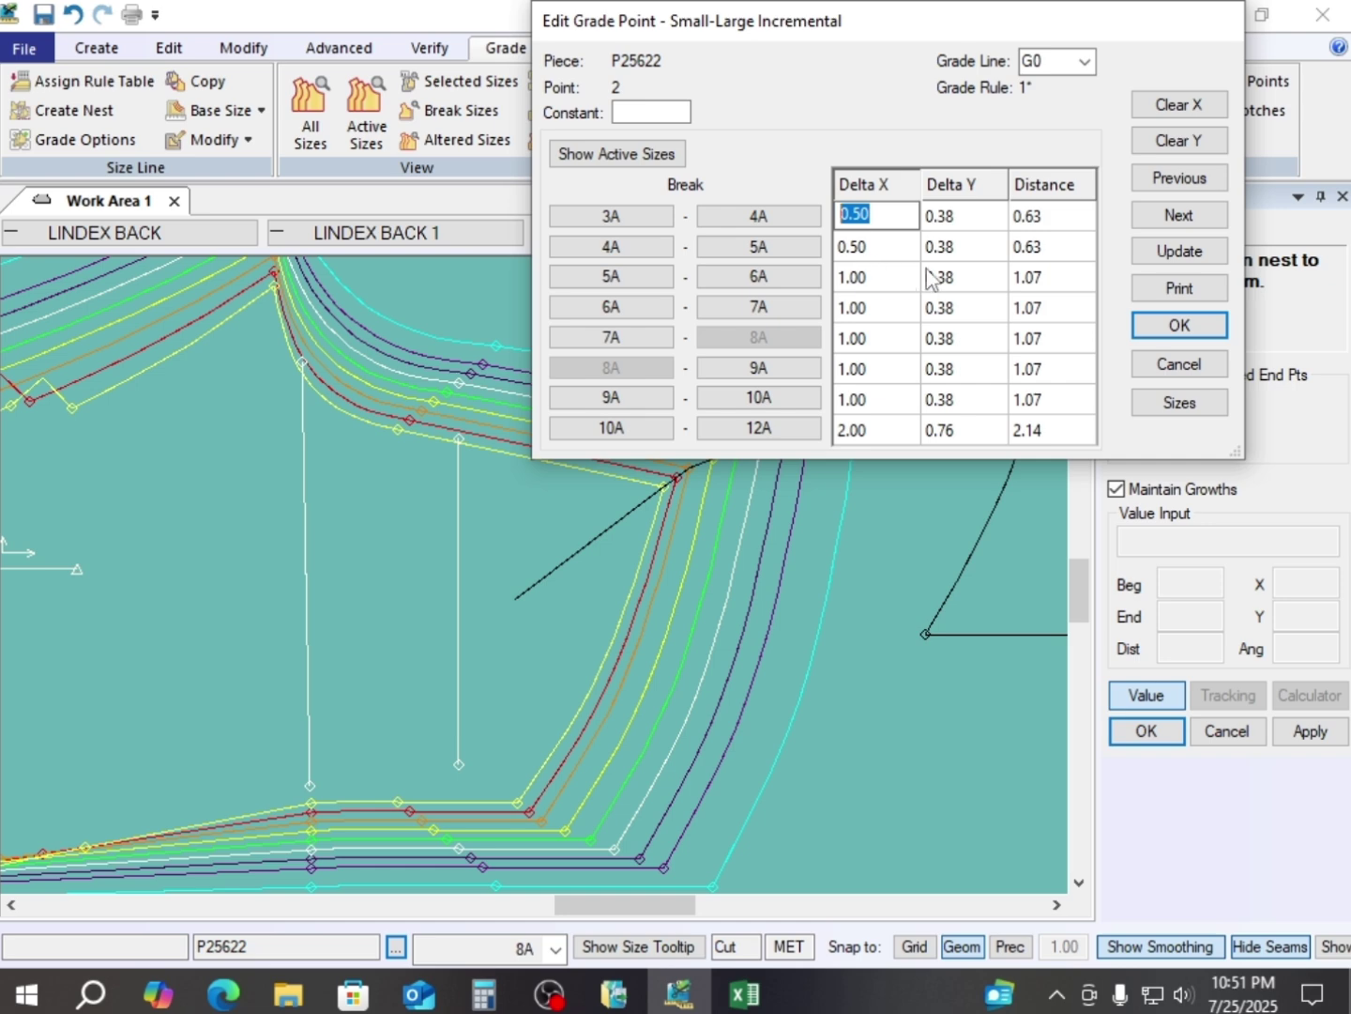
text(-)
text(7)
- Set the same waist point's Delta X for 4A-5A to 0.70, apply the grading and end Edit Delta
click(881, 251)
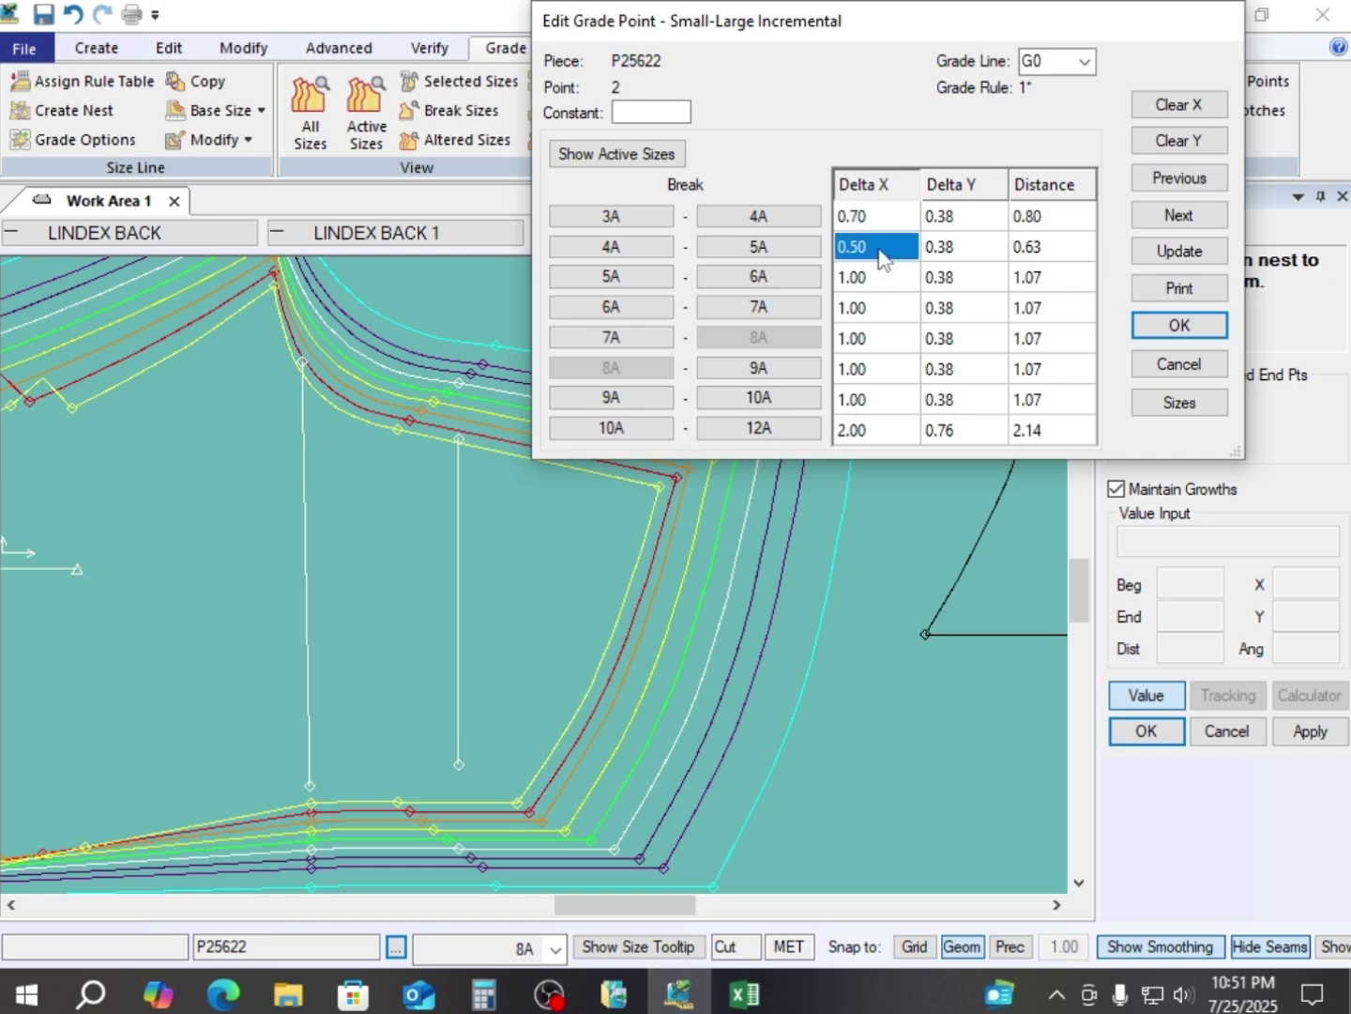
text(.7)
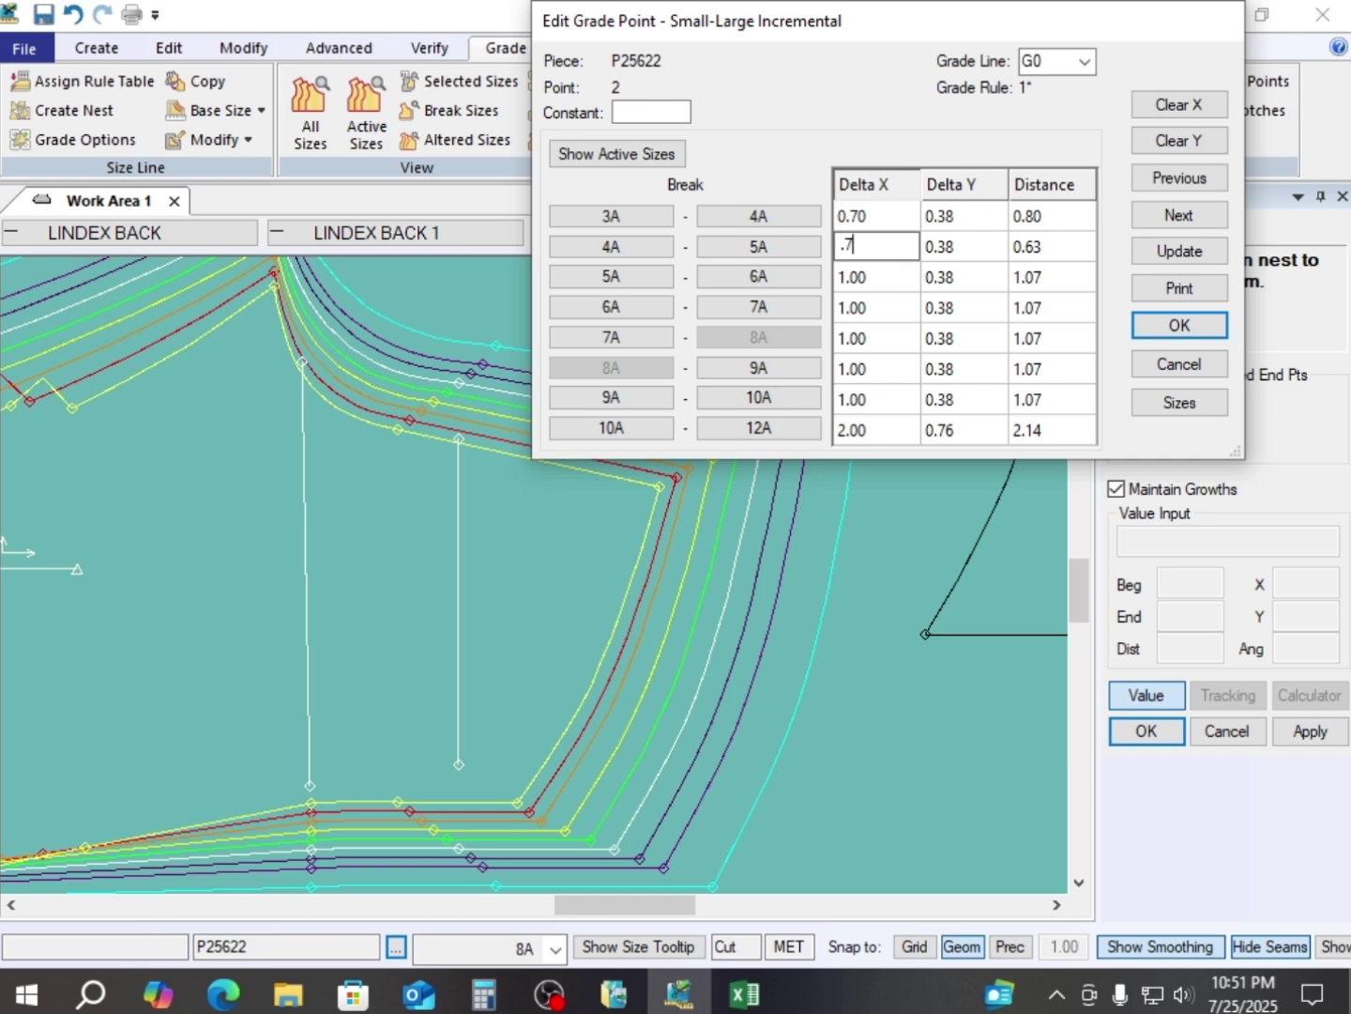
click(1179, 325)
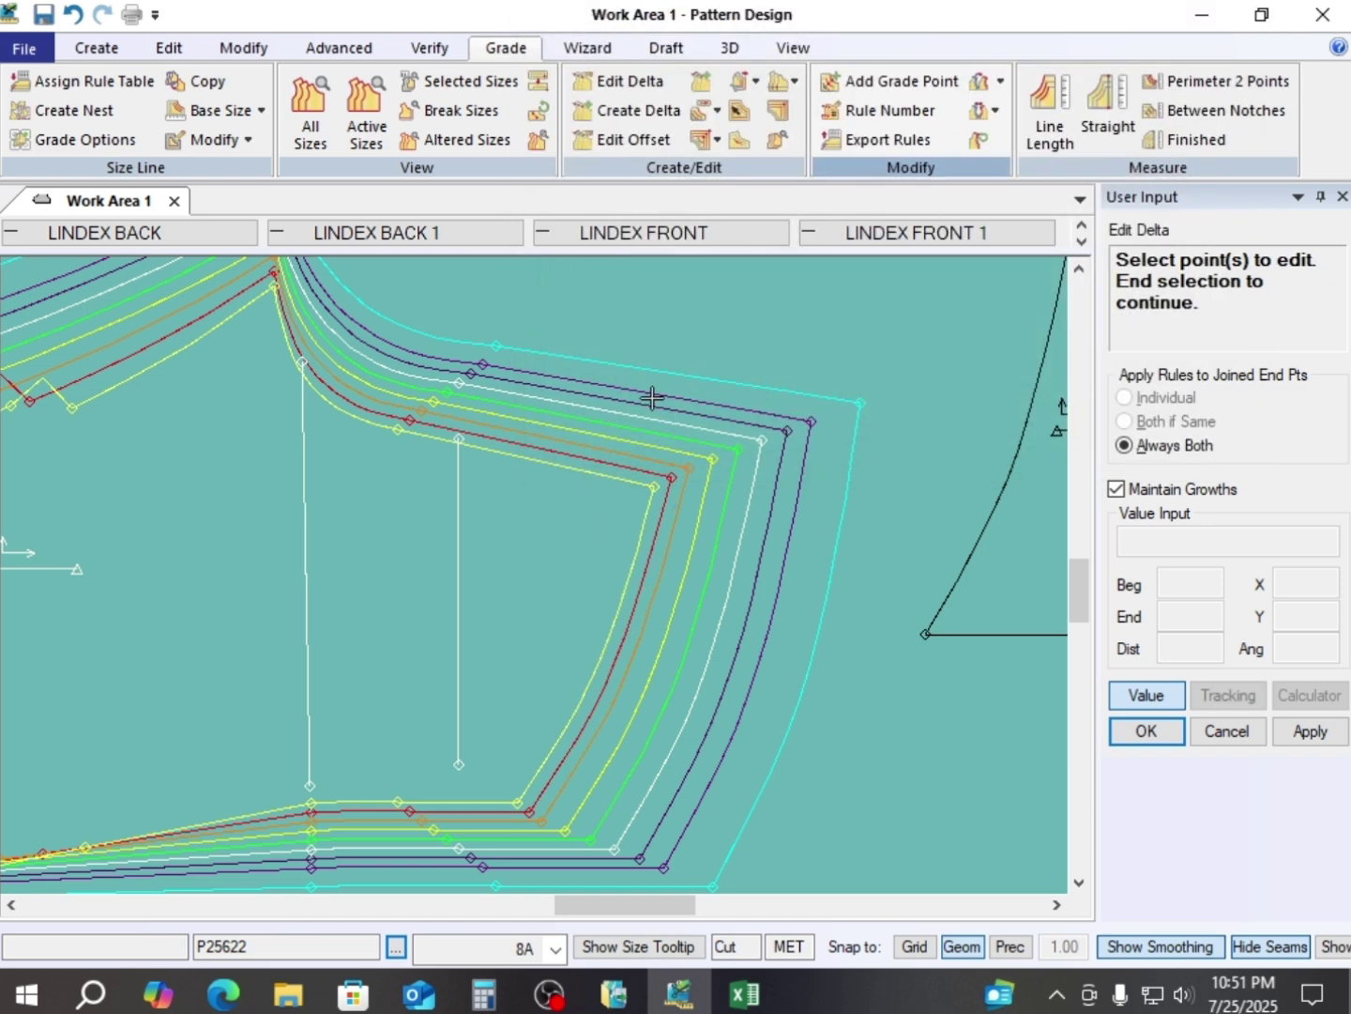
right_click(598, 340)
click(598, 340)
- Measure P25622's graded crotch curve and rise line again and check the increments between sizes, then close the results
key(l)
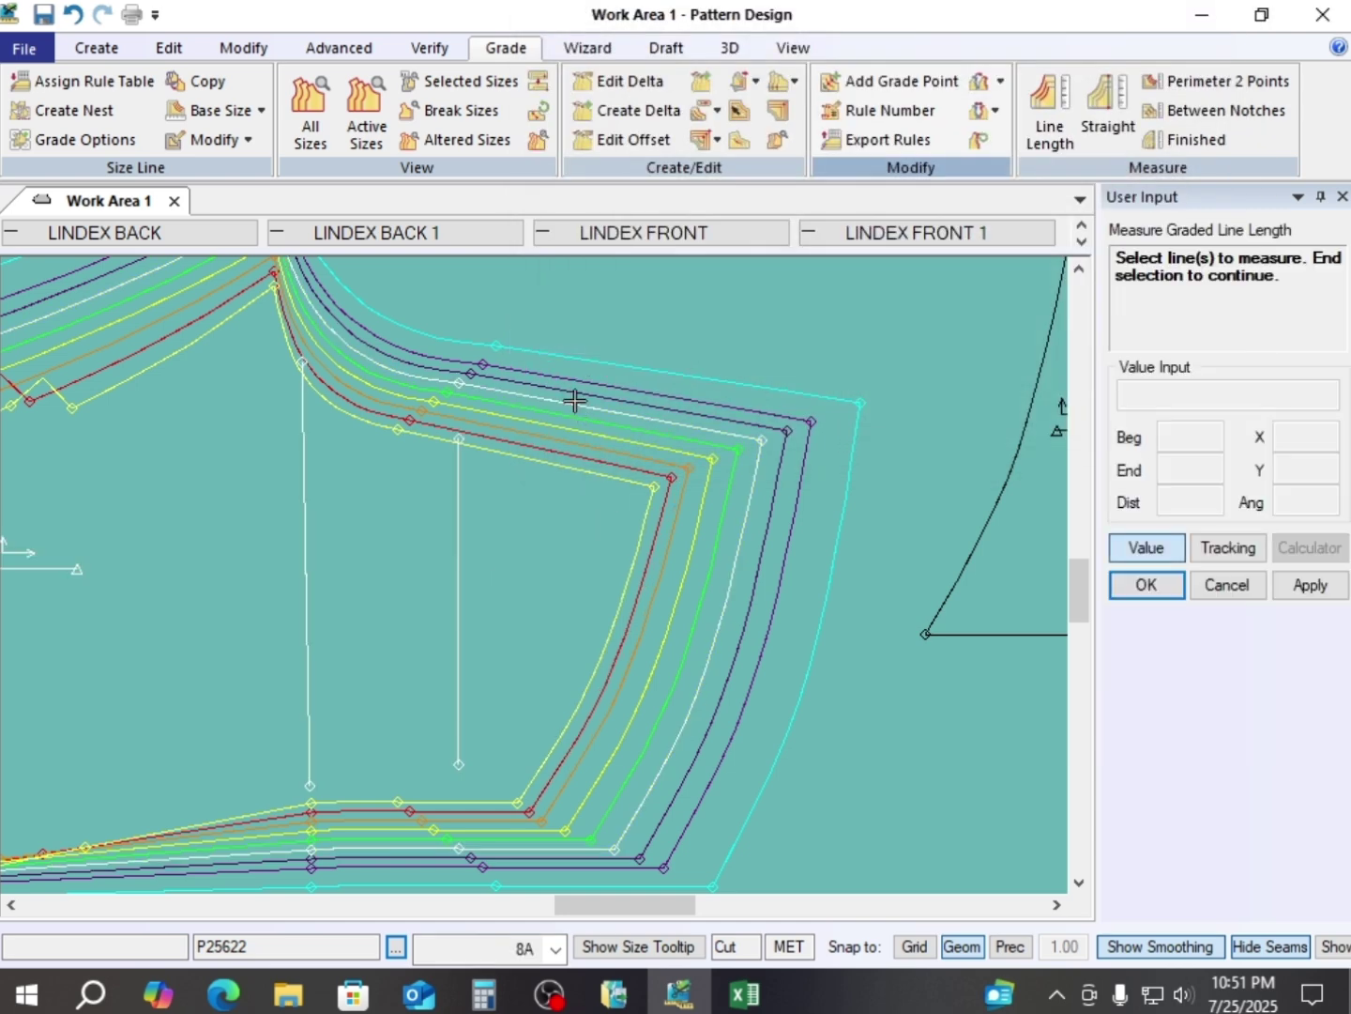
click(531, 410)
right_click(345, 356)
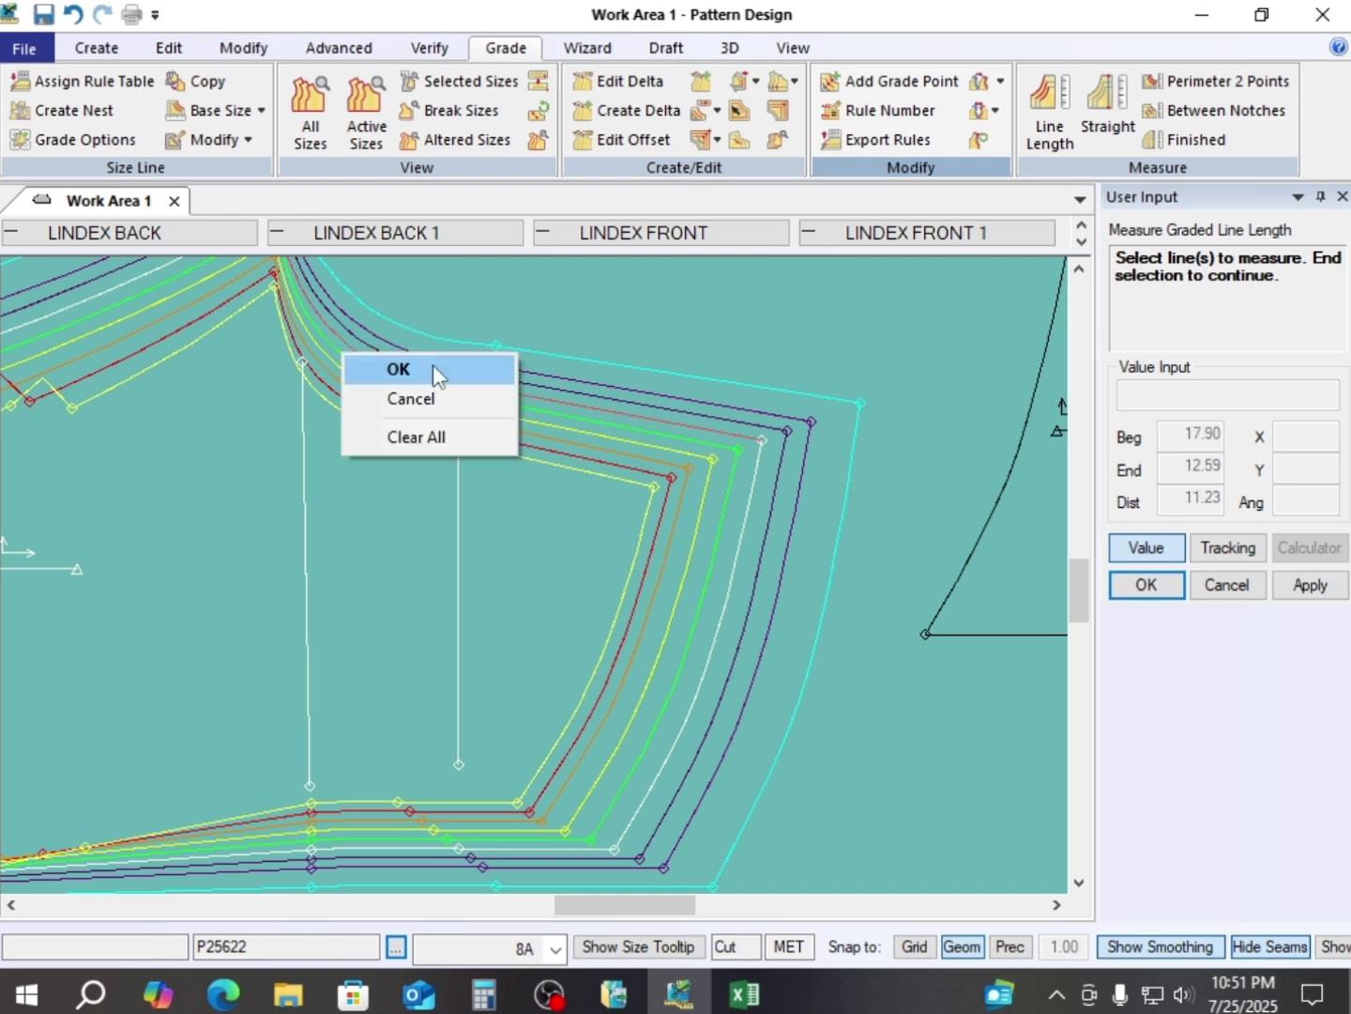
click(440, 374)
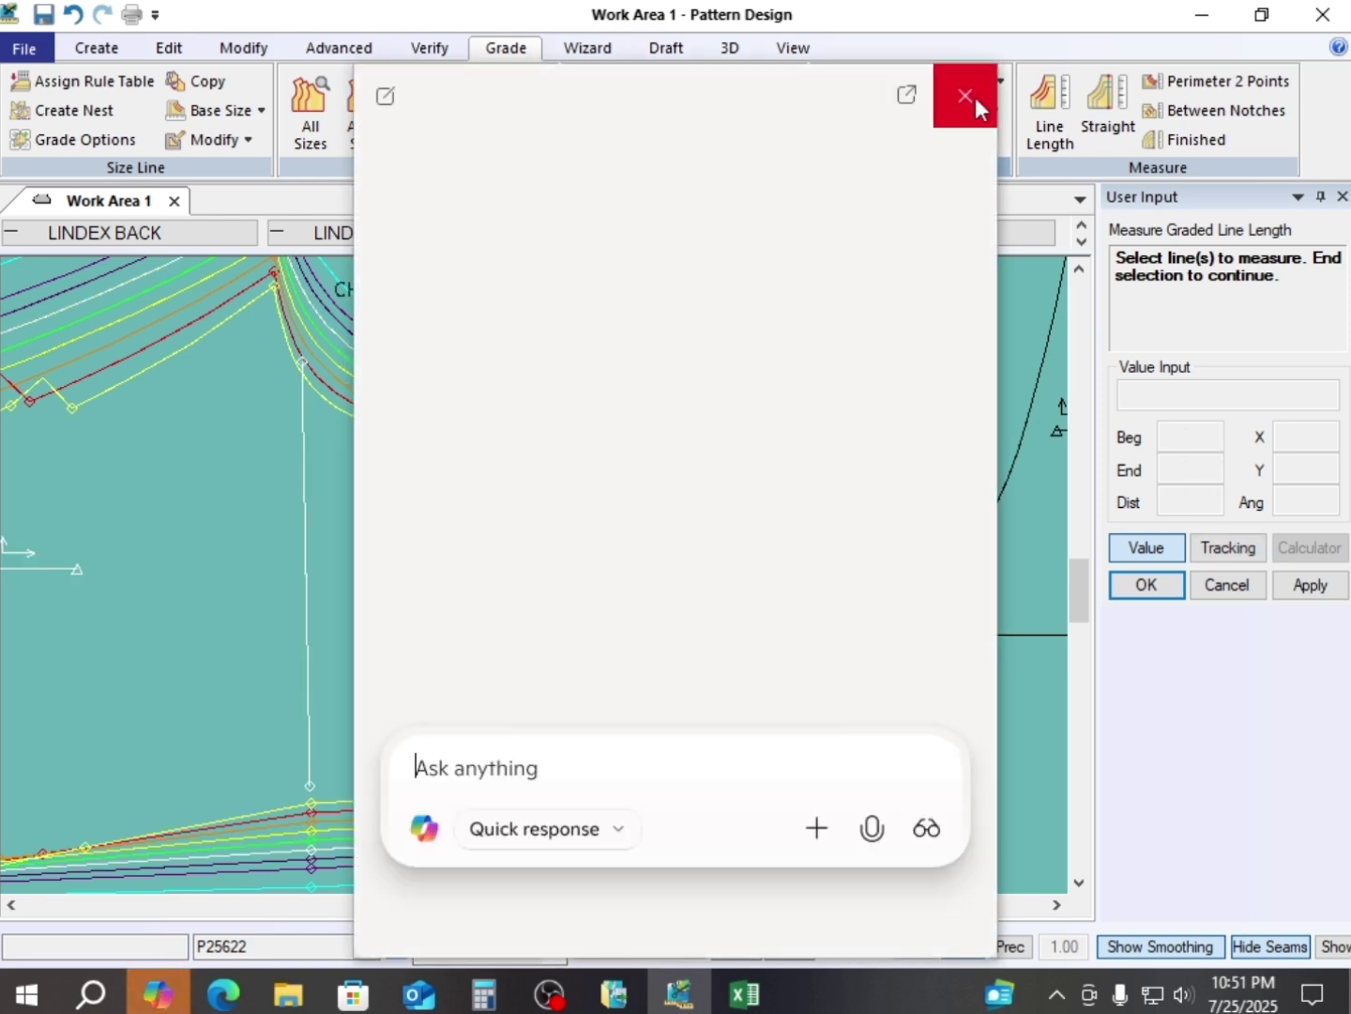
click(971, 96)
drag(752, 349, 934, 164)
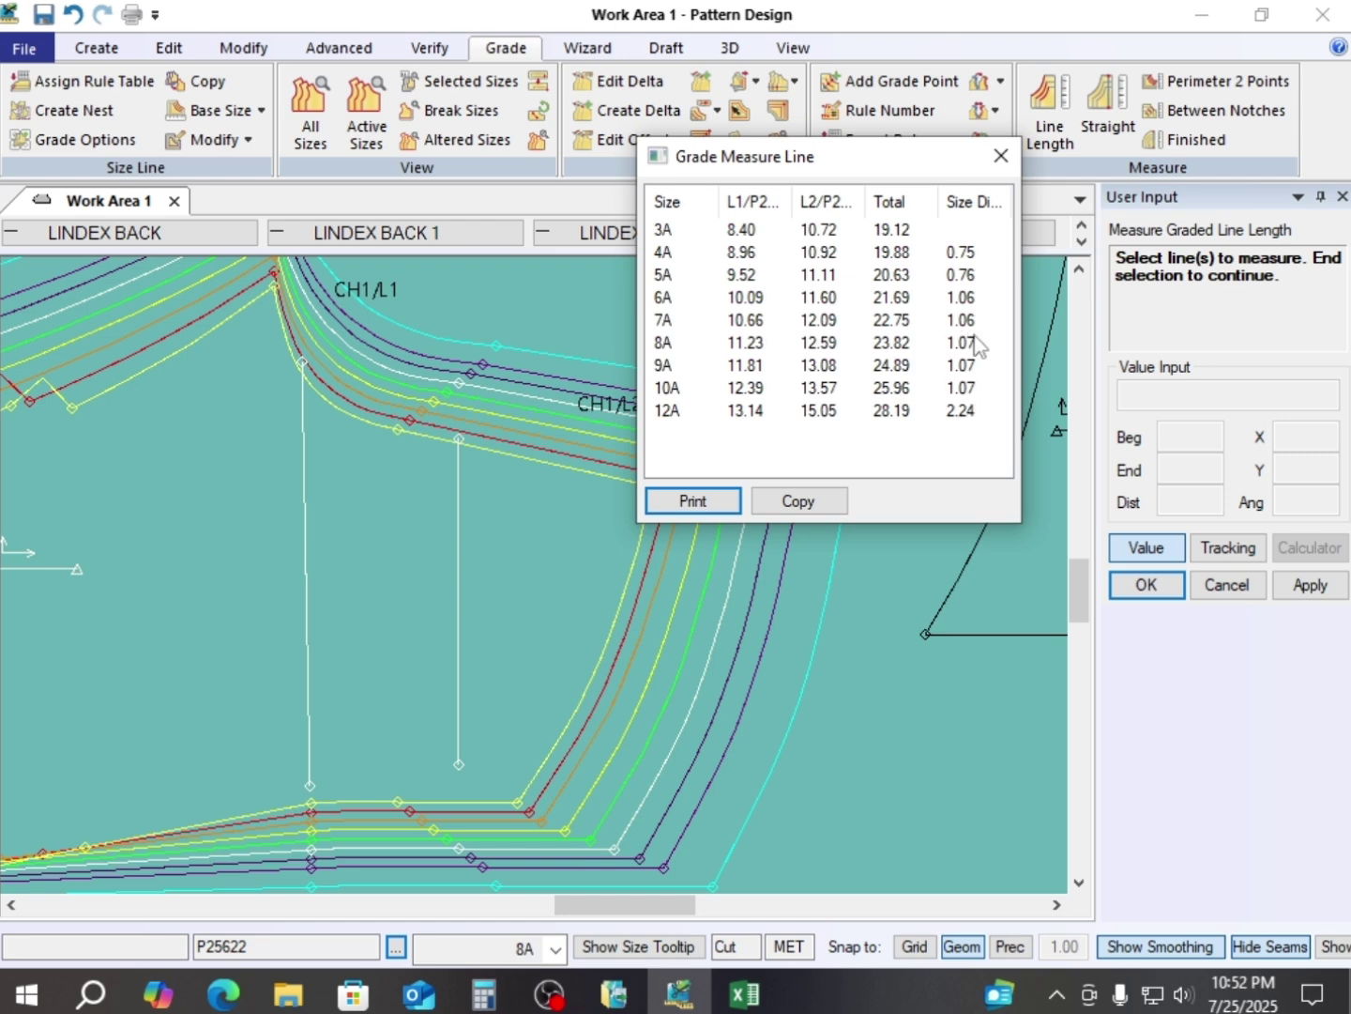
click(1001, 157)
right_click(768, 310)
click(768, 313)
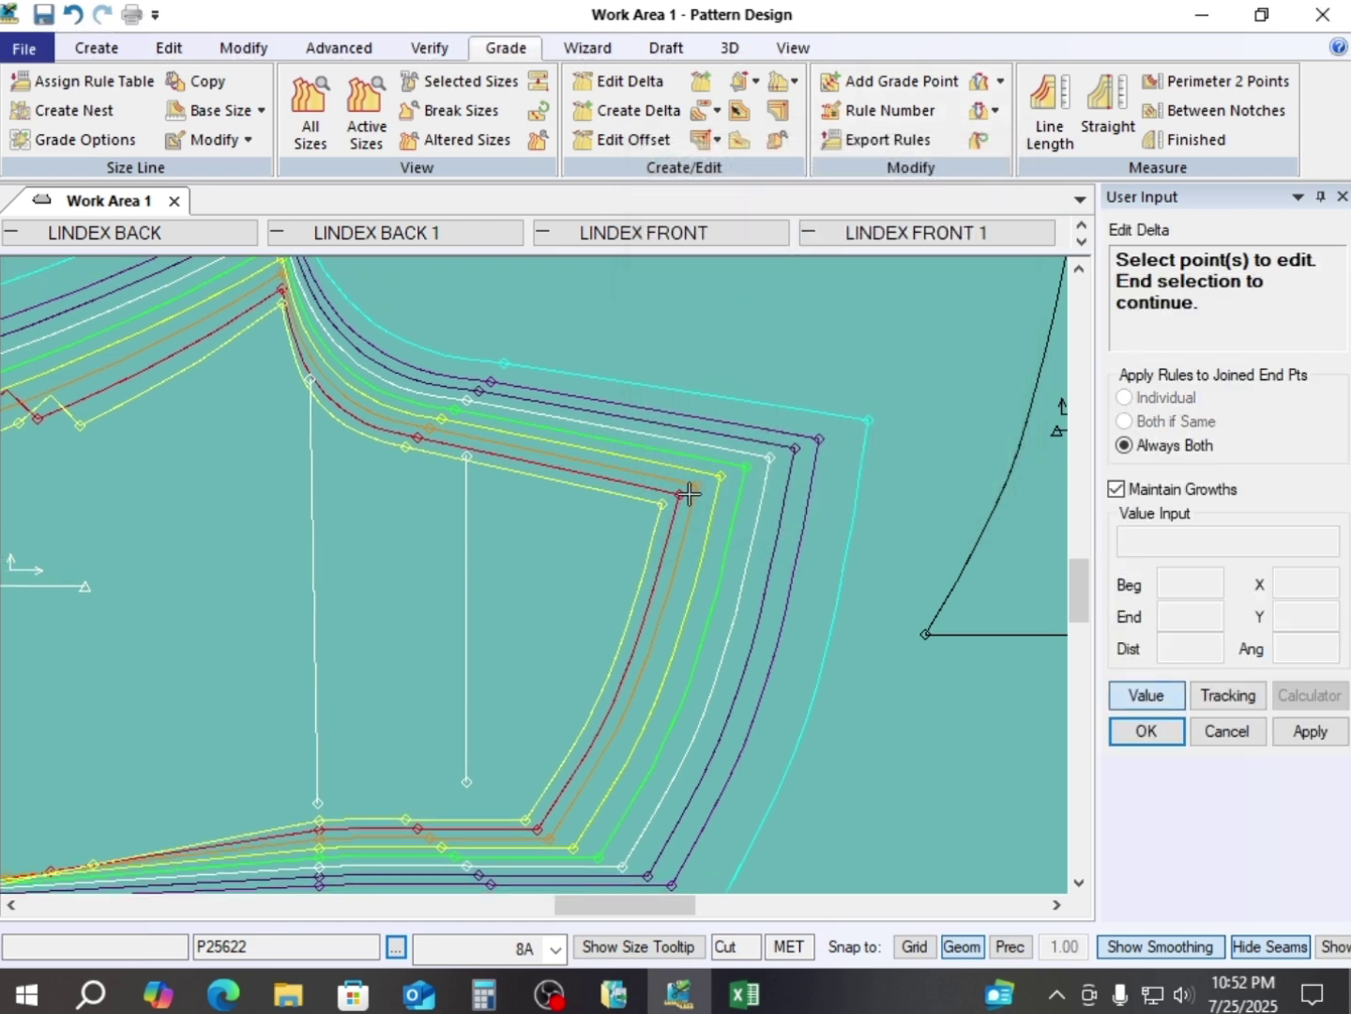
- Edit the grade point at the waist end of P25622's rise line, setting Delta X to 0.95 for 5A-6A and 6A-7A
click(771, 457)
right_click(795, 419)
click(801, 406)
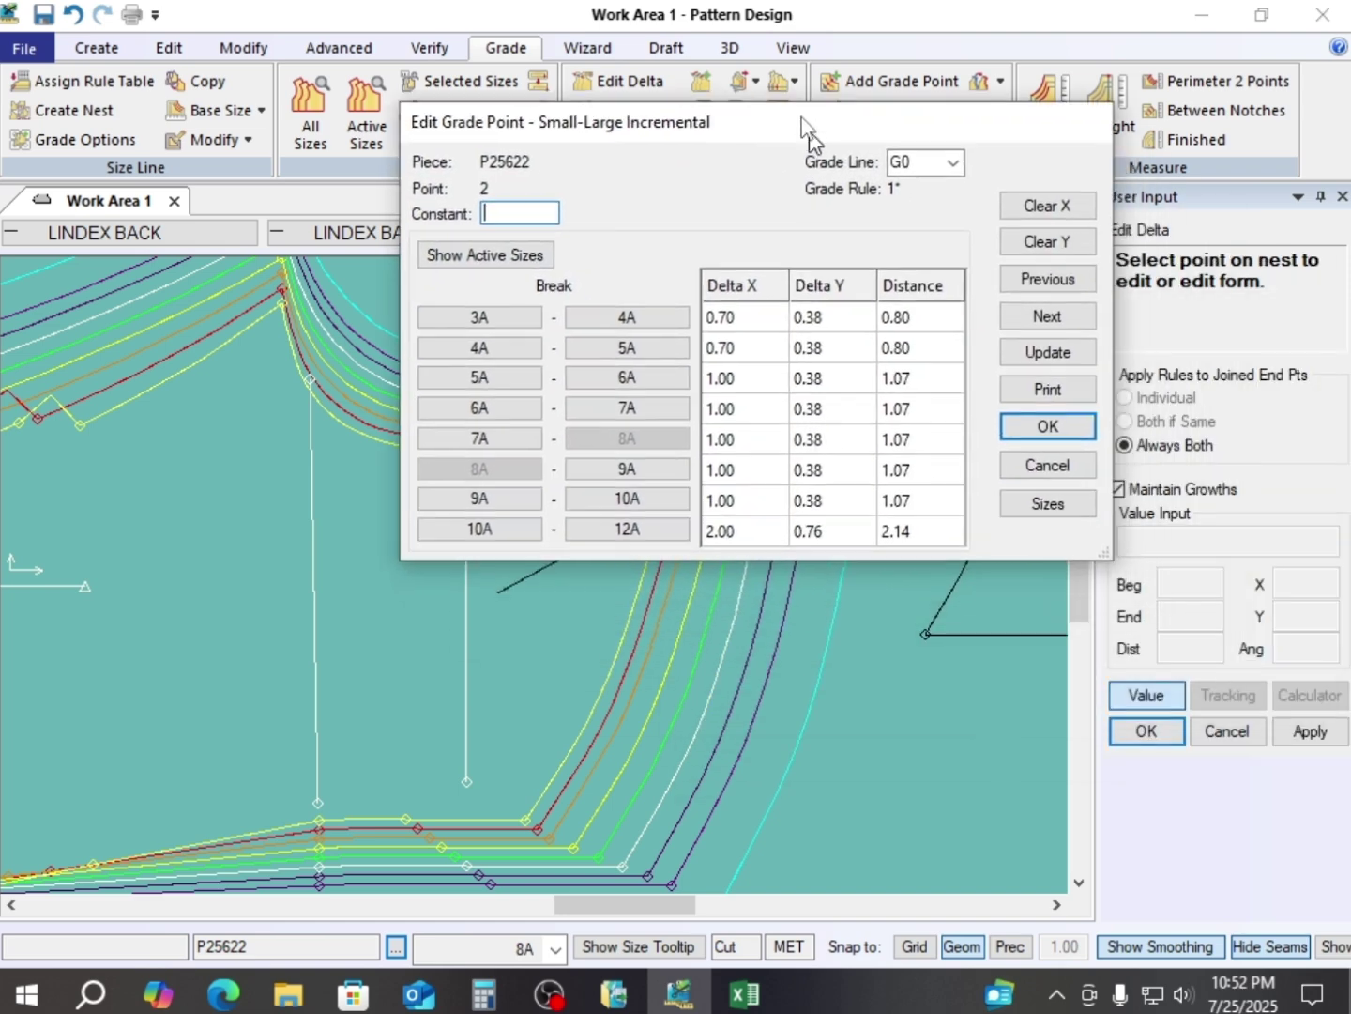
drag(805, 127, 709, 33)
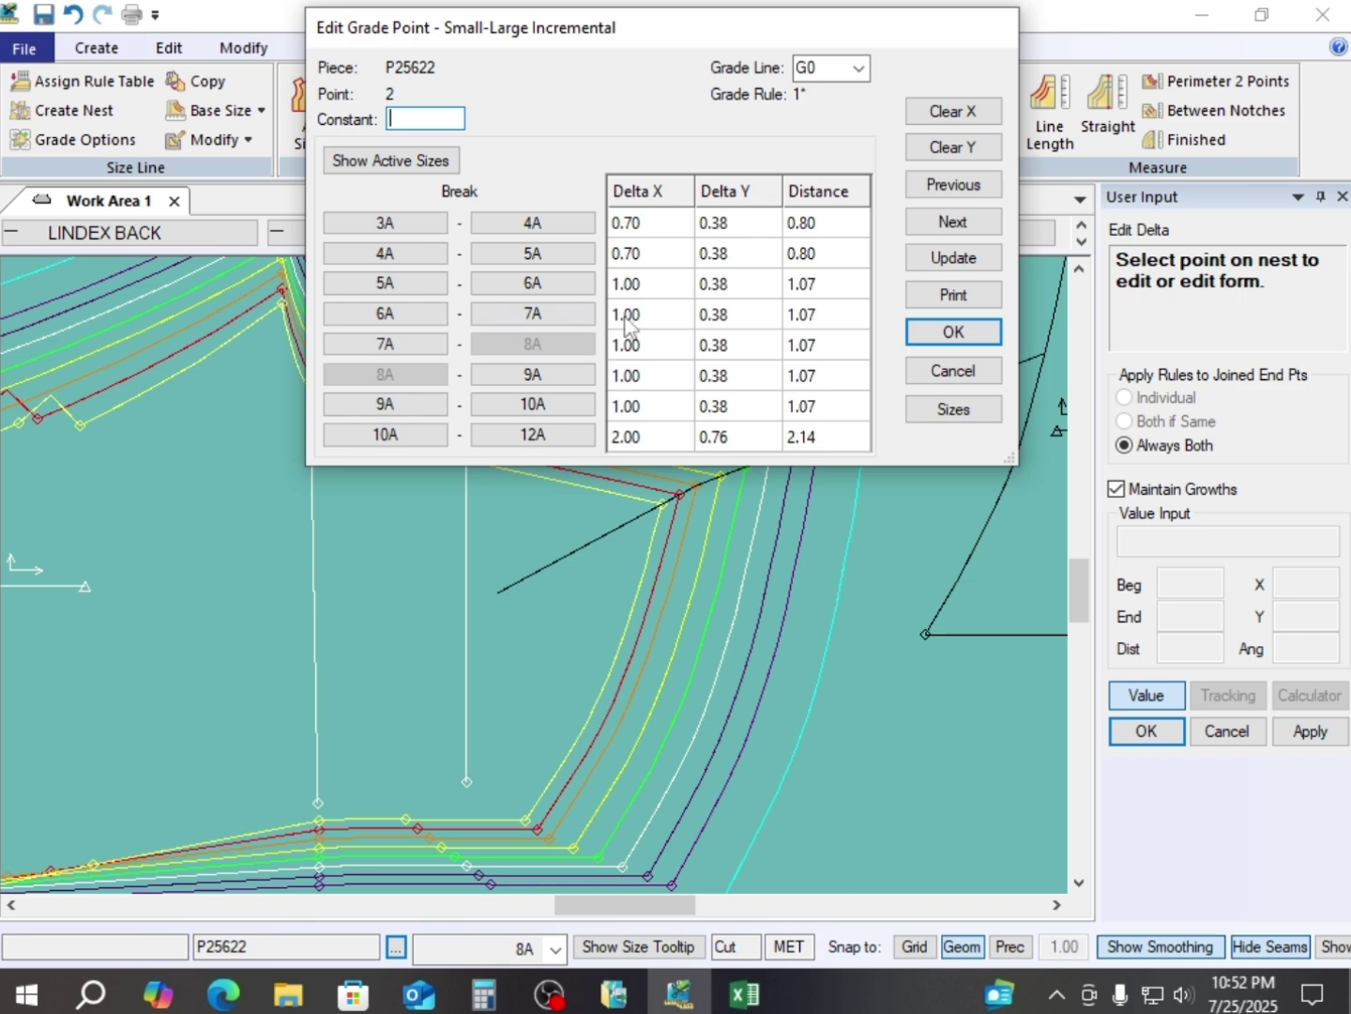
click(652, 284)
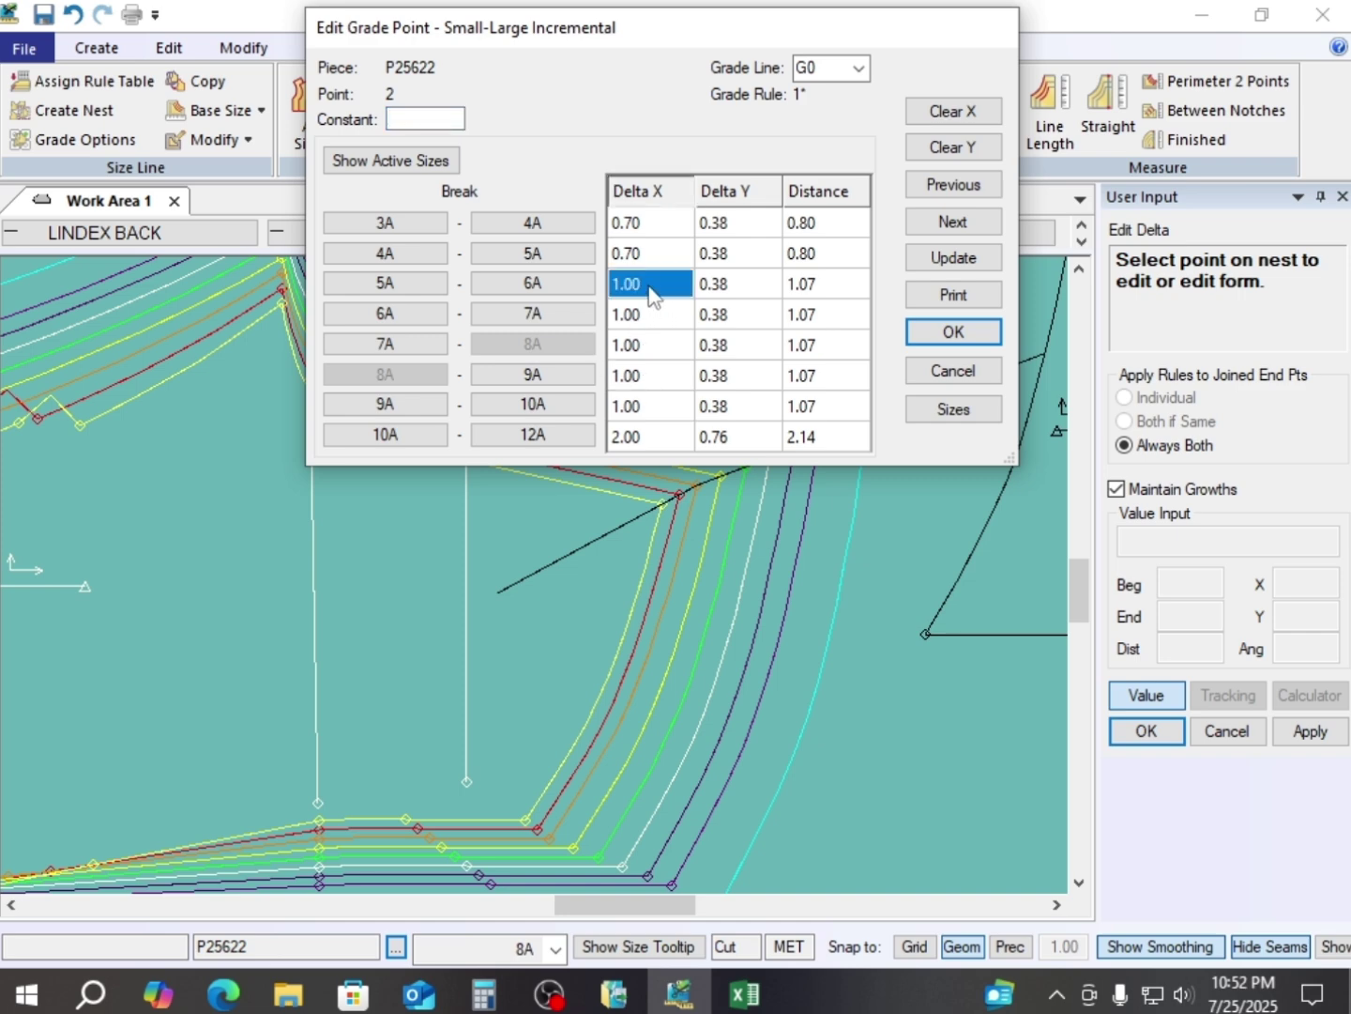
click(668, 286)
text(.95)
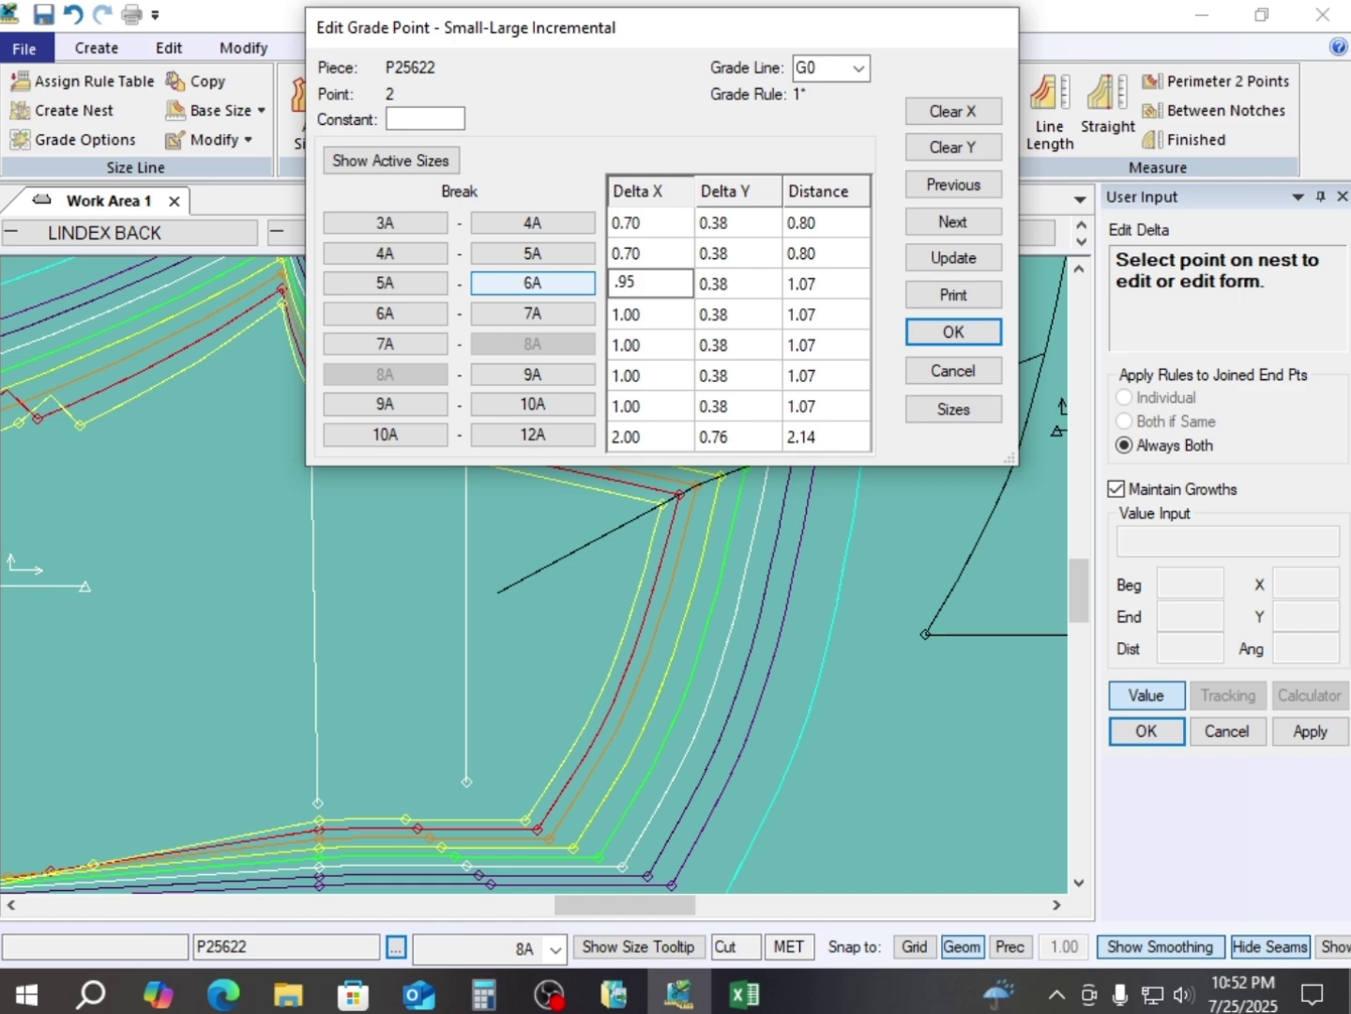
click(663, 317)
text(.95)
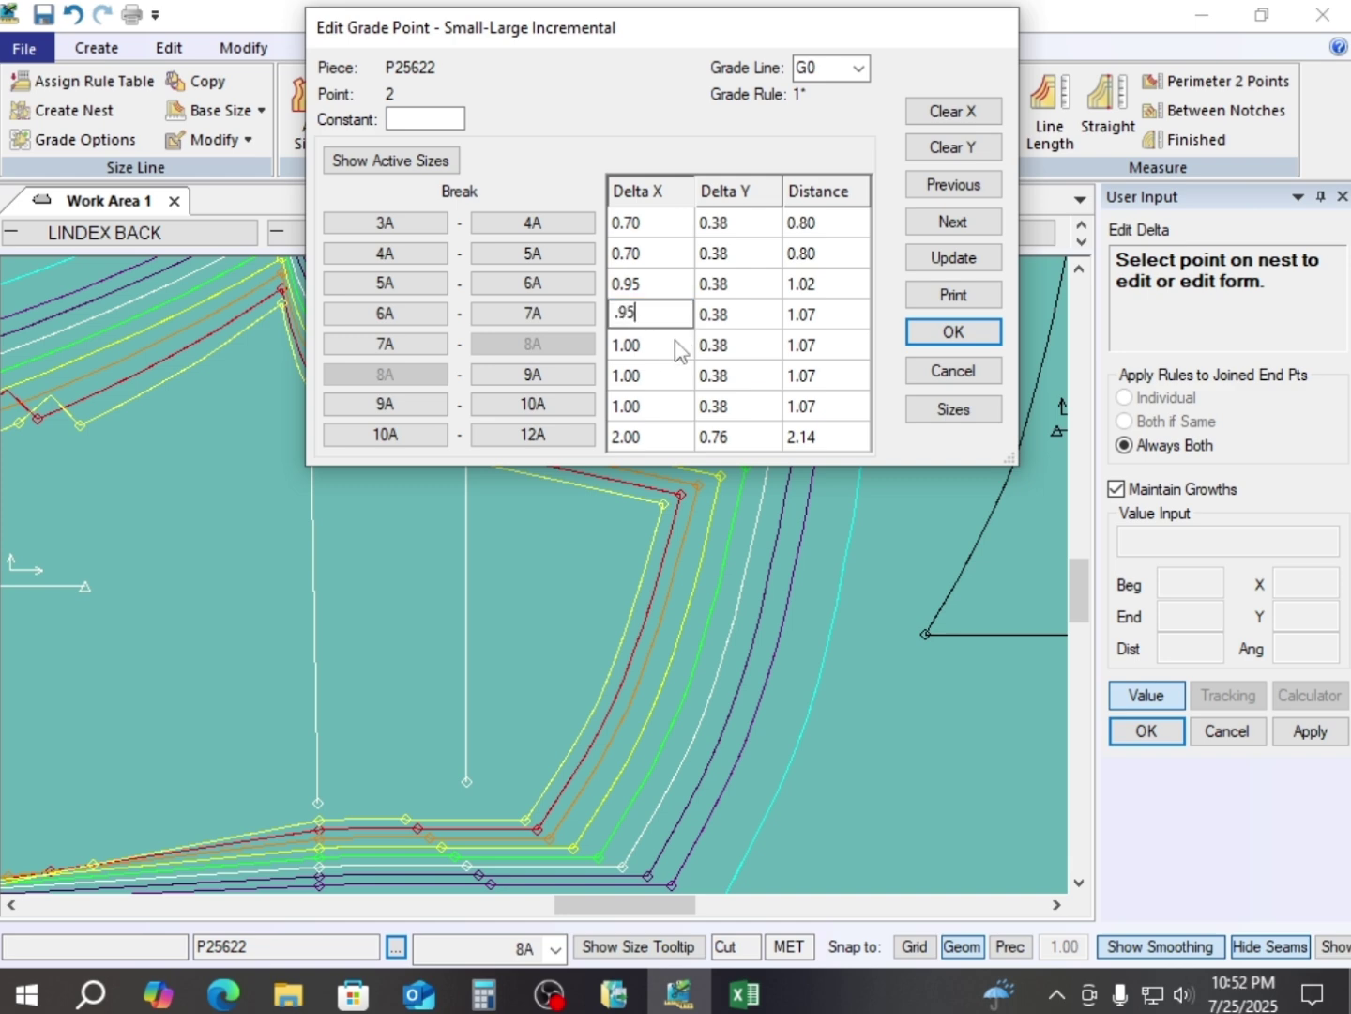
- Set the waist point's Delta X to 0.95 for the 7A-8A and 8A-9A size breaks
click(658, 347)
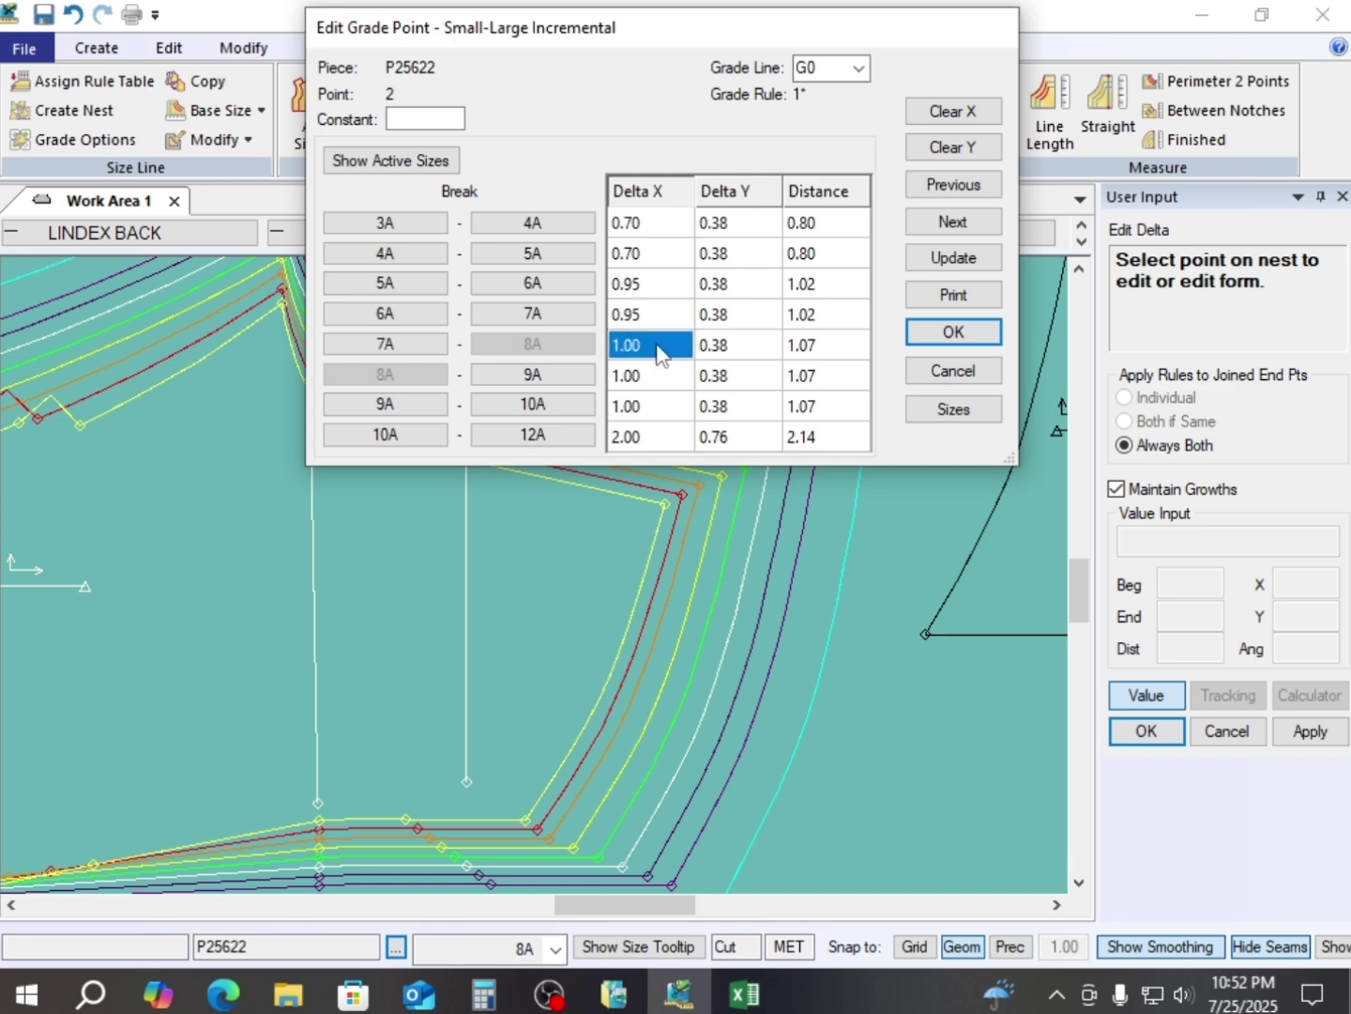
text(.)
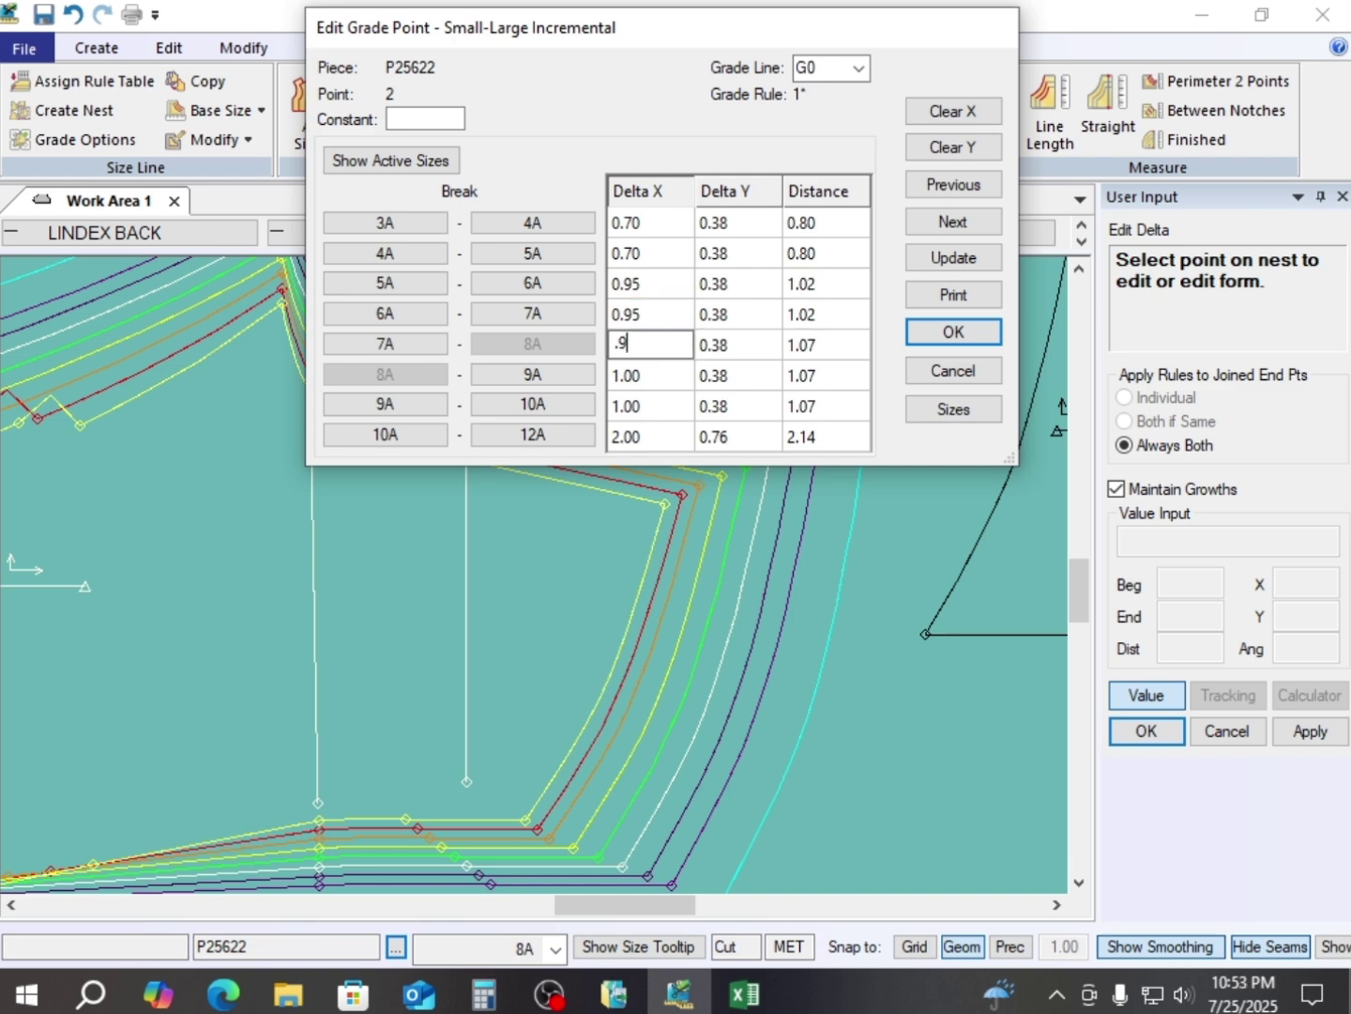
text(95)
click(670, 384)
text(.)
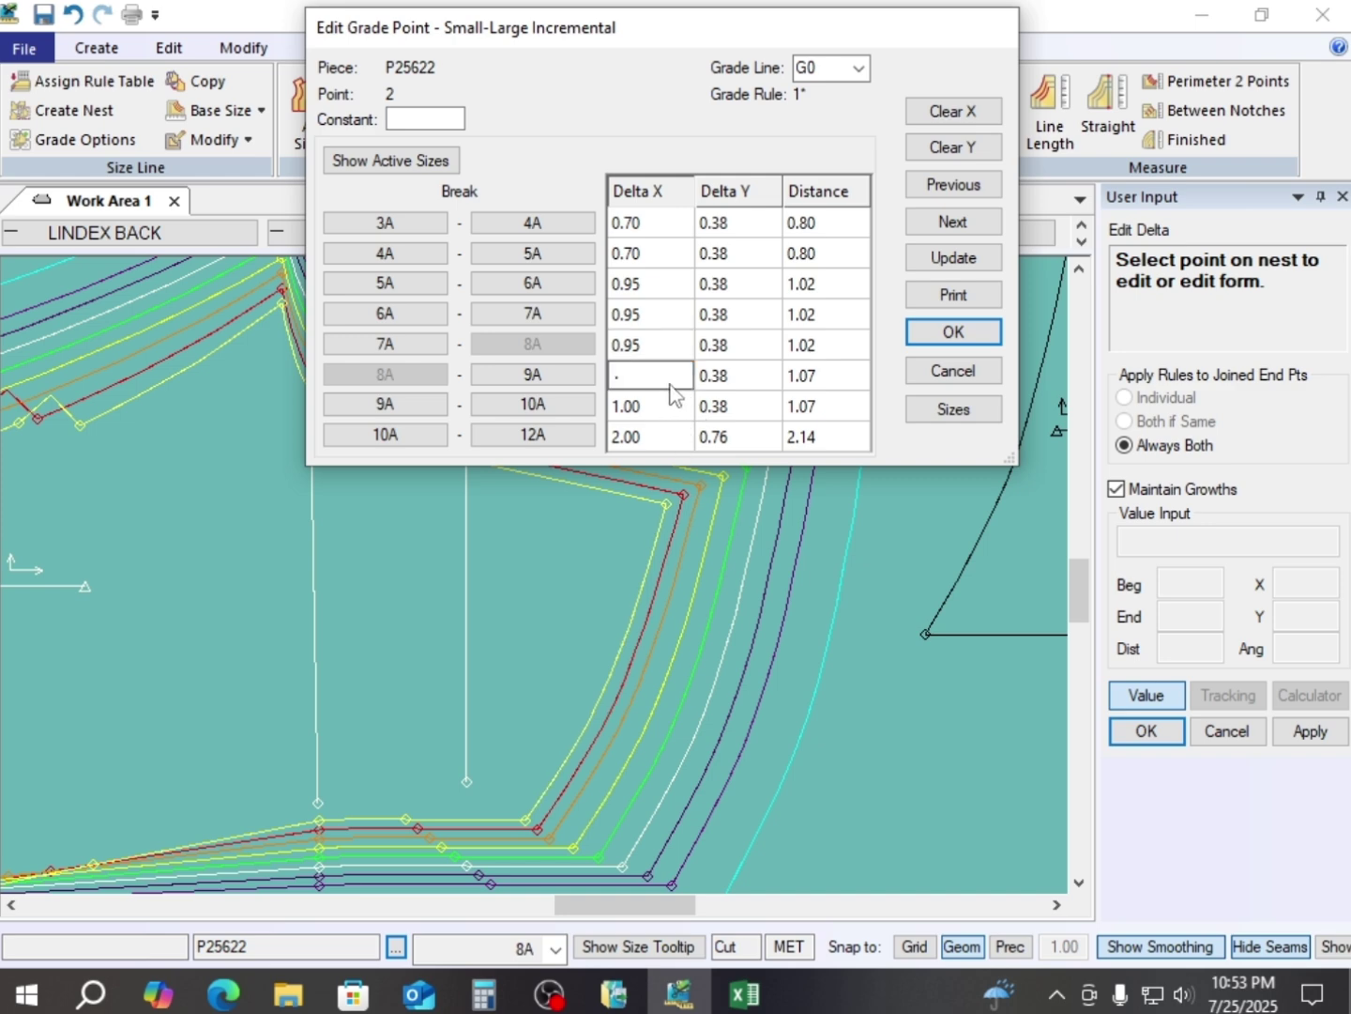
text(95)
- Set the waist point's Delta X to 0.90 for 9A-10A and 1.90 for 10A-12A, apply the grading and end Edit Delta
click(650, 410)
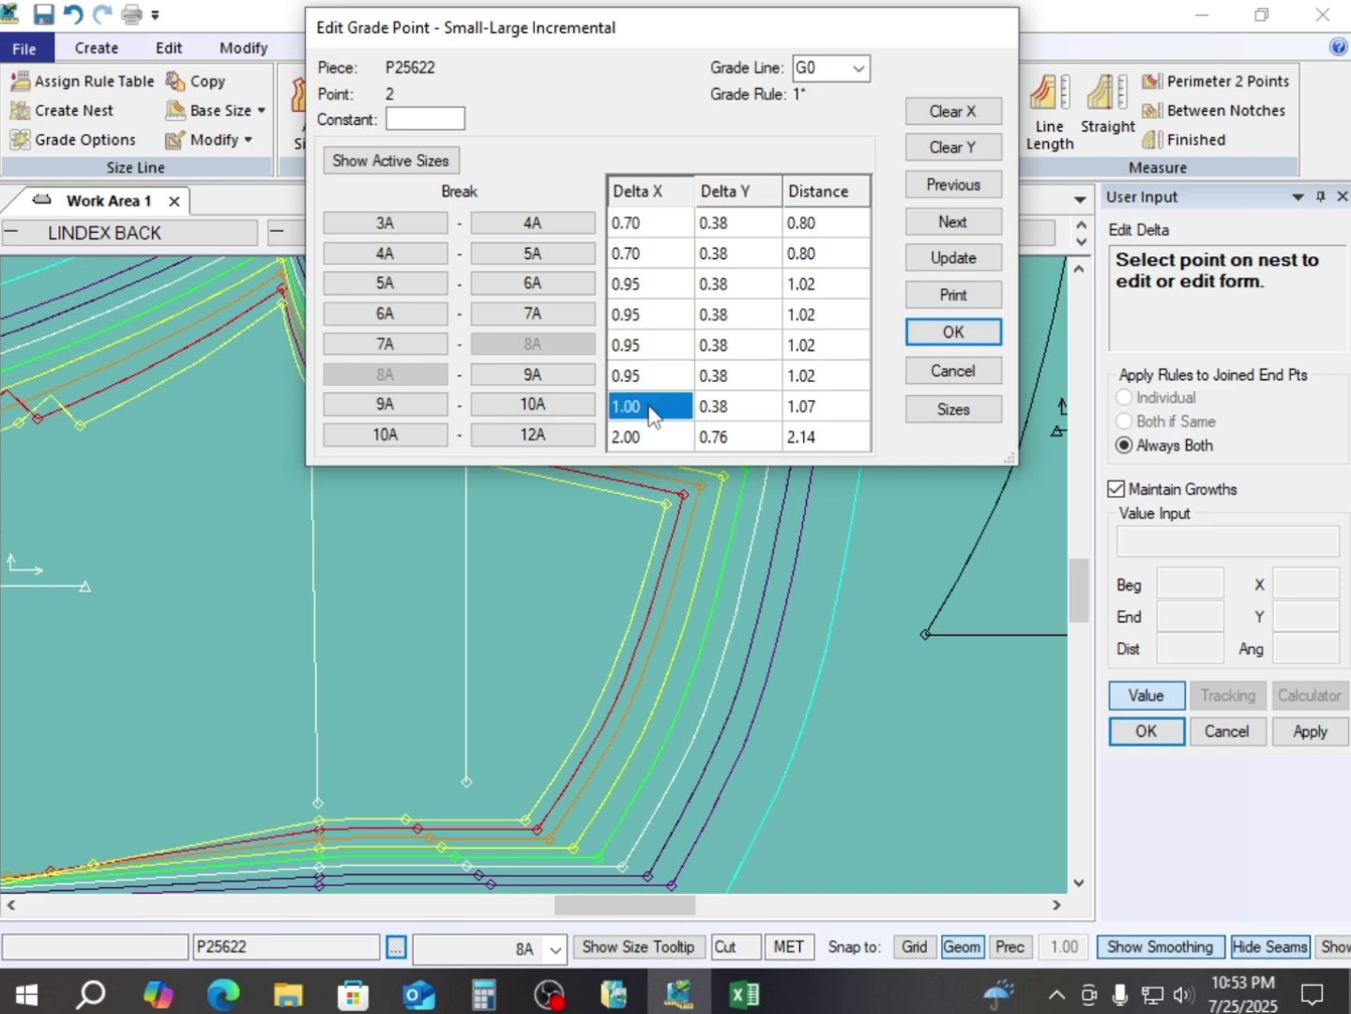
text(.9)
click(655, 438)
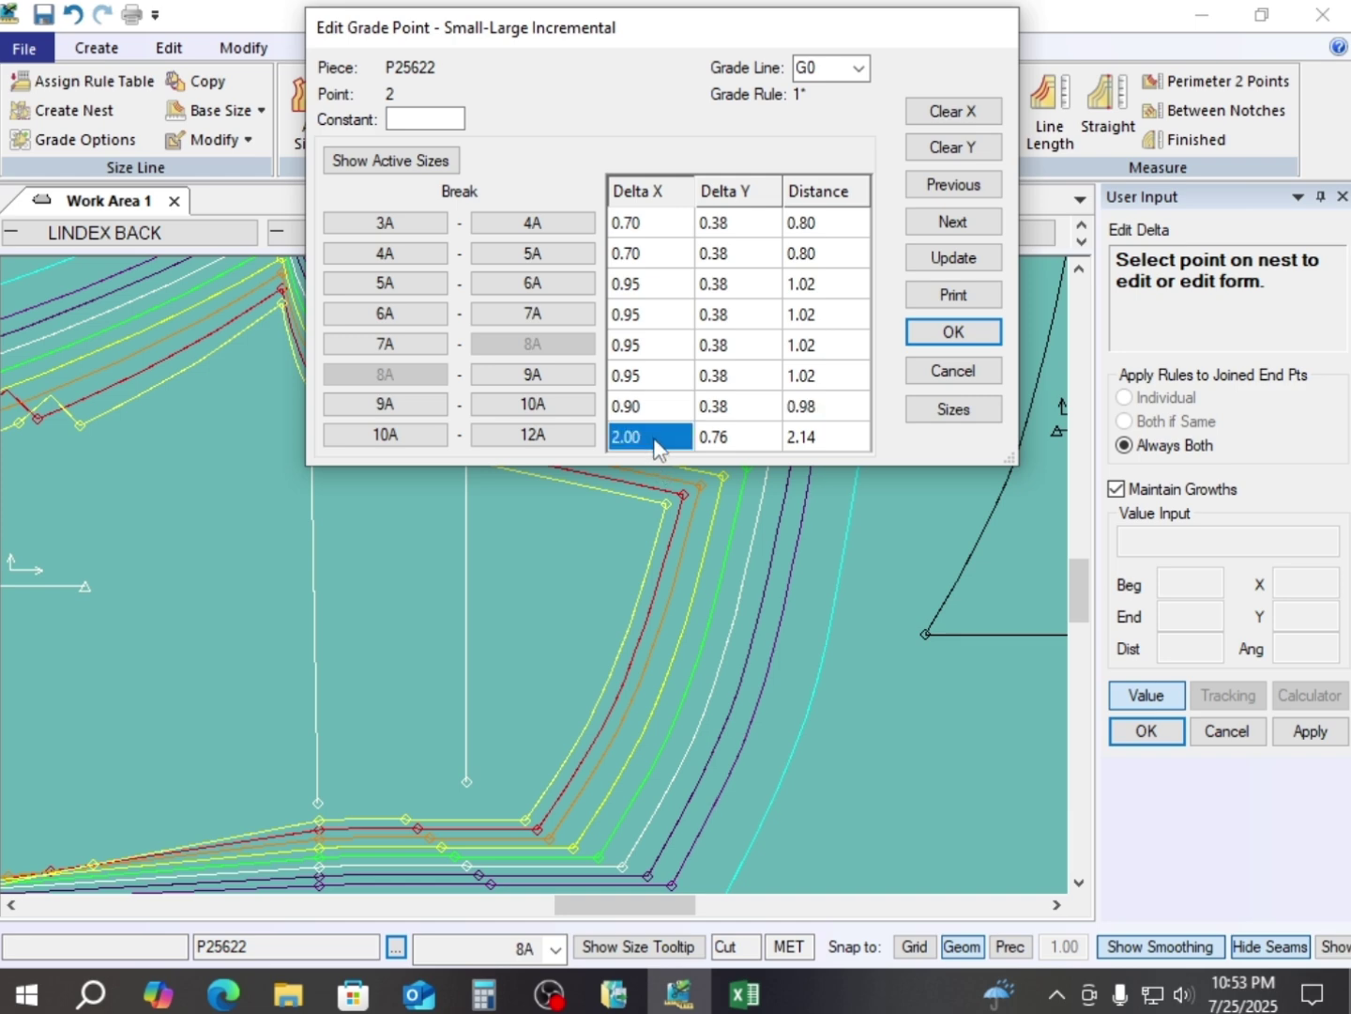
text(1.)
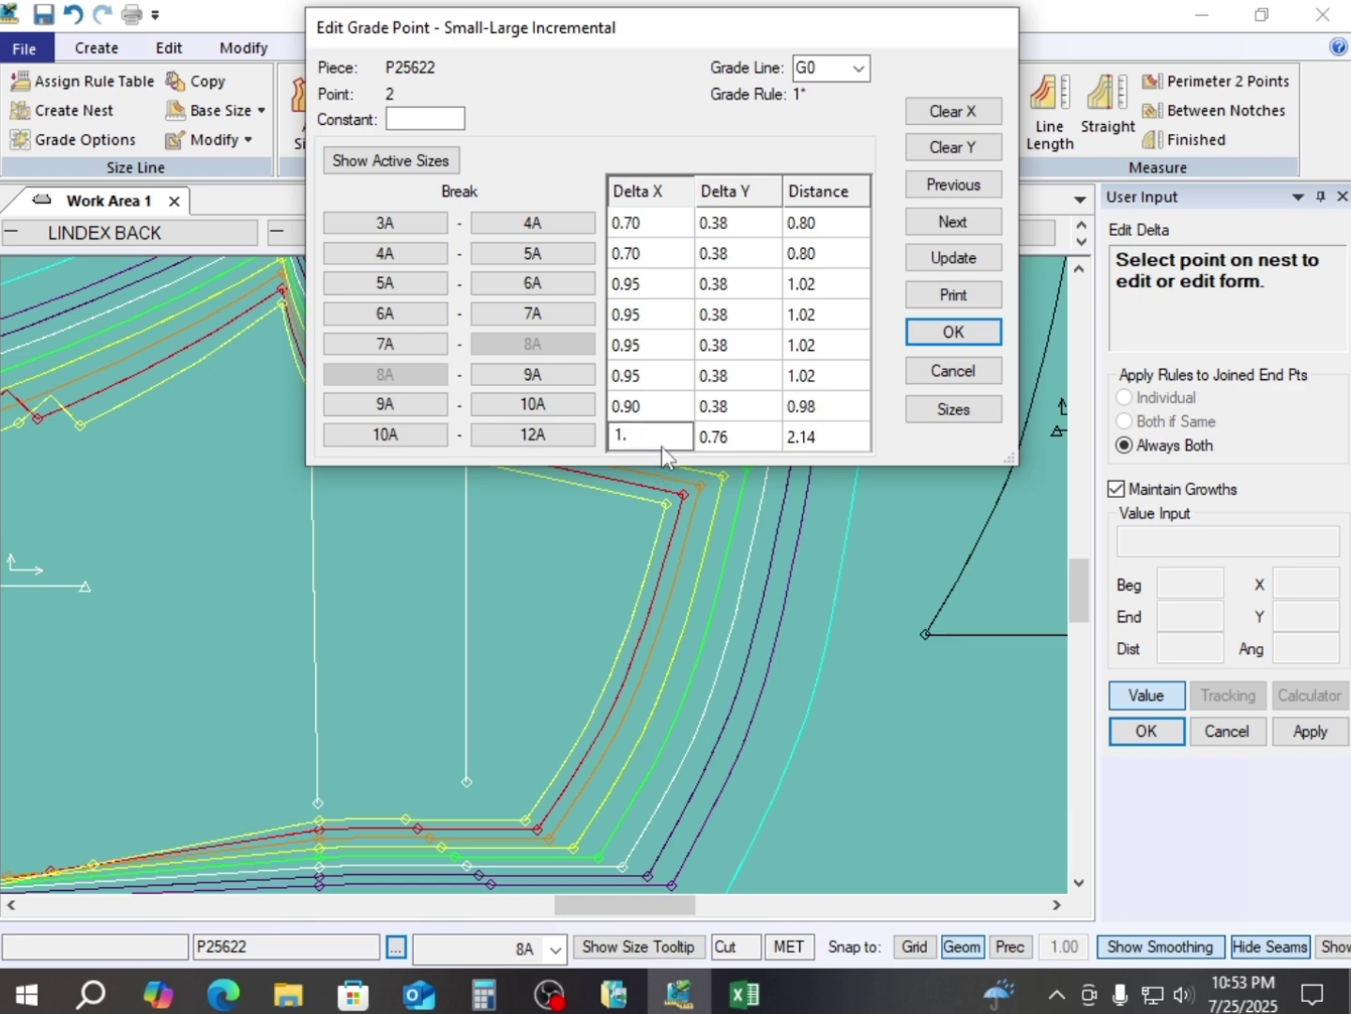
text(9)
click(954, 332)
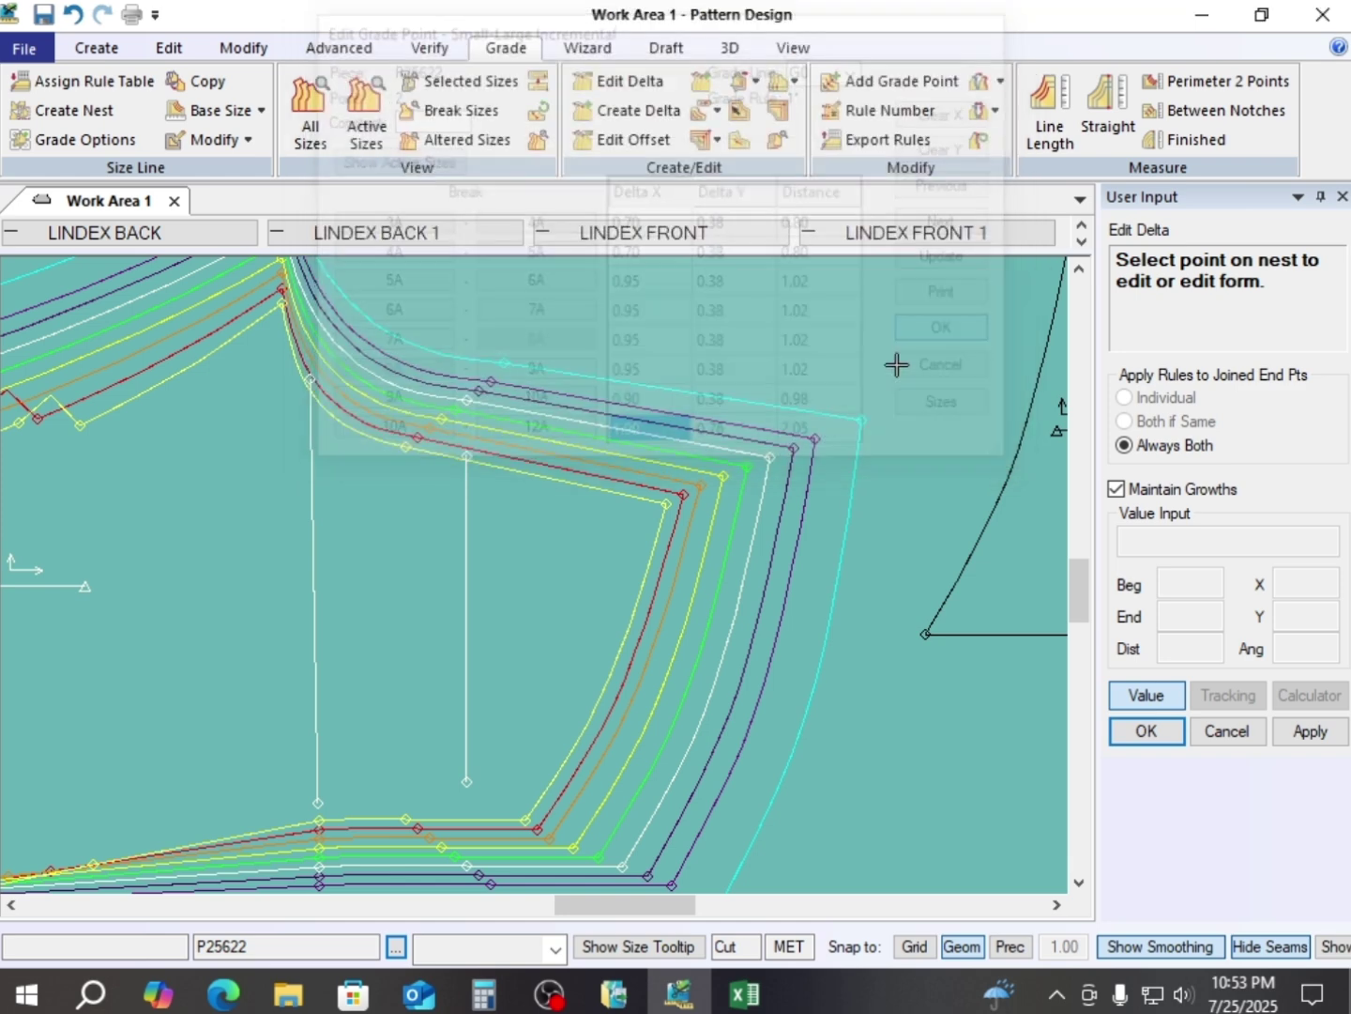
right_click(624, 345)
click(624, 347)
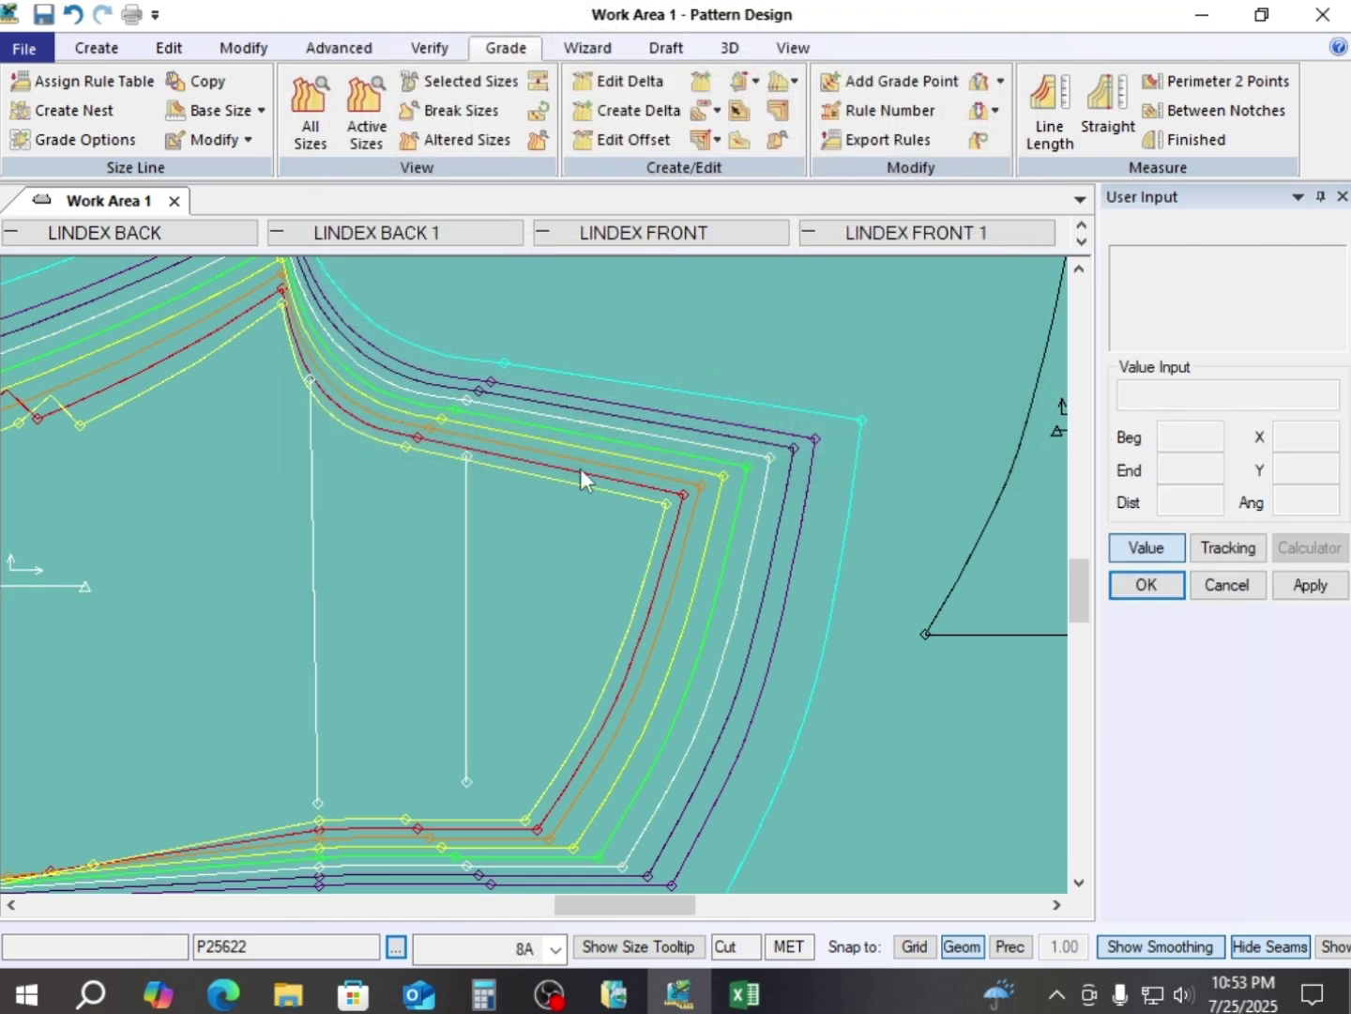
- Remeasure the graded line lengths of P25622's crotch curve and rise line, check the size differences, and end the measurement
key(alt)
key(g)
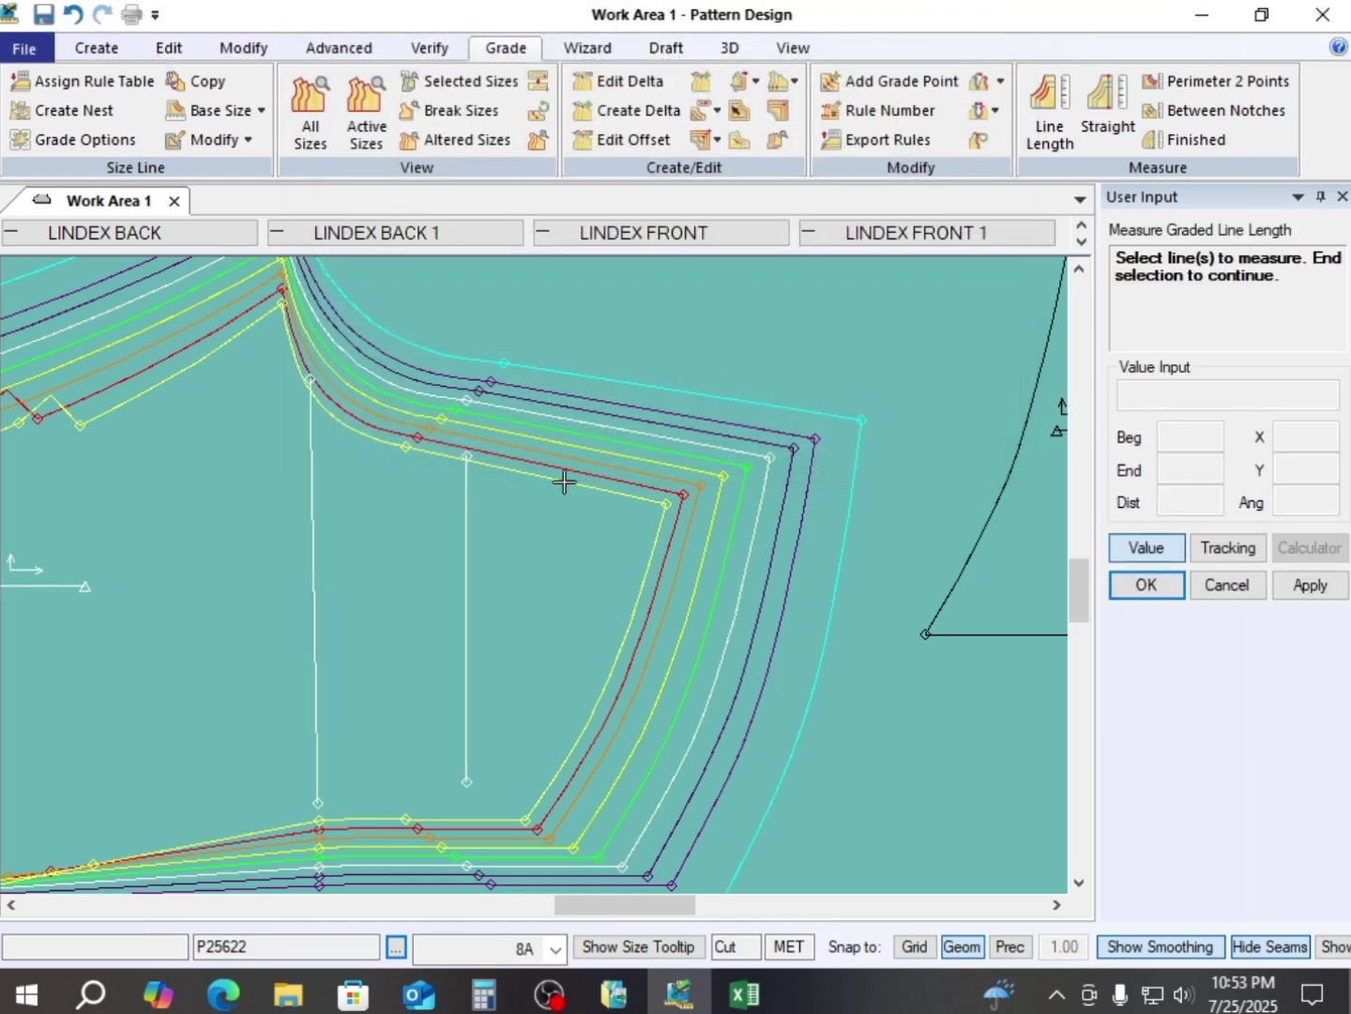
click(600, 443)
click(443, 395)
right_click(601, 355)
click(608, 362)
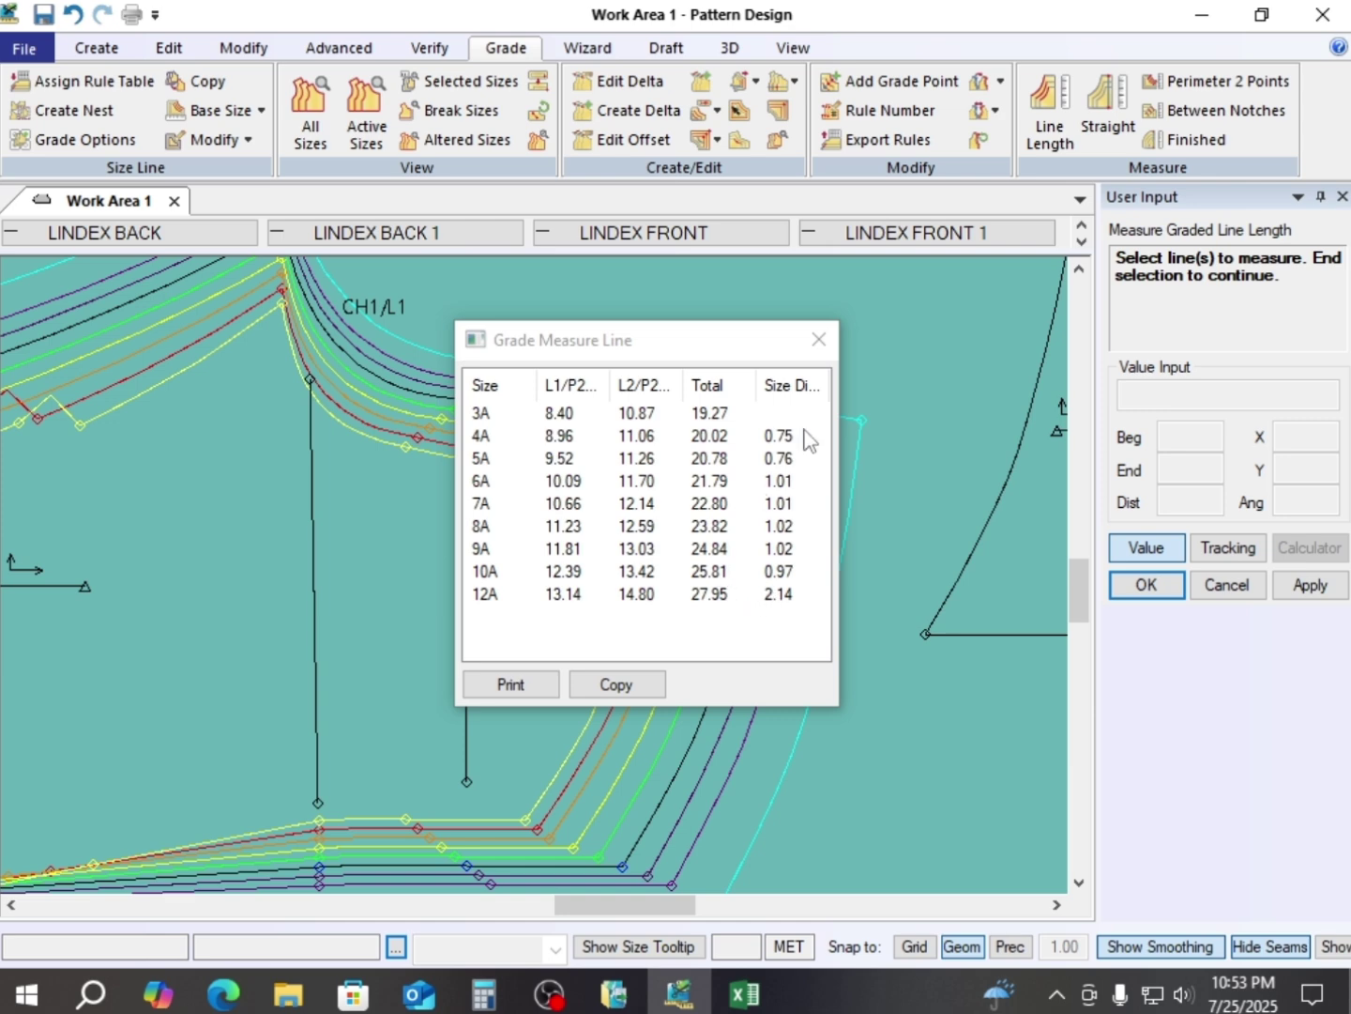
click(815, 341)
scroll(757, 525, up, 2)
scroll(768, 583, down, 1)
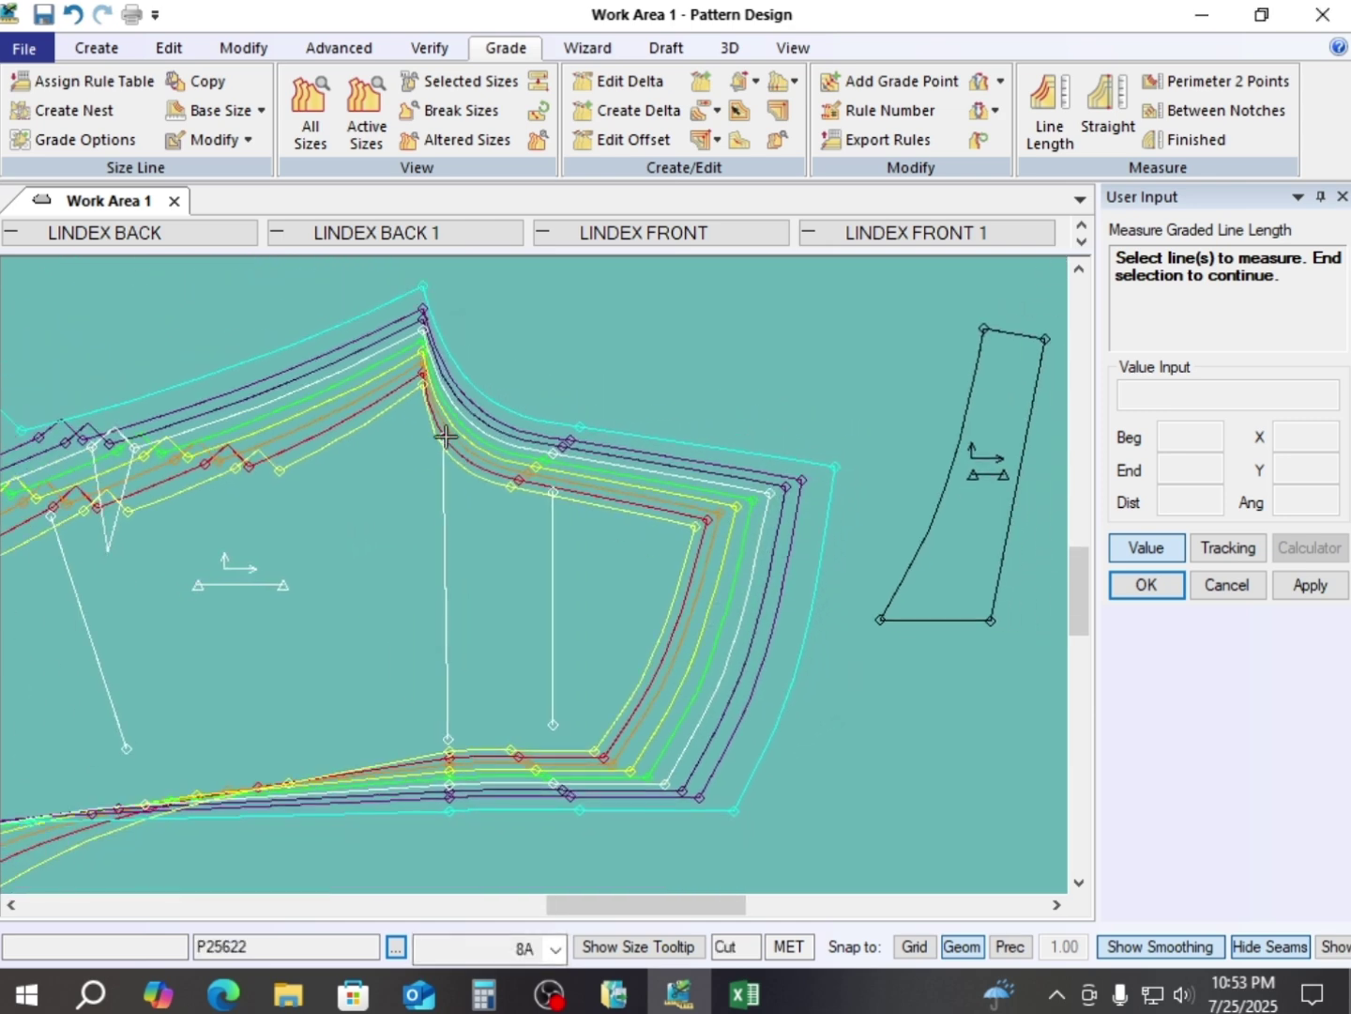
scroll(590, 706, down, 2)
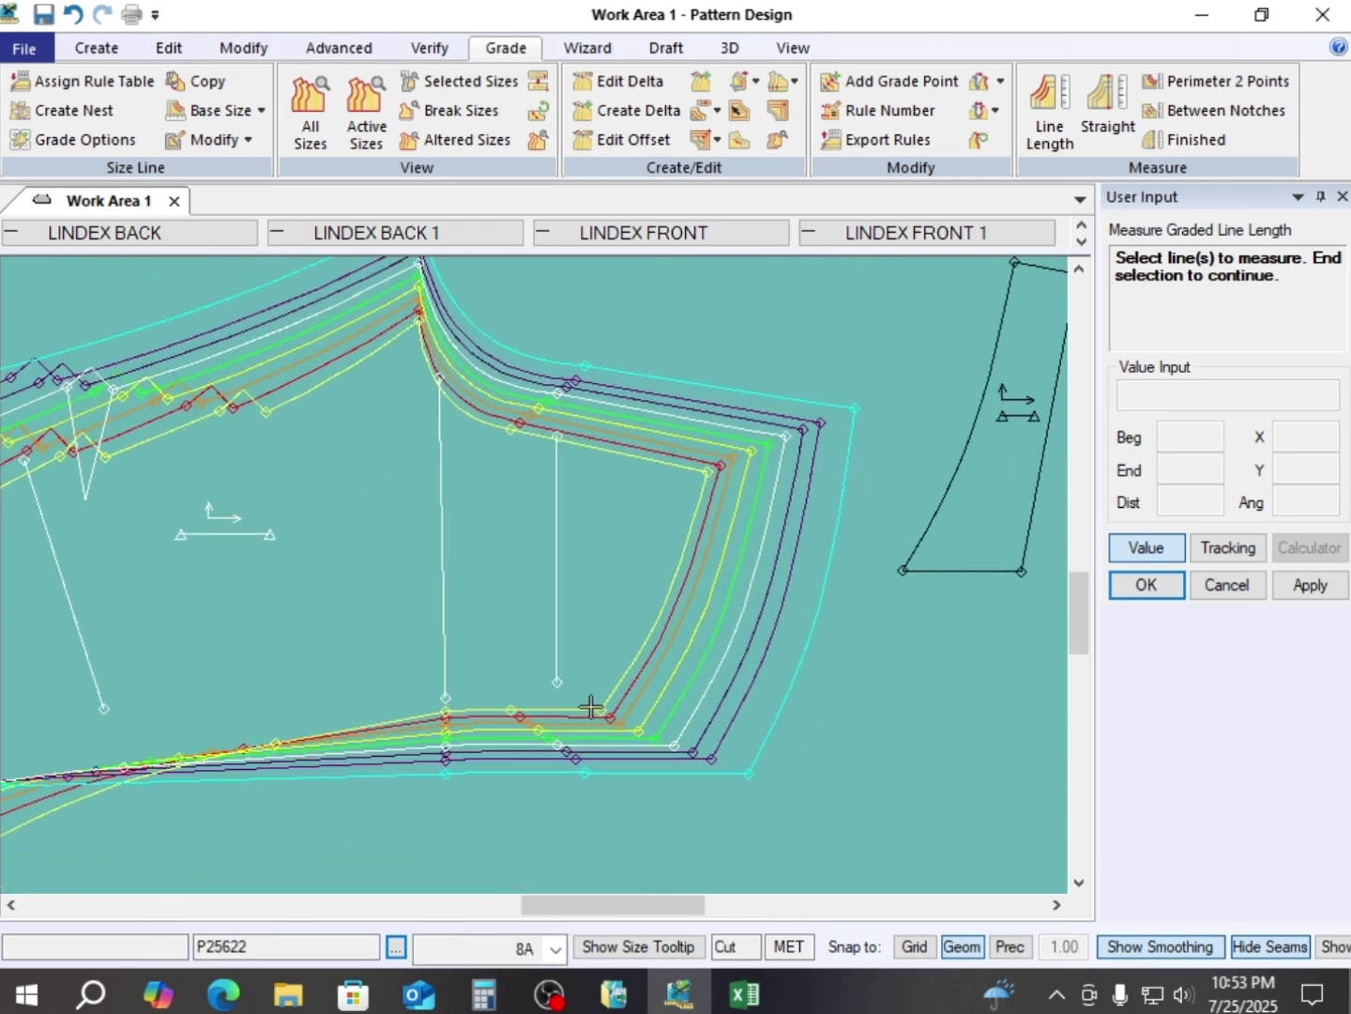
scroll(589, 706, down, 1)
scroll(559, 396, up, 2)
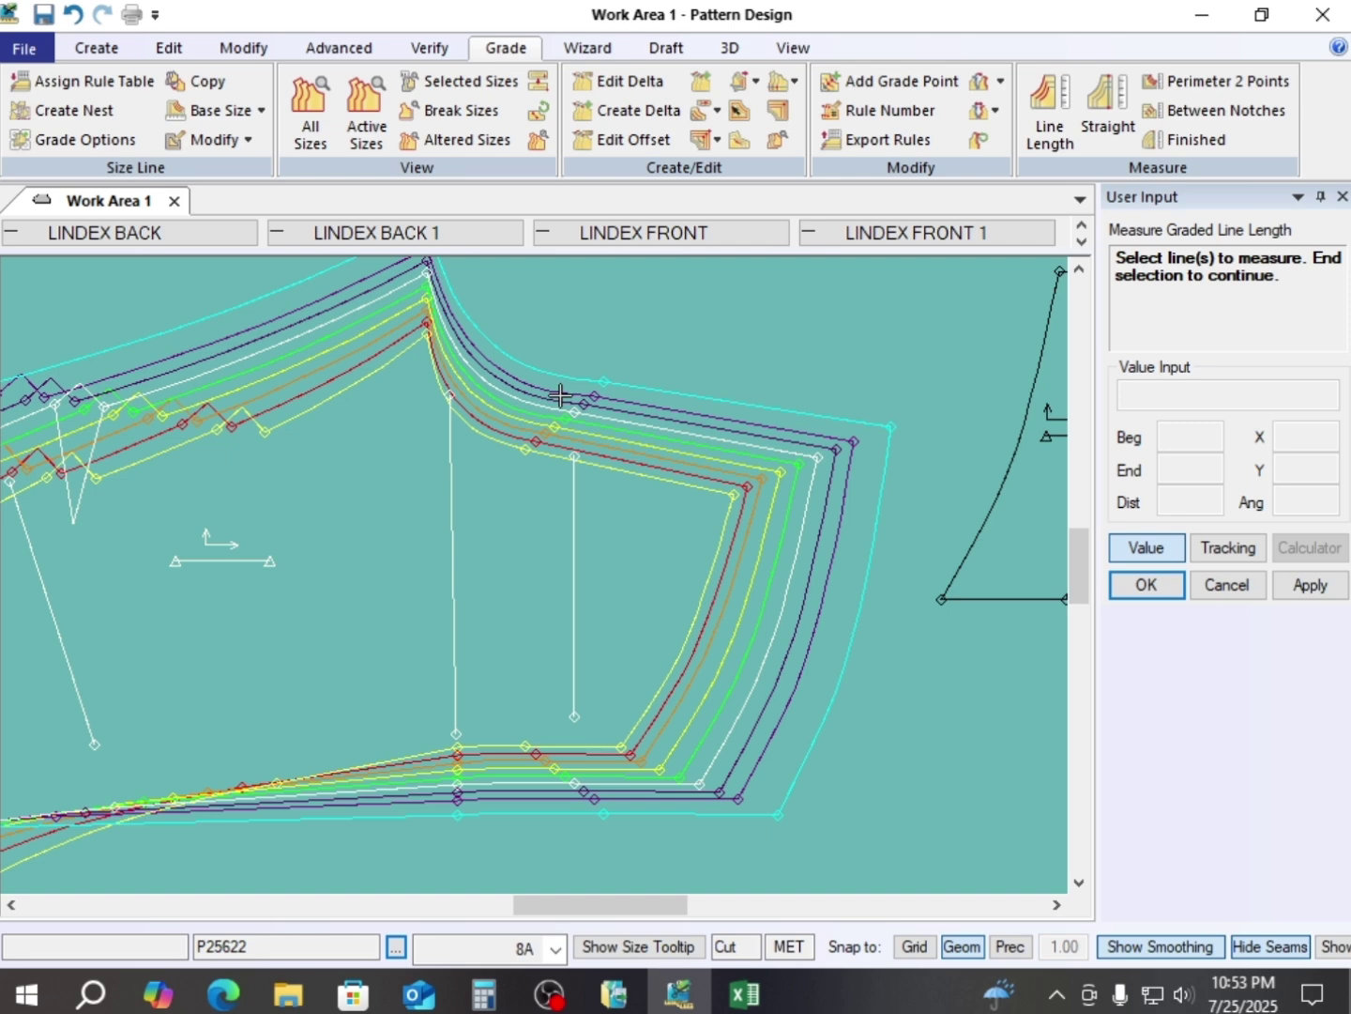
scroll(562, 397, up, 2)
scroll(588, 410, down, 3)
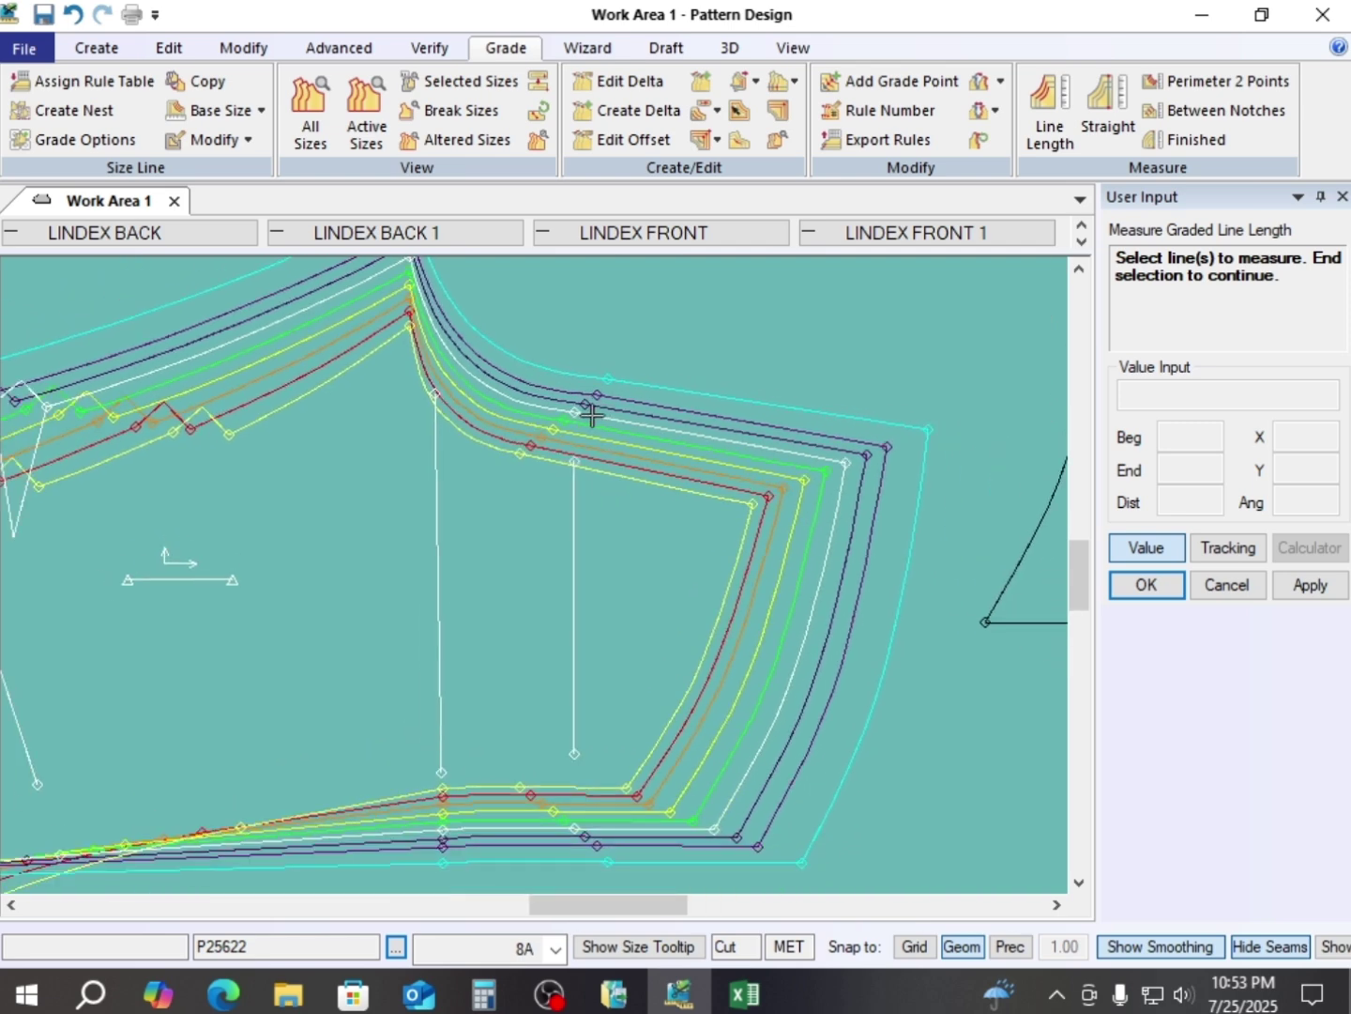
scroll(592, 414, down, 1)
right_click(714, 355)
click(727, 349)
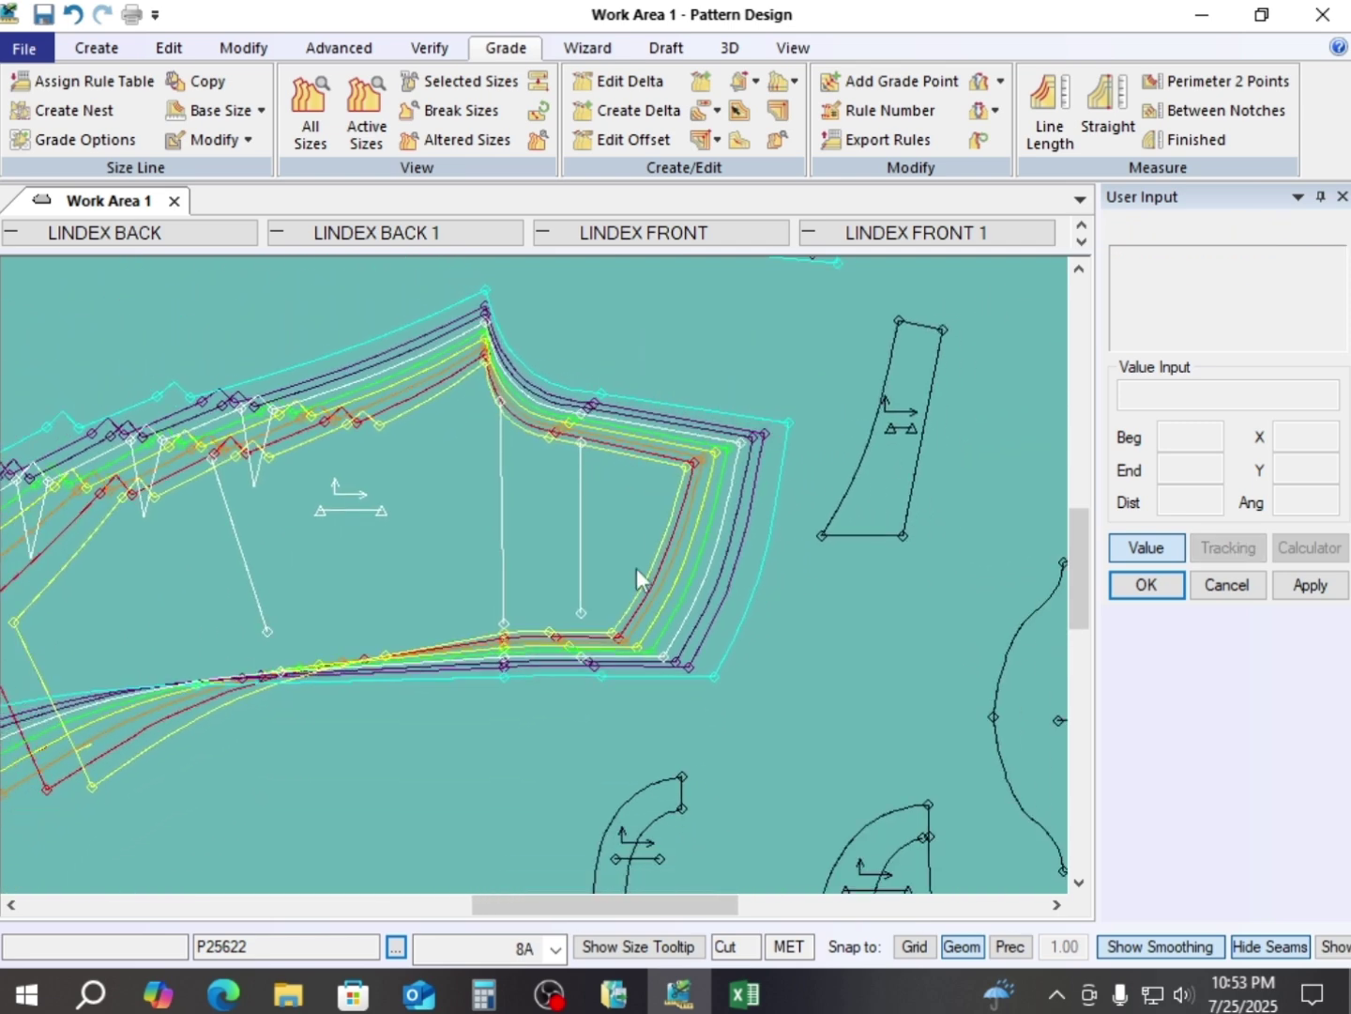
- Reposition piece P25622 and the small strip piece P25621 in the work area, bringing P25622's dart area into view
drag(624, 564, 641, 481)
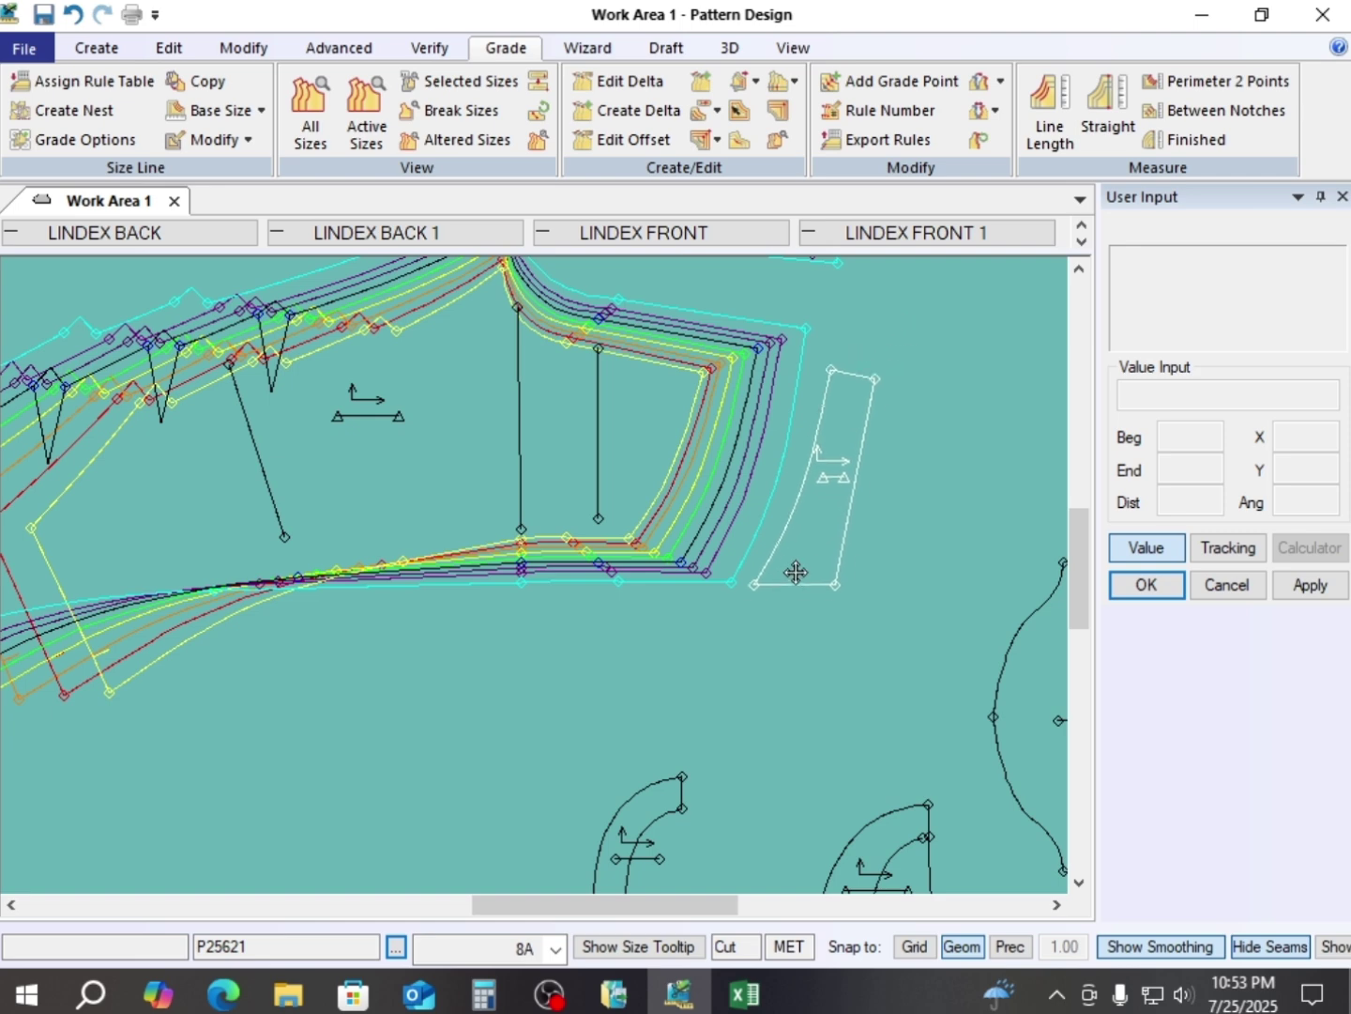
click(837, 542)
scroll(591, 477, up, 3)
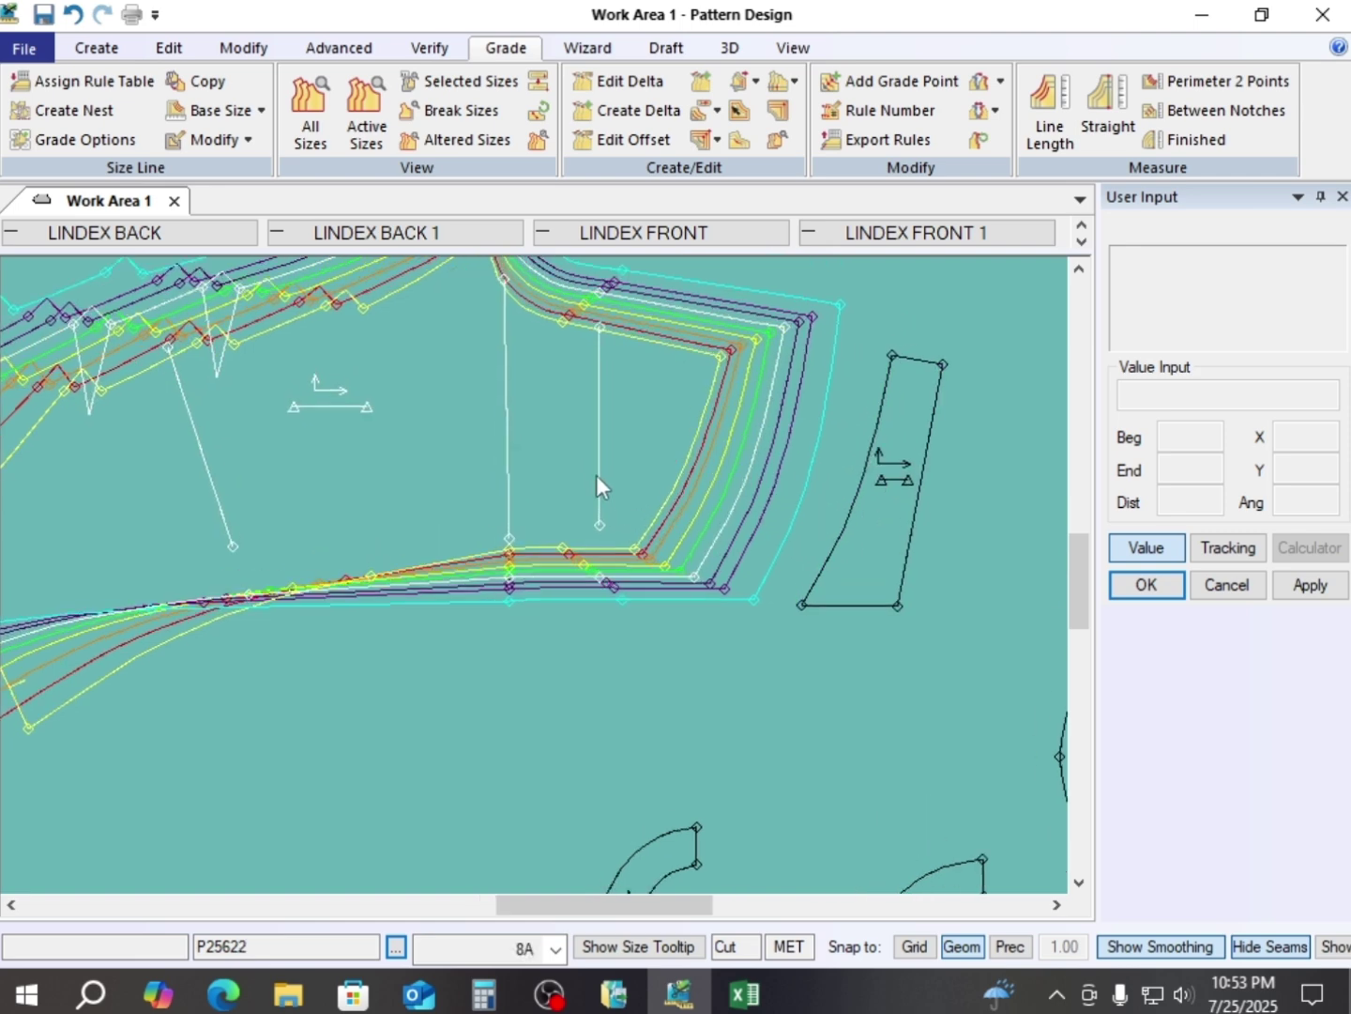
scroll(599, 550, down, 4)
scroll(385, 542, up, 2)
scroll(643, 539, down, 2)
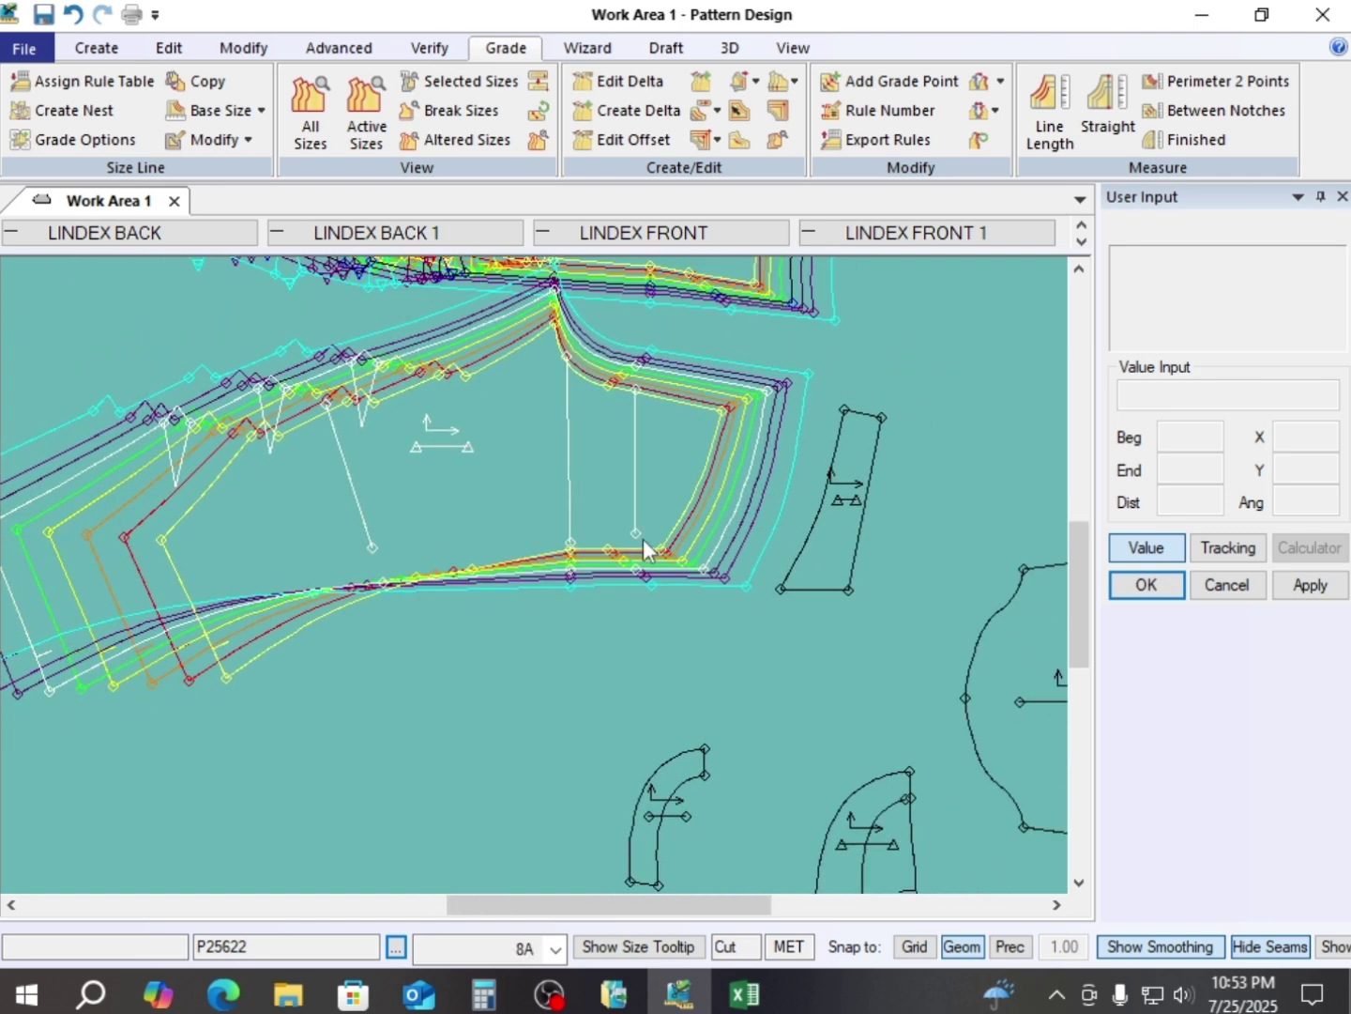
click(495, 480)
click(509, 590)
scroll(510, 497, up, 3)
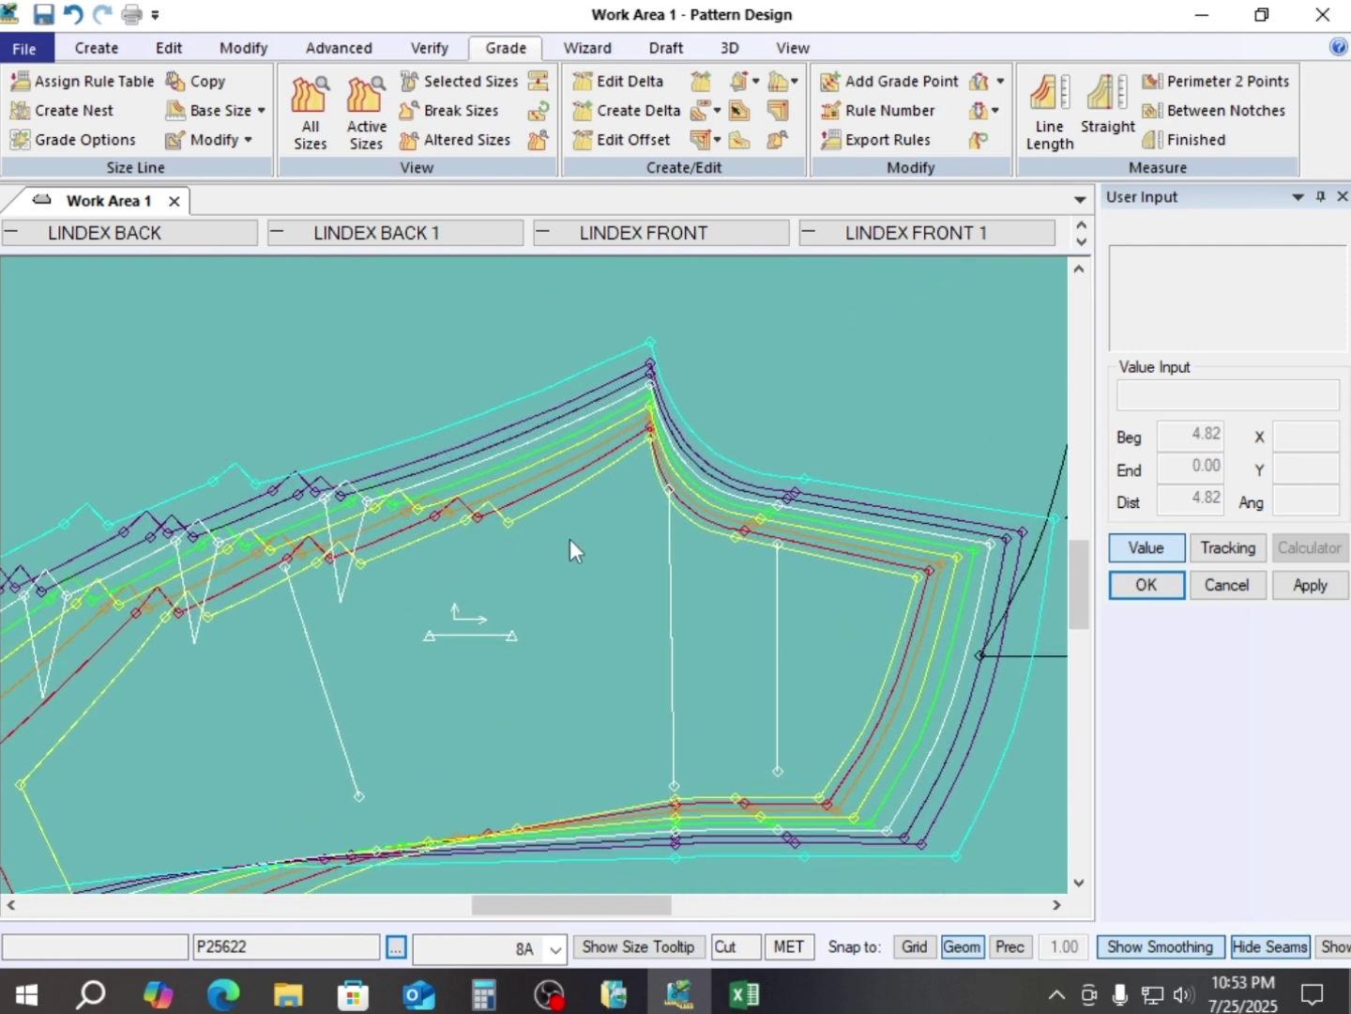
scroll(555, 546, down, 2)
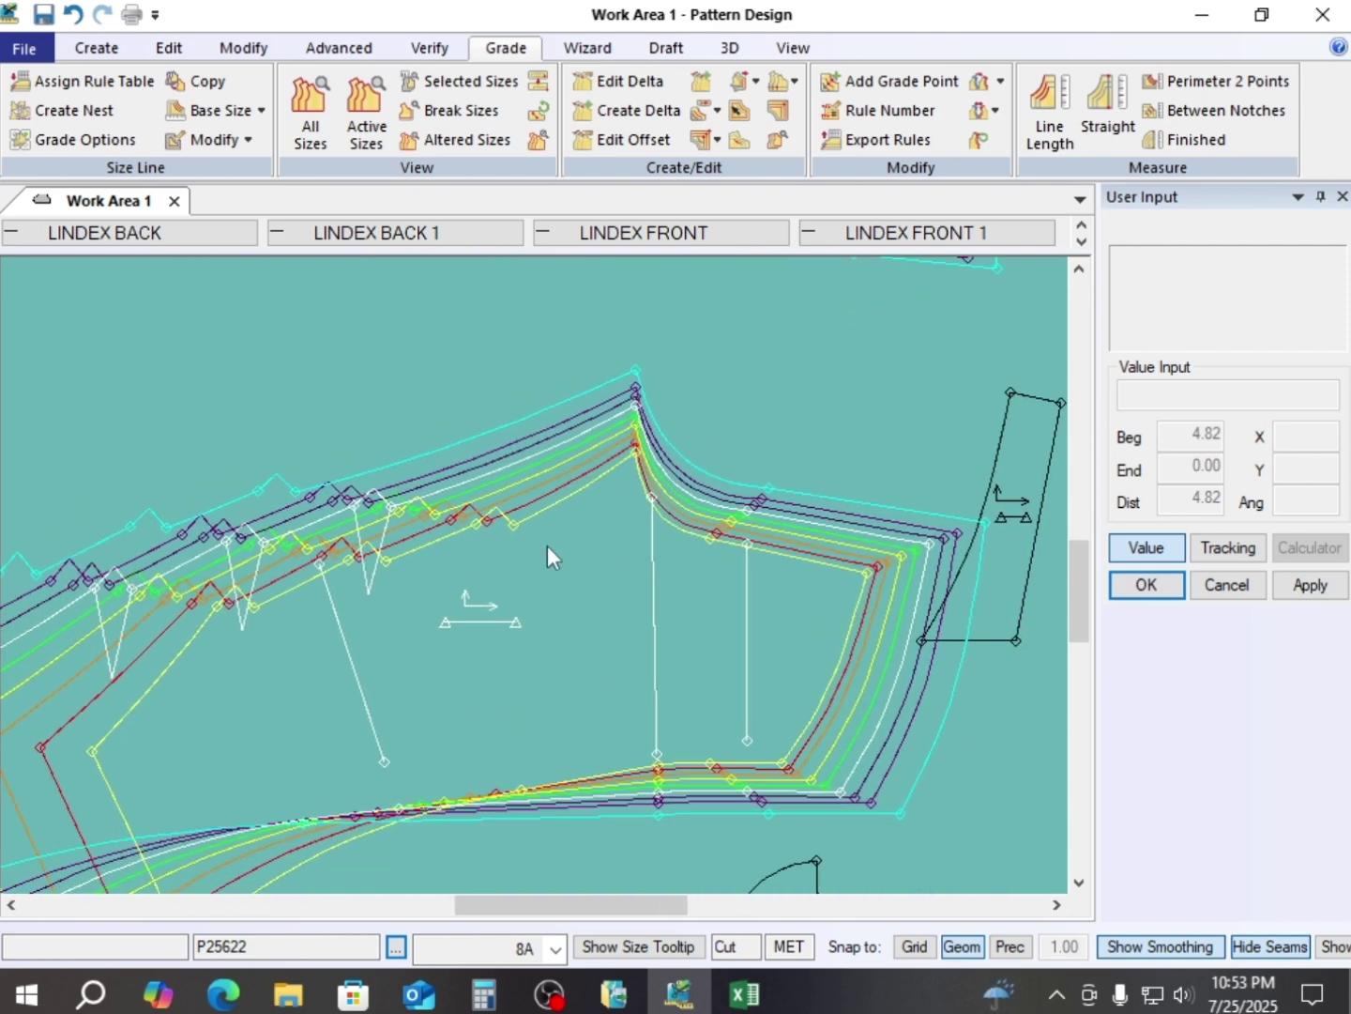
click(483, 578)
click(623, 486)
scroll(473, 493, up, 2)
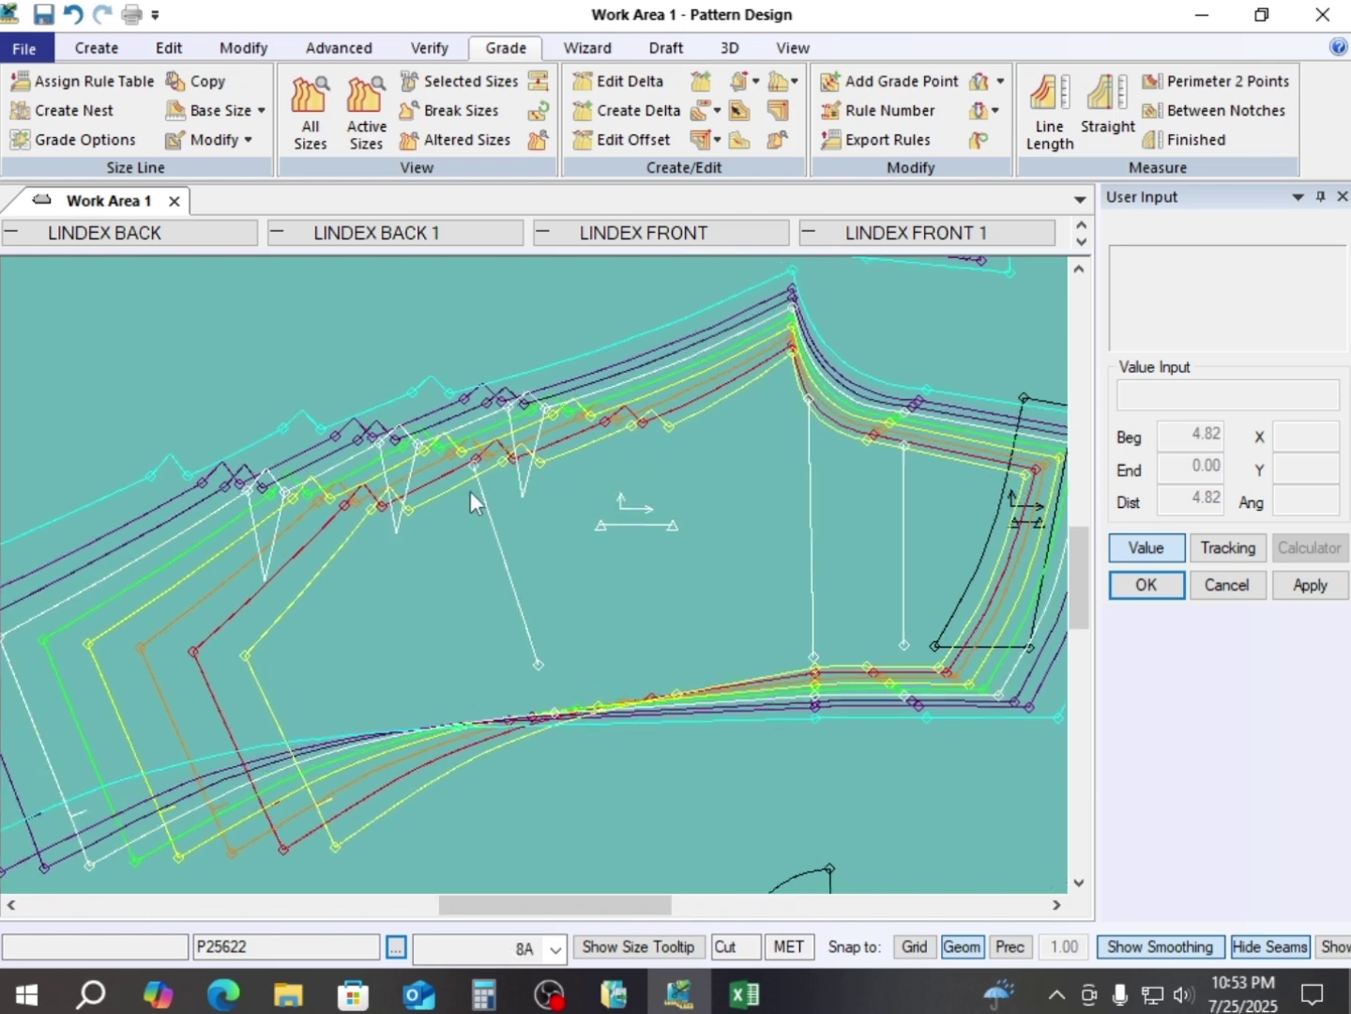
click(702, 448)
click(629, 507)
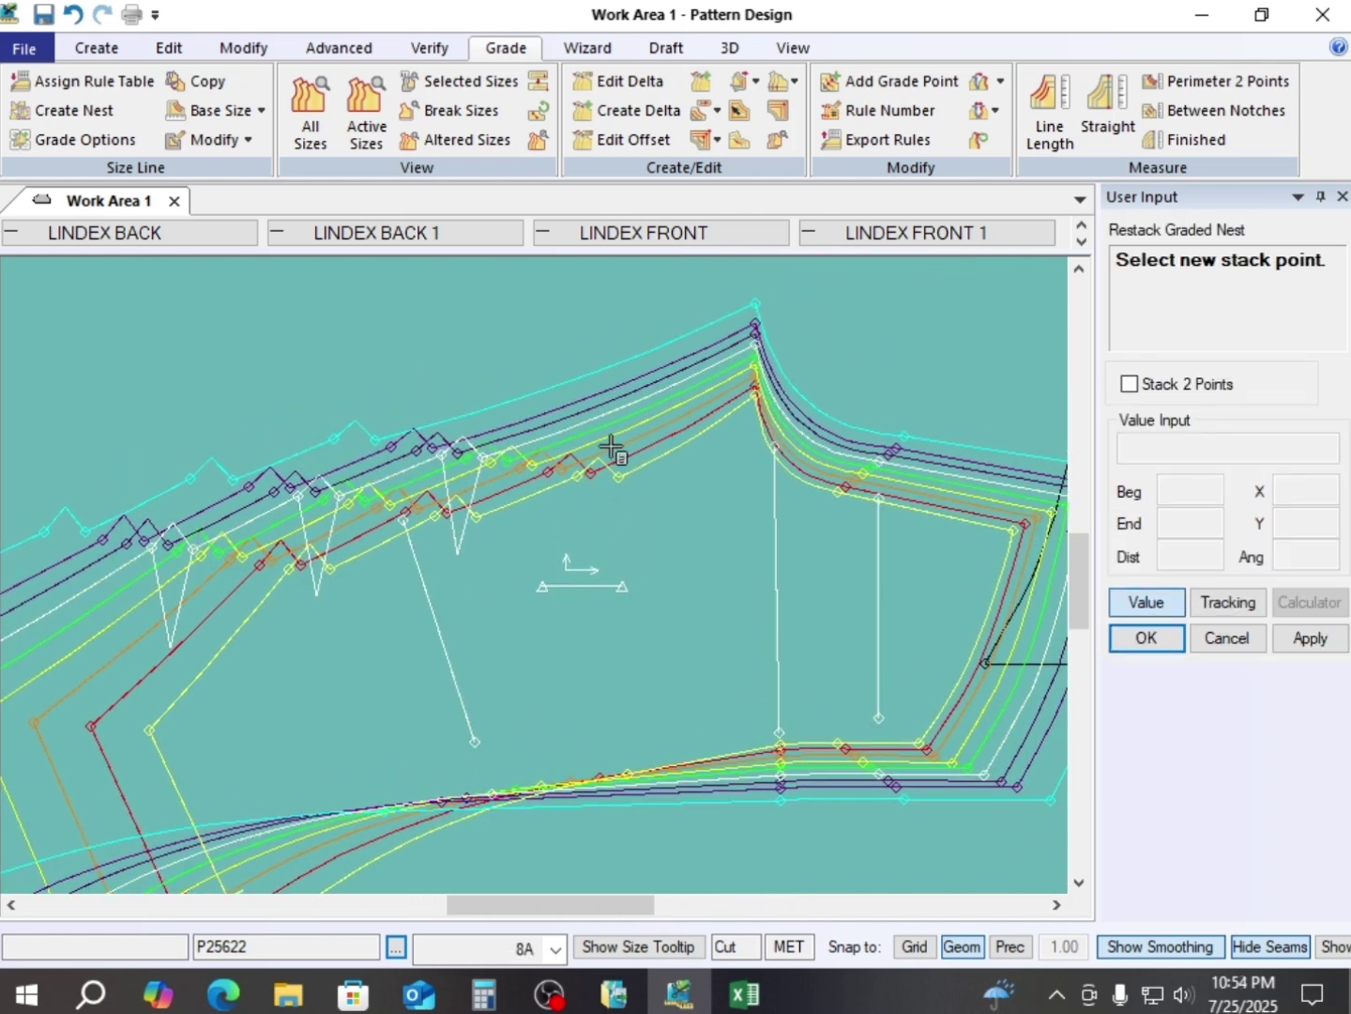
- Restack P25622's graded nest on the crotch-side end point of the dart nearest the crotch
click(482, 457)
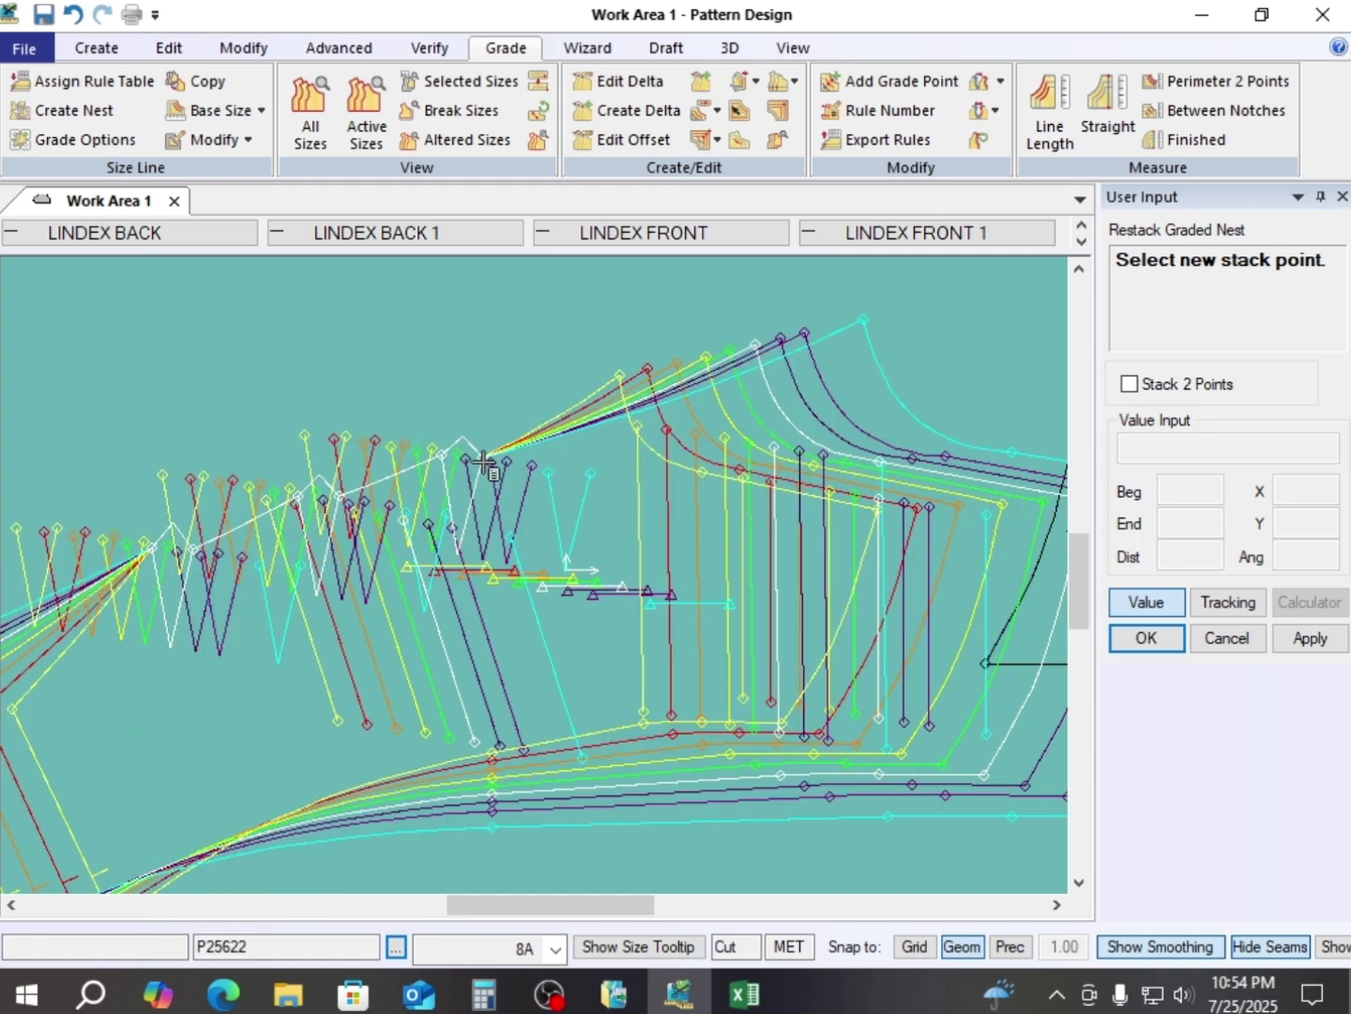
right_click(461, 355)
click(459, 357)
- Edit the deltas of the leg ends and tips of P25622's three darts together, clearing all X and Y values, and end Edit Delta
scroll(536, 484, up, 3)
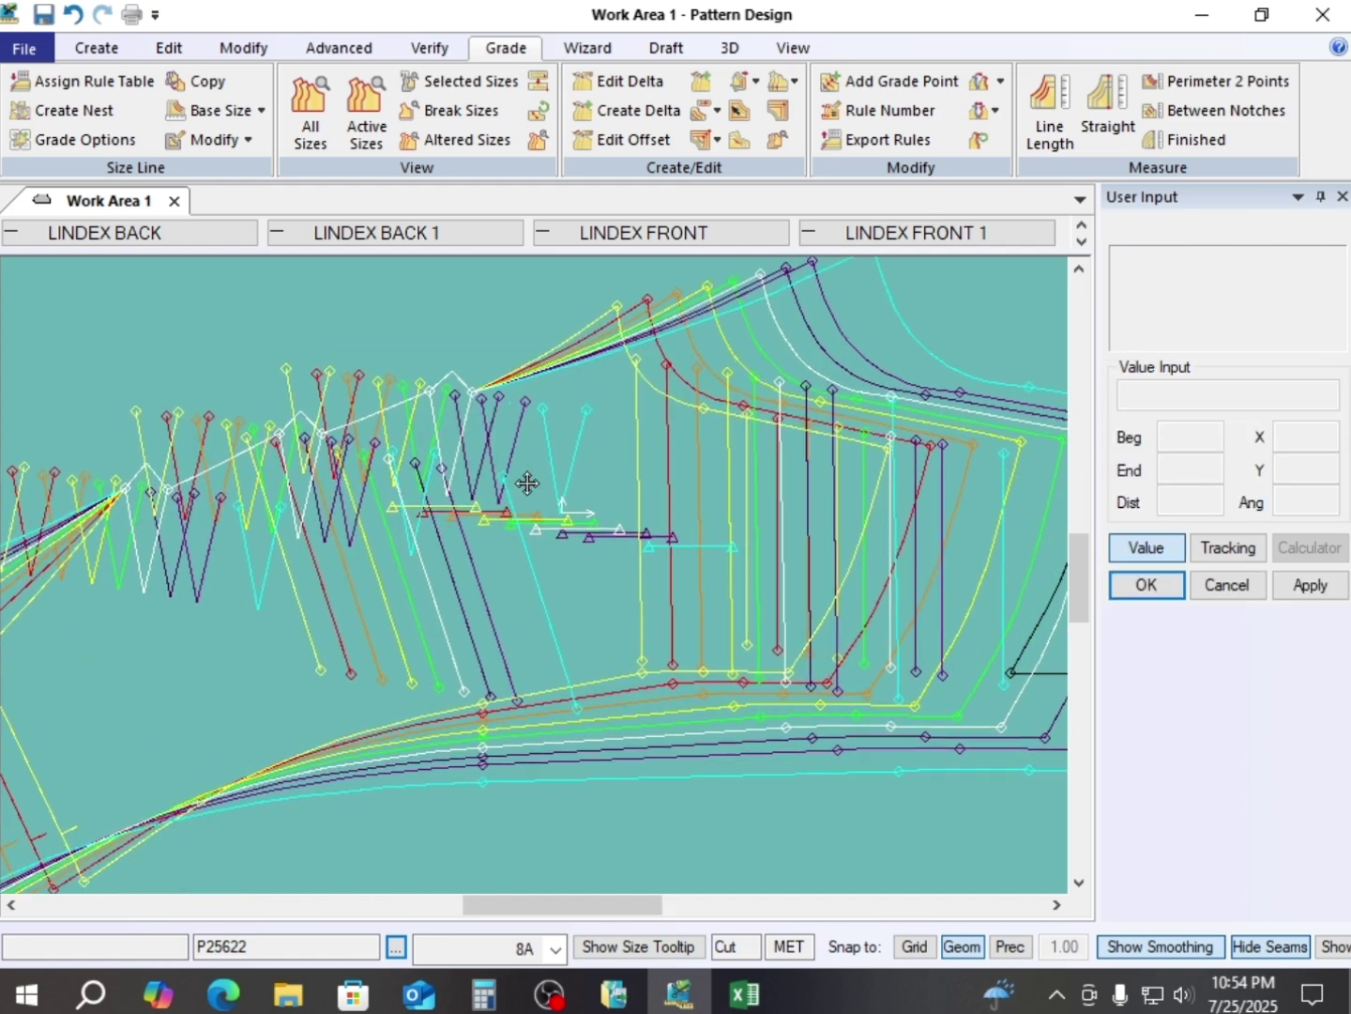
scroll(555, 501, down, 3)
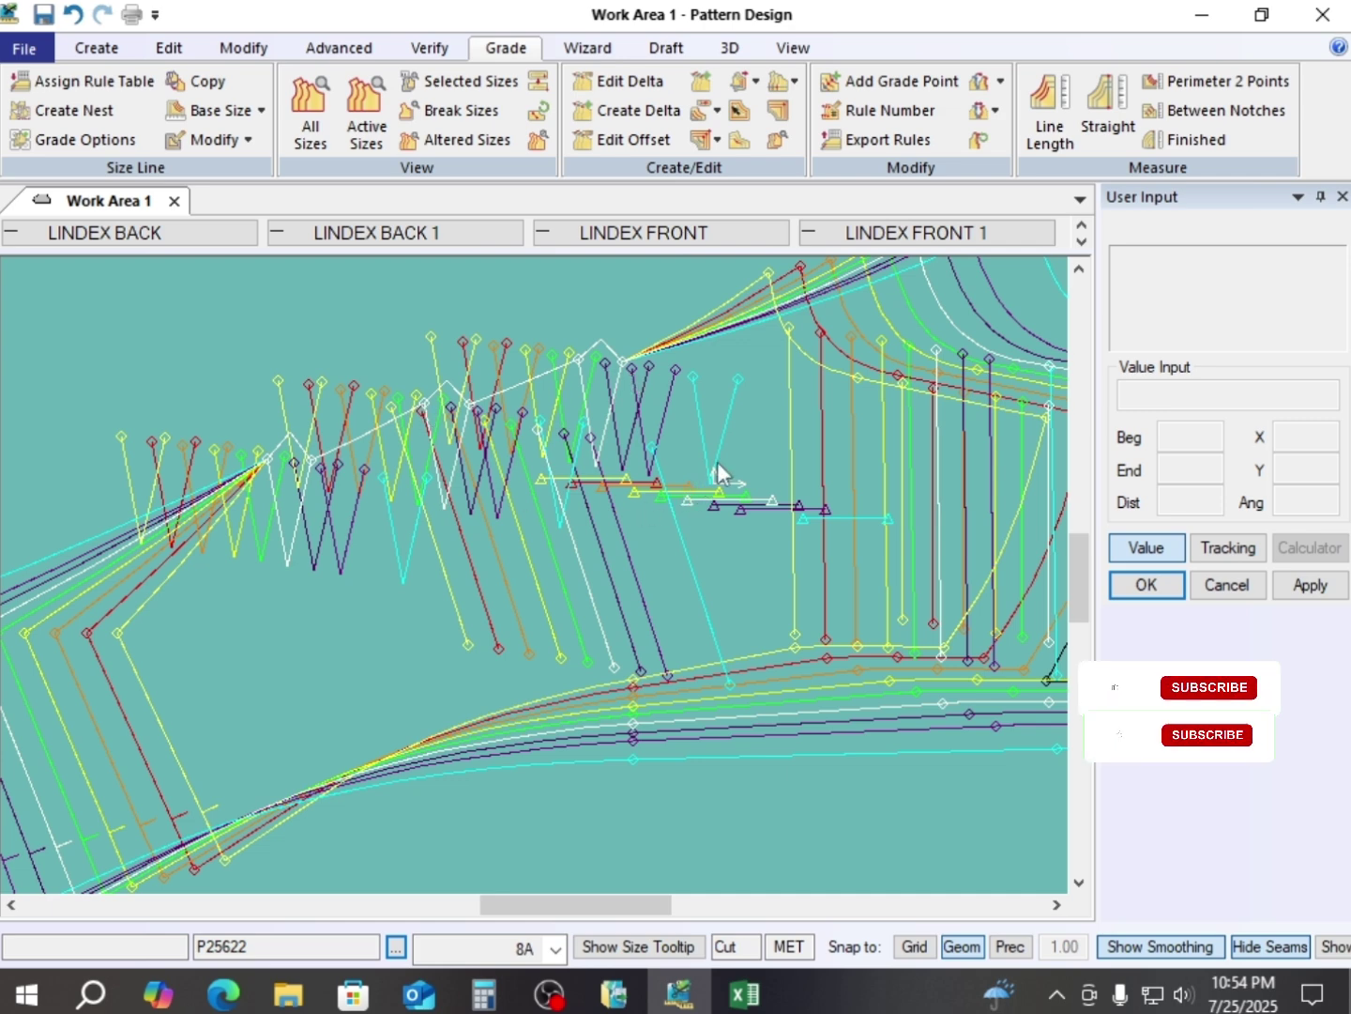
middle_drag(770, 445, 692, 467)
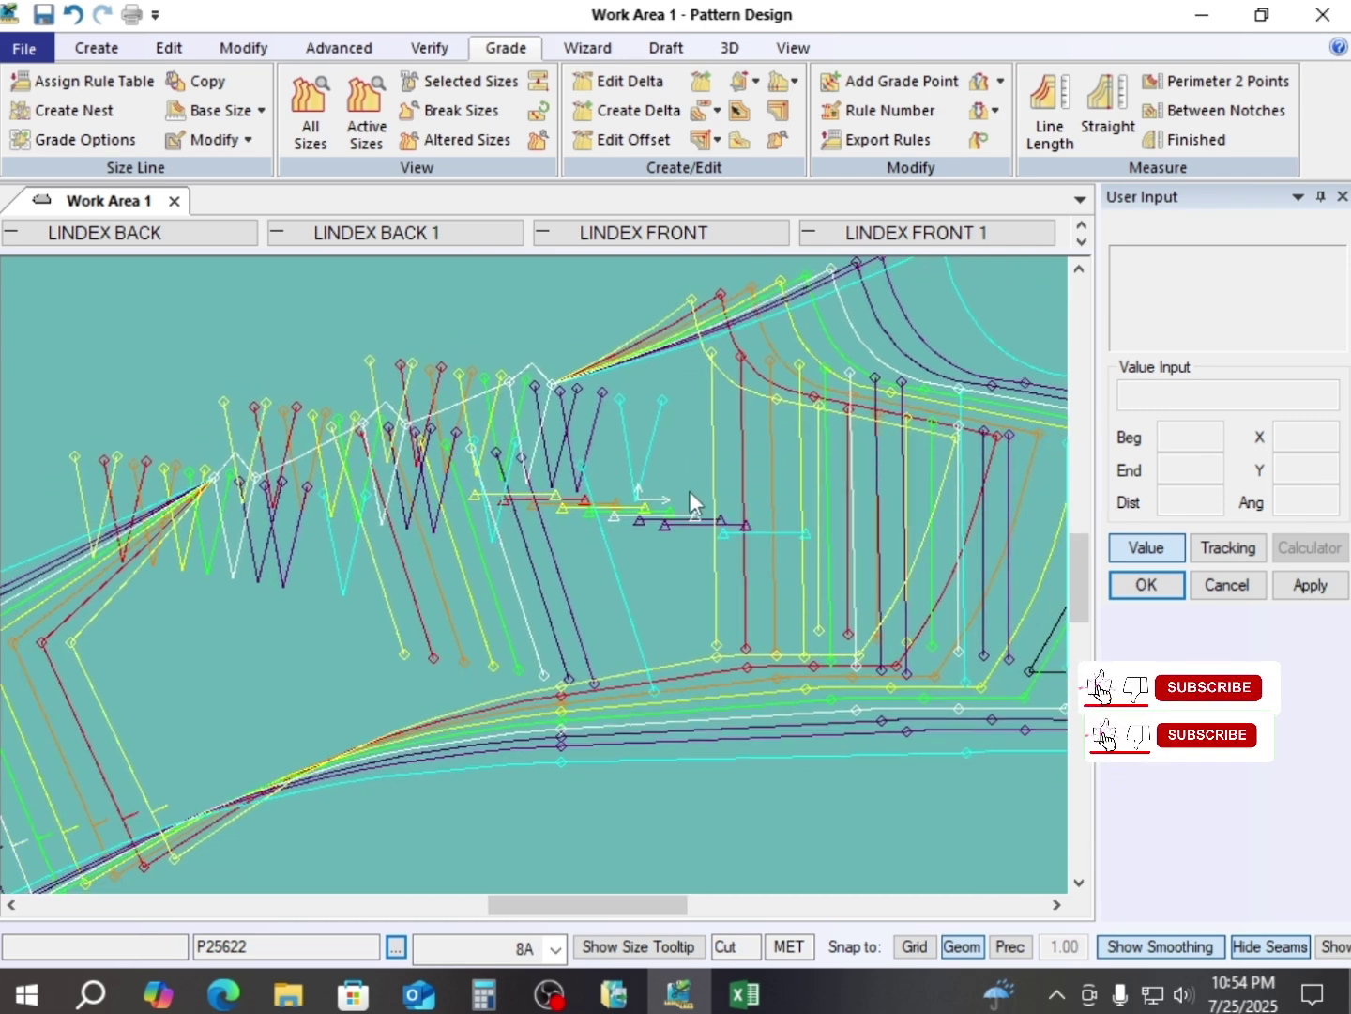
scroll(689, 490, down, 3)
scroll(572, 477, up, 2)
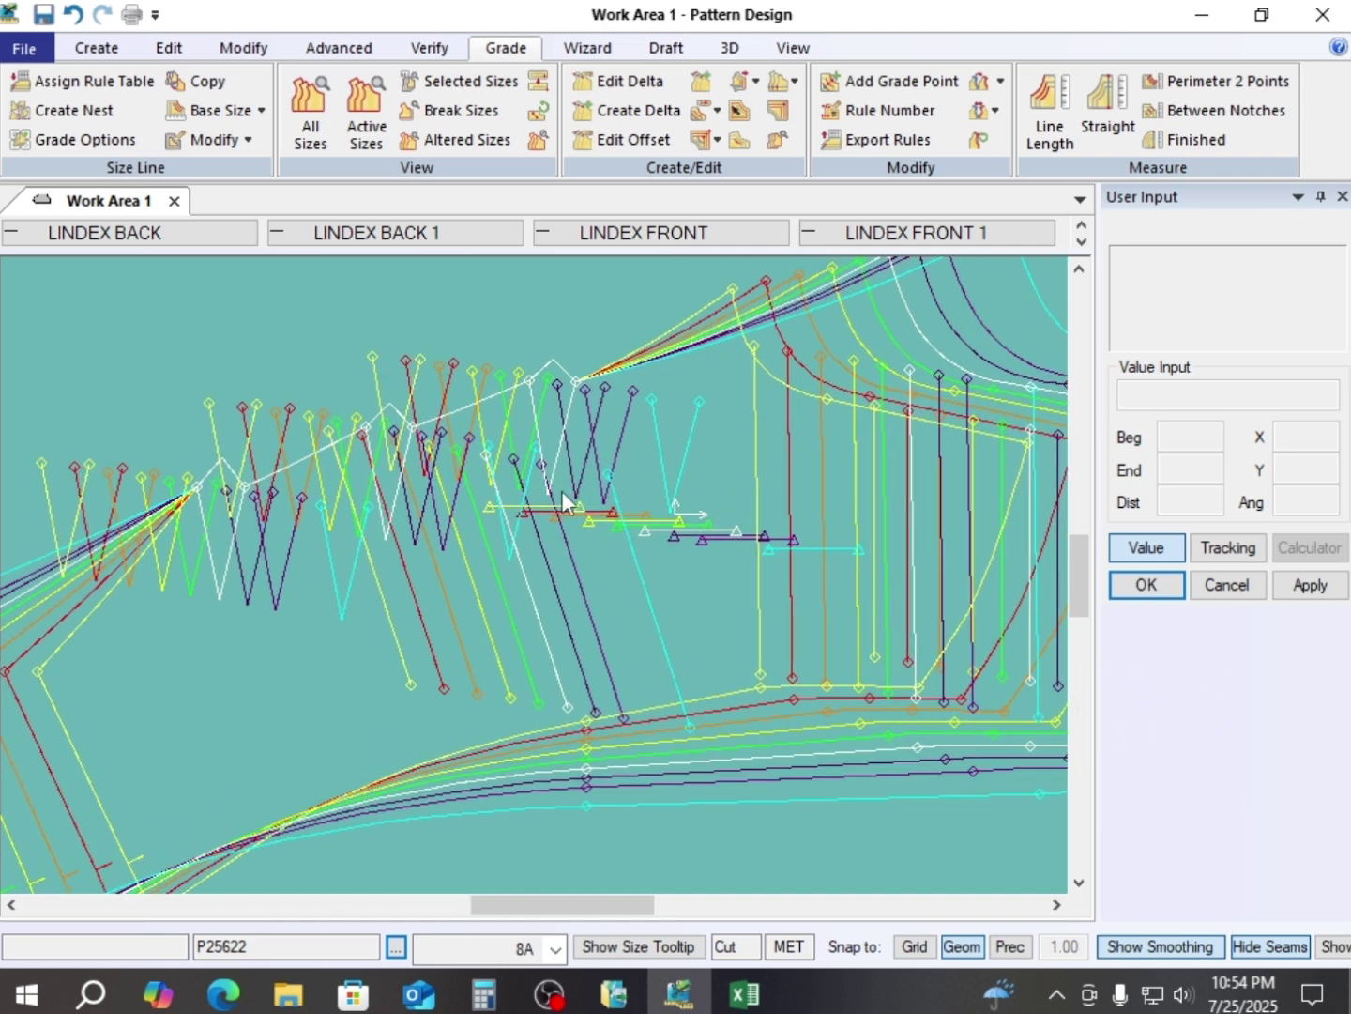
key(space)
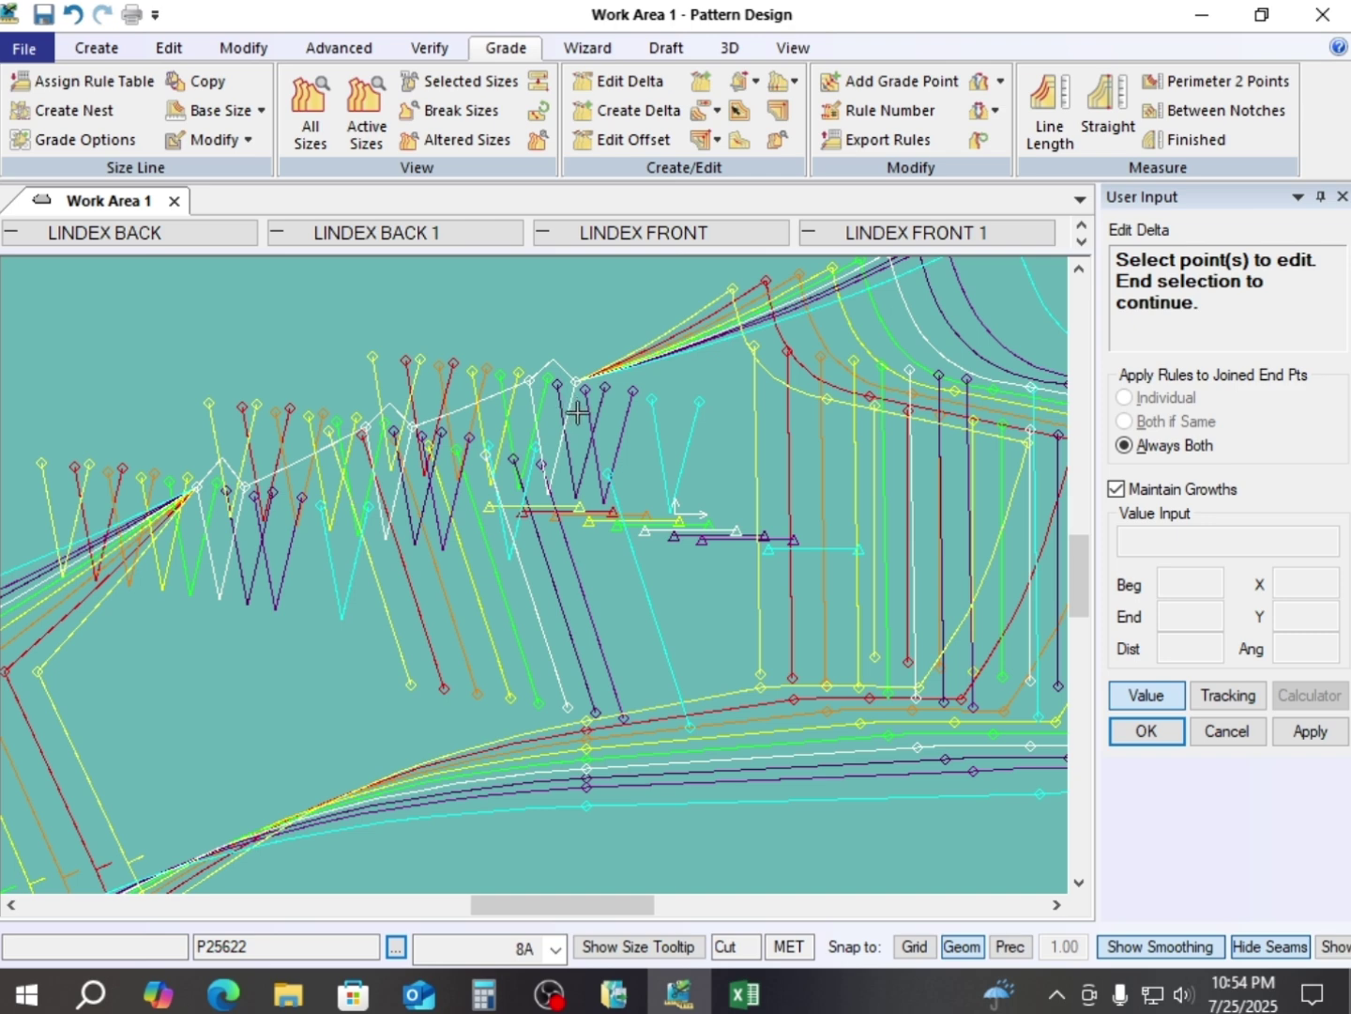
click(577, 381)
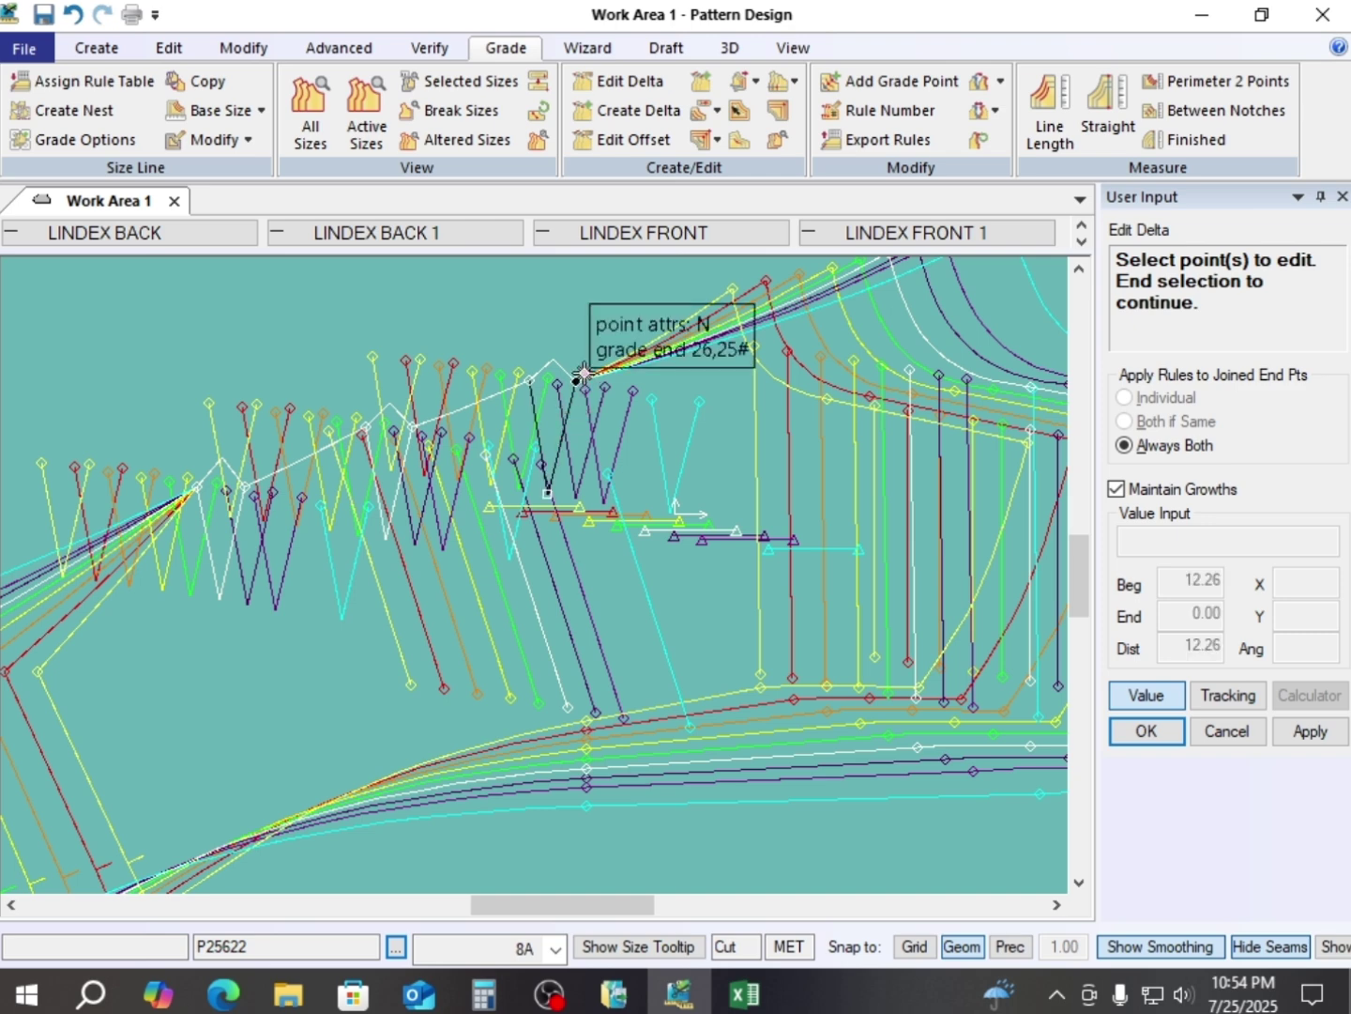
click(529, 376)
click(549, 495)
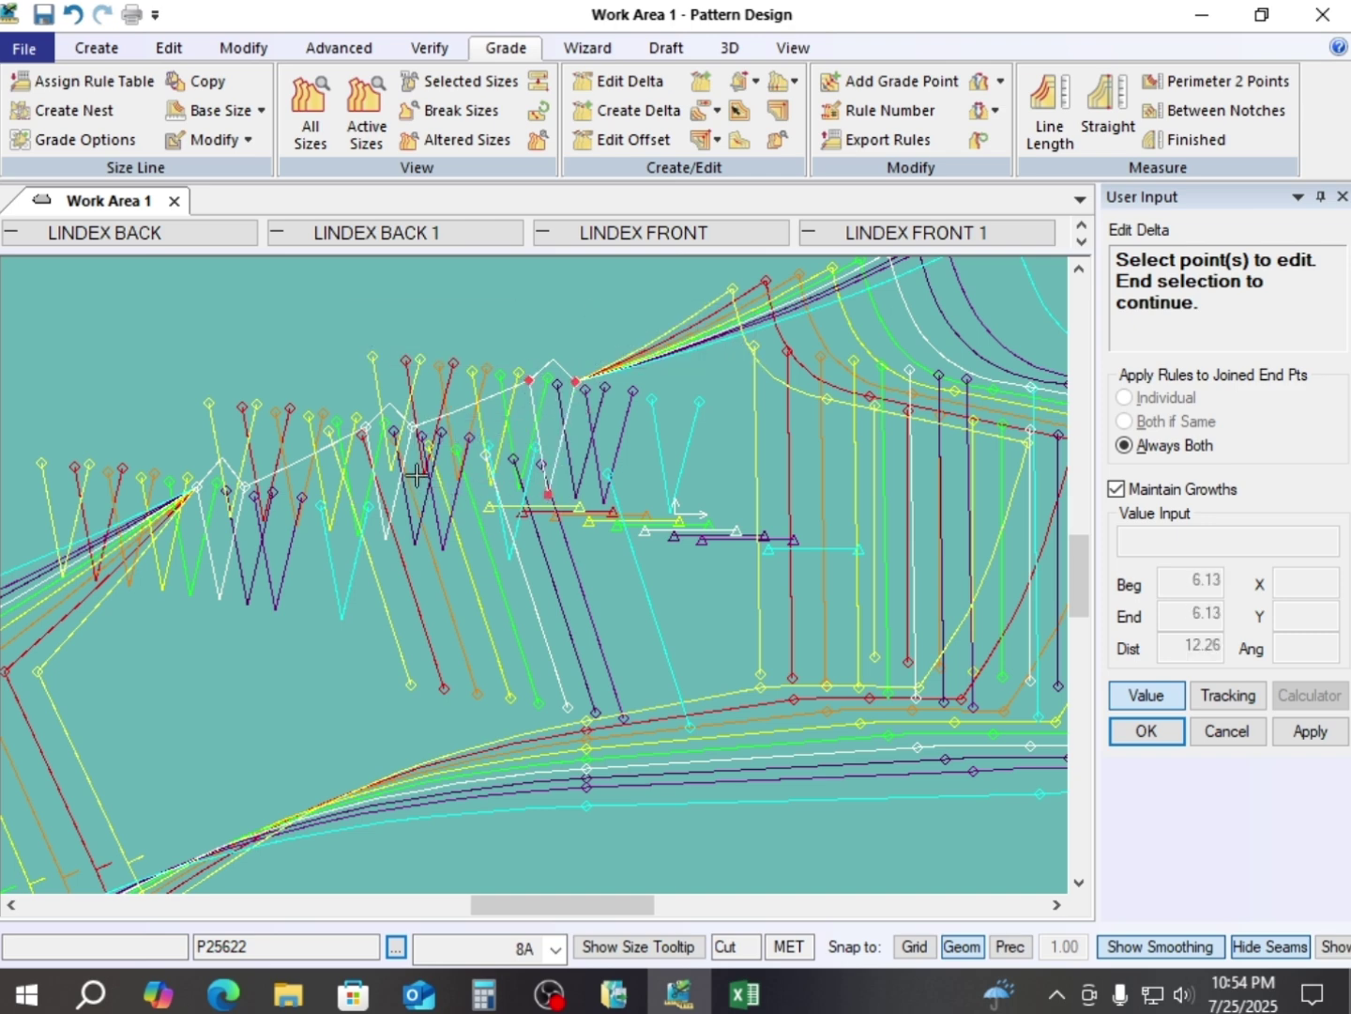
click(414, 428)
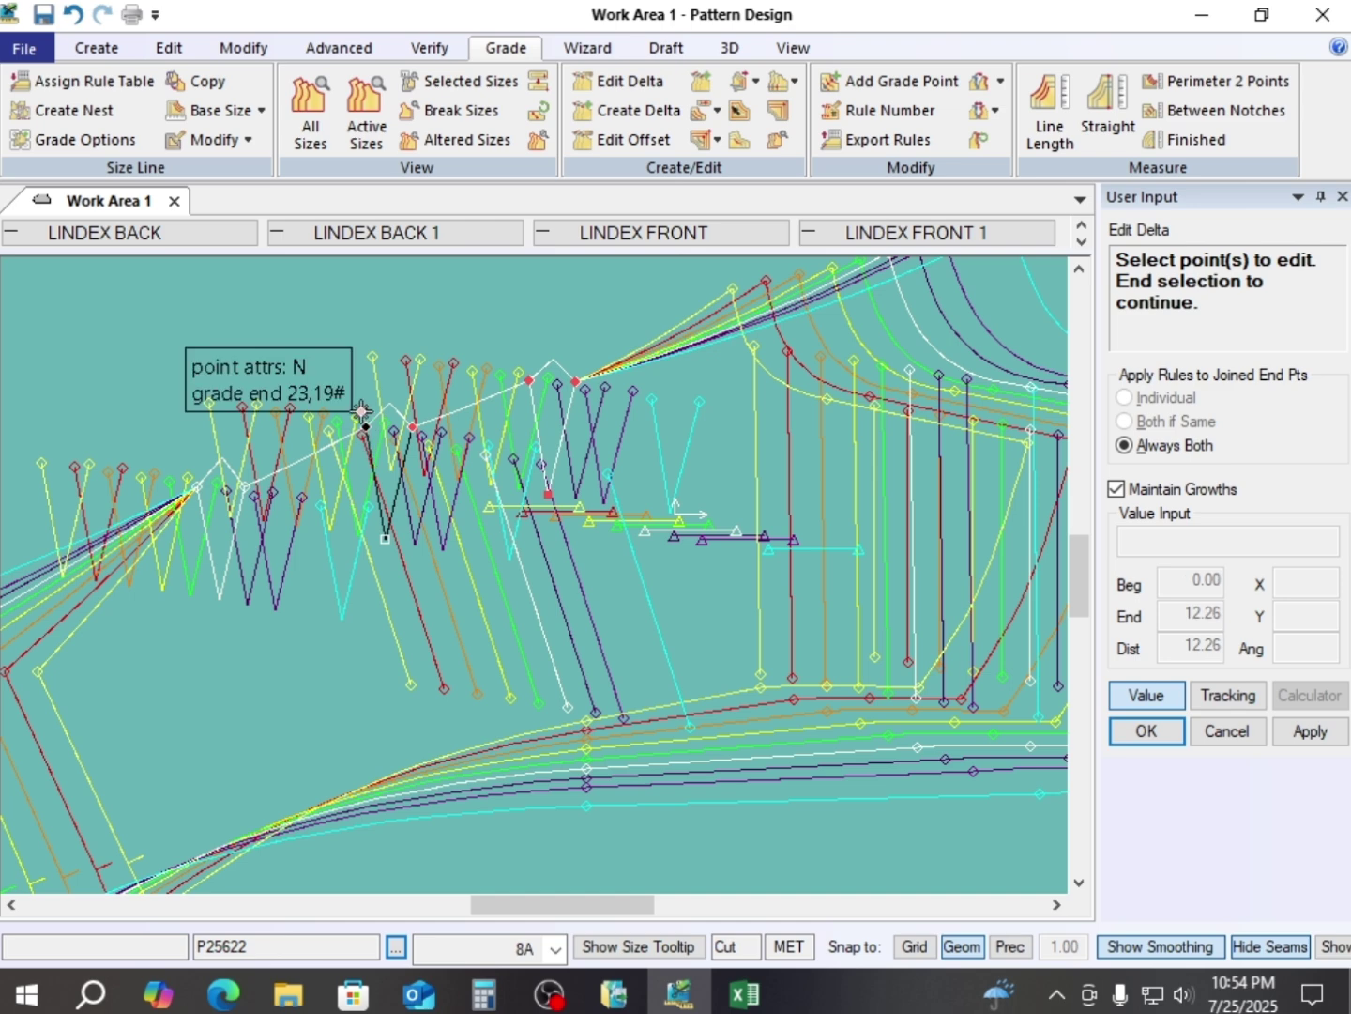
click(365, 427)
click(384, 538)
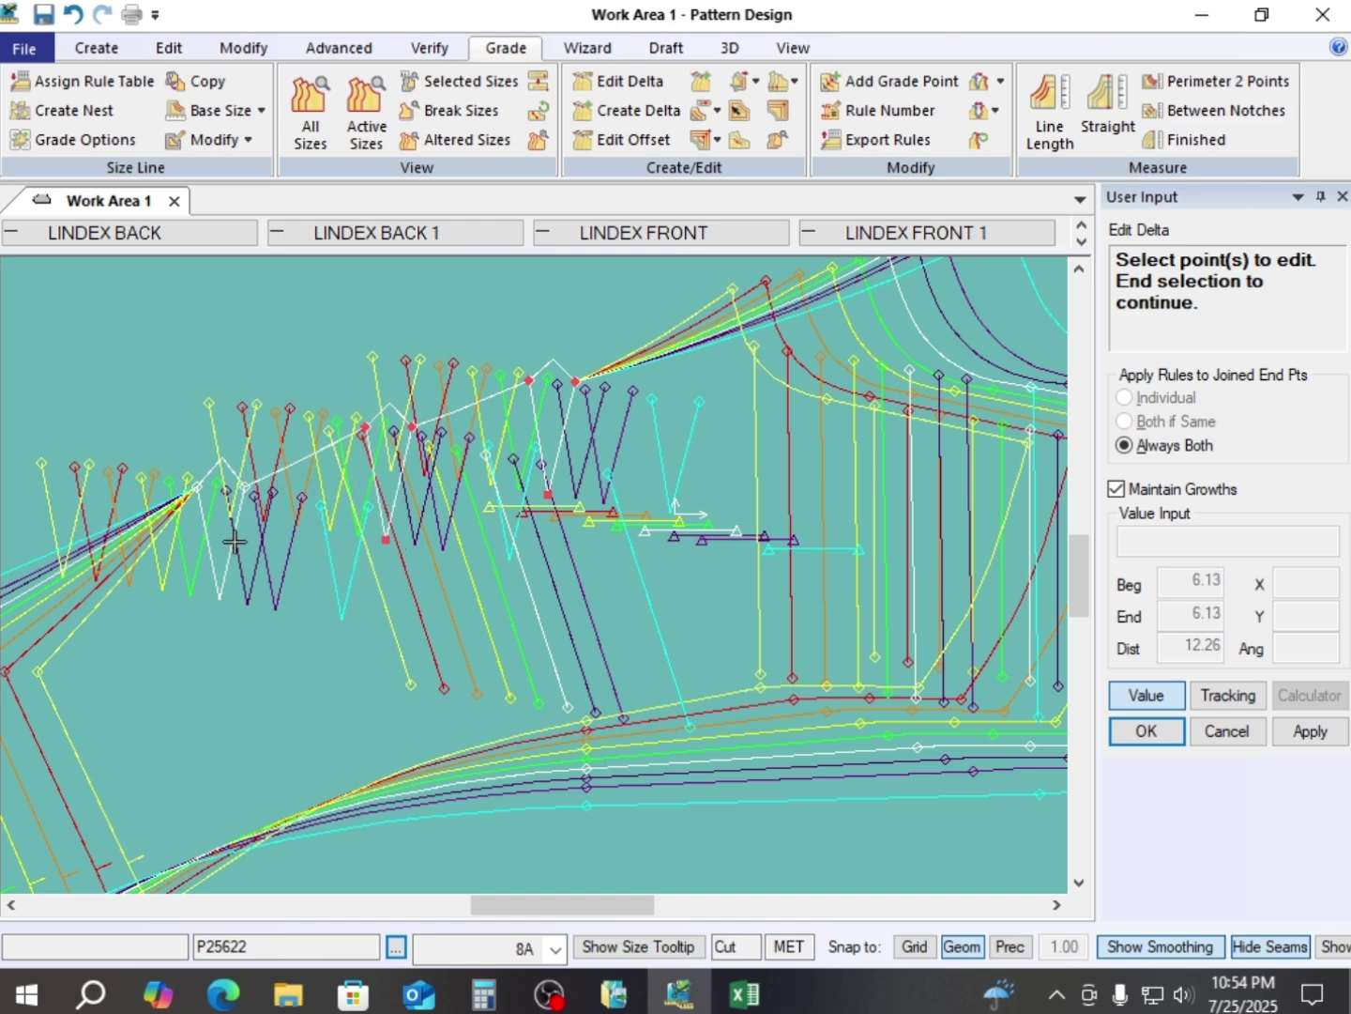
click(243, 485)
click(197, 486)
click(220, 598)
right_click(455, 299)
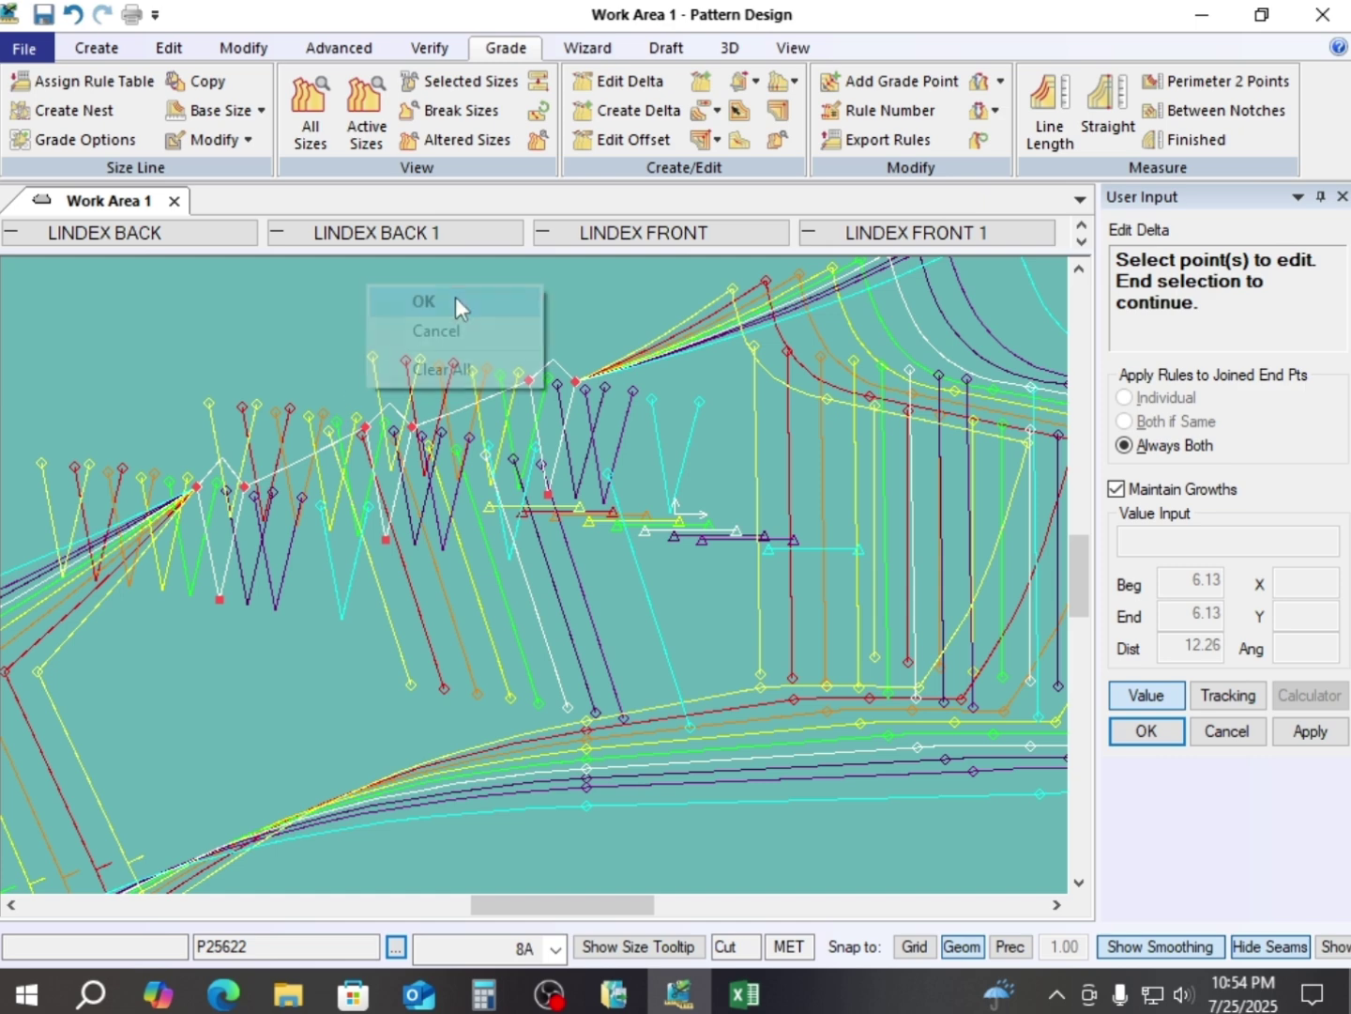
click(456, 299)
drag(1155, 348, 907, 280)
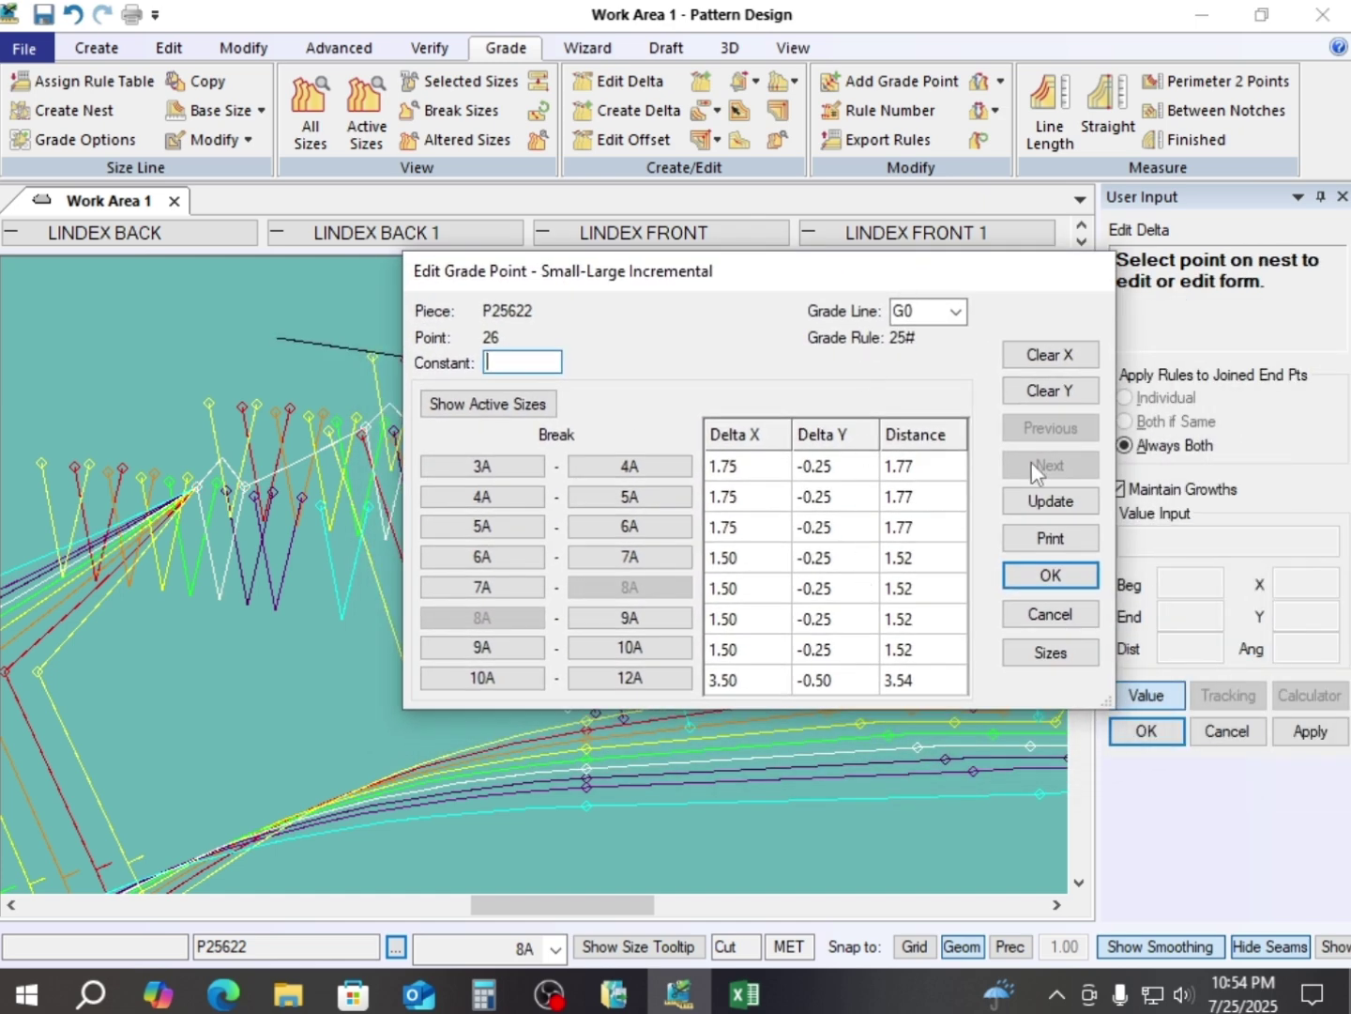
click(1066, 358)
click(1035, 393)
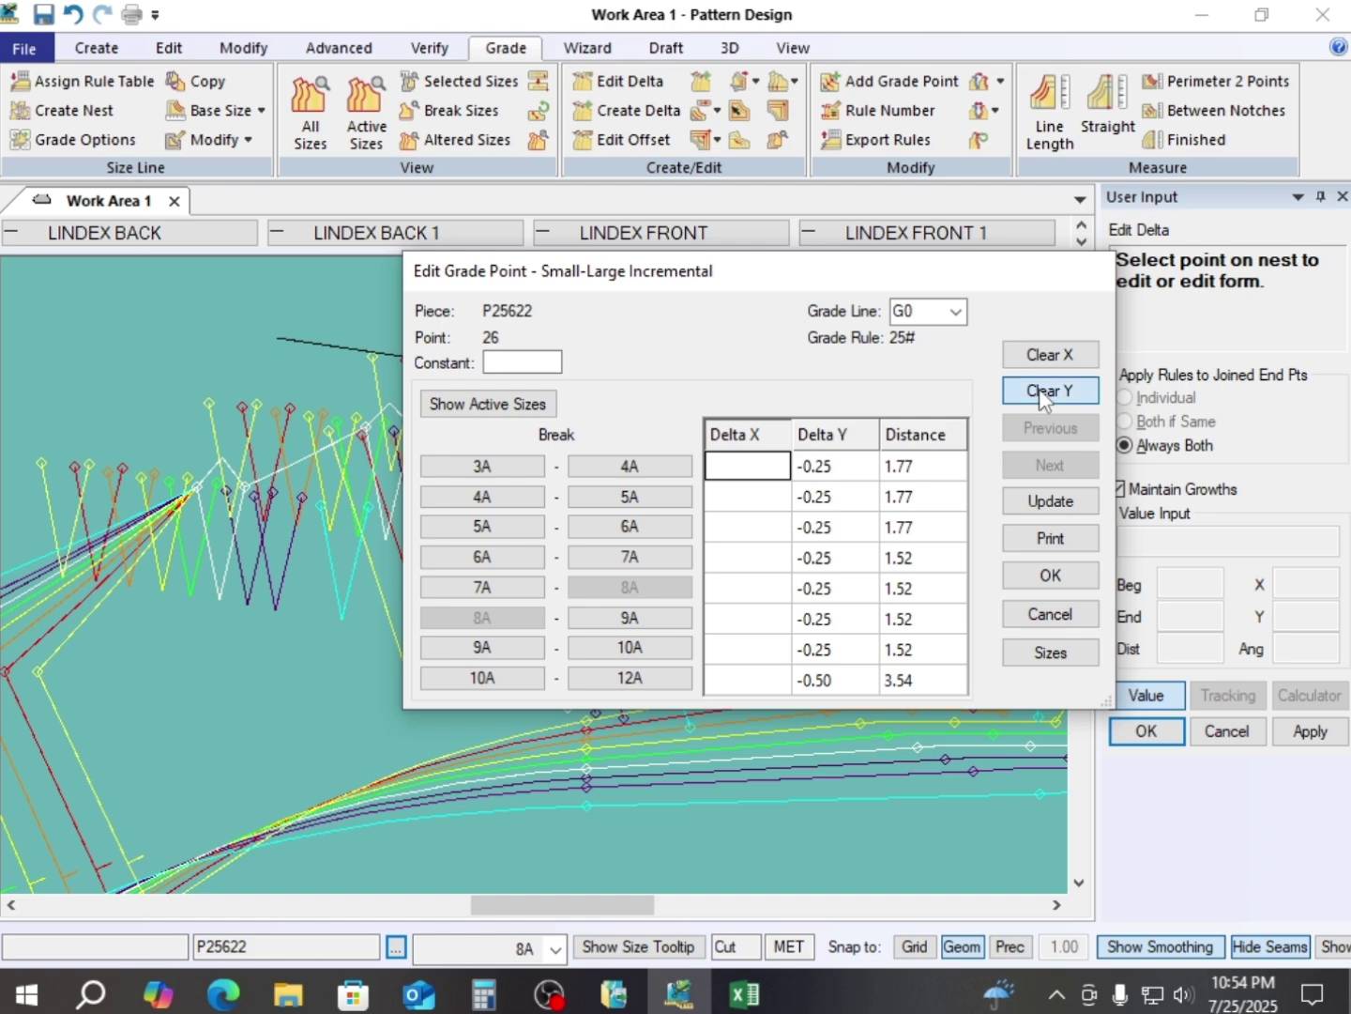
click(1050, 575)
right_click(422, 350)
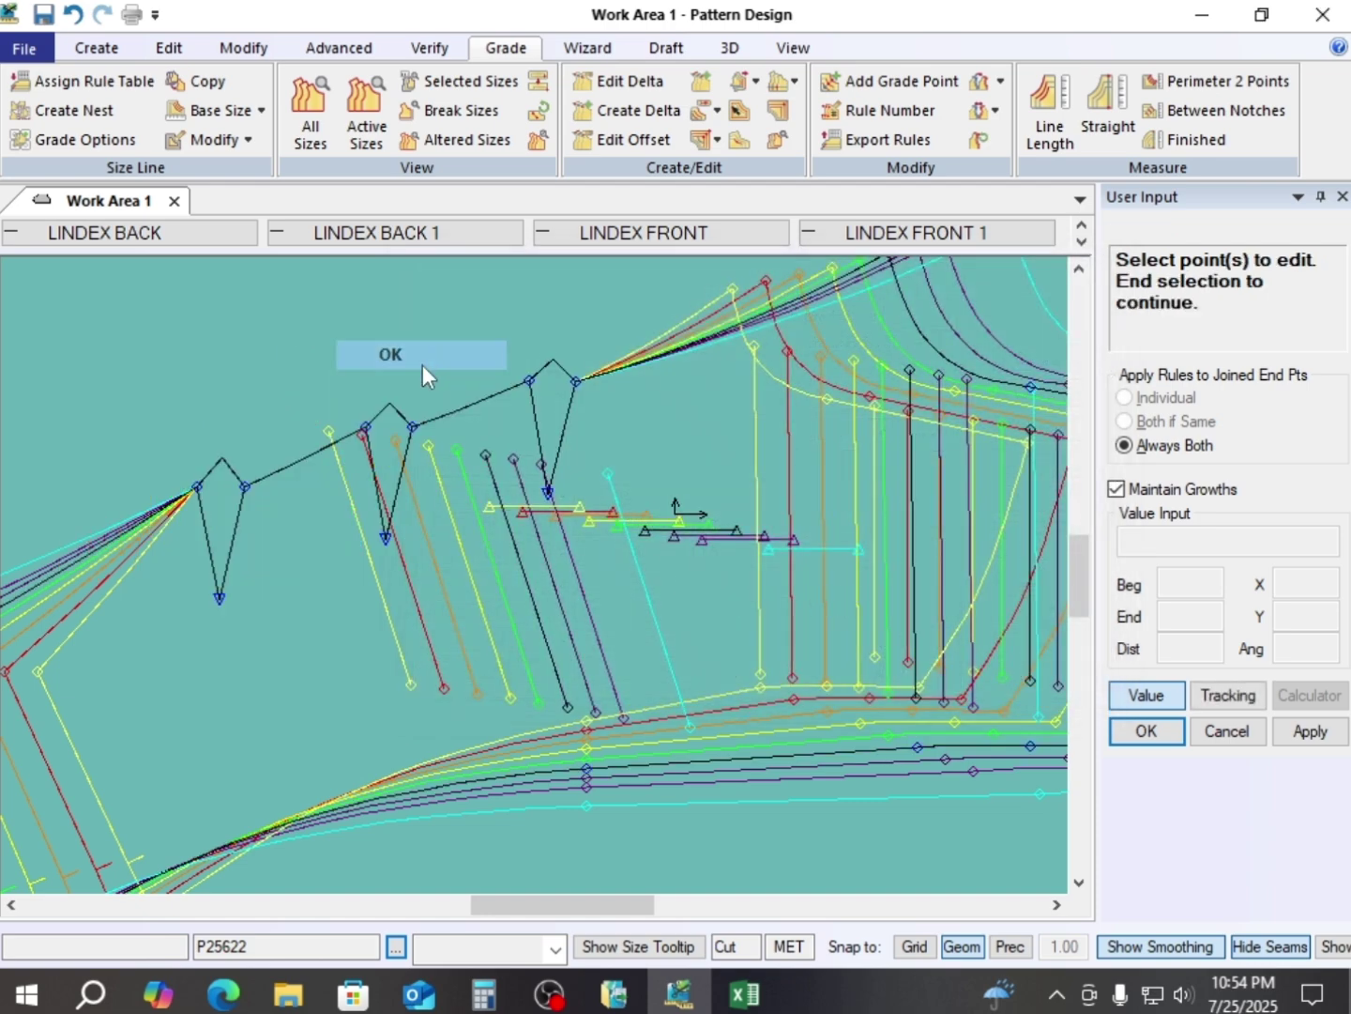
click(417, 357)
- Restack P25622's graded nest on the end of its grain line
scroll(563, 543, down, 3)
click(402, 512)
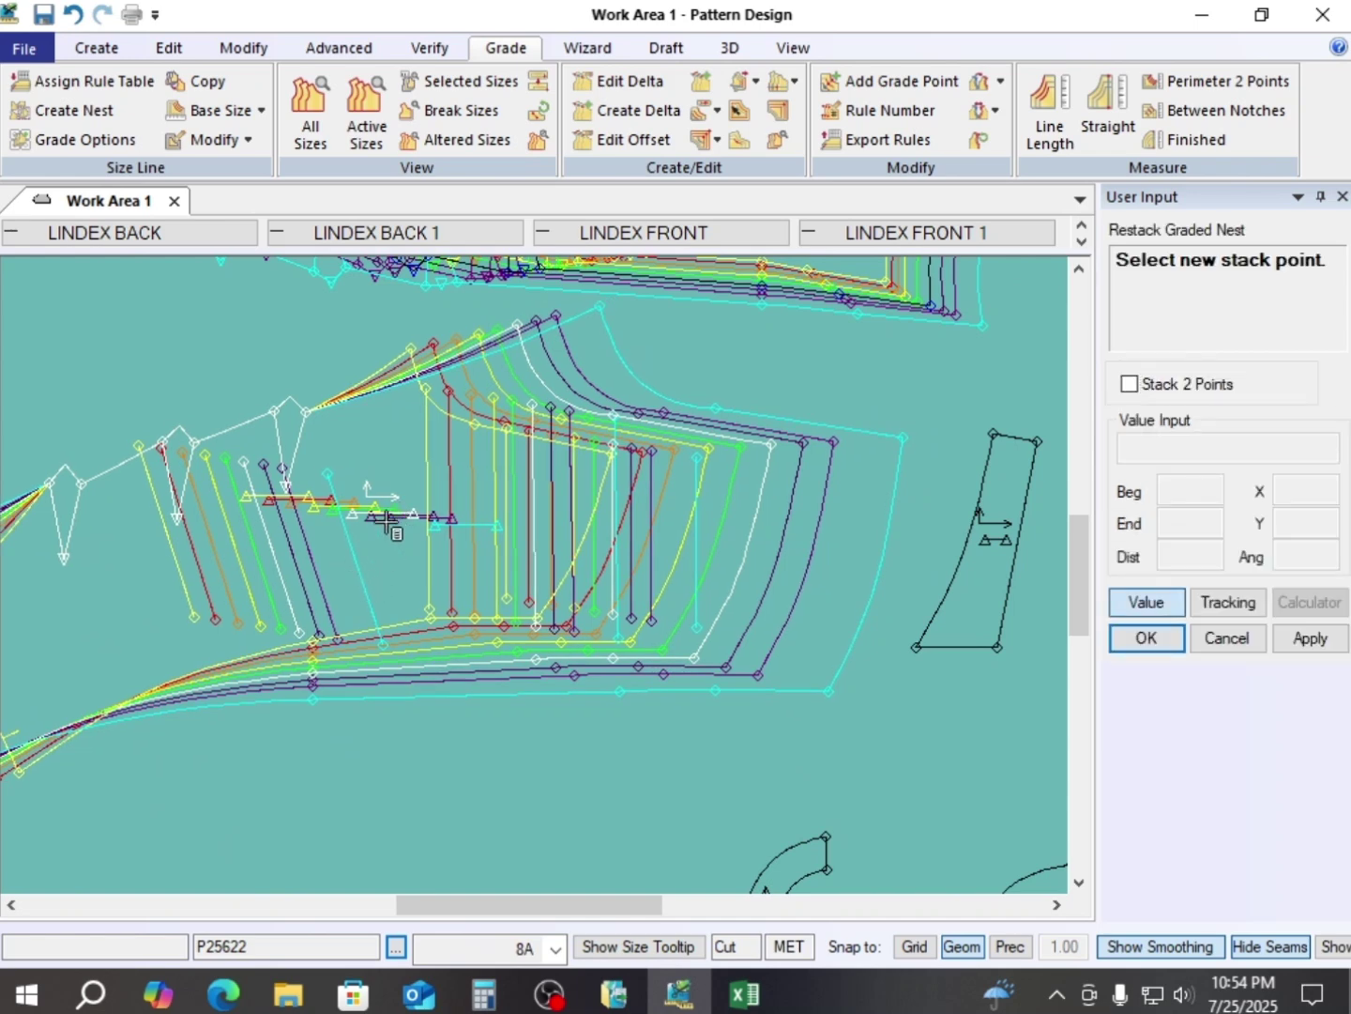
click(424, 507)
right_click(541, 441)
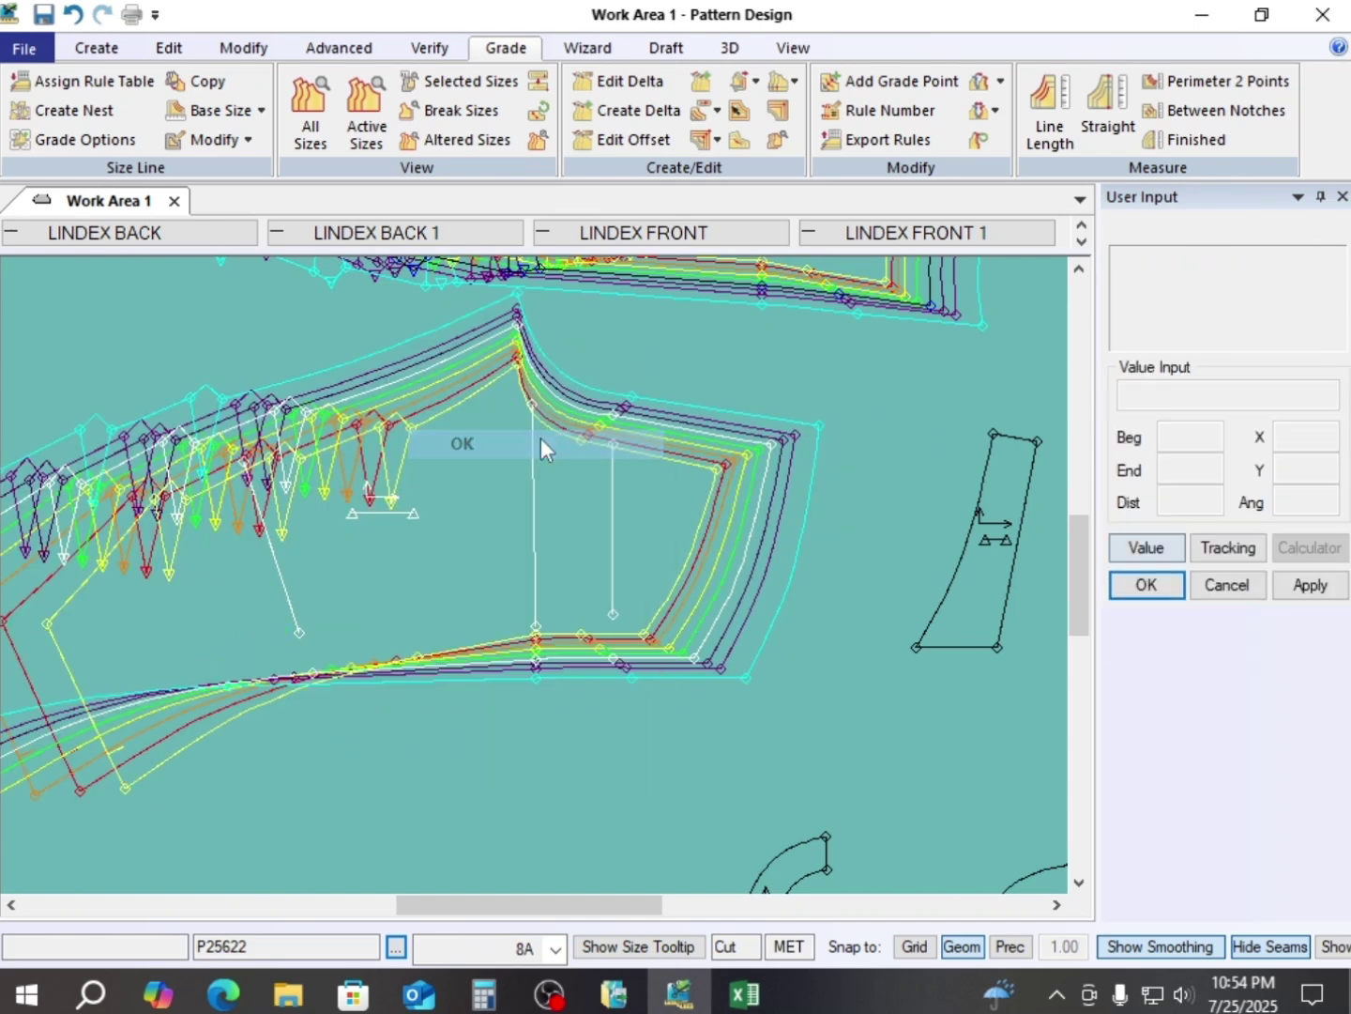
click(545, 443)
- Reposition P25622 in the work area and inspect its graded darts across all sizes
click(545, 474)
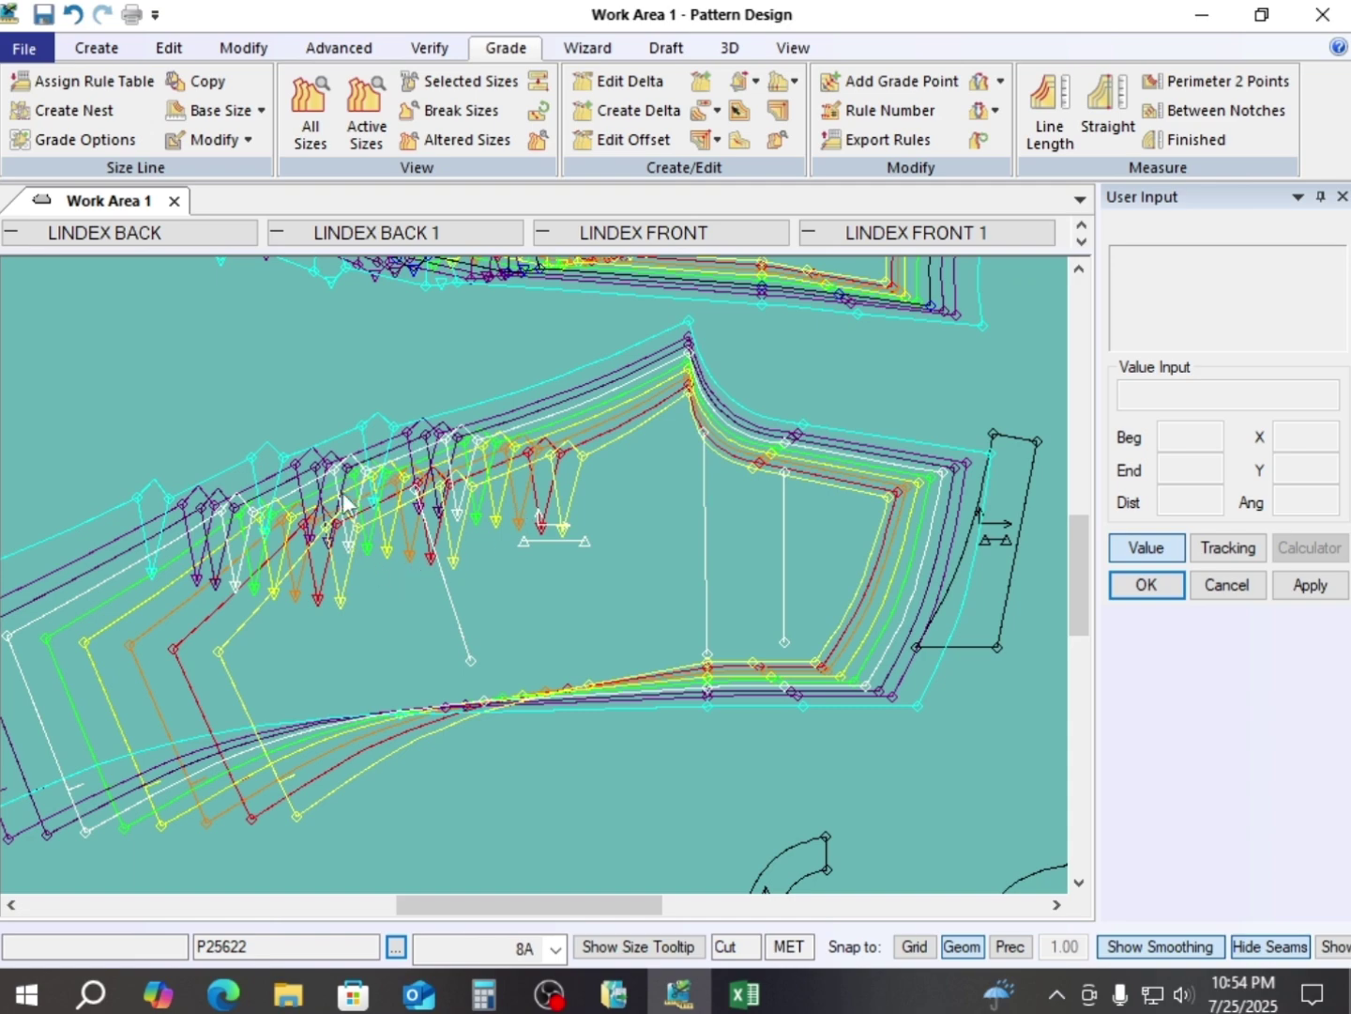
scroll(367, 490, up, 4)
scroll(383, 507, down, 2)
middle_drag(430, 541, 480, 530)
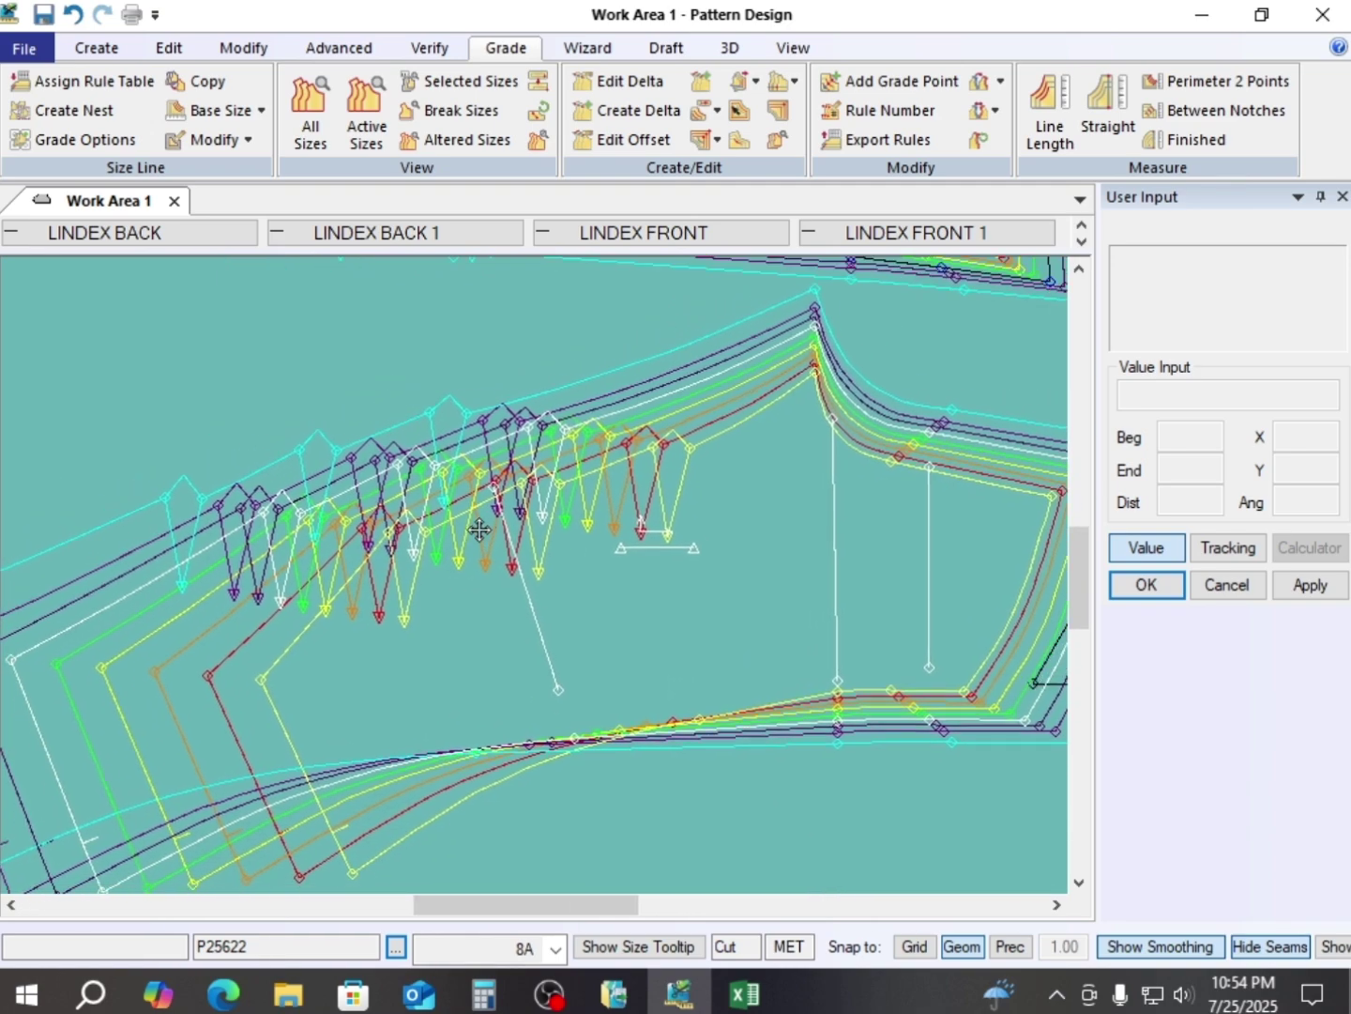
scroll(465, 518, down, 4)
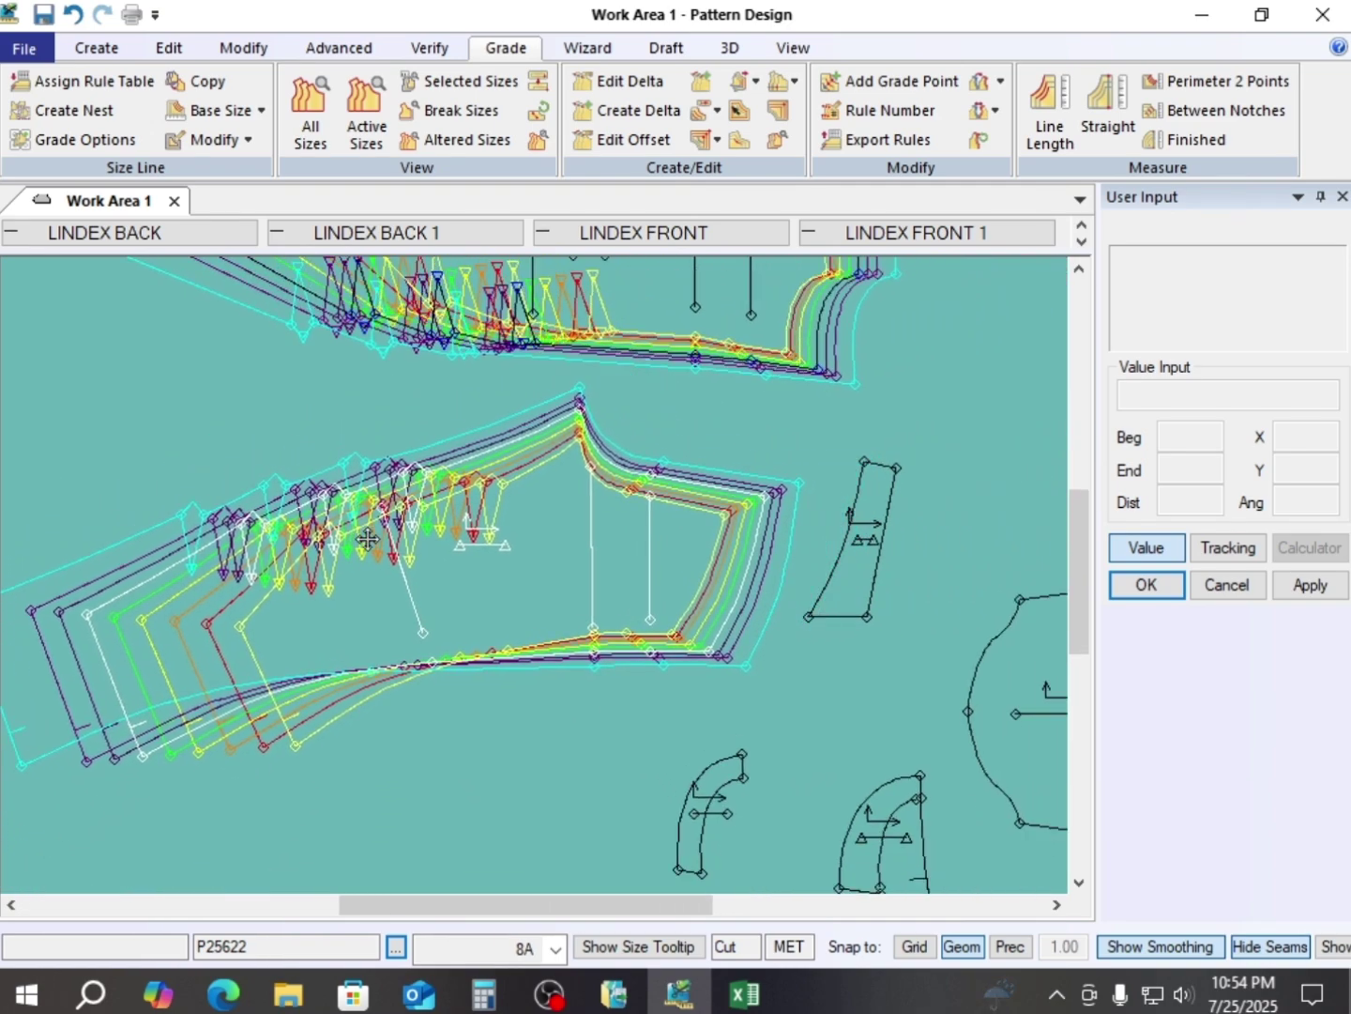
click(368, 540)
scroll(280, 621, down, 1)
- Arrange P25622 and P2422 one above the other in the work area without overlap, with P2422 in view
click(483, 526)
click(434, 609)
click(601, 346)
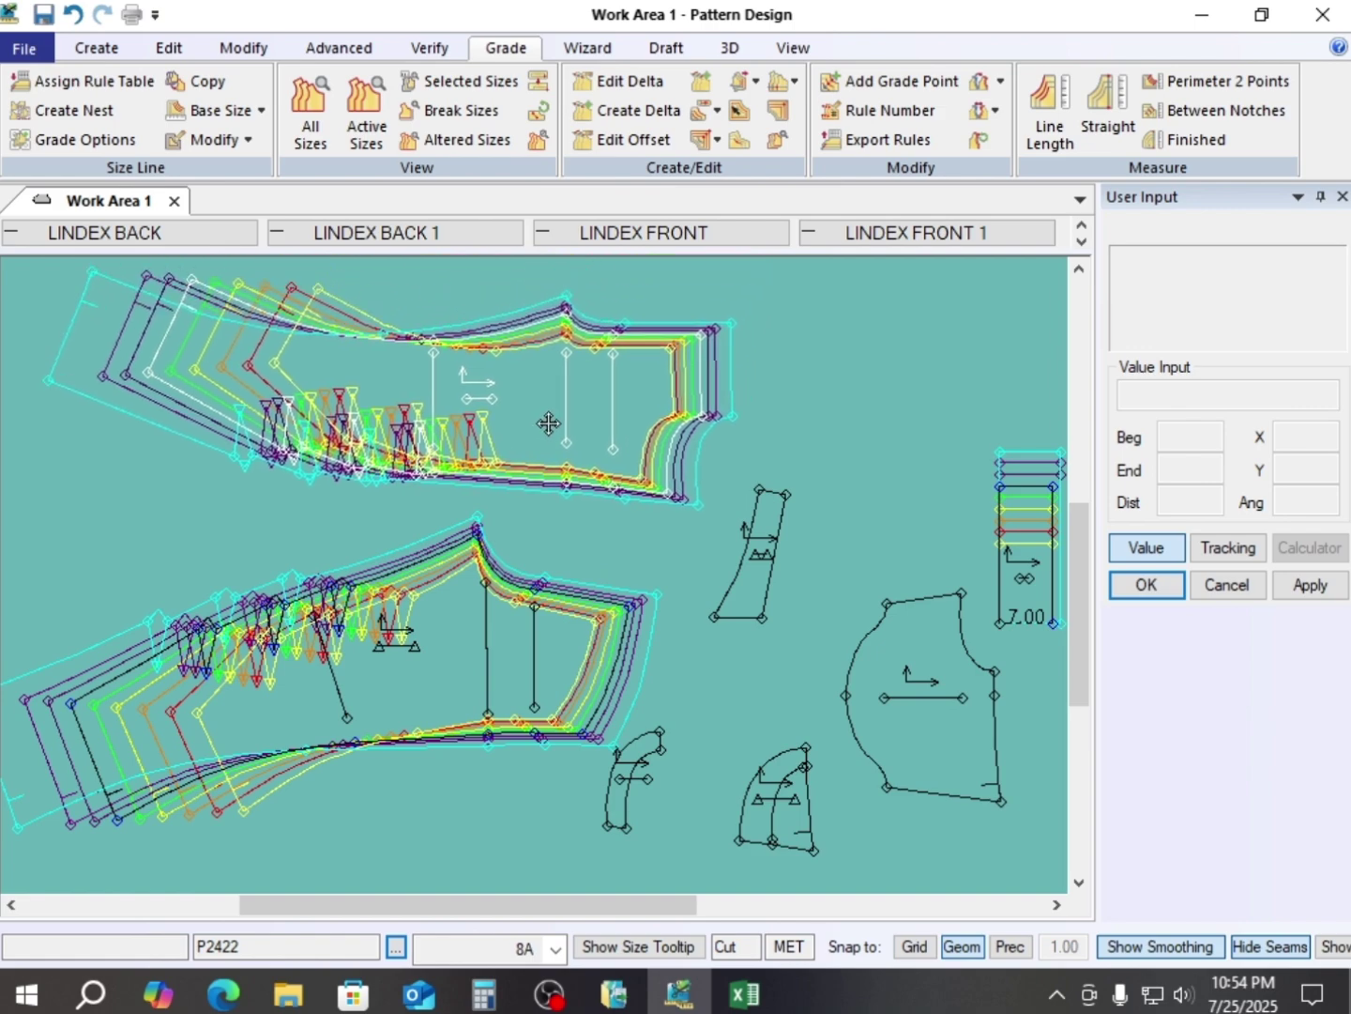
click(542, 441)
click(489, 560)
click(475, 595)
click(607, 375)
scroll(509, 392, up, 2)
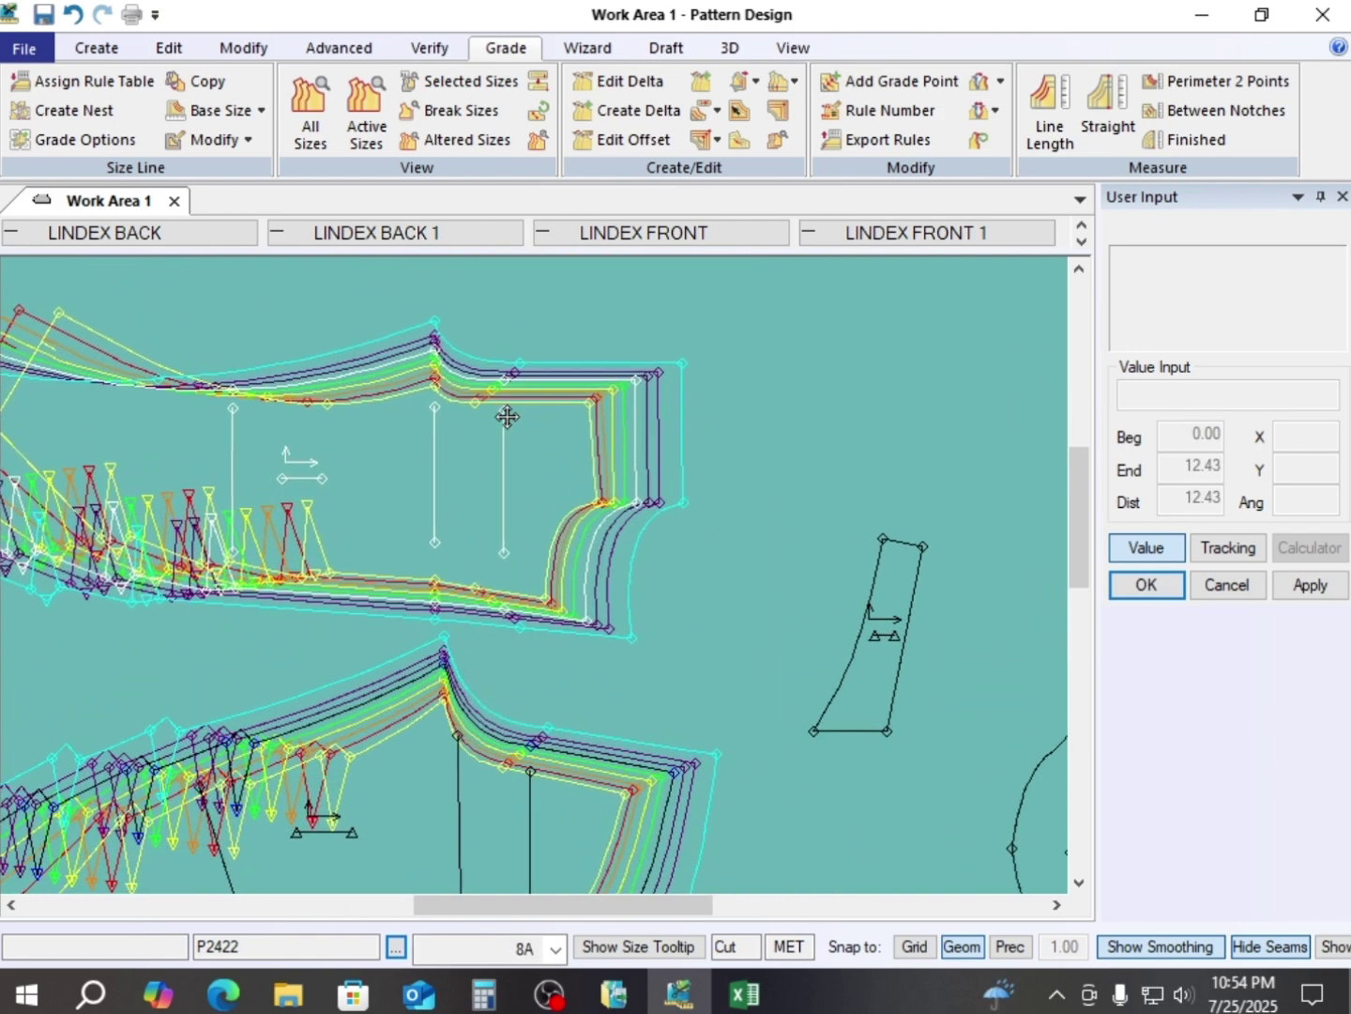
- Measure the graded lengths of P2422's crotch curve and adjoining rise line across sizes 3A to 12A, and end the measurement
scroll(525, 432, up, 1)
click(553, 440)
scroll(481, 395, up, 4)
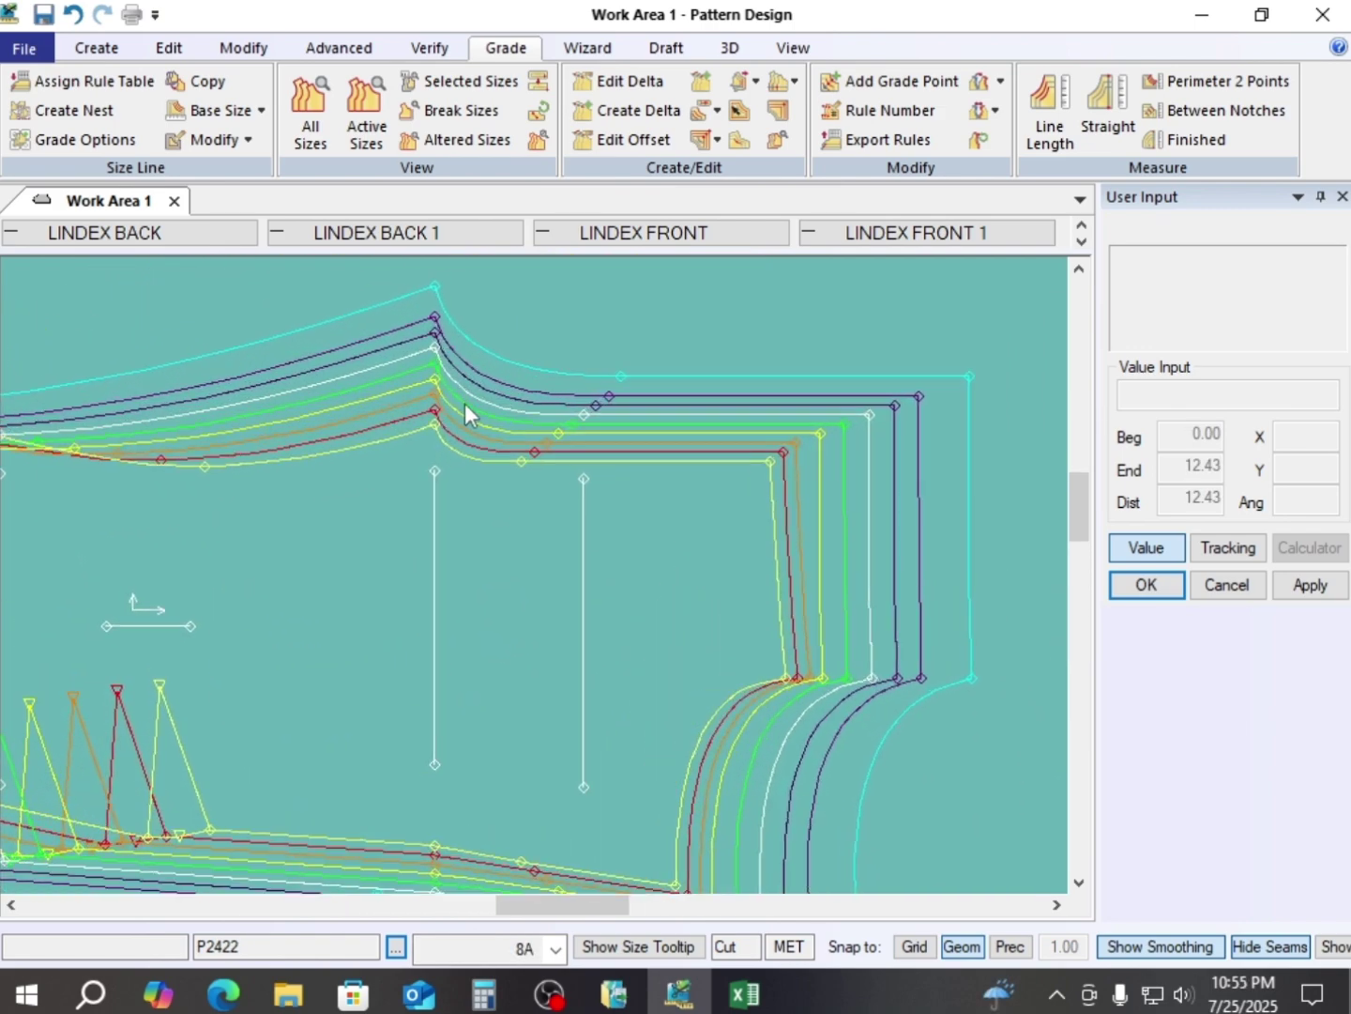
key(l)
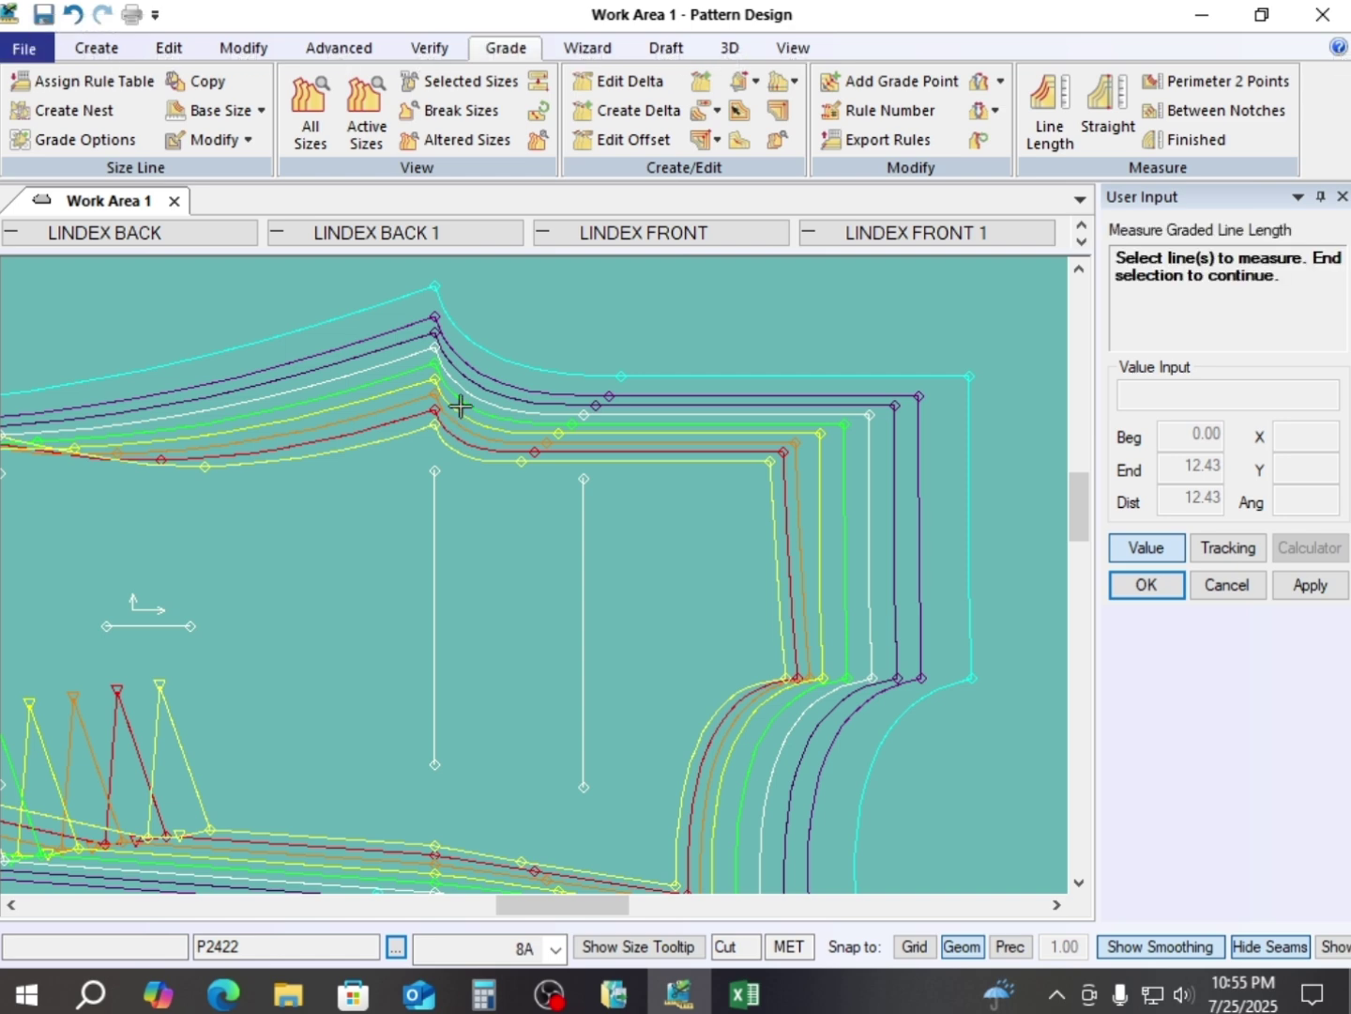
click(489, 404)
click(657, 416)
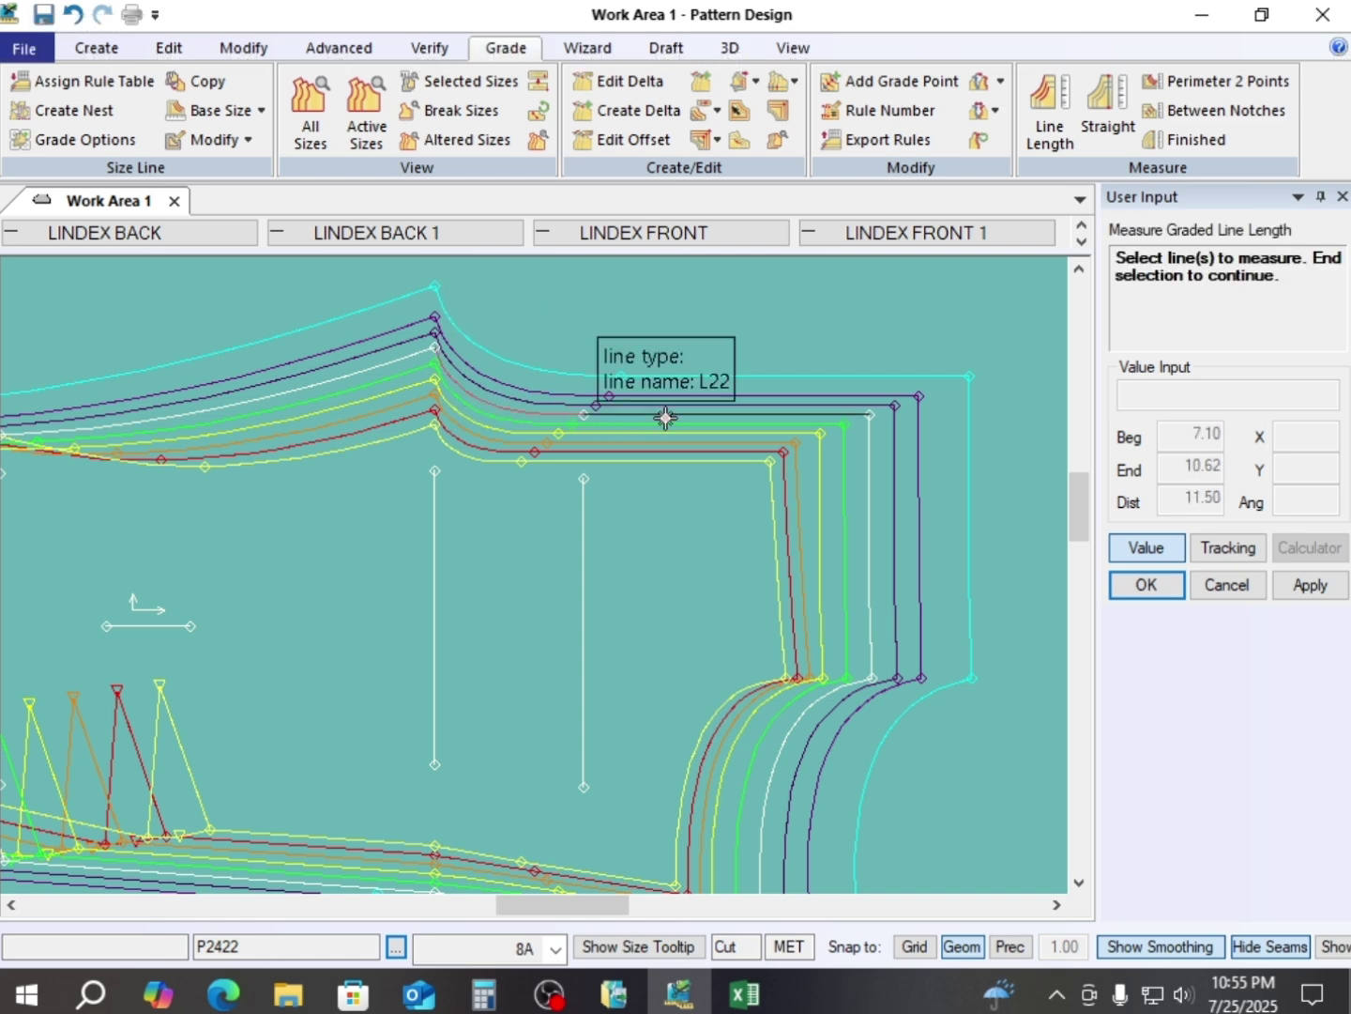
right_click(663, 347)
click(667, 355)
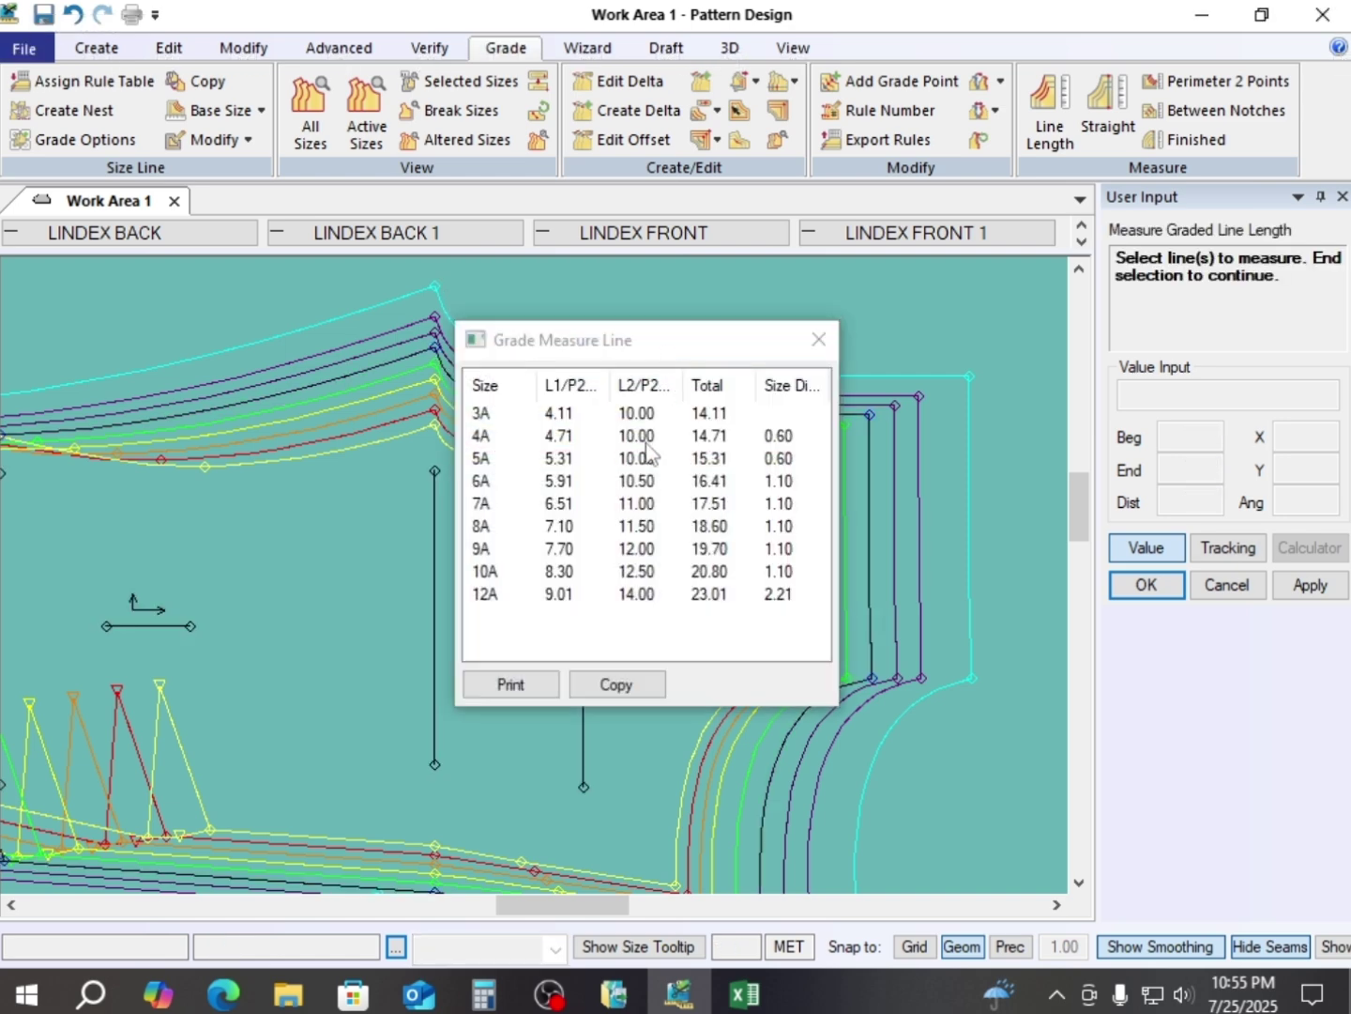
drag(742, 355, 965, 289)
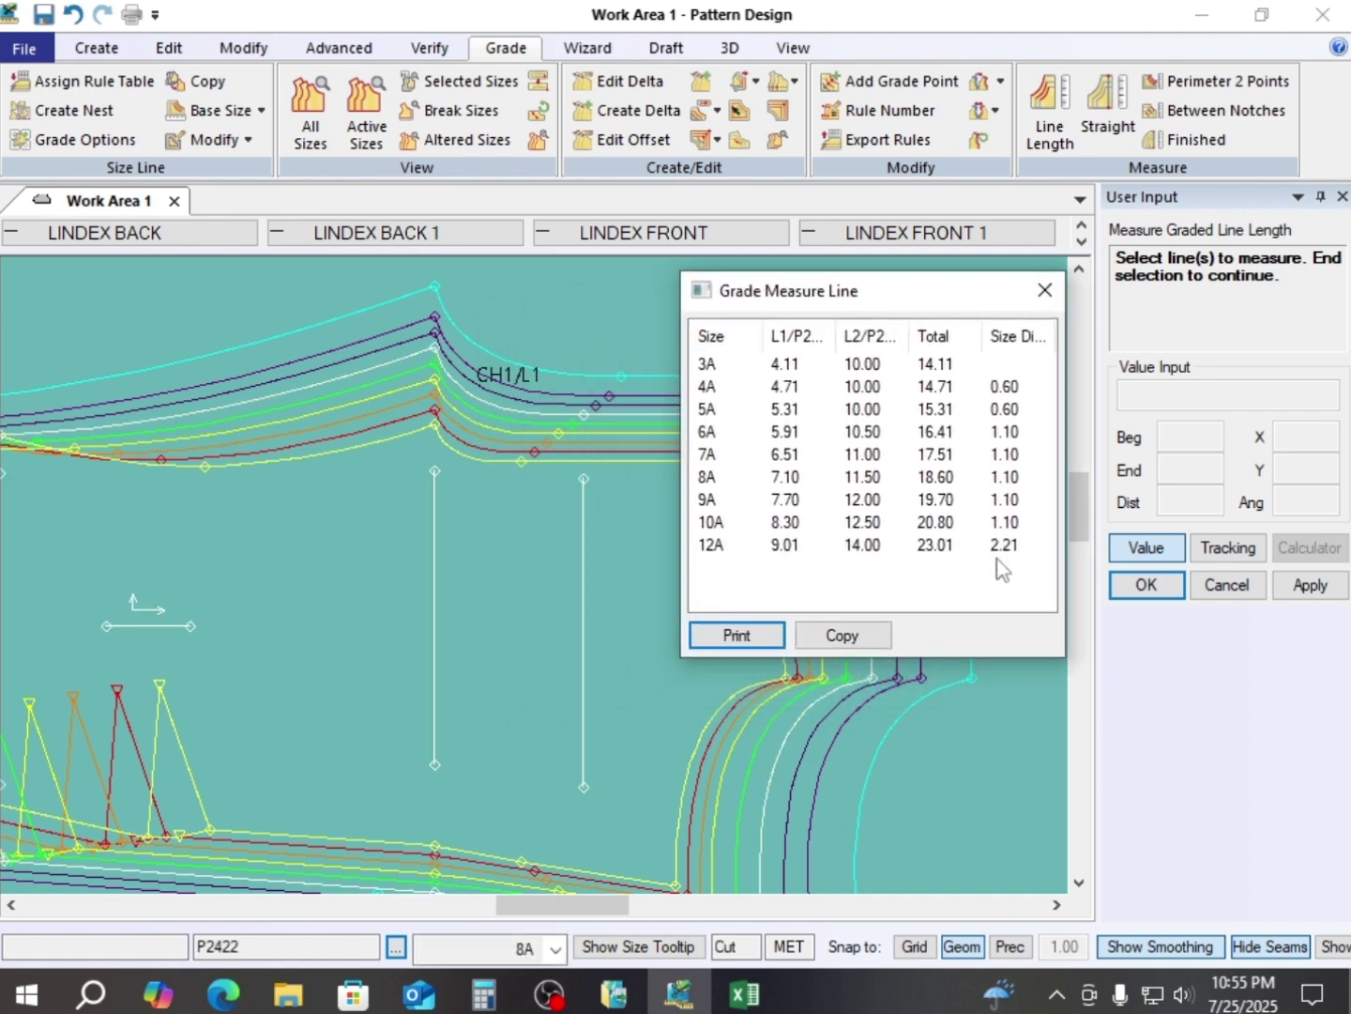
drag(906, 300, 572, 434)
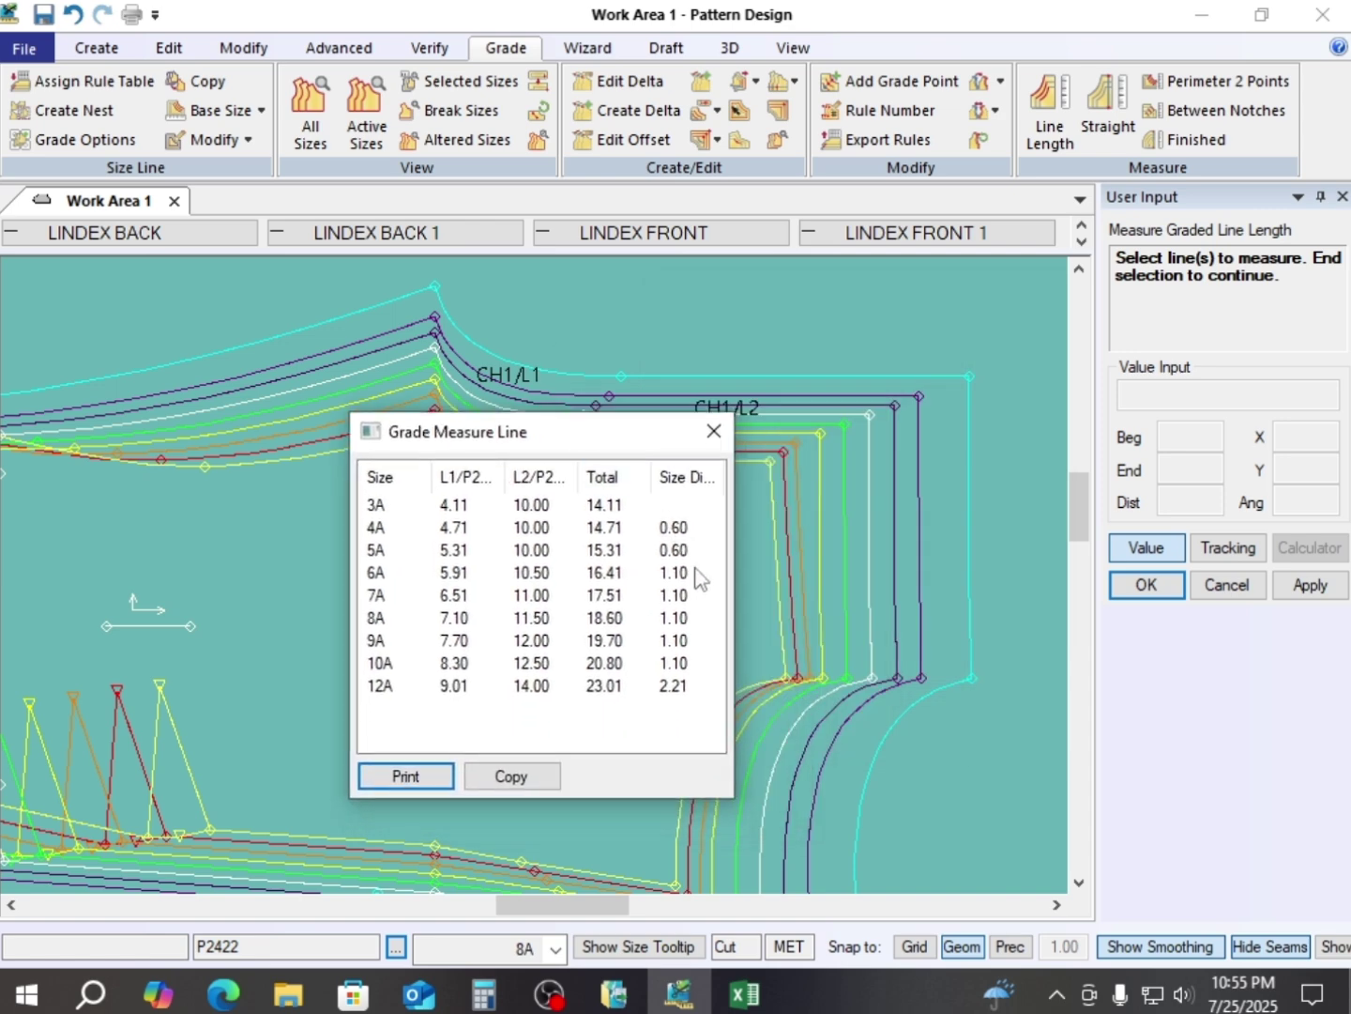
click(713, 431)
right_click(606, 343)
click(607, 342)
- Reposition P2422 and P25622 one above the other in the work area, with P25622's crotch in view
scroll(587, 460, down, 6)
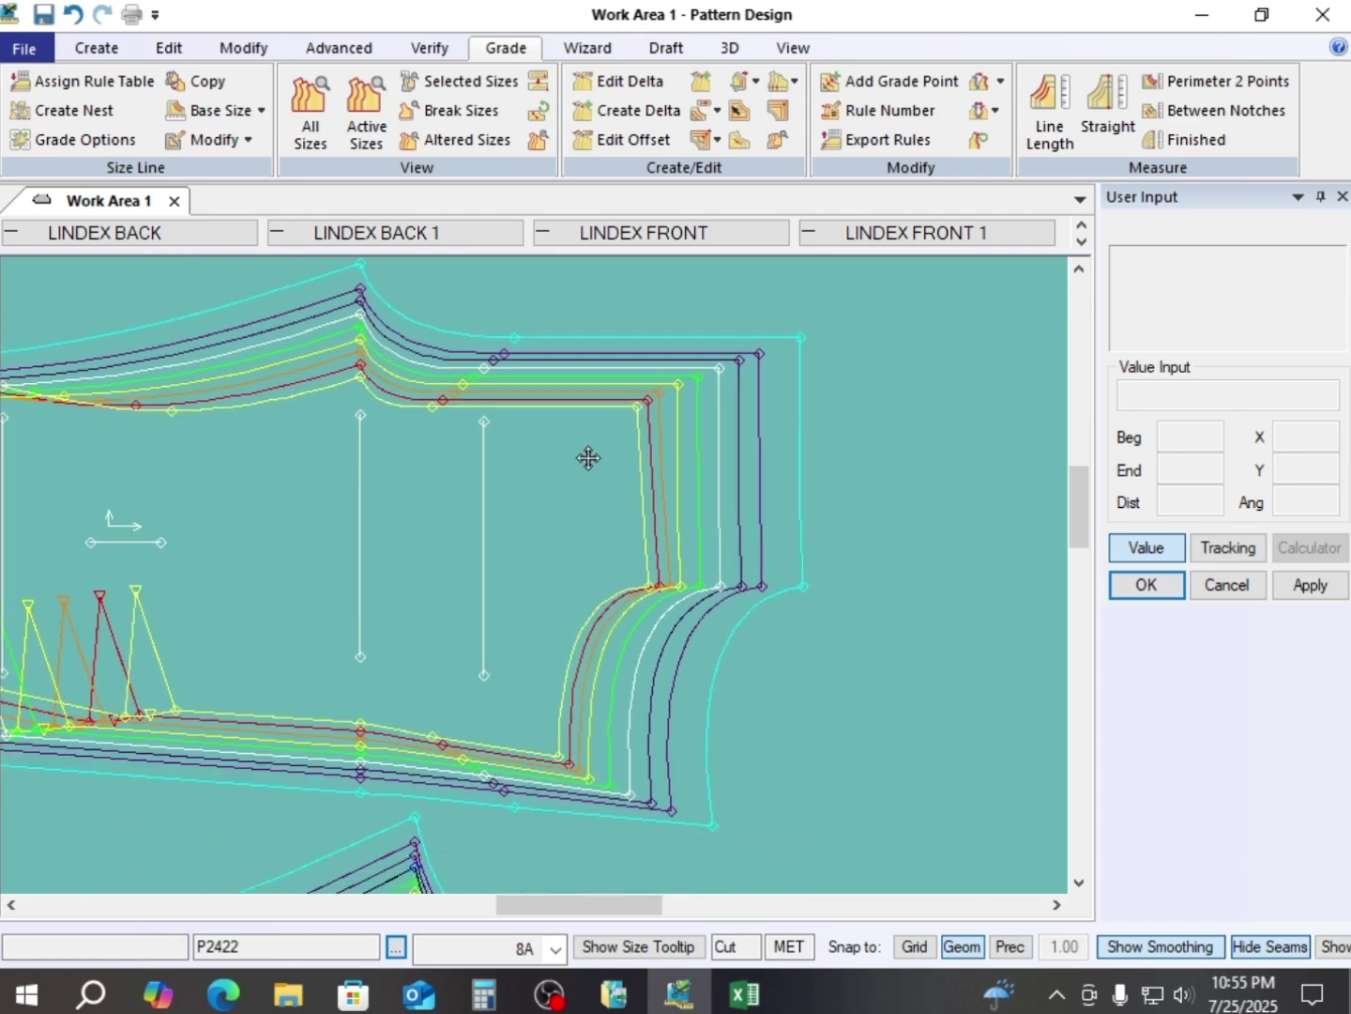
drag(560, 425, 579, 381)
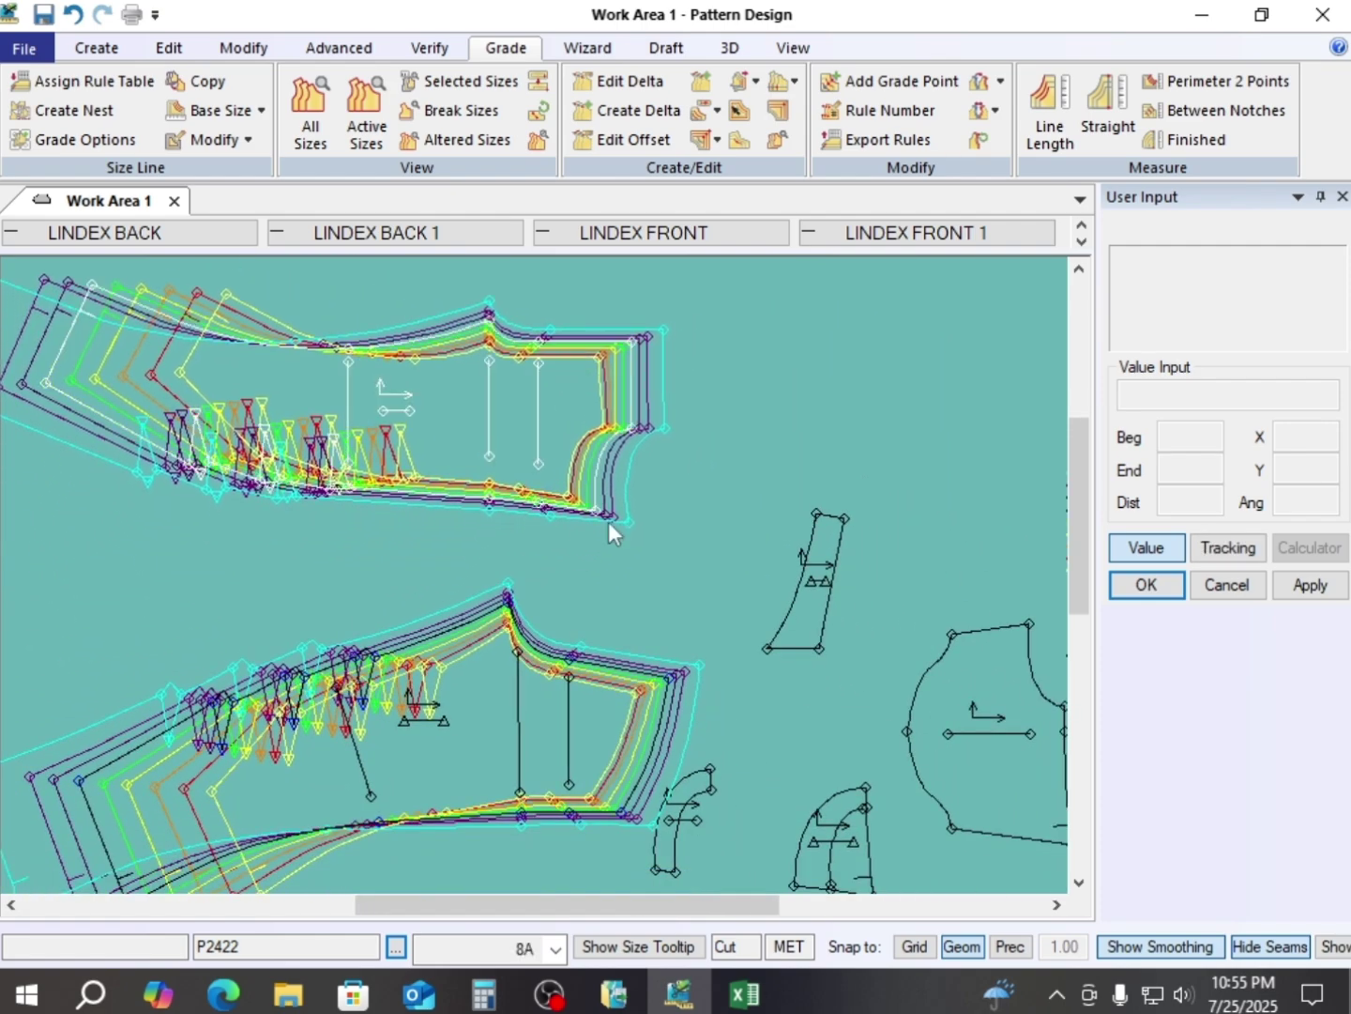
drag(621, 685, 618, 621)
scroll(574, 658, up, 3)
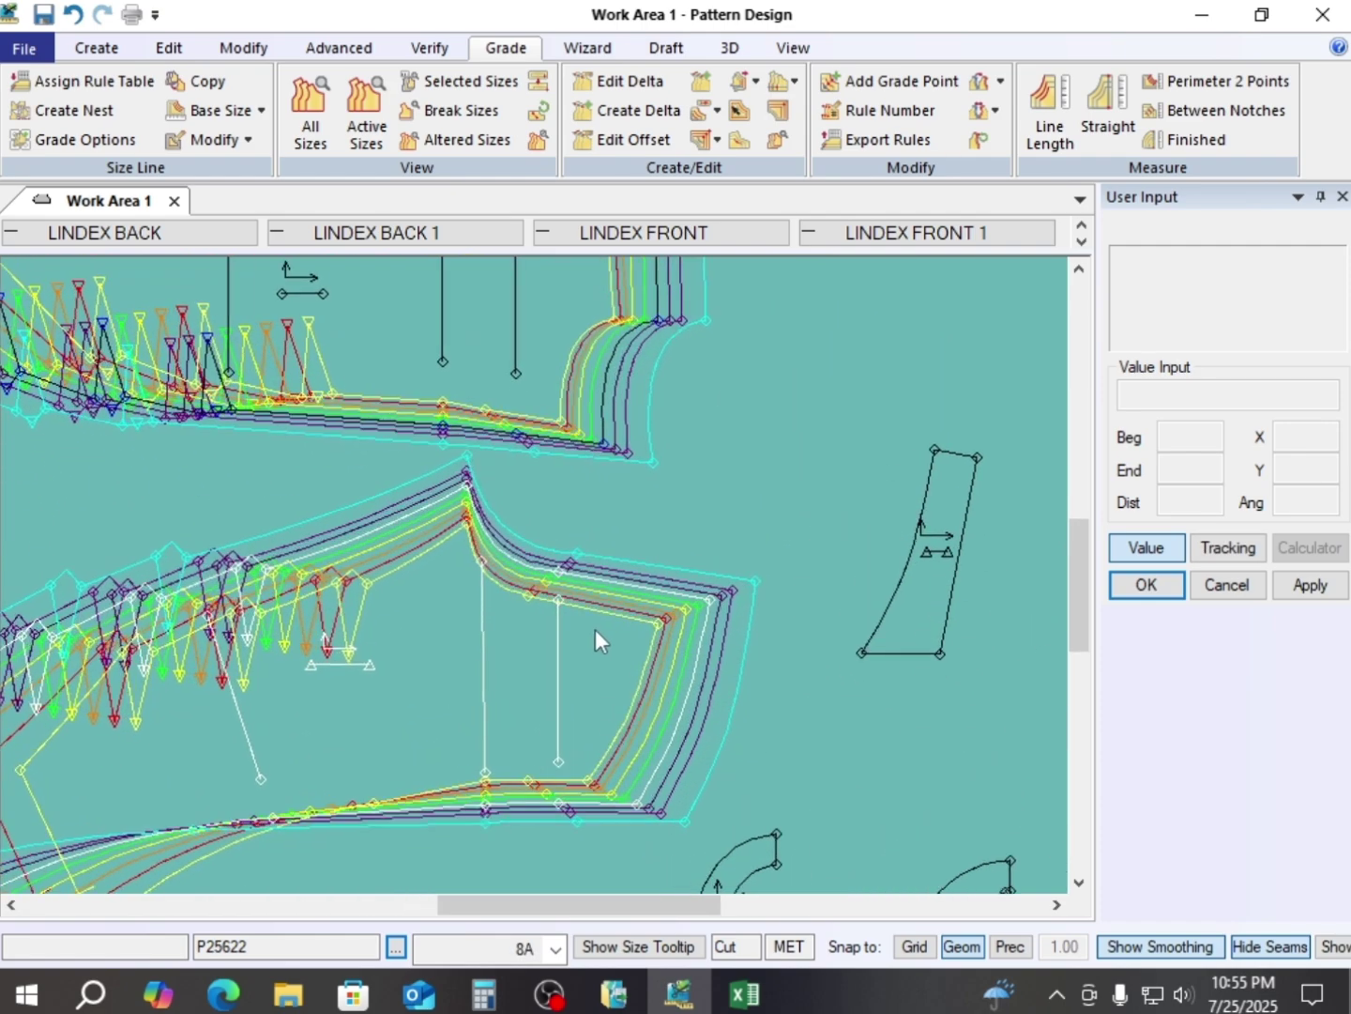
- Measure the graded lengths of P25622's crotch curve and rise line across all sizes, and end the measurement
key(alt+l)
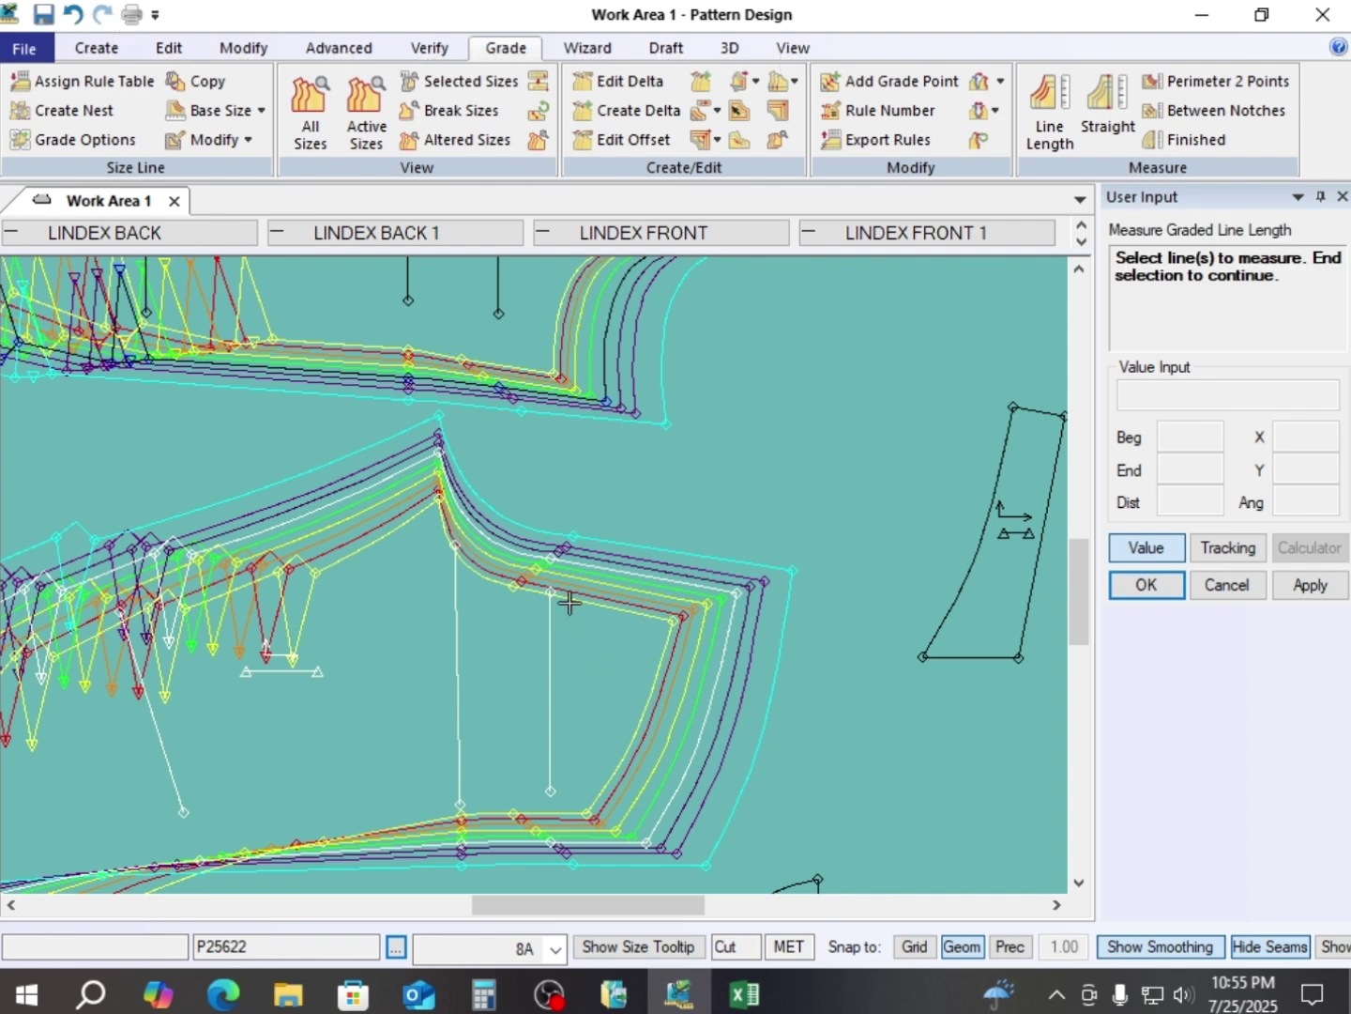
click(598, 573)
right_click(705, 481)
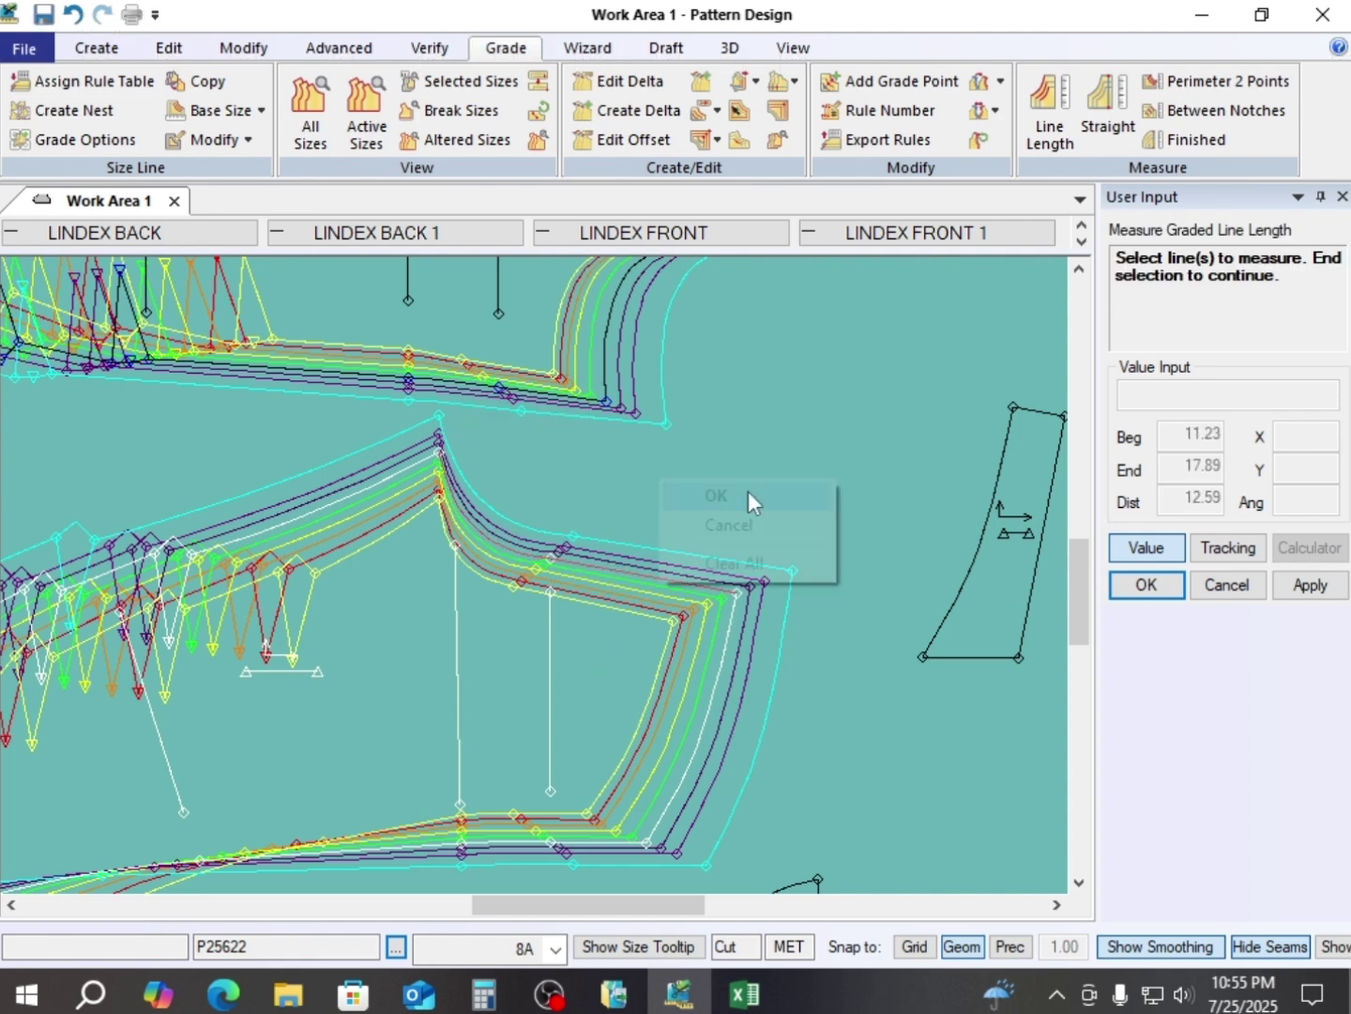
click(747, 493)
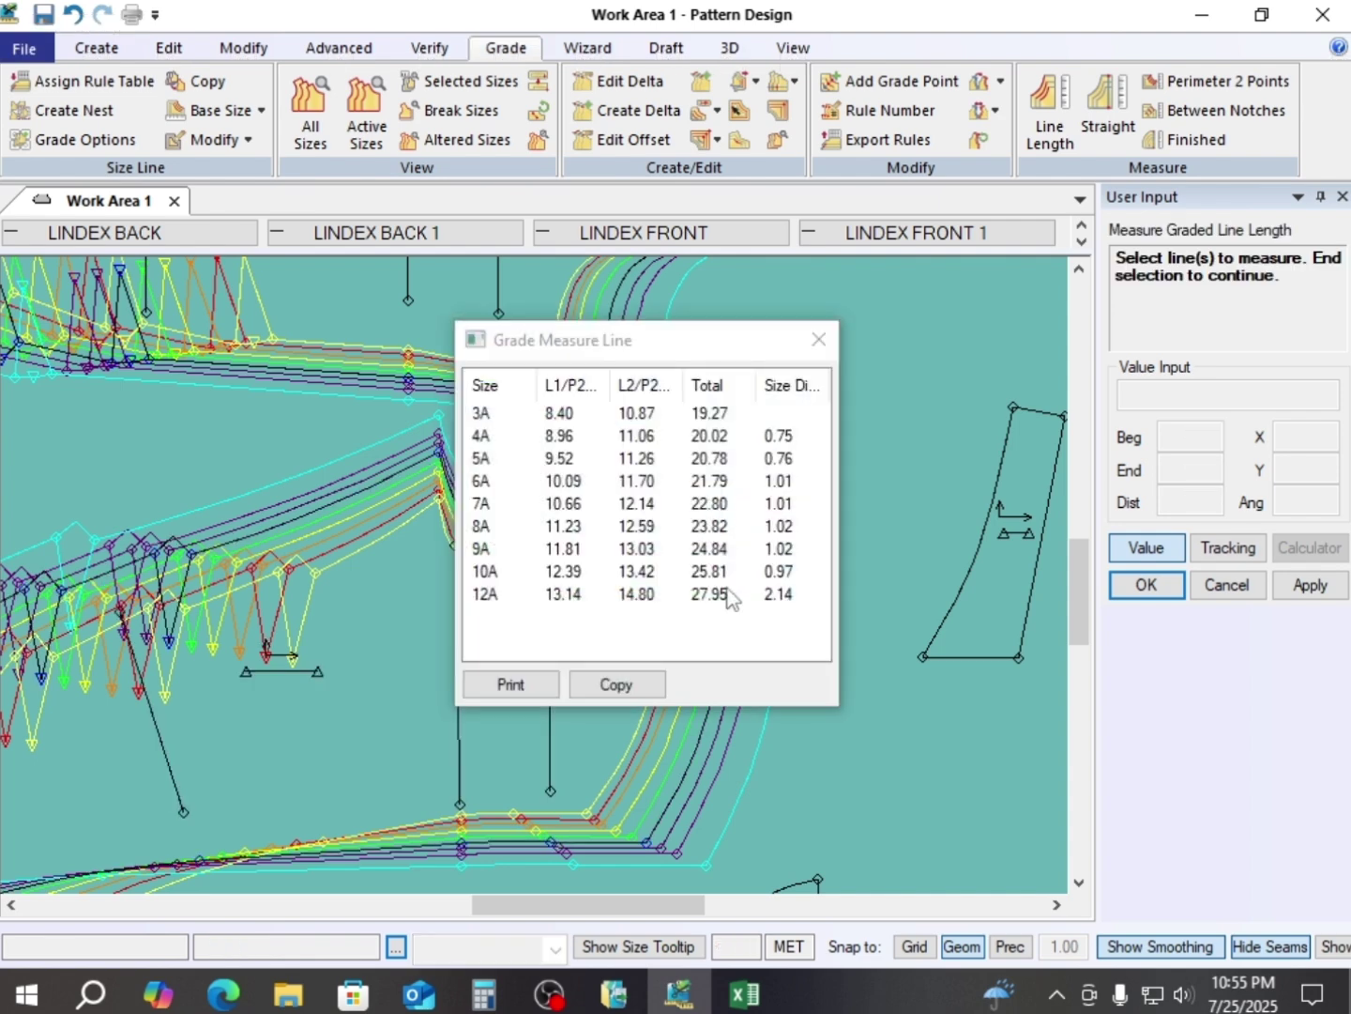
click(817, 340)
scroll(624, 648, down, 5)
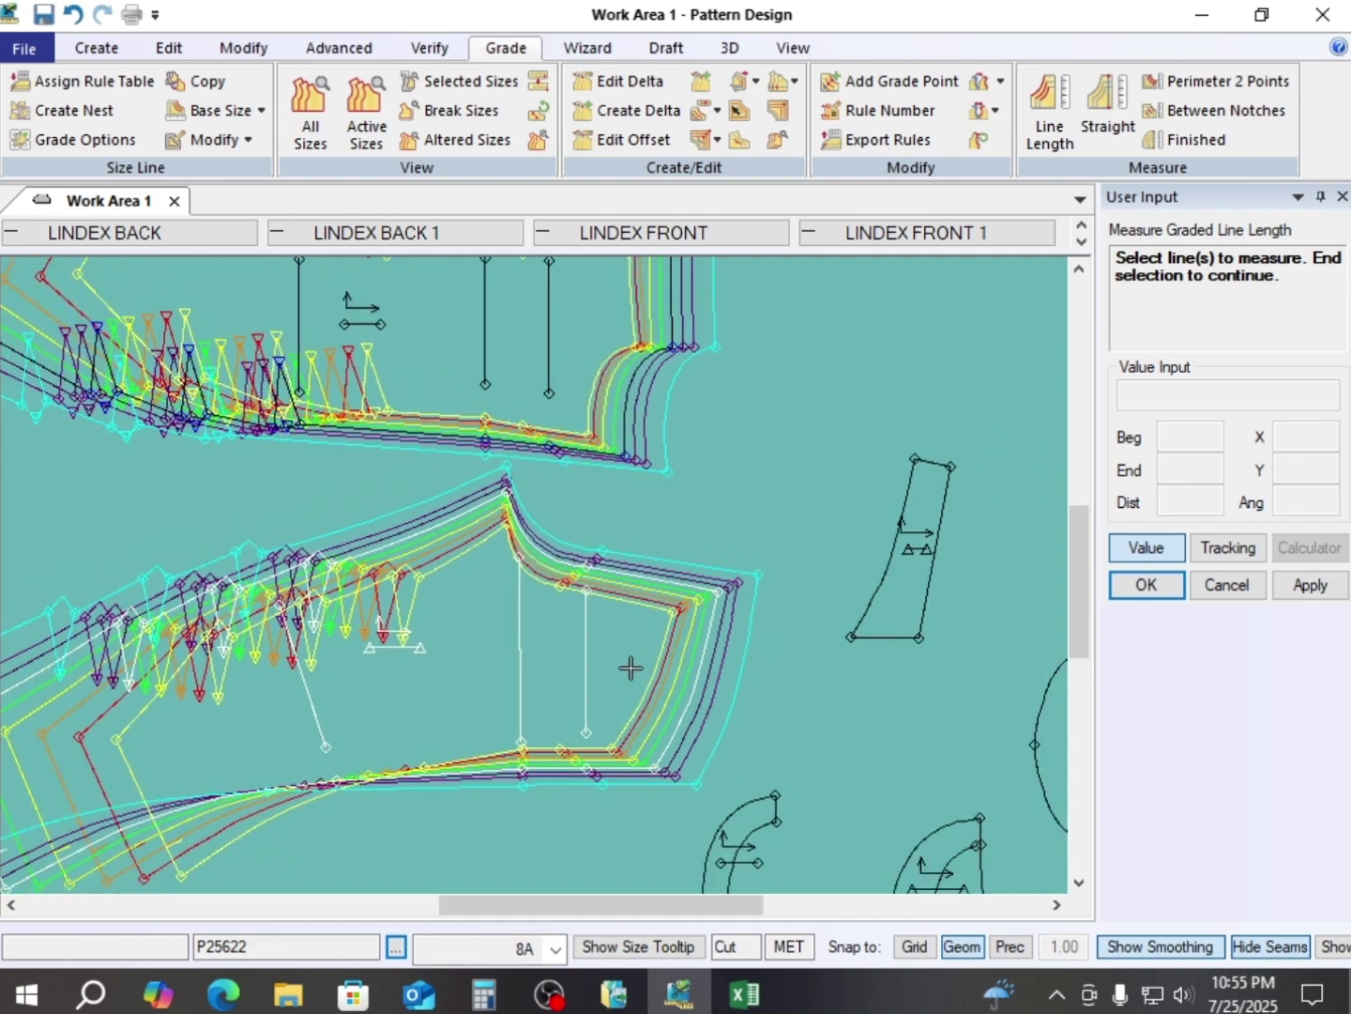
scroll(618, 347, up, 3)
right_click(537, 313)
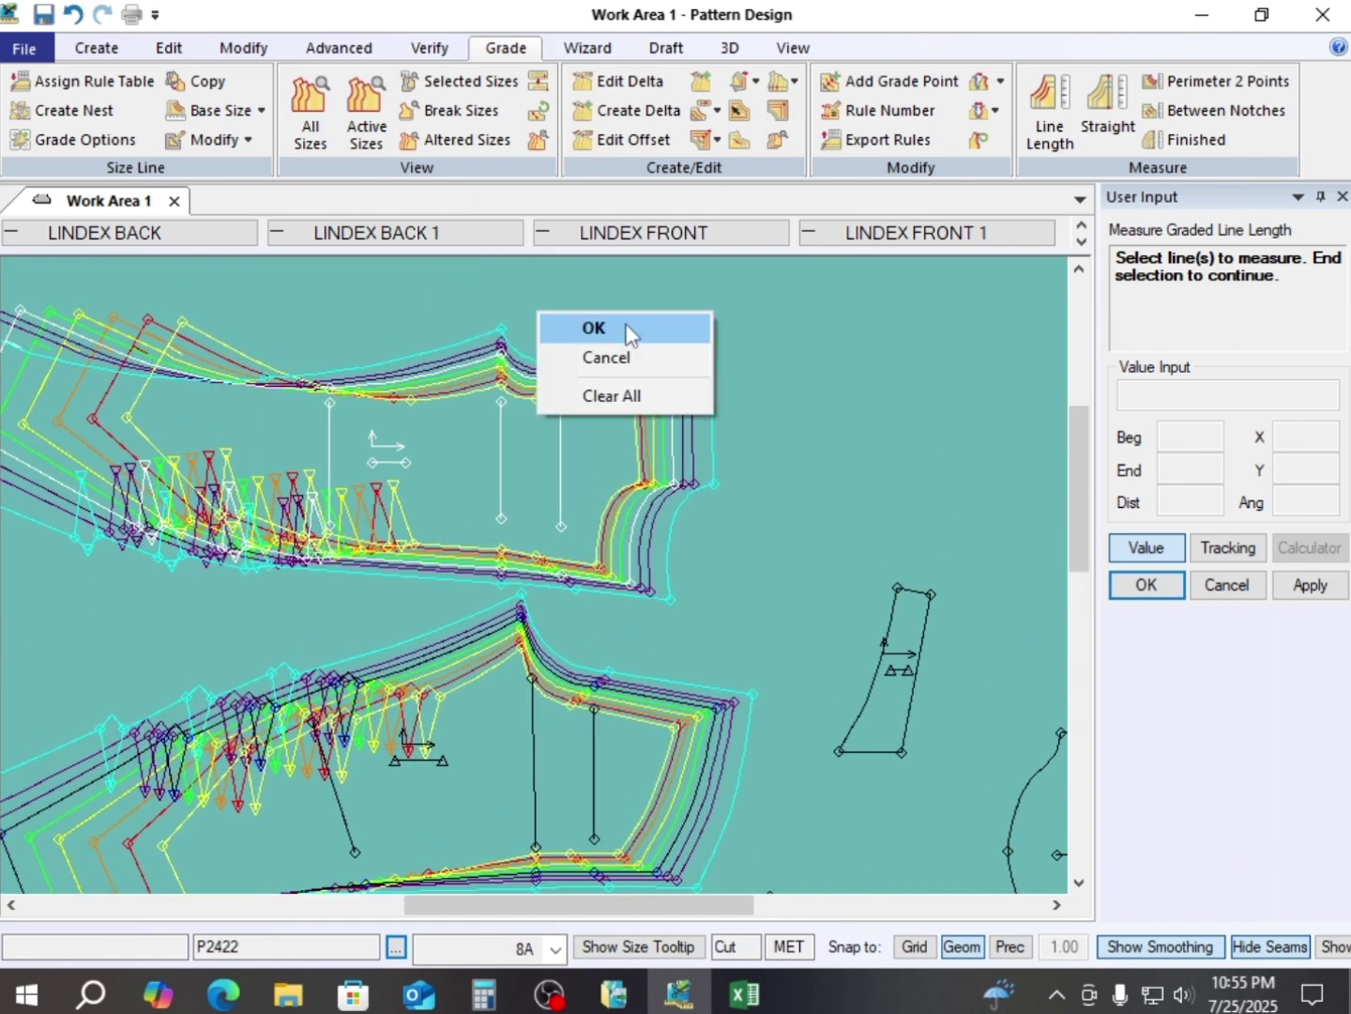
click(586, 326)
- Inspect the spacing of P2422's graded crotch curves and rise lines across all sizes
click(471, 380)
scroll(500, 377, up, 4)
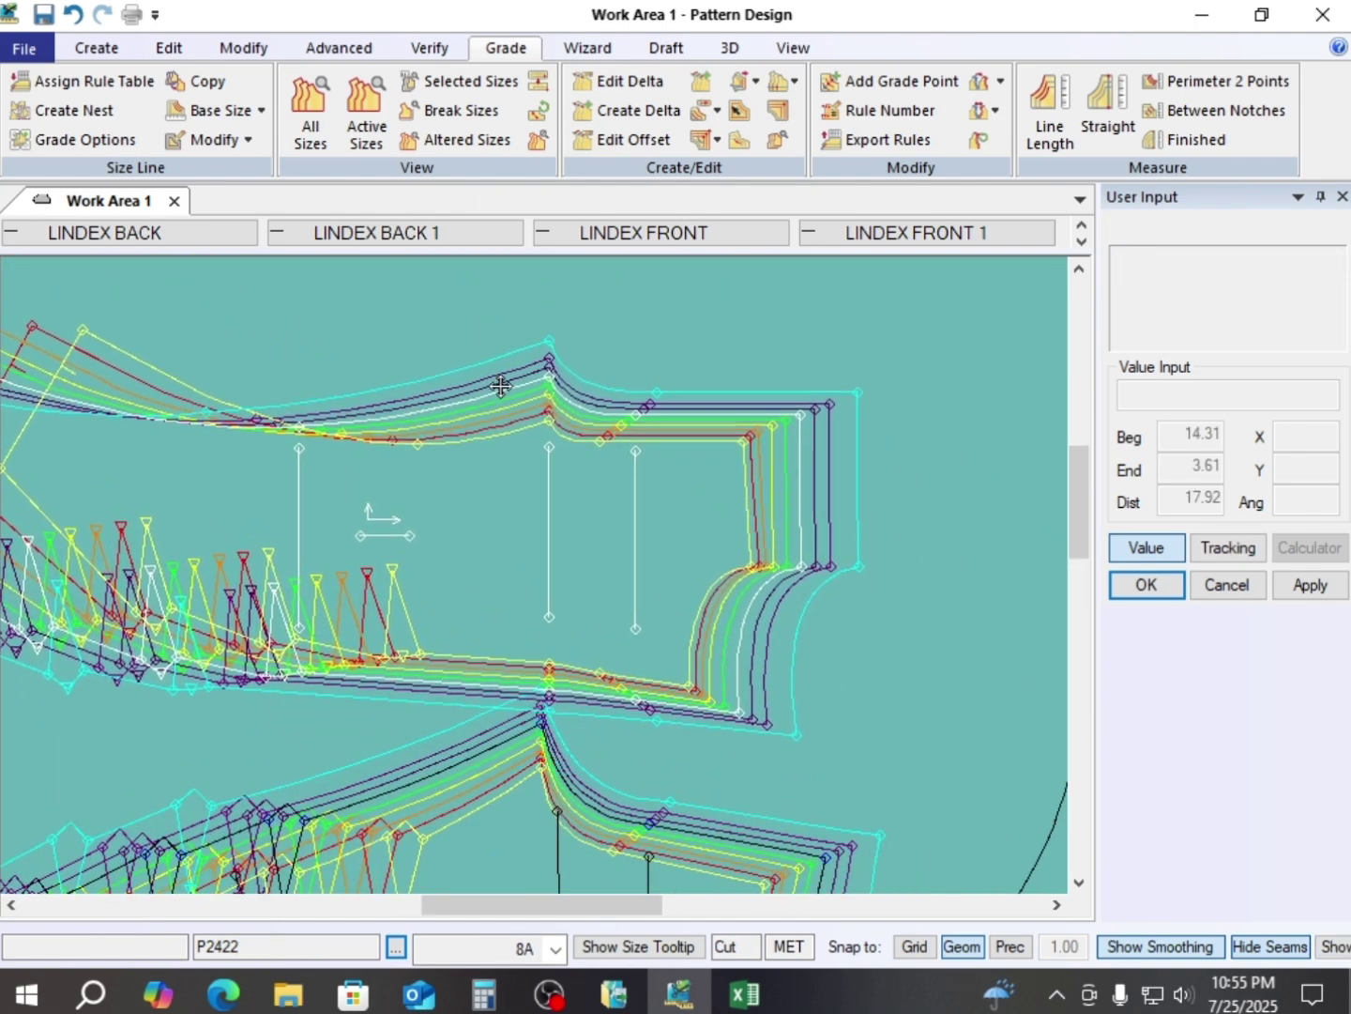
scroll(392, 353, up, 4)
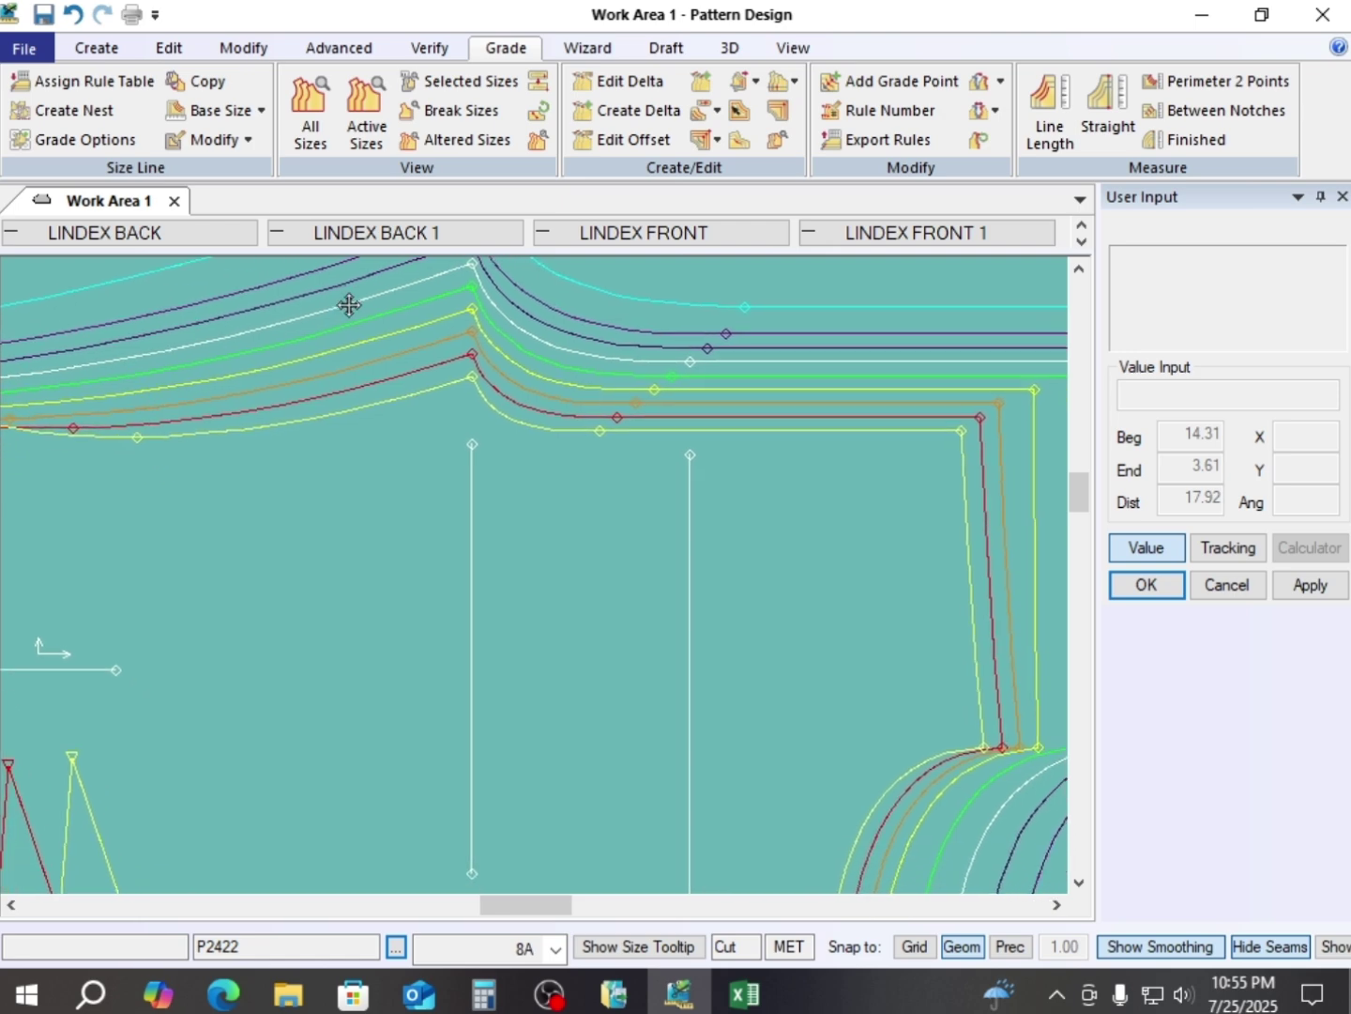
middle_drag(567, 435, 418, 493)
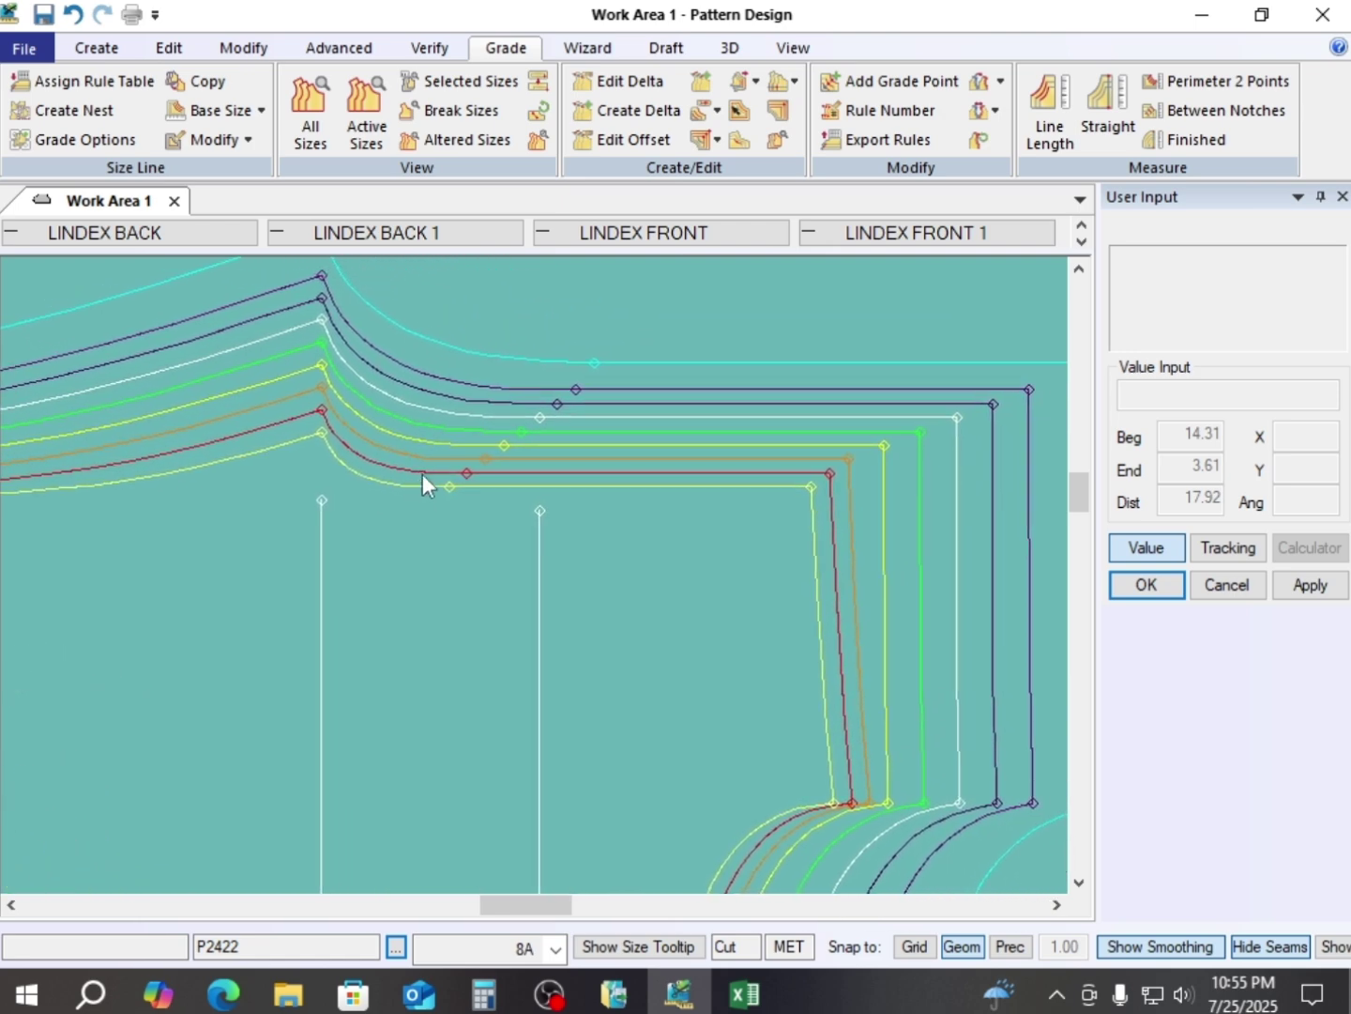
scroll(423, 466, up, 2)
scroll(451, 461, up, 1)
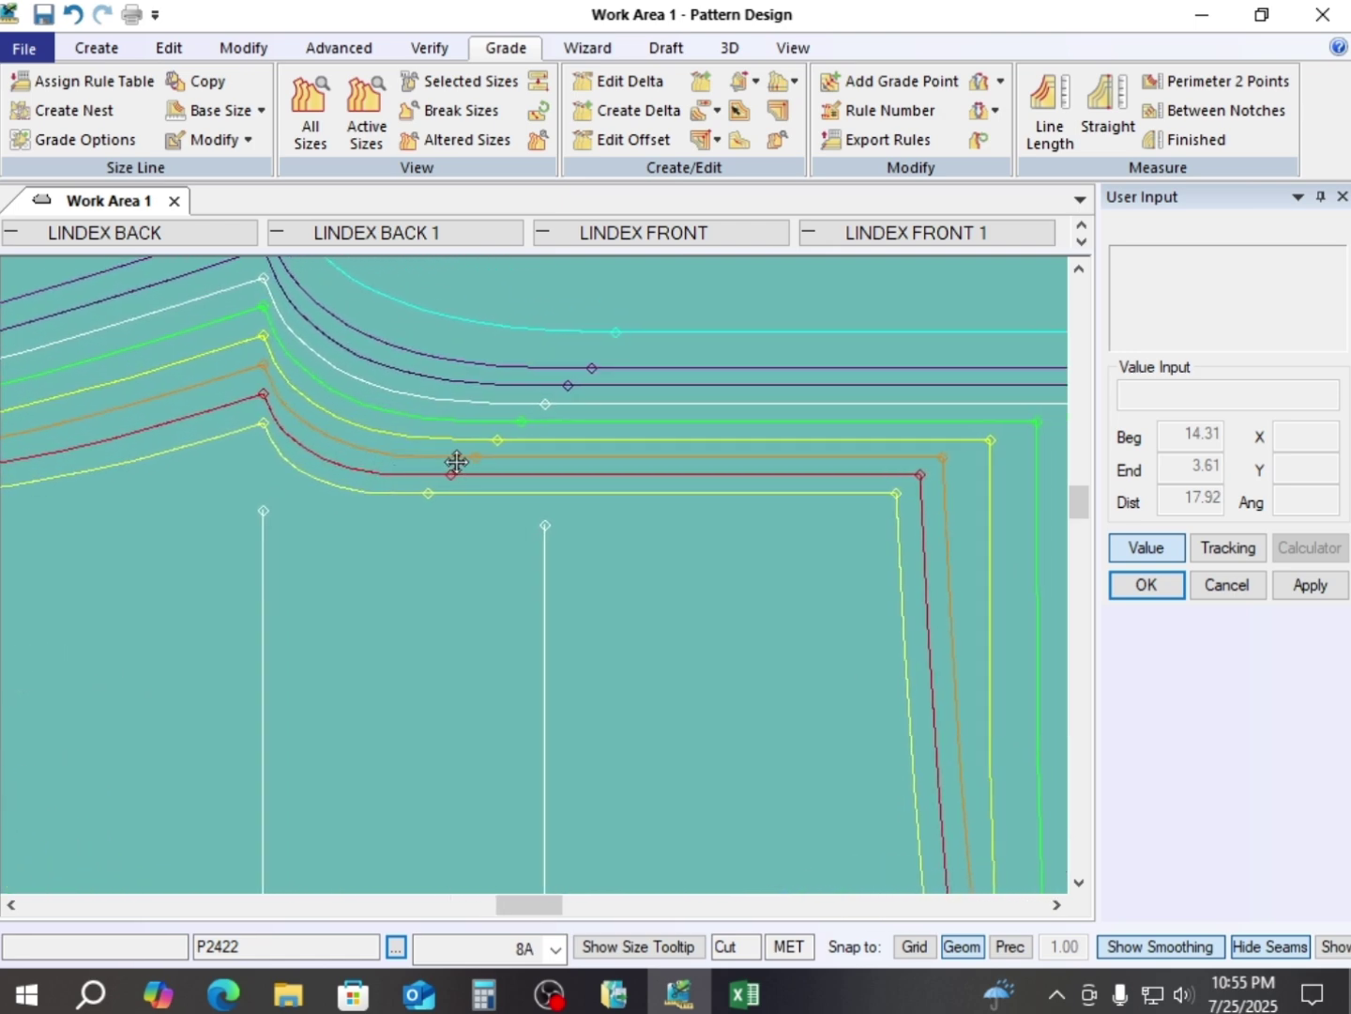
mouse_move(451, 461)
middle_down()
mouse_move(403, 485)
mouse_move(439, 472)
middle_up()
middle_drag(588, 484, 579, 485)
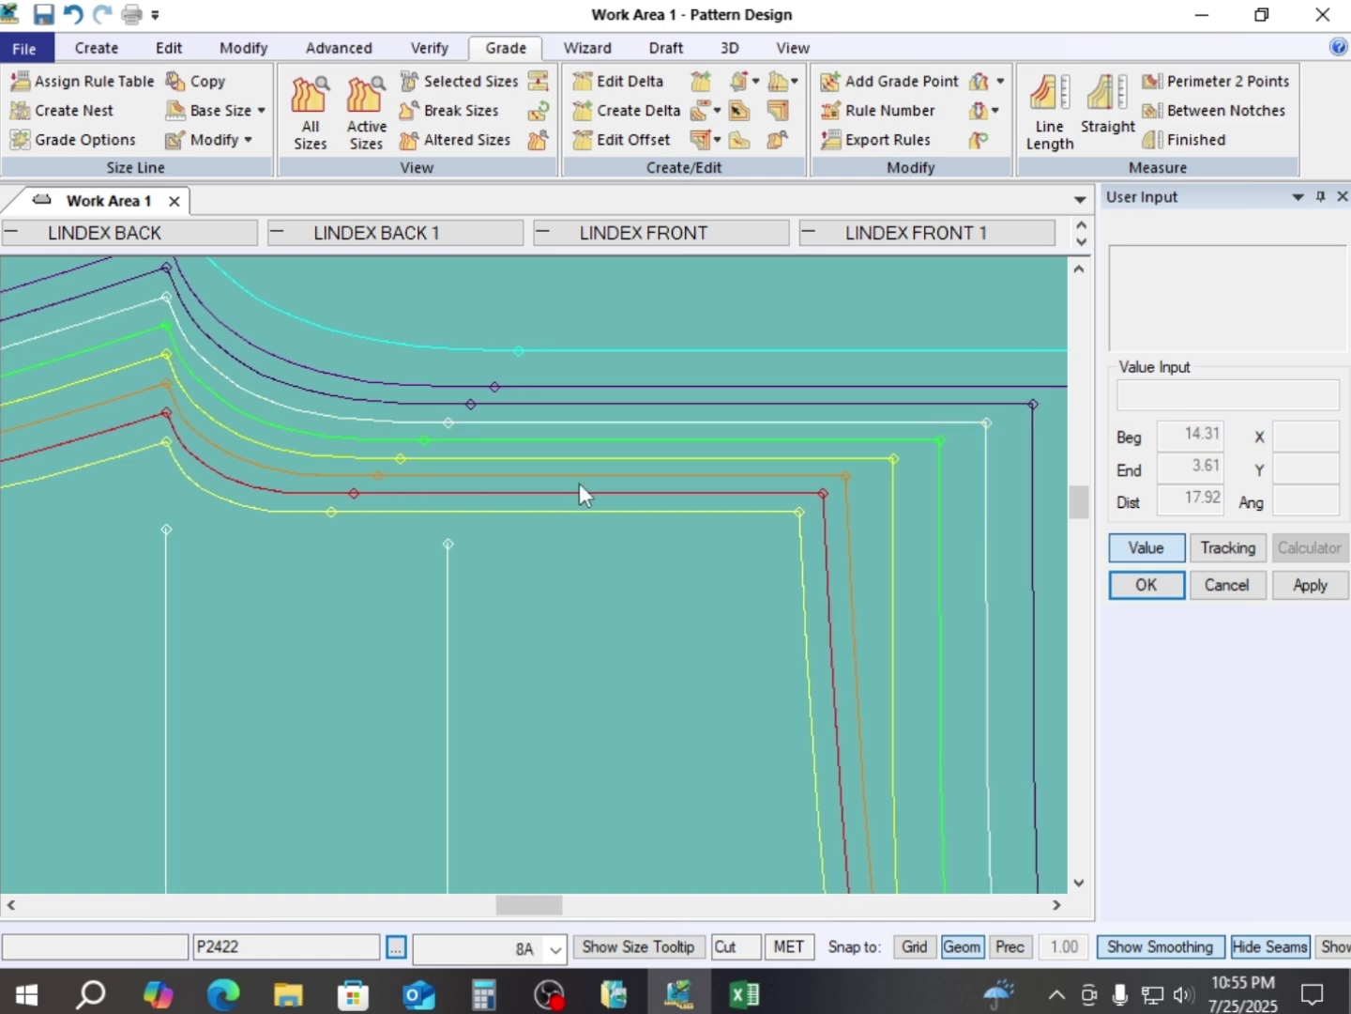
scroll(619, 485, down, 2)
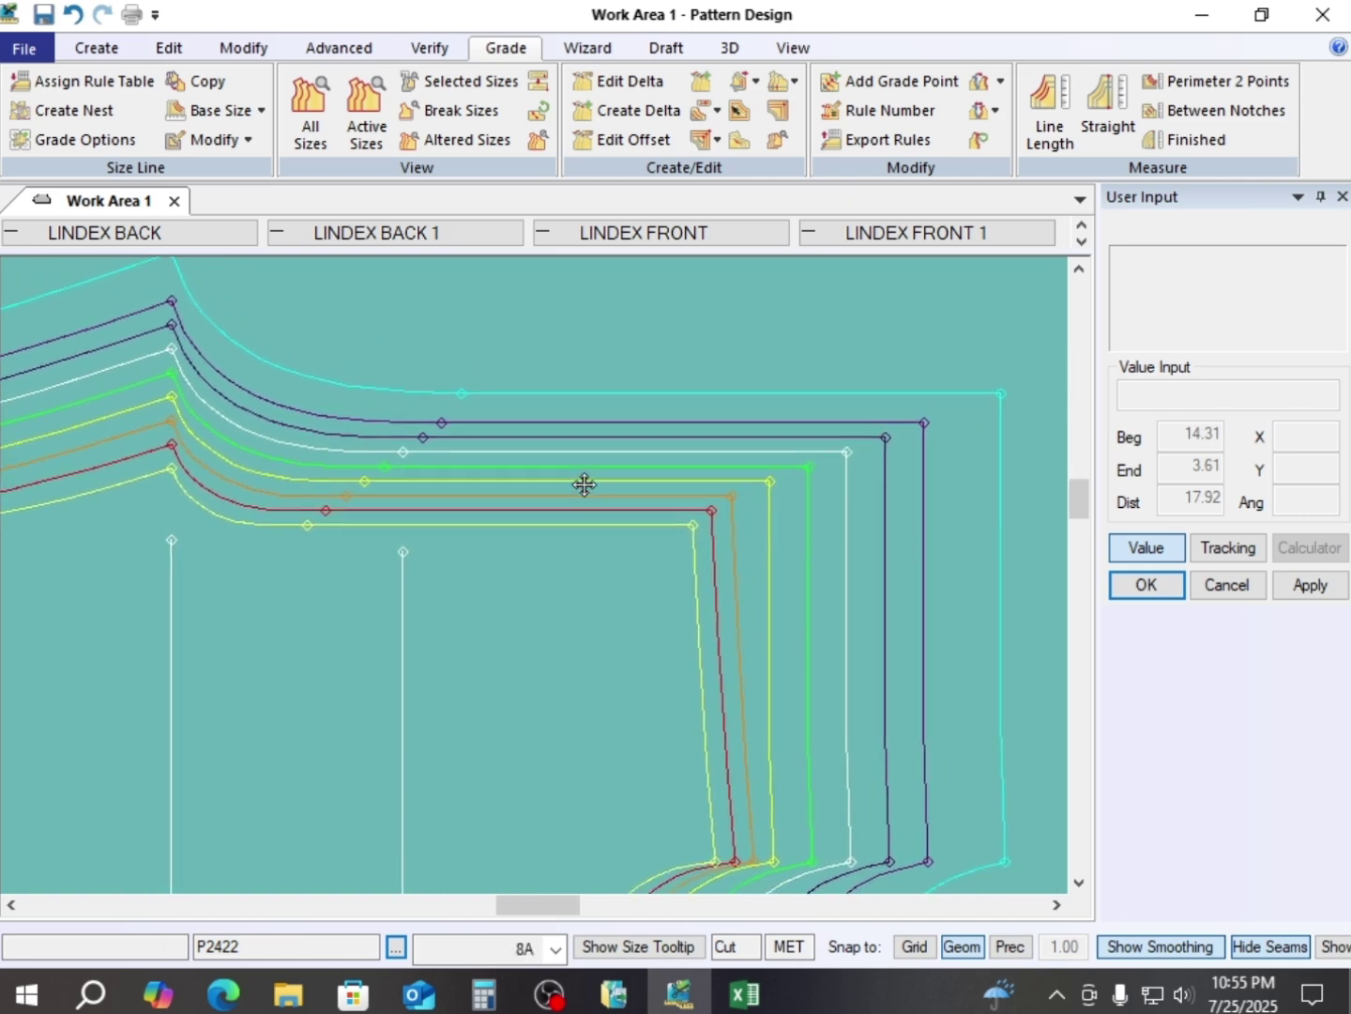
- Measure P2422's crotch curve and rise line again in every size and cancel any further line measurement
key(l)
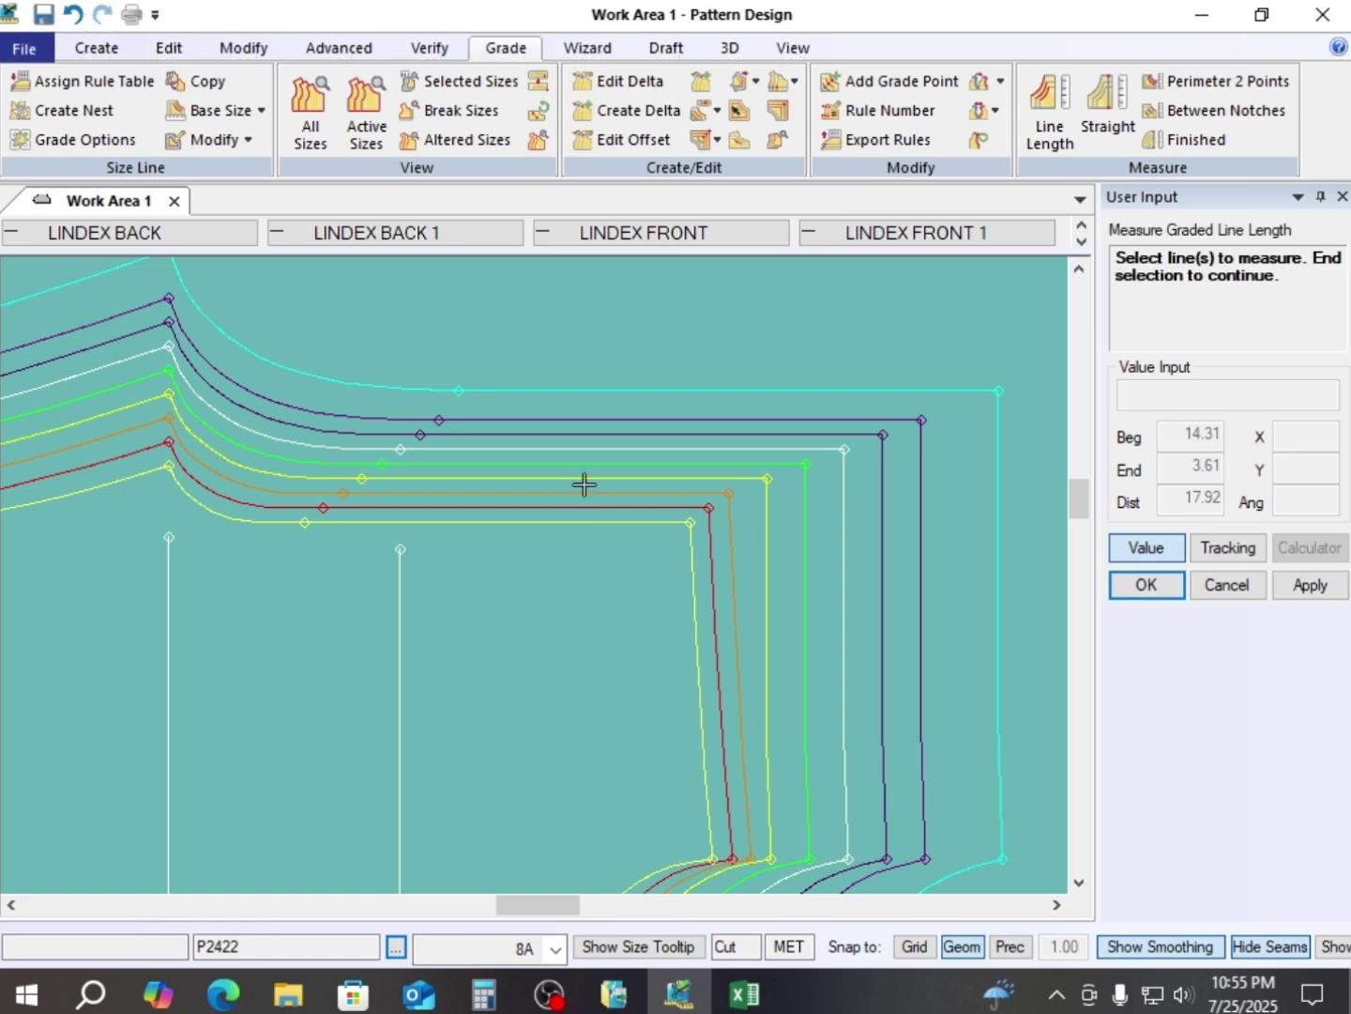
click(300, 447)
right_click(485, 378)
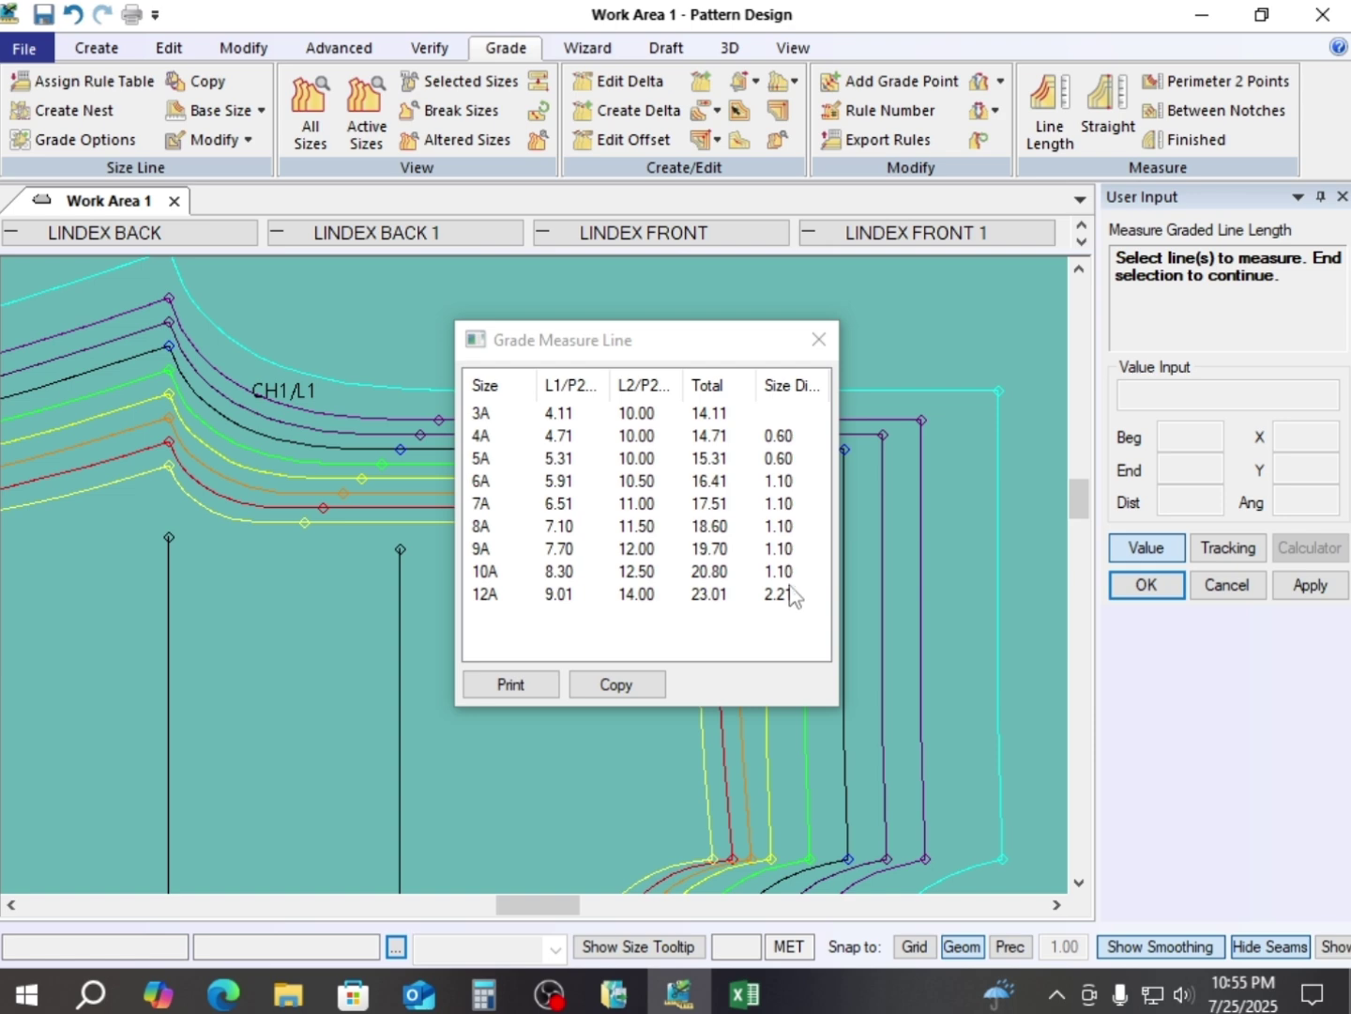
click(818, 339)
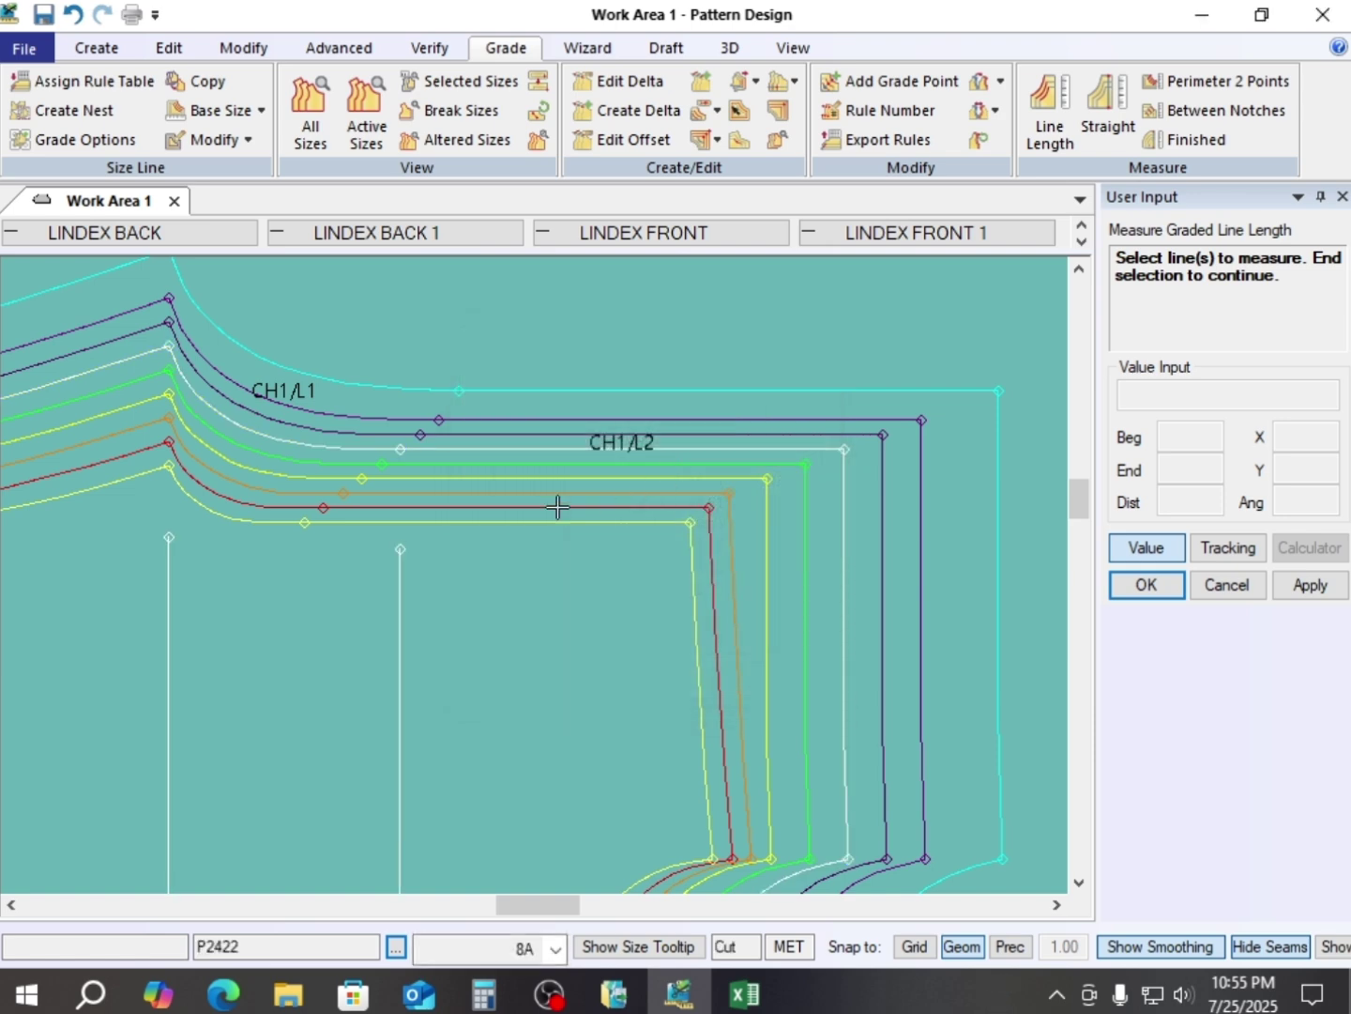
scroll(446, 509, down, 1)
scroll(445, 508, down, 1)
click(736, 454)
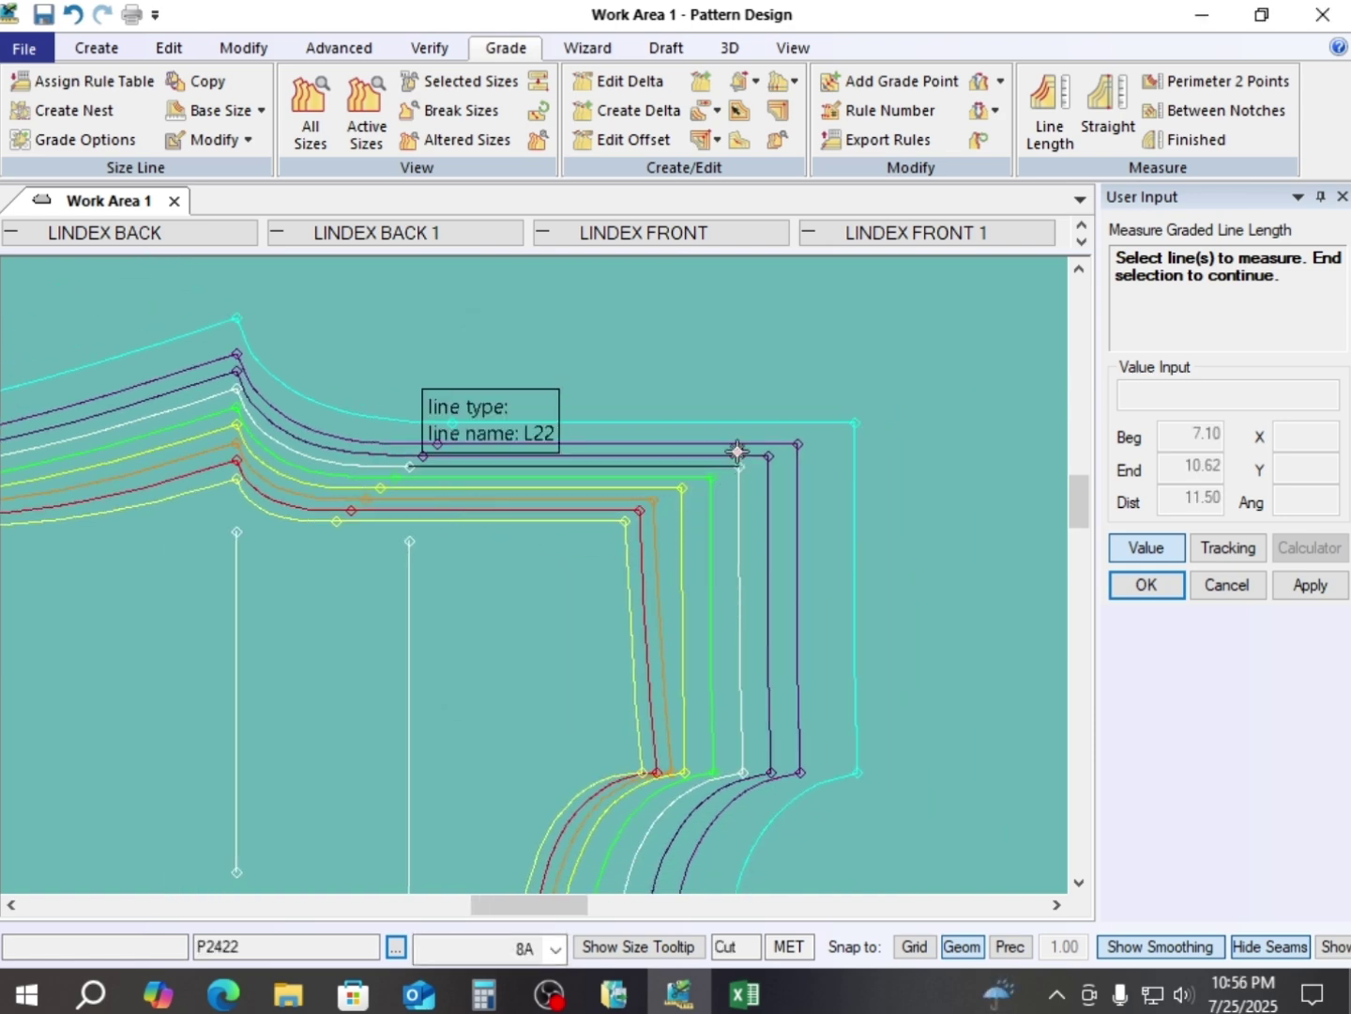
right_click(790, 376)
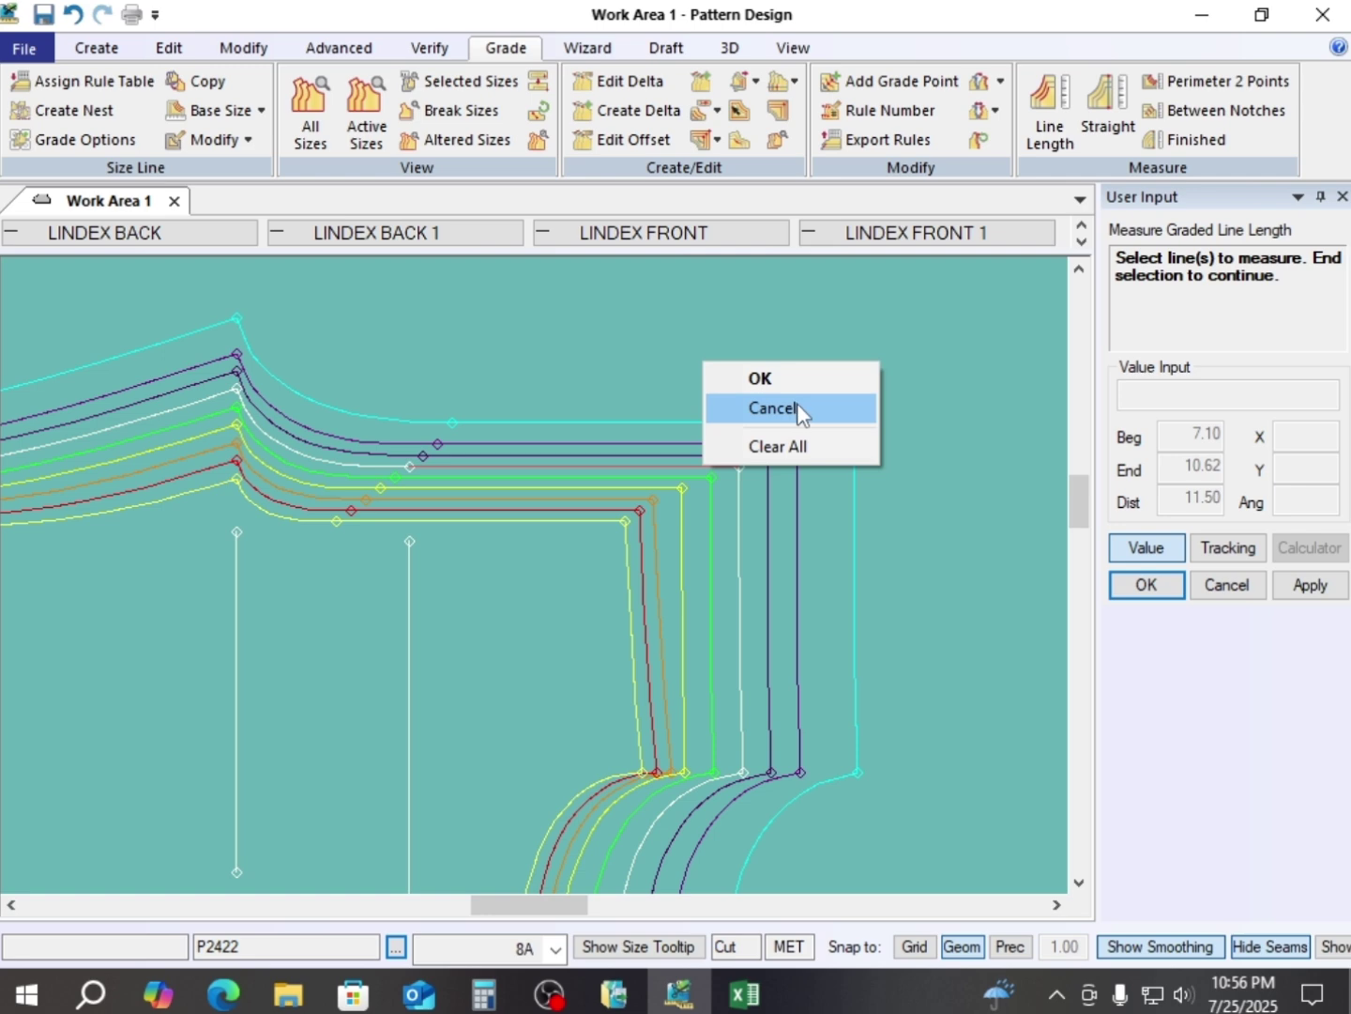
click(797, 408)
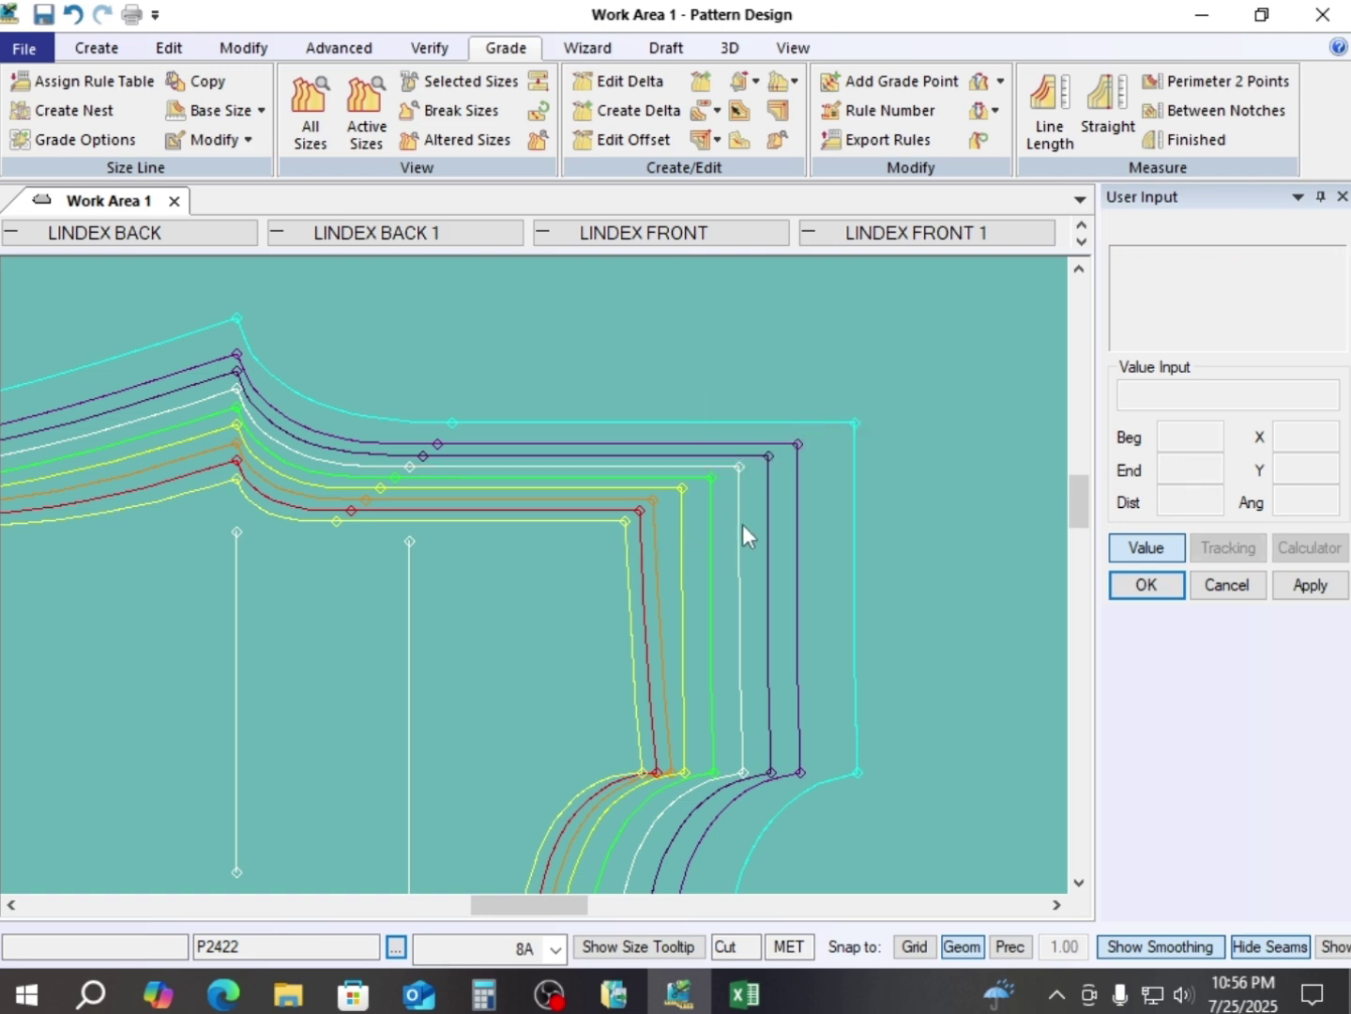
- Edit the delta of P2422's corner where the rise line meets the waist, setting Delta X to 0.40 for breaks 3A-4A and 4A-5A
key(alt)
key(d)
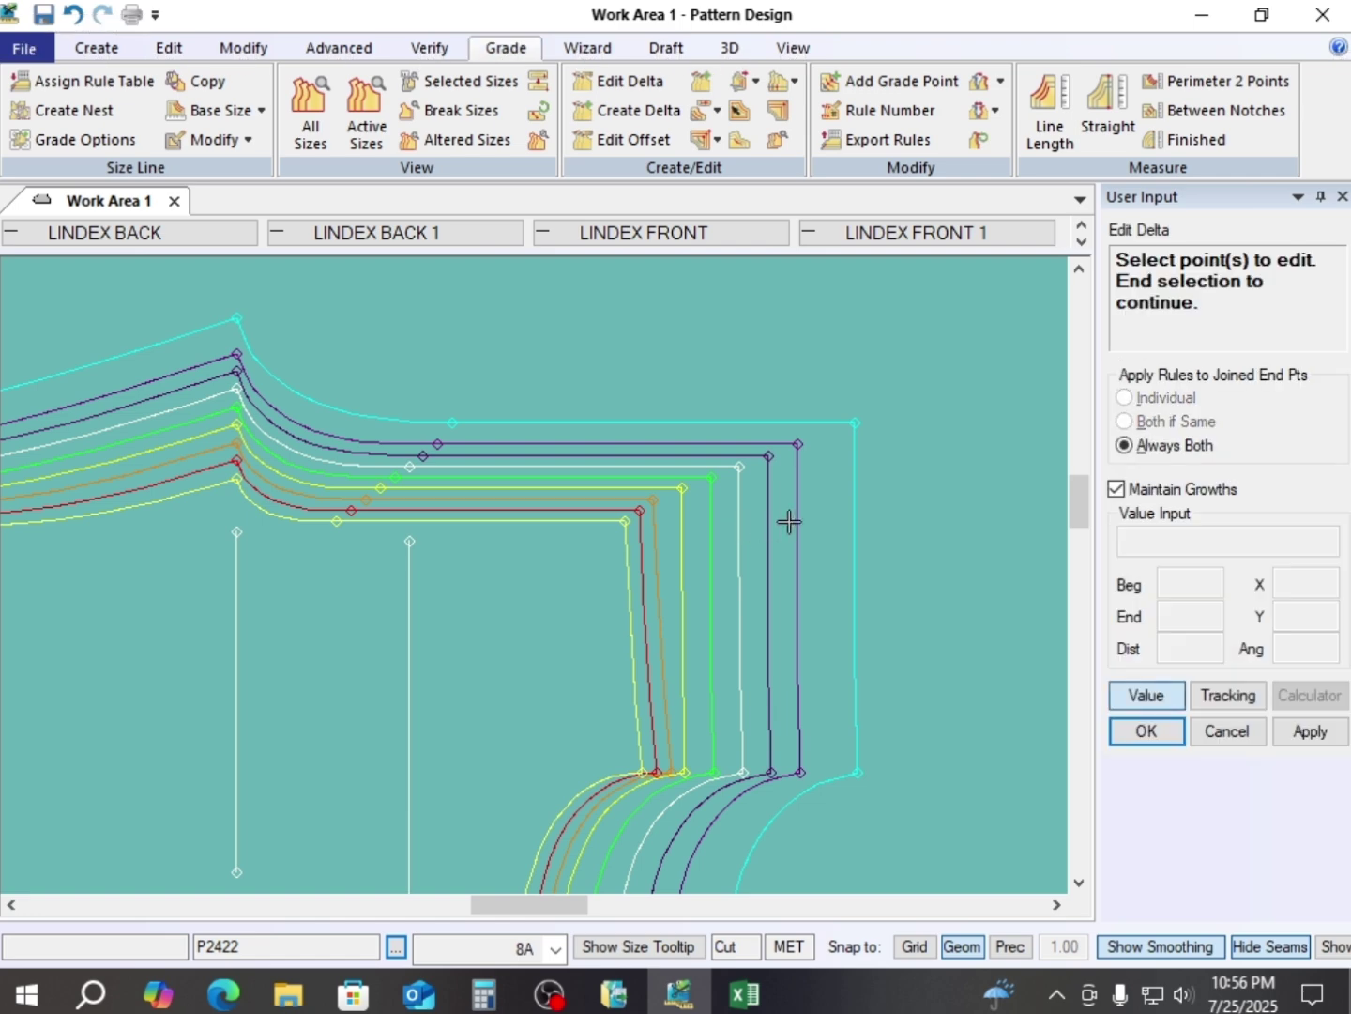
click(739, 467)
right_click(774, 376)
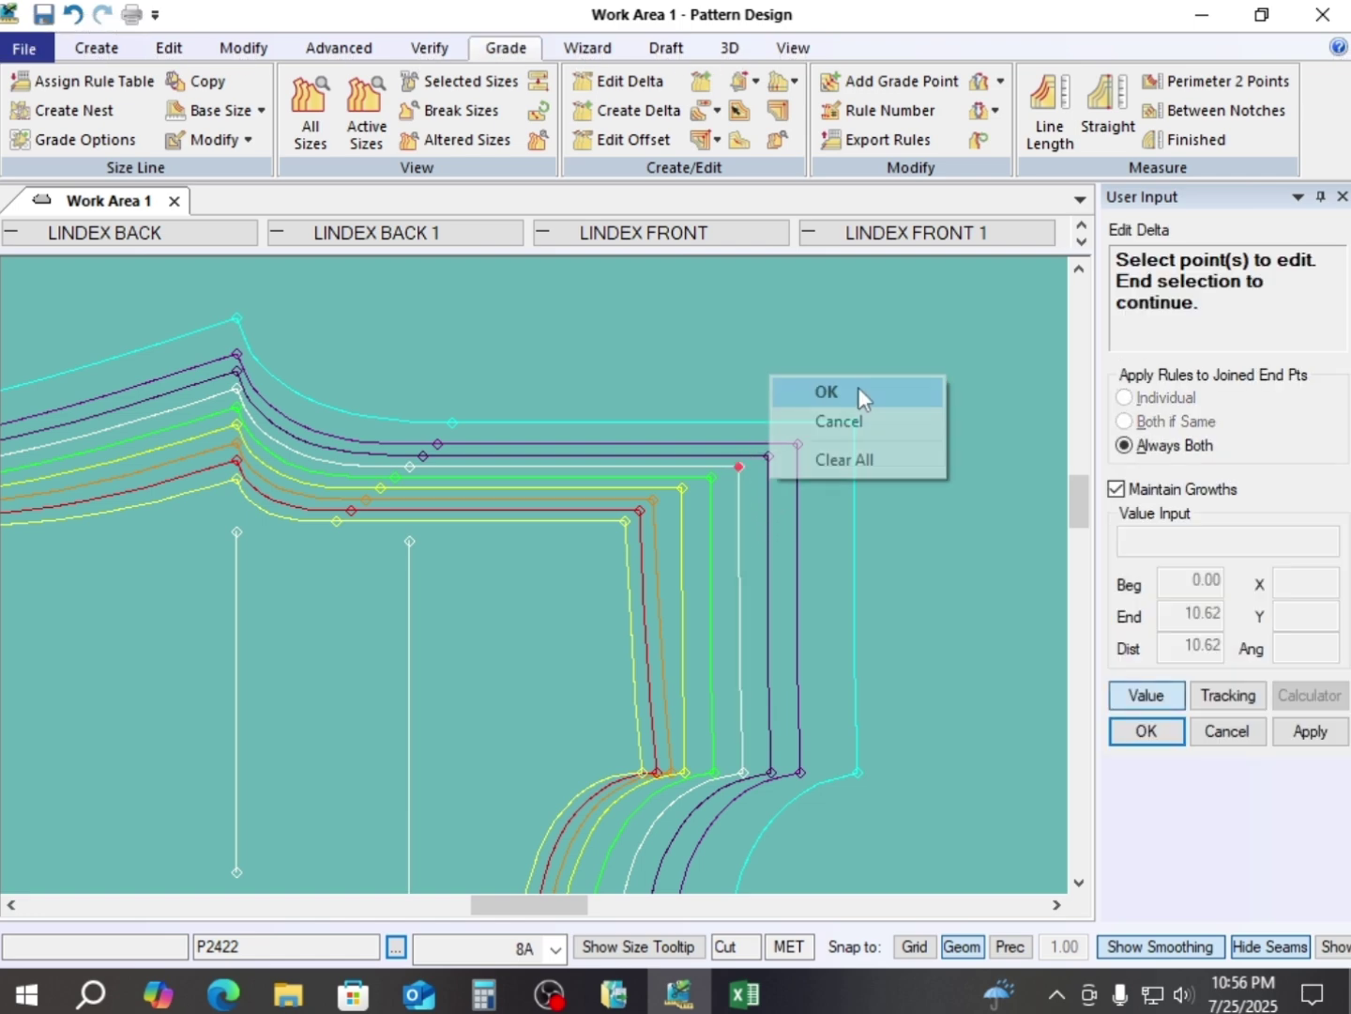
click(860, 391)
drag(1056, 359, 773, 36)
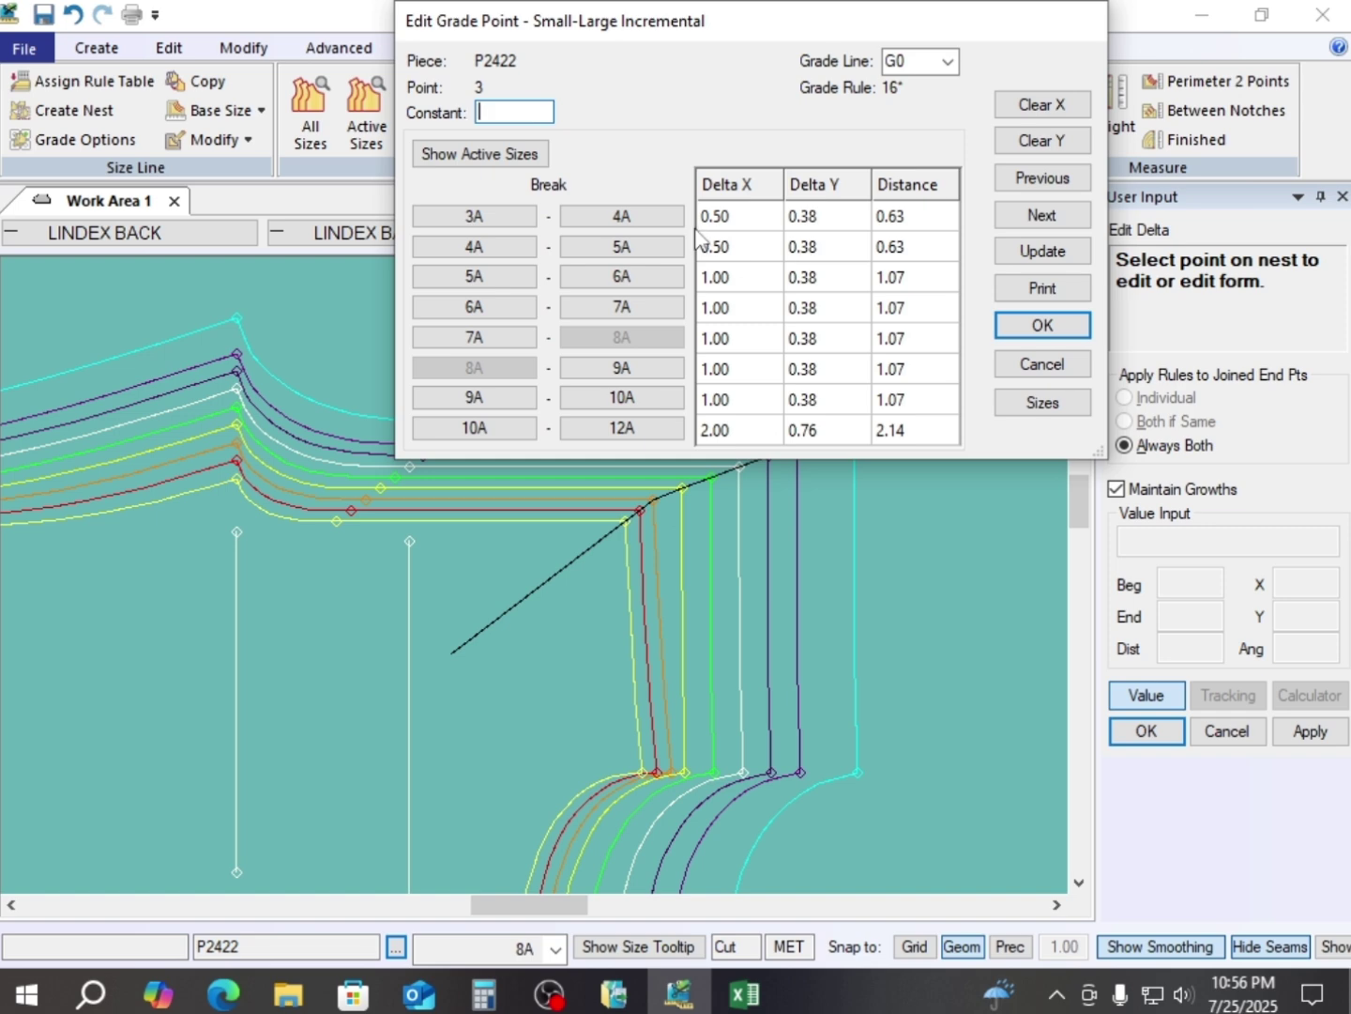
click(741, 218)
click(741, 219)
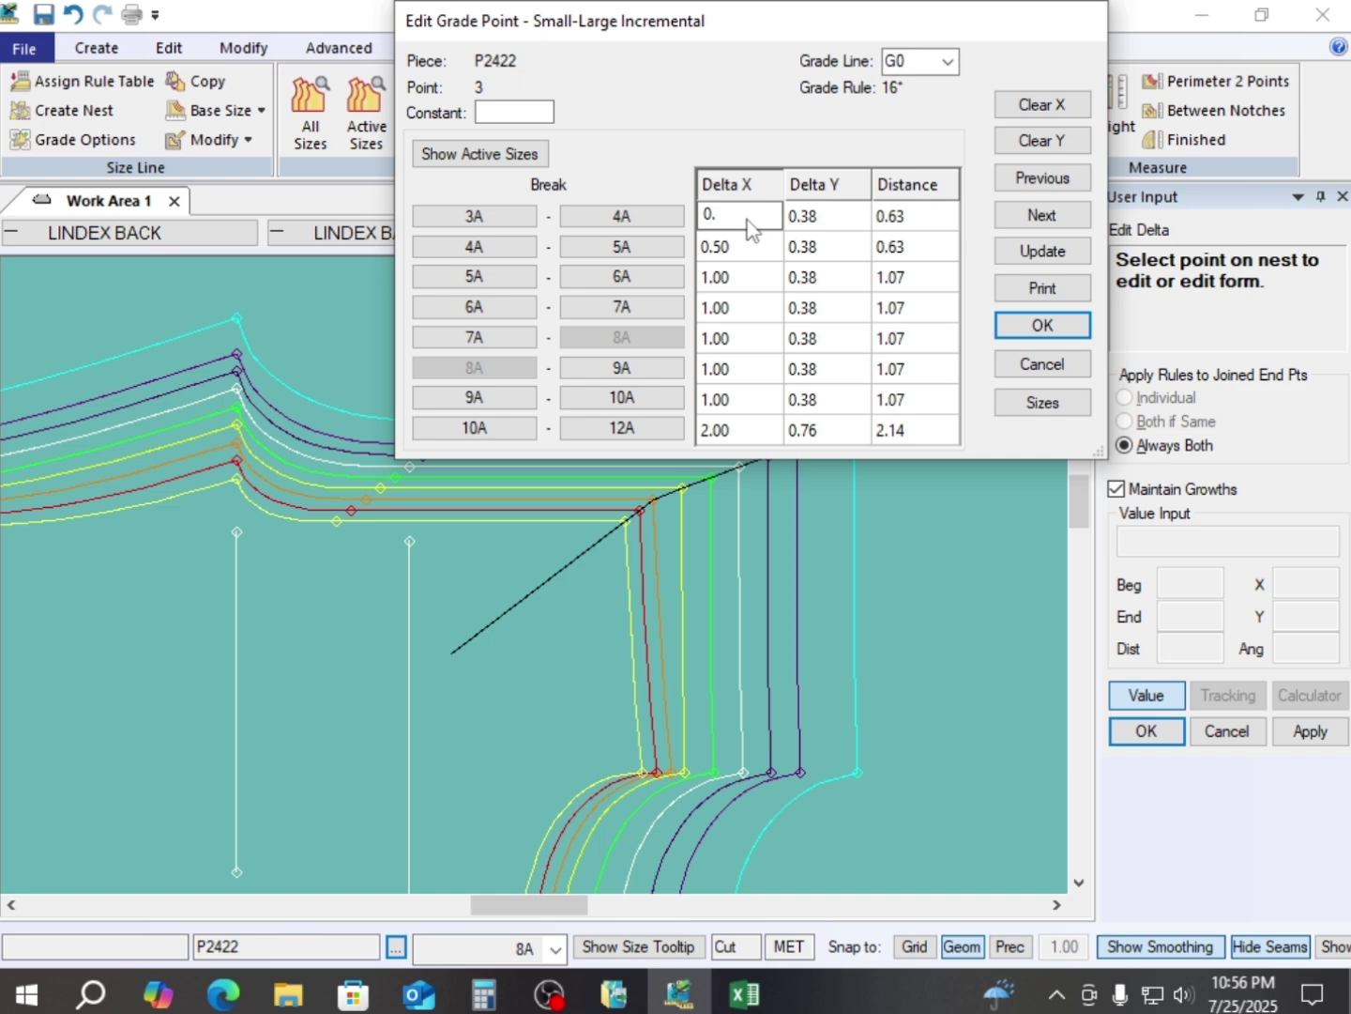
click(741, 252)
click(743, 249)
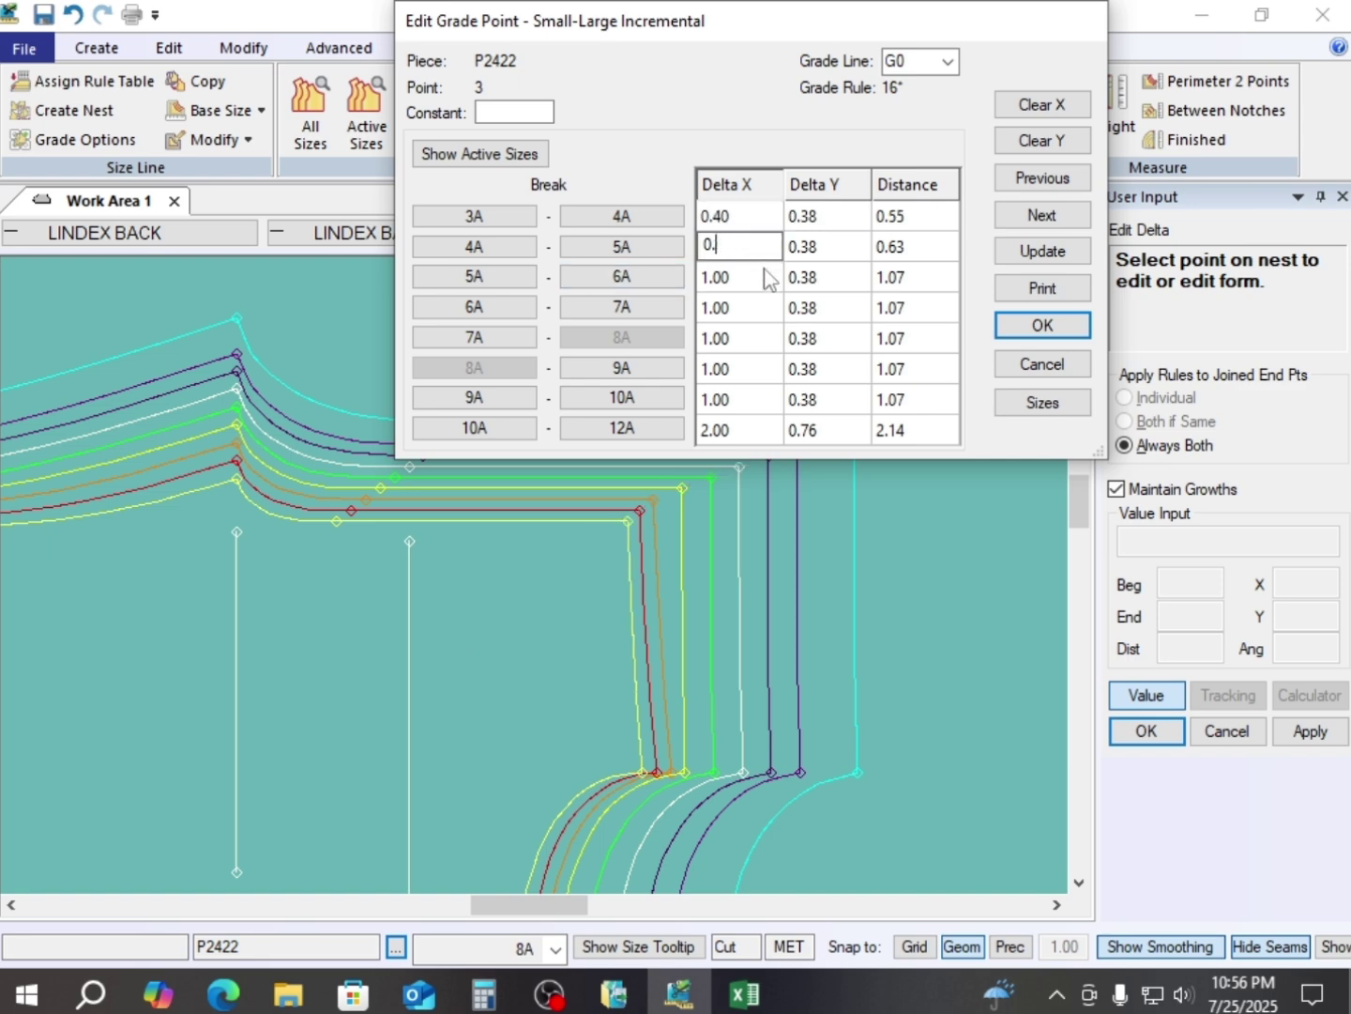
- Set Delta X to 0.90 for break 5A-6A at P2422's rise-waist corner, then update and accept the edited deltas
click(739, 281)
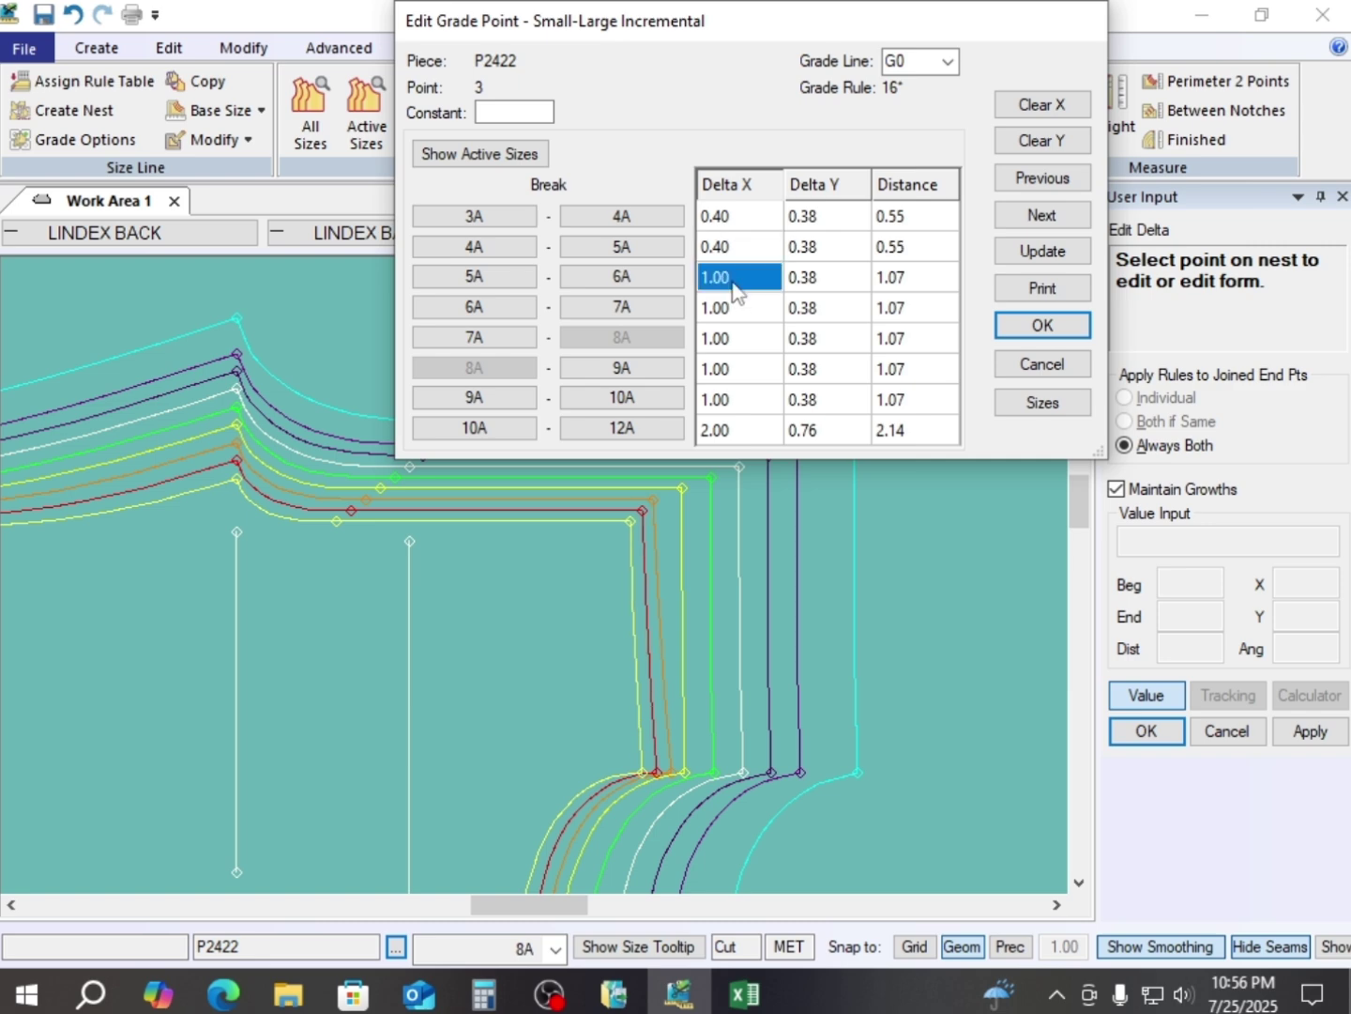
click(738, 281)
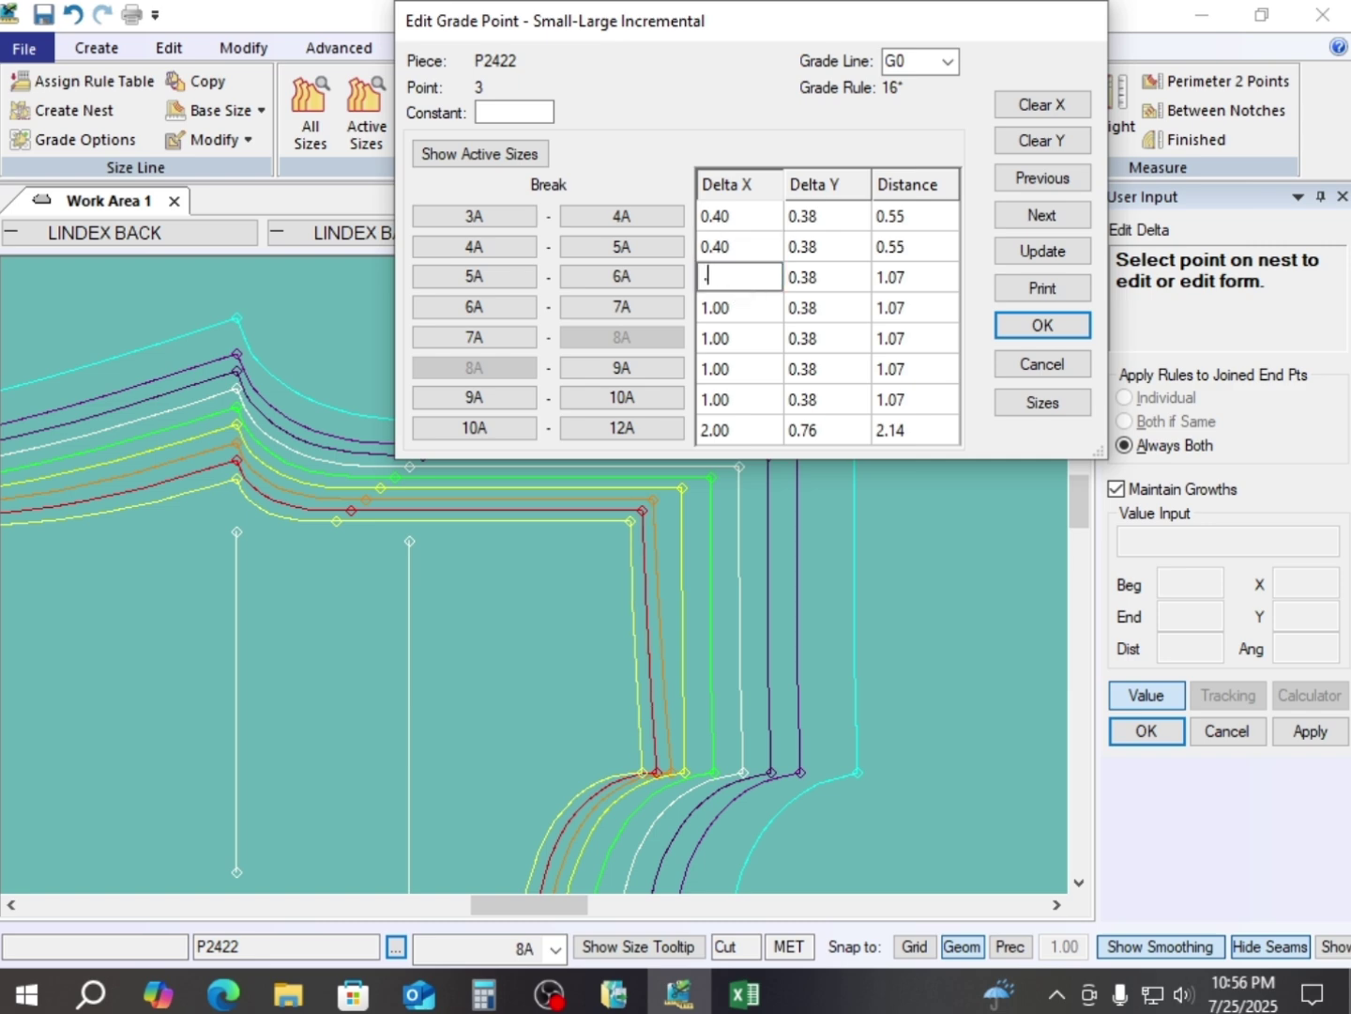
text(.9)
click(757, 316)
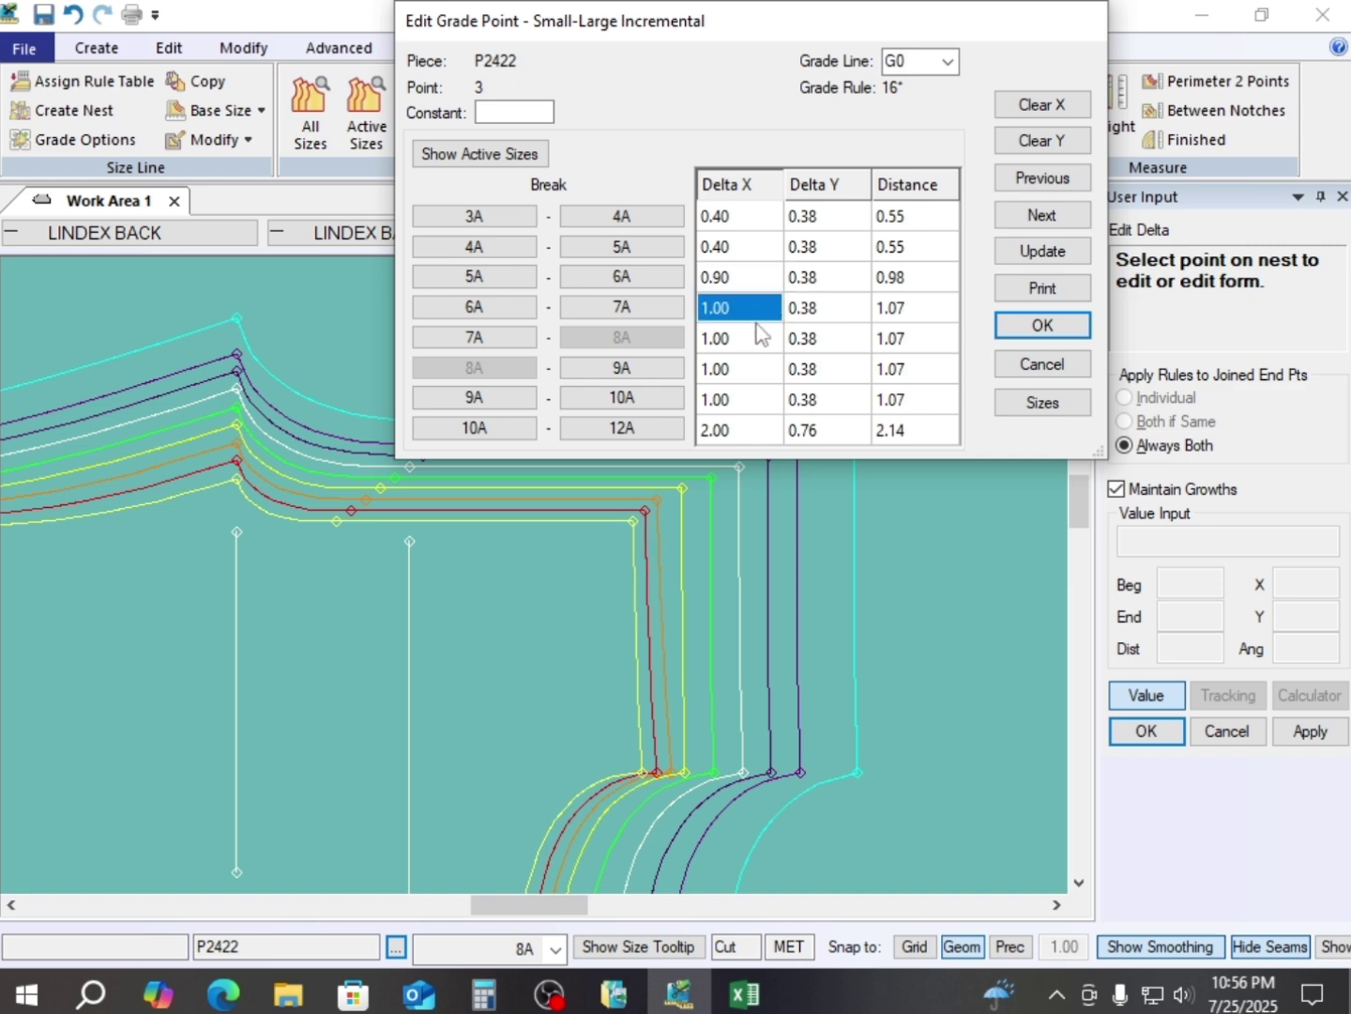
drag(762, 279, 757, 429)
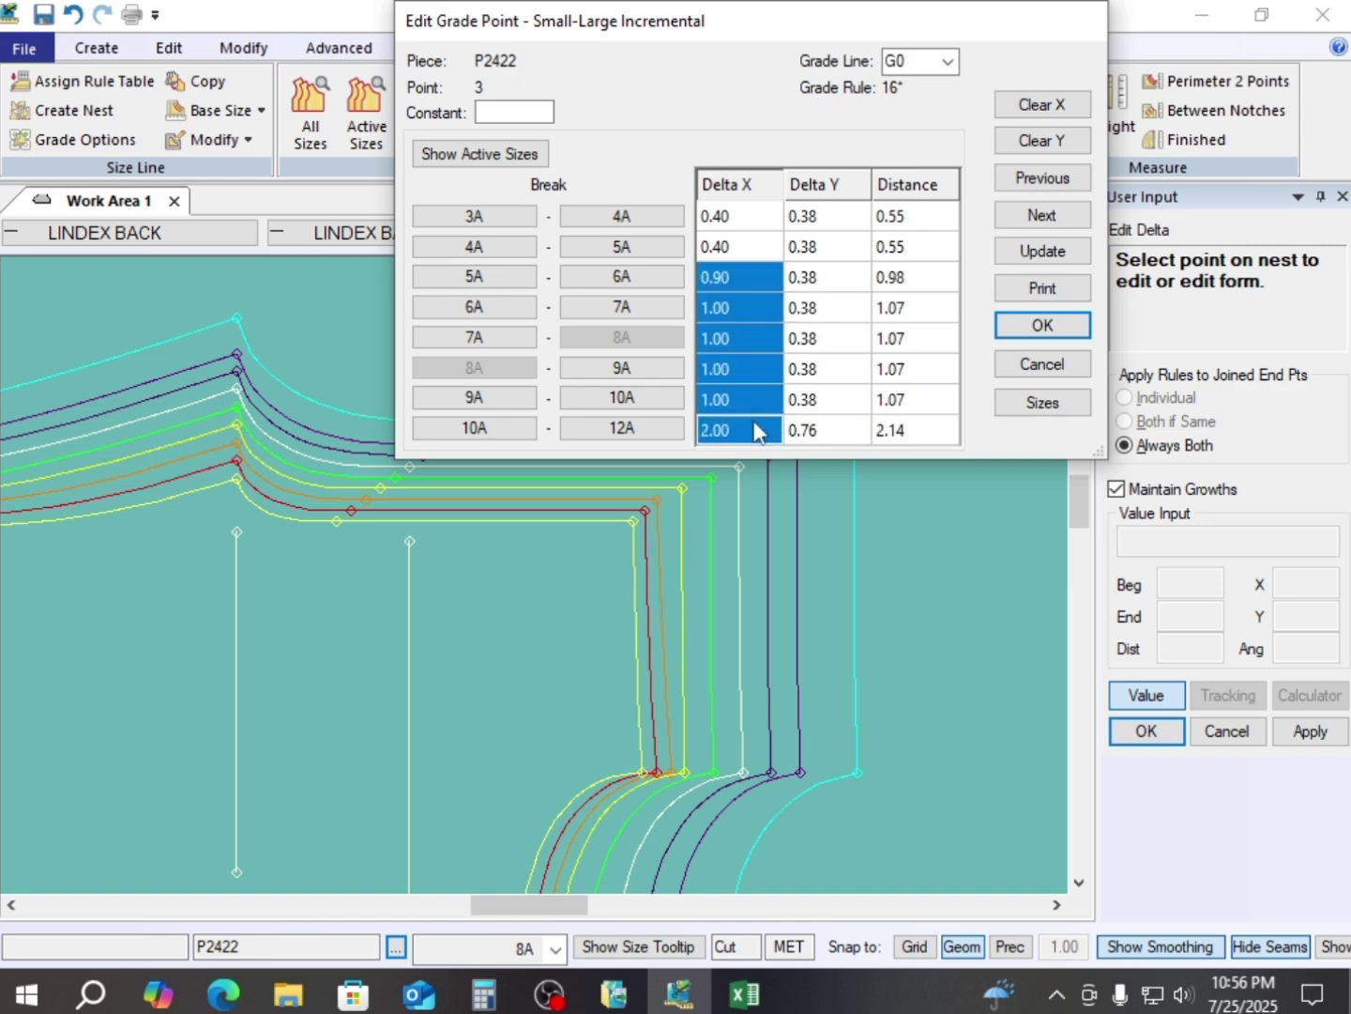
click(1047, 254)
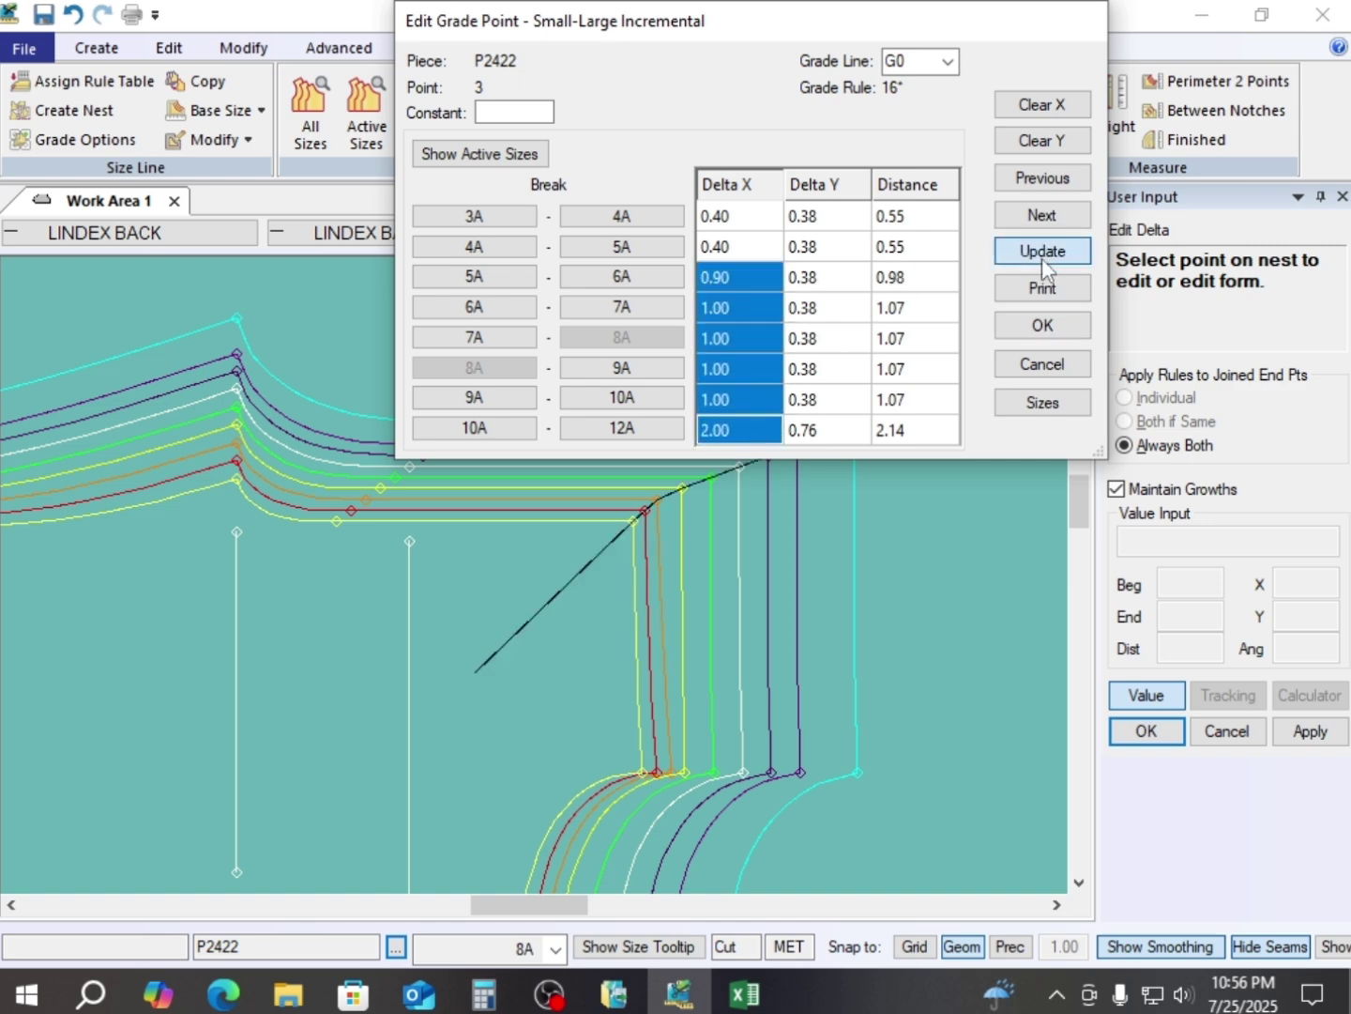
click(1044, 325)
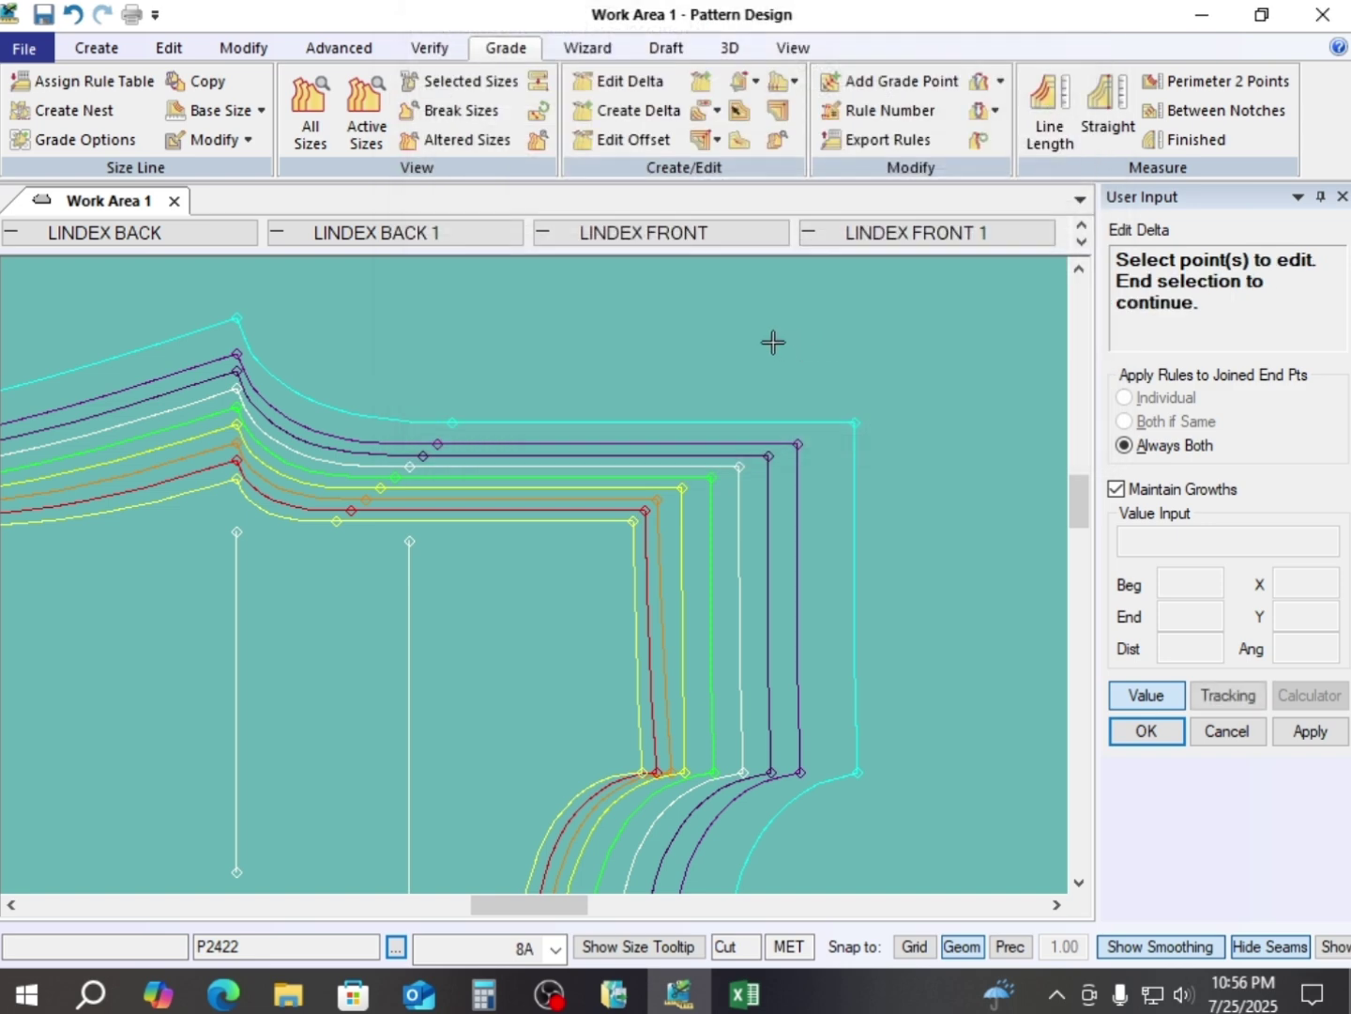
- Edit the delta of P2422's rise-waist corner again, setting Delta X to 0.90 for every break from 6A-7A through 9A-10A
click(741, 467)
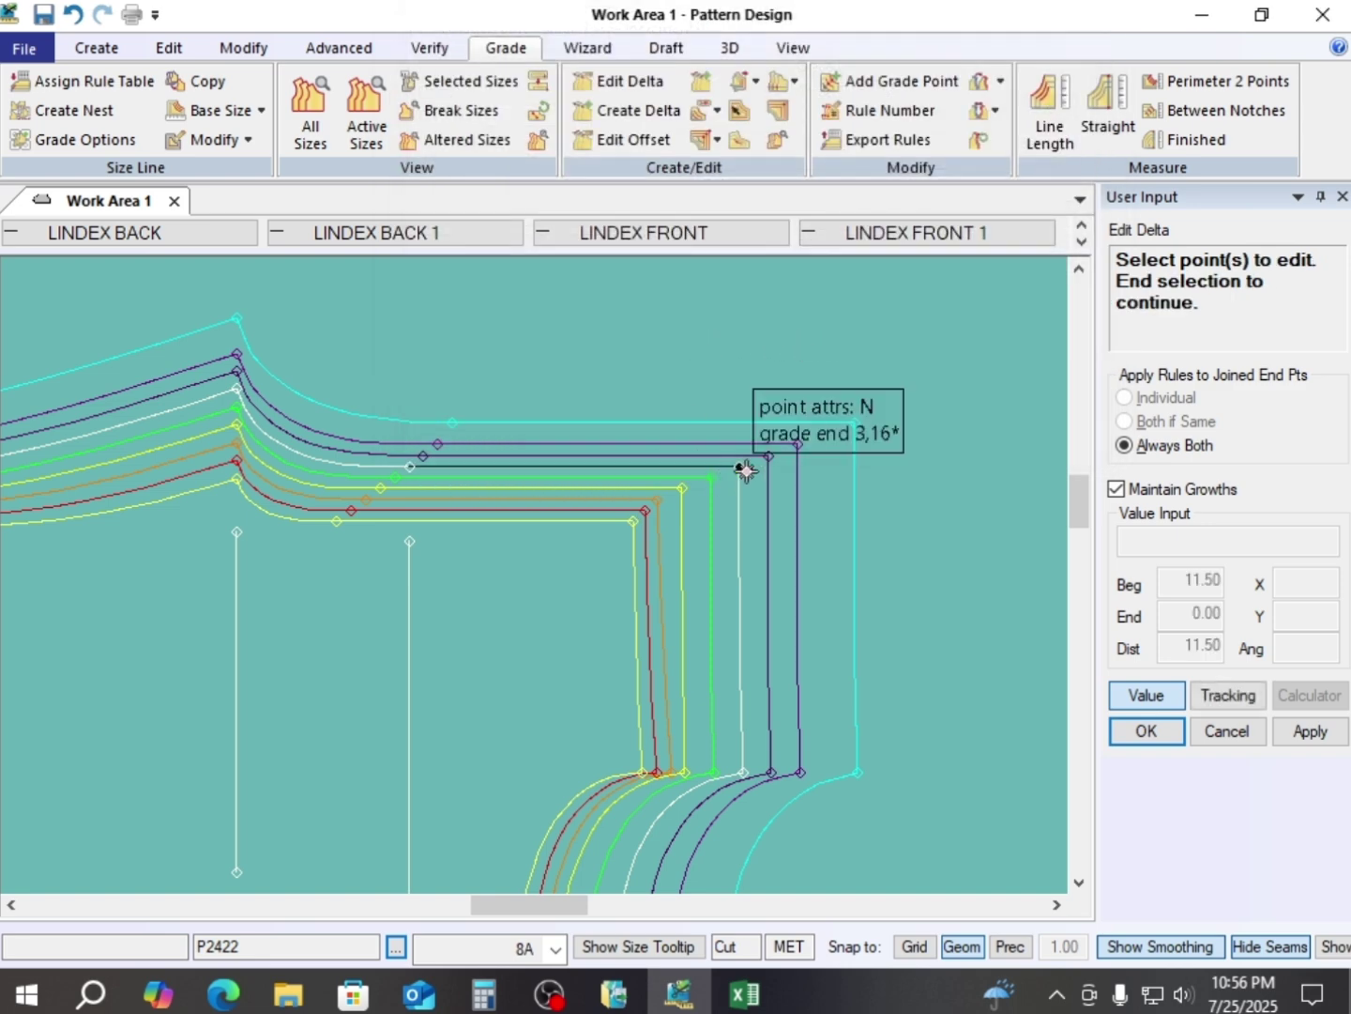
right_click(797, 354)
click(797, 357)
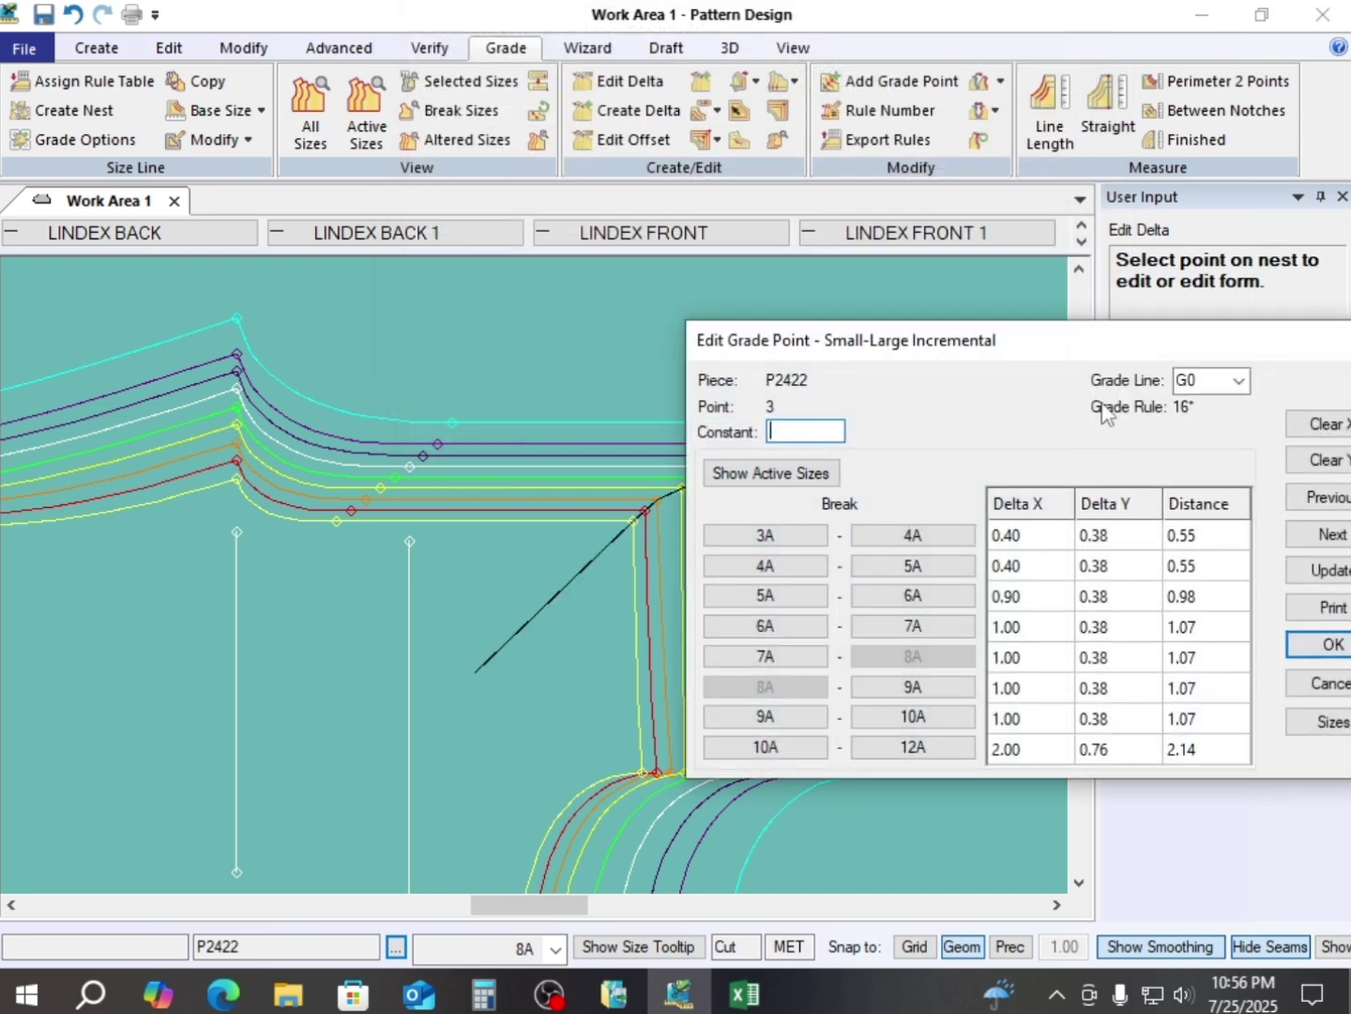
drag(1096, 359, 689, 75)
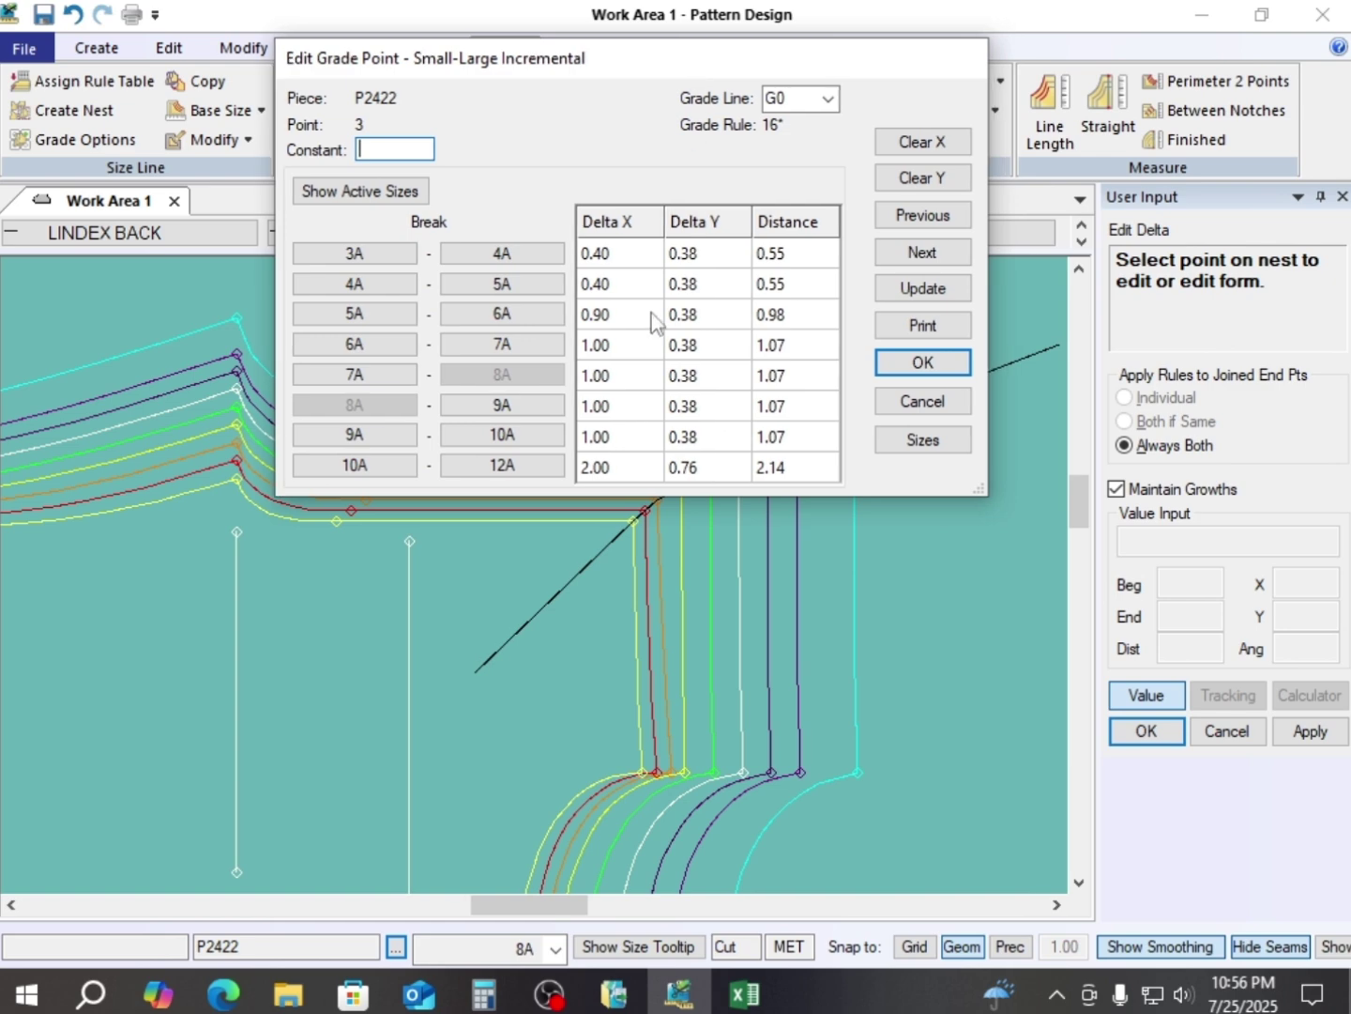
click(613, 346)
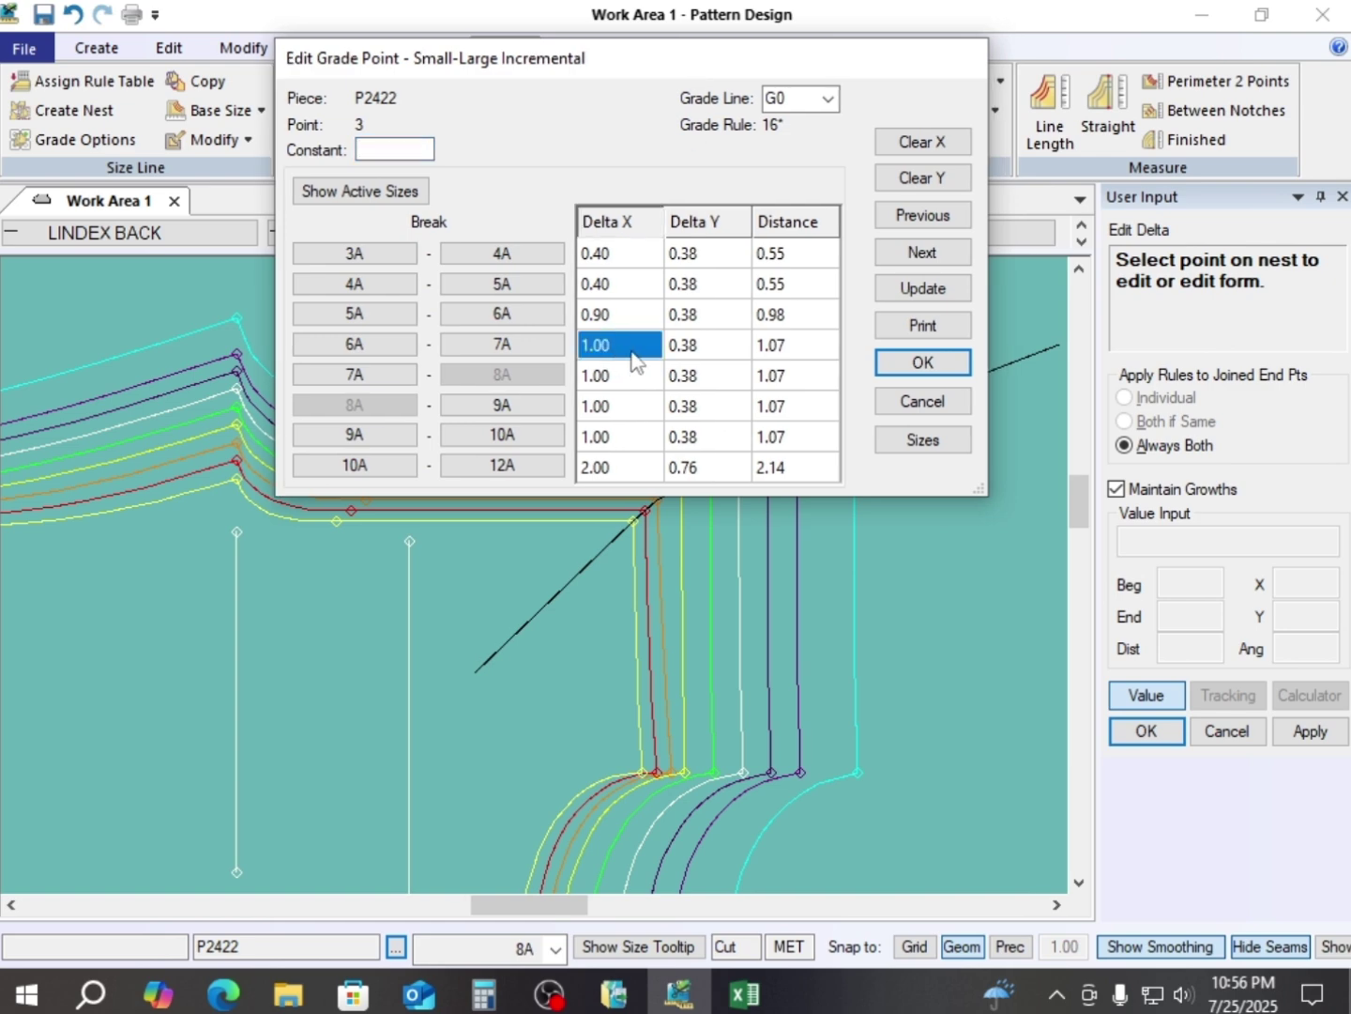
text(.)
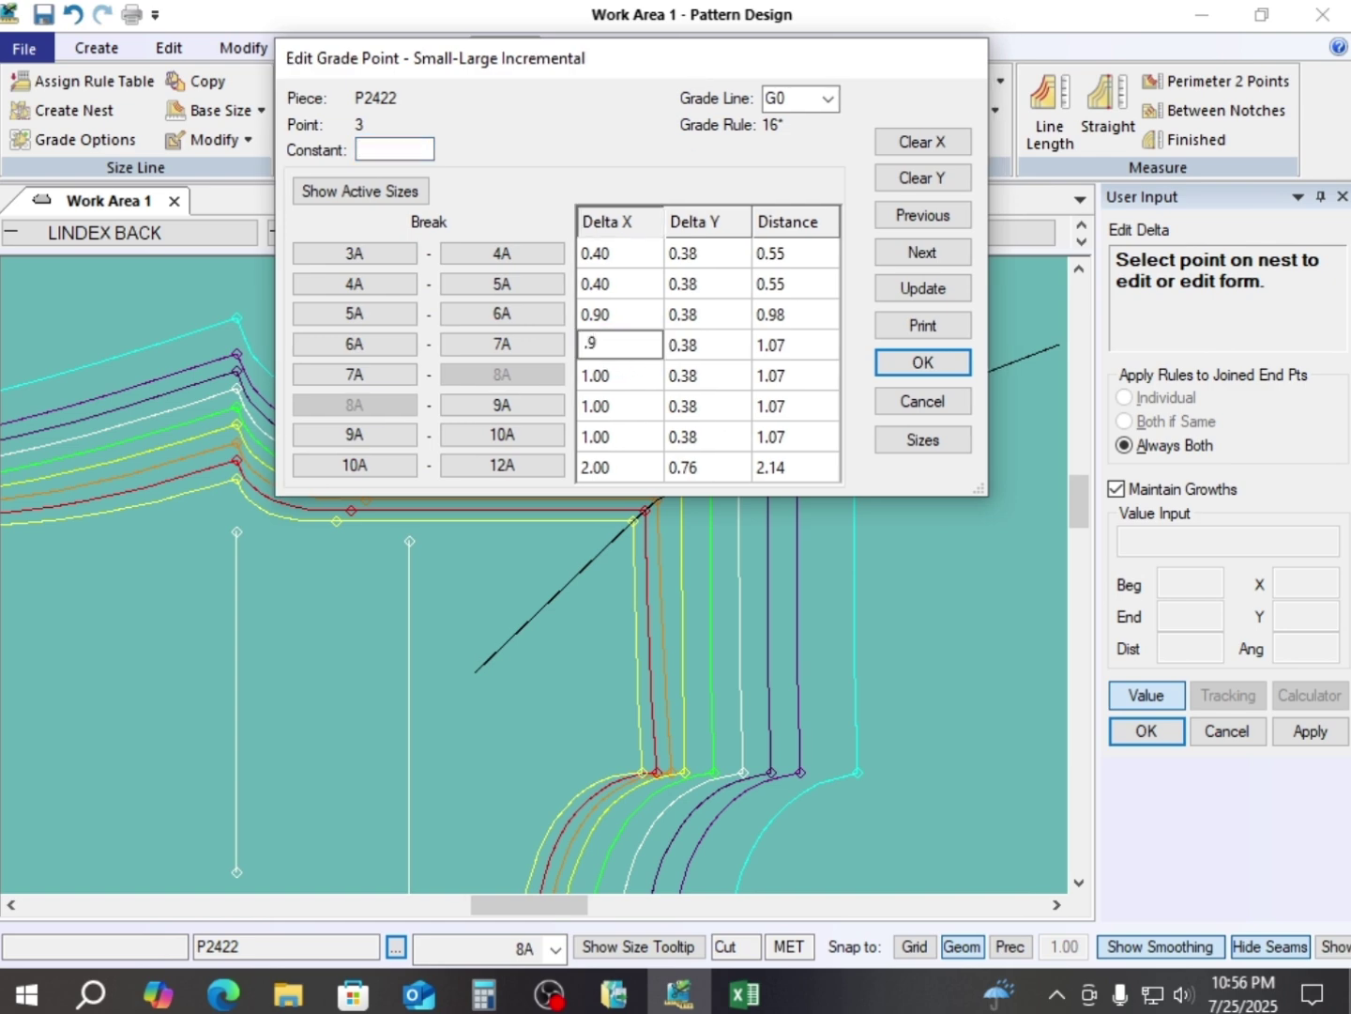
text(9)
key(Return)
text(.)
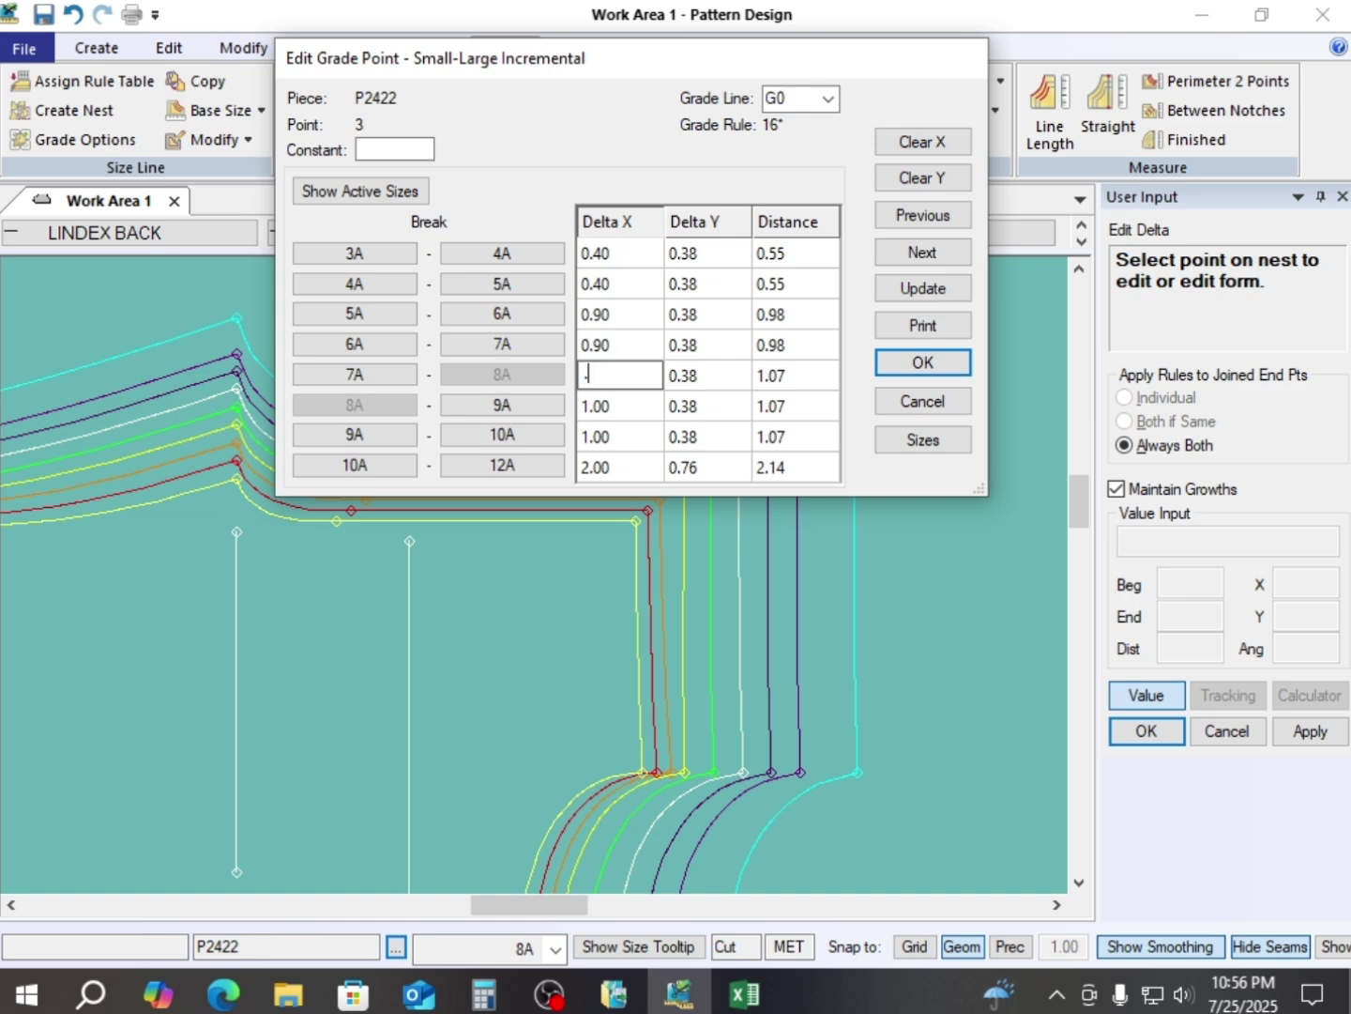
text(9)
key(Return)
text(.)
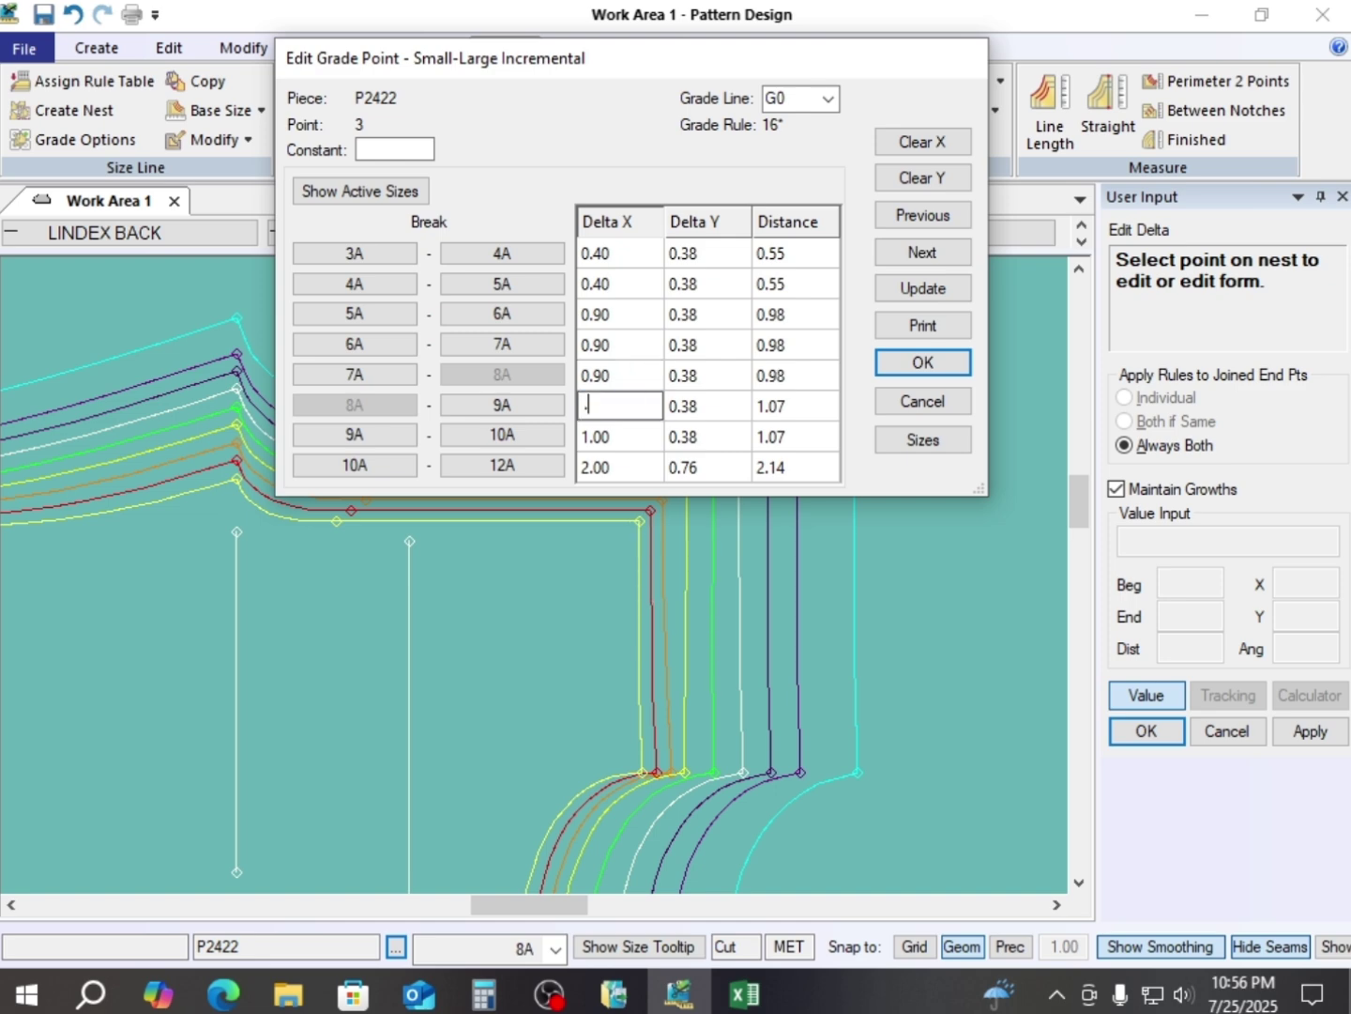
text(9)
key(Return)
text(.)
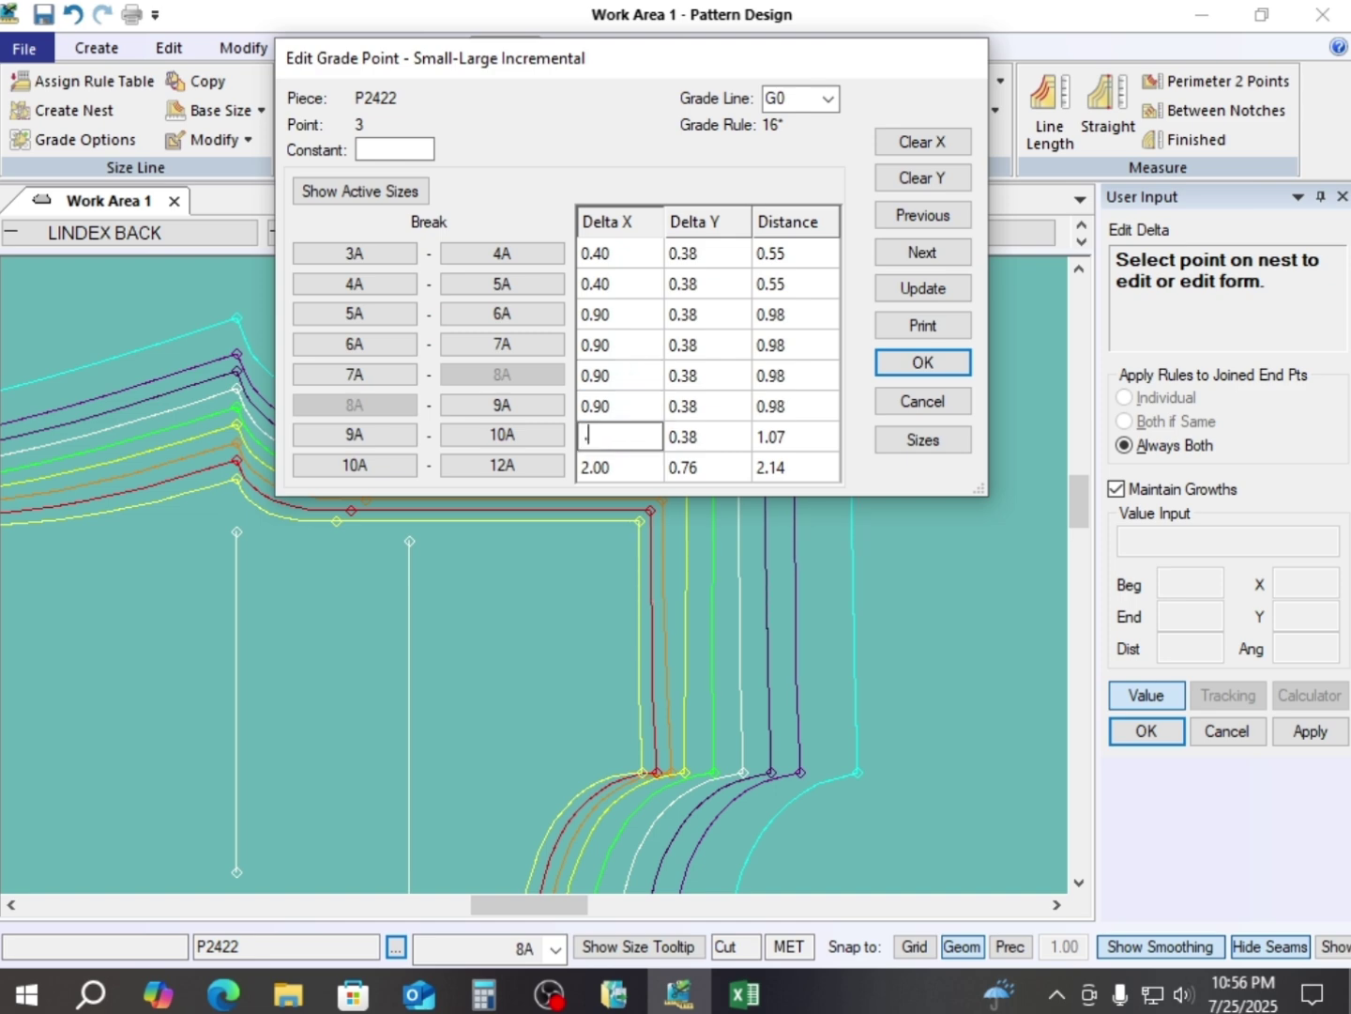
key(Return)
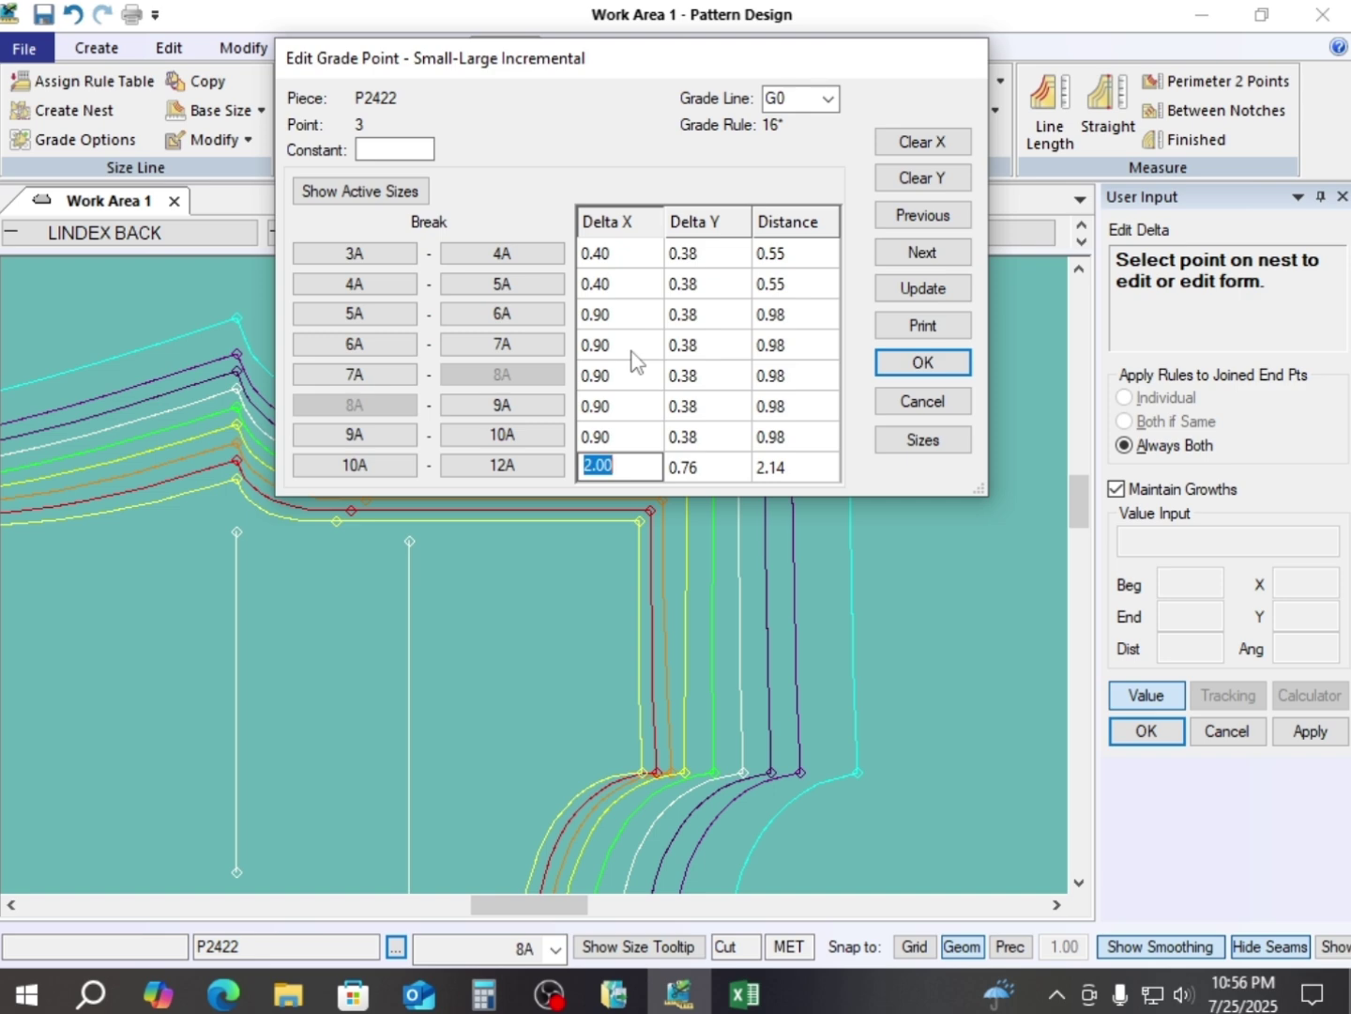
- Set Delta X to 1.90 for break 10A-12A, accept the grade point changes and end the delta editing
text(1.9)
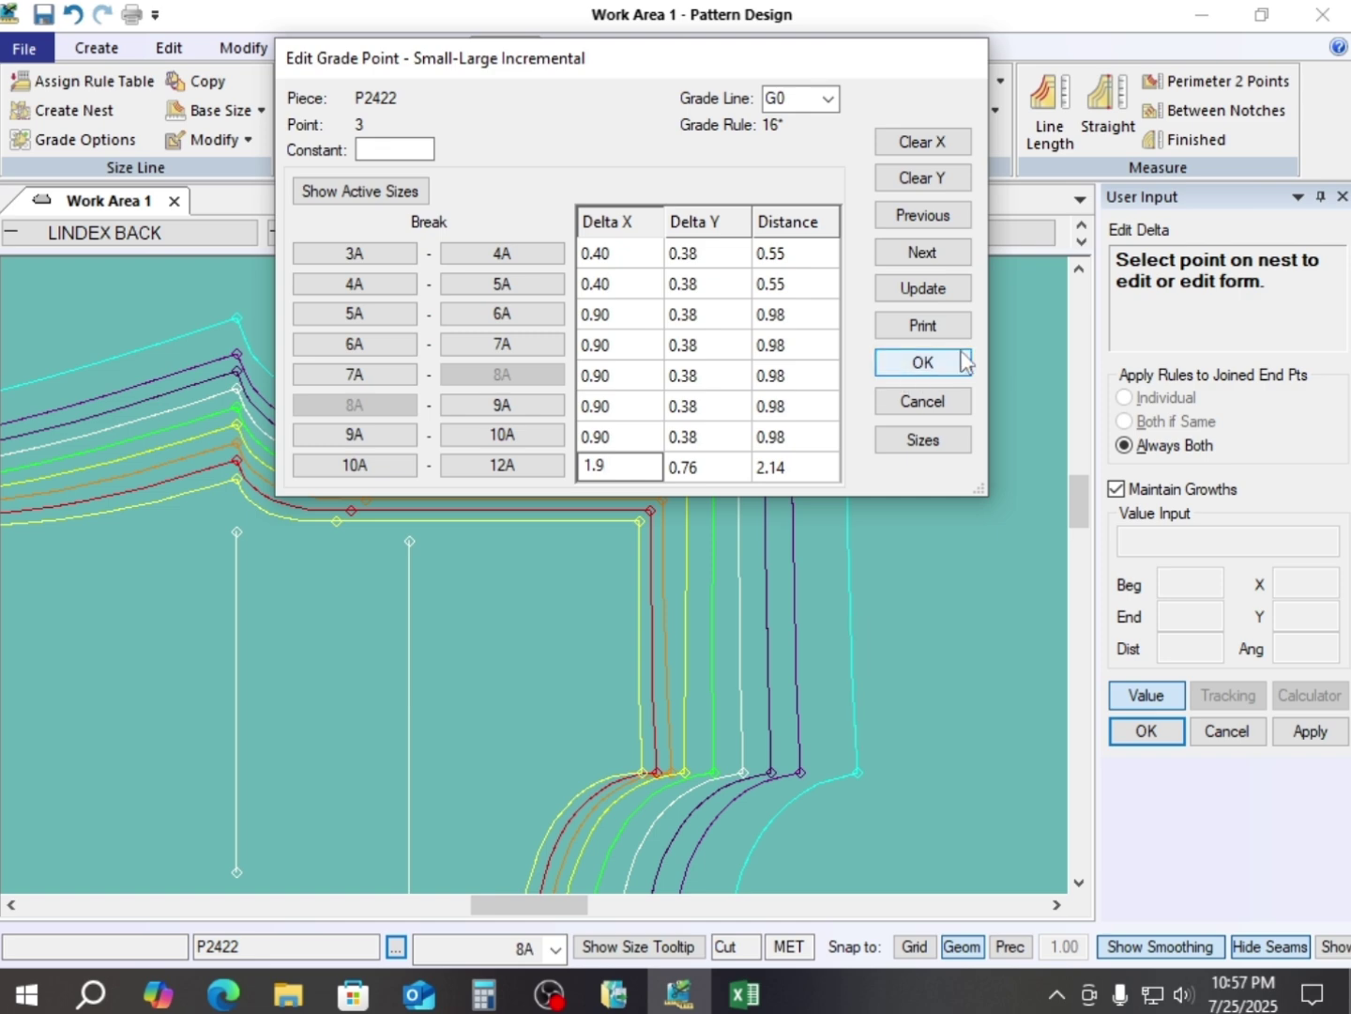
click(887, 364)
right_click(583, 334)
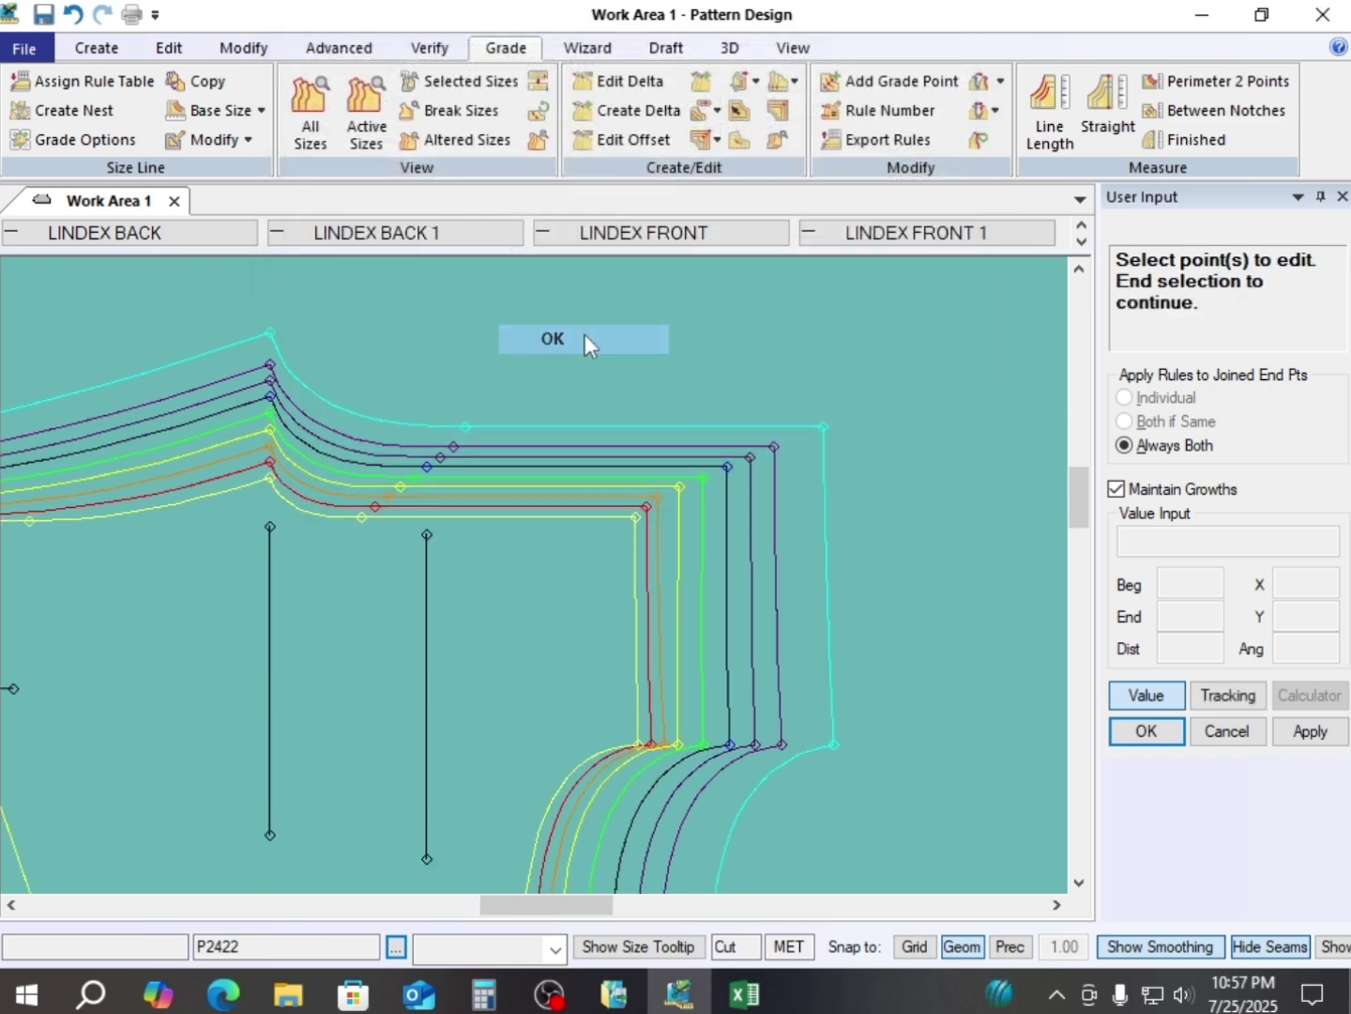
click(585, 338)
- Measure the graded lengths of P2422's crotch curve and rise line across all sizes, and cancel the measuring command
key(alt+l)
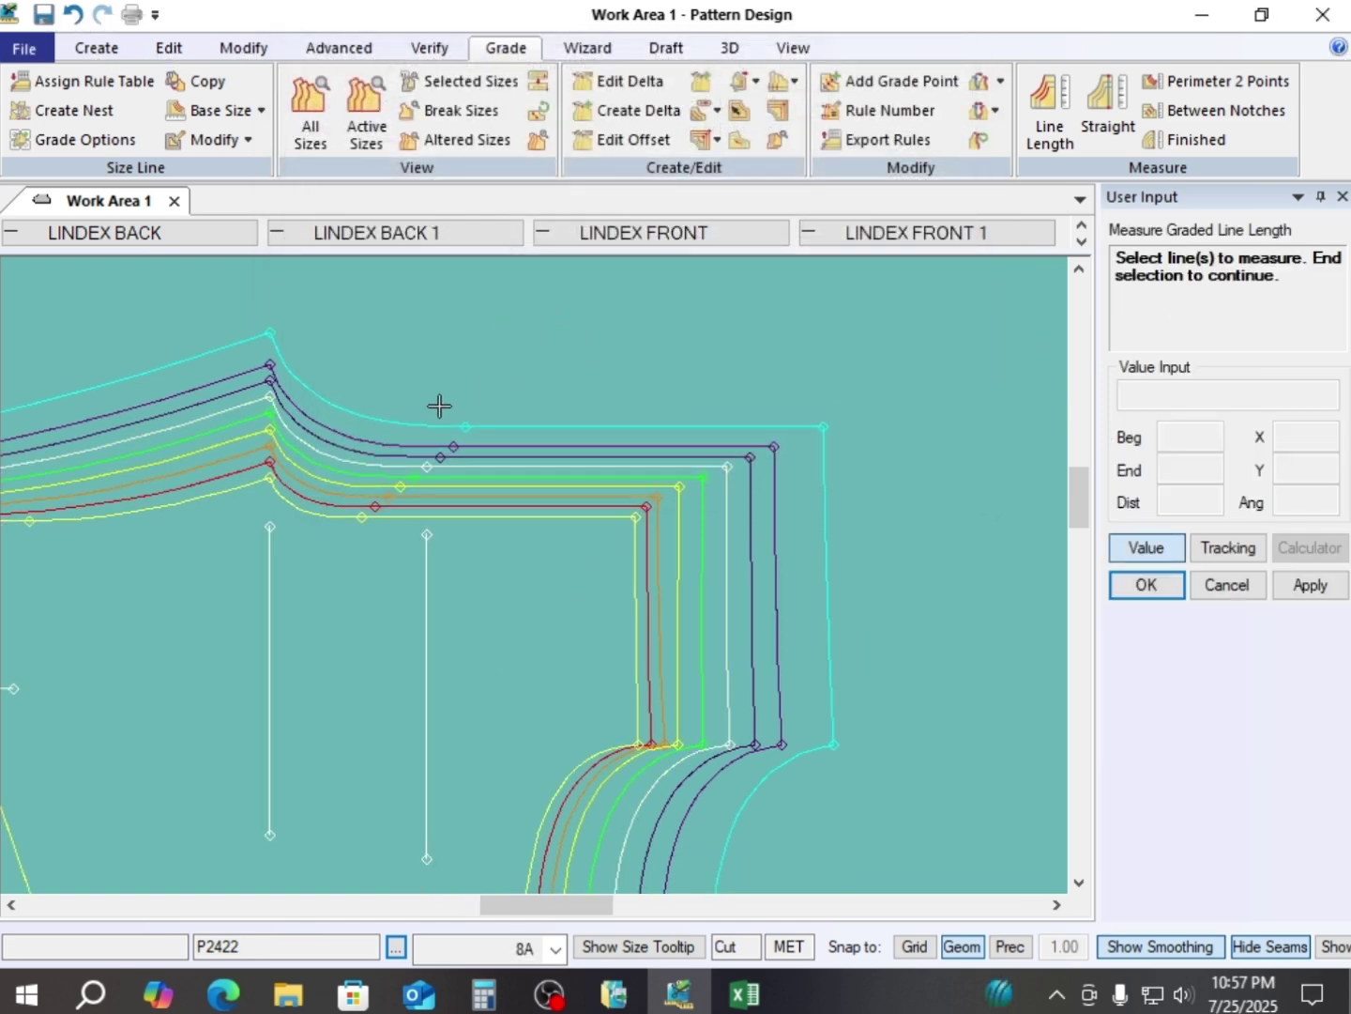
click(370, 468)
right_click(615, 376)
click(663, 377)
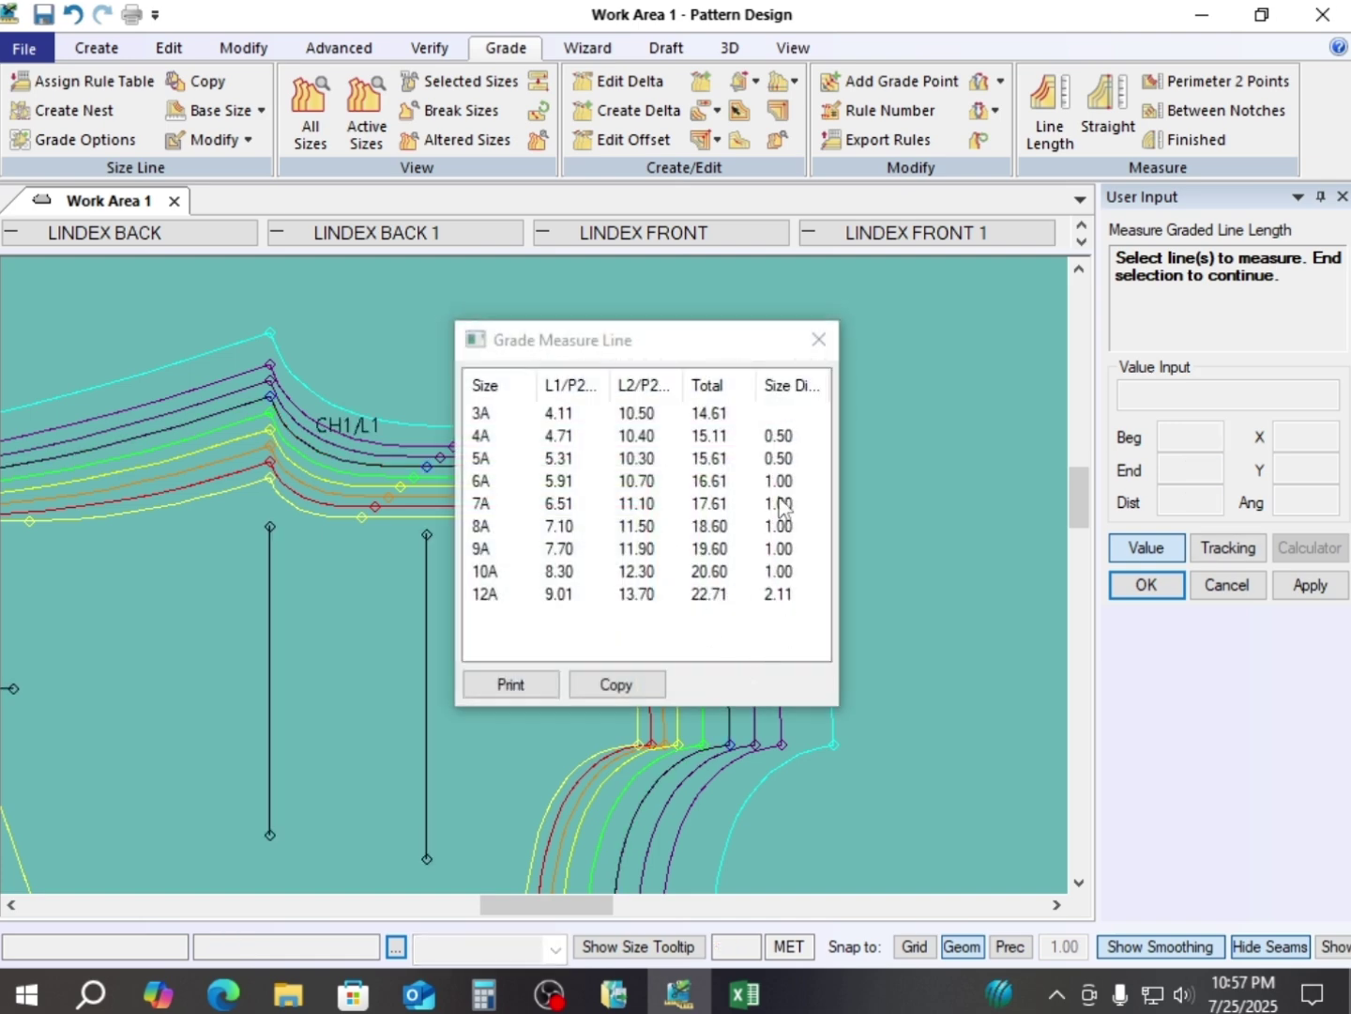
click(817, 339)
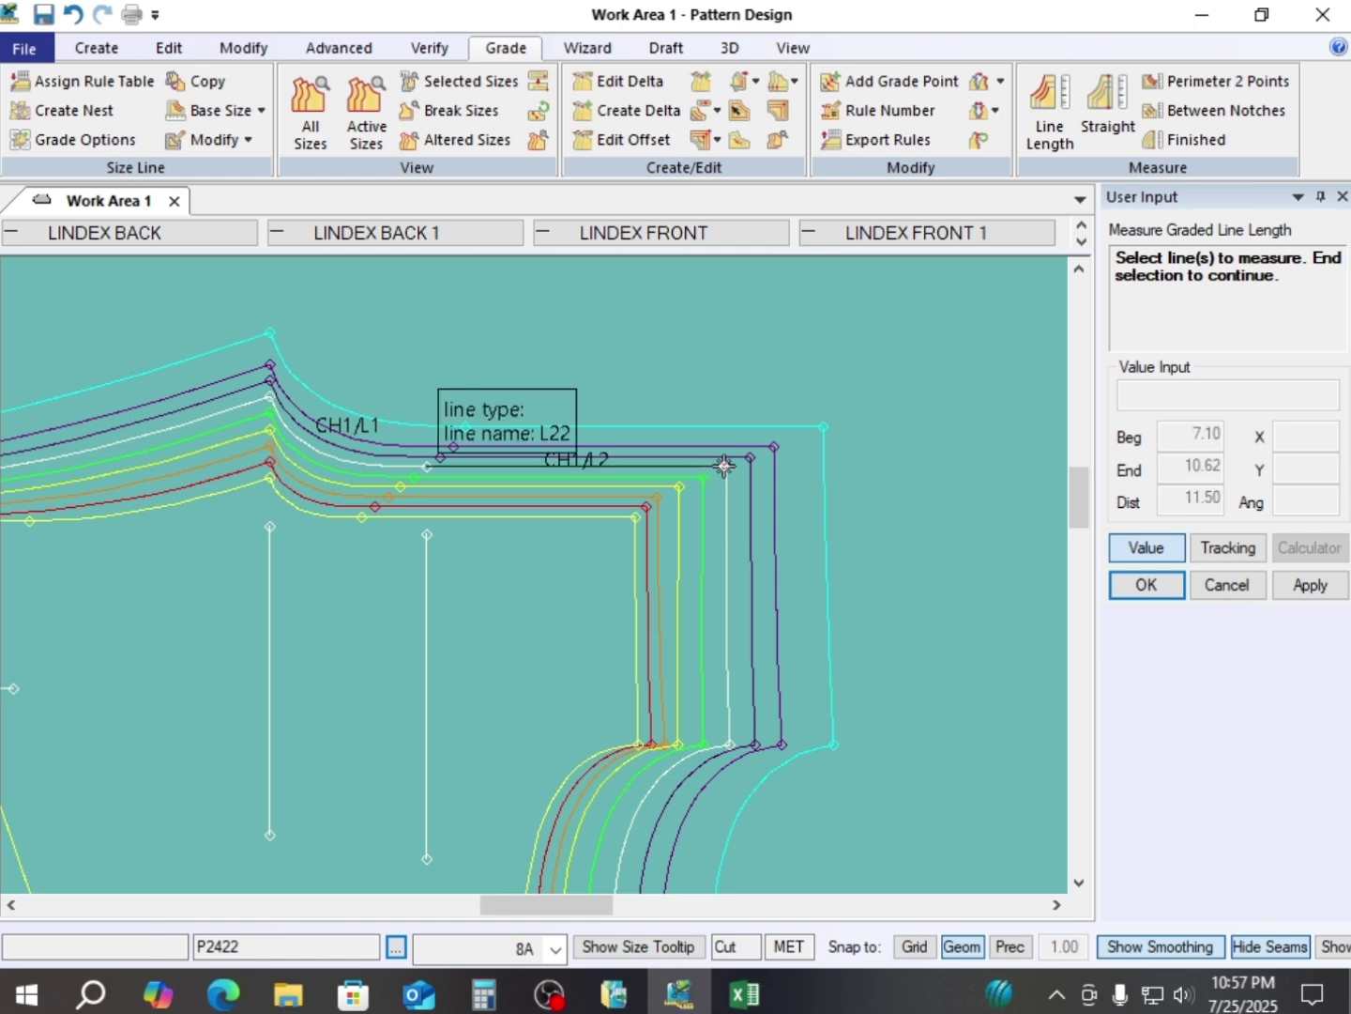
right_click(812, 426)
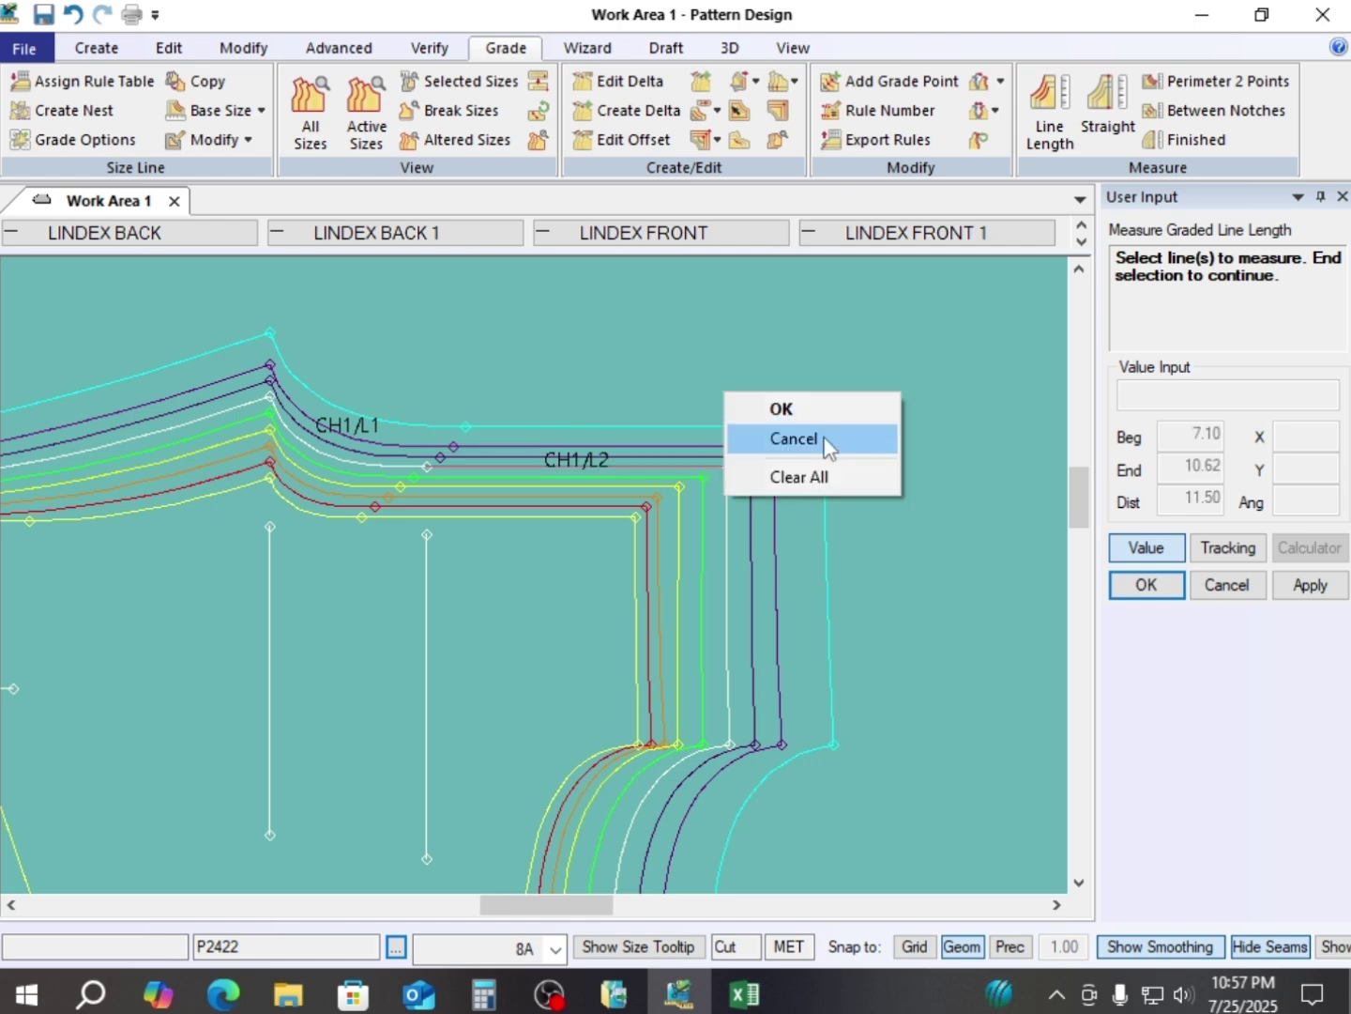
click(791, 438)
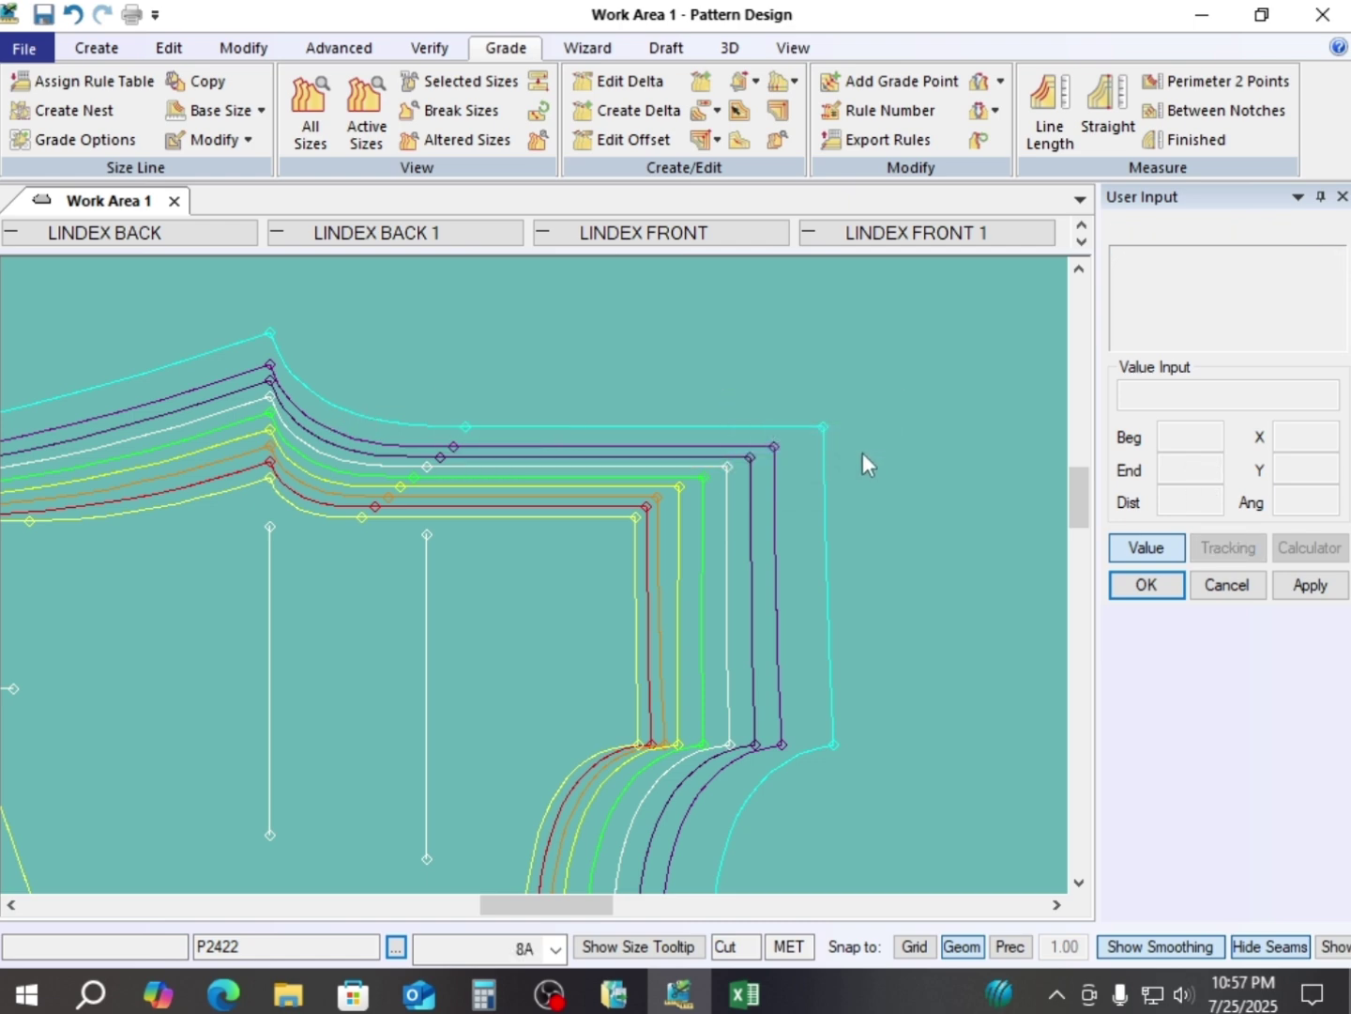
- Change Delta X for break 10A-12A to 1.80 at P2422's rise-waist corner and accept the edit
click(703, 462)
scroll(705, 442, down, 1)
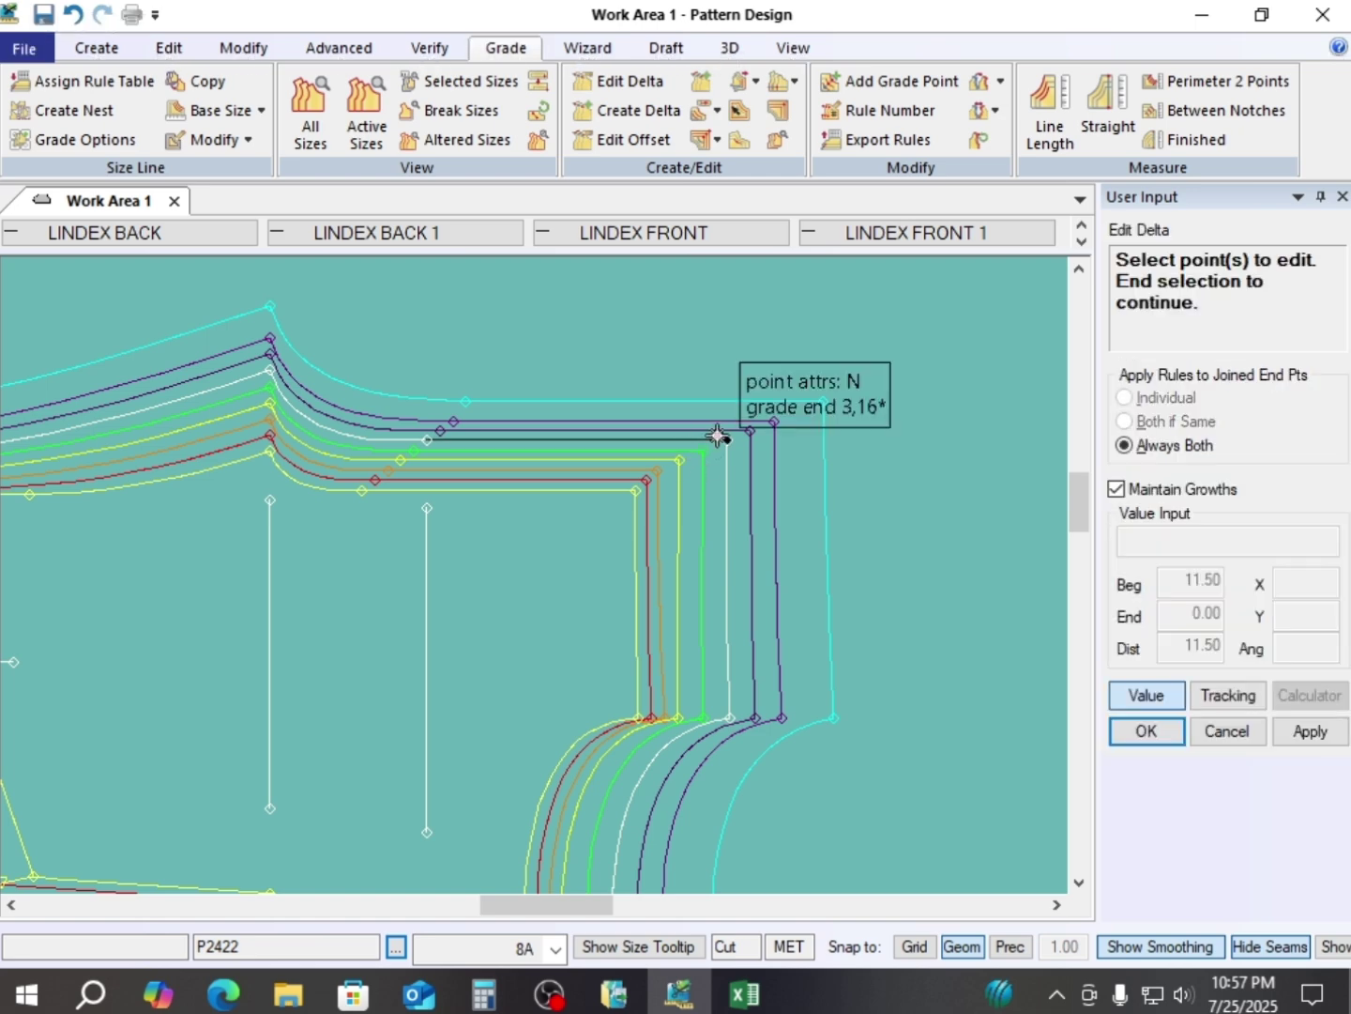
click(727, 440)
right_click(757, 401)
click(772, 392)
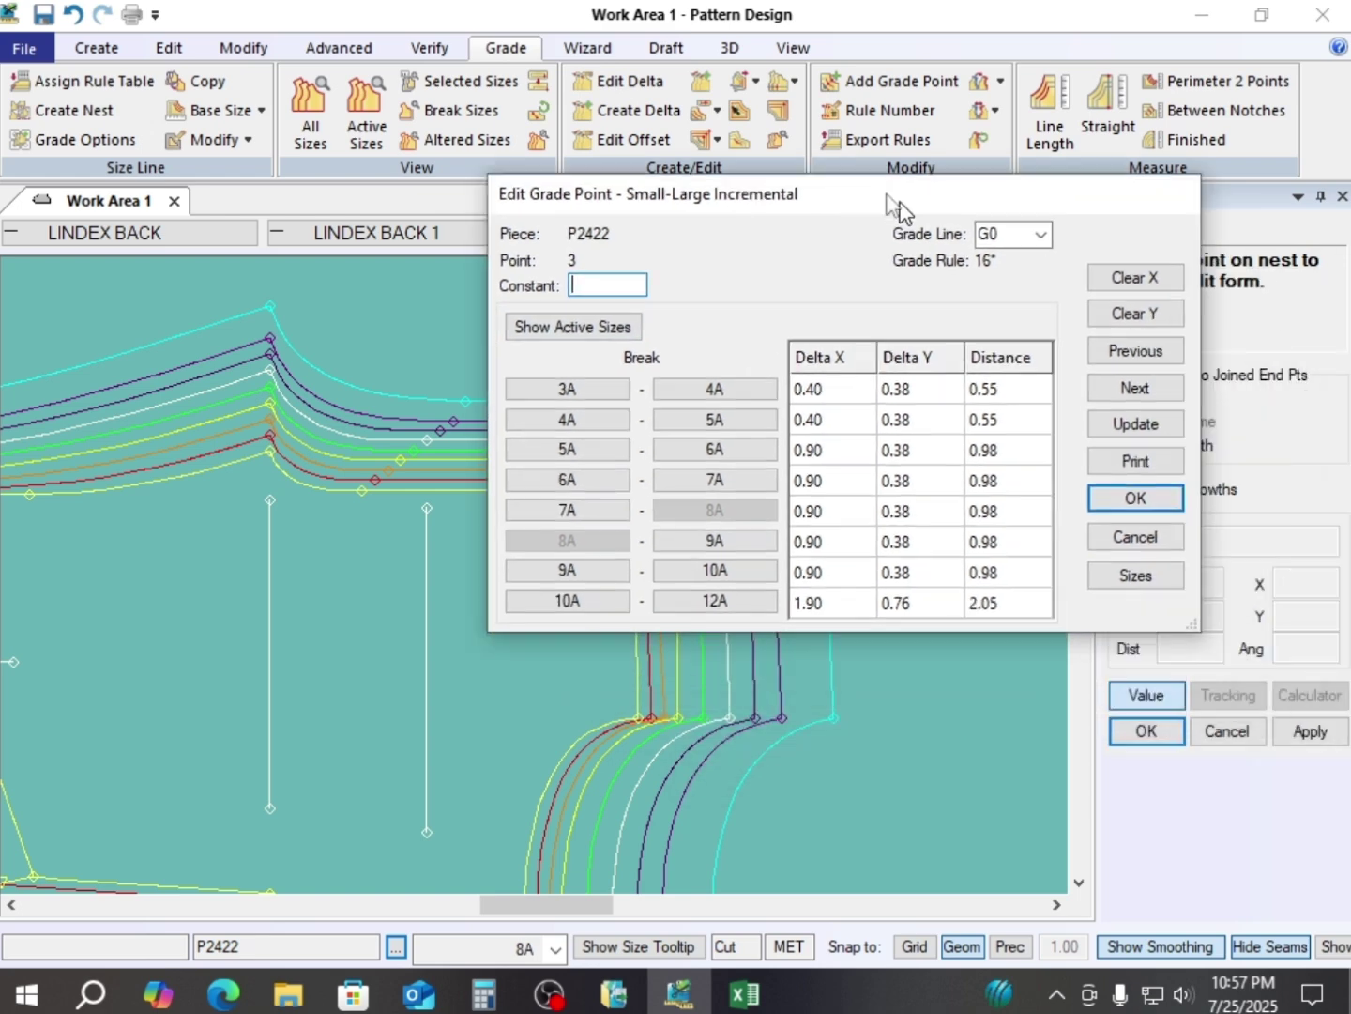
drag(889, 199, 755, 123)
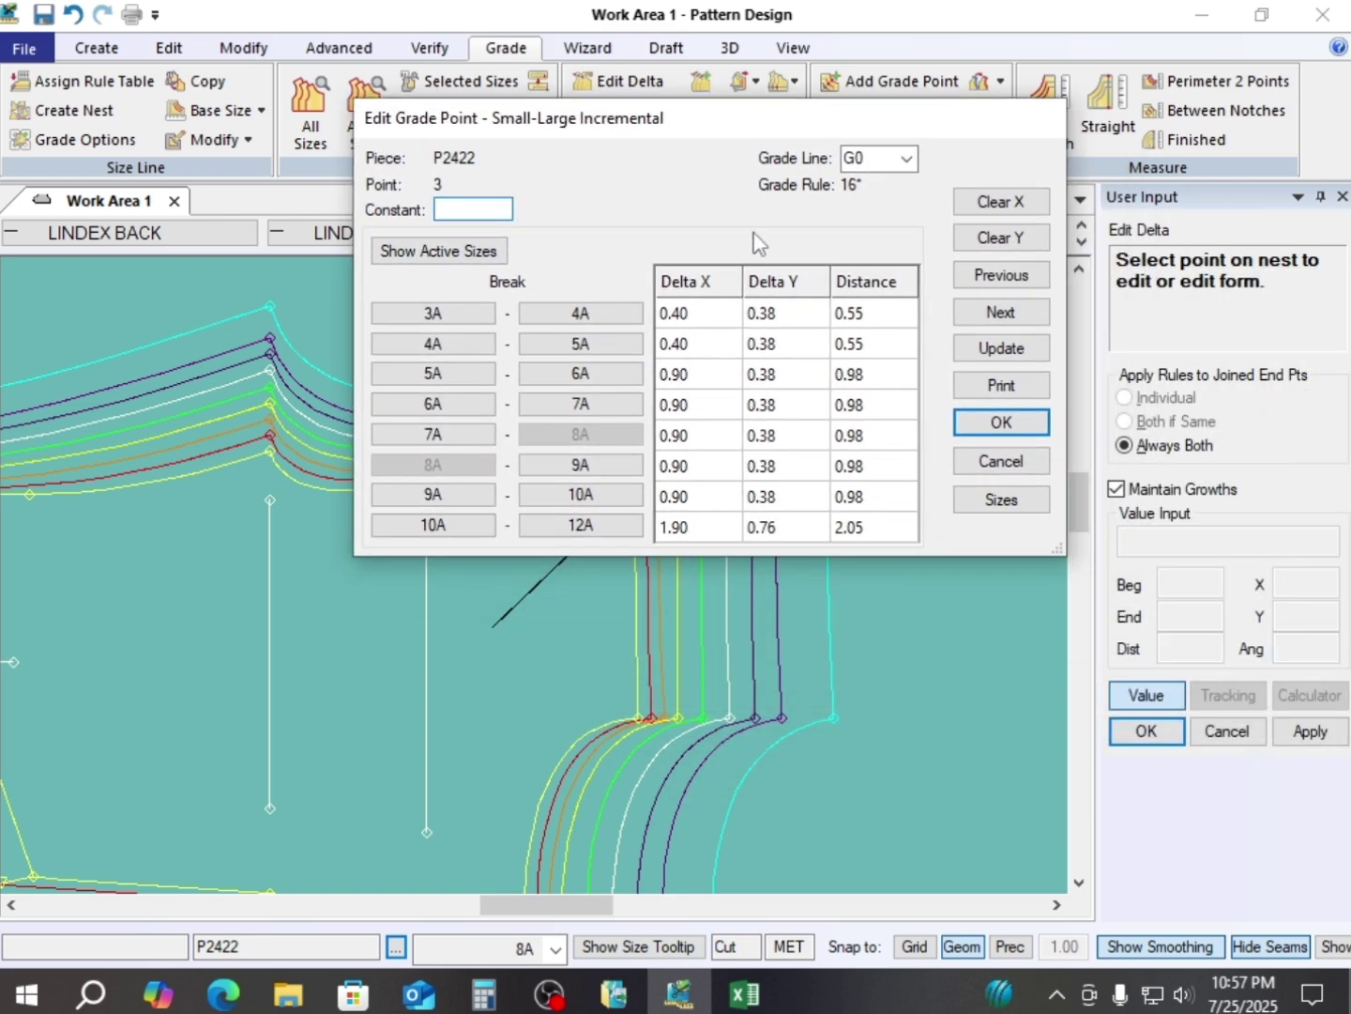
click(693, 533)
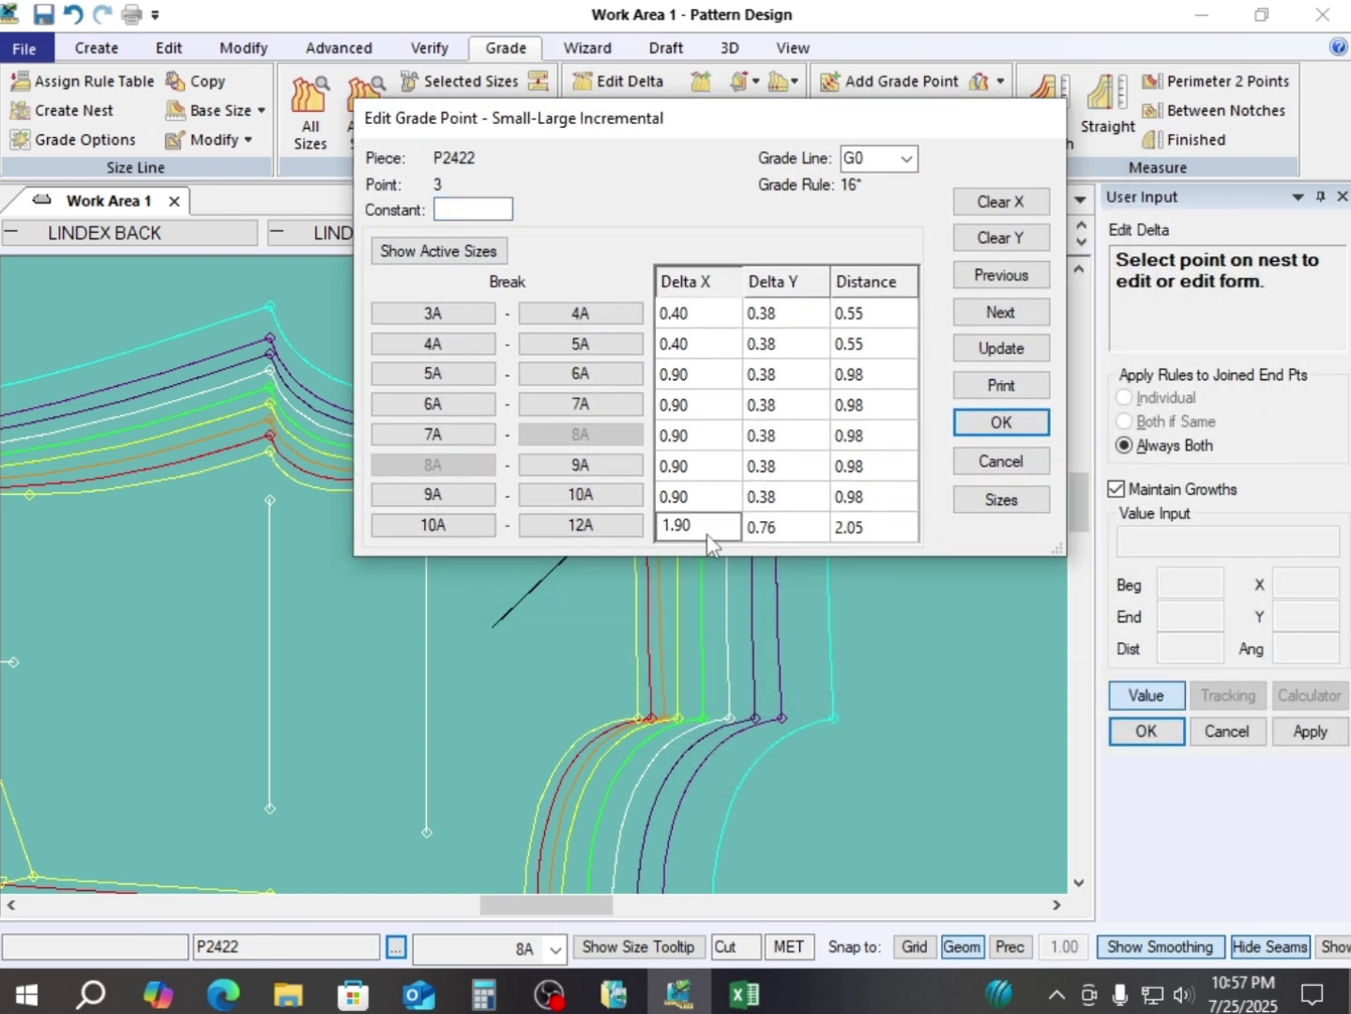
text(1.8)
click(1001, 423)
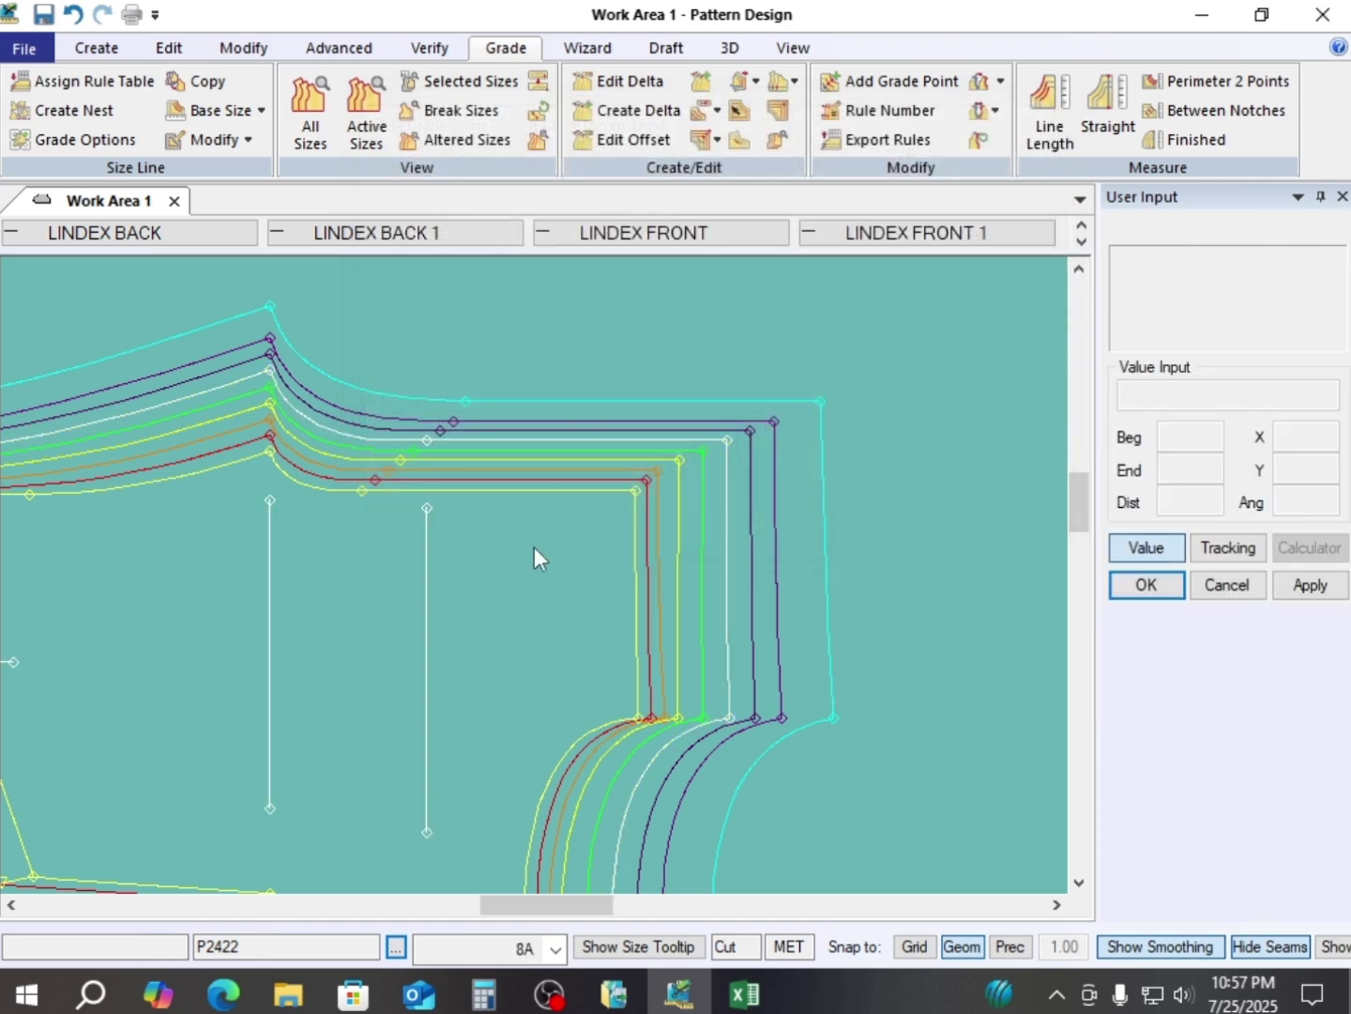
- Remeasure P2422's crotch curve and rise line in all sizes to check the 10A-12A increment, and end the measurement
scroll(550, 556, down, 2)
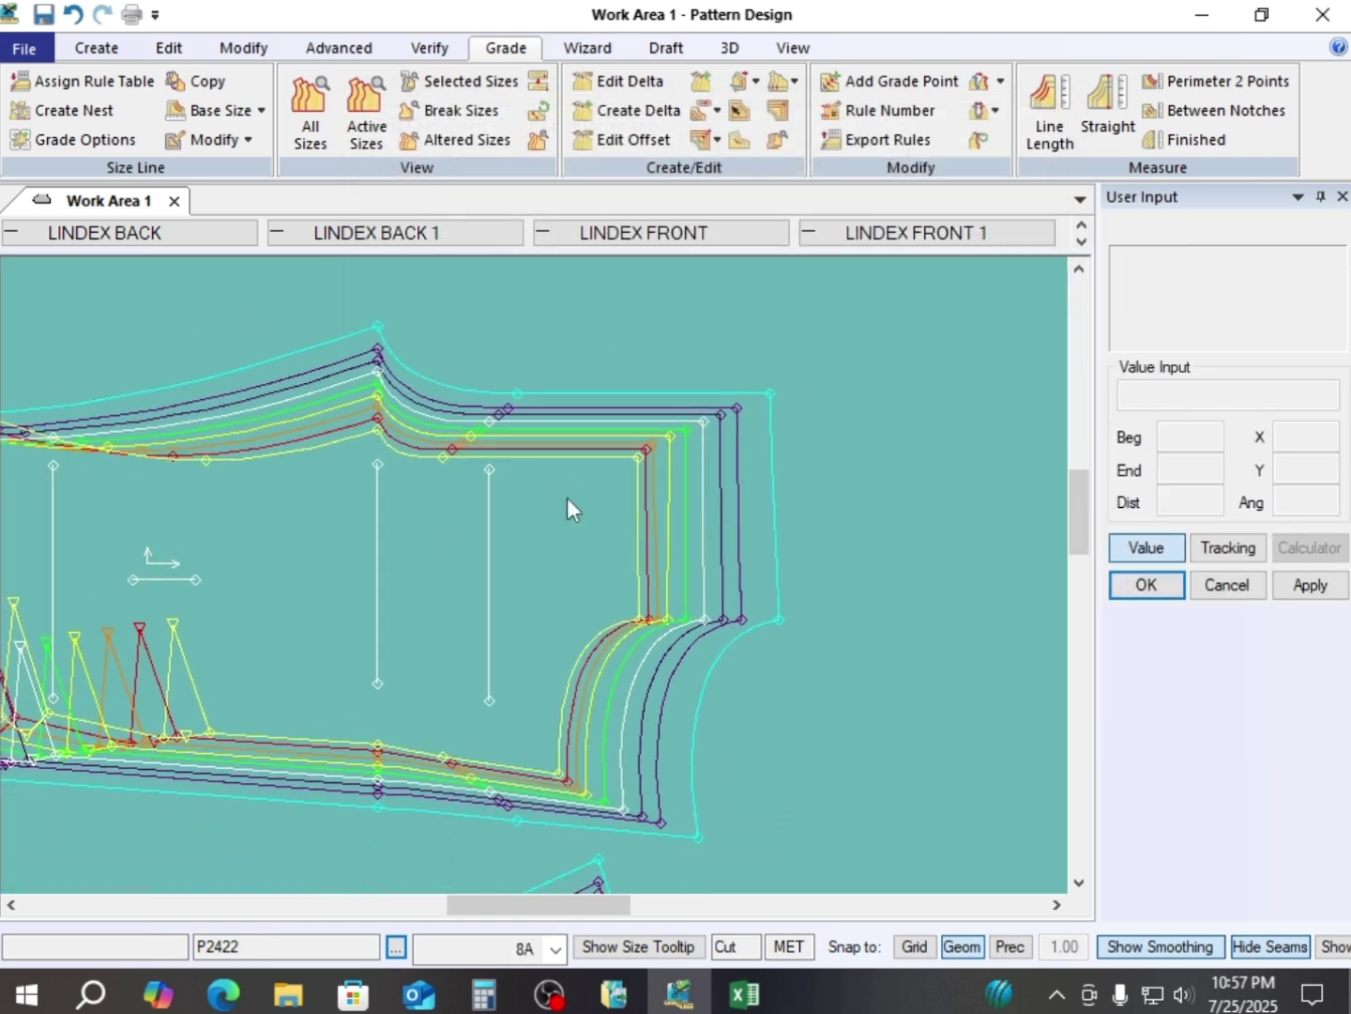
key(alt+l)
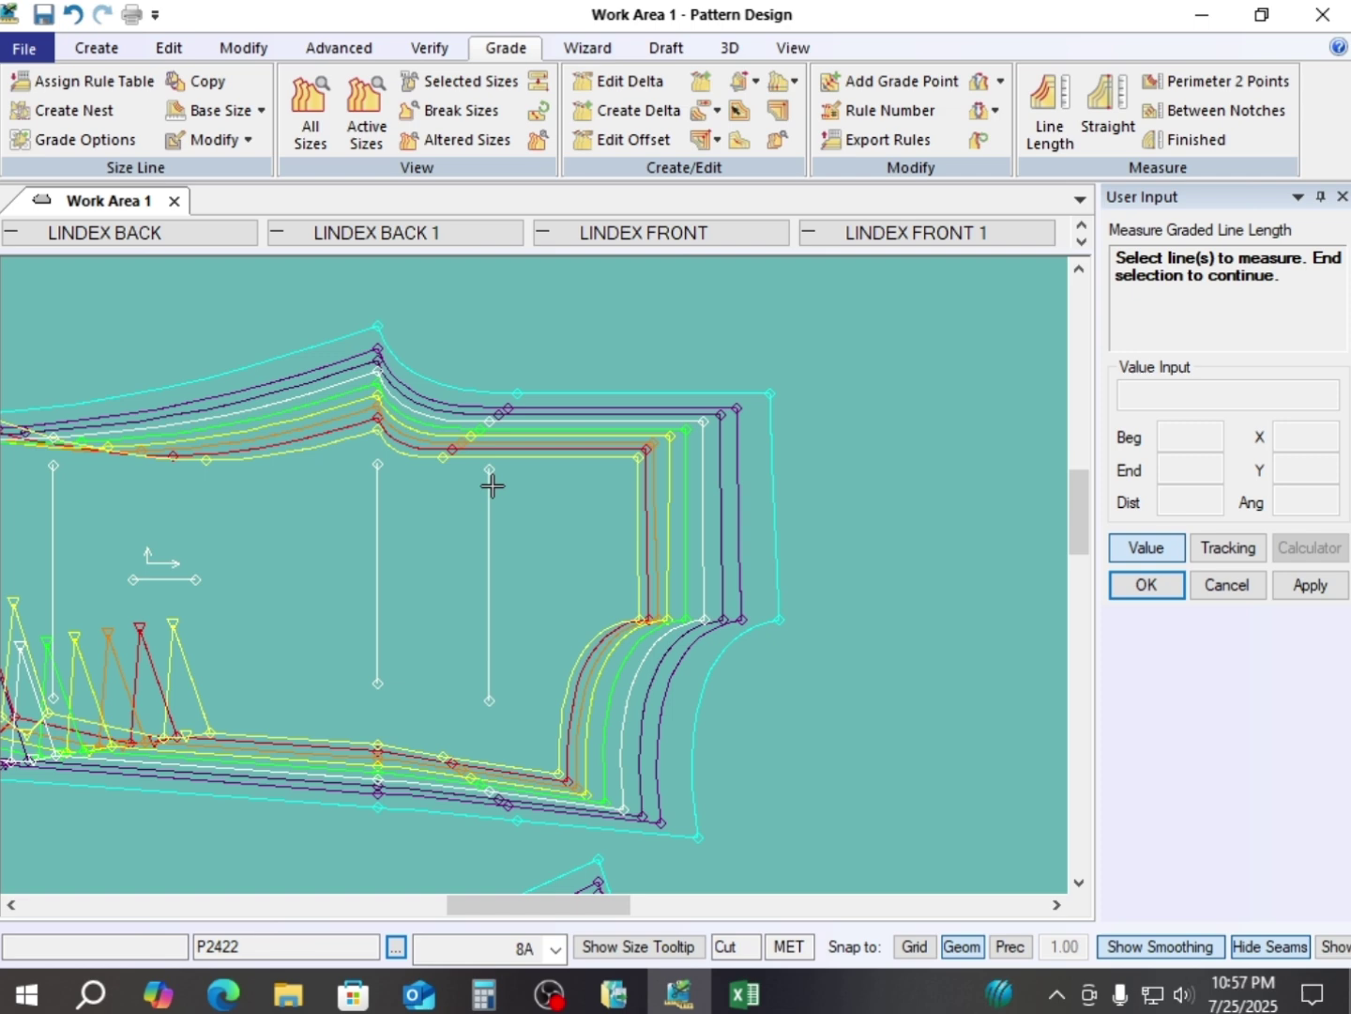
click(440, 418)
click(570, 426)
right_click(647, 368)
click(649, 370)
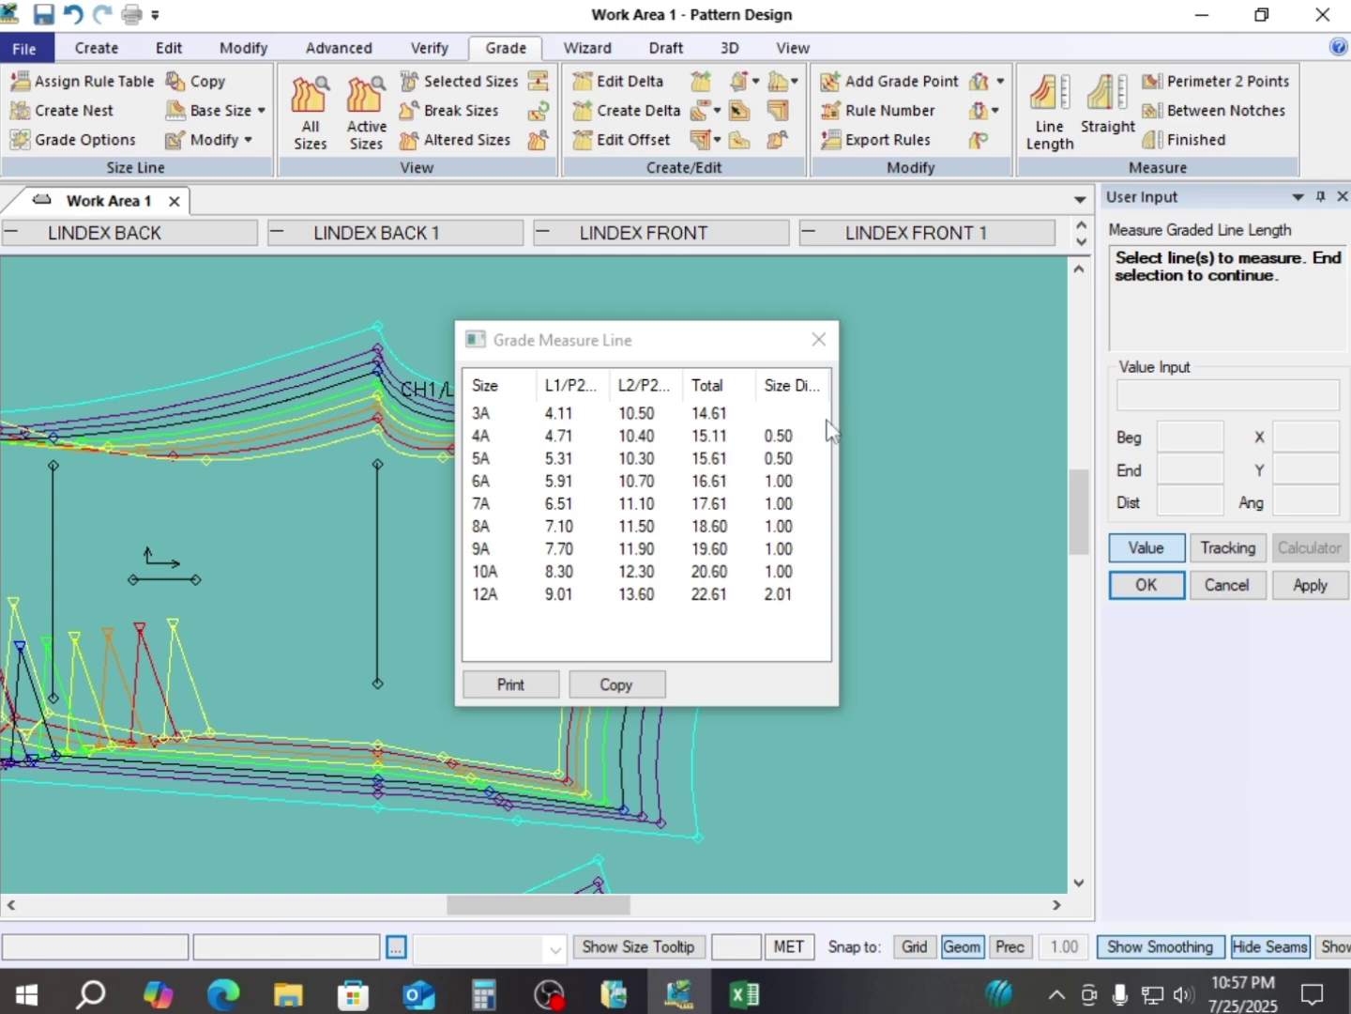
click(818, 339)
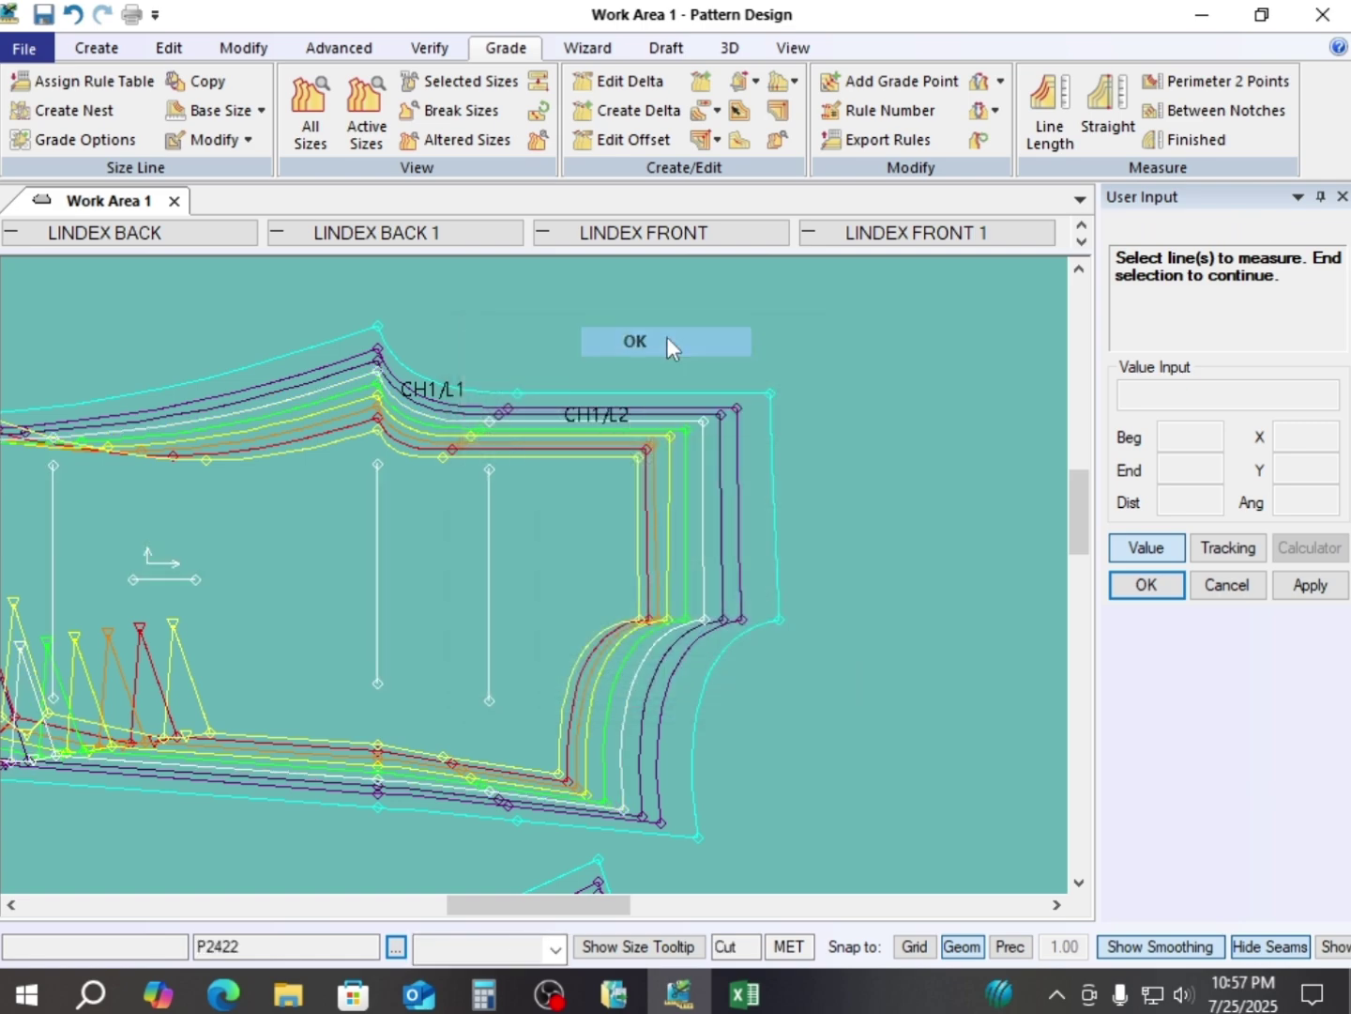
click(667, 341)
- Move P2422 to a new spot in the work area and place P25622 directly beneath it
scroll(517, 522, down, 5)
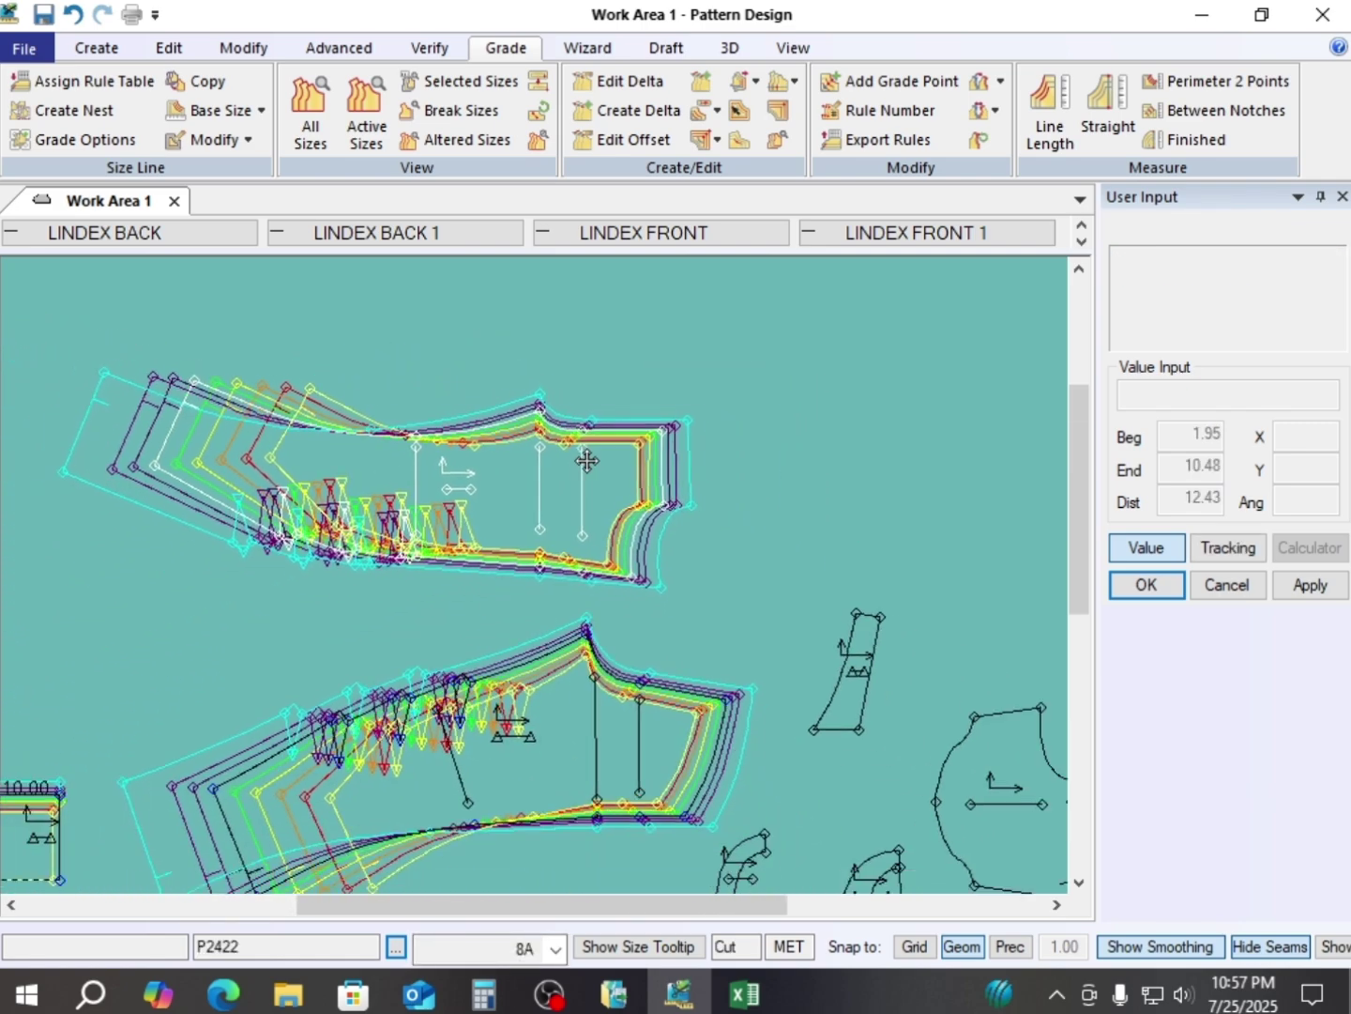
scroll(587, 460, down, 2)
drag(588, 460, 646, 347)
drag(581, 641, 603, 503)
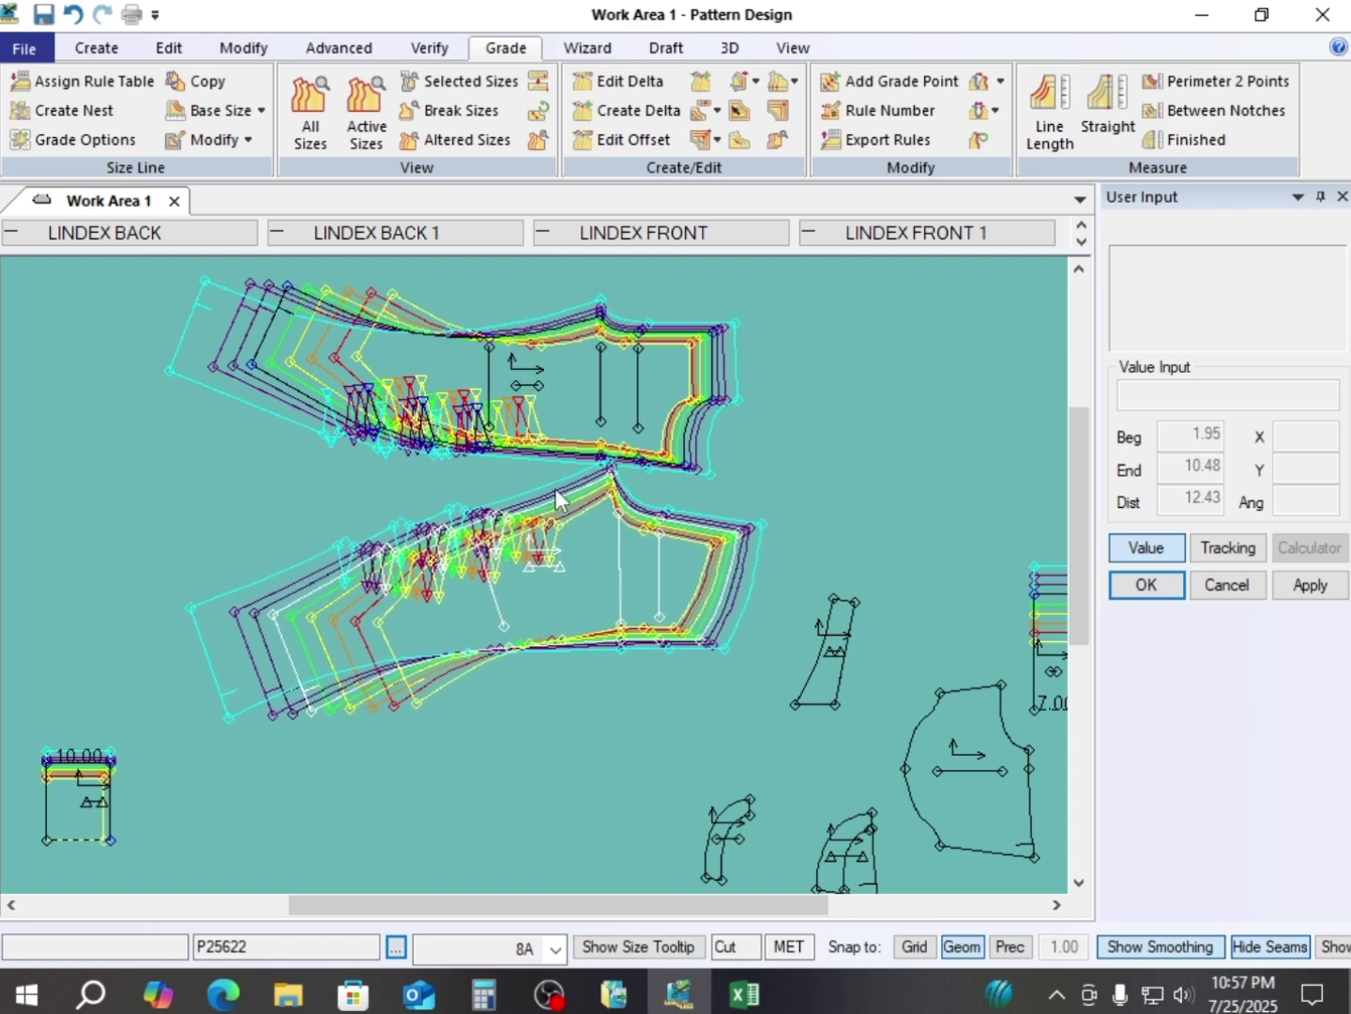
- Move the small piece P25621 next to the waist edge of P25622
scroll(550, 486, down, 5)
drag(740, 587, 696, 561)
scroll(697, 562, up, 2)
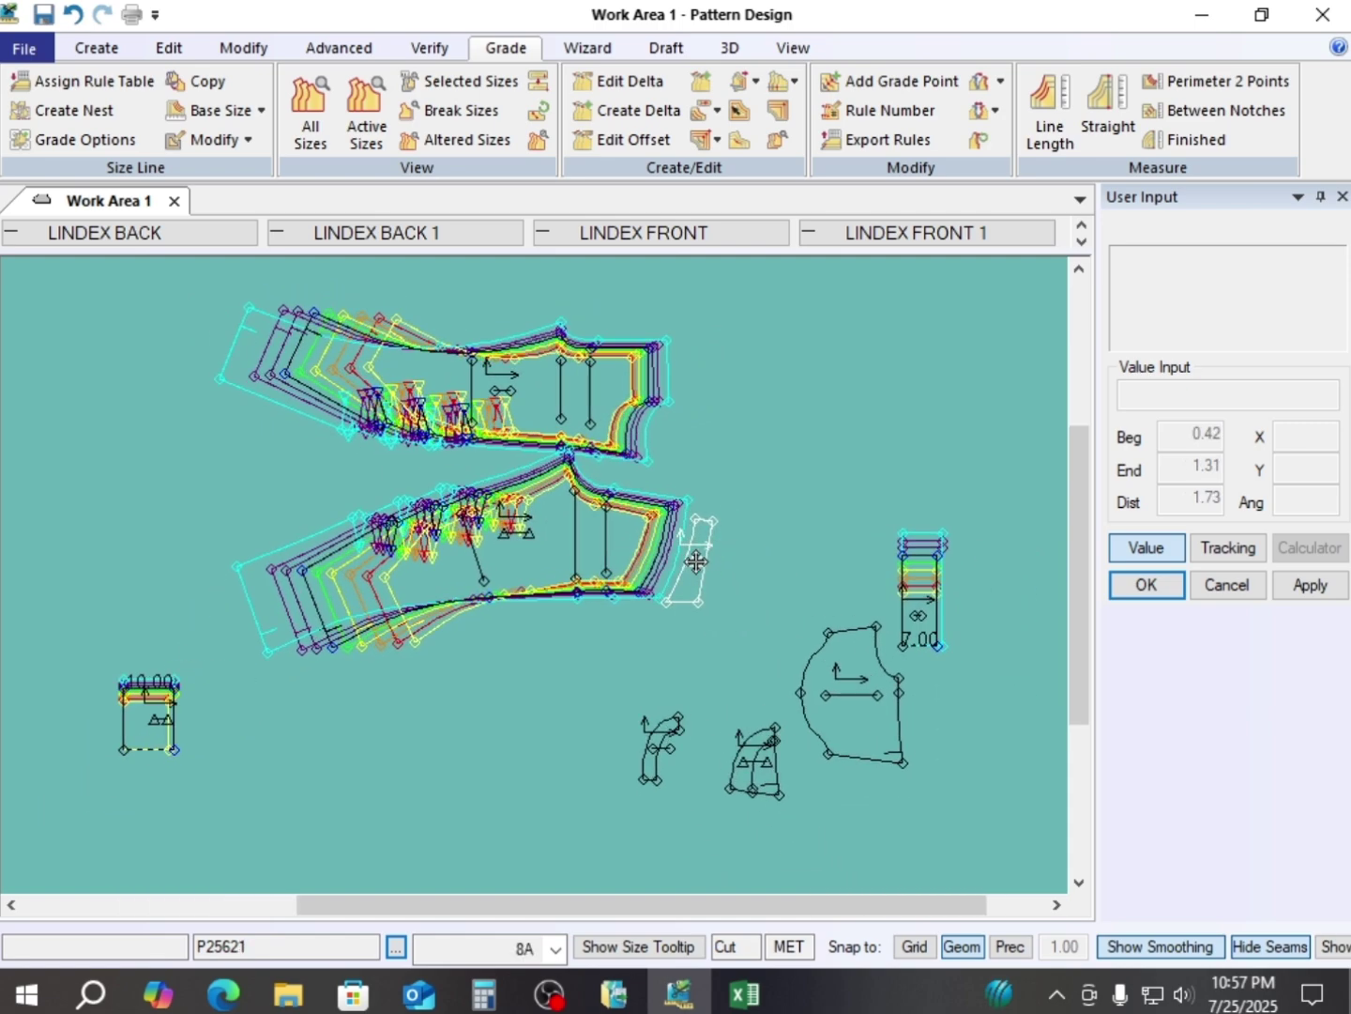
scroll(697, 562, up, 3)
click(542, 567)
scroll(587, 561, up, 2)
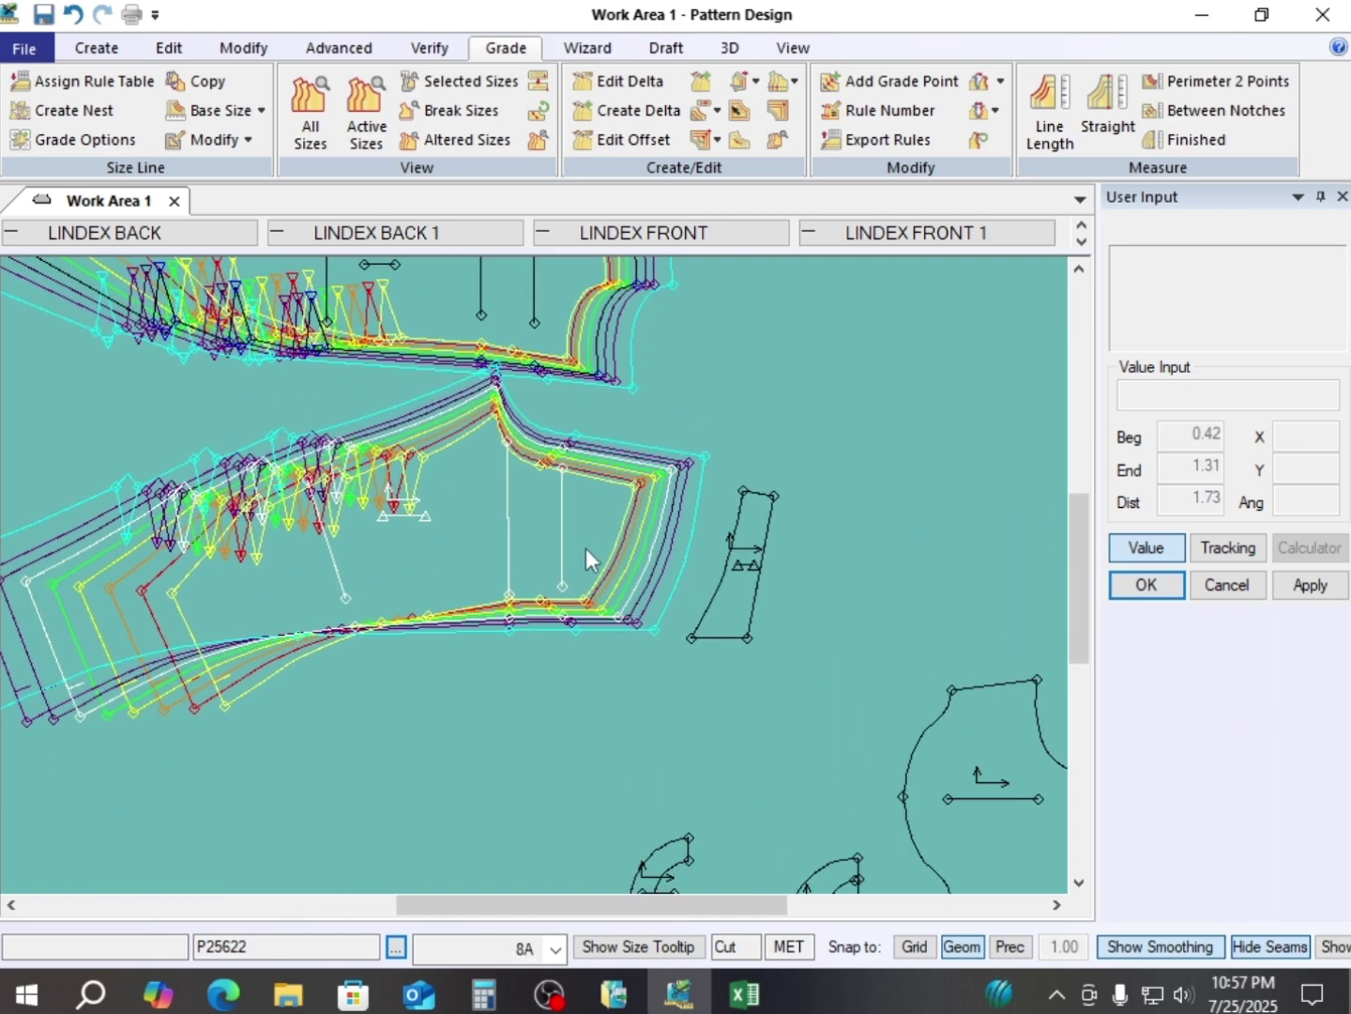
scroll(585, 548, up, 3)
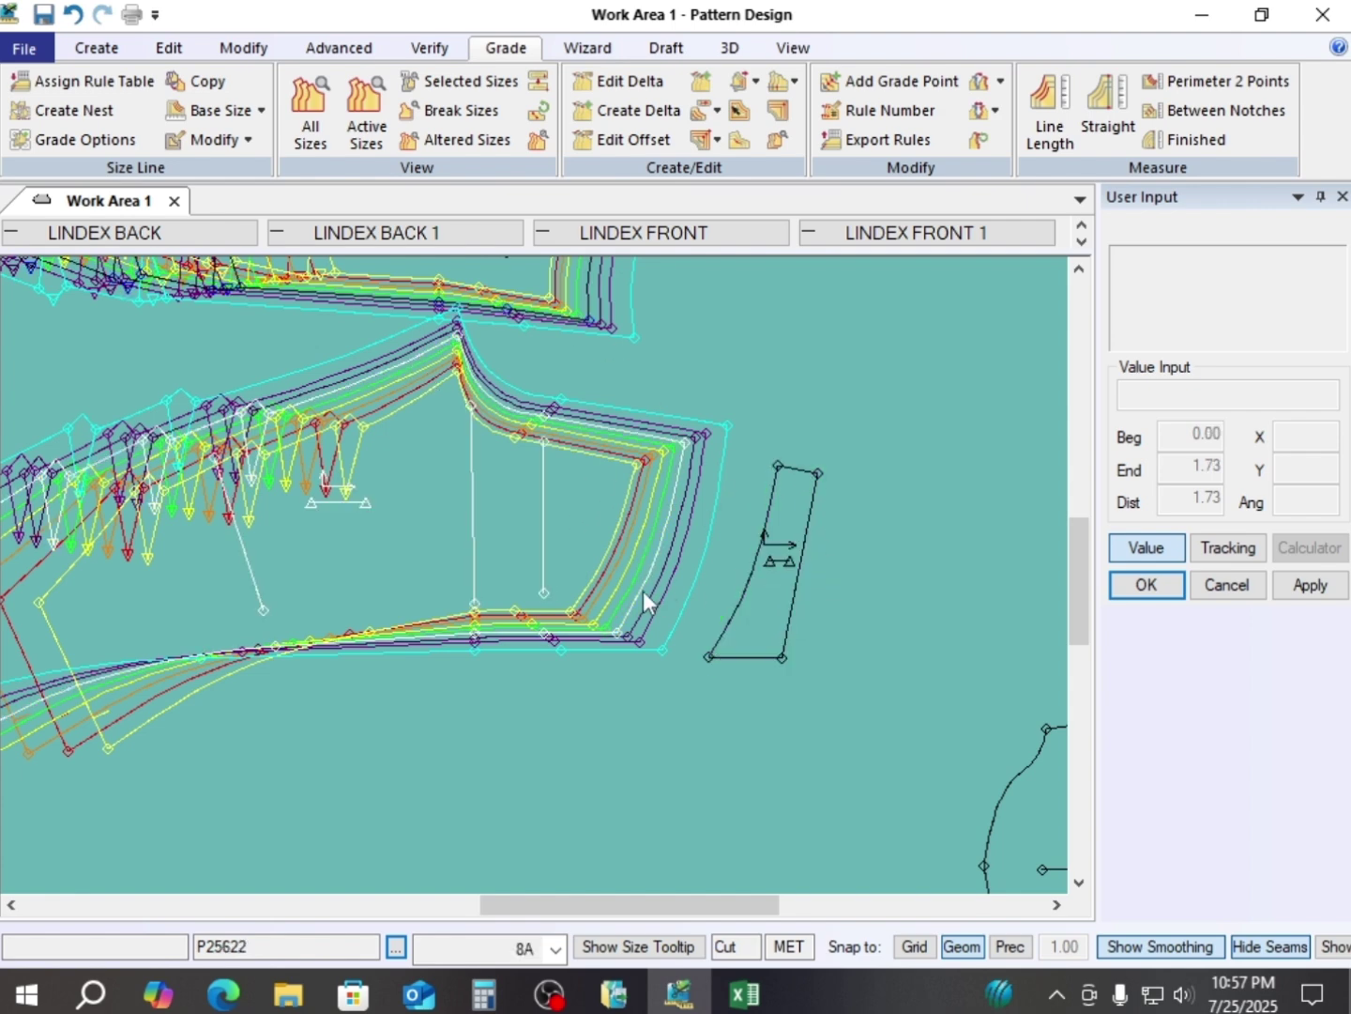
scroll(639, 593, up, 1)
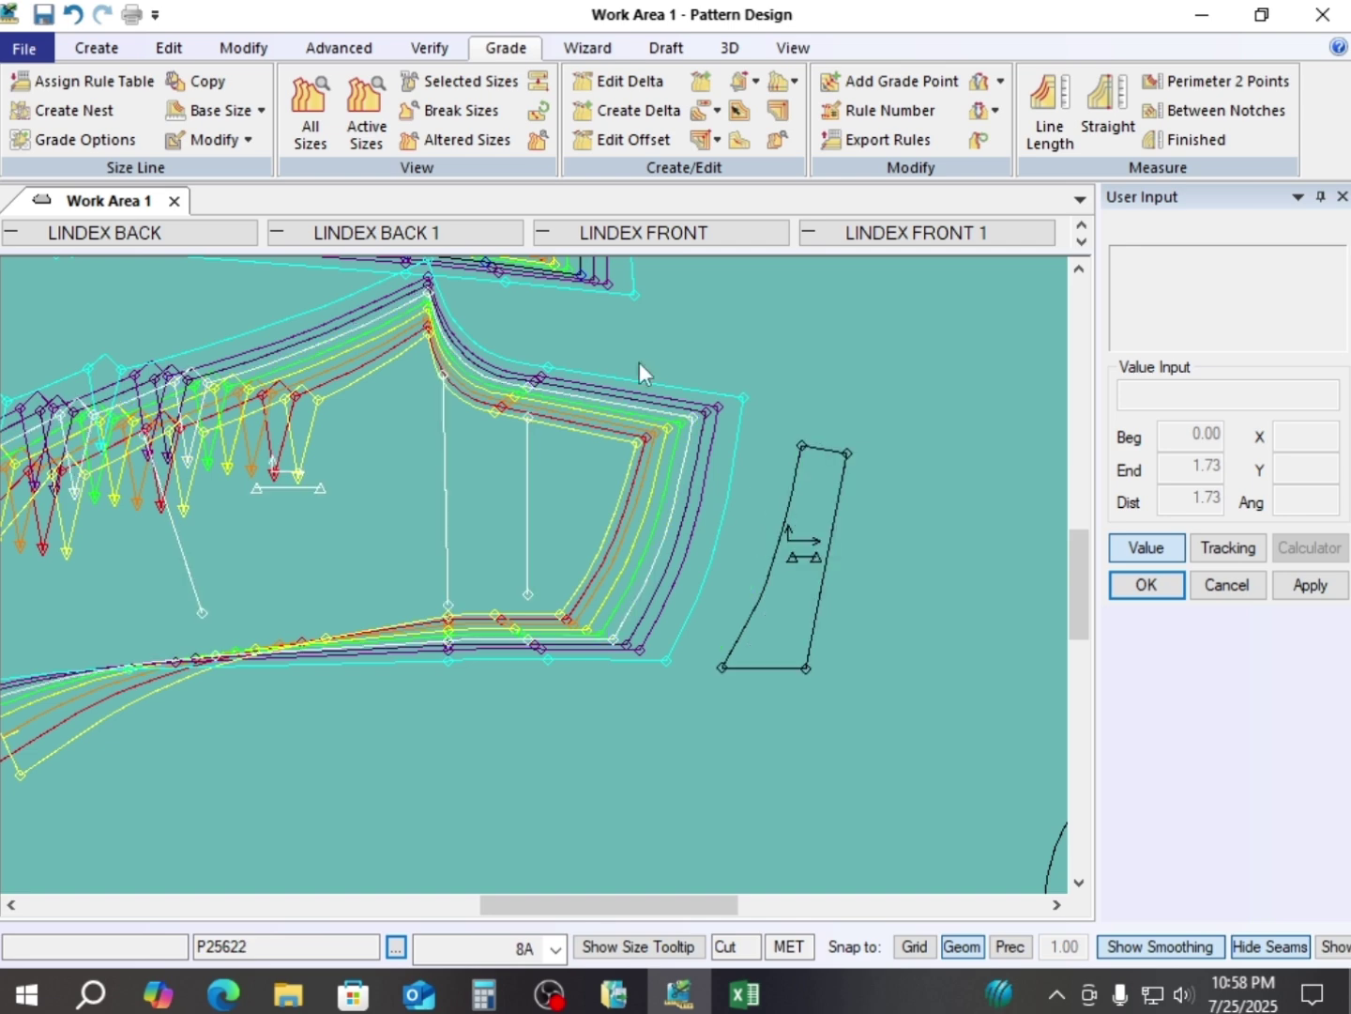
click(984, 86)
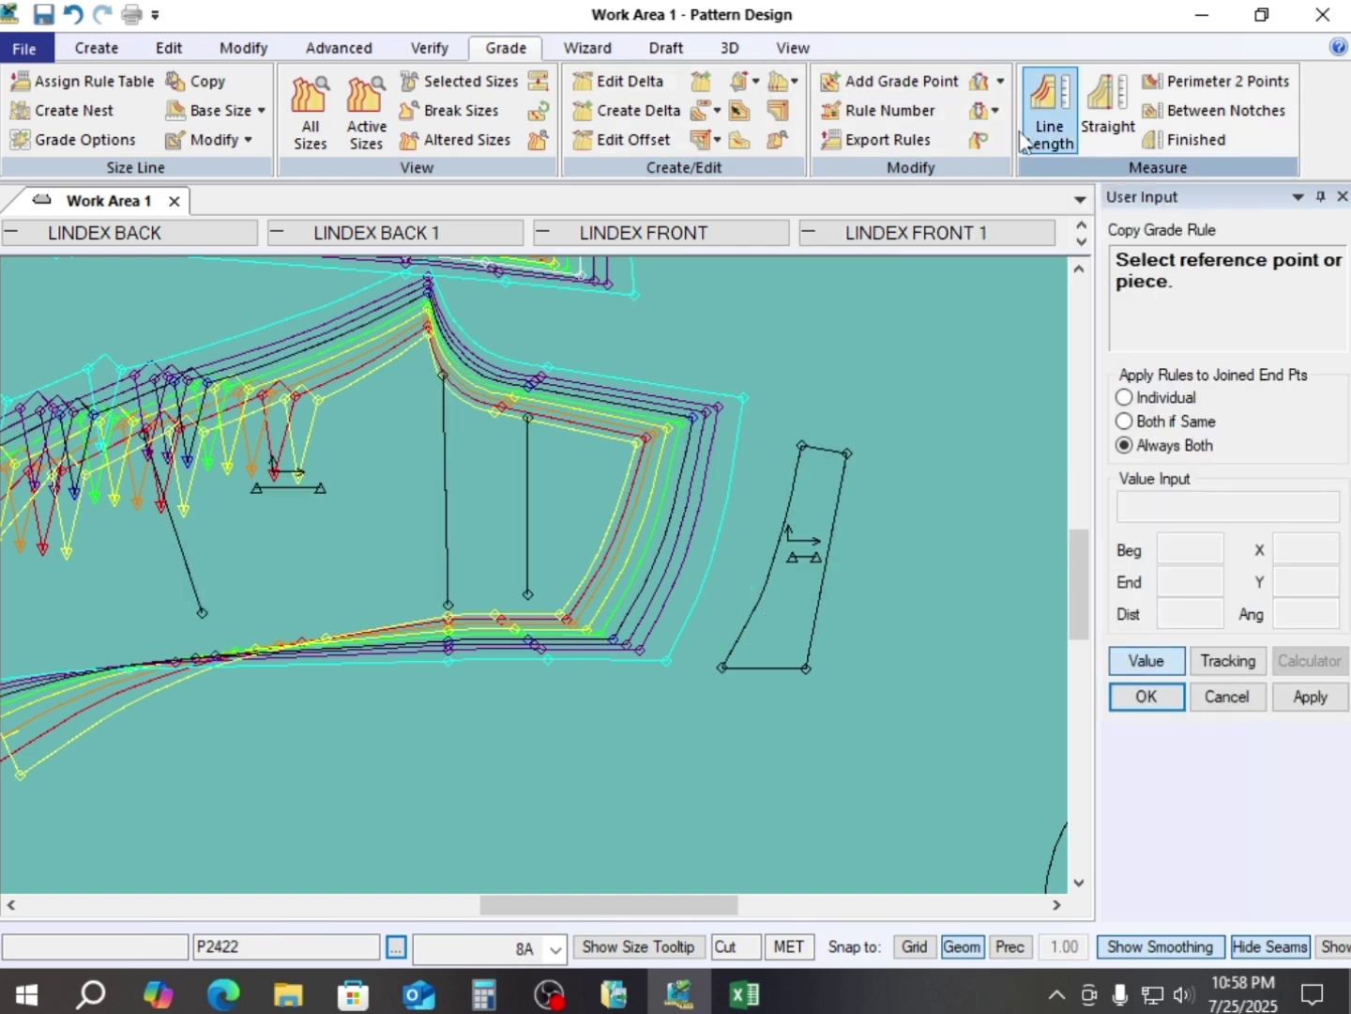
click(1000, 85)
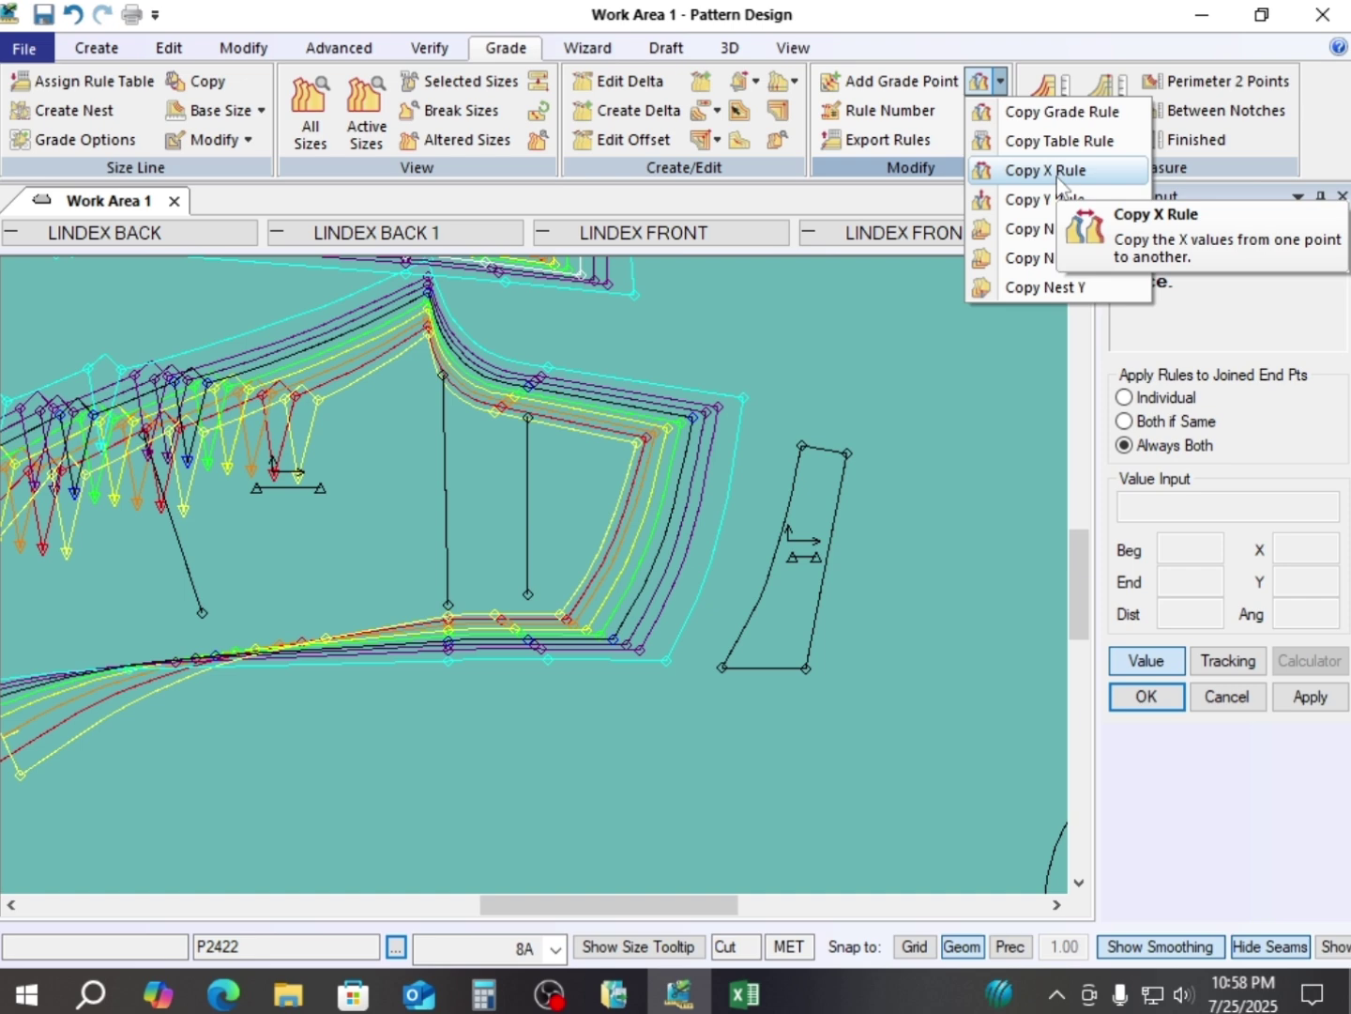
right_click(729, 326)
click(757, 374)
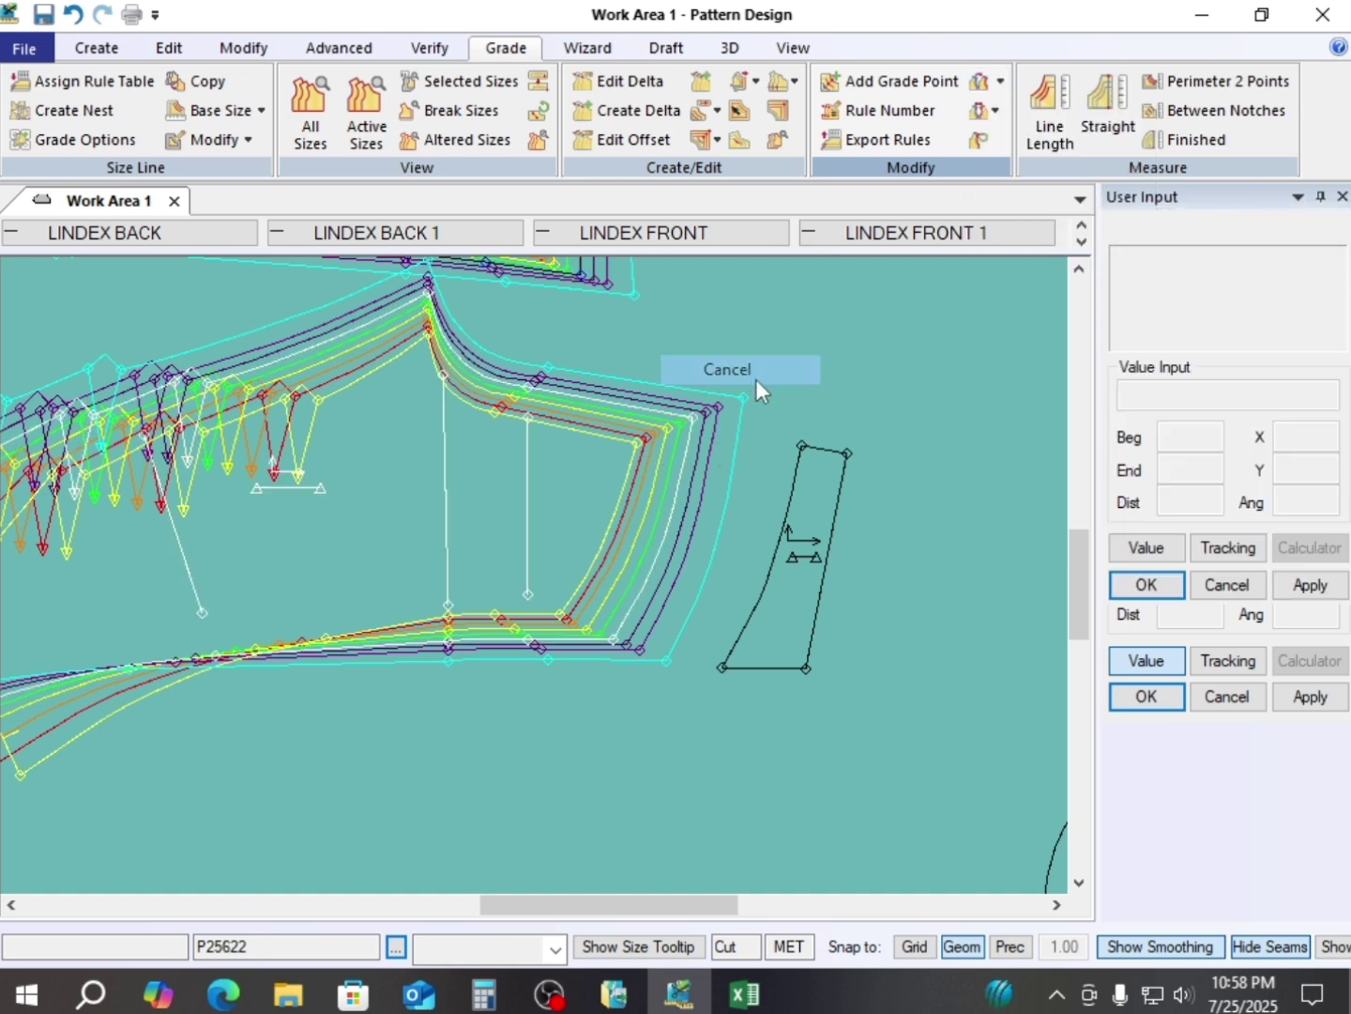
- Shift P25621 slightly upward and copy the grade rule from P25622's rise-waist corner to both upper corners of P25621
click(818, 488)
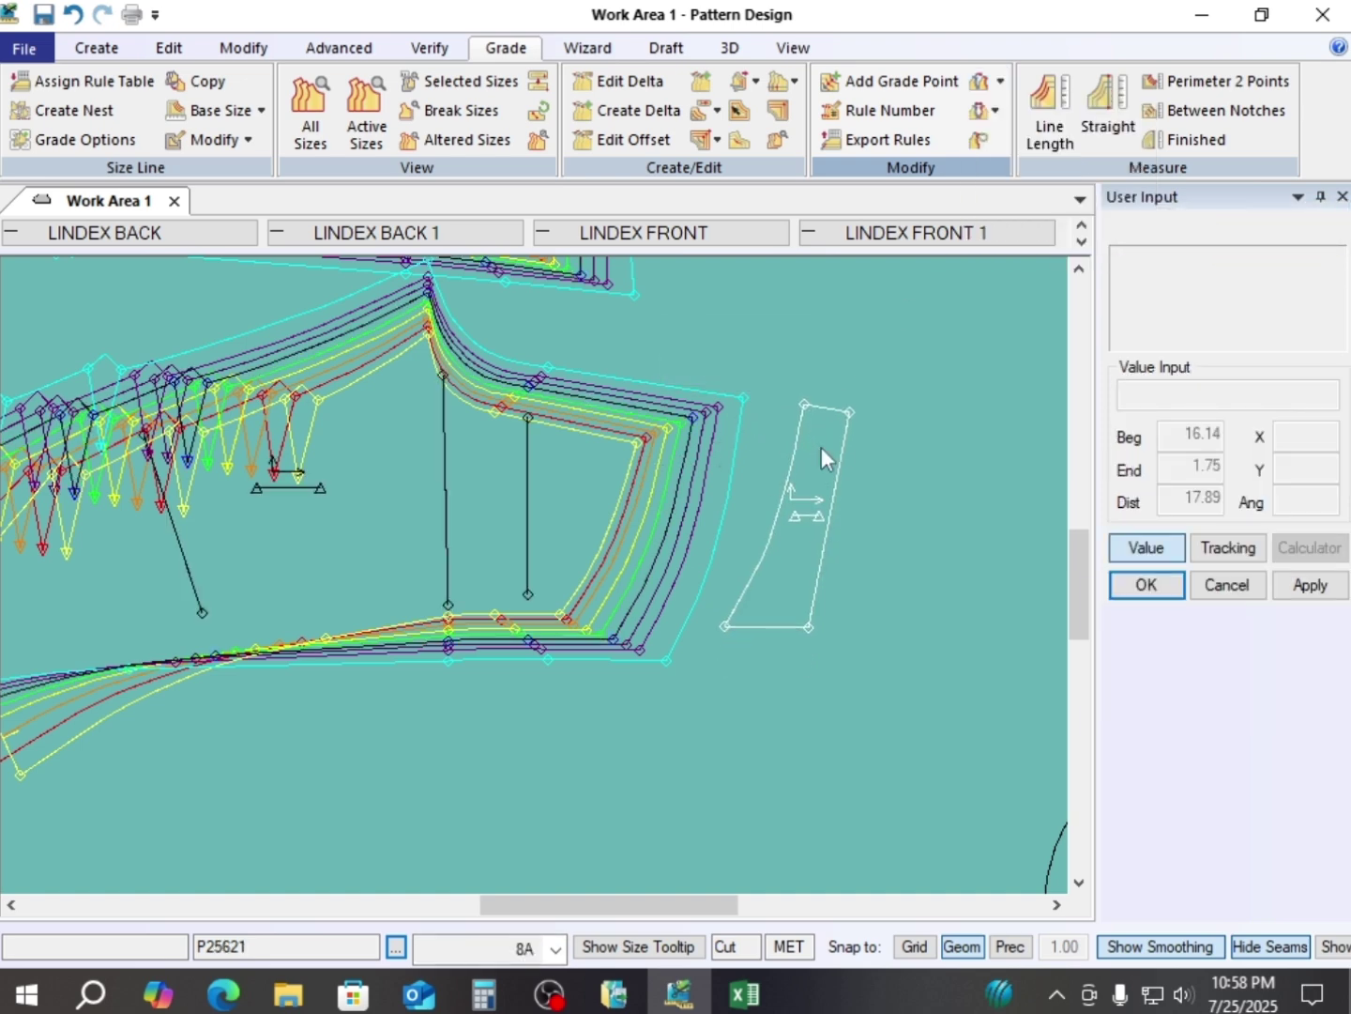
click(746, 510)
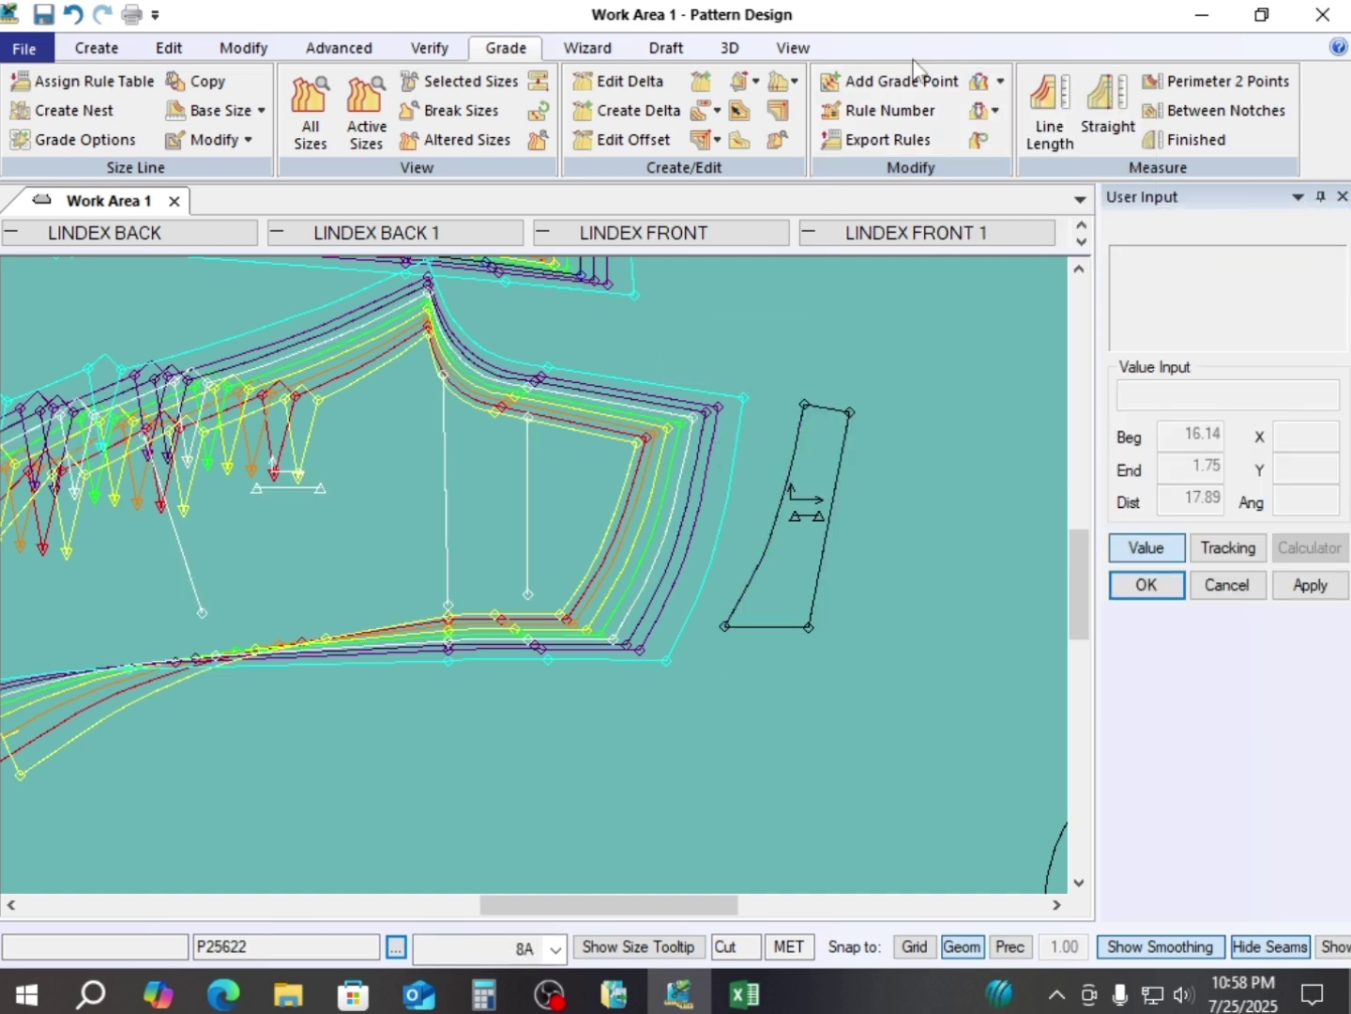
click(1001, 84)
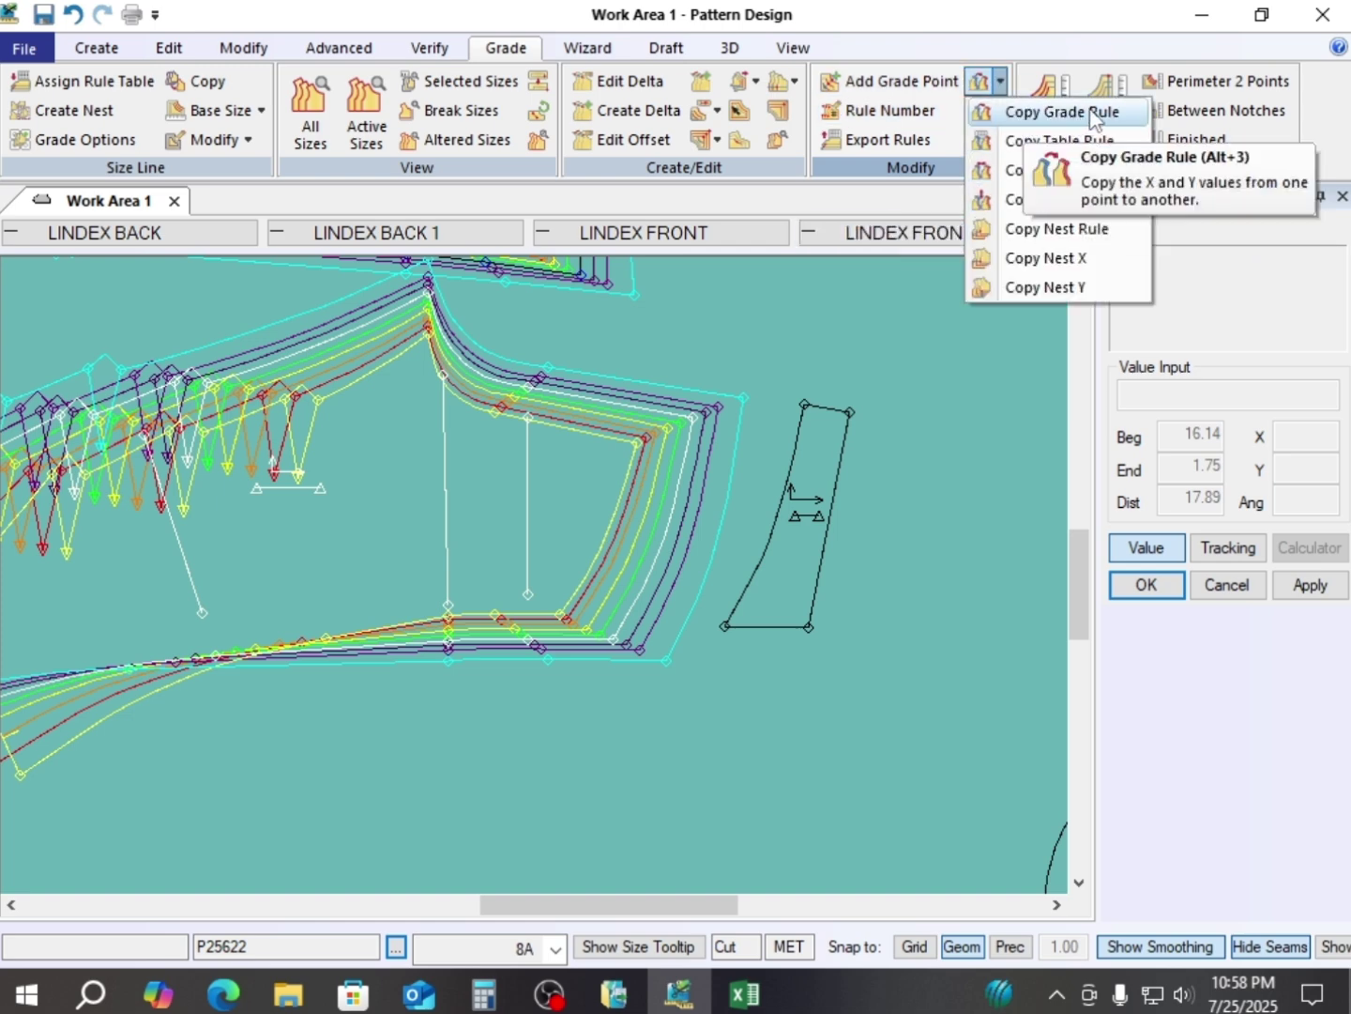
click(1062, 112)
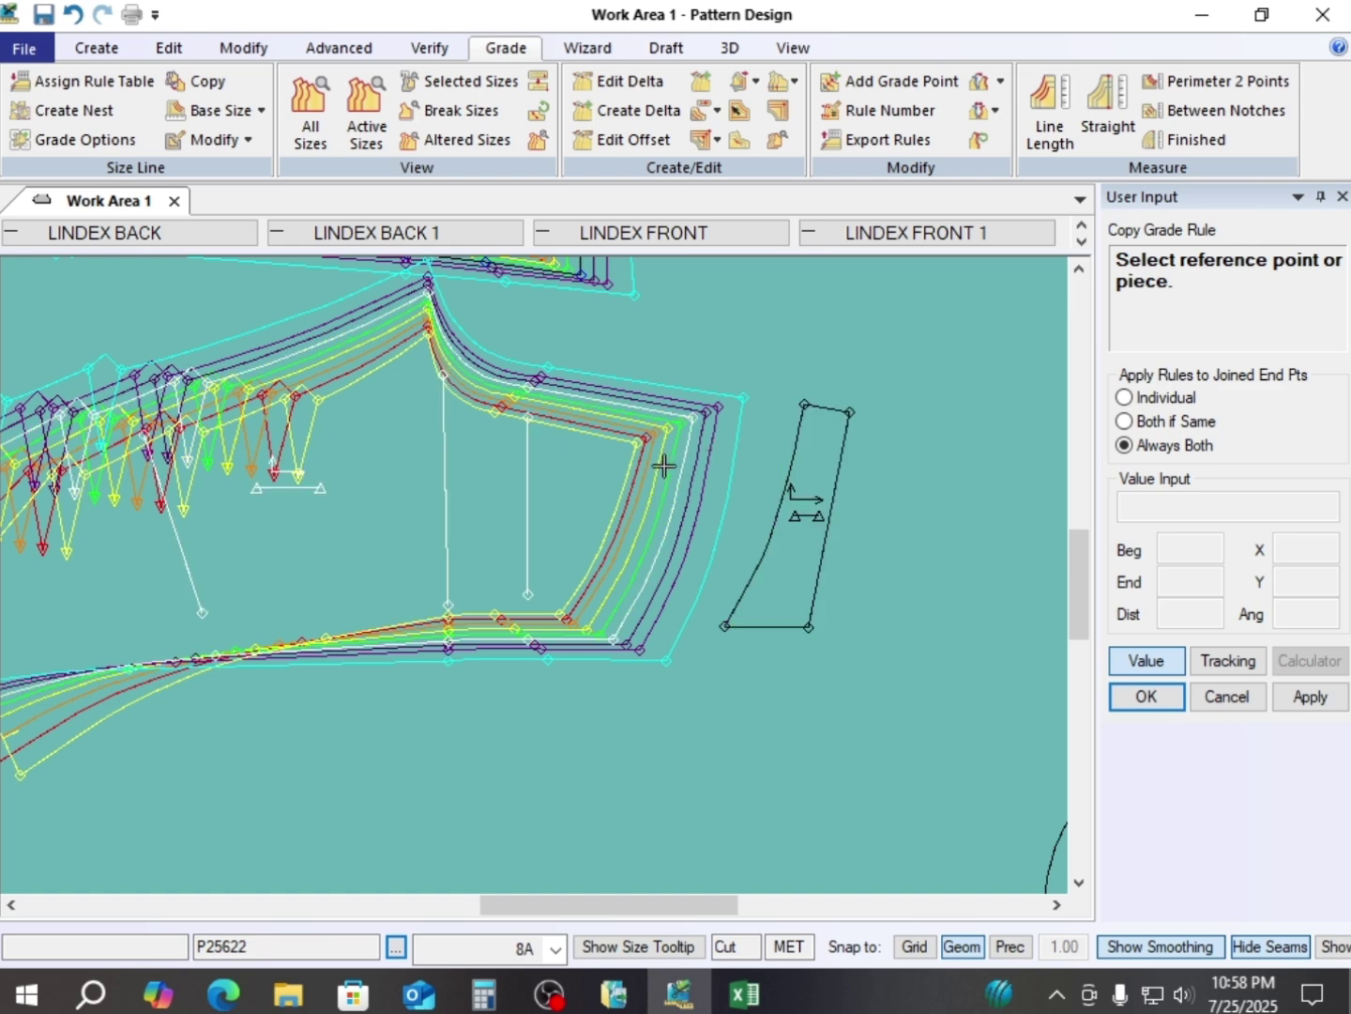
click(693, 416)
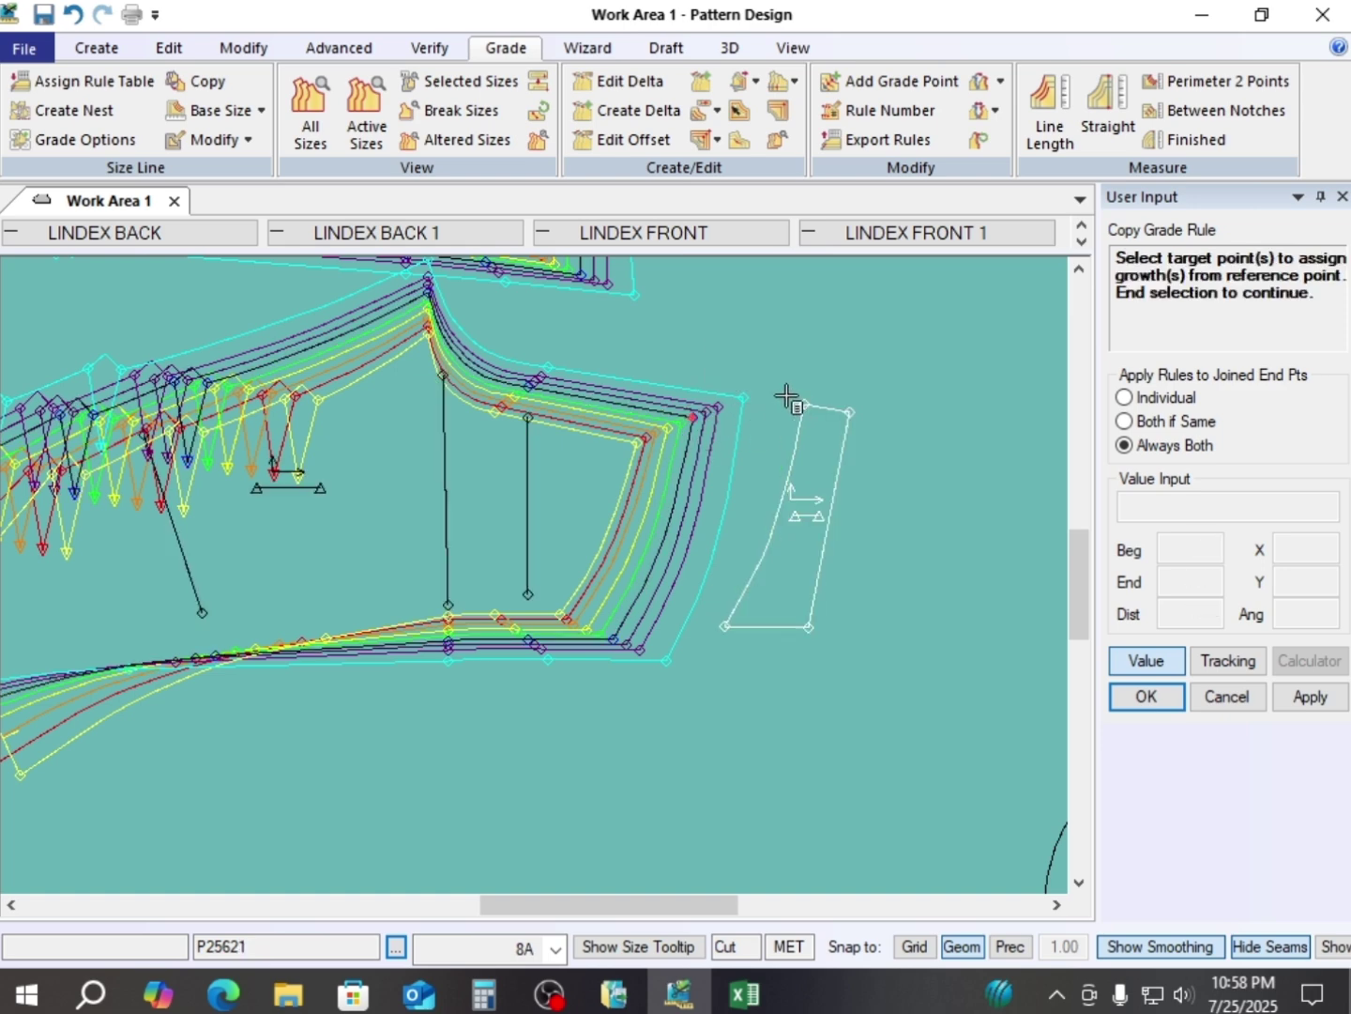
drag(777, 370, 883, 433)
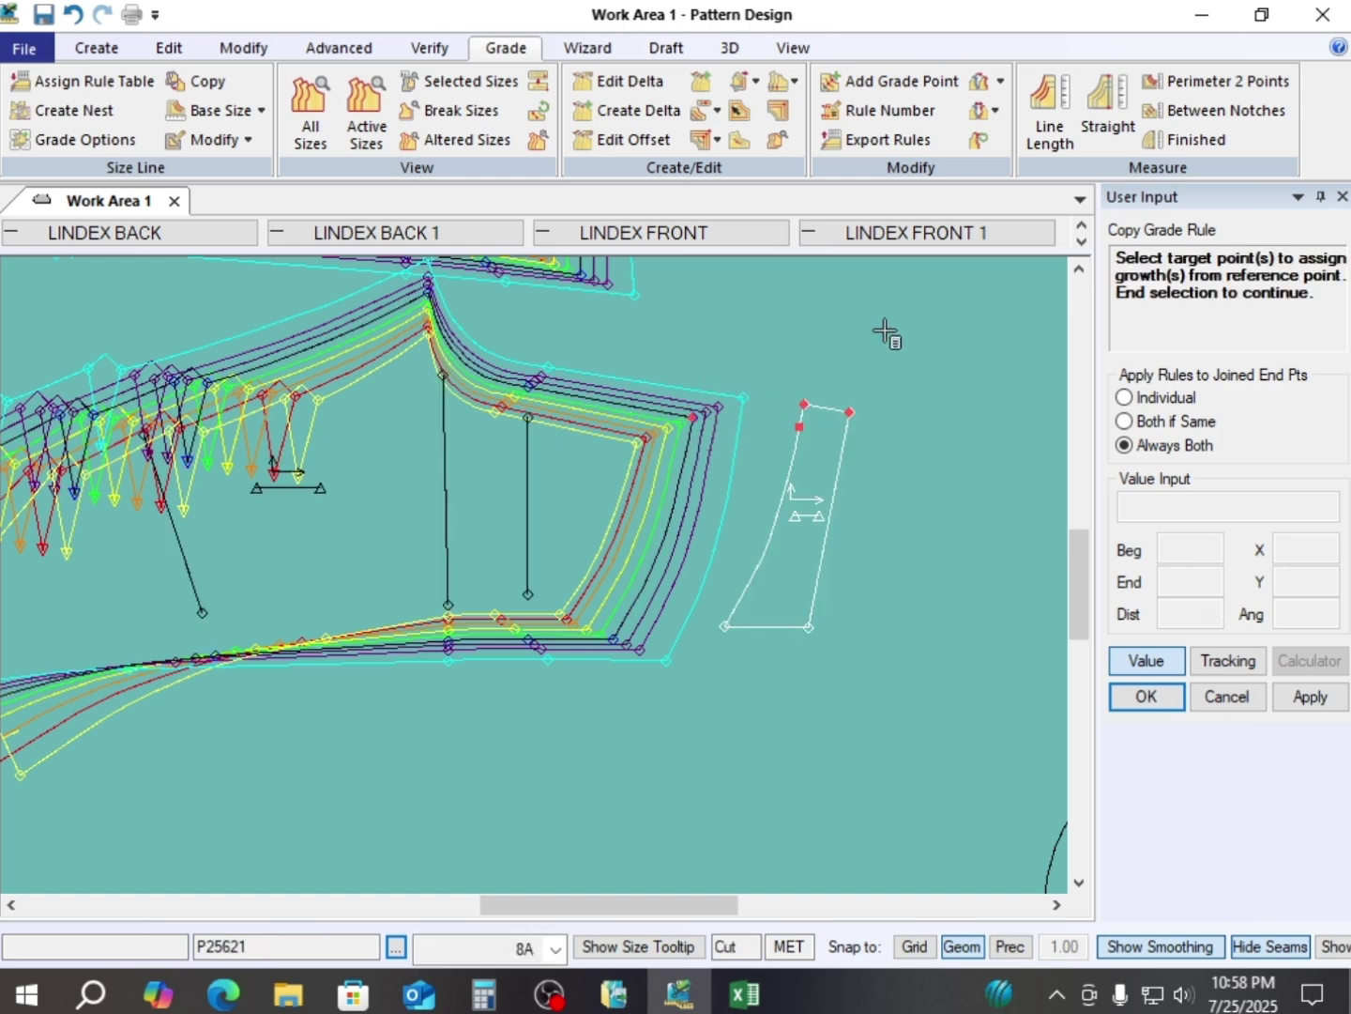
right_click(888, 336)
drag(724, 306, 780, 378)
click(803, 429)
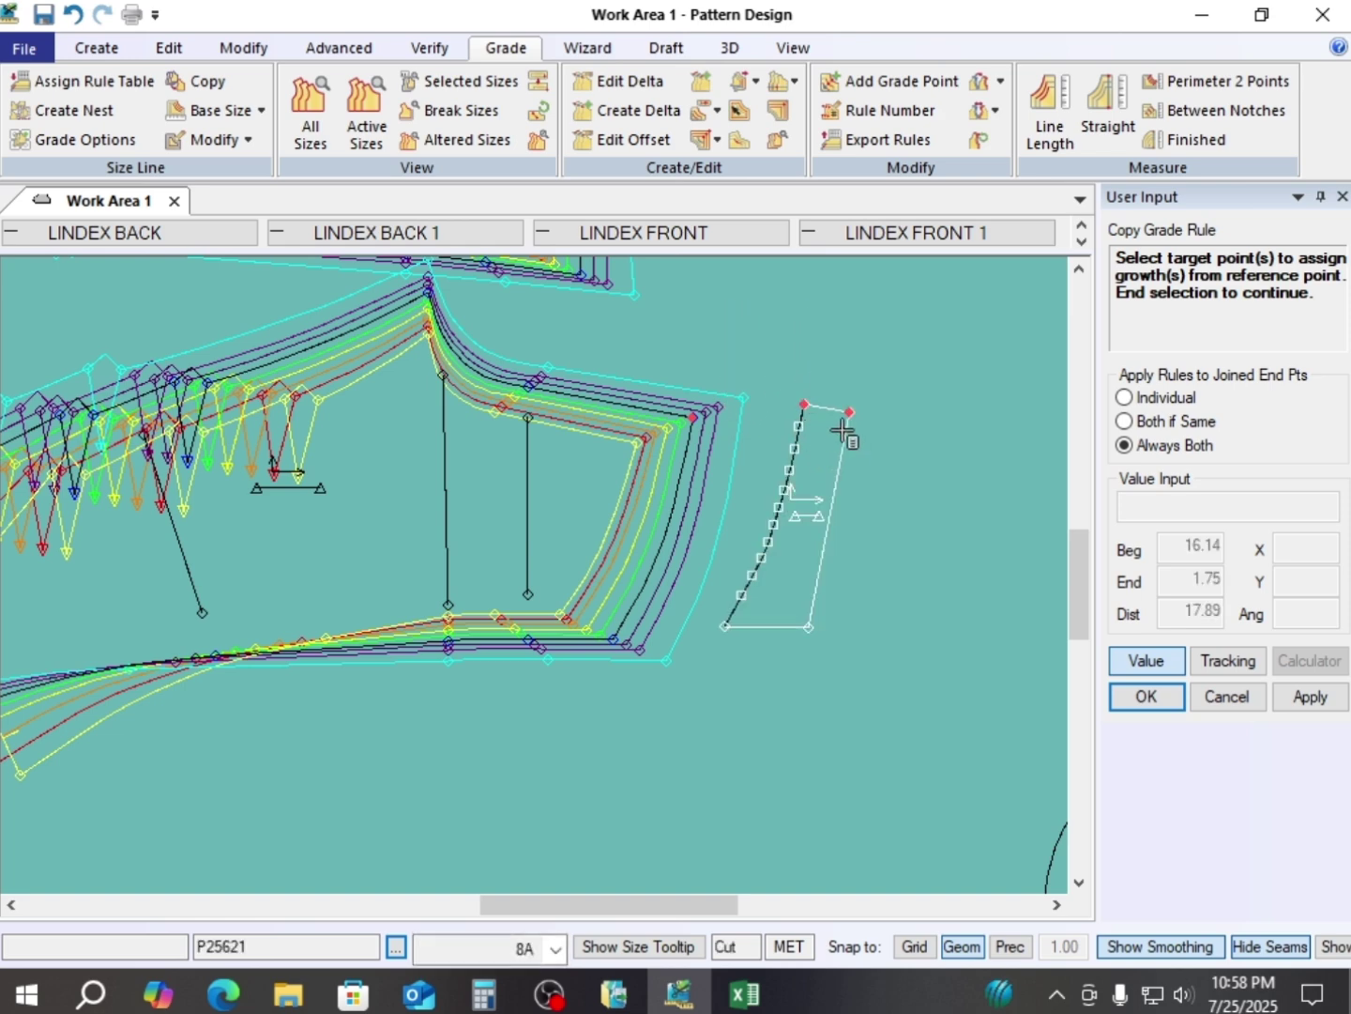
right_click(908, 334)
click(899, 337)
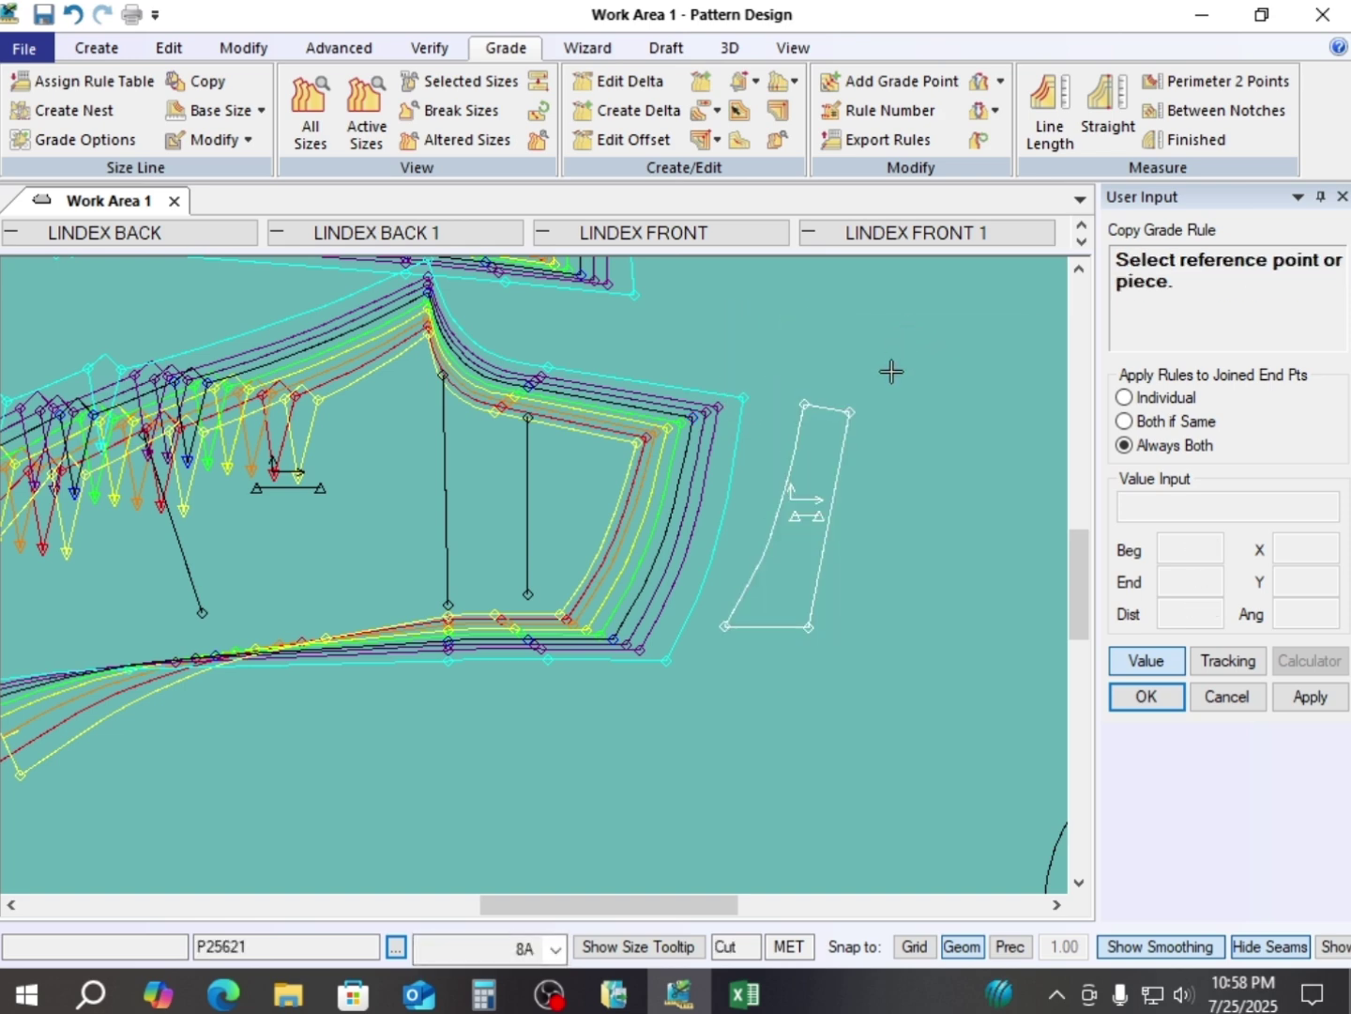
right_click(804, 339)
click(806, 345)
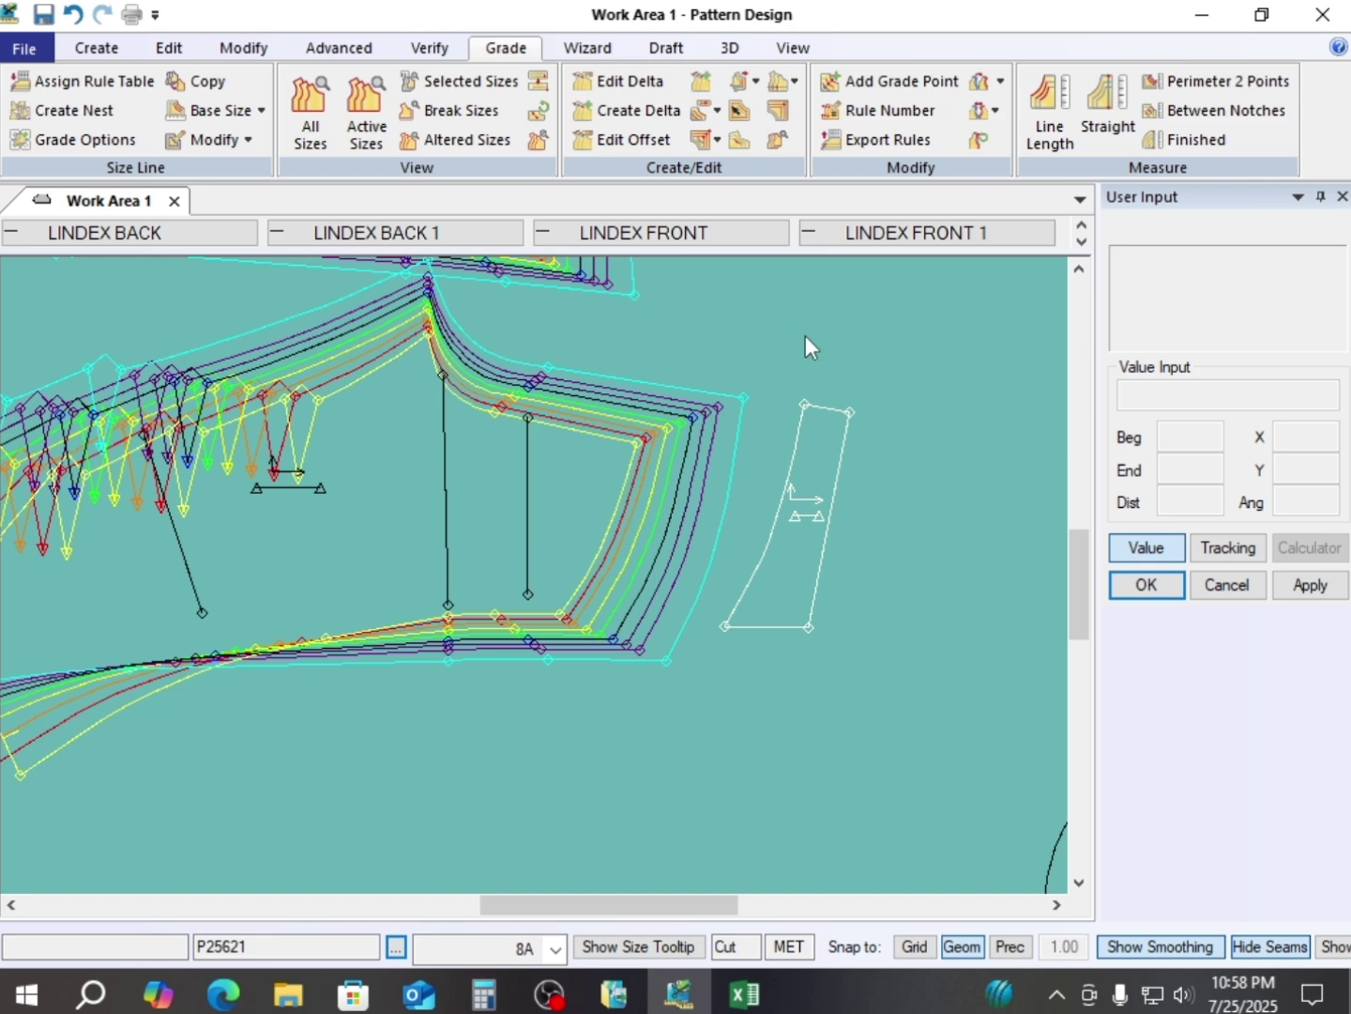
- Show the nest of all sizes for P25621 and move the piece slightly away from P25622's waist edge
click(831, 452)
right_click(828, 451)
click(829, 454)
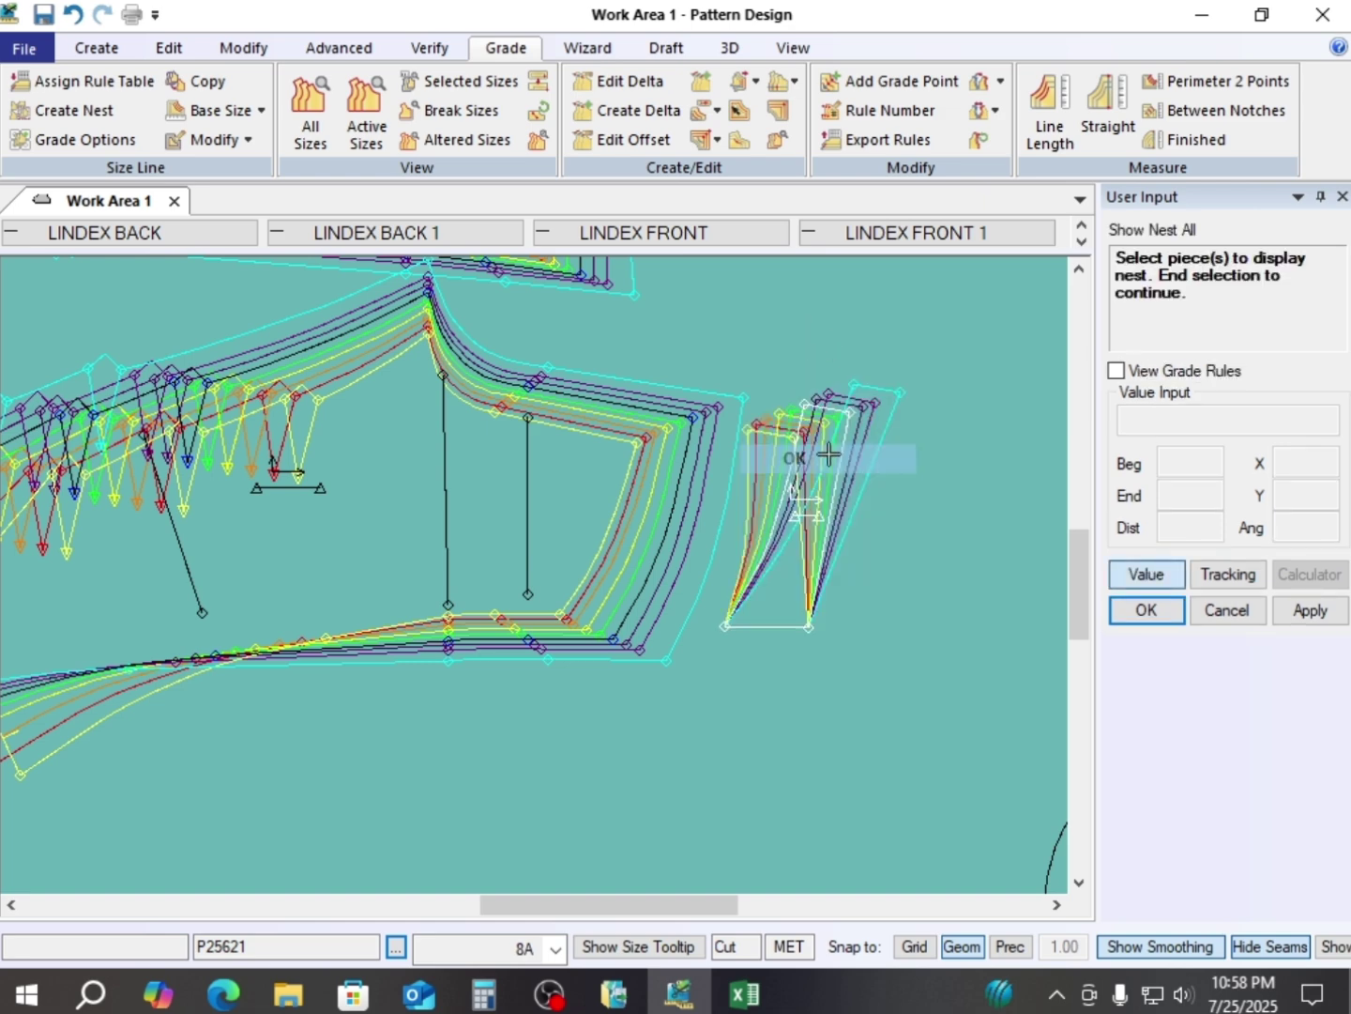
right_click(830, 454)
click(833, 460)
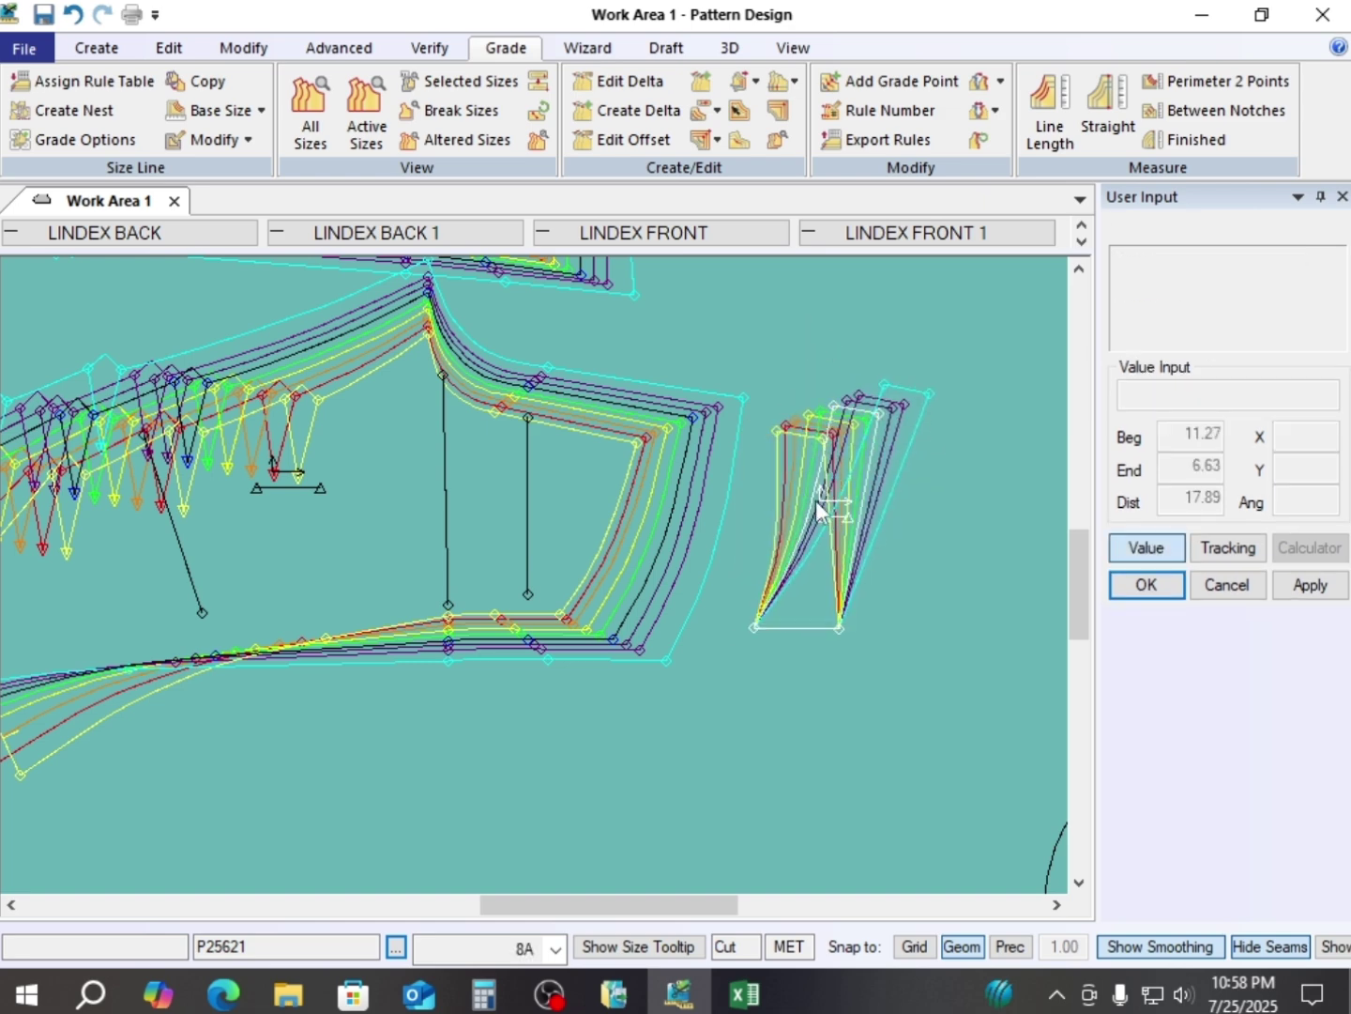
- Copy the grade rule from P25622's side-seam waist corner to both lower corners of P25621
click(987, 81)
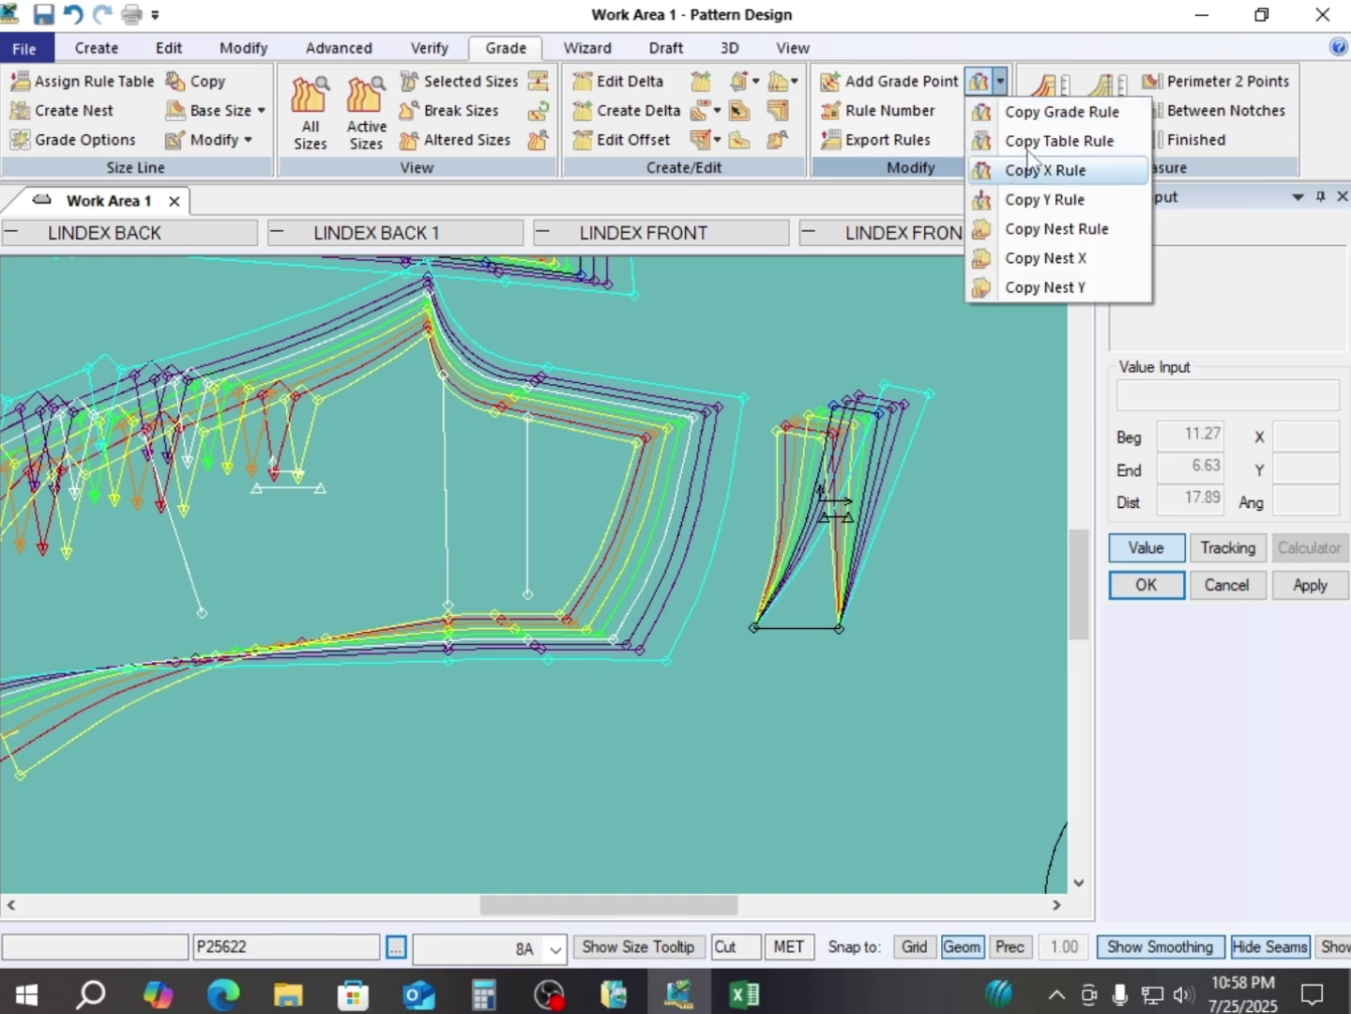
click(1035, 121)
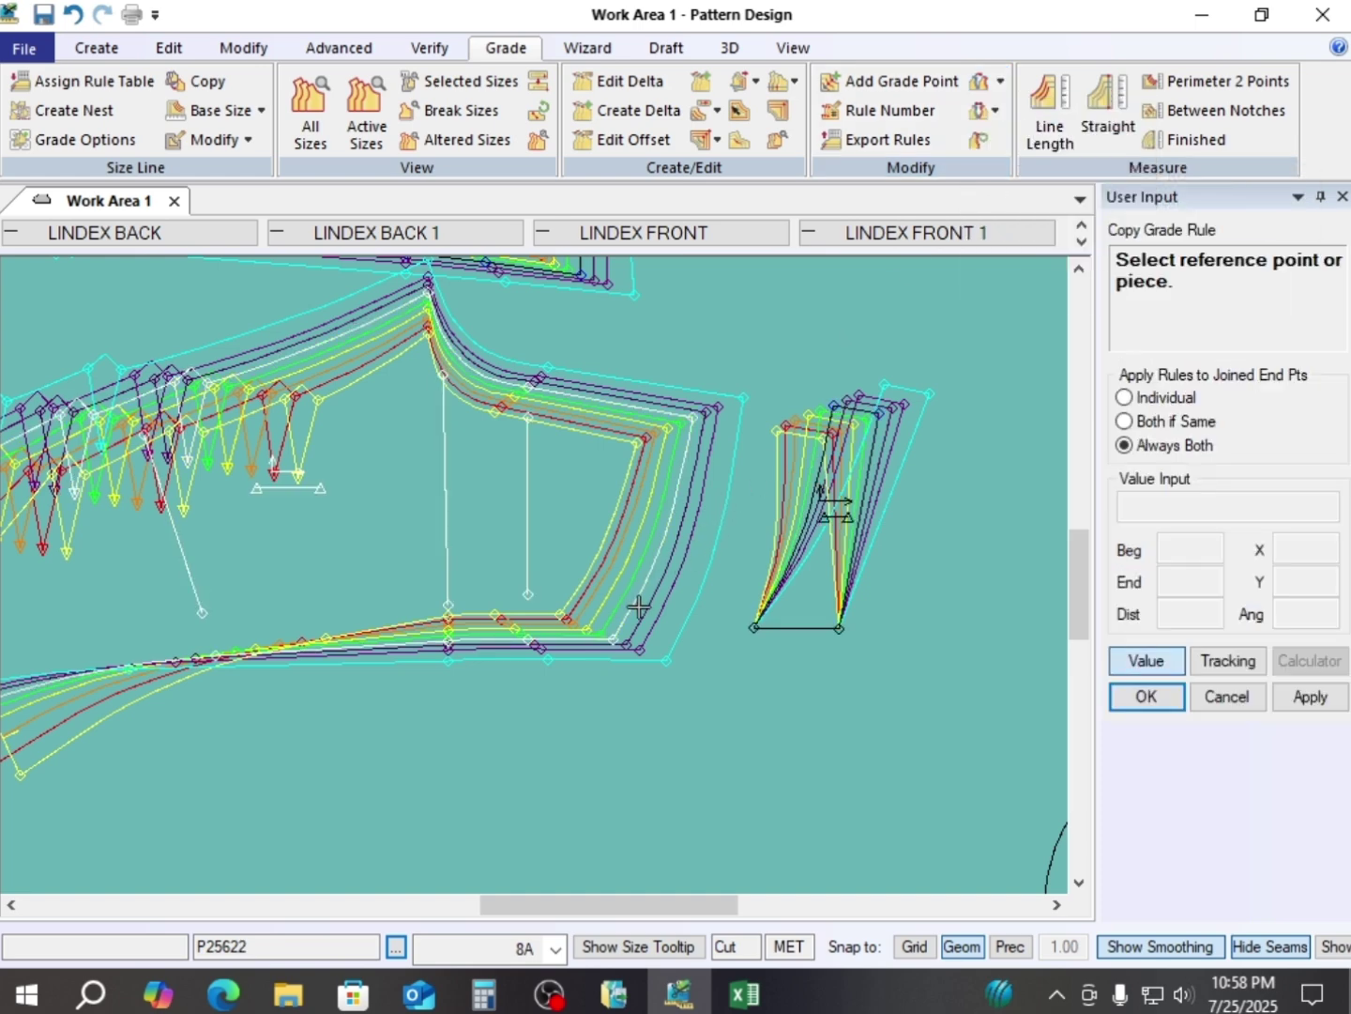
click(615, 640)
drag(731, 597, 762, 649)
click(841, 630)
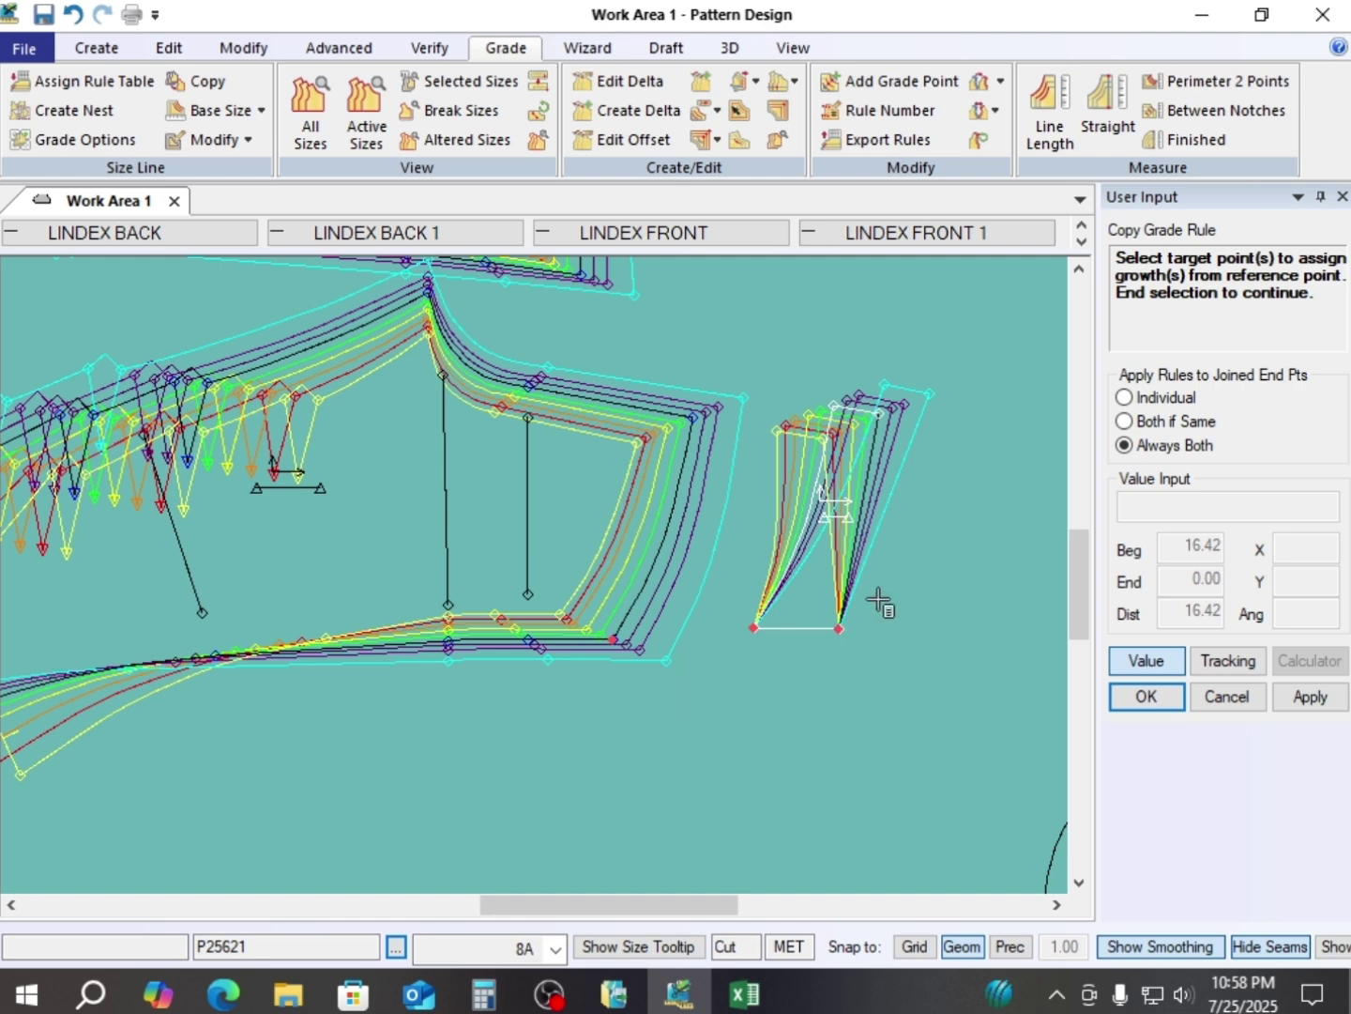
right_click(939, 503)
click(940, 509)
right_click(819, 370)
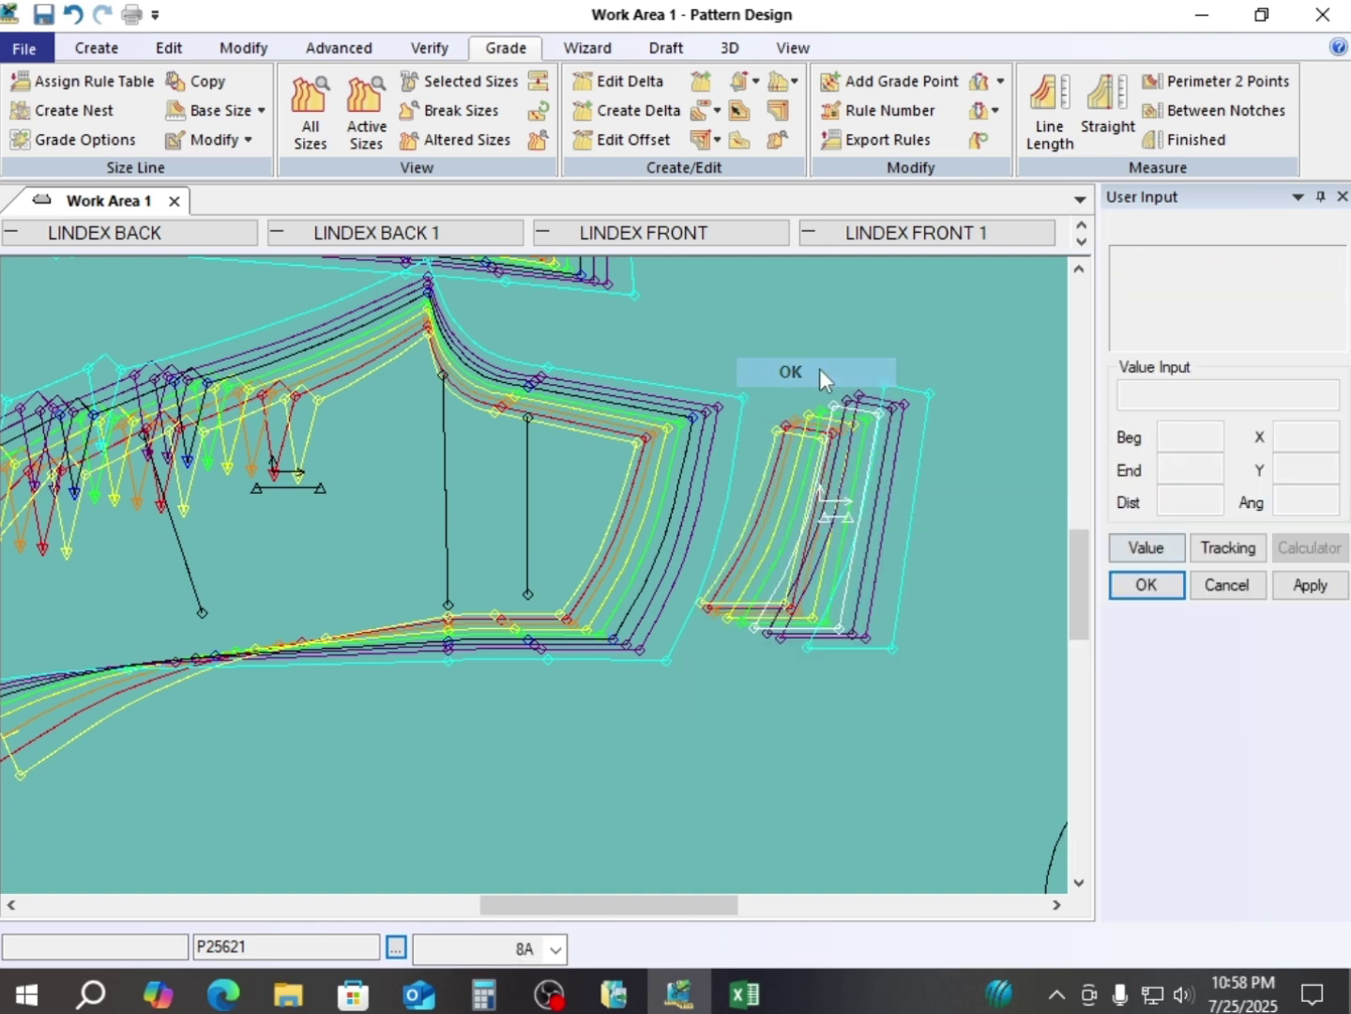
click(820, 373)
- Move P25621 onto P25622's waist edge so the graded edges of both pieces can be compared
scroll(699, 558, up, 3)
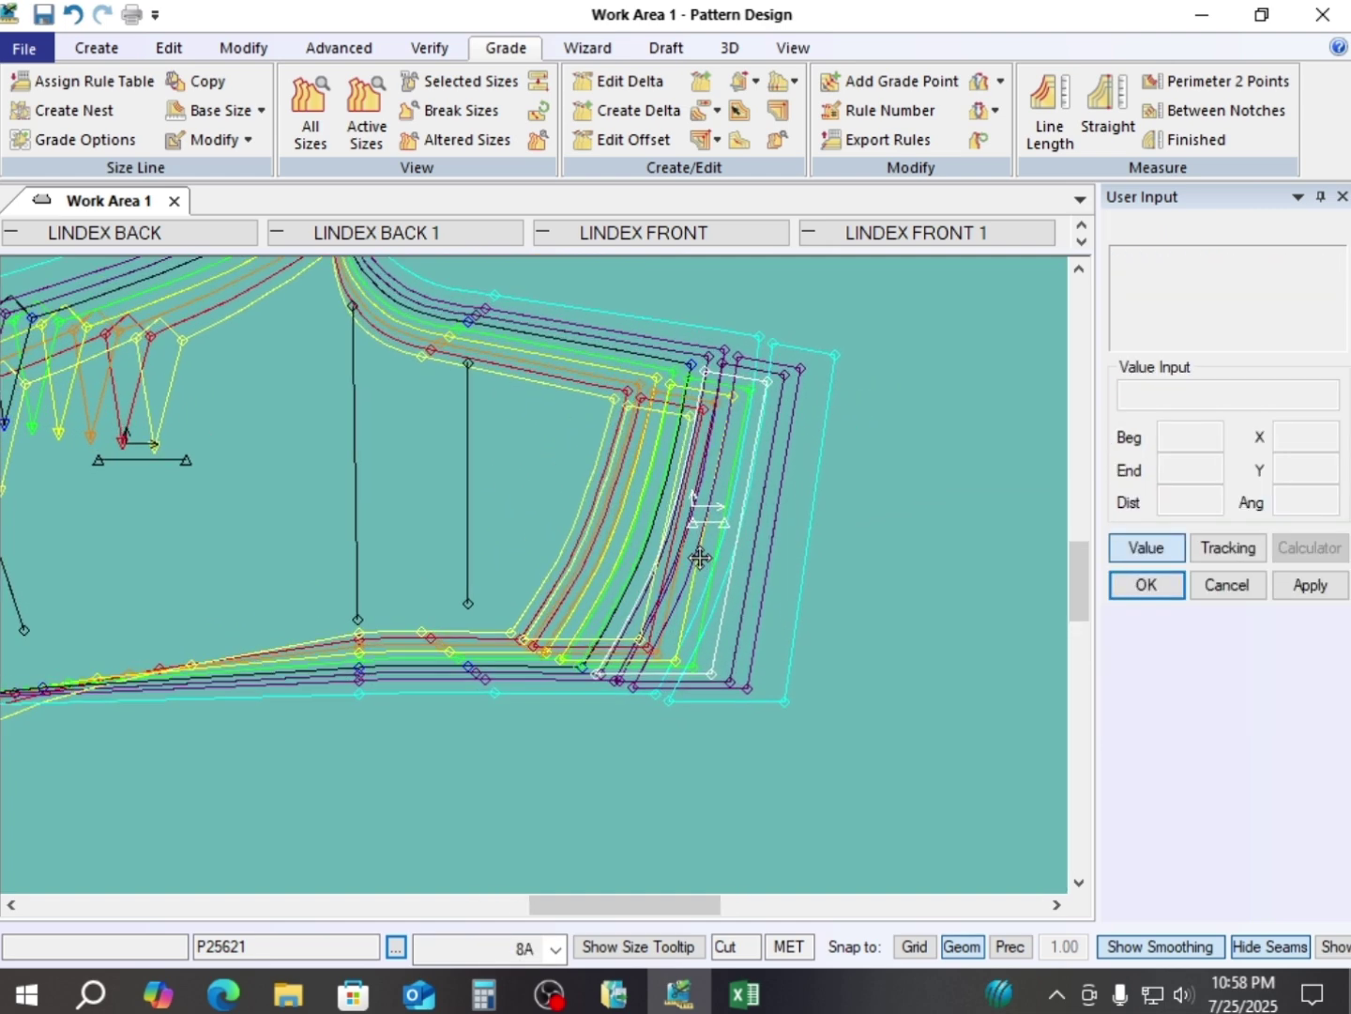
scroll(699, 557, up, 1)
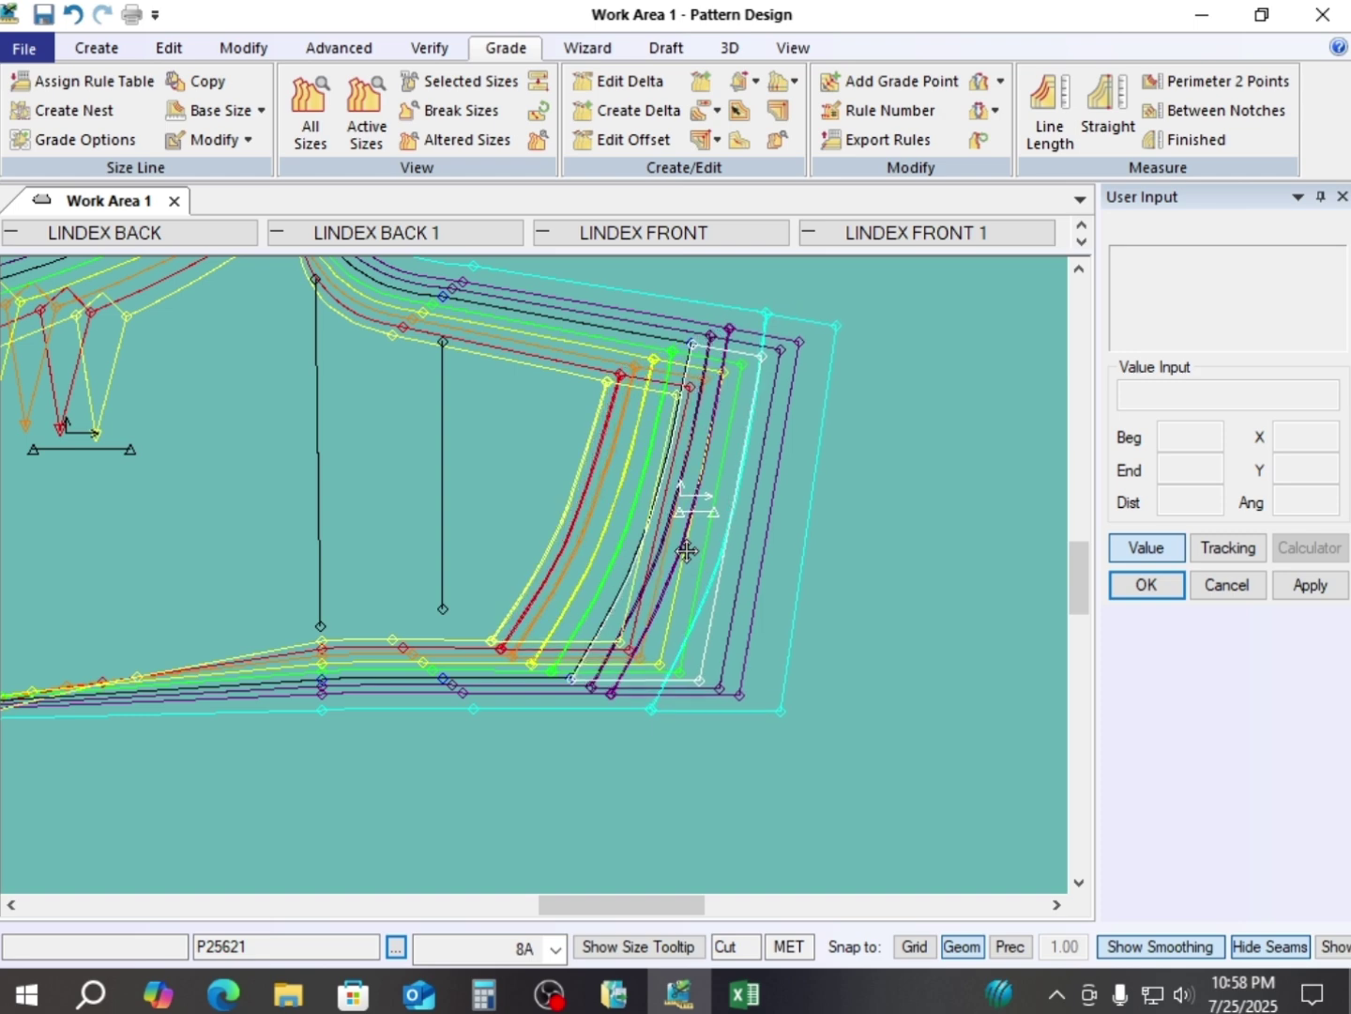
- Overlay the small panel P25621 on the hem edge of piece P25622 and compare their graded curves across the sizes
scroll(656, 572, up, 1)
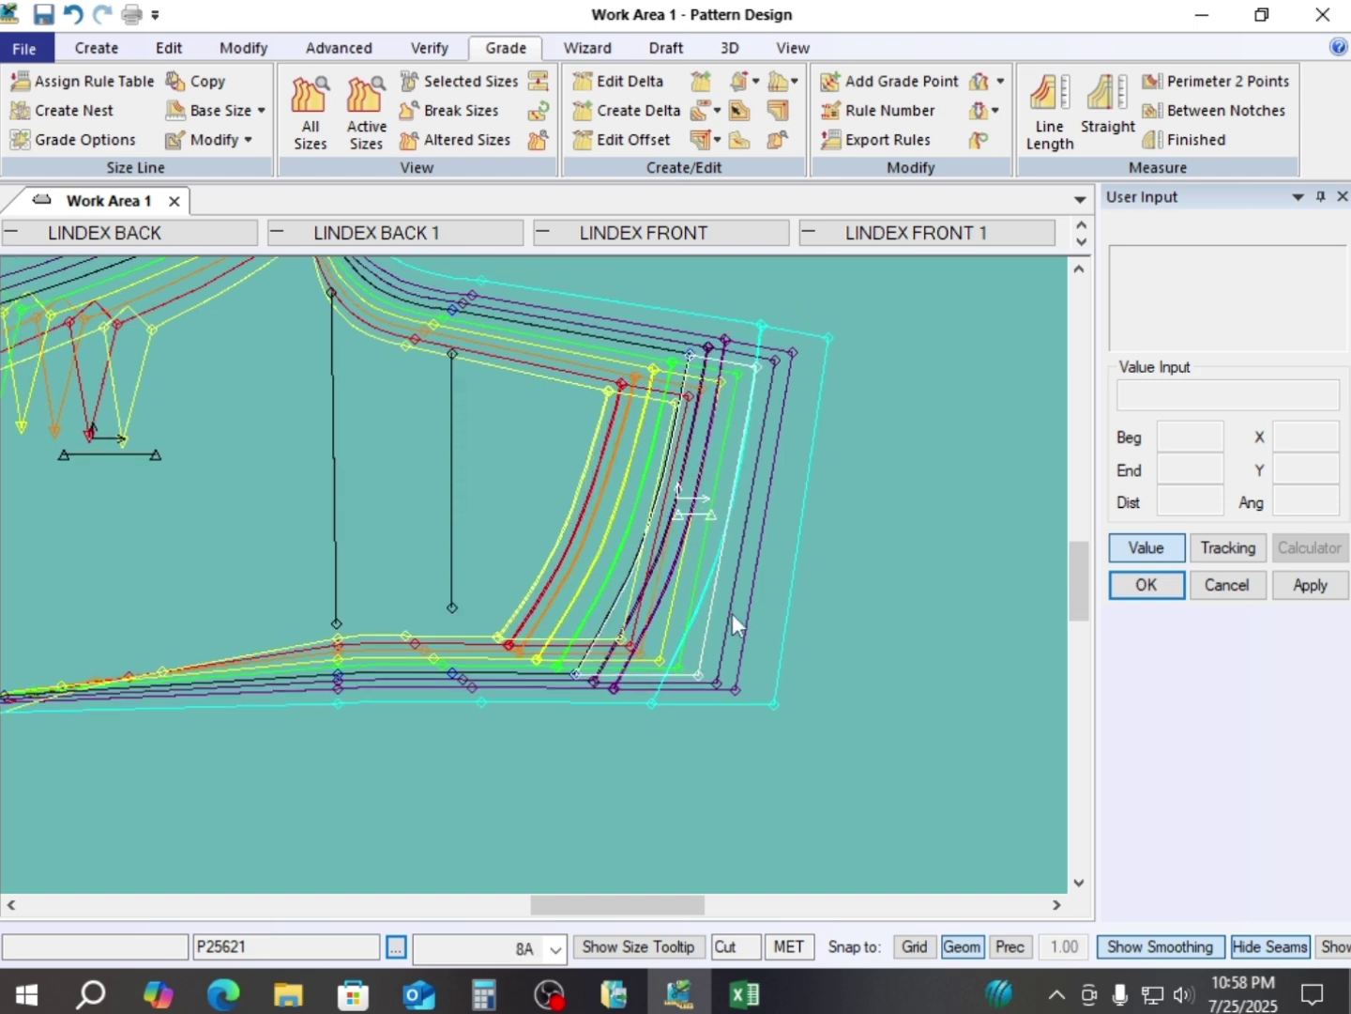
scroll(758, 620, up, 1)
drag(757, 620, 854, 621)
scroll(444, 654, down, 1)
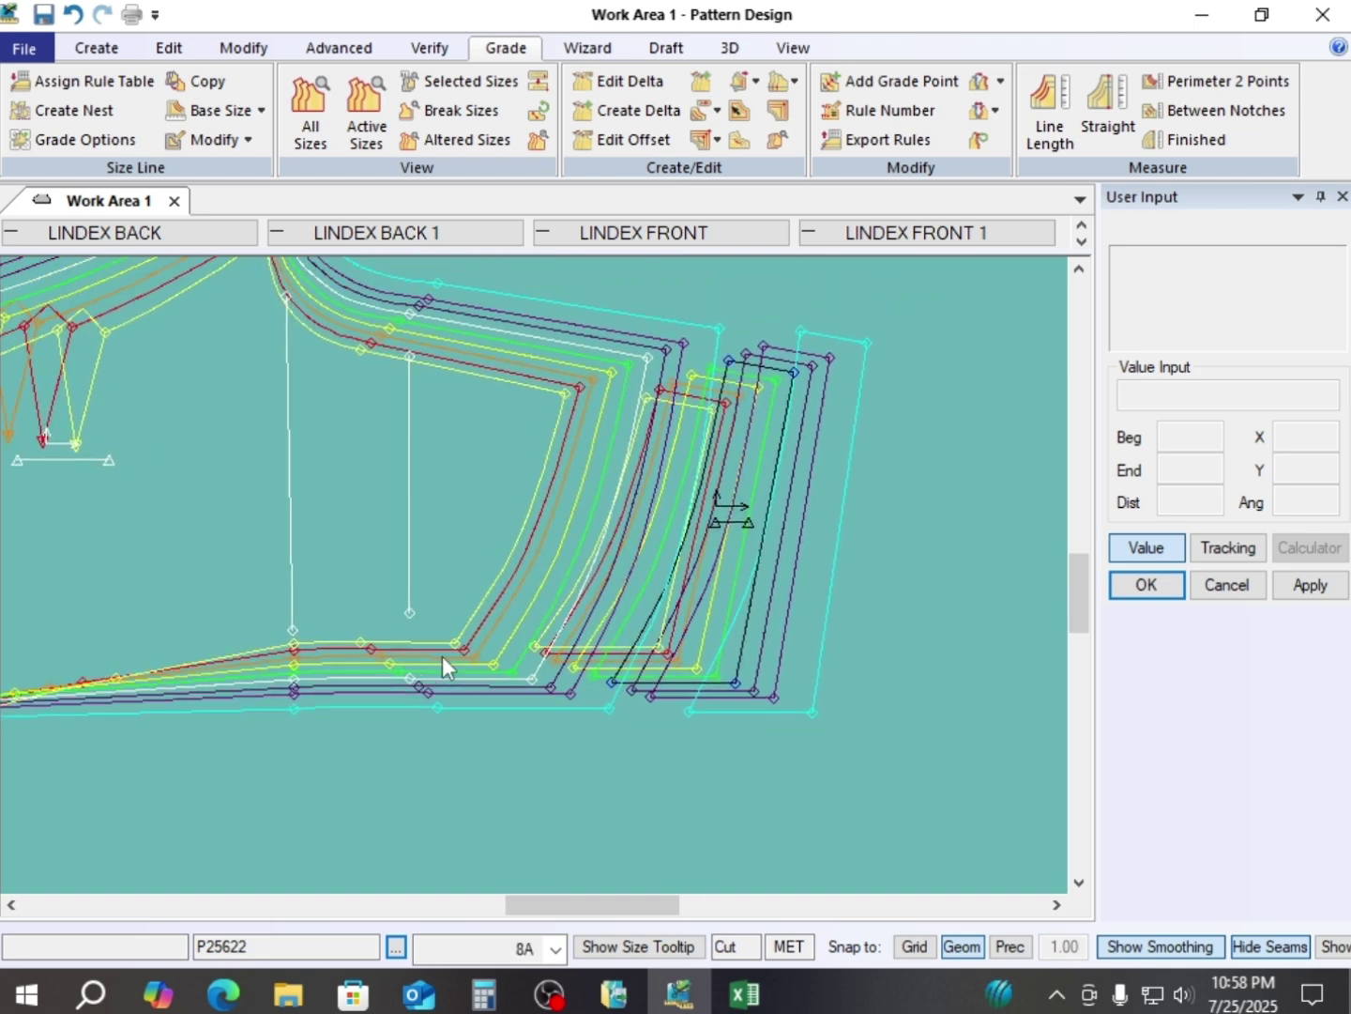
drag(758, 574, 675, 569)
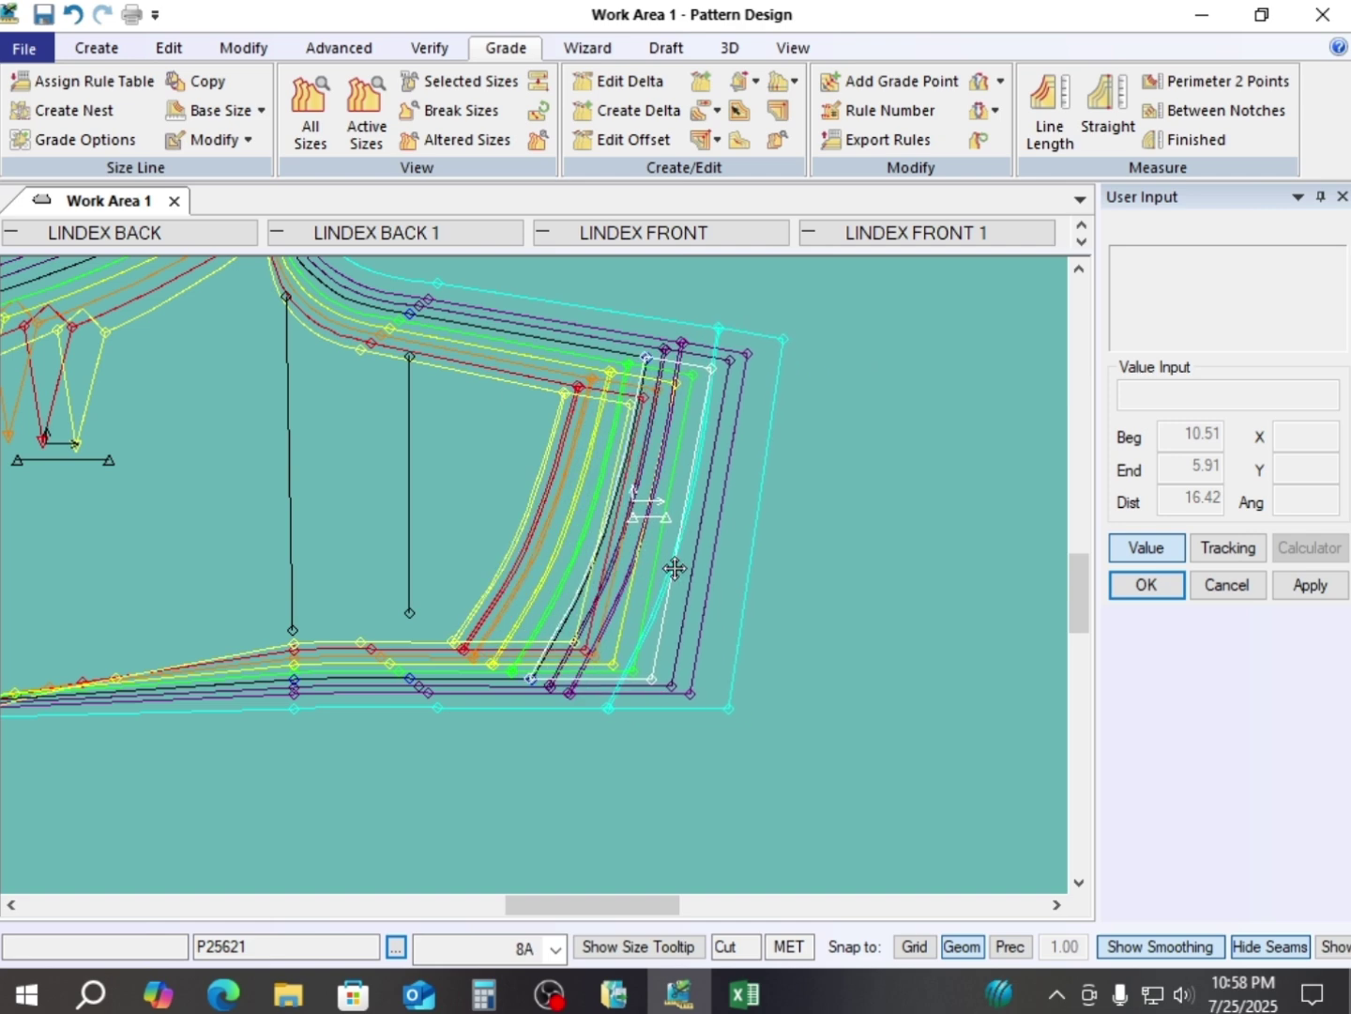
scroll(642, 485, up, 1)
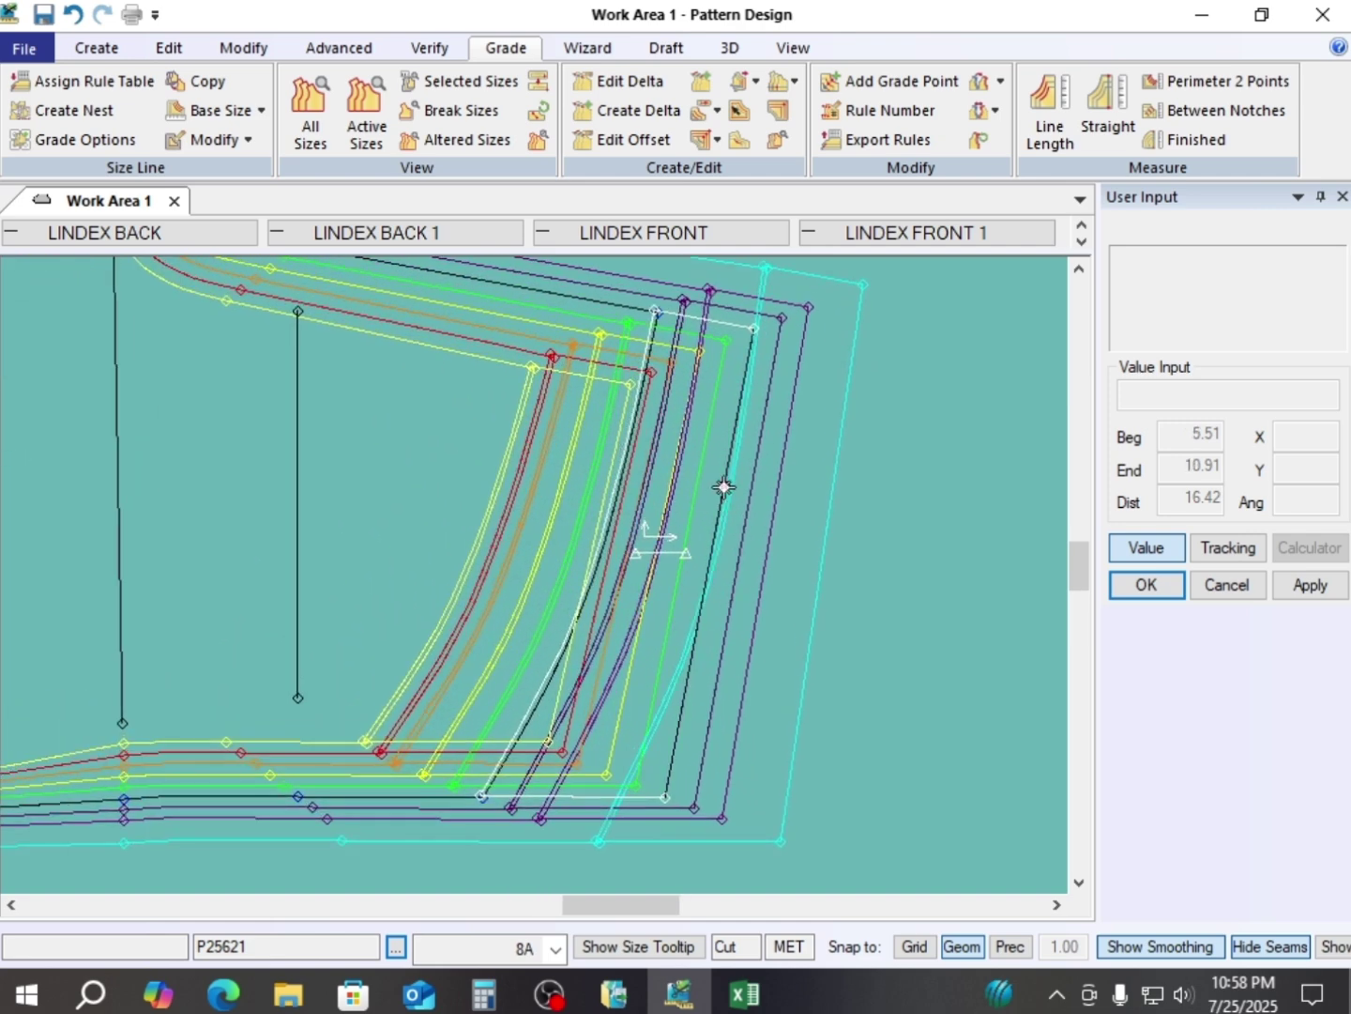
drag(724, 485, 730, 495)
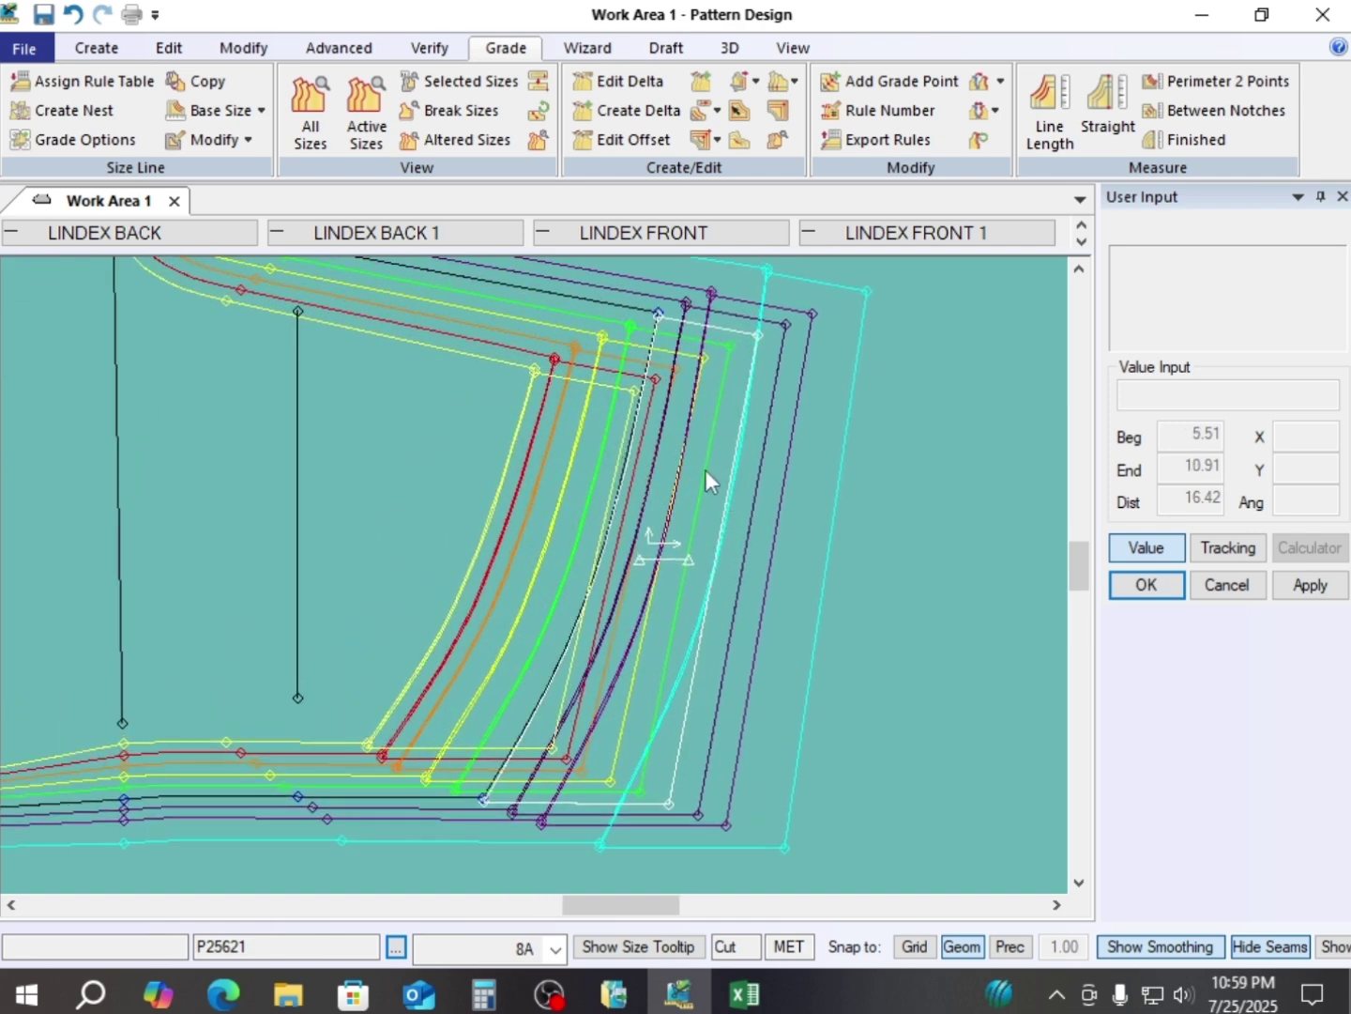
scroll(656, 314, down, 1)
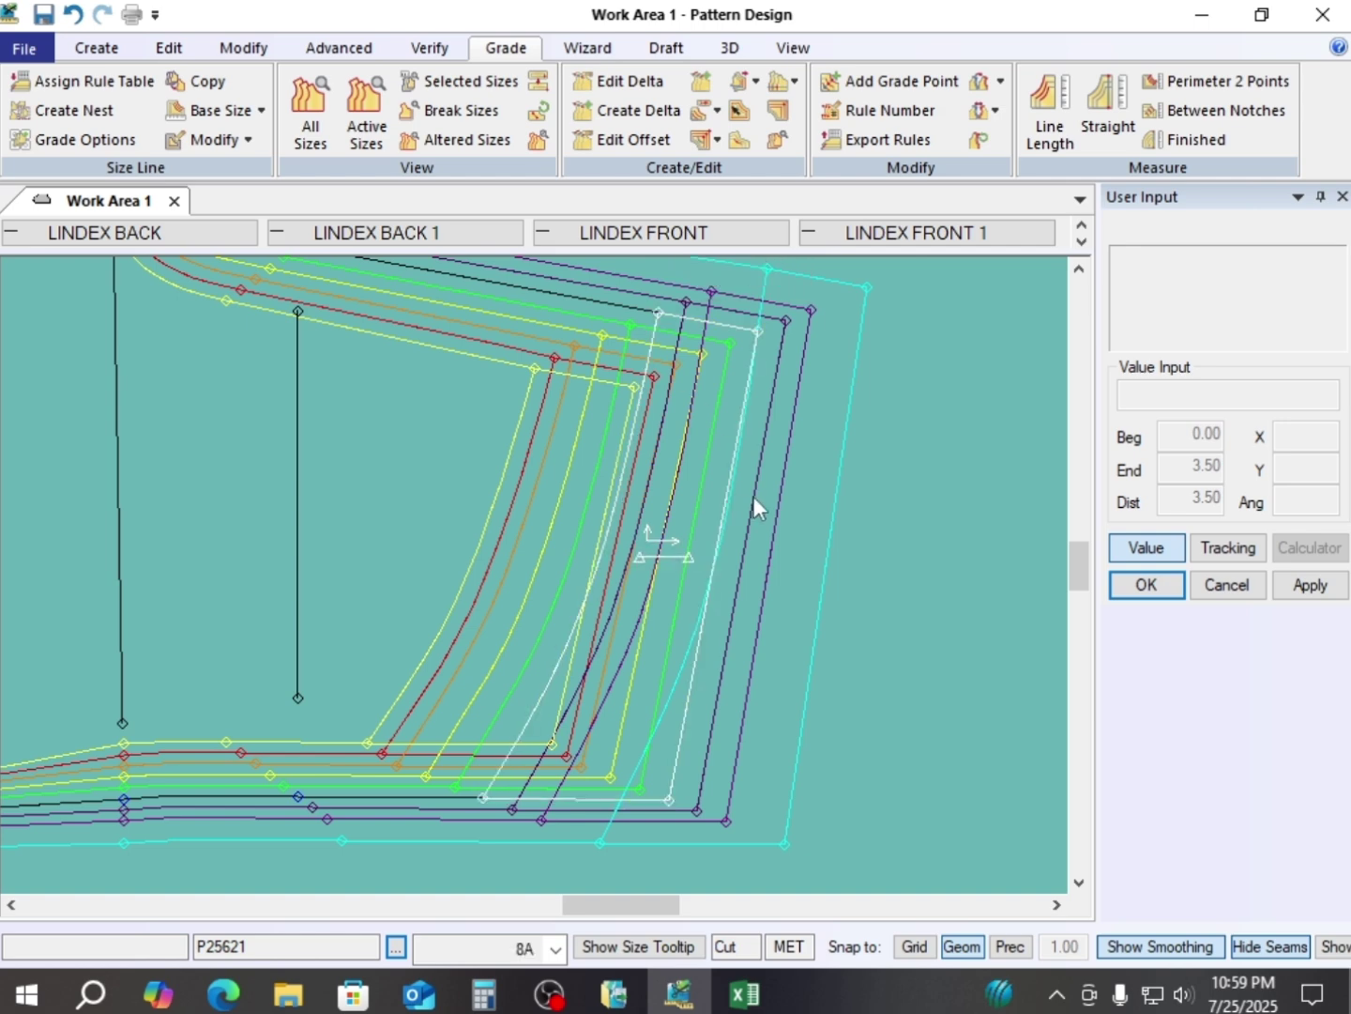
scroll(755, 496, down, 1)
scroll(823, 492, down, 2)
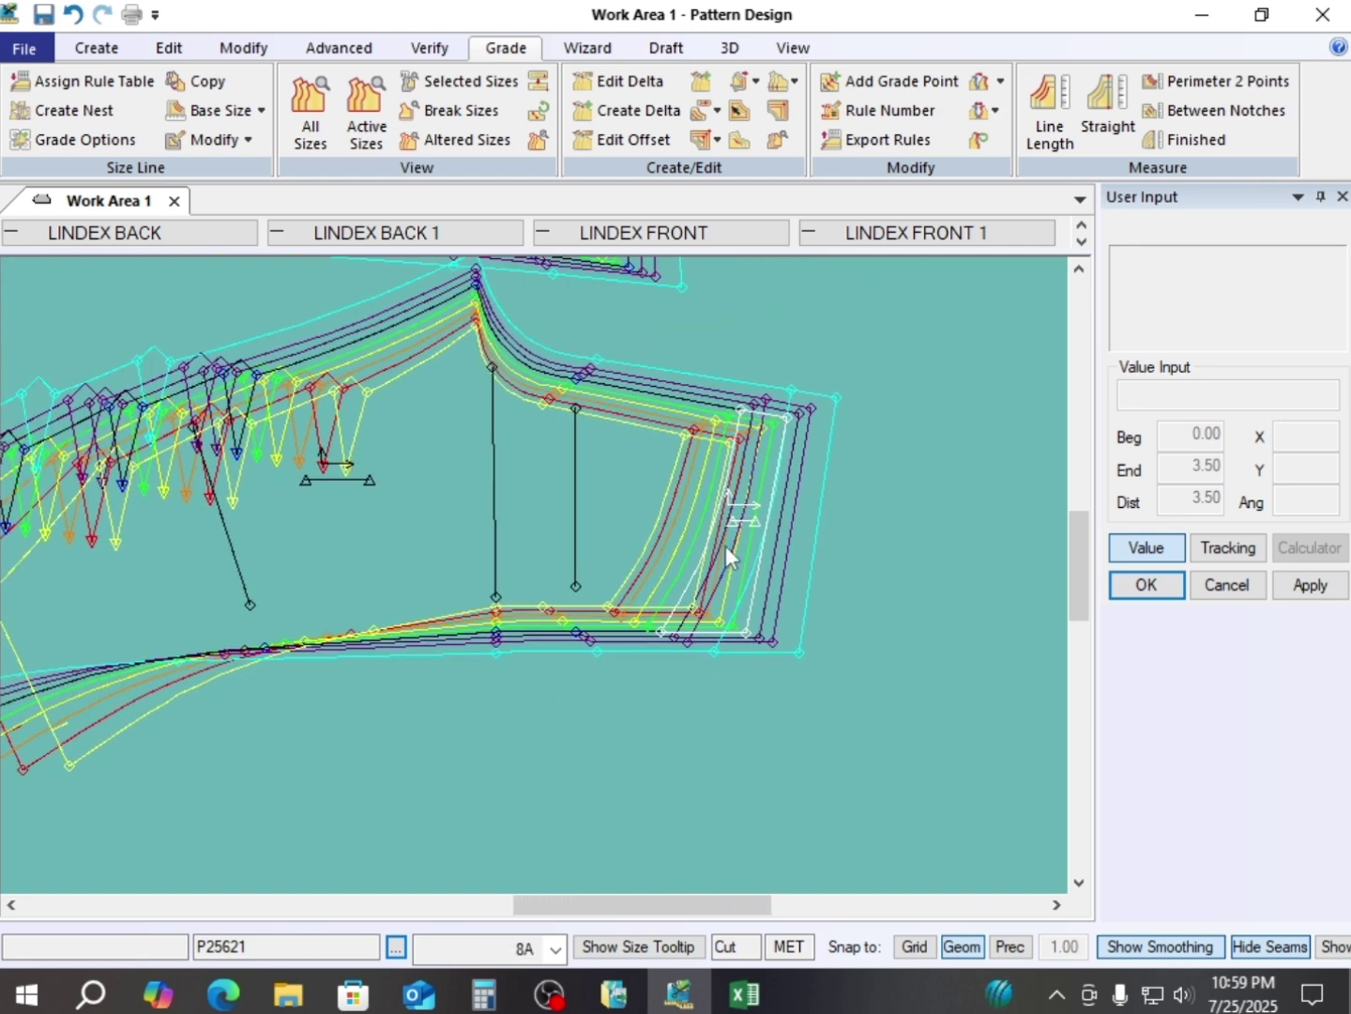
- Separate the small panel P25621 from the hem edge of piece P25622 so both nests stand side by side
drag(726, 544, 900, 561)
drag(672, 536, 598, 529)
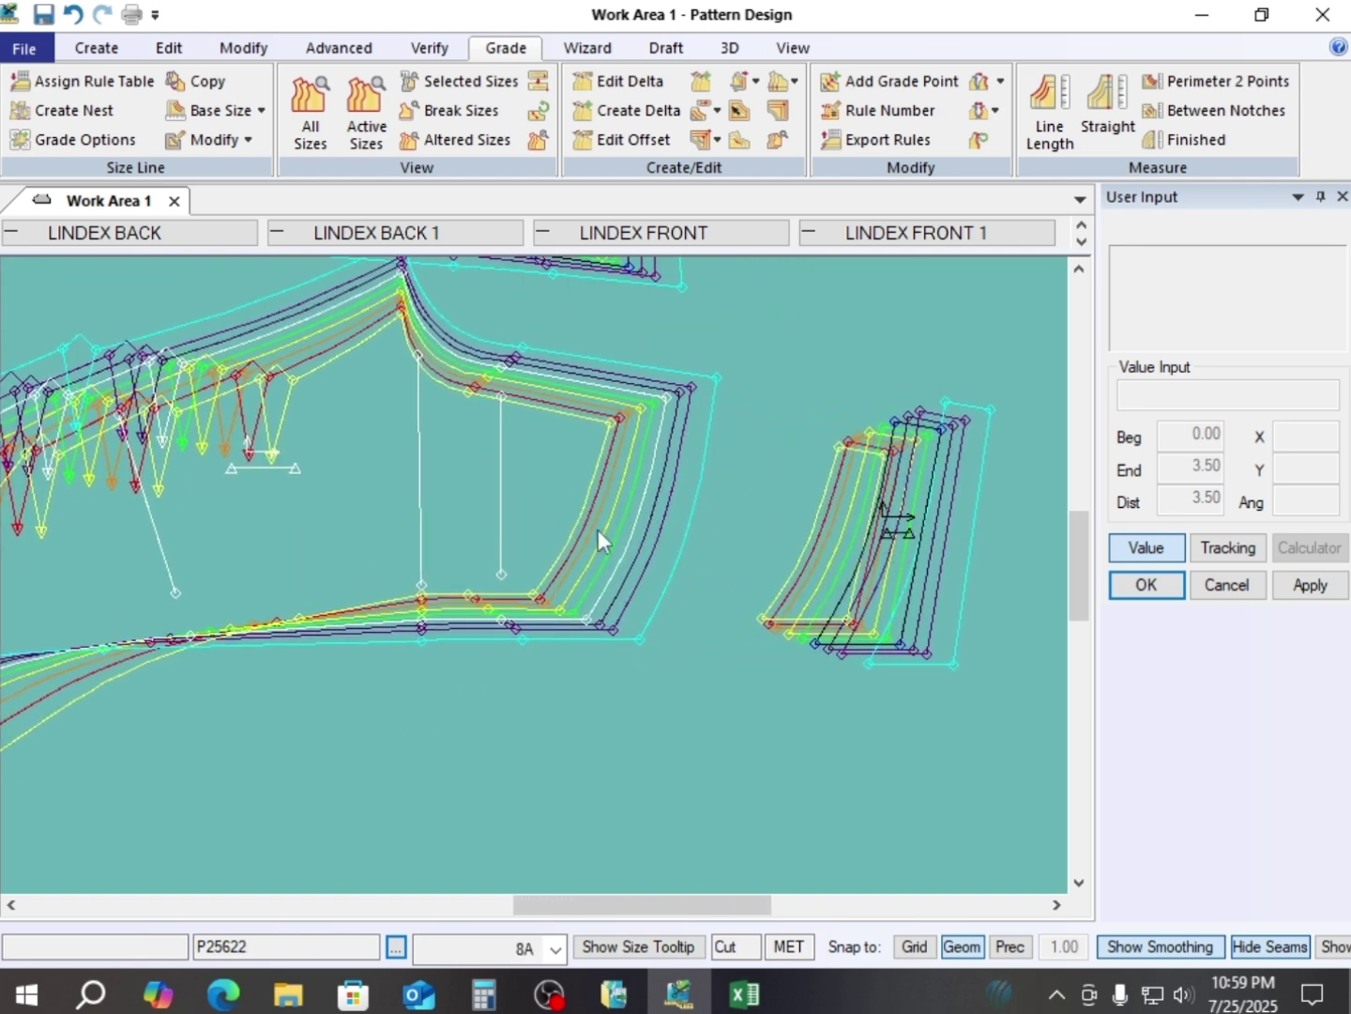
drag(813, 537, 915, 528)
scroll(537, 492, up, 1)
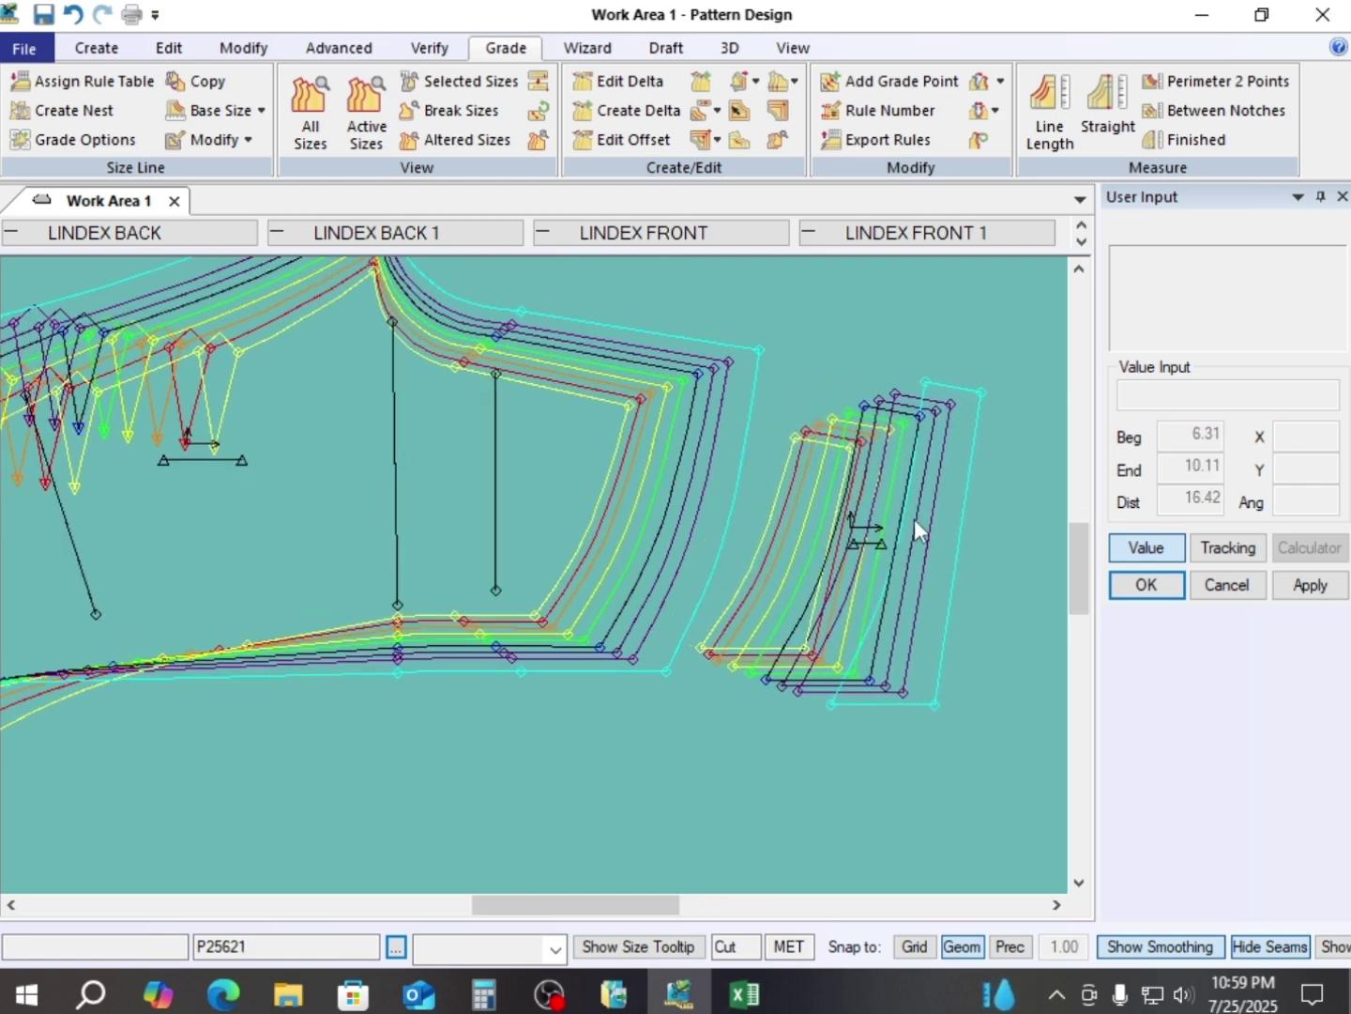
- Switch to the Excel size chart, review the panel cutting and leg measurements per size, and return to Pattern Design
click(745, 992)
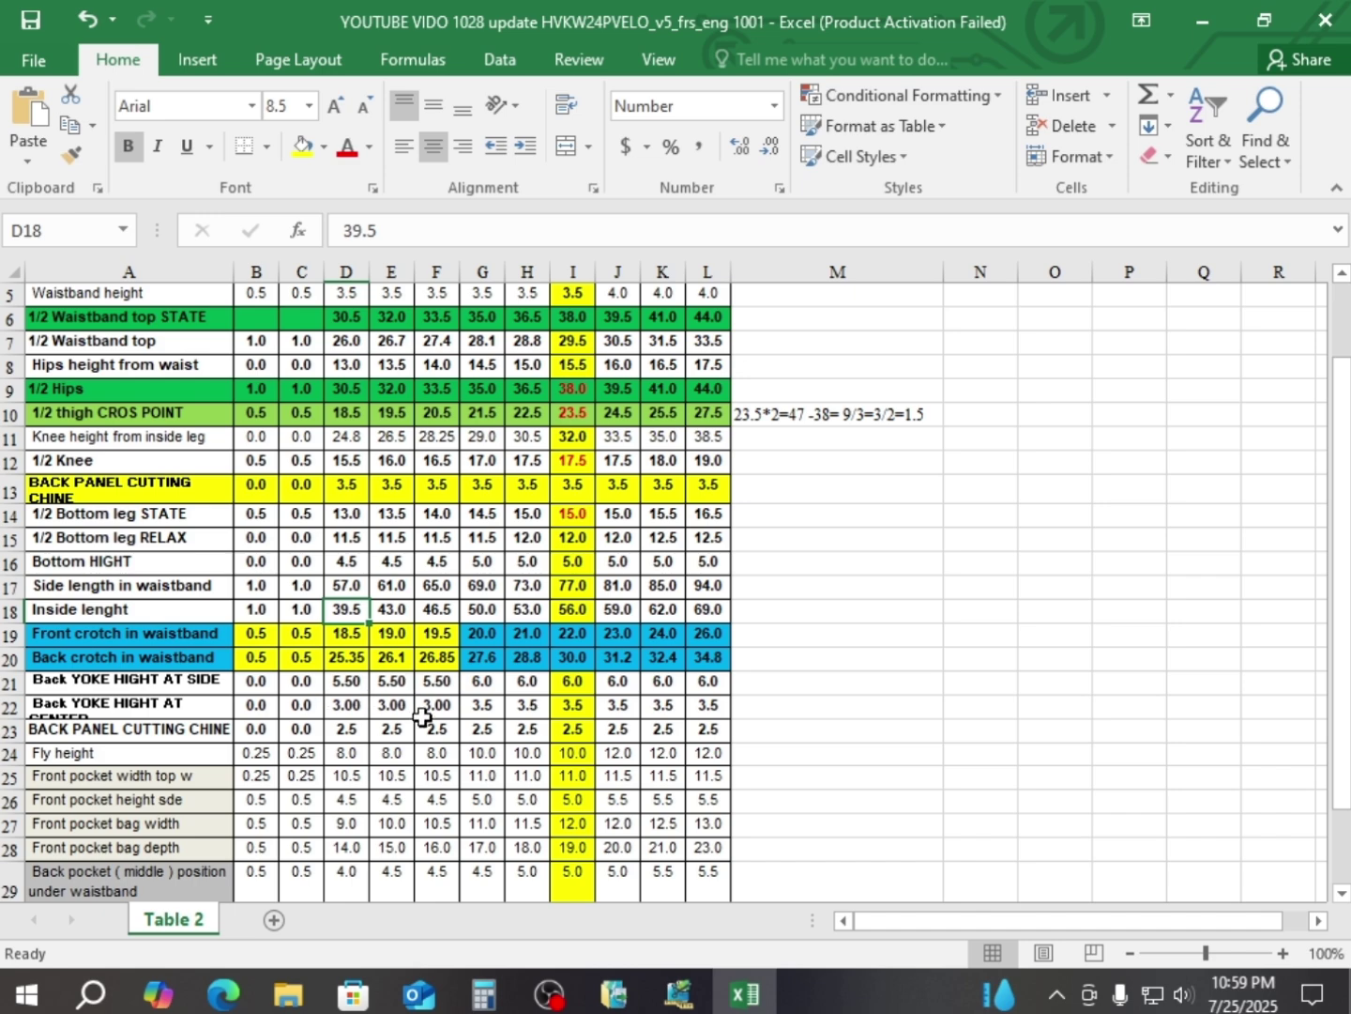
scroll(422, 716, up, 2)
scroll(433, 741, down, 2)
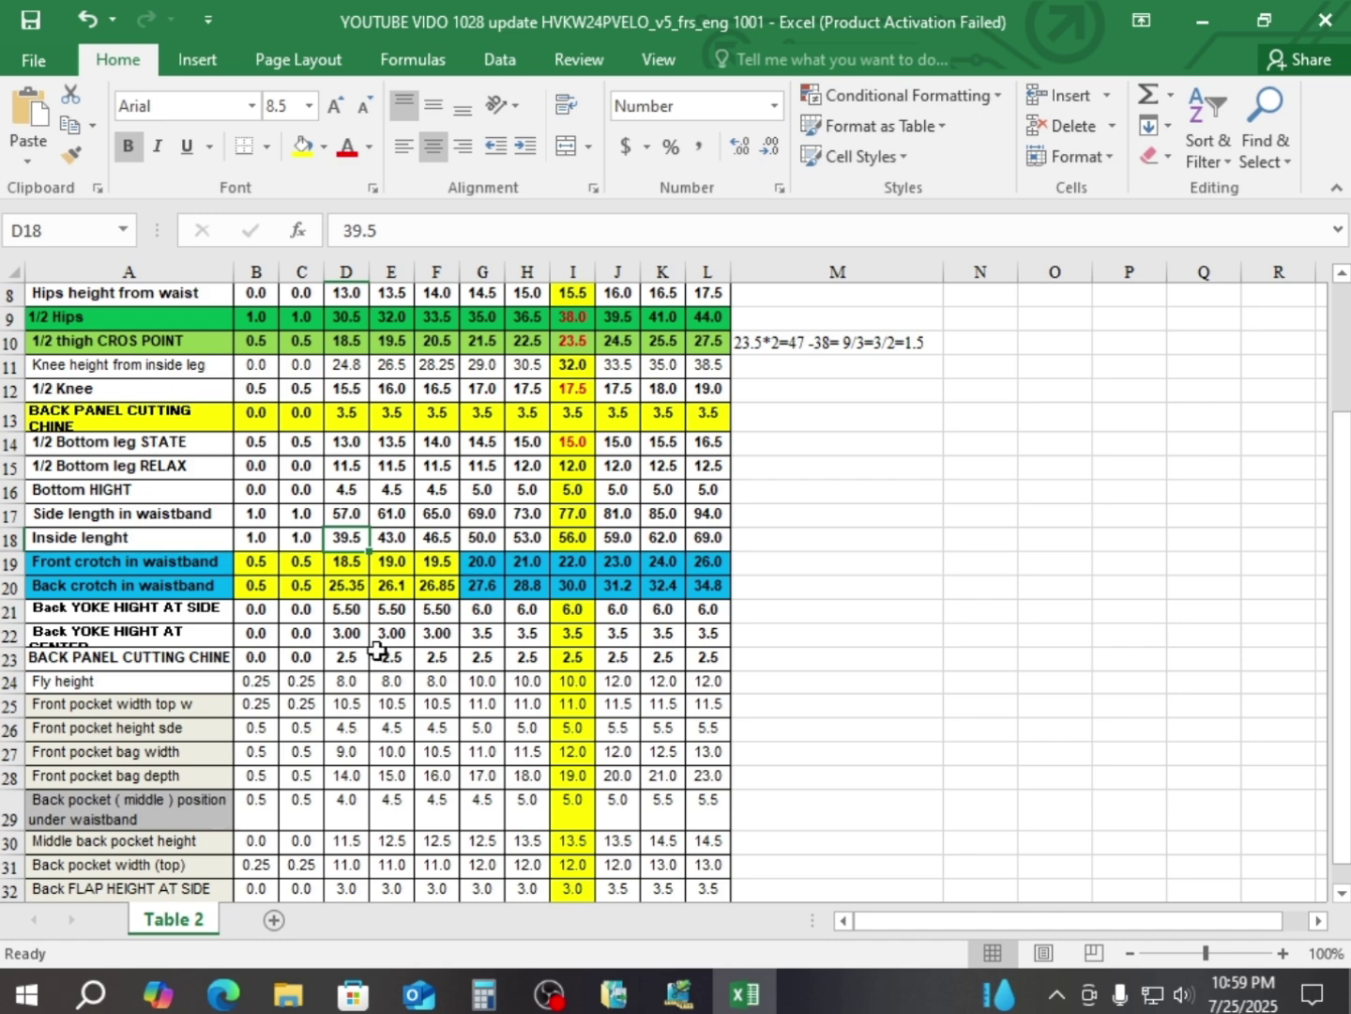
right_click(837, 450)
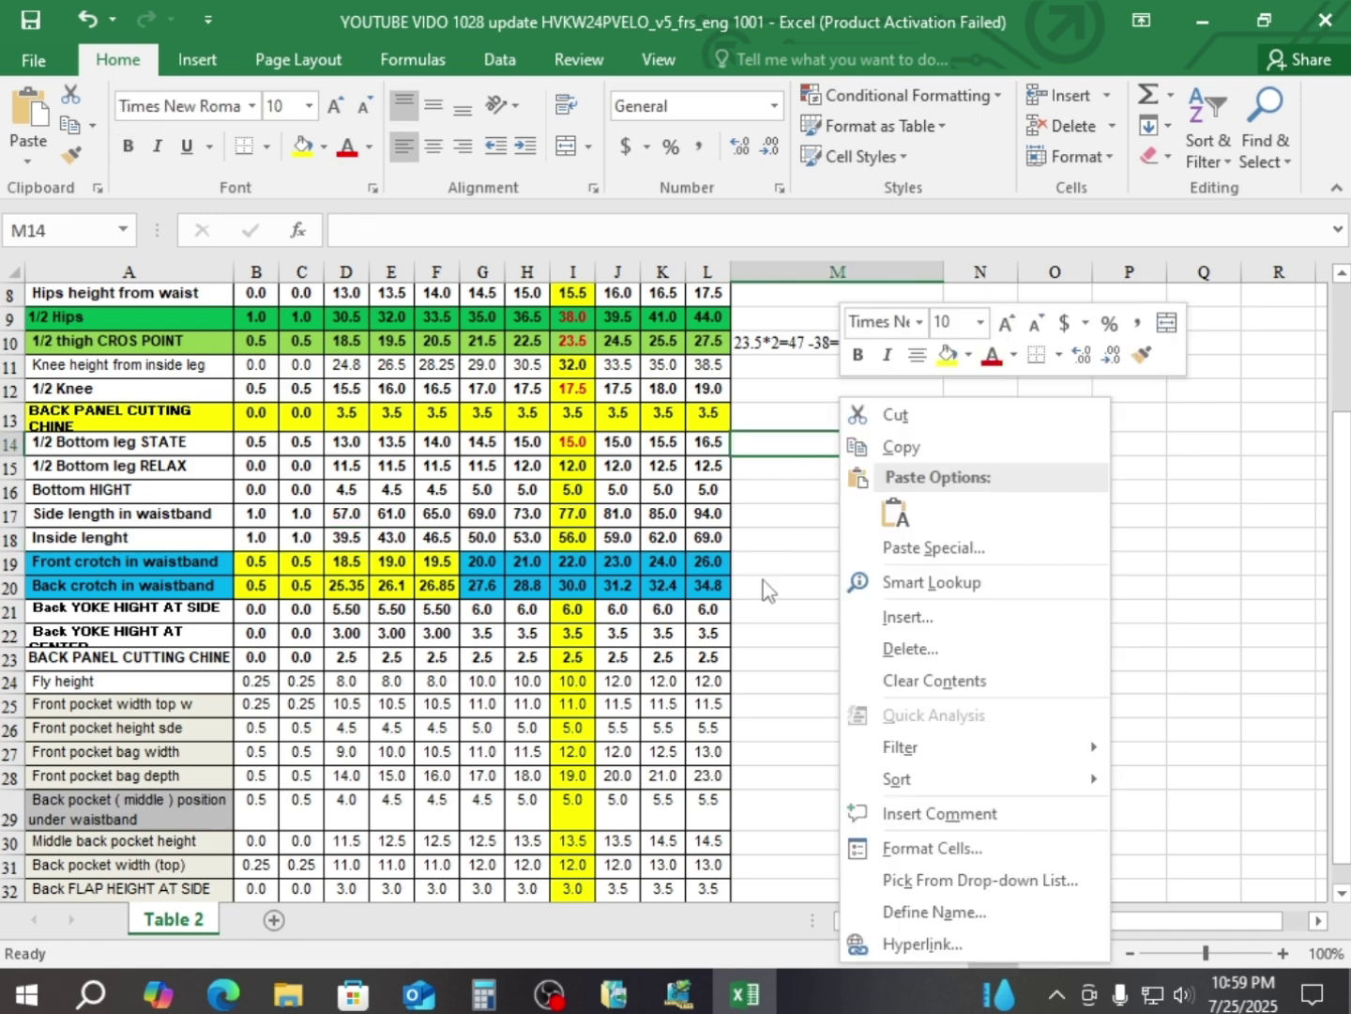
key(Escape)
click(678, 992)
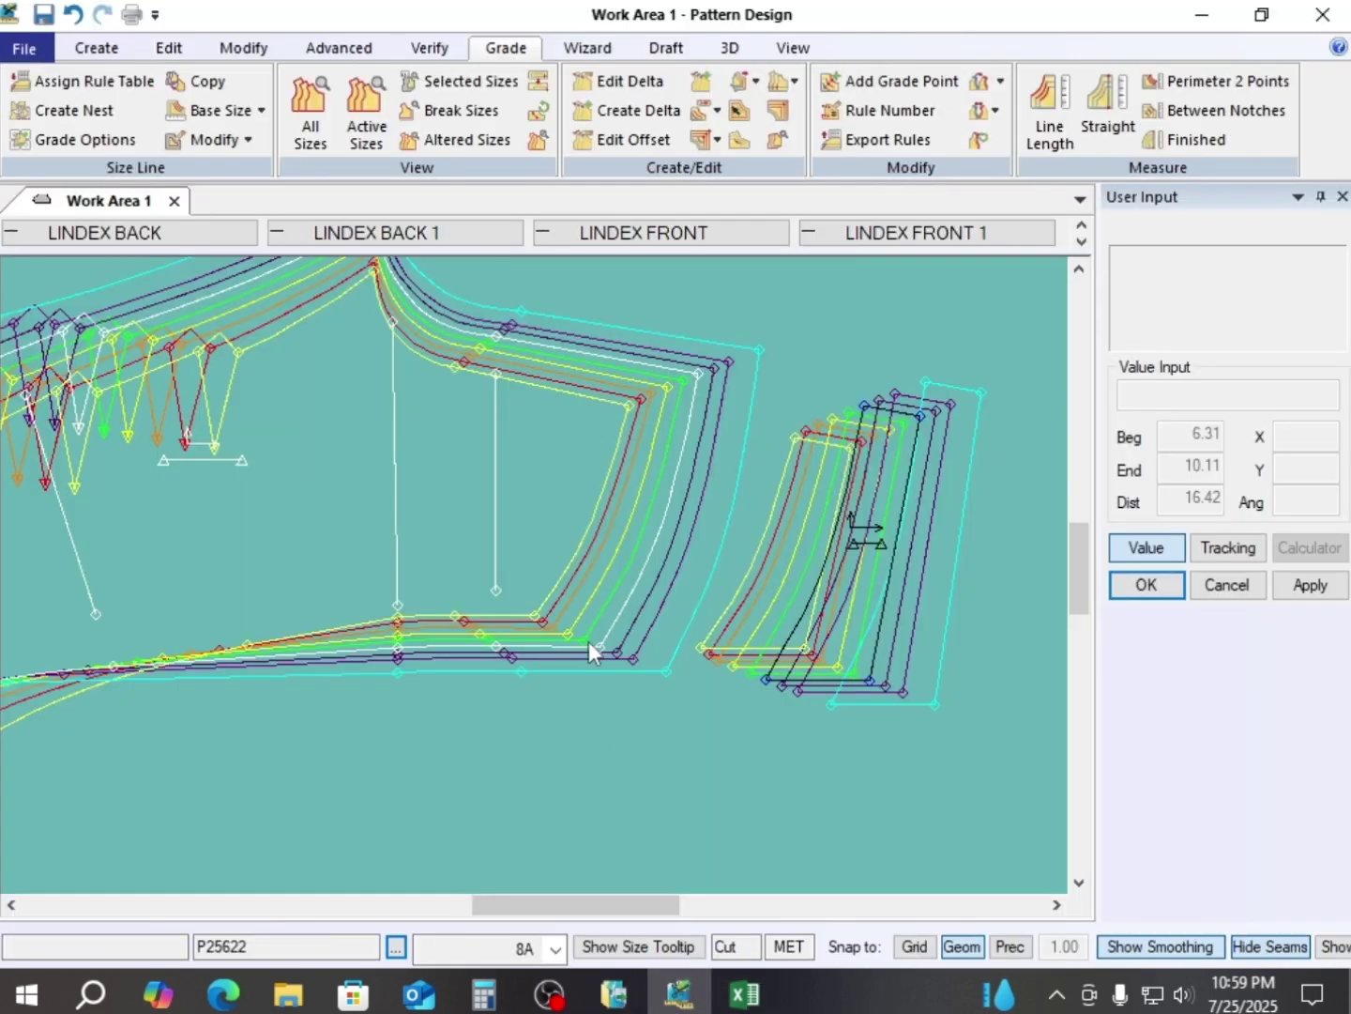
- Reposition the small panel P25621 well away from piece P25622, leaving a wide gap beside the hem
scroll(849, 543, right, 1)
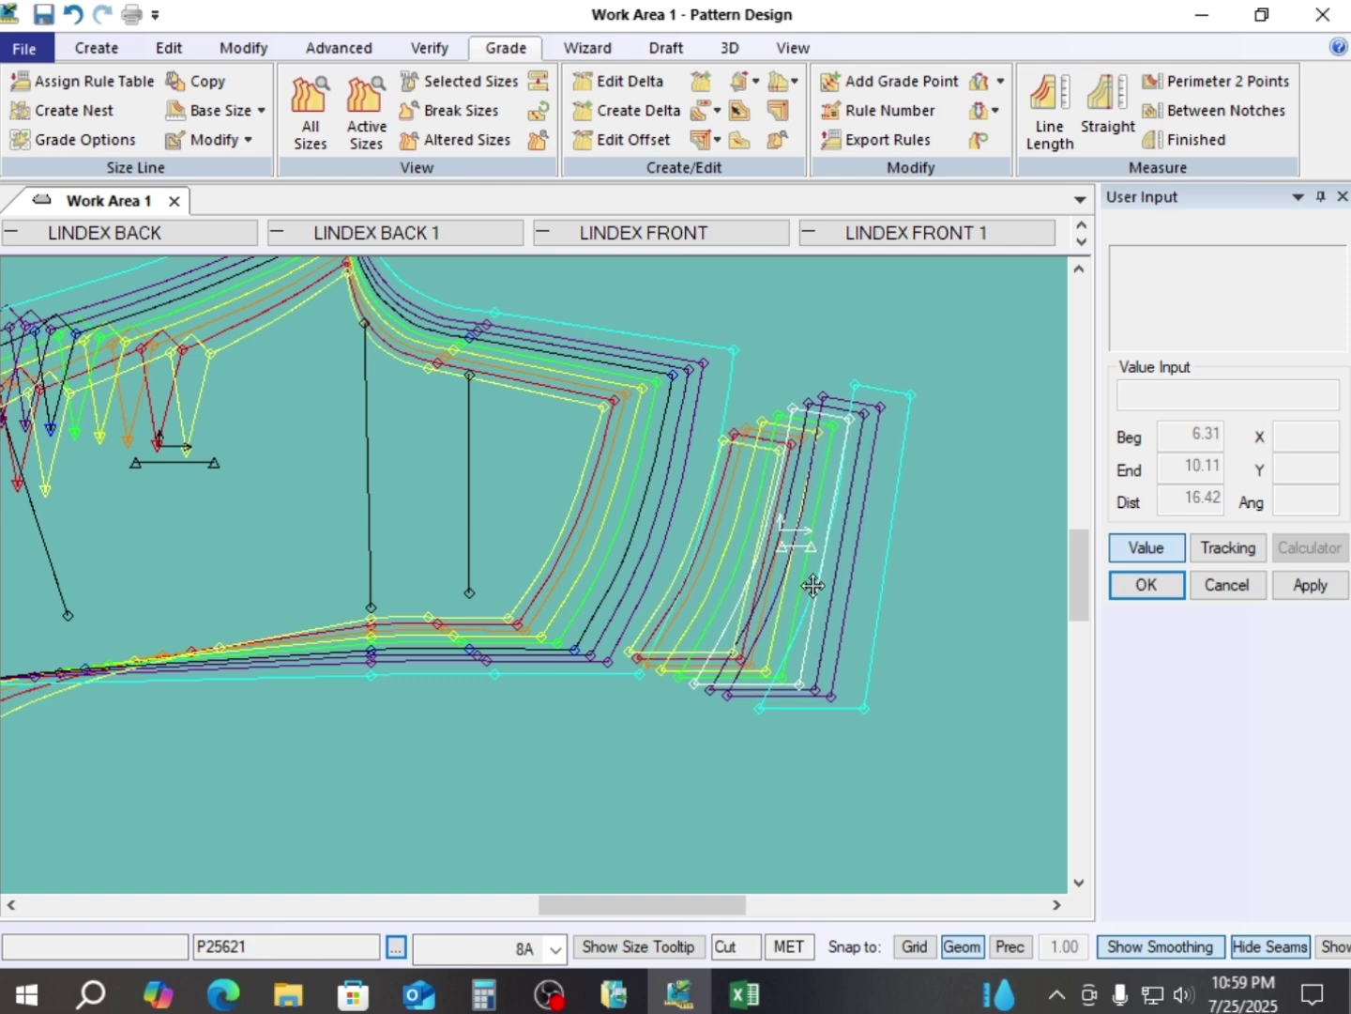
scroll(826, 581, up, 2)
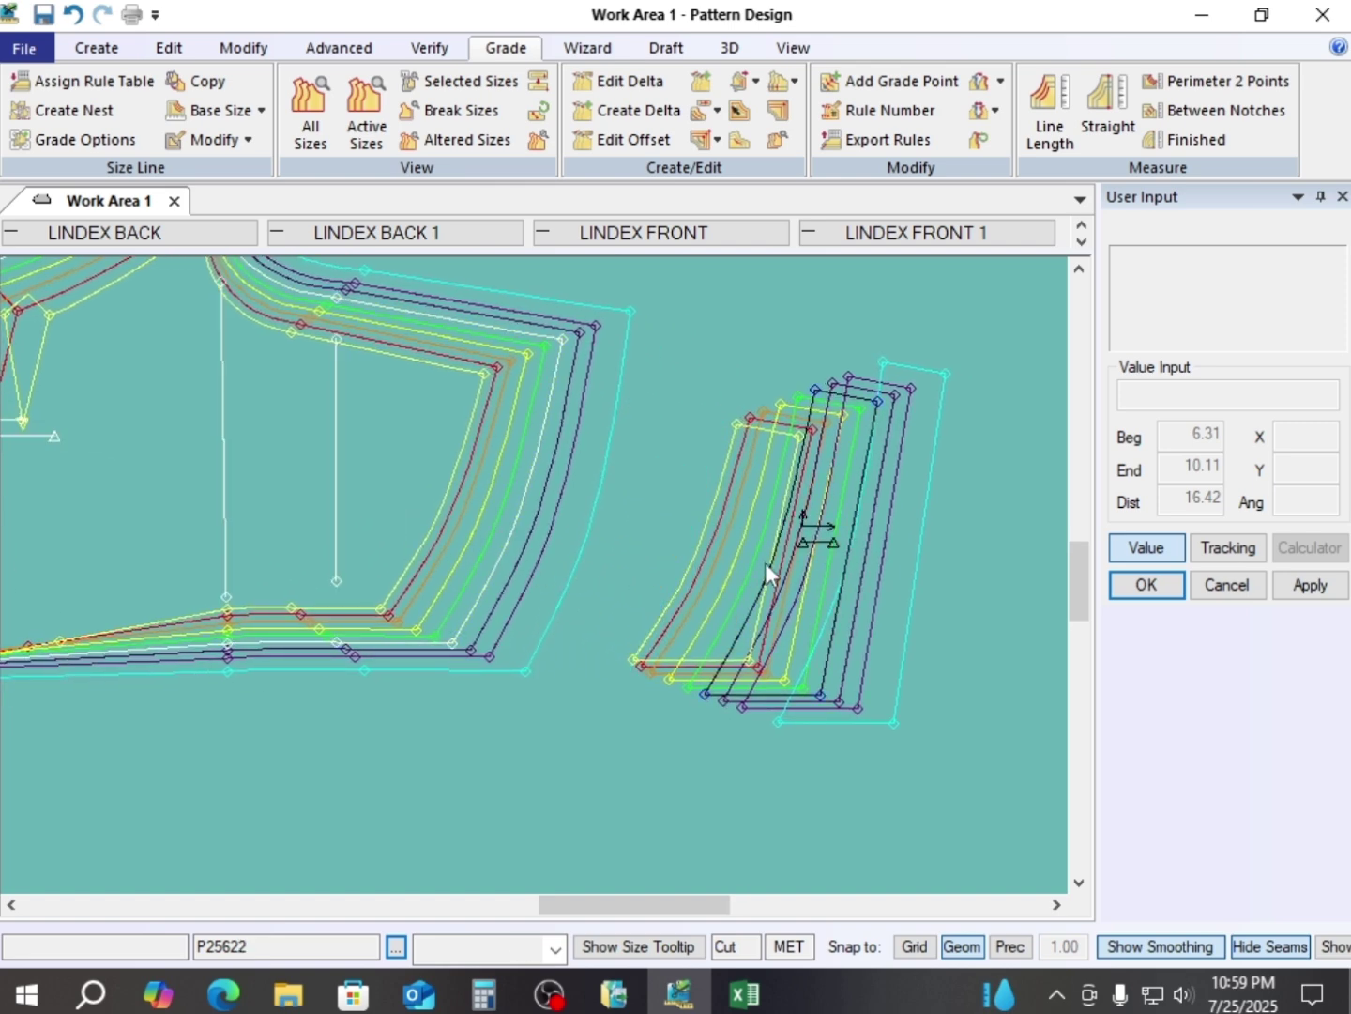
scroll(615, 567, down, 1)
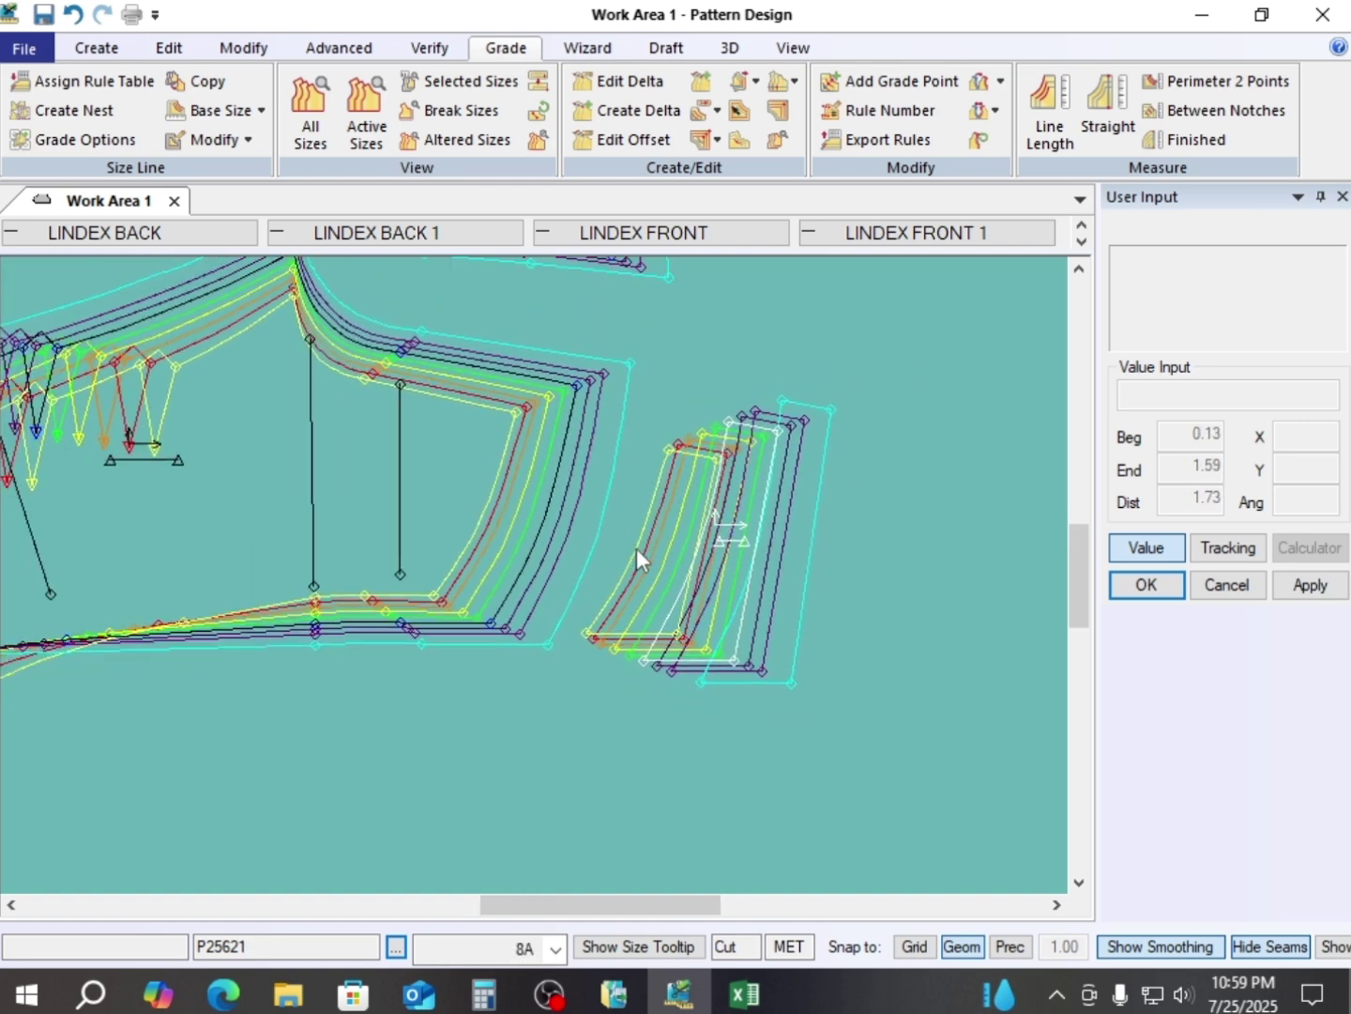
scroll(400, 488, down, 1)
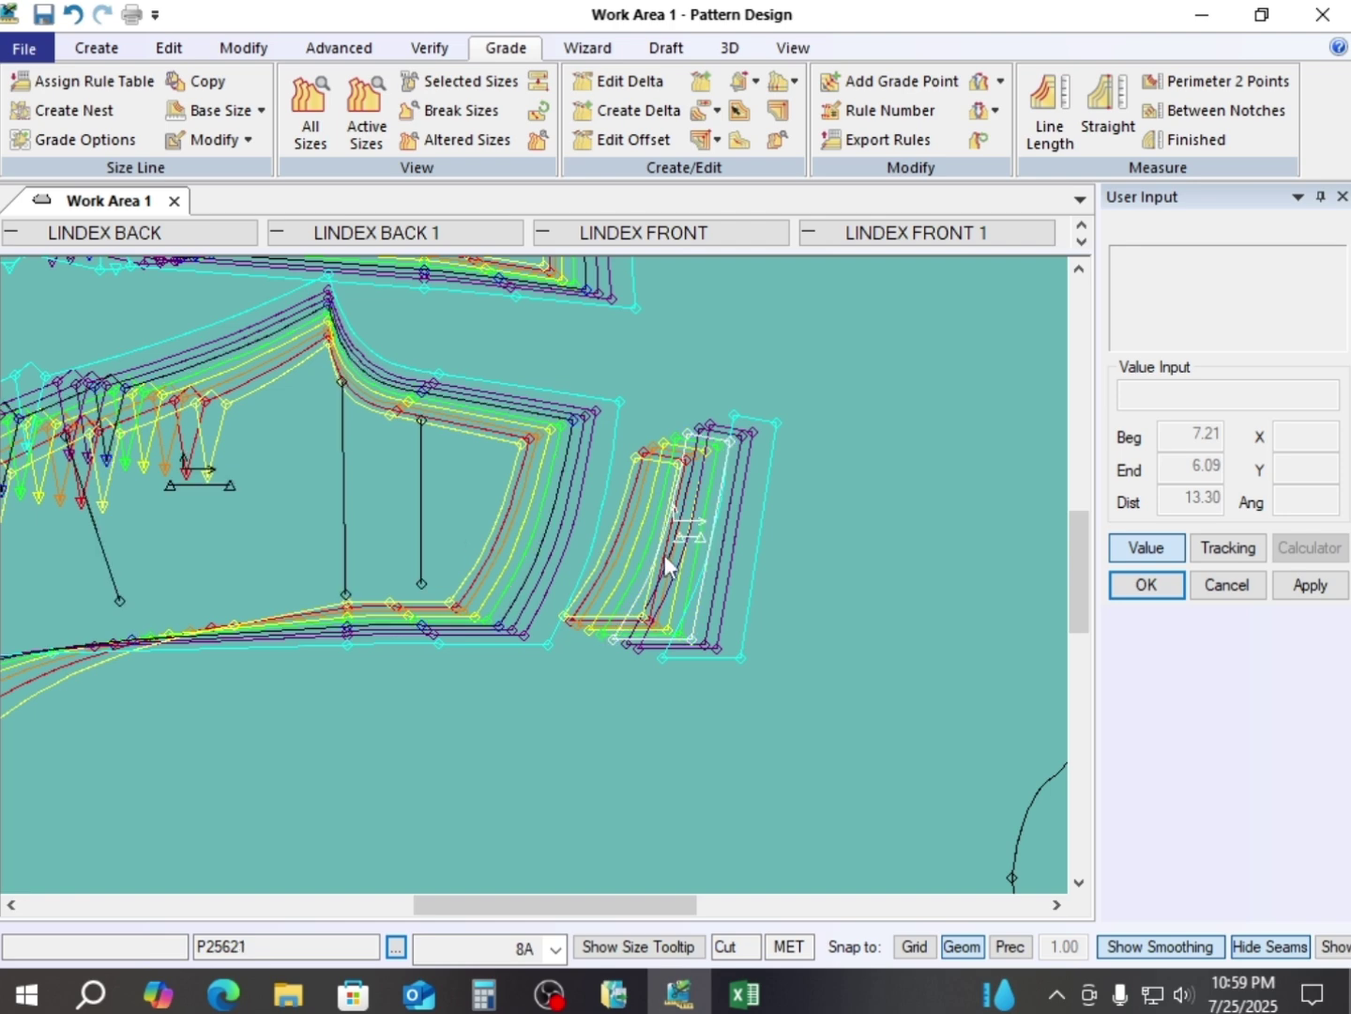
scroll(418, 553, up, 1)
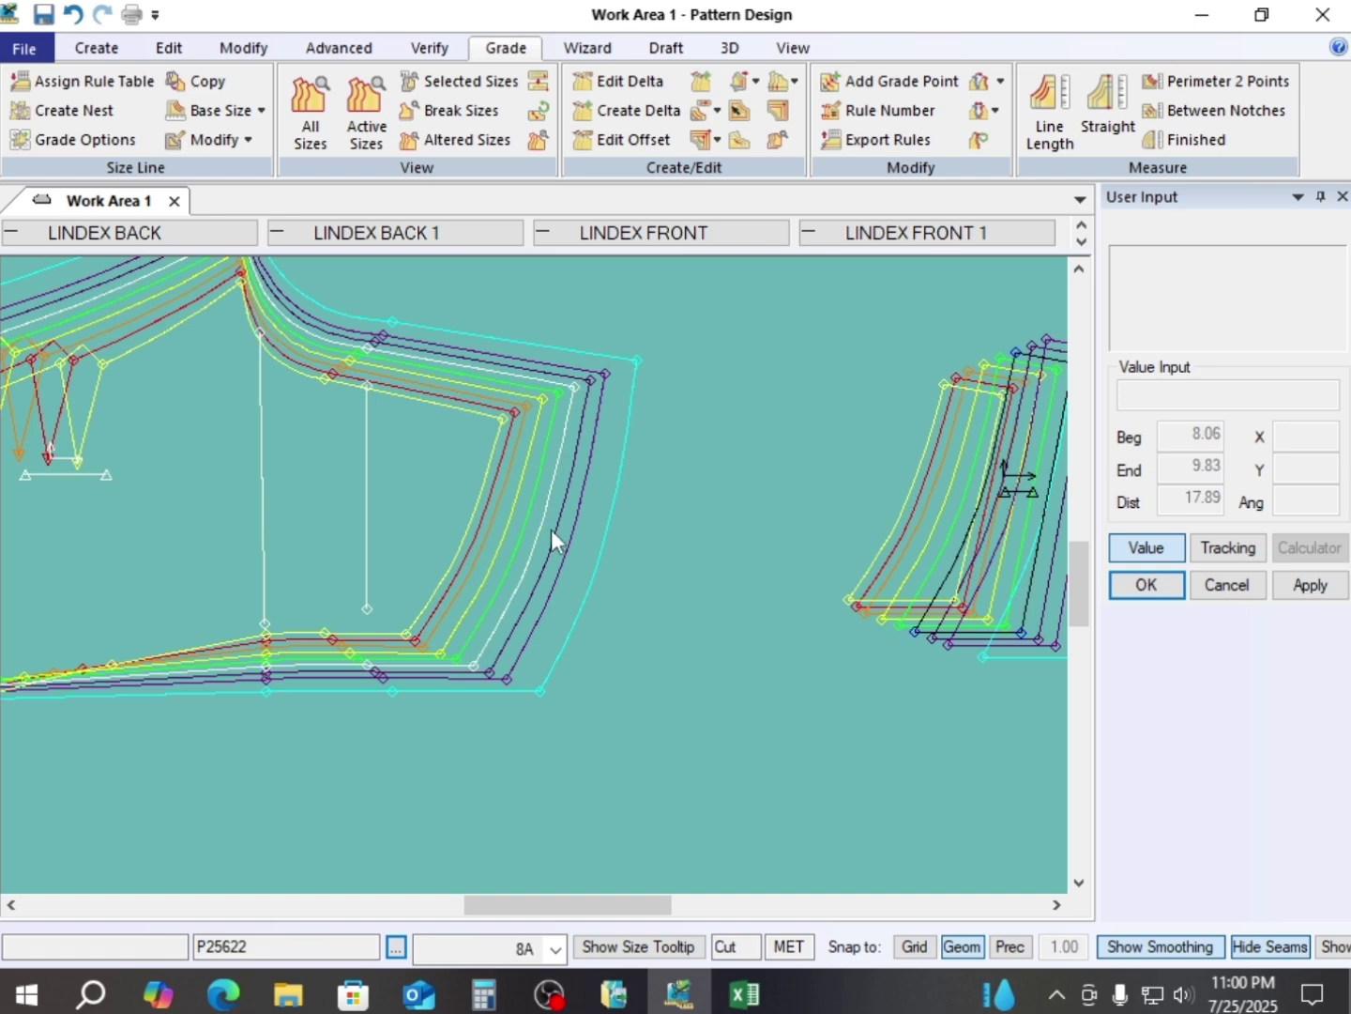
- Draw a short horizontal two-point line about 2.86 long inside piece P25622 near its hem
key(F2)
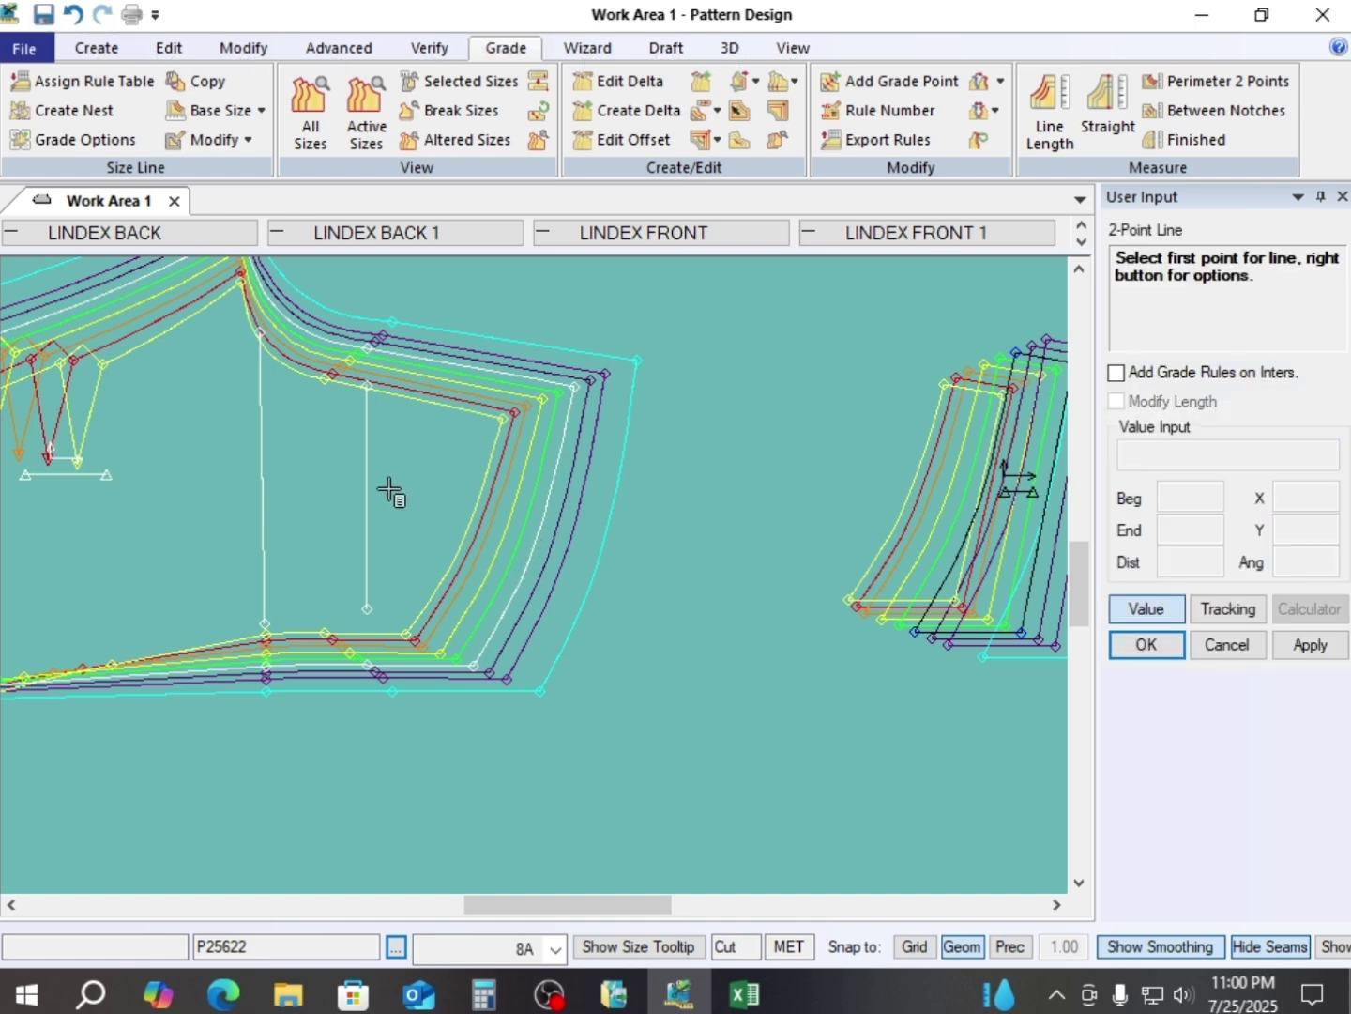
click(393, 444)
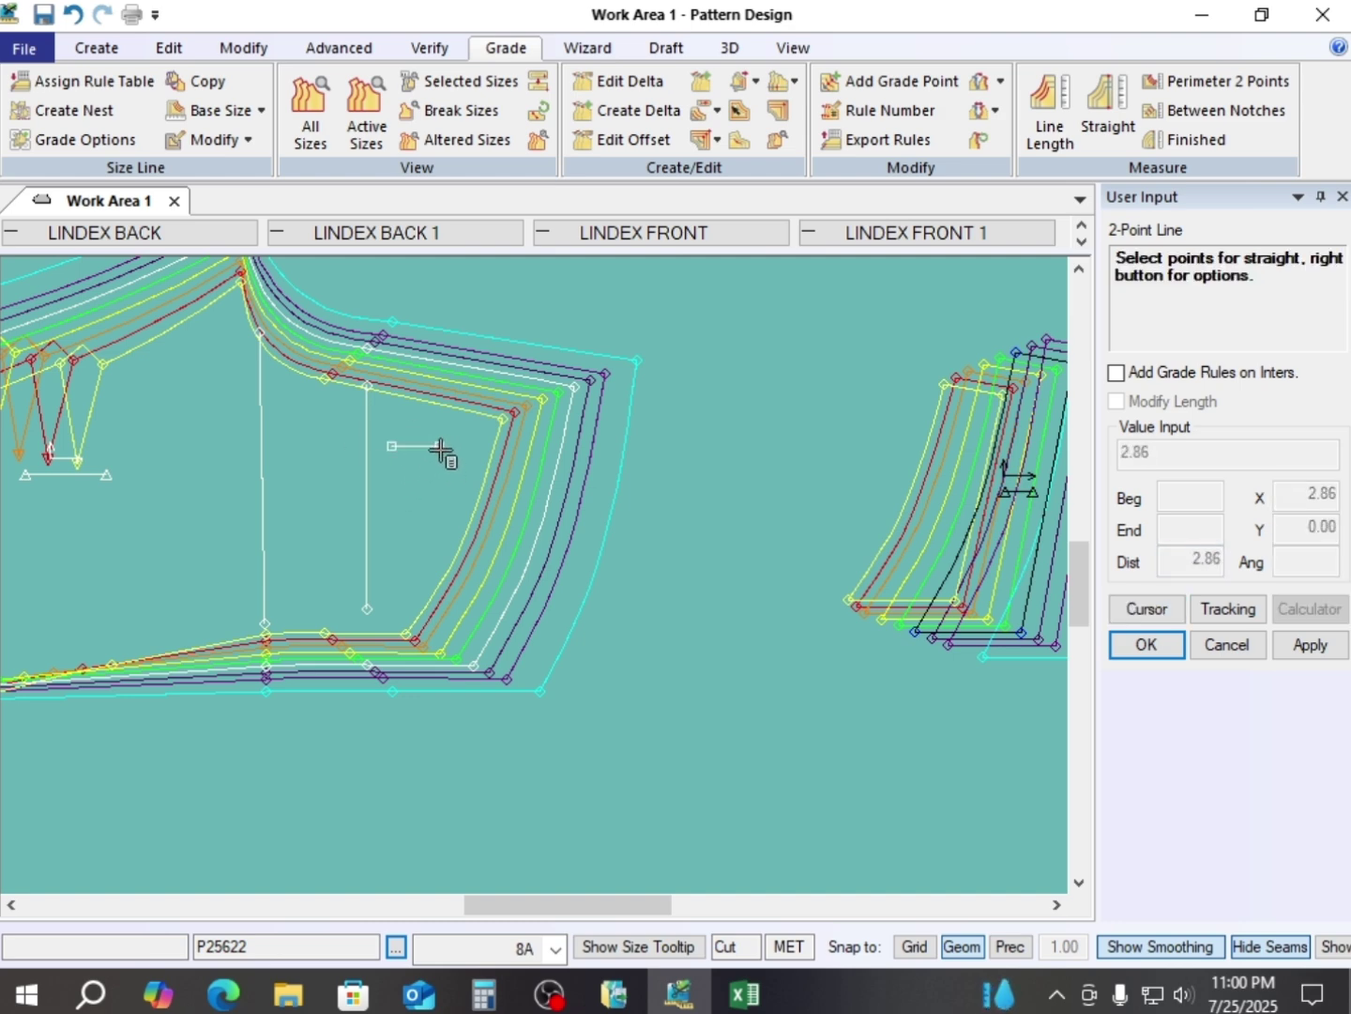
click(441, 451)
right_click(604, 292)
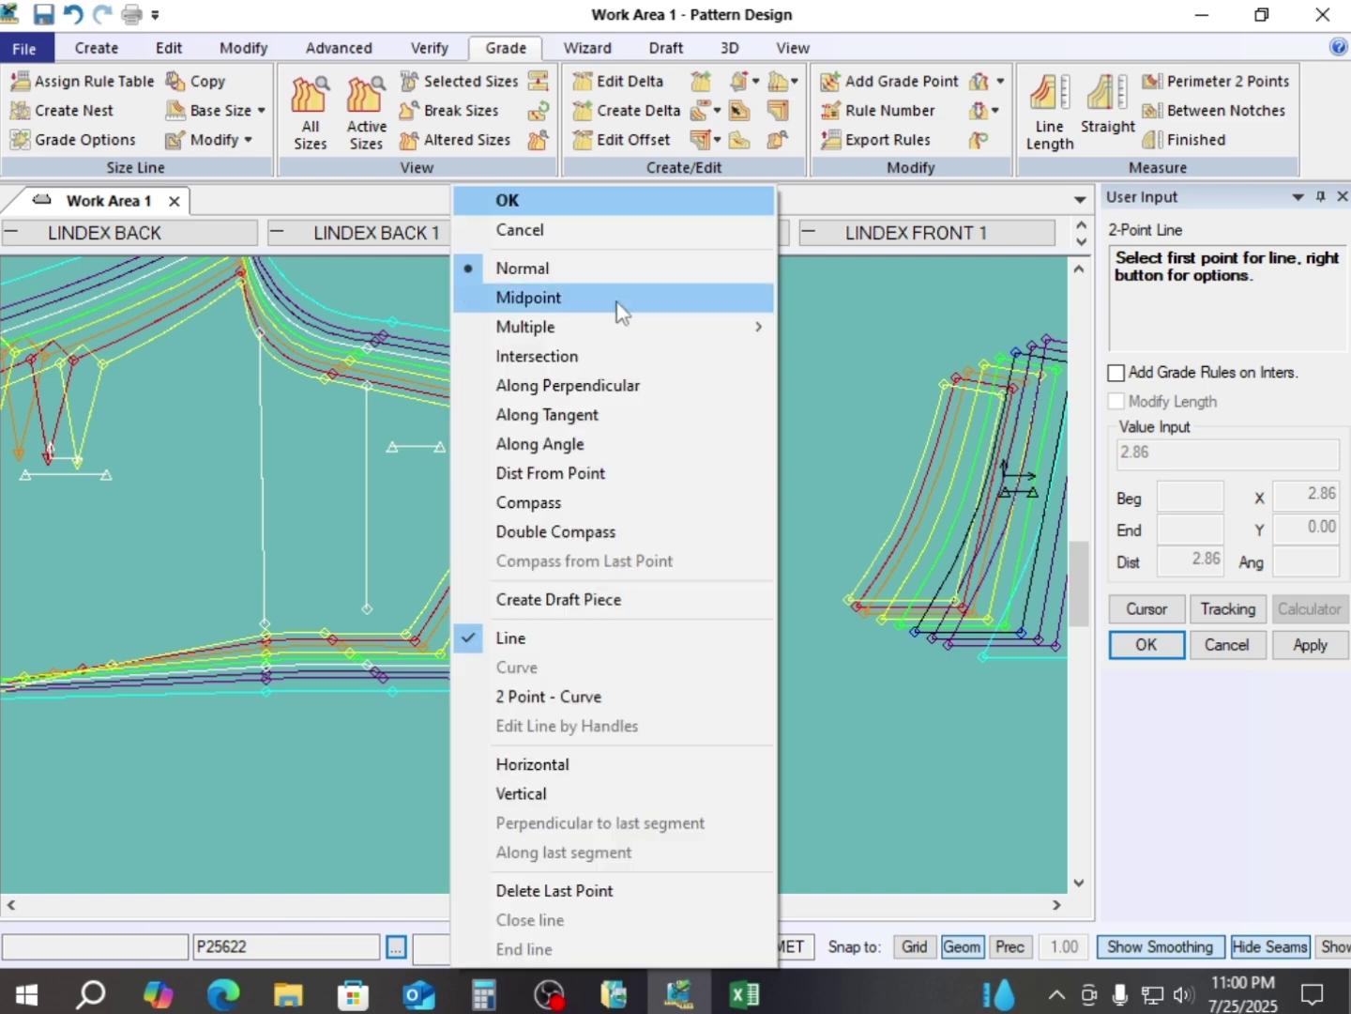
click(560, 202)
- Bring the small panel P25621 back near the hem of piece P25622 and arrange the two pieces side by side
scroll(432, 497, up, 3)
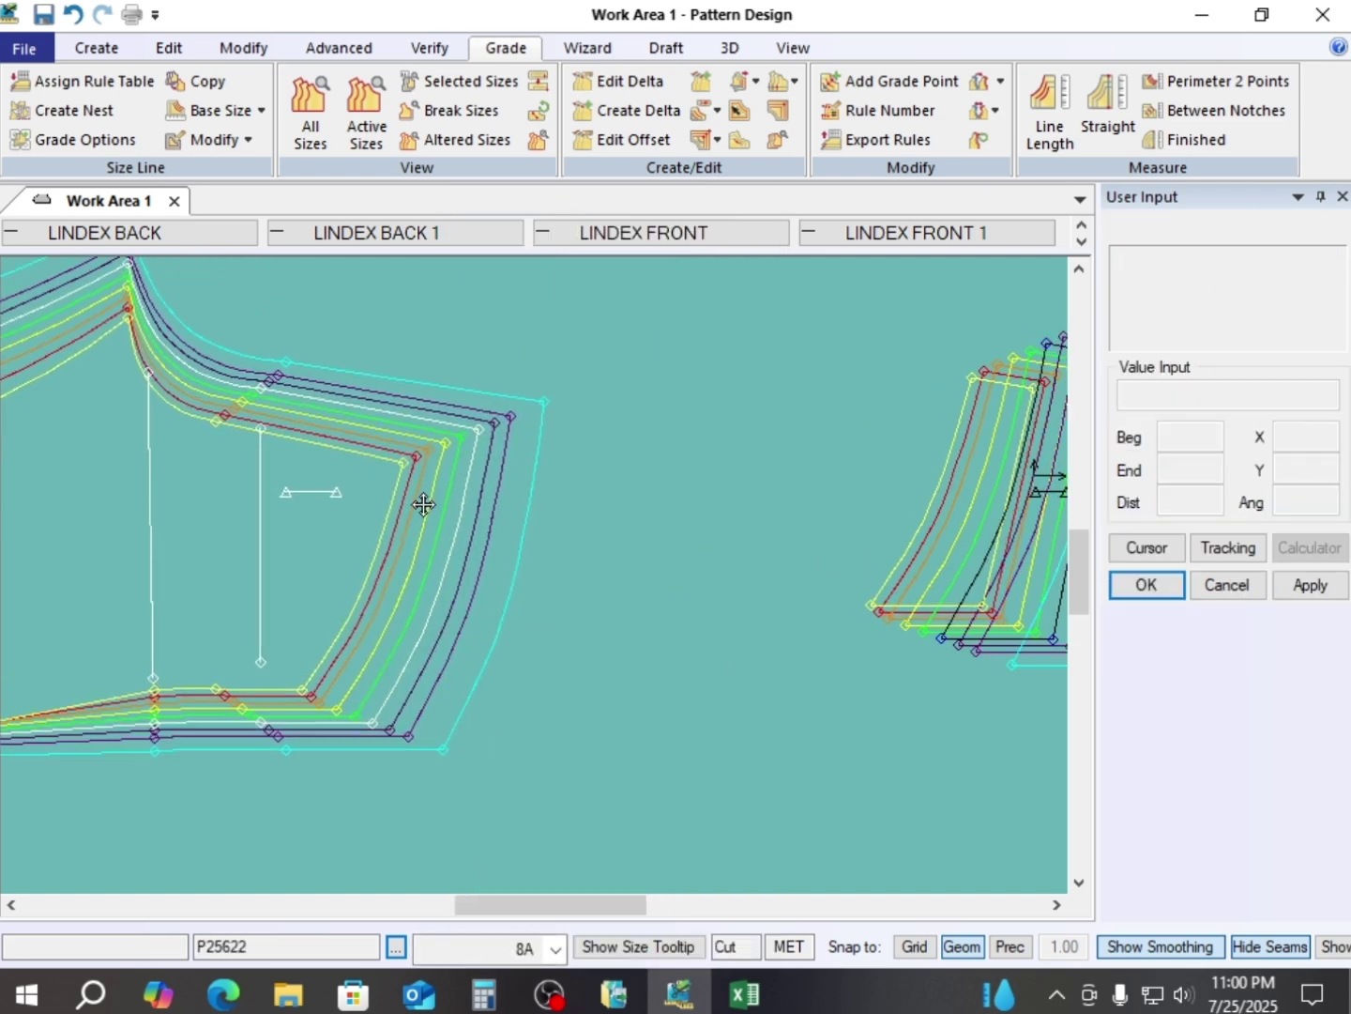
middle_drag(439, 494, 450, 490)
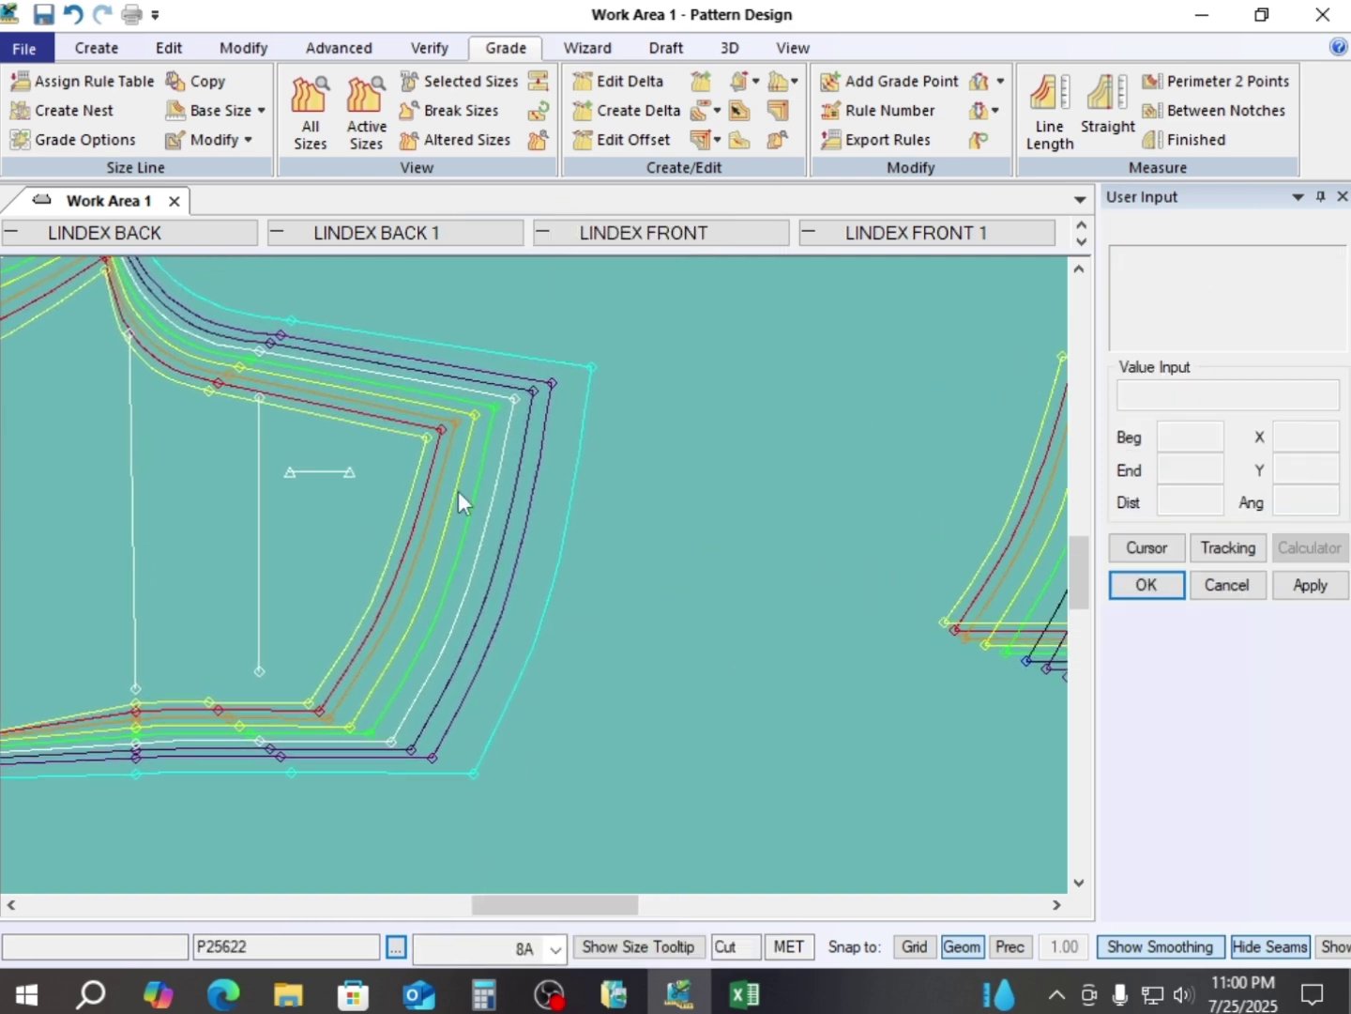
scroll(458, 491, down, 1)
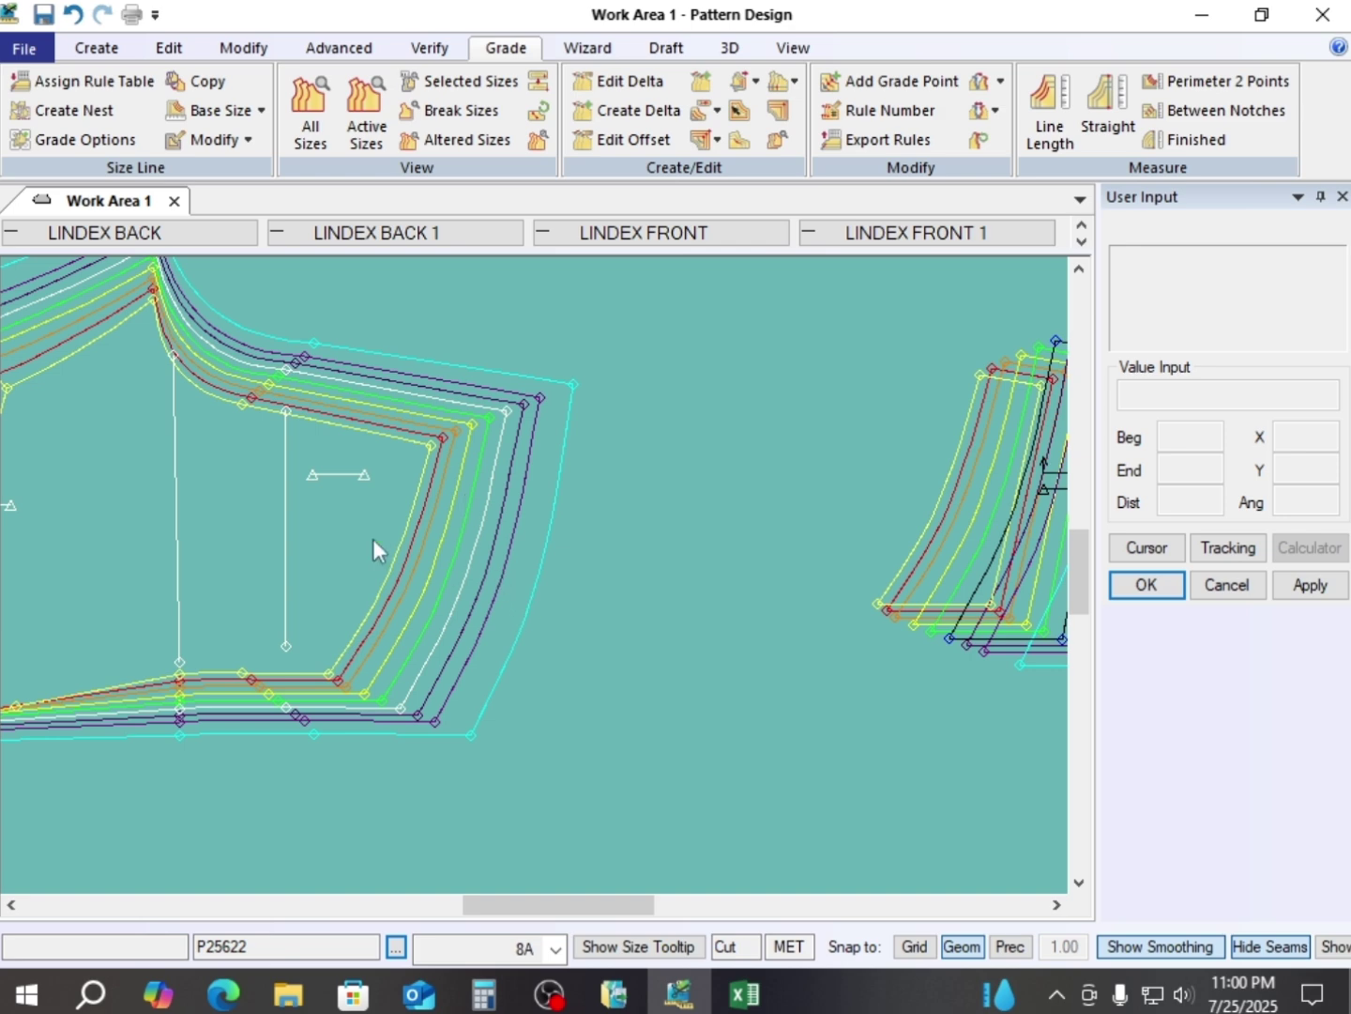
drag(942, 519, 666, 552)
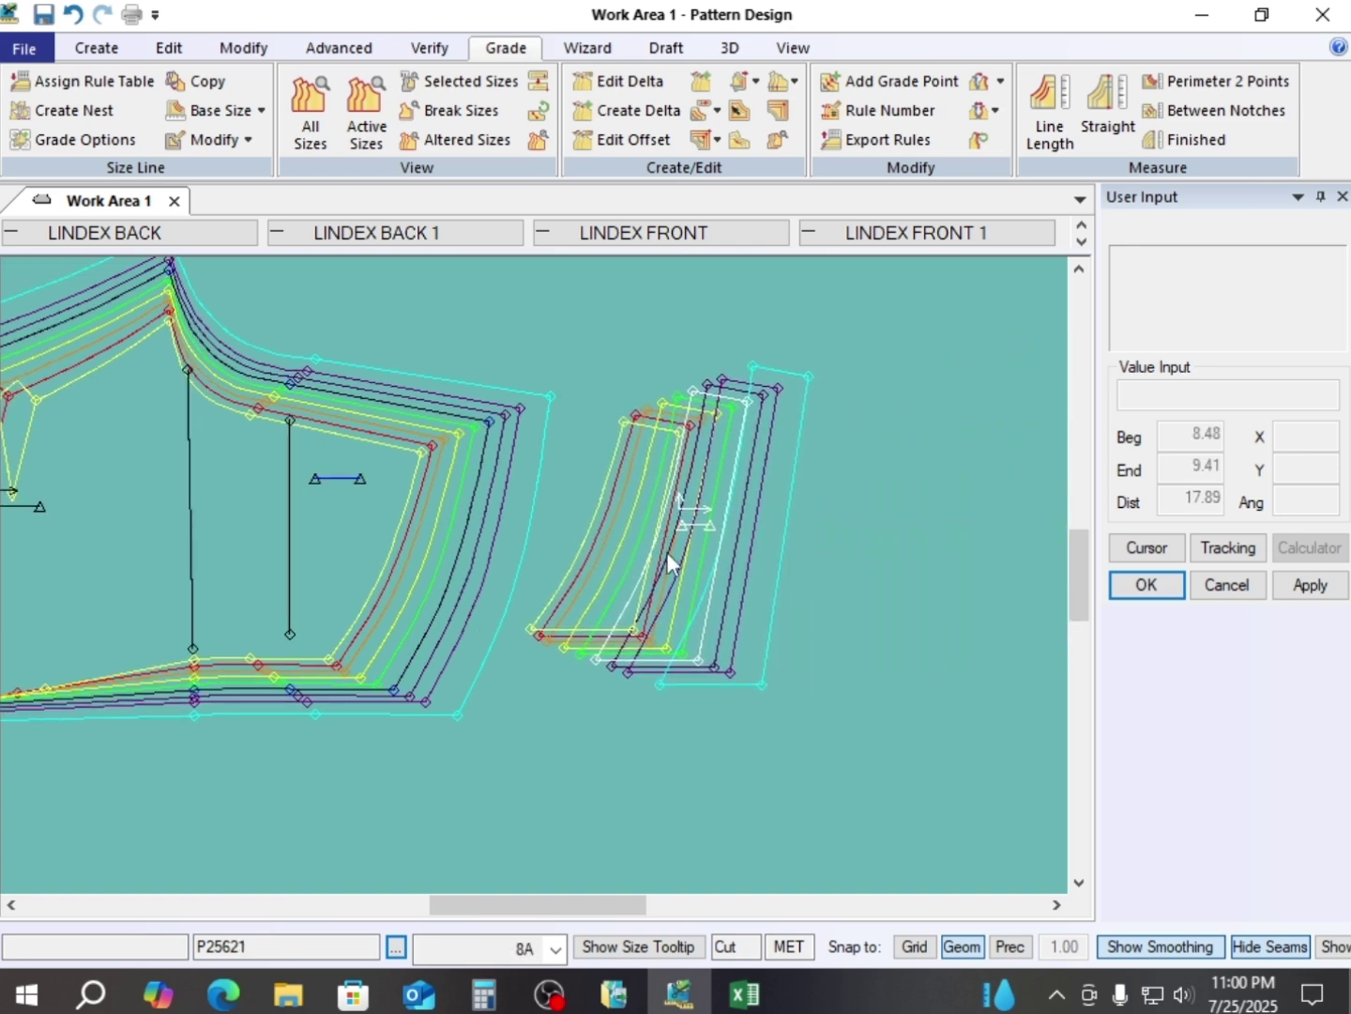
scroll(668, 554, up, 2)
drag(752, 528, 799, 537)
scroll(797, 538, down, 2)
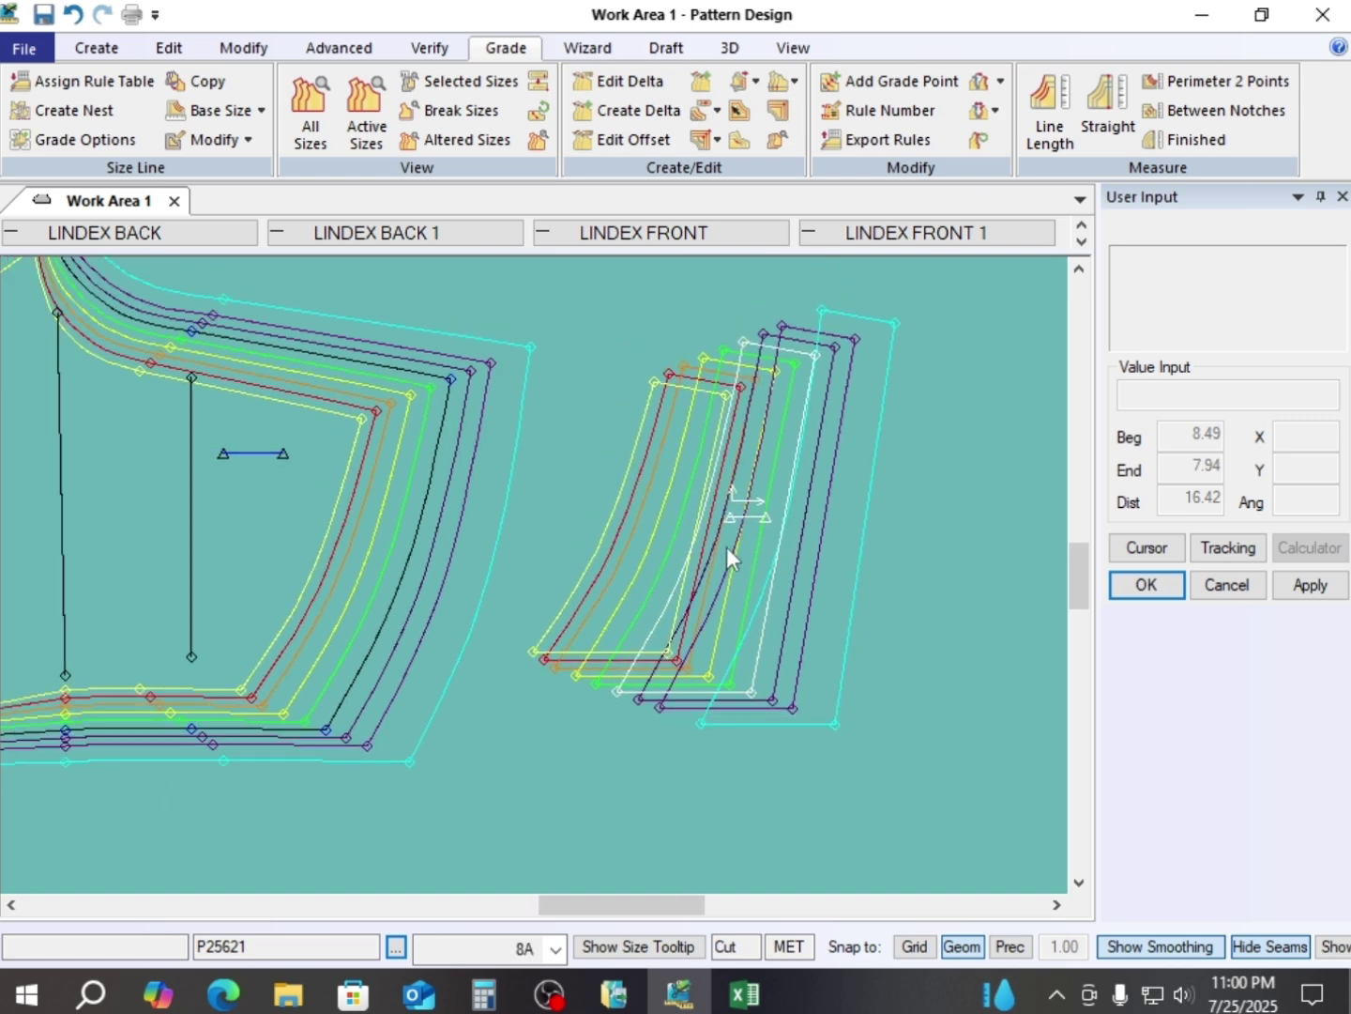
drag(440, 567, 496, 563)
drag(685, 590, 744, 597)
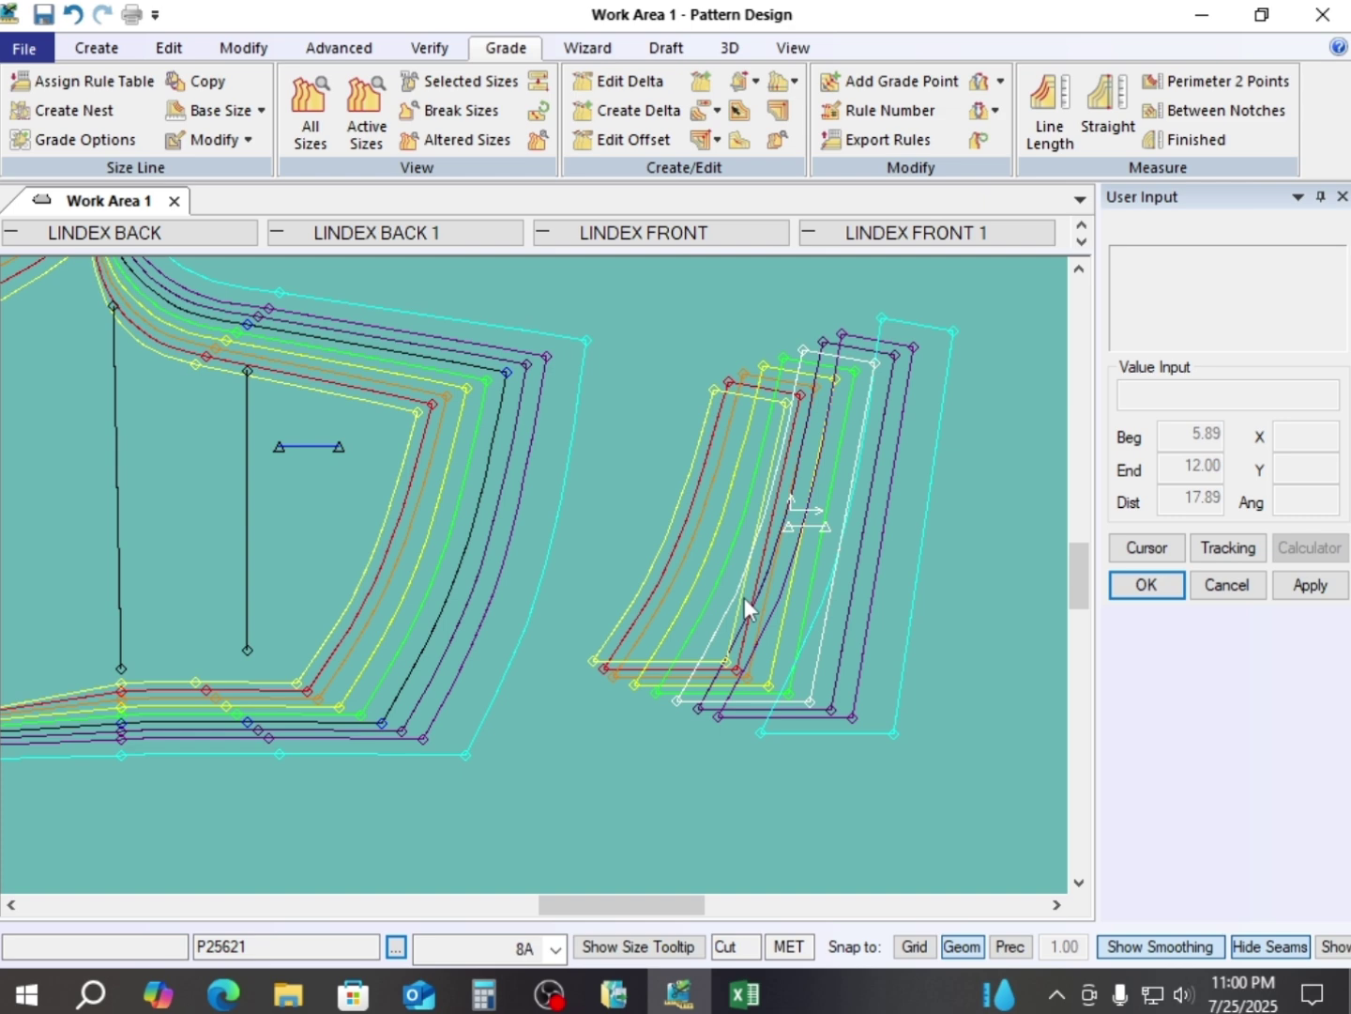
- Add grade points at both endpoints of the short horizontal line inside piece P25622
key(alt+g)
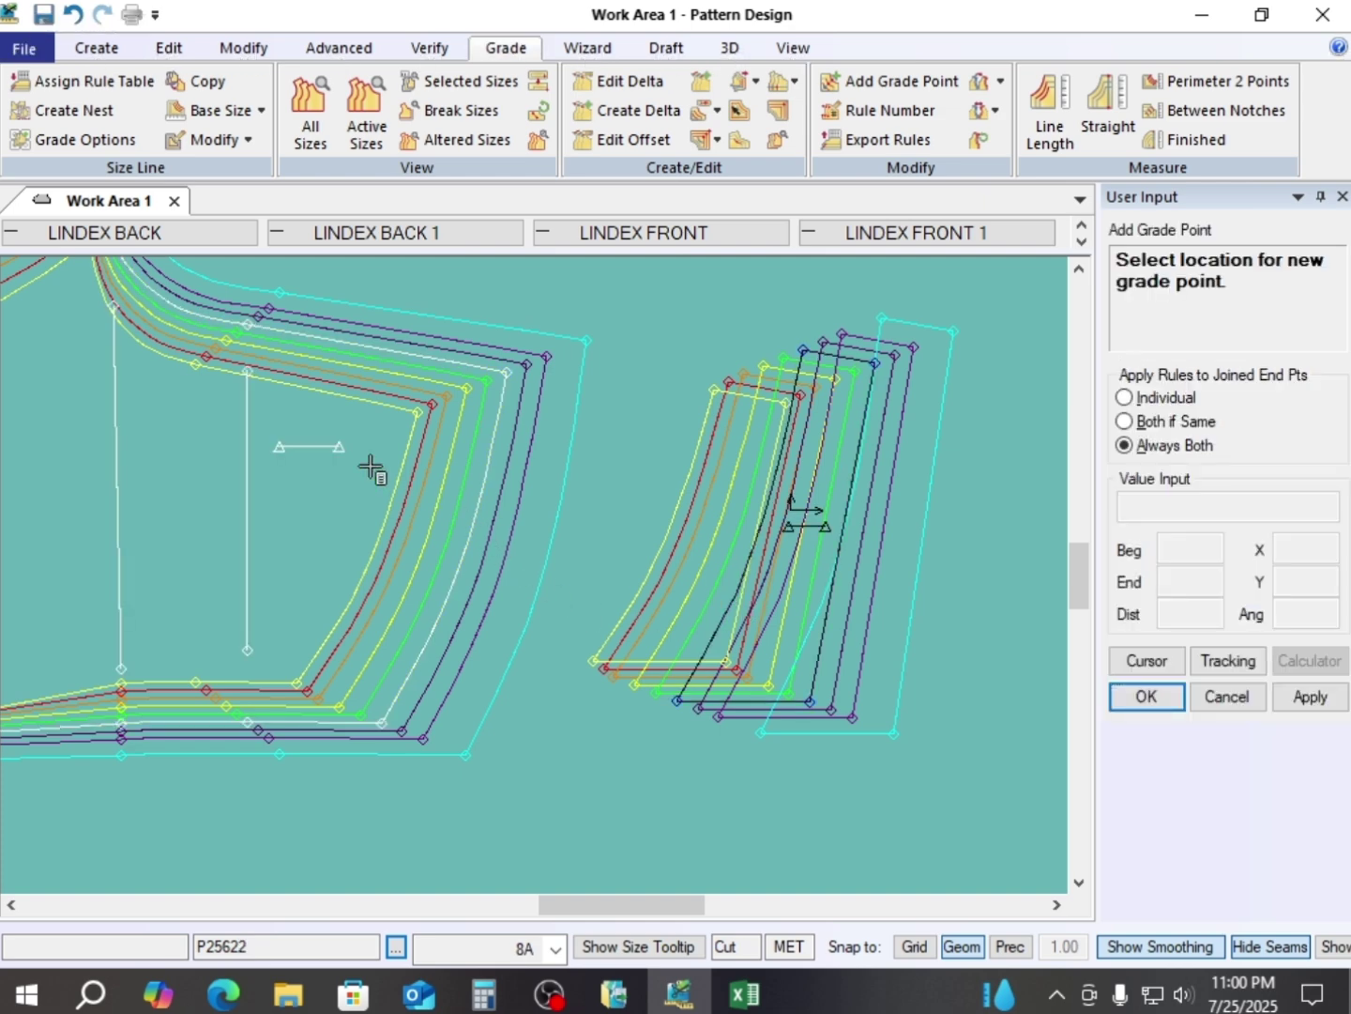
click(880, 92)
right_click(278, 418)
click(279, 418)
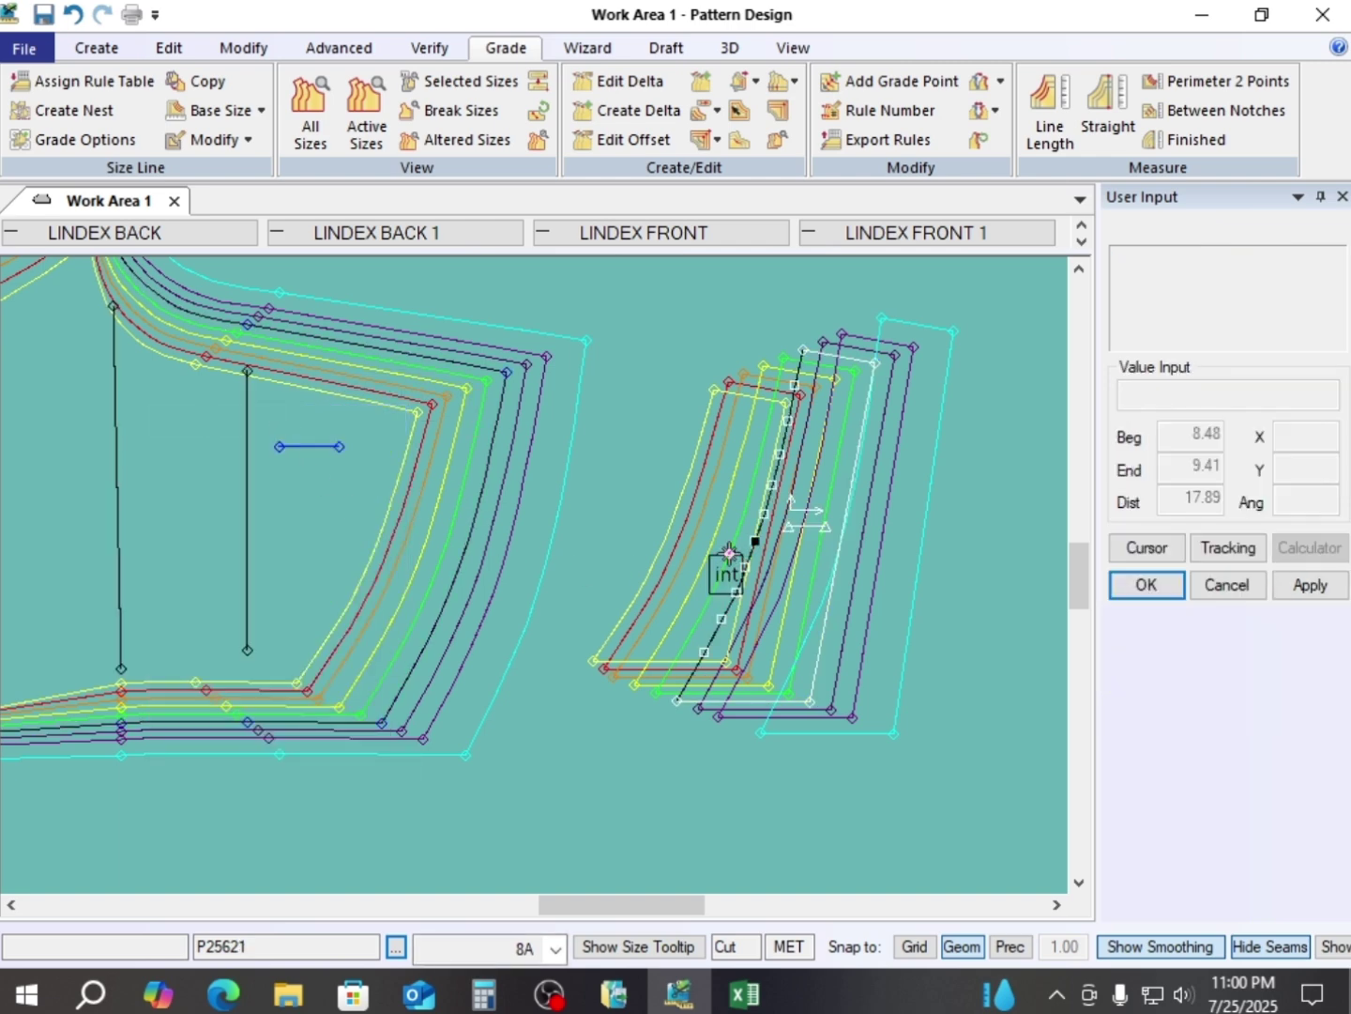
- Move the small panel P25621 lower and closer to the hem of piece P25622
click(664, 594)
click(679, 569)
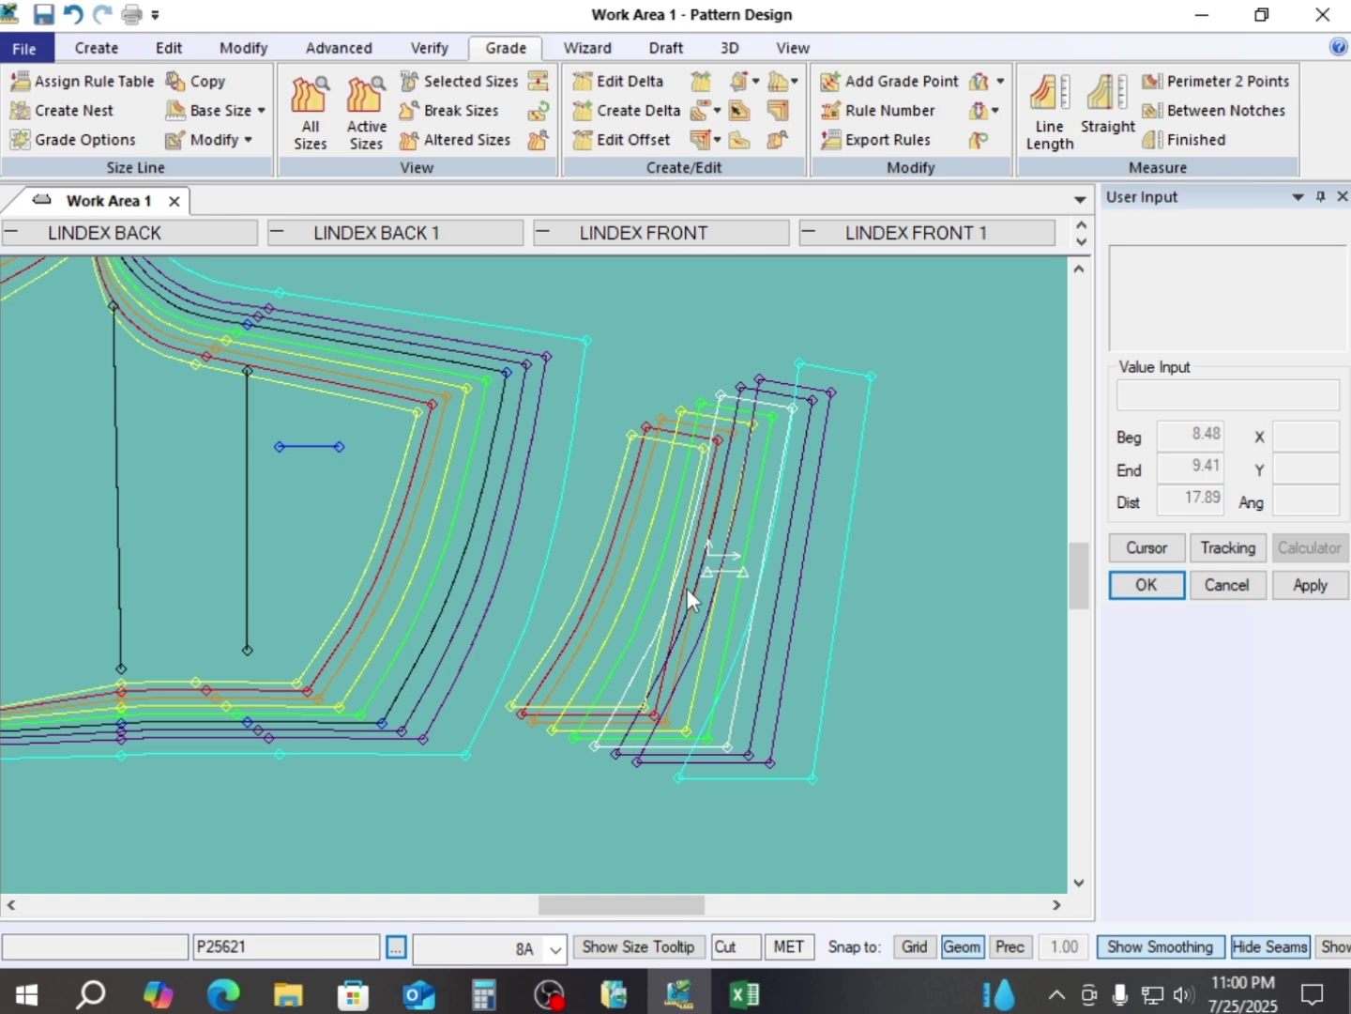
click(360, 551)
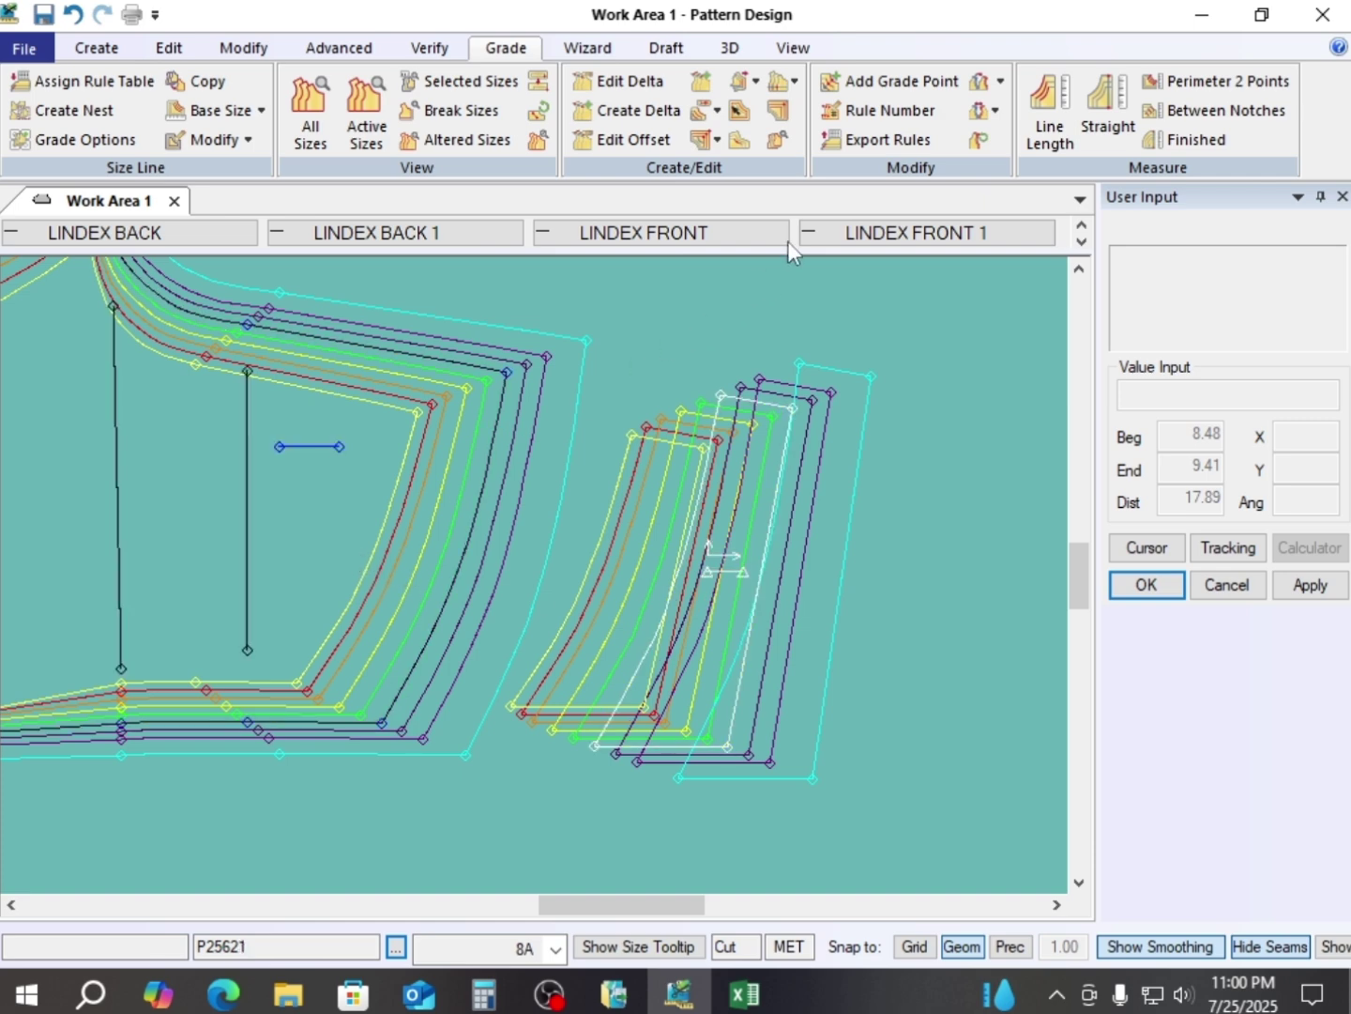
click(1002, 91)
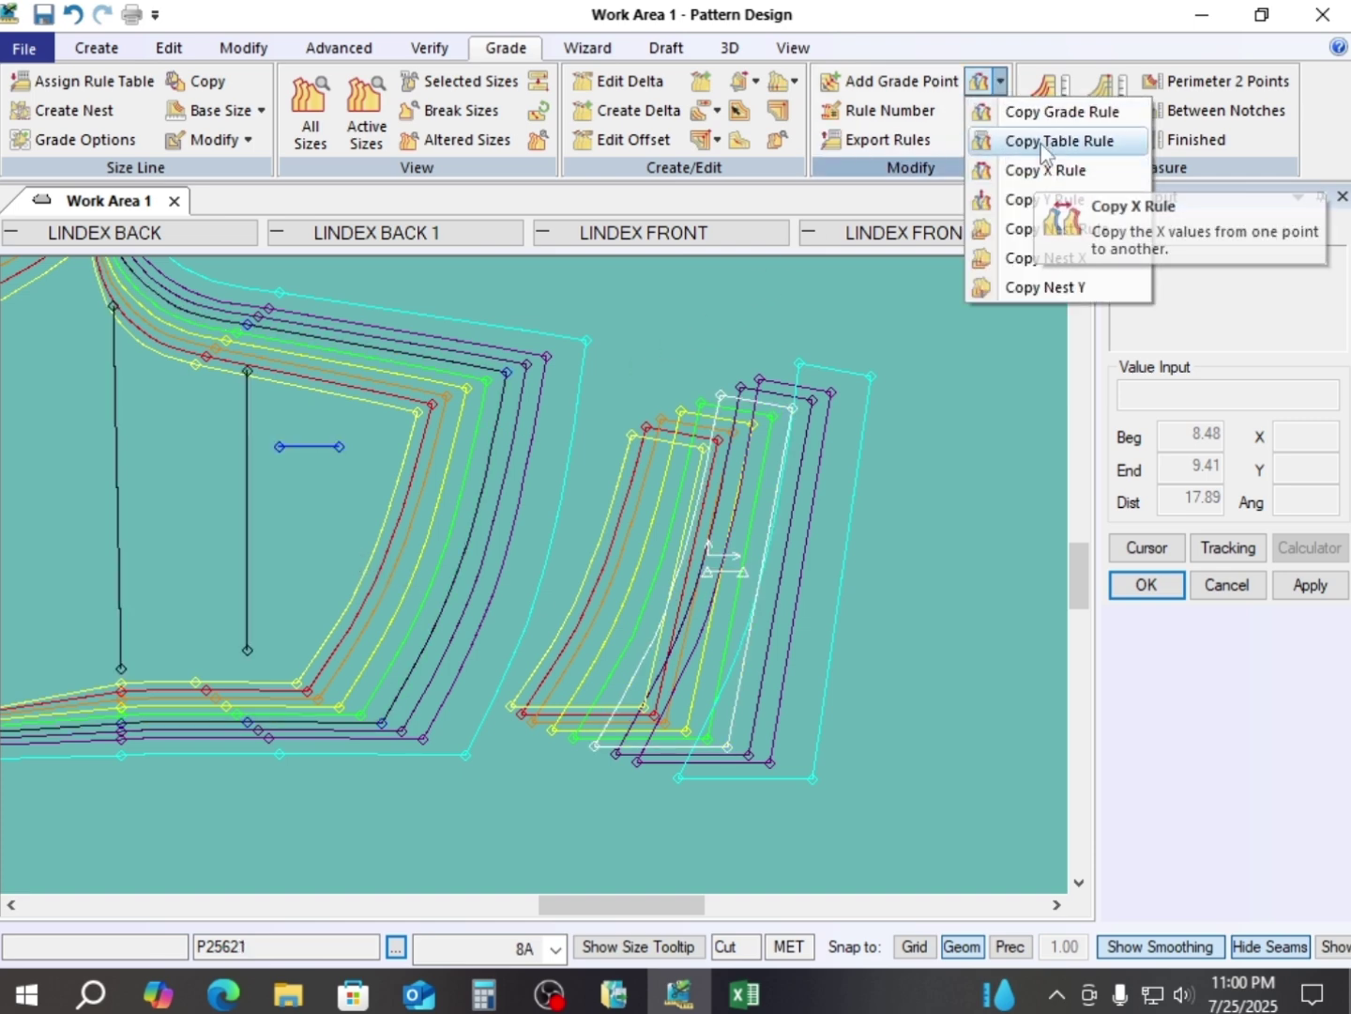
click(1042, 112)
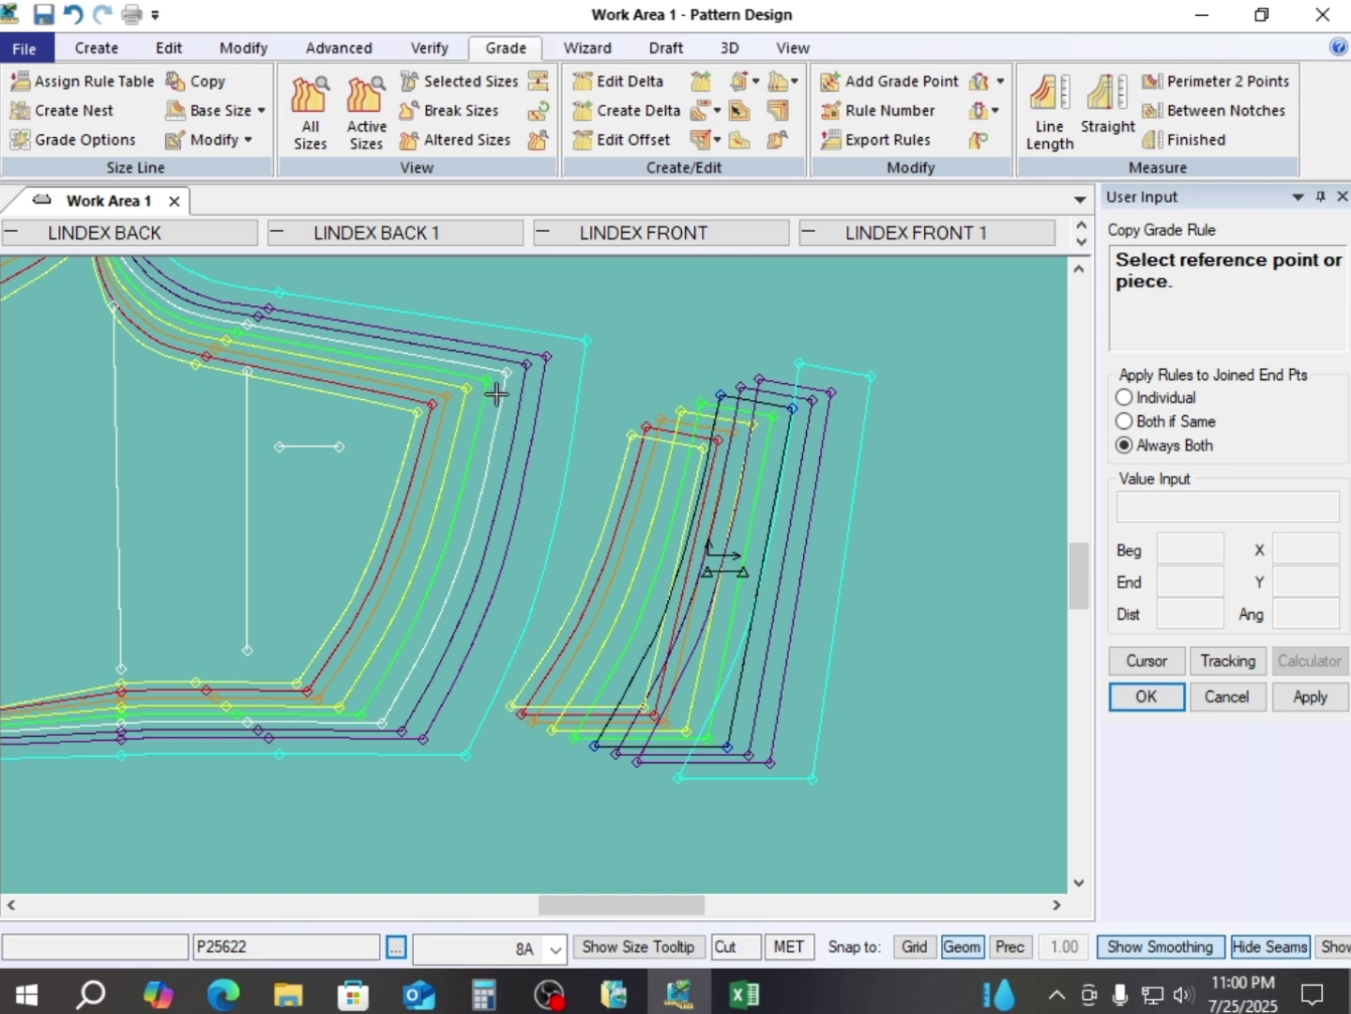
click(343, 447)
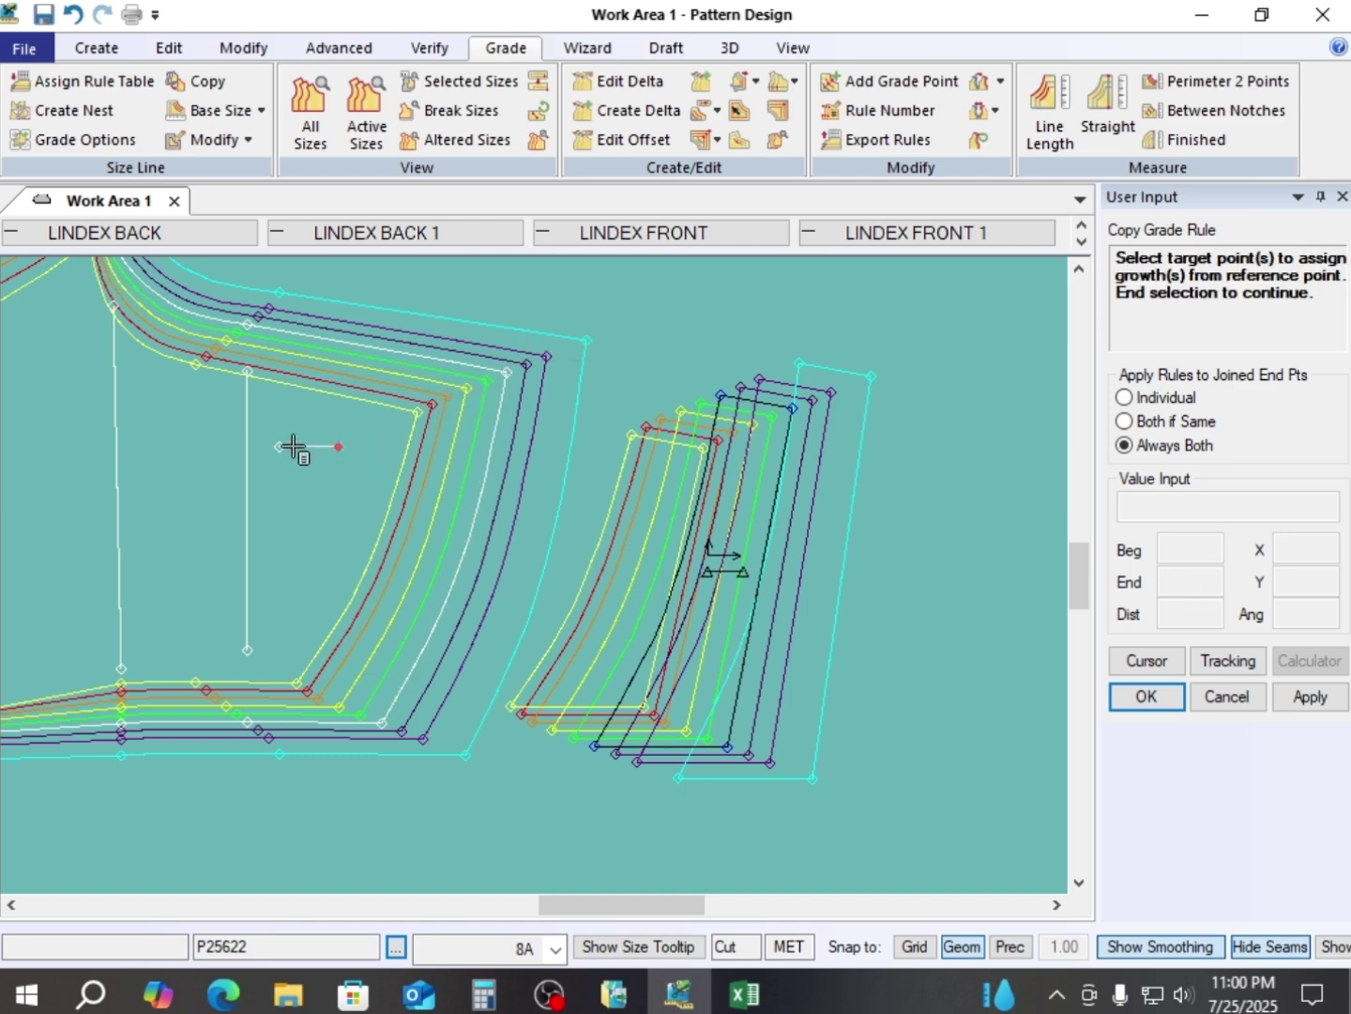
drag(292, 446, 367, 440)
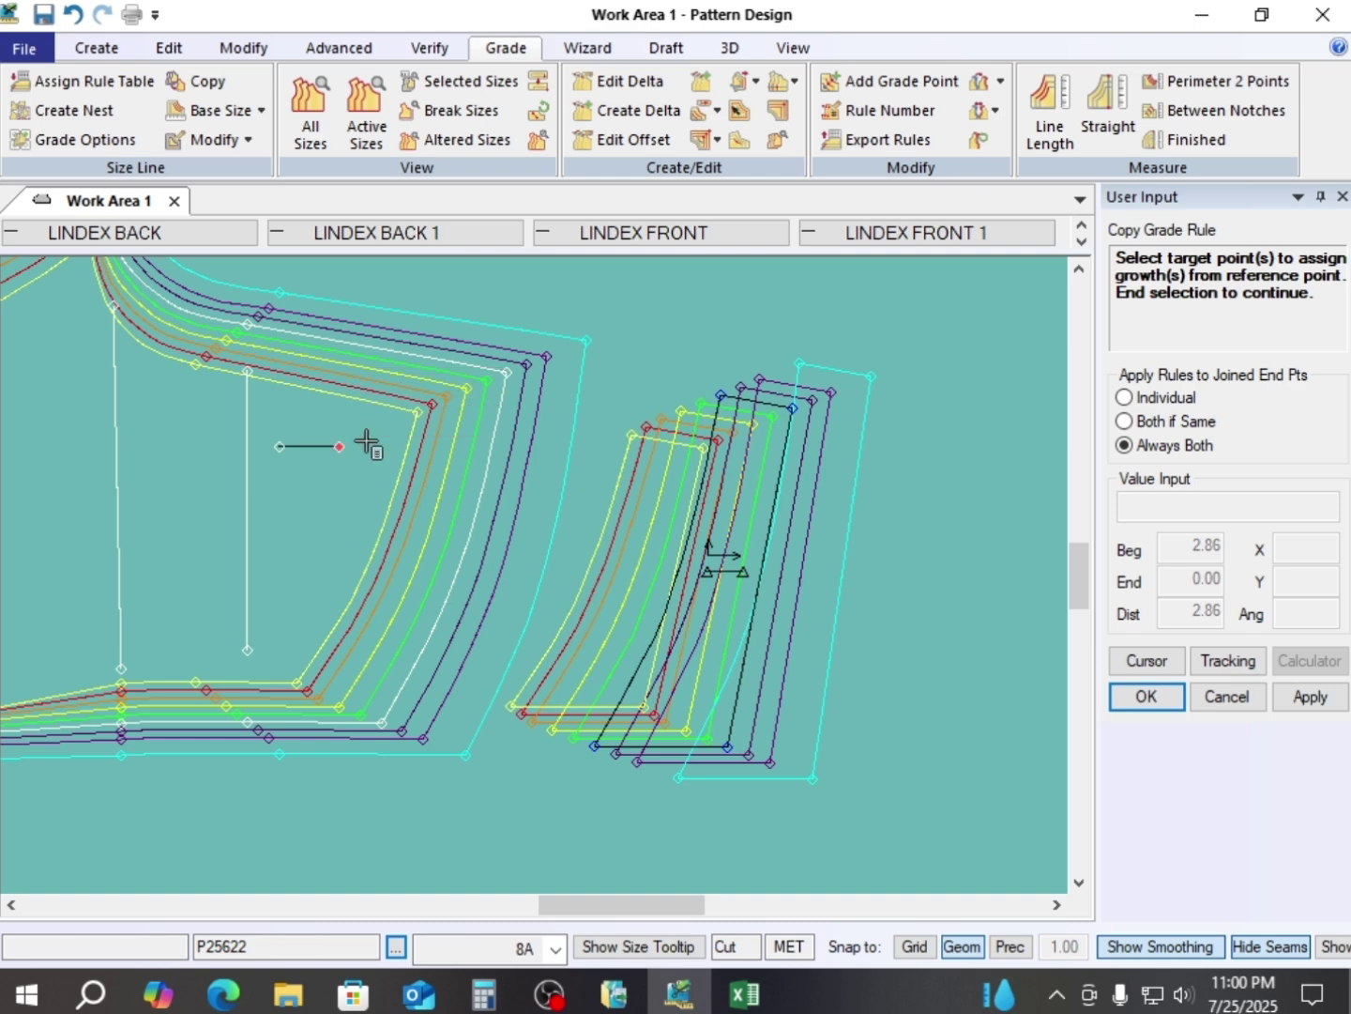
right_click(707, 316)
click(710, 316)
right_click(648, 337)
click(647, 339)
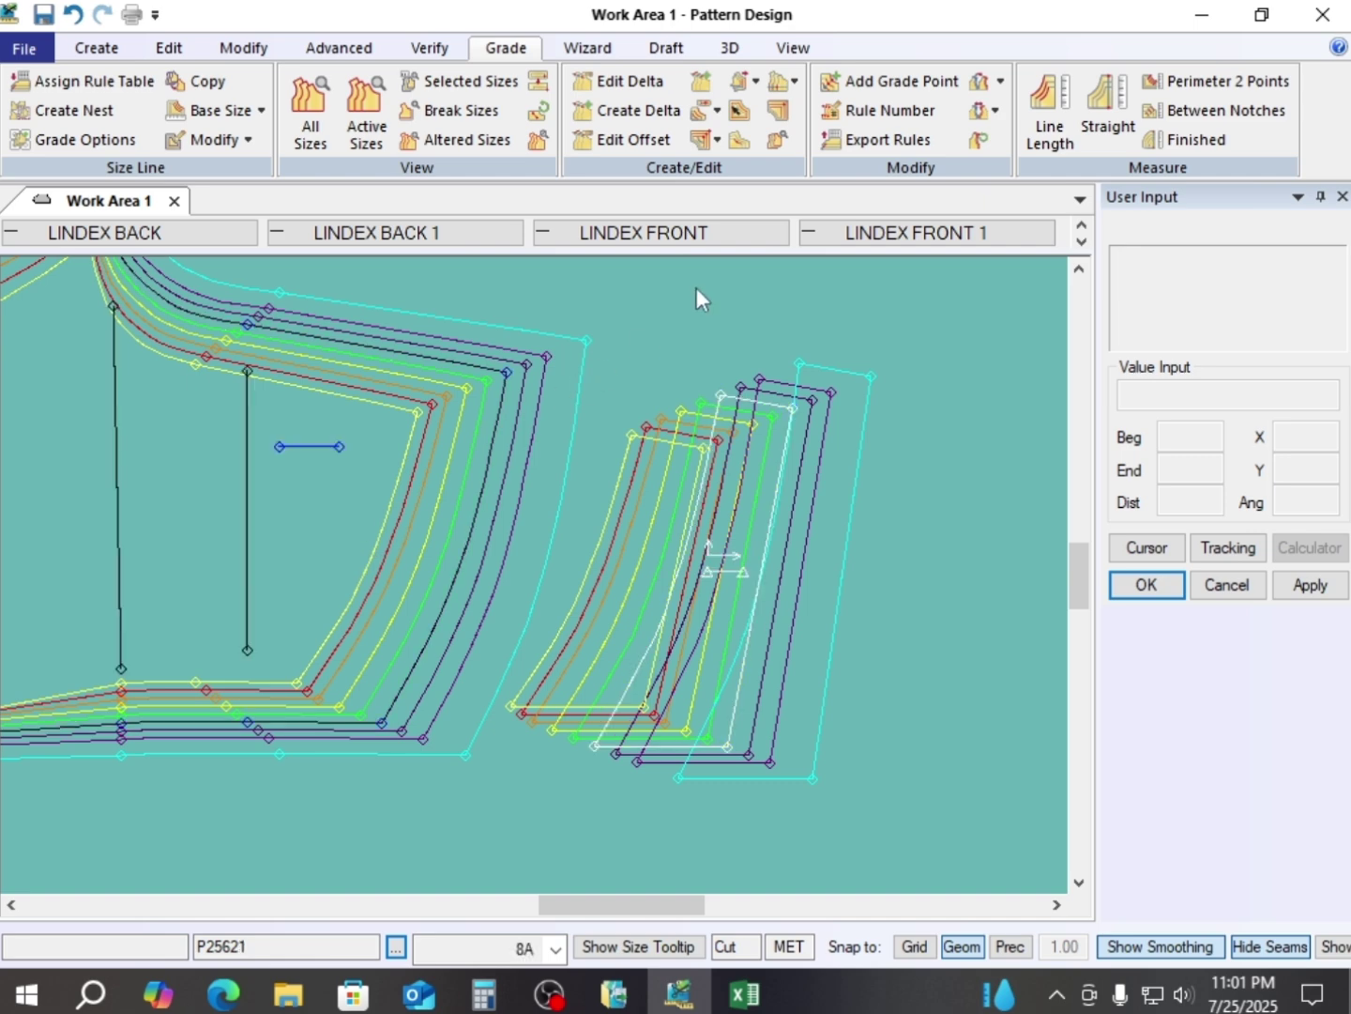
- Copy the grade rule from the upper hem corner of piece P25622 to the right endpoint of the short horizontal internal line
click(948, 85)
click(1000, 81)
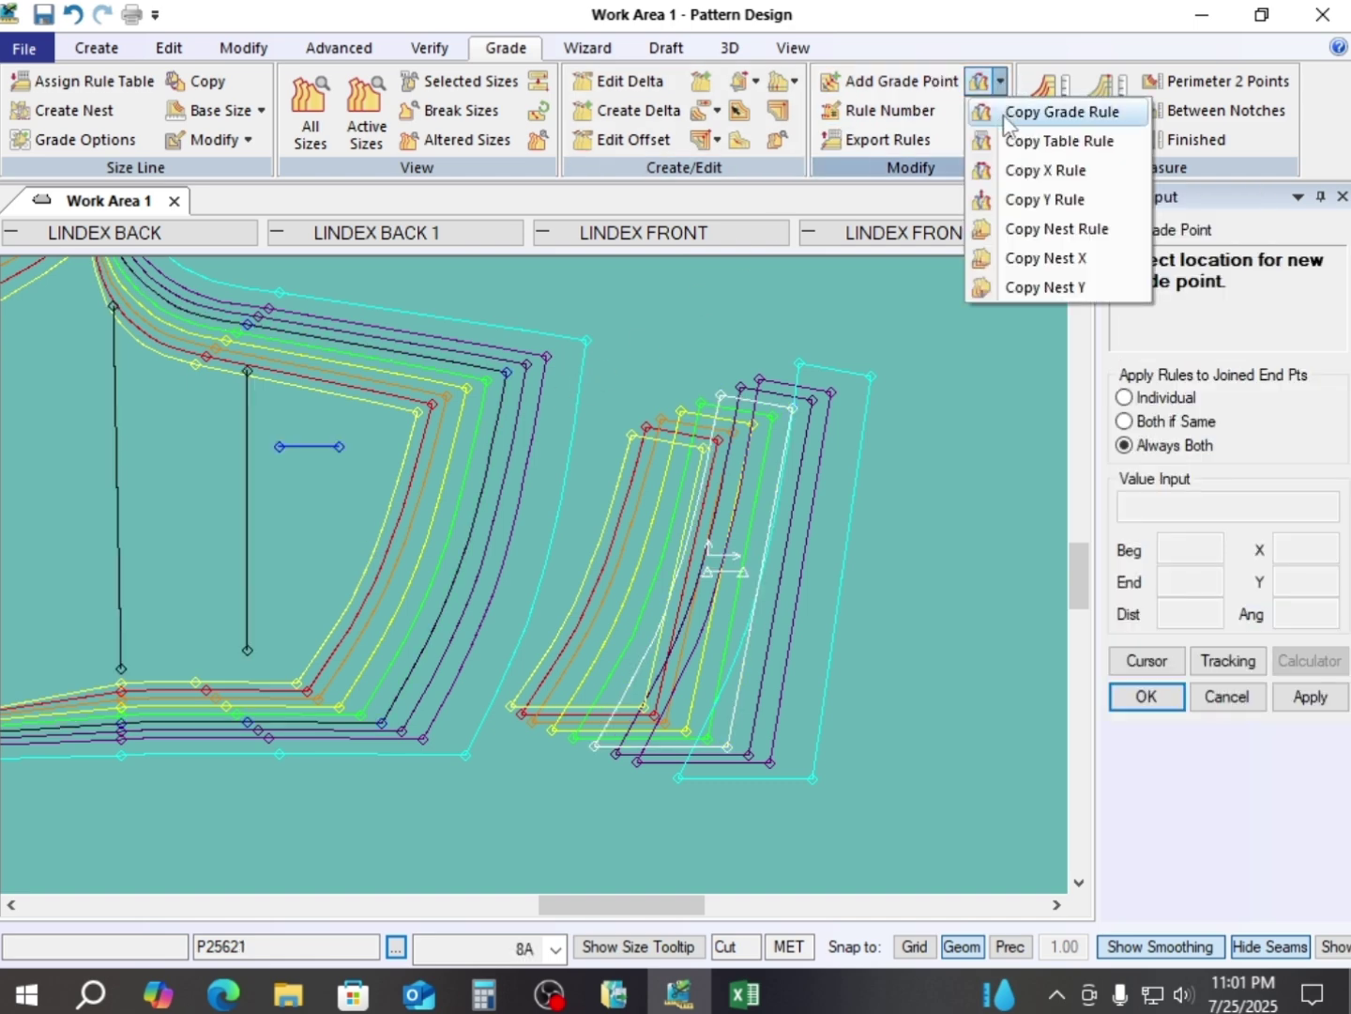
click(1017, 113)
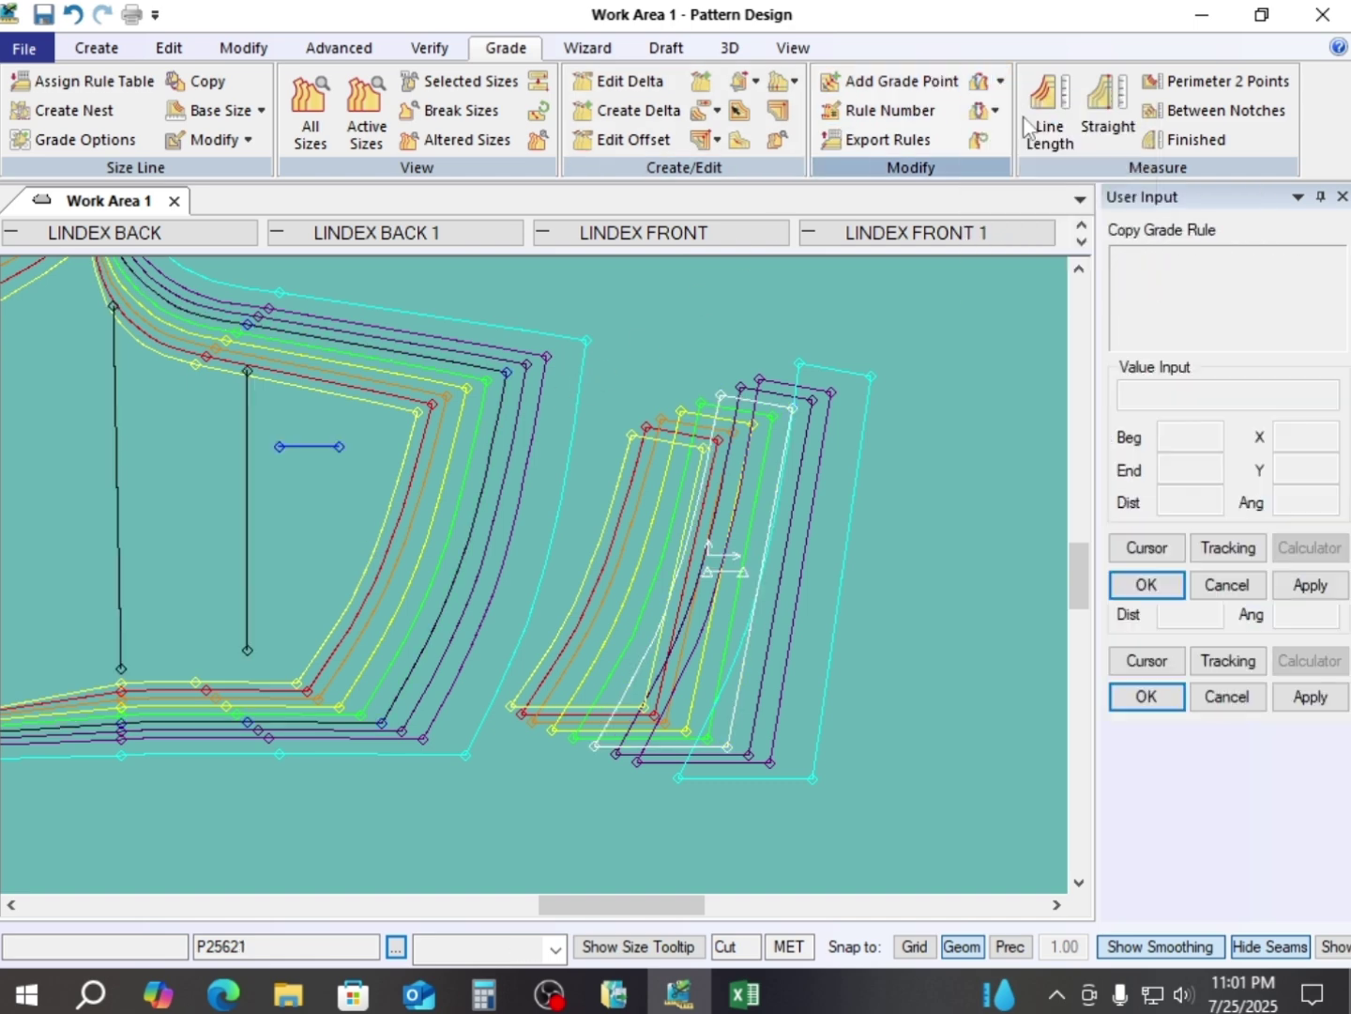
click(507, 372)
click(352, 447)
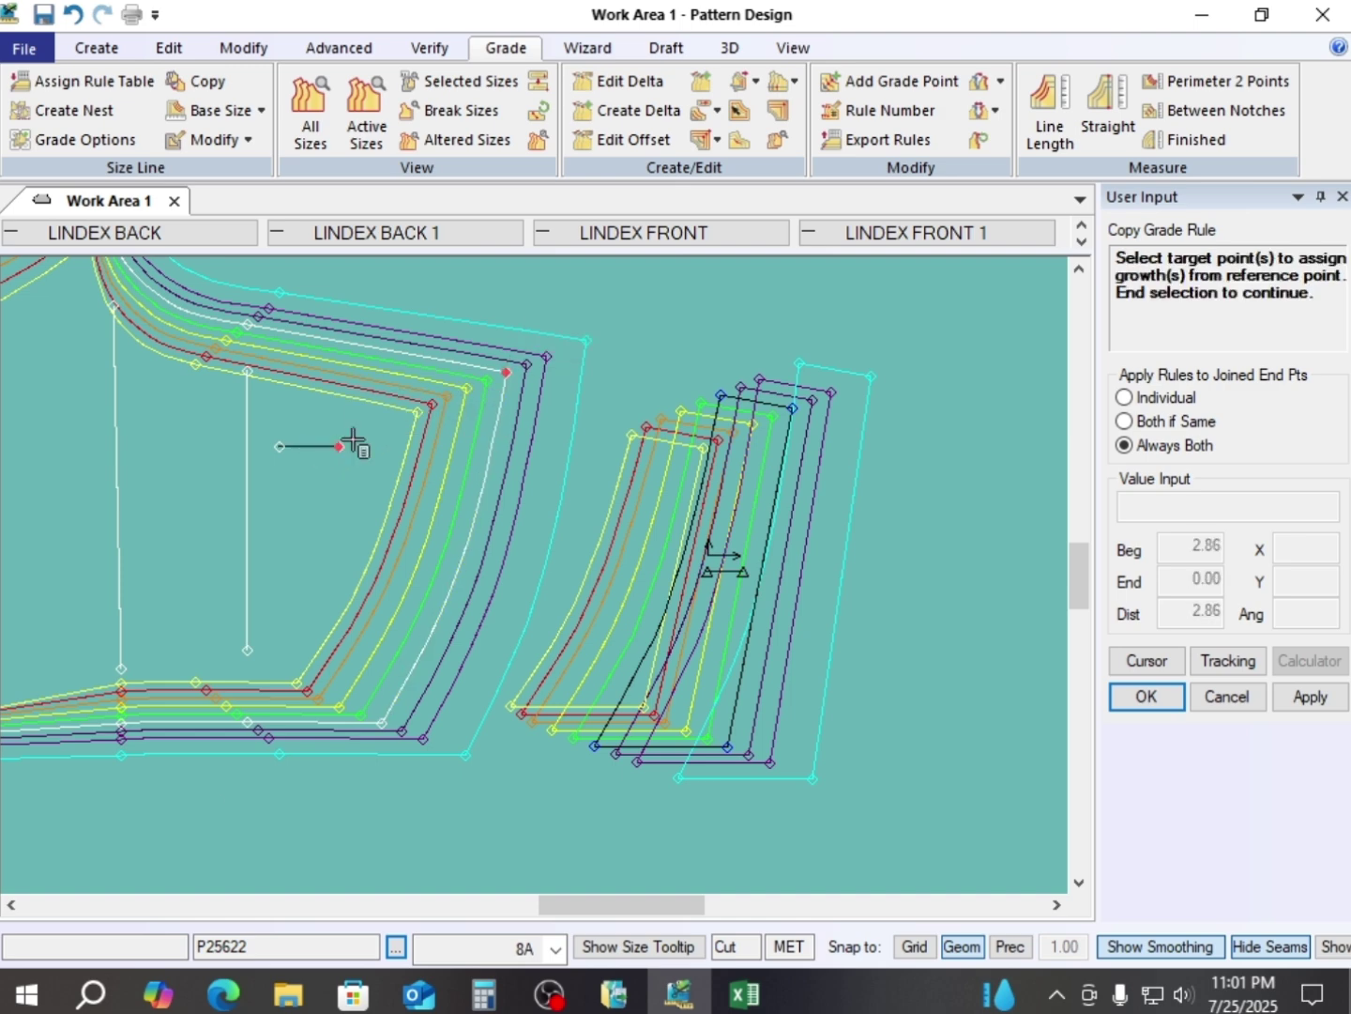
right_click(353, 441)
click(353, 439)
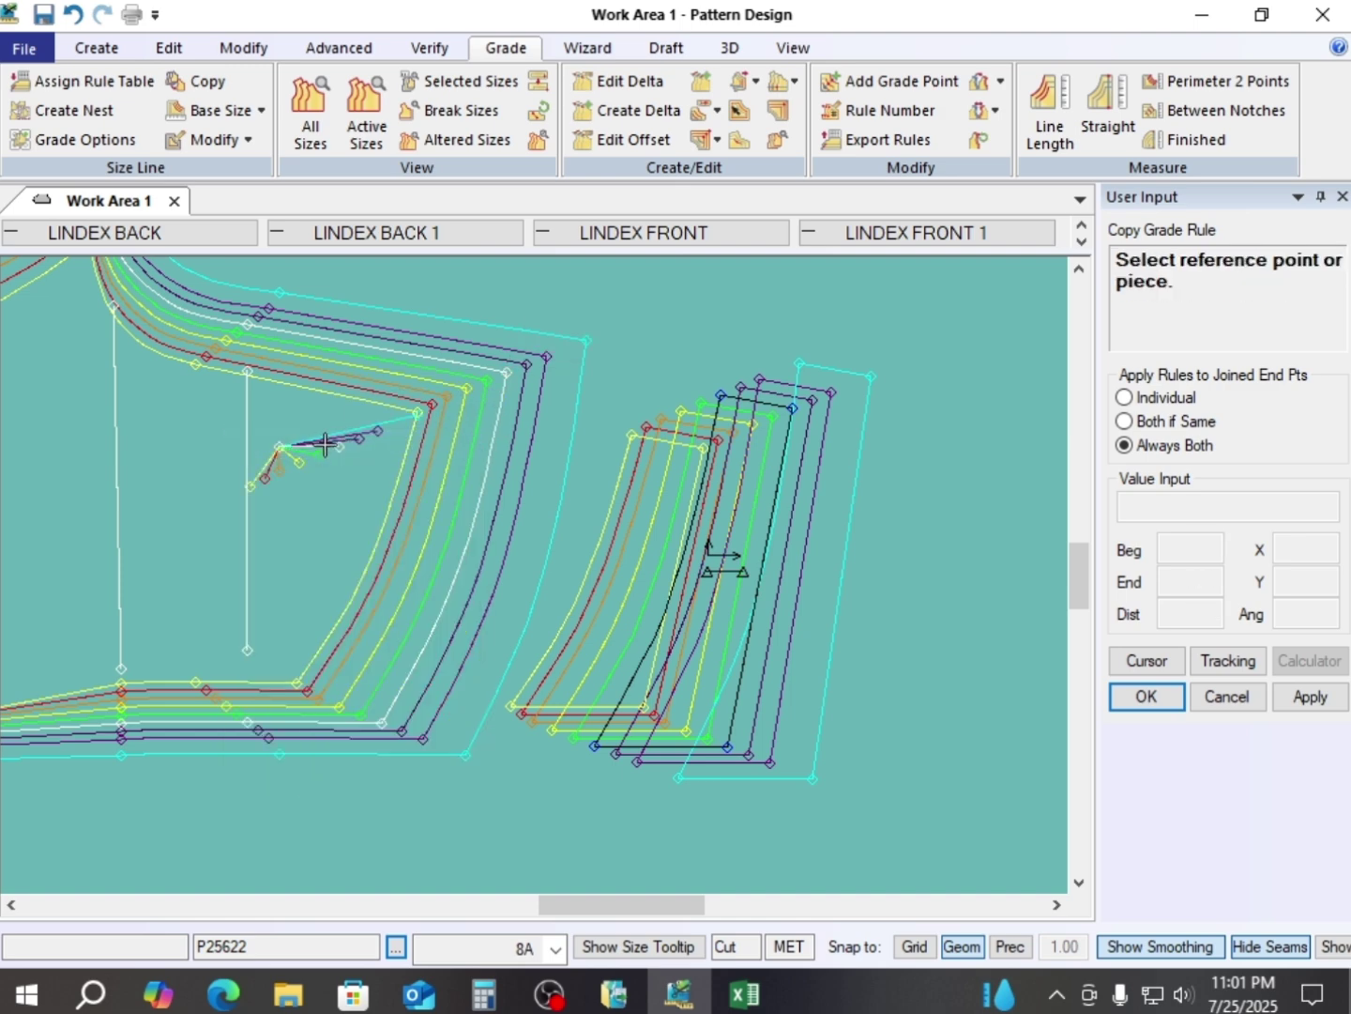
- Copy the grade rule from the short internal line's right endpoint to its left endpoint
click(340, 447)
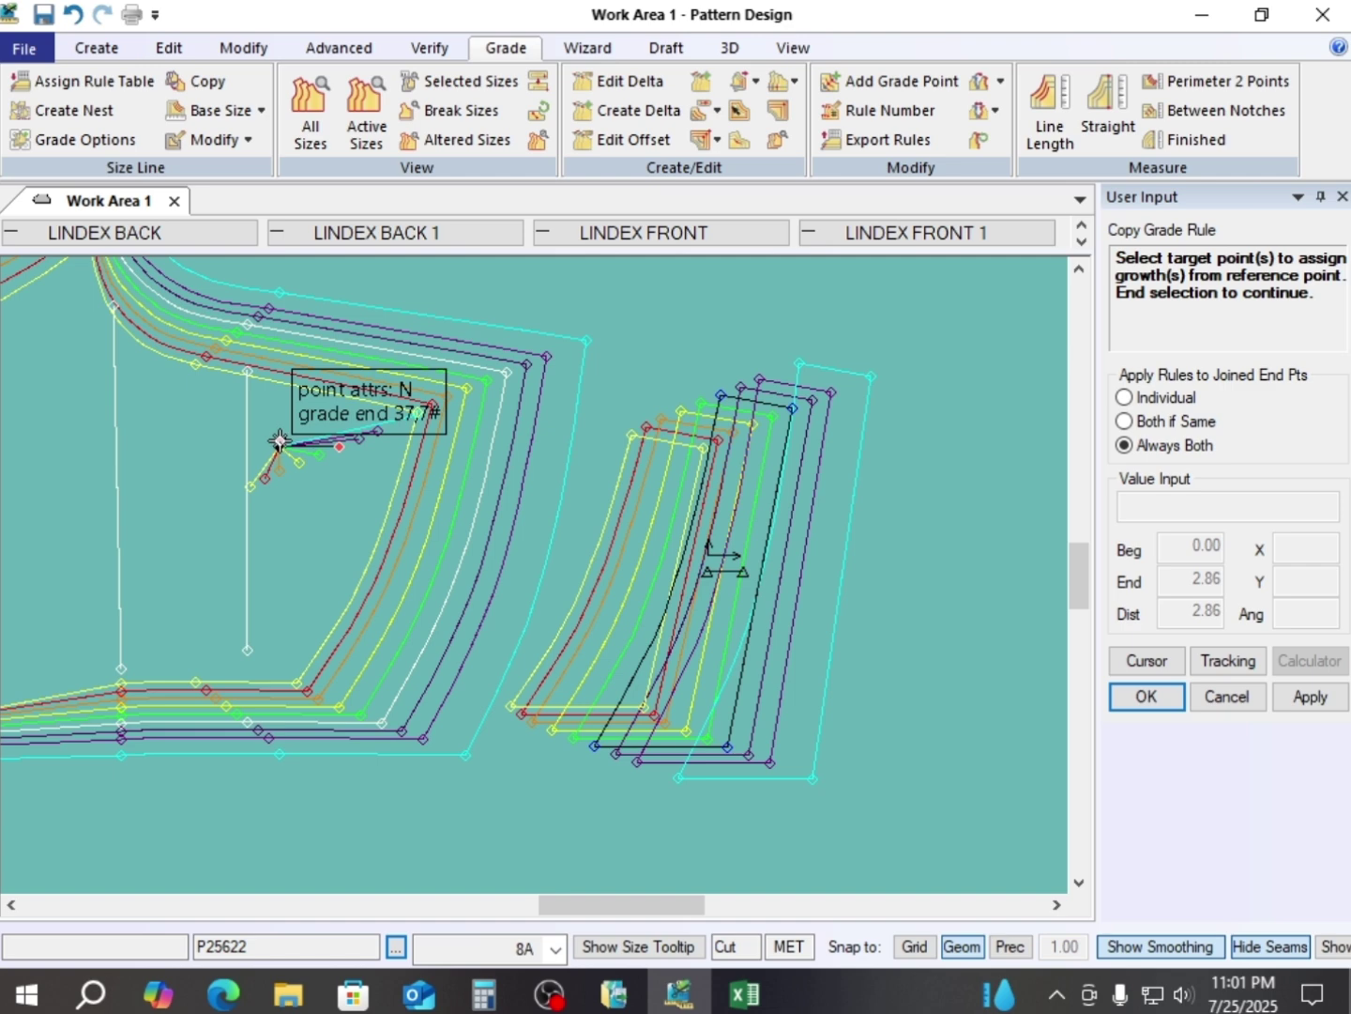
click(279, 441)
right_click(292, 404)
click(291, 404)
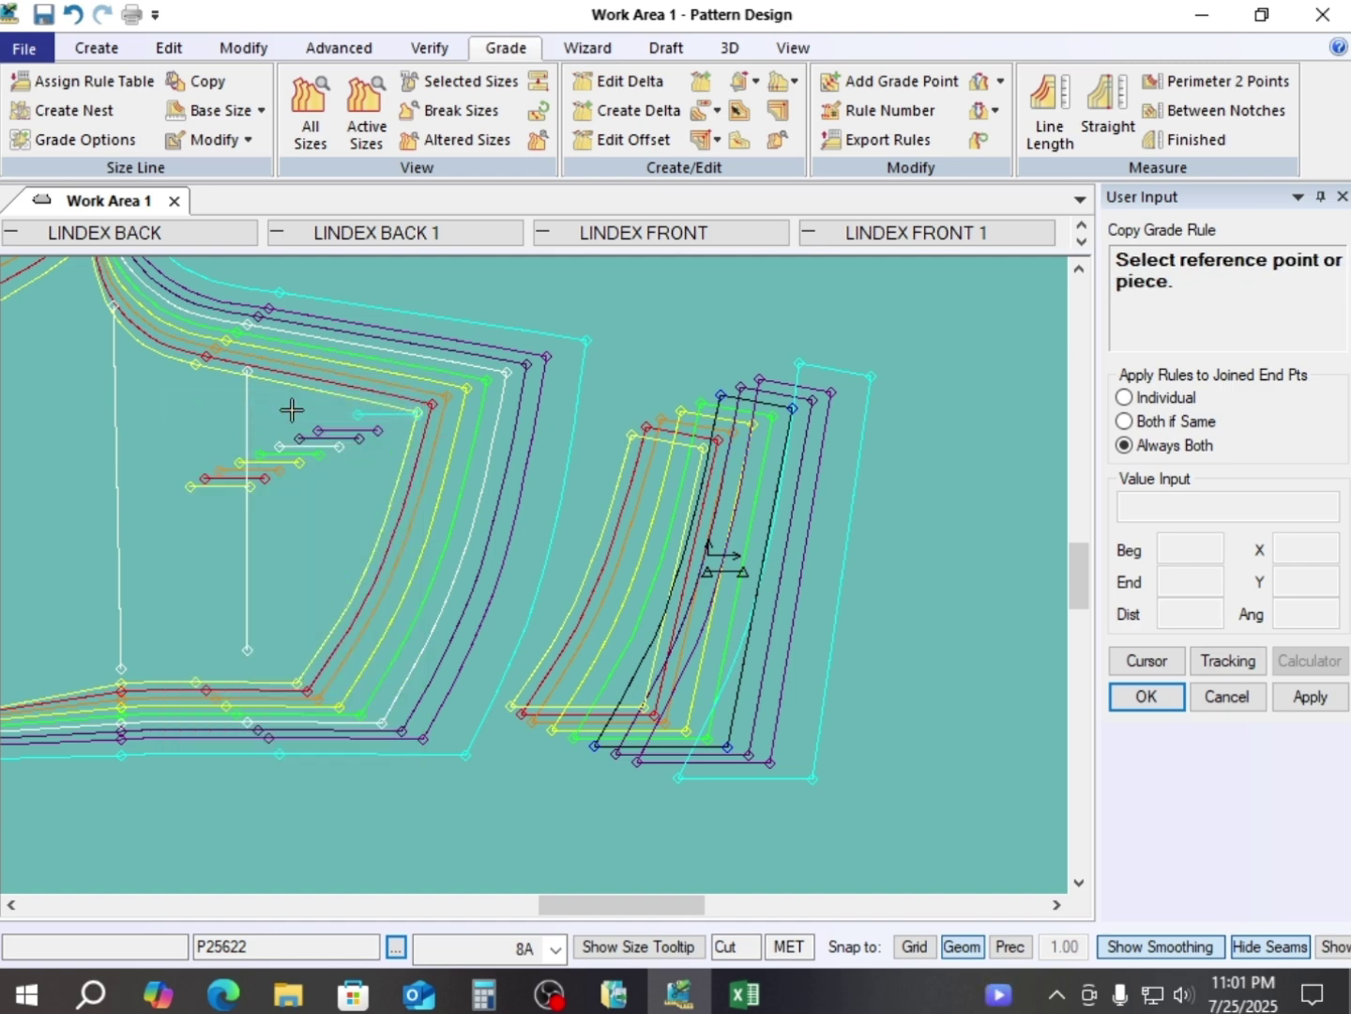
right_click(472, 330)
click(478, 331)
- Shift piece P25622 slightly left and restack its graded nest at the right endpoint of the short internal line
drag(478, 508, 410, 512)
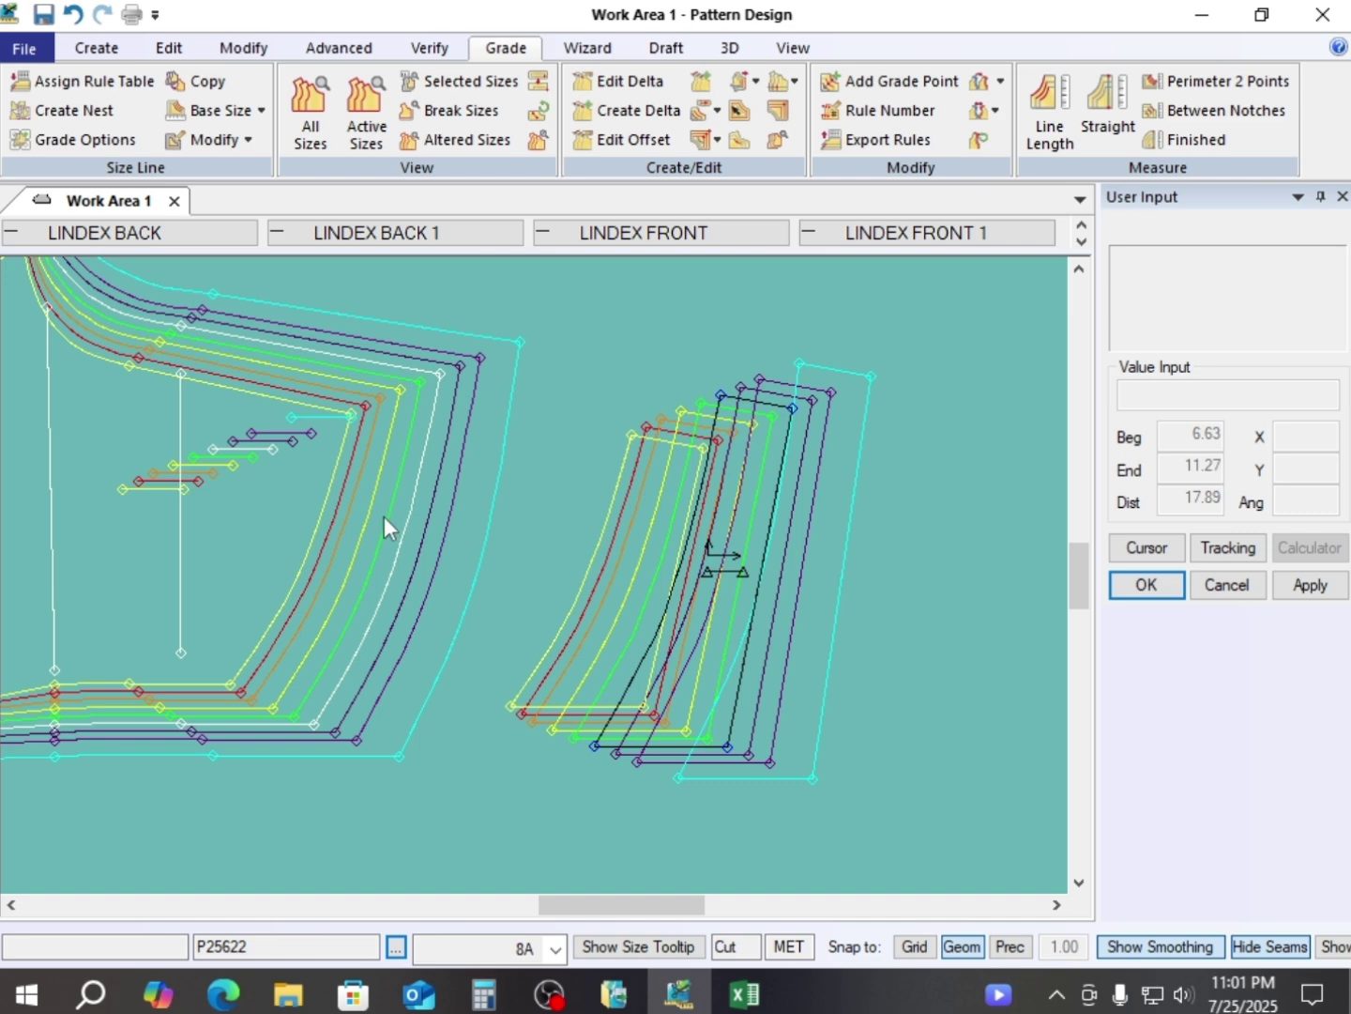
key(r)
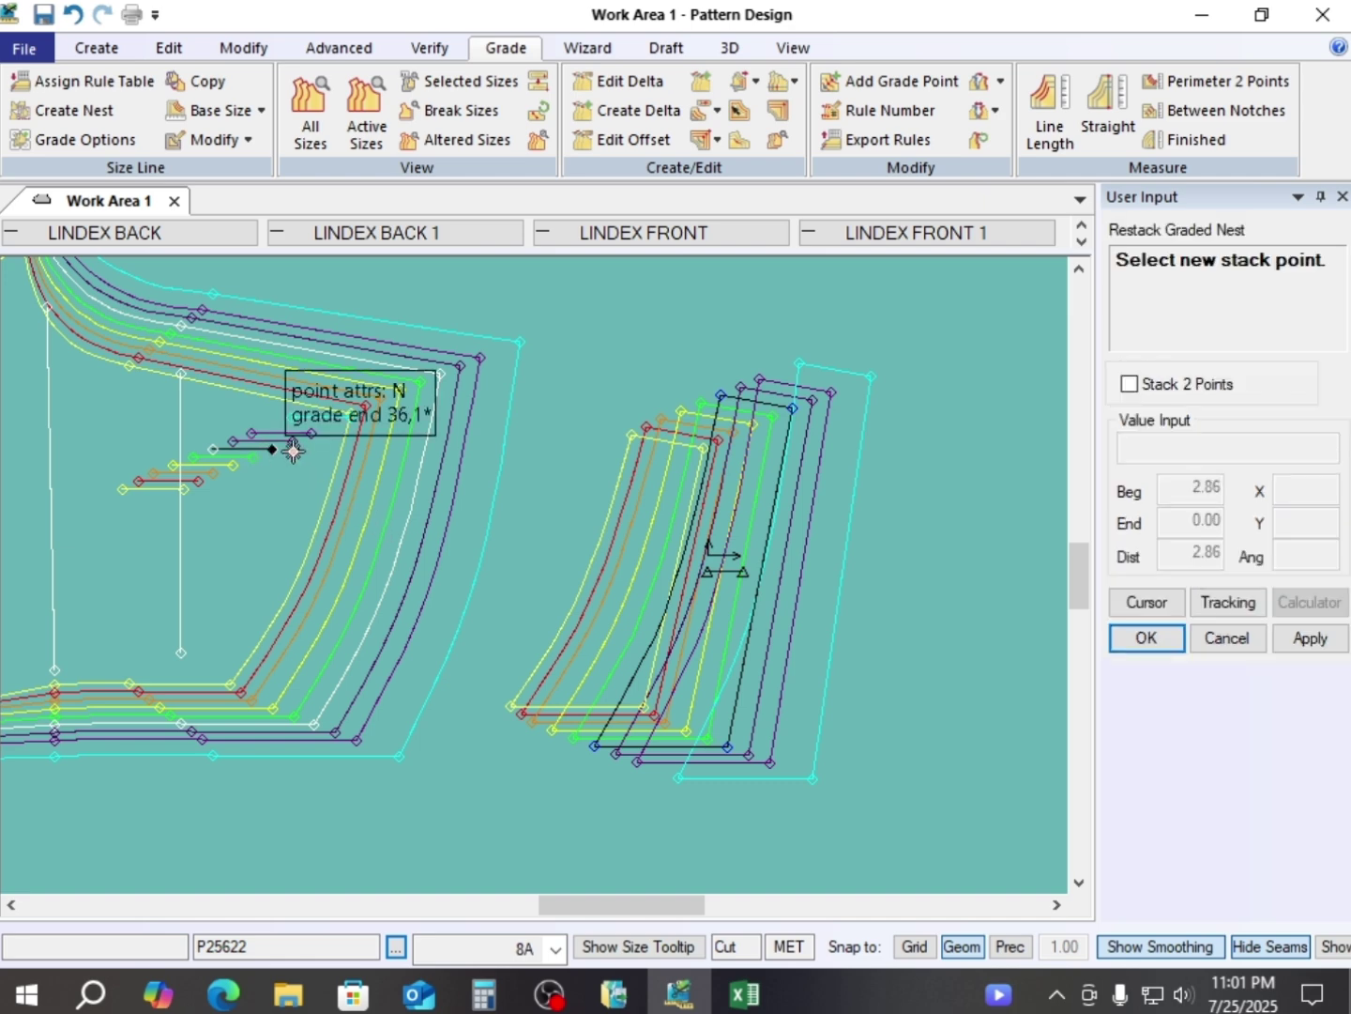
click(293, 451)
right_click(511, 368)
click(532, 372)
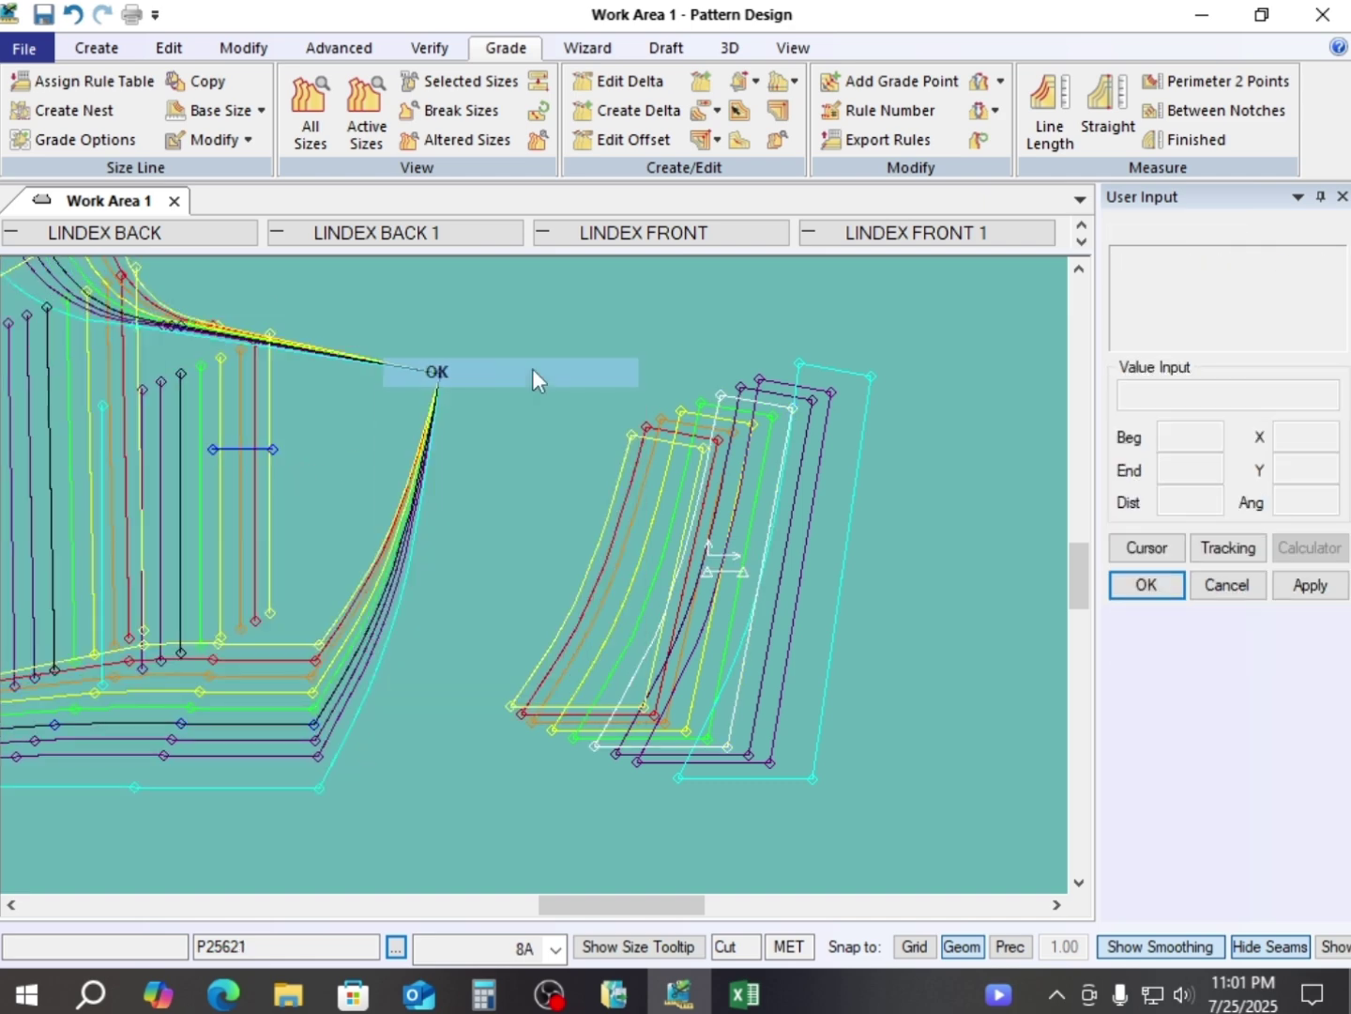
- Move piece P25622 slightly up and right, and align the small panel P25621 beside its hem
drag(330, 623, 376, 574)
scroll(368, 612, down, 1)
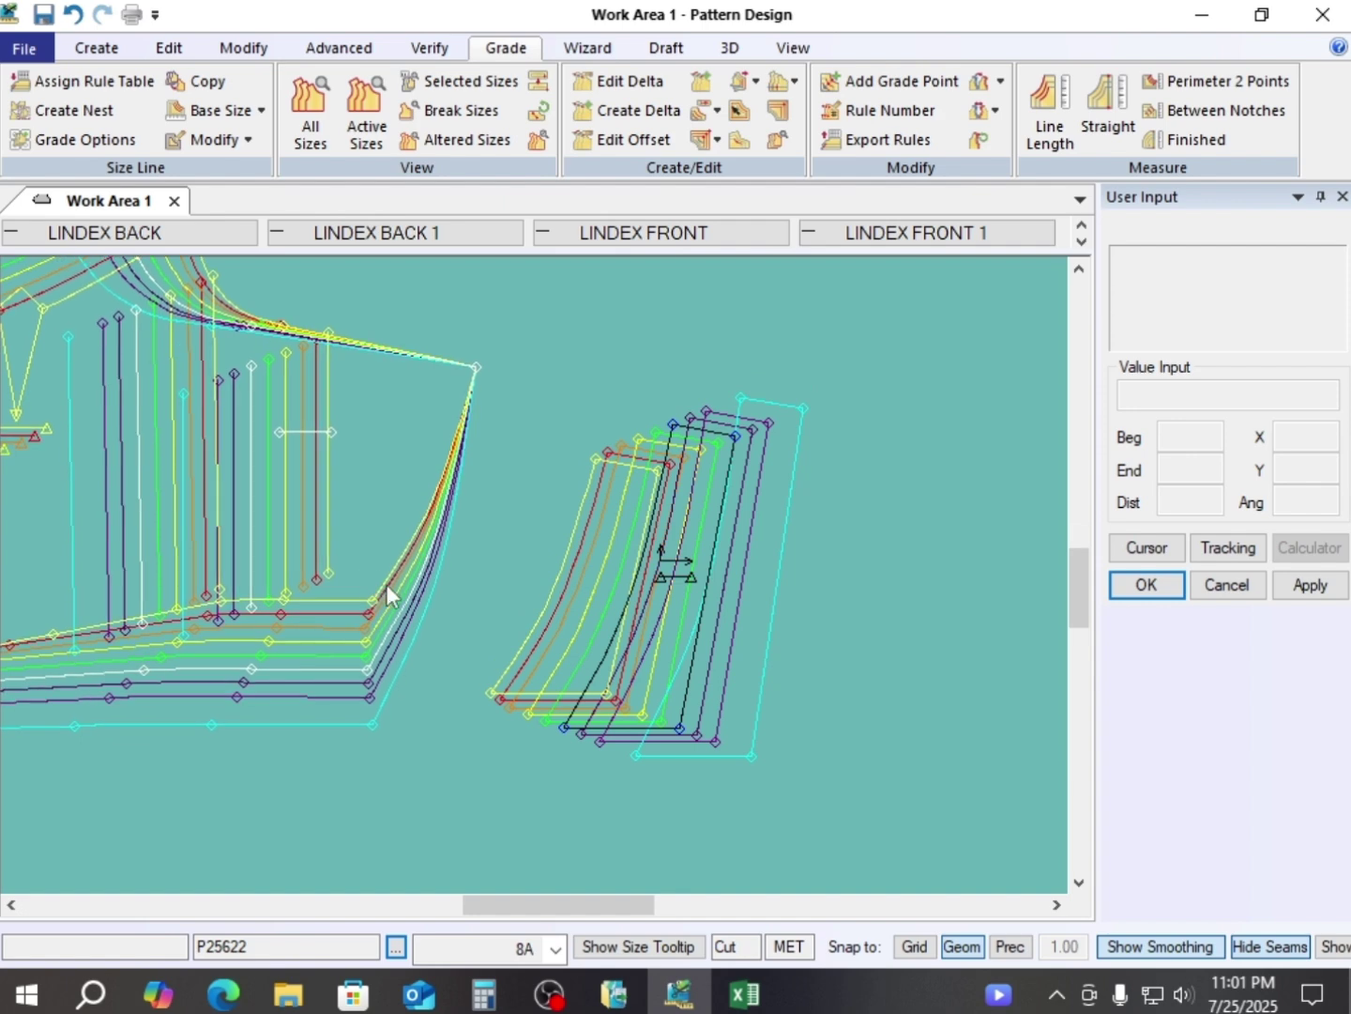
drag(659, 607, 664, 565)
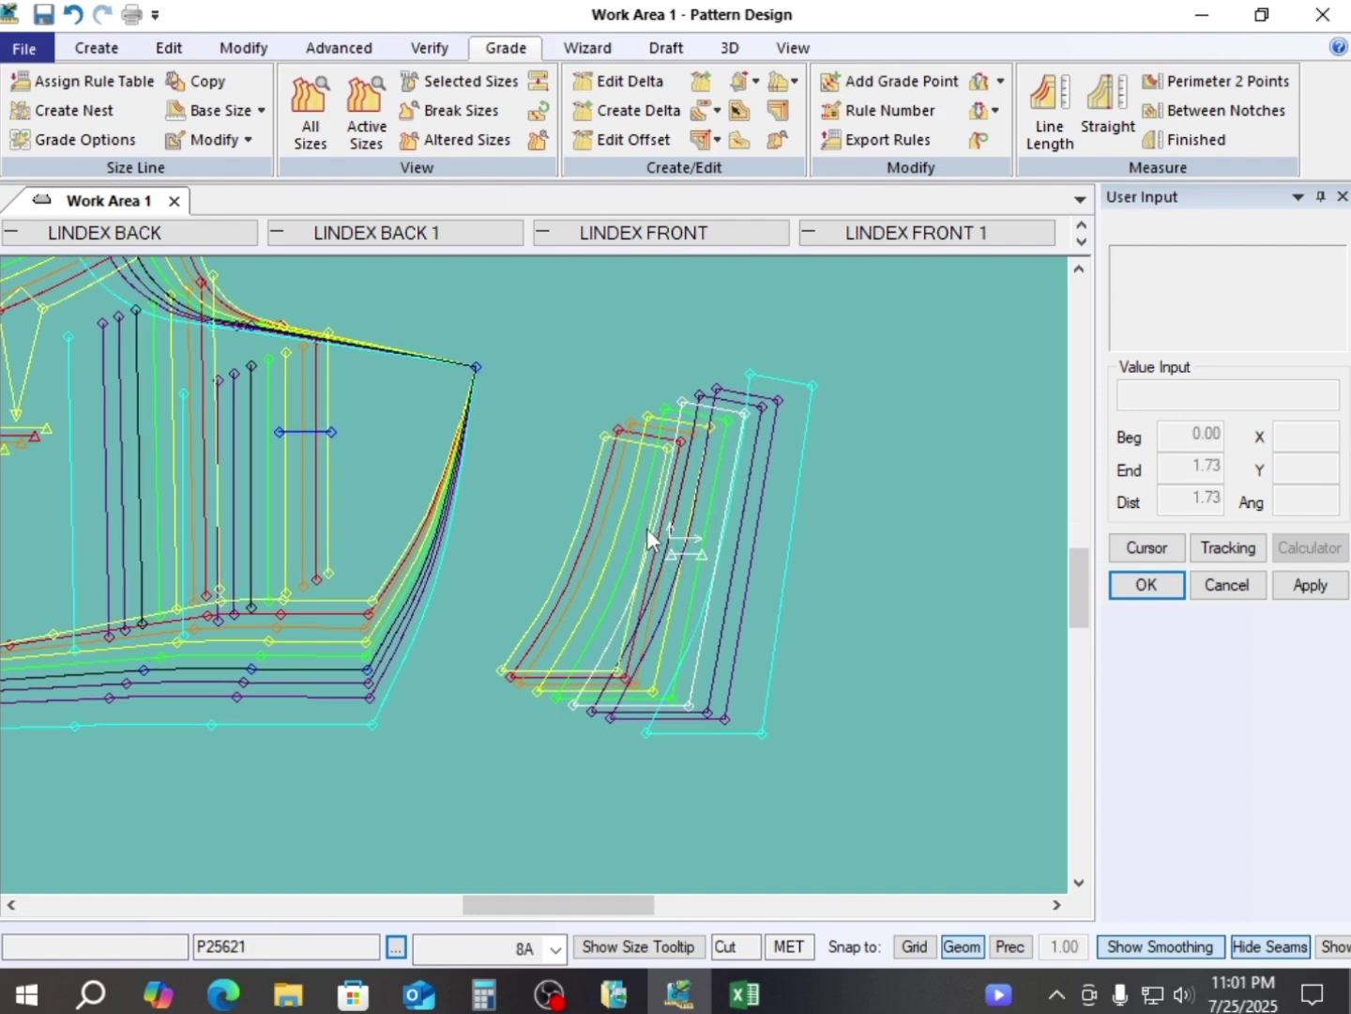
scroll(652, 535, up, 1)
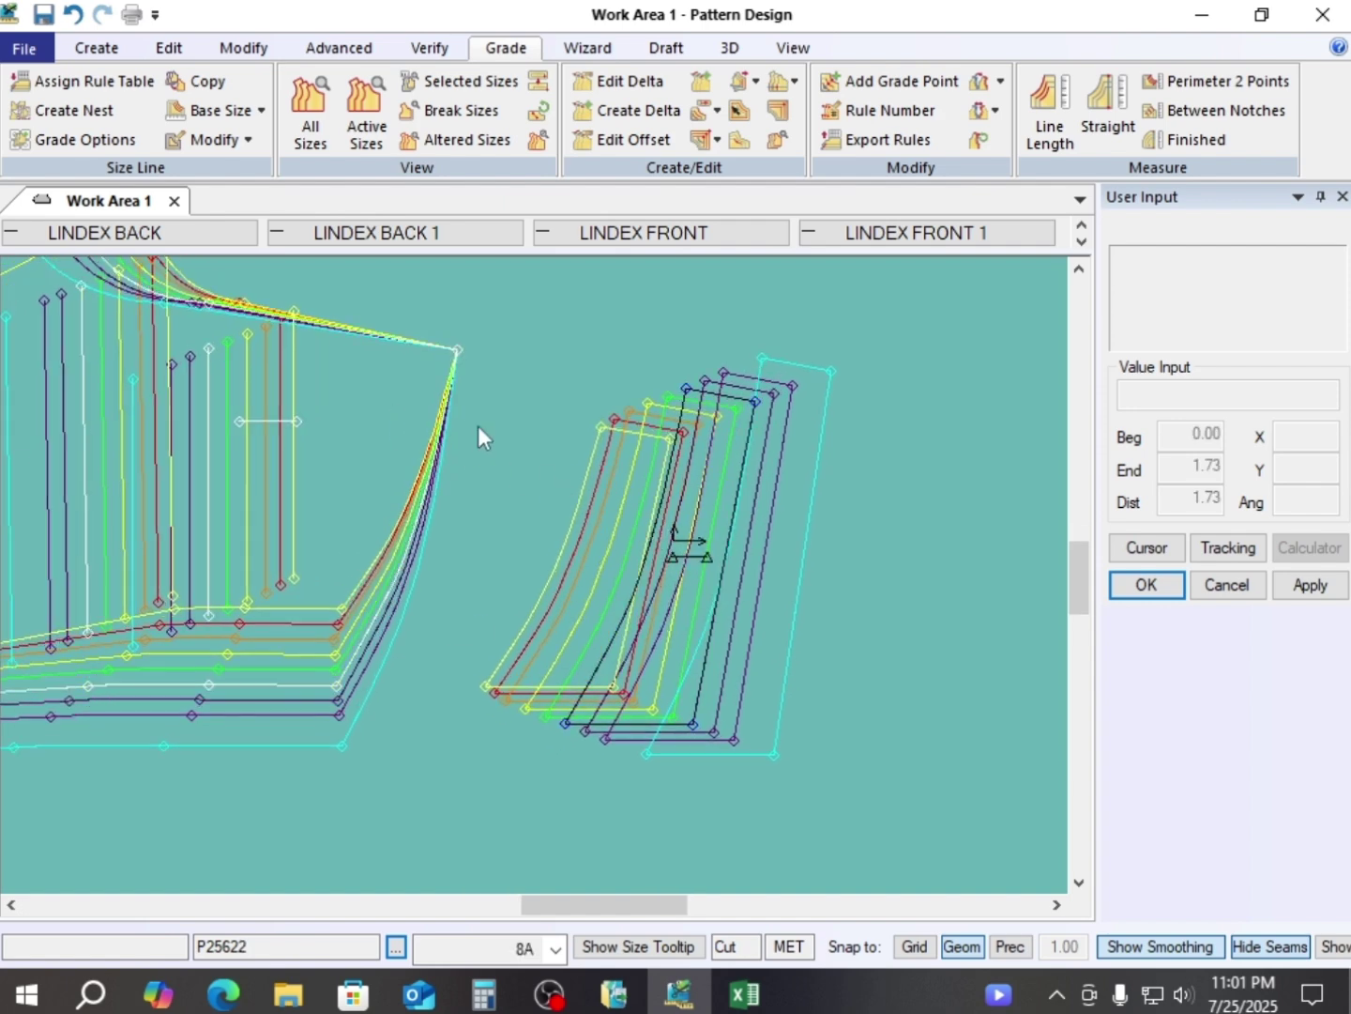
mouse_move(728, 475)
mouse_down()
mouse_move(716, 455)
mouse_move(730, 503)
mouse_up()
scroll(363, 391, up, 2)
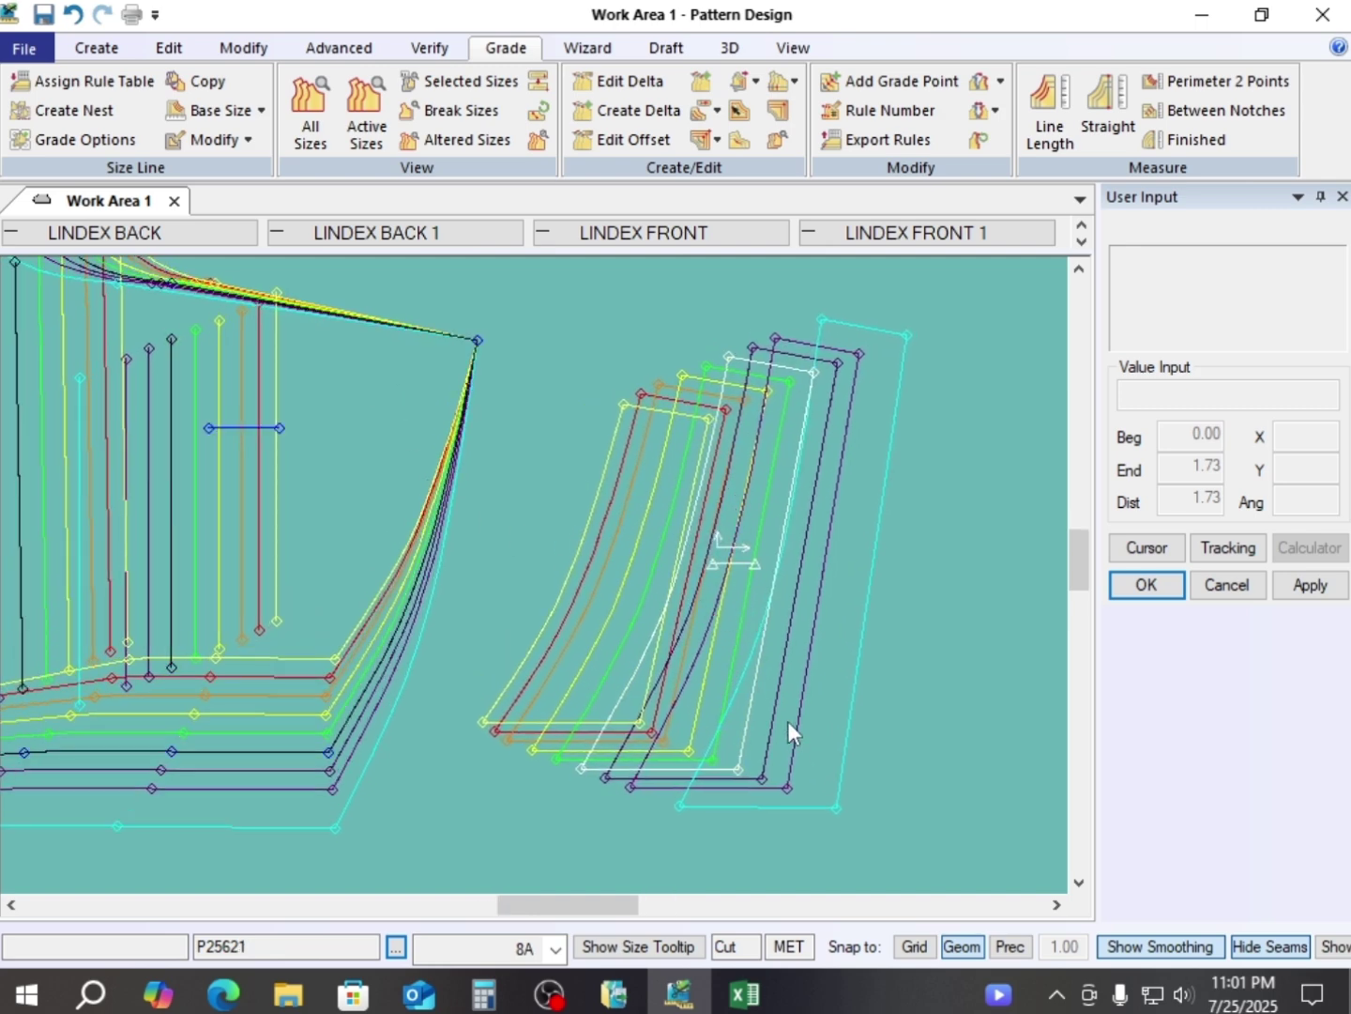
- Restack the graded nest of panel P25621 on its lower right corner and place the panel closer to piece P25622's hem
click(755, 743)
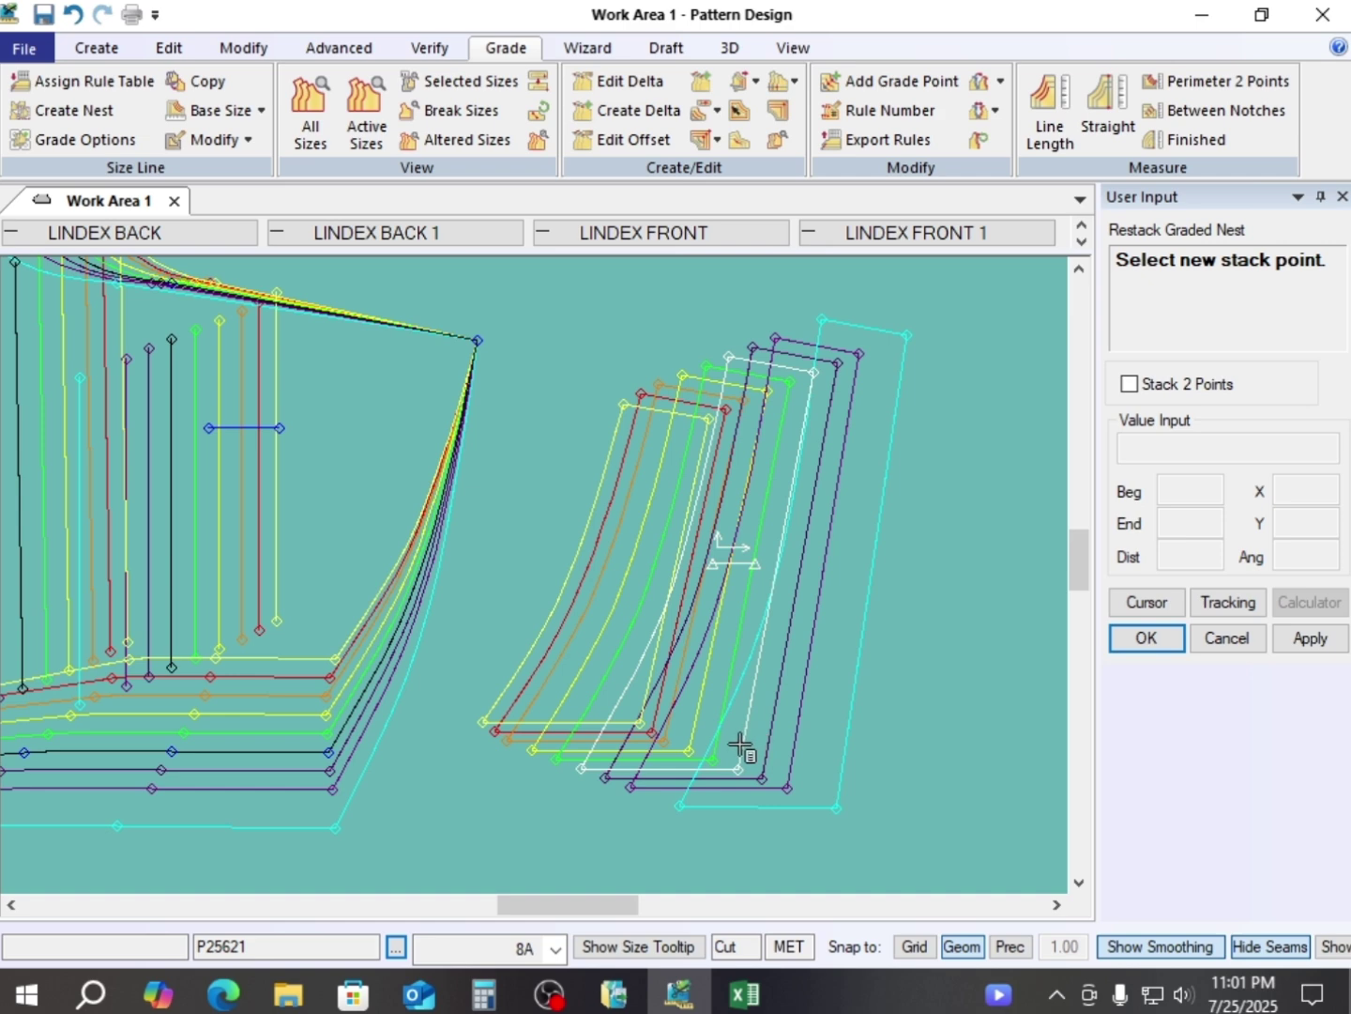
click(742, 763)
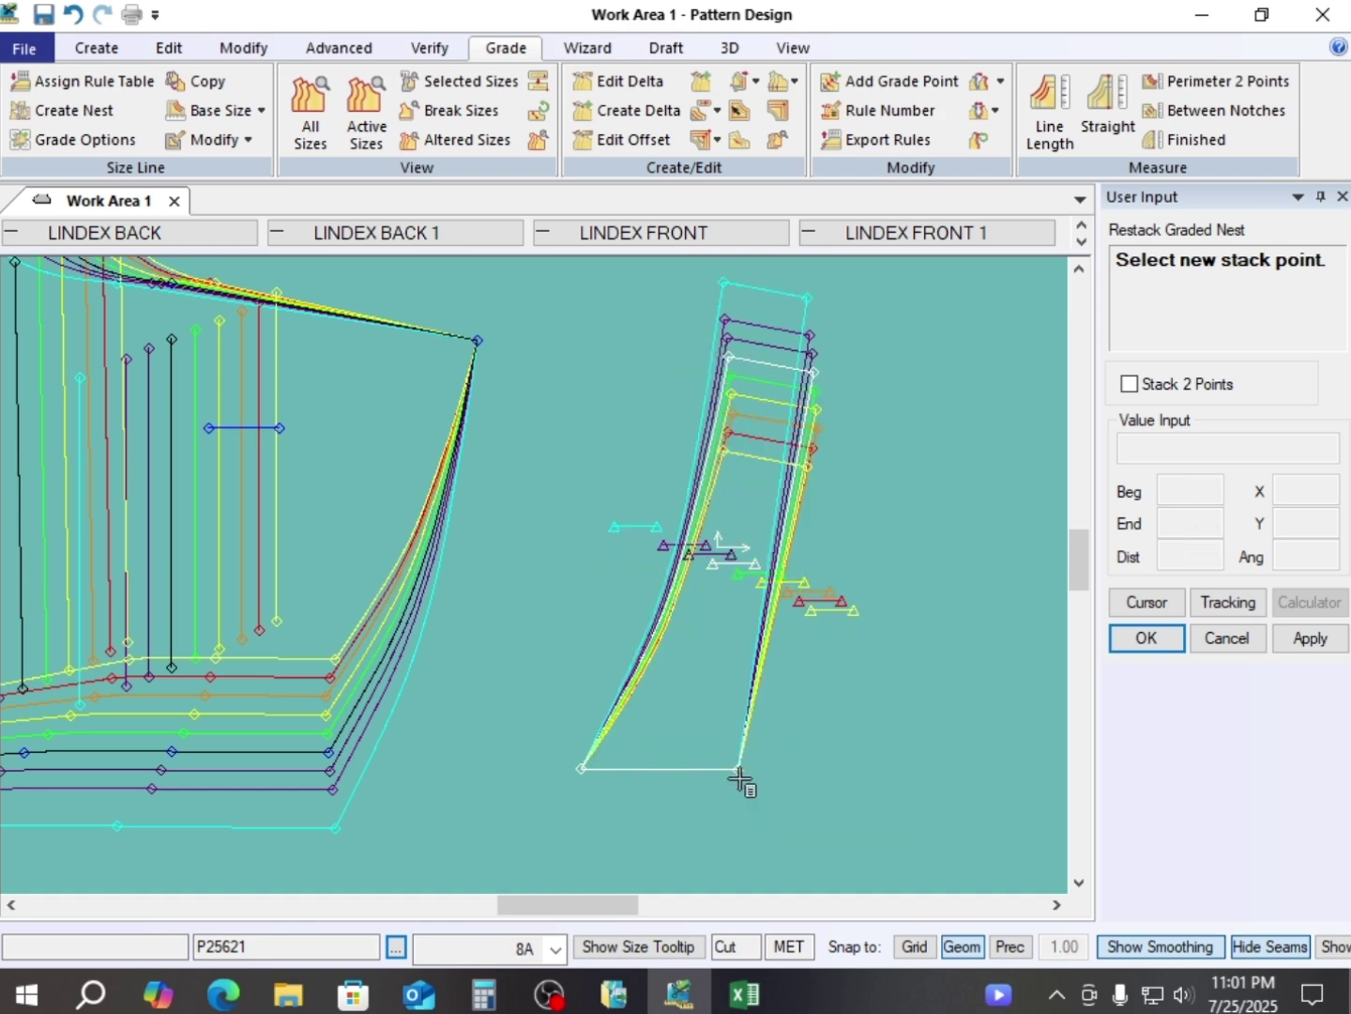
right_click(577, 447)
click(578, 451)
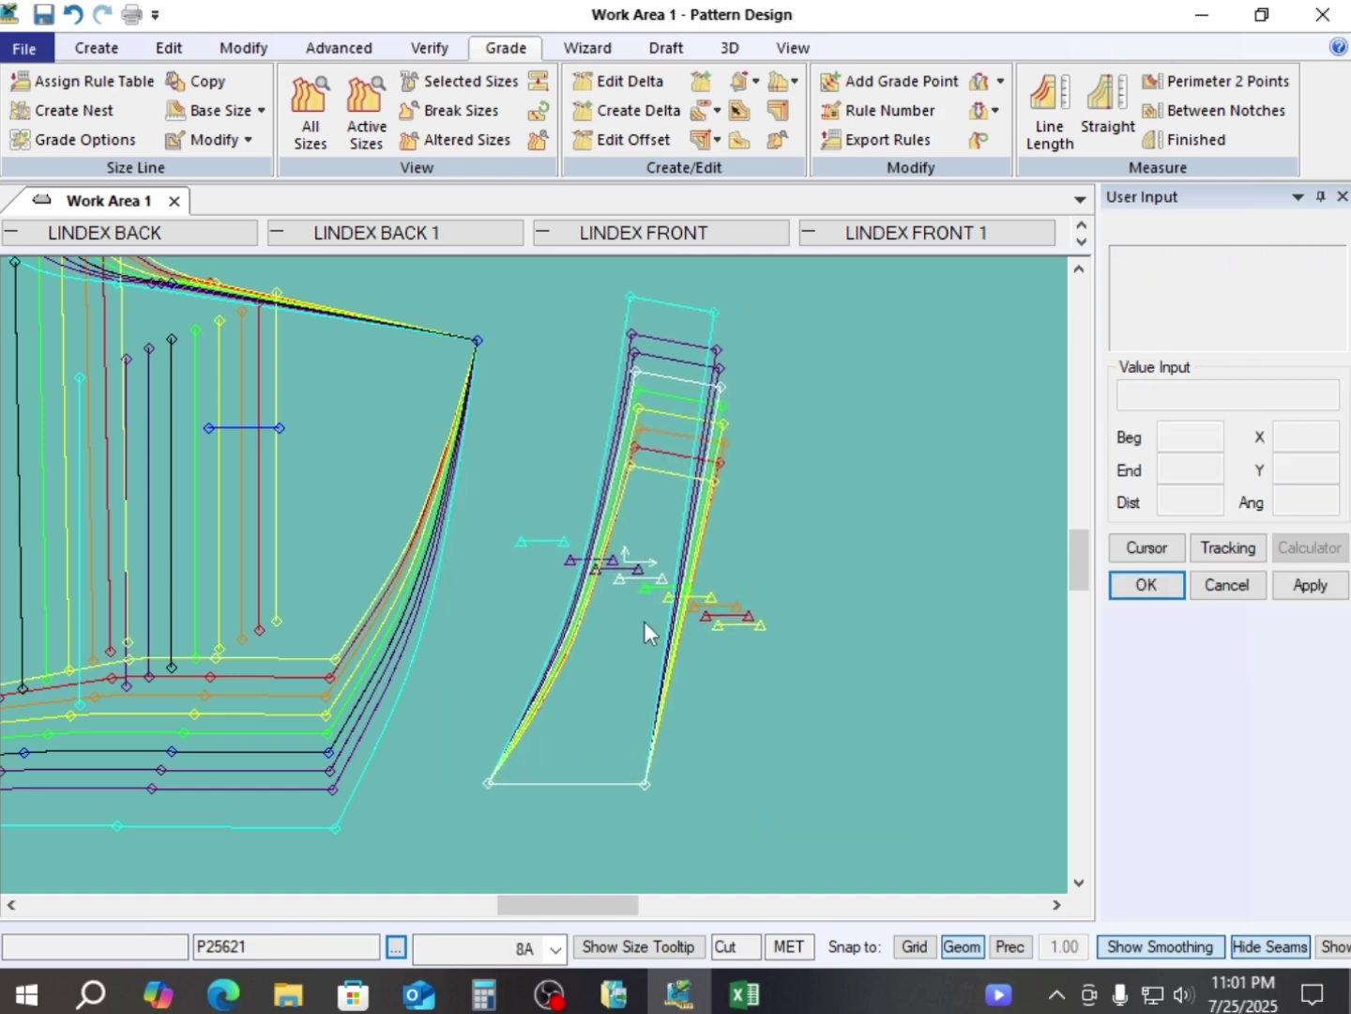
drag(630, 699, 632, 706)
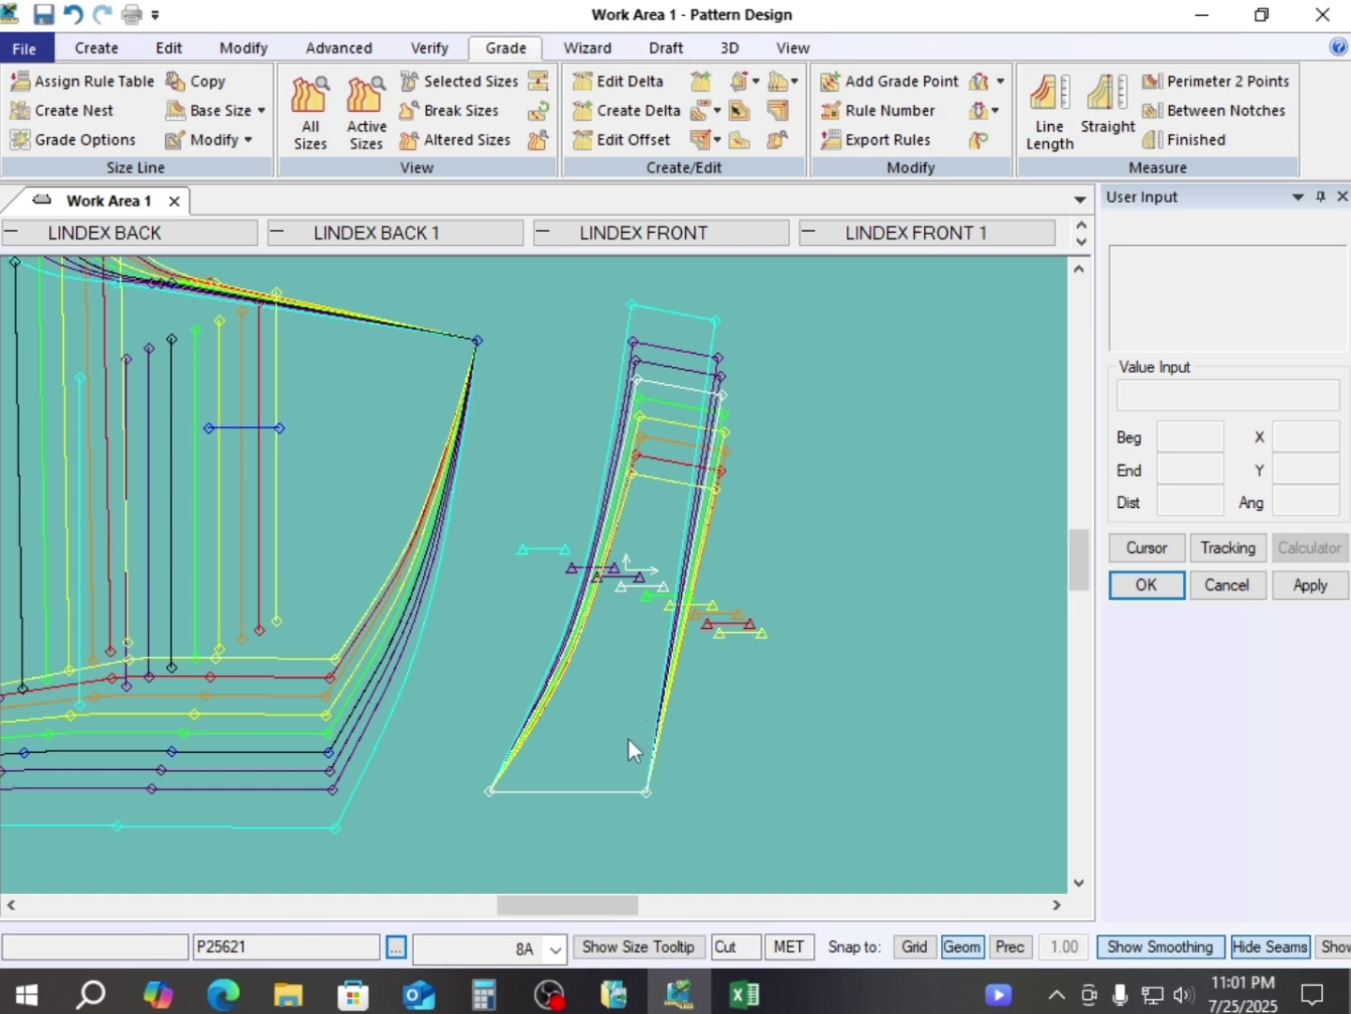
- Edit the grade delta of panel P25621's lower left corner, setting Delta X to -0.5 for the 5A - 6A break
key(alt+e)
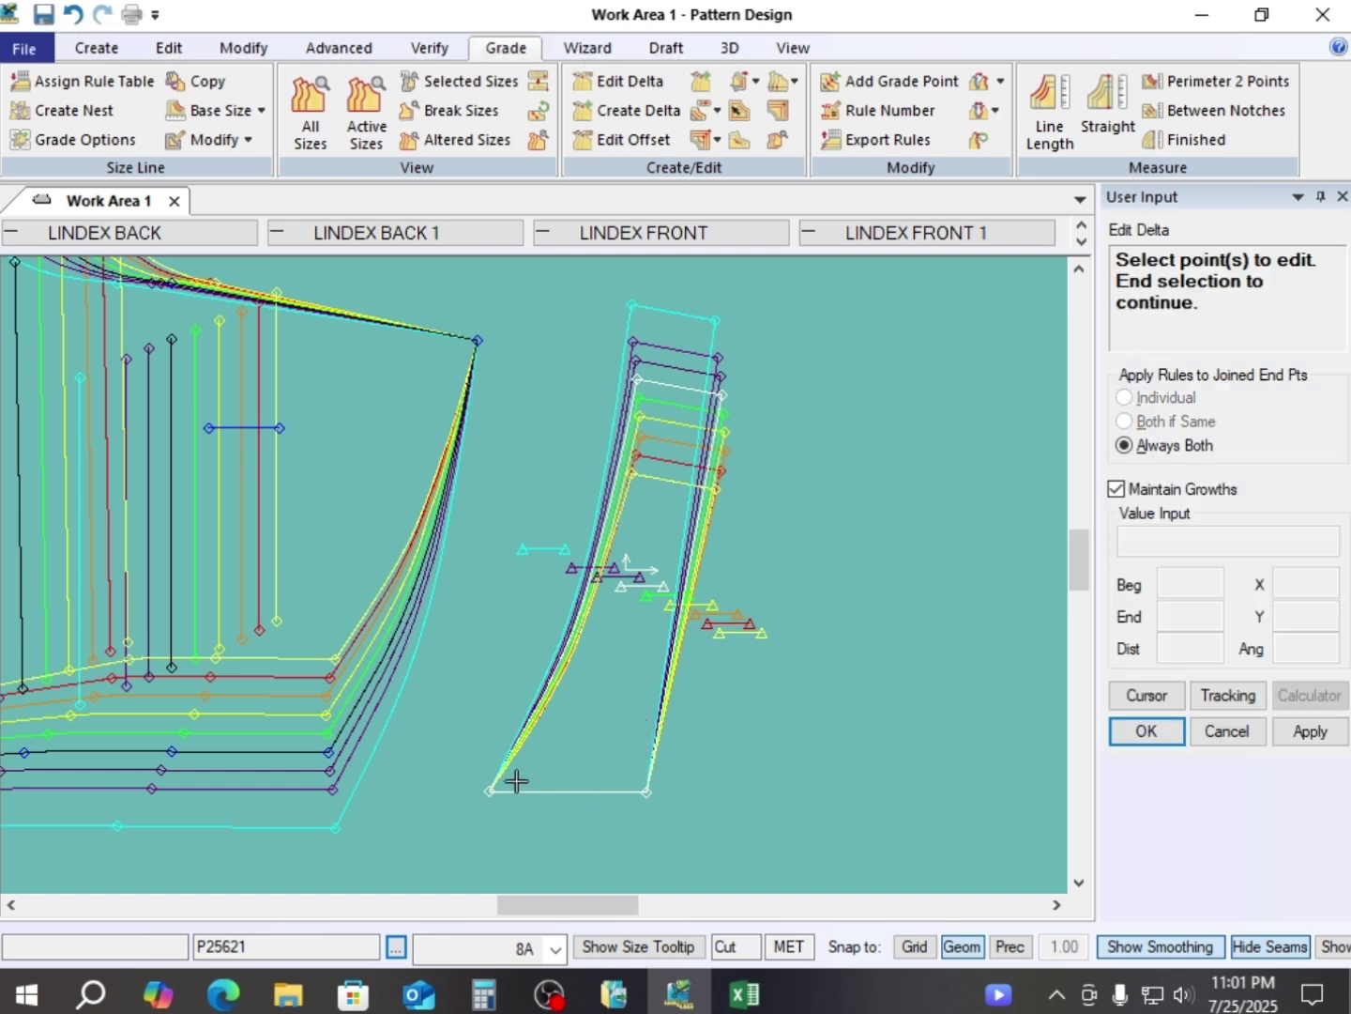
click(487, 784)
right_click(401, 589)
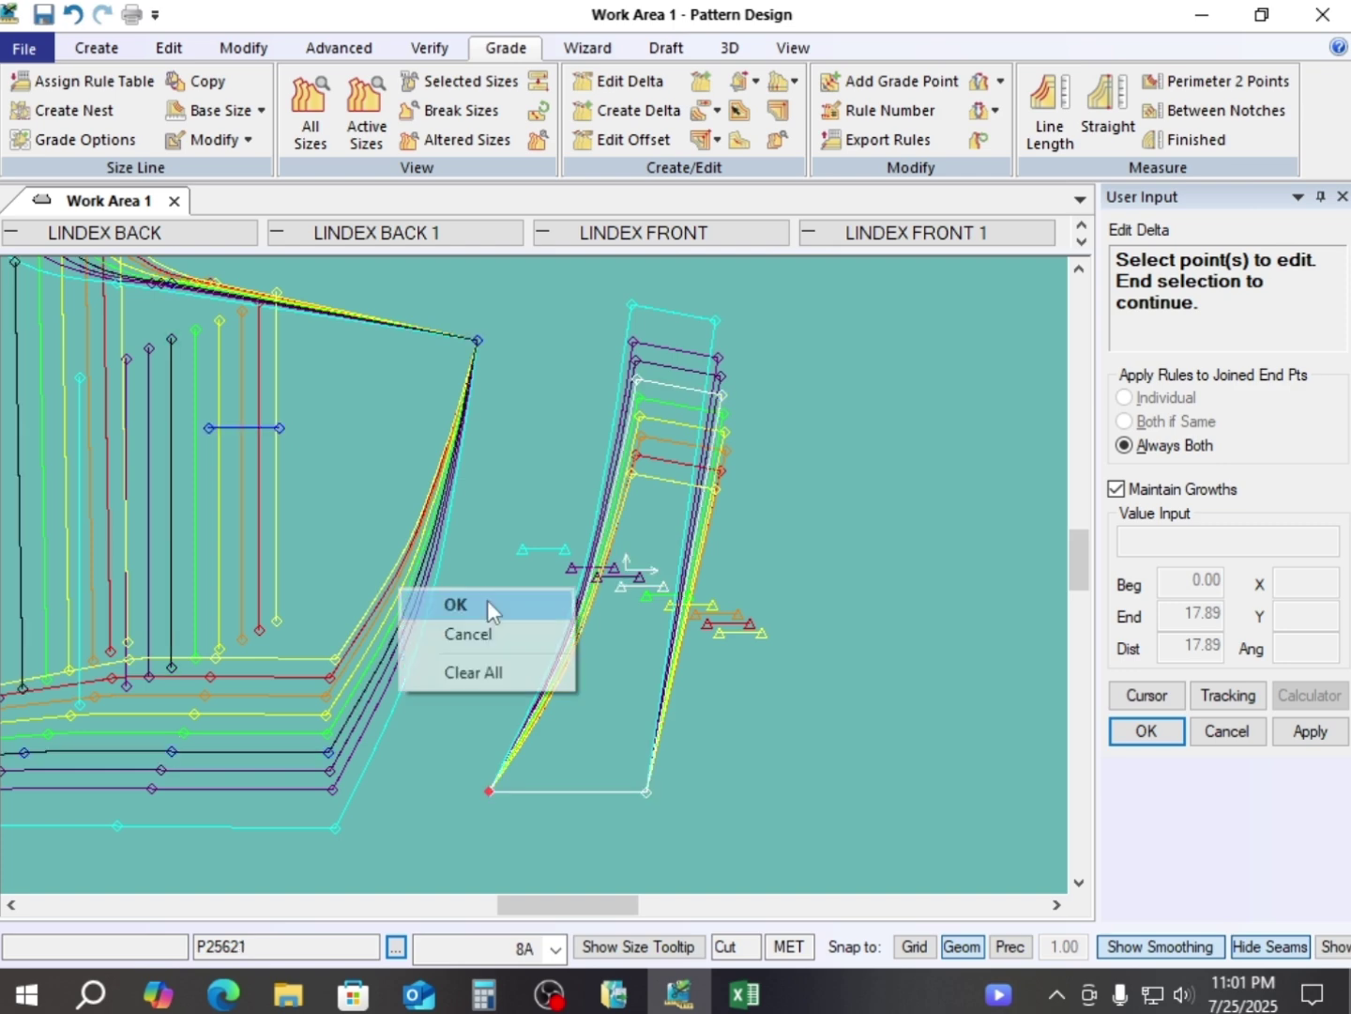
click(487, 600)
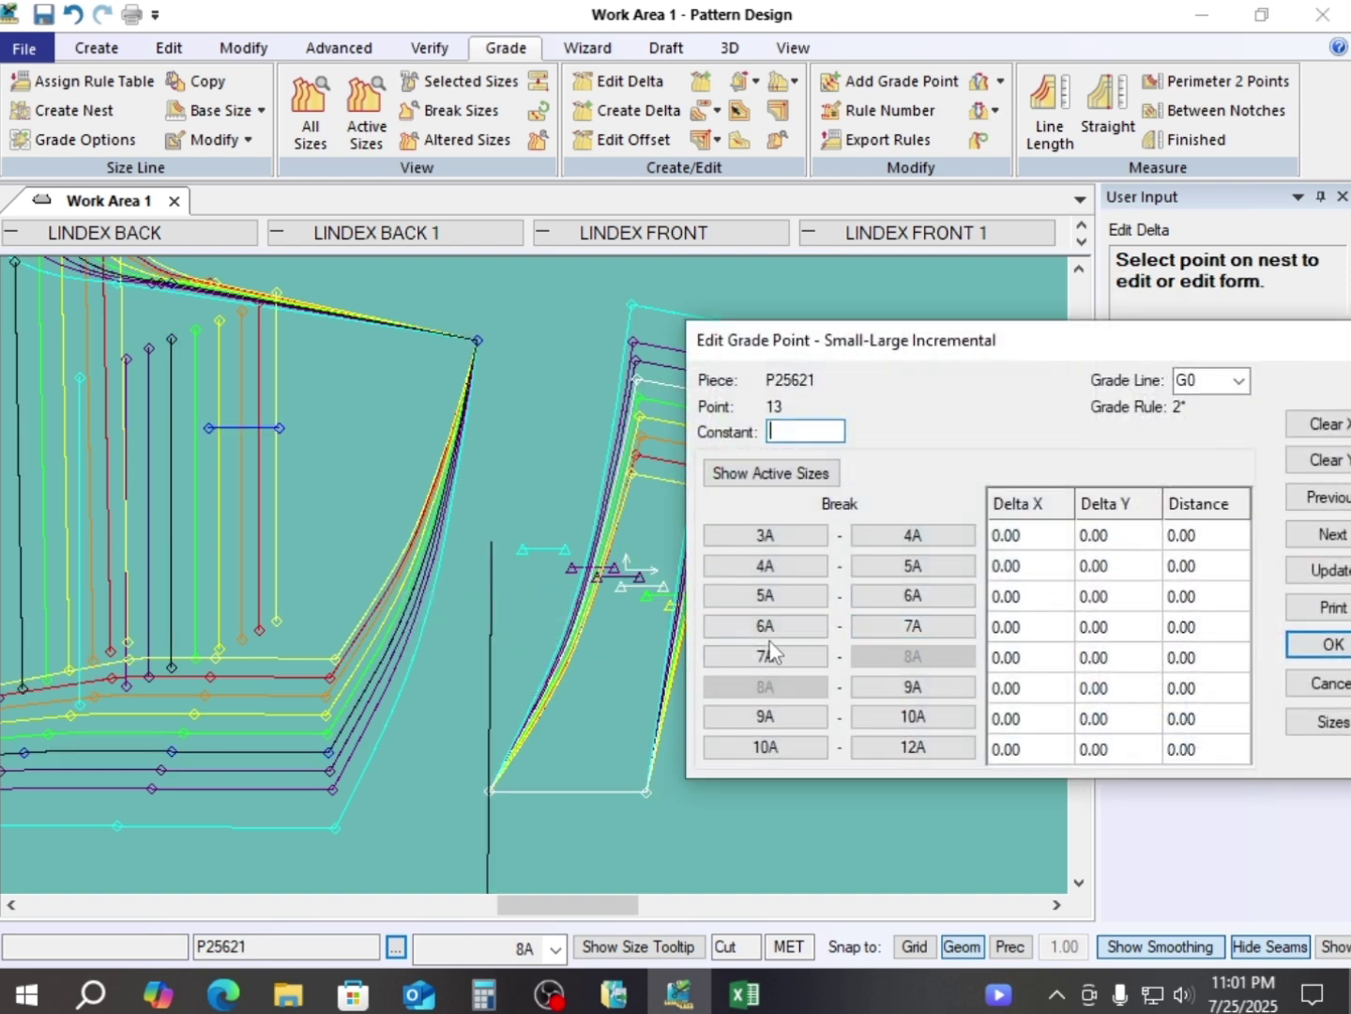
click(1038, 597)
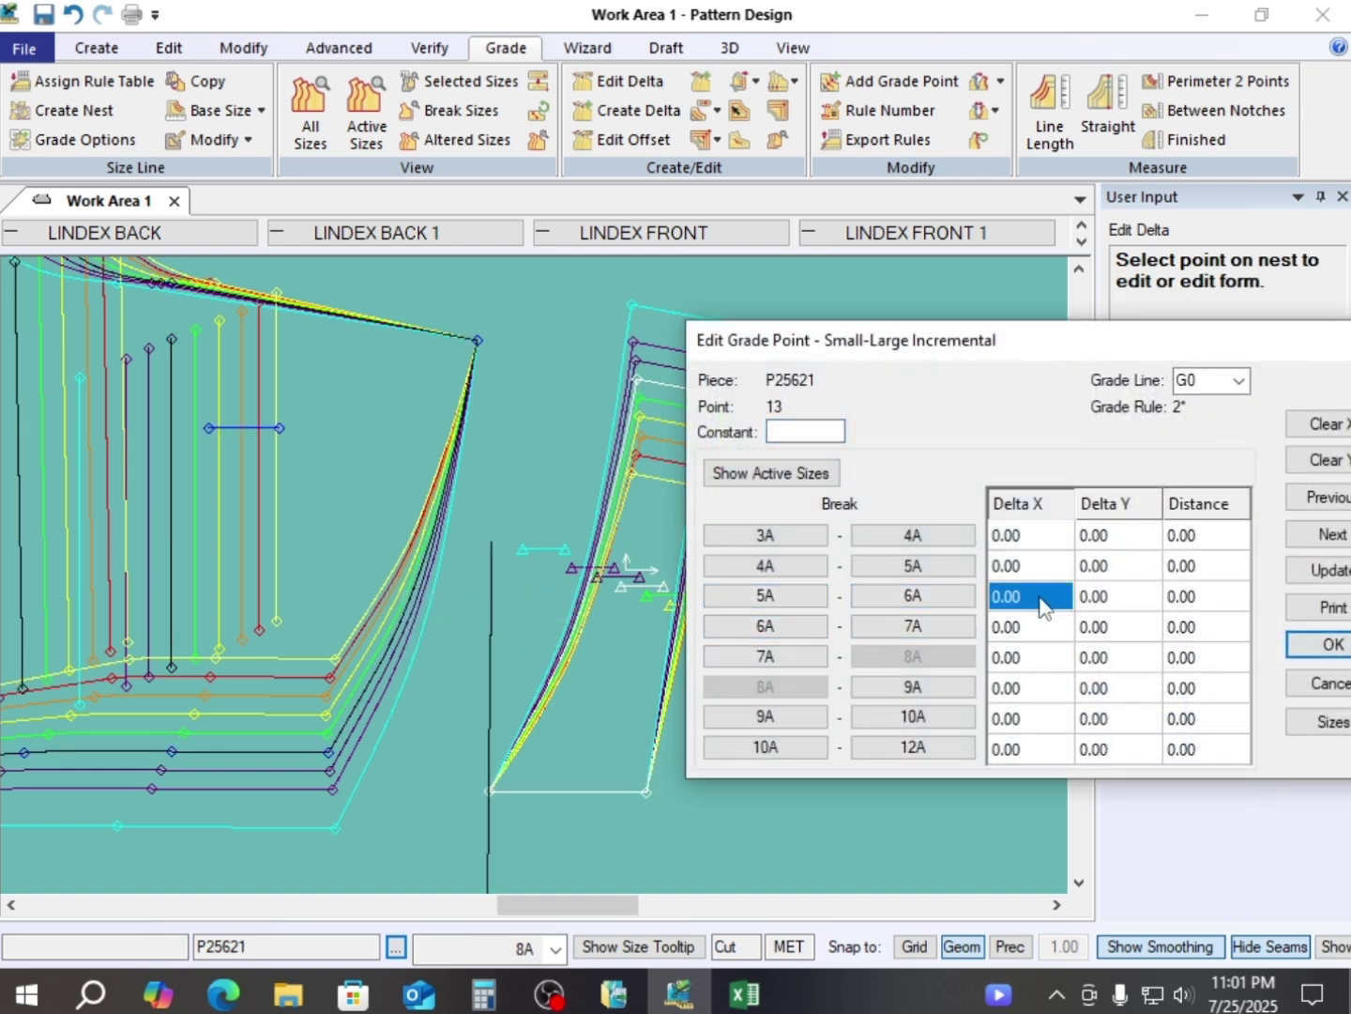
text(-.5)
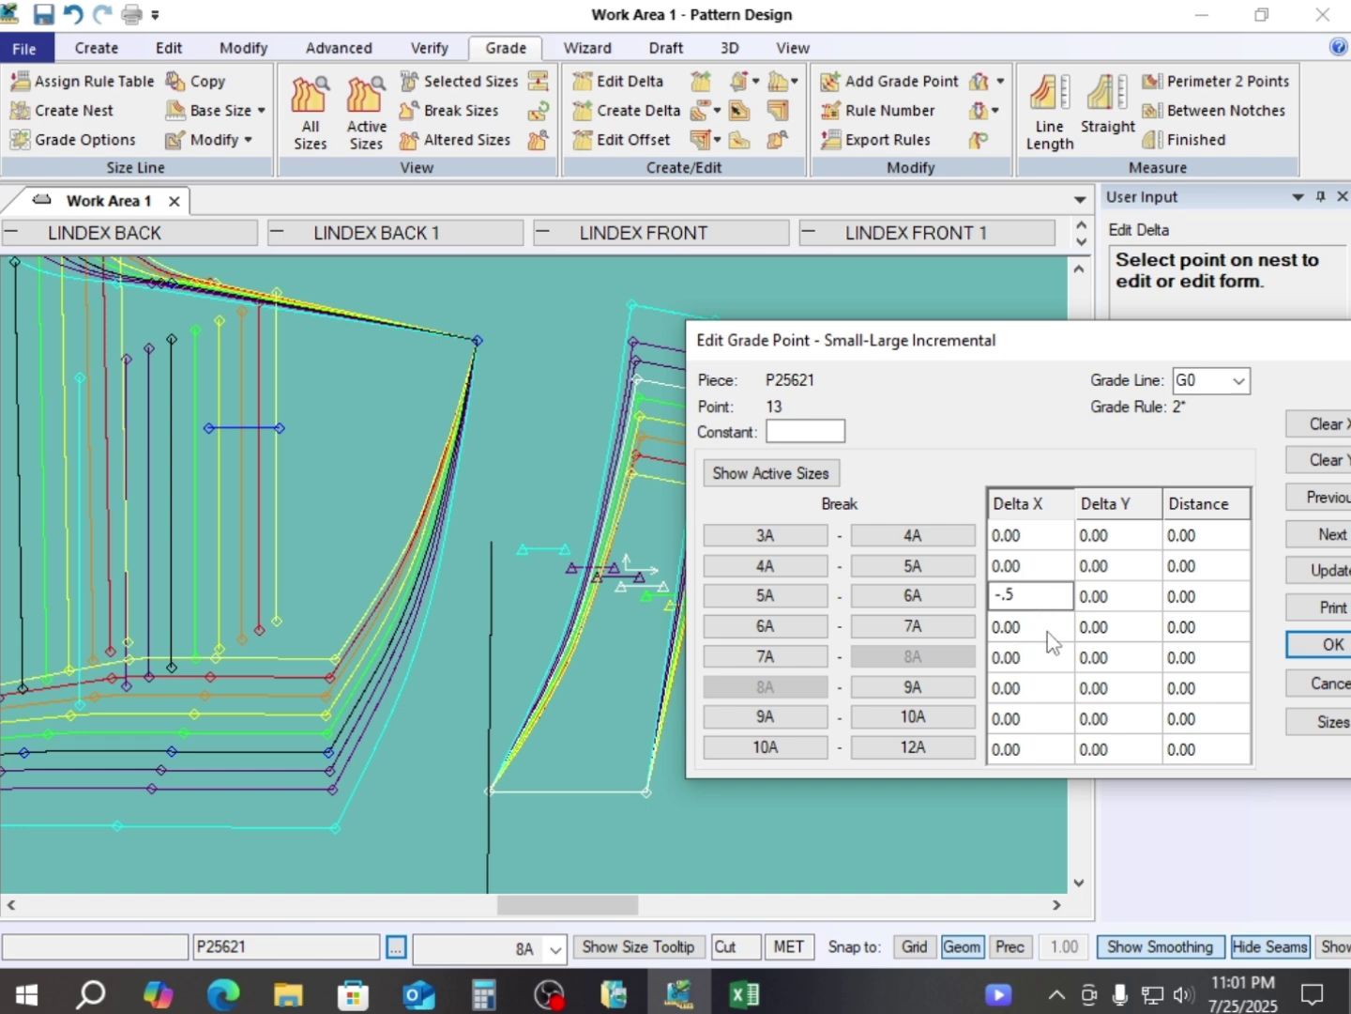
click(1049, 632)
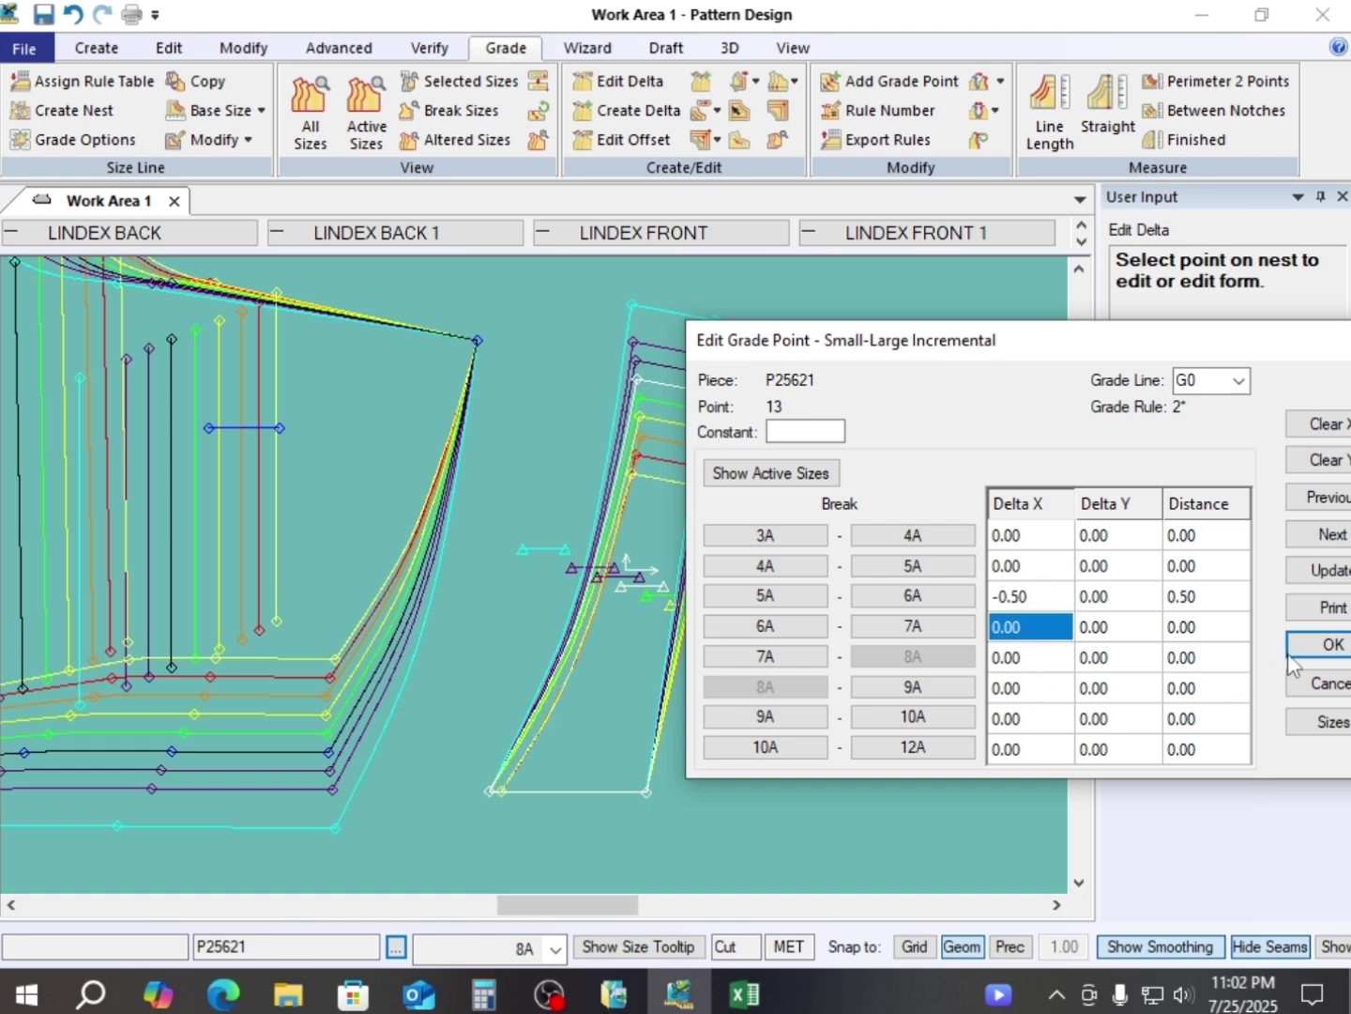
click(1326, 644)
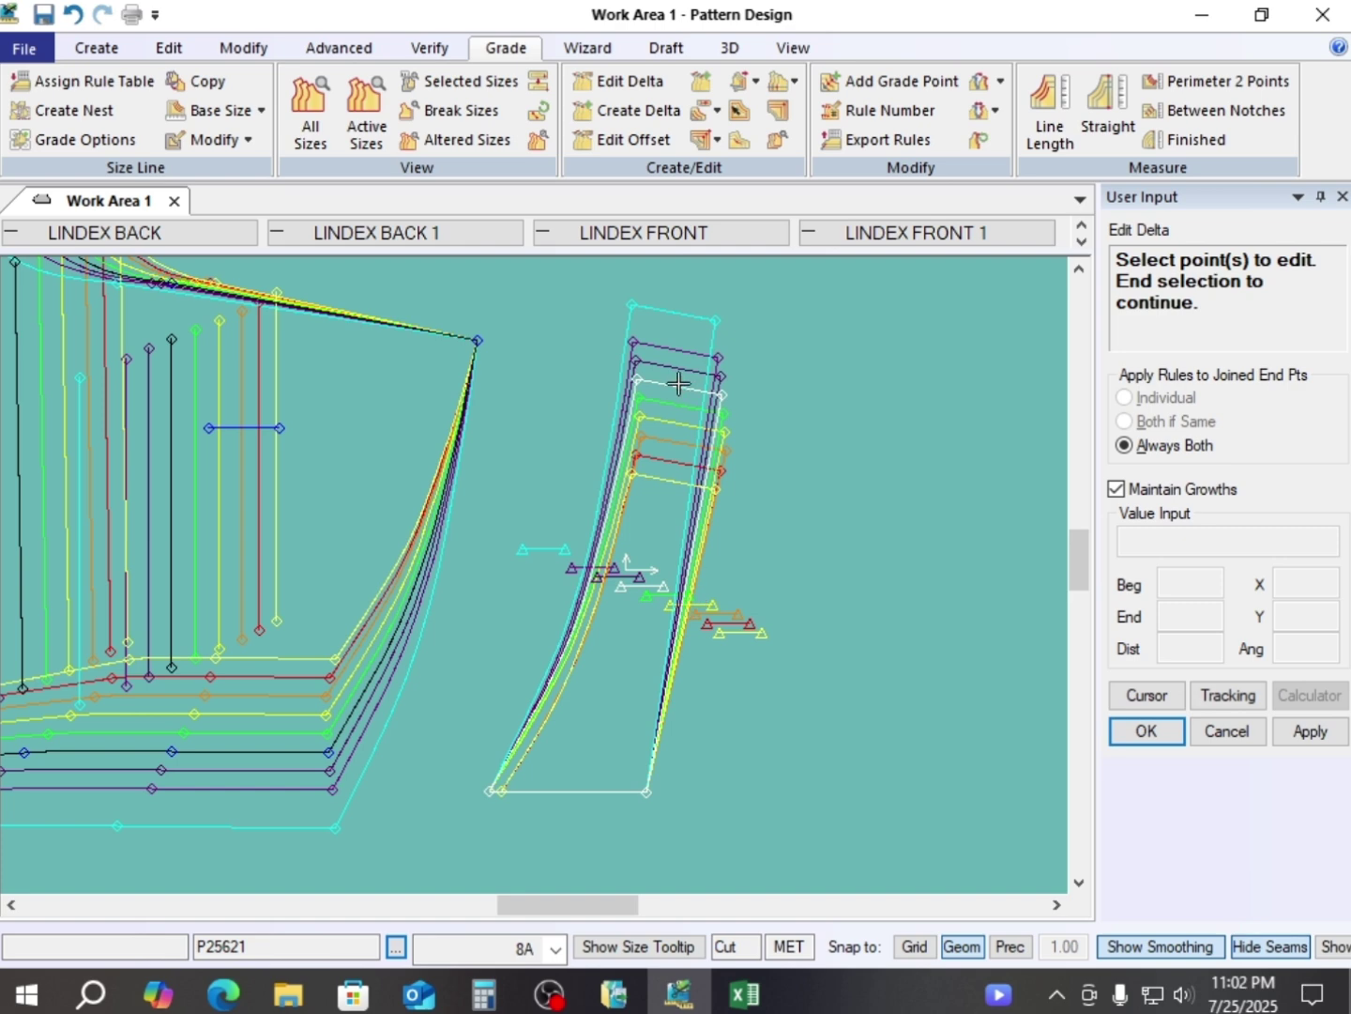
- Examine the grade deltas of panel P25621's upper left corner
click(678, 383)
right_click(800, 358)
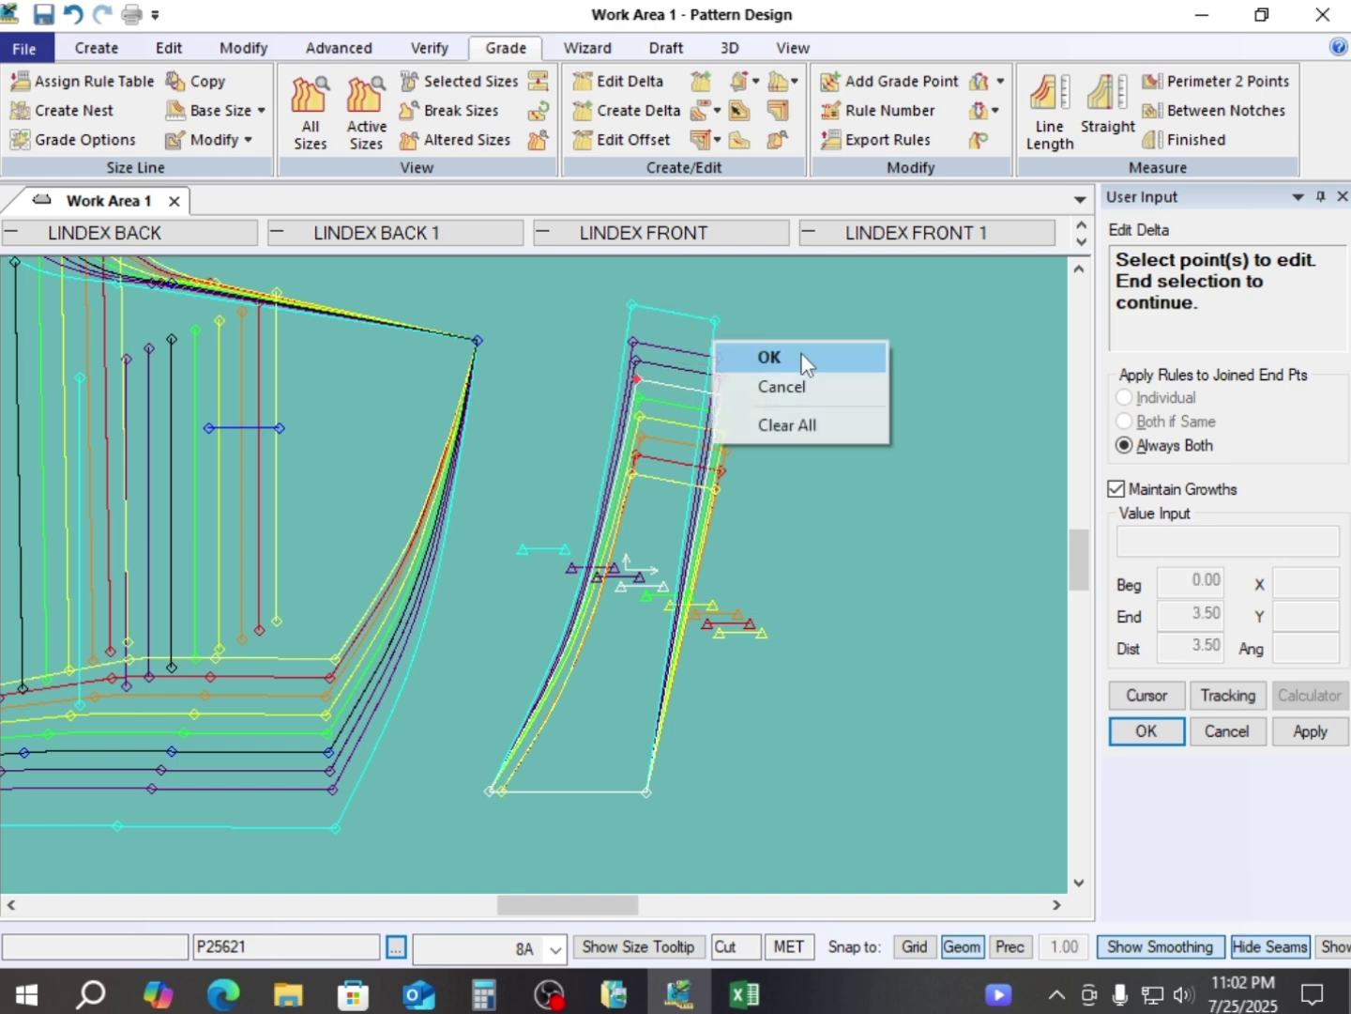
click(801, 357)
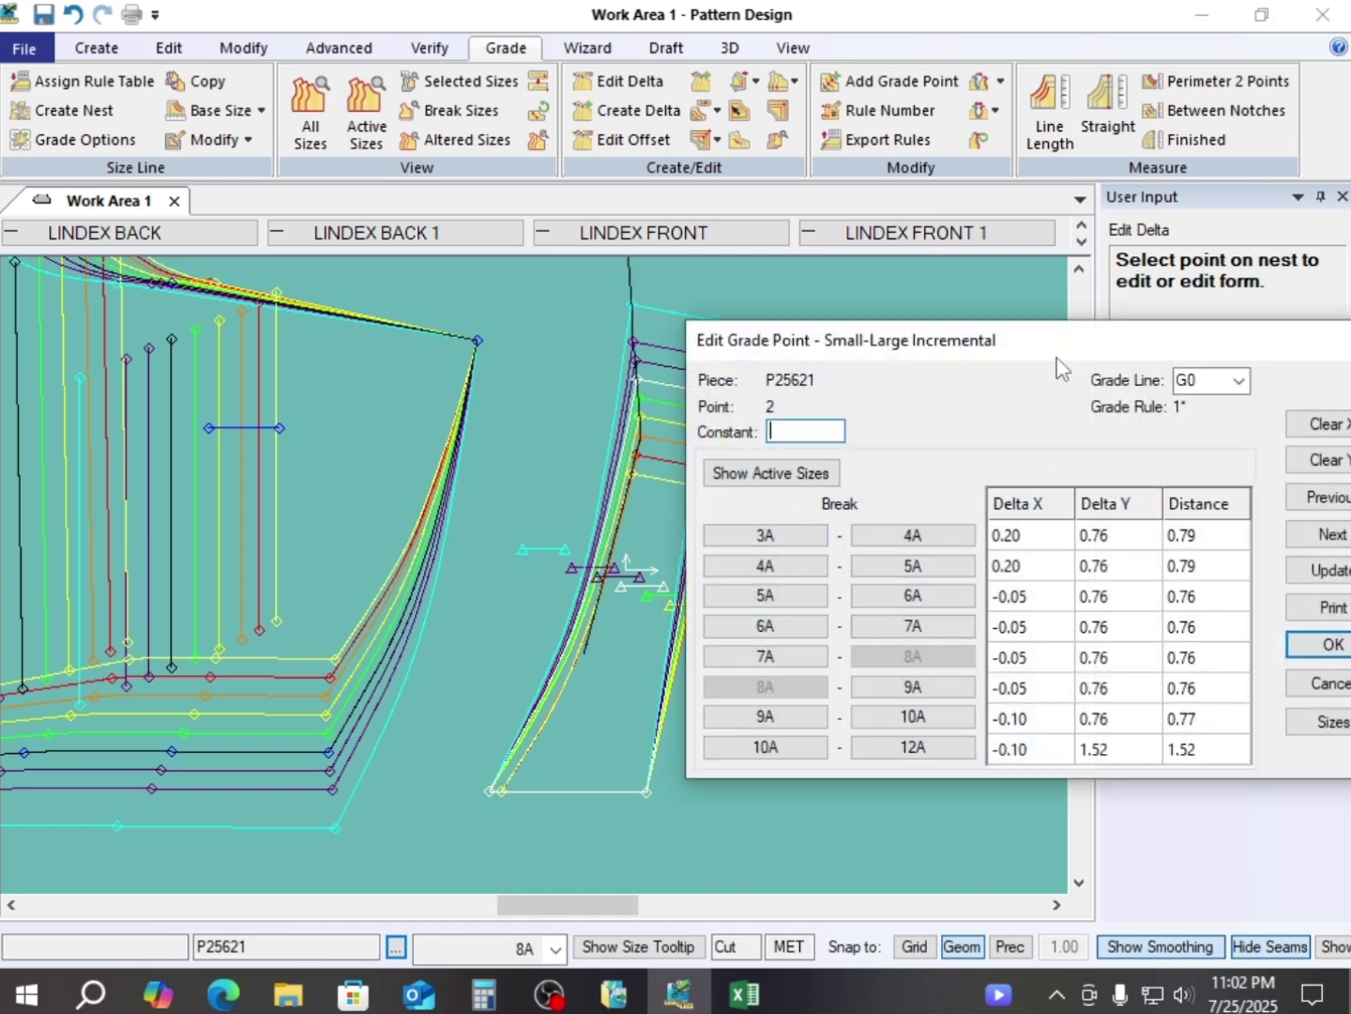
drag(1056, 366, 785, 336)
click(1054, 623)
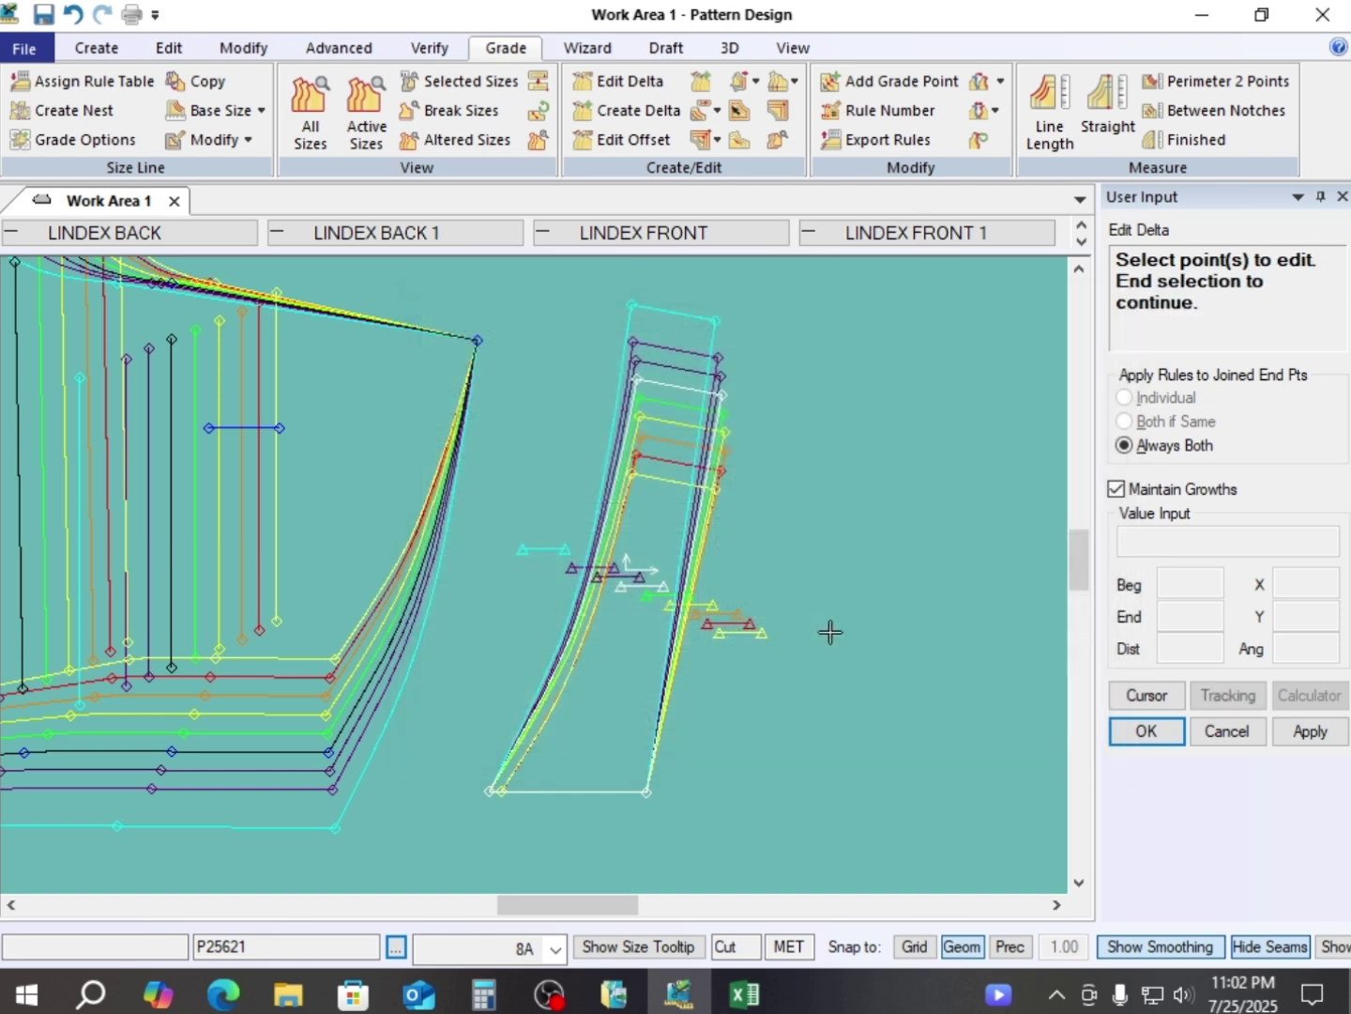
- Restack the graded nest of panel P25621 on its upper right corner
key(r)
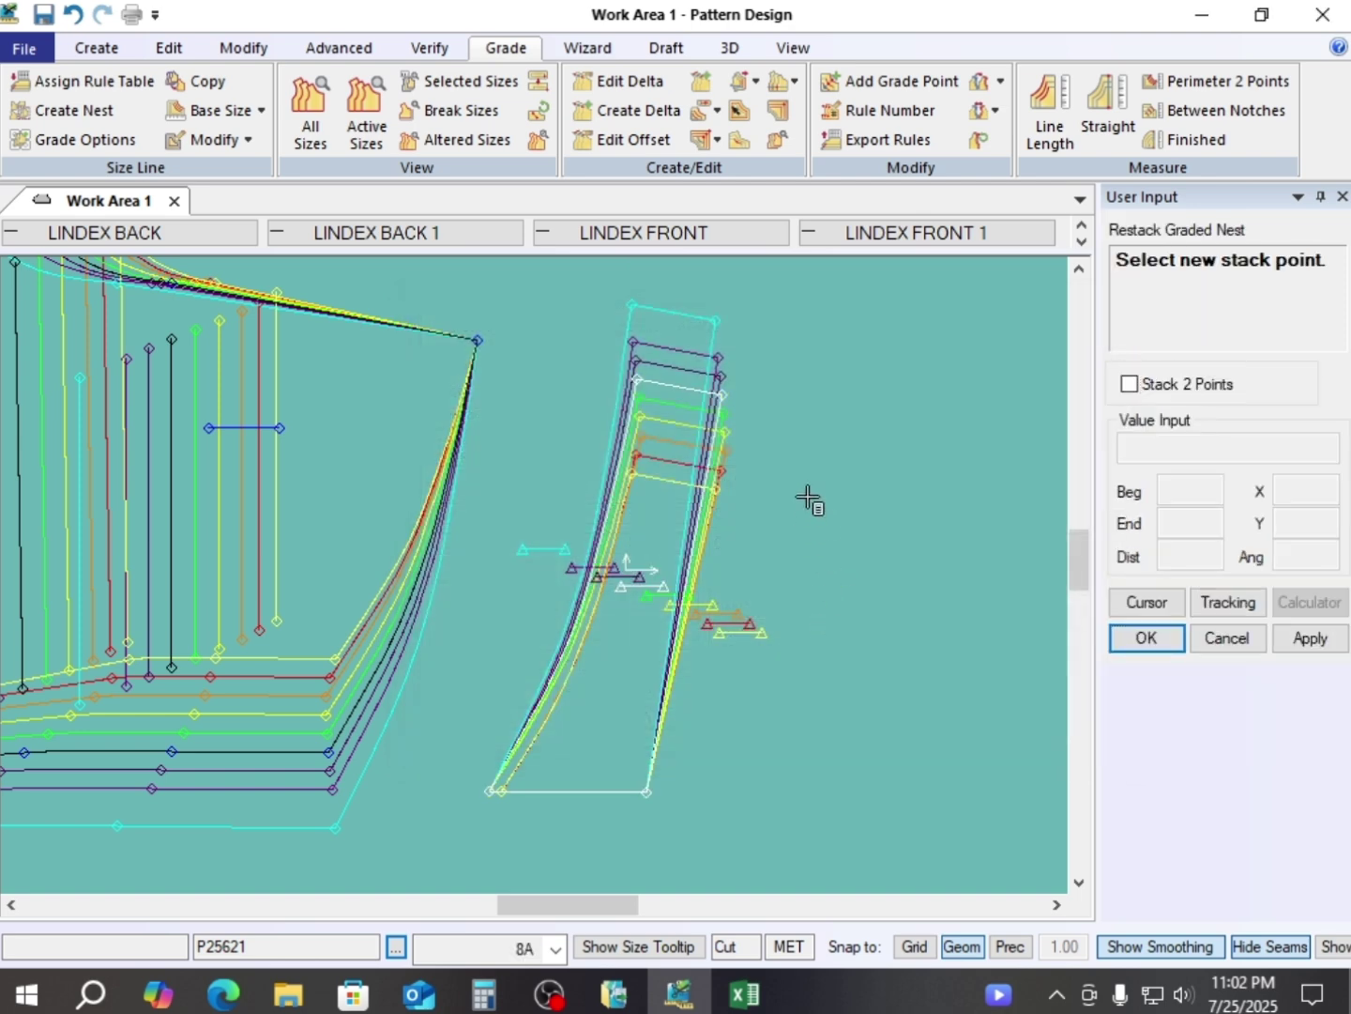
click(719, 384)
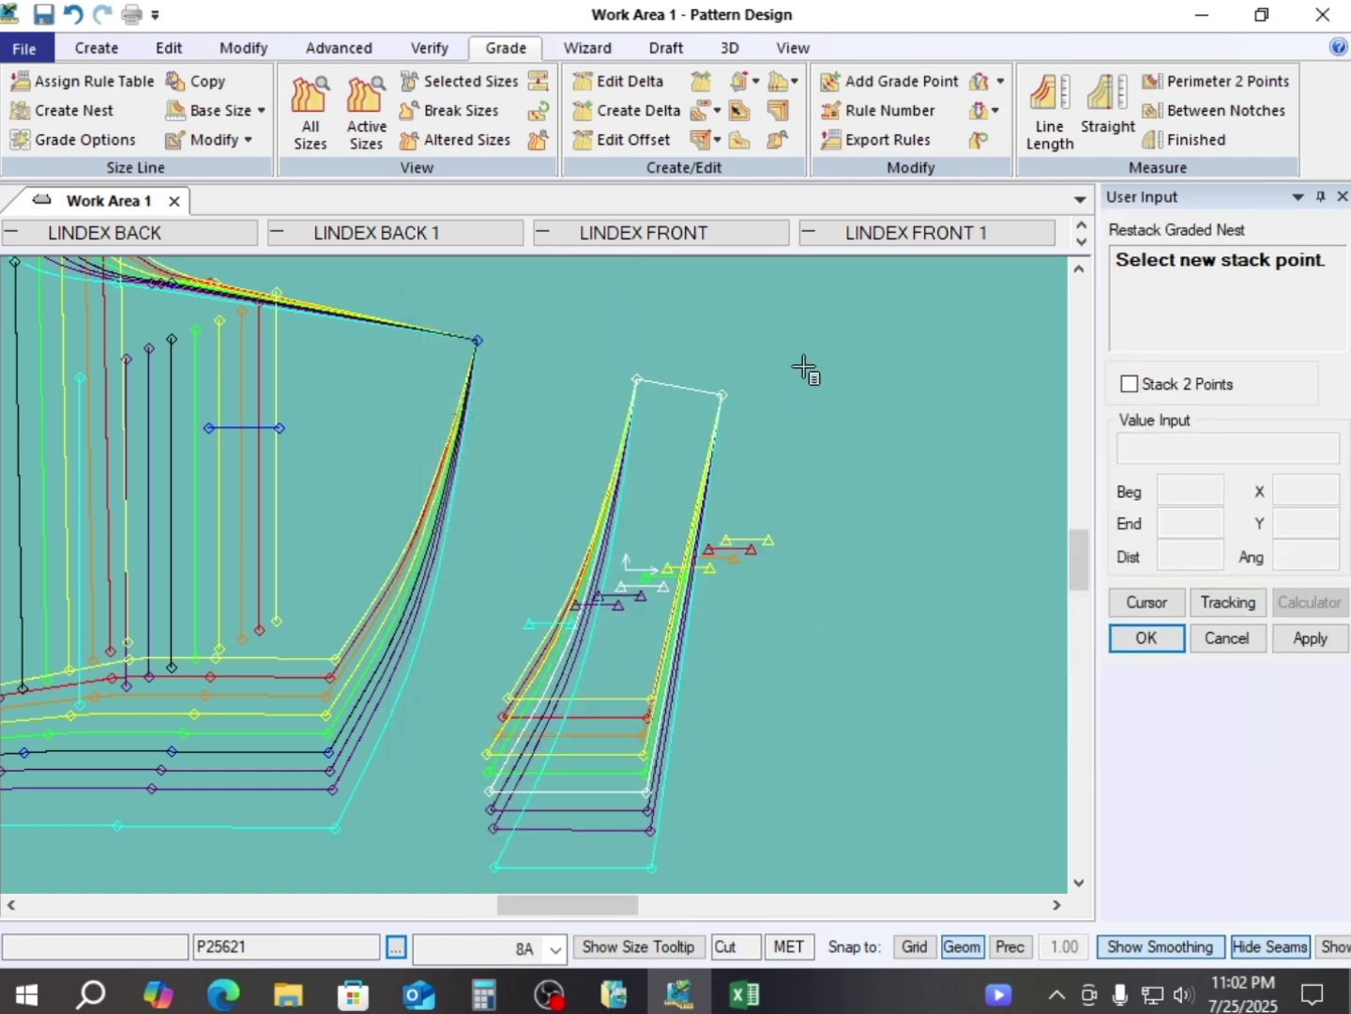
right_click(809, 366)
click(809, 367)
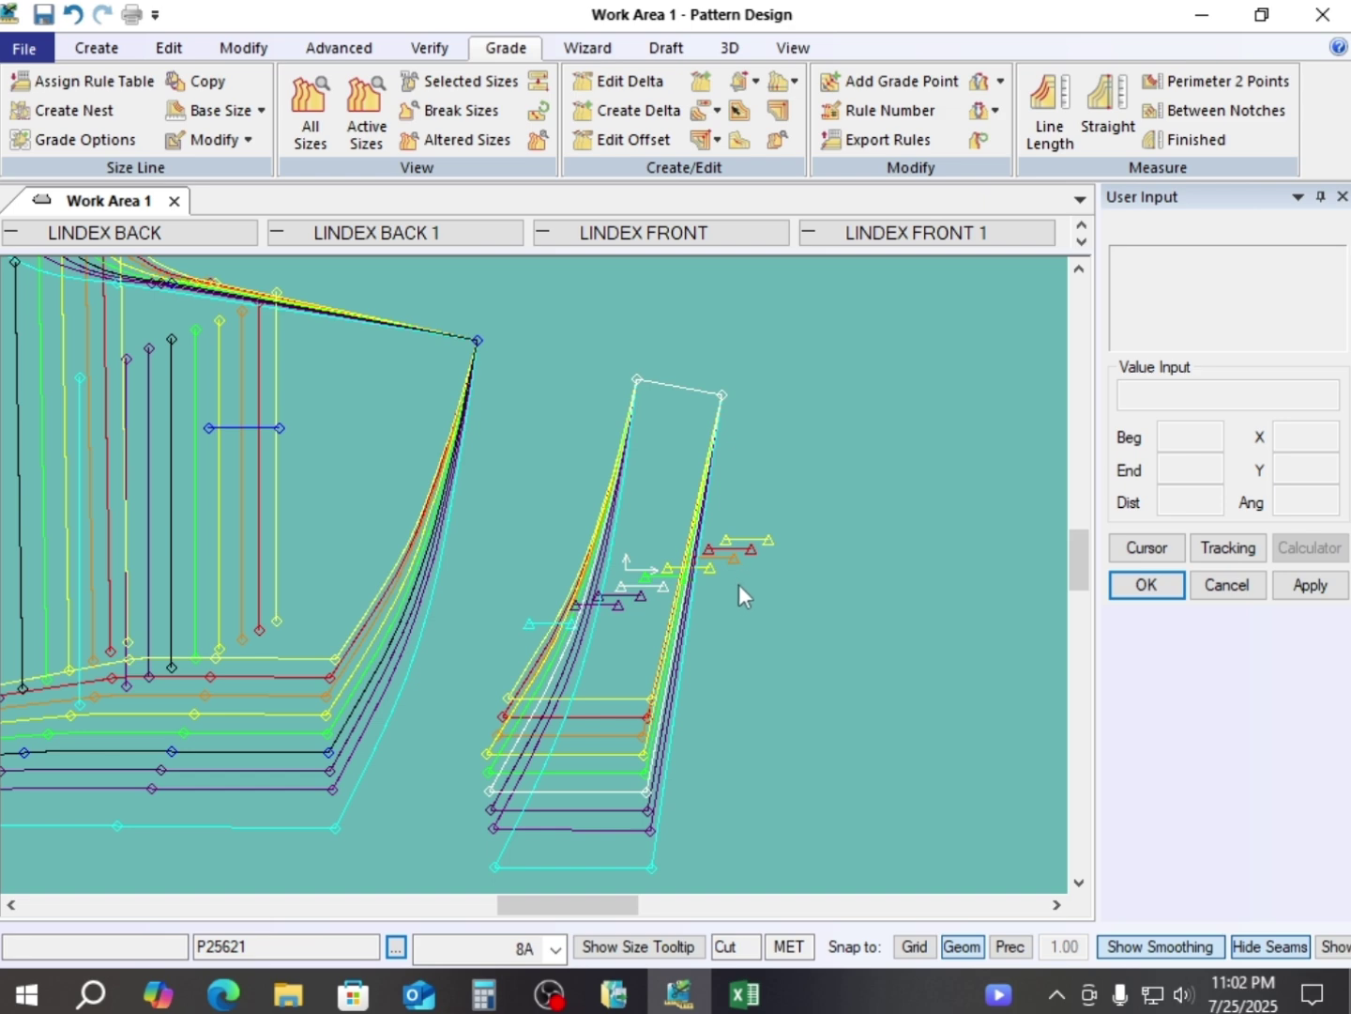
- Edit the grade delta of panel P25621's upper left corner, setting Delta X to -0.5 for the 5A - 6A break
key(alt)
key(alt+c)
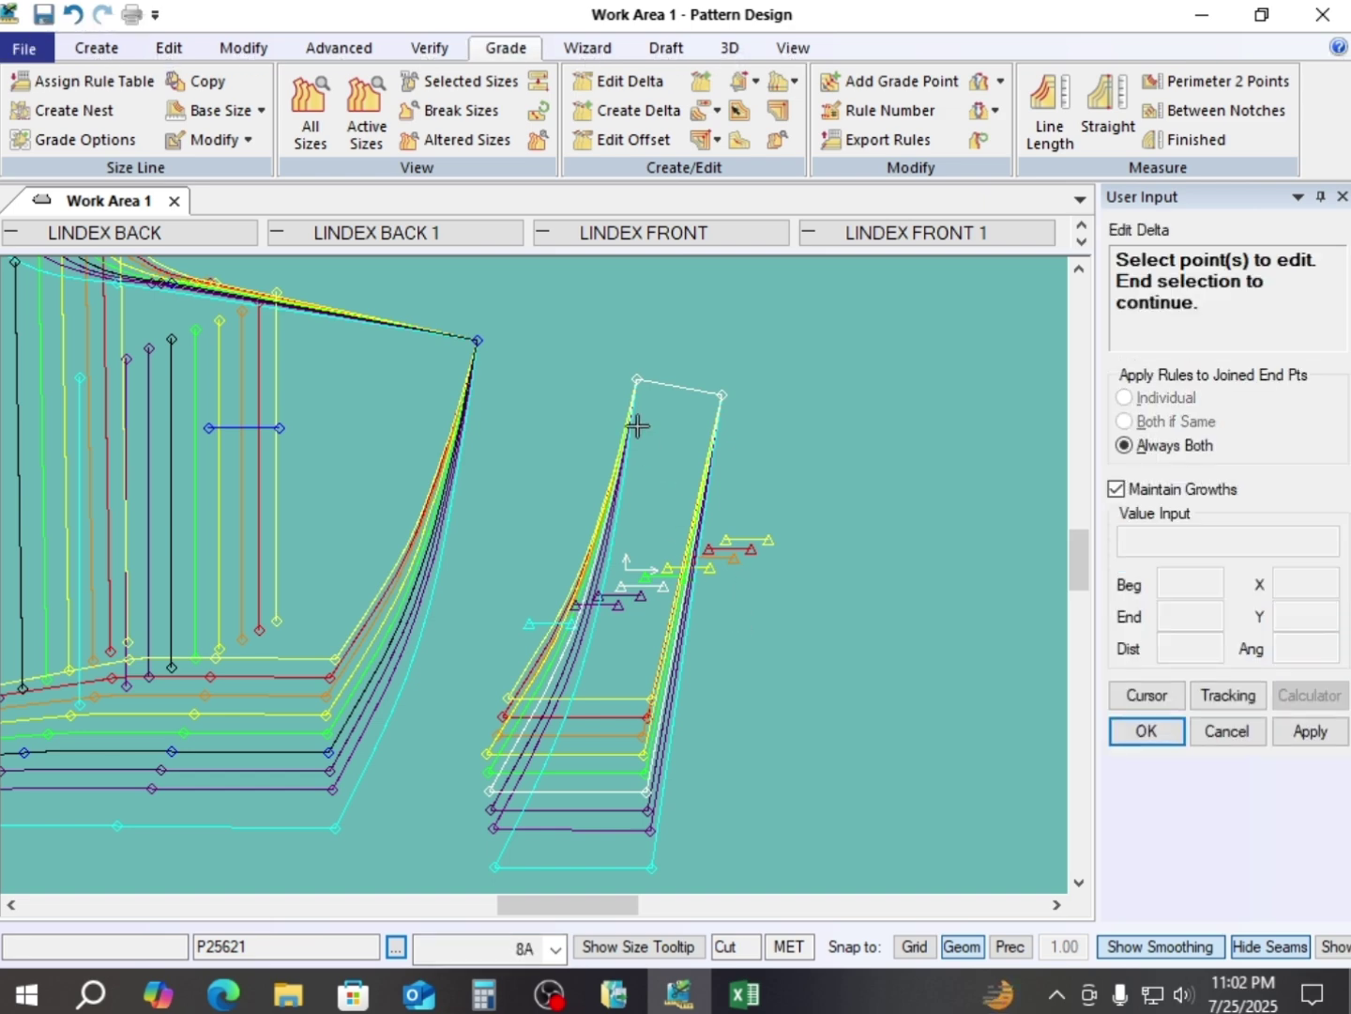
click(627, 387)
right_click(662, 368)
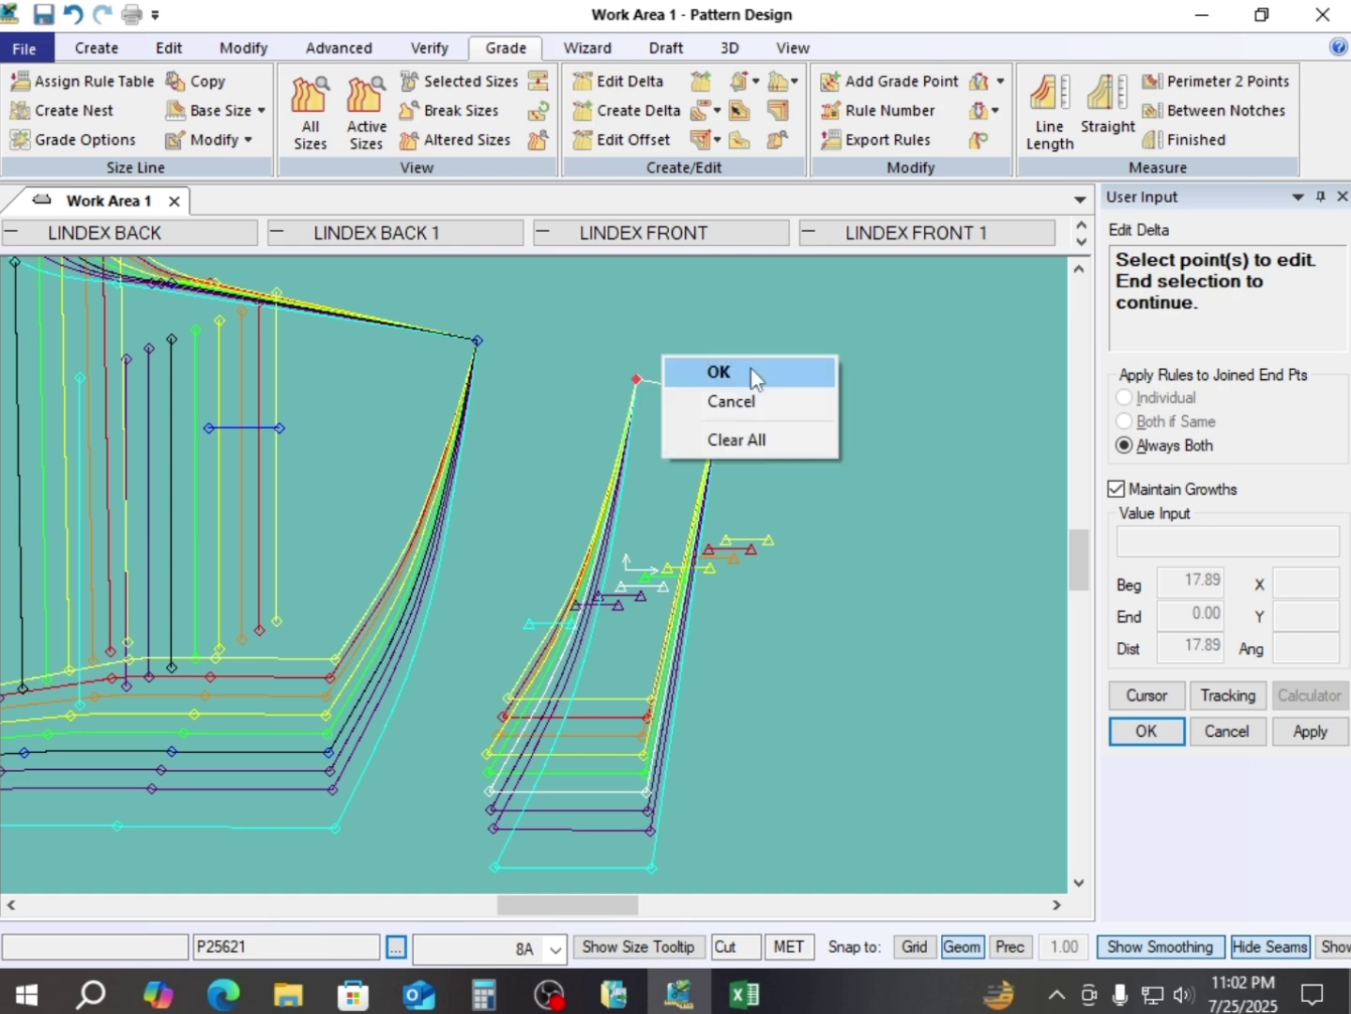
click(751, 370)
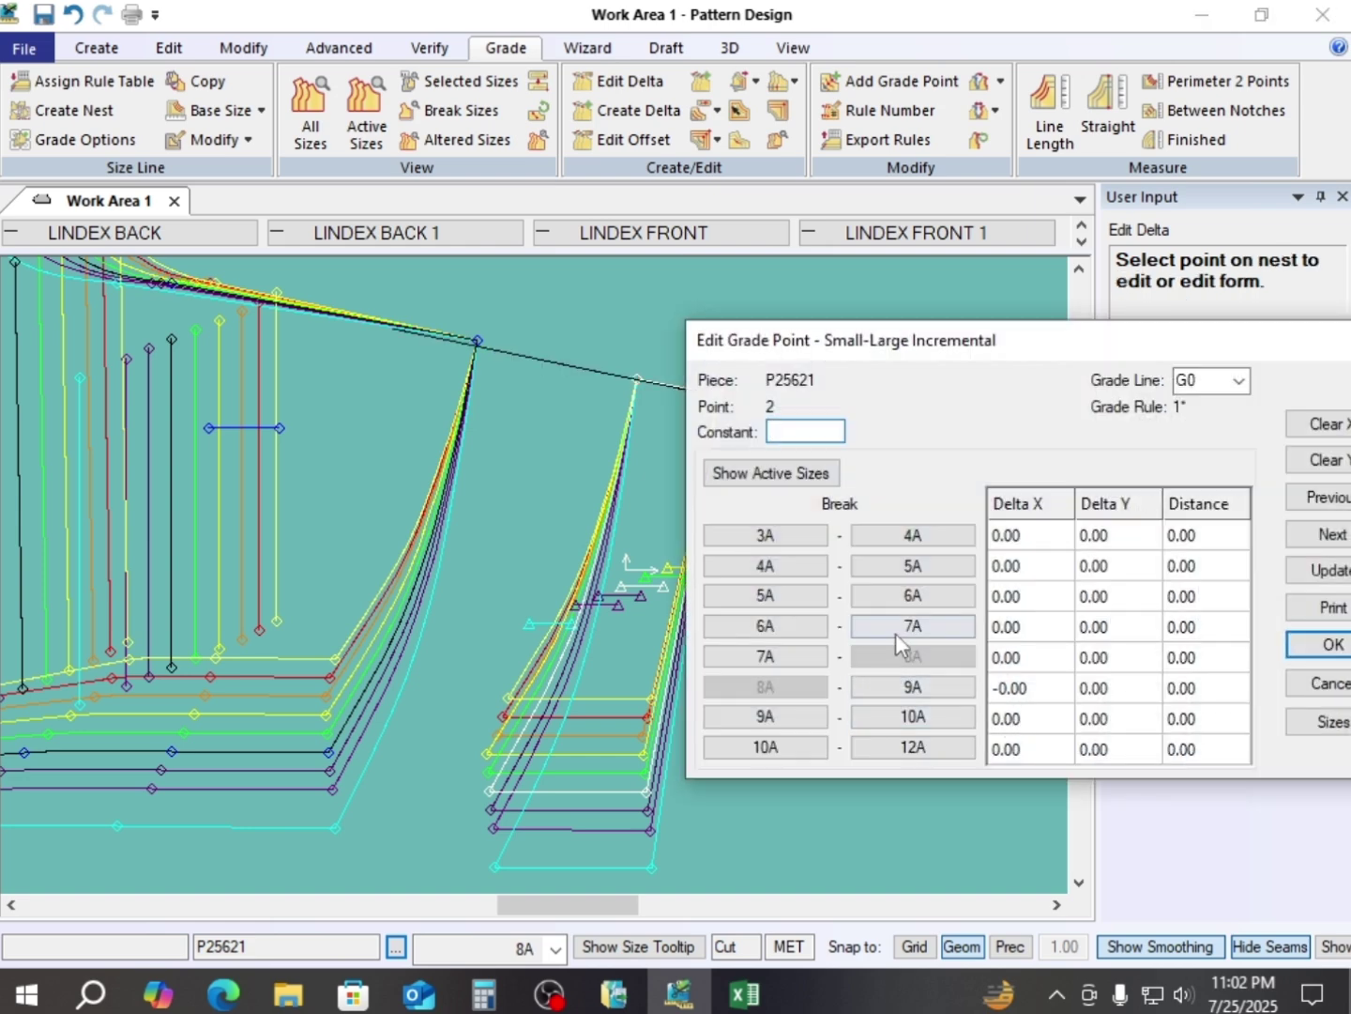
click(1026, 595)
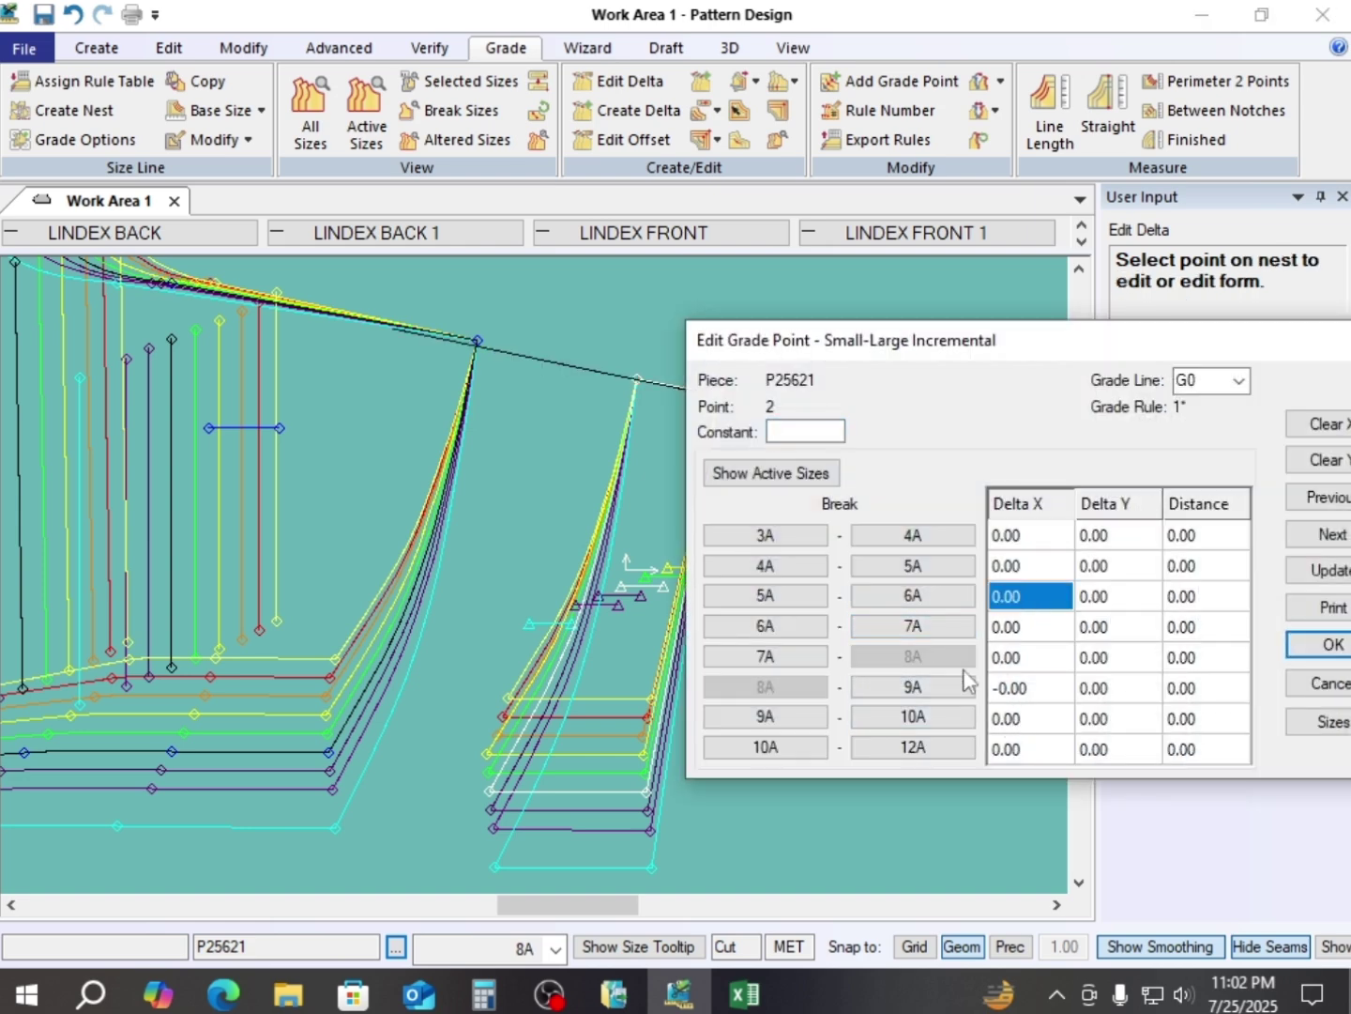
text(-0)
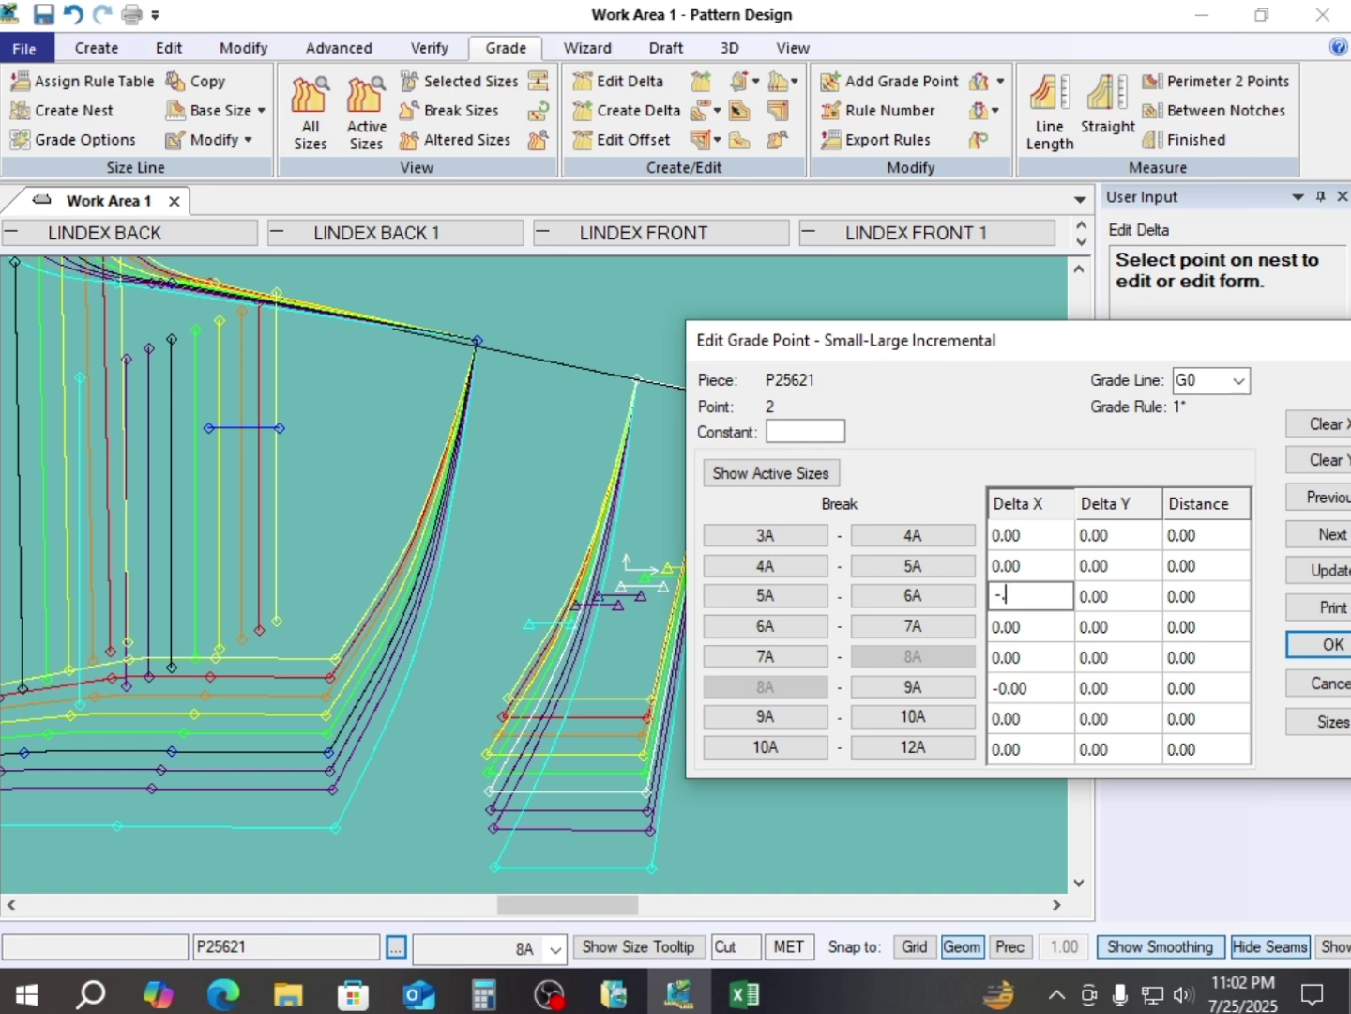
text(.5)
click(1040, 635)
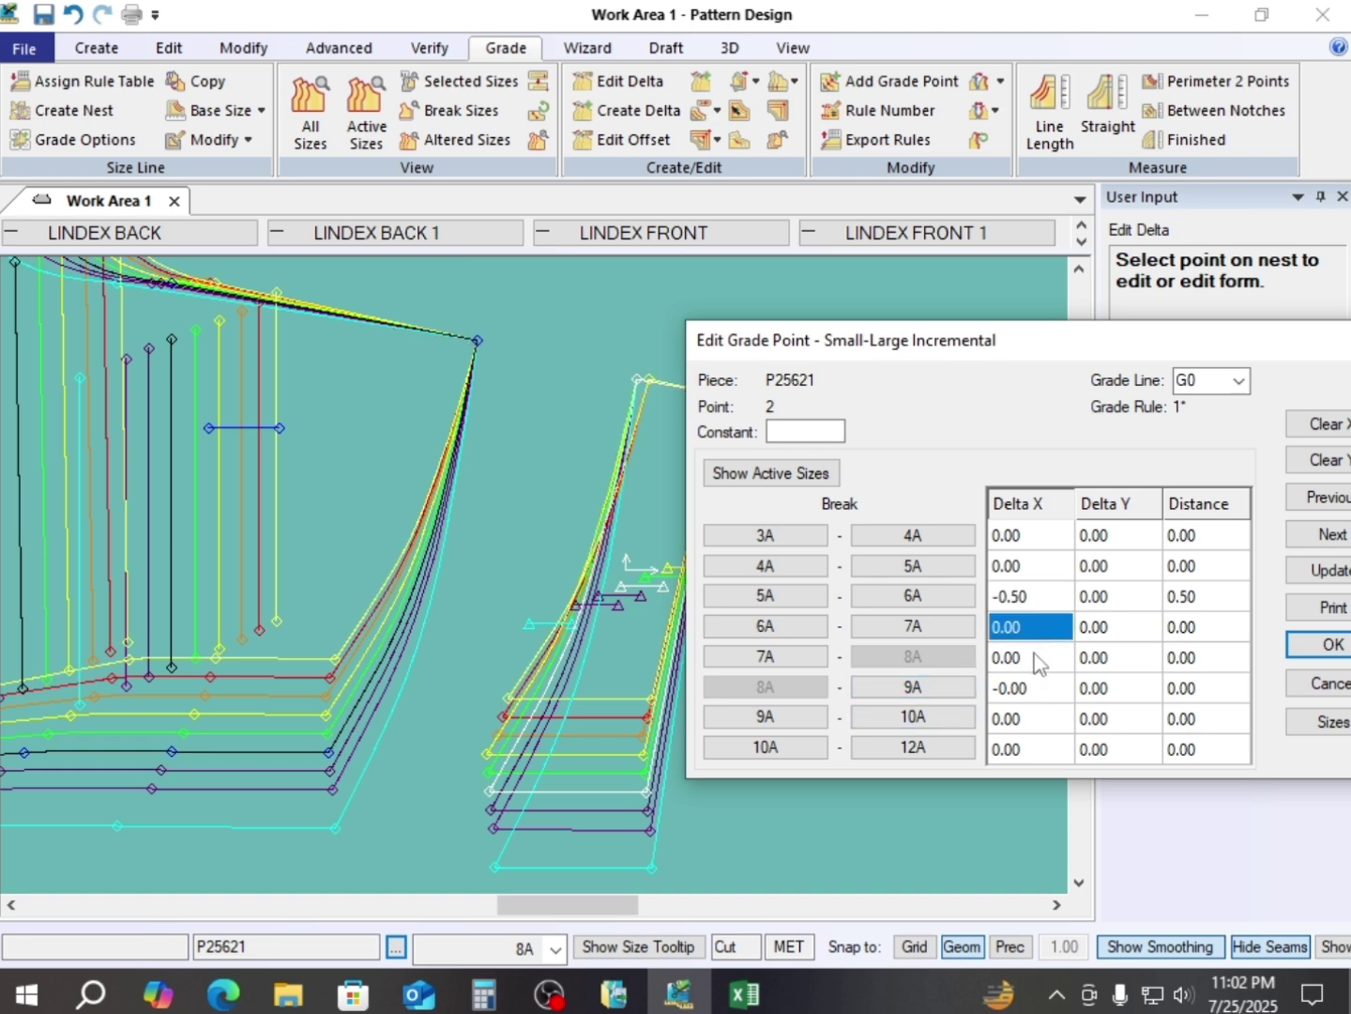
click(1307, 647)
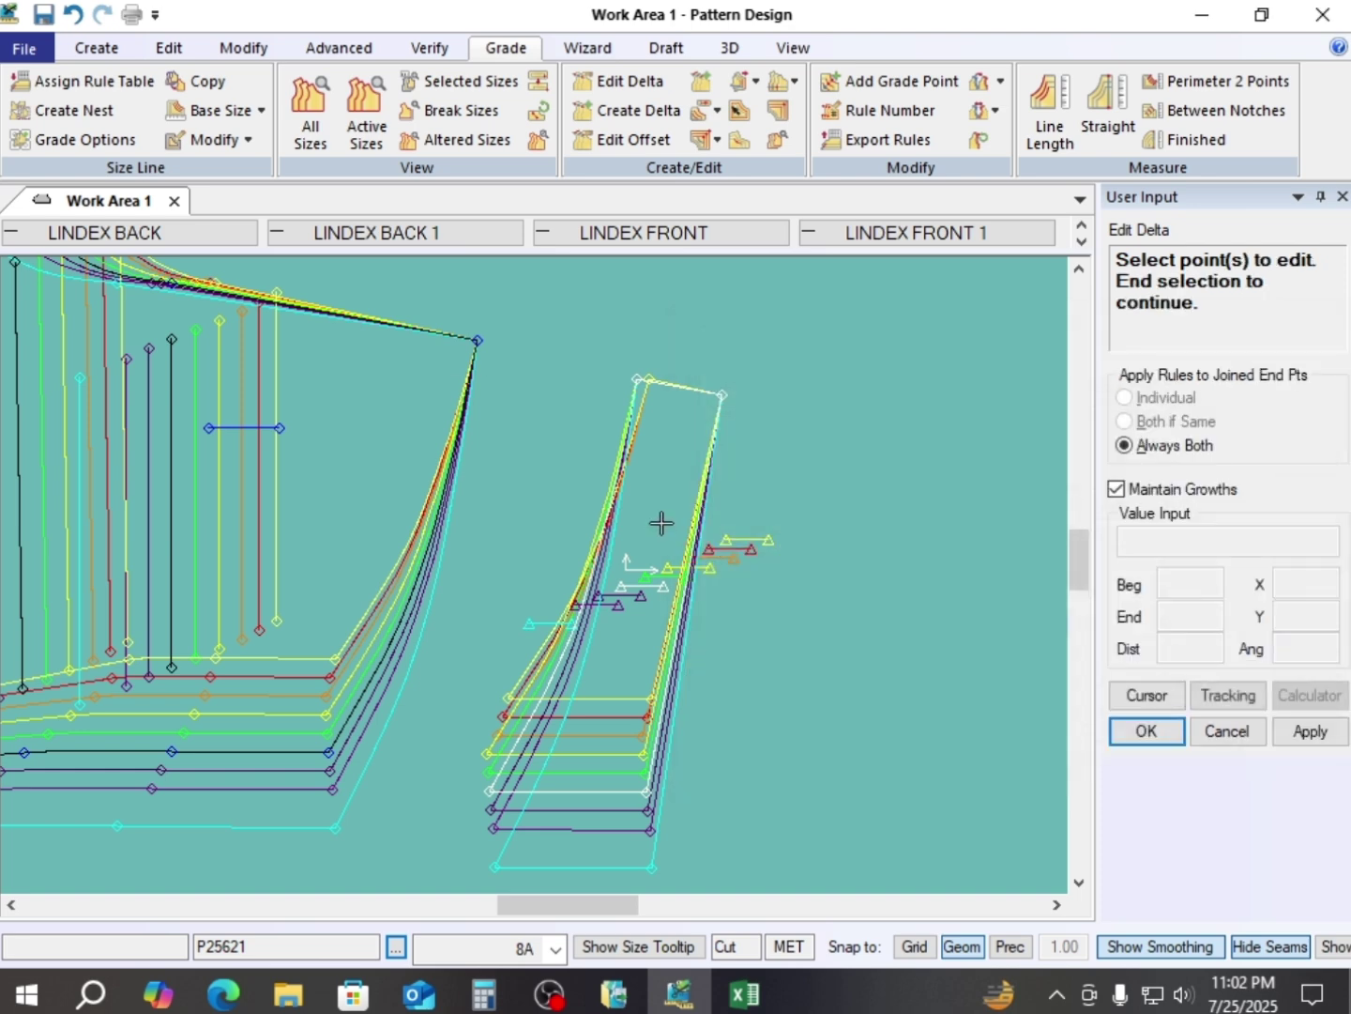
- Edit the grade delta of piece P25622's upper right corner, setting Delta X to -0.5 for the 5A - 6A break
scroll(644, 403, up, 3)
scroll(642, 424, down, 3)
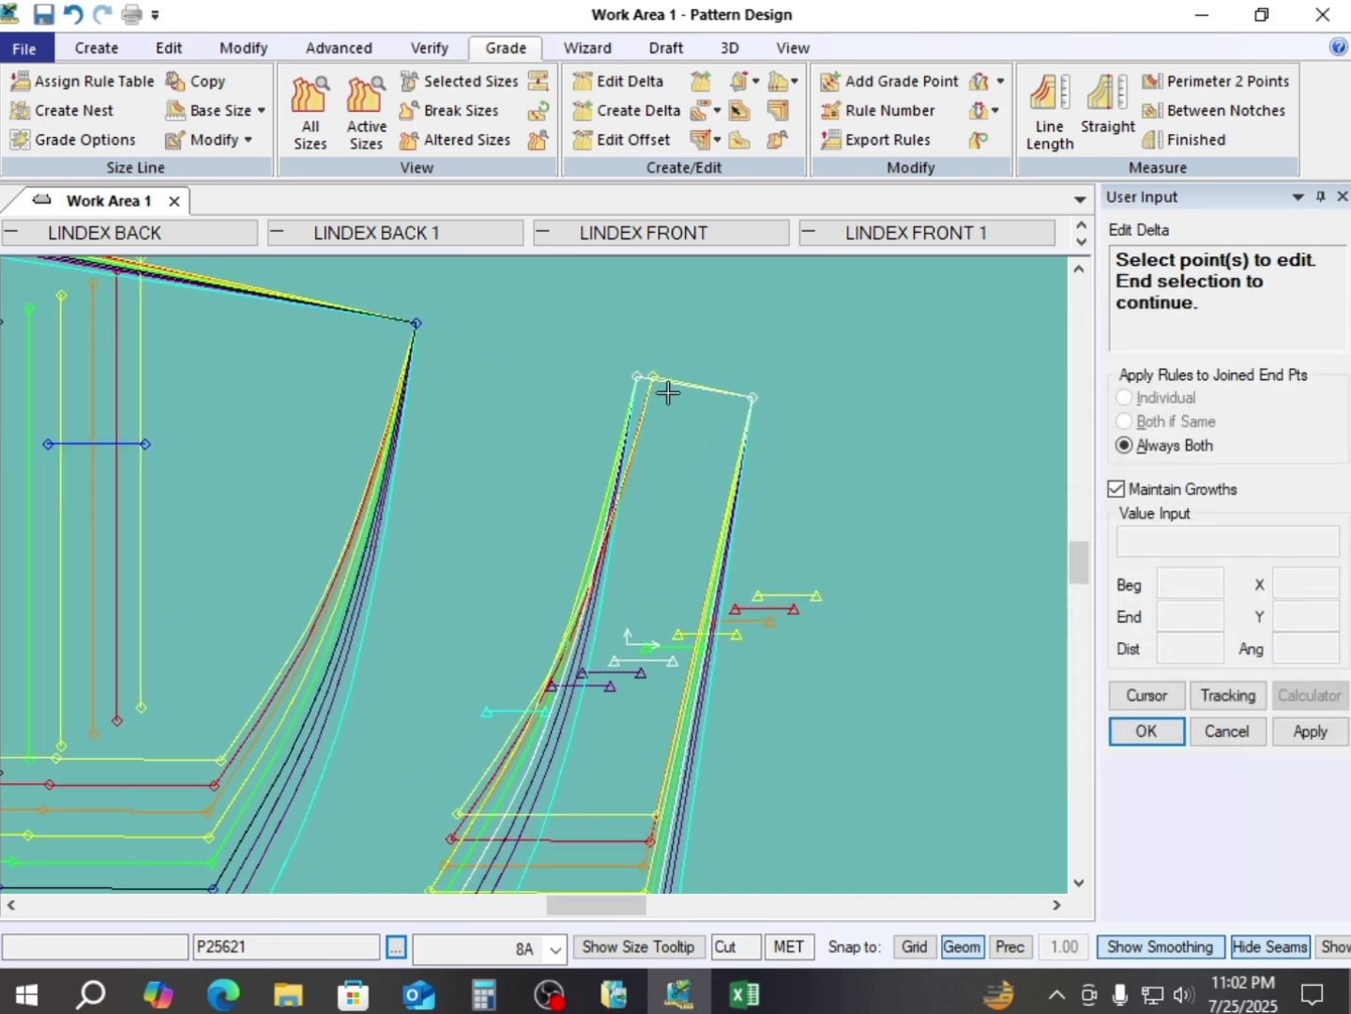
scroll(456, 351, up, 1)
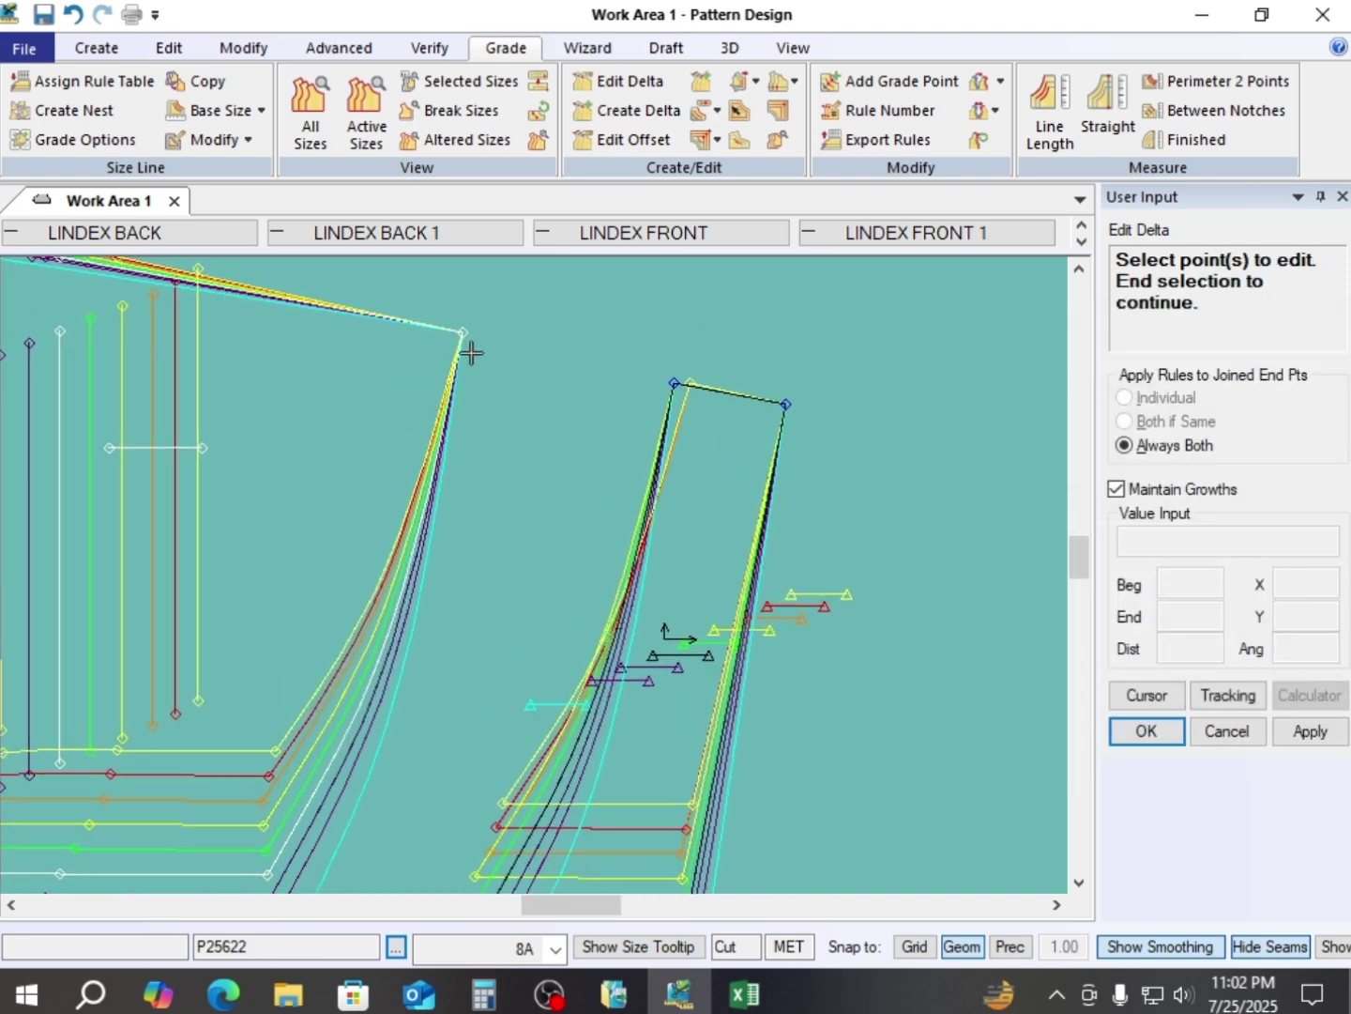
scroll(471, 351, down, 1)
click(461, 332)
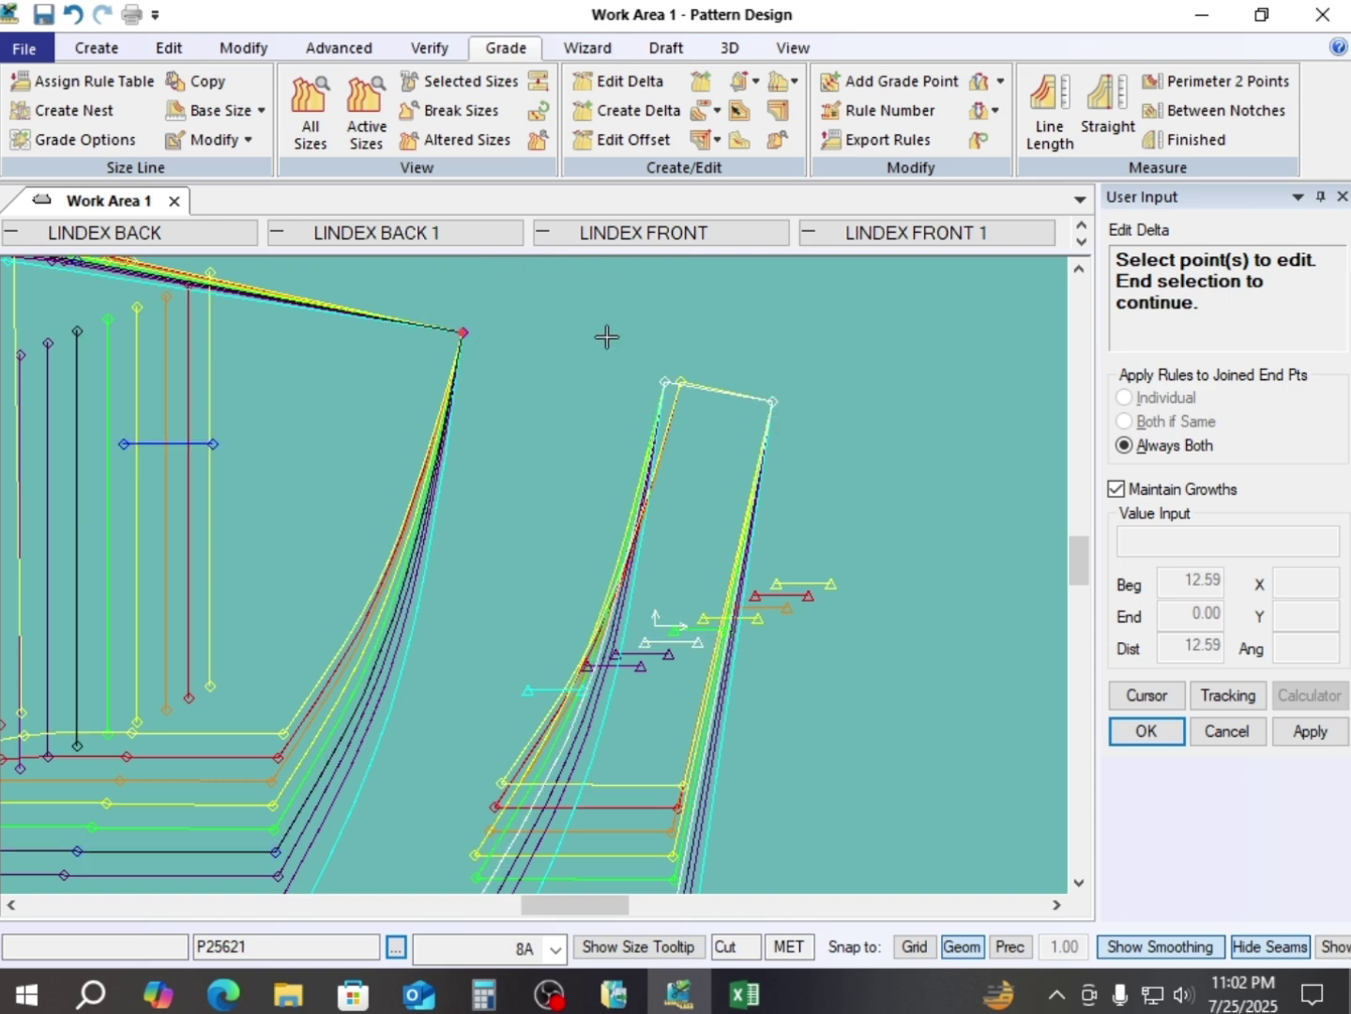
right_click(606, 335)
click(607, 341)
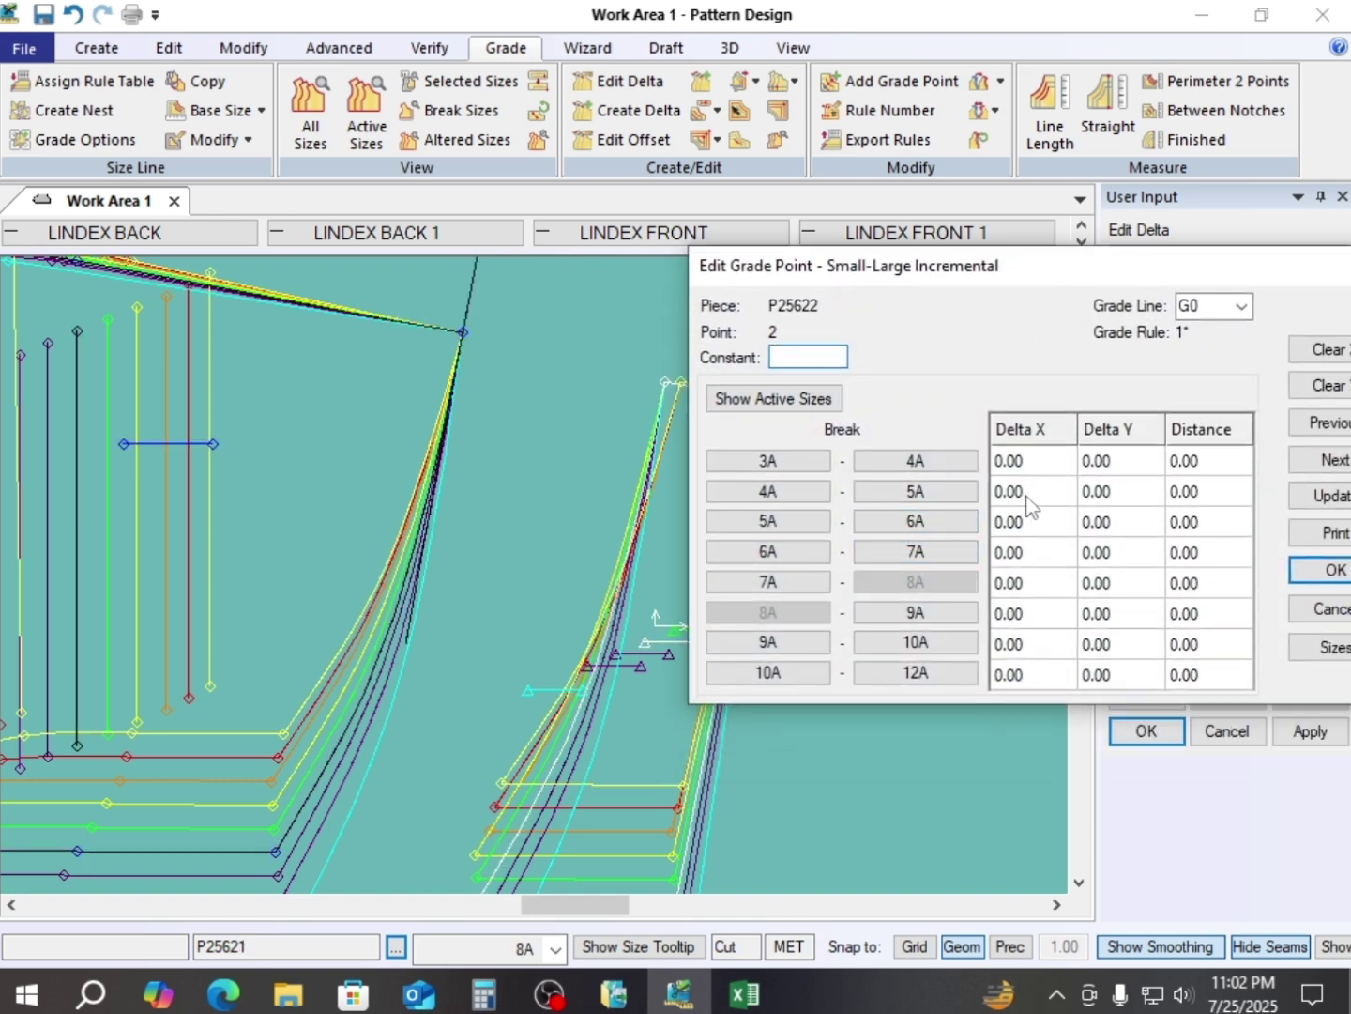
click(1035, 531)
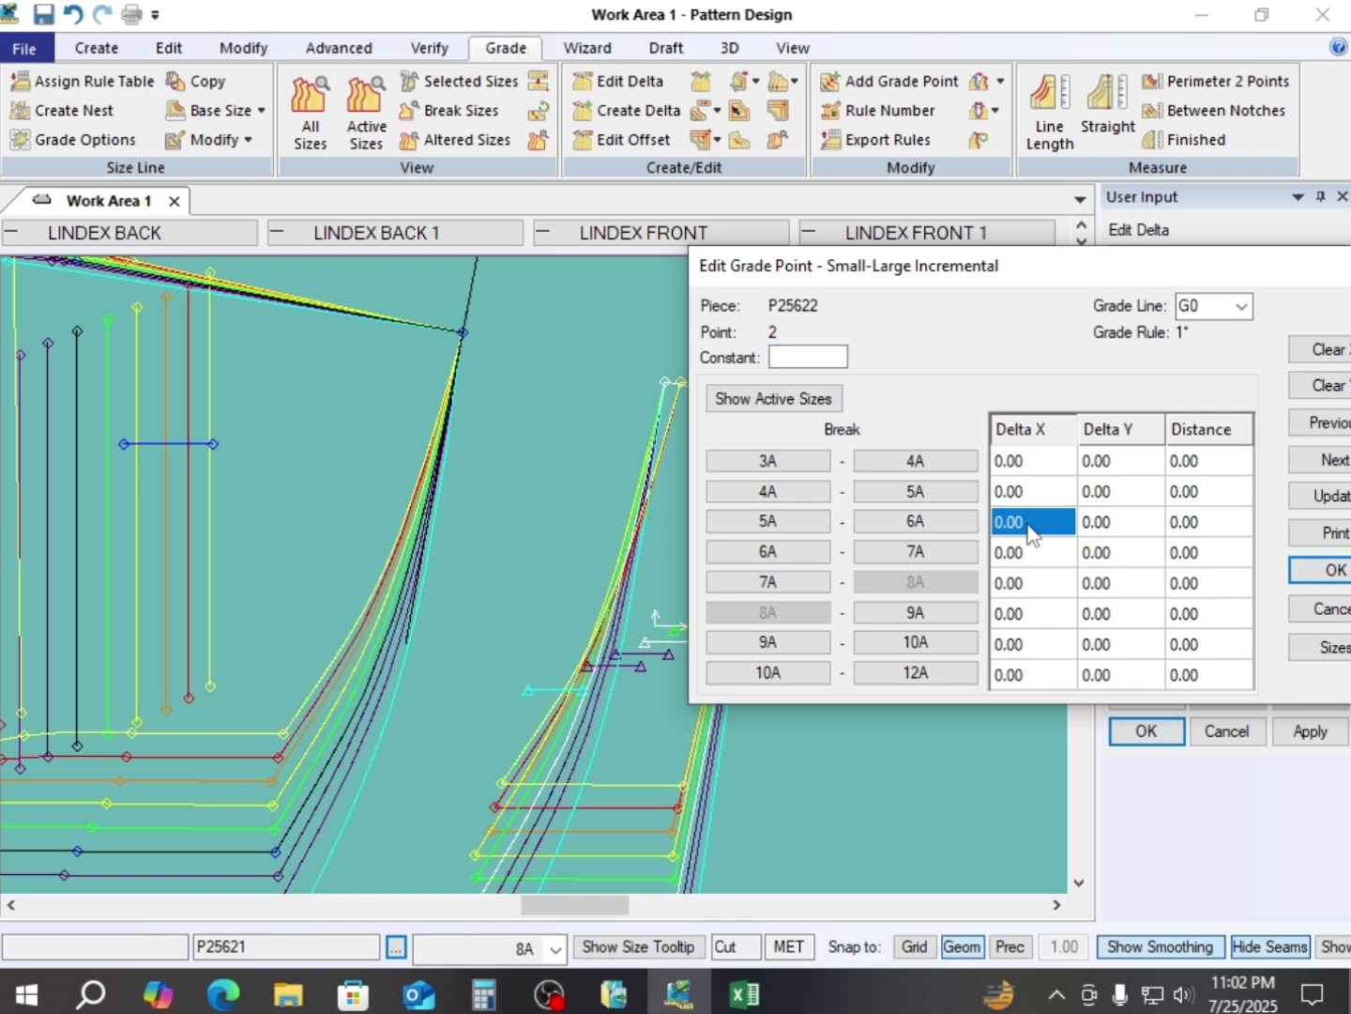
text(.5)
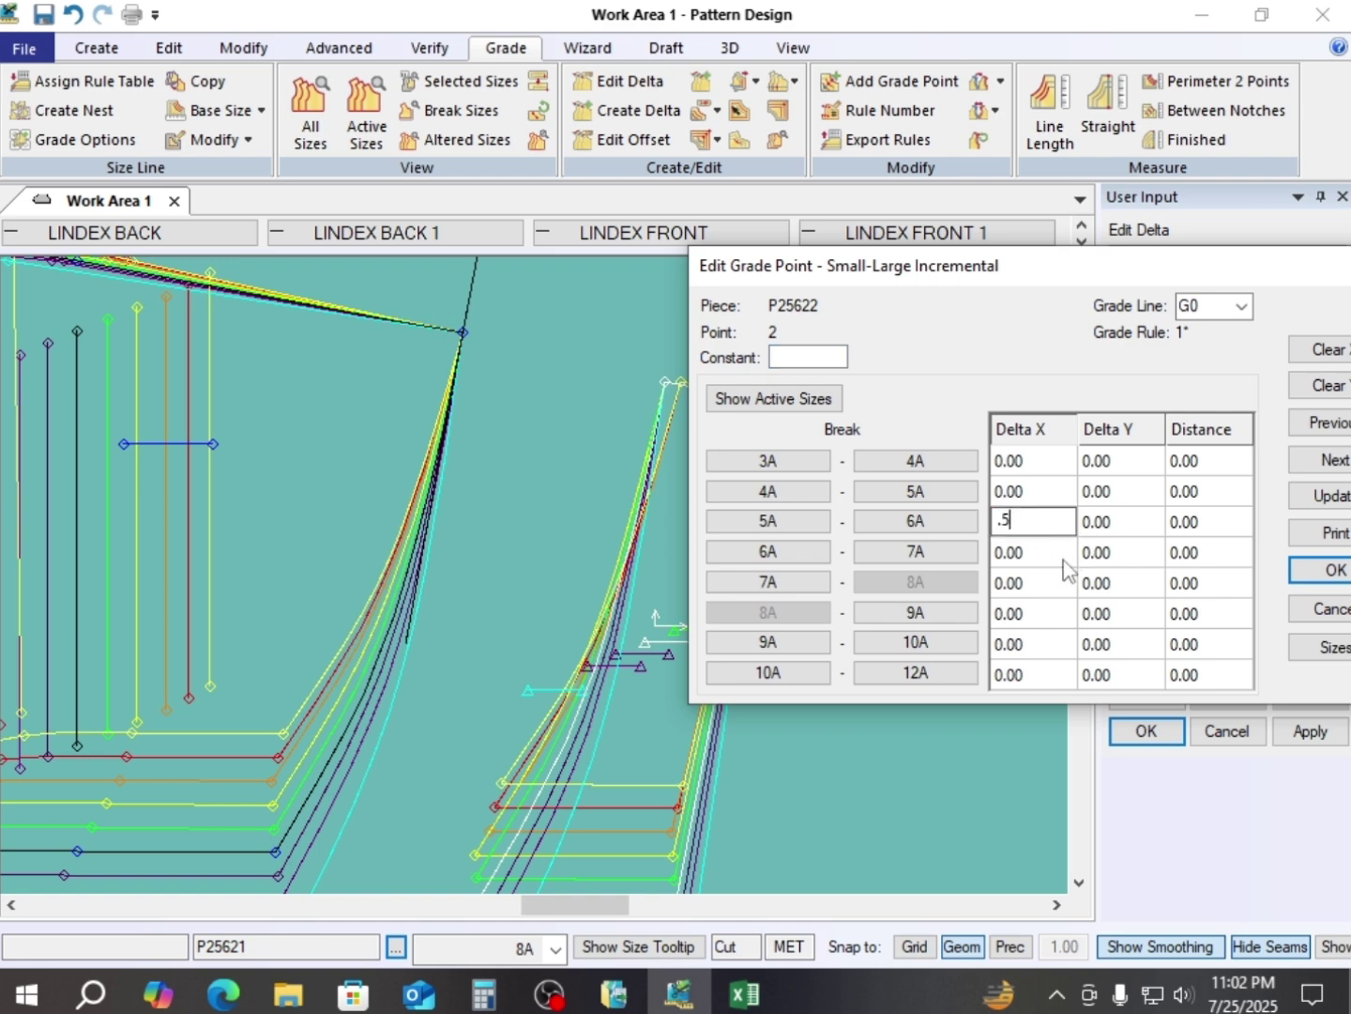
click(1059, 558)
click(1023, 524)
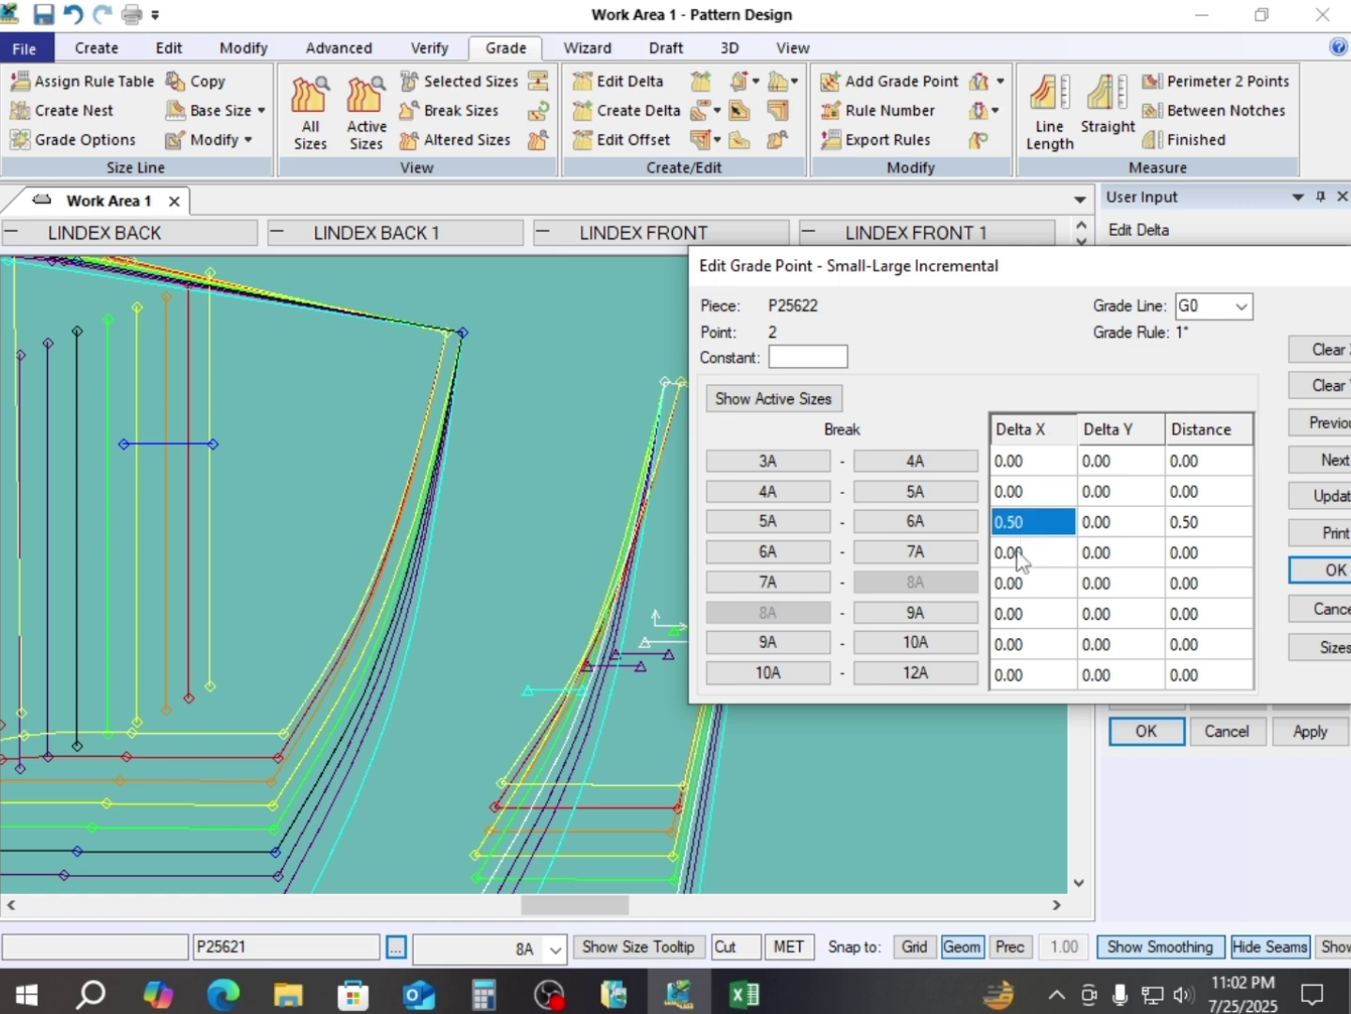
text(-)
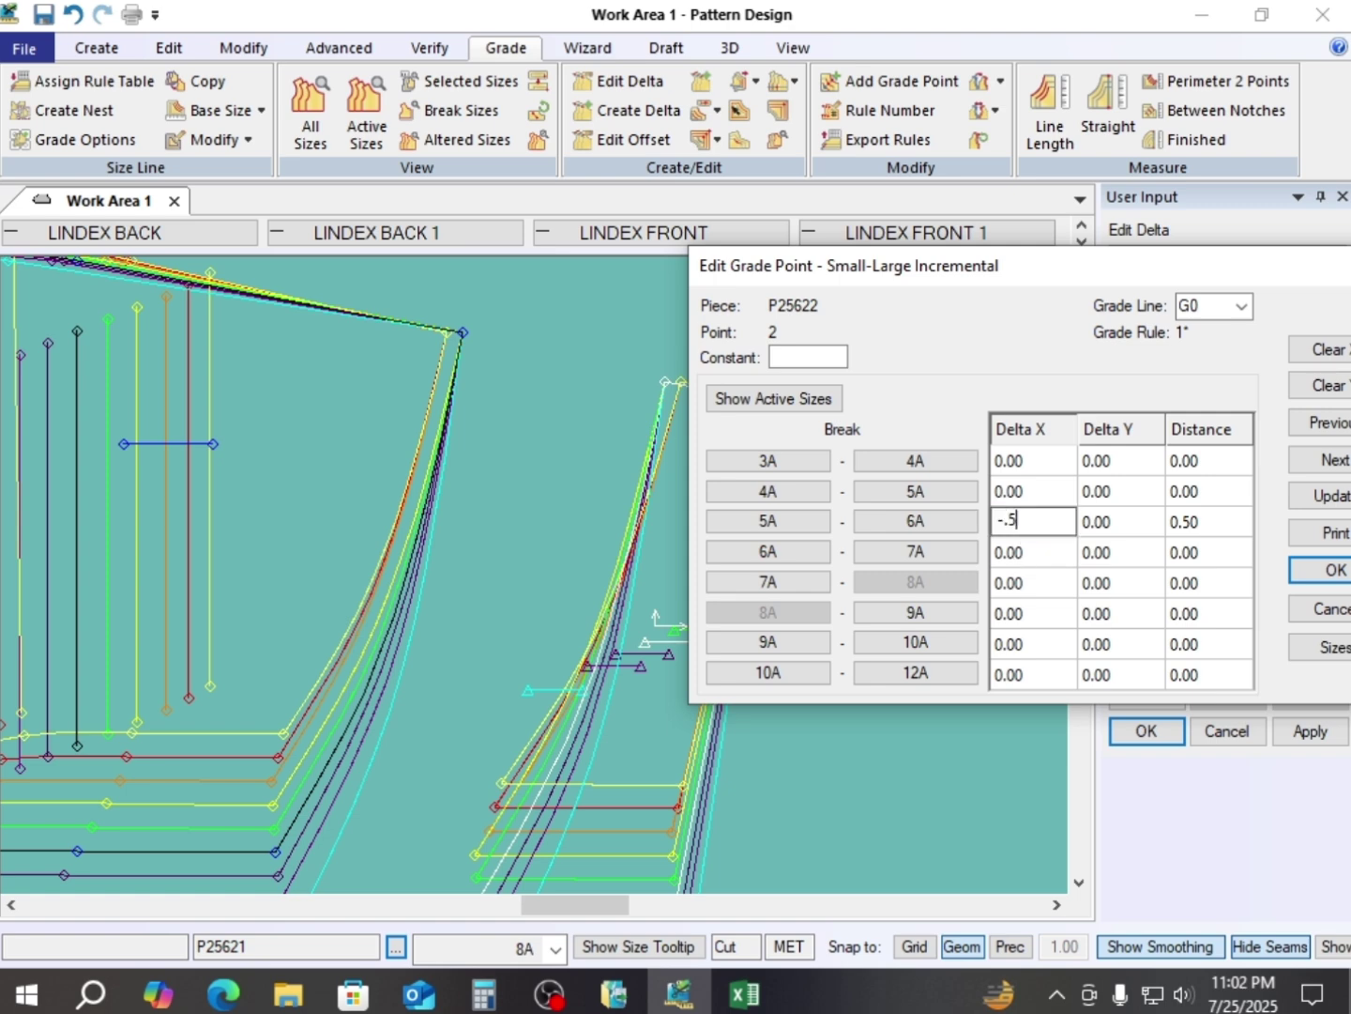
click(1042, 553)
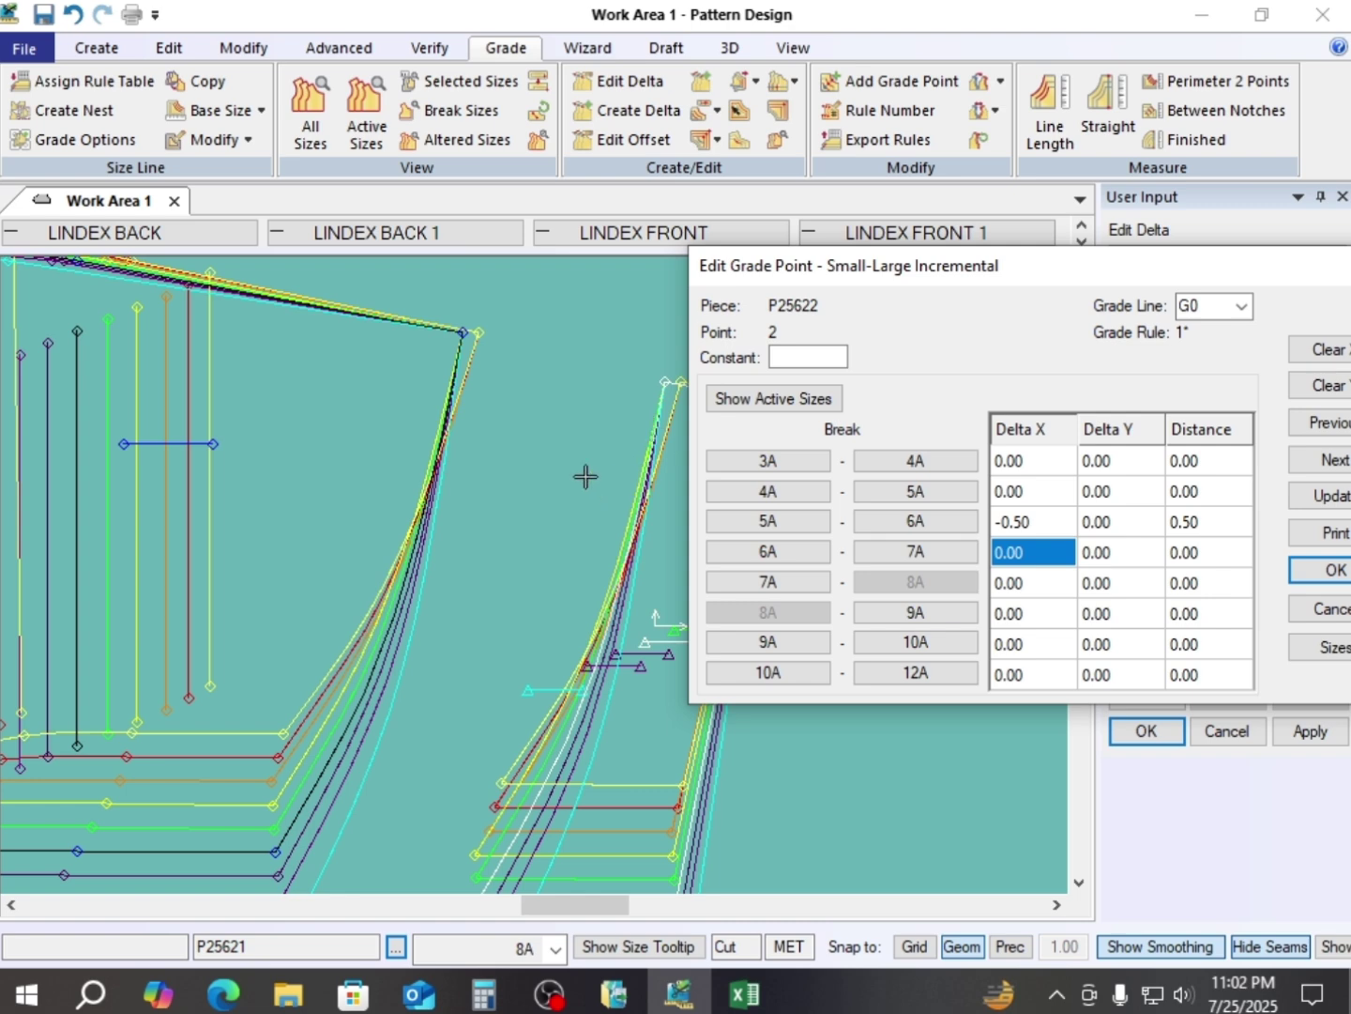
scroll(602, 383, down, 3)
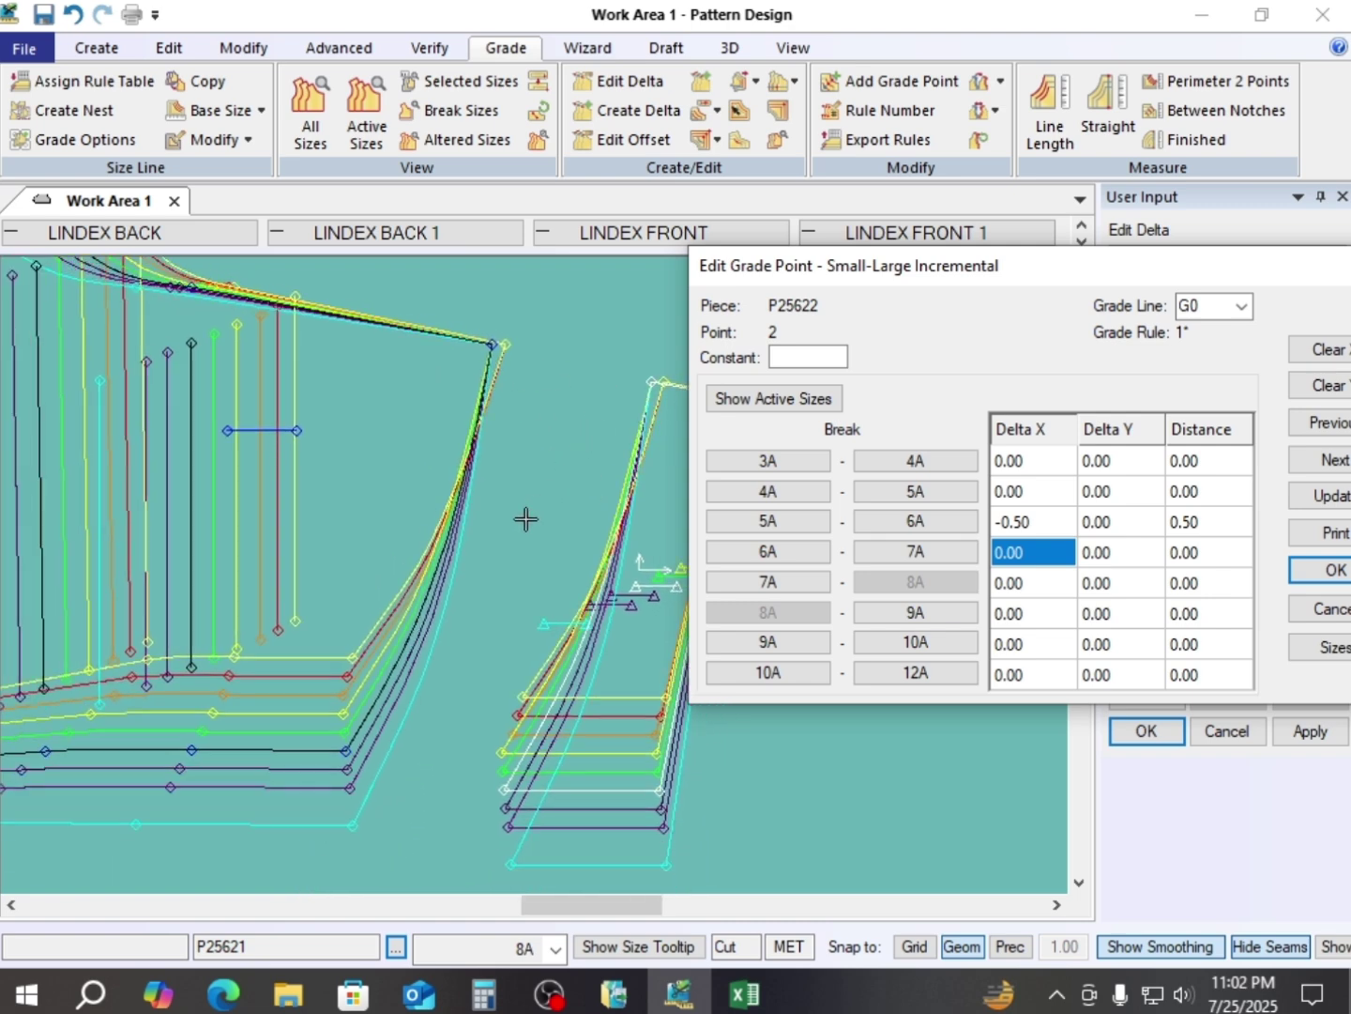
scroll(440, 644, up, 1)
scroll(514, 693, down, 1)
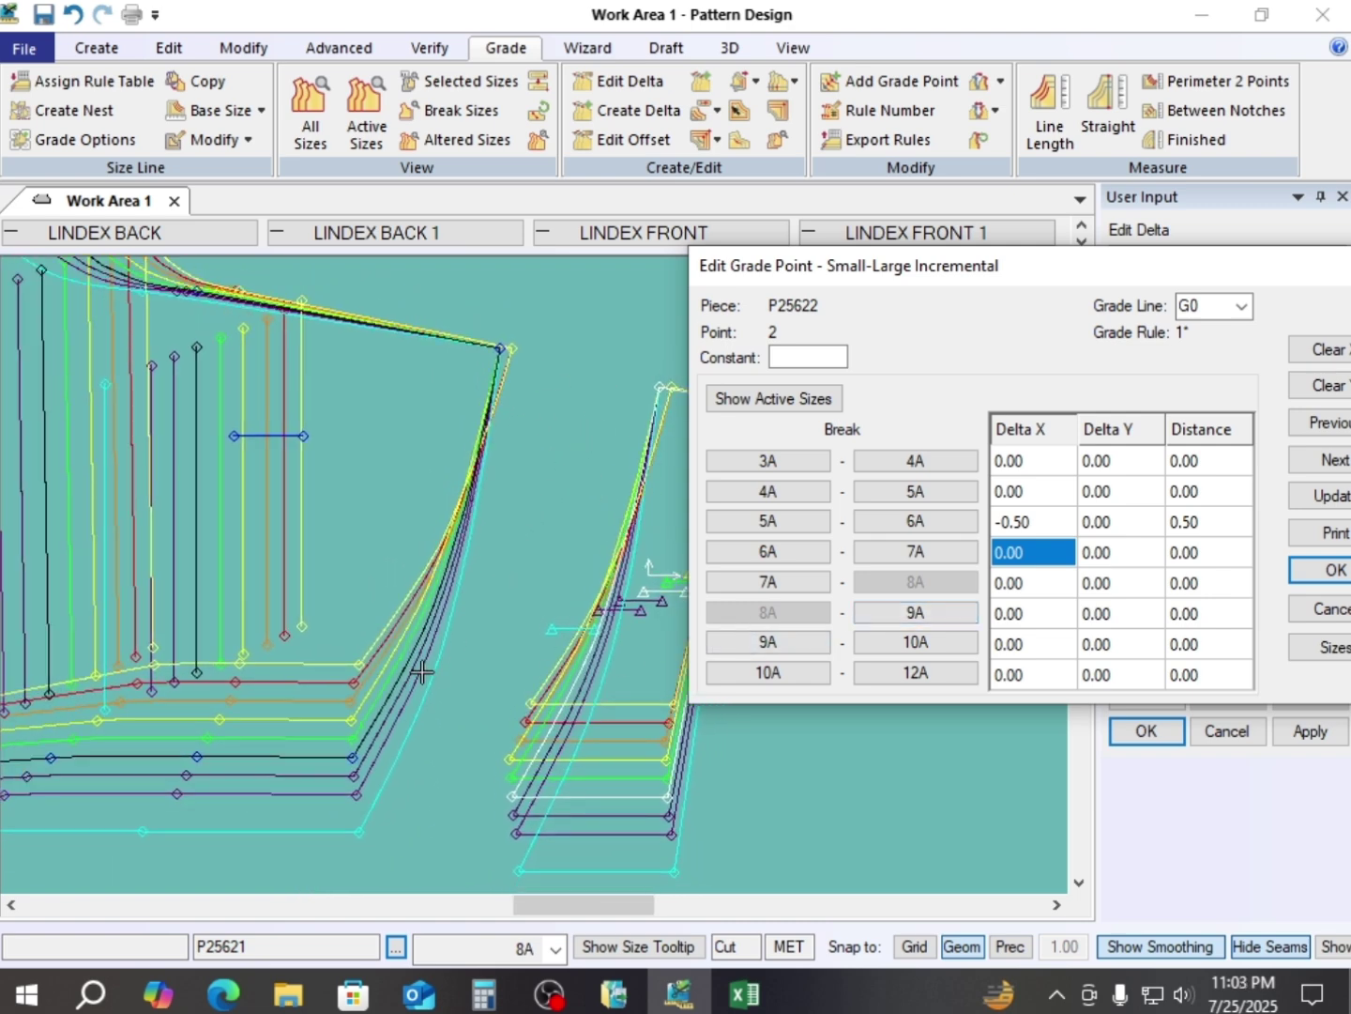
key(Return)
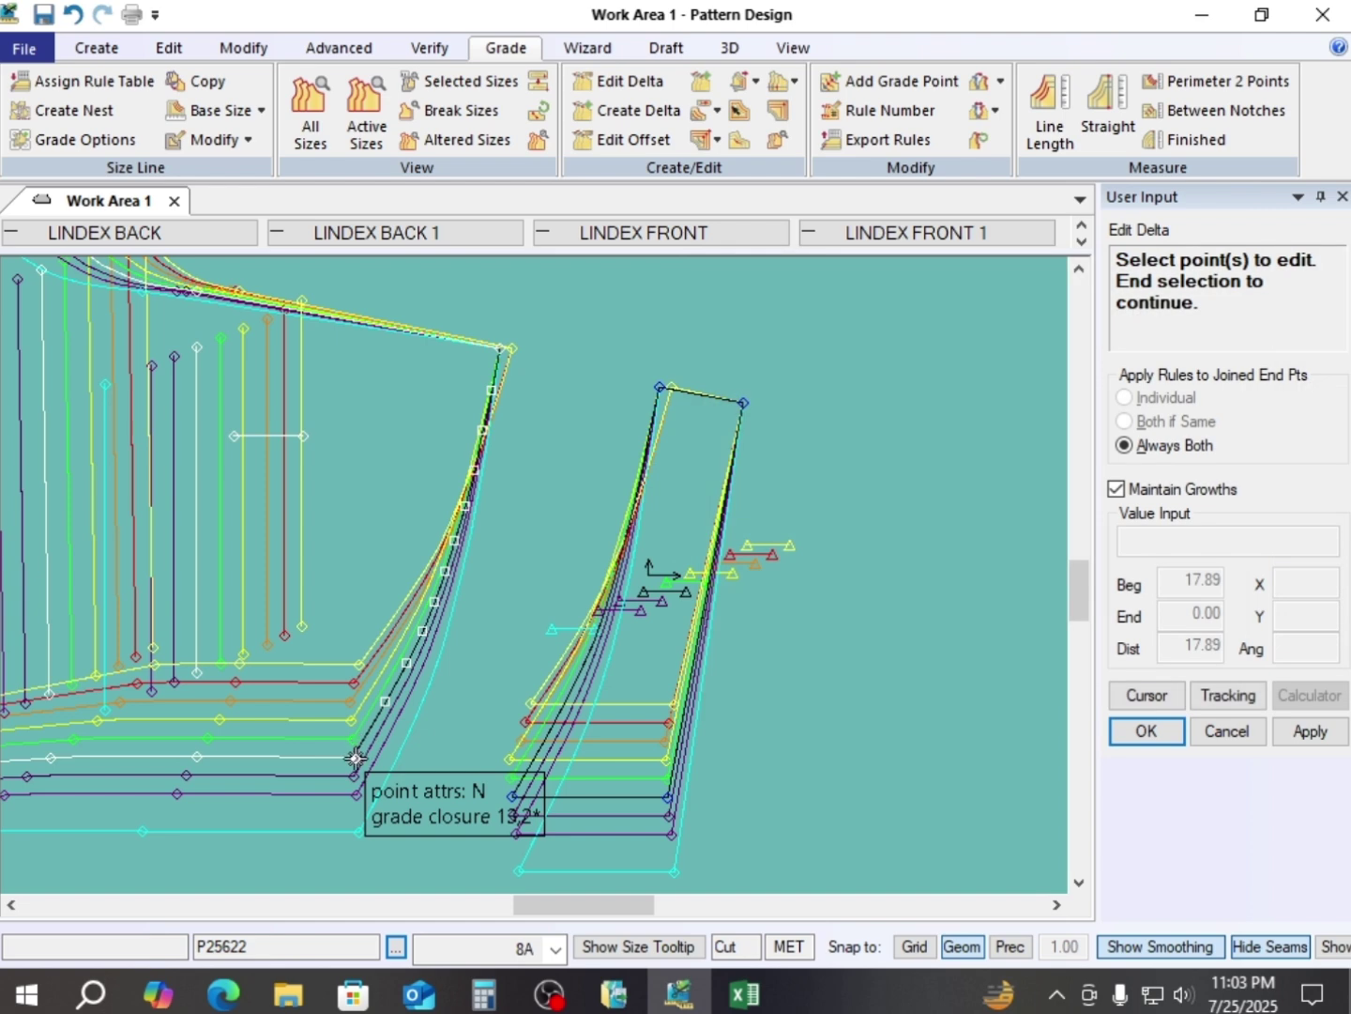
- Examine the grade deltas of piece P25622's lower right corner, focusing on Delta X for the 5A - 6A break
right_click(515, 554)
click(516, 558)
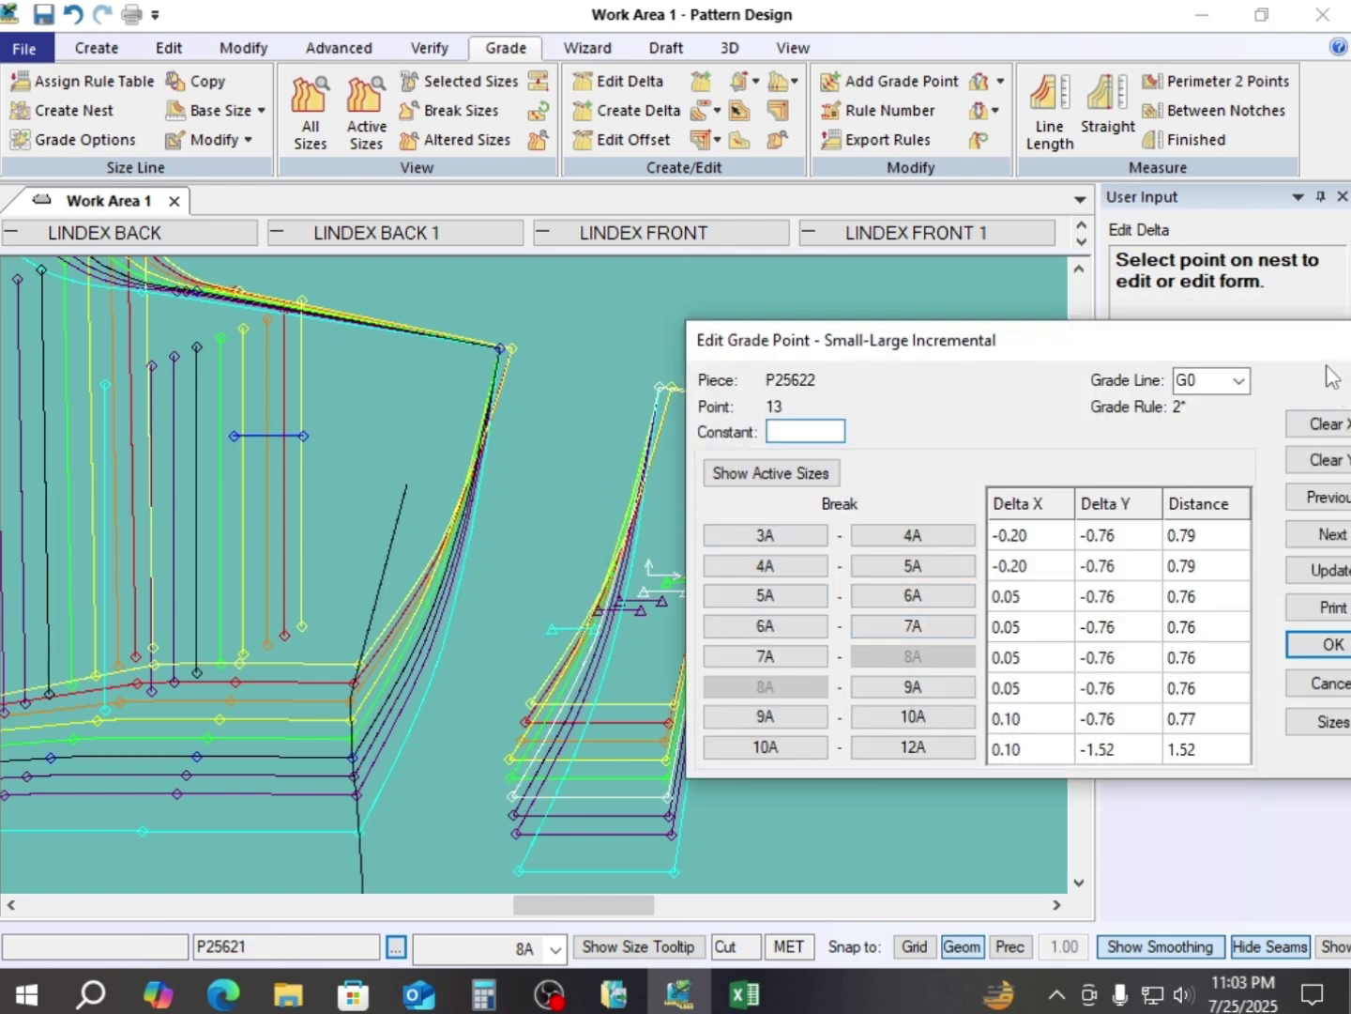
scroll(467, 435, down, 3)
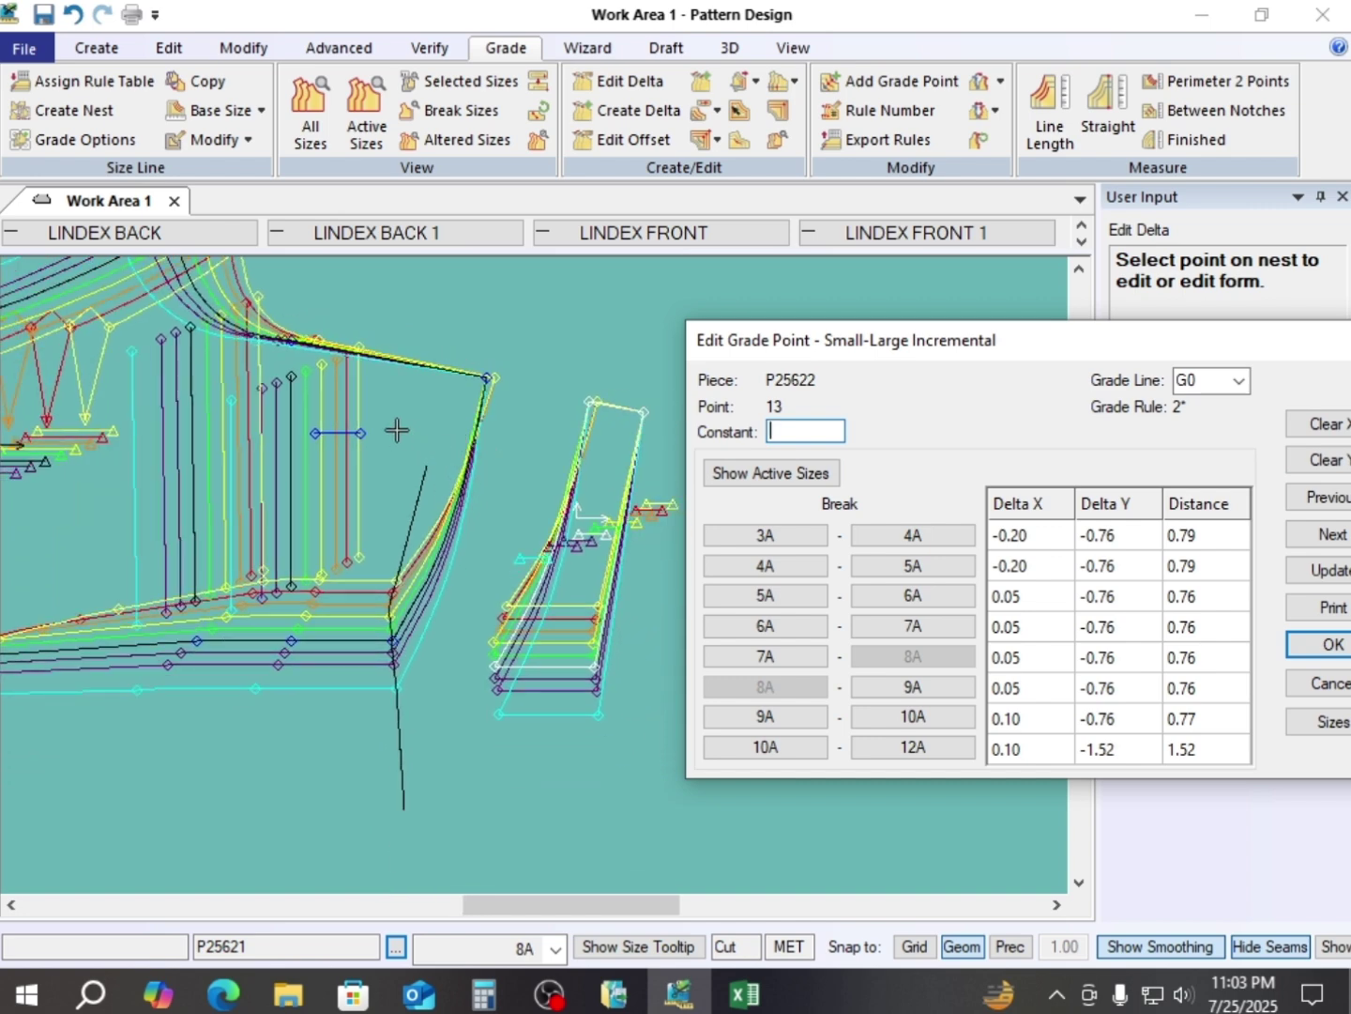
scroll(396, 428, down, 2)
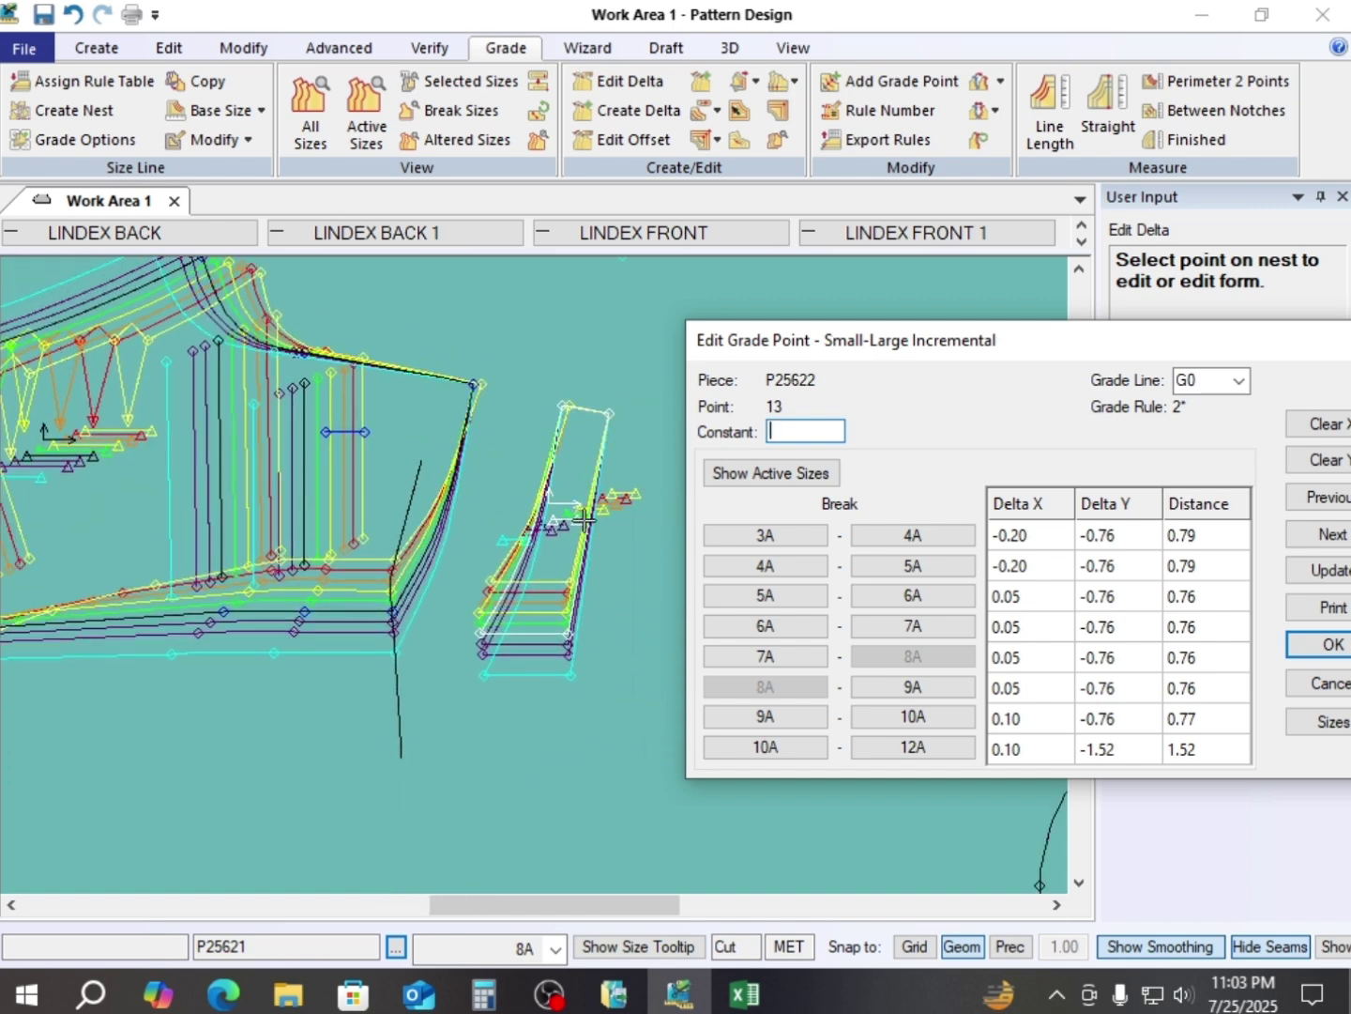
scroll(585, 519, up, 1)
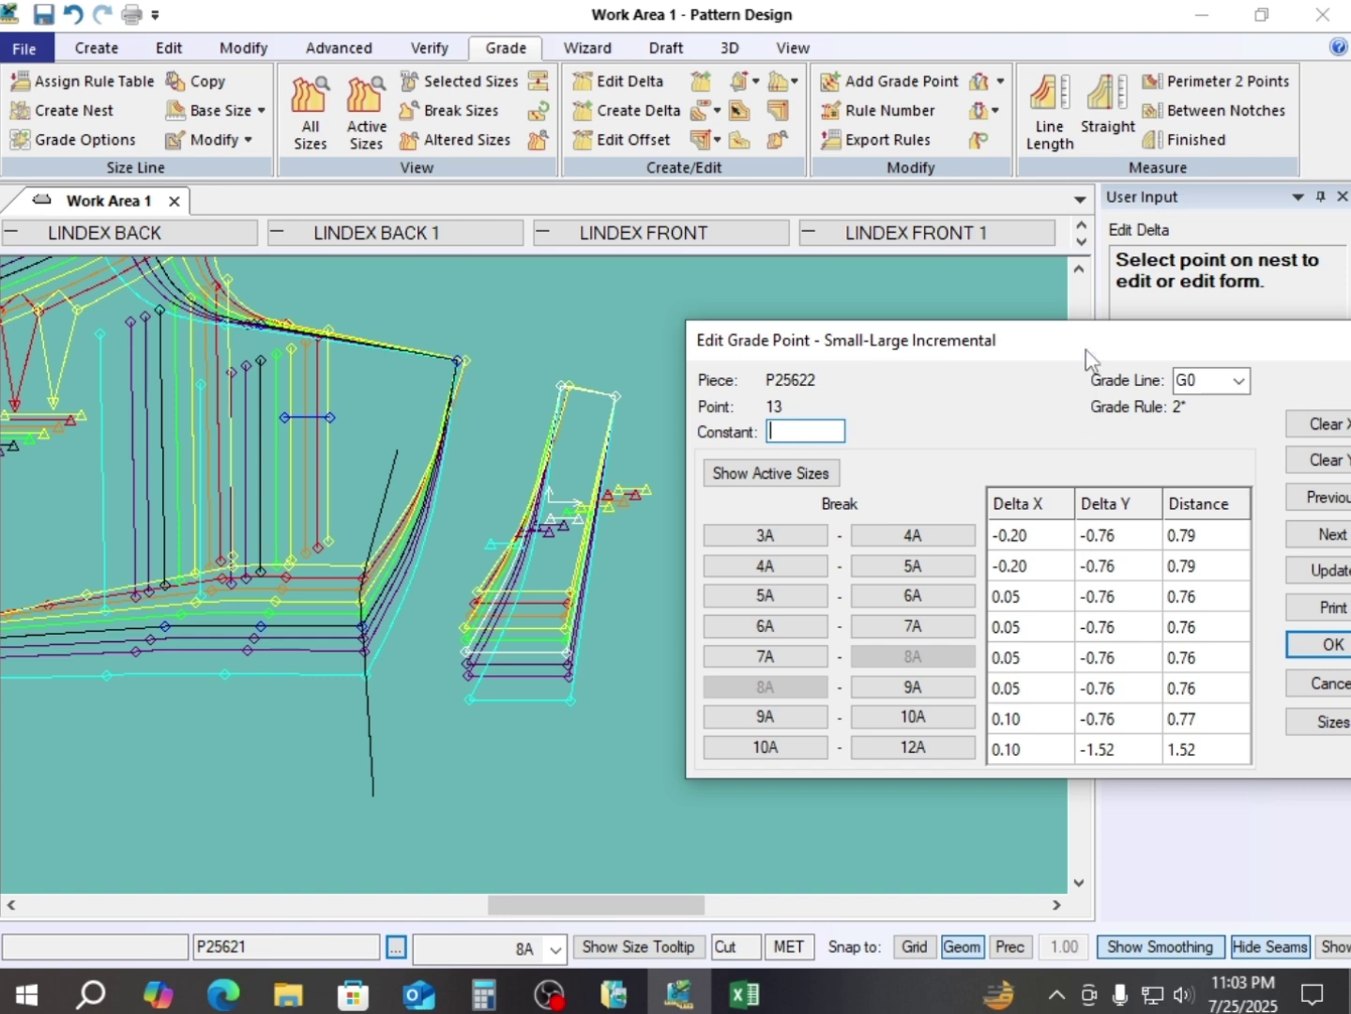
drag(1089, 357, 985, 214)
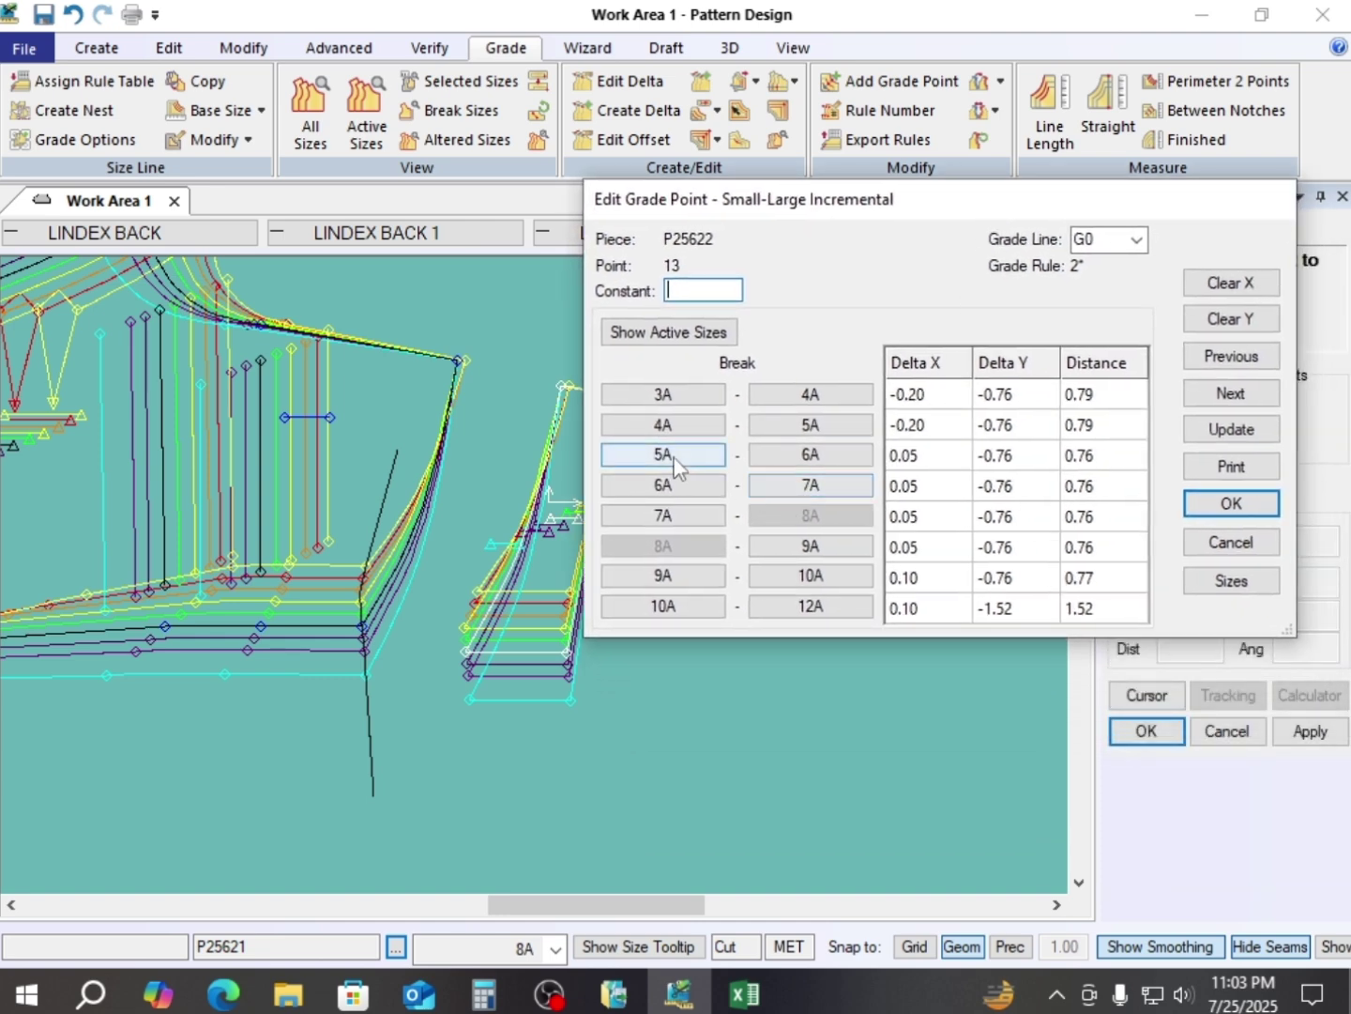
click(929, 456)
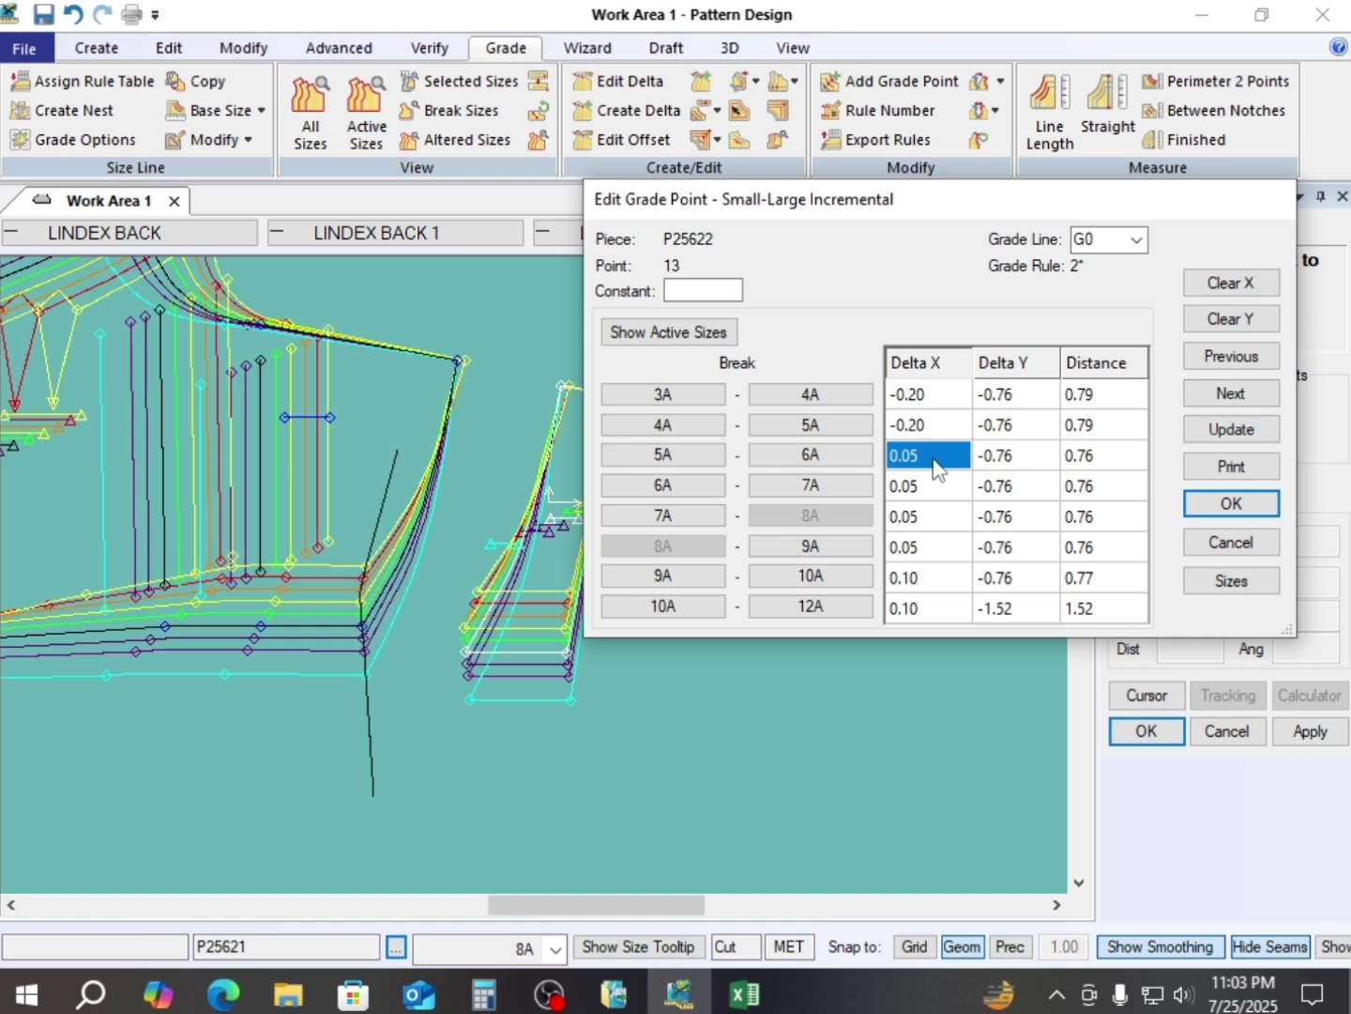
click(931, 459)
drag(953, 462, 872, 464)
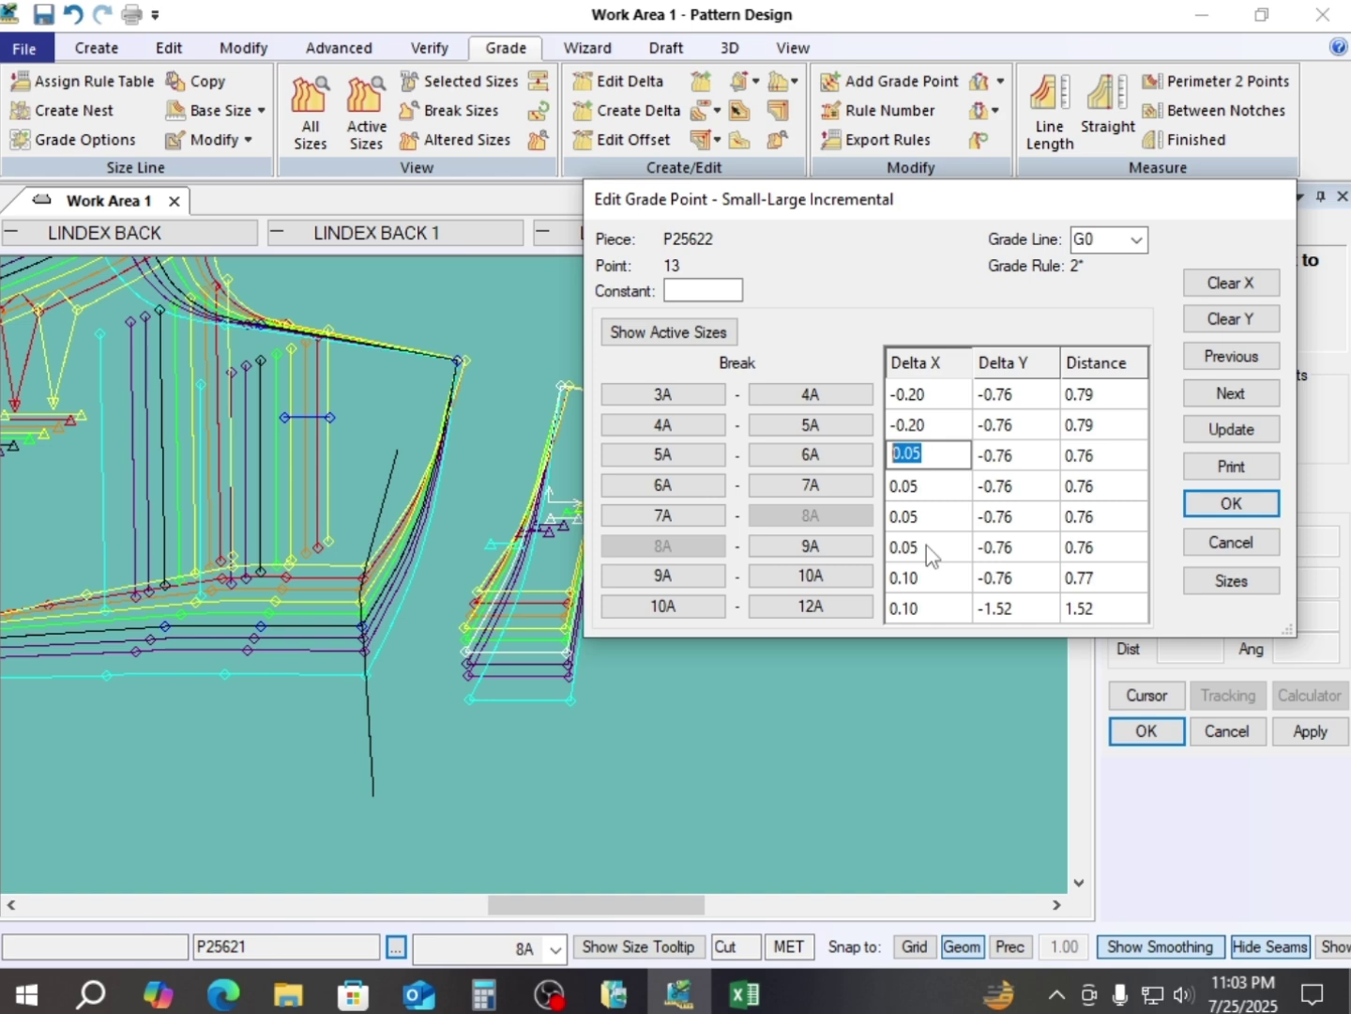
click(1231, 503)
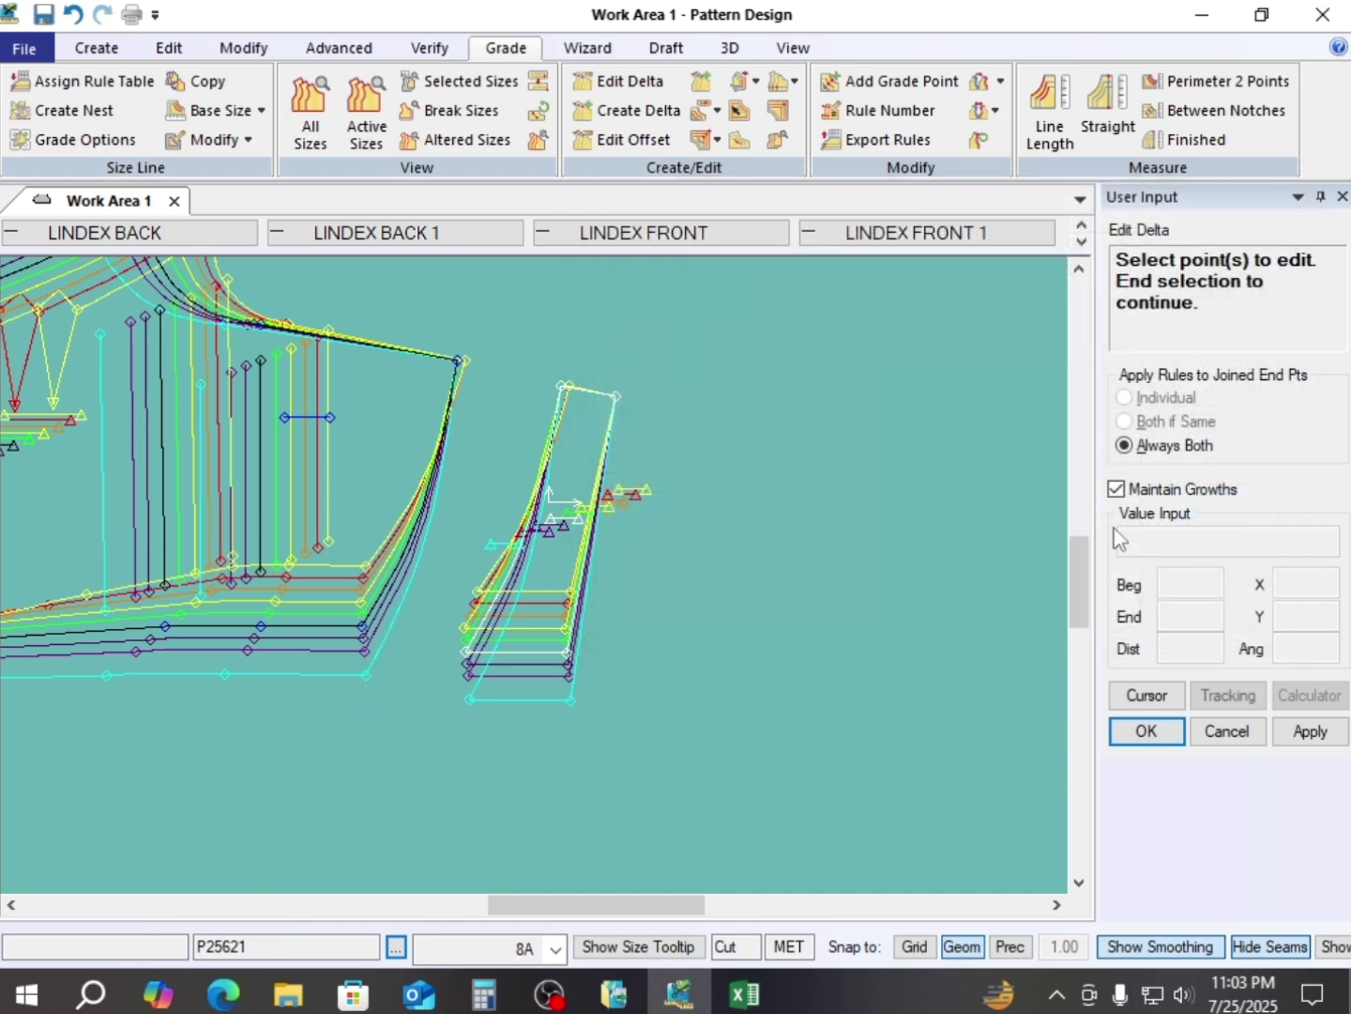
- Restack the graded nest of piece P25622 on the hem point just left of its lower right corner
click(260, 626)
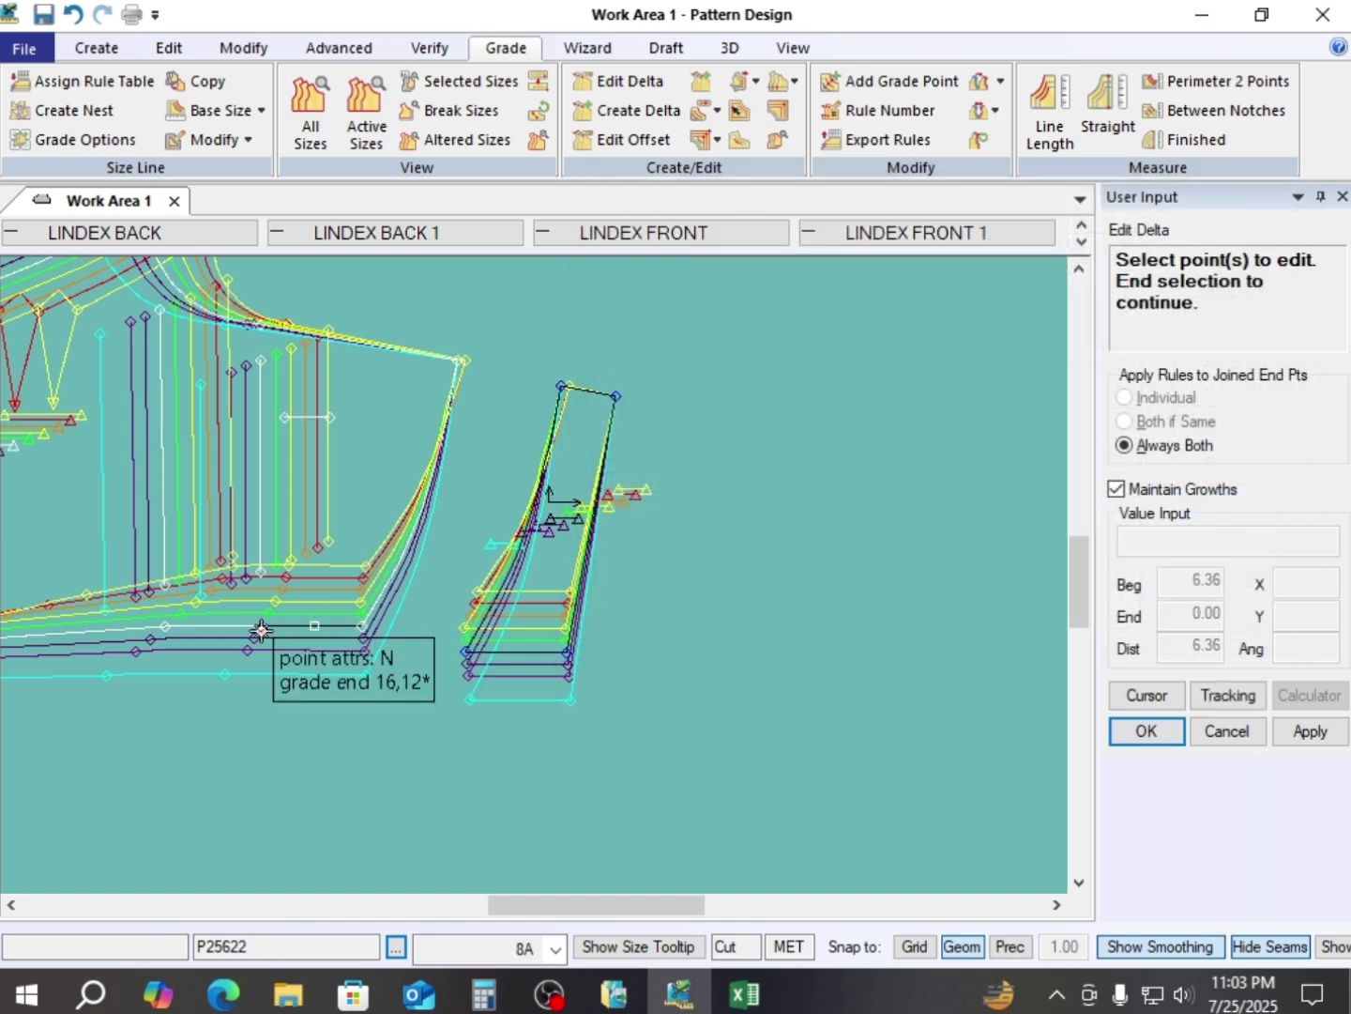
right_click(812, 450)
click(808, 484)
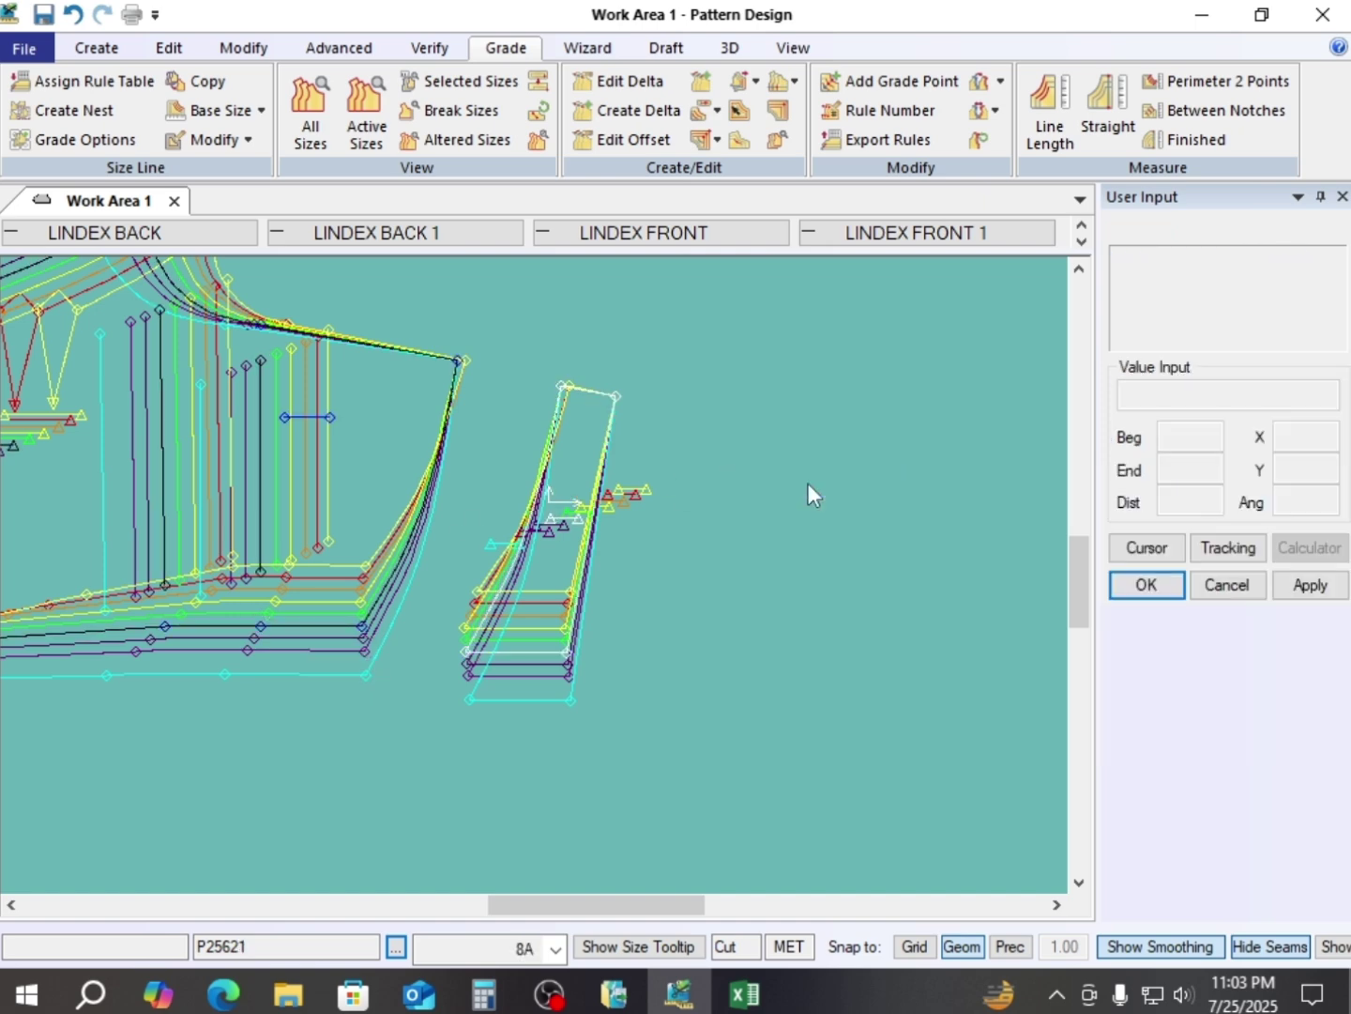
key(r)
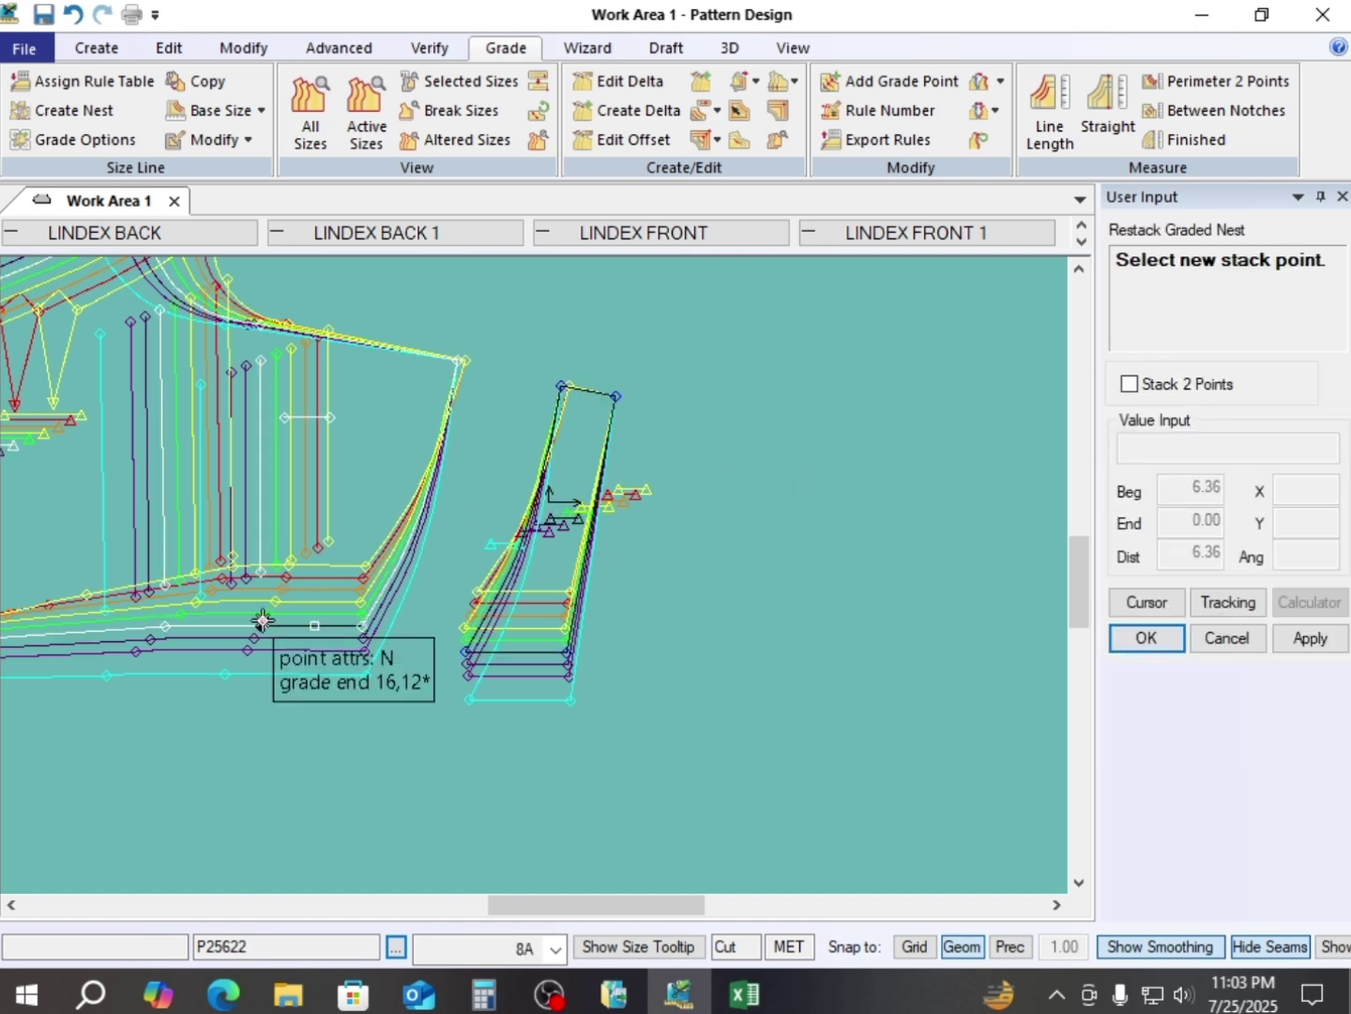
scroll(343, 639, up, 2)
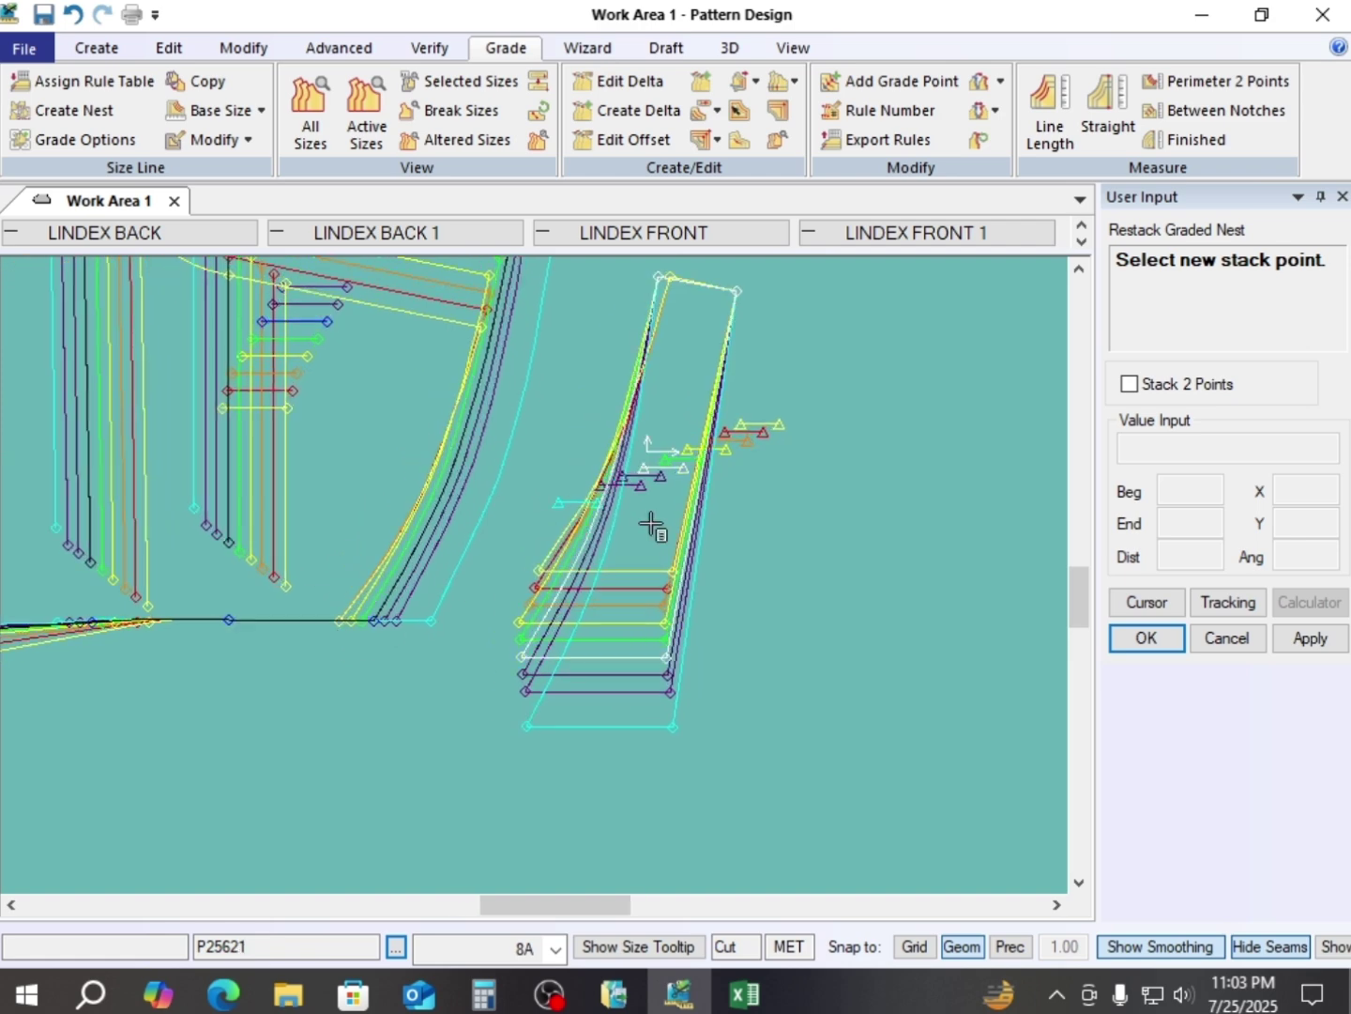
right_click(867, 371)
click(867, 368)
scroll(357, 531, up, 2)
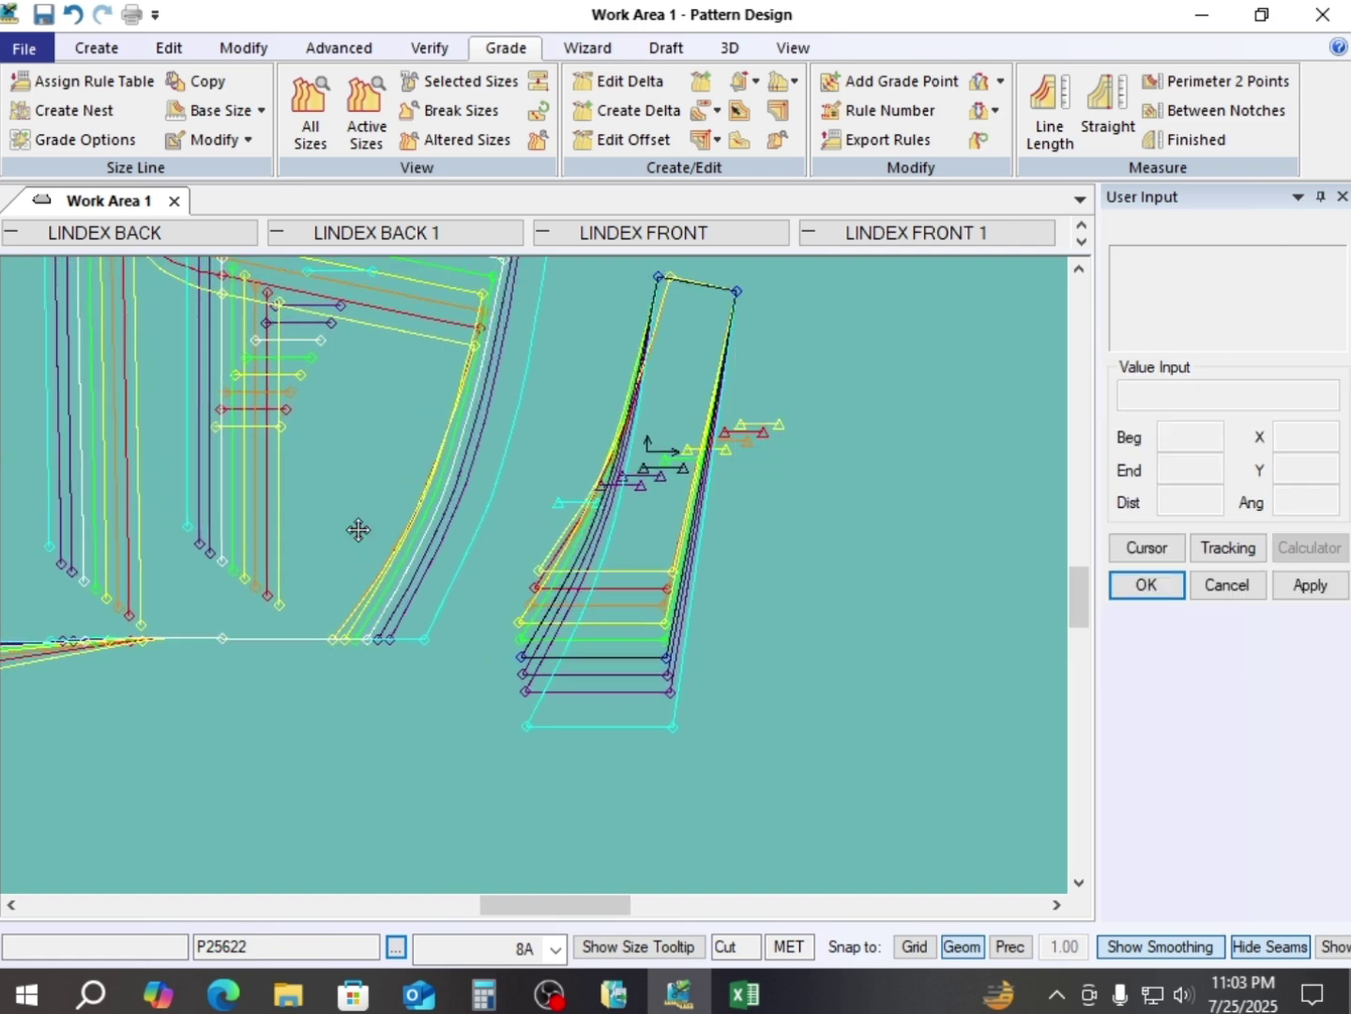
- Edit the grade delta of piece P25622's lower right corner, setting Delta X to 0 for the 5A - 6A break
scroll(384, 474, up, 1)
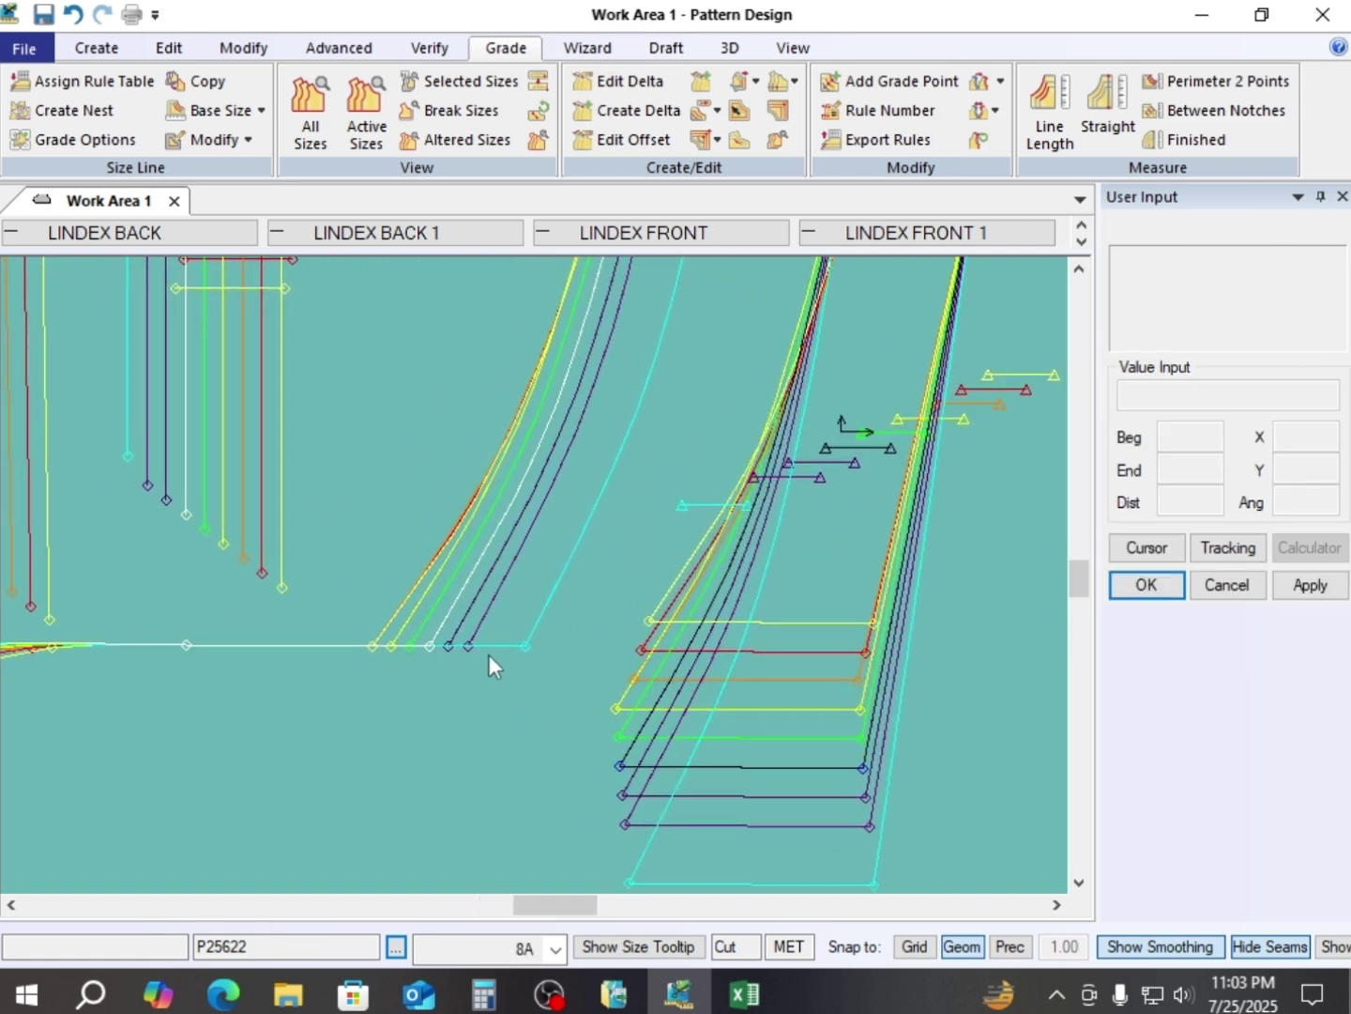
key(ctrl+e)
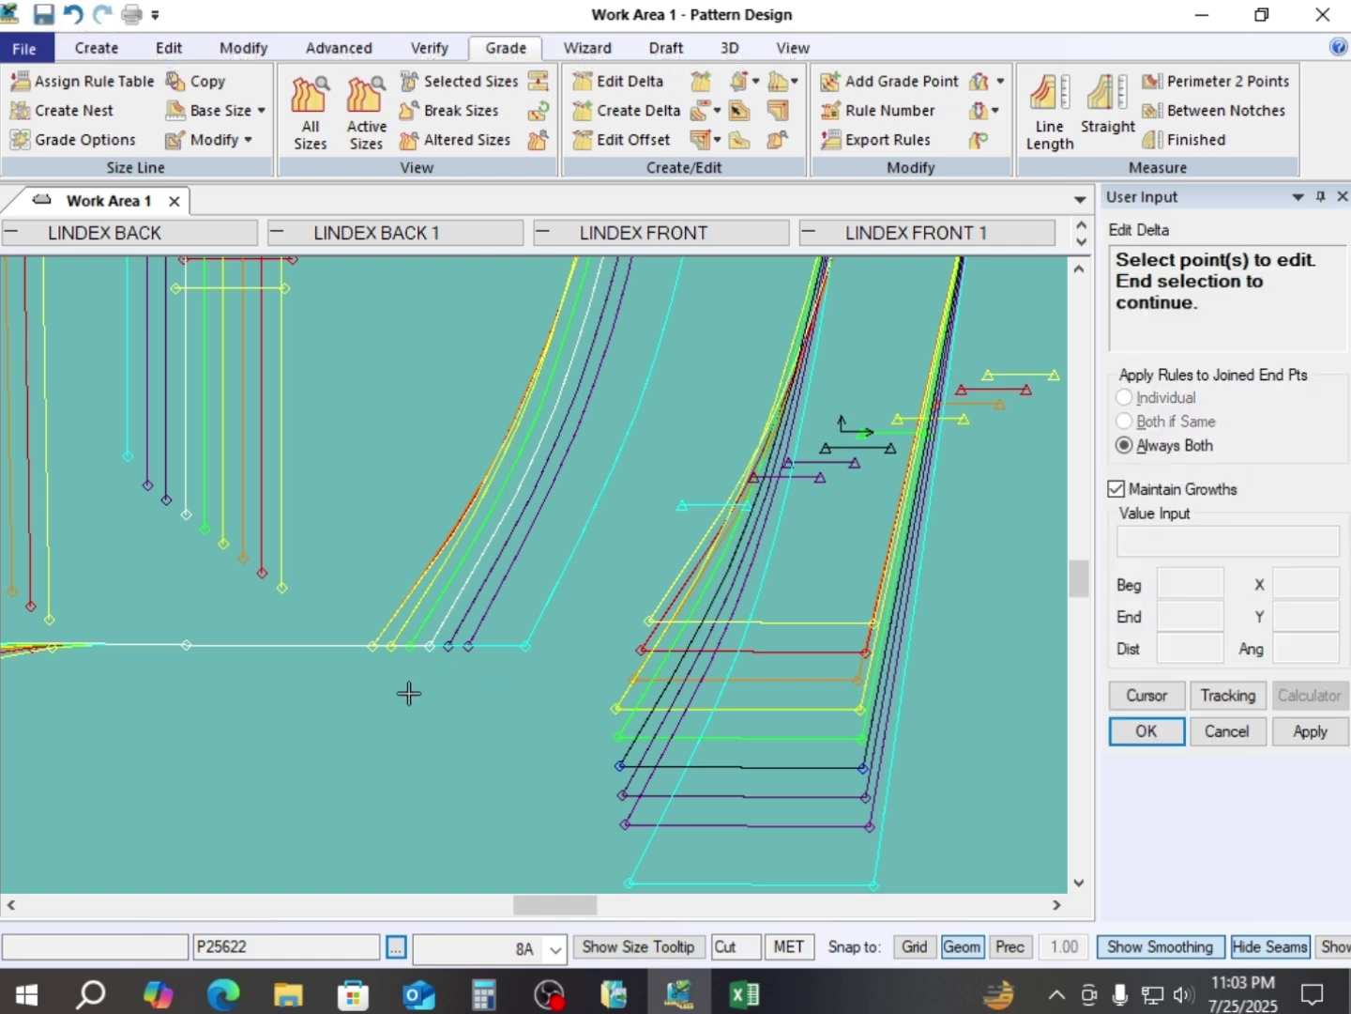
click(429, 646)
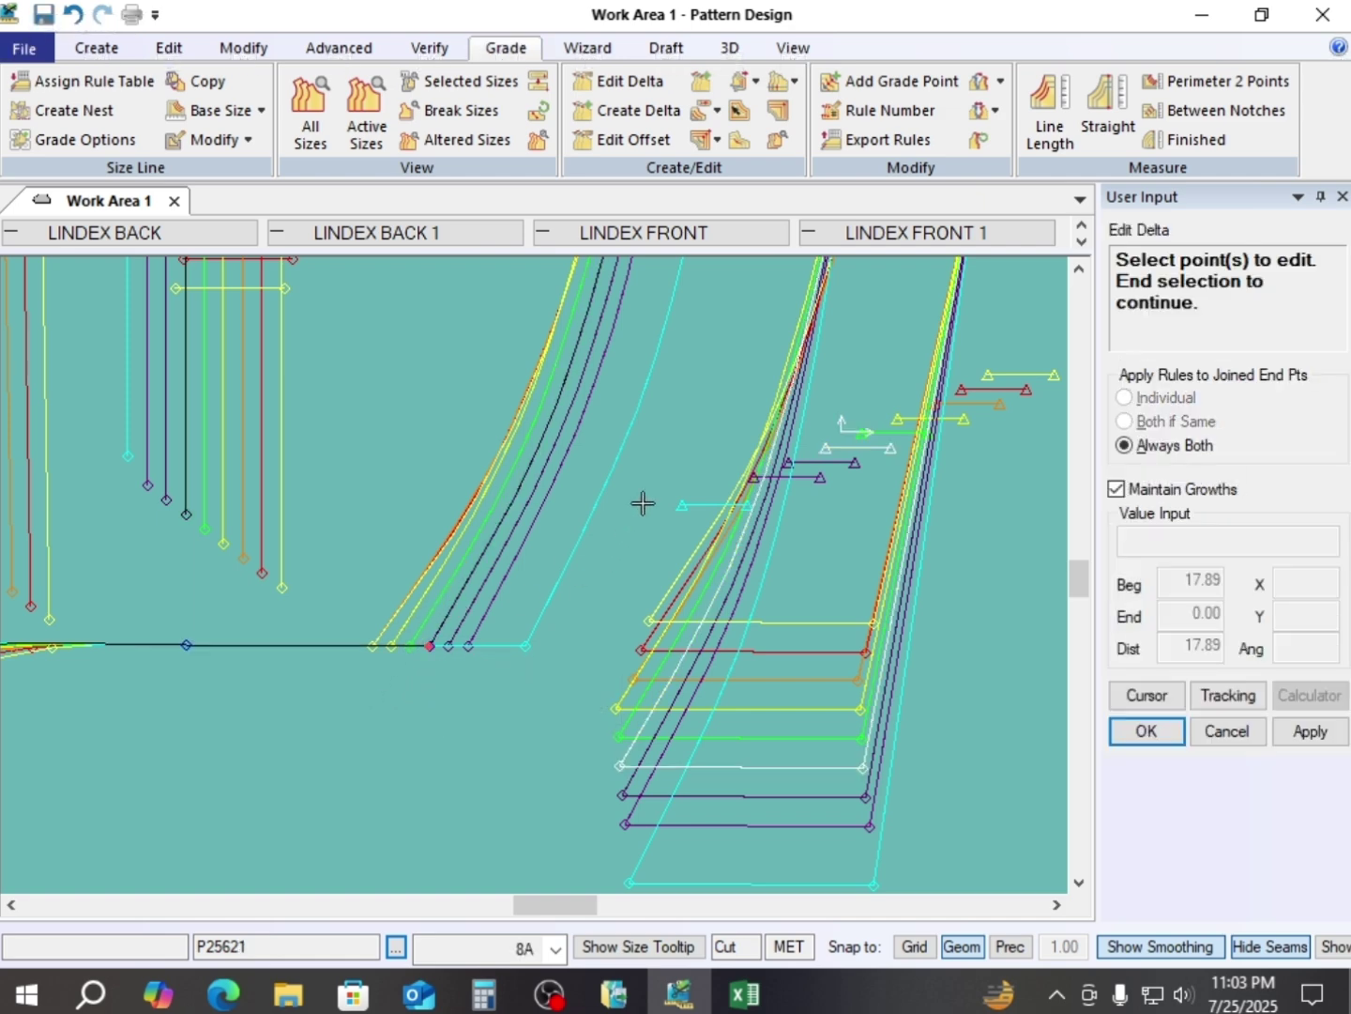
right_click(577, 451)
click(666, 462)
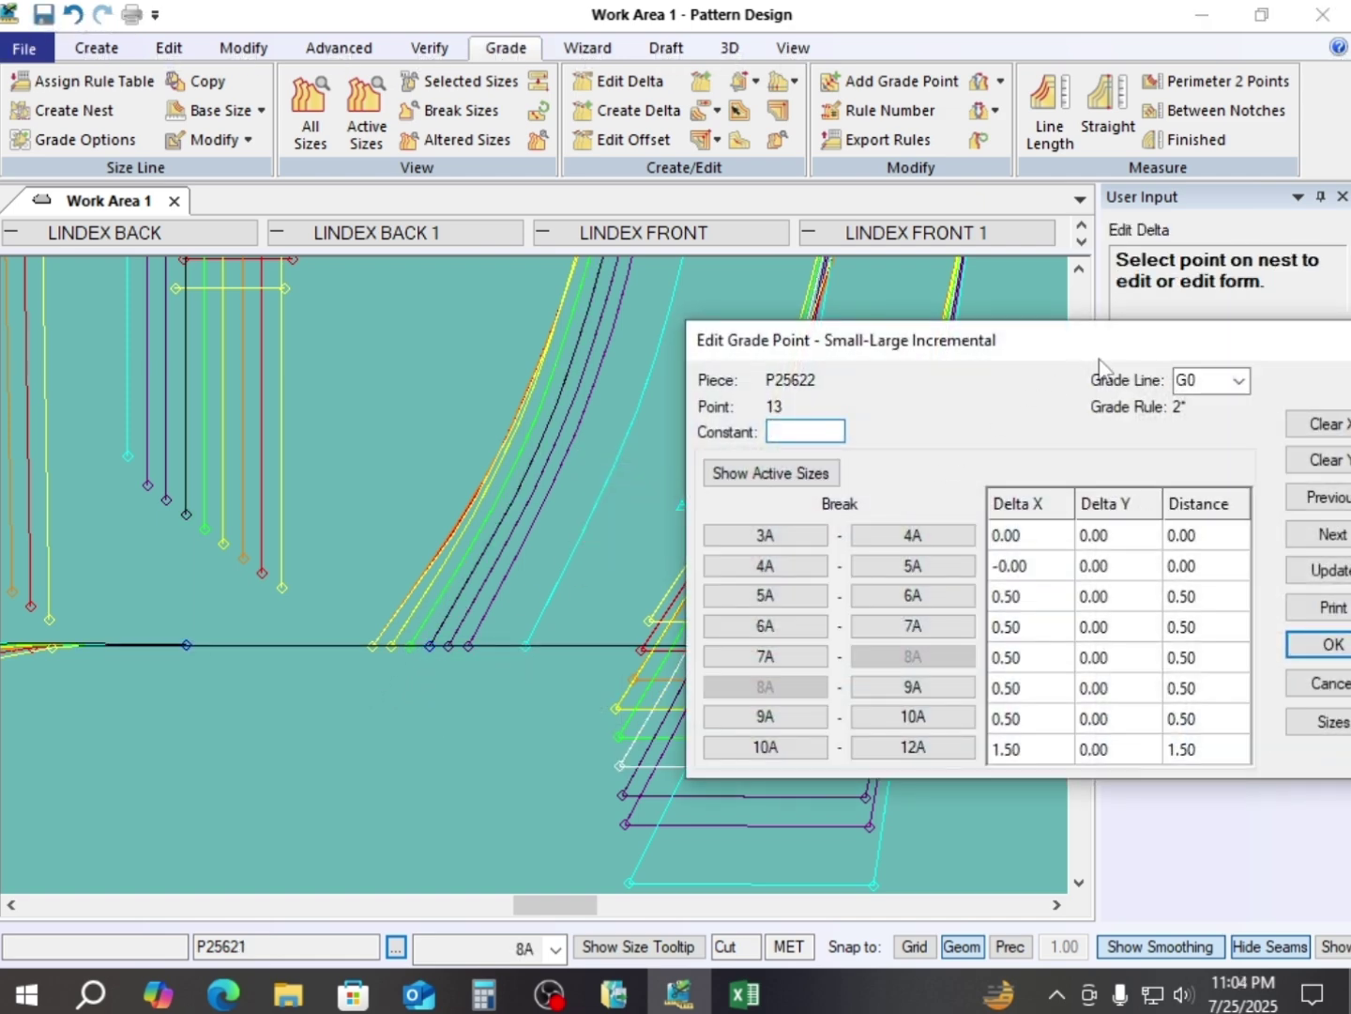
drag(1094, 356, 1119, 100)
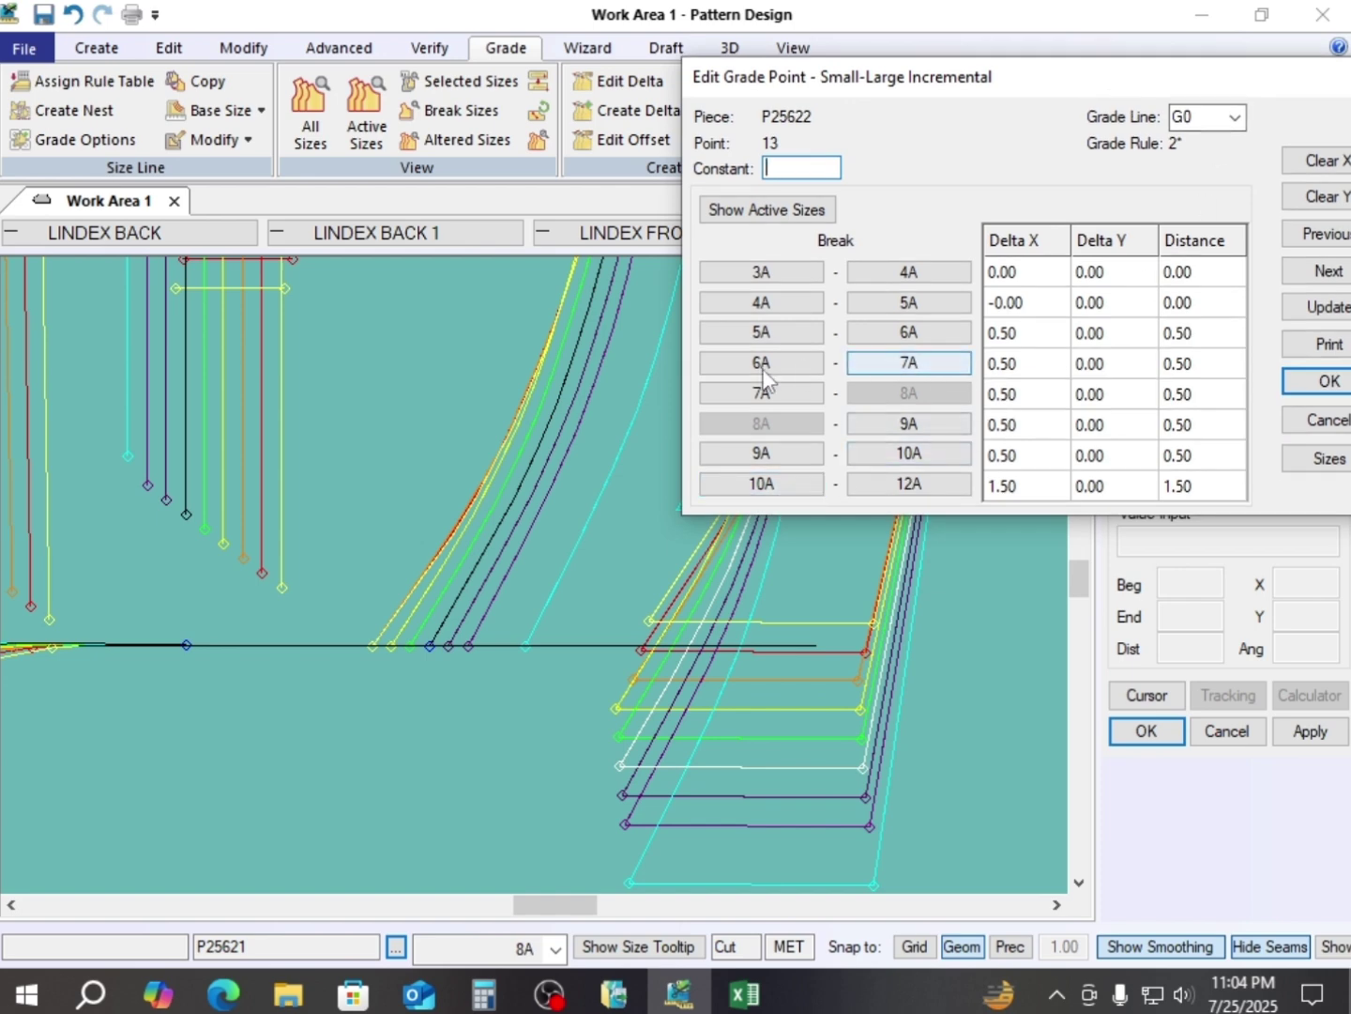
click(1033, 333)
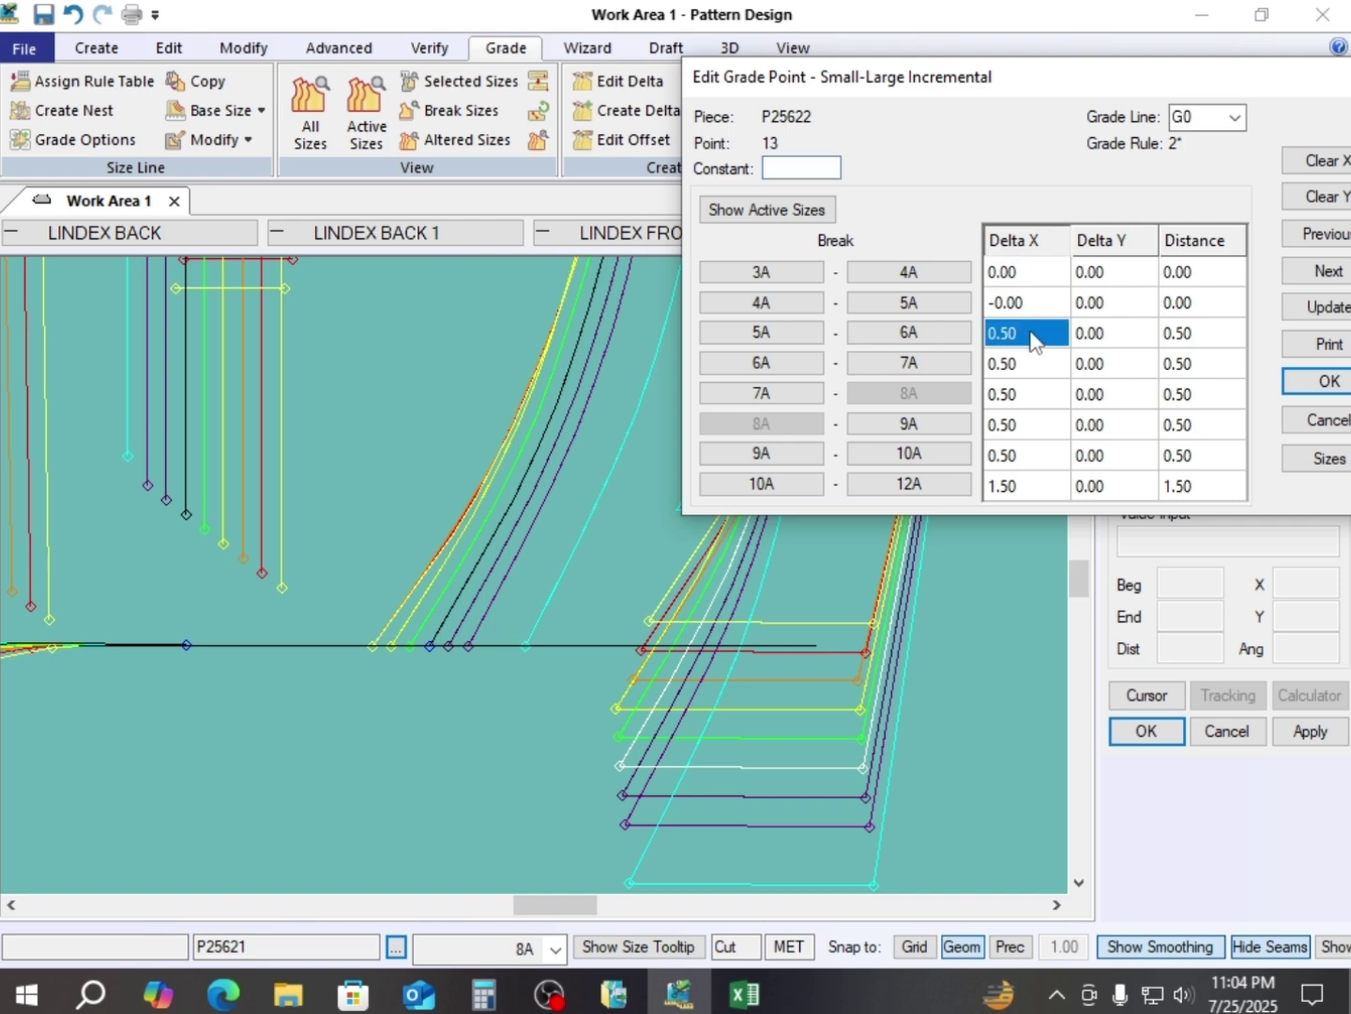
text(0)
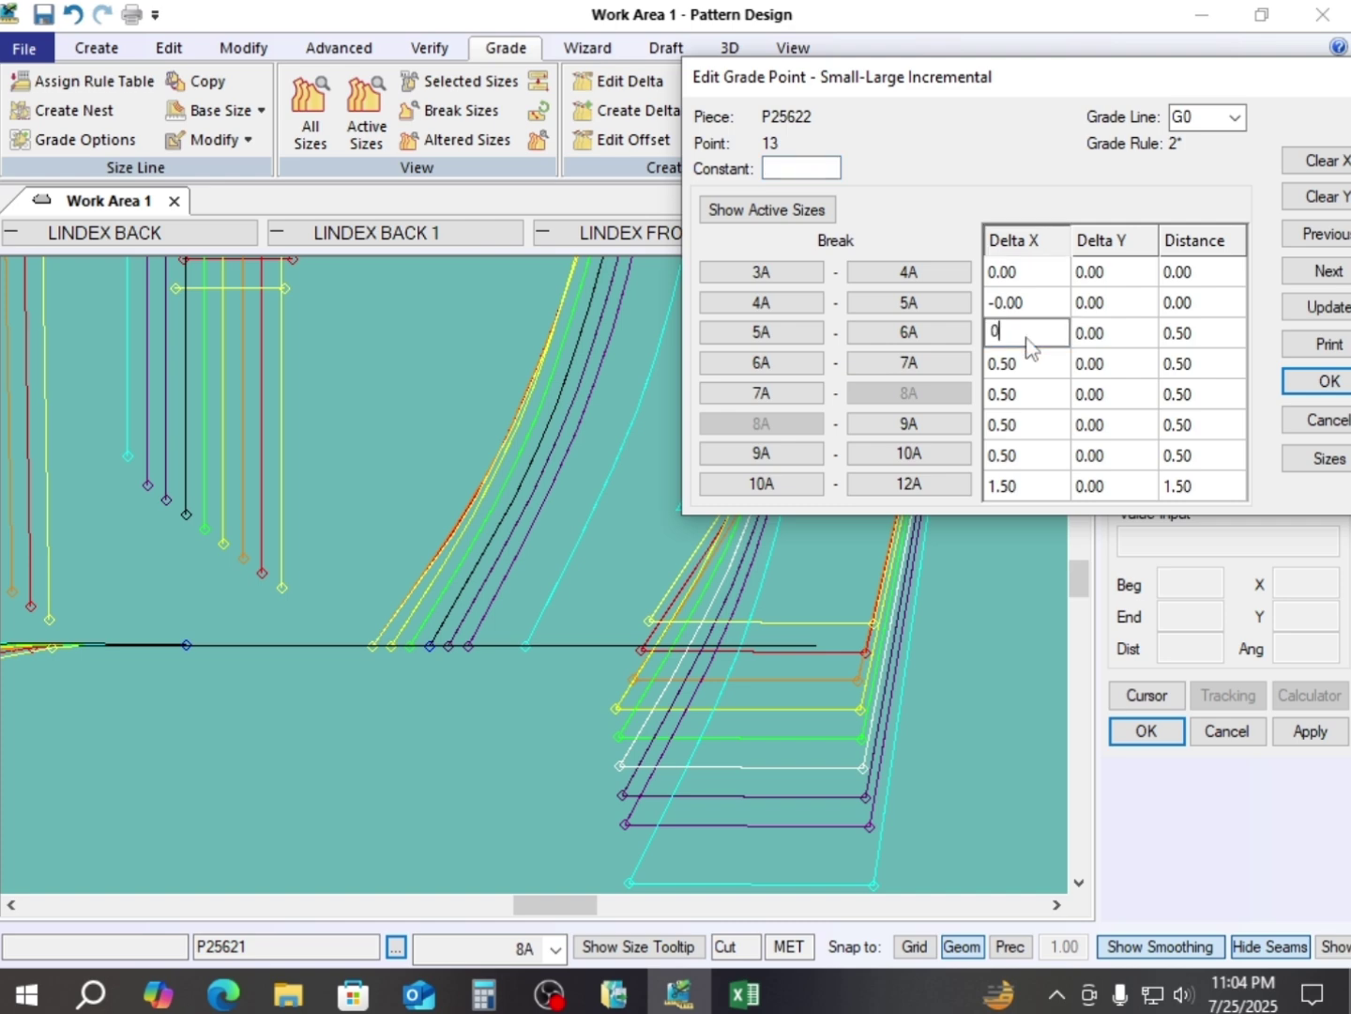
click(1029, 374)
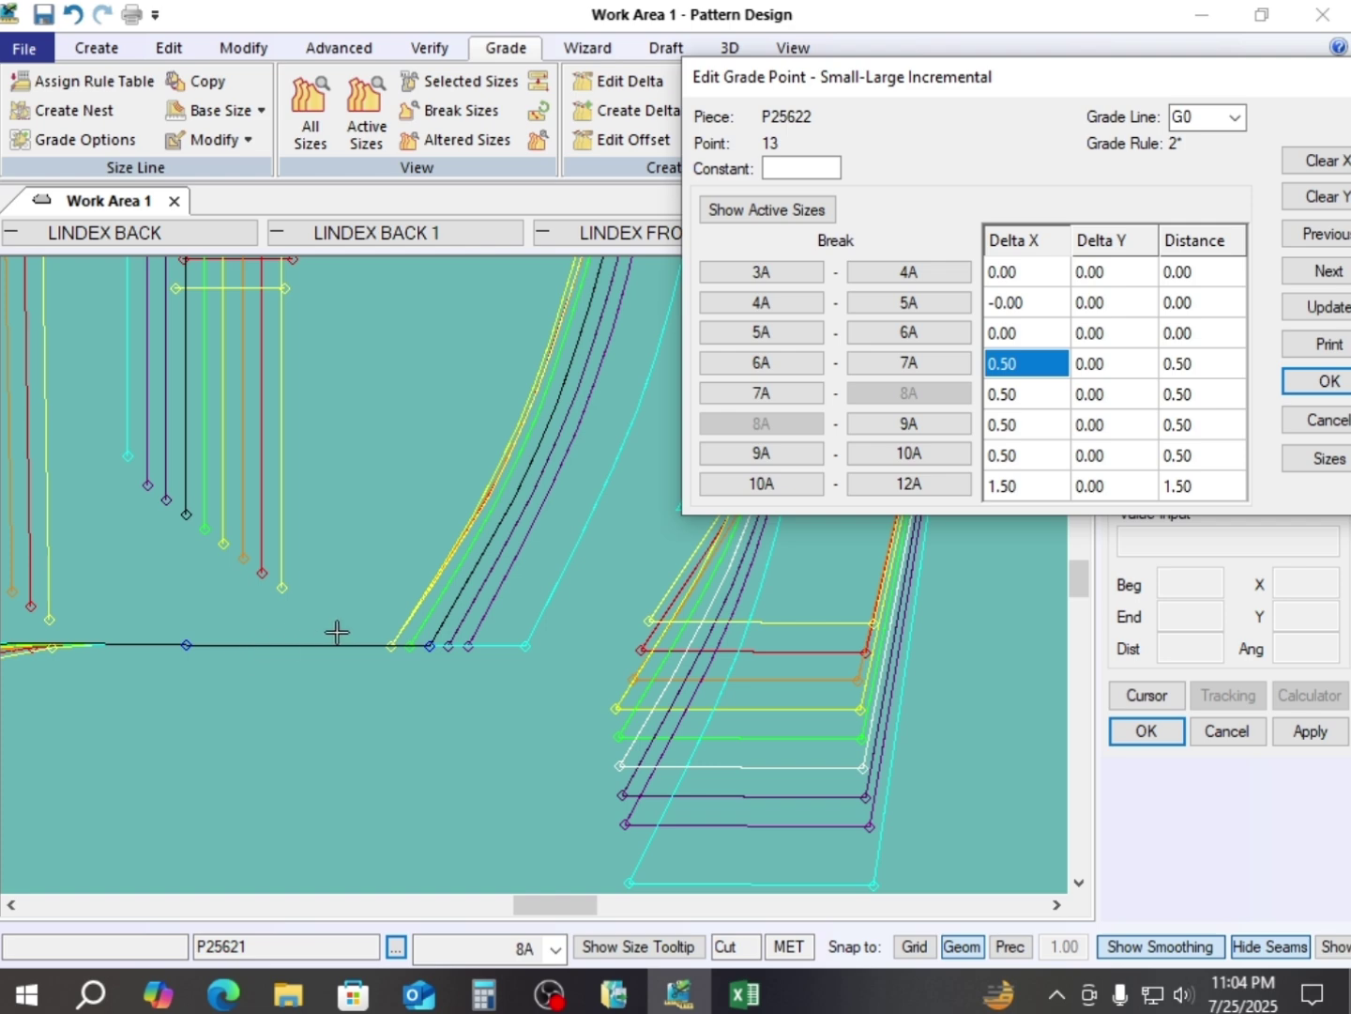
click(1331, 380)
right_click(402, 373)
click(401, 372)
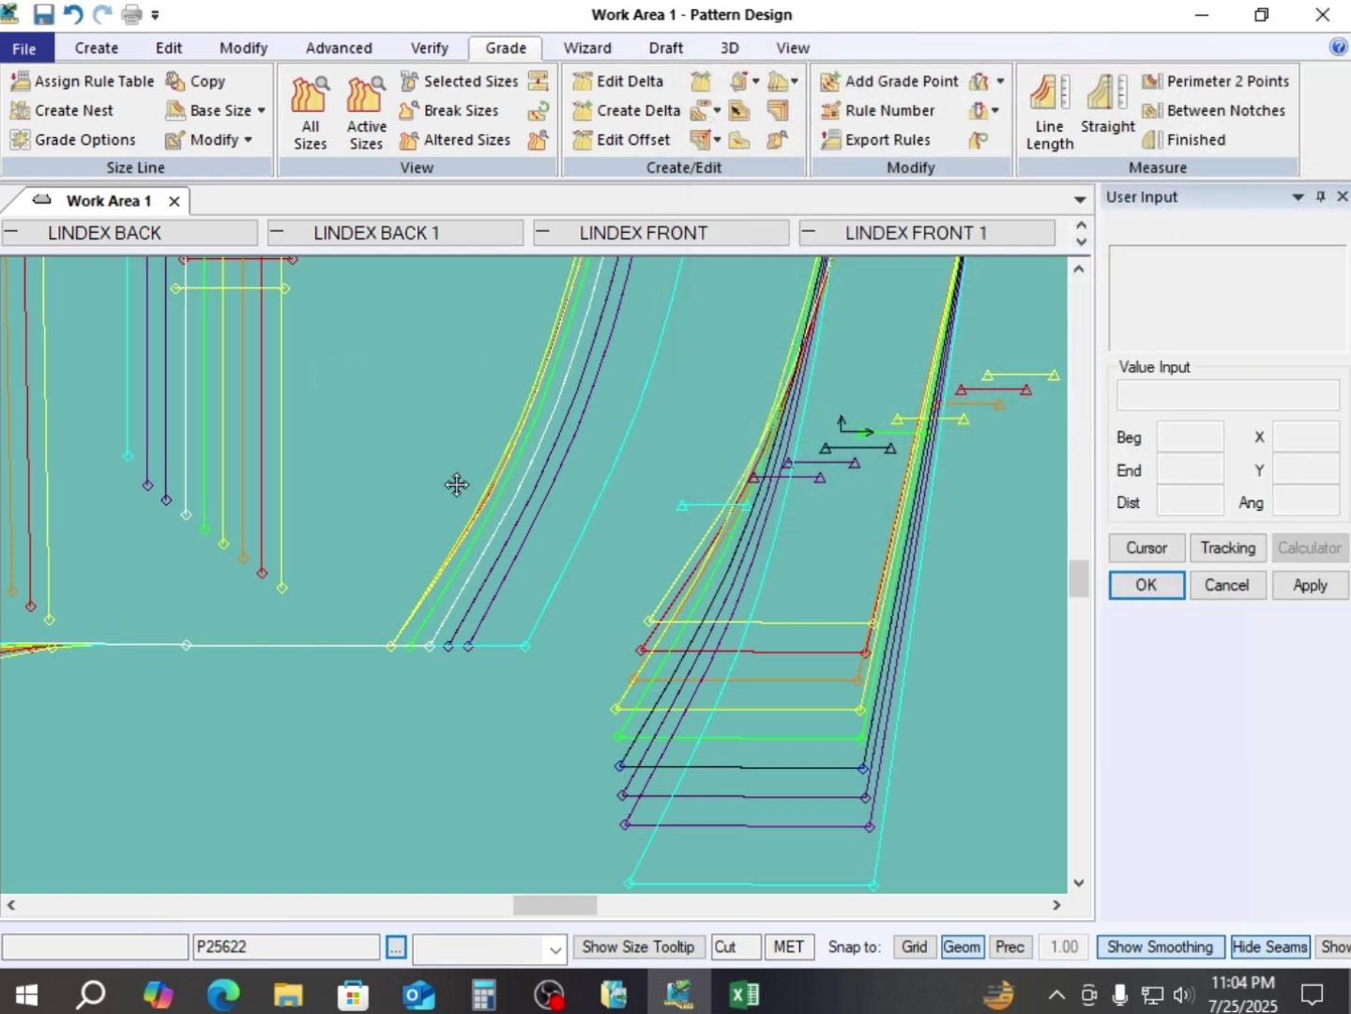
- Restack the graded nest of panel P25621 on the end of its grain line
scroll(443, 610, down, 3)
drag(679, 653, 713, 656)
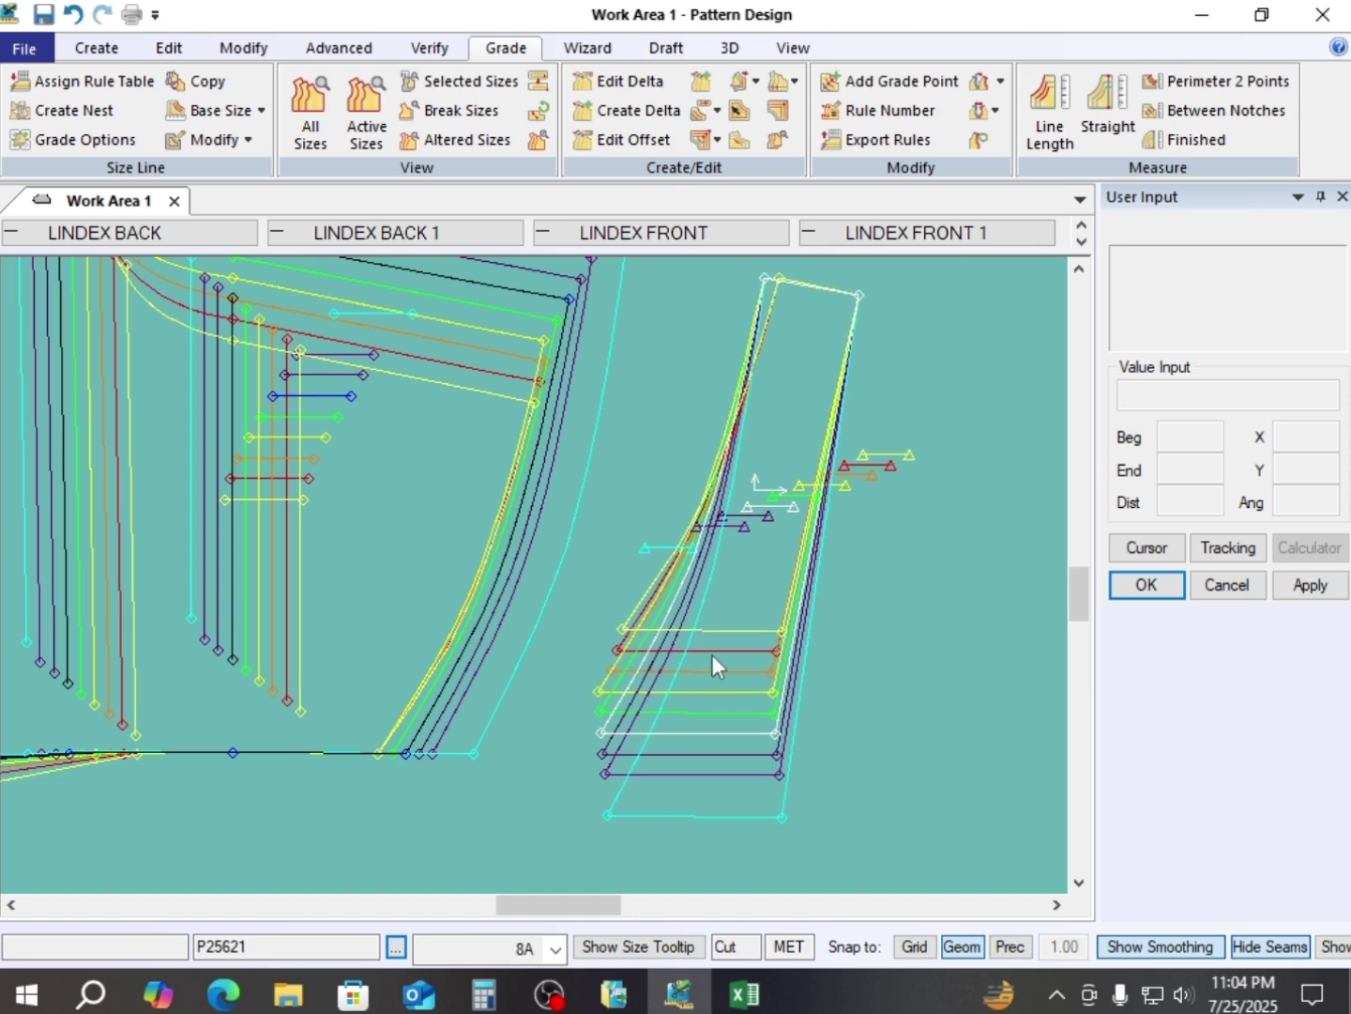
key(r)
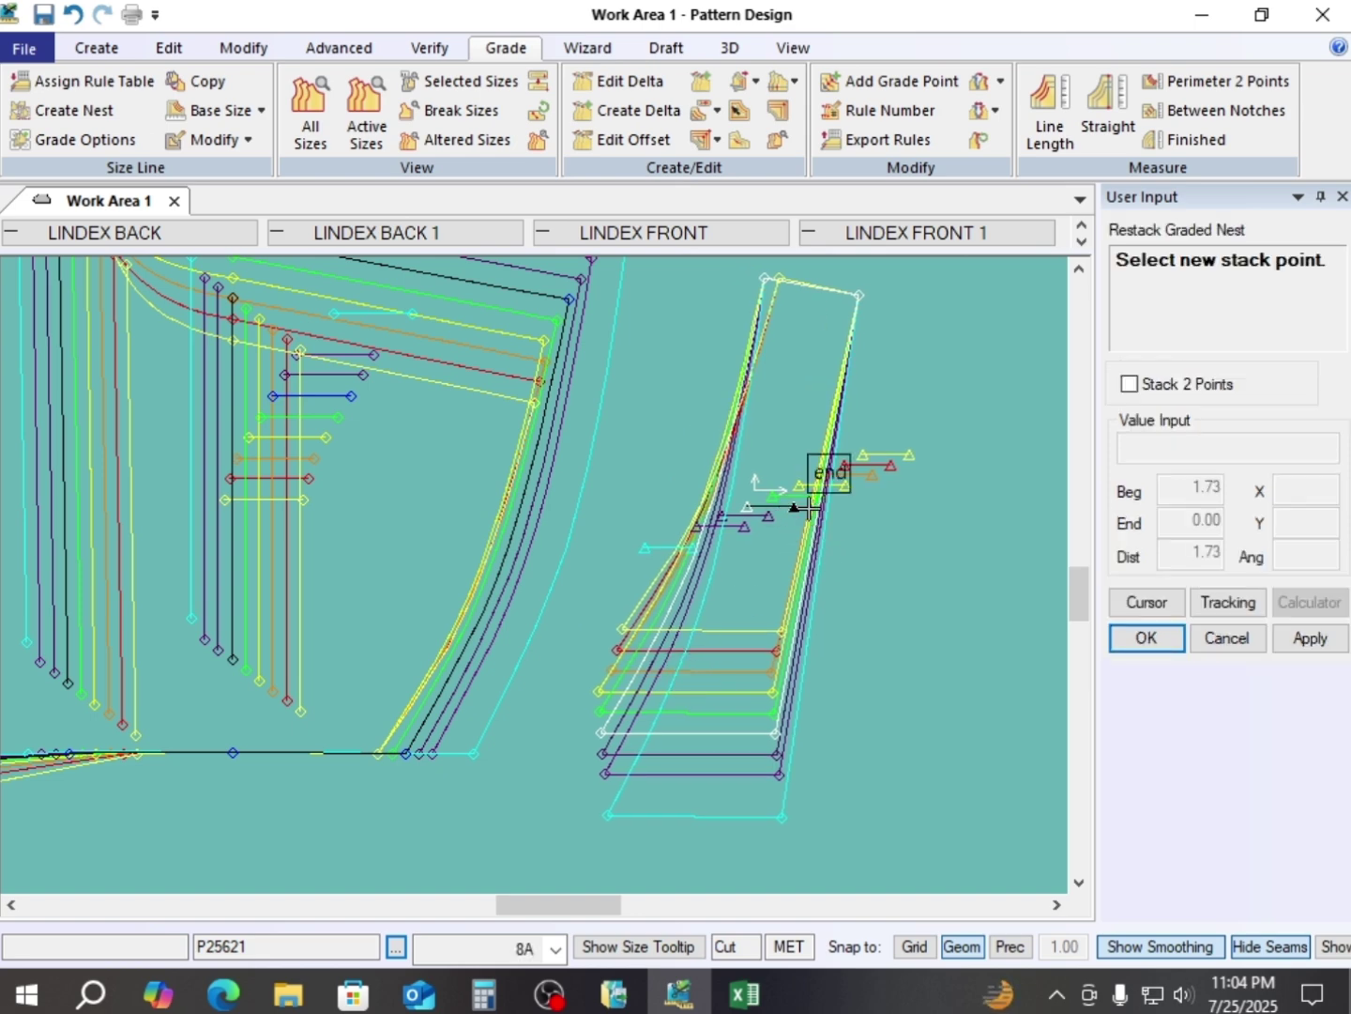
click(829, 474)
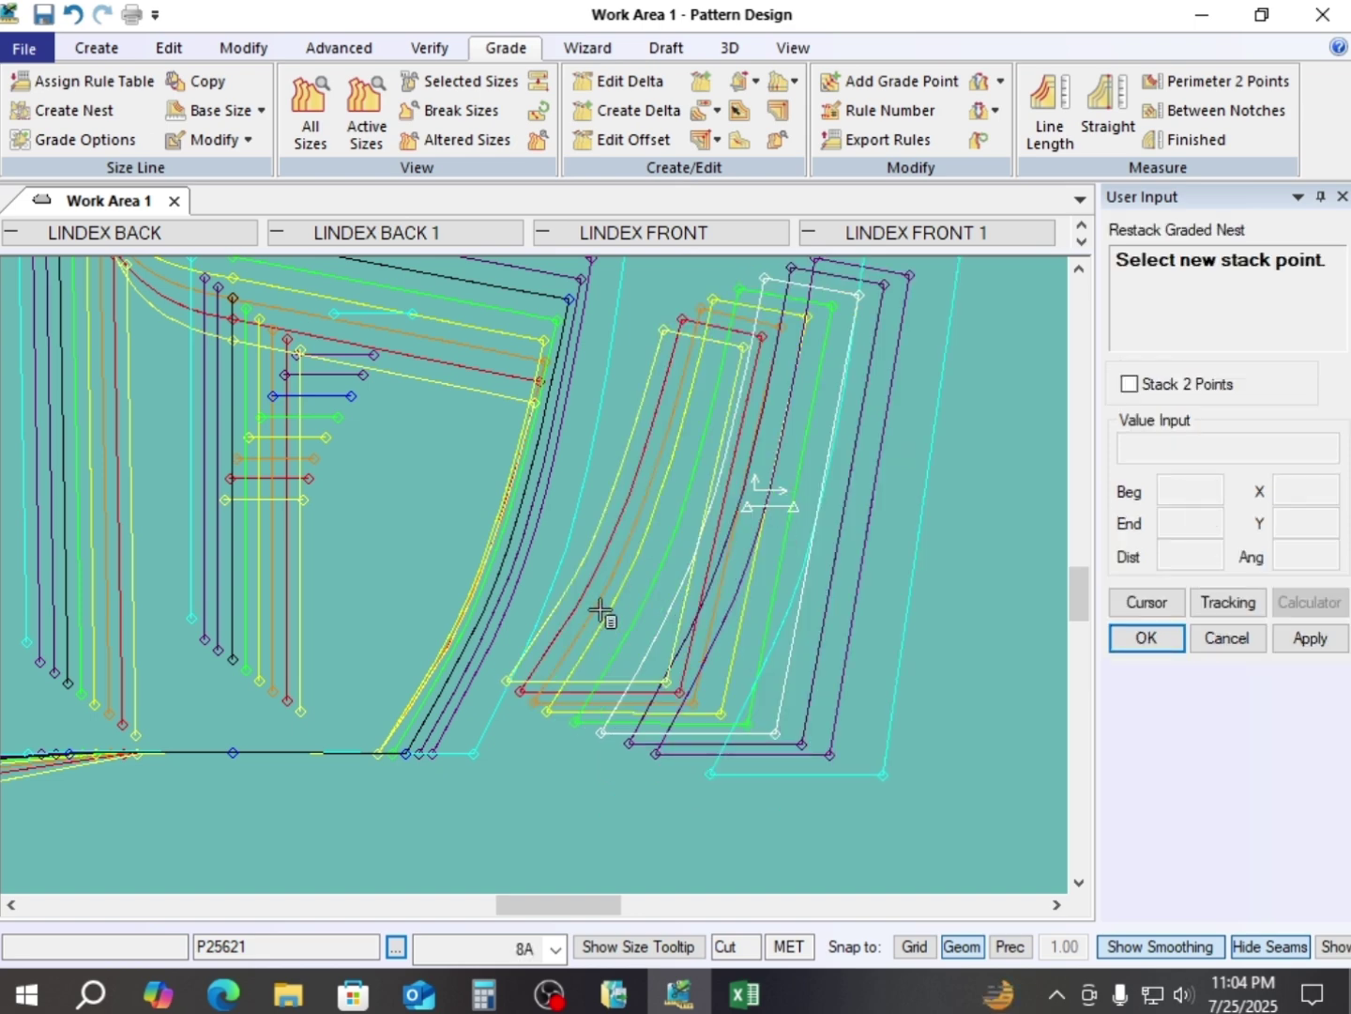
- Restack the graded nest of piece P25622 on the short horizontal internal line near its hem
click(369, 398)
right_click(439, 384)
click(438, 379)
click(402, 384)
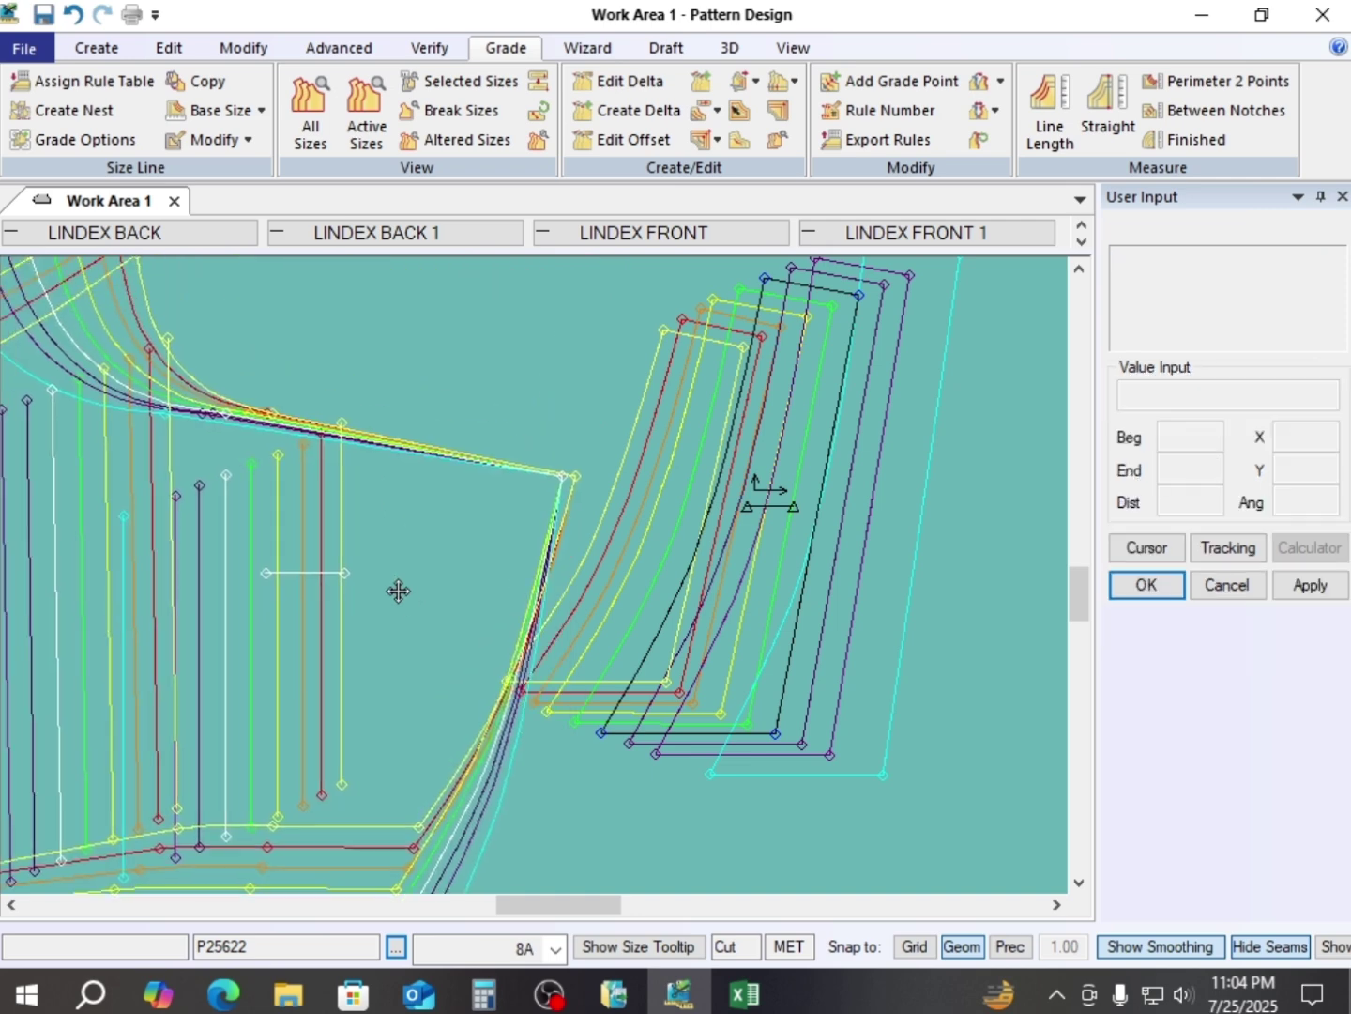
- Move panel P25621 down beside the hem edge of piece P25622 so their upper edges can be compared
scroll(400, 567, down, 2)
click(400, 525)
click(631, 483)
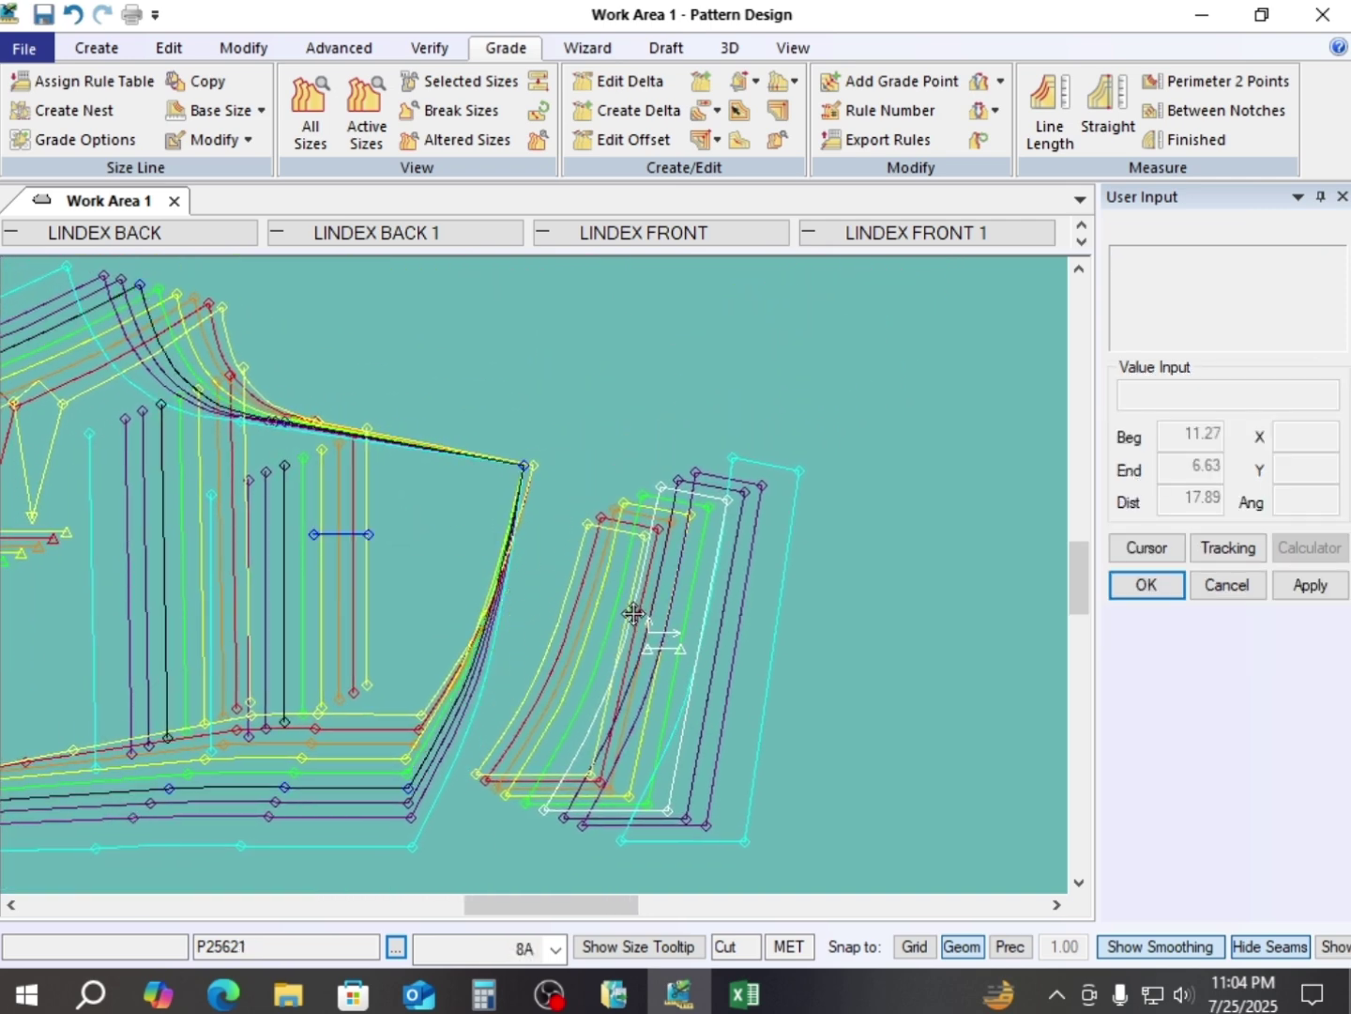
click(635, 612)
click(463, 536)
click(464, 531)
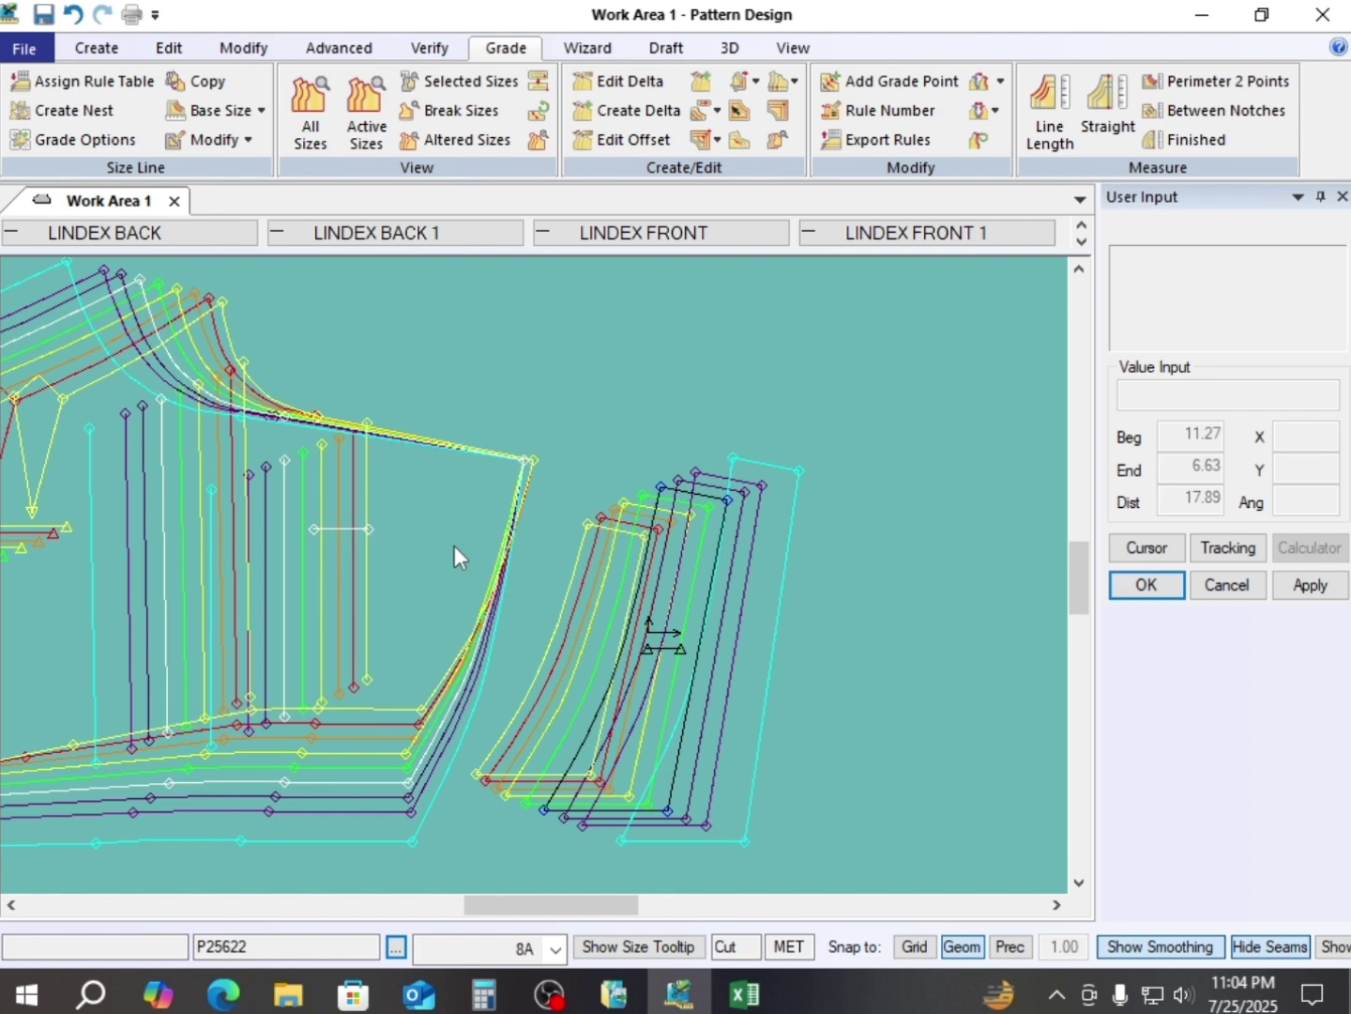
scroll(423, 572, down, 3)
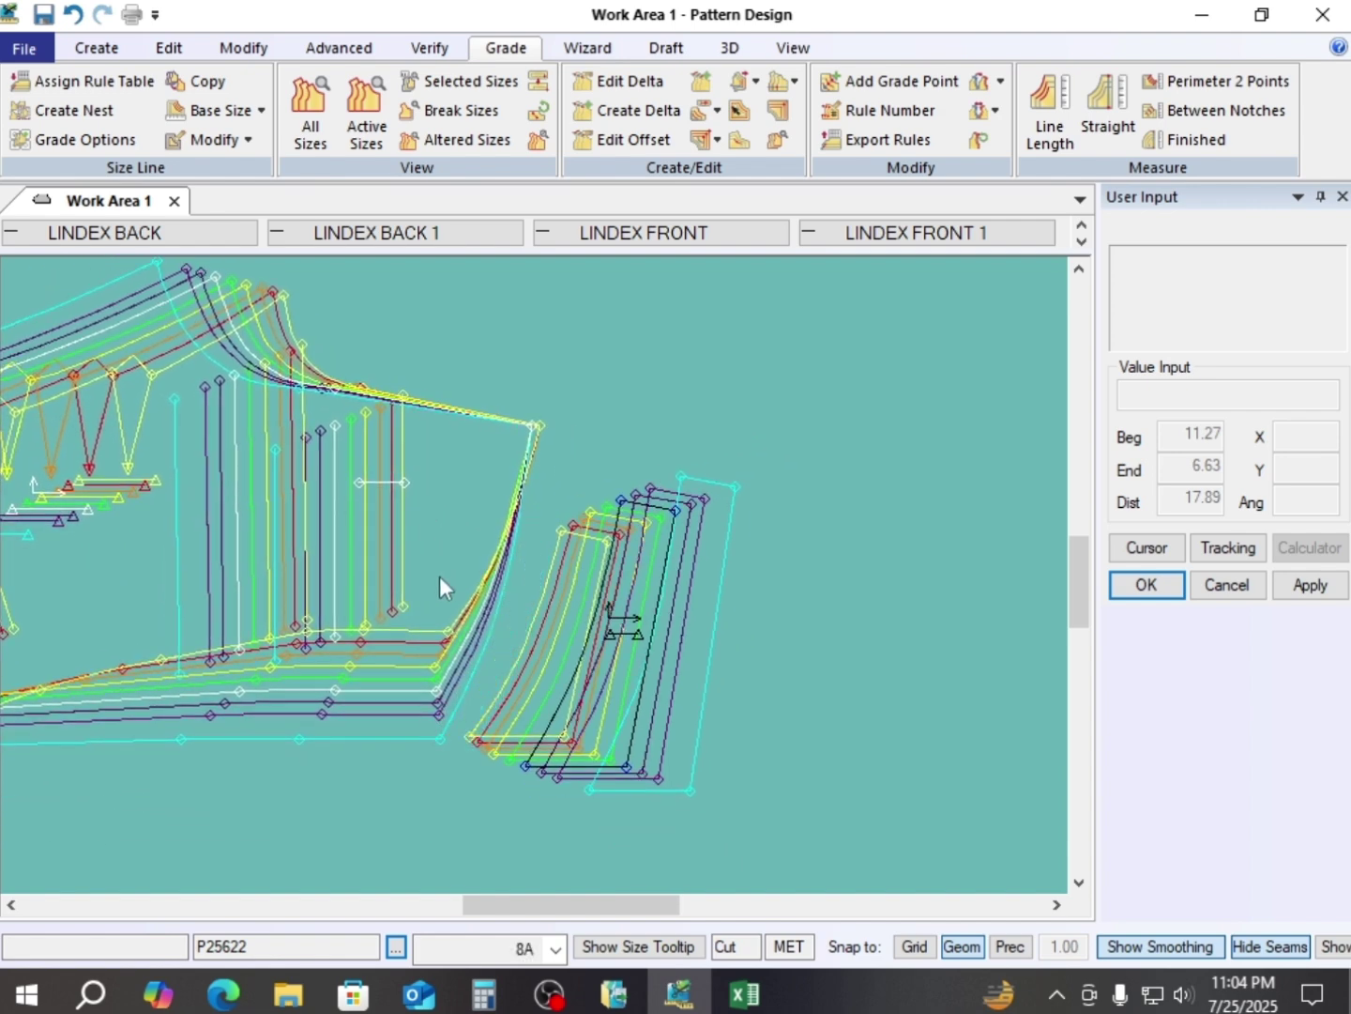
- Measure the graded line lengths of panel P25621's upper edge together with P25622's adjoining upper edge and the curve beyond it
key(l)
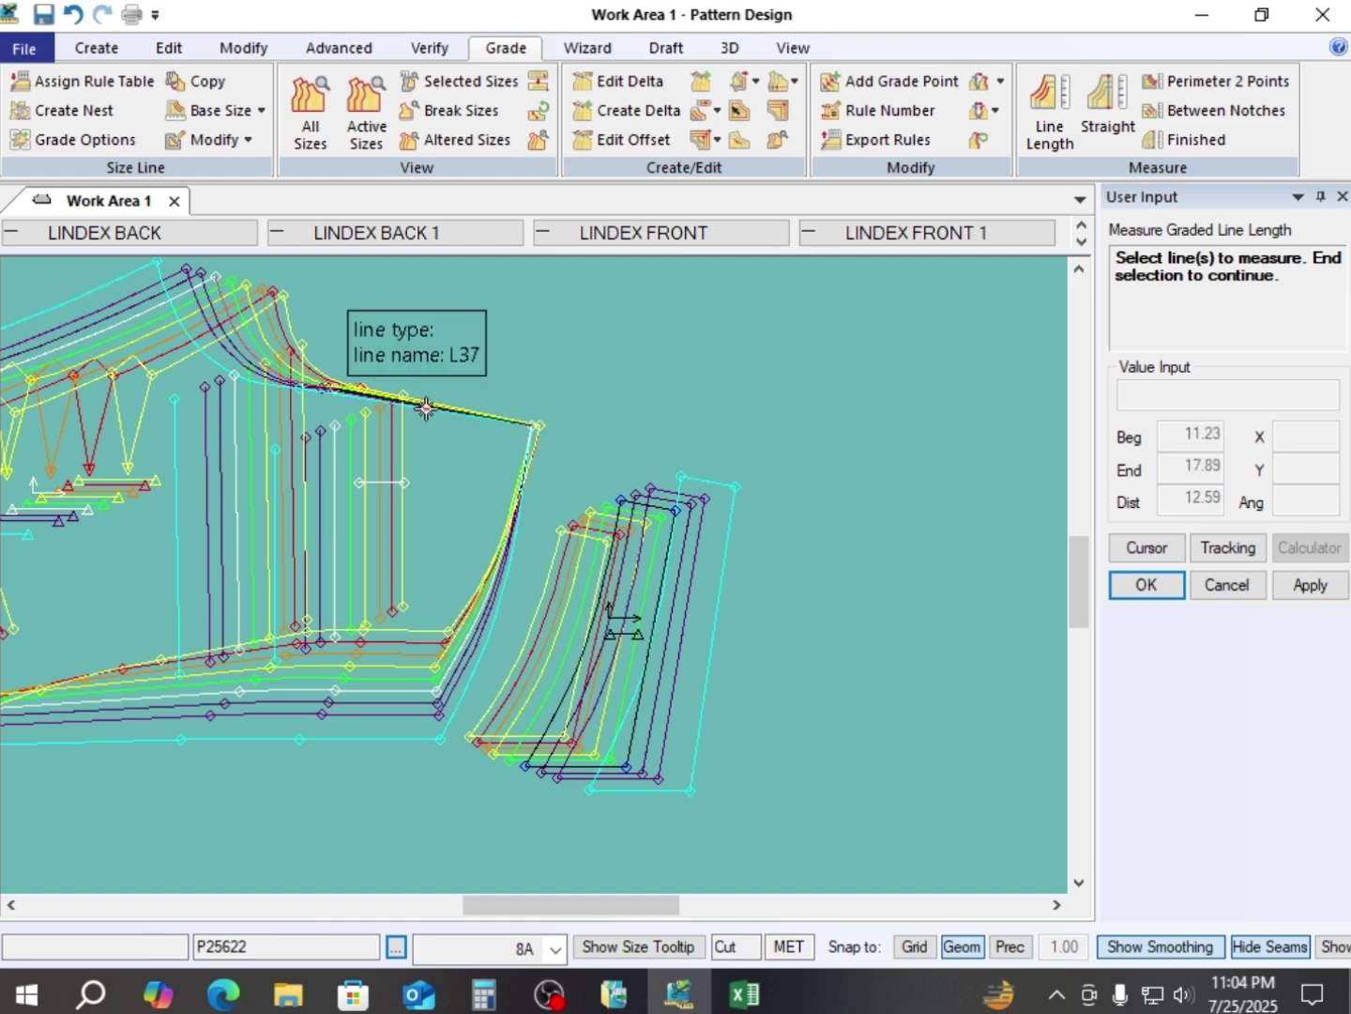
right_click(668, 347)
click(669, 350)
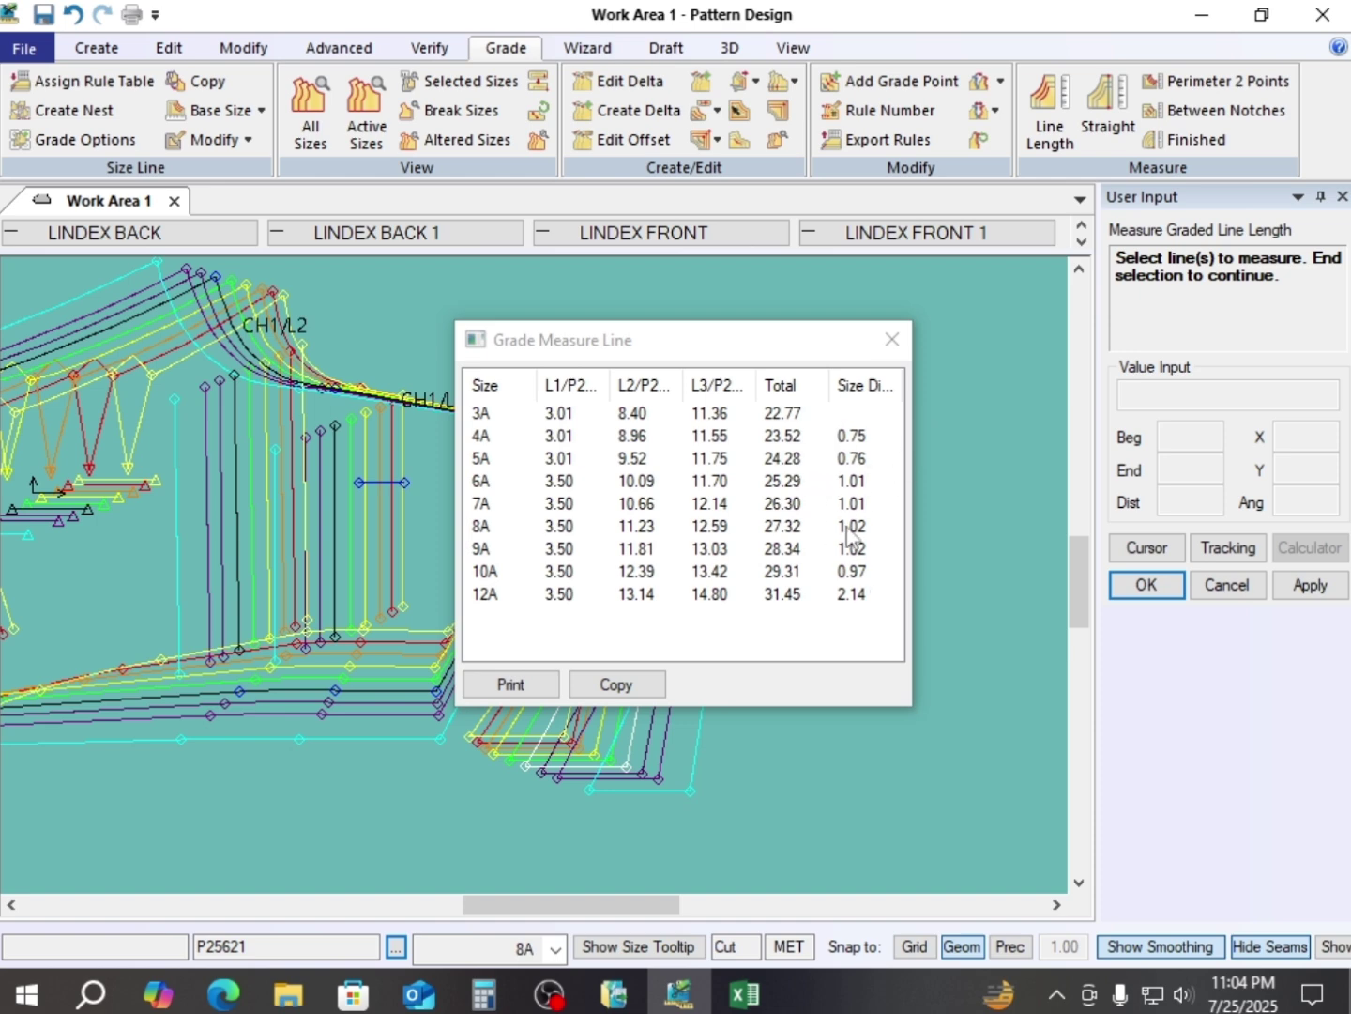
click(891, 338)
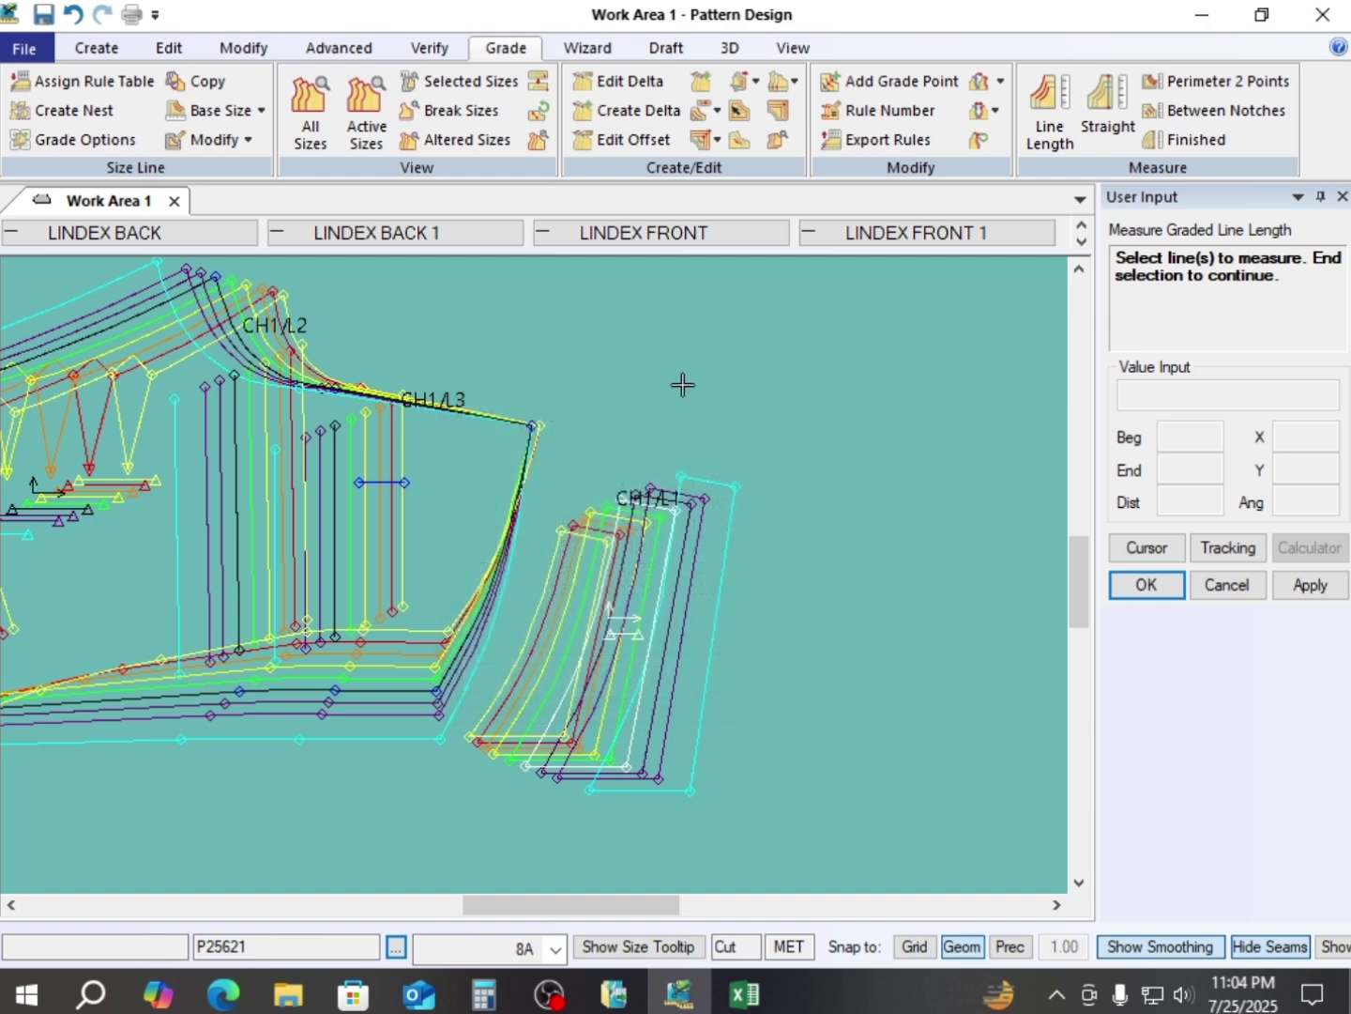
right_click(696, 367)
click(697, 367)
- Shift panel P25621 slightly away from the leg piece and restack the graded nest of P25622 on its main grain line
click(656, 612)
scroll(640, 563, down, 3)
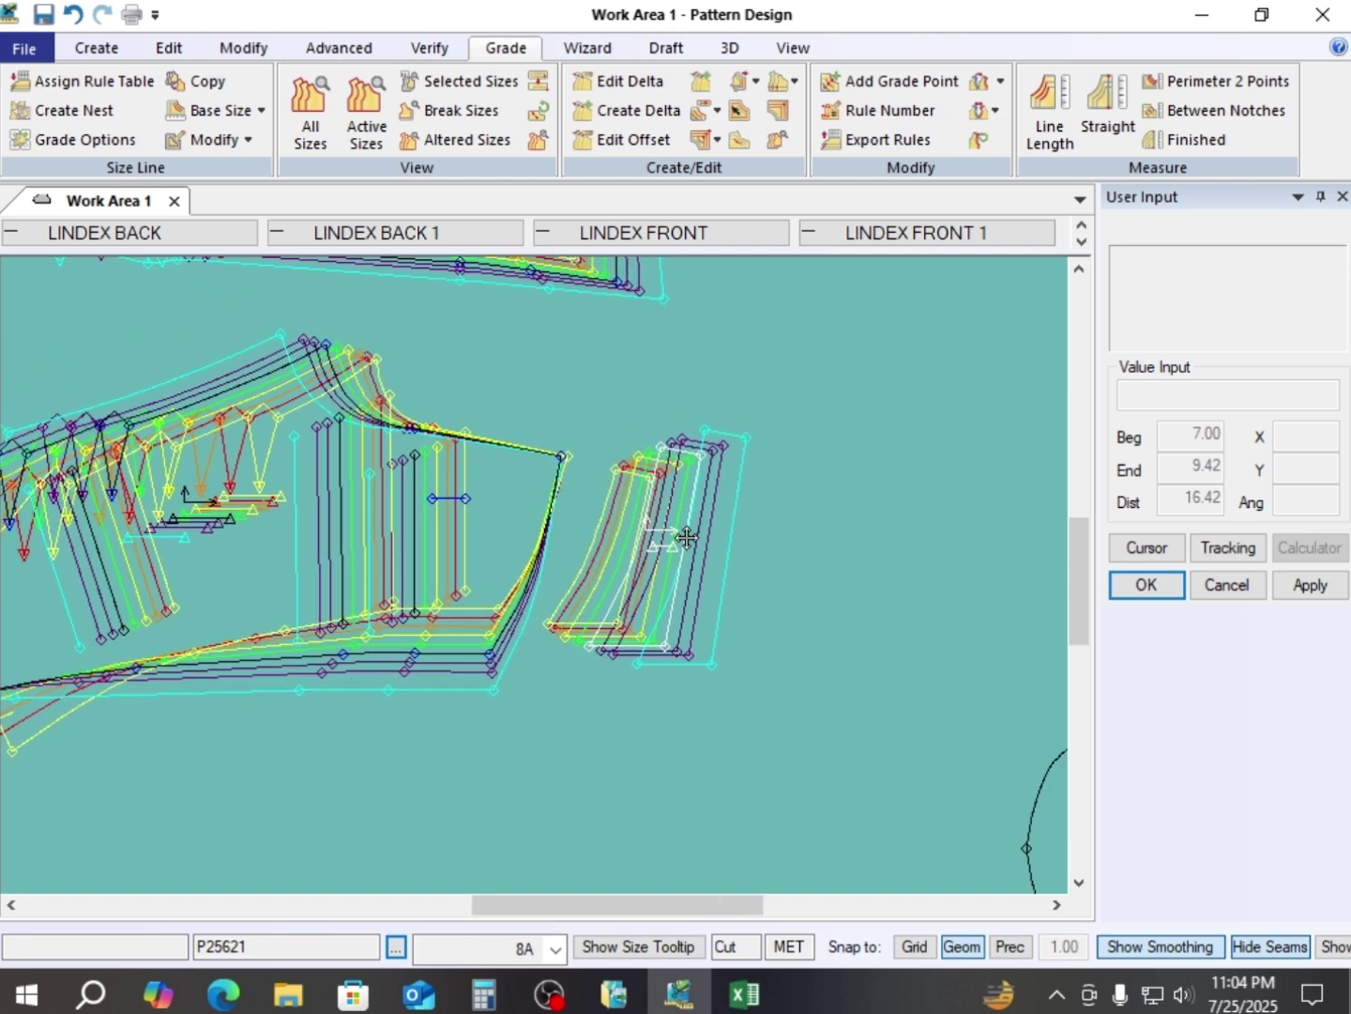
click(705, 536)
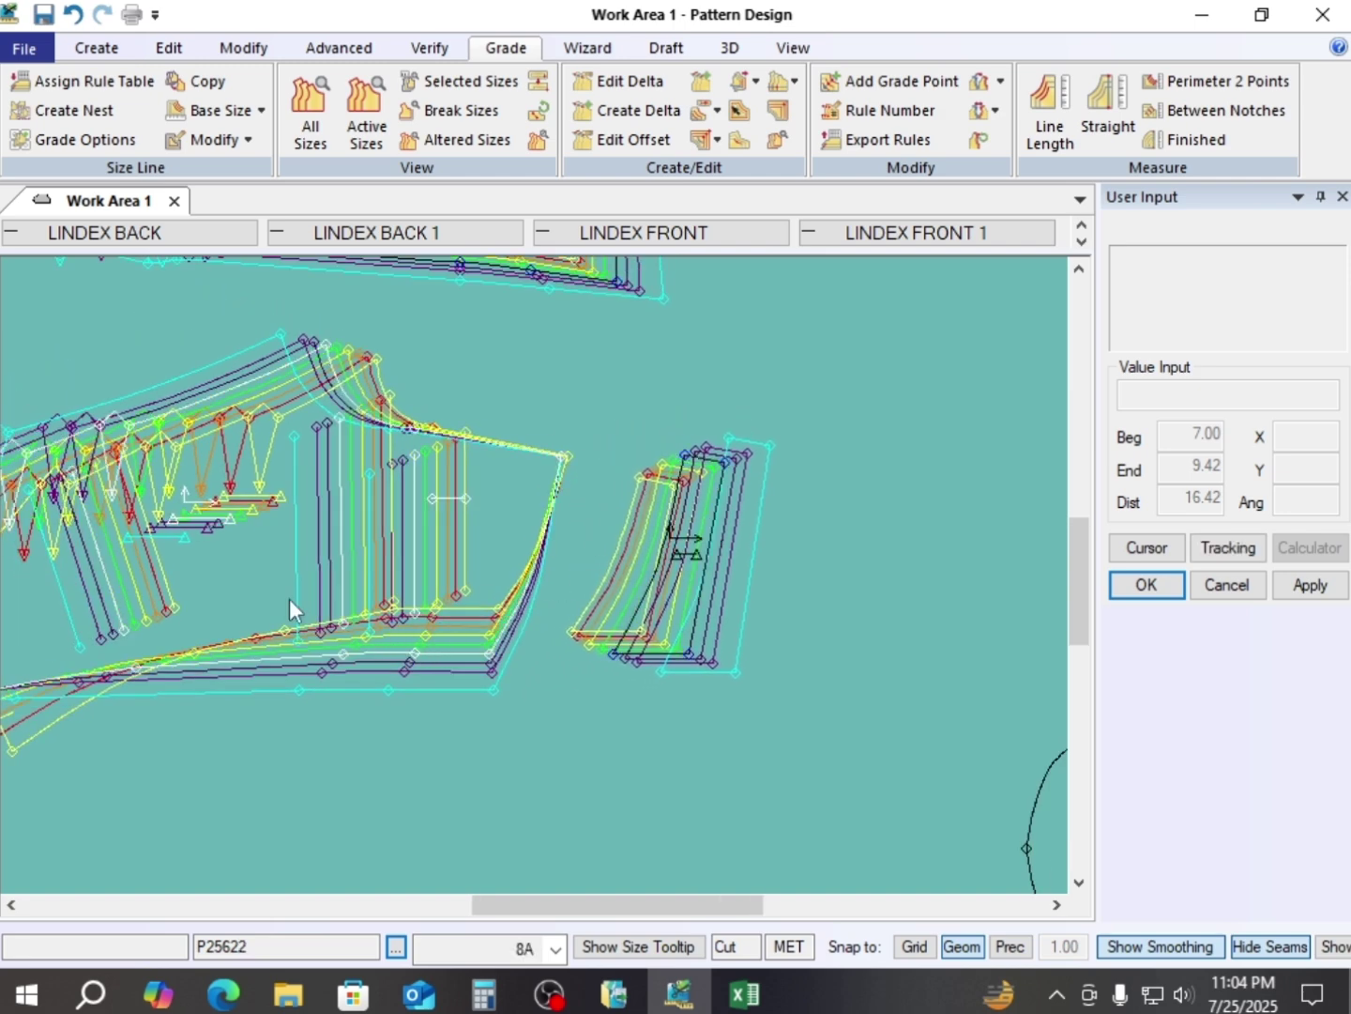
key(r)
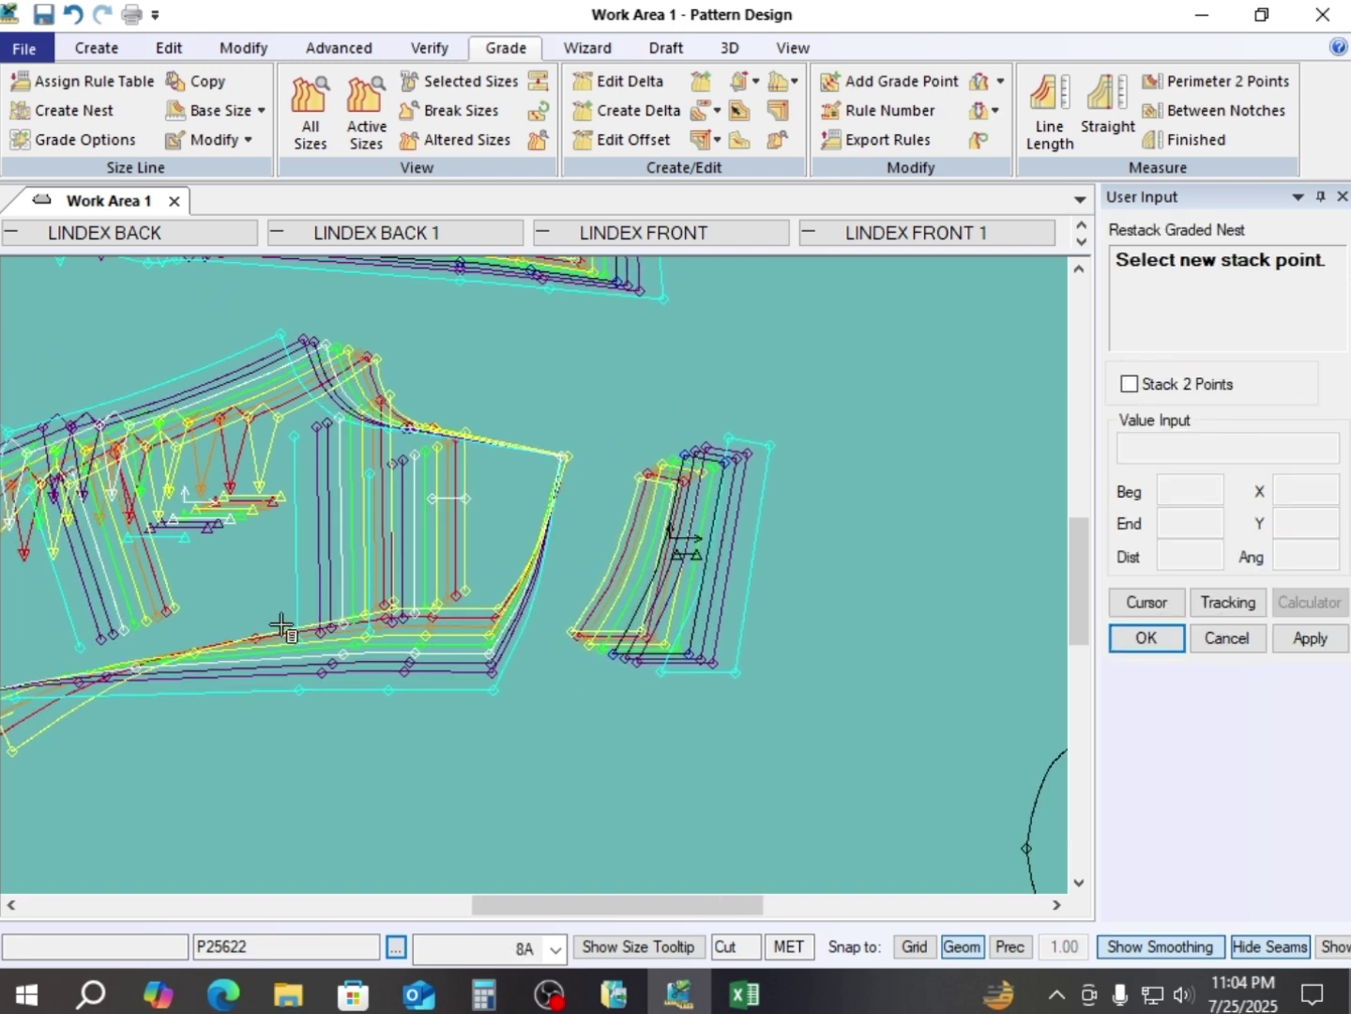
click(241, 520)
right_click(385, 353)
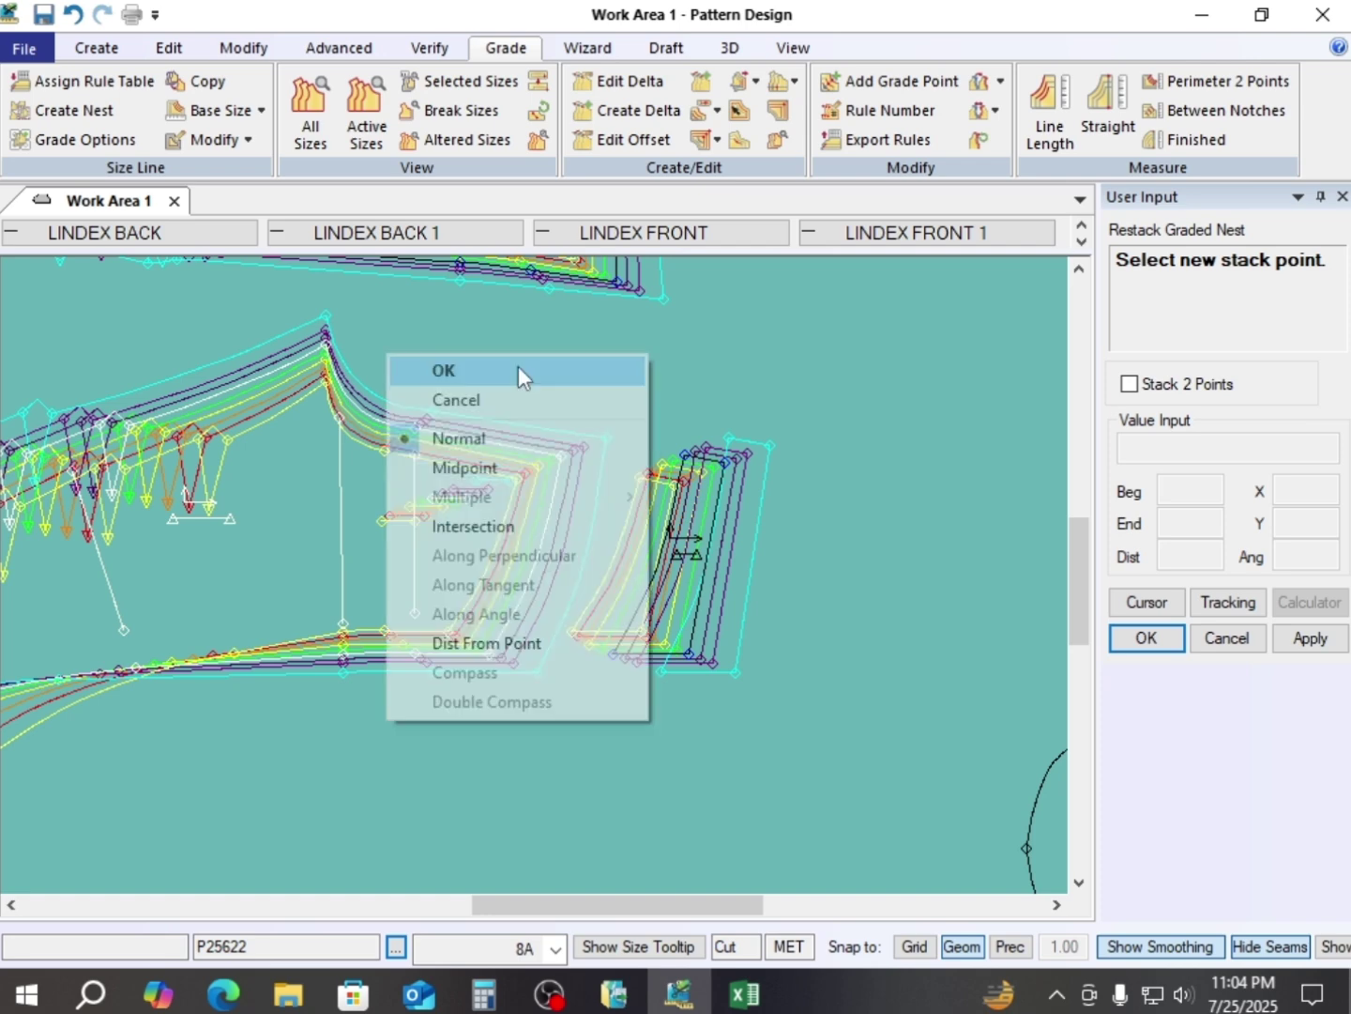
click(519, 367)
- Reposition piece P25622 and move panel P25621 clear of its hem edge
click(414, 554)
scroll(469, 535, up, 1)
scroll(479, 538, down, 1)
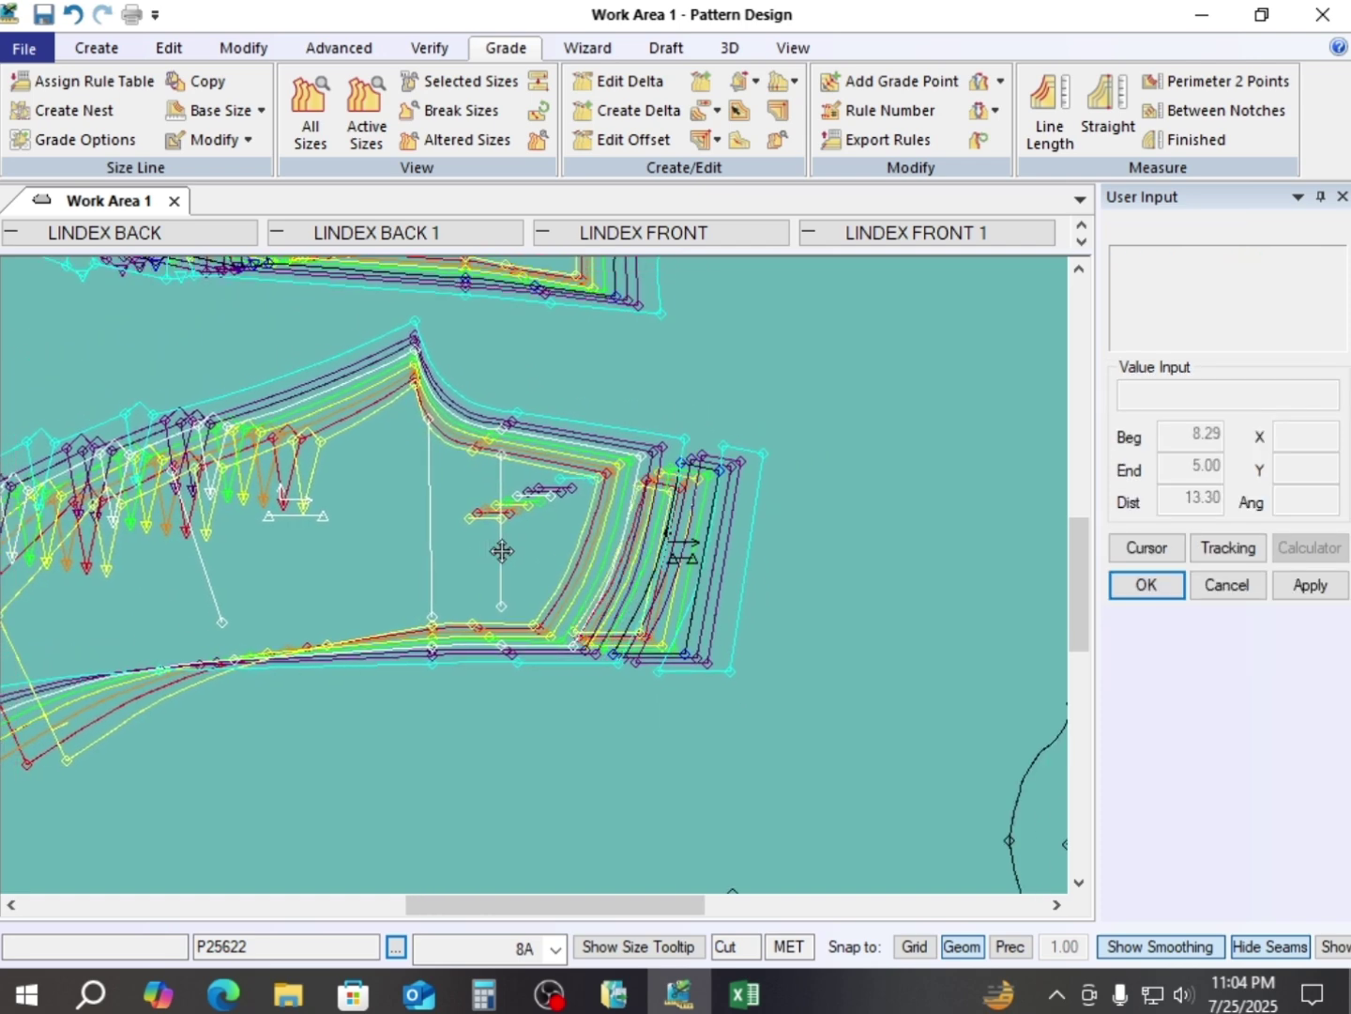
click(502, 551)
click(702, 556)
click(868, 534)
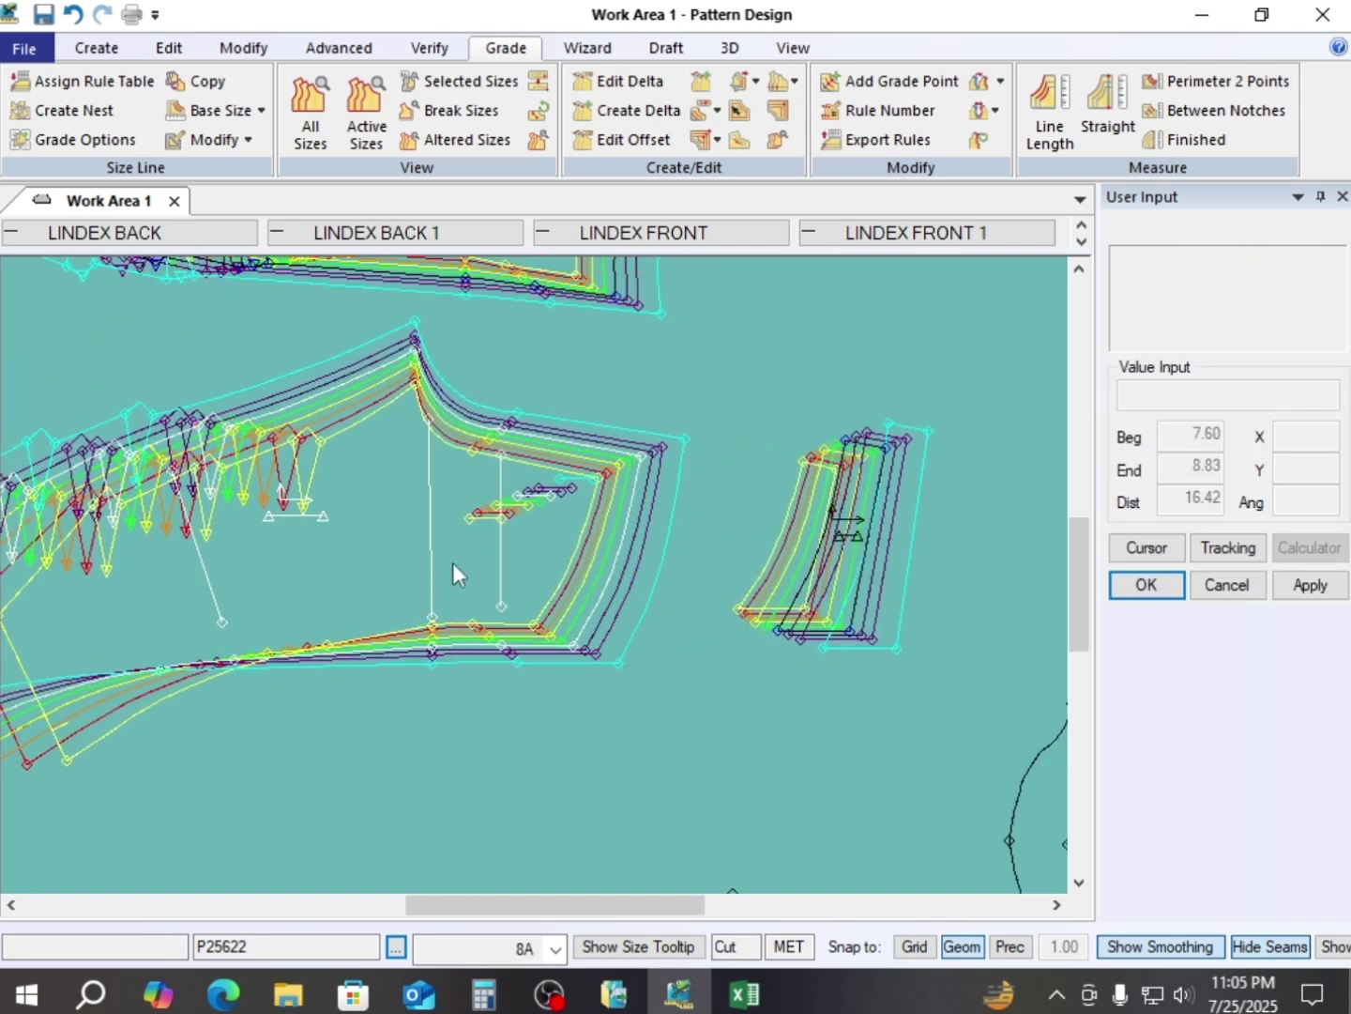
- Delete the short horizontal internal line near the hem of piece P25622
scroll(454, 563, up, 4)
scroll(615, 478, up, 1)
click(615, 477)
scroll(608, 498, up, 1)
click(618, 509)
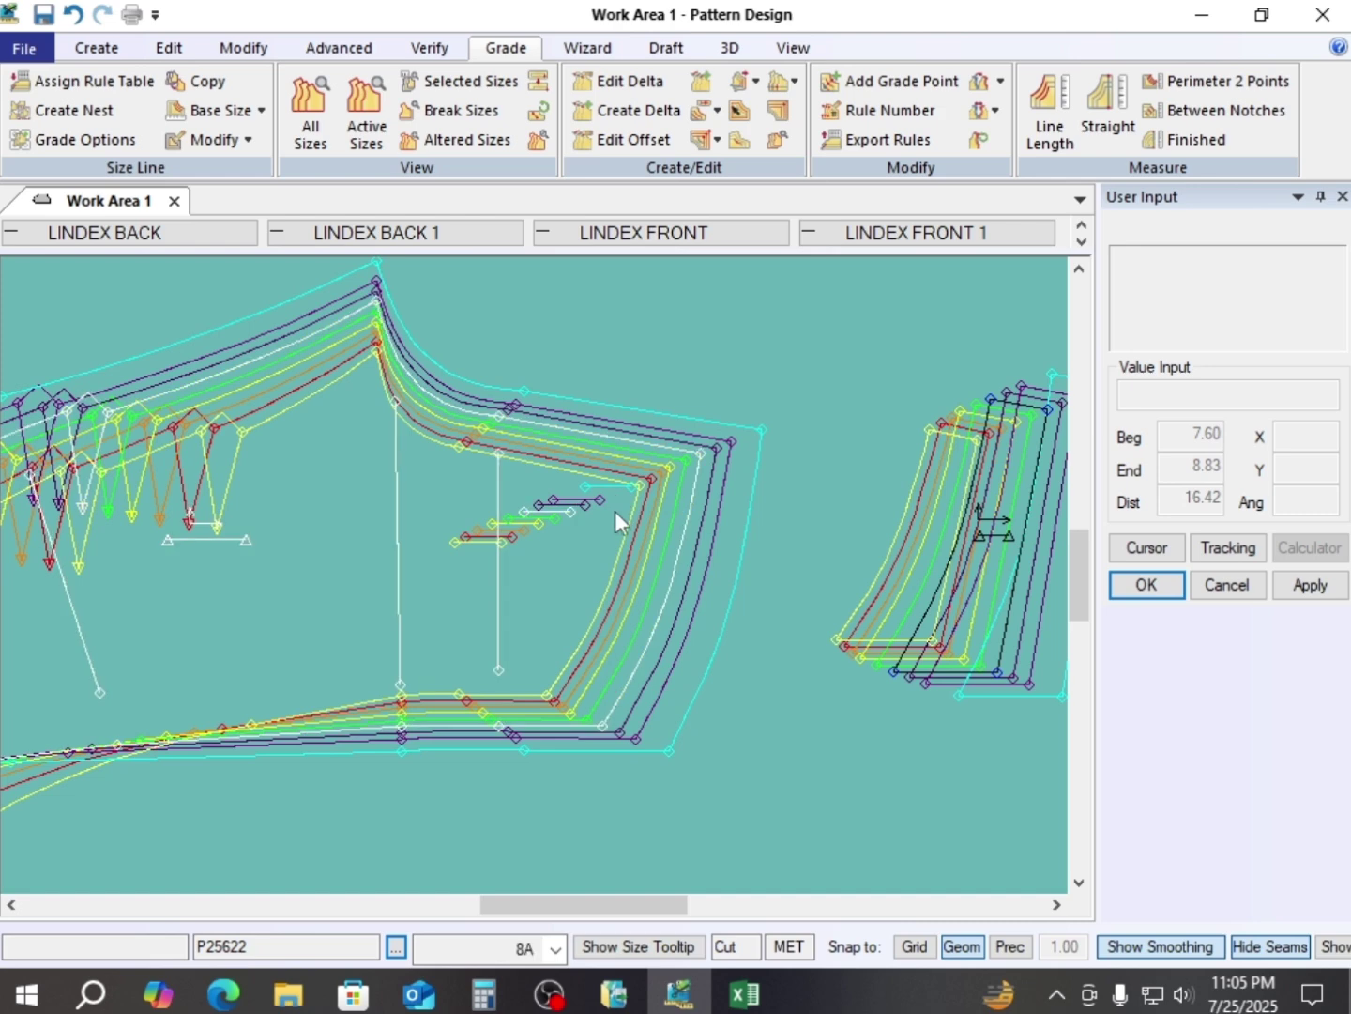
key(Delete)
click(568, 507)
right_click(567, 507)
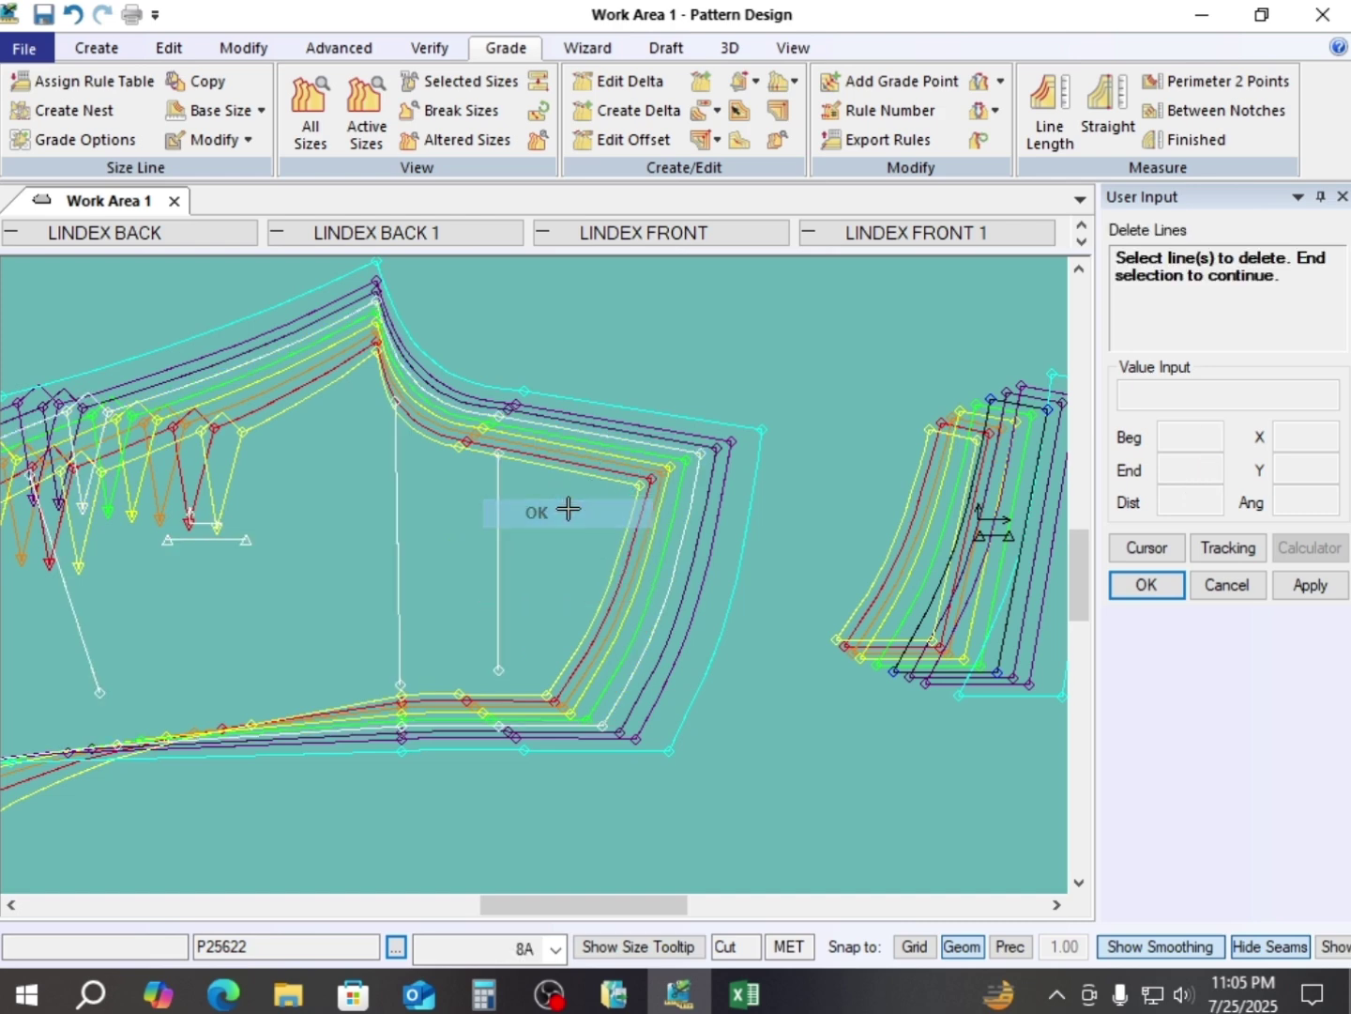
click(563, 514)
- Place panel P25621 against the hem edge of P25622, examine how the two graded nests align, and separate them again
scroll(563, 524, down, 3)
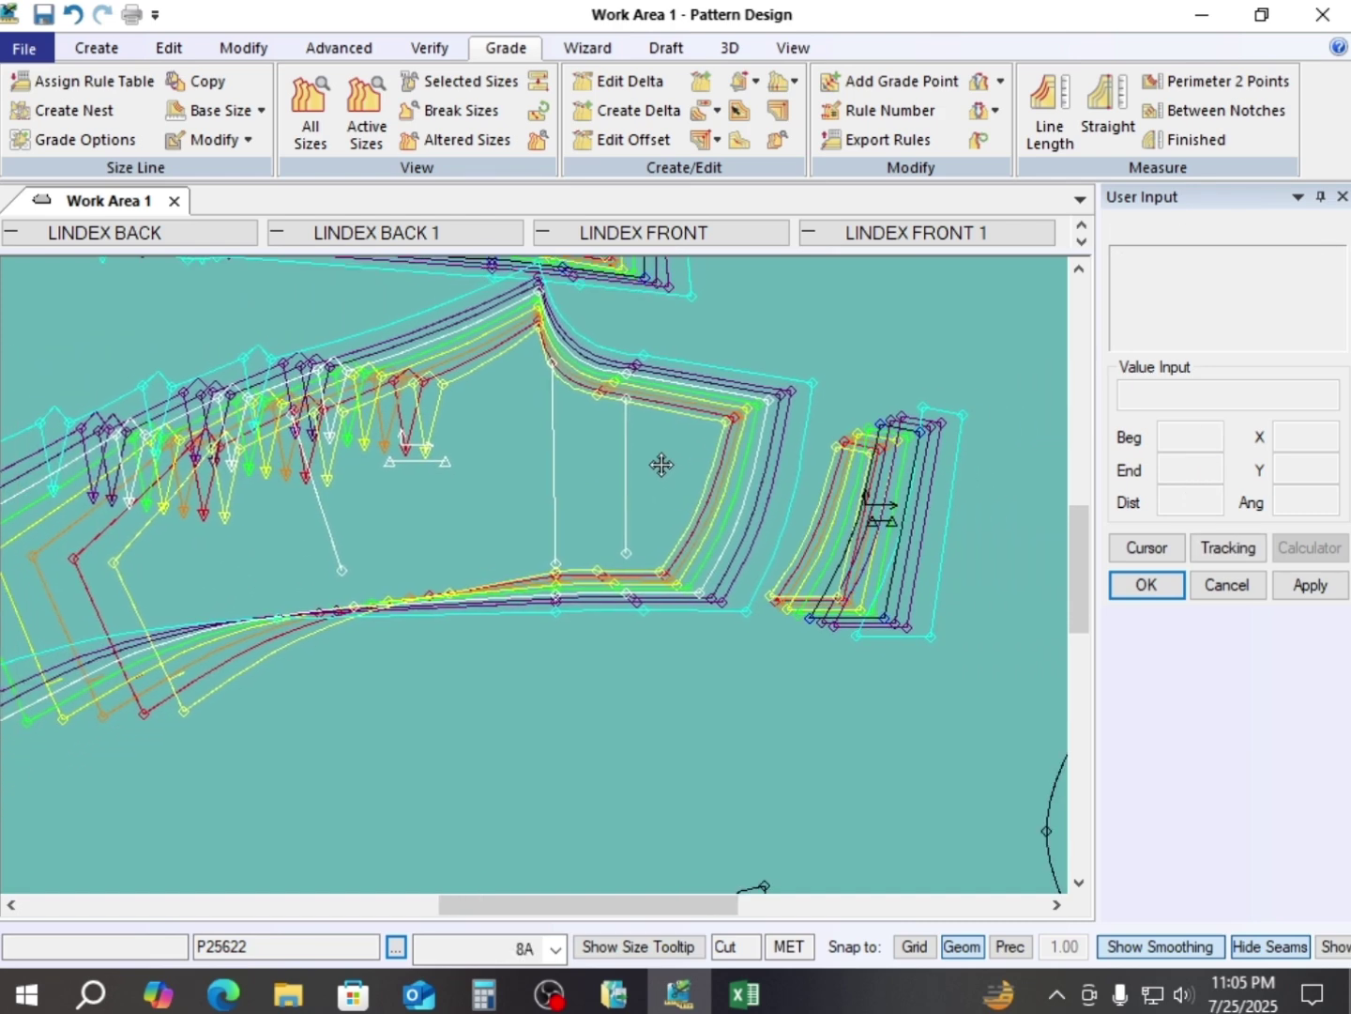
click(741, 541)
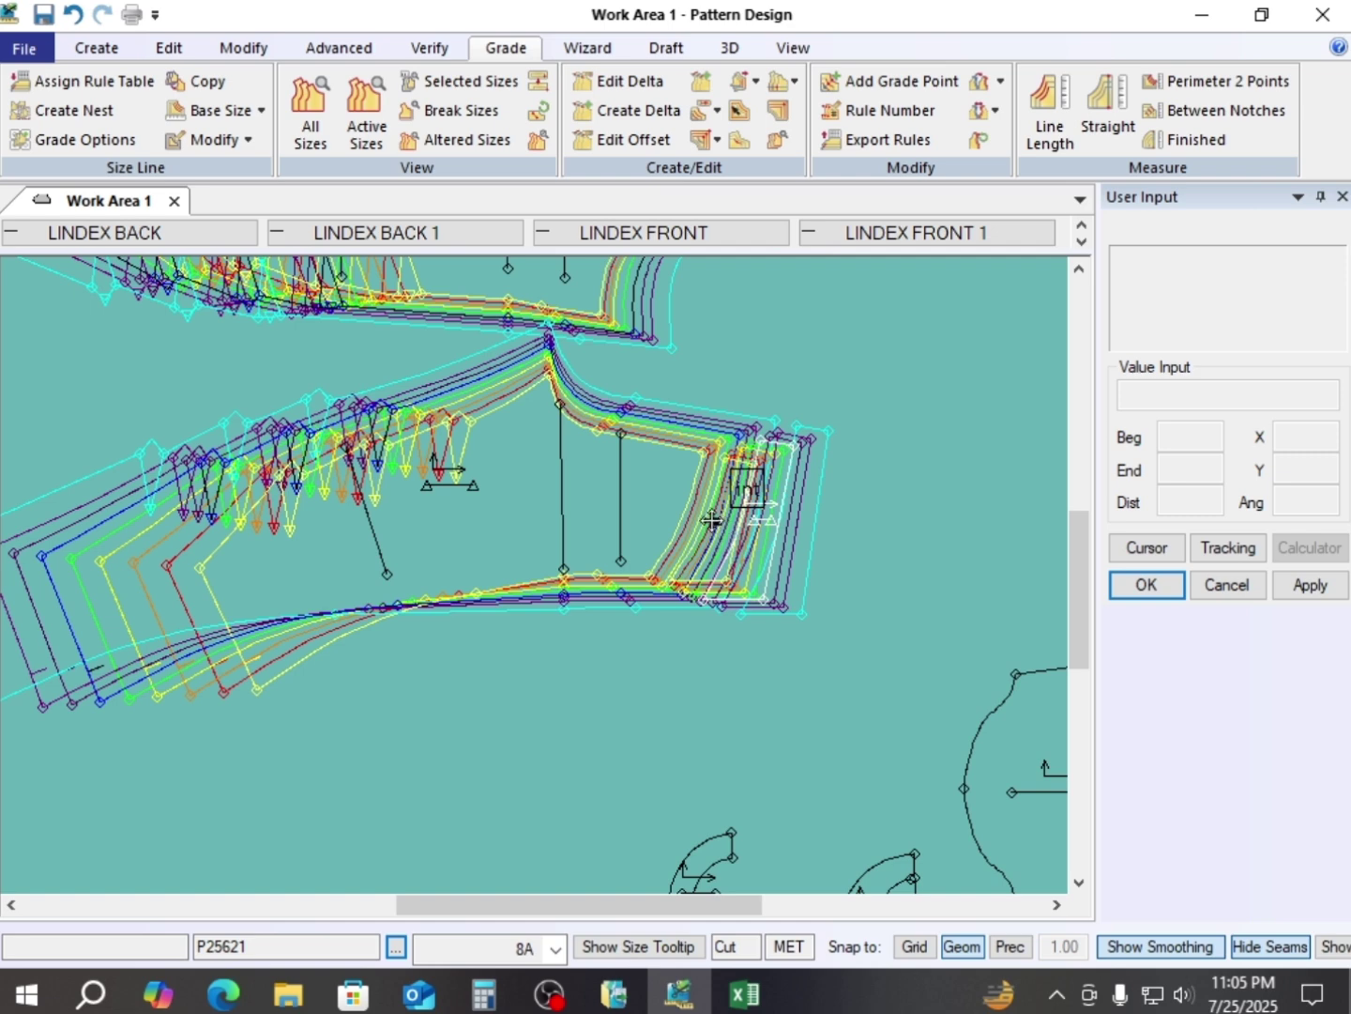
scroll(754, 447, up, 2)
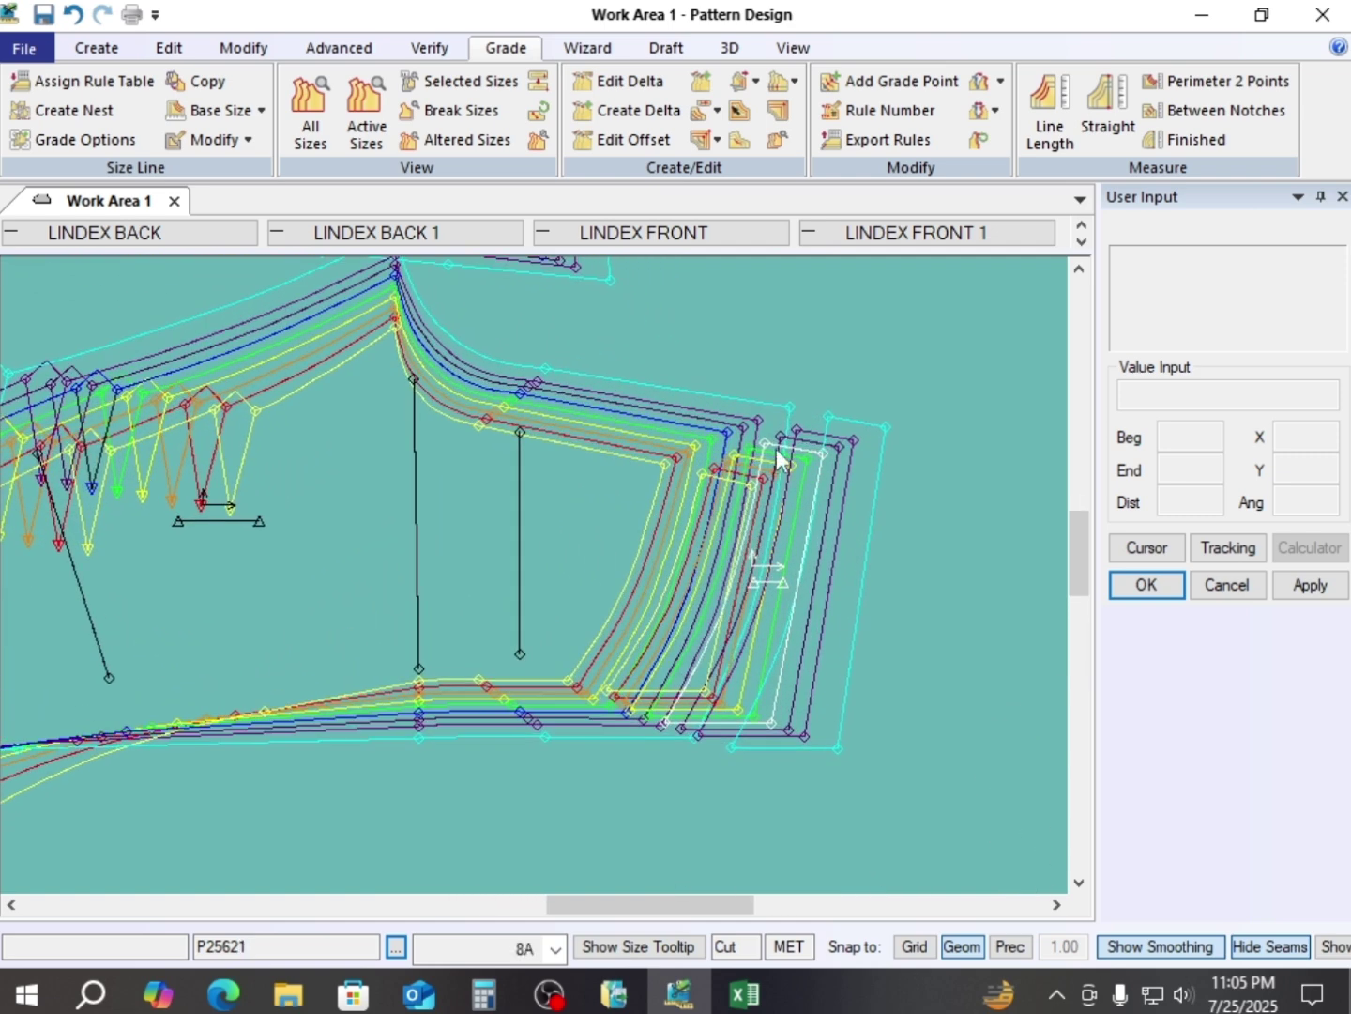
scroll(676, 497, up, 1)
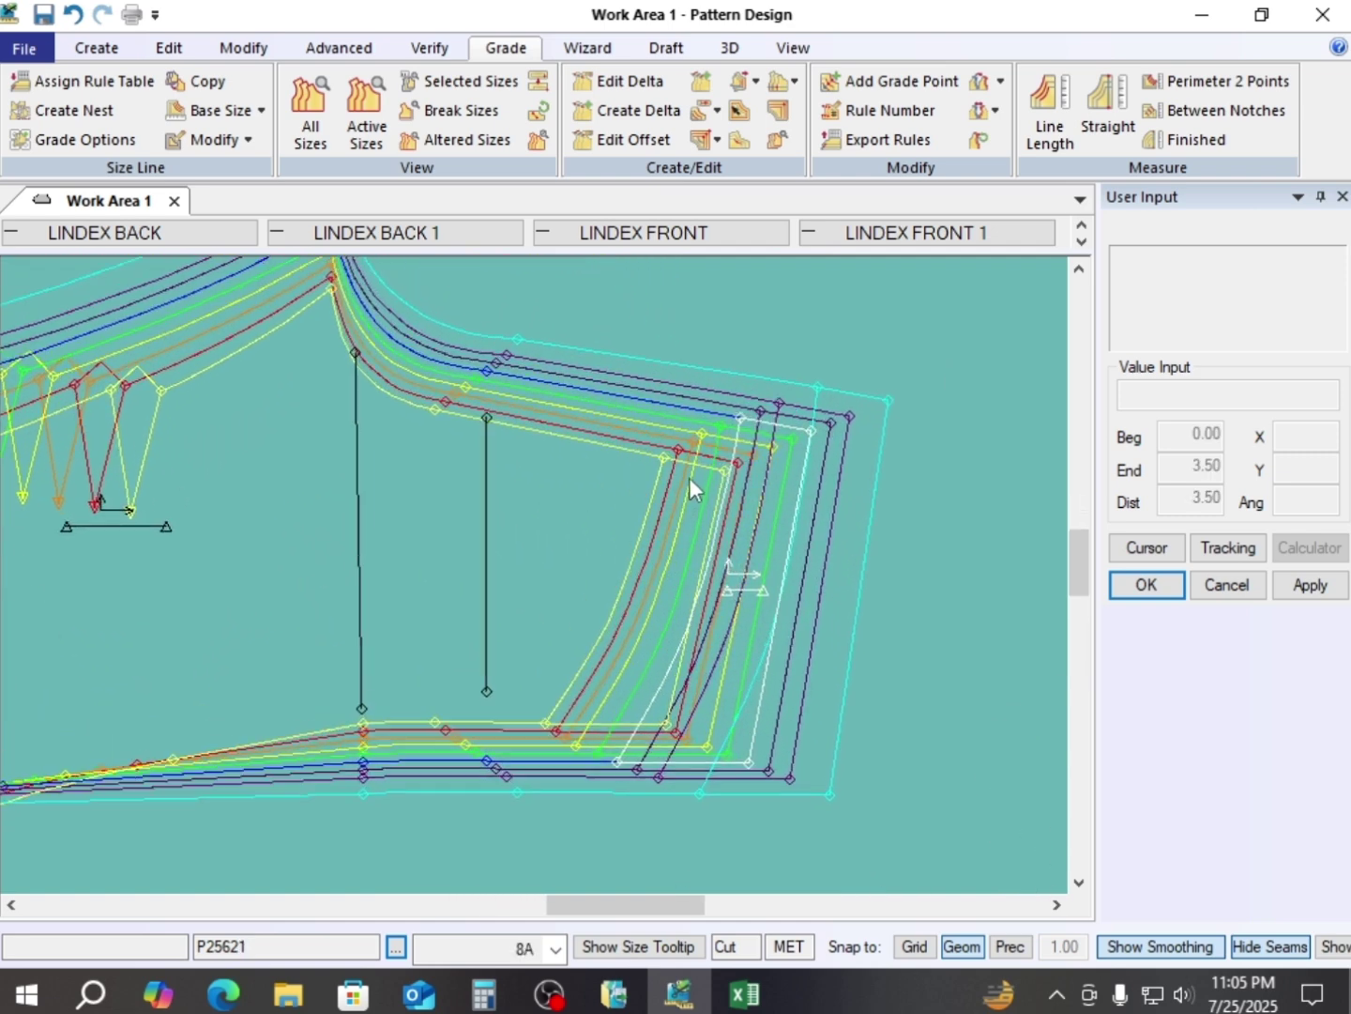
scroll(687, 493, up, 2)
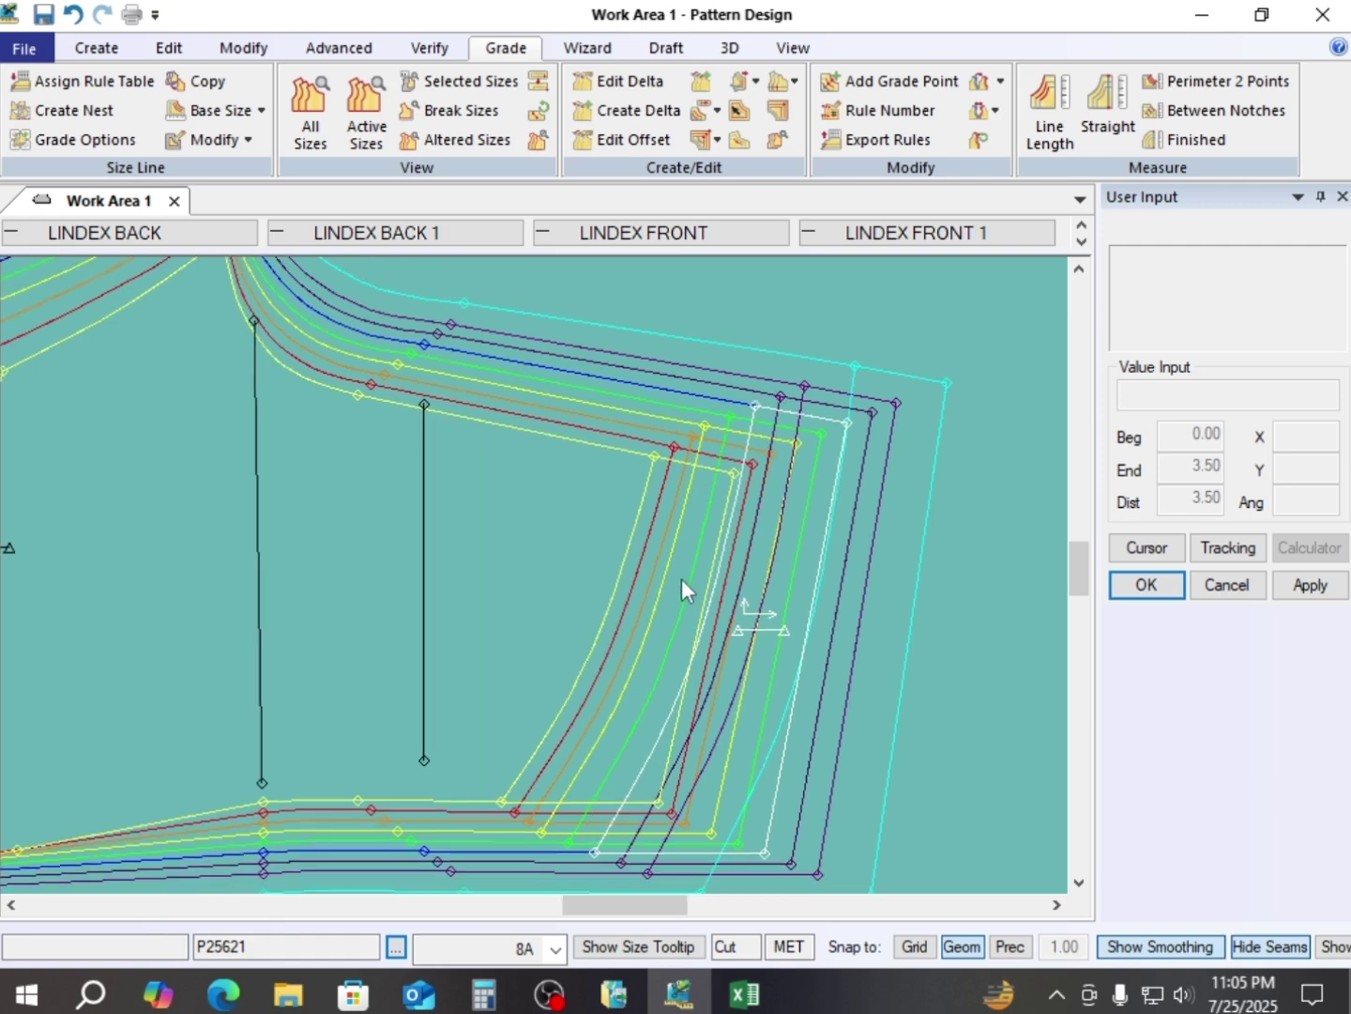
scroll(681, 578, down, 4)
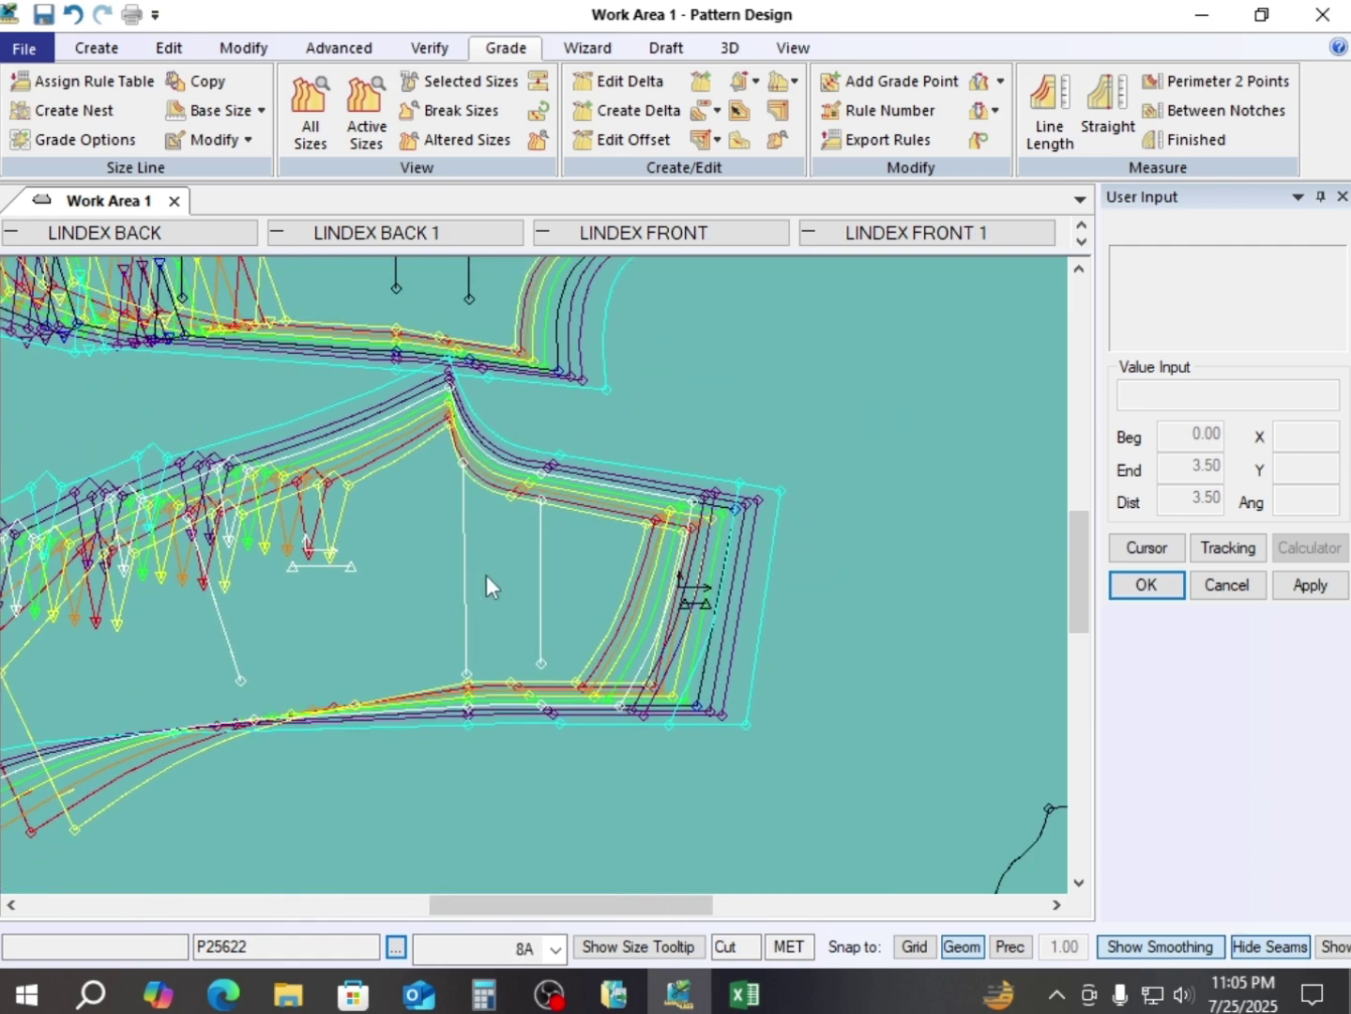
scroll(516, 582, down, 2)
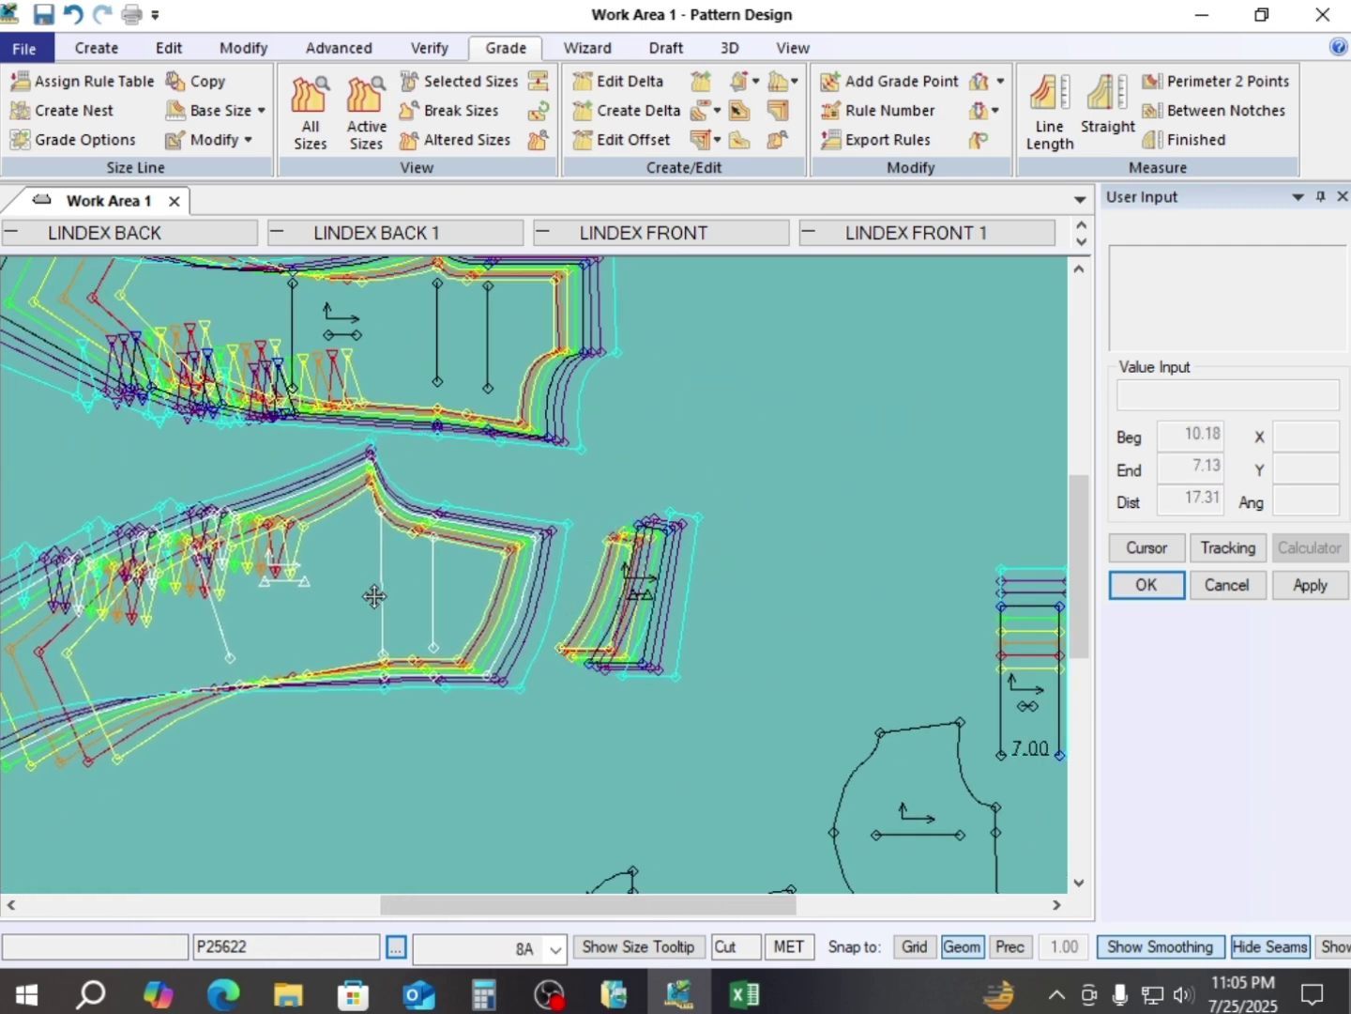
scroll(526, 609, down, 1)
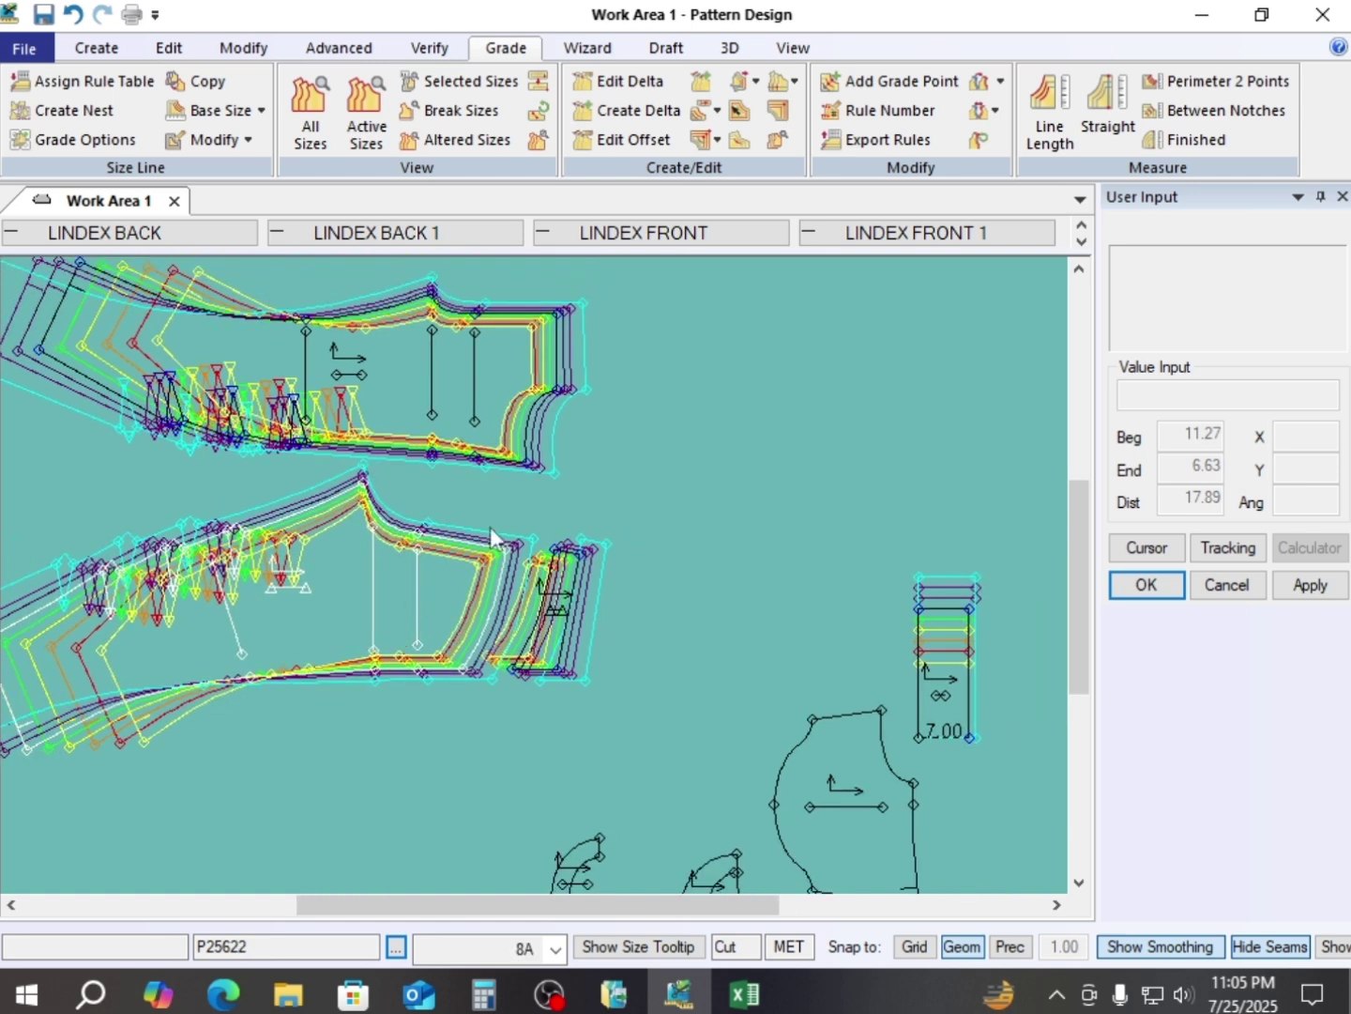
- Spread out graded pieces P2422 and P25622, place hem panel P25621 beside the leg's hem, and move the ungraded curved piece above it
click(601, 317)
click(484, 639)
click(301, 738)
click(516, 659)
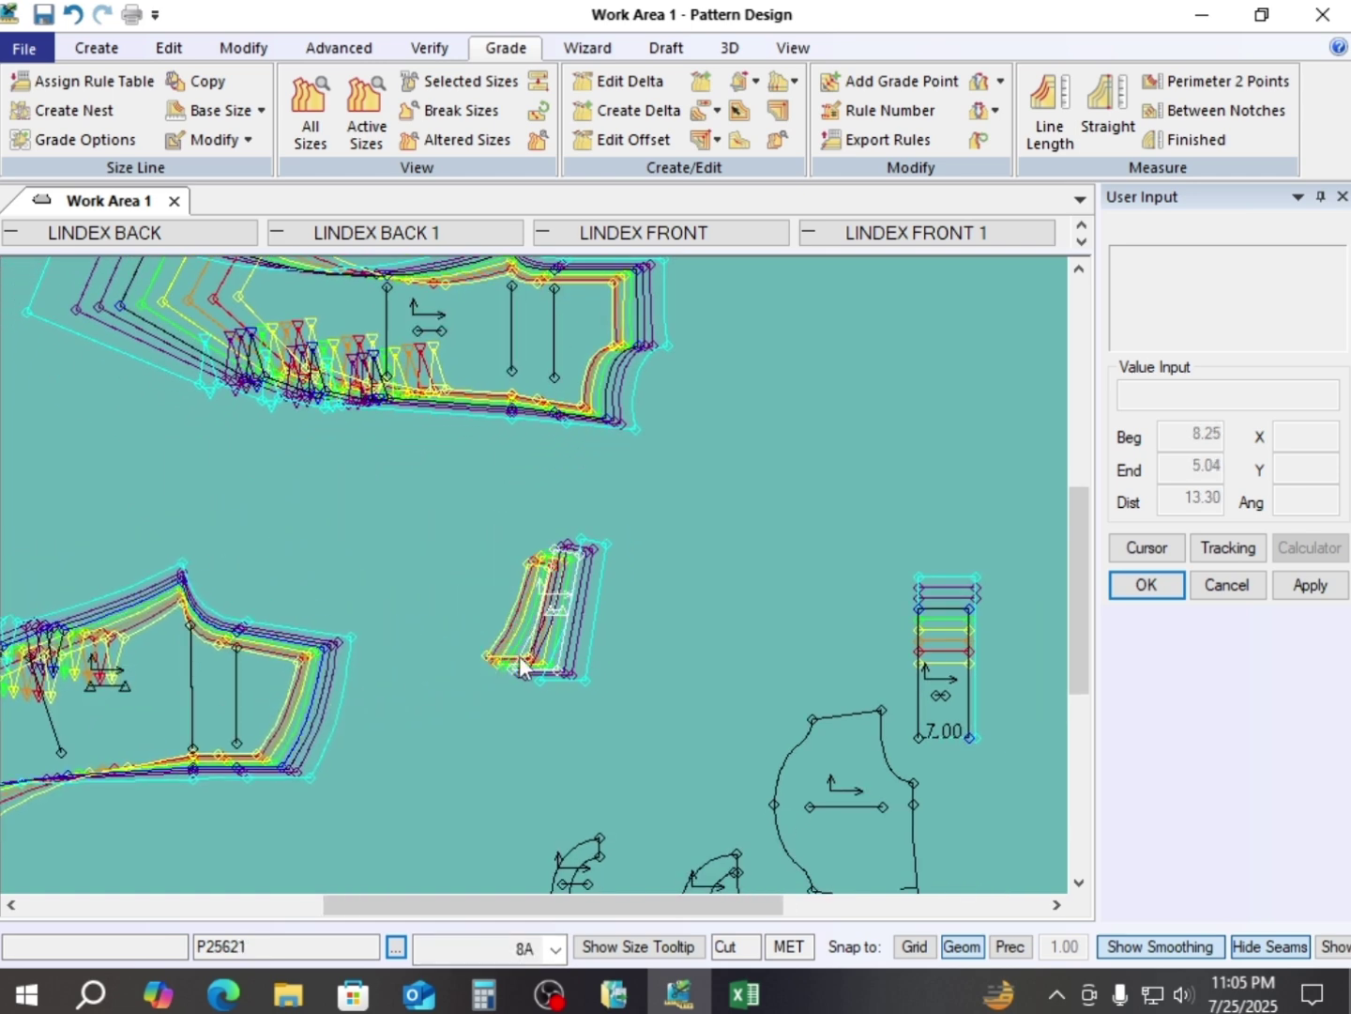
click(384, 713)
click(822, 756)
click(789, 366)
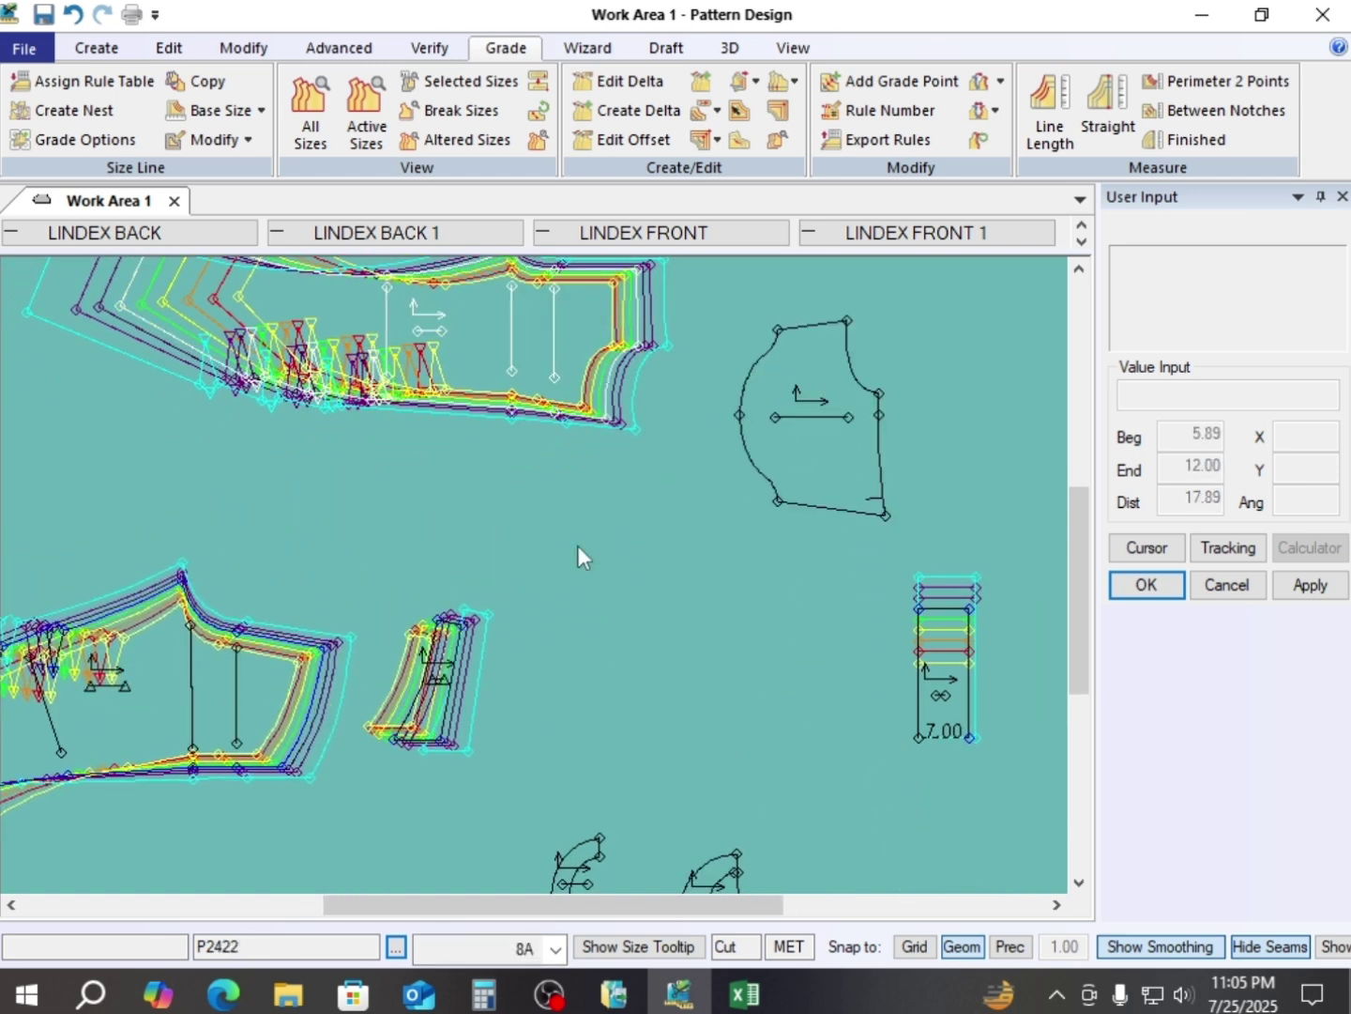
- Choose the upper end of P2422's curved opening as the grade rule reference and the corner and inner-curve end points of P24210 as targets
scroll(570, 537, down, 1)
scroll(517, 379, up, 1)
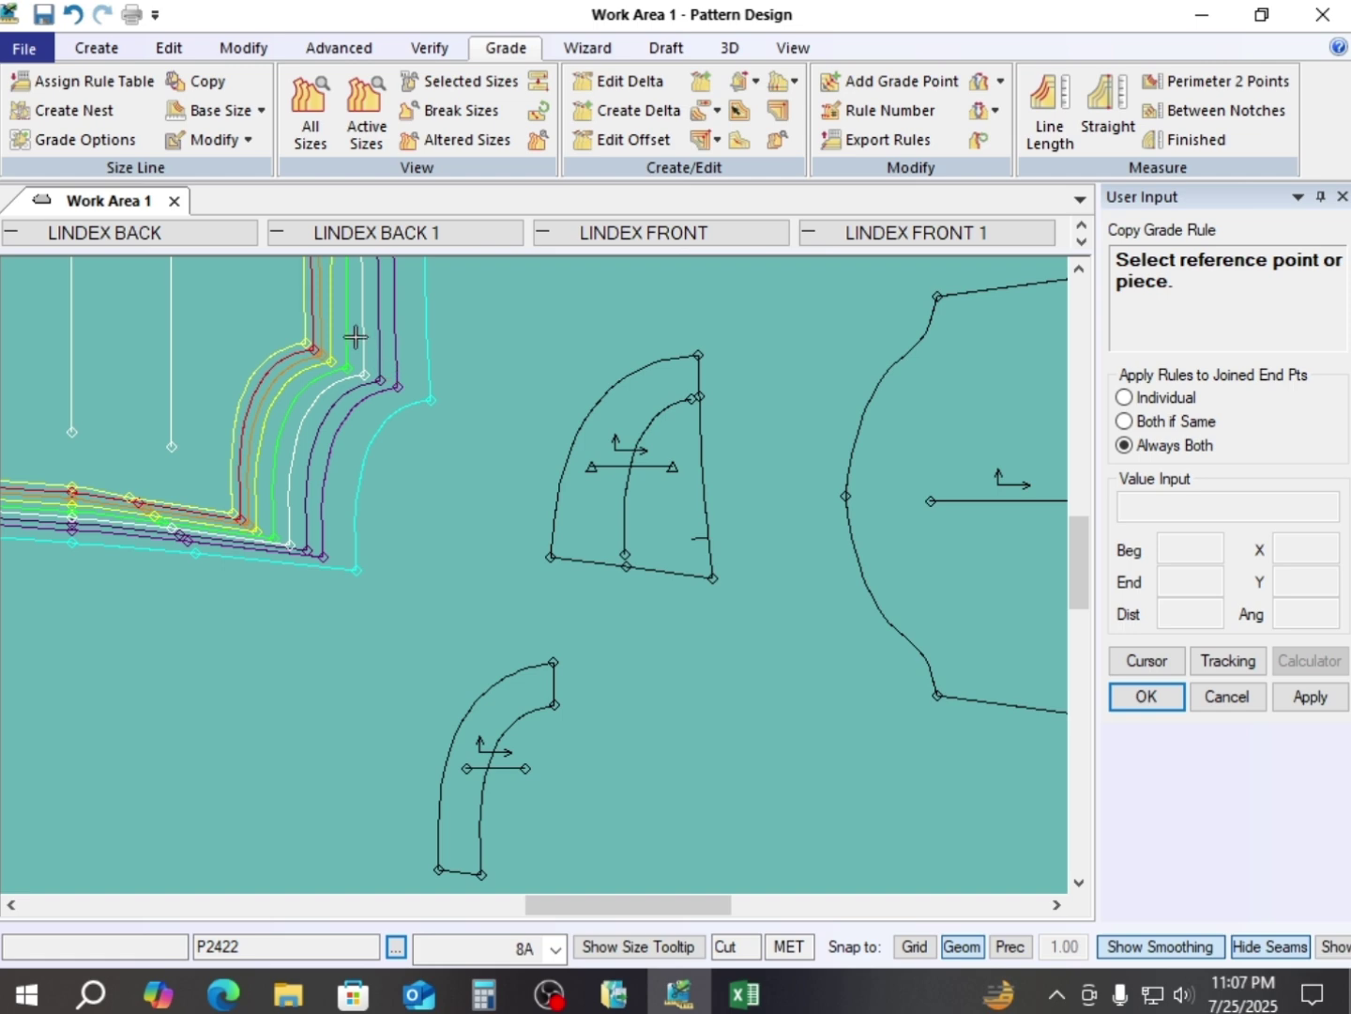
click(363, 375)
scroll(535, 418, up, 1)
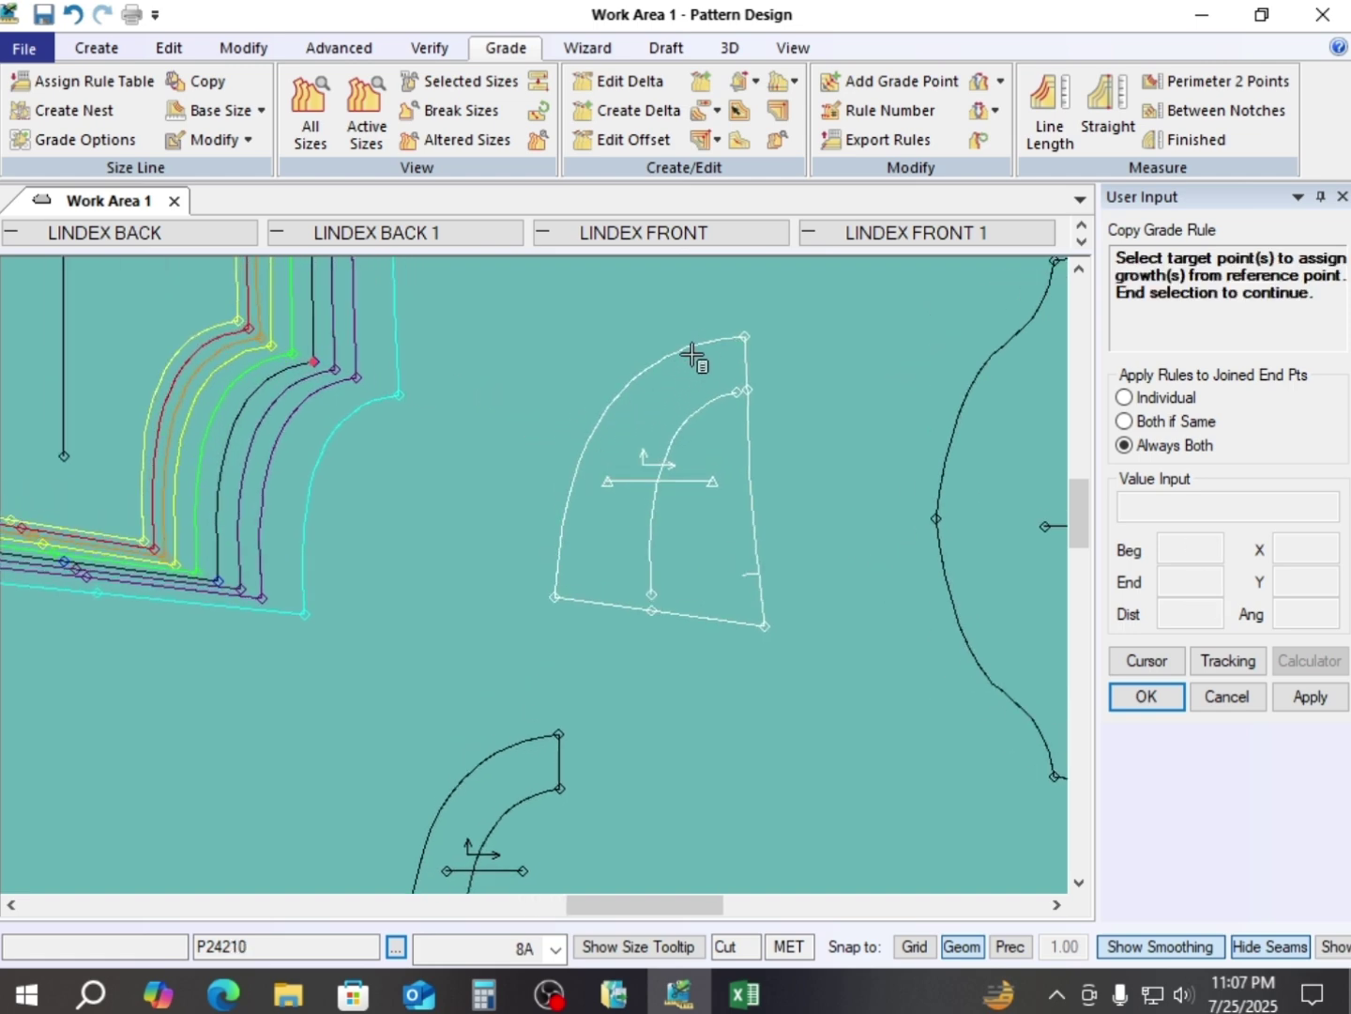
click(744, 336)
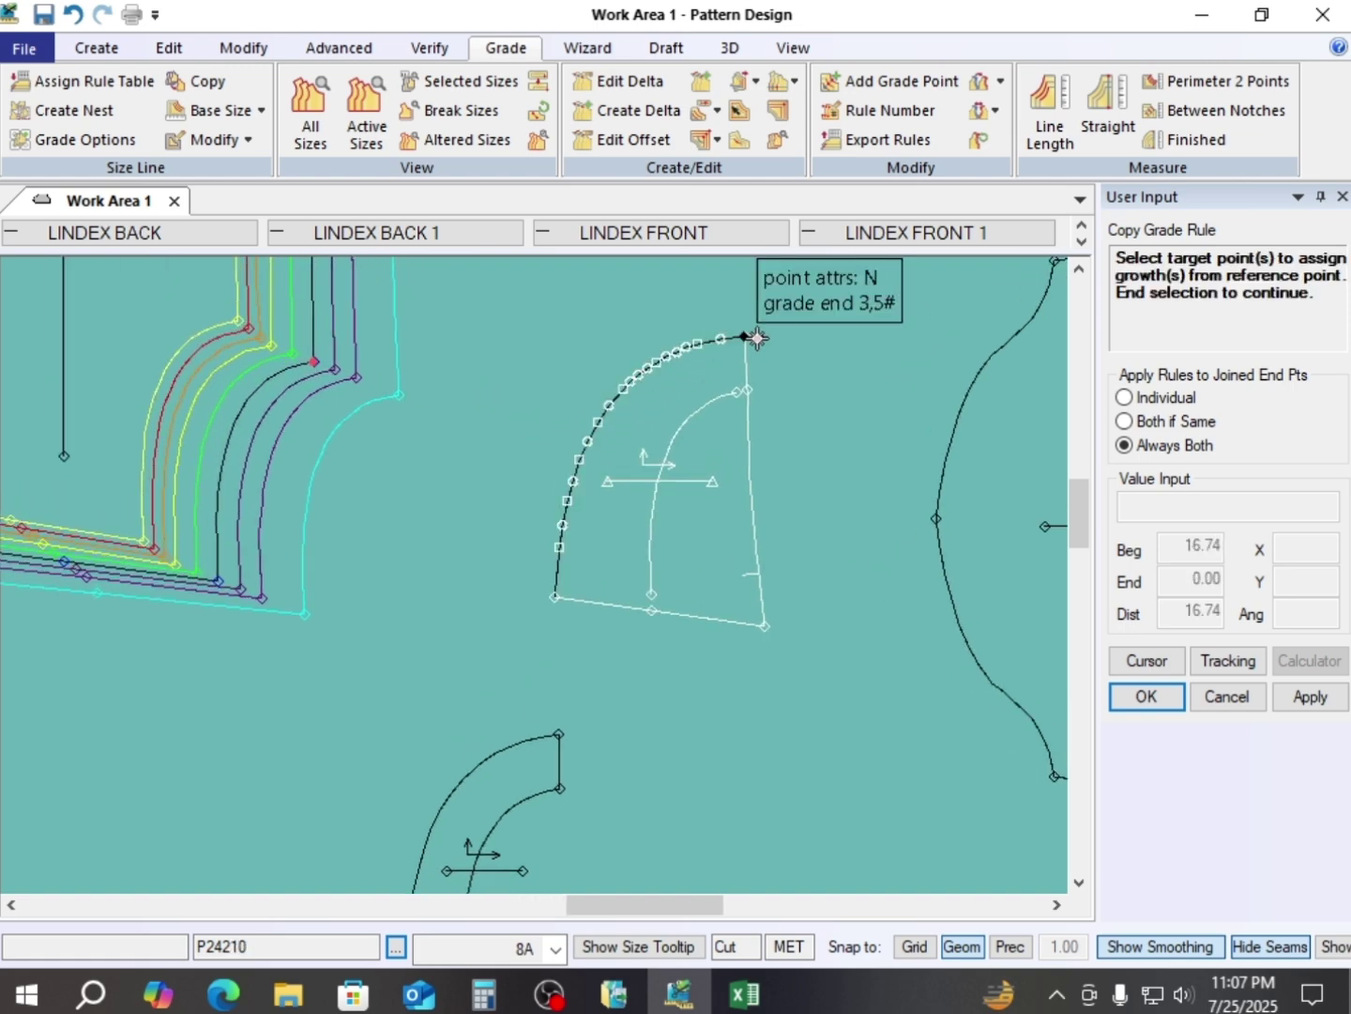
click(747, 389)
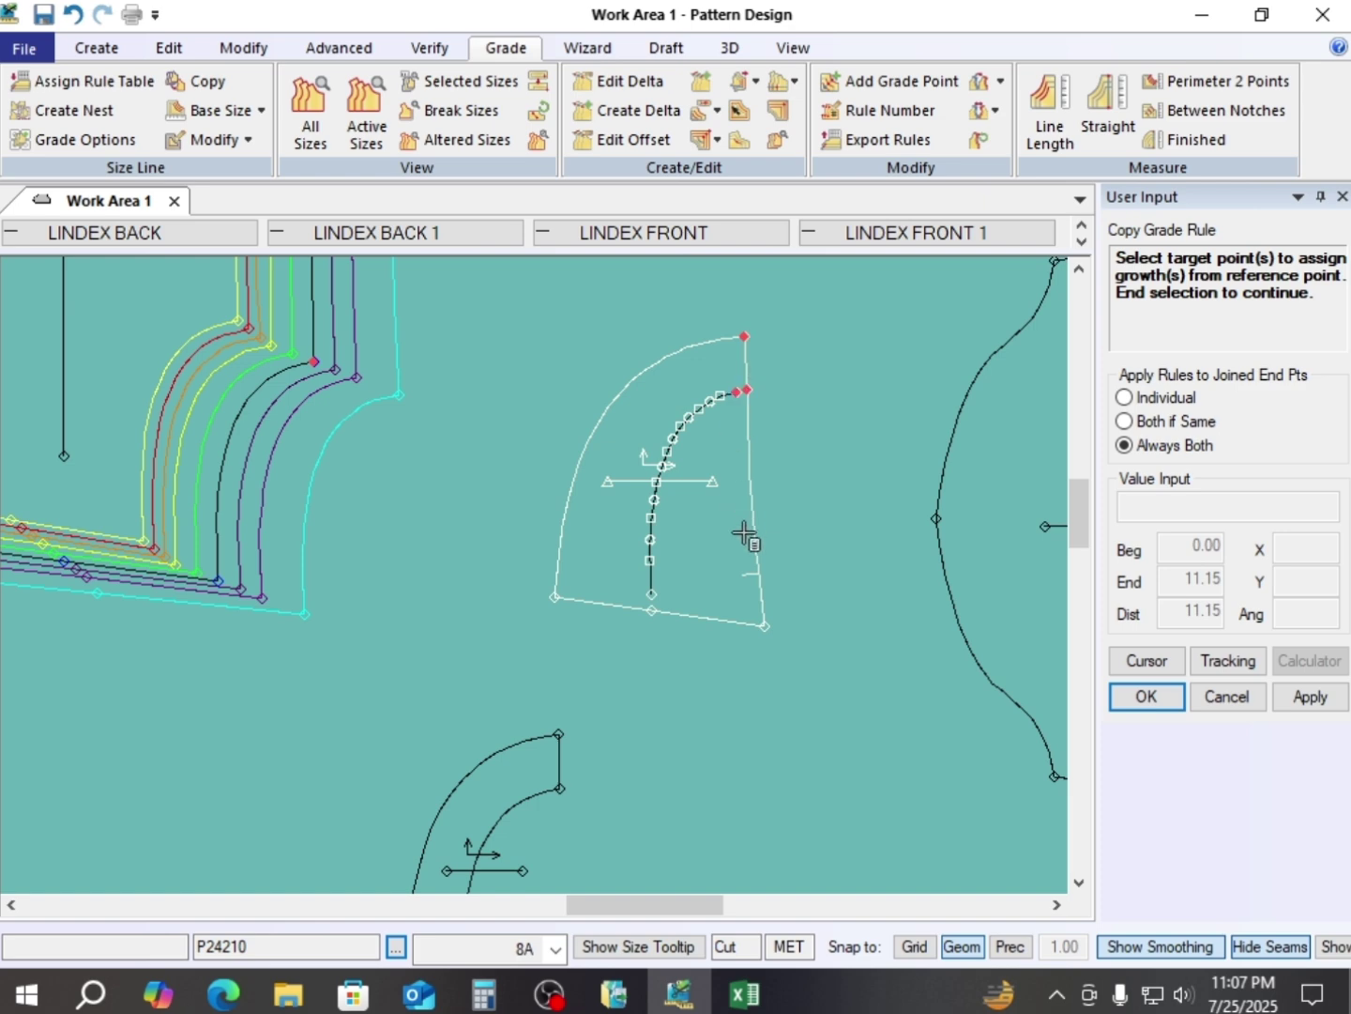
click(765, 625)
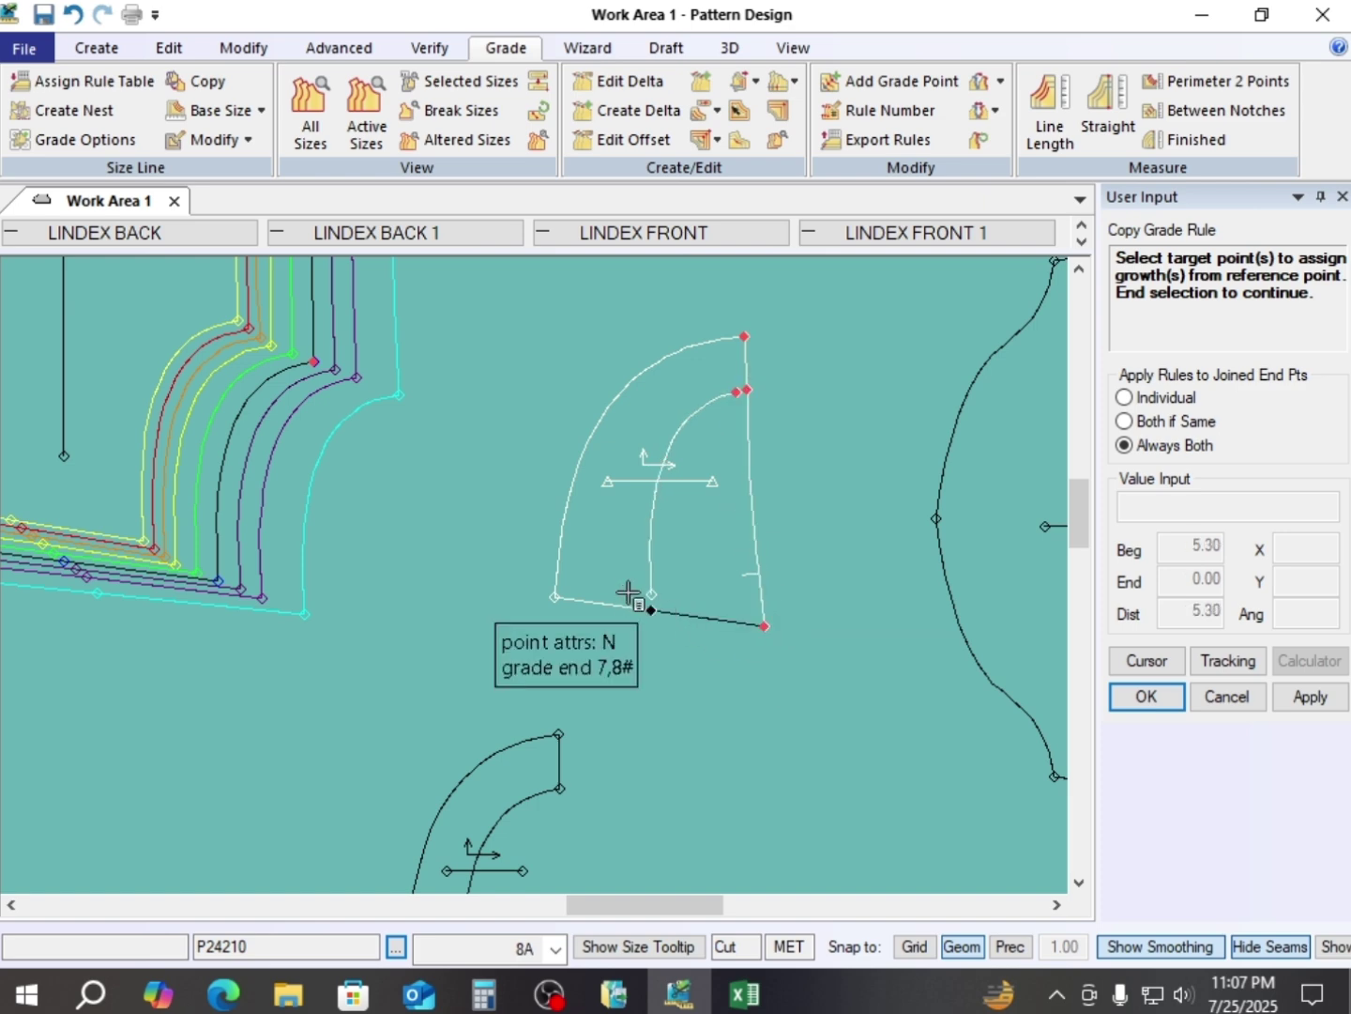
click(651, 595)
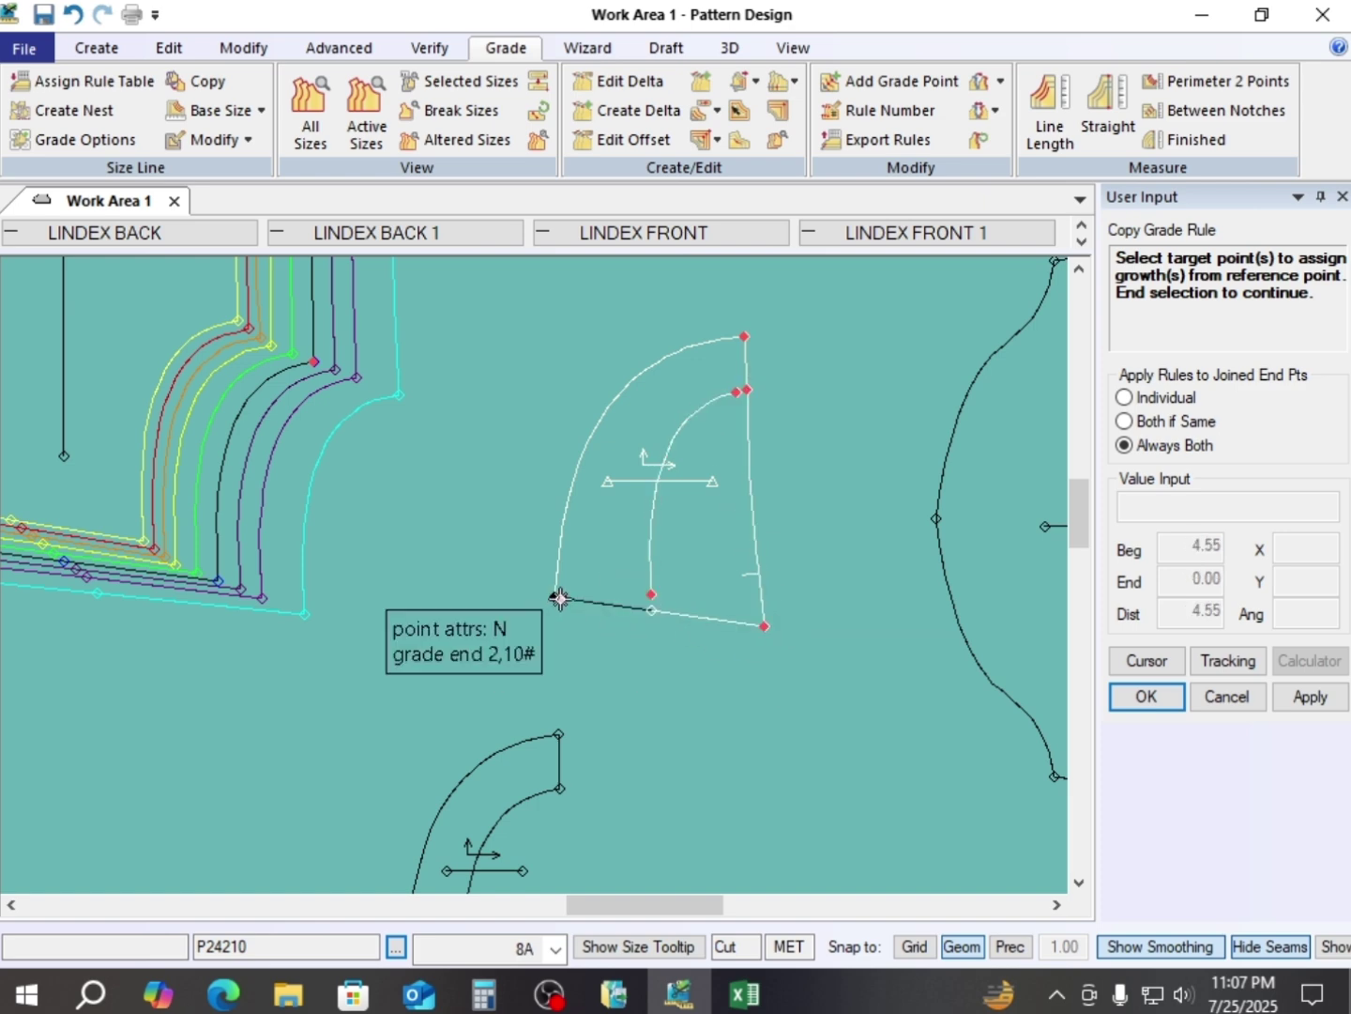
click(560, 598)
- Add the corner points of curved strip P242213 as targets and apply the copied grade rule to both pieces
scroll(510, 470, down, 4)
scroll(556, 663, up, 3)
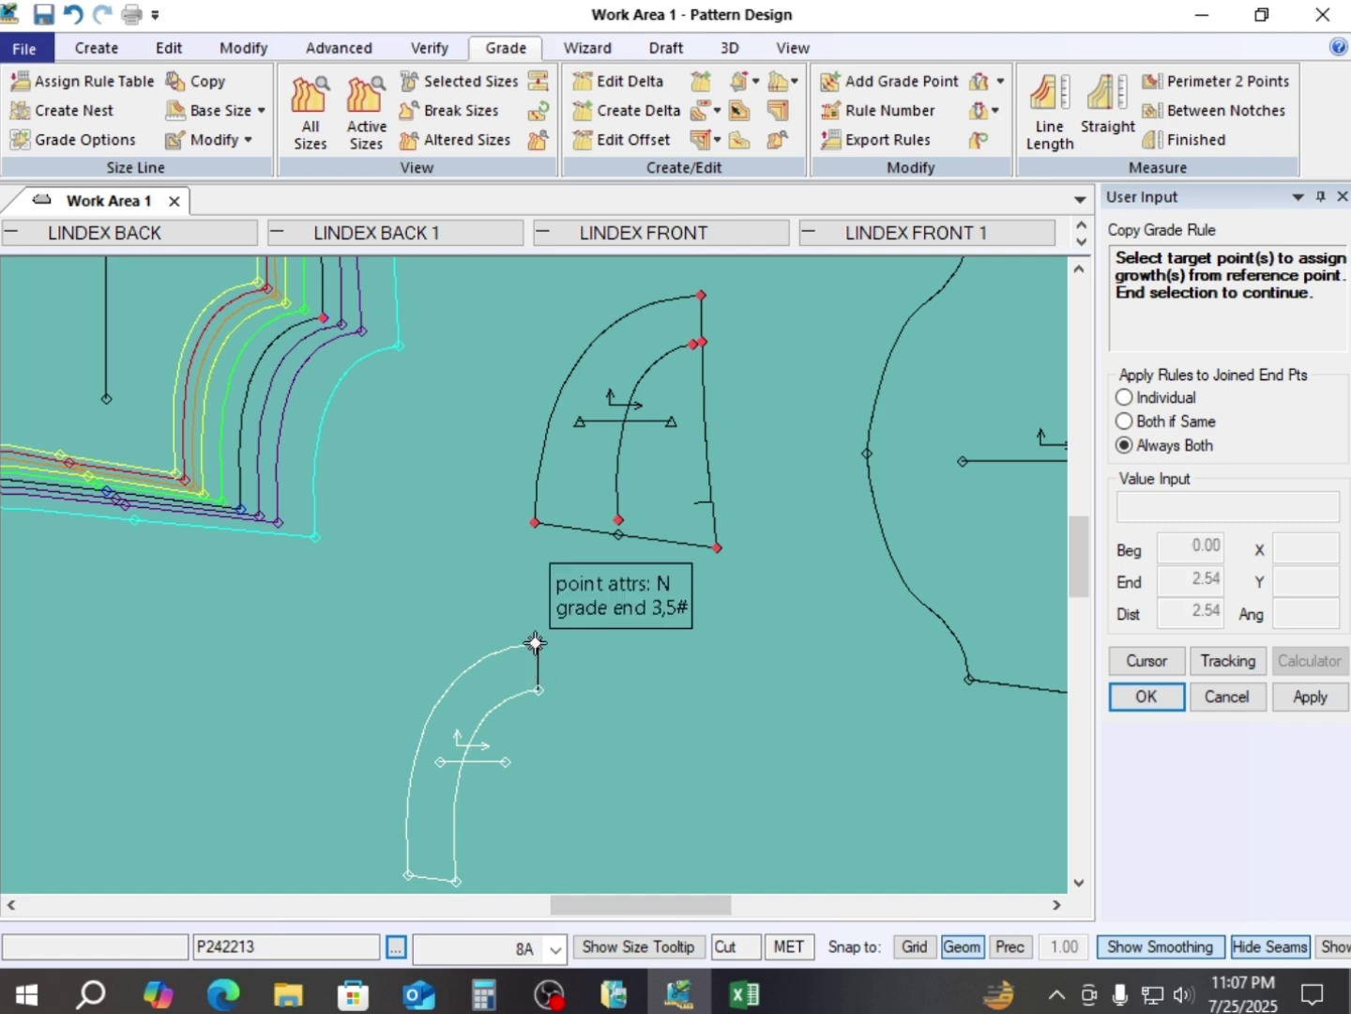
click(537, 644)
click(540, 691)
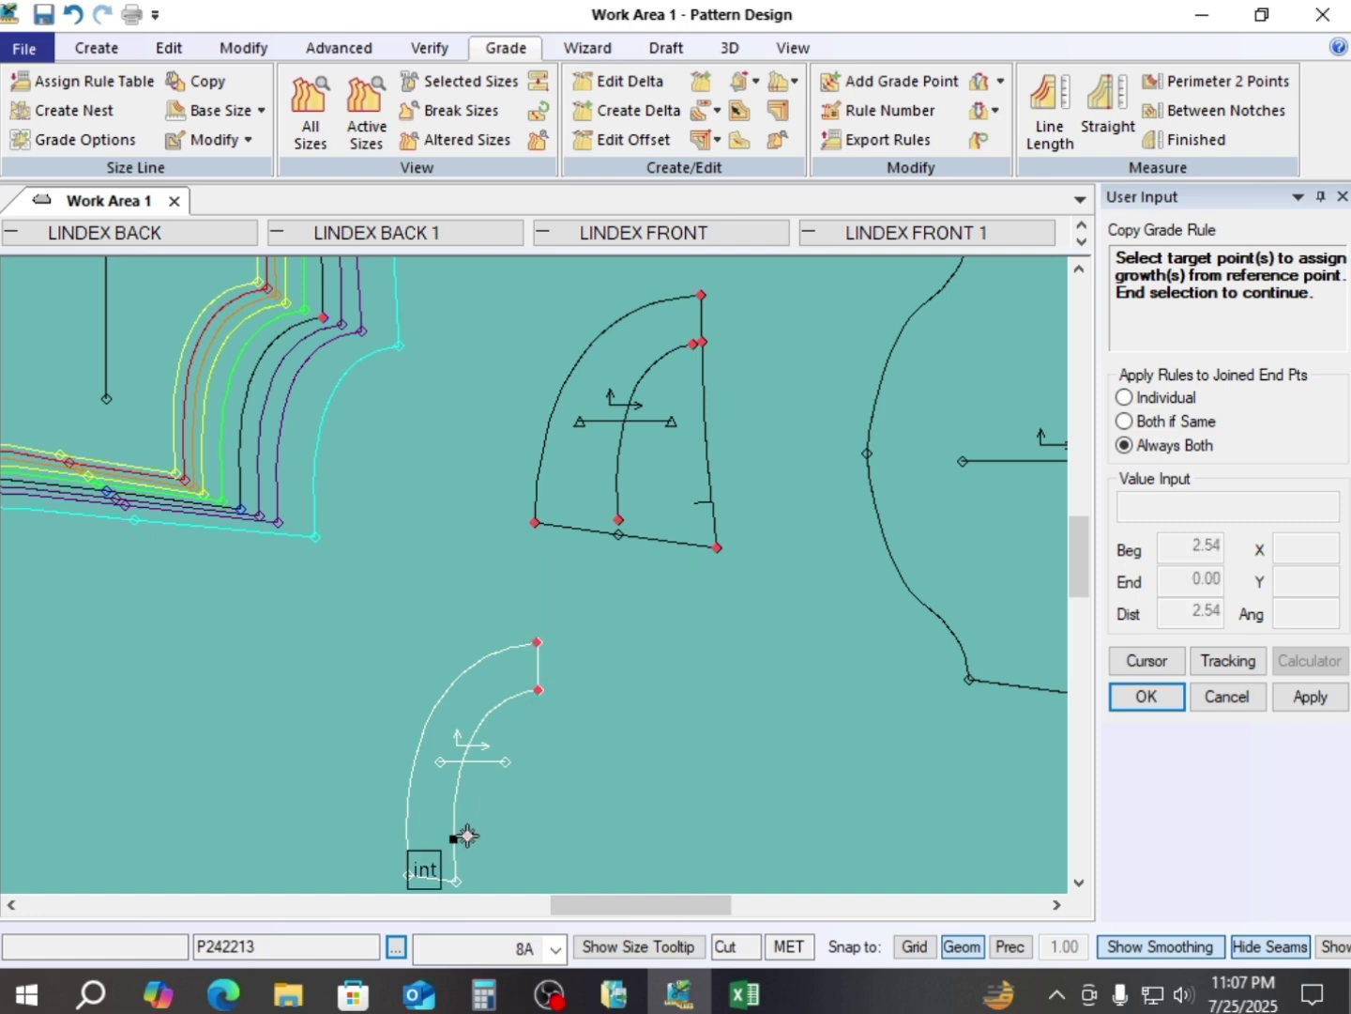
click(409, 883)
right_click(658, 605)
click(661, 613)
right_click(532, 584)
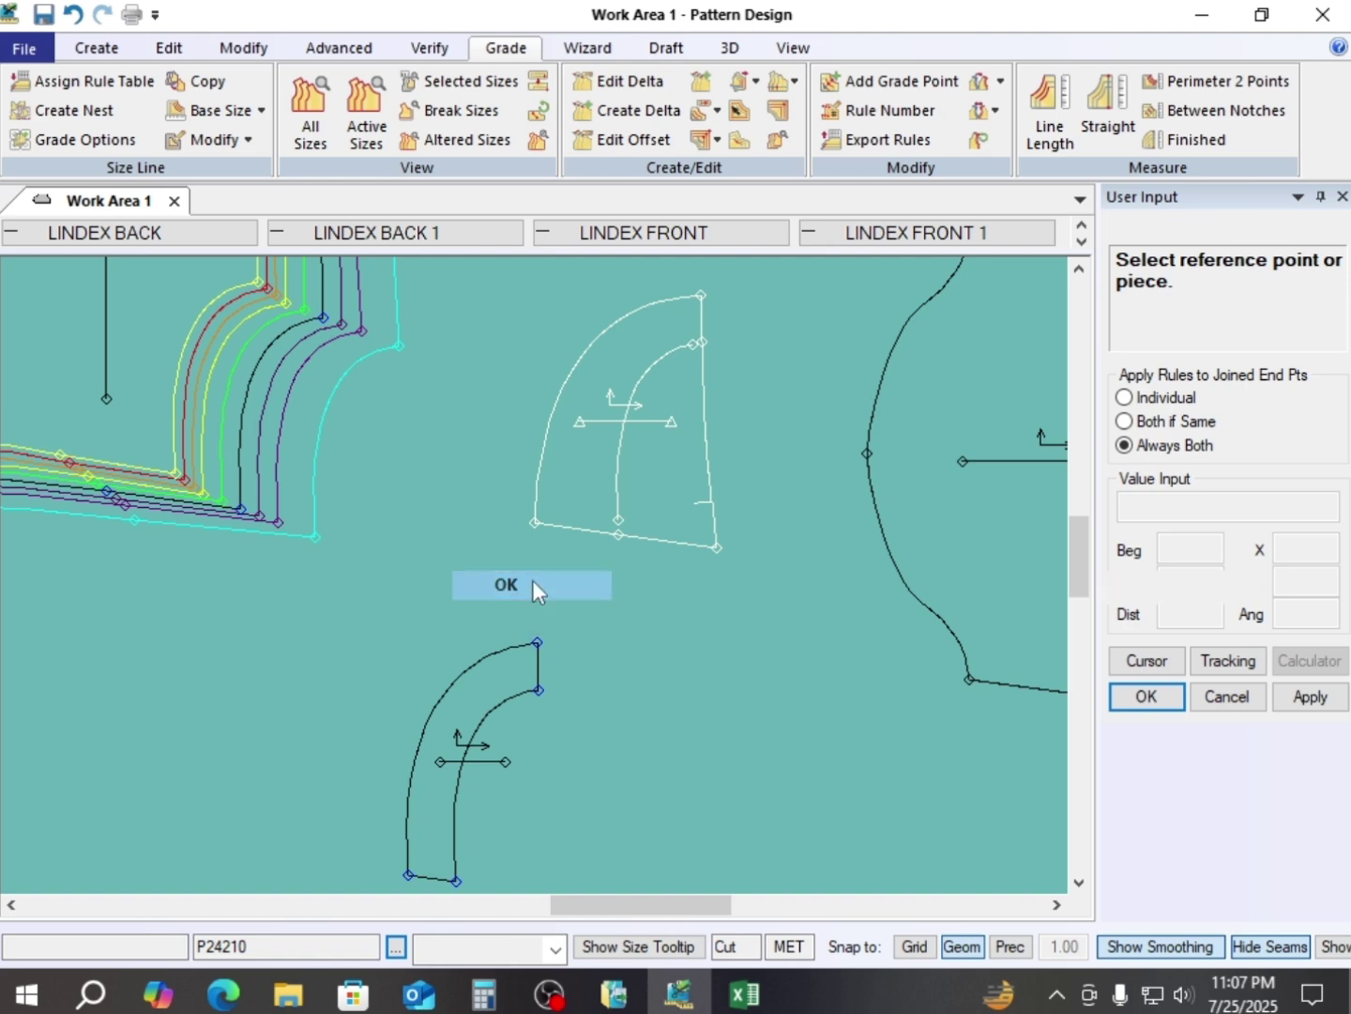
click(532, 583)
- Move pieces P24210 and P242213 apart and display the nest of all sizes for both
click(622, 486)
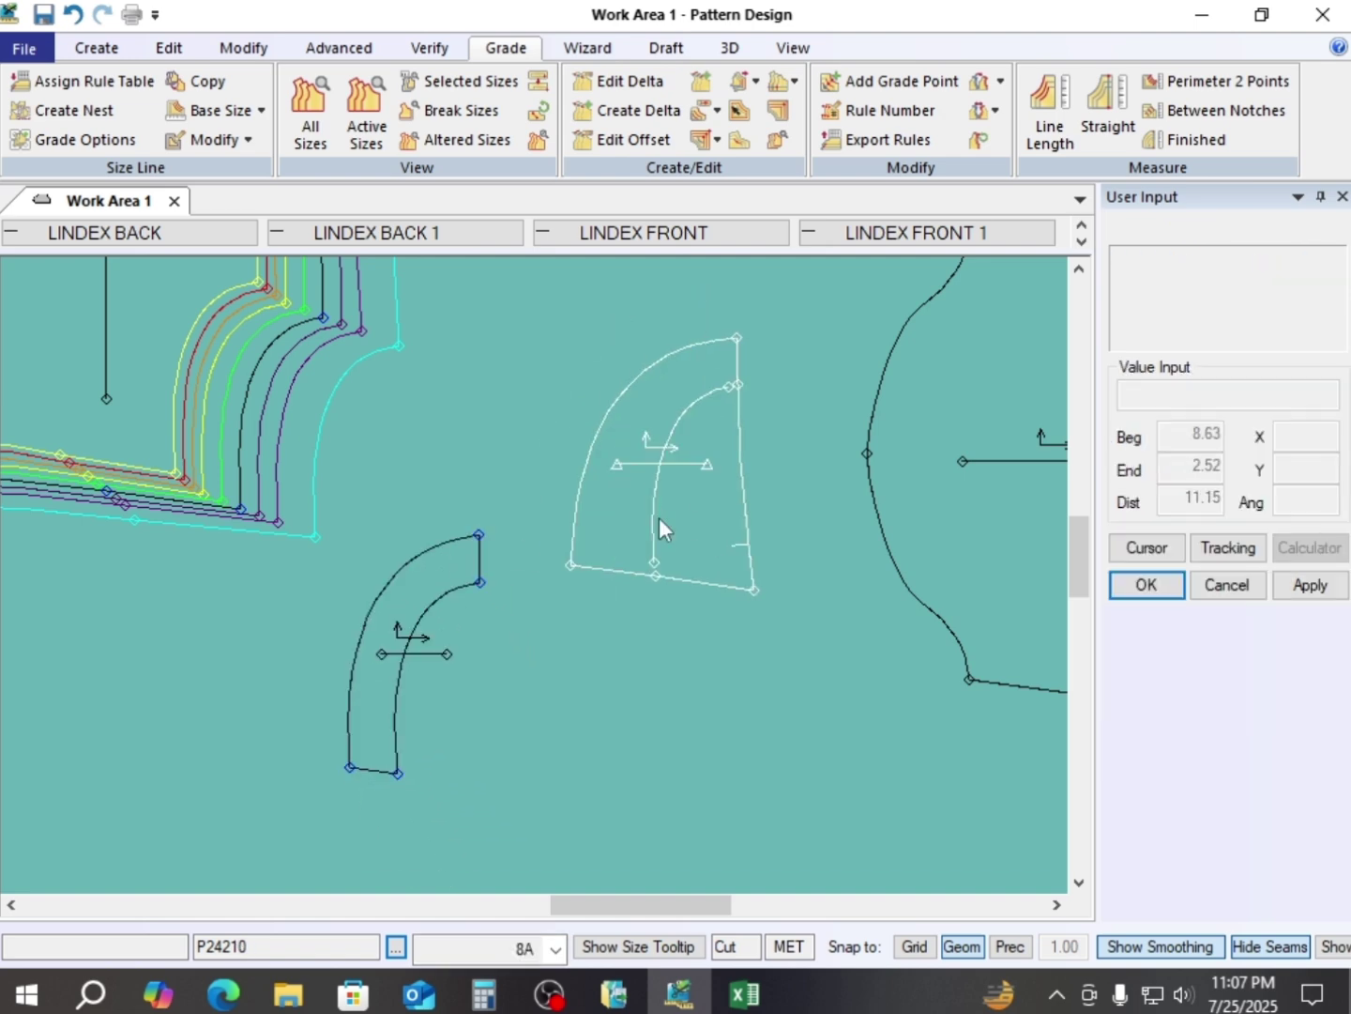
click(660, 520)
click(412, 612)
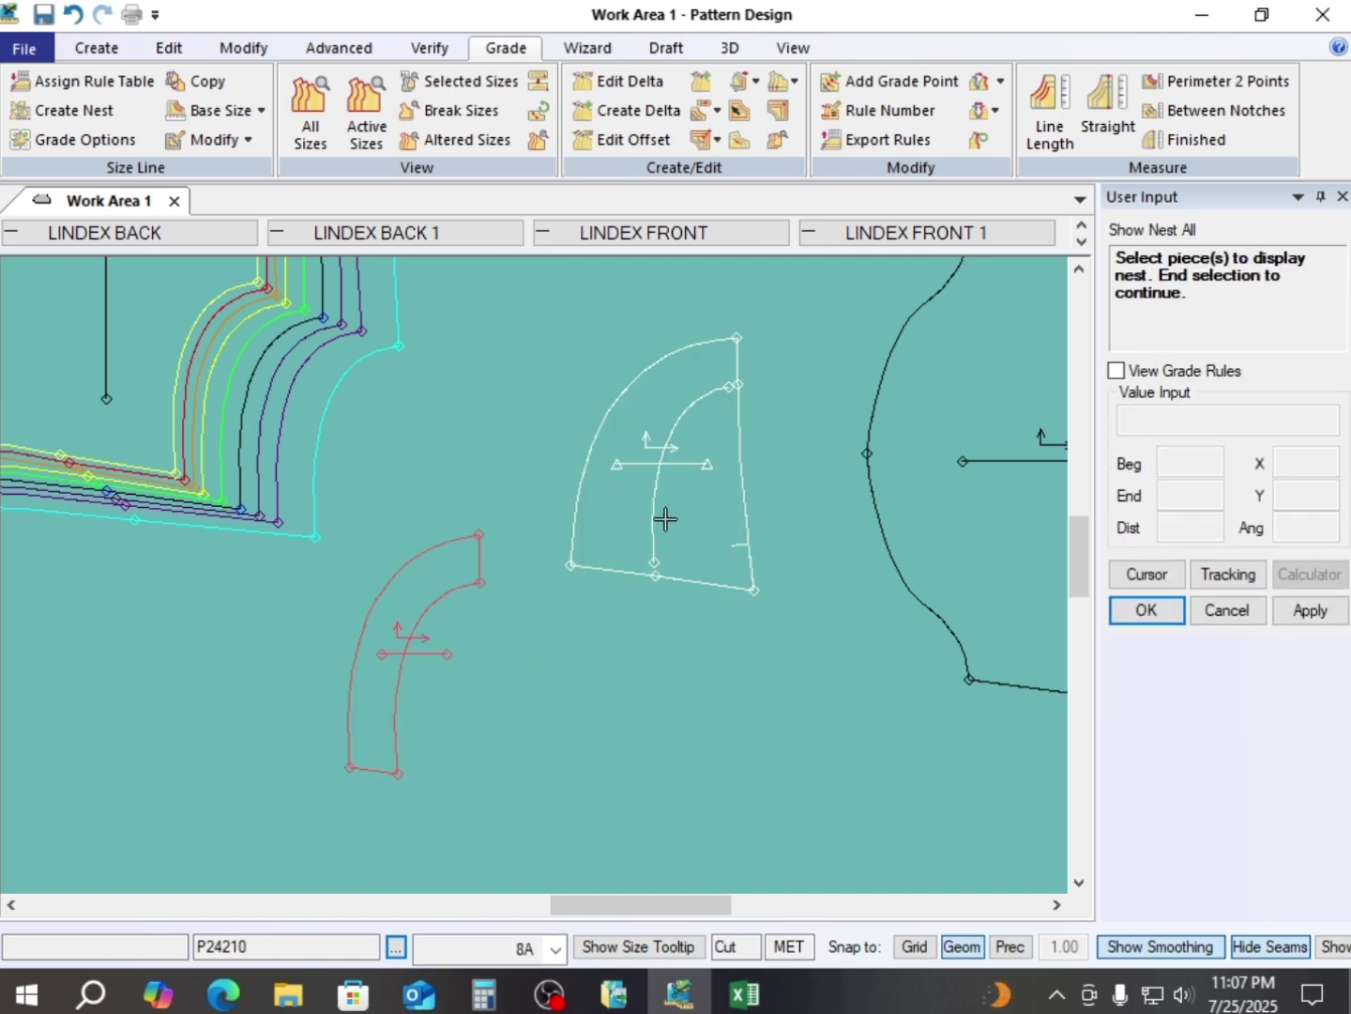
click(663, 519)
right_click(678, 520)
click(680, 522)
- Set strip P242213 aside and place the P24210 nest over the curved opening of P2422 to compare the size lines
click(502, 629)
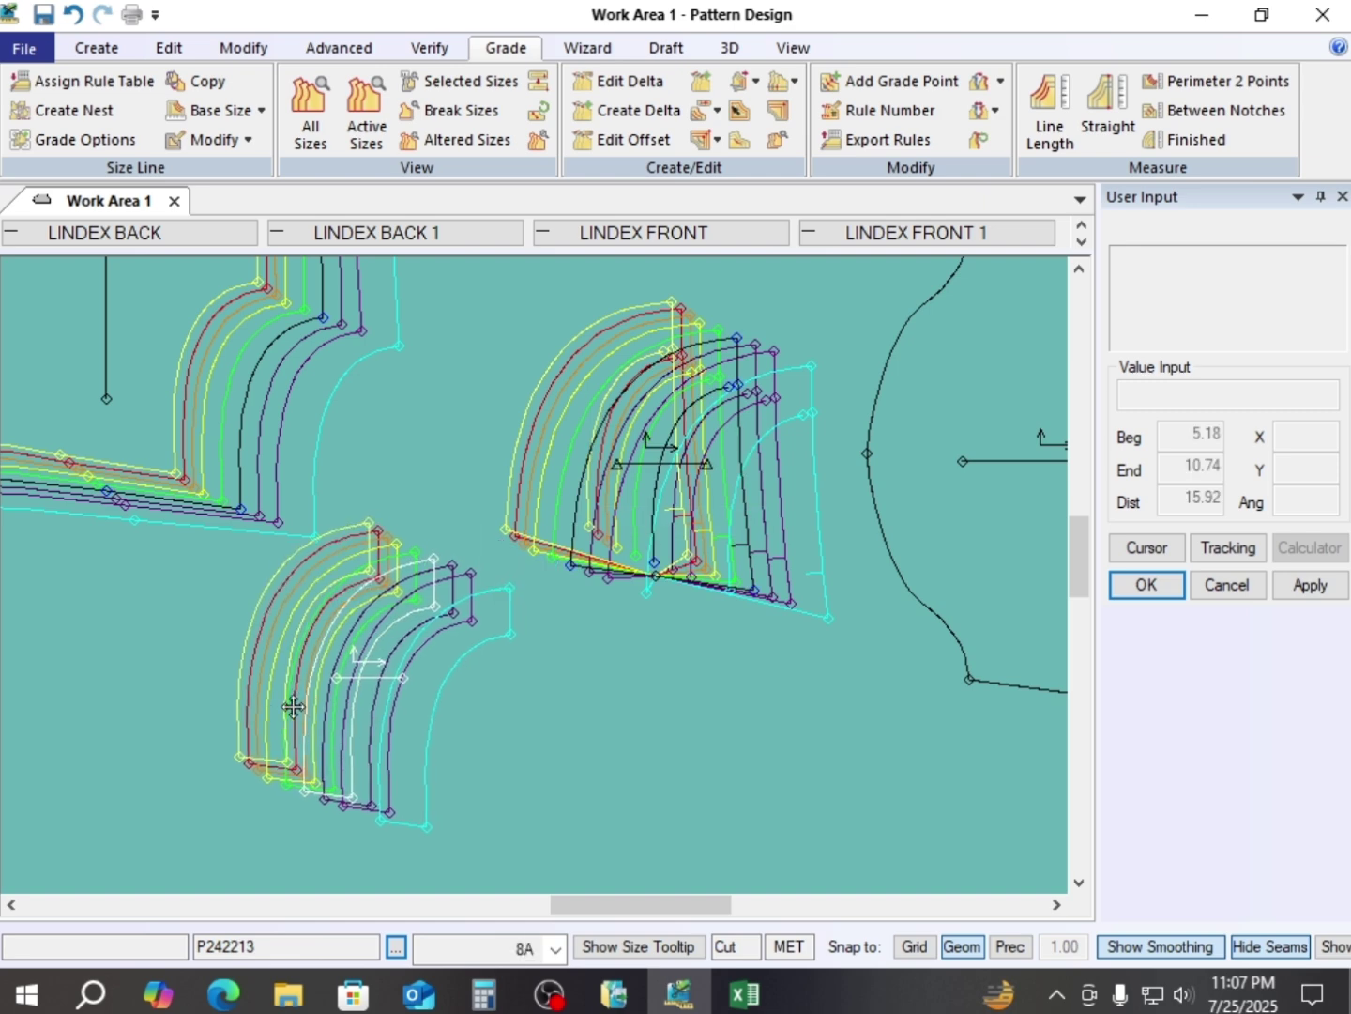
scroll(689, 504, down, 2)
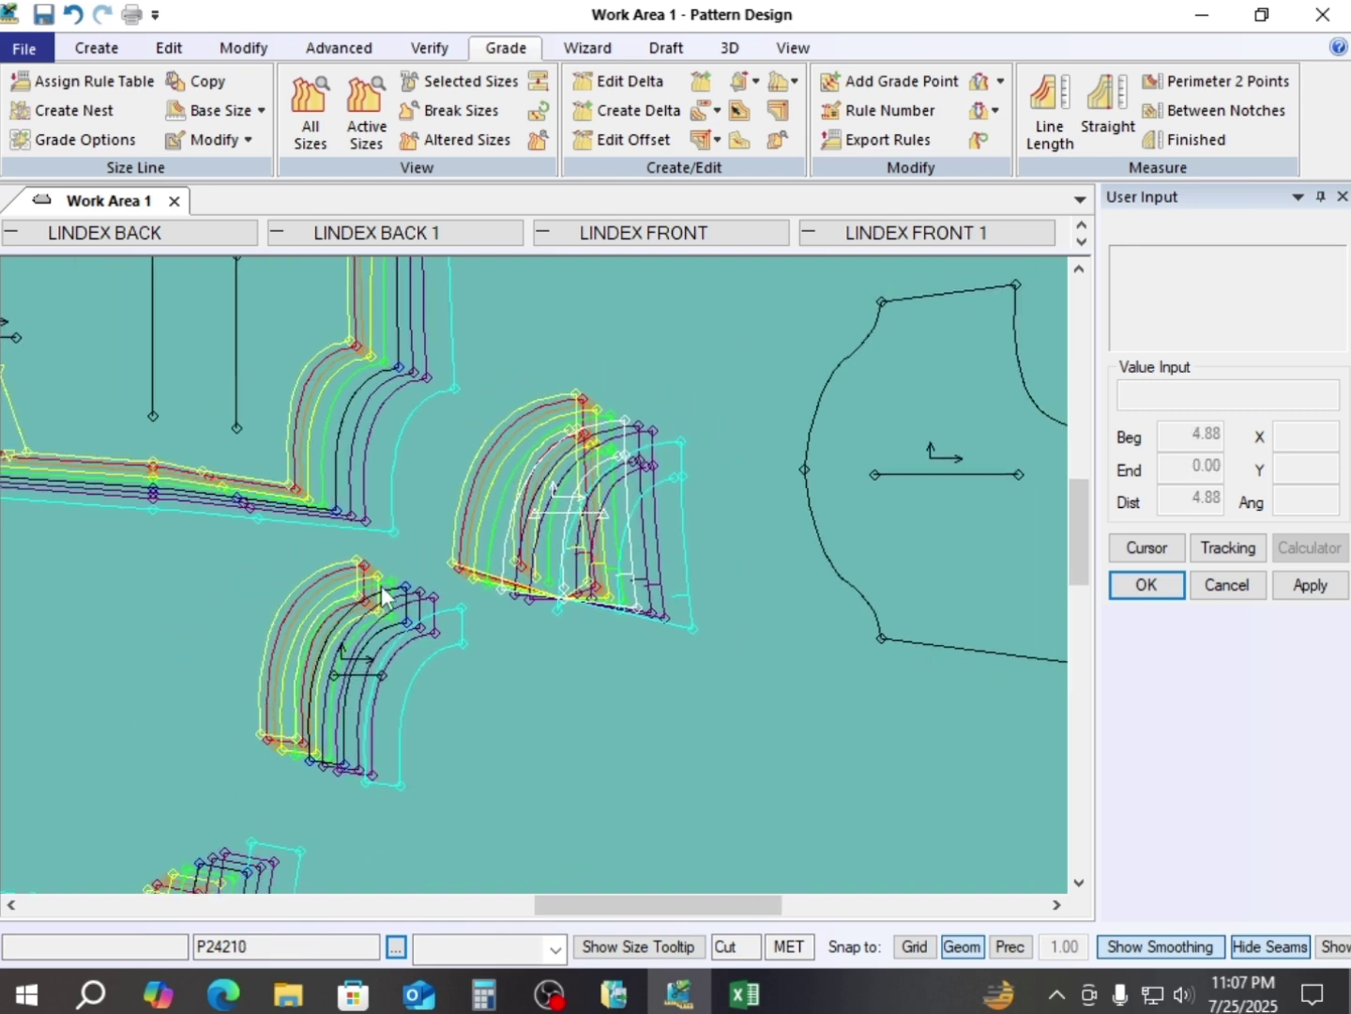
click(247, 655)
scroll(305, 395, up, 4)
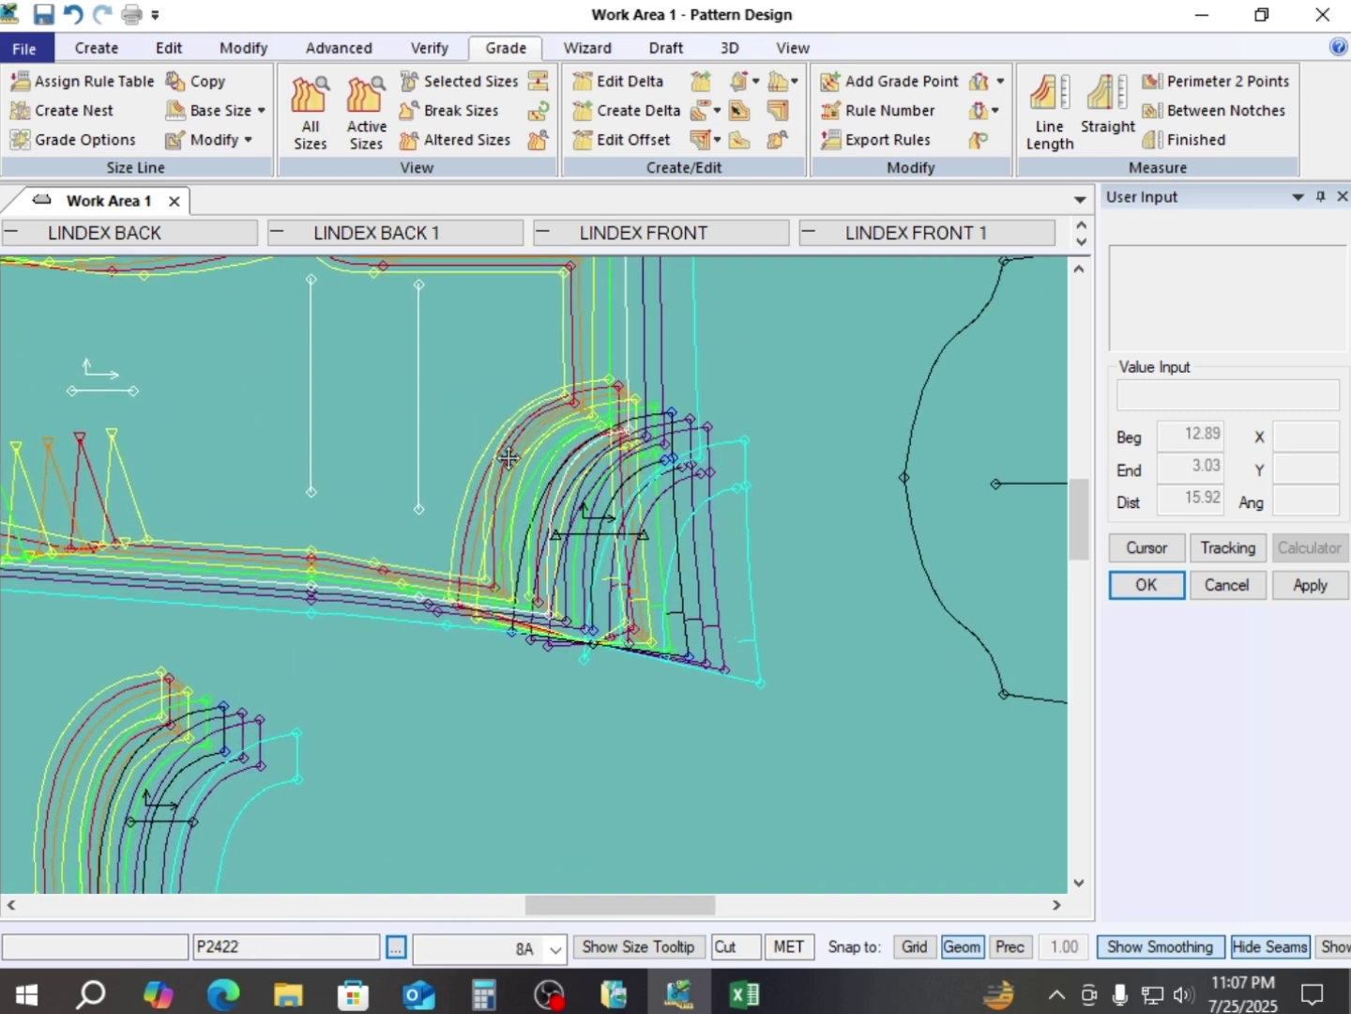
scroll(549, 463, up, 4)
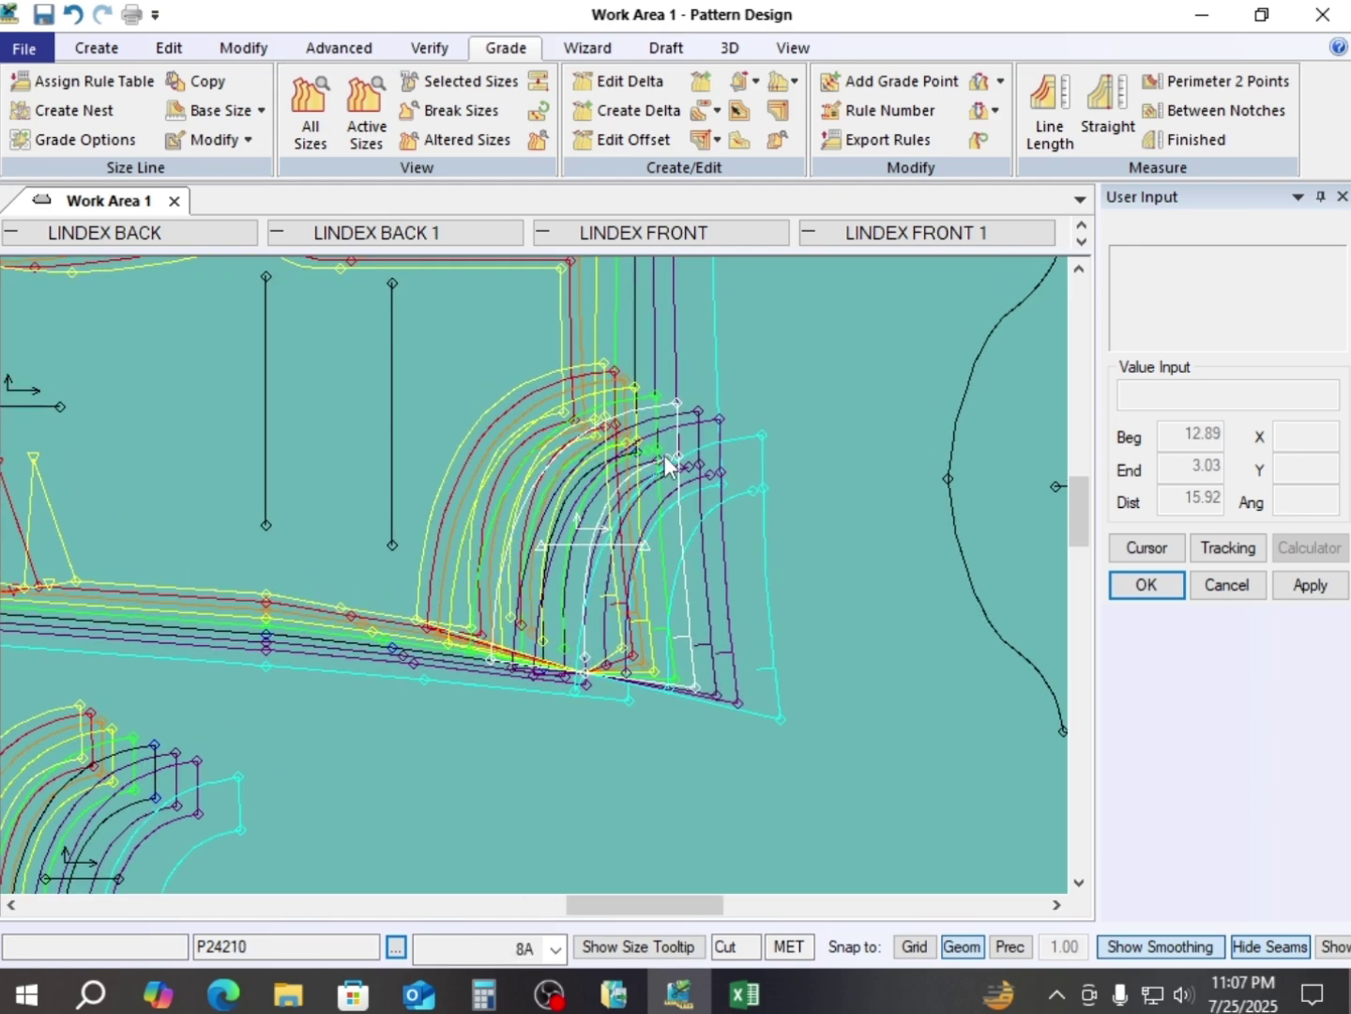
click(673, 456)
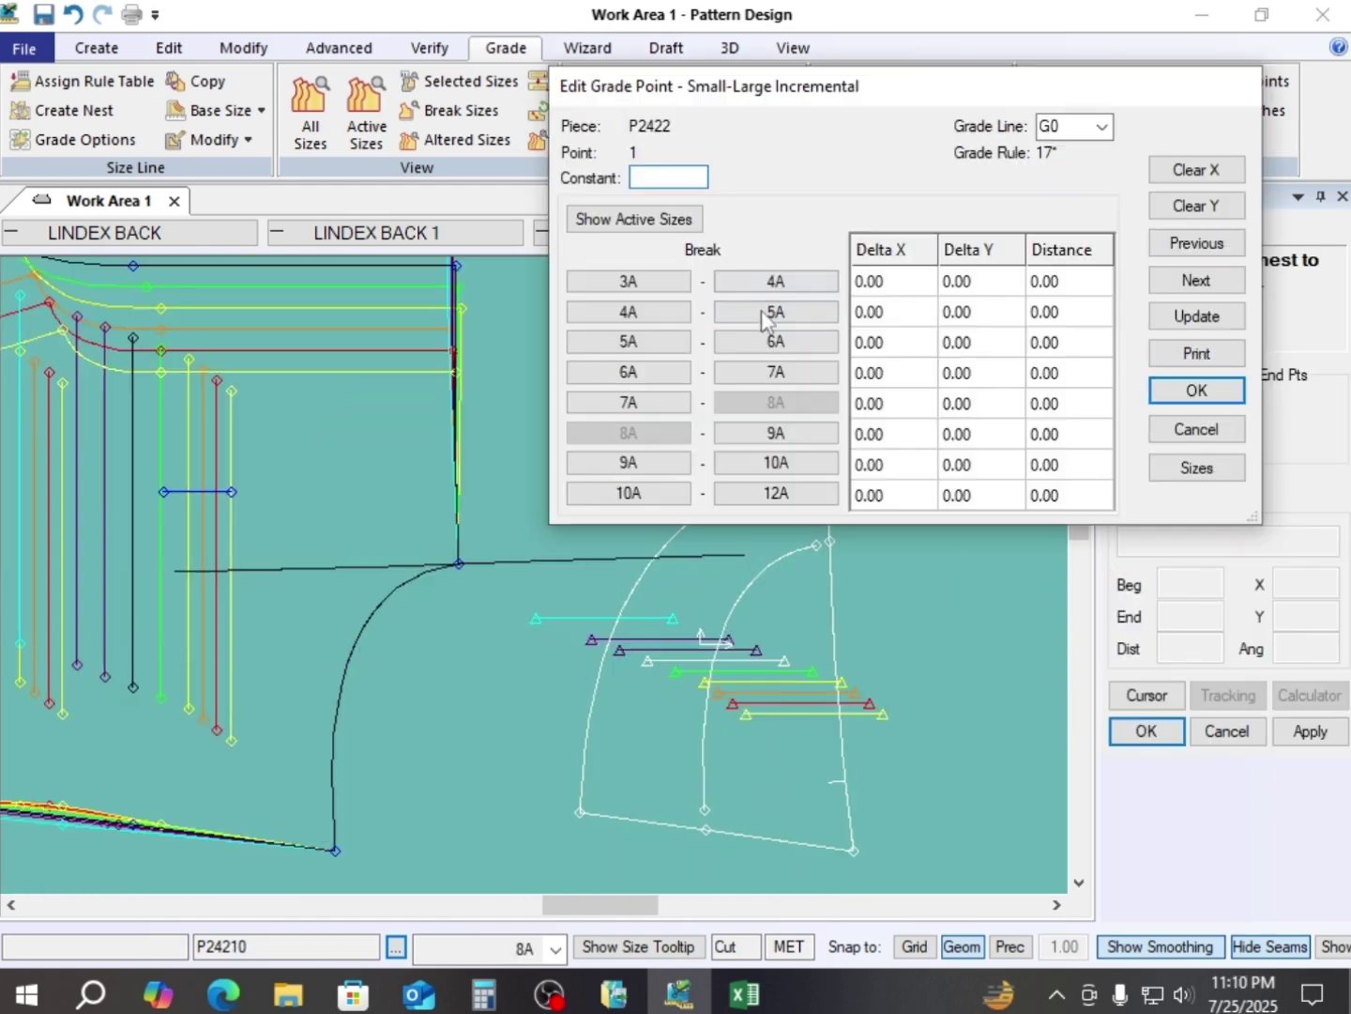
- Set Delta Y to 0.5 for the 5A-6A and 8A-9A breaks at point 1 of piece P2422 and apply it
drag(981, 98, 936, 51)
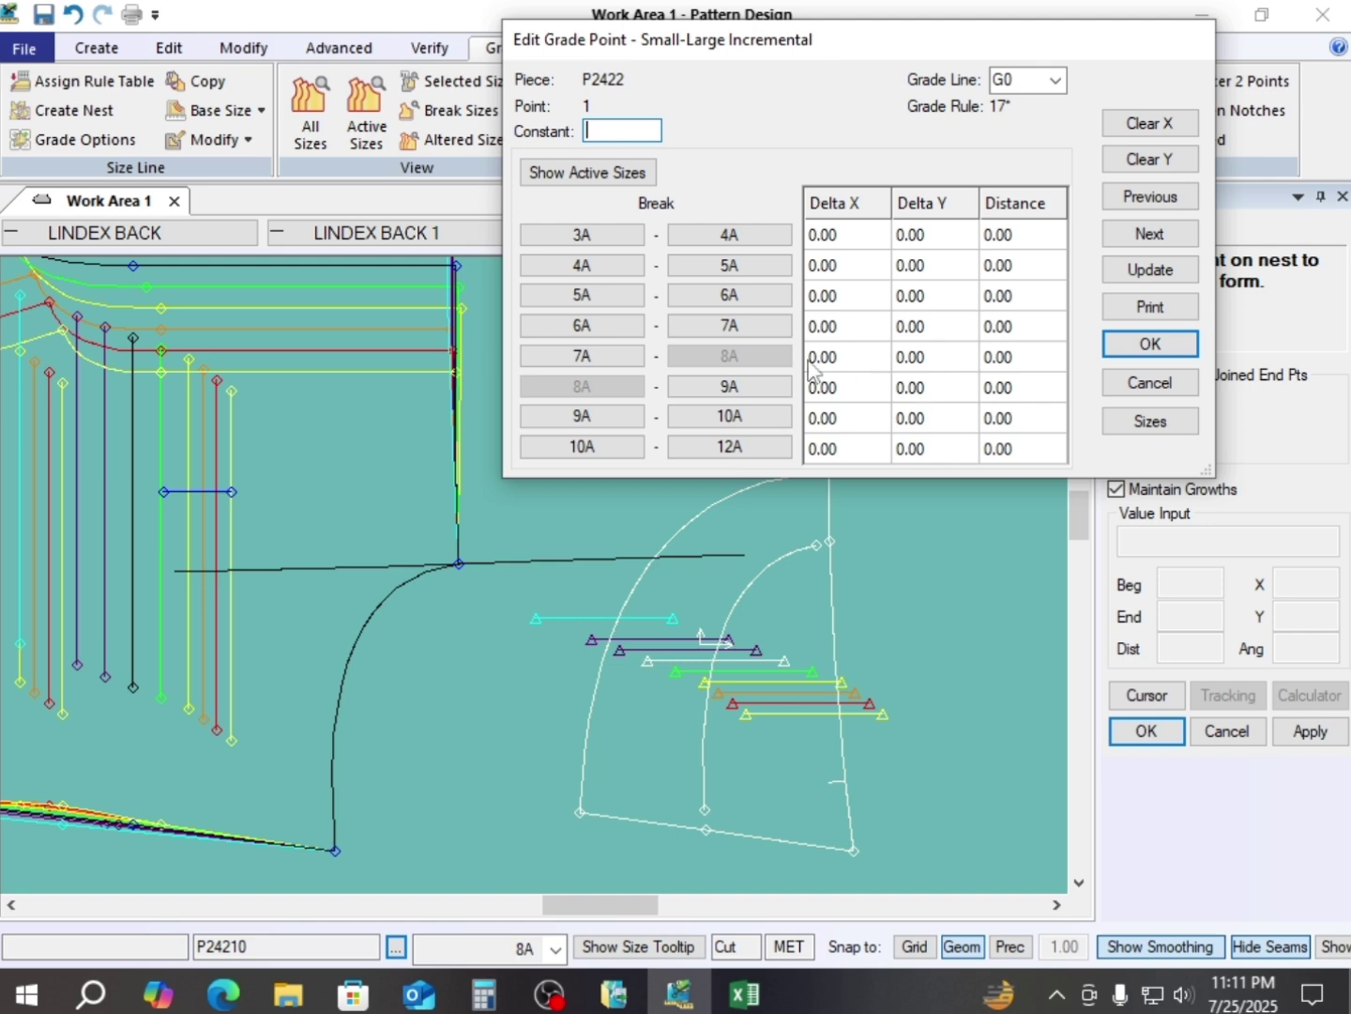
click(848, 301)
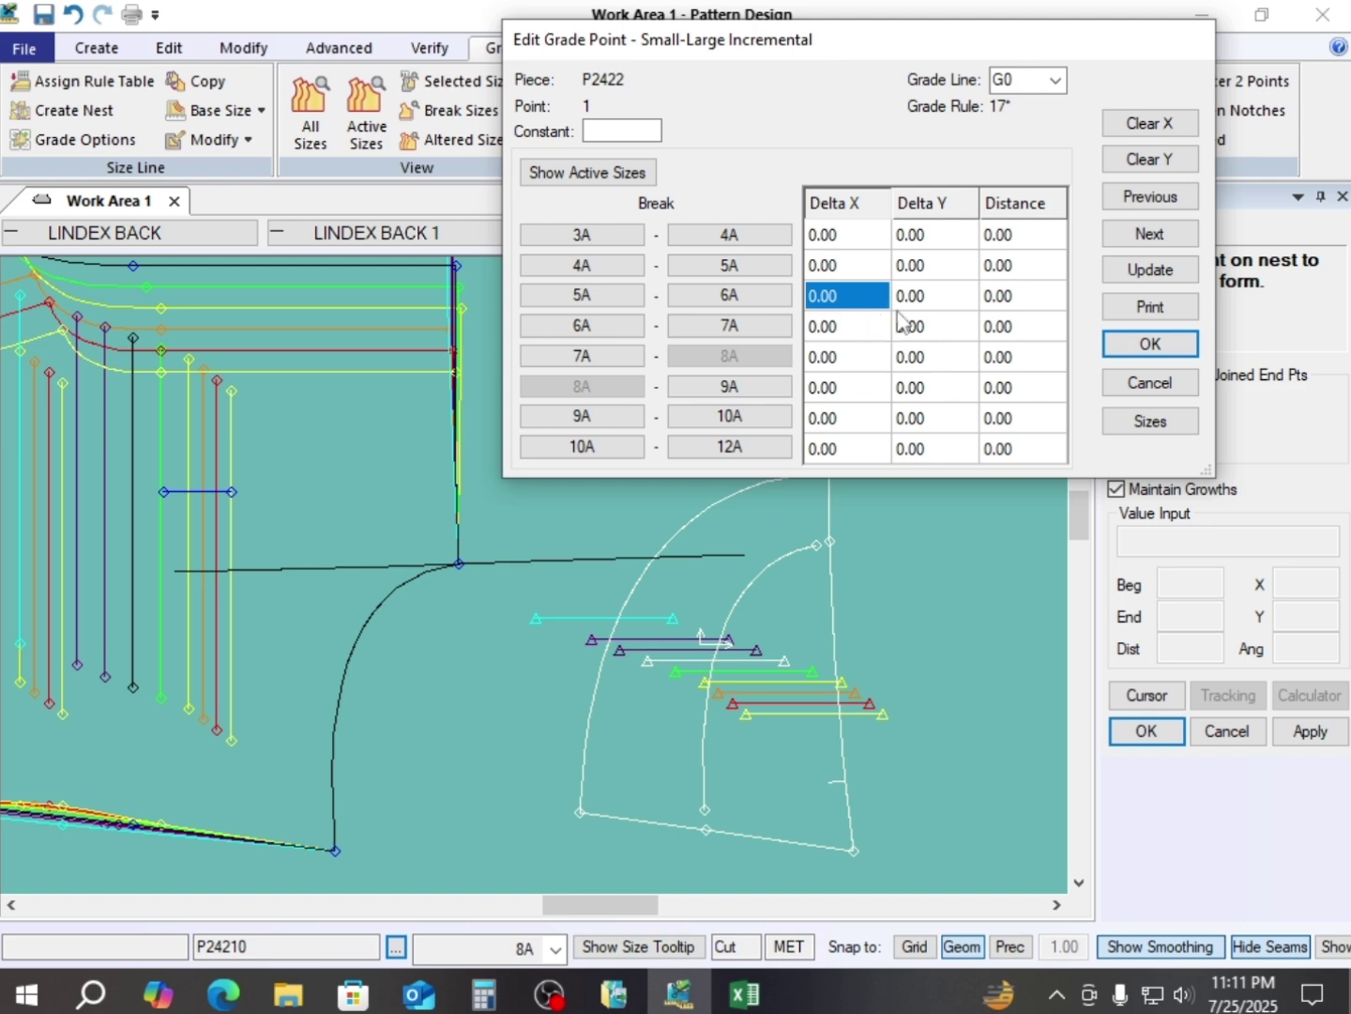
click(933, 299)
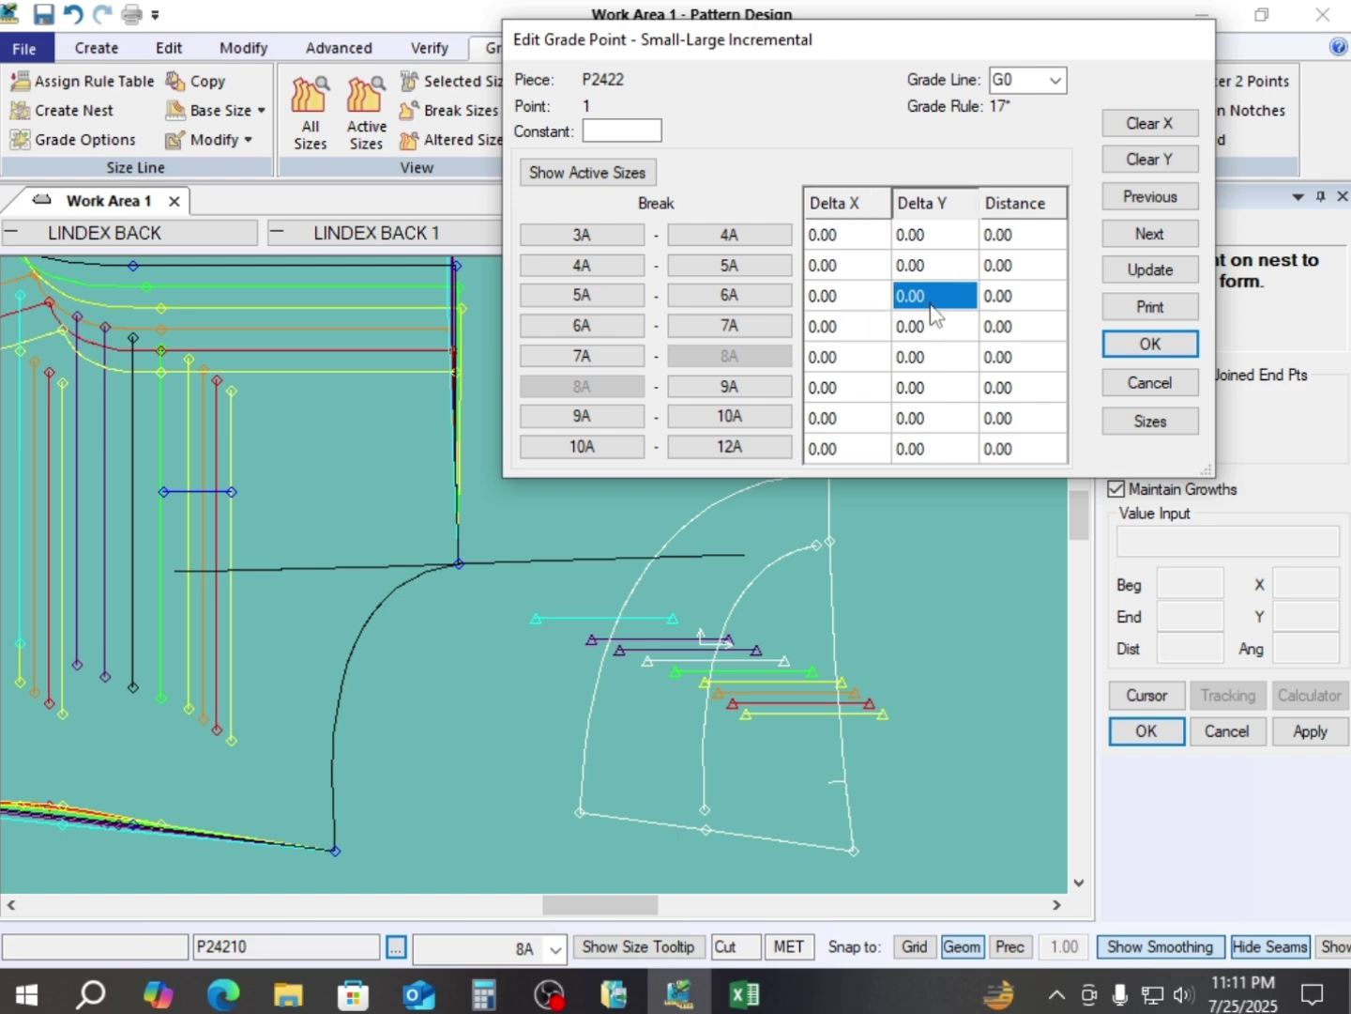
text(.)
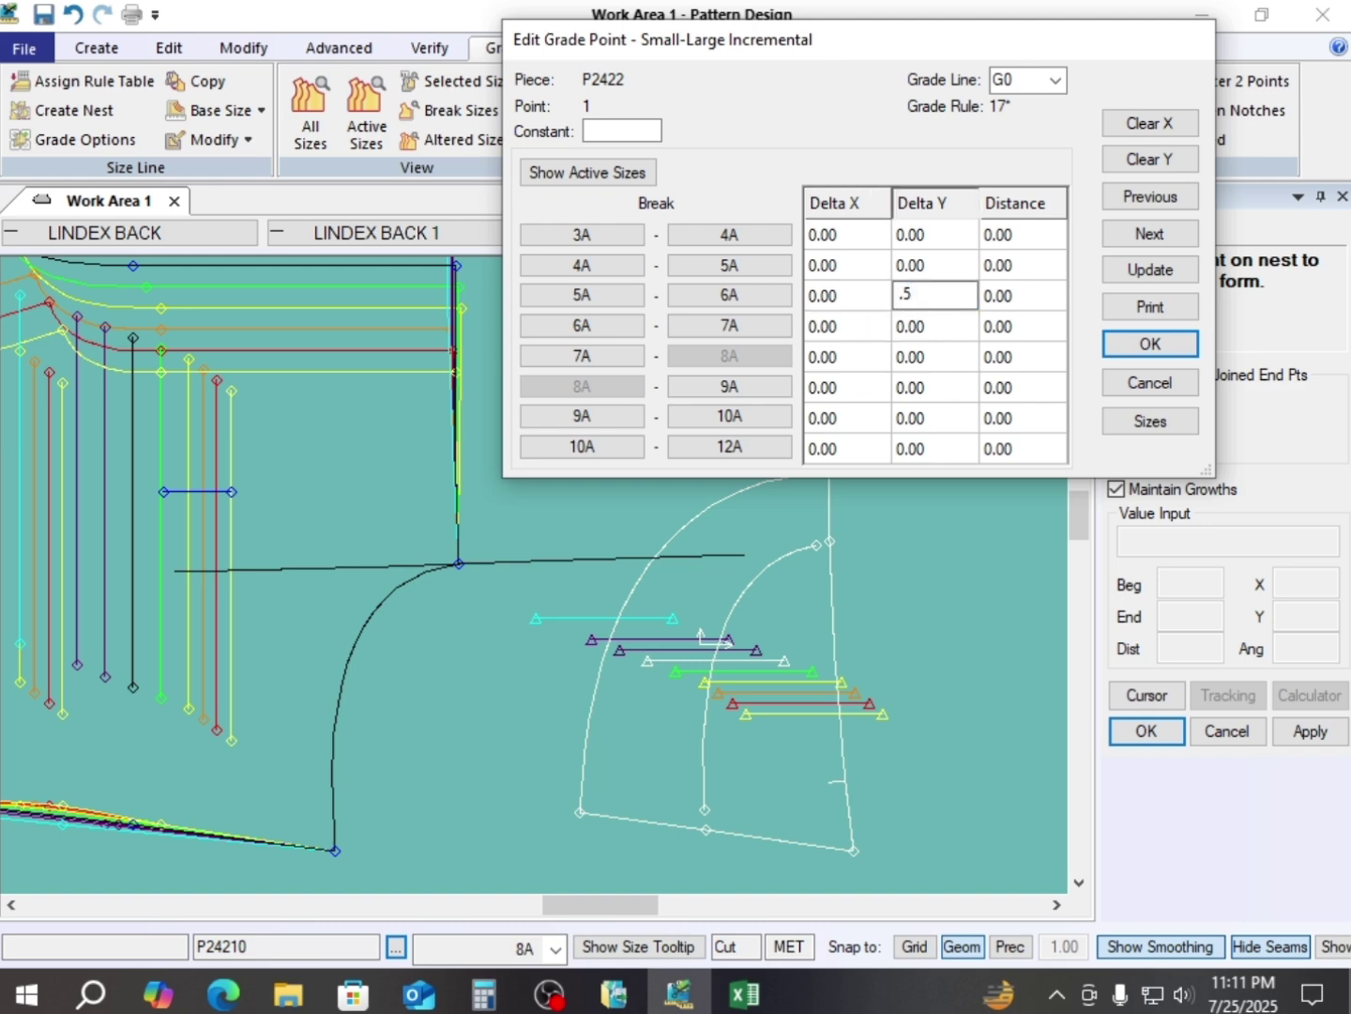
text(5)
click(943, 330)
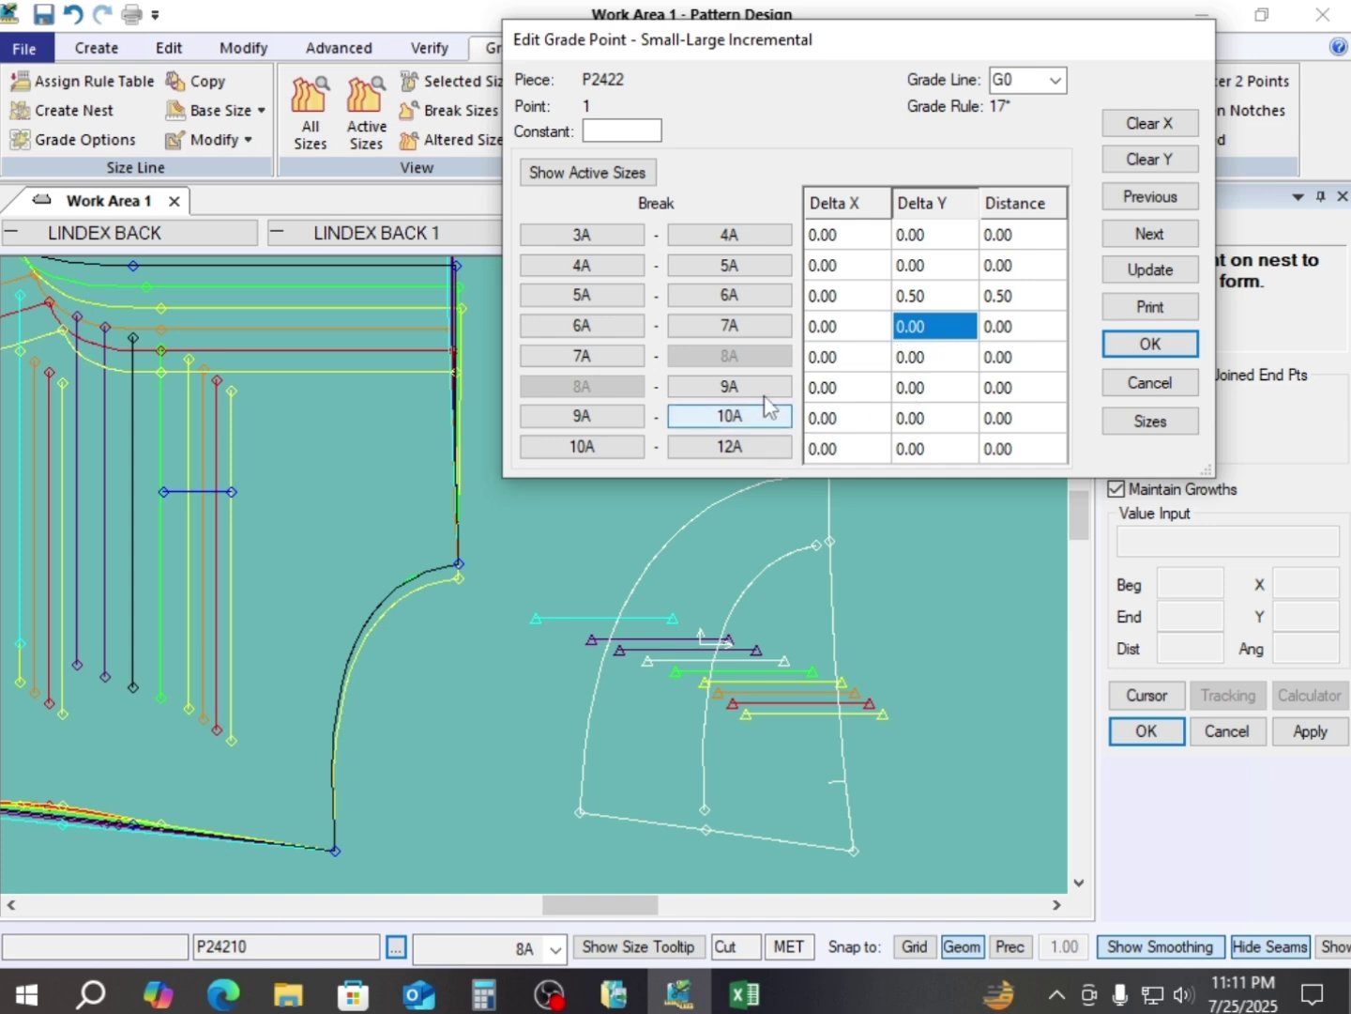
click(939, 389)
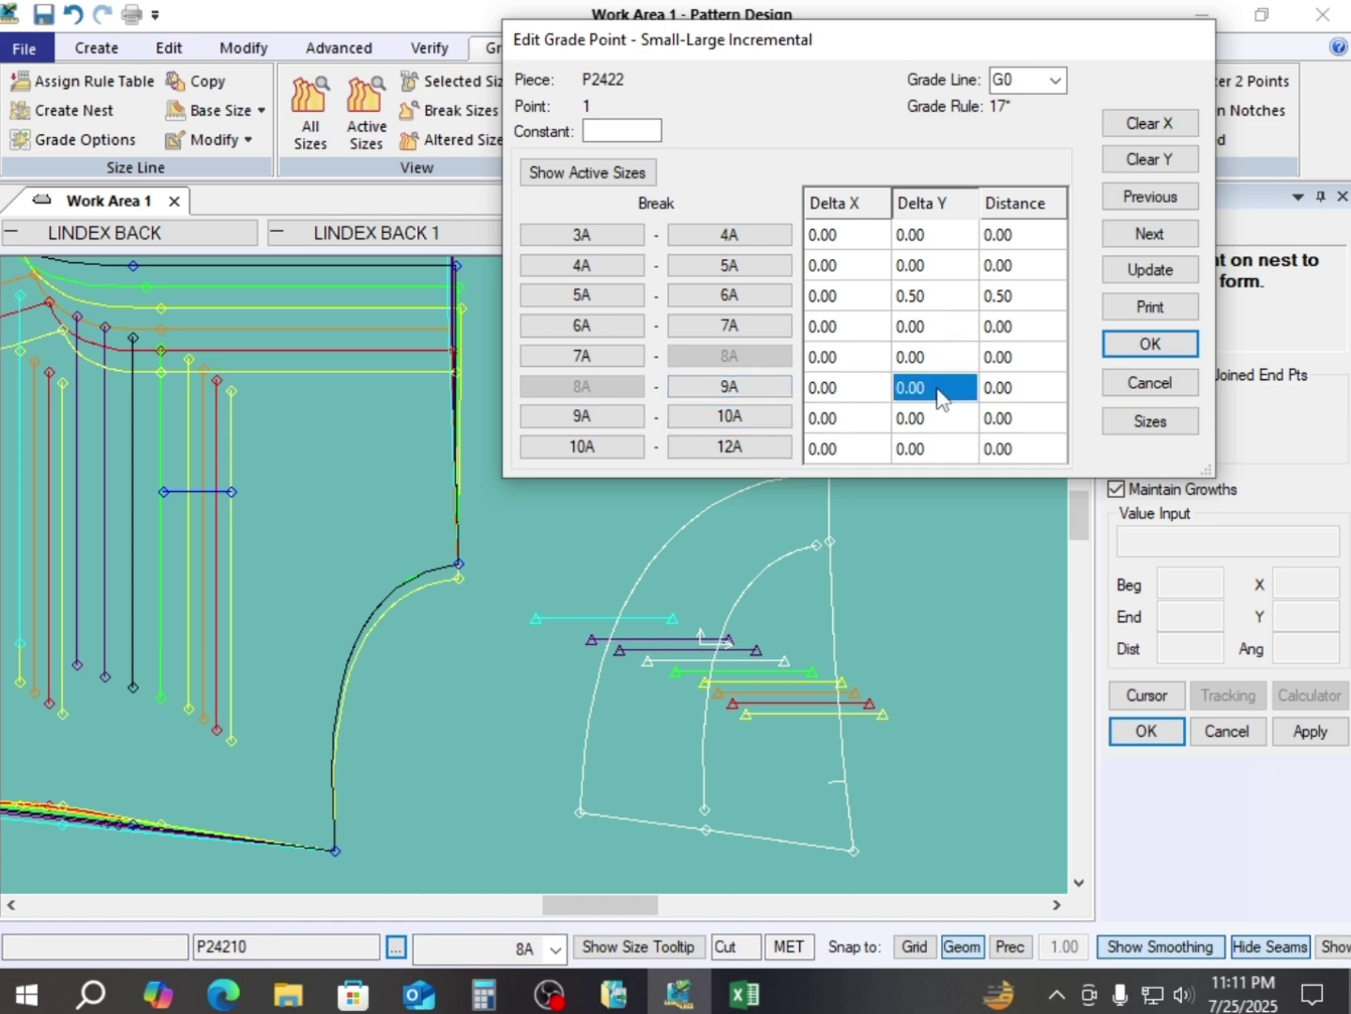
text(.5)
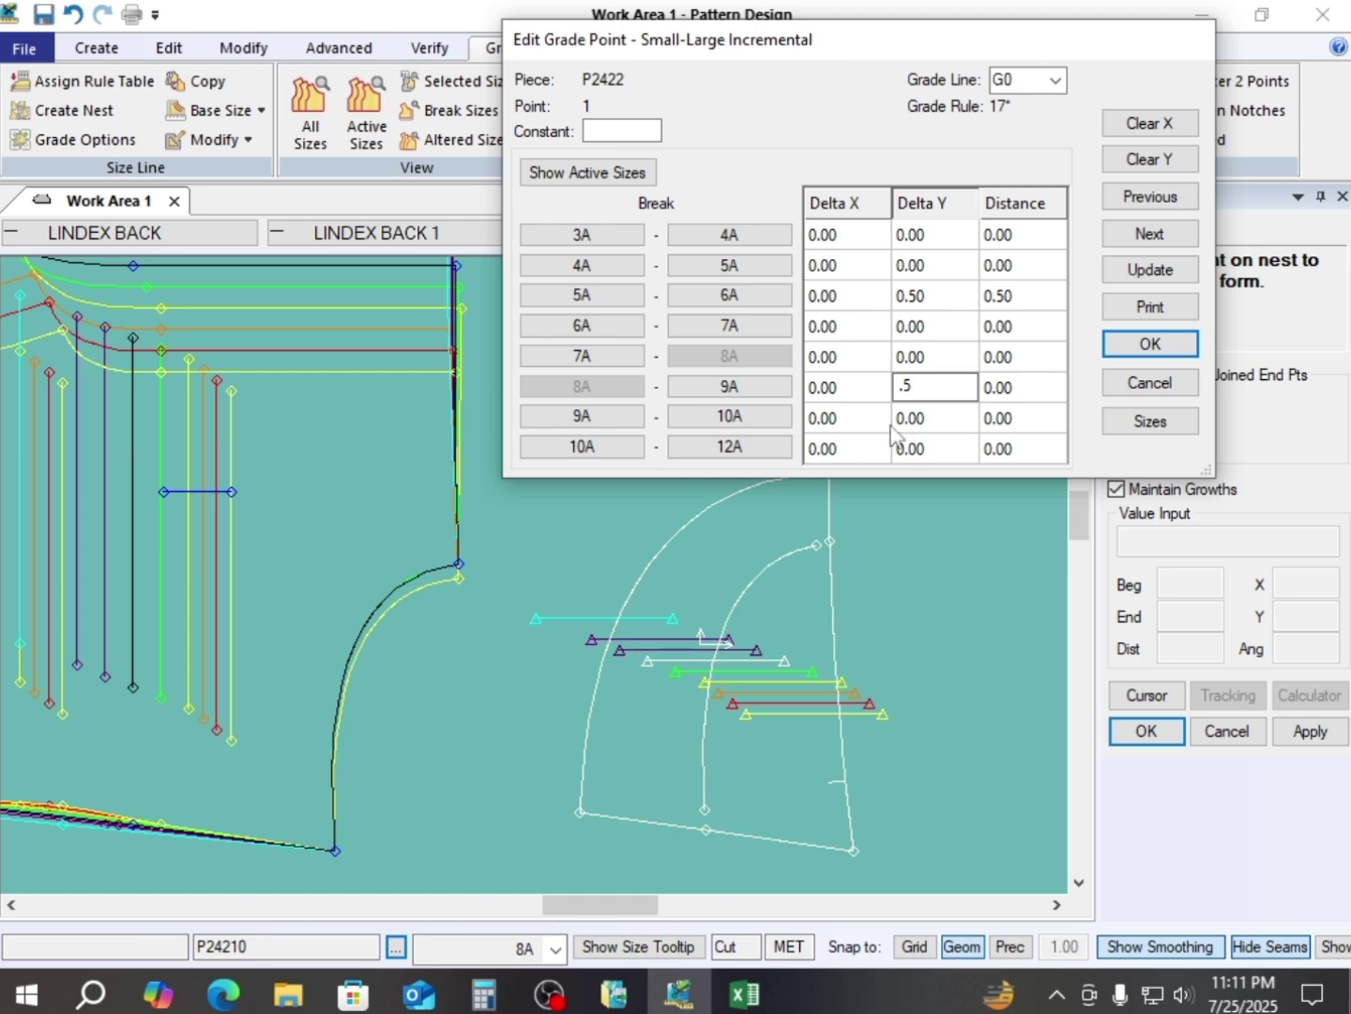
click(943, 424)
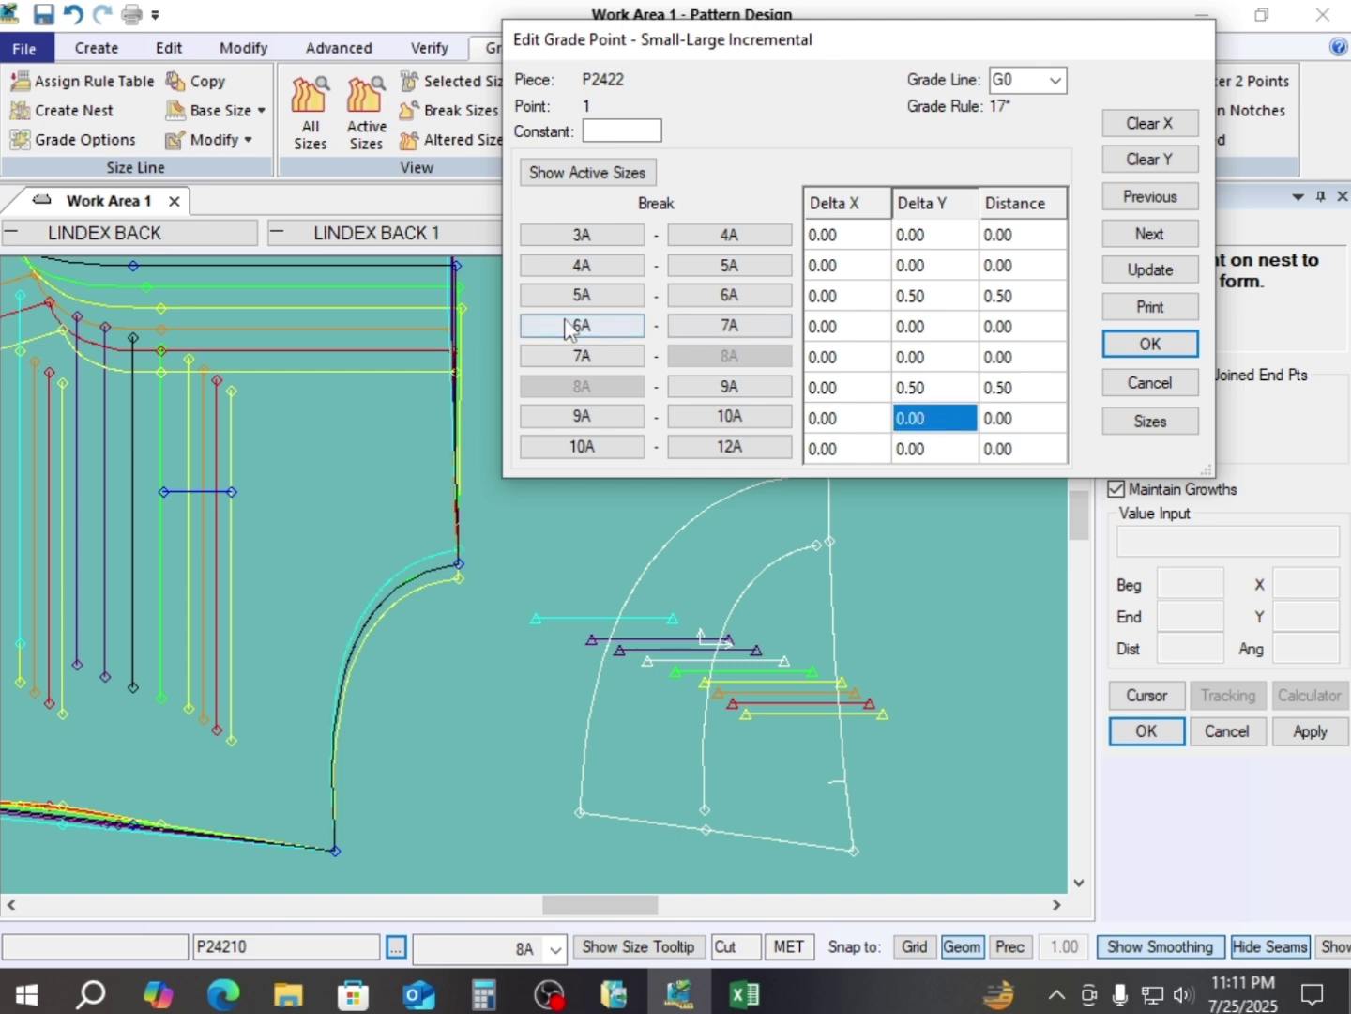
click(1161, 346)
- Select the lower corner of P2422's curved opening, point 13, and open its grade deltas for editing
scroll(311, 785, up, 2)
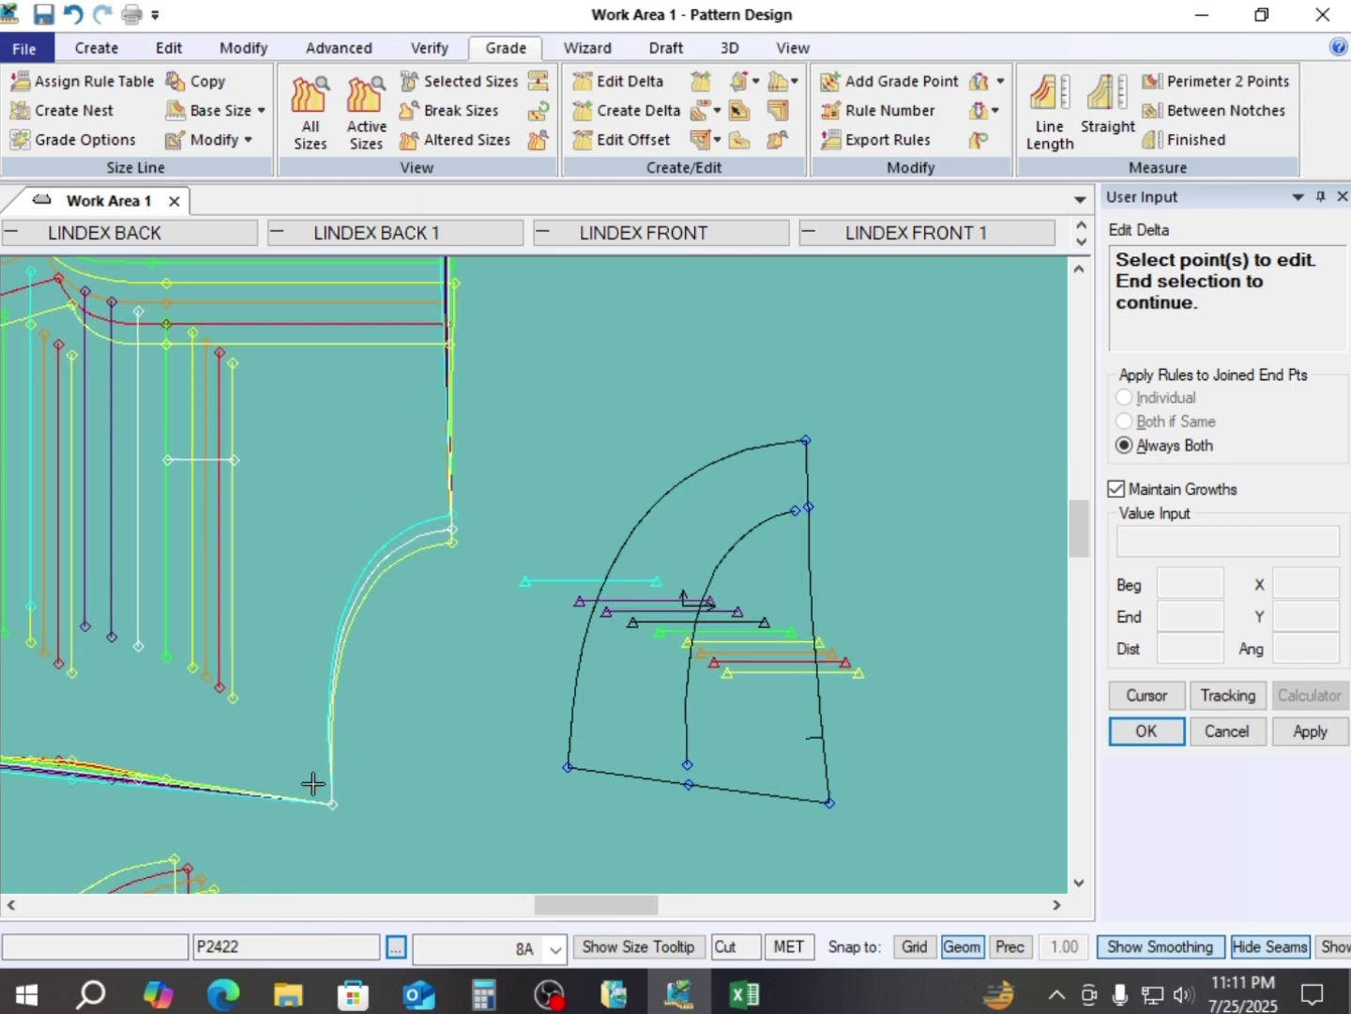
click(335, 805)
right_click(459, 676)
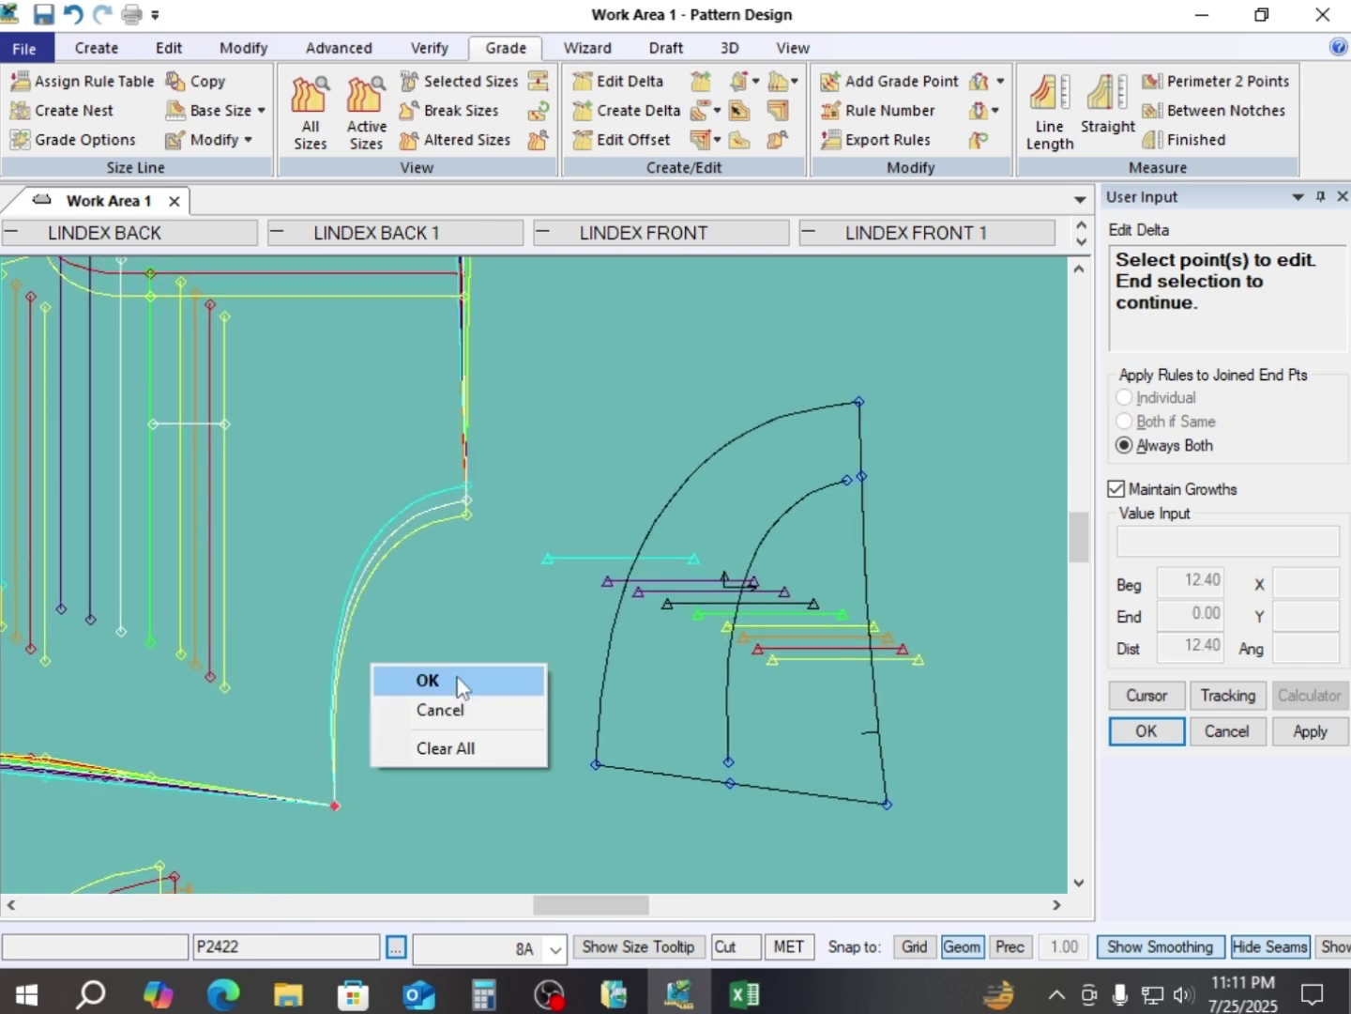
click(459, 679)
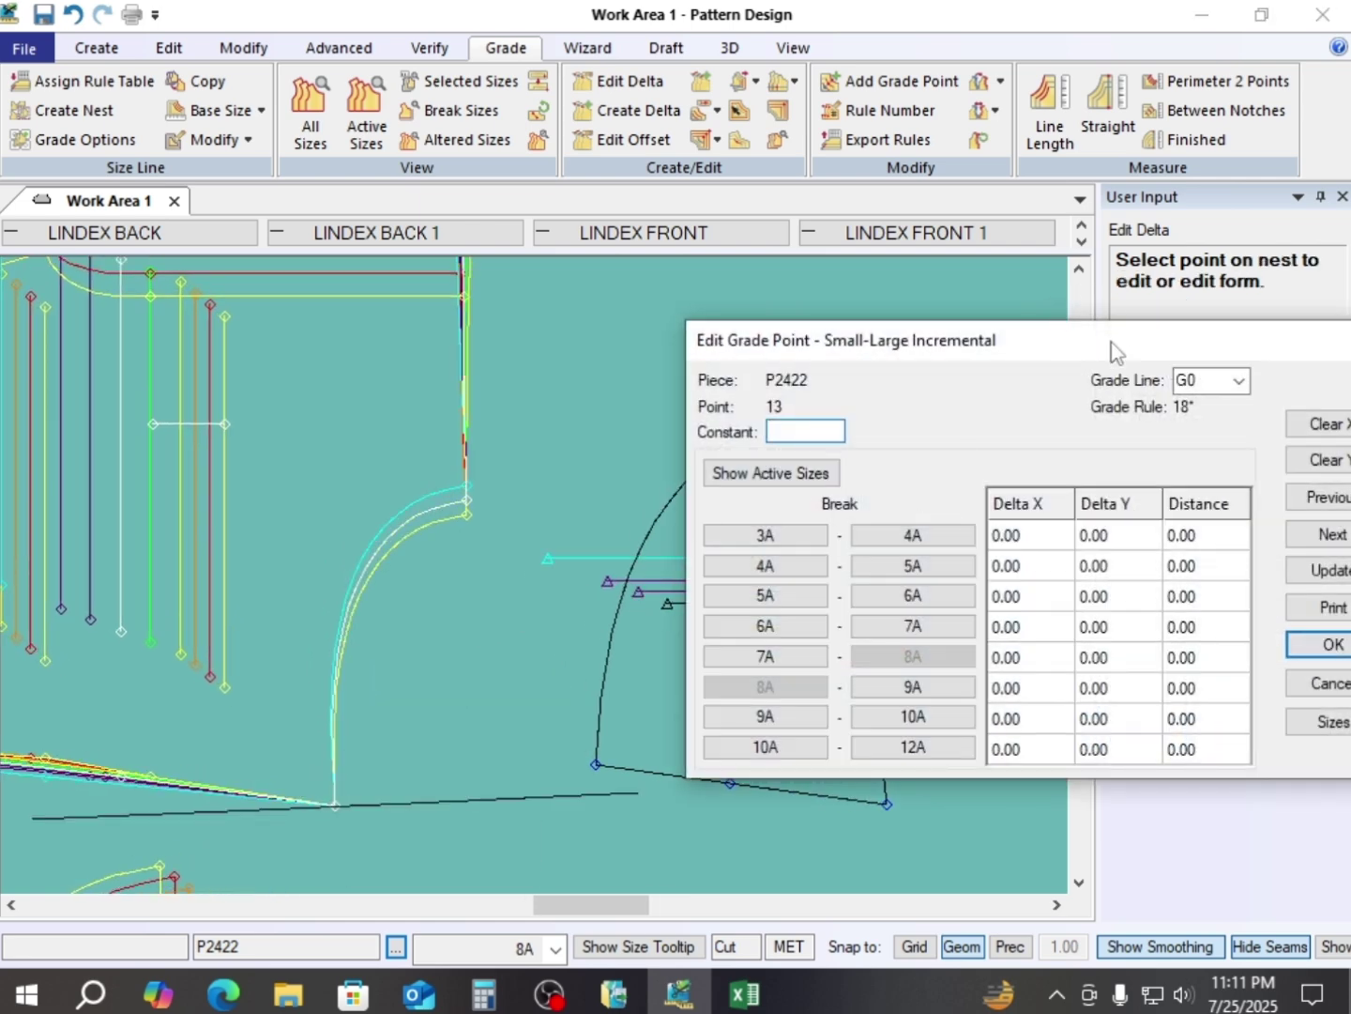
drag(1115, 352, 950, 183)
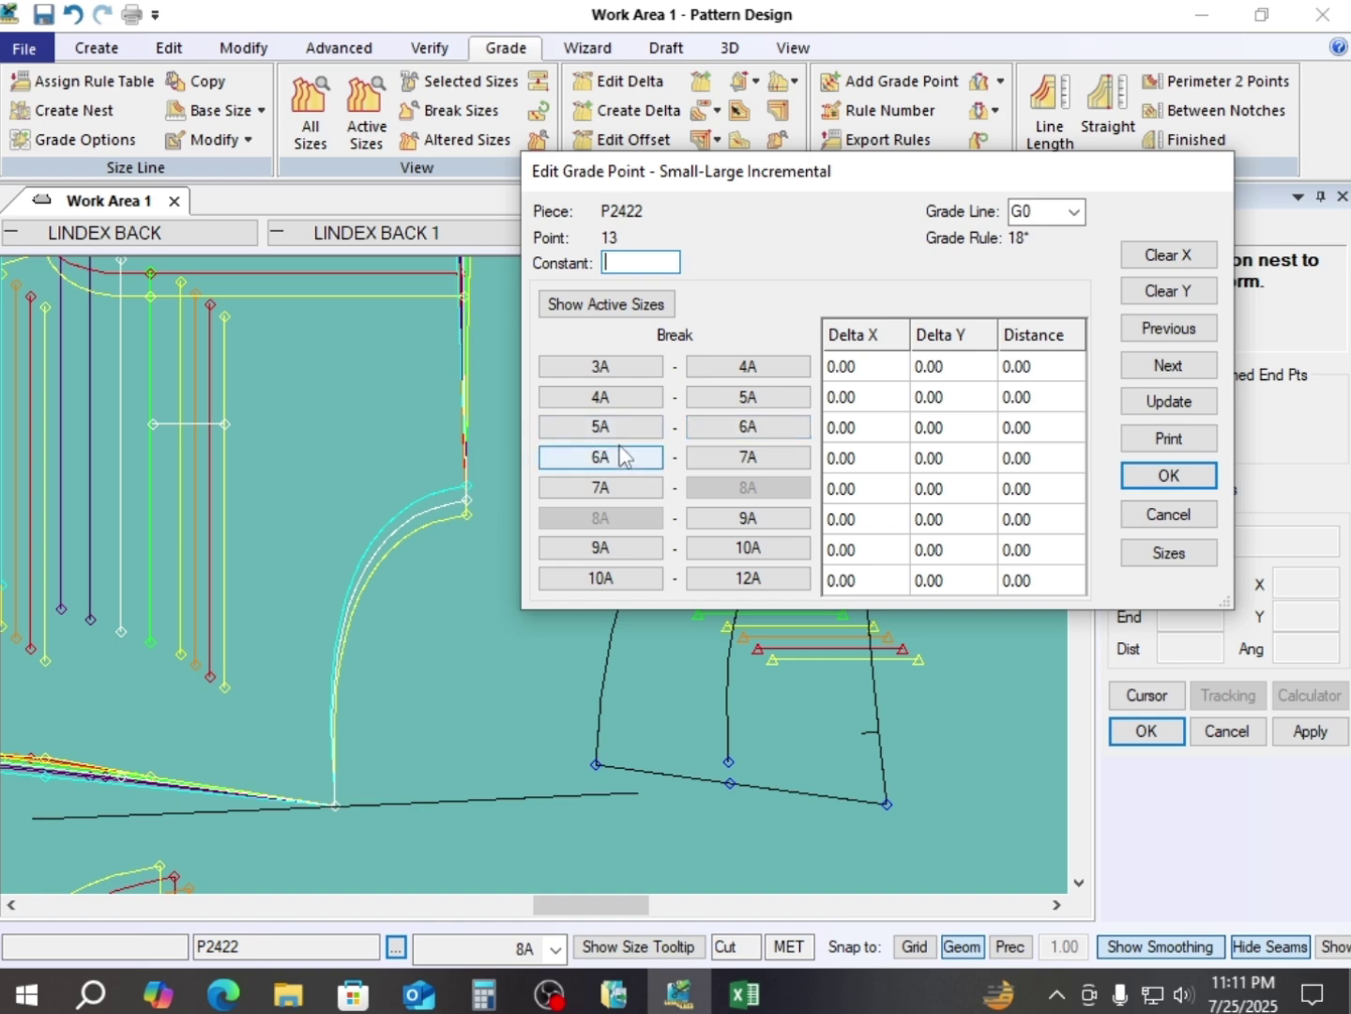
- Try a 0.5 Delta Y and a 0.5 Delta X for the 5A-6A break at point 13
click(946, 426)
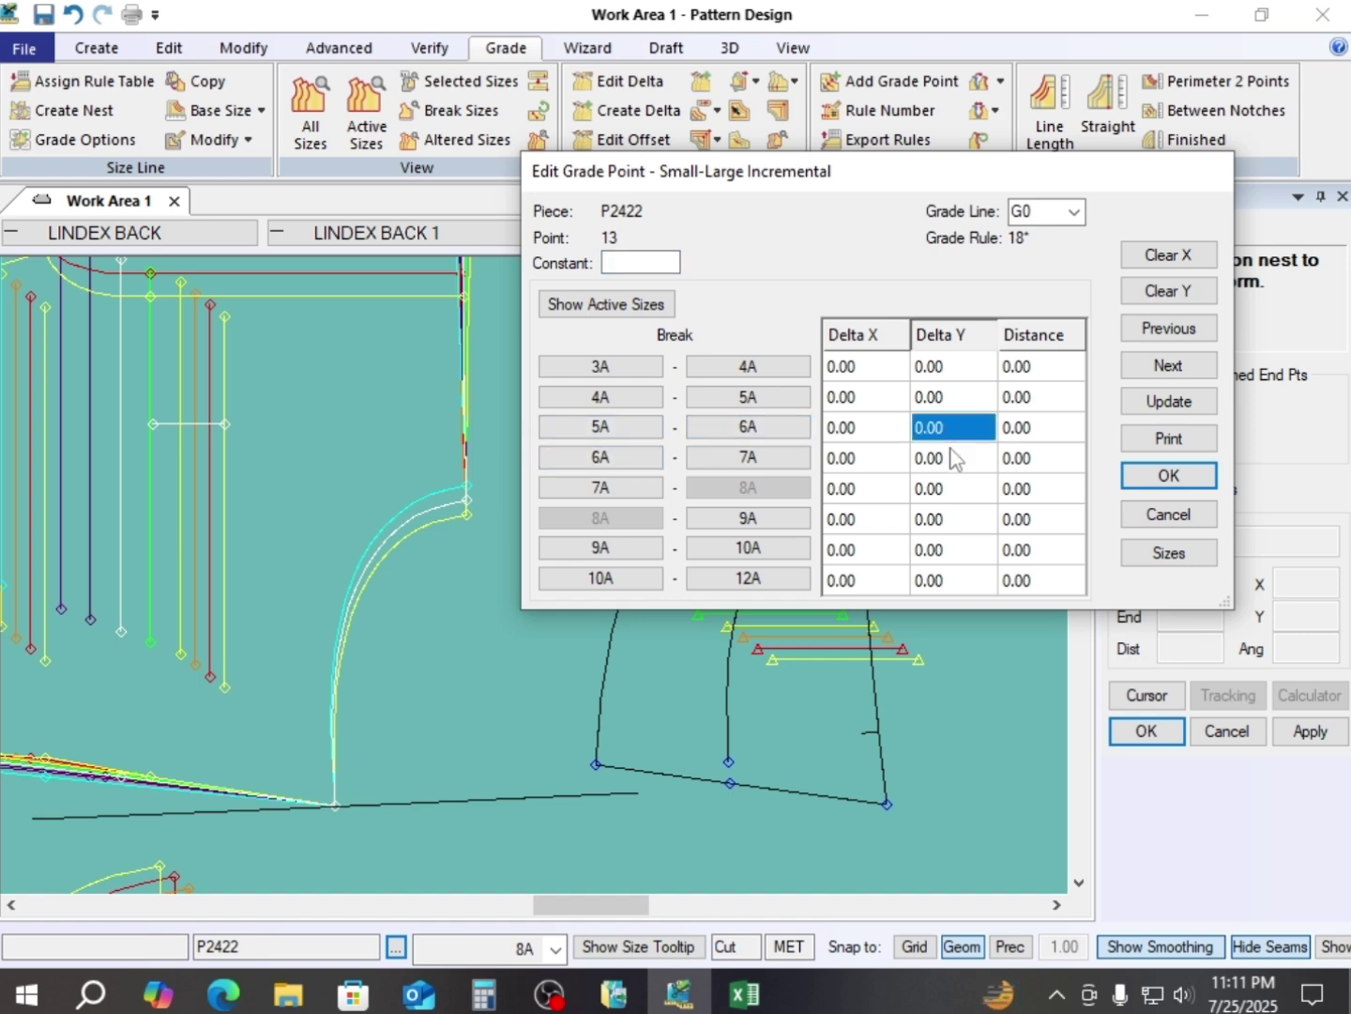
text(.5)
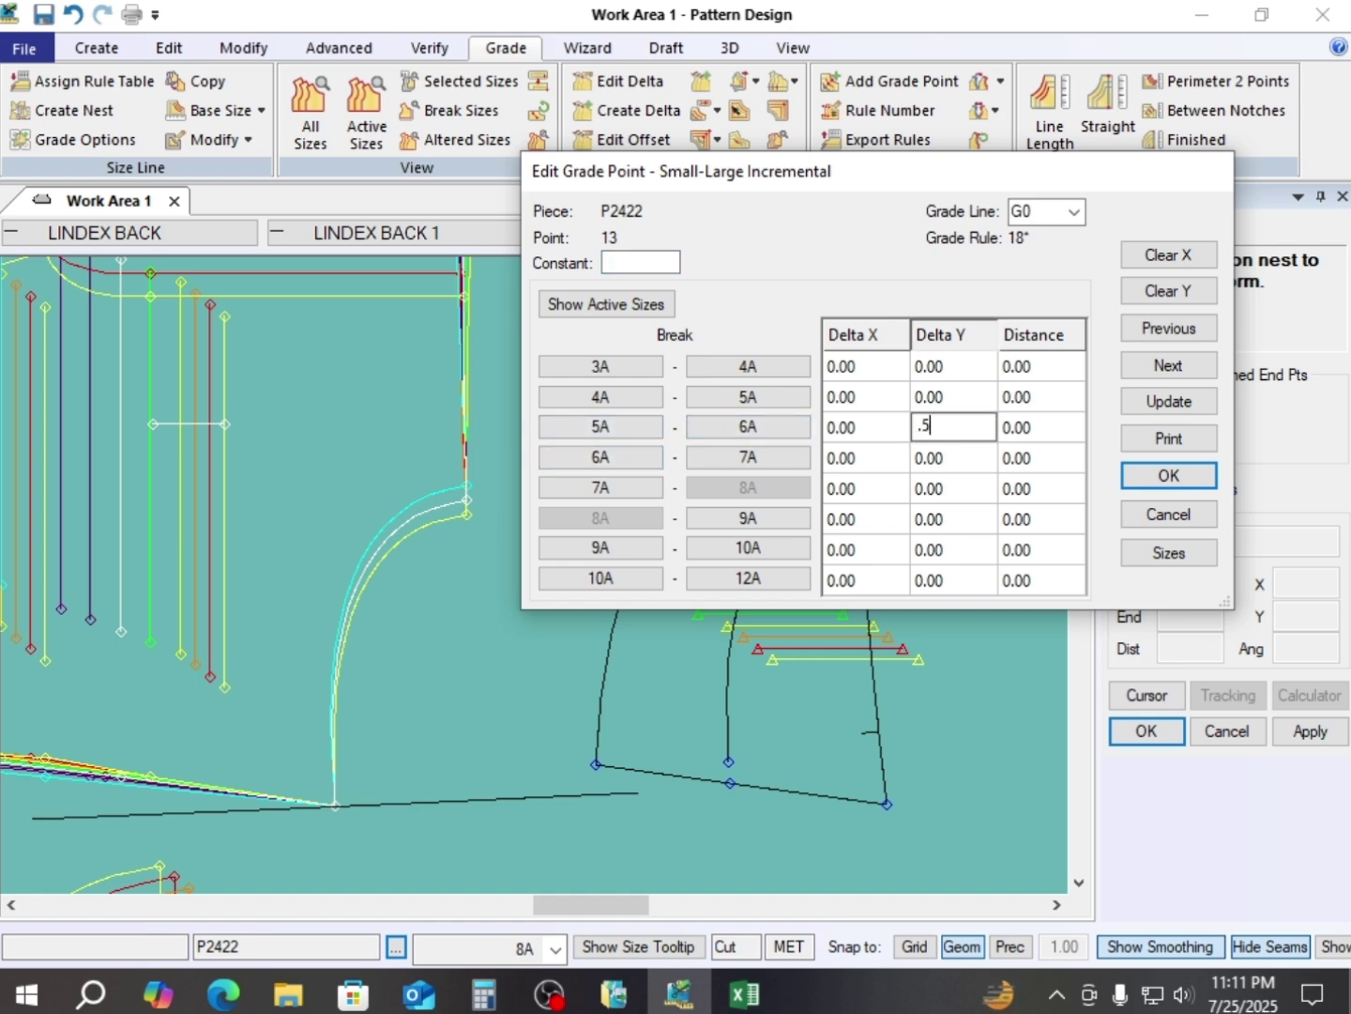
click(949, 519)
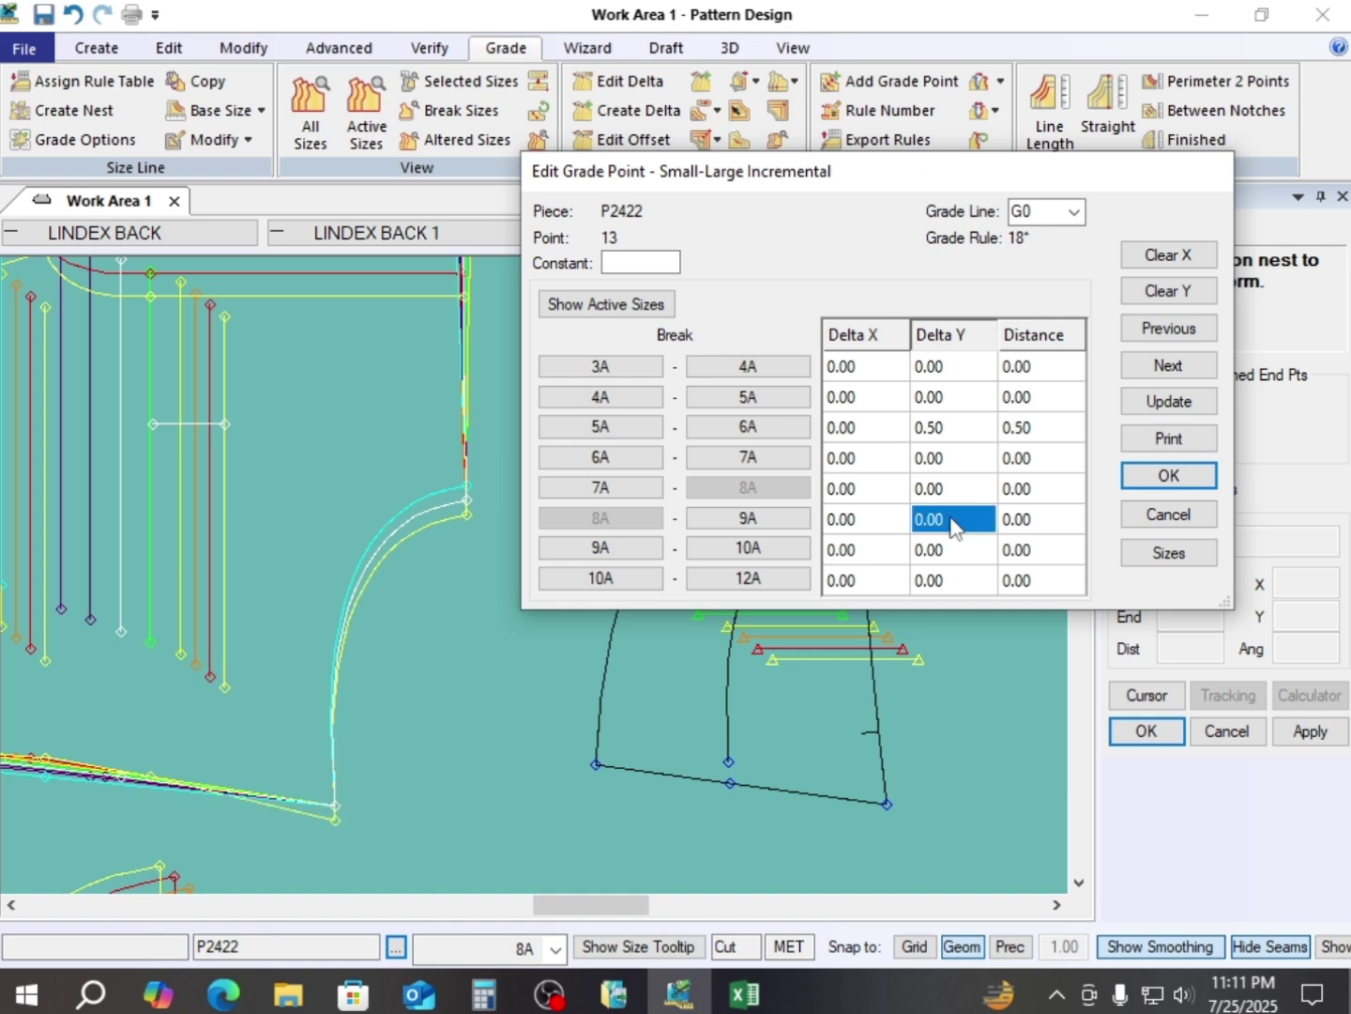
click(939, 427)
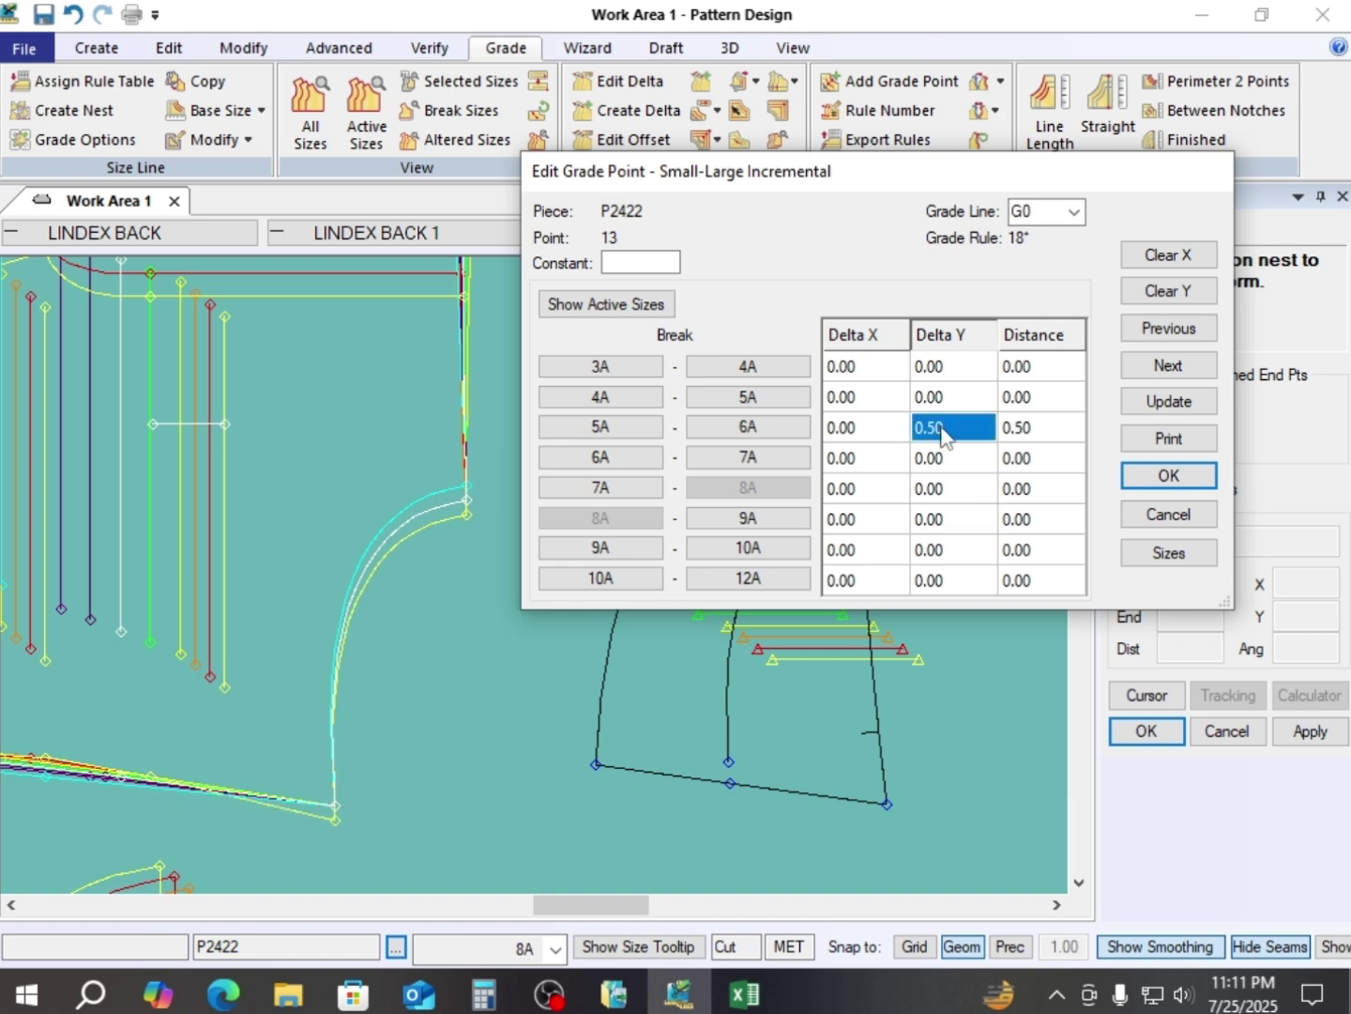
text(0.5)
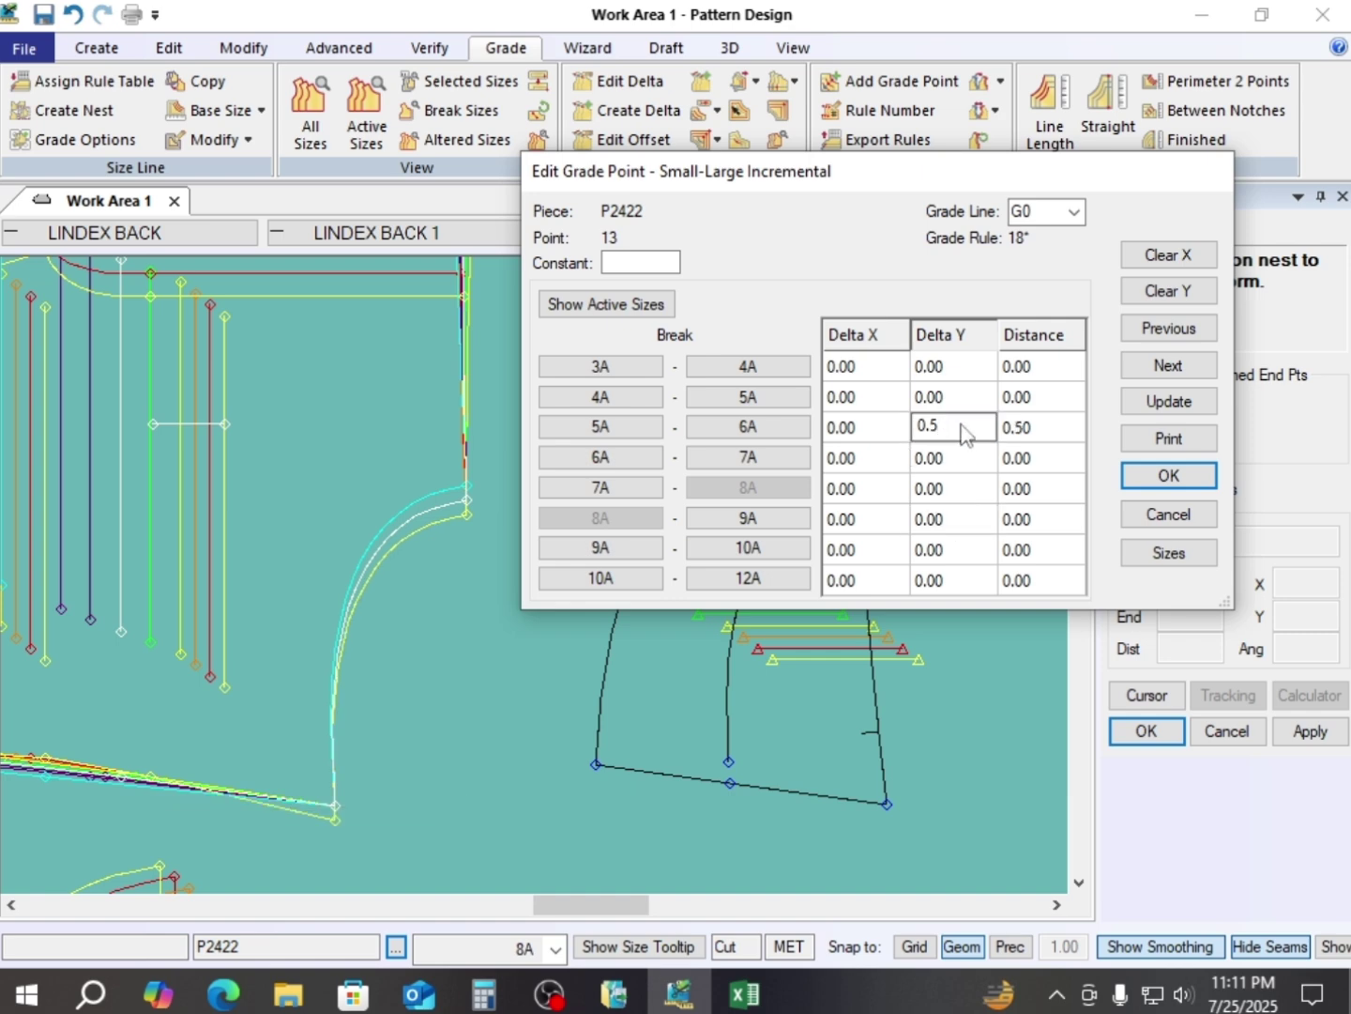
drag(967, 435, 907, 449)
click(856, 430)
text(.5)
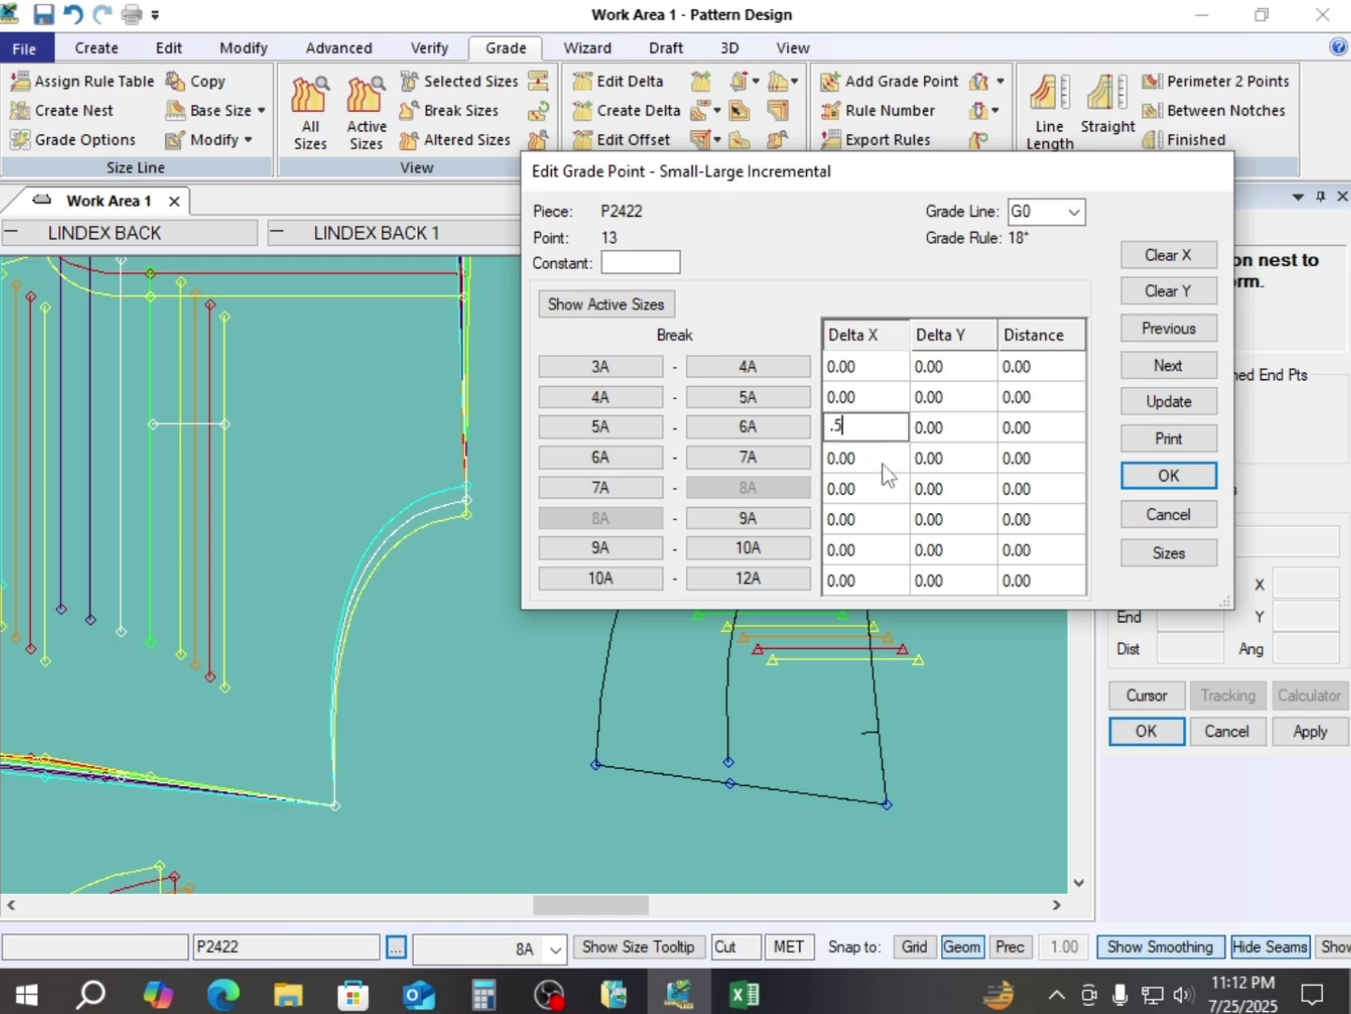
click(884, 468)
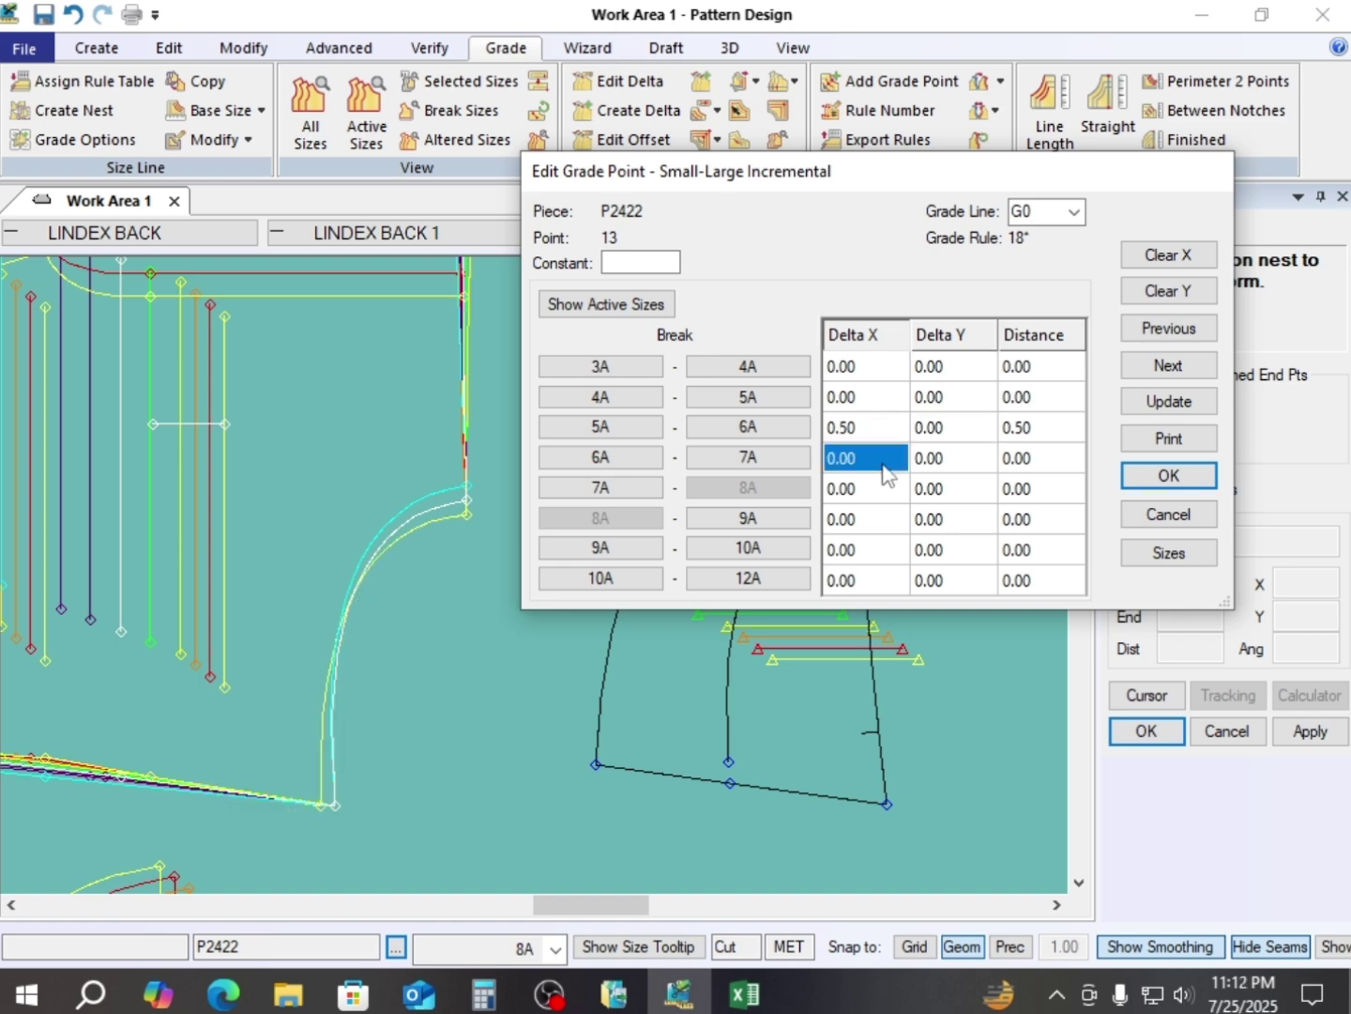
- Set Delta X to -0.5 for the 5A-6A and 8A-9A breaks at point 13 of P2422 and apply it
click(874, 439)
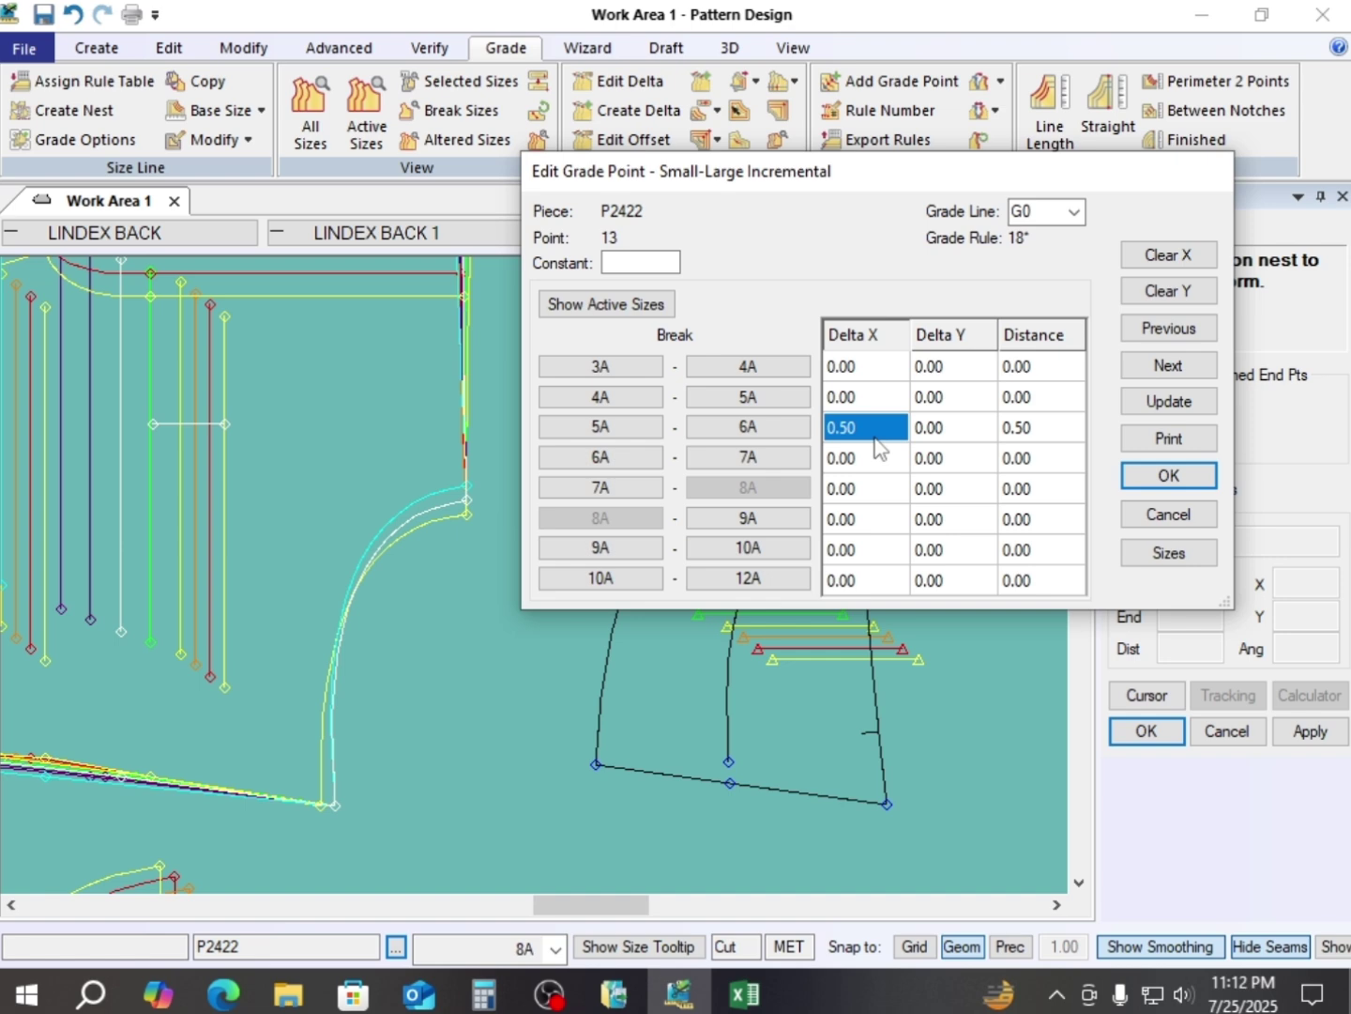
text(-)
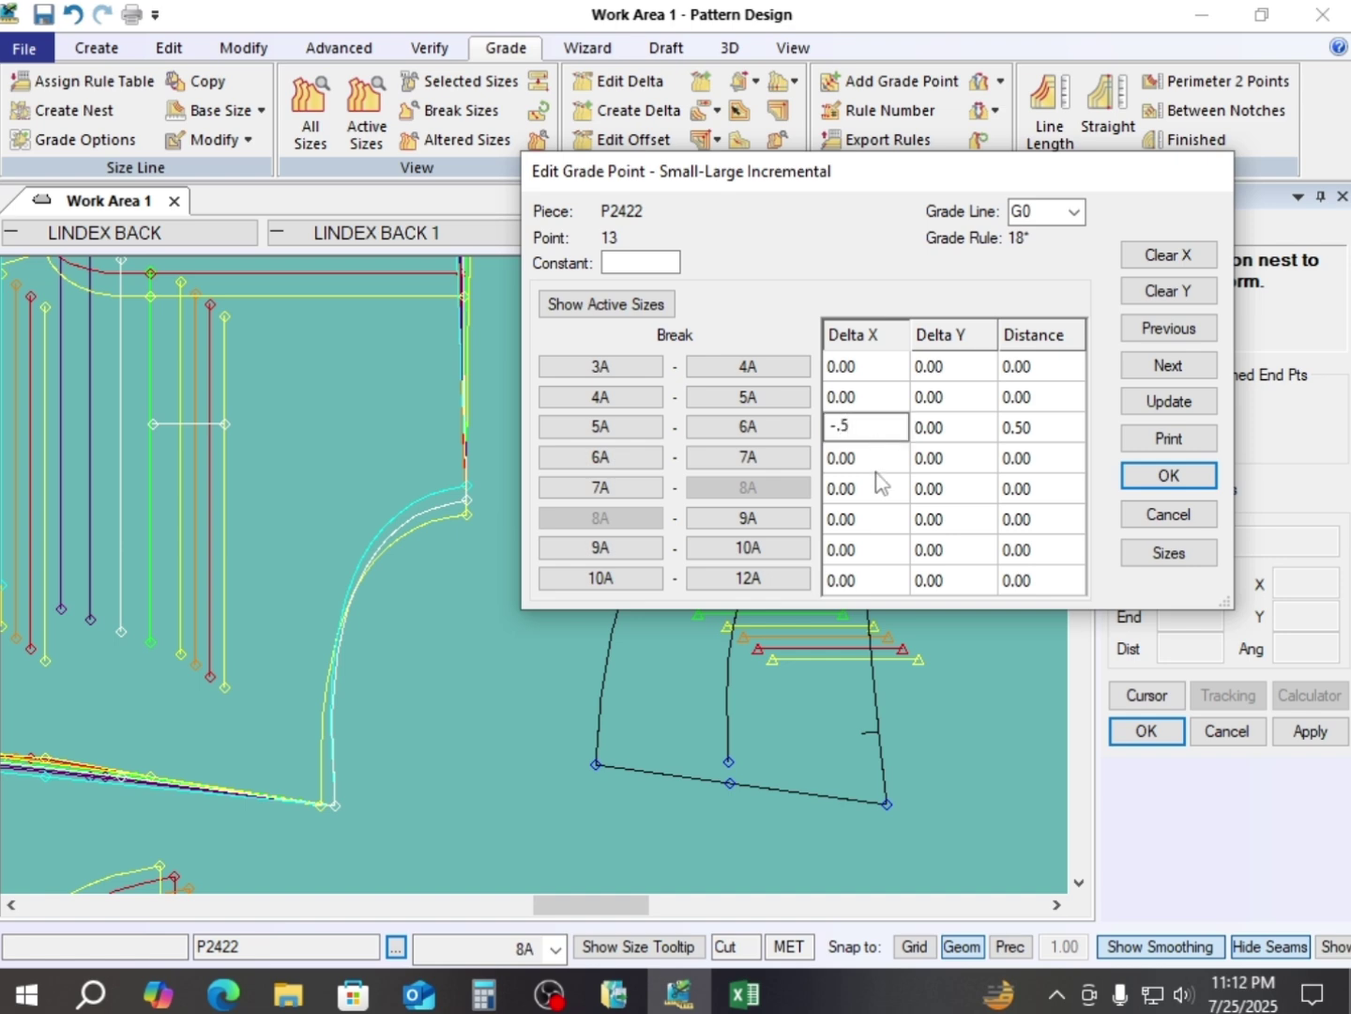
click(872, 522)
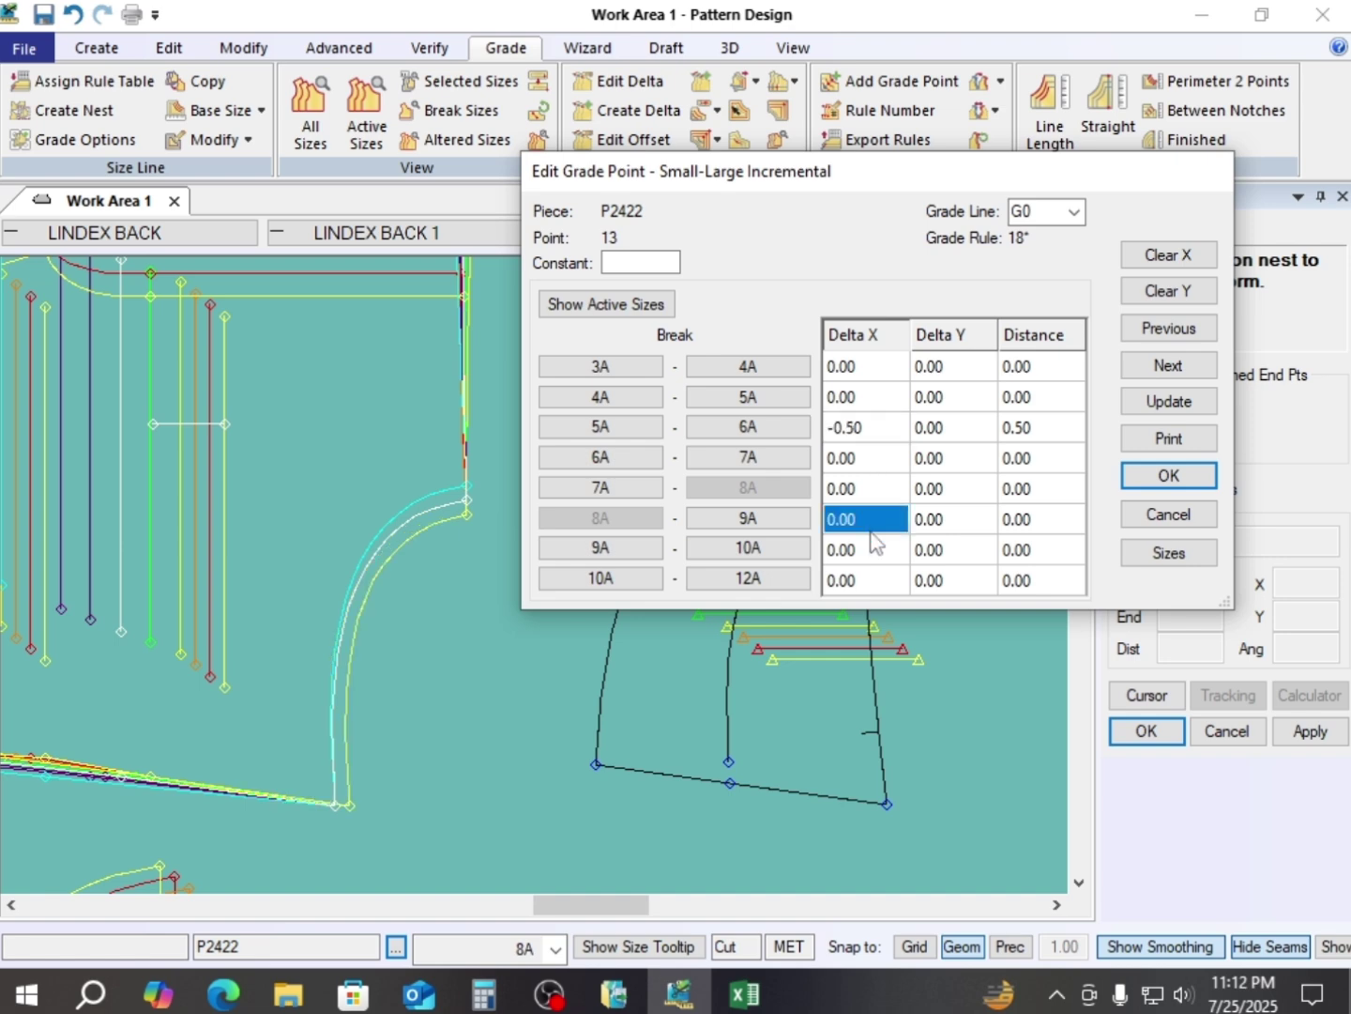
text(-0.)
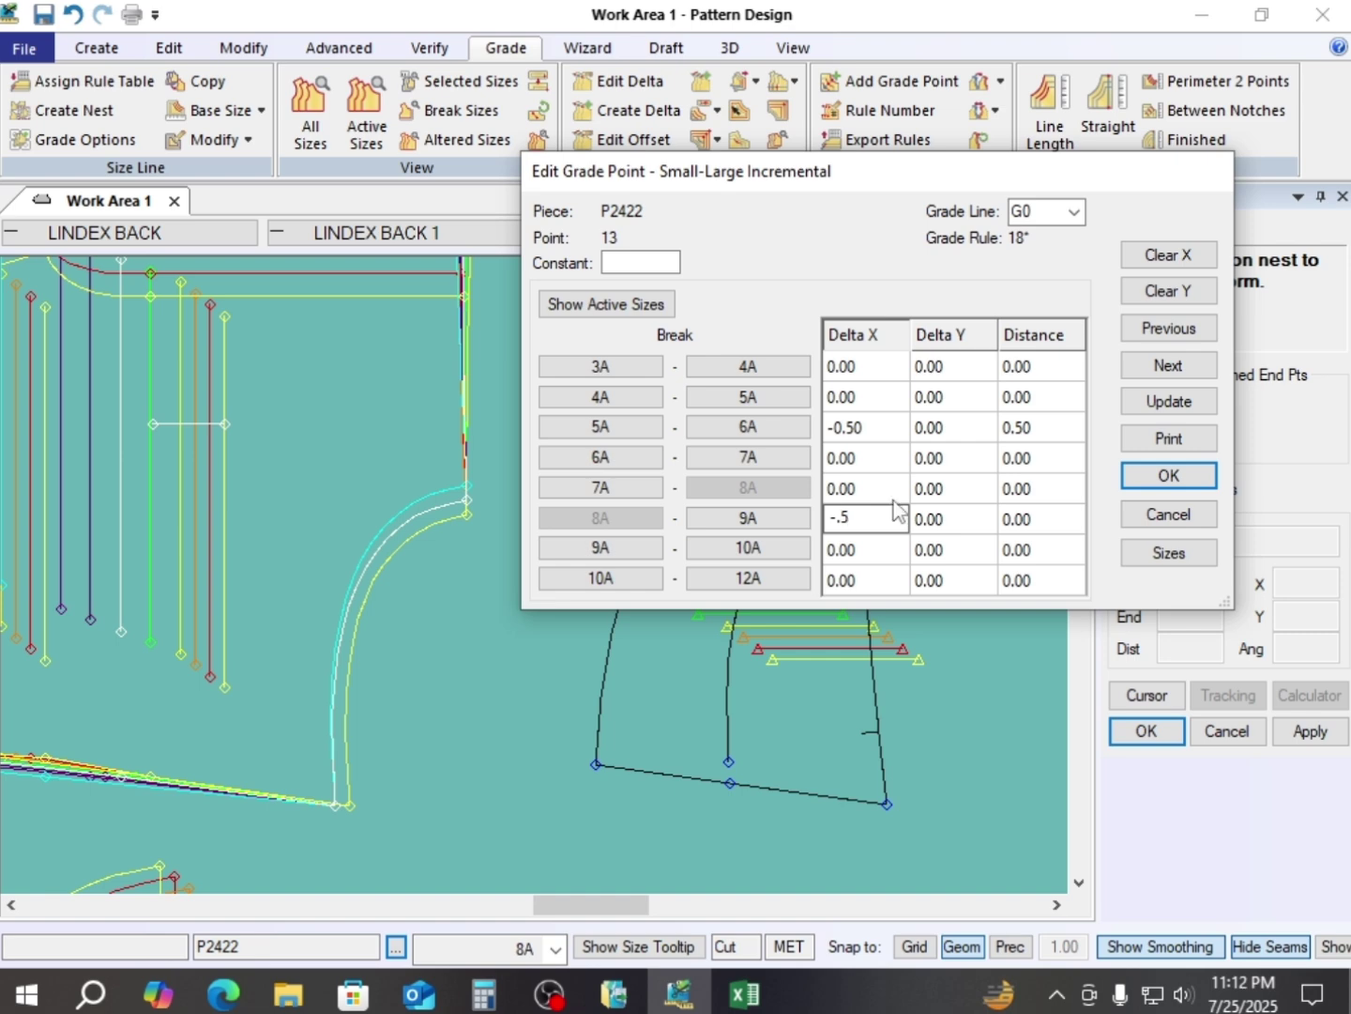
text(5)
click(883, 489)
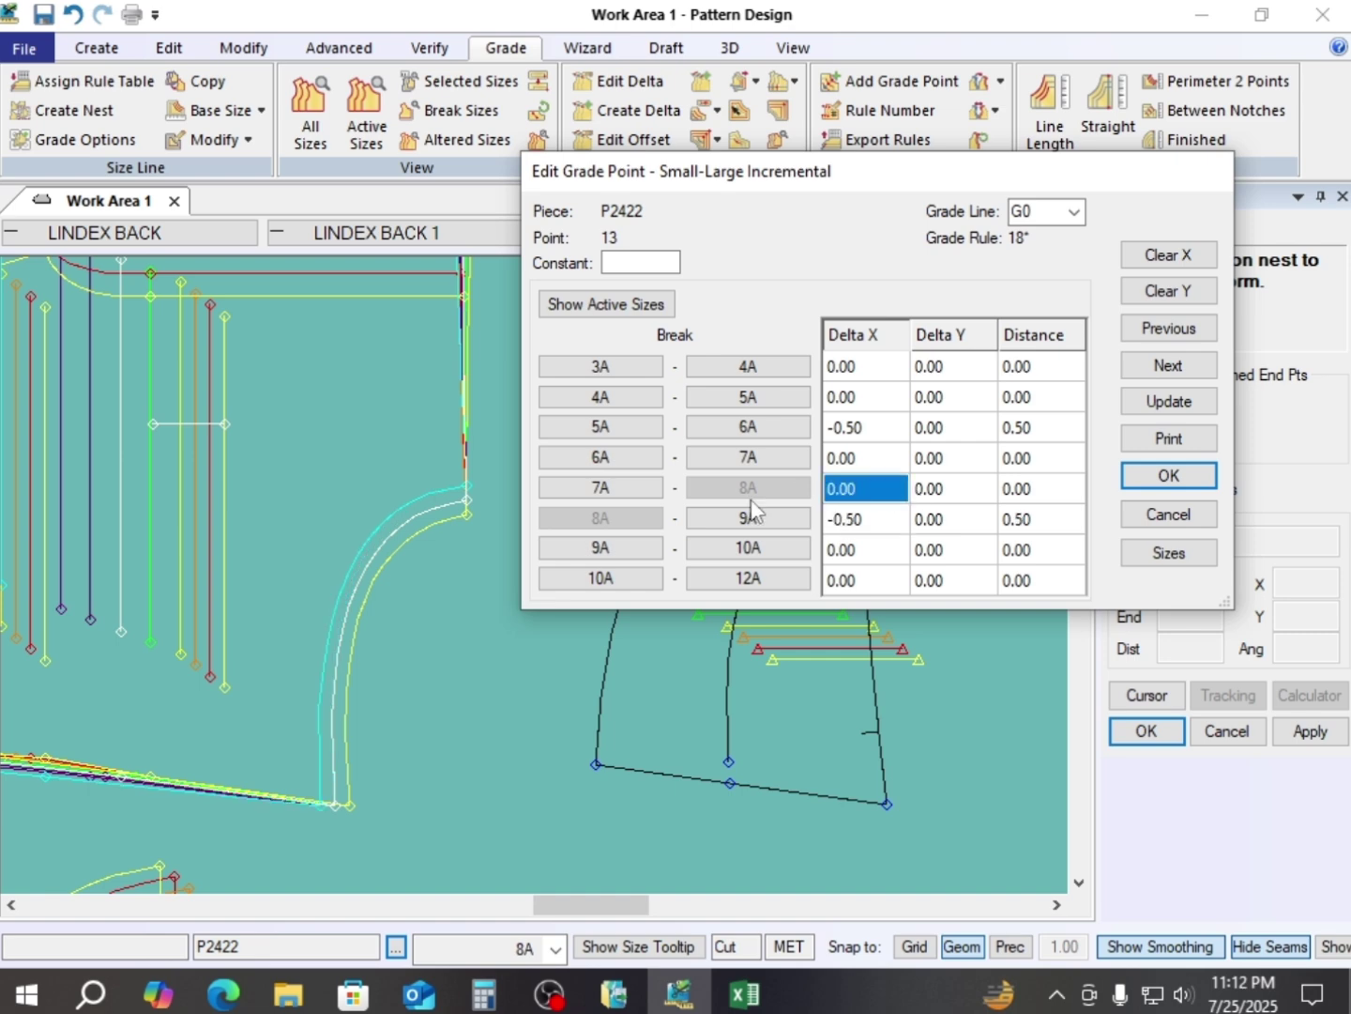
scroll(368, 457, down, 4)
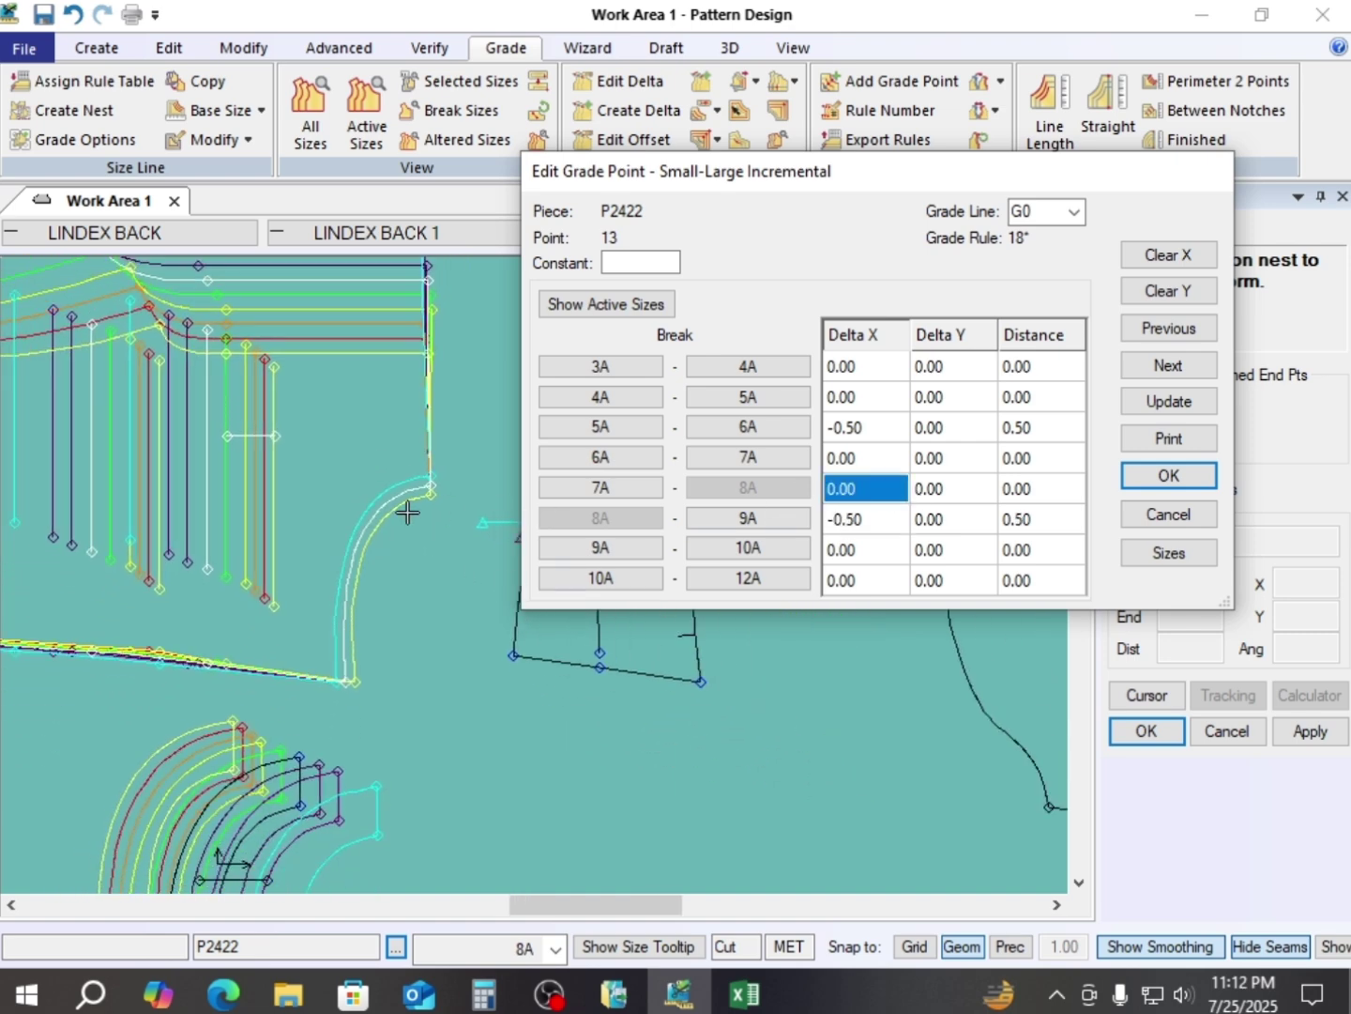
click(1185, 477)
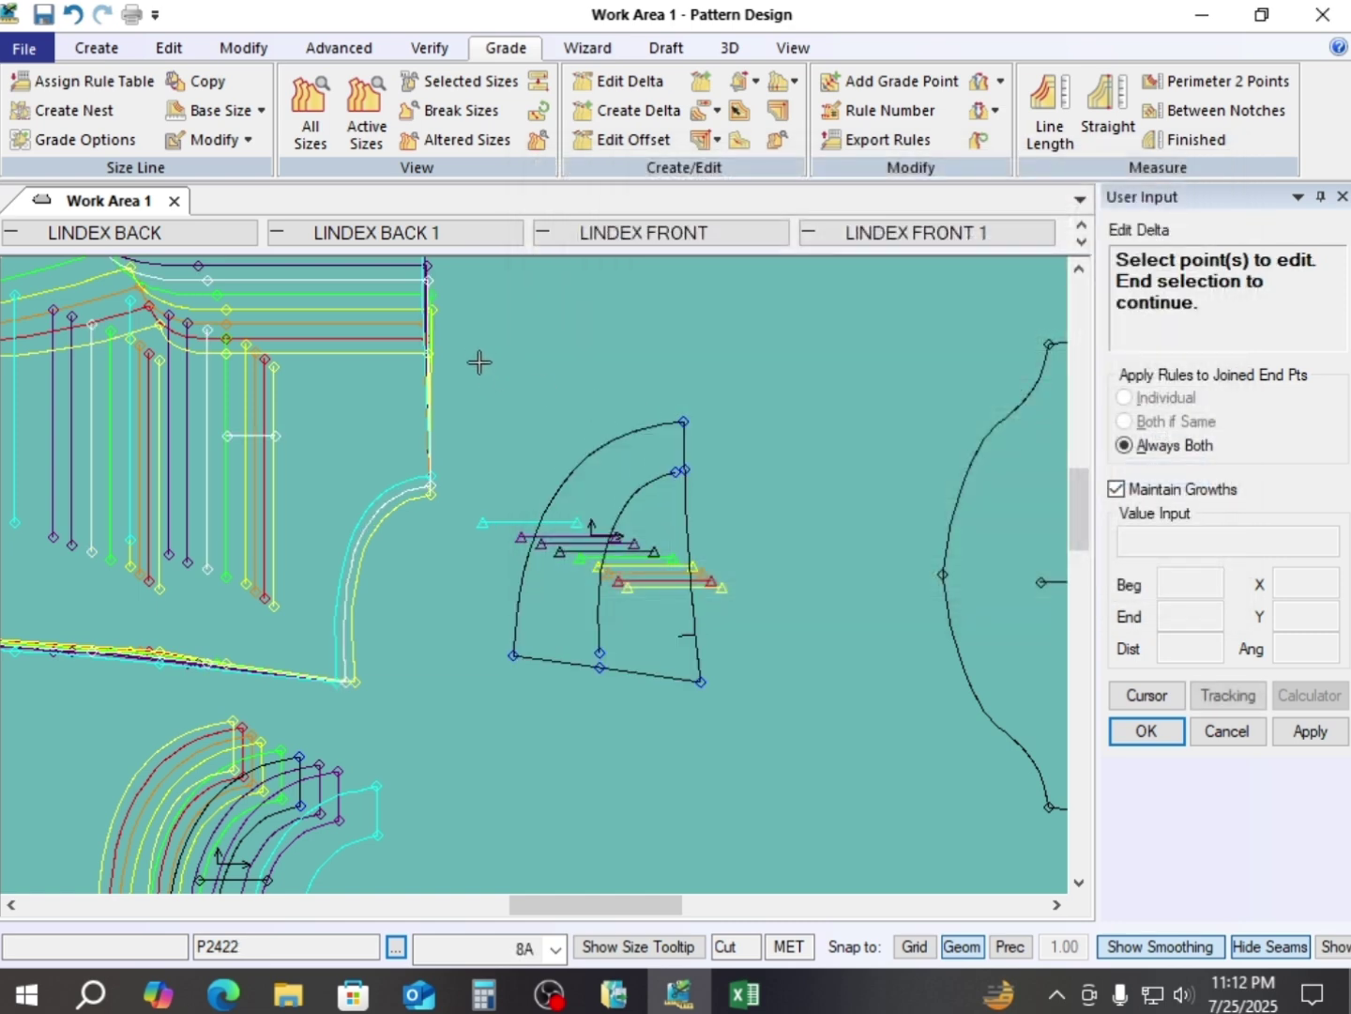
right_click(476, 362)
click(482, 357)
- Arrange piece P24210 beside the curved opening of P2422, leaving space between the two pieces
click(629, 576)
scroll(620, 489, down, 1)
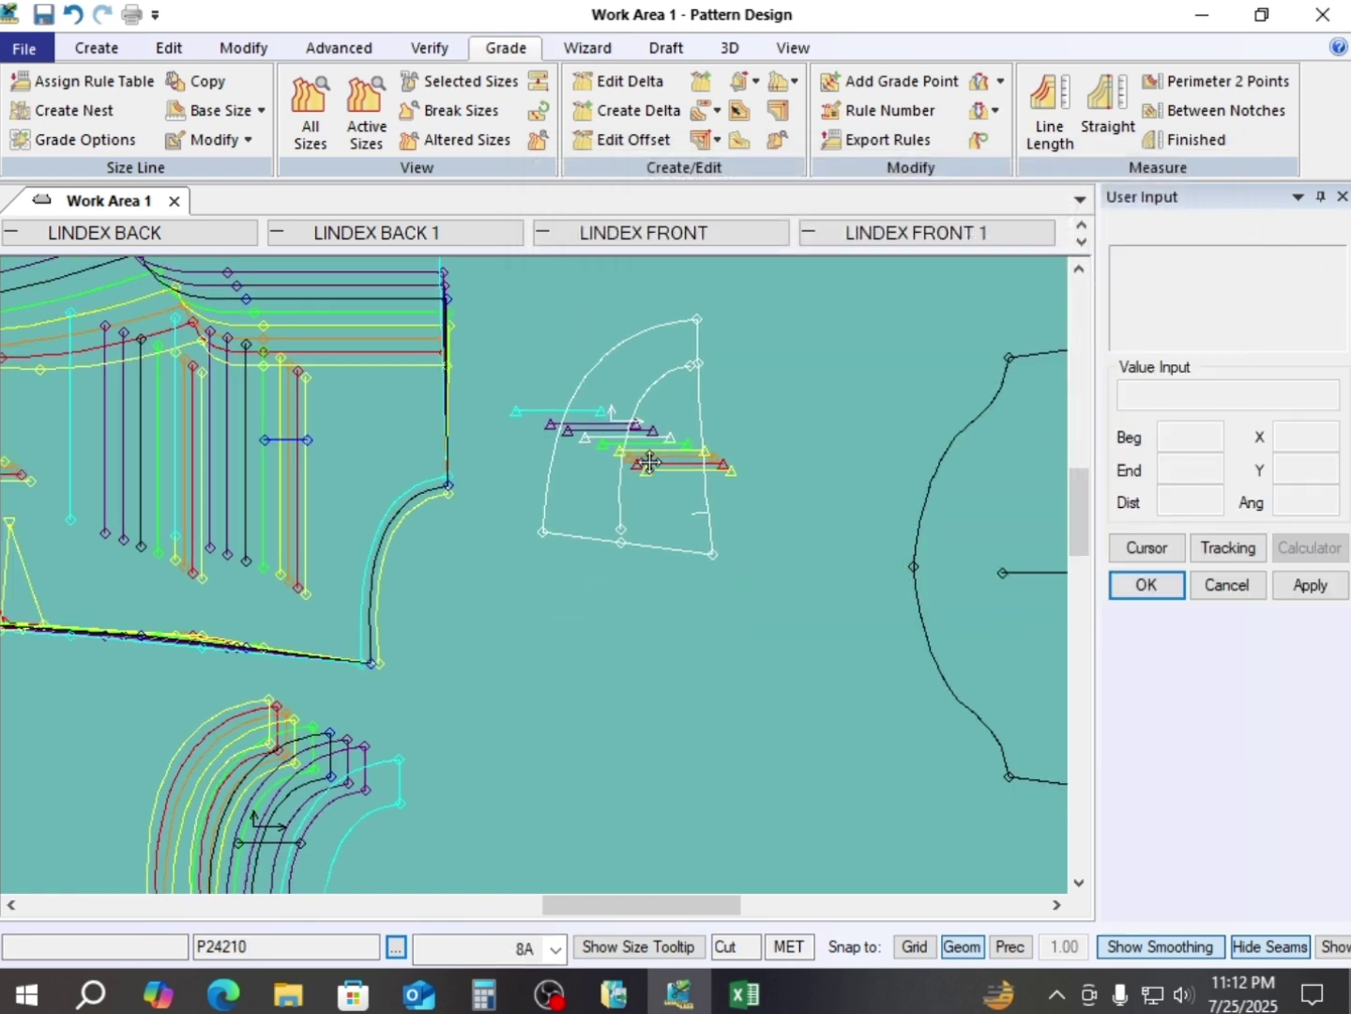
click(649, 459)
click(405, 505)
click(448, 492)
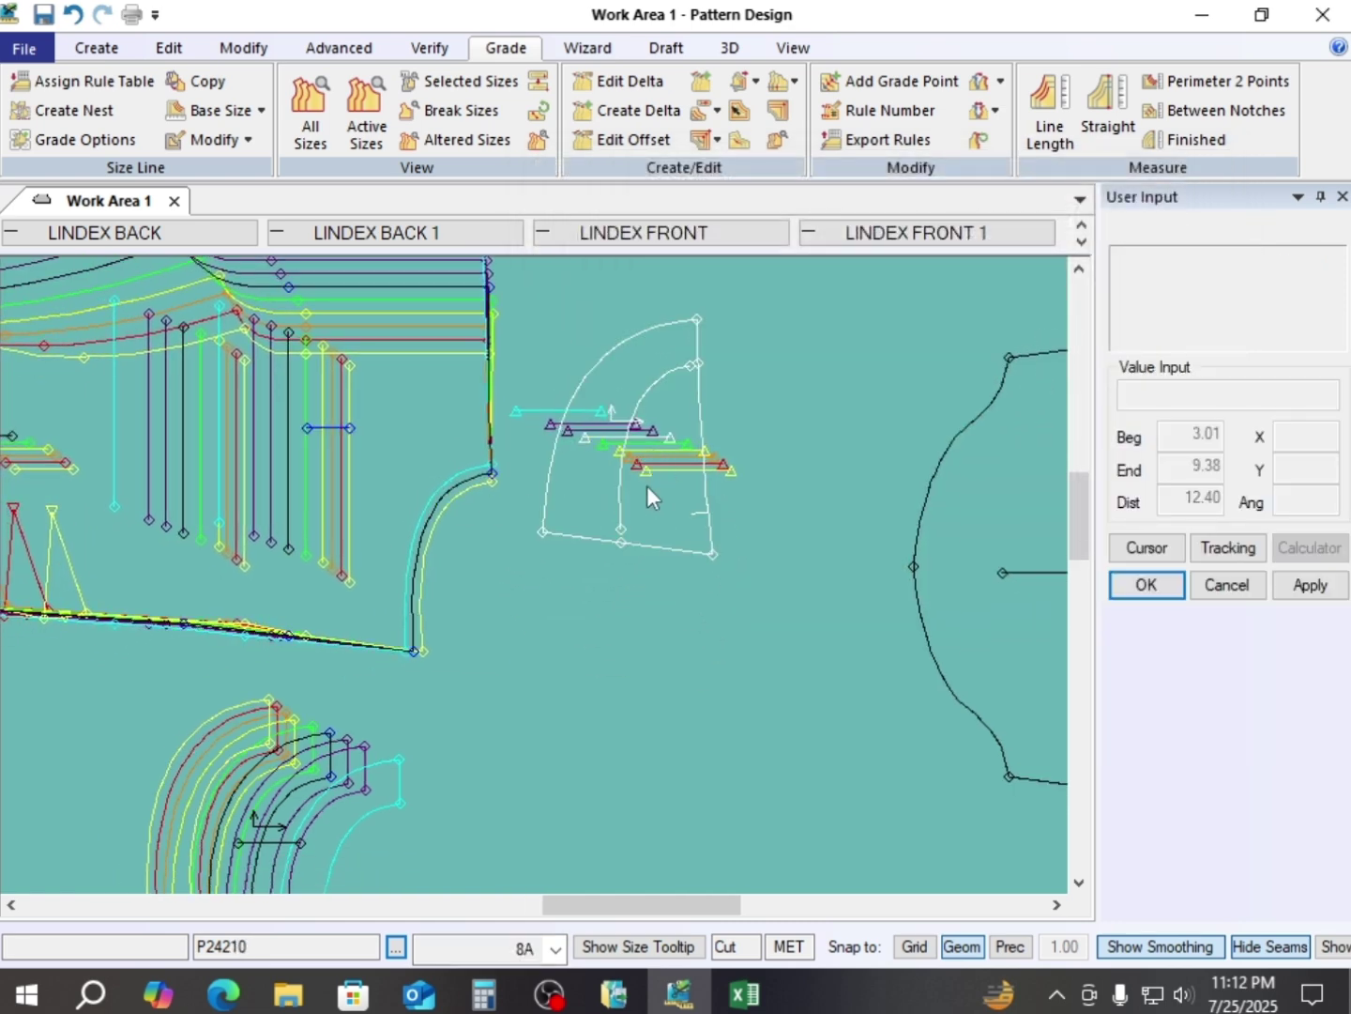
click(654, 487)
click(682, 545)
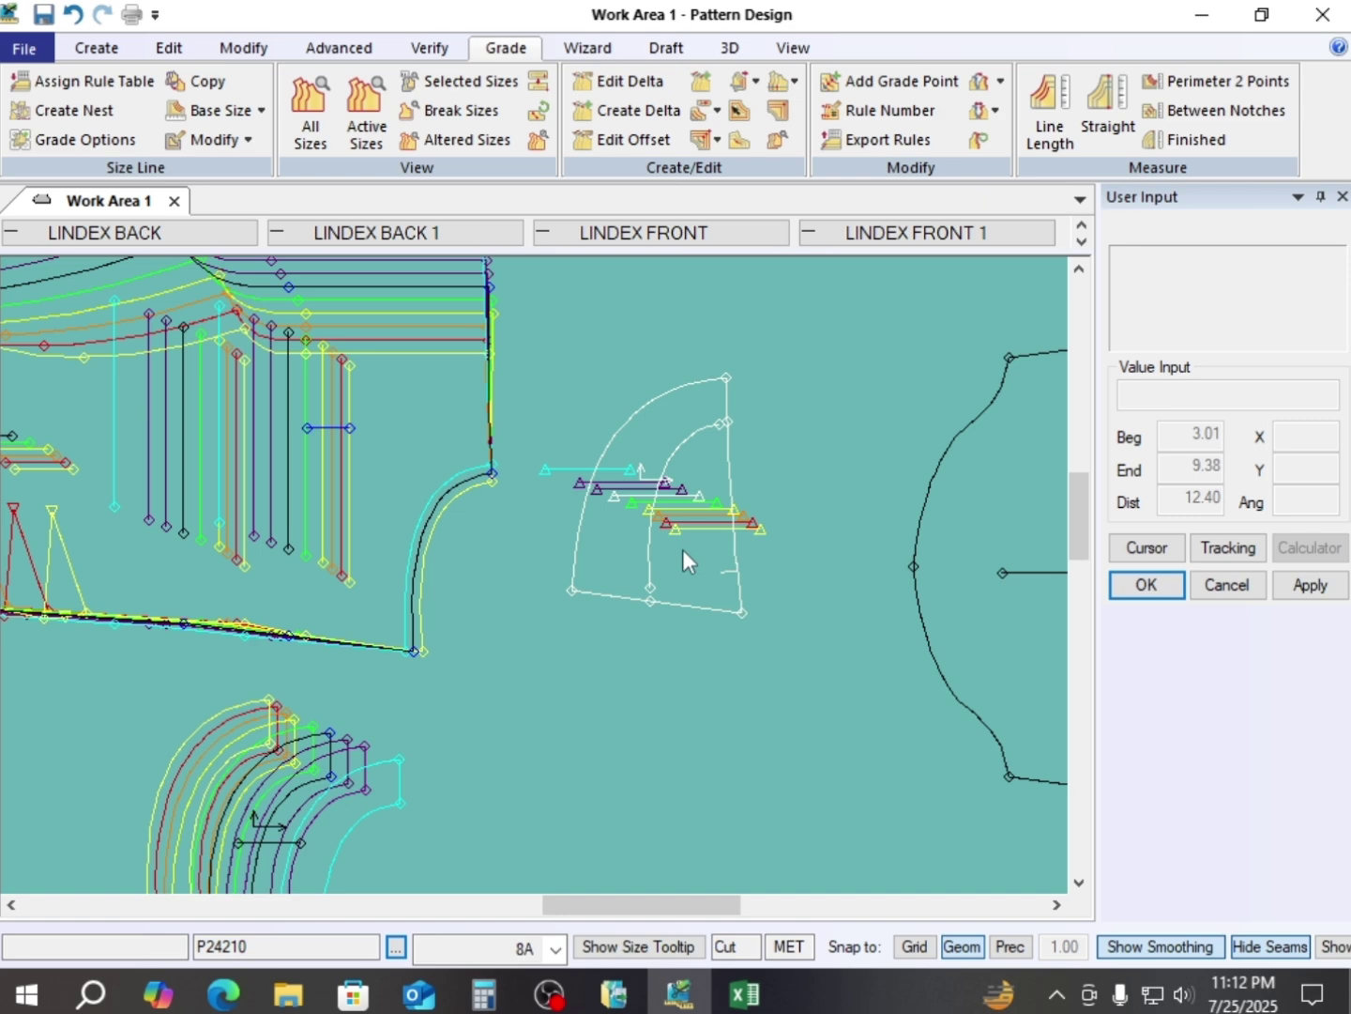
scroll(608, 587, up, 3)
click(688, 548)
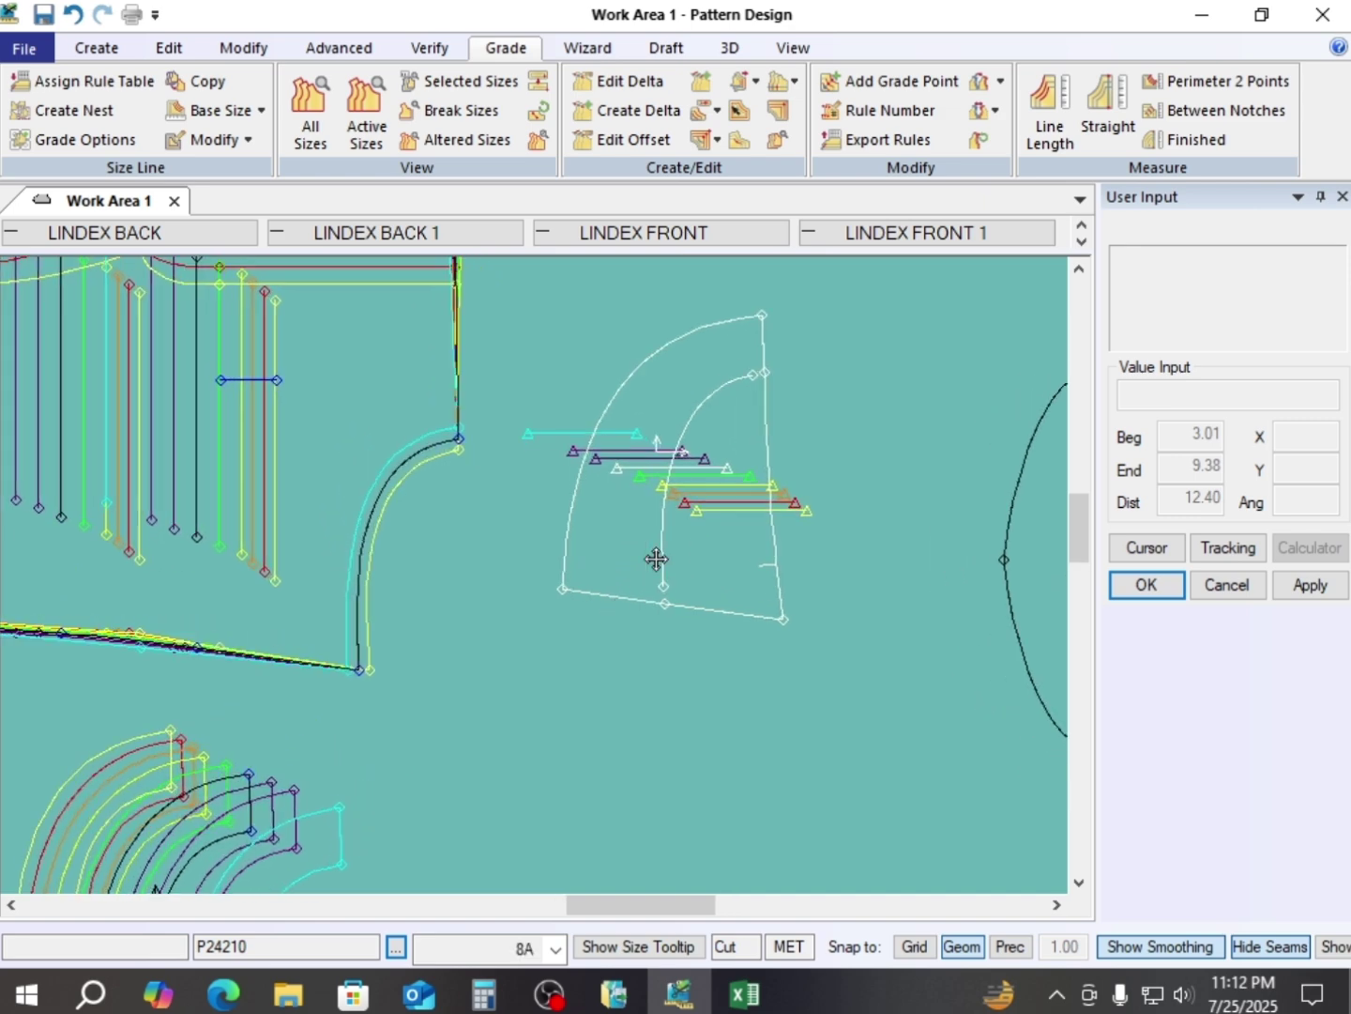
click(623, 609)
scroll(619, 603, up, 2)
scroll(647, 561, down, 5)
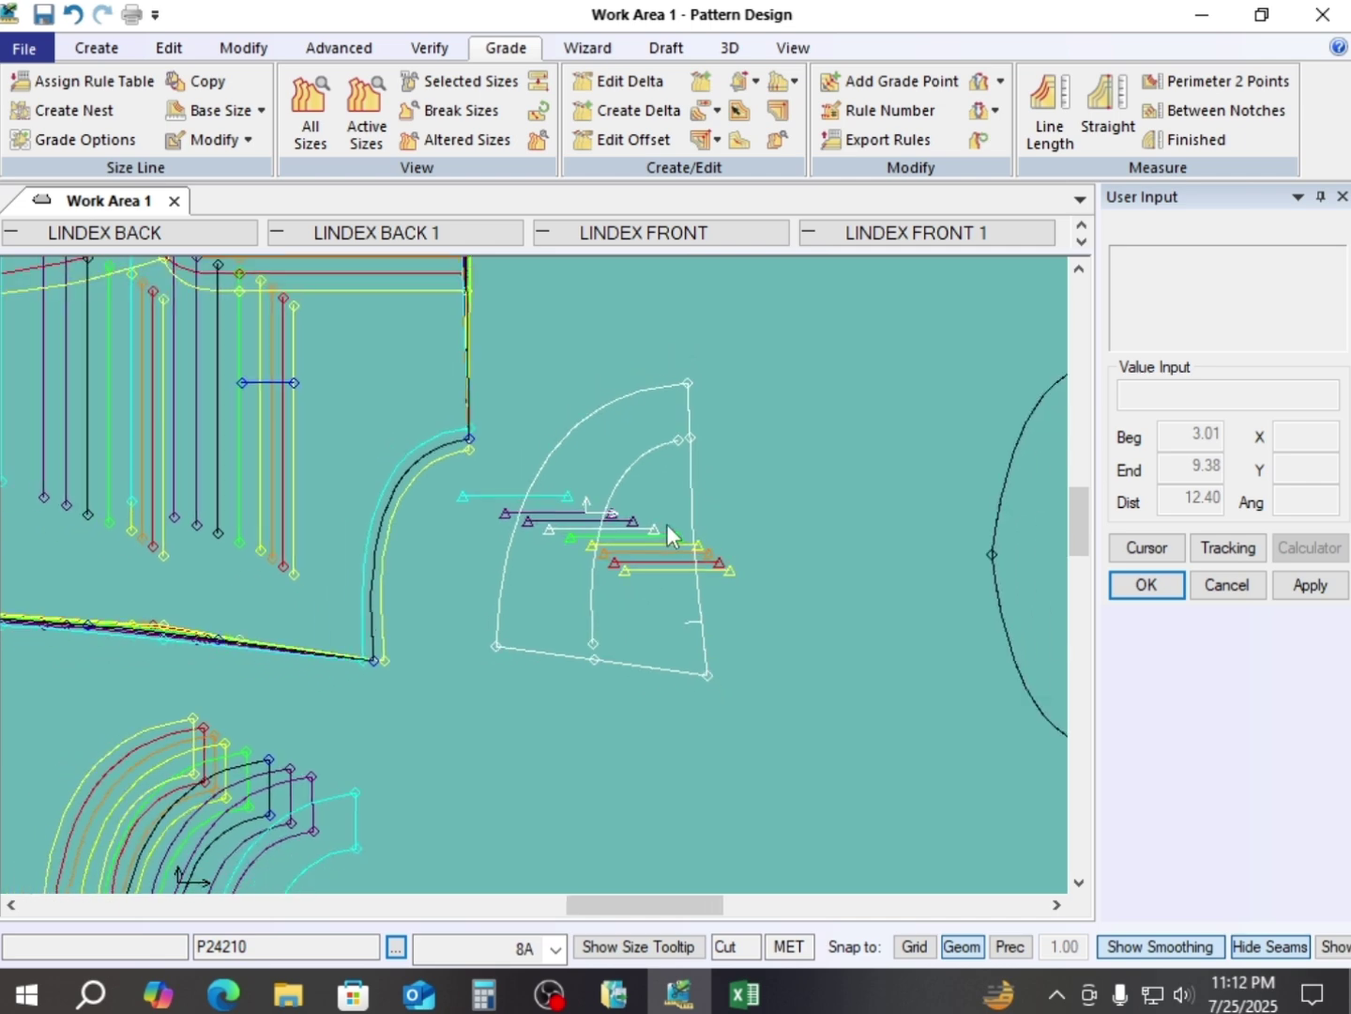
click(339, 511)
click(331, 437)
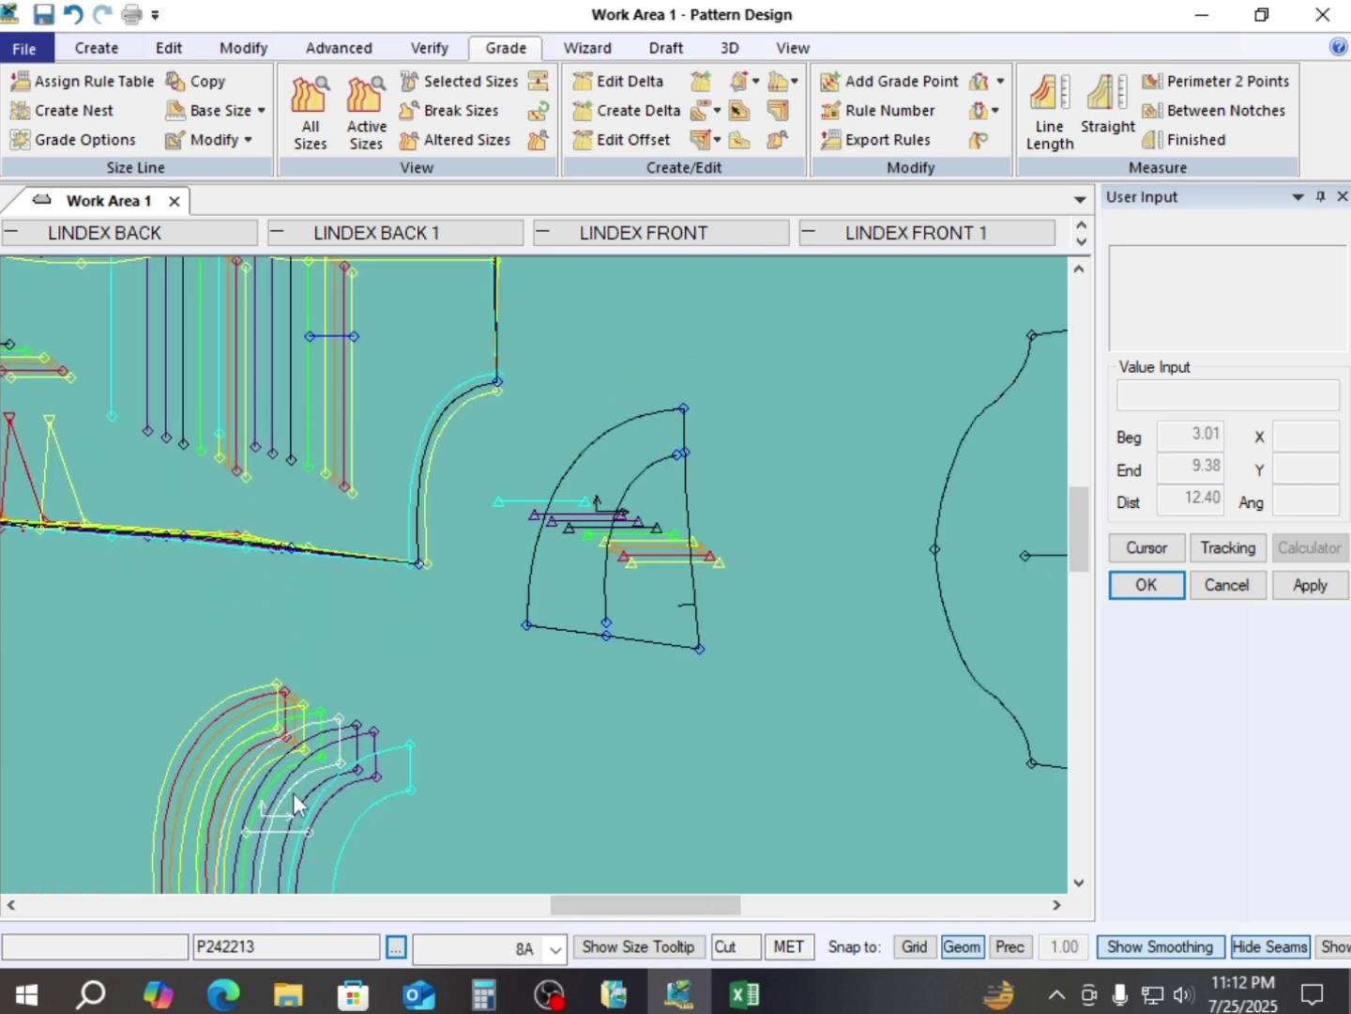
- Place strip P242213 in clear space below the other pieces and shift P24210 and P2422 away from it
click(288, 791)
click(418, 700)
click(641, 565)
click(685, 491)
click(339, 486)
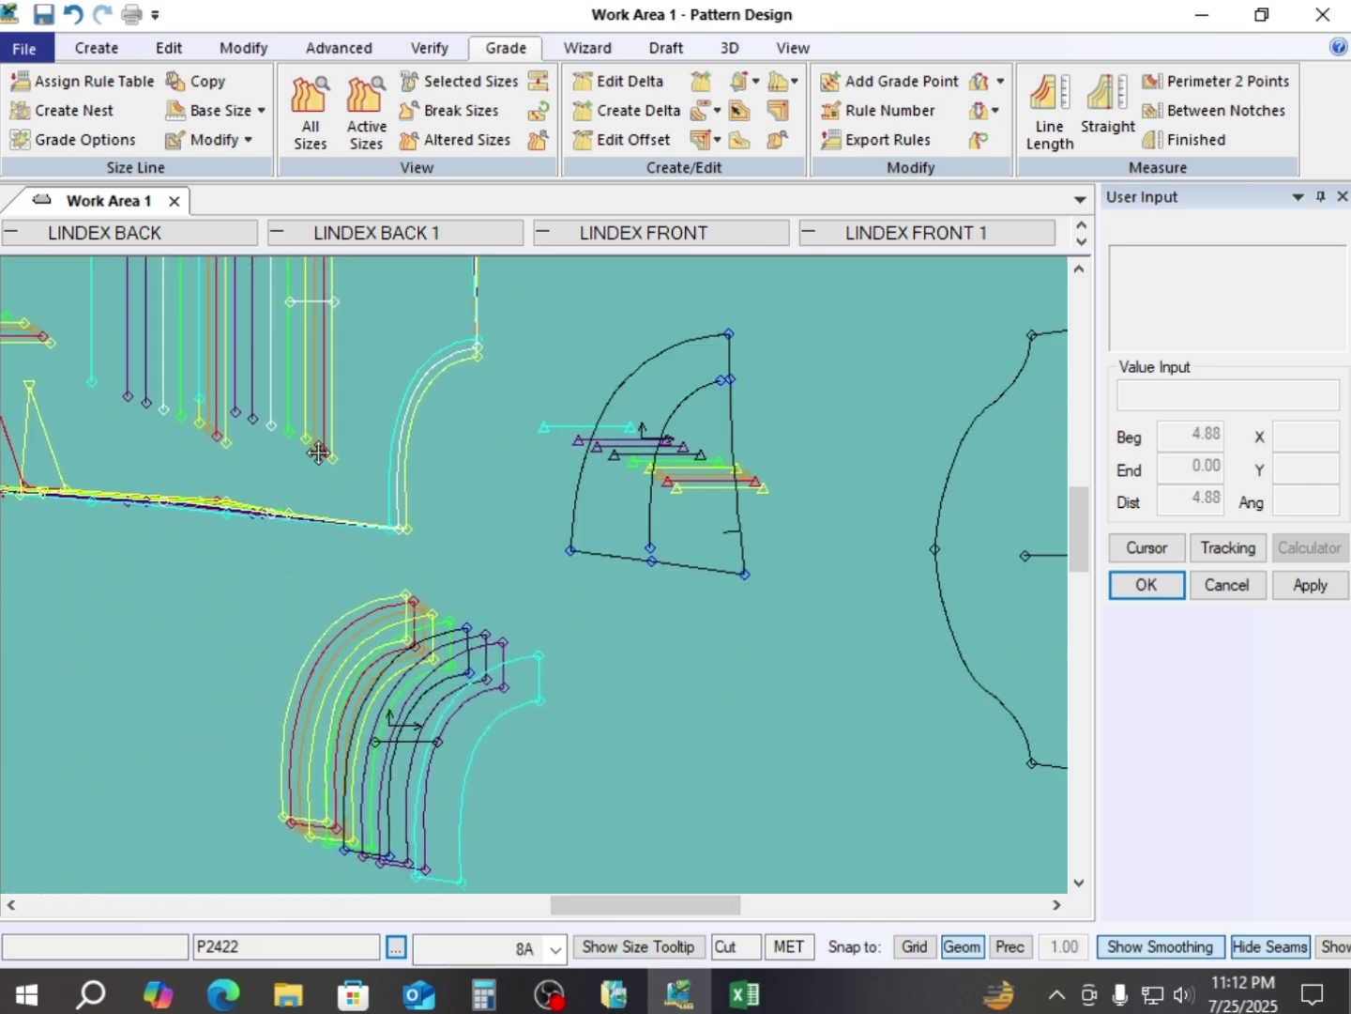
click(294, 384)
scroll(412, 809, up, 1)
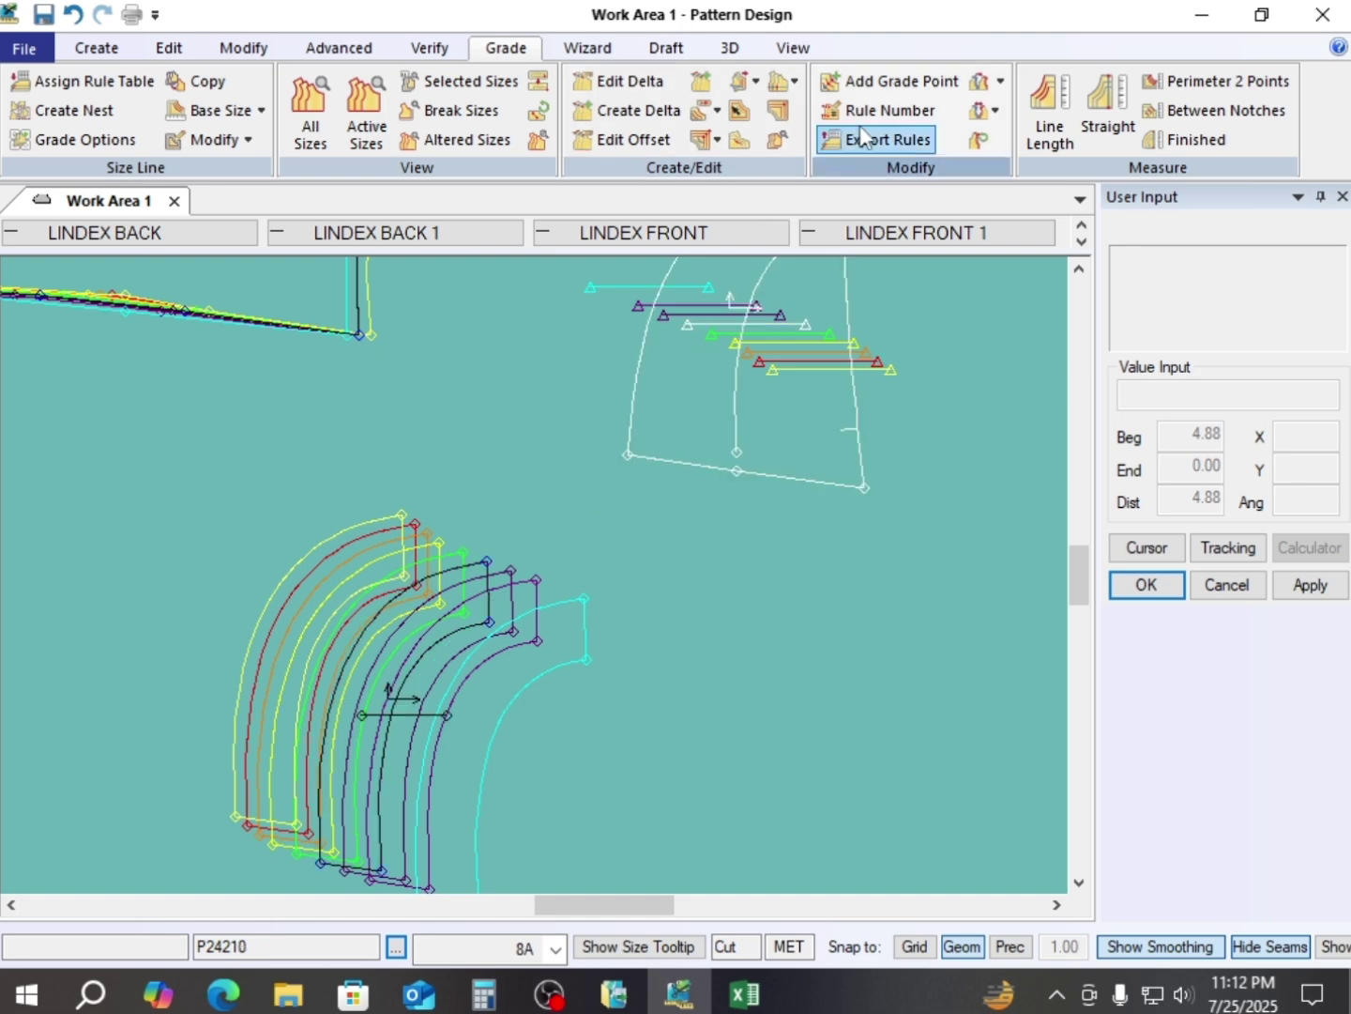
- Copy the grade rule from the upper inner corner of strip P242213 to the end of its grain line
click(1000, 81)
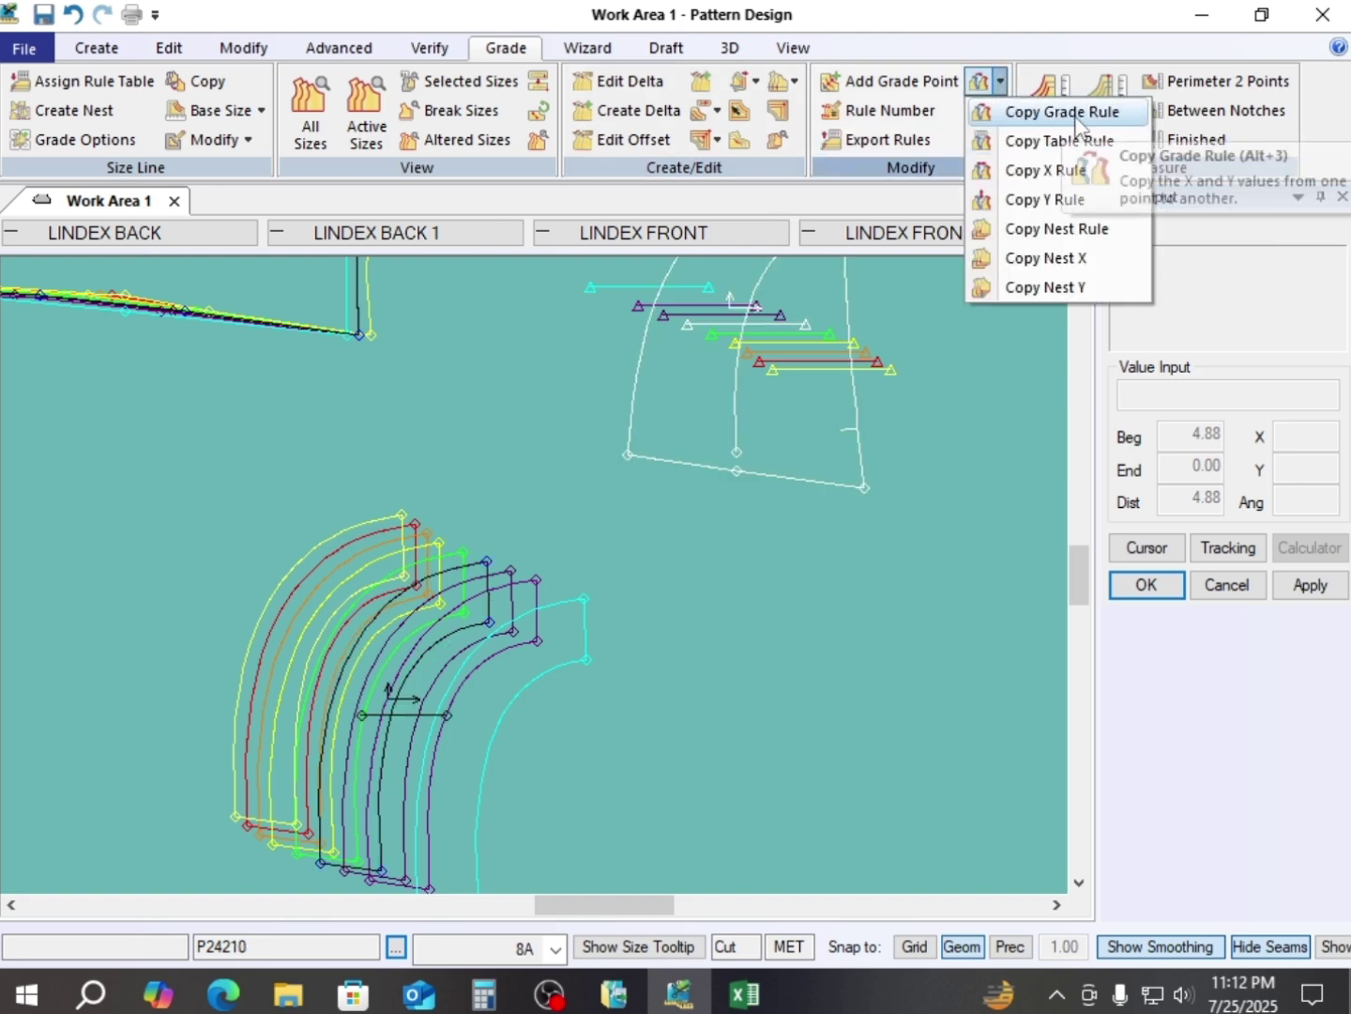
click(1056, 113)
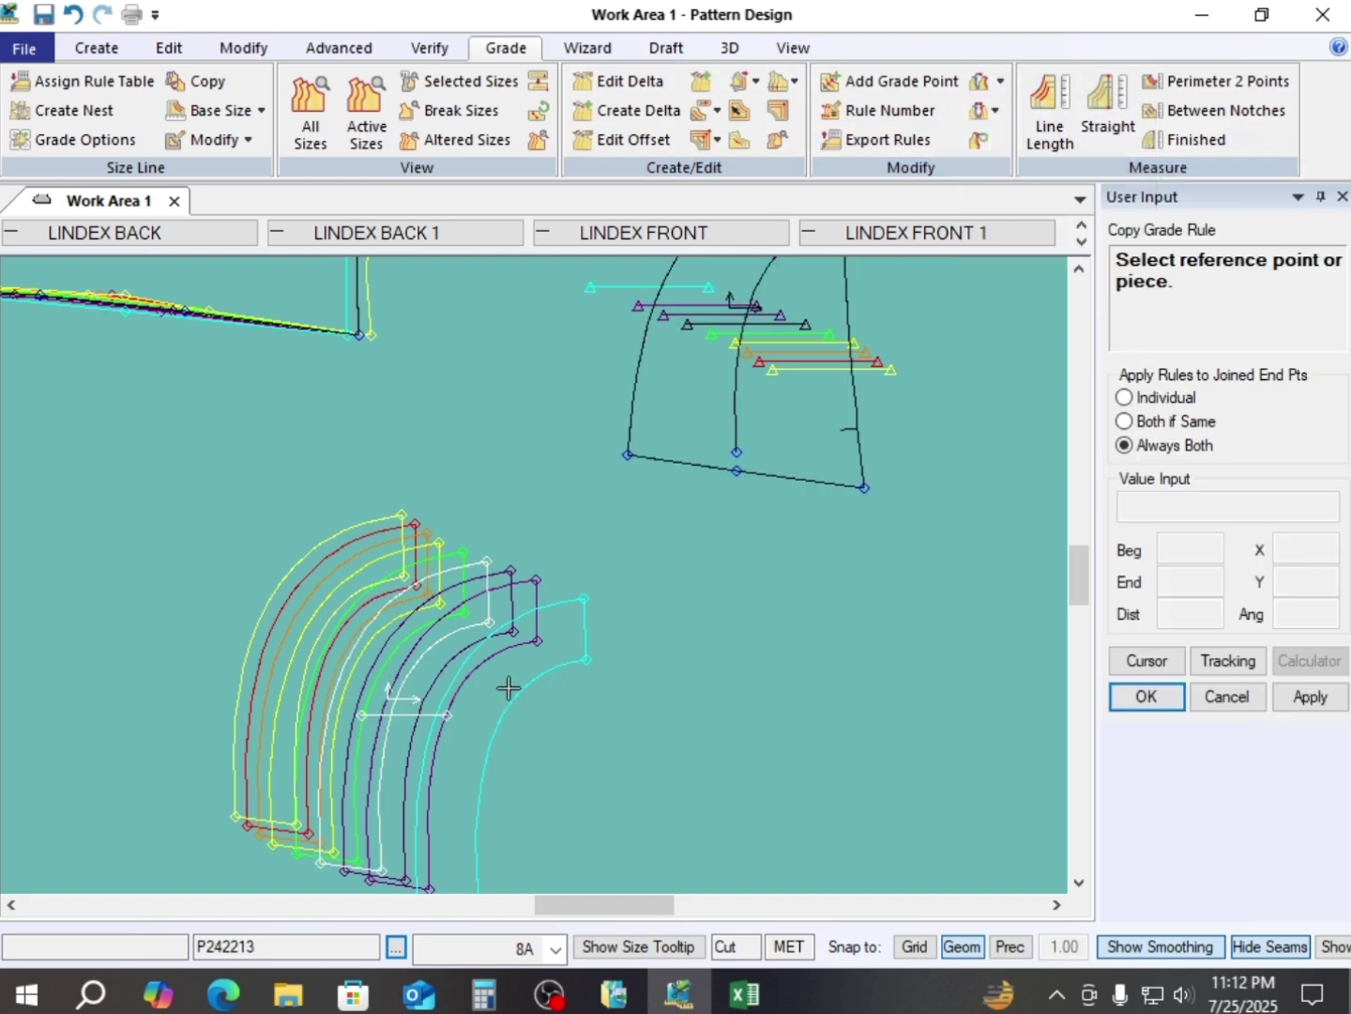
click(489, 621)
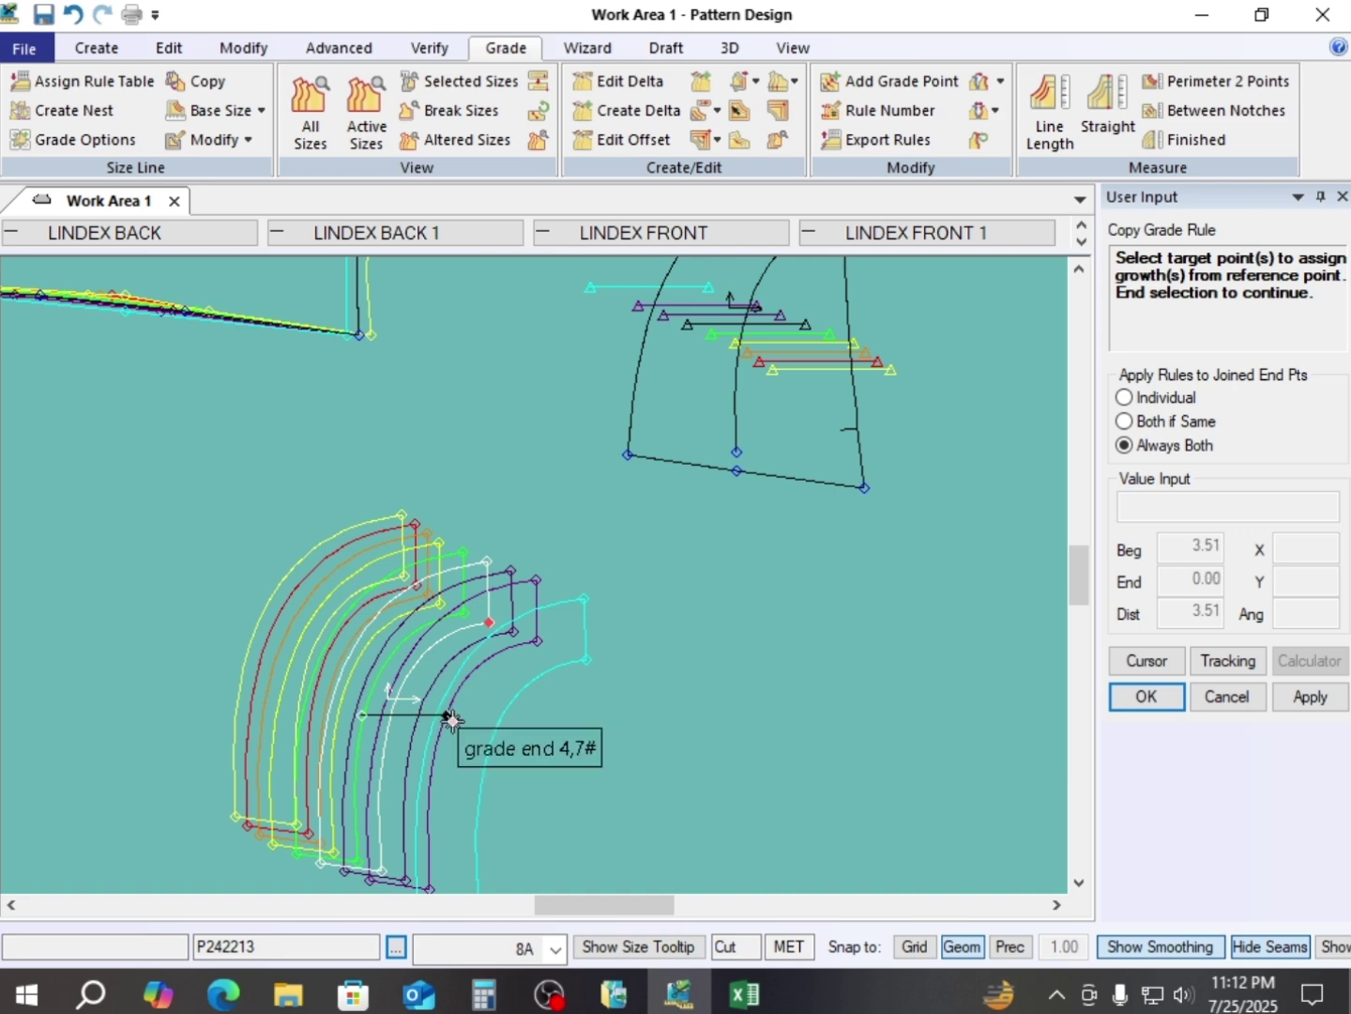
click(447, 715)
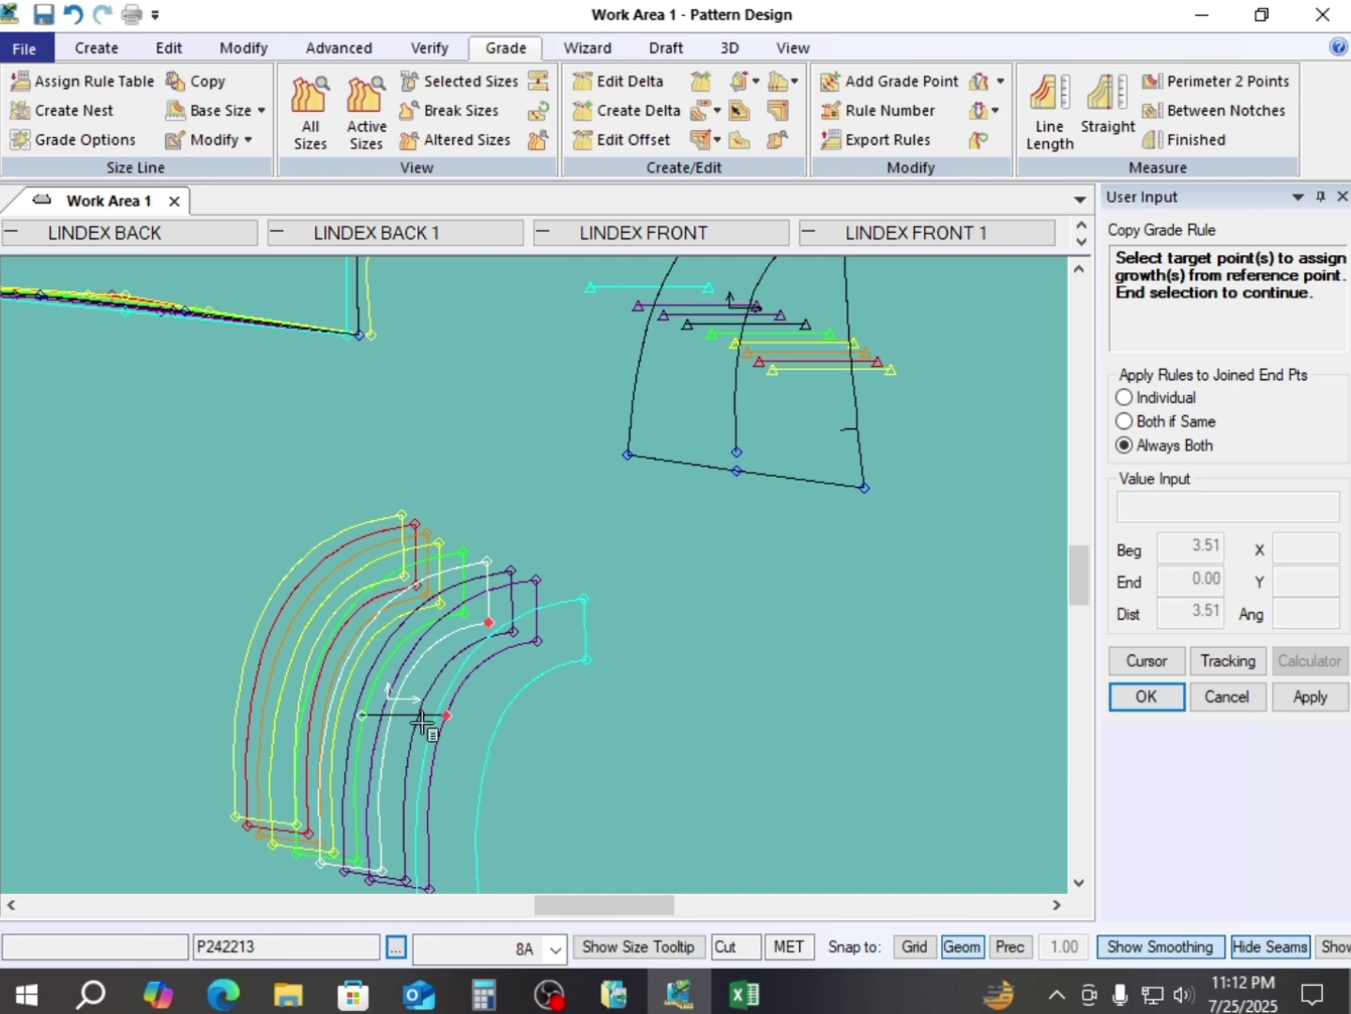
right_click(623, 589)
click(624, 590)
- Restack the graded nest of strip P242213 on its grain line
right_click(676, 563)
click(686, 568)
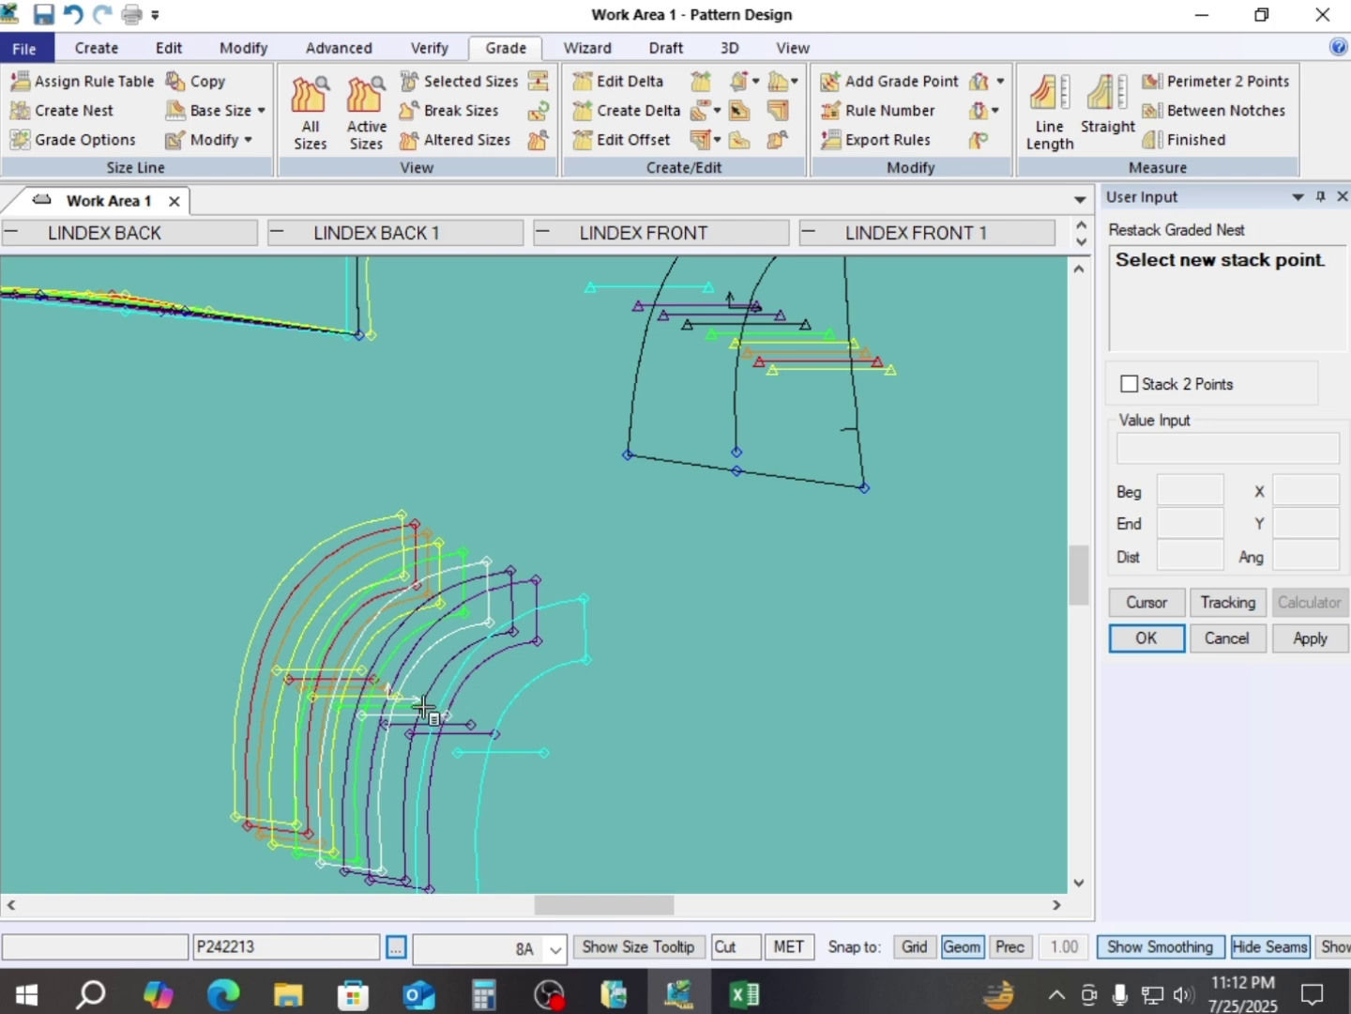
click(424, 728)
scroll(424, 728, up, 1)
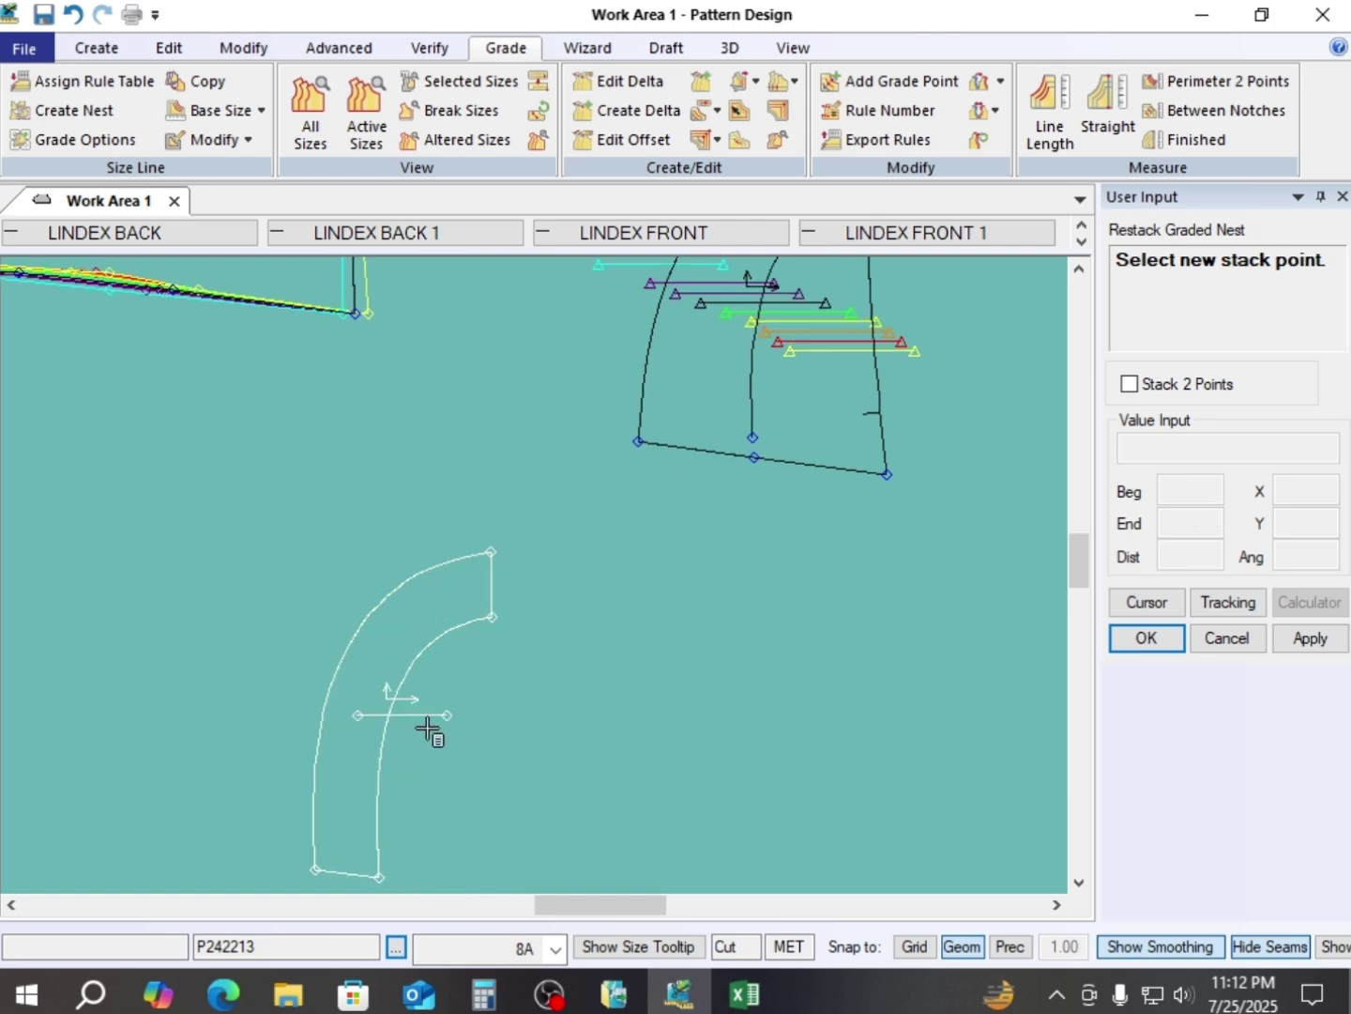
right_click(496, 396)
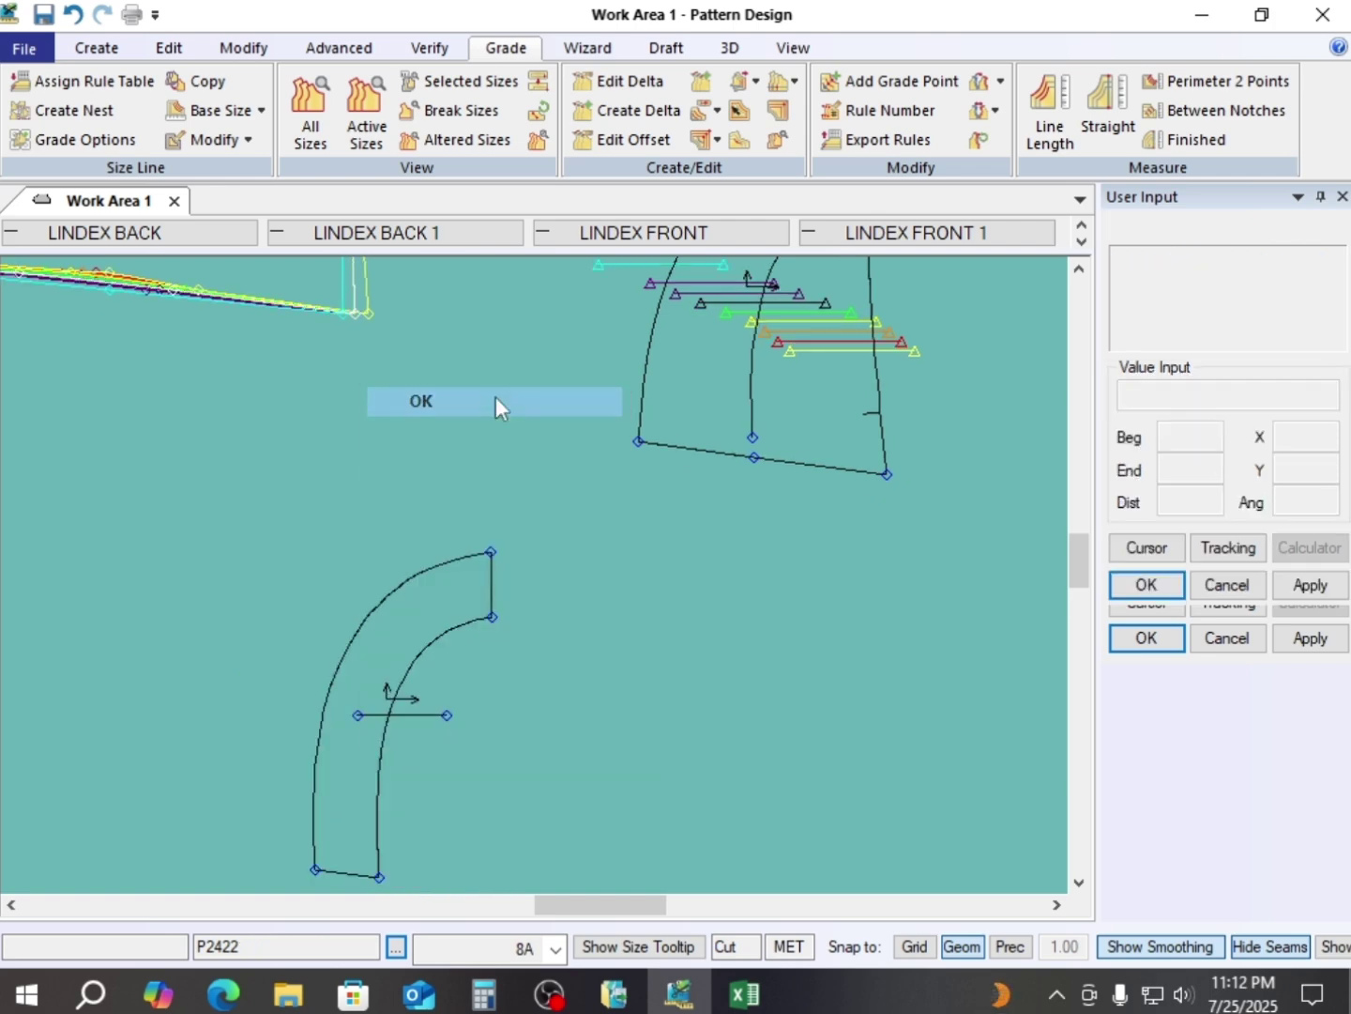
click(496, 396)
- Move strip P242213 next to the curved opening of P2422 to compare their size lines
drag(449, 632, 471, 477)
scroll(478, 471, up, 2)
scroll(476, 473, down, 2)
scroll(391, 568, down, 2)
drag(325, 316, 228, 643)
drag(429, 507, 428, 523)
scroll(372, 701, up, 1)
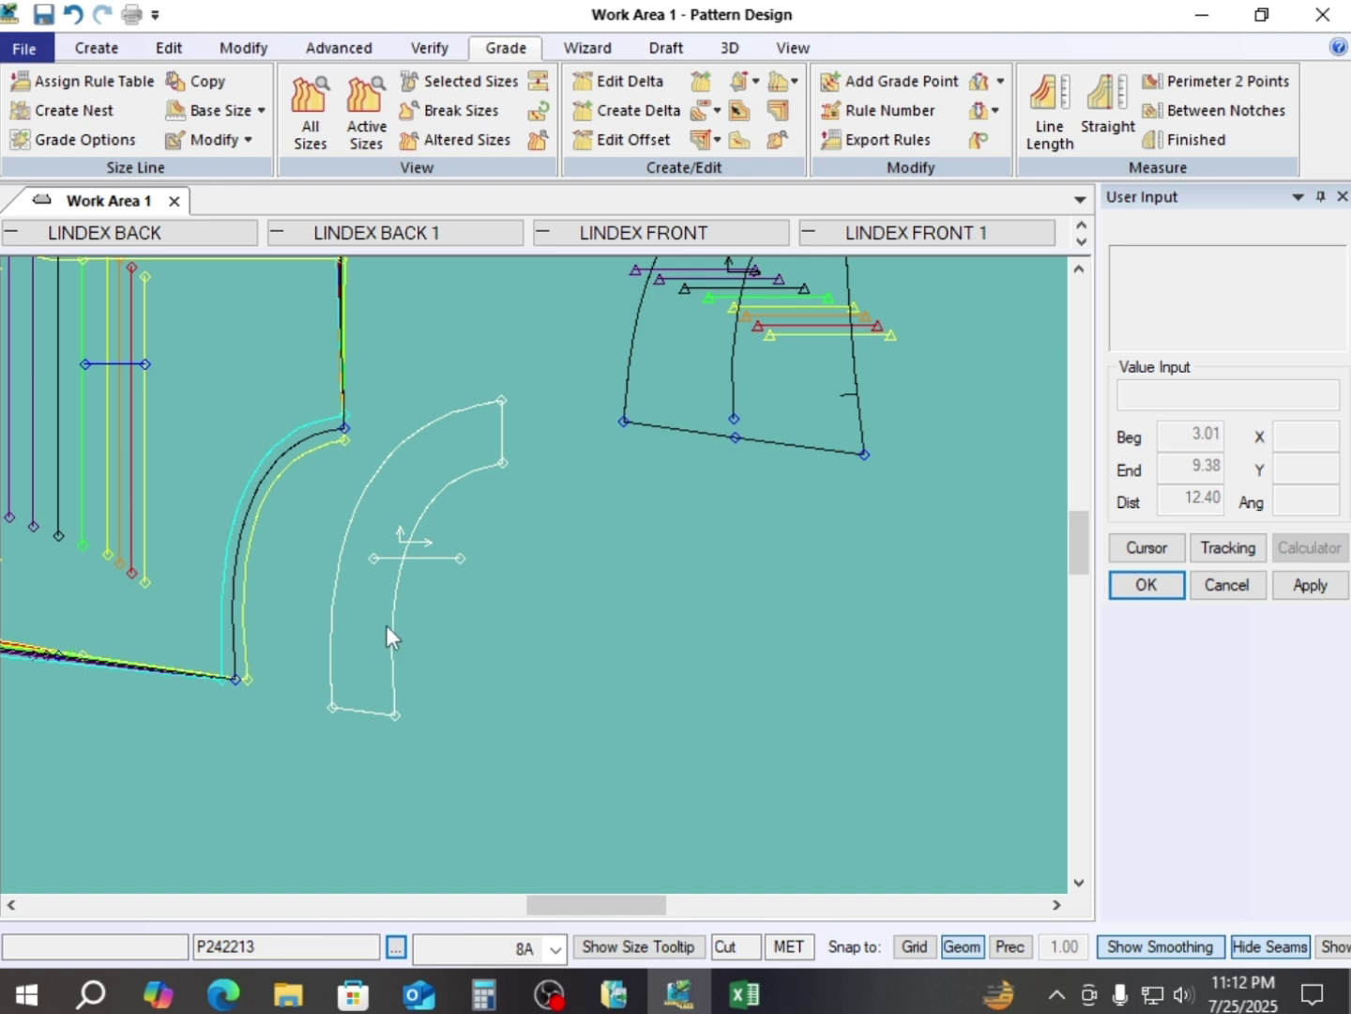
drag(388, 459, 385, 477)
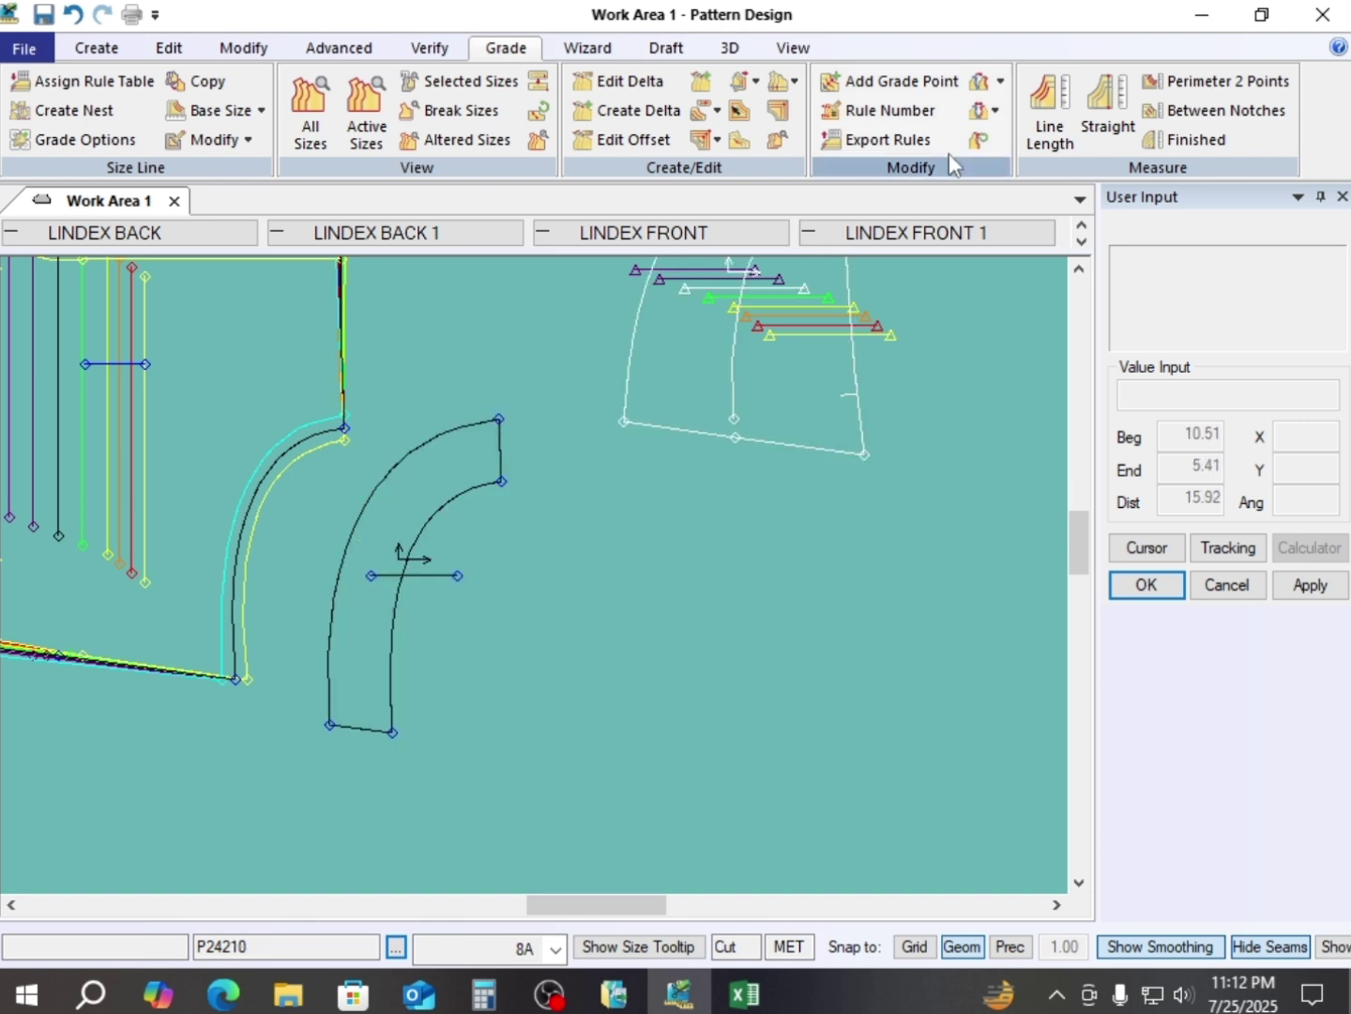
- Copy the X rule from the lower end of P2422's curved opening to both lower corners of strip P242213
click(1000, 82)
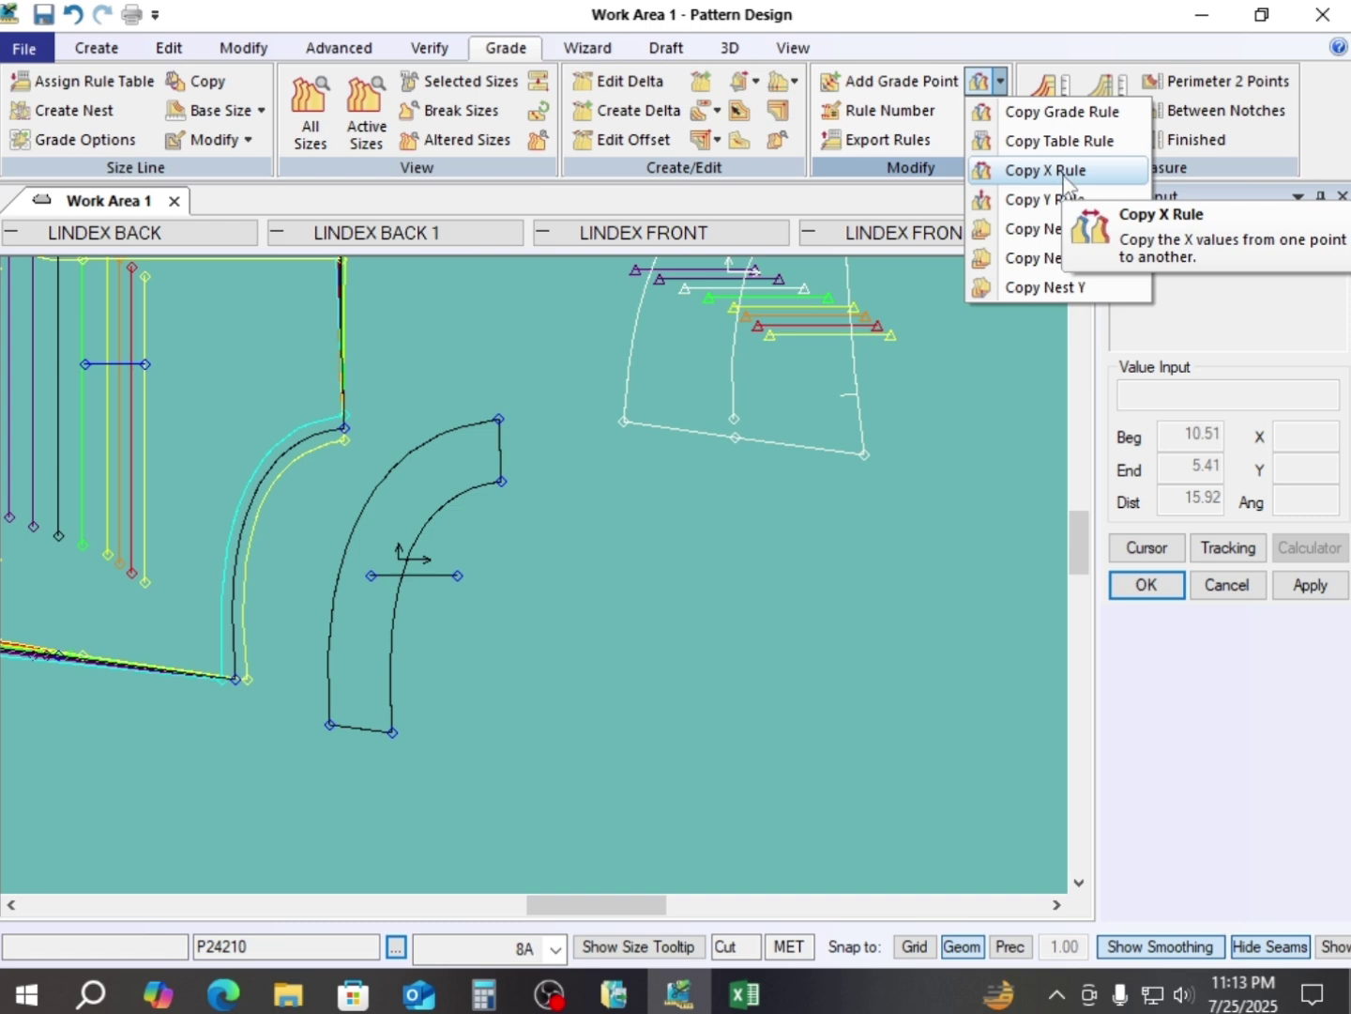
click(1066, 174)
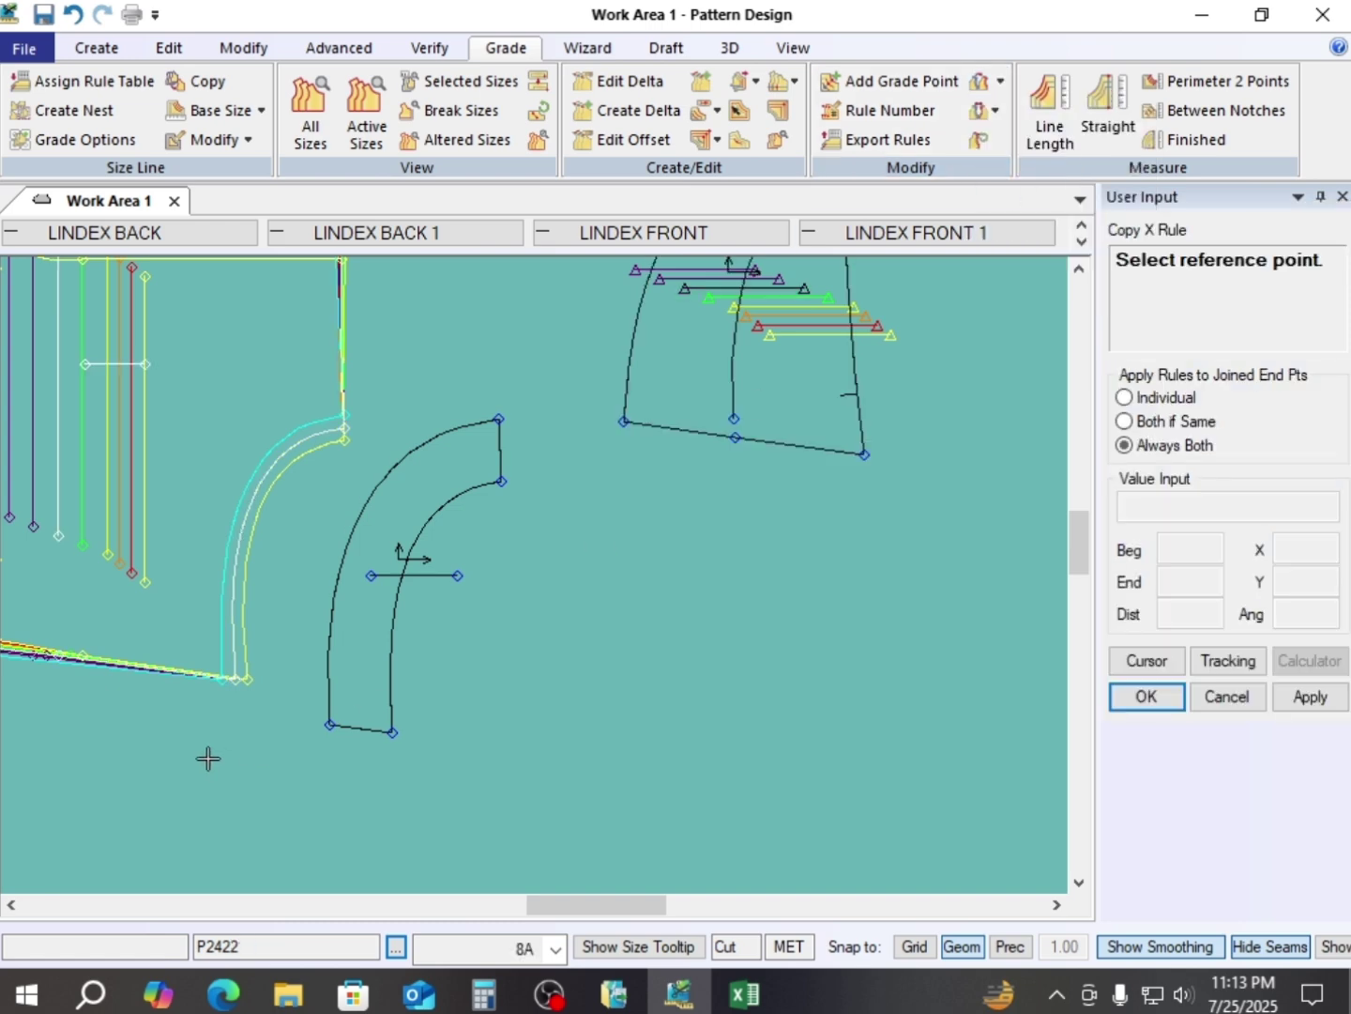
click(234, 676)
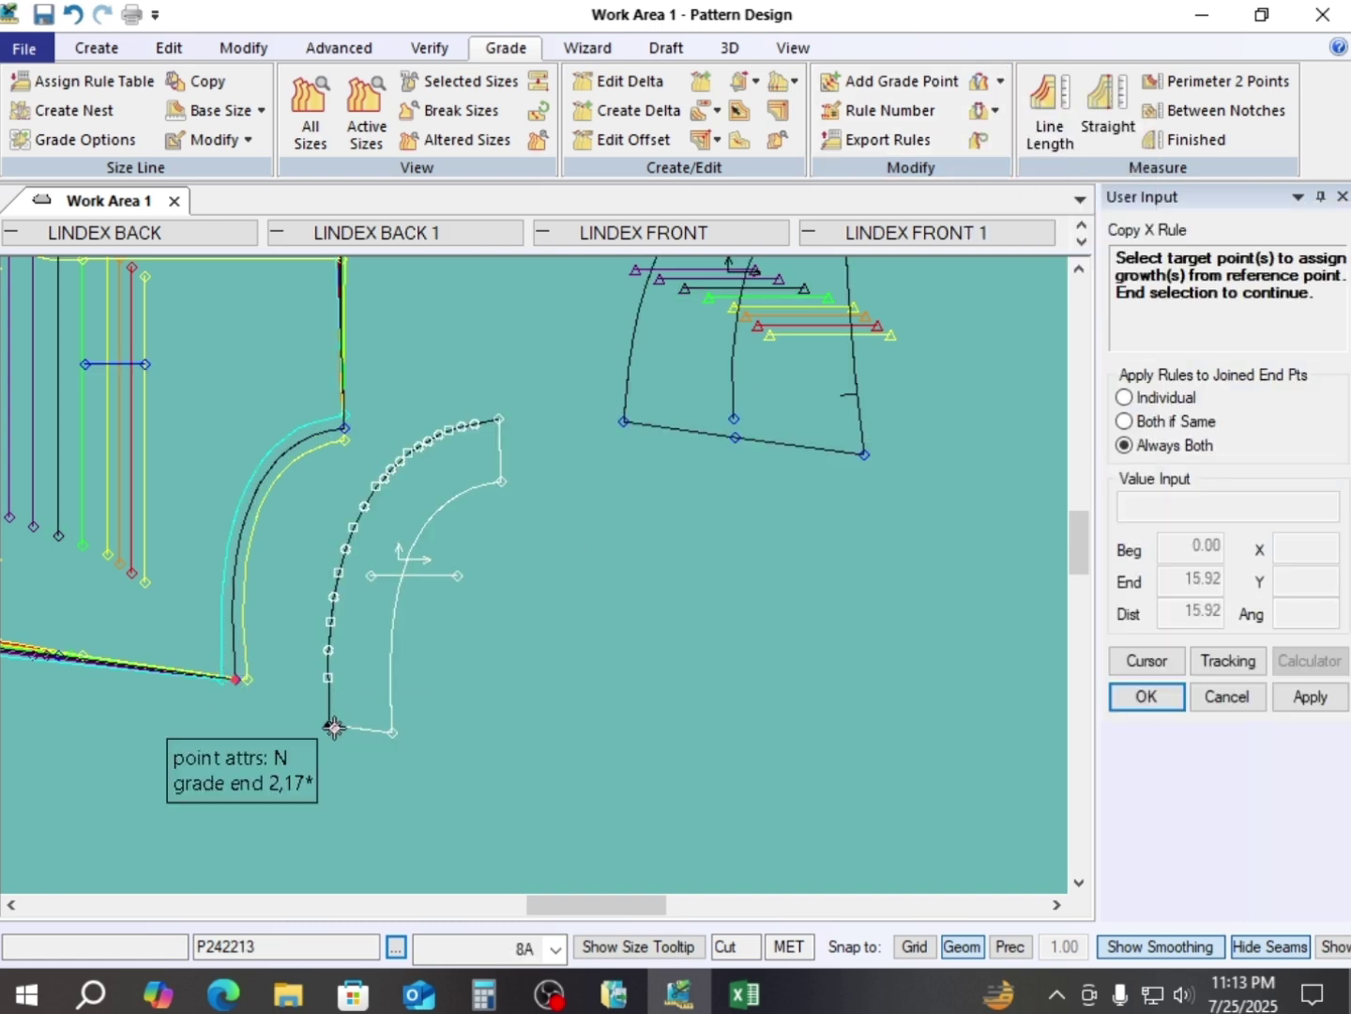
click(333, 727)
click(393, 730)
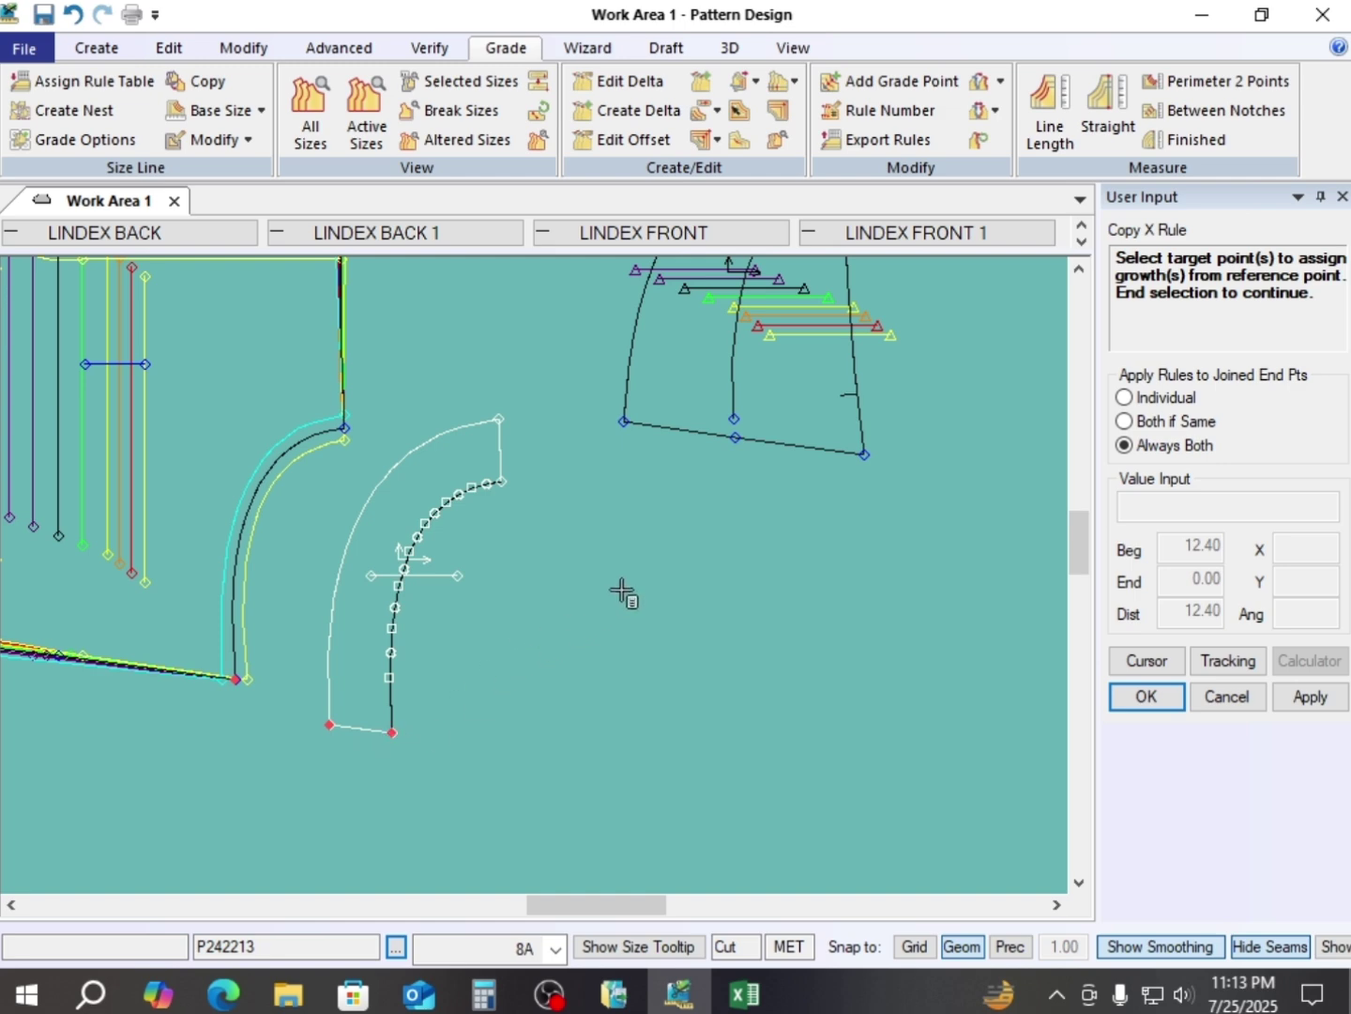
right_click(622, 592)
click(622, 596)
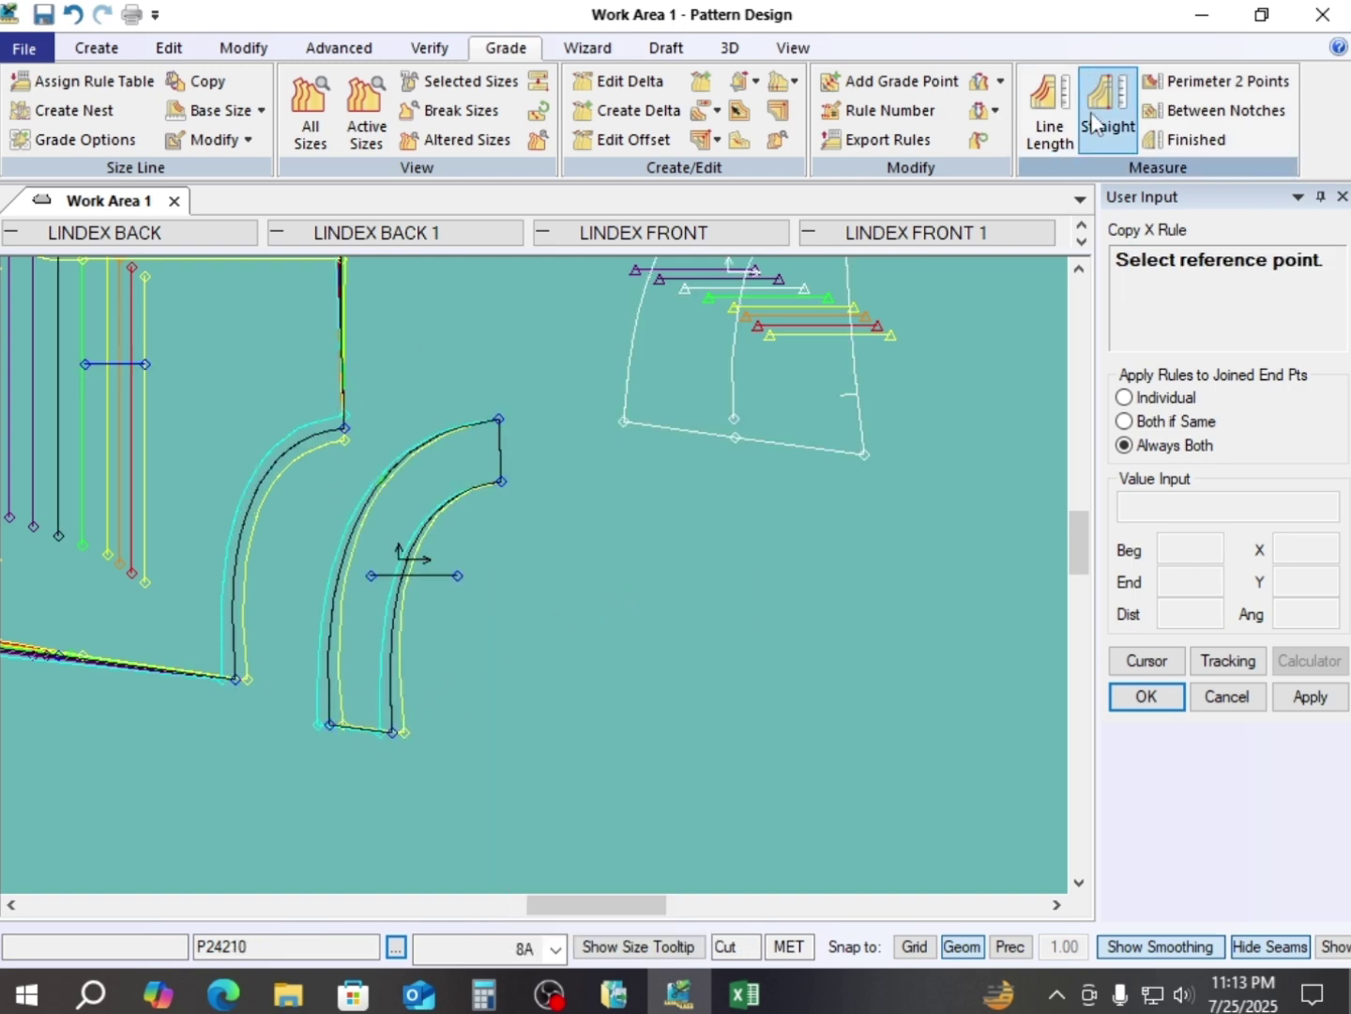
- Copy the Y rule from the upper end of P2422's curved opening to both upper corners of strip P242213
click(1001, 82)
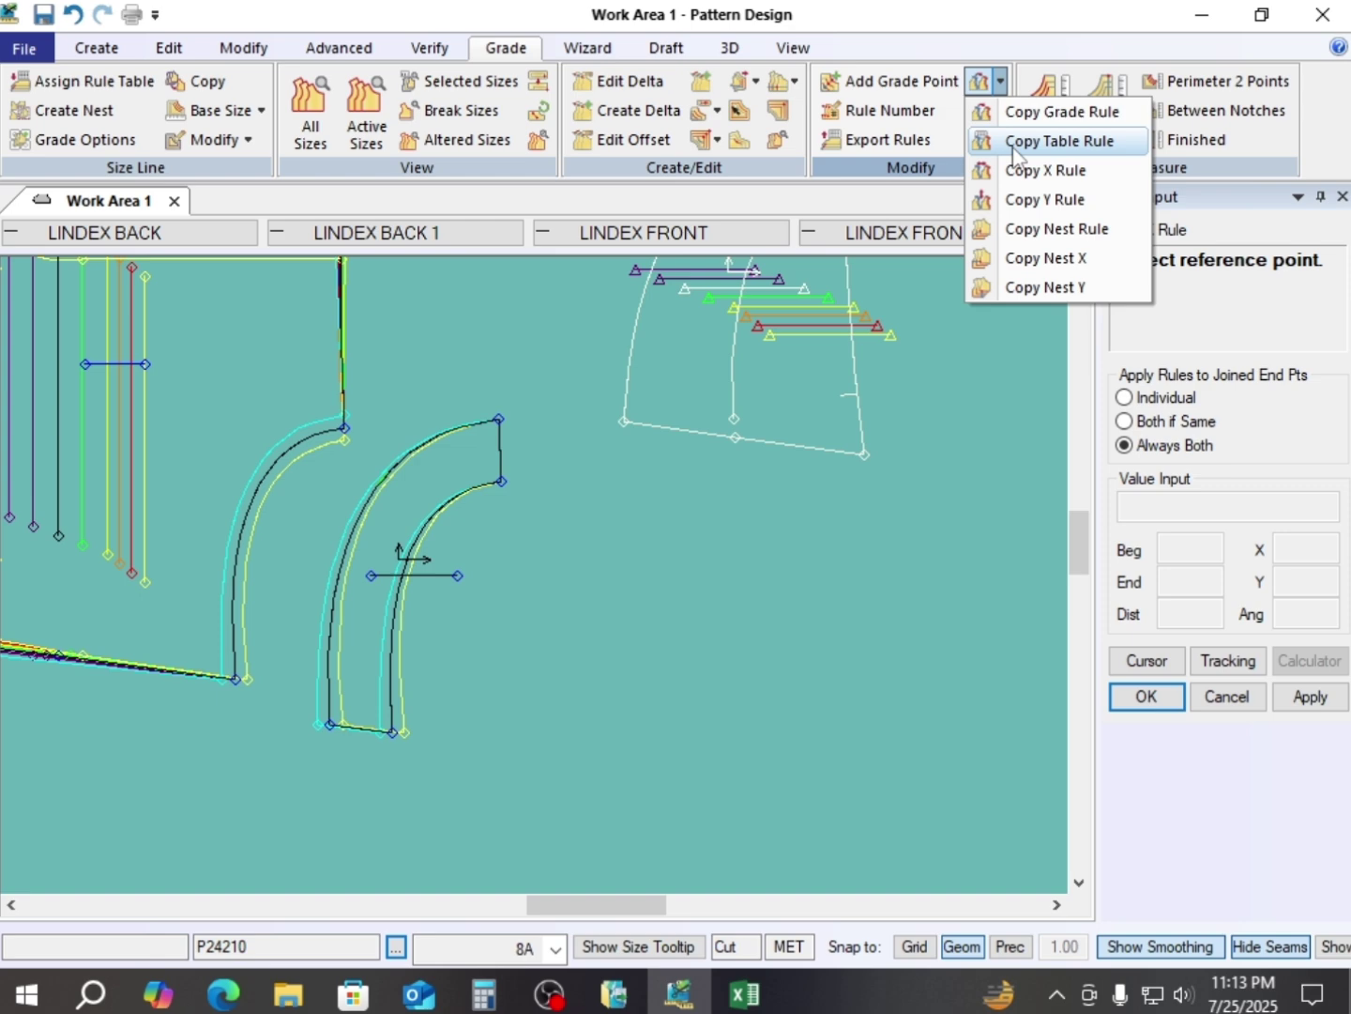
click(1054, 201)
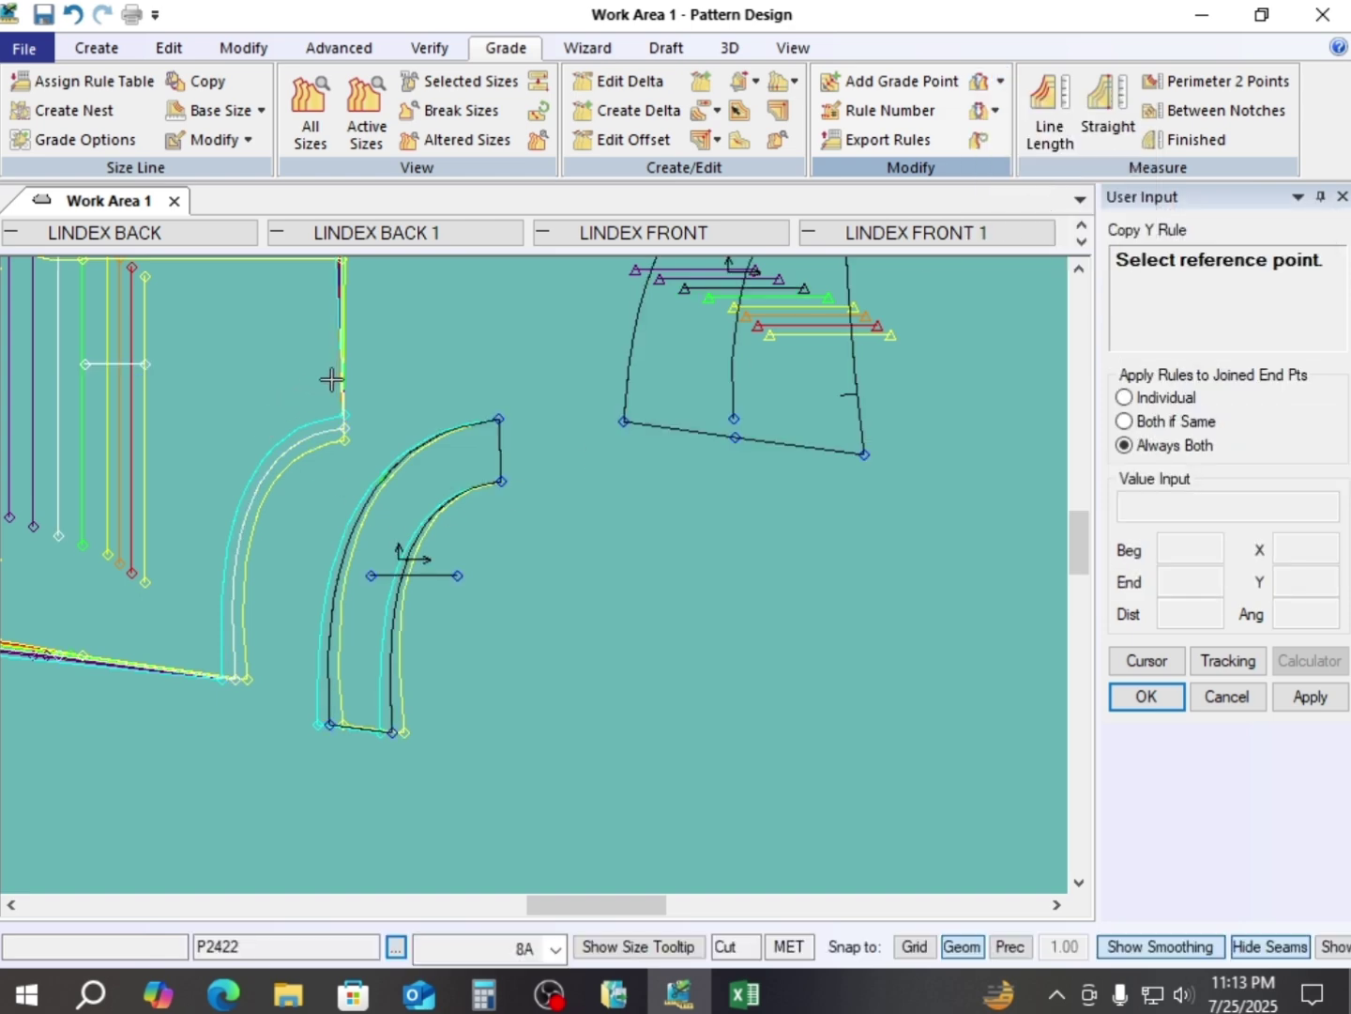
click(504, 417)
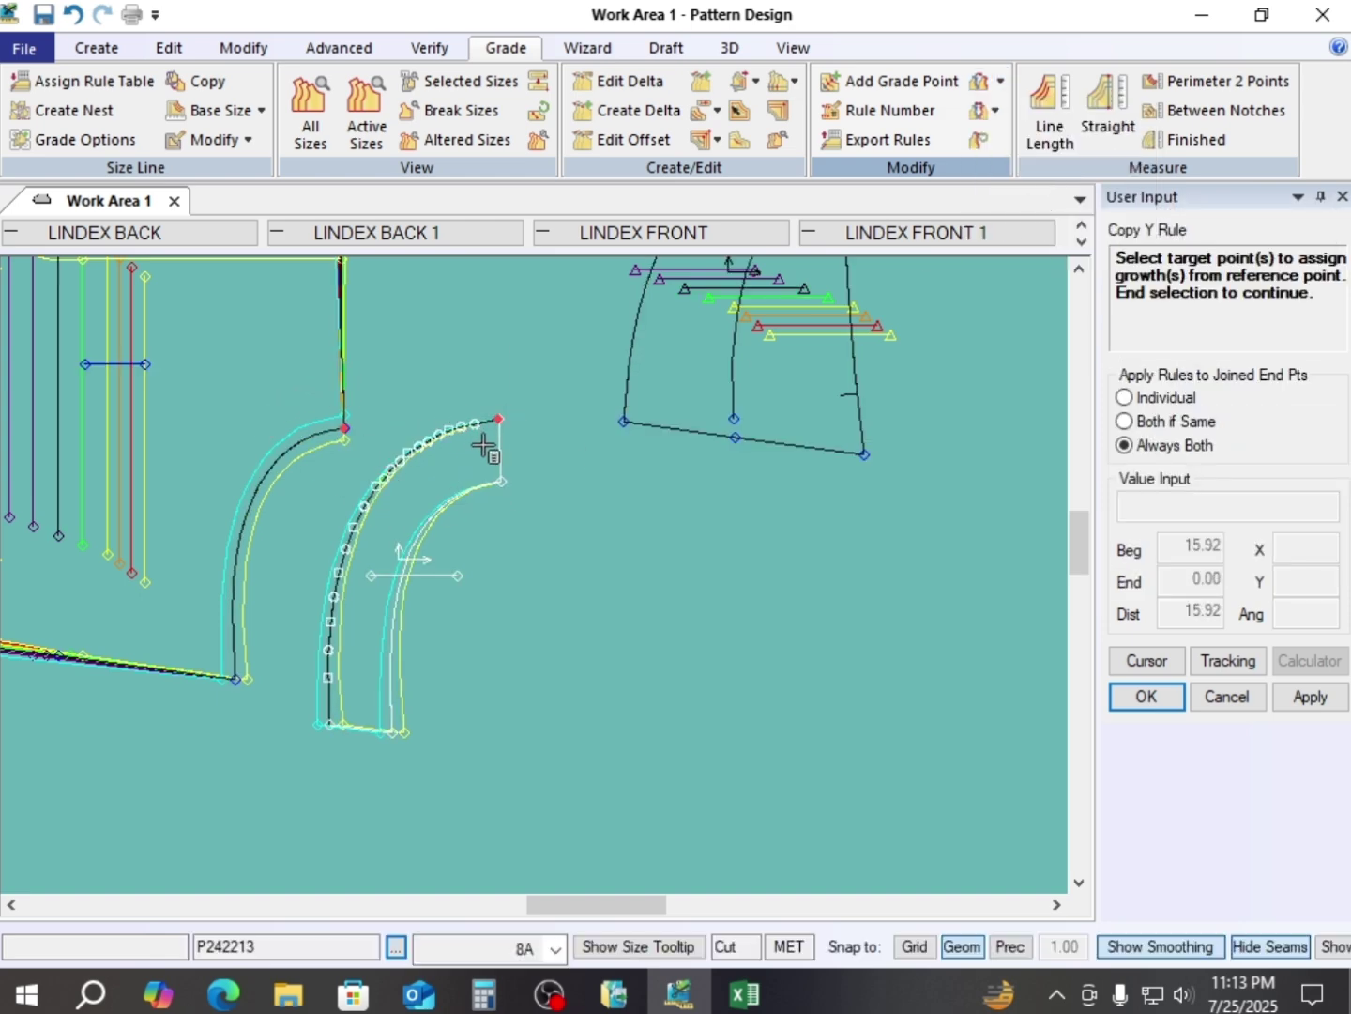
right_click(477, 349)
click(480, 351)
scroll(455, 439, down, 5)
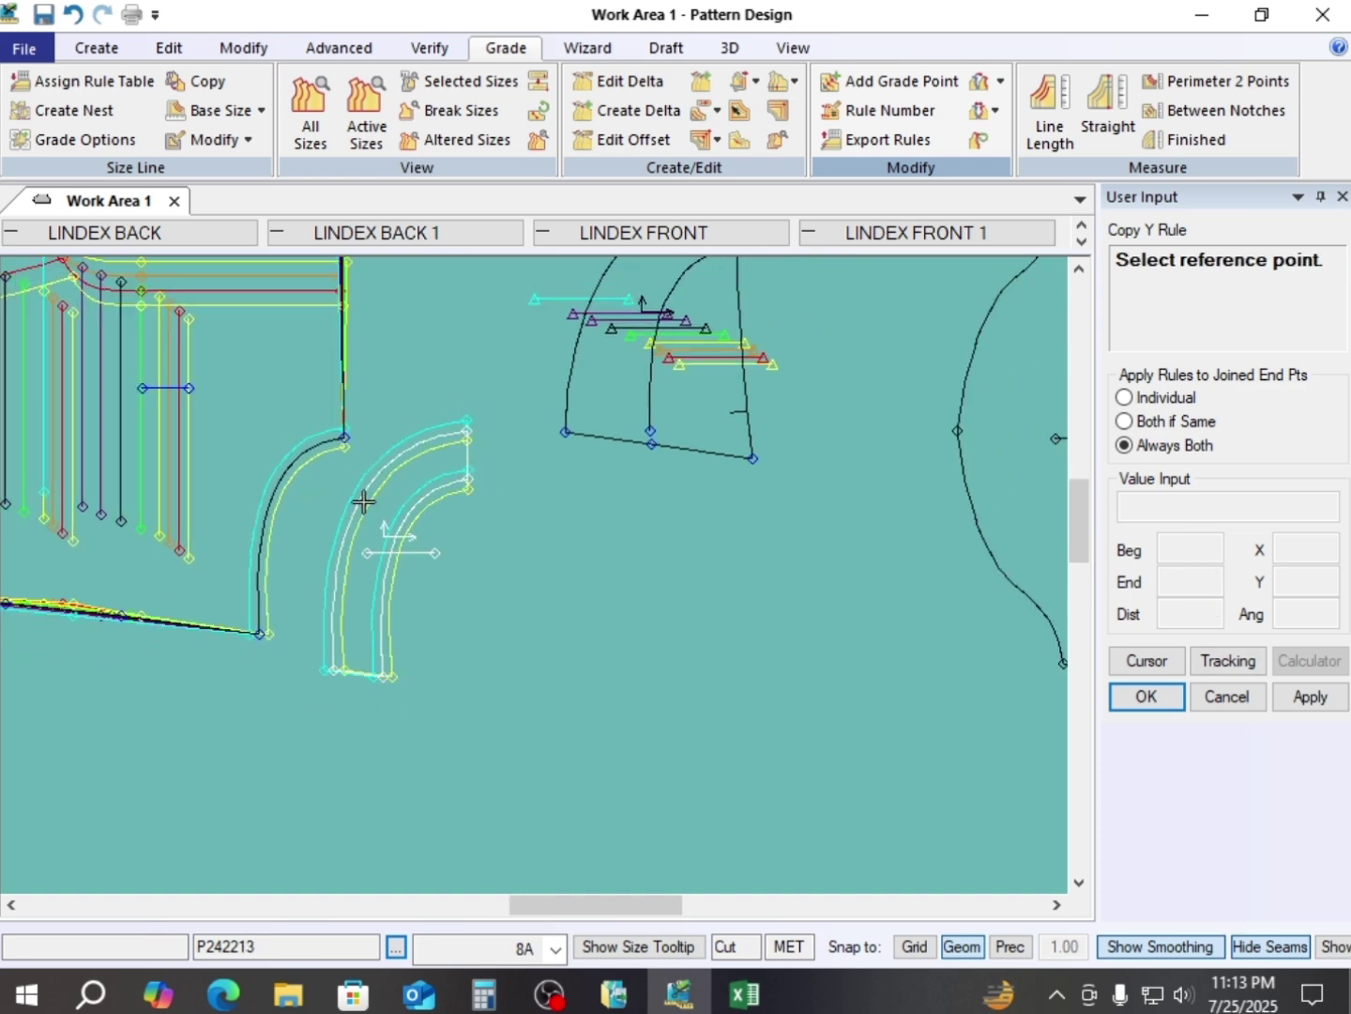
scroll(357, 610, down, 3)
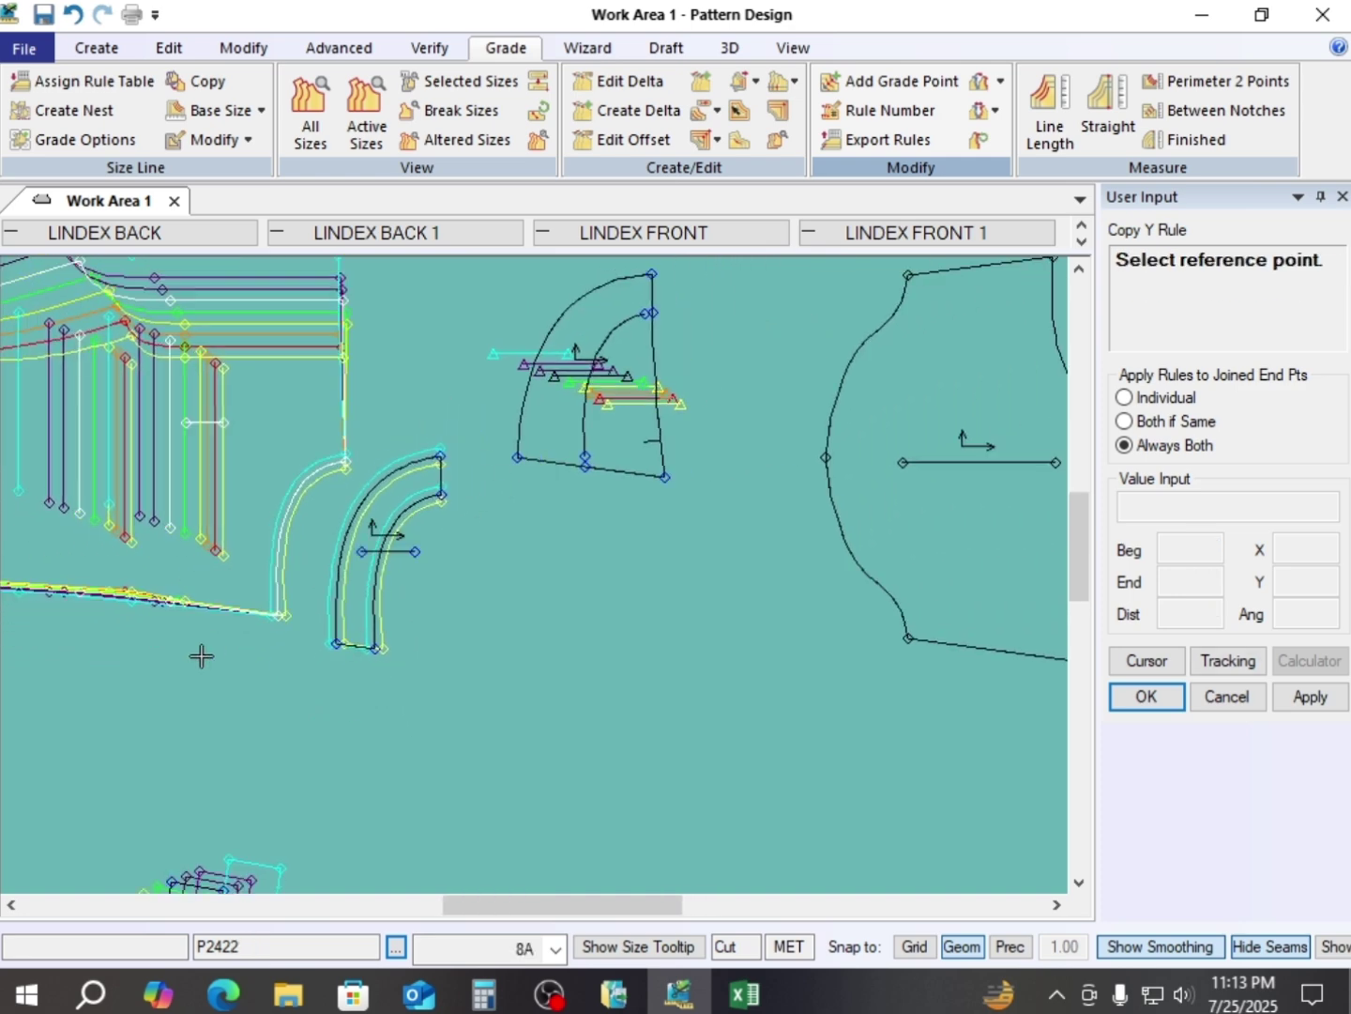
- Copy the Y rule from the upper end of P2422's curve to P24210's top corner, side-edge point and inner curve's upper end
scroll(587, 361, up, 6)
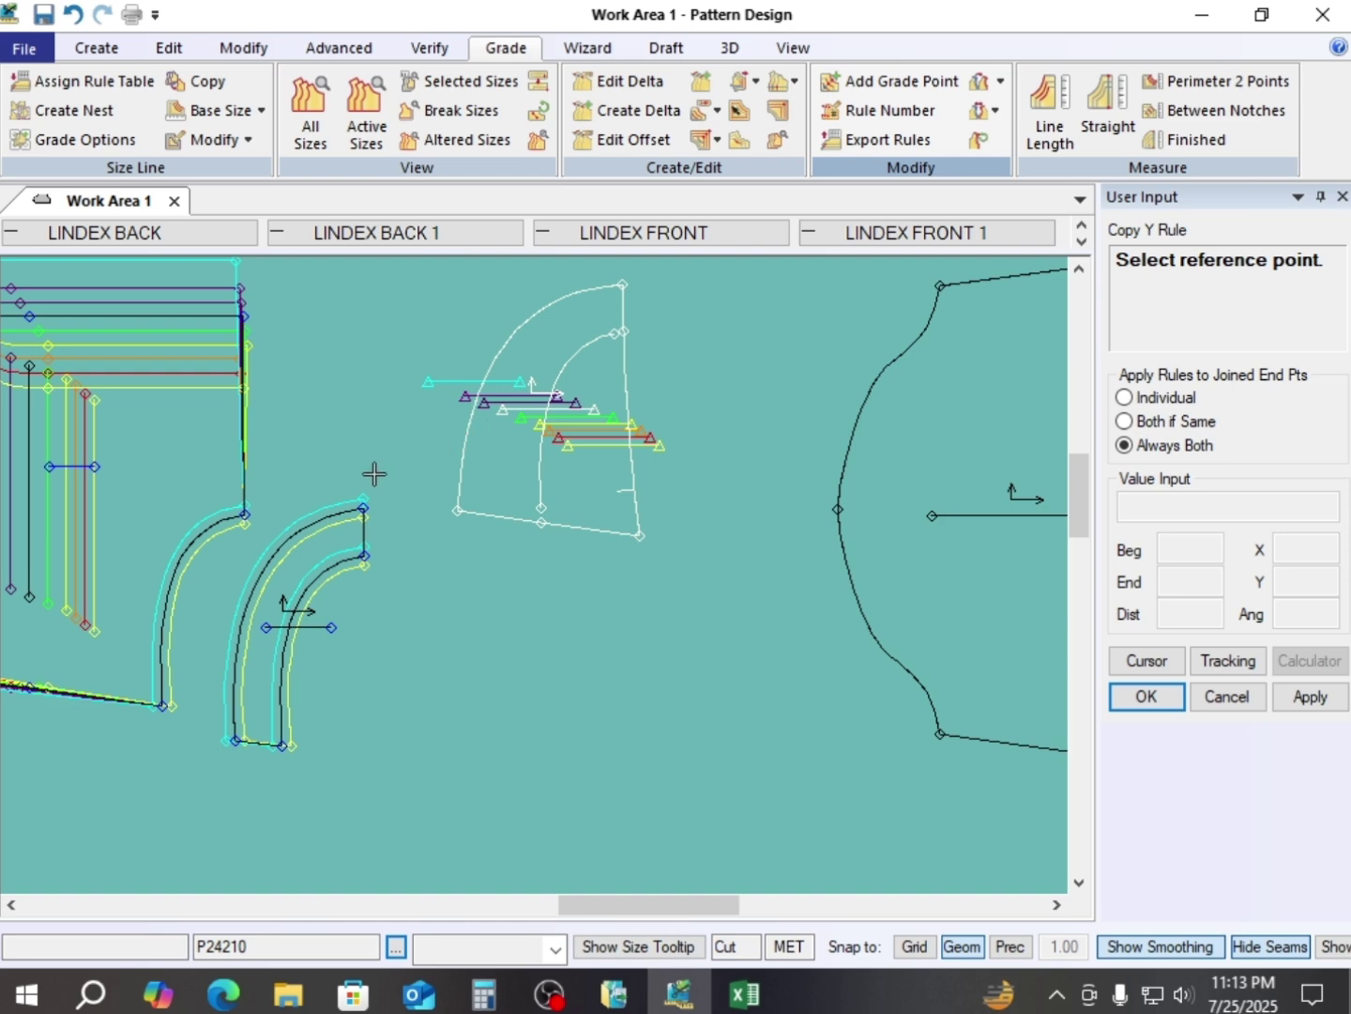
scroll(481, 461, up, 1)
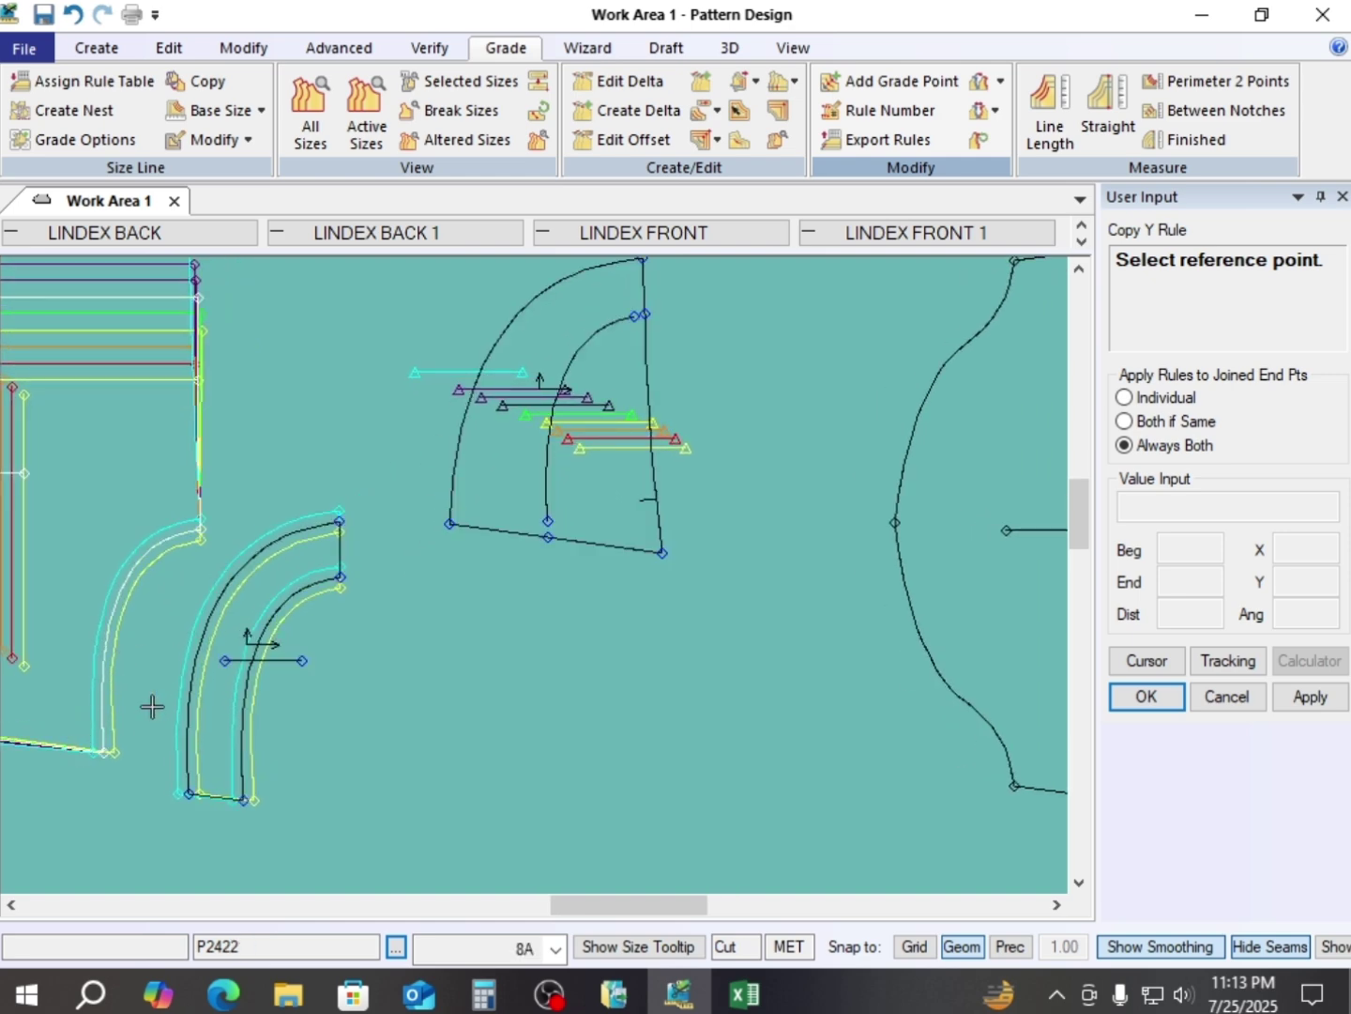
click(200, 535)
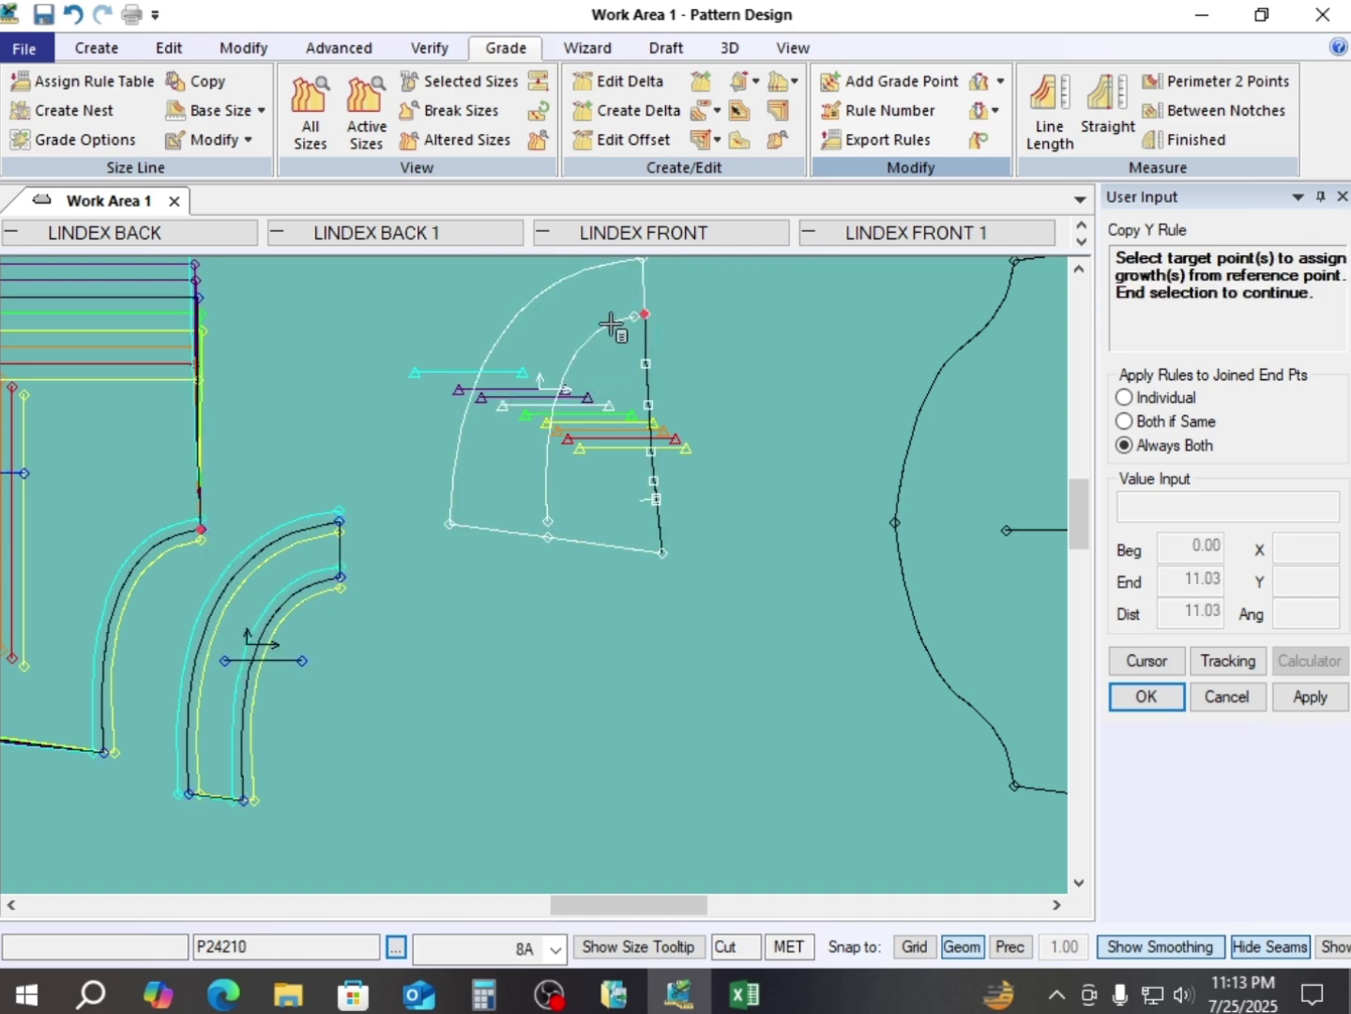
click(643, 314)
scroll(594, 553, down, 1)
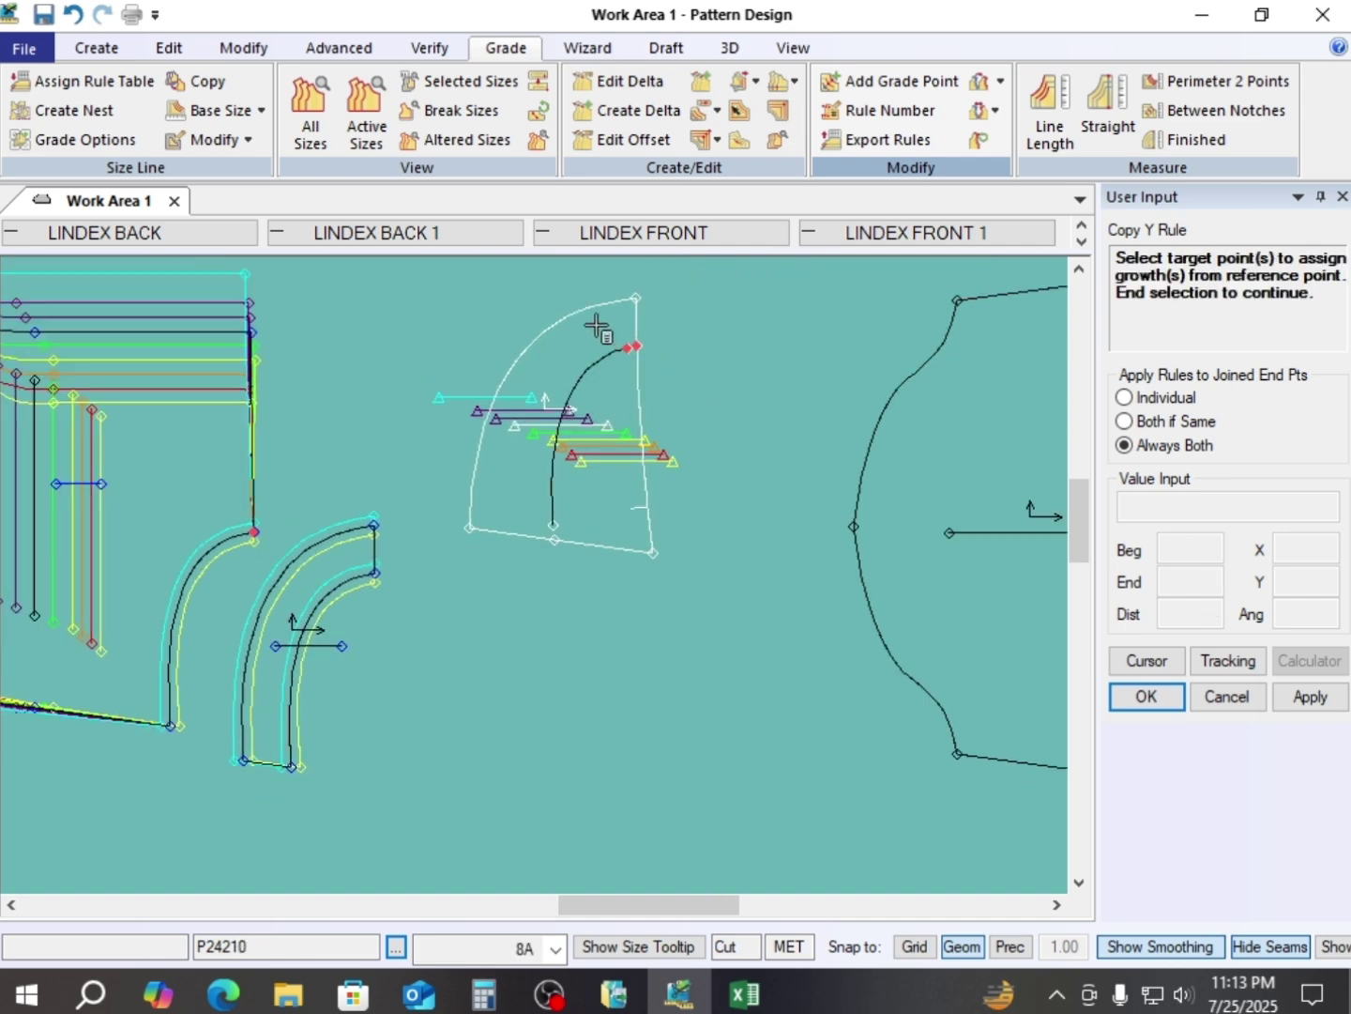
scroll(597, 327, up, 1)
click(638, 297)
right_click(777, 334)
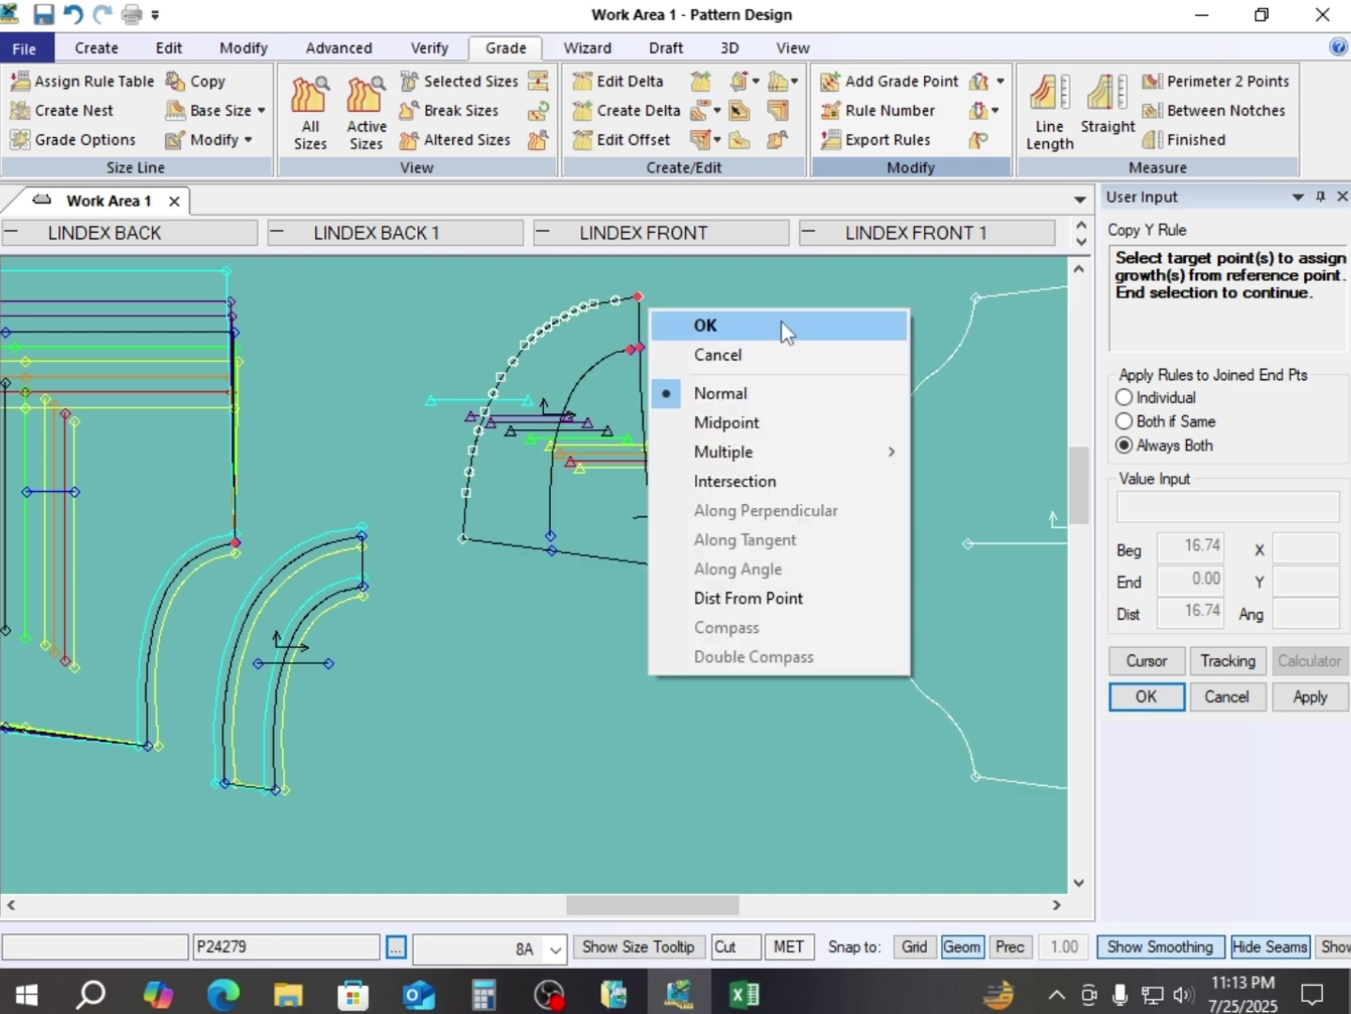
click(781, 332)
scroll(679, 436, up, 2)
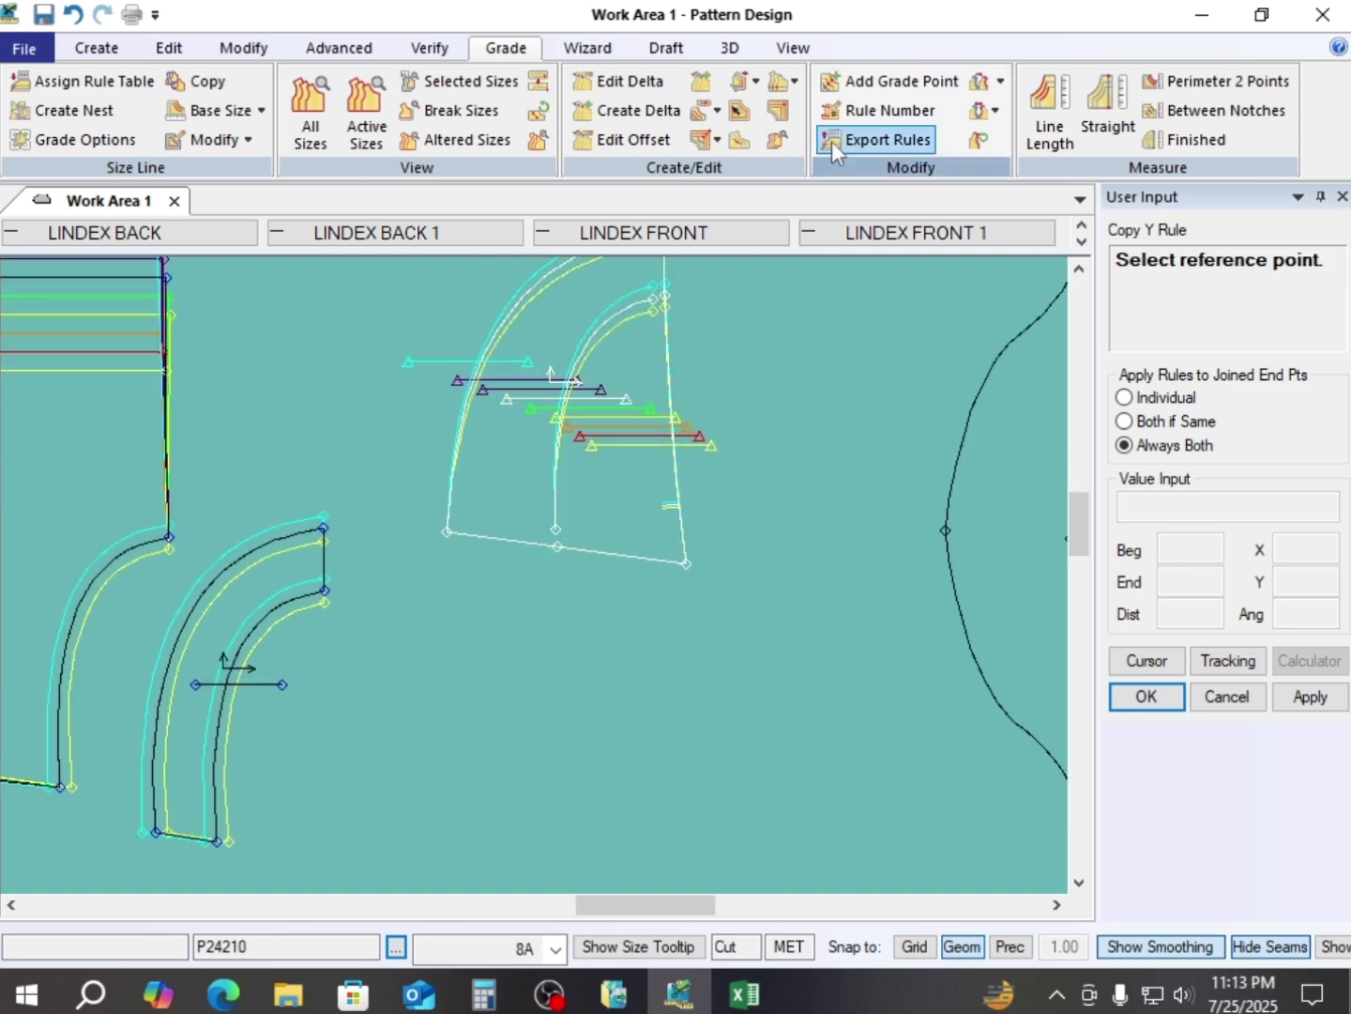
- Try copying the X rule from P2422's lower curve end to P24210's lower outer corner and inner curve end points, and undo it
click(1000, 83)
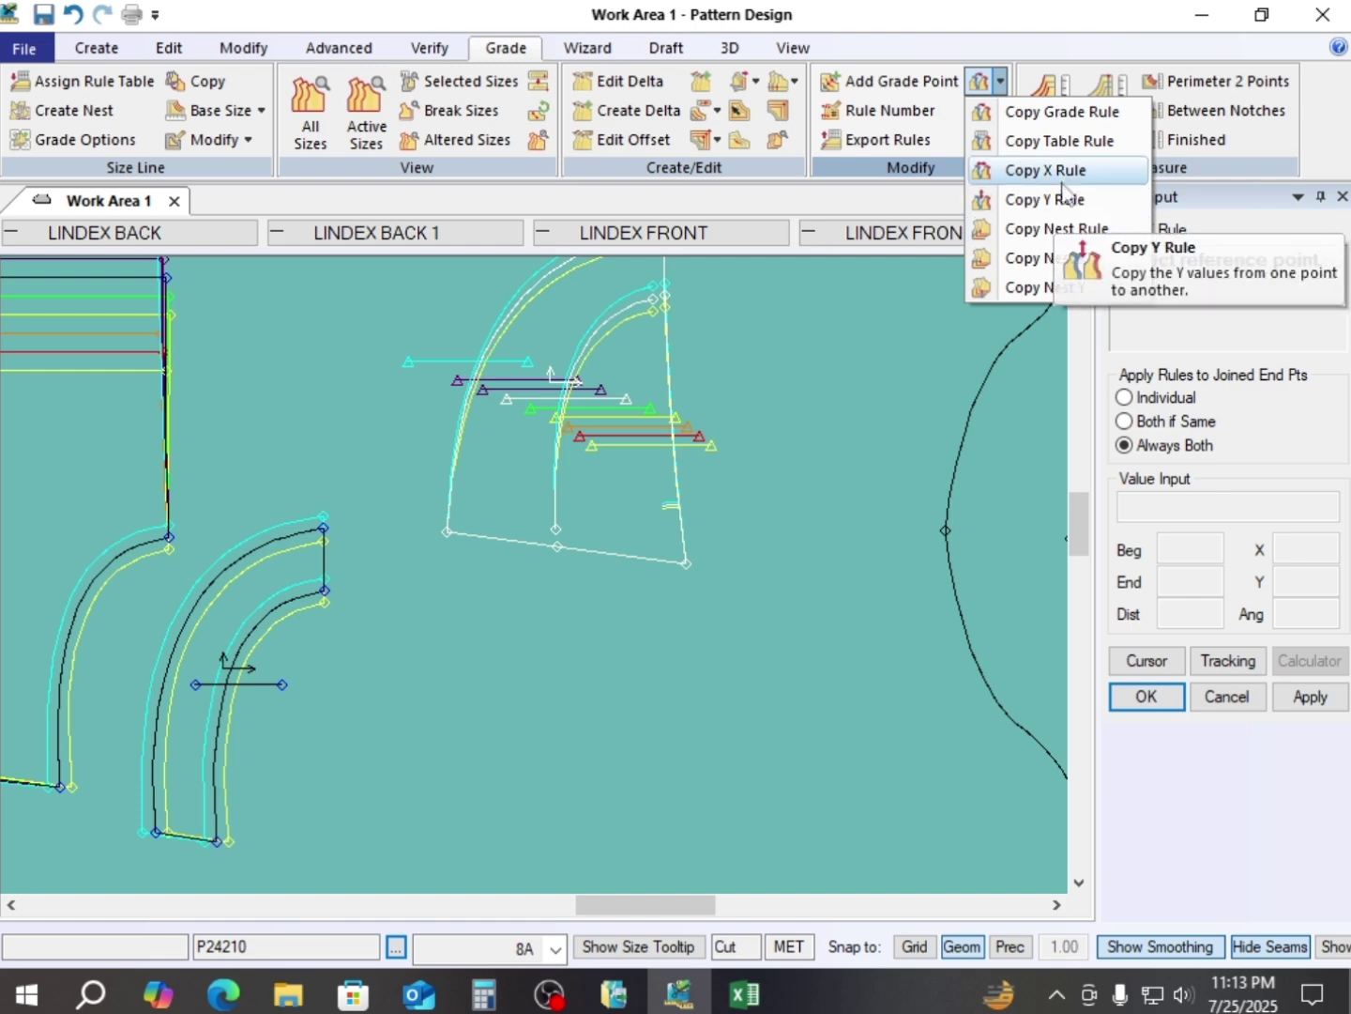
click(1033, 170)
click(60, 786)
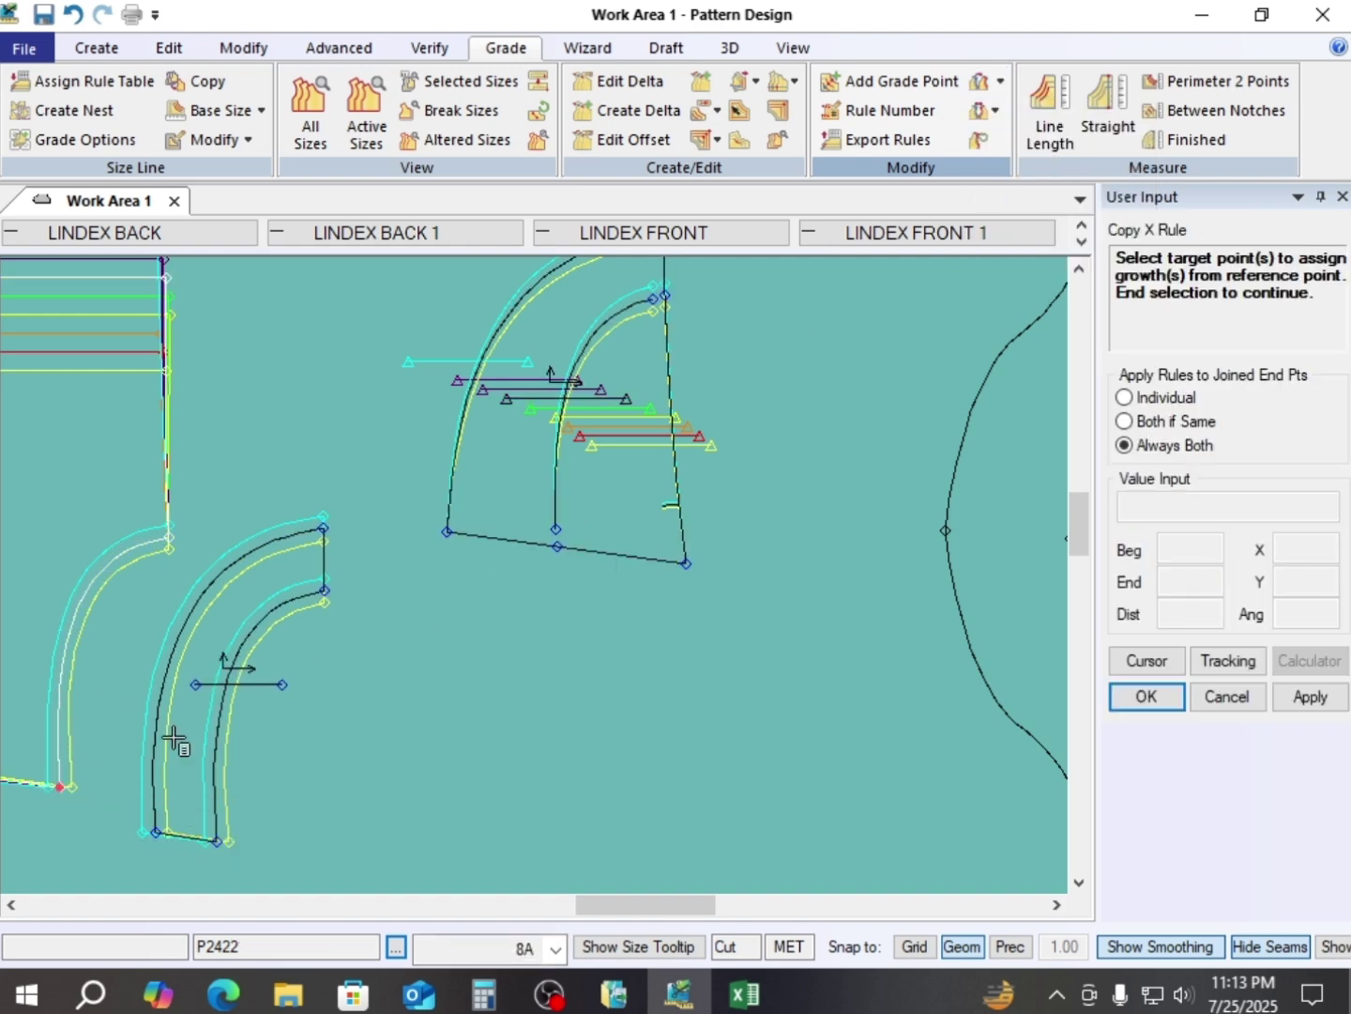
click(554, 528)
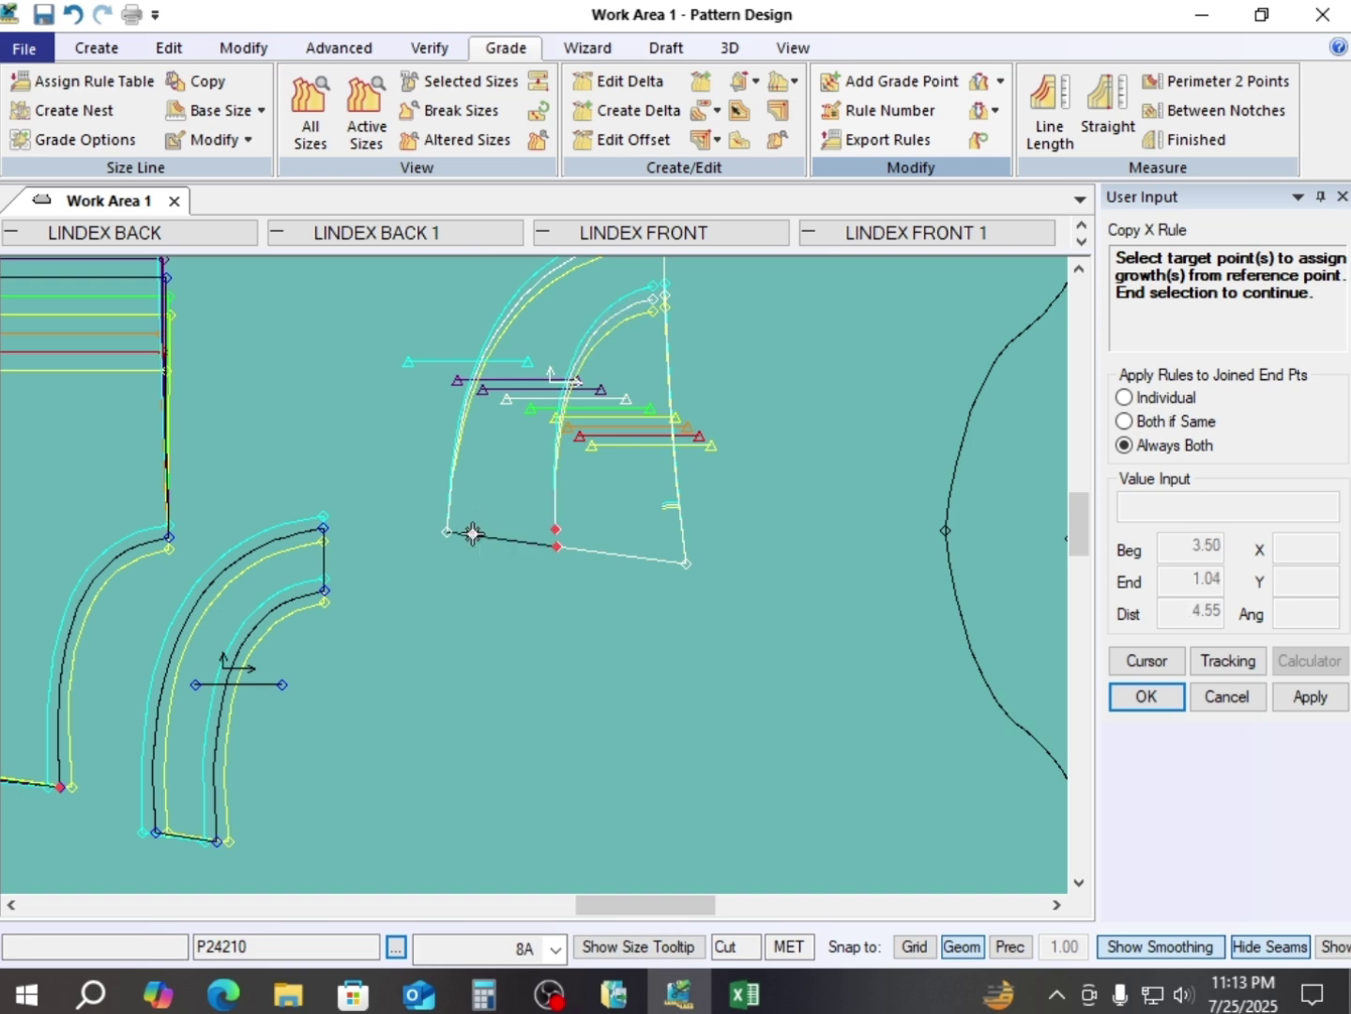
click(442, 531)
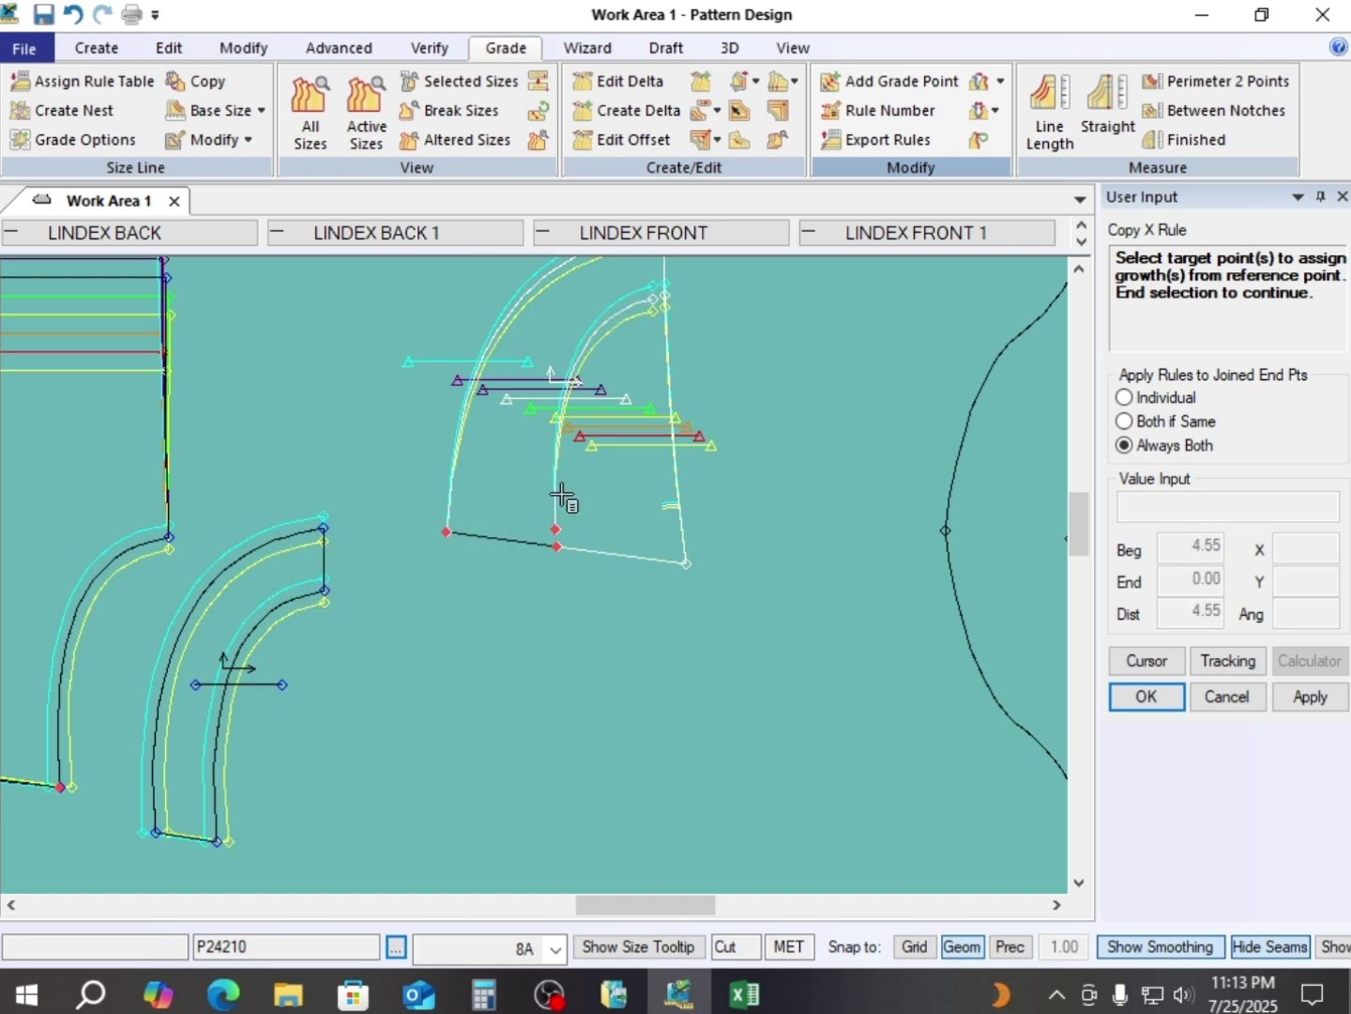
right_click(355, 367)
click(353, 356)
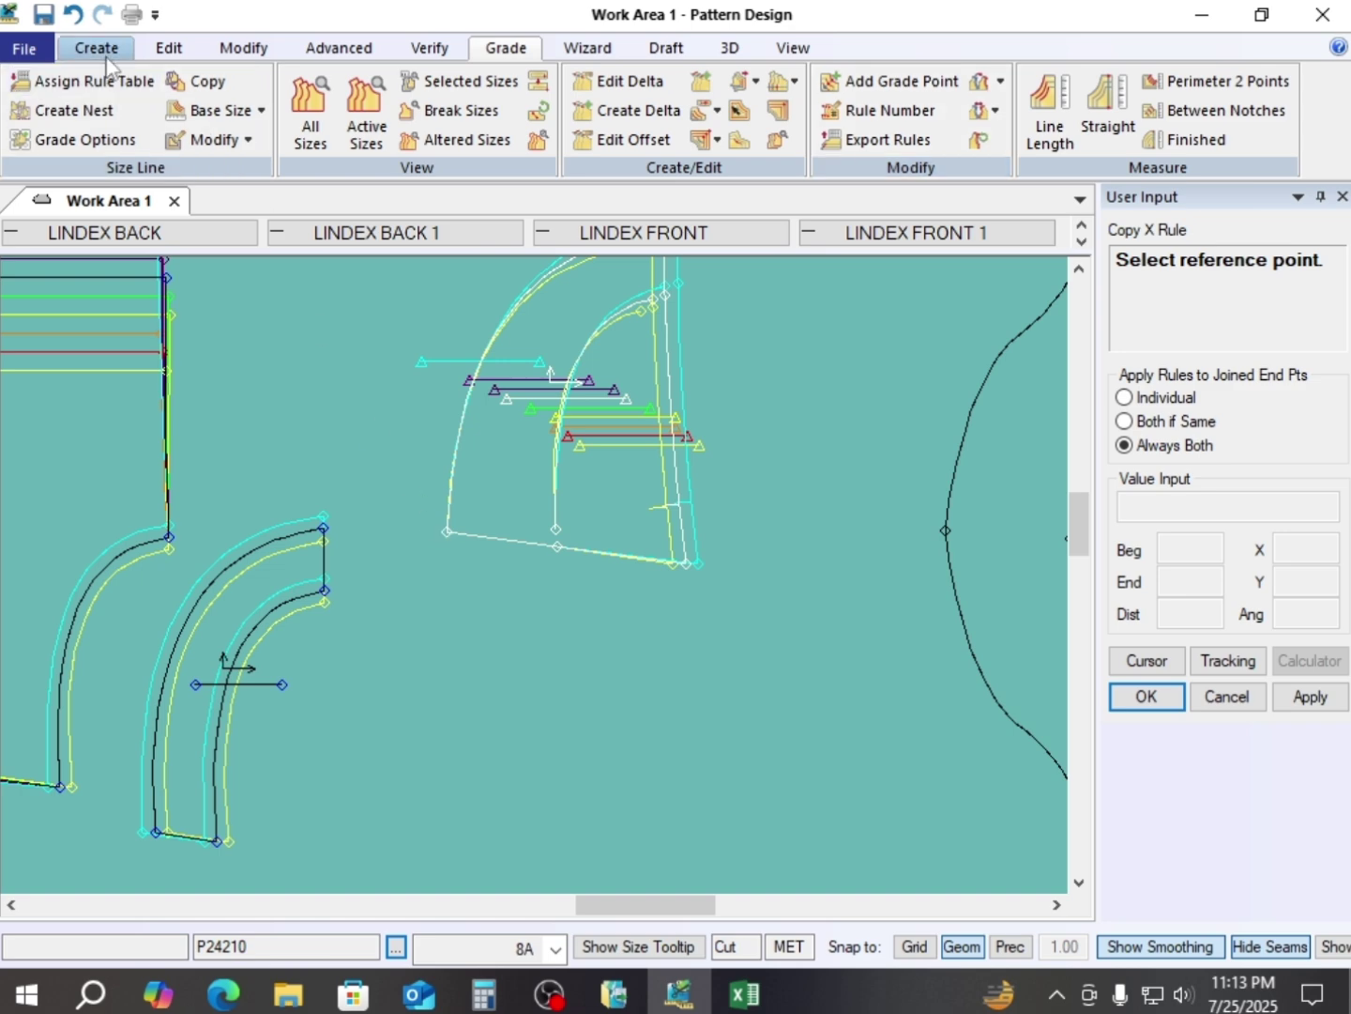
click(75, 15)
key(ctrl+y)
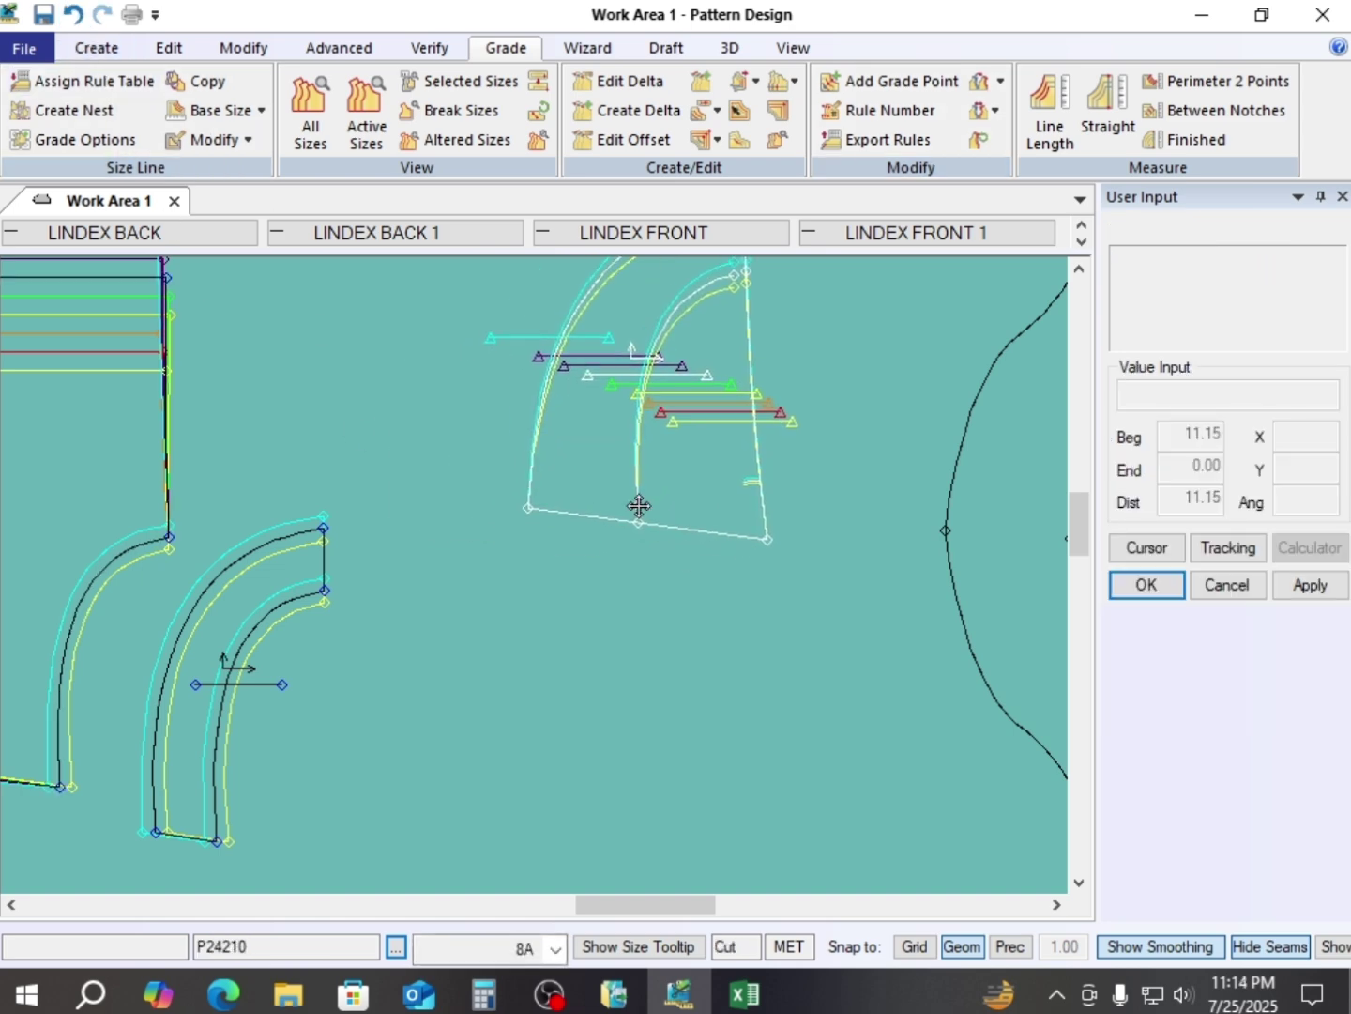
- Space out P2422, strip P242213 and P24210 so their curved edges sit apart for comparison
drag(71, 555, 93, 491)
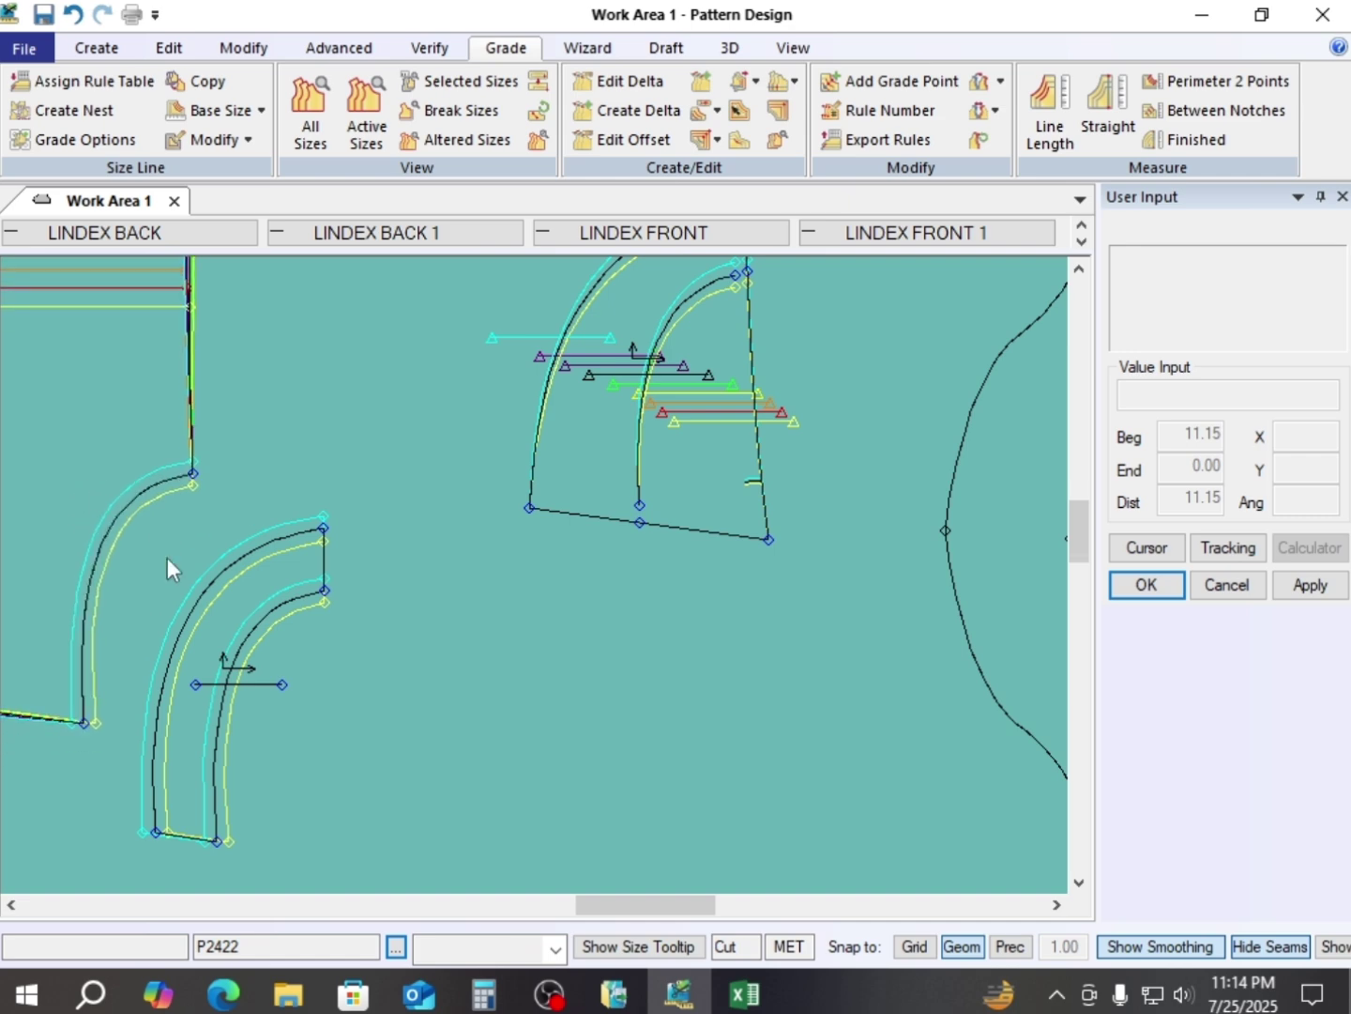
drag(231, 674, 367, 546)
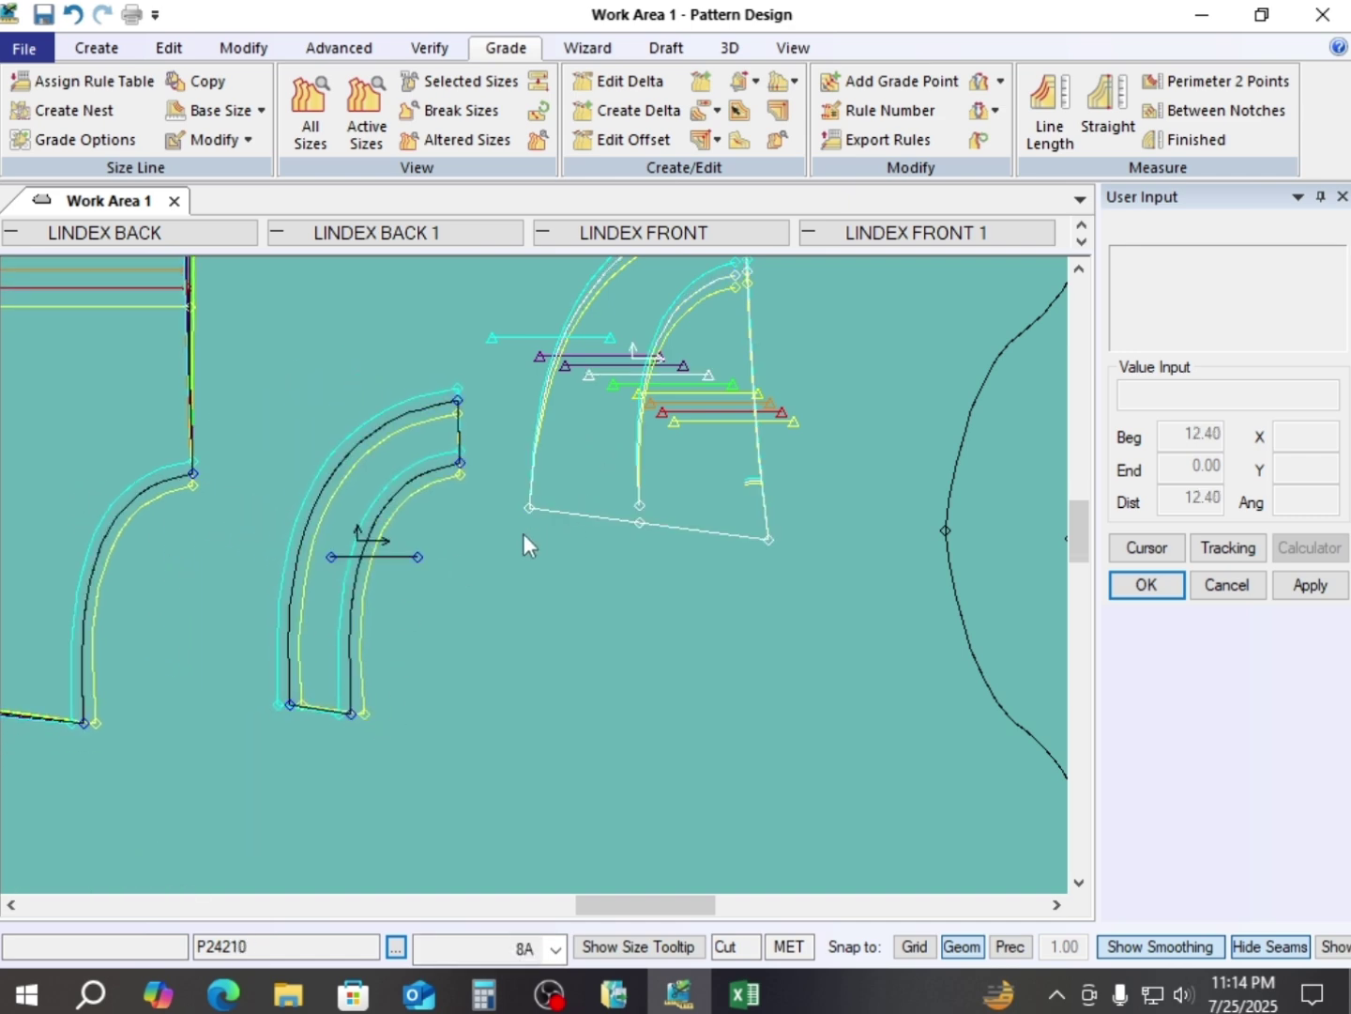
drag(639, 511, 659, 553)
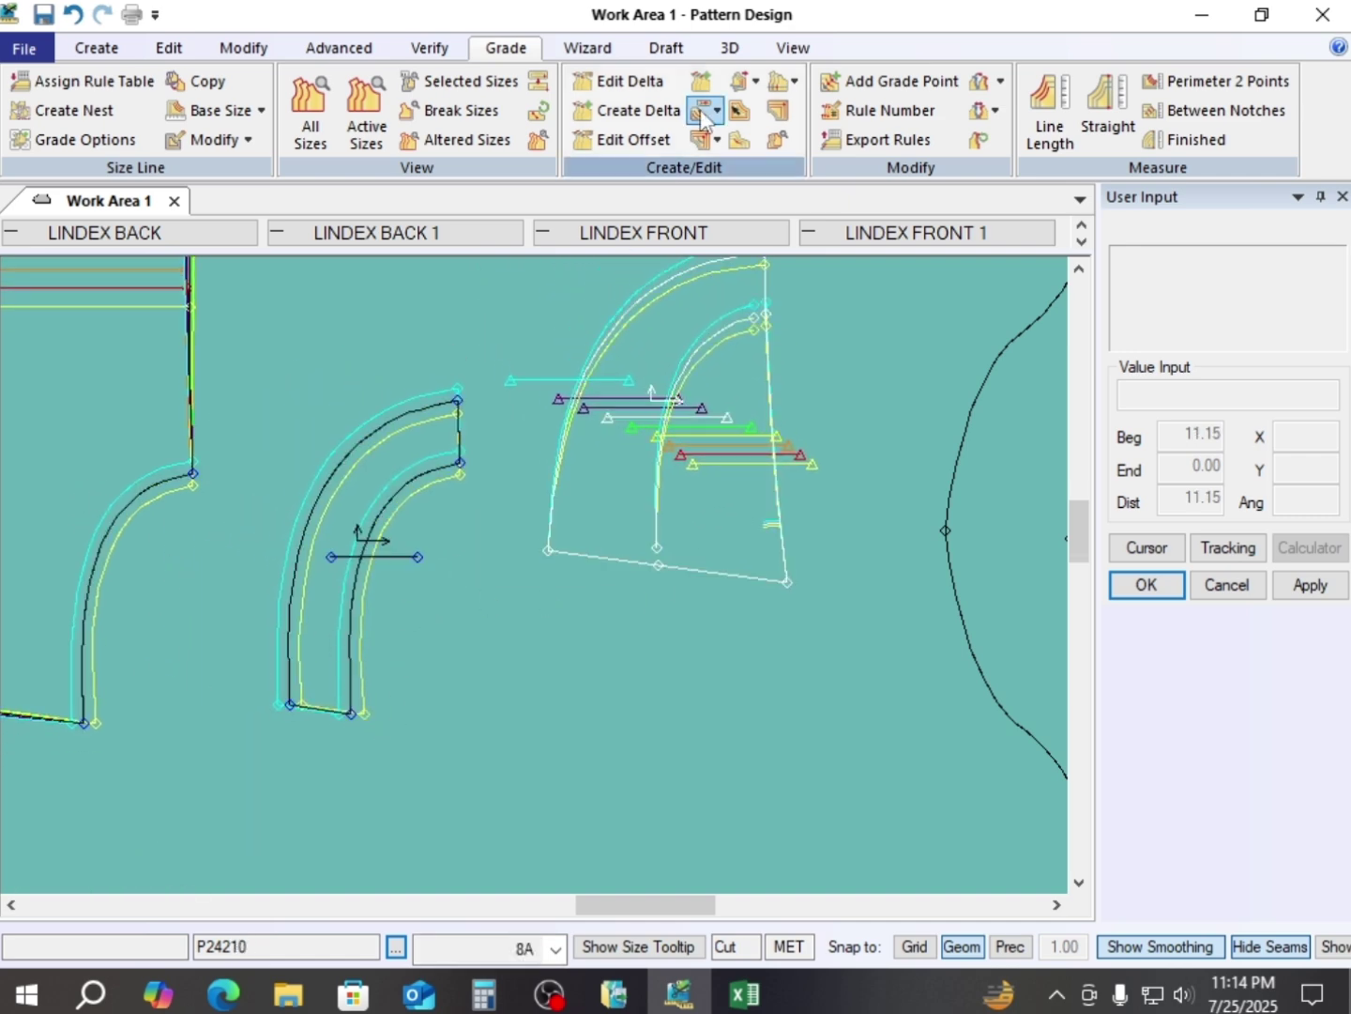
- Try copying the X rule from P2422's lower curve end to only P24210's lower outer corner, and undo it
click(1001, 82)
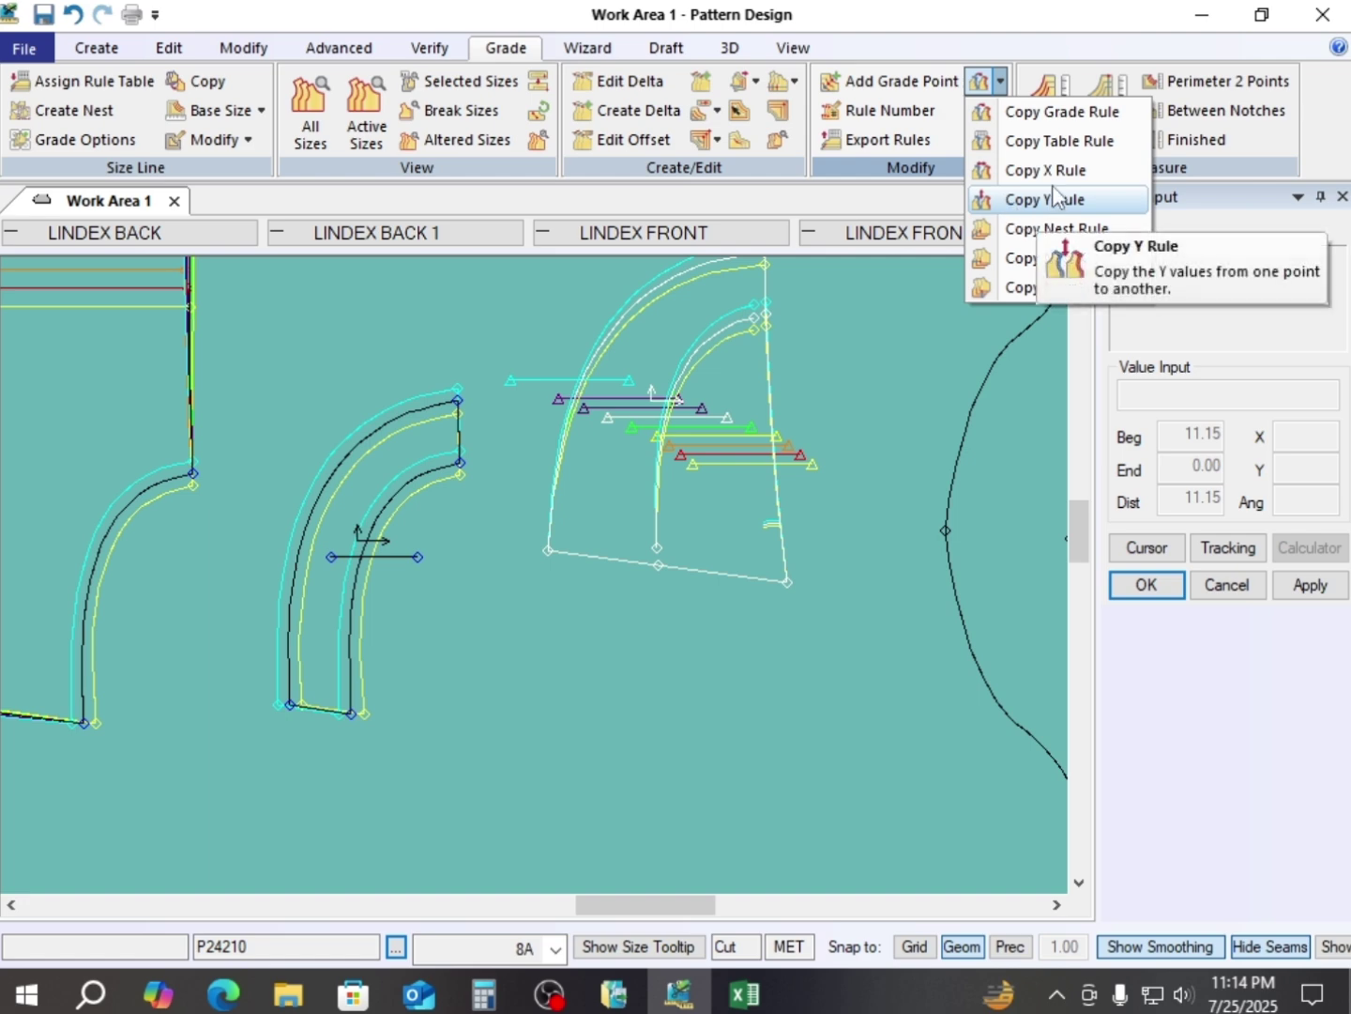
click(1043, 171)
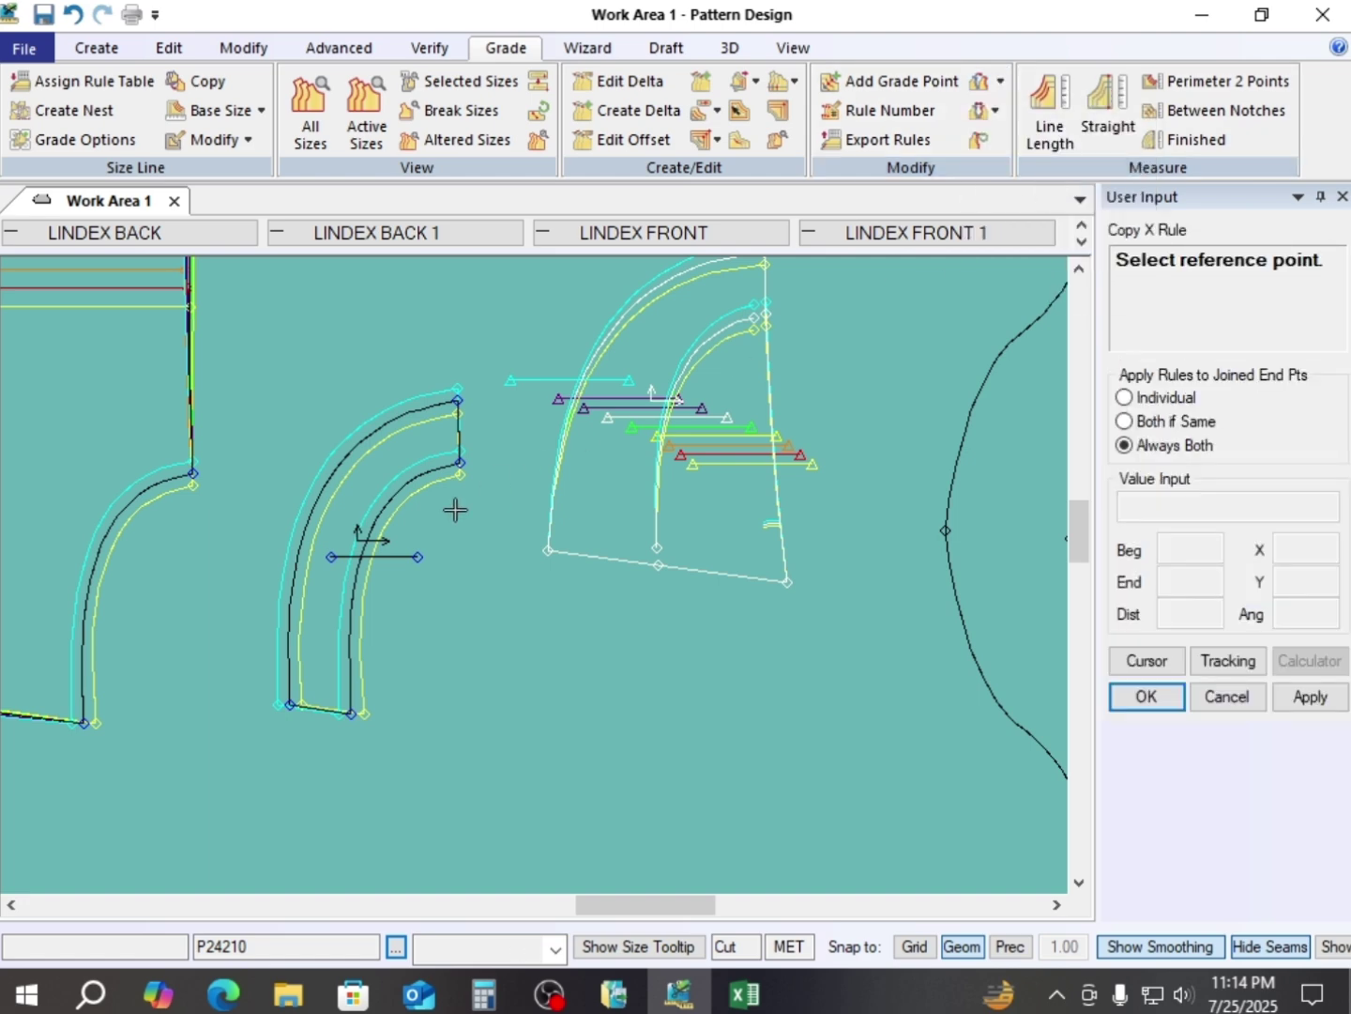
click(85, 722)
click(549, 551)
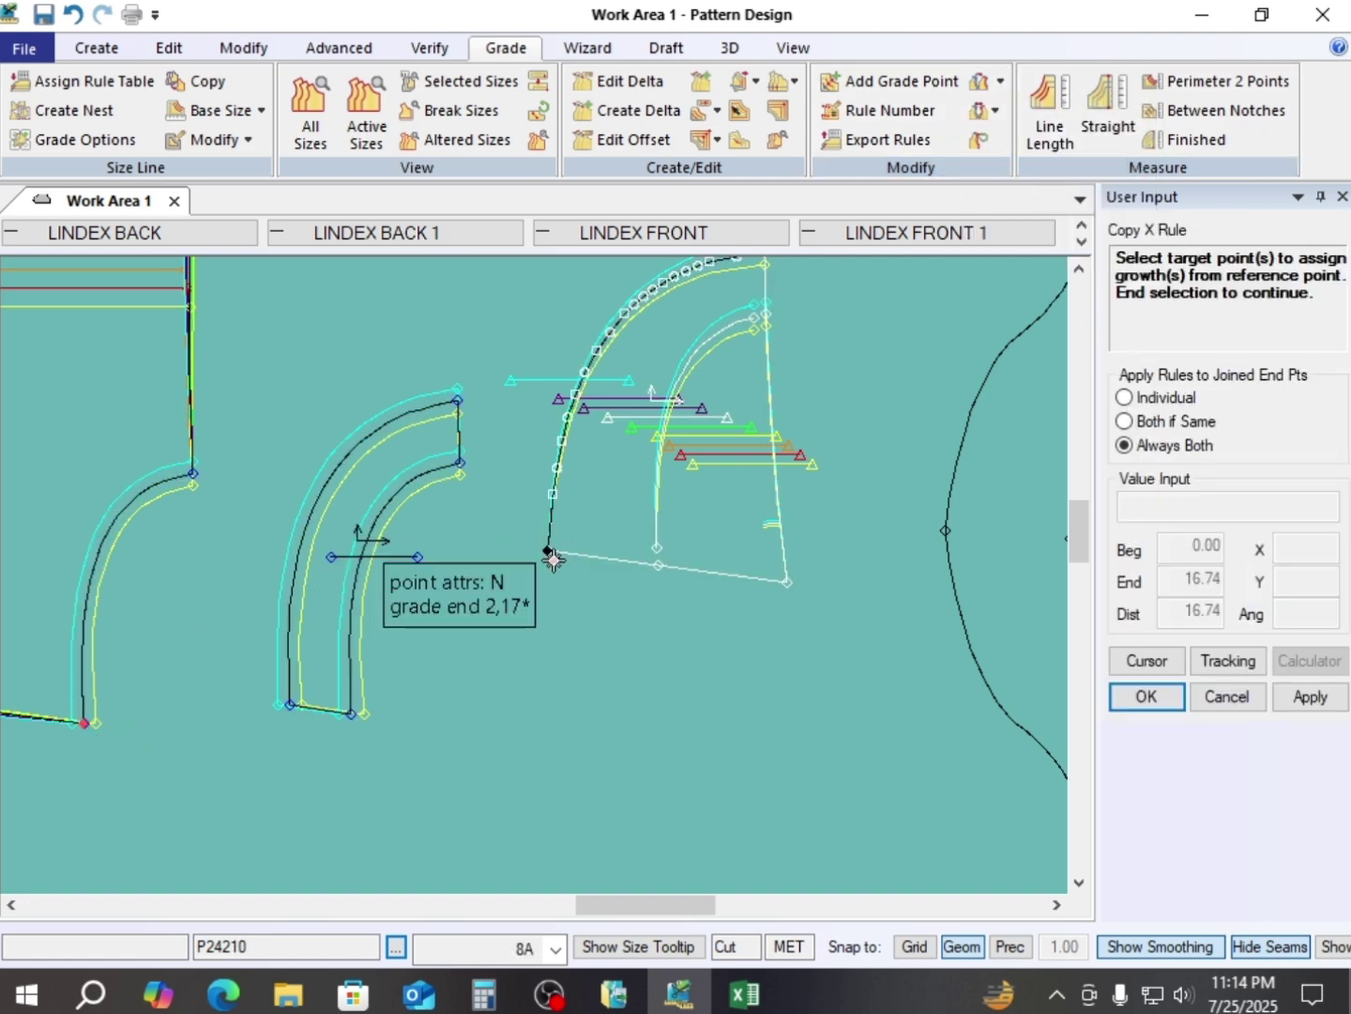
right_click(493, 326)
click(492, 326)
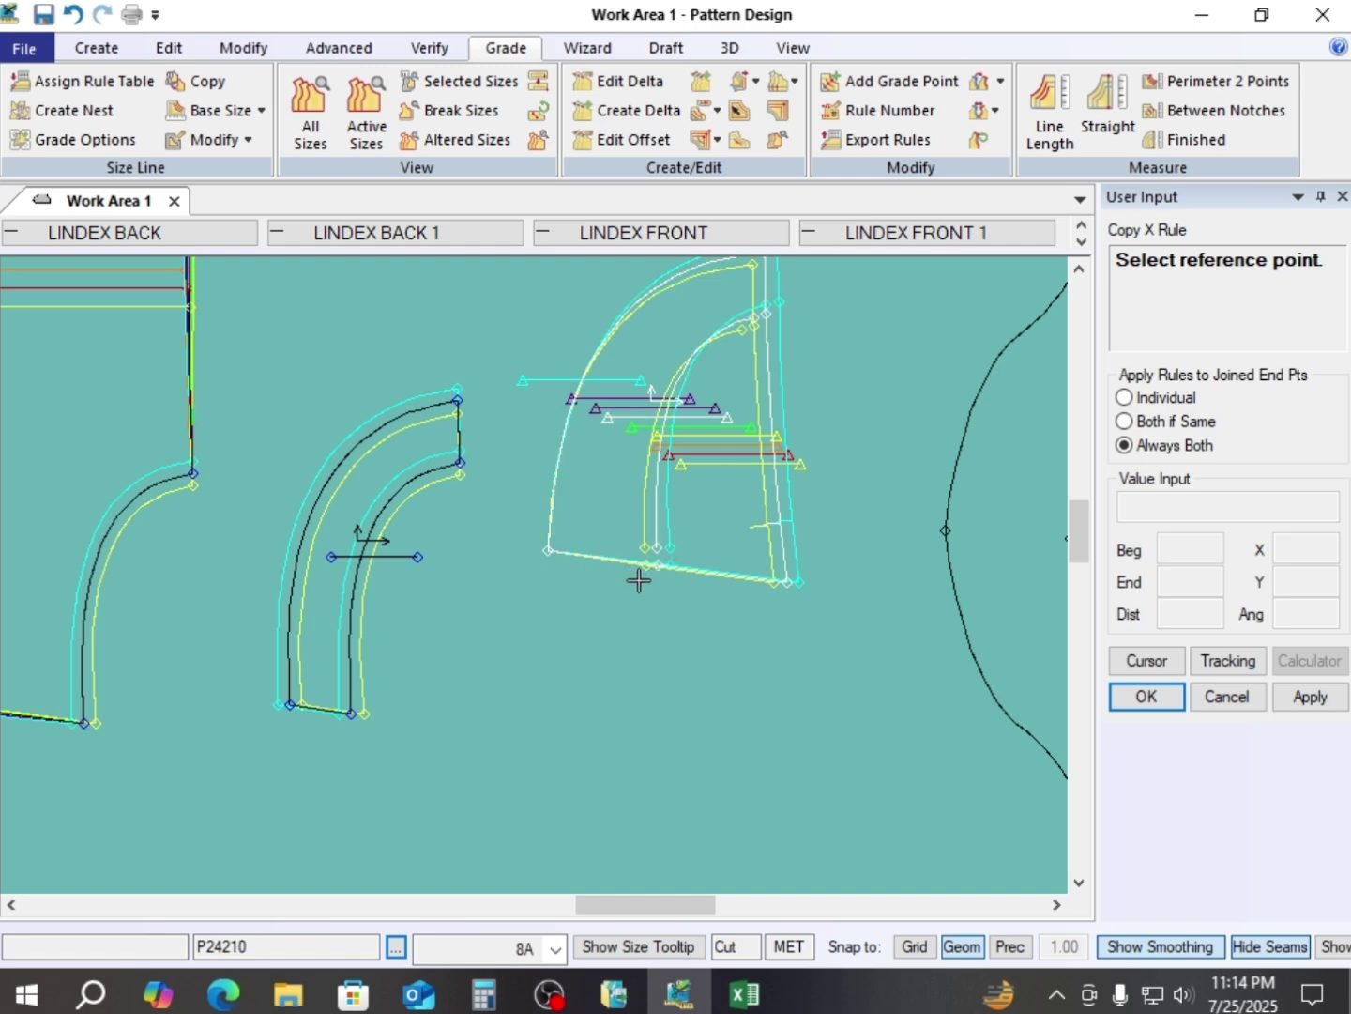
scroll(620, 554, down, 1)
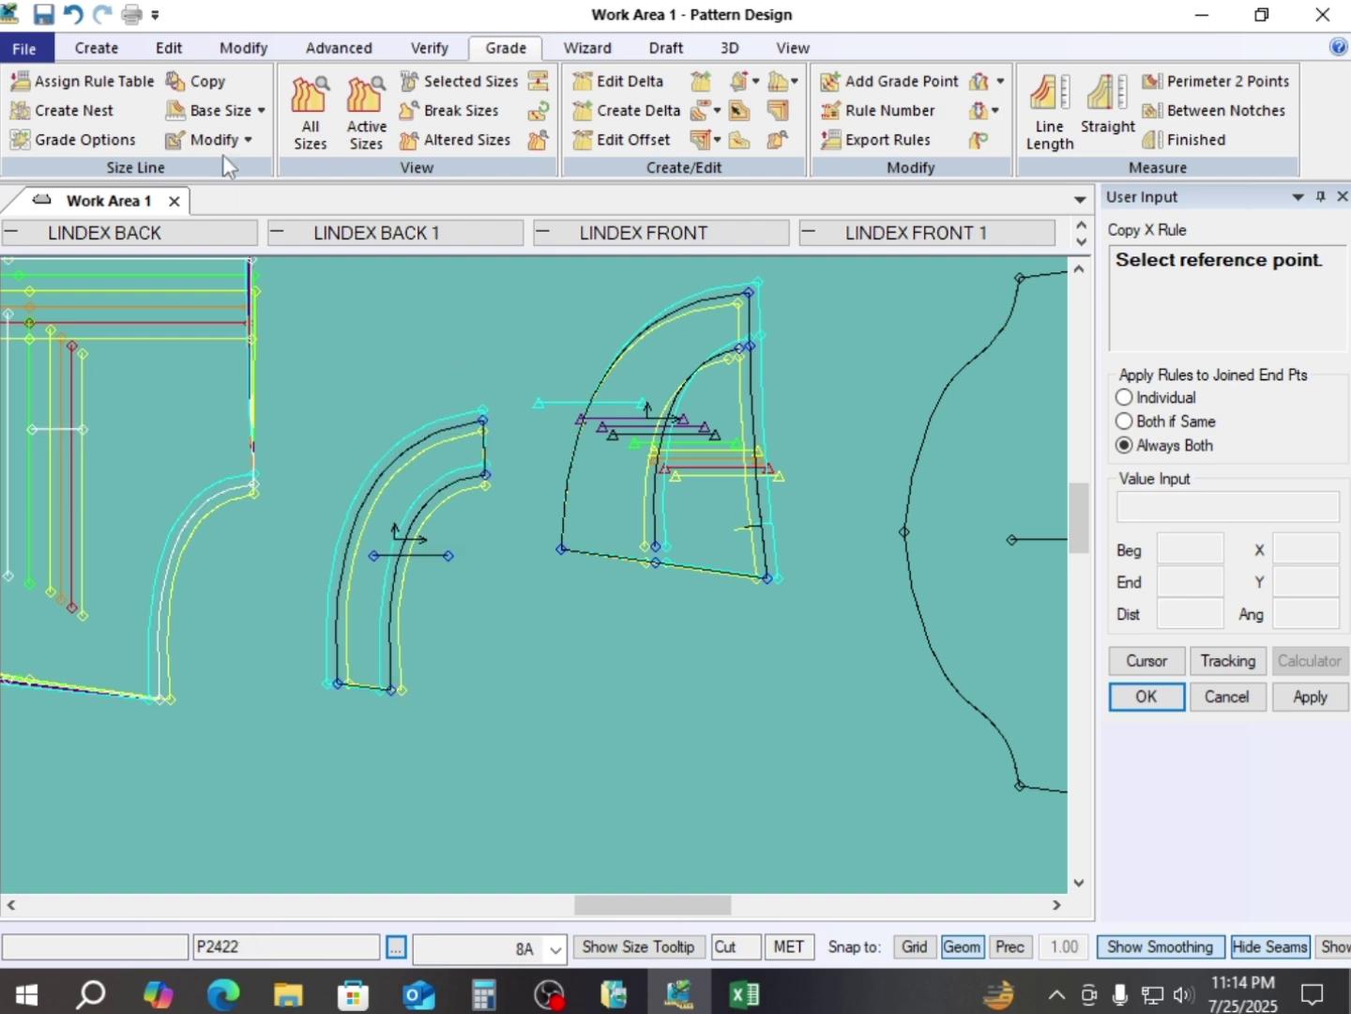
click(73, 13)
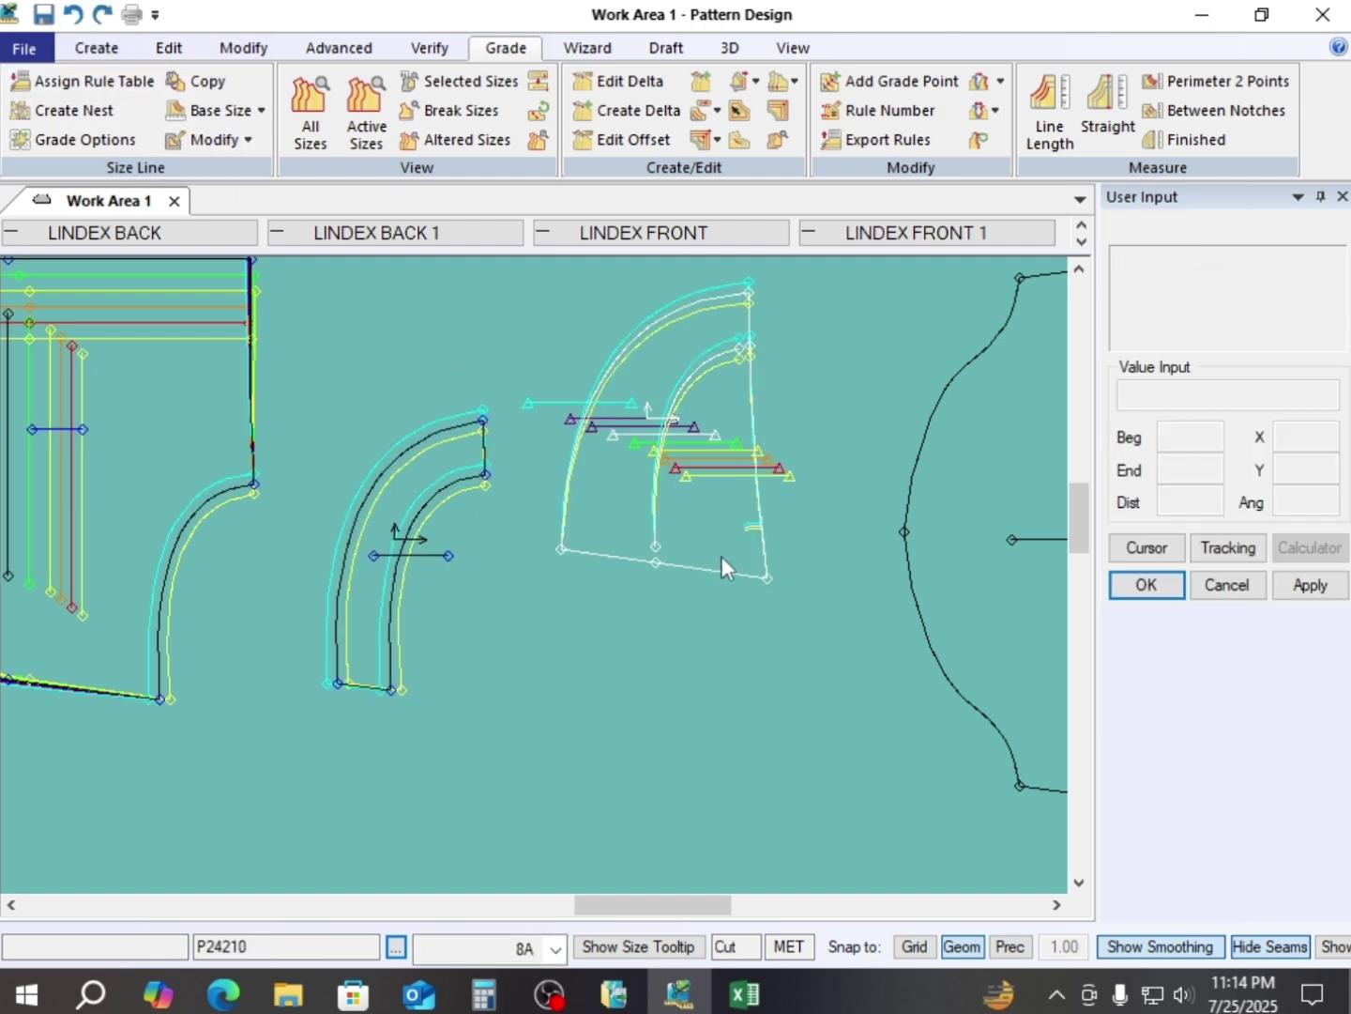
- Move P24210 down into the clear space beside strip P242213
scroll(740, 568, up, 3)
scroll(460, 611, down, 2)
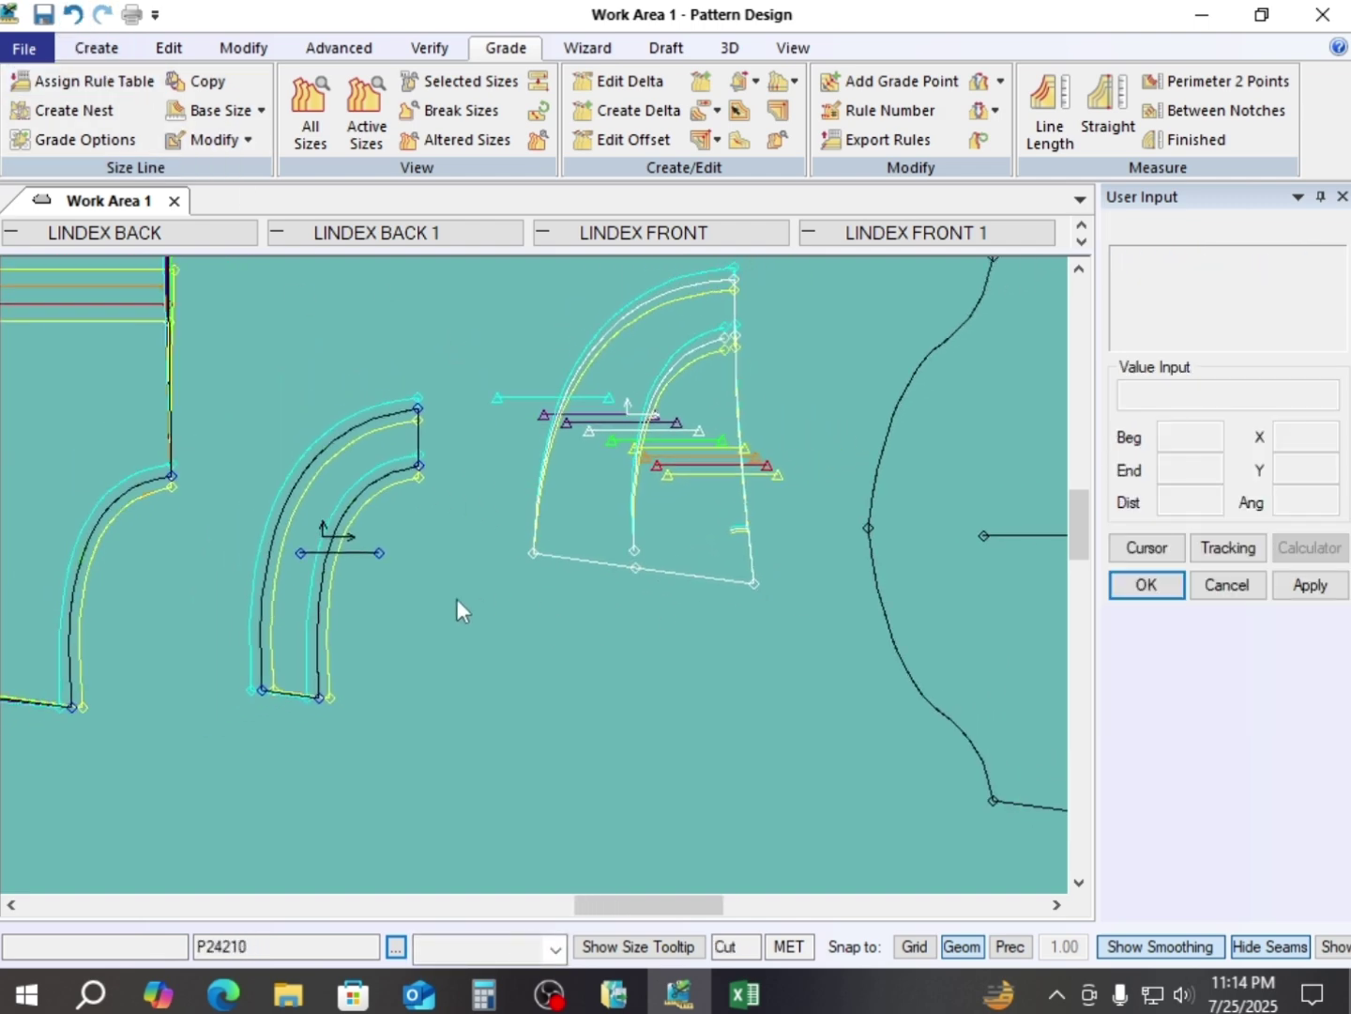
click(624, 516)
scroll(615, 525, down, 1)
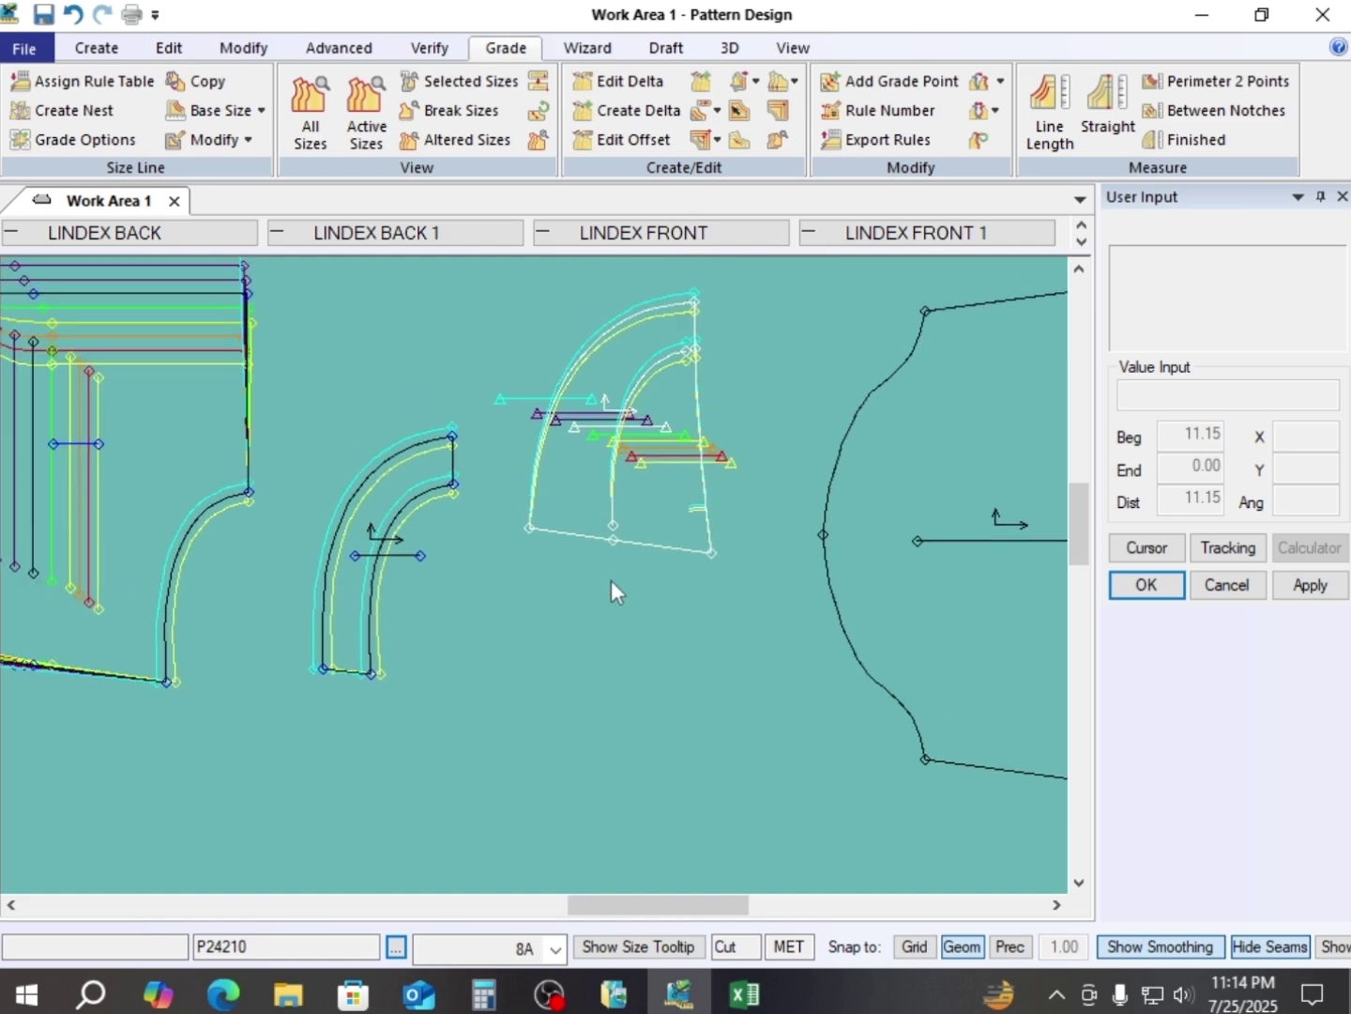
scroll(670, 507, up, 1)
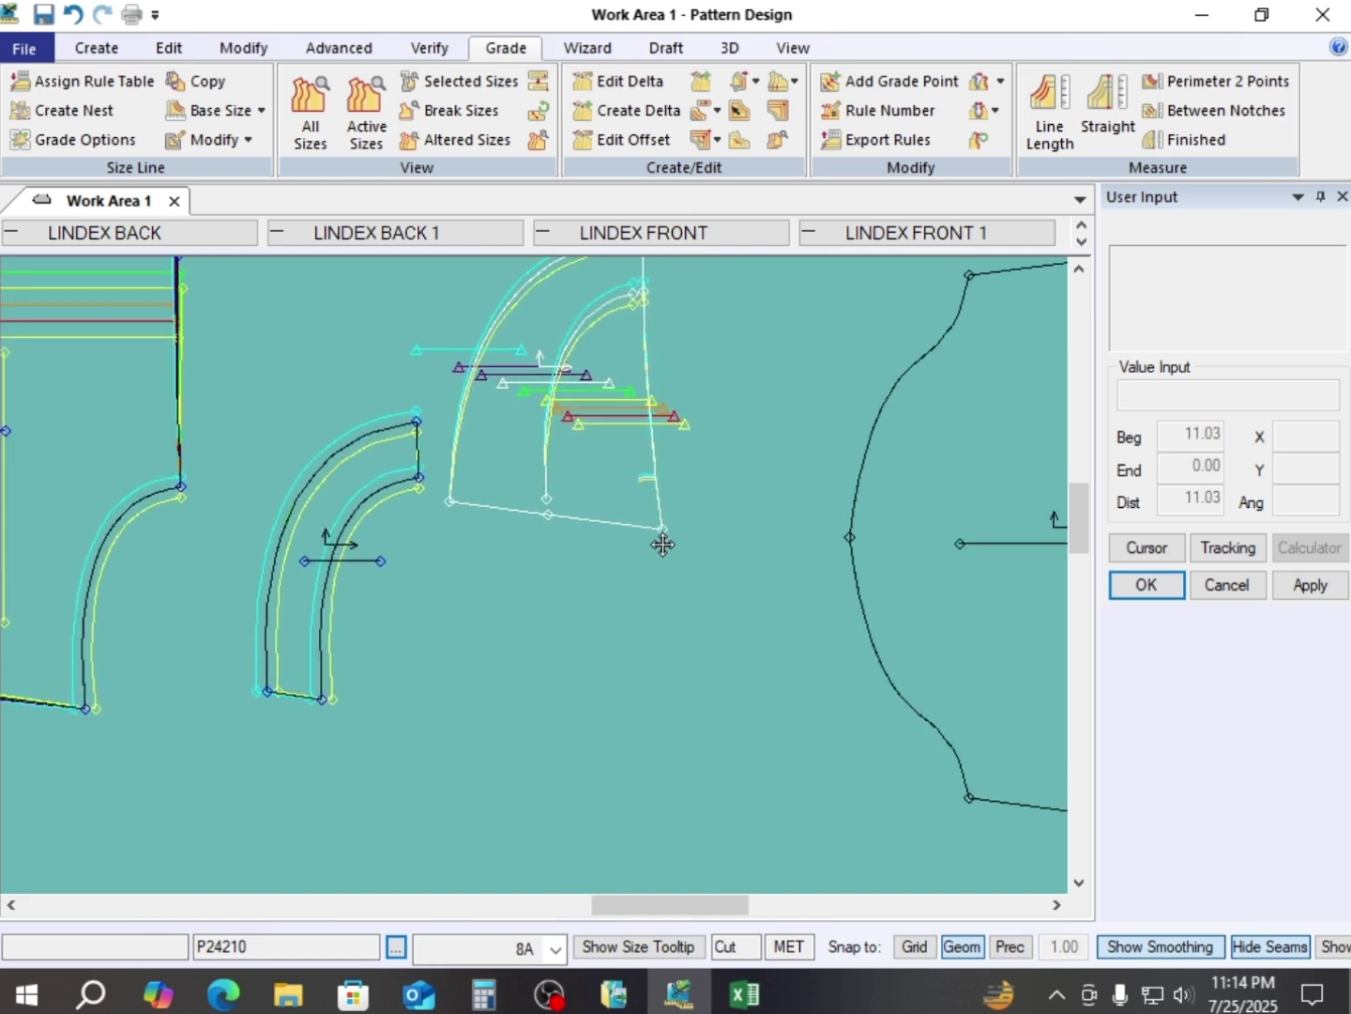
click(713, 657)
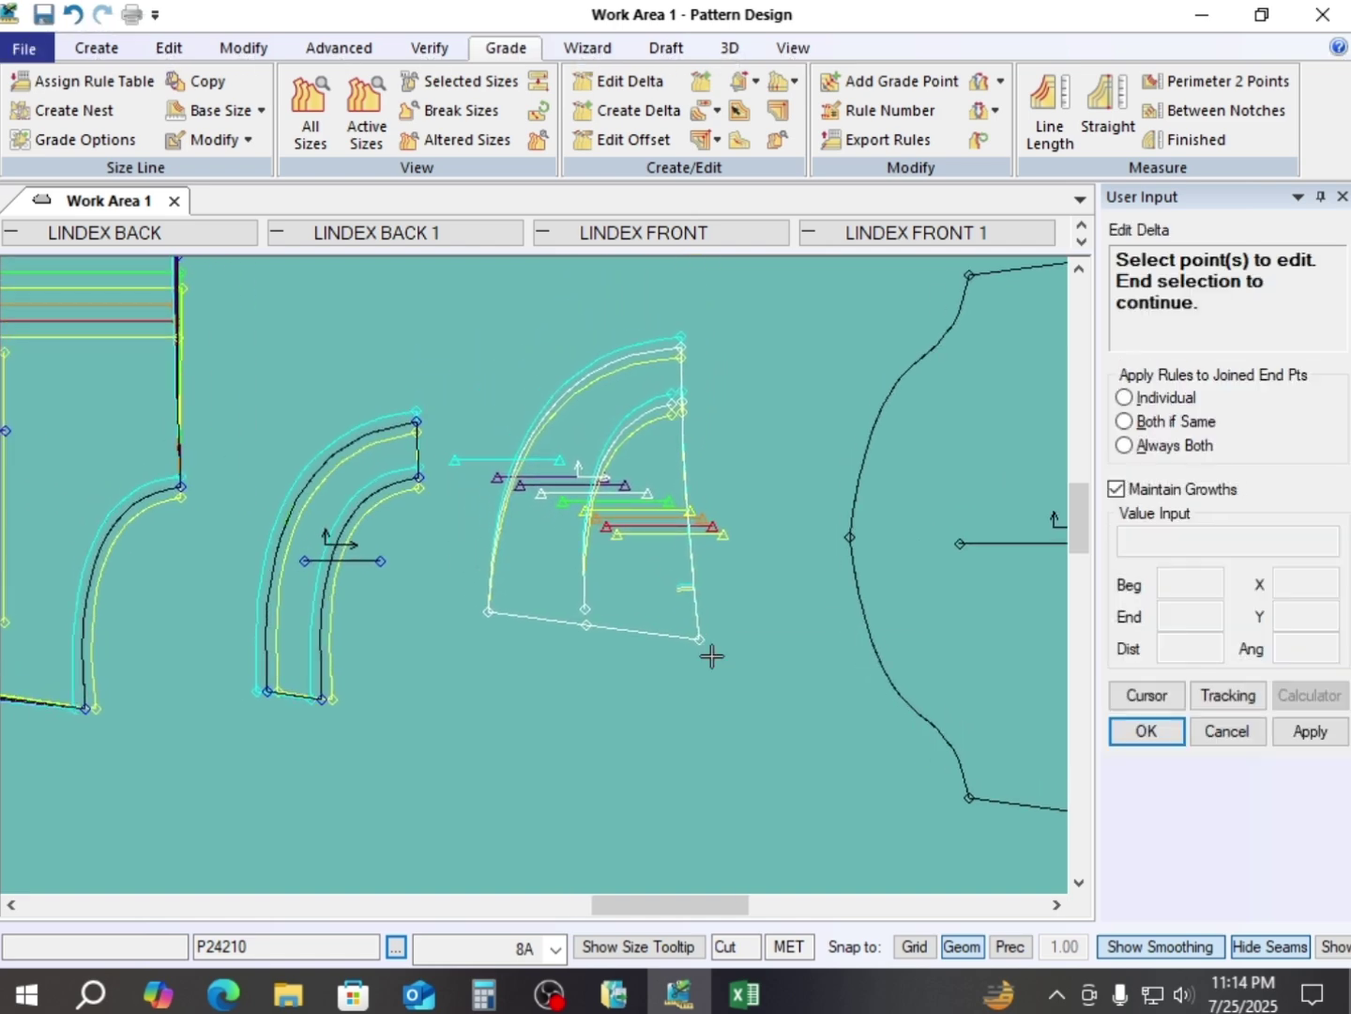
- Check the grade deltas at P24210's lower outer corner without editing them
click(485, 612)
right_click(480, 402)
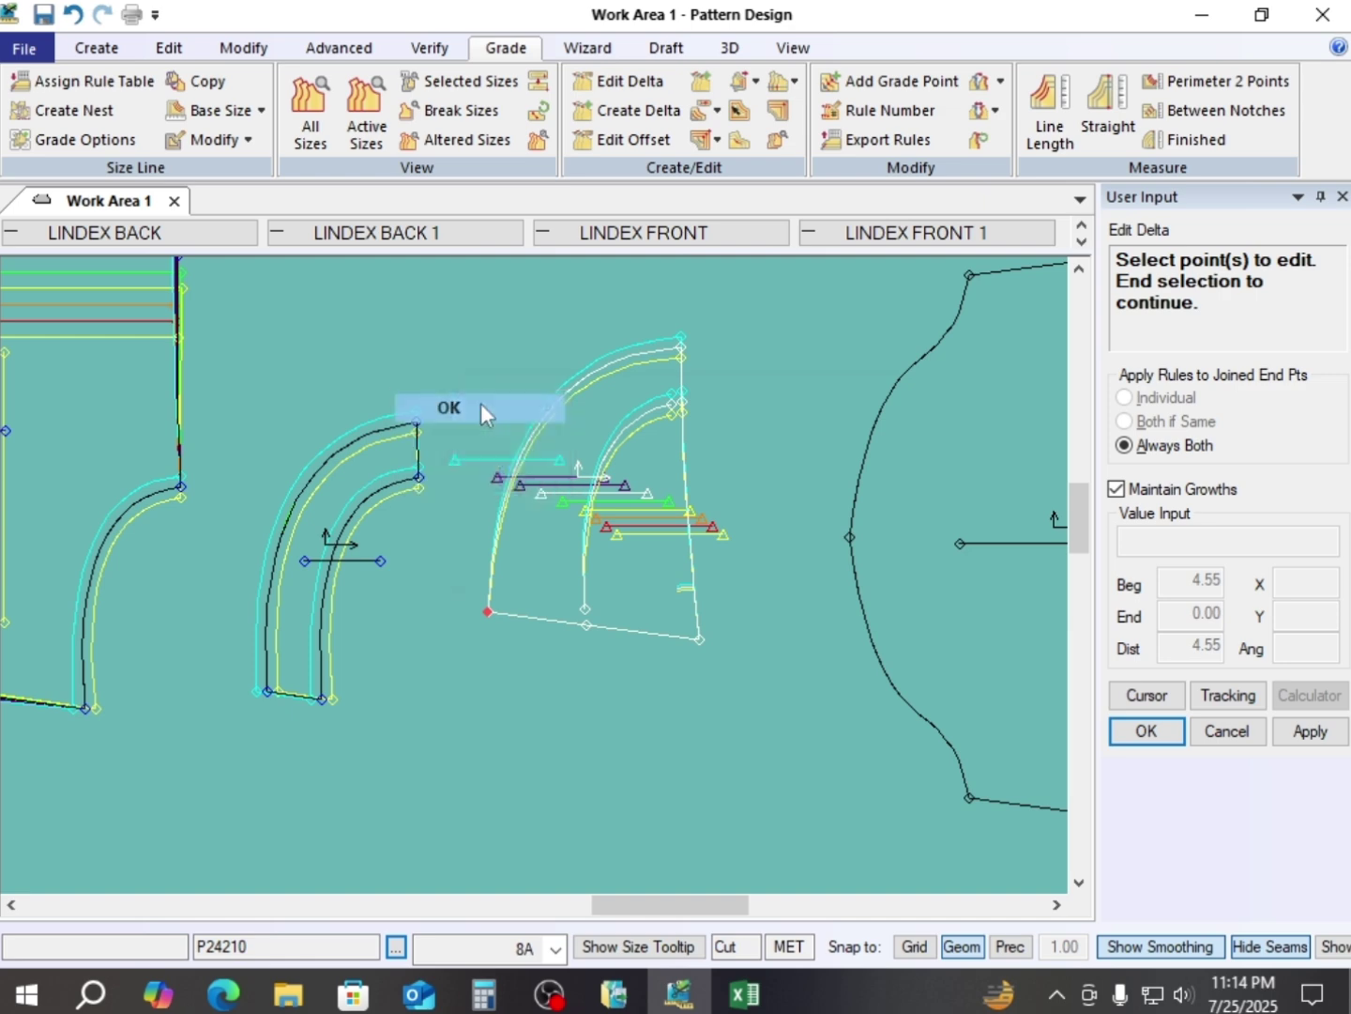
click(451, 408)
click(834, 552)
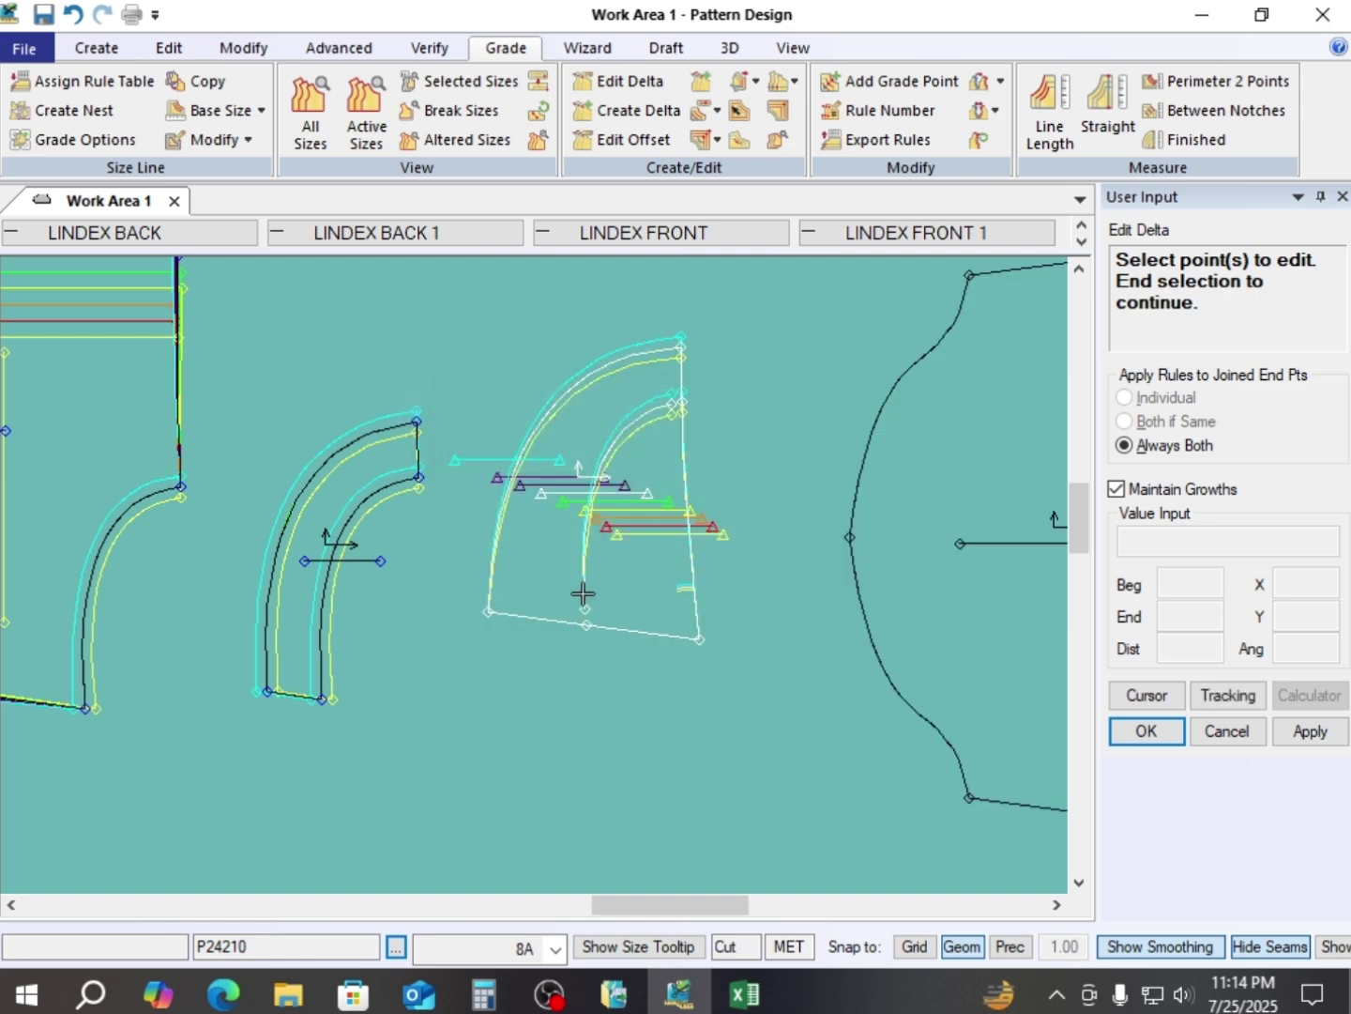
right_click(697, 358)
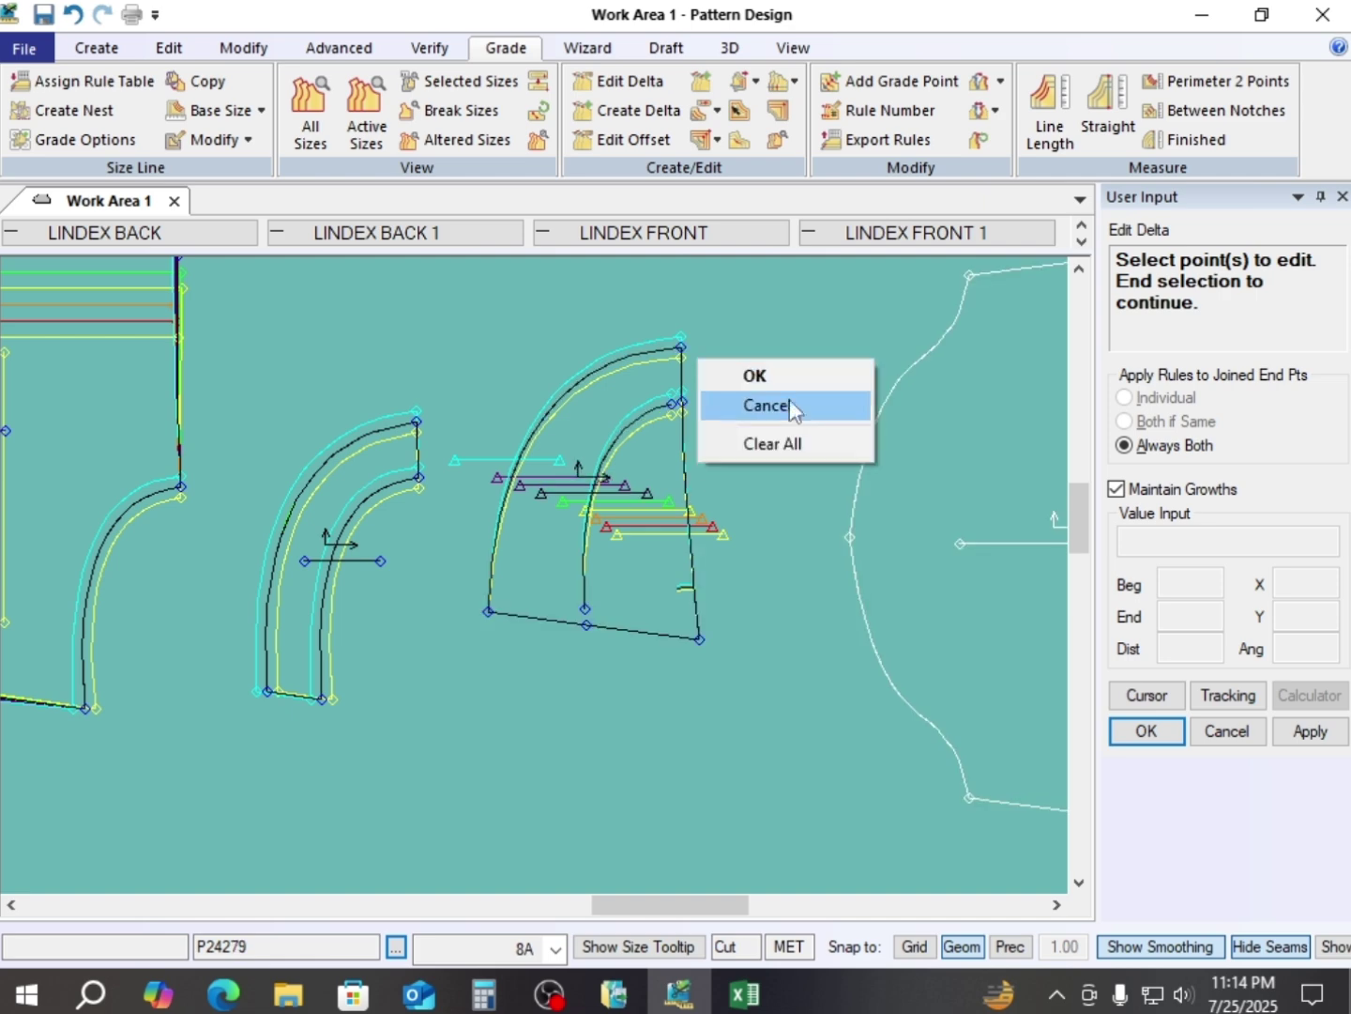
click(799, 424)
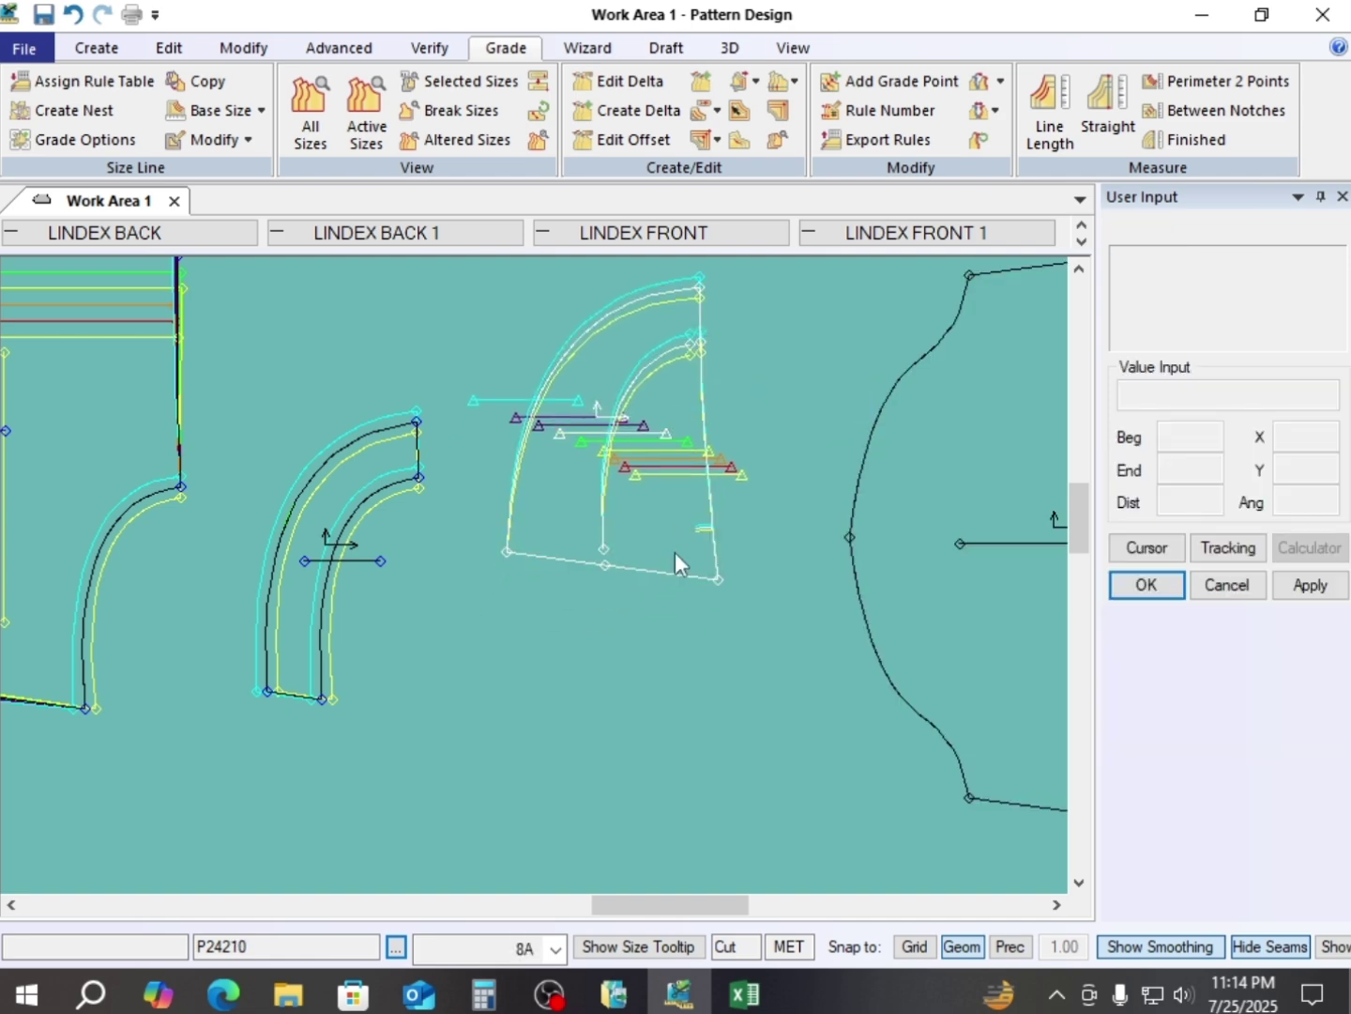
- Restack P24210's graded nest at the lower corner of its straight edge
scroll(691, 641, up, 1)
scroll(694, 545, up, 1)
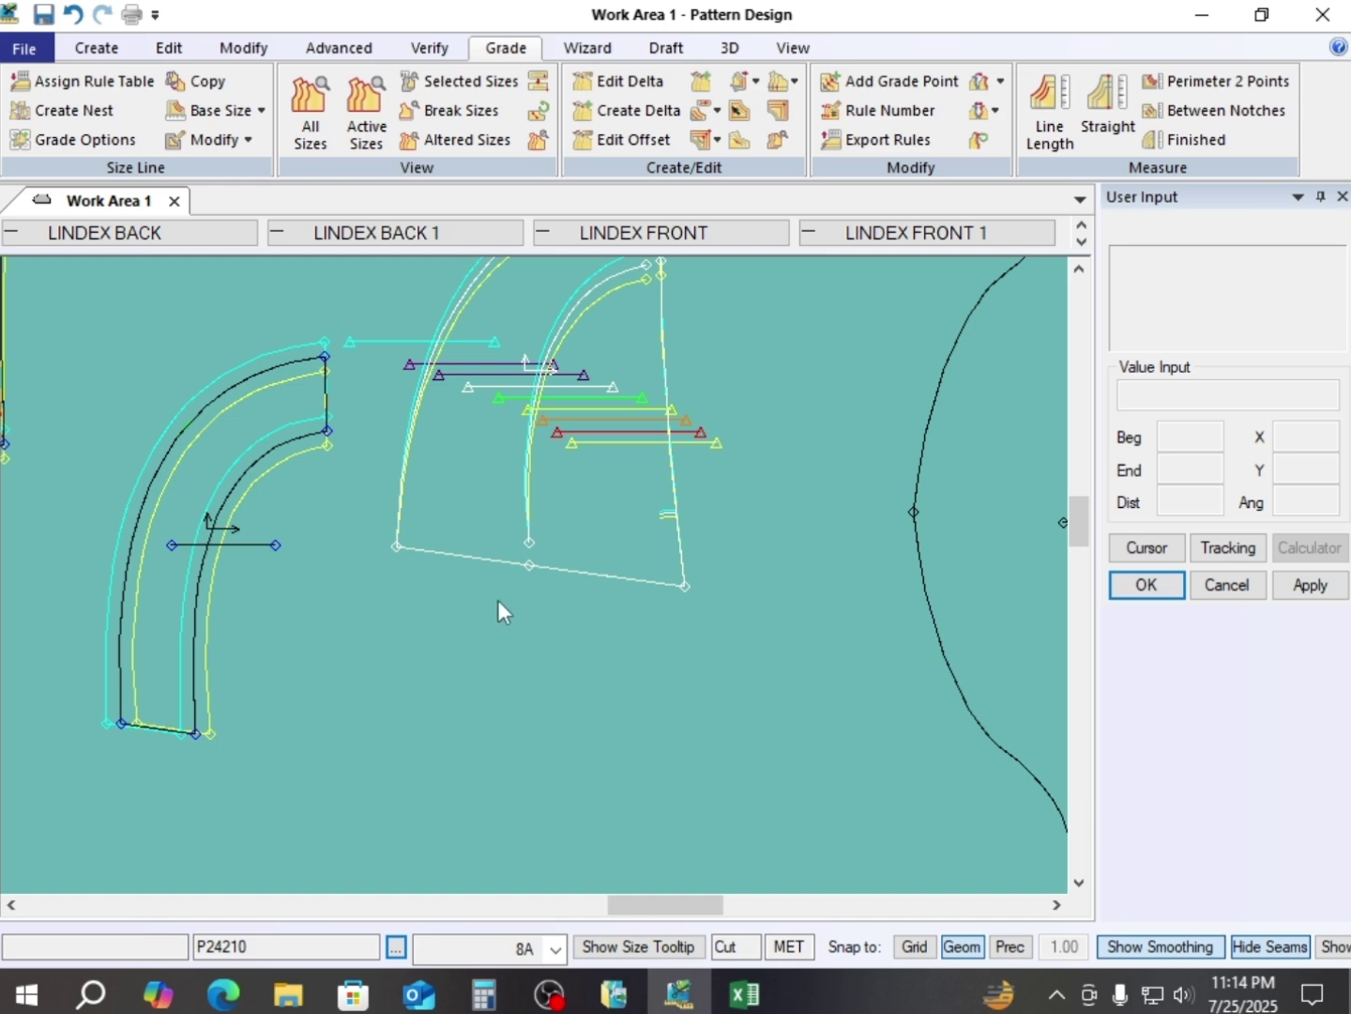
key(ctrl+r)
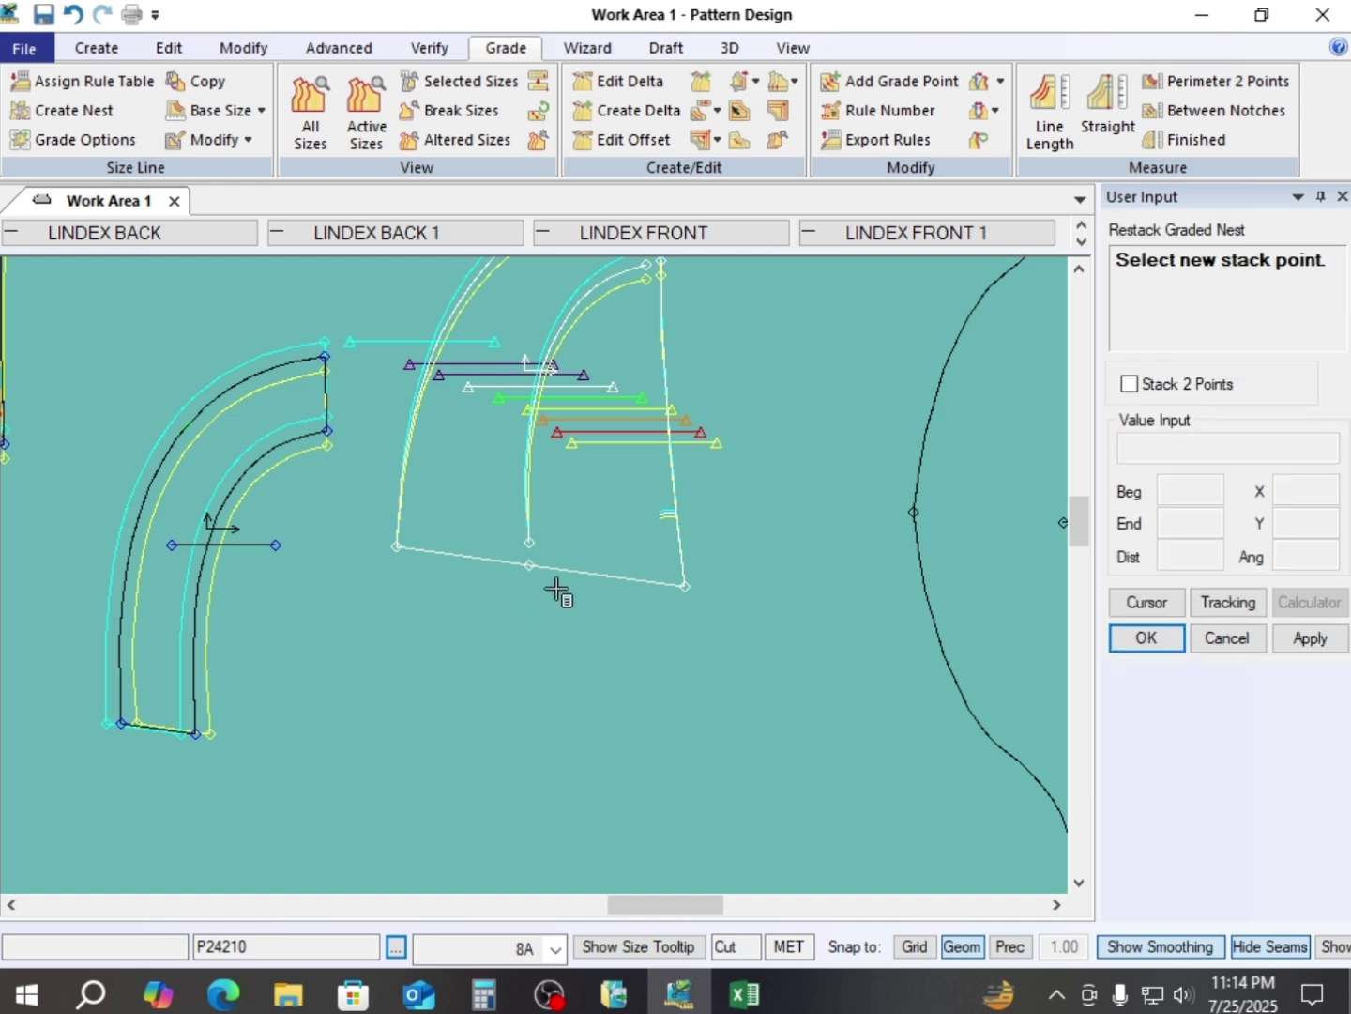
click(703, 585)
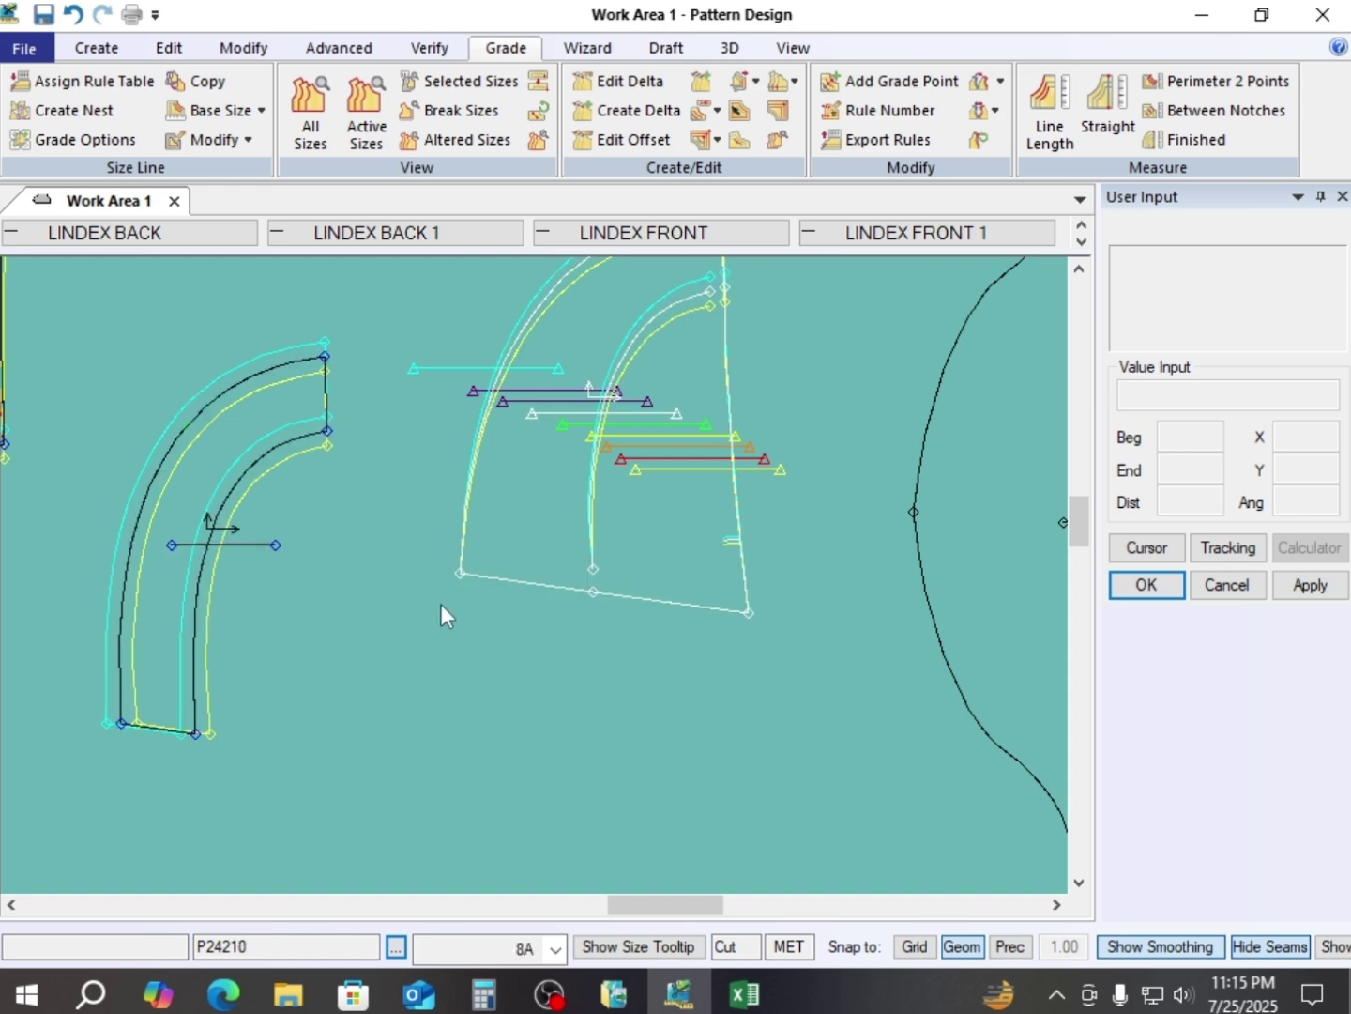
- Copy the X rule from P2422's lower curve end to P24210's lower outer curve corner
scroll(571, 579, down, 1)
scroll(570, 582, down, 1)
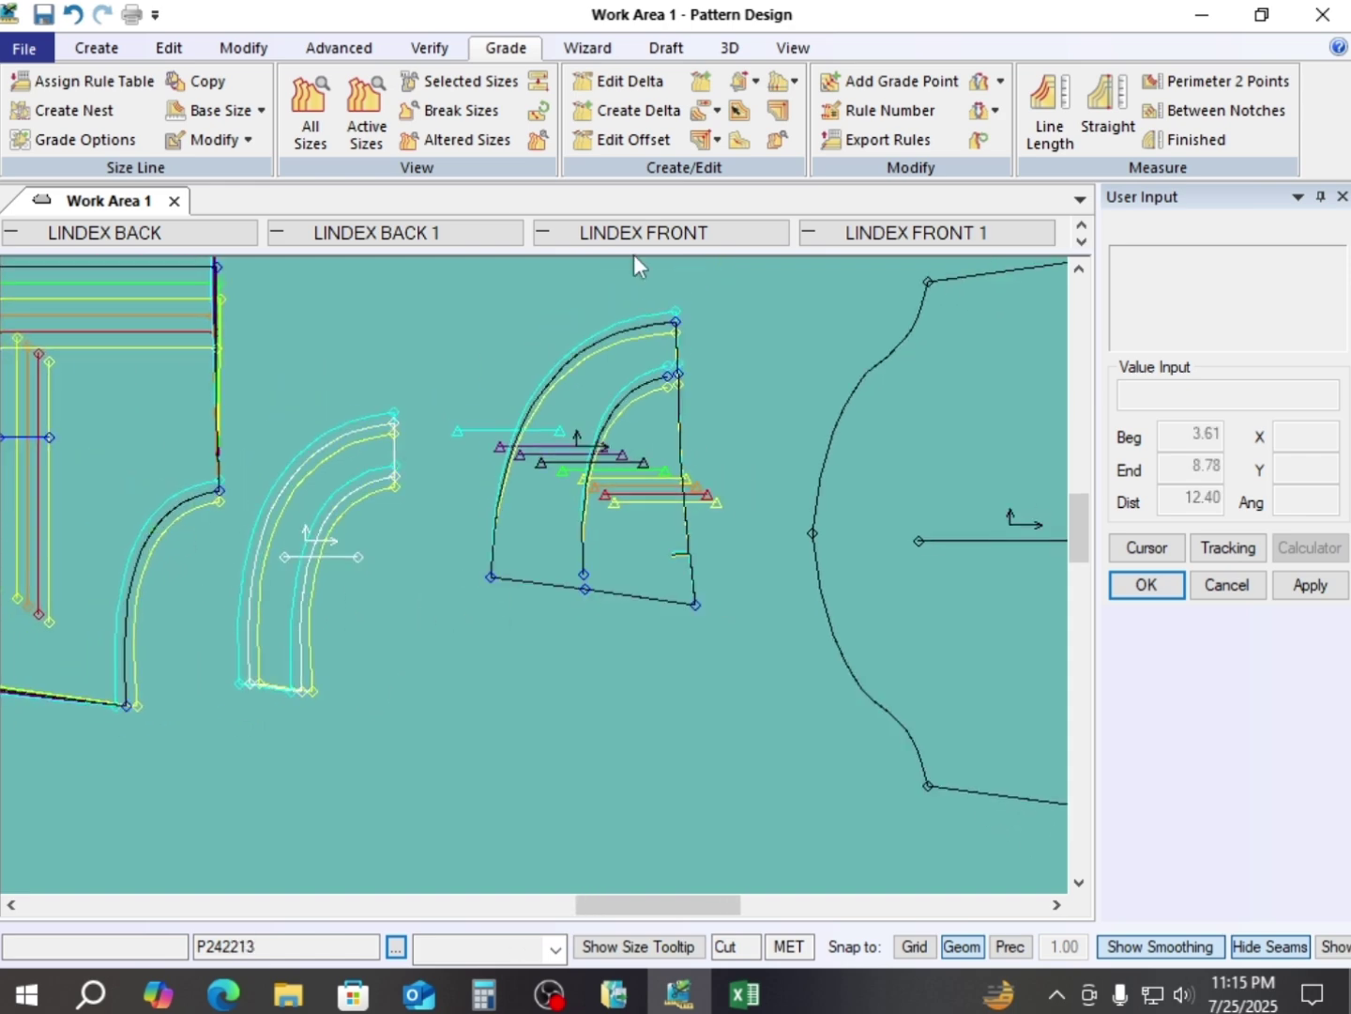
click(1001, 81)
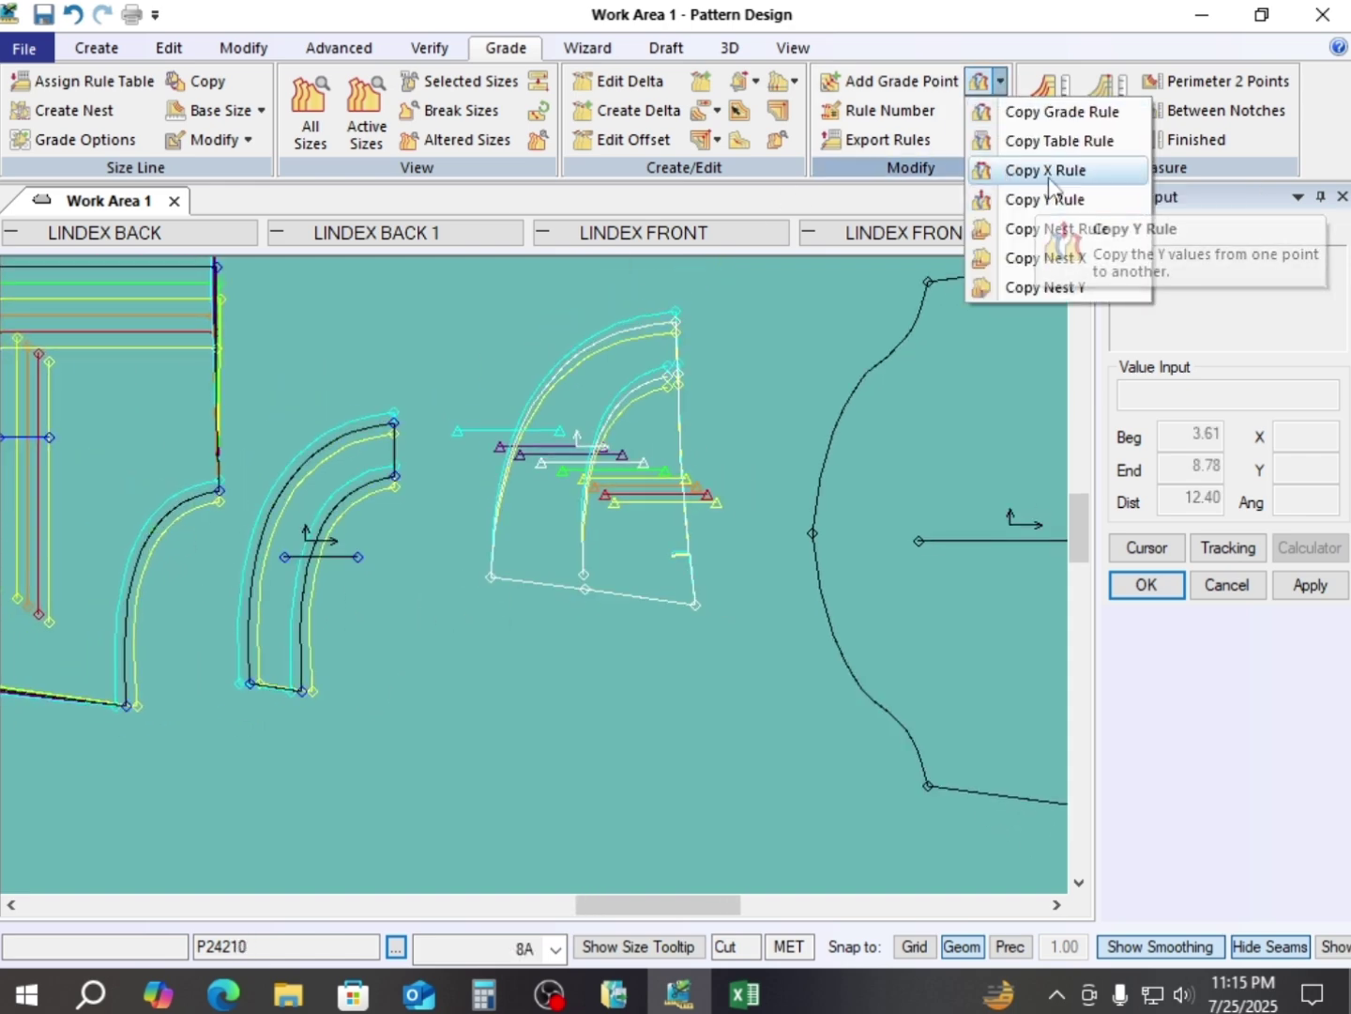
click(1032, 169)
click(126, 704)
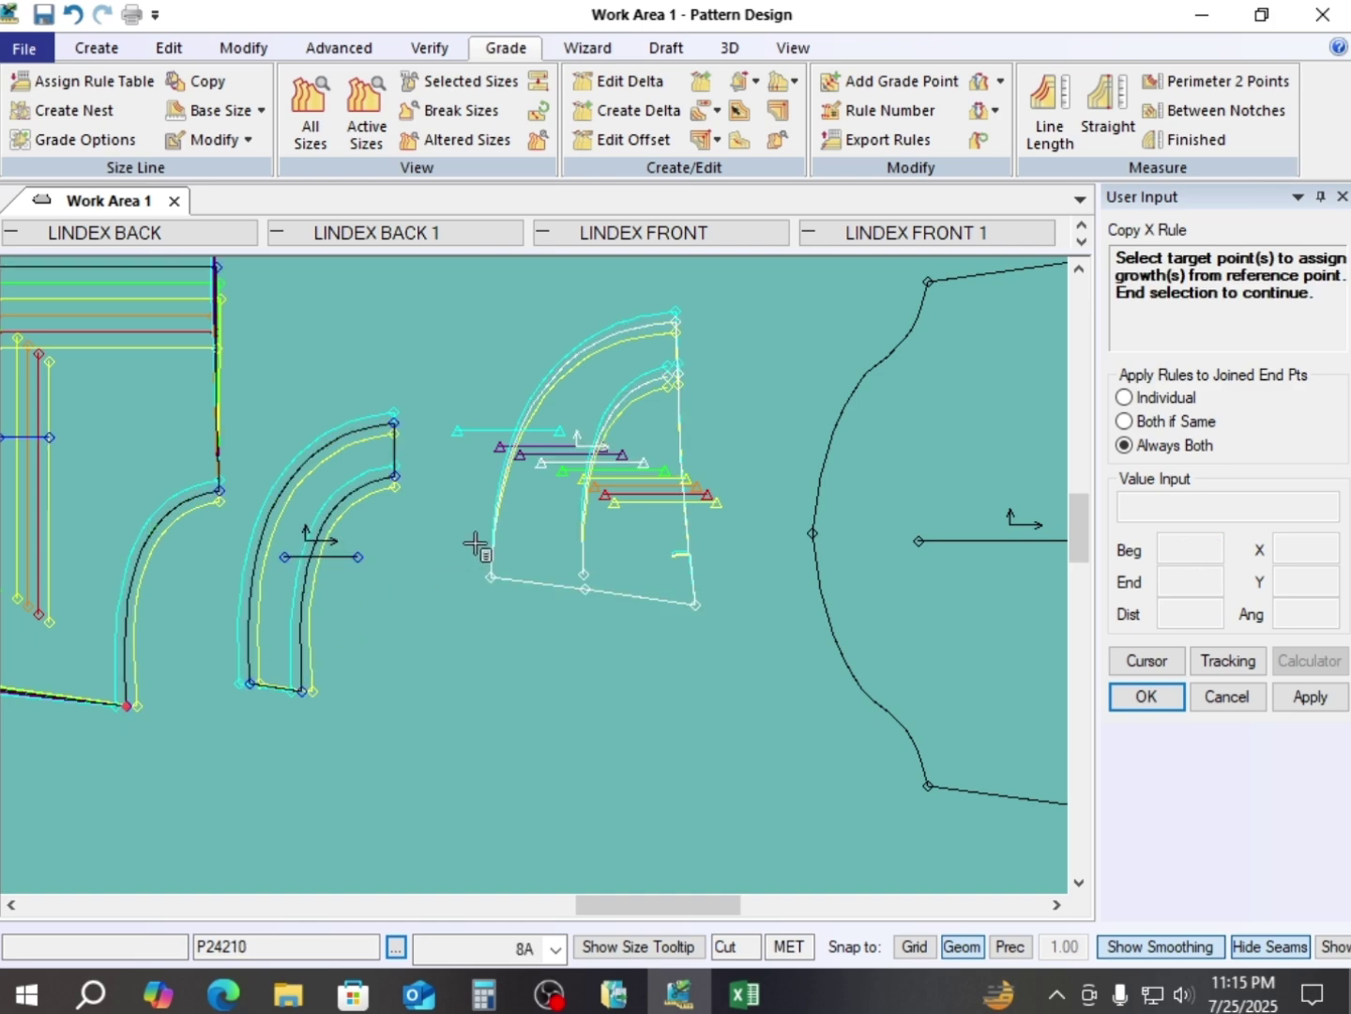
click(496, 577)
right_click(432, 376)
click(432, 375)
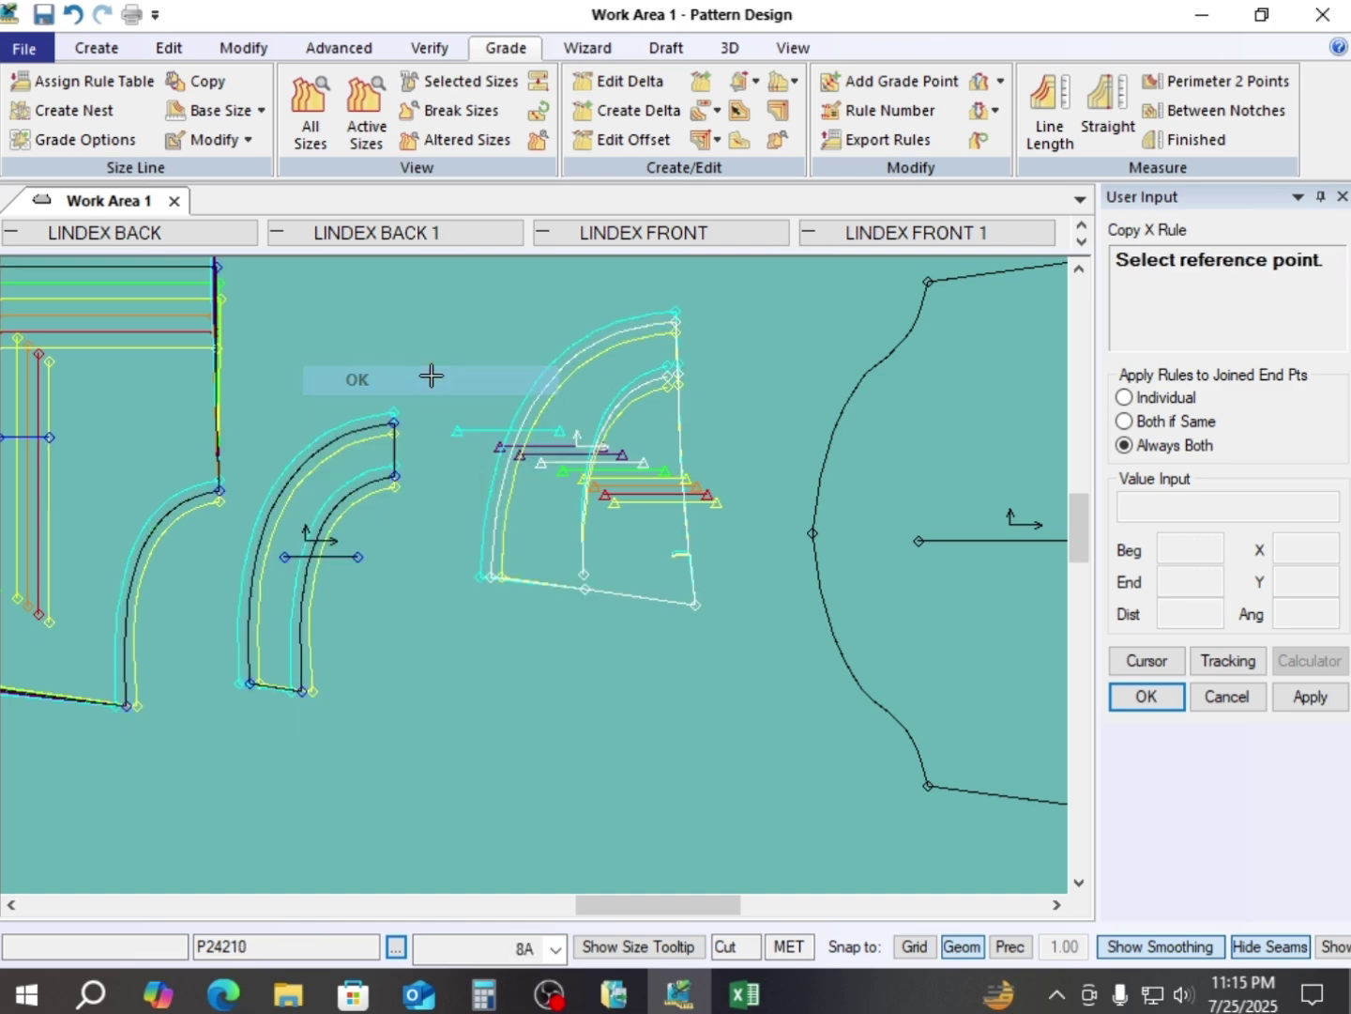
- Copy the X rule from P24210's lower outer corner to the inner curve's lower end and the hem point beneath it
scroll(469, 588, up, 3)
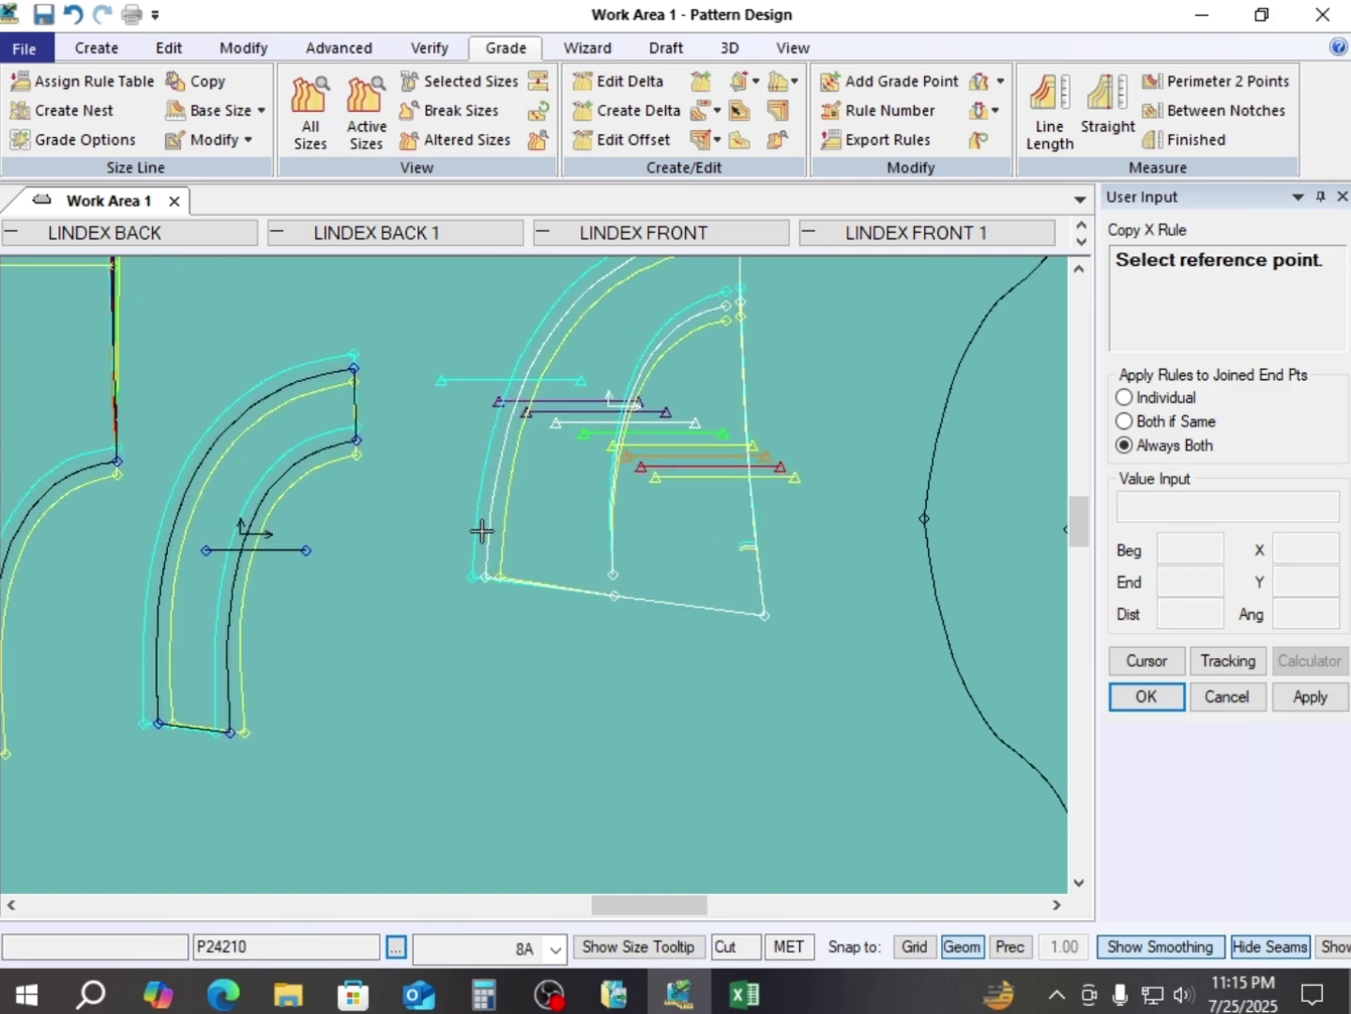
click(484, 577)
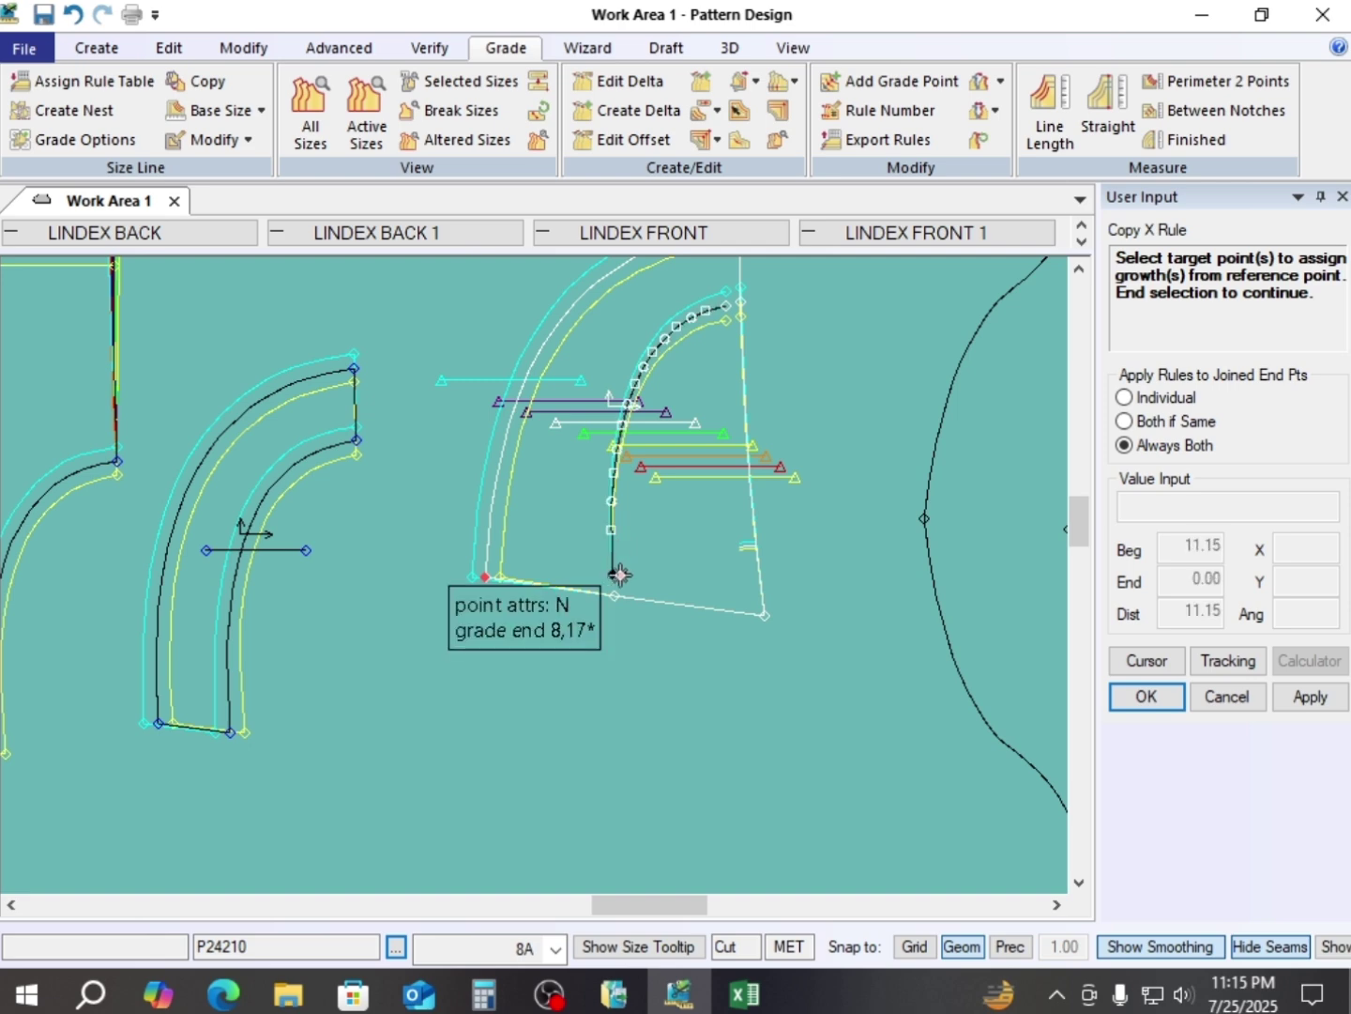
click(615, 573)
click(614, 596)
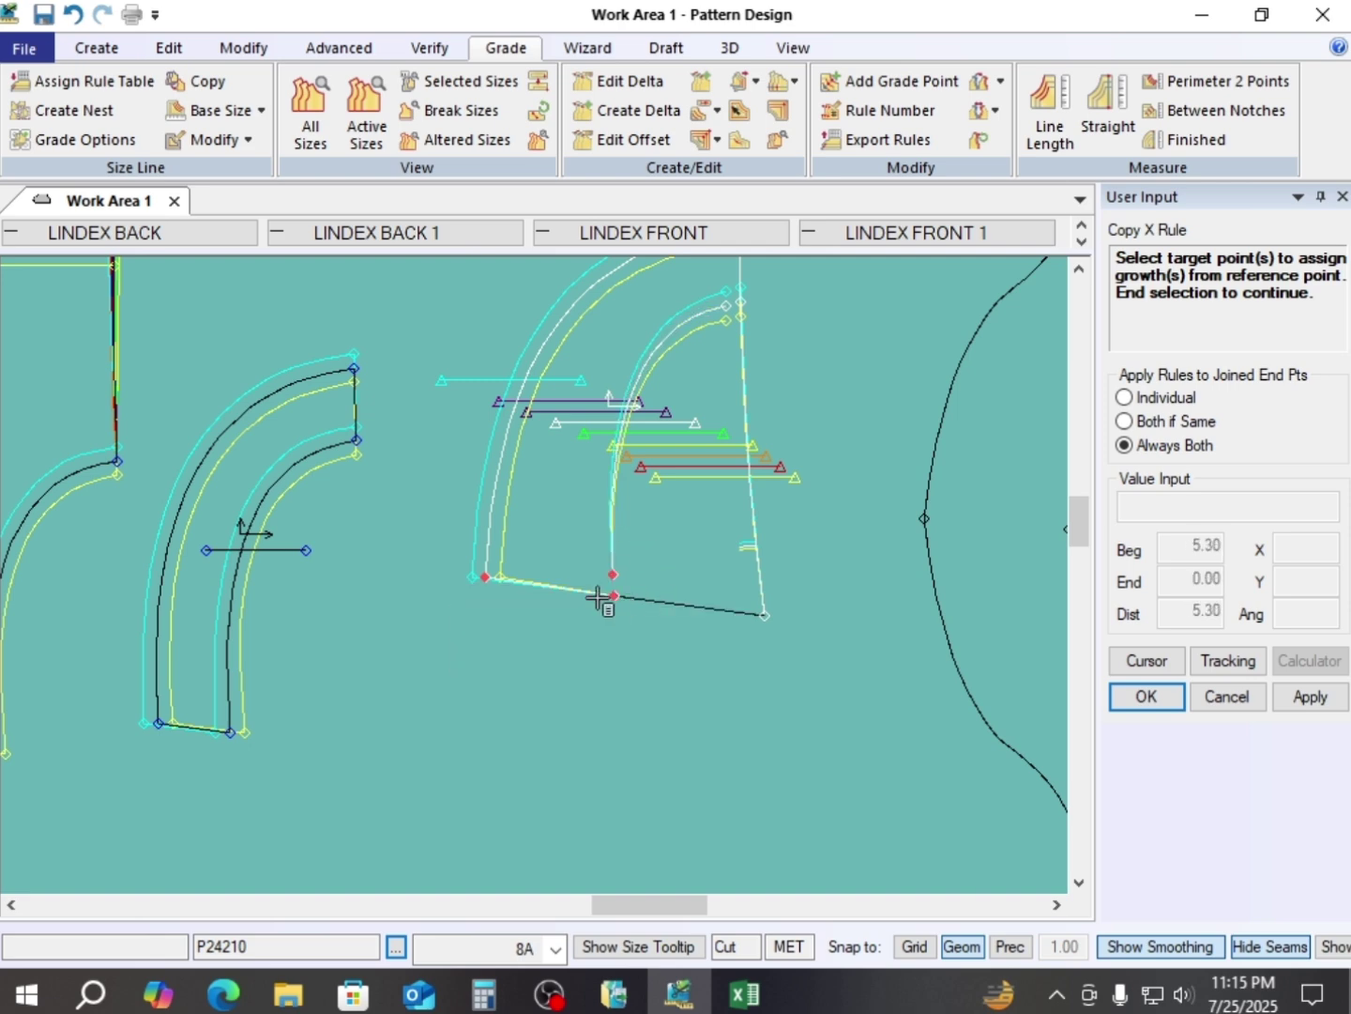
right_click(395, 456)
click(394, 457)
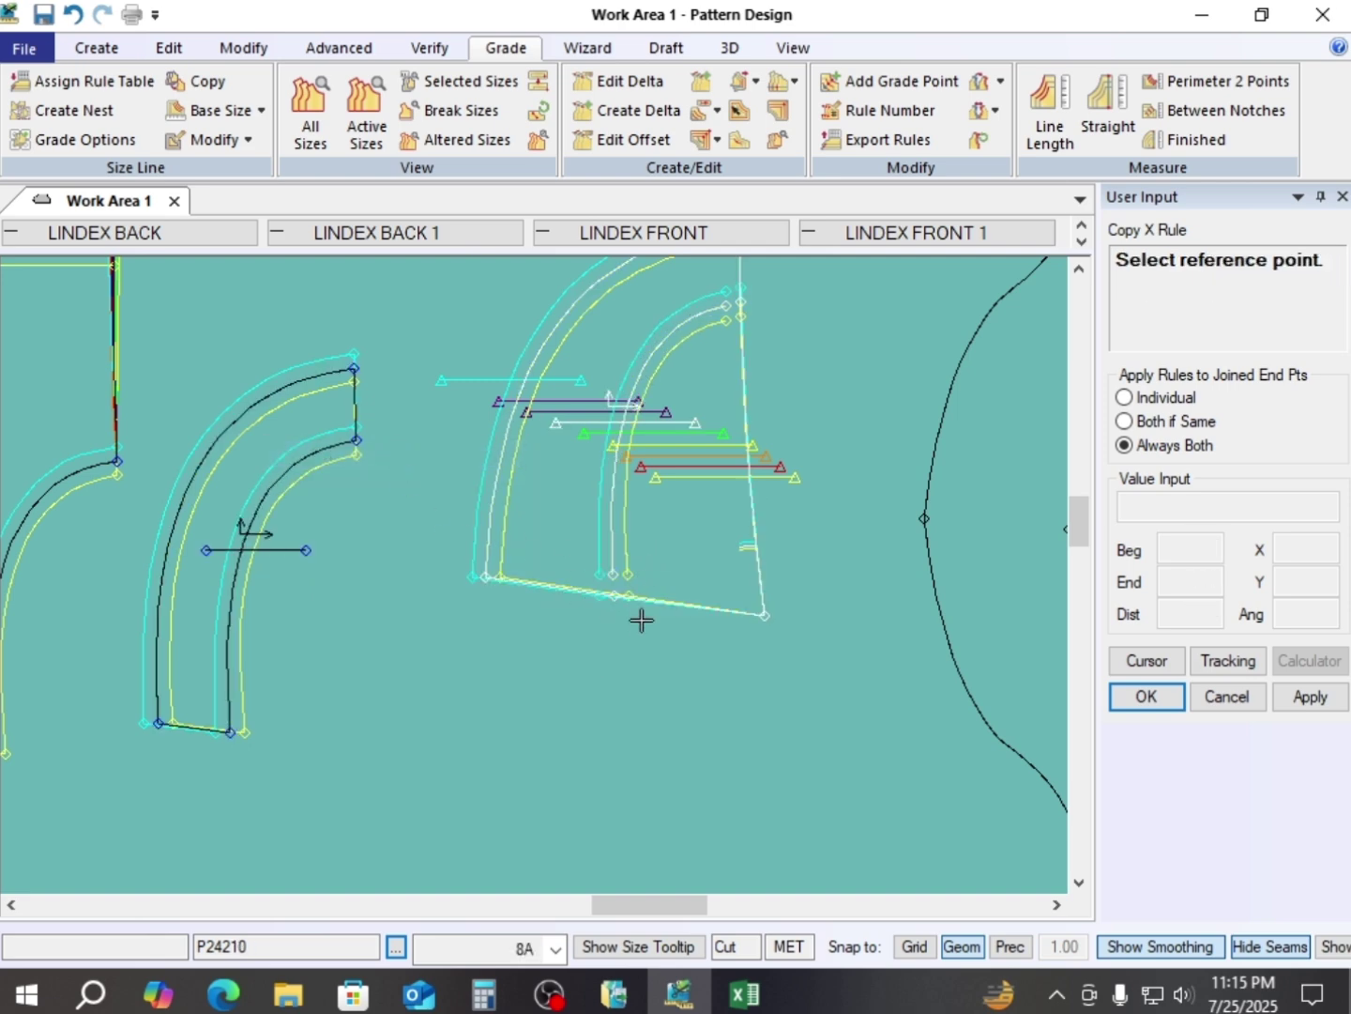
scroll(642, 620, down, 6)
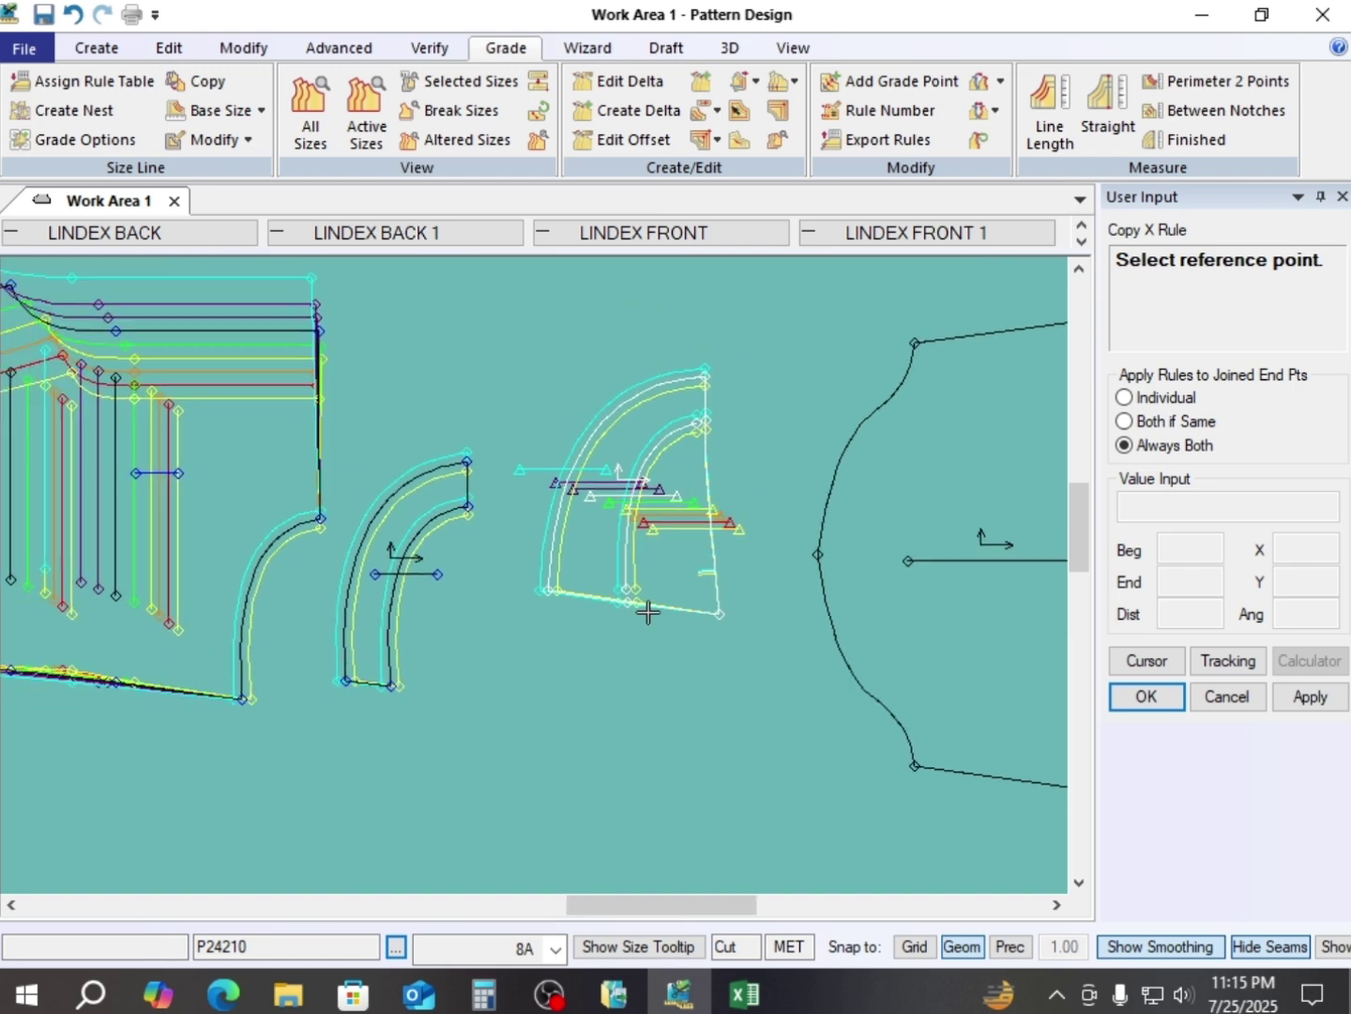
right_click(546, 343)
click(545, 342)
- Move P2422 closer to strip P242213 and align the strip's inner curve with P2422's curved opening
drag(194, 542, 280, 504)
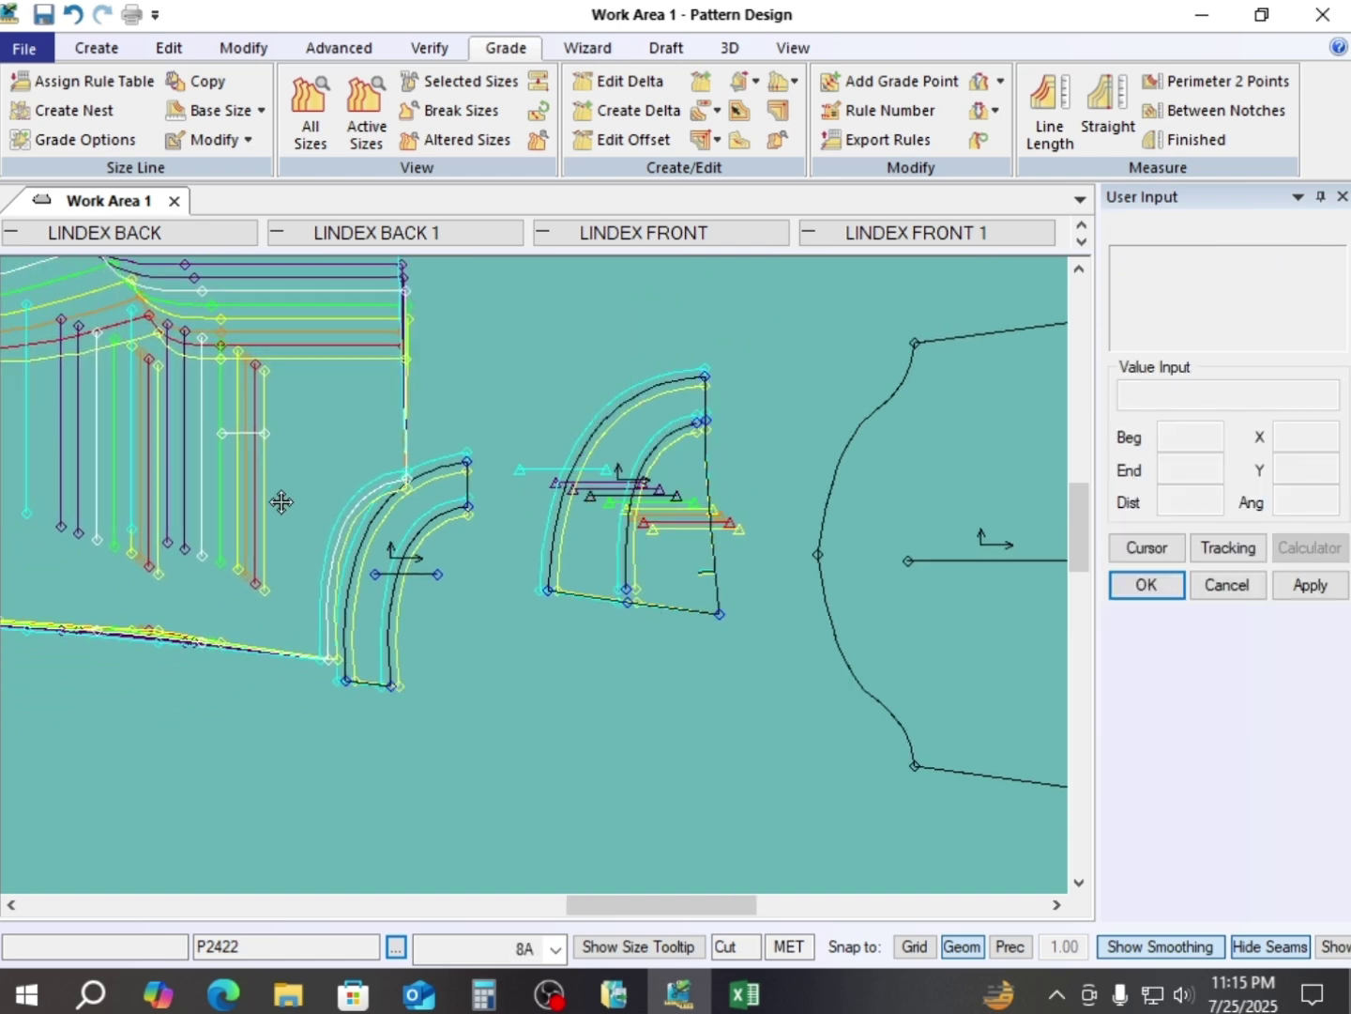
scroll(419, 552, up, 1)
scroll(417, 549, up, 1)
click(490, 489)
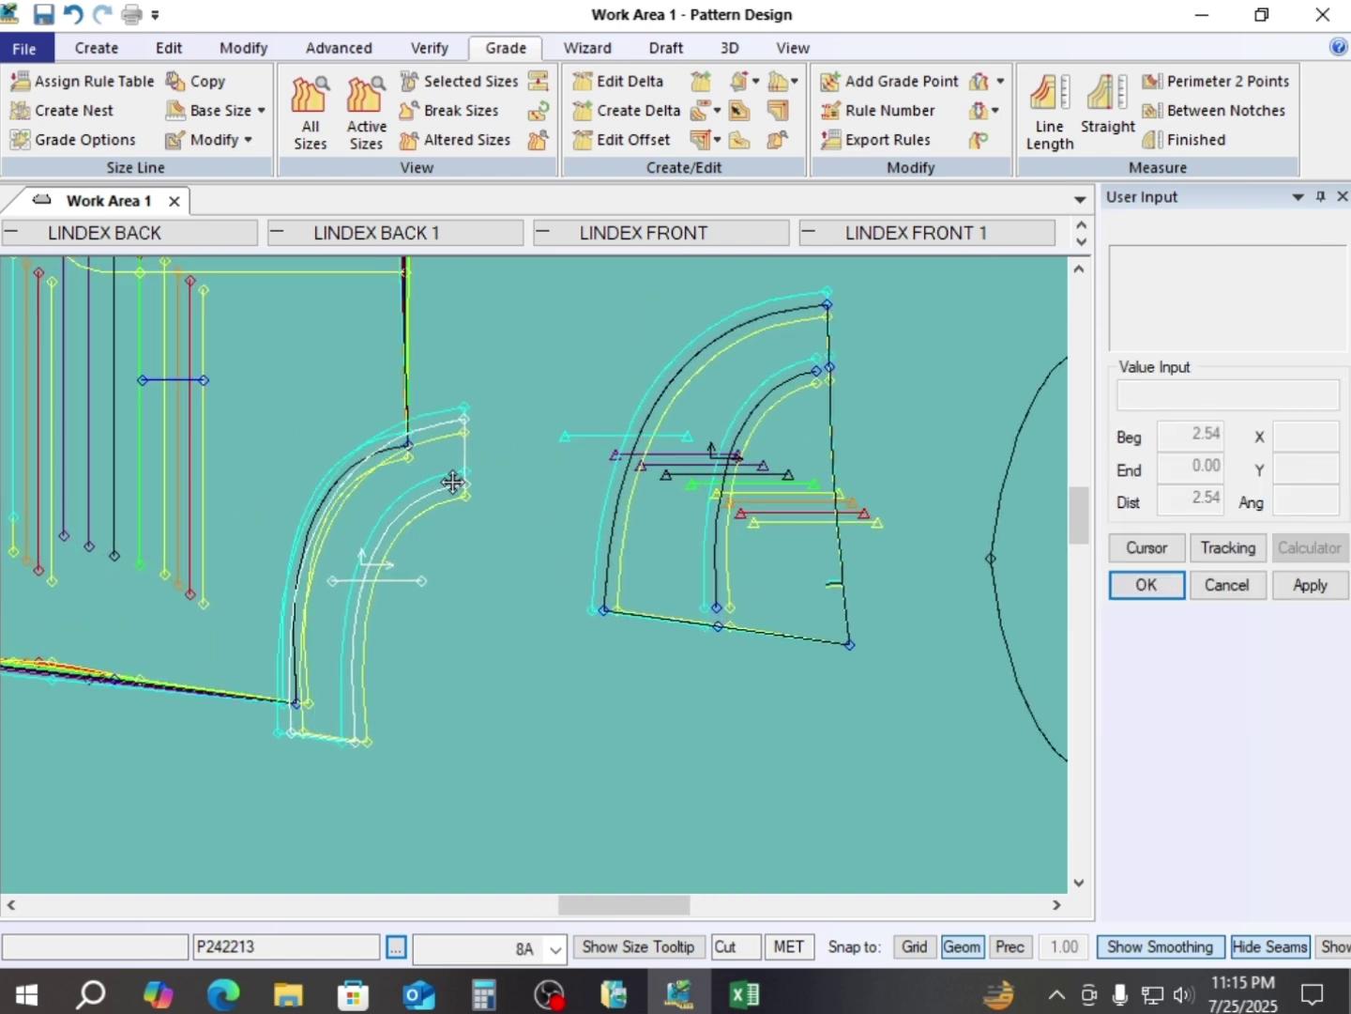
click(409, 446)
- Bring P24210 over and lay its inner curve on P2422's curved opening
click(659, 626)
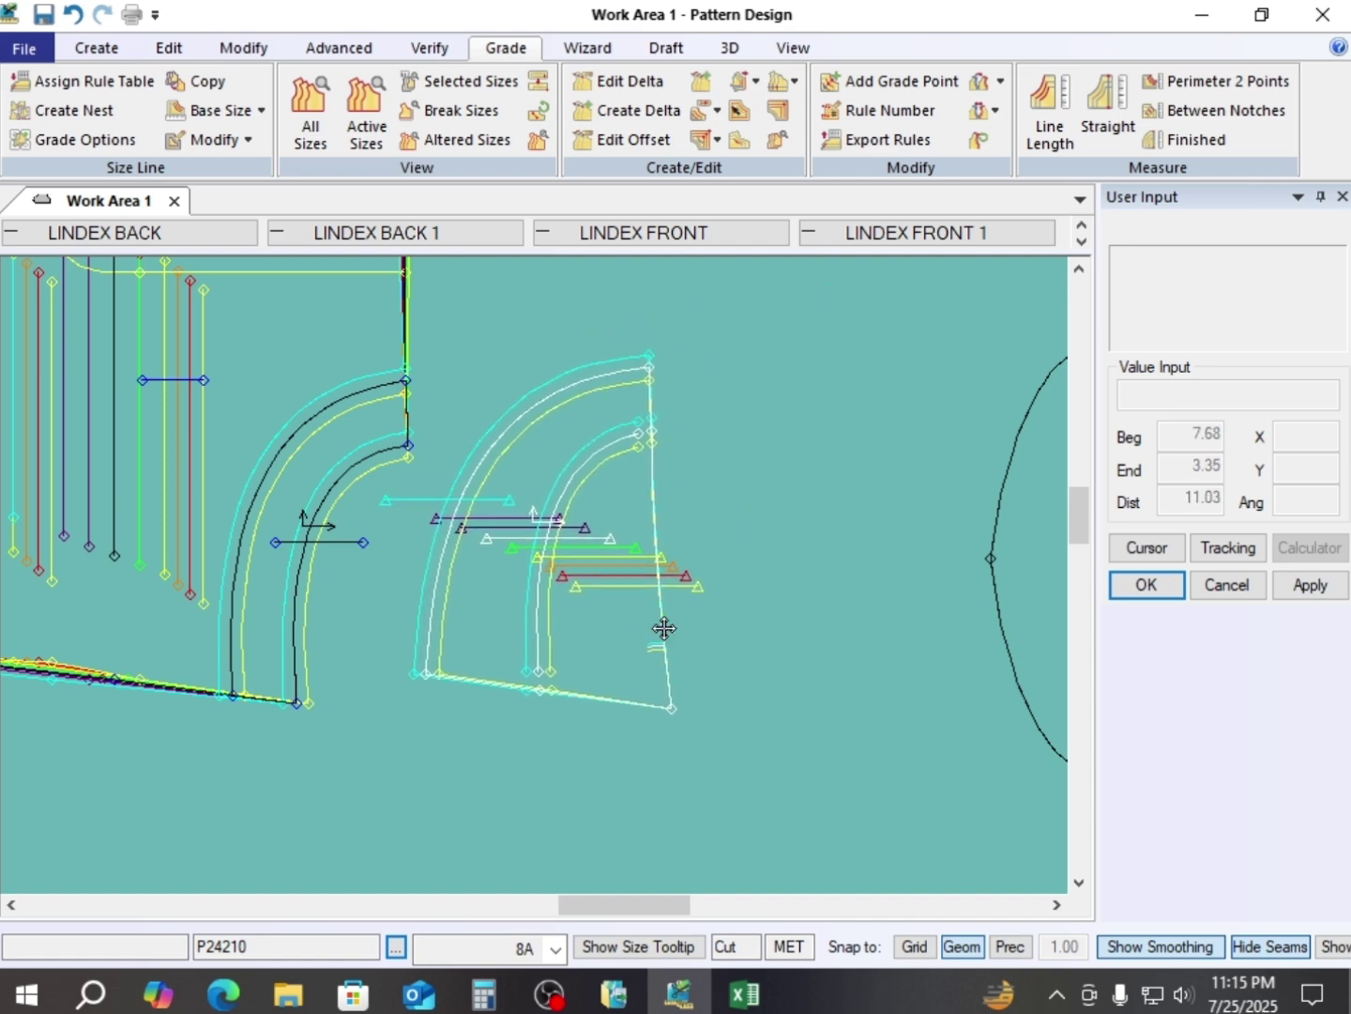
click(663, 430)
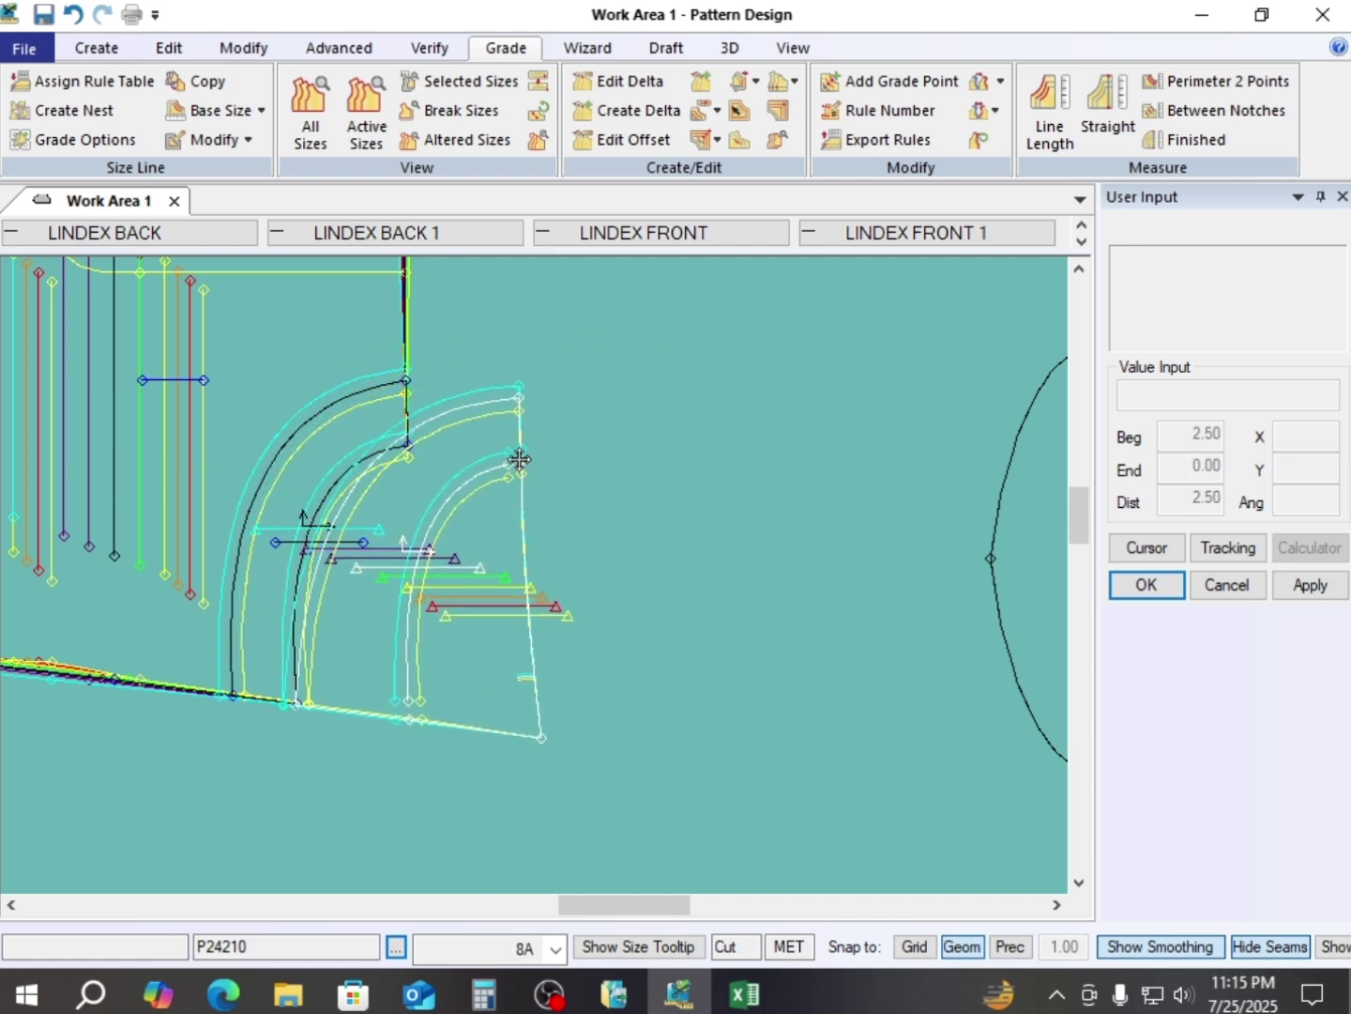
click(413, 402)
- Move strip P242213 off the overlap and align P24210's inner curve end precisely with P2422's upper curve end
scroll(378, 564, up, 3)
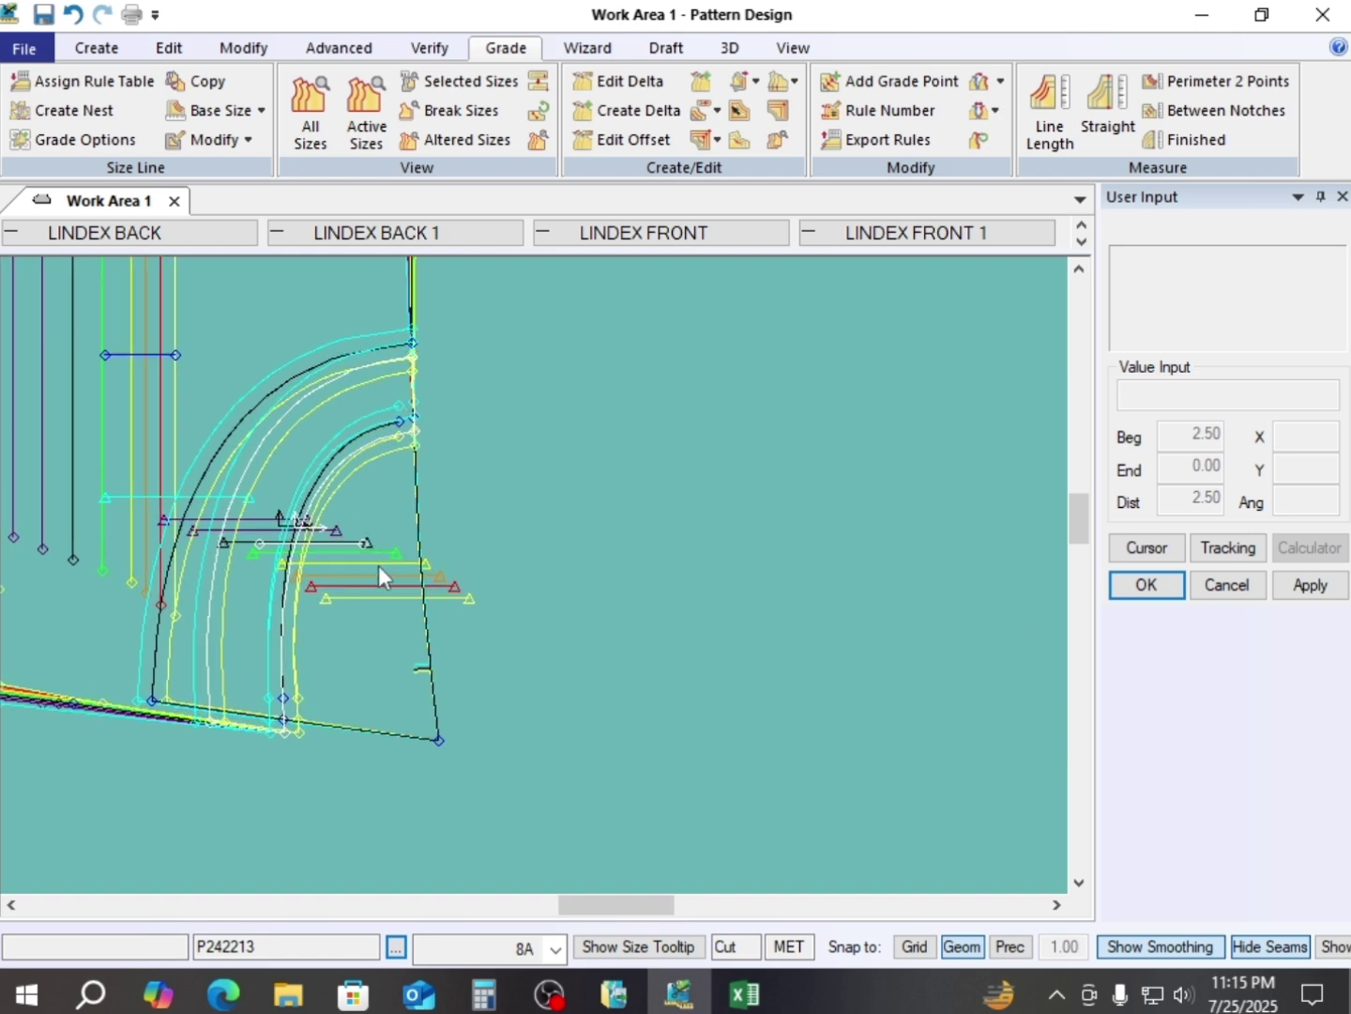
click(368, 539)
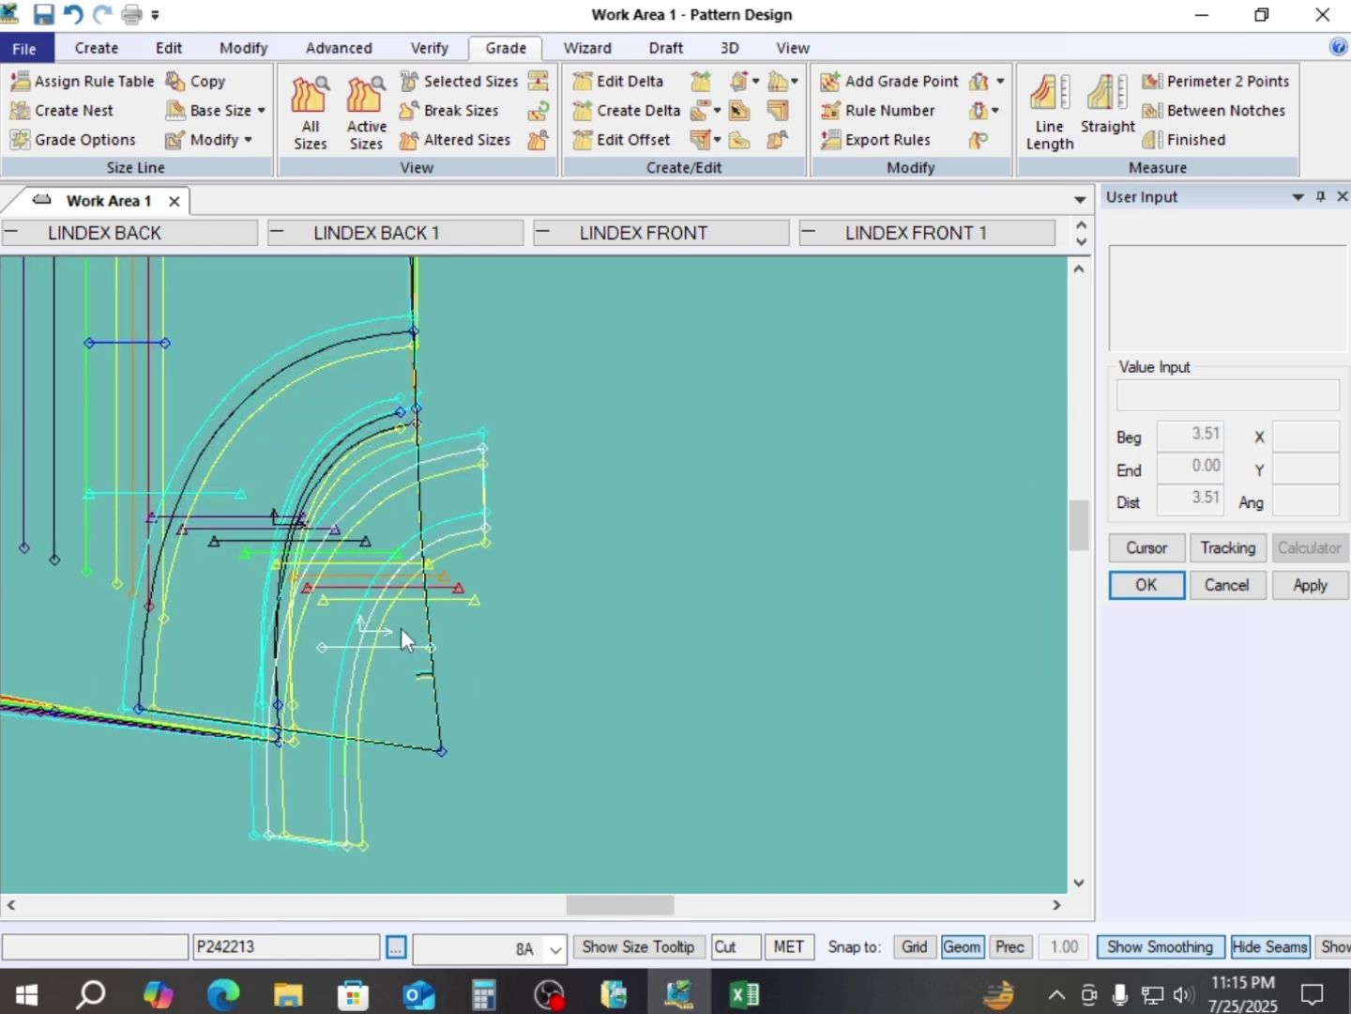
click(298, 823)
scroll(405, 546, up, 3)
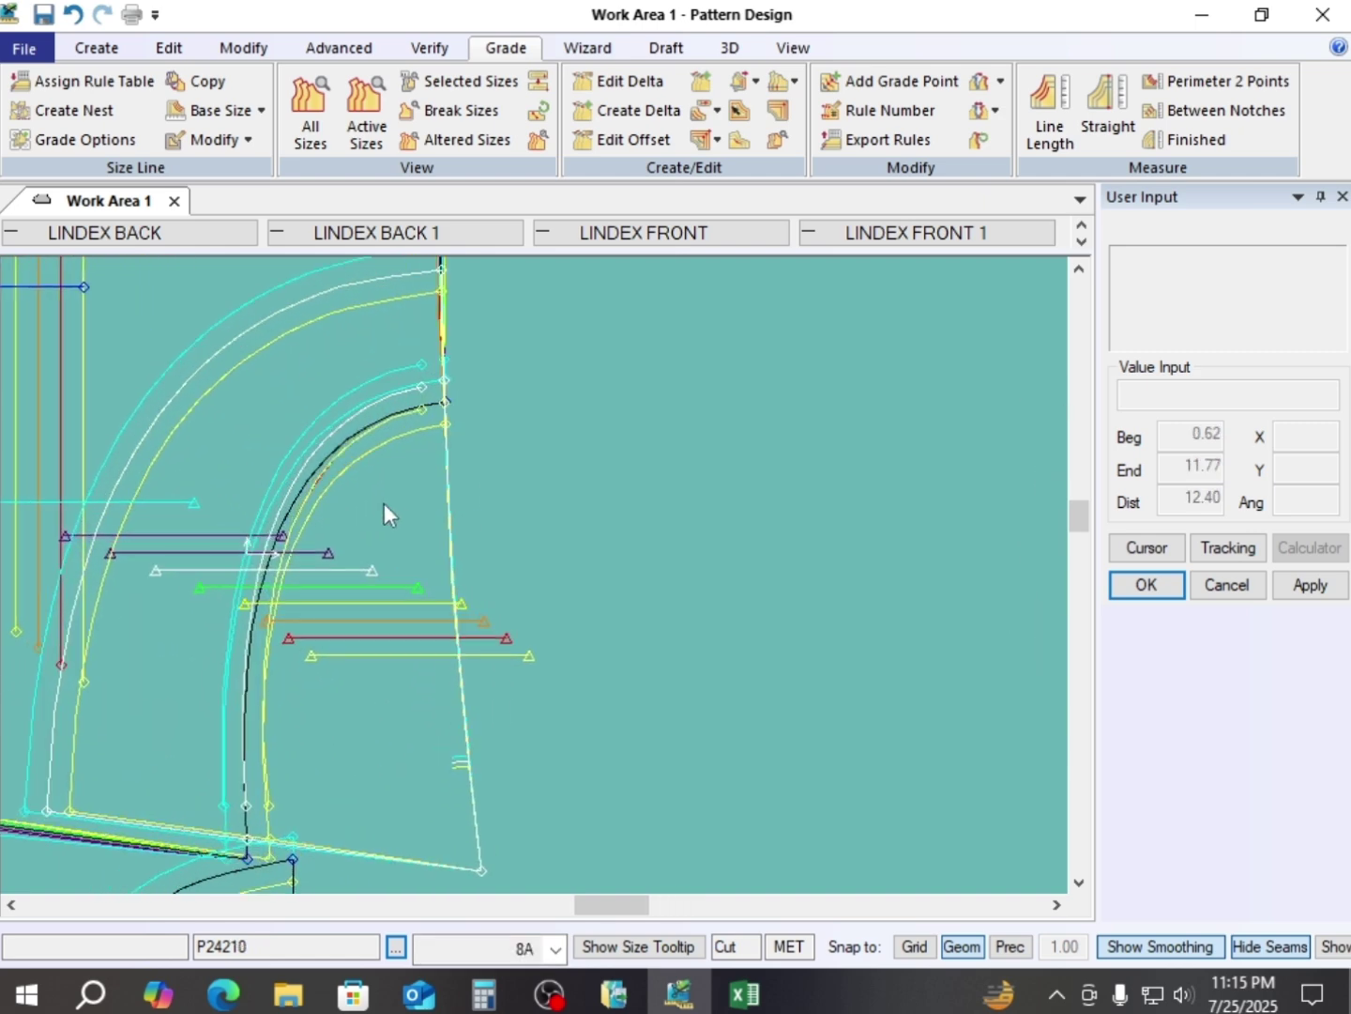
click(458, 419)
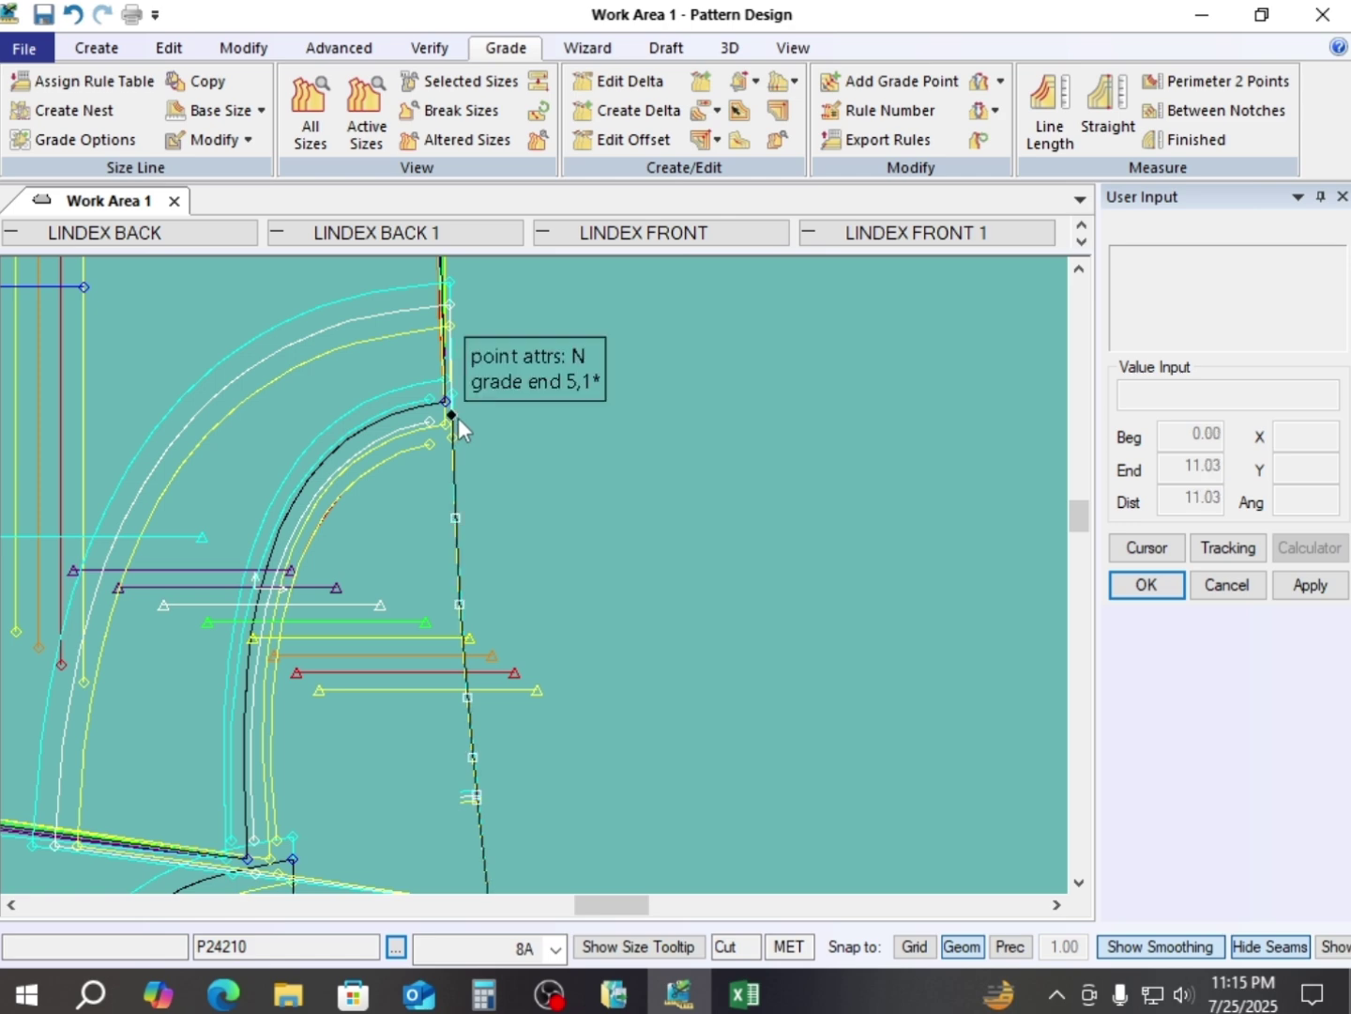
click(459, 400)
click(460, 406)
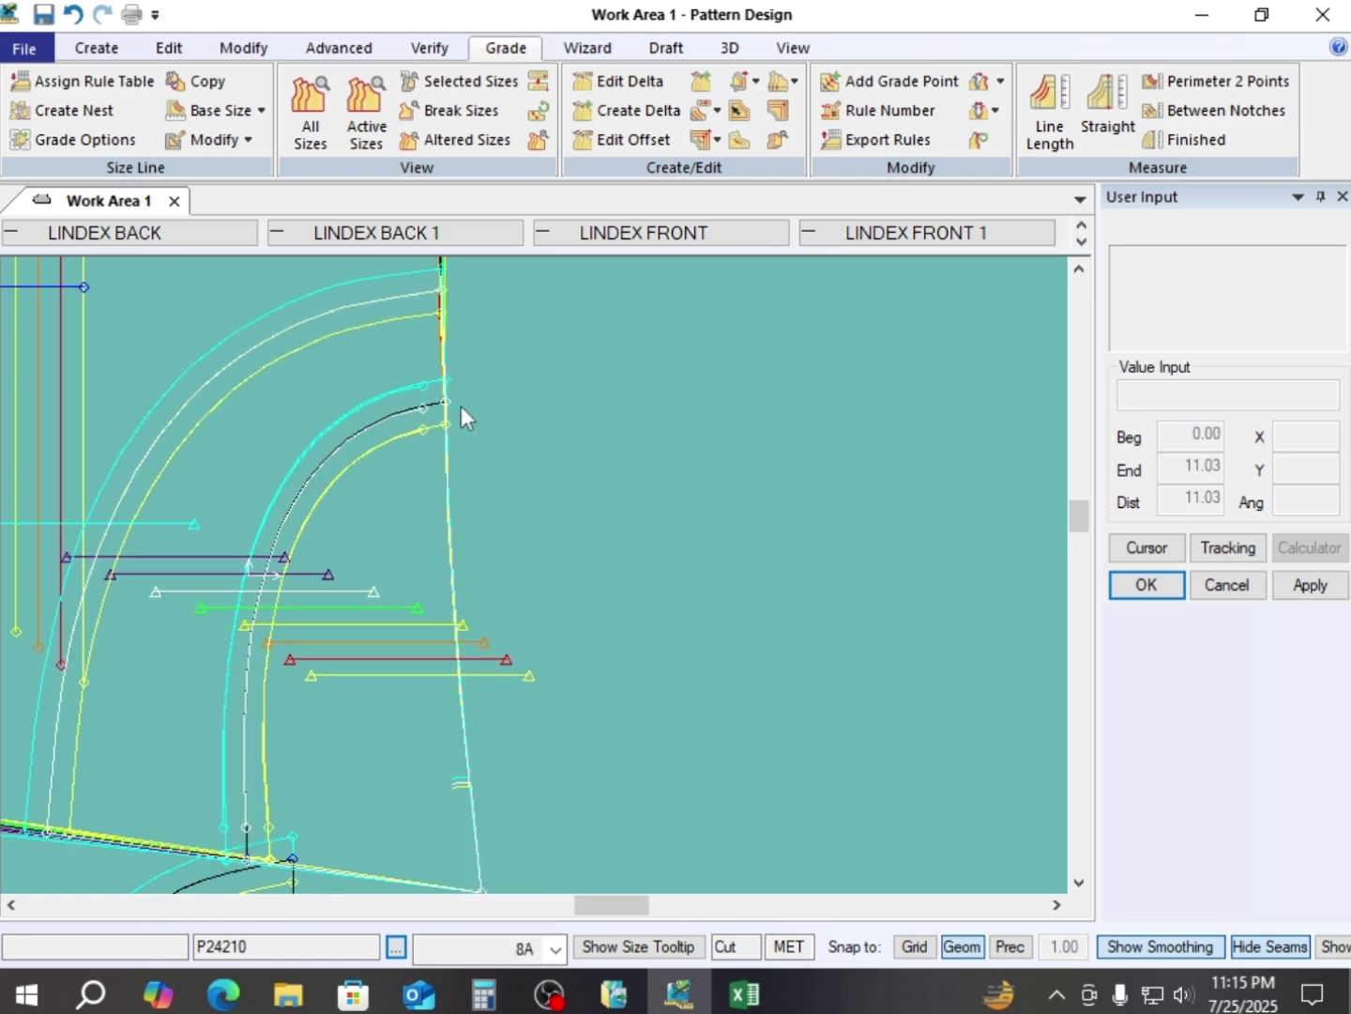
- Pull strip P242213 clear and match its inner curve's upper end to P2422's upper curve end over P24210
scroll(460, 402, down, 3)
click(351, 807)
click(727, 420)
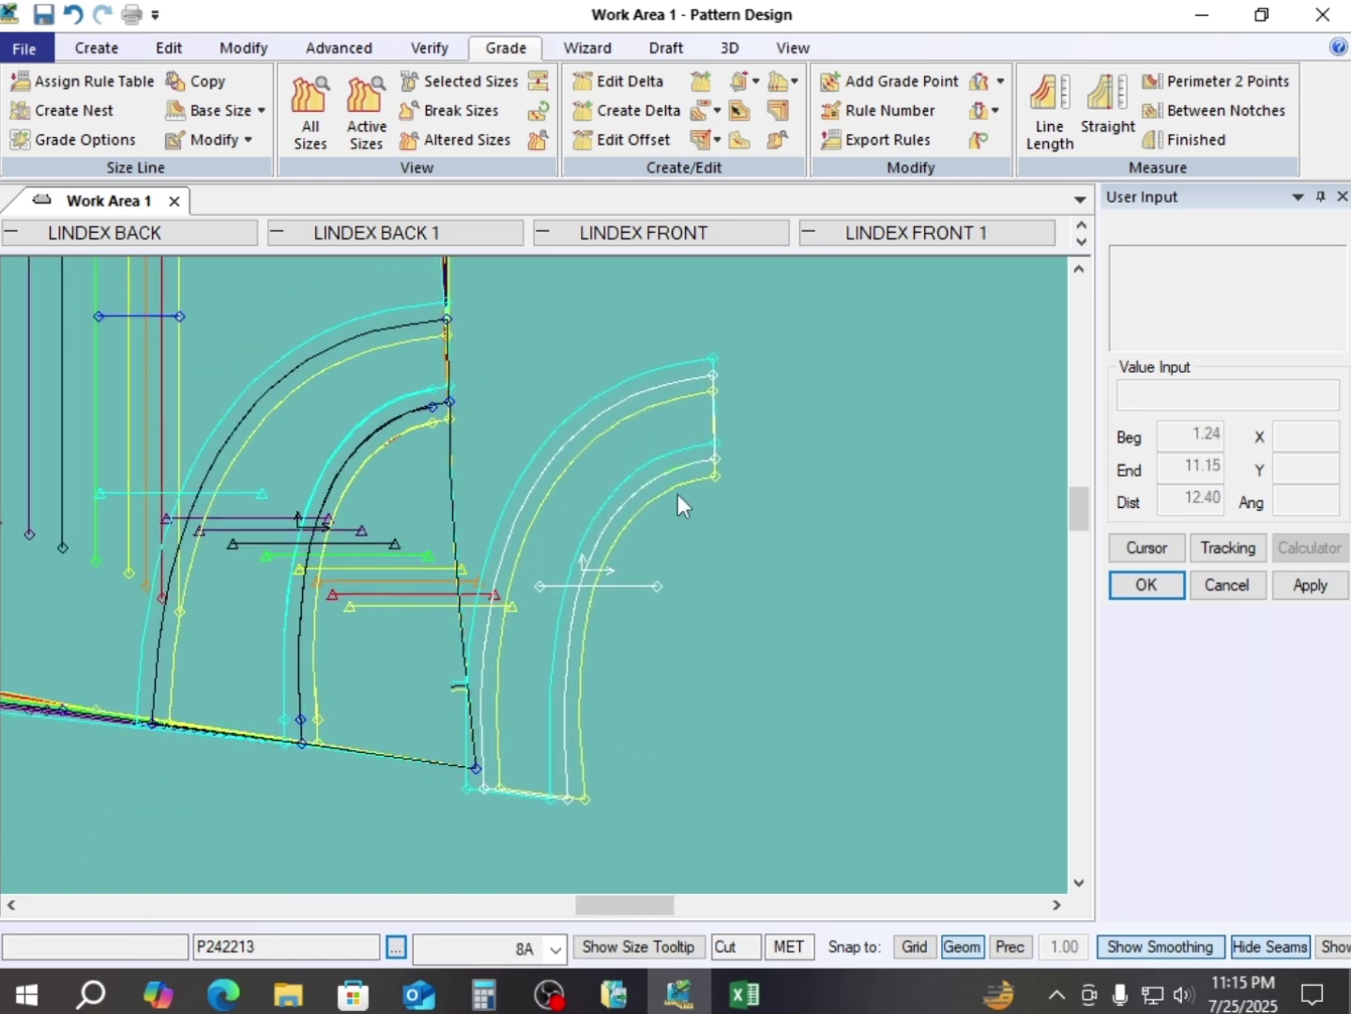
click(712, 460)
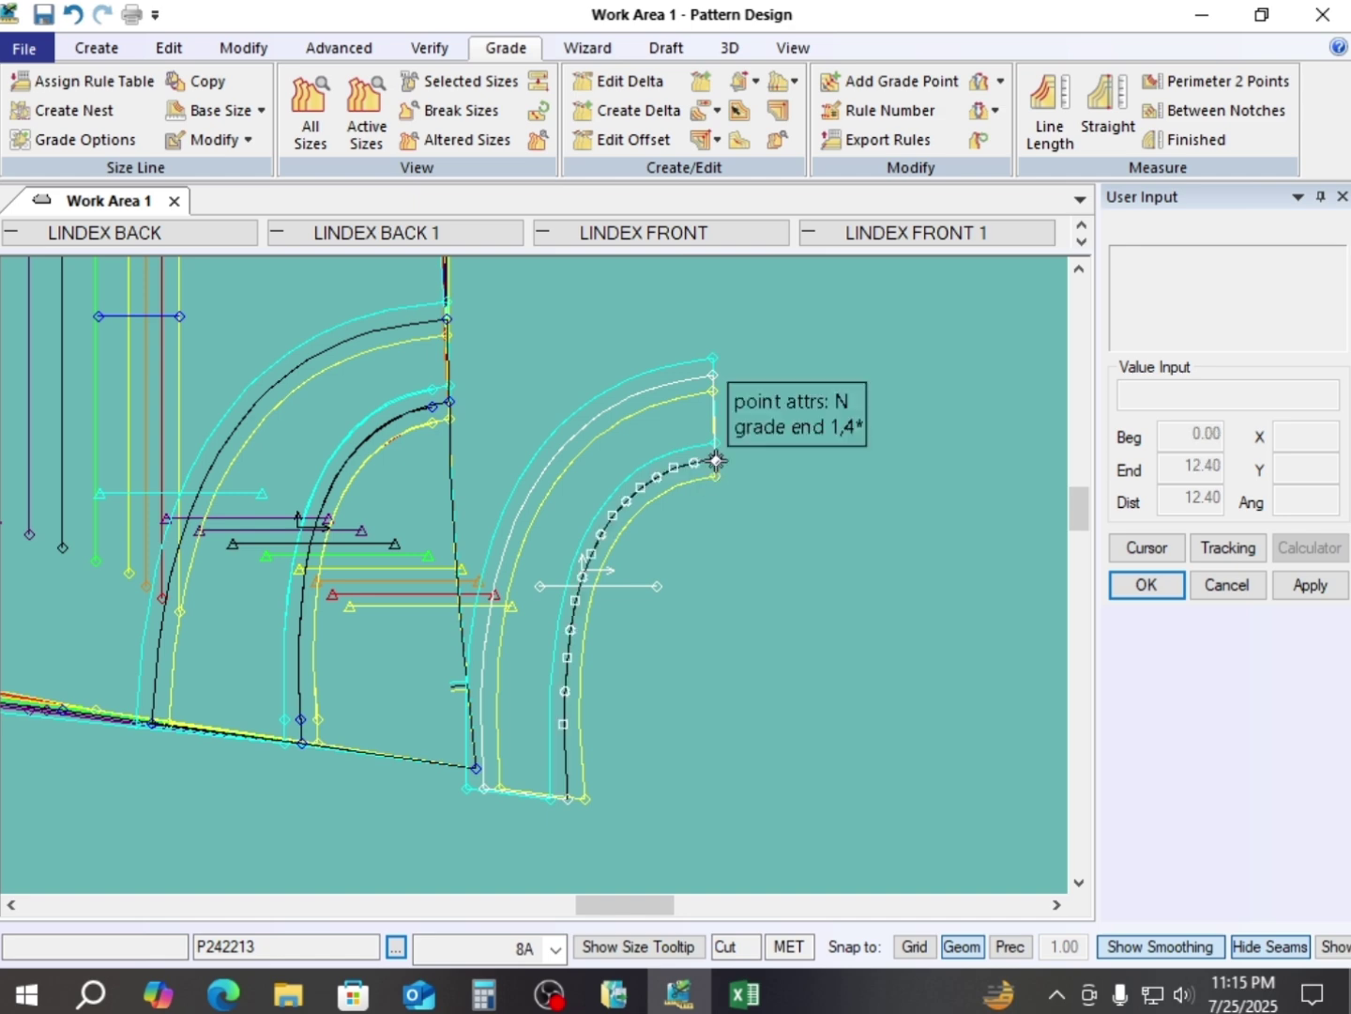
click(458, 395)
scroll(460, 409, down, 5)
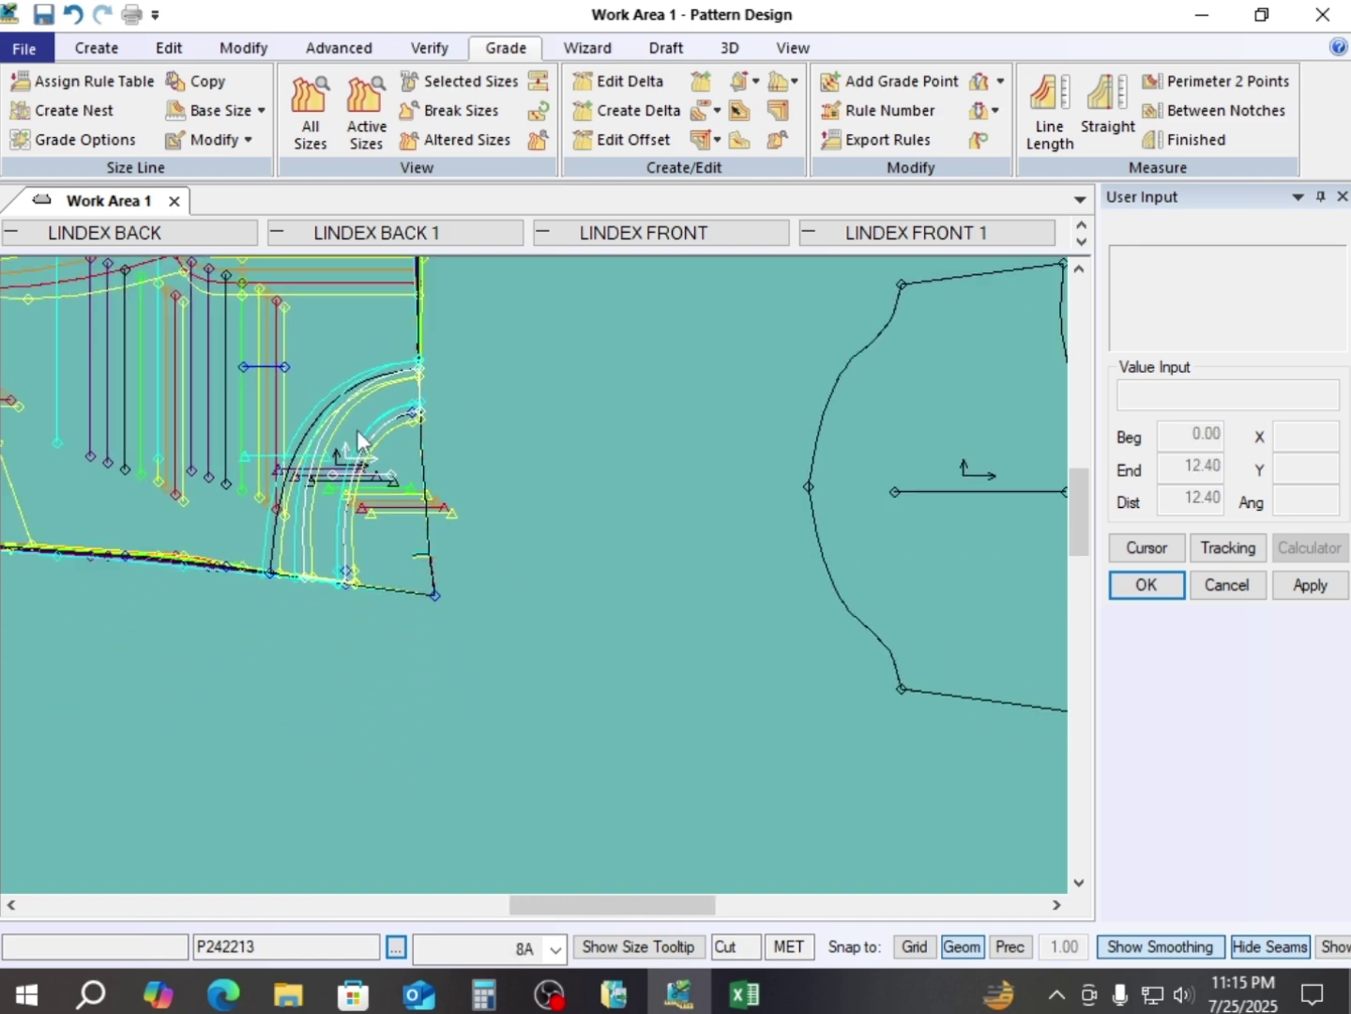
- Move the ungraded piece P24279 close beside the overlaid P2422, P242213 and P24210 pieces
click(835, 520)
scroll(610, 507, up, 1)
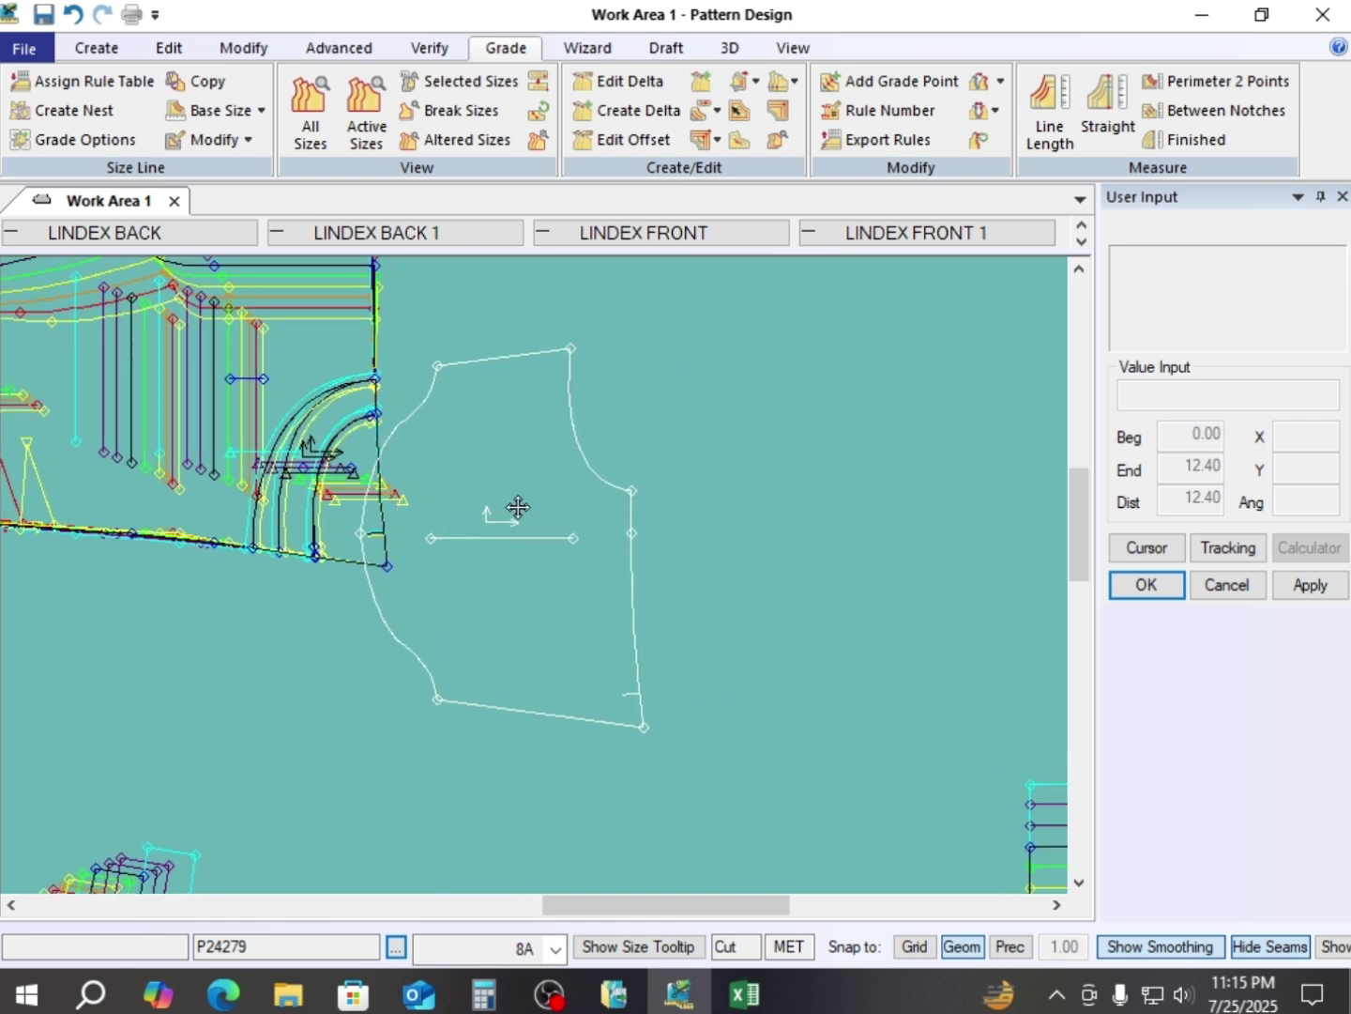
click(522, 512)
click(511, 500)
click(660, 459)
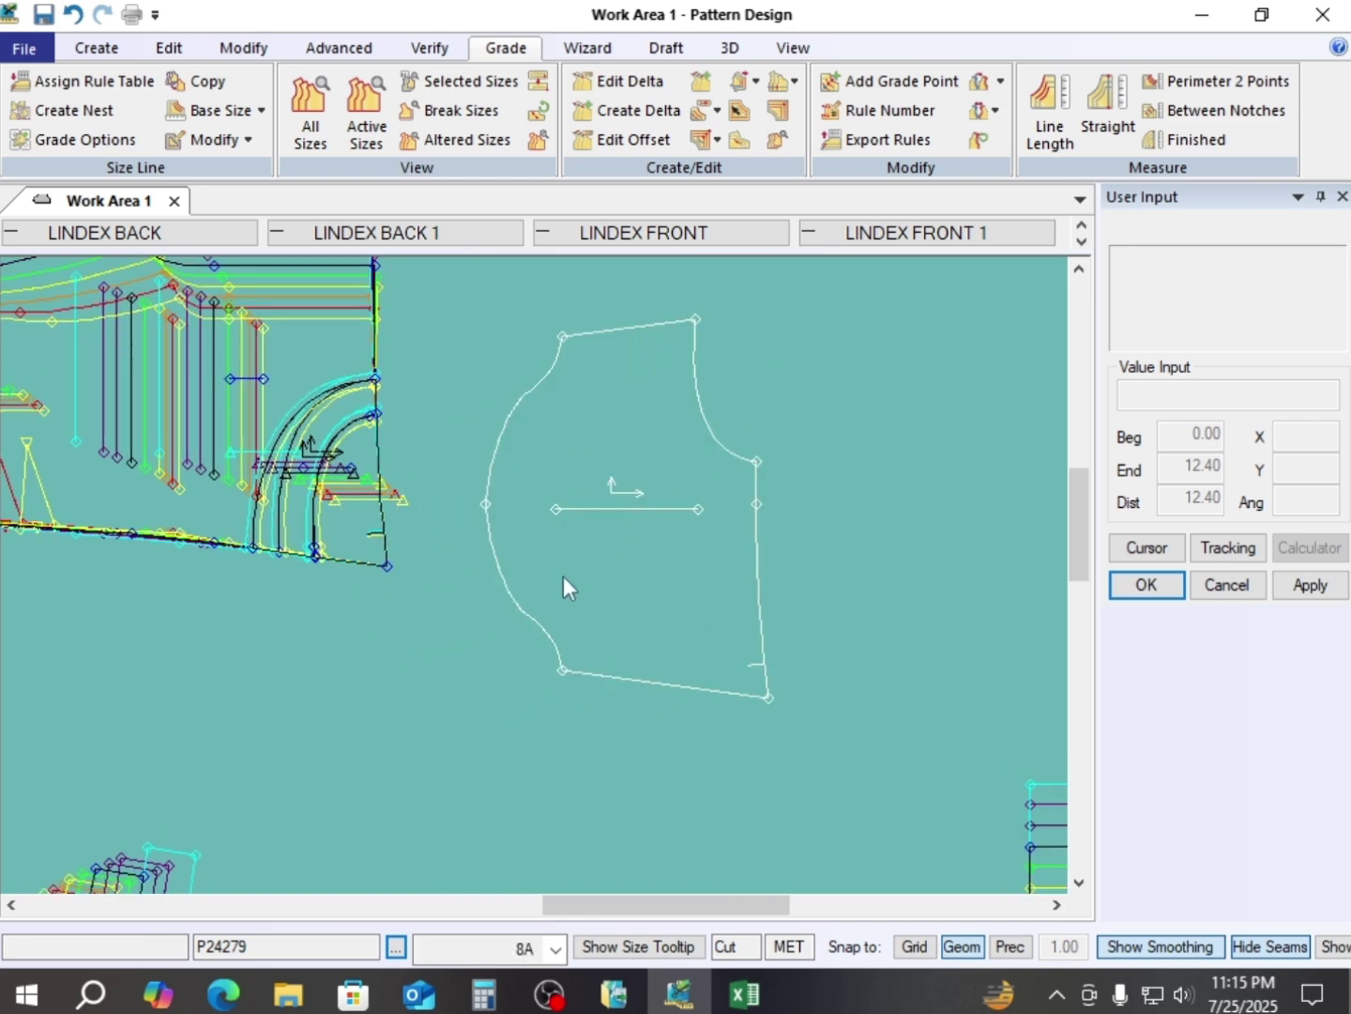
scroll(563, 577, down, 1)
scroll(630, 412, up, 1)
scroll(631, 418, down, 1)
scroll(553, 469, up, 2)
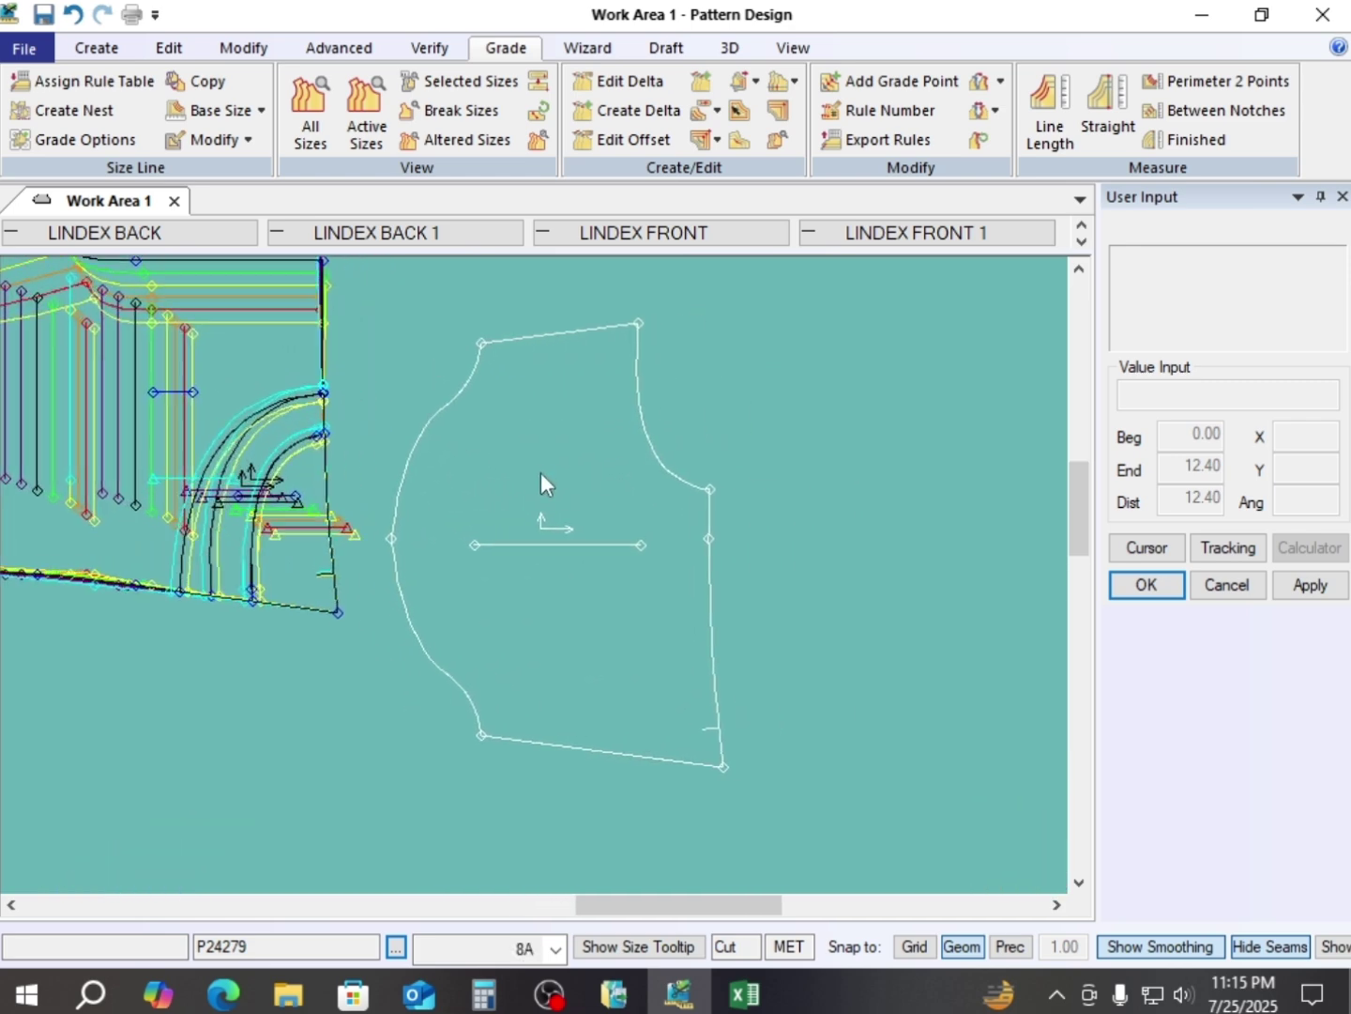
- Move P24279 farther right, pull strip P242213 out of the overlap, and place P24210 below P2422's curved opening
click(442, 522)
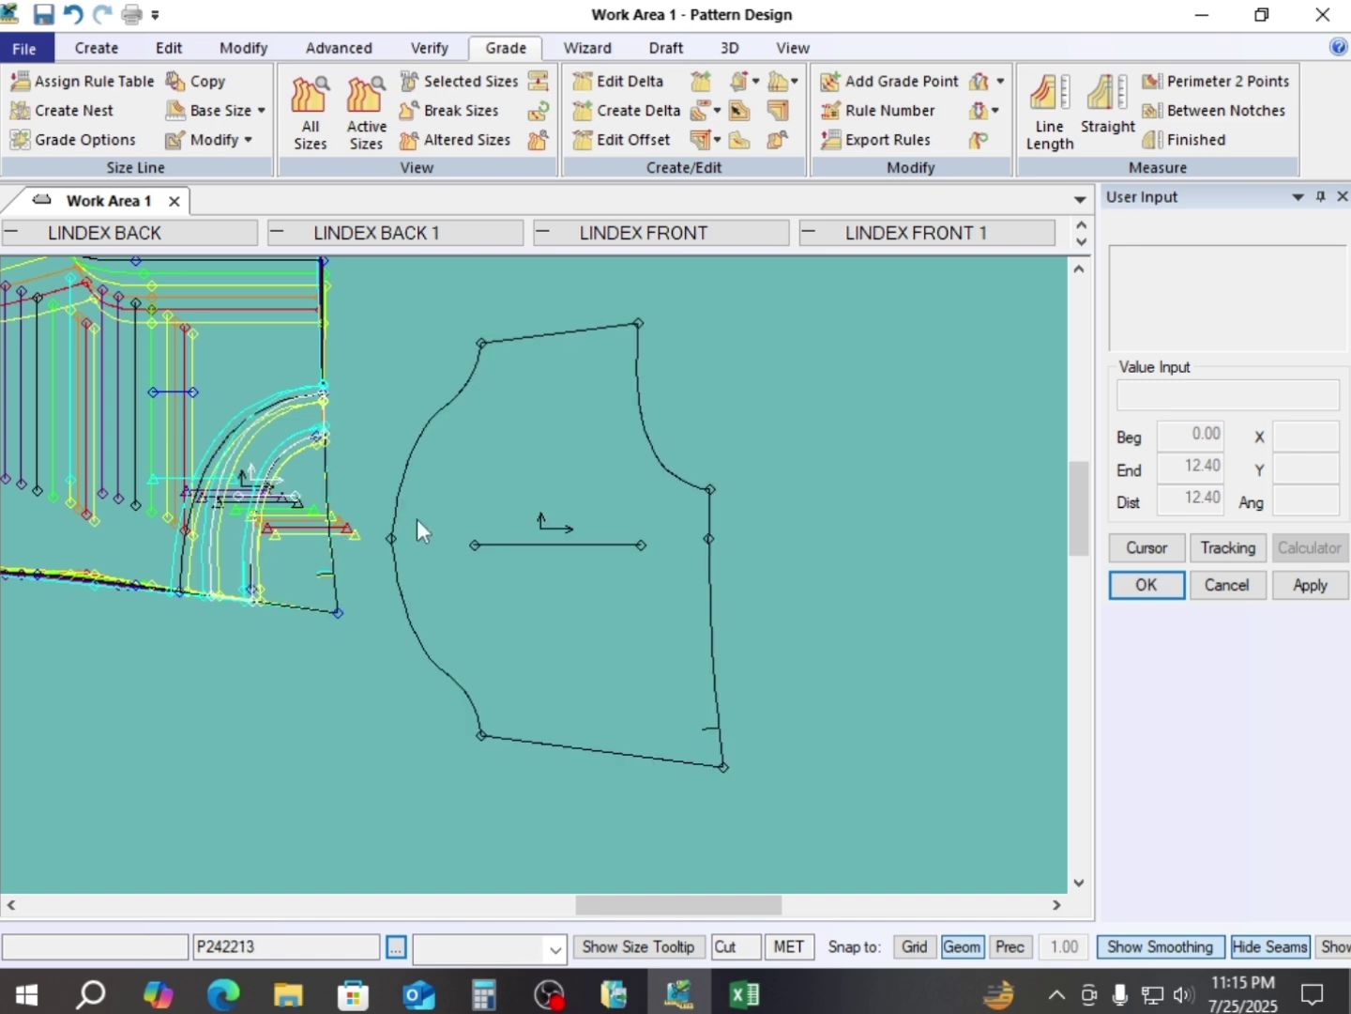
scroll(630, 519, down, 2)
scroll(258, 469, down, 3)
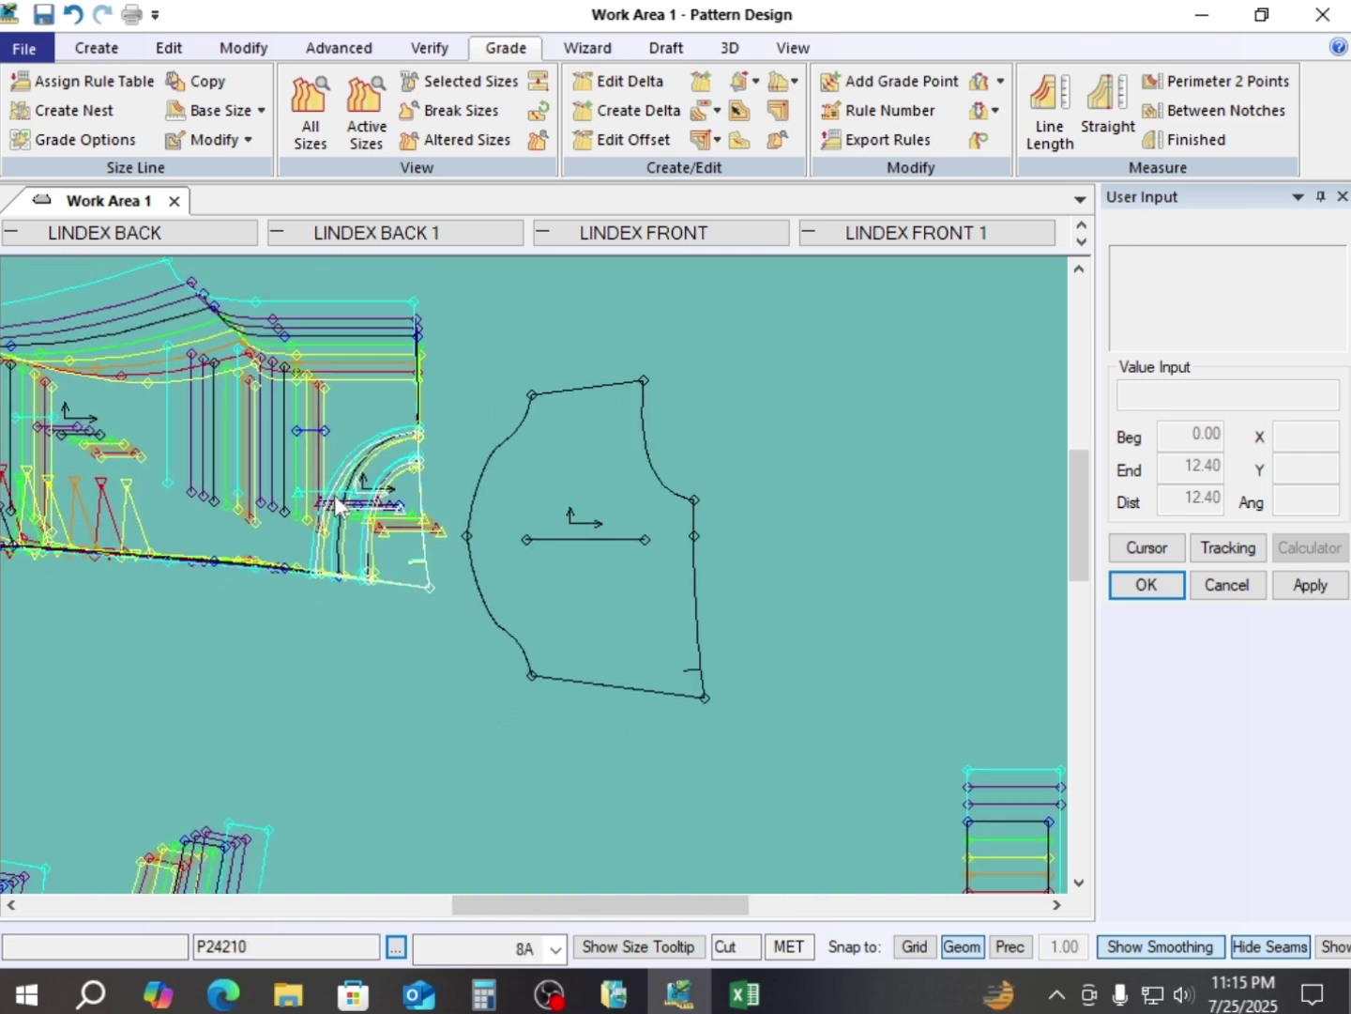
scroll(329, 492, up, 4)
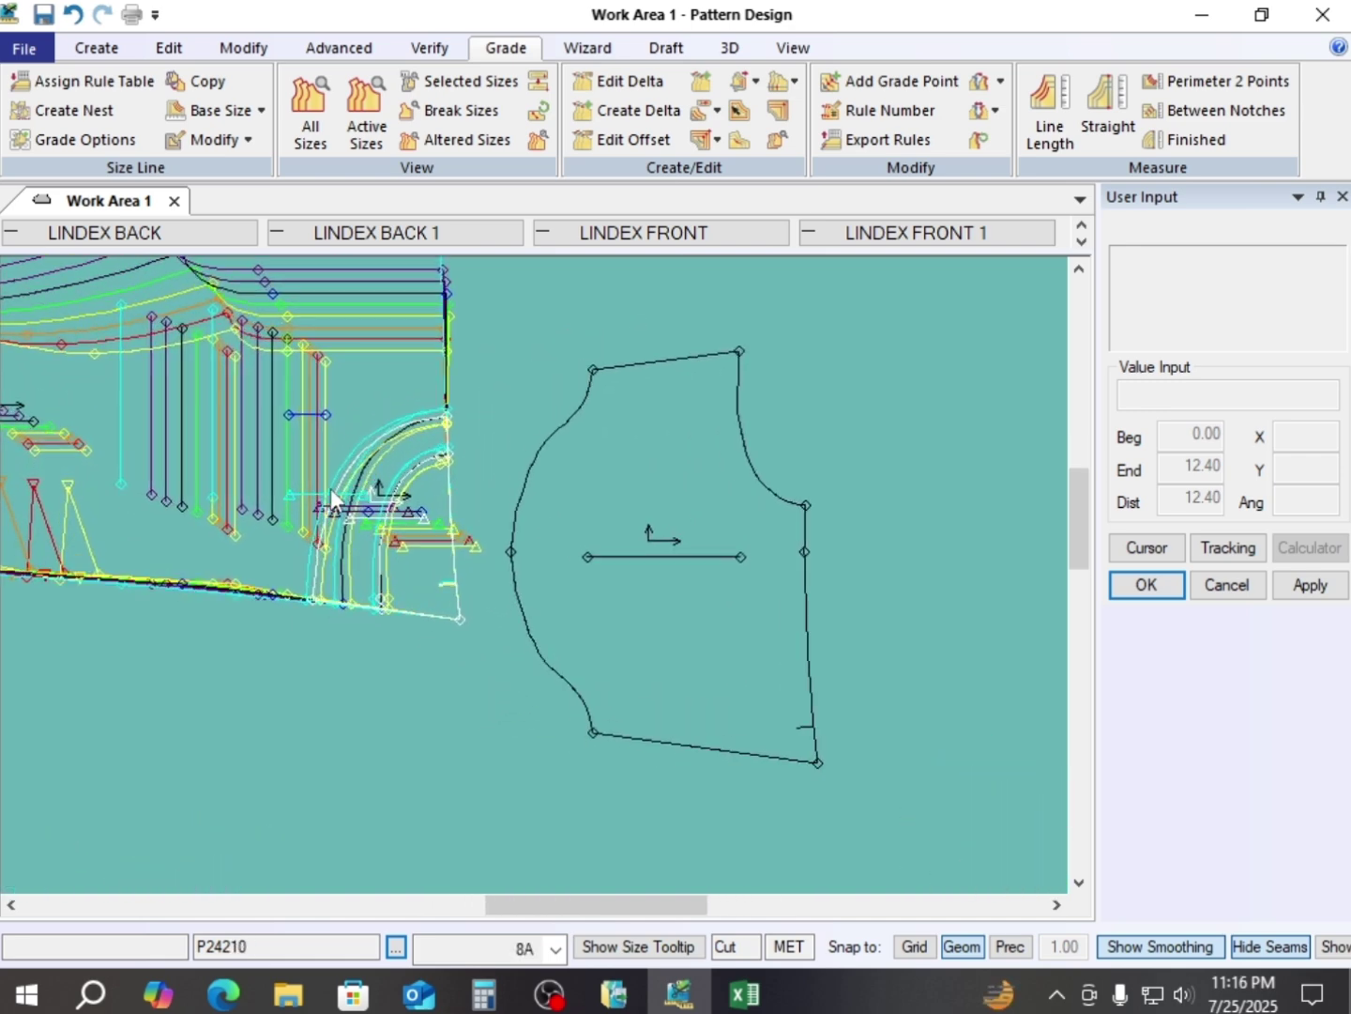
click(669, 546)
click(811, 575)
click(404, 641)
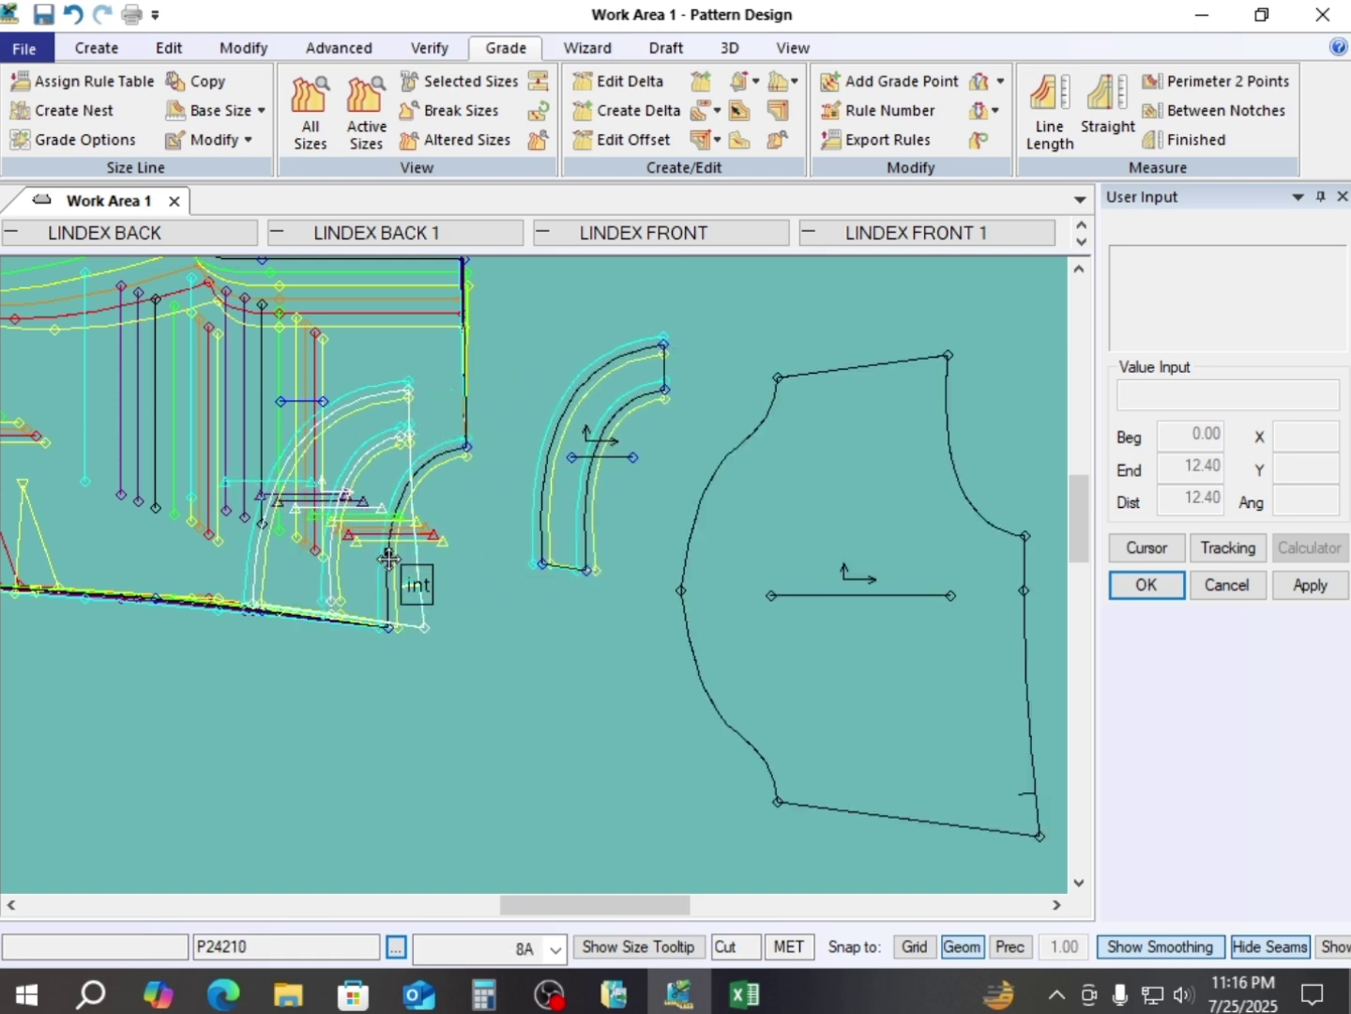
click(402, 815)
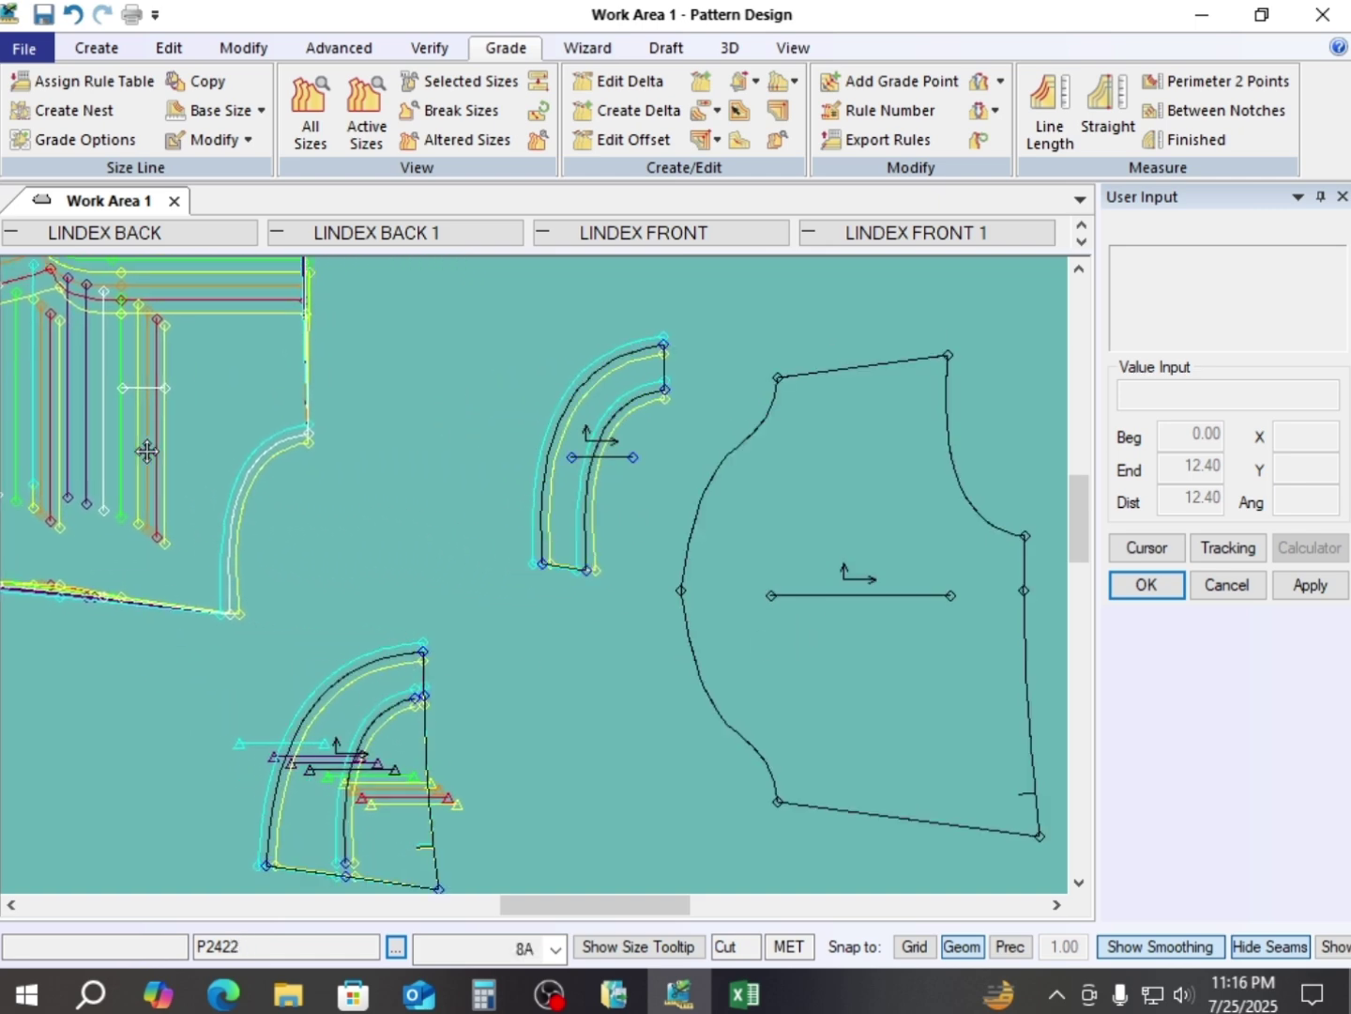
- Regroup the separated pieces with P242213 beside P2422's opening, P24279 to its right and P24210 below
click(264, 476)
click(601, 481)
click(302, 441)
click(323, 629)
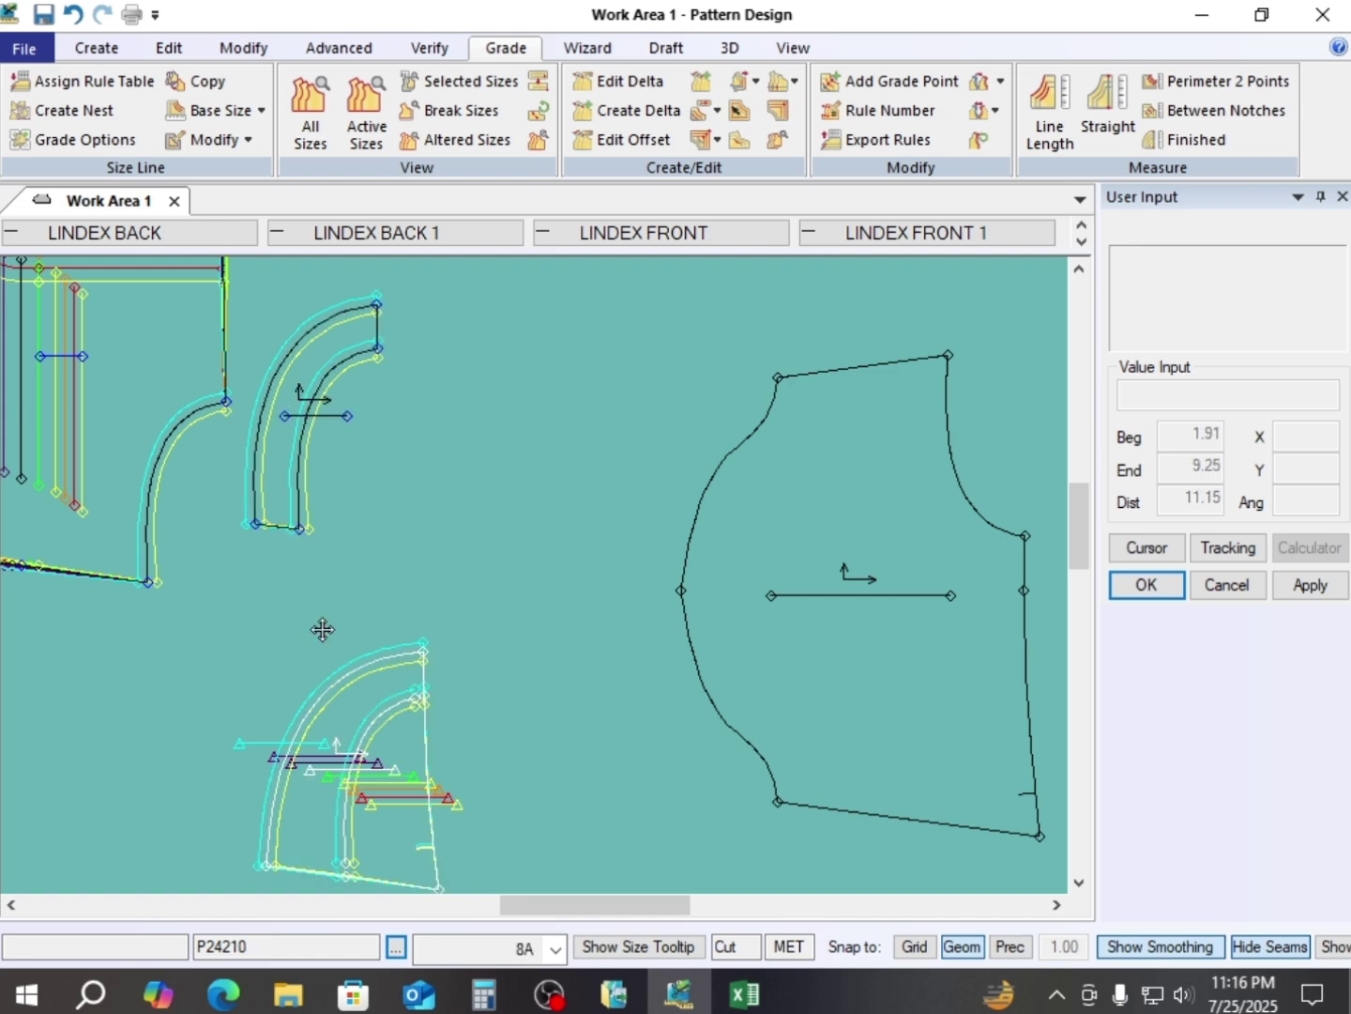
click(151, 485)
click(765, 594)
scroll(563, 486, down, 1)
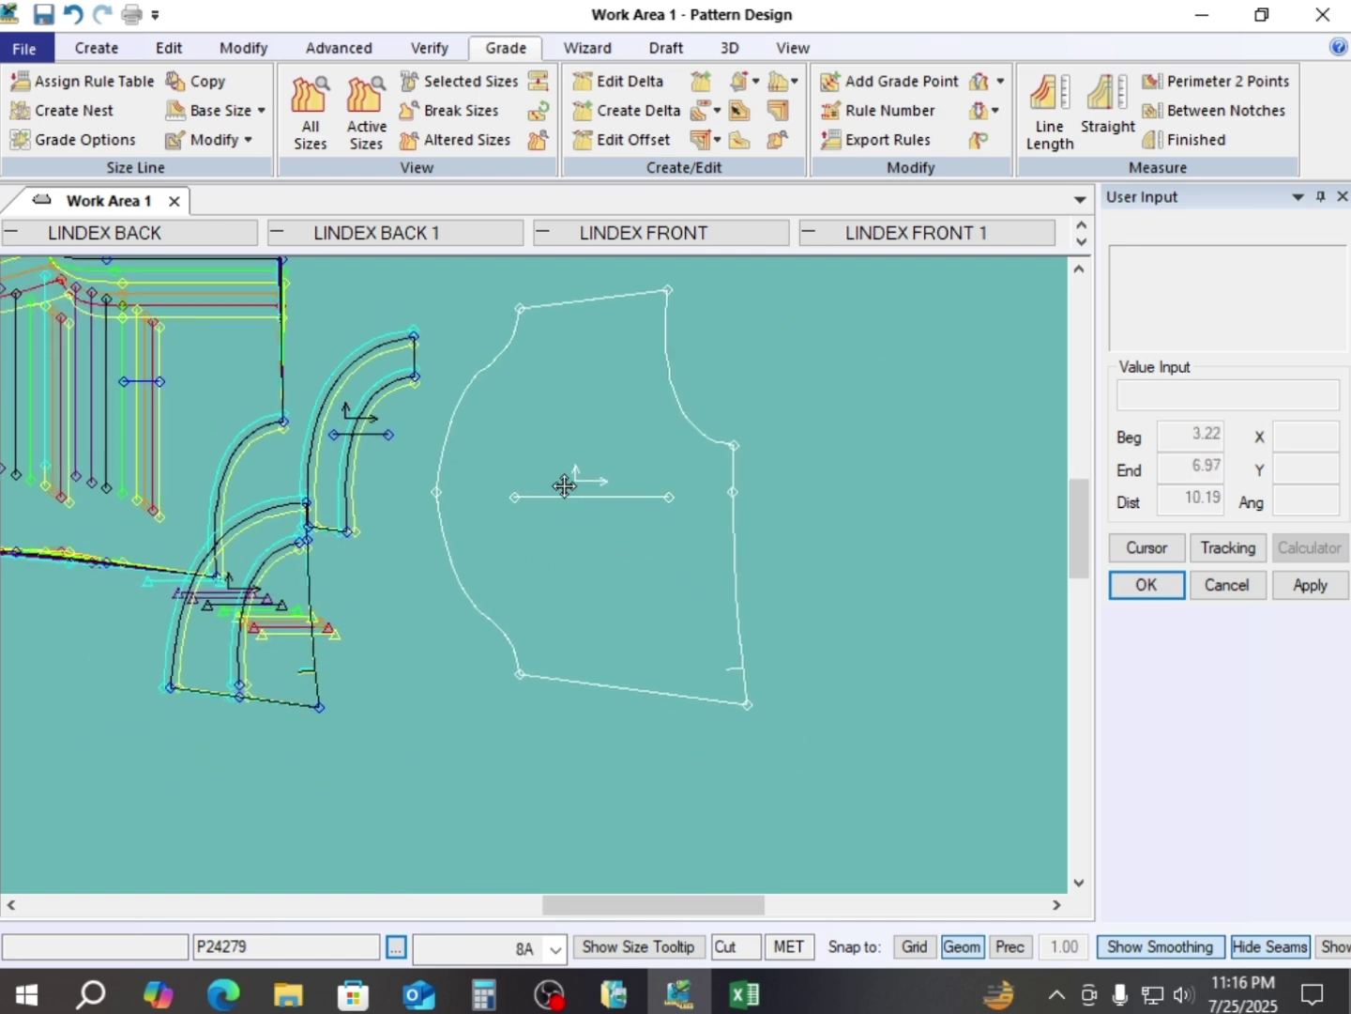
click(611, 559)
click(238, 519)
click(254, 591)
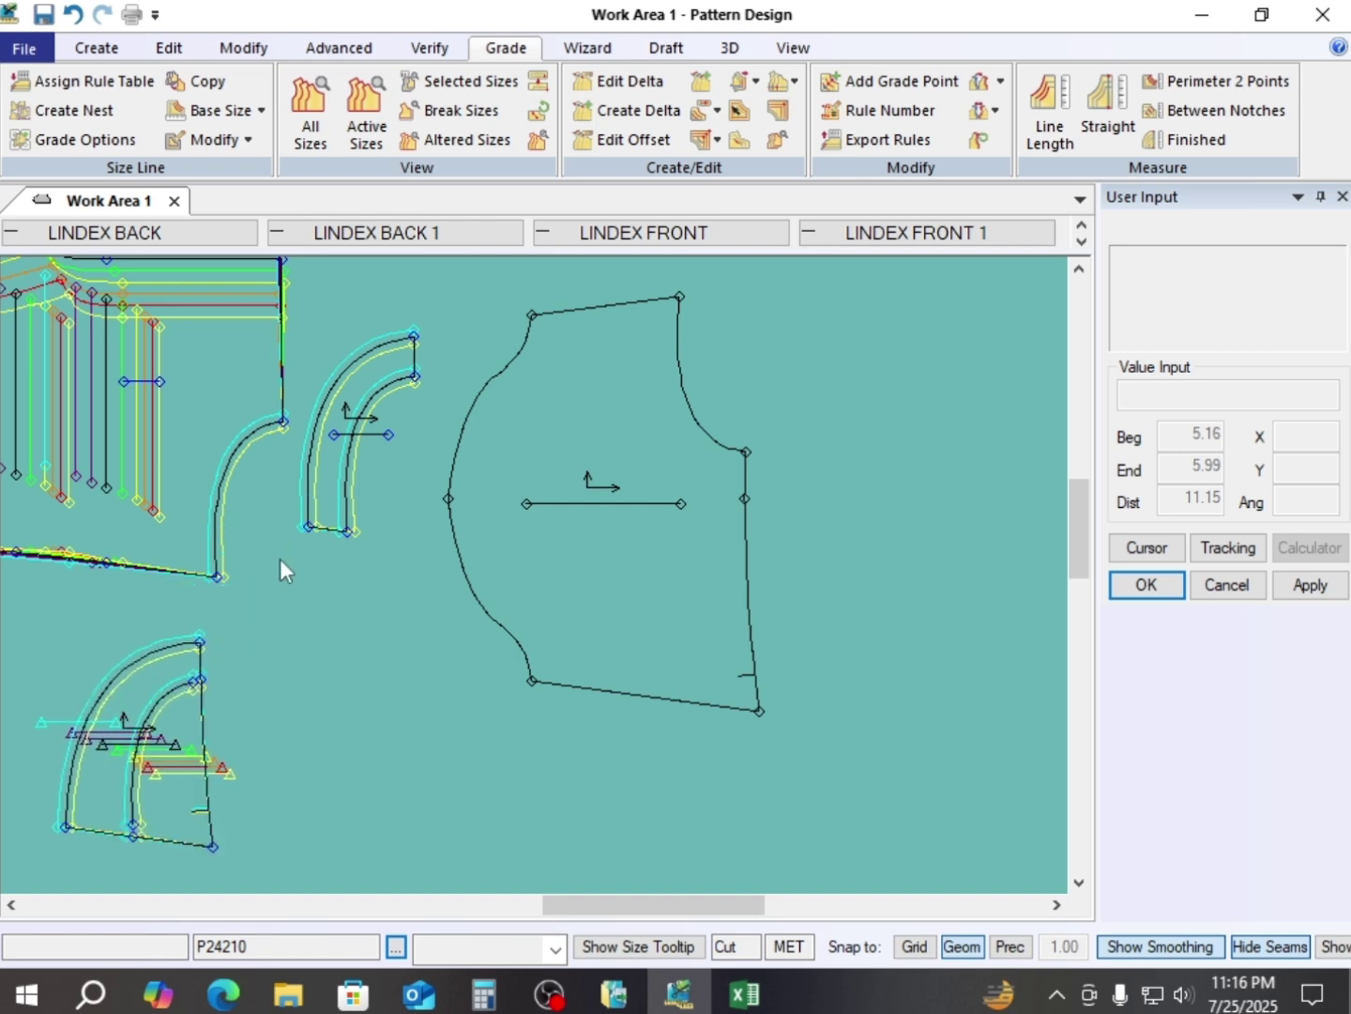
click(291, 563)
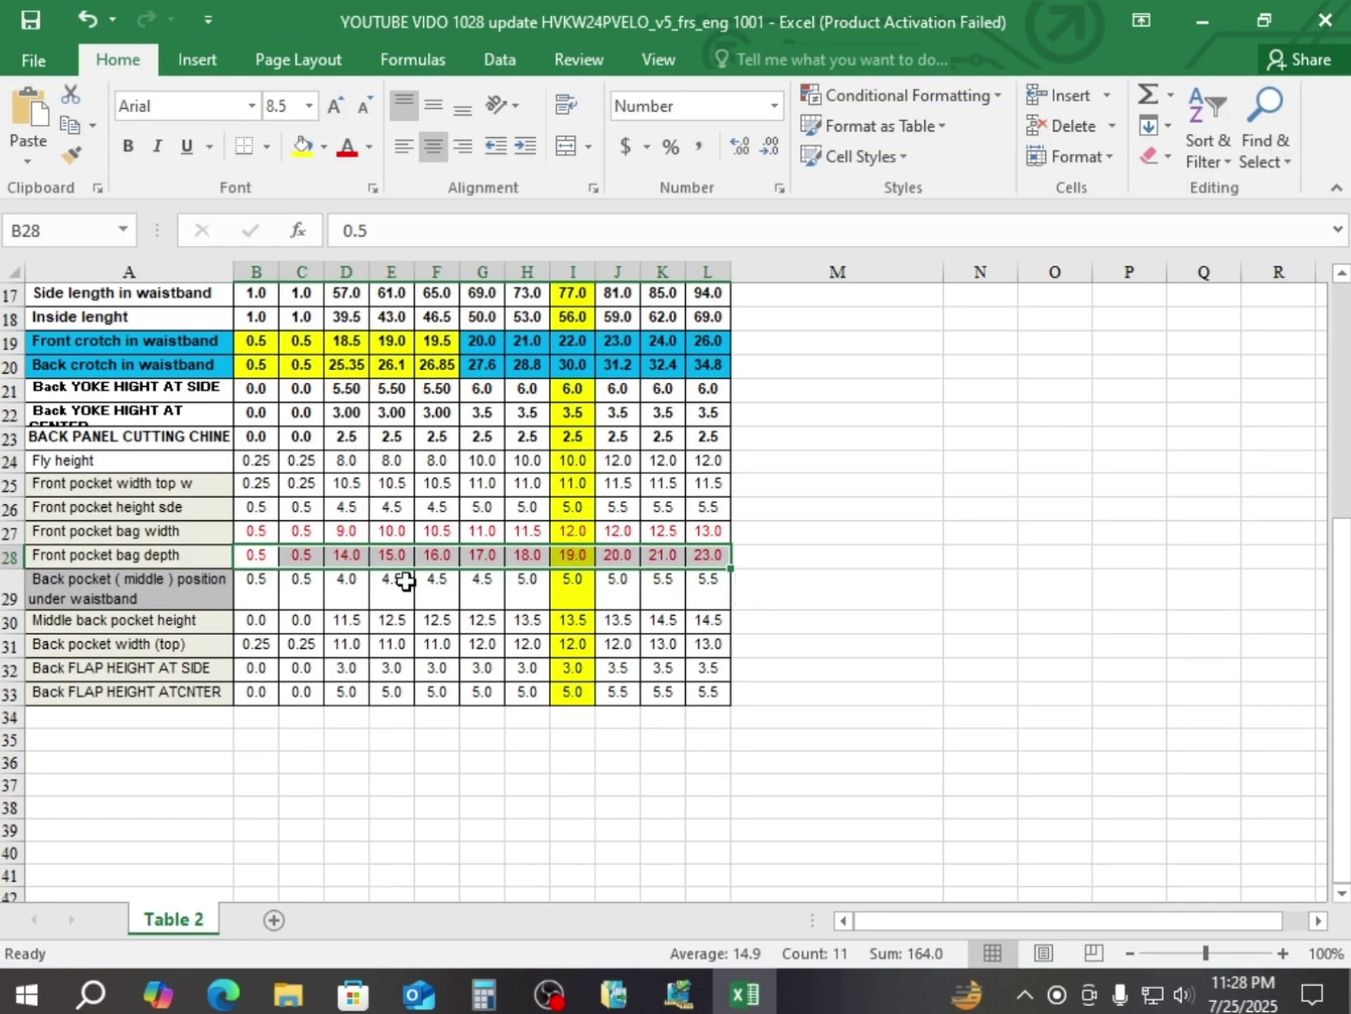
- Consult the size table in Excel, switch back to Pattern Design and shift graded piece P25622 to free drawing space
scroll(402, 582, up, 3)
scroll(200, 731, down, 1)
scroll(200, 732, down, 2)
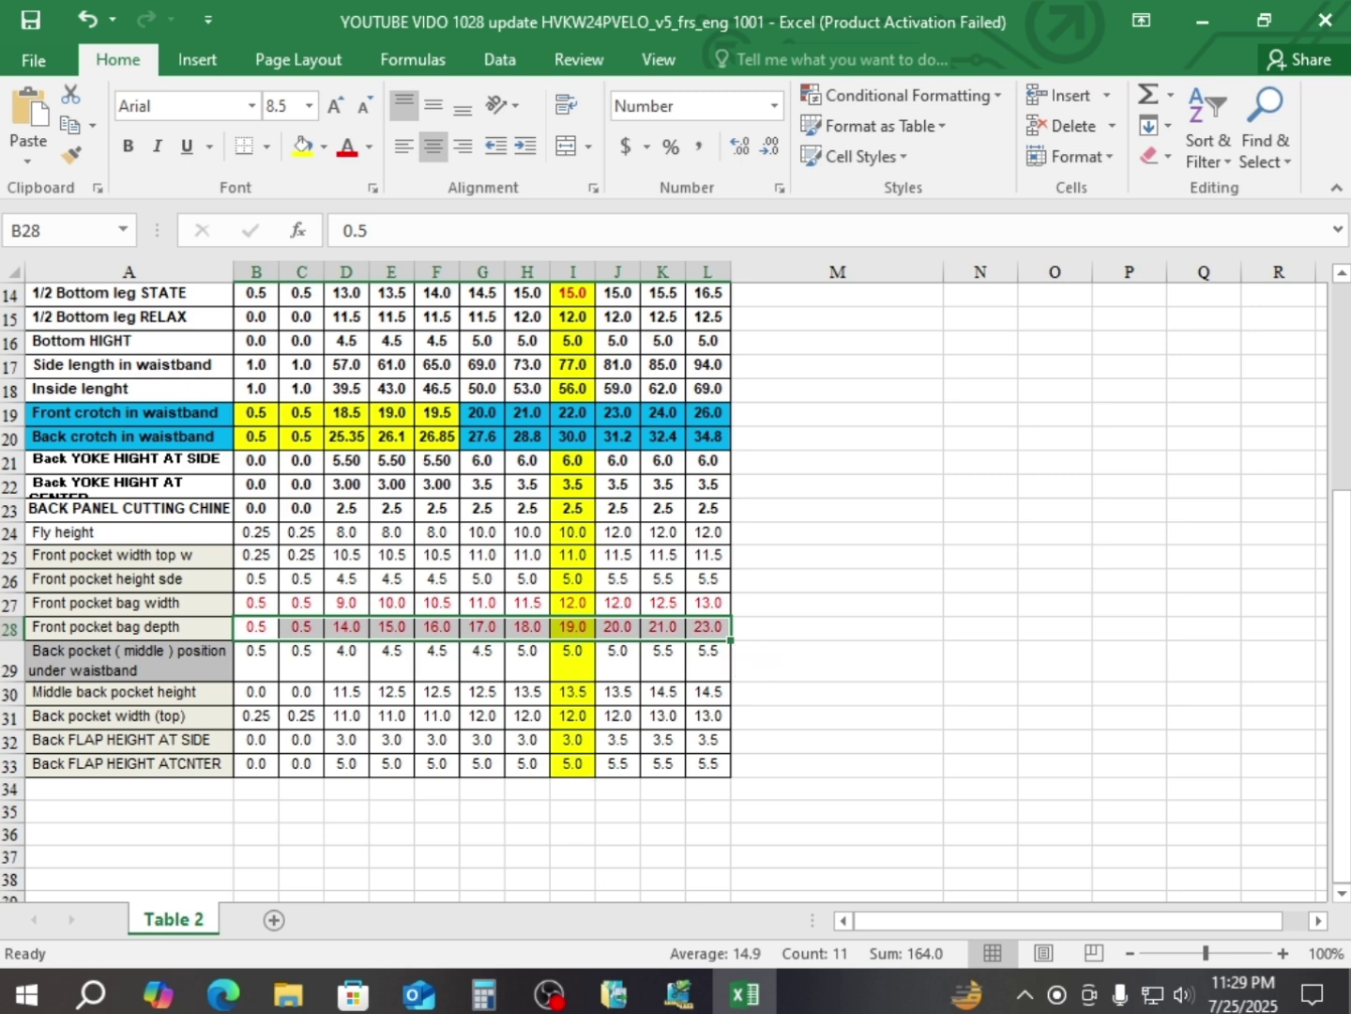
mouse_move(678, 993)
click(644, 889)
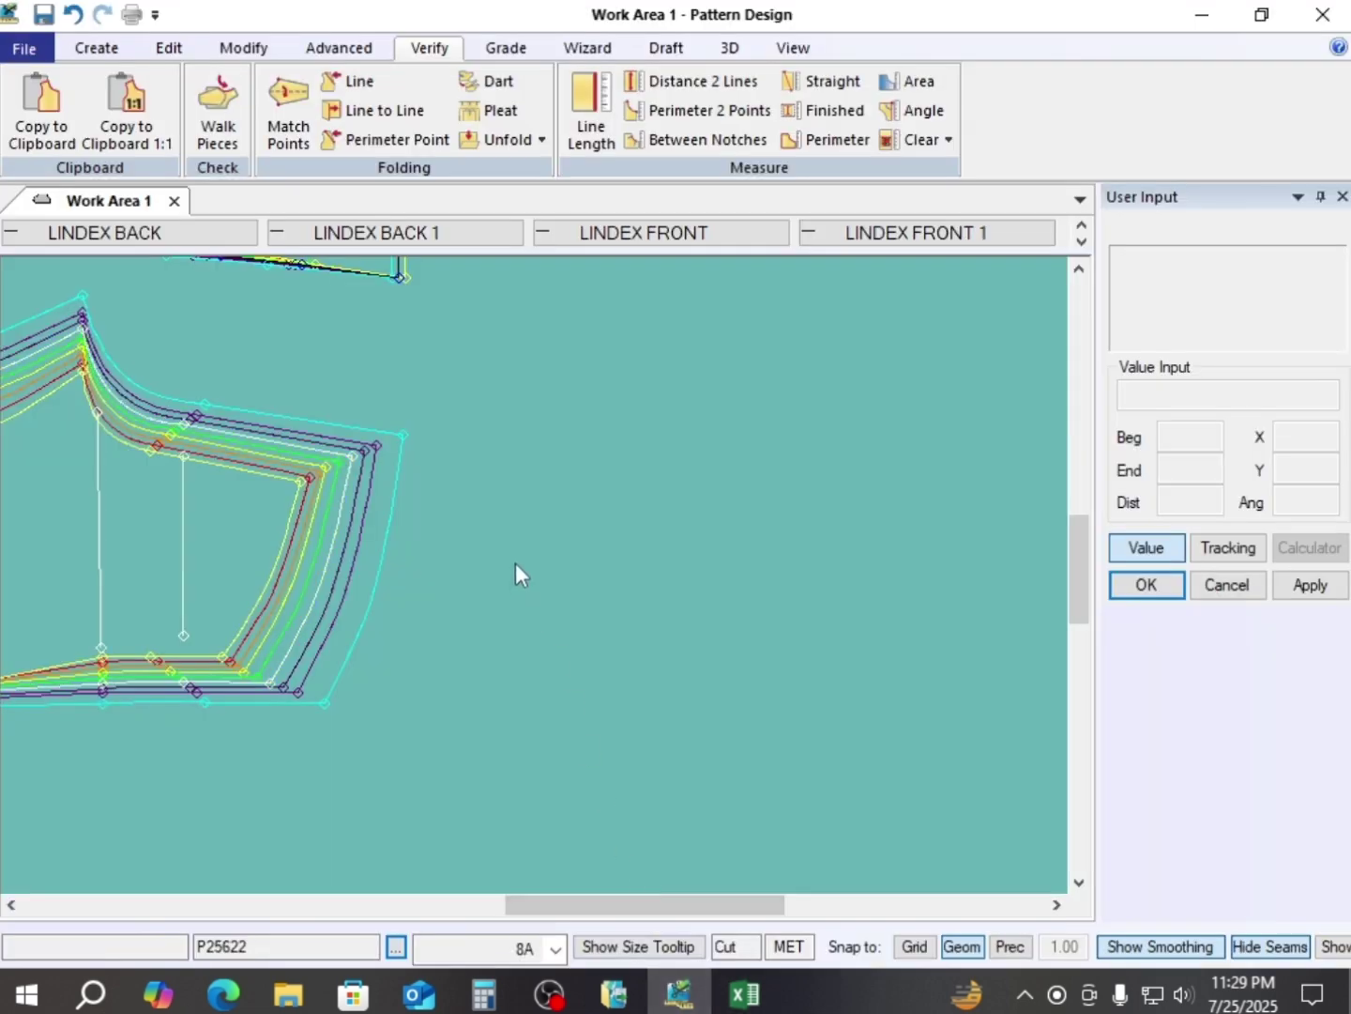
drag(136, 550, 50, 476)
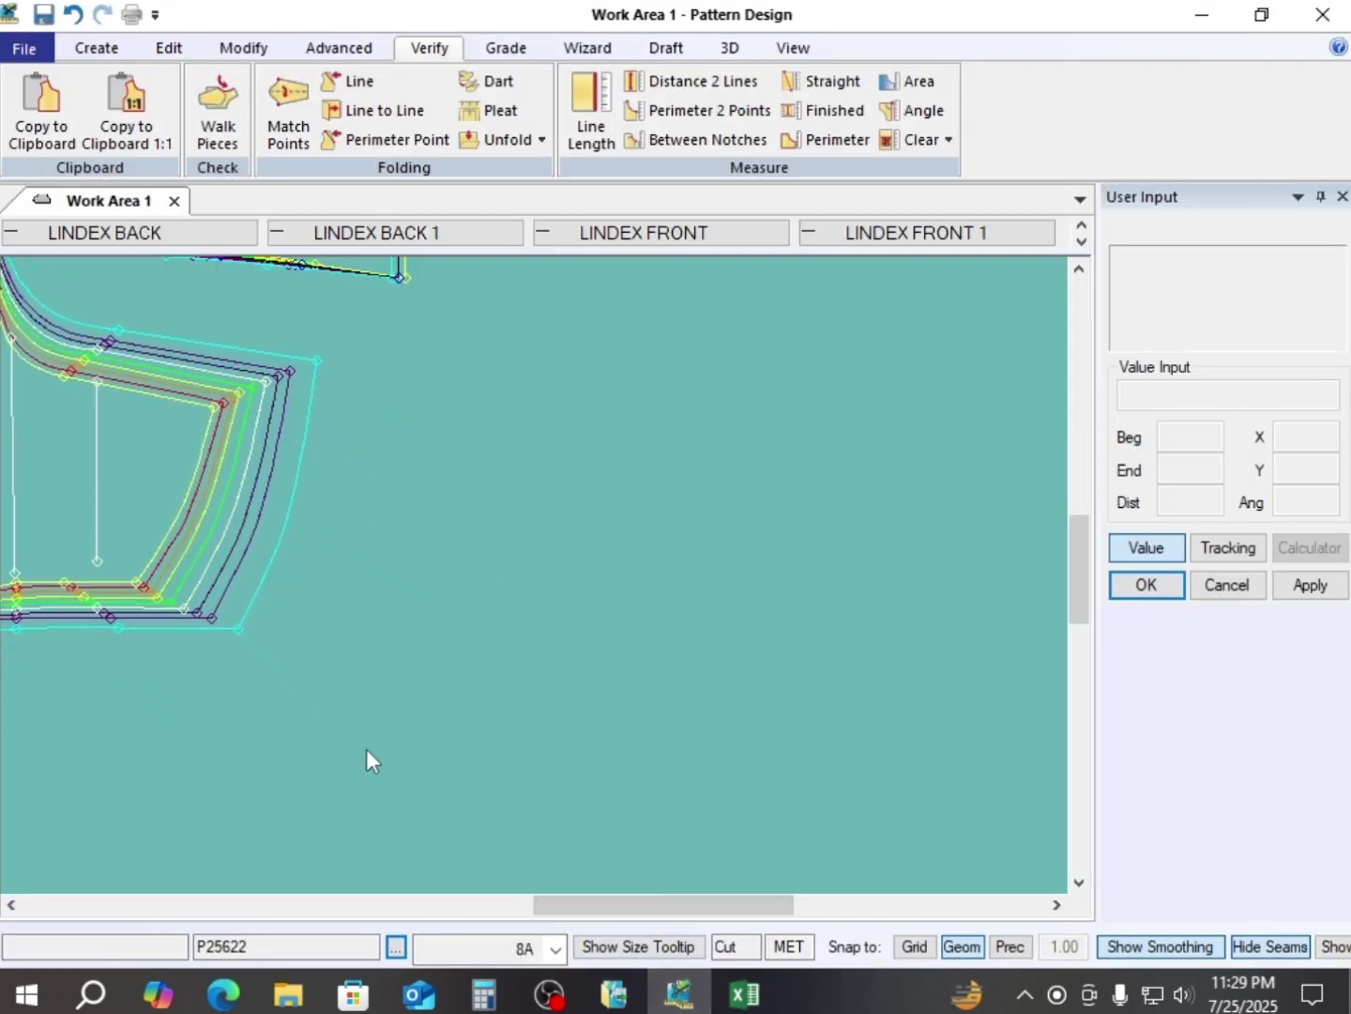
- Create a rectangular piece 13.5 long in X and 6 high in Y beside P25622, accepting the default piece name
key(r)
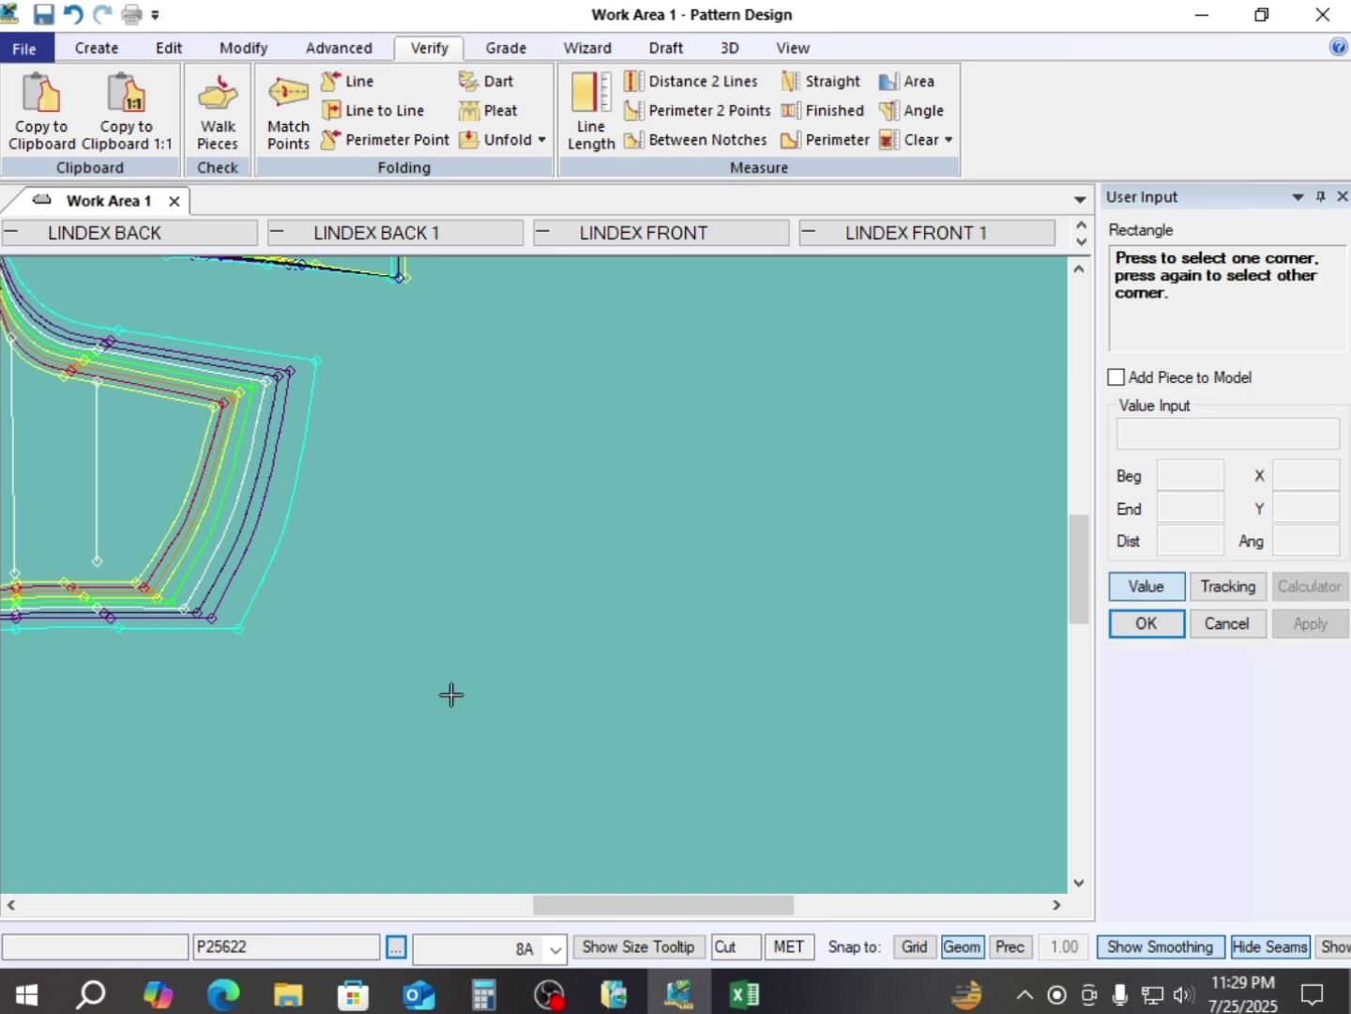
click(573, 441)
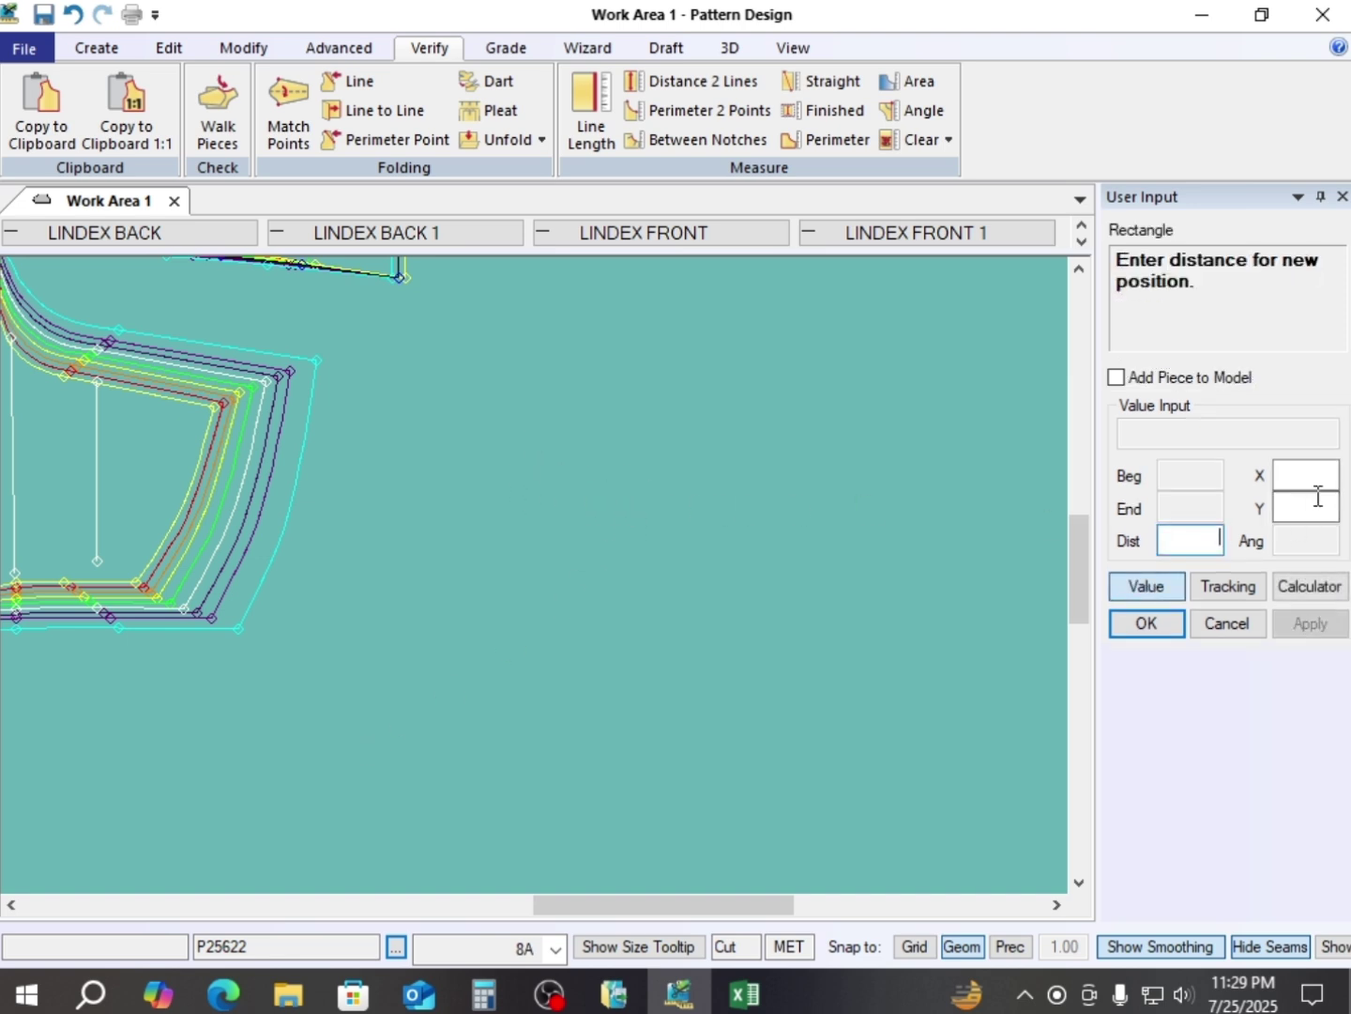
click(1306, 476)
text(13.)
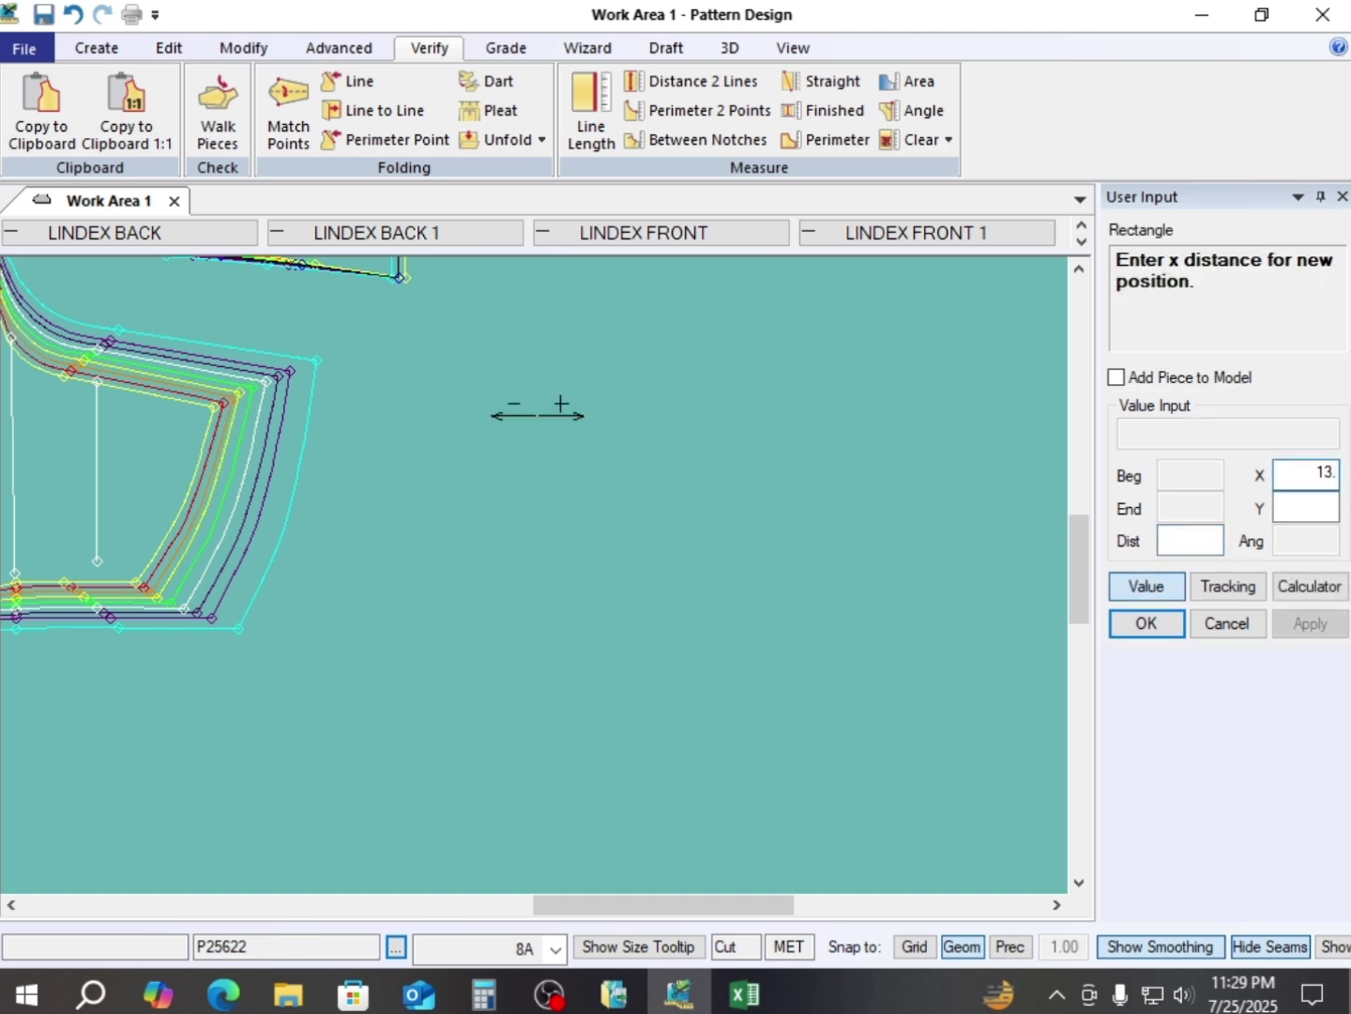
text(5)
click(1291, 512)
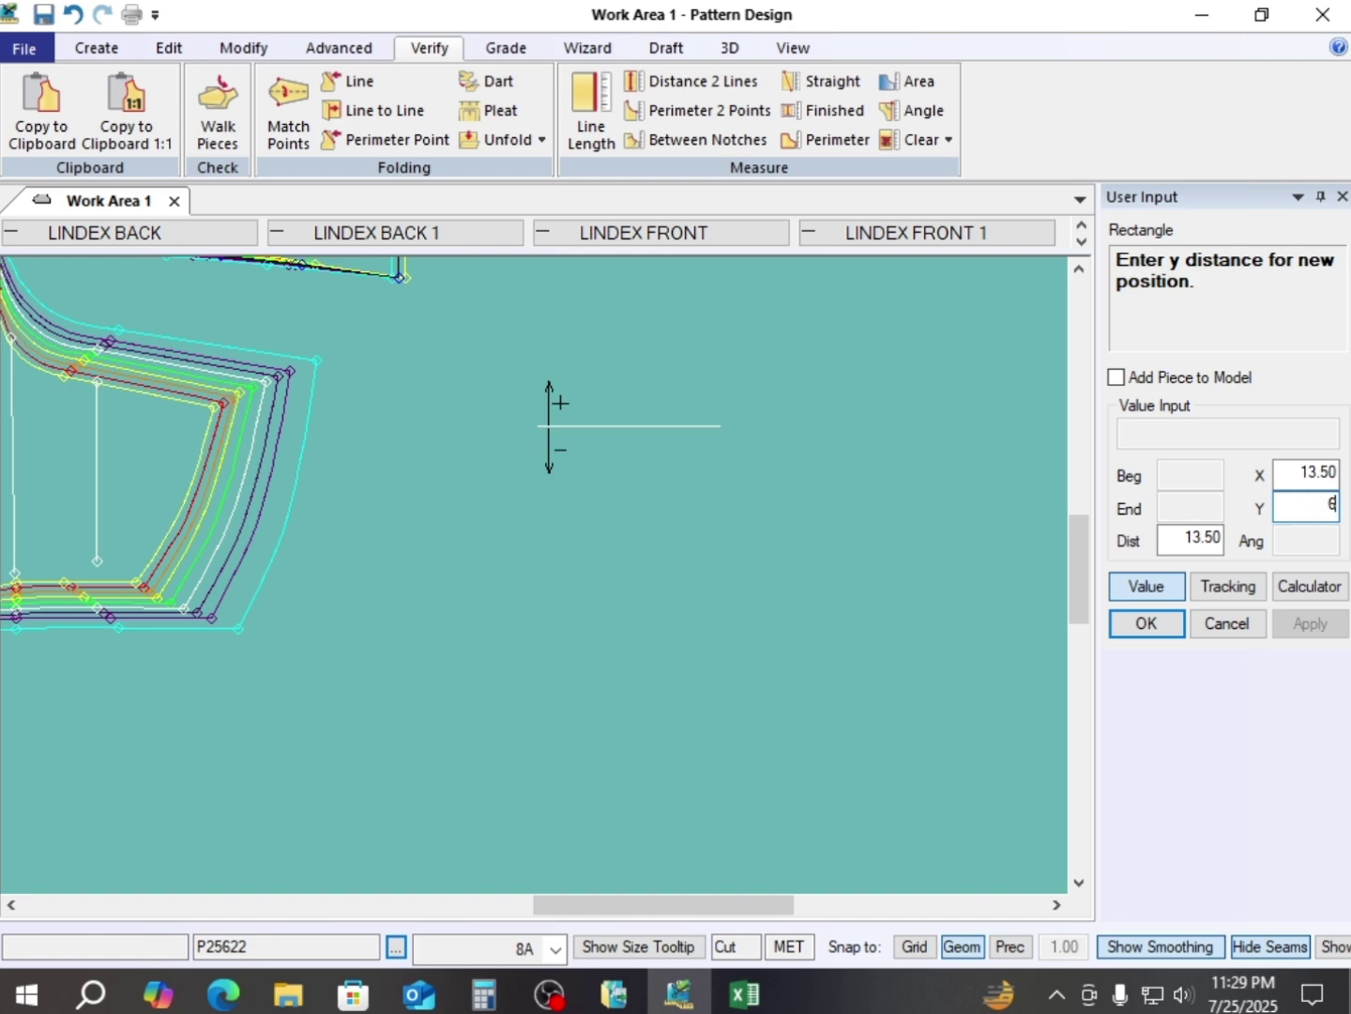
click(1146, 625)
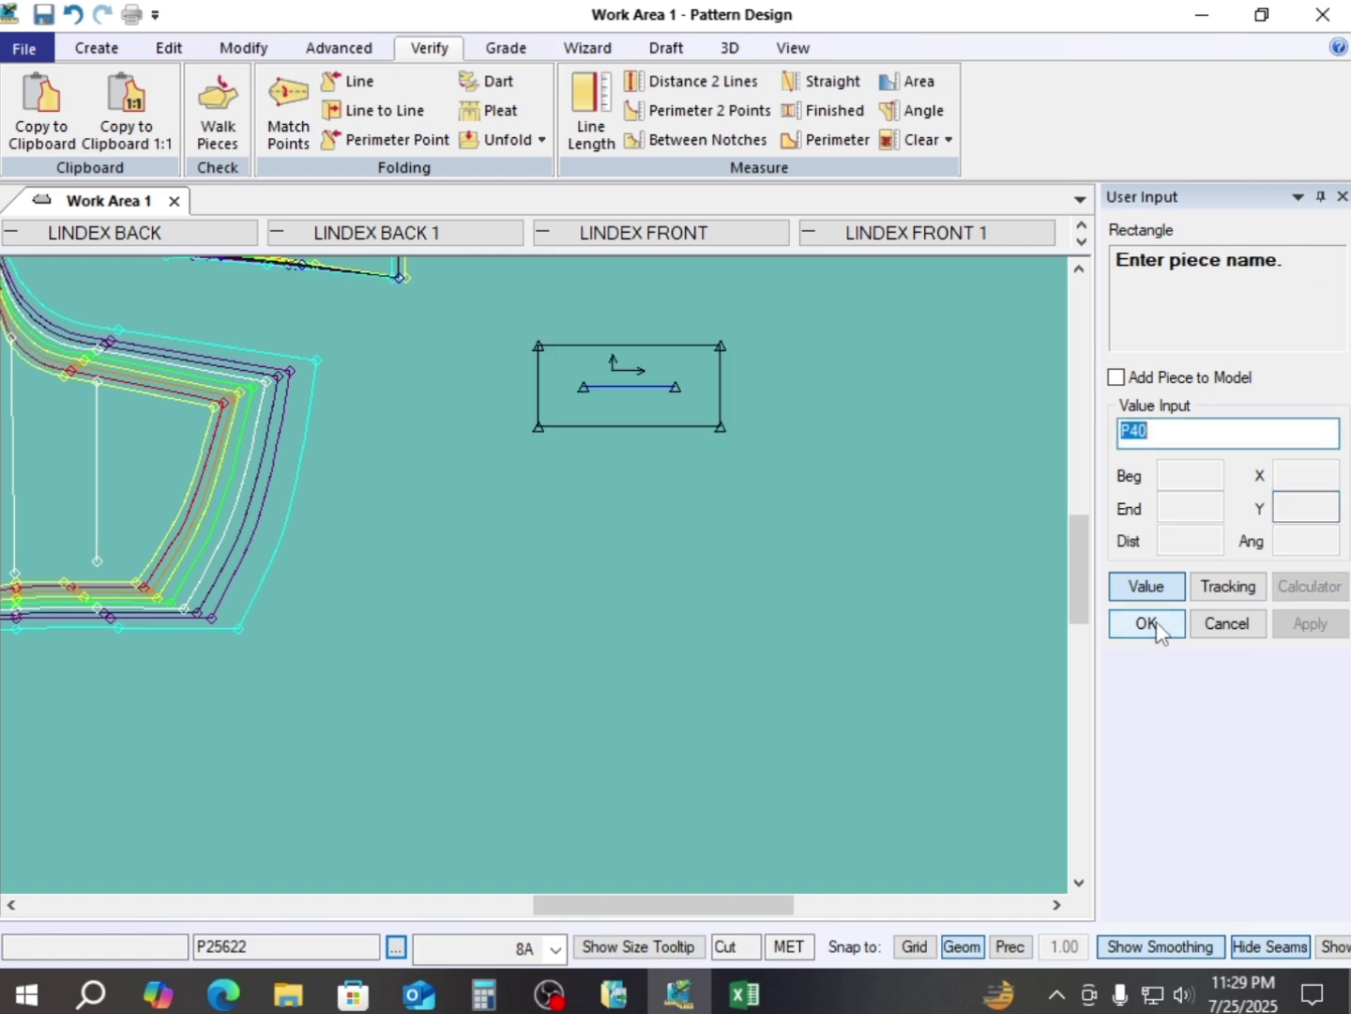
right_click(722, 339)
click(802, 352)
right_click(723, 339)
click(808, 353)
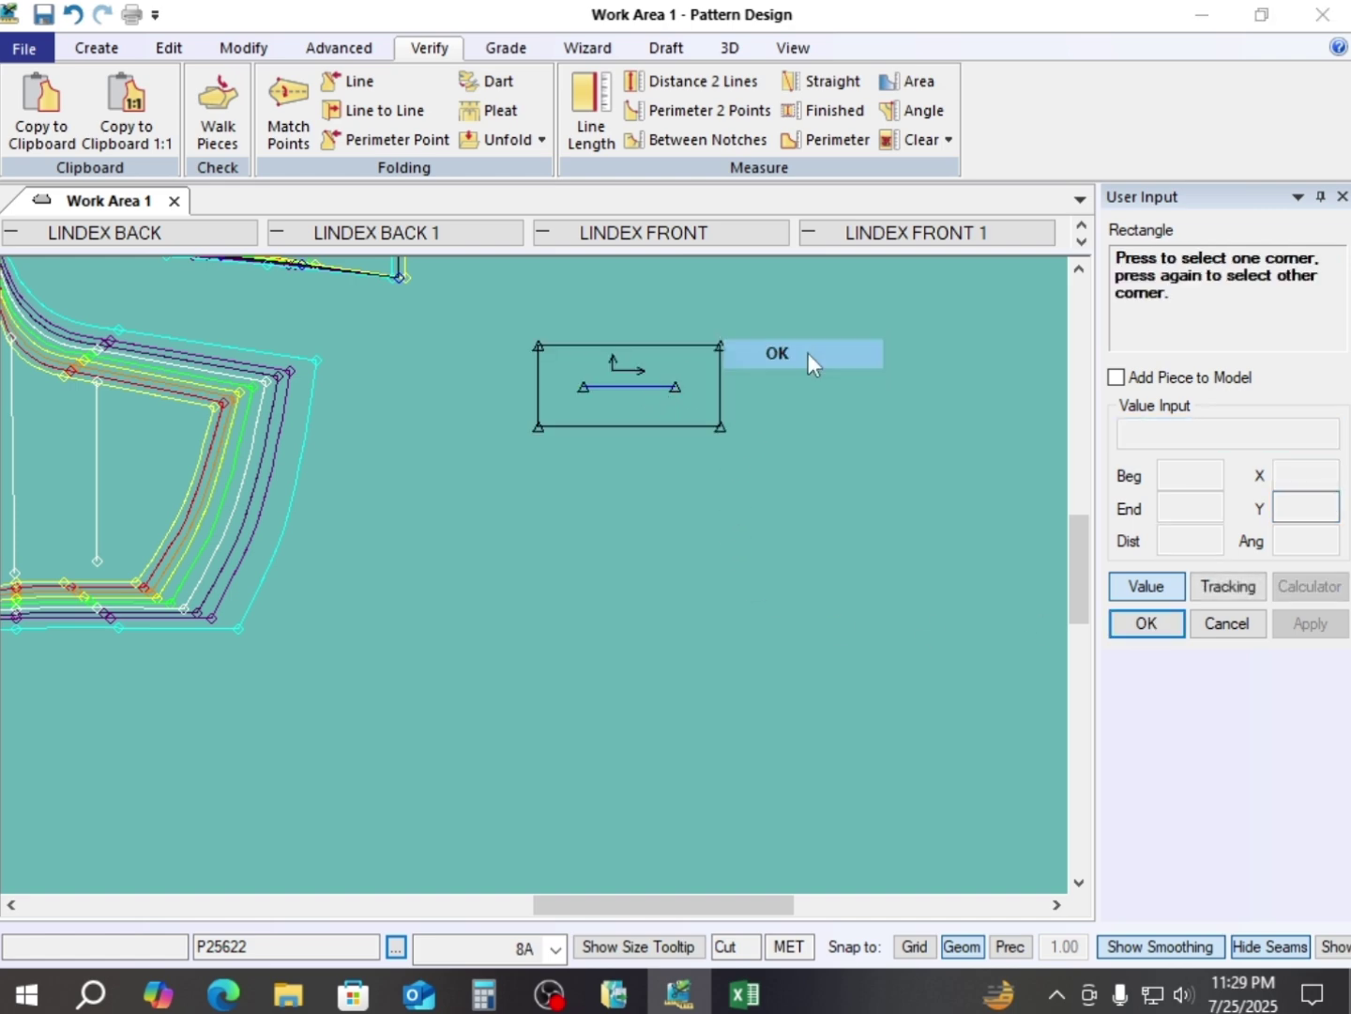
- Move the upper-left corner of rectangle P40 by 1 in X with Move Smooth, slanting its left edge
scroll(675, 387, up, 2)
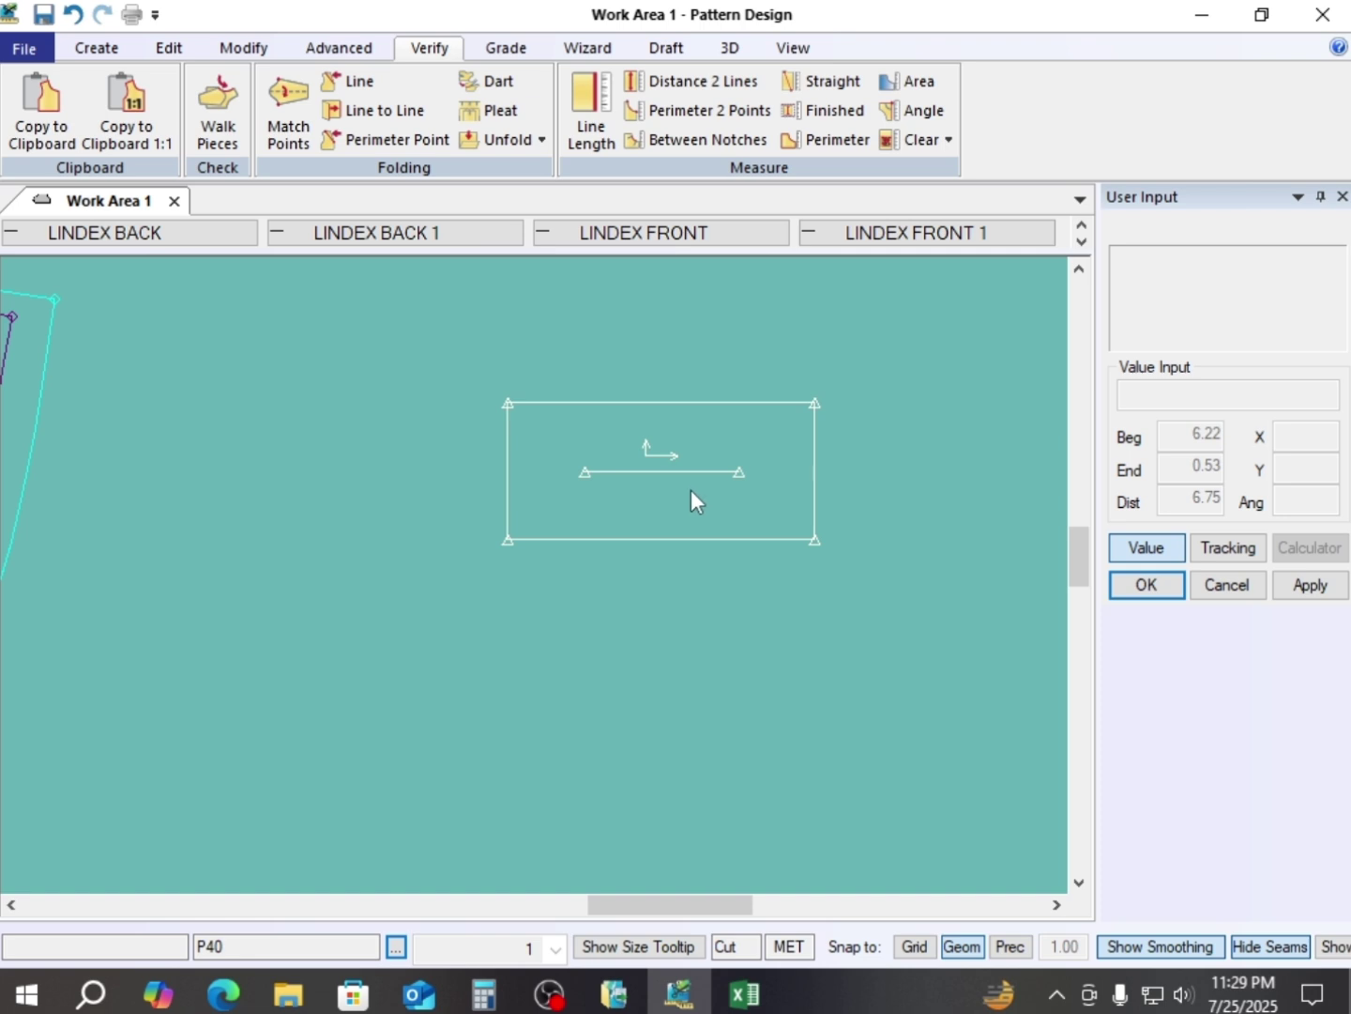
mouse_move(657, 501)
mouse_down()
mouse_move(634, 526)
mouse_move(669, 516)
mouse_up()
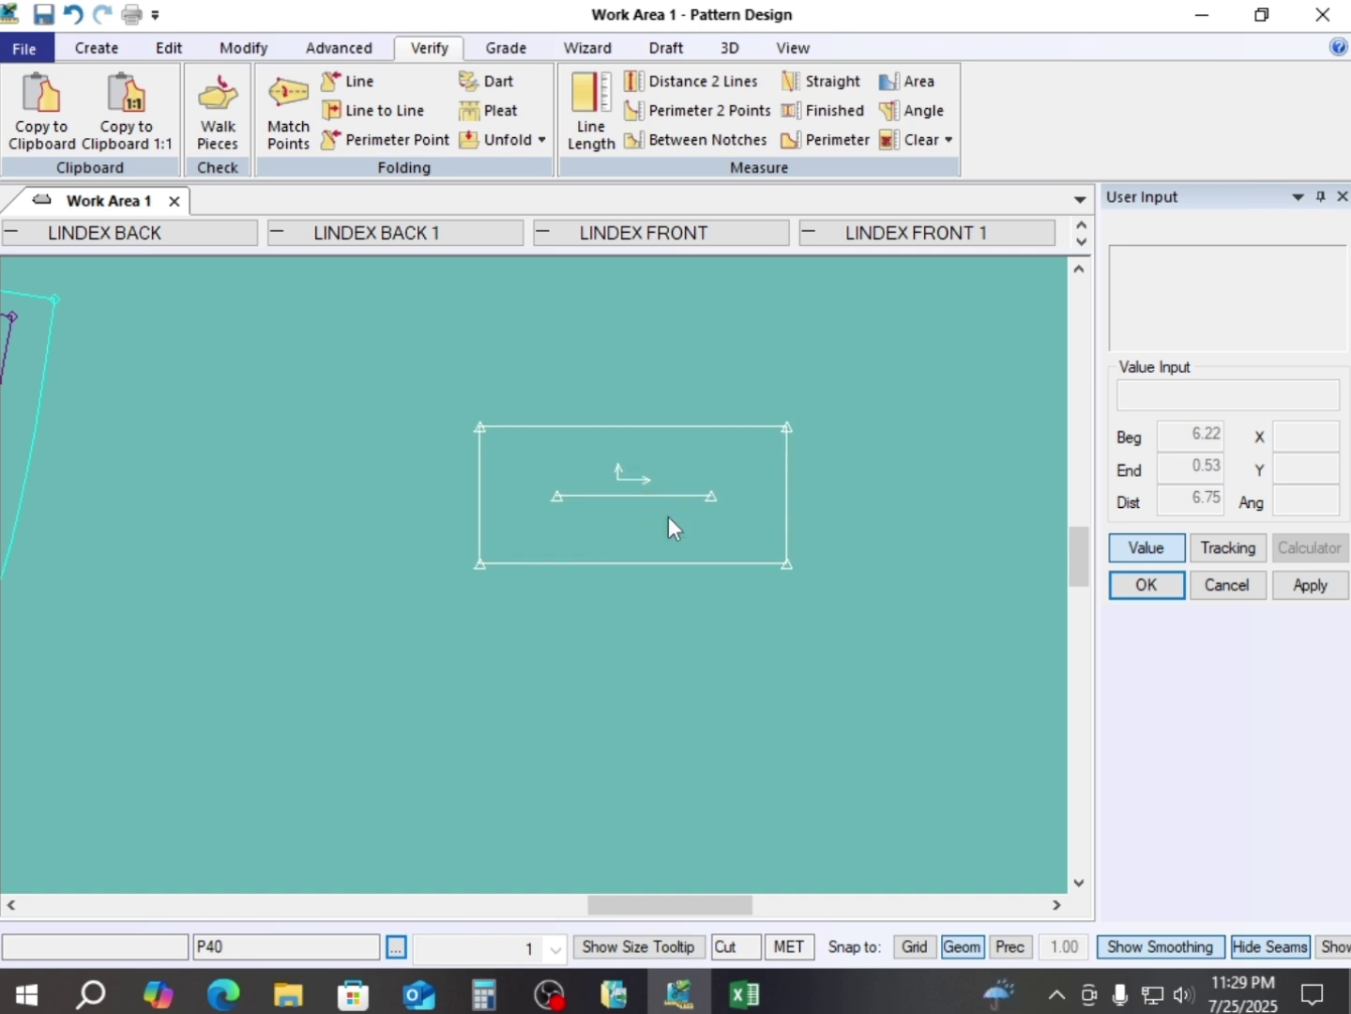
drag(648, 477, 625, 470)
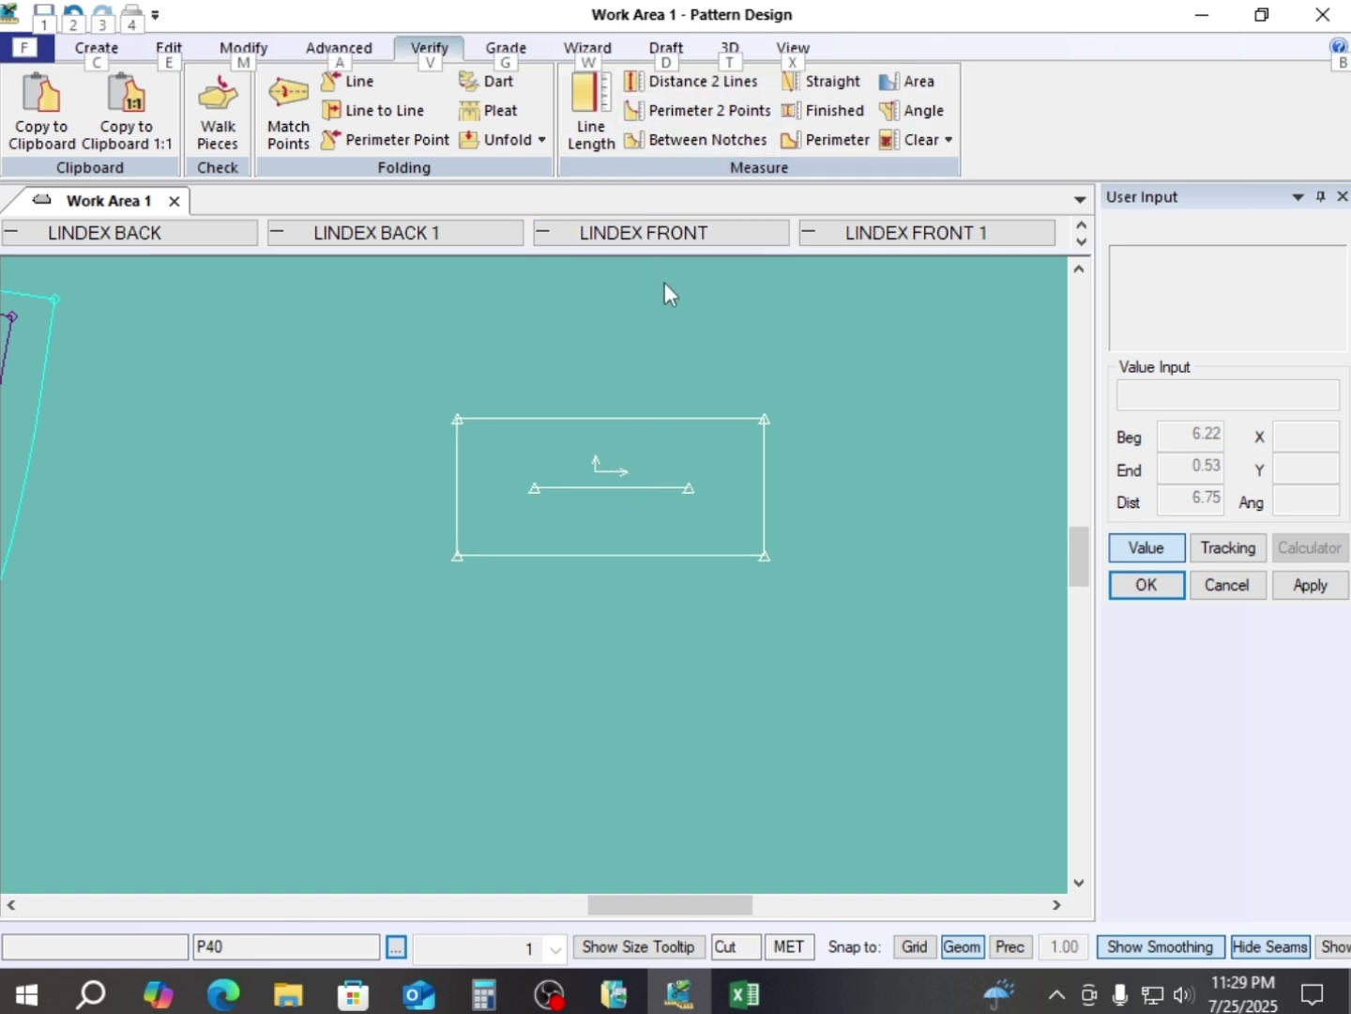
key(alt+s)
click(461, 417)
right_click(481, 431)
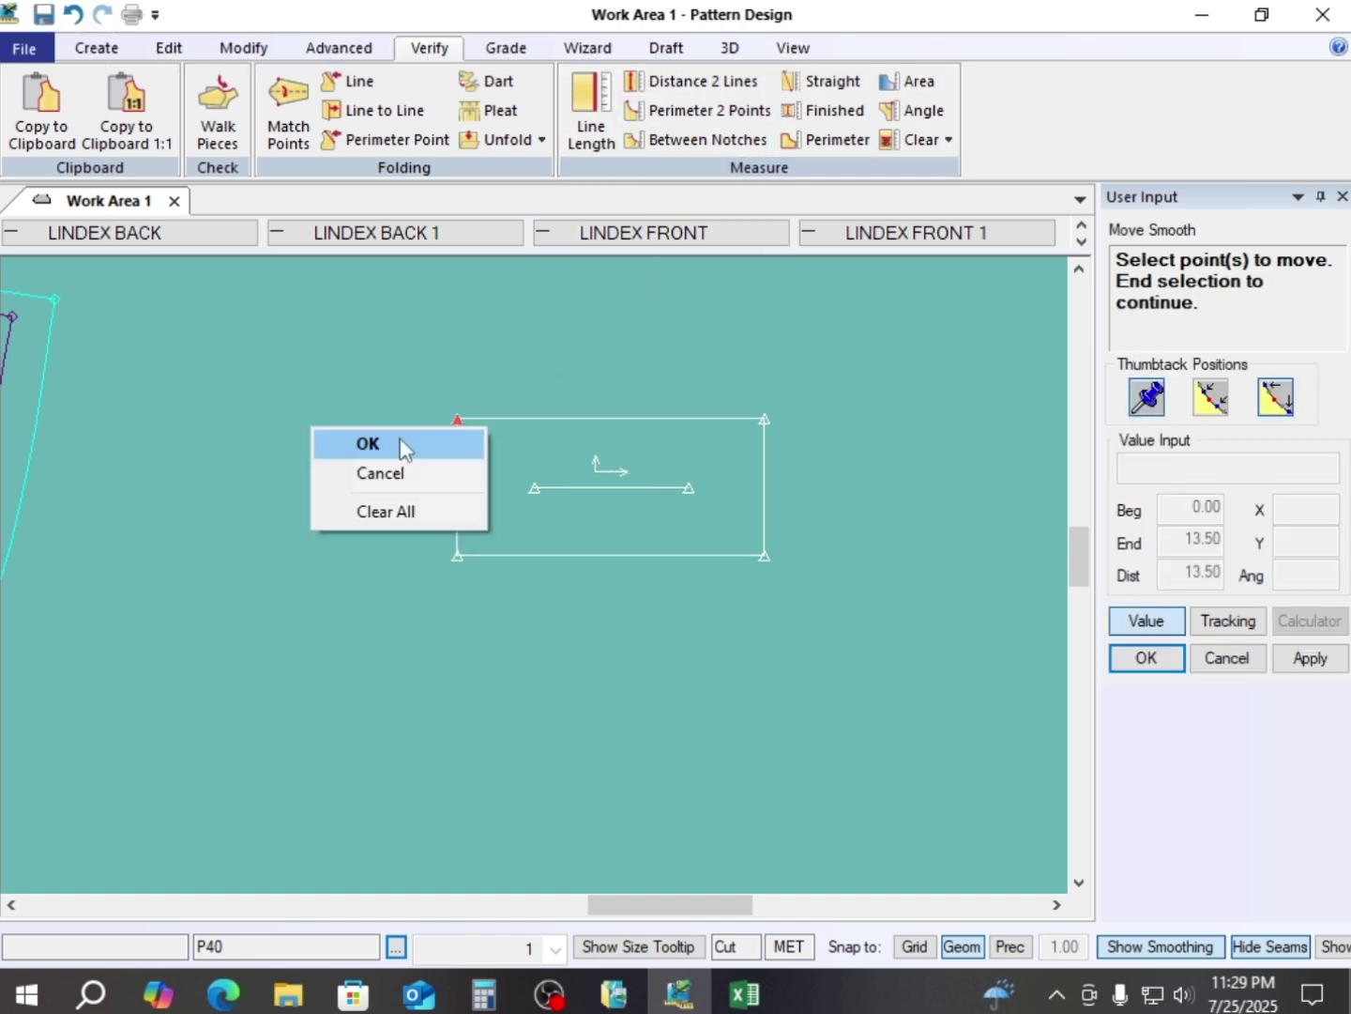
click(400, 444)
right_click(401, 437)
click(397, 436)
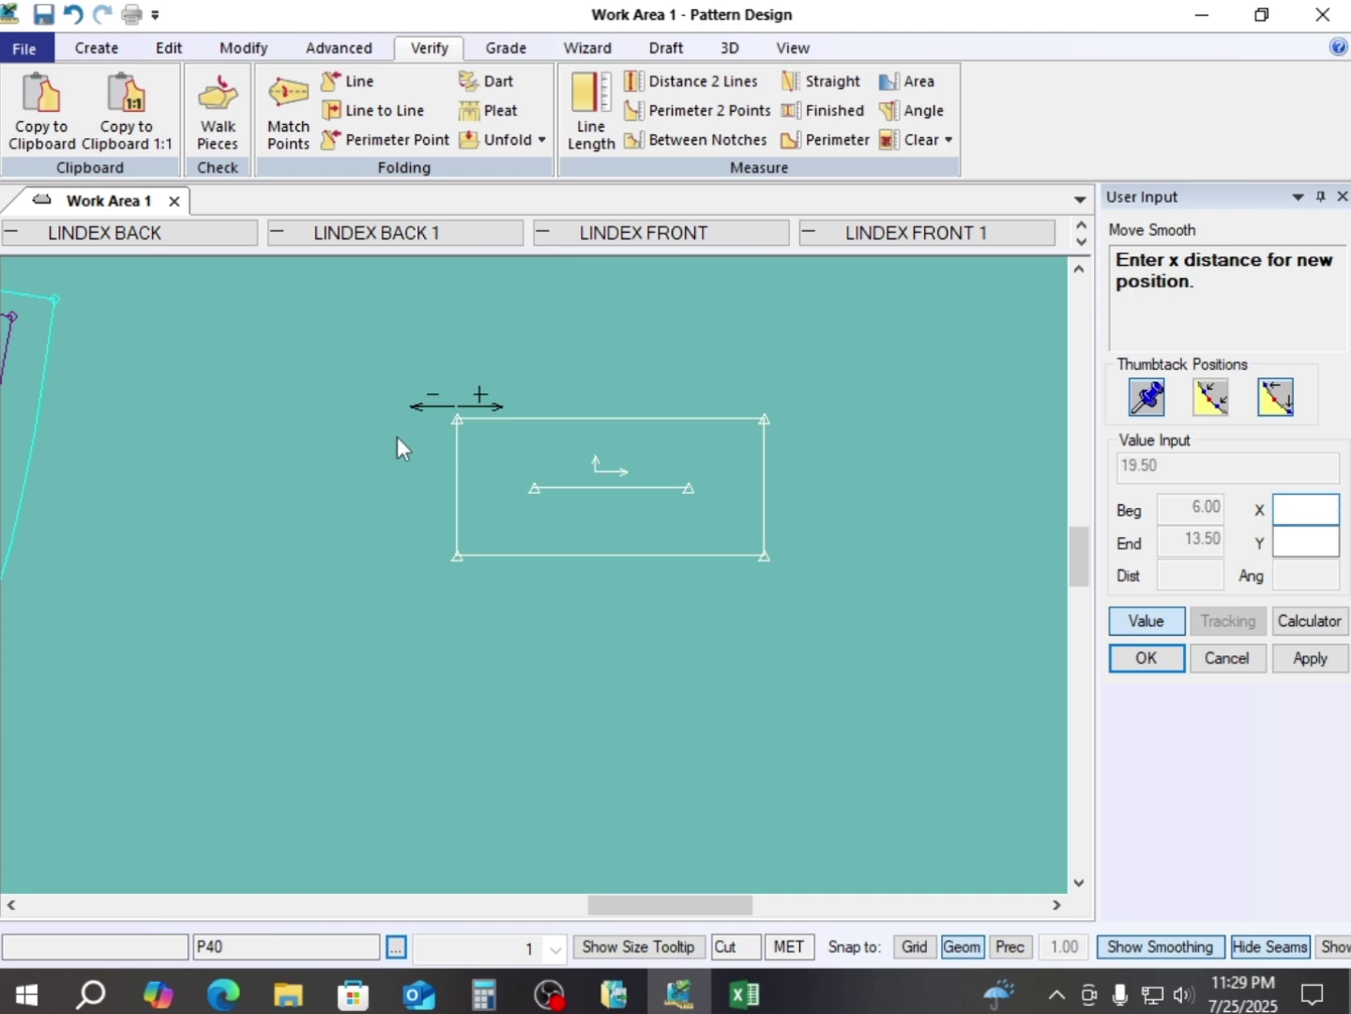
text(1)
key(Return)
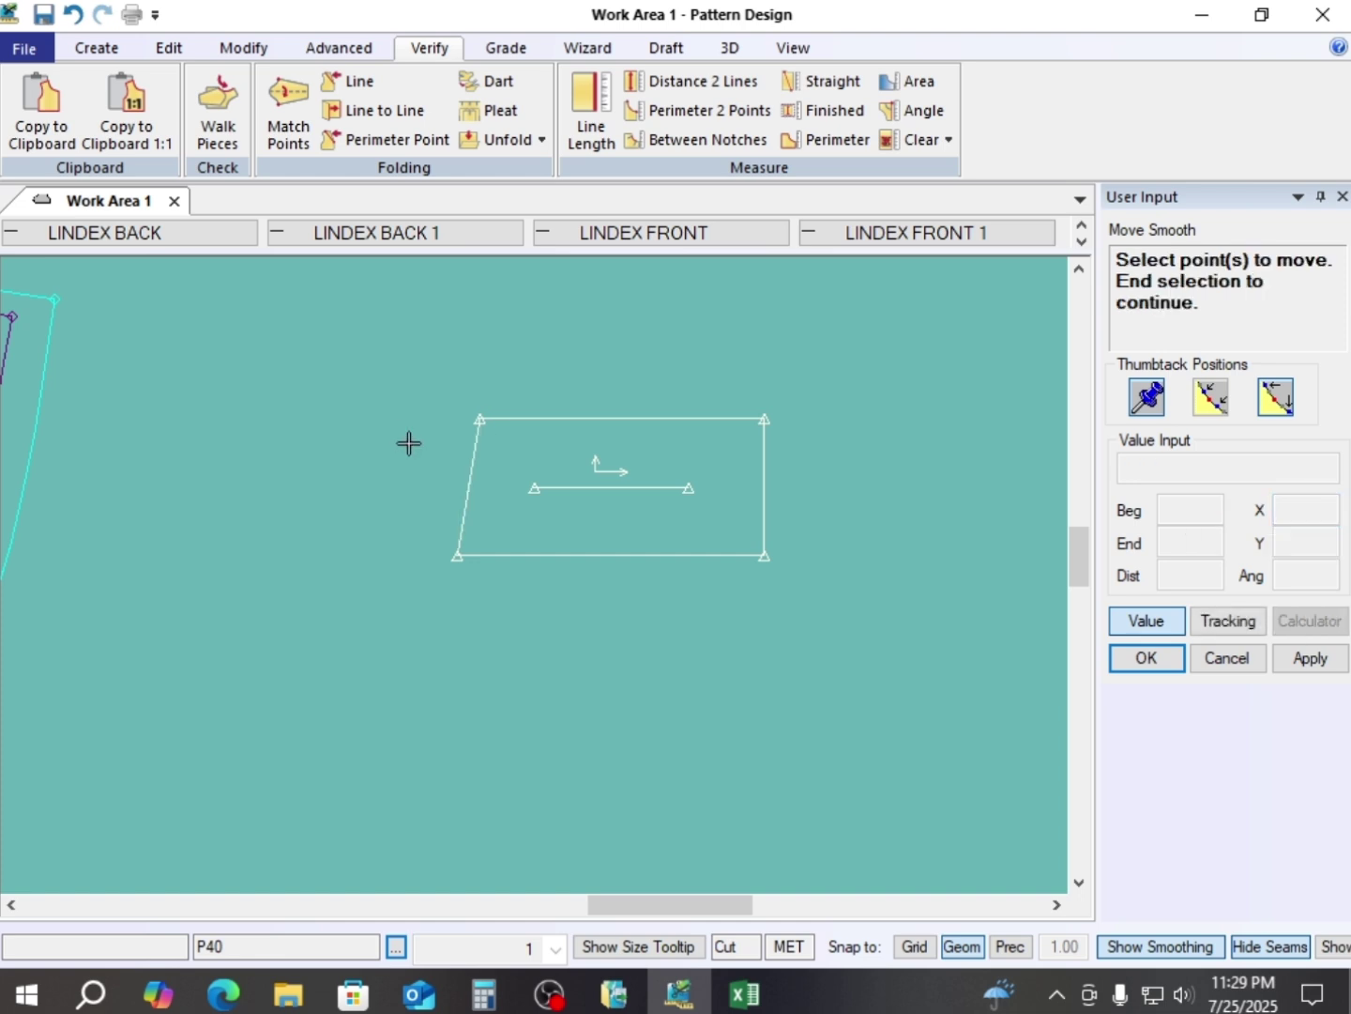
right_click(605, 358)
click(610, 355)
drag(662, 492, 638, 516)
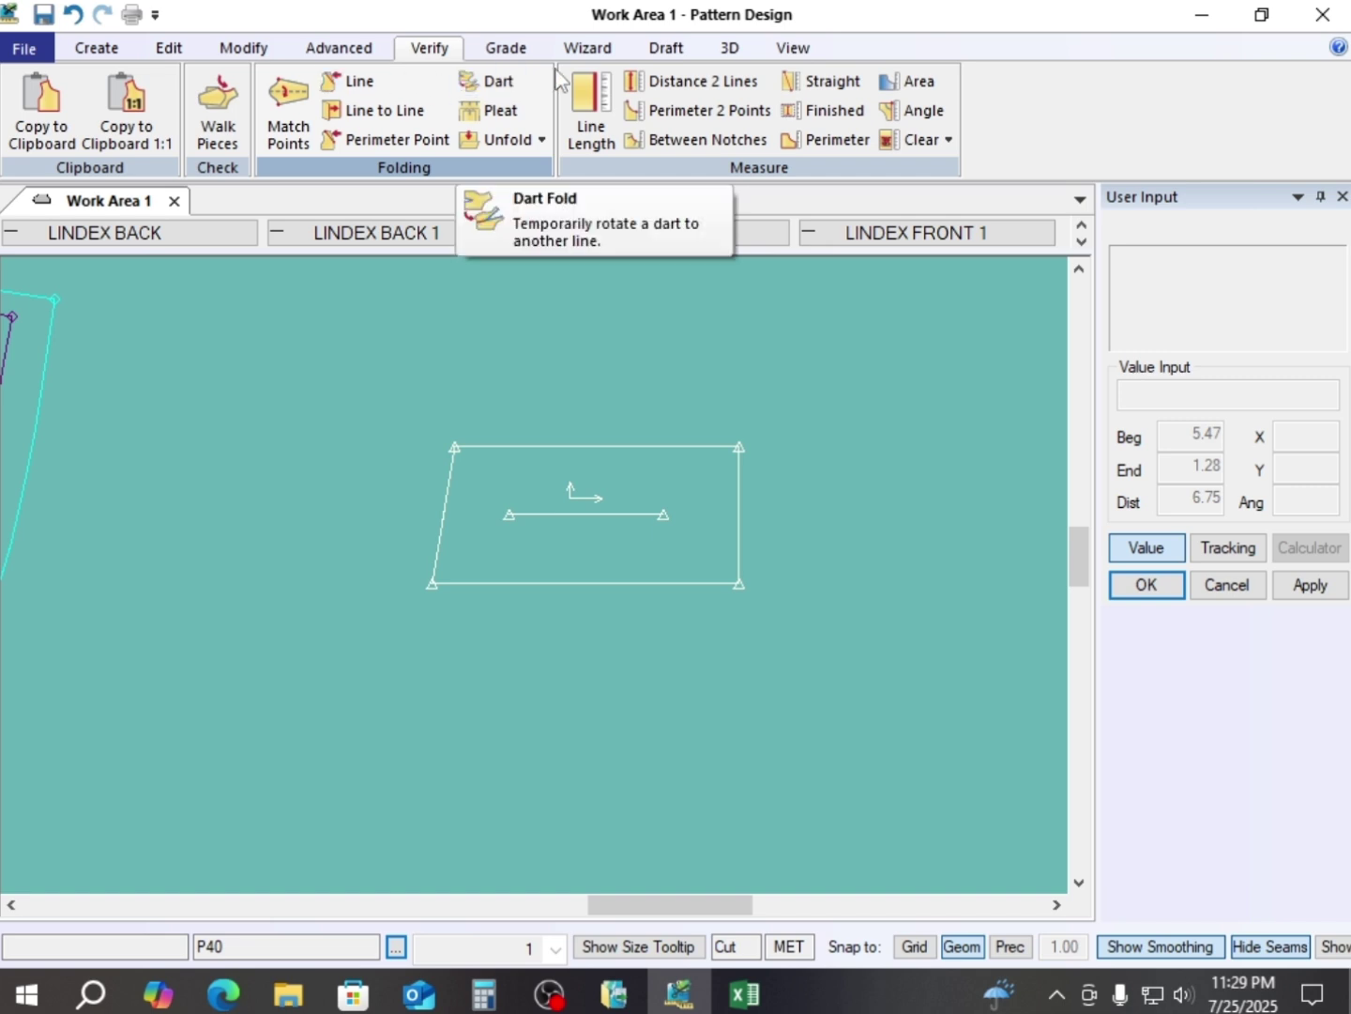
click(244, 47)
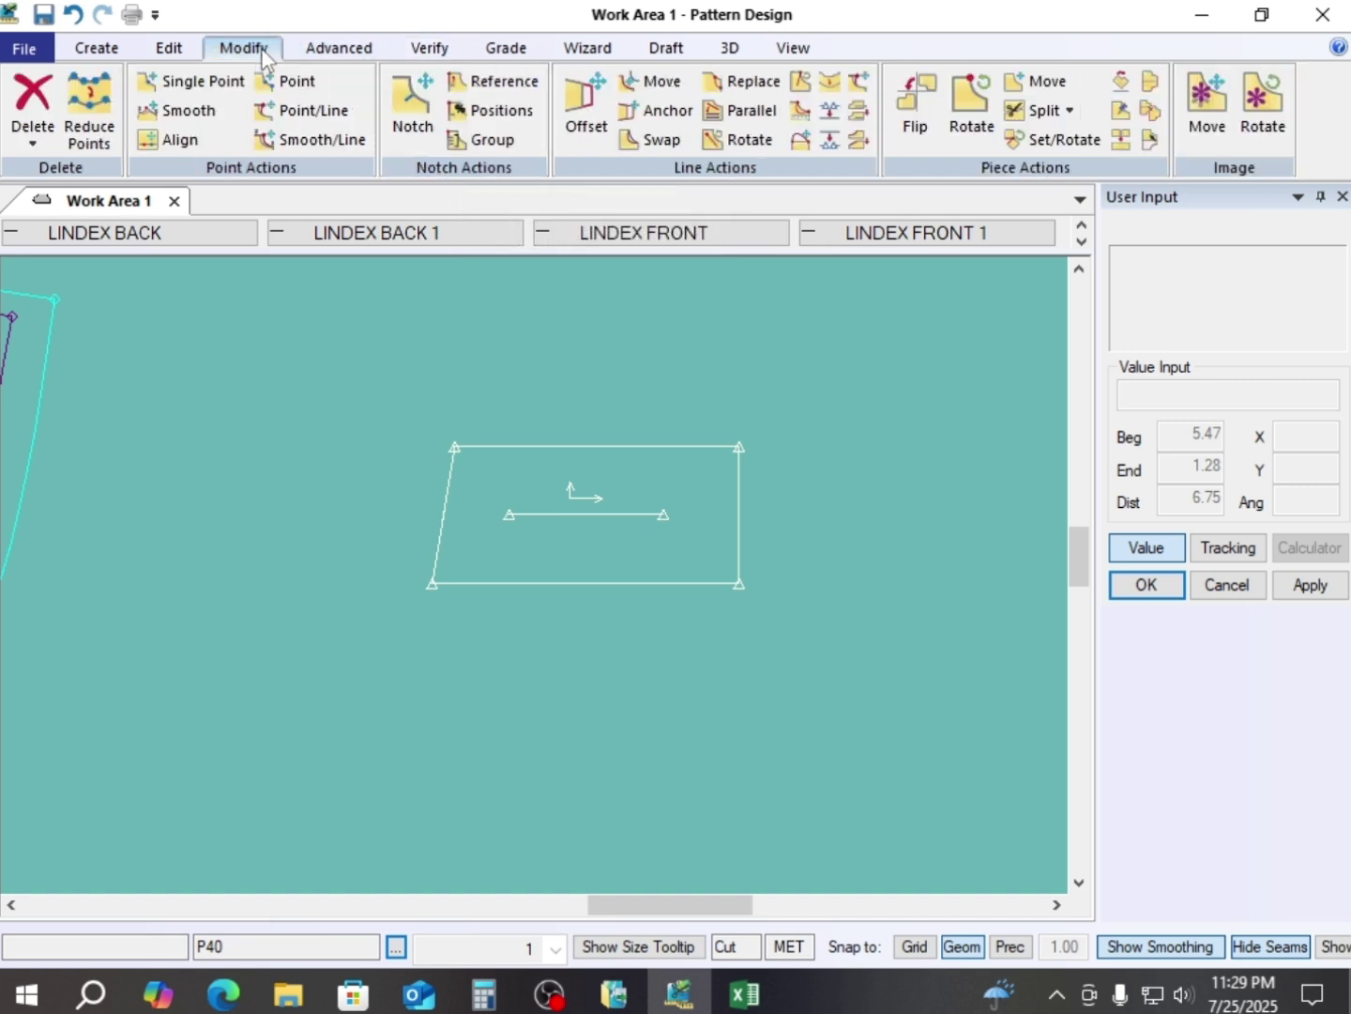
click(339, 48)
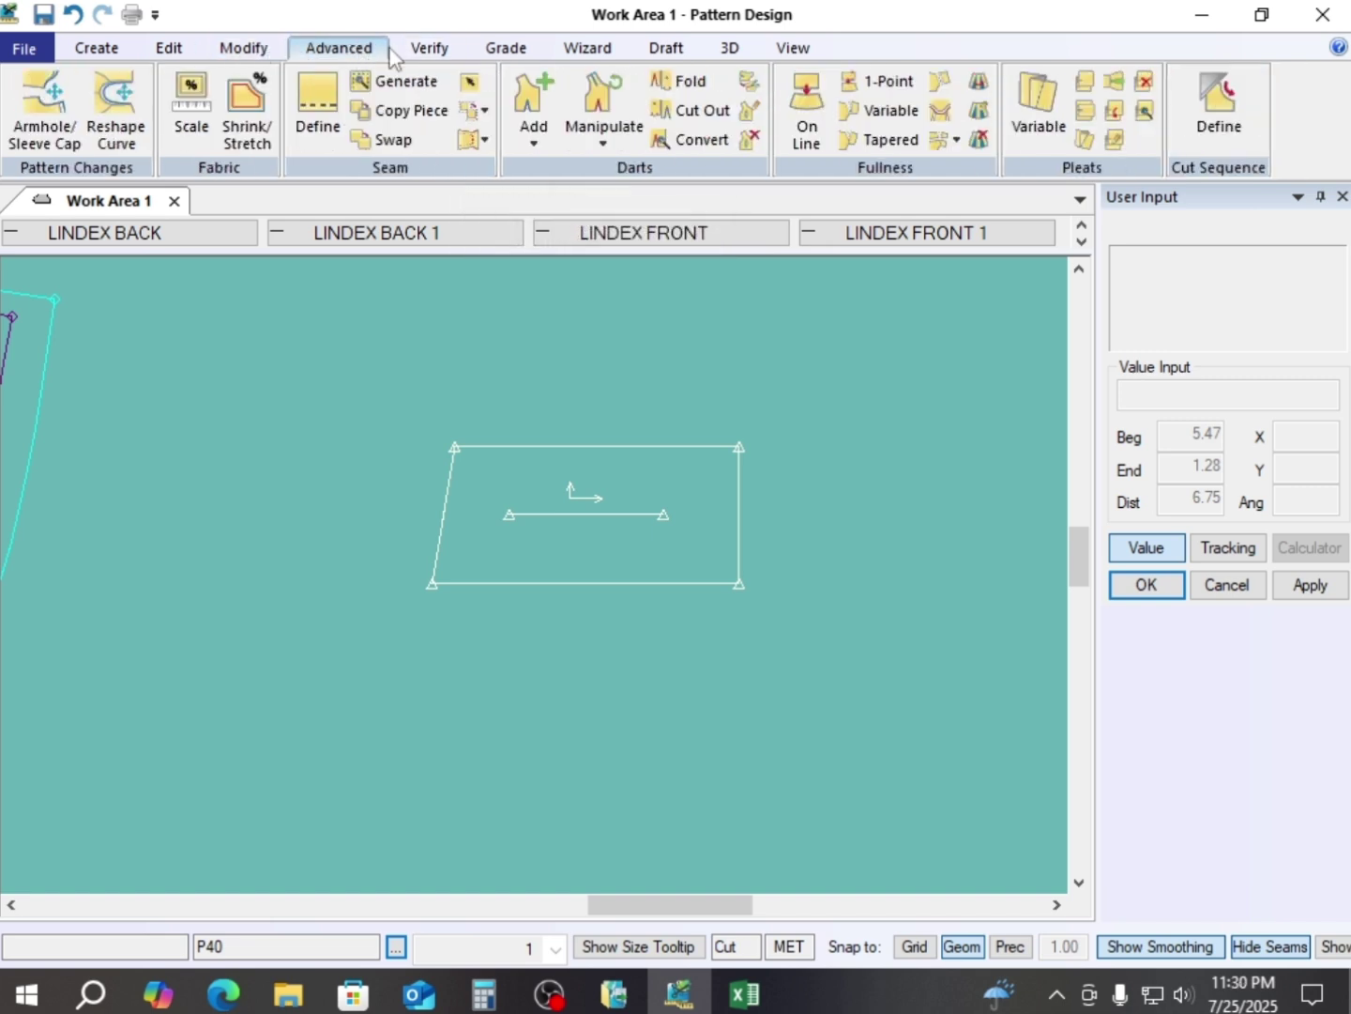
click(174, 49)
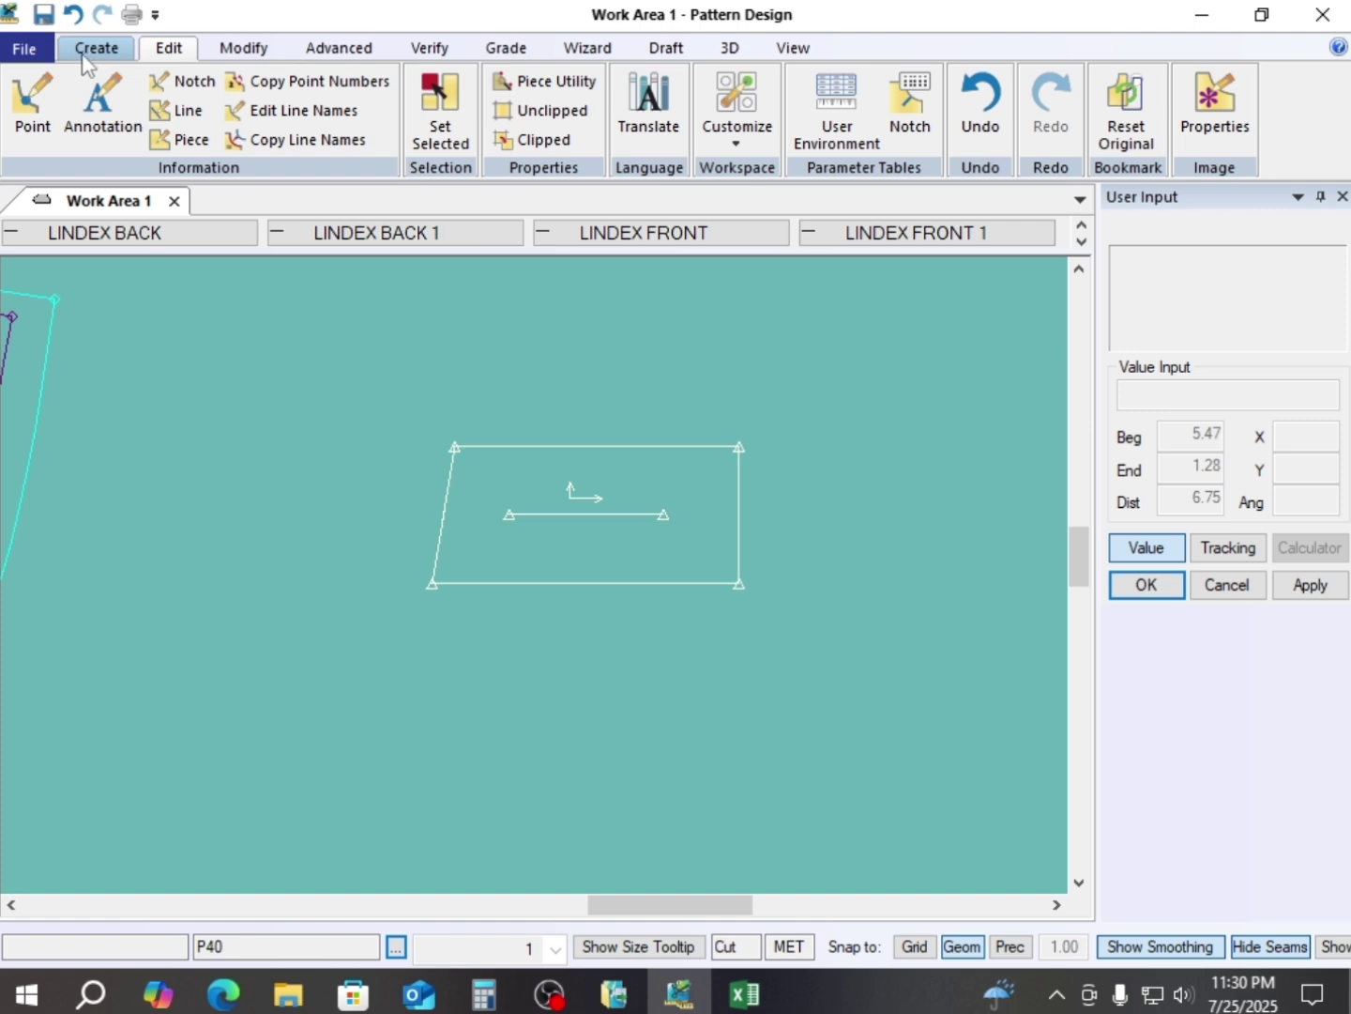
click(26, 53)
click(777, 303)
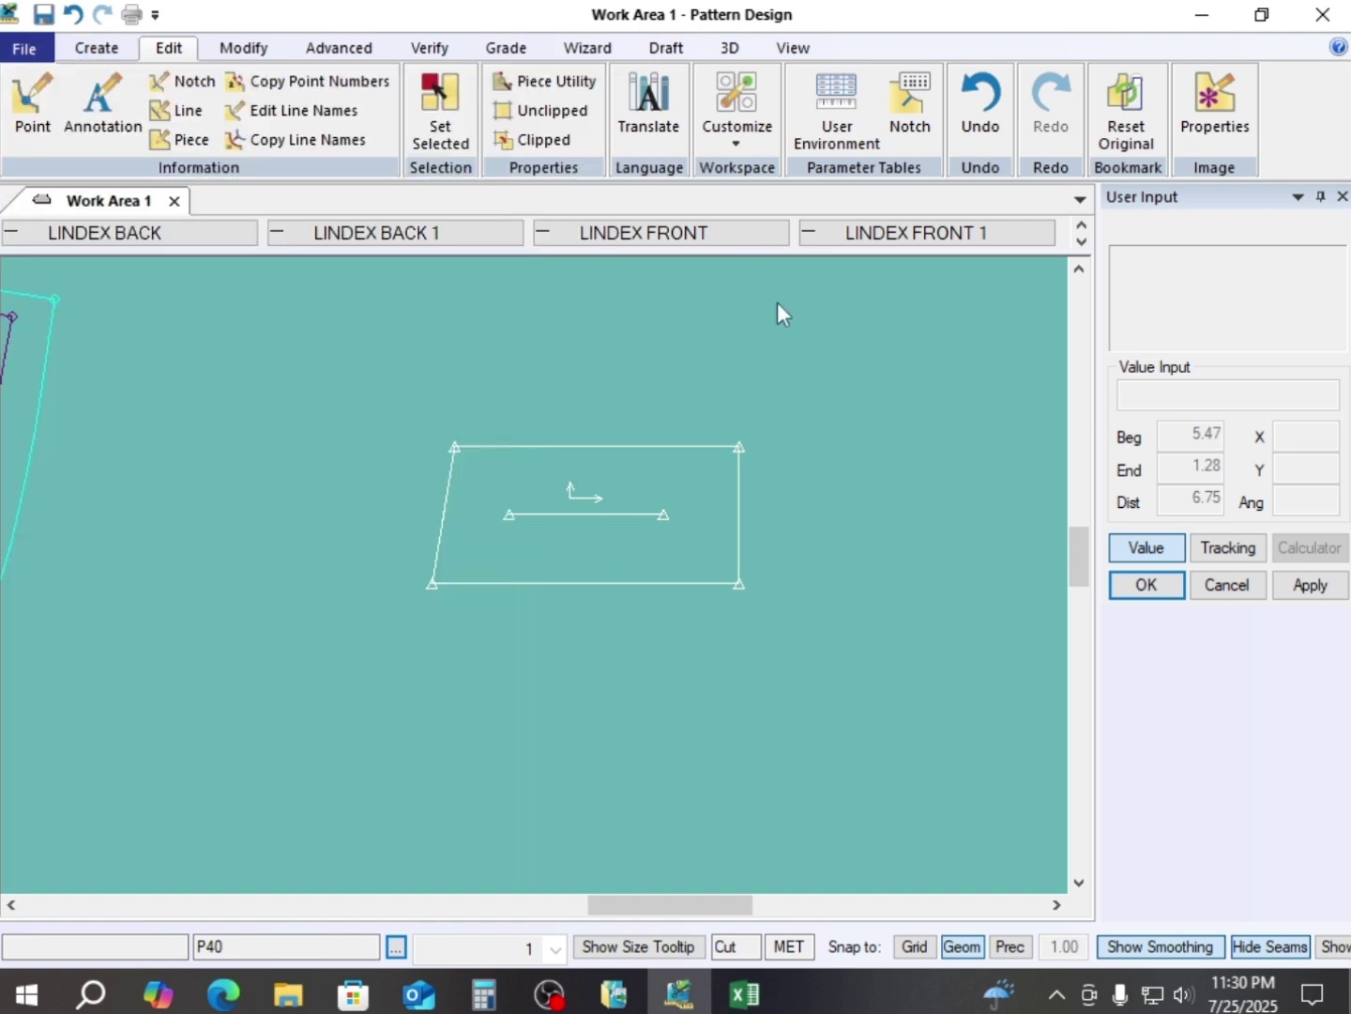
- Round P40's upper-left corner with a Curved Intersection on the perimeter, radius about 2.5
drag(758, 305, 514, 296)
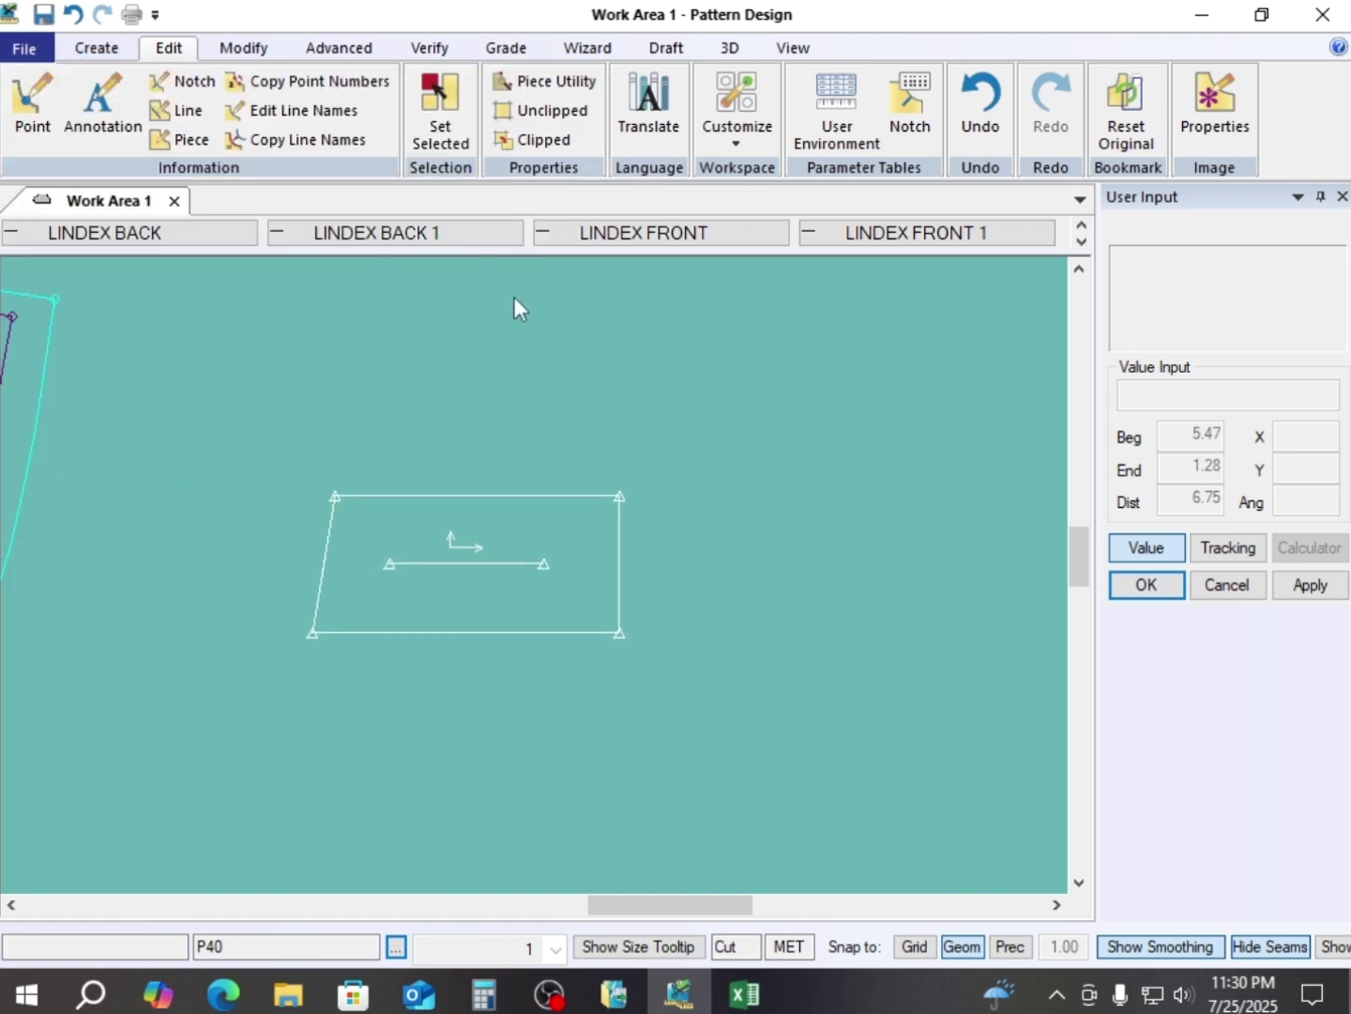
click(94, 48)
click(630, 81)
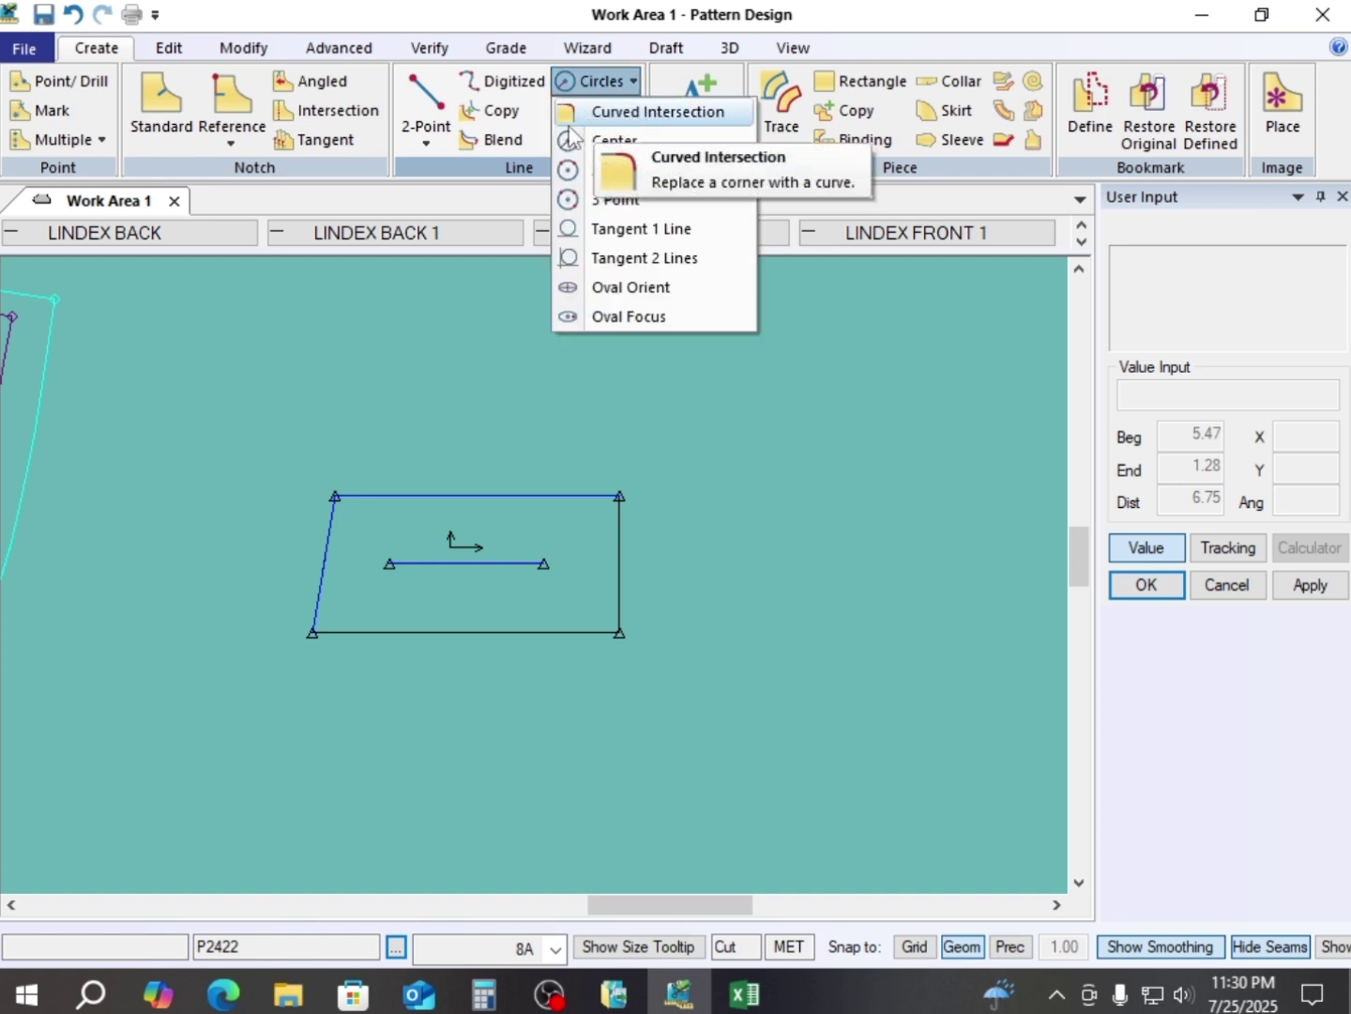
click(657, 112)
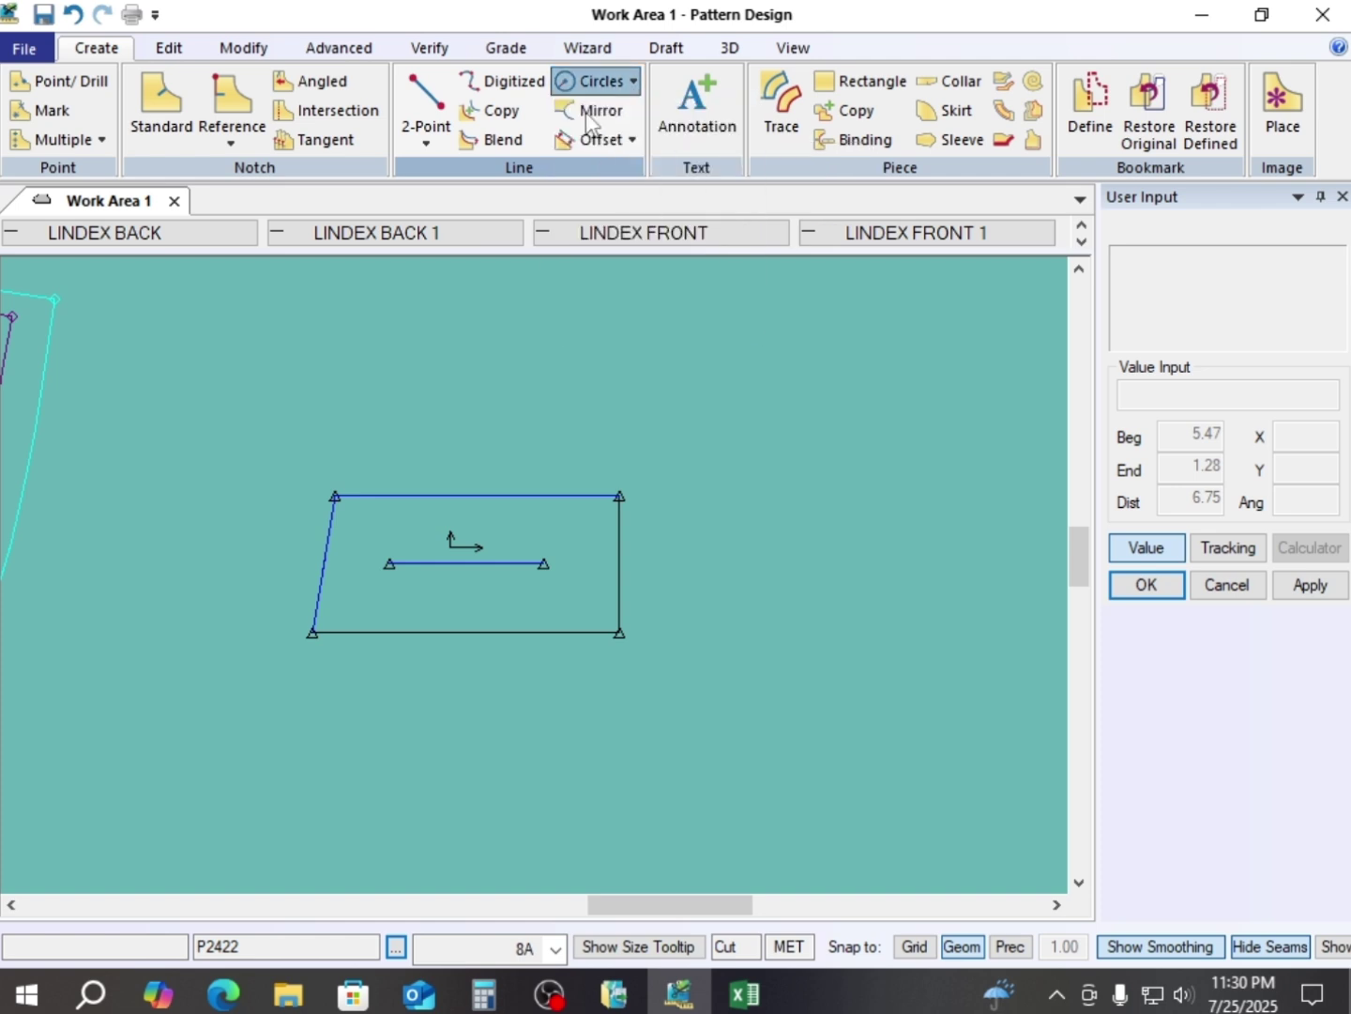
click(334, 497)
click(1147, 832)
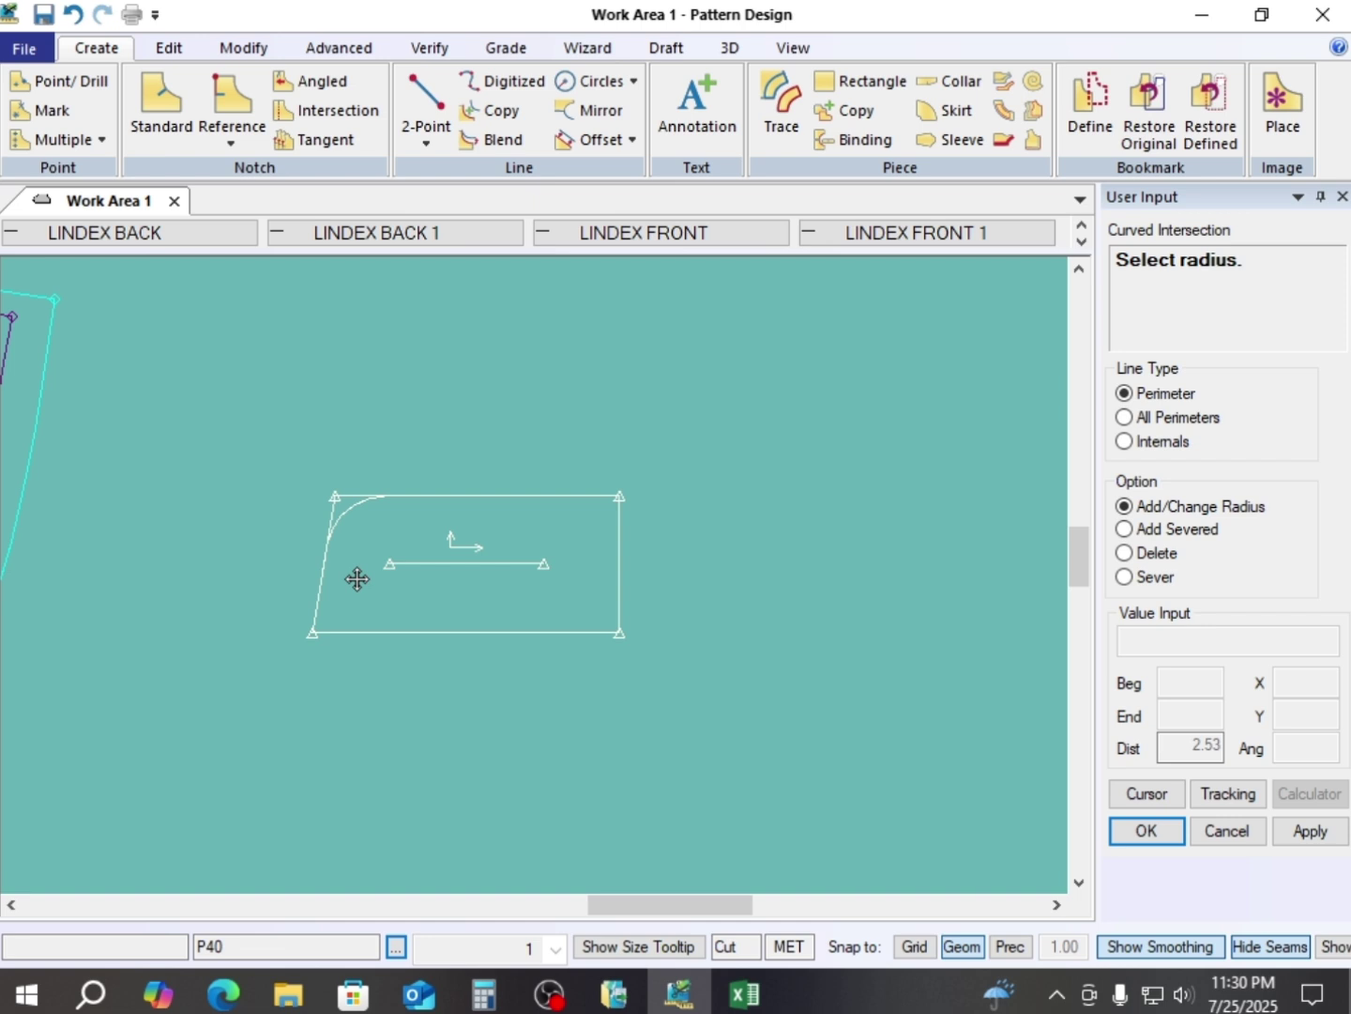
click(358, 579)
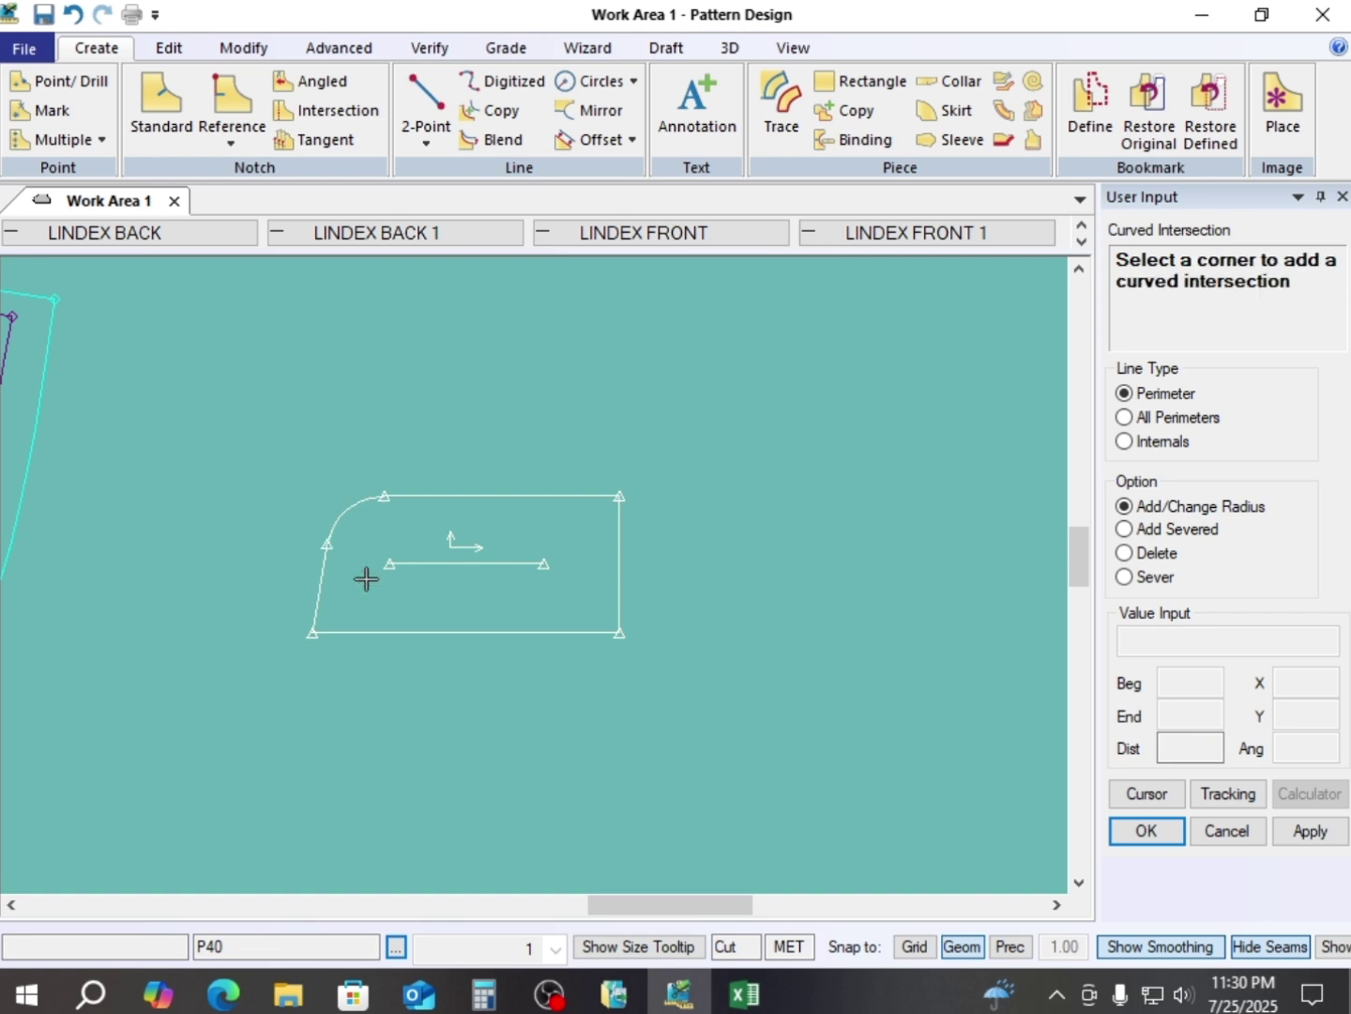
right_click(399, 398)
click(393, 397)
scroll(517, 522, up, 2)
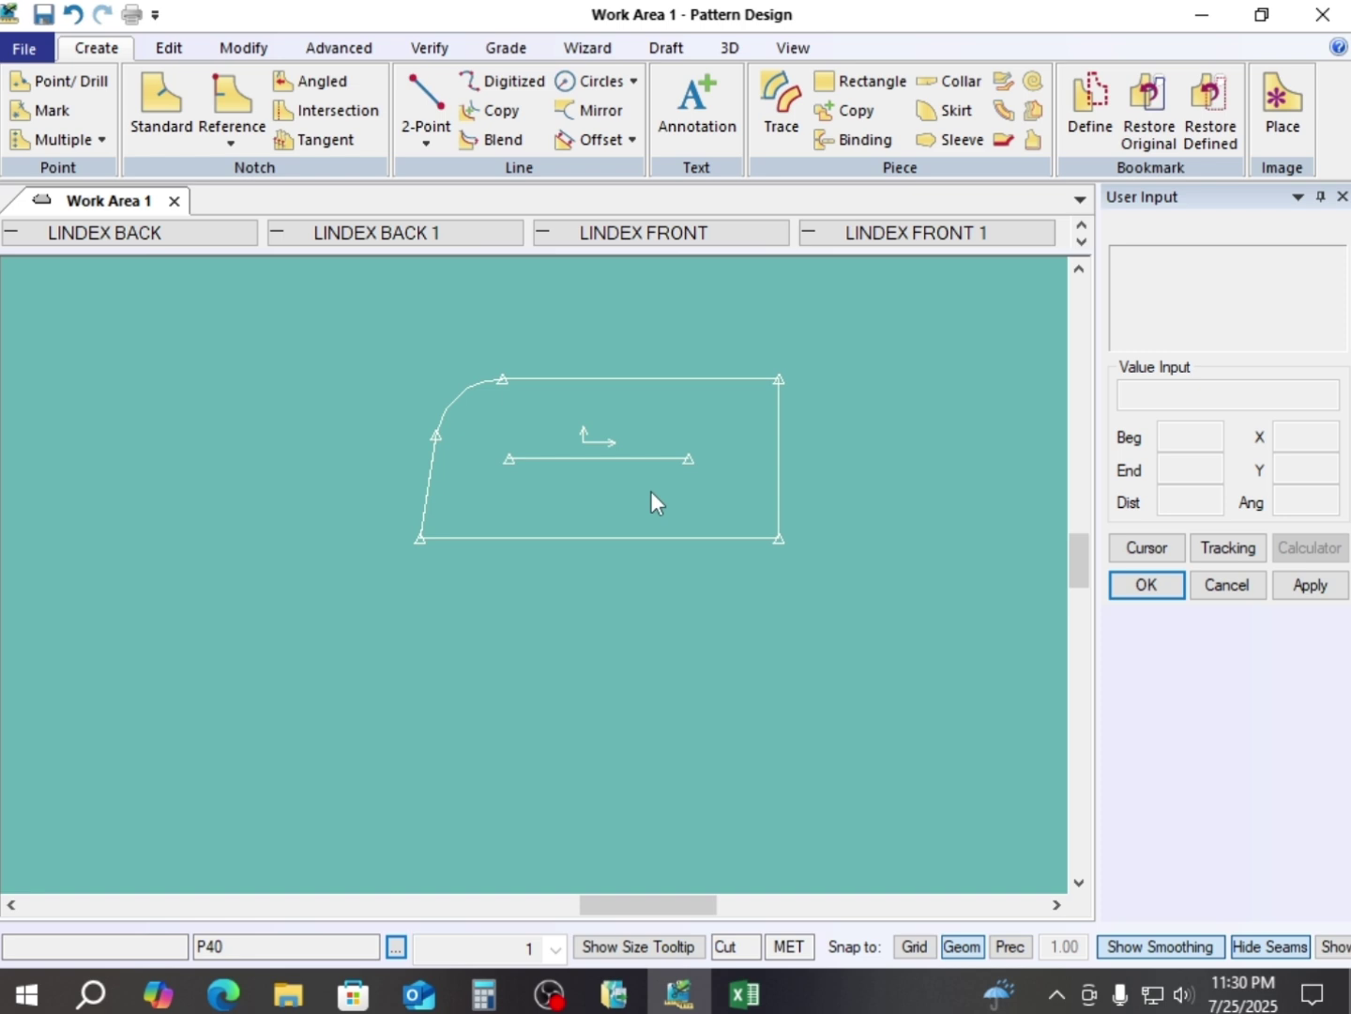
- Draw a vertical 2-Point Line across P40, from 5 along the lower edge from the lower-left corner up to the upper edge
key(l)
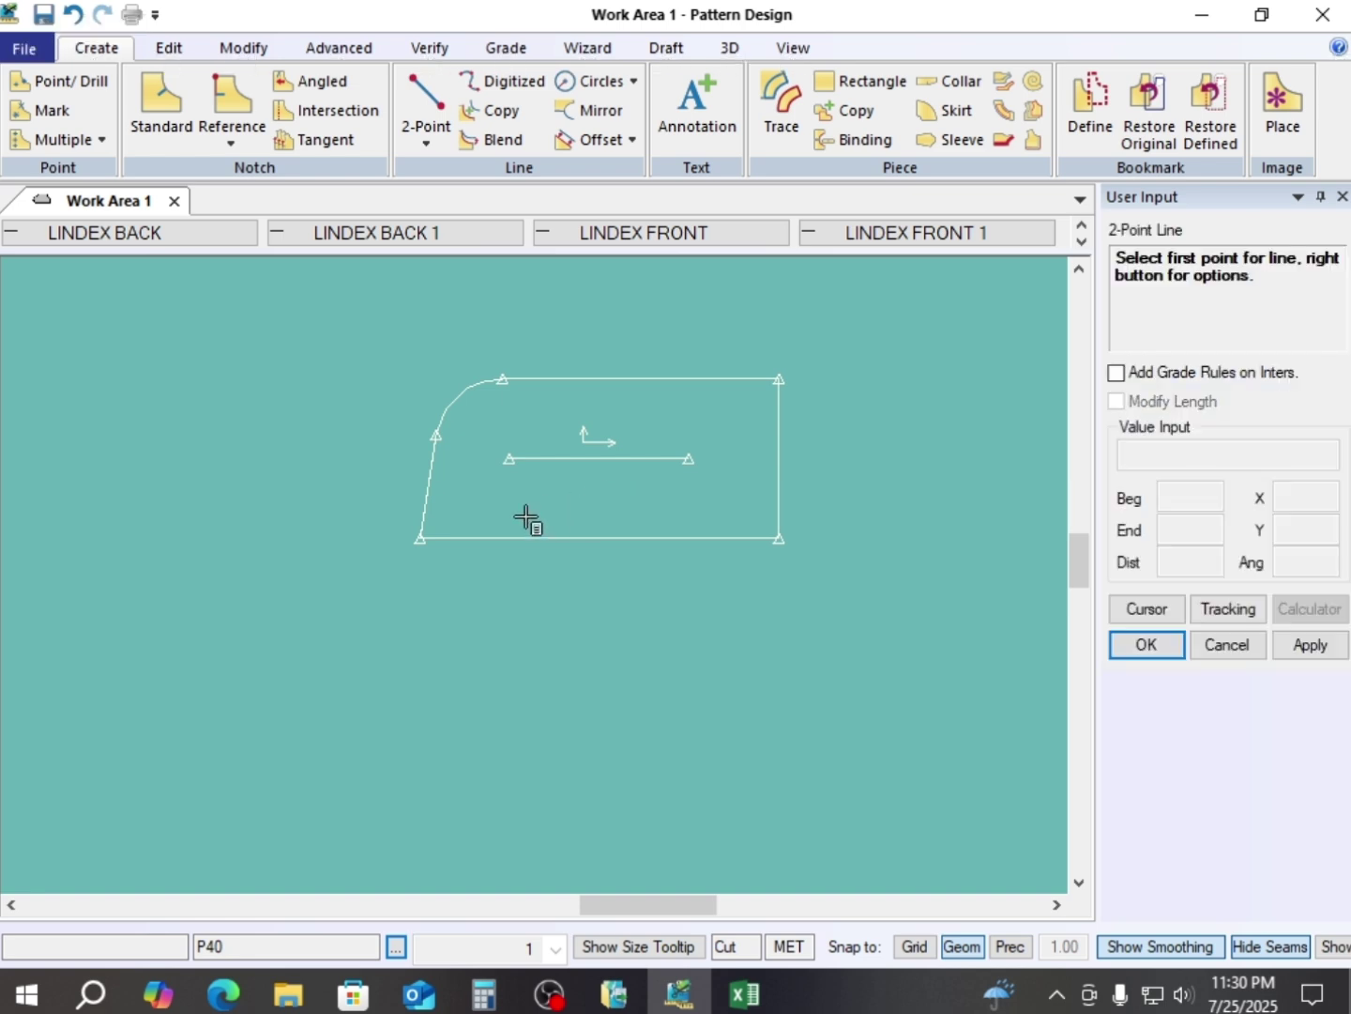
click(422, 546)
click(1179, 527)
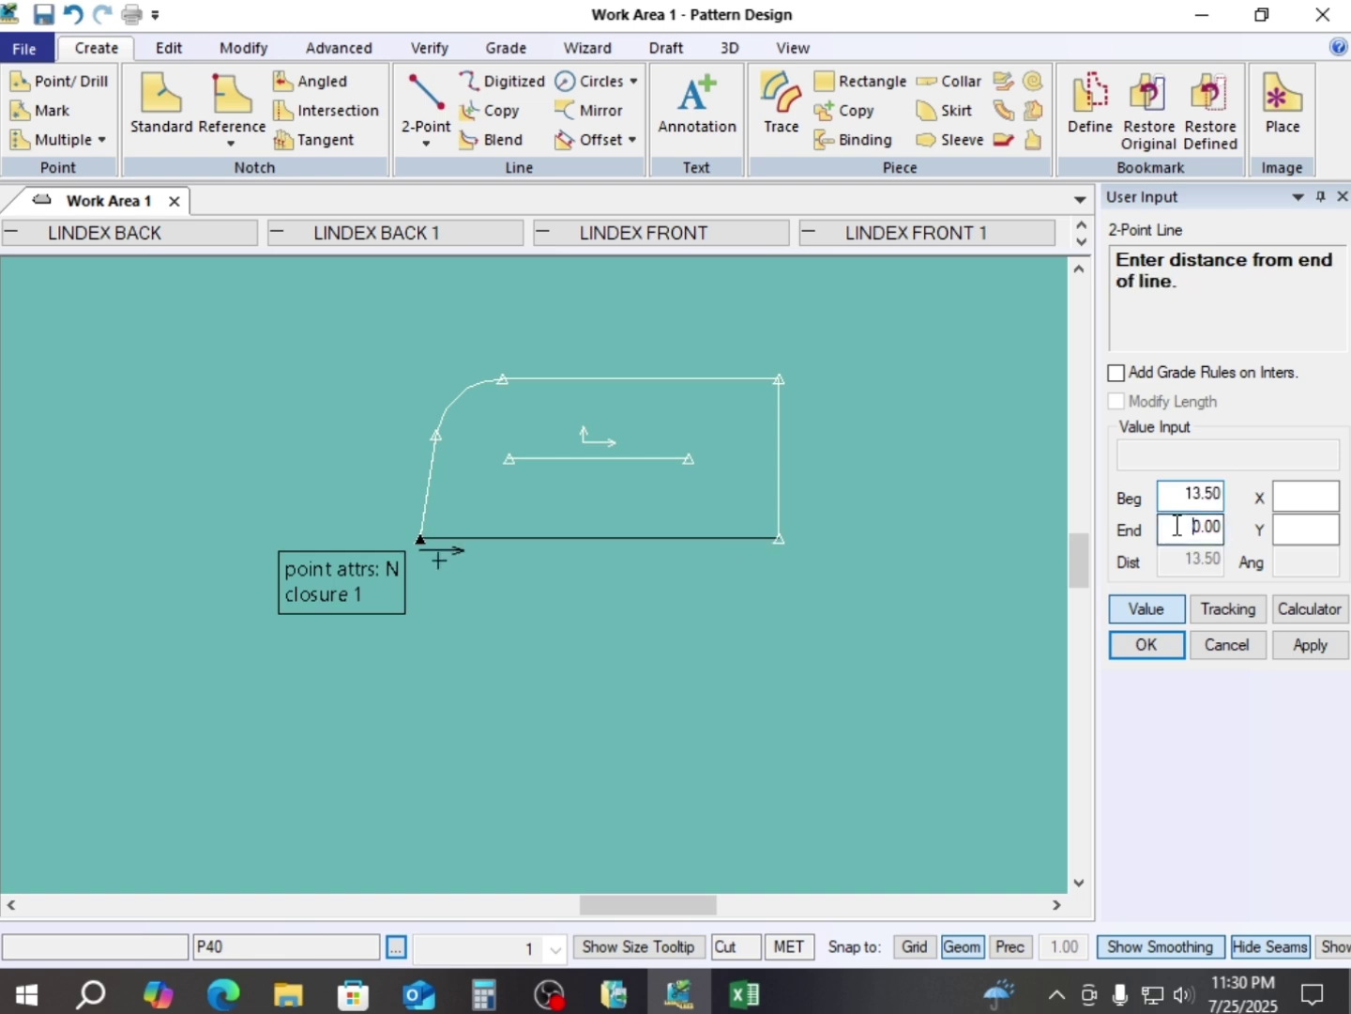
double_click(1179, 526)
text(5)
key(Return)
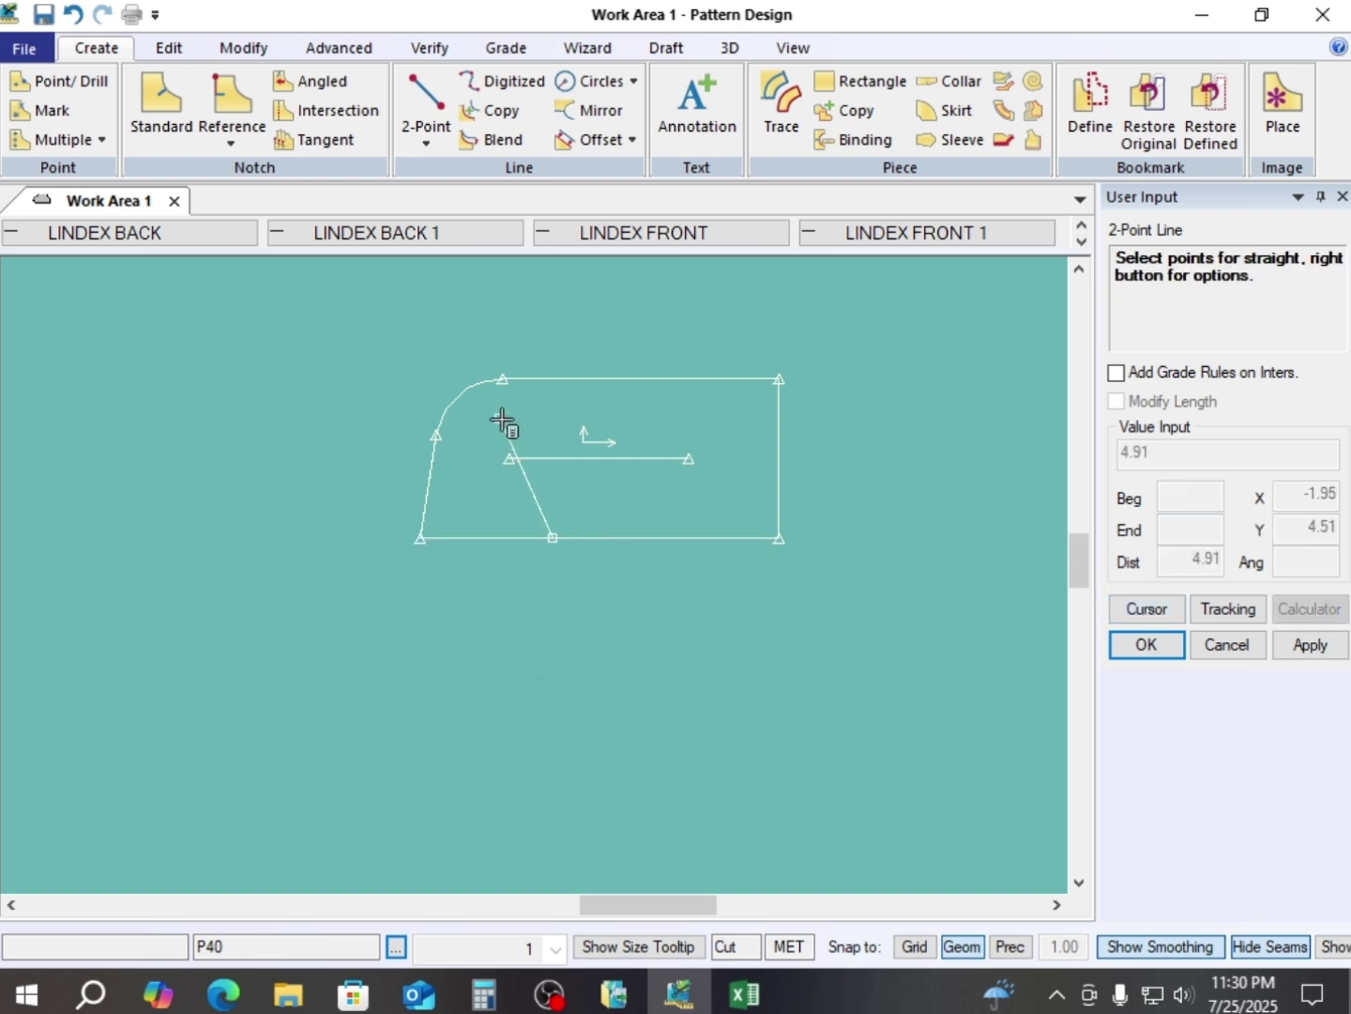
click(546, 381)
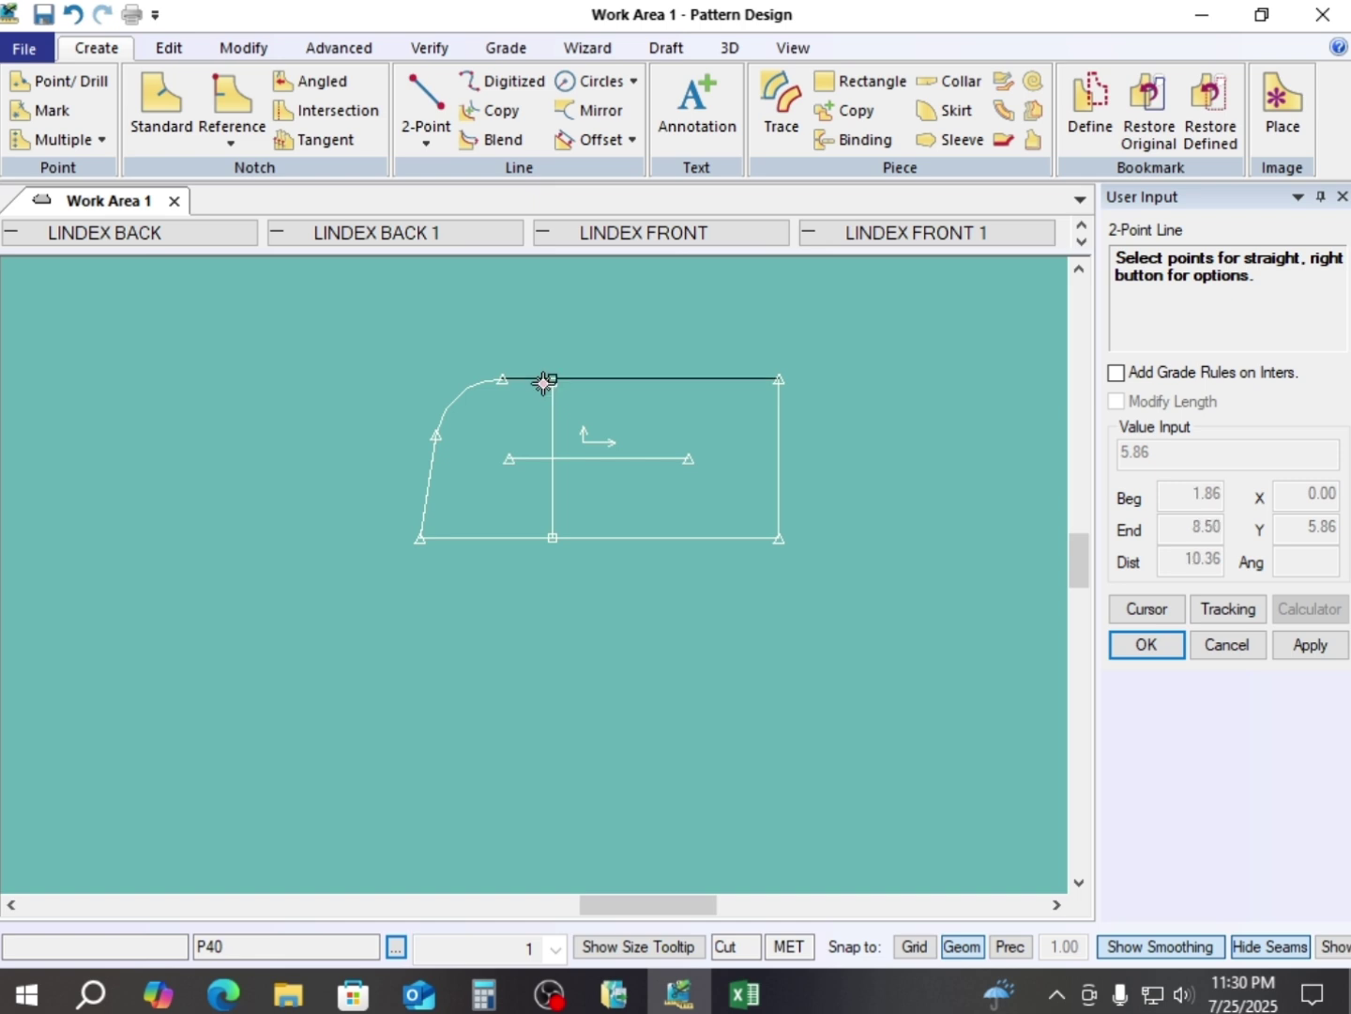
right_click(777, 320)
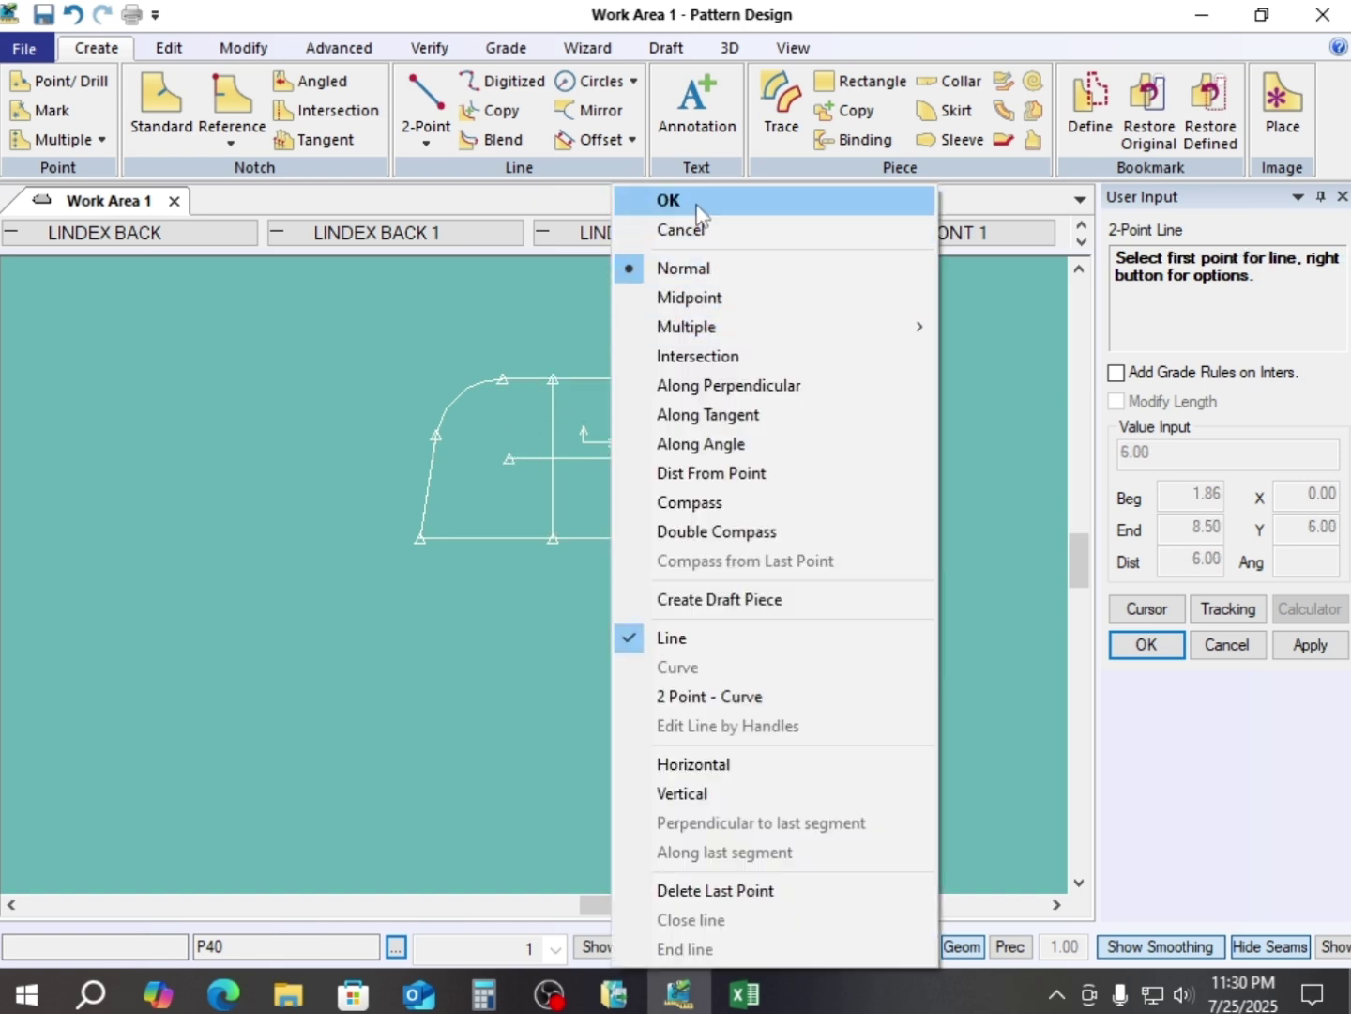
click(668, 199)
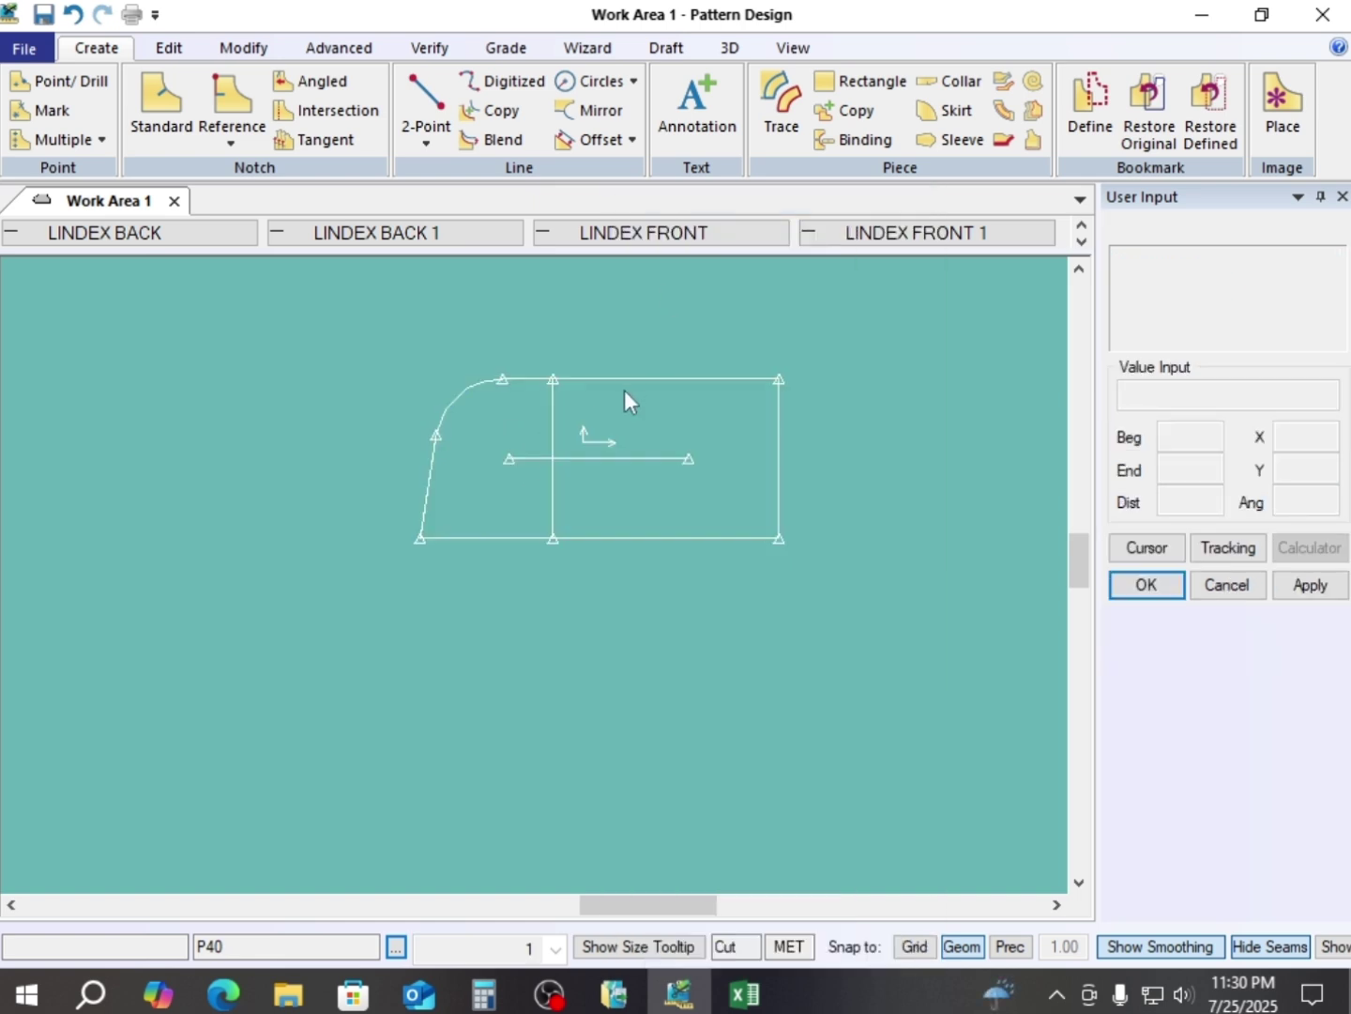
- Trace P40's rounded left section, bounded by the vertical line, as a new piece below it, accepting the default piece name
key(t)
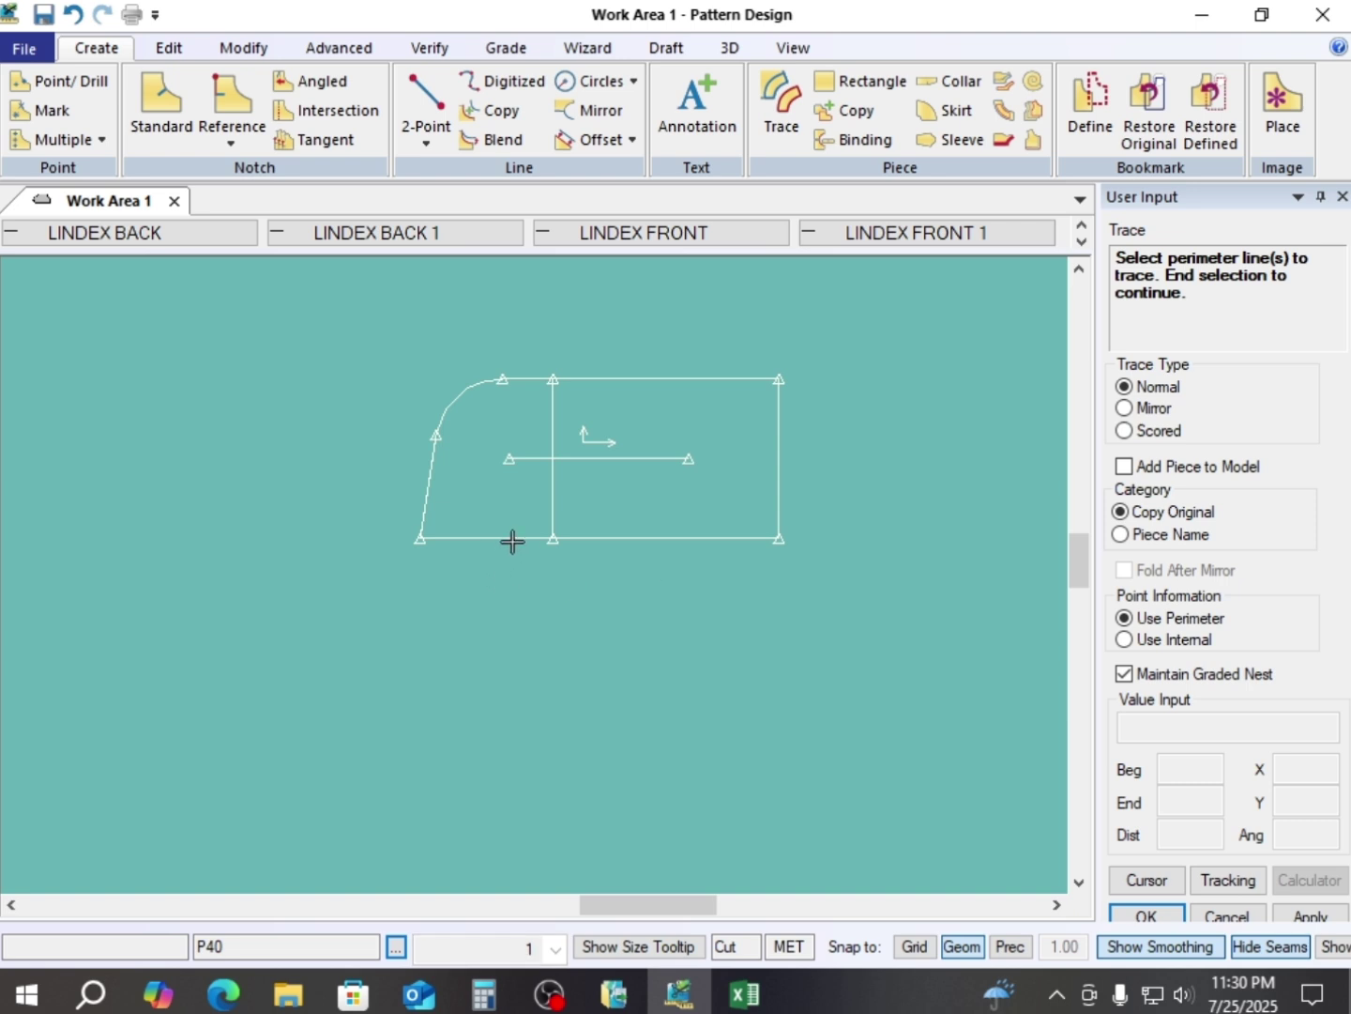
click(475, 535)
click(429, 497)
click(442, 425)
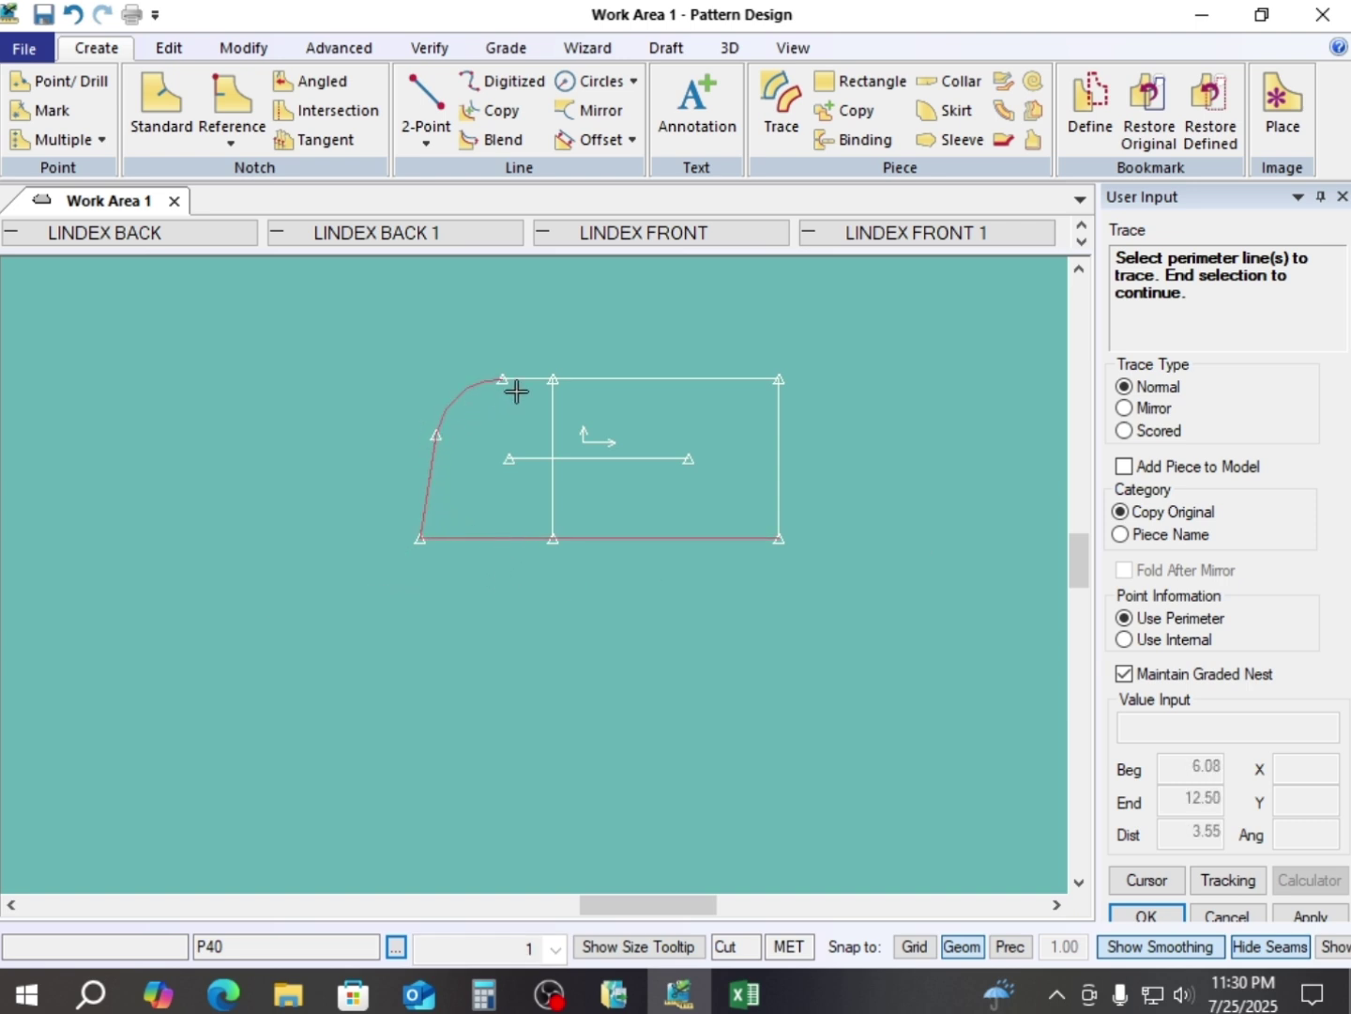
click(563, 390)
click(554, 414)
right_click(512, 422)
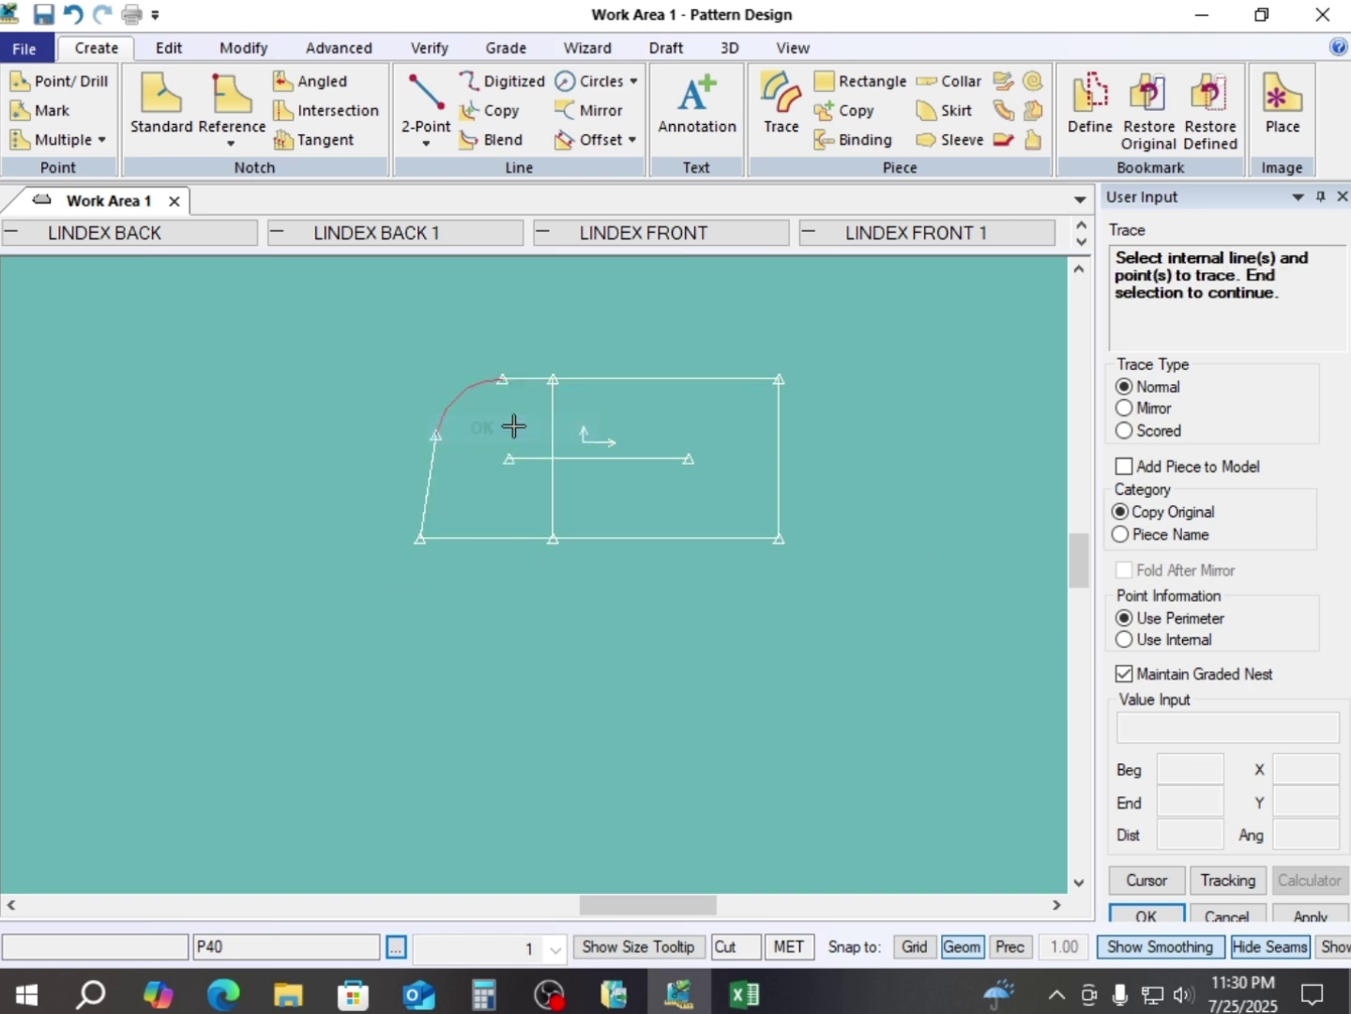
right_click(513, 427)
click(534, 709)
right_click(906, 380)
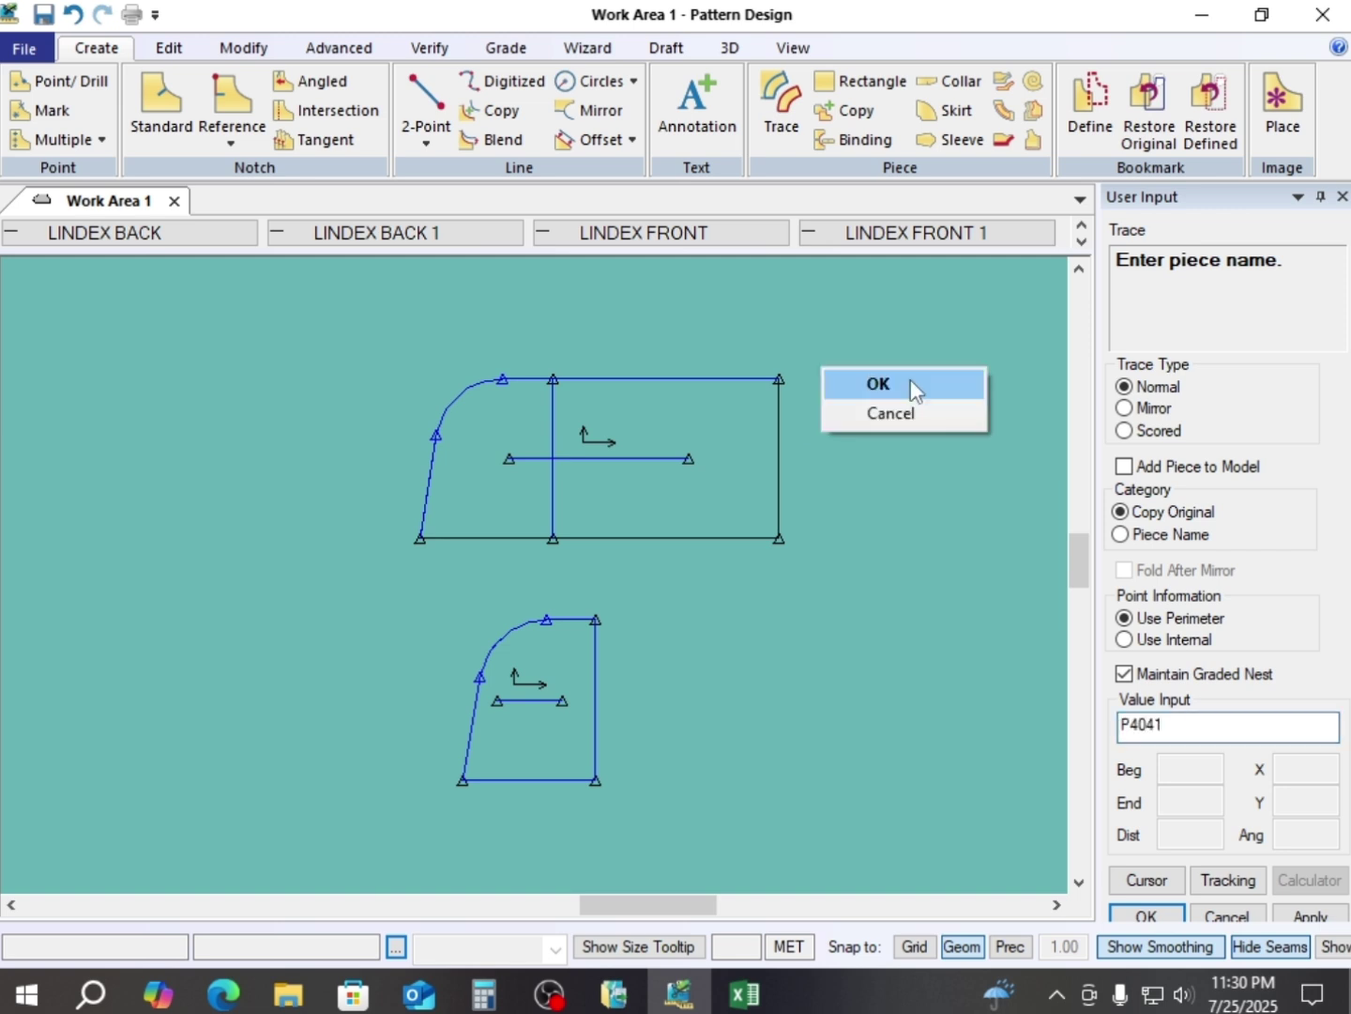
click(910, 384)
right_click(873, 389)
click(874, 392)
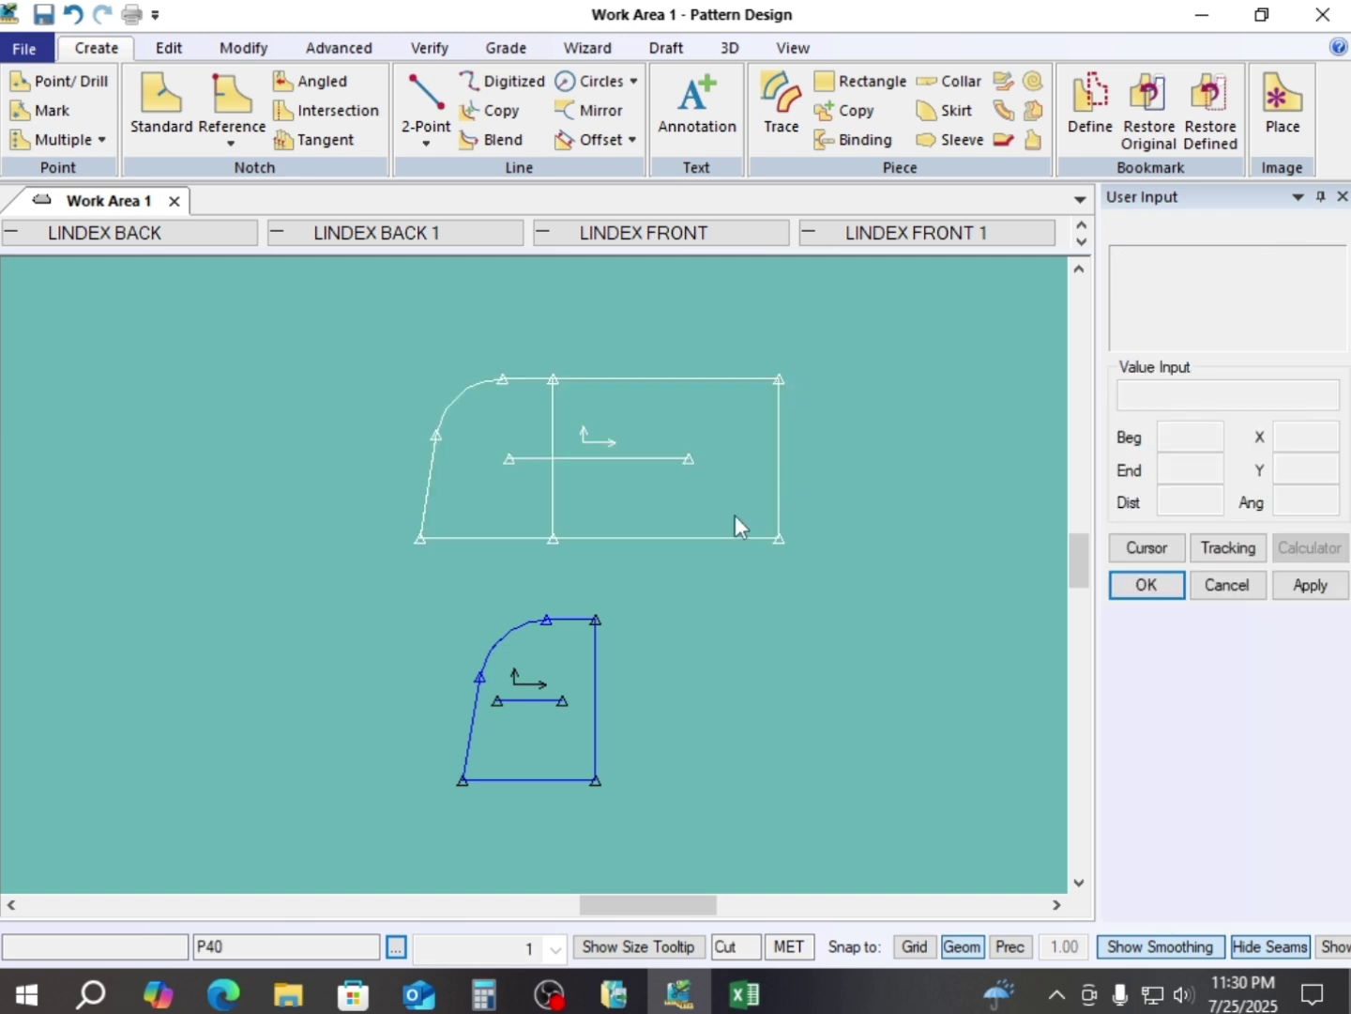
- Delete the internal vertical line from P40
drag(617, 486, 618, 488)
key(Delete)
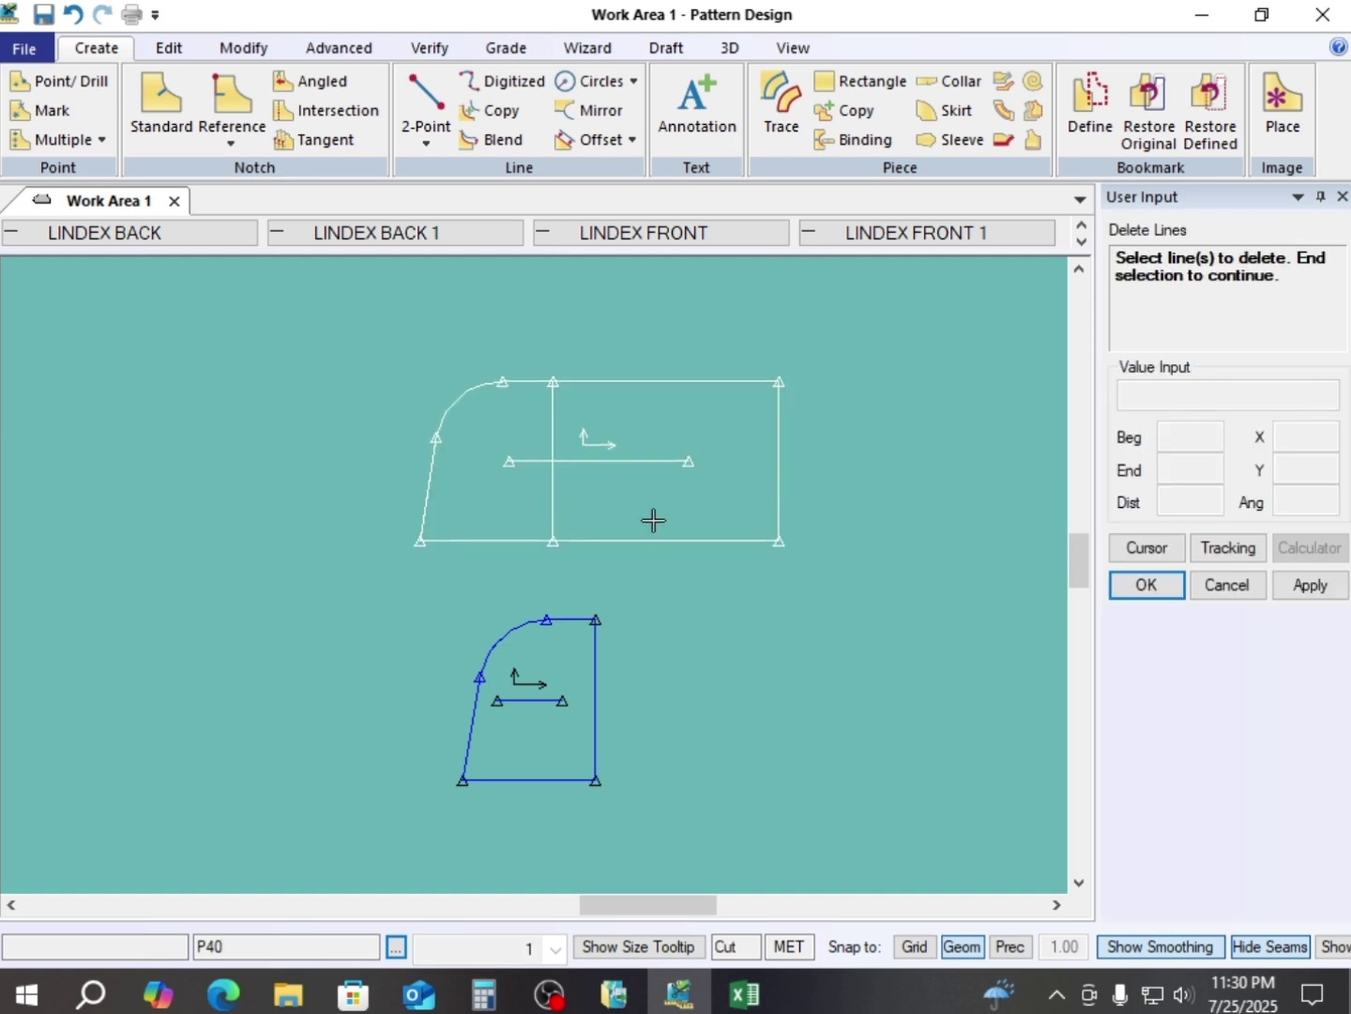
click(551, 442)
right_click(513, 440)
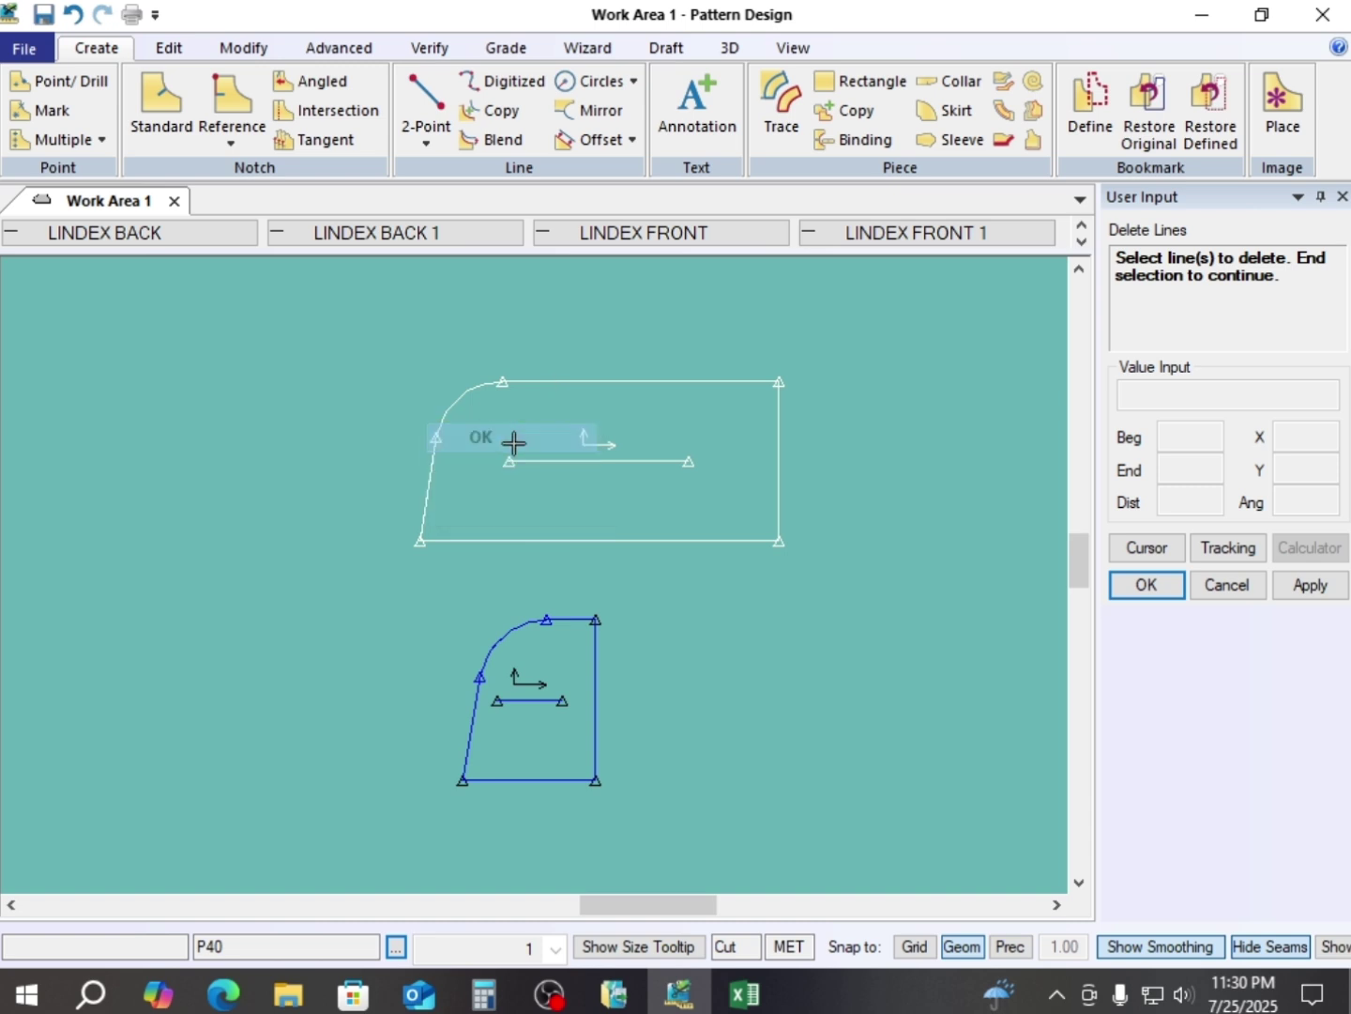
click(513, 440)
right_click(705, 350)
click(680, 350)
- Move the traced piece P4041 to the free space beside P40's right edge
drag(541, 700, 870, 507)
drag(709, 529, 514, 466)
scroll(741, 527, up, 2)
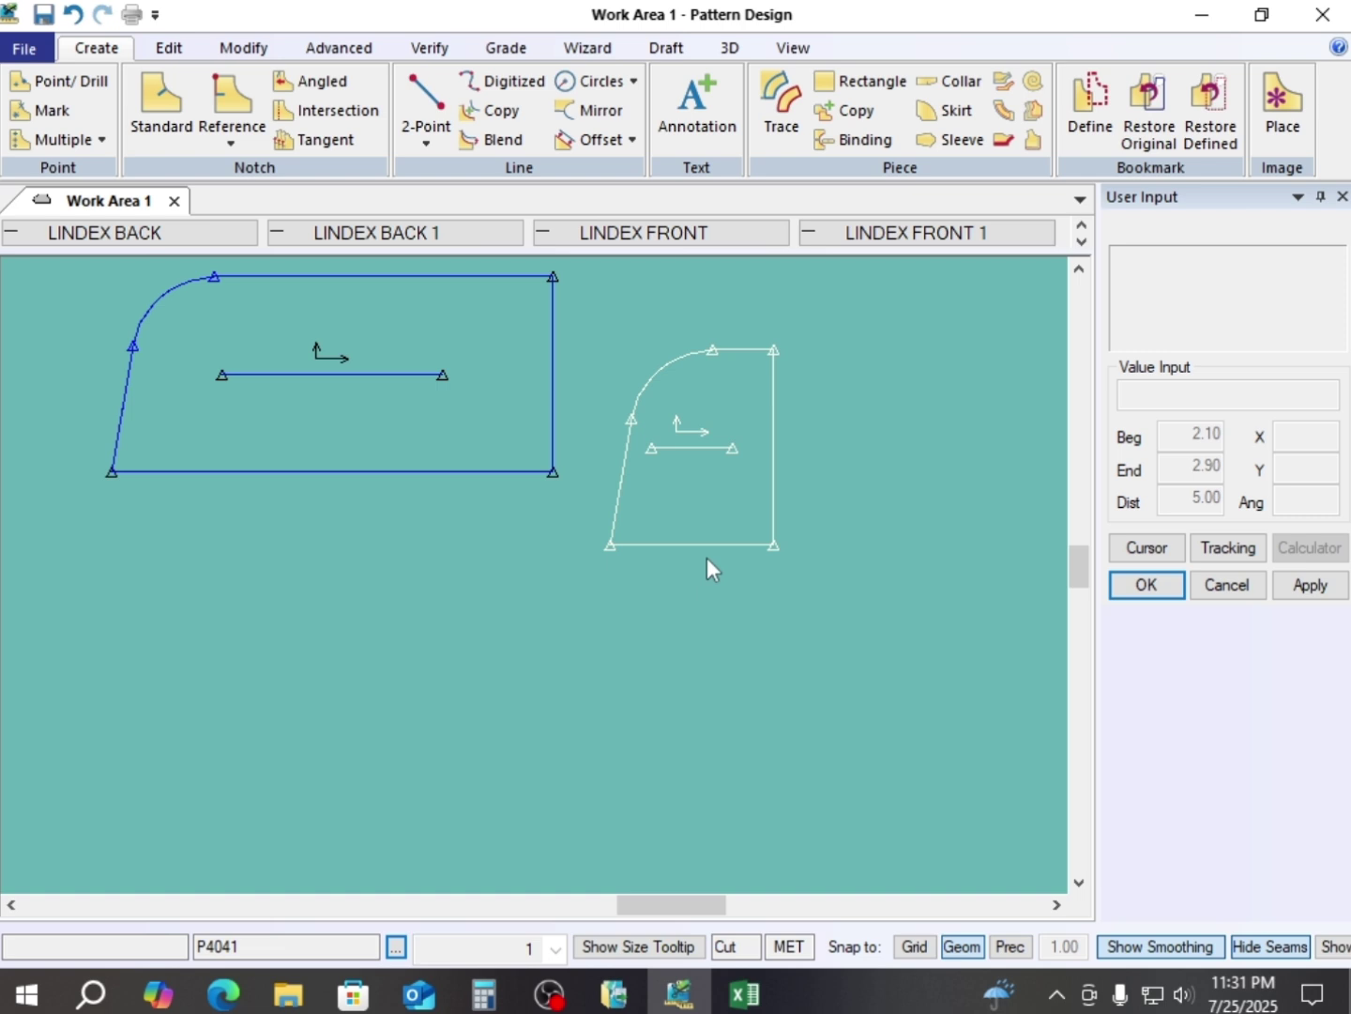
- Offset P4041's lower edge outward by 0.3 with Offset Even, replacing the original line
key(o)
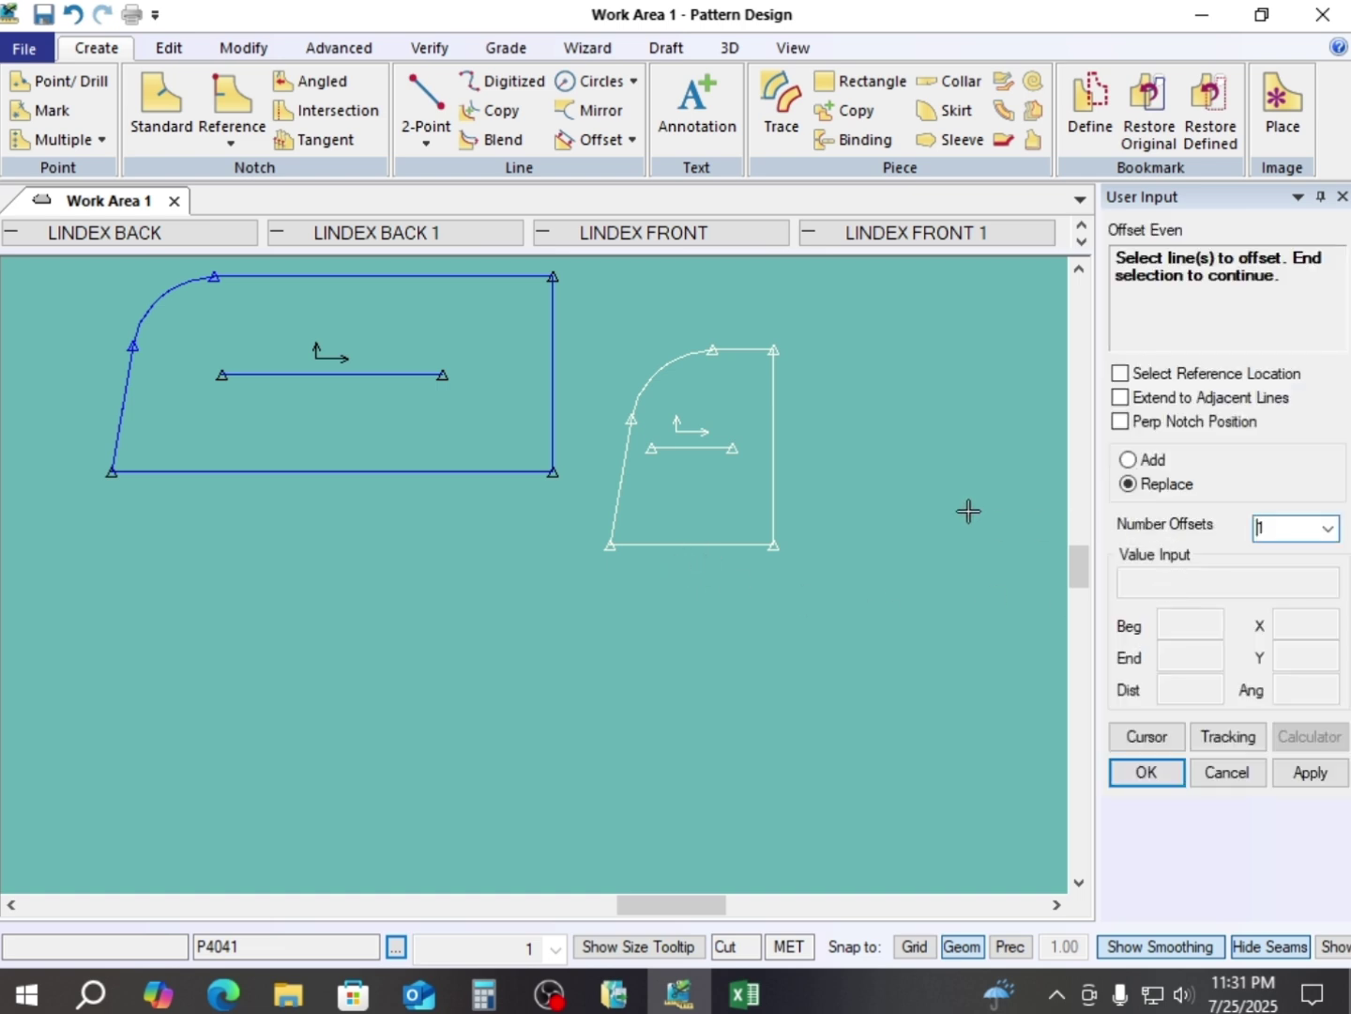
click(728, 544)
right_click(718, 555)
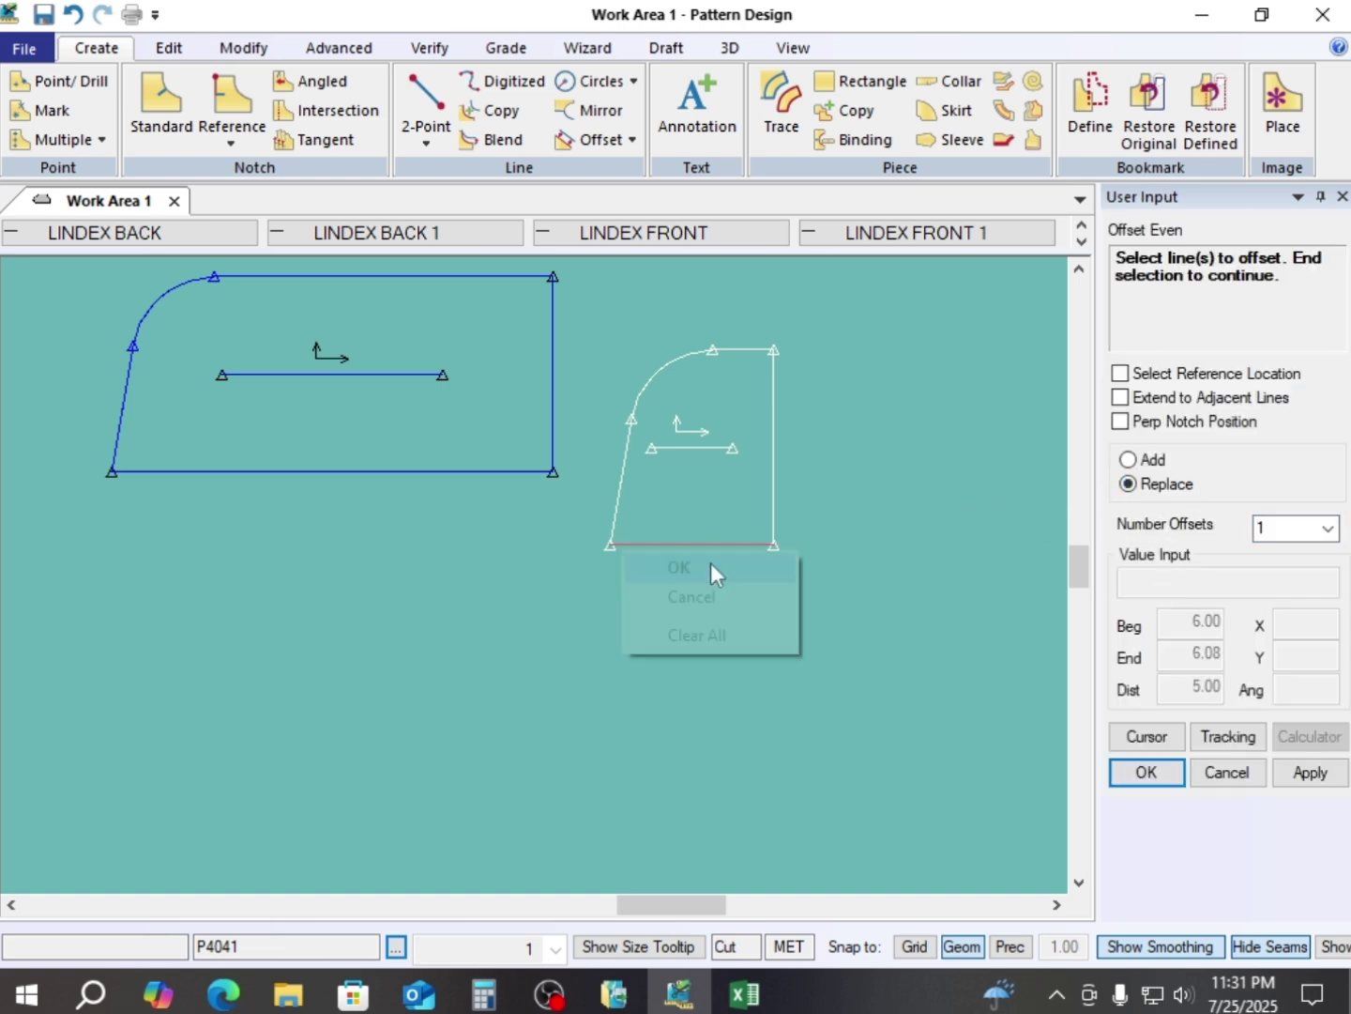
click(711, 563)
click(713, 547)
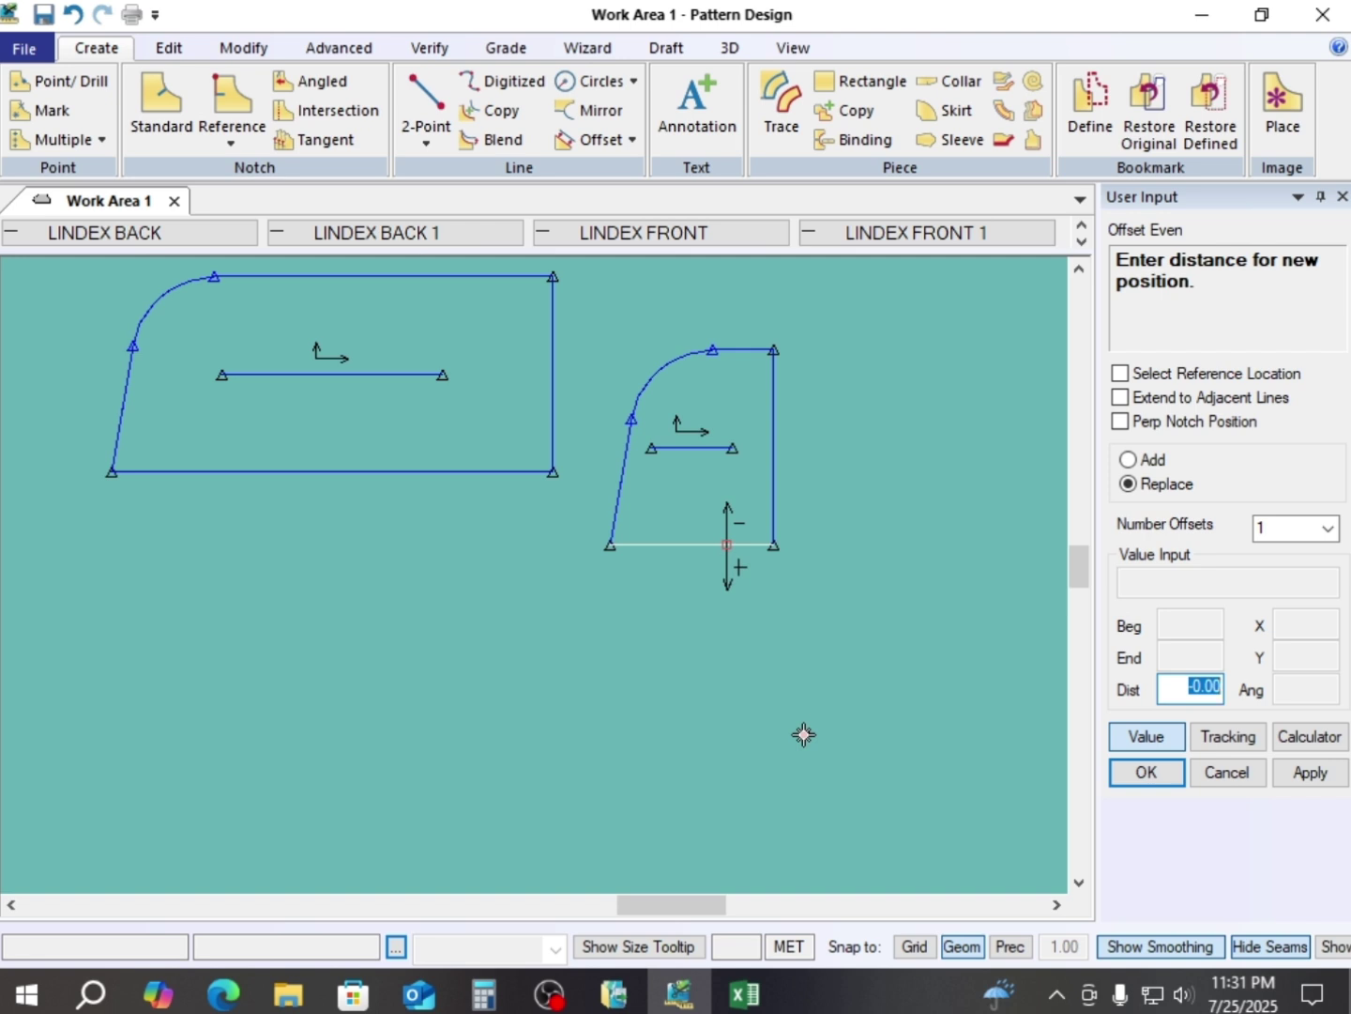
key(BackSpace)
text(.3)
key(Return)
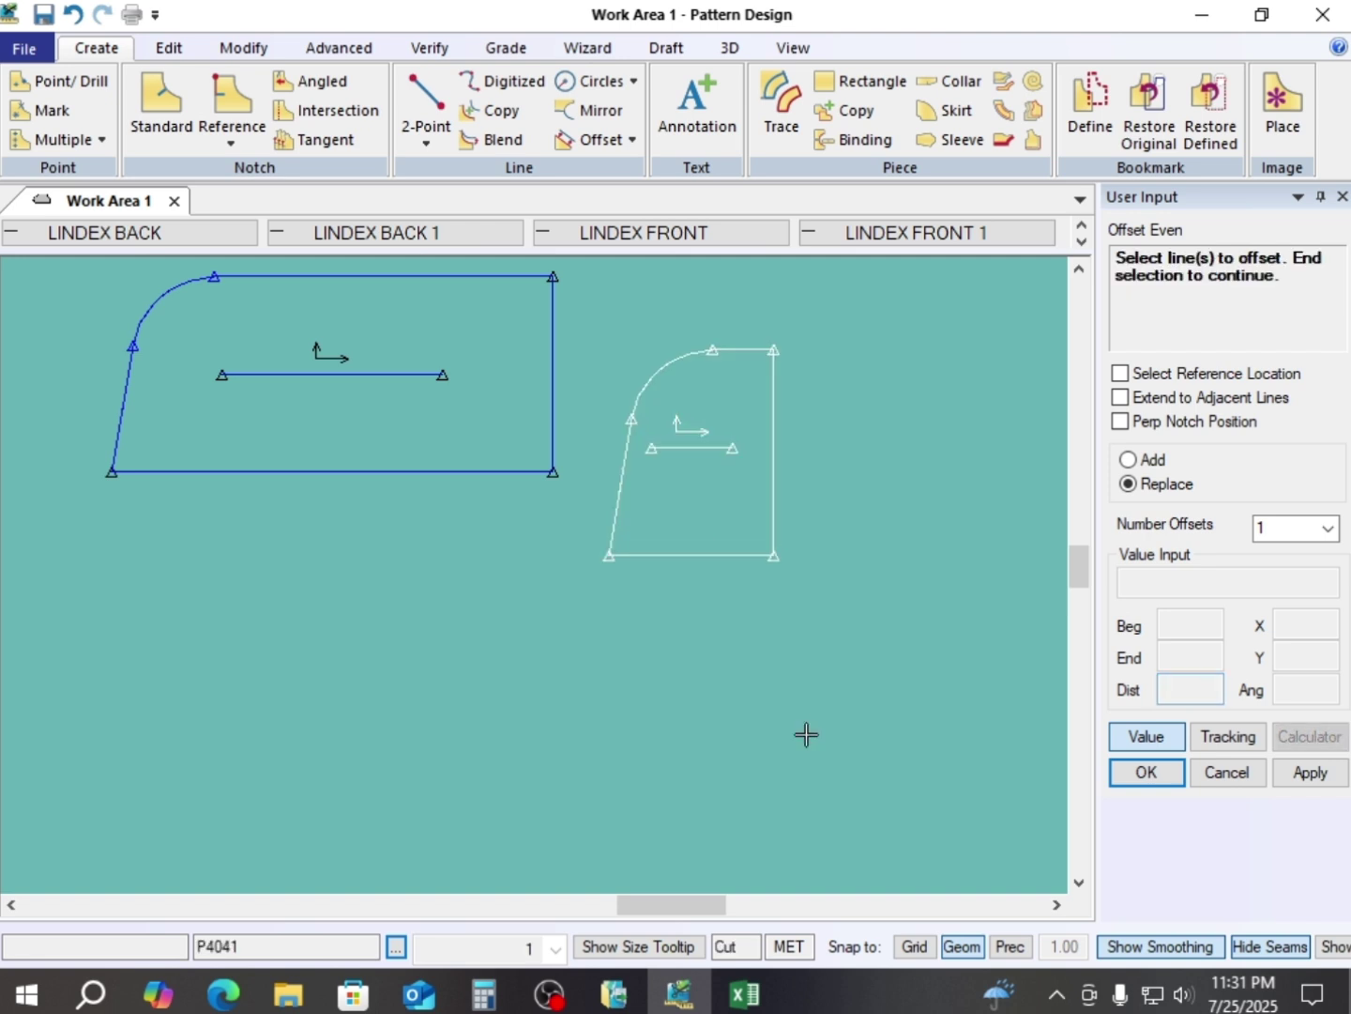
right_click(903, 395)
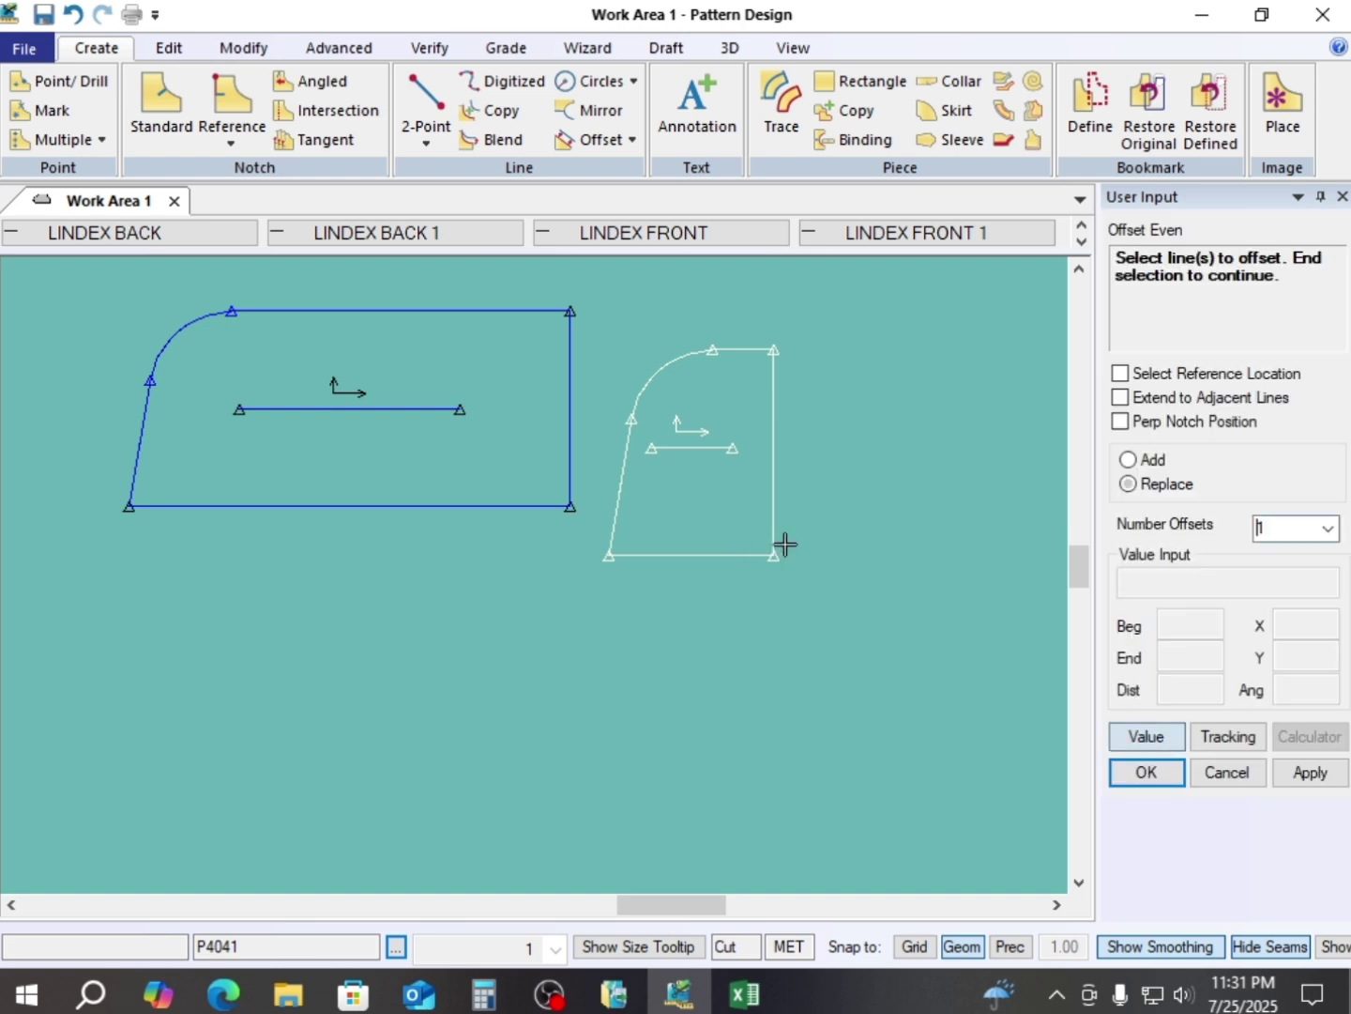
click(774, 486)
right_click(749, 488)
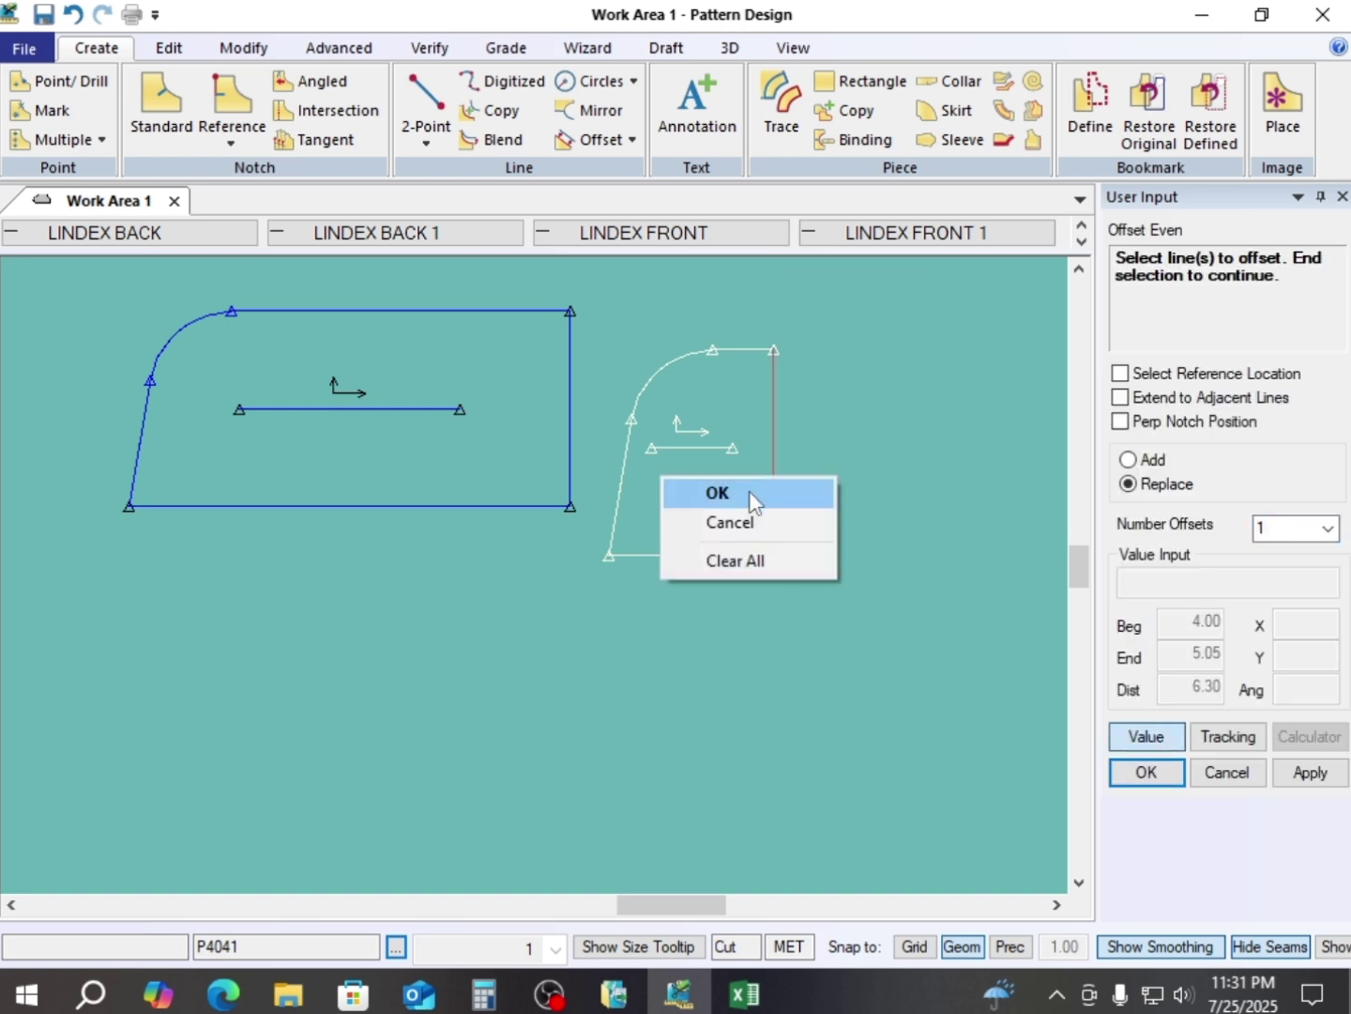
click(755, 497)
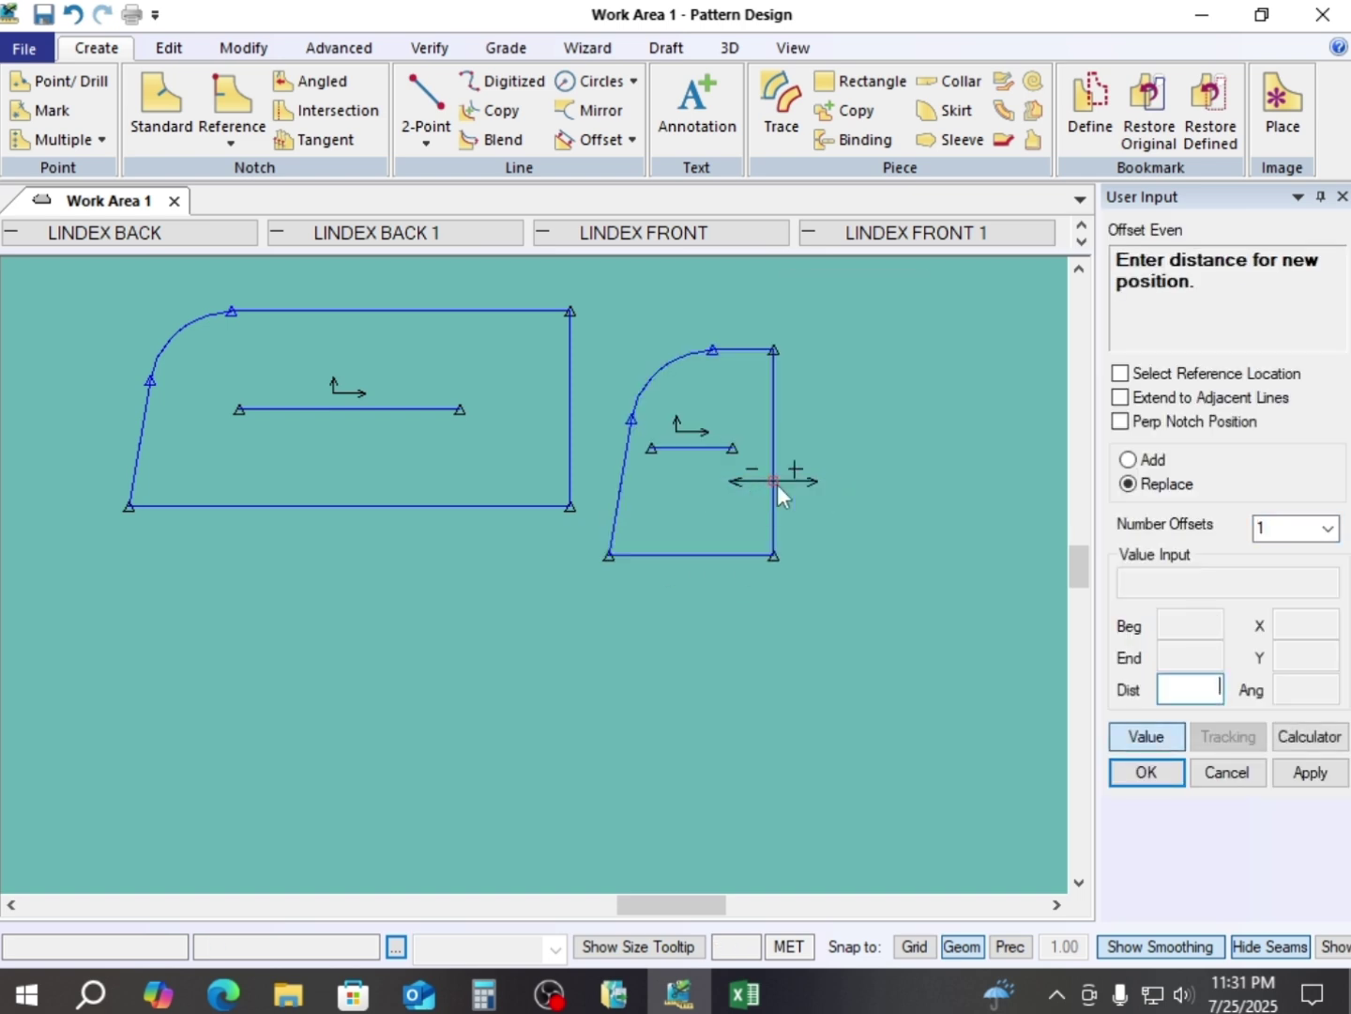
right_click(832, 366)
click(943, 411)
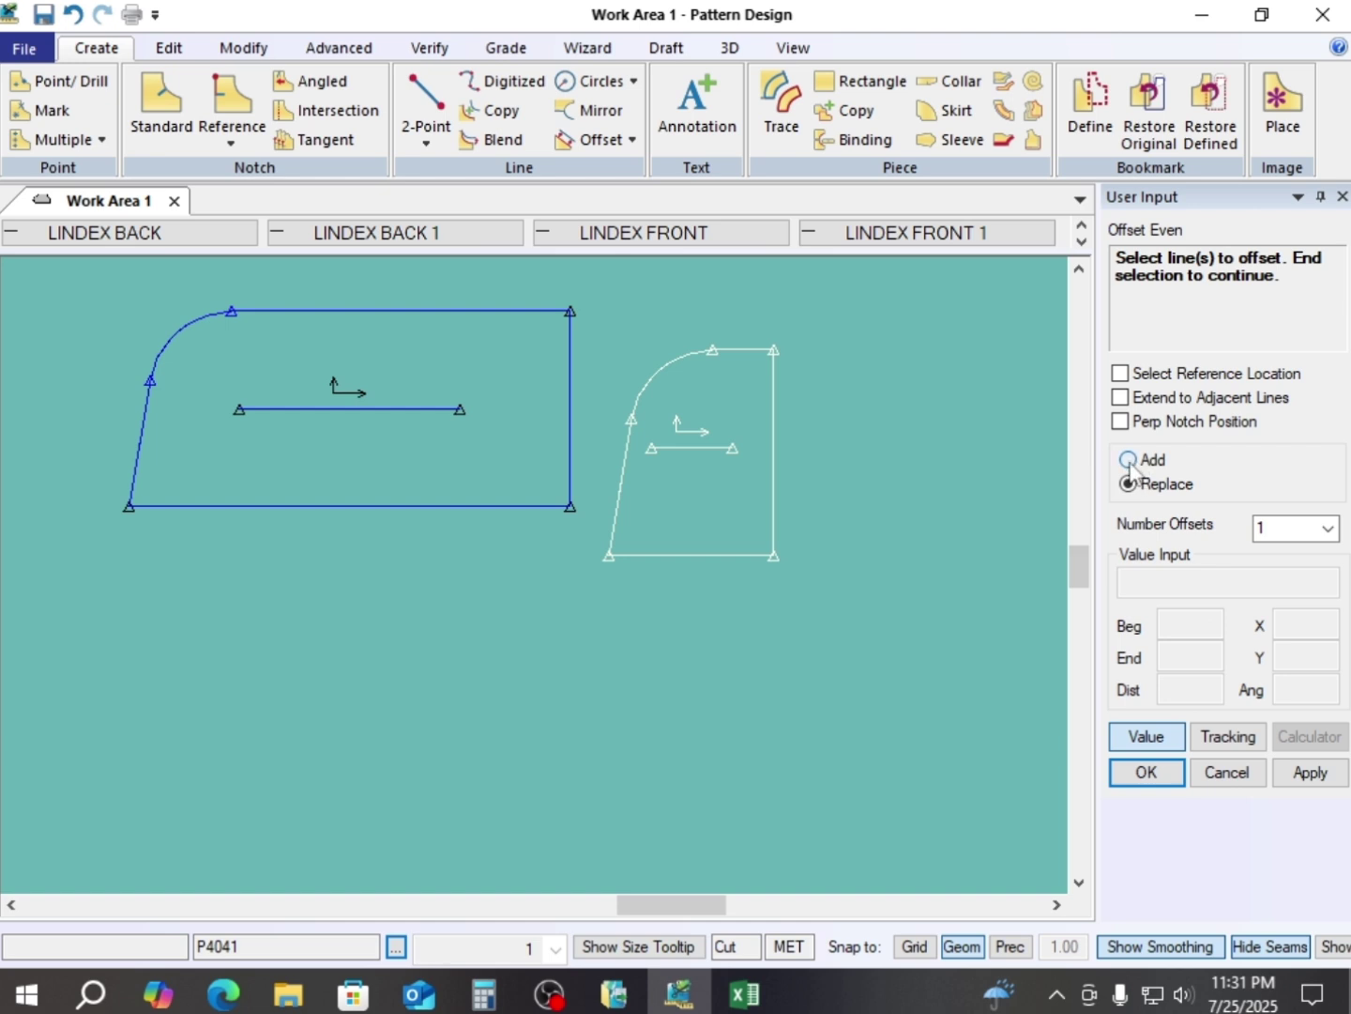
- Add an inward parallel line from P4041's right edge with Offset Even in Add mode, using a negative distance
click(1128, 459)
click(773, 414)
right_click(775, 415)
click(774, 424)
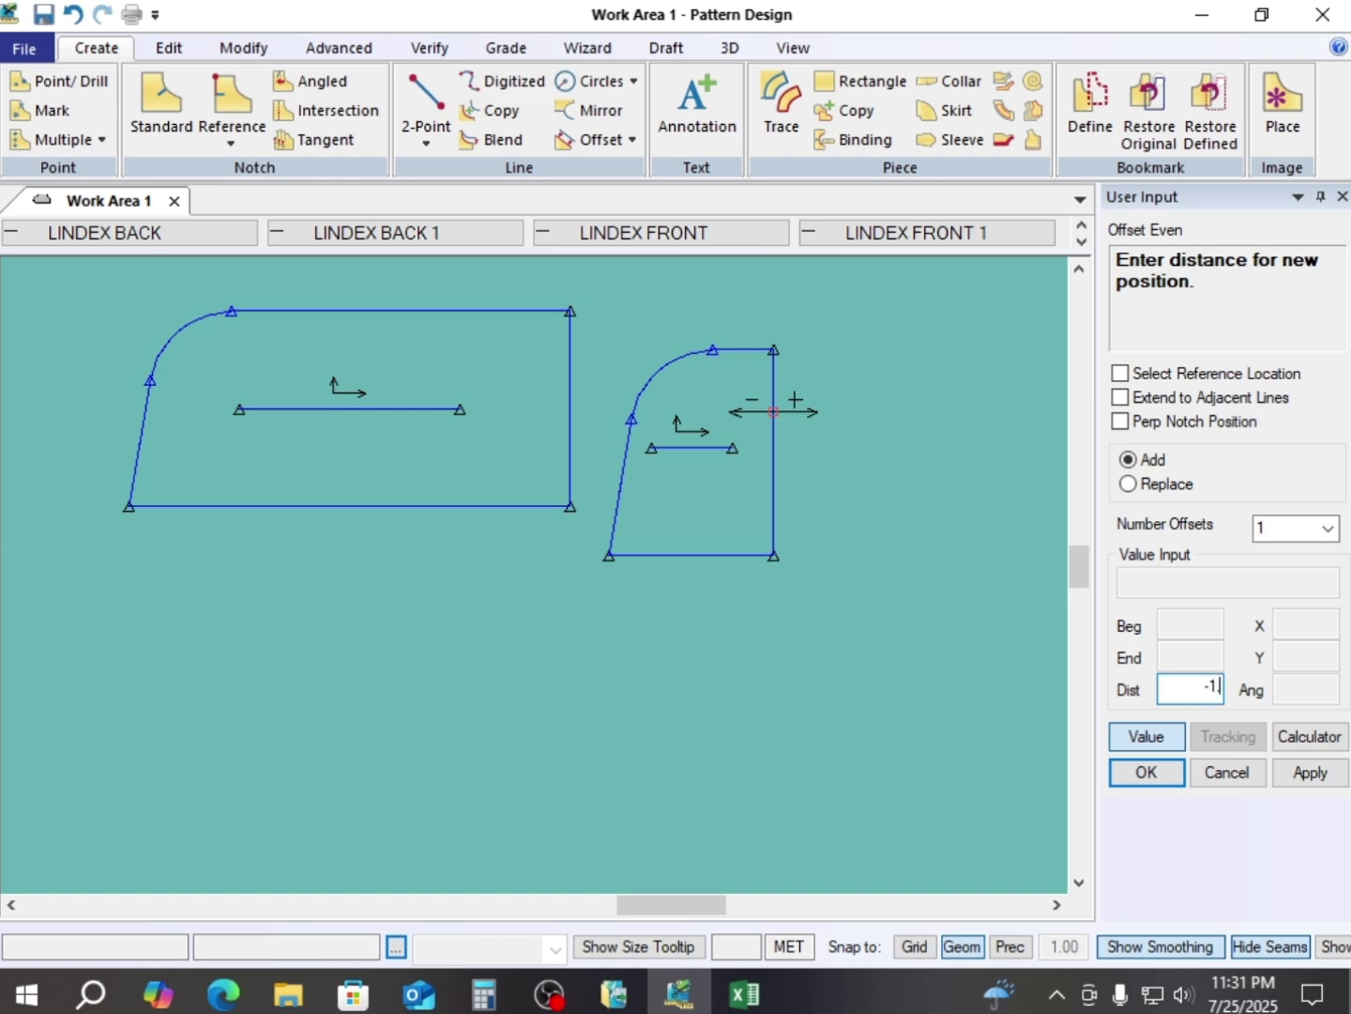
key(Return)
right_click(920, 478)
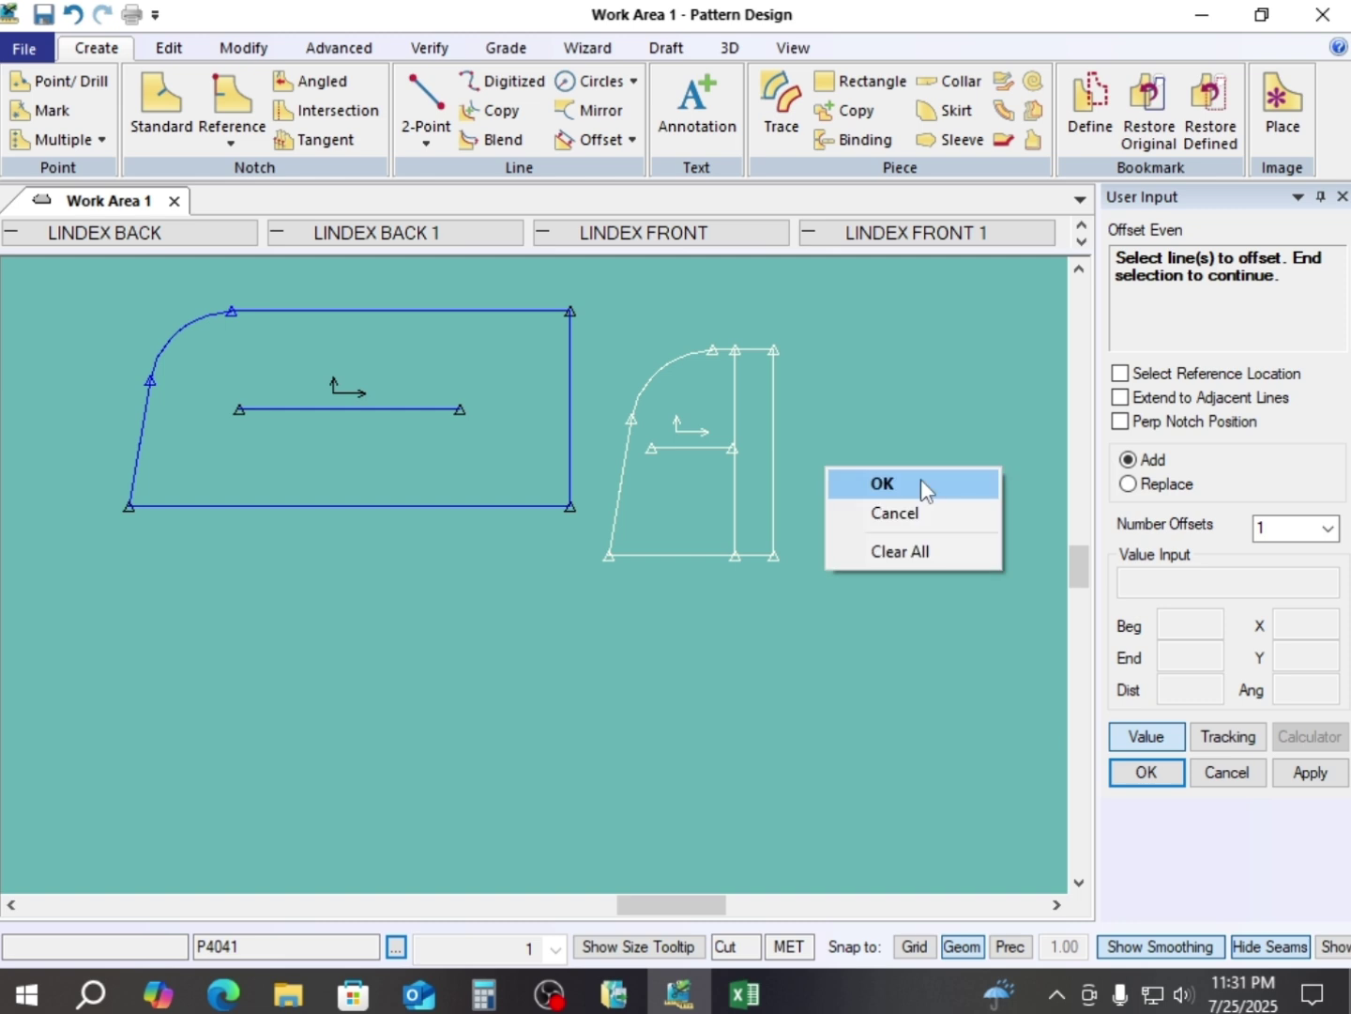
click(921, 483)
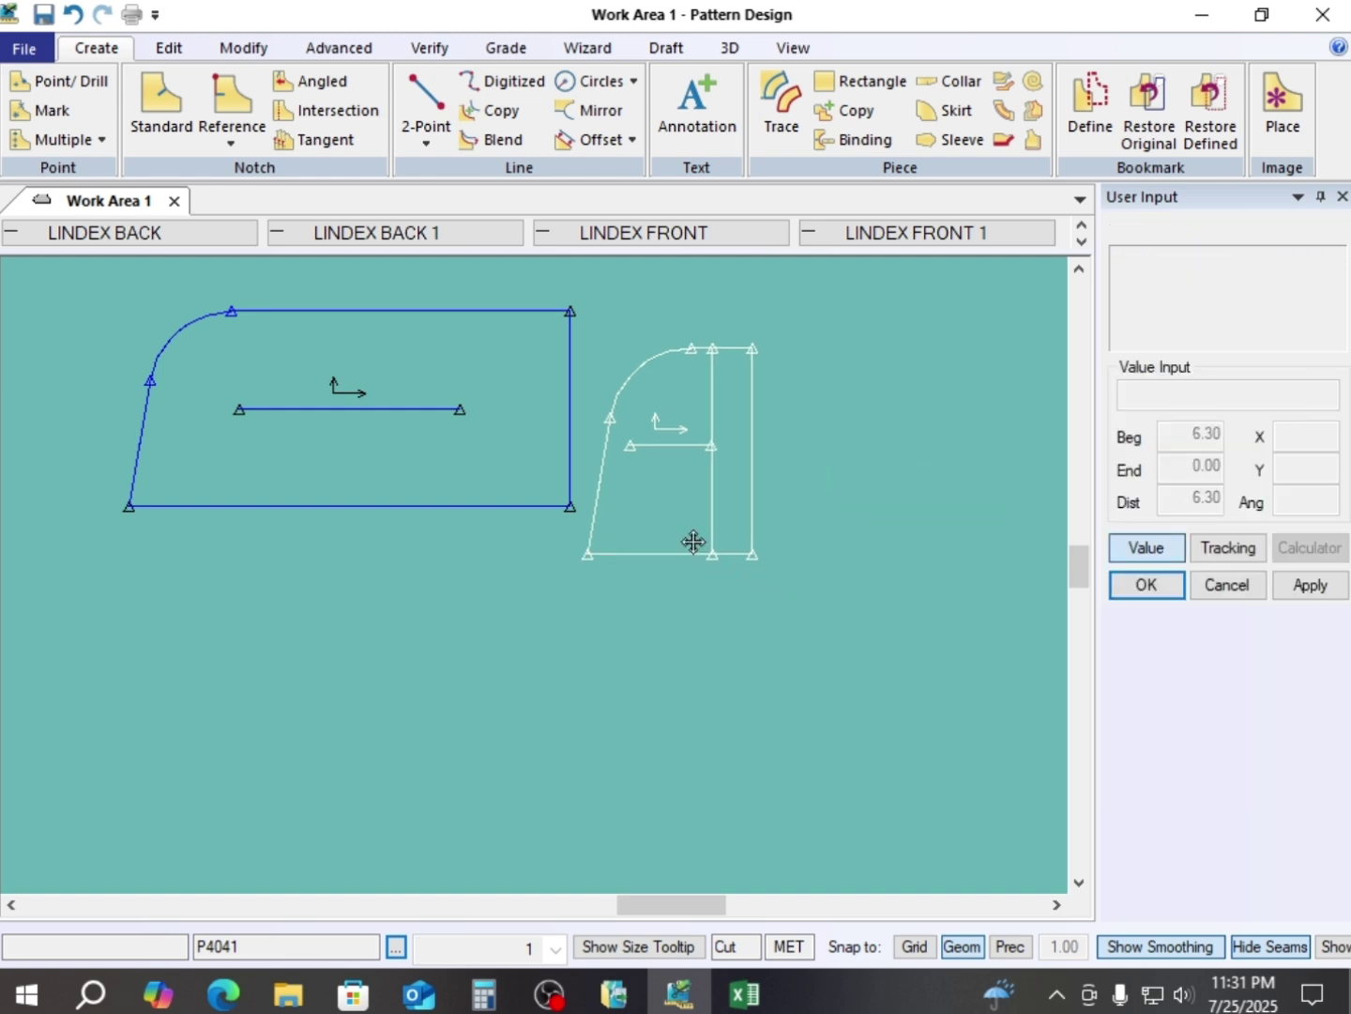
- Place P4041 over P40's right end, aligning its inner vertical line with P40's right edge and the lower edges together
drag(694, 544, 596, 514)
scroll(483, 339, up, 3)
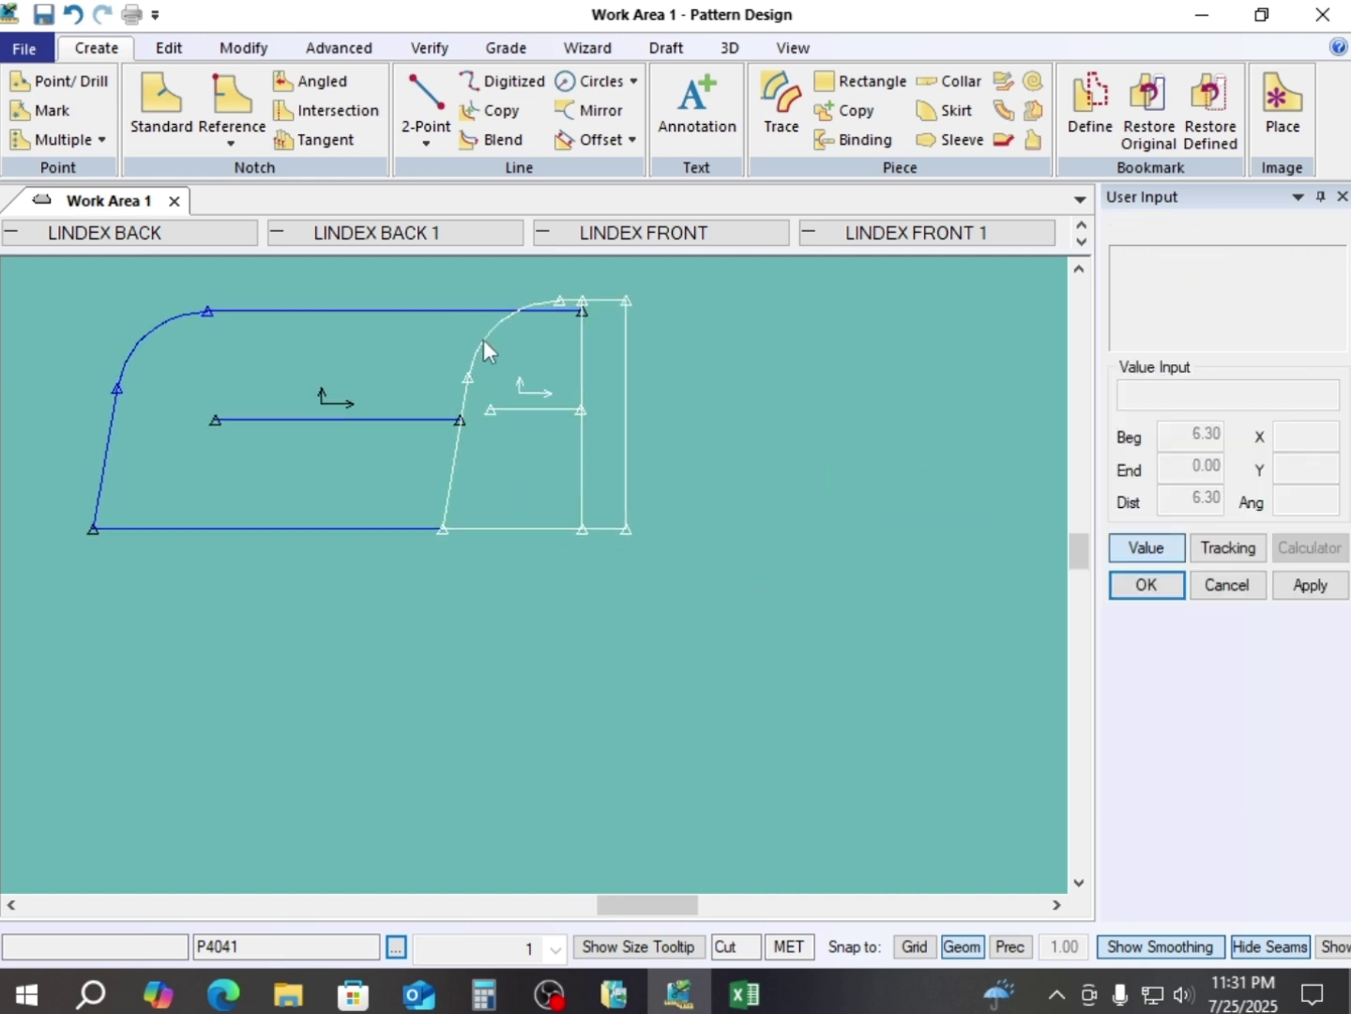
click(652, 450)
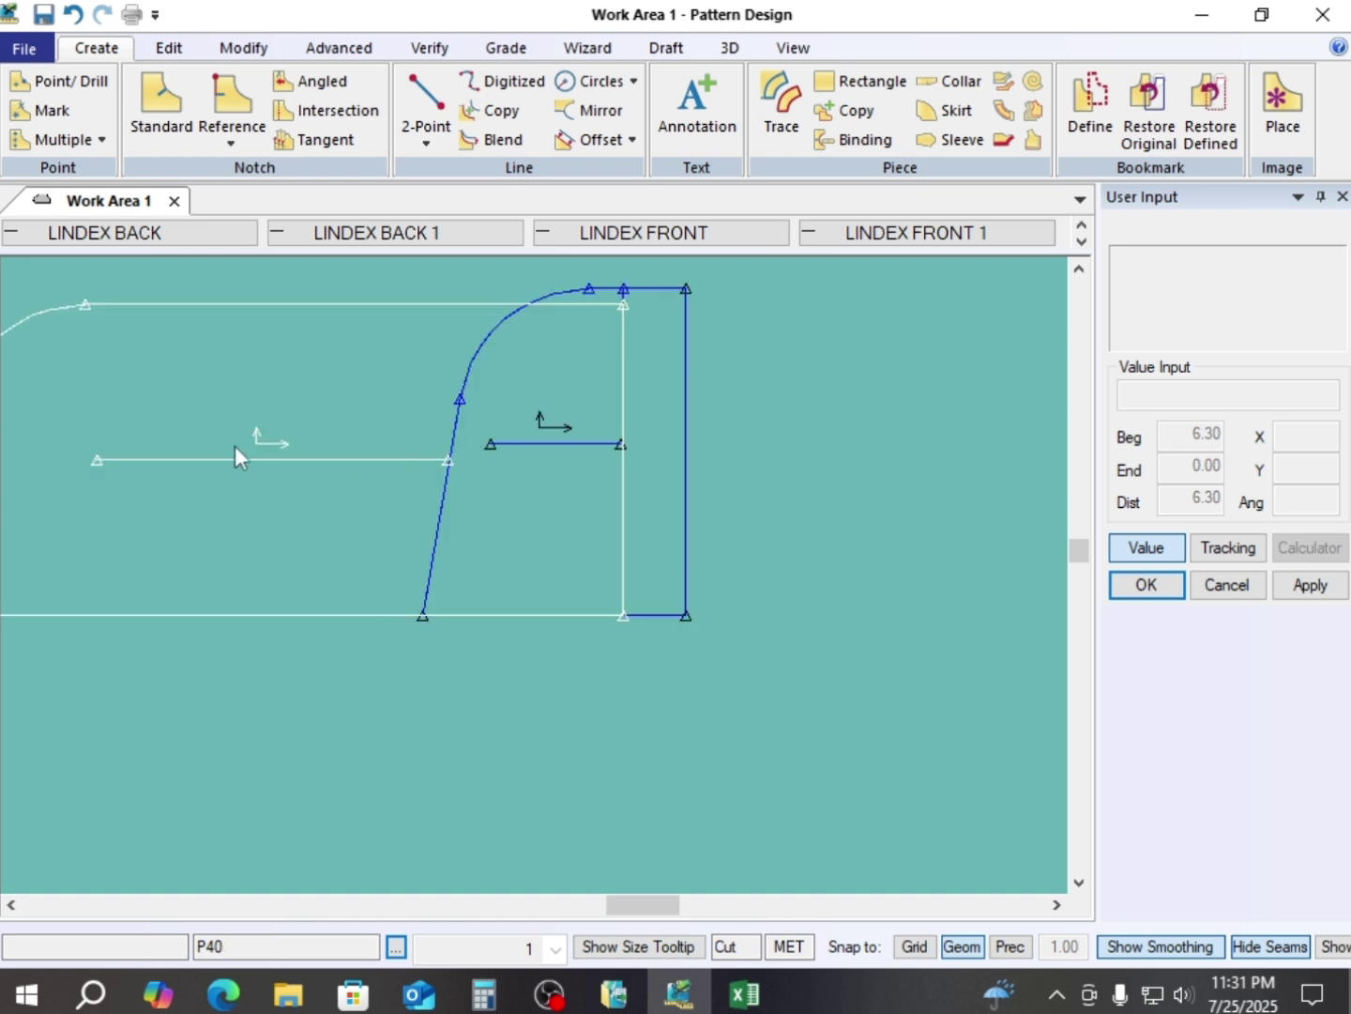
- Add a parallel line inside P40 with Offset Even, -1.5 from its right edge
key(o)
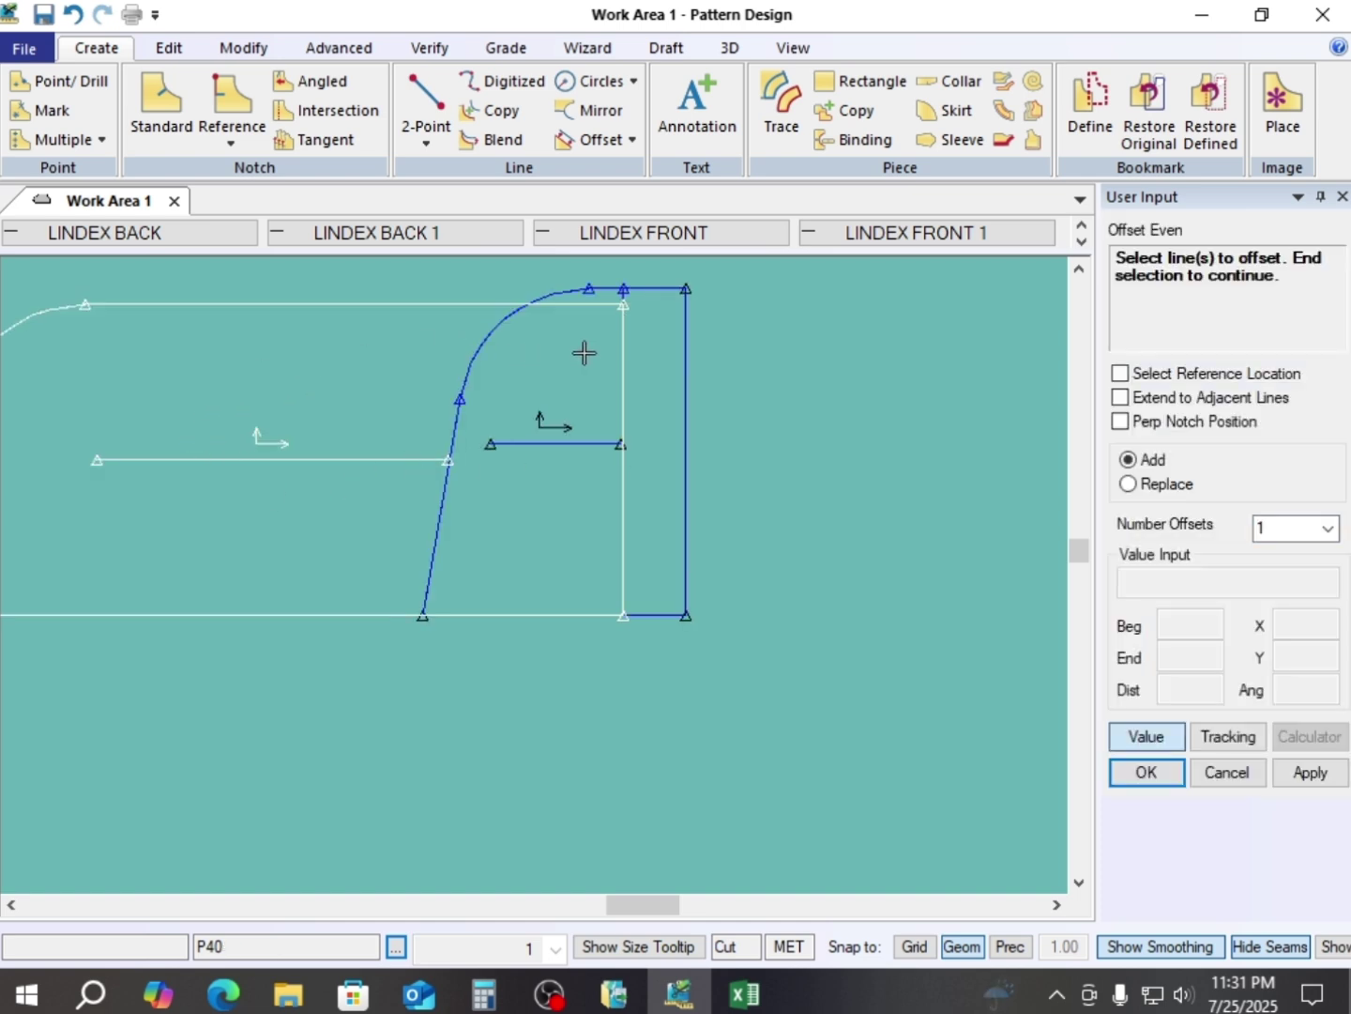
click(623, 350)
right_click(562, 385)
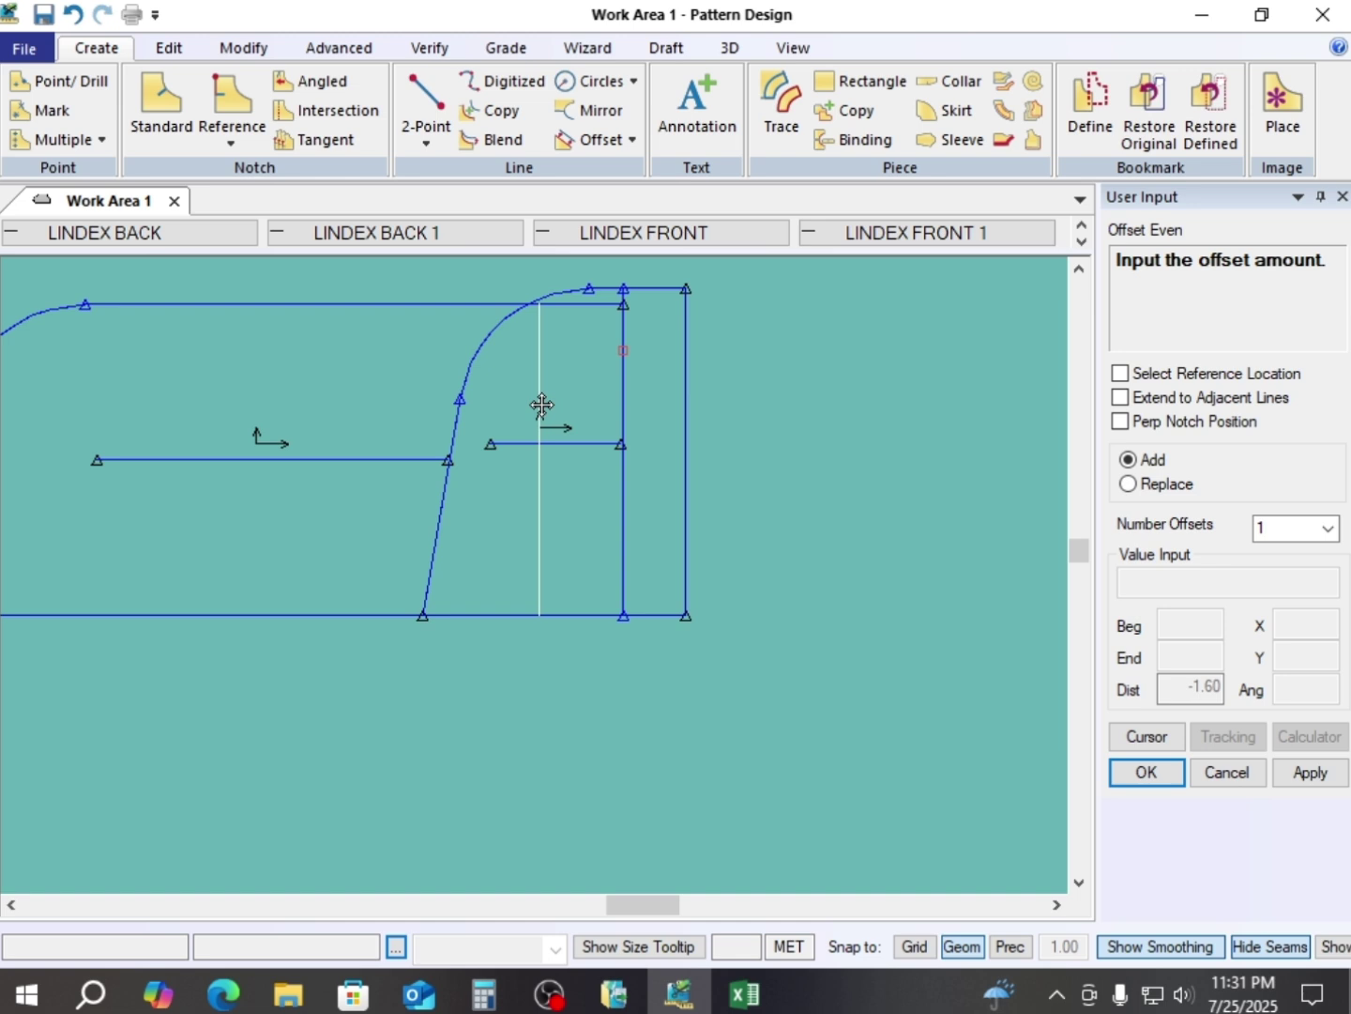
click(547, 404)
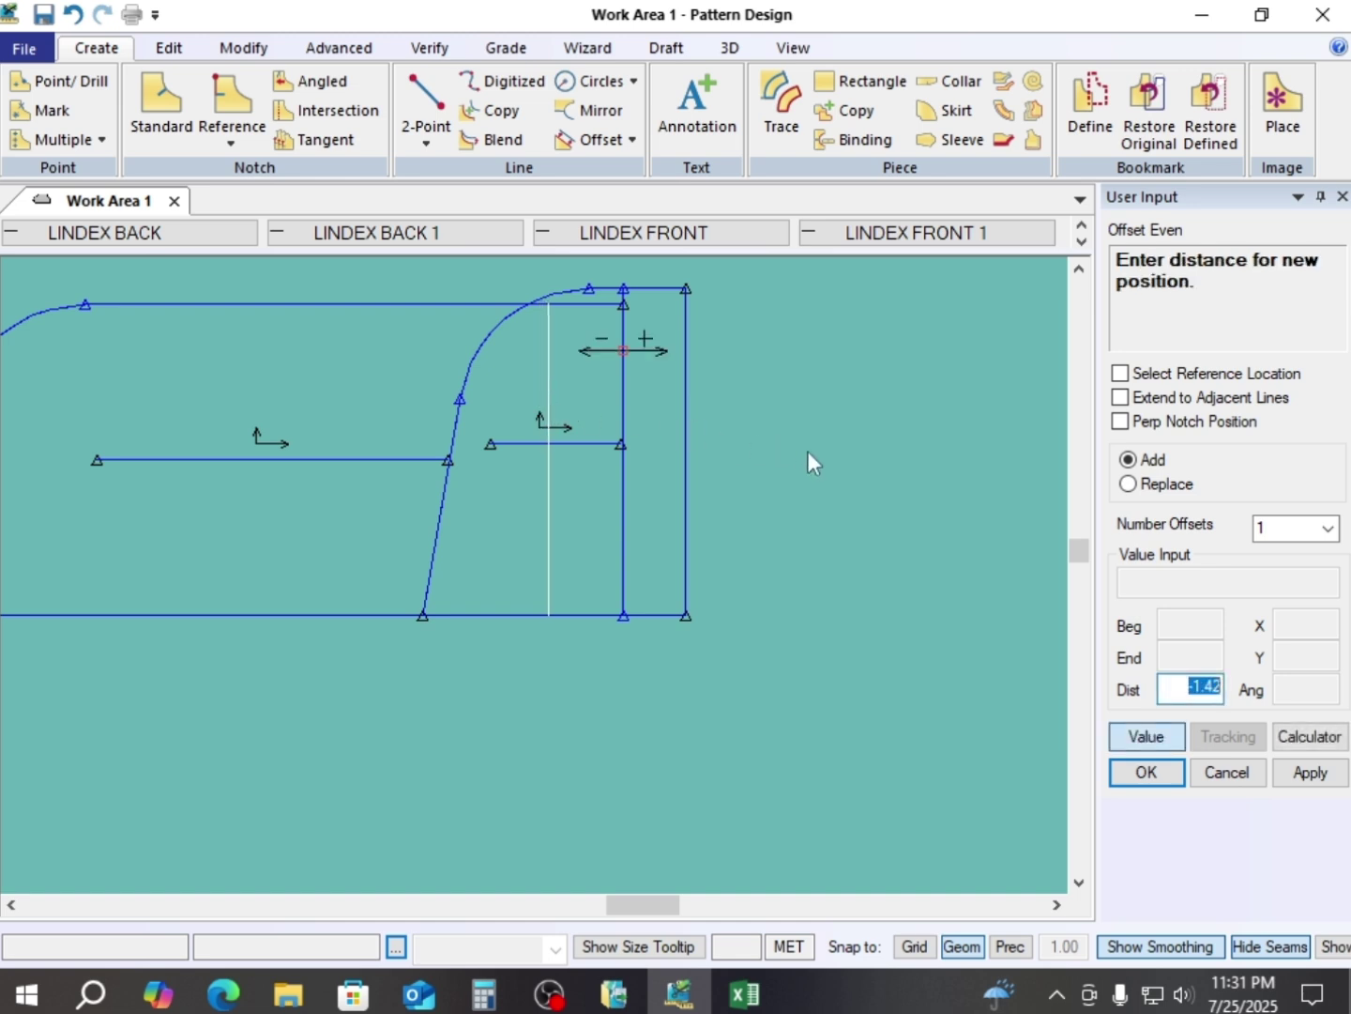
text(-)
click(1318, 779)
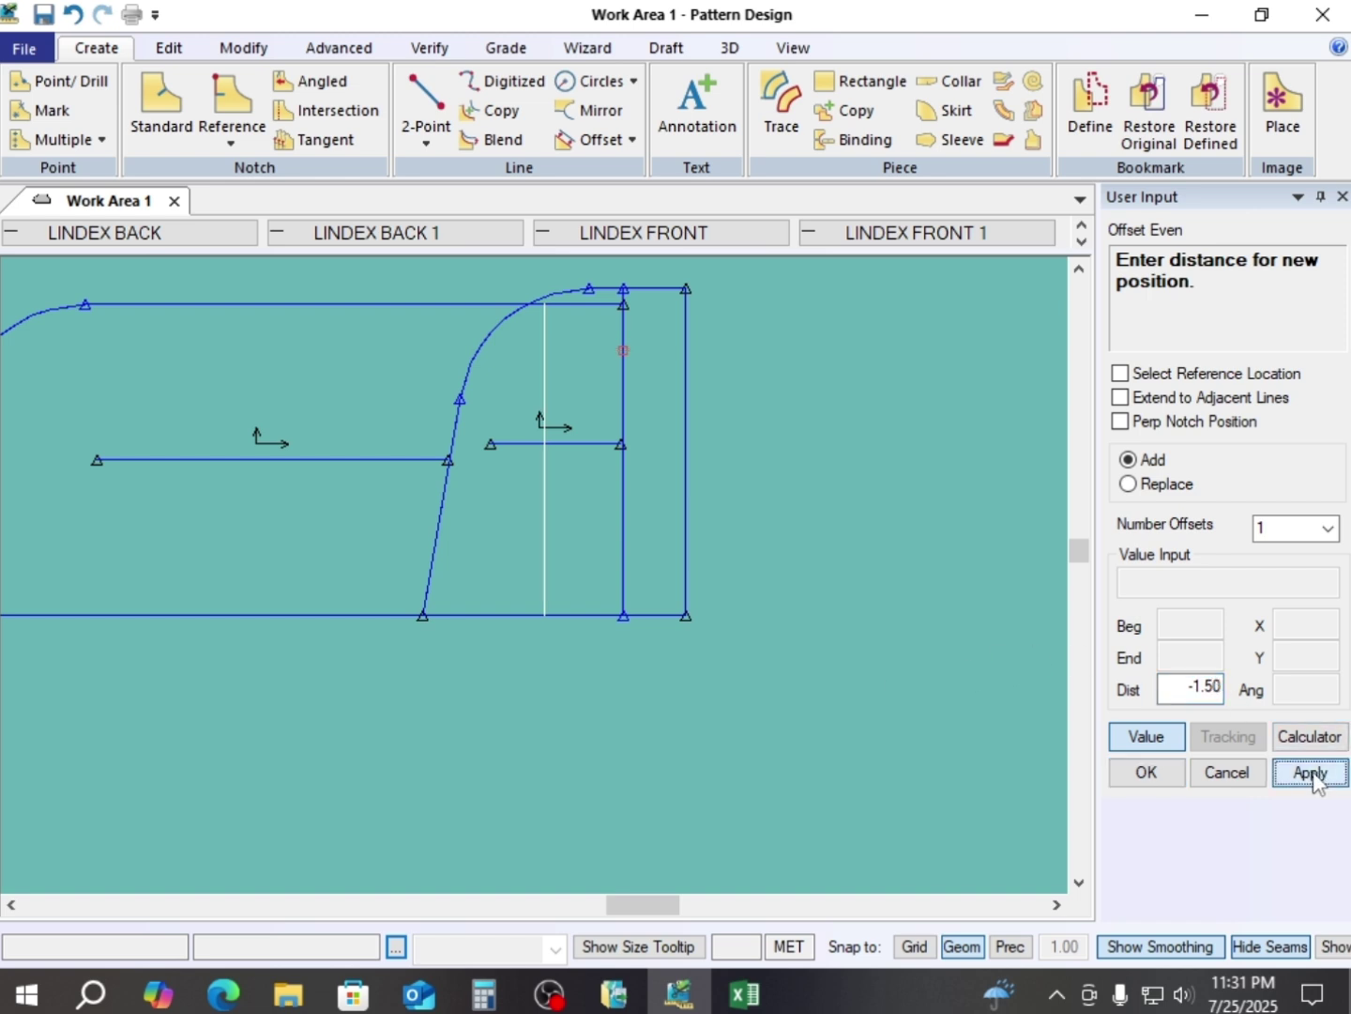
click(1149, 776)
right_click(781, 367)
click(800, 368)
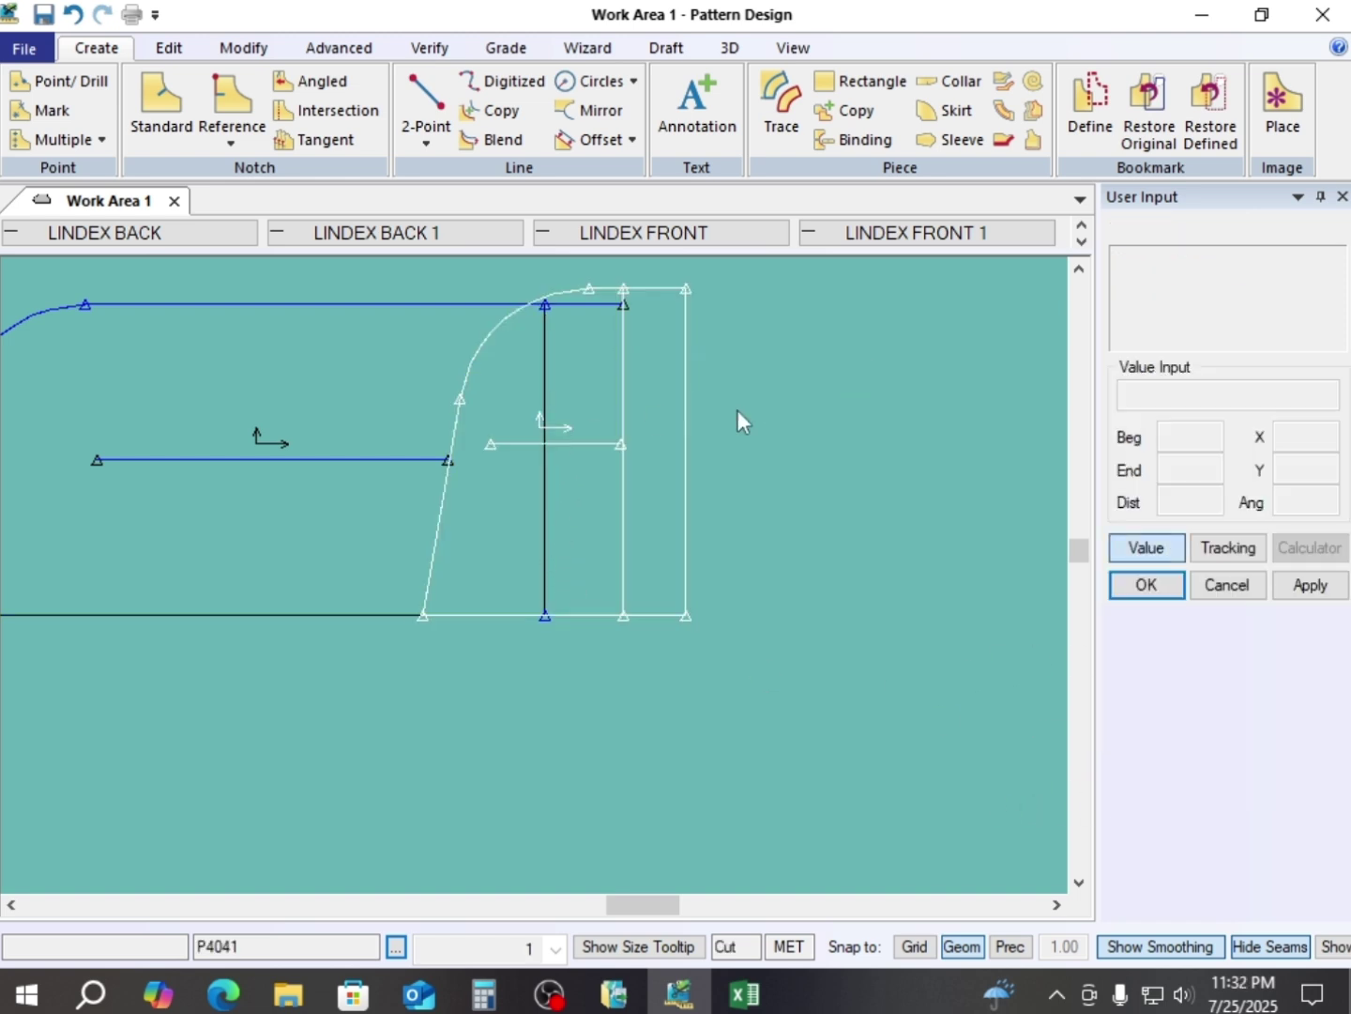
scroll(579, 327, up, 2)
scroll(509, 629, down, 3)
scroll(537, 343, up, 8)
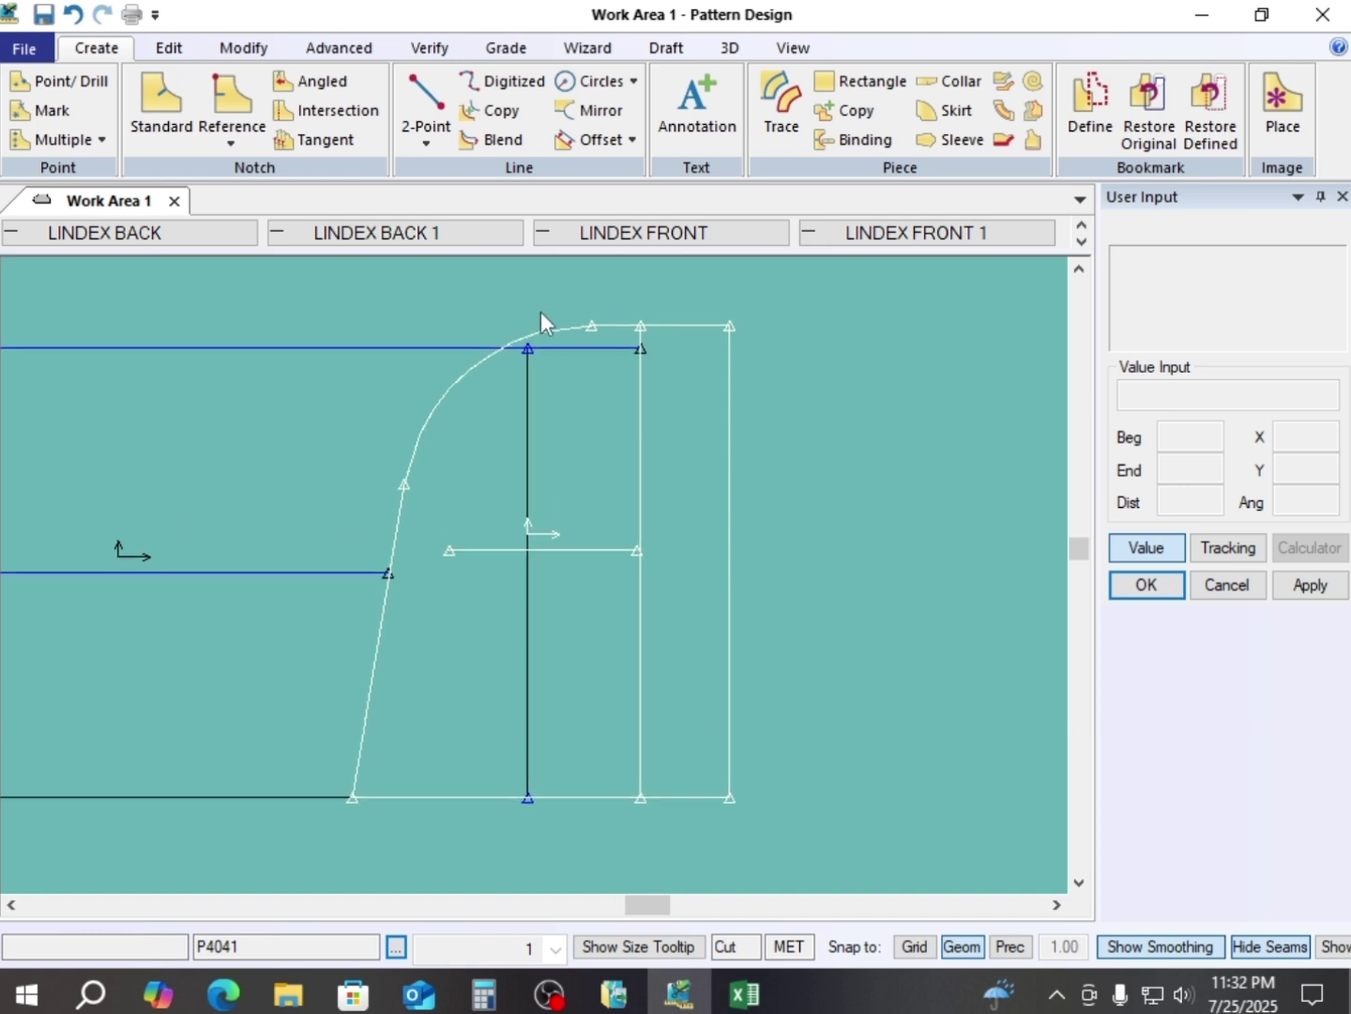
scroll(531, 353, up, 1)
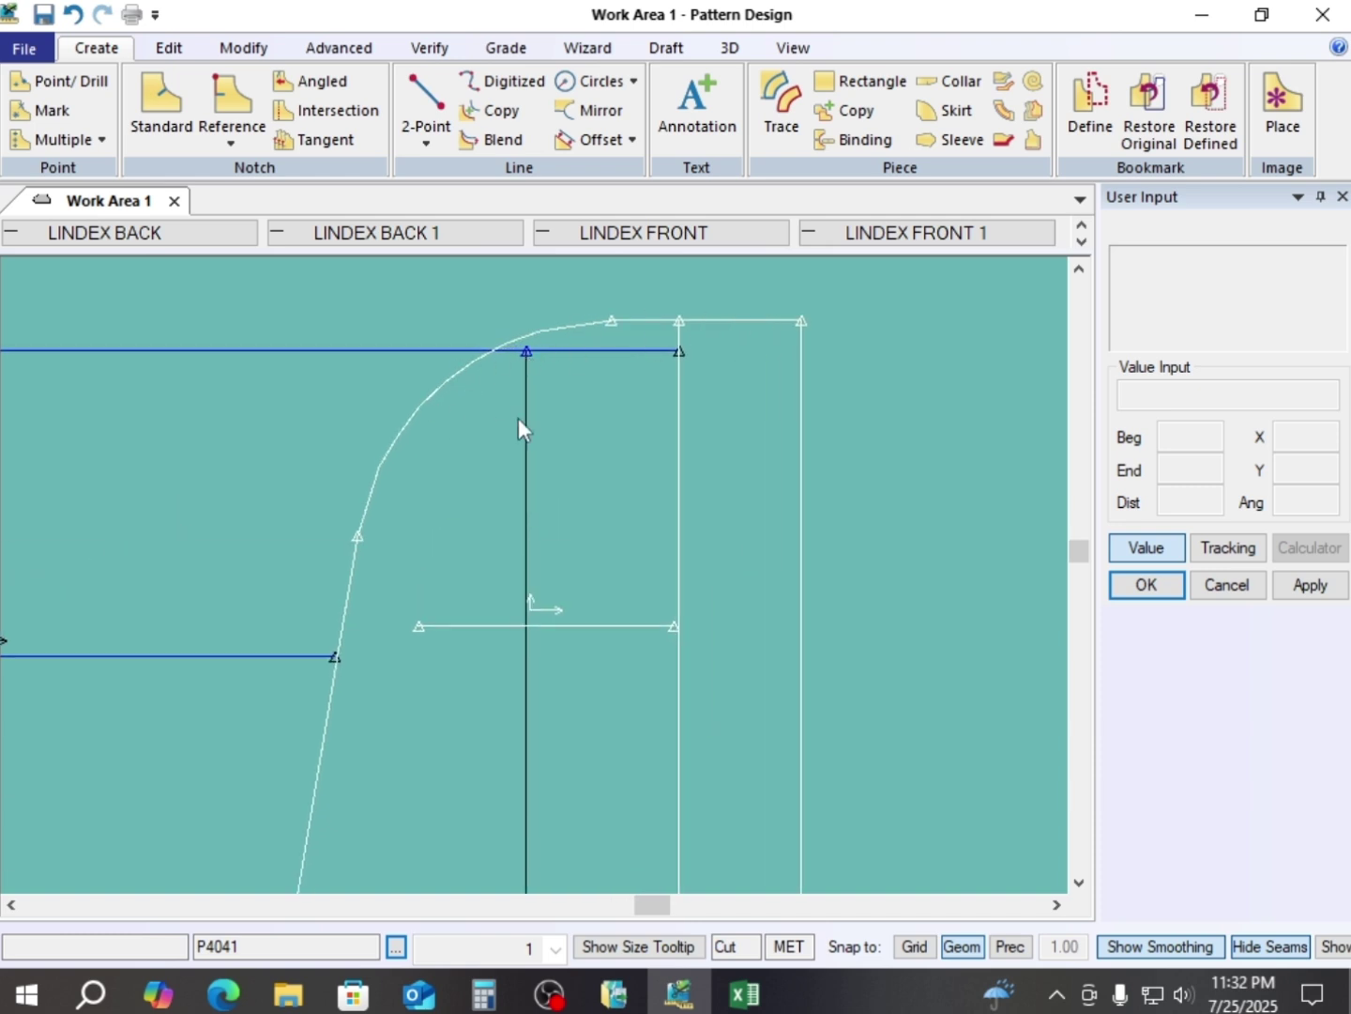
scroll(593, 370, down, 6)
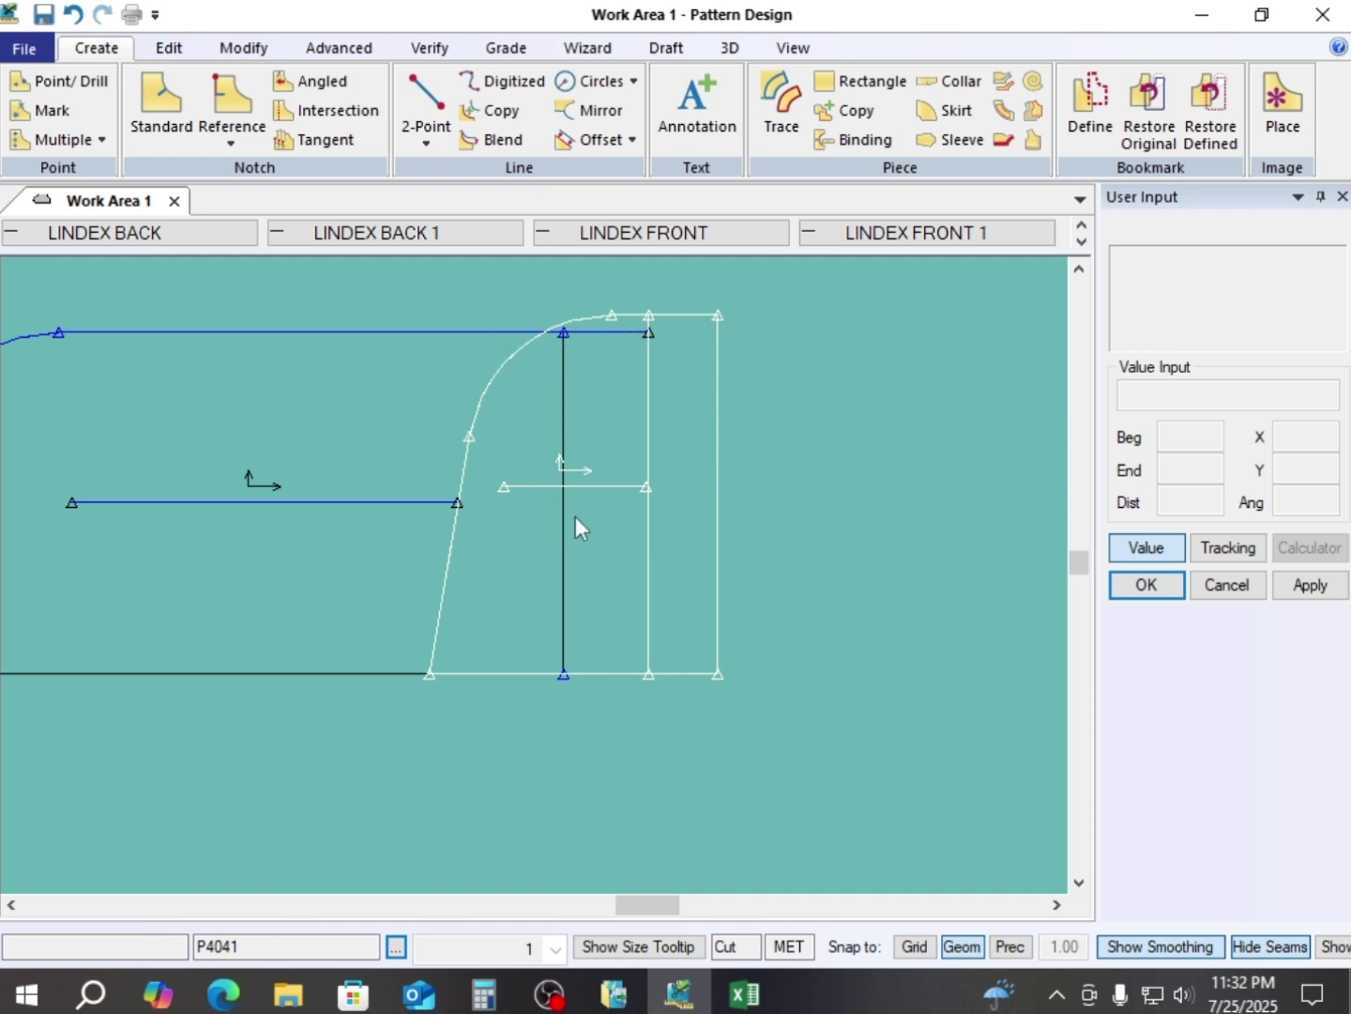
- Move P4041 off P40 and arrange the two pocket pieces side by side
drag(609, 485, 899, 442)
scroll(740, 464, down, 1)
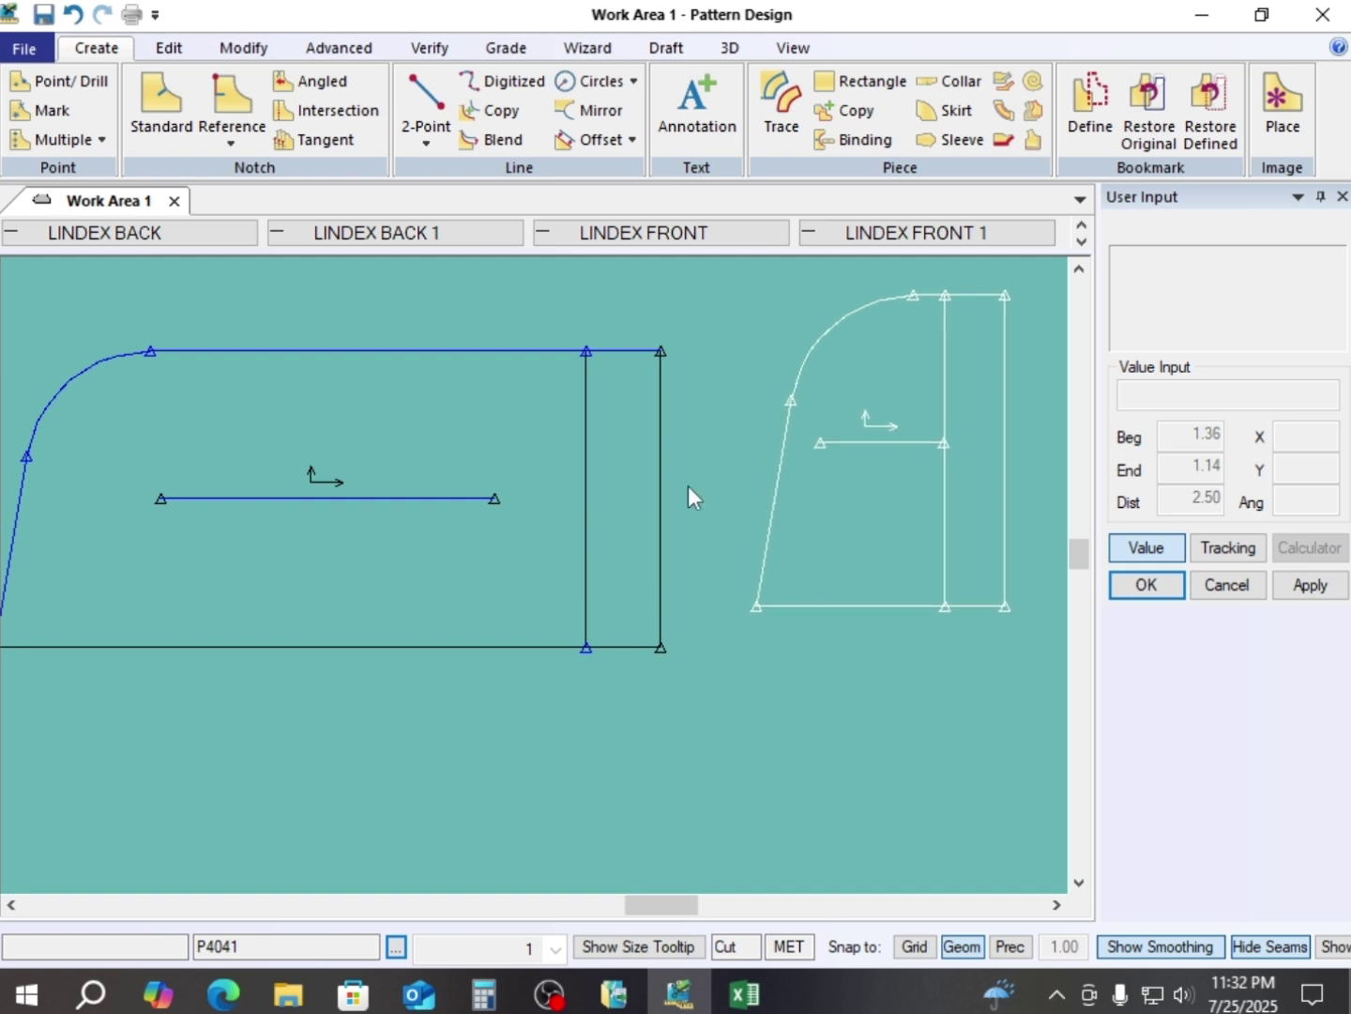
drag(562, 452, 561, 377)
drag(494, 424, 552, 434)
drag(841, 491, 833, 508)
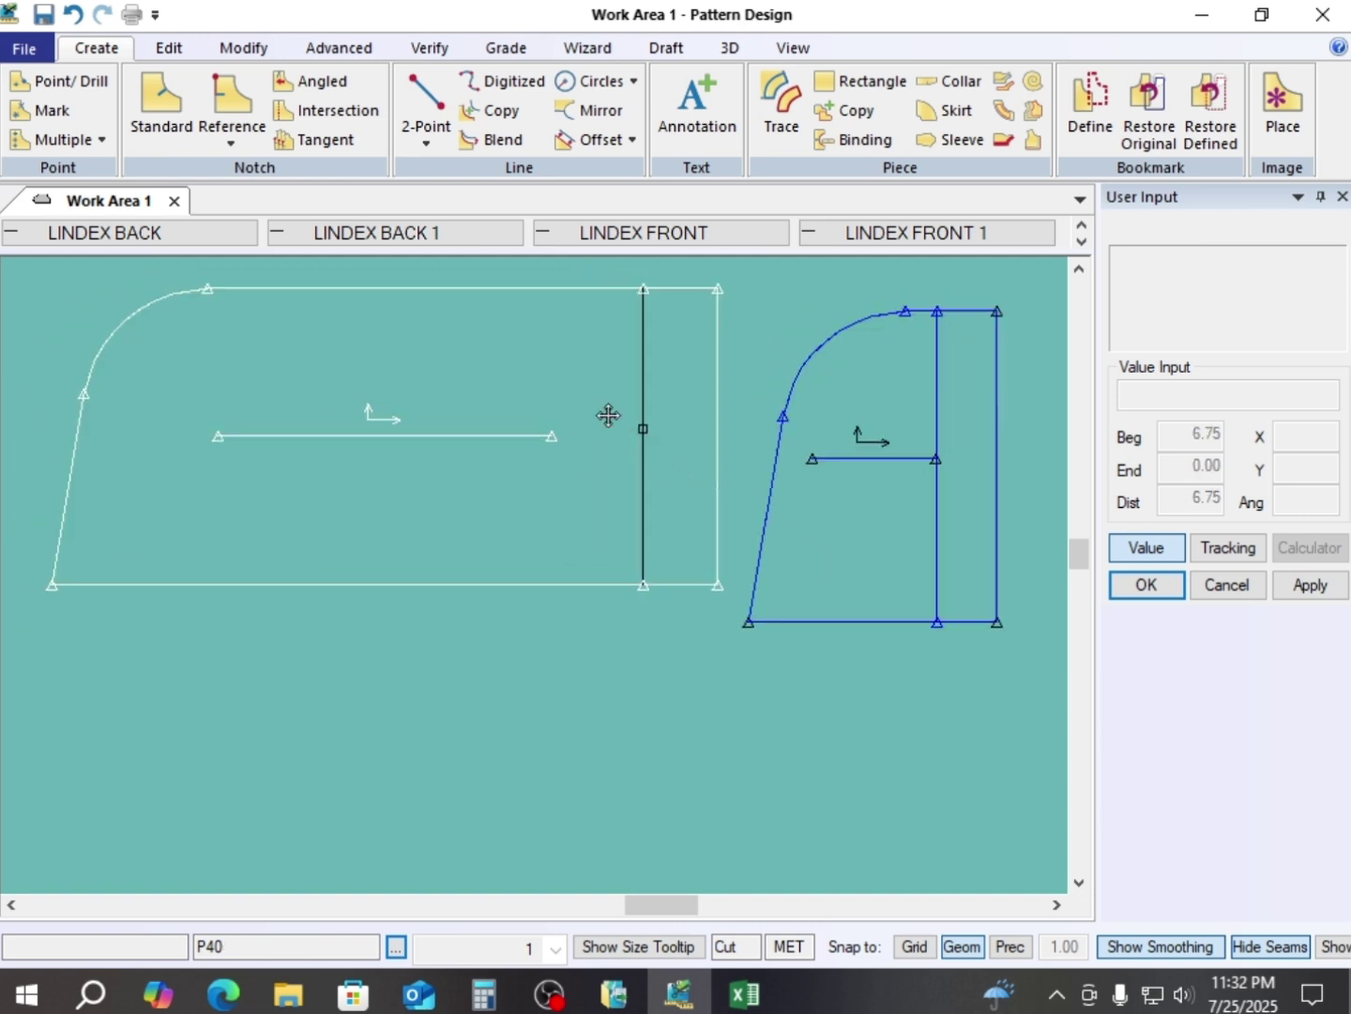
drag(609, 416, 551, 375)
drag(482, 463, 537, 512)
scroll(516, 536, down, 1)
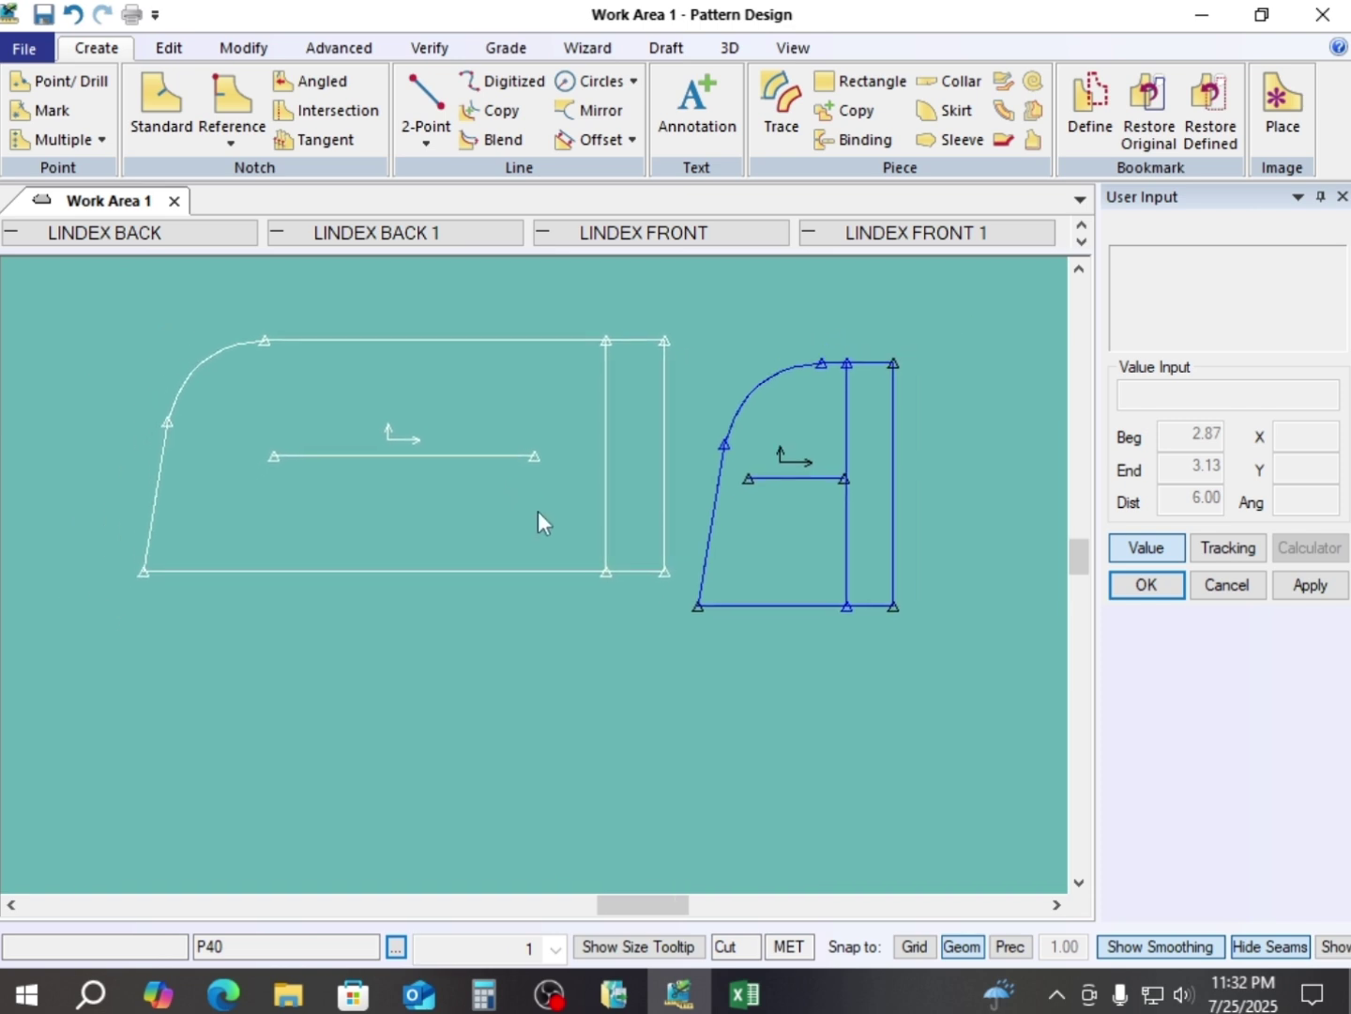
- Mirror P4041 and P40 about their lower edges with Fold after Mirror enabled and no notches on the mirror lines
click(340, 48)
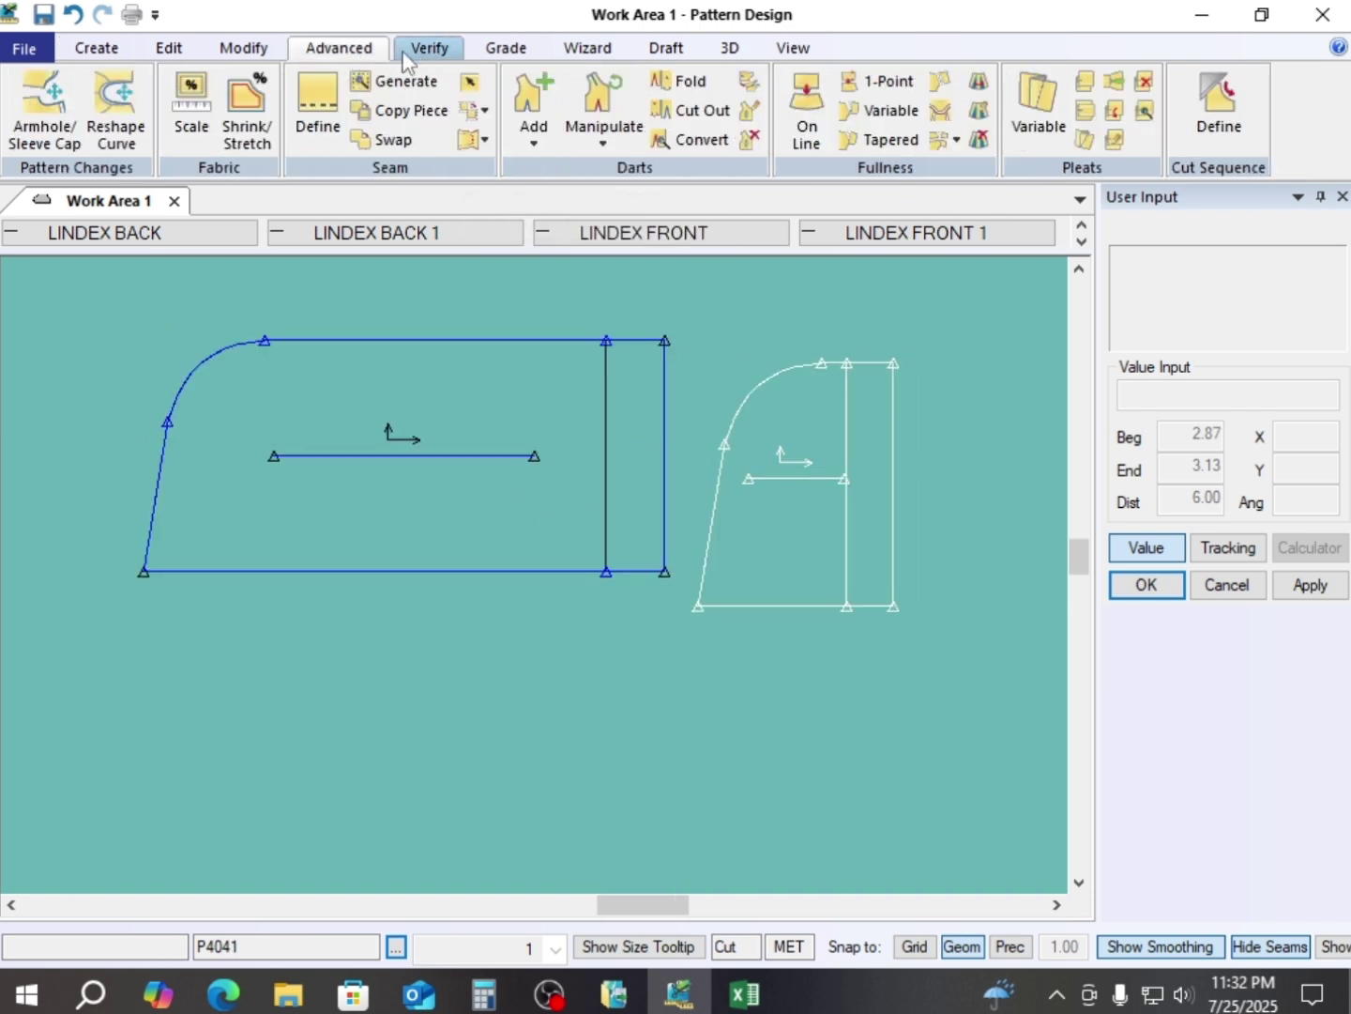
click(249, 55)
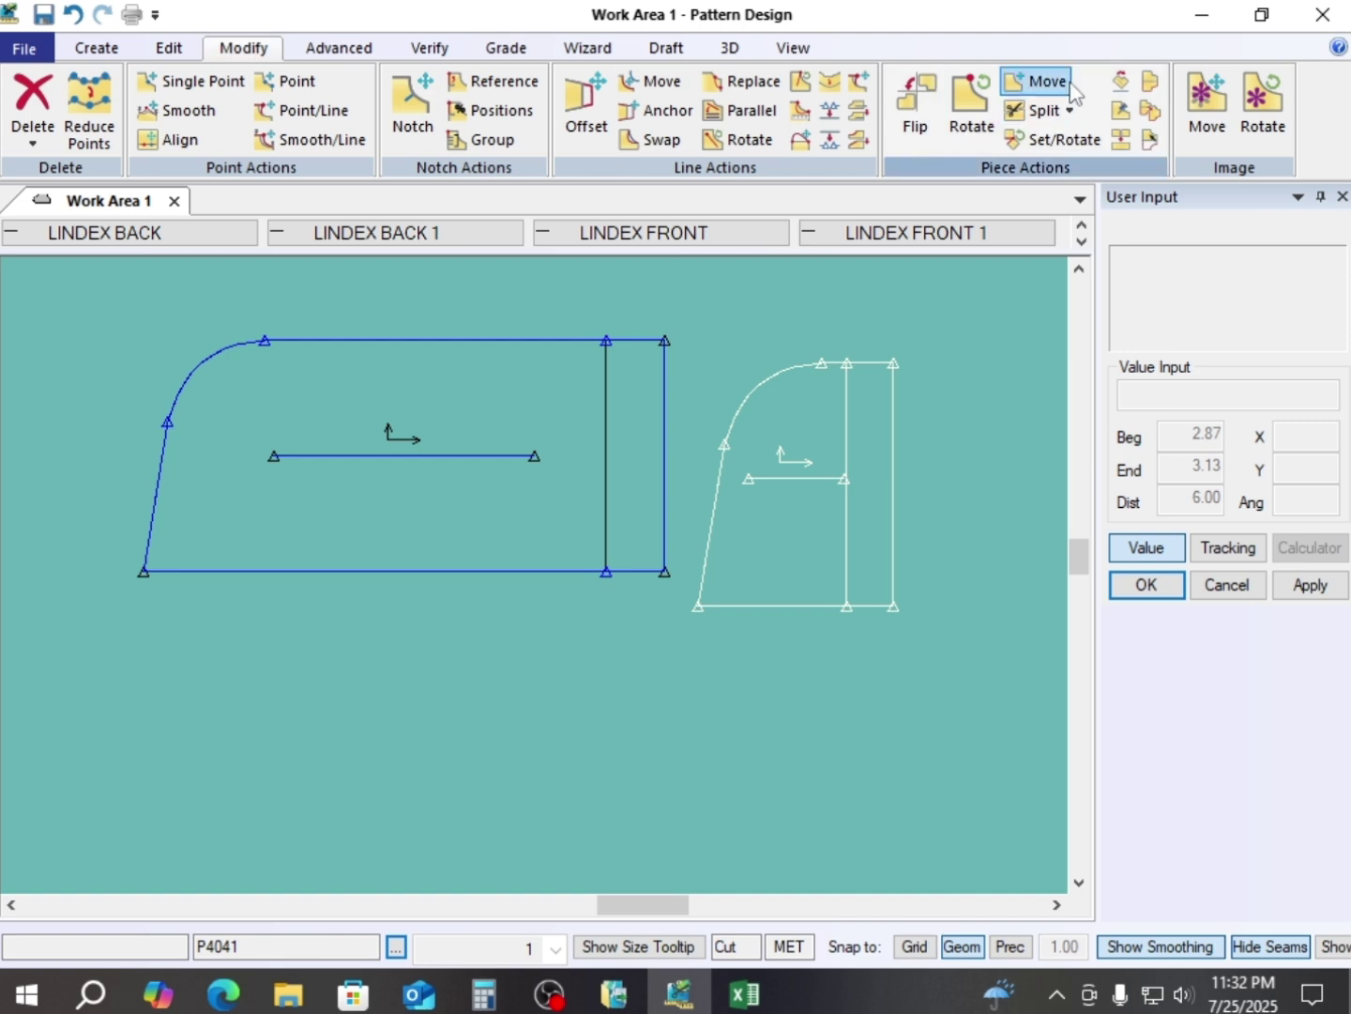
click(1150, 81)
click(789, 601)
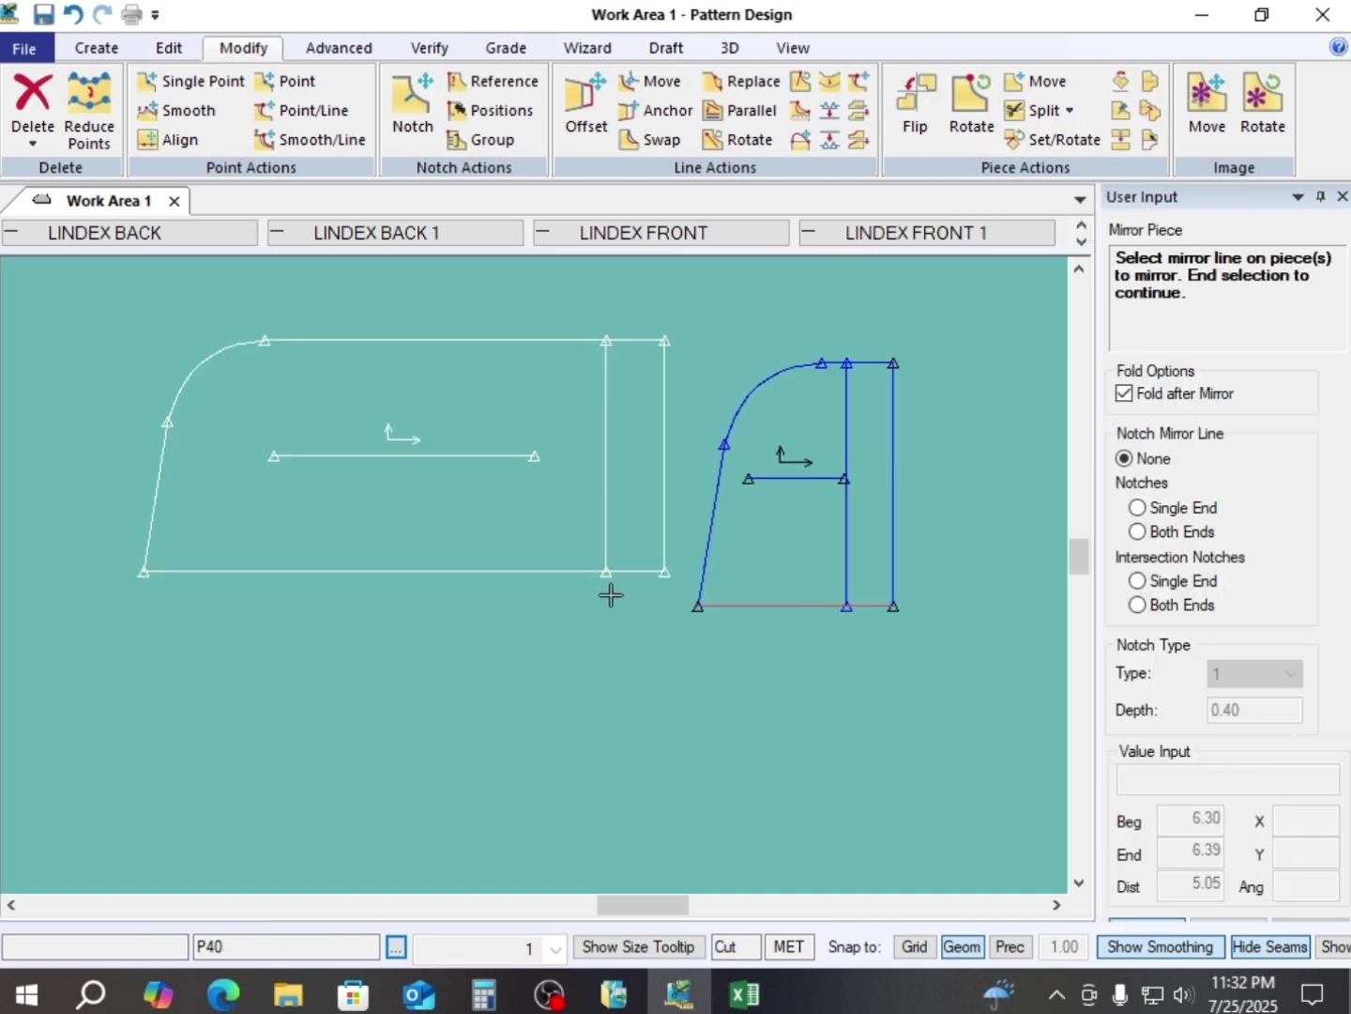
click(491, 562)
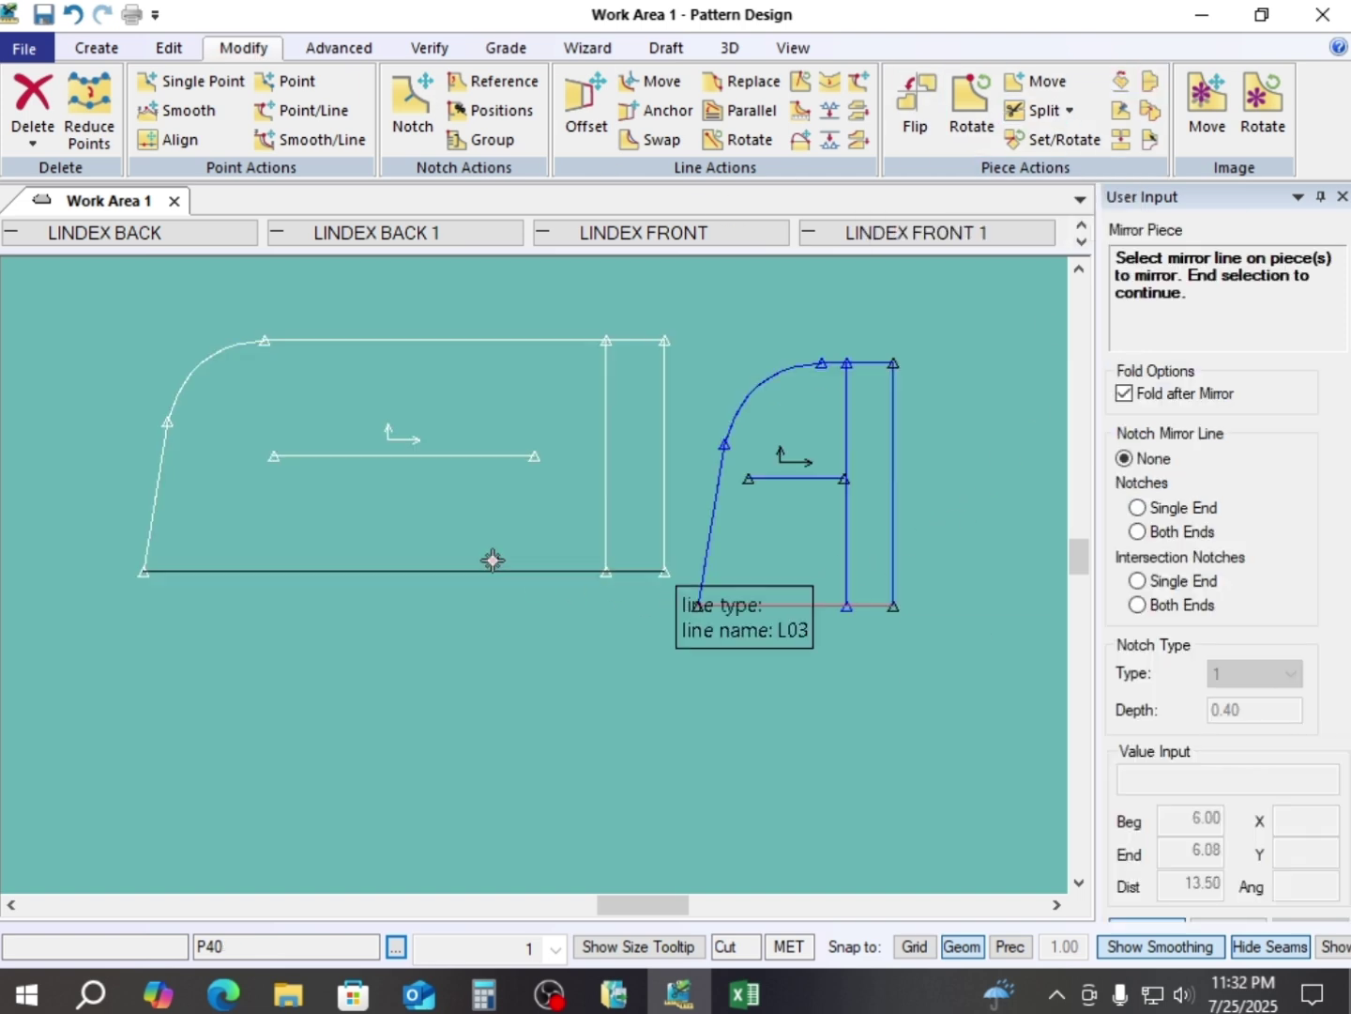
right_click(715, 372)
- Arrange the folded pocket pieces next to each other, with P4041 beside P40's vertical edge
drag(765, 560, 782, 524)
drag(548, 523, 508, 498)
drag(789, 504, 730, 477)
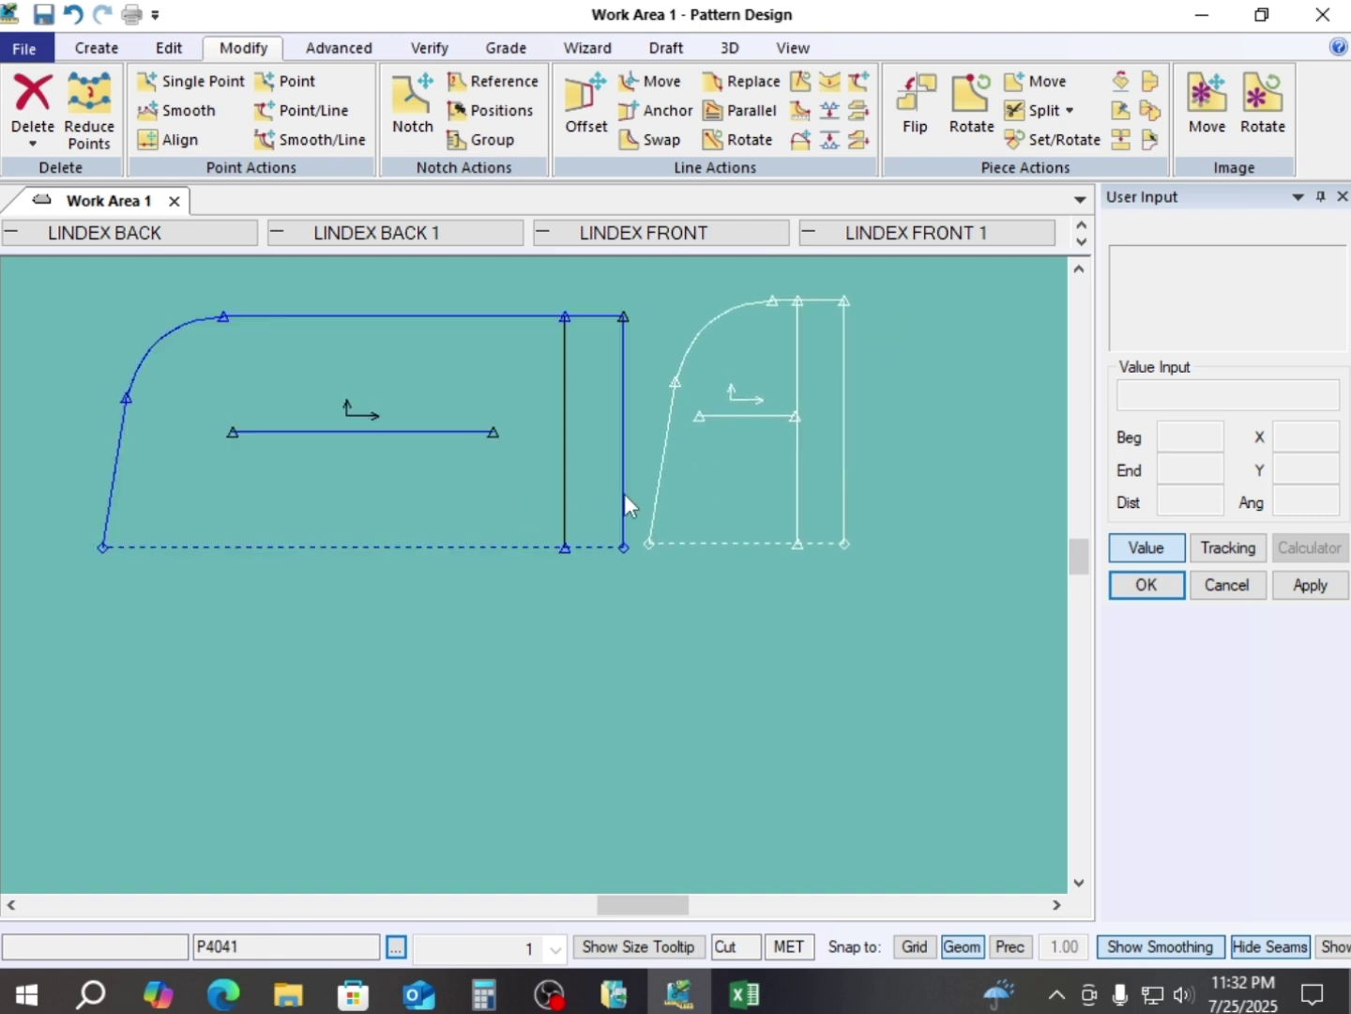
drag(536, 503, 511, 510)
drag(773, 473, 742, 487)
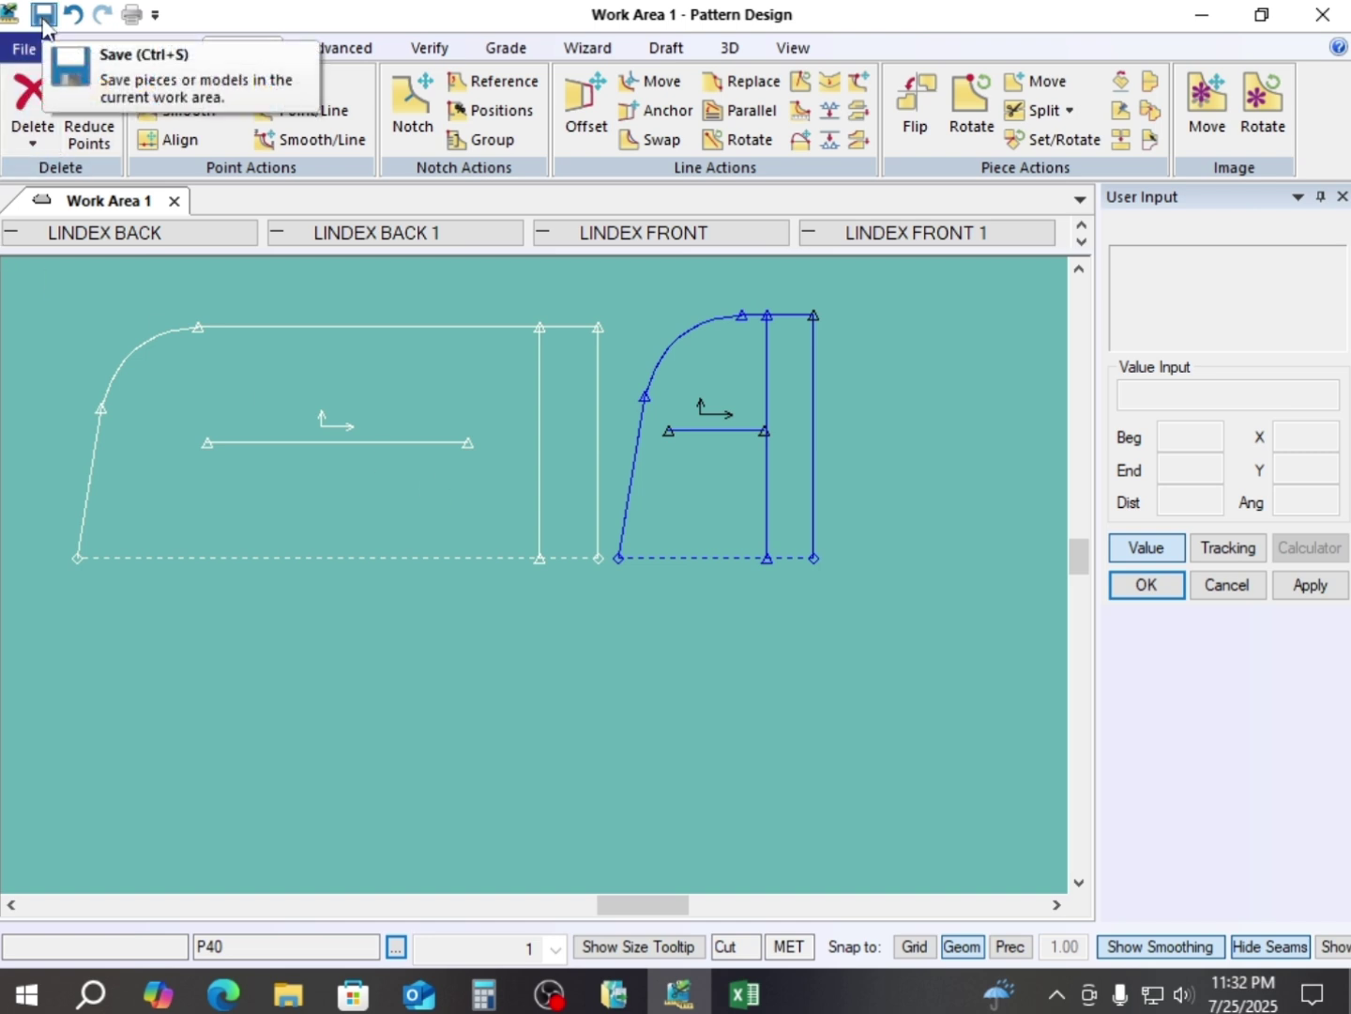
drag(727, 494, 757, 495)
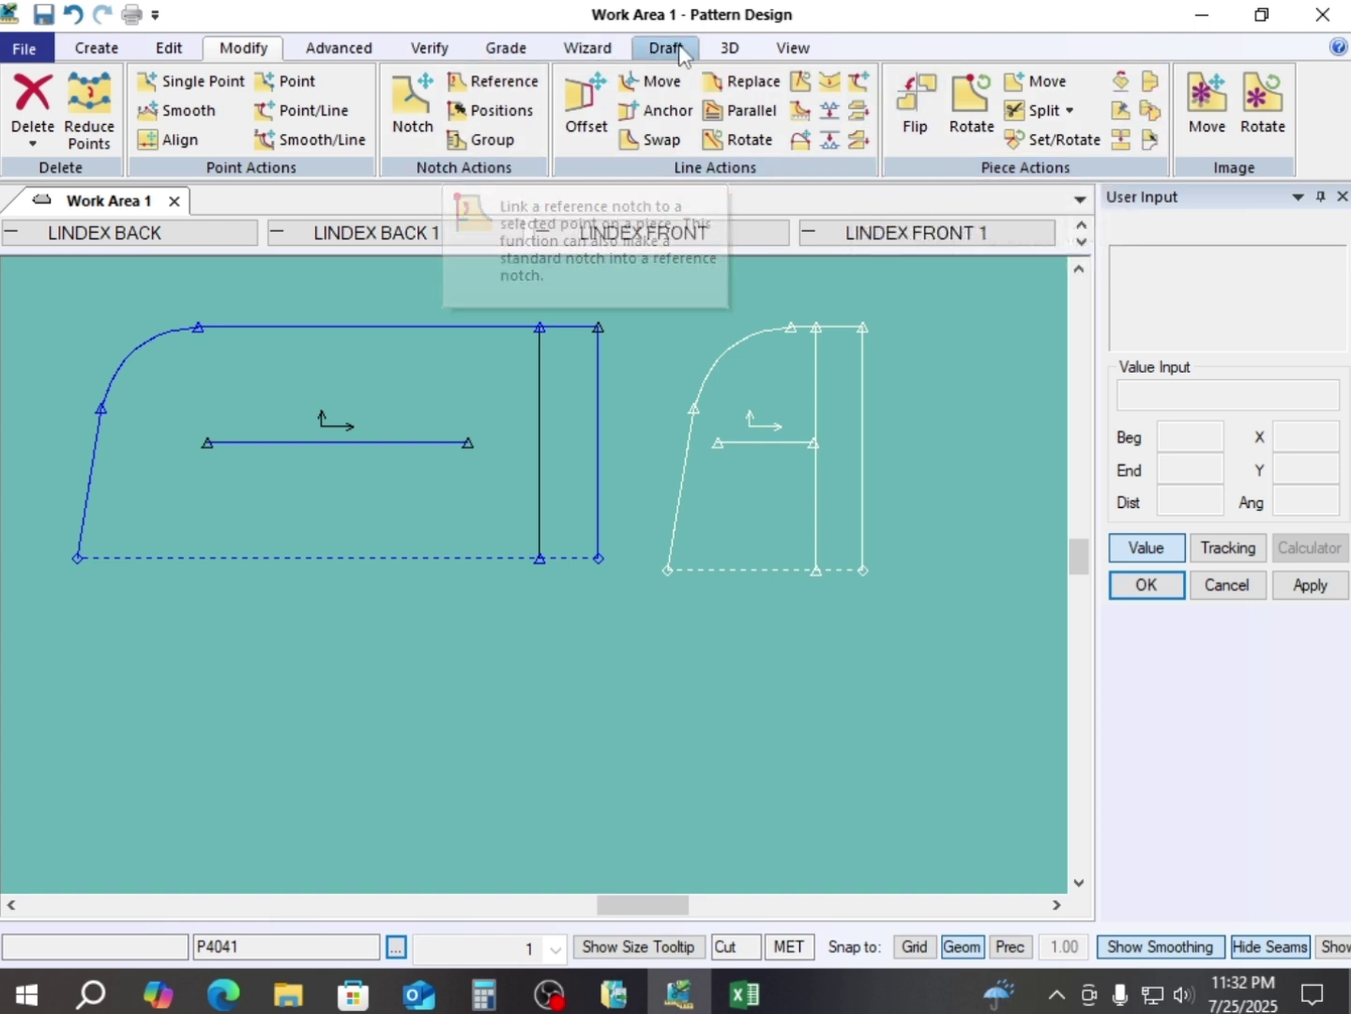
- Unfold the mirrored P40 and P4041 to view their full shapes, and undo the unfolding of both
click(793, 52)
click(864, 136)
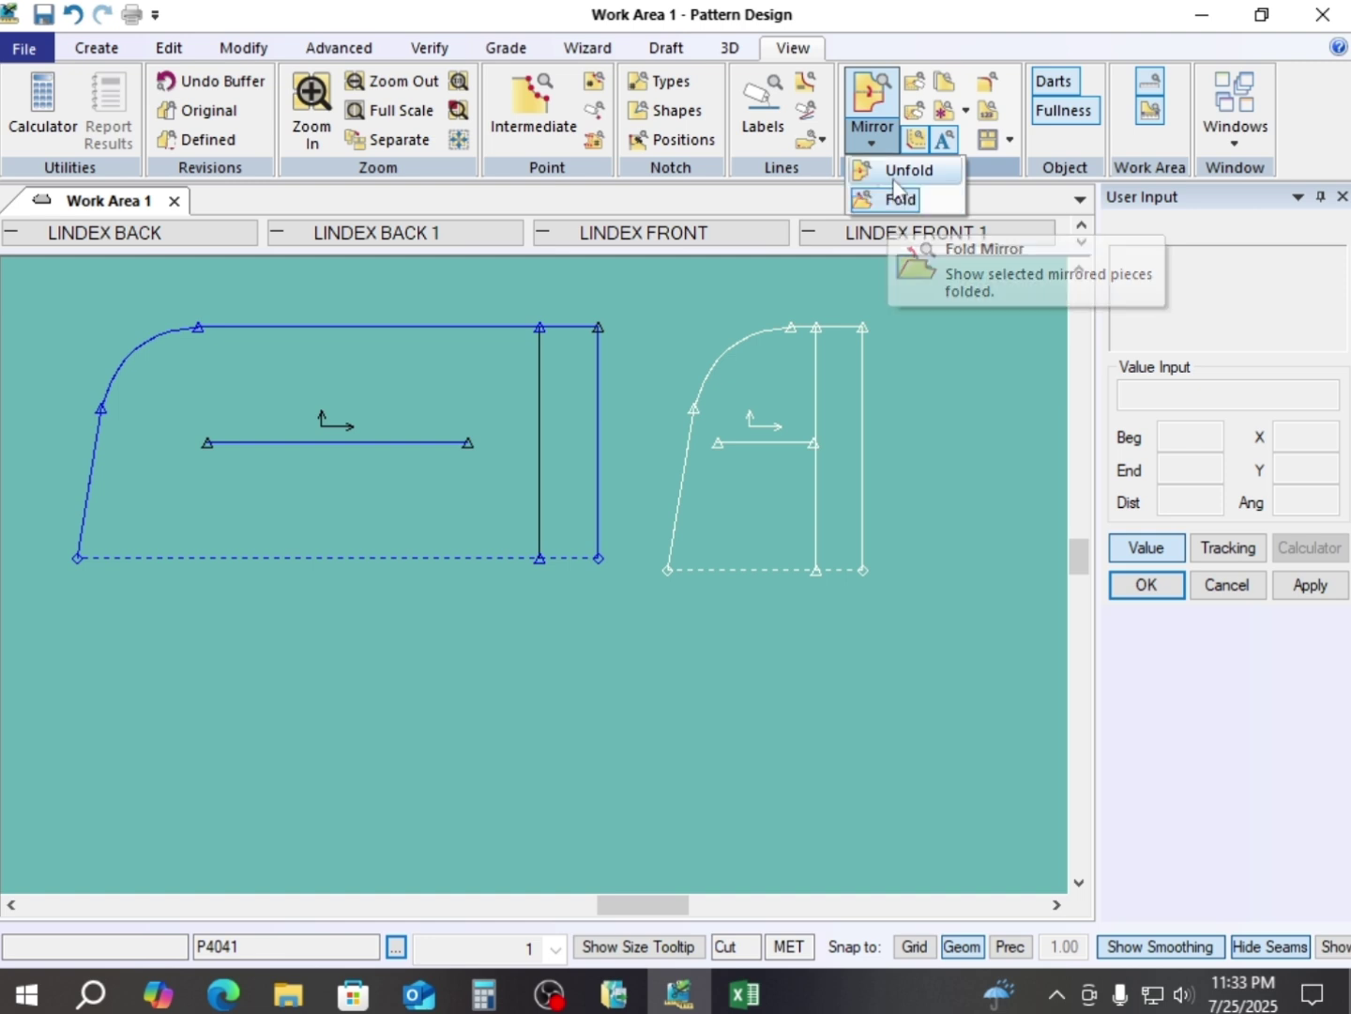
click(896, 171)
click(456, 512)
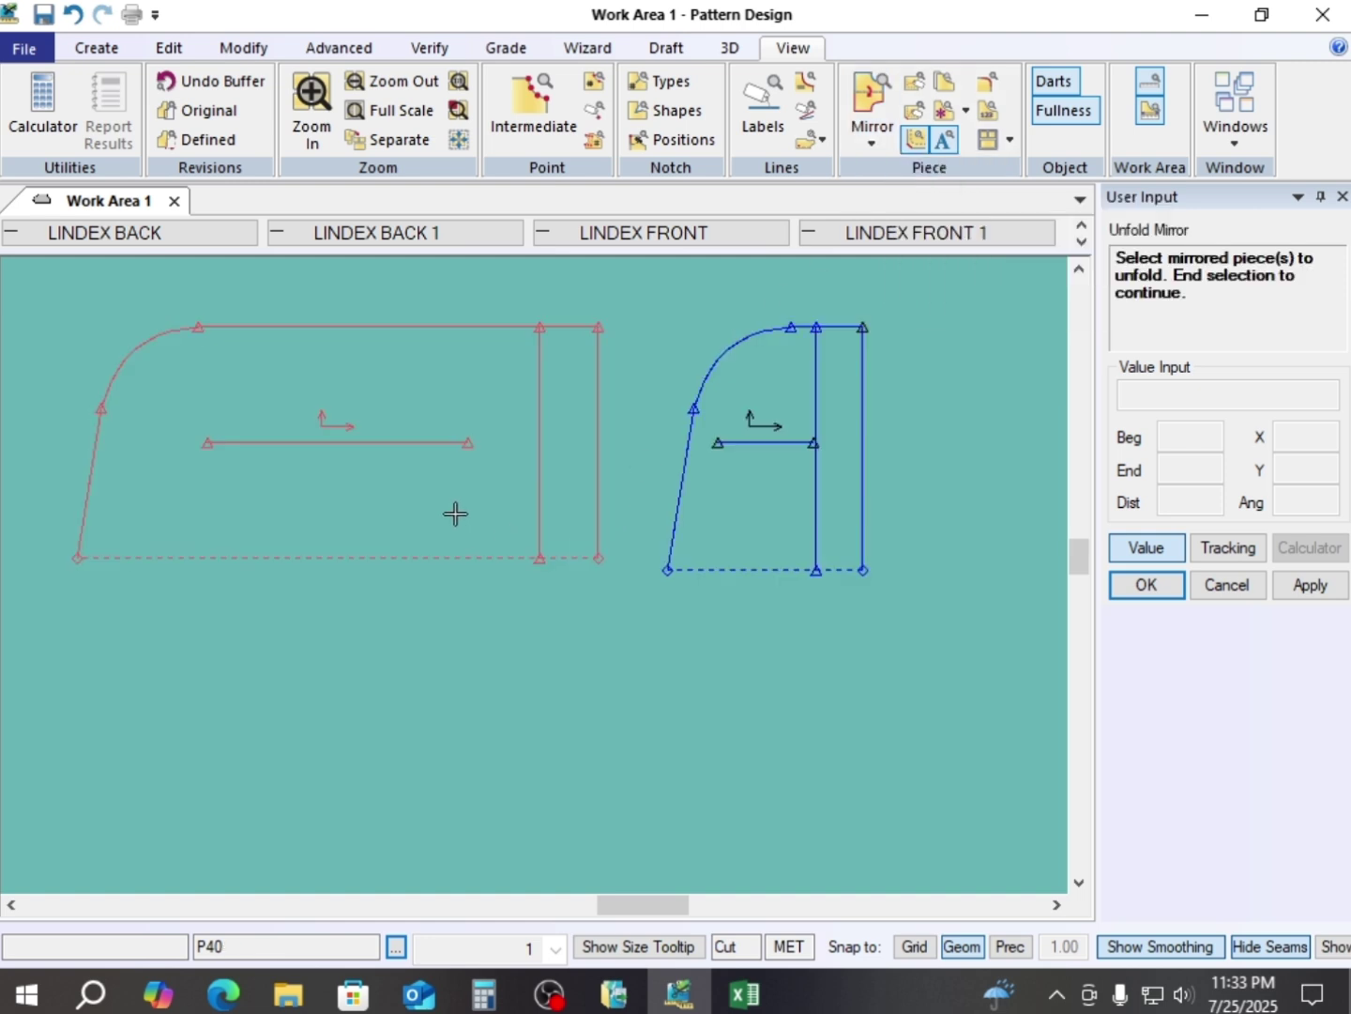
right_click(460, 513)
click(460, 514)
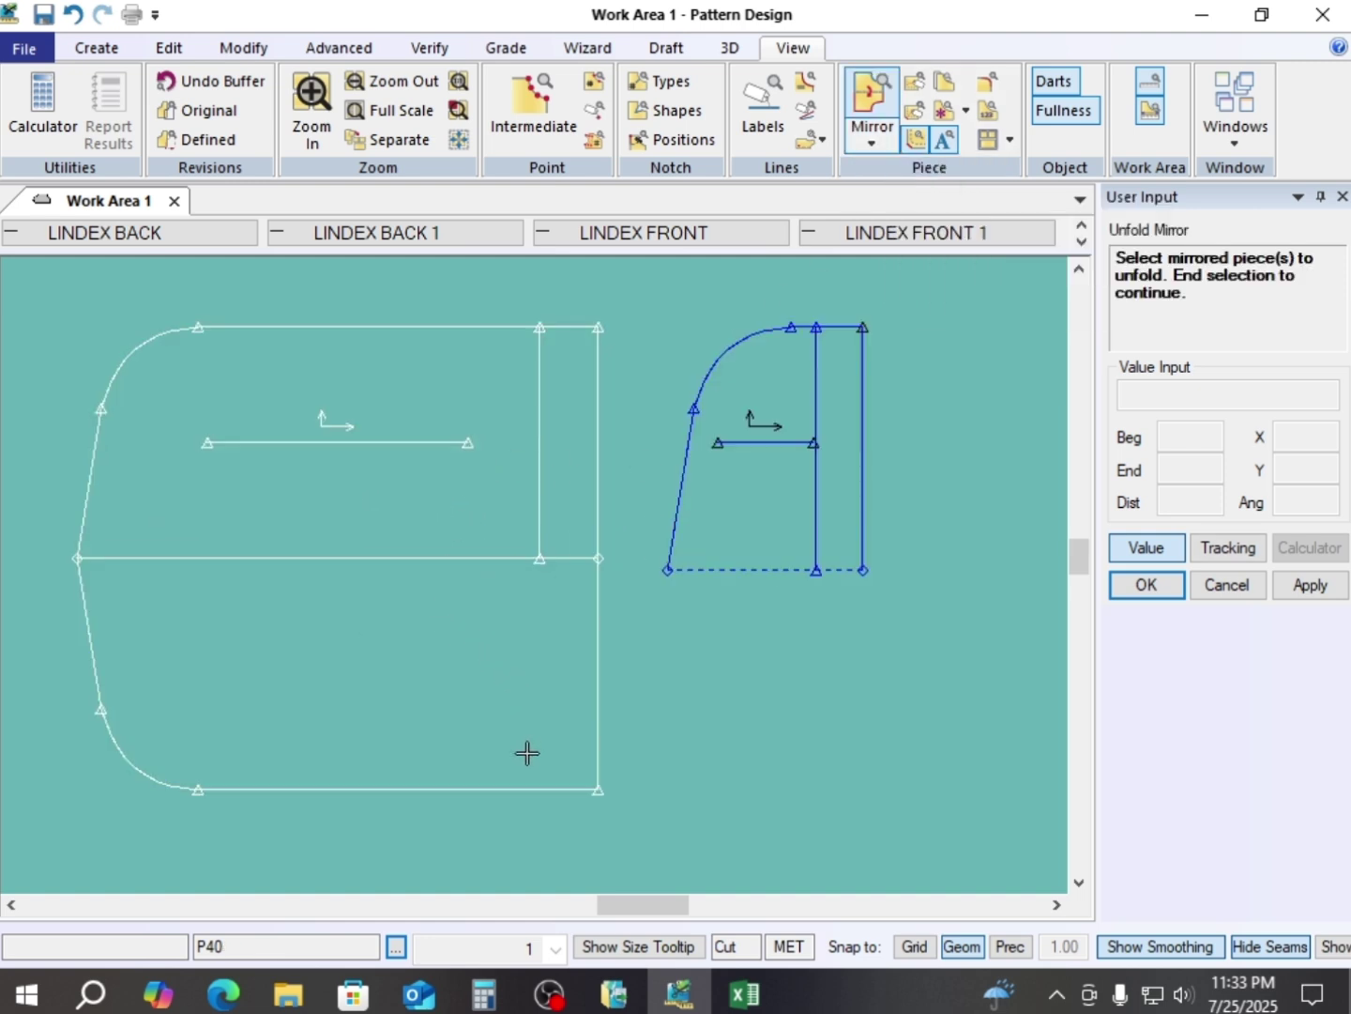
click(774, 497)
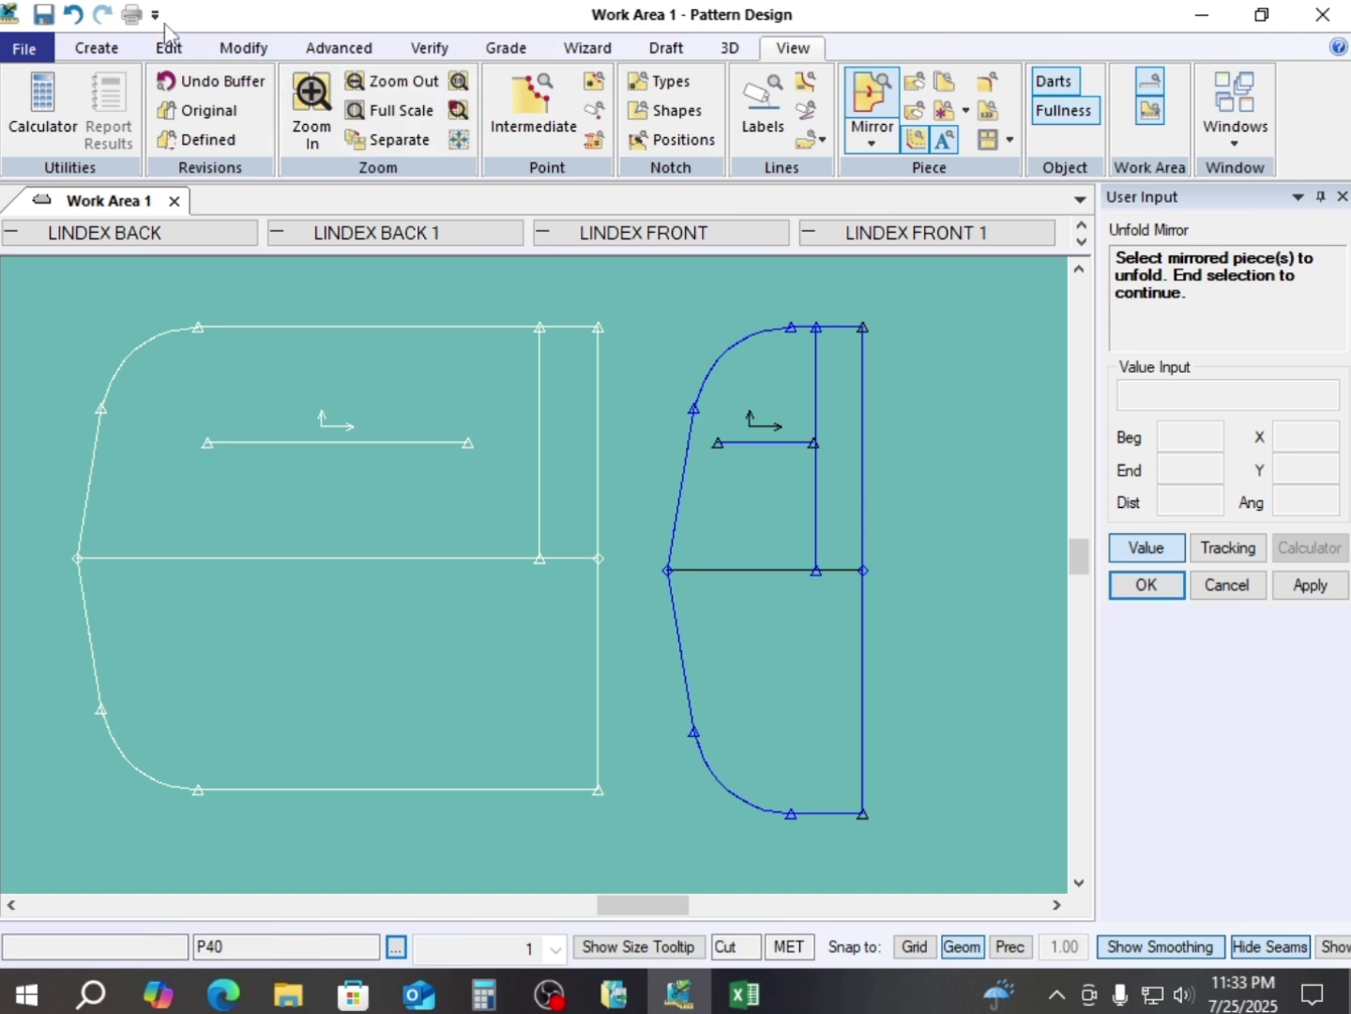
click(73, 15)
click(73, 15)
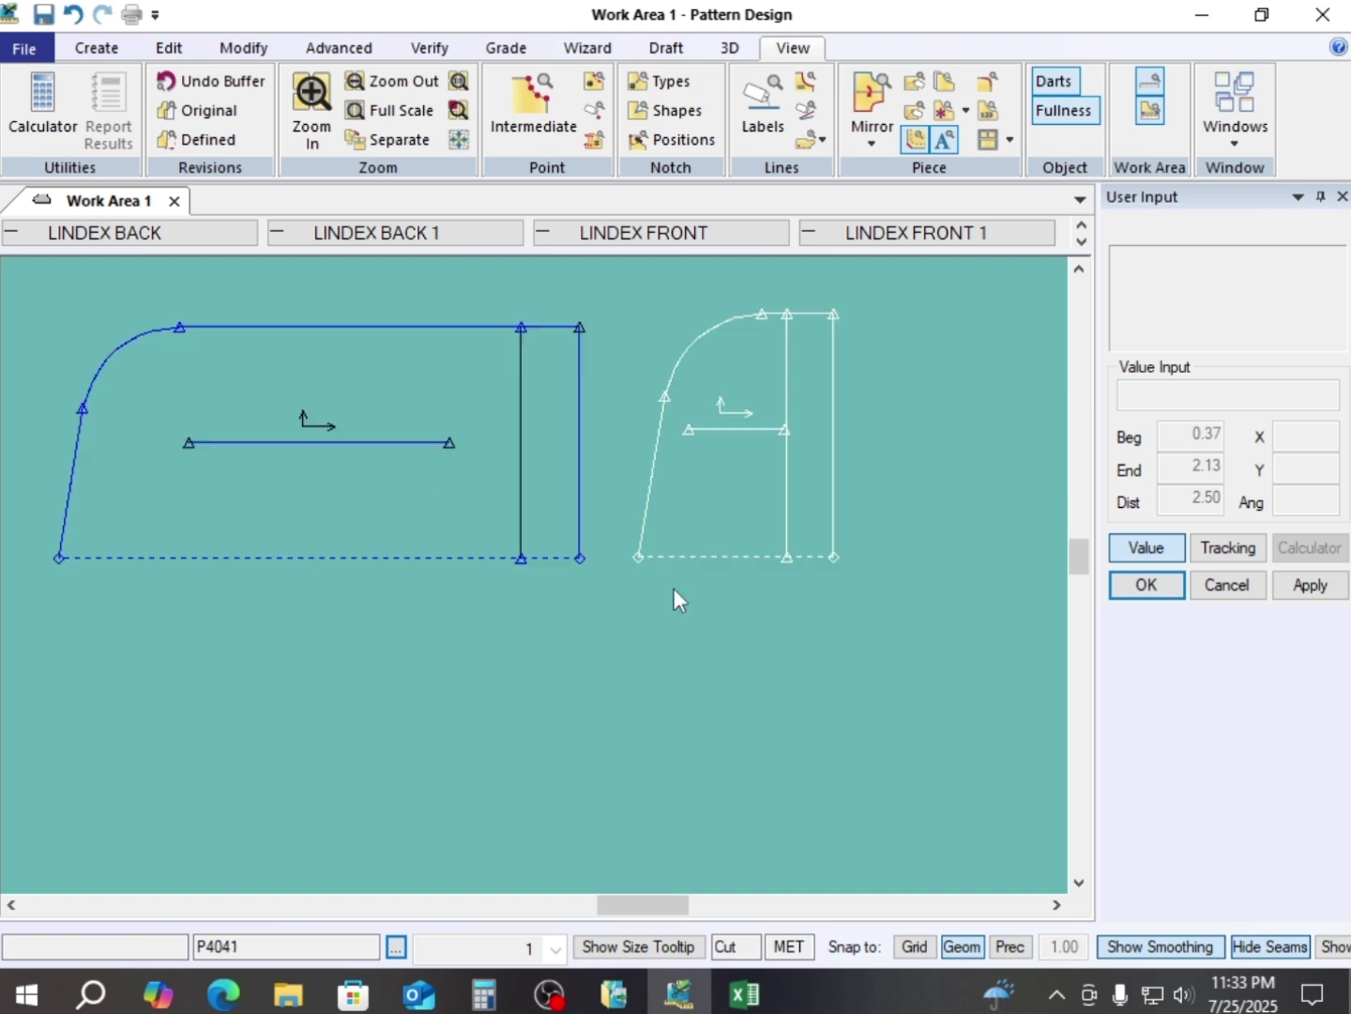
- Set the line label of P40's inner vertical line to V
right_click(930, 367)
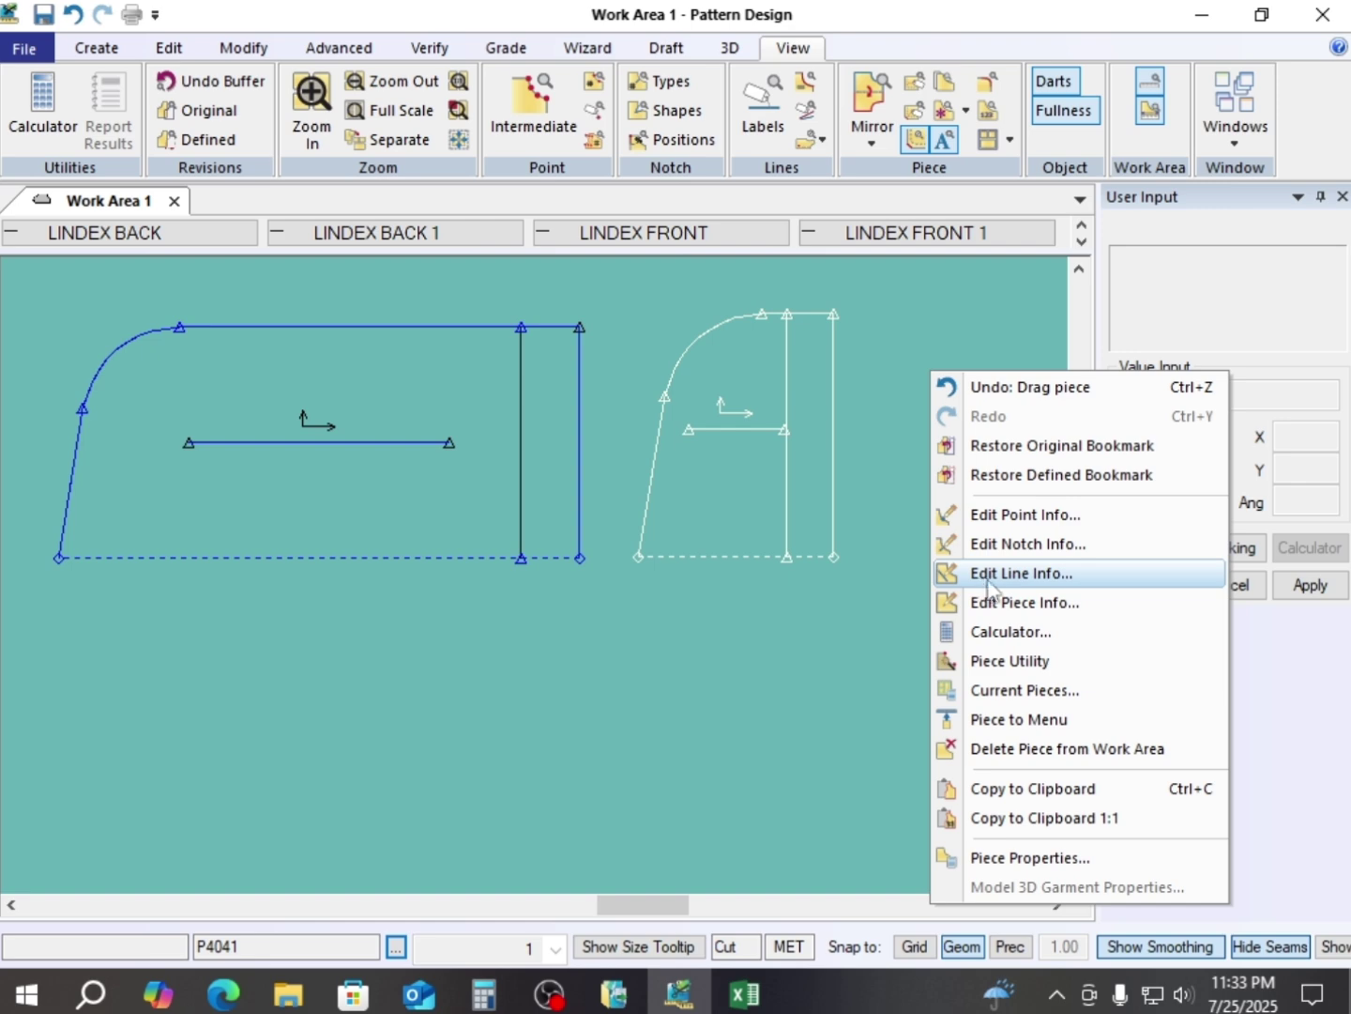
click(1068, 576)
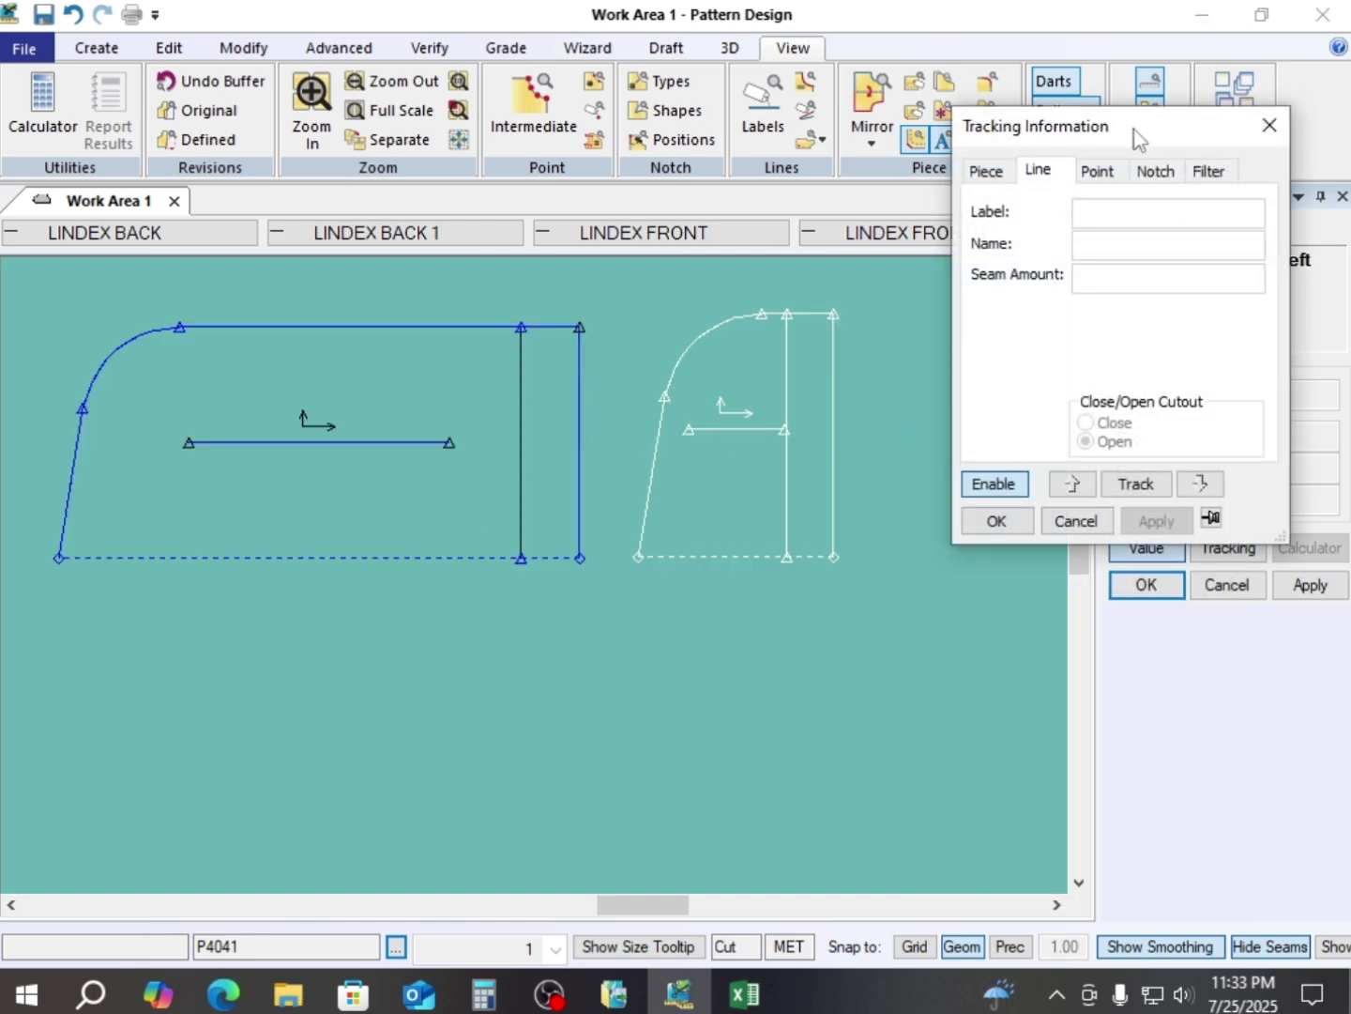
drag(1135, 132, 1159, 124)
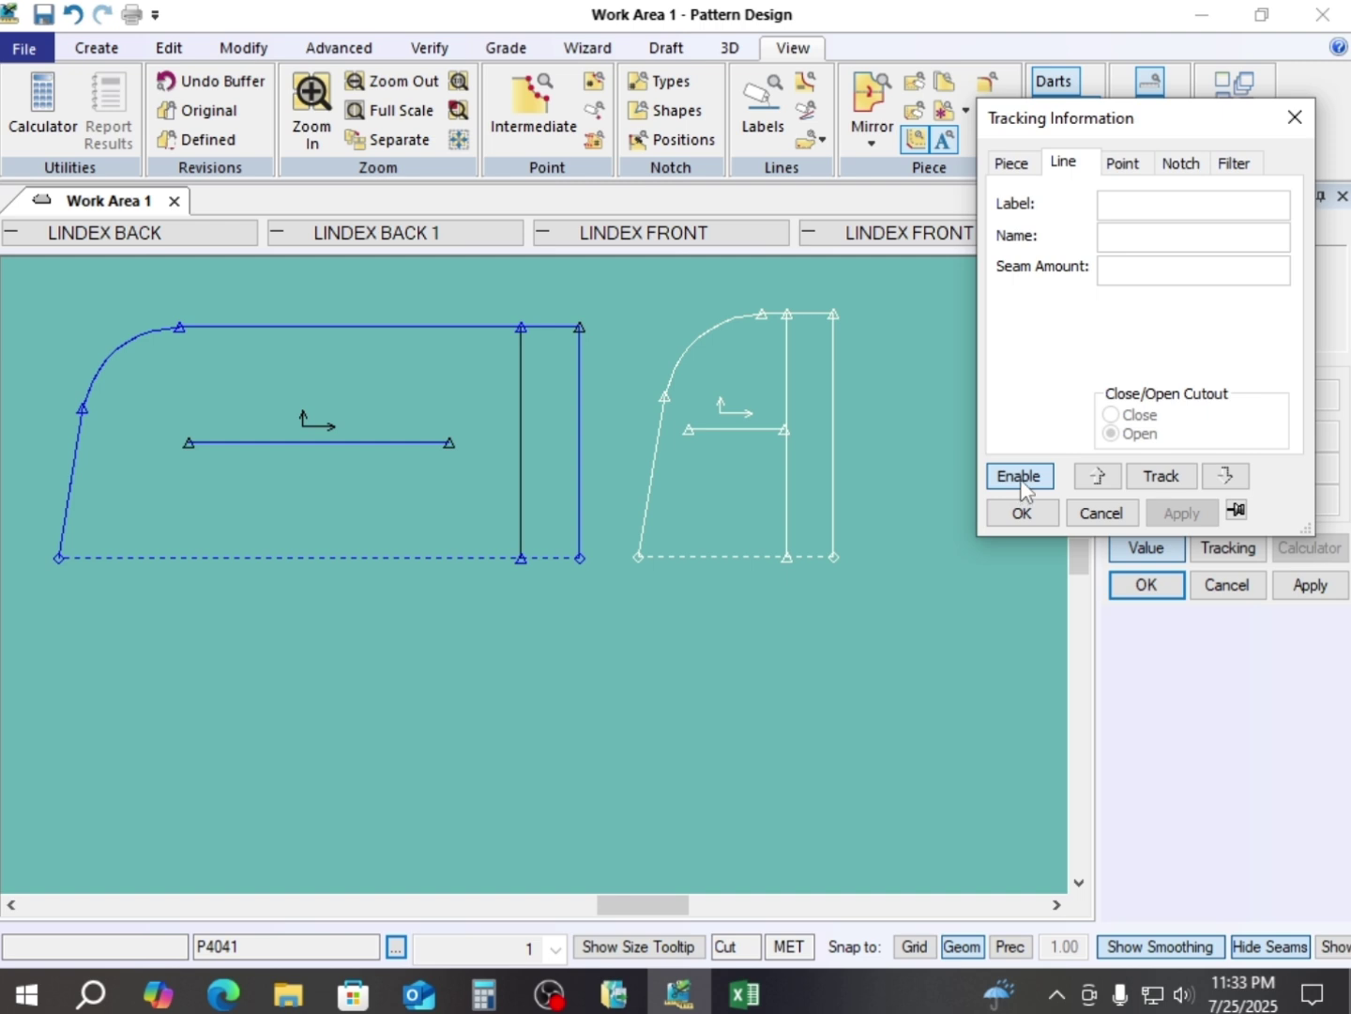
click(1021, 479)
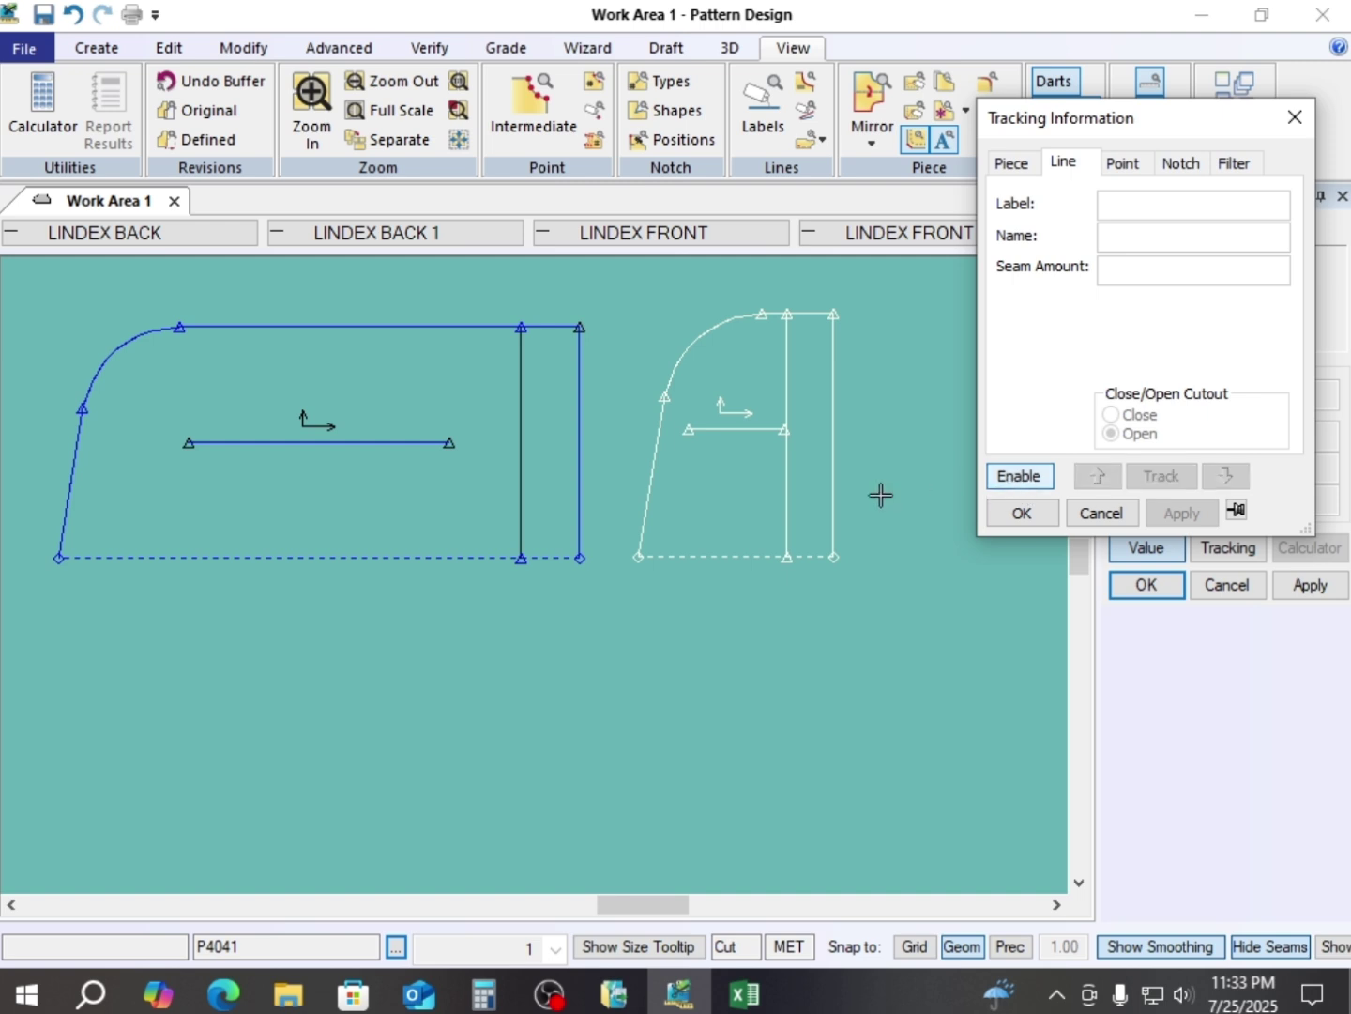
click(643, 500)
click(519, 430)
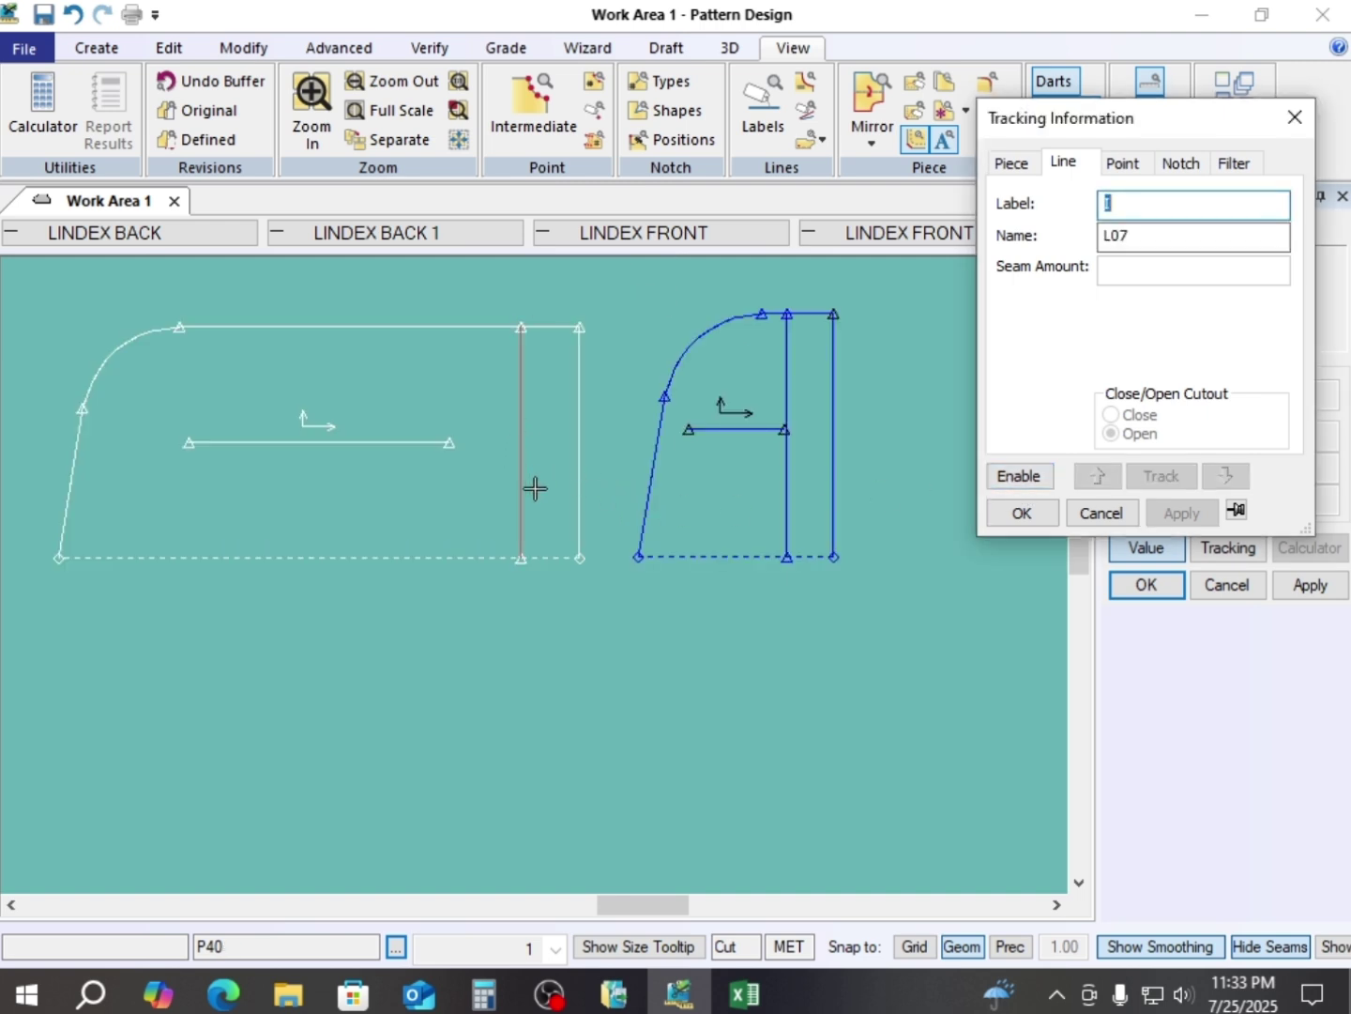
double_click(1116, 207)
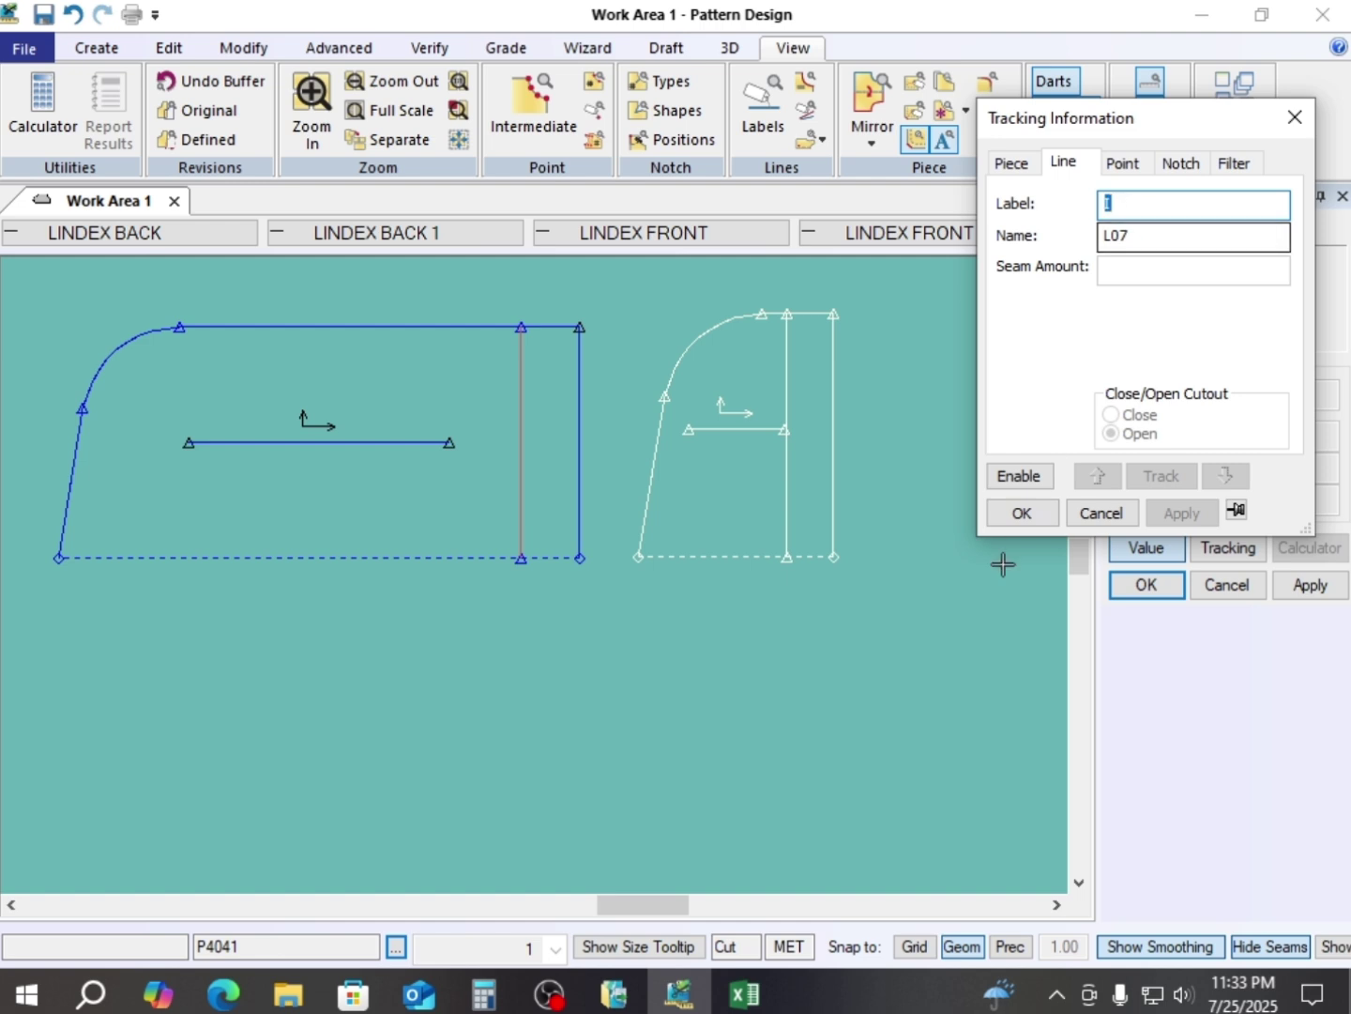
text(V)
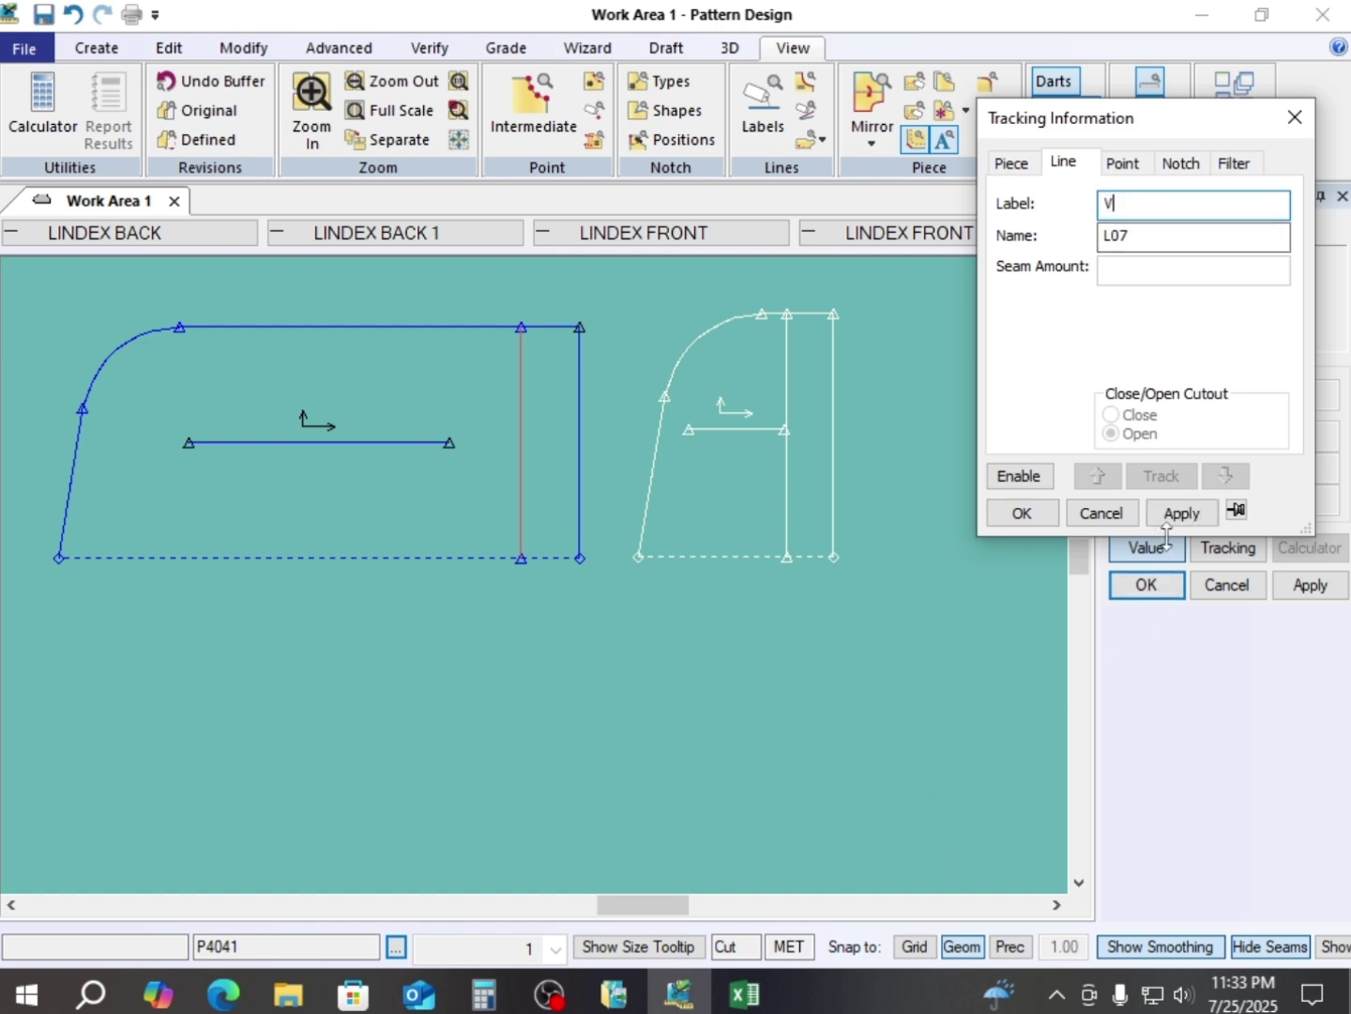
click(1185, 514)
click(1030, 515)
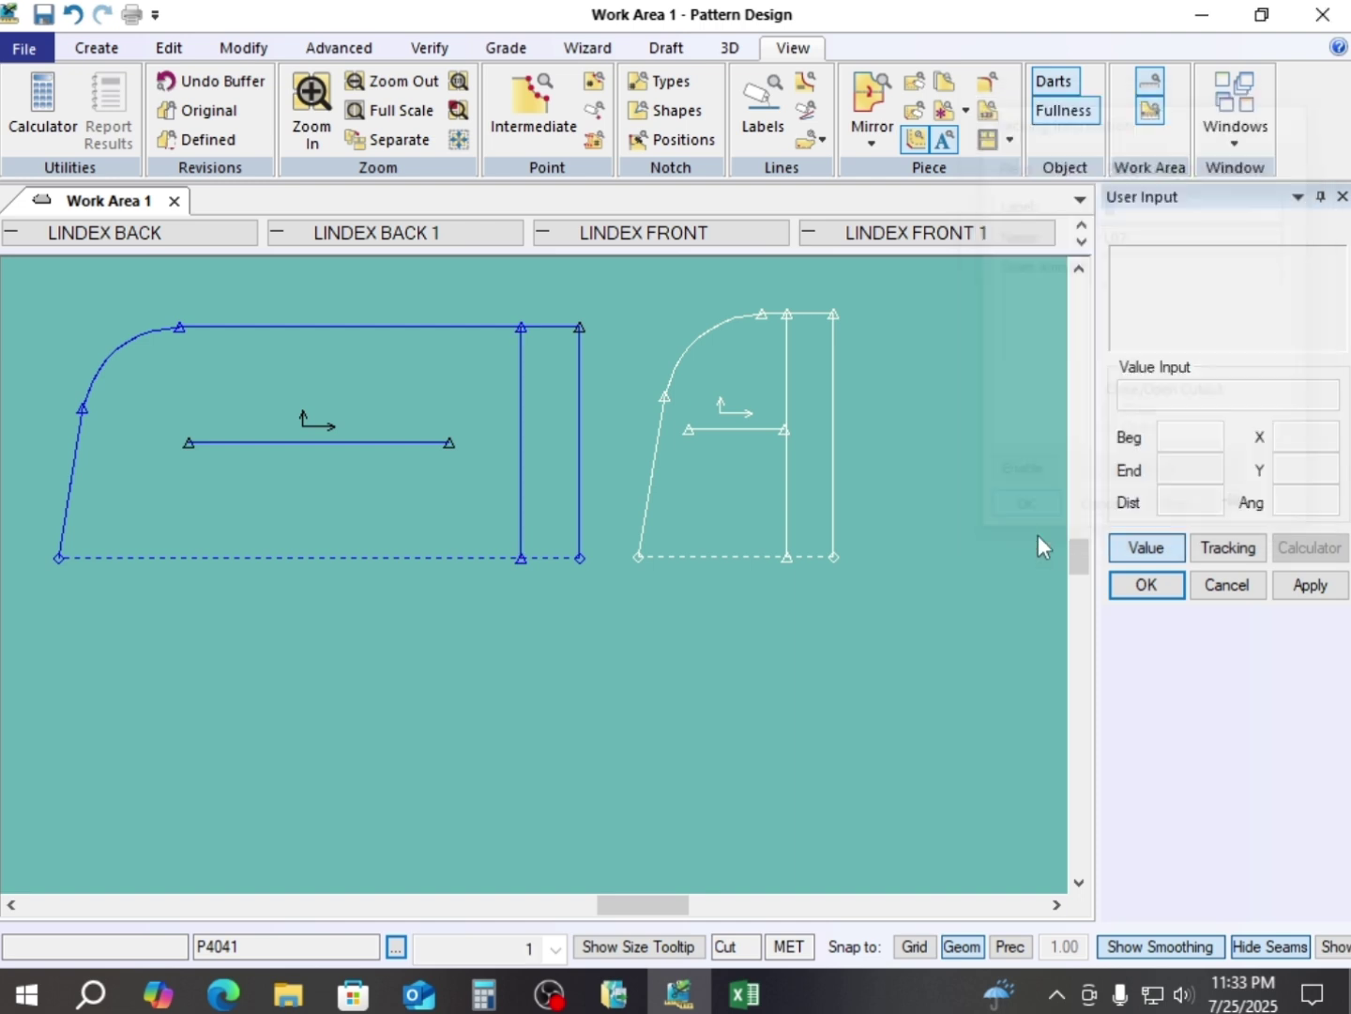
- Set the line label of P4041's inner vertical line to V
right_click(376, 689)
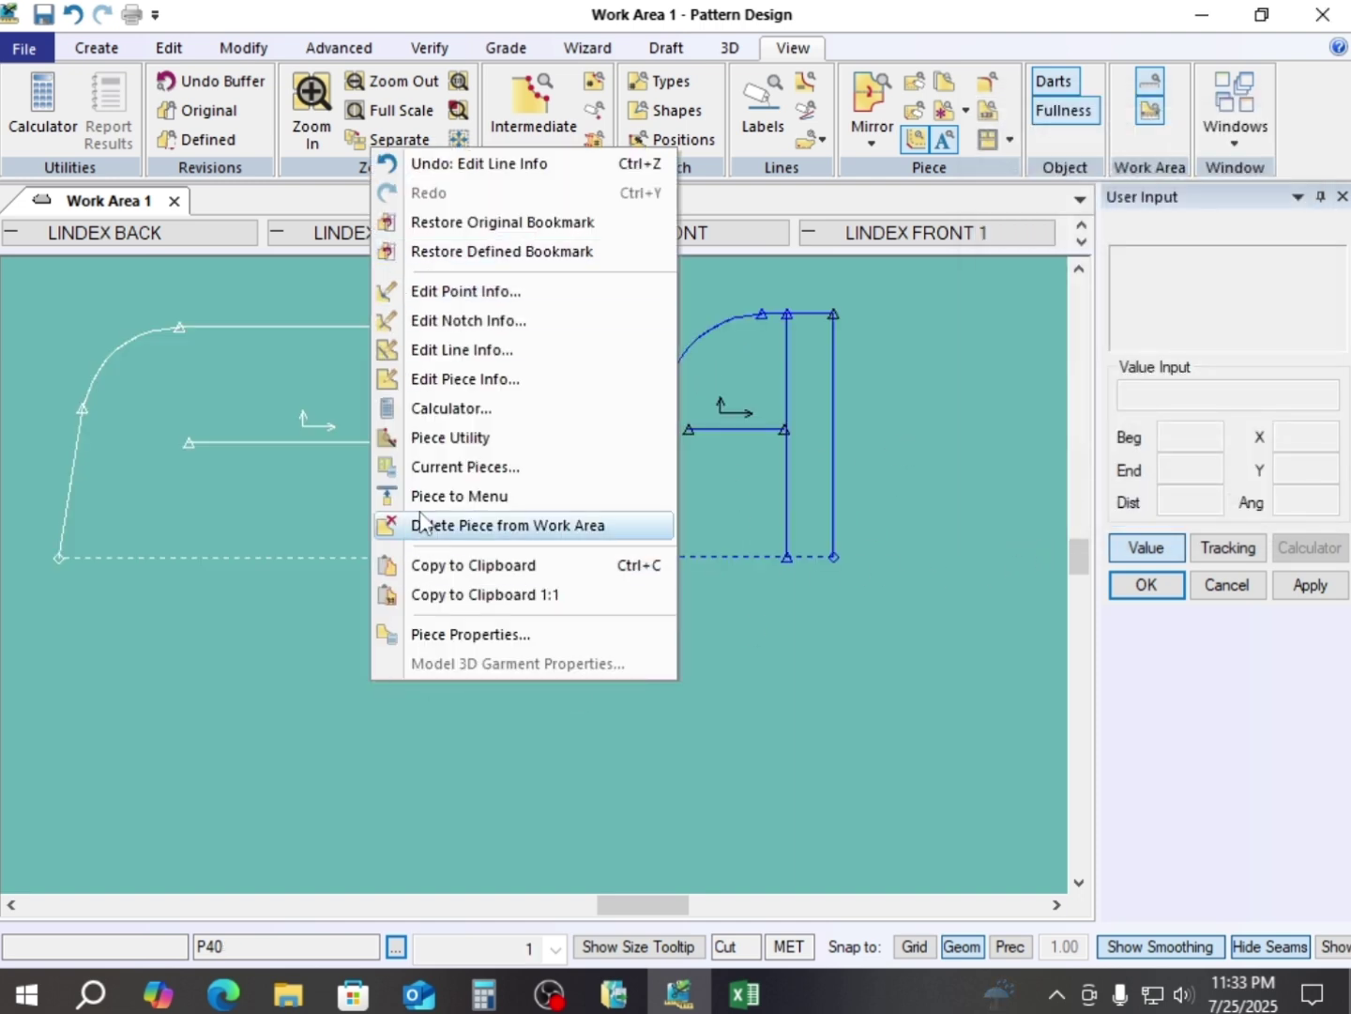
click(462, 354)
click(600, 483)
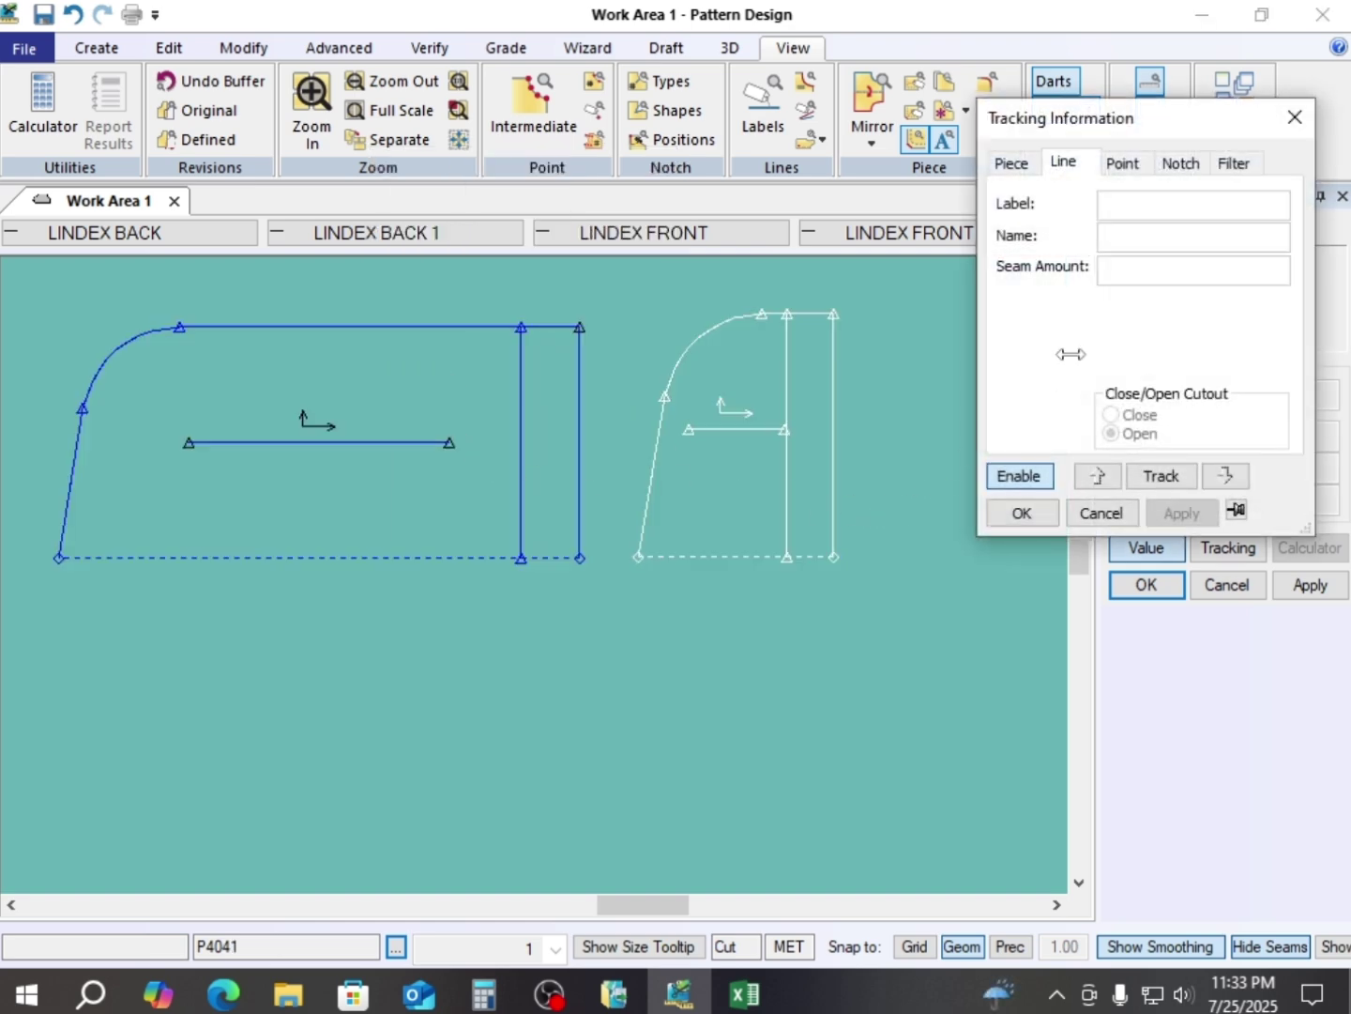
click(1017, 481)
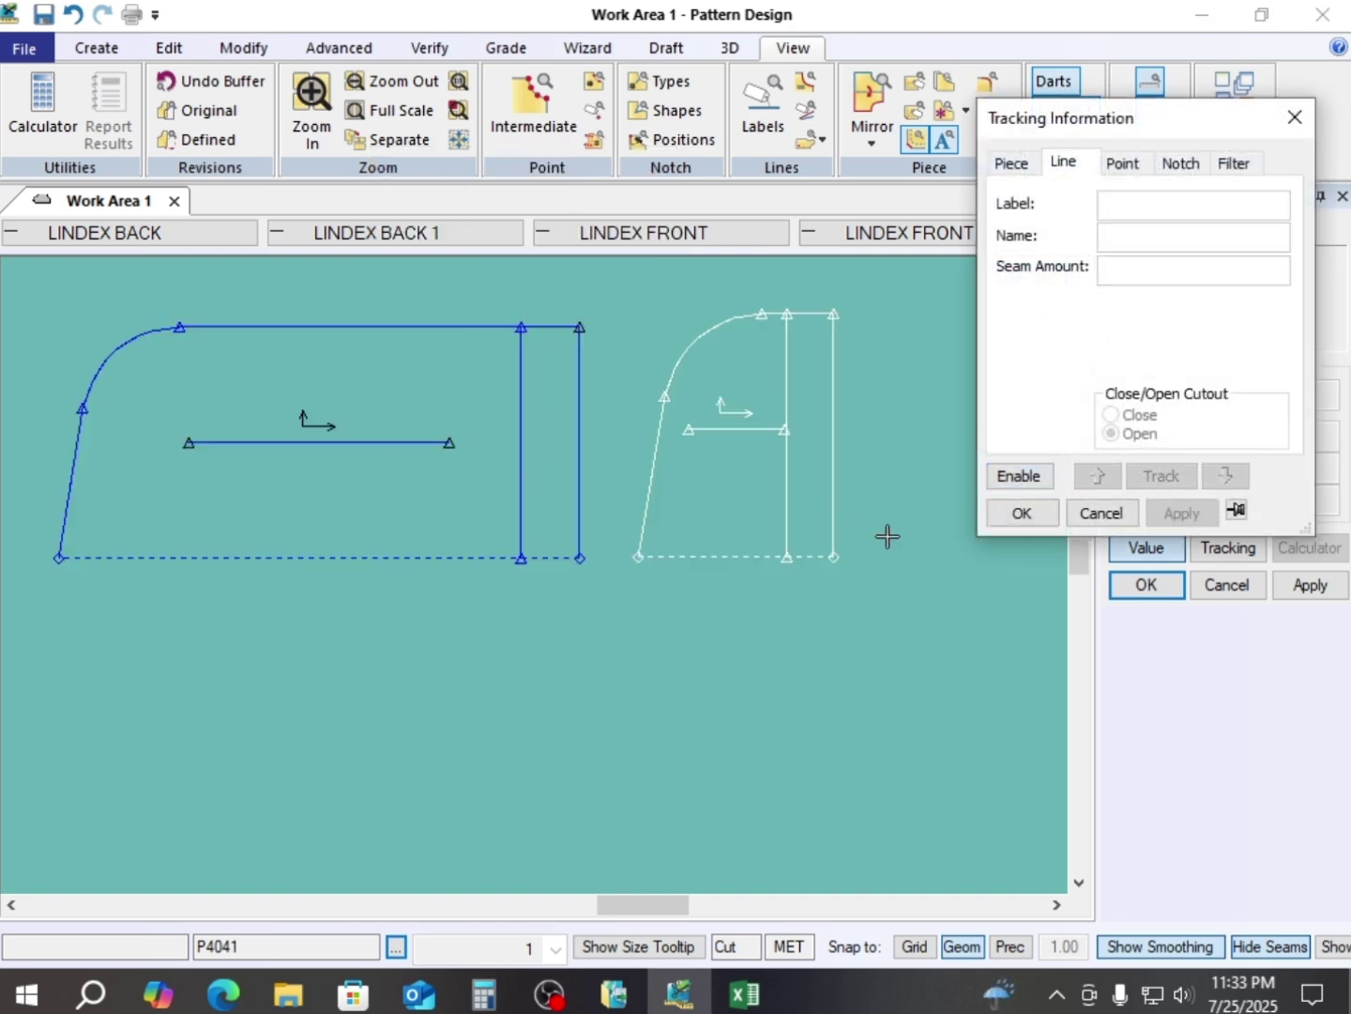
click(786, 471)
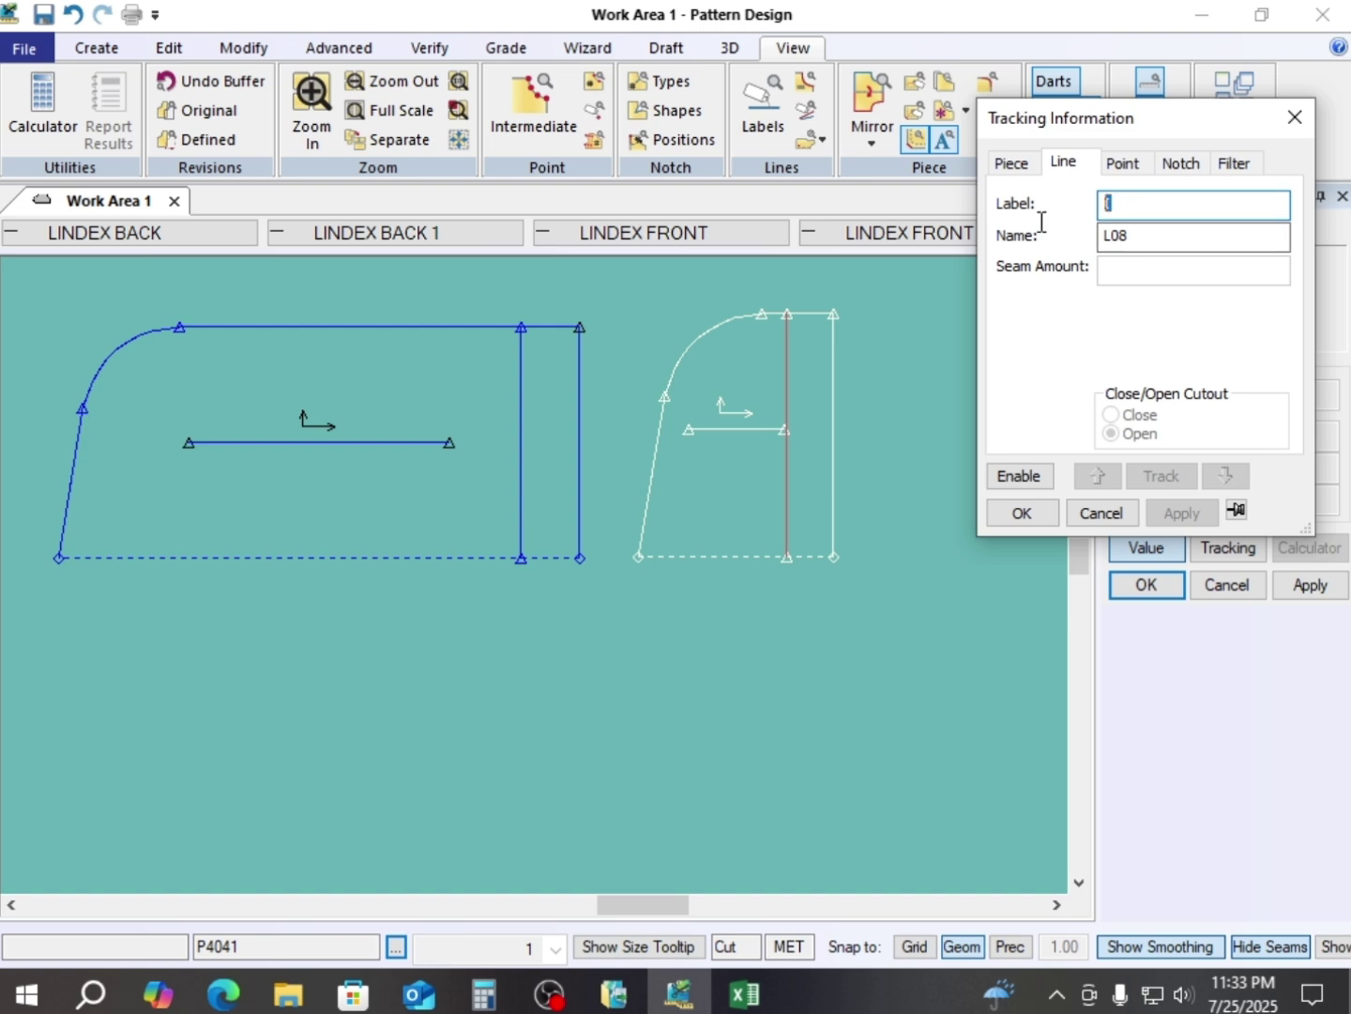
text(V)
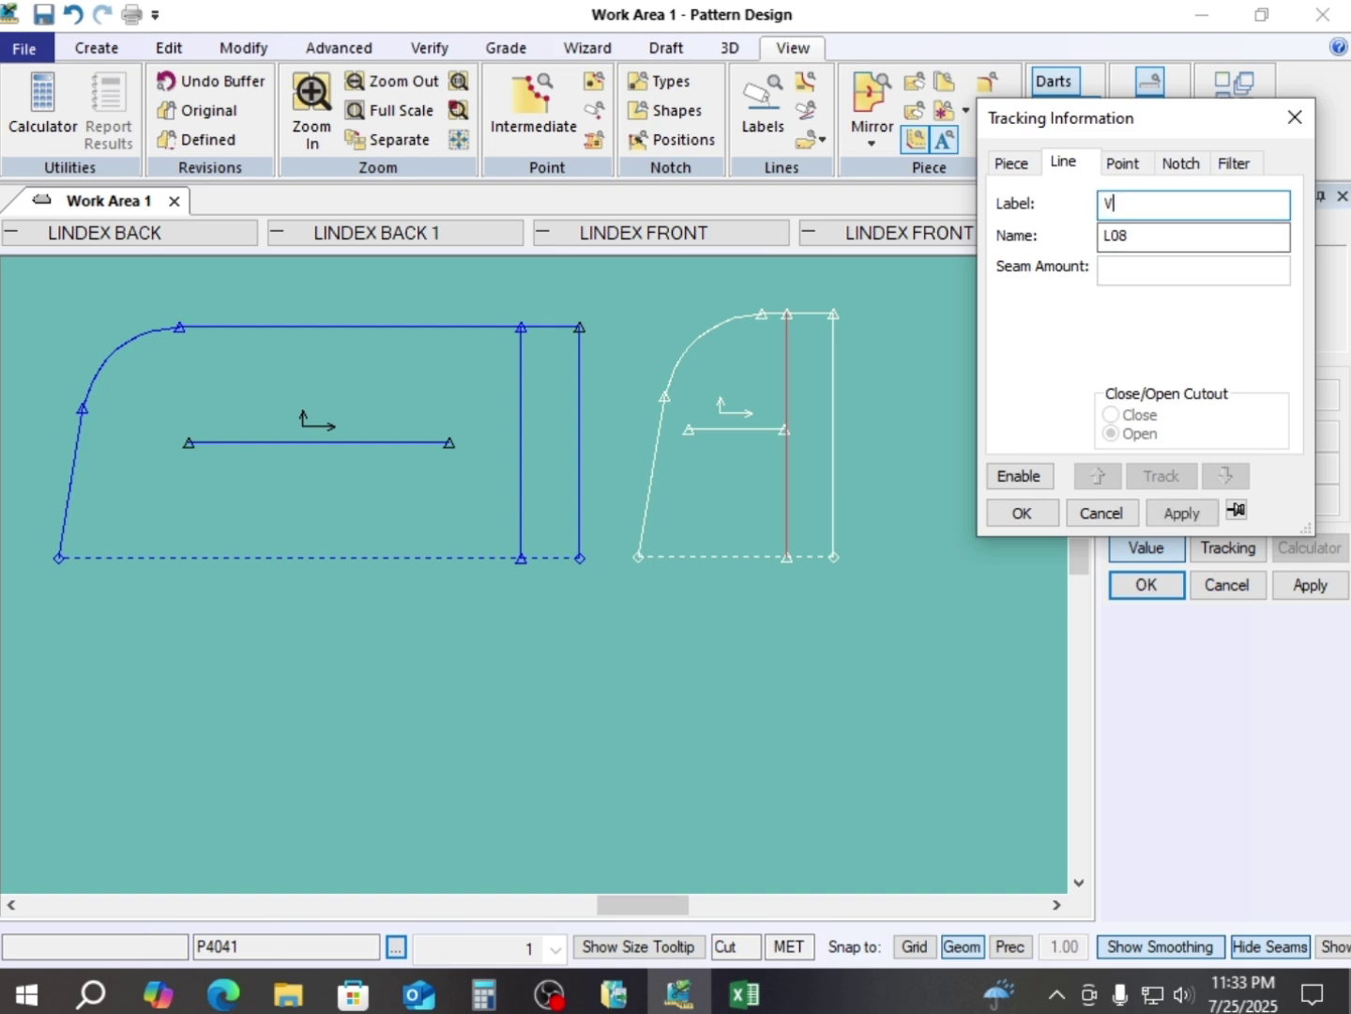
click(1181, 514)
click(1022, 511)
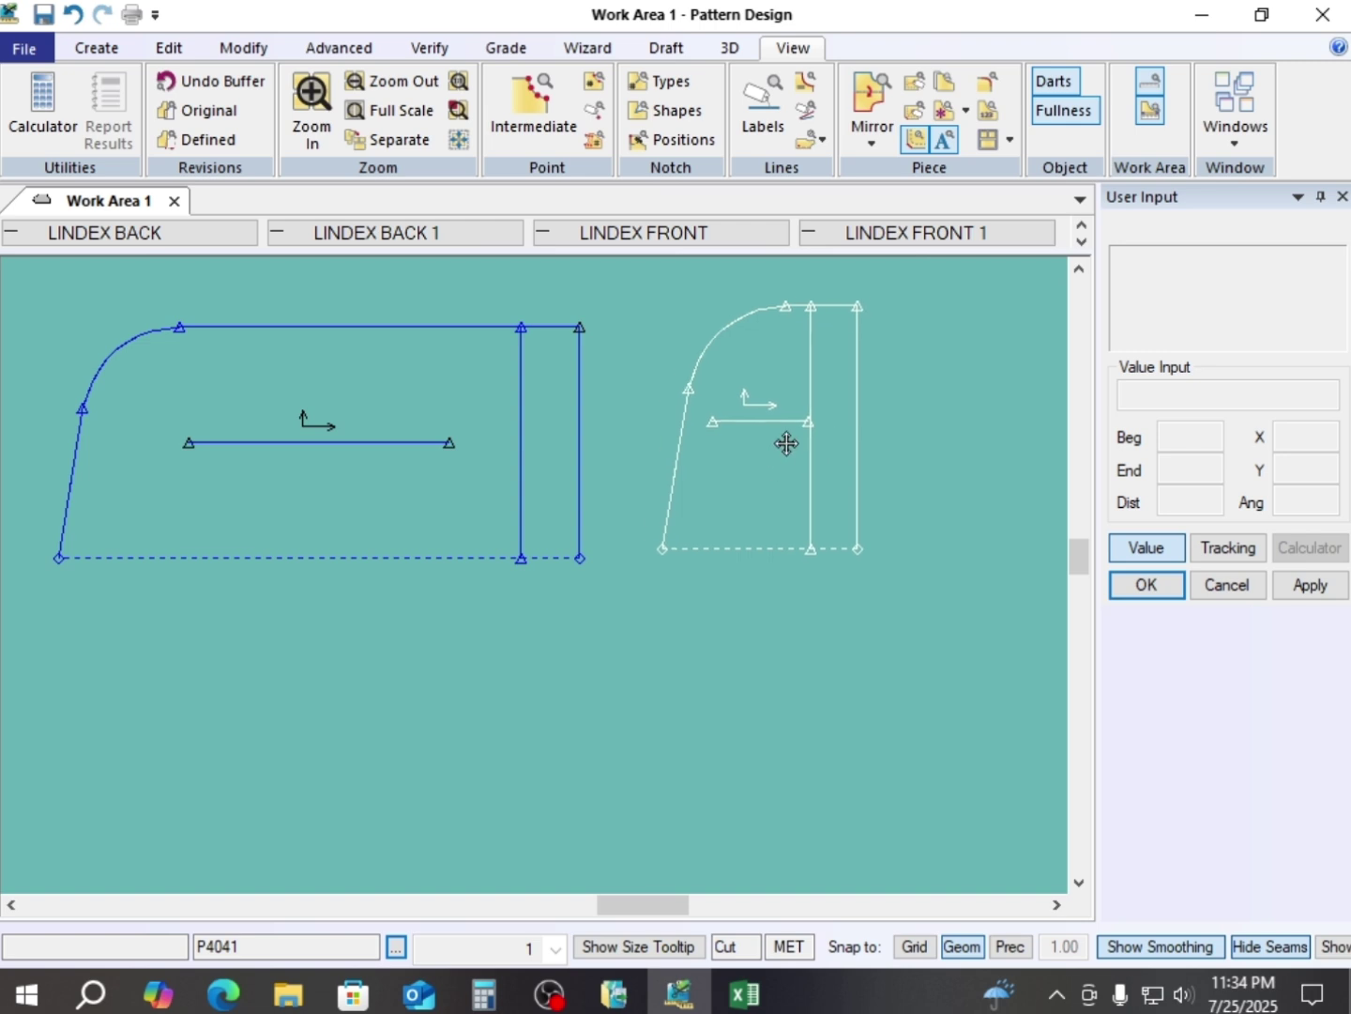
- Reposition P4041 and P40 so they sit side by side with a small gap between them
click(784, 444)
click(540, 455)
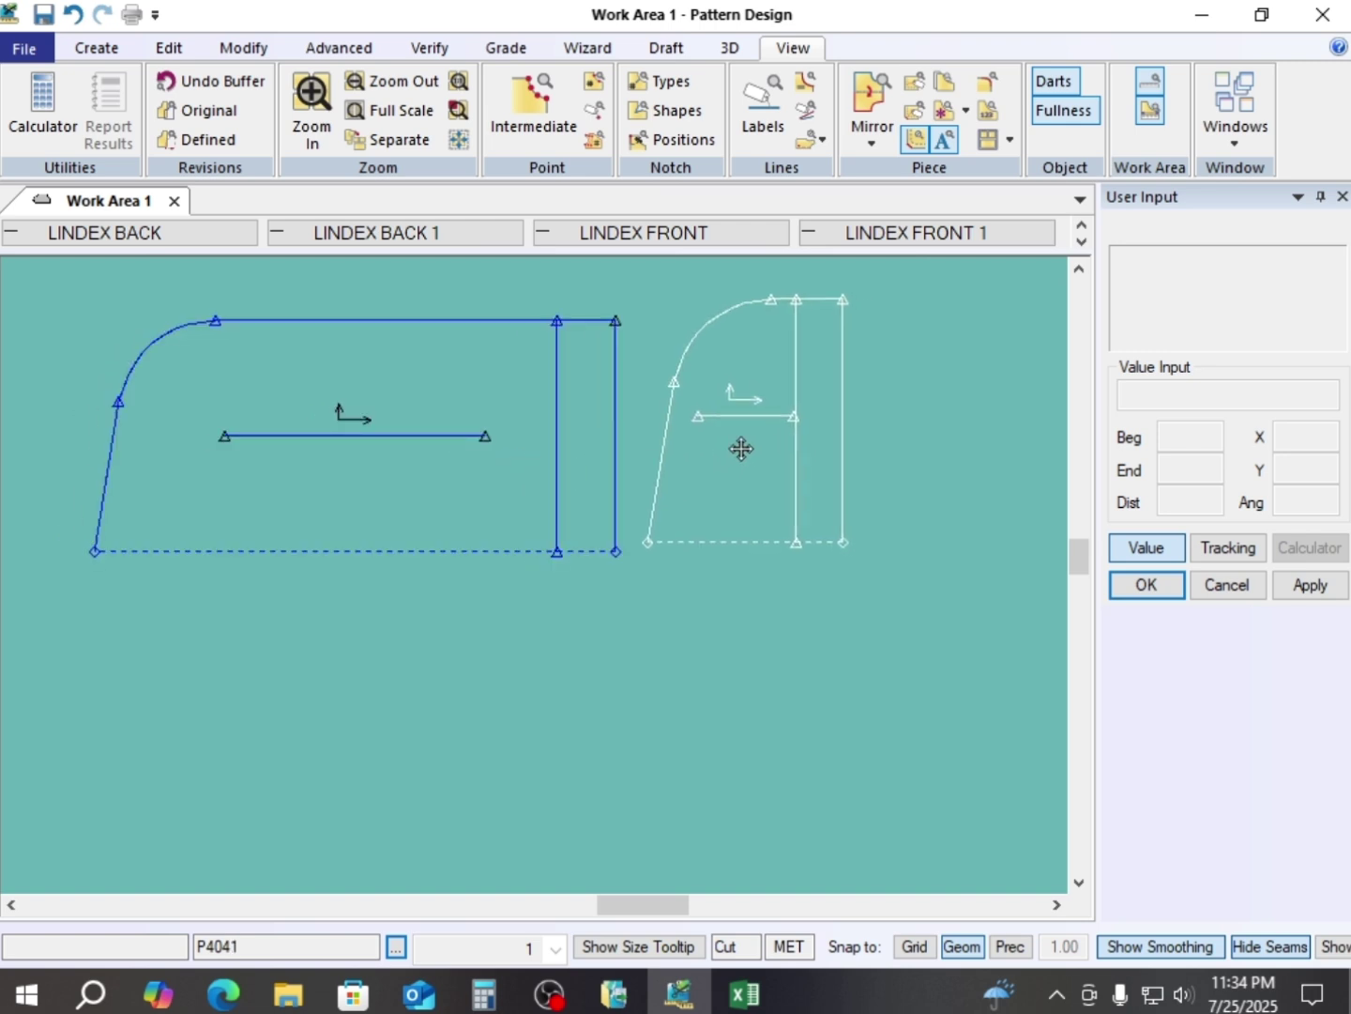
click(740, 446)
click(606, 396)
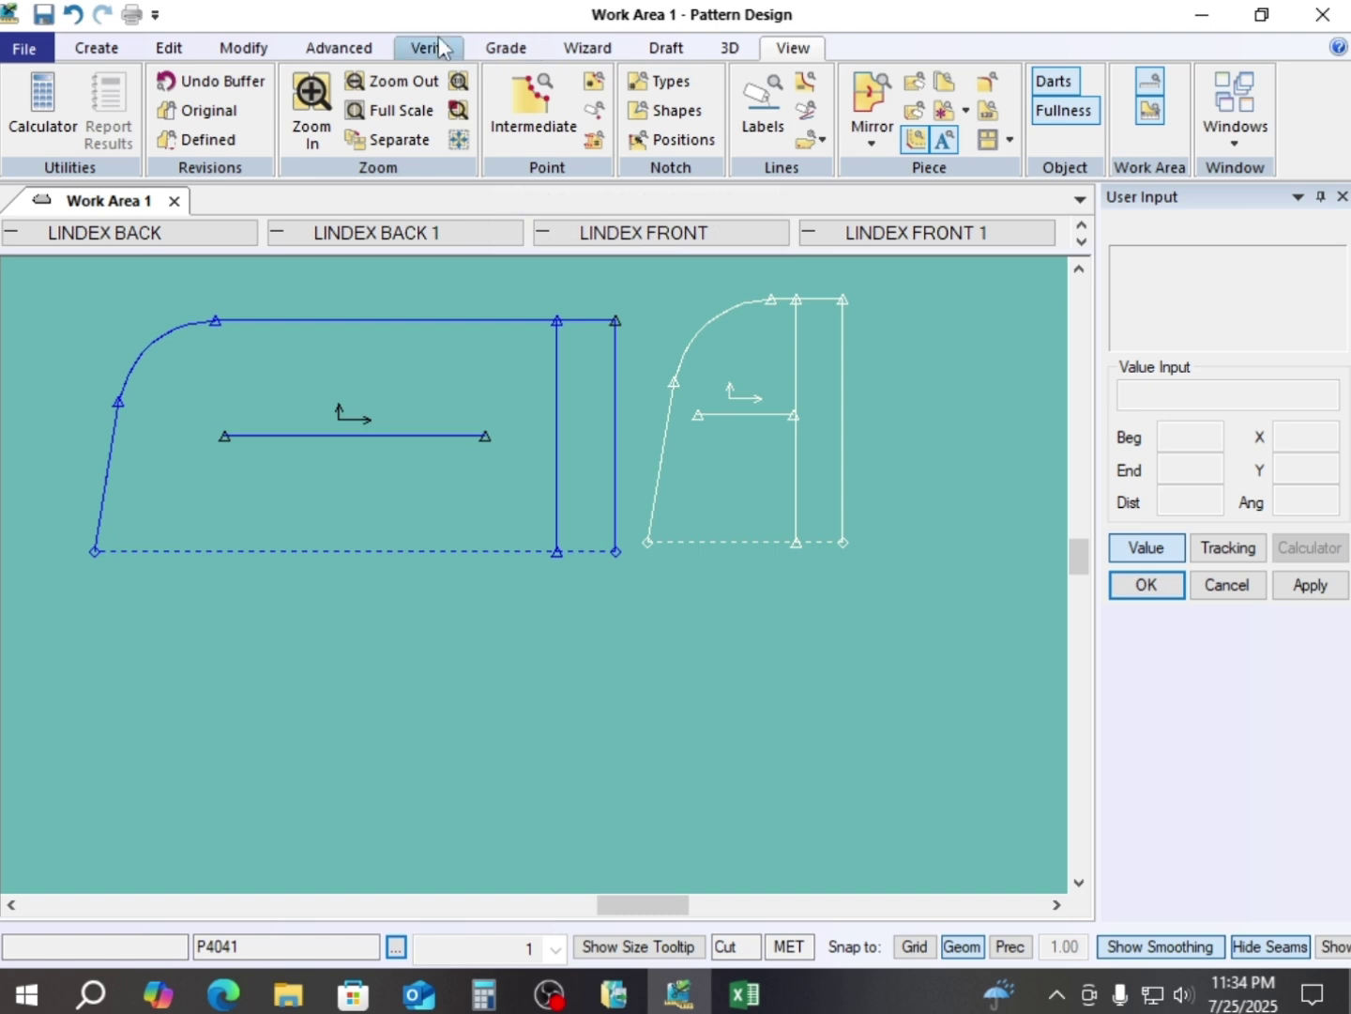
- Unfold the mirrored pieces P40 and P4041 together, and reposition P4041
click(874, 141)
click(900, 171)
click(797, 422)
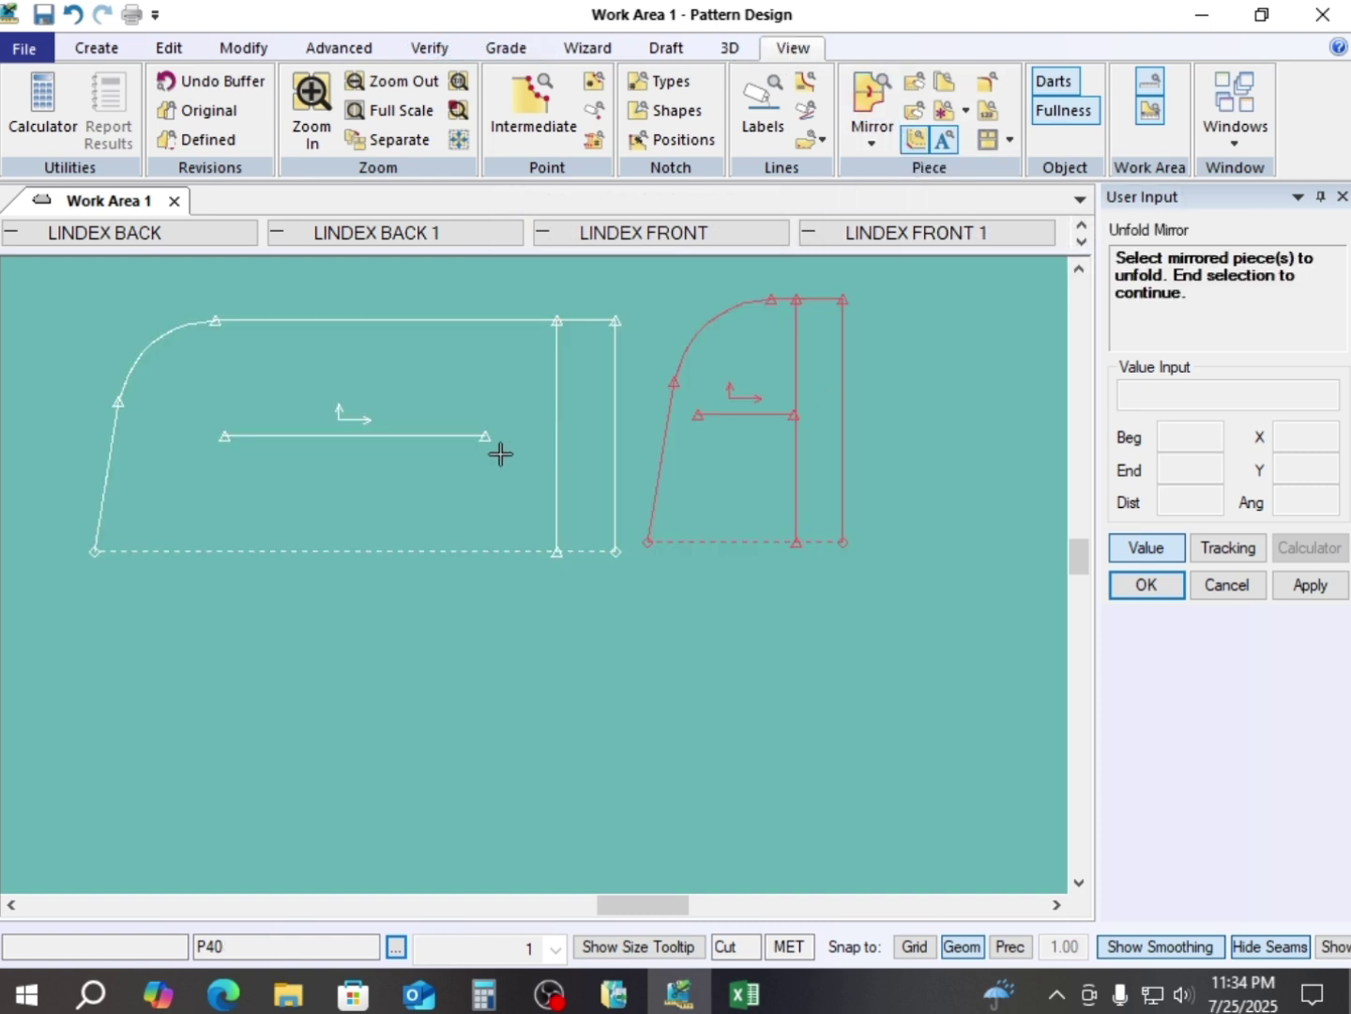
click(500, 449)
right_click(493, 461)
click(494, 460)
right_click(930, 357)
click(928, 359)
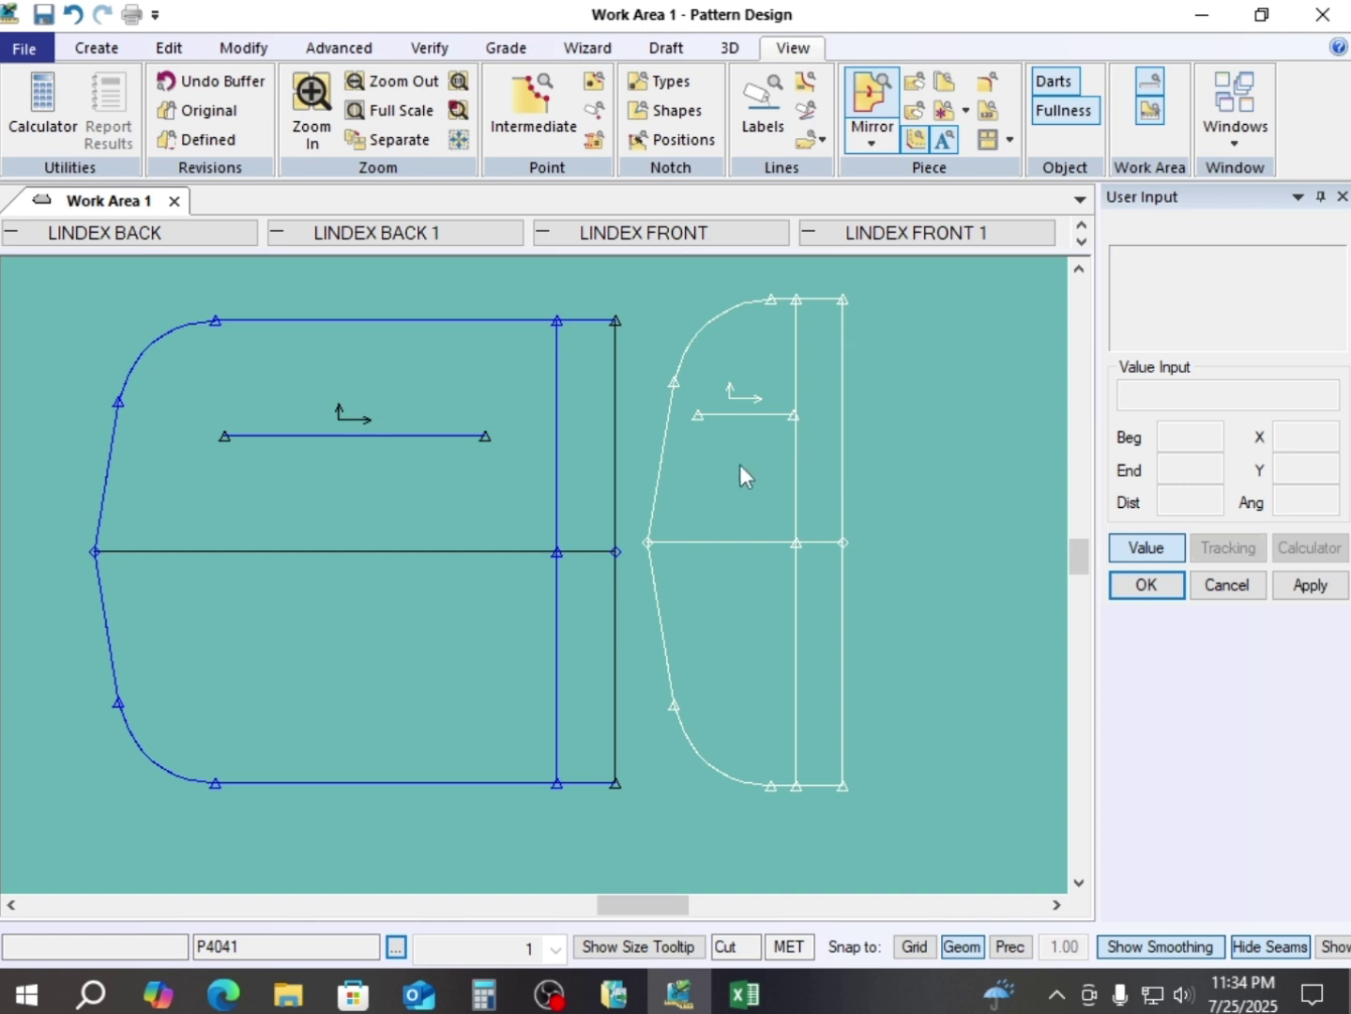
click(784, 480)
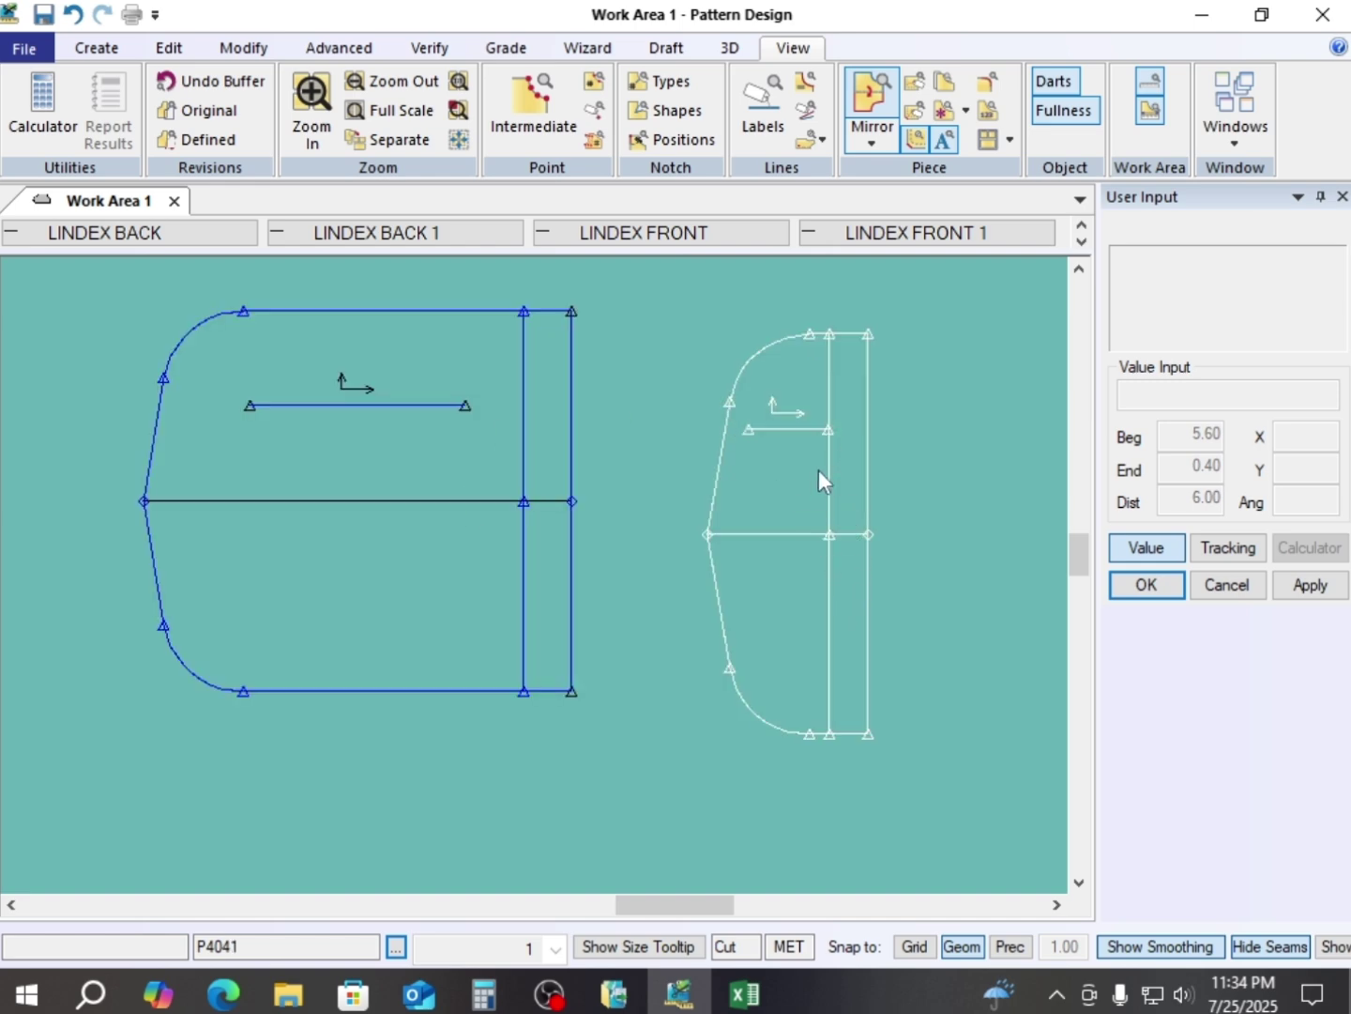
drag(856, 605, 592, 568)
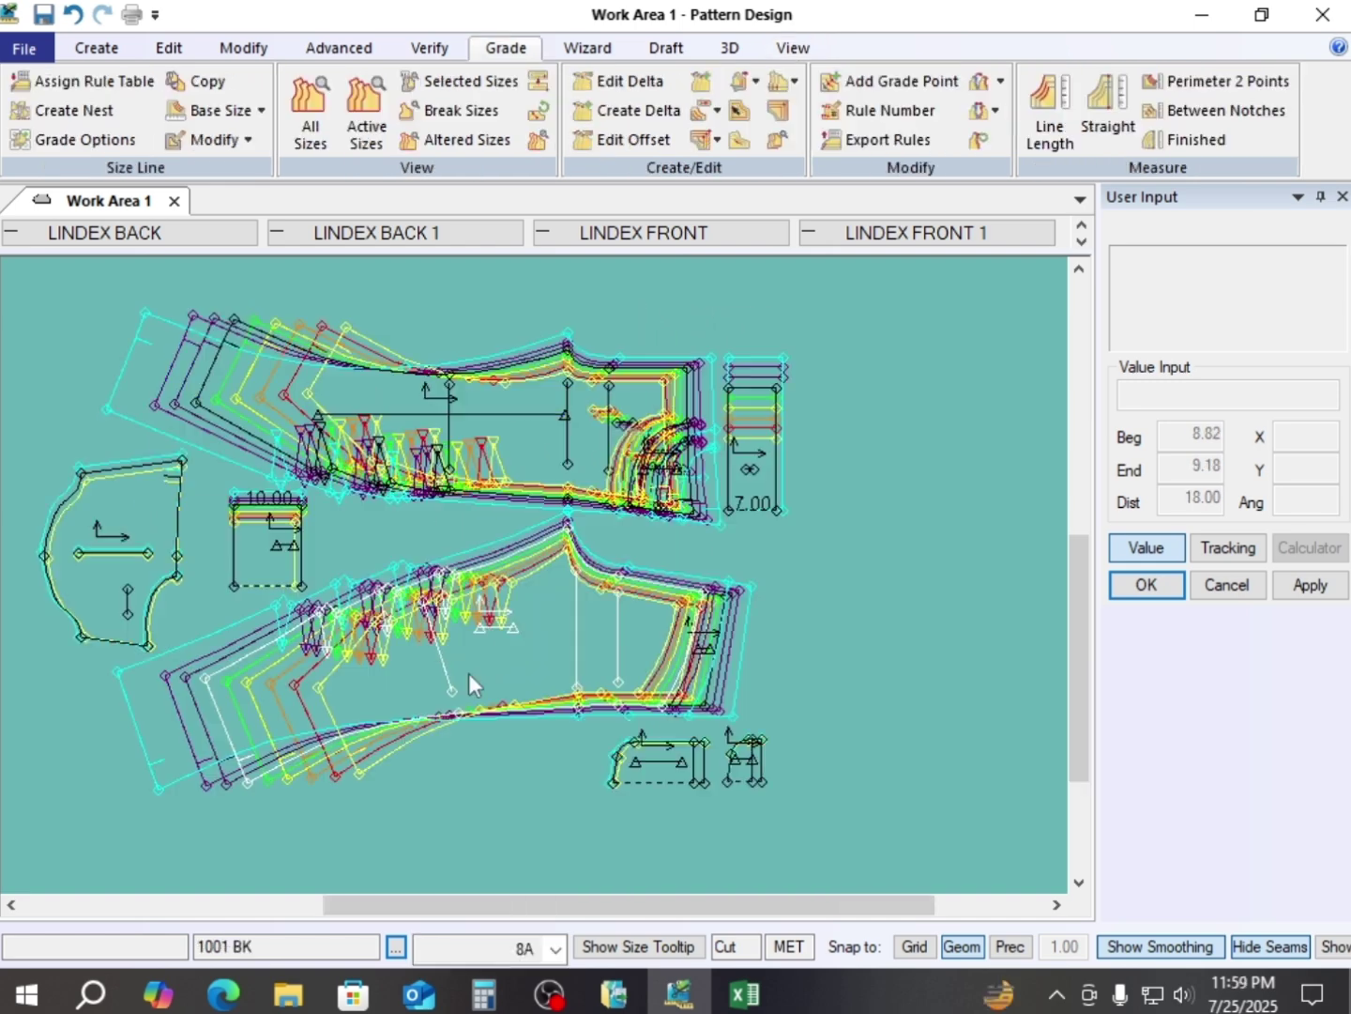